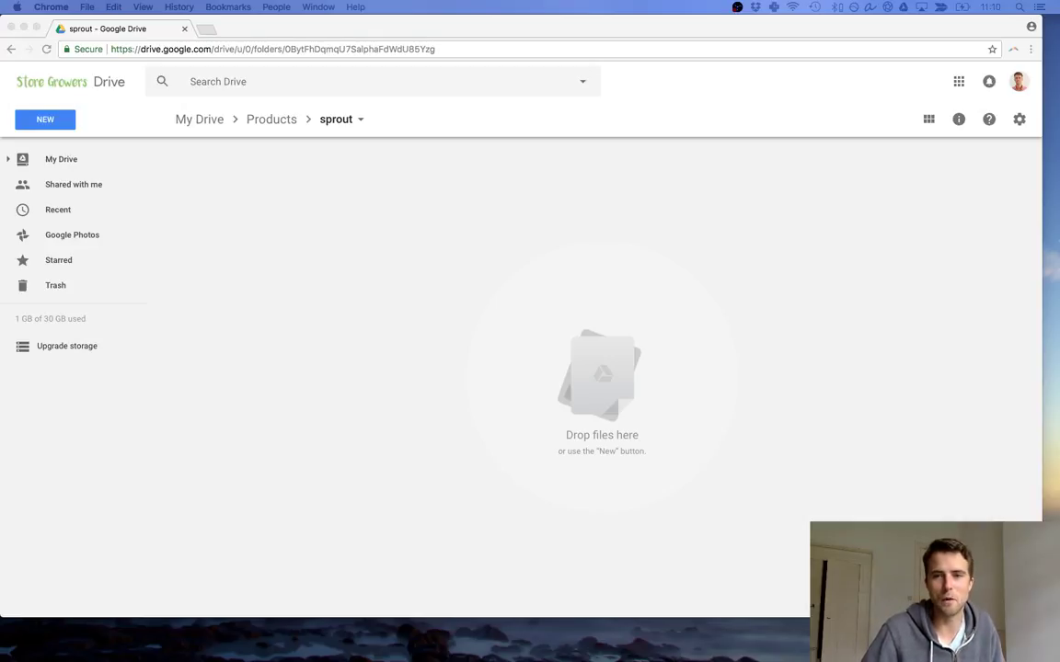
# Open twitter.com in a new browser tab and reload the home feed.
pyautogui.click(205, 29)
pyautogui.write('twitter.com')
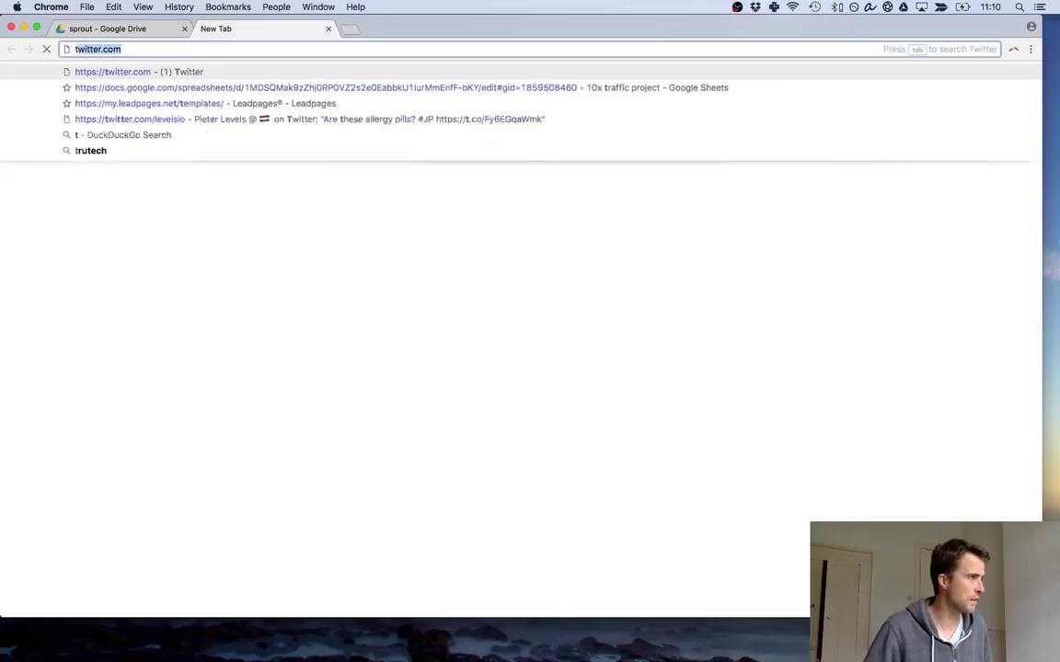
pyautogui.press('Return')
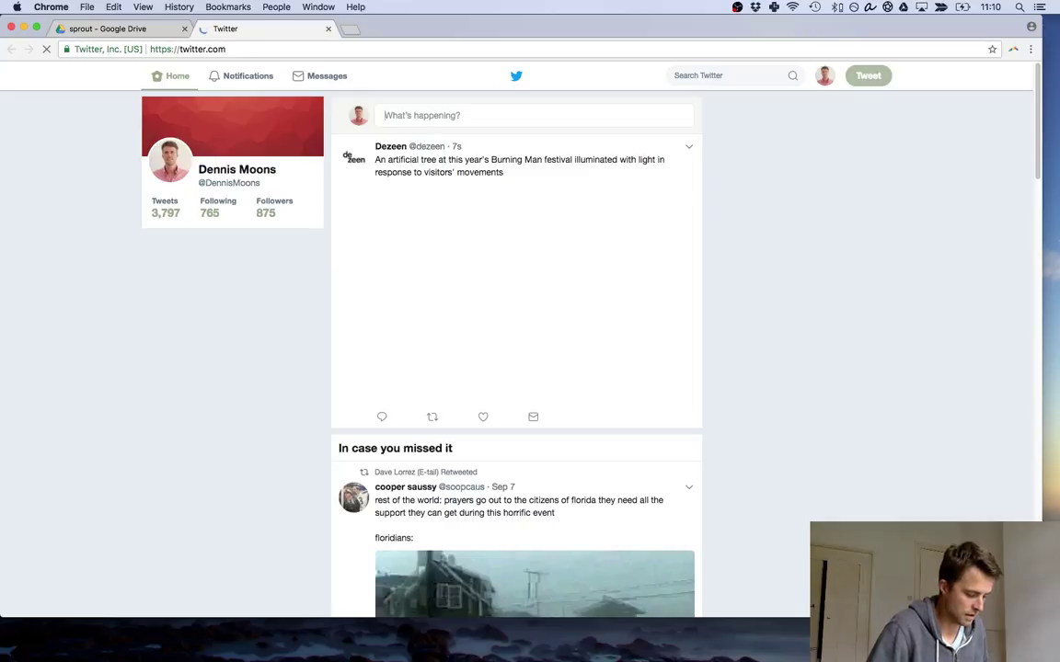
pyautogui.write('Build')
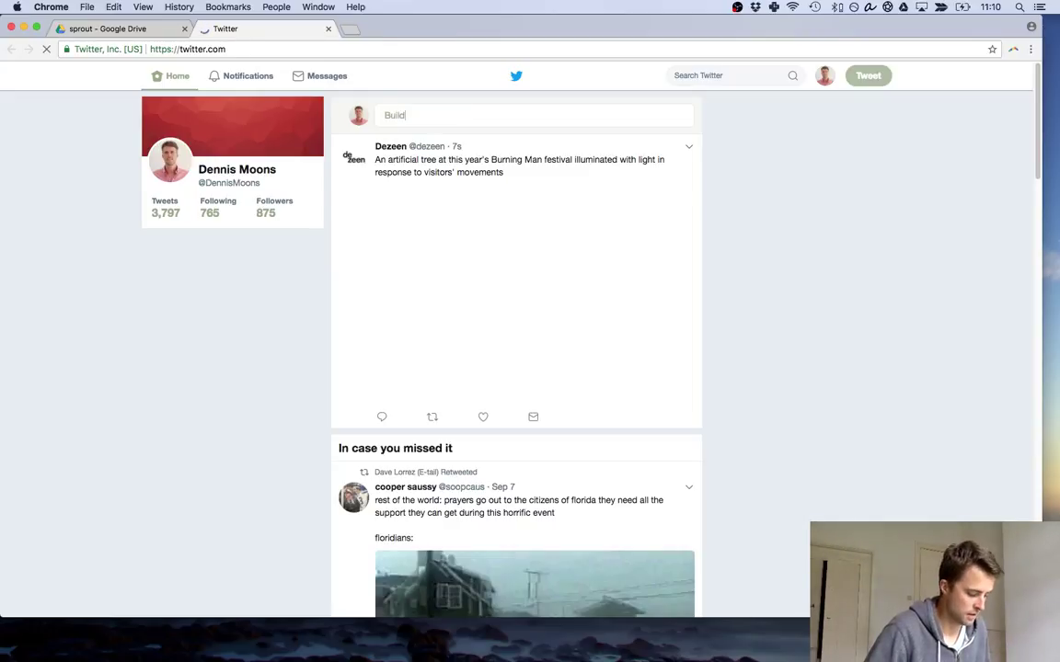
pyautogui.write('ing a new online')
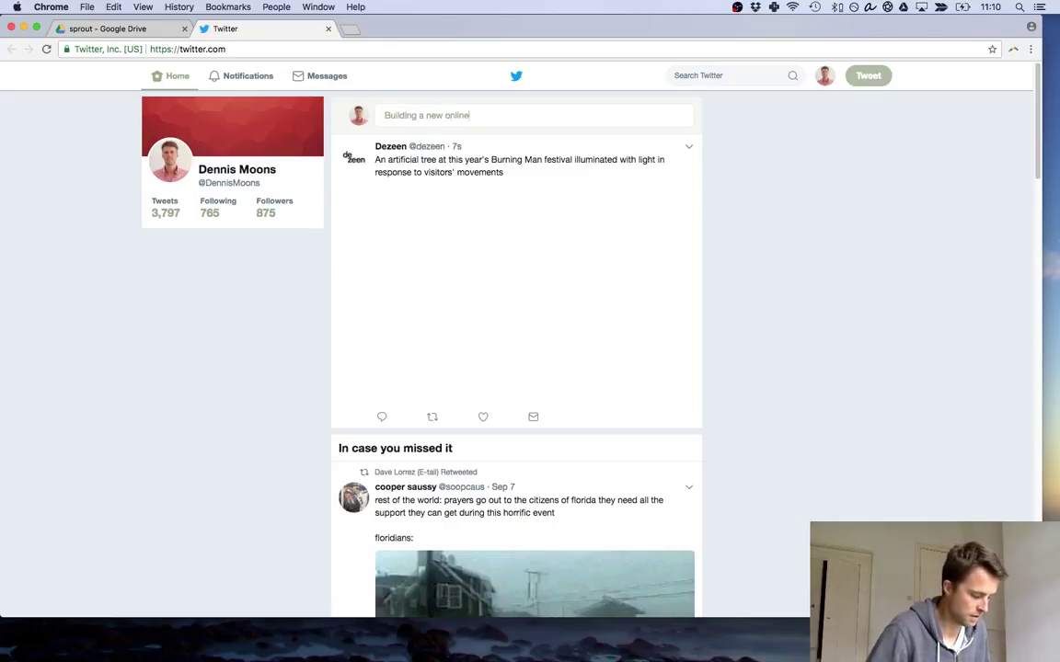
pyautogui.press('super+r')
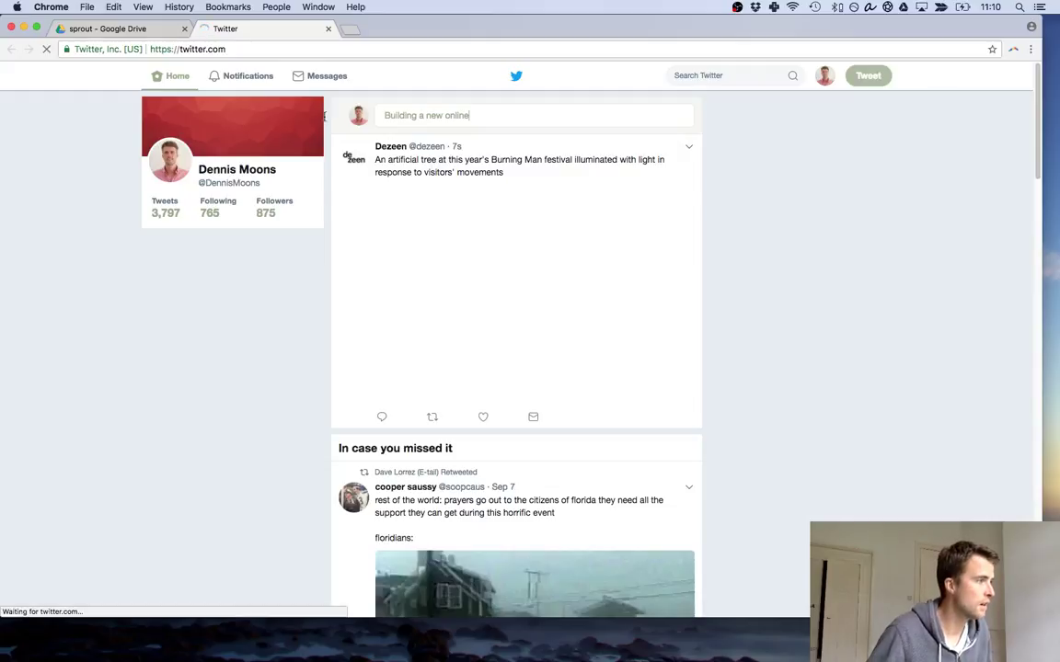
# Start the tweet draft with 'Follow along as Il build a new store from scratch'.
pyautogui.write('scratc')
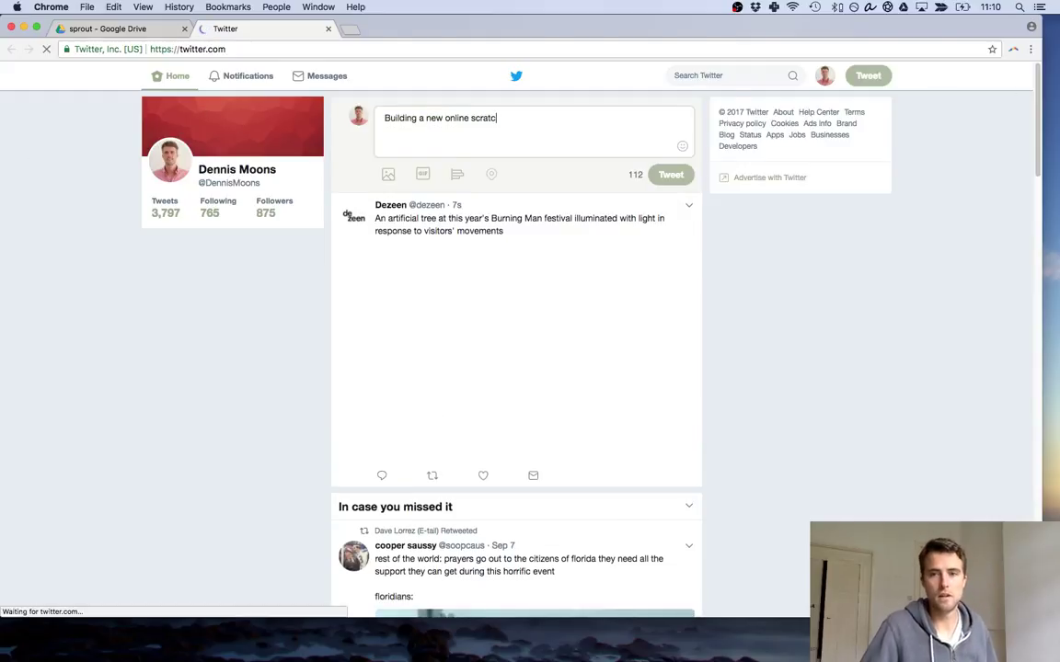
pyautogui.click(385, 118)
pyautogui.write('Follow alo')
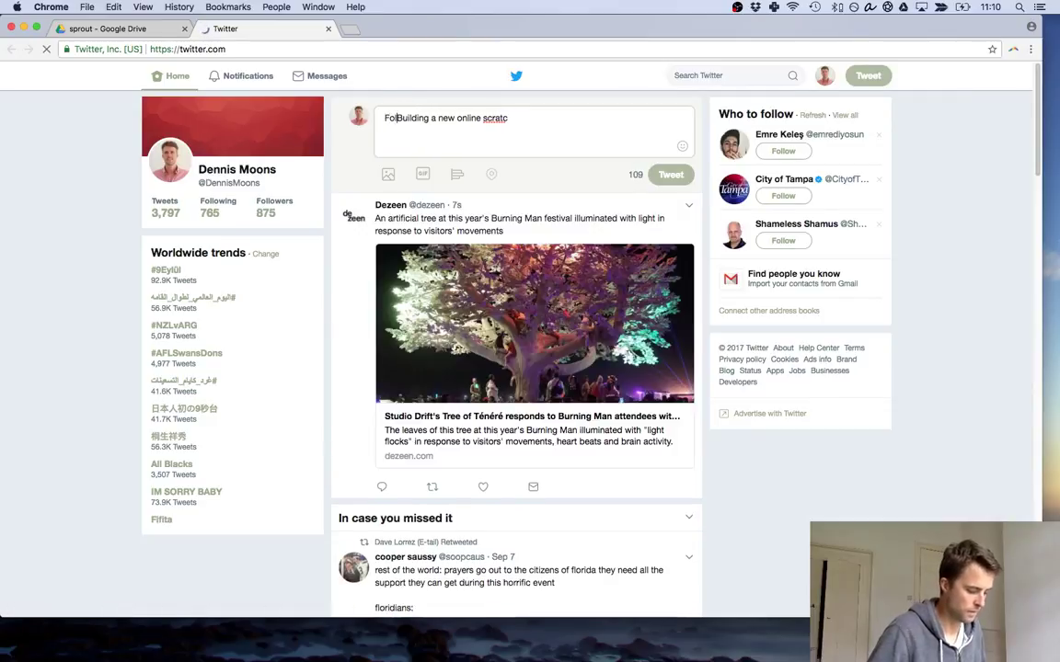
pyautogui.write('ng as')
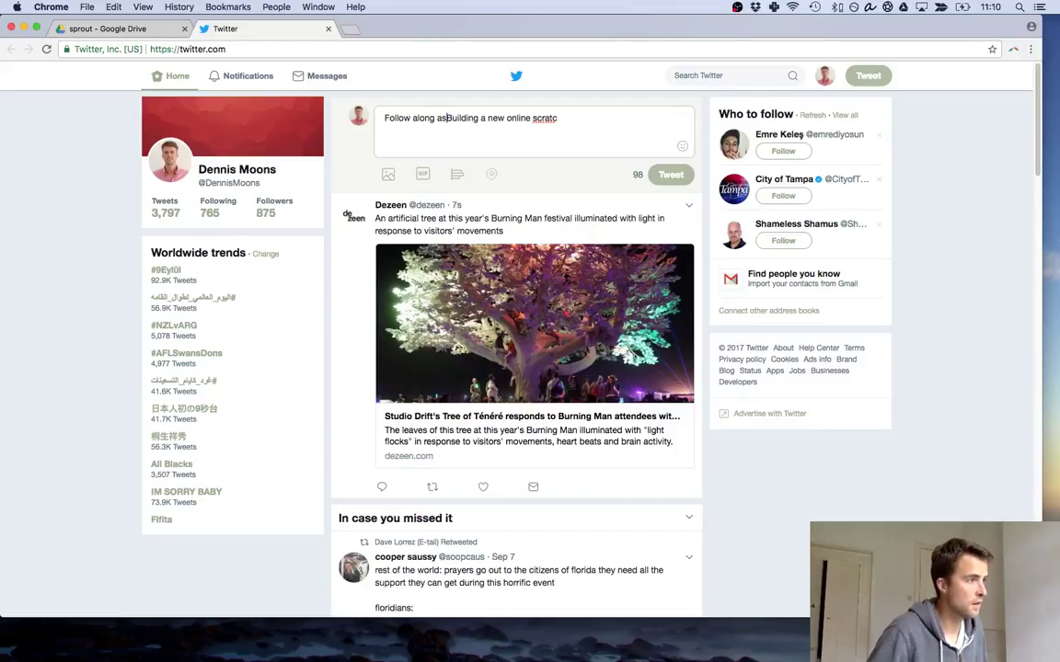
pyautogui.write(' Il build a new store from ')
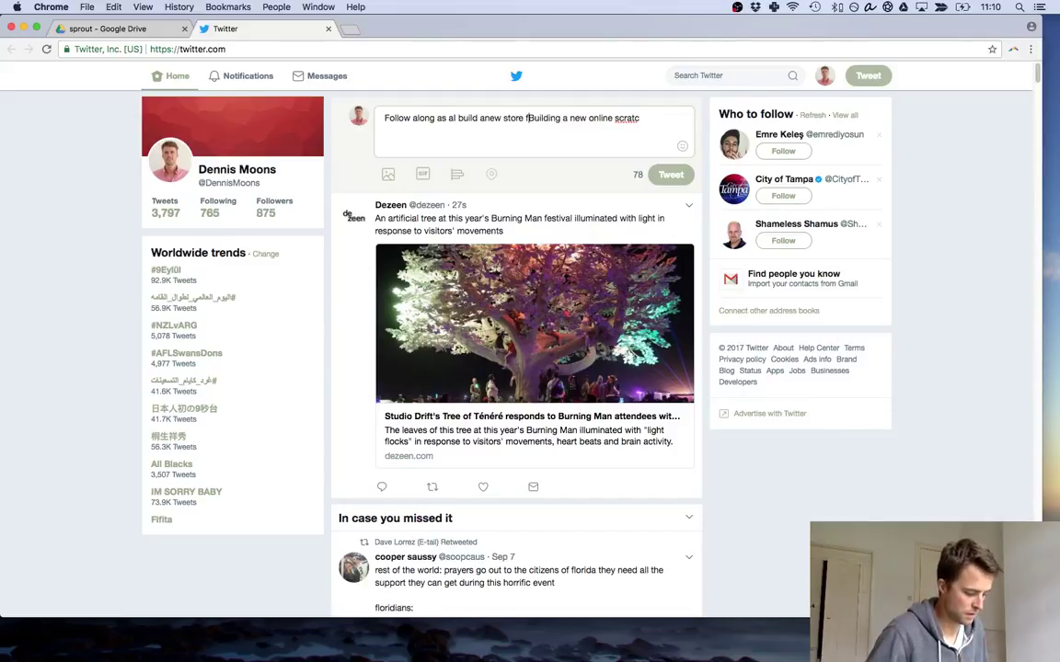
pyautogui.write('sctr')
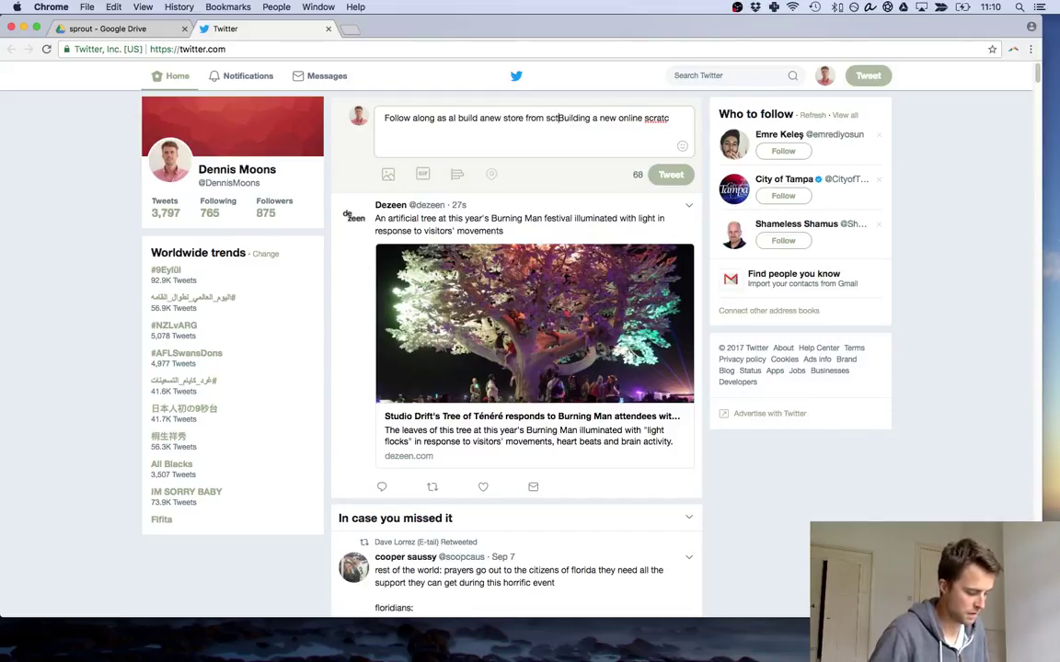
pyautogui.press('BackSpace')
pyautogui.press('BackSpace')
pyautogui.write('atratch')
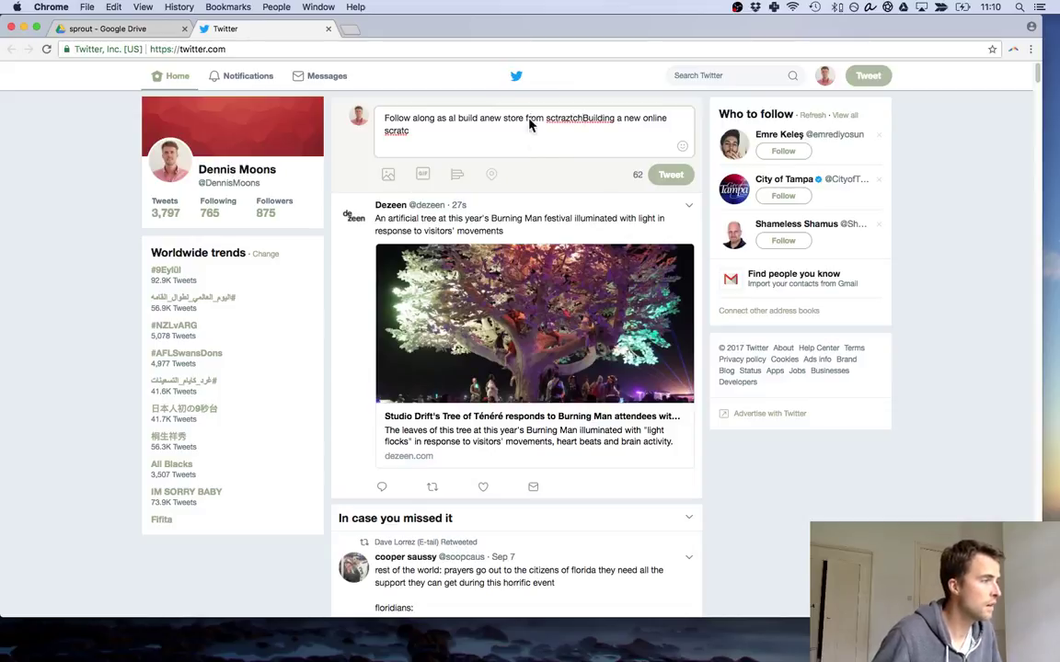
# Delete the leftover old draft text and fix the spelling of 'scratch'.
pyautogui.hotkey('shift', 'Down')
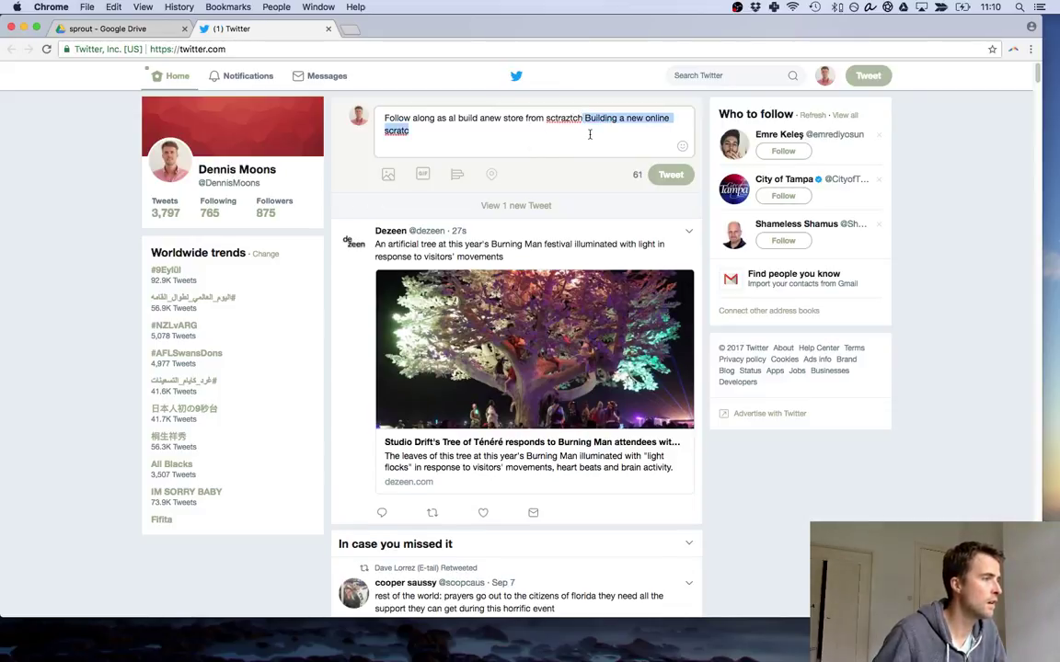
pyautogui.press('BackSpace')
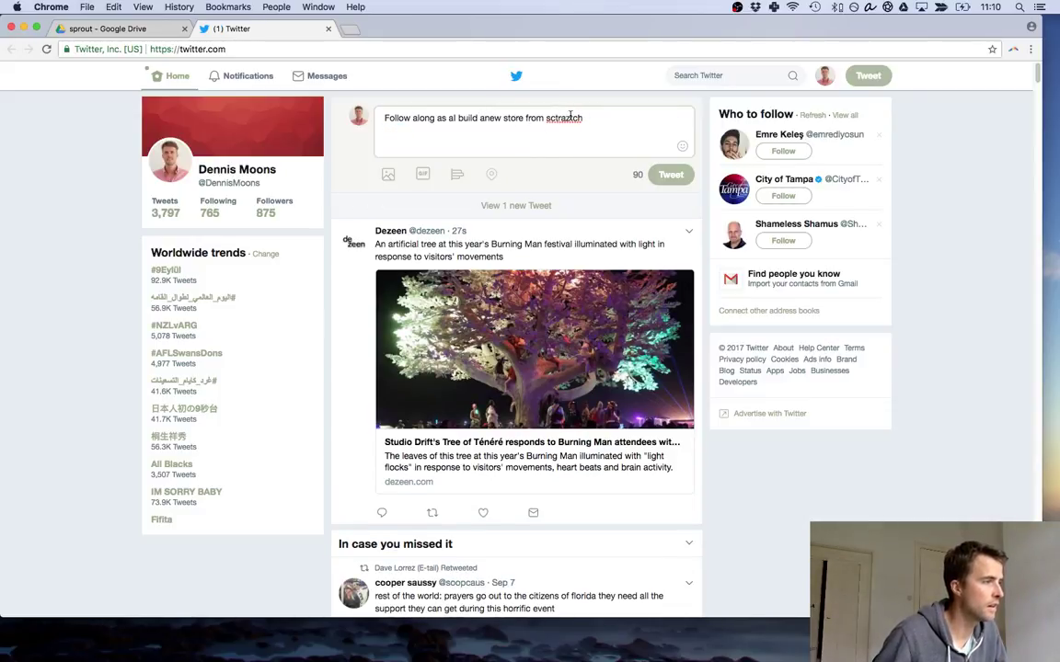
pyautogui.click(559, 117)
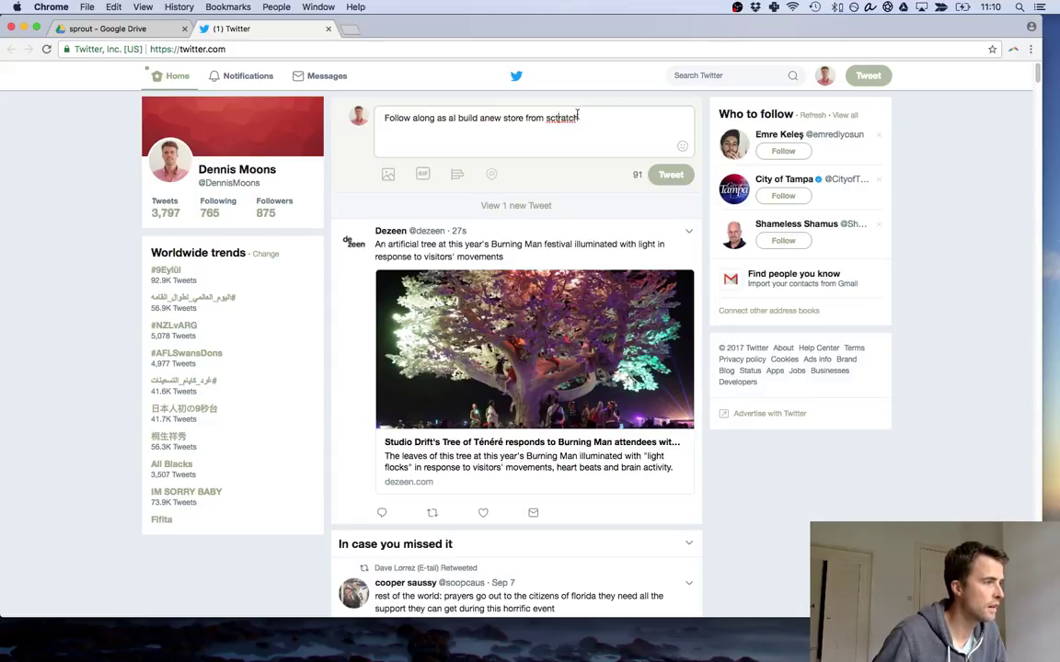
pyautogui.press('BackSpace')
pyautogui.press('BackSpace')
pyautogui.press('BackSpace')
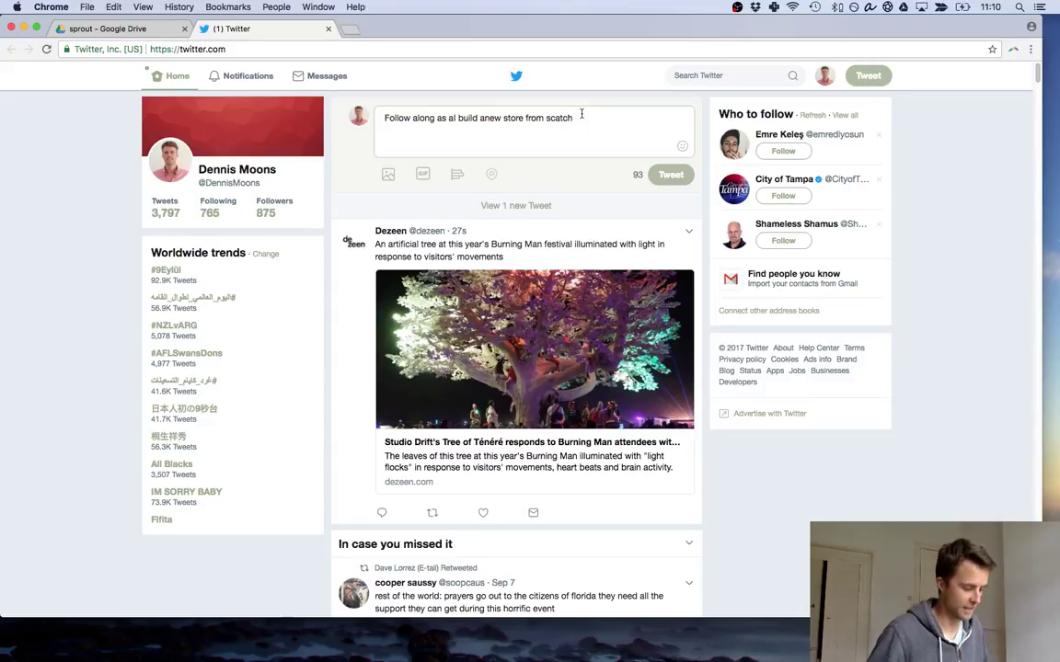
pyautogui.write('r')
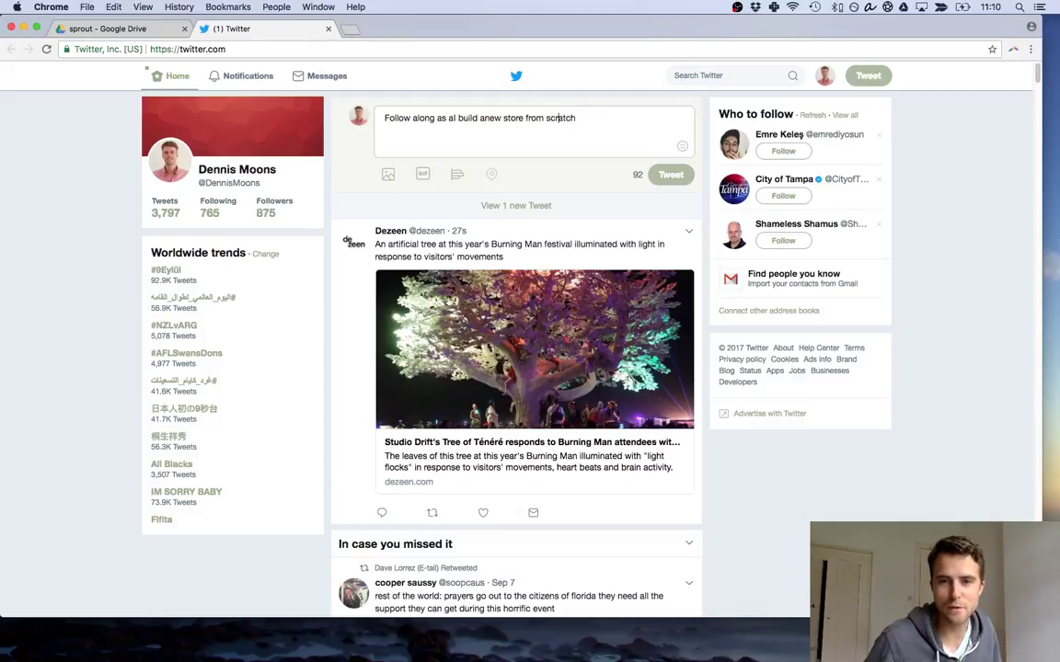
pyautogui.press('super+Tab')
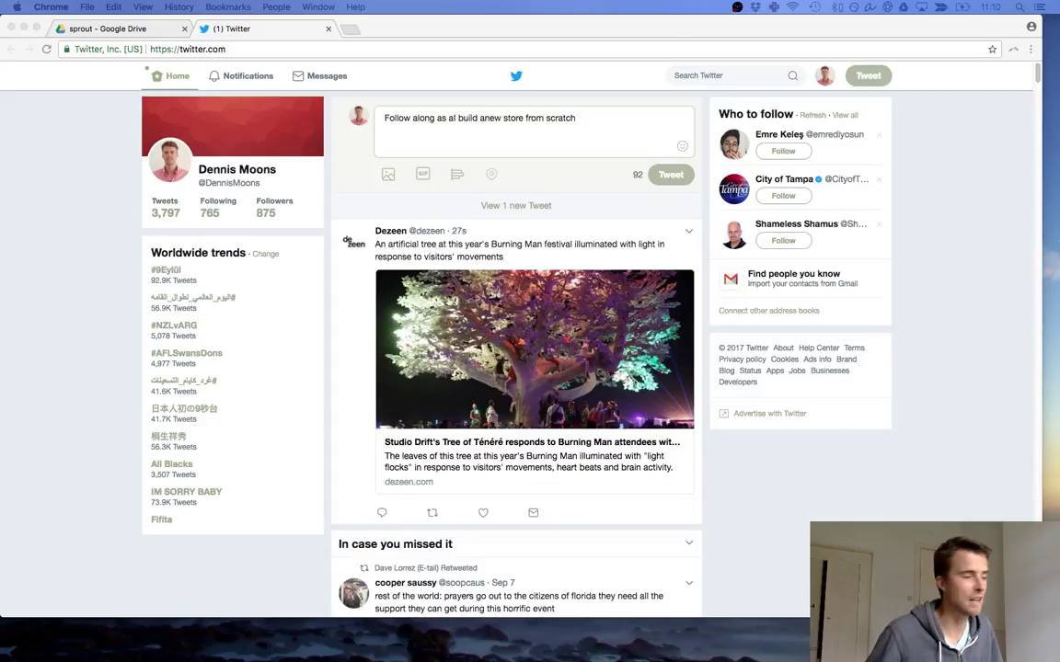
pyautogui.press('super+Tab')
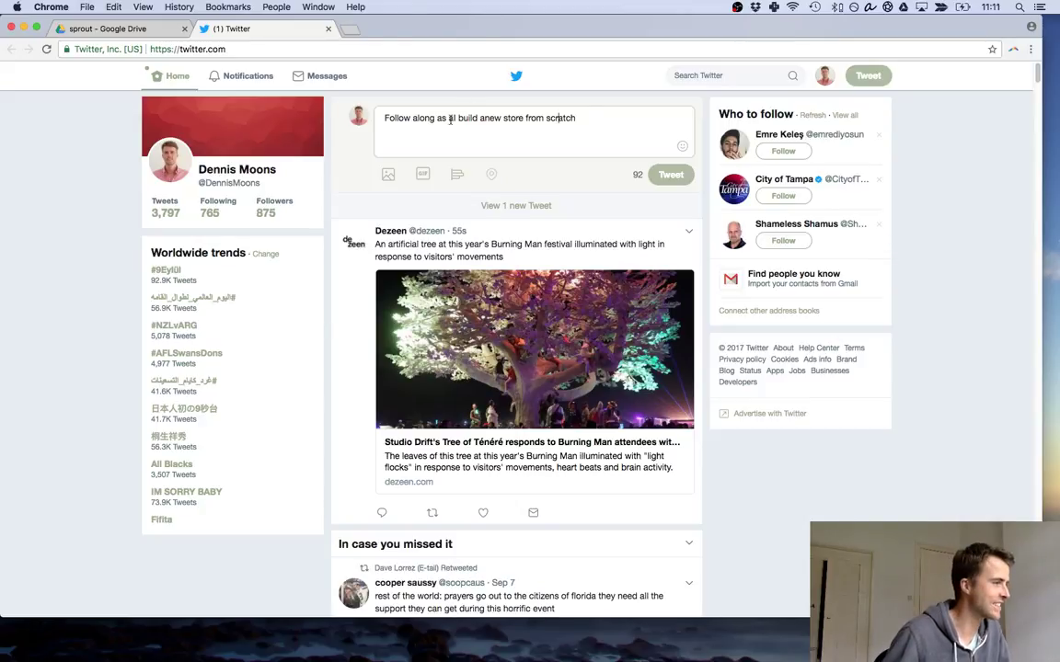
# Correct the tweet wording to 'as I build a new online store'.
pyautogui.click(479, 118)
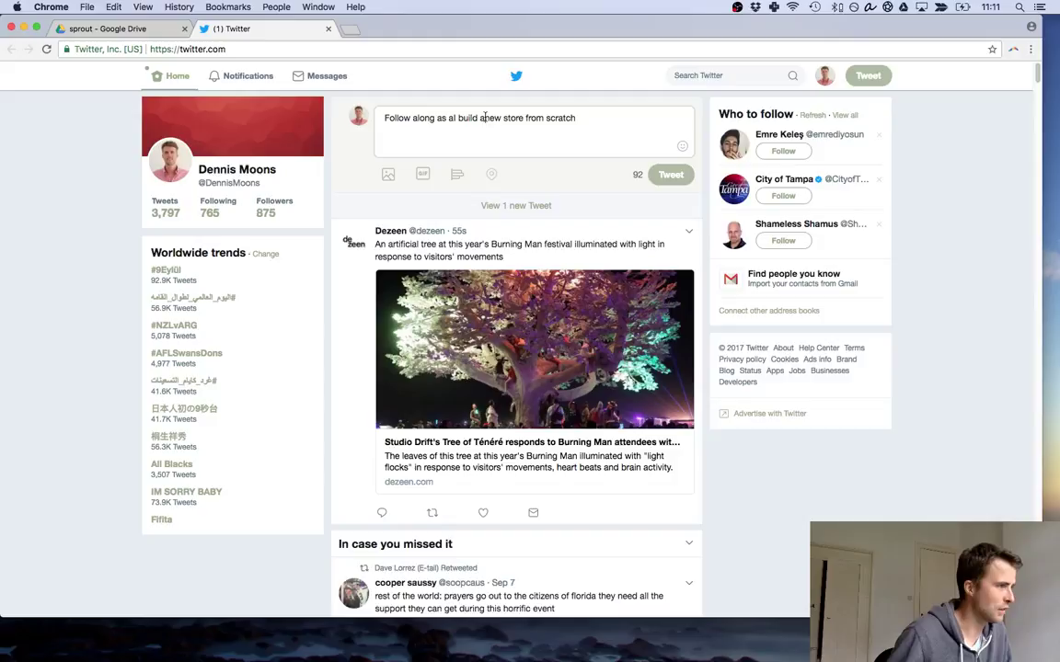
pyautogui.click(603, 115)
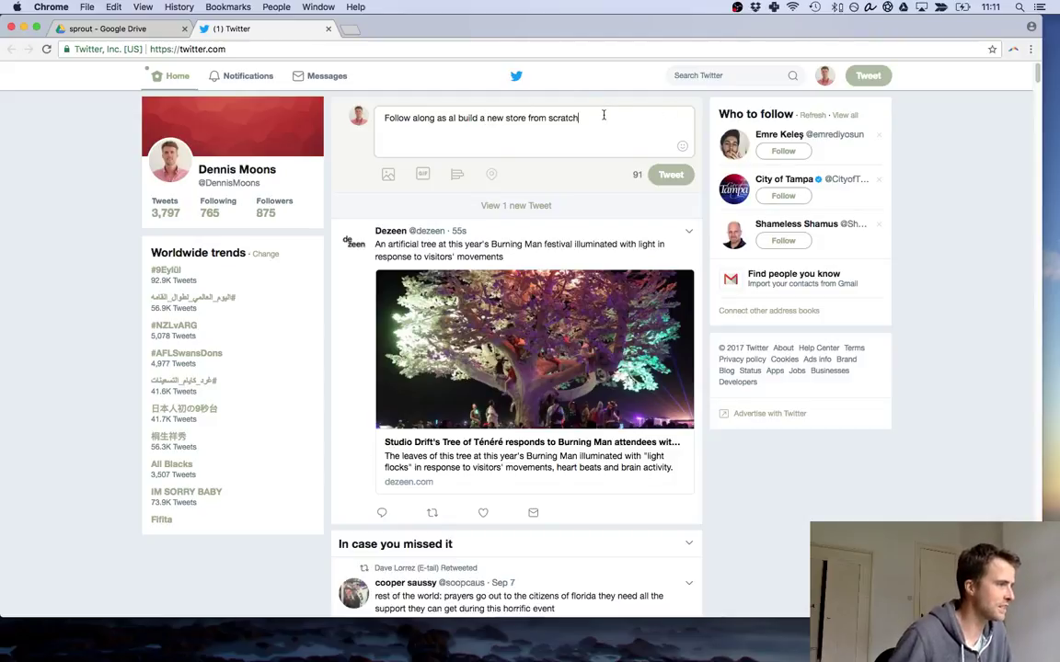
pyautogui.click(457, 118)
pyautogui.press('BackSpace')
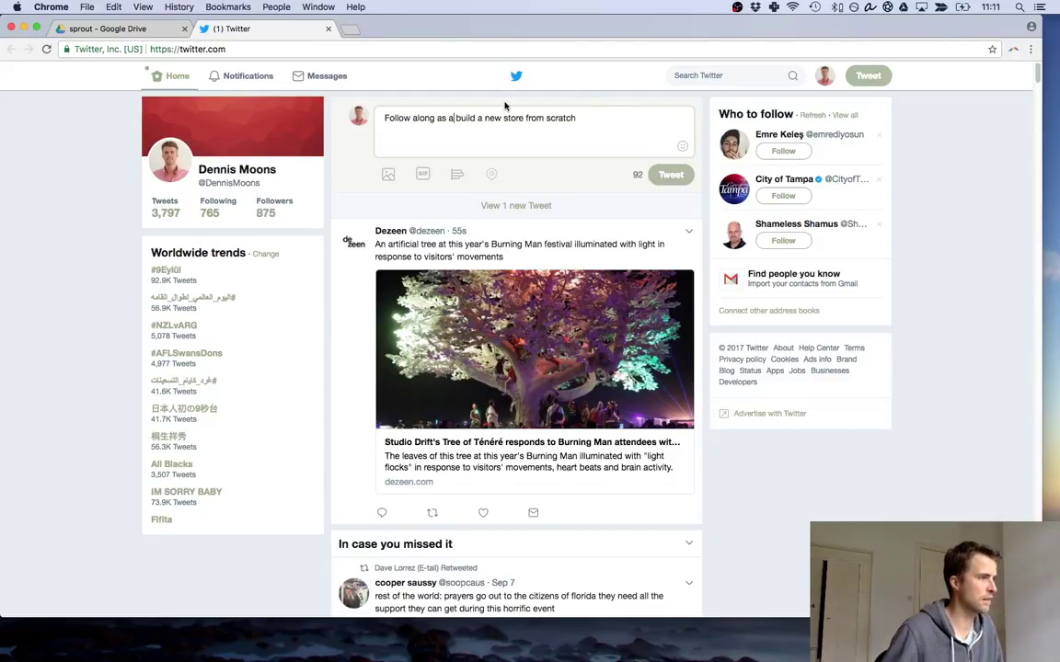
pyautogui.press('BackSpace')
pyautogui.write('I')
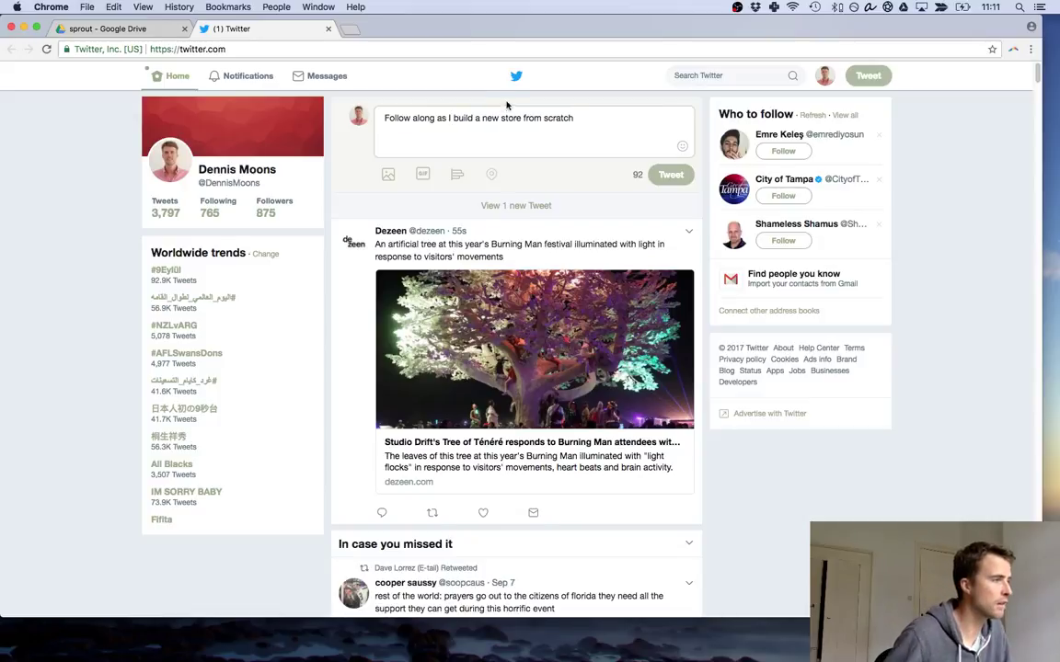
pyautogui.click(503, 118)
pyautogui.write('online')
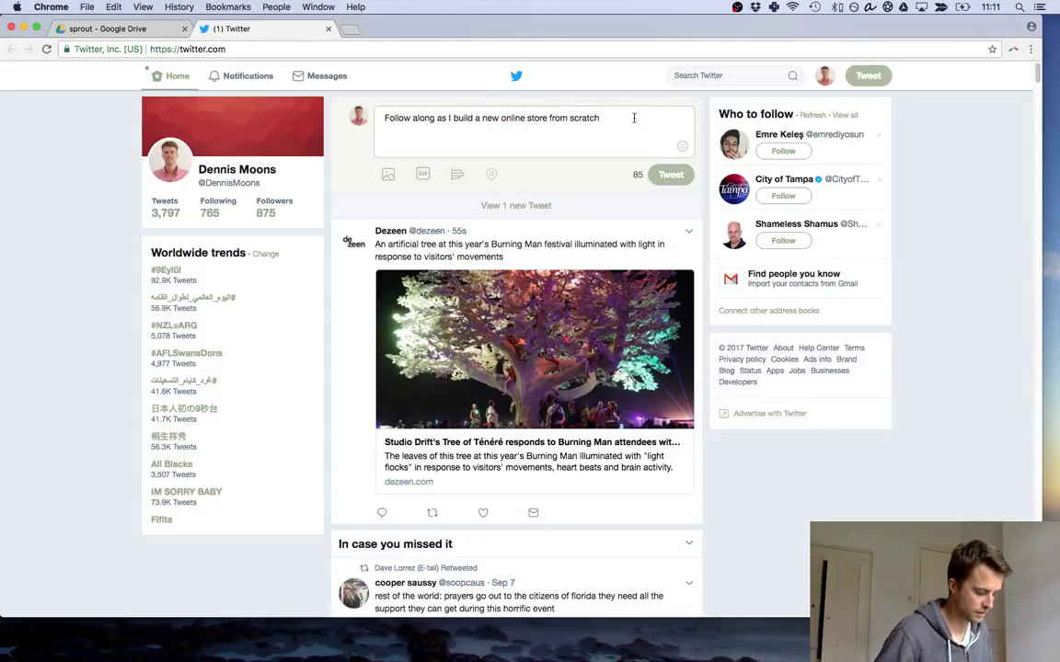
# Paste the YouTube live stream link on a new line and insert 'on the stream'.
pyautogui.press('super+Right')
pyautogui.press('Return')
pyautogui.write('https://www.youtube.com/c/Storegrowers/live')
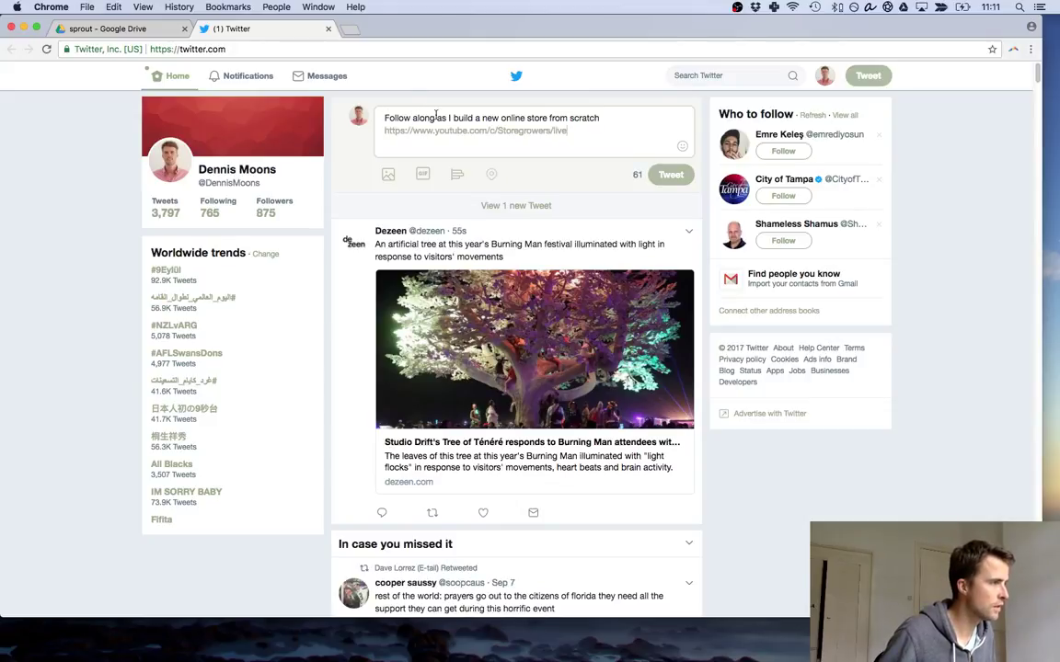
pyautogui.click(438, 118)
pyautogui.write('on the stream')
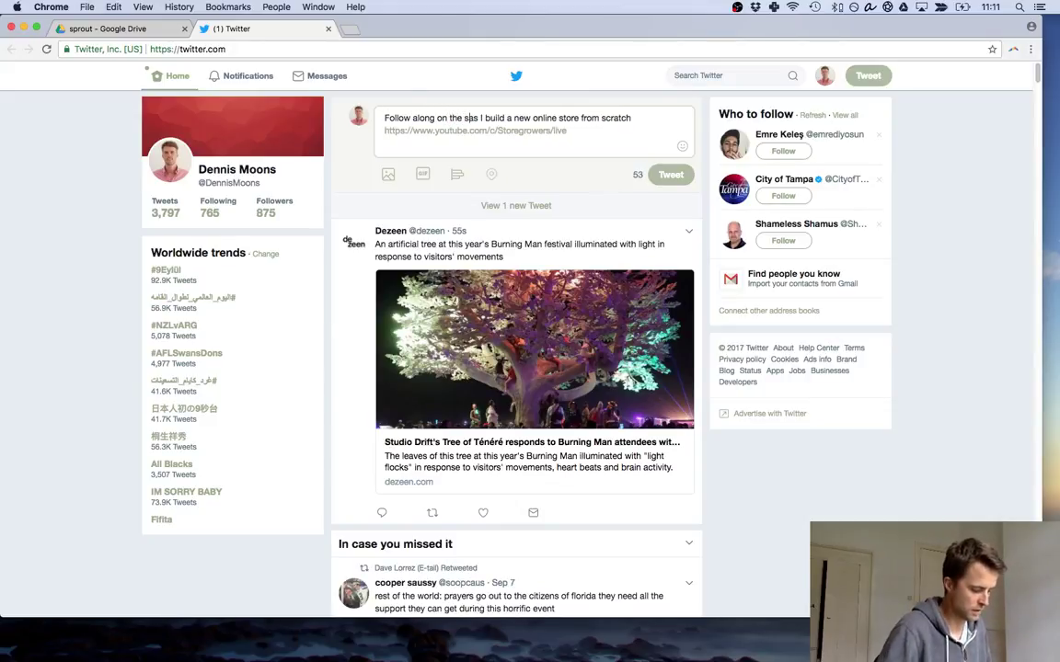
pyautogui.press('Delete')
pyautogui.write('am')
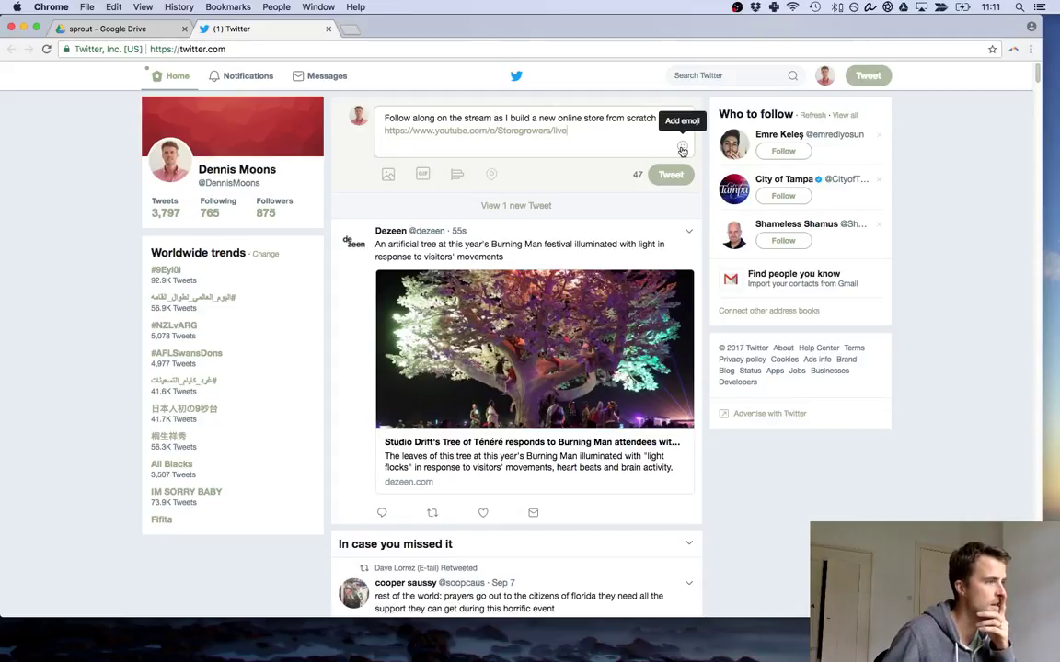
# Add TV and upside-down-face emojis to the tweet and post it.
pyautogui.click(682, 146)
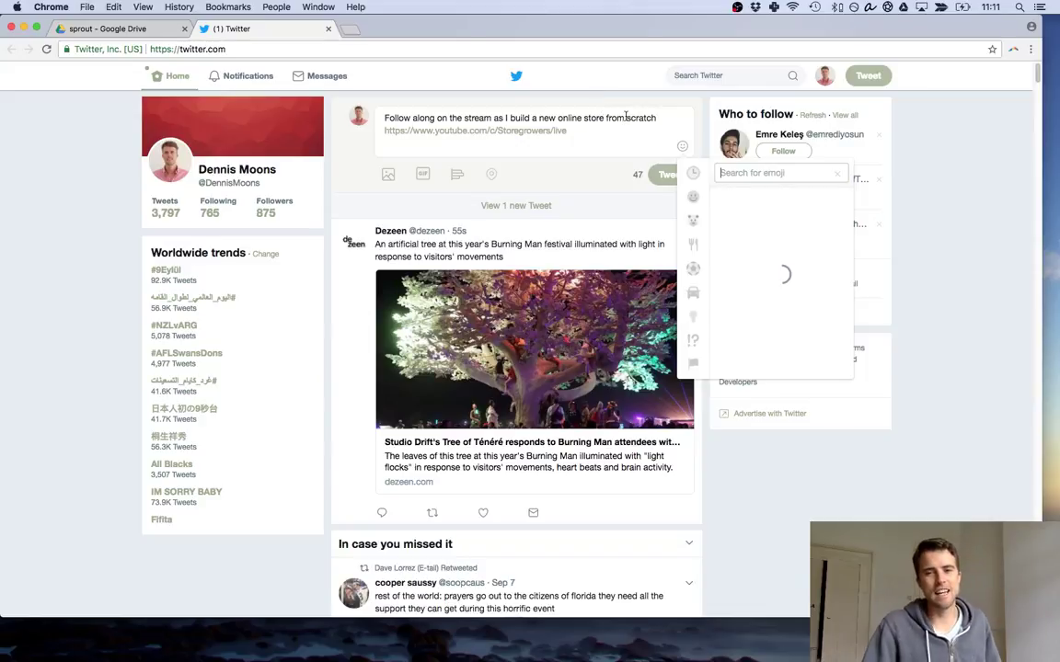
pyautogui.click(607, 128)
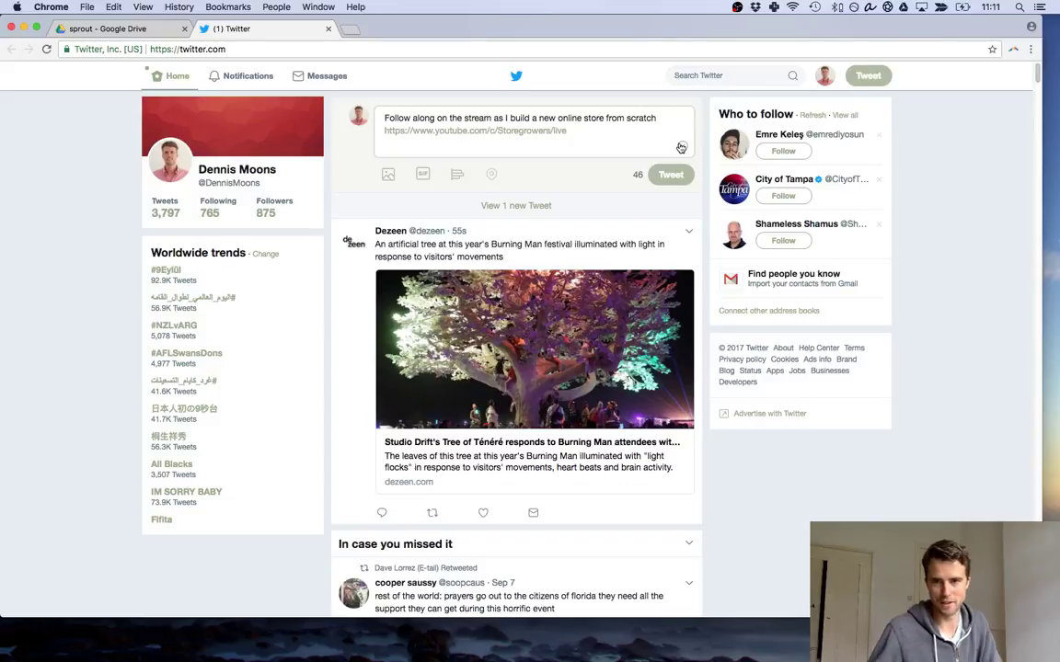
pyautogui.click(681, 146)
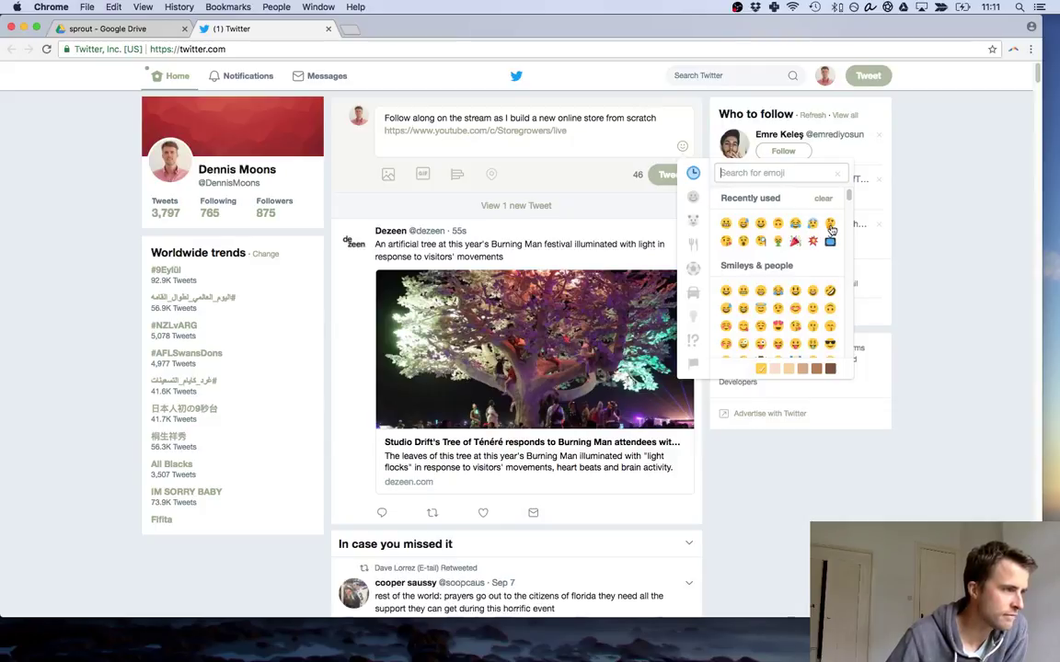
pyautogui.click(830, 239)
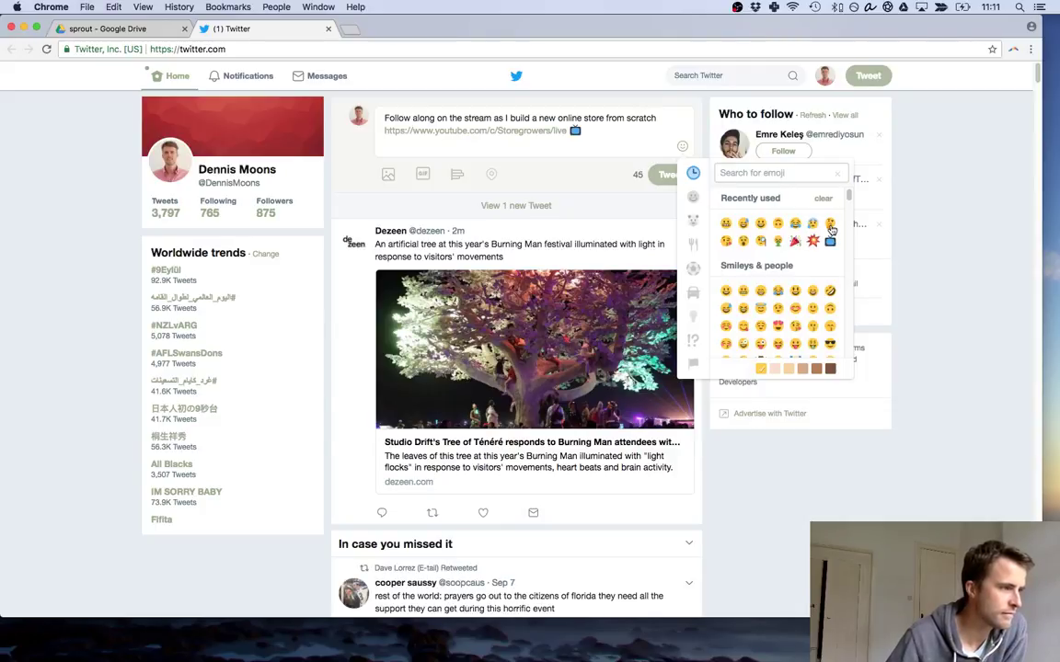
pyautogui.click(778, 224)
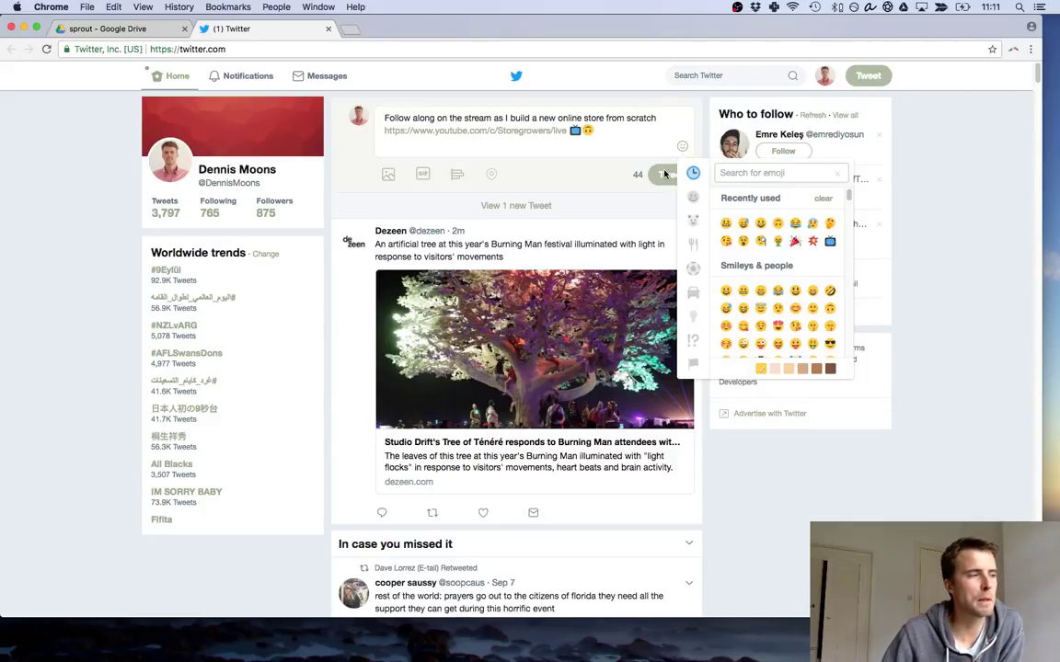
pyautogui.click(665, 174)
pyautogui.click(672, 174)
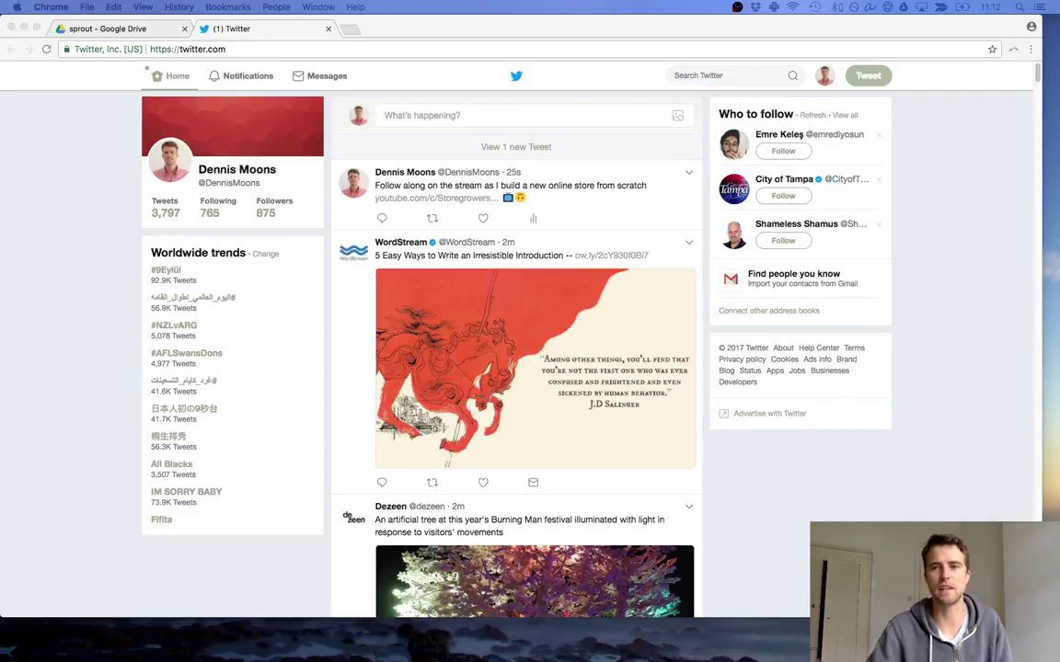
# Bring the Chrome window back into focus once the posted tweet tops the timeline.
pyautogui.click(330, 31)
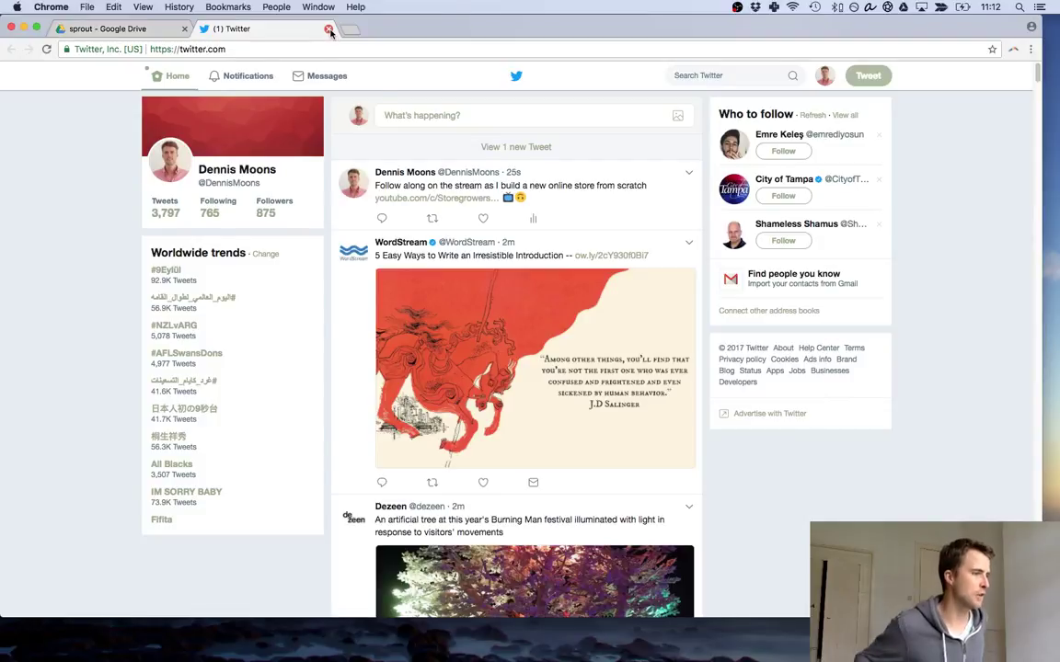
# Close the Twitter tab and create a new Google Doc via NEW > Google Docs in sprout.
pyautogui.click(329, 31)
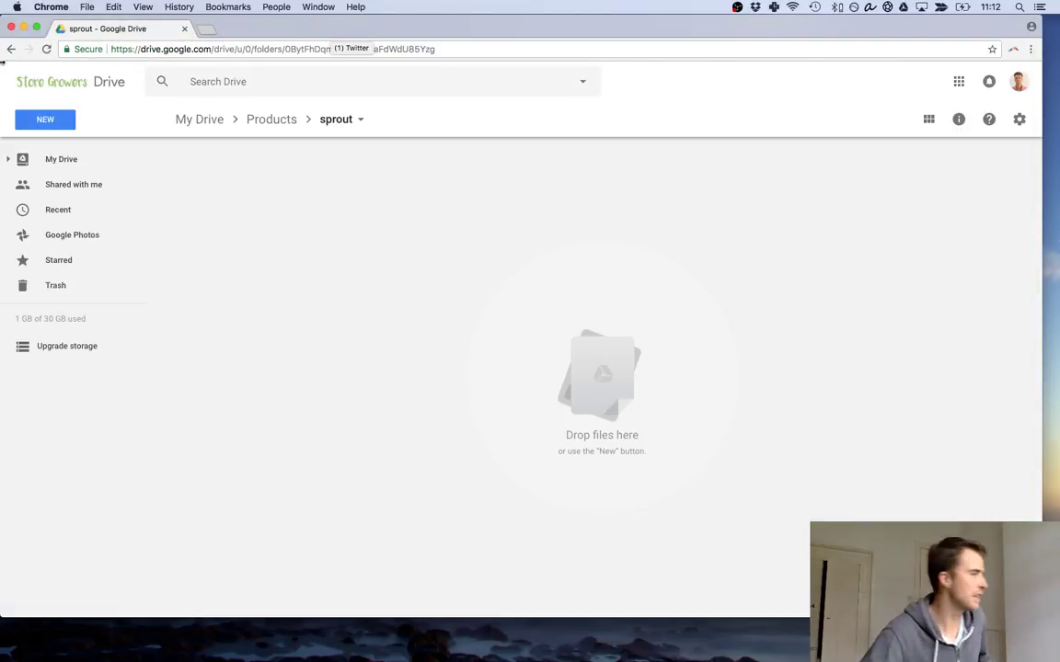
pyautogui.click(57, 121)
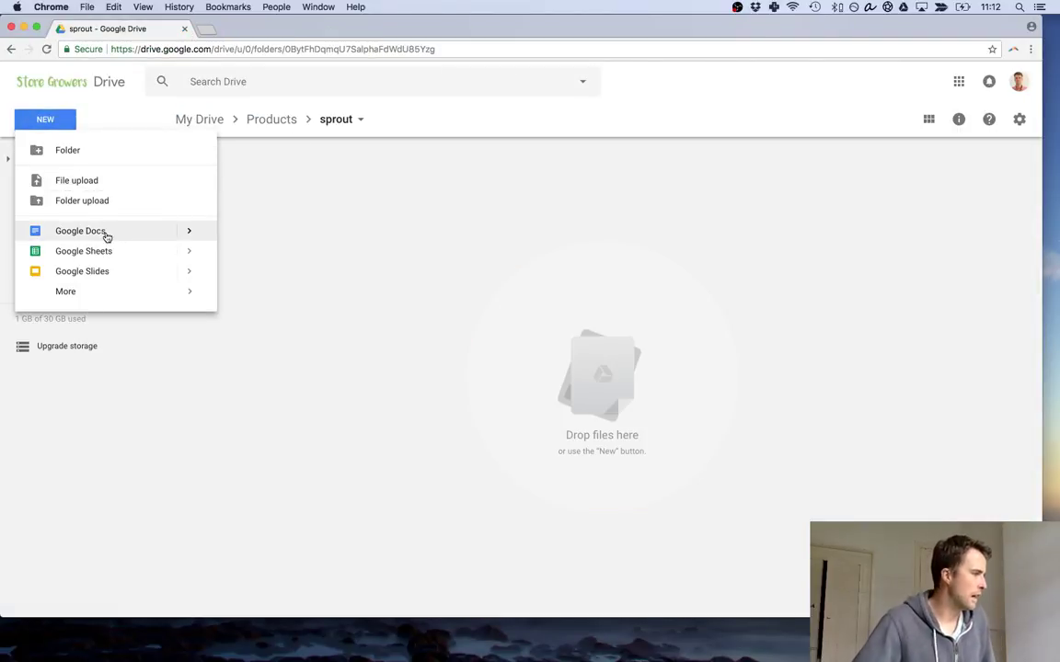
pyautogui.click(92, 209)
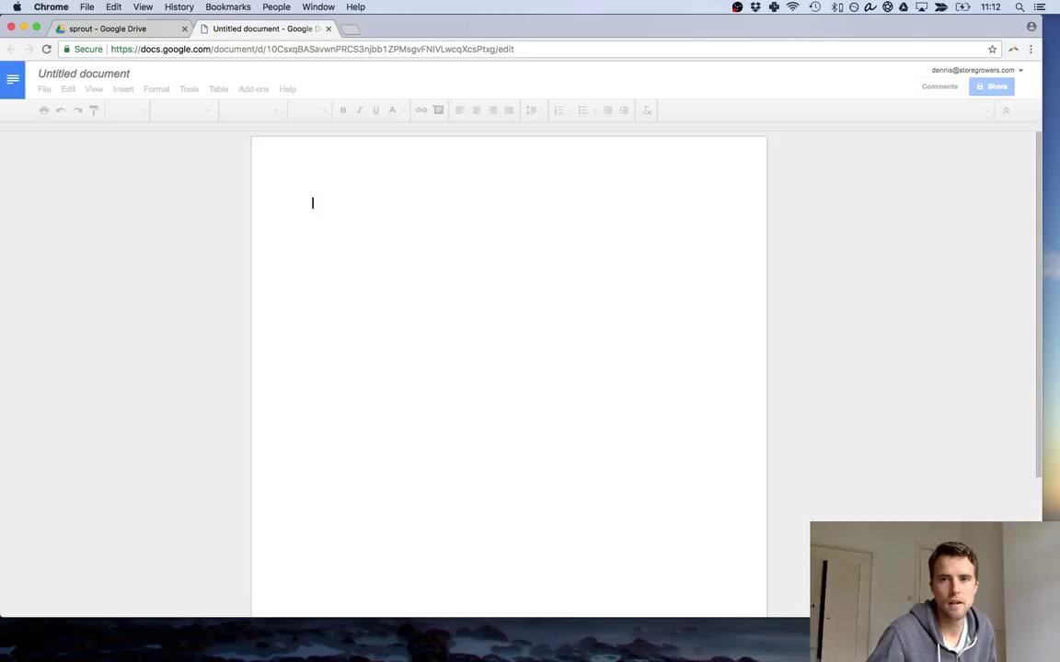
pyautogui.click(342, 227)
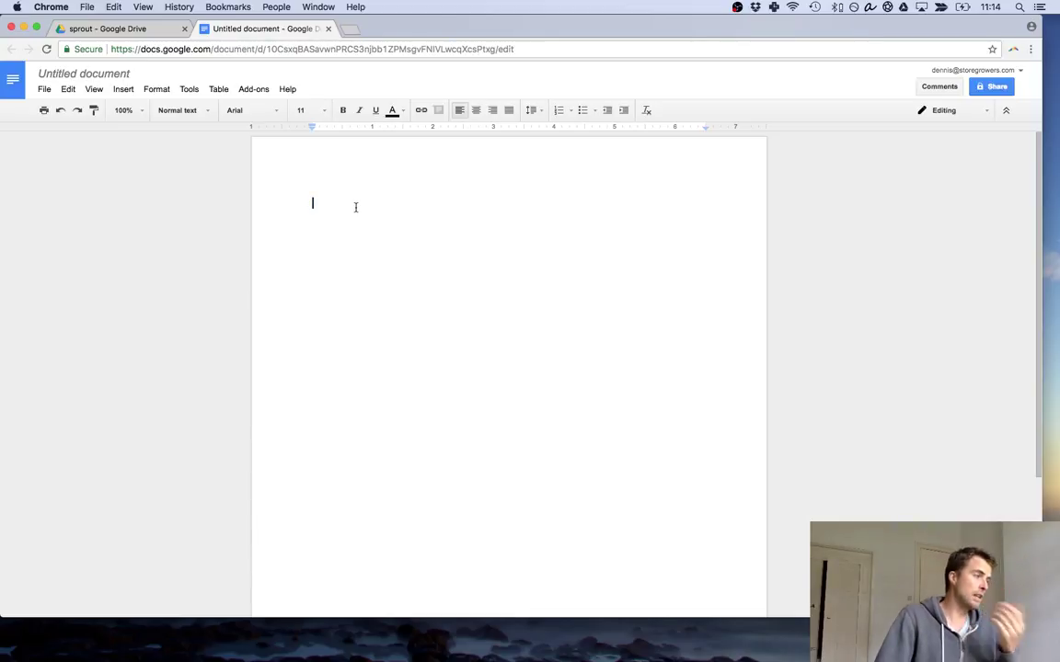
# Type the list Space, Posters, pix on separate lines.
pyautogui.write('Spece')
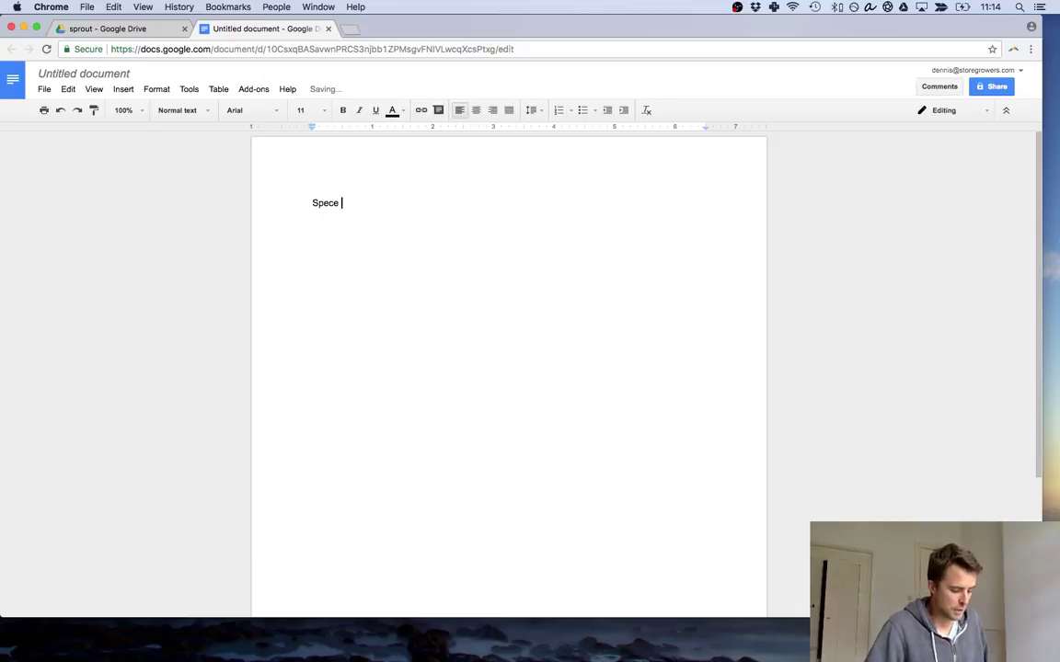
pyautogui.press('BackSpace')
pyautogui.press('BackSpace')
pyautogui.press('BackSpace')
pyautogui.press('BackSpace')
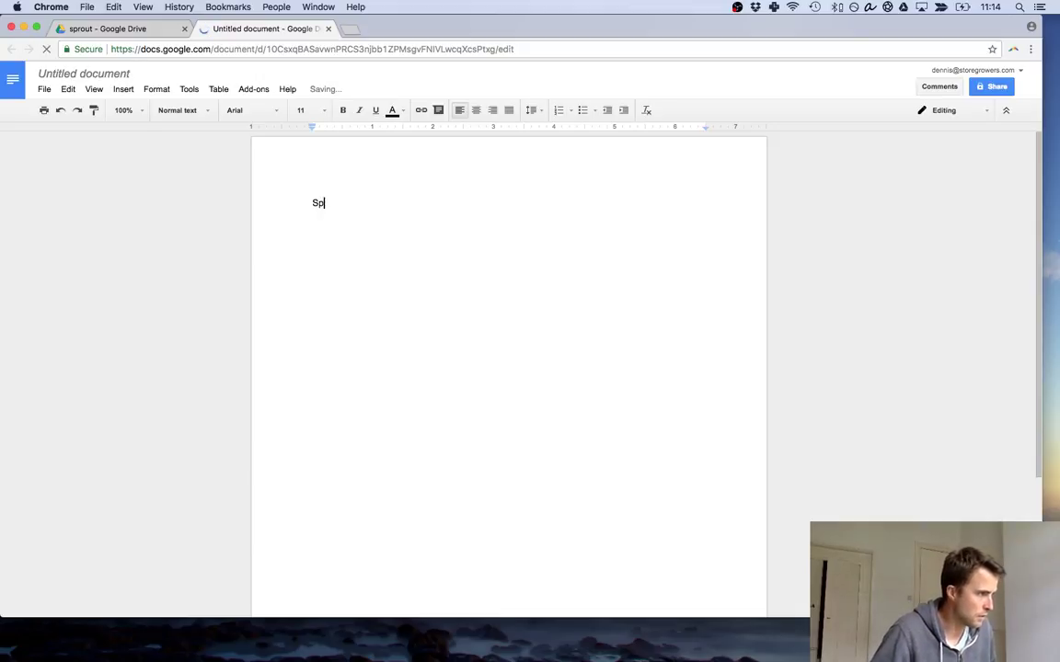
pyautogui.write('ace')
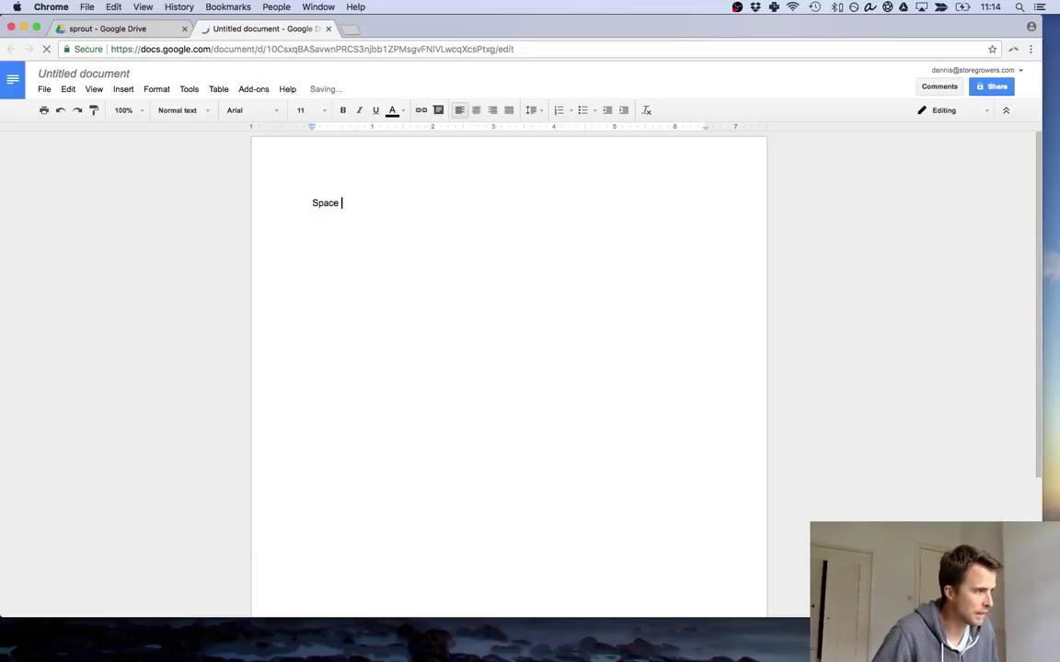
pyautogui.write(' posters')
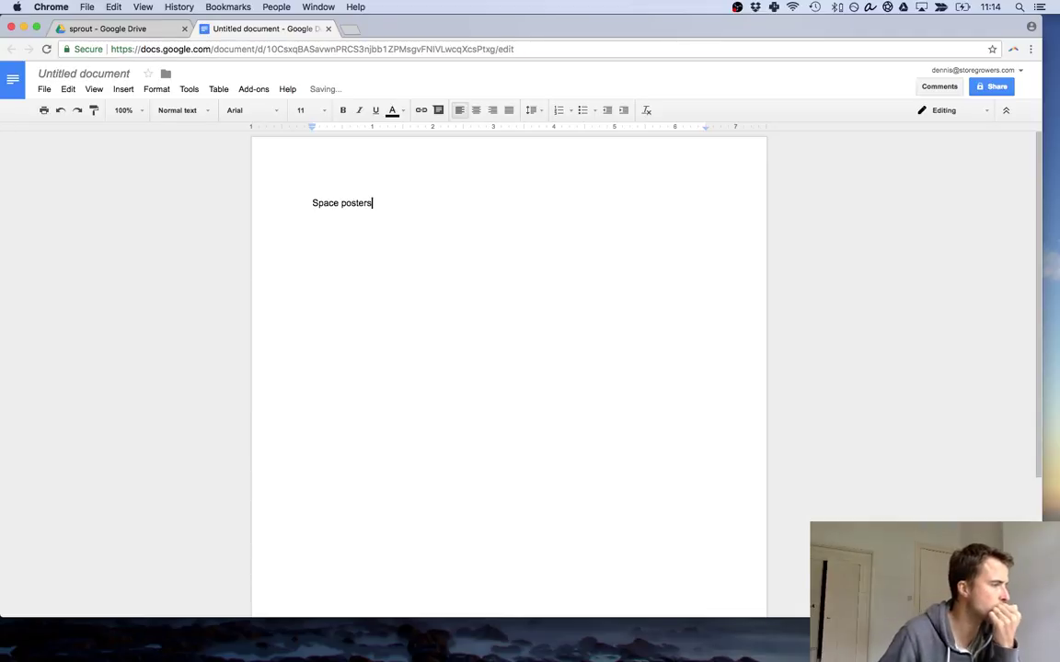
pyautogui.press('Return')
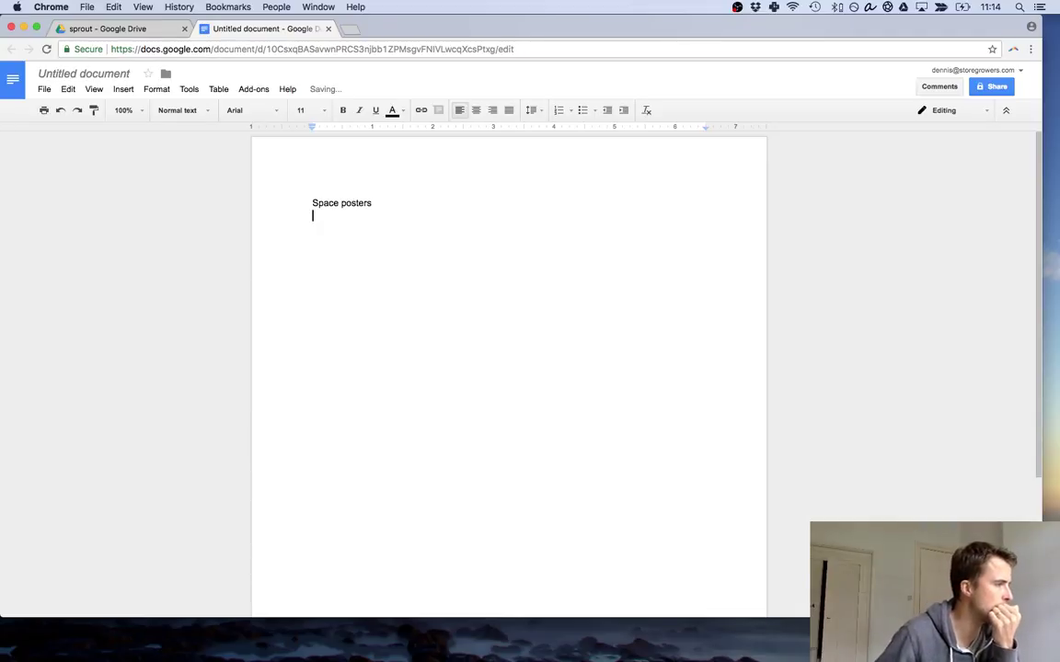
pyautogui.press('Up')
pyautogui.press('Right')
pyautogui.press('Right')
pyautogui.press('Right')
pyautogui.press('Right')
pyautogui.press('Right')
pyautogui.press('Right')
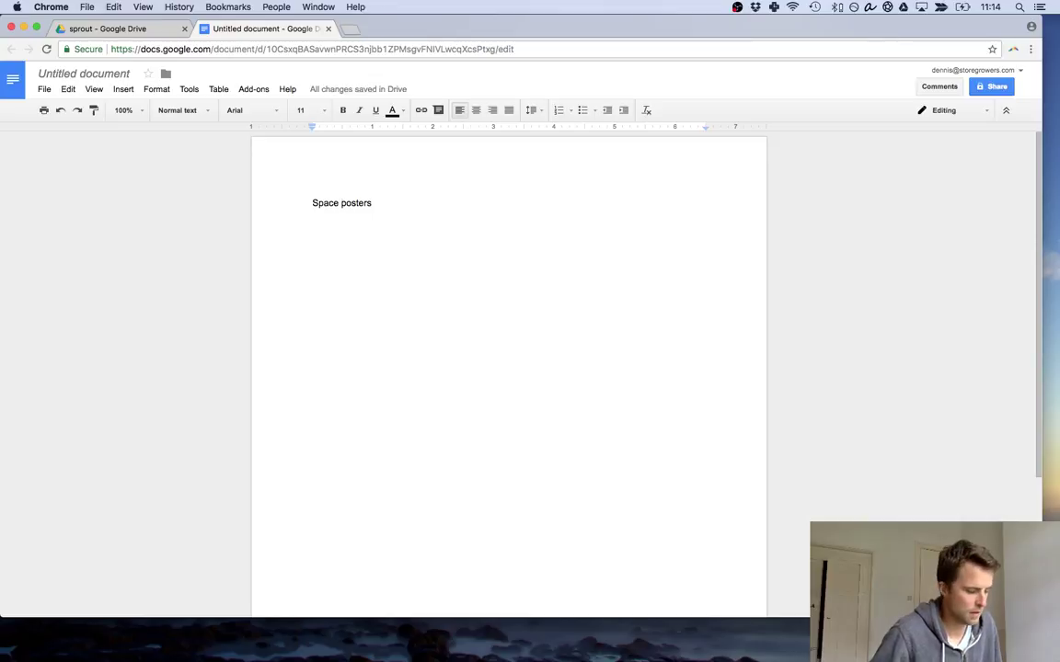
pyautogui.press('Return')
pyautogui.press('Right')
pyautogui.press('Right')
pyautogui.press('Right')
pyautogui.press('Right')
pyautogui.press('Right')
pyautogui.press('Right')
pyautogui.press('Right')
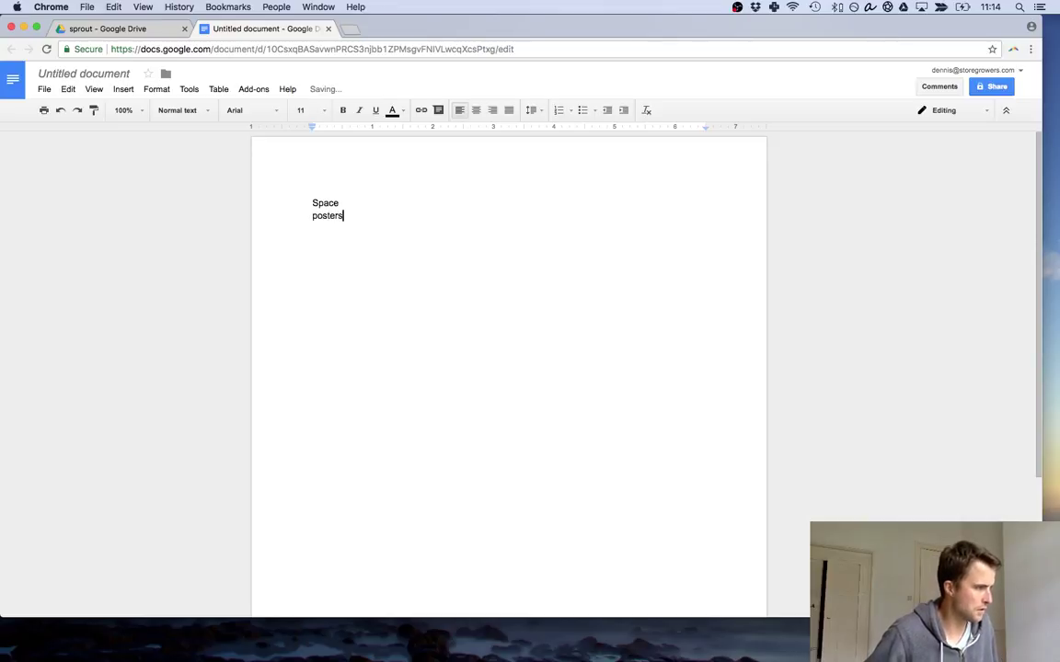
pyautogui.press('Return')
pyautogui.write('pix')
# Add the bold heading 'Coming up with a a brand' above the list.
pyautogui.press('Up')
pyautogui.press('Up')
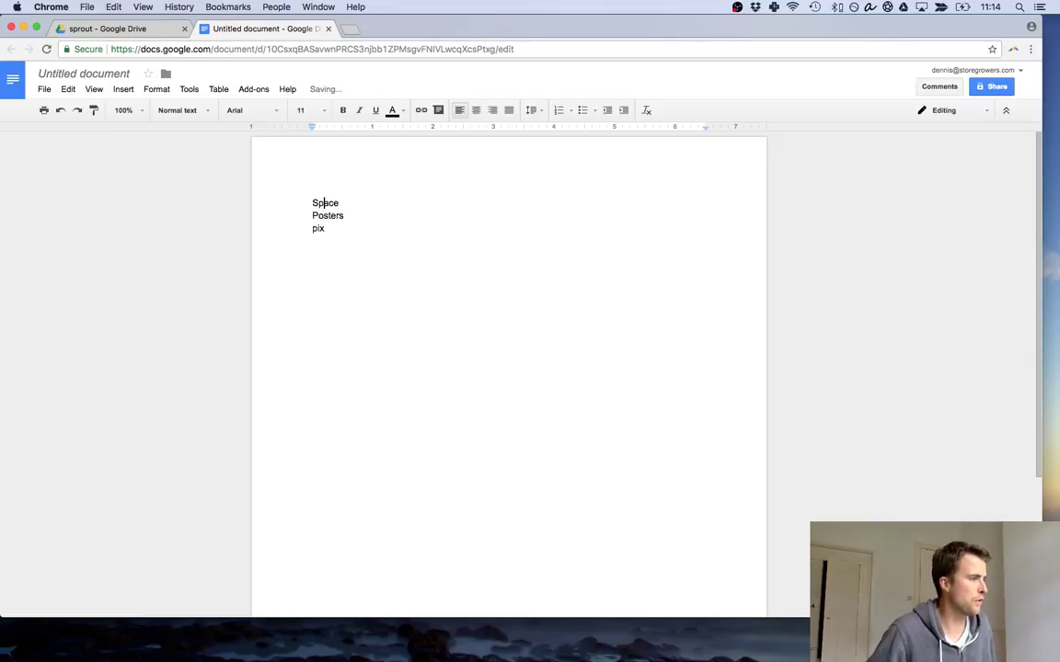
pyautogui.press('Left')
pyautogui.press('Return')
pyautogui.press('Return')
pyautogui.press('Up')
pyautogui.press('Up')
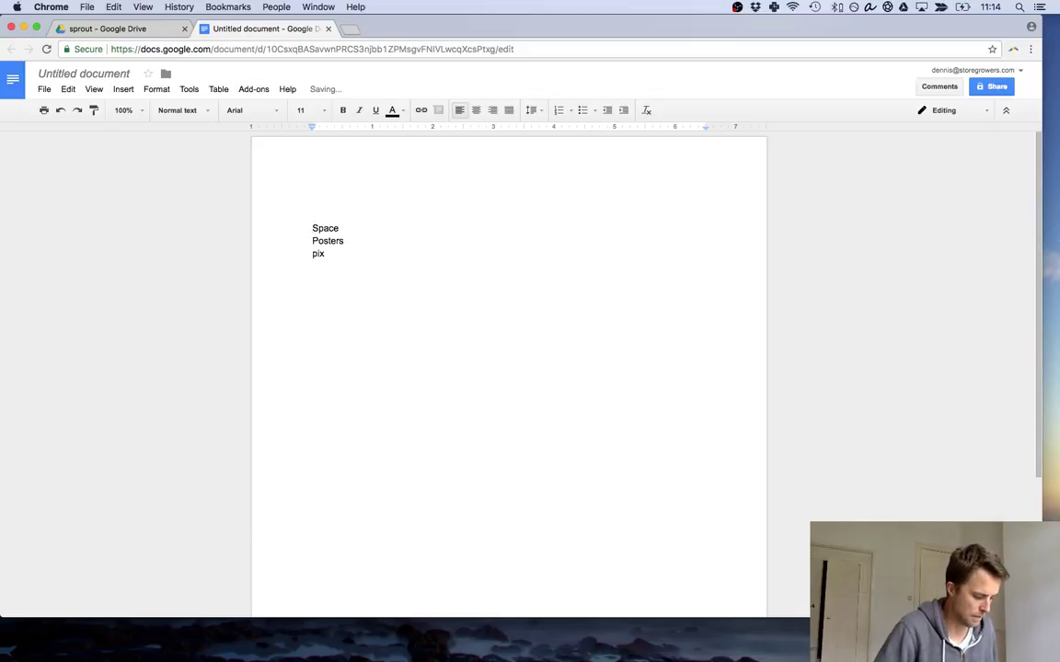
pyautogui.write('Coming up with a a brand')
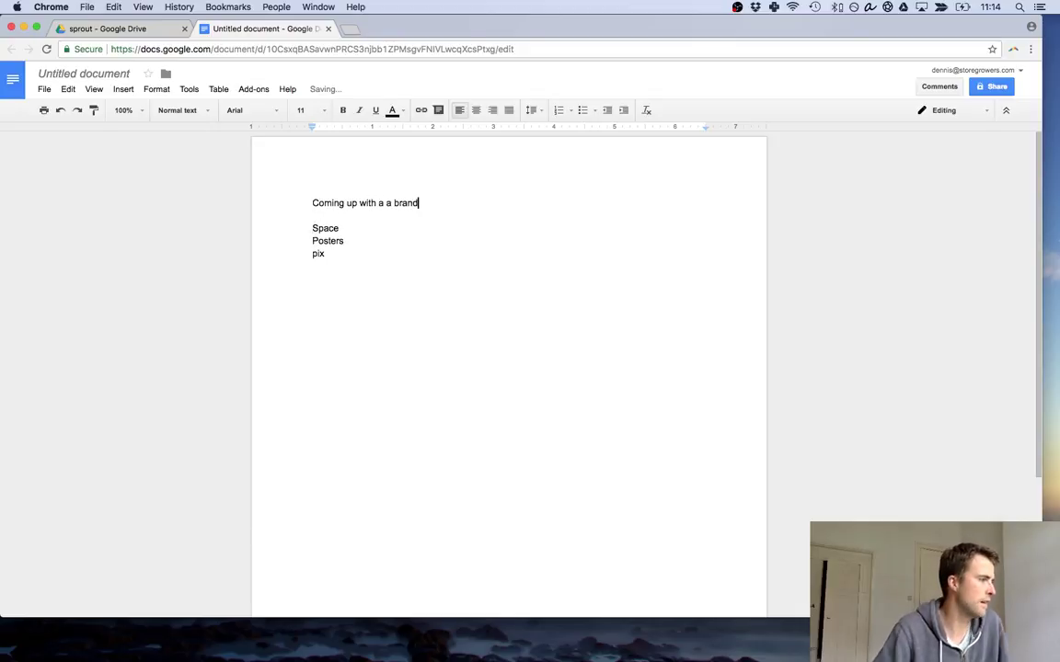
pyautogui.moveTo(447, 201); pyautogui.dragTo(284, 211)
pyautogui.press('super+b')
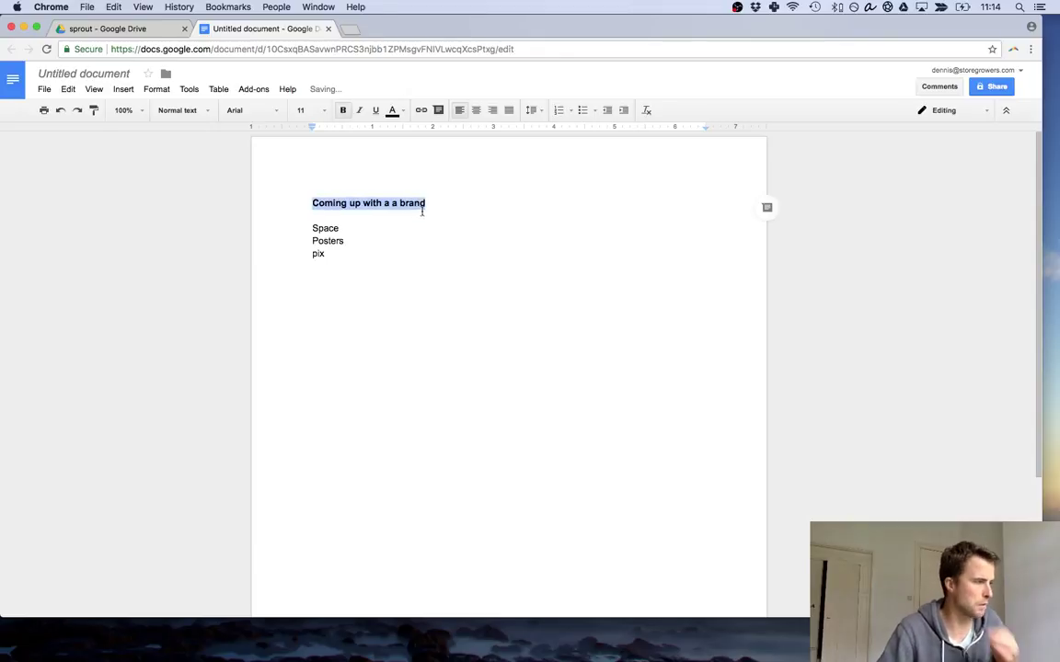
pyautogui.click(441, 202)
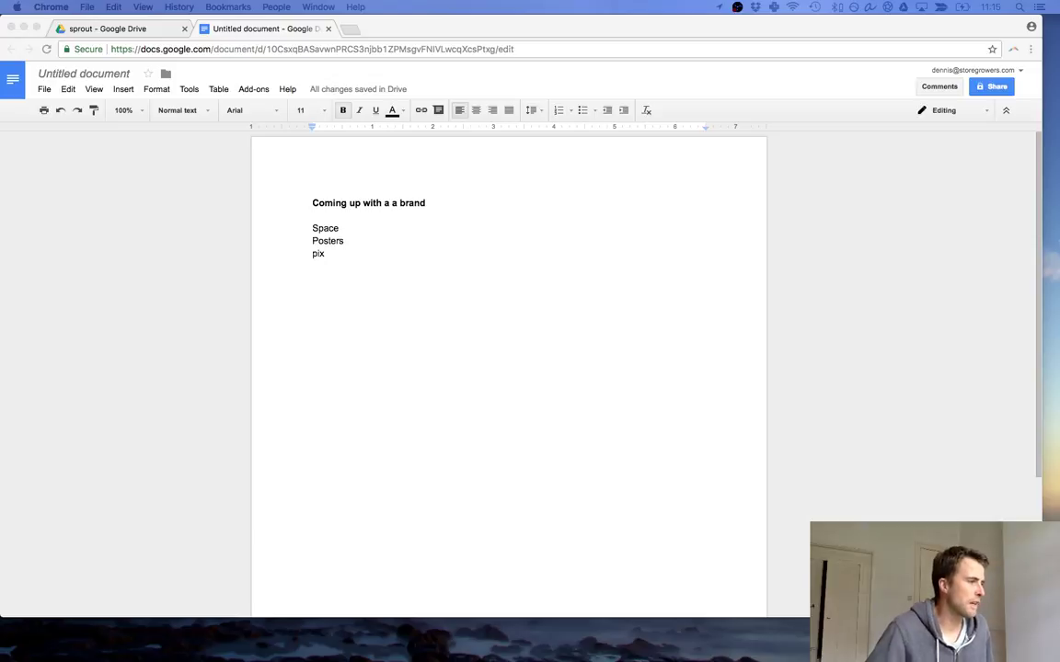
# List Name, Logo and tagline? on separate lines under the heading.
pyautogui.click(429, 206)
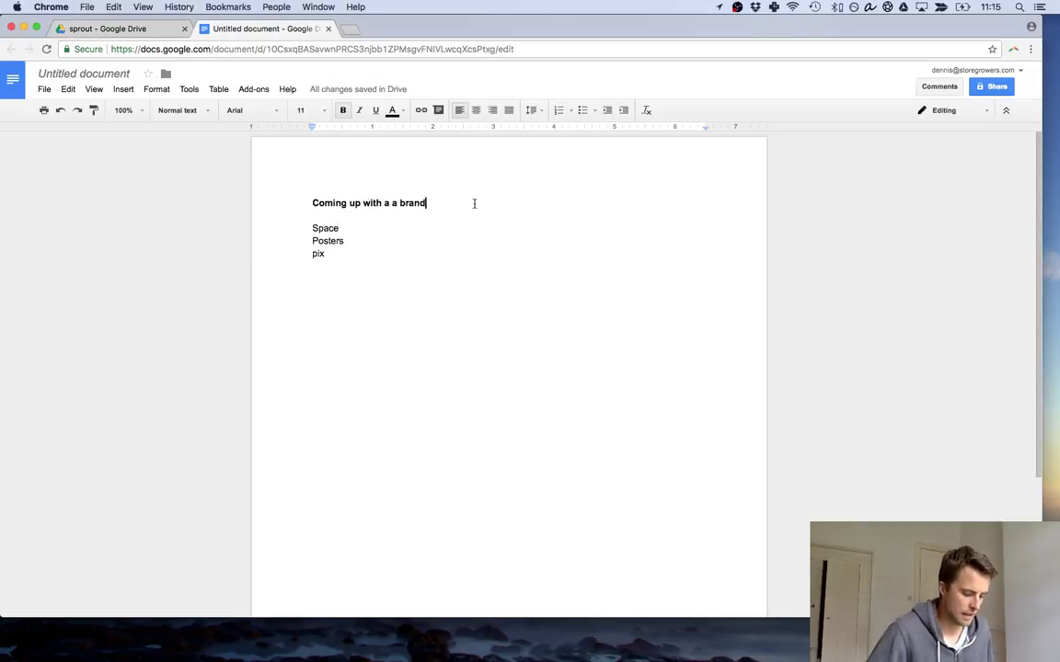
pyautogui.press('Return')
pyautogui.write('br')
pyautogui.press('BackSpace')
pyautogui.press('BackSpace')
pyautogui.write('n,ame')
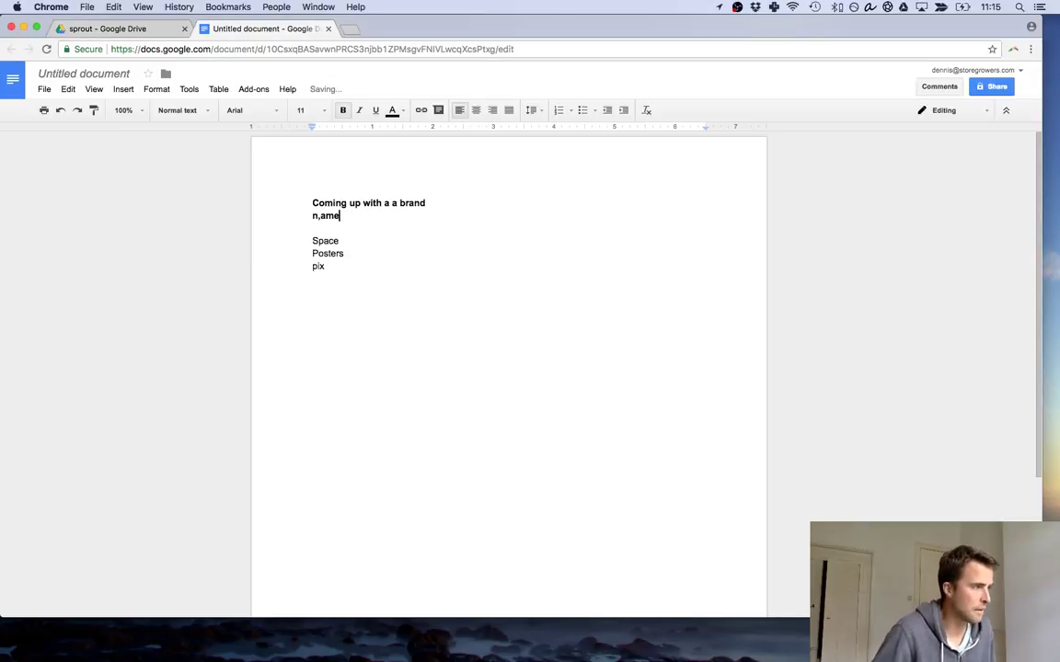
pyautogui.press('BackSpace')
pyautogui.press('BackSpace')
pyautogui.press('BackSpace')
pyautogui.press('BackSpace')
pyautogui.write('ame')
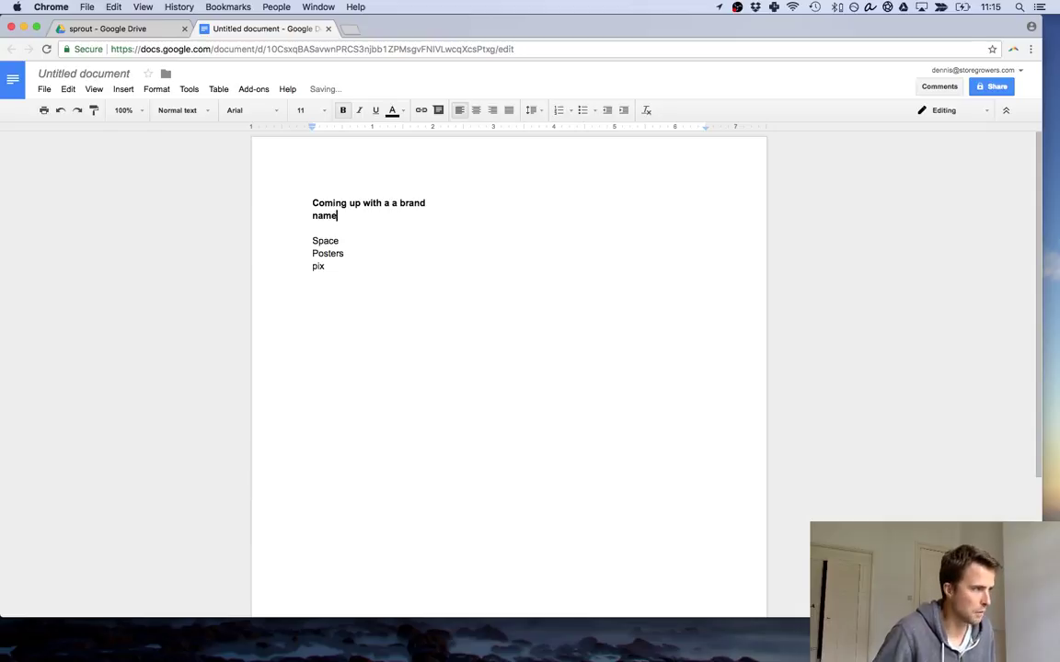
pyautogui.press('Return')
pyautogui.write('logo')
pyautogui.press('Return')
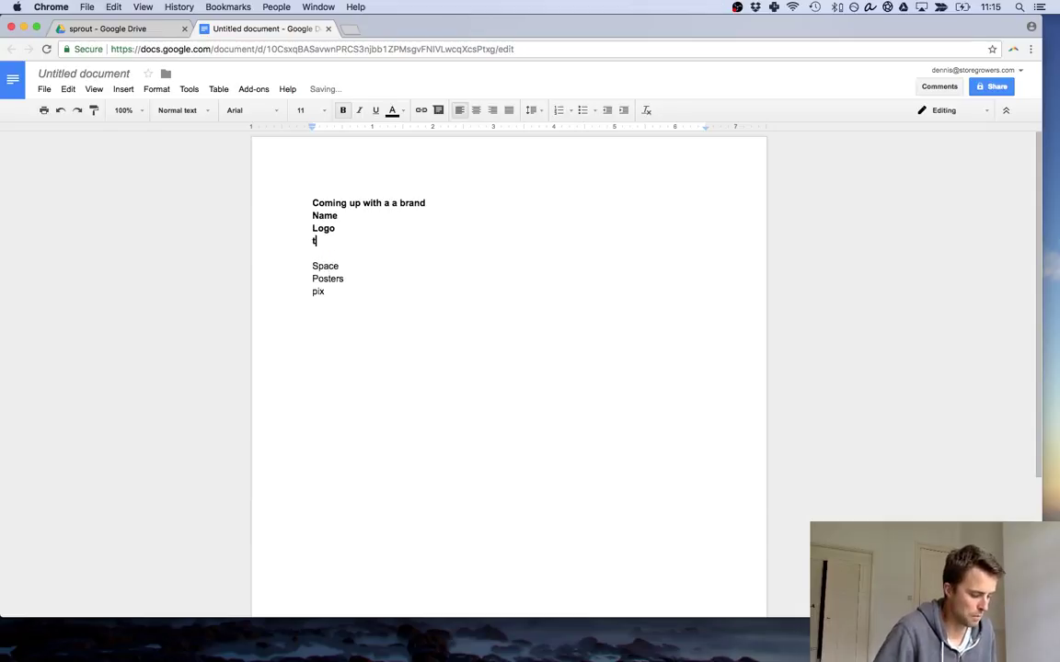
pyautogui.write('tagline?')
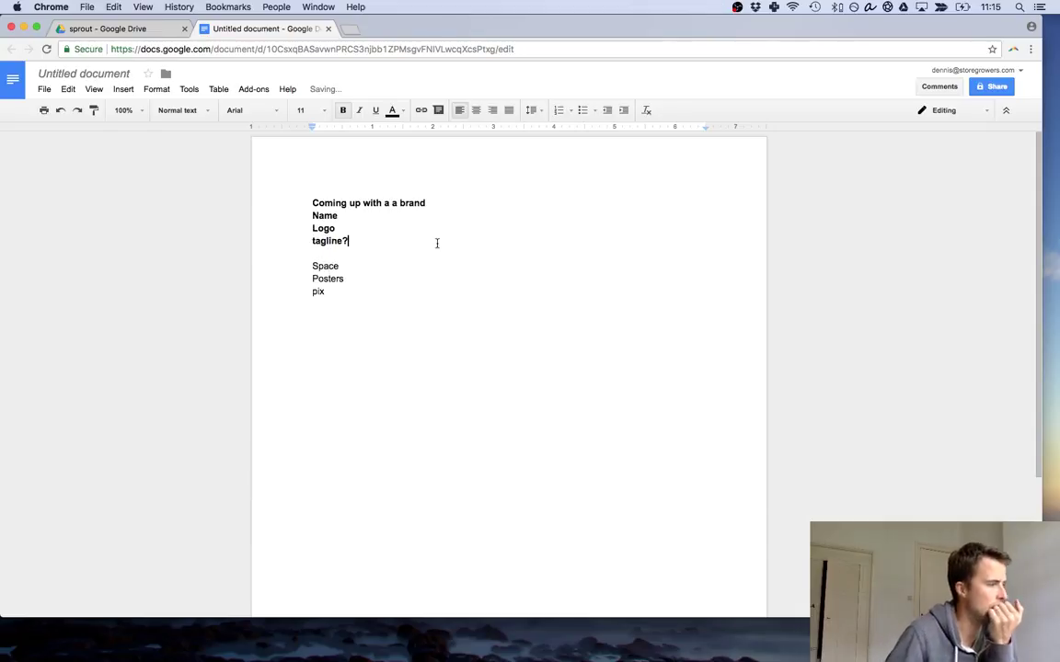
# Add an empty unbolded line below pix and select the lowercase p in pix.
pyautogui.click(362, 290)
pyautogui.press('Return')
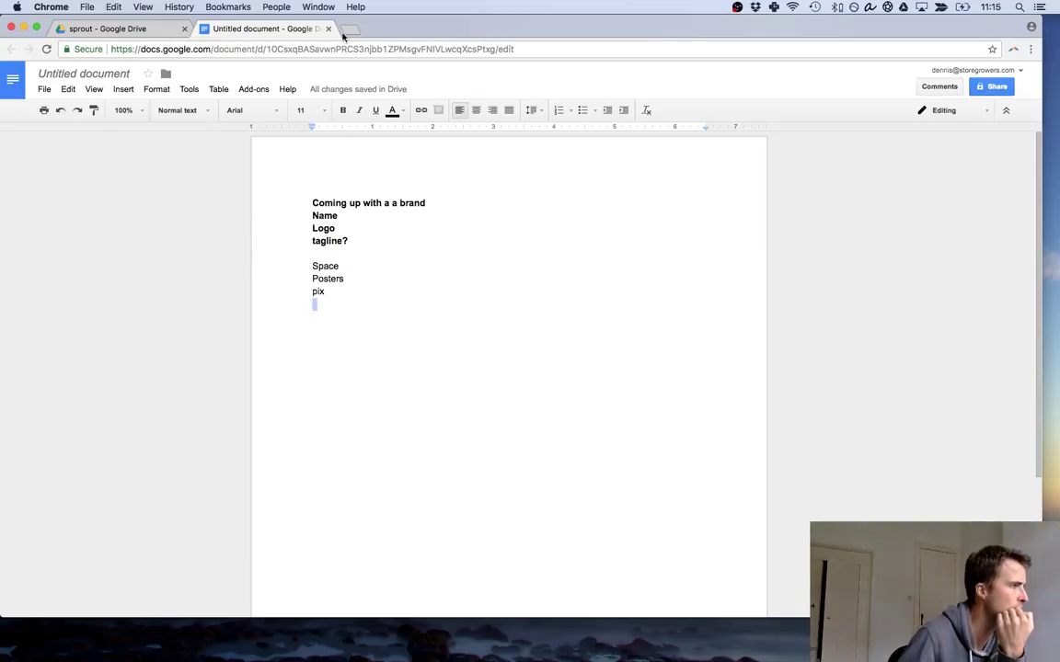
pyautogui.moveTo(316, 300)
pyautogui.mouseDown()
pyautogui.moveTo(328, 288)
pyautogui.moveTo(314, 290)
pyautogui.mouseUp()
pyautogui.click(314, 291)
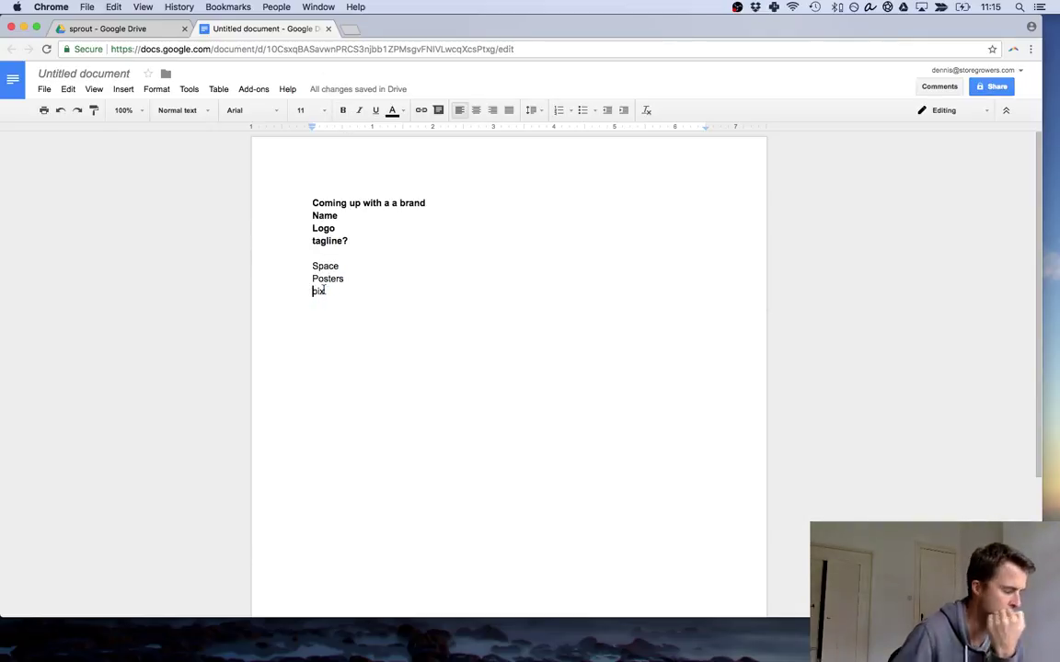
pyautogui.hotkey('shift', 'Right')
# Replace the lowercase p with a capital P so the last item reads 'Pix'.
pyautogui.write('p')
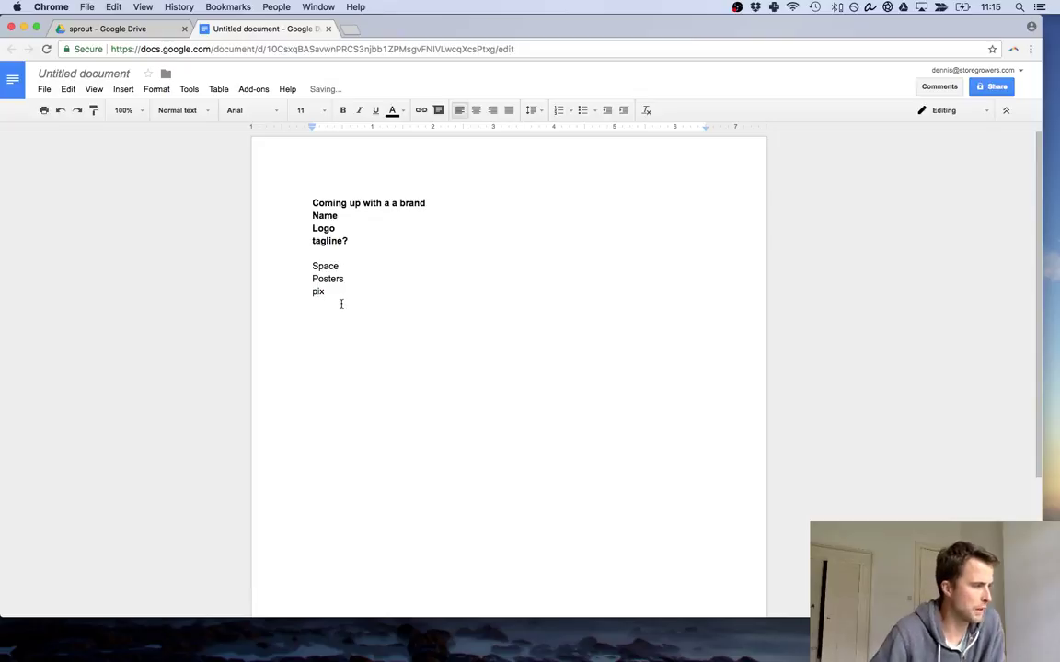
pyautogui.click(313, 291)
pyautogui.hotkey('shift', 'Right')
pyautogui.write('P')
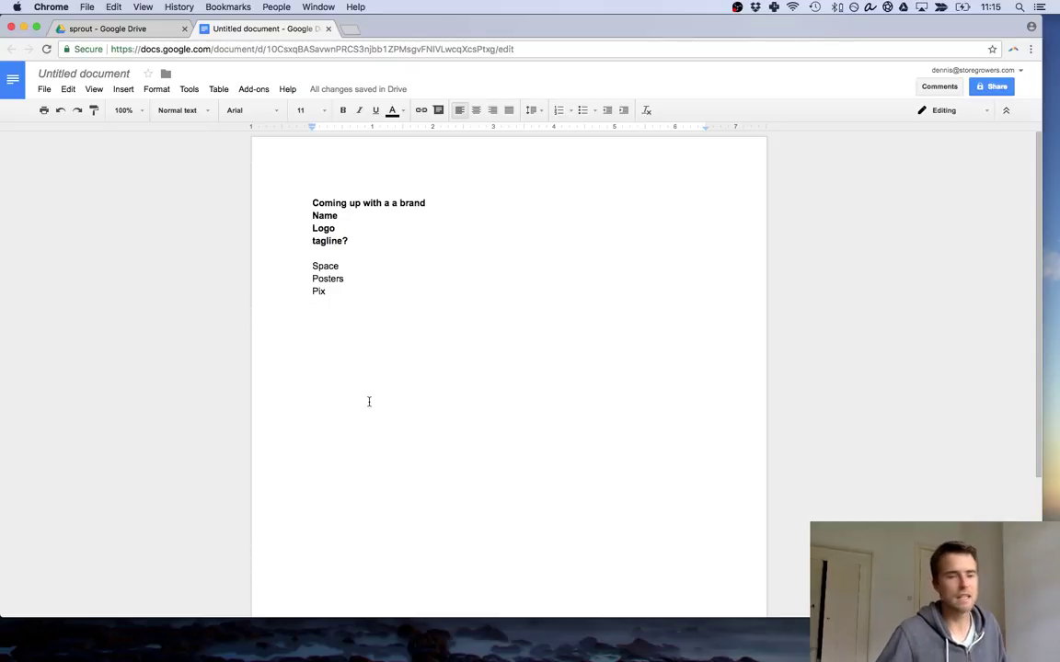
# Search DuckDuckGo for 'thesaurus' in a new tab and open Thesaurus.com.
pyautogui.click(349, 29)
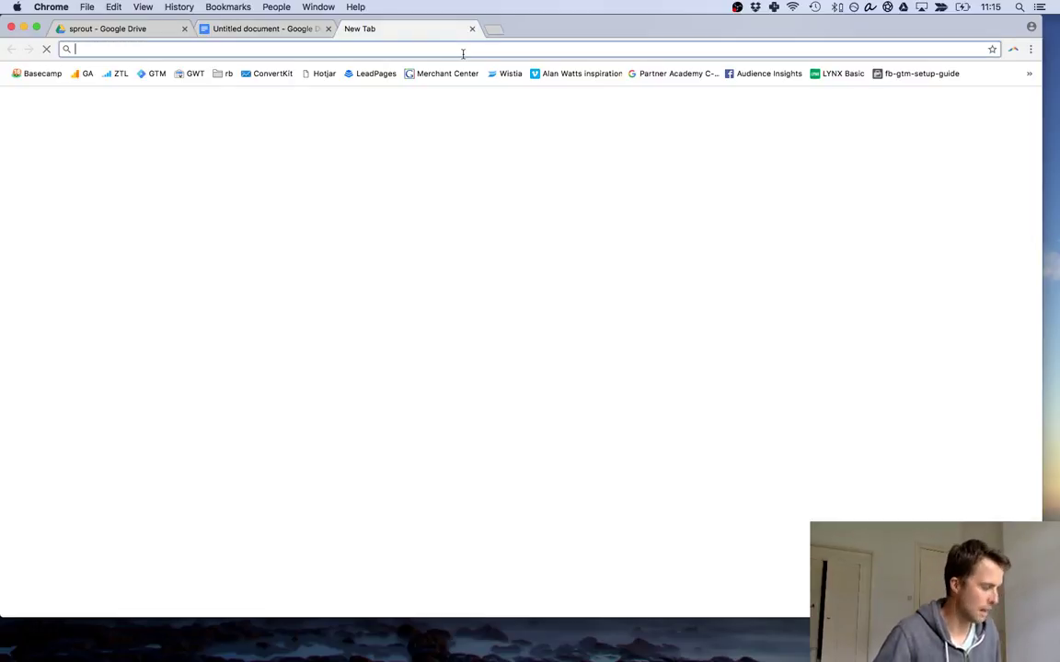
pyautogui.write('thesaurus')
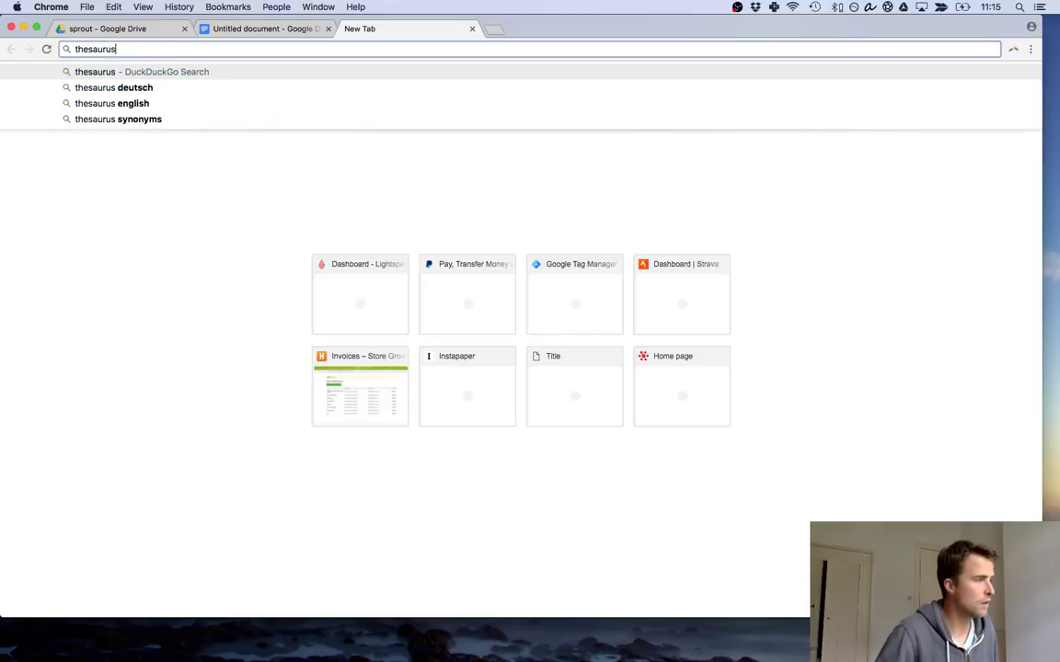
pyautogui.press('Return')
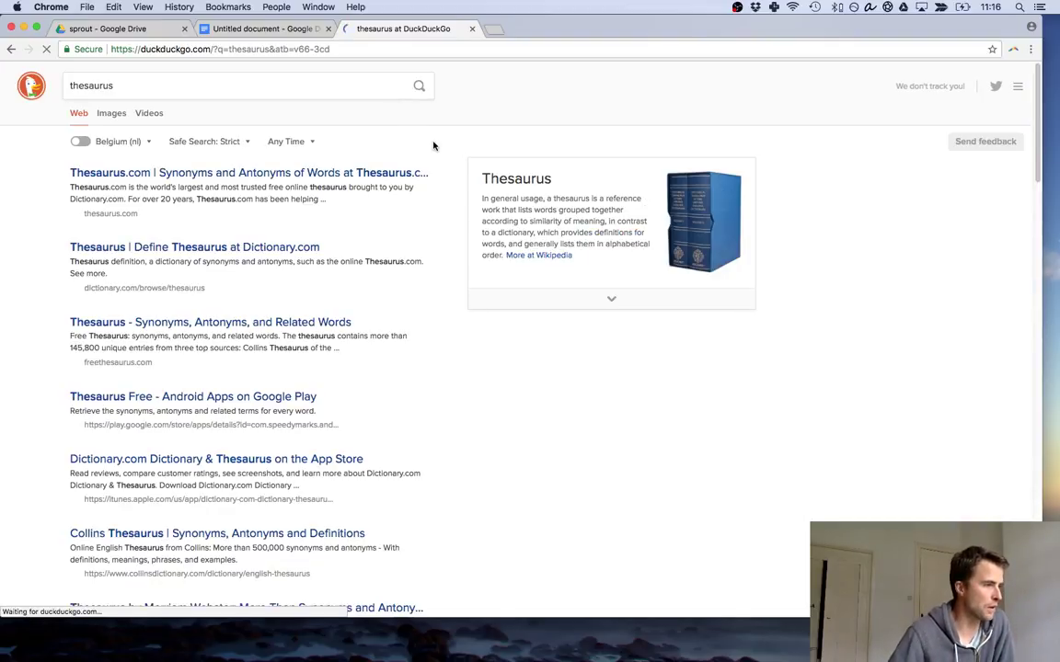
pyautogui.click(208, 173)
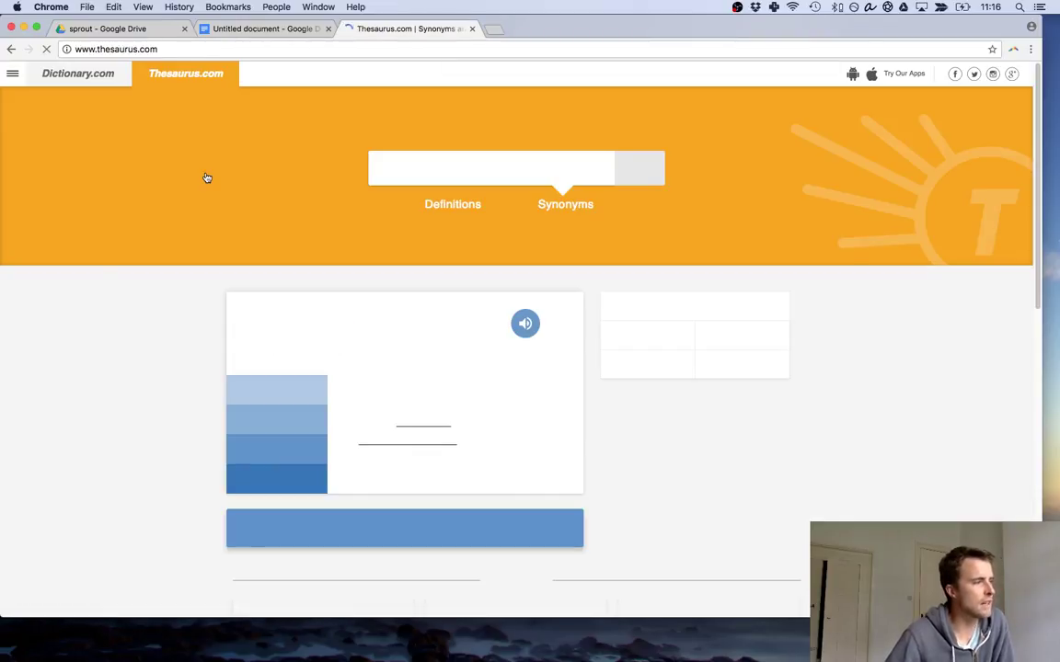
# Select the word Space in the brand notes doc, then return to Thesaurus.com.
pyautogui.click(272, 28)
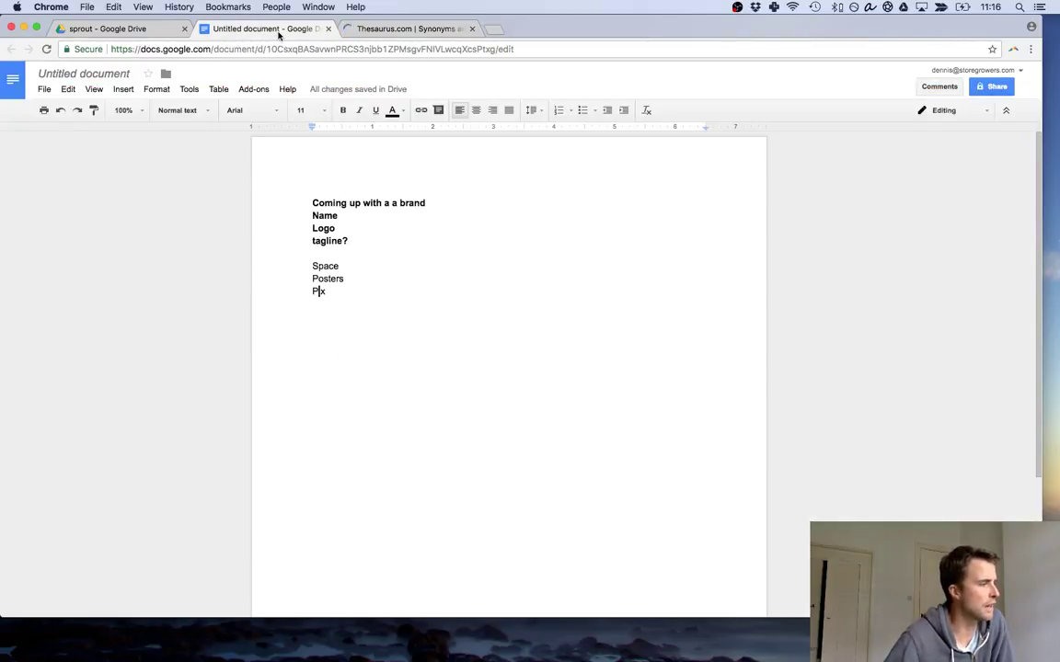
pyautogui.moveTo(339, 266); pyautogui.dragTo(286, 262)
pyautogui.press('super+c')
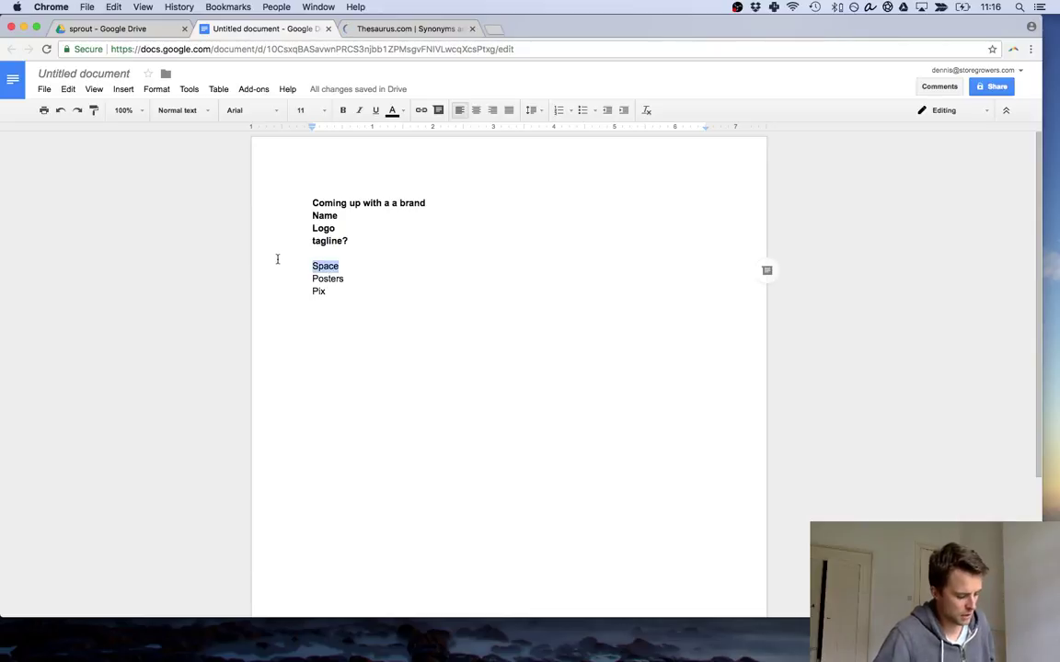
pyautogui.click(378, 29)
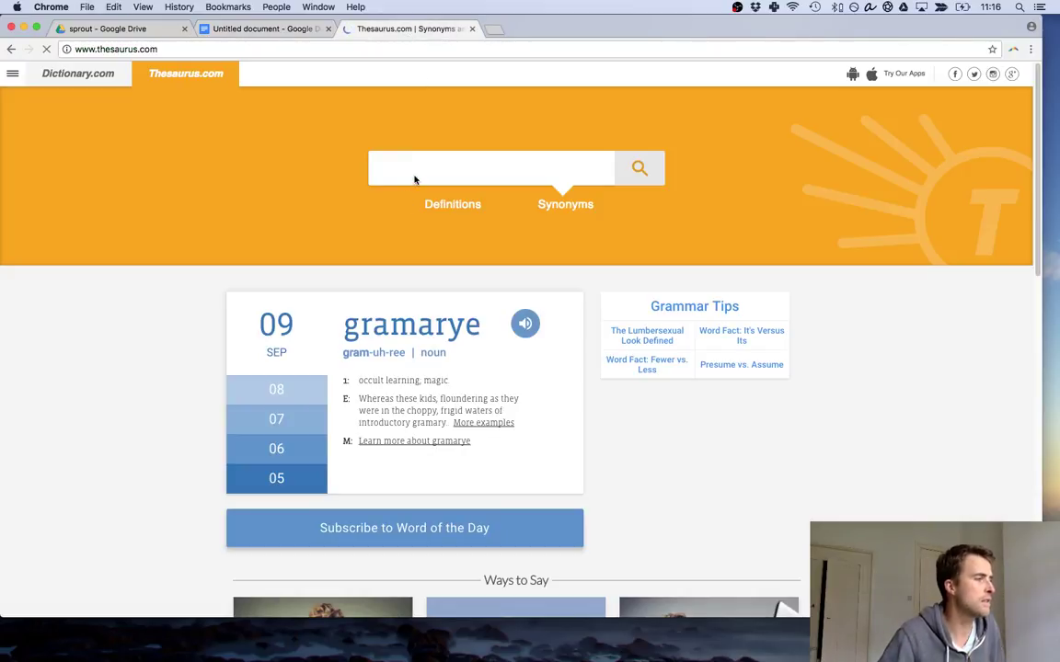
# Look up the pasted word on Thesaurus.com and browse synonyms like exploration, quest, investigation.
pyautogui.click(414, 175)
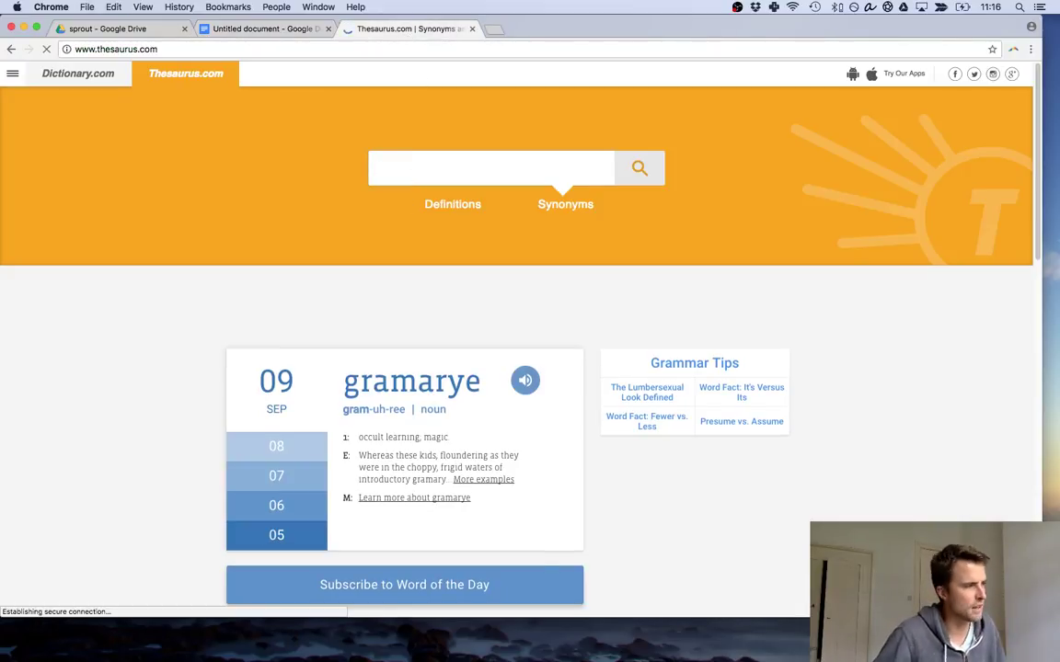
pyautogui.press('super+v')
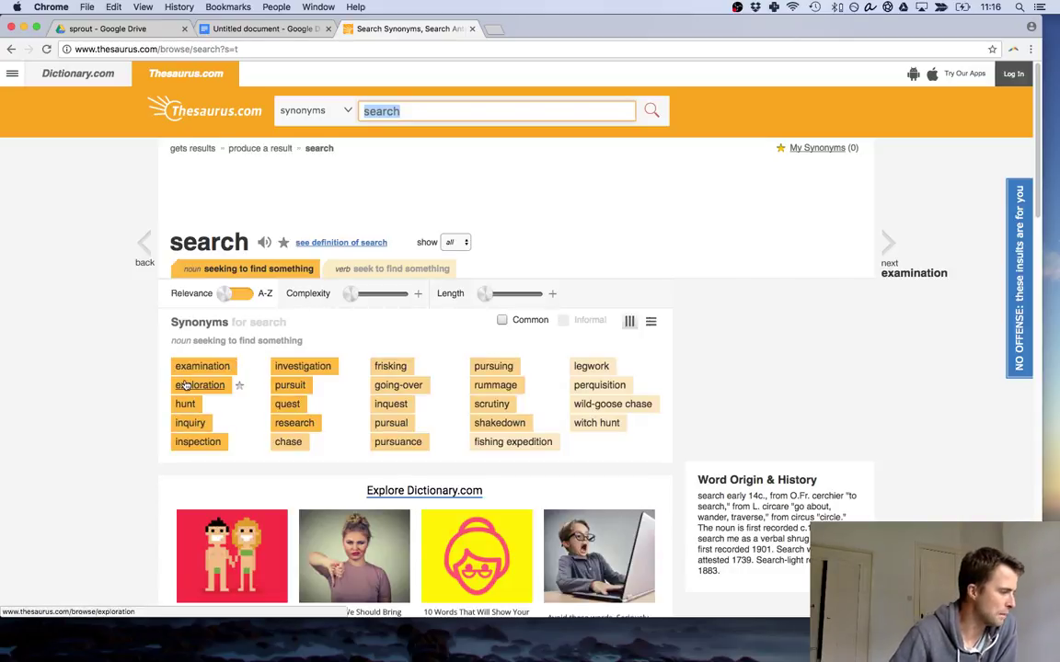
pyautogui.scroll(-3, 161, 393)
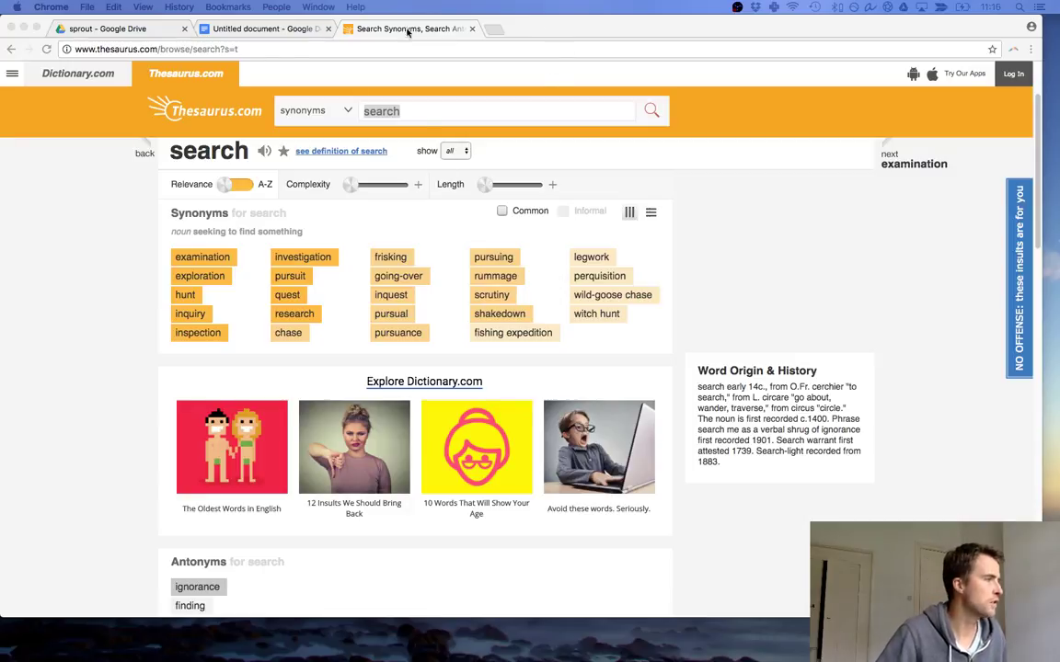
pyautogui.click(494, 29)
# Load twitter.com in the new tab and go to your own profile page.
pyautogui.write('twitter.com')
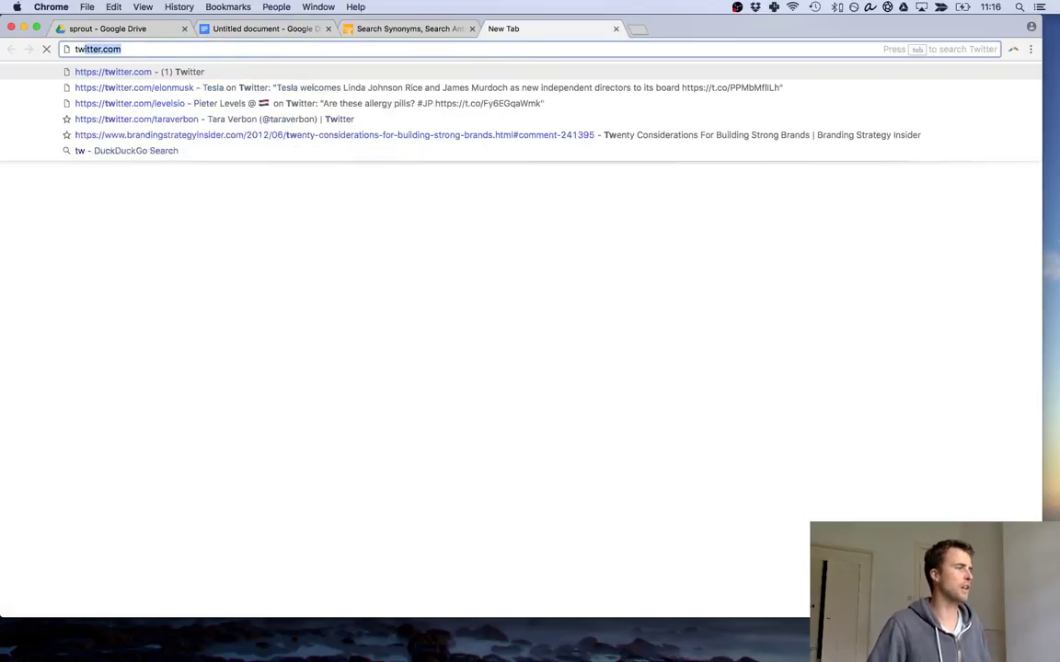
pyautogui.press('Return')
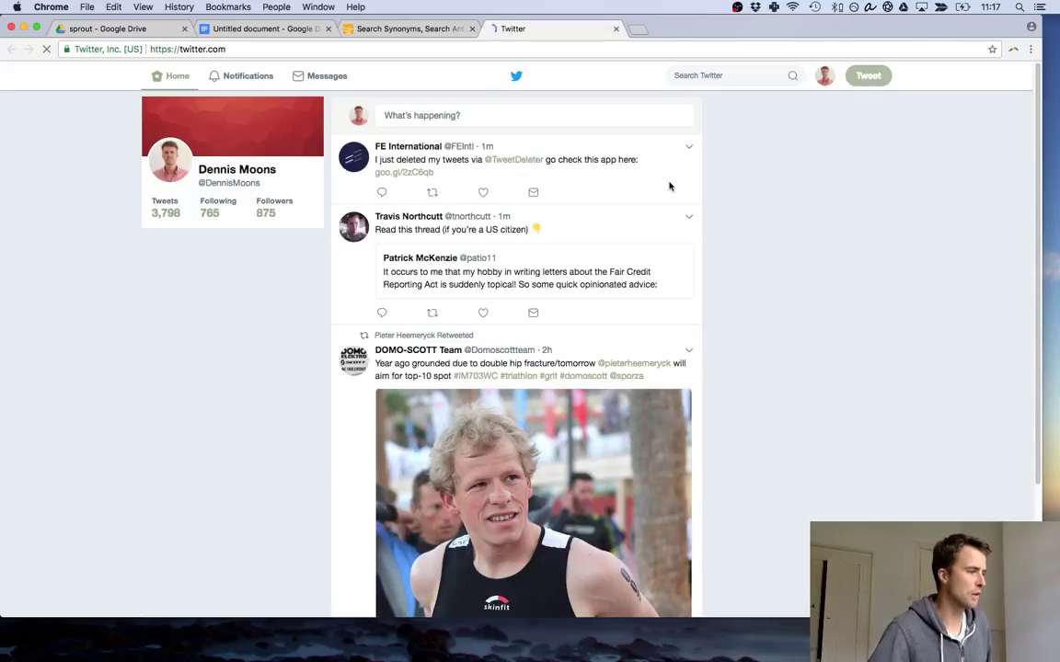
pyautogui.click(824, 79)
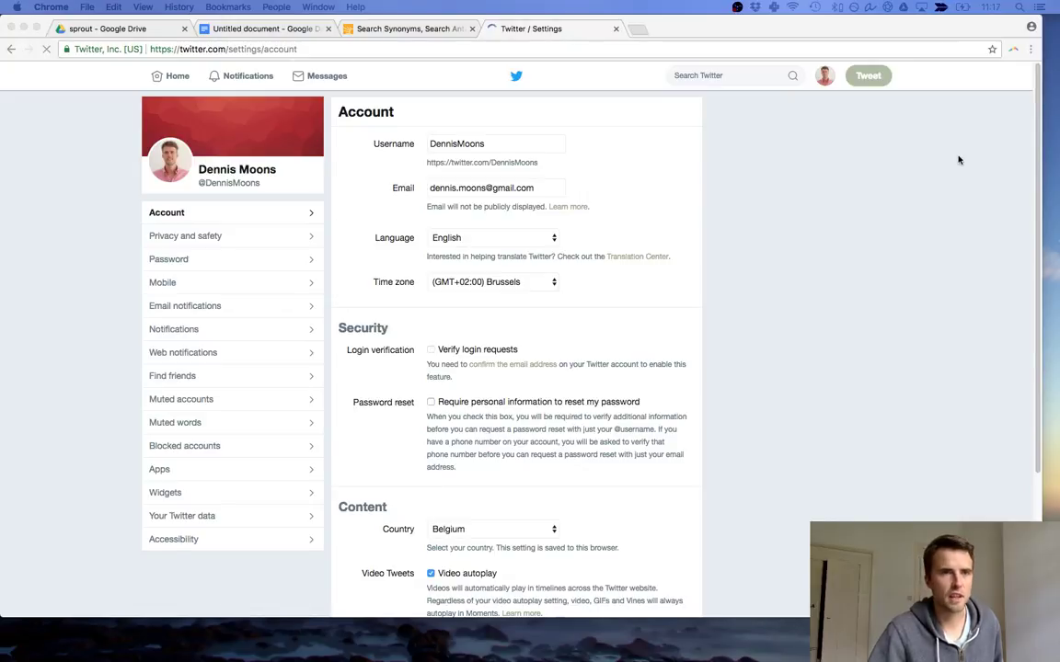
pyautogui.click(738, 35)
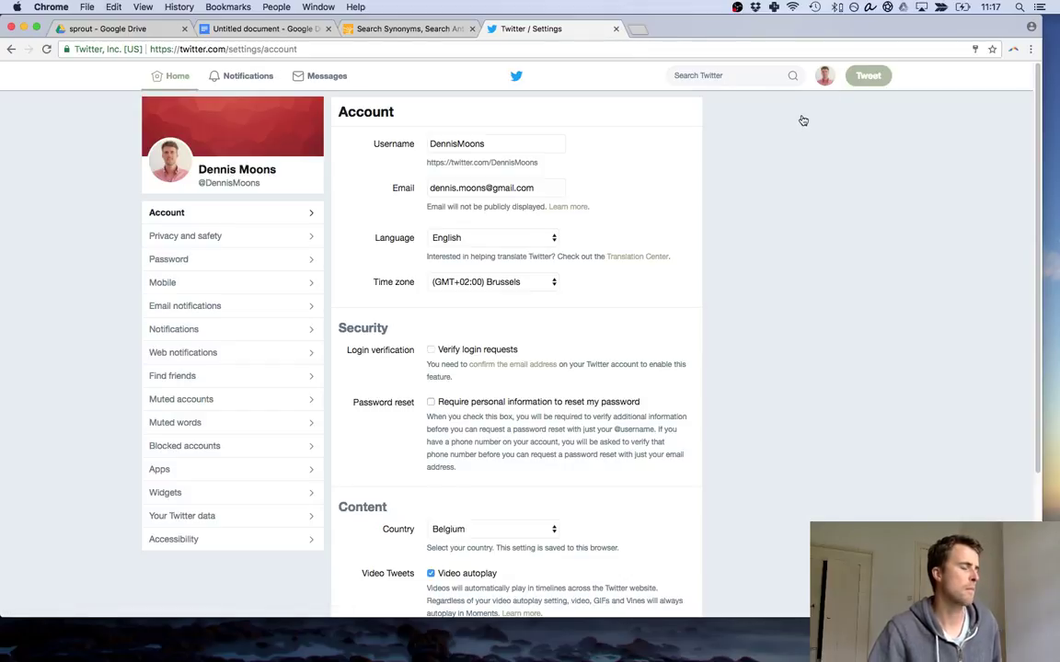
pyautogui.click(824, 76)
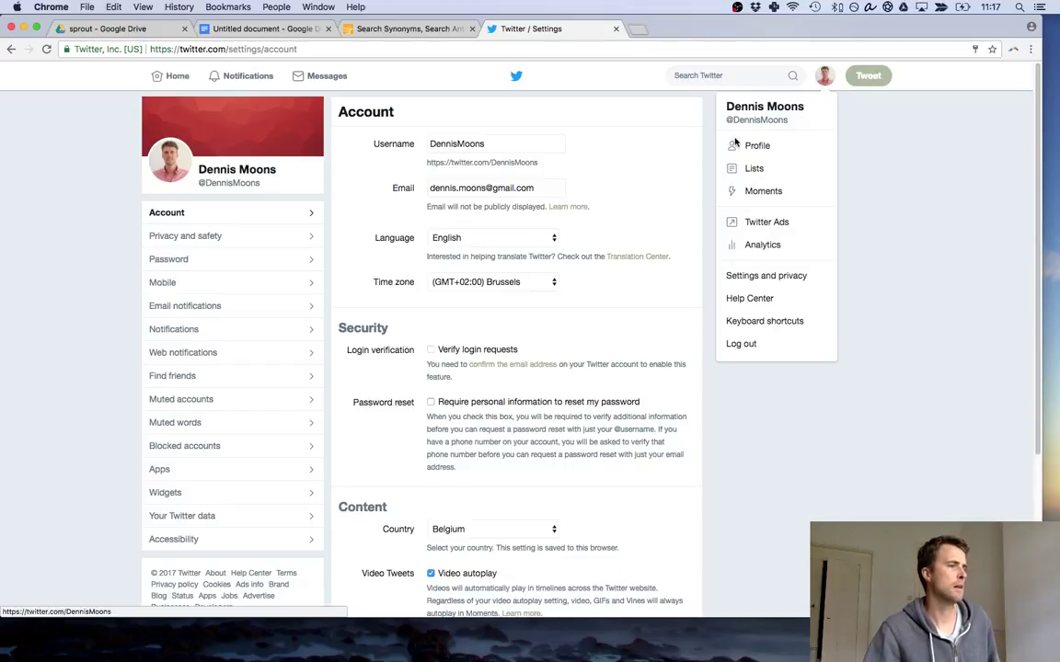
pyautogui.click(754, 112)
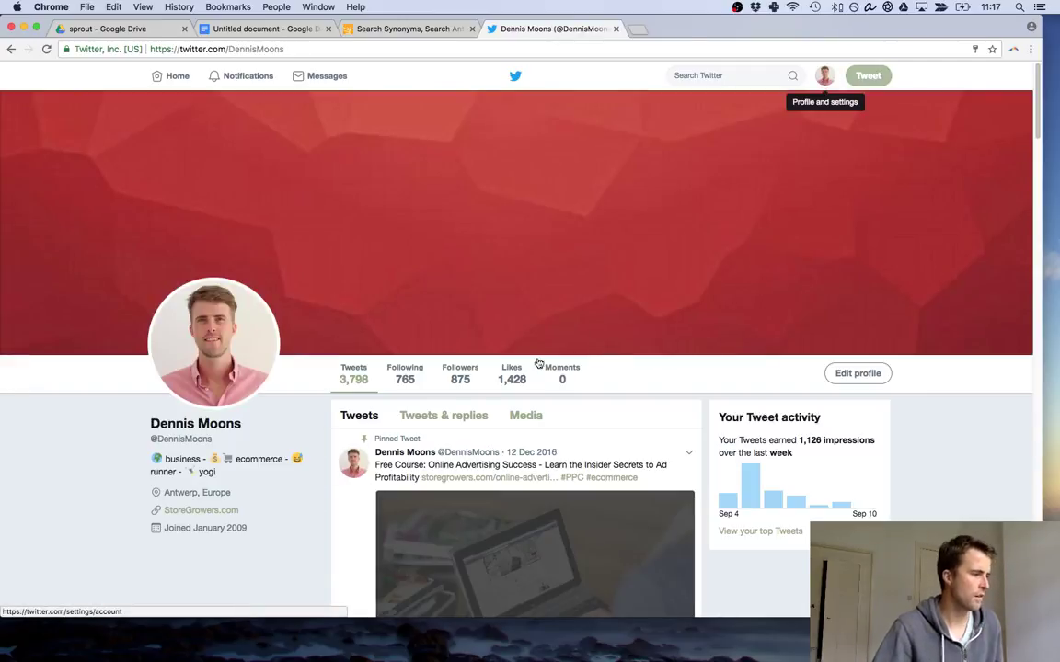
# Copy the YouTube channel link address from the recent live-stream tweet.
pyautogui.scroll(-5, 538, 364)
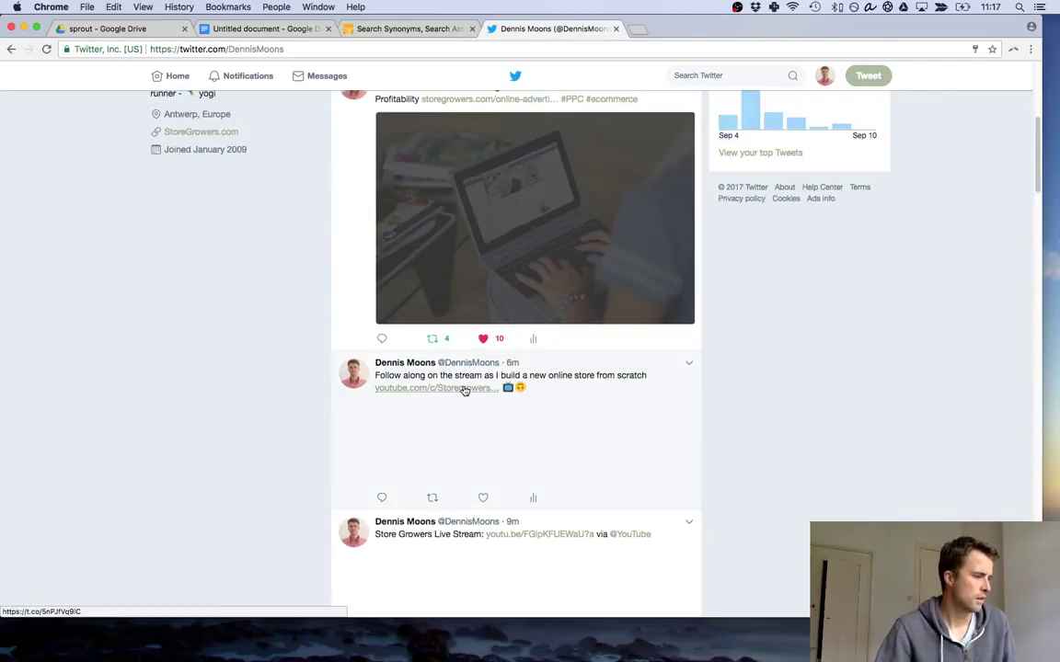
pyautogui.rightClick(465, 390)
pyautogui.click(540, 445)
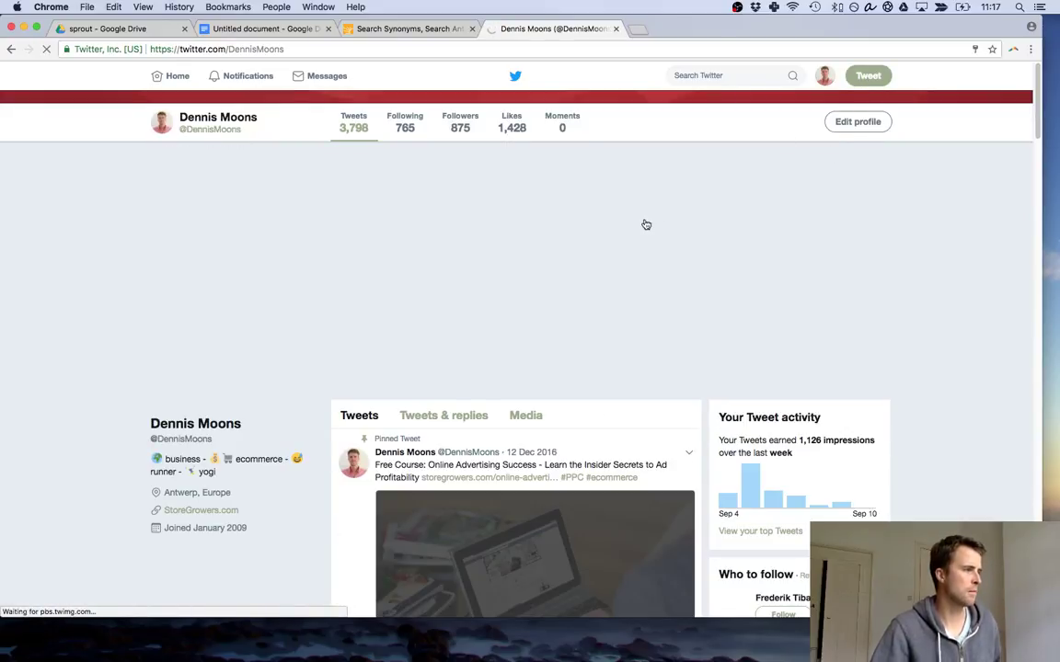
# Compose a tweet 'First challenge coming up with a brand name', correcting 'challenge'.
pyautogui.write('n')
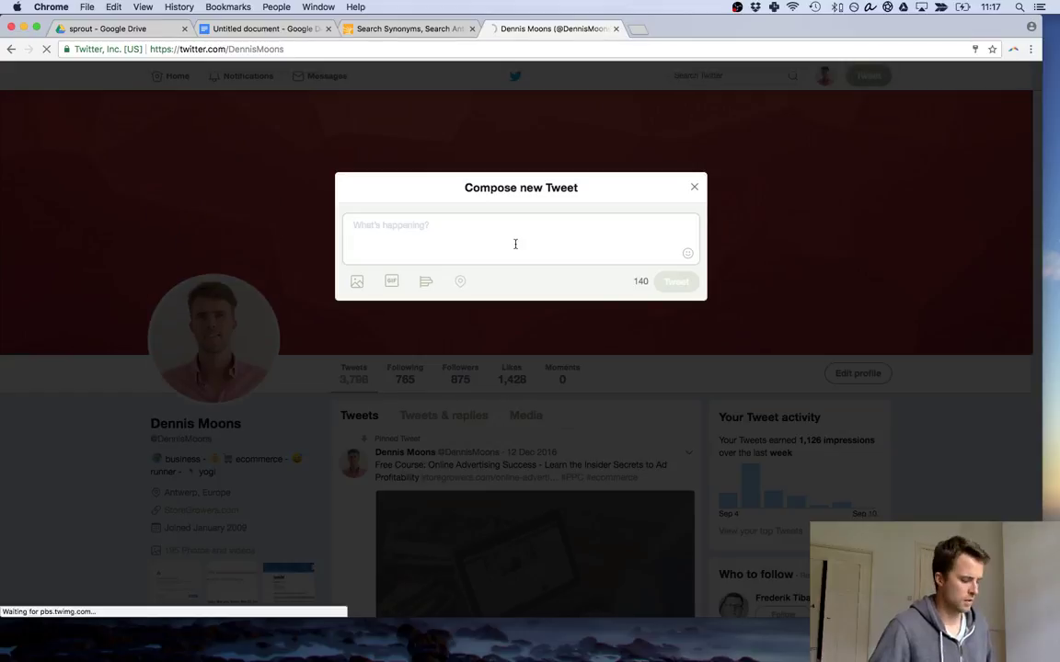
pyautogui.write('First chann')
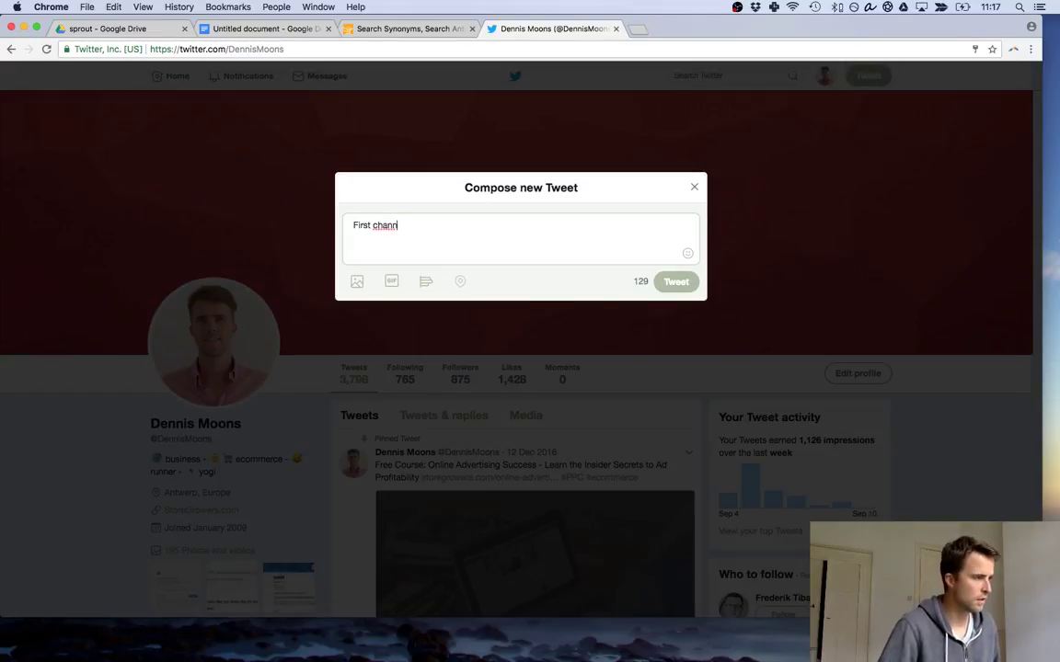
pyautogui.press('BackSpace')
pyautogui.press('BackSpace')
pyautogui.write('llange ')
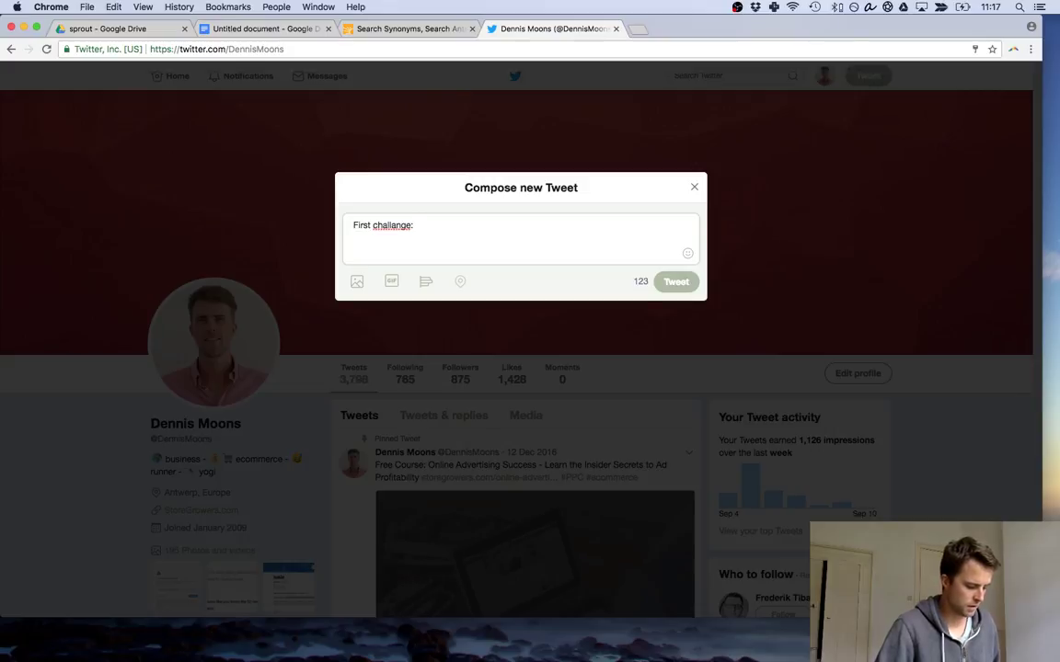
pyautogui.write(' coming up with a brand name')
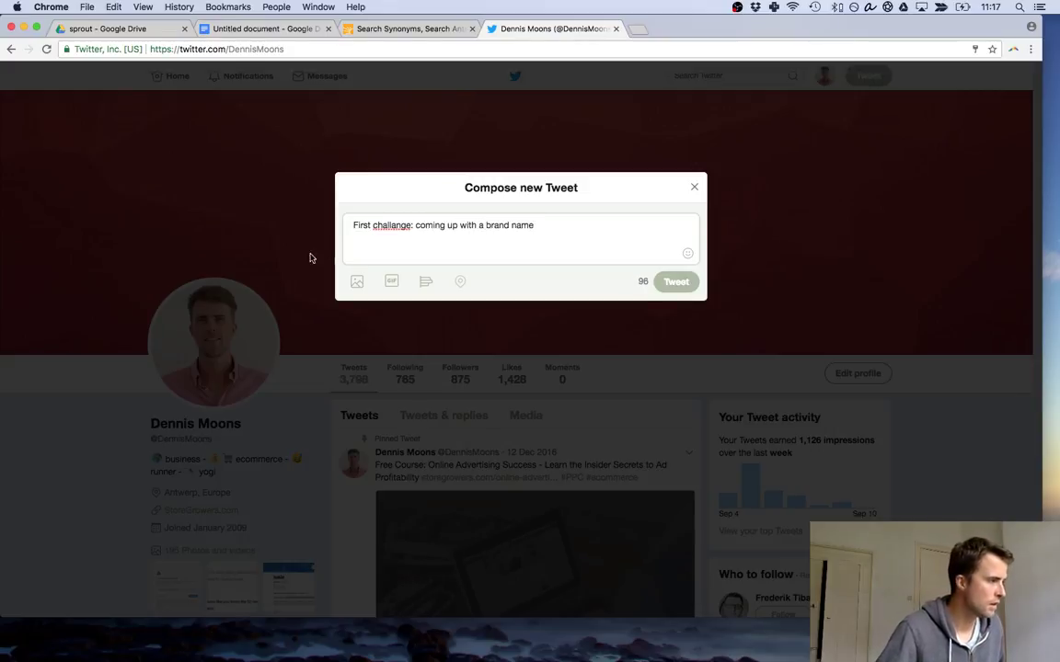
pyautogui.rightClick(405, 224)
pyautogui.click(428, 236)
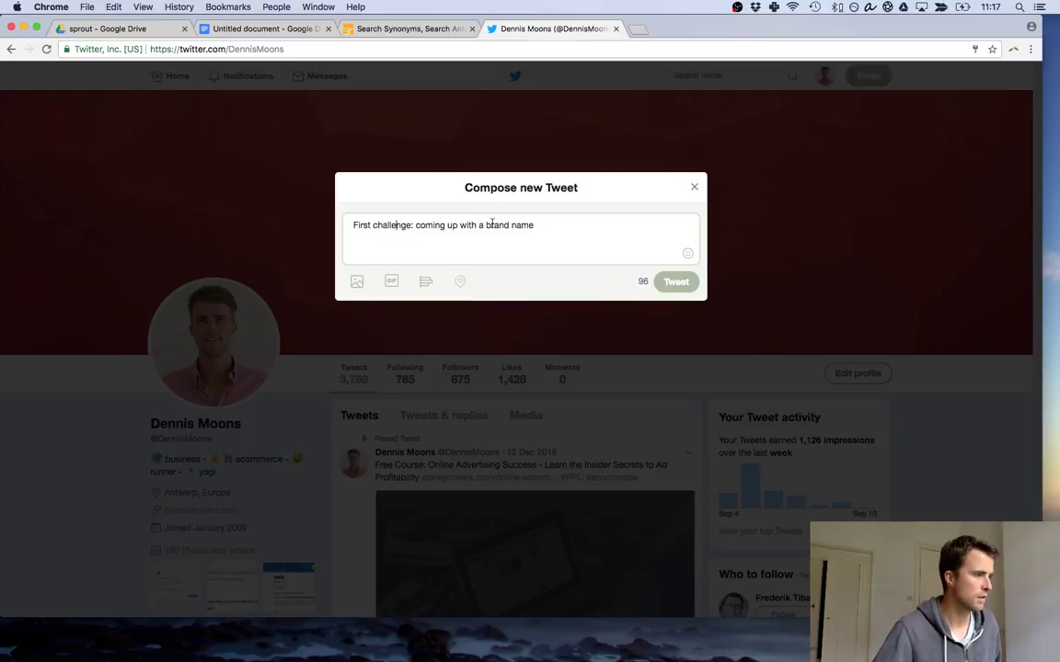
pyautogui.click(600, 225)
# Replace the pasted short link with the full YouTube live URL.
pyautogui.press('super+v')
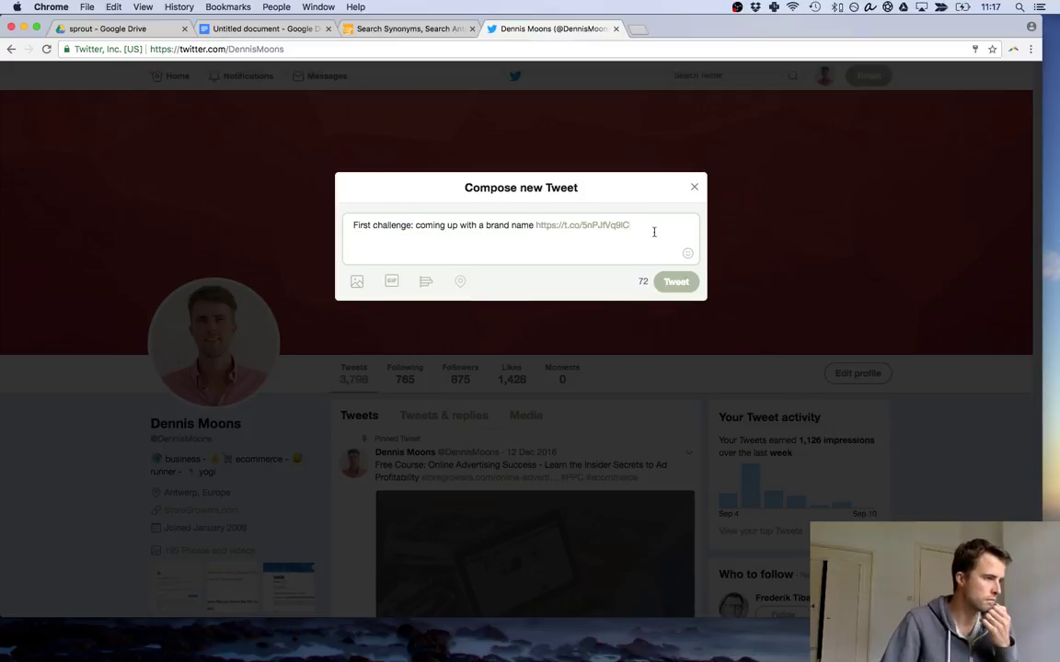
pyautogui.moveTo(538, 225); pyautogui.dragTo(639, 229)
pyautogui.press('BackSpace')
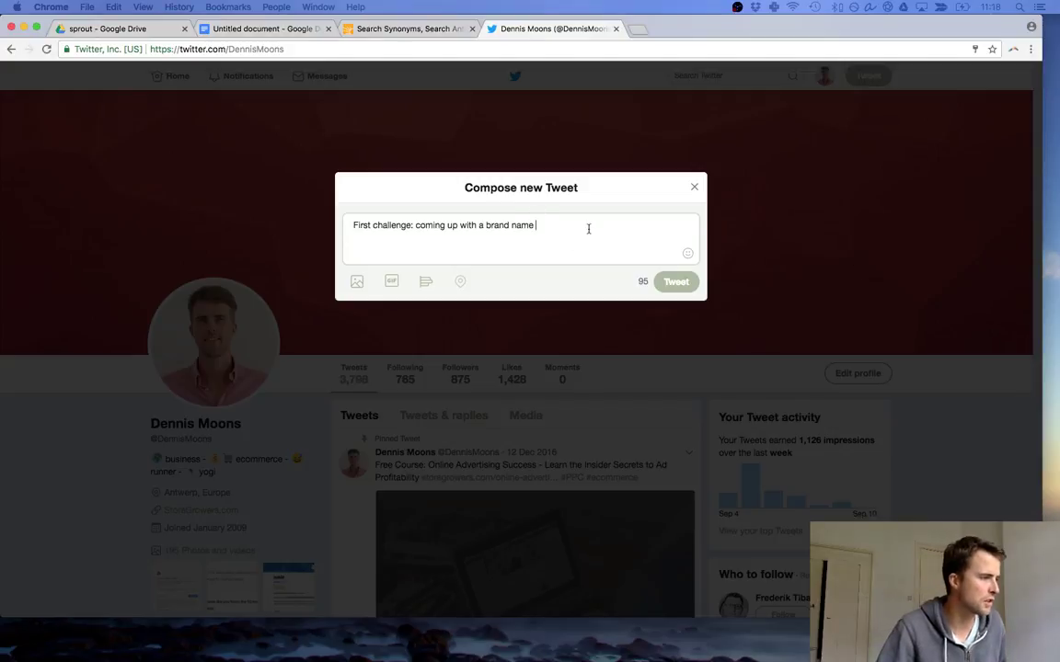
pyautogui.press('super+v')
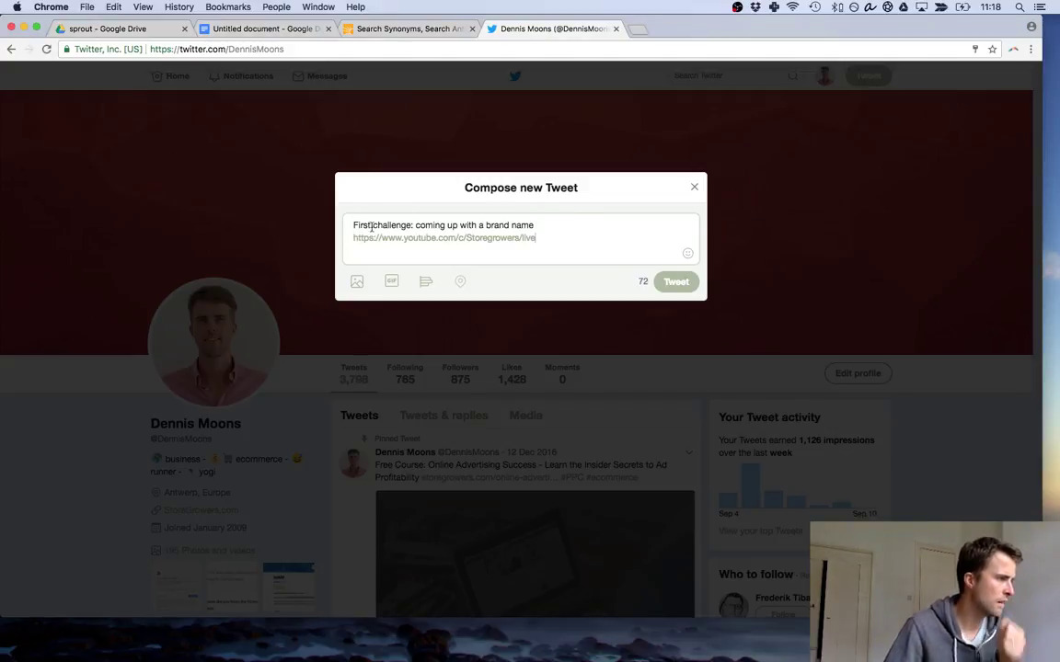
# Change the opening to 'Challenge #1:', trim the trailing space and post the tweet.
pyautogui.moveTo(376, 227); pyautogui.dragTo(332, 220)
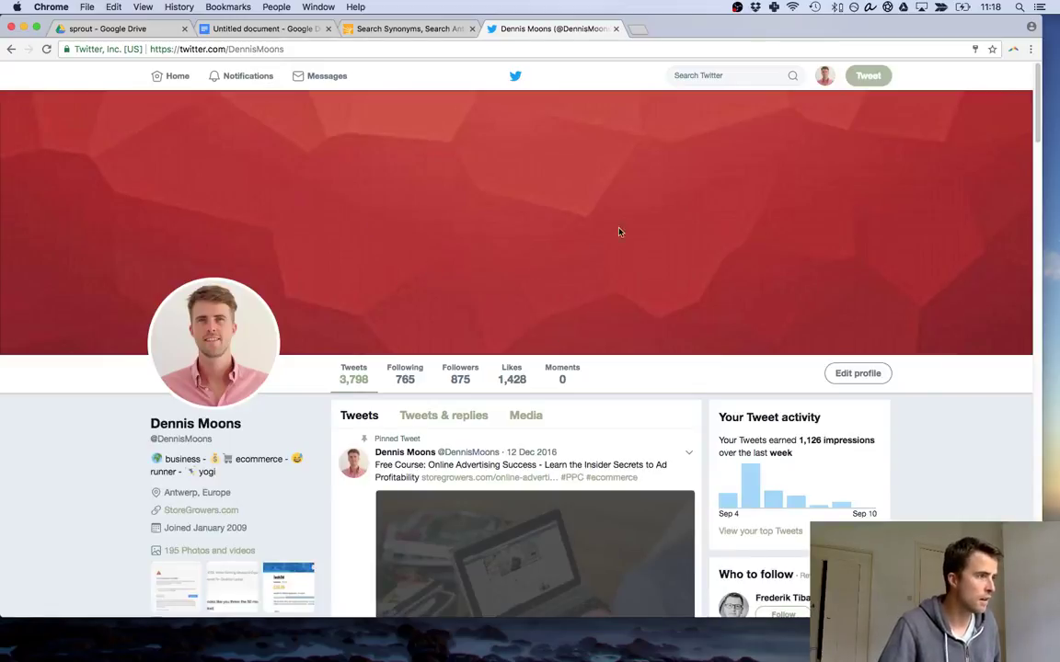
pyautogui.press('n')
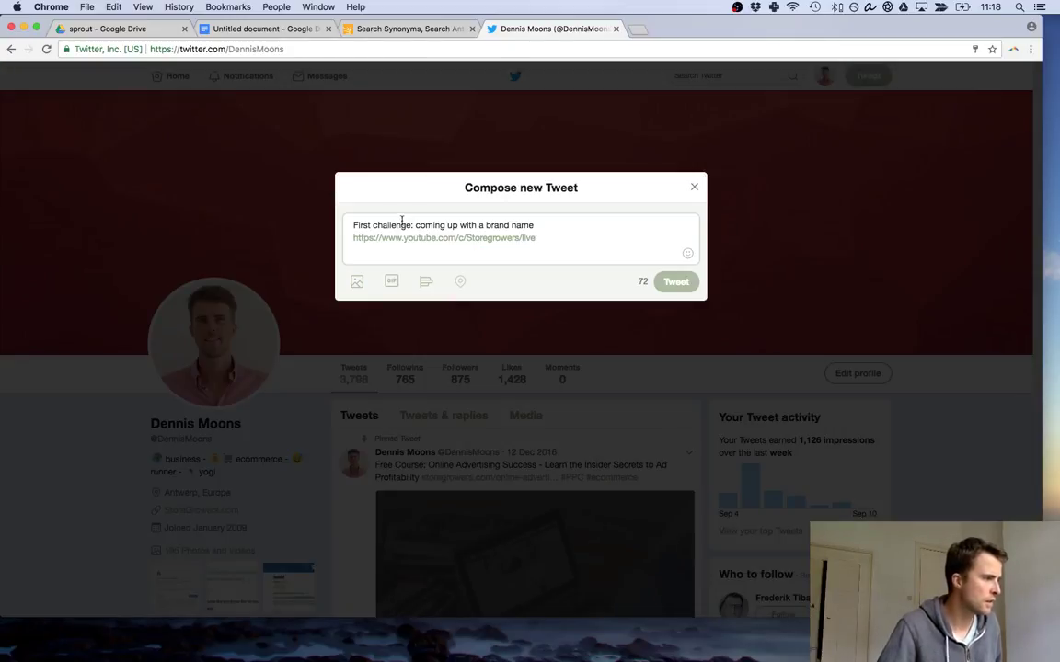
pyautogui.moveTo(375, 224); pyautogui.dragTo(339, 229)
pyautogui.write('C')
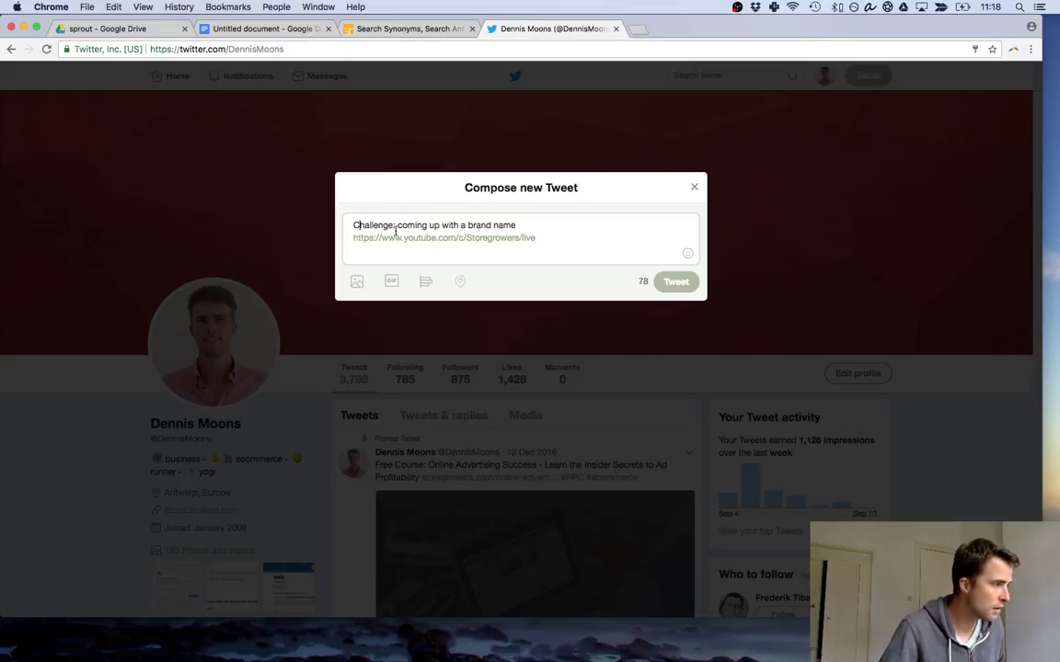
pyautogui.write(' #1')
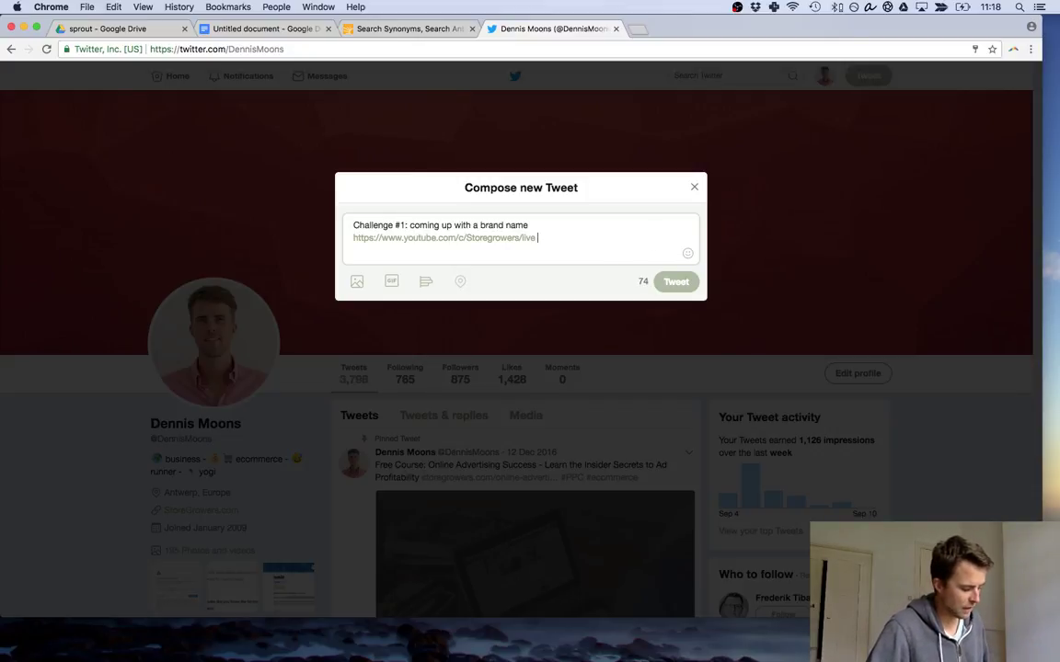
pyautogui.press('BackSpace')
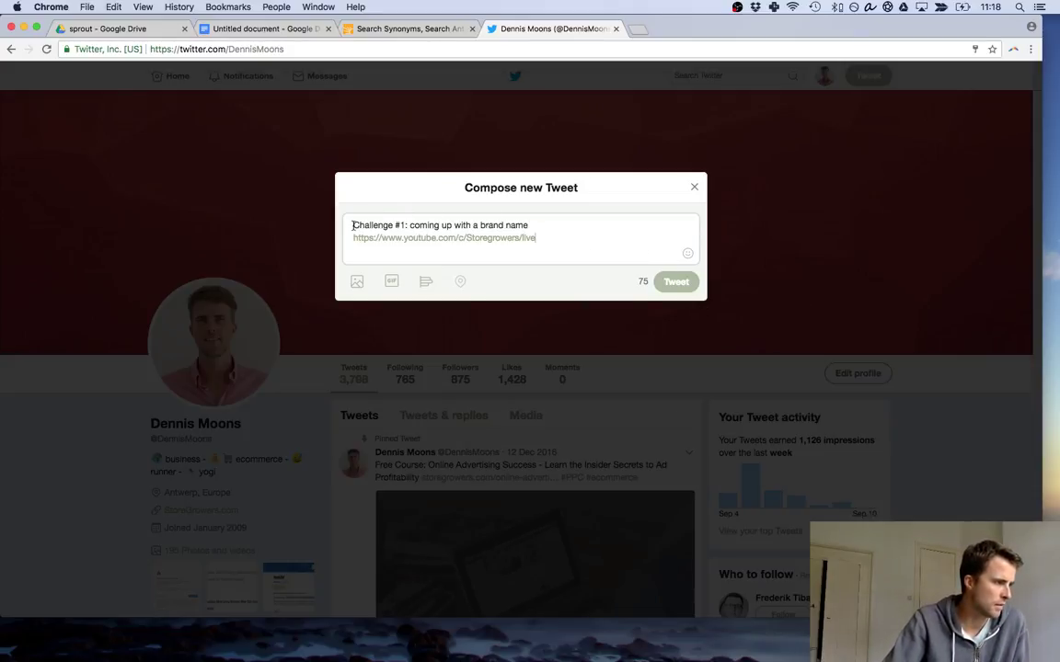
pyautogui.click(690, 281)
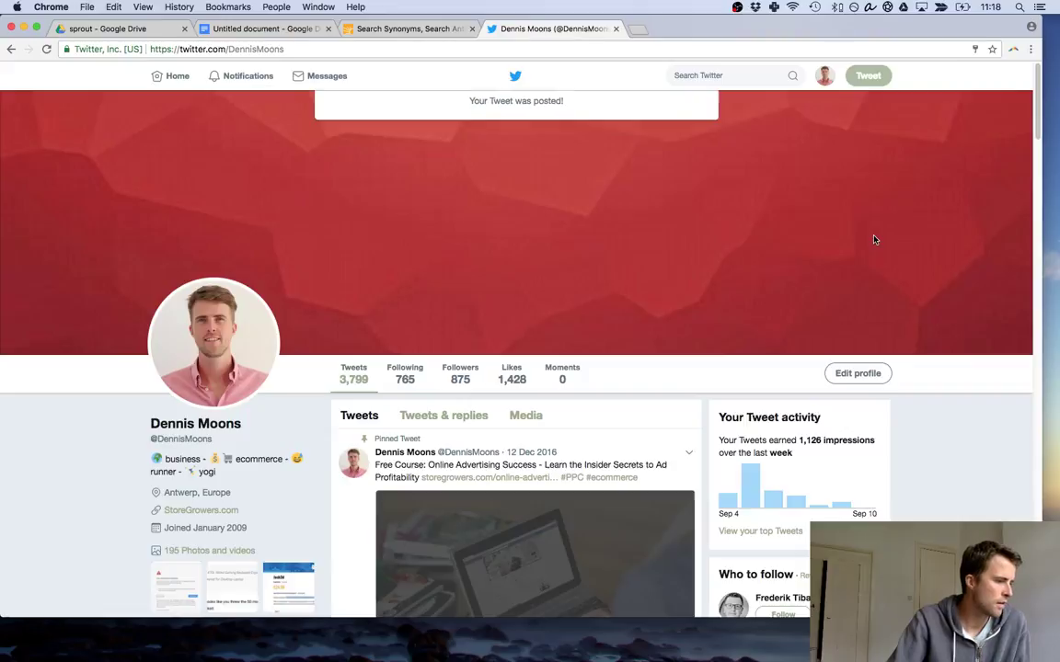
# Confirm the Challenge #1 tweet appears on the Twitter profile, then close the Twitter tab.
pyautogui.scroll(-8, 699, 258)
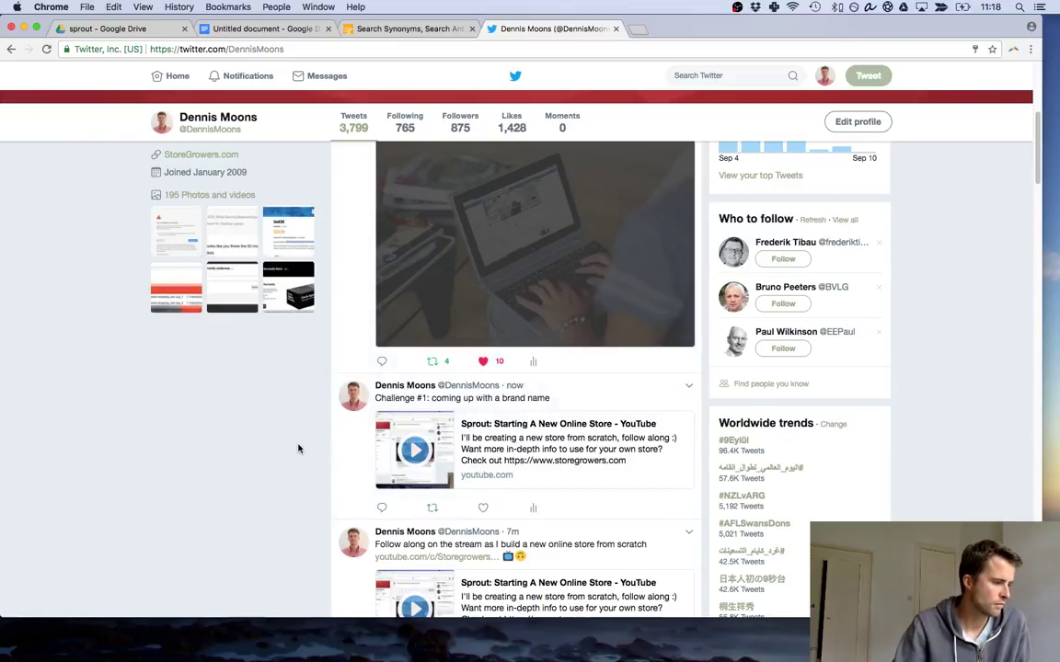
pyautogui.scroll(-3, 298, 448)
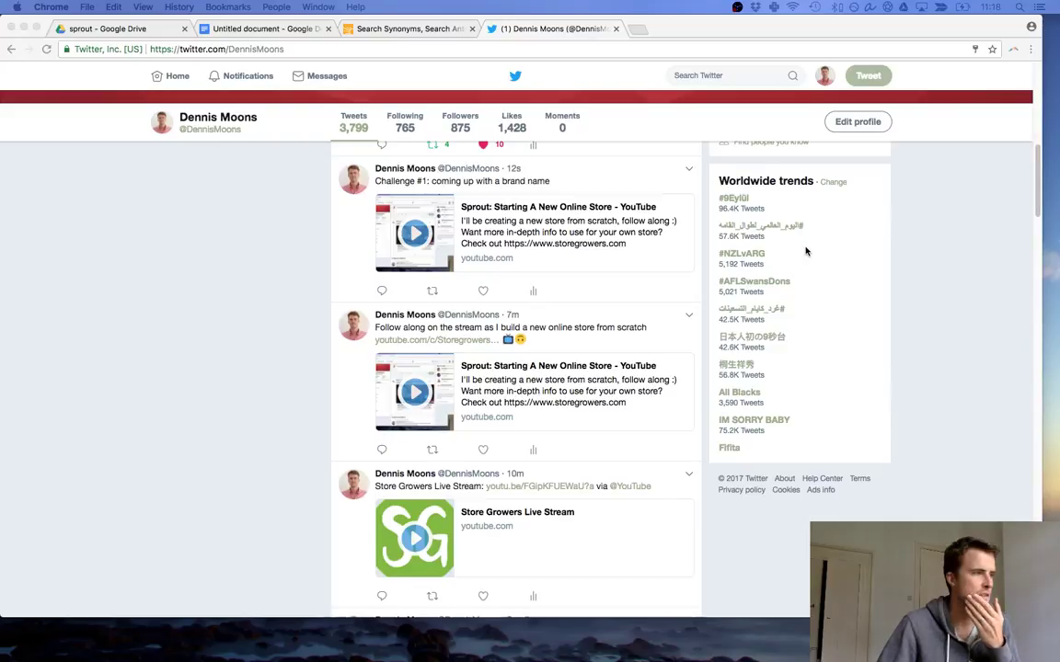
pyautogui.scroll(10, 581, 189)
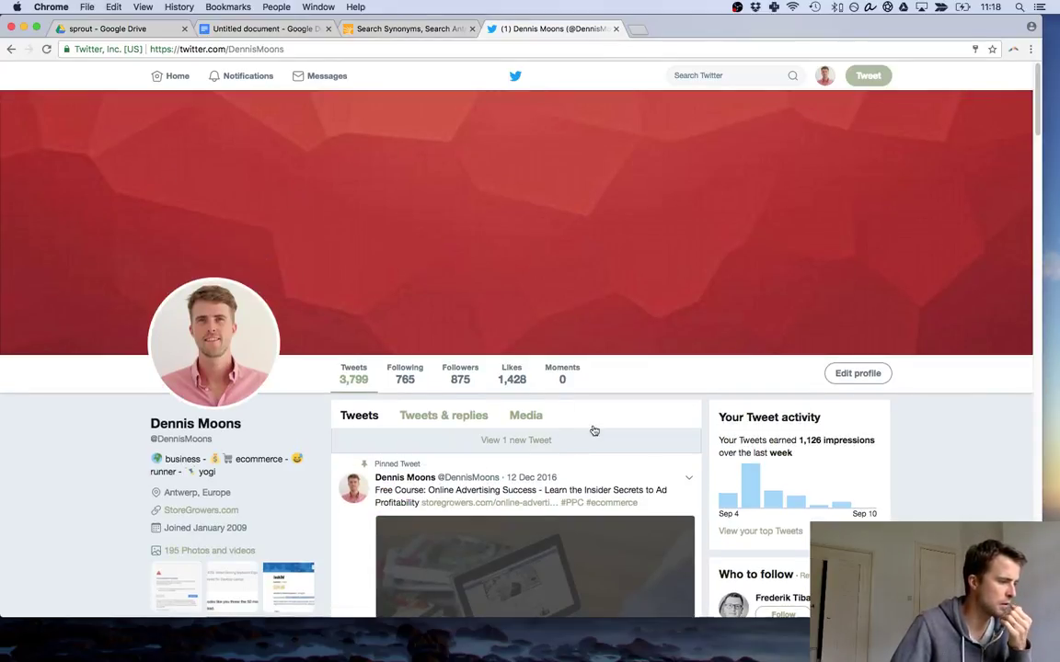
pyautogui.click(592, 434)
pyautogui.scroll(-3, 598, 386)
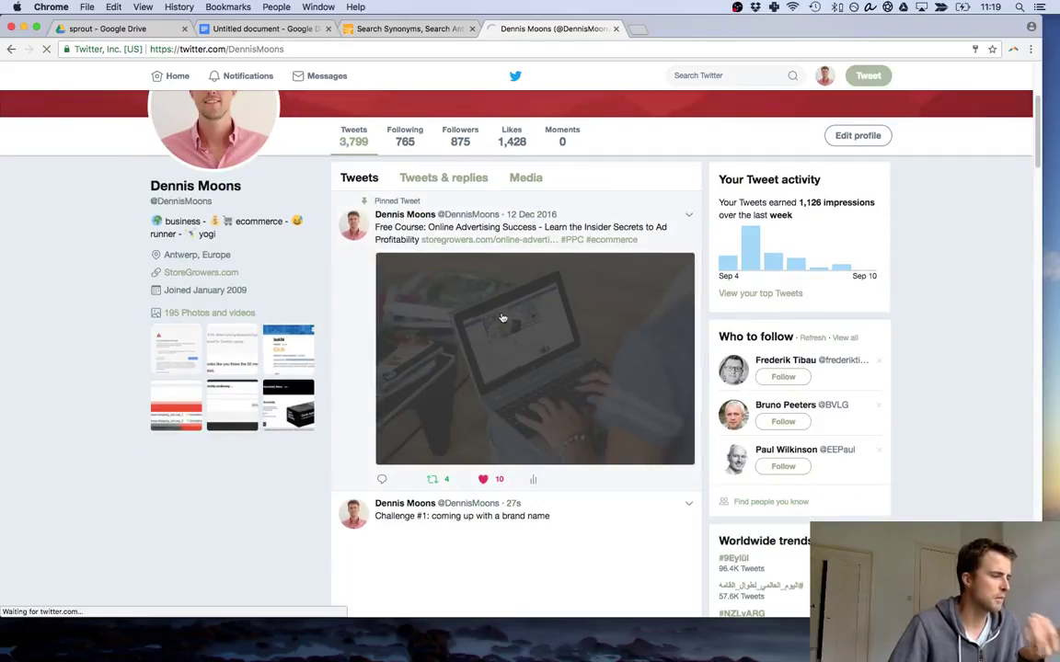
pyautogui.click(615, 30)
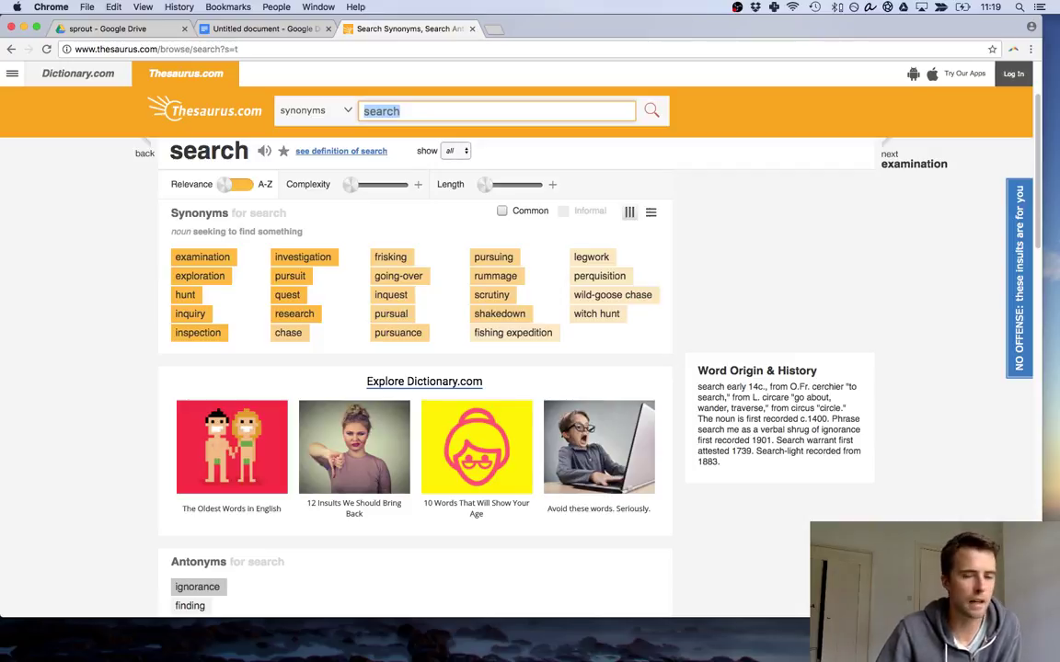
# Reopen twitter.com in a new browser tab.
pyautogui.press('super+Tab')
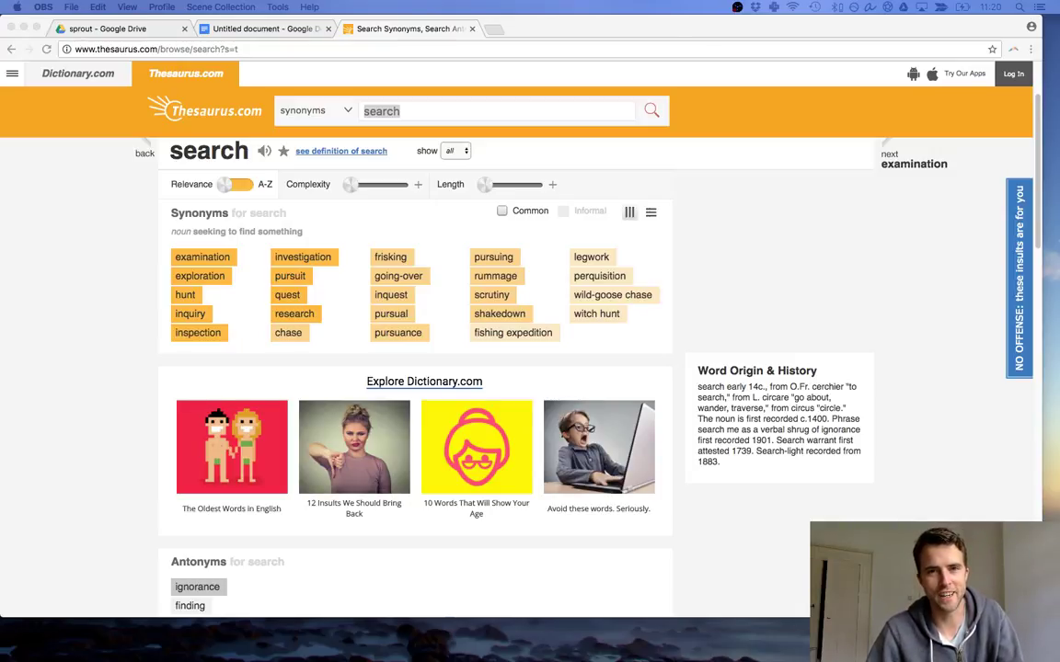
pyautogui.click(494, 28)
pyautogui.press('super+t')
pyautogui.write('twitter.com')
pyautogui.press('Return')
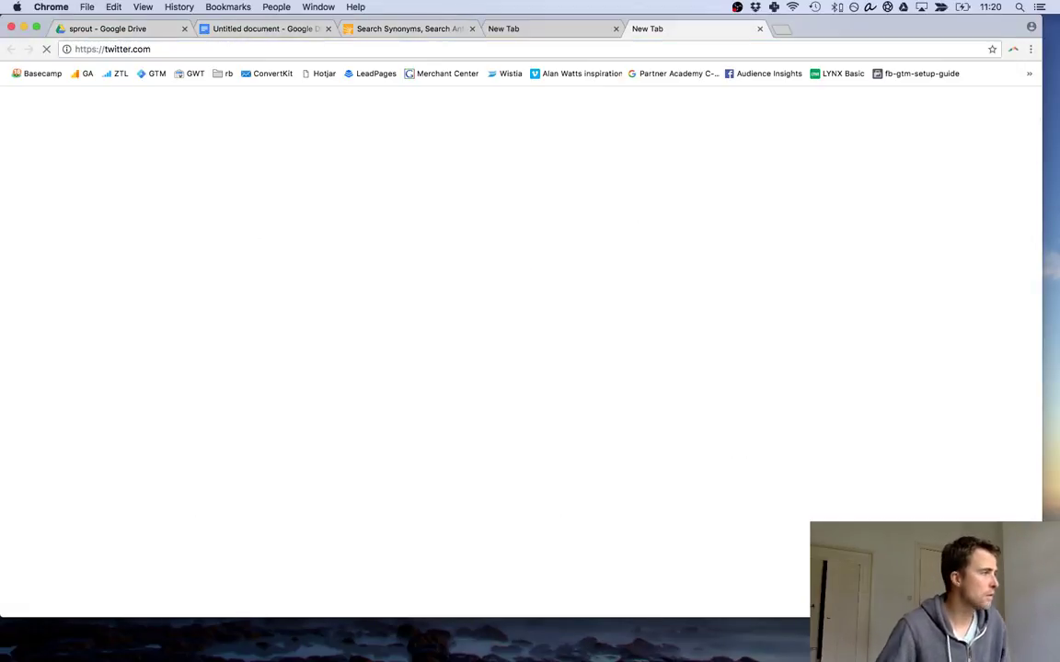
# Close the empty extra tab and review the top synonyms for 'search' on Thesaurus.com.
pyautogui.click(616, 28)
pyautogui.click(432, 30)
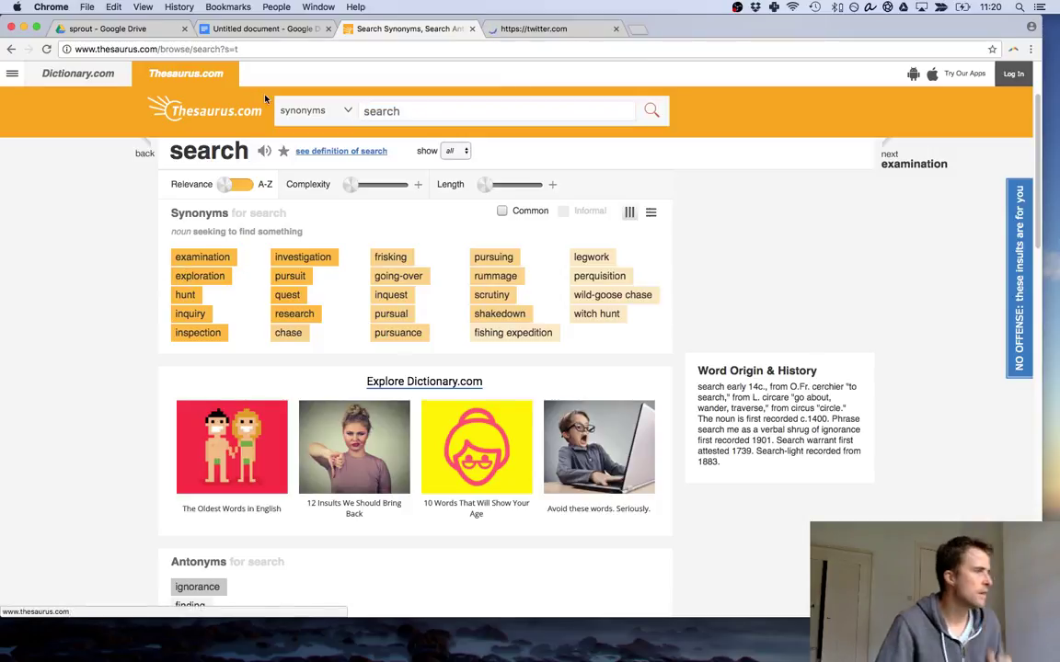
pyautogui.moveTo(144, 284); pyautogui.dragTo(192, 302)
pyautogui.click(113, 296)
pyautogui.click(311, 28)
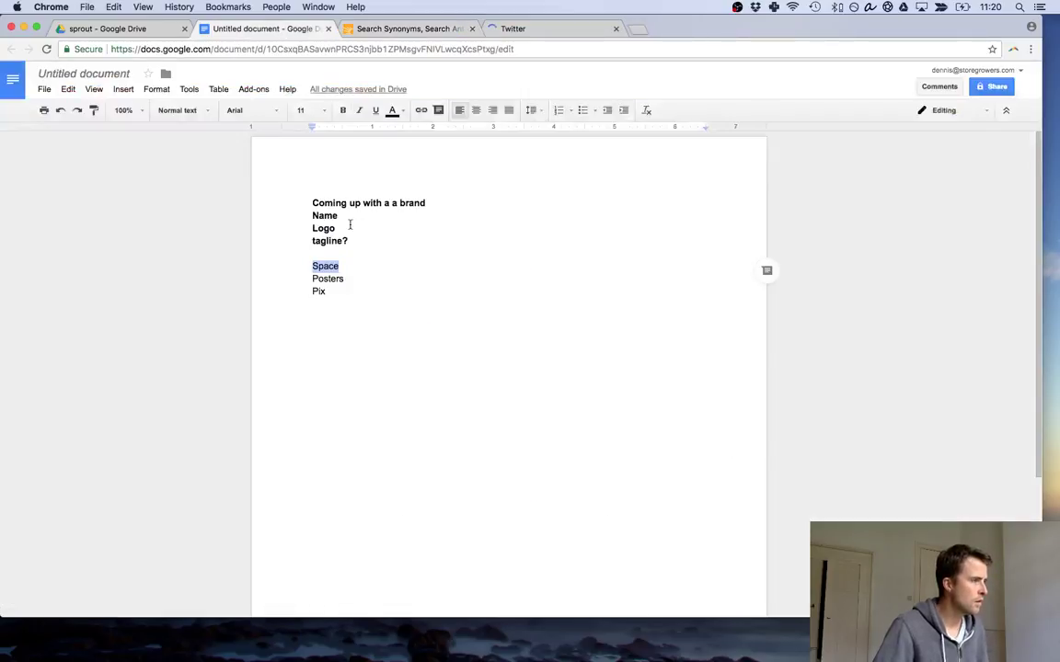
# Under Pix, list exploration, discovery and hunt on separate lines, consulting the synonyms page.
pyautogui.click(395, 313)
pyautogui.press('Return')
pyautogui.write('exploration')
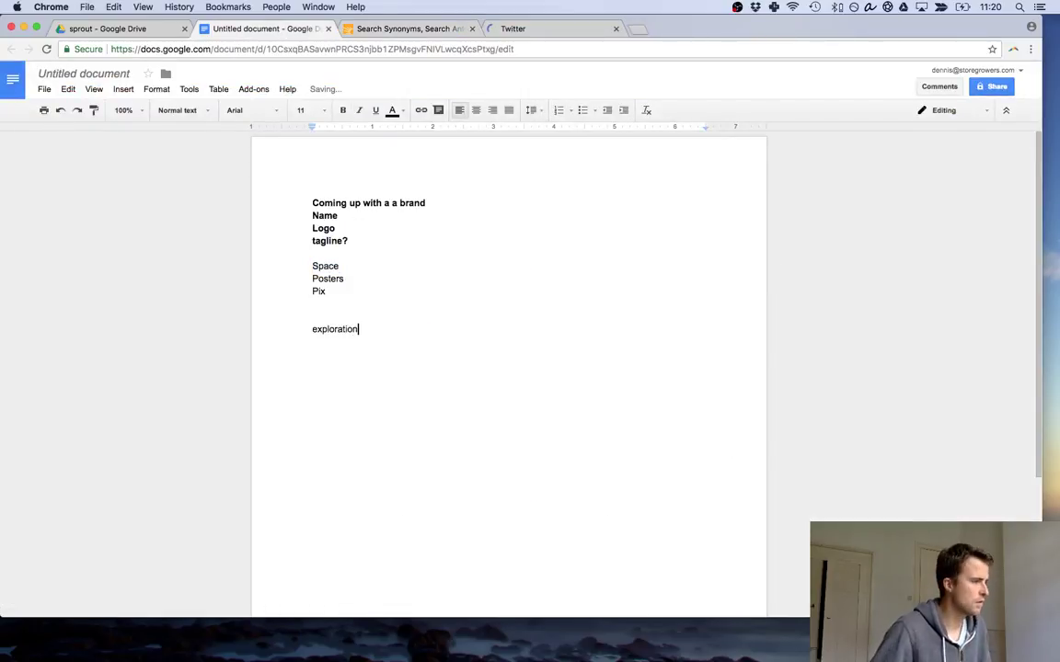
pyautogui.press('Return')
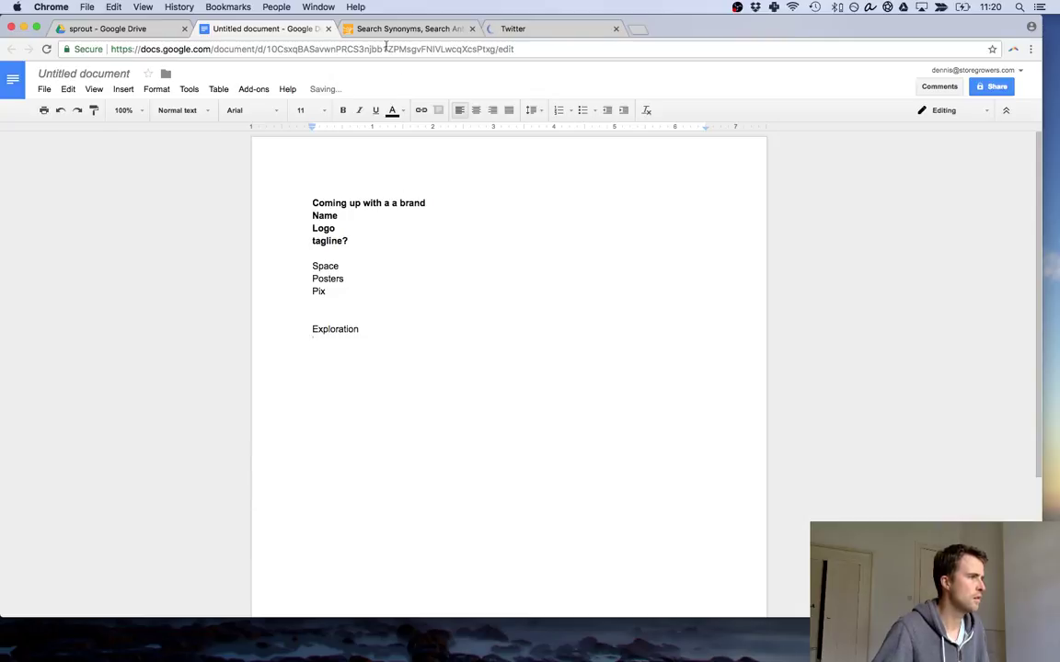
pyautogui.write('discovery')
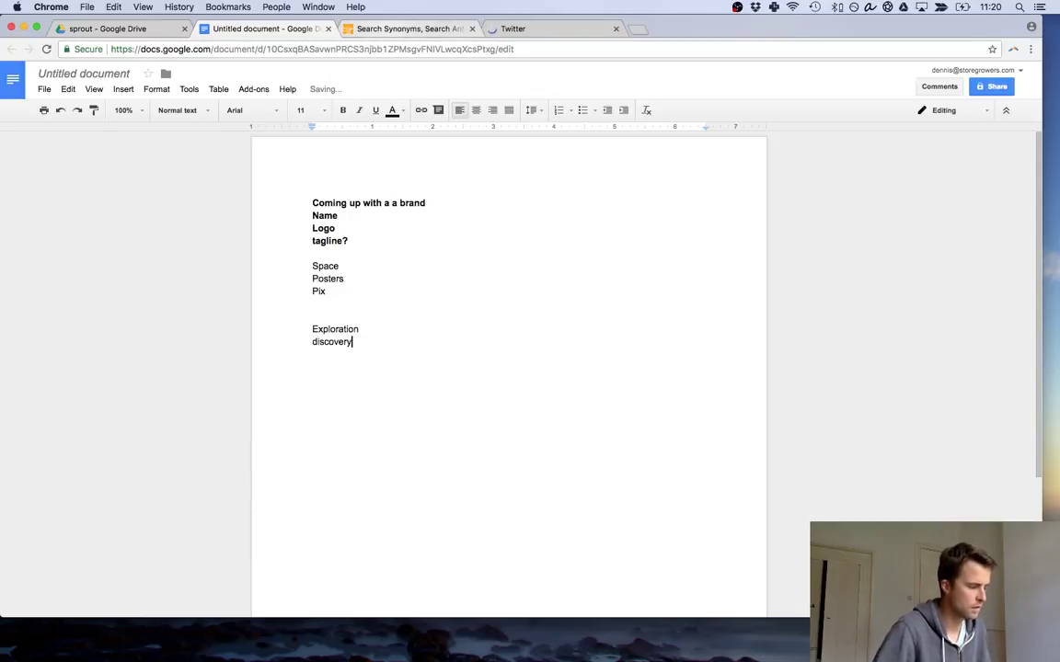
pyautogui.press('Return')
pyautogui.write('hunt')
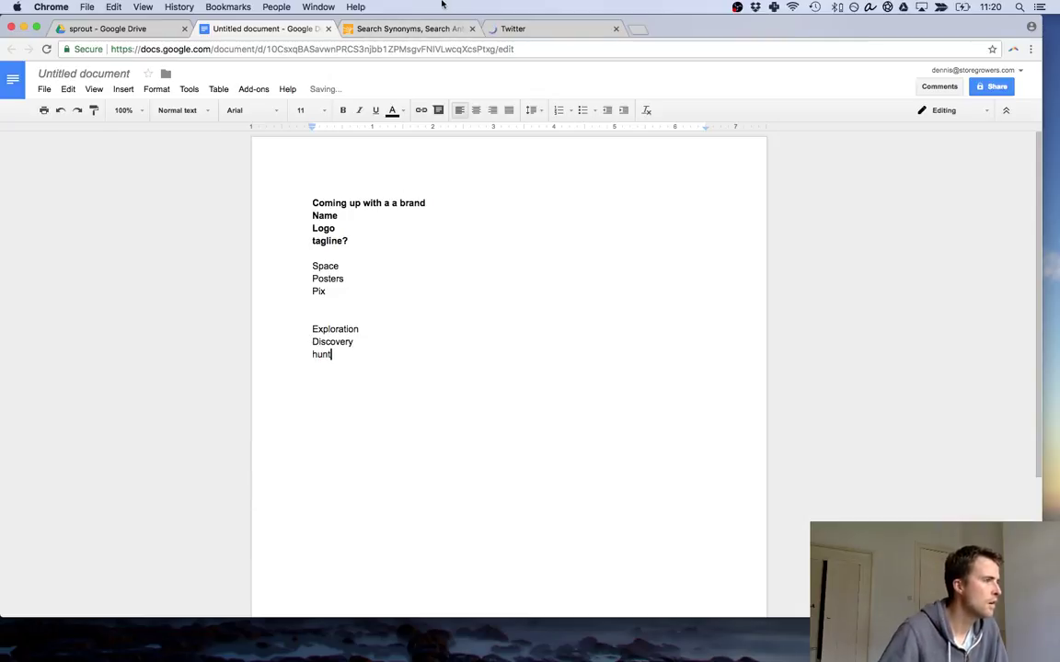
pyautogui.click(368, 29)
pyautogui.click(139, 347)
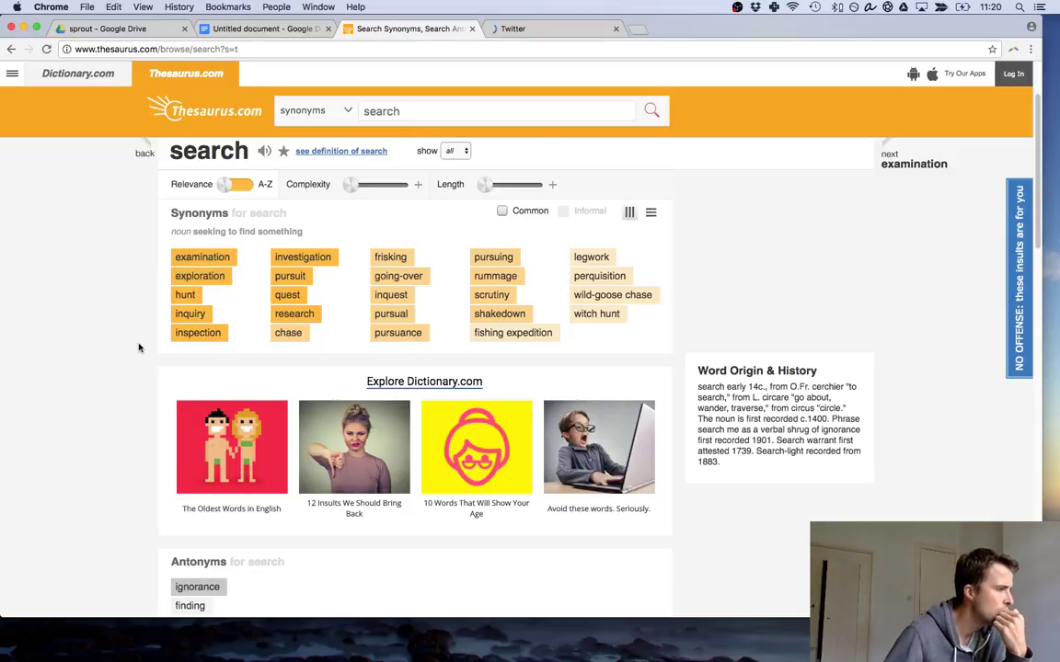
pyautogui.click(258, 29)
# Continue the list with pursuit, quest and chase, checking the search synonyms between words.
pyautogui.press('Return')
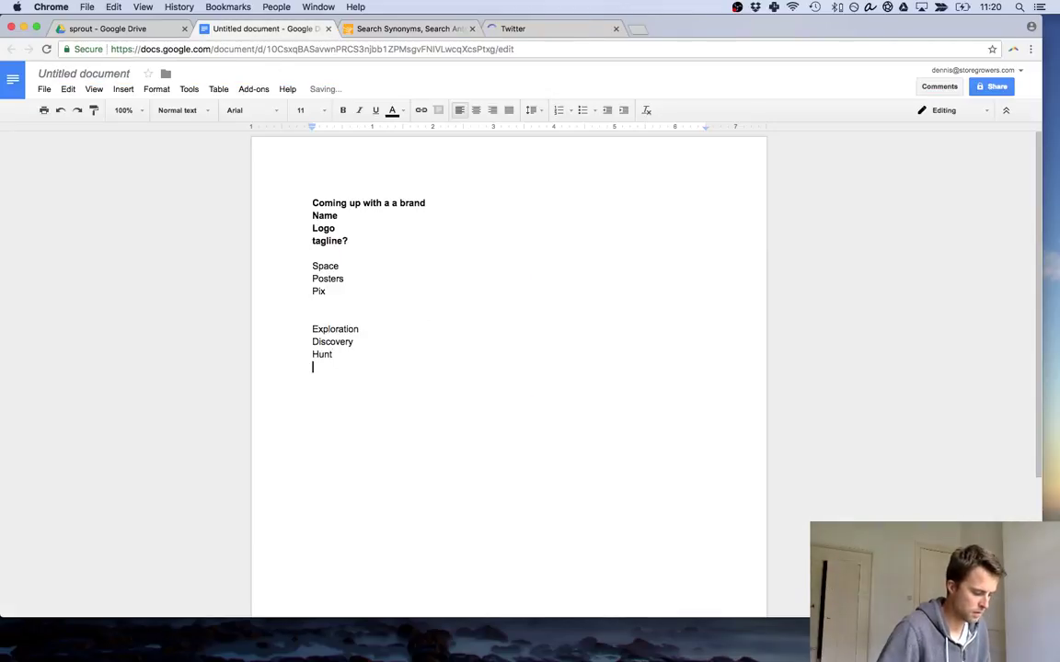
pyautogui.write('pursuit')
pyautogui.press('Return')
pyautogui.write('quest')
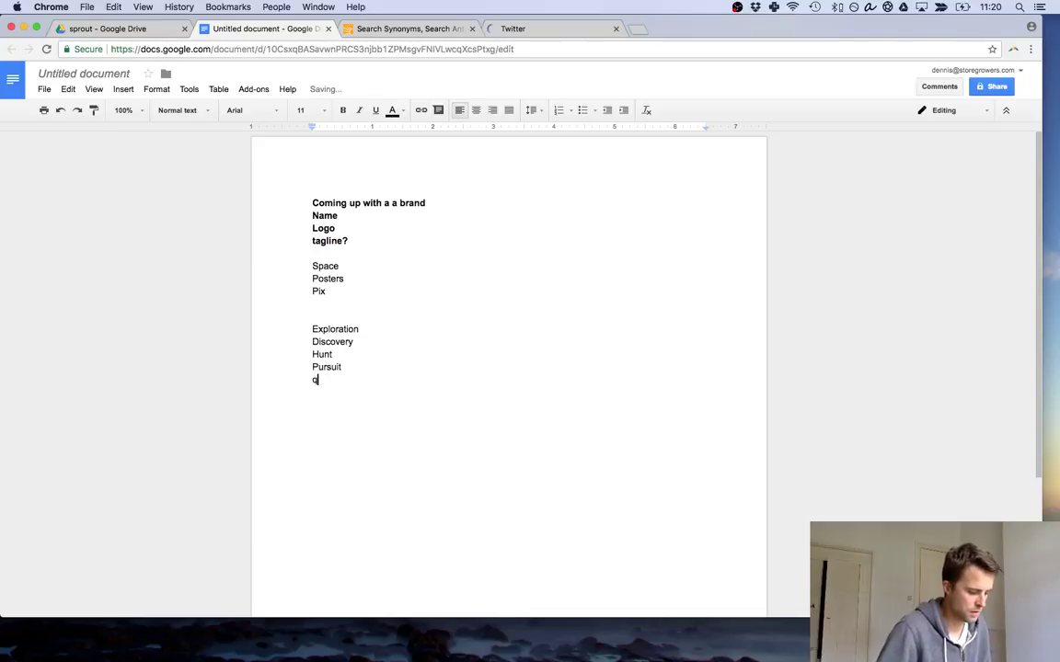
pyautogui.click(450, 29)
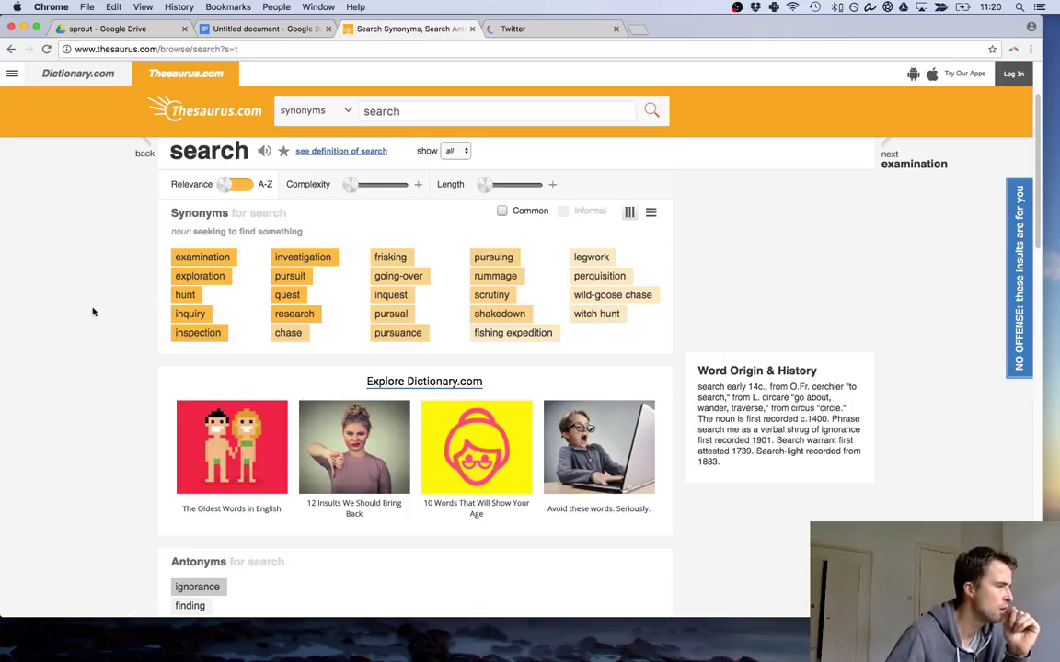
pyautogui.click(229, 34)
pyautogui.write('chase')
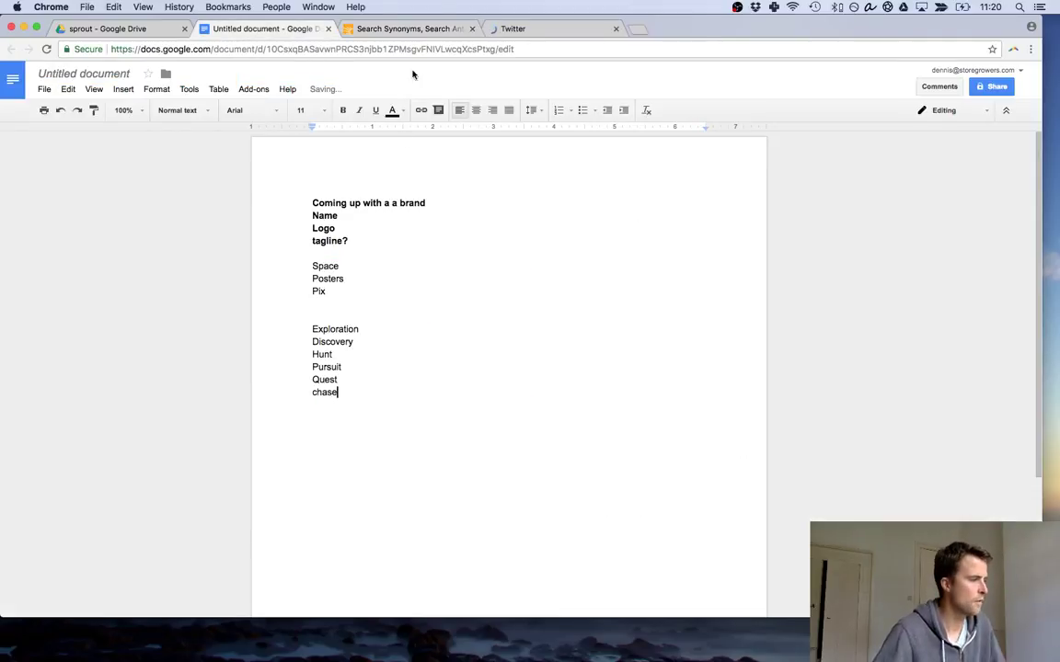
pyautogui.click(416, 30)
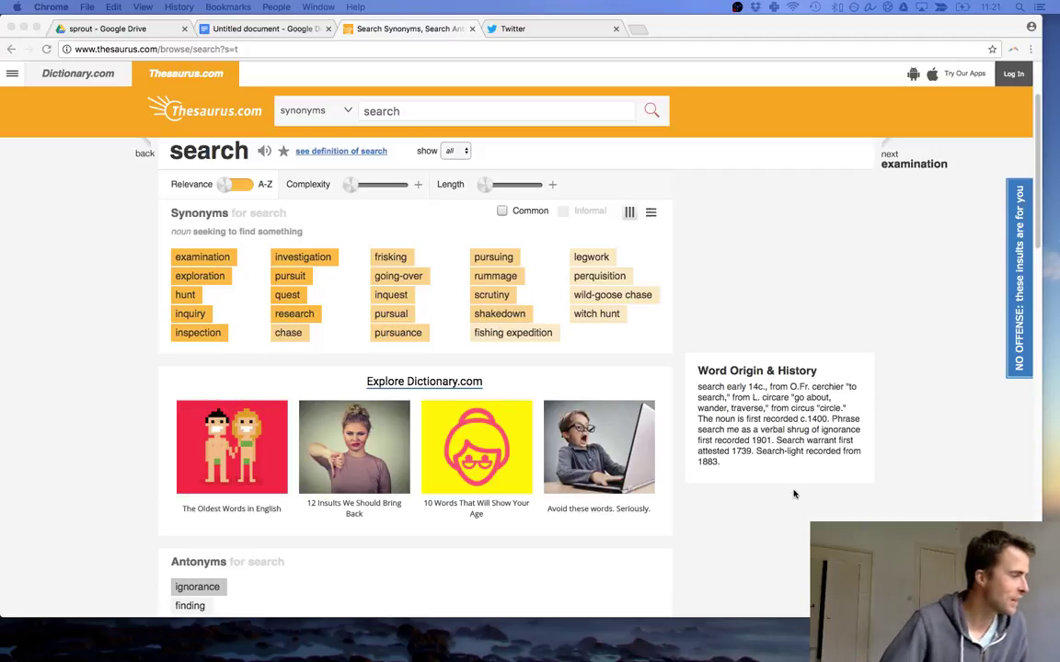
# End the list with a new line after Chase and place the caret before Exploration.
pyautogui.click(221, 28)
pyautogui.press('Return')
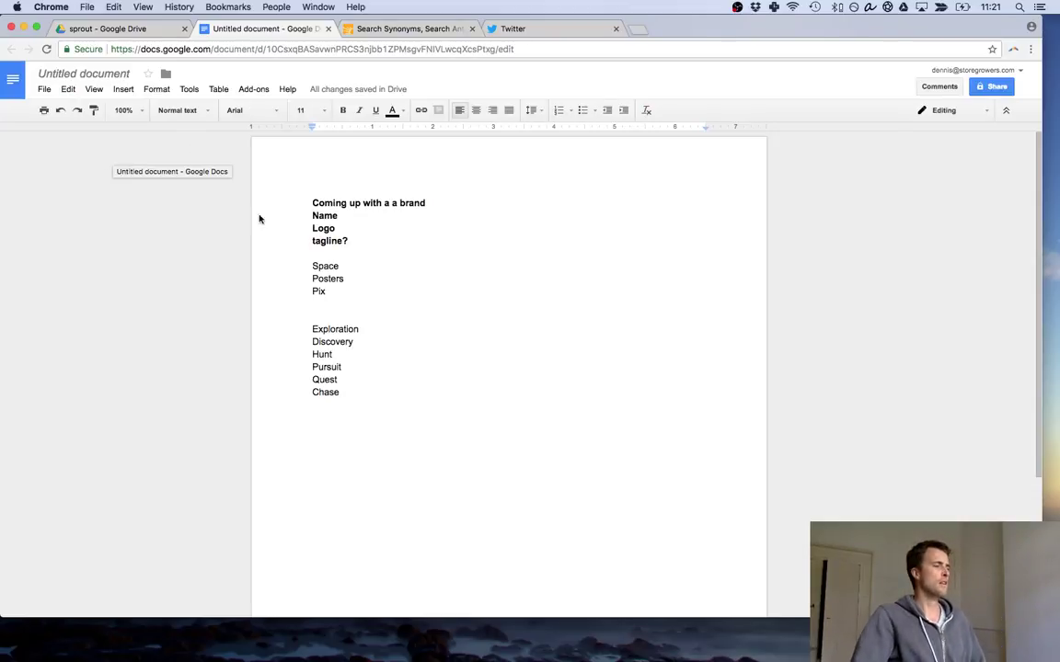
pyautogui.click(238, 328)
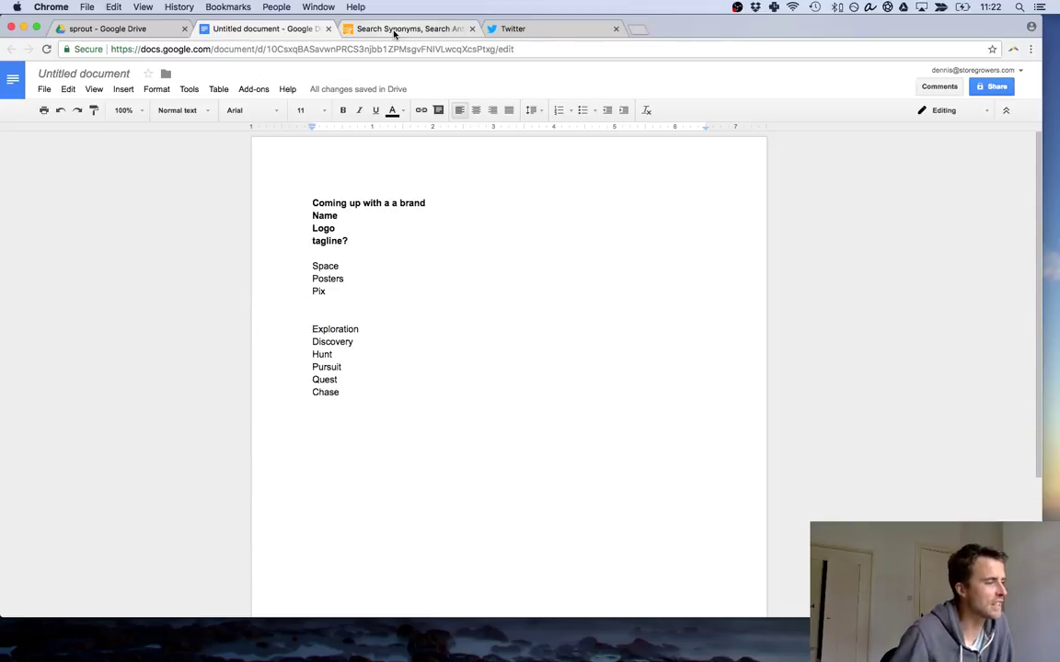
# Open the hunt, pursuit and quest synonym pages in separate tabs, ending on hunt.
pyautogui.click(342, 35)
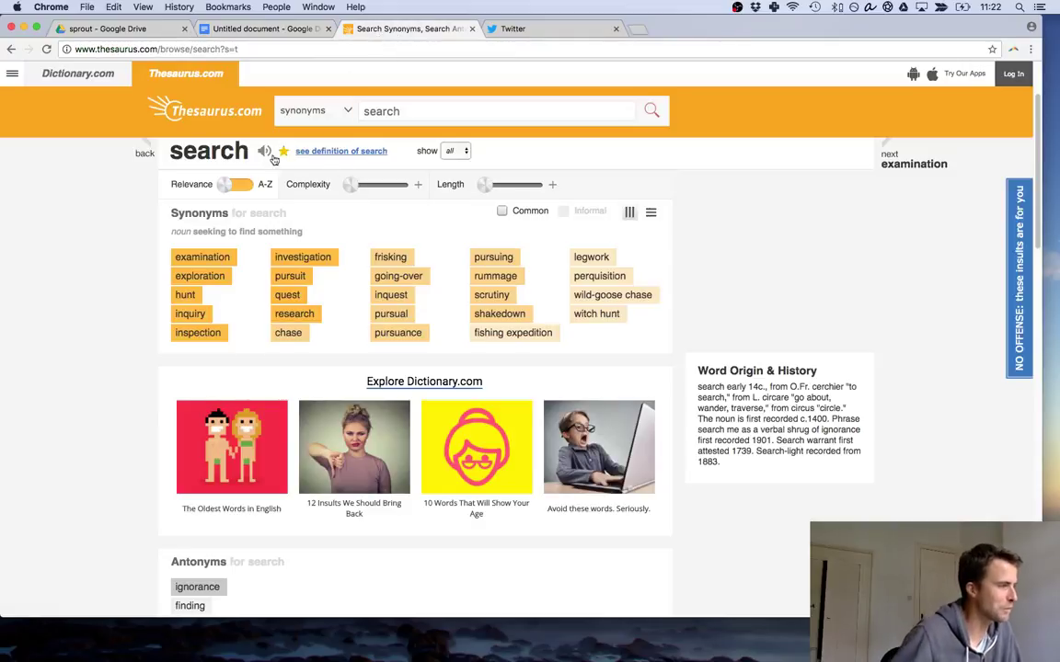
pyautogui.scroll(-1, 83, 253)
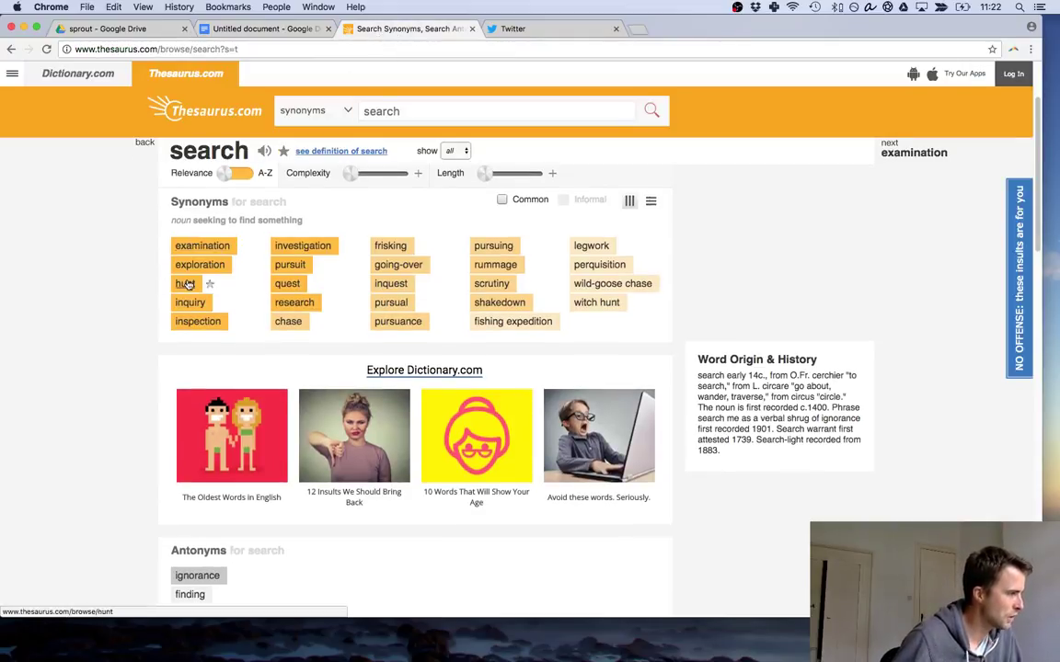
pyautogui.rightClick(187, 285)
pyautogui.click(117, 279)
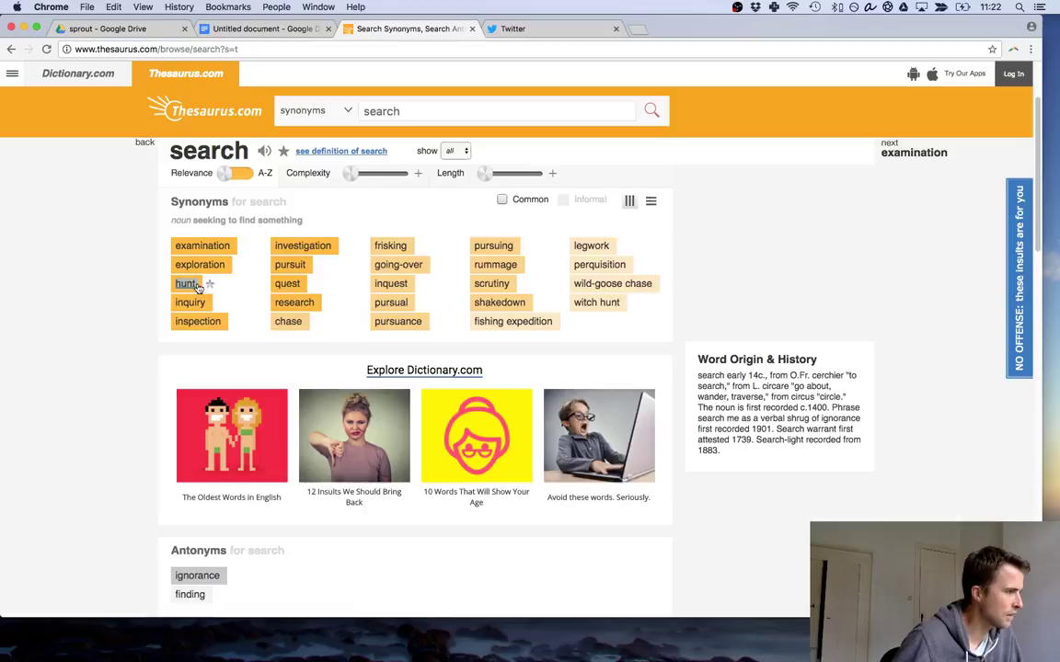
pyautogui.rightClick(297, 267)
pyautogui.click(322, 276)
pyautogui.rightClick(293, 287)
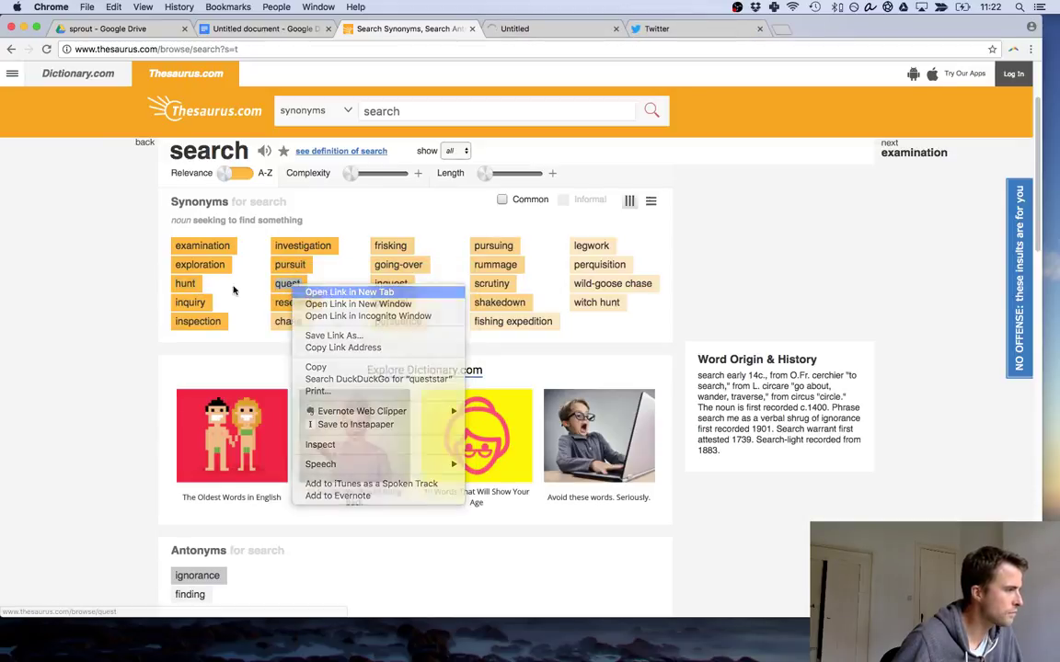
pyautogui.click(186, 287)
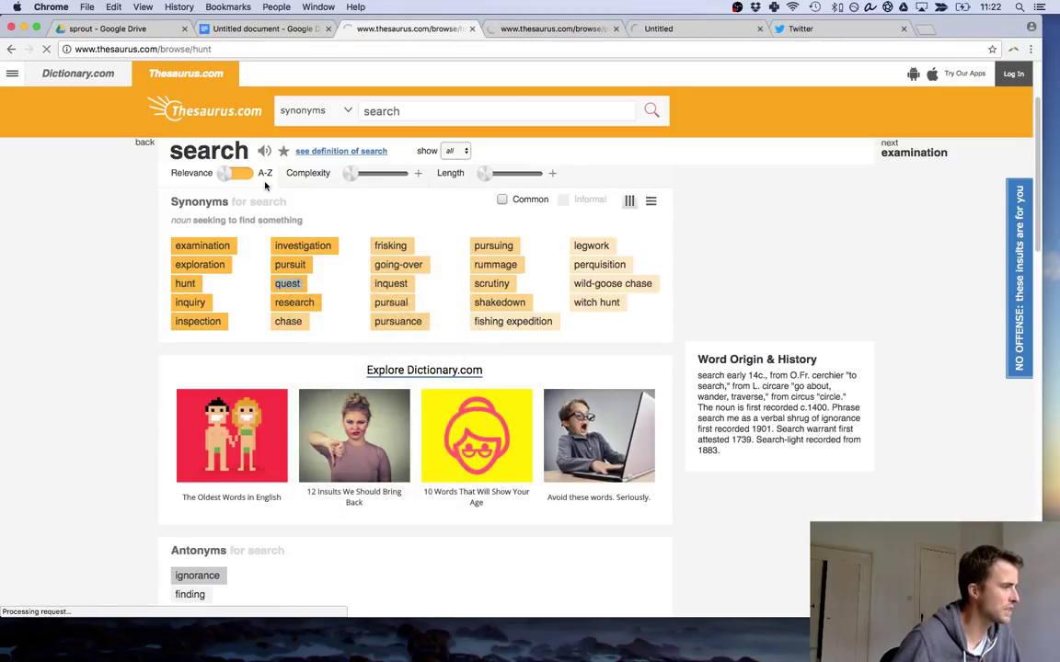
pyautogui.click(556, 28)
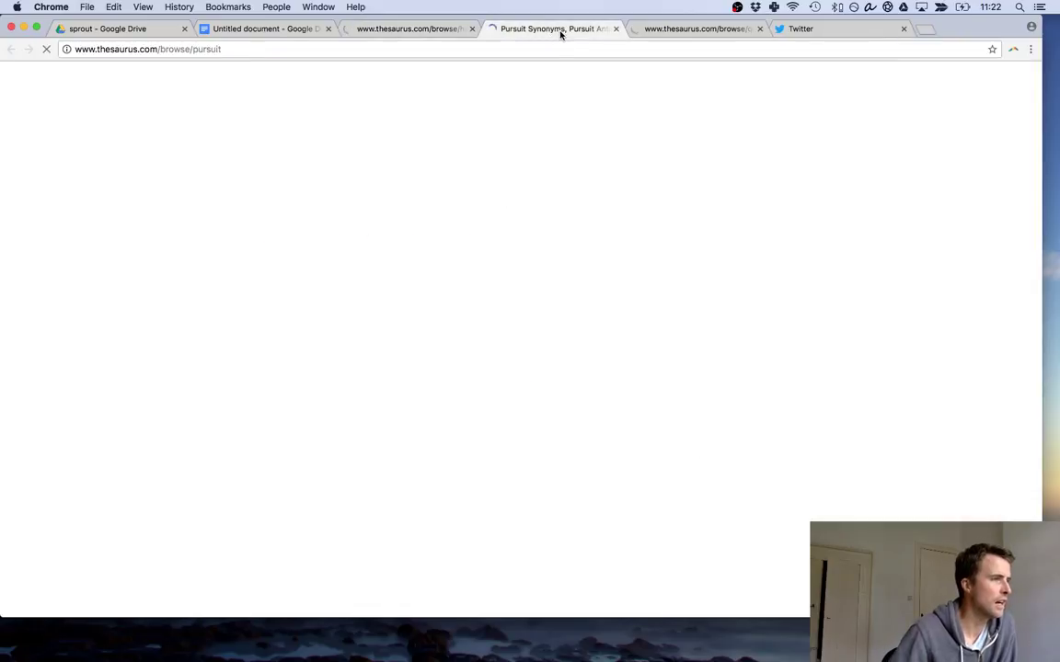
pyautogui.click(690, 30)
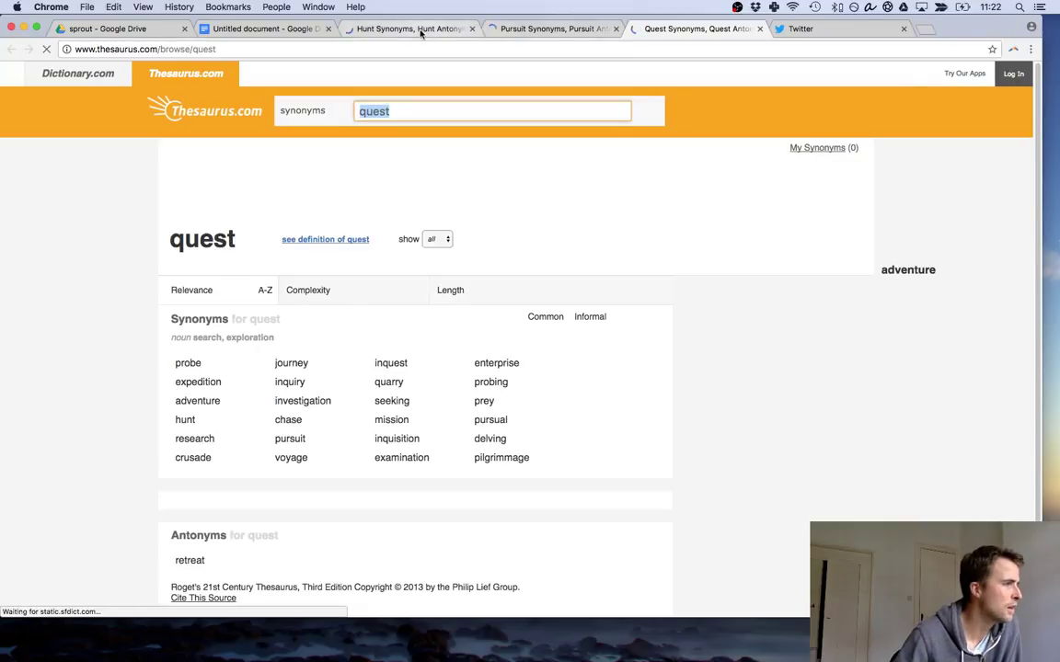
pyautogui.click(420, 30)
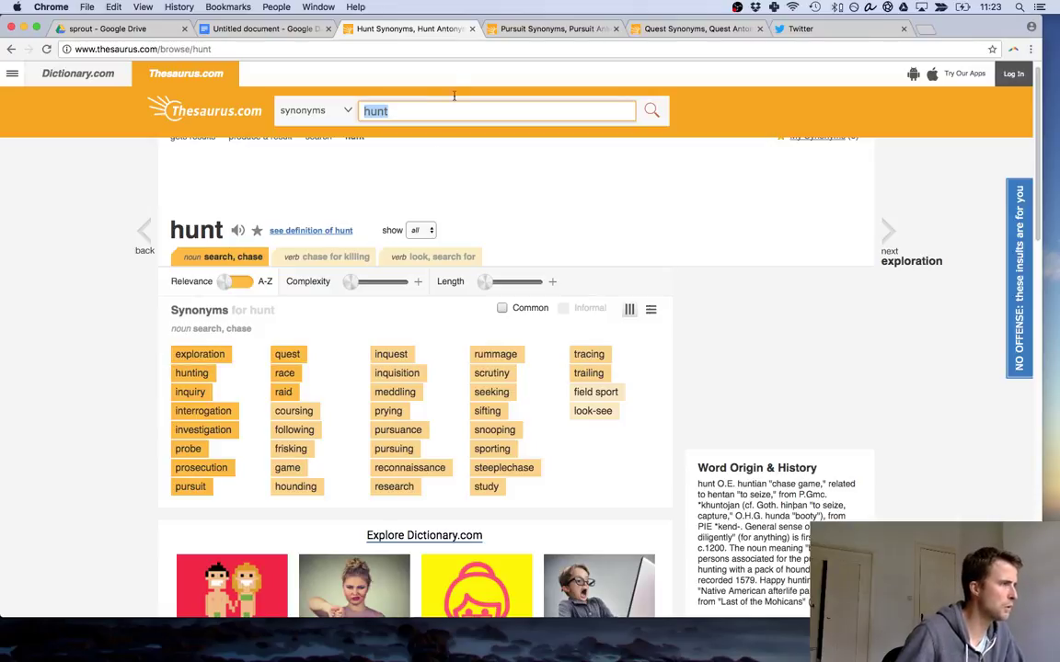
# Load the new tweet into the Twitter timeline and look over the hunt and pursuit synonym pages.
pyautogui.click(540, 33)
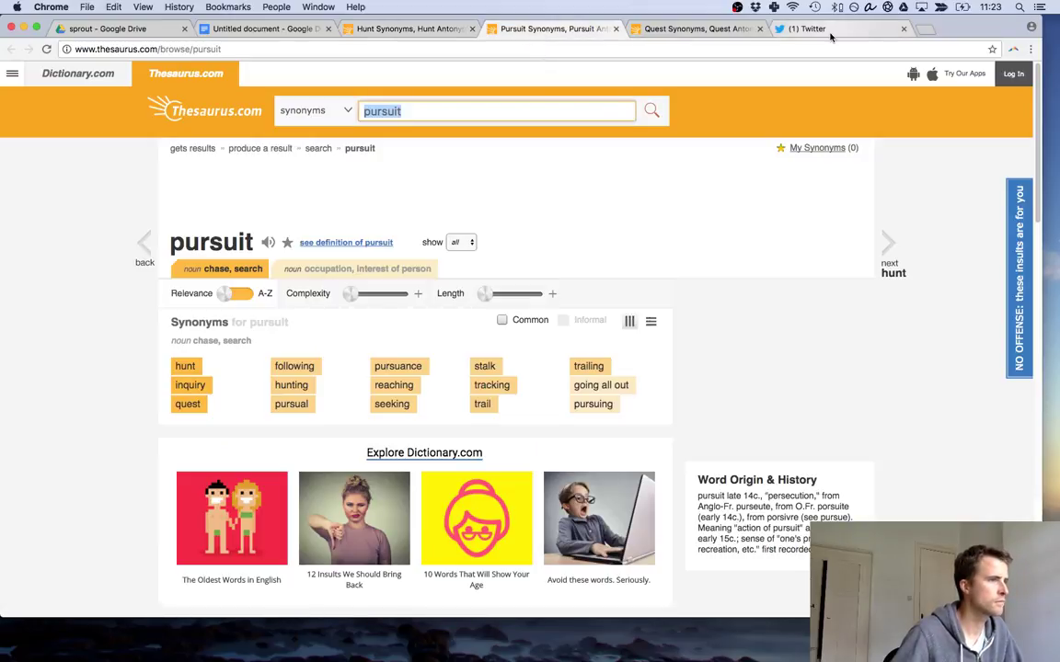
pyautogui.click(831, 35)
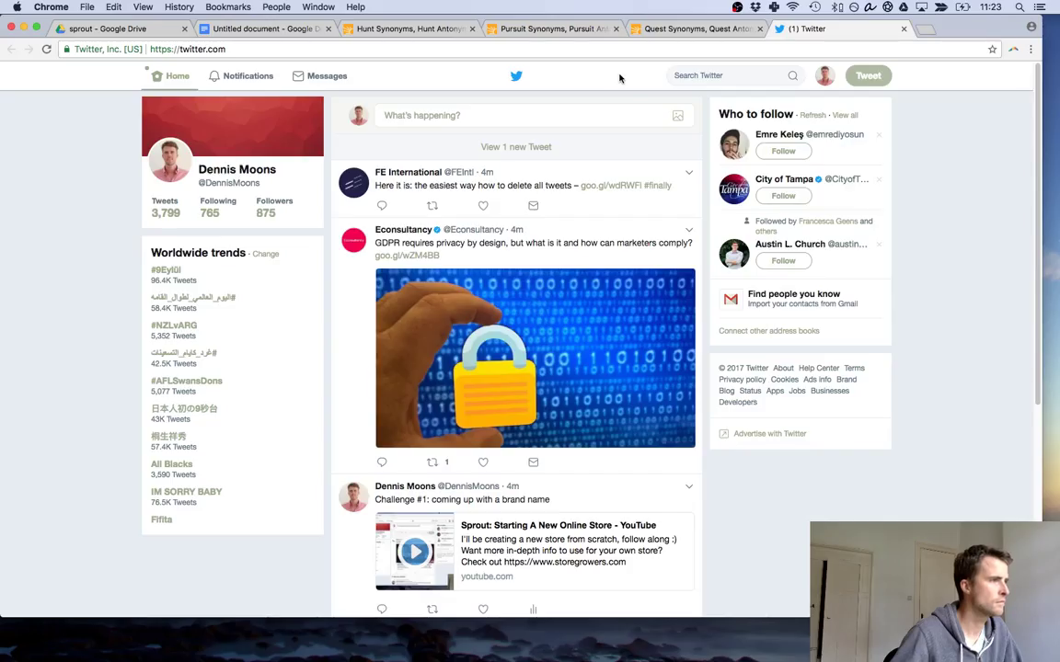
pyautogui.click(543, 147)
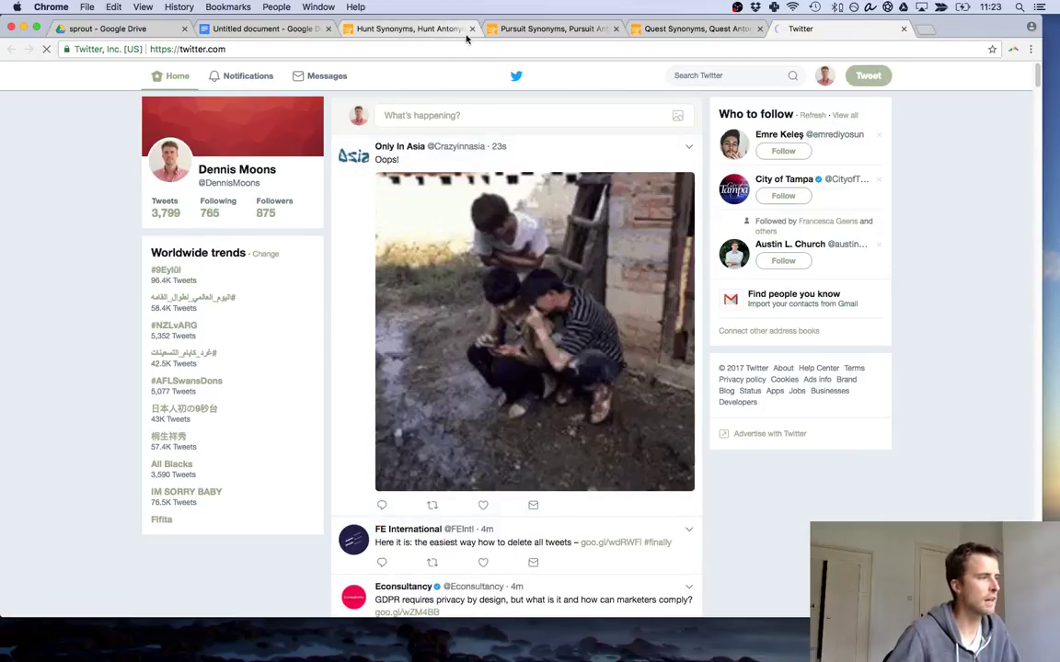
pyautogui.click(272, 30)
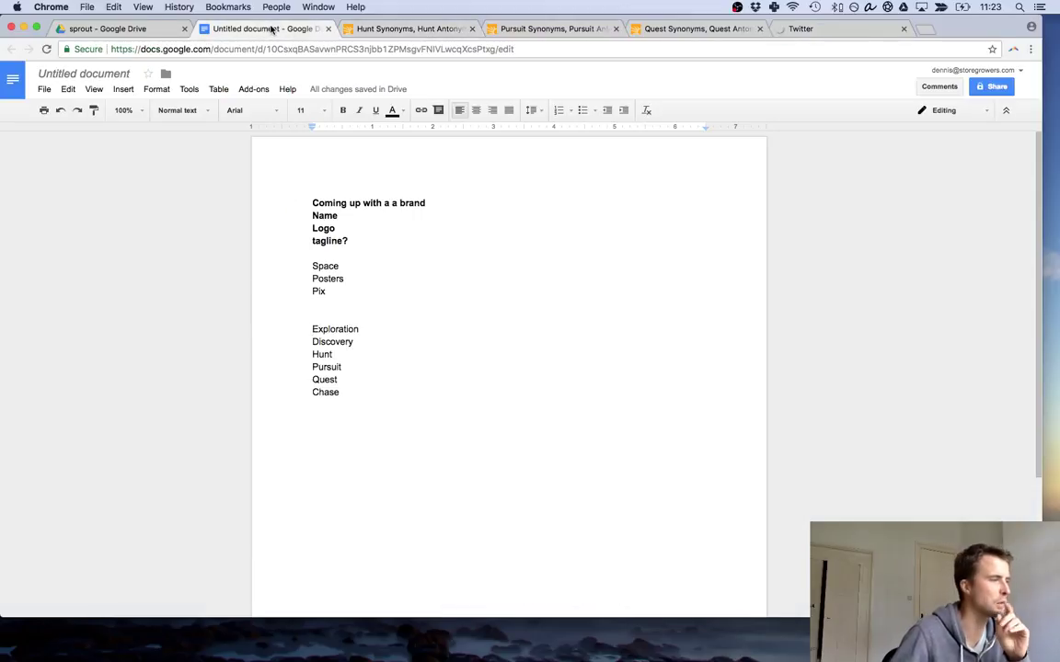
pyautogui.click(395, 30)
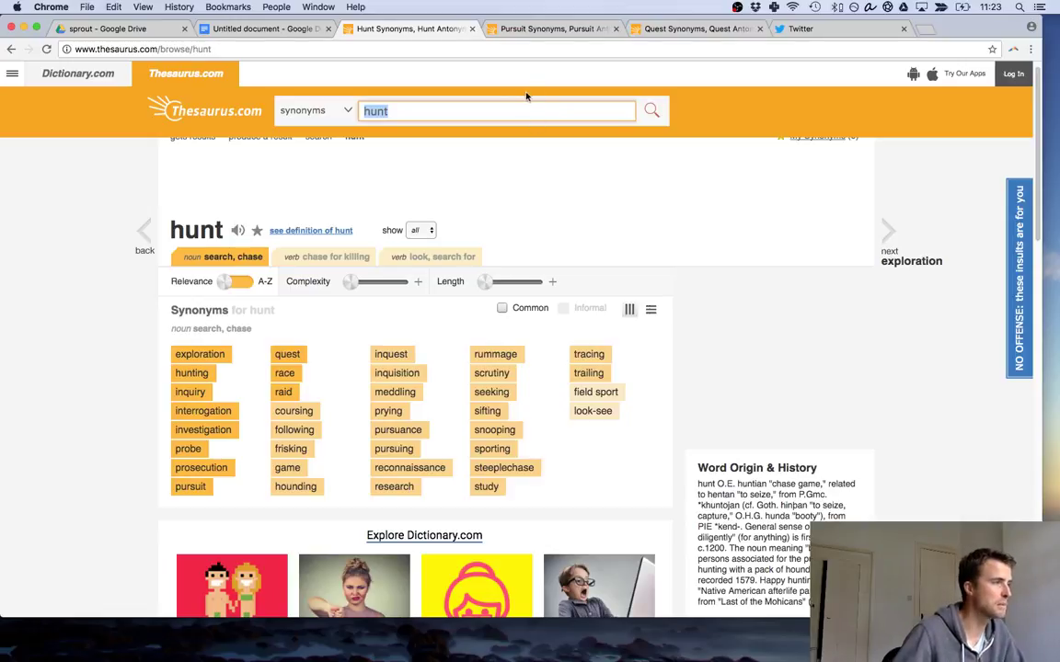
pyautogui.click(539, 29)
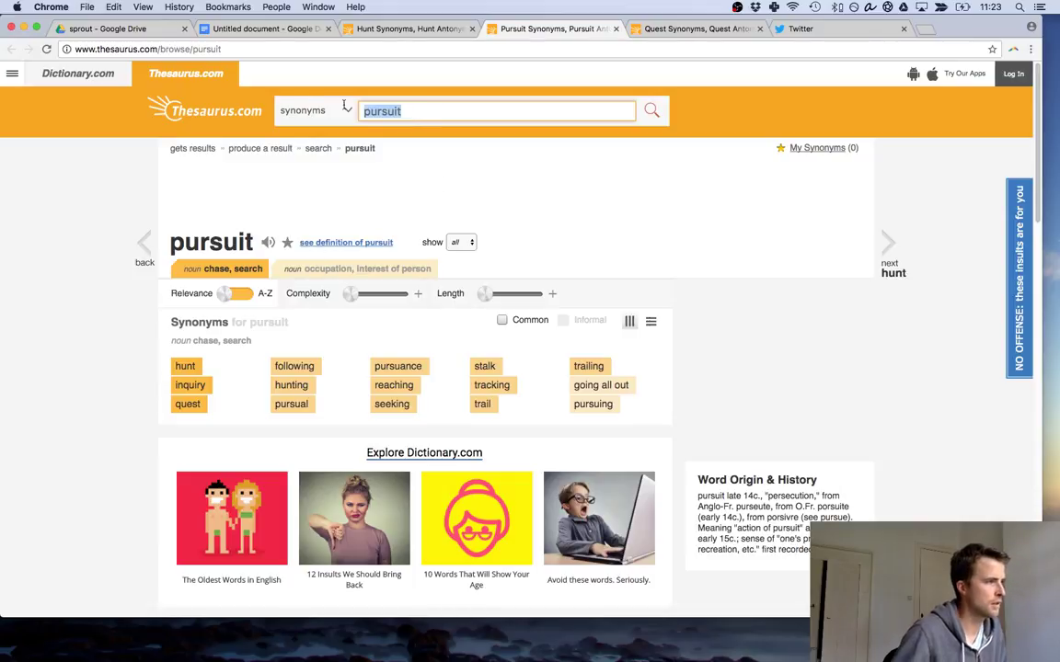
# Look up synonyms for 'exploration' and close the quest synonyms page.
pyautogui.write('exploration')
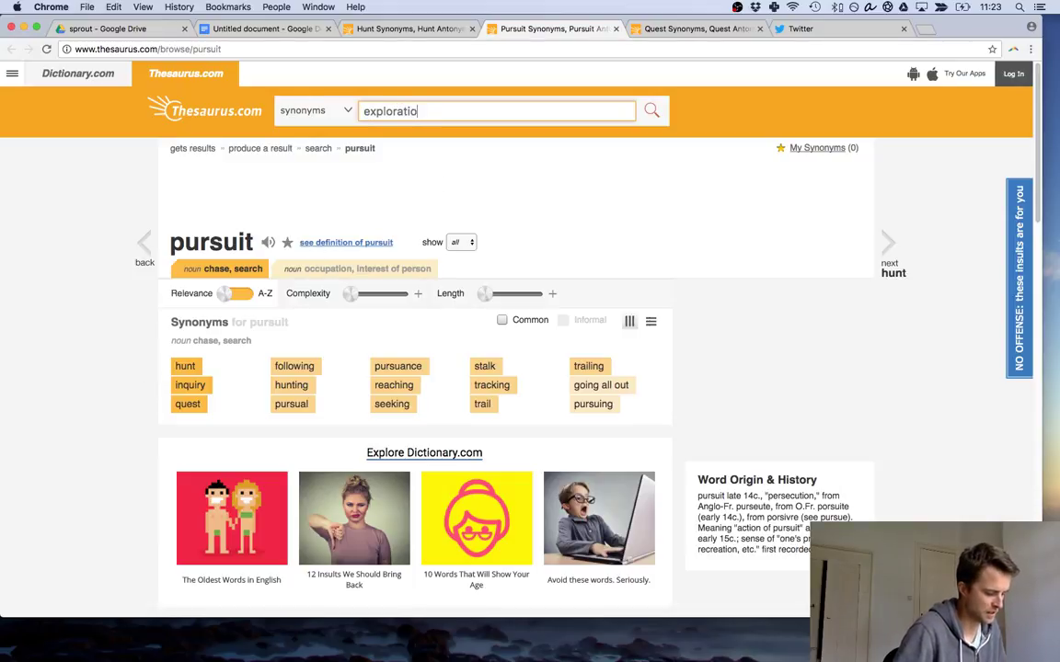
pyautogui.press('Return')
pyautogui.click(685, 29)
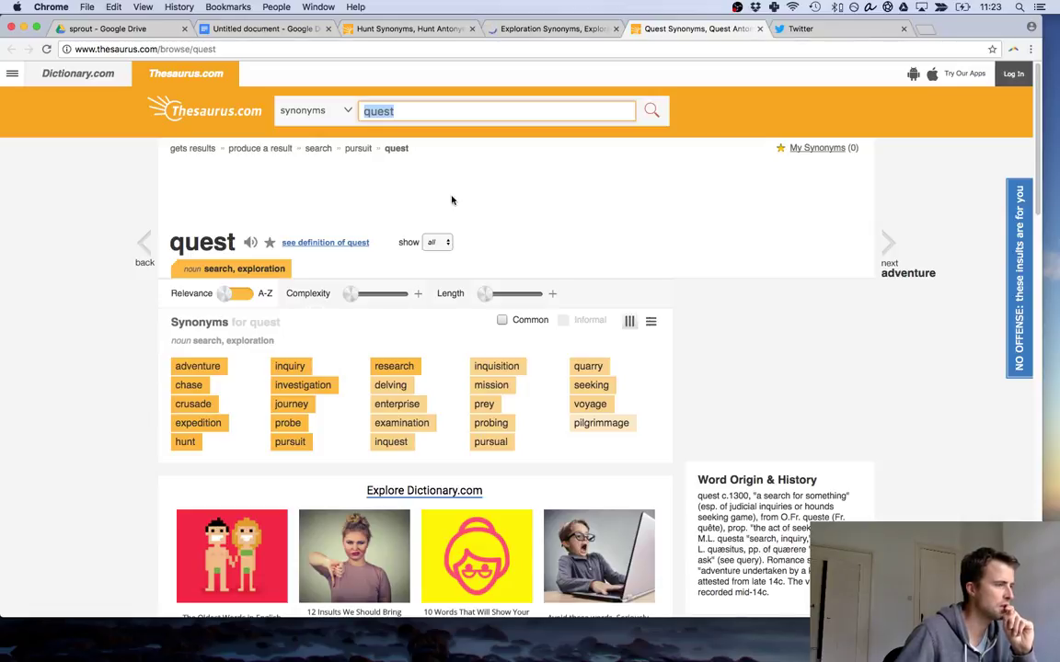
pyautogui.press('super+w')
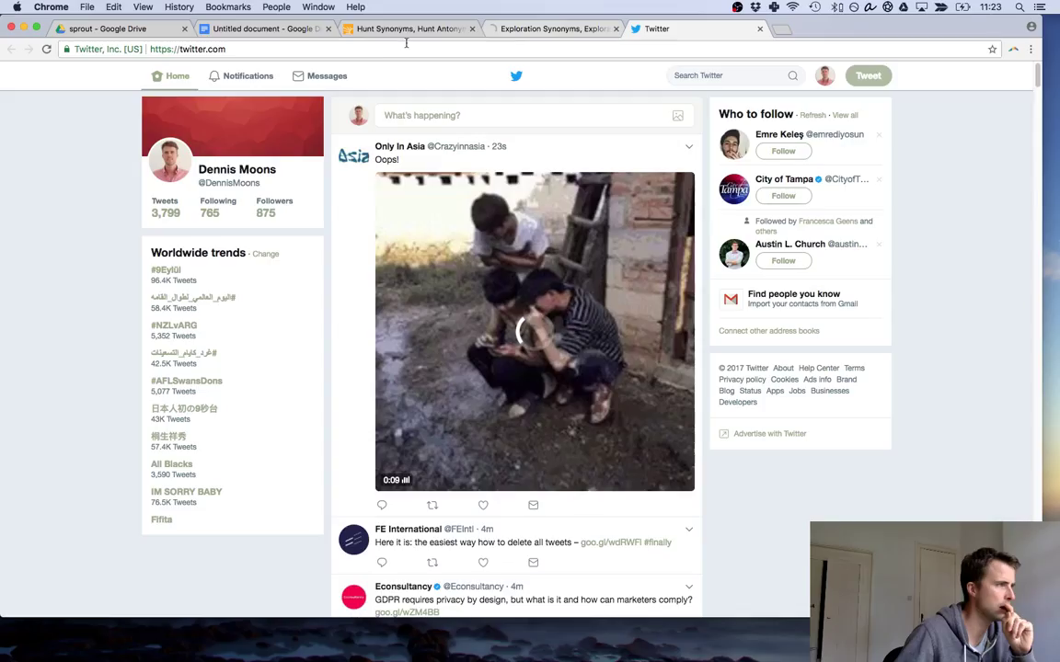
pyautogui.click(533, 40)
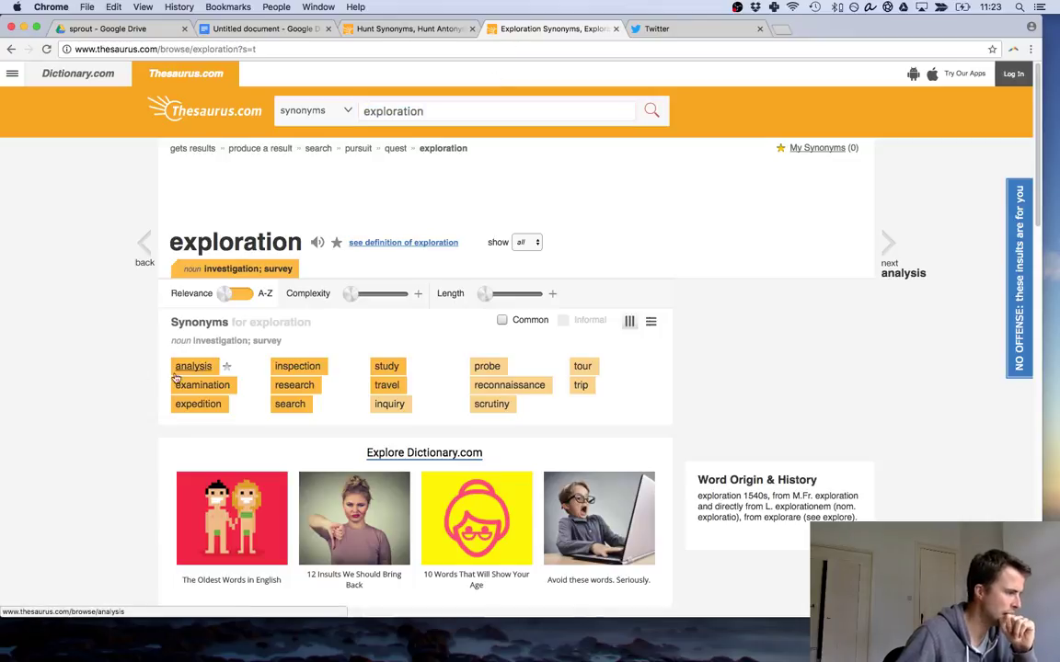
pyautogui.click(288, 33)
# Add 'expedition' on a new line below Chase in the exploration word list.
pyautogui.doubleClick(369, 338)
pyautogui.press('Down')
pyautogui.press('Down')
pyautogui.press('Down')
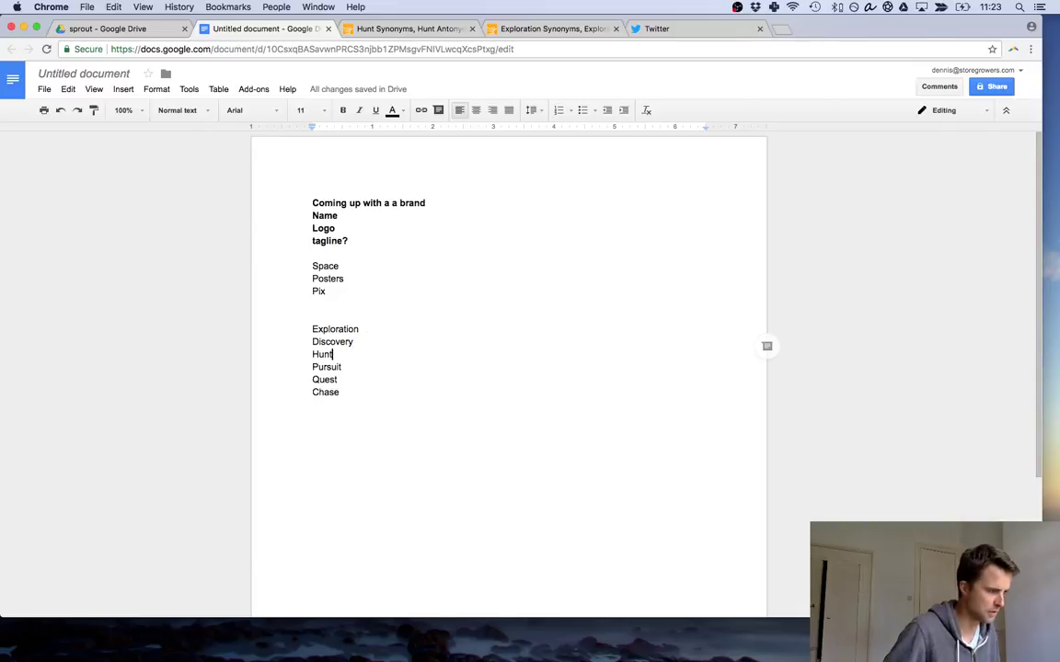
pyautogui.press('Return')
pyautogui.write('expedition')
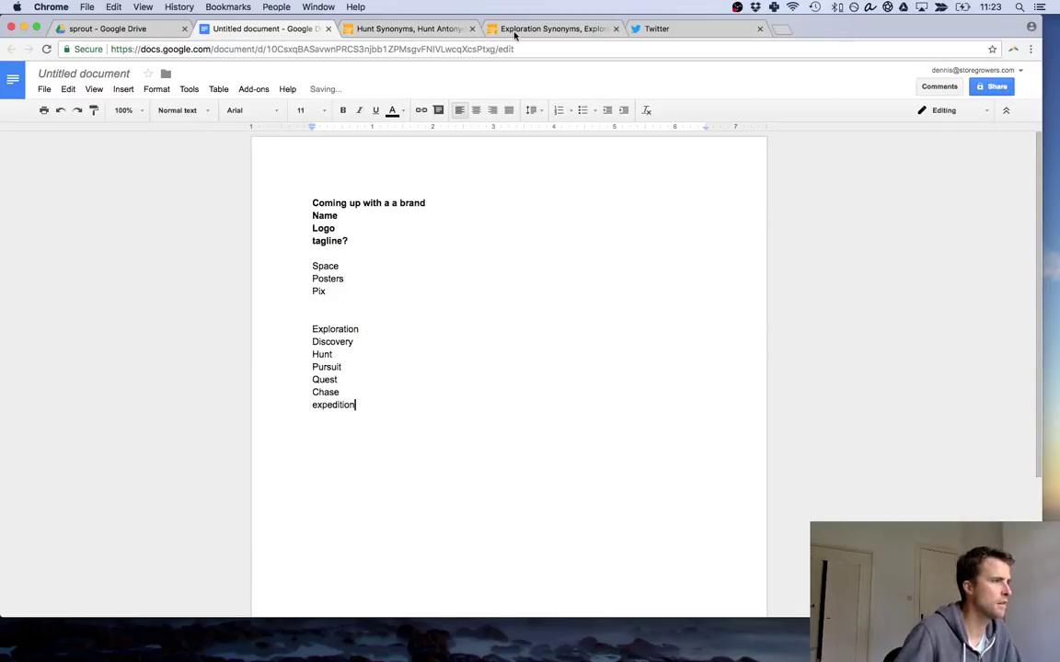
# Close the exploration synonyms page, comparing the word list with the hunt synonyms.
pyautogui.click(525, 29)
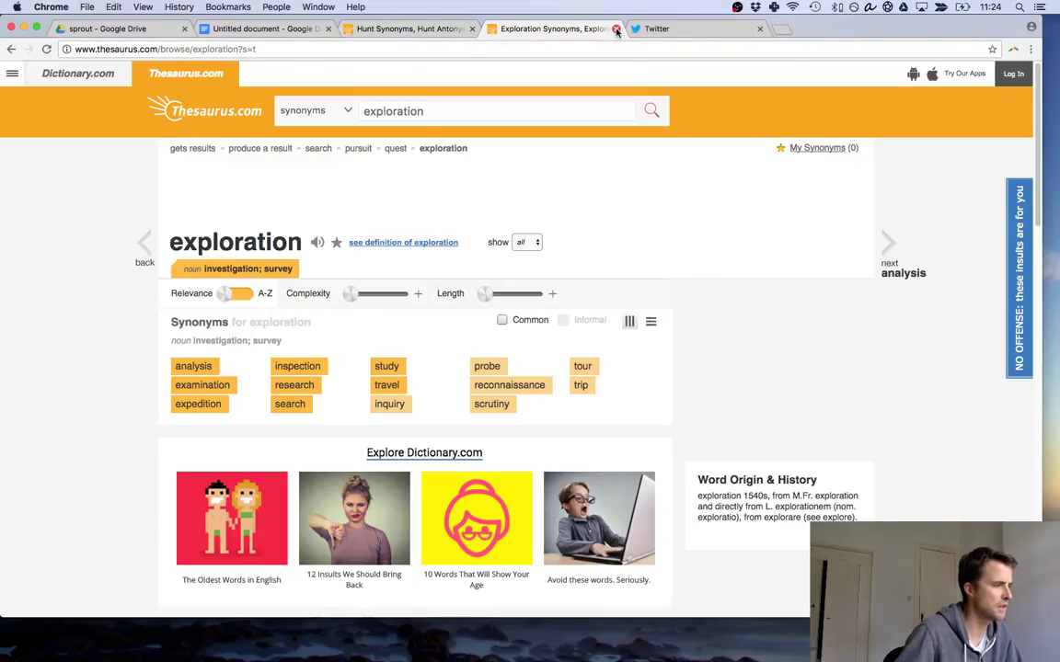
pyautogui.click(615, 28)
pyautogui.click(405, 30)
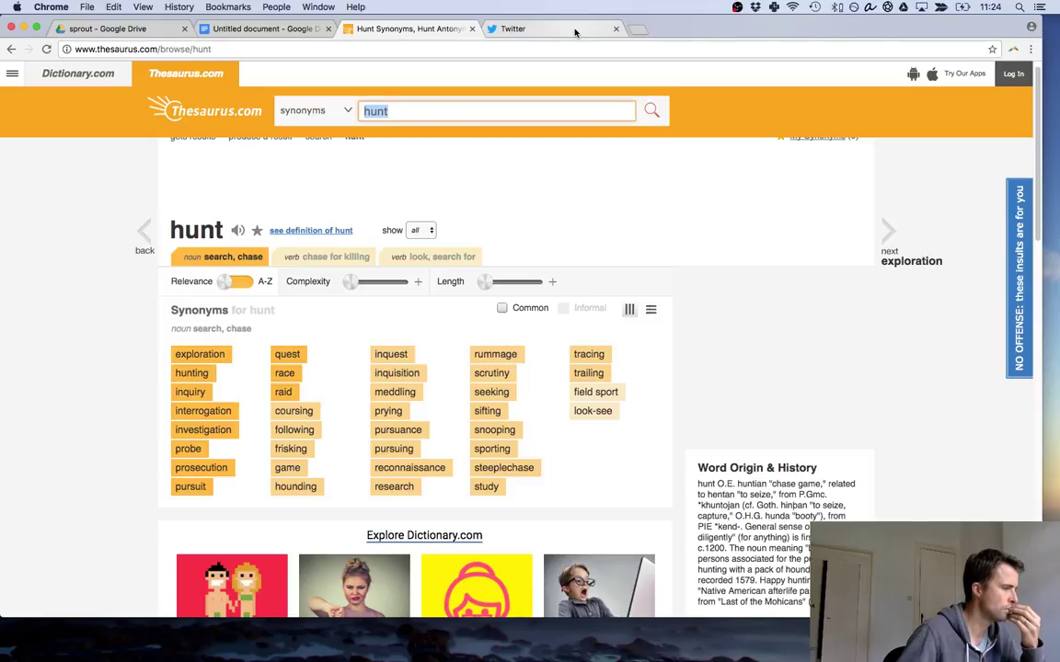
pyautogui.click(284, 29)
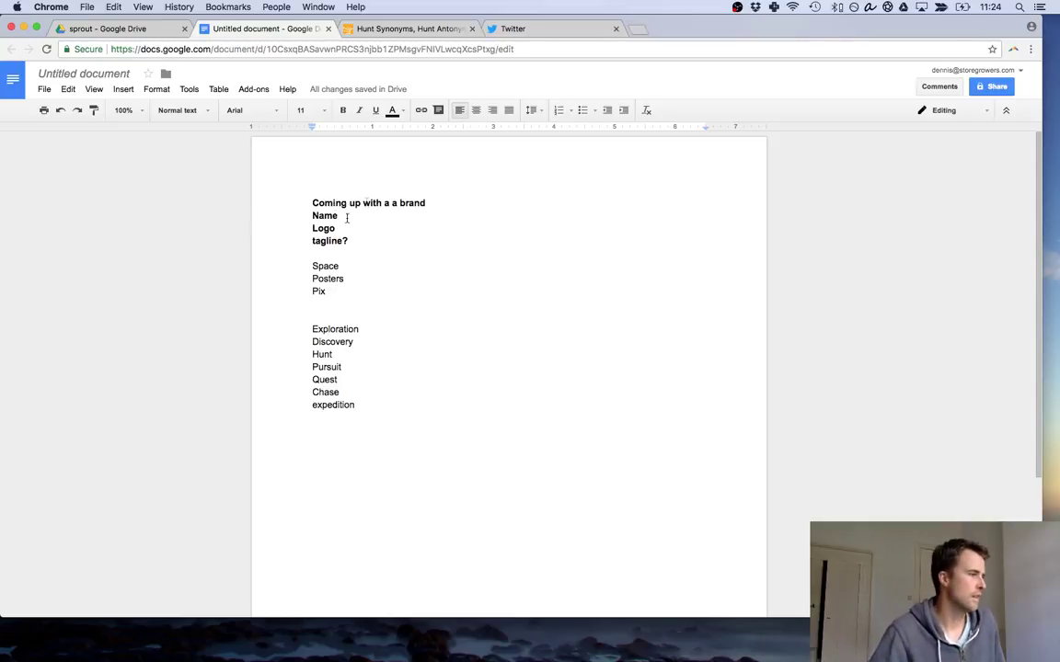
pyautogui.click(406, 29)
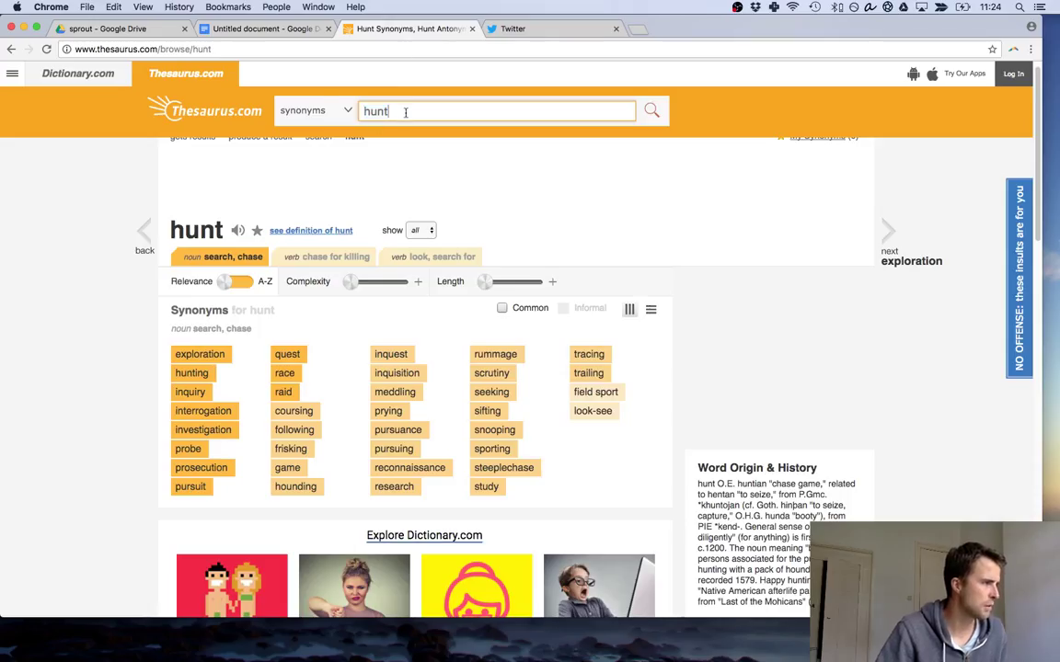
# Replace the hunt lookup with a synonym search for 'posters'.
pyautogui.doubleClick(405, 112)
pyautogui.write('posters')
pyautogui.press('Return')
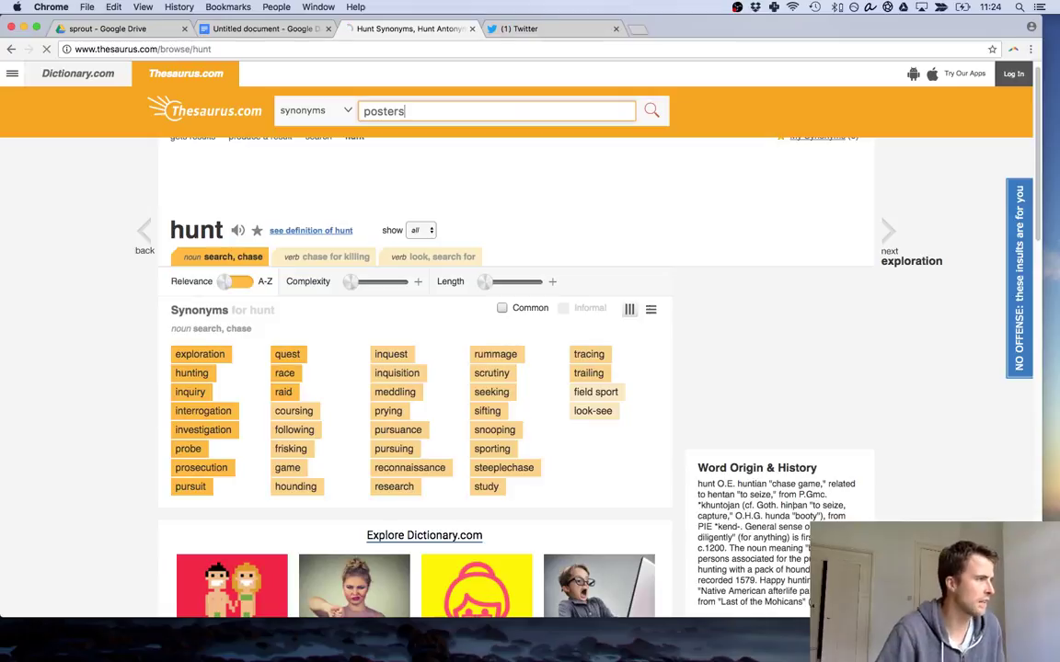
pyautogui.hotkey('ctrl', 'shift', 'Tab')
pyautogui.moveTo(309, 331); pyautogui.dragTo(386, 420)
# Move the Posters and Pix lines below 'expedition' at the end of the exploration list.
pyautogui.click(377, 411)
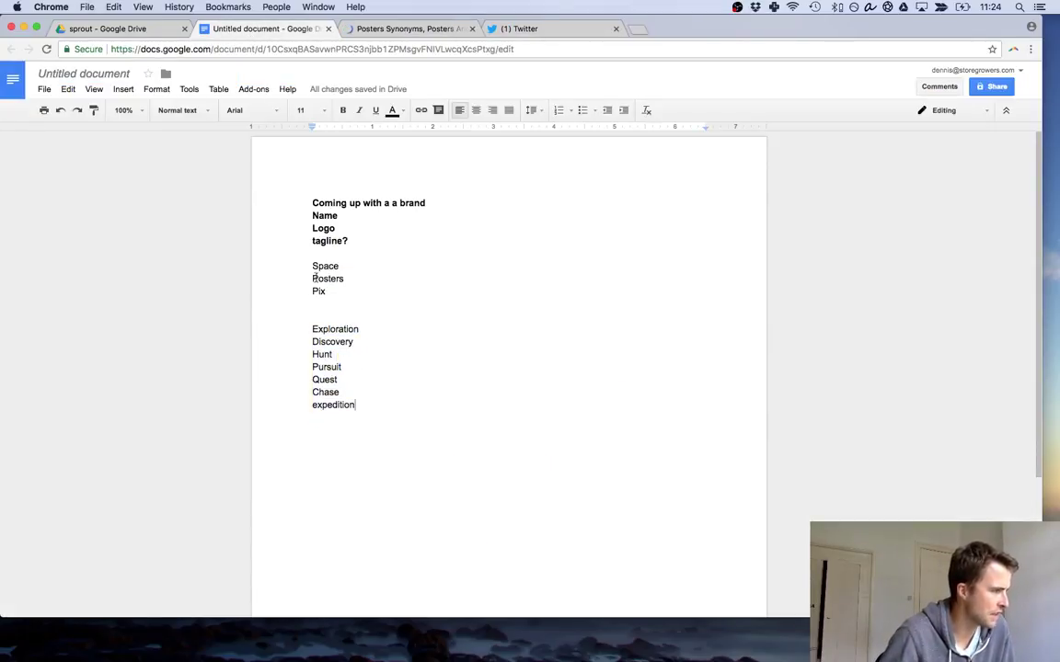
pyautogui.moveTo(310, 276); pyautogui.dragTo(350, 292)
pyautogui.press('super+c')
pyautogui.press('BackSpace')
pyautogui.press('BackSpace')
pyautogui.press('BackSpace')
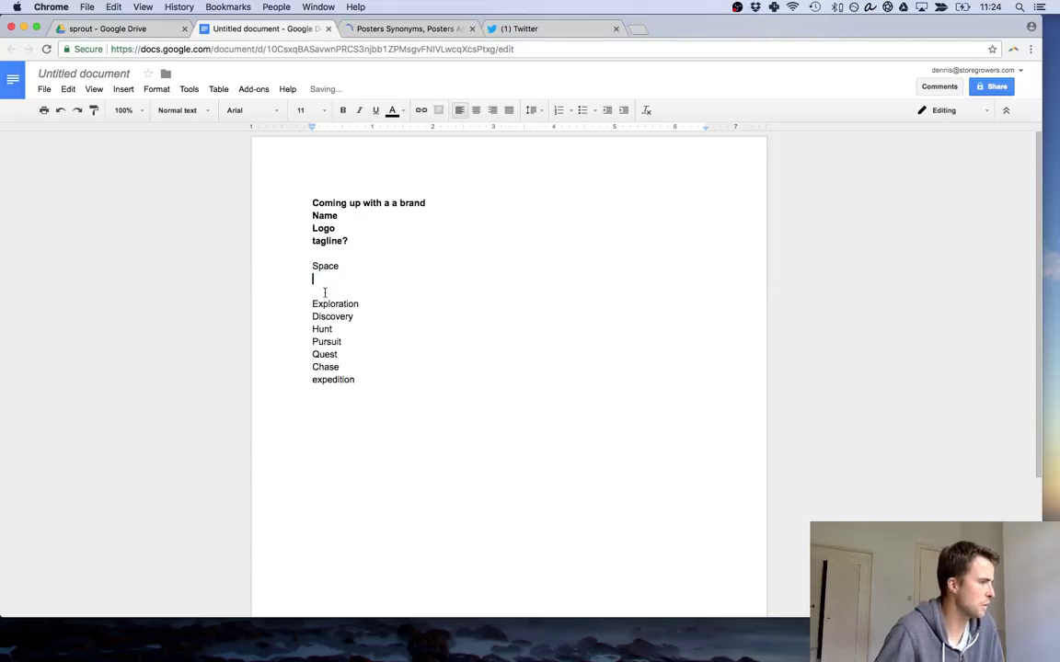
pyautogui.click(378, 364)
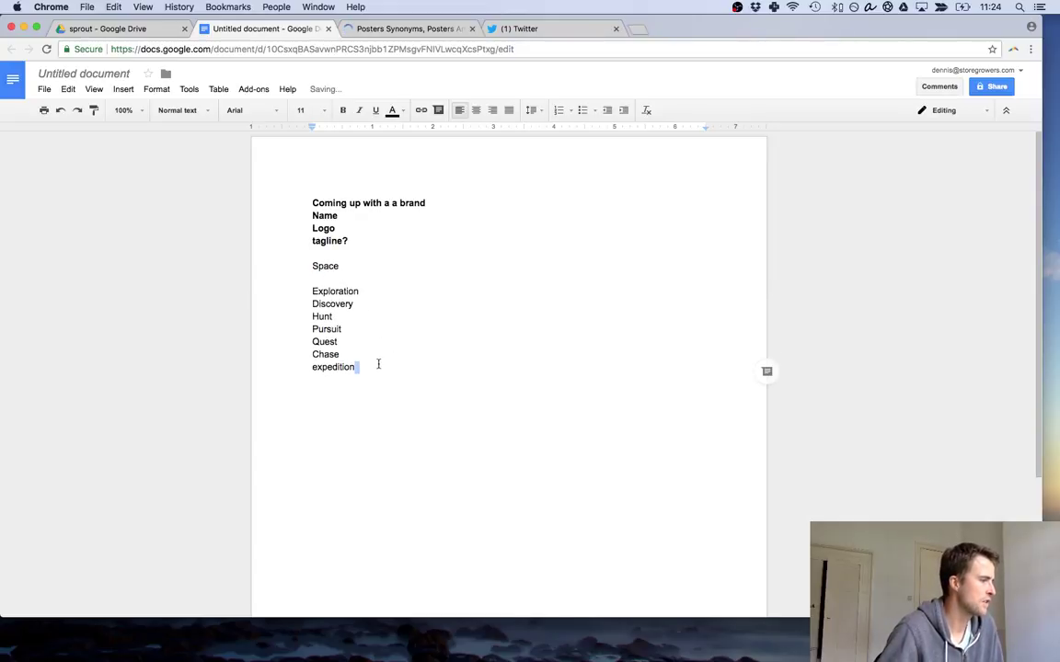
pyautogui.press('Return')
pyautogui.press('Return')
pyautogui.press('super+v')
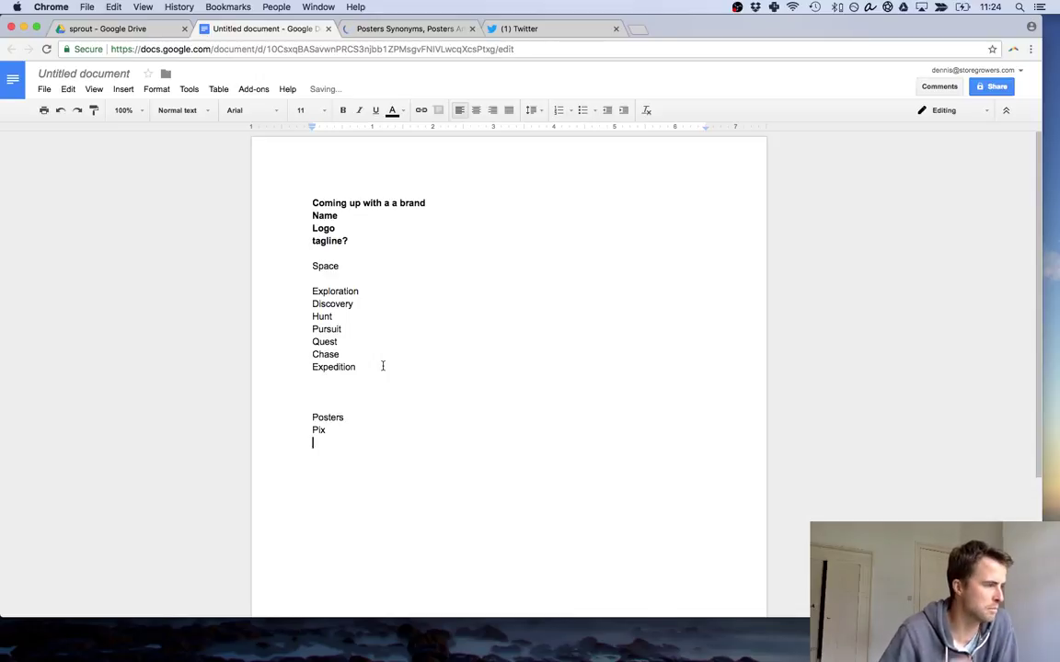
pyautogui.click(411, 29)
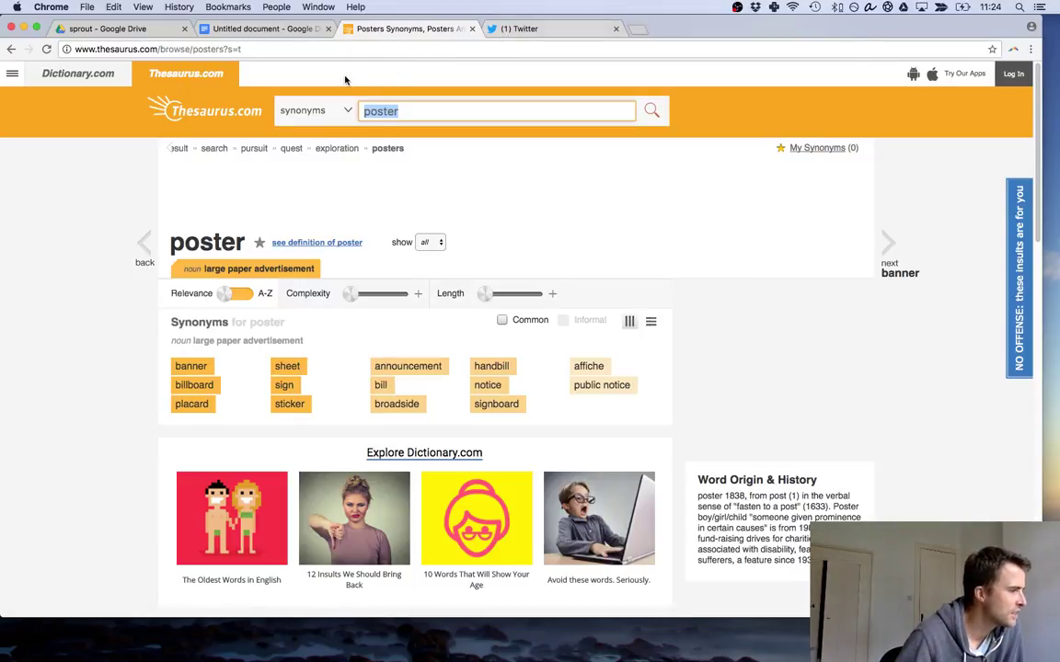
# Close the Twitter tab and add a fresh blank browser tab.
pyautogui.click(518, 29)
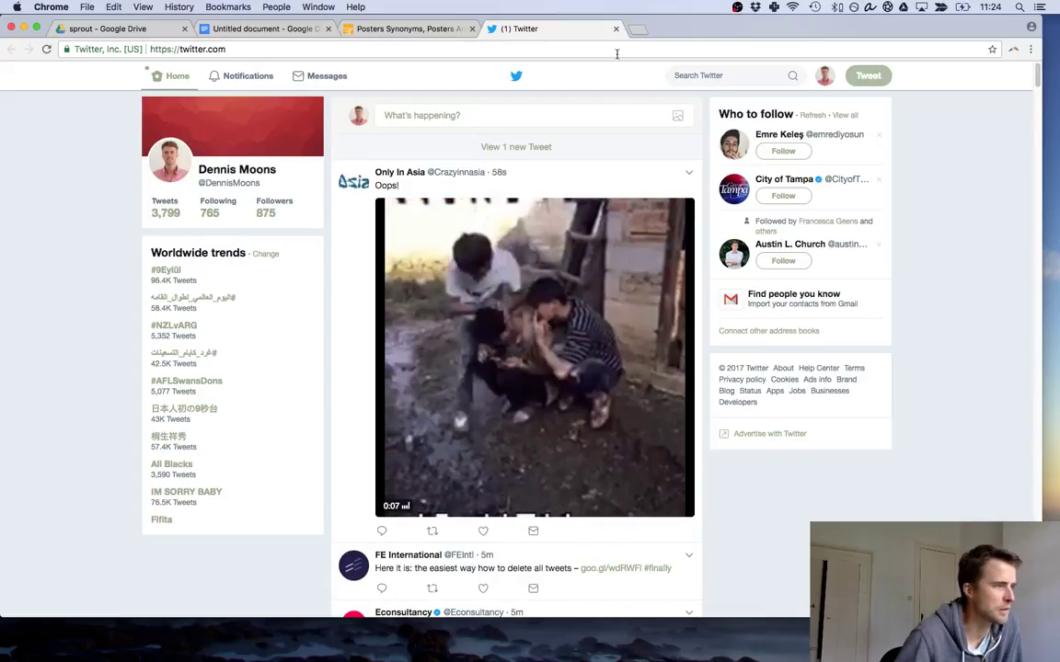
pyautogui.click(617, 30)
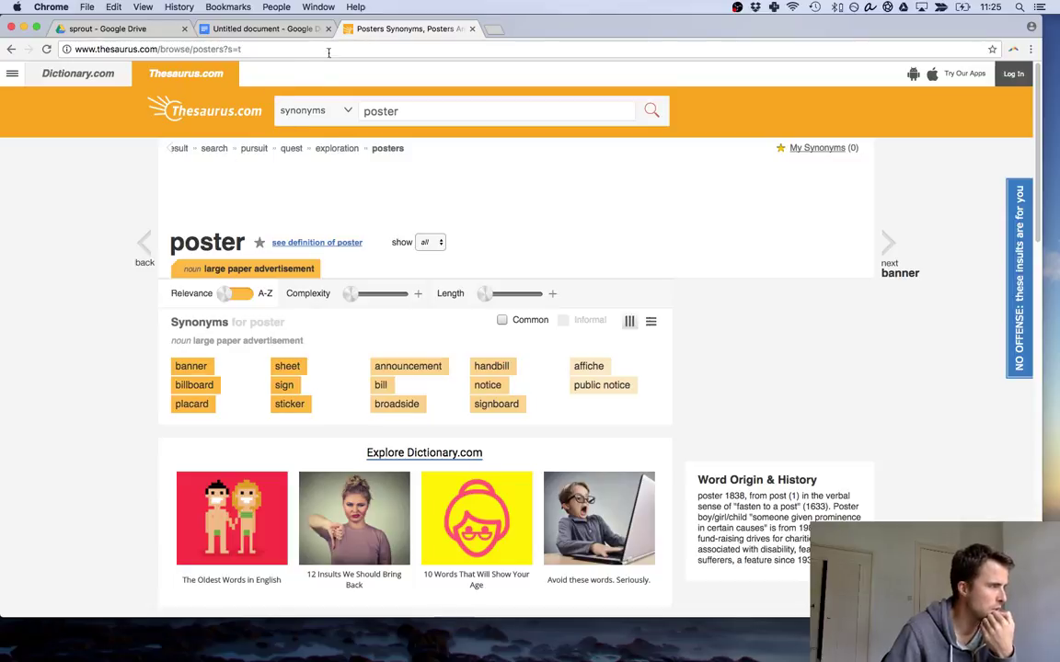
pyautogui.click(289, 29)
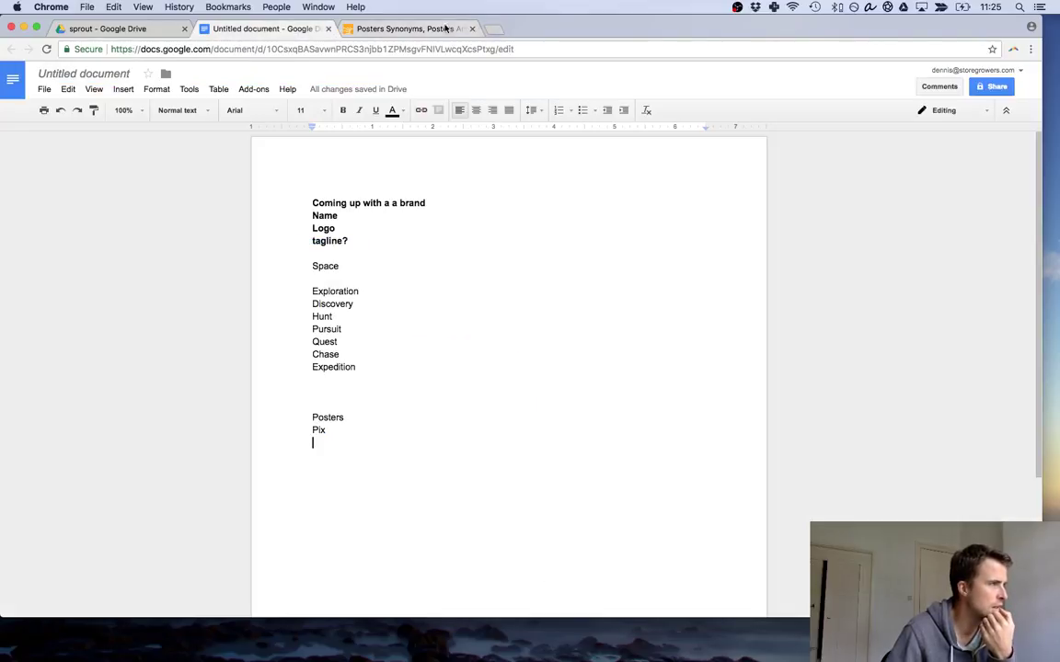
pyautogui.click(494, 29)
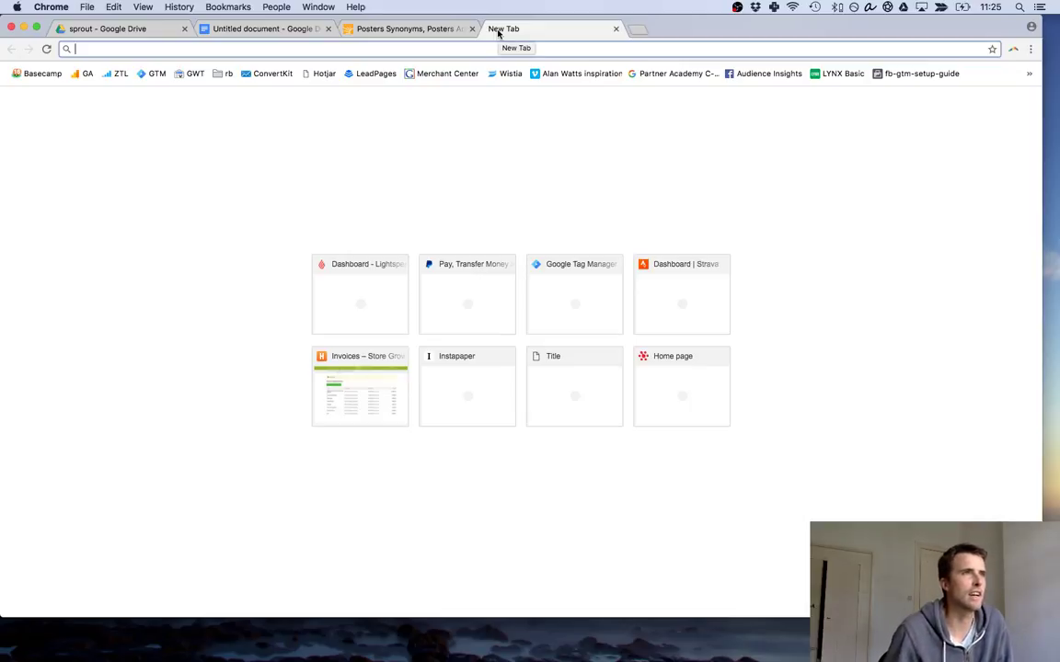
# Search DuckDuckGo for 'urban dictionary', fixing the 'urband' typo, and open the Urban Dictionary site.
pyautogui.write('urband ')
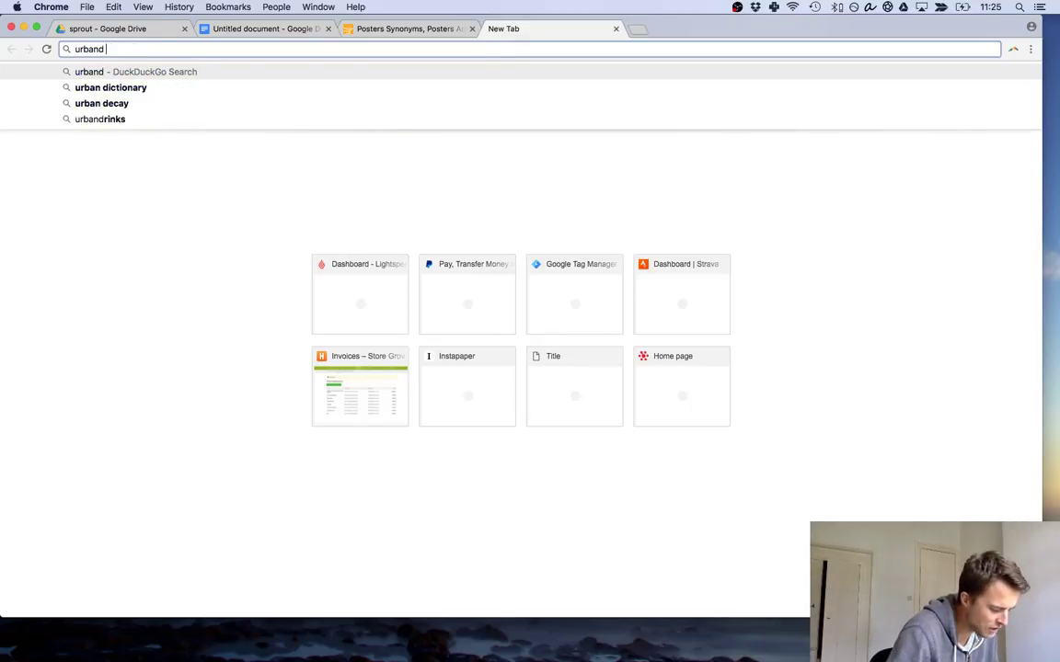
pyautogui.write('dictionary')
pyautogui.press('Return')
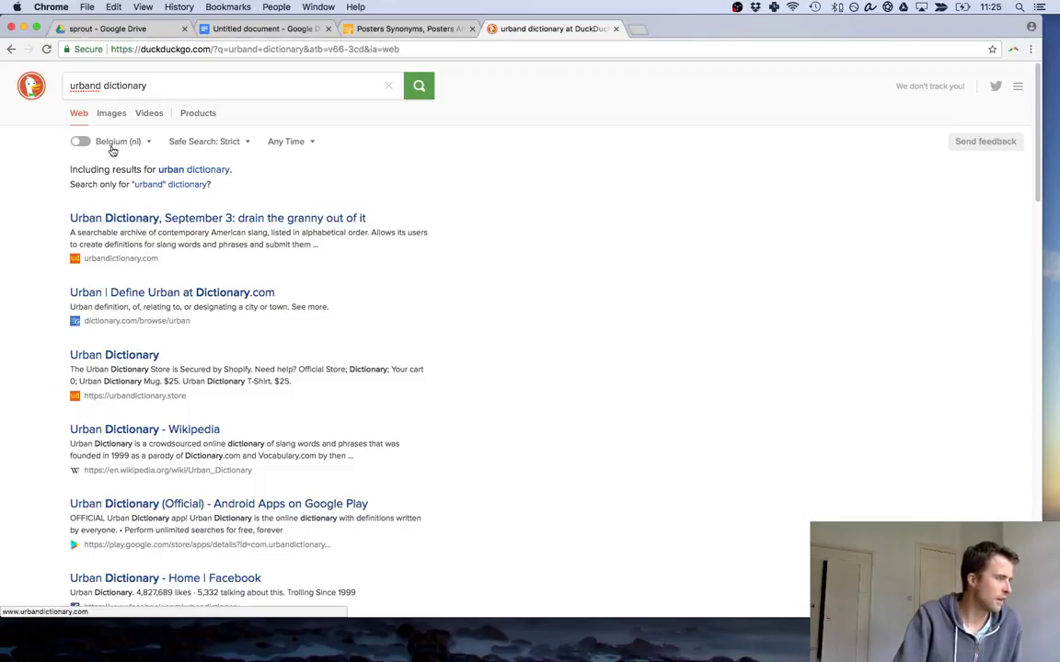
pyautogui.click(101, 86)
pyautogui.press('BackSpace')
pyautogui.click(9, 248)
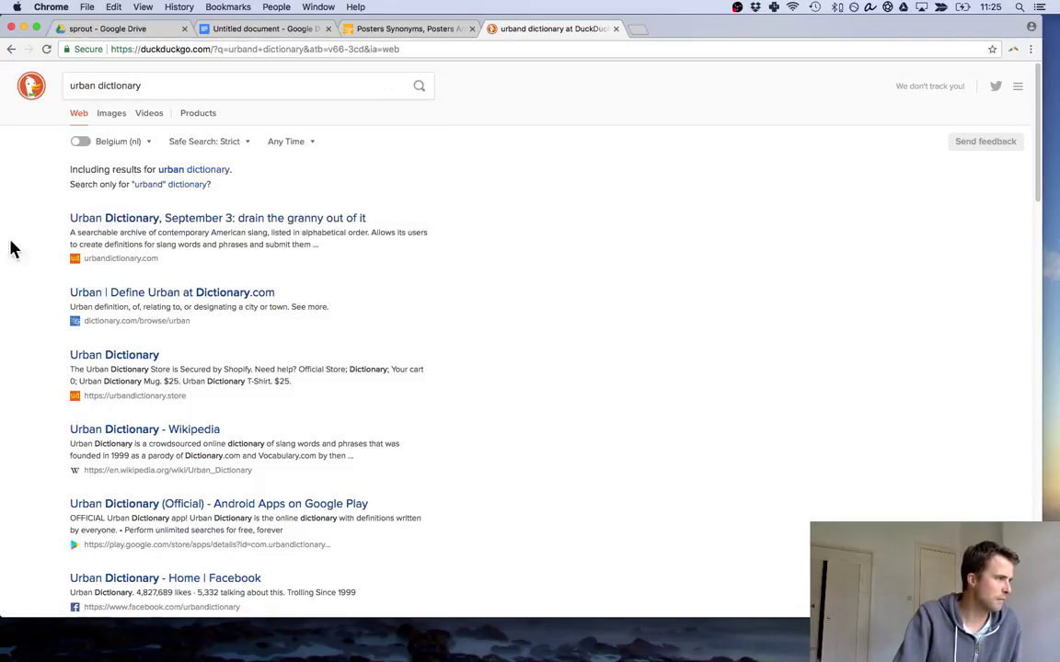
pyautogui.click(122, 218)
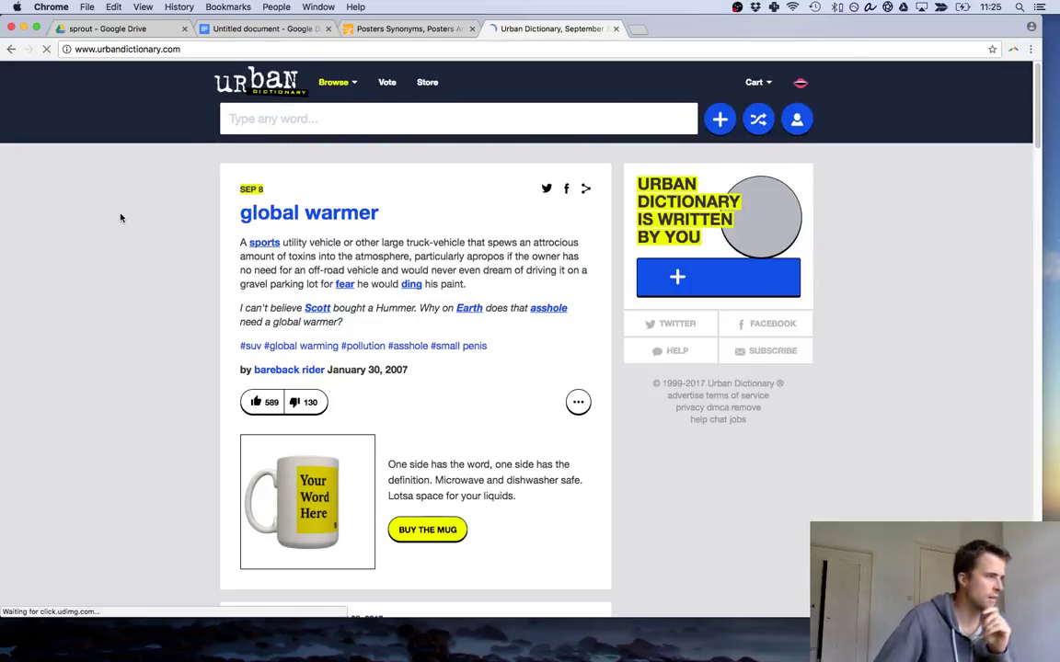
# Look up 'poster' on Urban Dictionary and read through its definitions.
pyautogui.click(388, 117)
pyautogui.write('p')
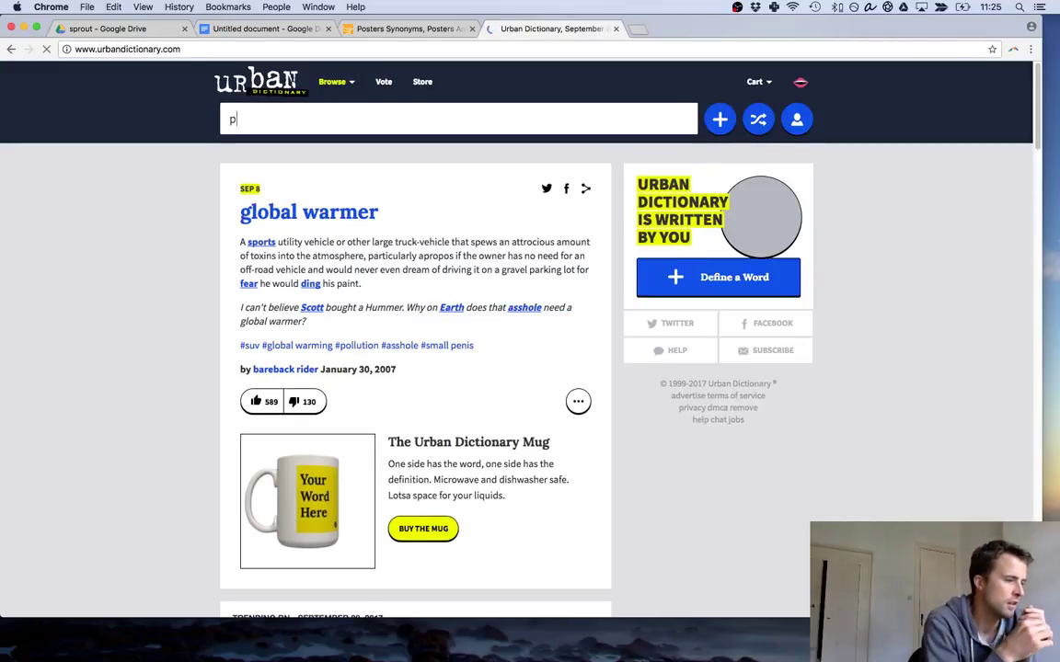
pyautogui.write('oster')
pyautogui.press('Return')
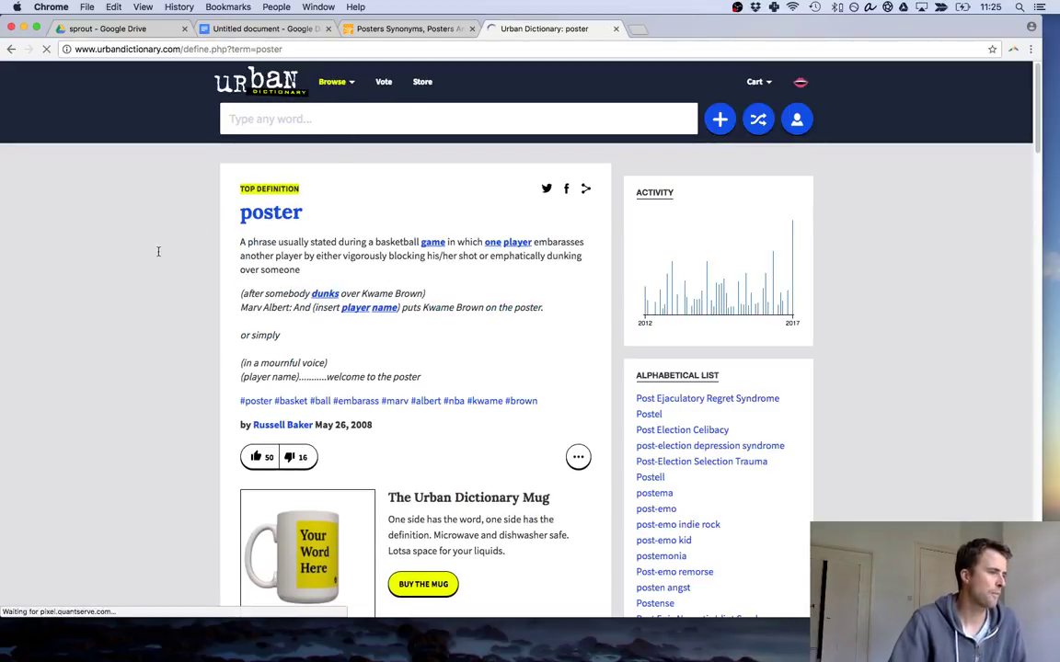
pyautogui.scroll(-1, 166, 256)
pyautogui.scroll(-1, 138, 262)
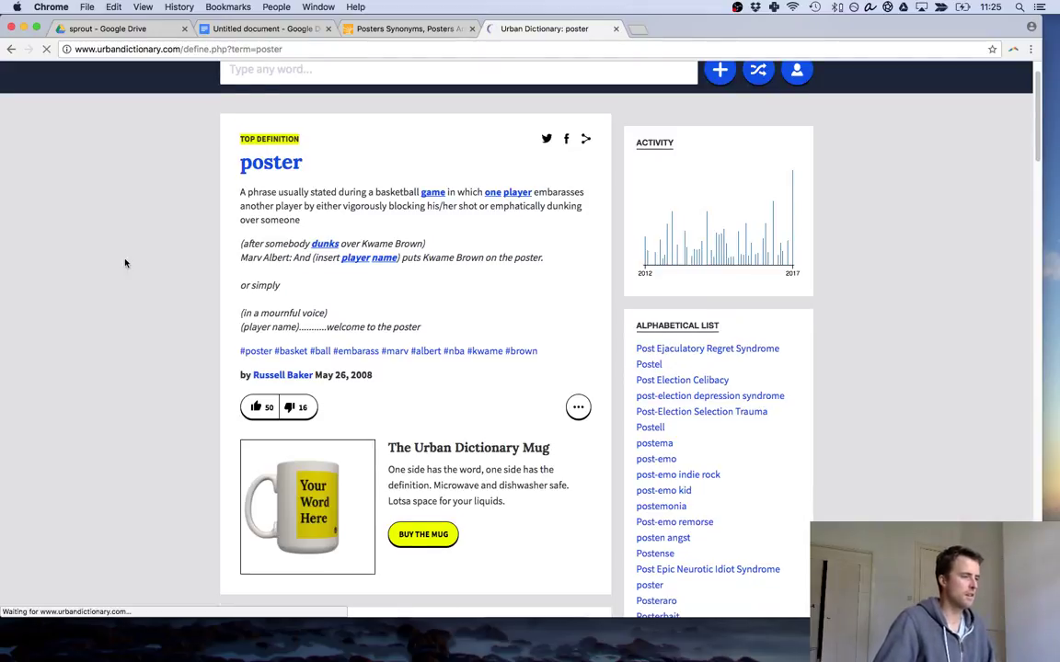
pyautogui.scroll(-3, 121, 264)
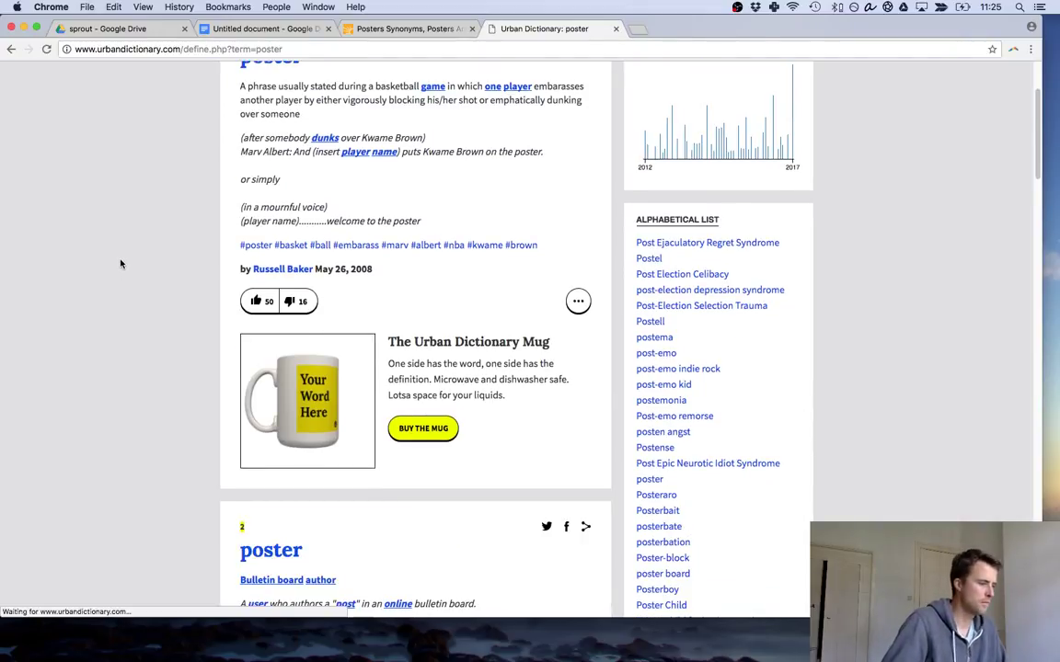
pyautogui.scroll(-5, 120, 264)
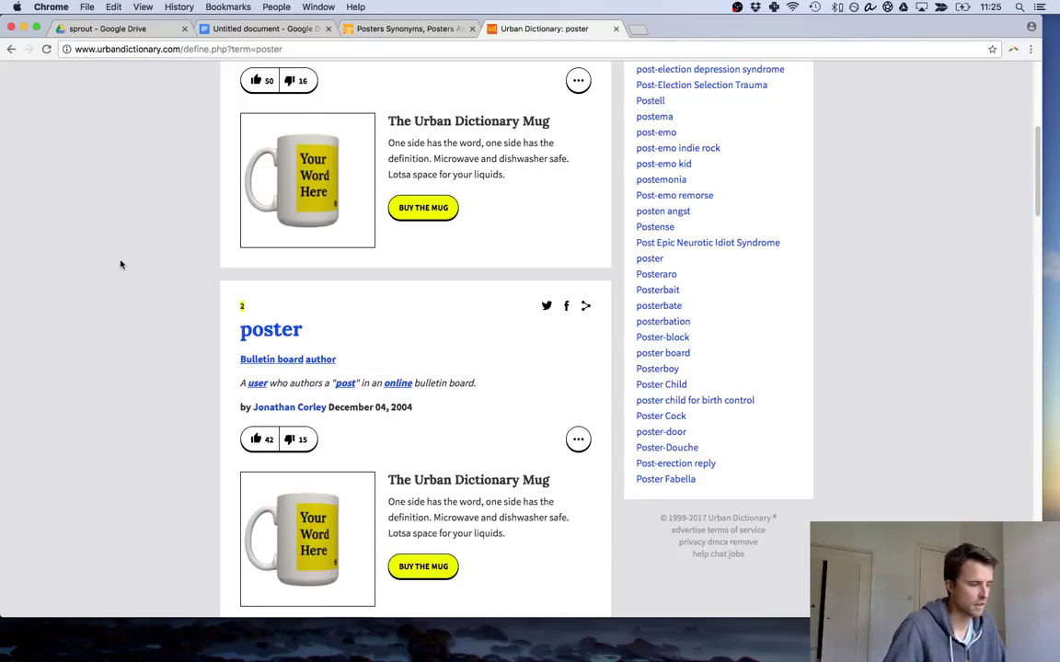
pyautogui.scroll(-7, 121, 265)
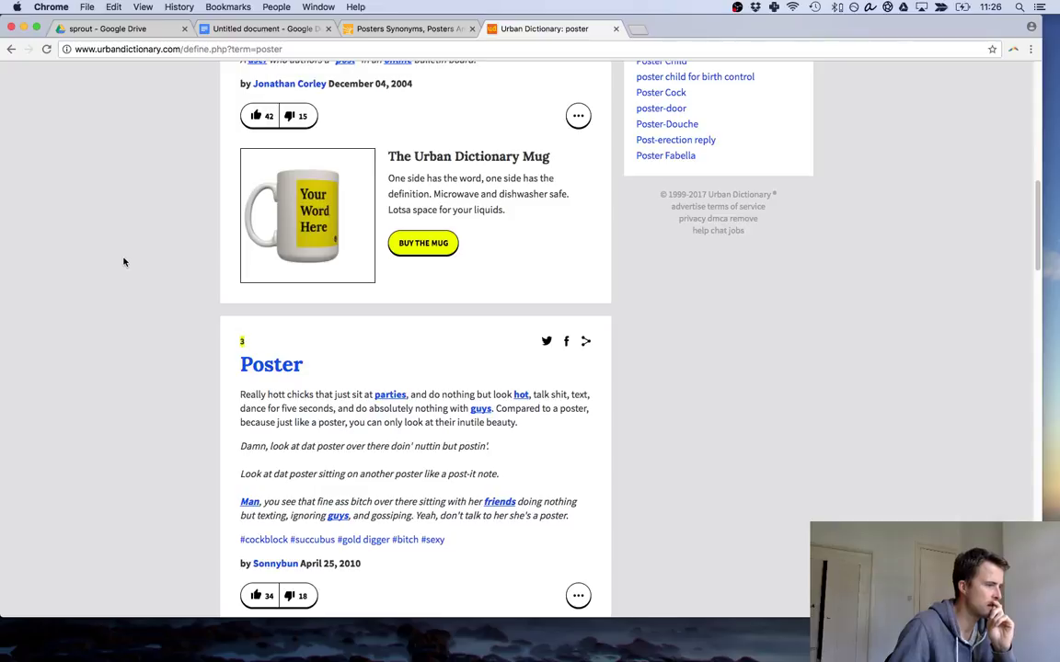
pyautogui.scroll(-5, 125, 263)
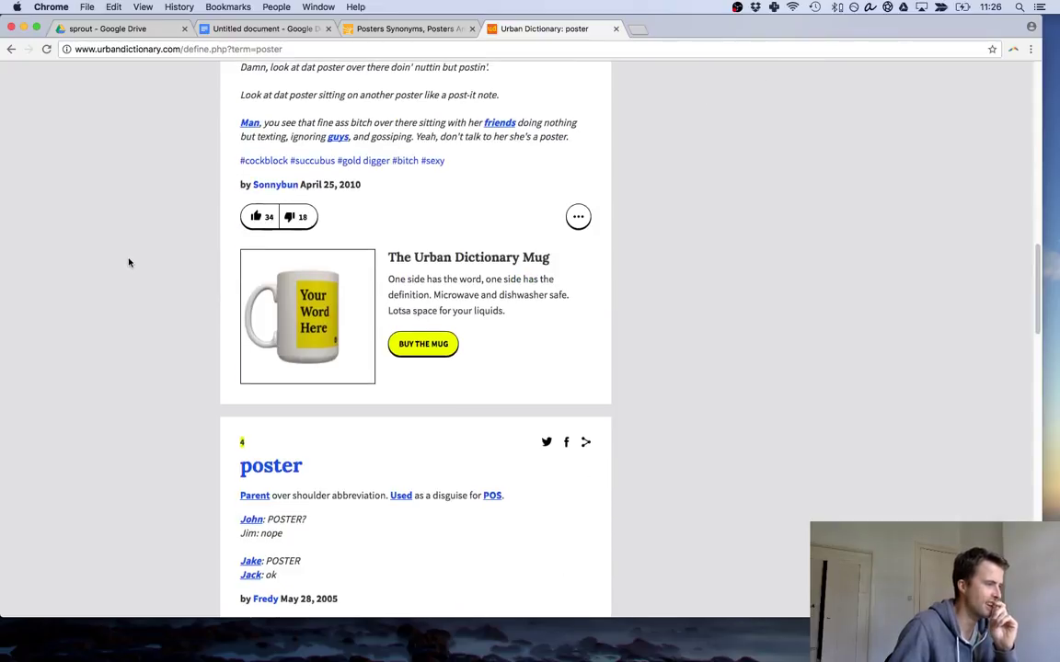
pyautogui.scroll(2, 129, 263)
pyautogui.scroll(-3, 129, 263)
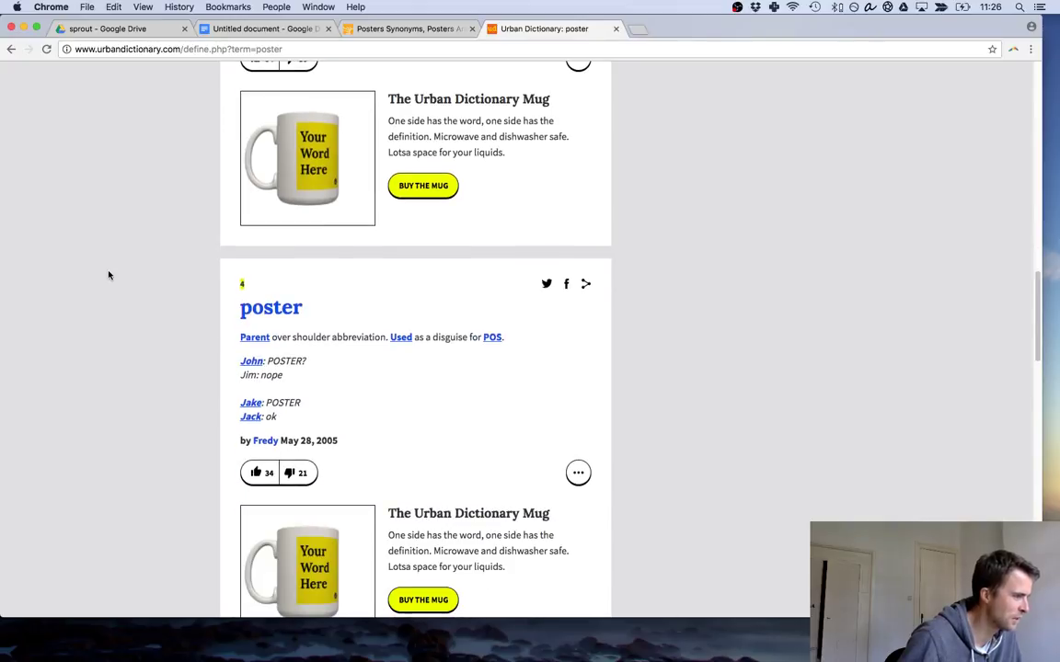
pyautogui.scroll(-5, 129, 263)
pyautogui.scroll(-4, 128, 260)
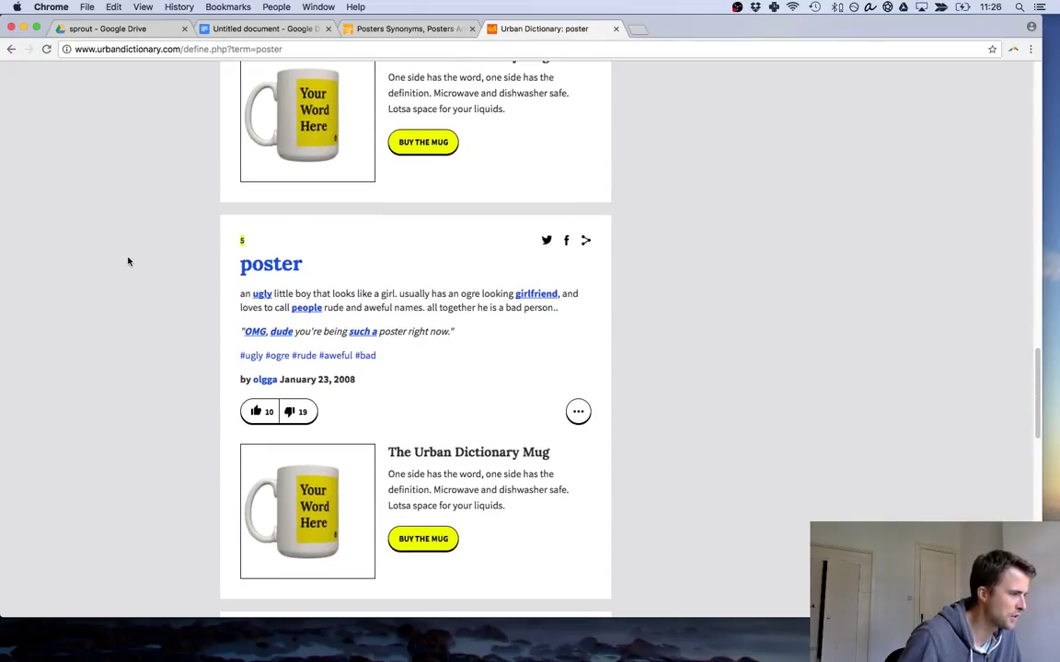
pyautogui.scroll(20, 138, 253)
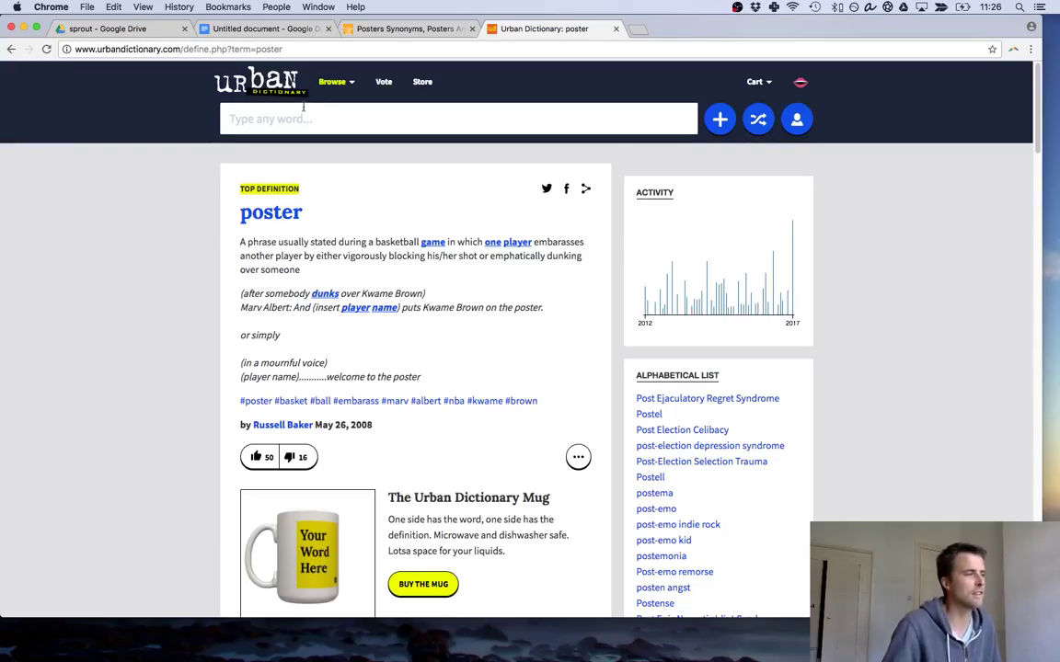
# Look up 'space' on Urban Dictionary.
pyautogui.click(276, 115)
pyautogui.write('space')
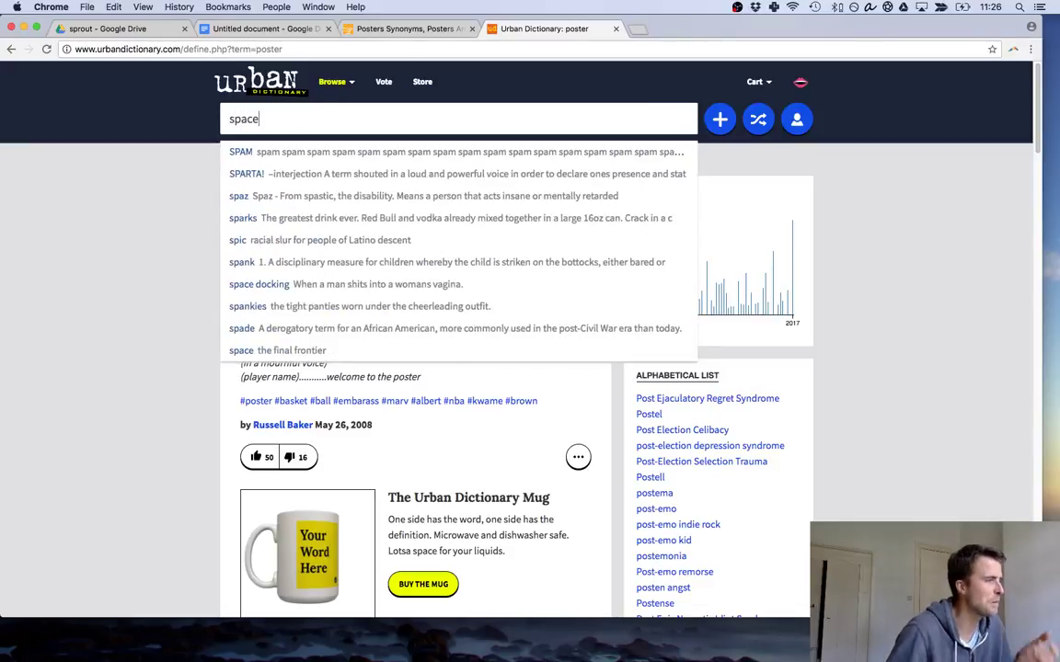
pyautogui.press('Return')
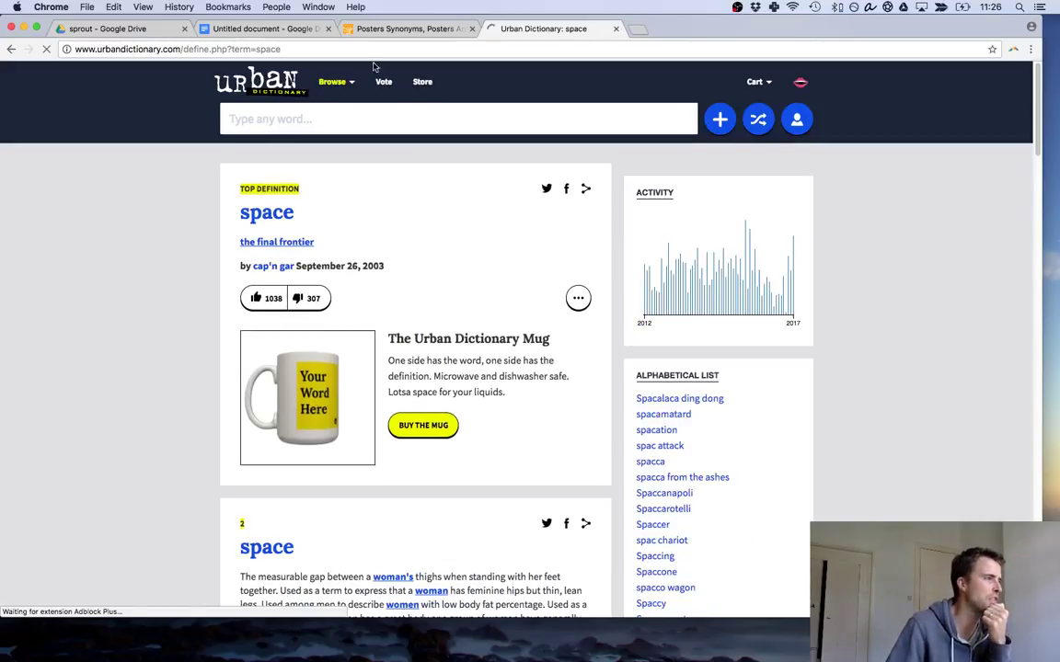
# Add 'final frontier' as a new line under Pix in the brand-name notes.
pyautogui.click(262, 28)
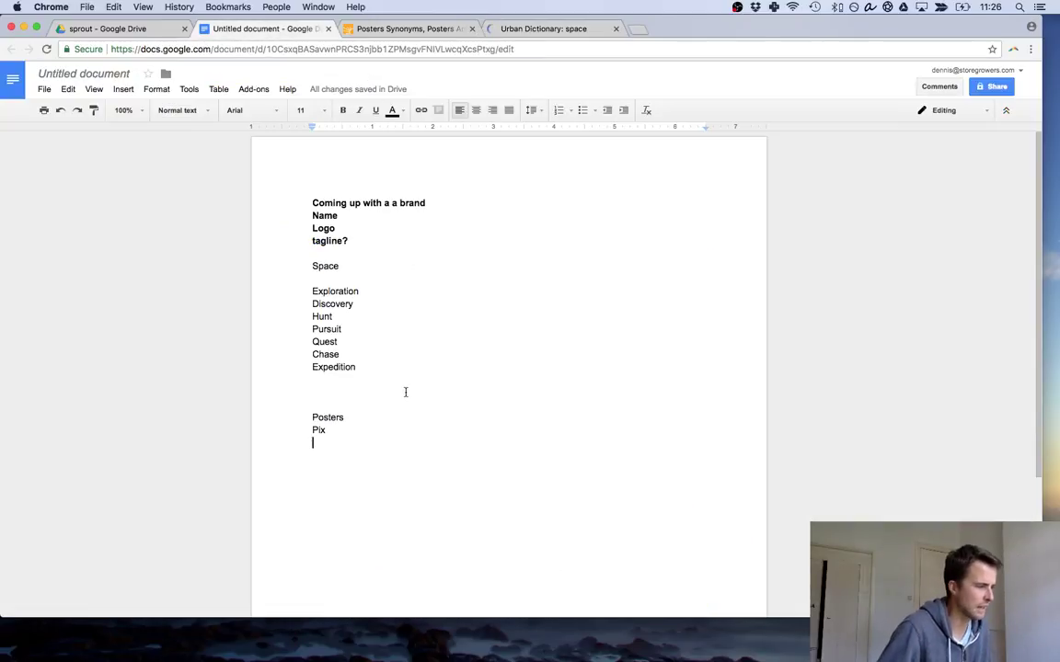
pyautogui.press('Return')
pyautogui.write('f')
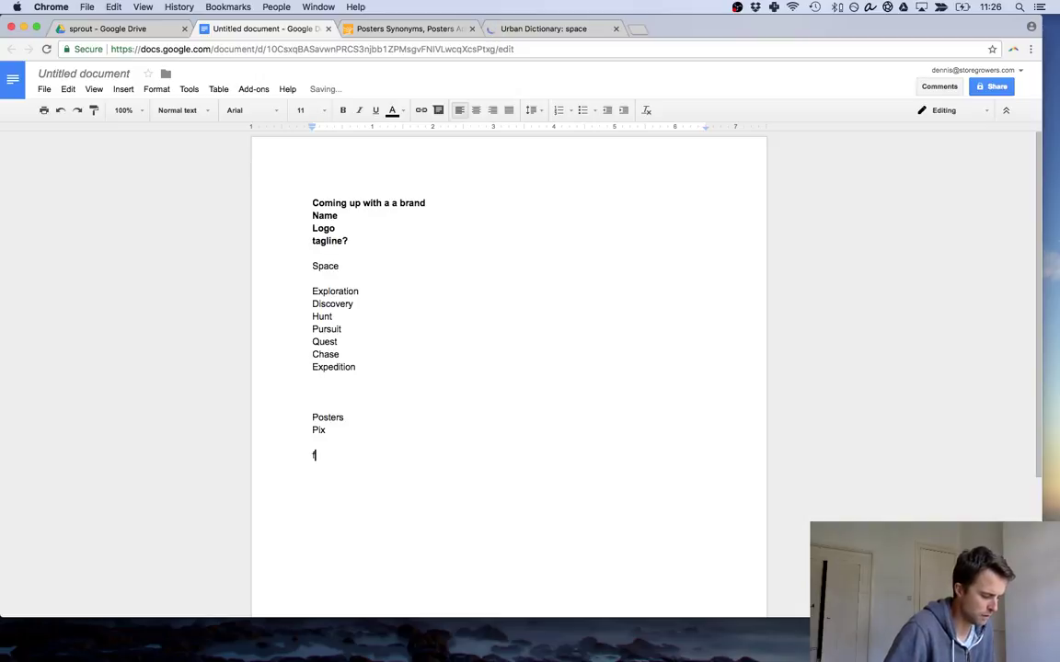
pyautogui.write('inal frontier')
pyautogui.press('Return')
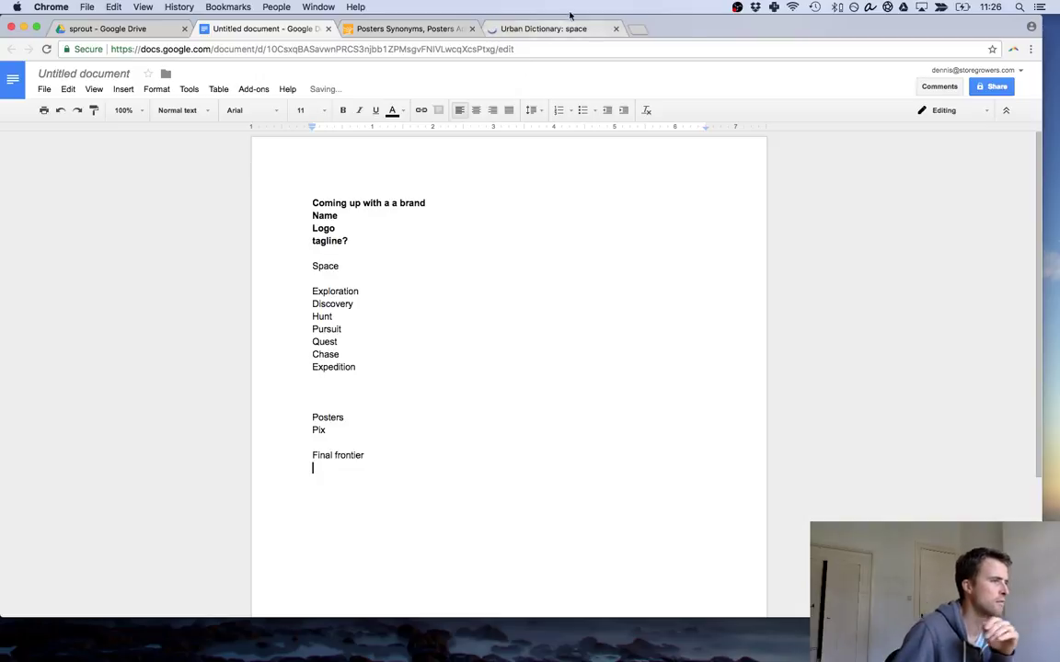
pyautogui.click(543, 29)
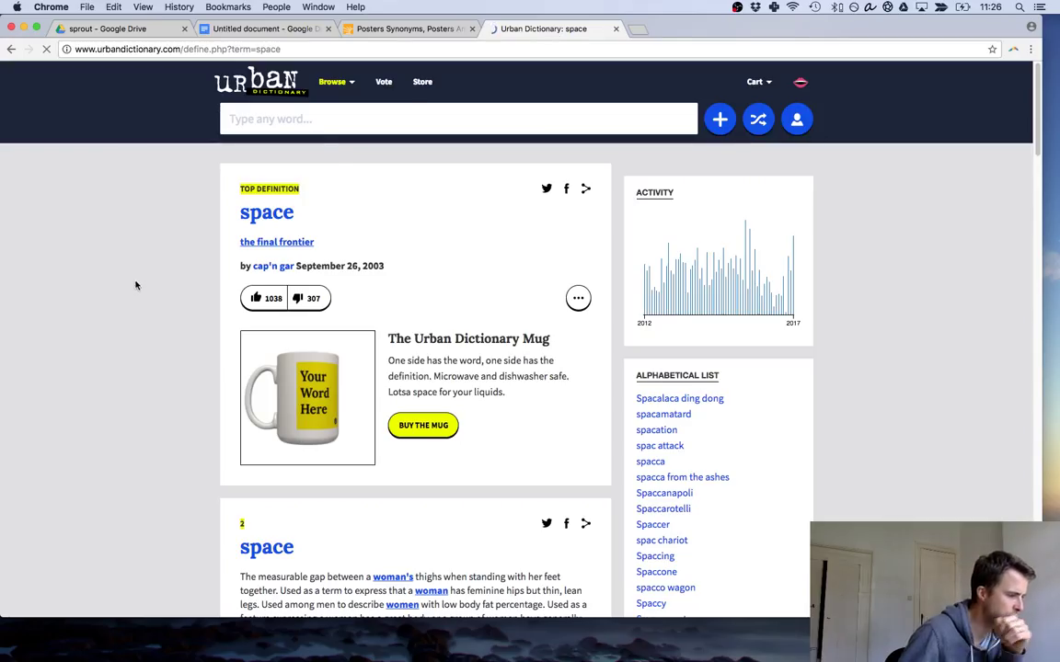
# Scroll through more of the Urban Dictionary definitions of space.
pyautogui.scroll(-1, 137, 284)
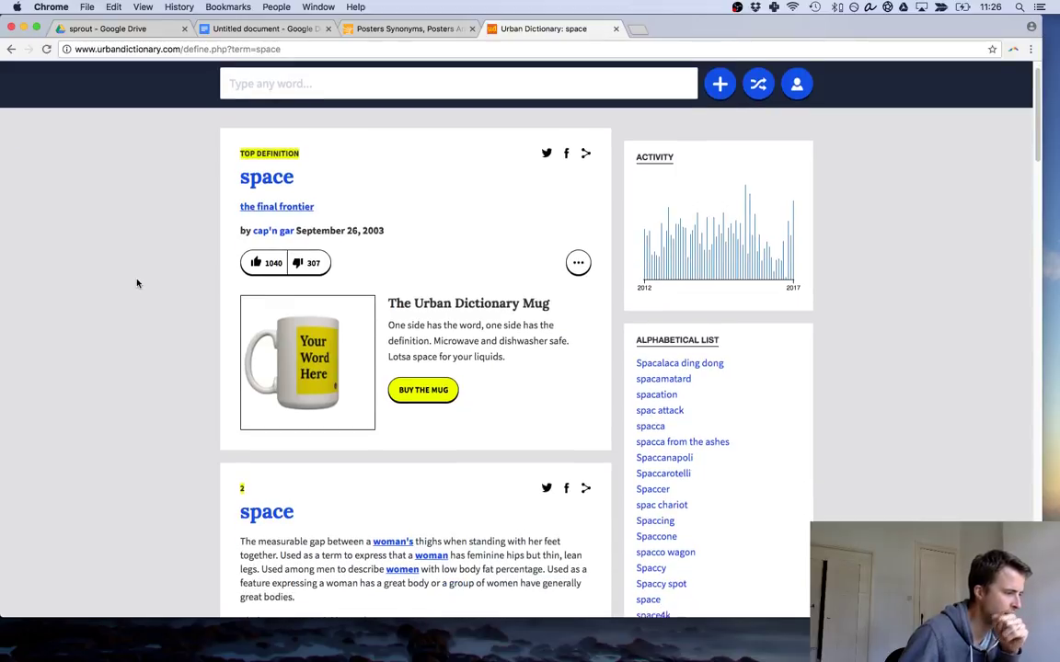
pyautogui.scroll(-5, 137, 284)
pyautogui.scroll(-3, 137, 284)
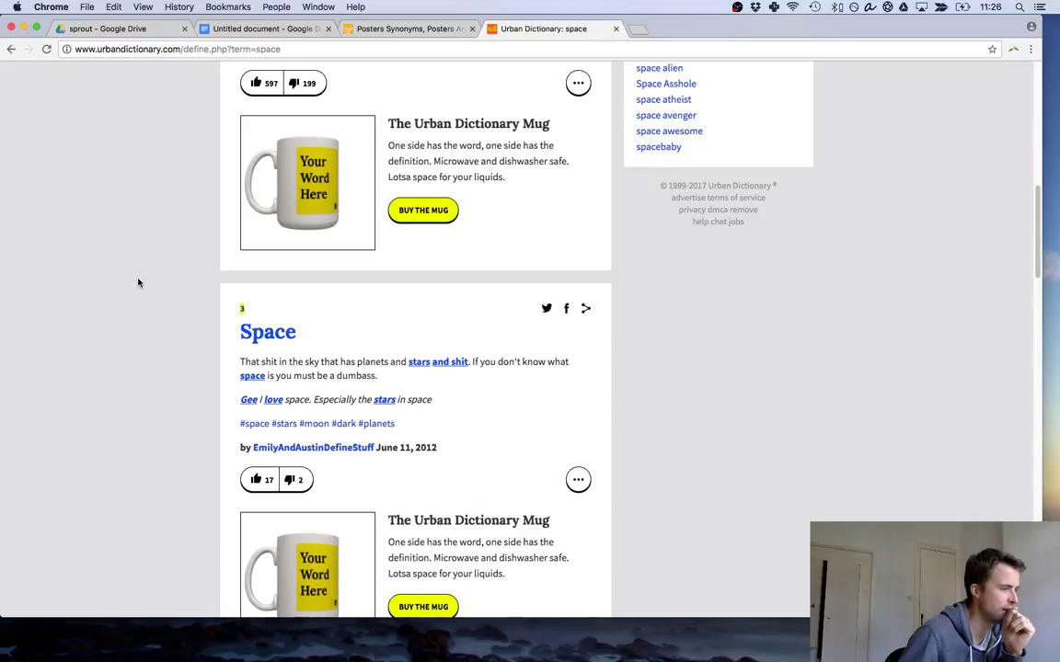
pyautogui.scroll(-1, 138, 283)
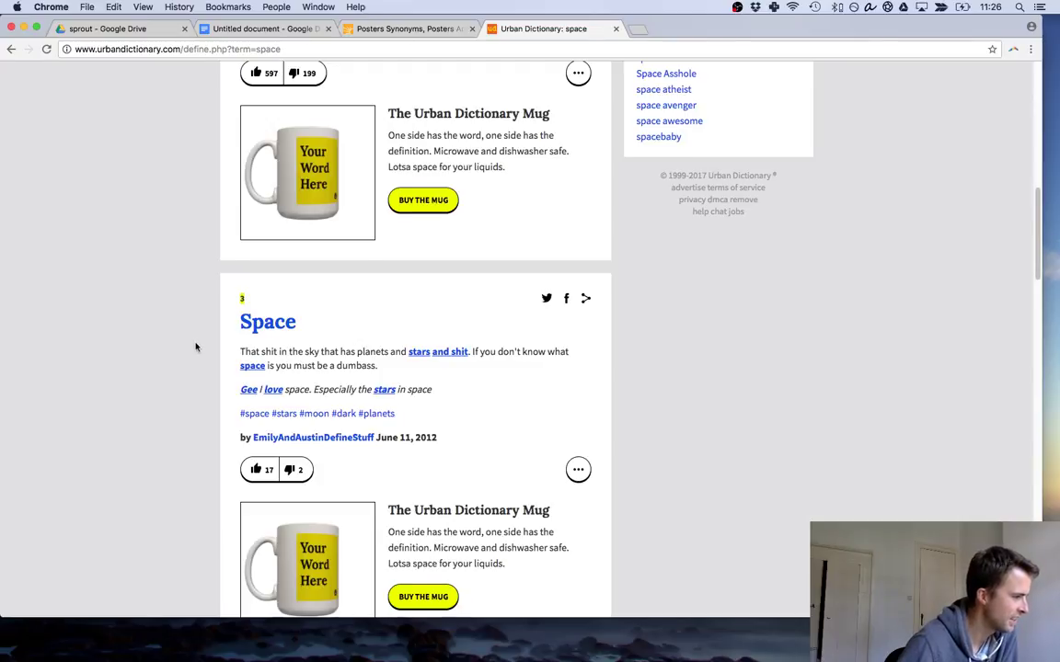
pyautogui.scroll(-5, 195, 348)
pyautogui.scroll(-8, 189, 351)
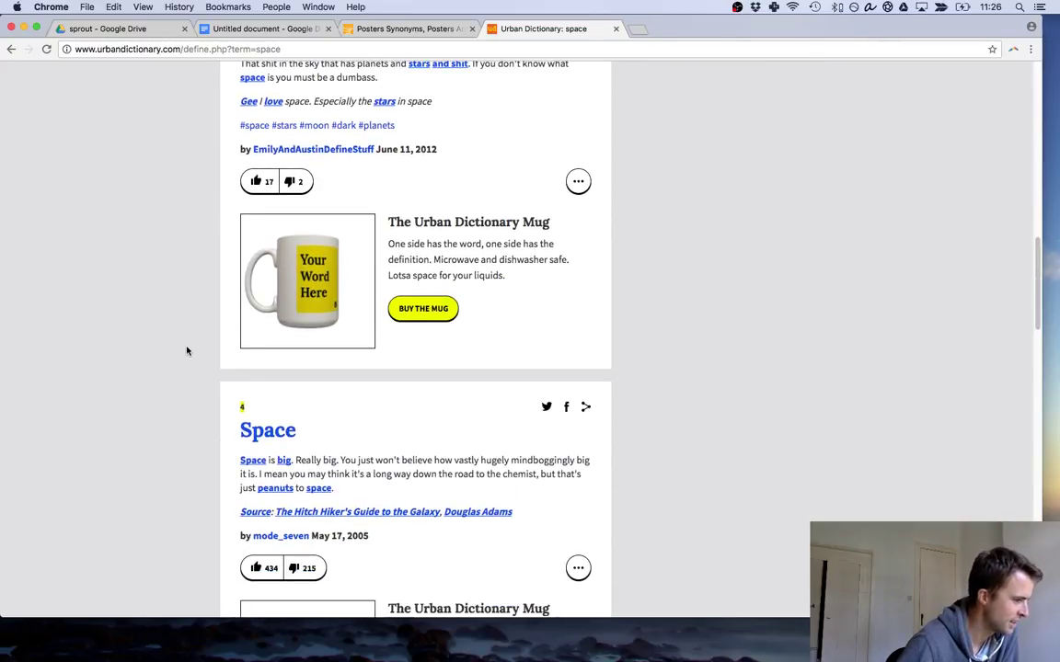
pyautogui.scroll(-5, 187, 350)
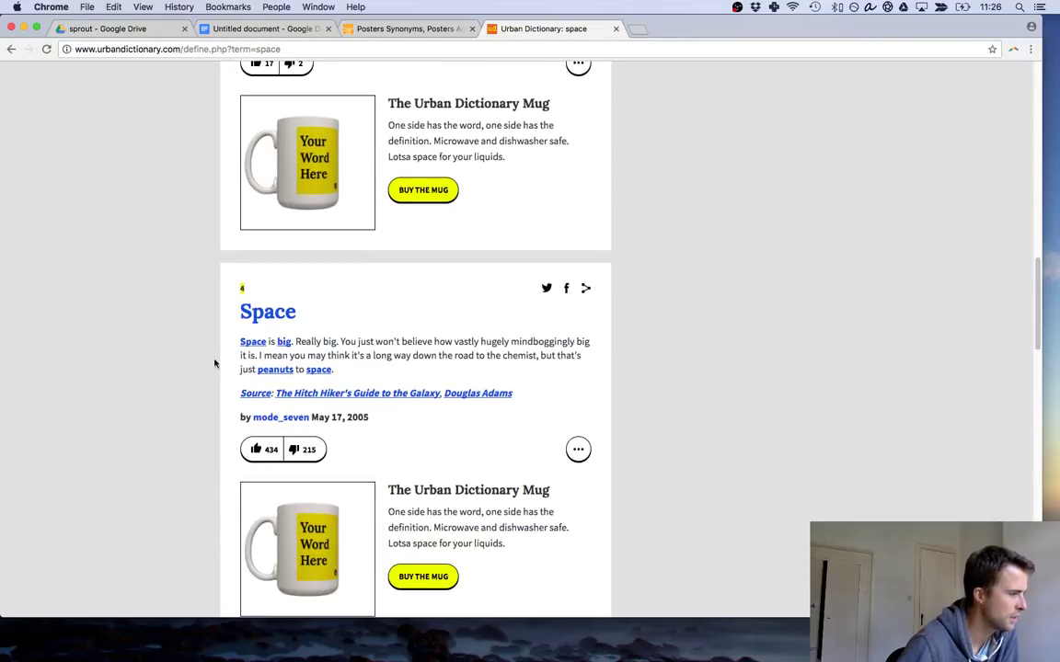
# Add 'space is big' on a new line under Final frontier in the notes.
pyautogui.click(255, 29)
pyautogui.press('Return')
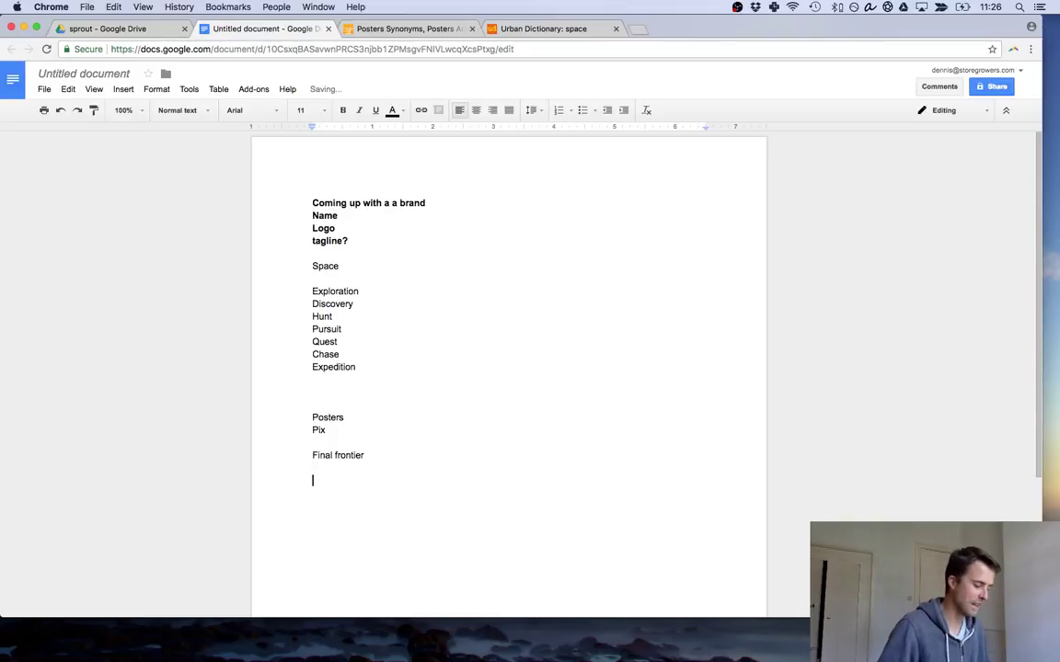
pyautogui.write('space is big')
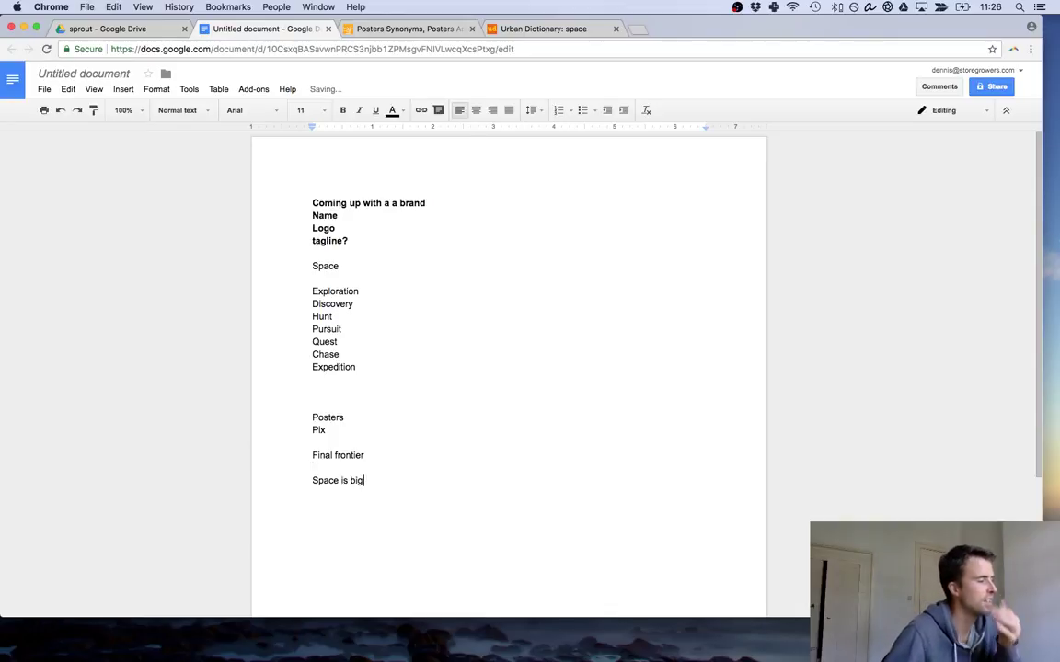
pyautogui.click(404, 28)
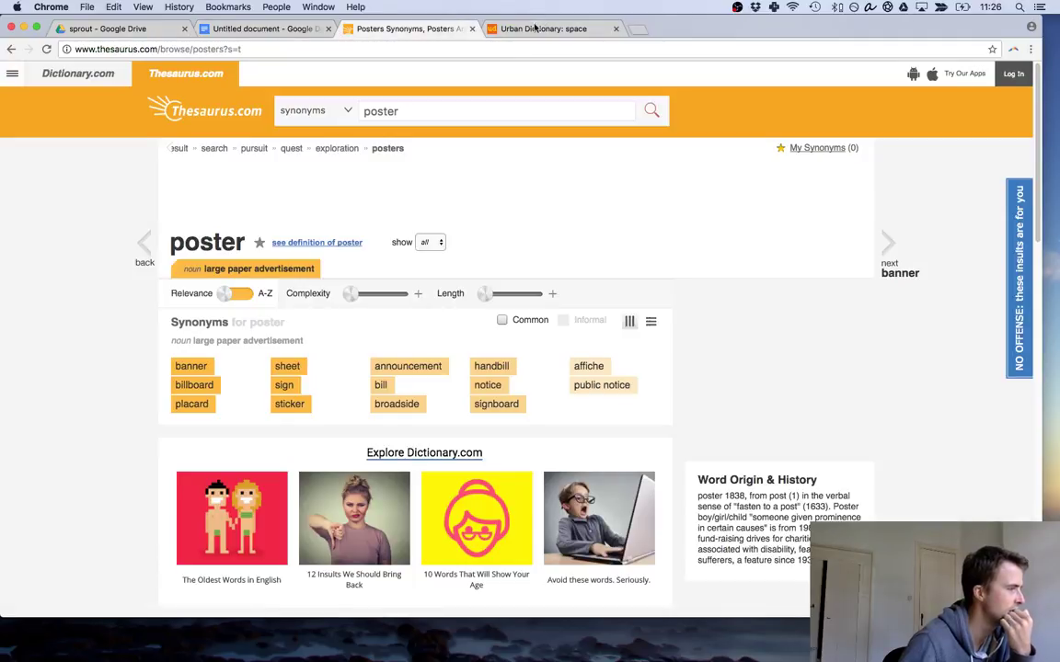
# Back on the space definitions, open The Hitch Hiker's Guide source in a new tab.
pyautogui.click(531, 30)
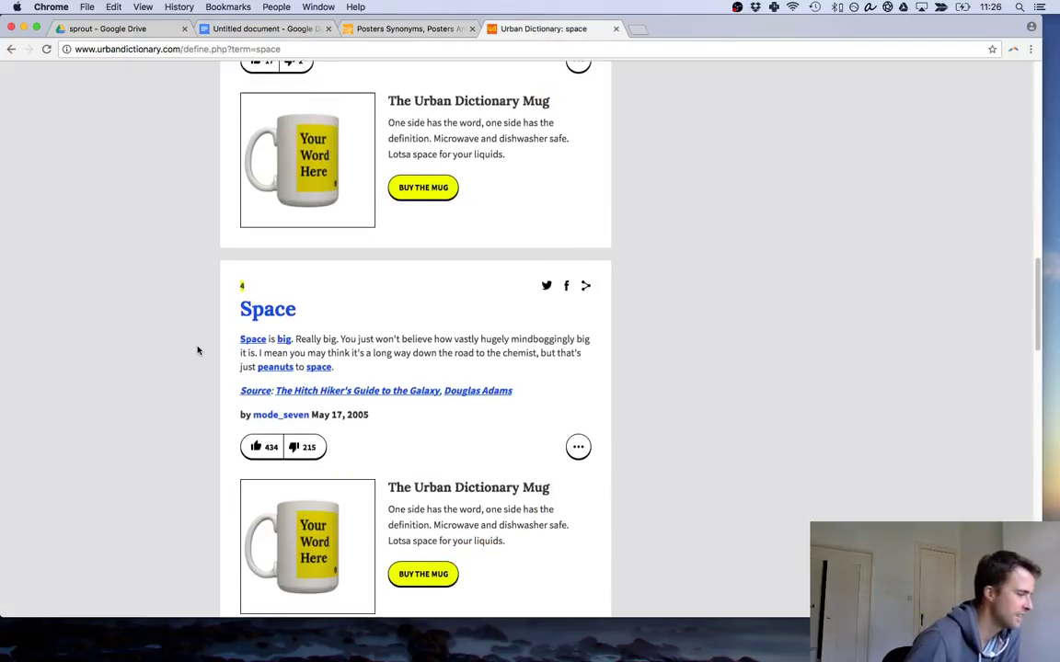
pyautogui.scroll(-2, 197, 349)
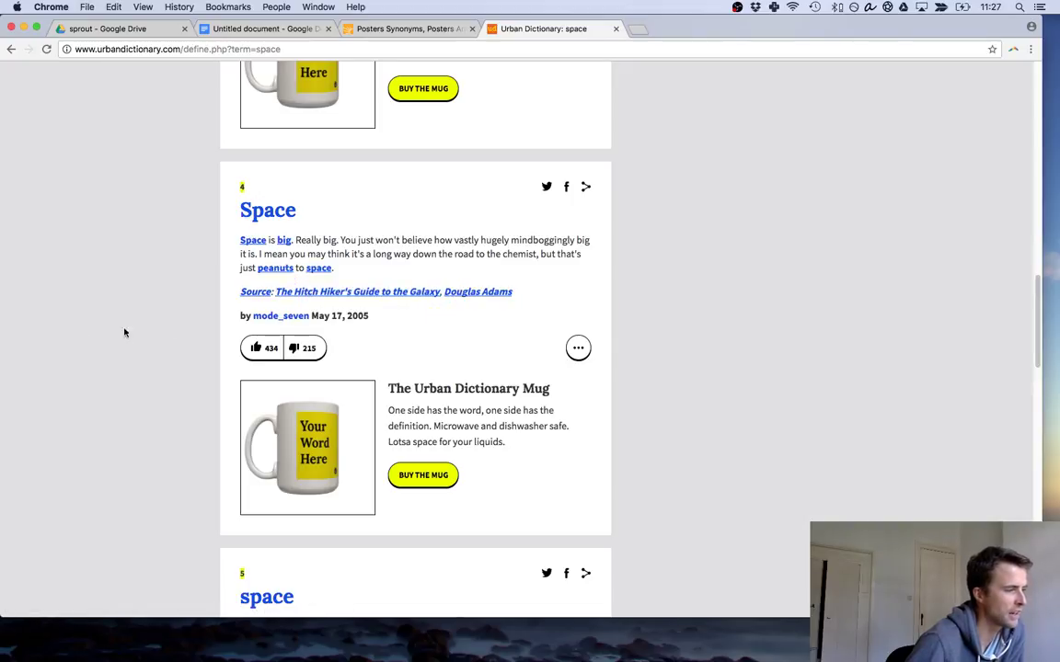
pyautogui.rightClick(318, 292)
pyautogui.click(333, 300)
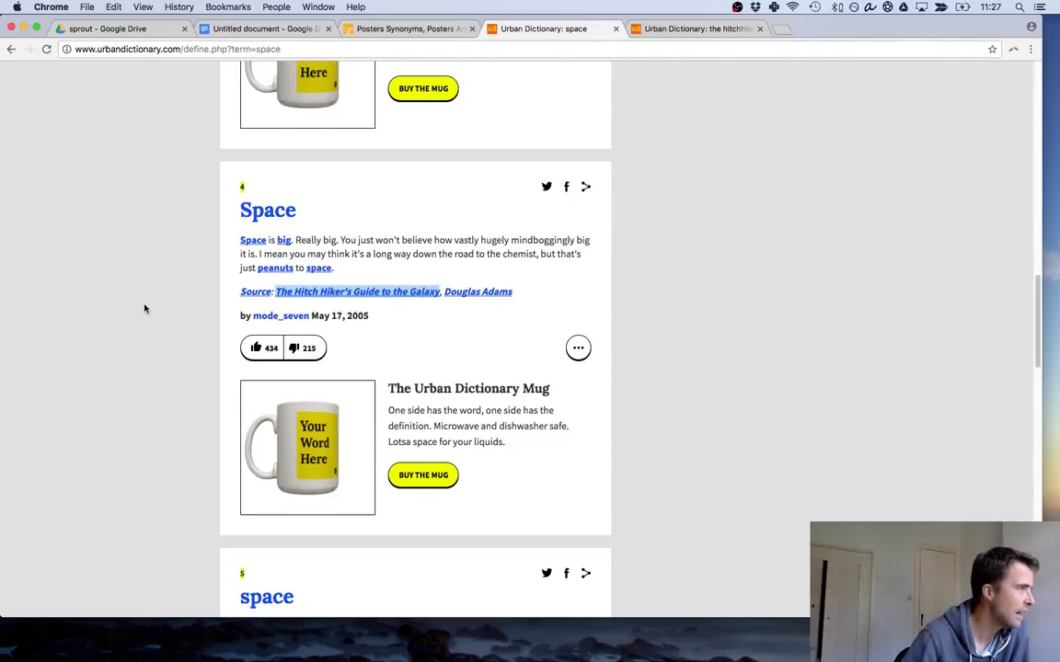
# Scroll to definition 6 and select 'Space Banditos' in its example quote.
pyautogui.scroll(-5, 147, 303)
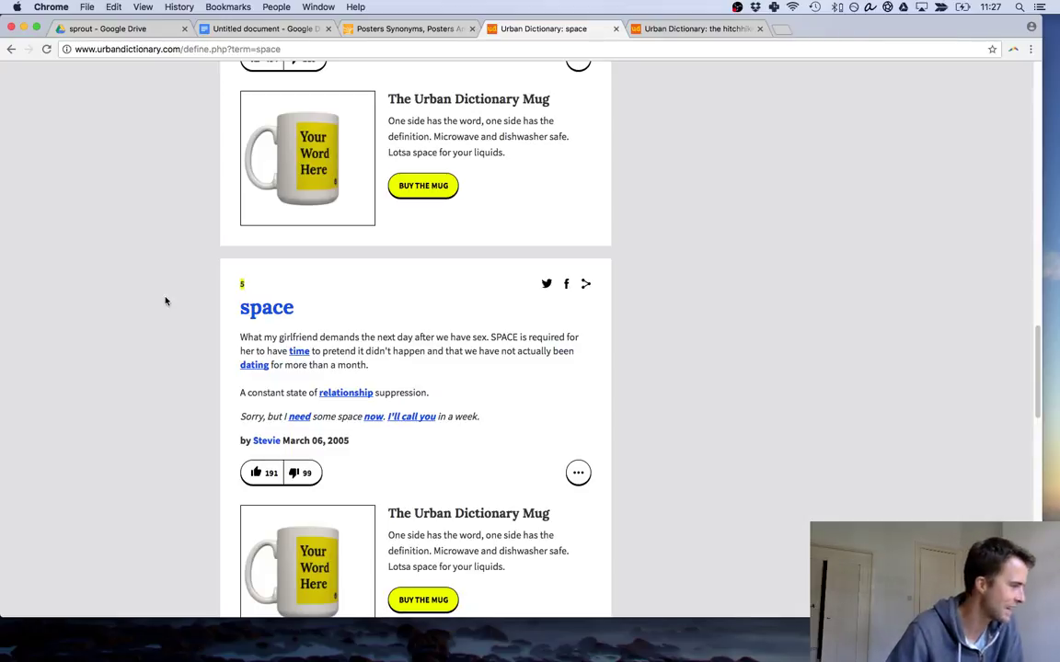
pyautogui.scroll(-1, 166, 304)
pyautogui.scroll(-4, 140, 323)
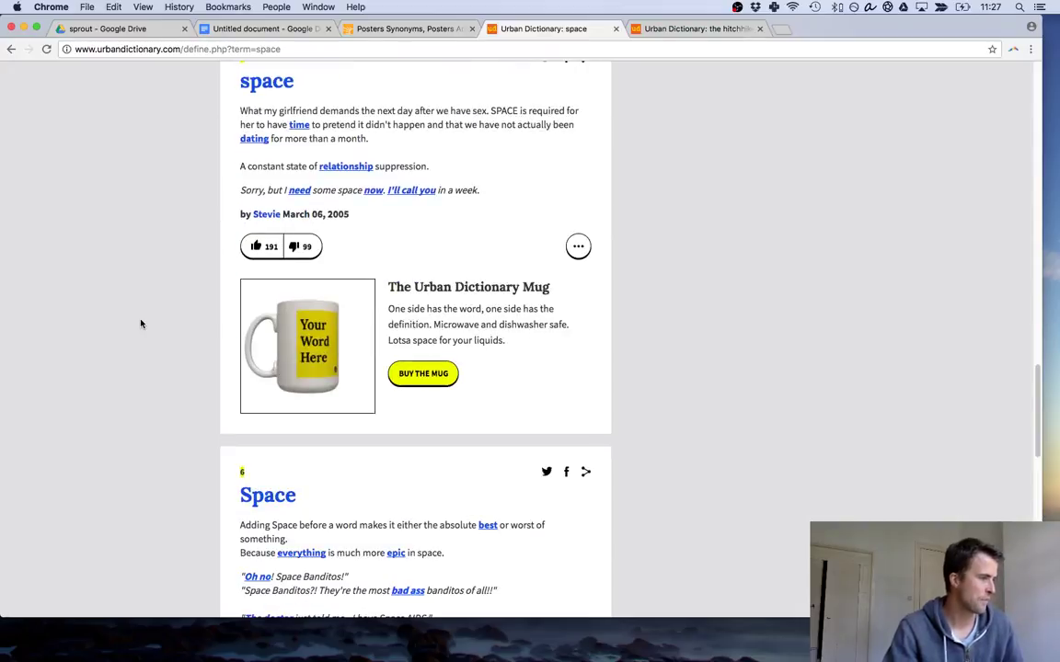
pyautogui.scroll(-3, 141, 323)
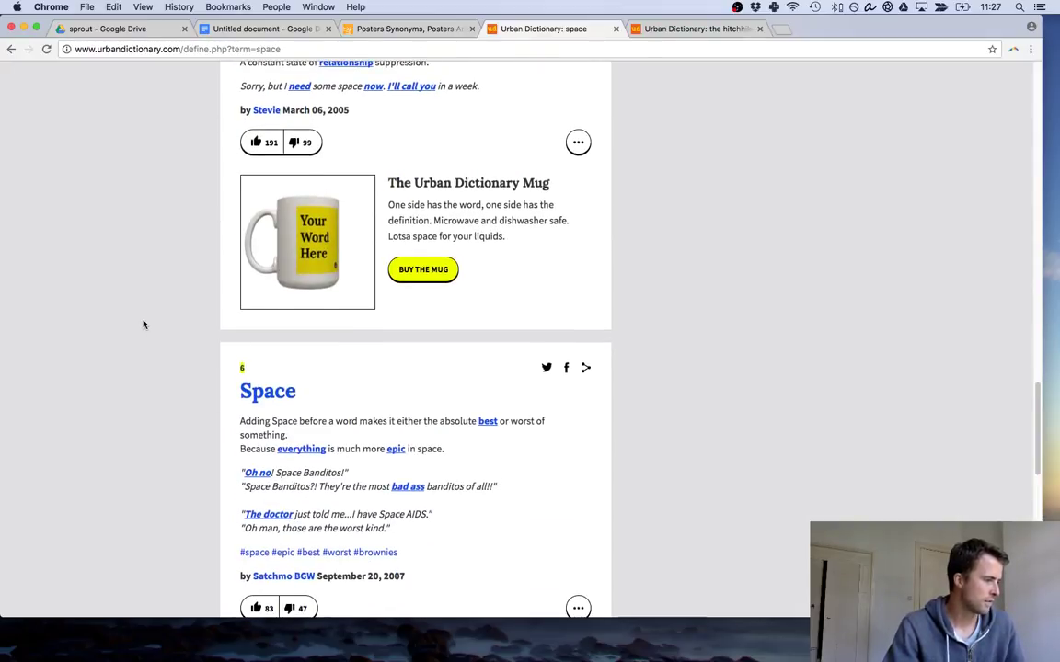
pyautogui.scroll(-1, 143, 324)
pyautogui.scroll(-2, 146, 325)
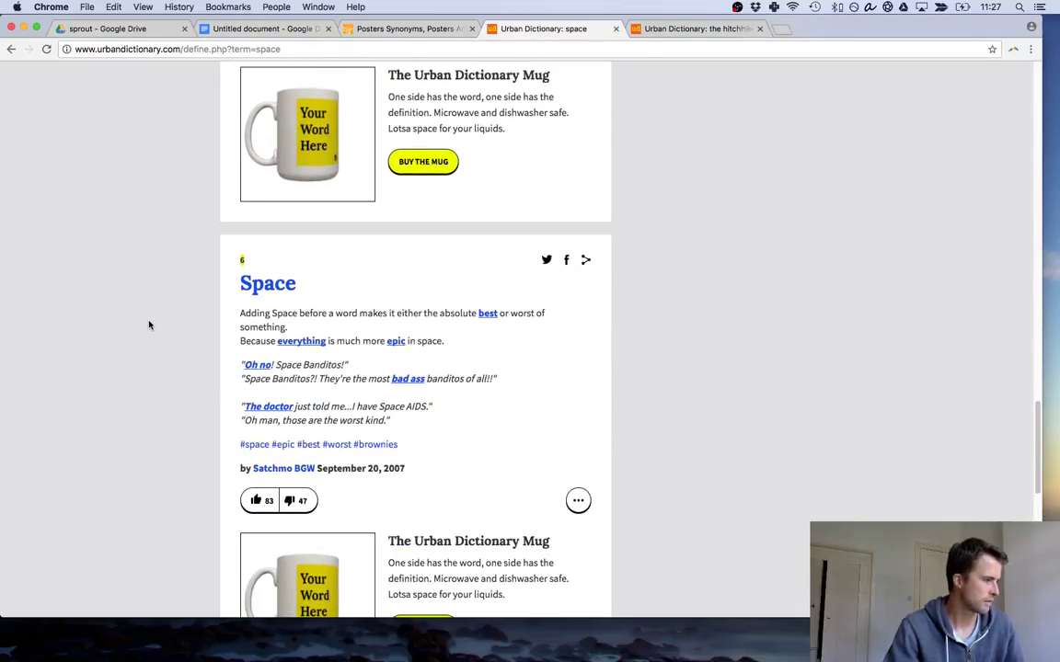
pyautogui.scroll(-3, 150, 324)
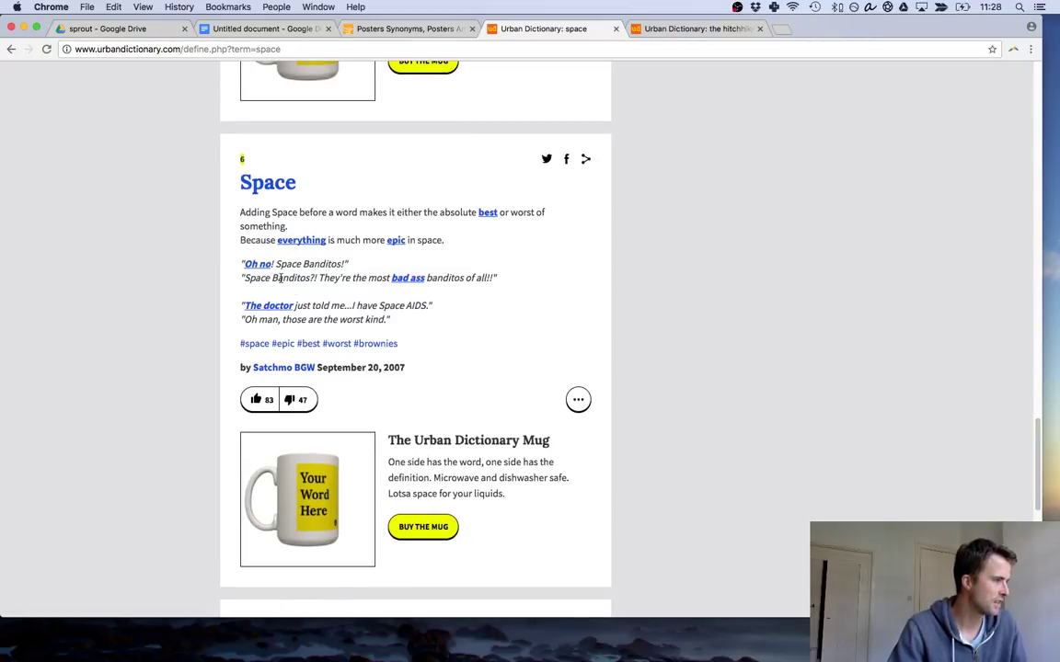
pyautogui.moveTo(244, 279); pyautogui.dragTo(271, 284)
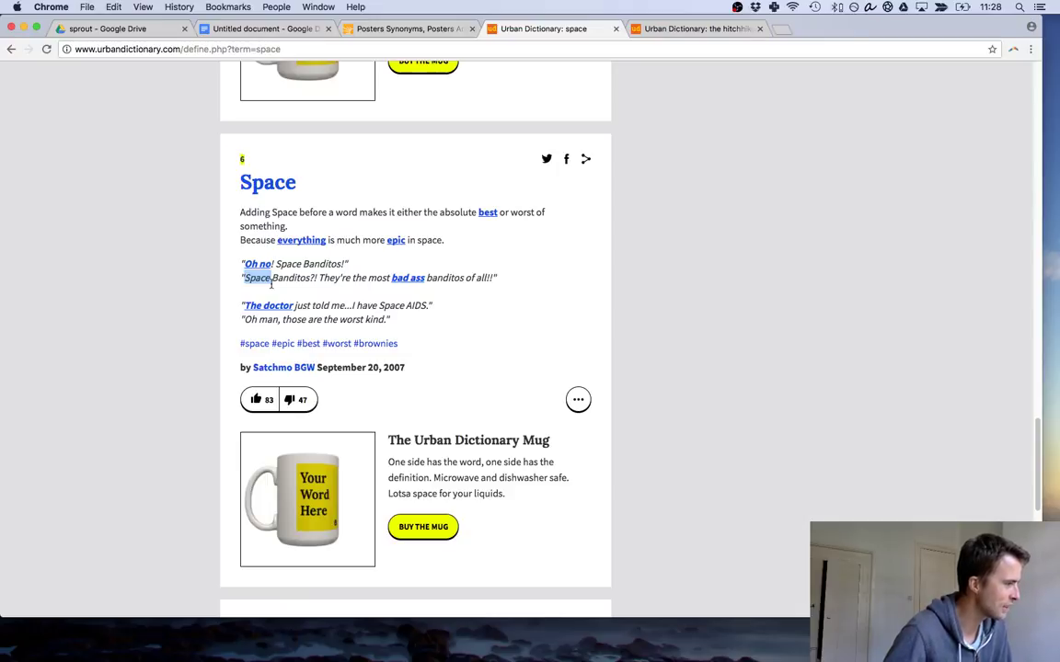
pyautogui.click(181, 267)
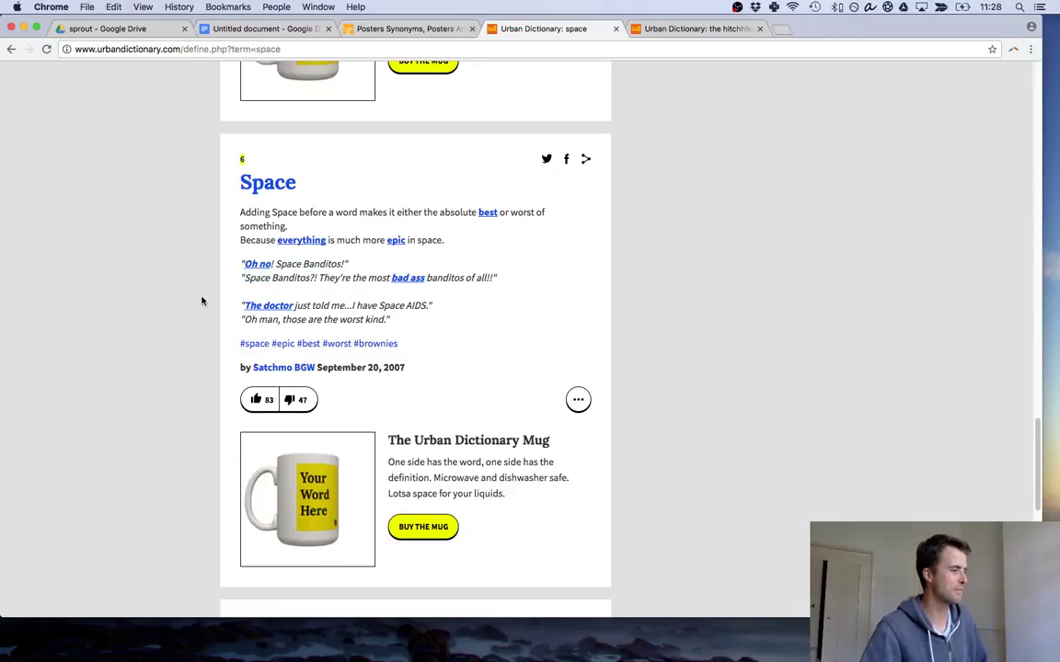
pyautogui.scroll(-1, 203, 301)
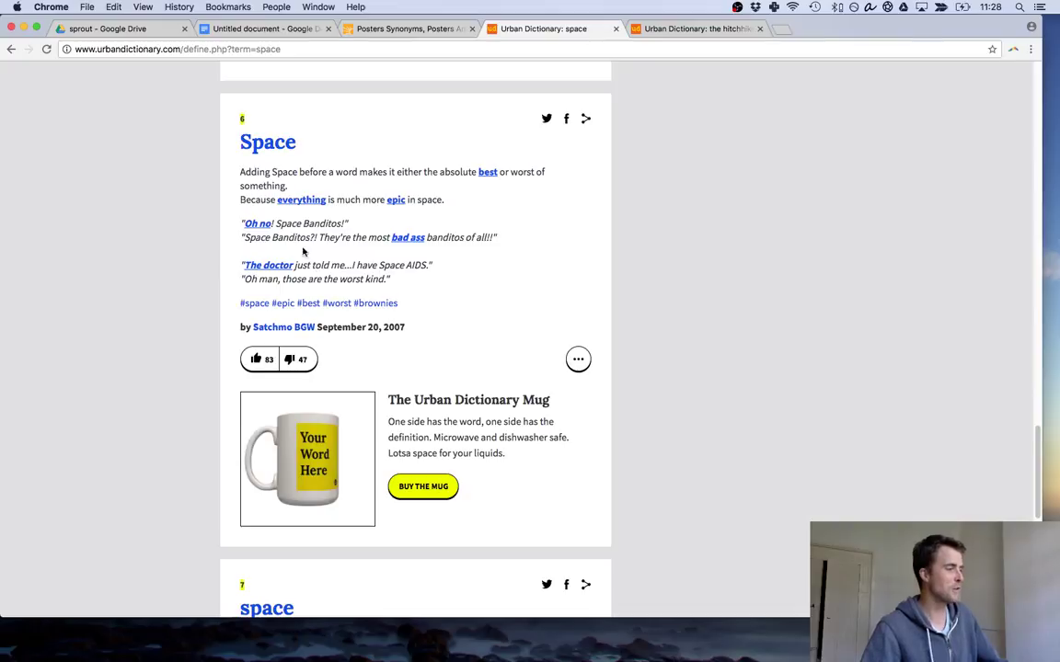
pyautogui.moveTo(242, 238); pyautogui.dragTo(308, 238)
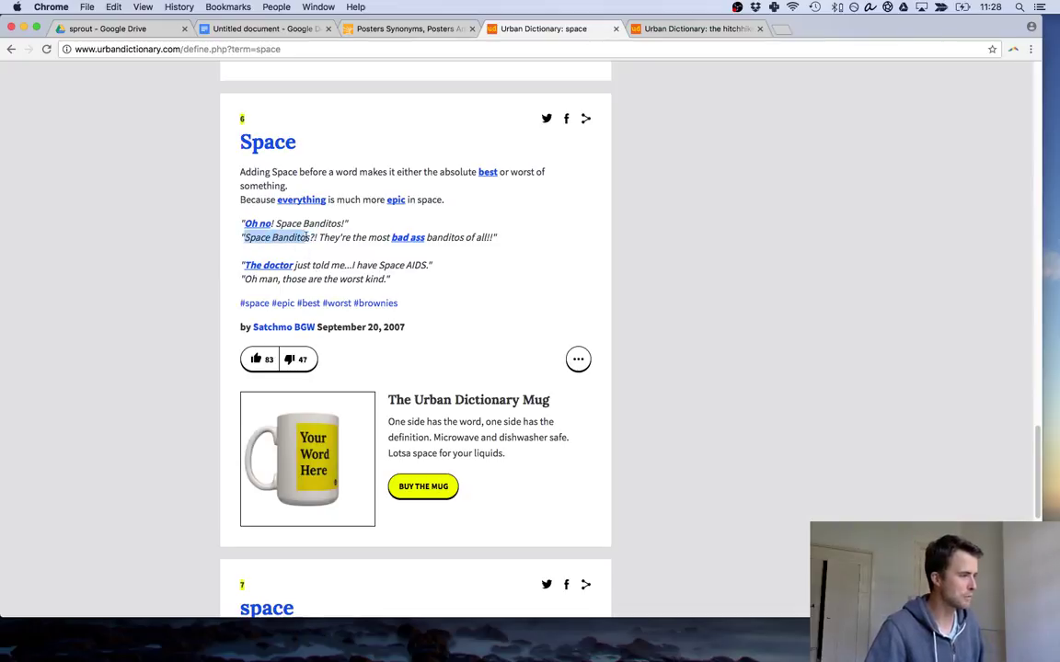
# Paste 'Space Banditos' below Space is big and clear its italic formatting.
pyautogui.click(262, 29)
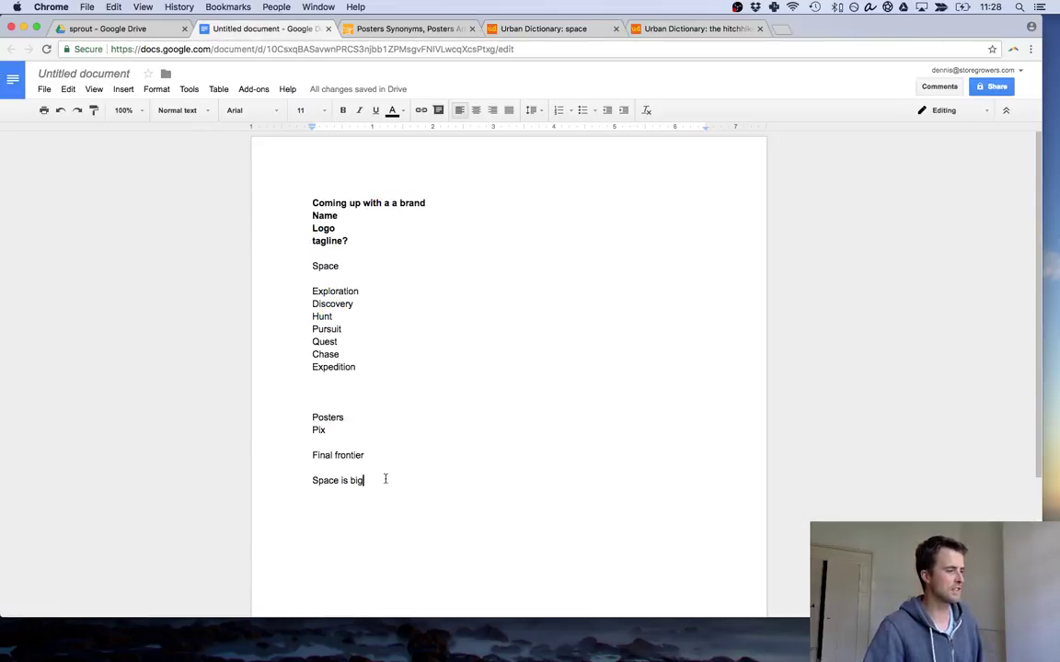
pyautogui.press('Return')
pyautogui.write('Space Banditos')
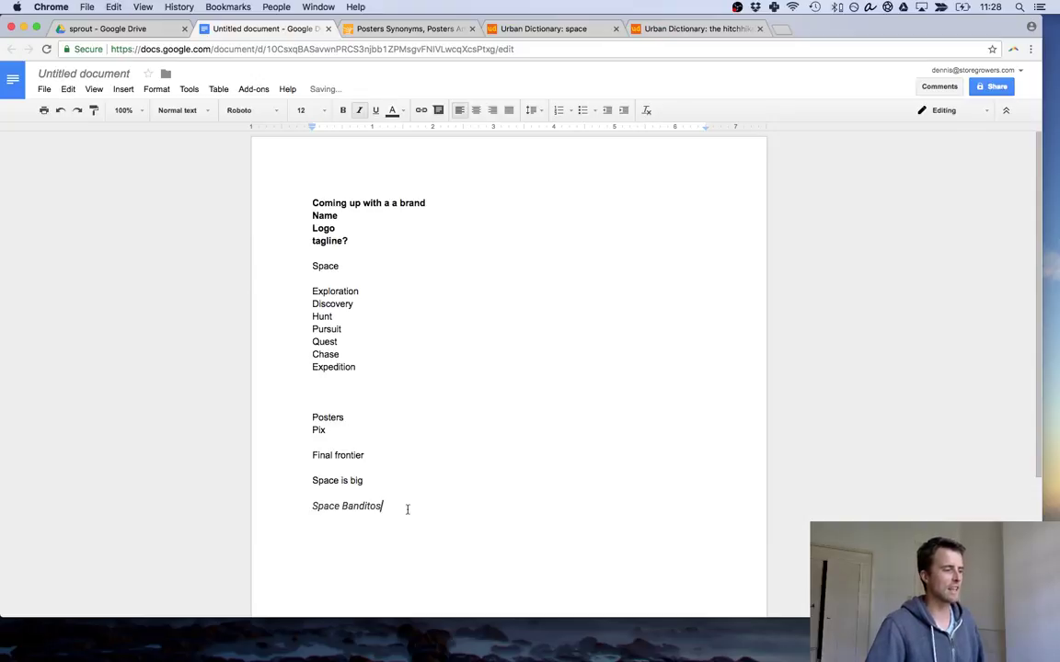
pyautogui.moveTo(370, 484); pyautogui.dragTo(221, 474)
pyautogui.click(395, 515)
pyautogui.press('Return')
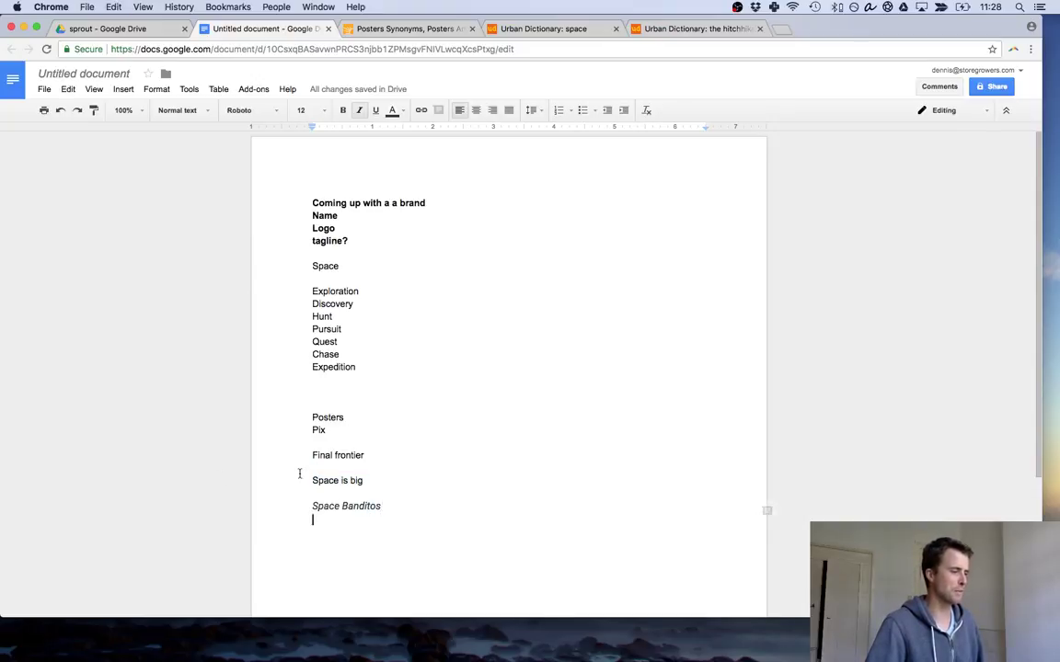
pyautogui.keyDown('shift'); pyautogui.click(299, 474); pyautogui.keyUp('shift')
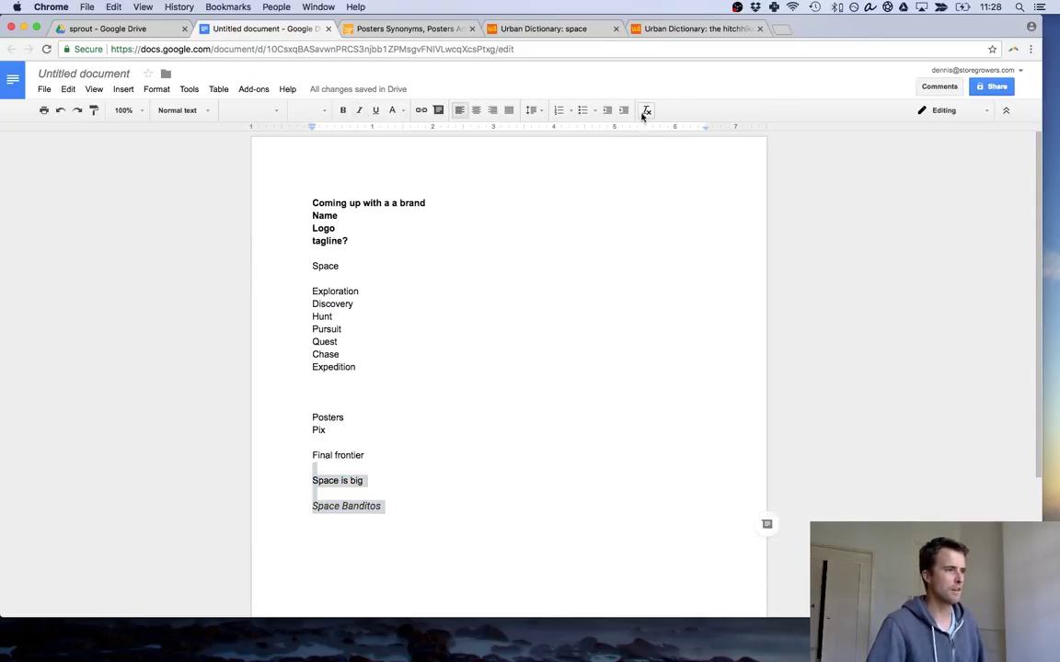
pyautogui.click(643, 112)
pyautogui.click(407, 497)
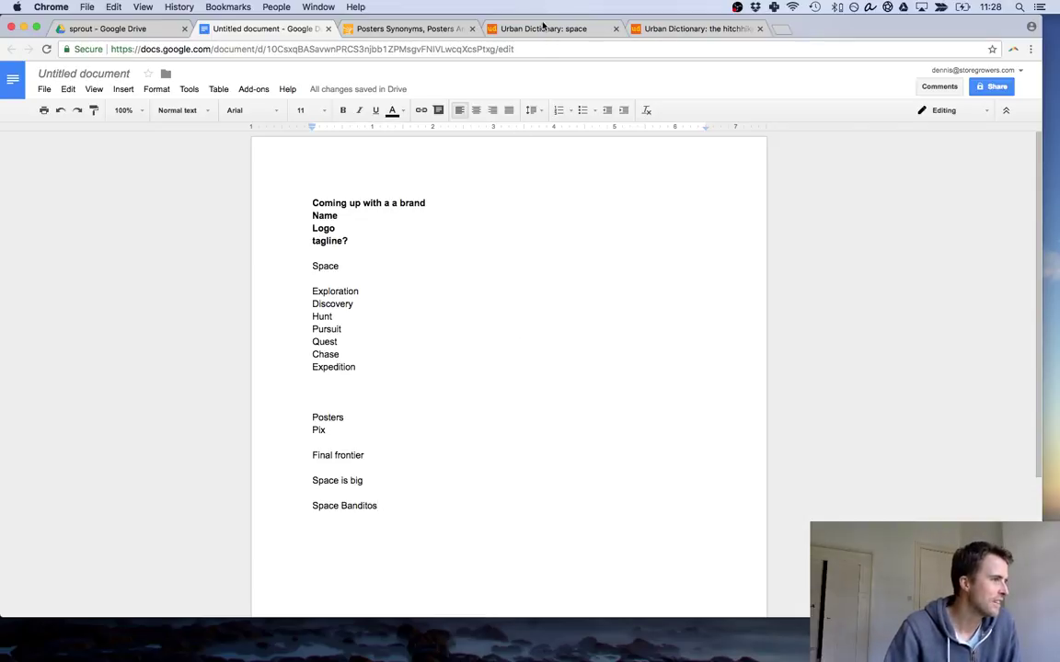
pyautogui.click(580, 29)
# Scroll to the Alphabetical list and open the space atheist entry in a new tab.
pyautogui.scroll(-3, 196, 265)
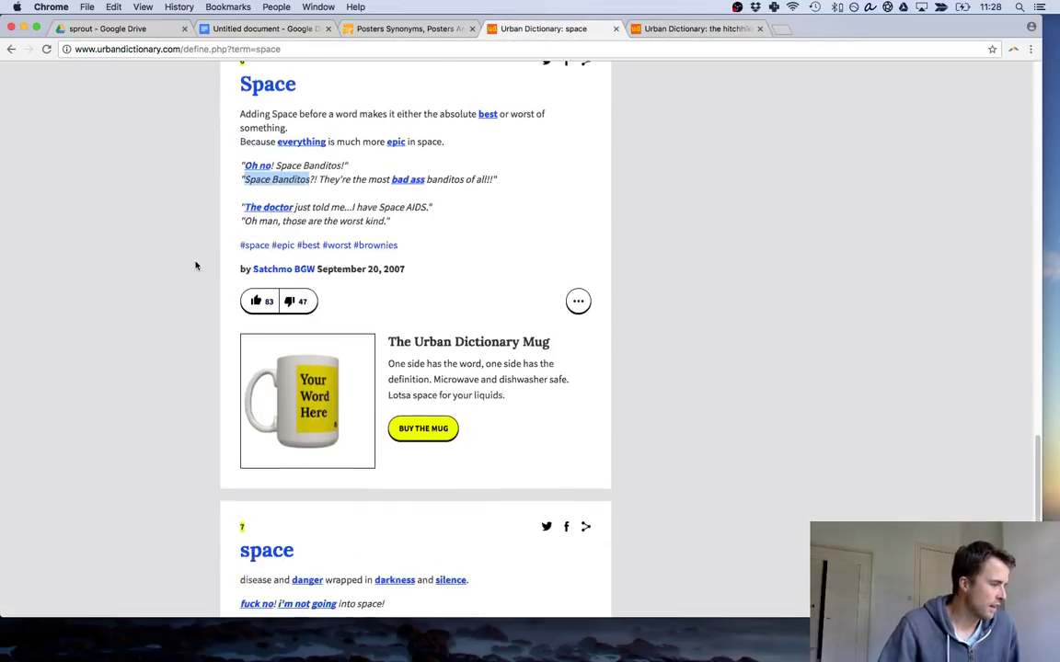
pyautogui.scroll(-10, 184, 267)
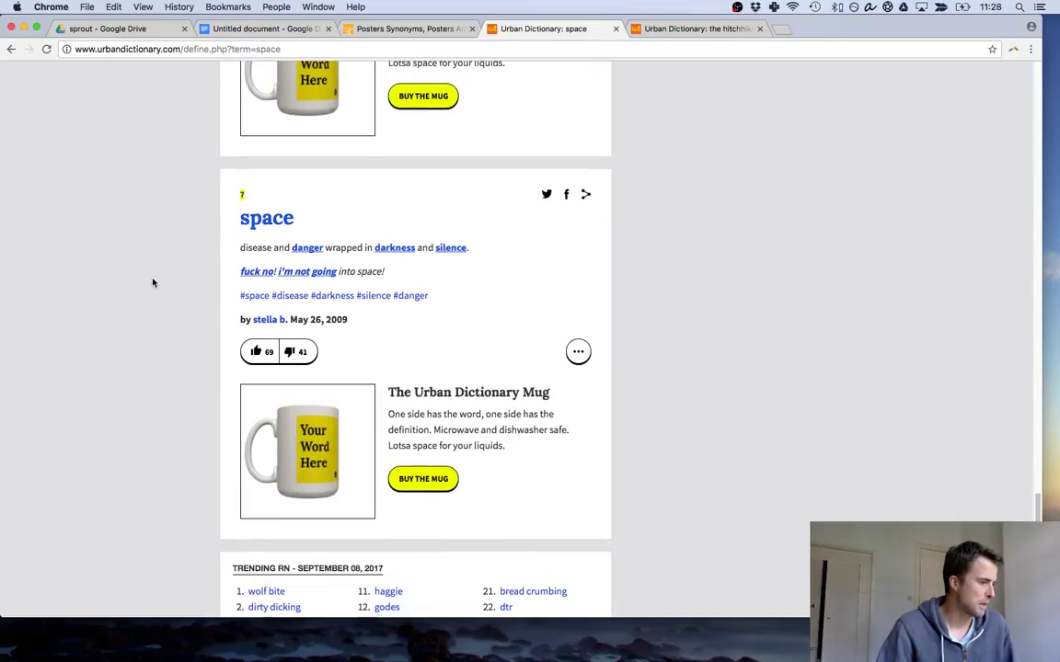
pyautogui.scroll(15, 154, 284)
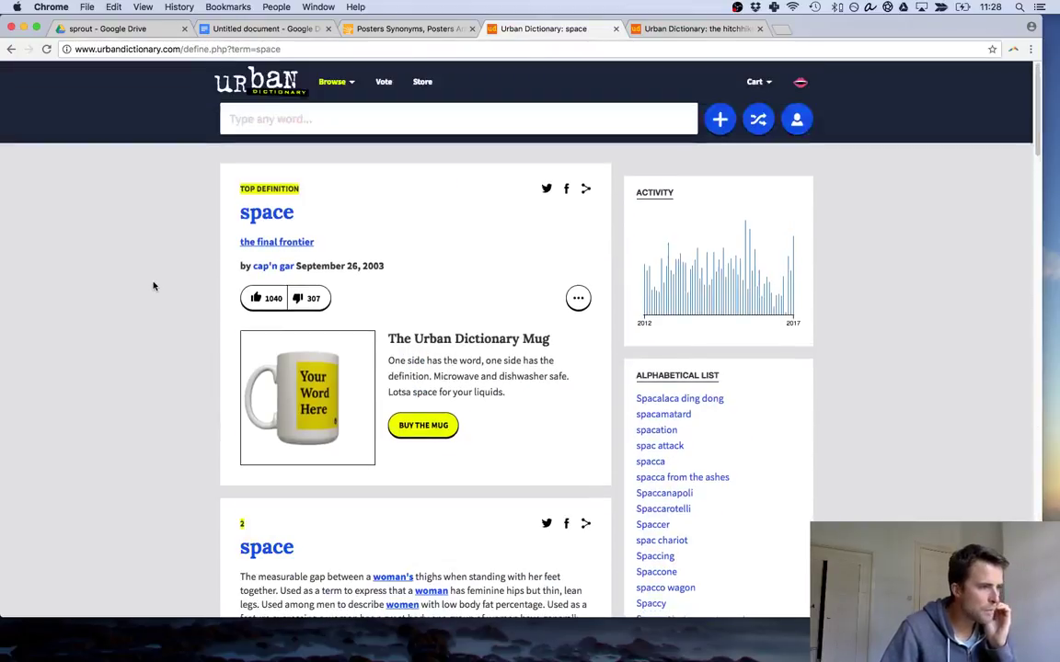
pyautogui.scroll(-15, 154, 287)
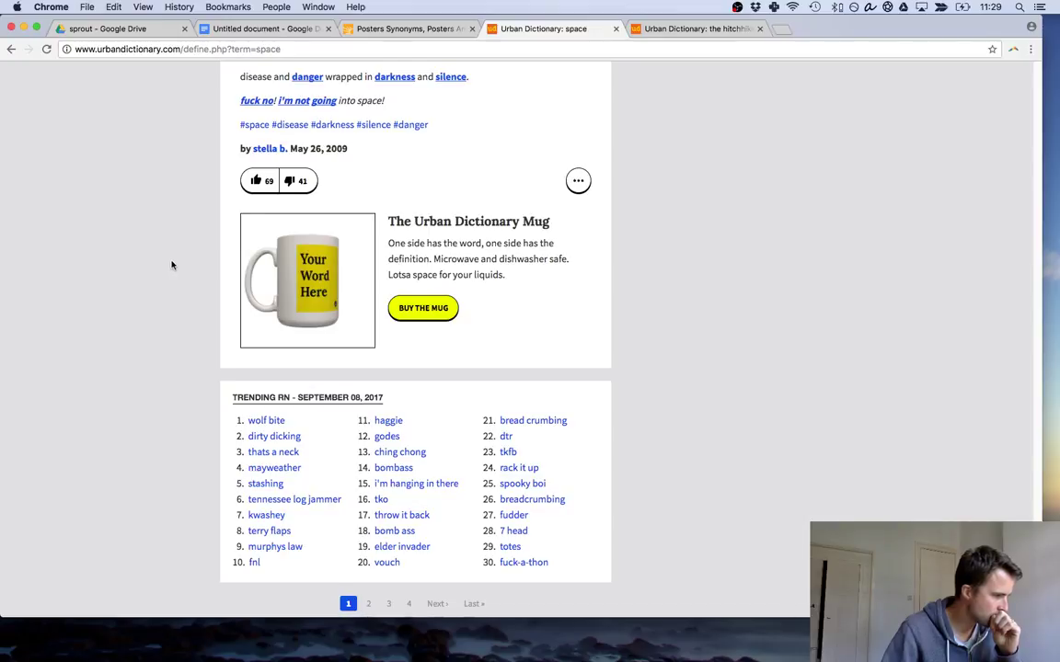
pyautogui.scroll(15, 170, 264)
pyautogui.scroll(-1, 745, 357)
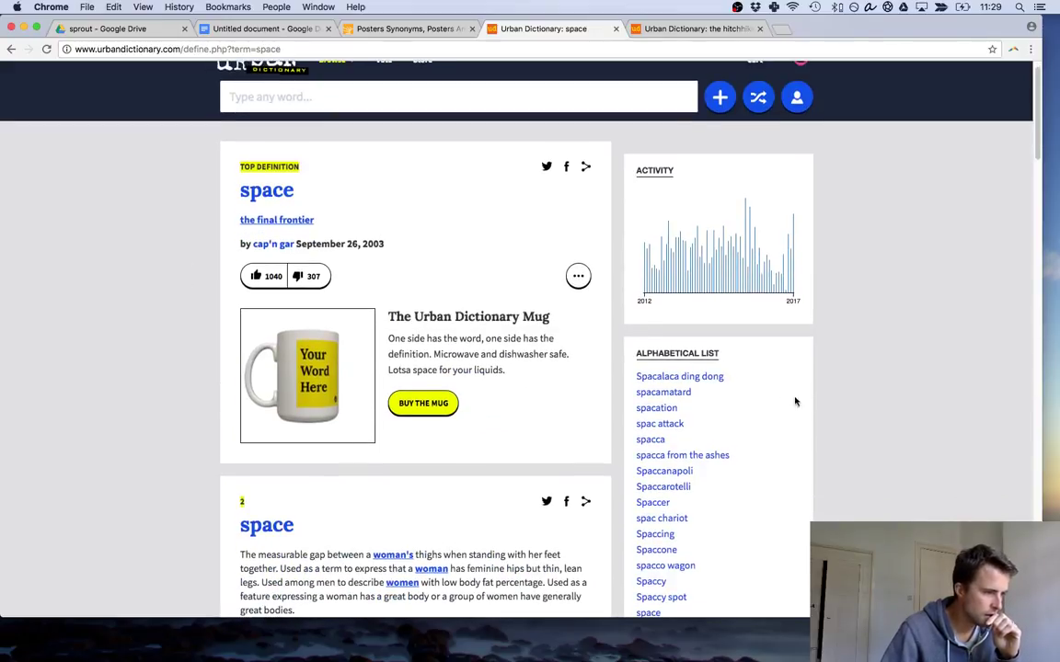
pyautogui.scroll(-5, 788, 385)
pyautogui.scroll(-3, 788, 383)
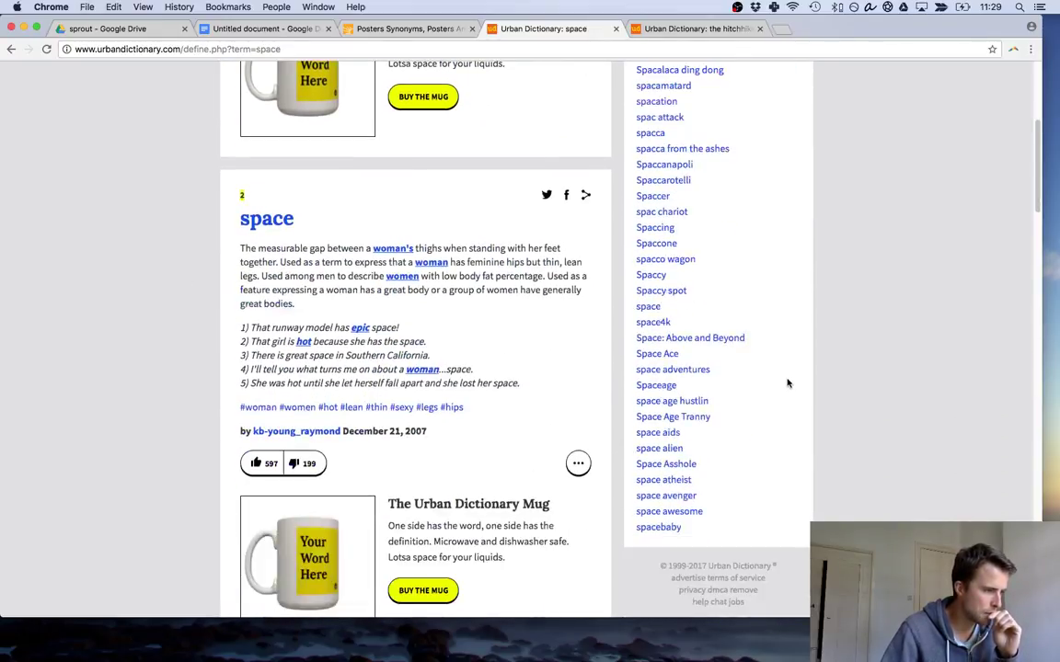
pyautogui.moveTo(669, 359)
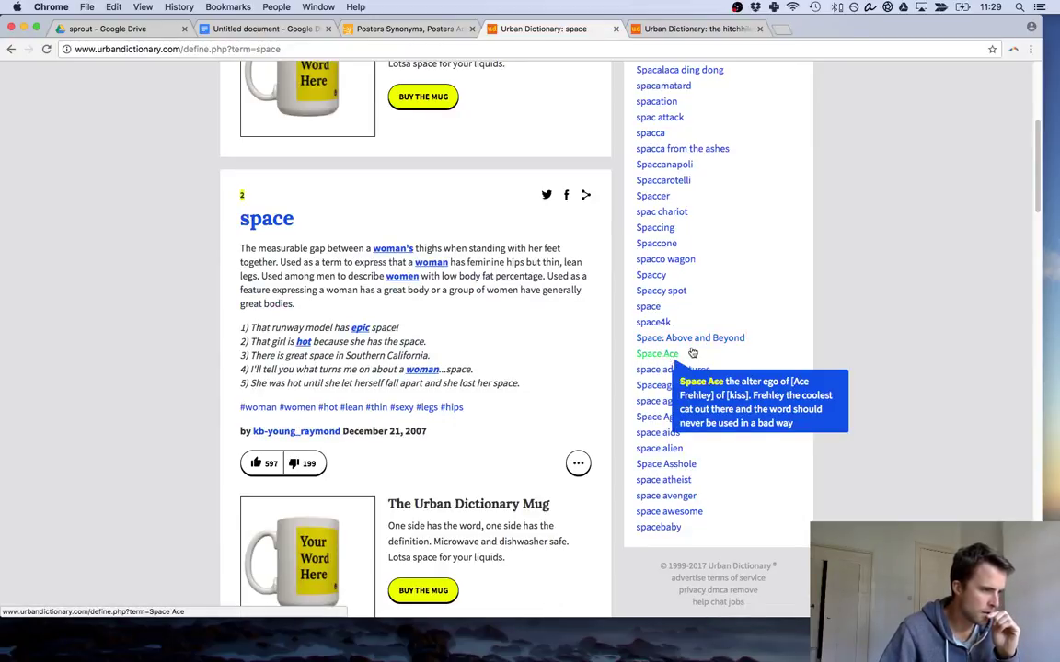
pyautogui.scroll(-1, 769, 324)
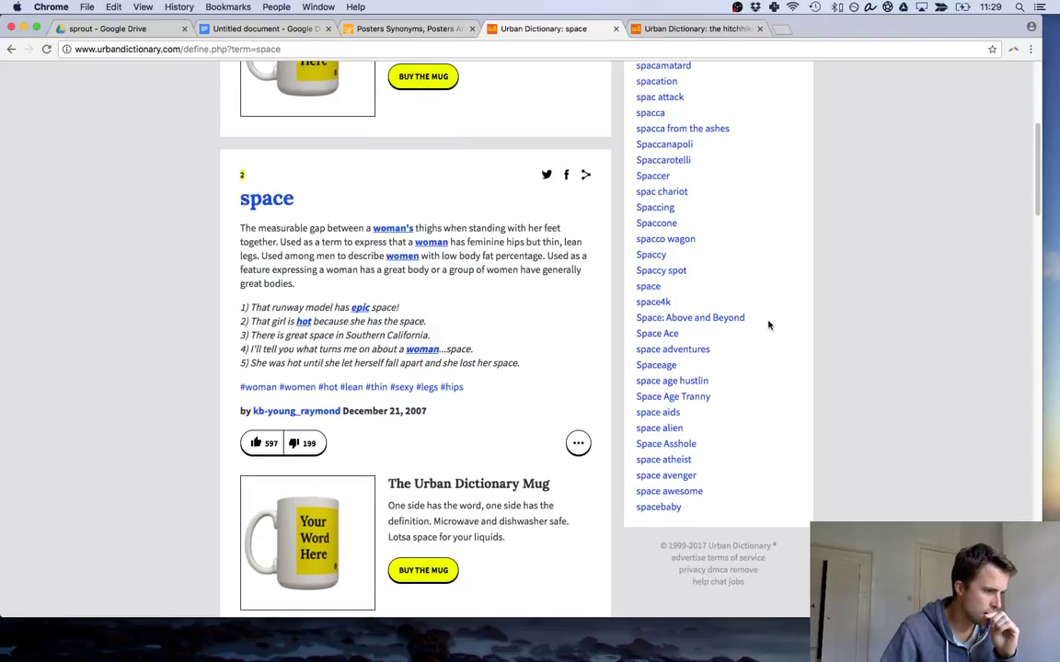
pyautogui.scroll(-2, 769, 324)
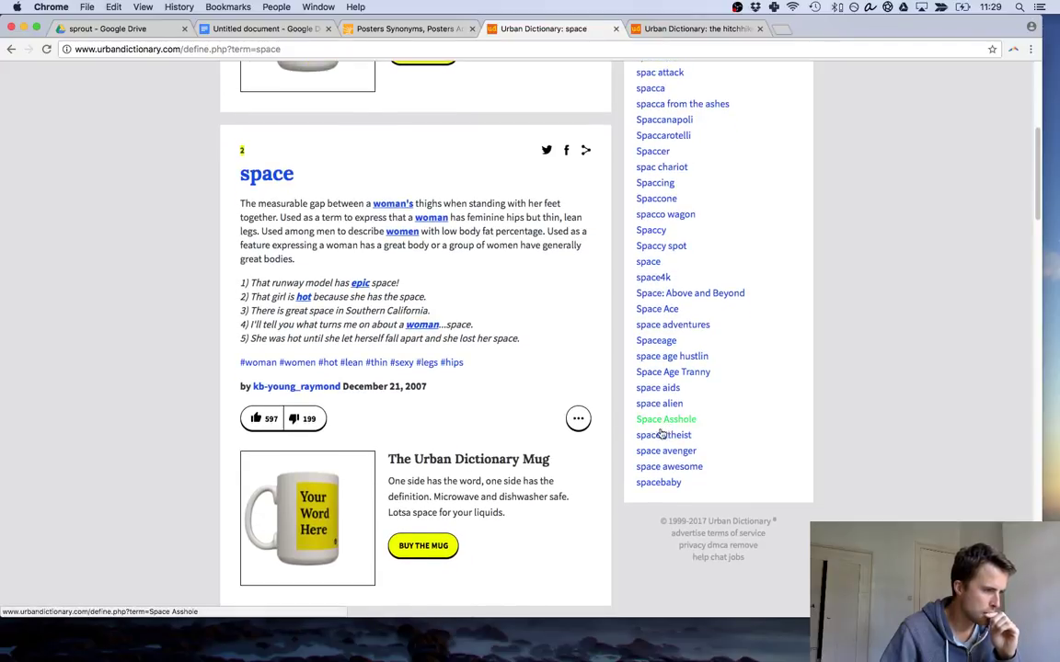
pyautogui.moveTo(660, 435)
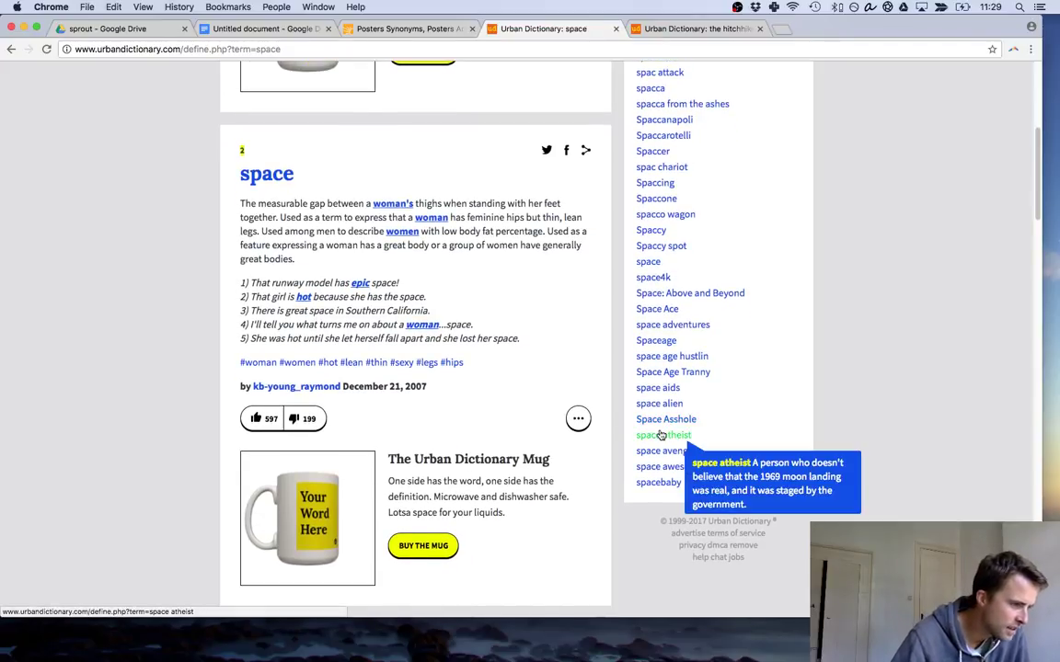
pyautogui.rightClick(661, 435)
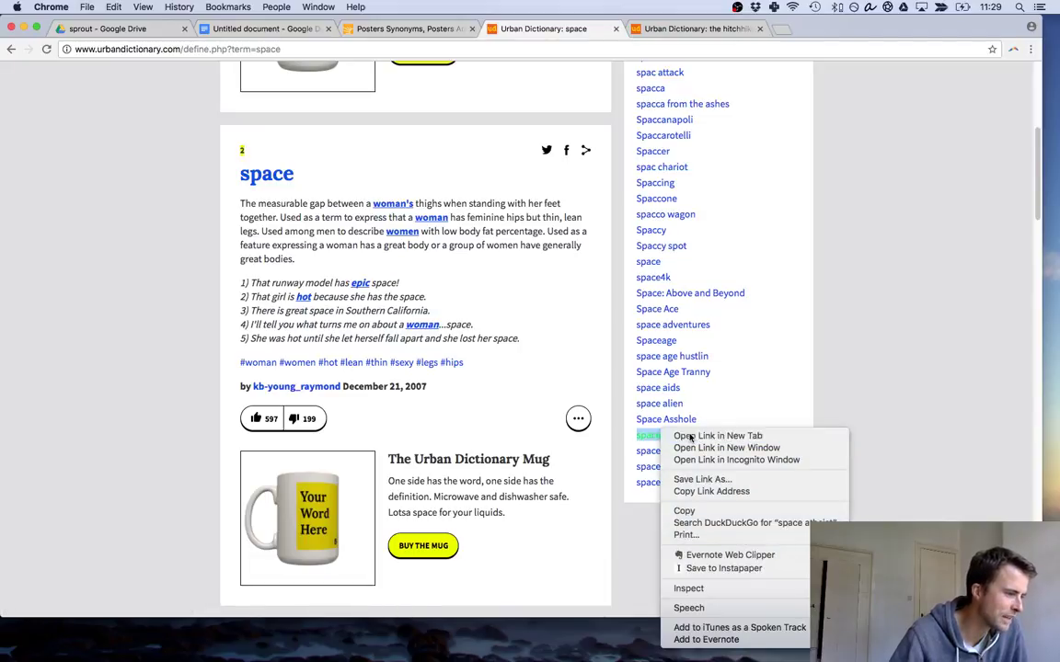
pyautogui.click(775, 402)
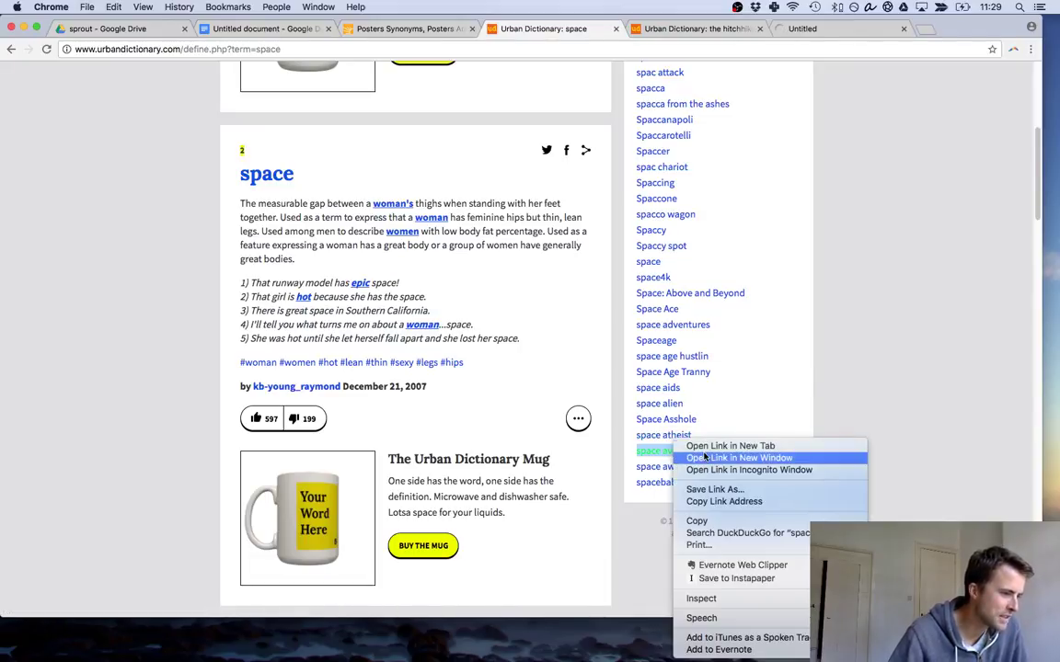
# Open space avenger and space awesome in new tabs, then close the space page.
pyautogui.click(699, 446)
pyautogui.rightClick(699, 466)
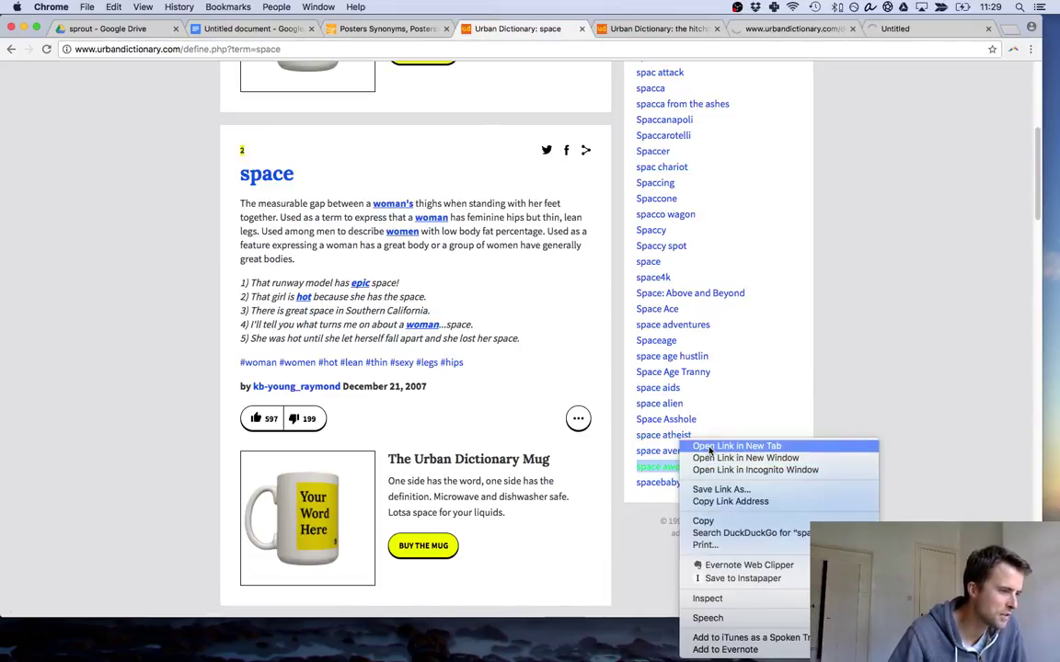
pyautogui.click(709, 446)
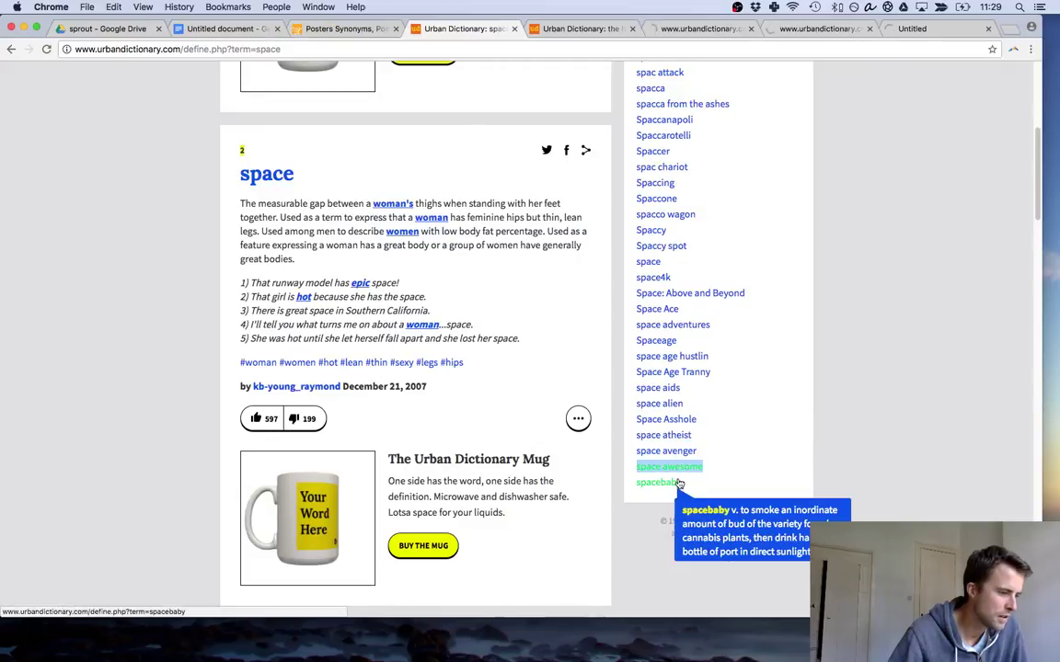
pyautogui.click(515, 29)
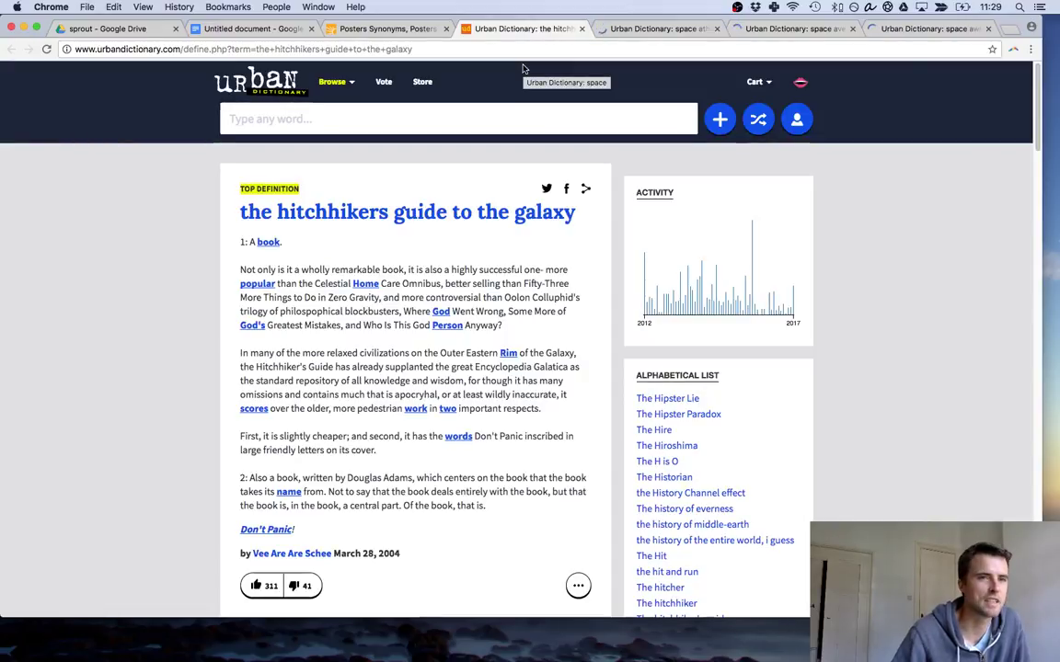
# Switch among the space-term tabs and read the space atheist definition.
pyautogui.click(661, 33)
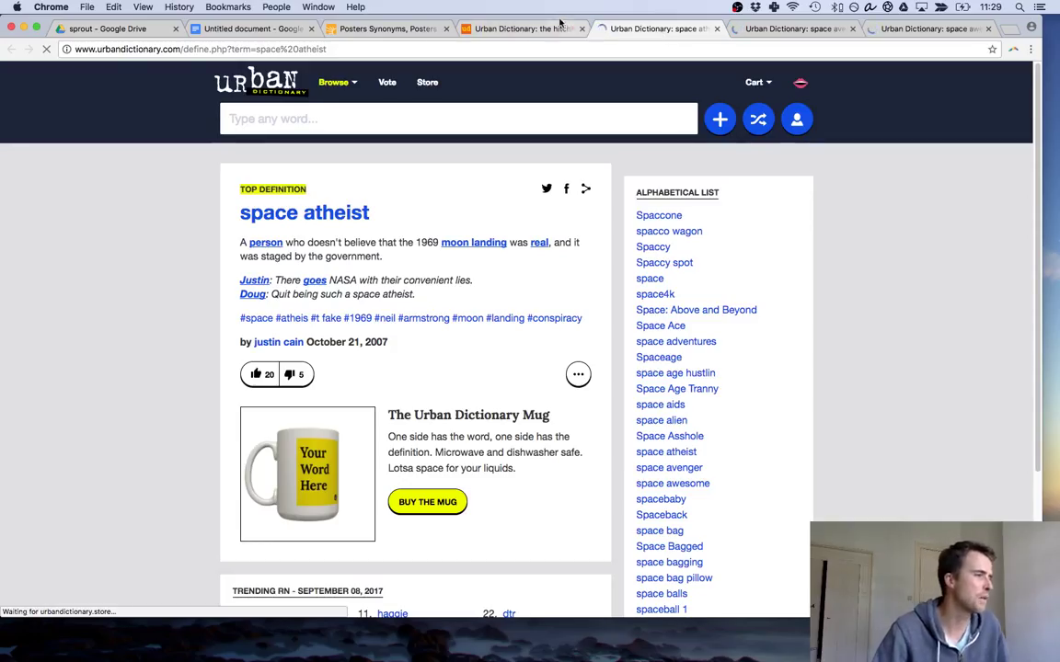
pyautogui.click(516, 29)
pyautogui.click(609, 29)
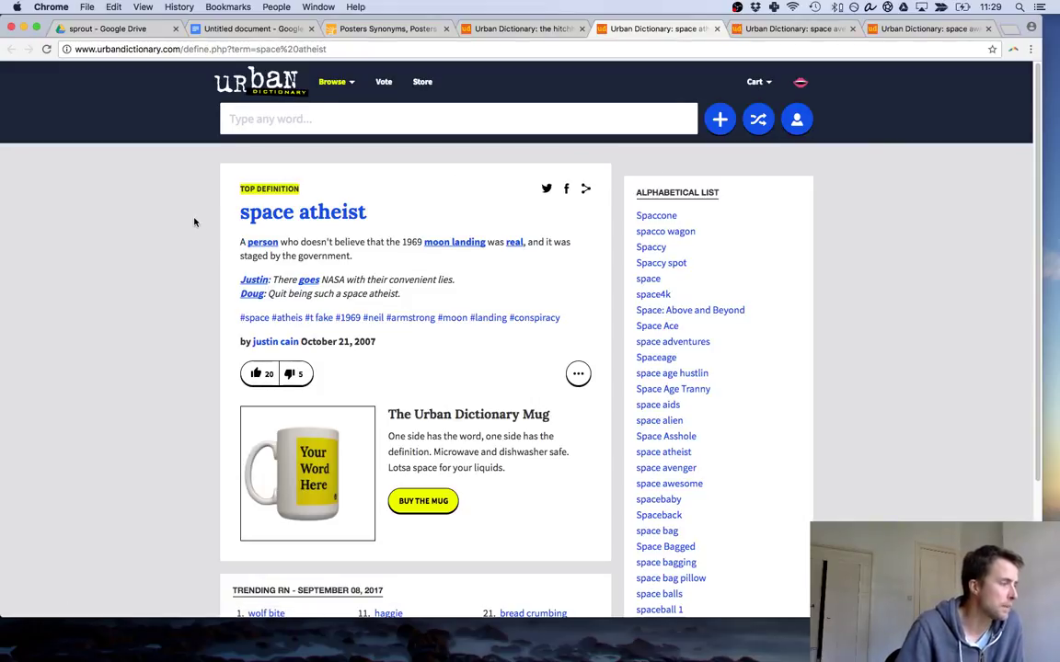
pyautogui.scroll(-1, 194, 222)
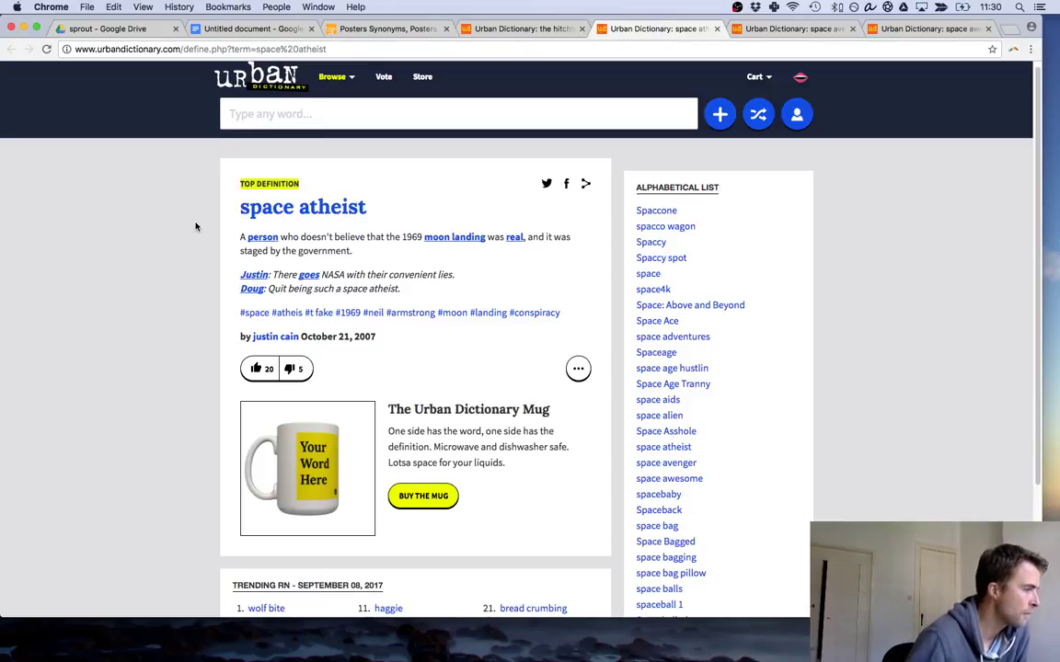
pyautogui.scroll(-1, 161, 276)
pyautogui.scroll(-5, 162, 276)
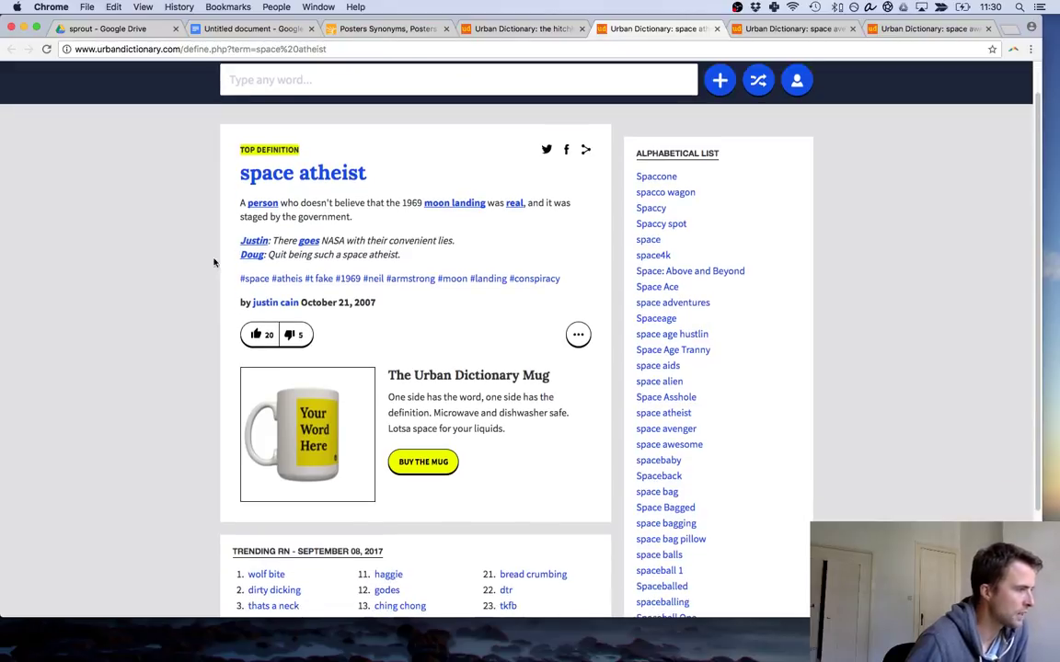
pyautogui.scroll(6, 184, 273)
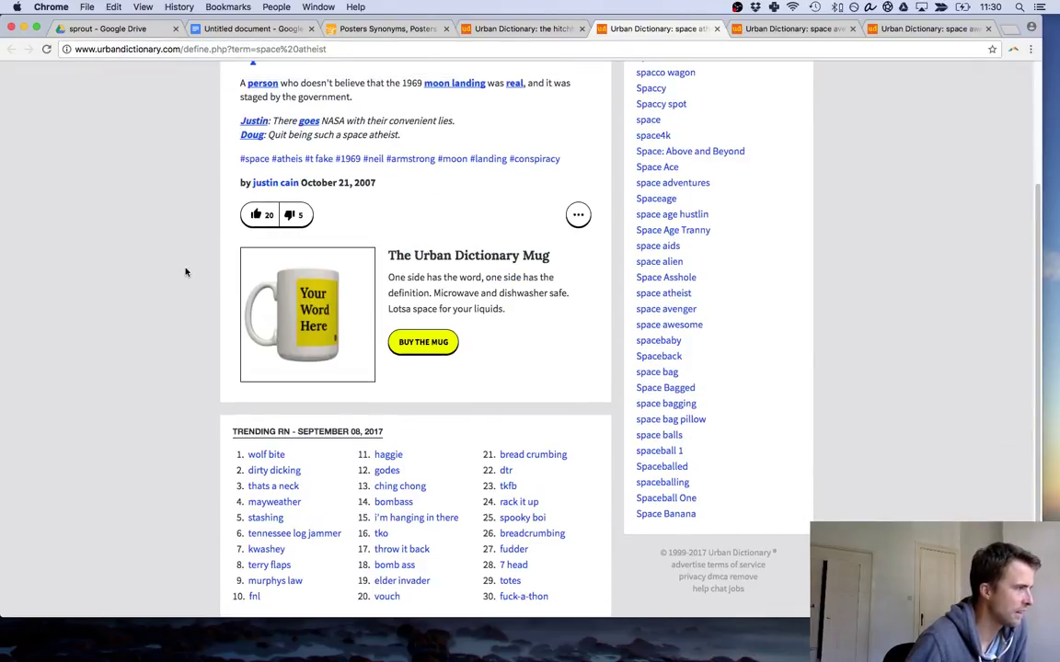
pyautogui.click(716, 29)
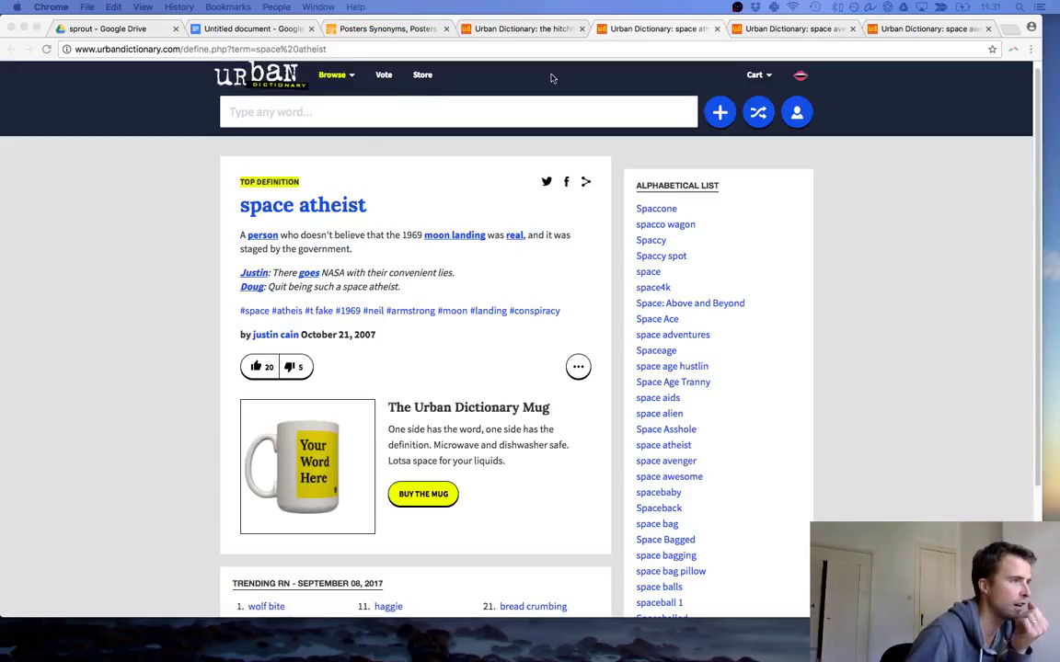
pyautogui.scroll(-1, 423, 239)
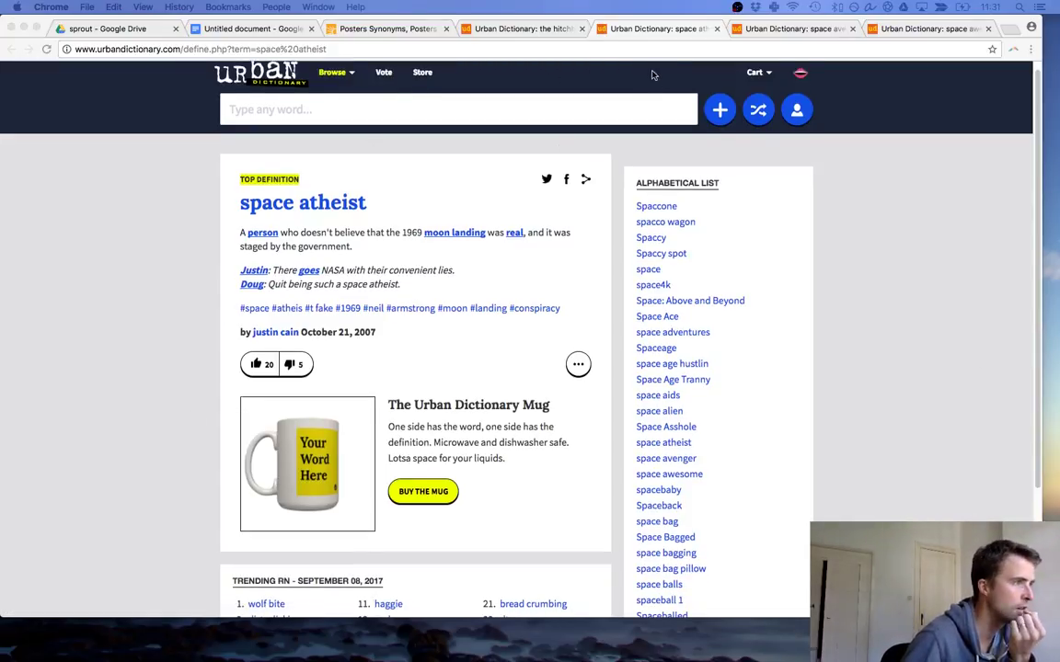
# Close the space atheist tab and bring up link options for space adventures.
pyautogui.press('super+w')
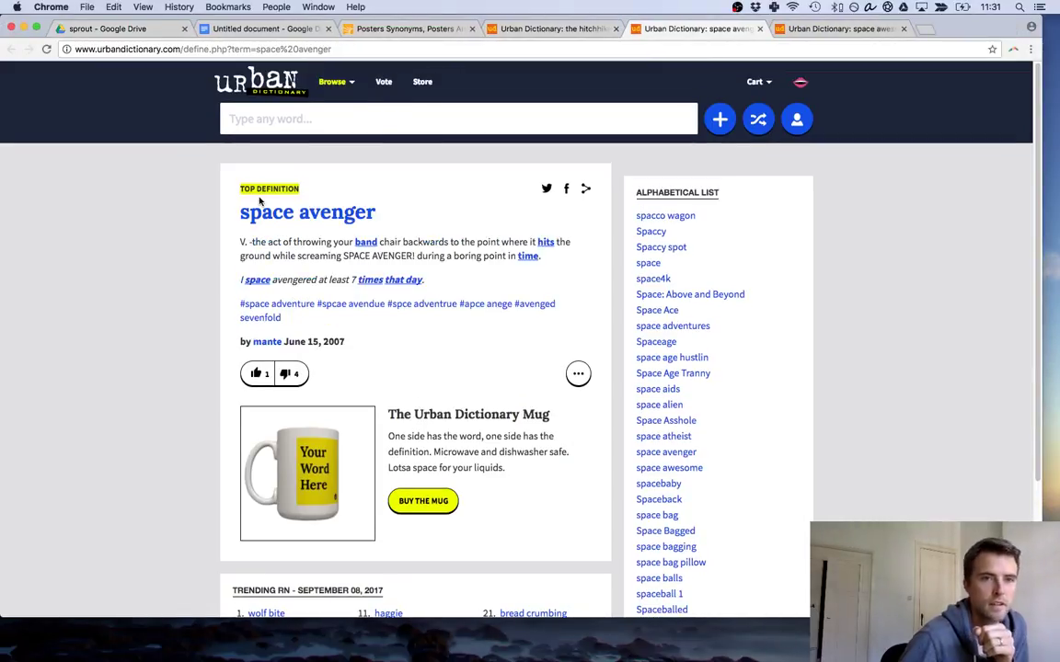
pyautogui.scroll(-1, 3, 286)
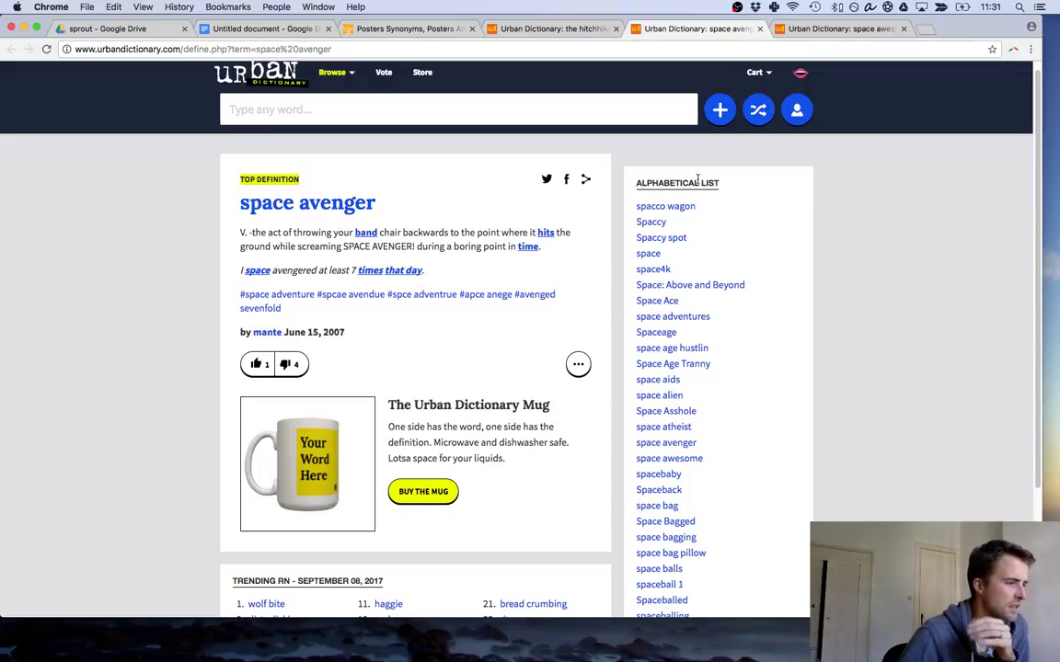
pyautogui.rightClick(692, 316)
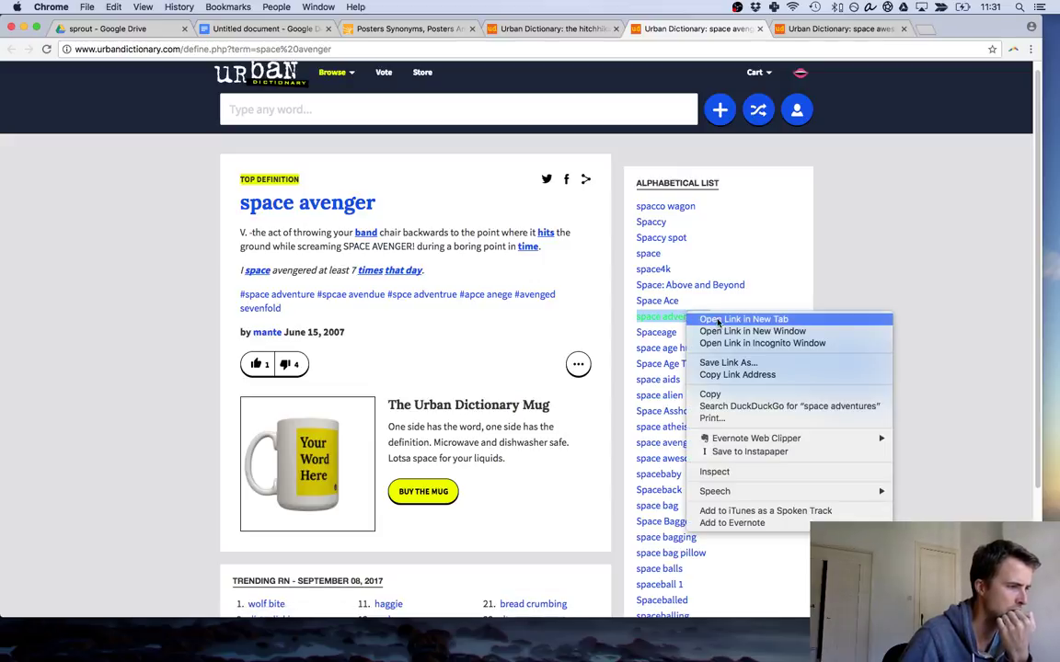
pyautogui.press('Escape')
# Open space age hustlin in a new tab, close space avenger, and view space awesome.
pyautogui.scroll(-2, 745, 320)
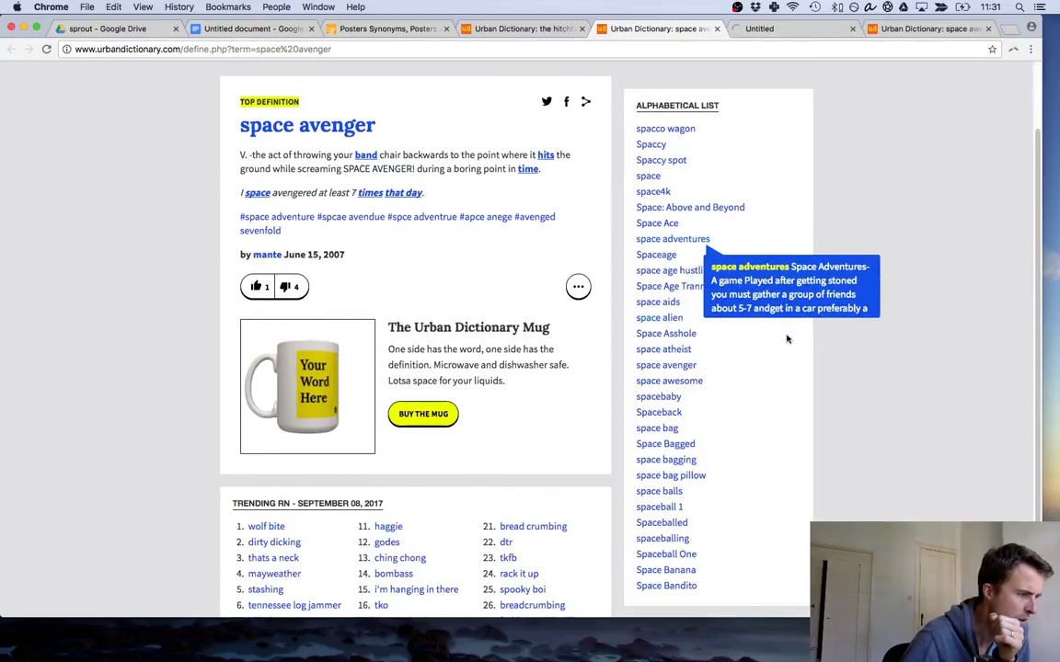
pyautogui.rightClick(692, 271)
pyautogui.click(704, 273)
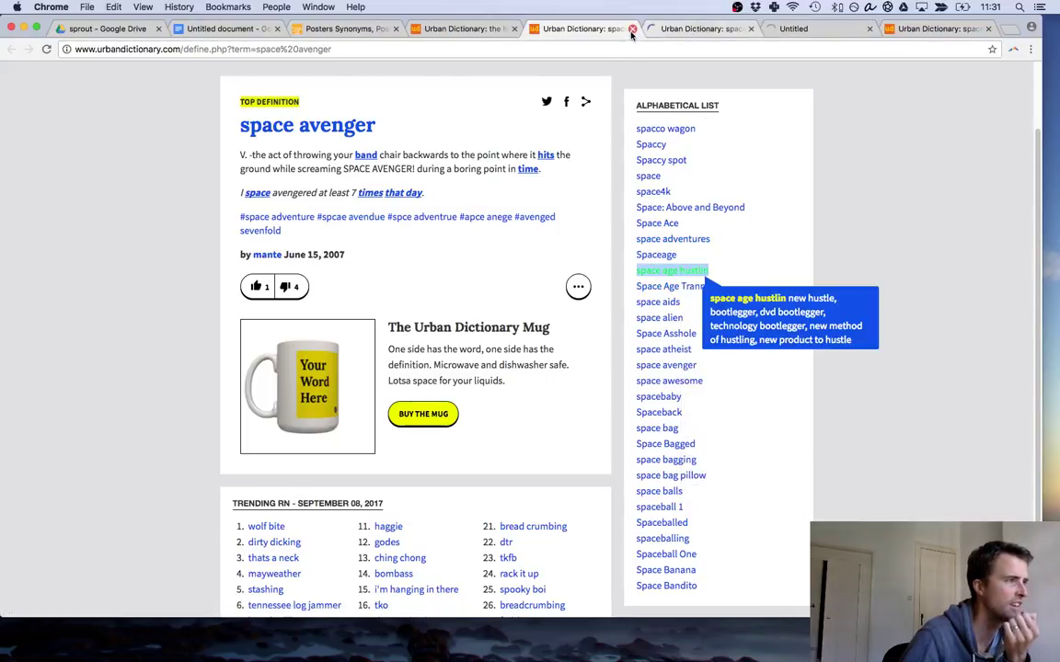
pyautogui.click(726, 28)
pyautogui.click(822, 29)
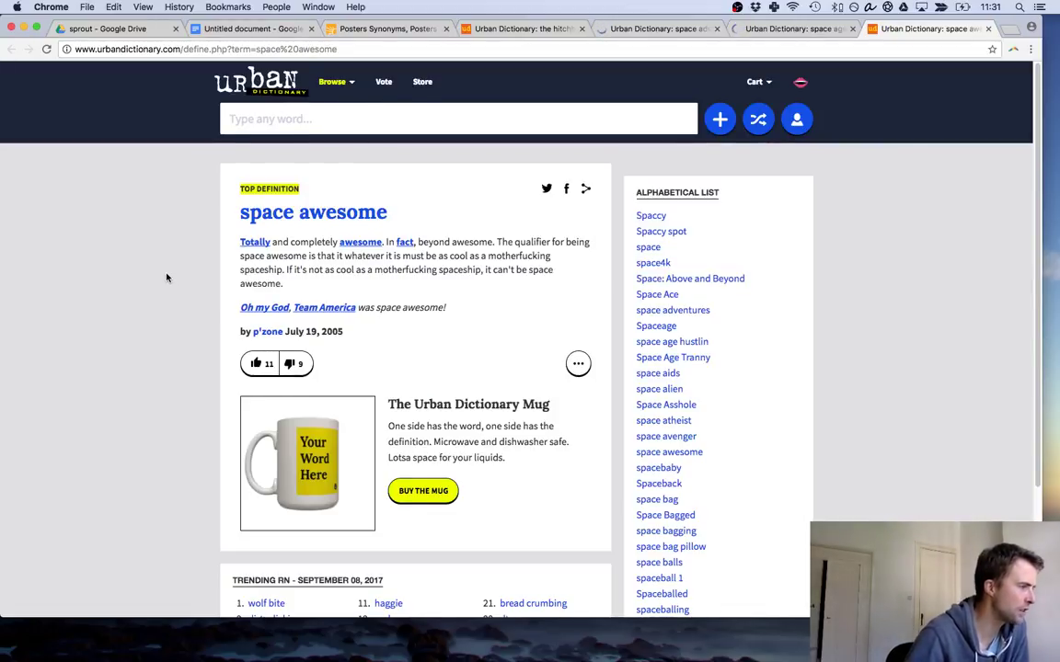
# Close the space awesome, space age hustlin and space adventures tabs, leaving Hitchhiker's Guide.
pyautogui.scroll(-5, 167, 278)
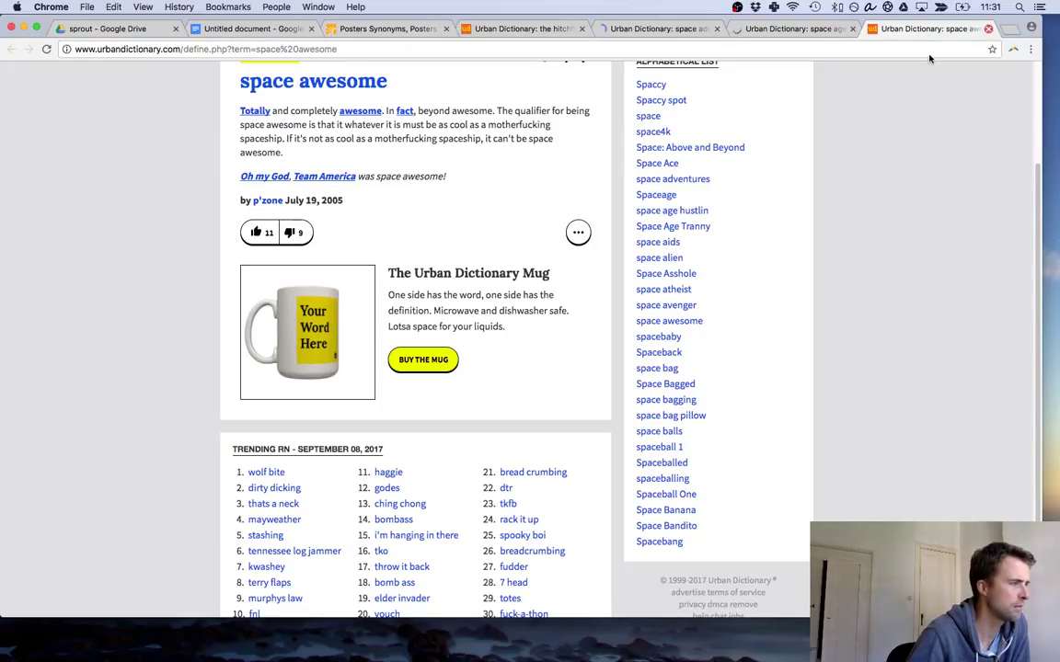
pyautogui.click(987, 28)
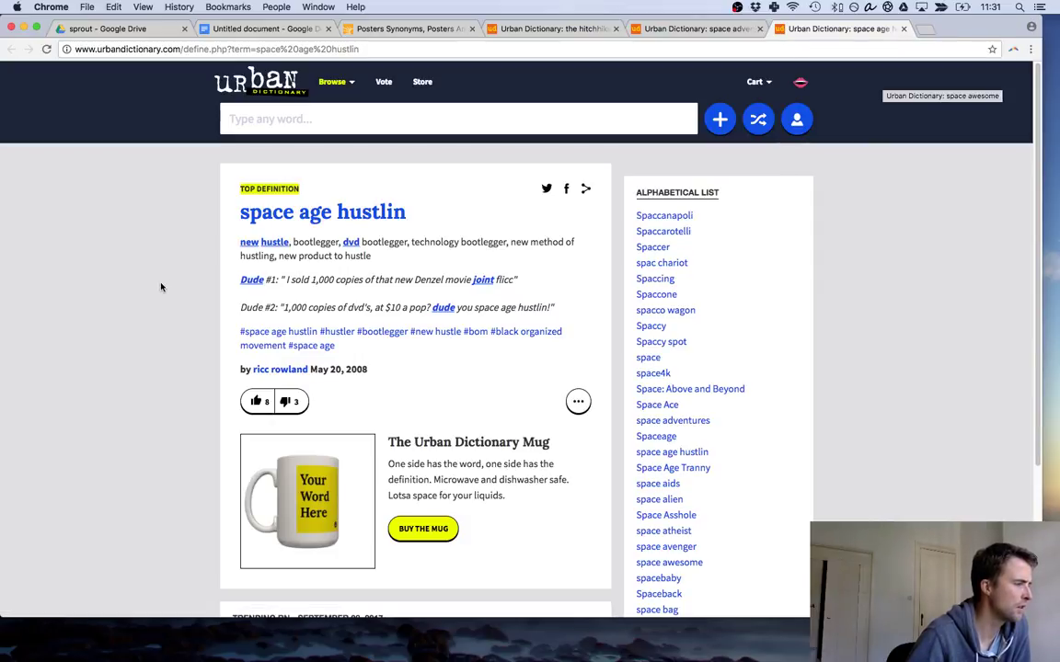
pyautogui.scroll(-1, 162, 289)
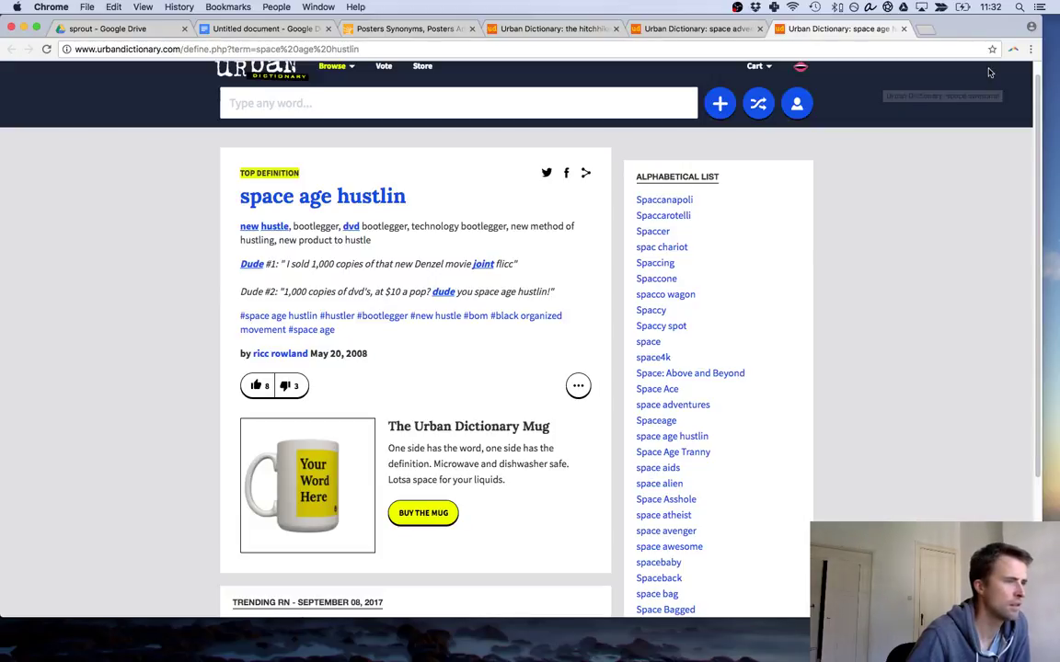
pyautogui.click(904, 29)
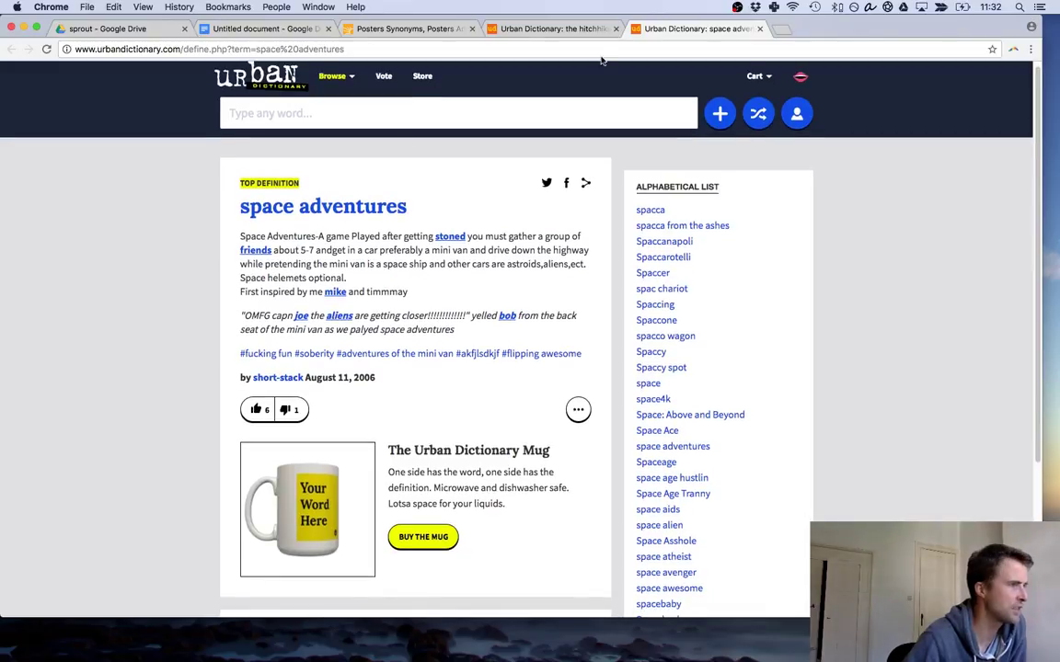
pyautogui.click(557, 28)
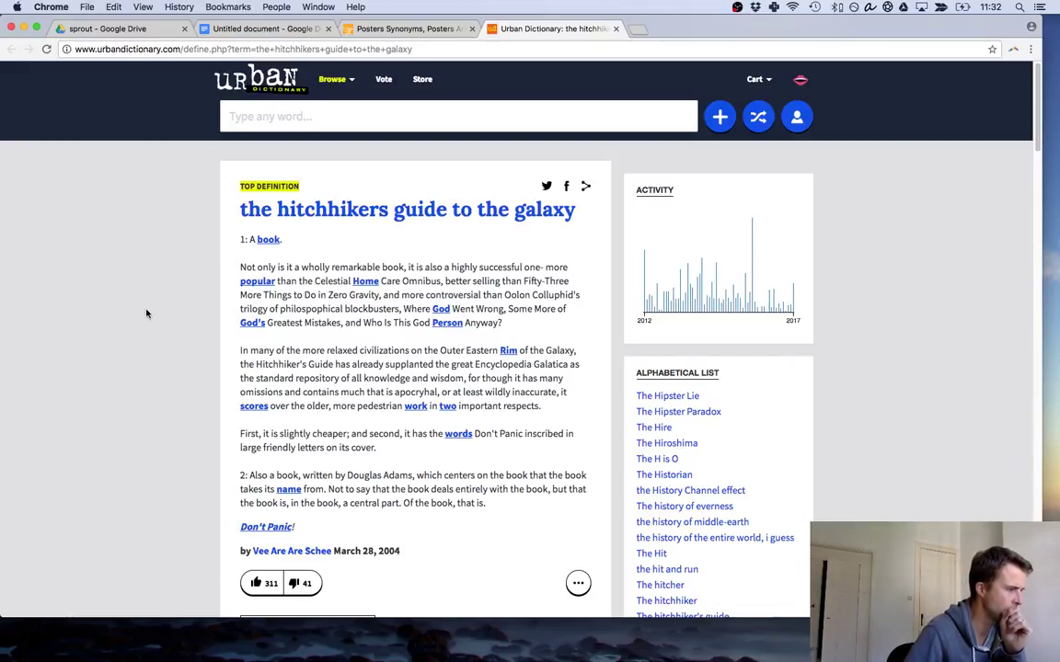
pyautogui.scroll(-3, 146, 314)
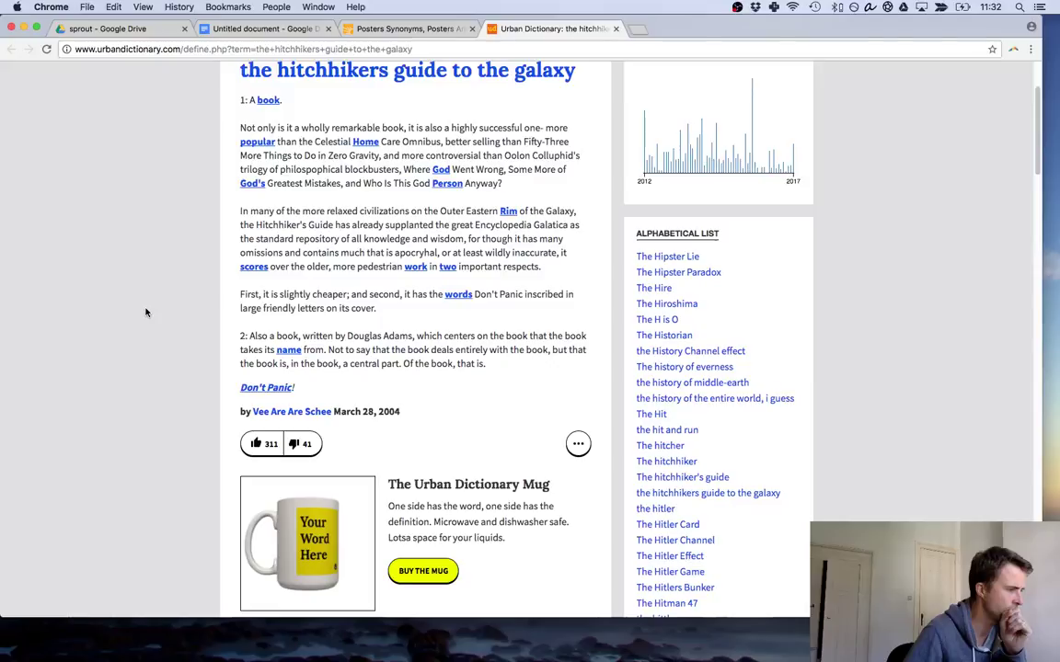
pyautogui.scroll(-9, 145, 313)
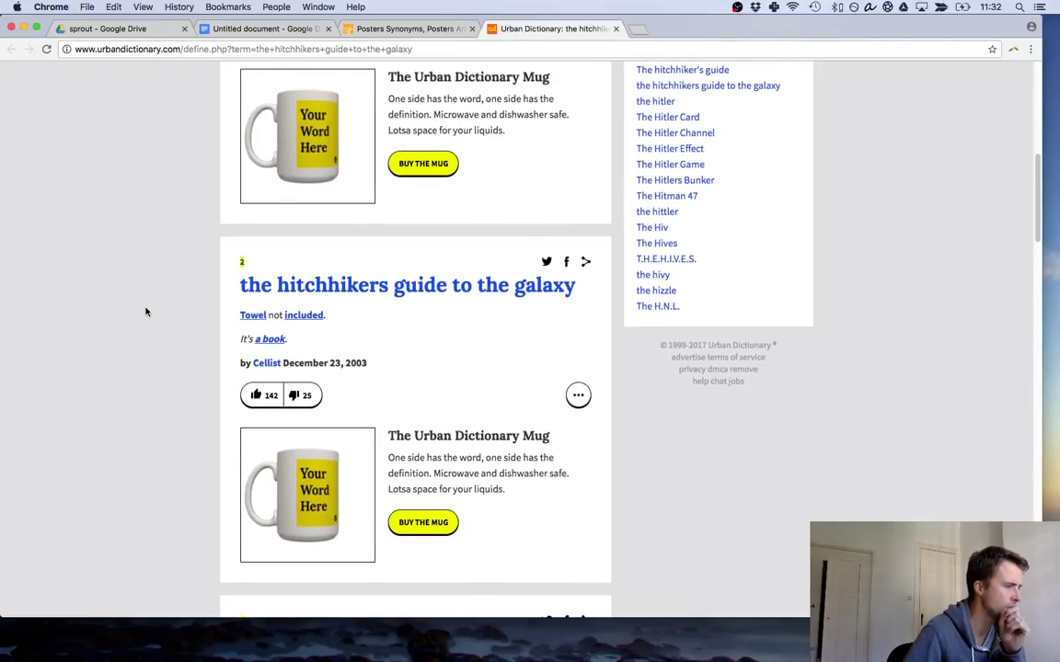
# Read through all the hitchhikers guide to the galaxy definitions, then return to the notes doc.
pyautogui.scroll(-7, 145, 311)
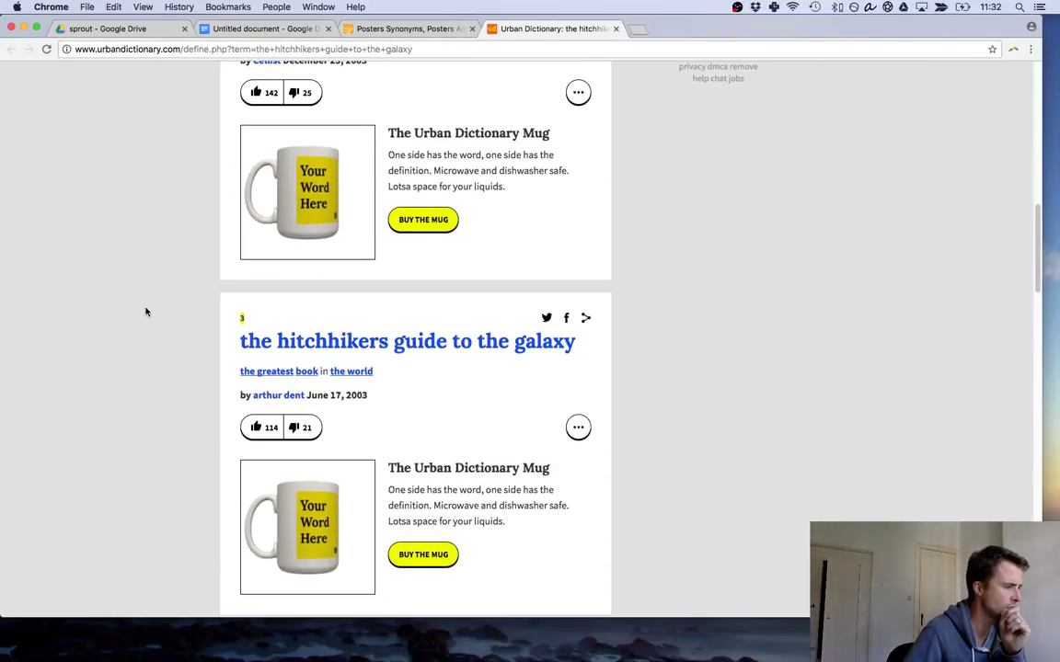
pyautogui.scroll(-7, 73, 359)
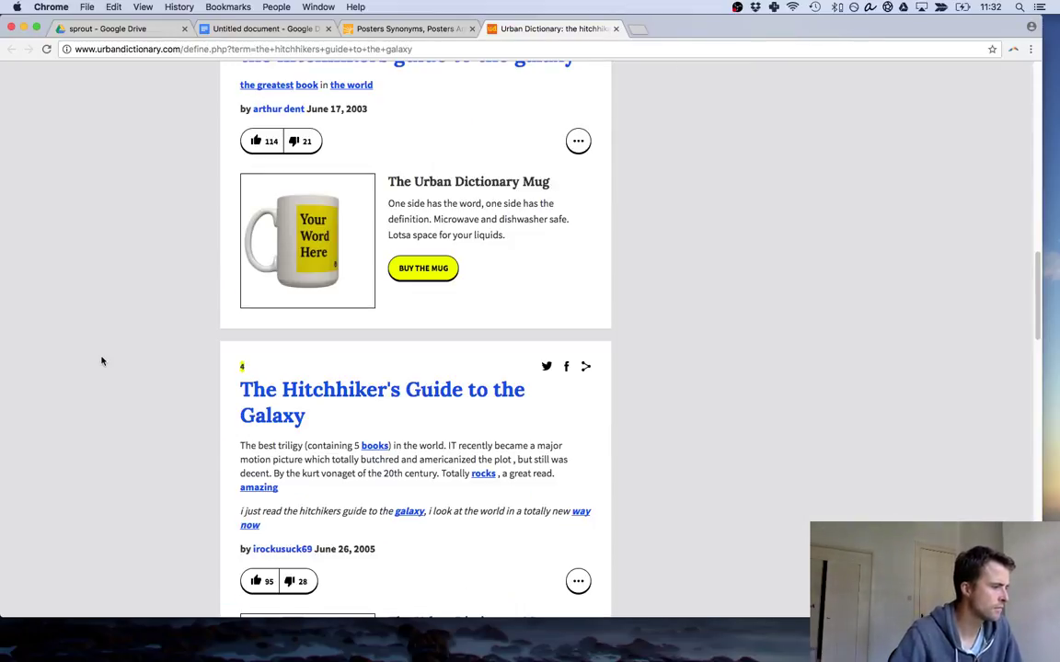
pyautogui.scroll(-2, 103, 361)
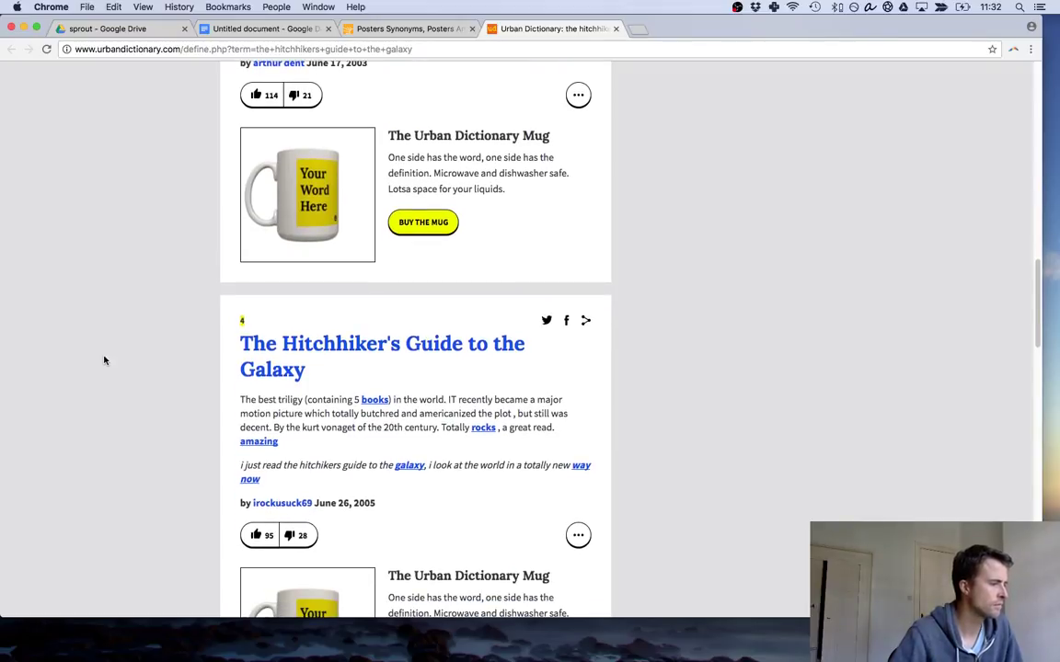
pyautogui.scroll(-3, 104, 360)
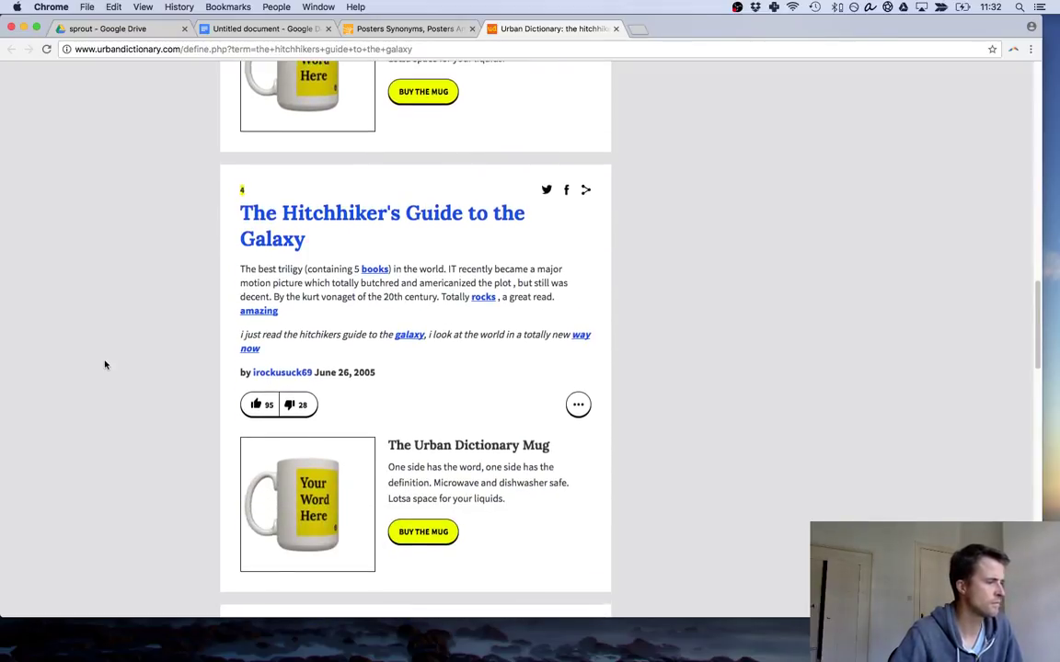
pyautogui.scroll(-9, 104, 365)
pyautogui.scroll(-5, 103, 363)
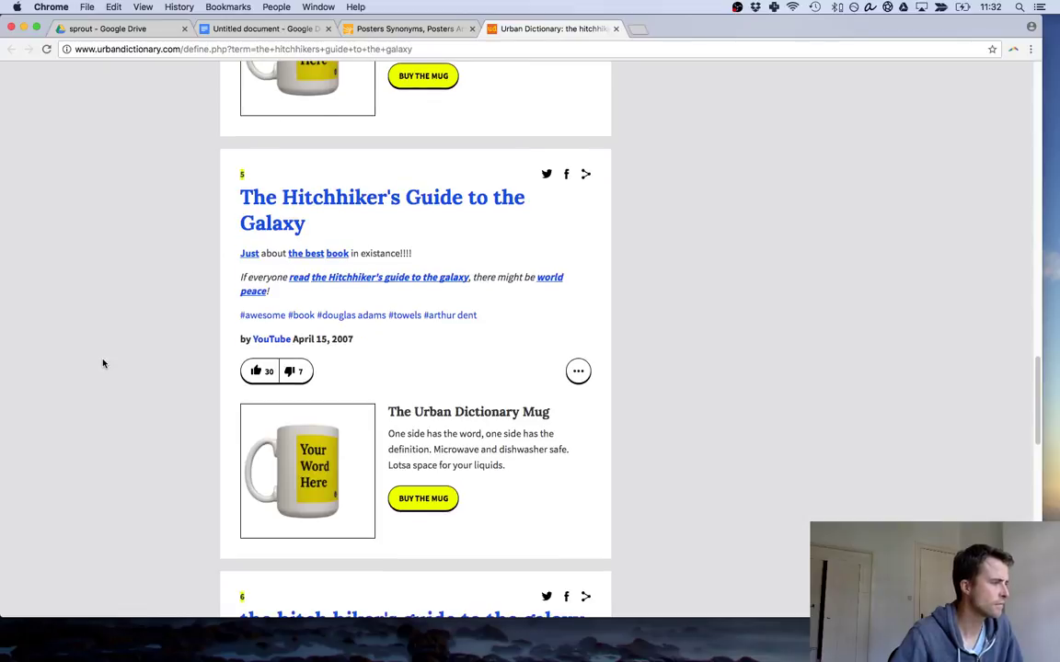
pyautogui.scroll(-10, 103, 364)
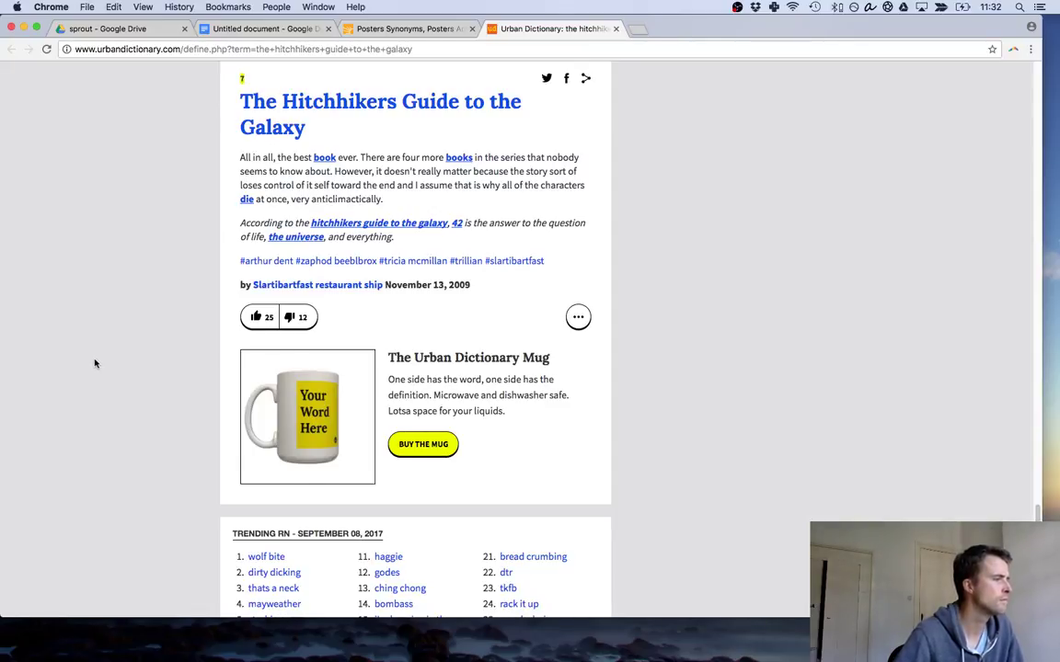
pyautogui.scroll(-3, 82, 359)
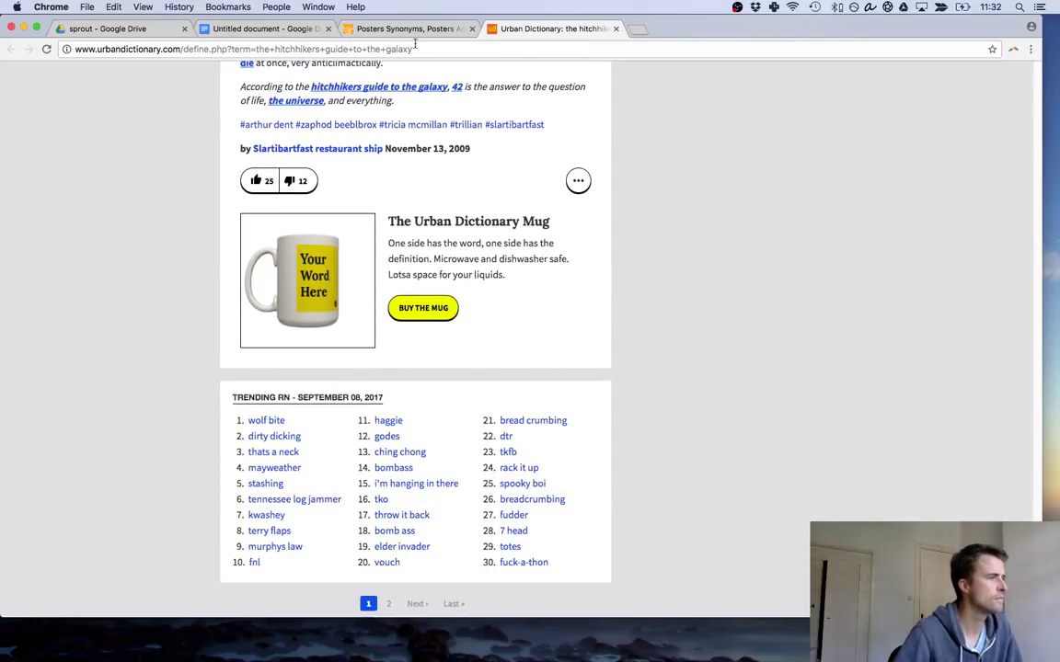
pyautogui.click(372, 46)
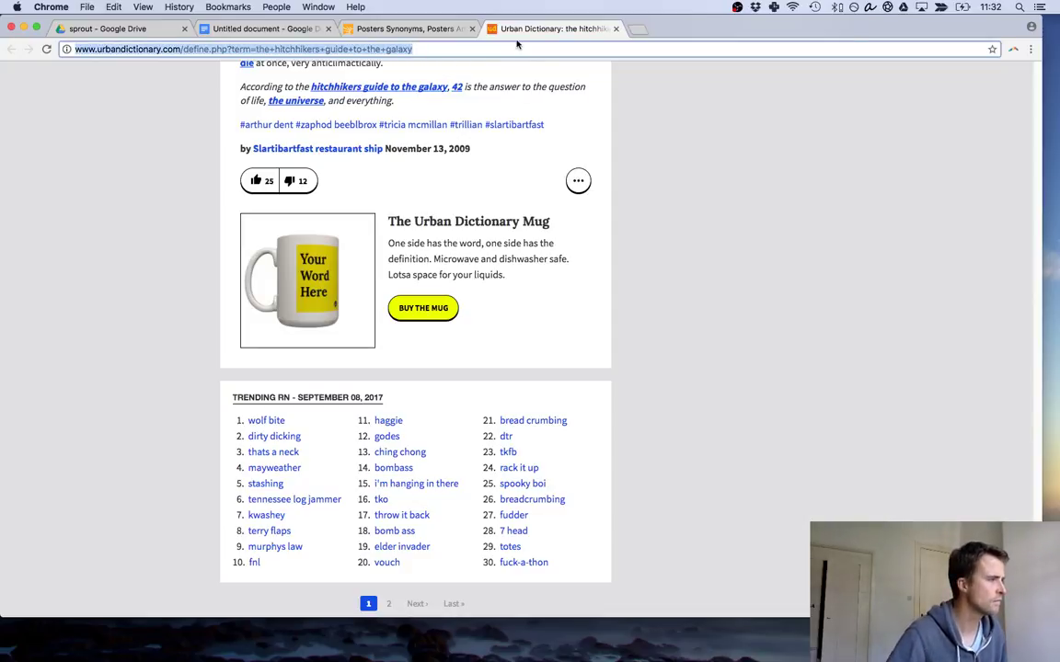
pyautogui.click(267, 28)
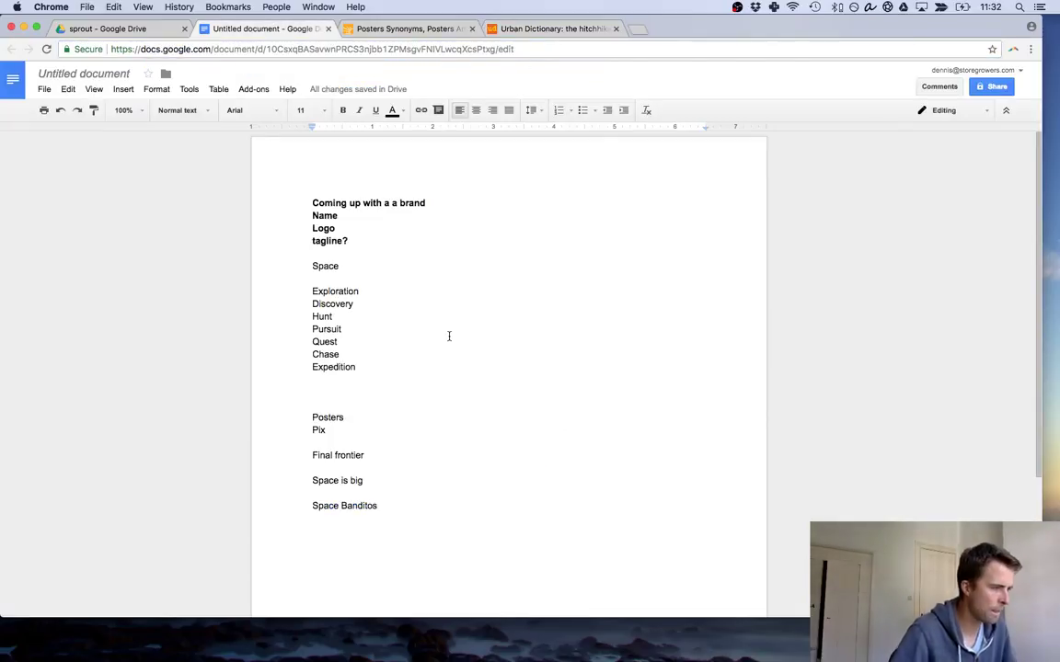
# Copy 'Exploration' from the notes and look it up on Urban Dictionary.
pyautogui.doubleClick(335, 291)
pyautogui.hotkey('ctrl', 'c')
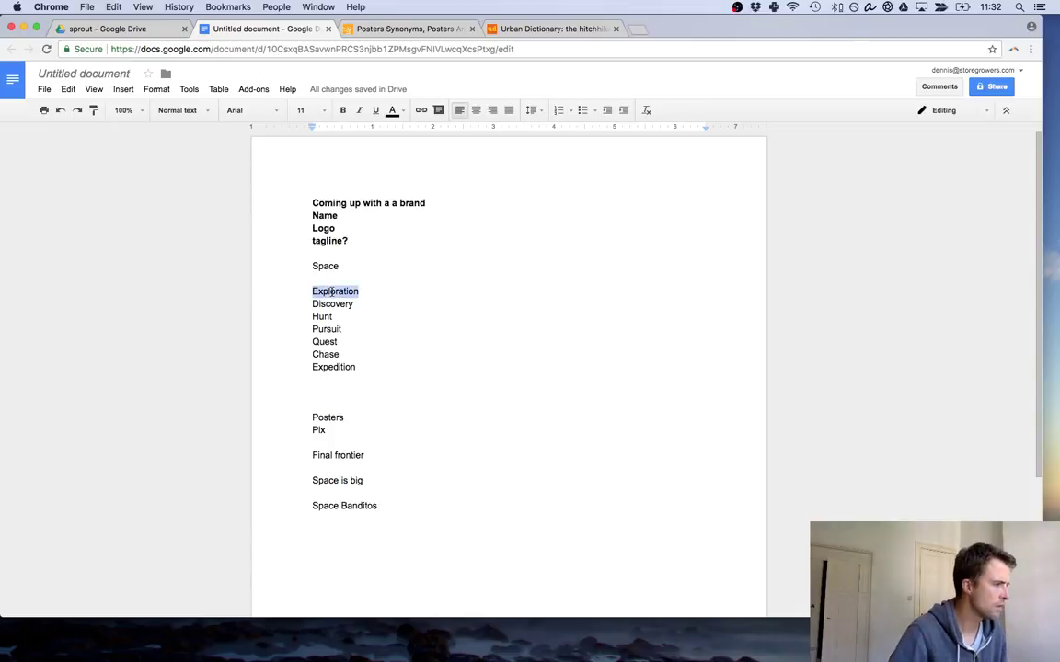
pyautogui.click(551, 28)
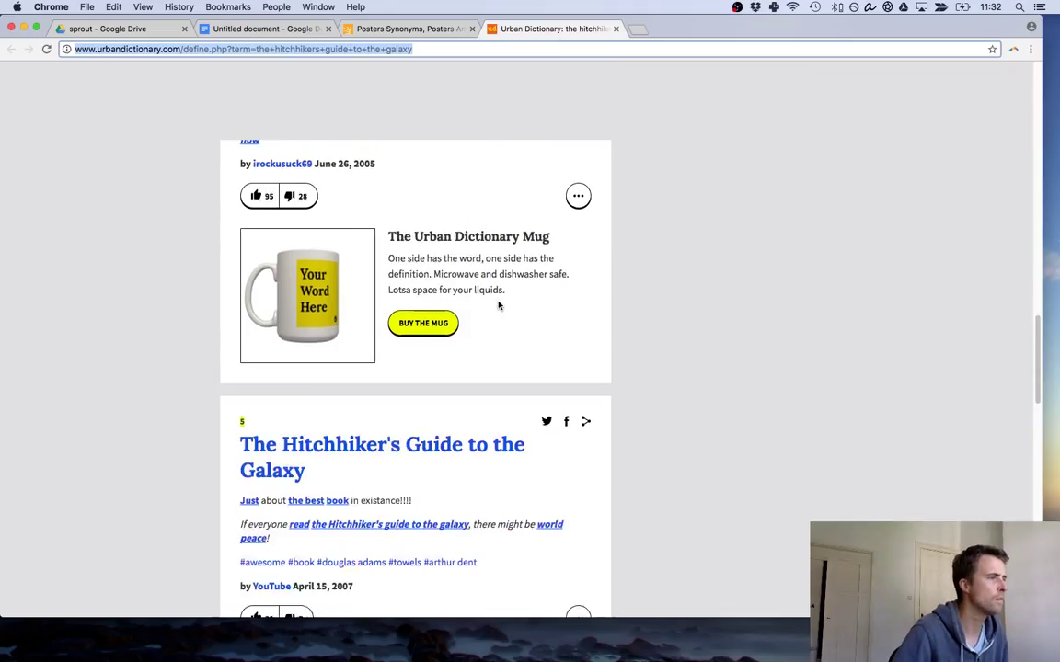
pyautogui.scroll(5, 497, 304)
pyautogui.scroll(3, 498, 304)
pyautogui.click(331, 117)
pyautogui.hotkey('ctrl', 'v')
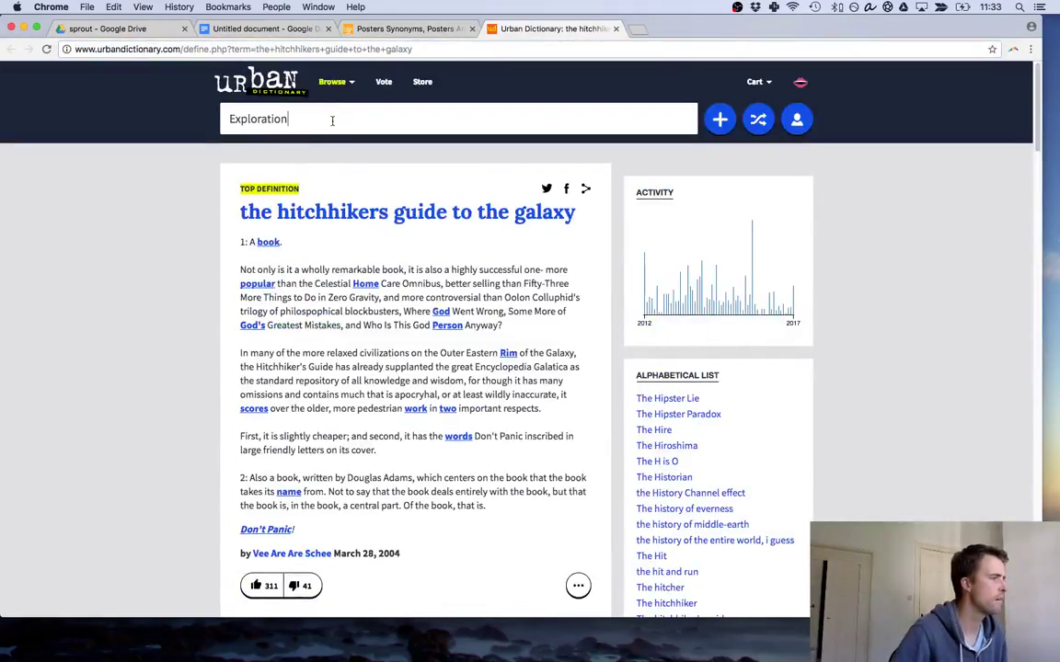
pyautogui.press('Return')
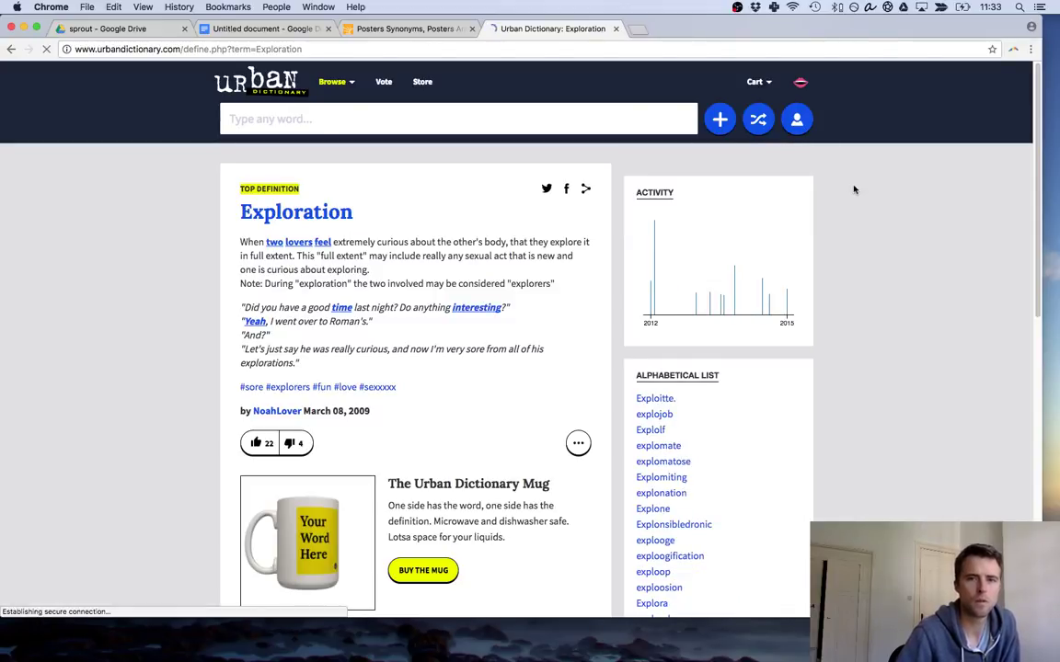
# Open Twitter in a new browser tab by pasting its address.
pyautogui.press('super+t')
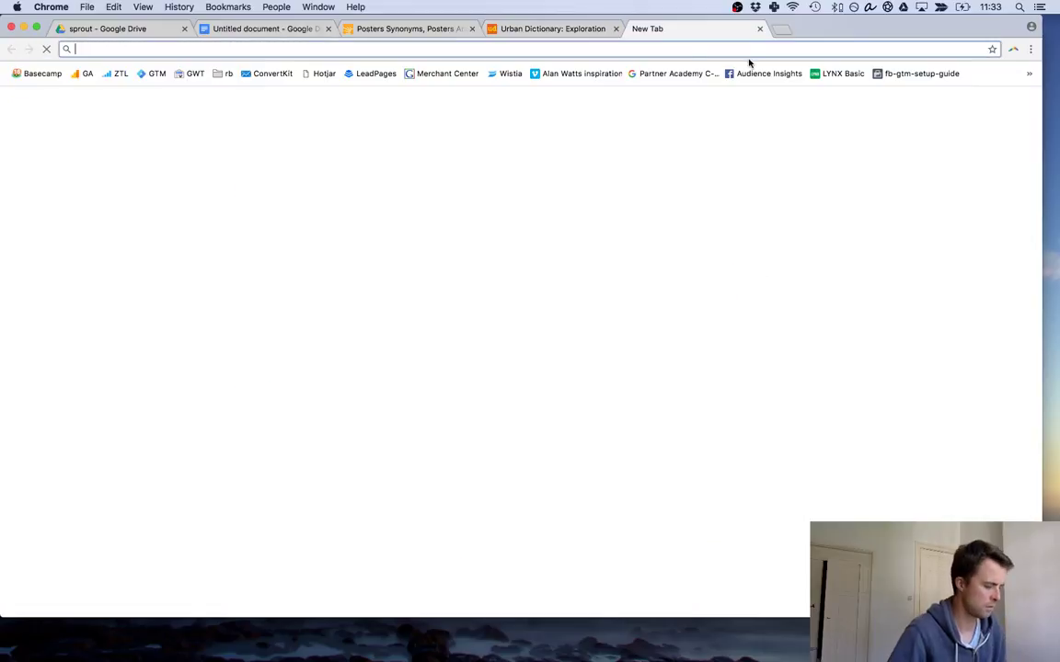
pyautogui.write('https://twitter.com')
pyautogui.press('Return')
pyautogui.click(548, 31)
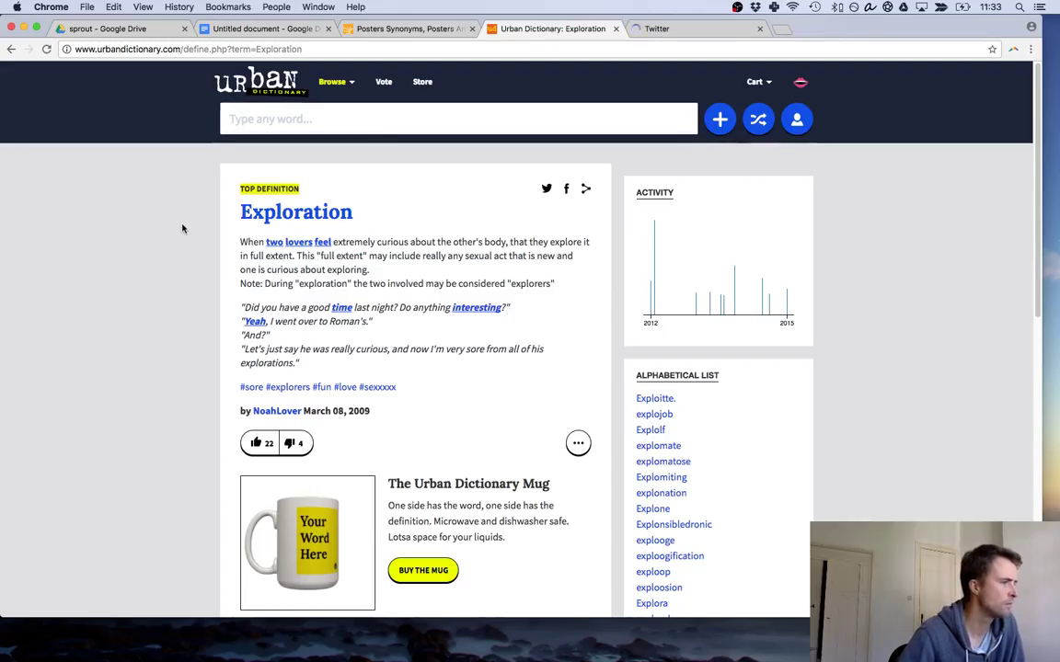
pyautogui.scroll(-2, 182, 228)
pyautogui.scroll(-5, 182, 228)
pyautogui.scroll(-8, 183, 229)
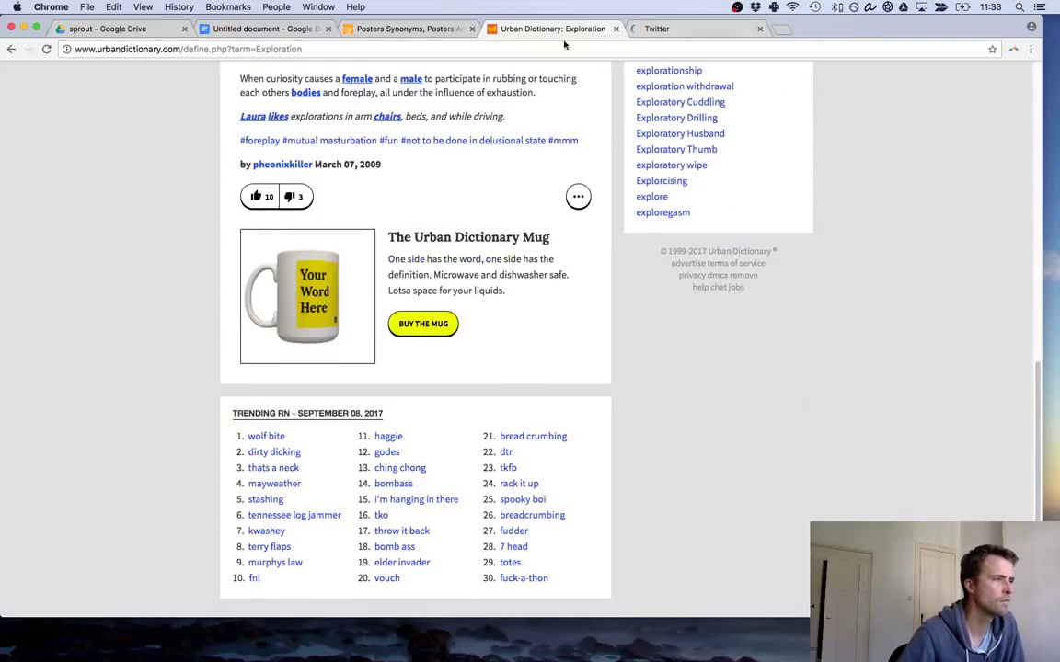
# Close the Thesaurus tab, load amazon.com in the Twitter tab, and close Urban Dictionary.
pyautogui.click(401, 30)
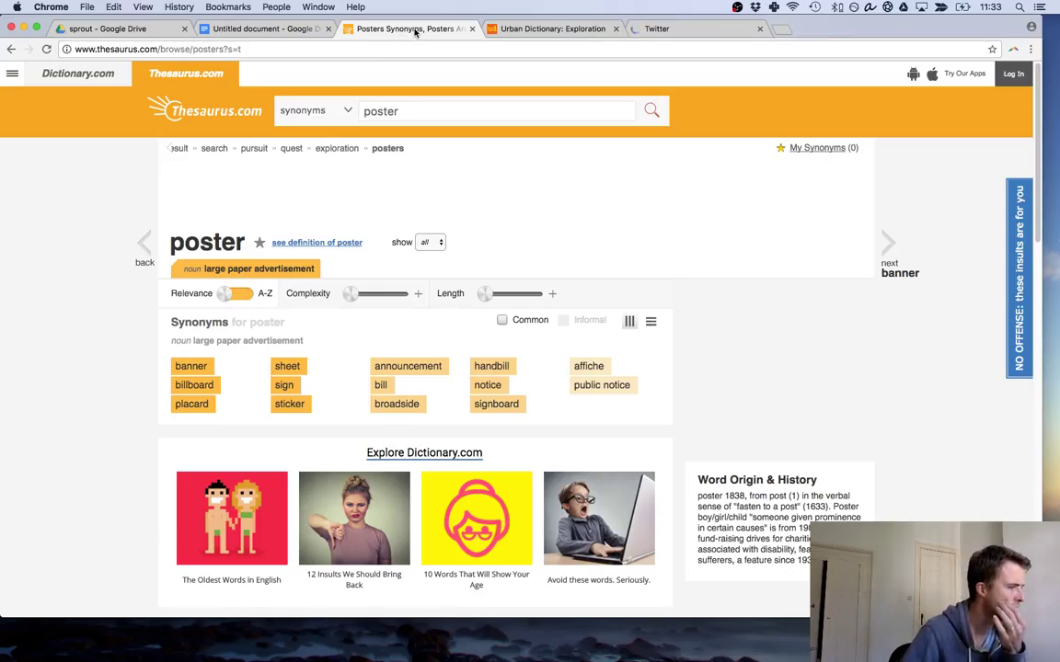
pyautogui.click(472, 28)
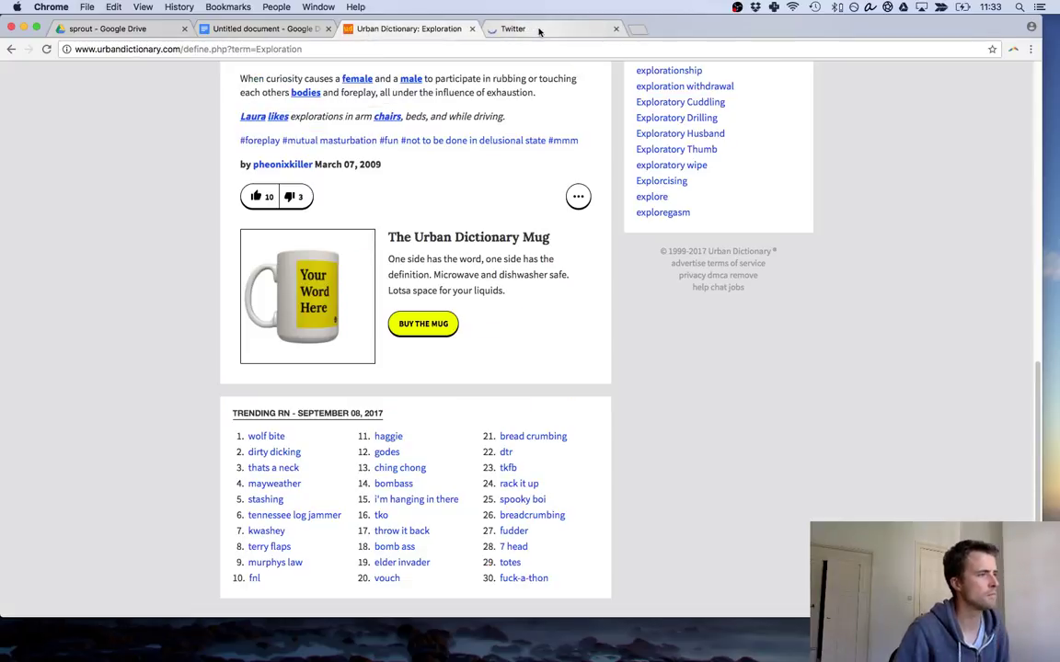
pyautogui.click(550, 30)
pyautogui.click(537, 48)
pyautogui.write('amazon.com')
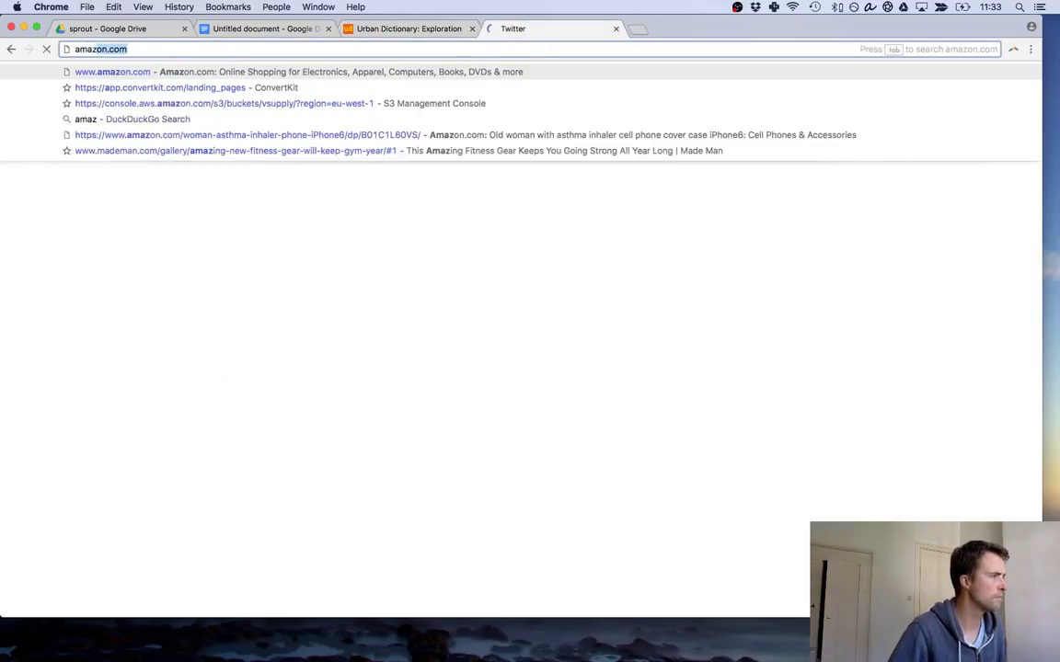
pyautogui.press('Return')
pyautogui.click(472, 29)
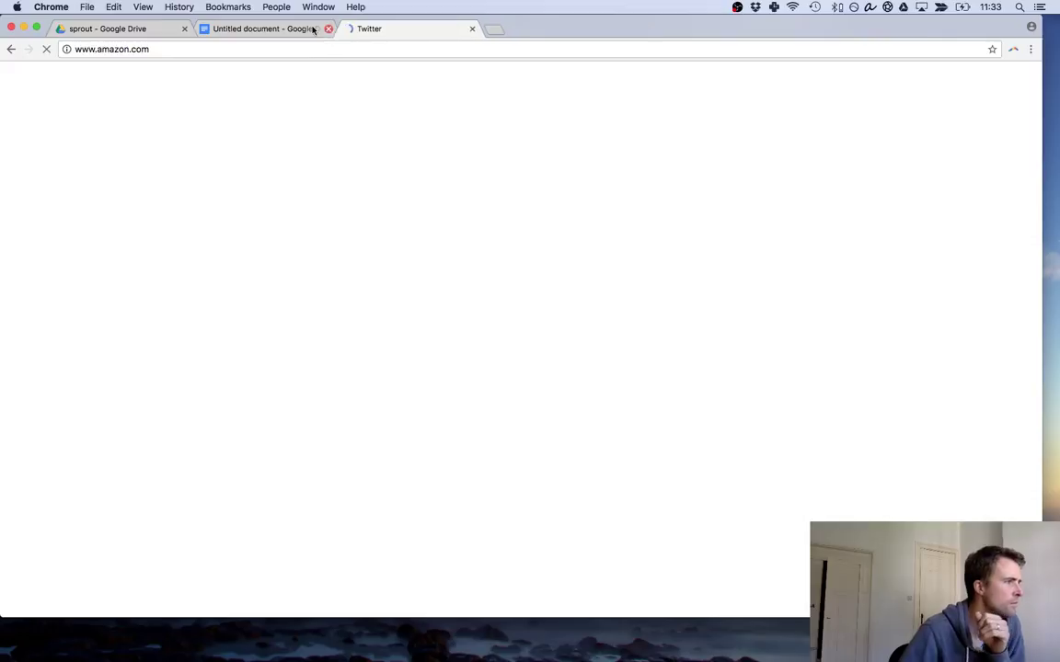
pyautogui.click(287, 31)
pyautogui.click(348, 373)
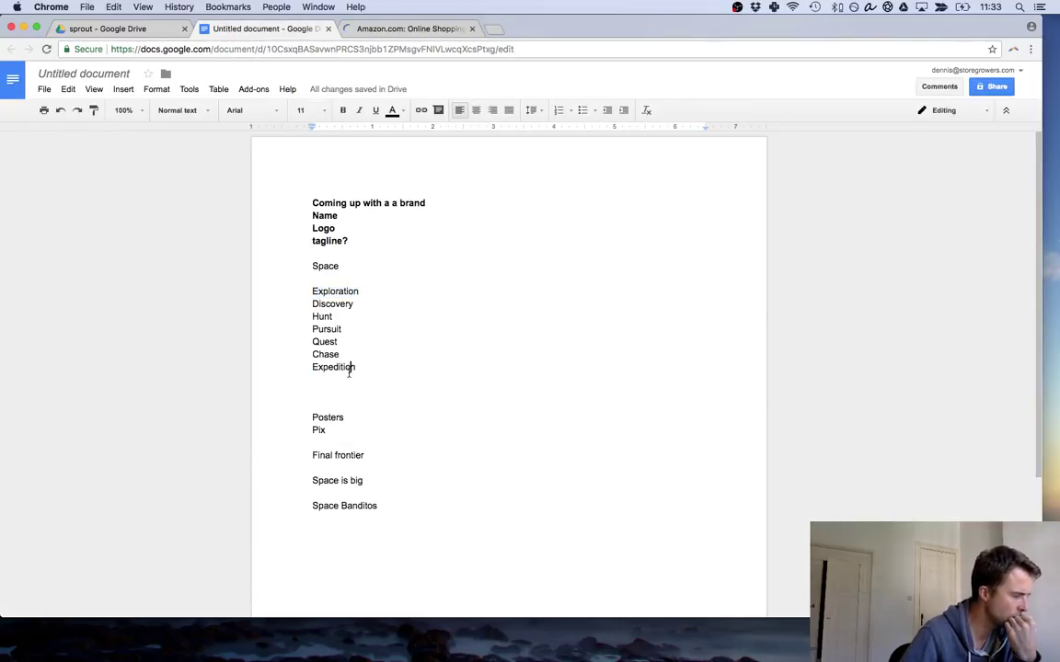
# Delete the extra blank lines above Posters and move to the end of the Pix line.
pyautogui.click(335, 388)
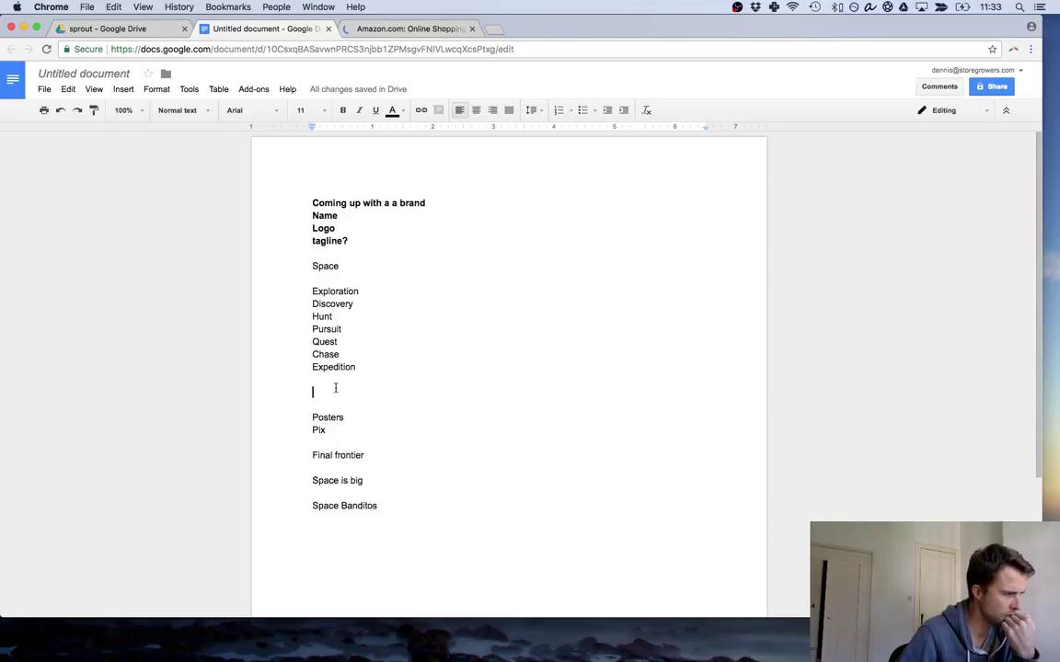
pyautogui.press('BackSpace')
pyautogui.press('BackSpace')
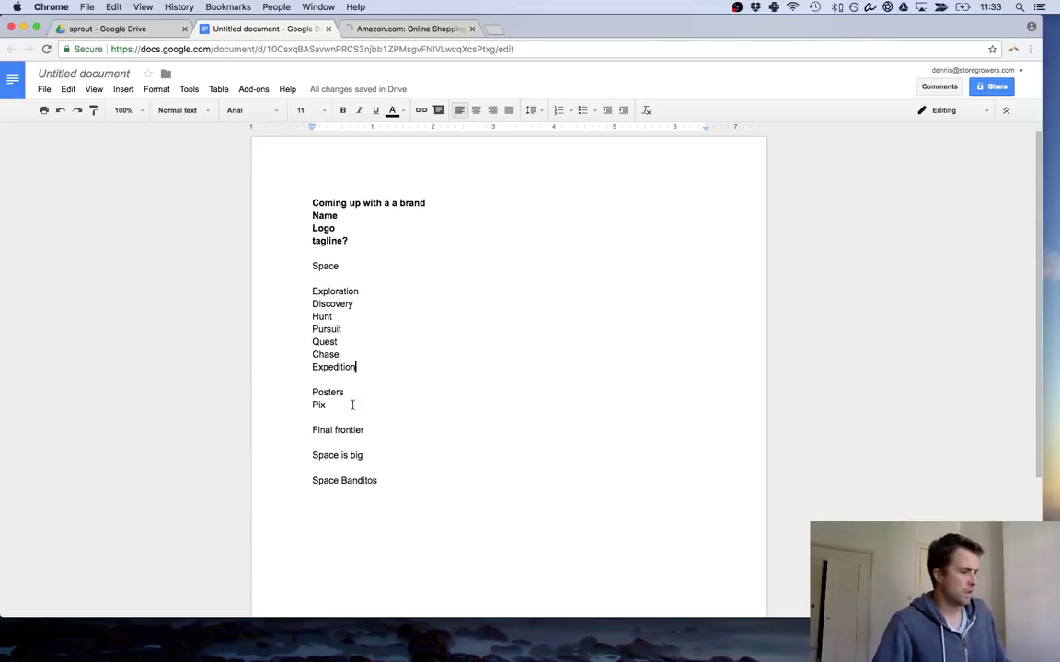
pyautogui.doubleClick(352, 404)
pyautogui.doubleClick(369, 380)
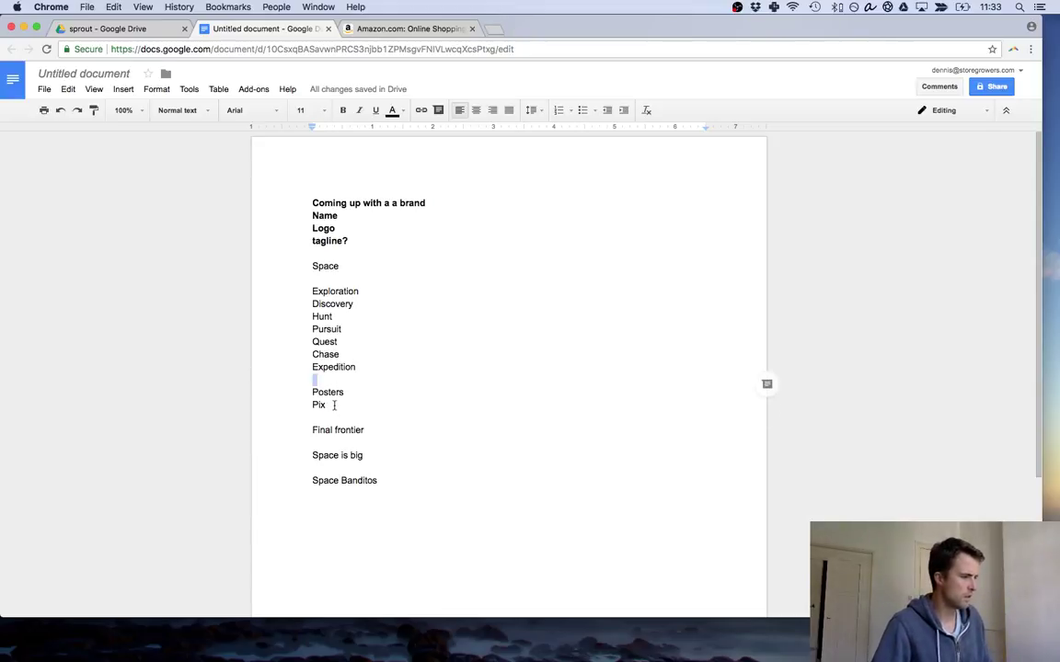
pyautogui.doubleClick(336, 405)
# Add Wall, Wall art, lowercase design and interior on separate lines beneath Pix.
pyautogui.press('Return')
pyautogui.write('wall')
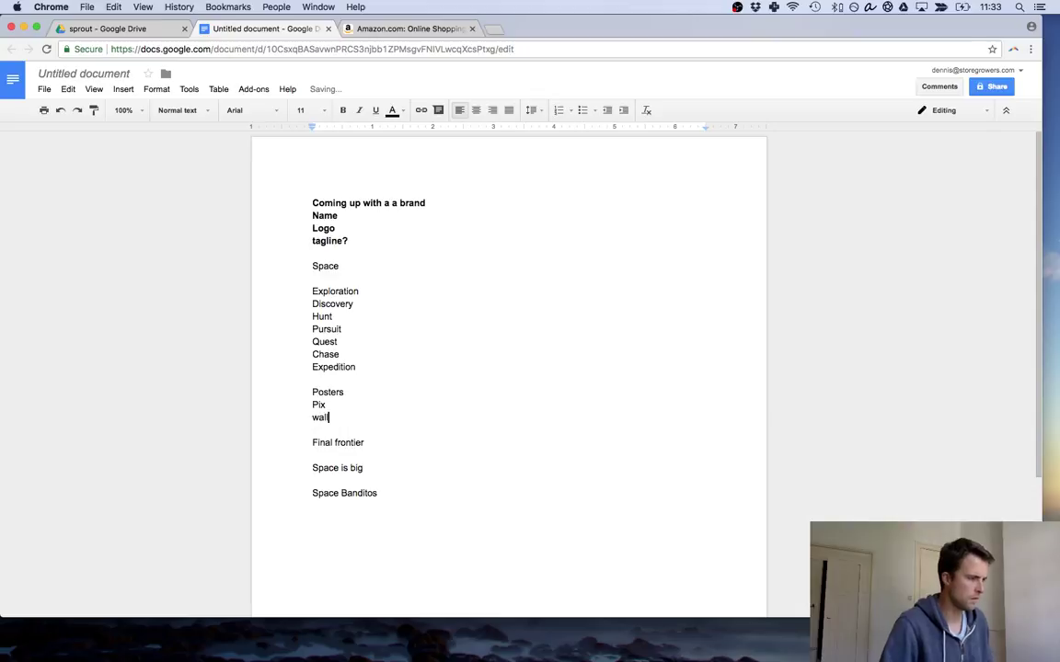
pyautogui.press('Return')
pyautogui.write('wall ar')
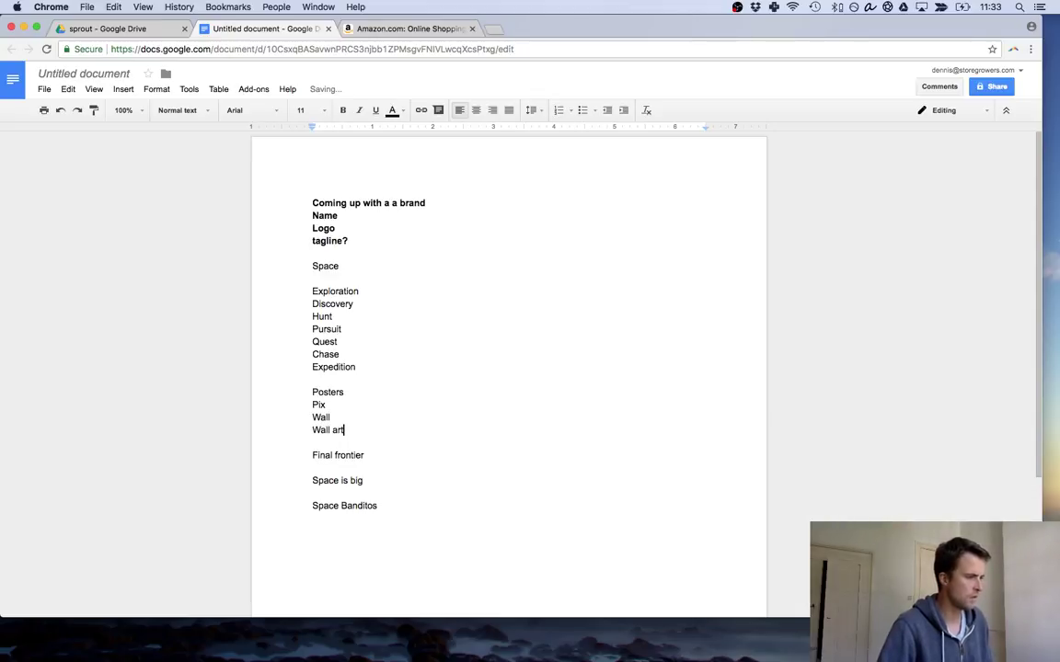
pyautogui.write('t')
pyautogui.press('Return')
pyautogui.write('design')
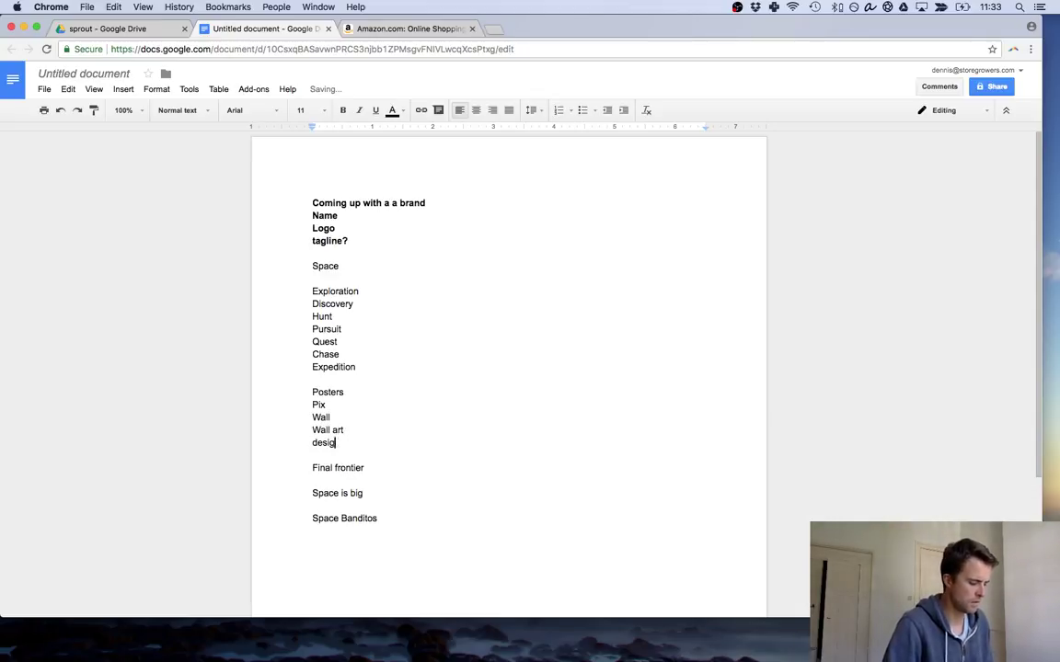
pyautogui.press('super+z')
pyautogui.press('Return')
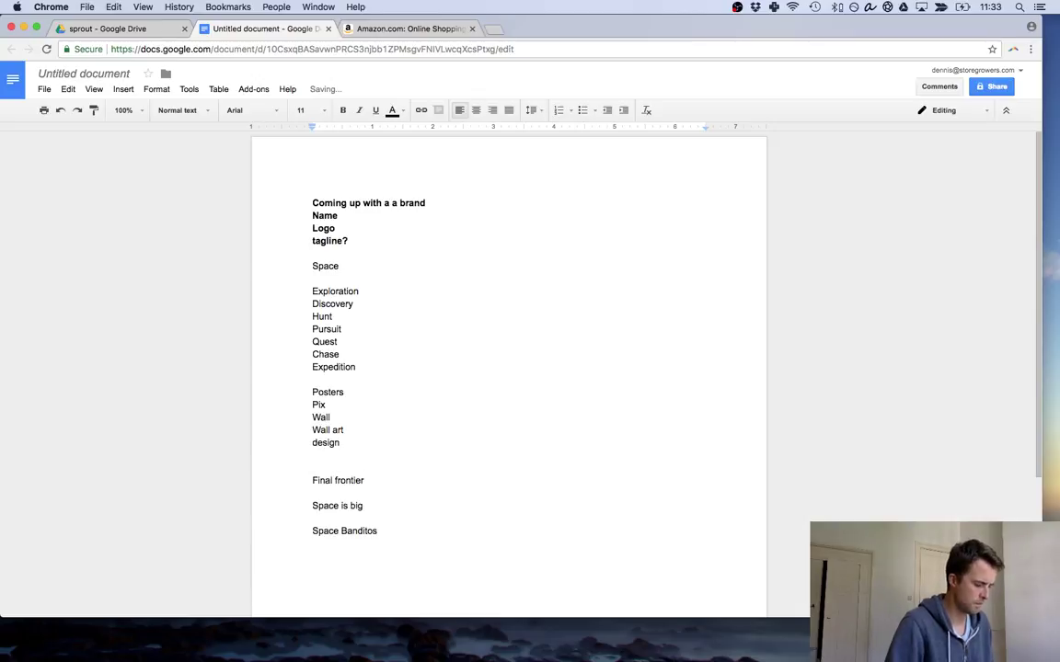
pyautogui.write('int')
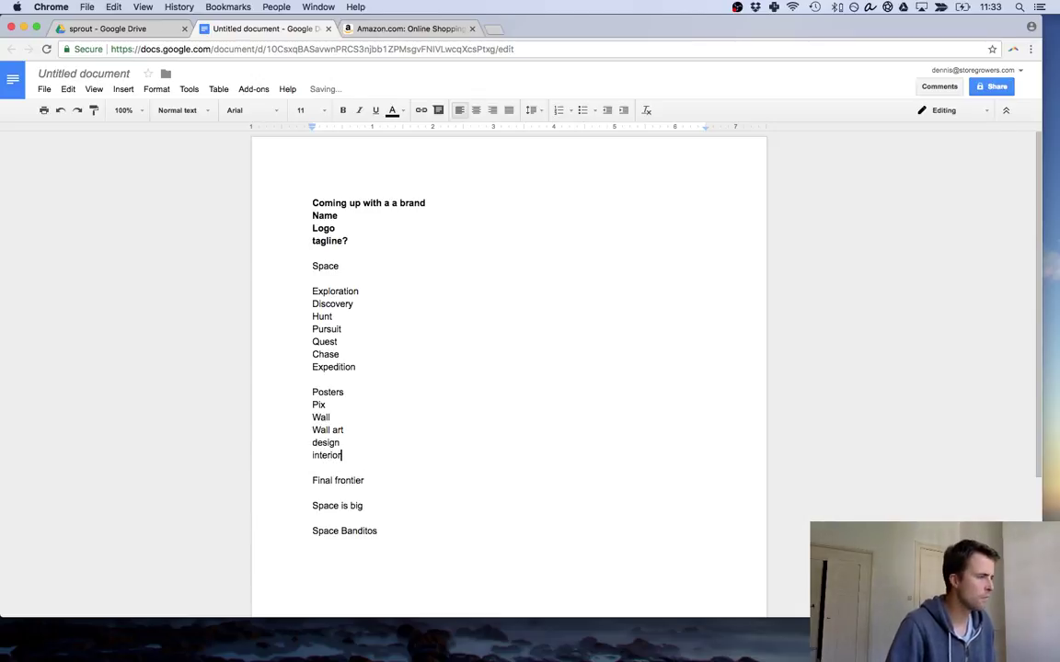
pyautogui.write('erior')
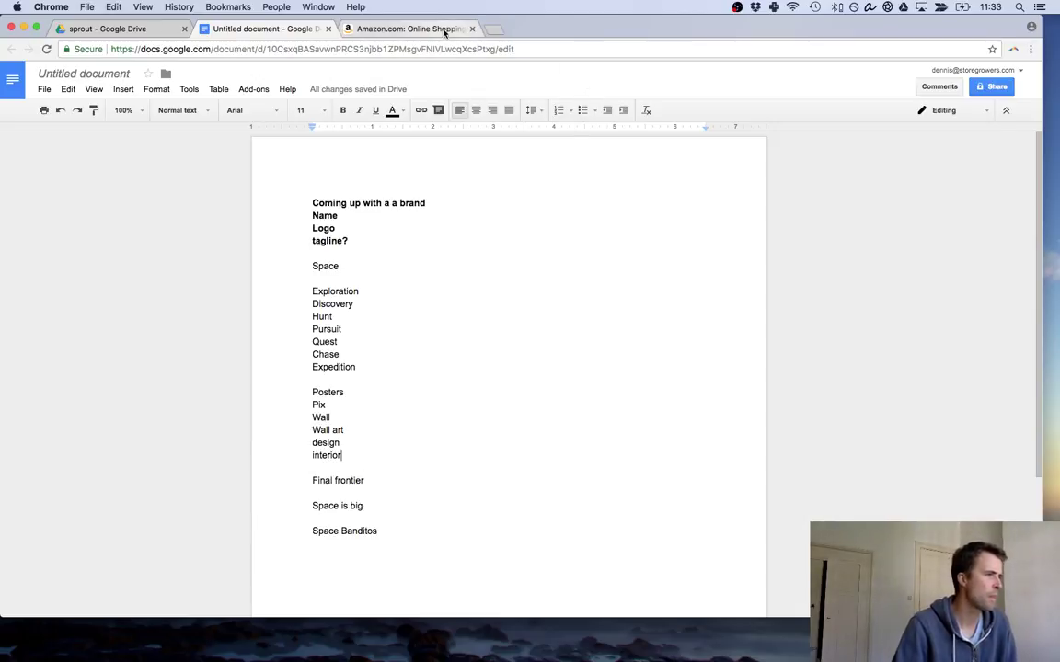
# In the Amazon tab, set the search department dropdown to Books.
pyautogui.click(401, 28)
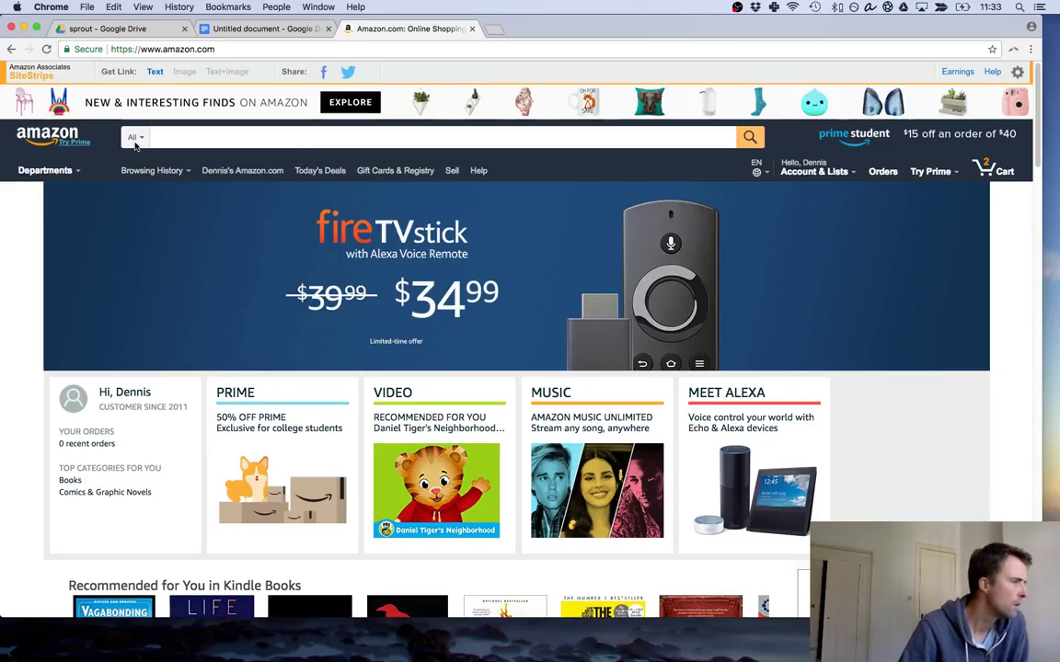
pyautogui.click(124, 133)
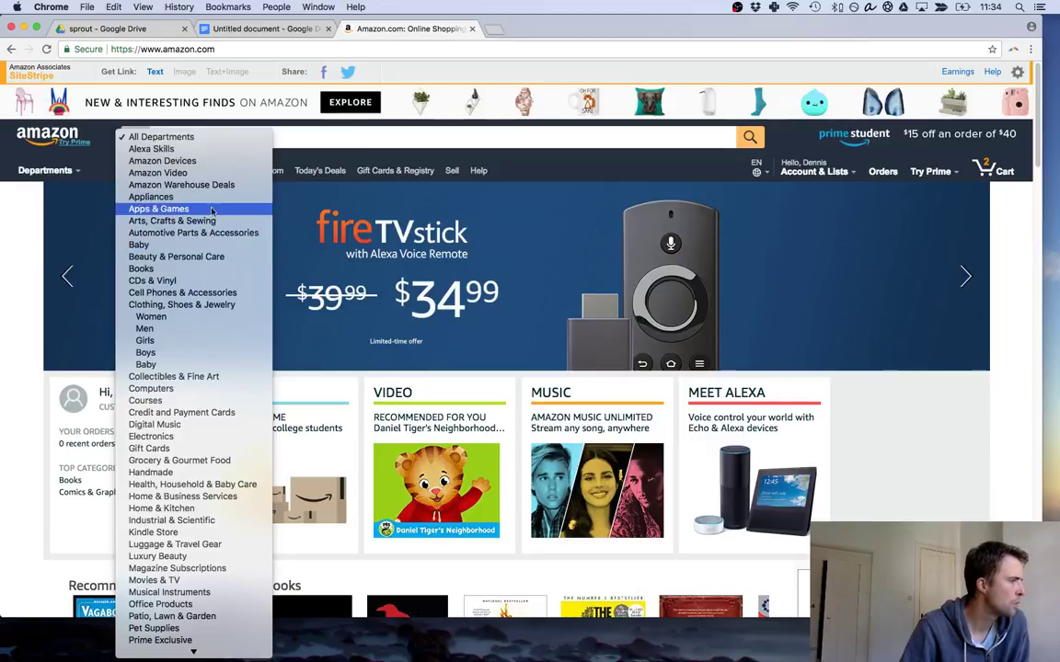
pyautogui.click(222, 268)
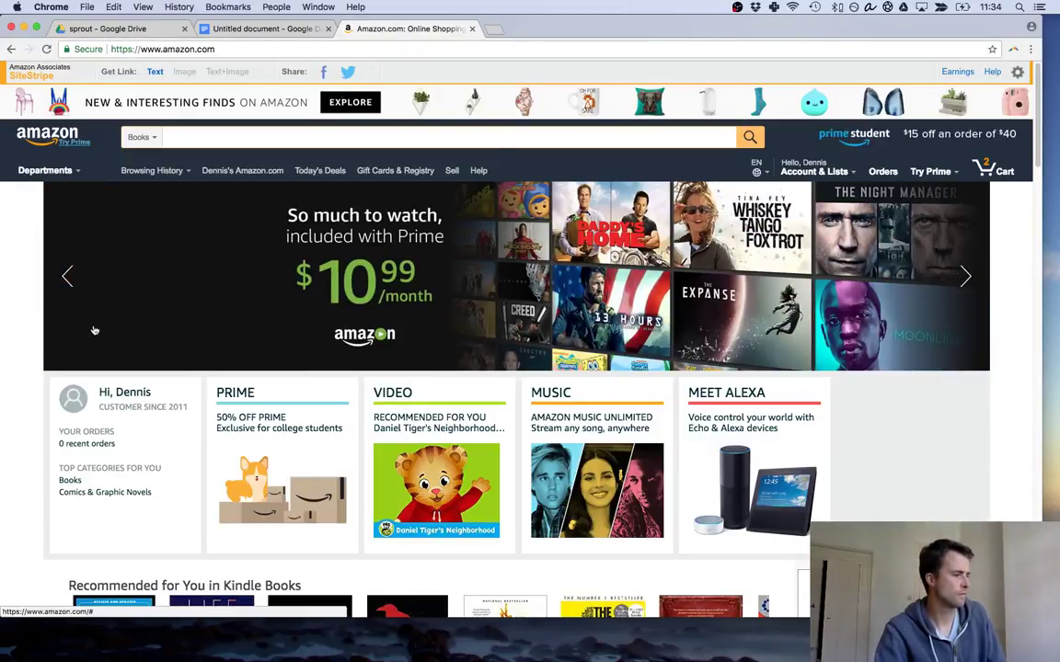
# Open Departments to show the Full Store Directory, 'Earth's biggest selection'.
pyautogui.scroll(-1, 52, 342)
pyautogui.scroll(-1, 52, 343)
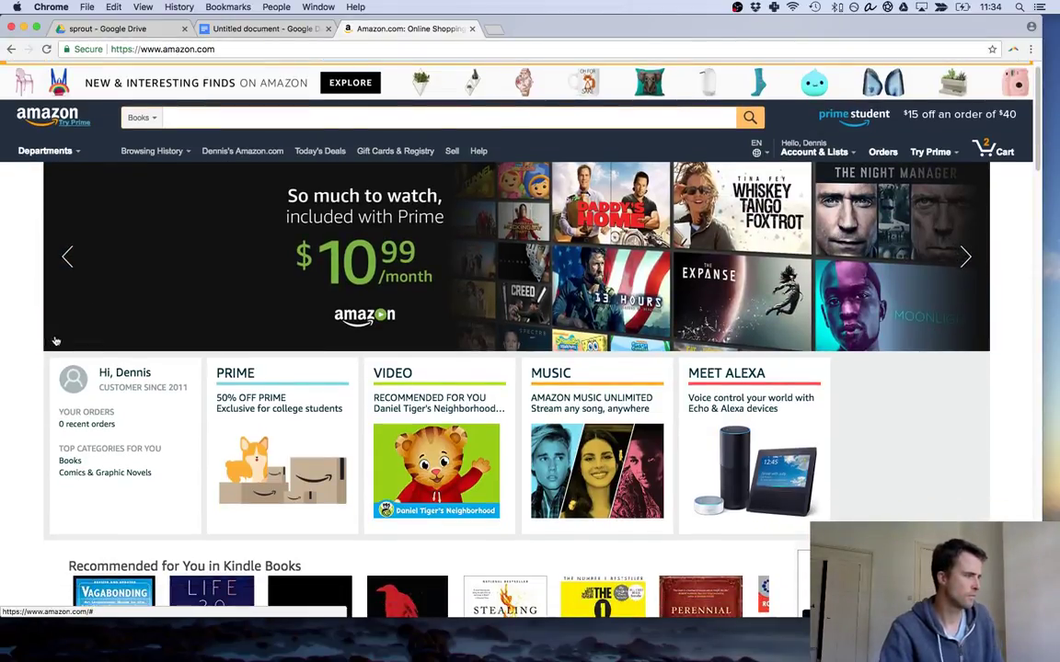
pyautogui.click(69, 149)
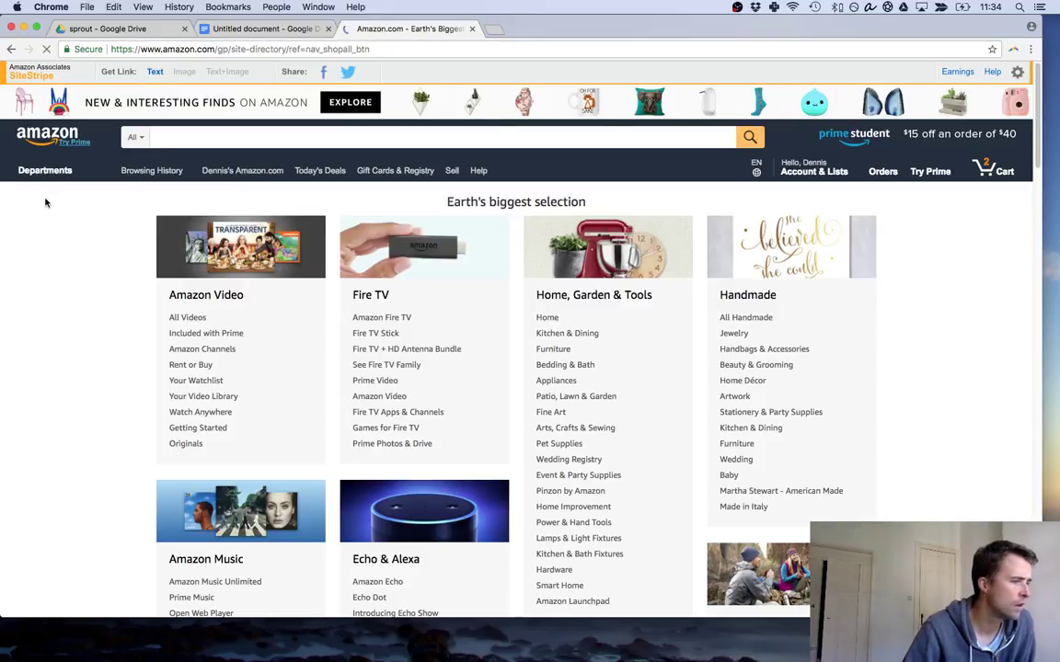
pyautogui.scroll(-3, 63, 239)
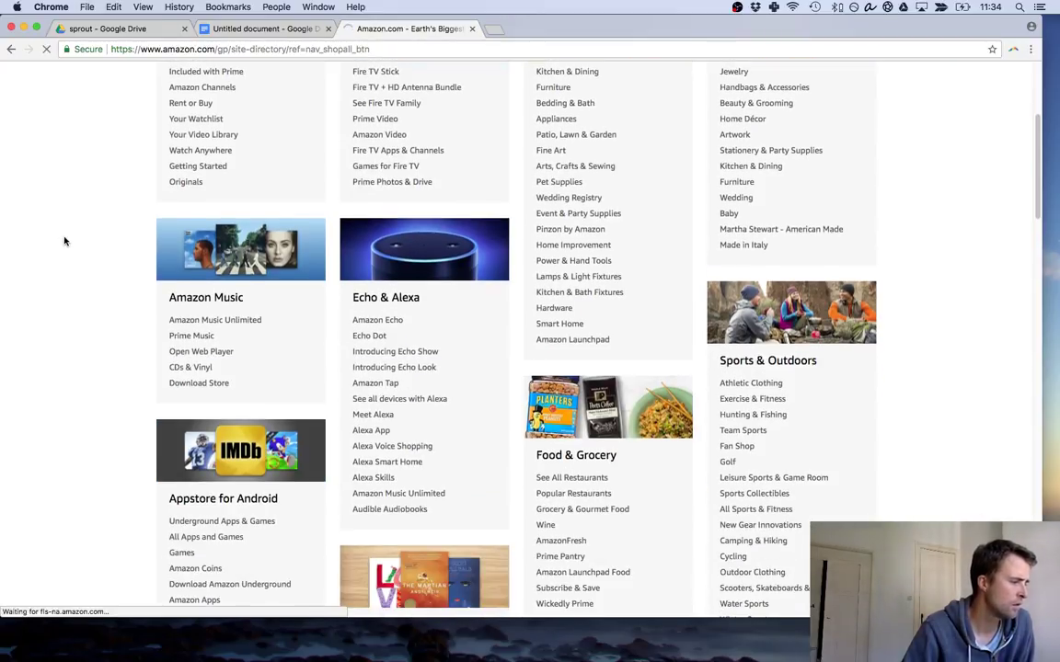
pyautogui.scroll(-7, 64, 241)
pyautogui.scroll(3, 64, 241)
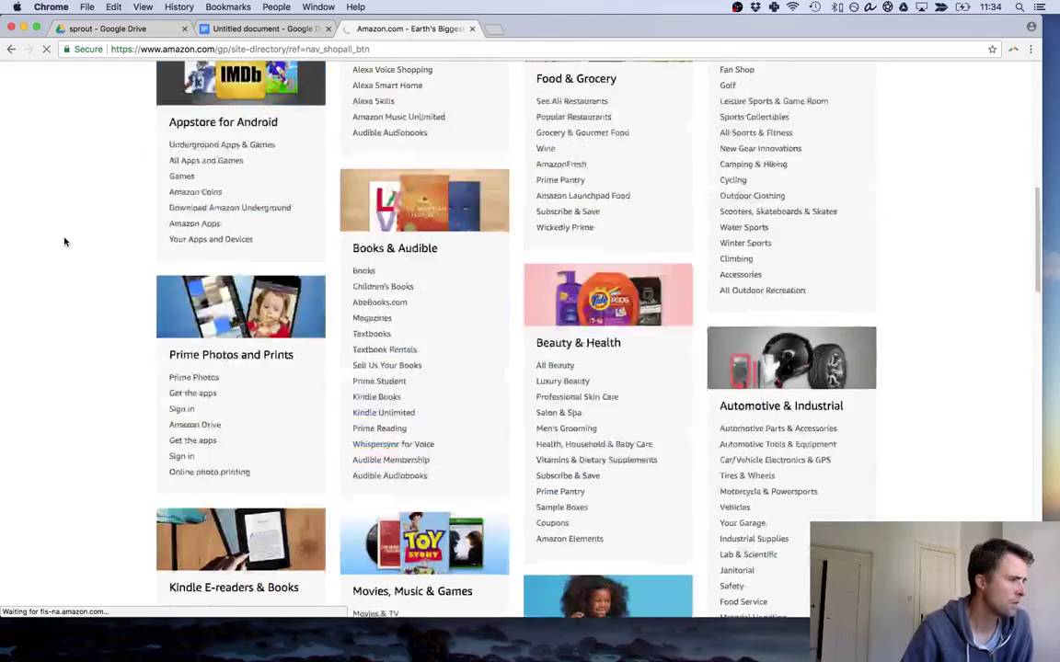
pyautogui.scroll(2, 64, 241)
pyautogui.scroll(3, 66, 247)
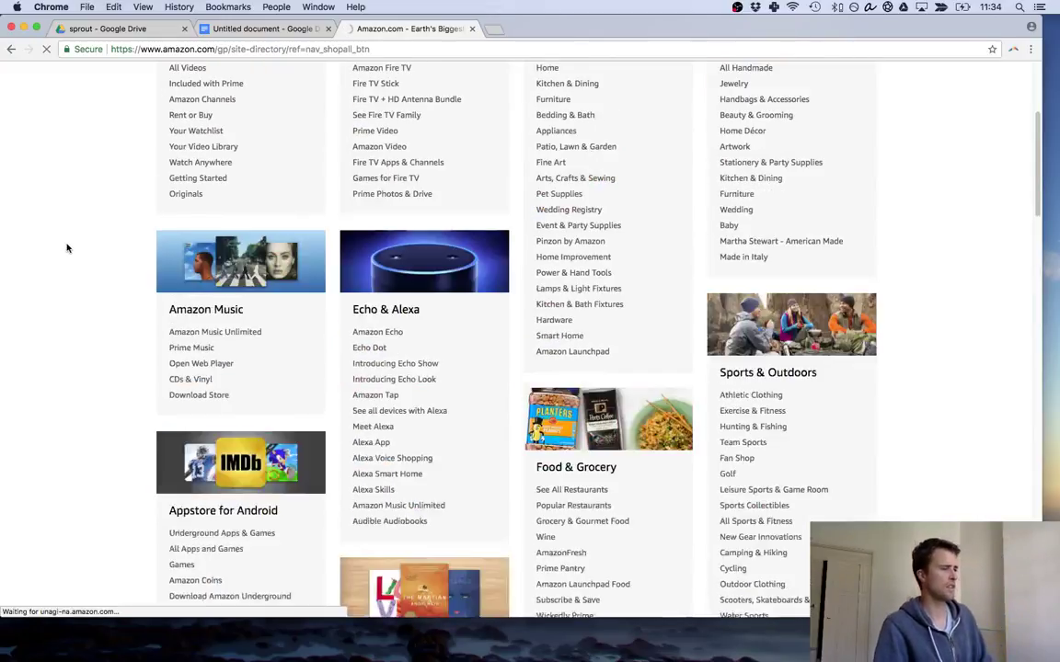
pyautogui.scroll(5, 67, 247)
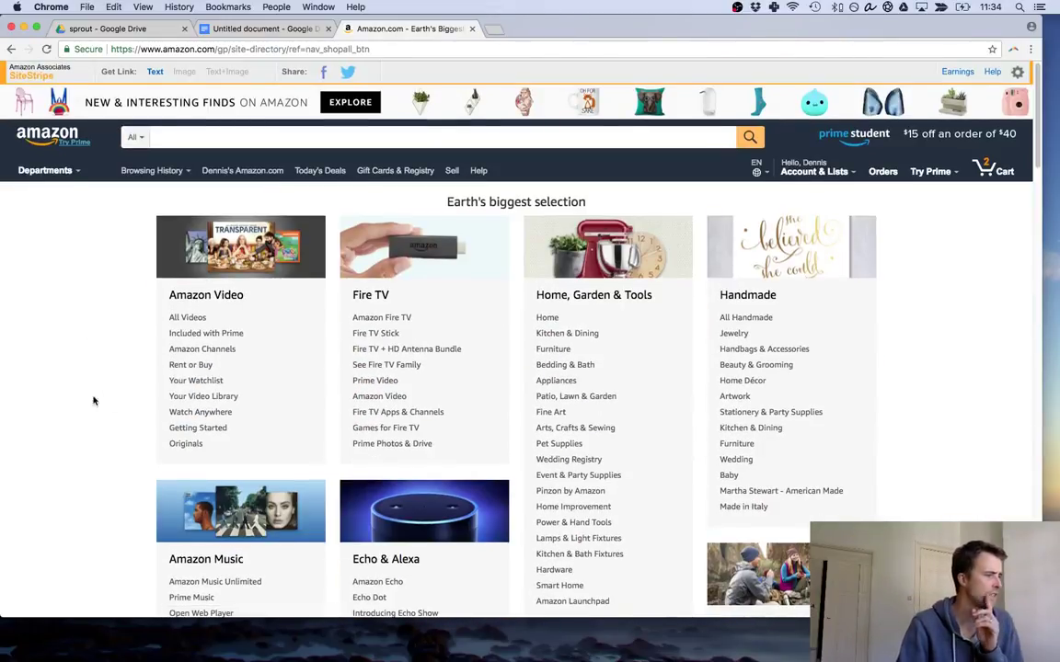
pyautogui.scroll(-2, 93, 400)
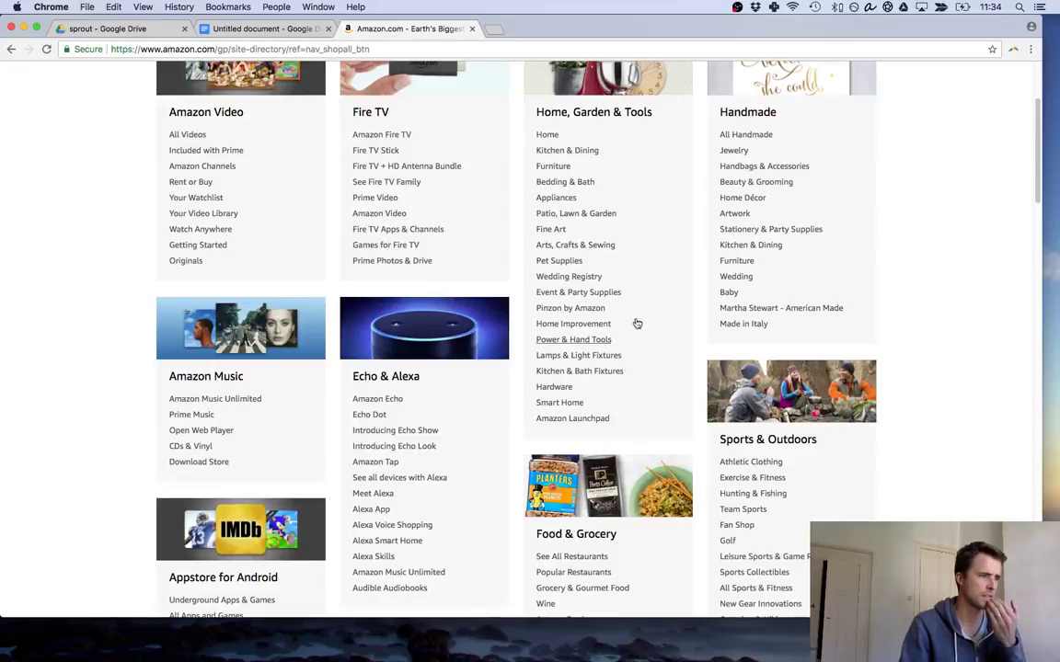
pyautogui.scroll(-2, 161, 350)
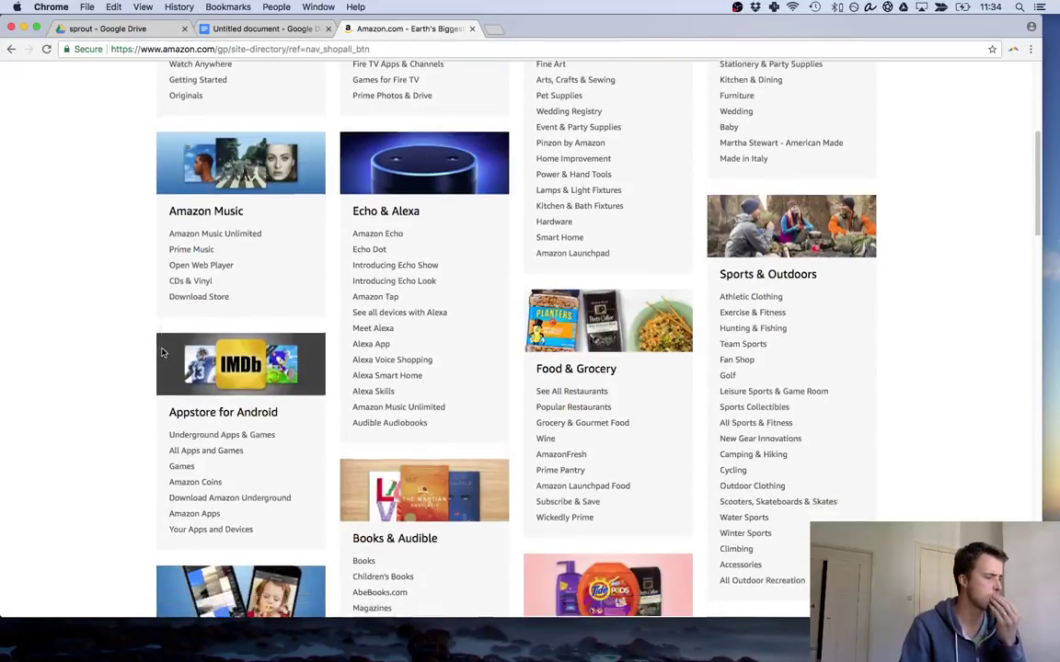
pyautogui.scroll(-1, 161, 351)
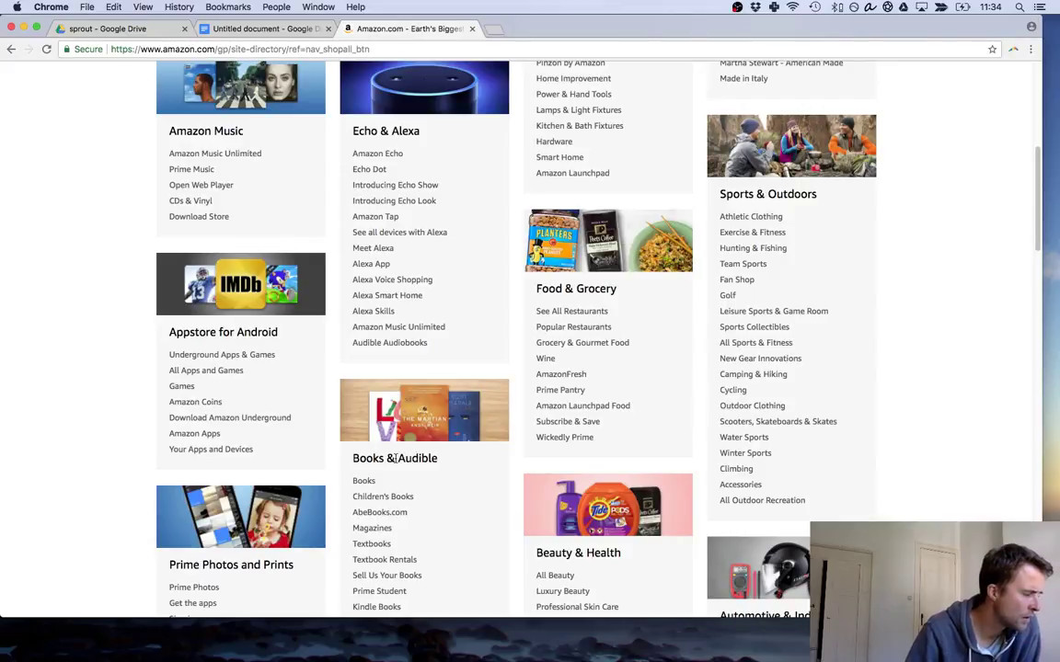
pyautogui.scroll(-1, 513, 394)
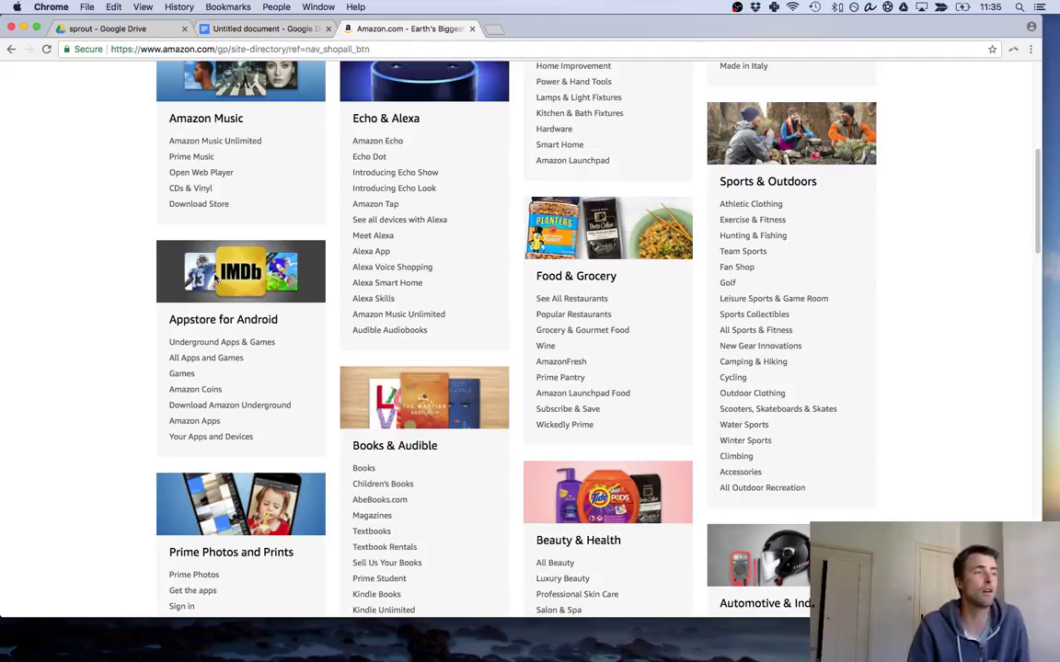
pyautogui.scroll(5, 318, 234)
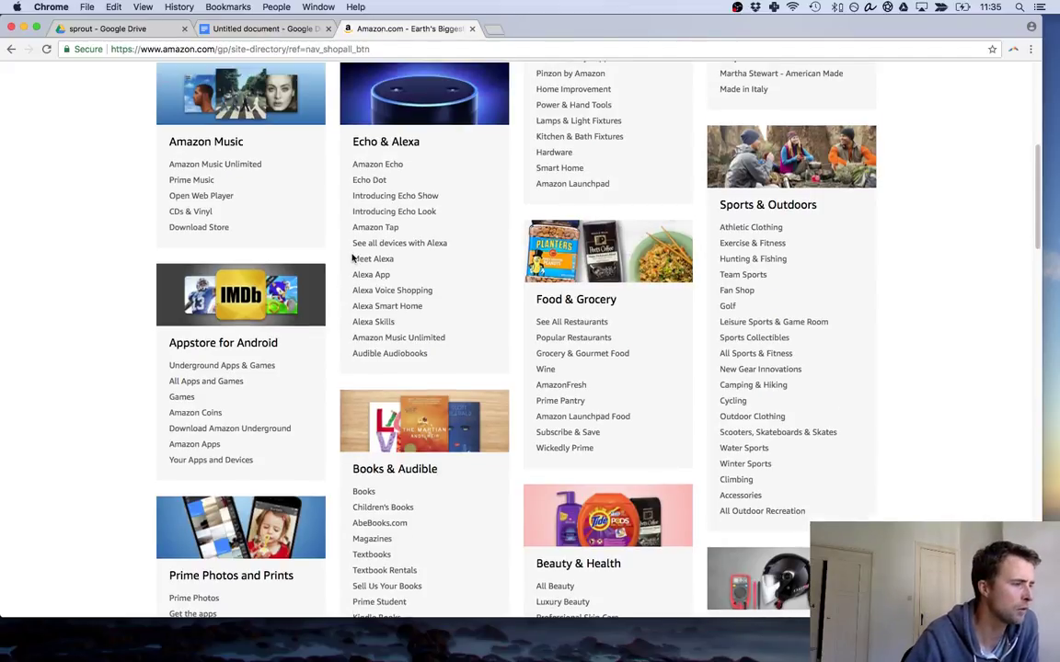
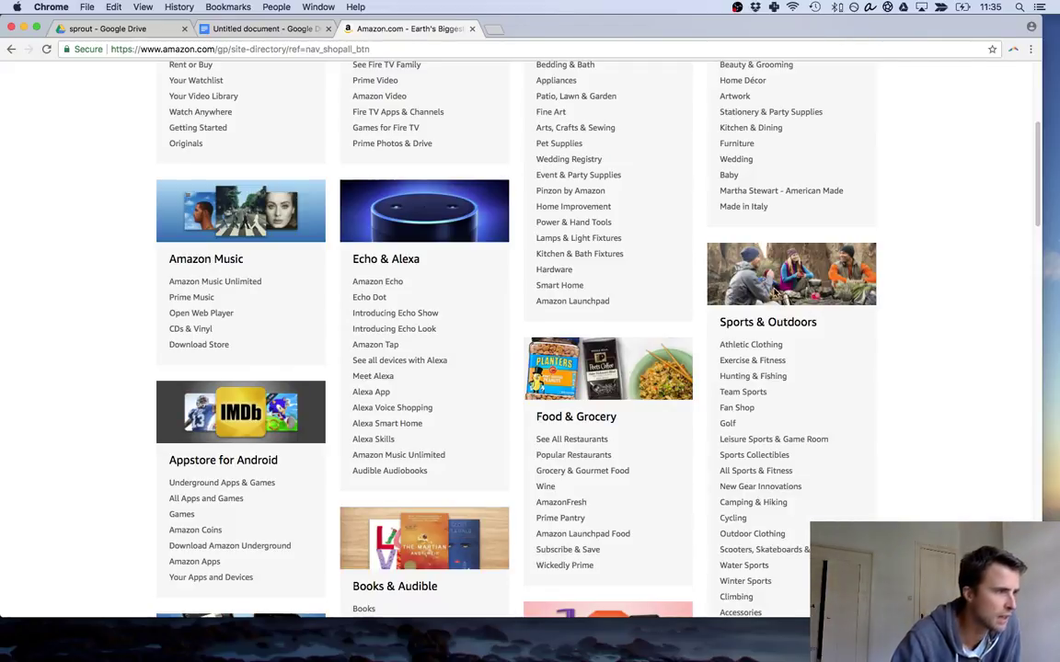
# Browse Amazon's Full Store Directory and open the Books department.
pyautogui.scroll(1, 800, 349)
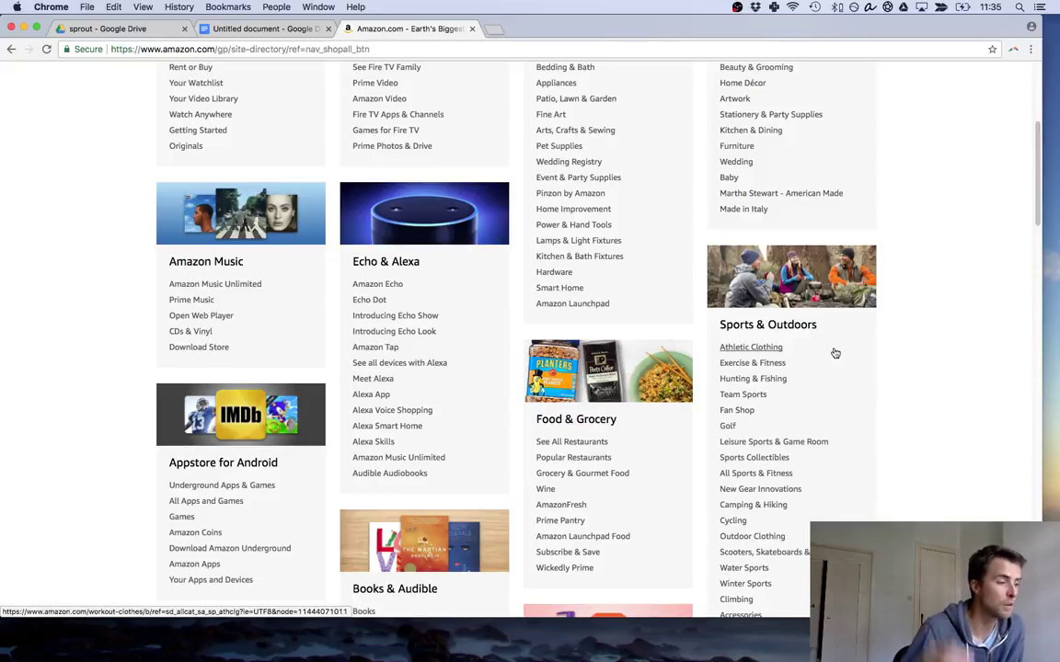
pyautogui.scroll(-10, 432, 456)
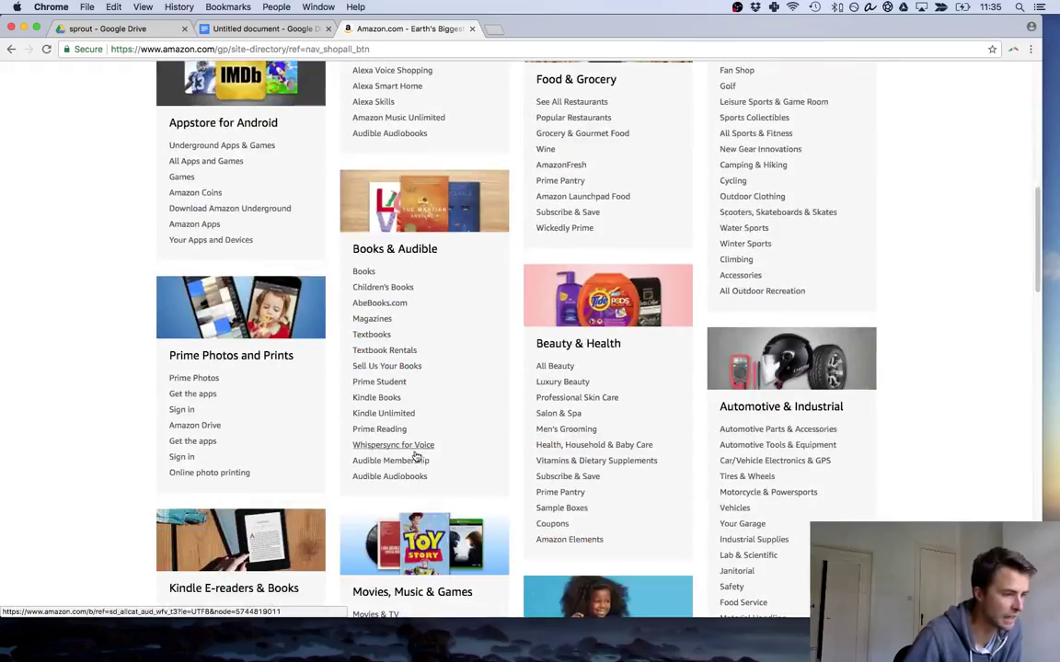
pyautogui.scroll(-1, 409, 452)
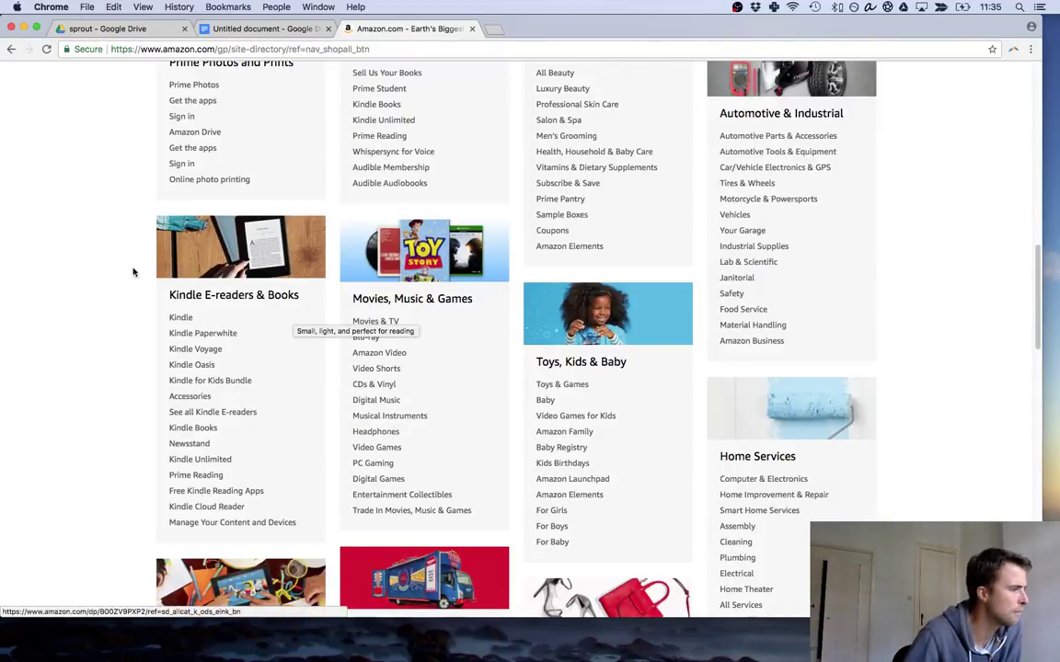
pyautogui.scroll(1, 365, 268)
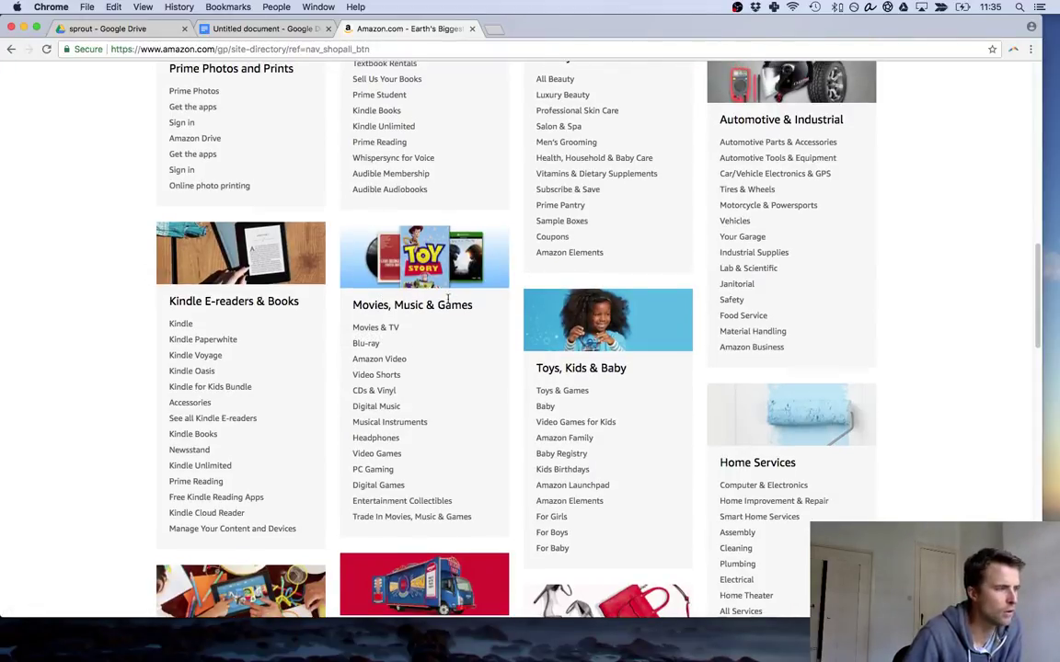
pyautogui.scroll(15, 448, 301)
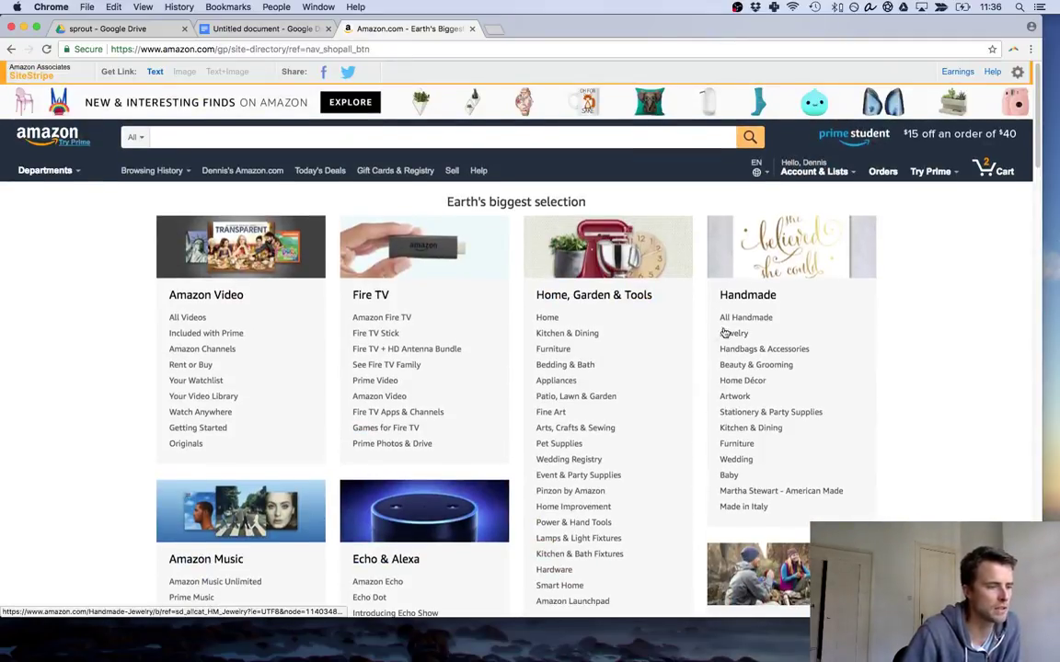
pyautogui.scroll(-8, 719, 334)
pyautogui.scroll(-1, 717, 335)
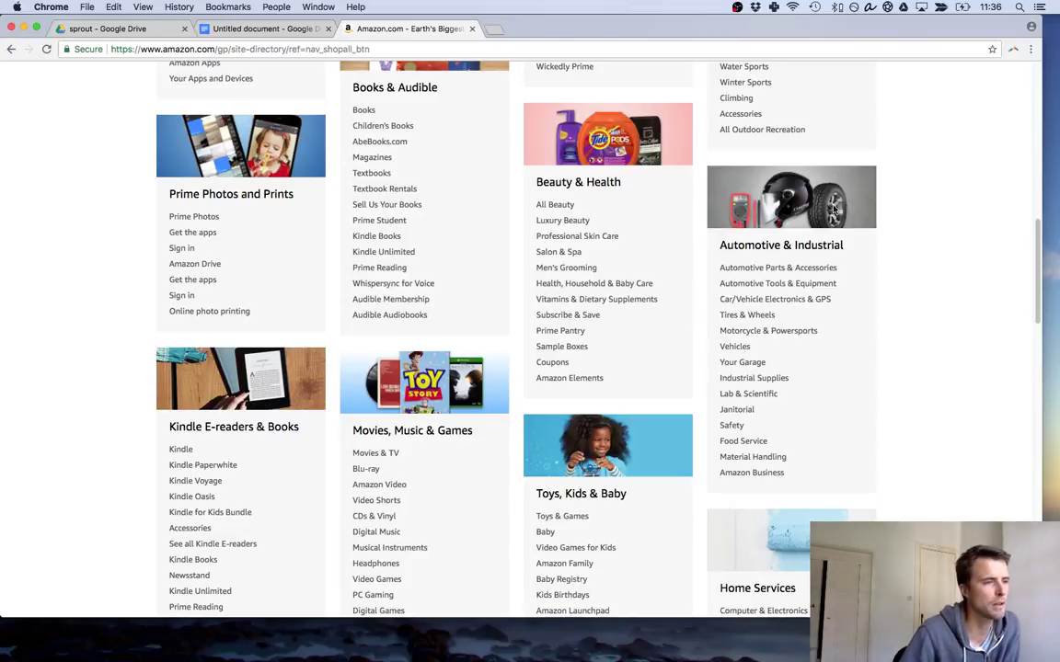
pyautogui.scroll(-5, 928, 317)
pyautogui.scroll(-6, 989, 315)
pyautogui.scroll(20, 610, 381)
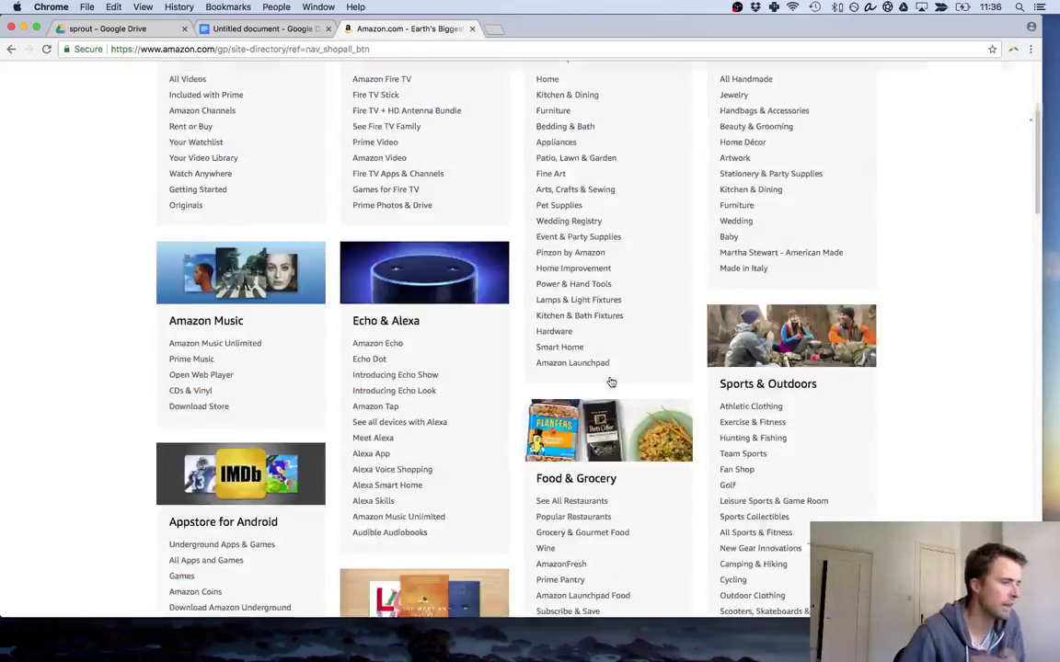
pyautogui.scroll(-6, 304, 398)
pyautogui.scroll(-5, 304, 397)
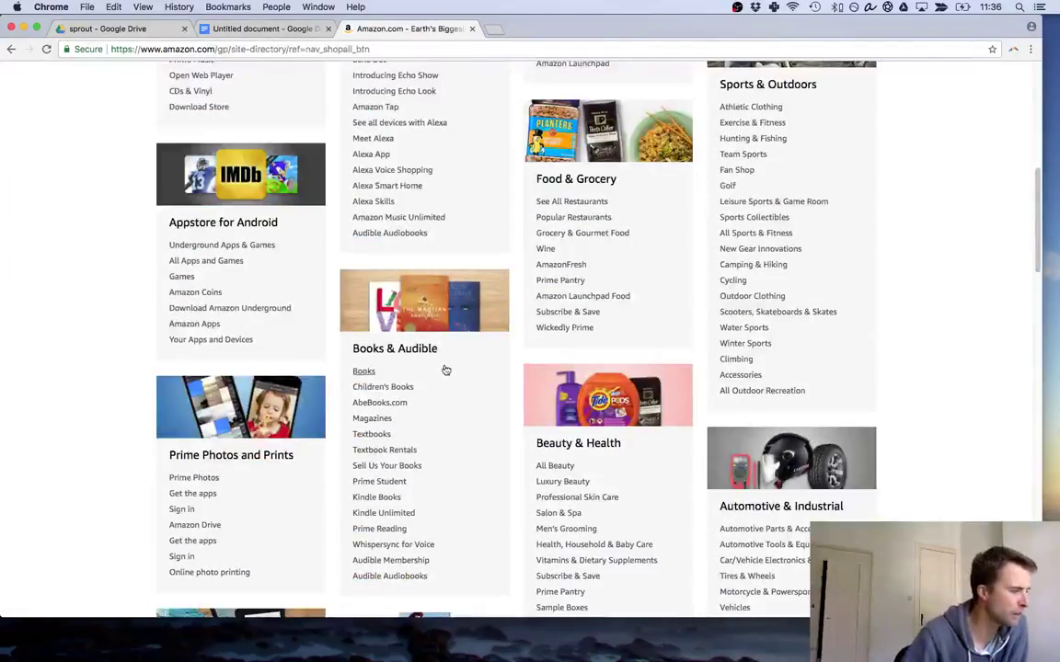
pyautogui.click(367, 373)
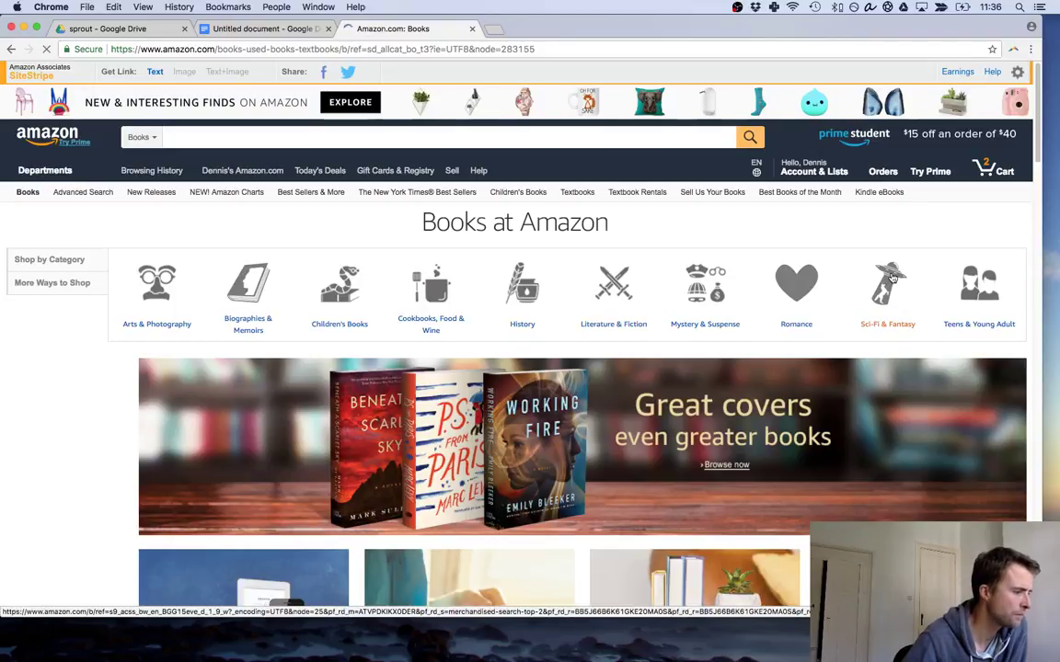
# Go into Science Fiction & Fantasy, then narrow to Science Fiction books.
pyautogui.click(892, 277)
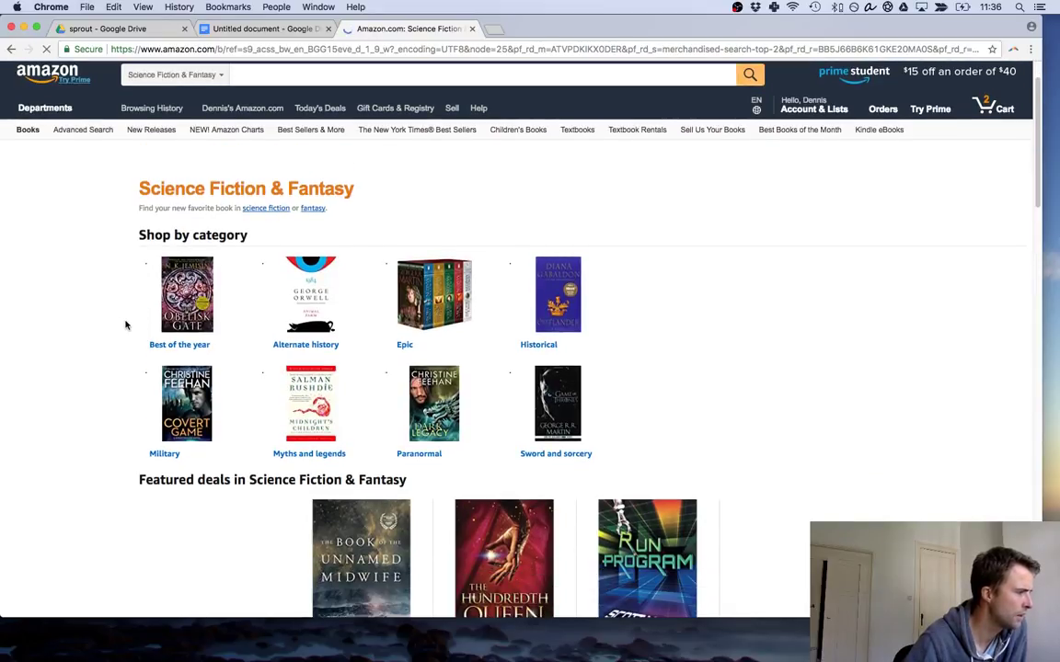
pyautogui.scroll(-2, 126, 324)
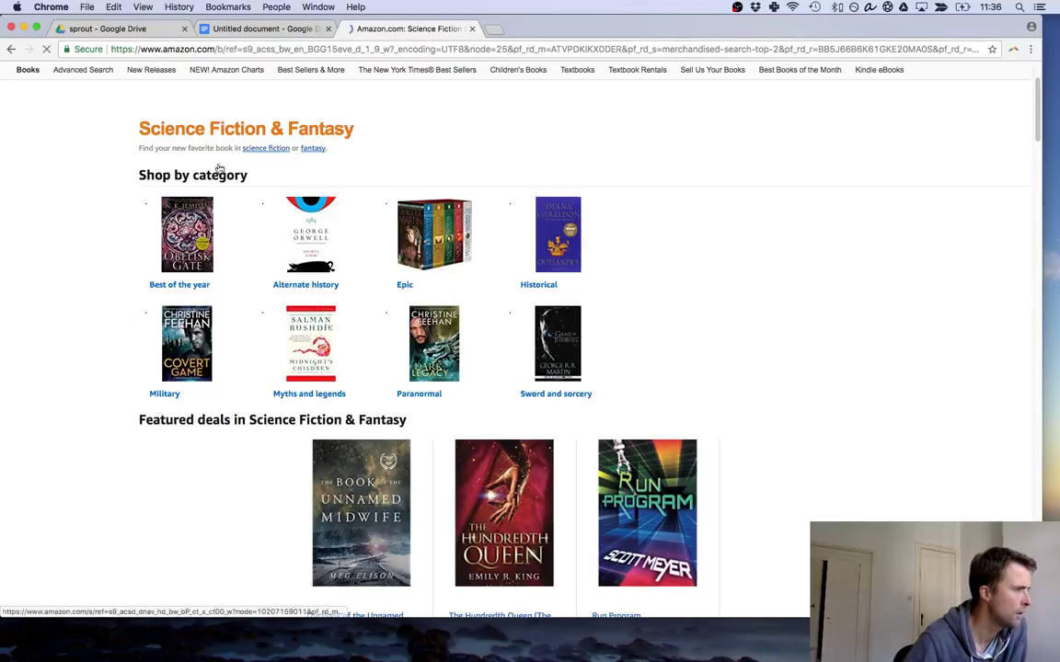
pyautogui.click(271, 149)
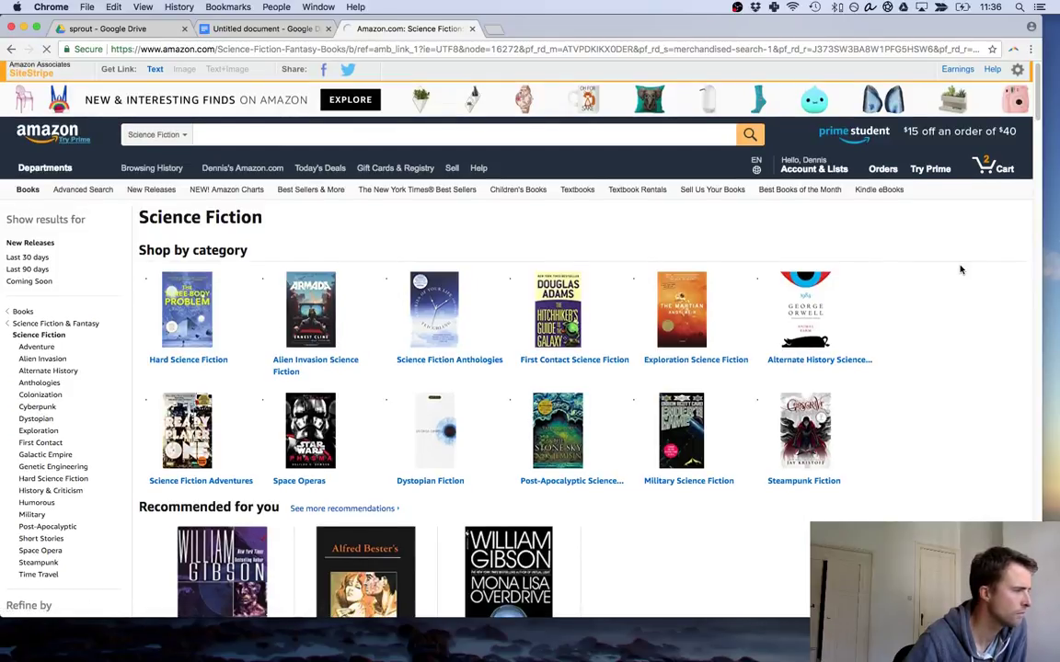
# Scroll through the Science Fiction results and go to page 2 (results 13–24).
pyautogui.scroll(-1, 929, 272)
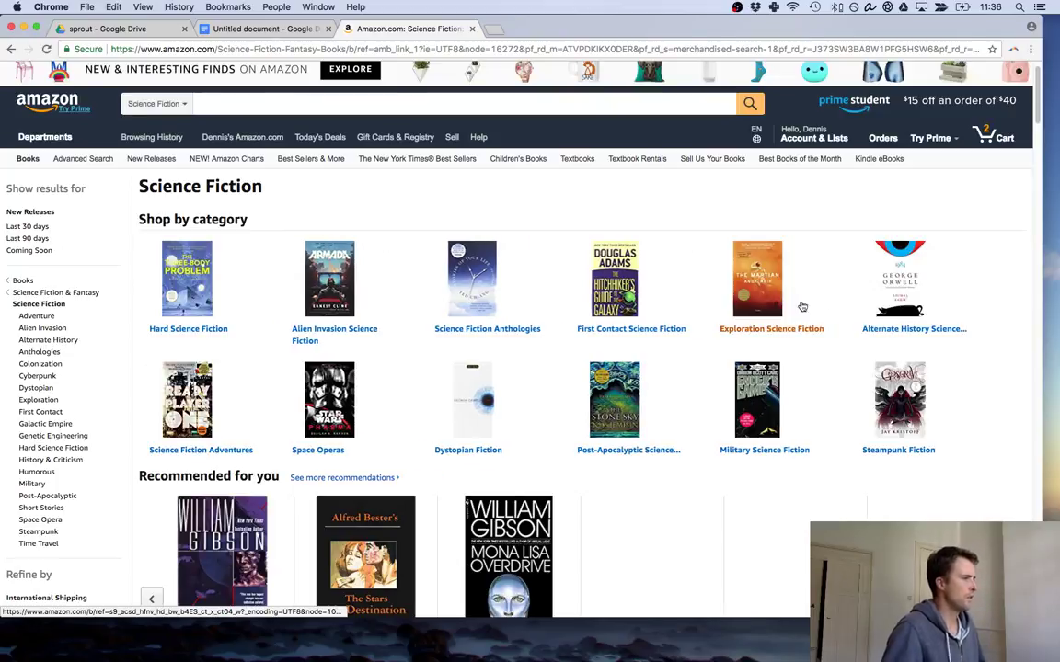
pyautogui.scroll(-5, 359, 251)
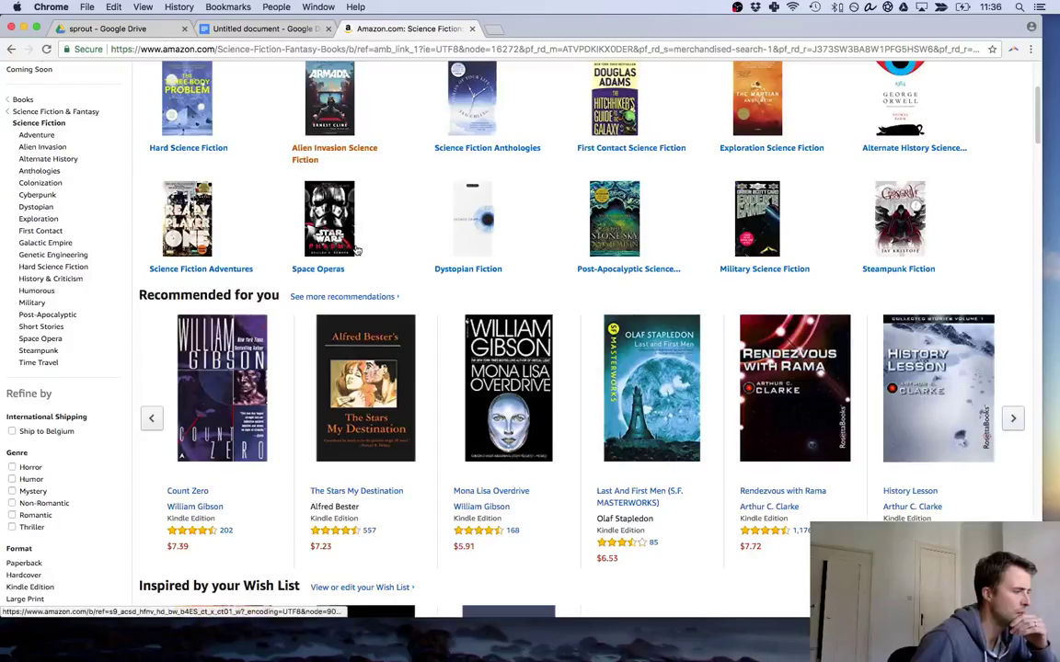
pyautogui.scroll(-3, 361, 248)
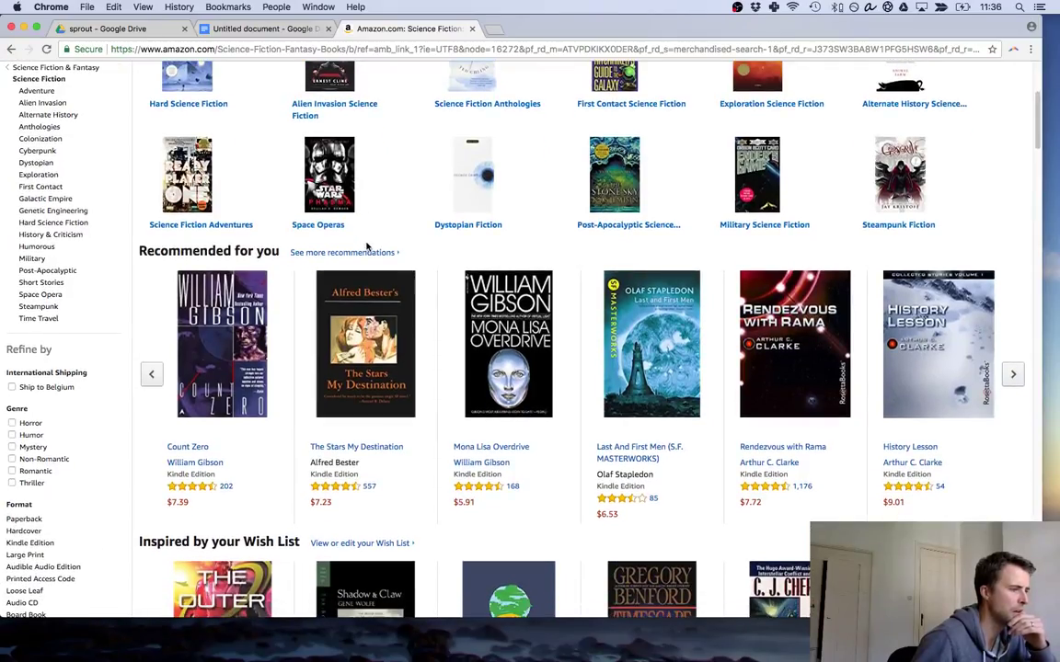
pyautogui.scroll(-1, 366, 246)
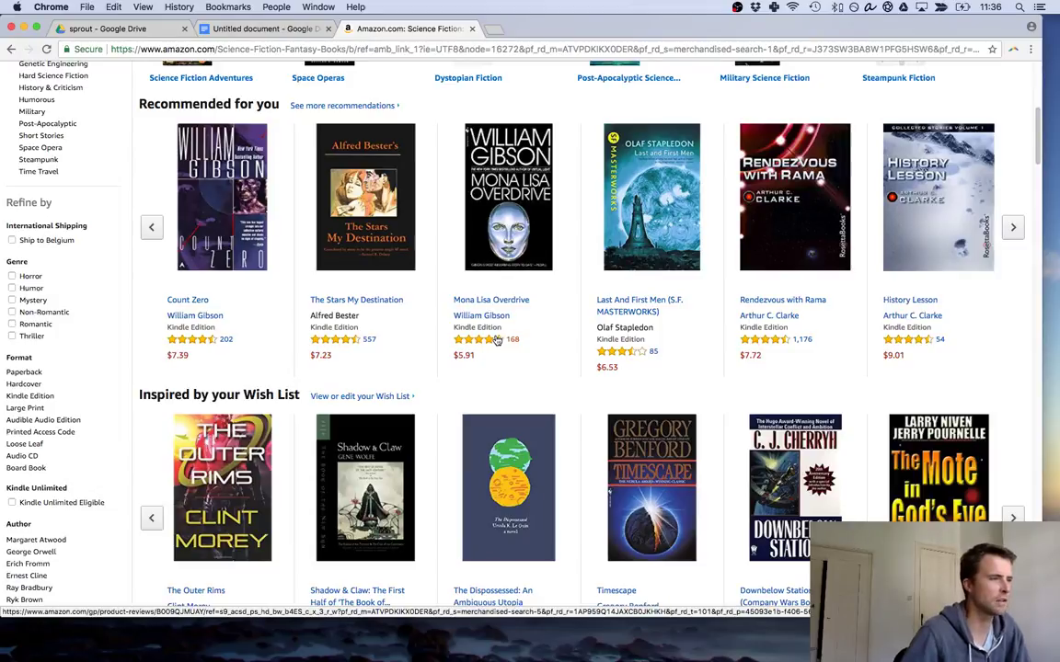
pyautogui.scroll(-5, 483, 341)
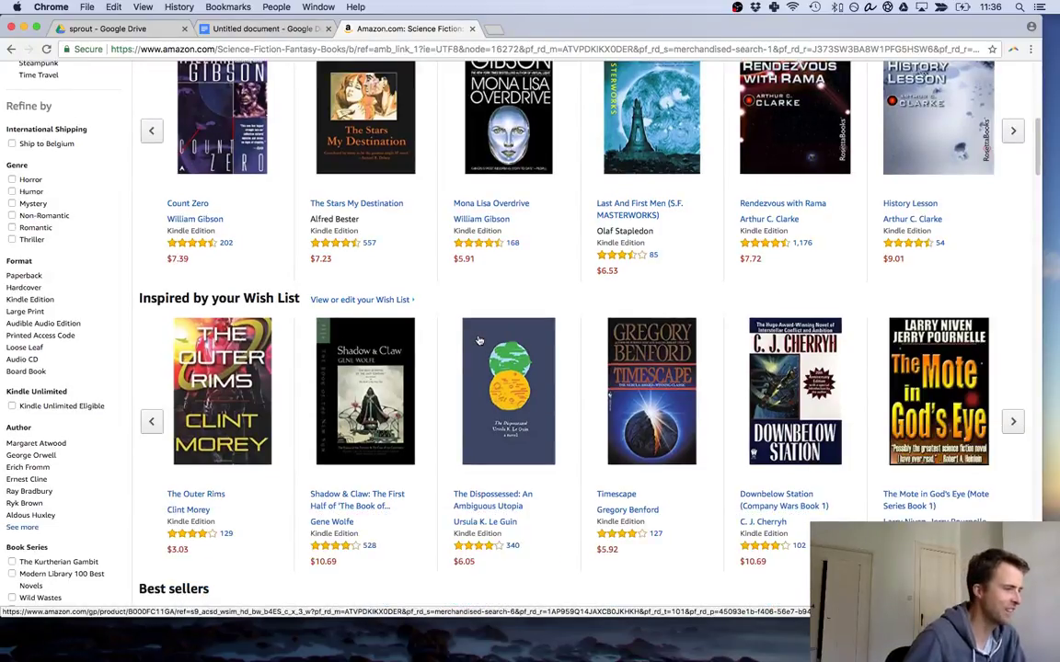
pyautogui.scroll(5, 474, 342)
pyautogui.scroll(-20, 455, 345)
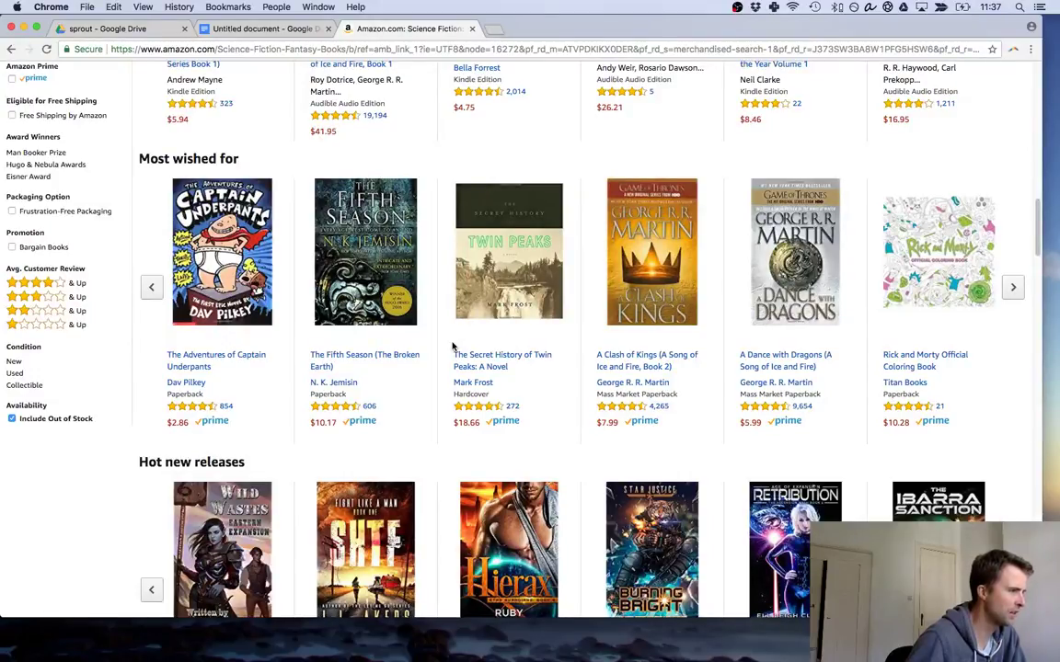
pyautogui.scroll(-20, 451, 346)
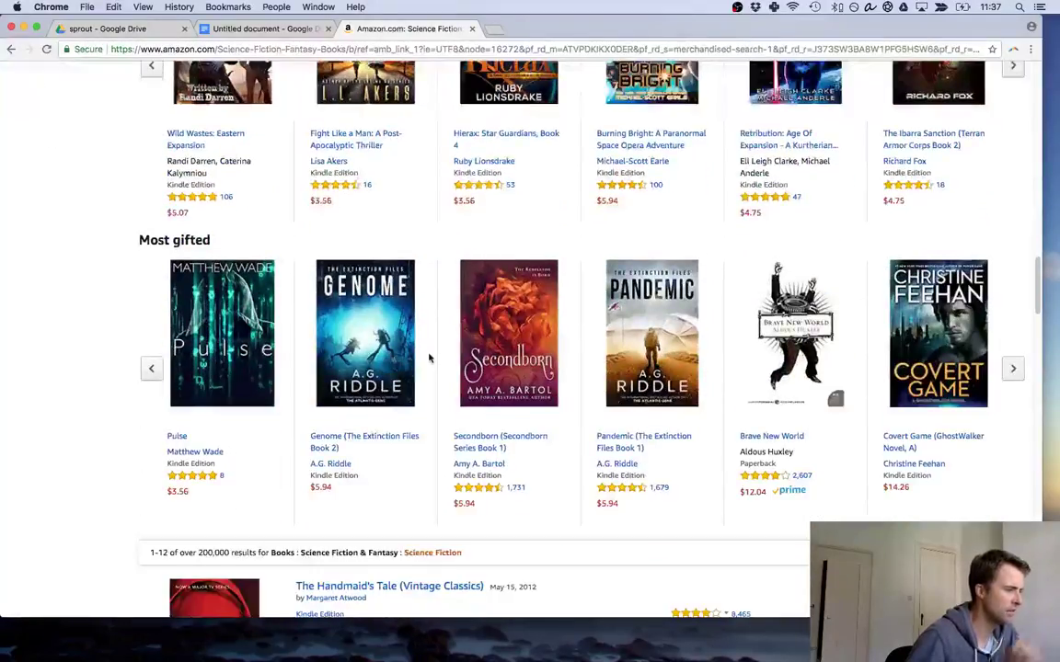
pyautogui.scroll(-12, 431, 352)
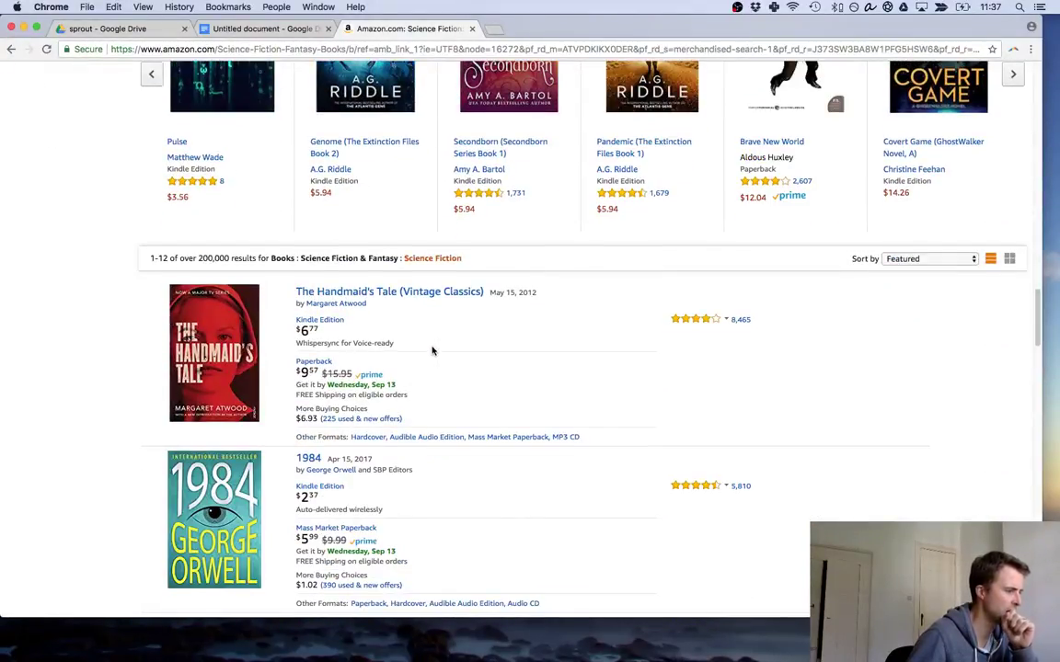
pyautogui.scroll(-4, 432, 351)
pyautogui.scroll(-8, 556, 363)
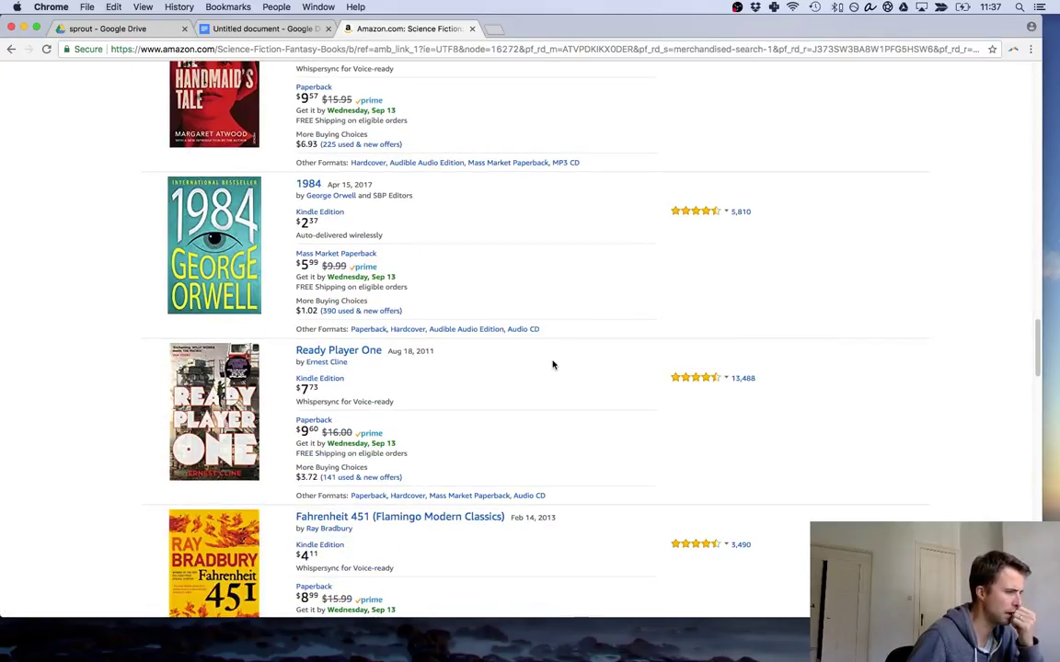
pyautogui.scroll(-4, 308, 375)
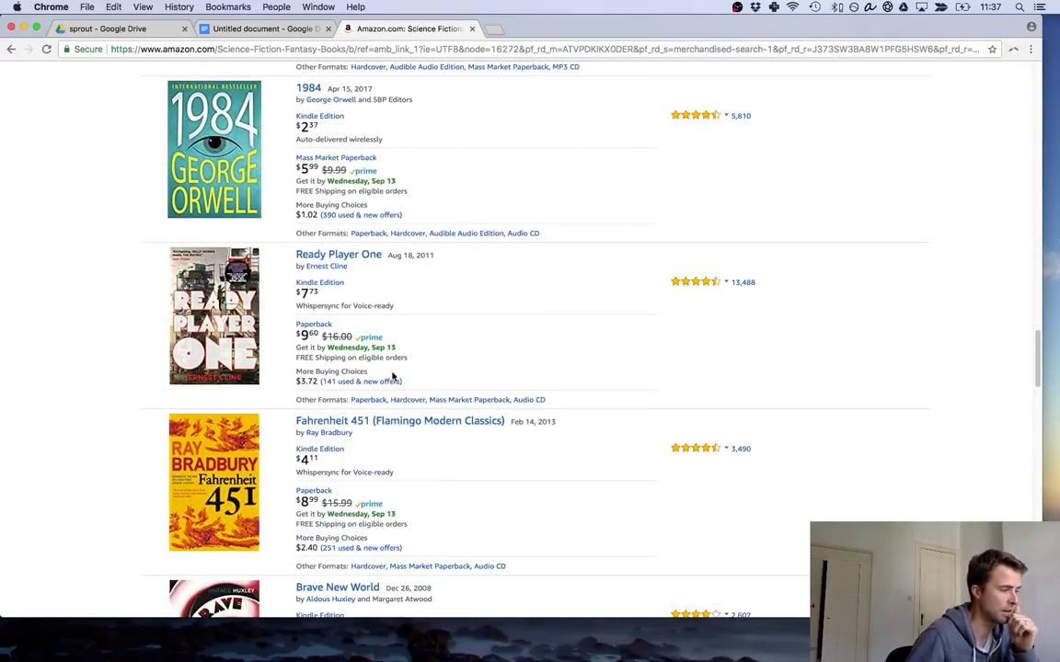
pyautogui.scroll(-4, 339, 420)
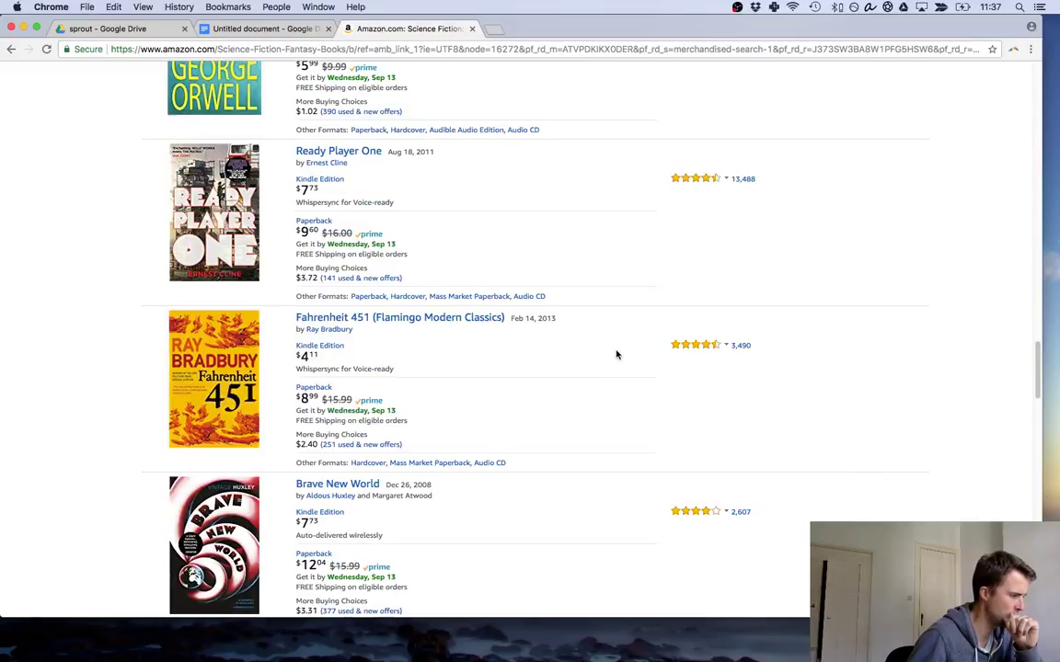
pyautogui.scroll(-16, 612, 357)
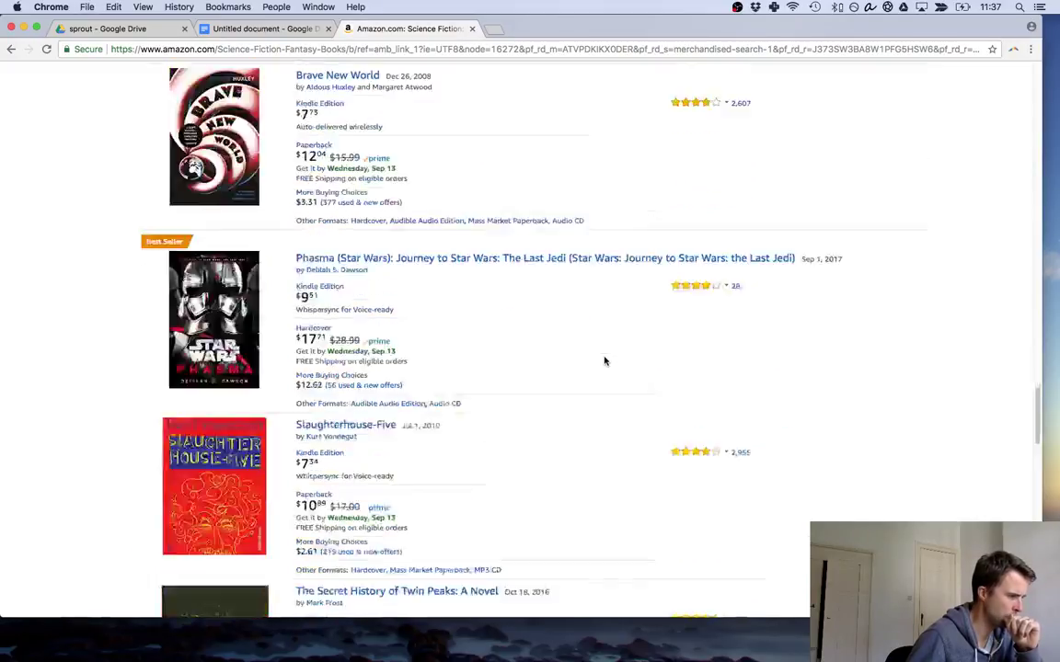
pyautogui.scroll(-9, 605, 360)
pyautogui.scroll(-4, 605, 361)
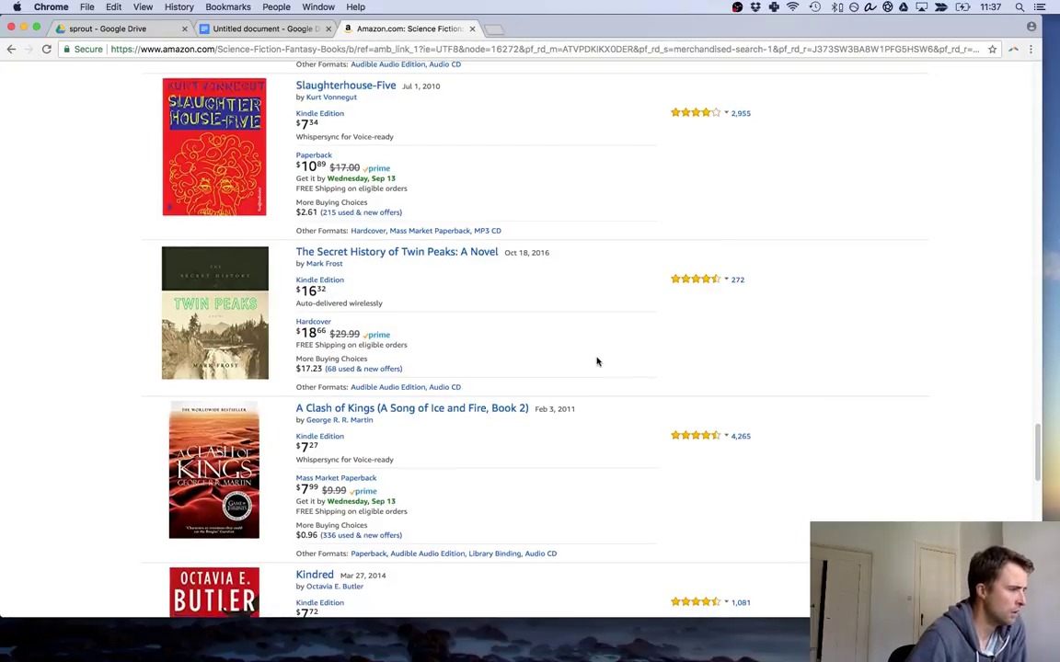
pyautogui.scroll(-4, 596, 361)
pyautogui.scroll(-20, 598, 362)
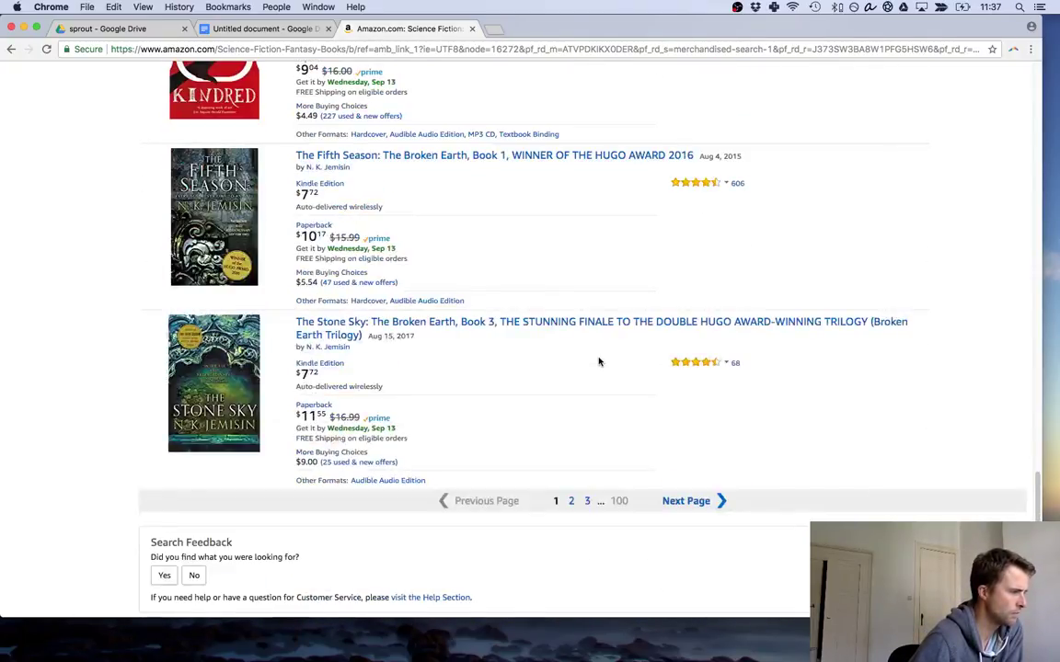
pyautogui.click(693, 498)
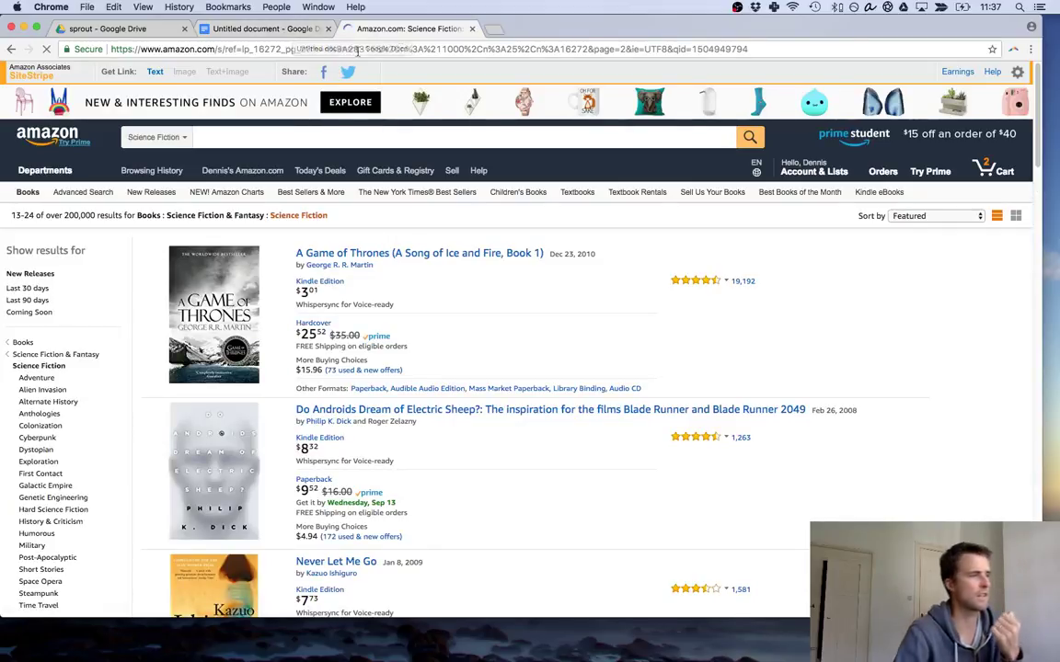
pyautogui.click(436, 49)
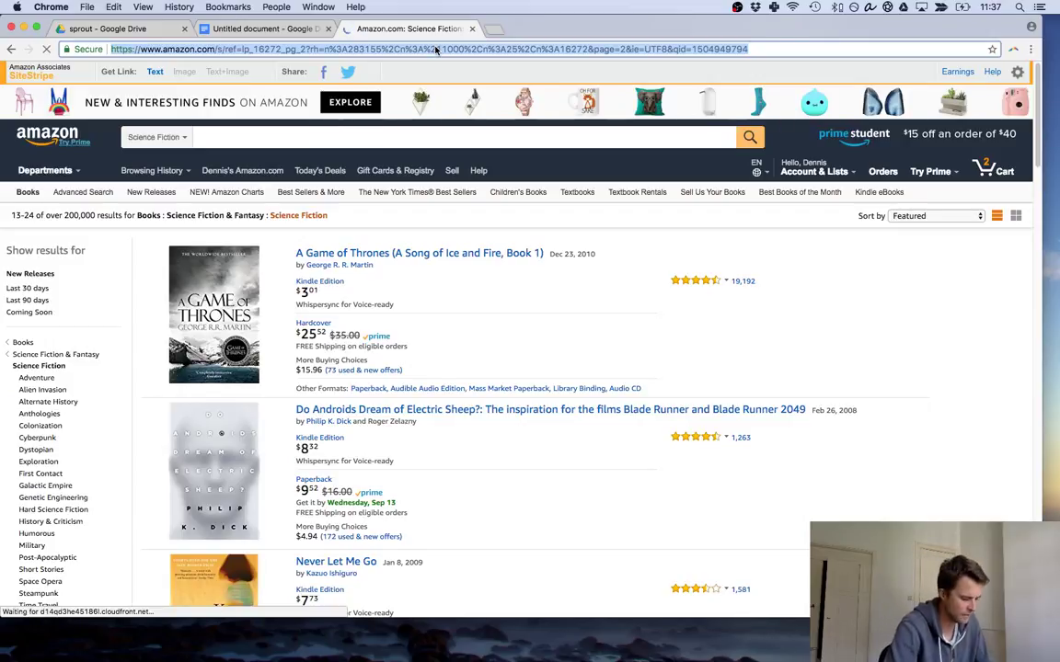
# Search the web for 'name boy' and open the Nameboy domain generator.
pyautogui.write('name boy')
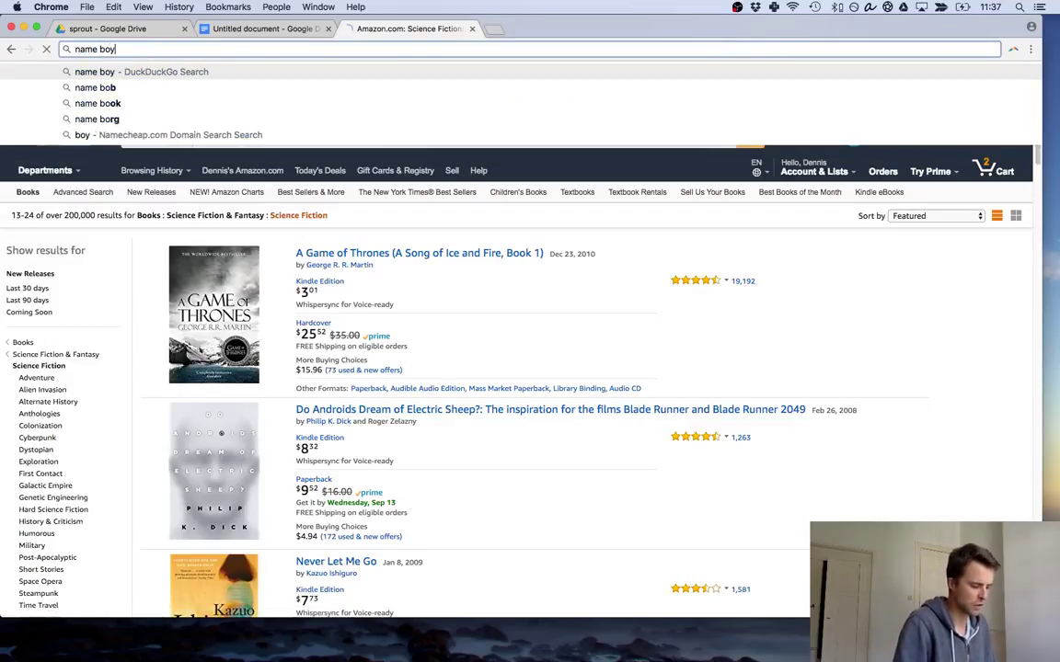
pyautogui.press('Return')
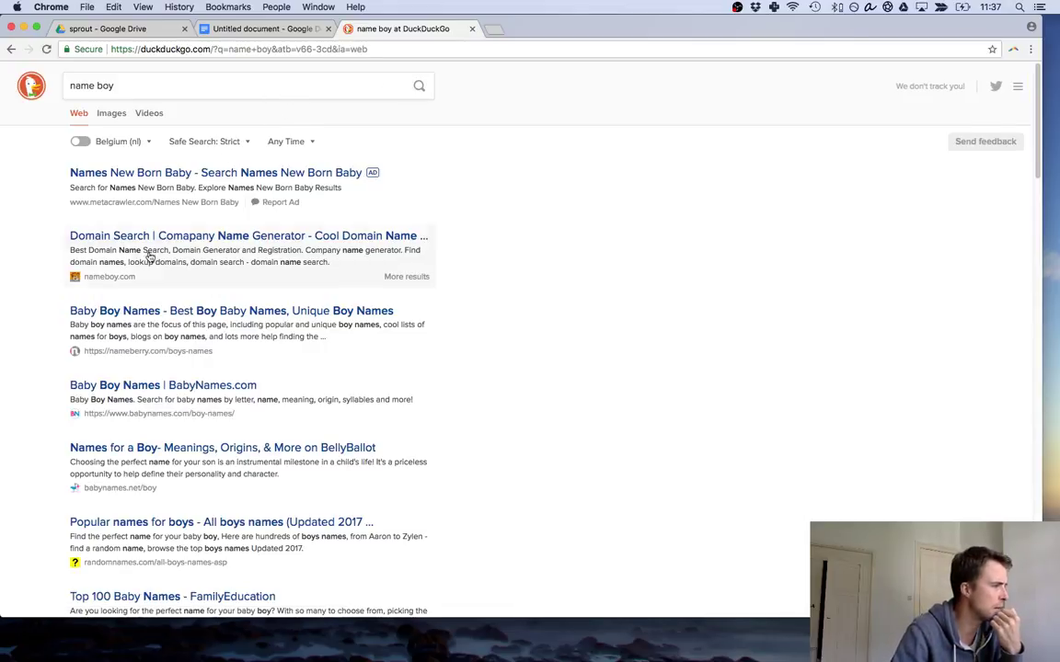
pyautogui.click(119, 238)
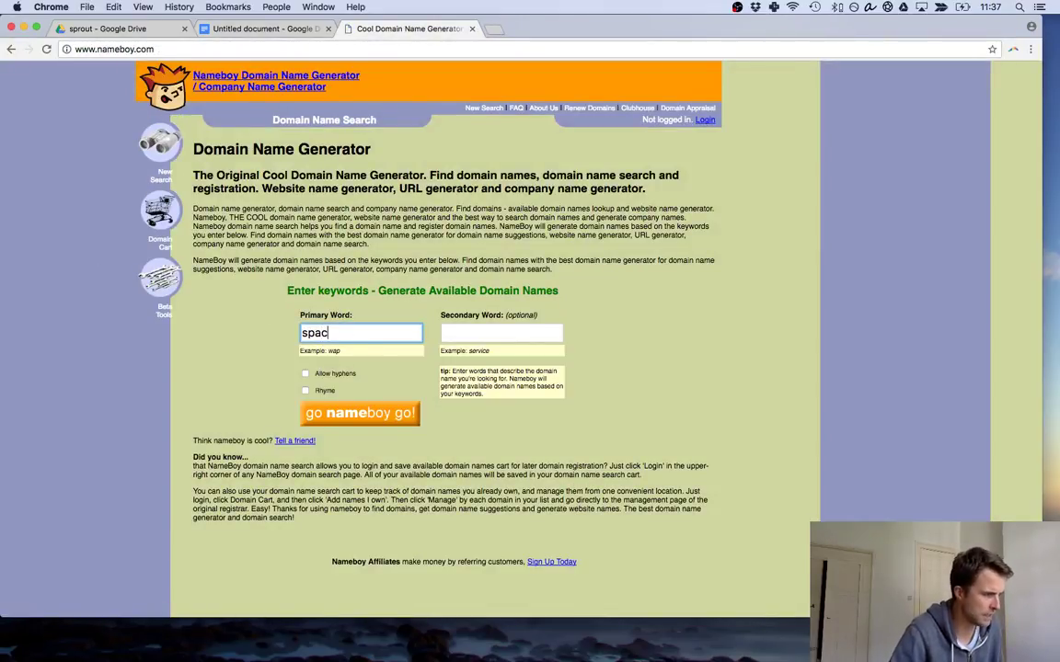
# Generate domain names from 'space' and 'posters', then return to the brand ideas document.
pyautogui.click(477, 333)
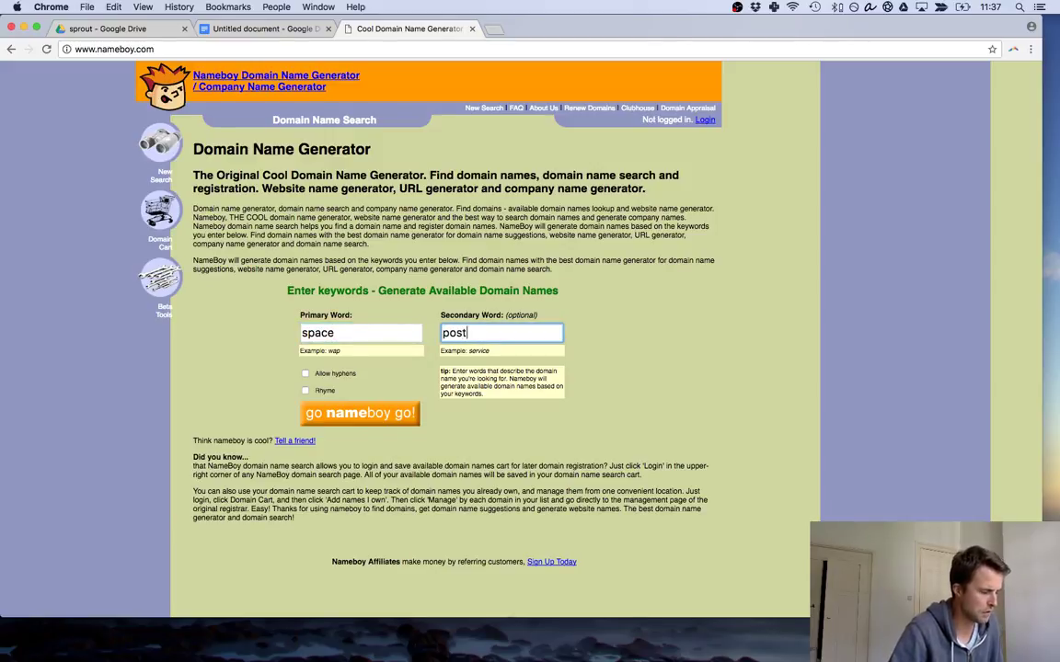
pyautogui.click(329, 413)
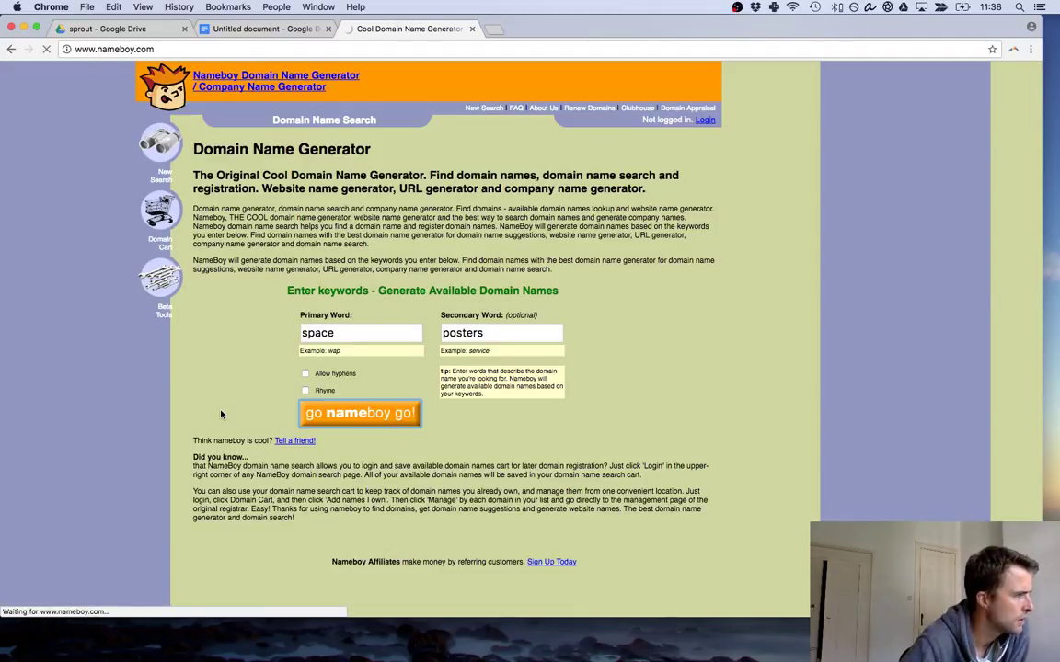
pyautogui.click(257, 29)
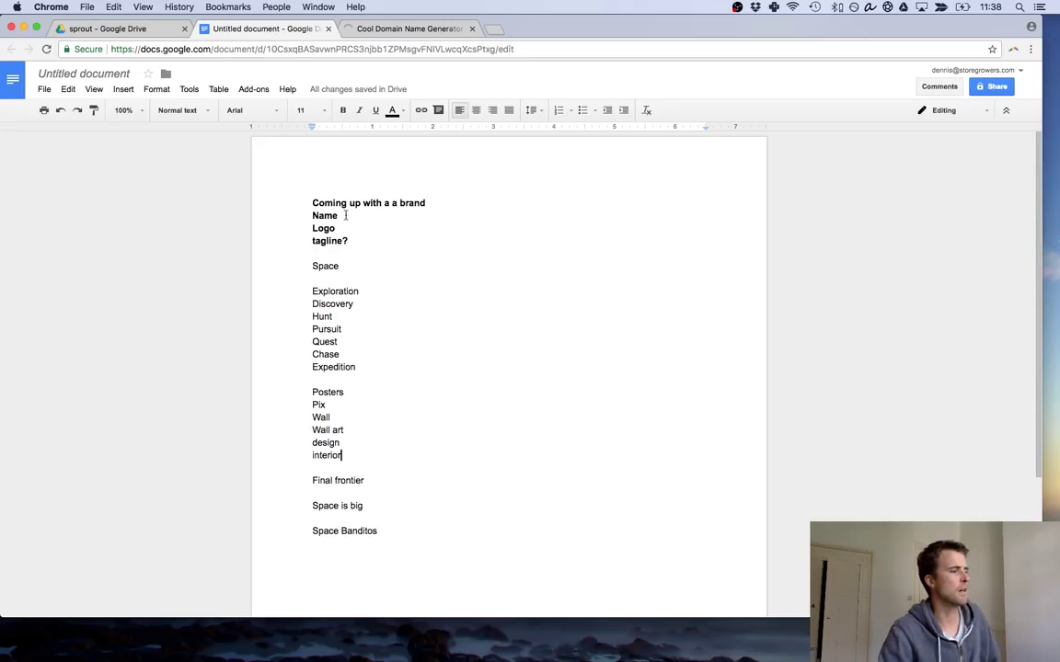
# Add Papers and Trophies on new lines below Expedition.
pyautogui.moveTo(369, 365); pyautogui.dragTo(365, 372)
pyautogui.click(363, 368)
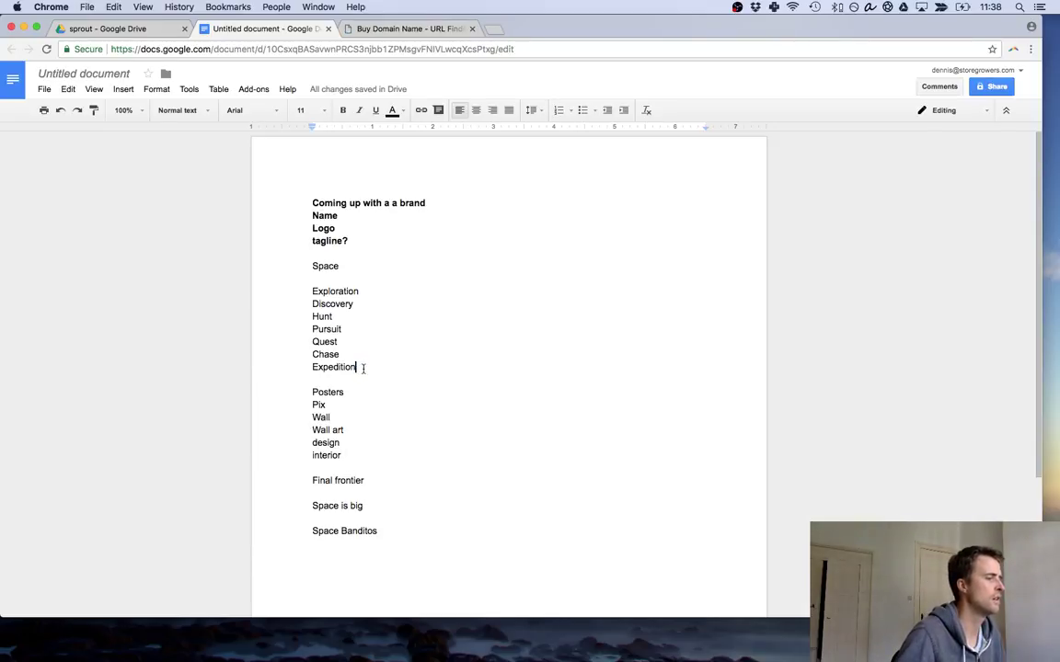
pyautogui.press('Return')
pyautogui.press('Return')
pyautogui.write('P')
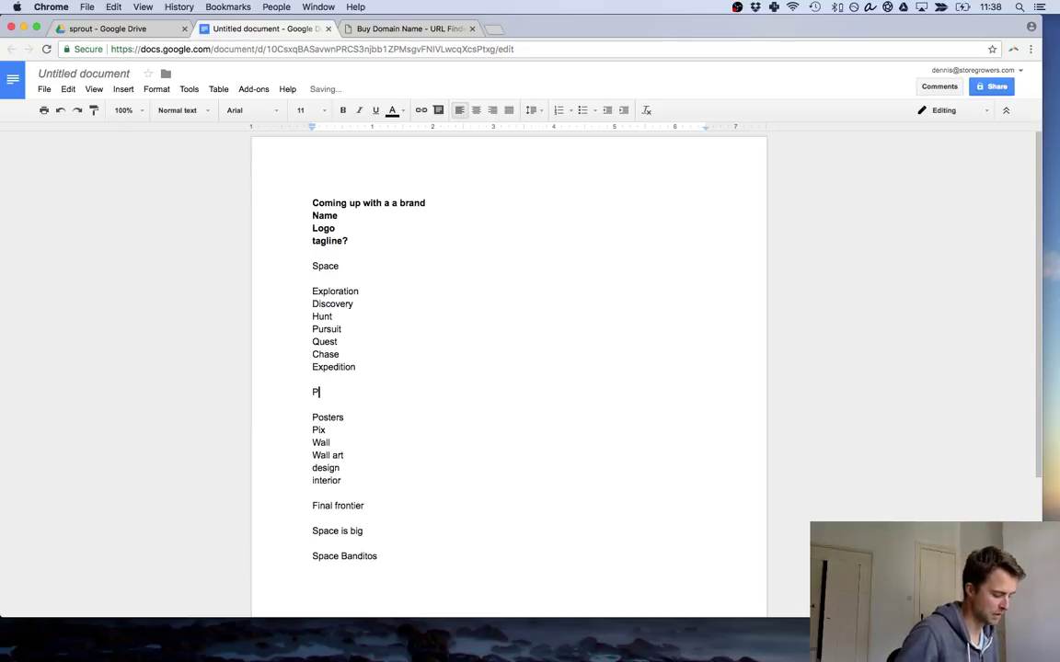
pyautogui.write('apers')
pyautogui.press('Return')
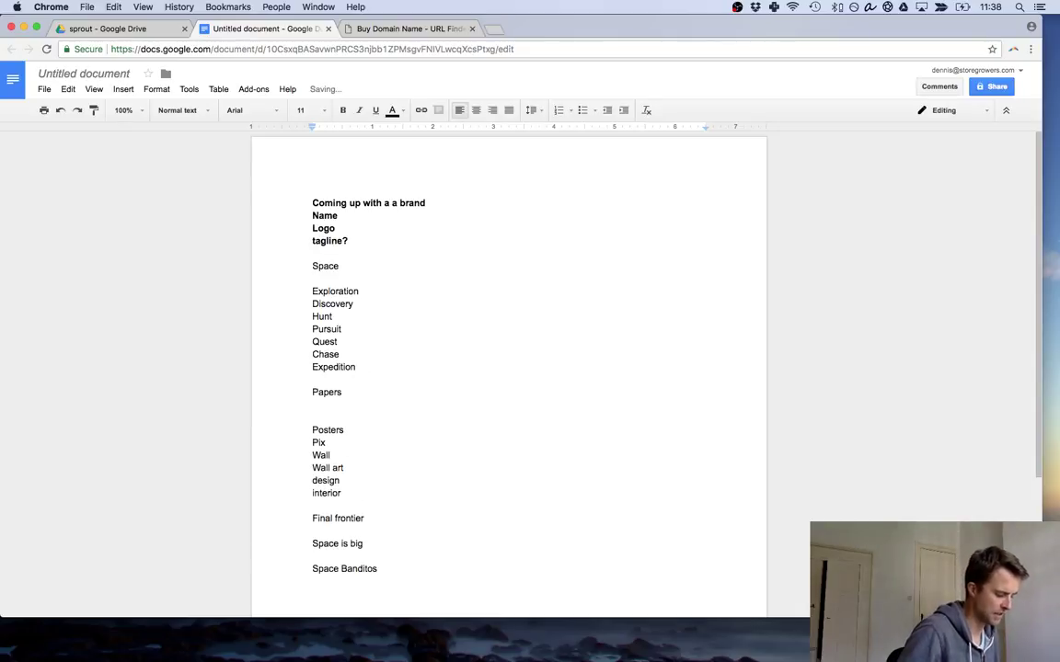
pyautogui.write('Trophies')
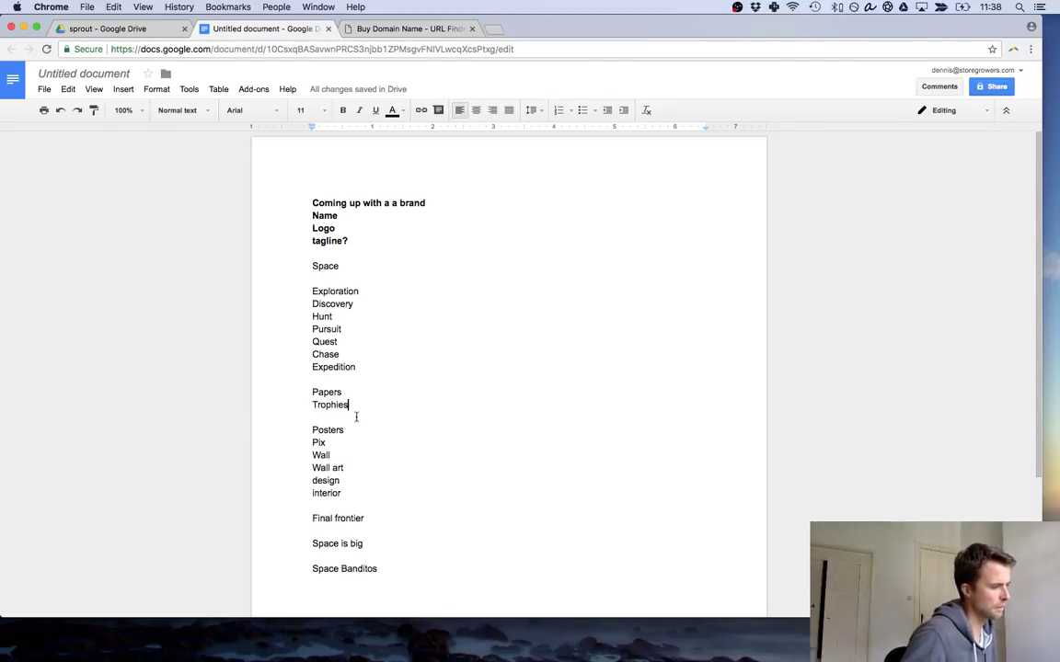
# Copy Trophies and add specetrophies.com on a new line below Space Banditos.
pyautogui.moveTo(356, 416); pyautogui.dragTo(272, 402)
pyautogui.press('cmd+c')
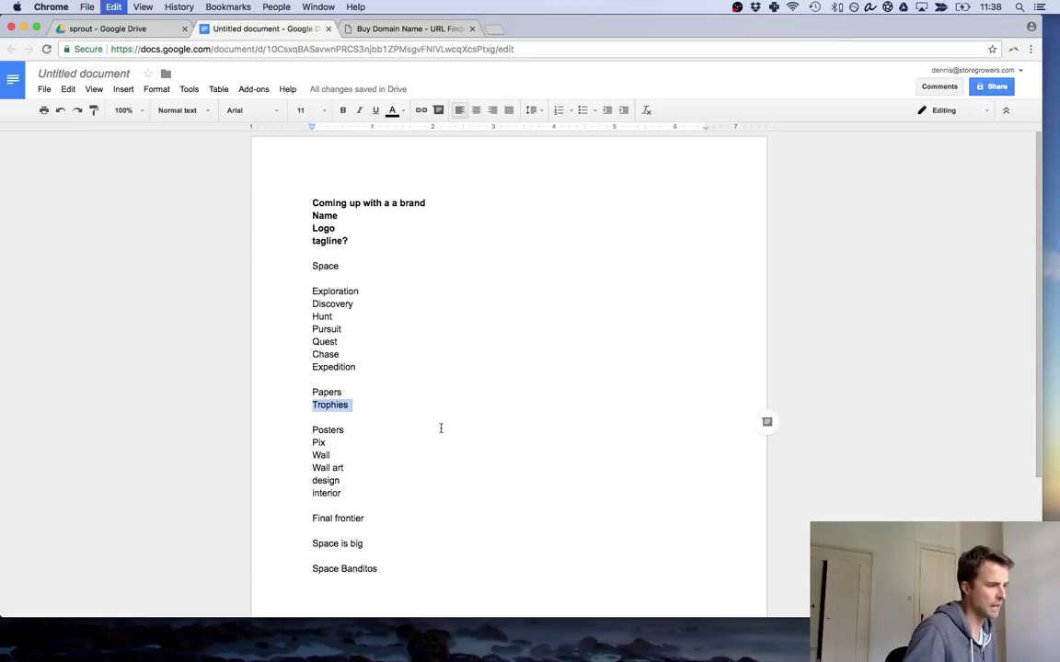
pyautogui.scroll(-4, 440, 428)
pyautogui.click(414, 444)
pyautogui.press('Return')
pyautogui.press('Return')
pyautogui.write('specetroph')
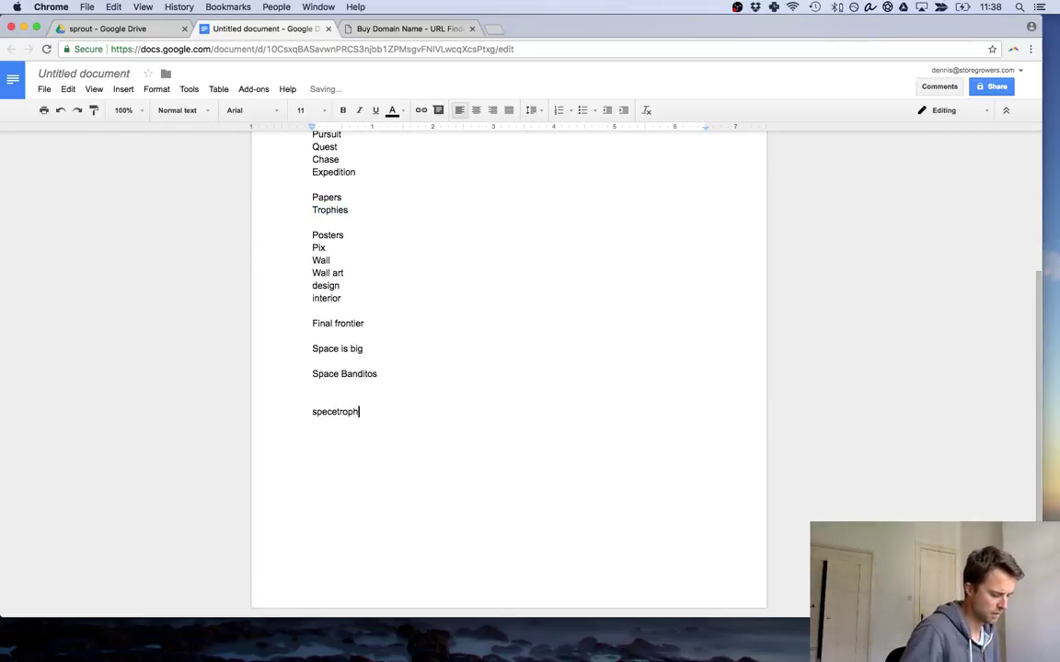
pyautogui.write('ies.com')
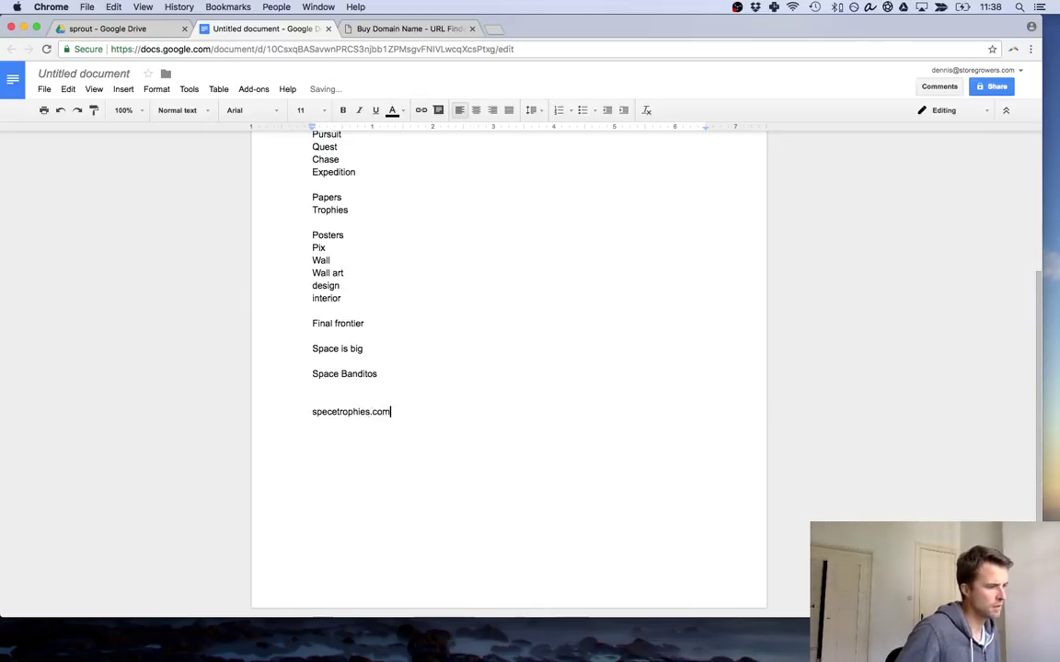
# Correct the typo so it reads spacetrophies.com, then return to the Nameboy results.
pyautogui.click(330, 411)
pyautogui.press('BackSpace')
pyautogui.write('a')
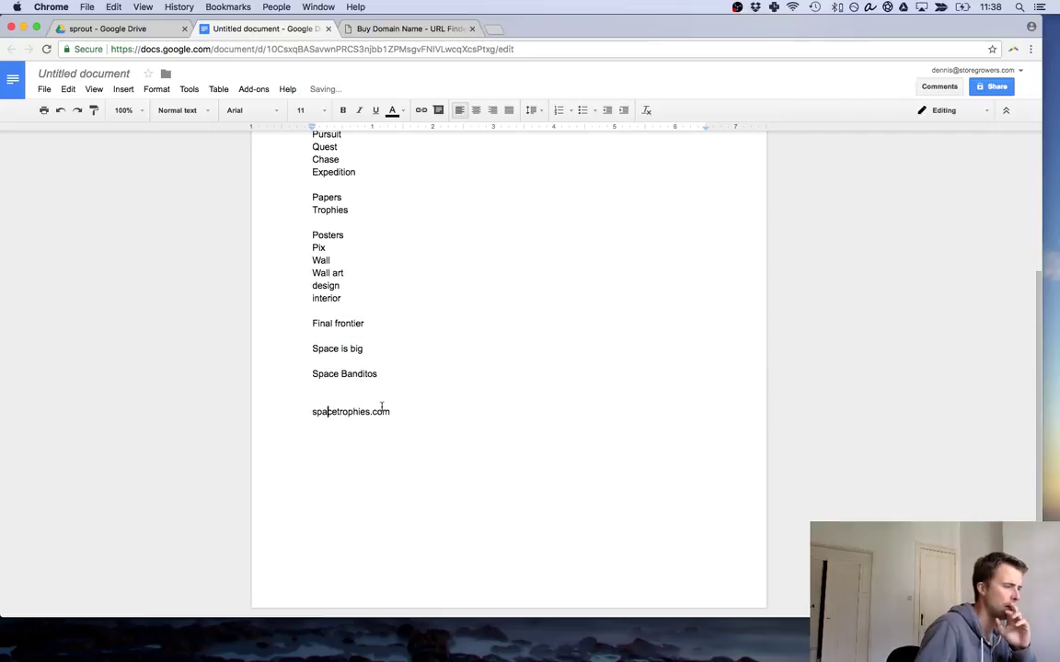
pyautogui.click(396, 29)
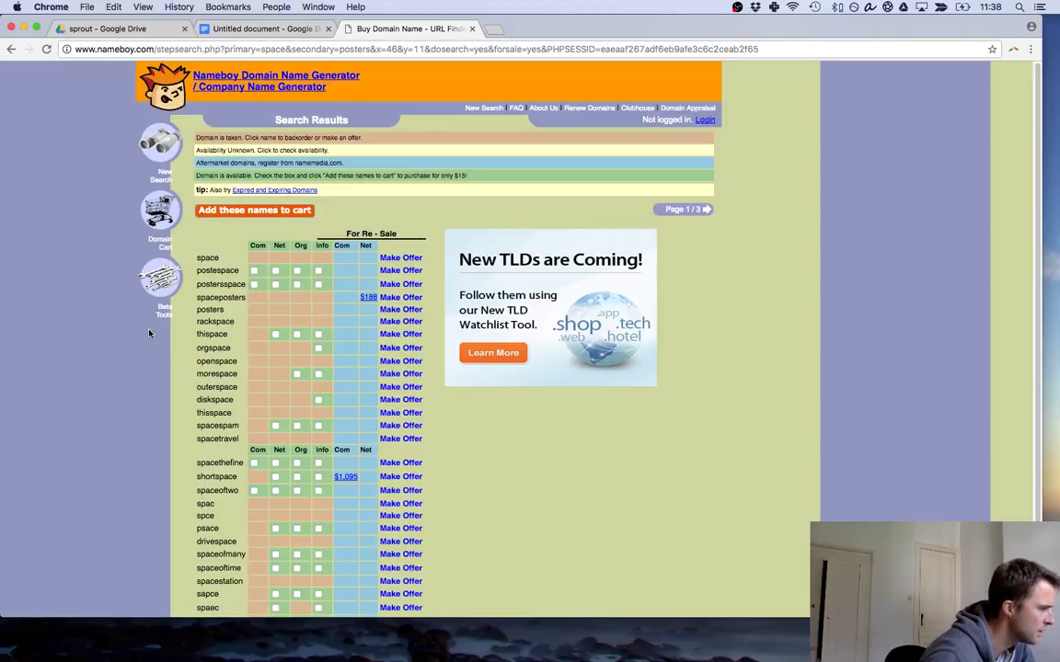
# Scroll through Nameboy's space-and-posters domain results, then go back to the brand ideas document.
pyautogui.scroll(-2, 149, 333)
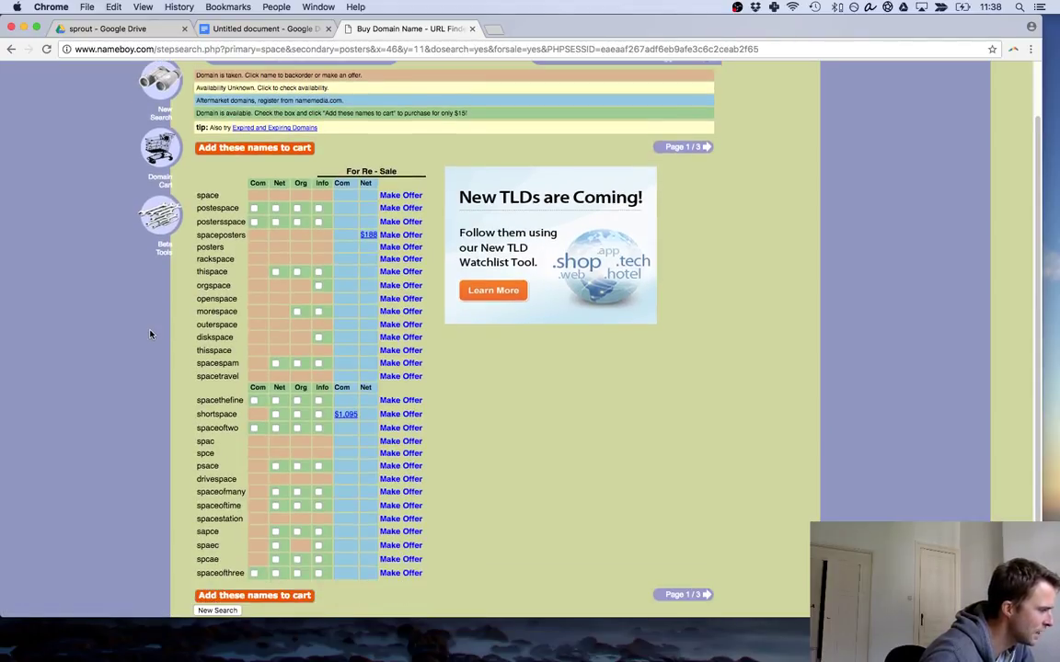
pyautogui.scroll(-1, 150, 334)
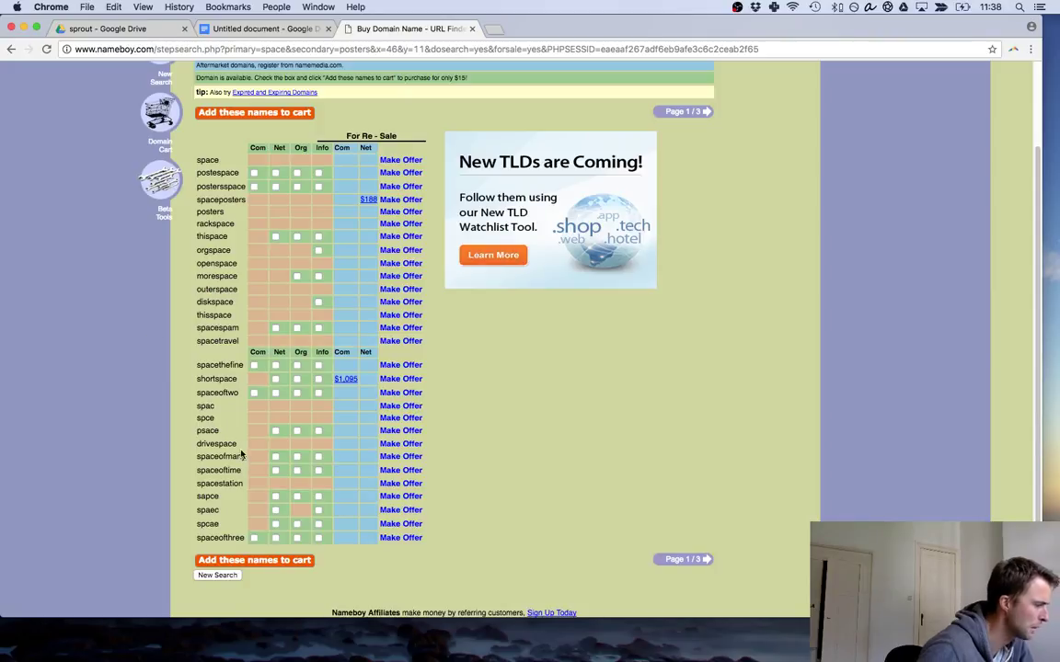
pyautogui.scroll(3, 258, 288)
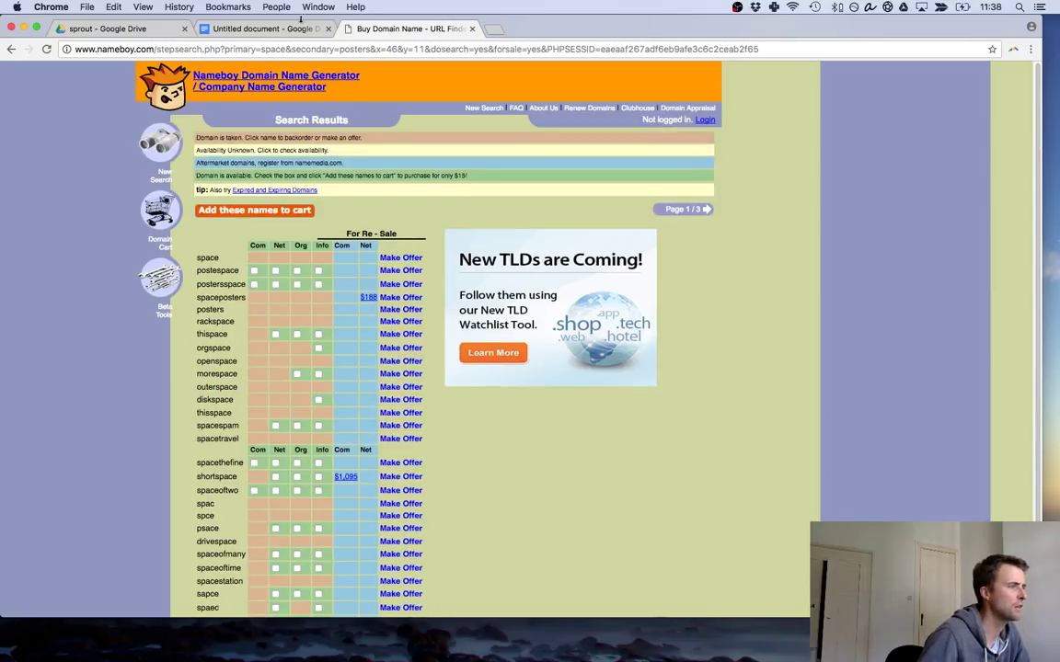
pyautogui.click(236, 30)
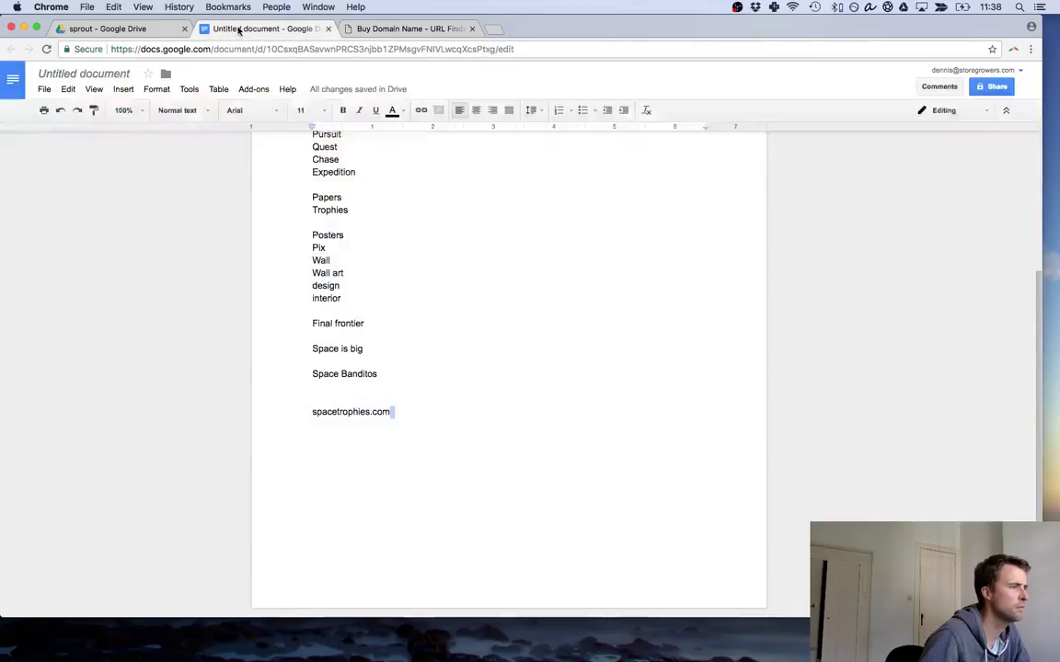
pyautogui.click(424, 399)
pyautogui.click(411, 409)
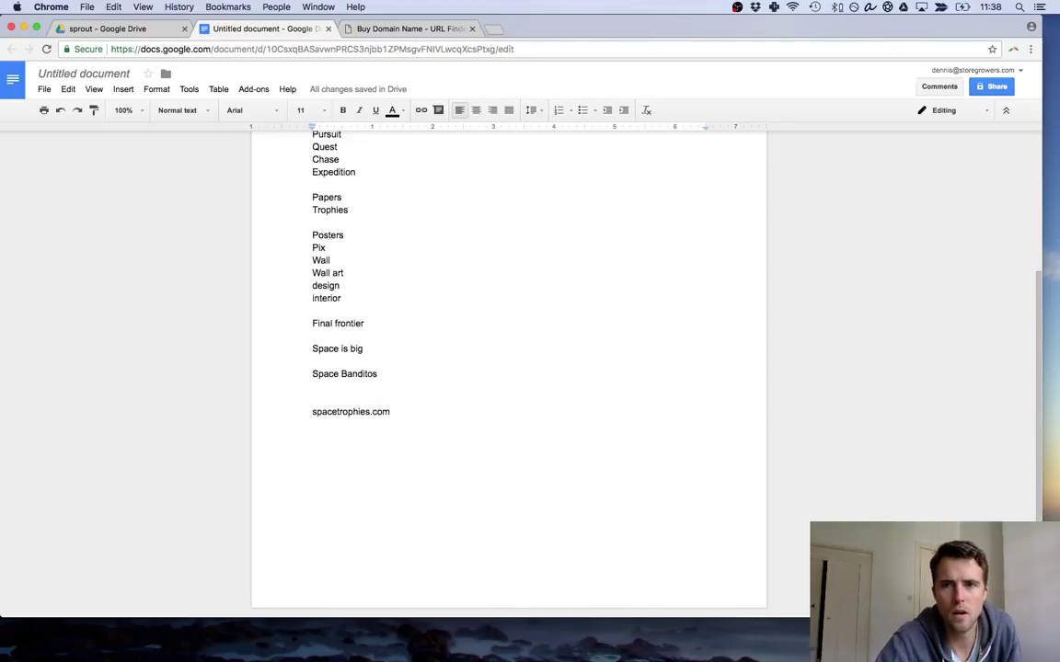
pyautogui.press('super+Tab')
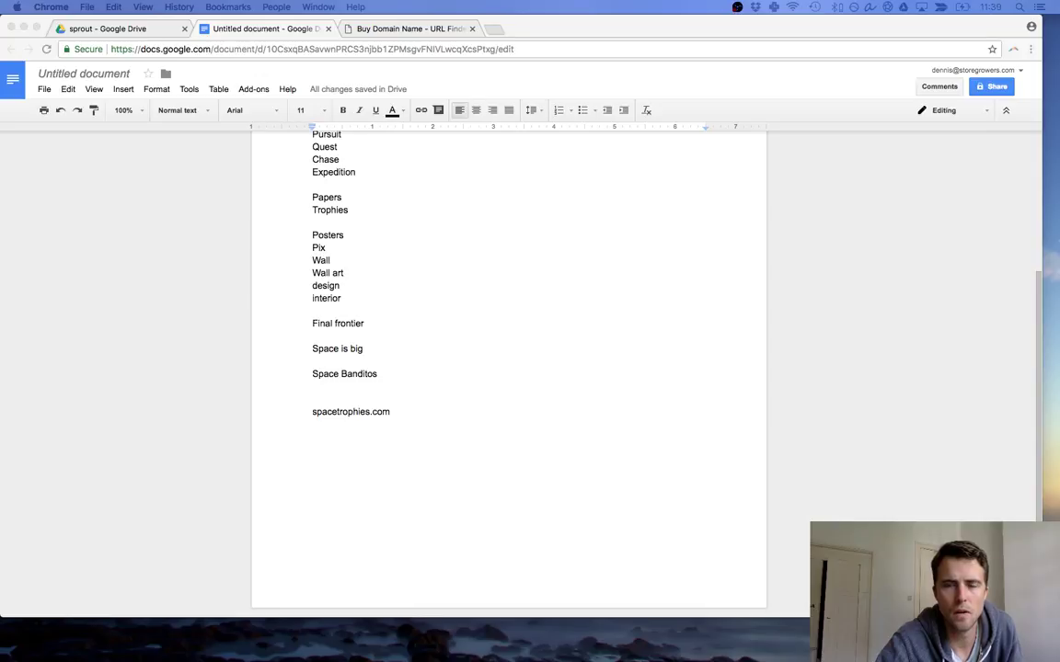
pyautogui.press('super+Tab')
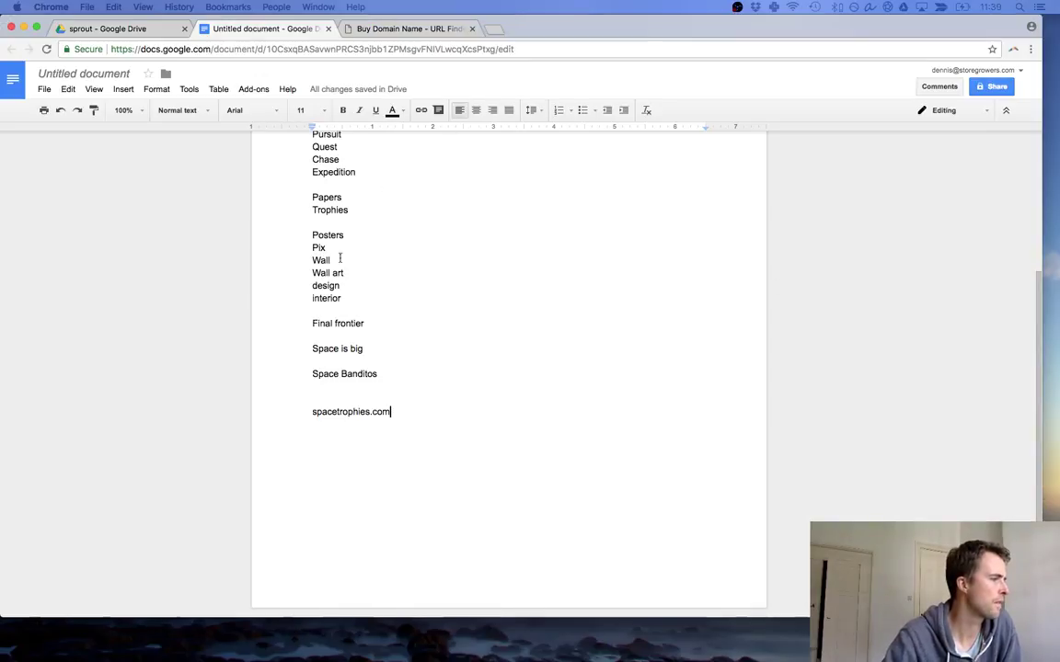
pyautogui.click(340, 249)
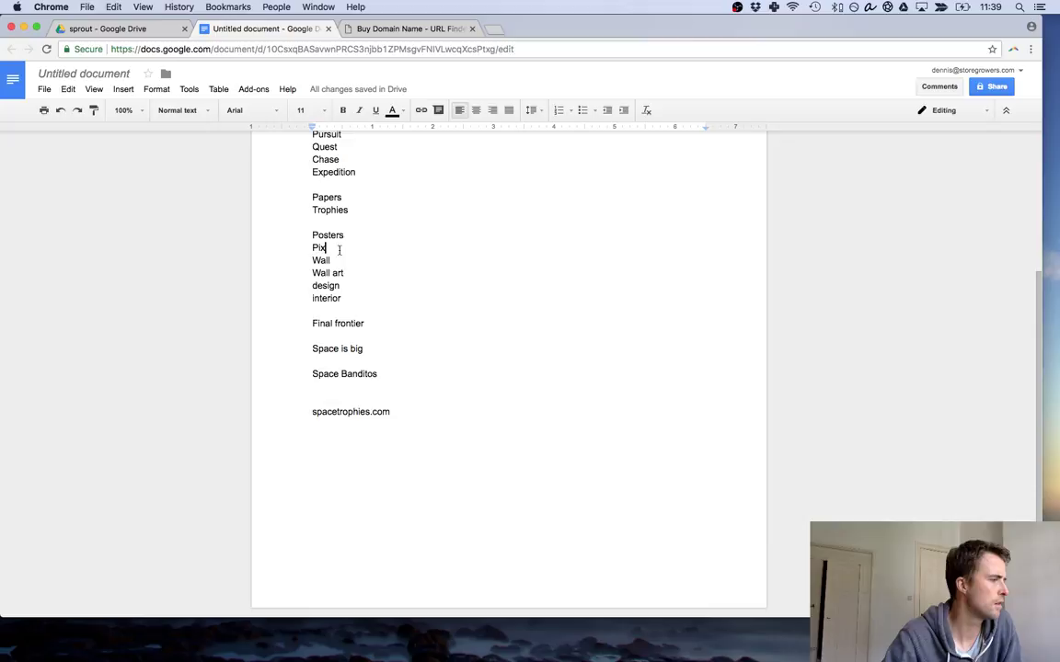
pyautogui.doubleClick(411, 413)
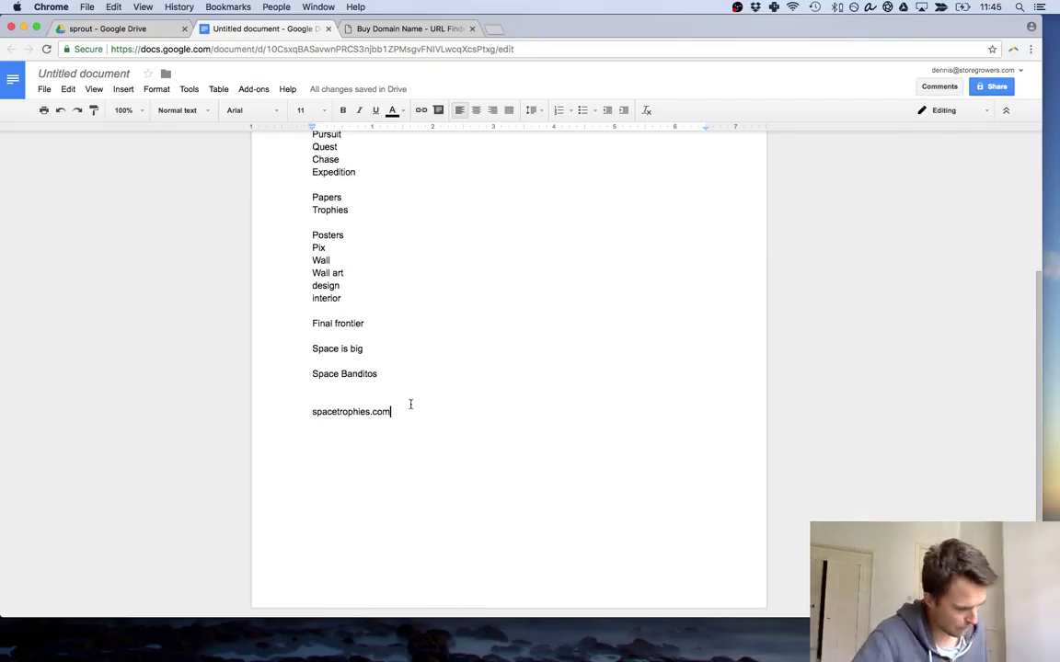
# Add 'space memorabilia' and 'space obelia' as new idea lines after the domain.
pyautogui.press('Return')
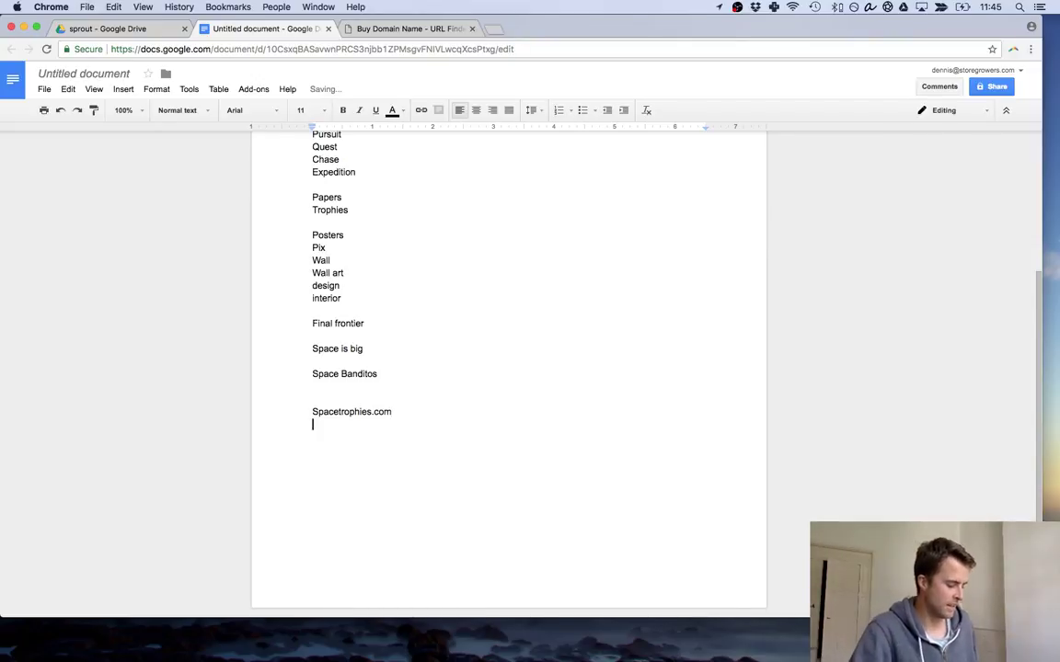
pyautogui.press('Return')
pyautogui.write('space mem')
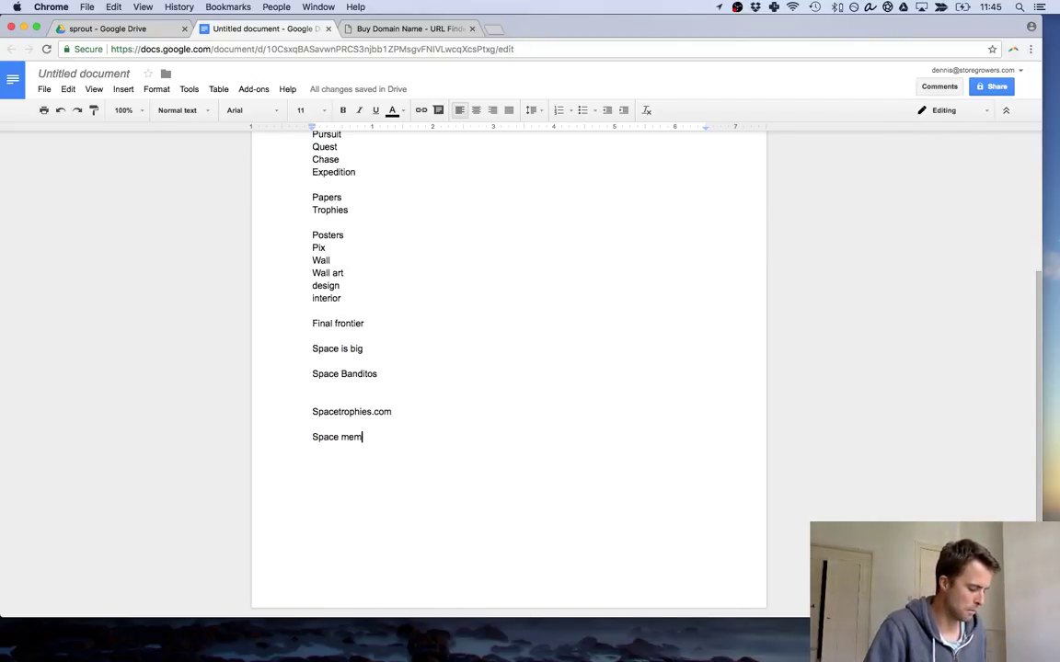
pyautogui.write('or')
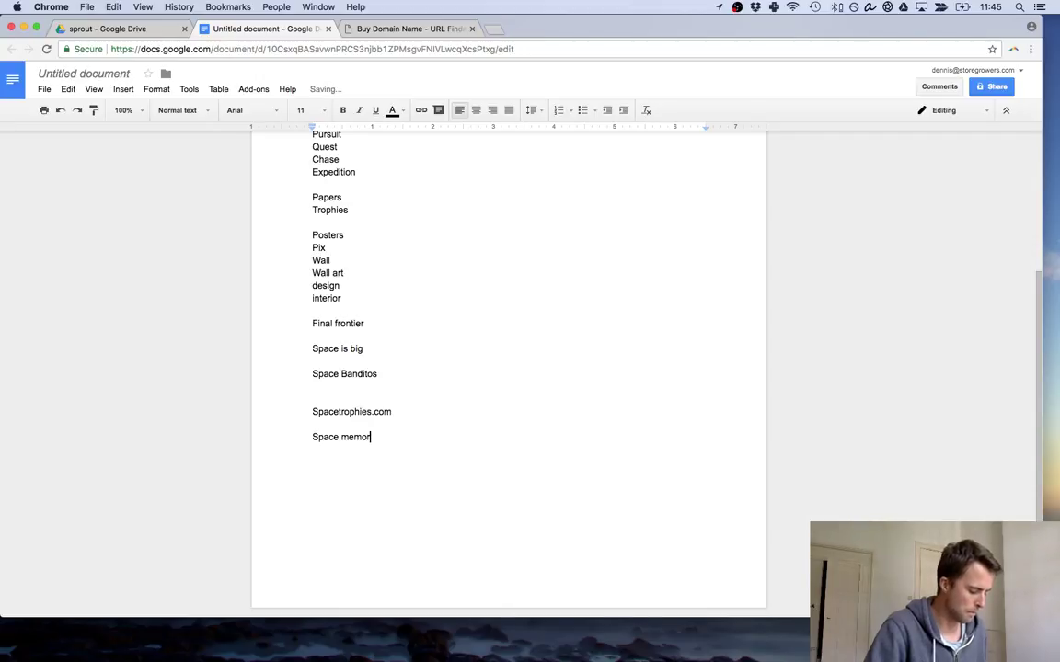
pyautogui.write('abilia')
pyautogui.press('Return')
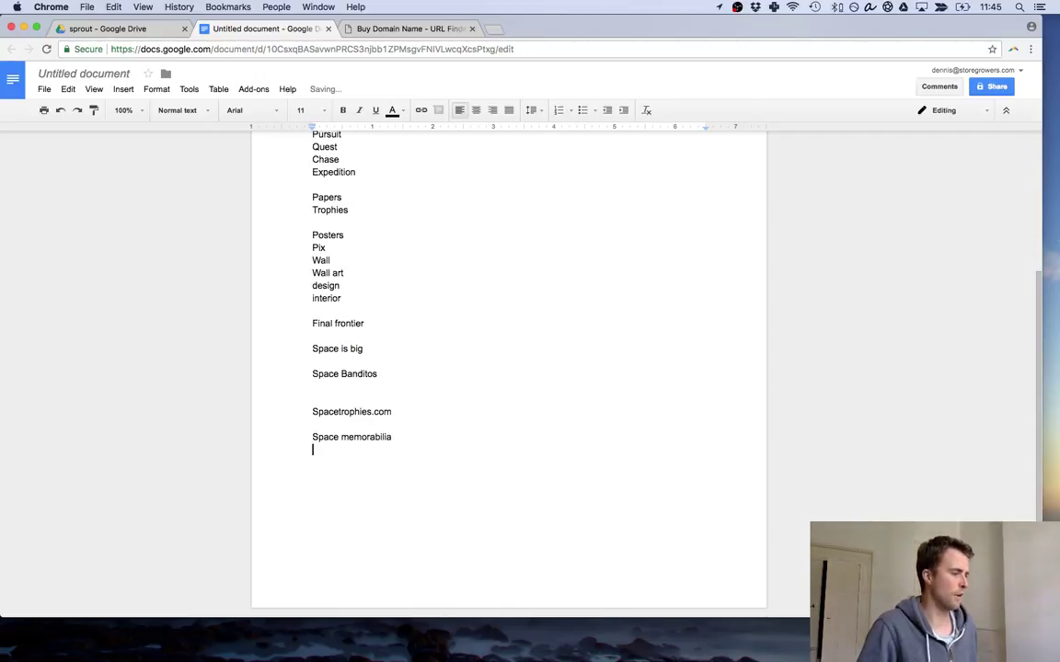
pyautogui.write('space')
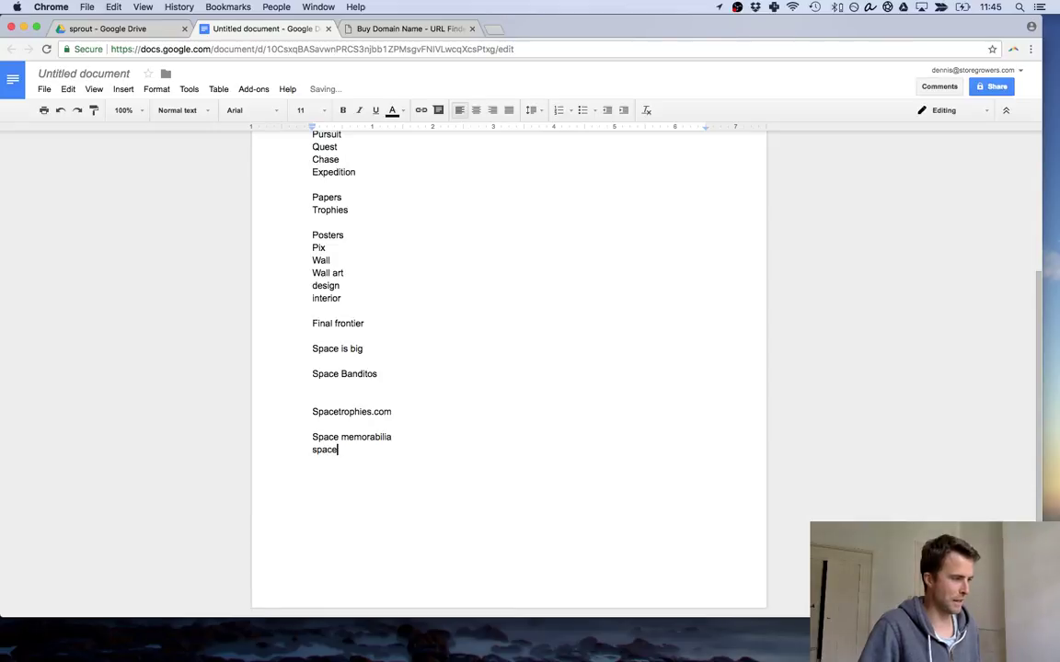
pyautogui.write(' obelia')
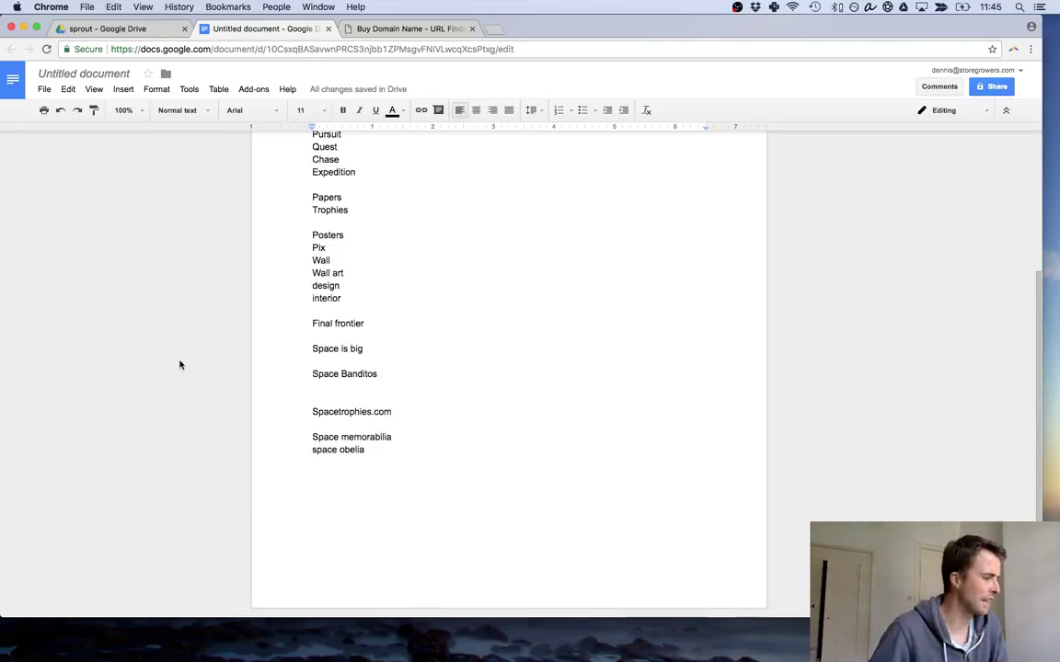
# Merge the last line into spaceobelia, close the domain search tab, and tidy the Wall art line.
pyautogui.click(340, 450)
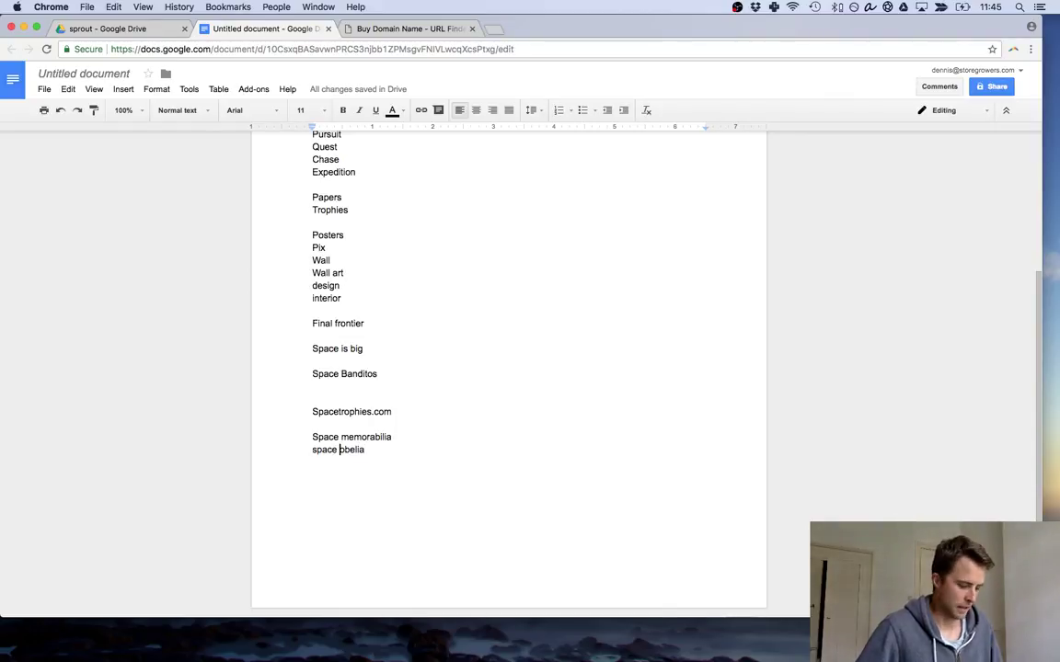
pyautogui.press('BackSpace')
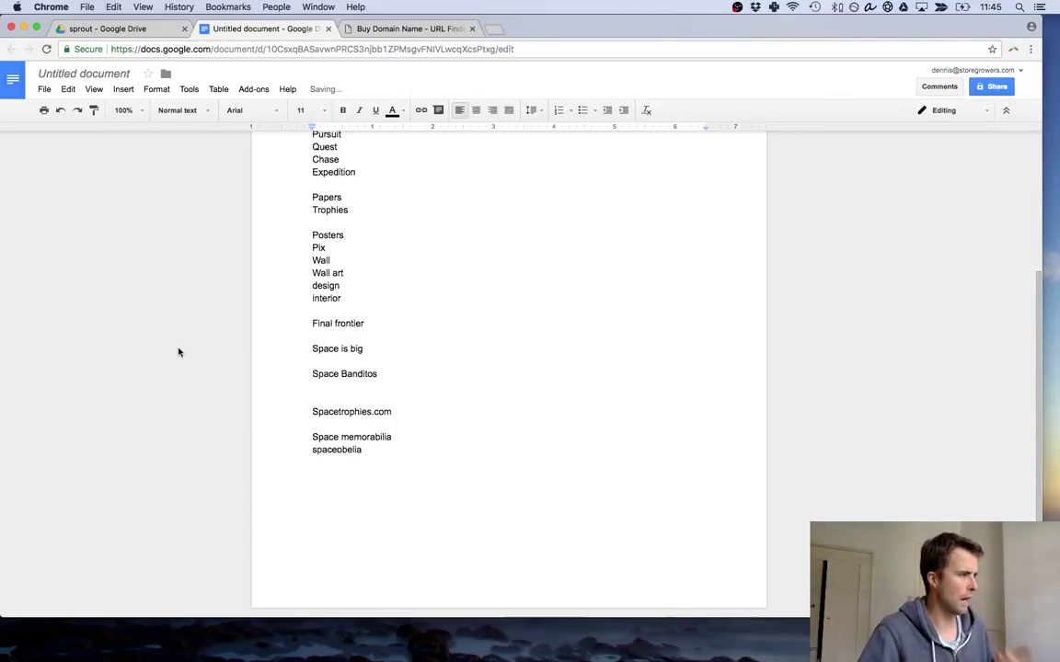
pyautogui.click(414, 28)
pyautogui.click(472, 29)
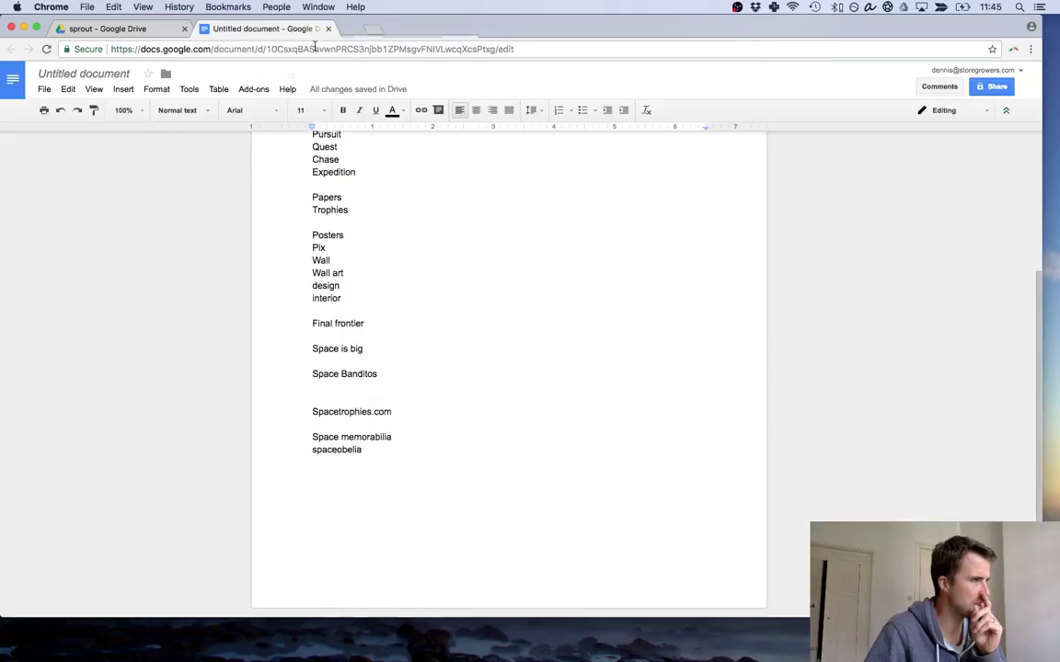
pyautogui.doubleClick(399, 278)
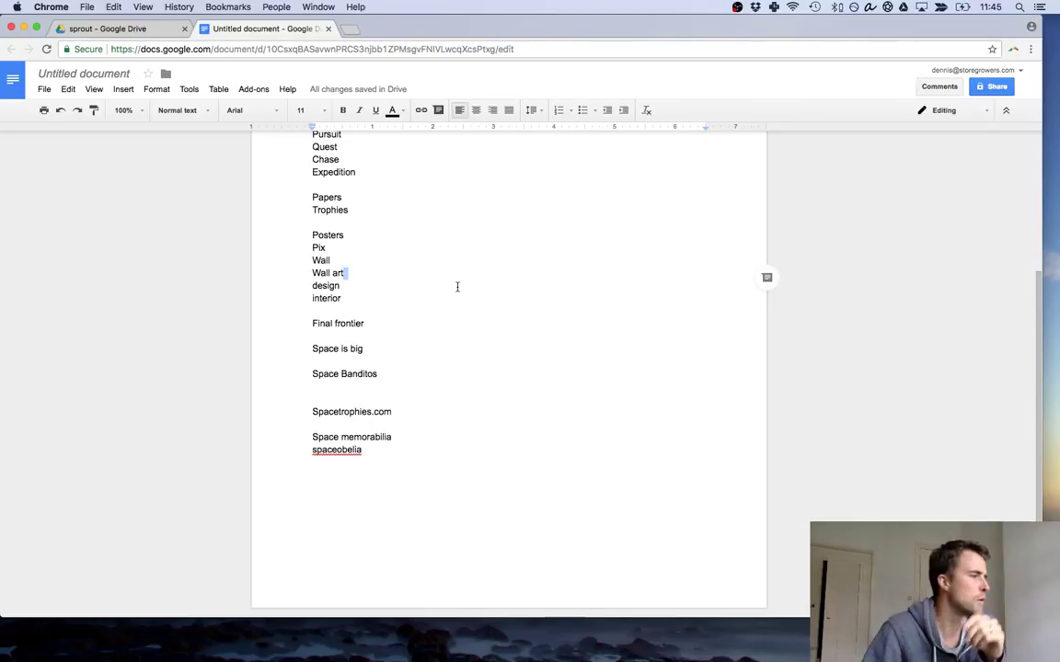
pyautogui.click(438, 298)
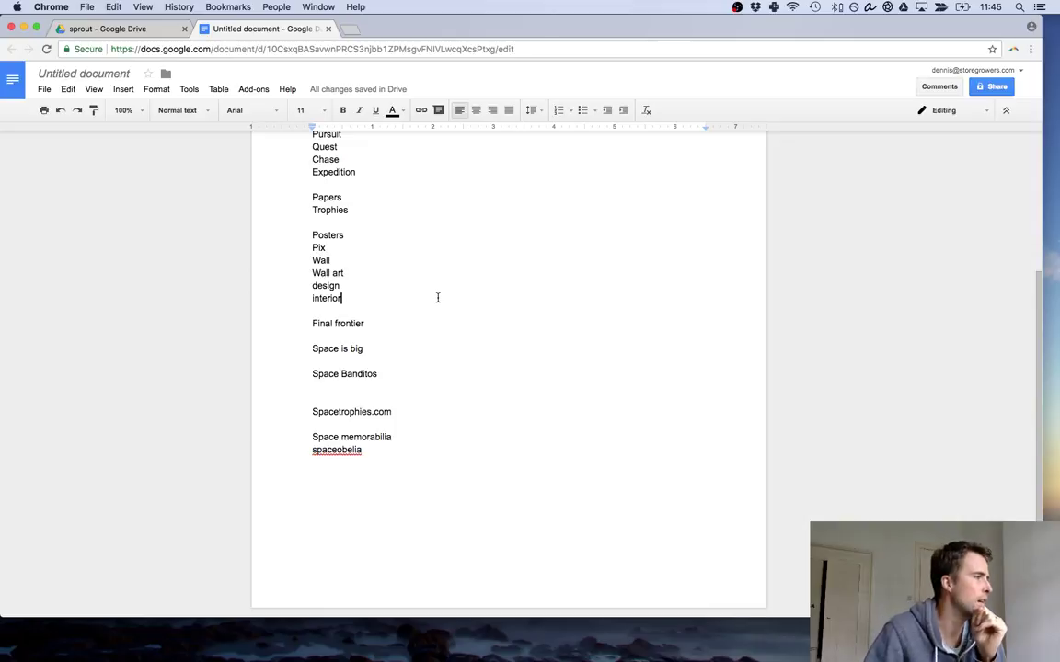
# Open the archive.org Intrepid moon photo page in a new tab.
pyautogui.click(349, 27)
pyautogui.write('archiv')
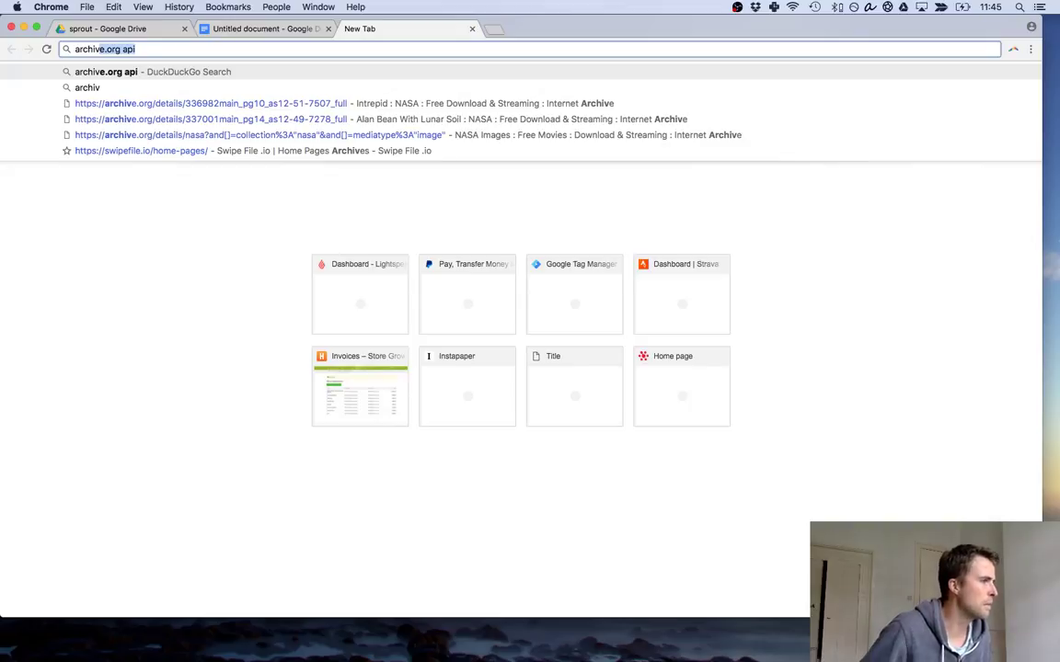
pyautogui.press('Down')
pyautogui.press('Down')
pyautogui.press('Return')
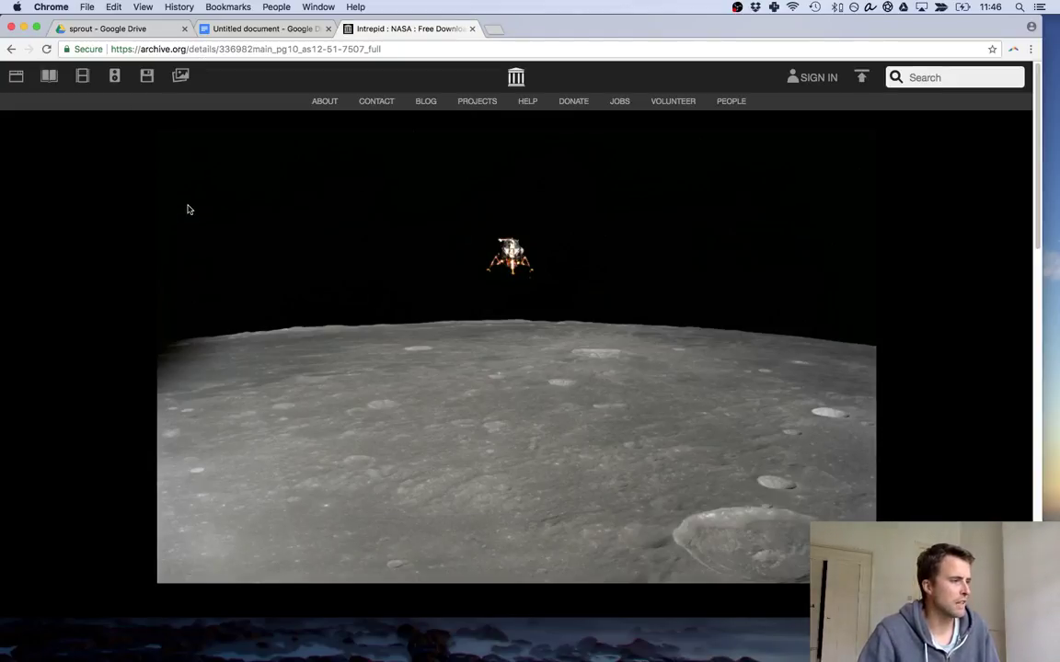
# Review the photo description's date and Apollo 12 details, then open the NASA Images collection.
pyautogui.scroll(-5, 186, 208)
pyautogui.scroll(3, 187, 209)
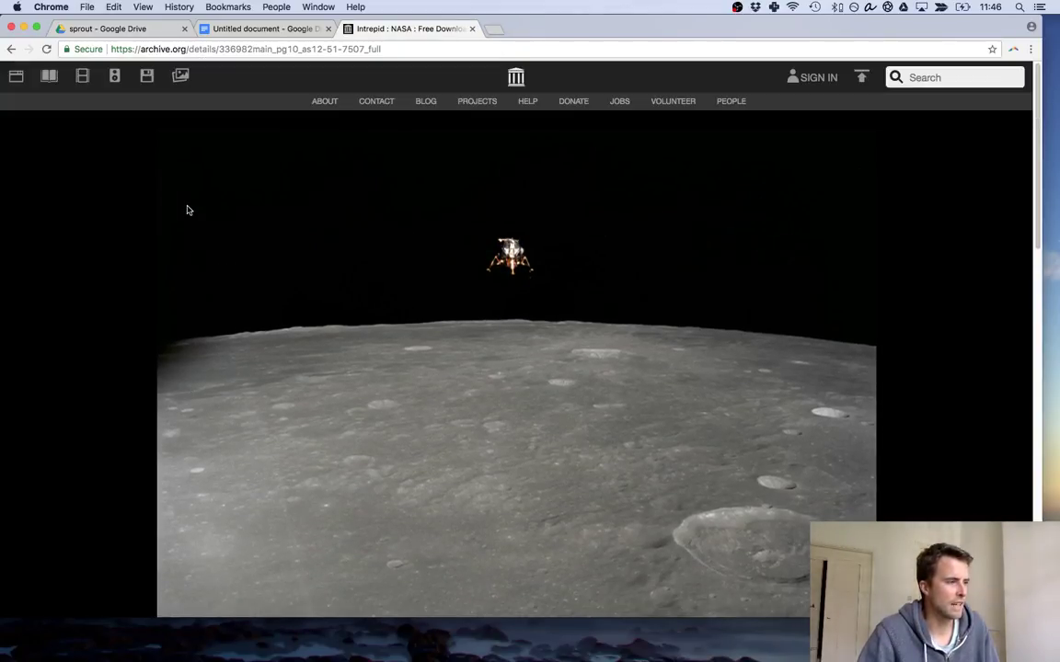
pyautogui.scroll(-8, 187, 208)
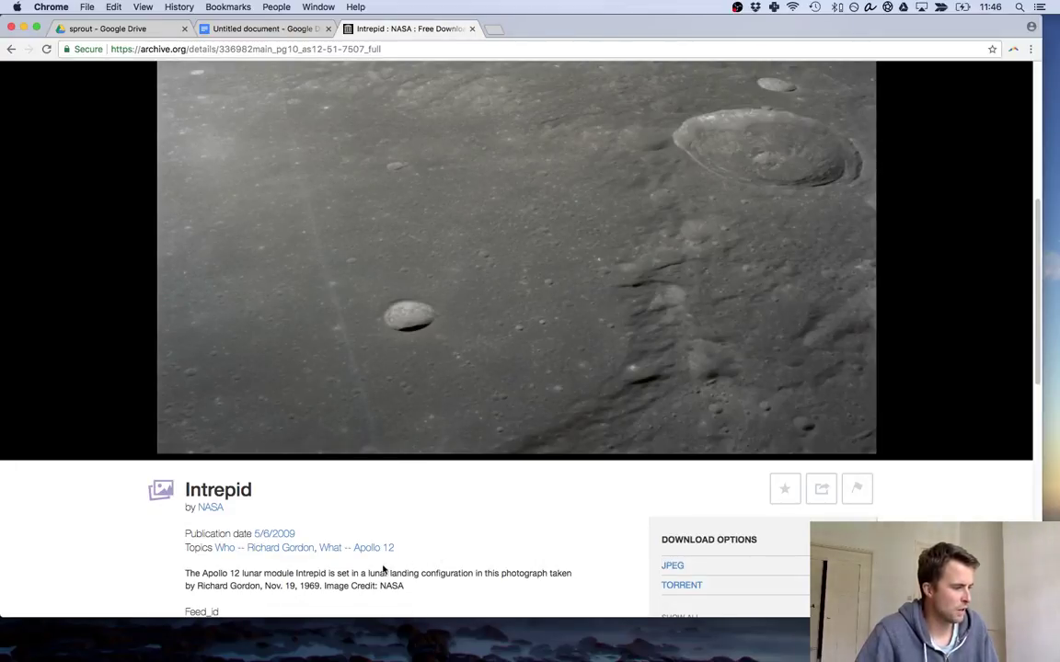
pyautogui.scroll(5, 133, 570)
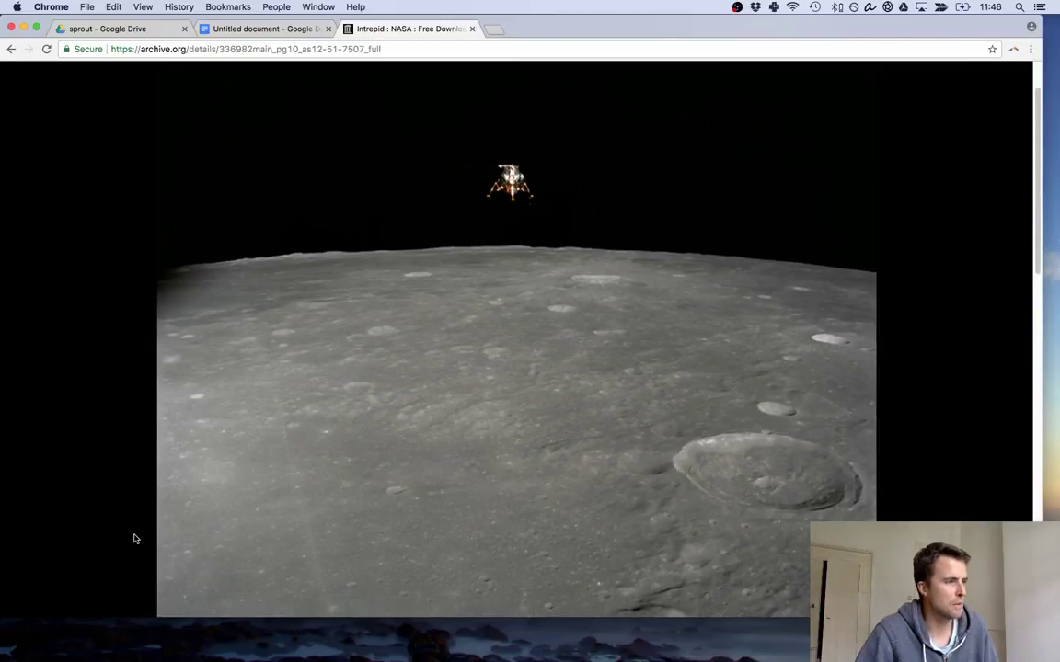
pyautogui.scroll(-3, 133, 539)
pyautogui.scroll(-5, 132, 537)
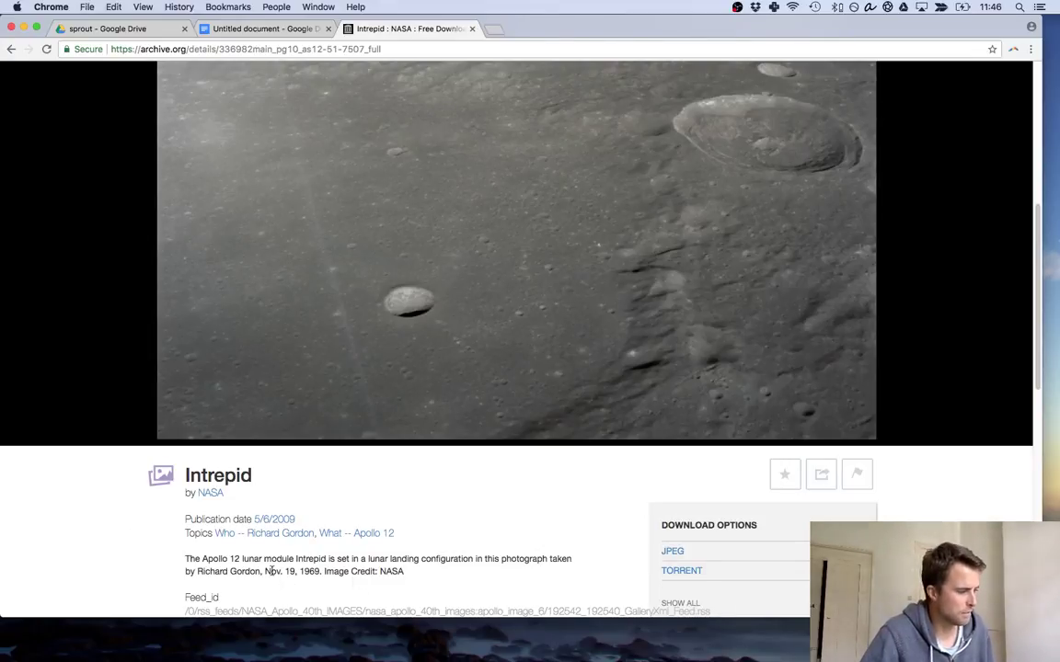
pyautogui.moveTo(267, 571); pyautogui.dragTo(297, 571)
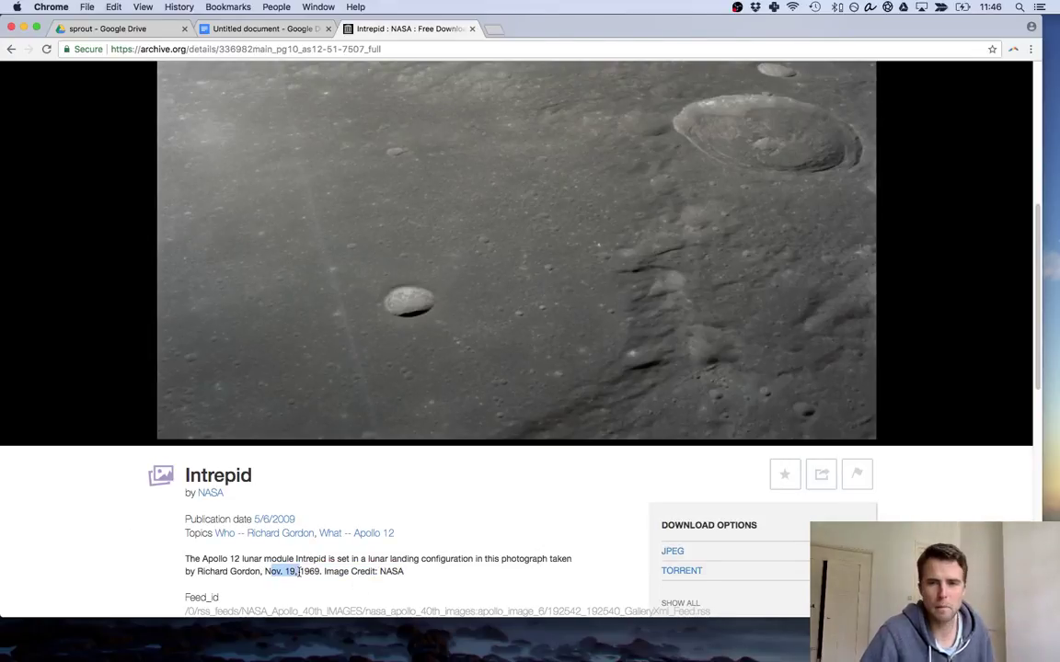
pyautogui.click(227, 556)
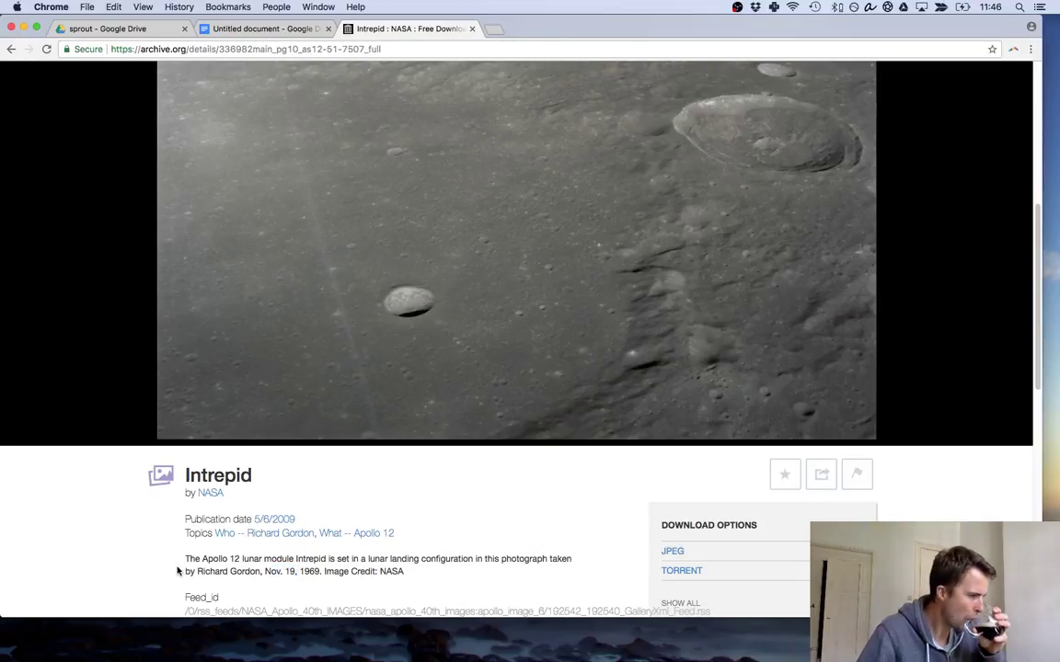
pyautogui.moveTo(202, 558); pyautogui.dragTo(241, 558)
pyautogui.click(233, 558)
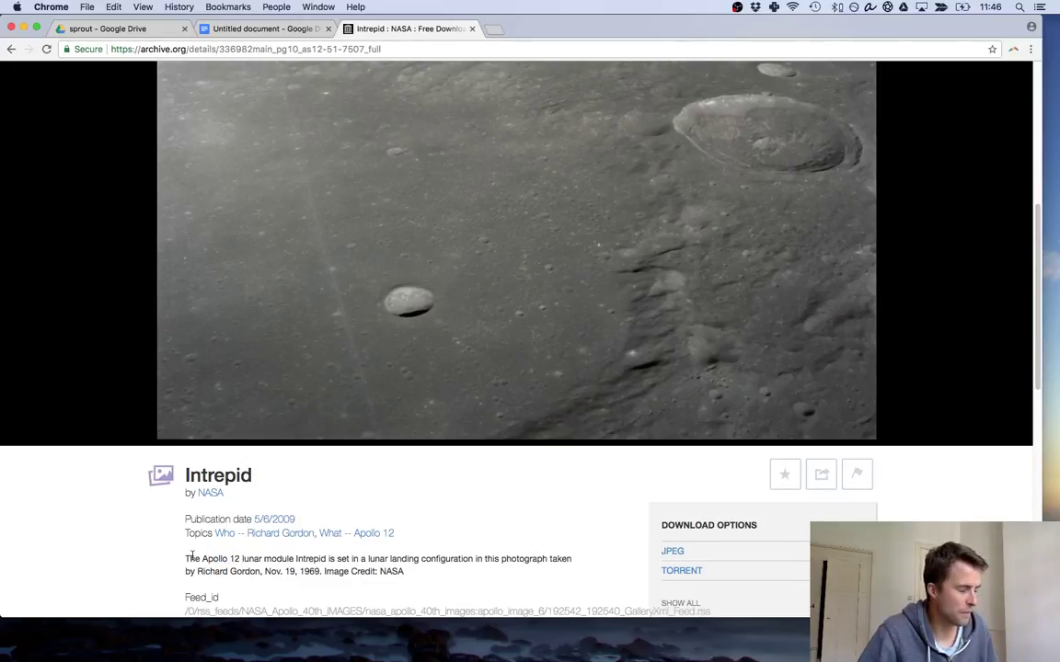
pyautogui.scroll(-3, 191, 555)
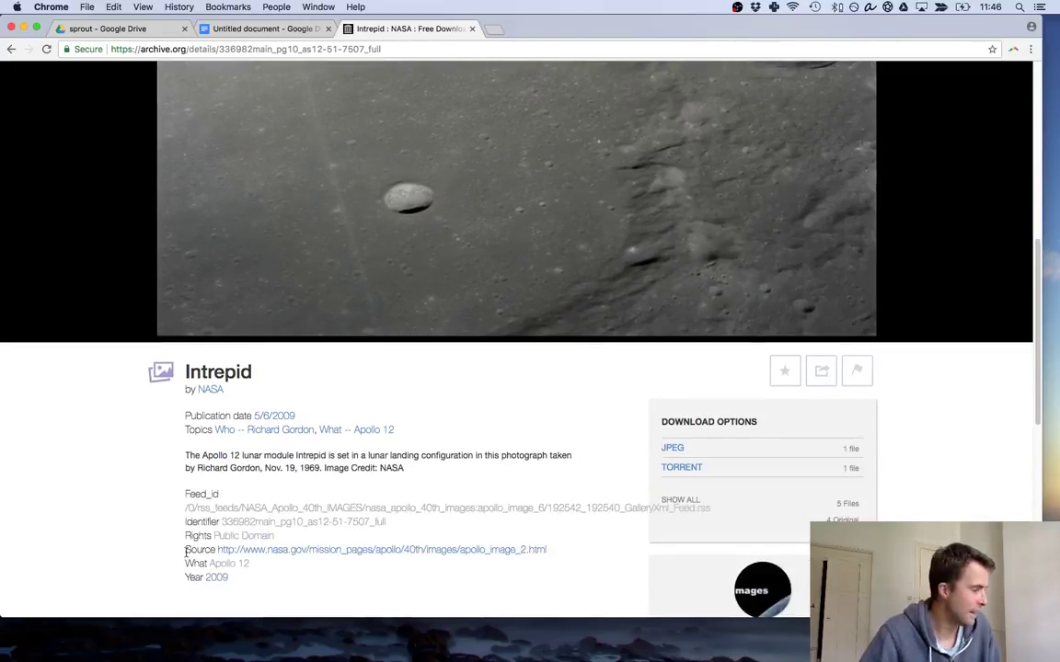
pyautogui.scroll(10, 174, 556)
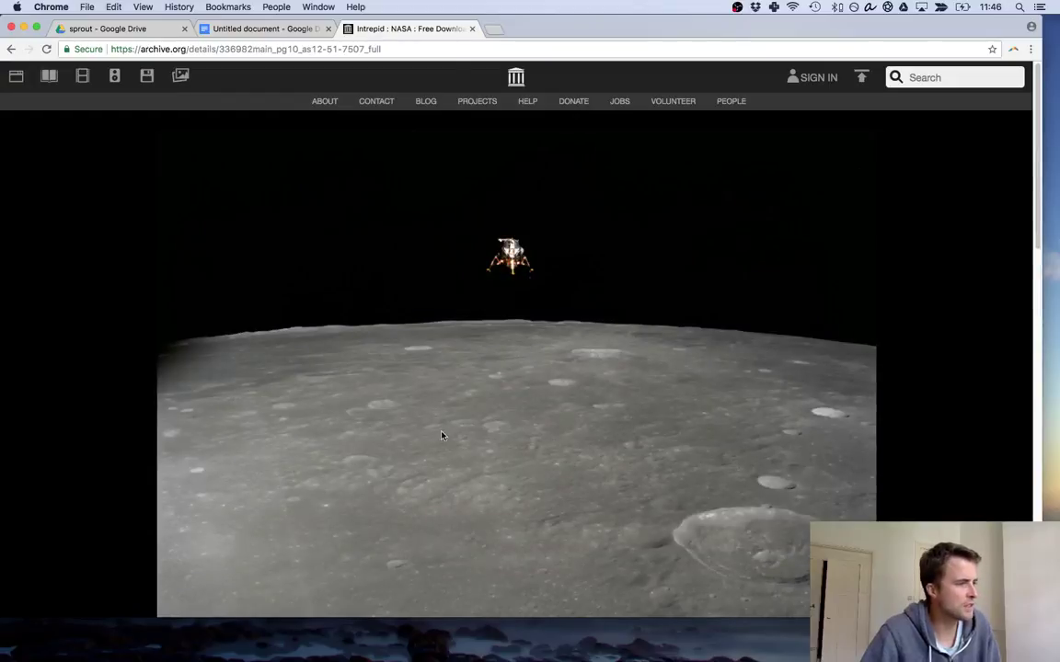
pyautogui.scroll(-10, 393, 409)
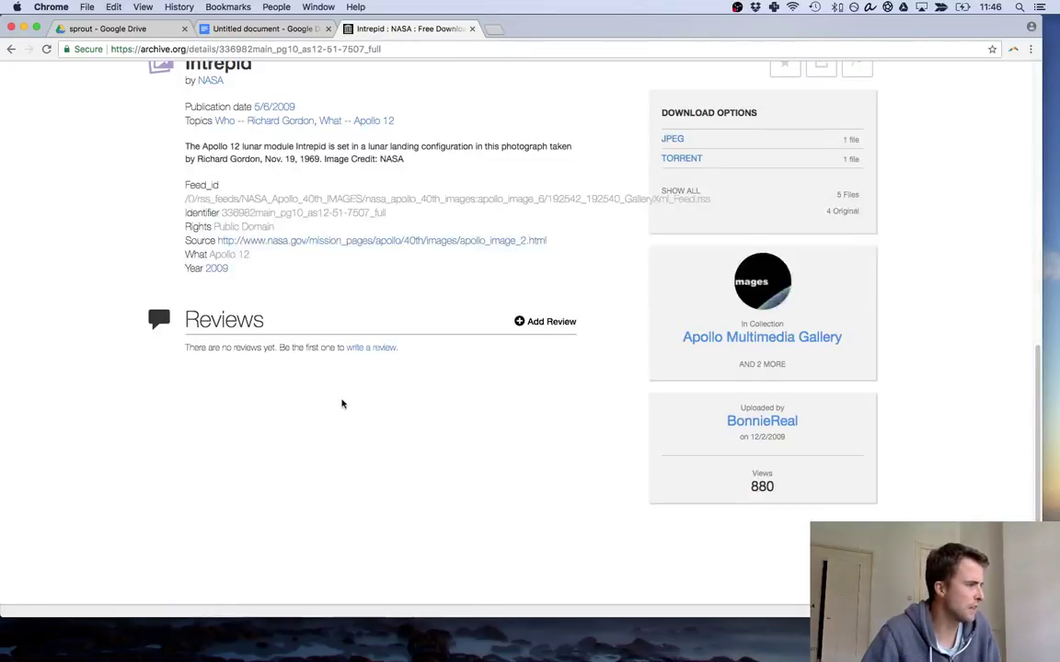
pyautogui.scroll(6, 357, 405)
pyautogui.scroll(4, 358, 406)
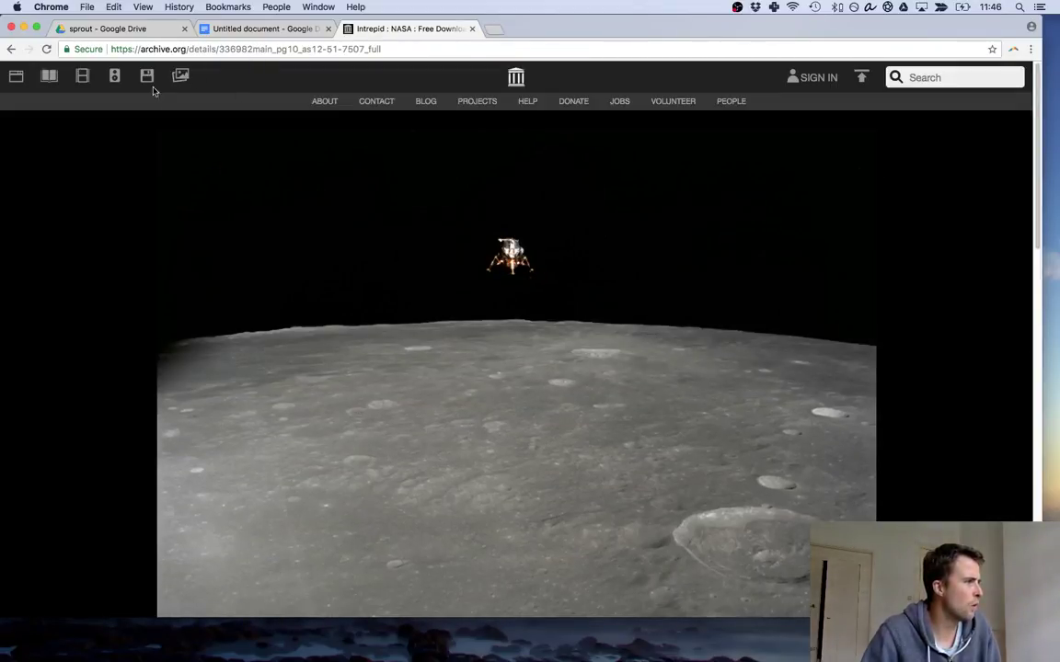
pyautogui.click(181, 76)
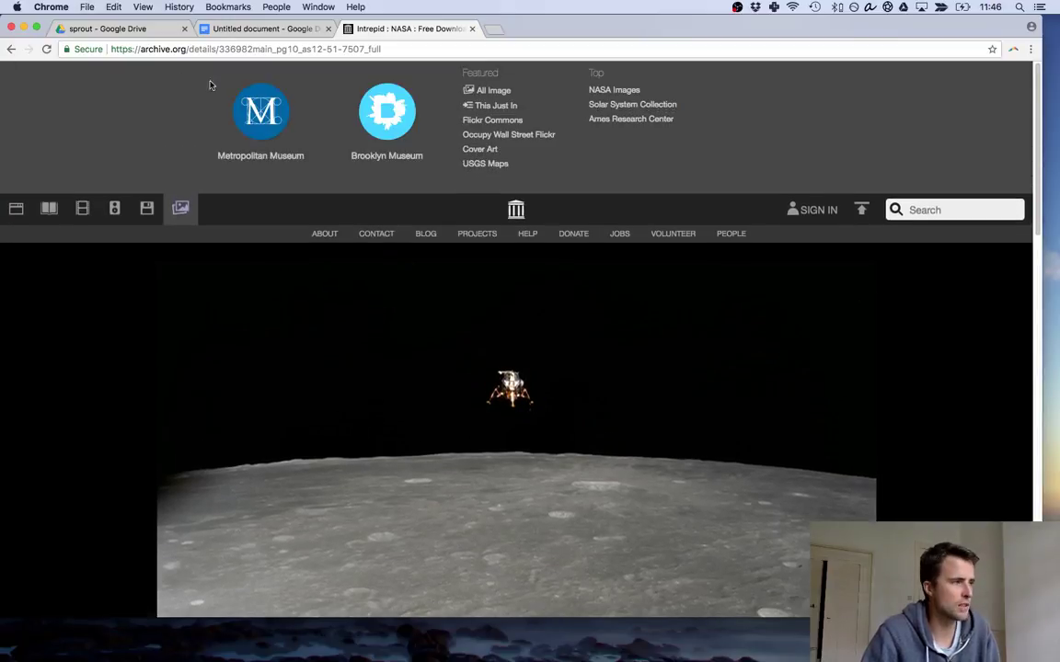
pyautogui.click(613, 92)
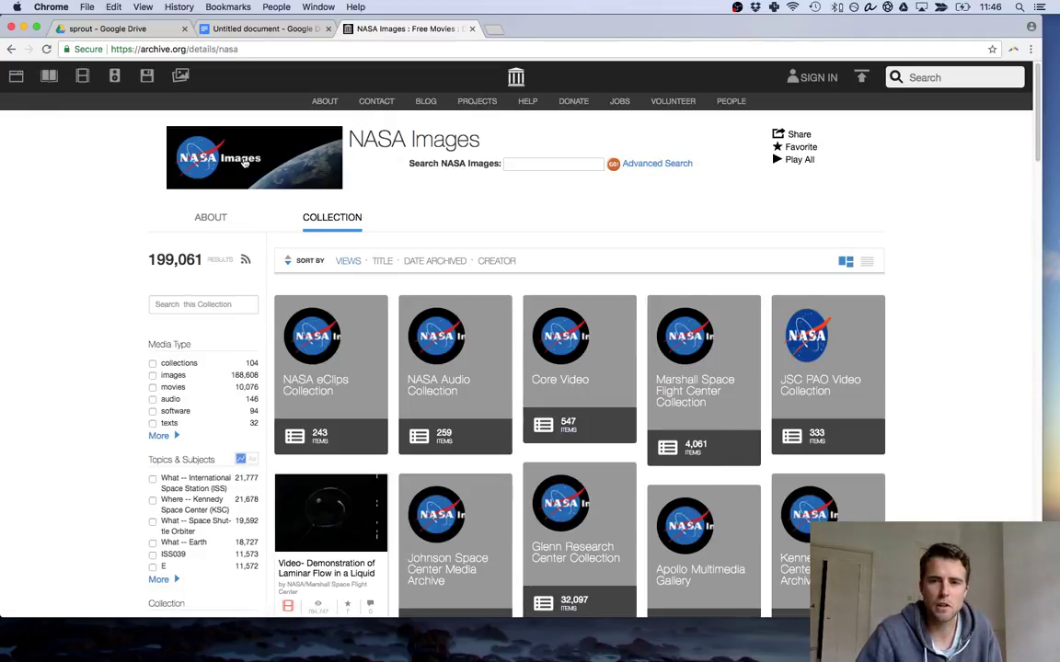
# Create a new blank Google Sheets file in the sprout Drive folder and move the NASA Images tab beside Drive.
pyautogui.click(147, 30)
pyautogui.click(52, 121)
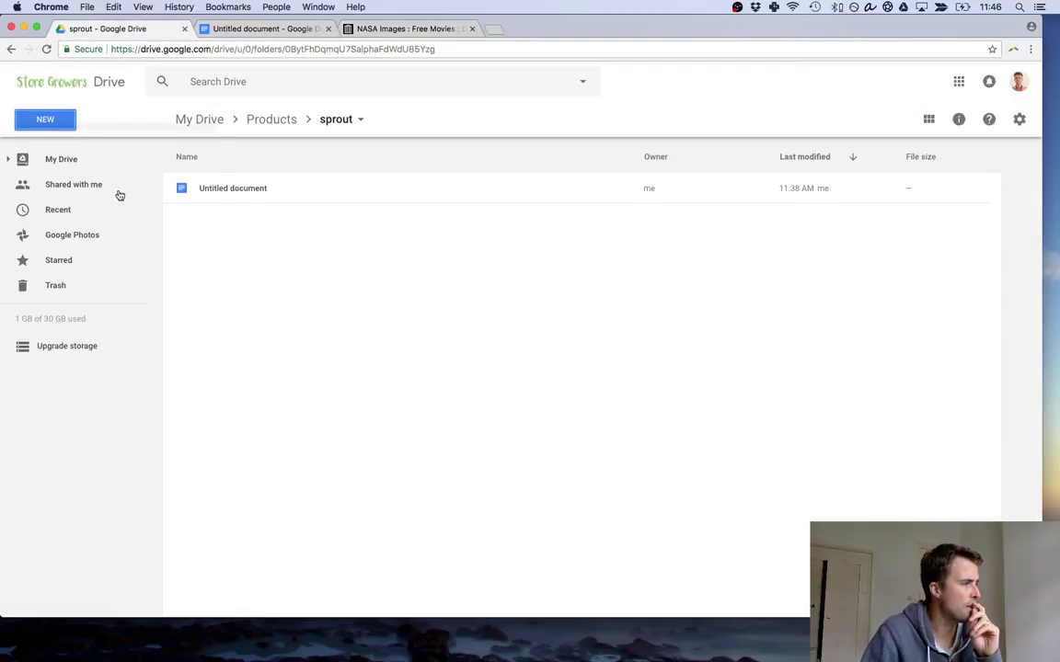
pyautogui.click(92, 251)
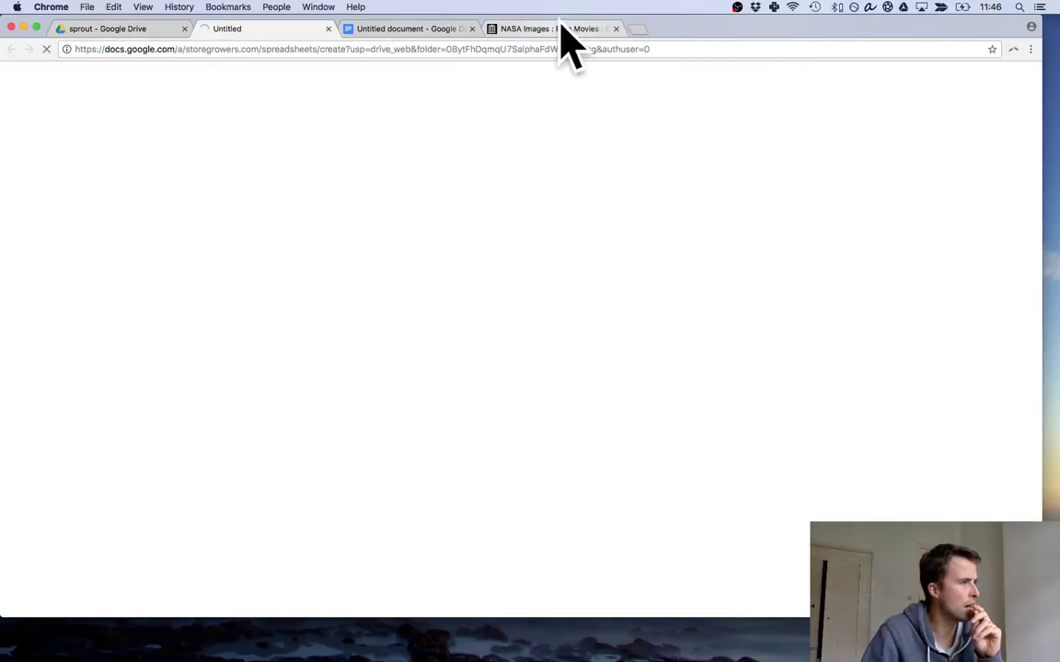
pyautogui.moveTo(558, 28); pyautogui.dragTo(448, 32)
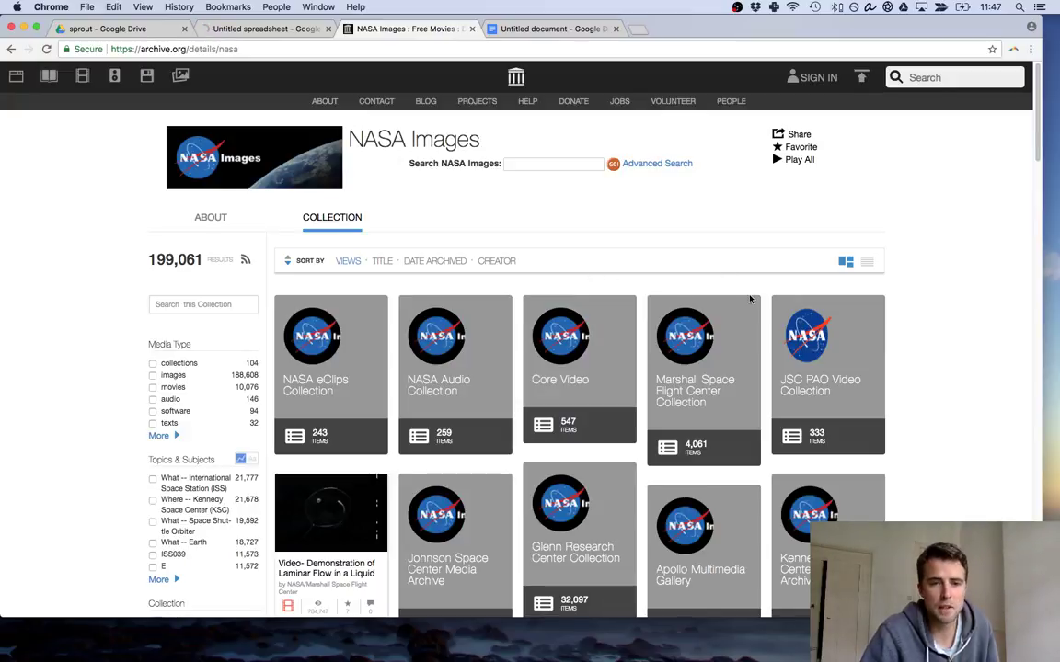
# Filter the NASA Images collection to the images media type and sort by views.
pyautogui.press('super+Tab')
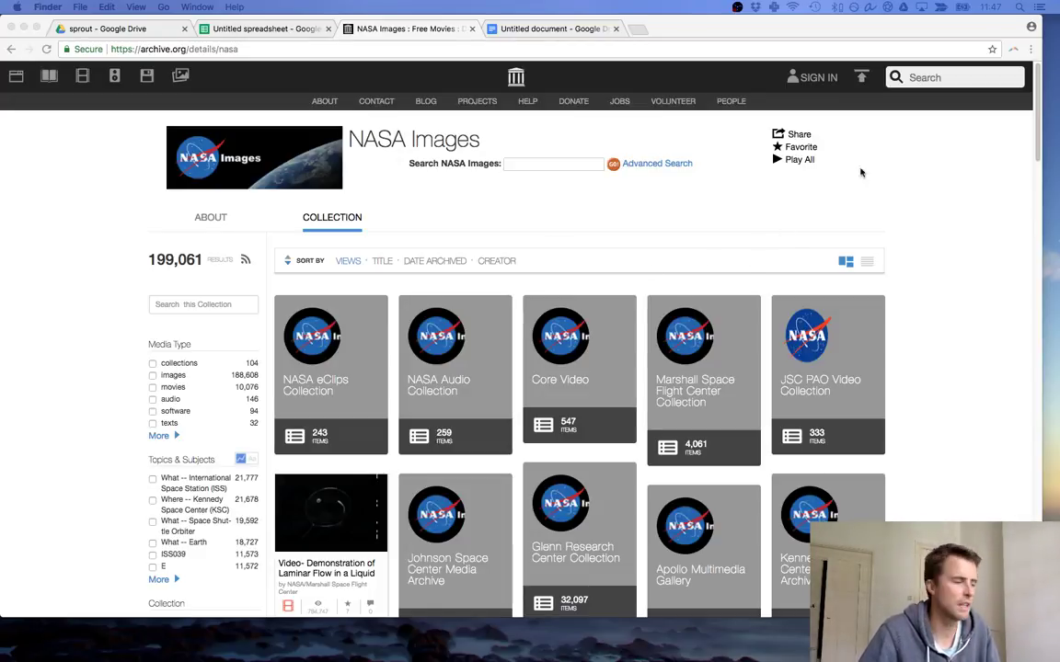
pyautogui.click(66, 274)
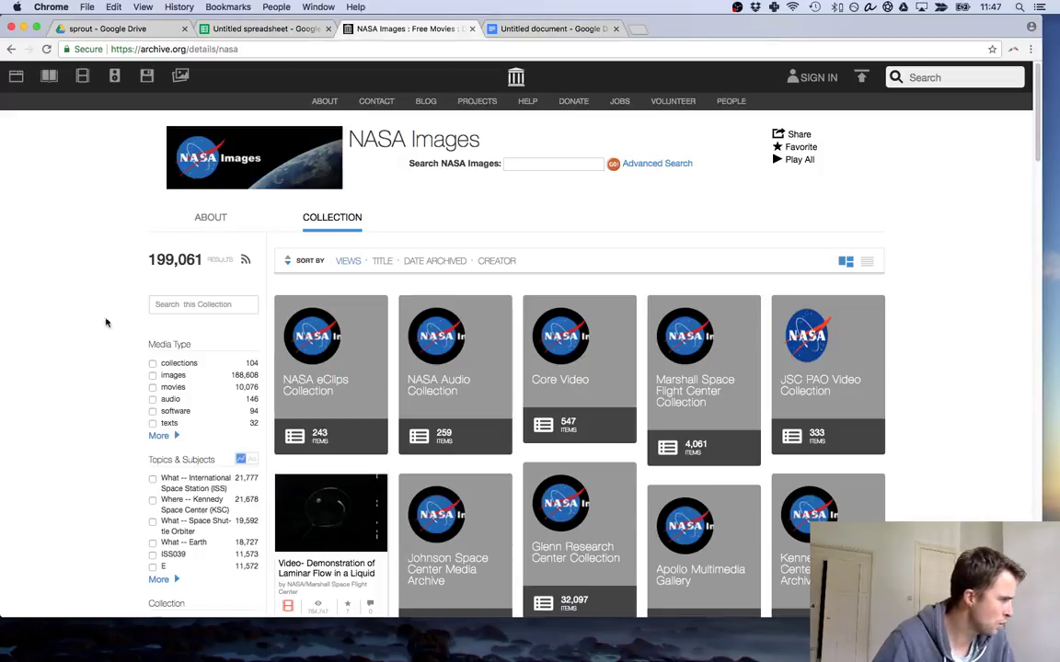
pyautogui.click(153, 376)
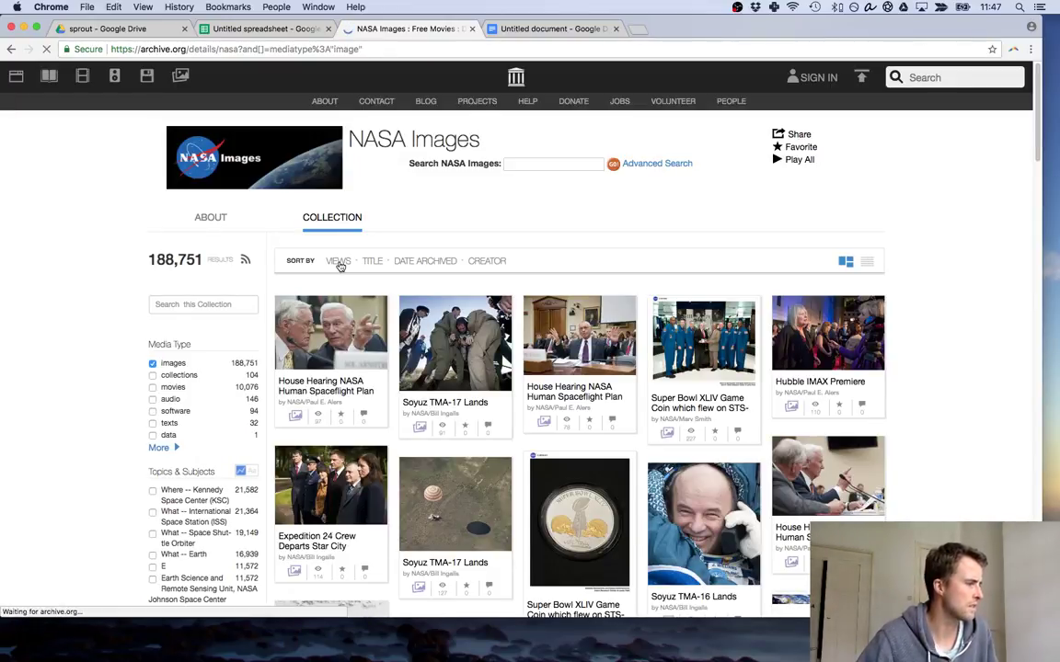
pyautogui.click(339, 261)
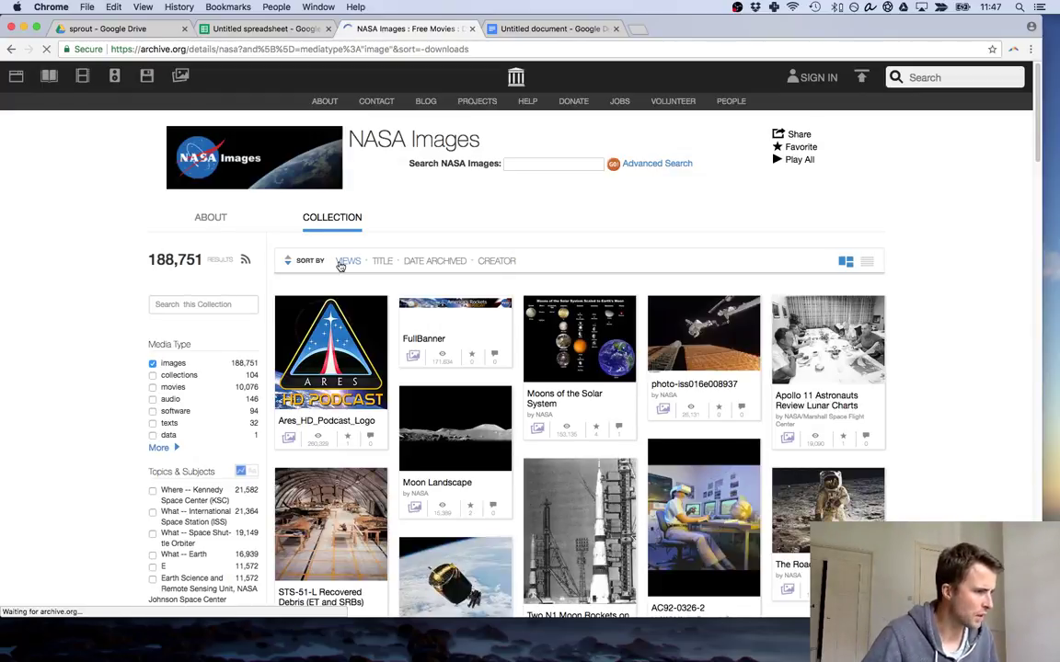
# Open Apollo 11 astronauts, photo-iss016e008937, Moon Landscape and Two N1 Moon Rockets in new tabs.
pyautogui.scroll(-2, 71, 336)
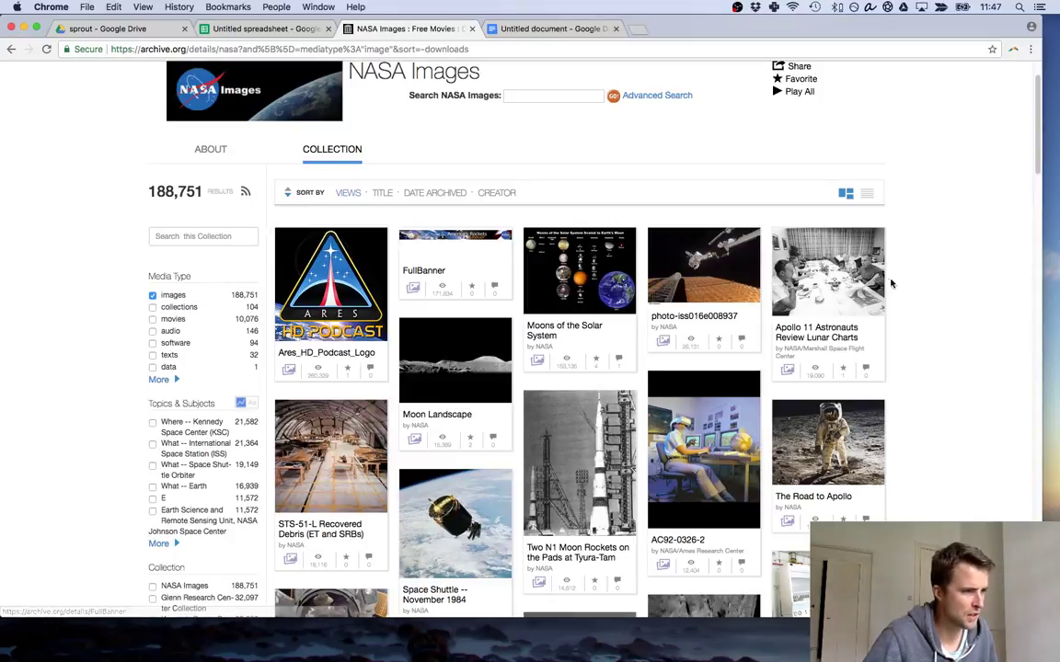
pyautogui.rightClick(826, 212)
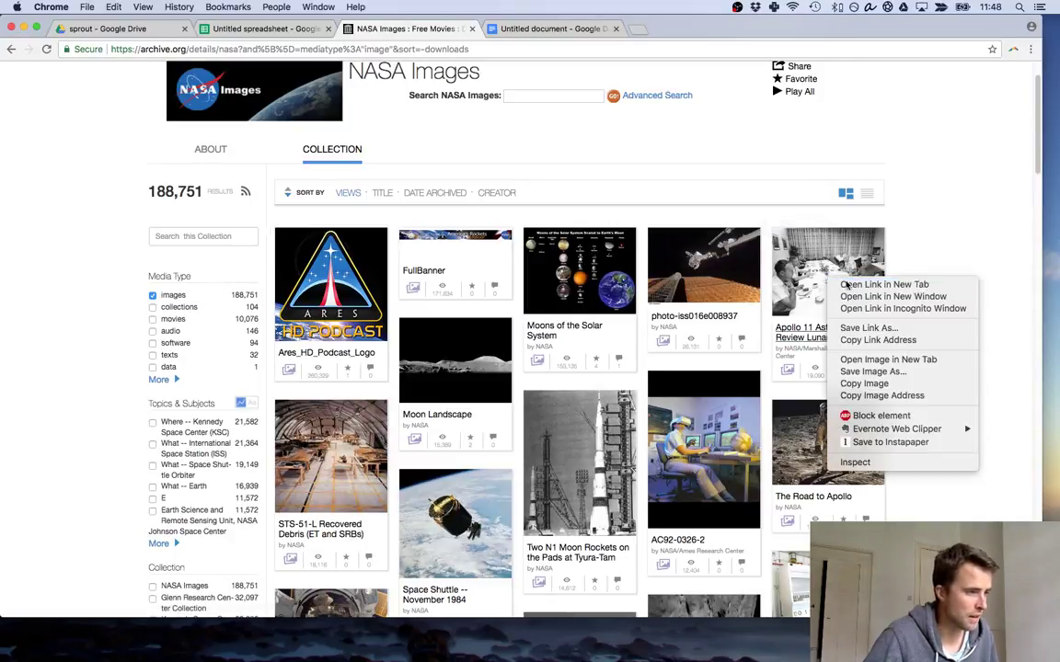
pyautogui.click(856, 219)
pyautogui.rightClick(726, 275)
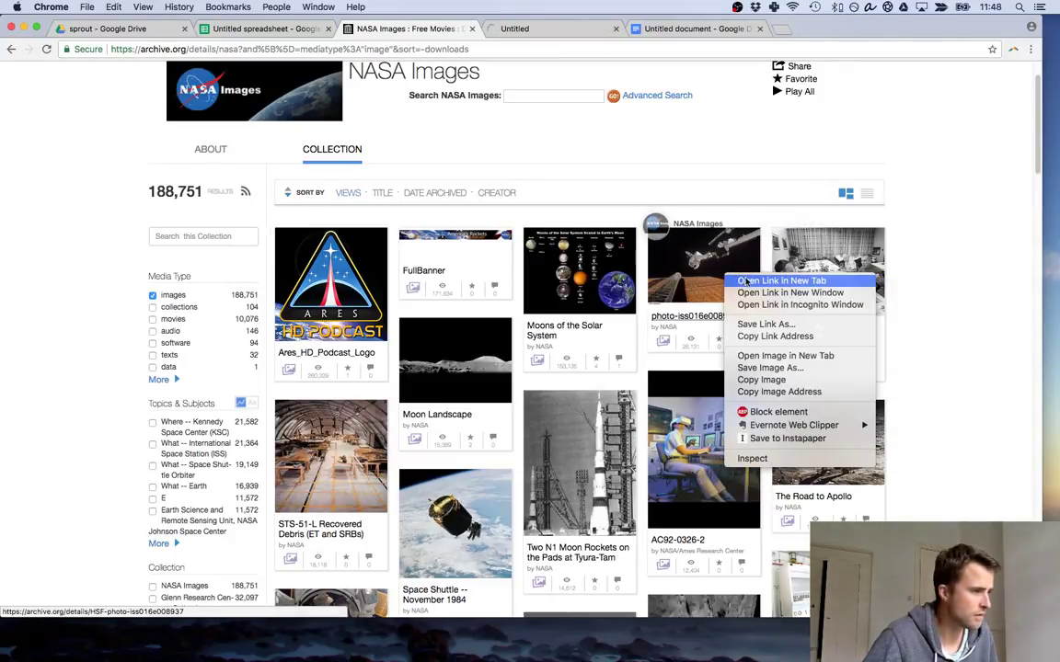
pyautogui.click(751, 281)
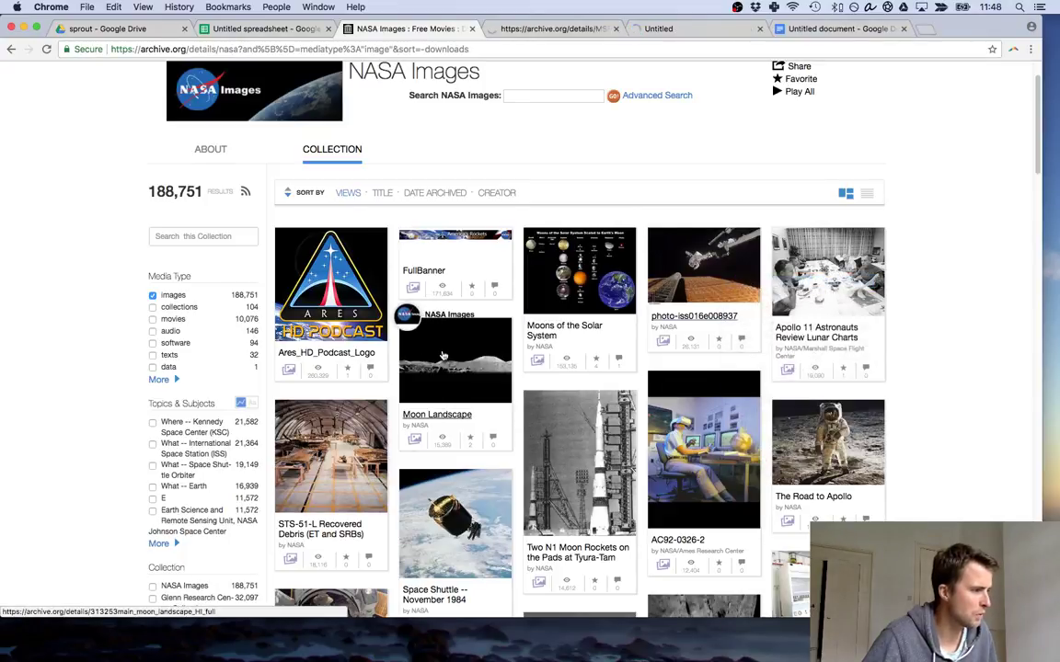
pyautogui.rightClick(453, 350)
pyautogui.click(463, 356)
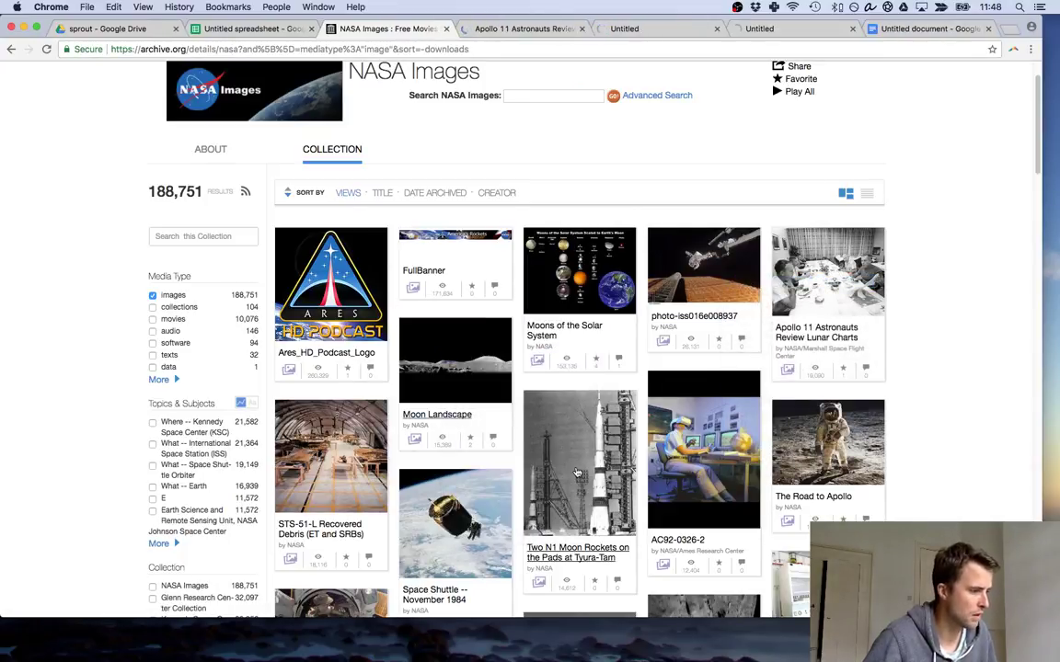
pyautogui.rightClick(577, 473)
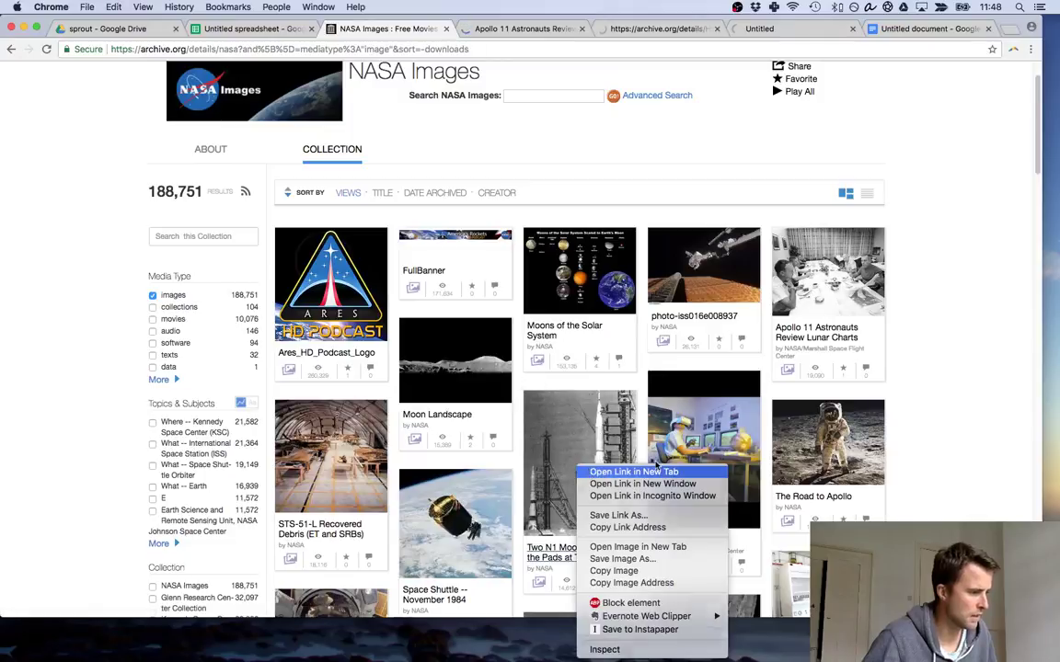
pyautogui.click(612, 469)
# Open AC92-0326-2, The Road to Apollo, Portrait and Space Shuttle November 1984 in new tabs.
pyautogui.scroll(-1, 923, 423)
pyautogui.scroll(-3, 920, 422)
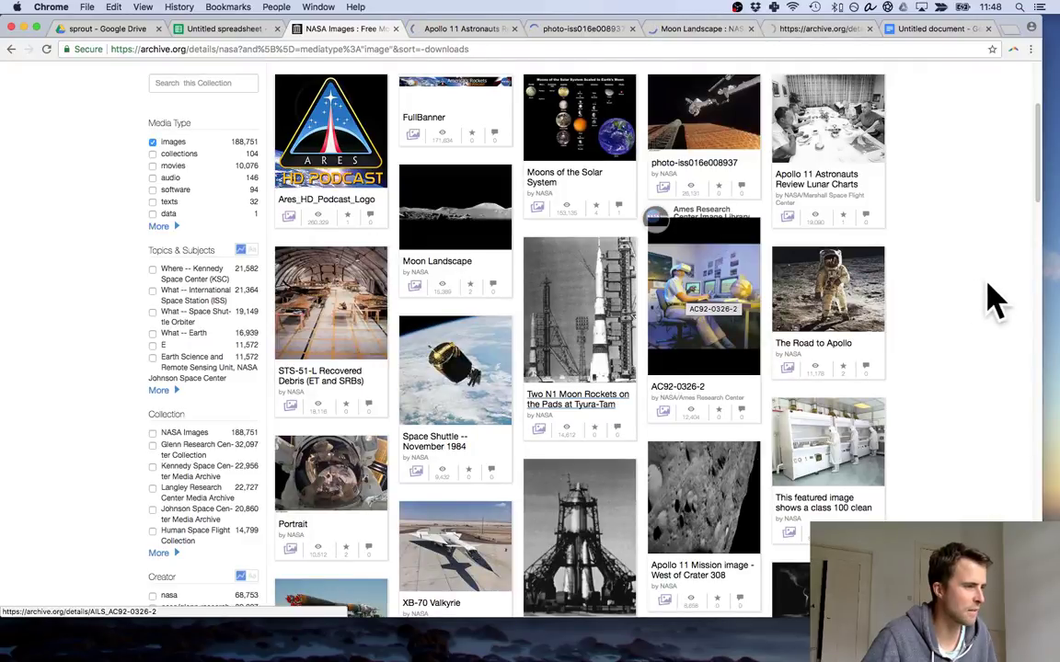
pyautogui.rightClick(734, 290)
pyautogui.click(773, 291)
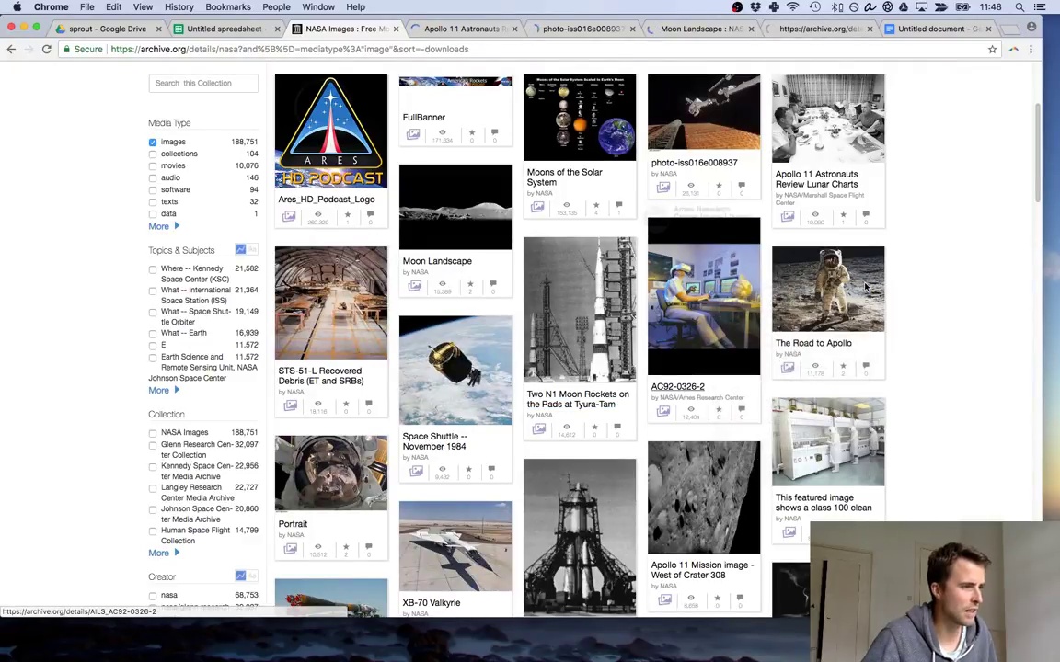
pyautogui.rightClick(783, 269)
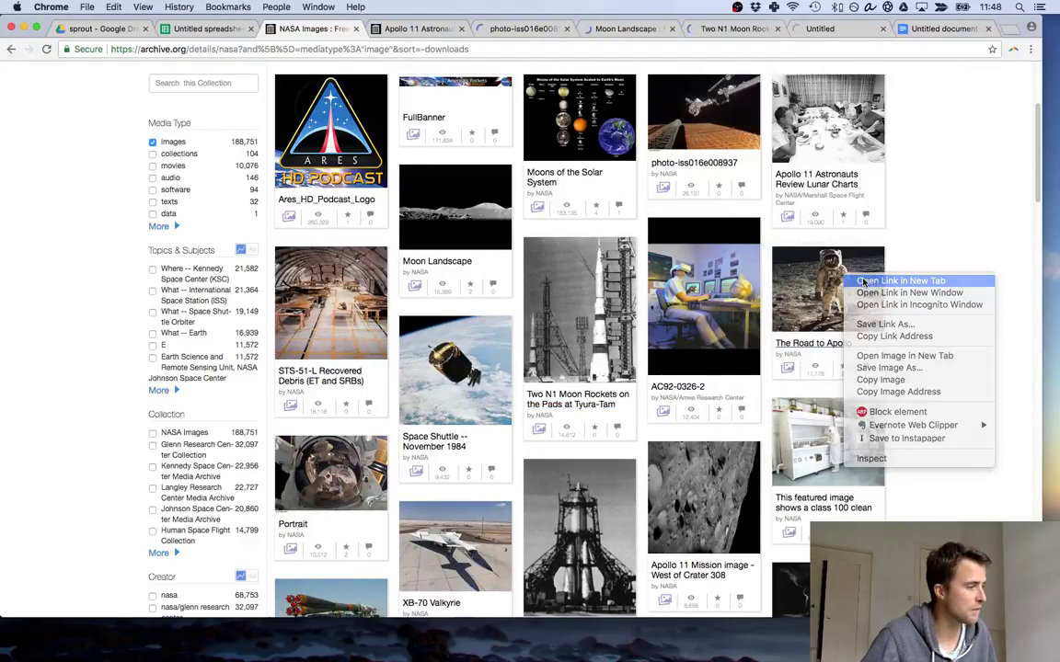
pyautogui.click(513, 395)
pyautogui.rightClick(326, 454)
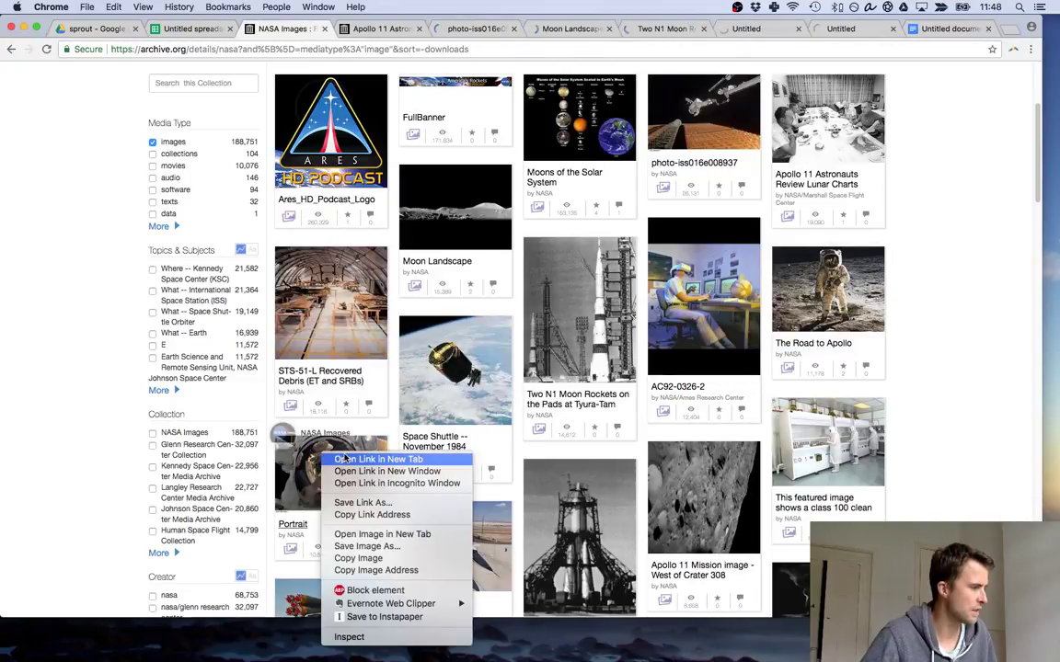
pyautogui.click(347, 459)
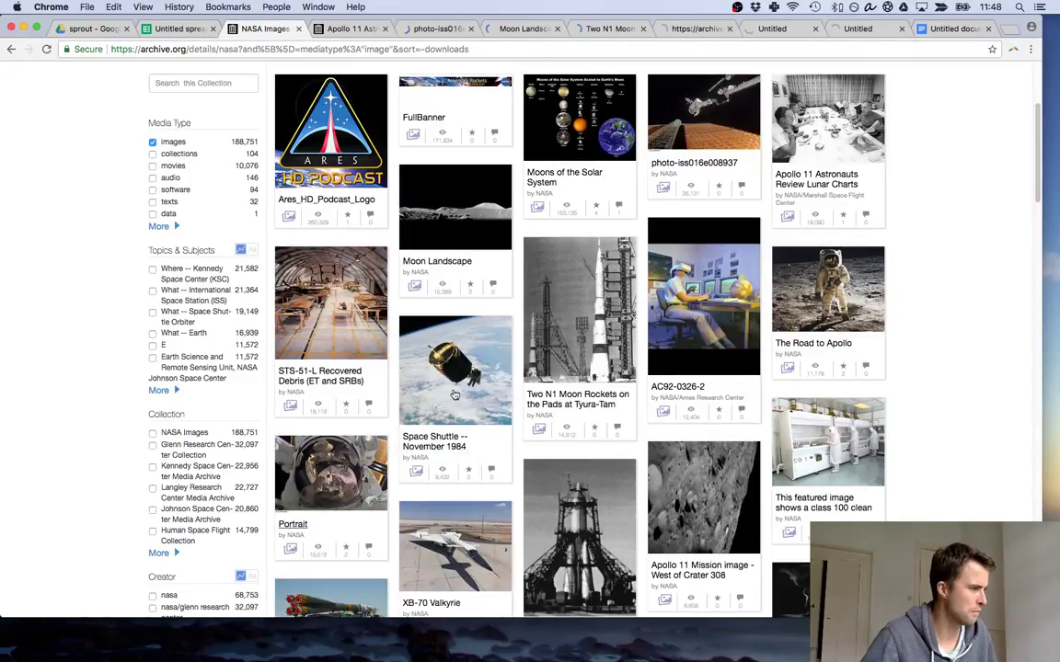
pyautogui.keyDown('super'); pyautogui.click(454, 394); pyautogui.keyUp('super')
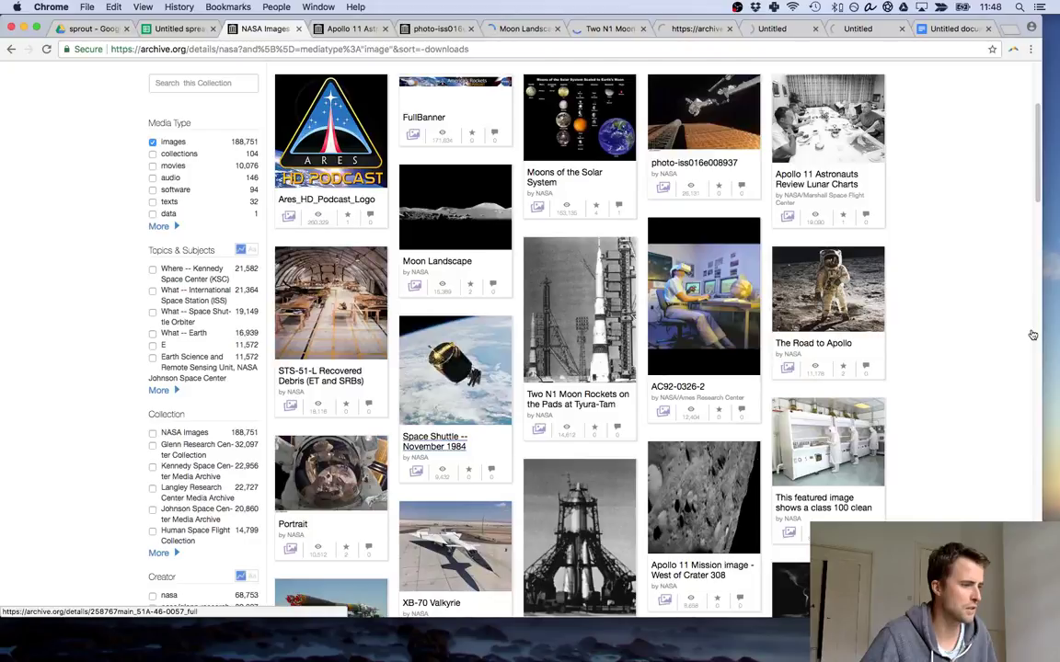
# Open Launch of Sputnik 2 and Apollo 15 on the Launch Pad in new tabs, then view the Apollo 11 page.
pyautogui.scroll(-3, 994, 345)
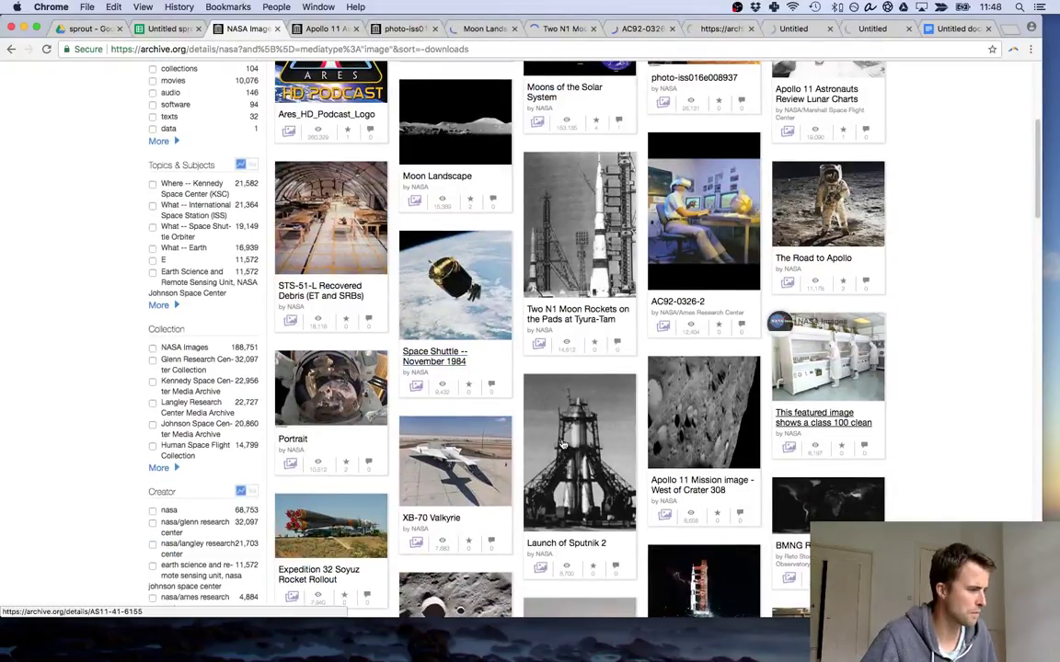
pyautogui.rightClick(566, 440)
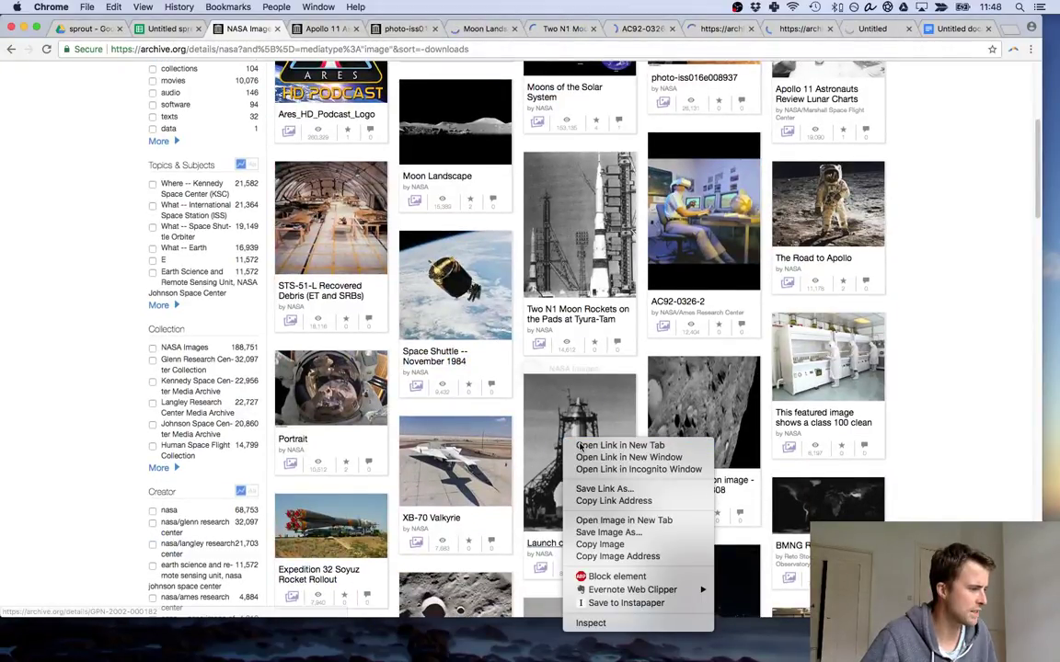
pyautogui.click(581, 445)
pyautogui.scroll(-4, 953, 368)
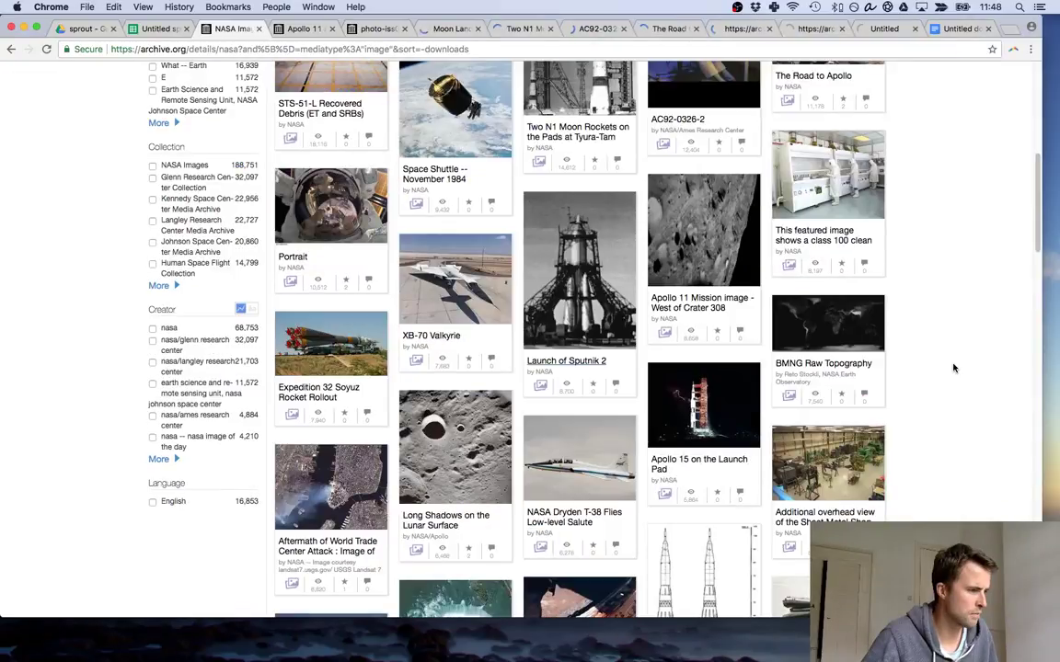
pyautogui.scroll(-1, 828, 378)
pyautogui.rightClick(713, 391)
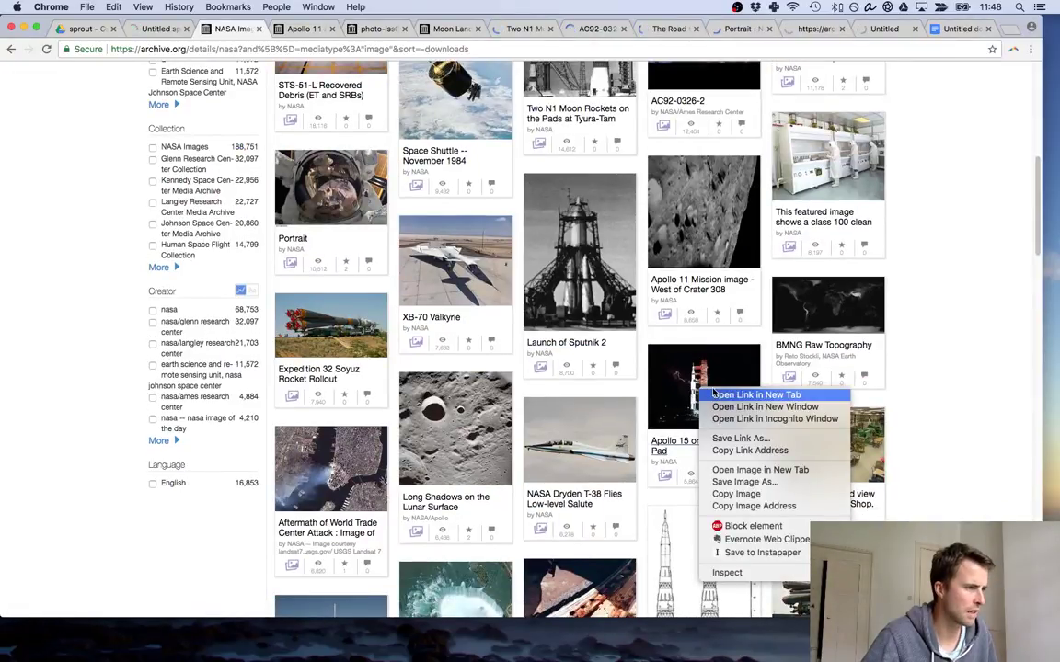
pyautogui.click(714, 394)
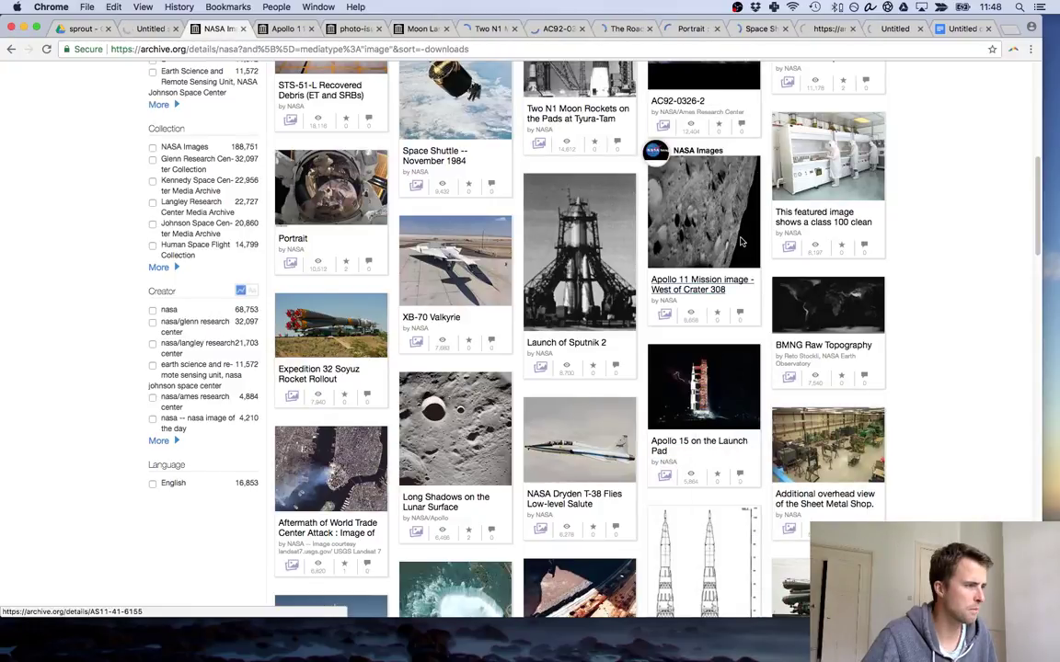
pyautogui.scroll(-2, 920, 322)
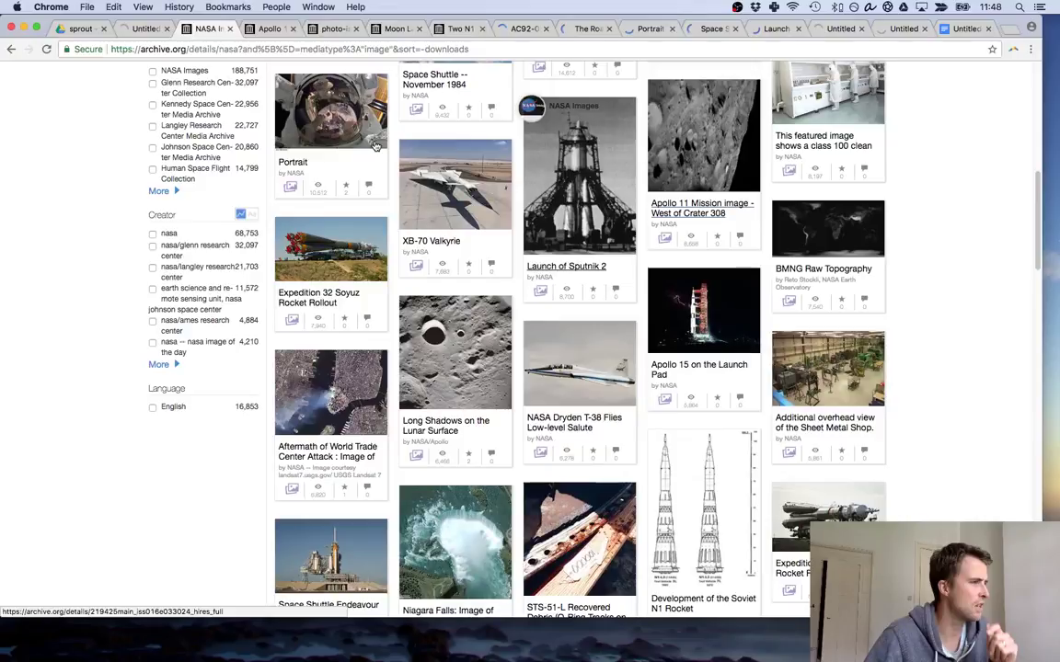
pyautogui.scroll(-10, 495, 286)
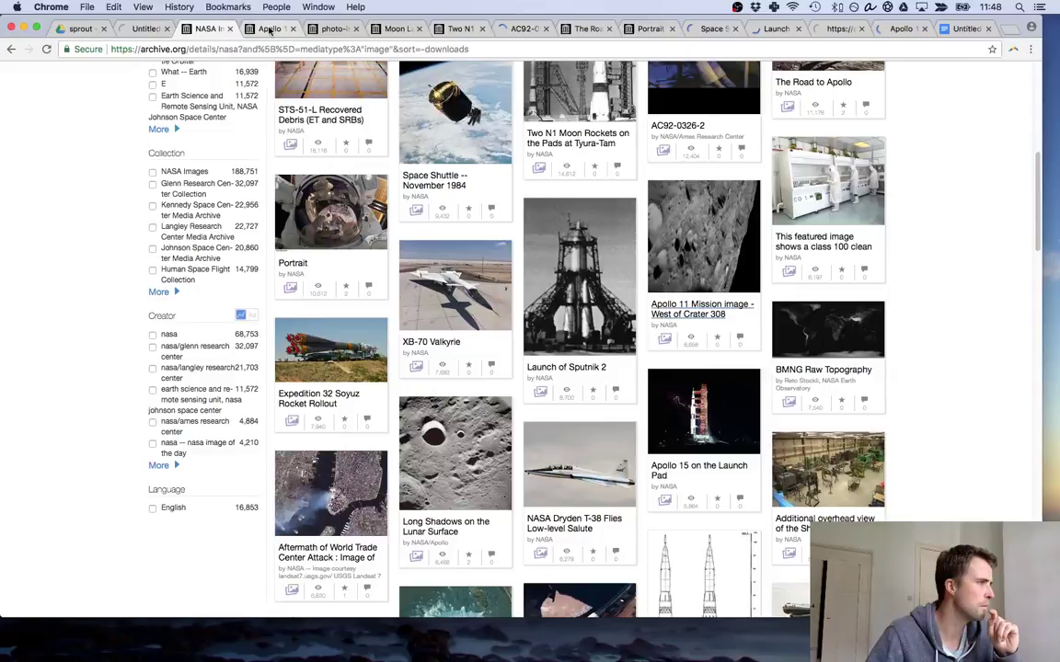
pyautogui.click(268, 29)
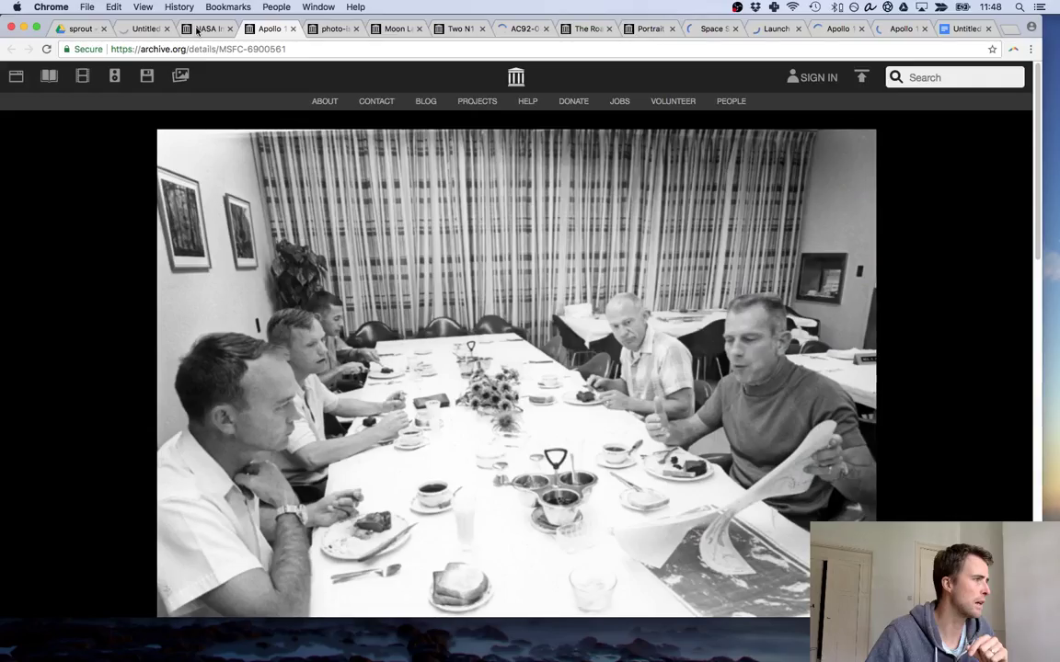
# Bring up item MSFC-6900561 and scroll to its 7/16/1969 description and JPEG/TORRENT download options.
pyautogui.click(203, 28)
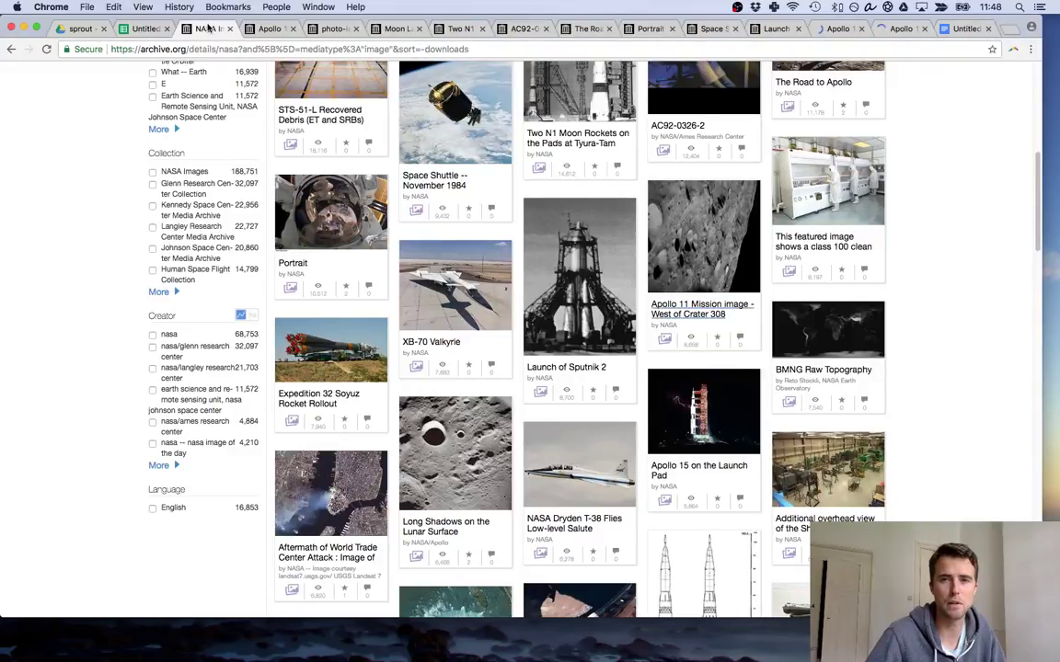
pyautogui.hotkey('ctrl', 'Tab')
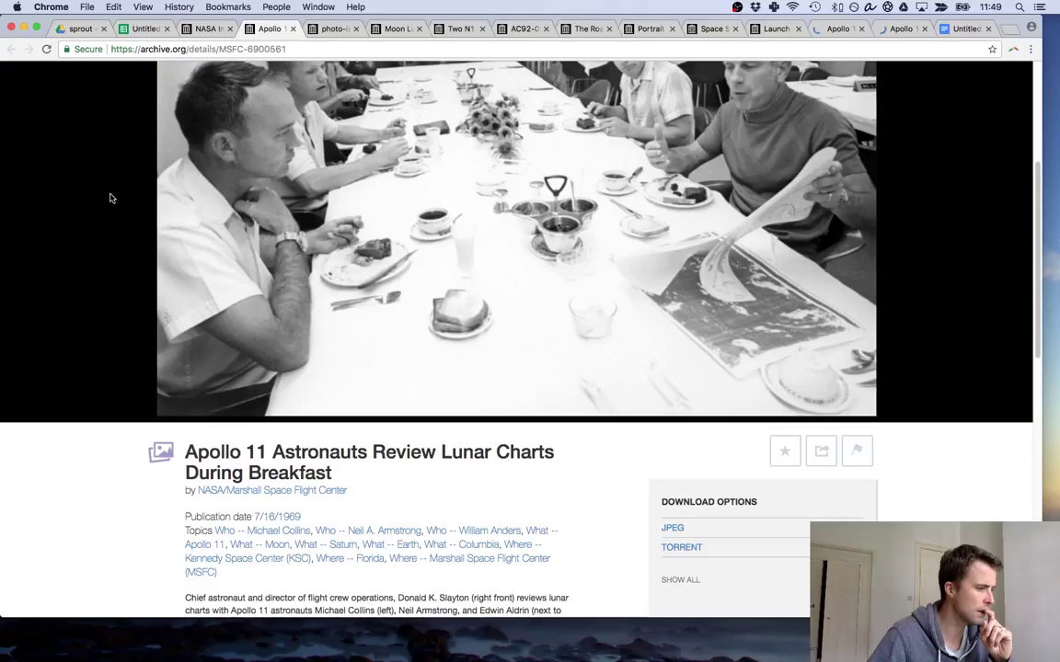
pyautogui.scroll(-1, 568, 473)
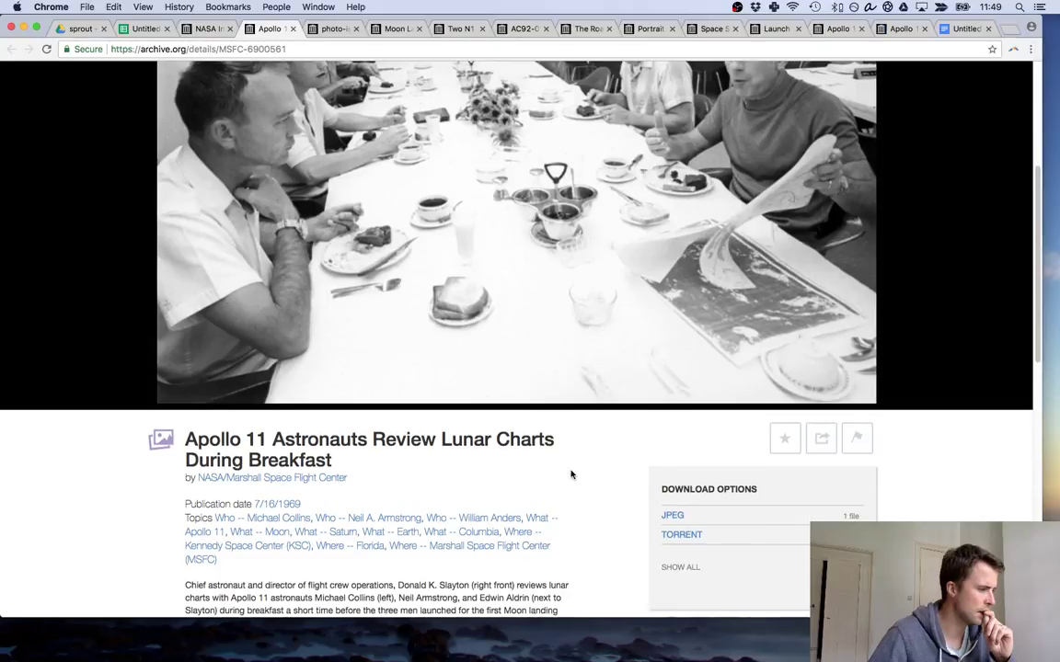
pyautogui.scroll(-2, 571, 483)
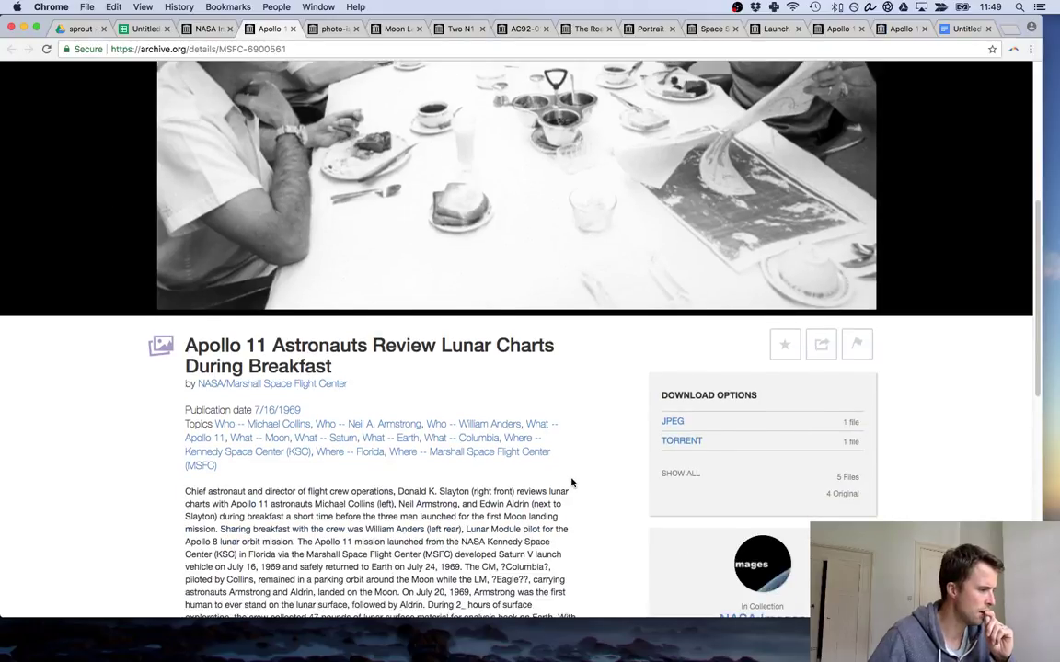
pyautogui.scroll(-1, 571, 482)
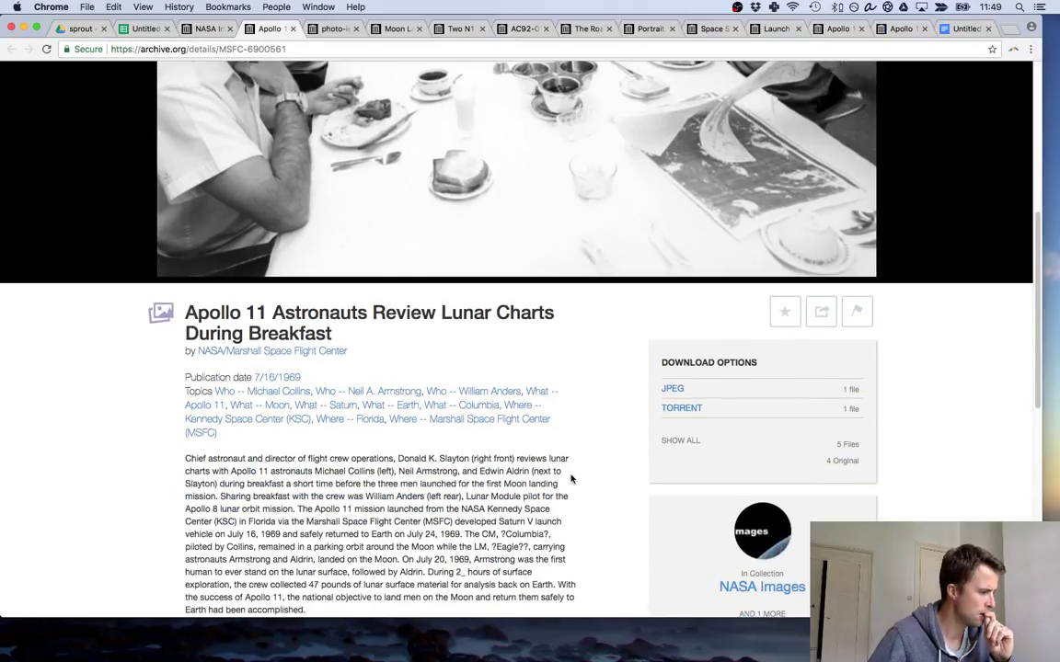
pyautogui.scroll(6, 570, 478)
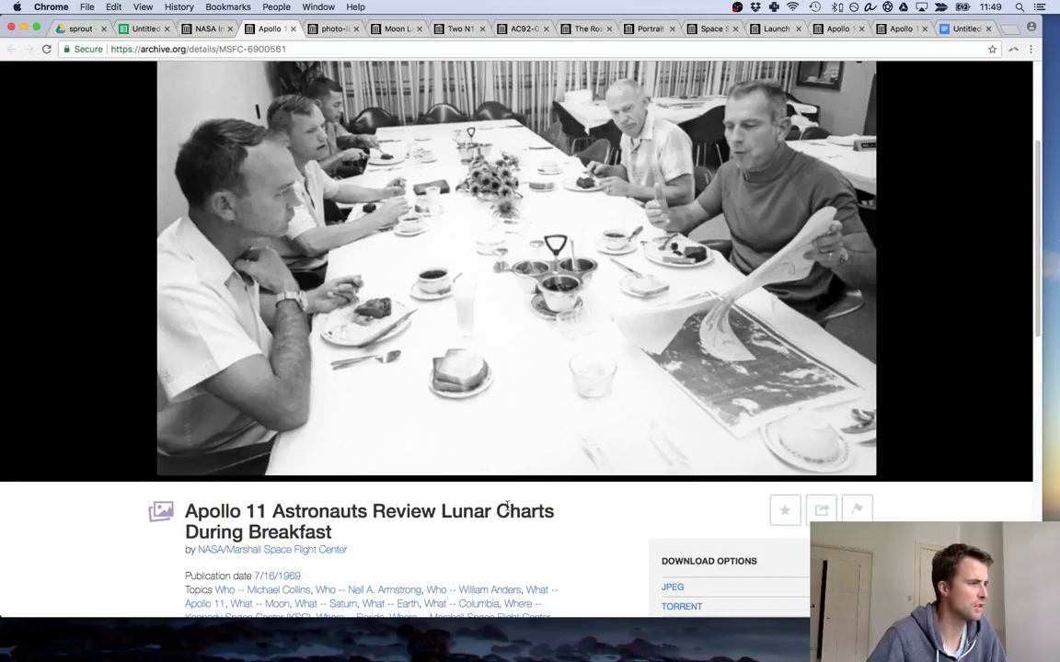
pyautogui.scroll(1, 508, 508)
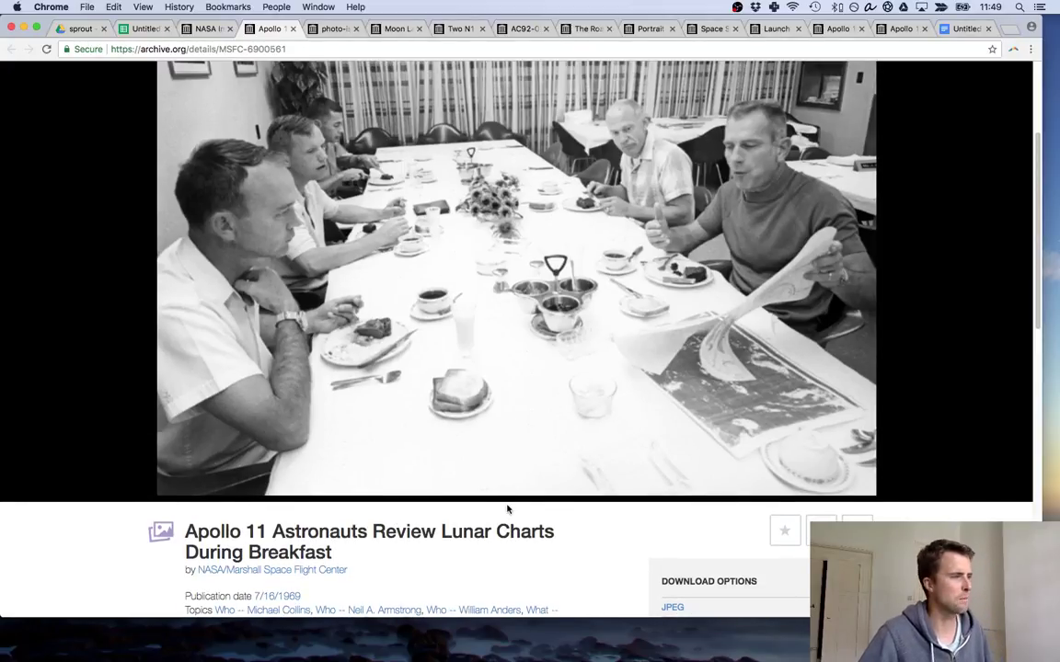
pyautogui.scroll(-1, 269, 534)
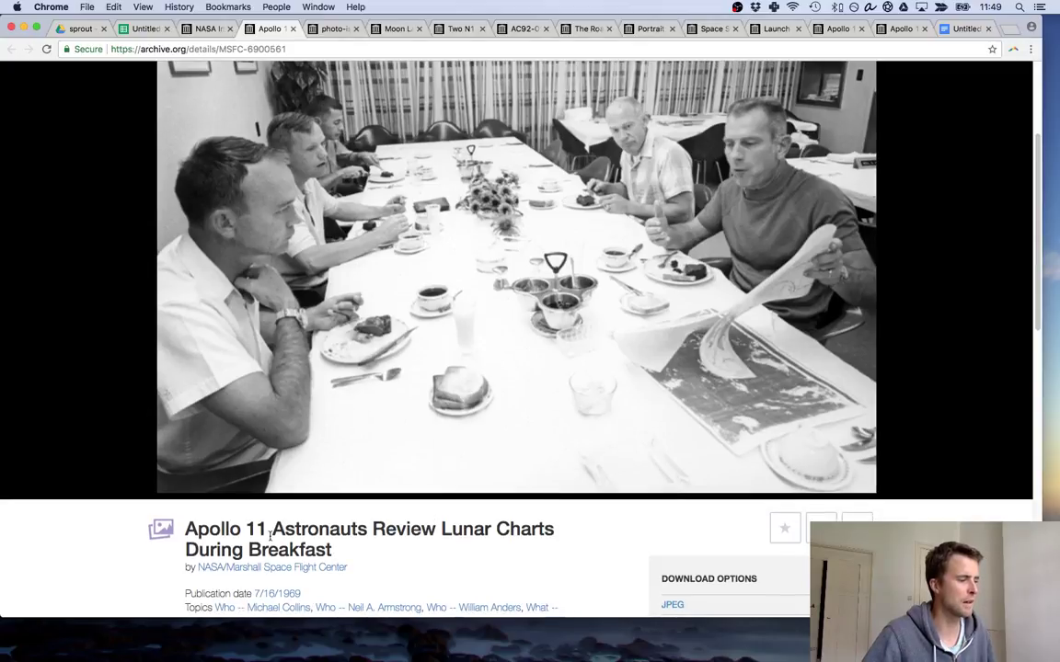
pyautogui.scroll(-4, 138, 554)
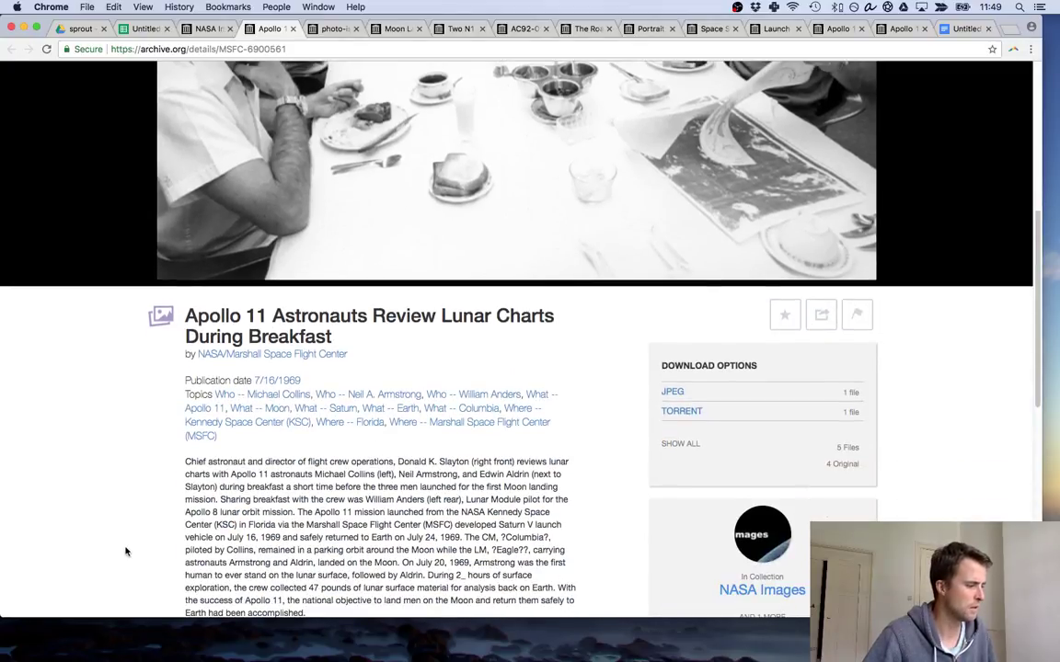
pyautogui.scroll(-1, 126, 550)
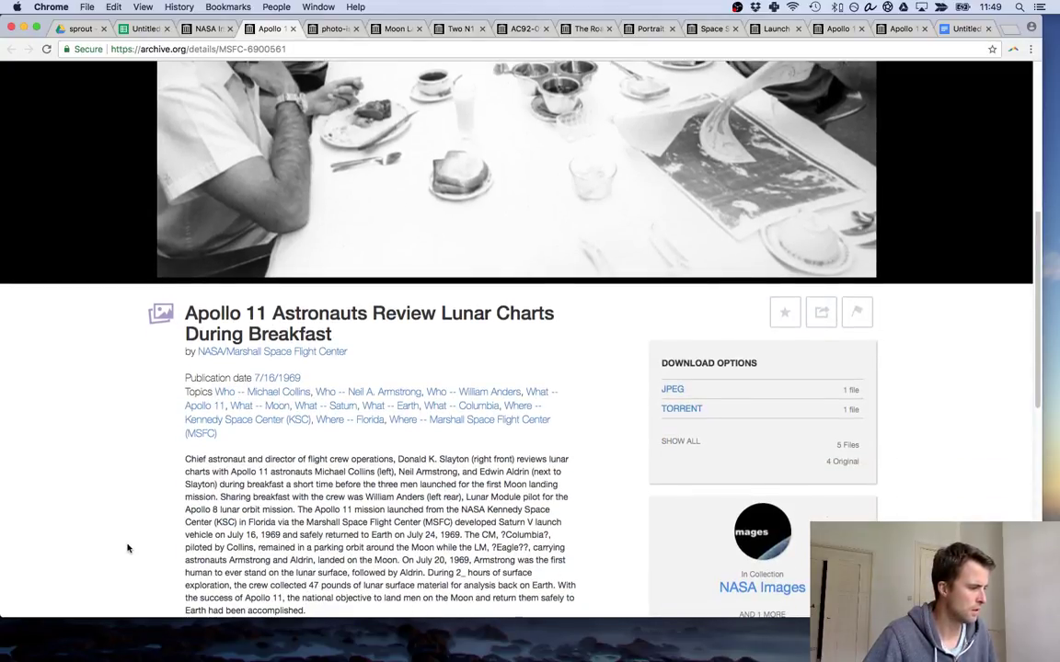
pyautogui.scroll(2, 128, 547)
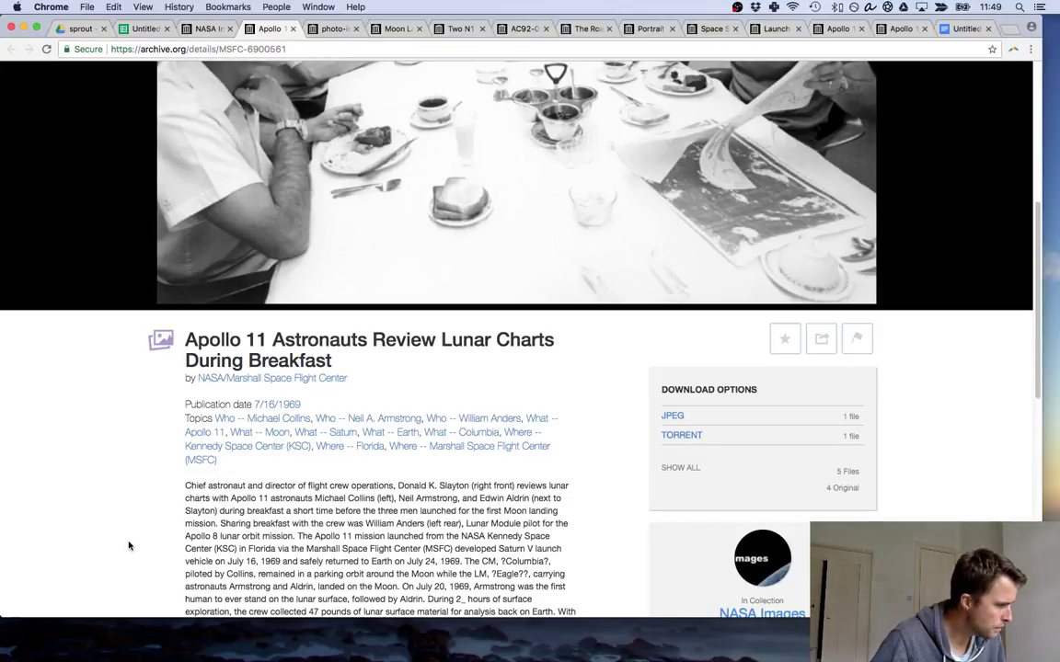
pyautogui.scroll(-1, 143, 539)
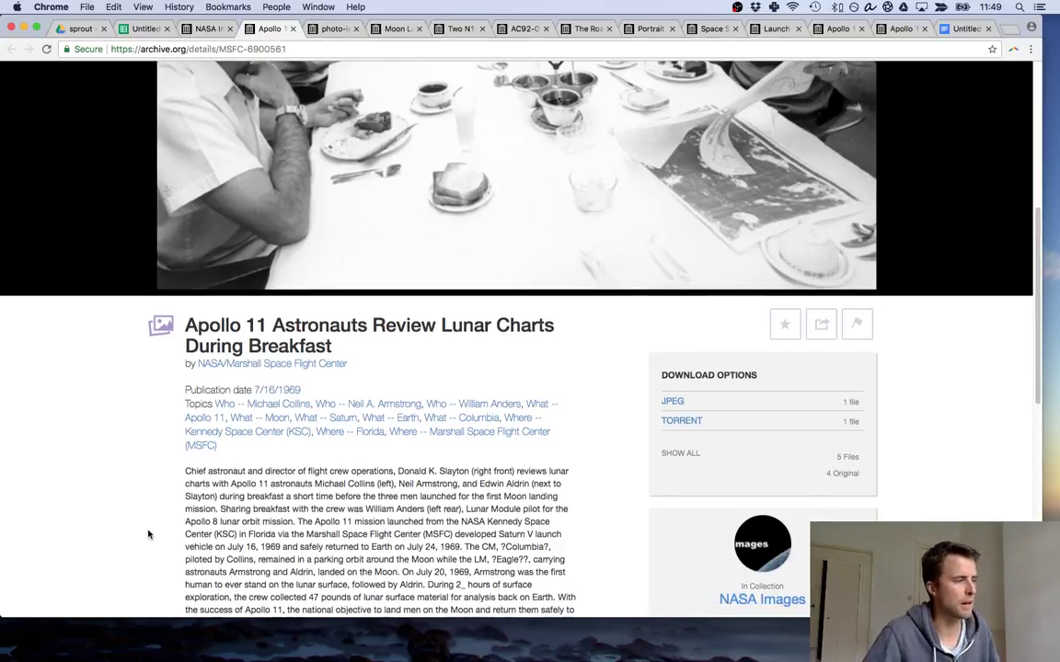
pyautogui.scroll(5, 152, 511)
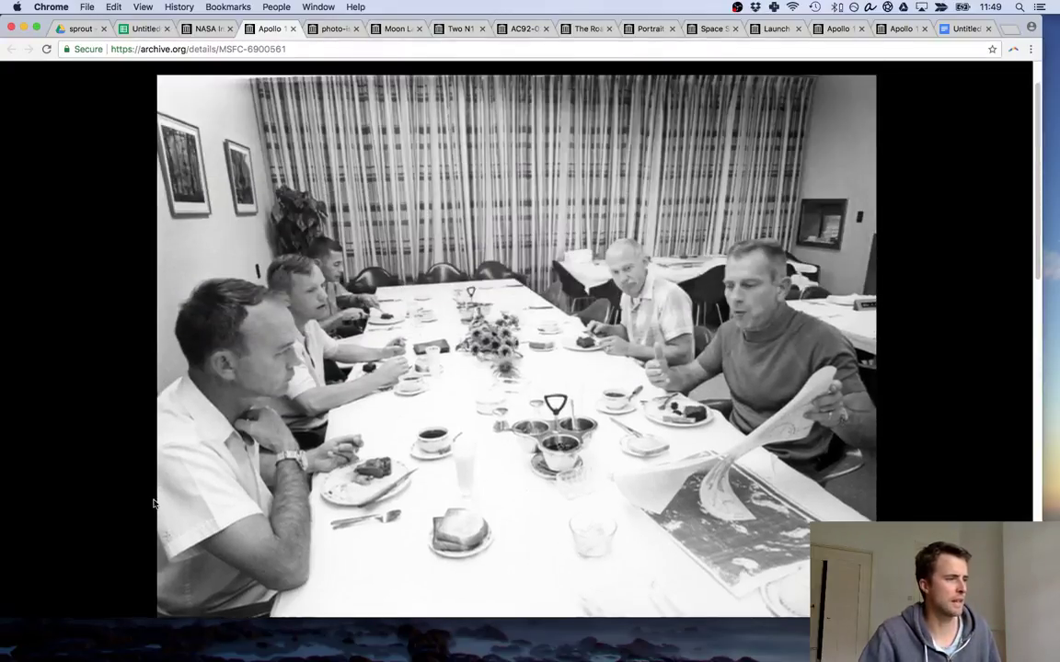
pyautogui.scroll(-2, 161, 497)
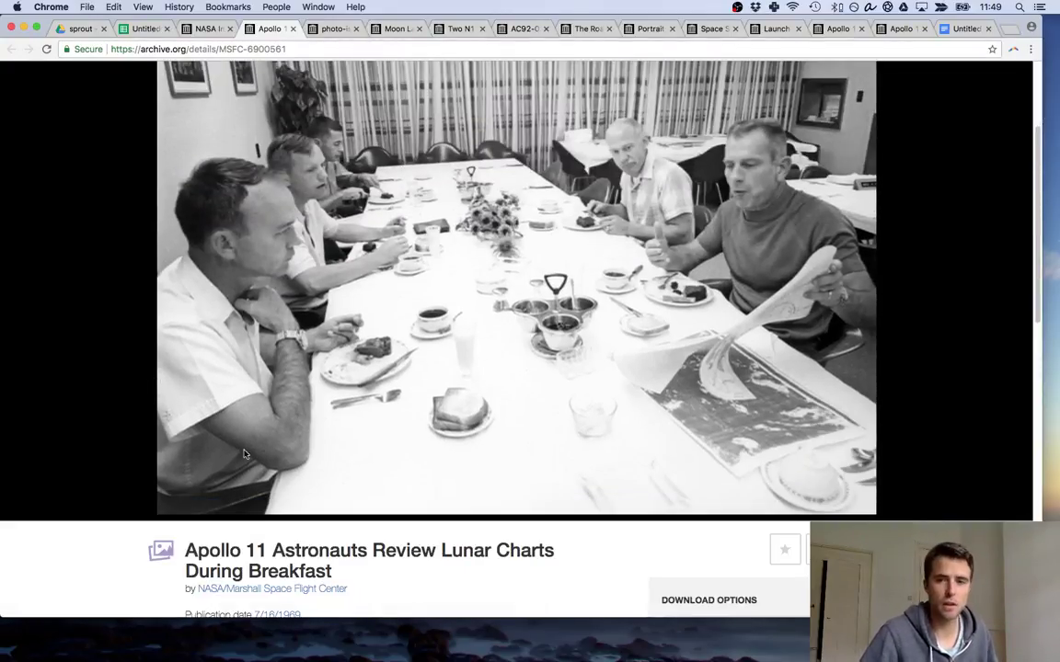
pyautogui.scroll(-5, 492, 439)
pyautogui.moveTo(695, 439)
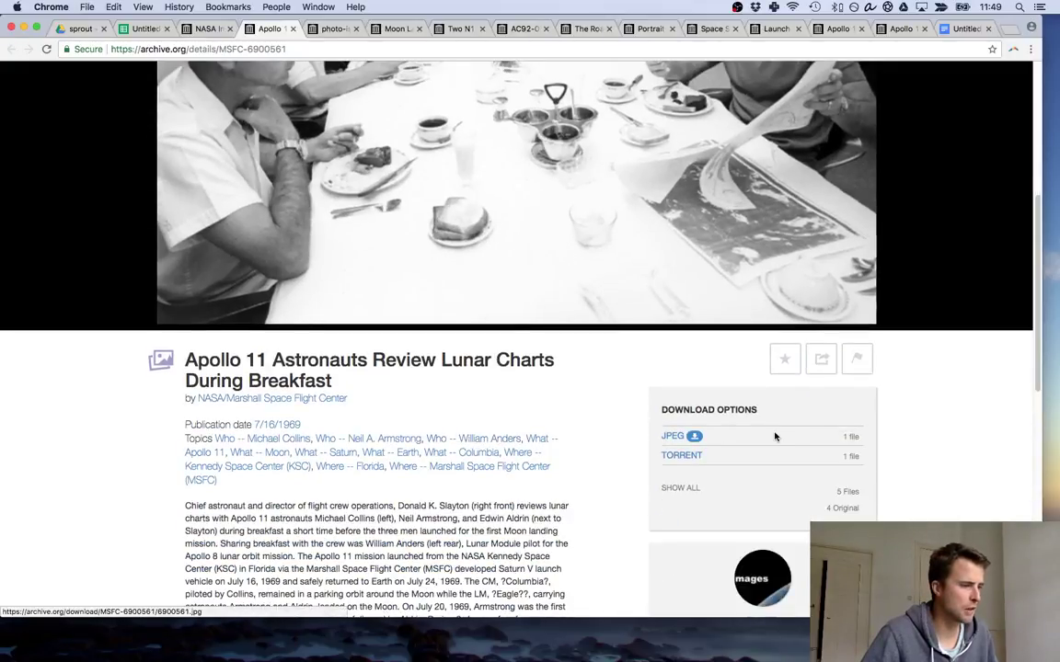
pyautogui.scroll(5, 612, 449)
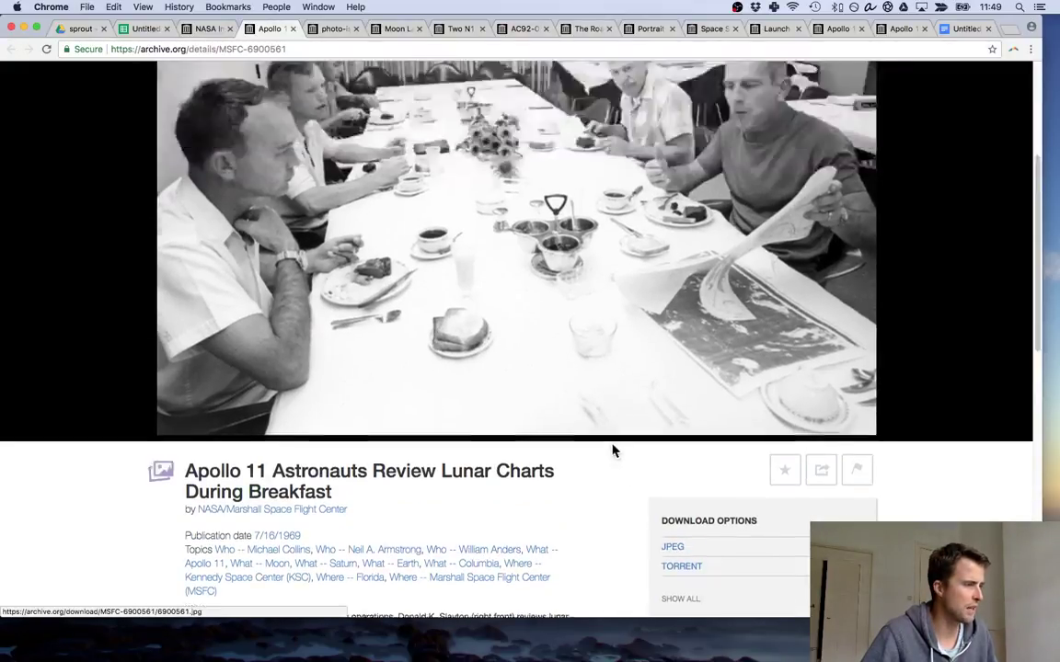
pyautogui.scroll(-5, 699, 420)
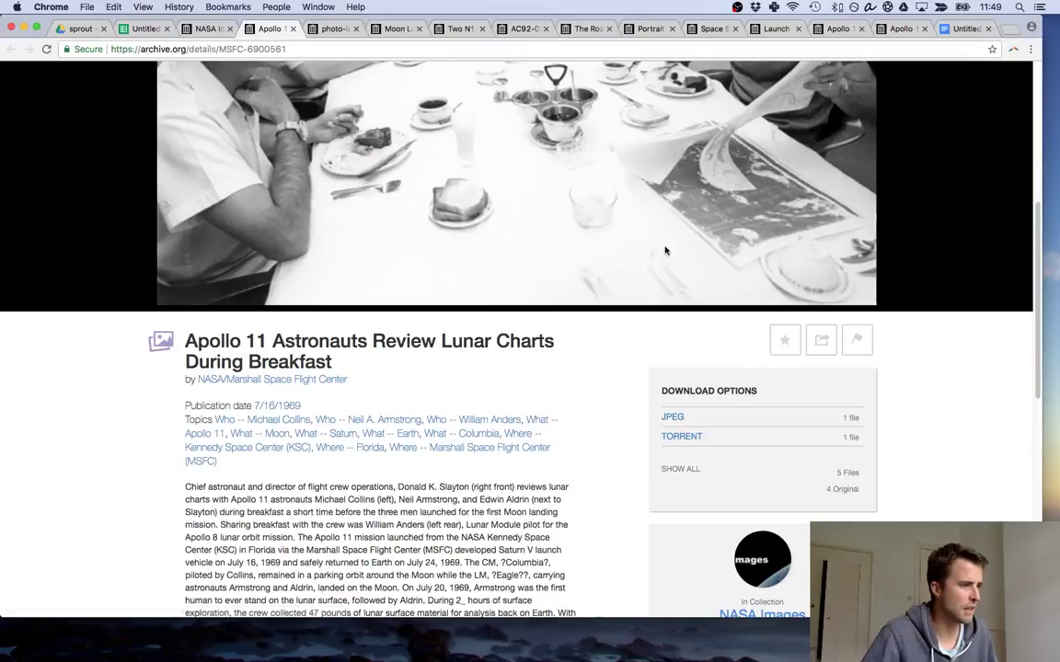
# Open the breakfast photo's full-size JPEG at full resolution.
pyautogui.click(695, 418)
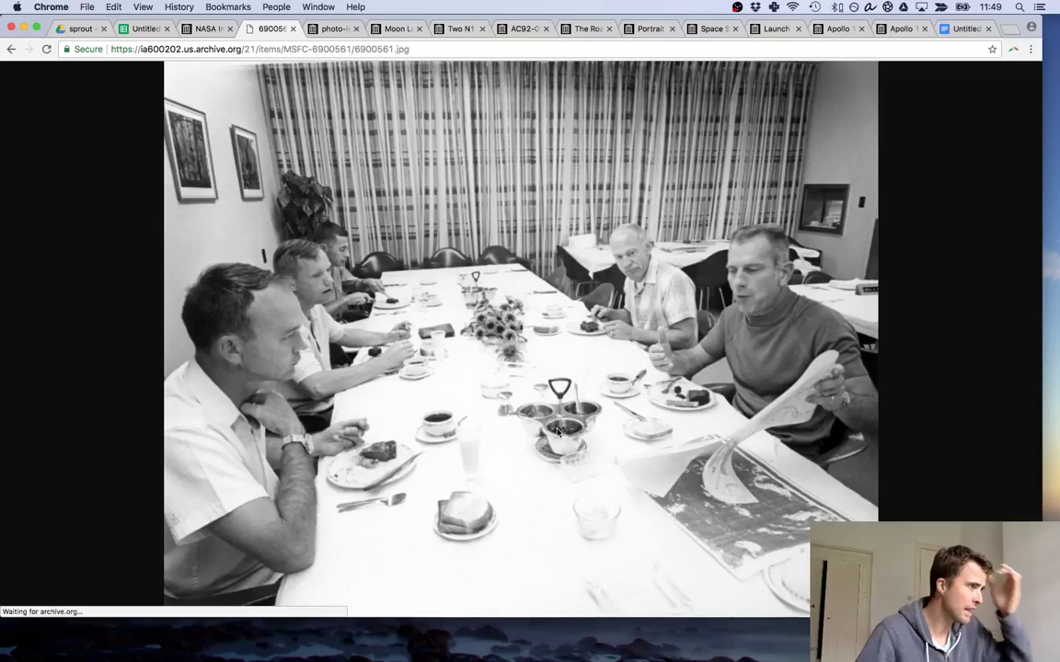
pyautogui.click(550, 327)
pyautogui.scroll(-1, 550, 326)
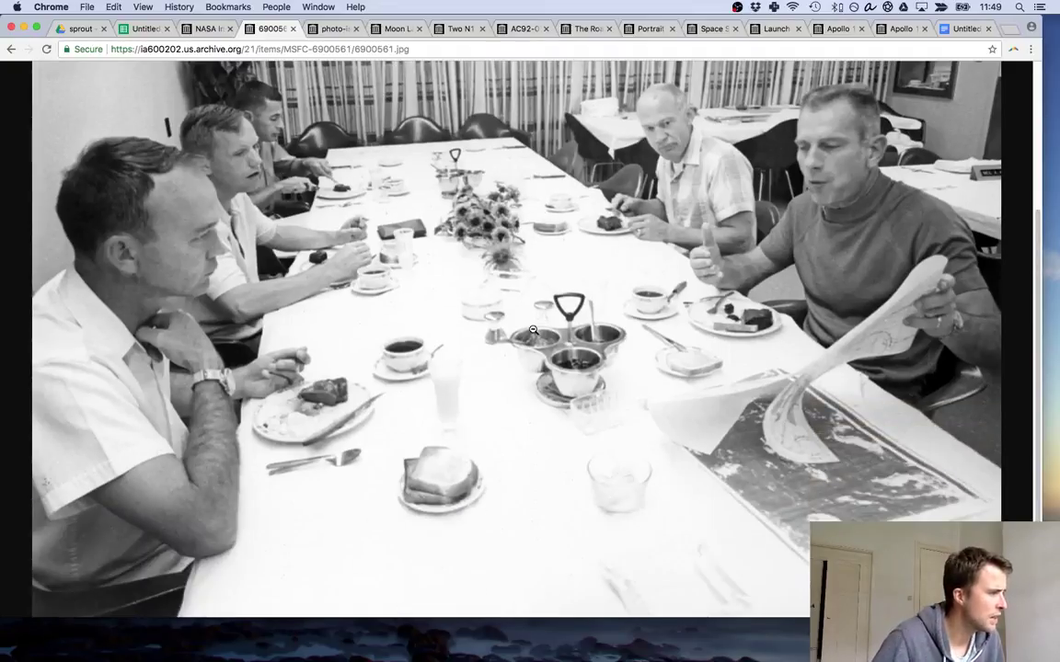
pyautogui.scroll(1, 545, 332)
pyautogui.scroll(-3, 538, 335)
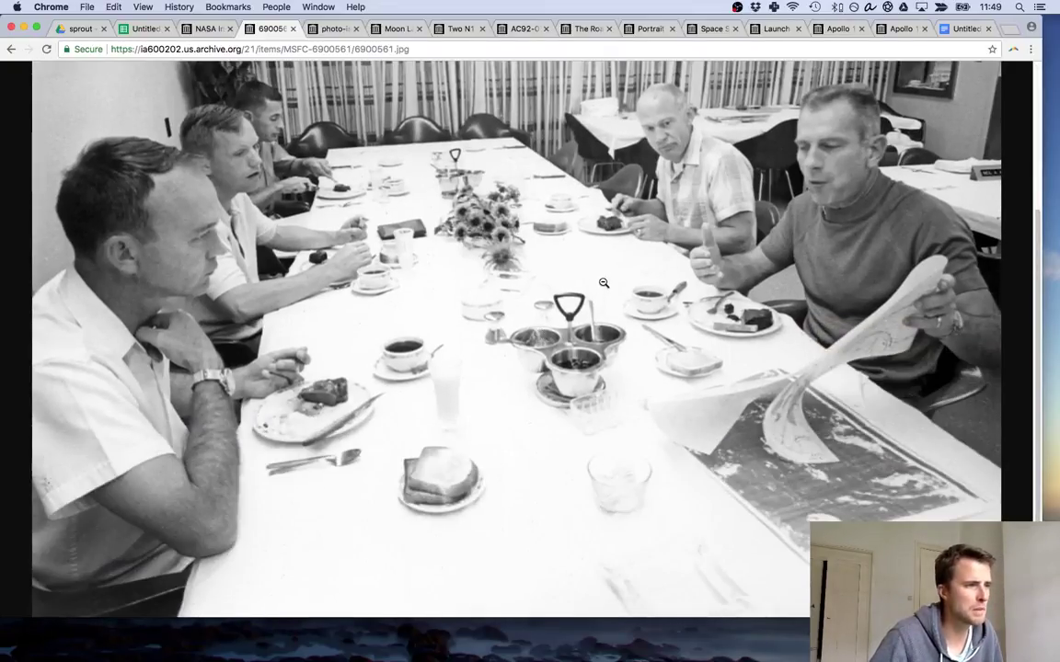
pyautogui.scroll(3, 598, 284)
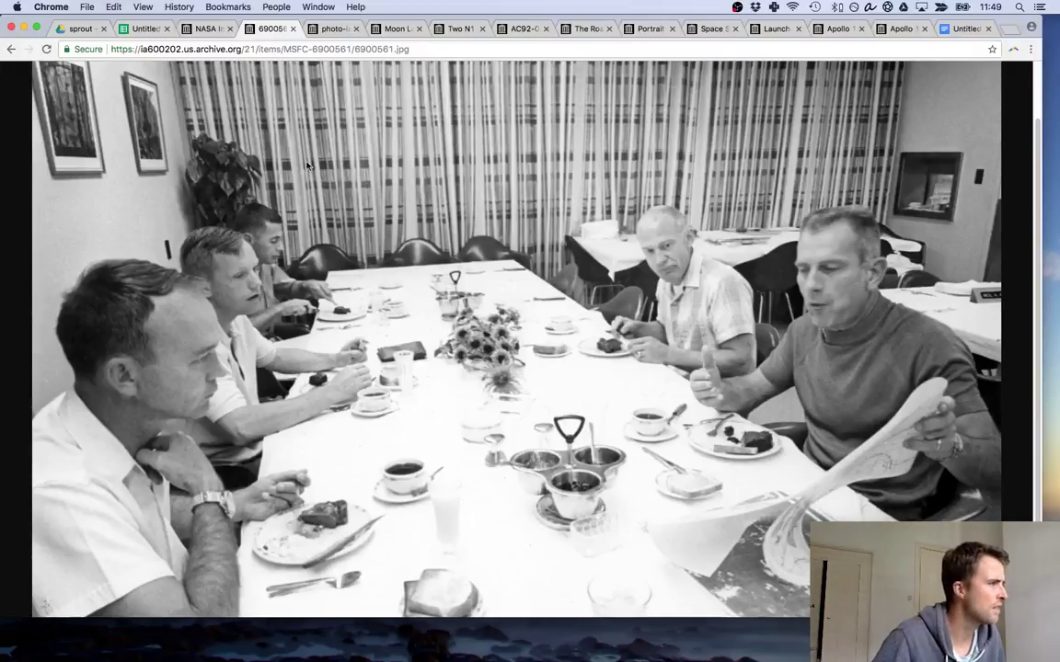
# Save the photo as 6900561.jpg in the nasa-images folder and close its page.
pyautogui.rightClick(276, 146)
pyautogui.click(368, 179)
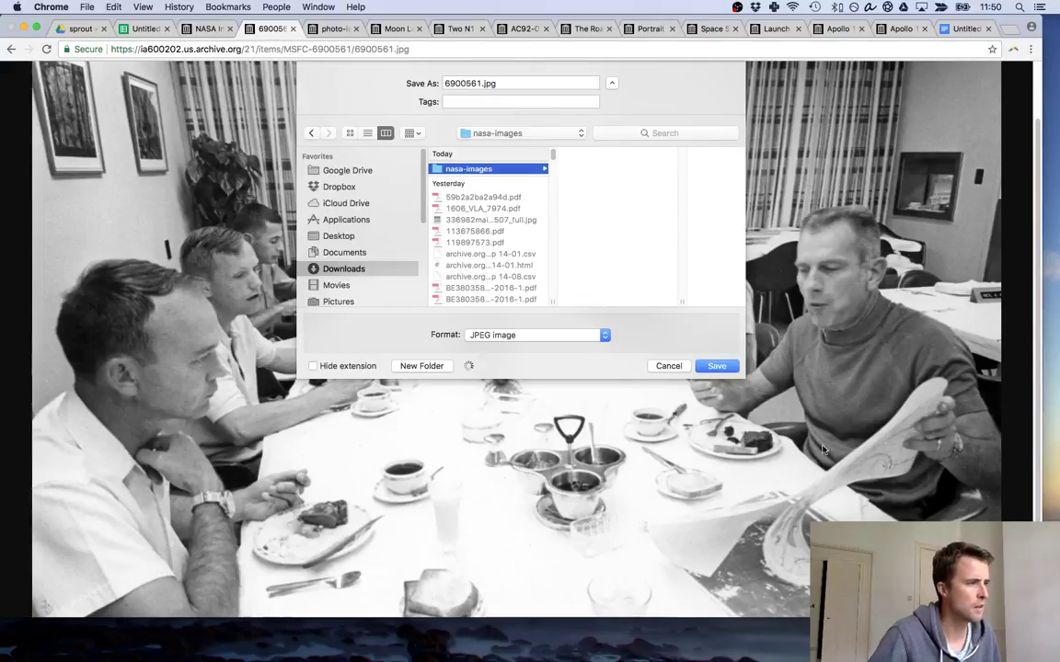
pyautogui.click(717, 365)
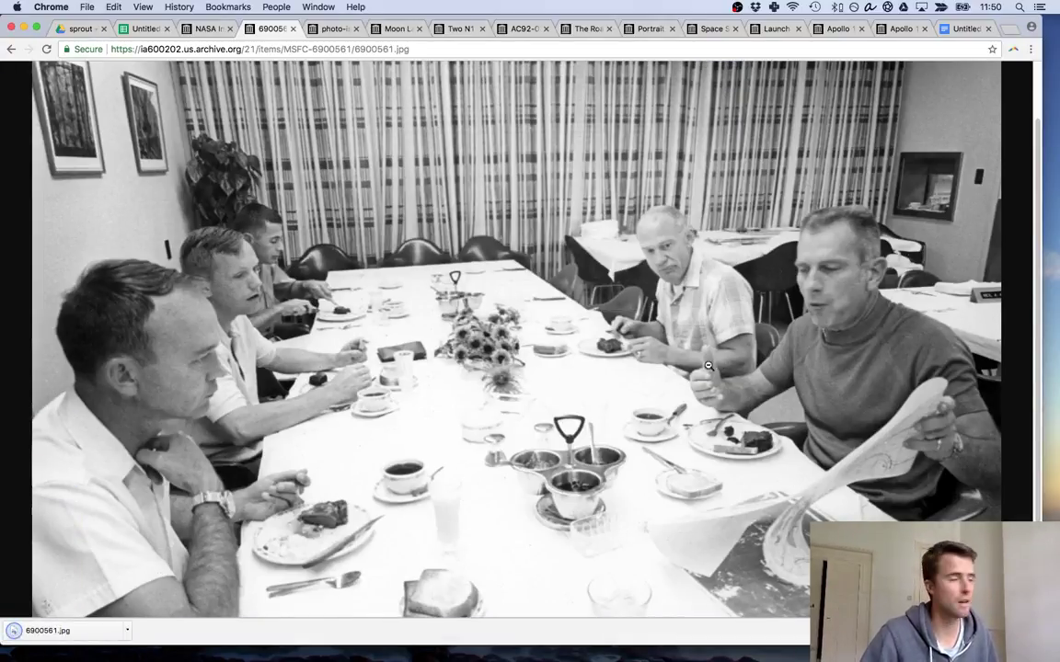
pyautogui.click(293, 30)
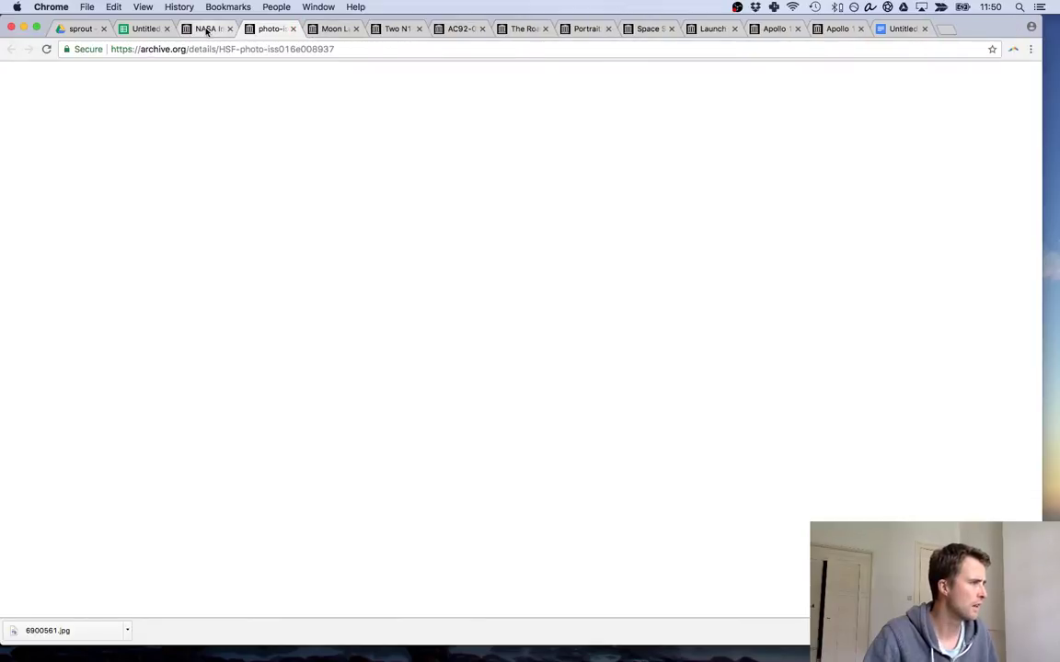
# Reopen the full-size photo page and copy the filename 6900561.jpg from its web address.
pyautogui.click(281, 30)
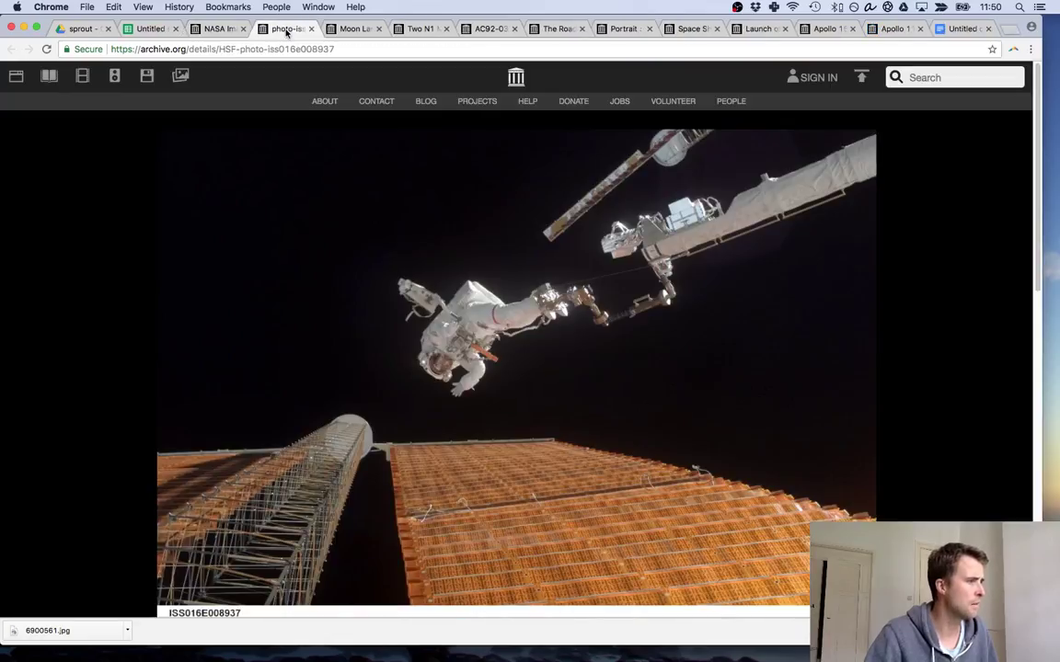
pyautogui.press('super+shift+t')
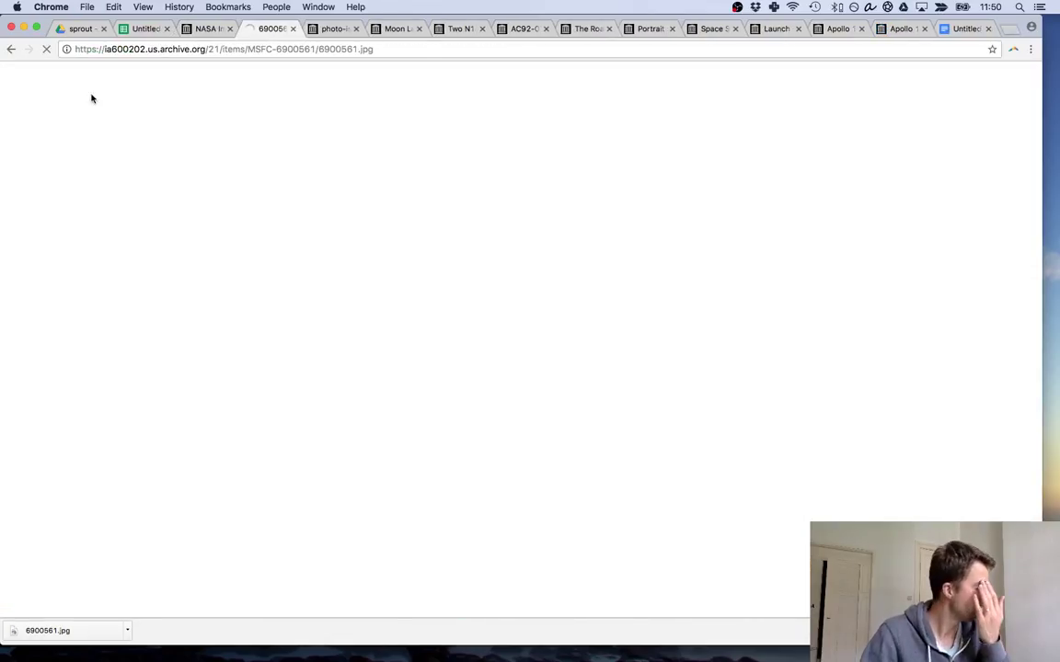
pyautogui.doubleClick(363, 49)
pyautogui.click(433, 50)
pyautogui.moveTo(433, 53); pyautogui.dragTo(355, 48)
pyautogui.press('super+c')
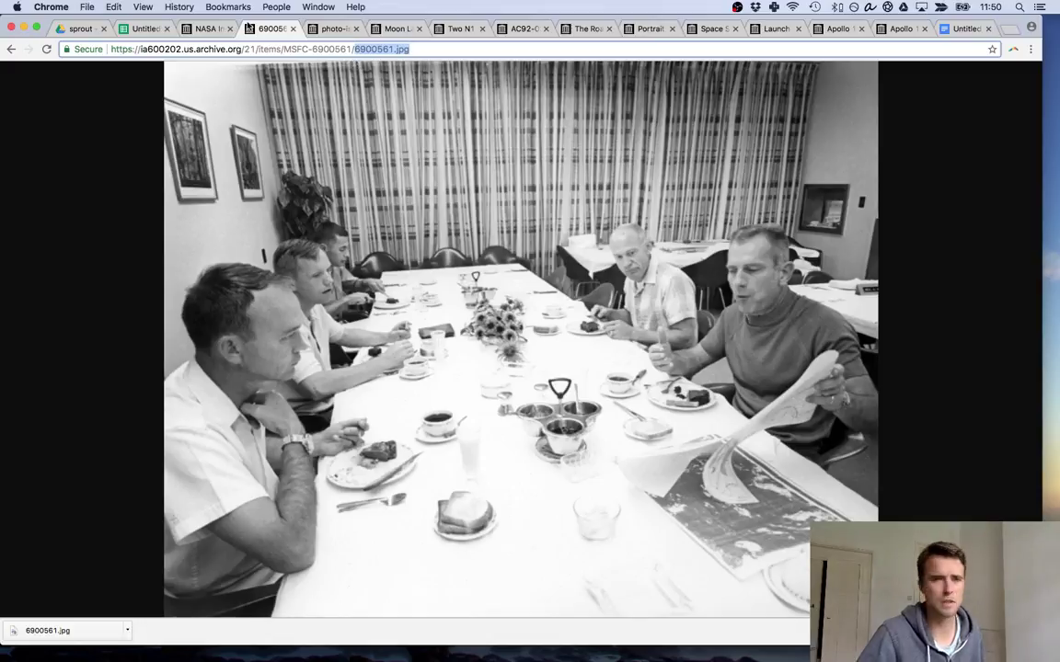
# Paste 6900561.jpg into cell A2 of the untitled spreadsheet.
pyautogui.click(137, 29)
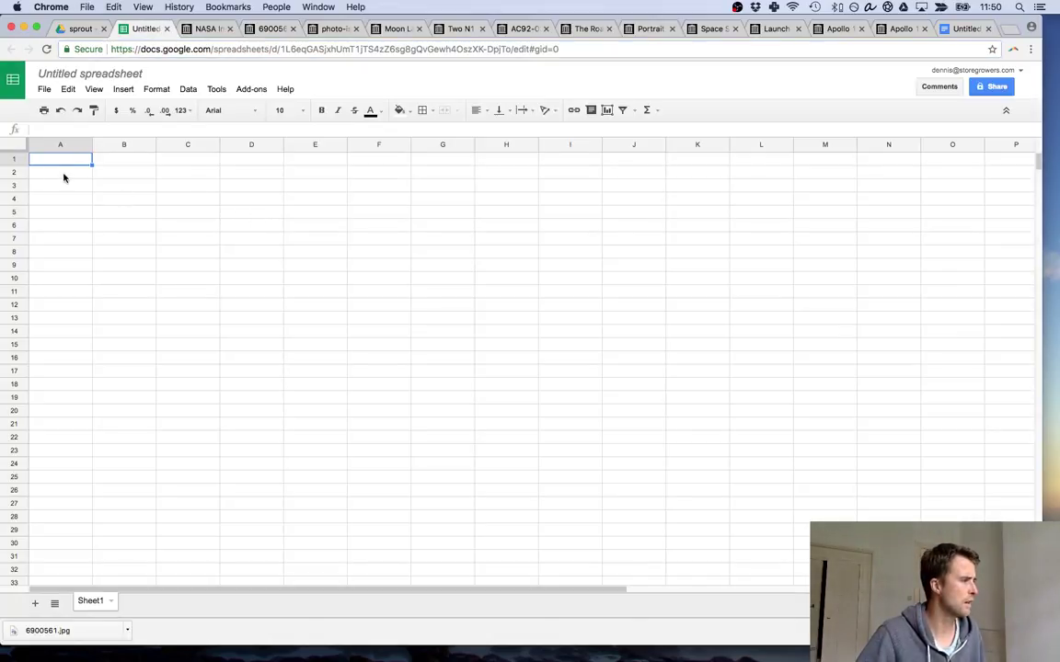
pyautogui.click(68, 176)
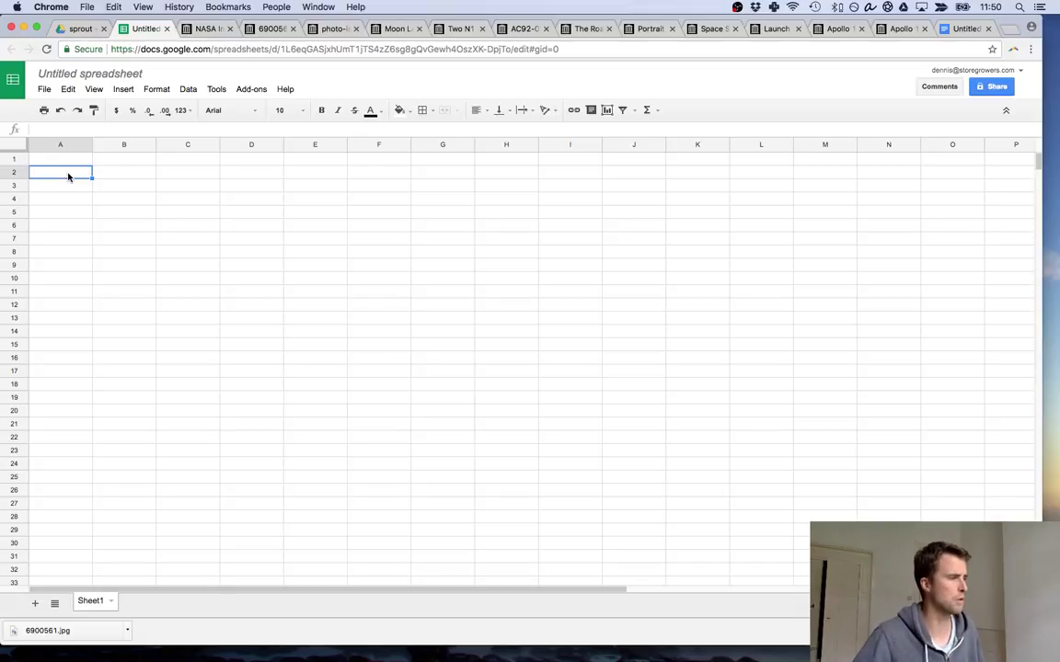
pyautogui.press('super+v')
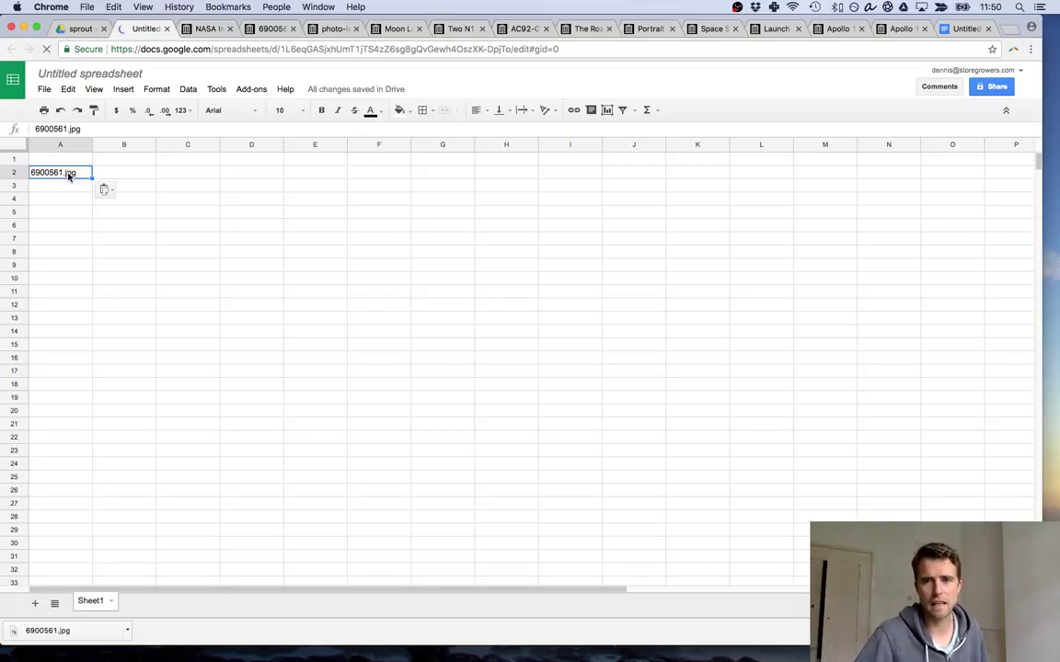
# Revisit the Apollo 11 photo's details page, then return to the spreadsheet.
pyautogui.click(203, 30)
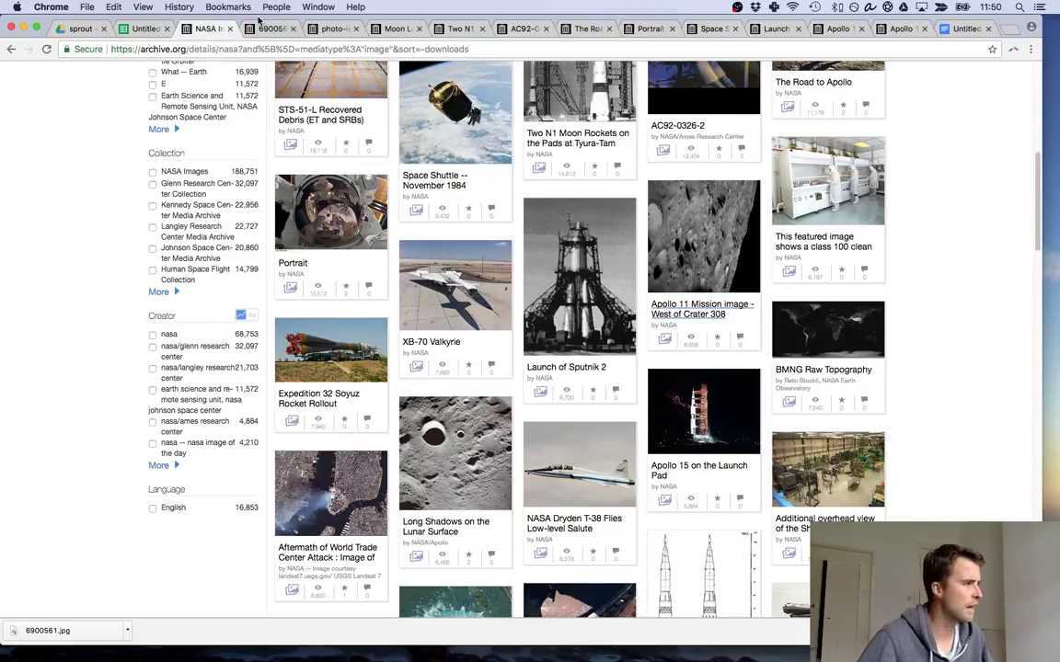
pyautogui.click(261, 22)
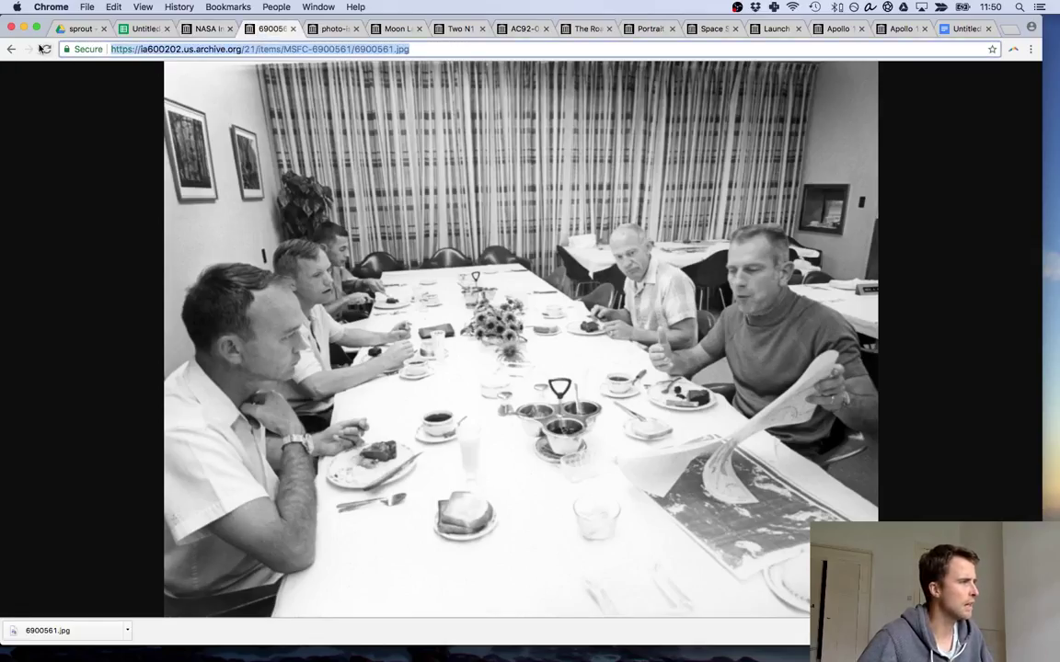
pyautogui.click(12, 50)
pyautogui.click(143, 29)
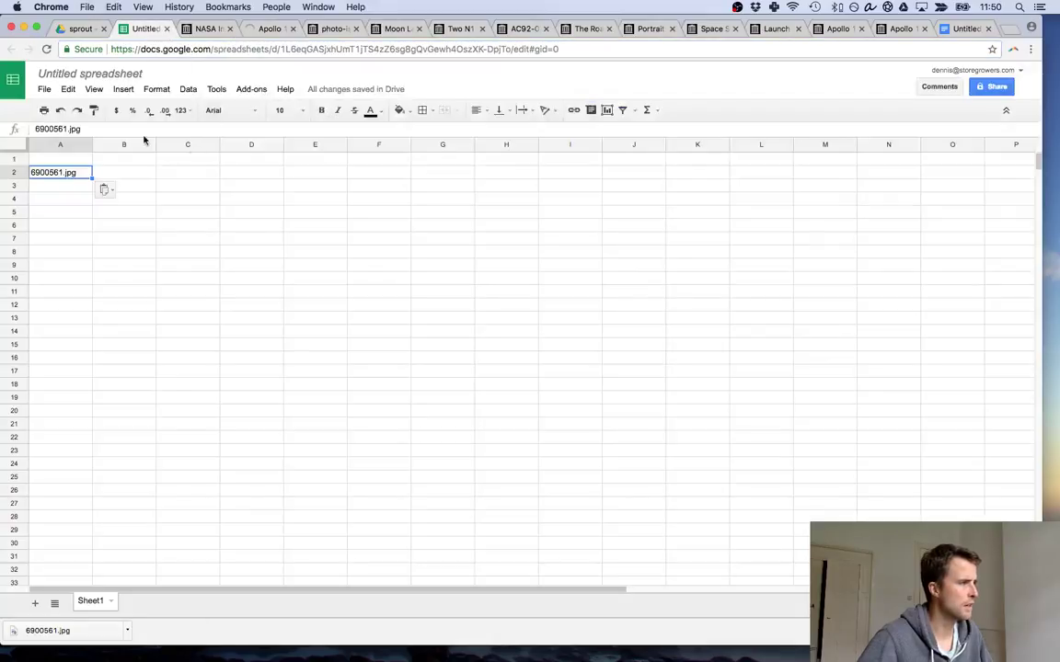
# Add column headers 'image name' in A1 and 'description' in B1.
pyautogui.click(66, 162)
pyautogui.write('im')
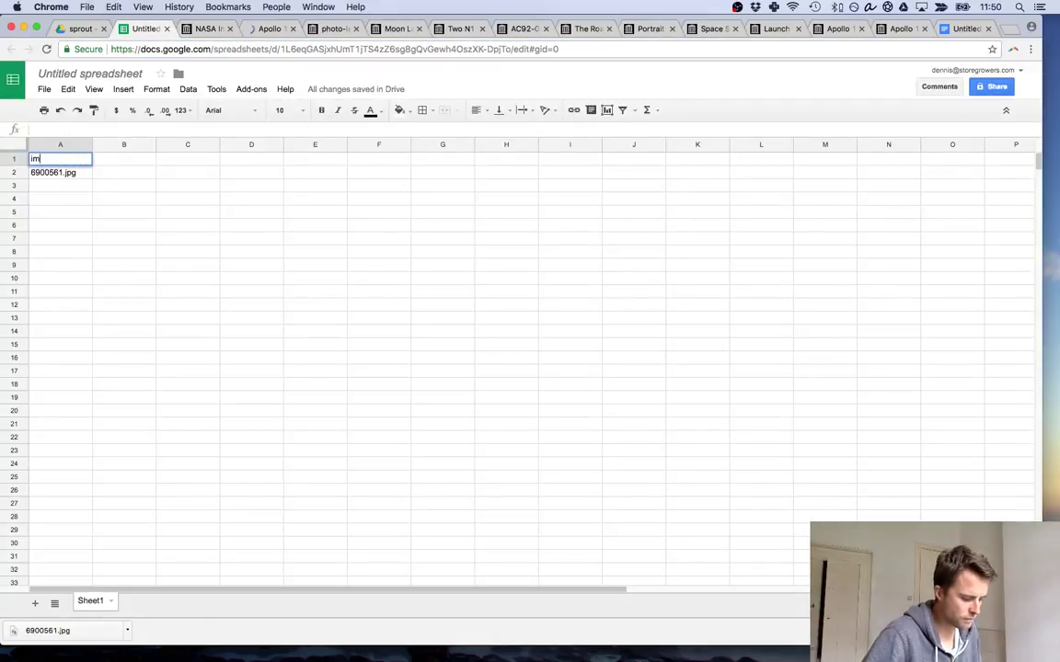
pyautogui.write('age name')
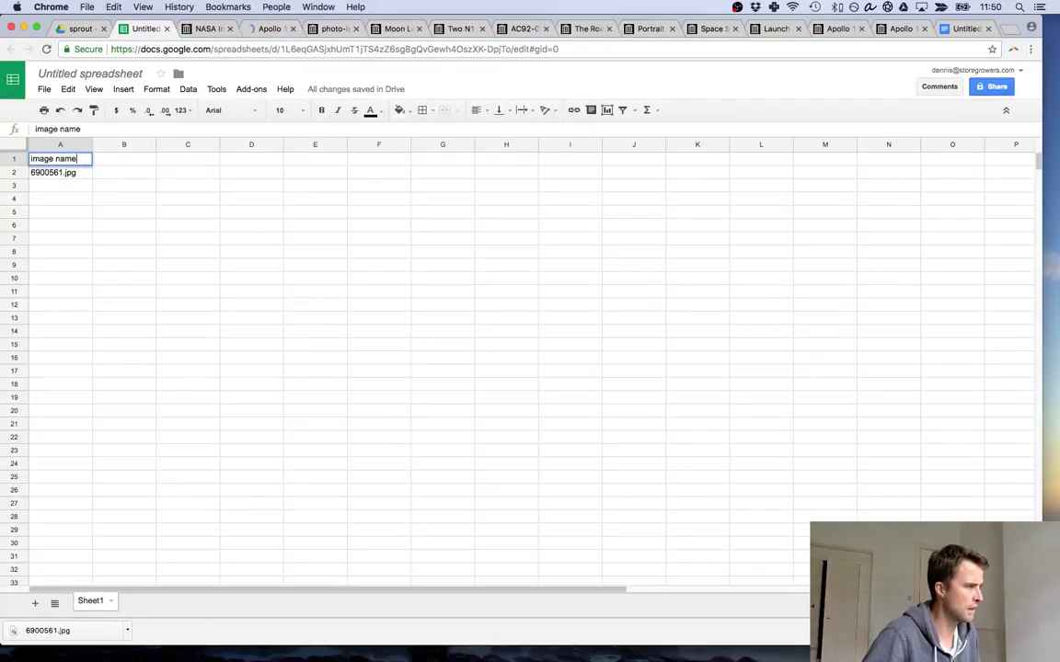
pyautogui.press('Tab')
pyautogui.write('descript')
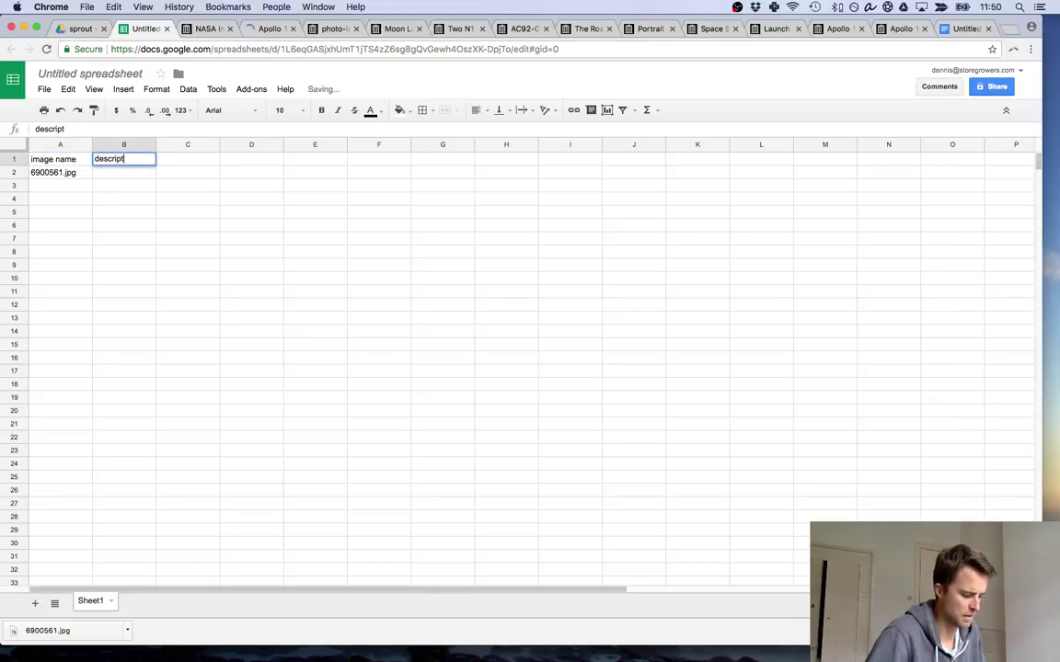
pyautogui.write('ion')
# Copy the Apollo 11 photo's description from its details page and paste it into B2.
pyautogui.click(210, 33)
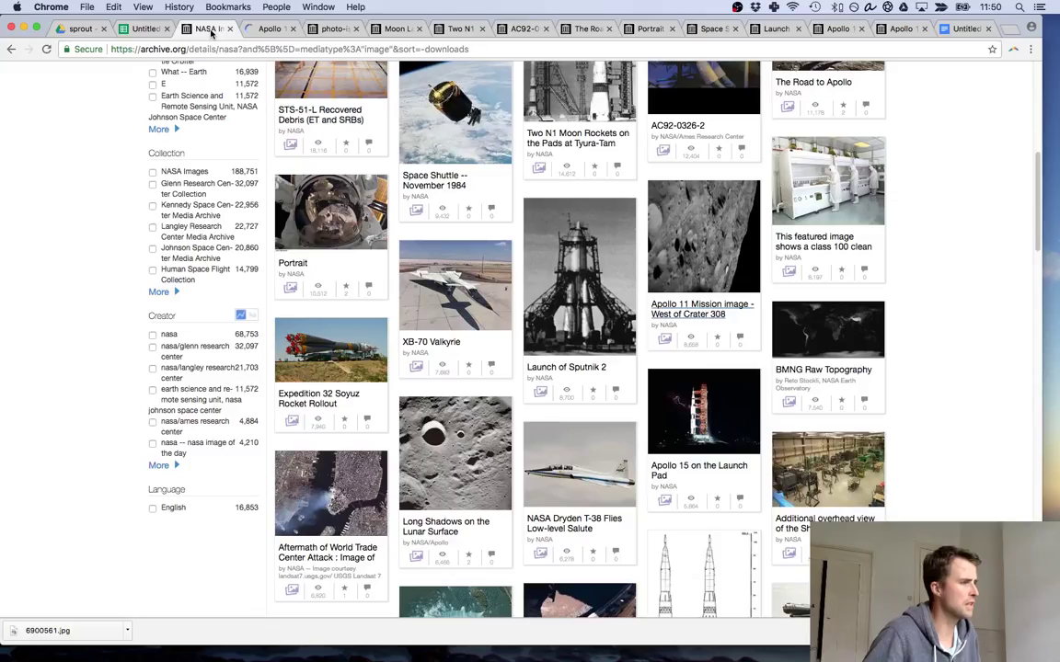
pyautogui.click(274, 30)
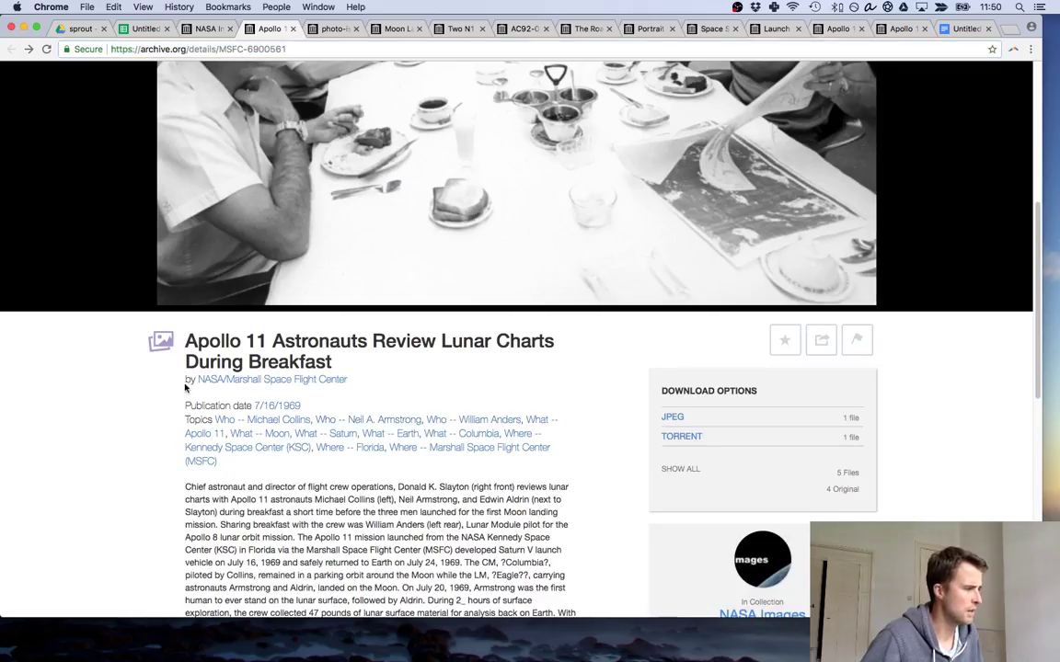
pyautogui.moveTo(183, 404); pyautogui.dragTo(308, 389)
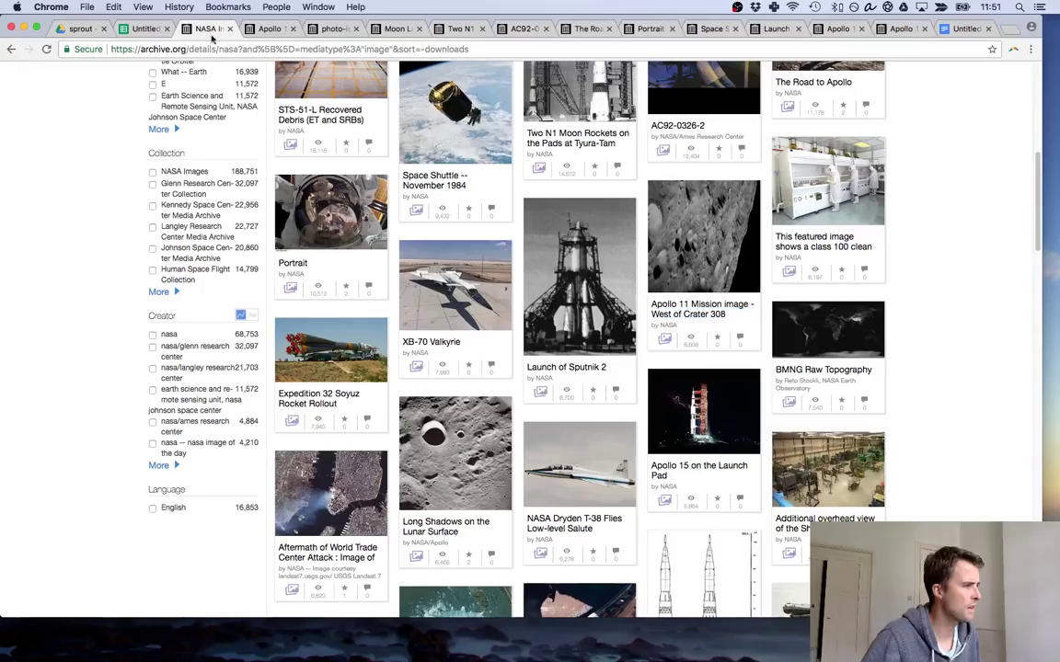
pyautogui.click(204, 29)
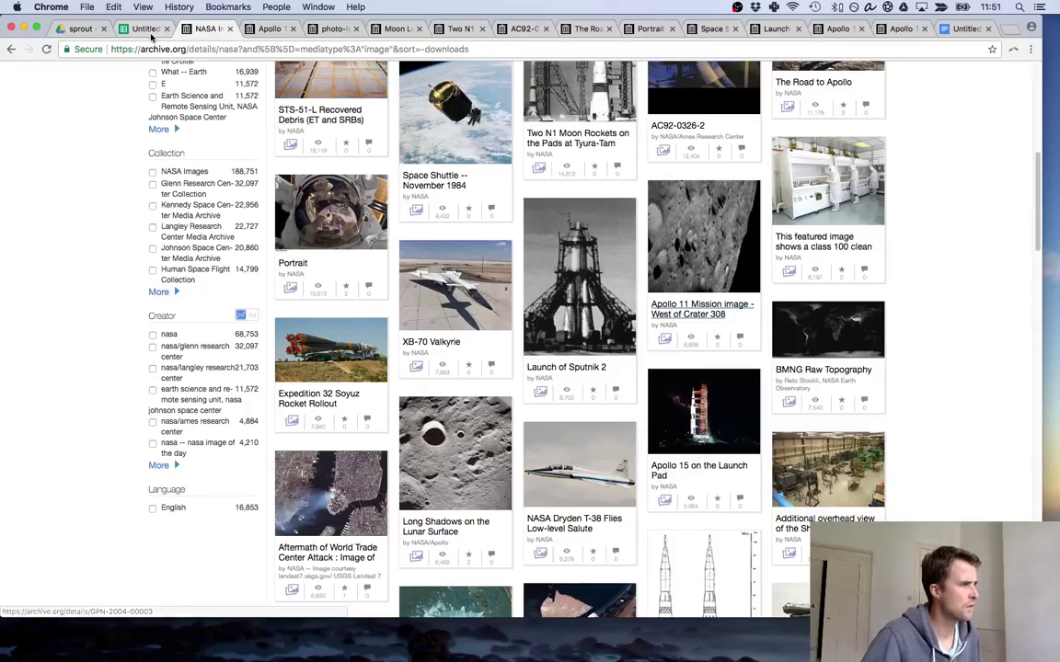
pyautogui.click(147, 28)
pyautogui.click(124, 187)
pyautogui.doubleClick(124, 172)
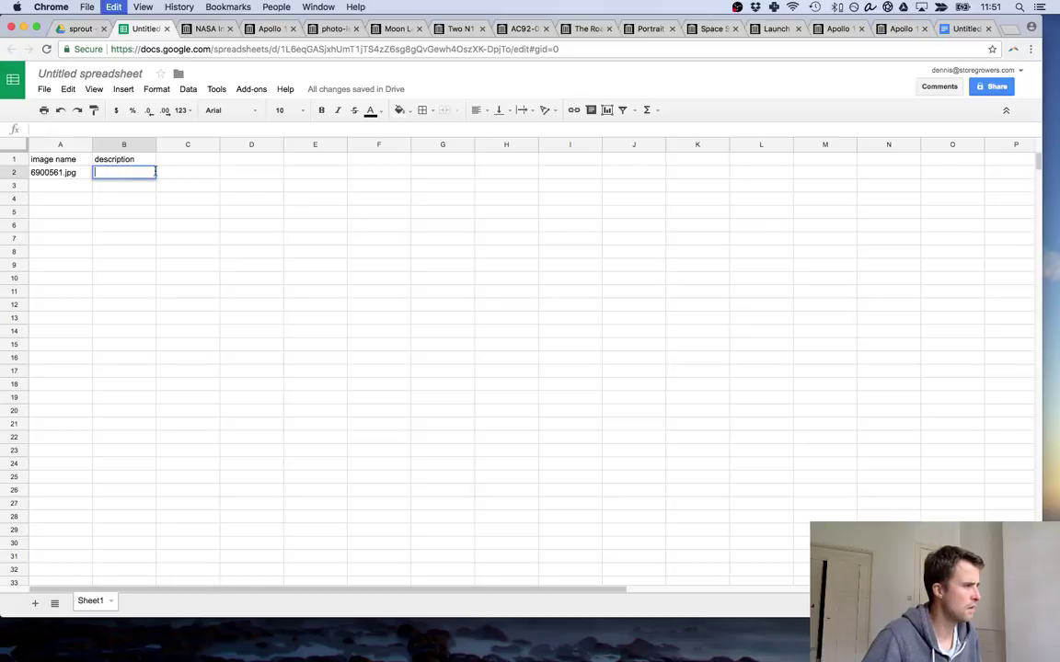
pyautogui.press('super+v')
# Commit the pasted description in B2 and return to the NASA image results.
pyautogui.click(241, 362)
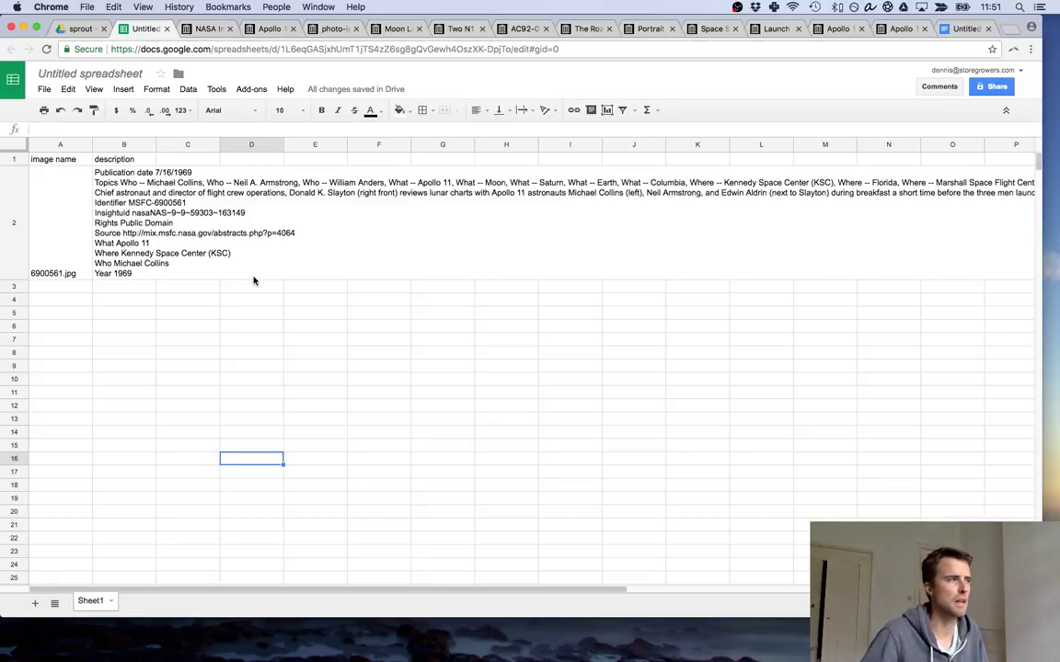
pyautogui.click(193, 29)
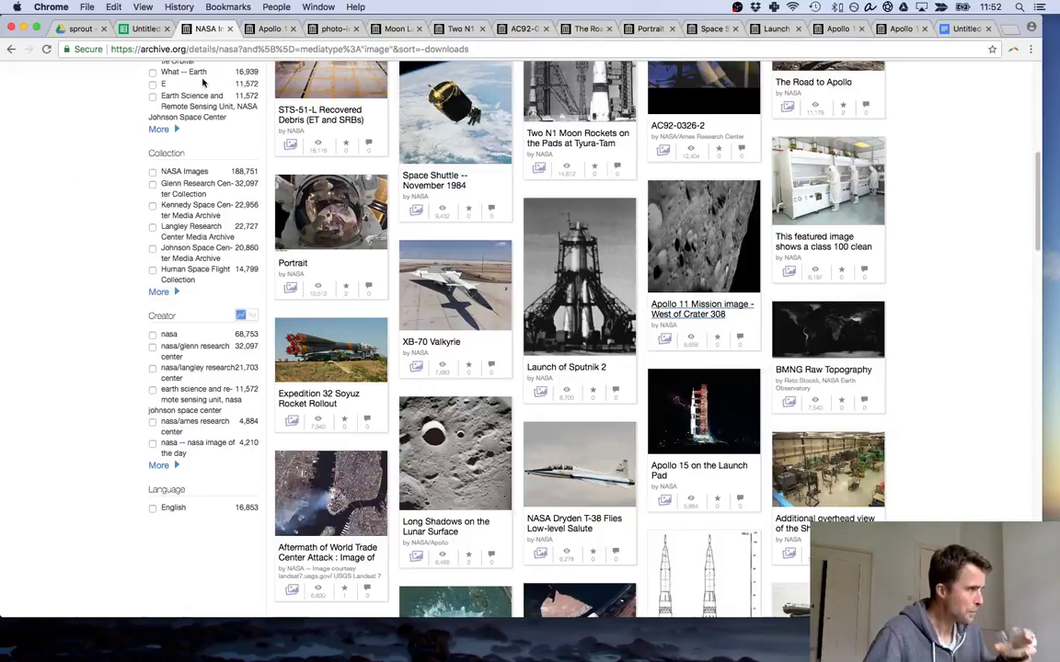
# Close the finished Apollo 11 breakfast item page.
pyautogui.click(269, 29)
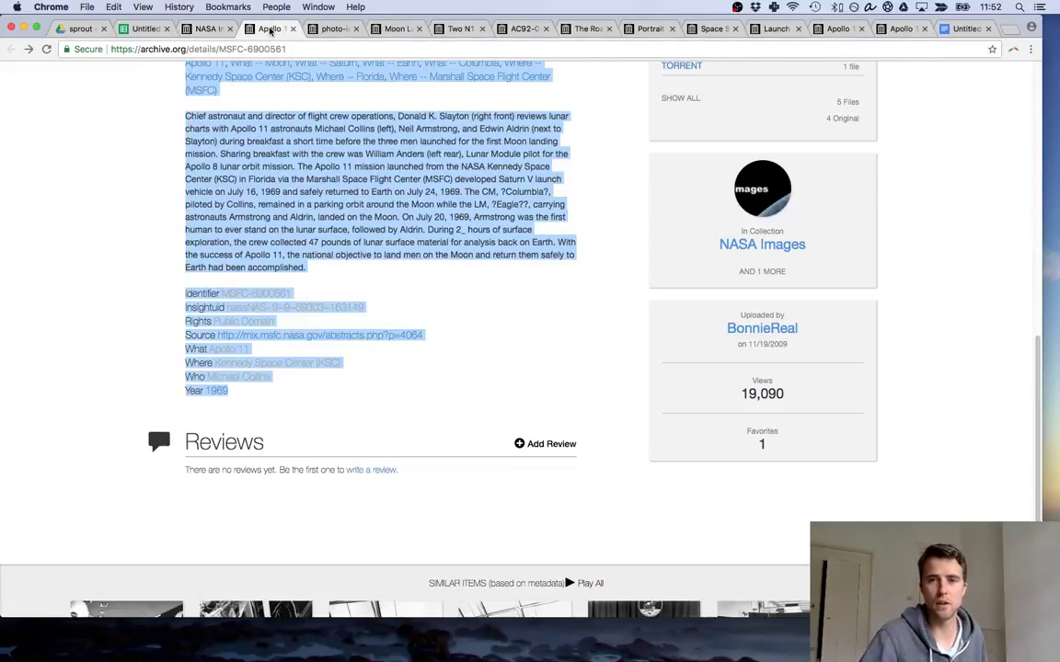
pyautogui.click(129, 158)
pyautogui.scroll(5, 142, 170)
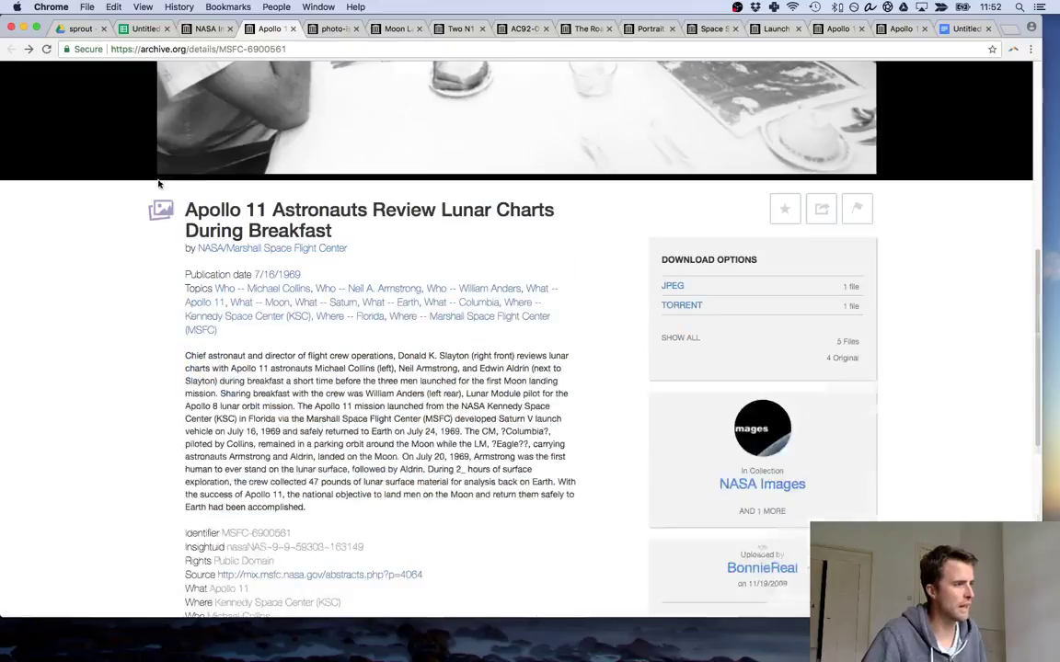
pyautogui.click(294, 30)
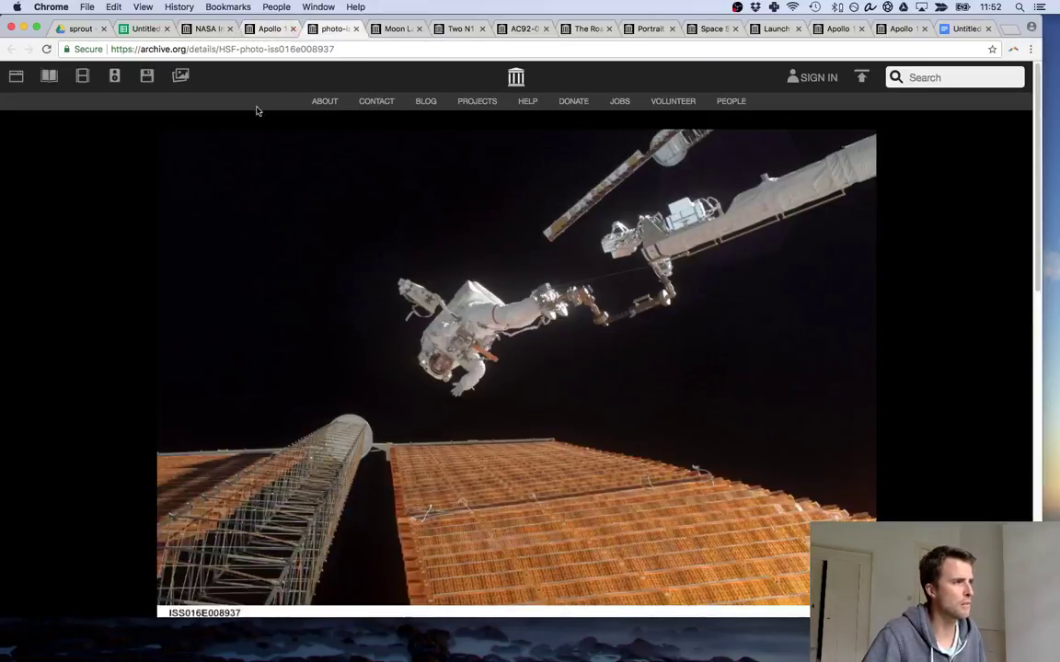
# Look over the ISS spacewalk photo page and close it as well.
pyautogui.scroll(-2, 129, 253)
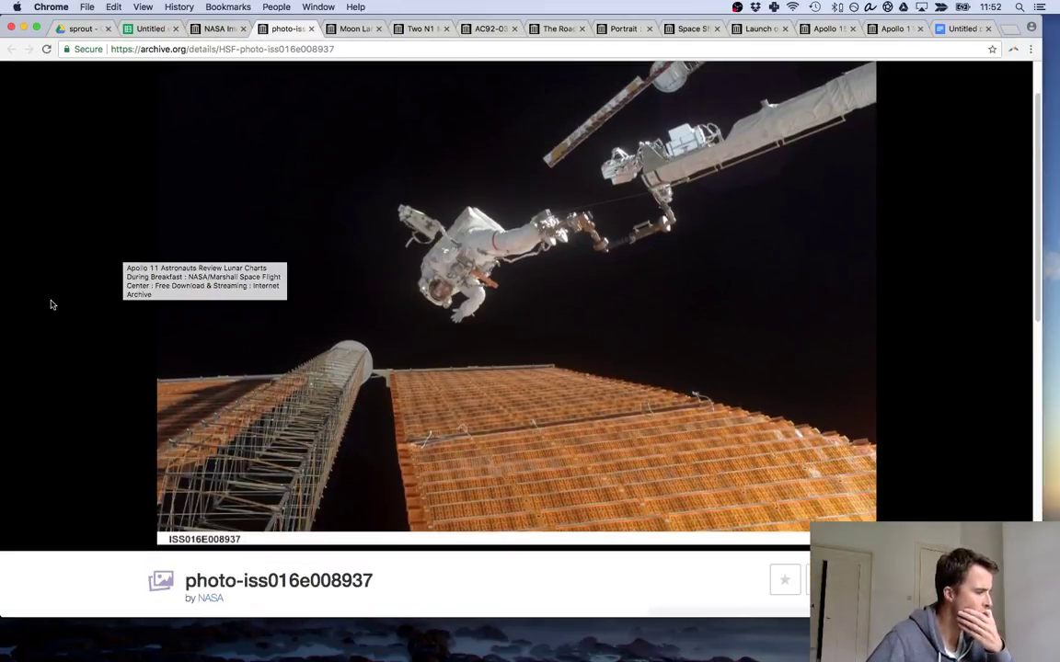
pyautogui.scroll(-3, 52, 303)
pyautogui.scroll(-2, 55, 306)
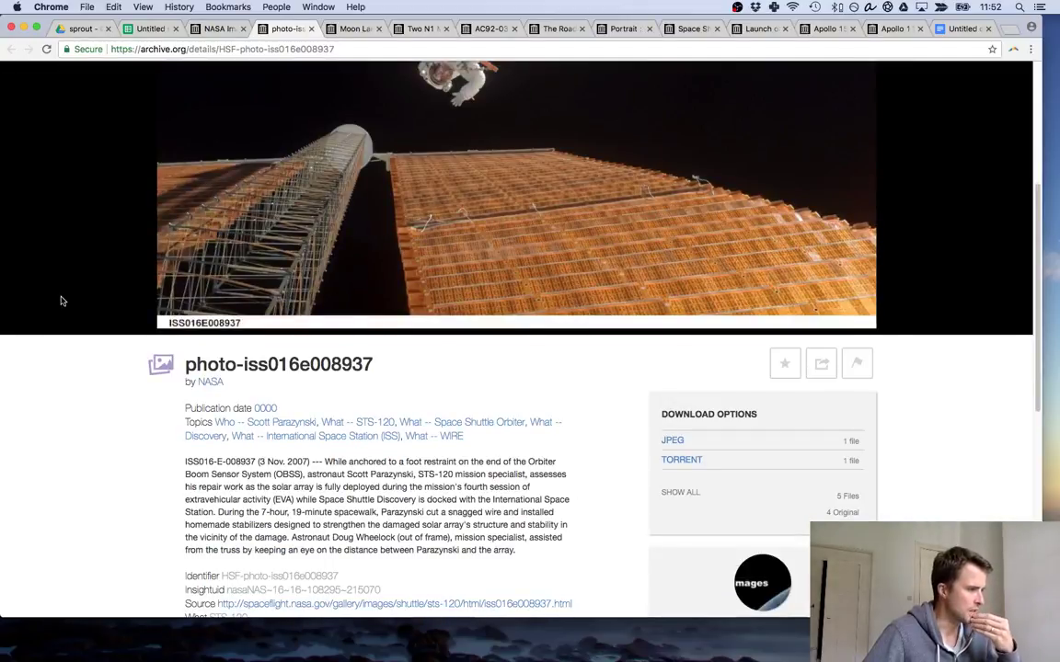
pyautogui.scroll(2, 62, 301)
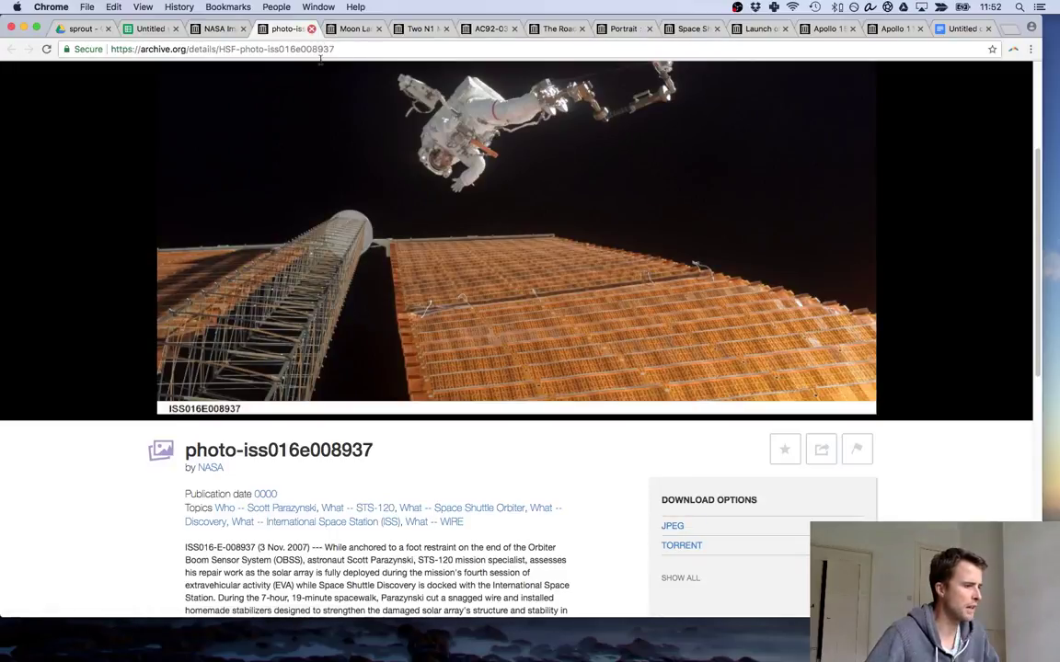
pyautogui.click(311, 28)
# Save the full-size Moon Landscape JPEG as 313253main_moon_landscape_HI_full.jpg in nasa-images.
pyautogui.scroll(-5, 208, 360)
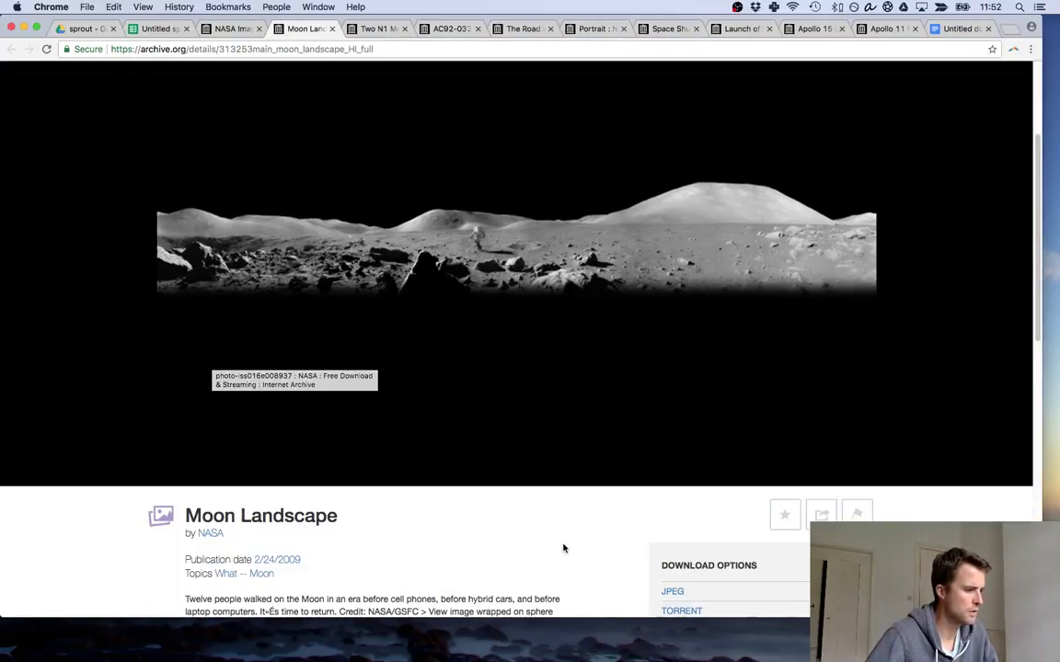
pyautogui.scroll(1, 396, 359)
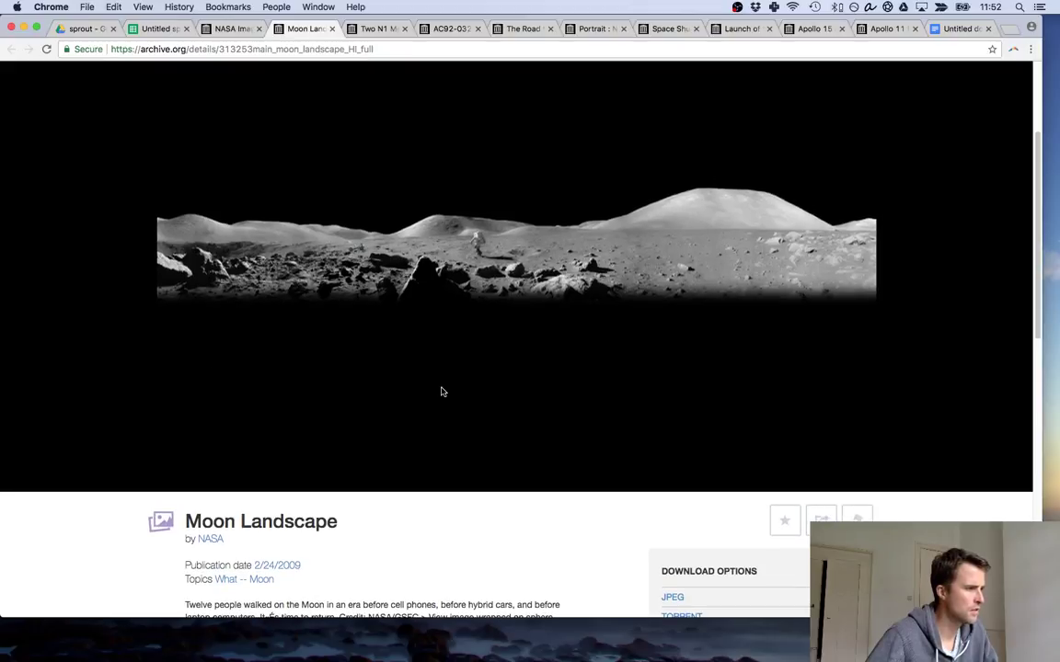
pyautogui.scroll(2, 419, 328)
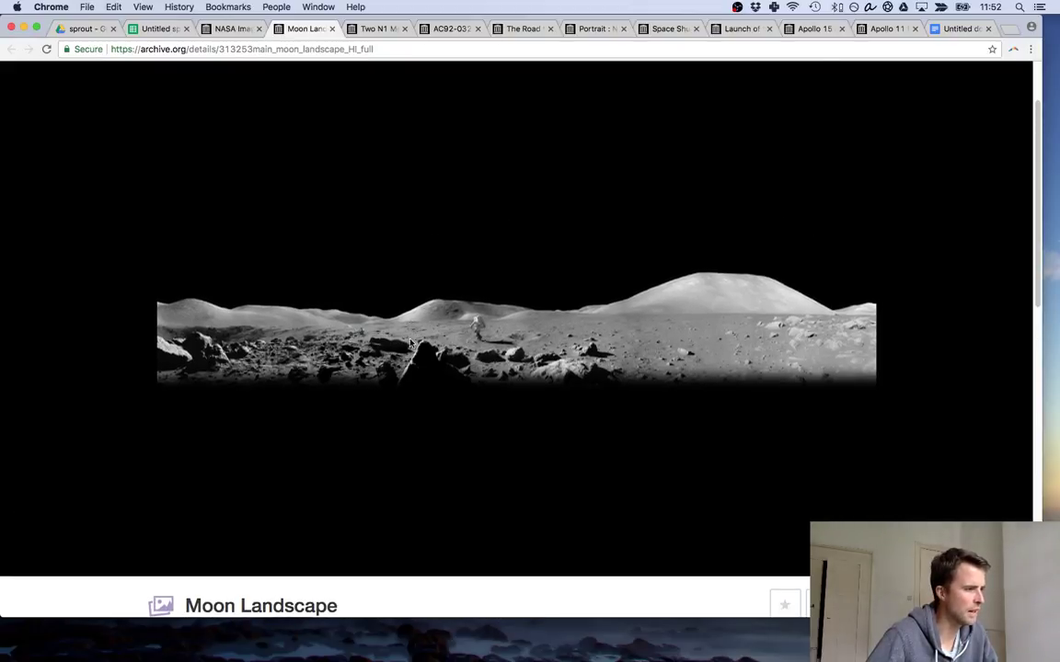
pyautogui.scroll(-3, 274, 374)
pyautogui.scroll(-3, 275, 375)
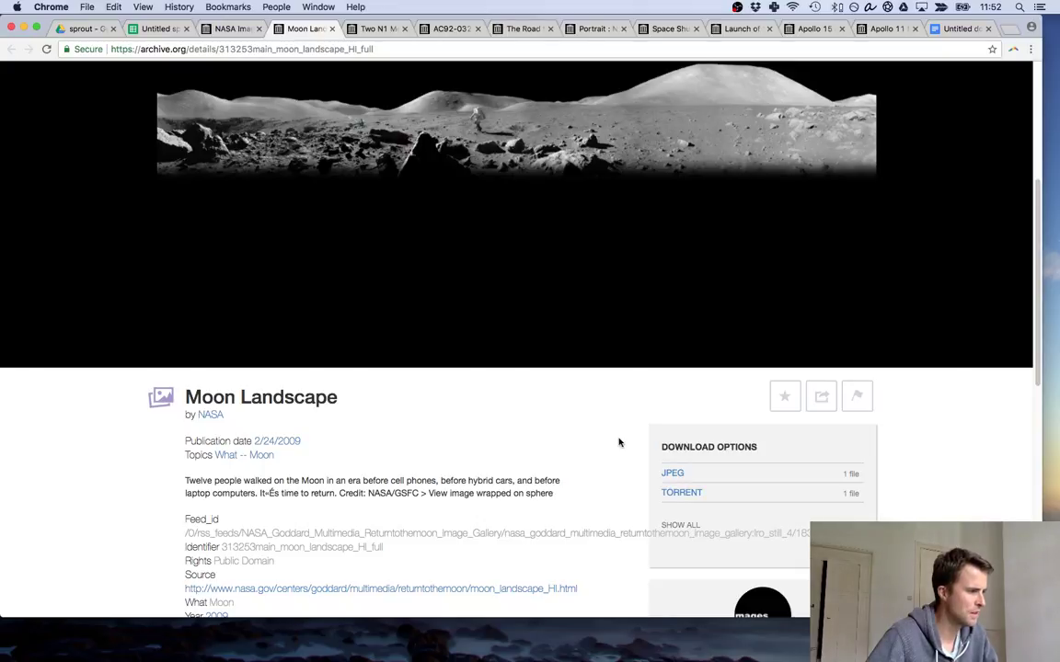
pyautogui.click(674, 473)
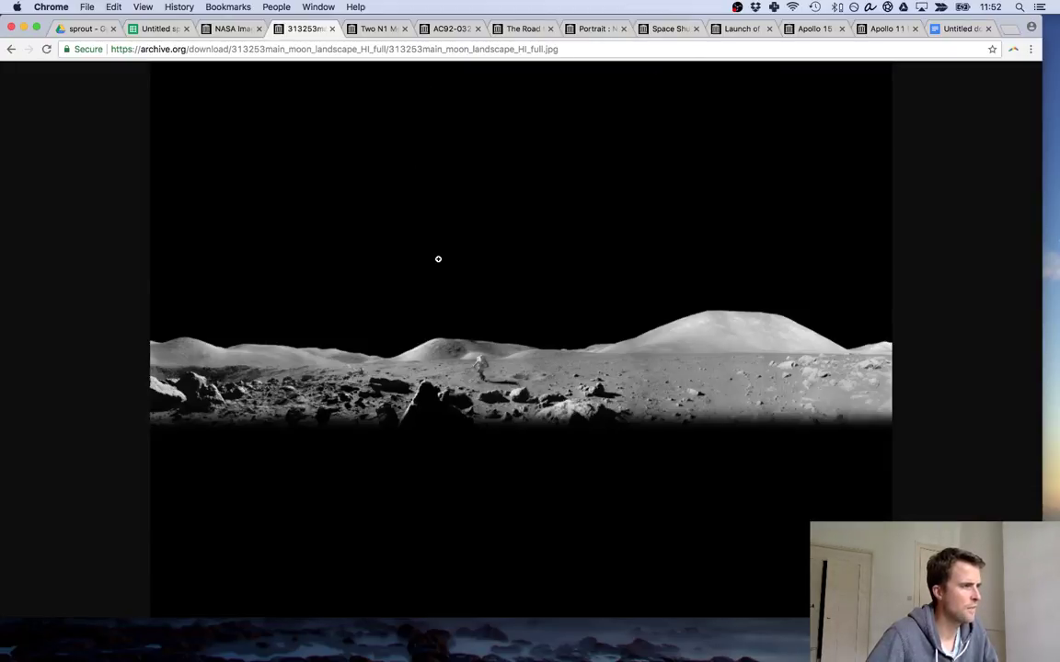
pyautogui.rightClick(439, 259)
pyautogui.click(505, 276)
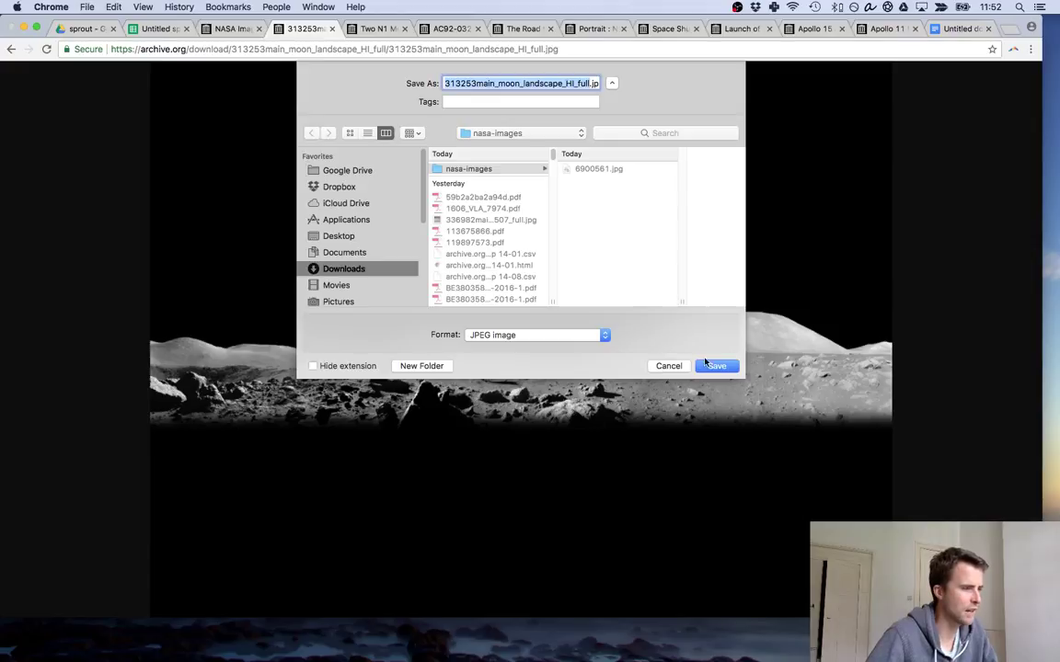
pyautogui.press('Return')
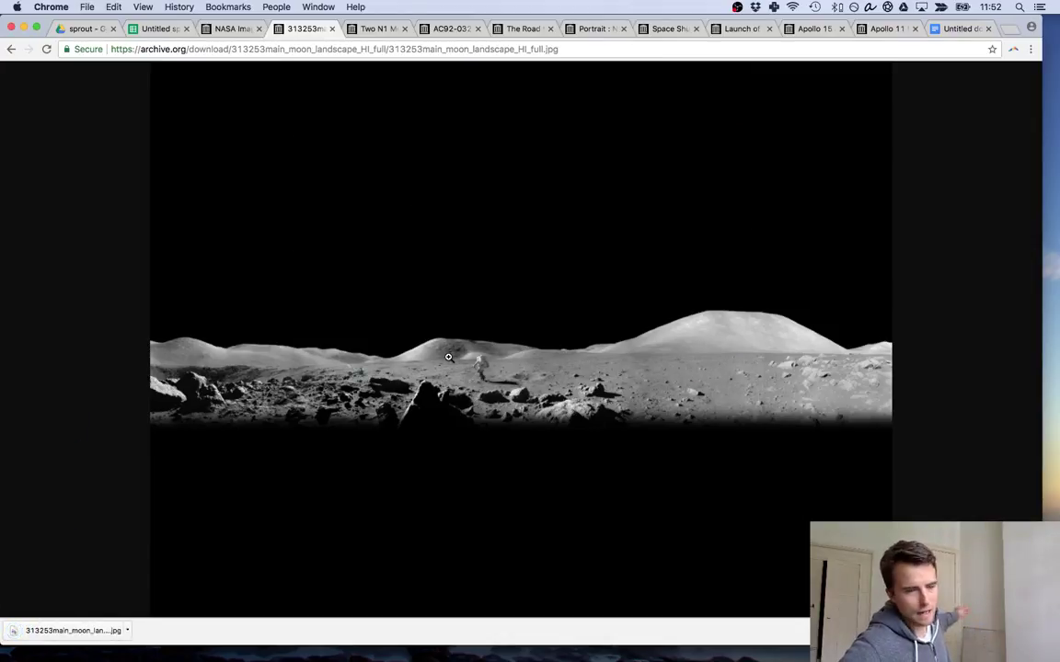
# Enter 313253main_moon_landscape_HI_full.jpg in A3, copied from the address and stripped of its leading slash.
pyautogui.click(402, 49)
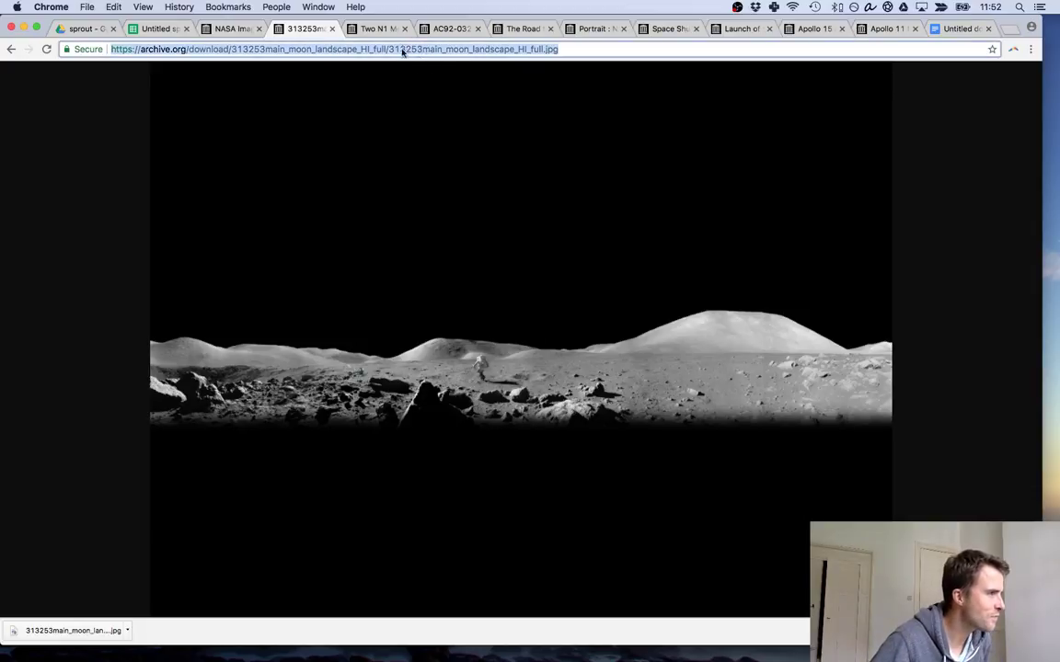
pyautogui.moveTo(386, 48); pyautogui.dragTo(570, 41)
pyautogui.press('super+c')
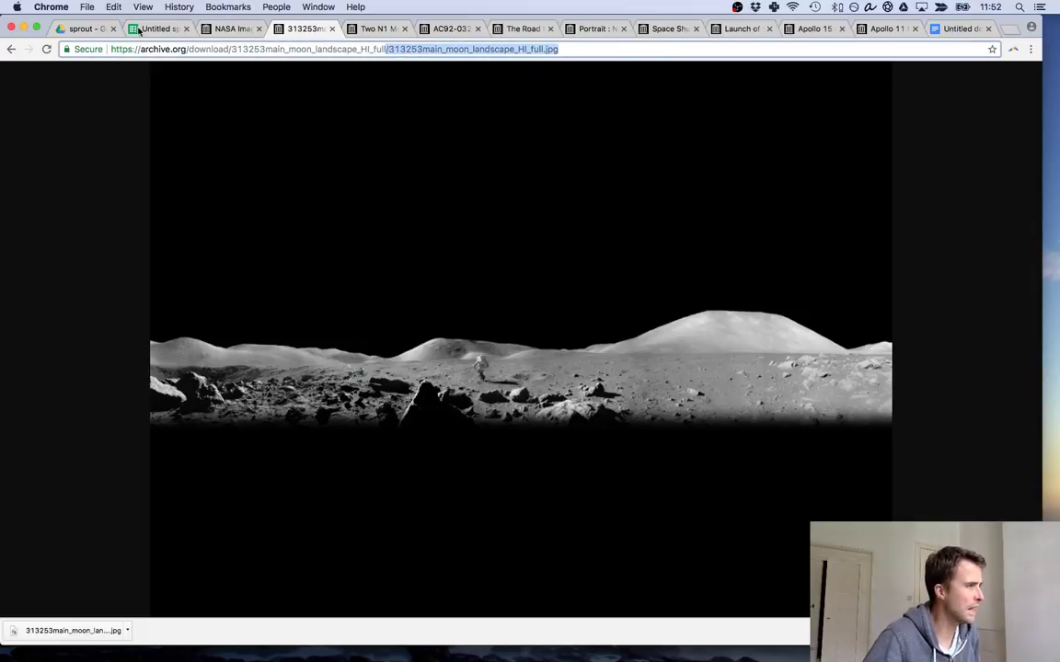
pyautogui.click(129, 28)
pyautogui.doubleClick(70, 287)
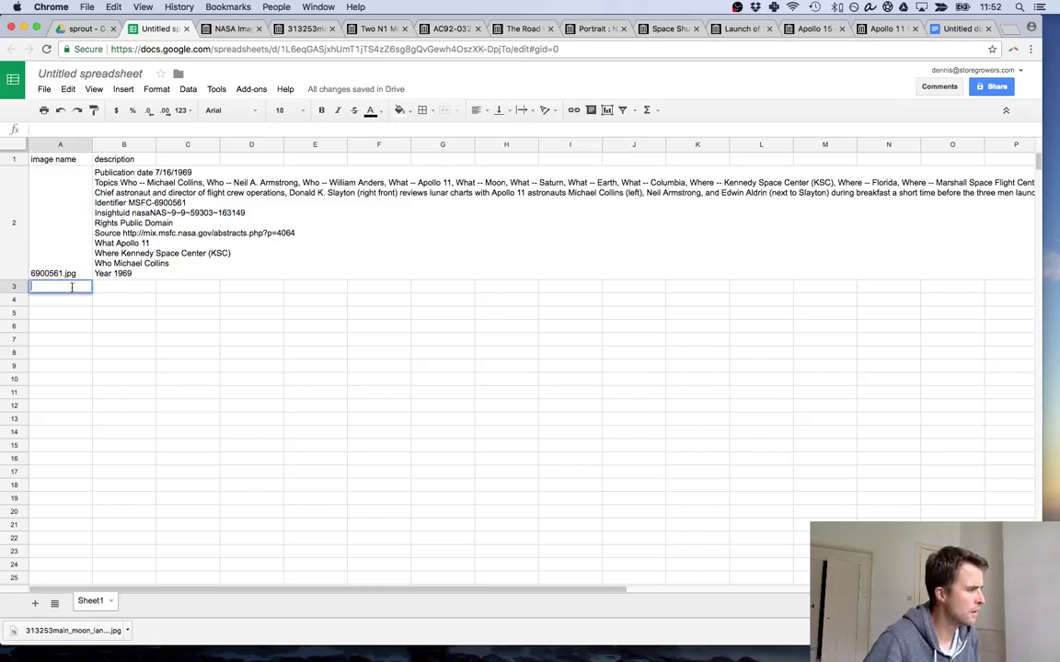
pyautogui.press('super+v')
pyautogui.click(34, 285)
pyautogui.press('BackSpace')
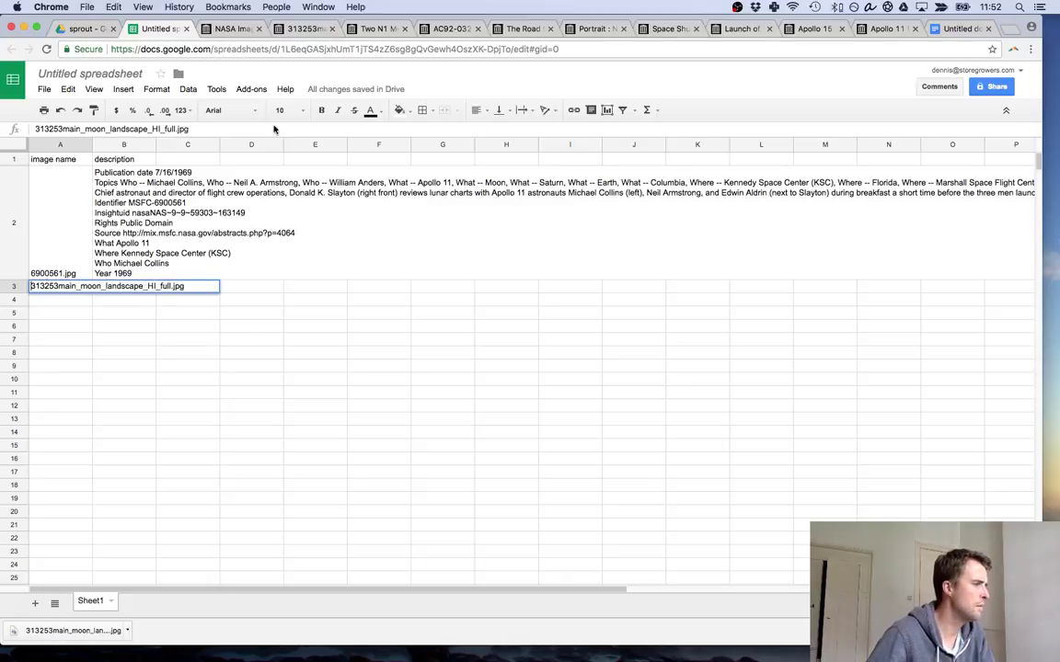
pyautogui.press('Return')
# Copy the Moon Landscape description from its details page and paste it into B3.
pyautogui.click(228, 28)
pyautogui.click(304, 29)
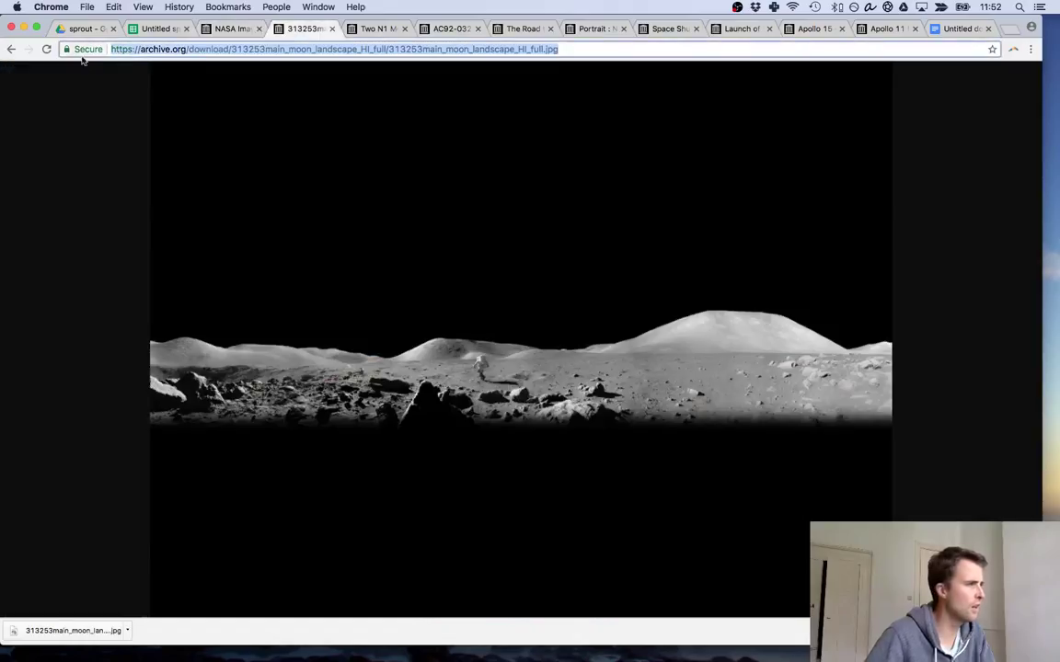
pyautogui.click(11, 49)
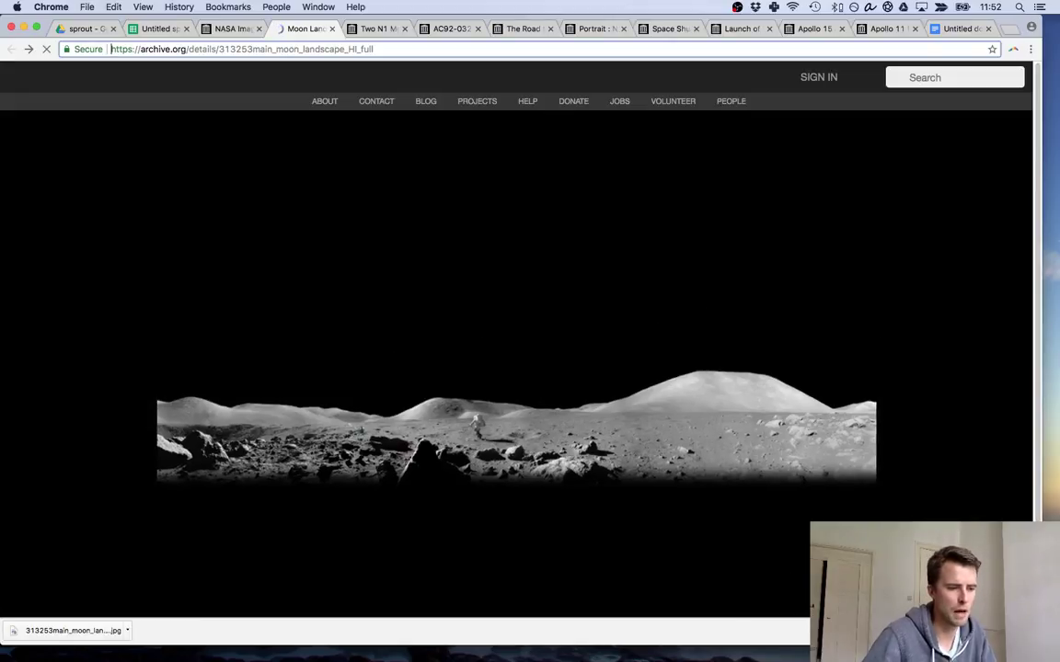
pyautogui.scroll(-5, 680, 357)
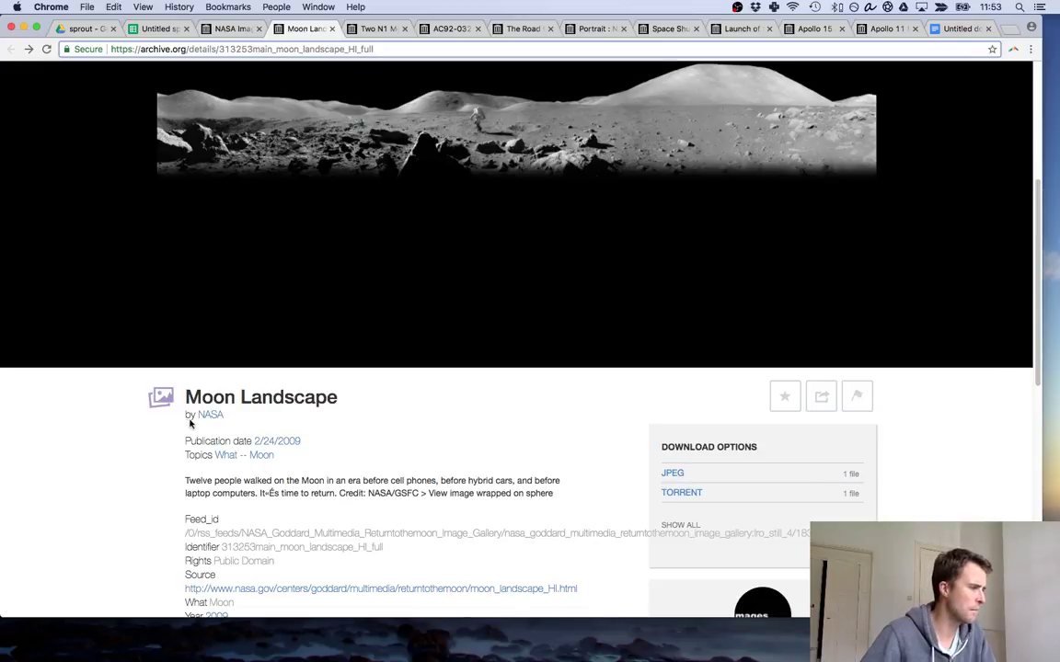
pyautogui.moveTo(168, 361); pyautogui.dragTo(268, 421)
pyautogui.click(159, 29)
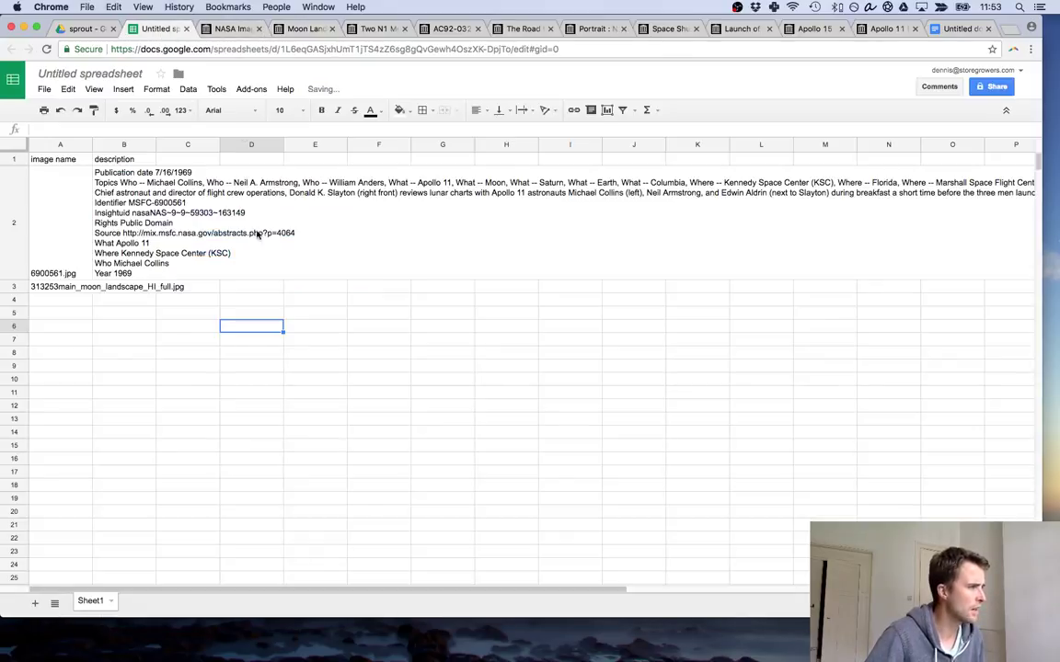
pyautogui.click(129, 286)
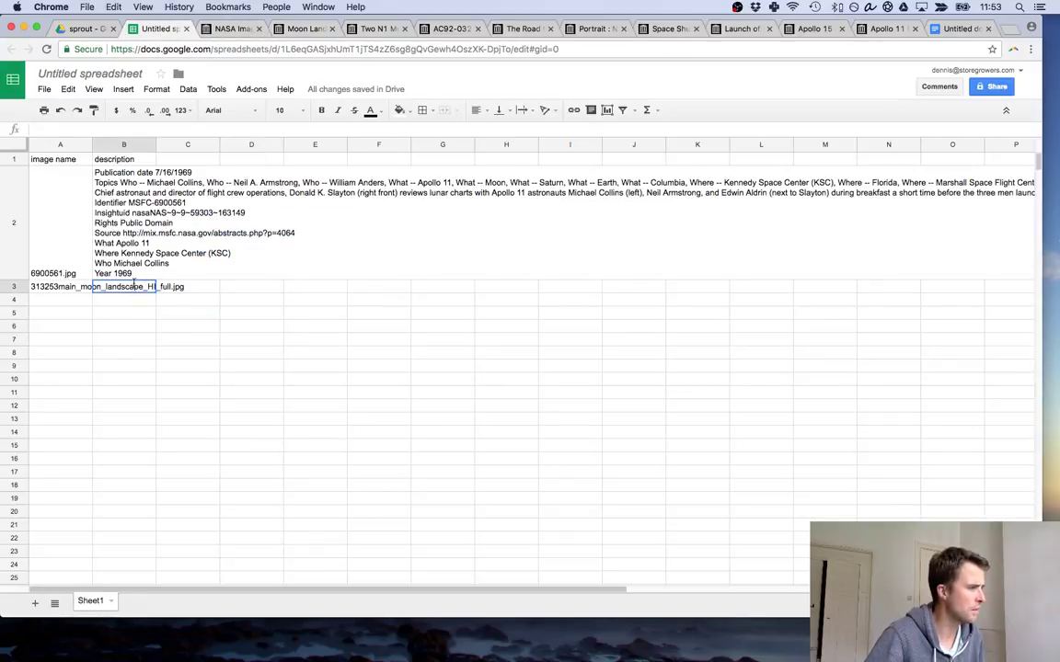
pyautogui.doubleClick(129, 286)
pyautogui.write('Moon Landscape by NASA  Publication date 2/24/2009 Topics What -- Moon Twelve people walked on the Moon in an era before cell phones, before hybrid cars, and before laptop computers. It«Ês time to return. Credit: NASA/GSFC > View image wrapped on sphere Feed_id /0/rss_feeds/NASA_Goddard_Multimedia_Returntothemoon_Image_Gallery/nasa_goddard_multimedia_returntothemoon_image_gallery:lro_still_4/183578_RTTMImageGalleryXML_Feed.rss Identifier 313253main_moon_landscape_HI_full Rights Public Domain Source http://www.nasa.gov/centers/goddard/multimedia/returntothemoon/moon_landscape_HI.html What Moon Year 2009')
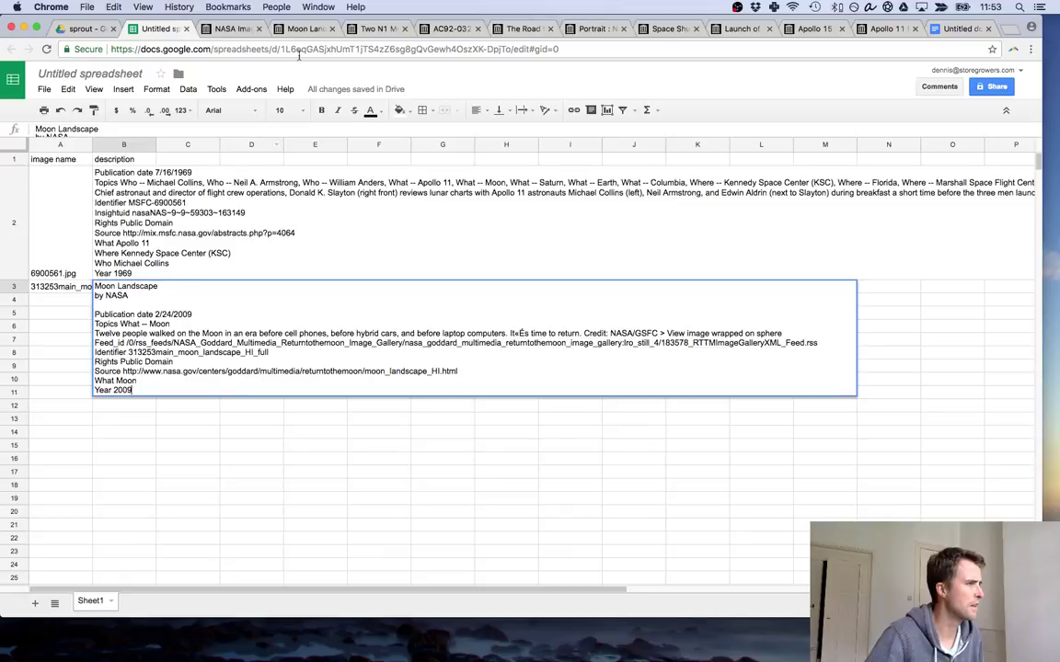
pyautogui.click(235, 221)
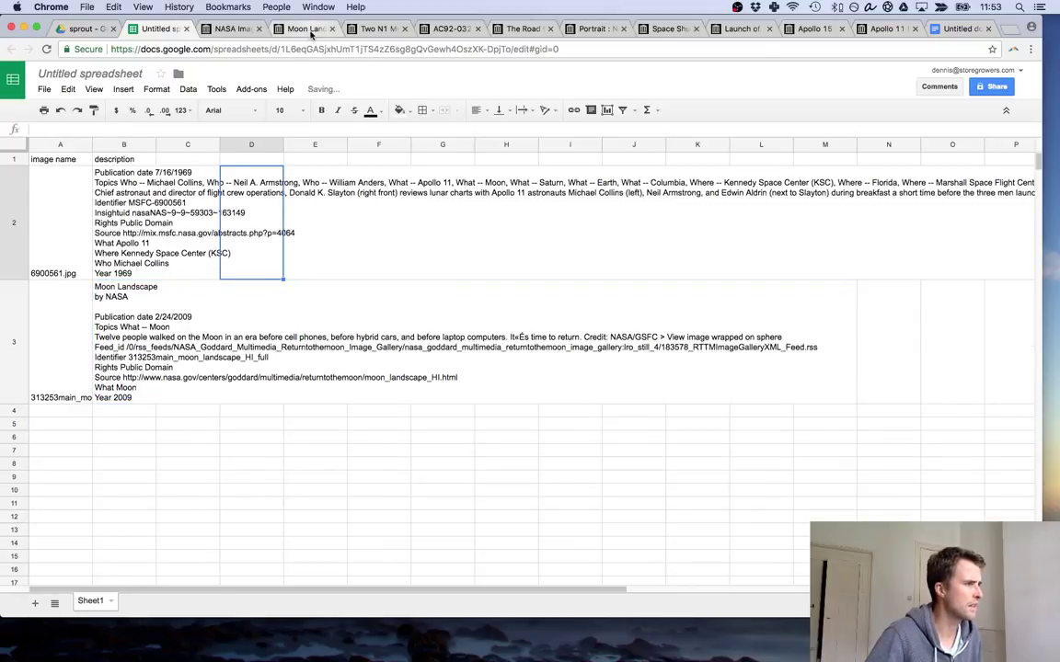
pyautogui.click(313, 29)
# Reopen the closed archive tabs, then close the Moon Landscape and ISS spacewalk pages.
pyautogui.press('super+shift+t')
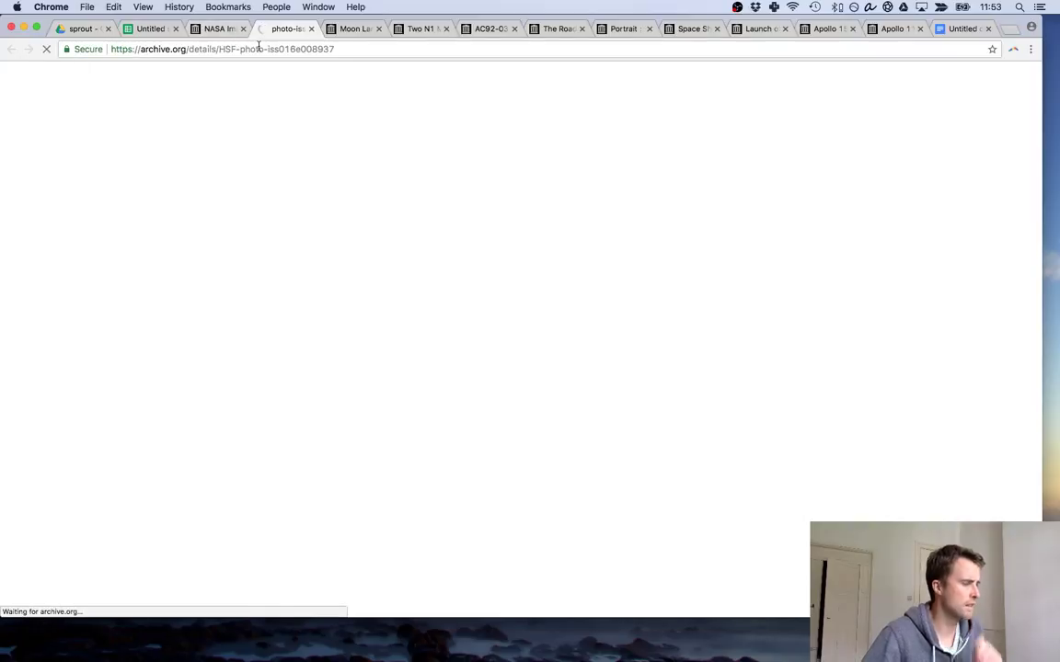
pyautogui.press('super+shift+t')
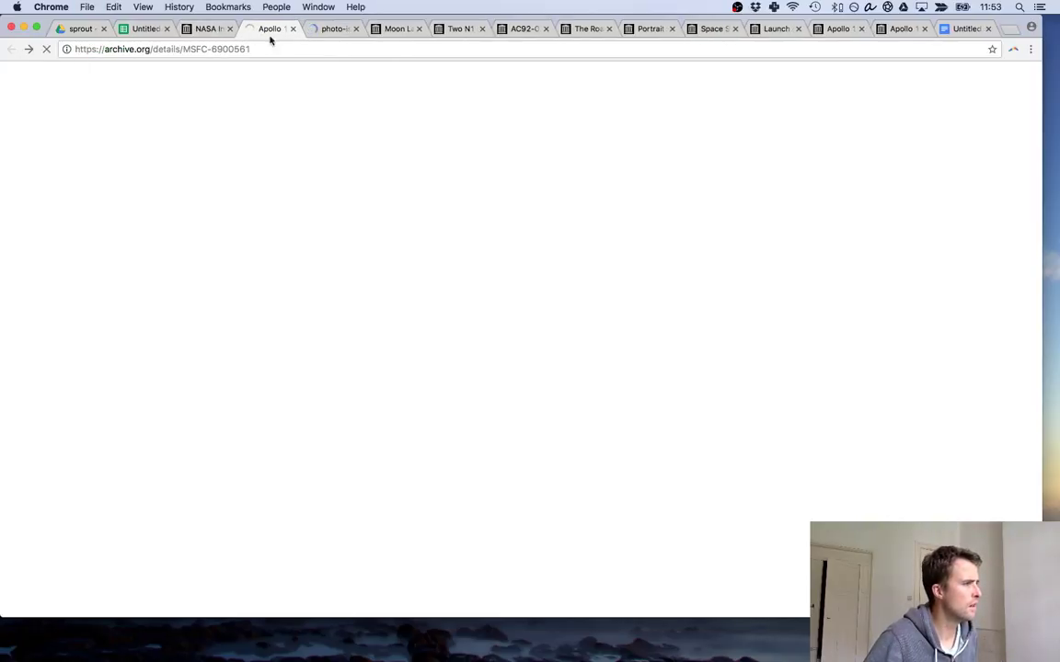
pyautogui.click(338, 30)
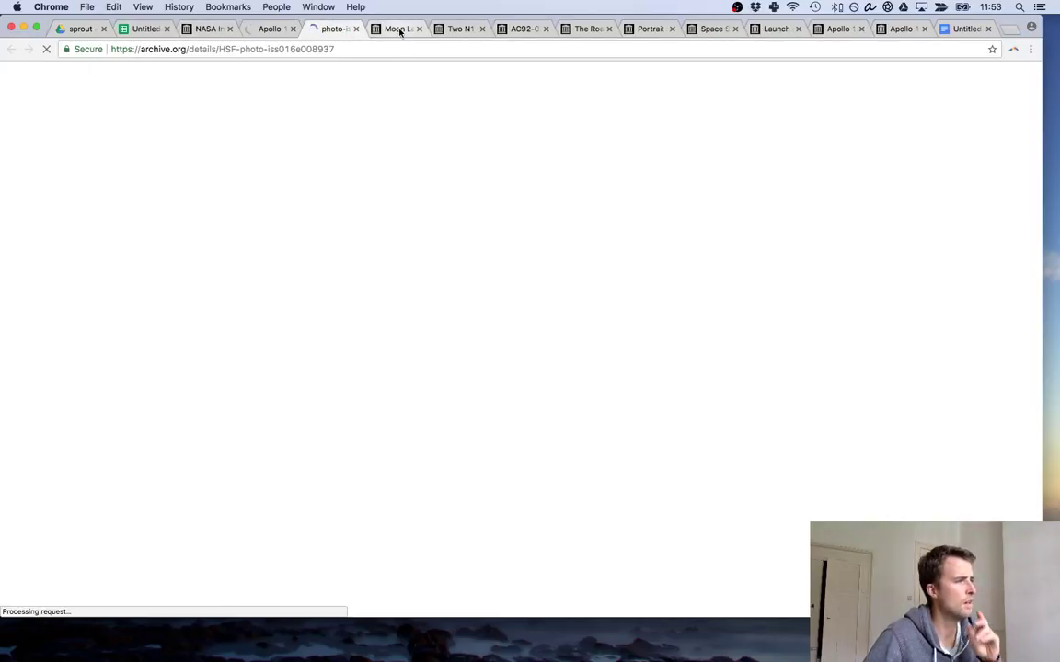
pyautogui.click(398, 30)
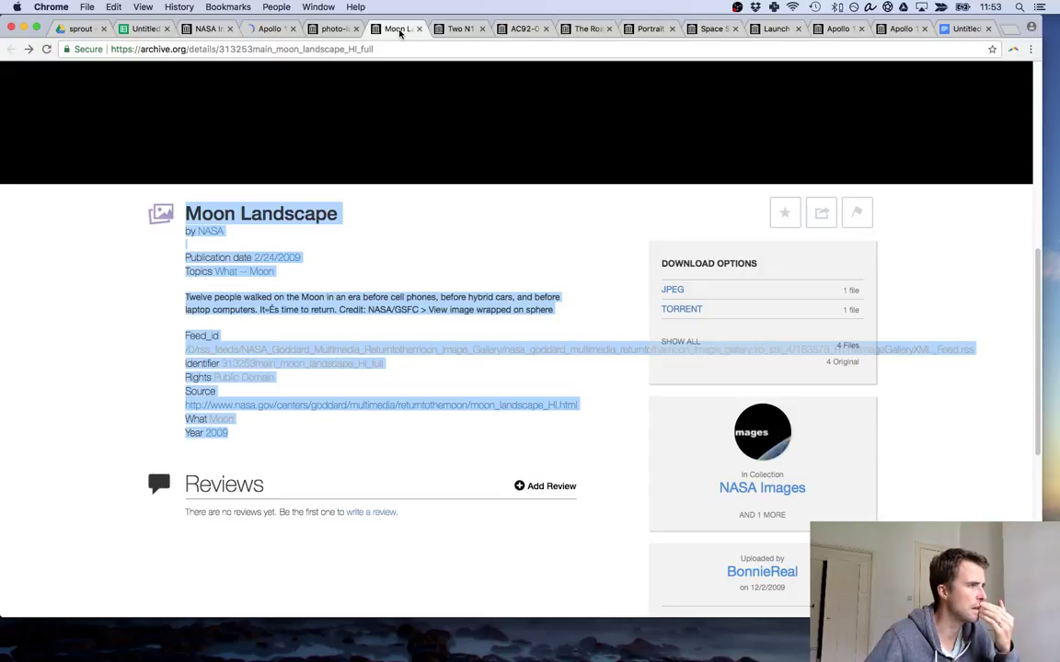
pyautogui.click(324, 28)
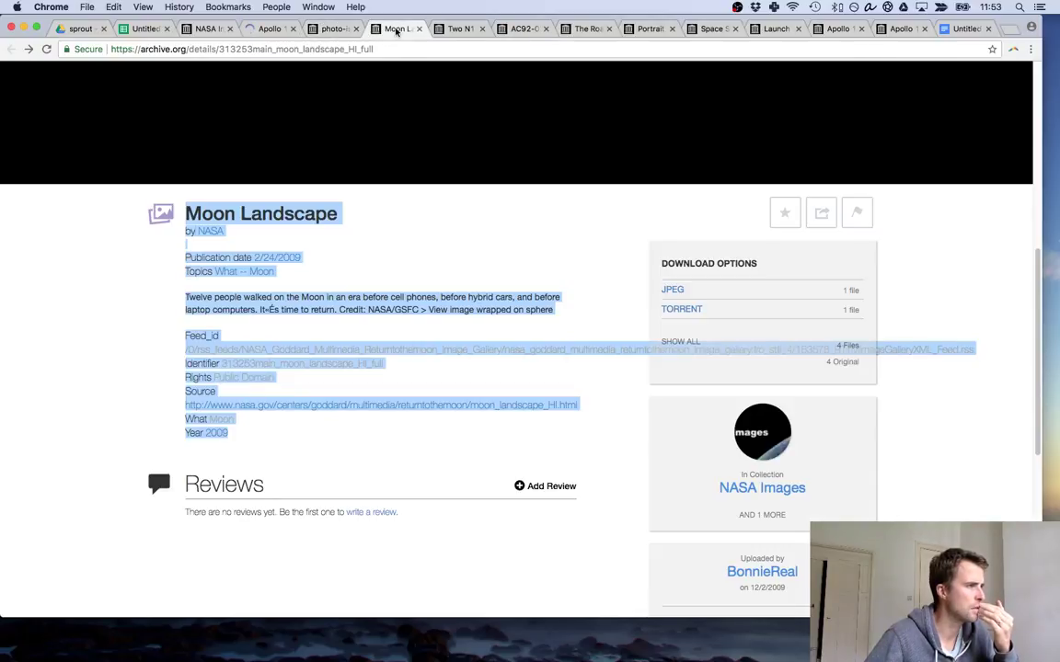
pyautogui.click(379, 29)
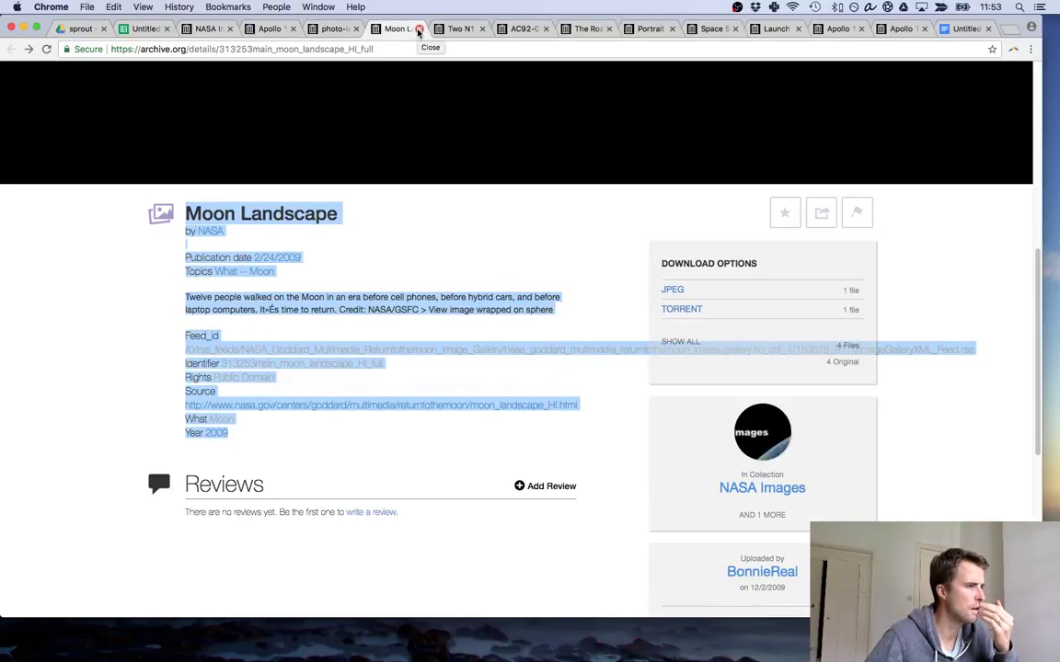
pyautogui.click(419, 29)
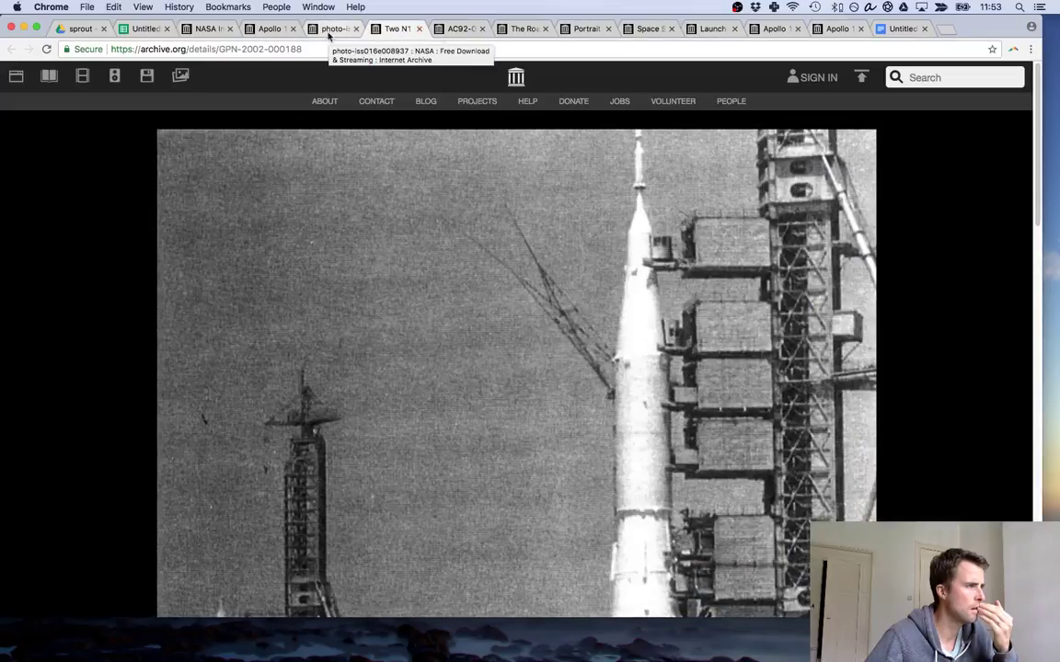
pyautogui.click(331, 29)
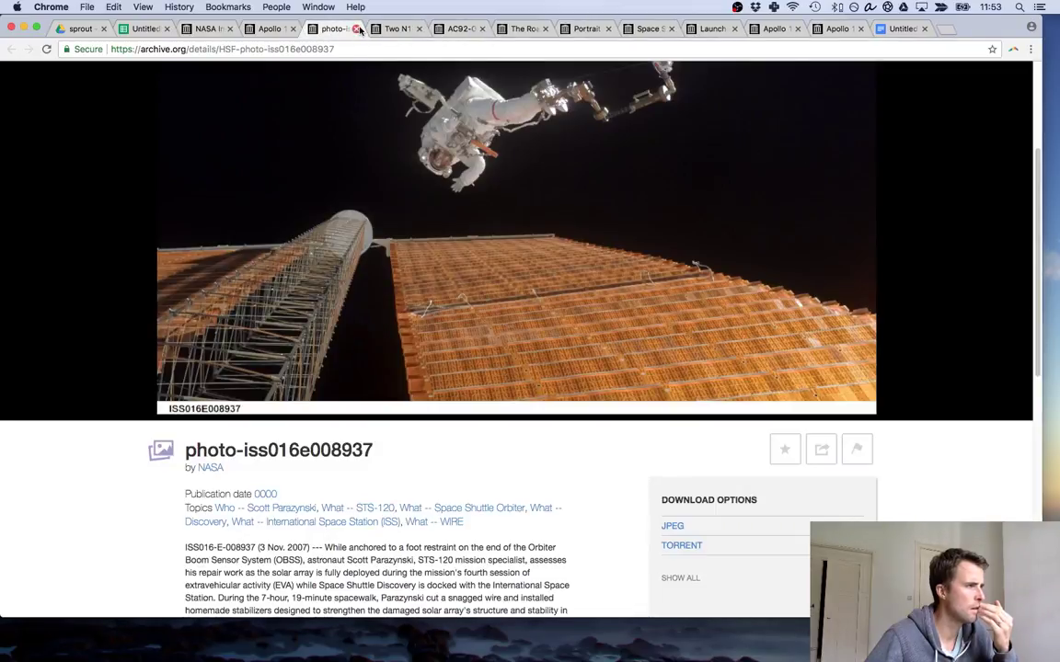
pyautogui.middleClick(324, 29)
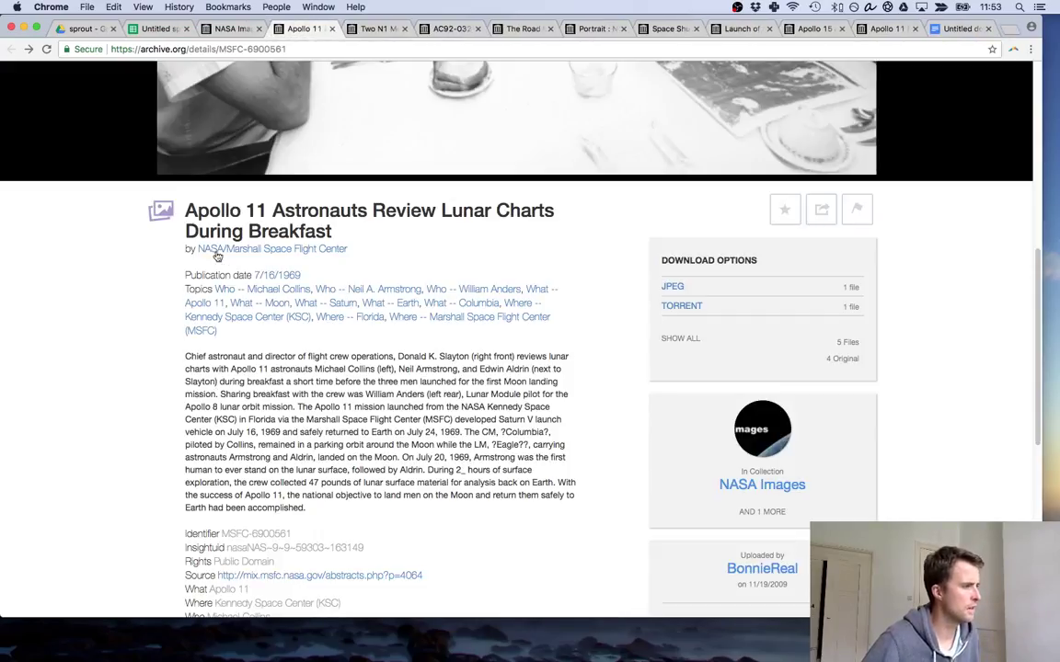
# Copy the Apollo 11 photo's title and its NASA/Marshall Space Flight Center credit.
pyautogui.moveTo(171, 195); pyautogui.dragTo(364, 250)
pyautogui.press('super+c')
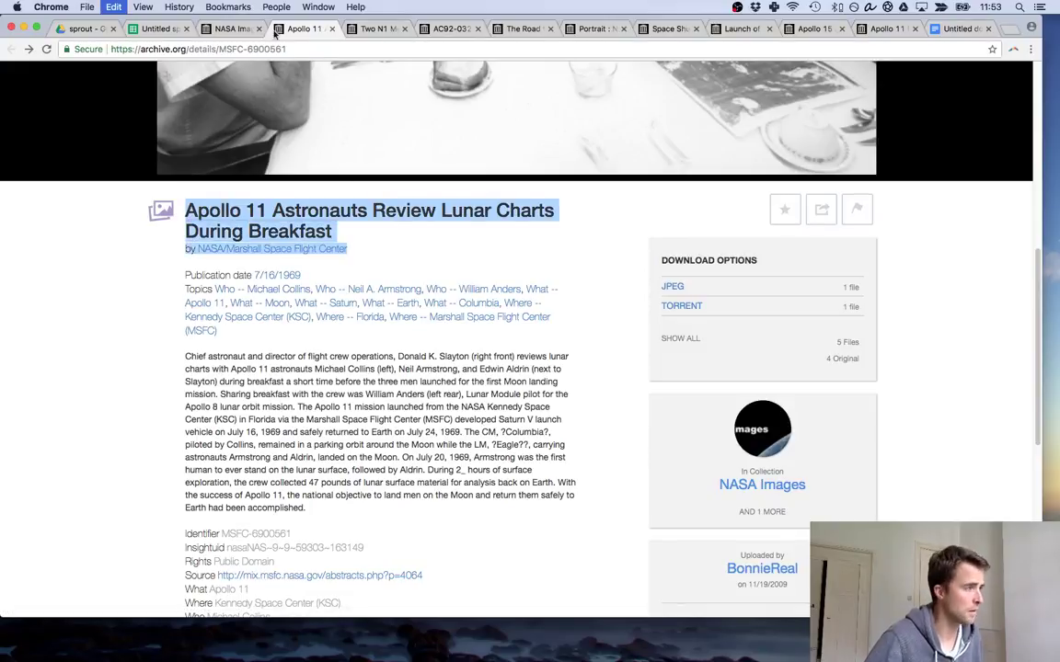
pyautogui.press('super+2')
# Paste the title and credit at the start of B2's description.
pyautogui.doubleClick(111, 171)
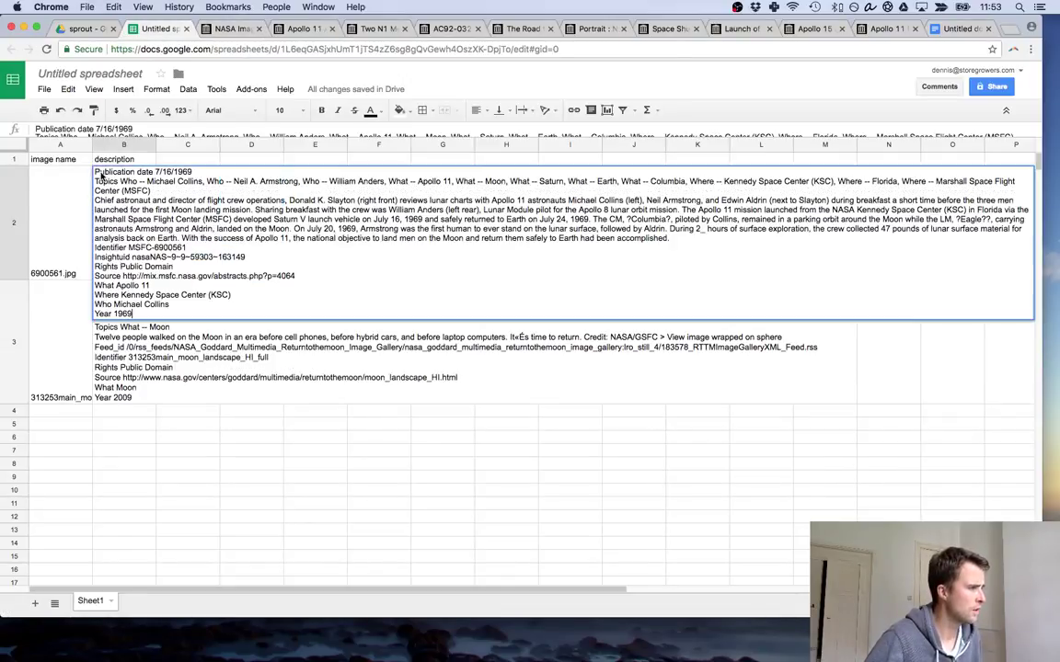
pyautogui.press('Return')
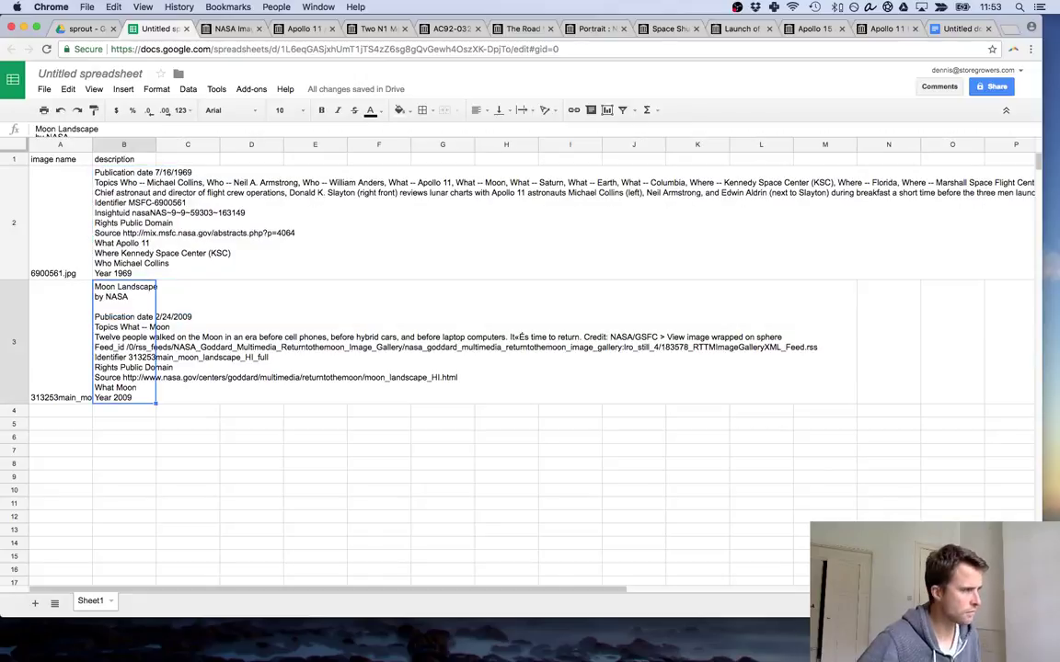
pyautogui.click(97, 172)
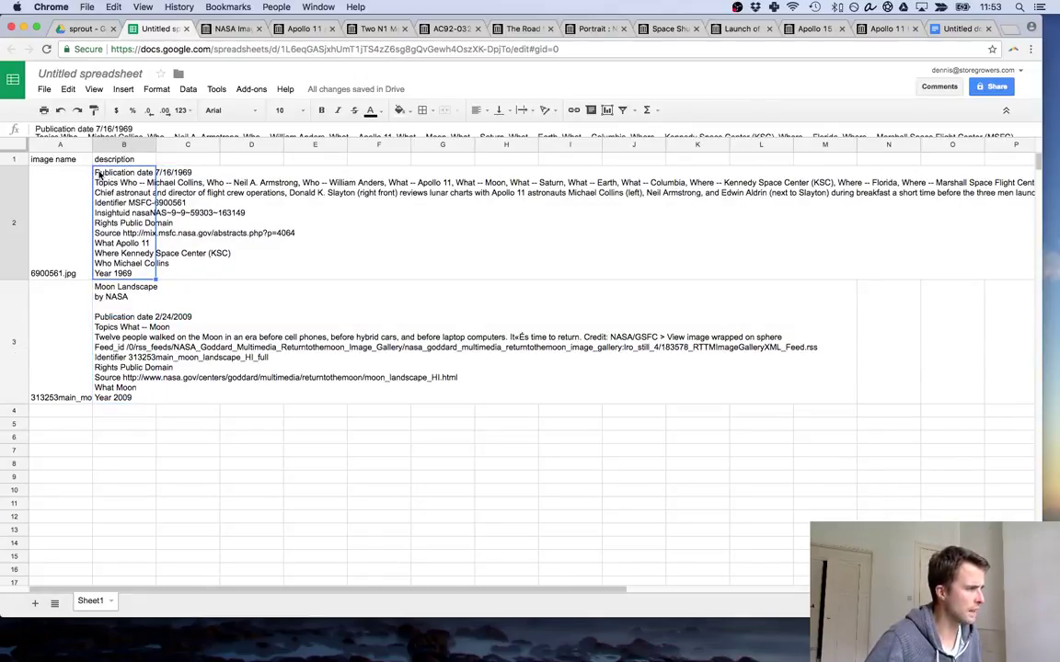
pyautogui.press('Return')
pyautogui.click(94, 158)
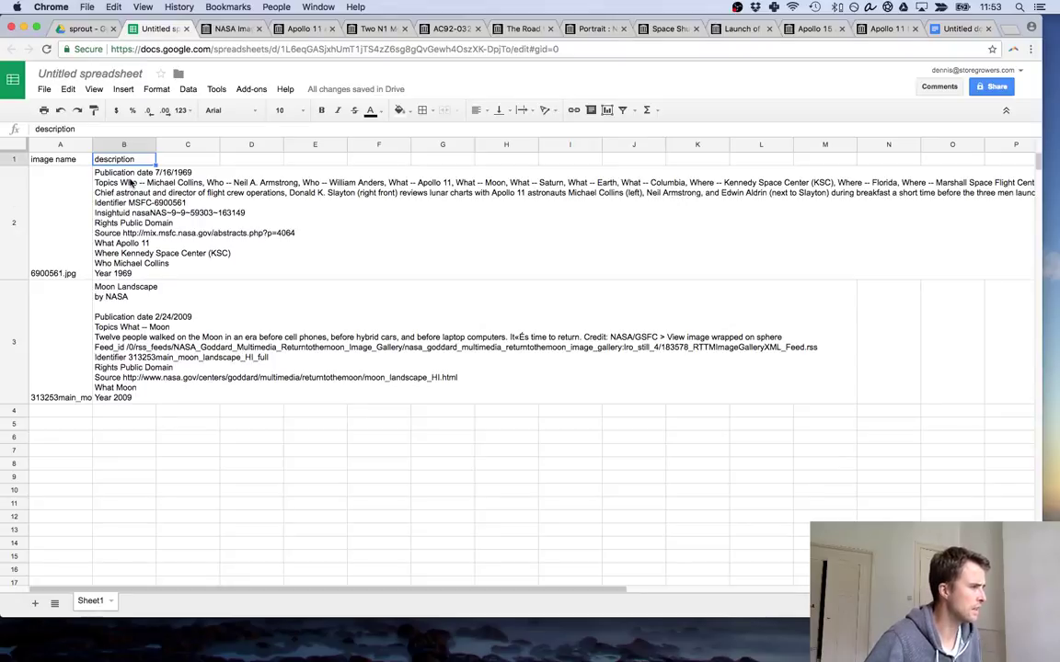
pyautogui.click(108, 172)
pyautogui.press('Return')
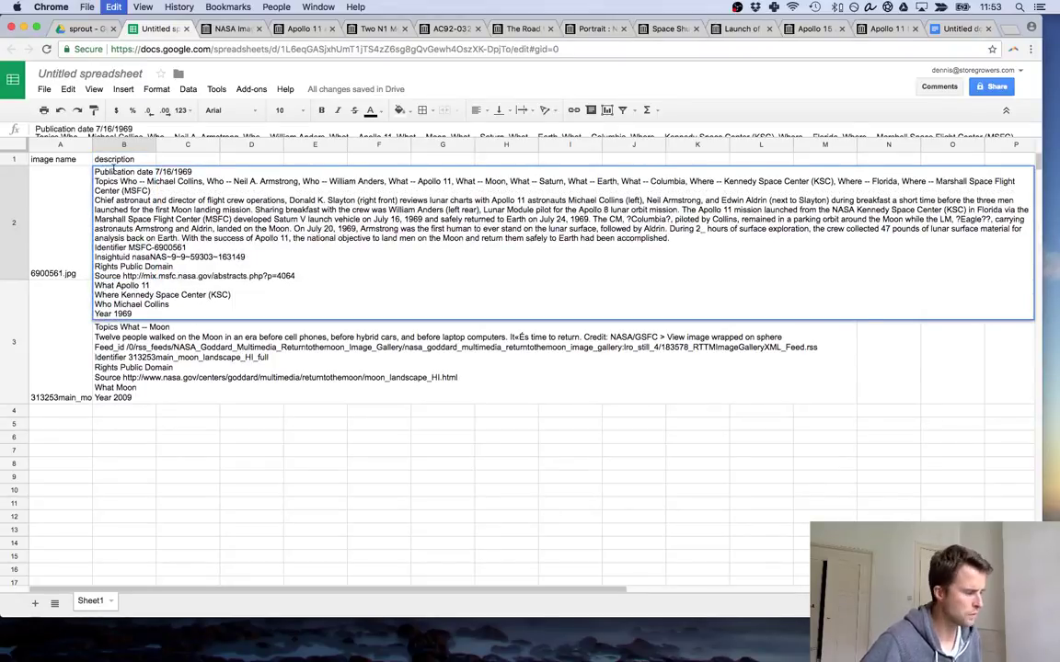
pyautogui.press('super+v')
pyautogui.click(103, 156)
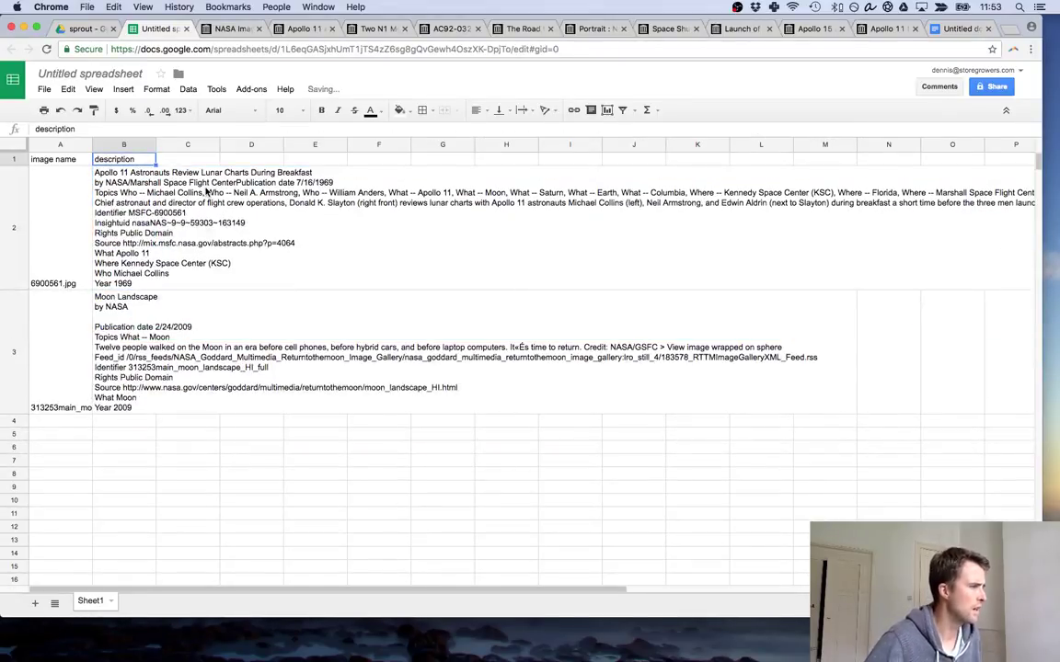
pyautogui.click(186, 174)
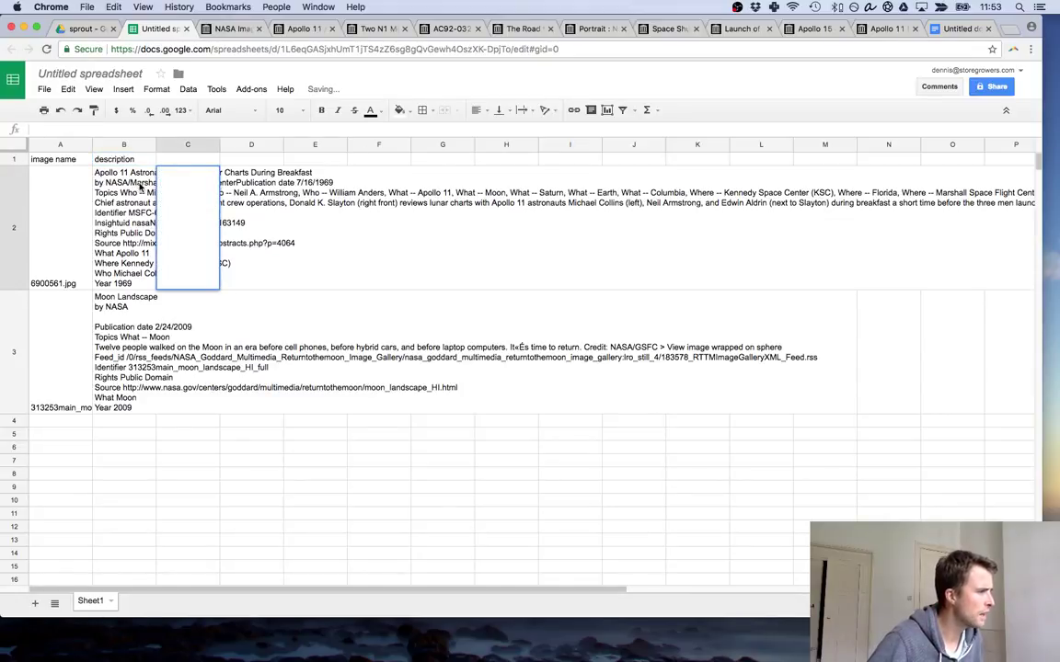
pyautogui.doubleClick(142, 184)
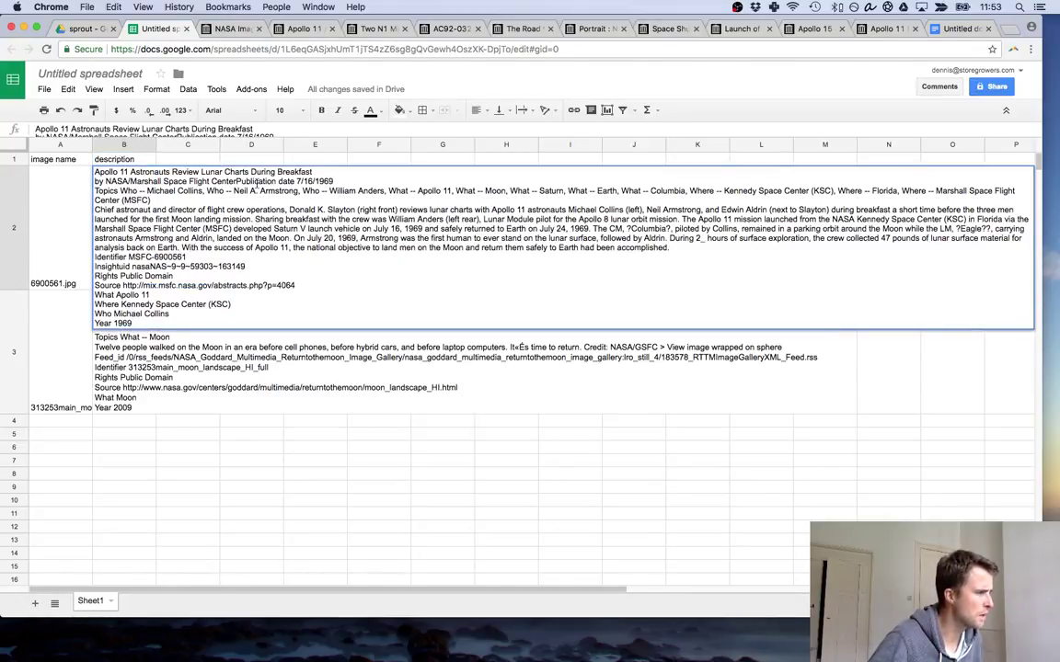
# Break B2's Apollo 11 description so 'Publication date' starts its own line, then recheck B2.
pyautogui.hotkey('alt', 'Return')
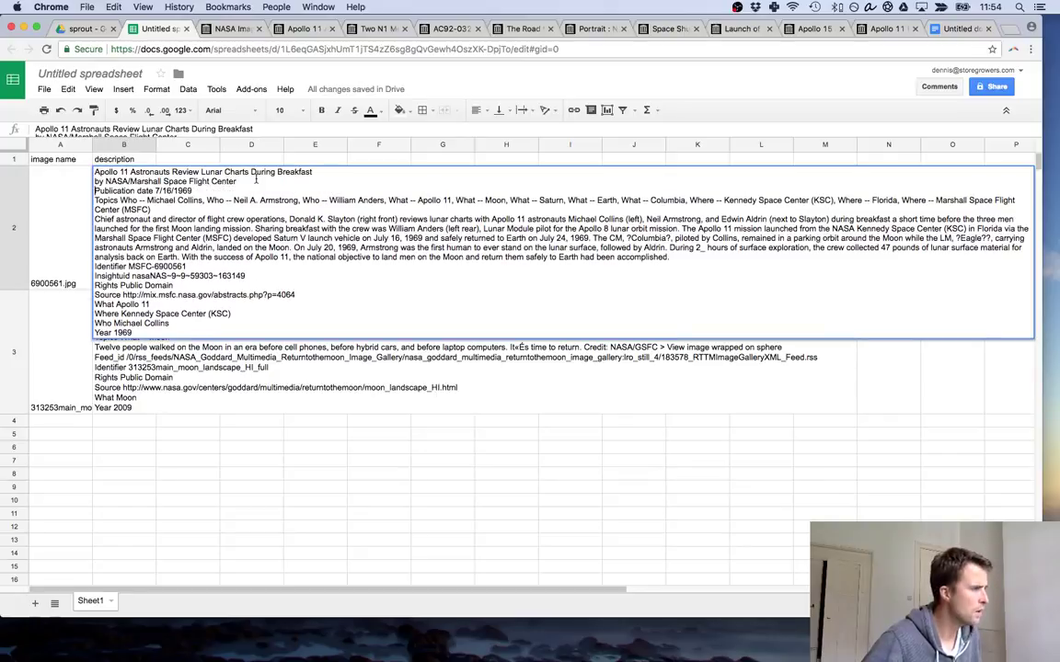
pyautogui.click(293, 518)
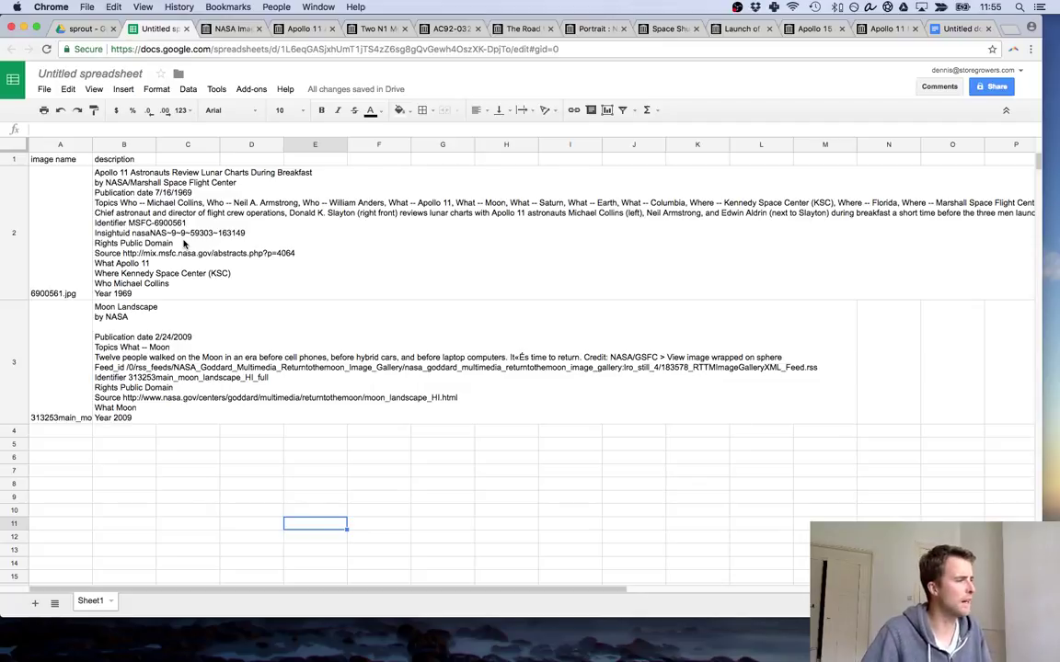
pyautogui.click(154, 257)
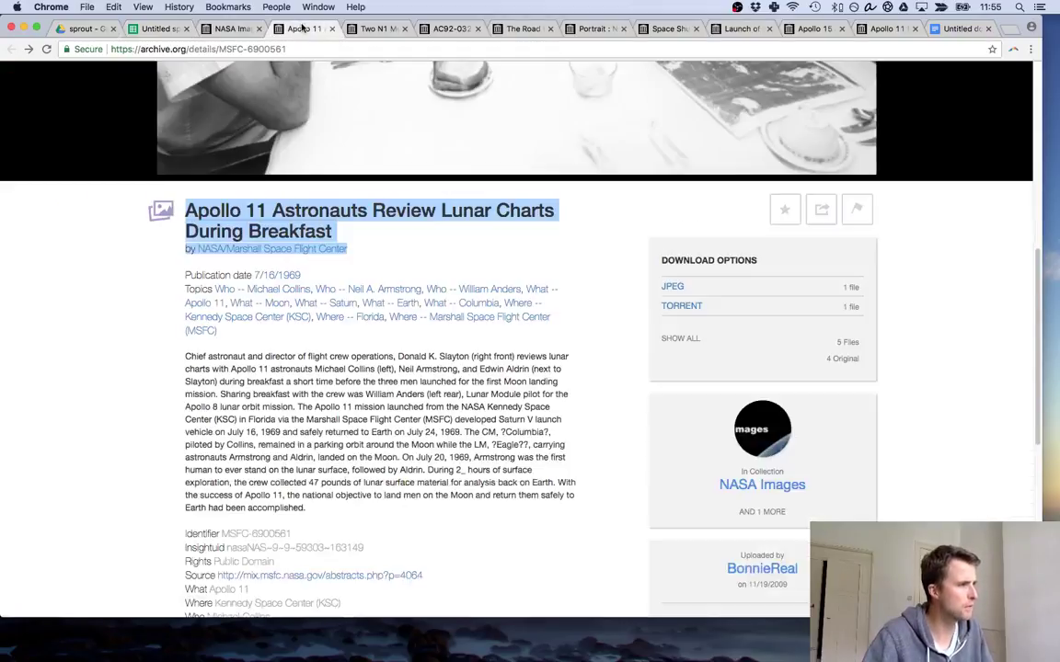
# Return to the MSFC-6900561 Apollo 11 breakfast page and scroll up to the full photo.
pyautogui.click(276, 26)
pyautogui.click(147, 348)
pyautogui.scroll(6, 145, 355)
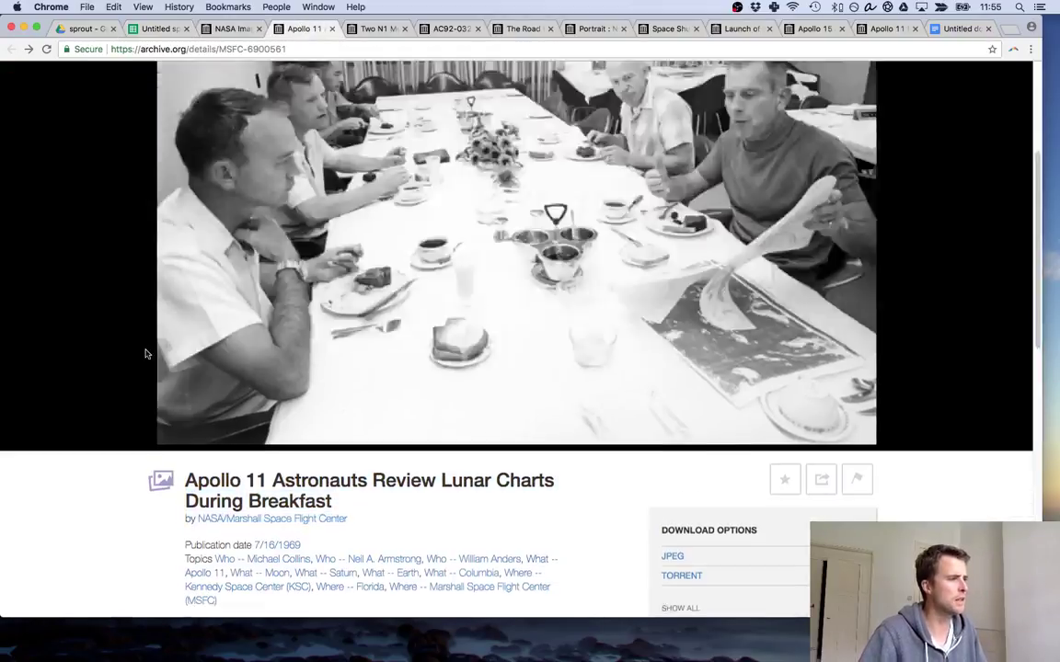
pyautogui.scroll(-4, 132, 394)
pyautogui.scroll(2, 117, 384)
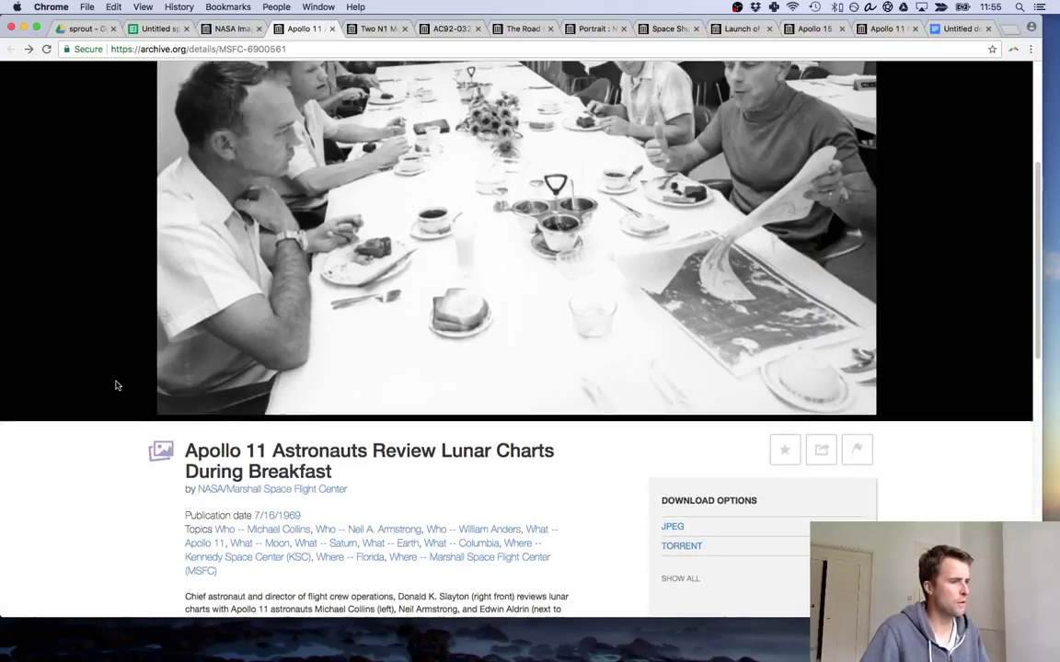
pyautogui.scroll(3, 114, 388)
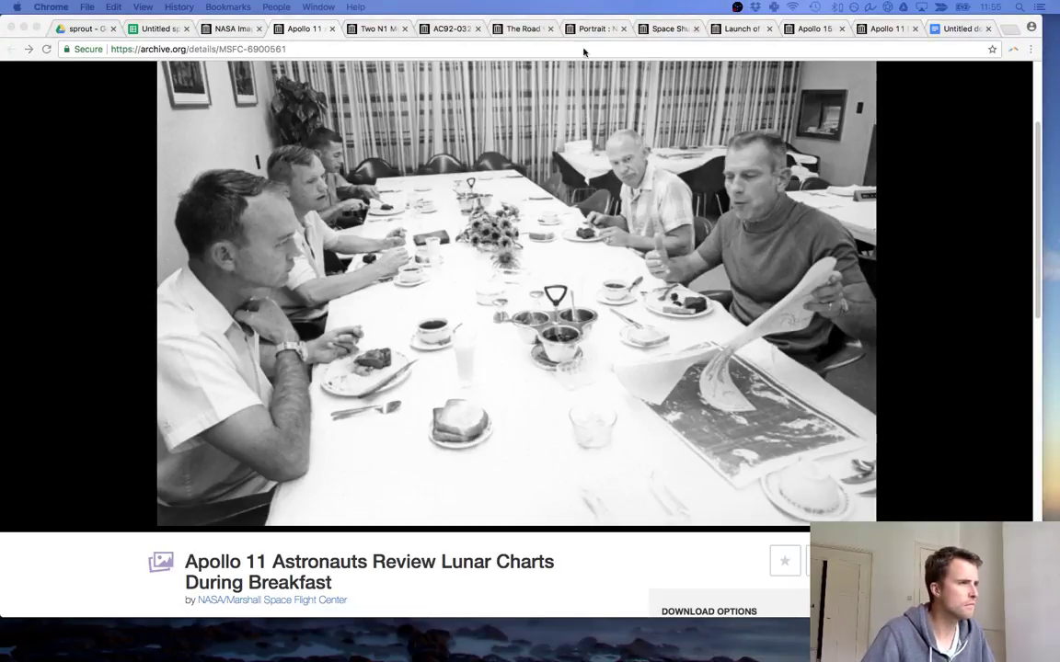
# Open Twitter in a new tab, then close the finished Apollo 11 archive page.
pyautogui.click(1009, 31)
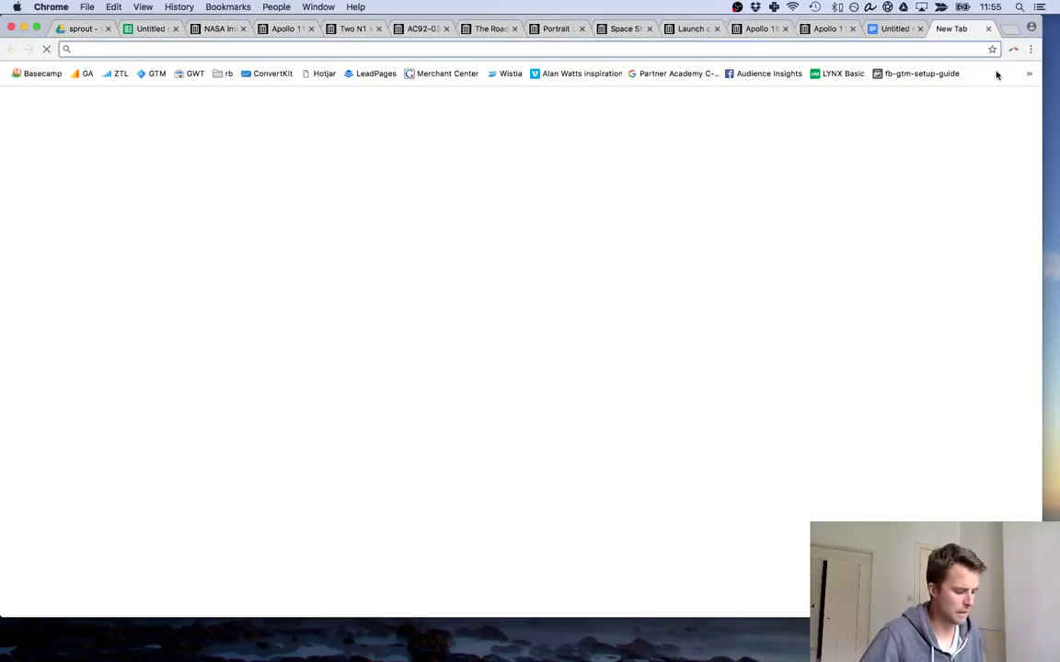
pyautogui.write('tw')
pyautogui.press('Return')
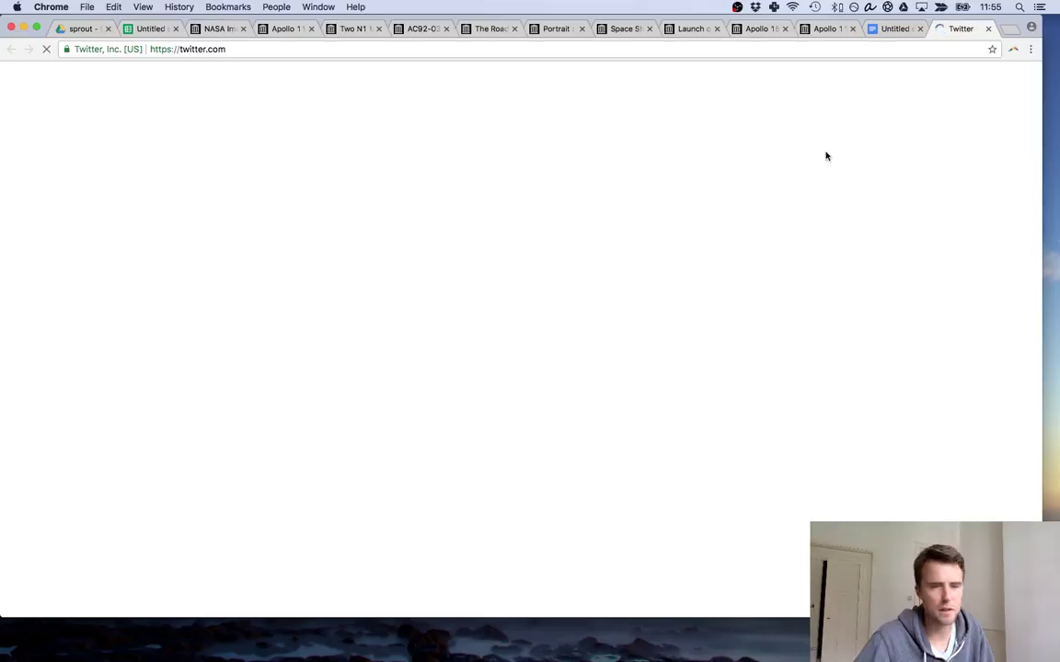
pyautogui.click(293, 30)
pyautogui.click(311, 29)
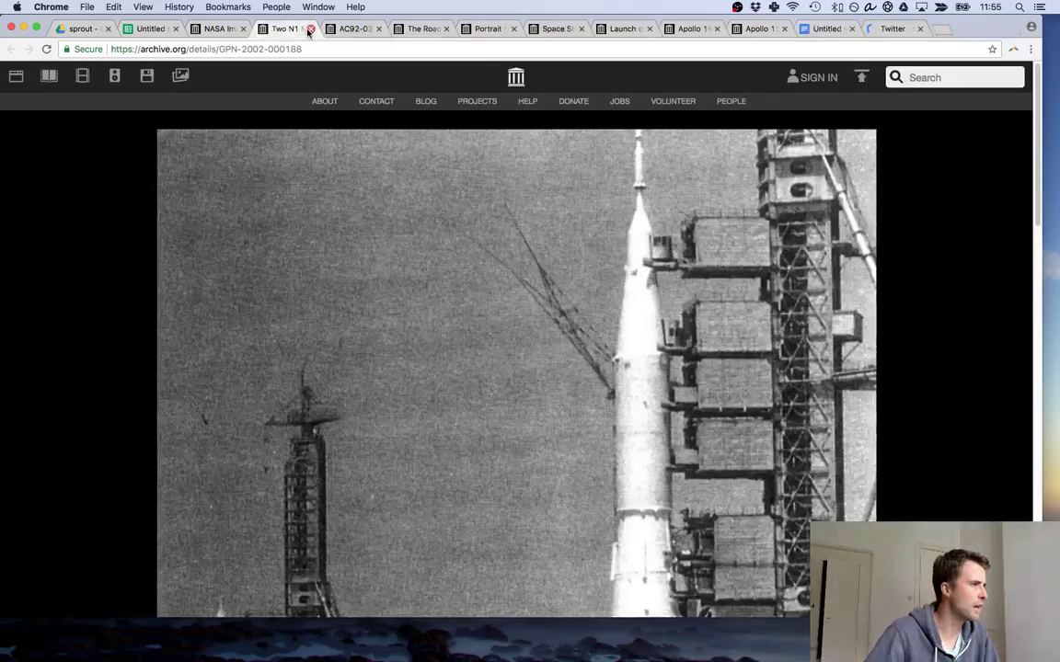
# Select the Two N1 Moon Rockets description through Year 1969 and drag out its JPEG.
pyautogui.scroll(-3, 566, 133)
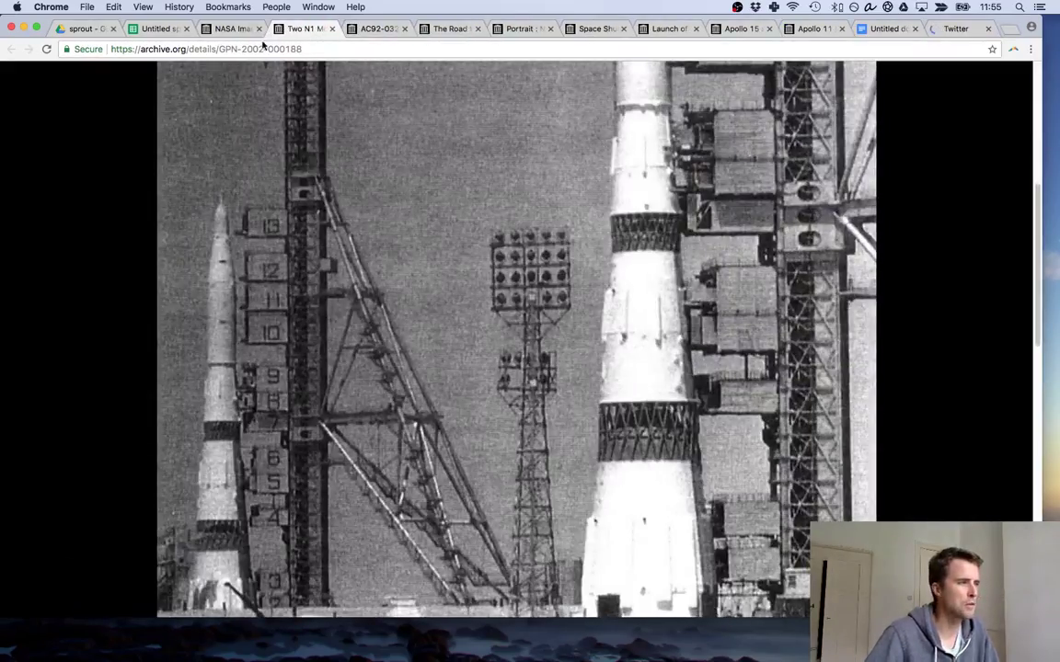
pyautogui.moveTo(224, 50); pyautogui.dragTo(237, 51)
pyautogui.scroll(-5, 397, 152)
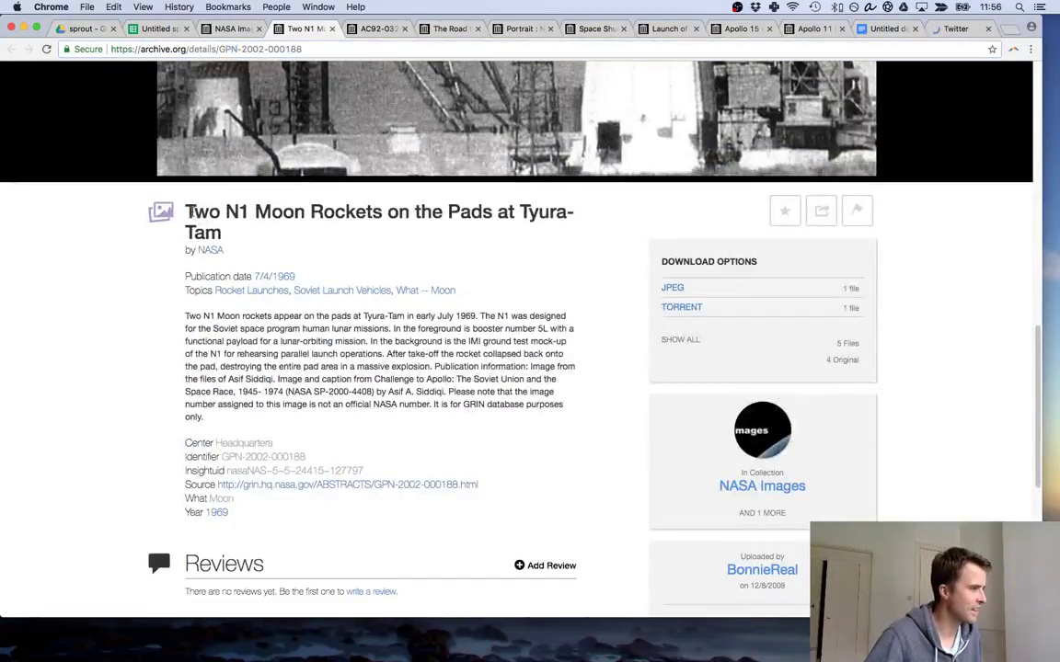
pyautogui.moveTo(167, 198); pyautogui.dragTo(242, 513)
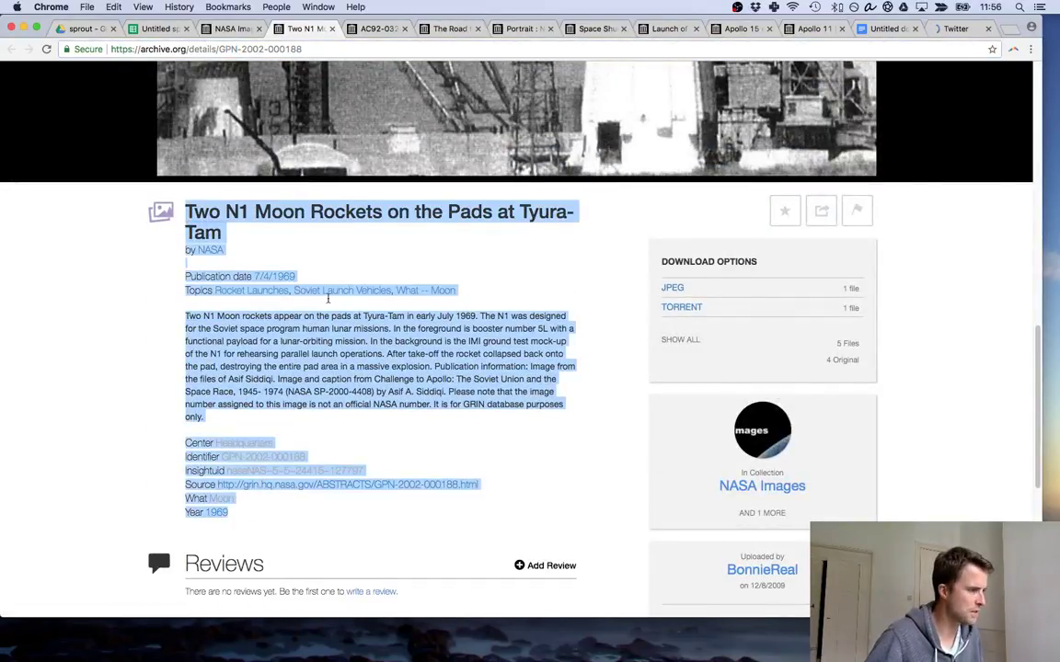
pyautogui.moveTo(675, 287); pyautogui.dragTo(293, 92)
# Paste the Two N1 Moon Rockets on the Pads at Tyura-Tam description into cell B4.
pyautogui.click(152, 29)
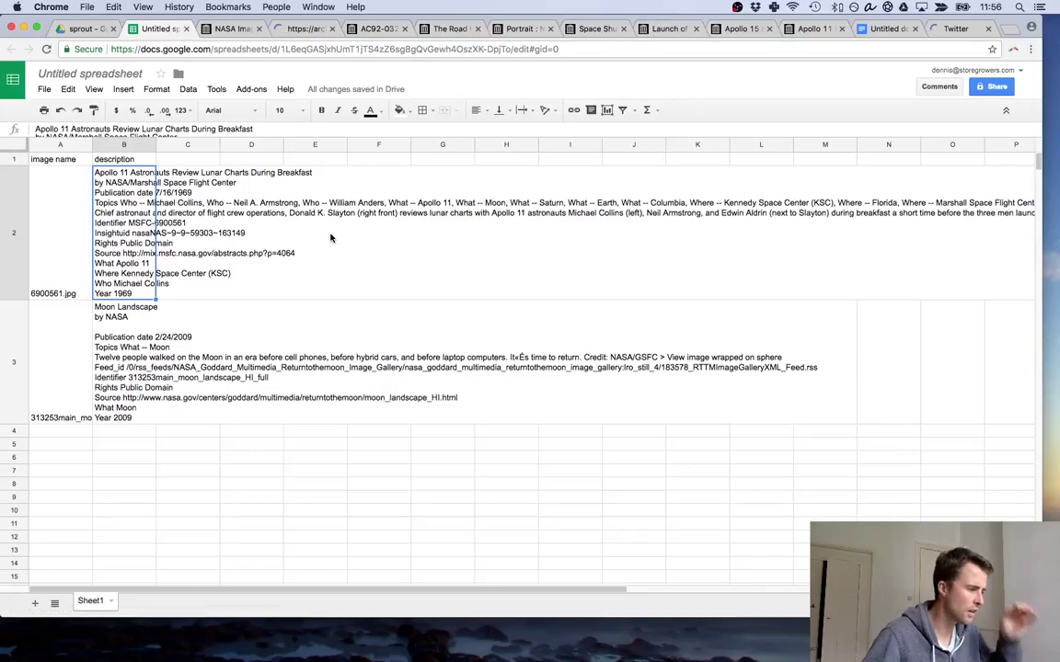
pyautogui.doubleClick(114, 430)
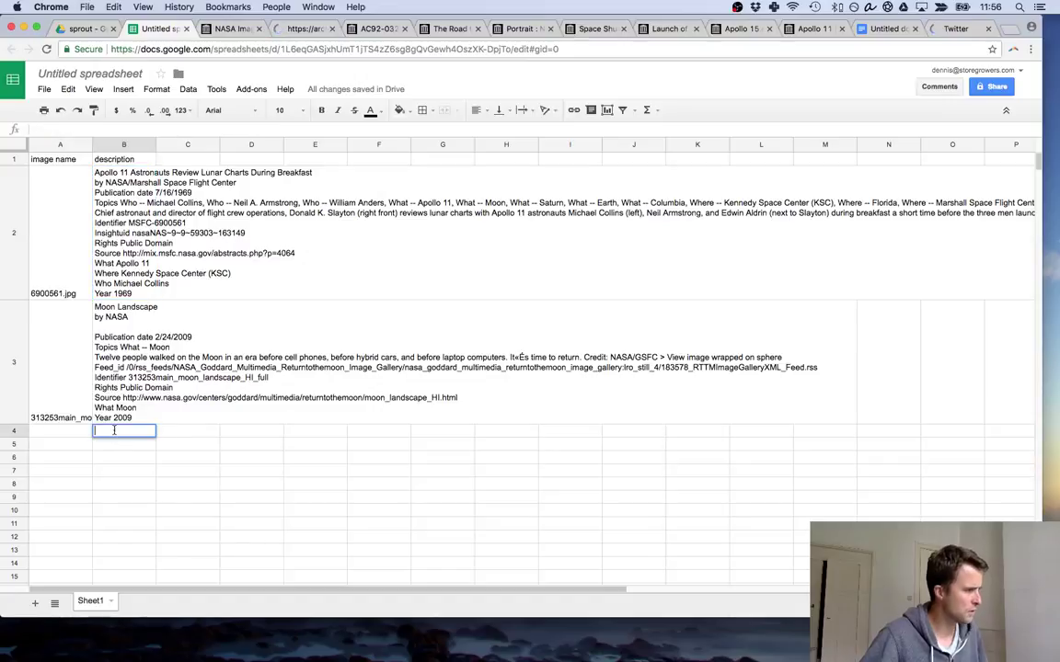
pyautogui.press('super+v')
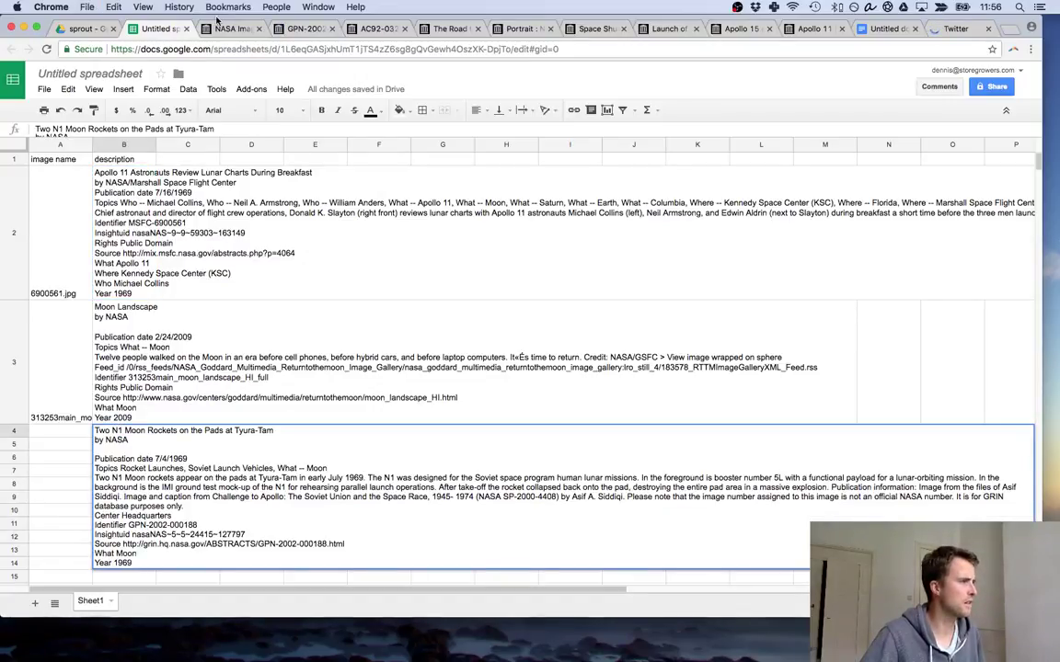
pyautogui.click(230, 28)
# Save the N1 rockets image as GPN-2002-000188.jpg in the nasa-images folder.
pyautogui.click(294, 29)
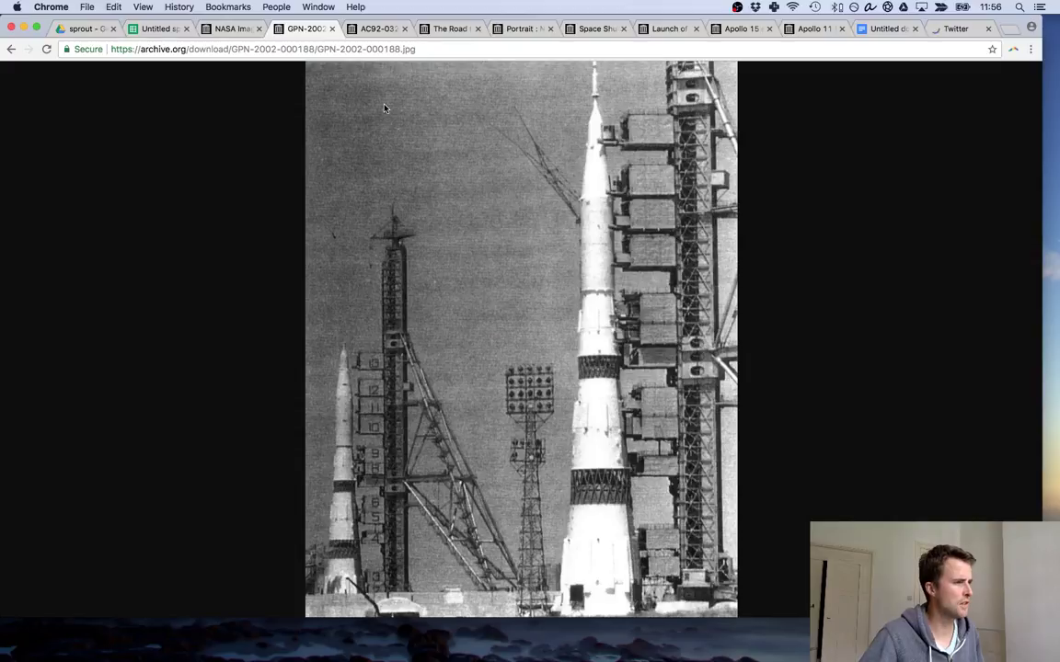
pyautogui.rightClick(386, 104)
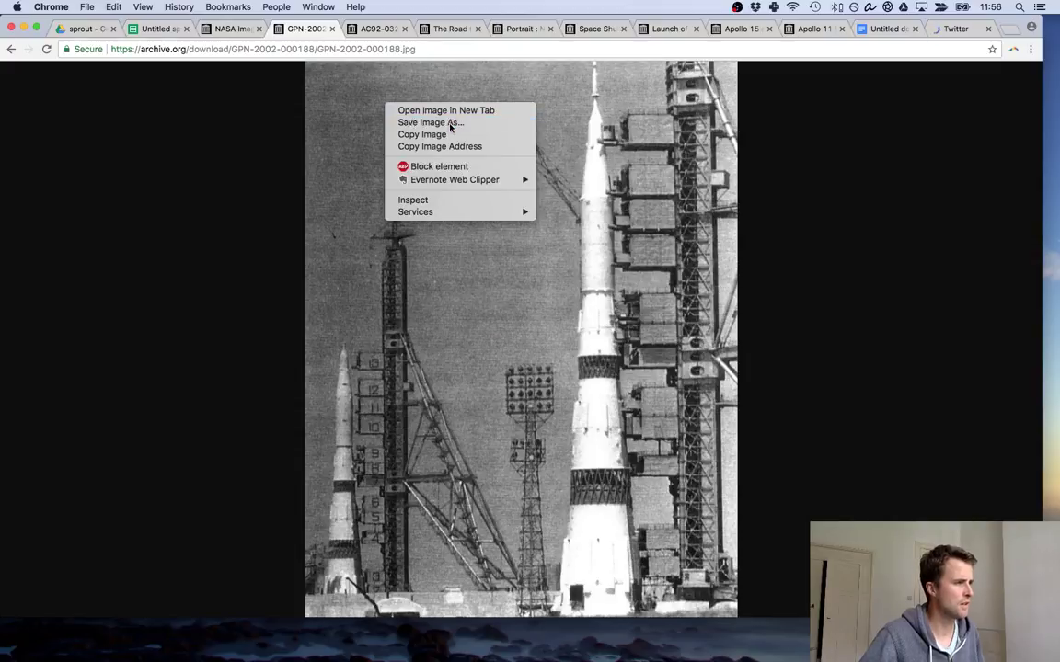
pyautogui.click(450, 126)
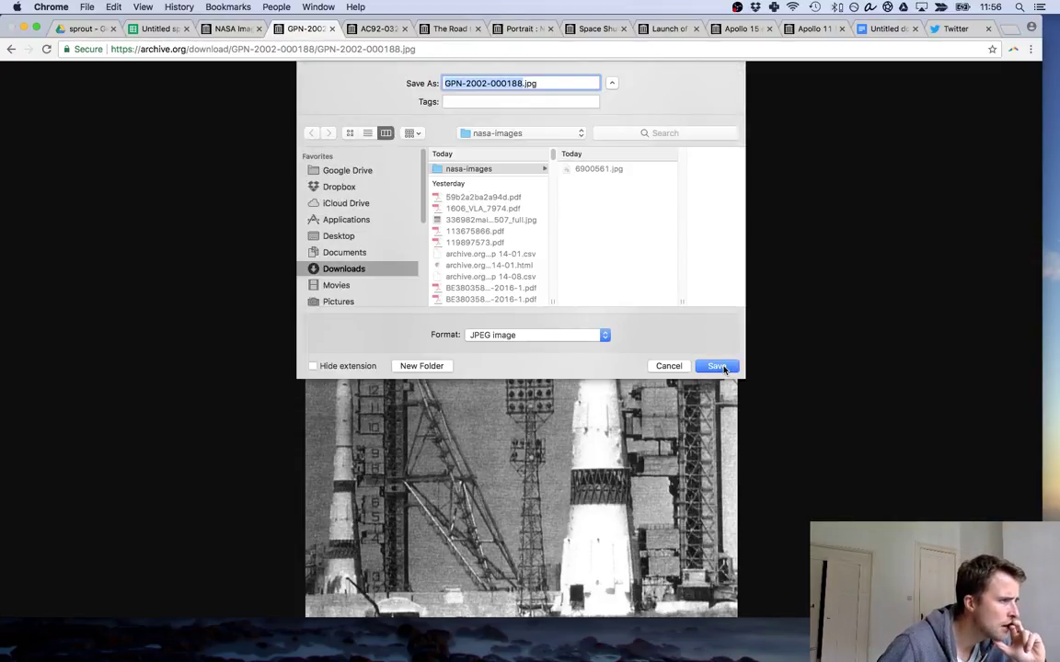
pyautogui.click(717, 366)
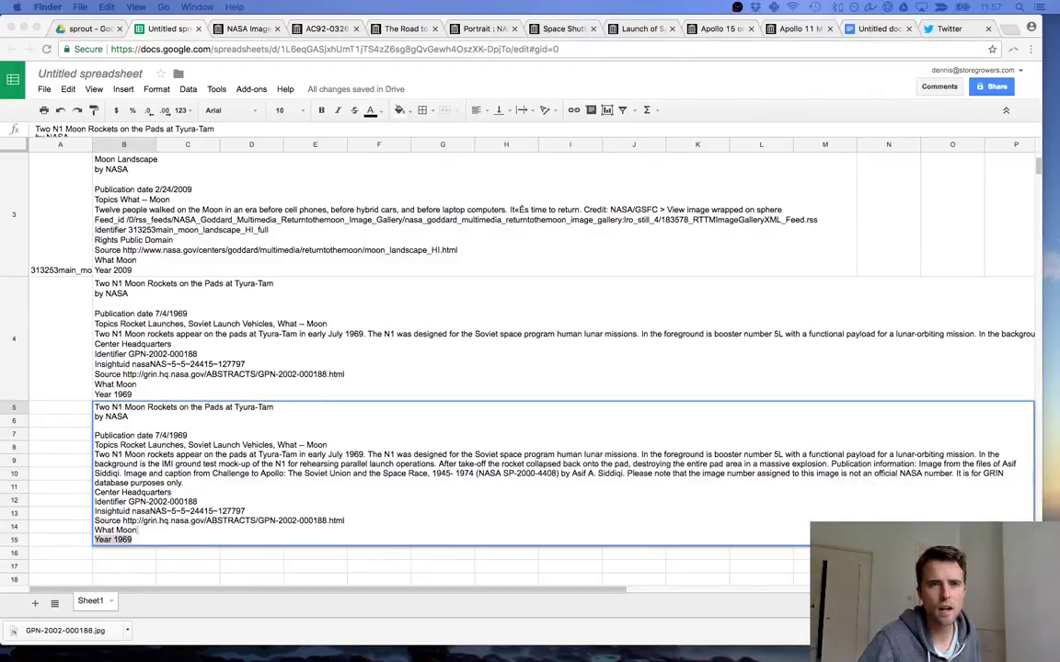
# Check B4's description and delete the duplicate description from cell B5.
pyautogui.click(59, 348)
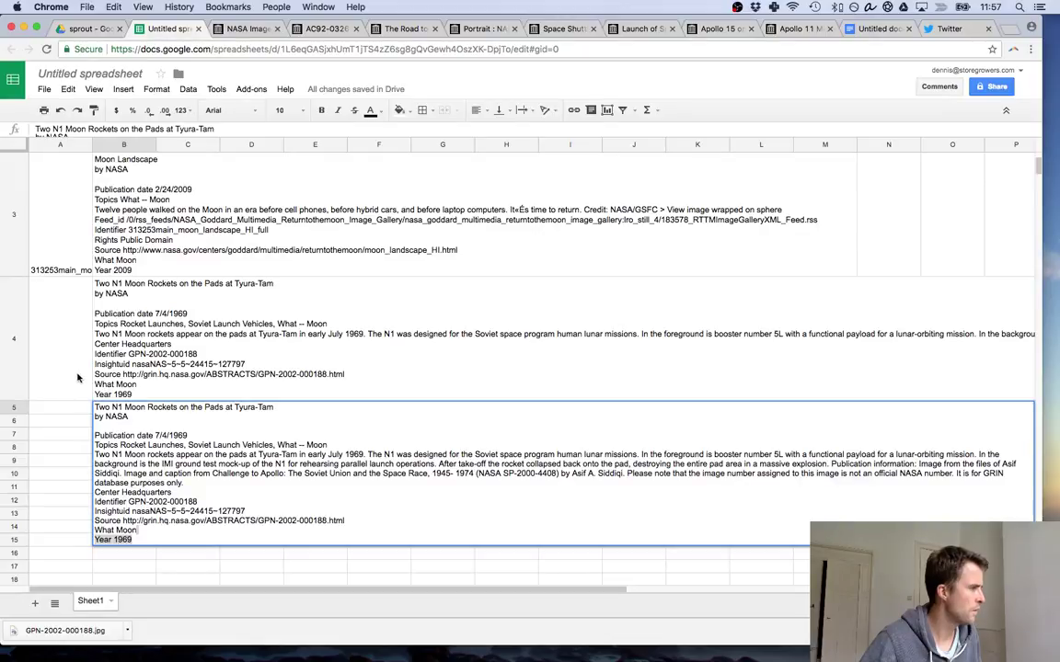
pyautogui.click(68, 337)
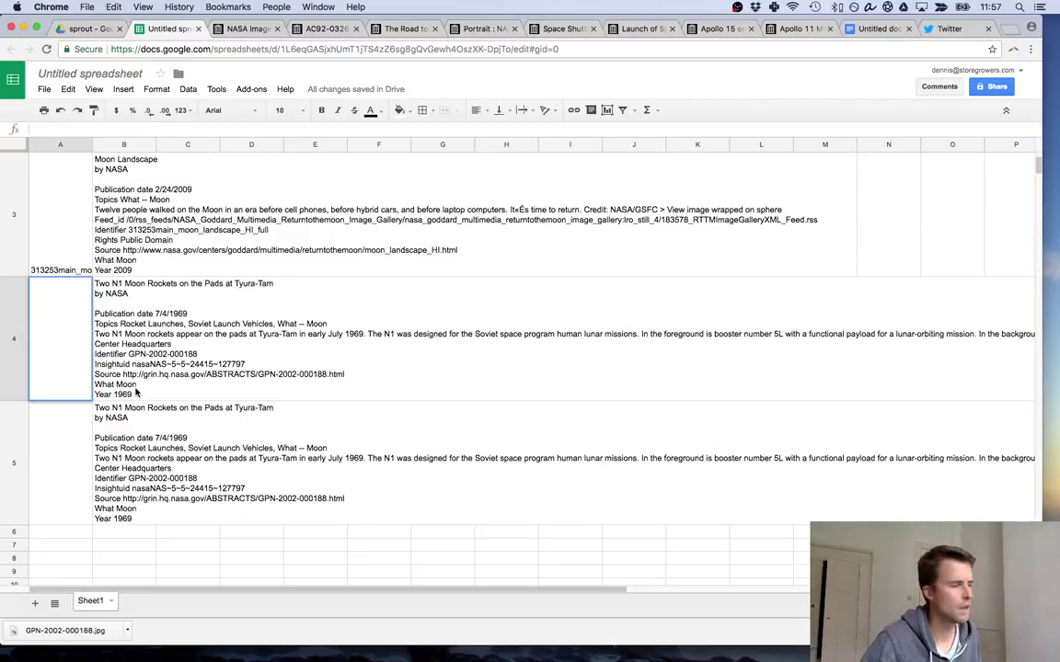
pyautogui.click(121, 343)
pyautogui.click(73, 369)
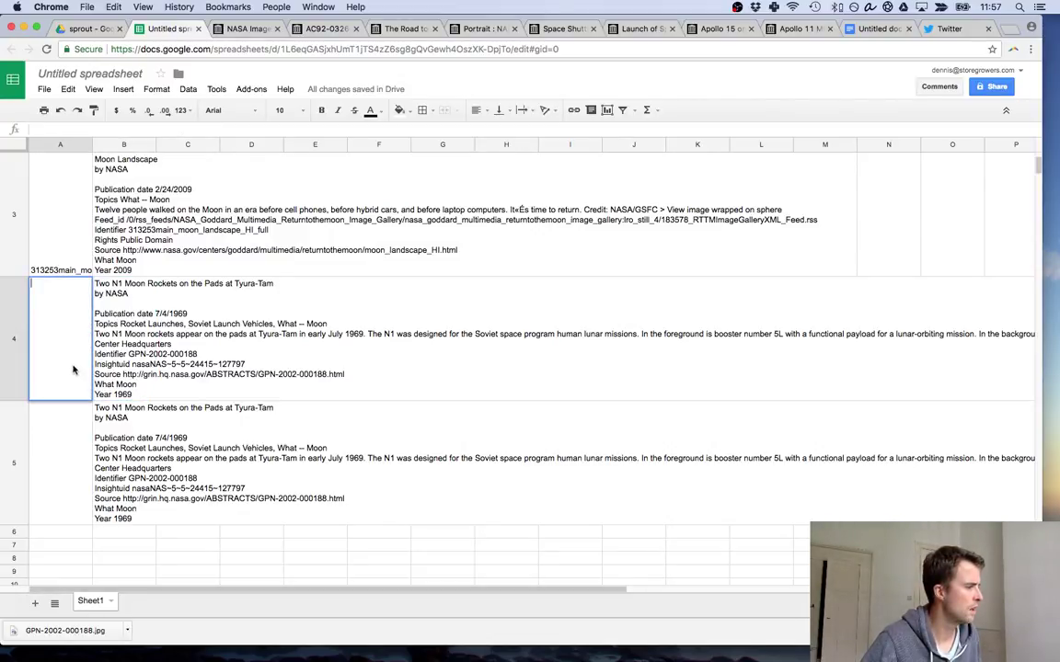
pyautogui.click(188, 547)
pyautogui.click(118, 448)
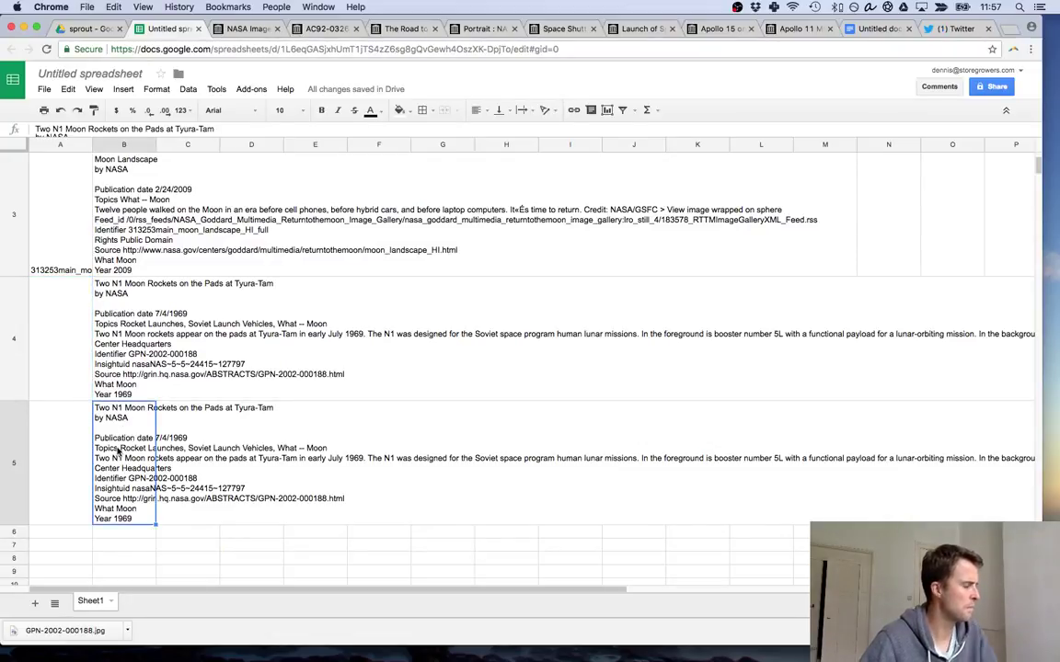
pyautogui.press('Delete')
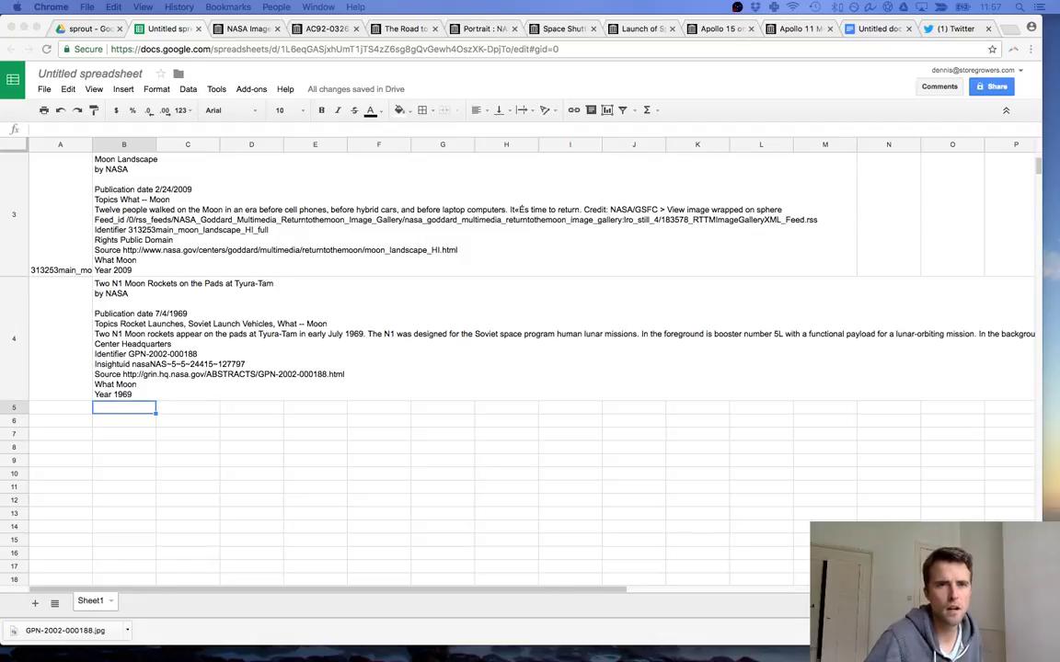
pyautogui.click(78, 336)
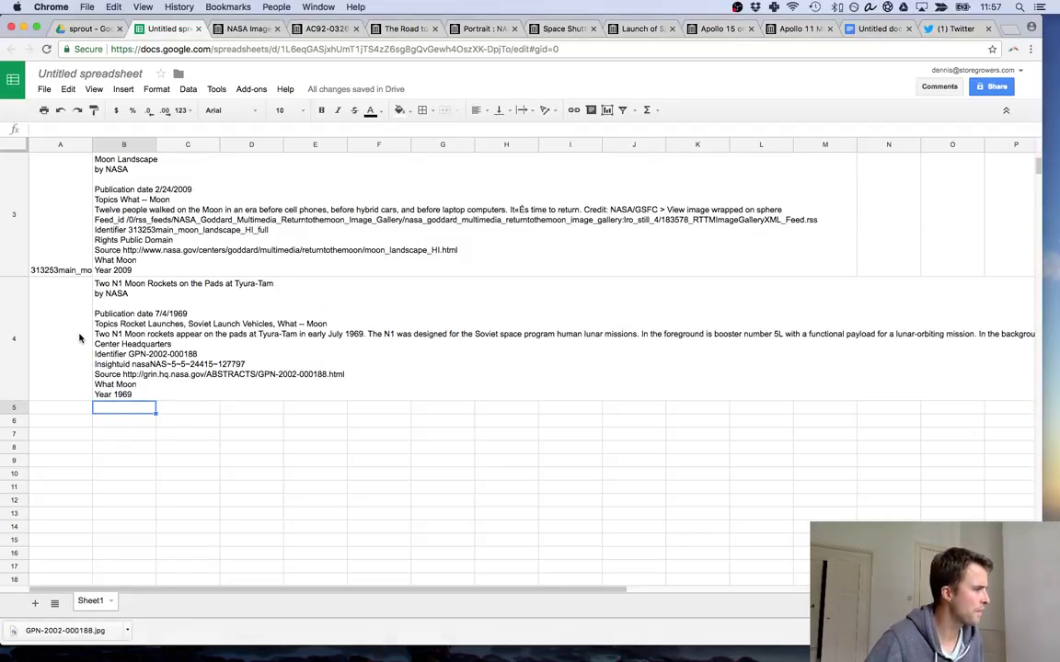
pyautogui.click(68, 326)
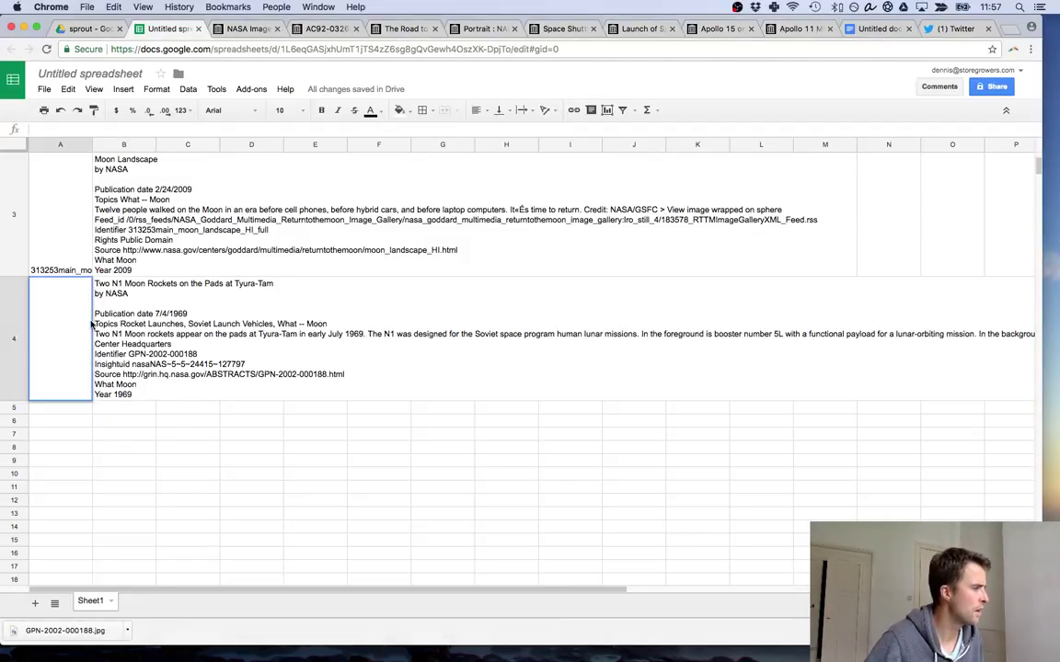
pyautogui.click(126, 424)
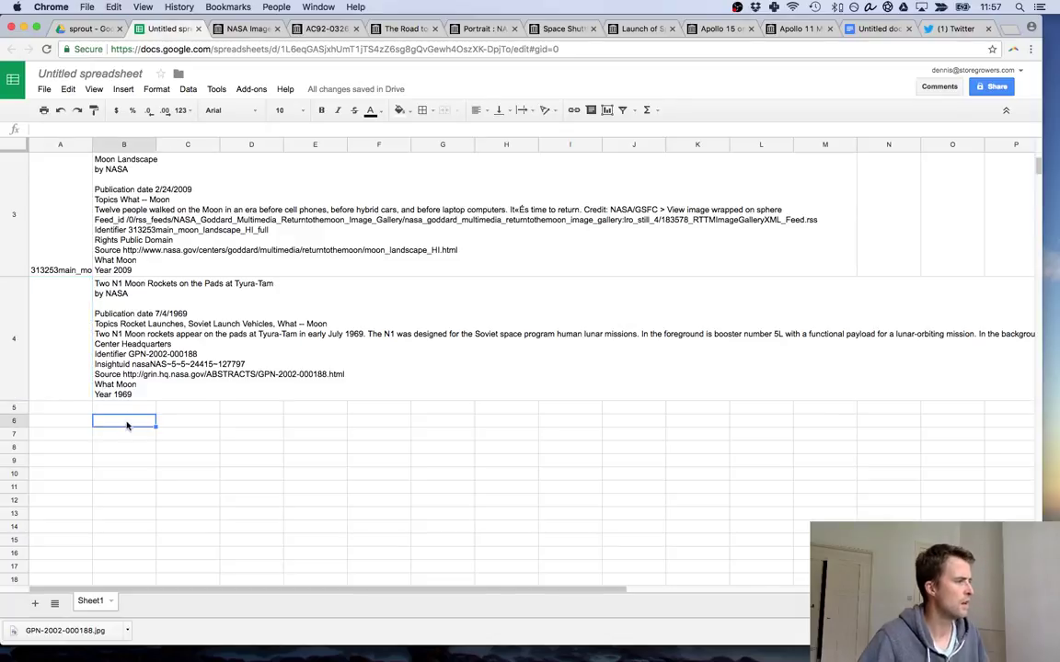
pyautogui.click(61, 354)
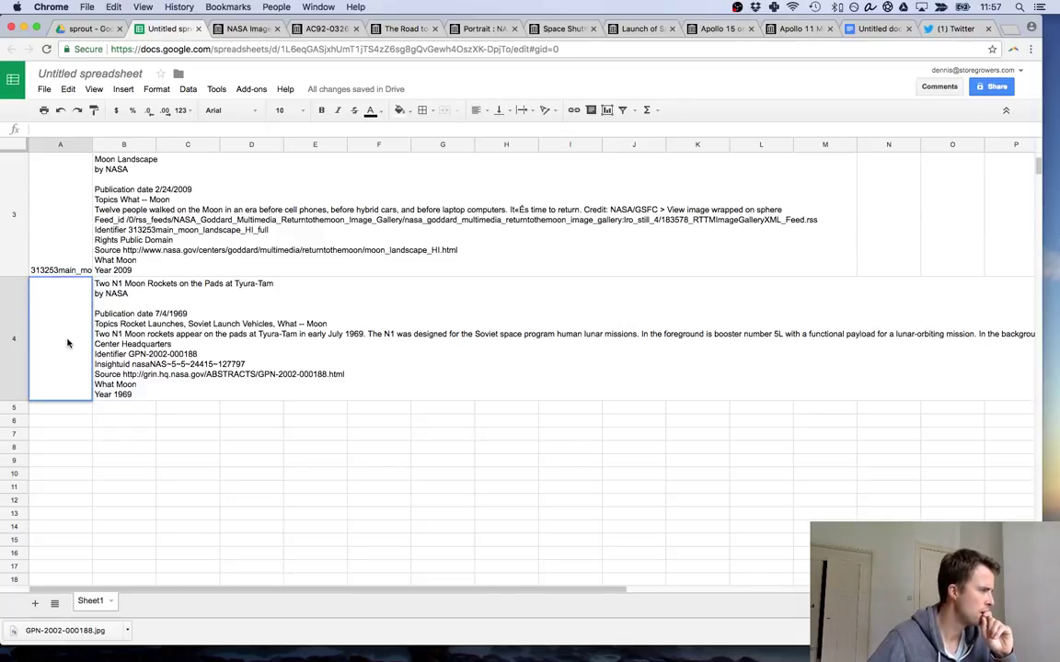
pyautogui.click(150, 489)
pyautogui.doubleClick(72, 338)
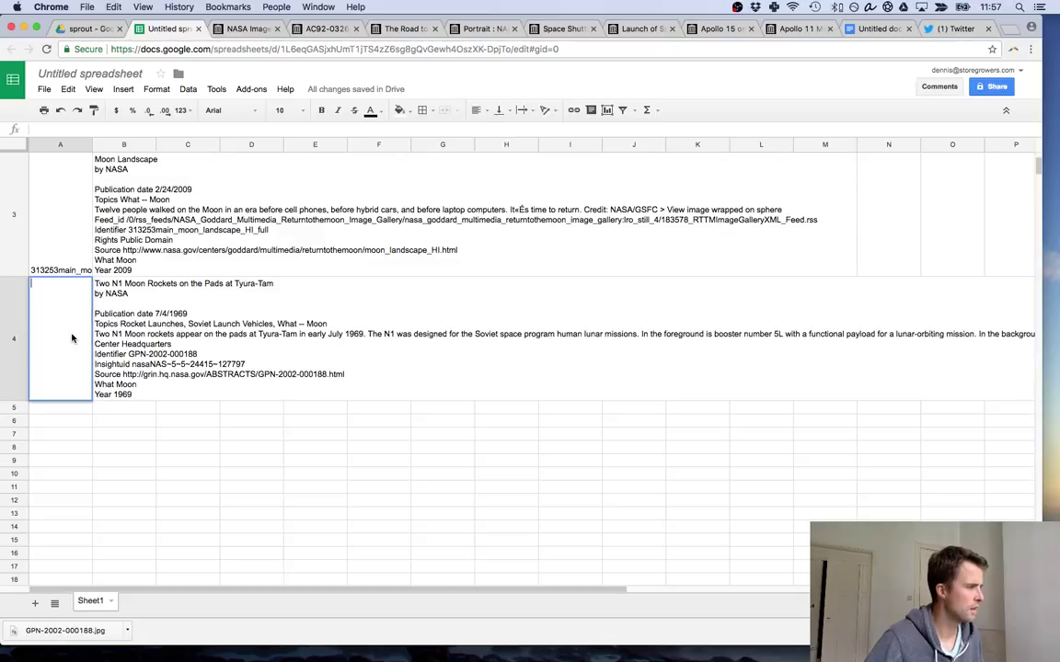
pyautogui.hotkey('ctrl', 'v')
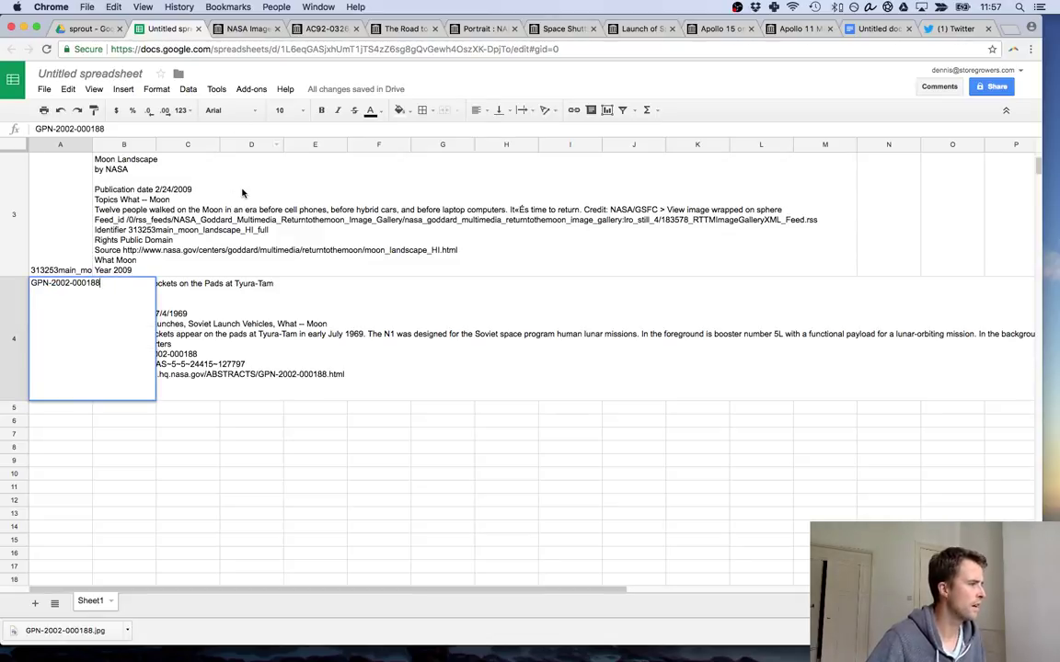
pyautogui.click(250, 287)
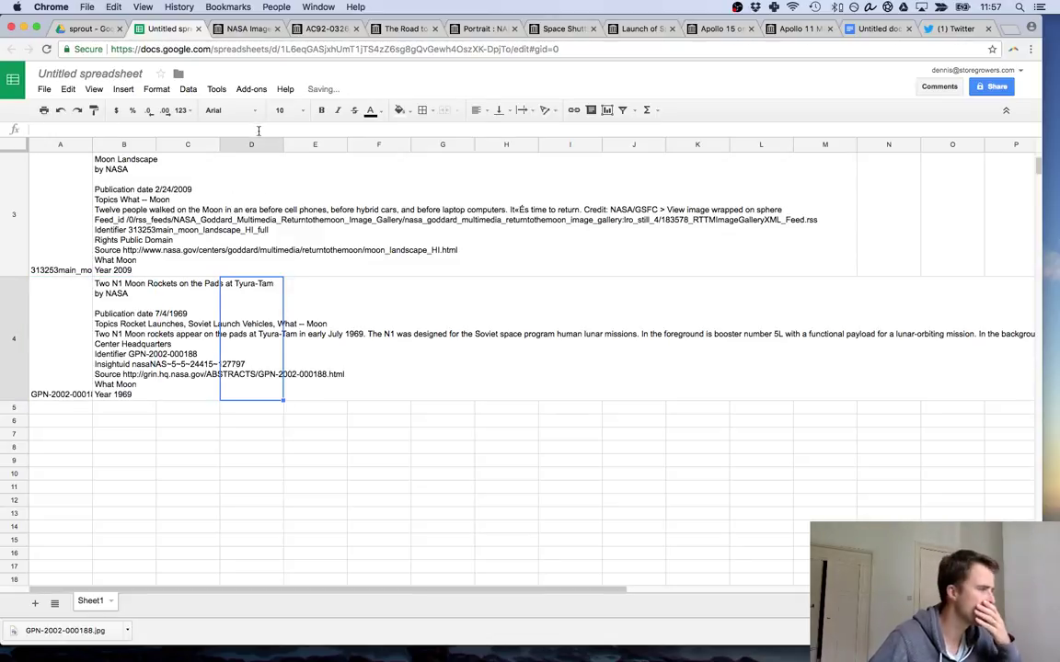
pyautogui.click(244, 29)
pyautogui.click(313, 28)
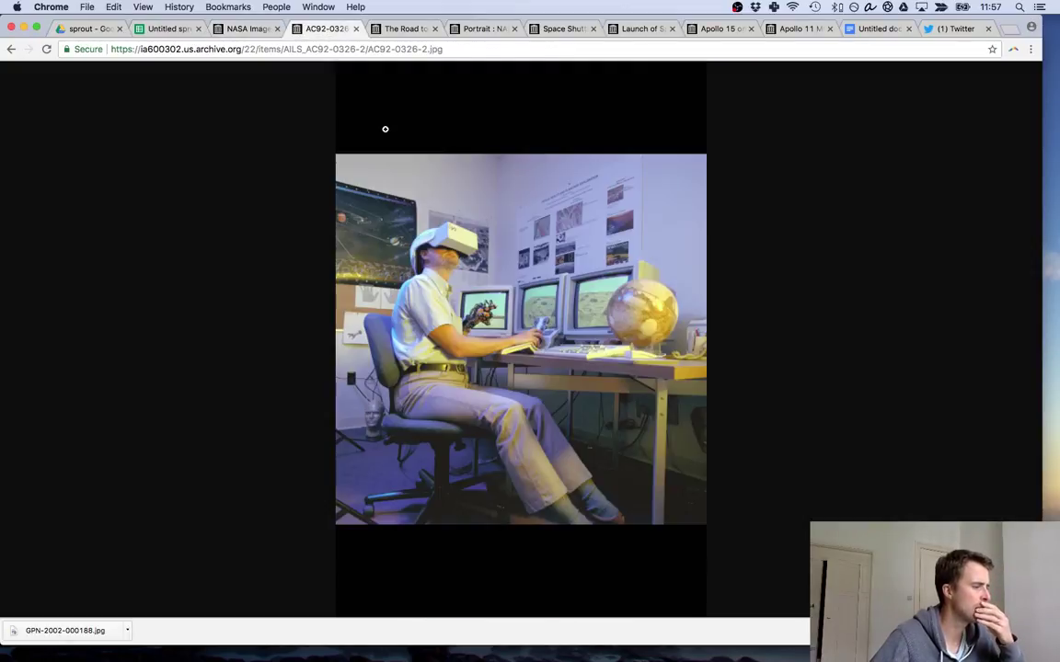
# Save the workstation image as AC92-0326-2.jpg, go back, and select identifier AILS_AC92-0326-2.
pyautogui.rightClick(435, 181)
pyautogui.click(472, 202)
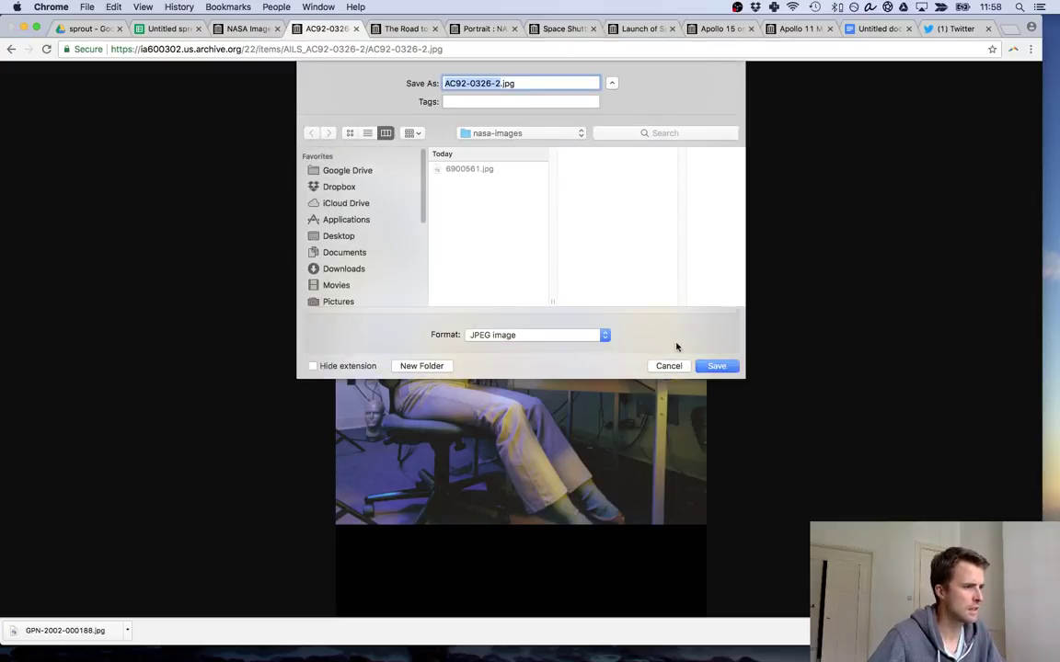
pyautogui.click(716, 365)
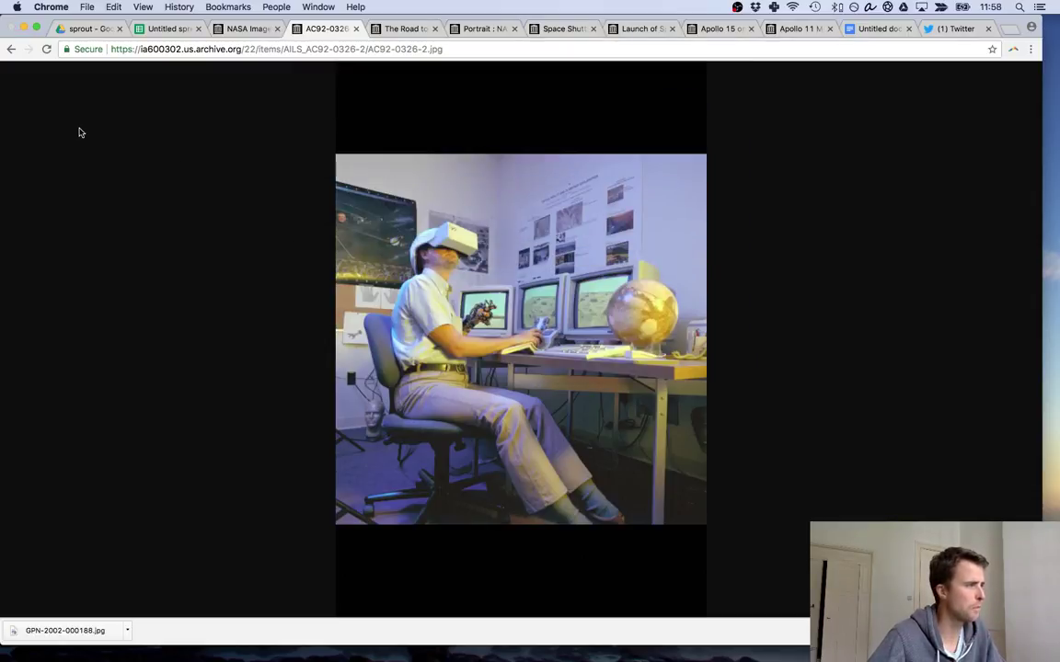
pyautogui.click(10, 49)
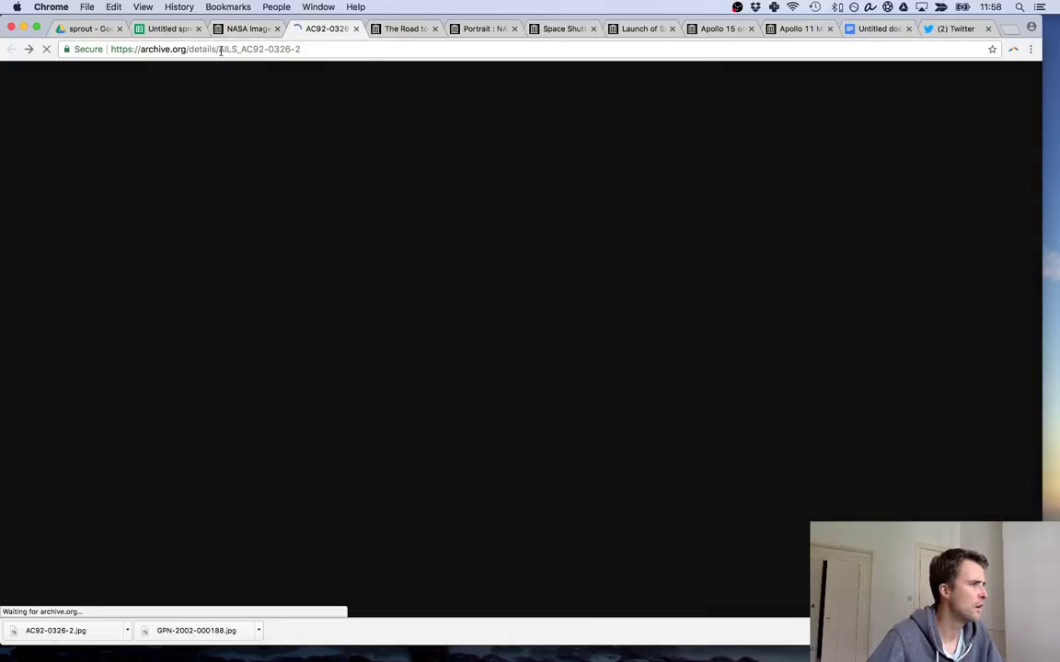
pyautogui.moveTo(218, 49); pyautogui.dragTo(300, 51)
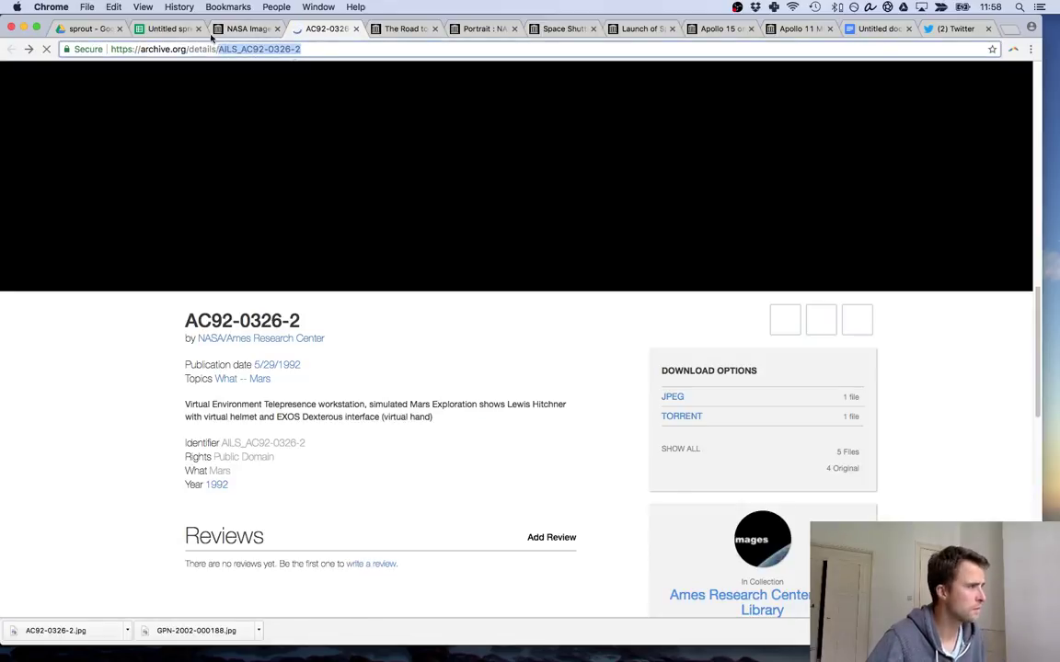
# Paste the identifier AILS_AC92-0326-2 into cell A5.
pyautogui.click(171, 33)
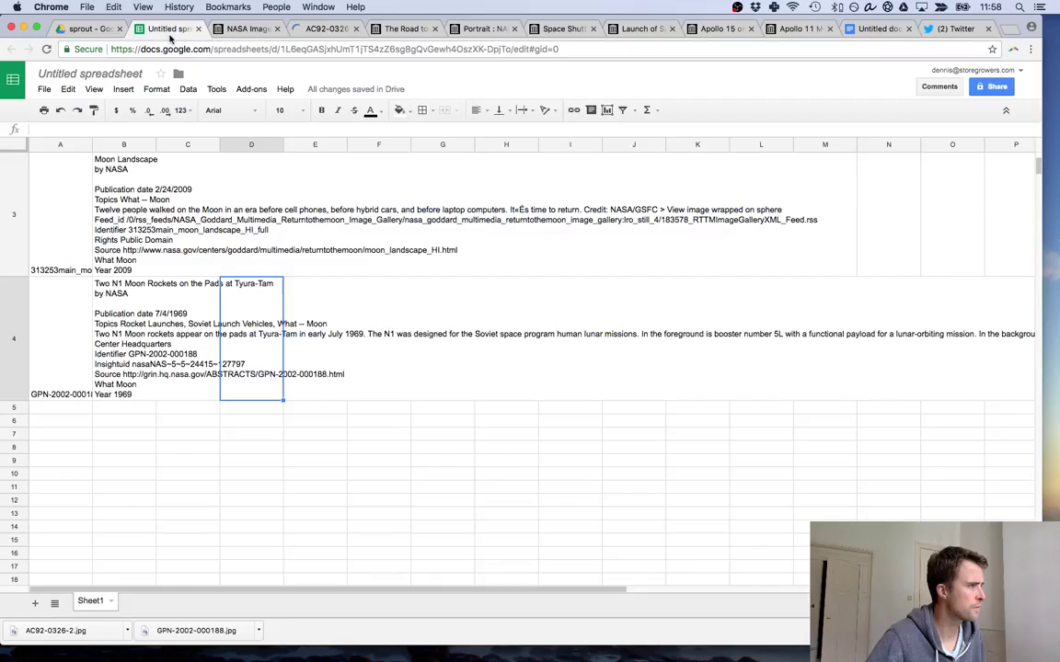
pyautogui.doubleClick(79, 406)
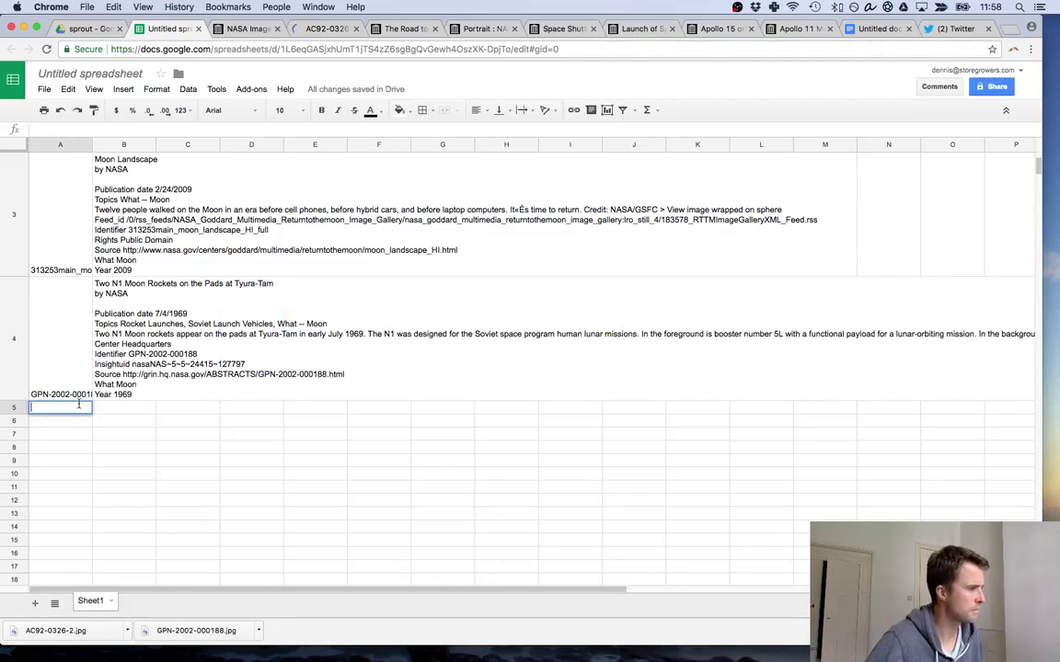
pyautogui.write('AC92-0326-2')
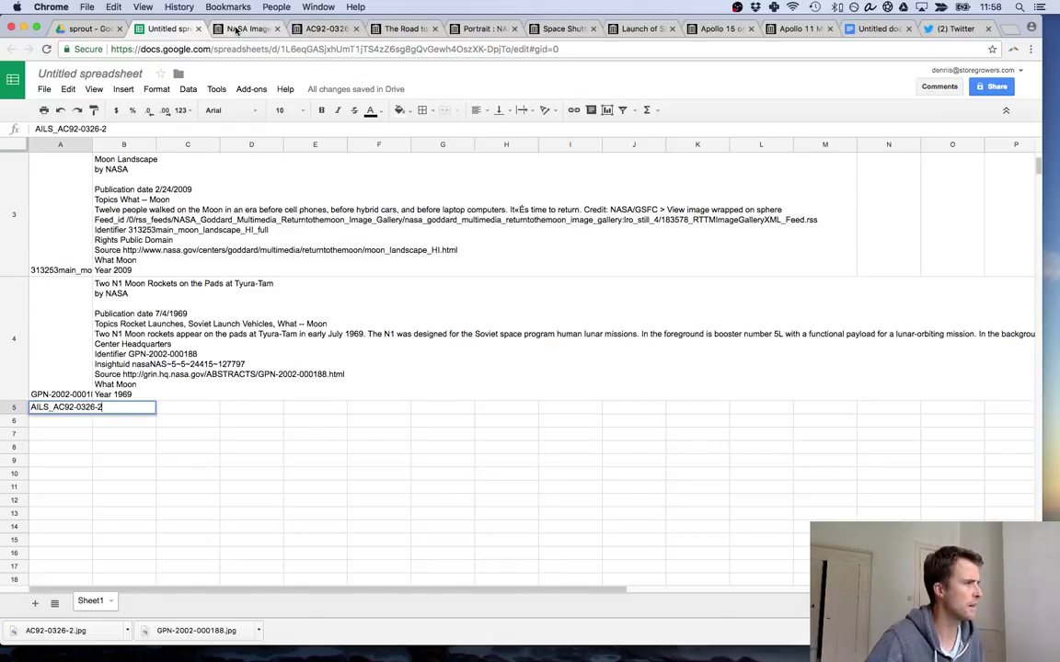
# Copy the AC92-0326-2 details page metadata down to Year 1992.
pyautogui.click(246, 28)
pyautogui.click(289, 29)
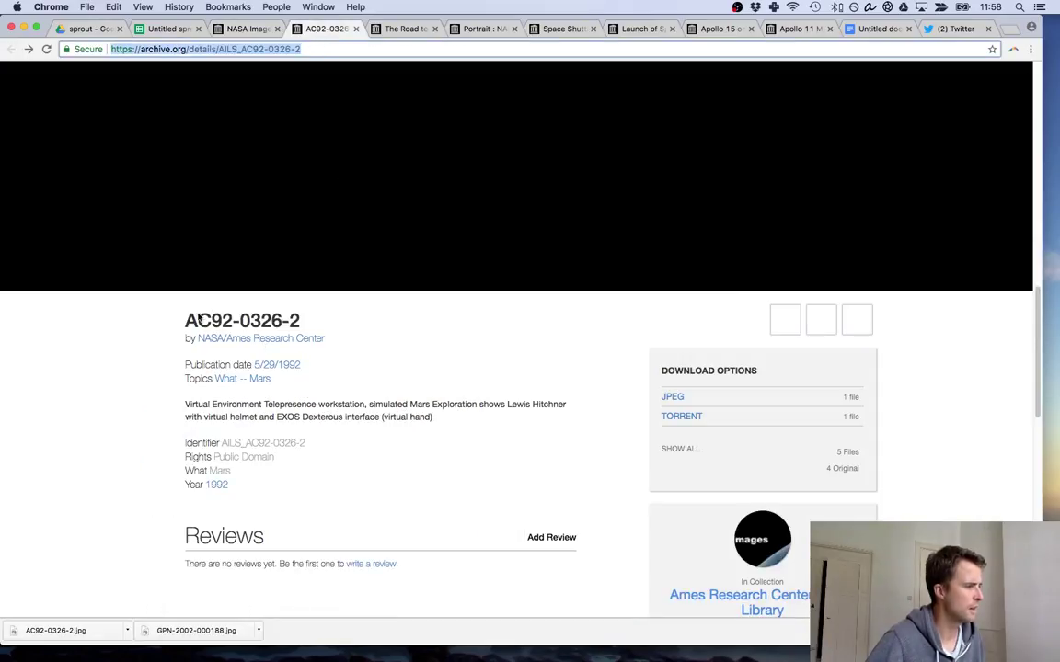
pyautogui.moveTo(187, 318); pyautogui.dragTo(260, 494)
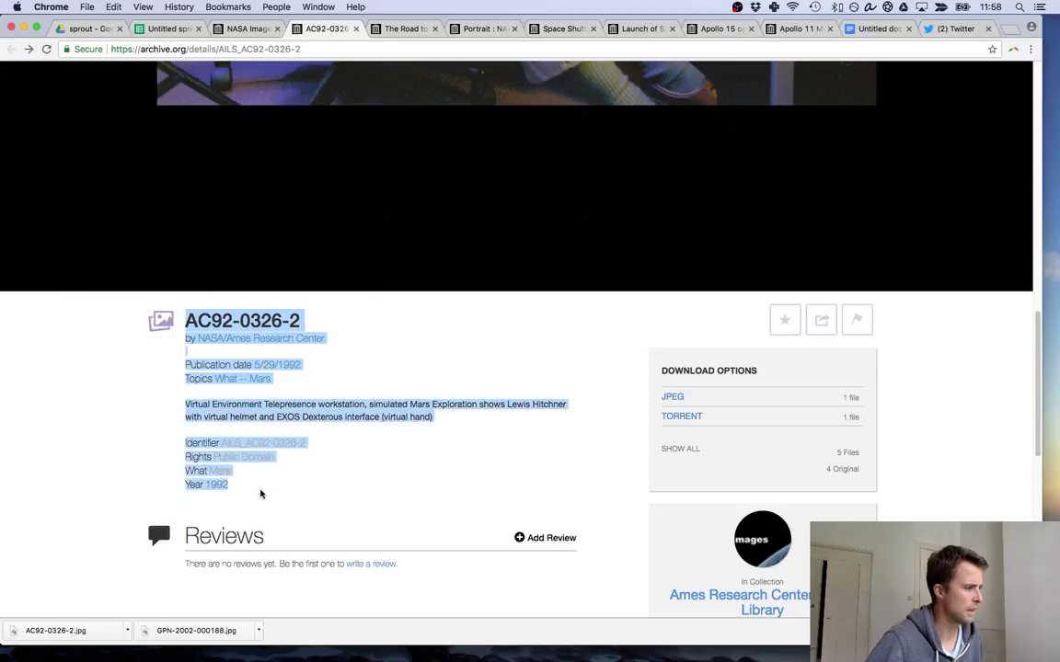
pyautogui.press('super+c')
# Paste the Mars description into B5 and close the AC92-0326-2 image page.
pyautogui.click(184, 28)
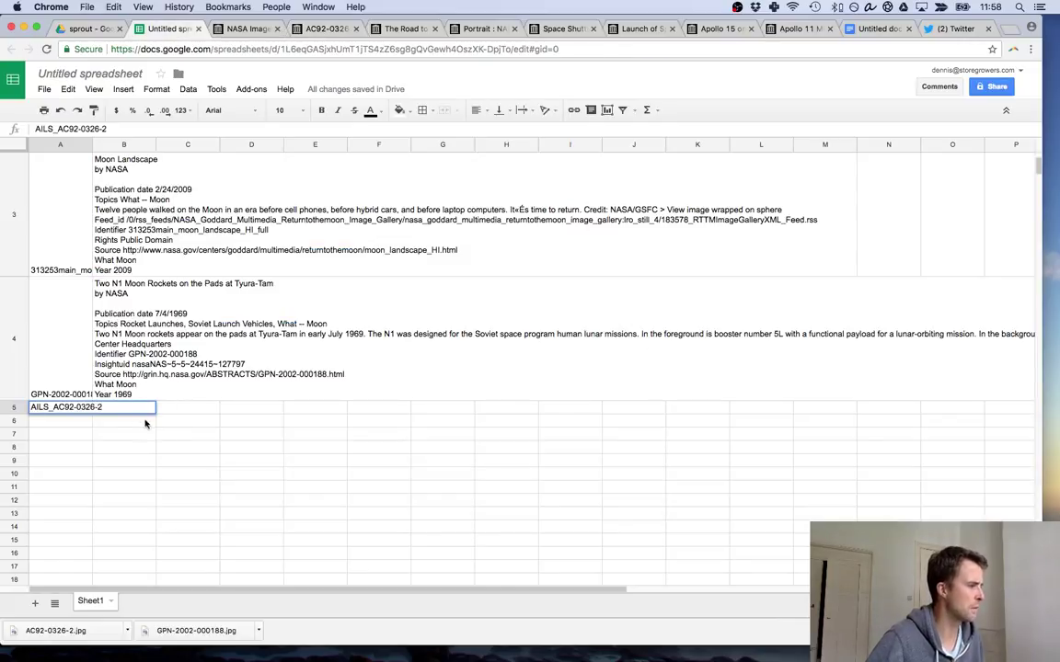
pyautogui.click(137, 433)
pyautogui.moveTo(89, 496); pyautogui.dragTo(88, 488)
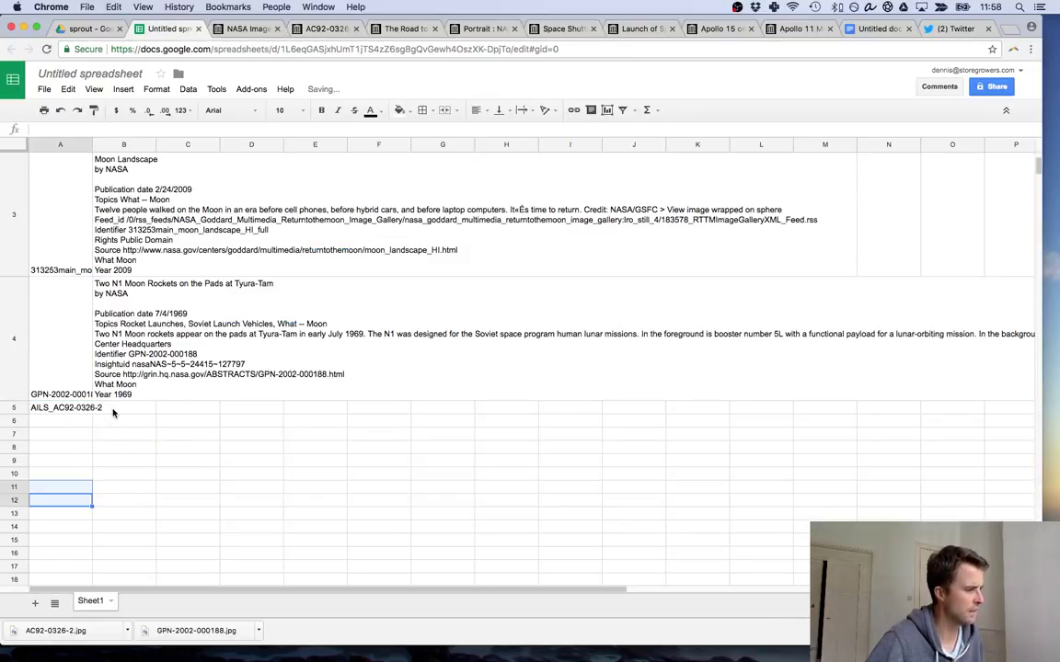
pyautogui.doubleClick(113, 413)
pyautogui.press('super+v')
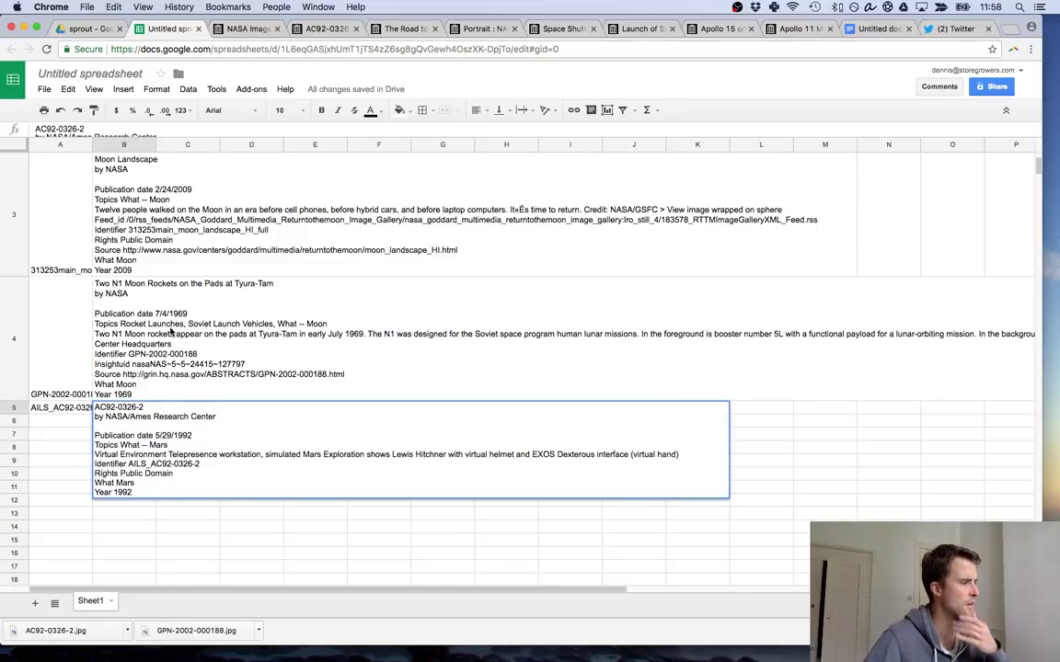
pyautogui.press('Return')
pyautogui.click(327, 28)
pyautogui.click(356, 28)
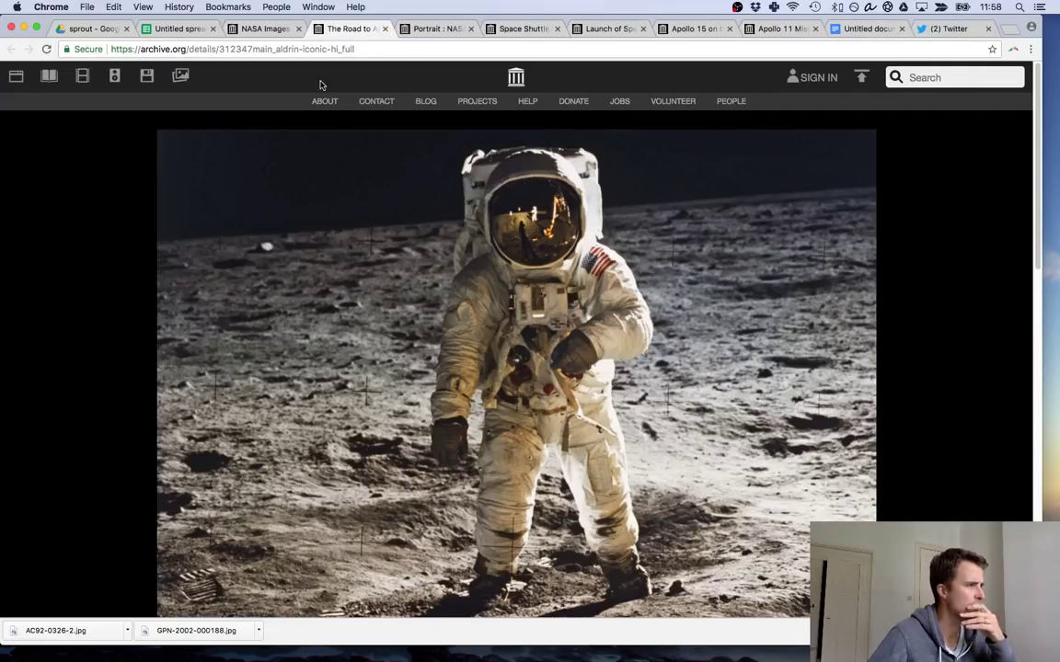
# Paste The Road to Apollo description into B6 and open the full-size Aldrin JPEG.
pyautogui.scroll(-5, 196, 175)
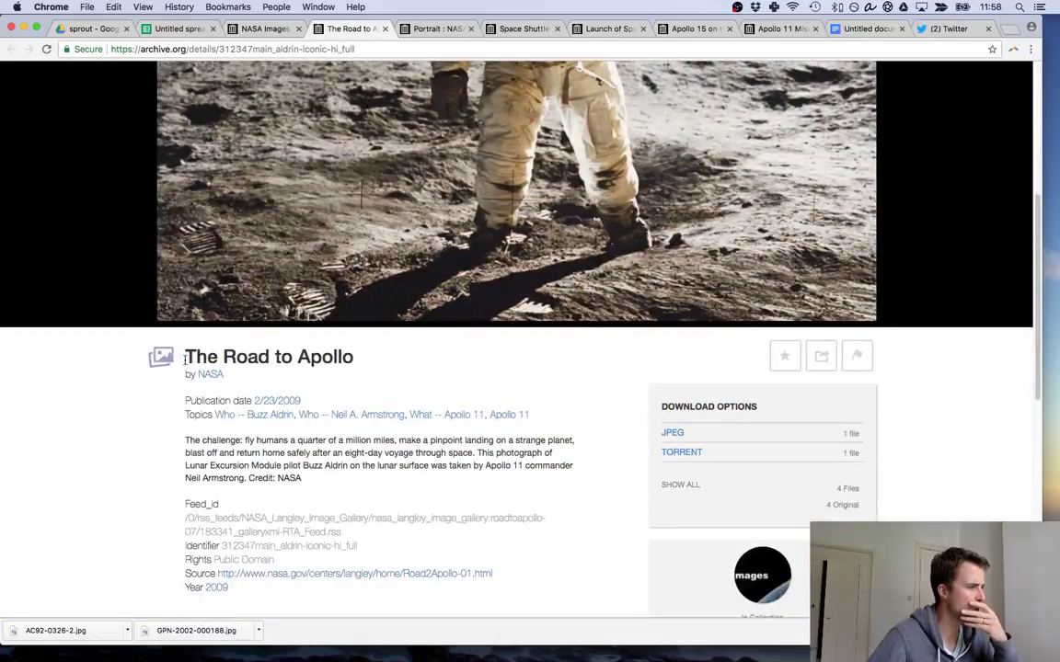
pyautogui.moveTo(204, 365); pyautogui.dragTo(224, 485)
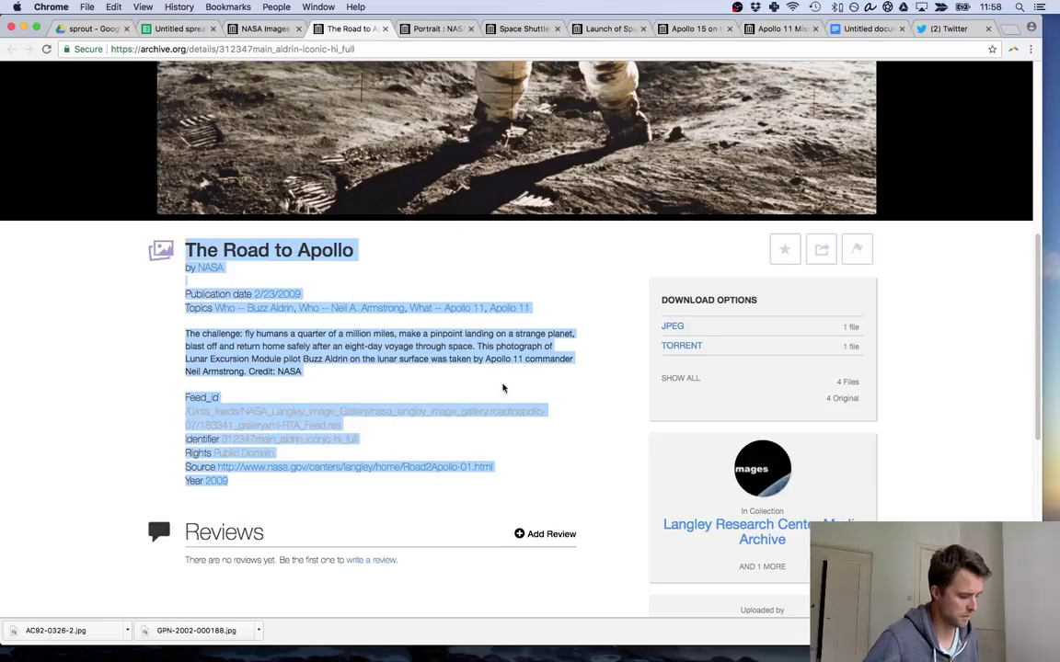
pyautogui.click(670, 326)
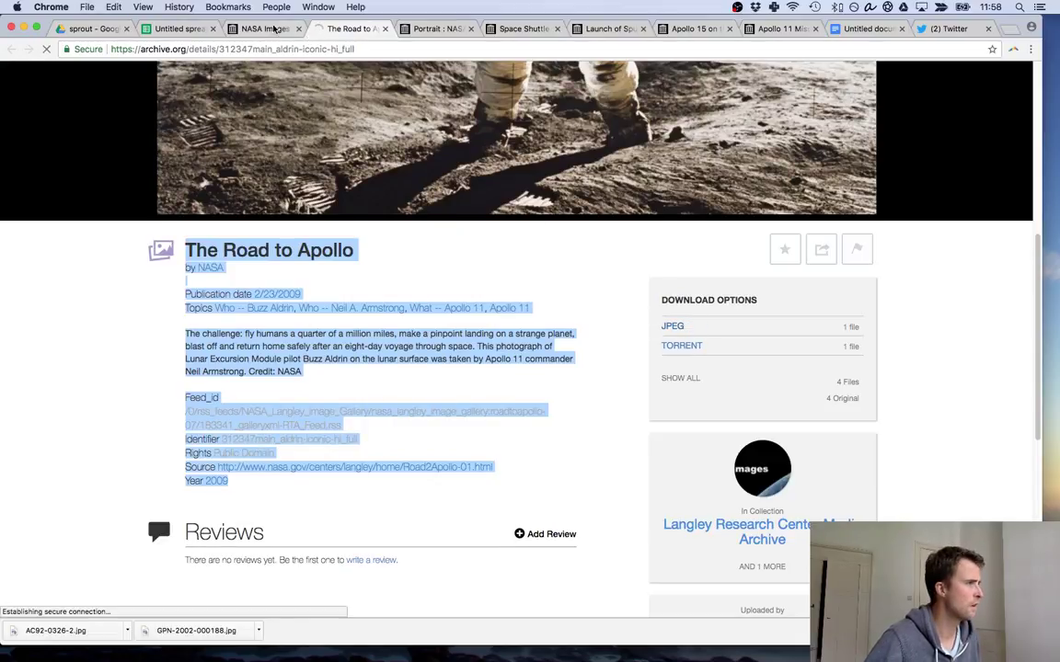
pyautogui.click(180, 30)
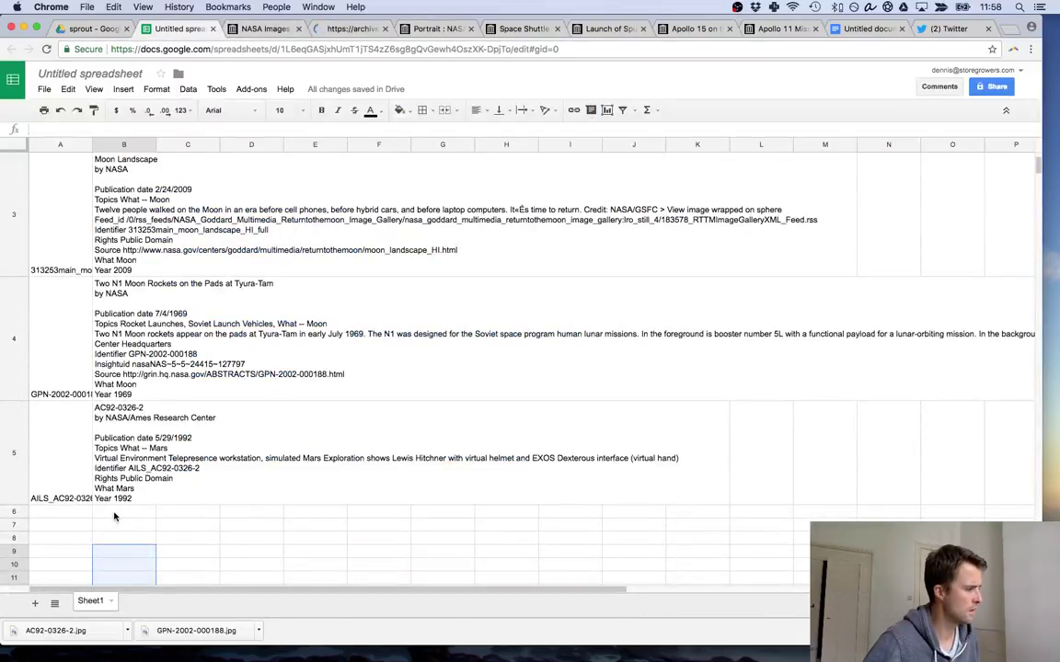
pyautogui.click(117, 514)
pyautogui.press('cmd+v')
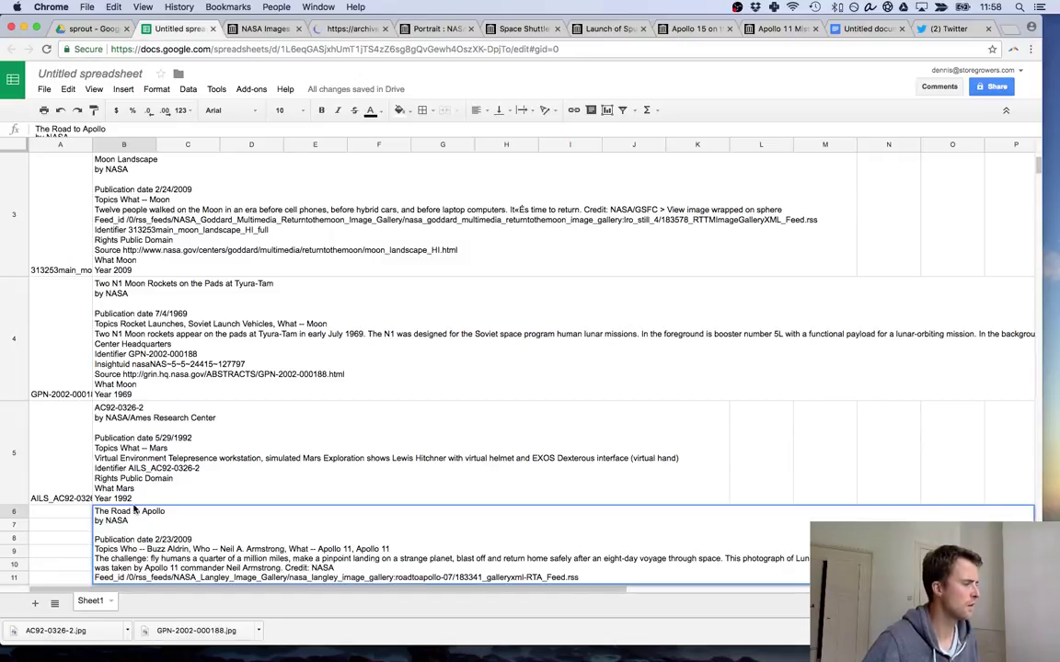
pyautogui.click(231, 466)
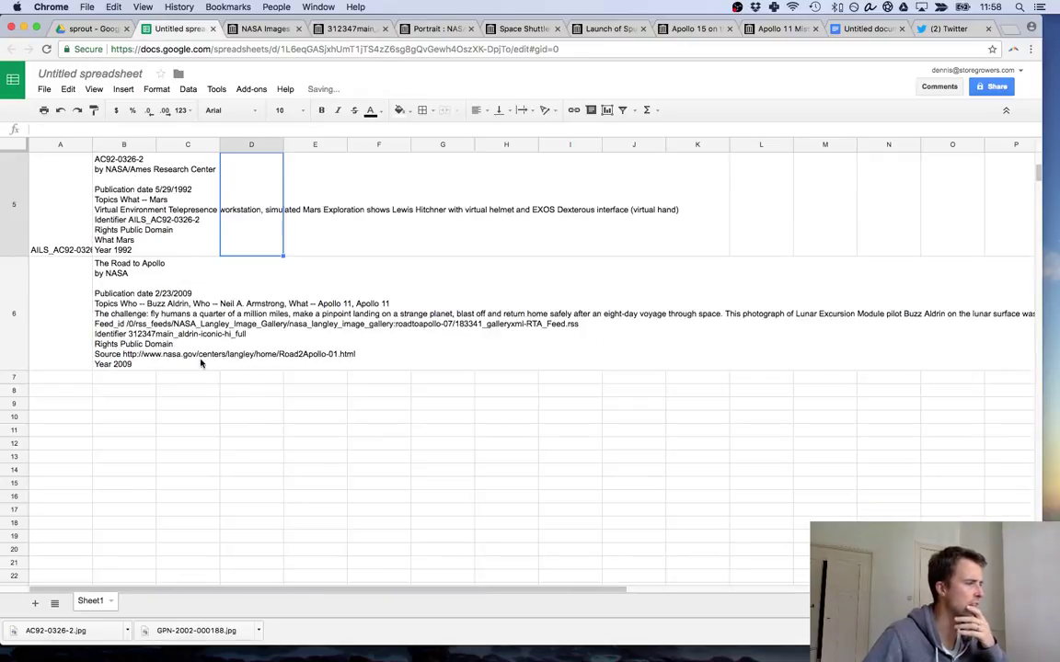
# Save the full-size Aldrin photo into the nasa-images folder.
pyautogui.click(321, 34)
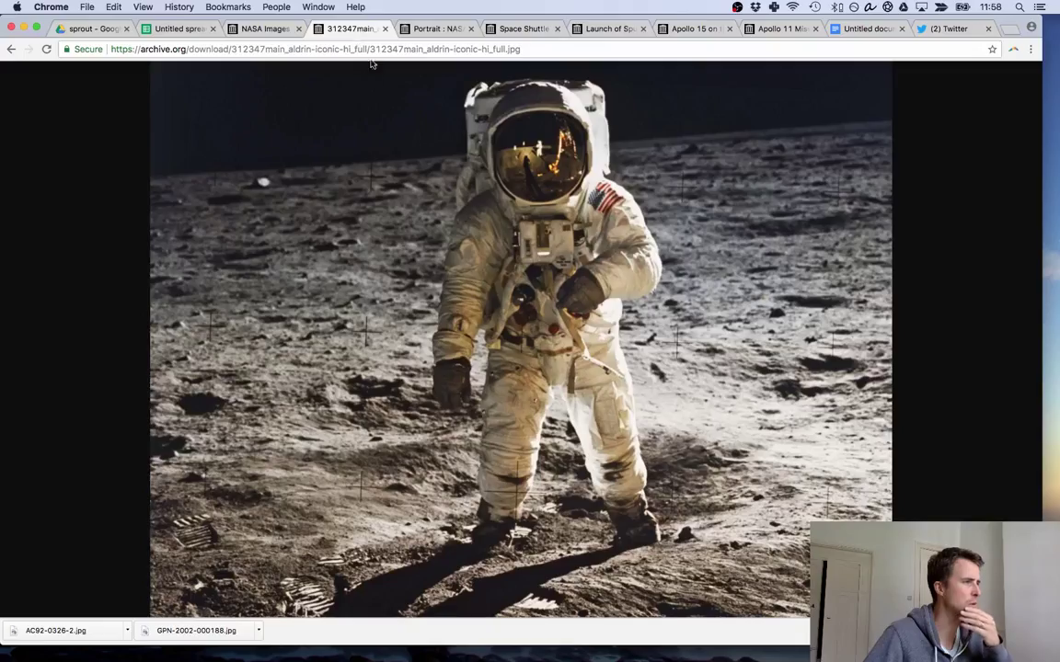
pyautogui.rightClick(340, 159)
pyautogui.click(388, 177)
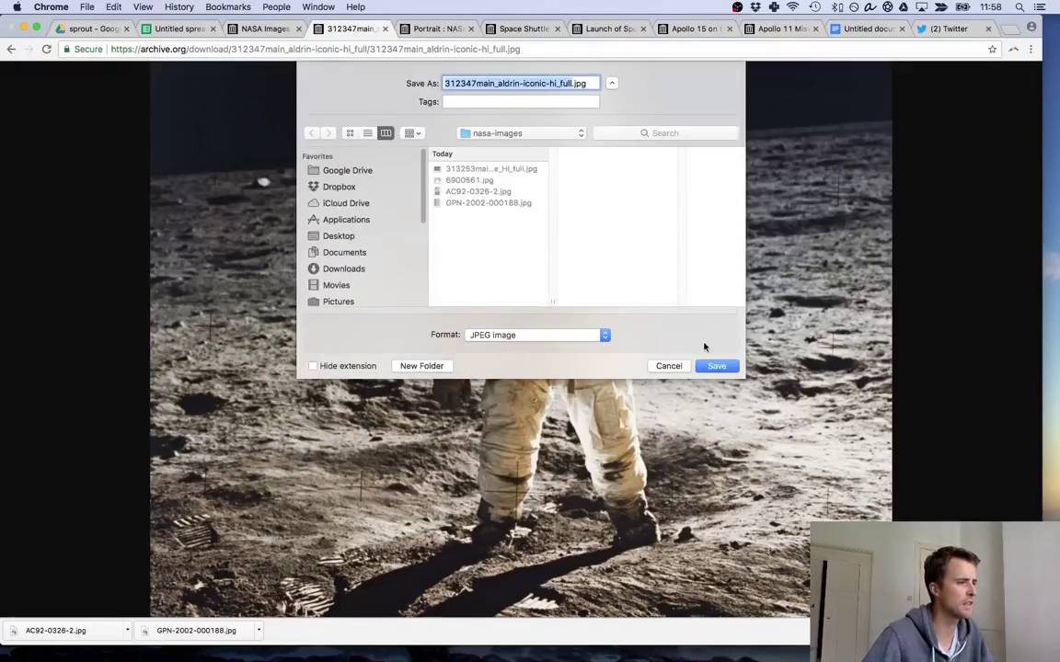
pyautogui.click(716, 366)
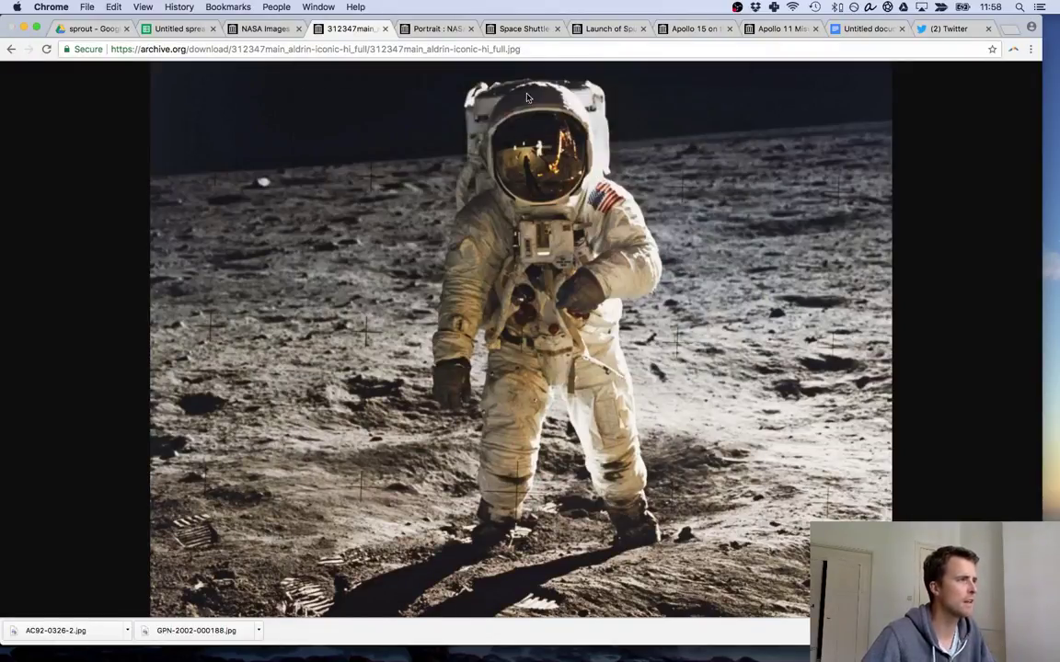
# Copy the filename 312347main_aldrin-iconic-hi_full.jpg from the address into cell A6.
pyautogui.click(371, 49)
pyautogui.click(371, 50)
pyautogui.moveTo(371, 50); pyautogui.dragTo(410, 66)
pyautogui.press('super+c')
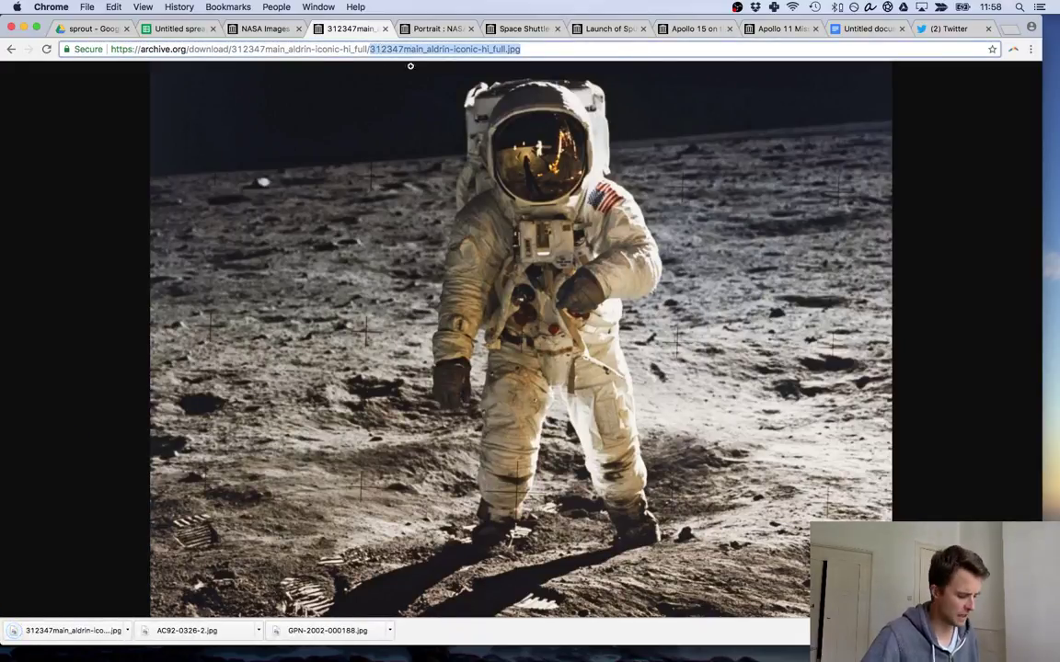
pyautogui.click(157, 28)
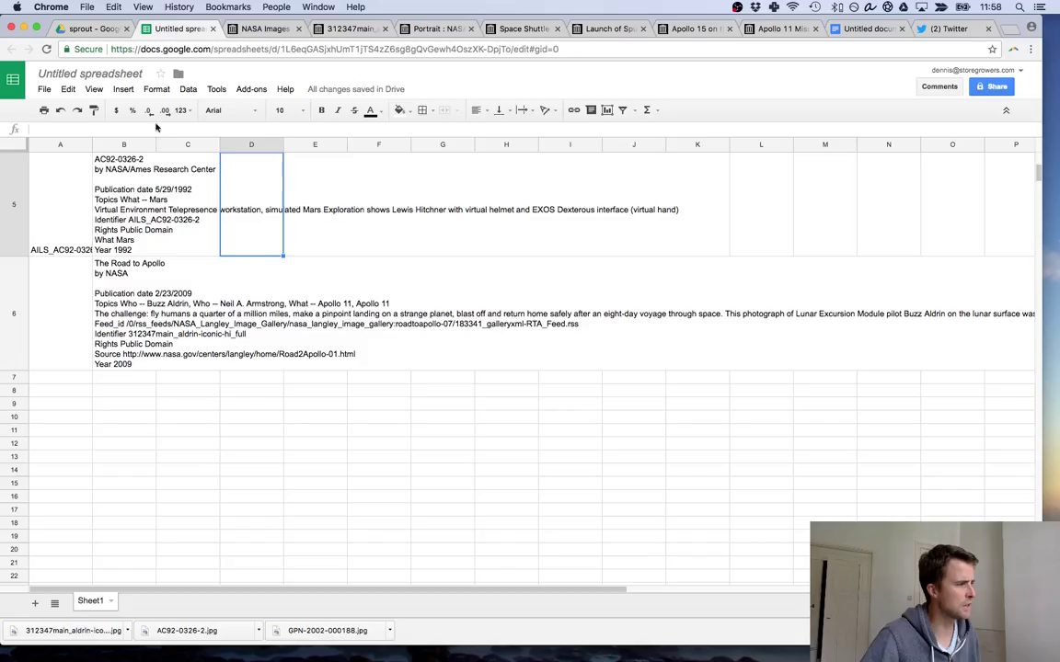
pyautogui.click(65, 324)
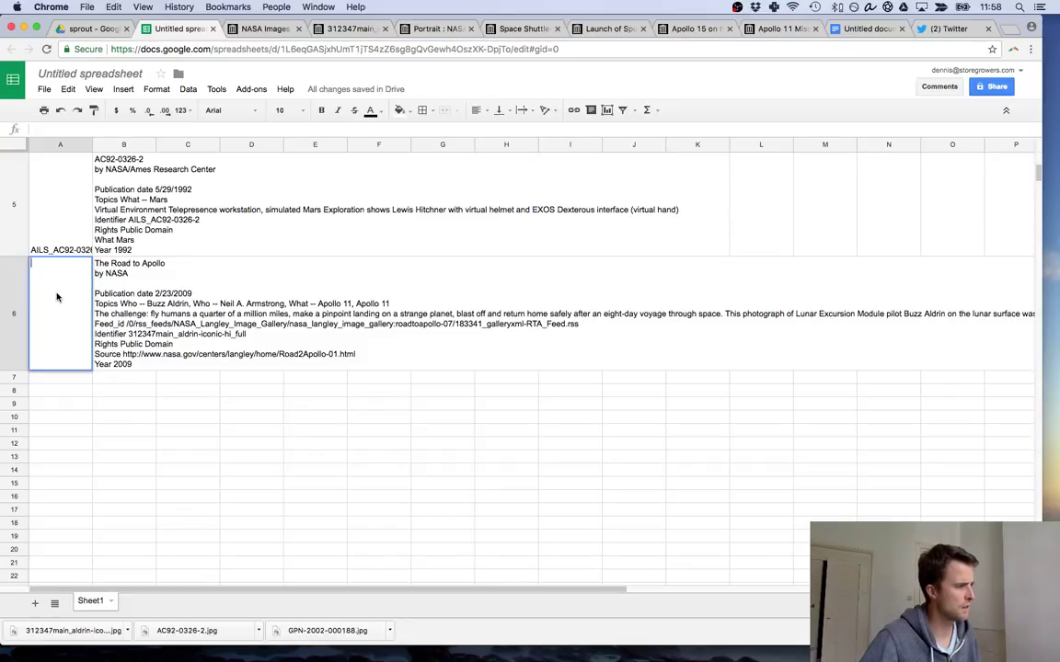
pyautogui.click(122, 416)
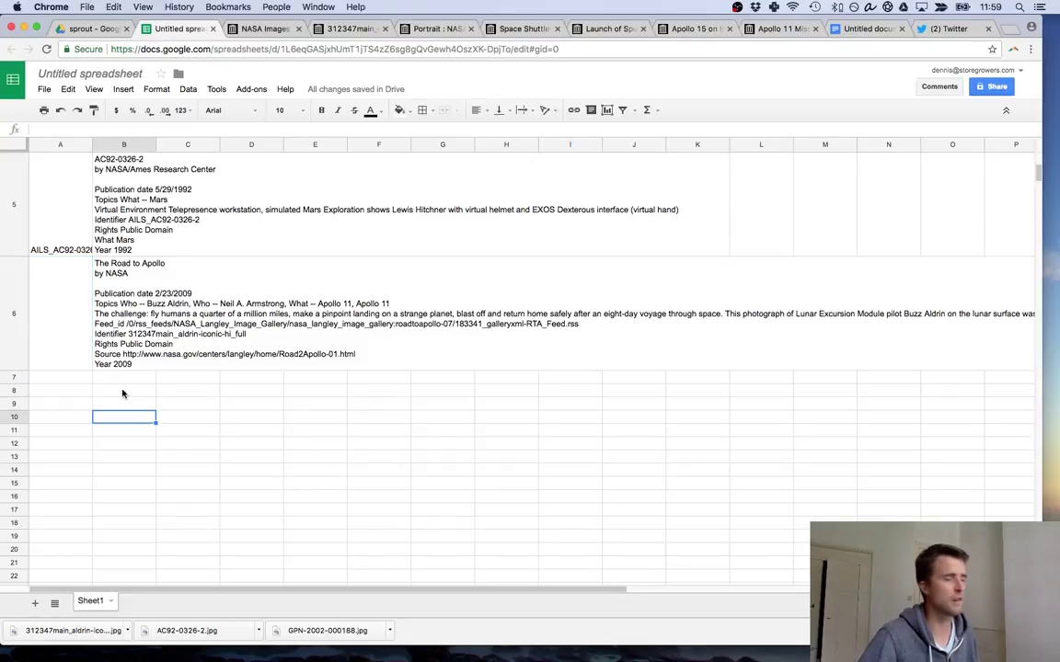
pyautogui.doubleClick(68, 329)
pyautogui.press('super+v')
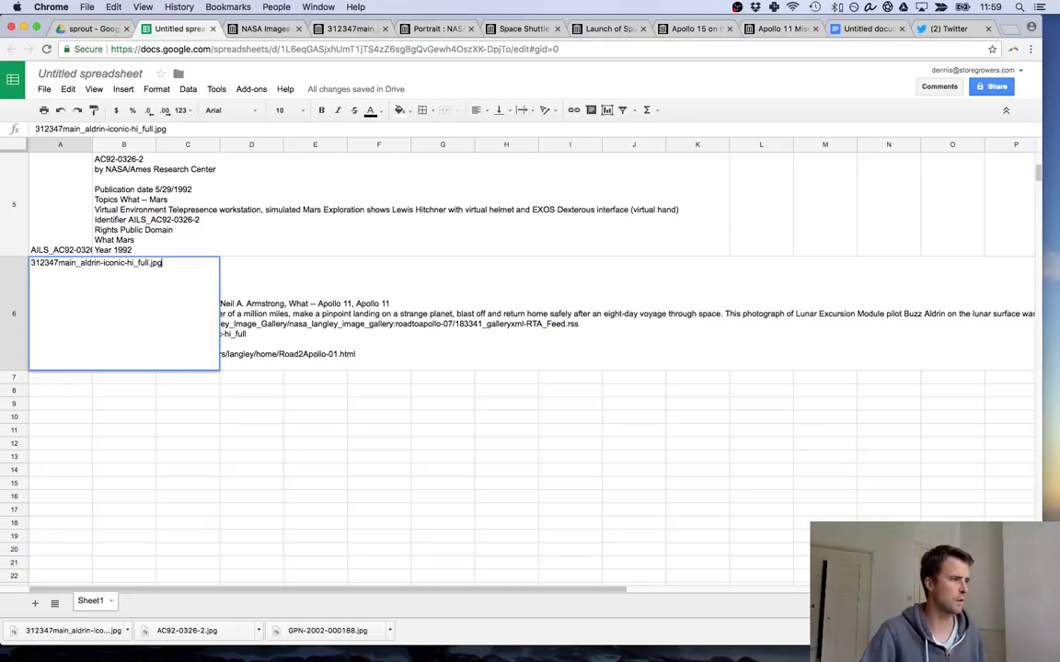
pyautogui.press('Return')
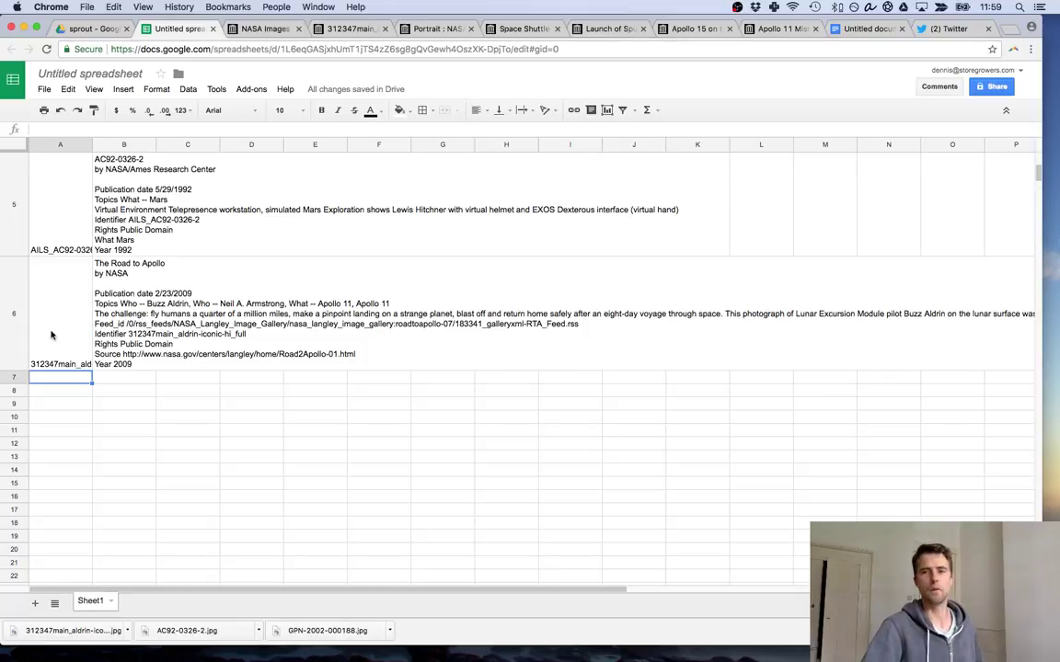
pyautogui.click(348, 29)
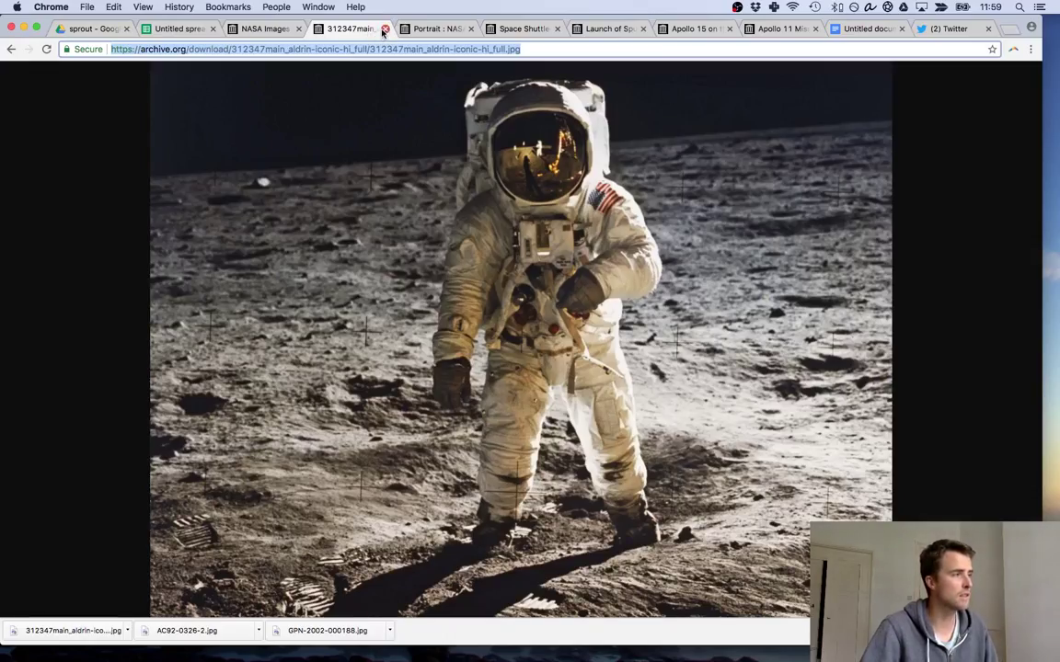
# Close the Aldrin tab and paste the Portrait description, through Year 2008, into B7.
pyautogui.click(384, 29)
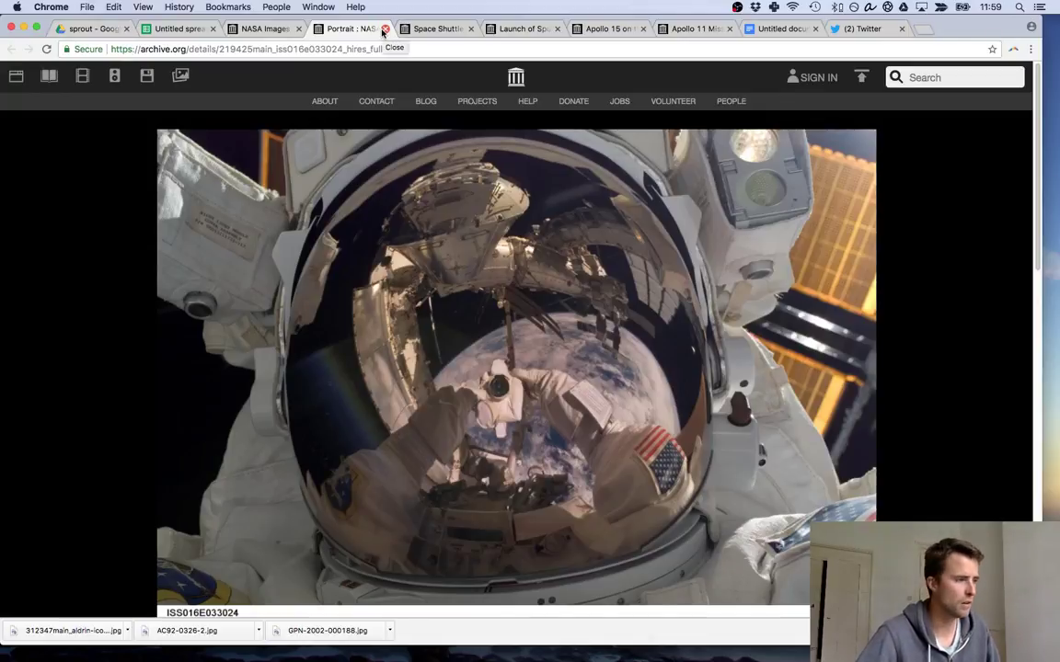
pyautogui.scroll(-5, 304, 316)
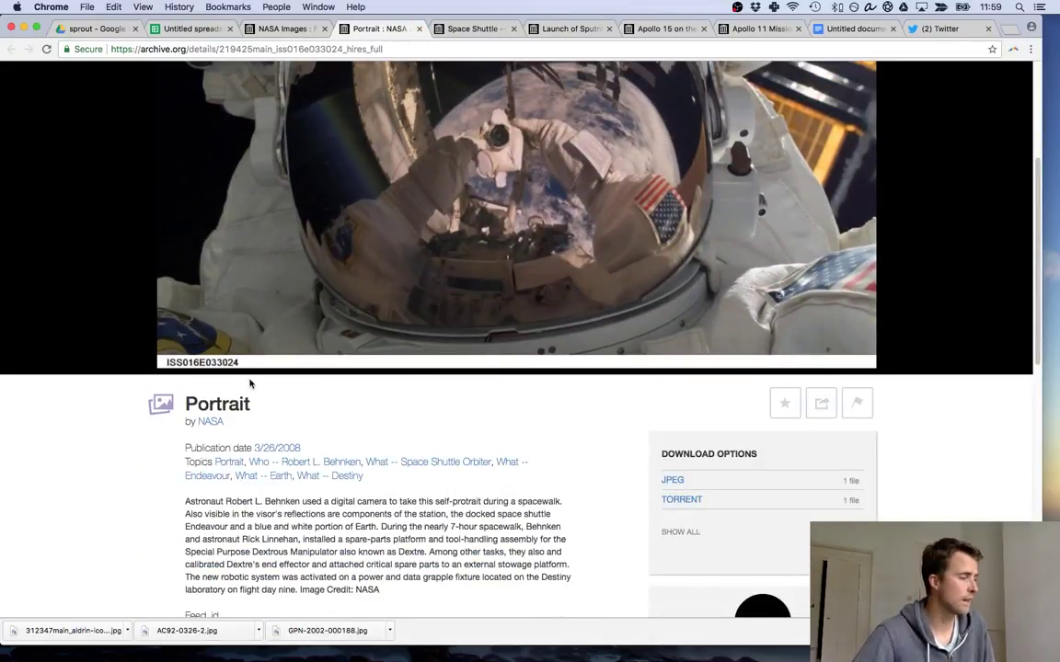
pyautogui.scroll(-2, 225, 343)
pyautogui.moveTo(187, 329); pyautogui.dragTo(241, 380)
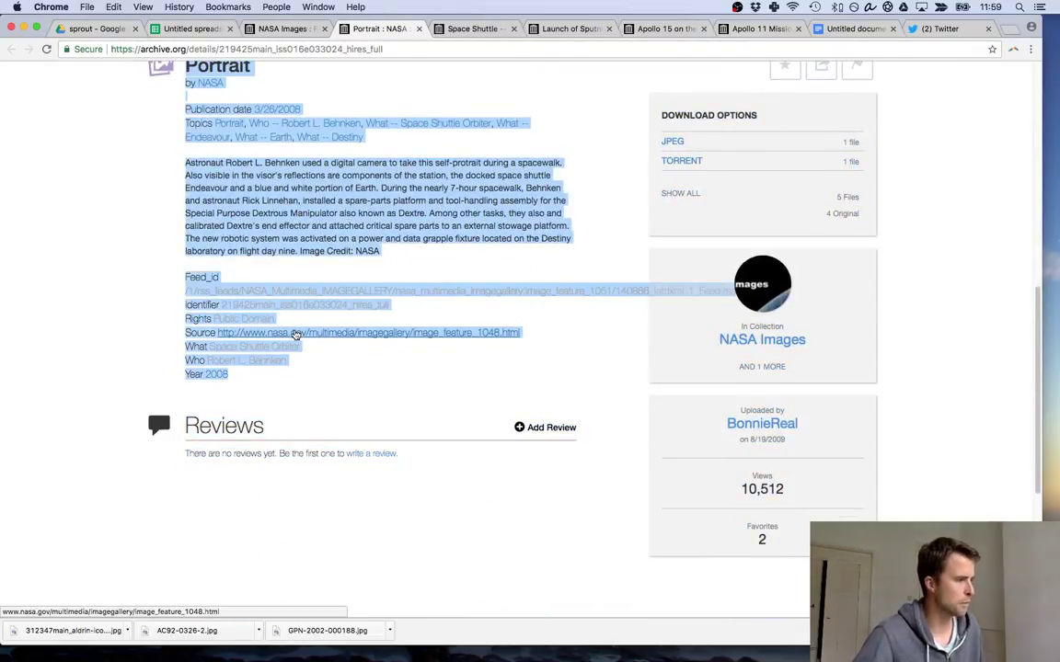
pyautogui.click(189, 29)
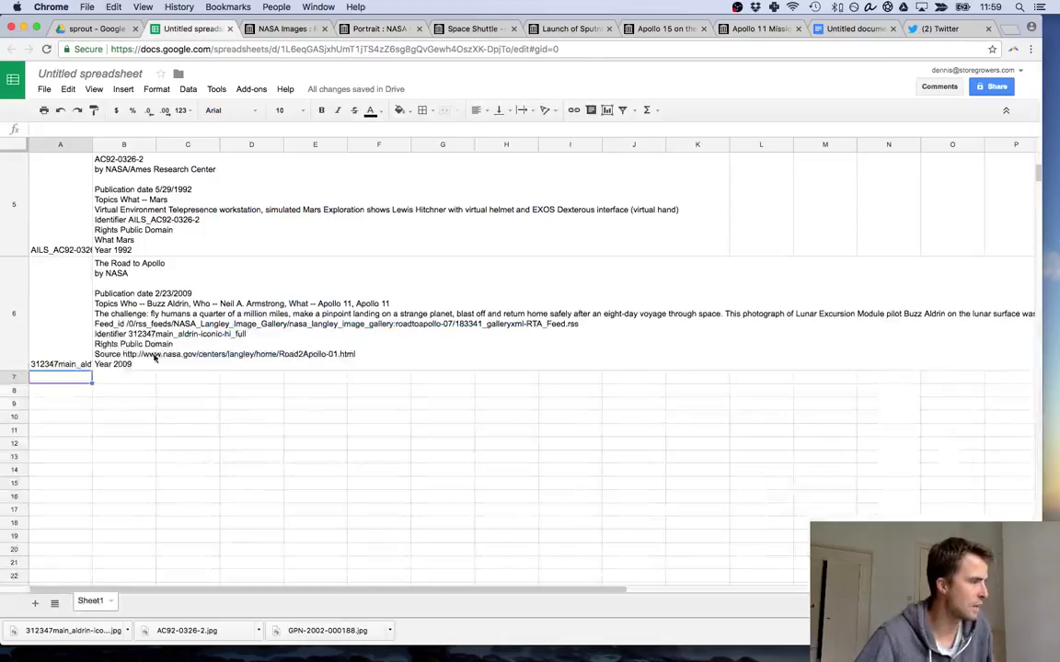
pyautogui.doubleClick(123, 377)
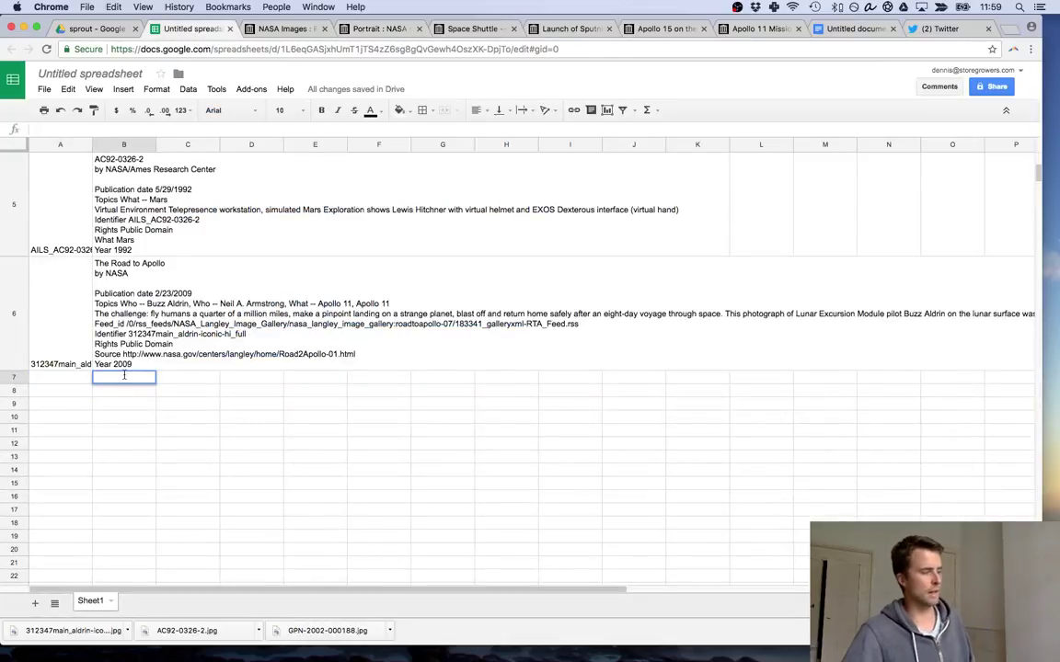
pyautogui.press('super+v')
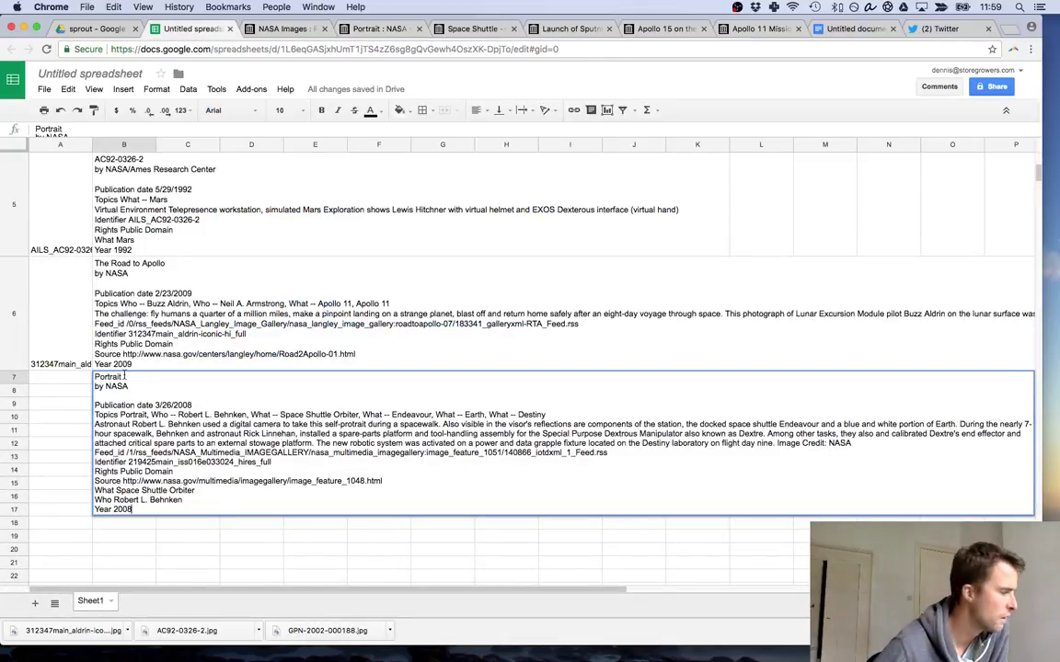
pyautogui.click(43, 408)
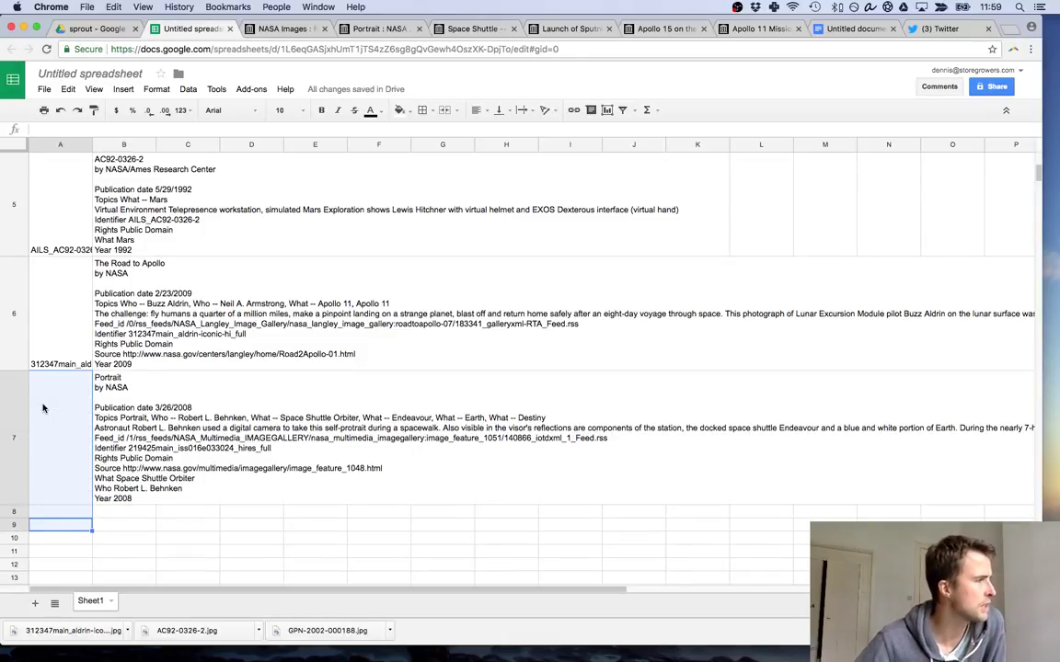
# Open the full-size Portrait JPEG from its archive page.
pyautogui.click(373, 28)
pyautogui.scroll(5, 467, 324)
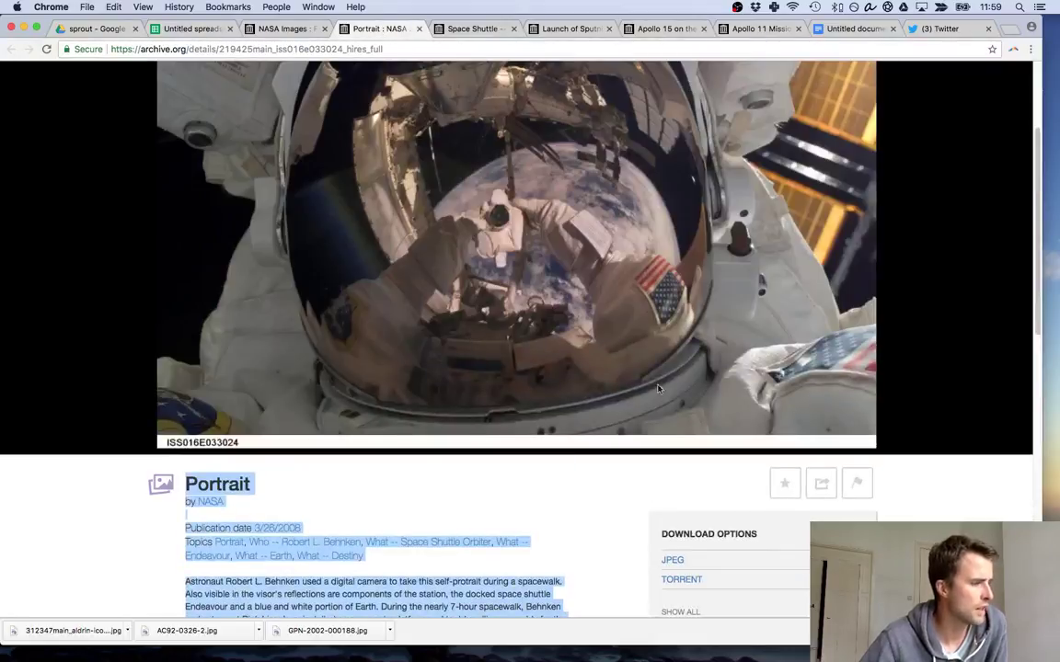
pyautogui.click(696, 562)
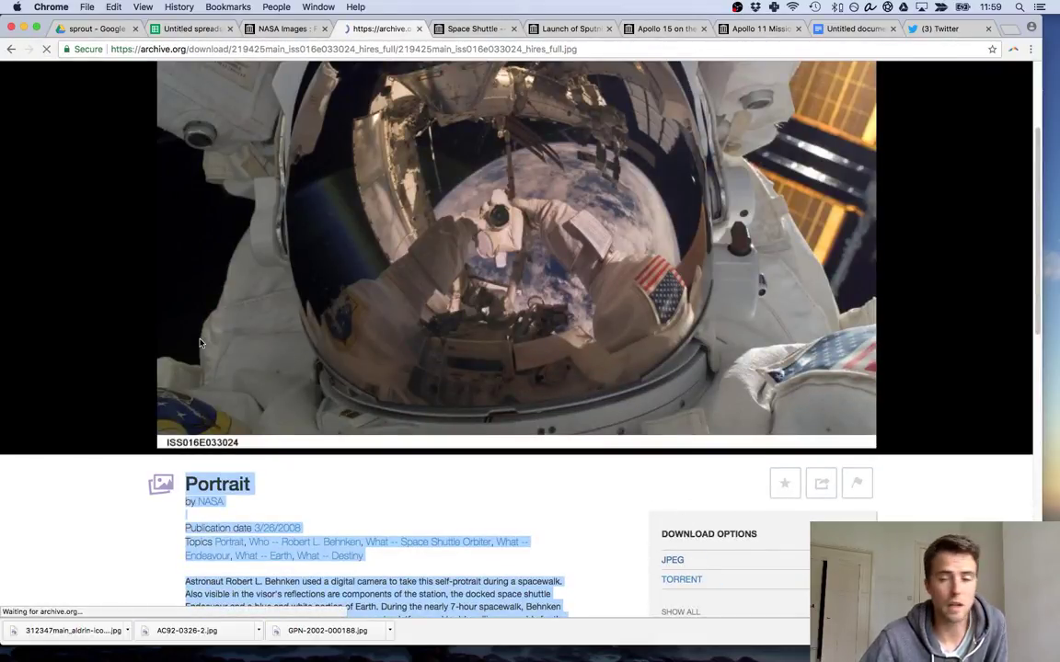
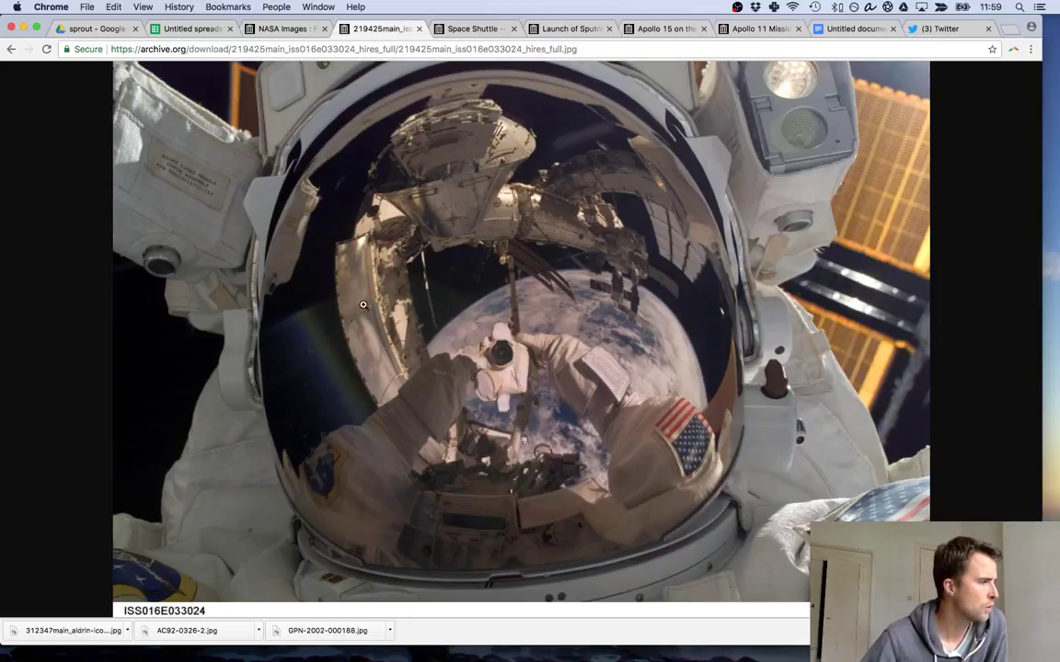
# Save the astronaut helmet photo into the nasa-images folder.
pyautogui.rightClick(365, 273)
pyautogui.click(400, 295)
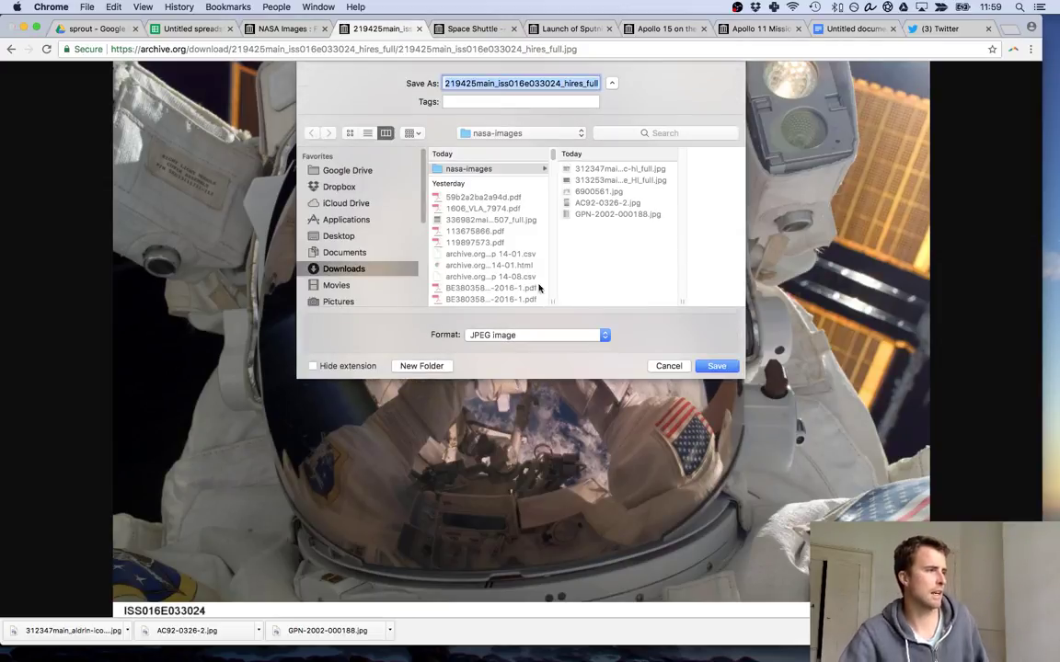
pyautogui.click(733, 366)
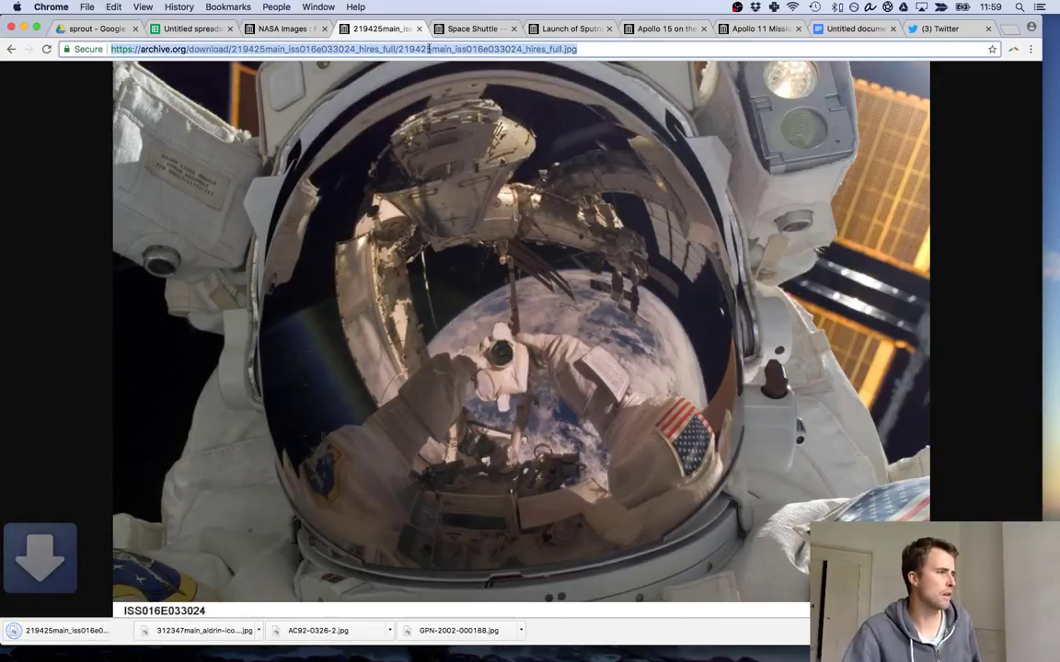
# Copy the filename 219425main_iss016e033024_hires_full.jpg from the address bar.
pyautogui.moveTo(399, 49); pyautogui.dragTo(688, 57)
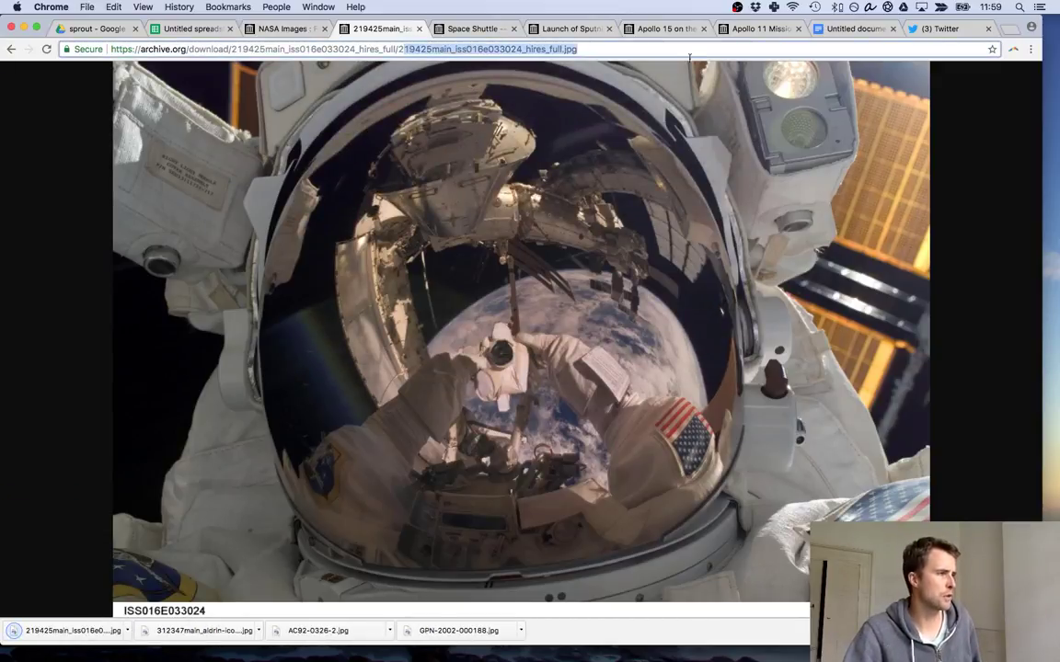
pyautogui.click(426, 50)
pyautogui.moveTo(399, 48); pyautogui.dragTo(684, 51)
pyautogui.press('super+c')
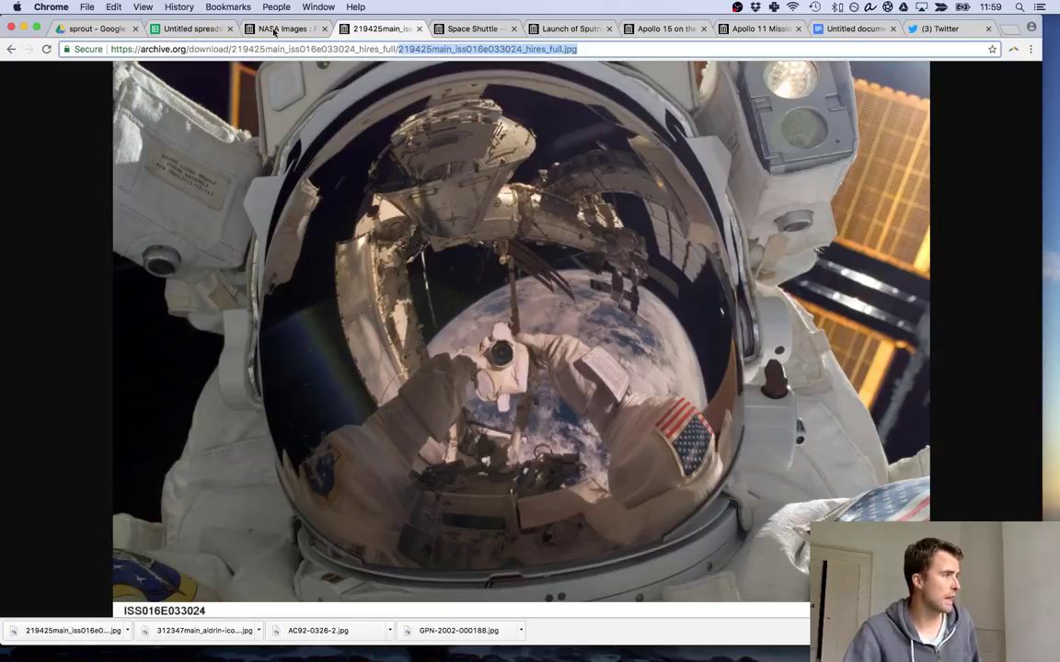
pyautogui.click(189, 29)
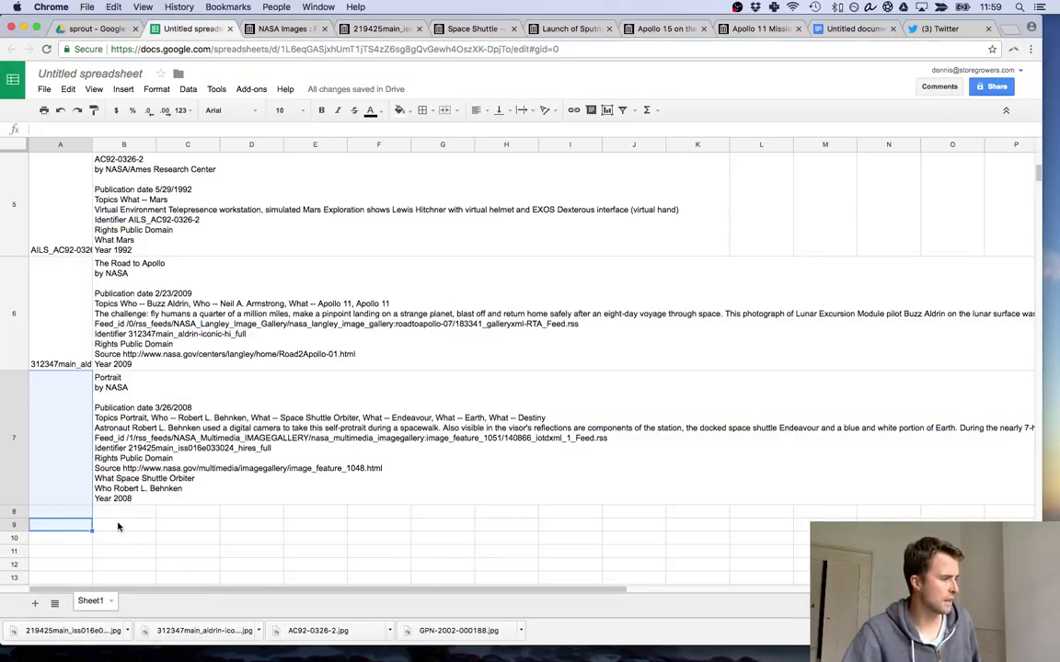
# Paste 219425main_iss016e033024_hires_full.jpg into cell A7 beside the Portrait description.
pyautogui.click(140, 421)
pyautogui.doubleClick(75, 420)
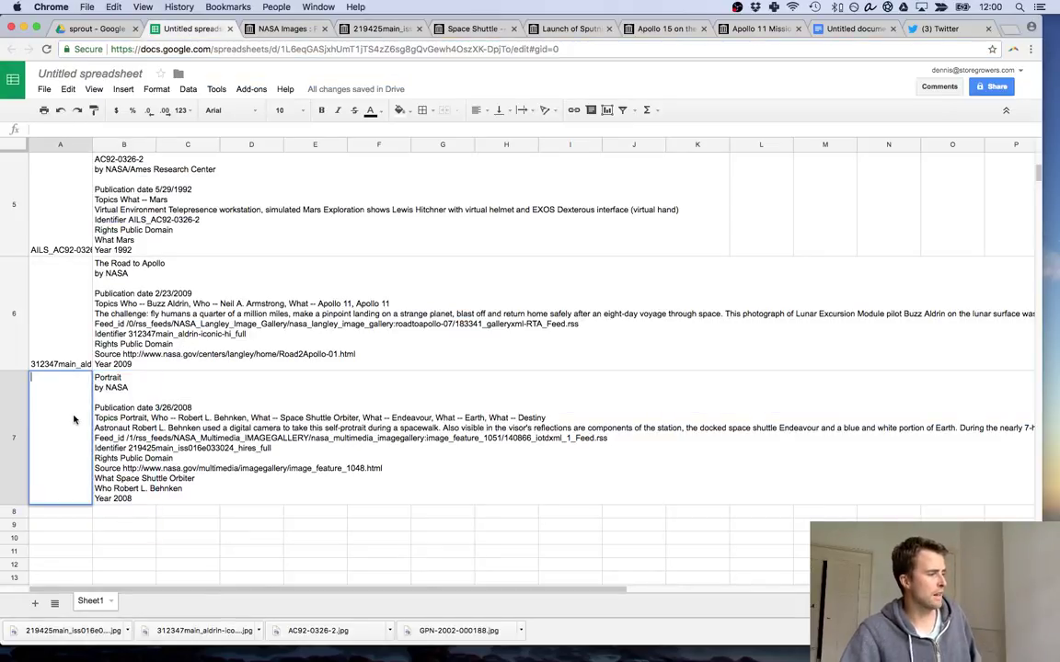
pyautogui.press('super+v')
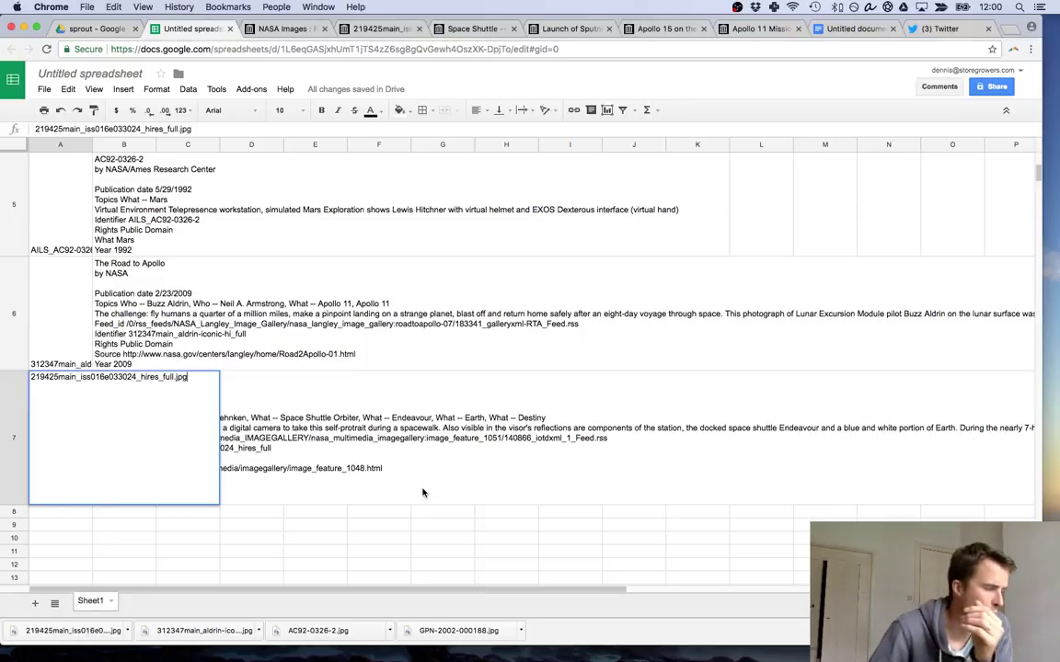
pyautogui.click(422, 493)
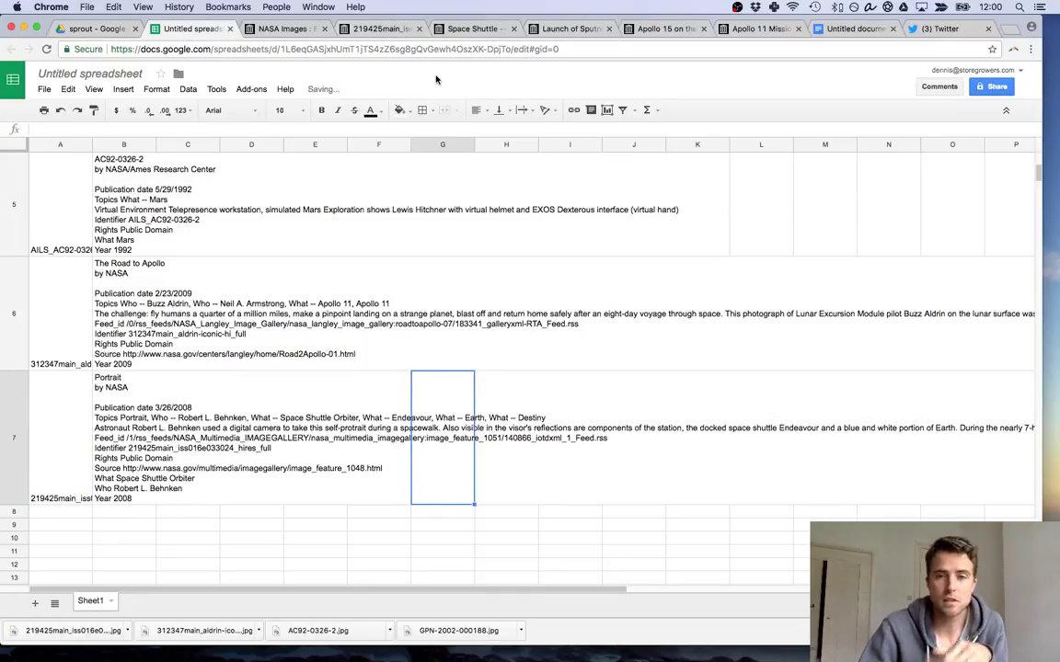
# Review the NASA Images results and the log's filename column, then return to the astronaut photo.
pyautogui.click(281, 29)
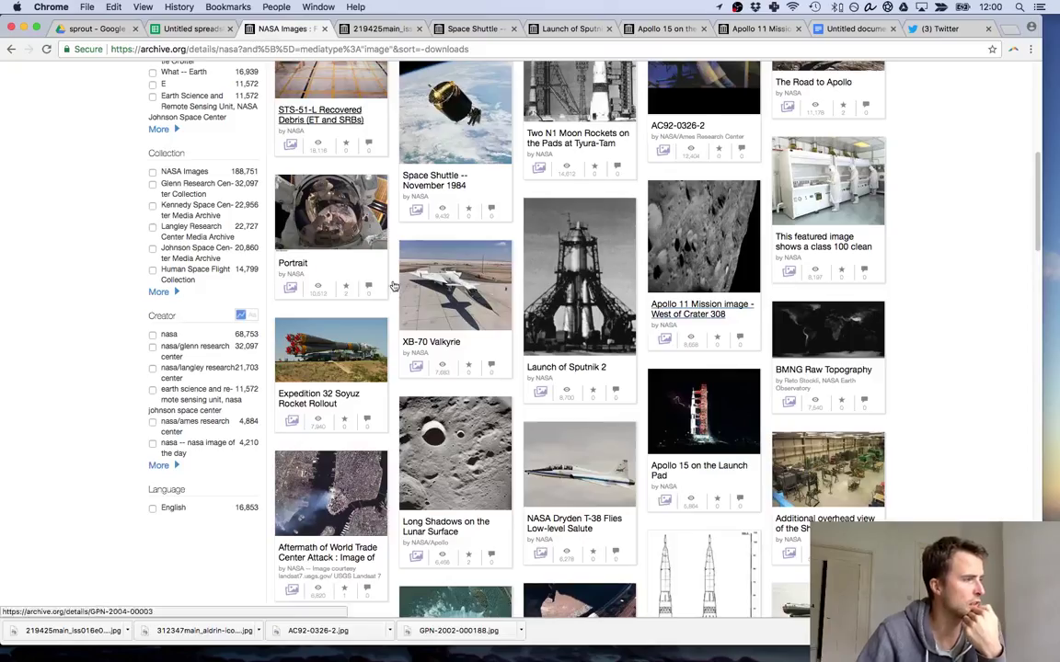
pyautogui.rightClick(484, 303)
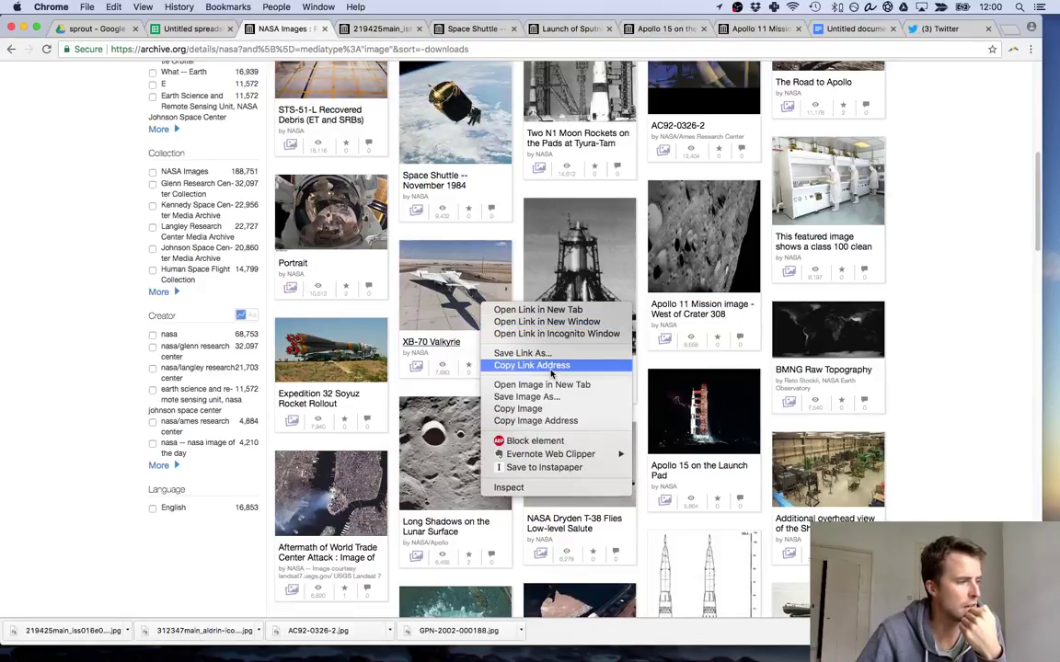
pyautogui.click(107, 317)
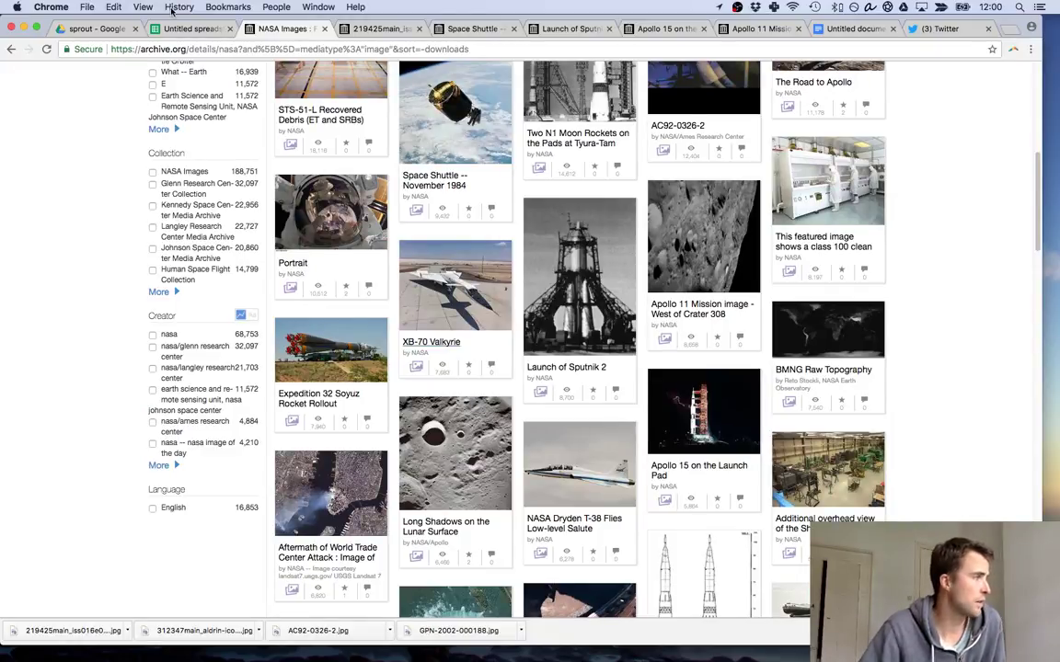
pyautogui.click(189, 28)
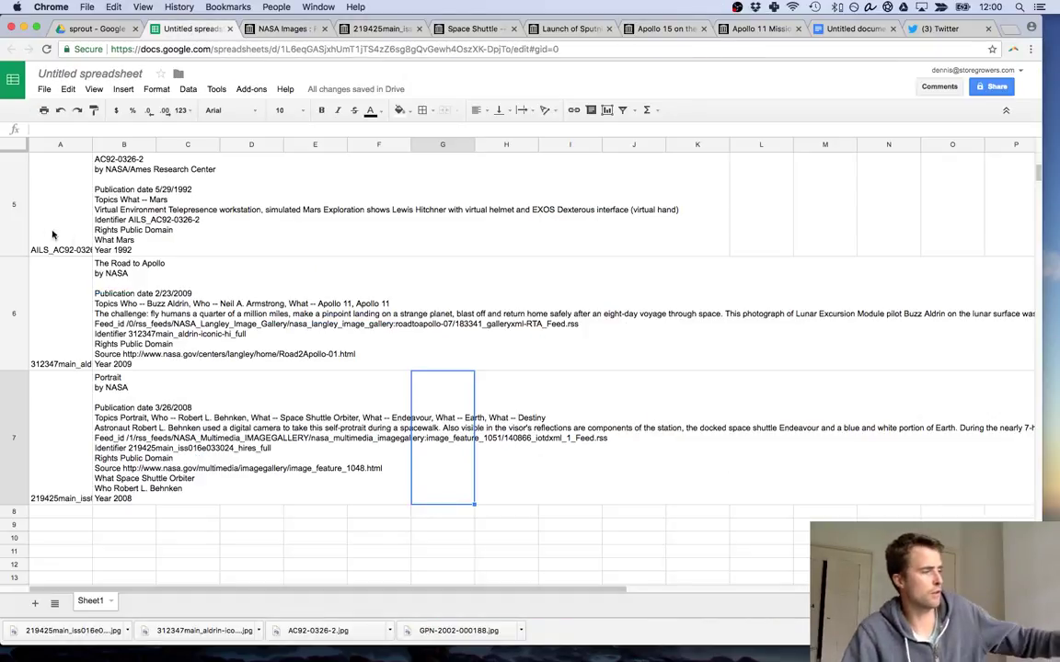
pyautogui.click(56, 145)
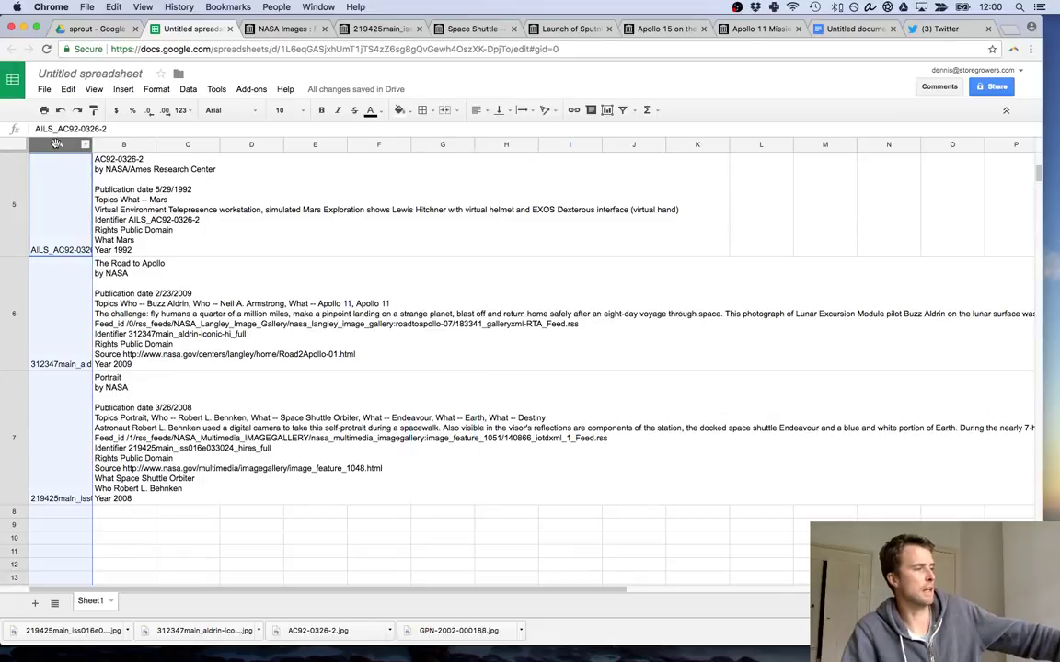
pyautogui.click(158, 184)
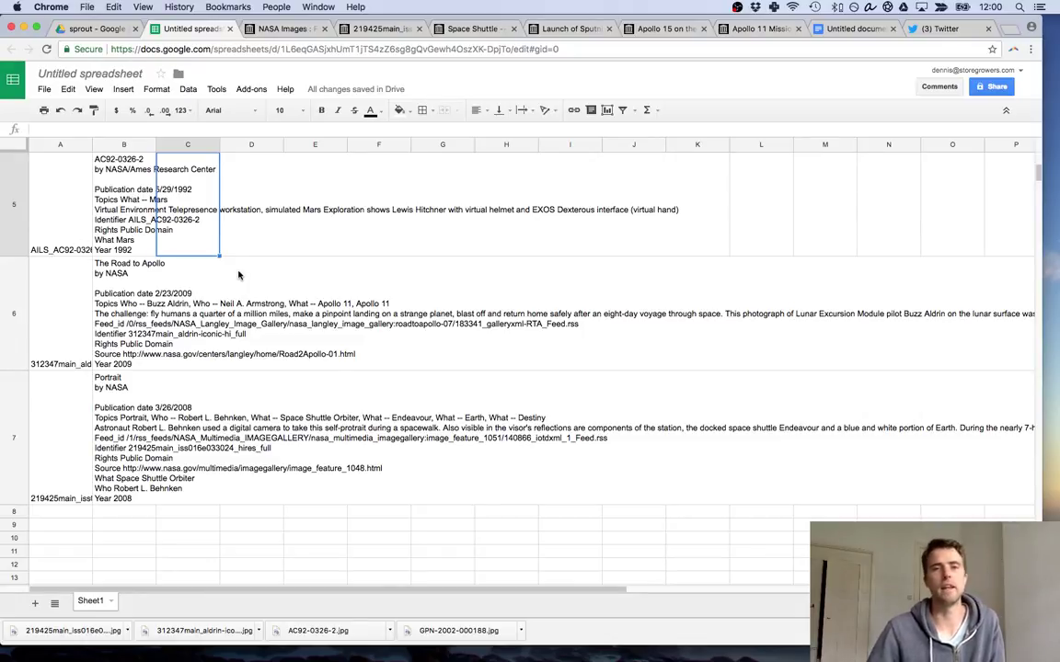
pyautogui.scroll(-5, 248, 280)
pyautogui.scroll(5, 244, 290)
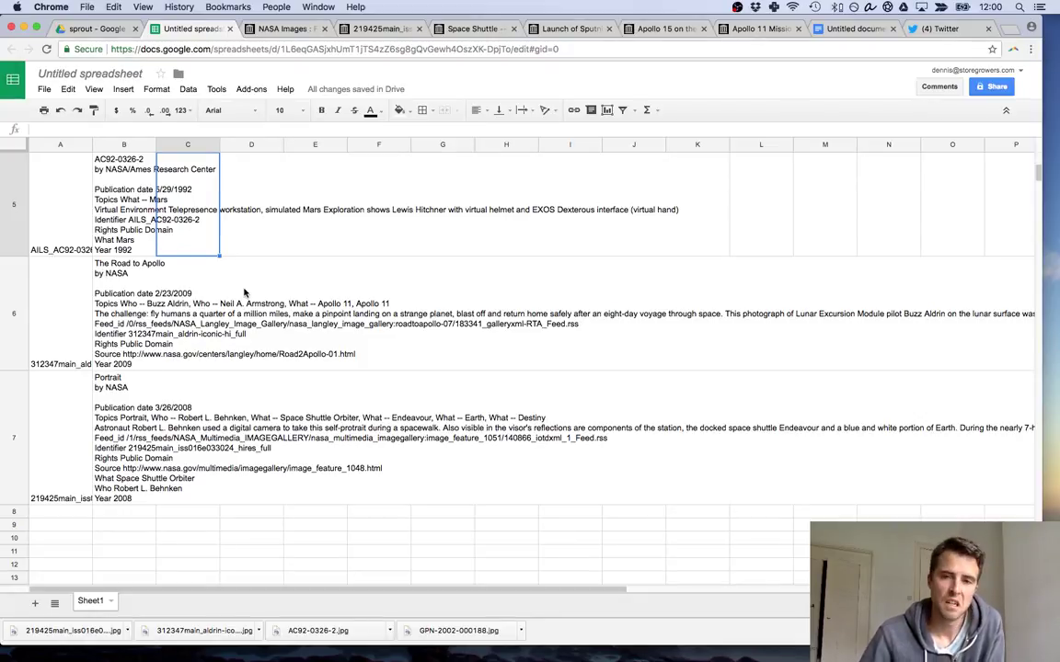
pyautogui.click(285, 28)
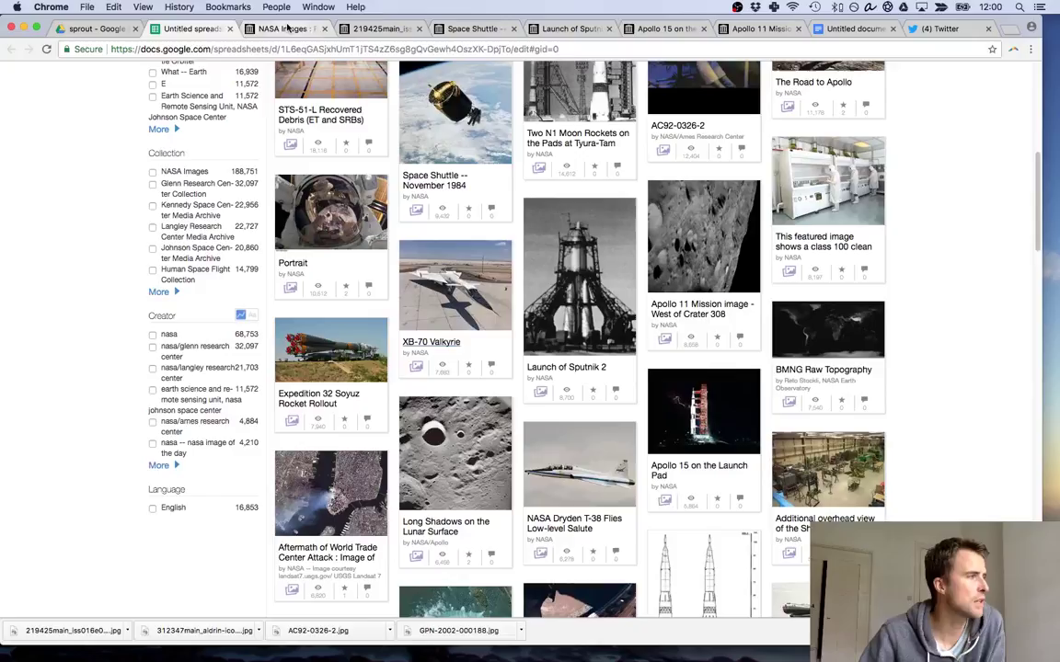
pyautogui.click(379, 29)
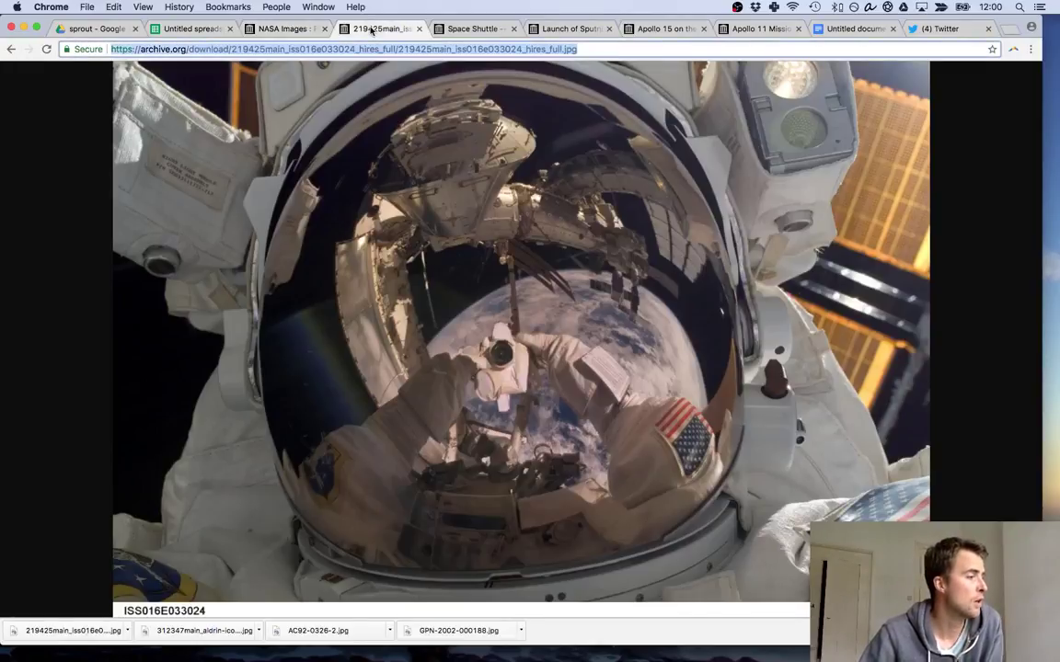
pyautogui.click(188, 29)
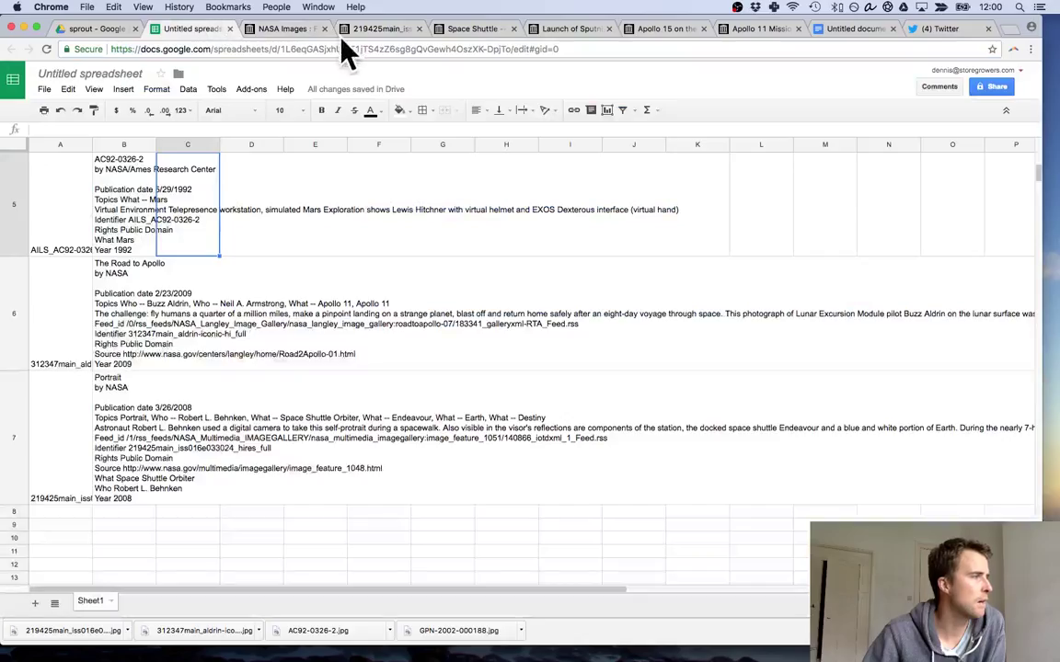
pyautogui.click(368, 29)
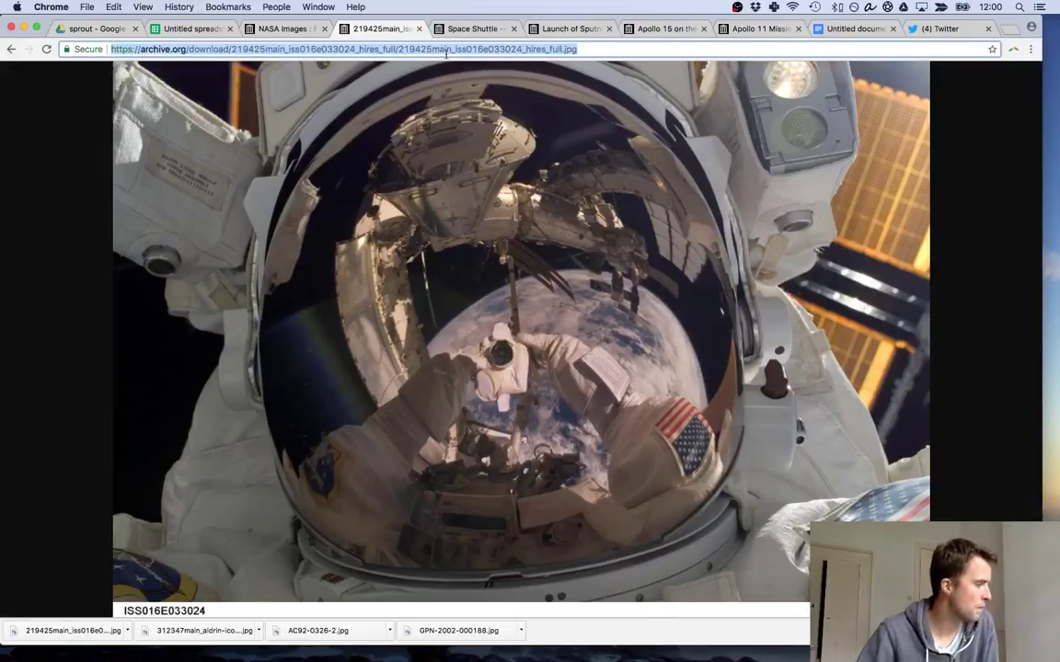
# Close the astronaut photo and look over the Space Shuttle -- November 1984 page.
pyautogui.click(419, 28)
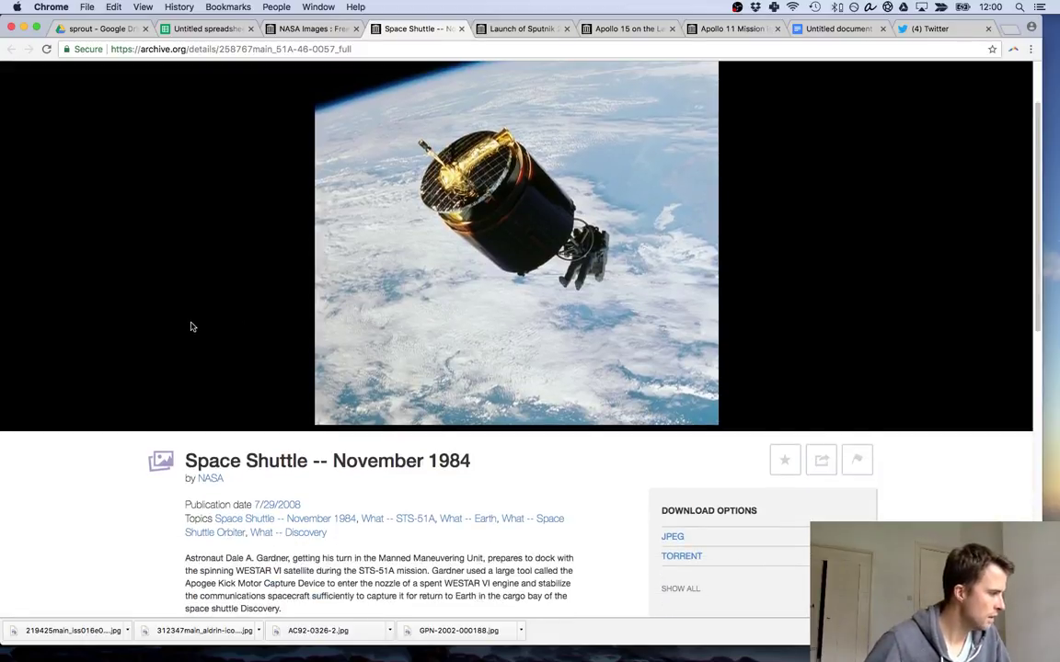
pyautogui.scroll(-3, 192, 326)
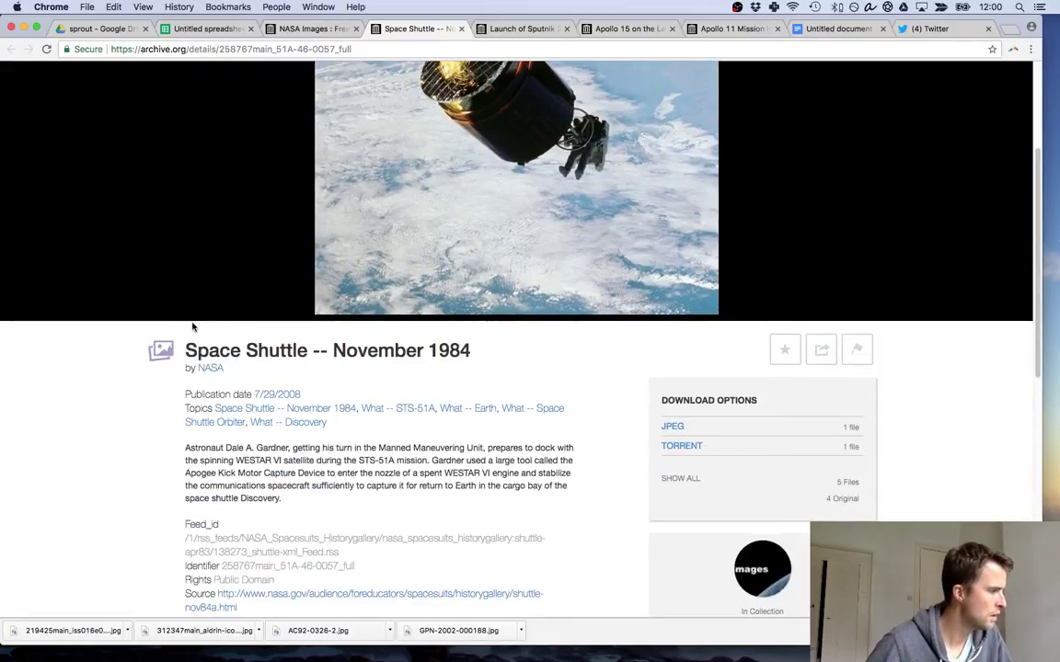
pyautogui.scroll(1, 197, 324)
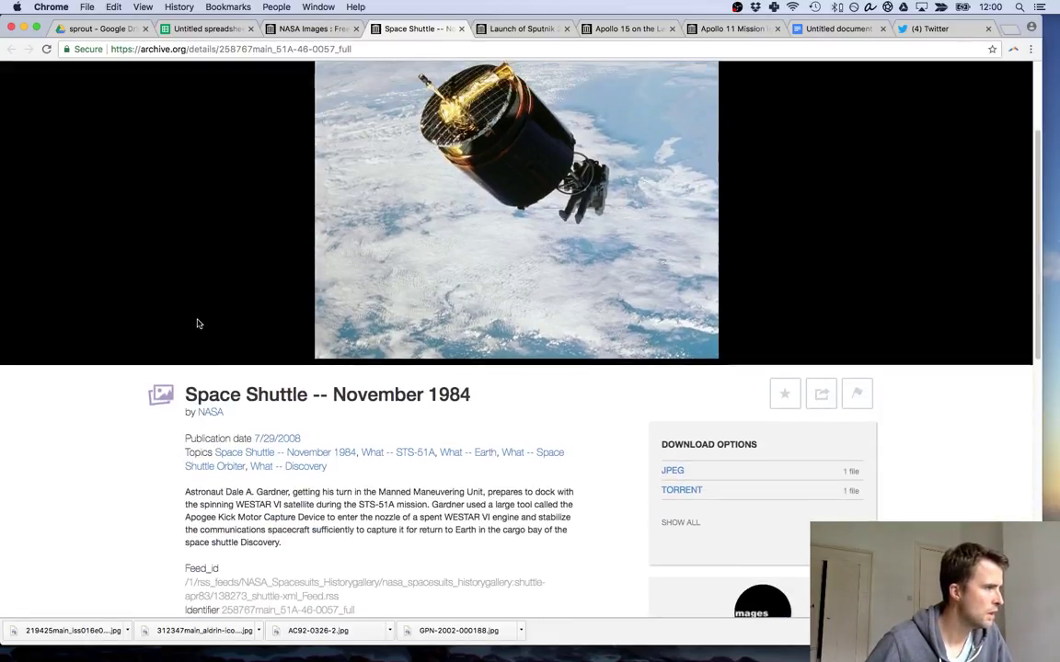
pyautogui.scroll(-1, 604, 303)
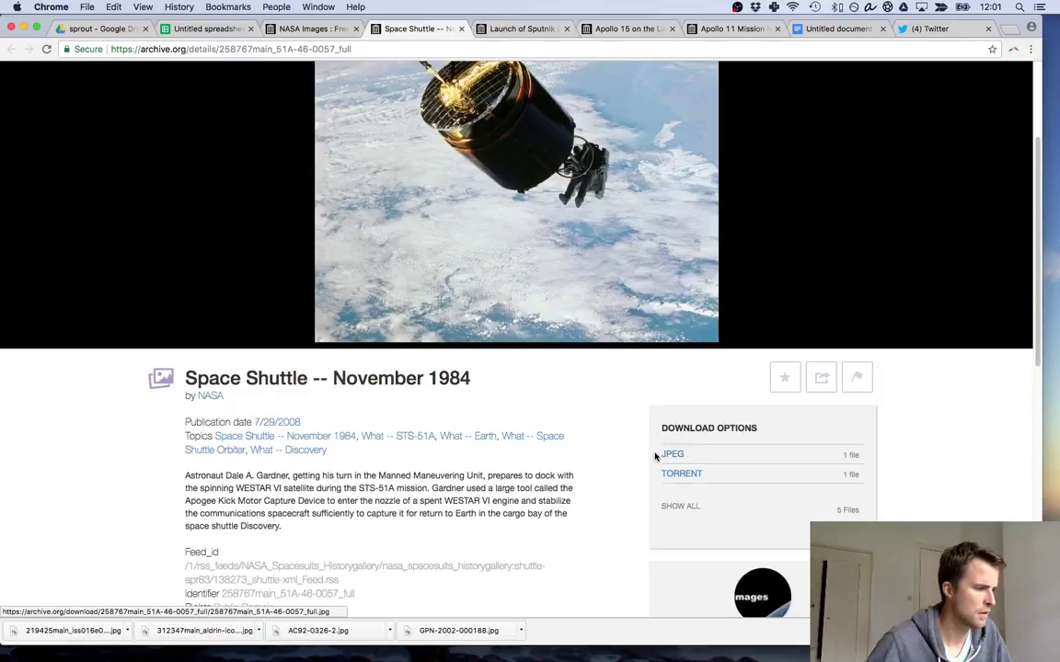
# View the full-size shuttle photo in a new tab, then close both shuttle pages.
pyautogui.rightClick(584, 250)
pyautogui.click(612, 259)
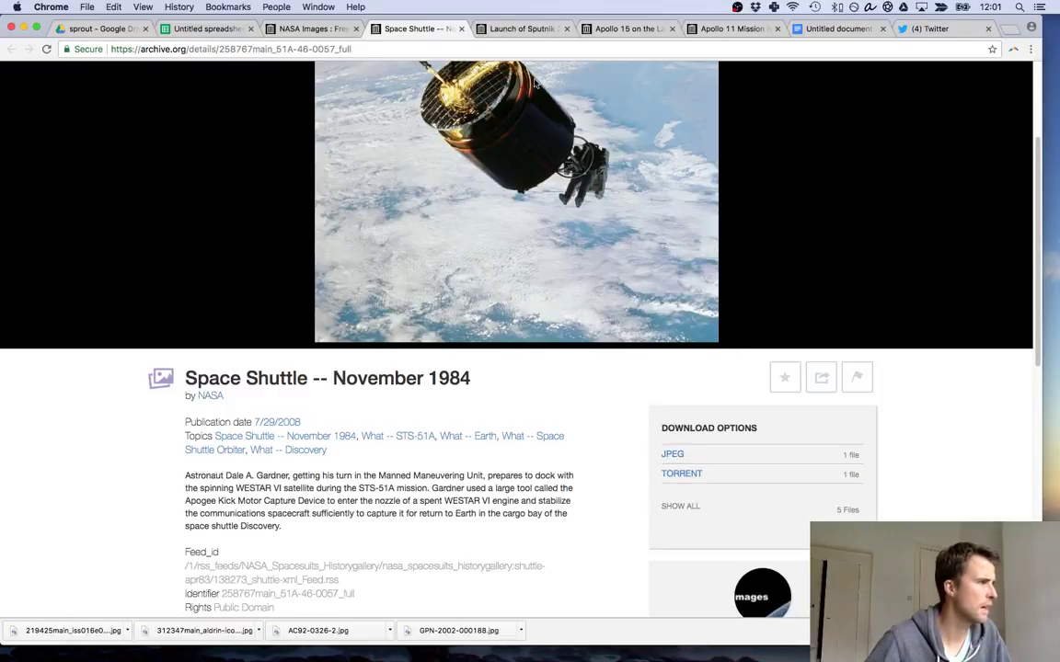
pyautogui.click(474, 29)
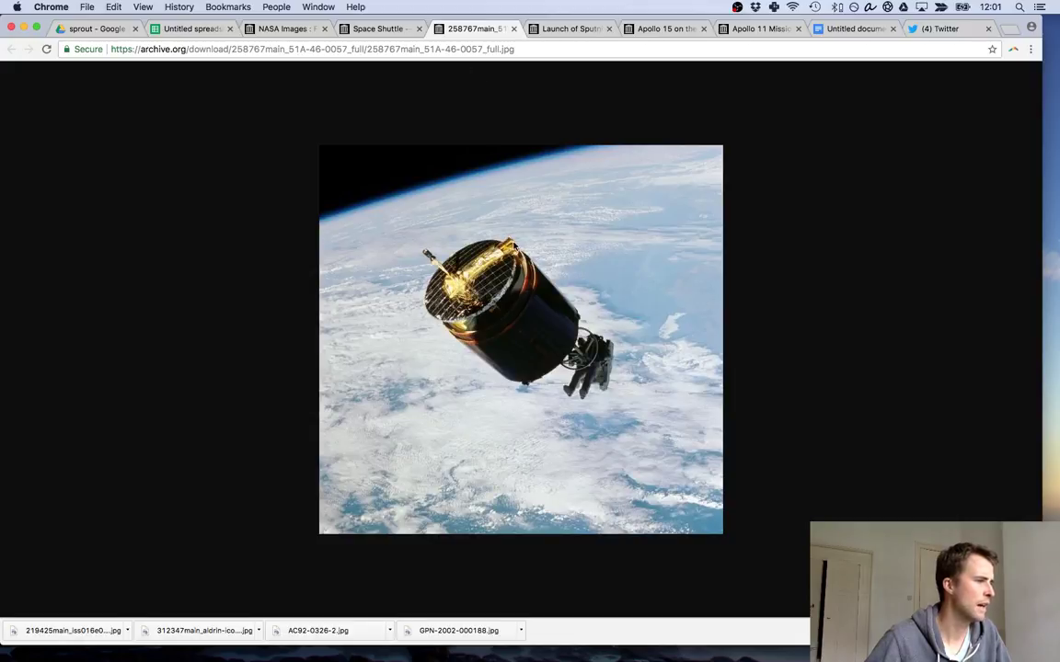
pyautogui.click(418, 29)
pyautogui.click(419, 29)
# Select the Launch of Sputnik 2 description and open its full-size JPEG.
pyautogui.scroll(-5, 359, 117)
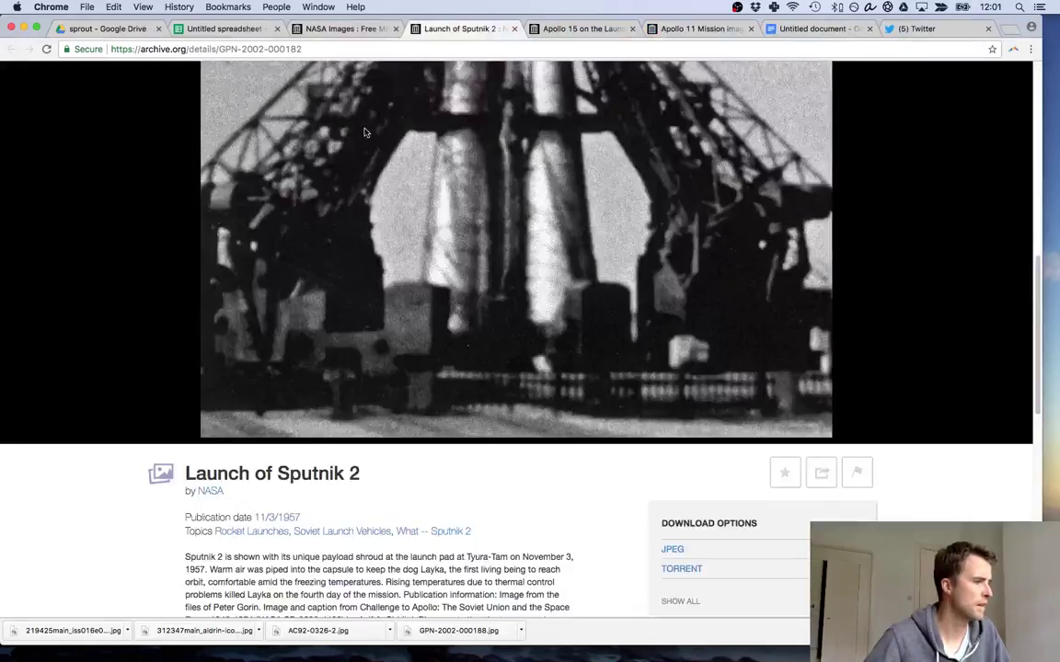
pyautogui.scroll(-3, 365, 126)
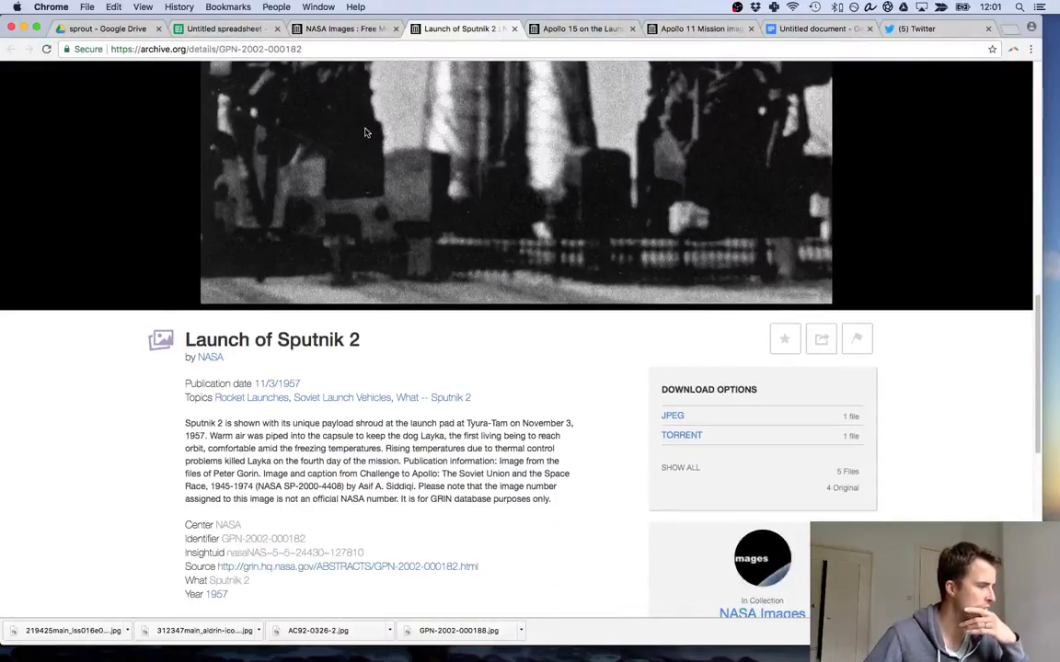
pyautogui.scroll(-1, 365, 135)
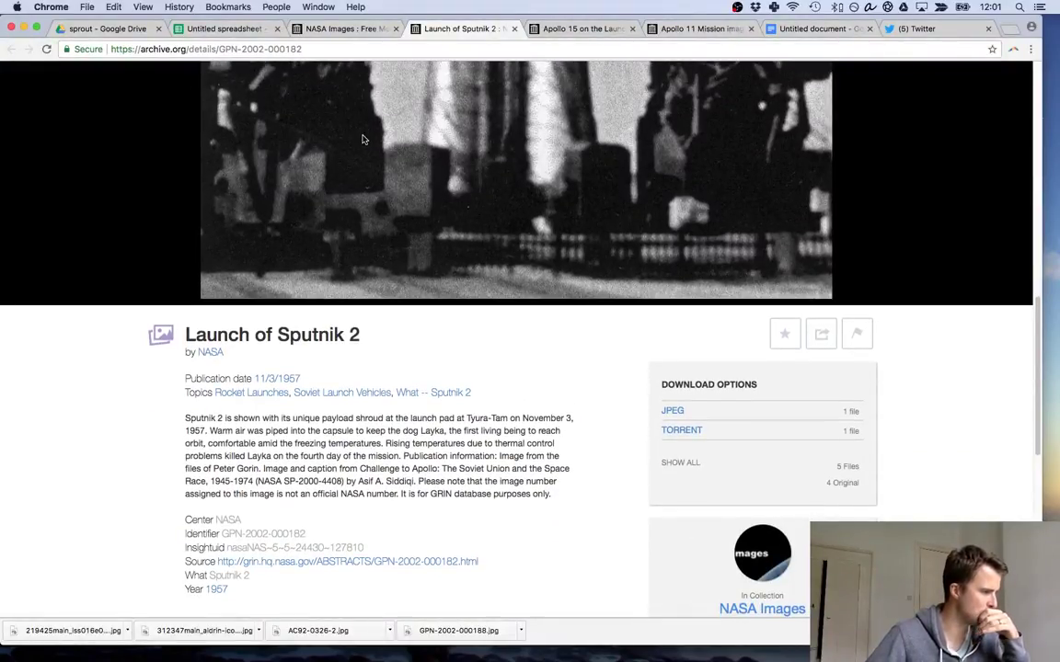
pyautogui.scroll(-1, 363, 140)
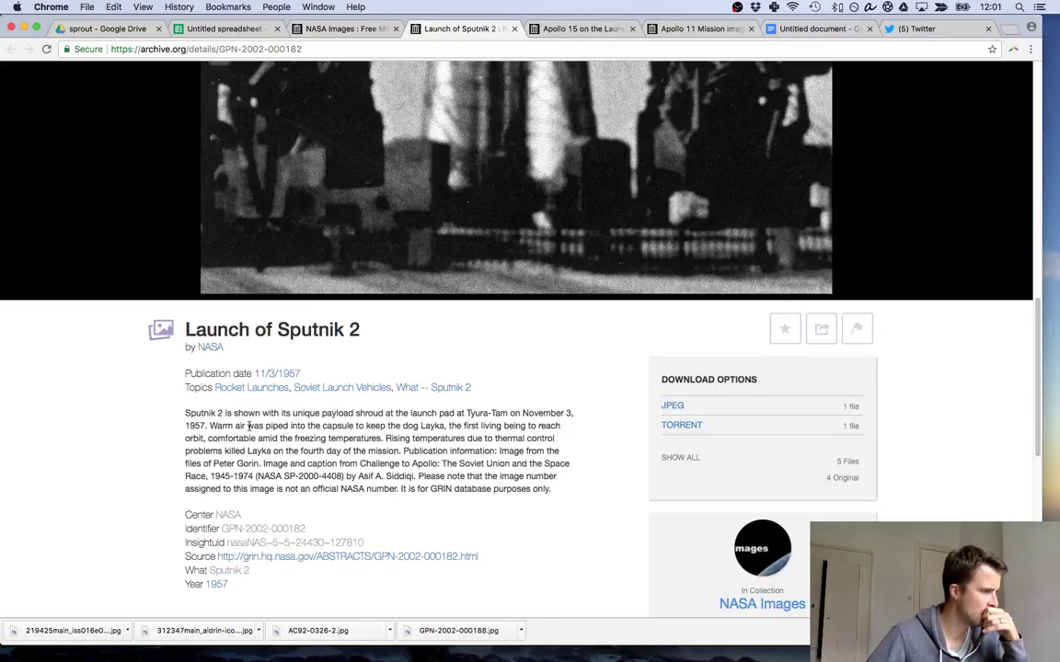
pyautogui.scroll(10, 188, 436)
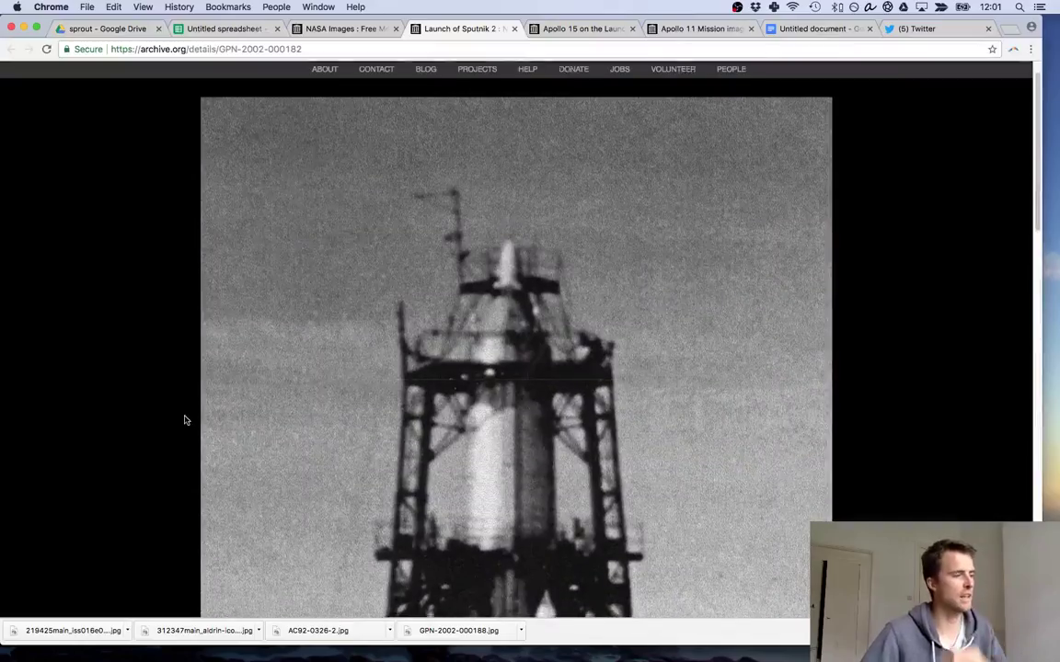
pyautogui.scroll(-5, 190, 410)
pyautogui.scroll(3, 190, 405)
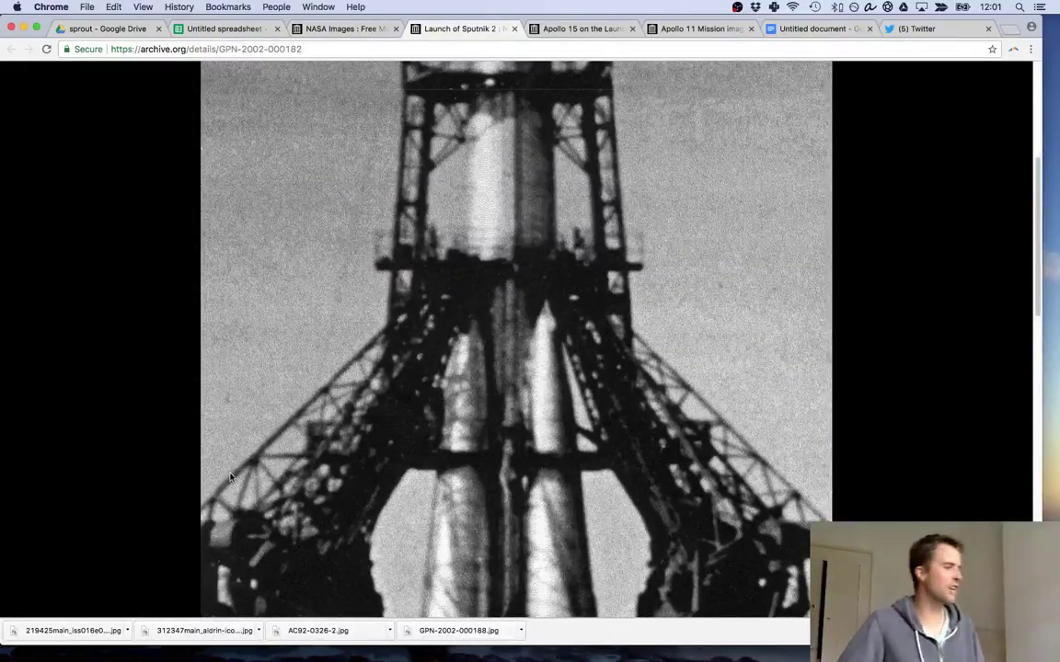
pyautogui.scroll(-5, 204, 413)
pyautogui.moveTo(187, 406); pyautogui.dragTo(295, 466)
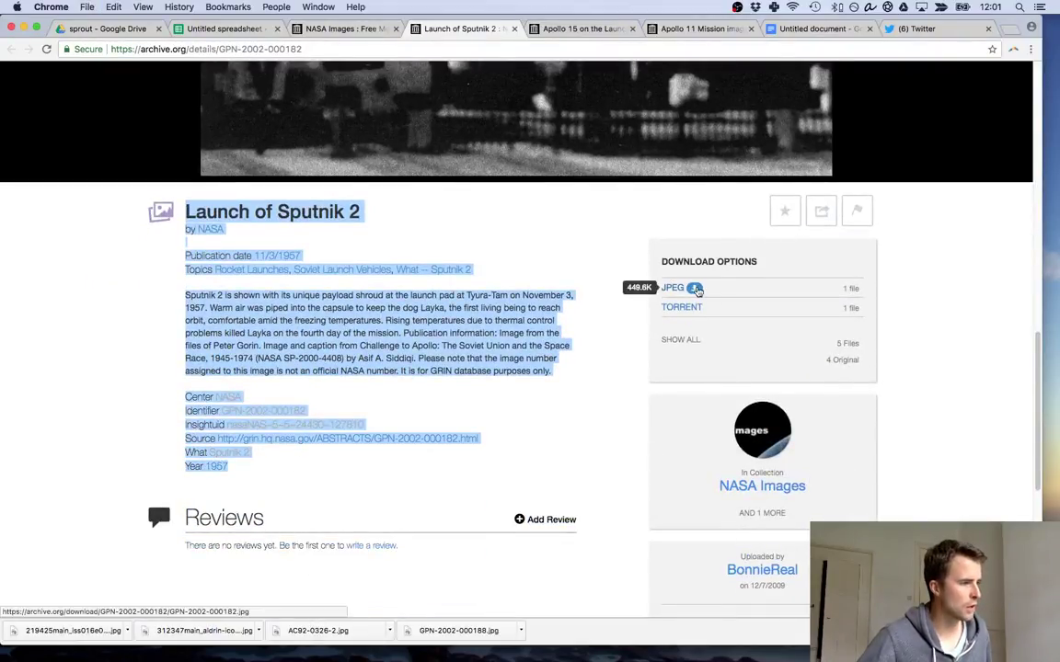
pyautogui.click(679, 288)
# Paste the Sputnik 2 description into cell B8.
pyautogui.click(221, 29)
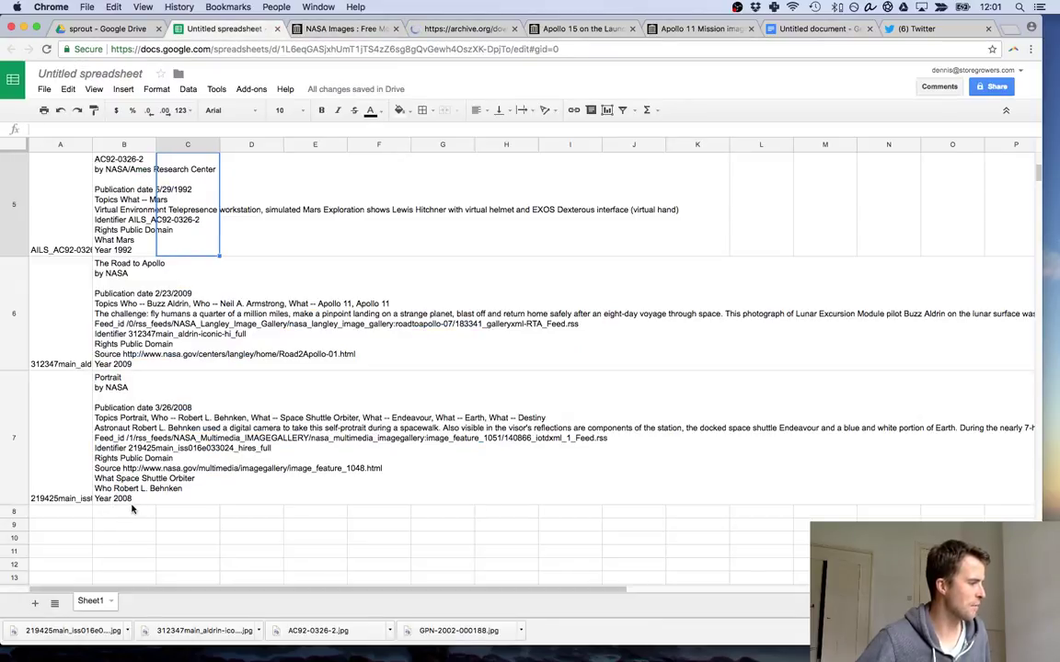
pyautogui.click(129, 512)
pyautogui.press('super+v')
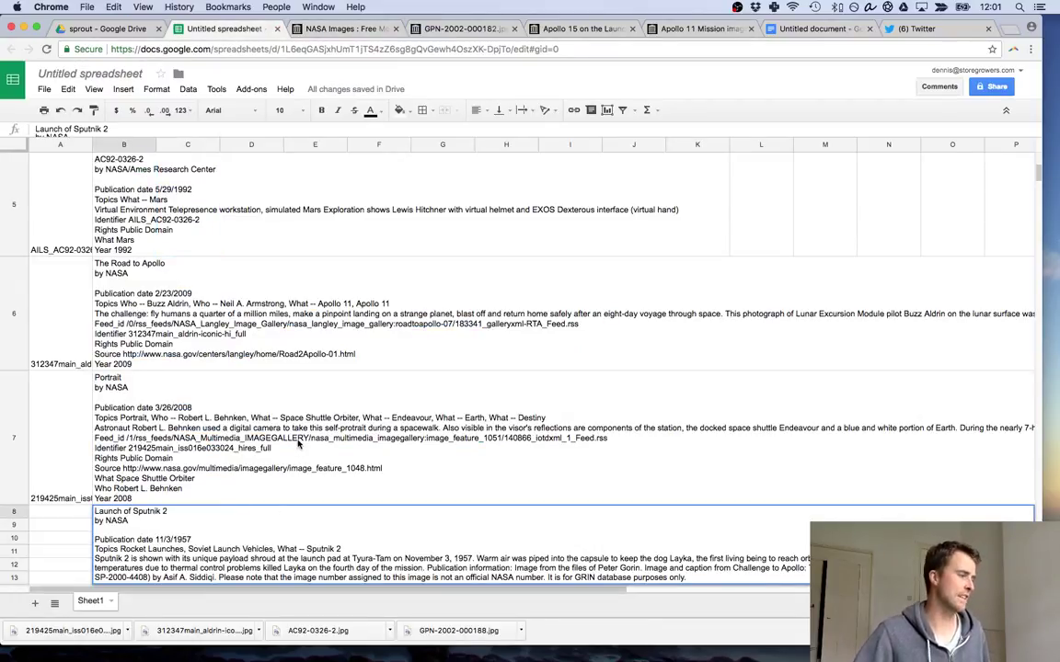
pyautogui.click(289, 385)
# Save the Sputnik 2 rocket image as GPN-2002-000182.jpg.
pyautogui.click(336, 28)
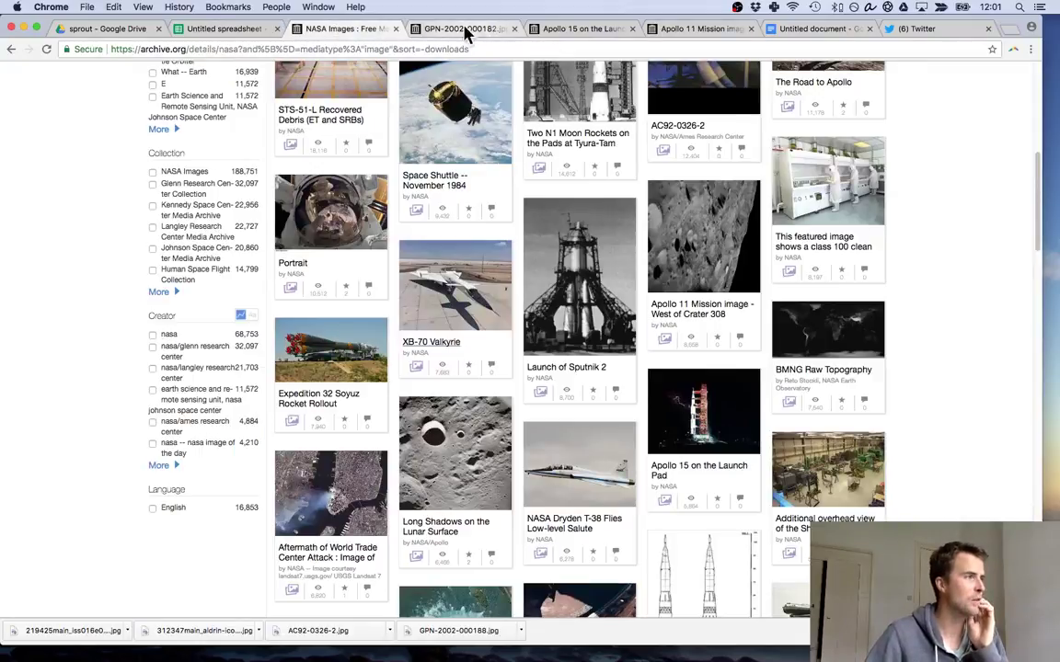
pyautogui.click(464, 29)
pyautogui.rightClick(455, 98)
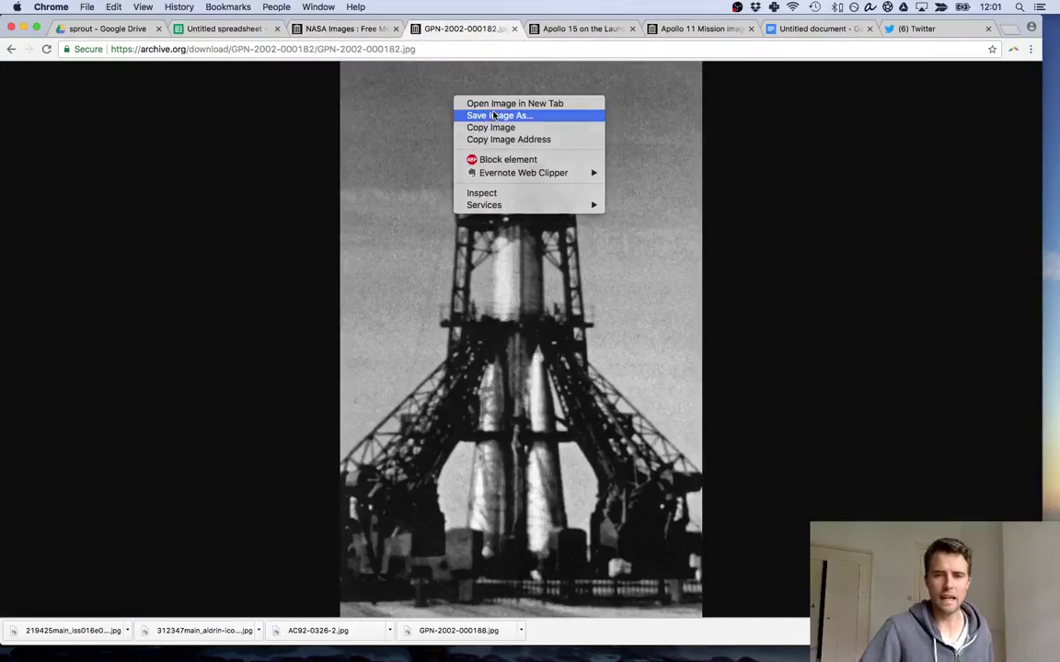
pyautogui.click(493, 116)
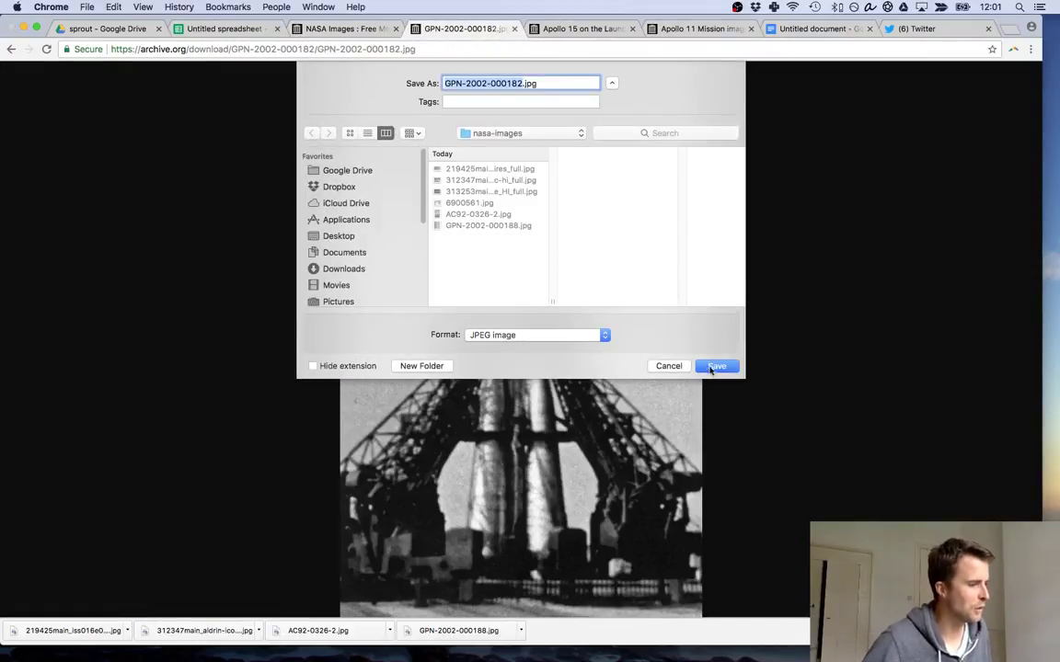
pyautogui.click(715, 366)
# Select the filename GPN-2002-000182.jpg at the end of the page address.
pyautogui.click(322, 49)
pyautogui.click(319, 49)
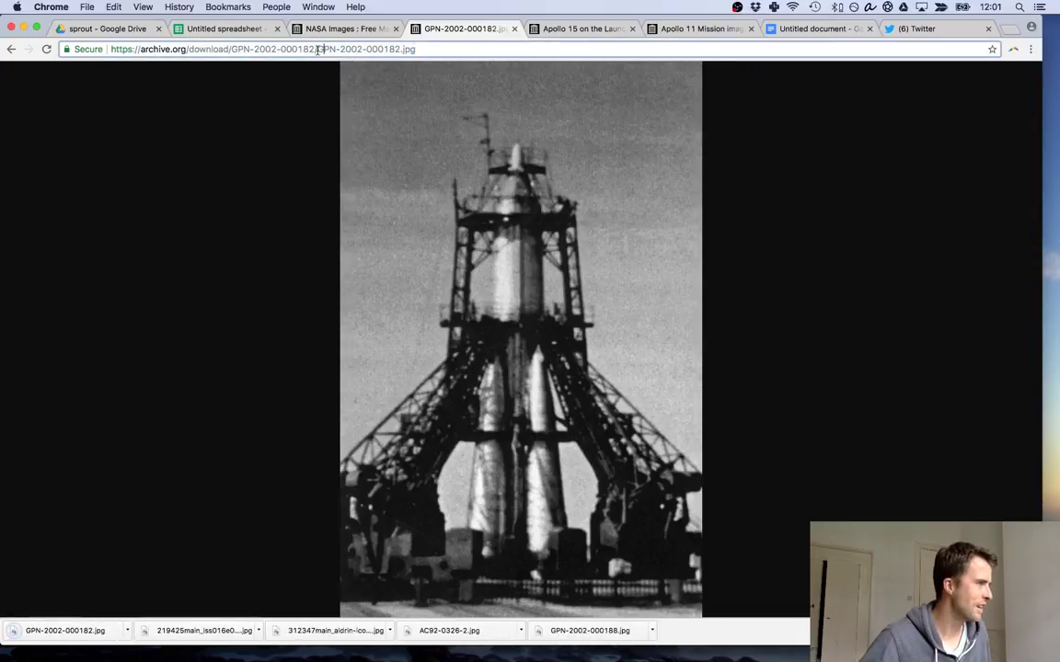
pyautogui.moveTo(318, 48); pyautogui.dragTo(545, 60)
pyautogui.hotkey('ctrl', 'c')
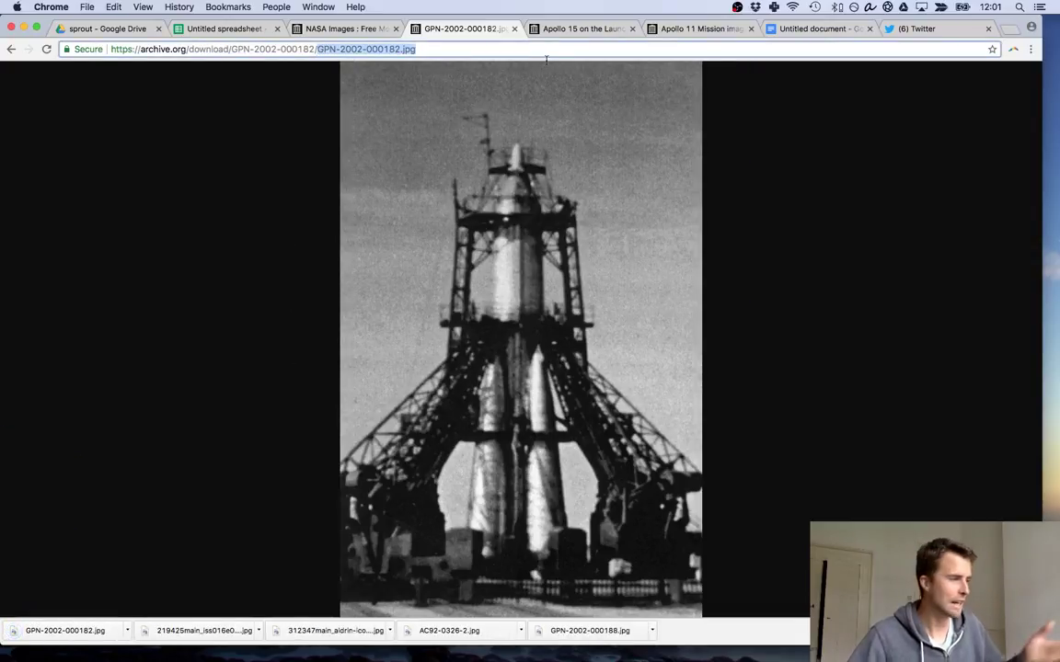
# Paste GPN-2002-000182.jpg into cell A8, select B9, and return to the Sputnik 2 image.
pyautogui.click(221, 28)
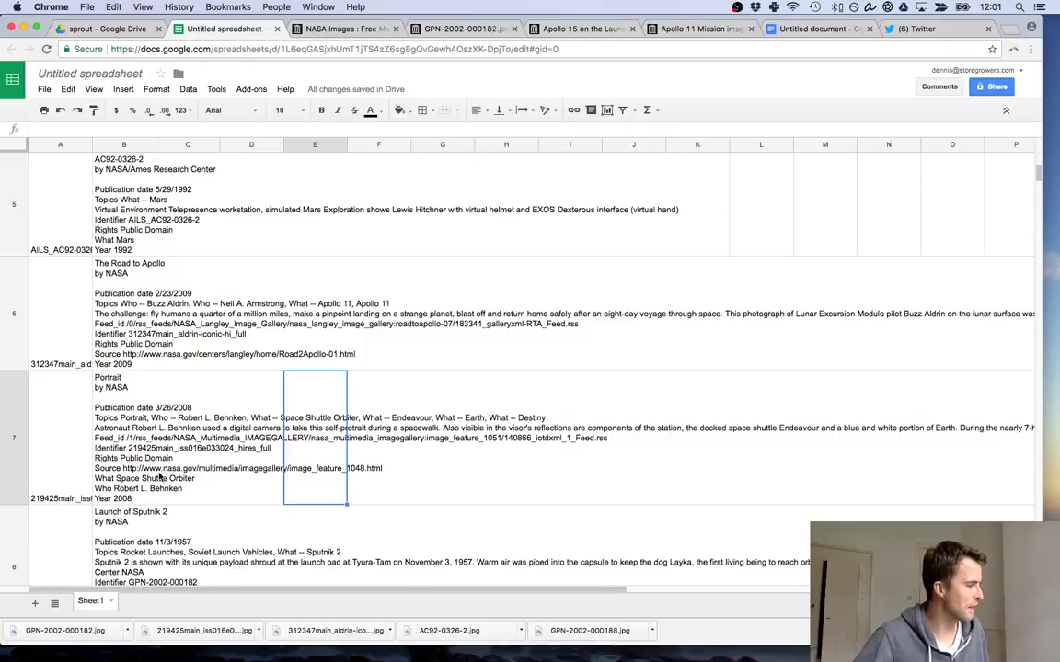
pyautogui.scroll(-2, 159, 477)
pyautogui.doubleClick(60, 462)
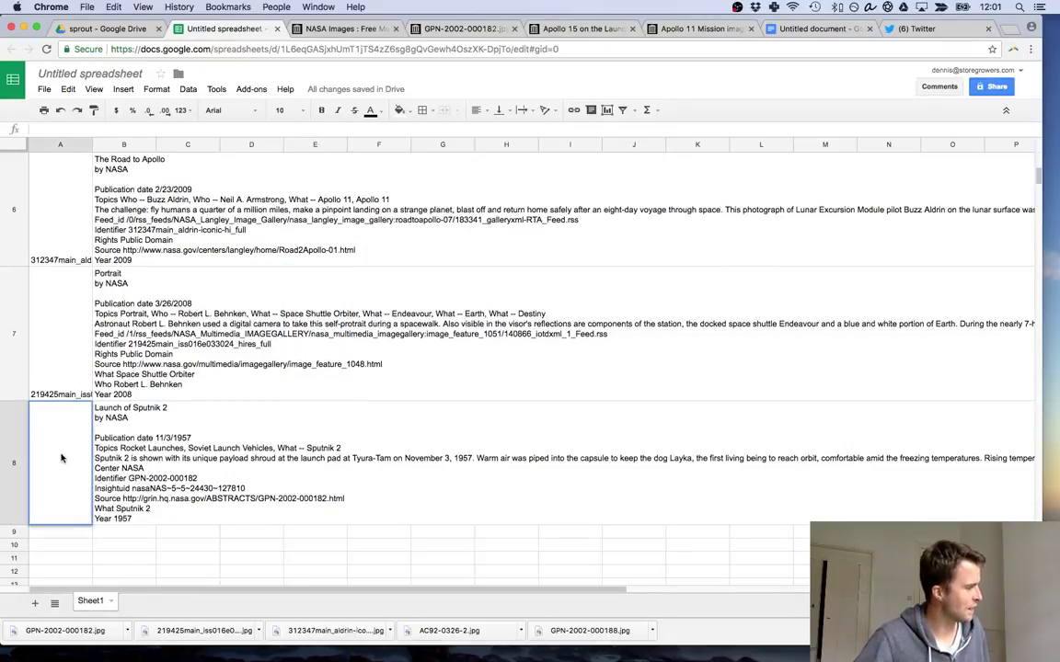
pyautogui.hotkey('ctrl', 'v')
pyautogui.click(167, 558)
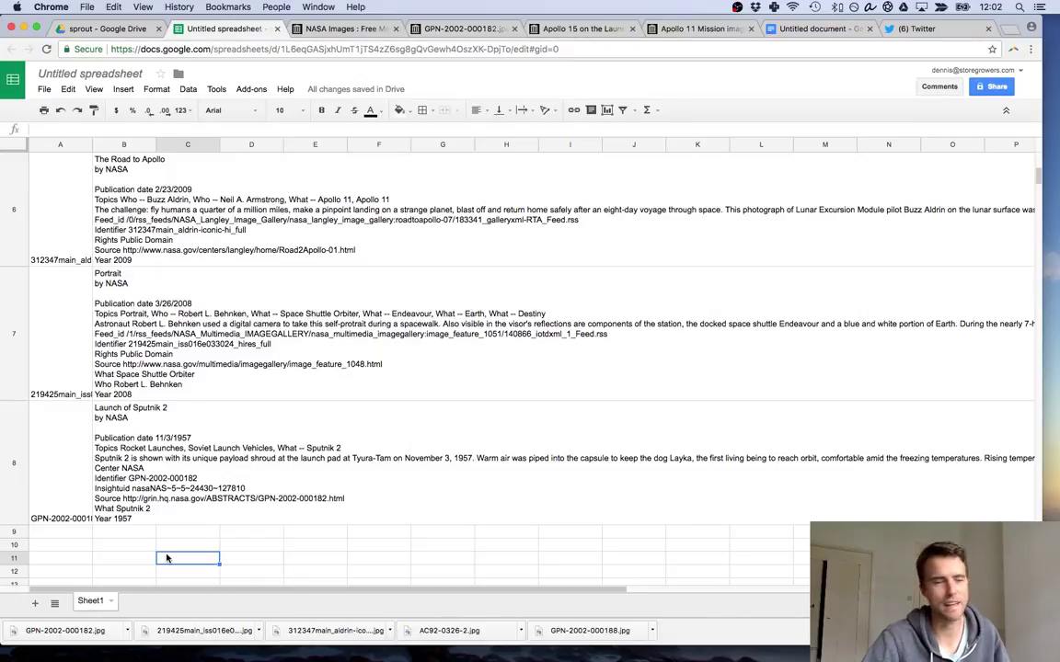
pyautogui.click(138, 534)
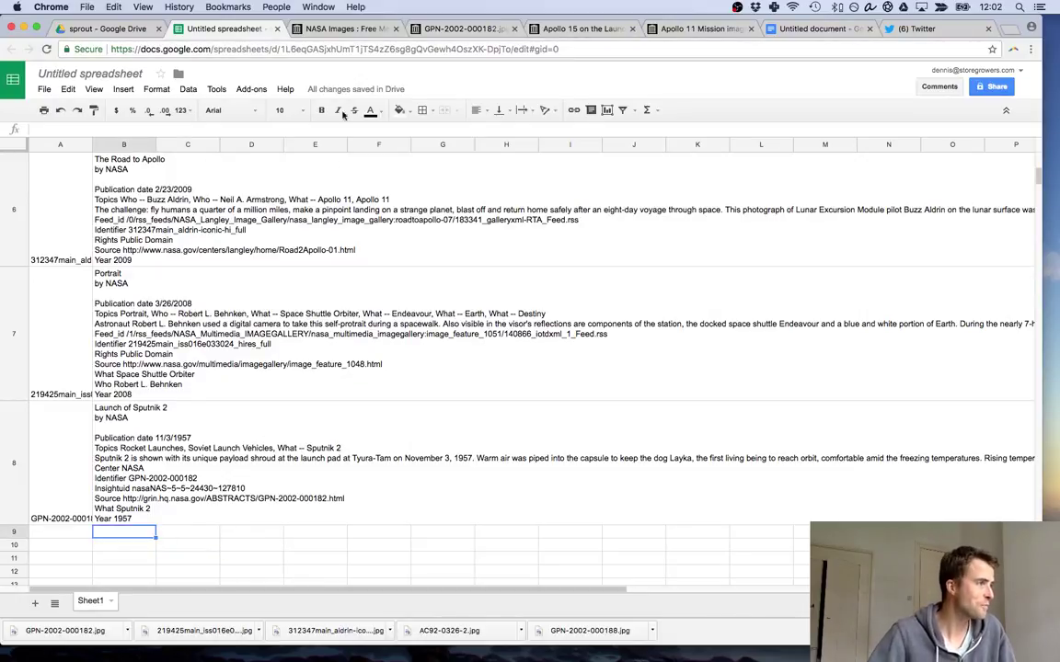
pyautogui.click(460, 30)
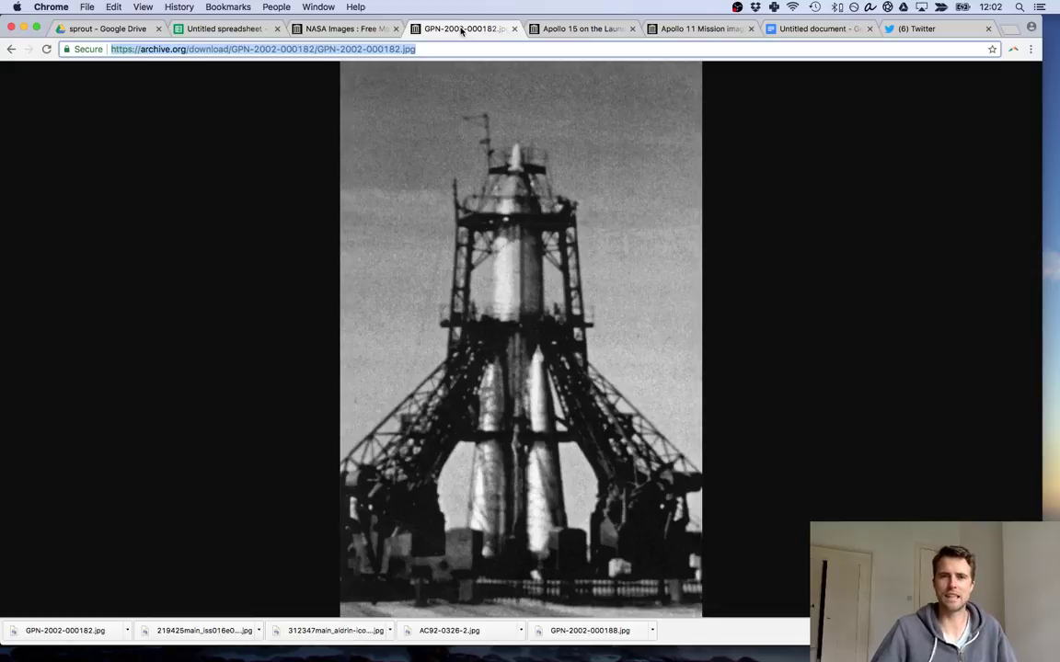
# Close the Sputnik 2 image and scroll through the Apollo 15 on the Launch Pad description.
pyautogui.click(513, 30)
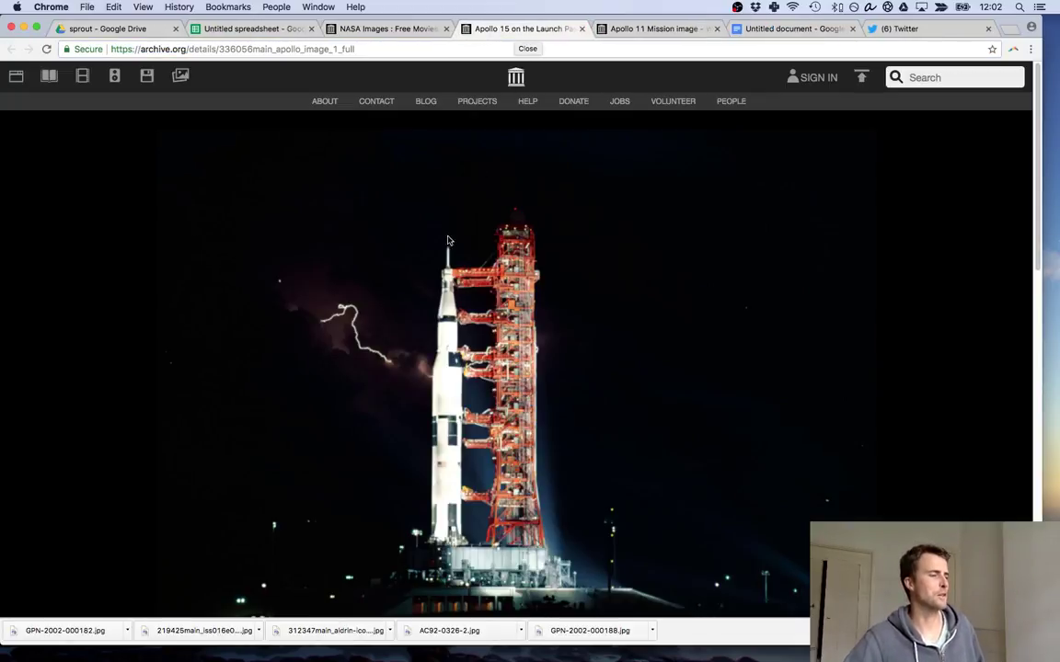
pyautogui.scroll(-3, 427, 273)
pyautogui.scroll(3, 425, 273)
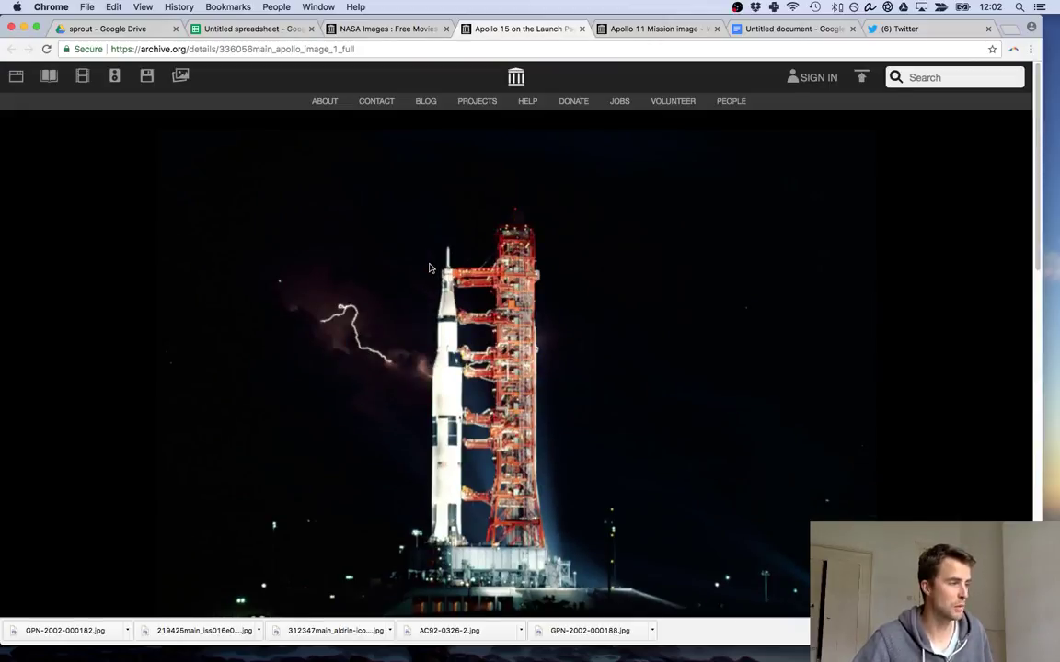
pyautogui.scroll(-3, 419, 273)
pyautogui.scroll(-1, 420, 276)
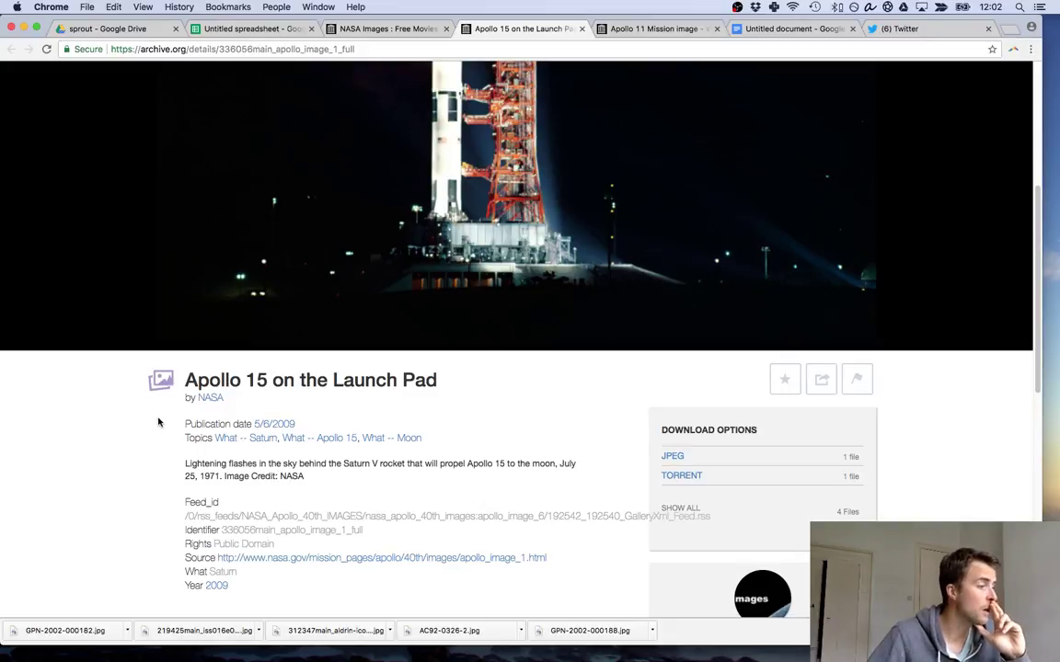
pyautogui.scroll(5, 158, 423)
pyautogui.scroll(-1, 158, 422)
pyautogui.scroll(2, 158, 421)
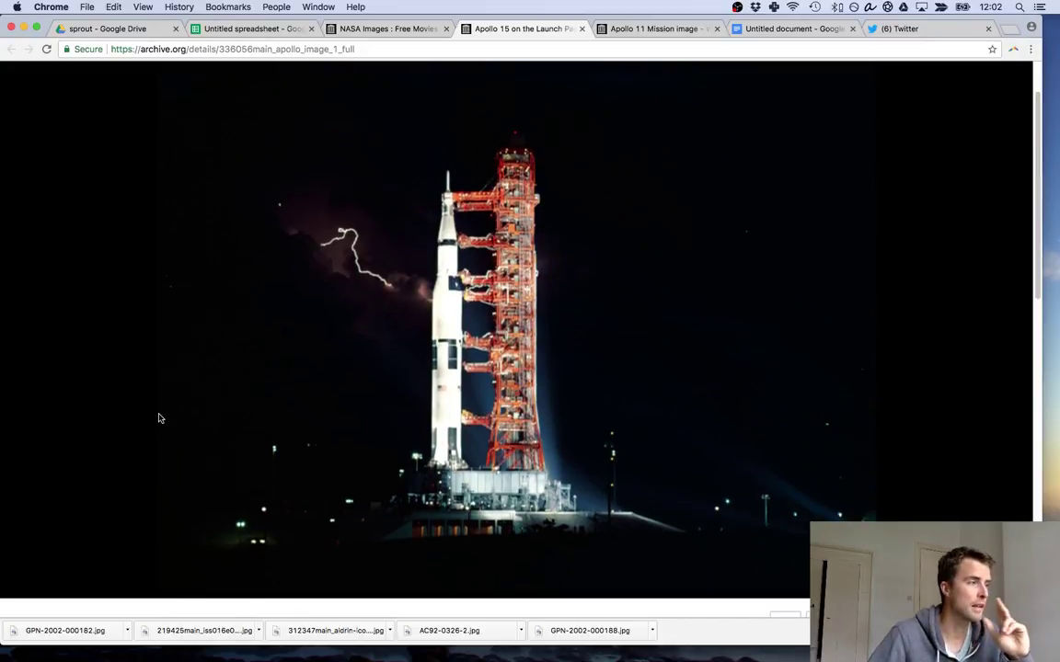
pyautogui.scroll(-5, 158, 420)
pyautogui.scroll(3, 159, 421)
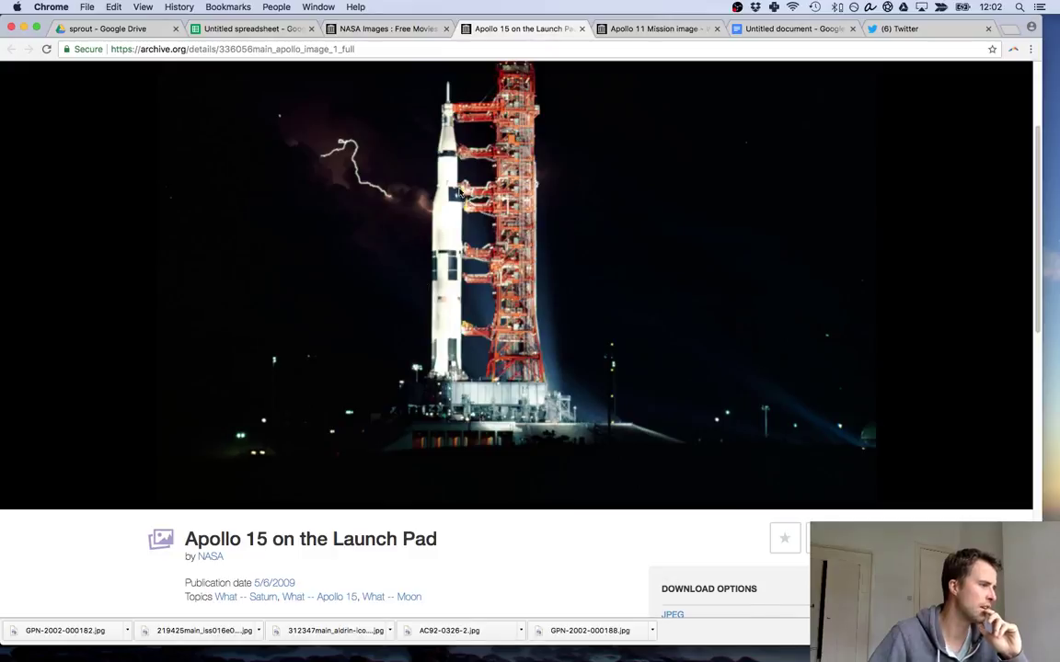
pyautogui.scroll(-3, 303, 369)
pyautogui.scroll(-10, 303, 369)
pyautogui.scroll(6, 568, 385)
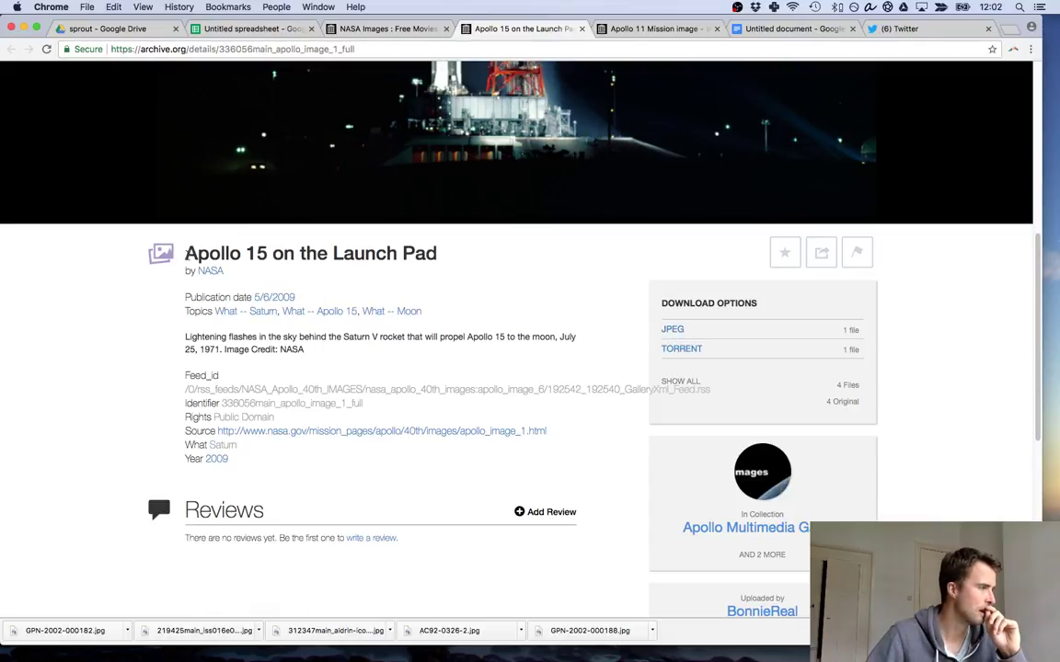
# Copy the Apollo 15 title and description into cell B9.
pyautogui.moveTo(171, 230); pyautogui.dragTo(260, 455)
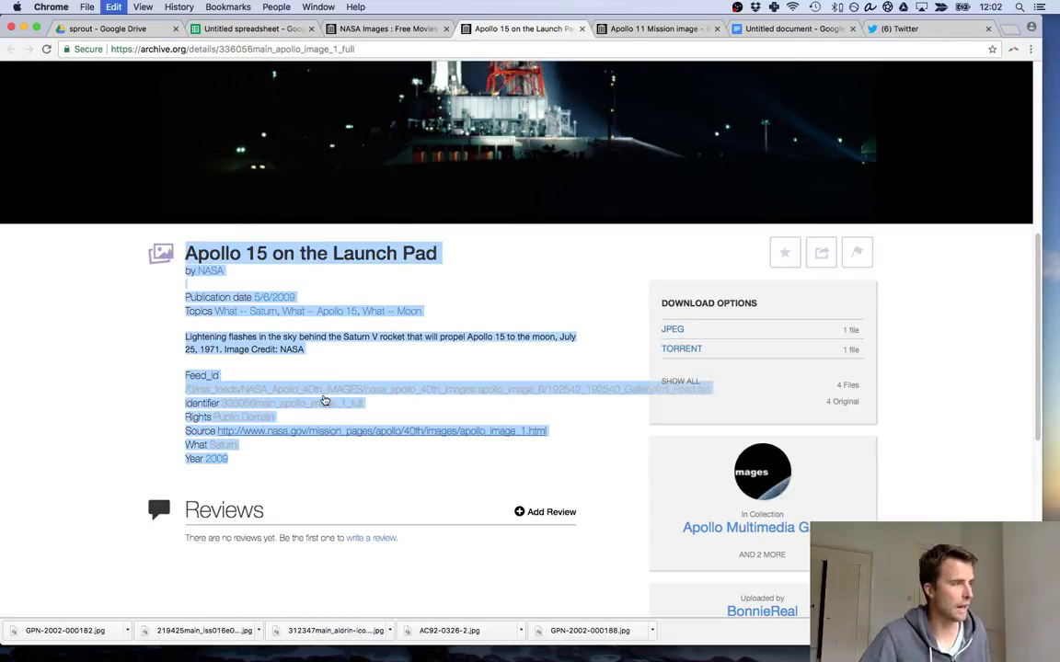
pyautogui.click(243, 28)
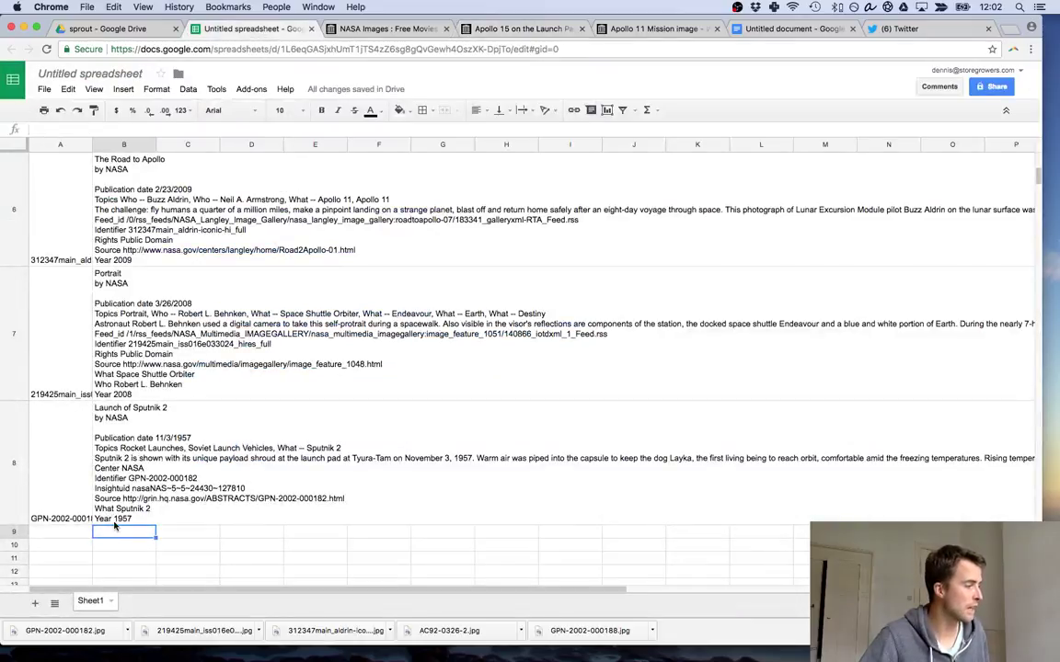
pyautogui.press('super+v')
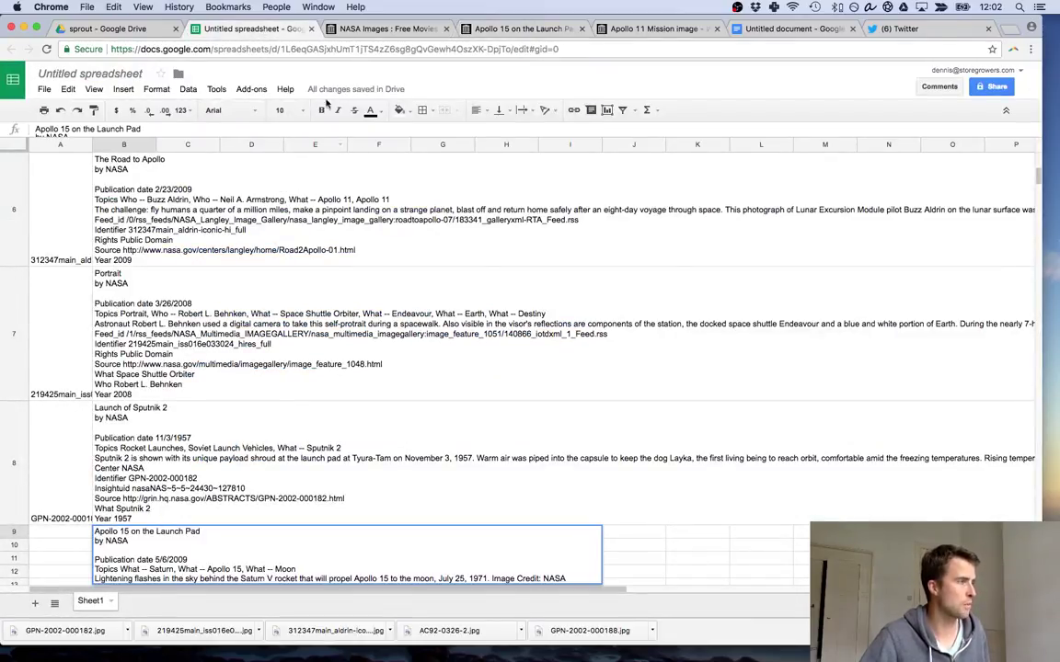
# Open the full-size Apollo 15 JPEG and select its filename in the address.
pyautogui.click(386, 28)
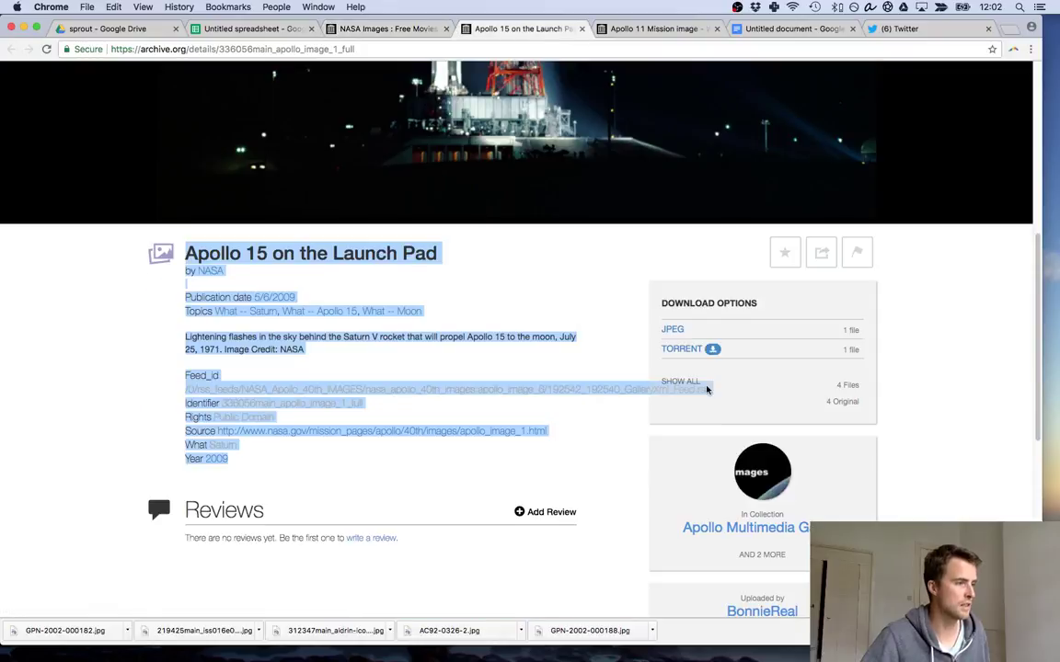
pyautogui.hotkey('ctrl', 'Tab')
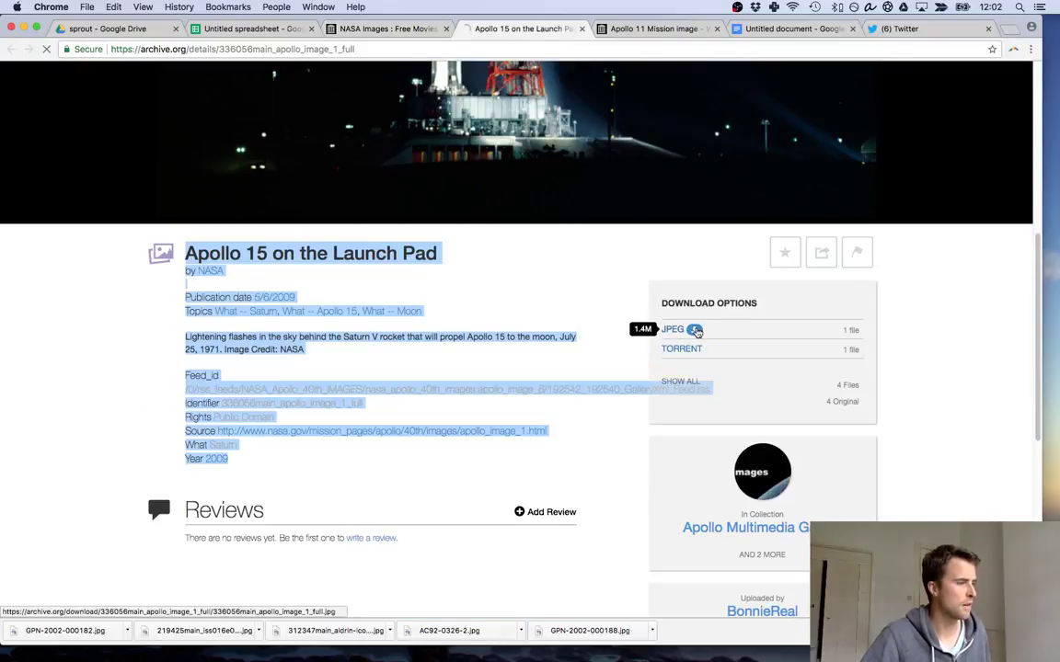
pyautogui.click(694, 328)
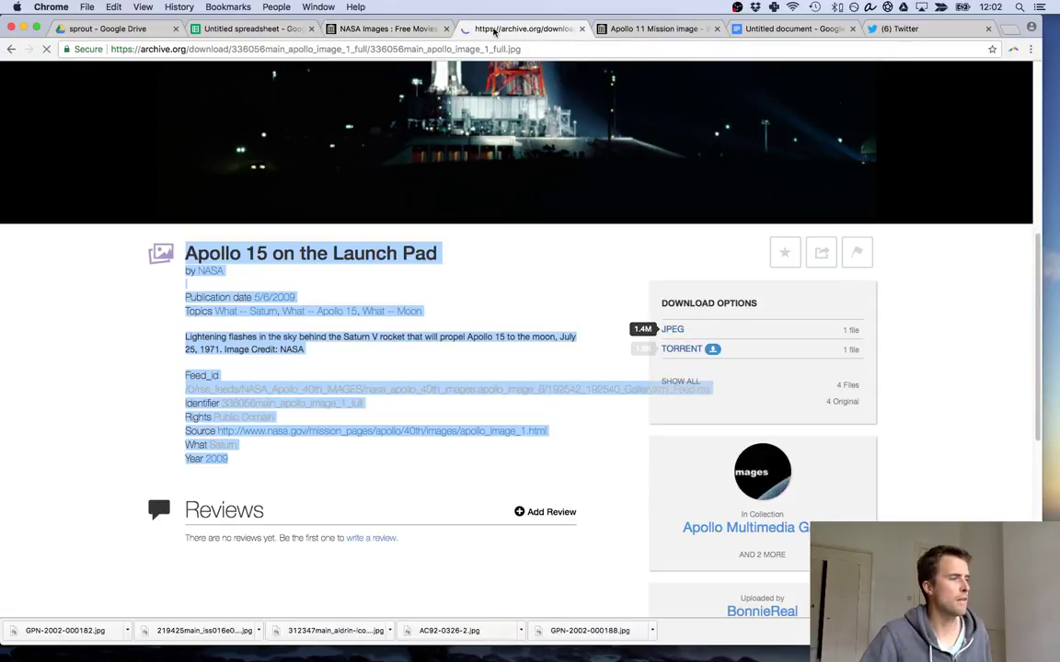
pyautogui.moveTo(373, 48); pyautogui.dragTo(521, 47)
pyautogui.press('super+c')
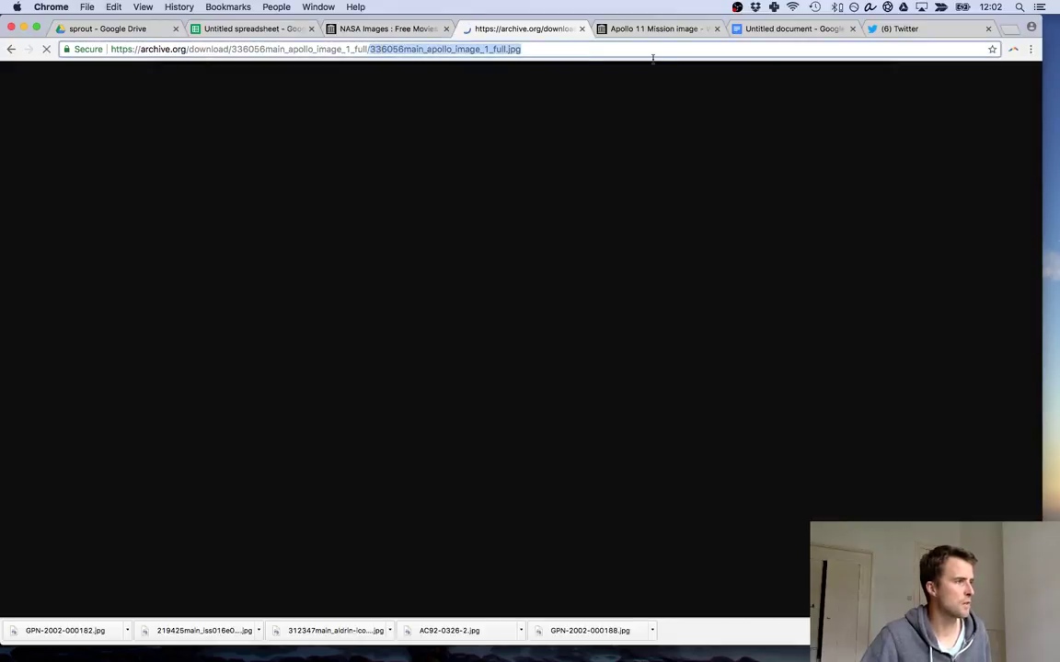
# Enter 336056main_apollo_image_1_full.jpg into cell A9.
pyautogui.click(249, 30)
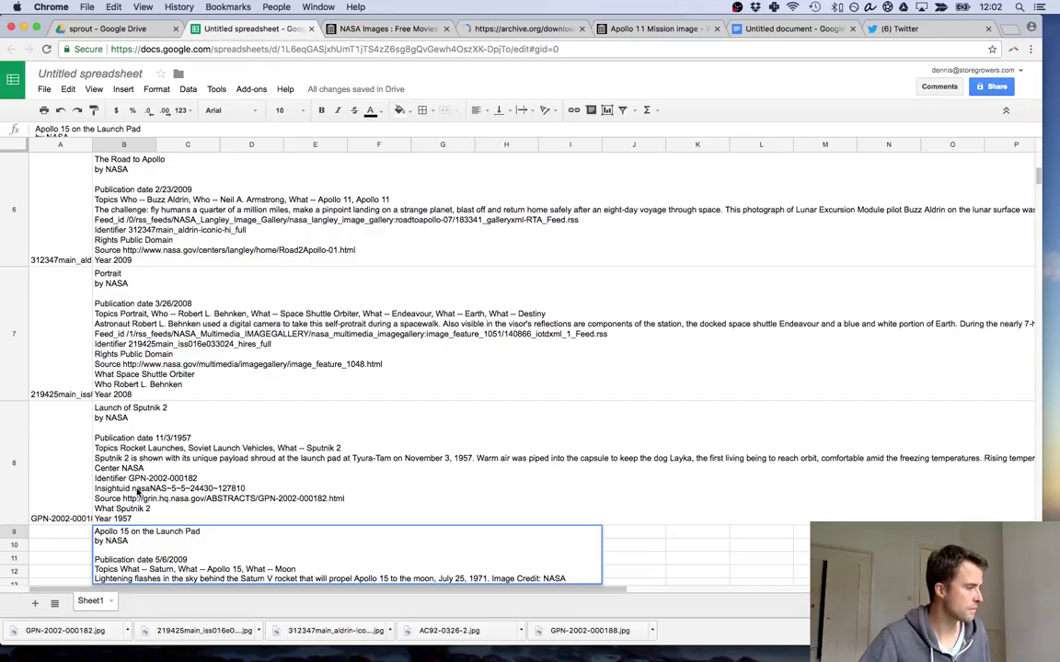
pyautogui.scroll(-2, 130, 430)
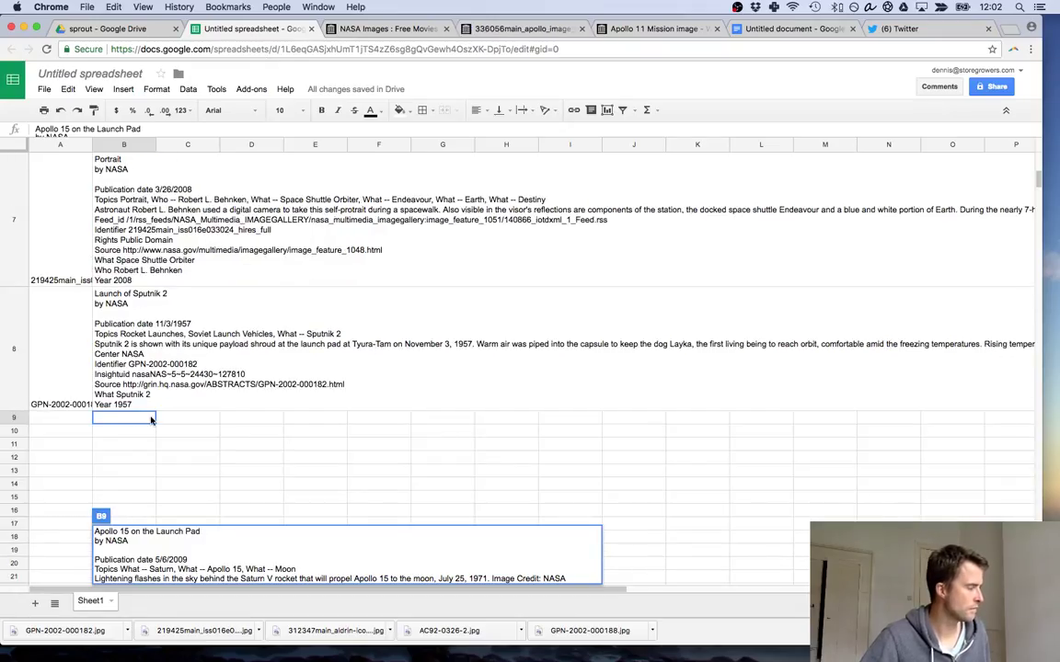
pyautogui.click(152, 419)
pyautogui.click(70, 424)
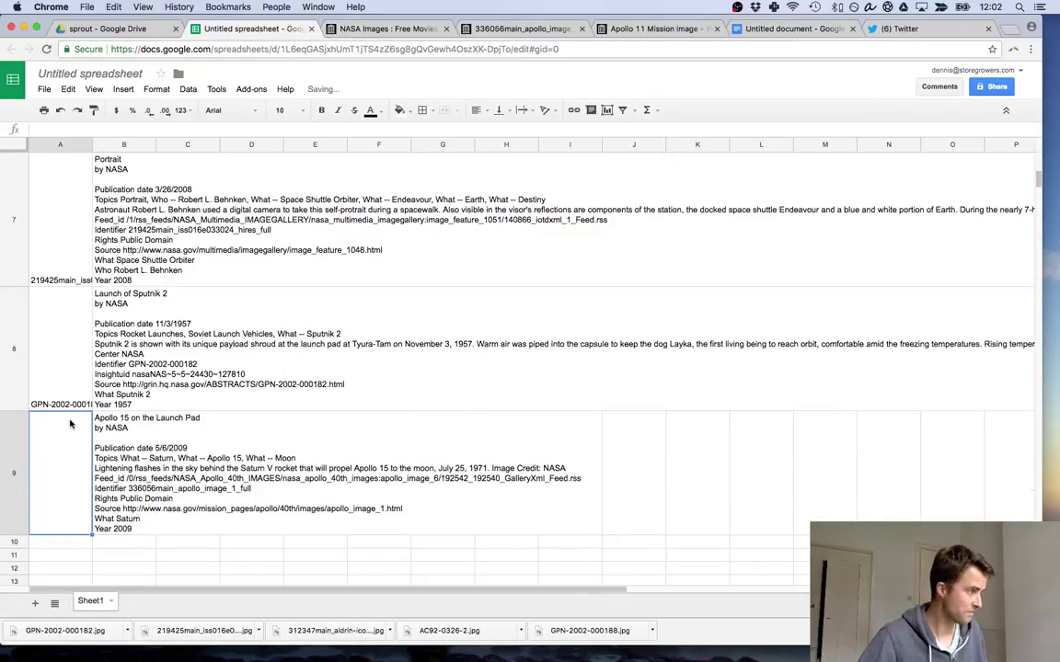
pyautogui.press('super+v')
pyautogui.click(248, 317)
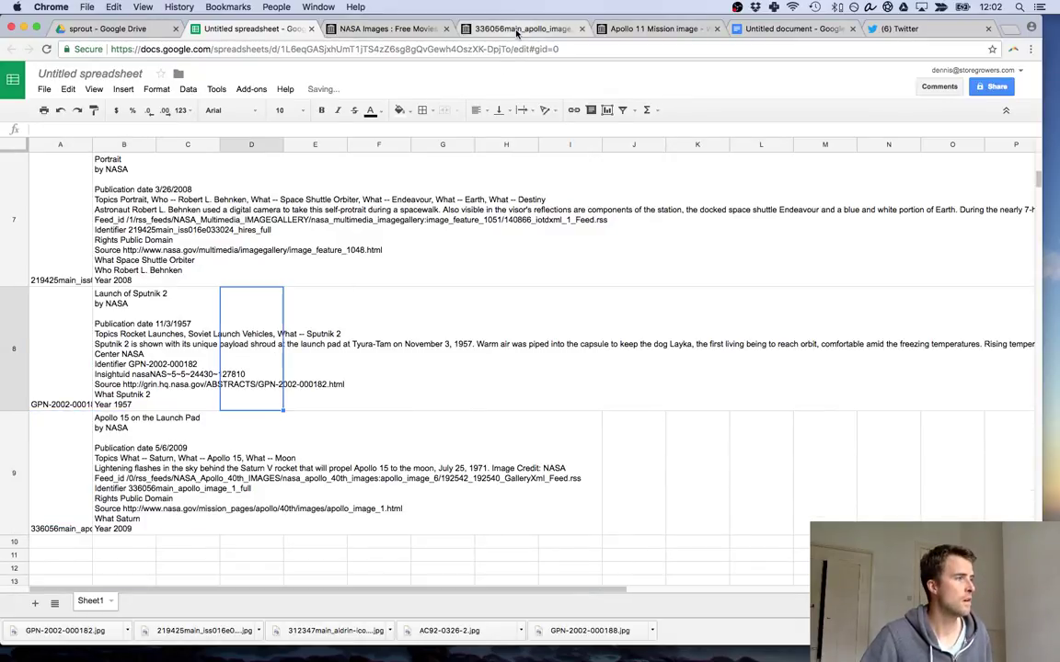
# Save the Apollo 15 image to Downloads and close its page.
pyautogui.click(517, 31)
pyautogui.rightClick(446, 266)
pyautogui.click(497, 284)
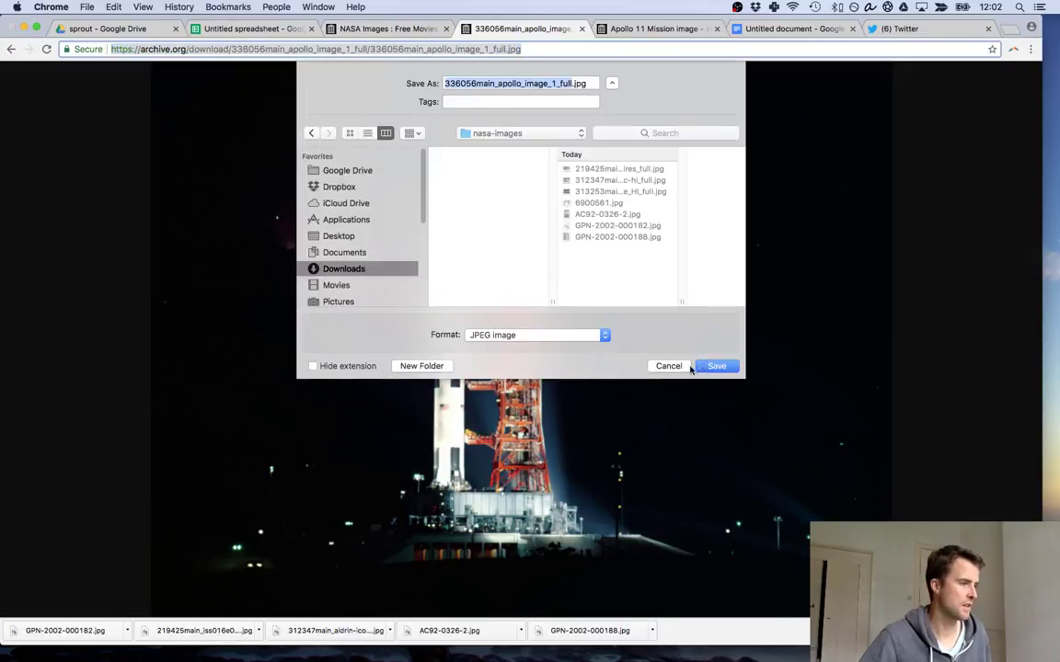
pyautogui.press('Return')
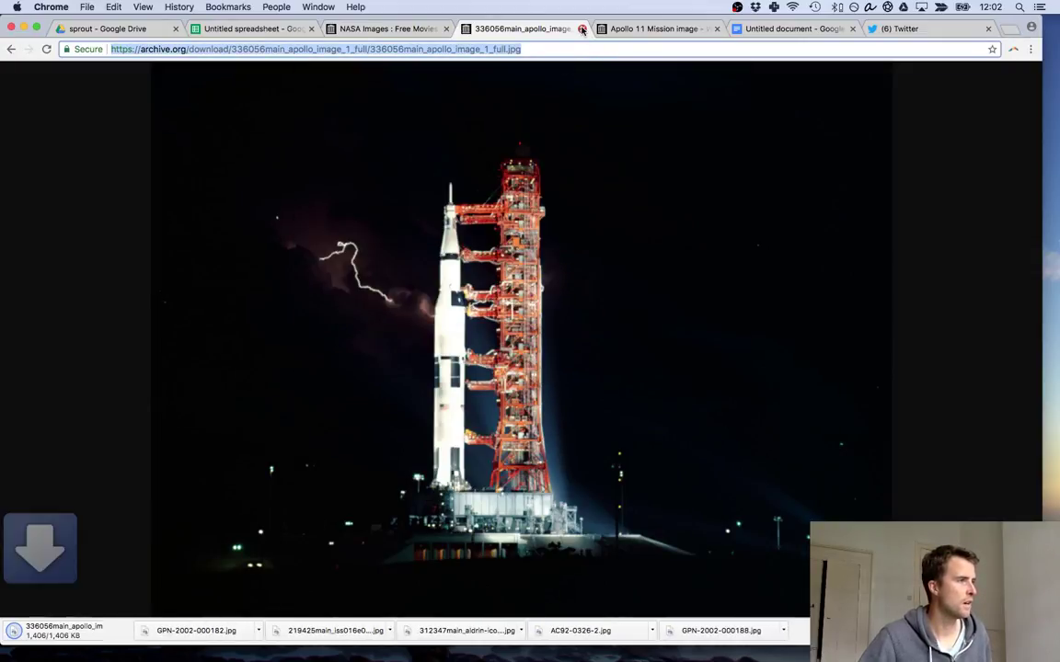
pyautogui.click(581, 30)
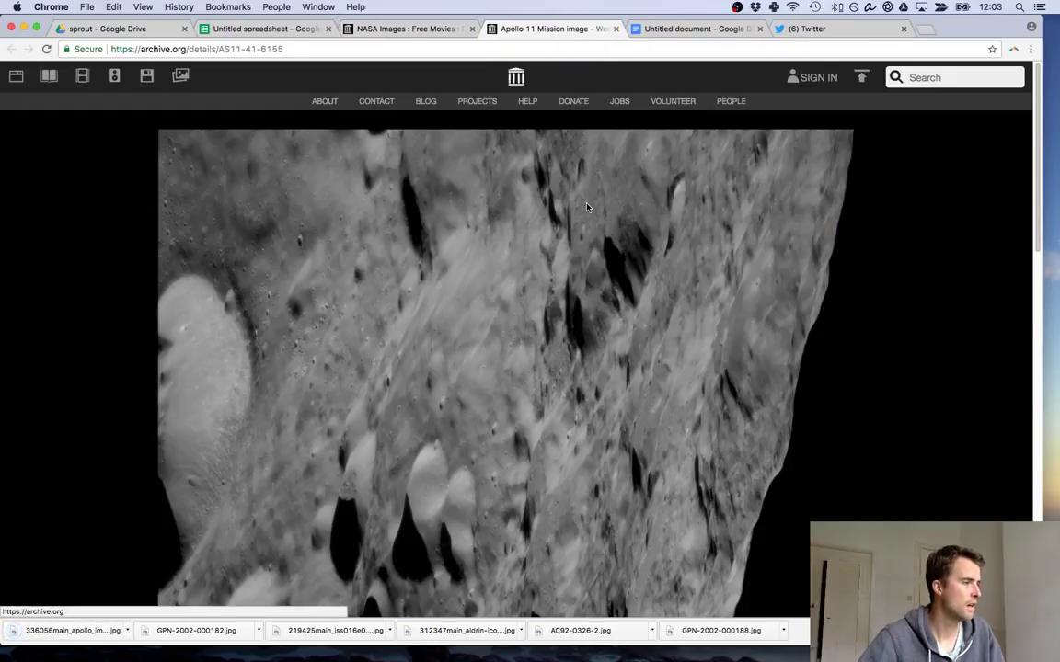
# Read through the Apollo 11 West of Crater 308 details, close the page, and return to NASA Images.
pyautogui.scroll(-5, 581, 198)
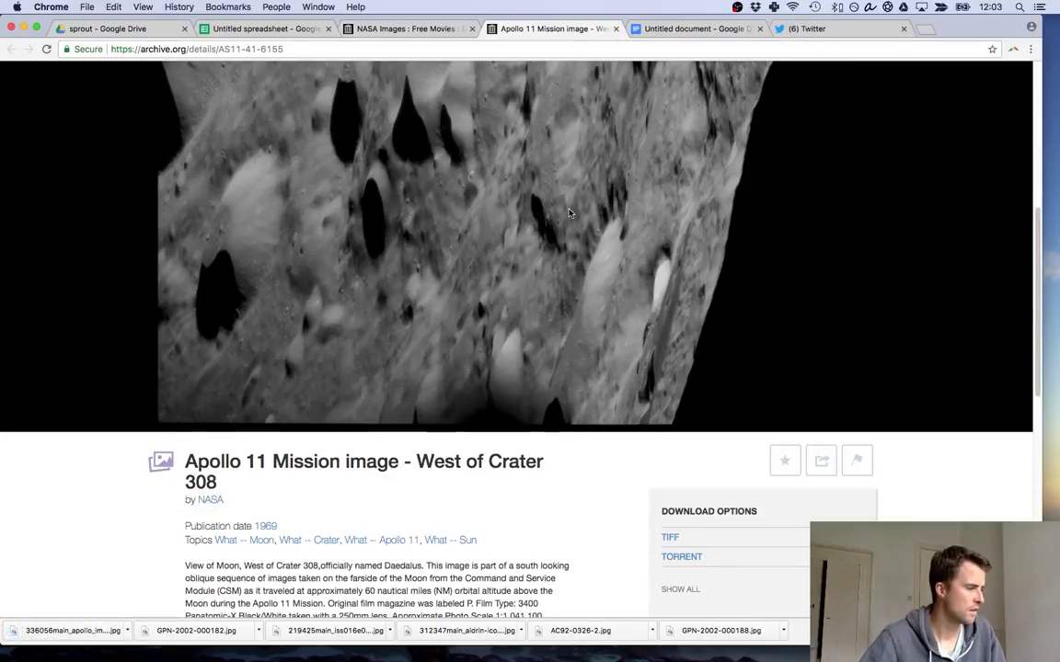
pyautogui.scroll(-1, 569, 213)
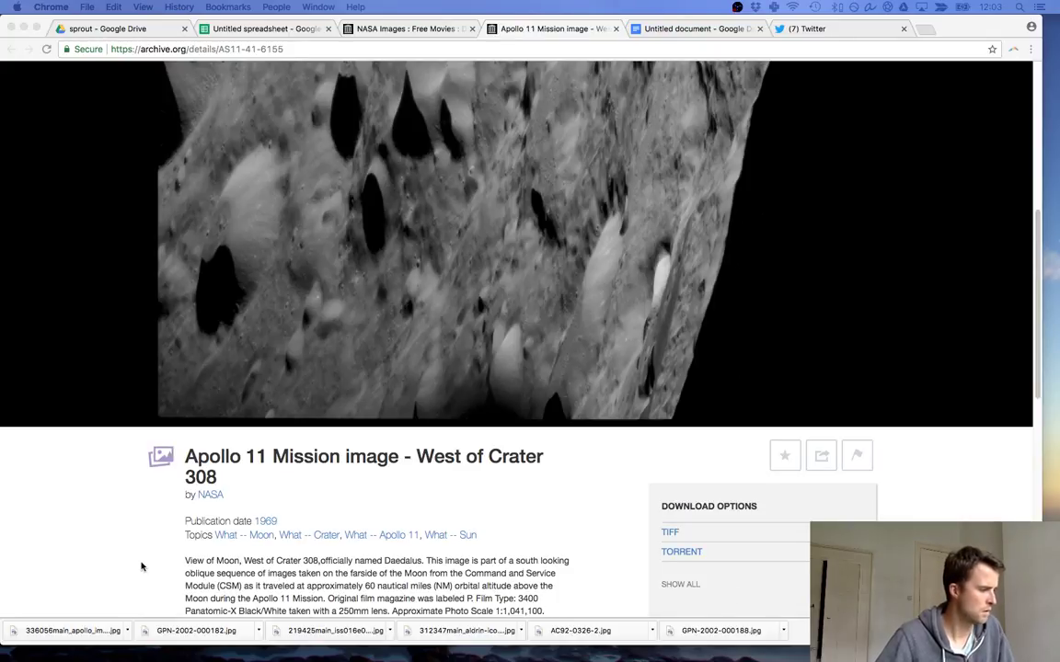
pyautogui.click(114, 521)
pyautogui.scroll(-3, 114, 522)
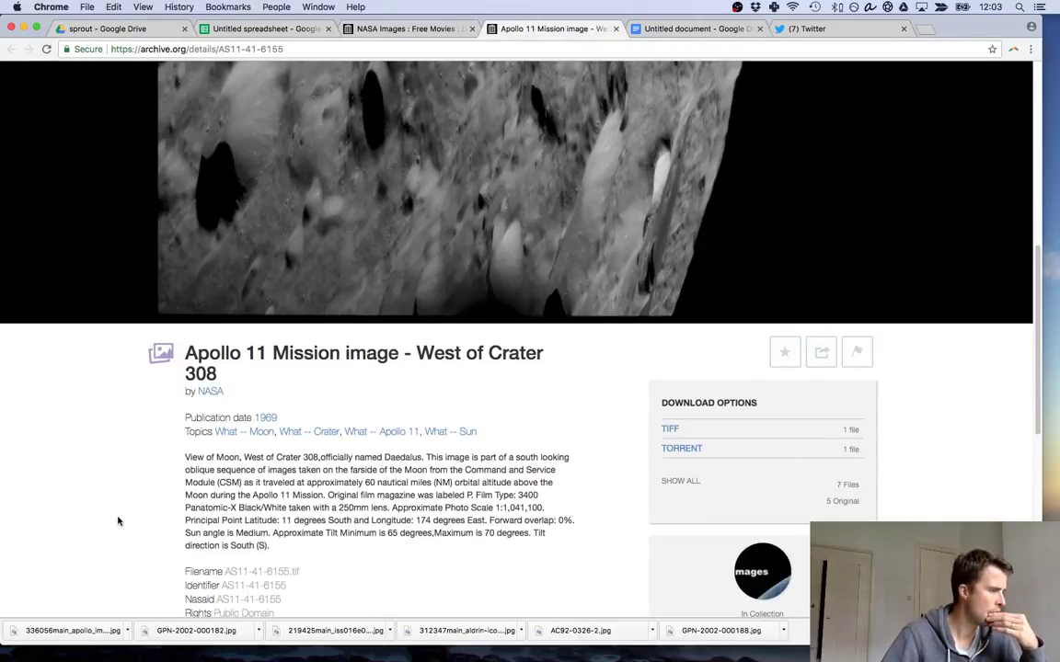
pyautogui.scroll(-2, 118, 522)
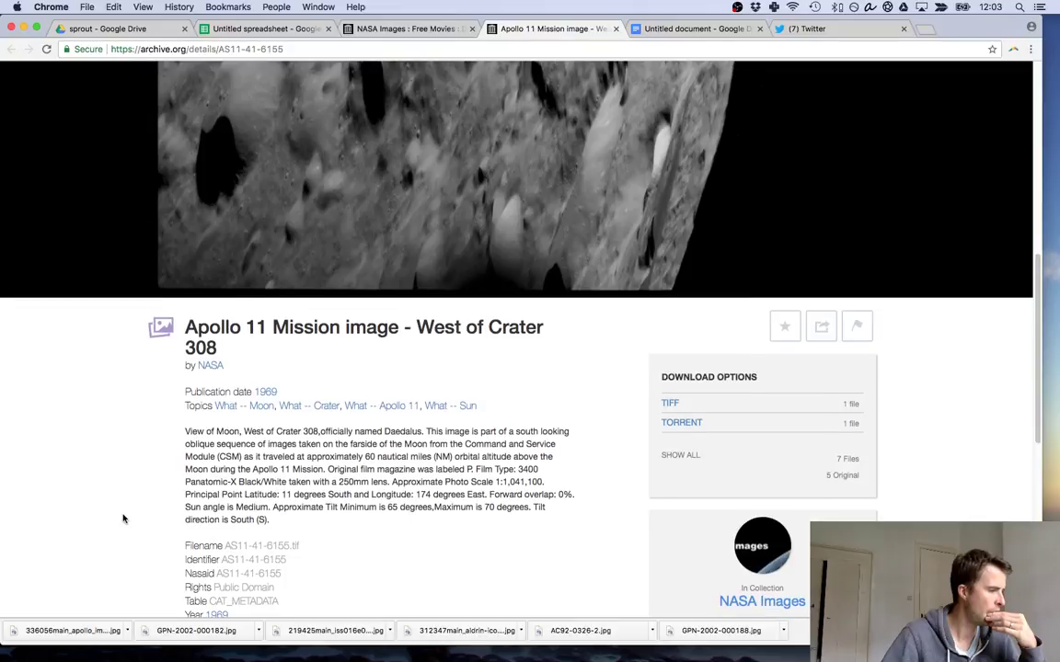
pyautogui.scroll(-1, 124, 519)
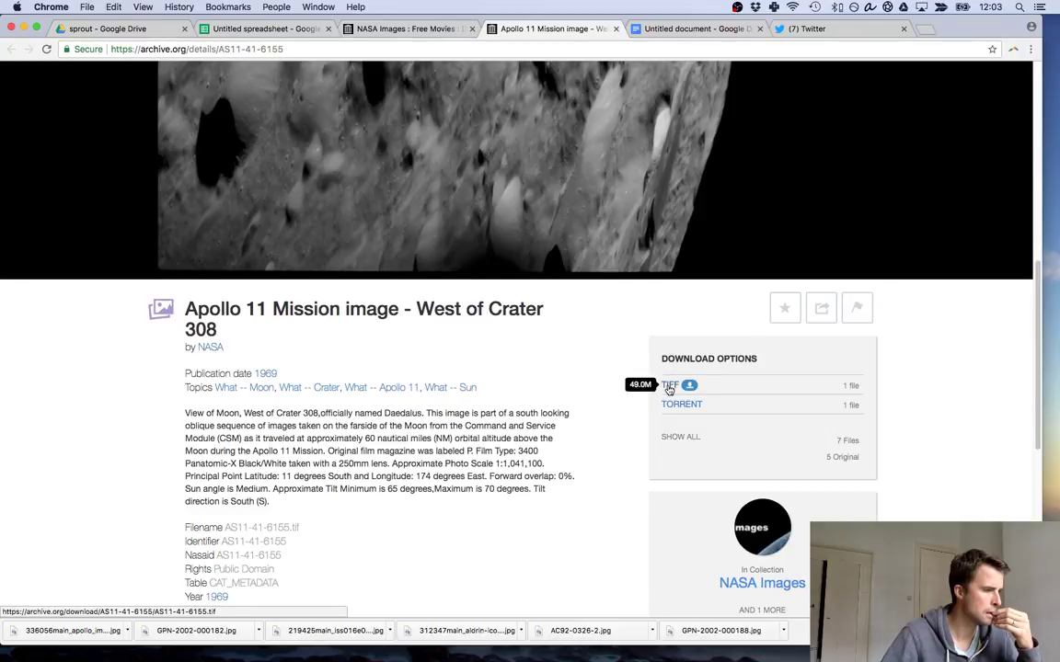
pyautogui.scroll(10, 635, 395)
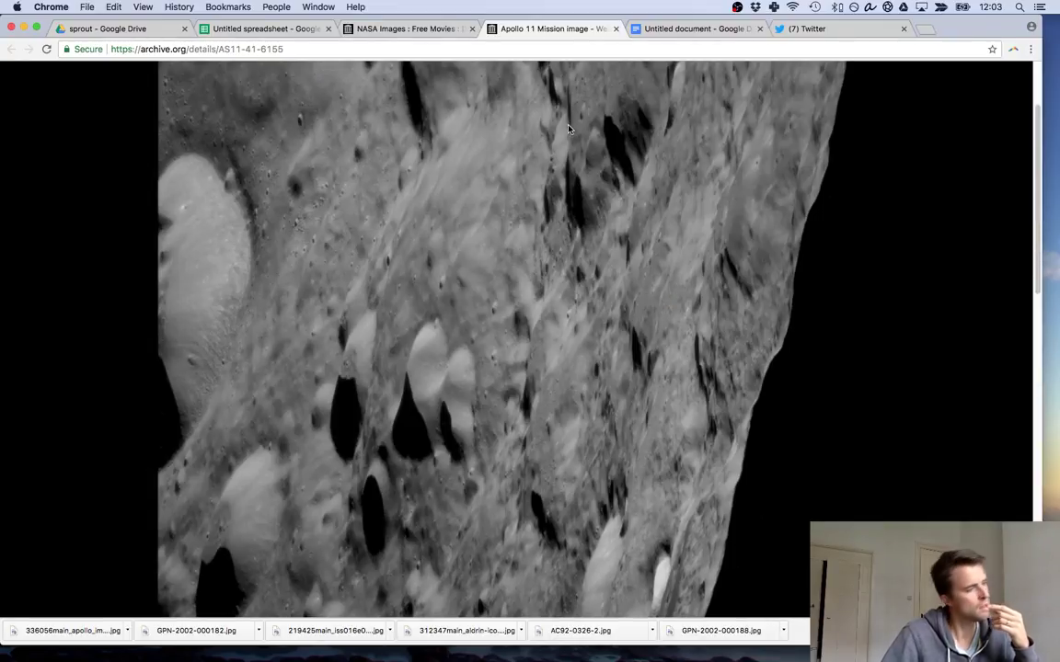
pyautogui.scroll(-5, 566, 131)
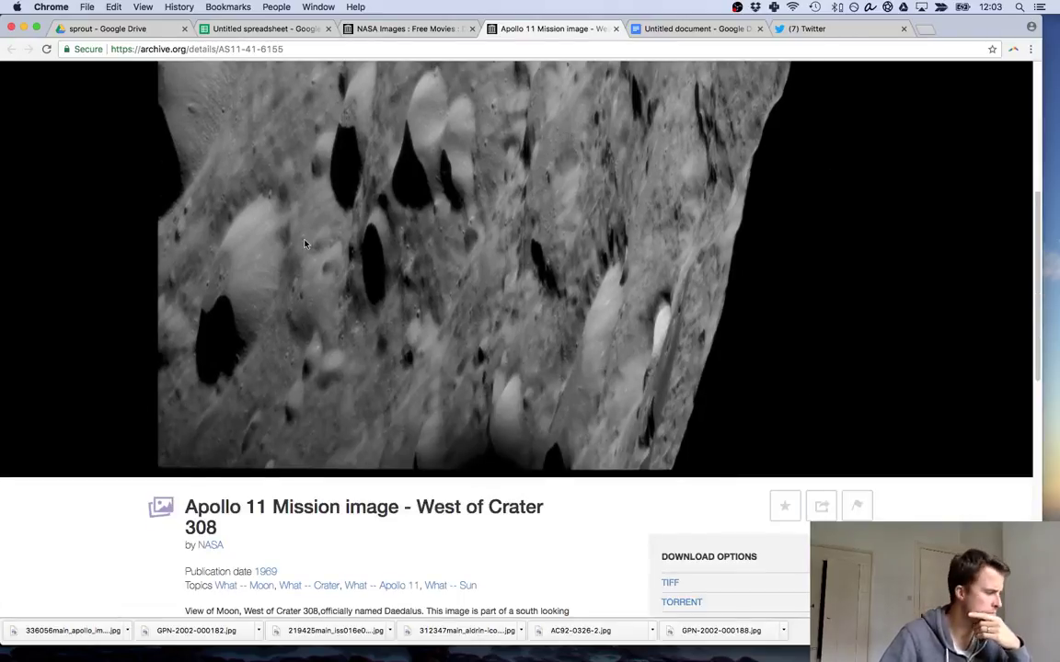
pyautogui.scroll(-3, 306, 241)
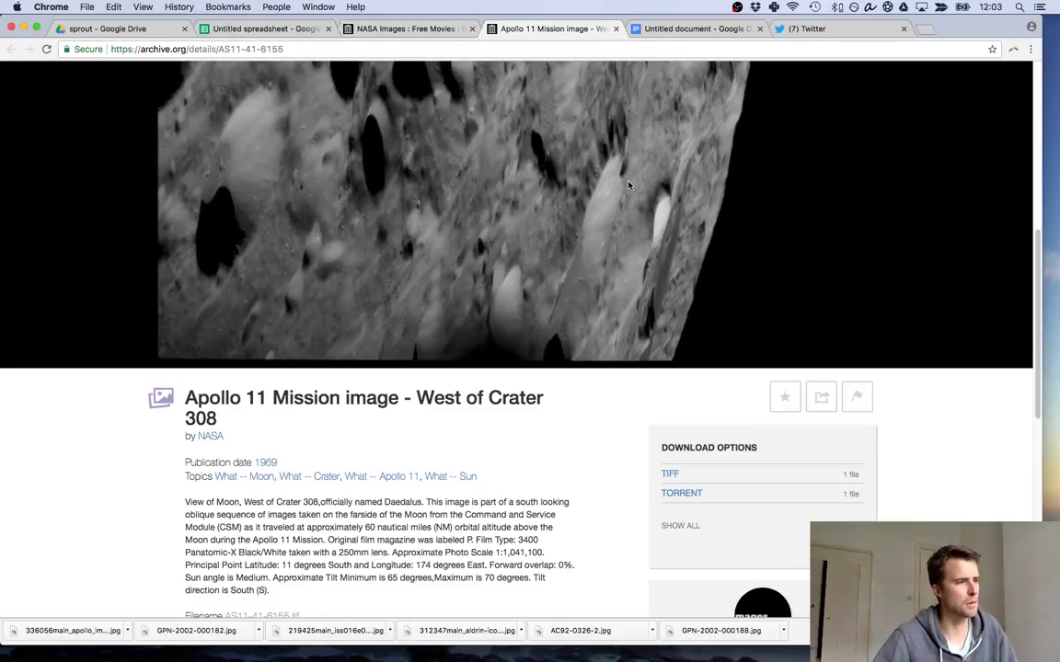
pyautogui.scroll(-5, 552, 158)
pyautogui.scroll(5, 578, 169)
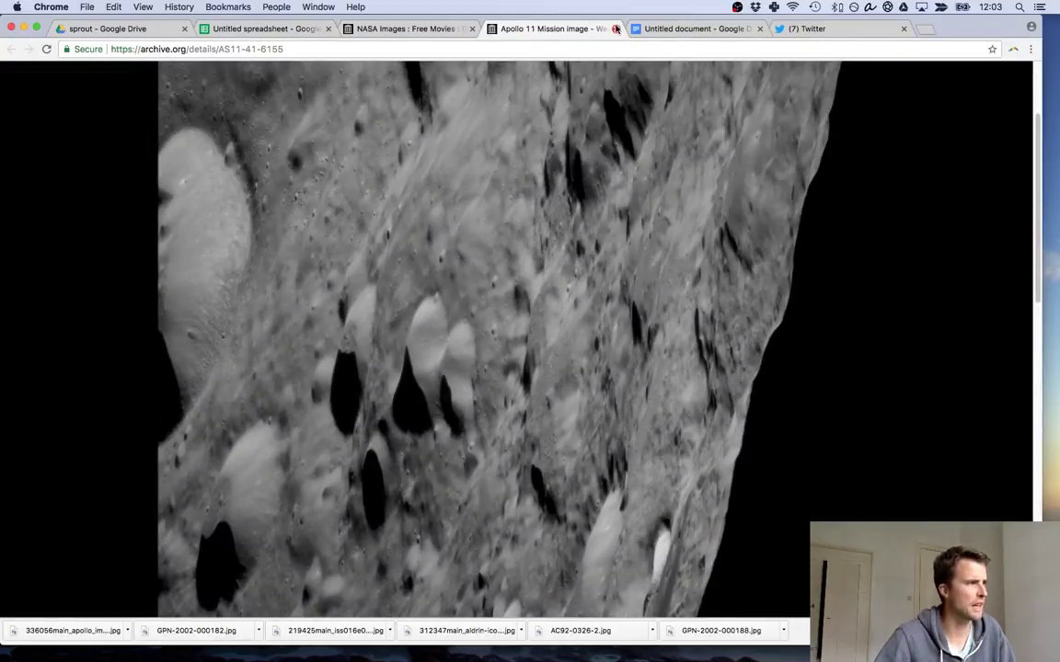
pyautogui.press('super+w')
pyautogui.click(391, 30)
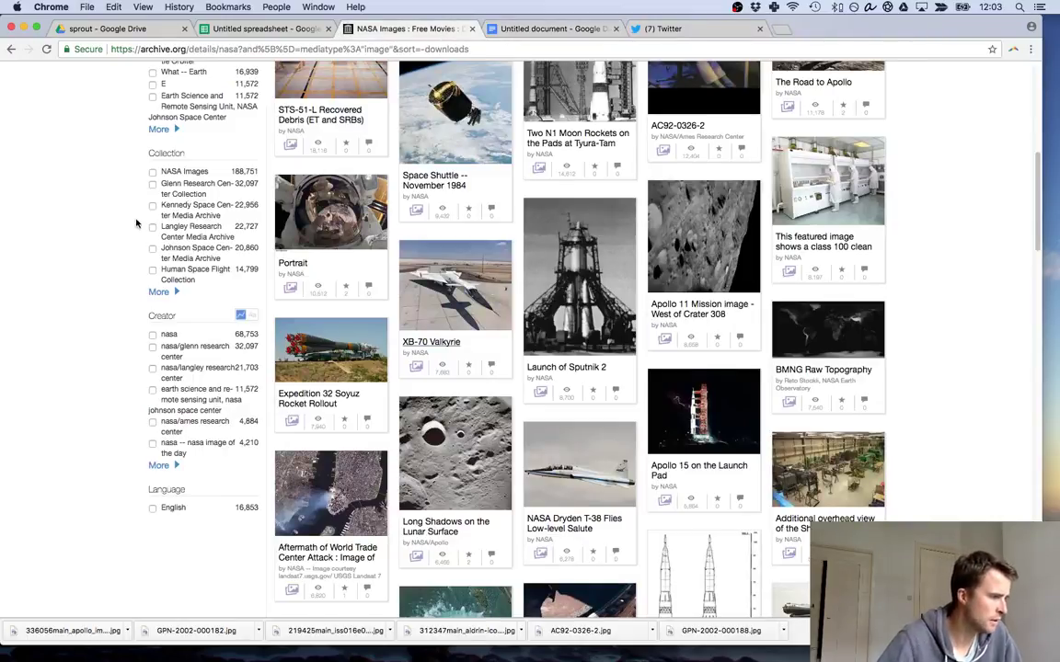
# Open Long Shadows, Soviet N1 Rocket and Buzz Aldrin on the Moon in new tabs.
pyautogui.scroll(-3, 216, 212)
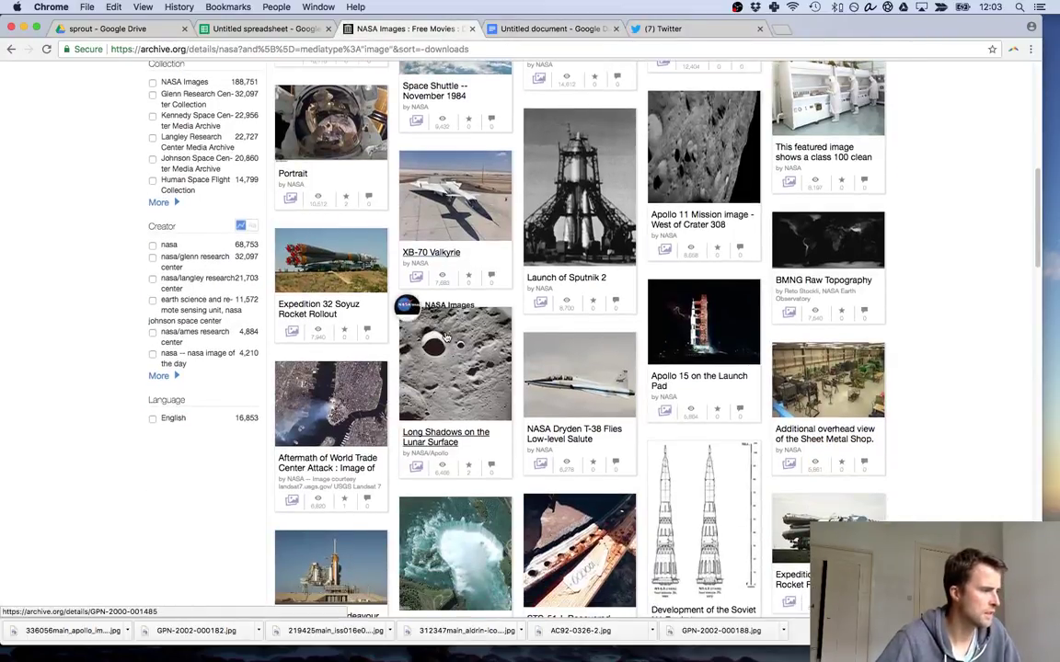
pyautogui.rightClick(440, 330)
pyautogui.click(506, 338)
pyautogui.scroll(-5, 320, 378)
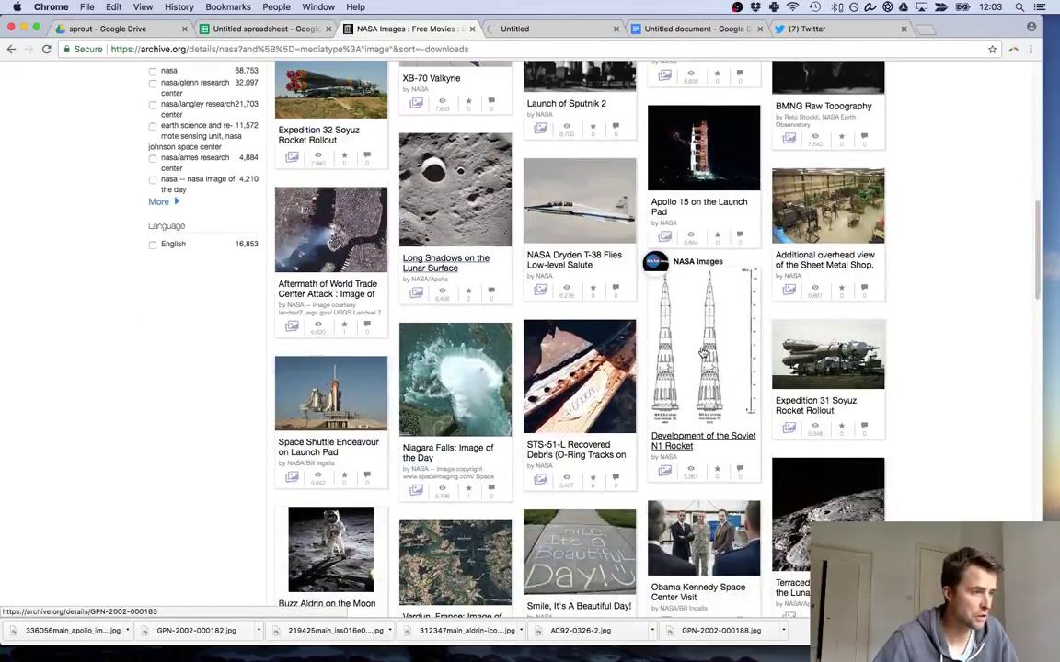
pyautogui.rightClick(699, 342)
pyautogui.click(728, 348)
pyautogui.scroll(-6, 938, 295)
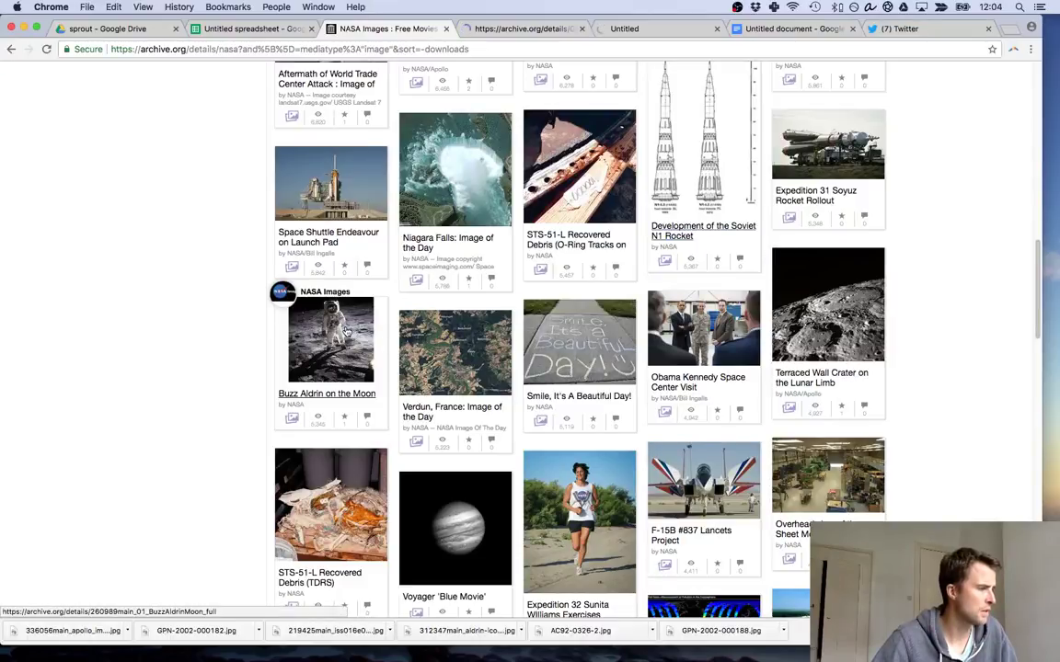
pyautogui.scroll(10, 221, 371)
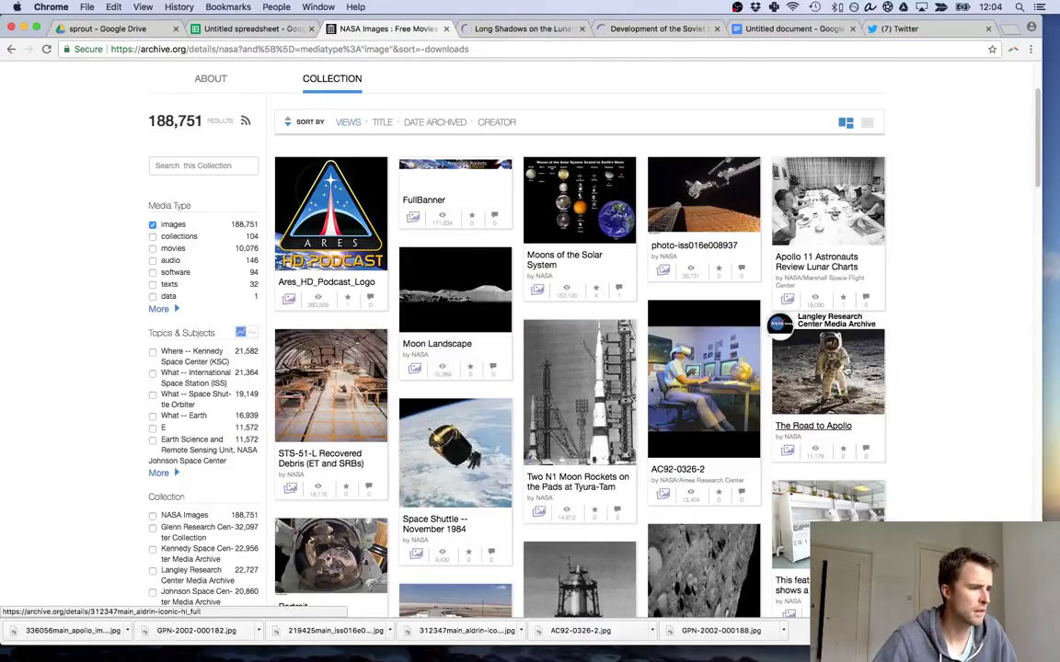
pyautogui.scroll(-12, 948, 346)
pyautogui.scroll(-6, 949, 345)
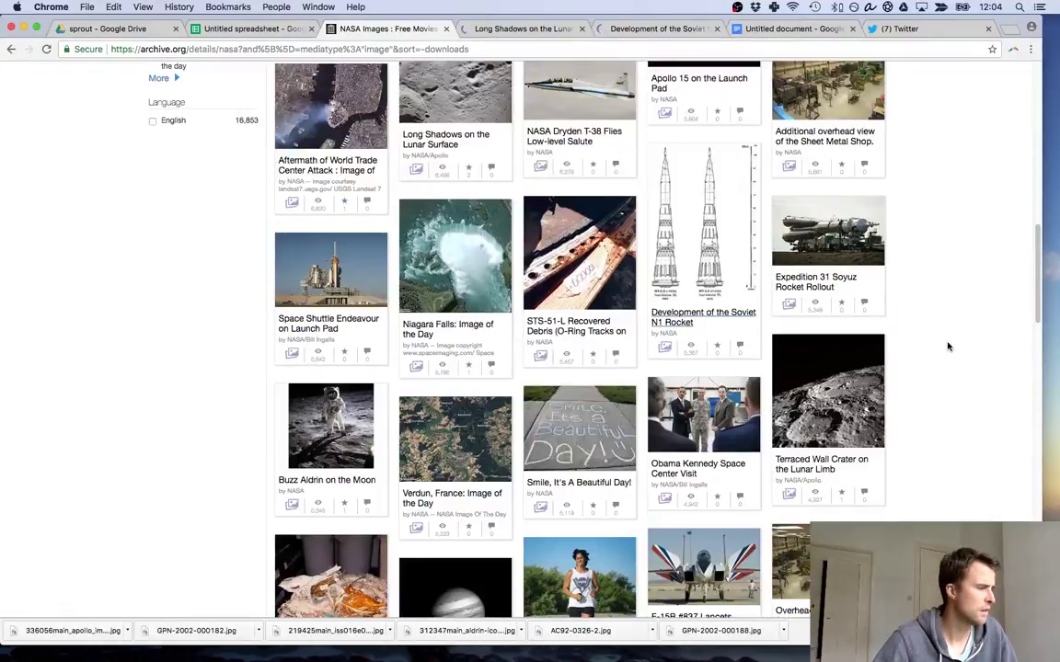
pyautogui.rightClick(371, 421)
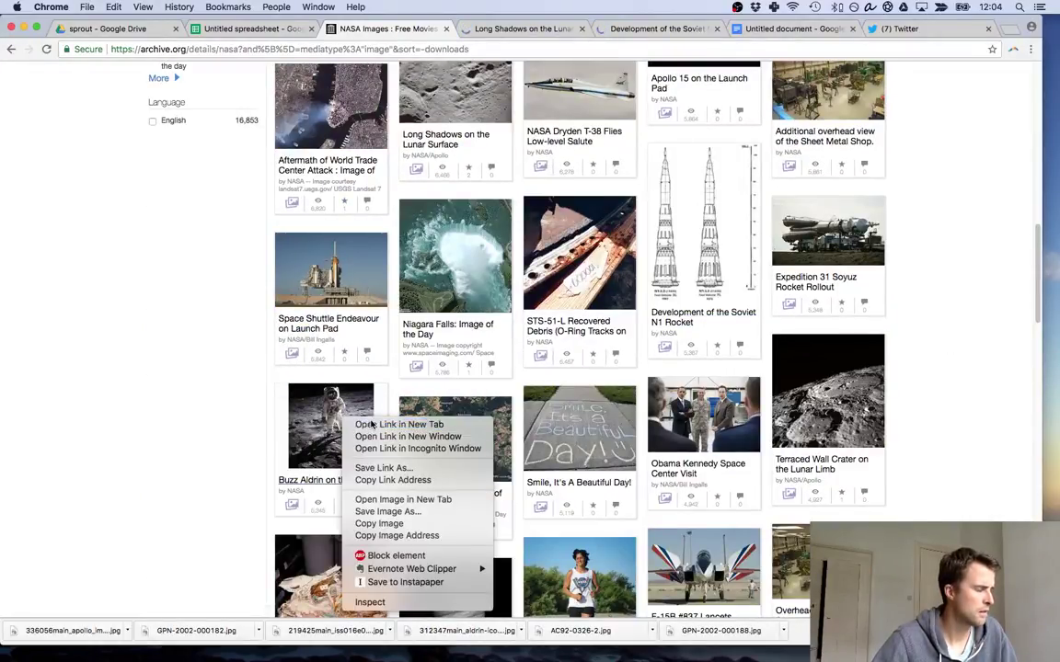
pyautogui.click(386, 425)
# Open Terraced Wall Crater, Wright Brothers Bicycle Shop, Super Guppy and Earthrise in new tabs.
pyautogui.scroll(-2, 229, 441)
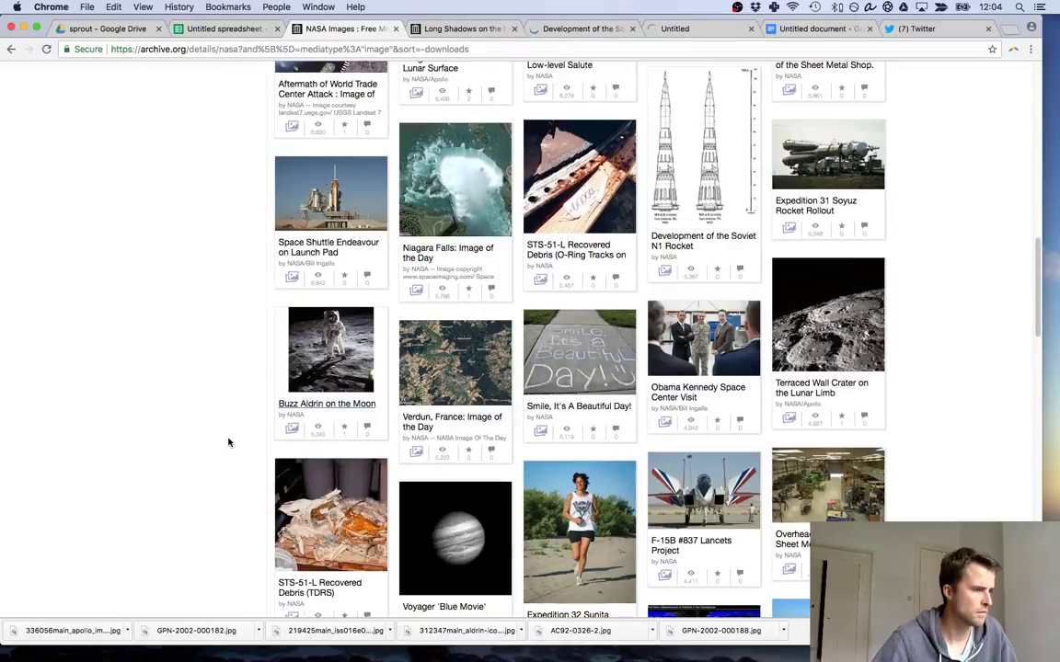
pyautogui.rightClick(865, 337)
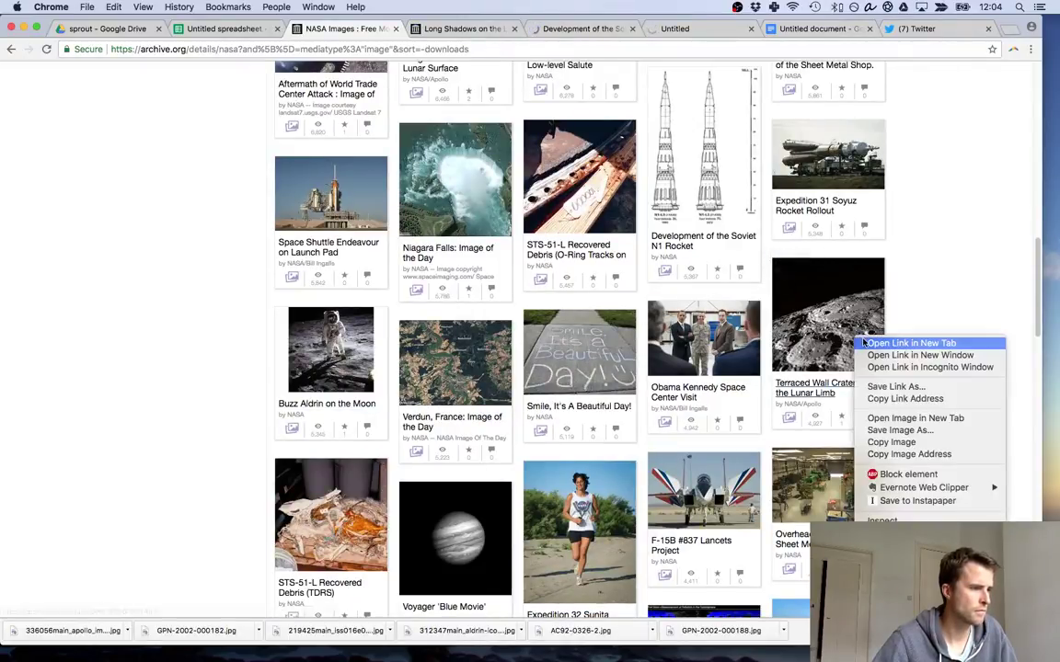
pyautogui.click(907, 342)
pyautogui.scroll(-4, 215, 455)
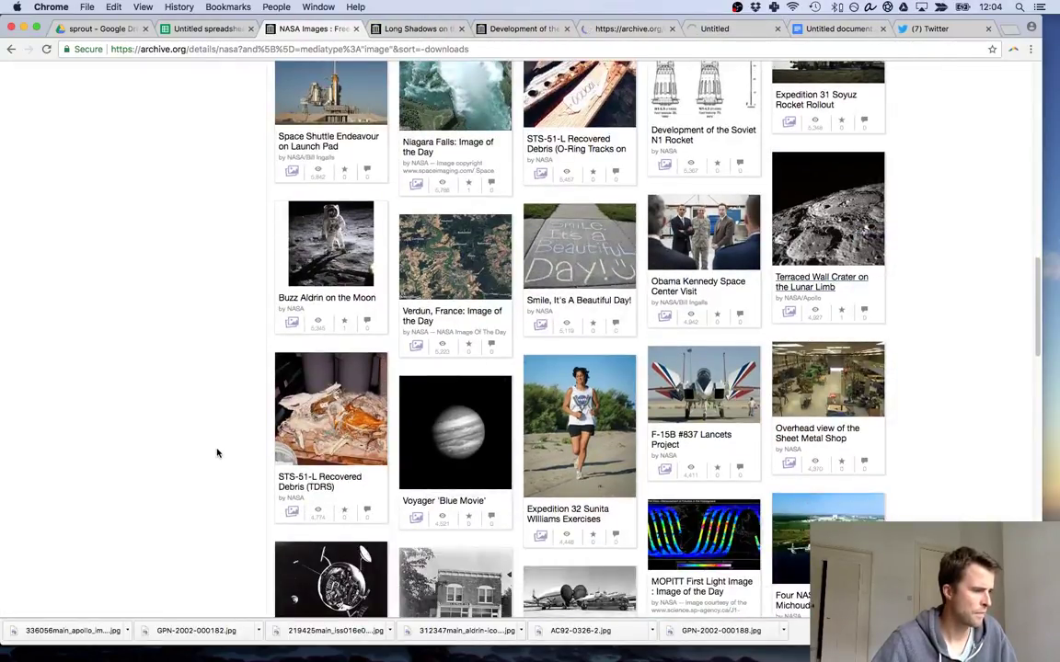
pyautogui.scroll(-2, 217, 452)
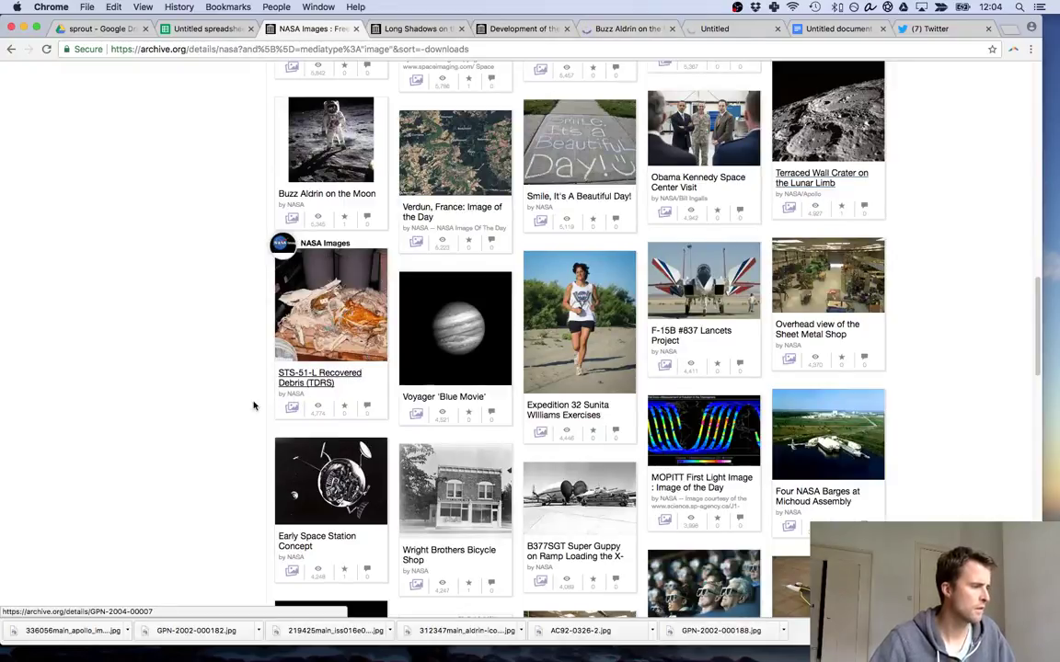
pyautogui.scroll(-4, 253, 403)
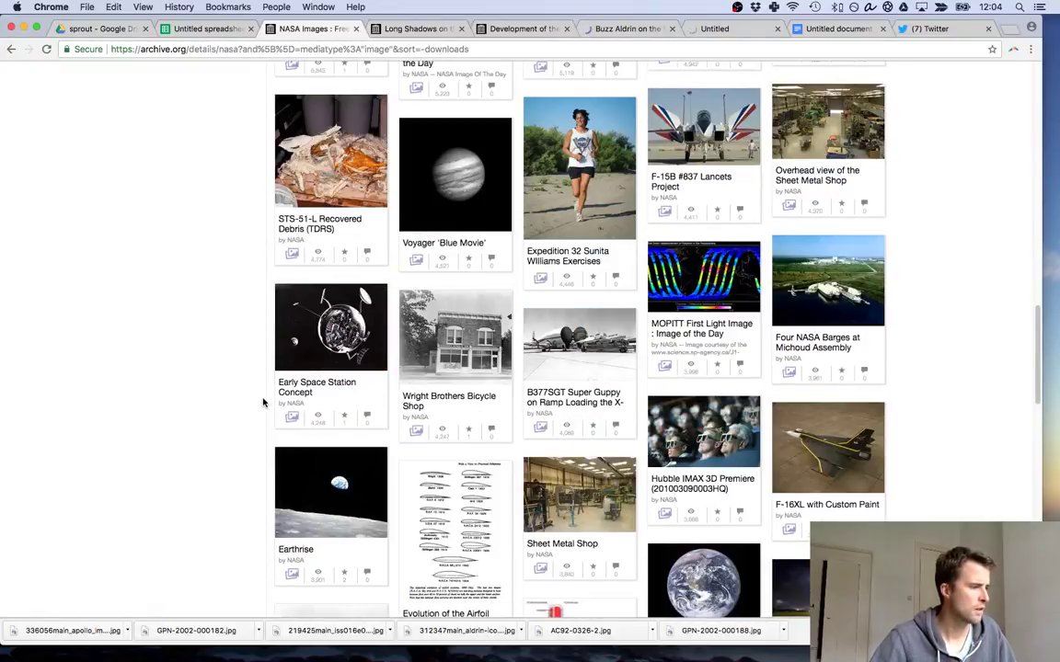
pyautogui.rightClick(445, 358)
pyautogui.click(460, 360)
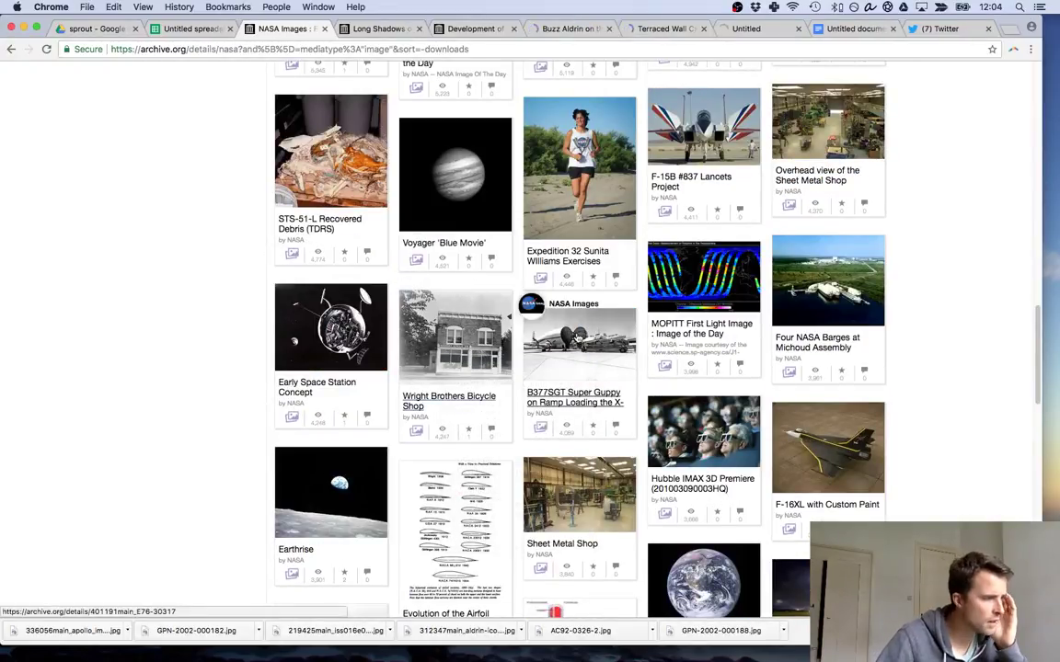
pyautogui.rightClick(589, 339)
pyautogui.click(588, 338)
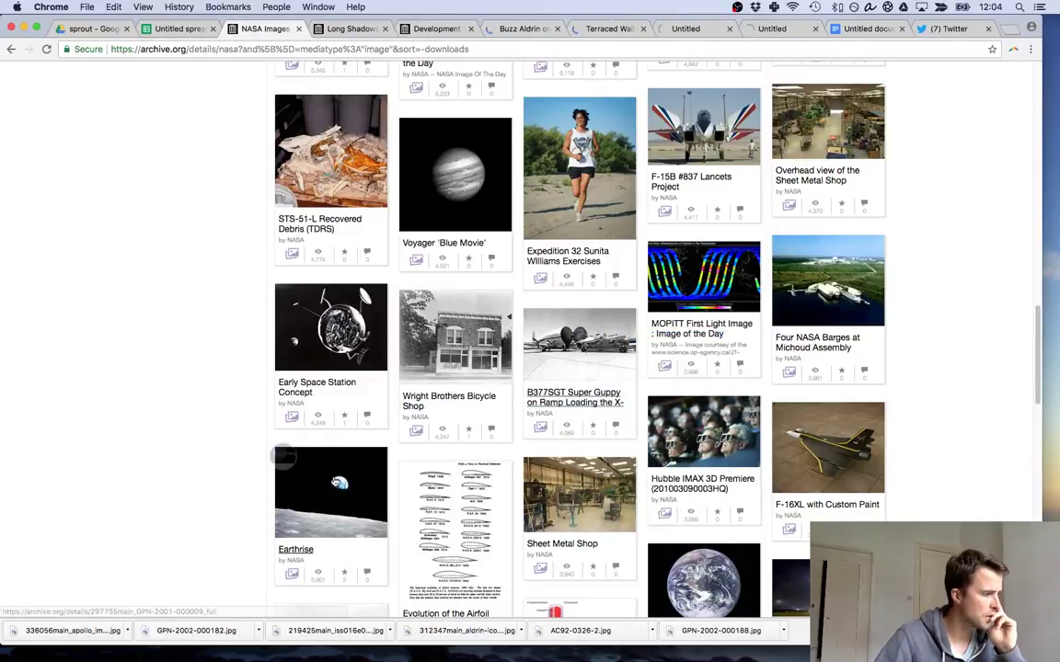
pyautogui.rightClick(296, 465)
pyautogui.press('Return')
# Open the Hangar One and Apollo 15 Saturn V Launch pages in new tabs.
pyautogui.scroll(-4, 206, 438)
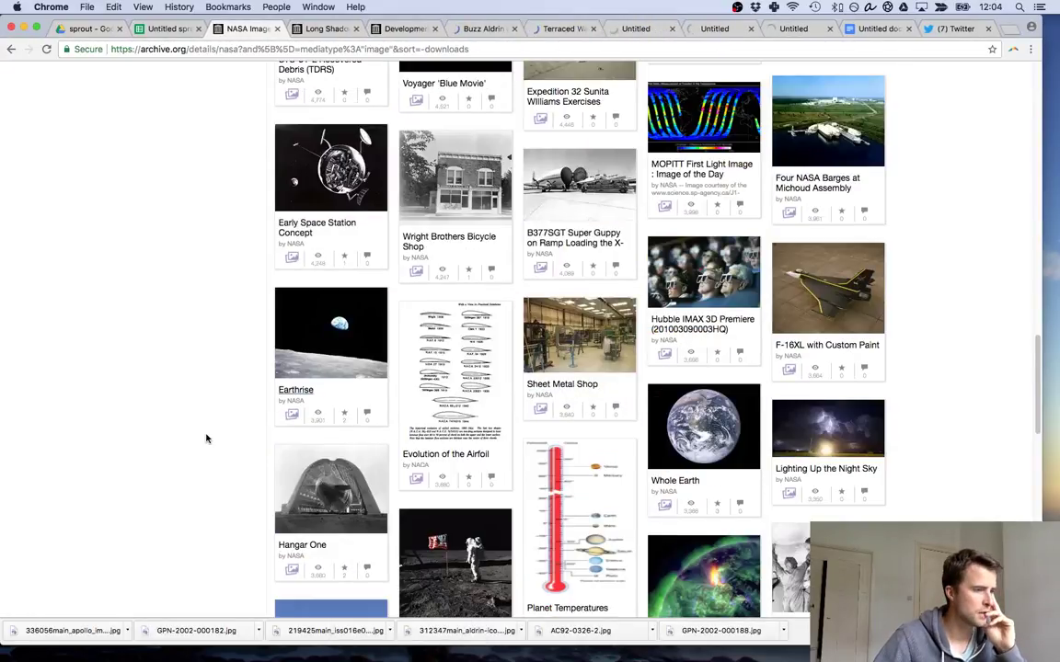
pyautogui.scroll(-2, 206, 439)
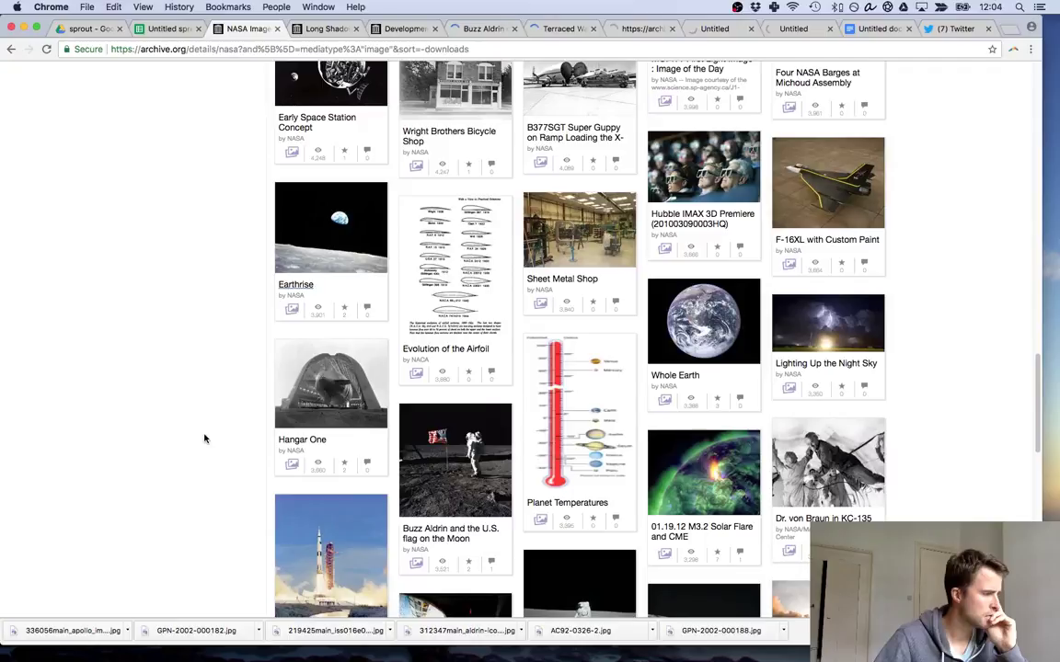
pyautogui.rightClick(358, 405)
pyautogui.click(358, 406)
pyautogui.scroll(-2, 358, 406)
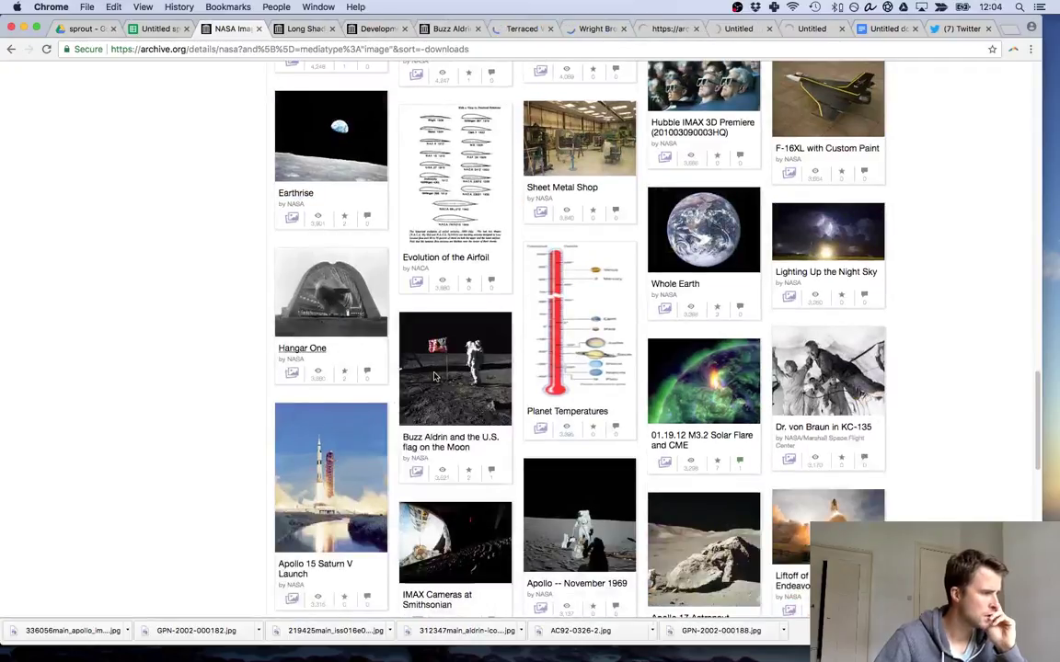
pyautogui.rightClick(456, 375)
pyautogui.click(356, 459)
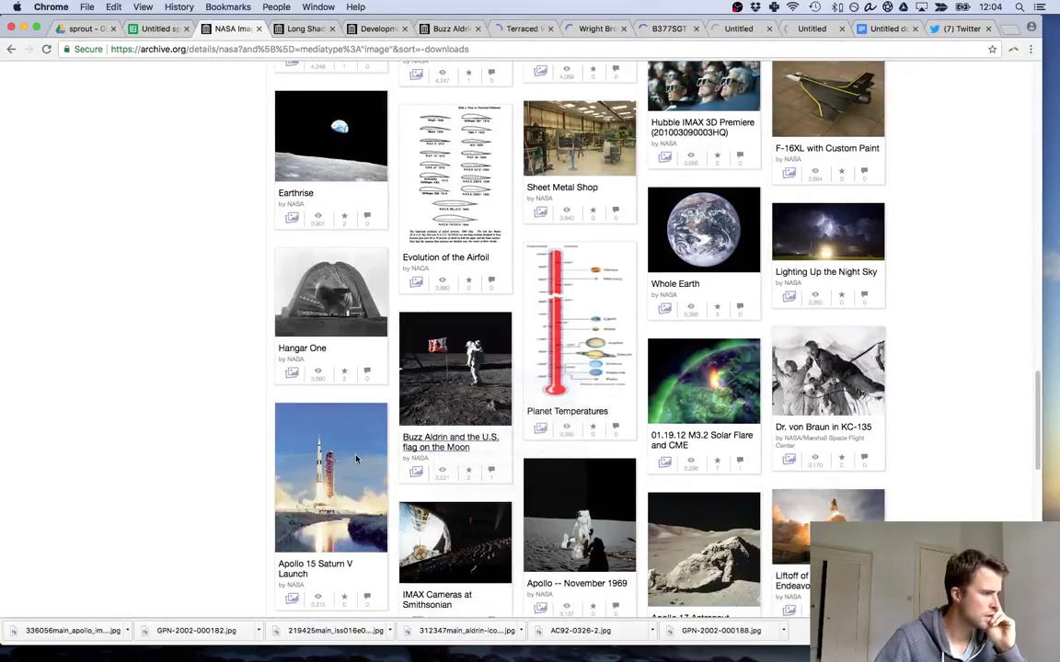
pyautogui.rightClick(356, 459)
pyautogui.click(368, 463)
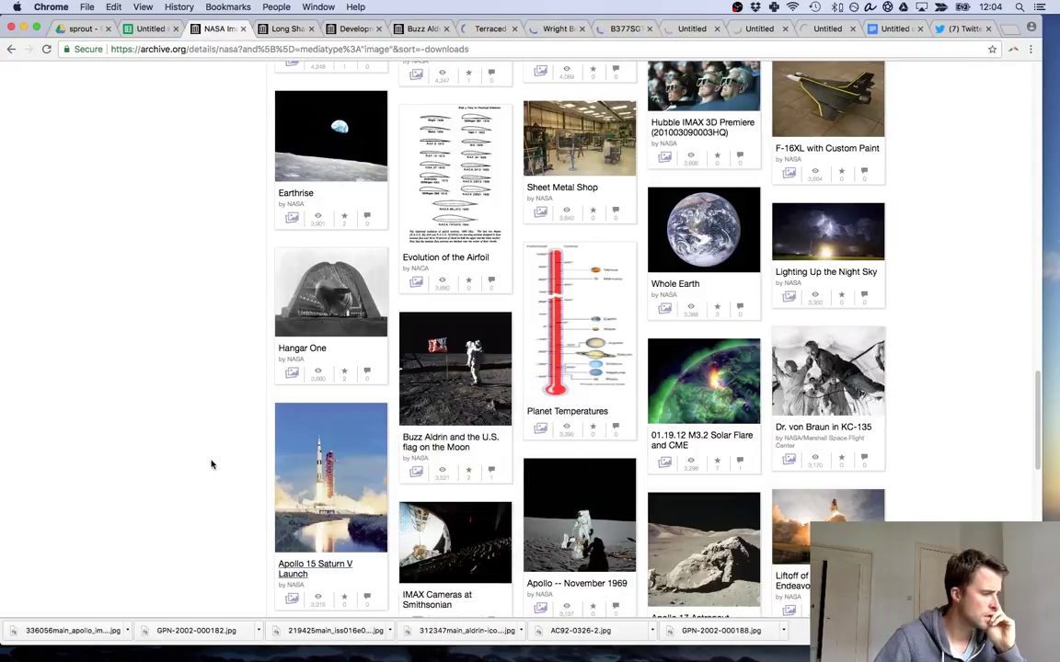
# Open Apollo -- November 1969 and the Apollo 17 image in new tabs, then go to the next tab.
pyautogui.scroll(-3, 213, 461)
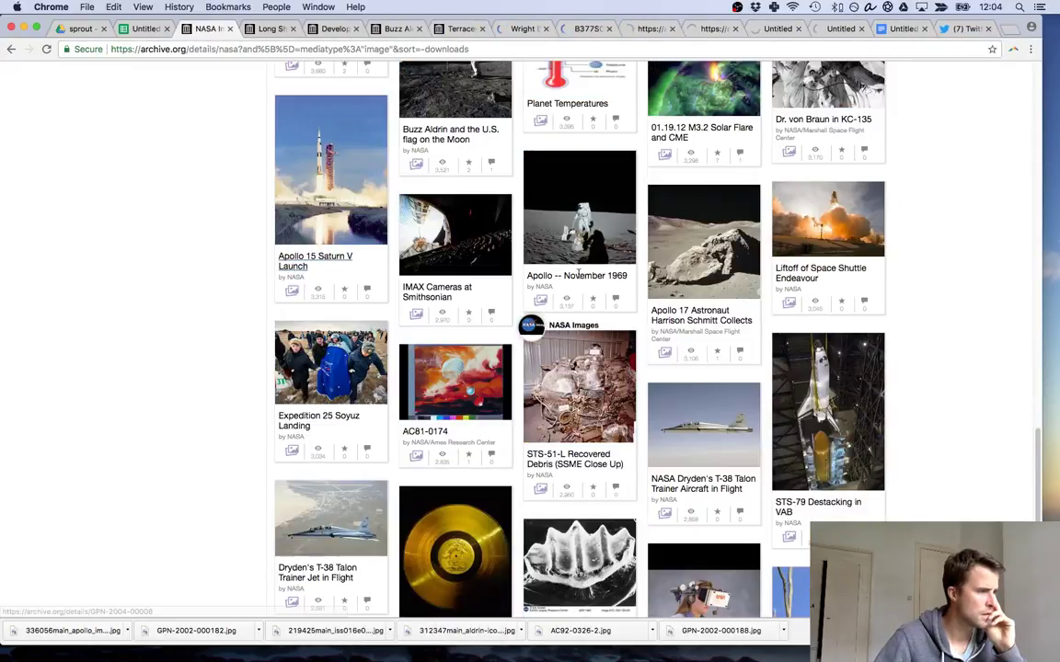
pyautogui.rightClick(578, 272)
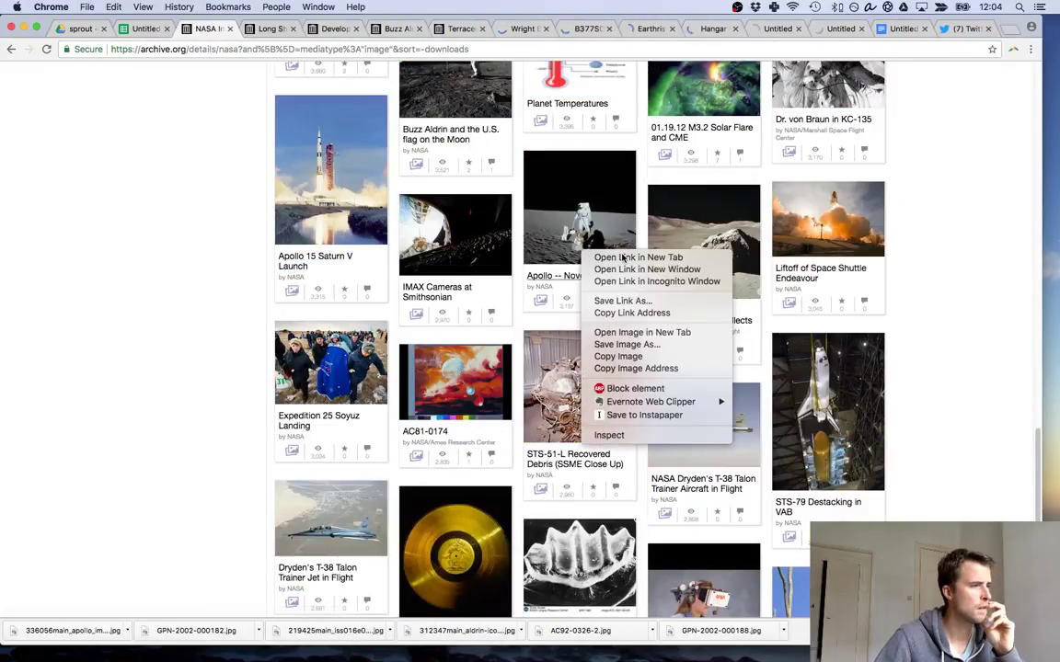
pyautogui.click(616, 281)
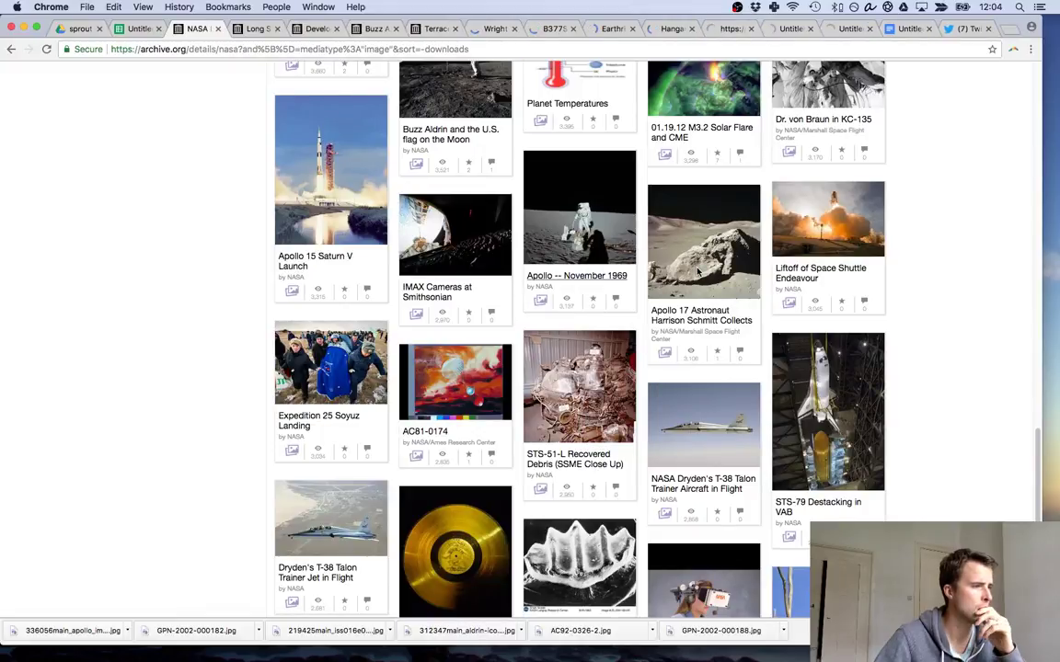
pyautogui.keyDown('super'); pyautogui.click(698, 272); pyautogui.keyUp('super')
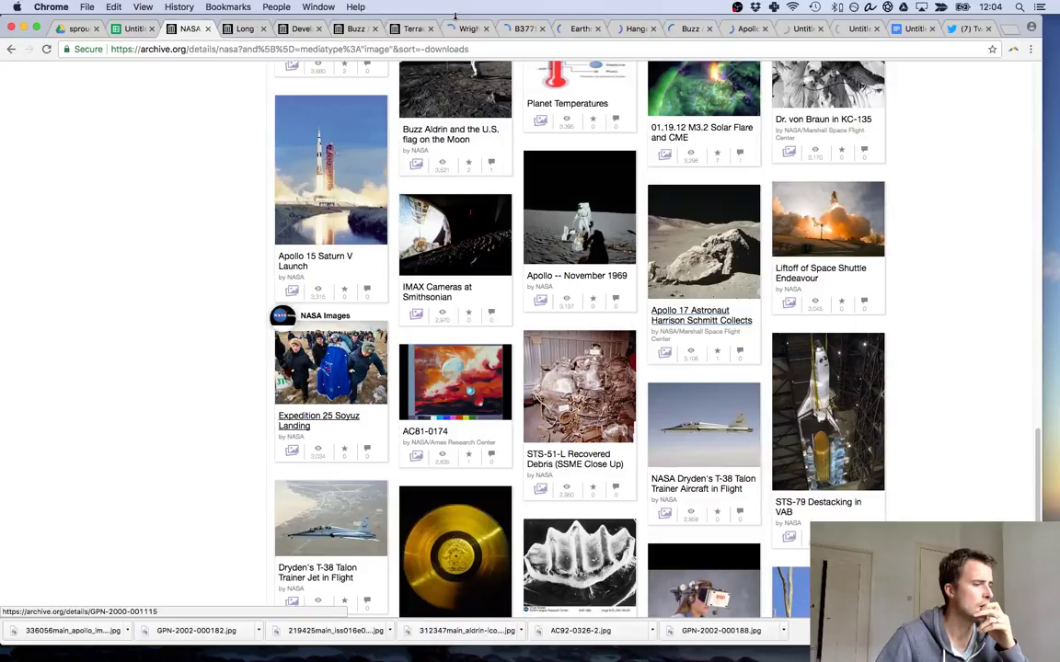
pyautogui.hotkey('ctrl', 'Tab')
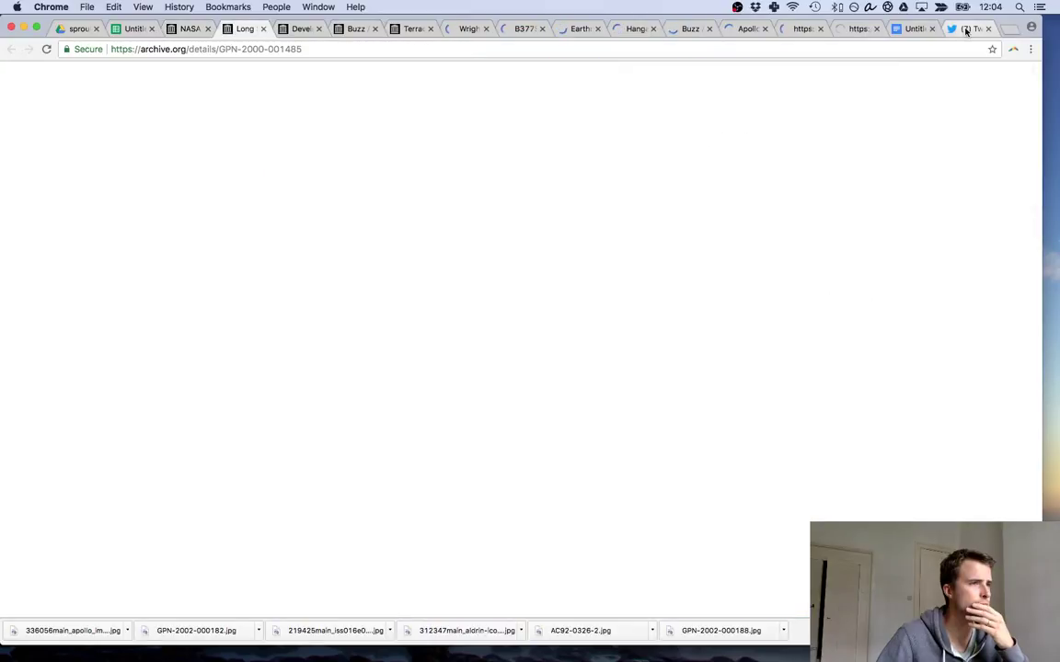
# Start a tweet with the YouTube stream link, preceded by 'Current status: sourcing products'.
pyautogui.click(966, 29)
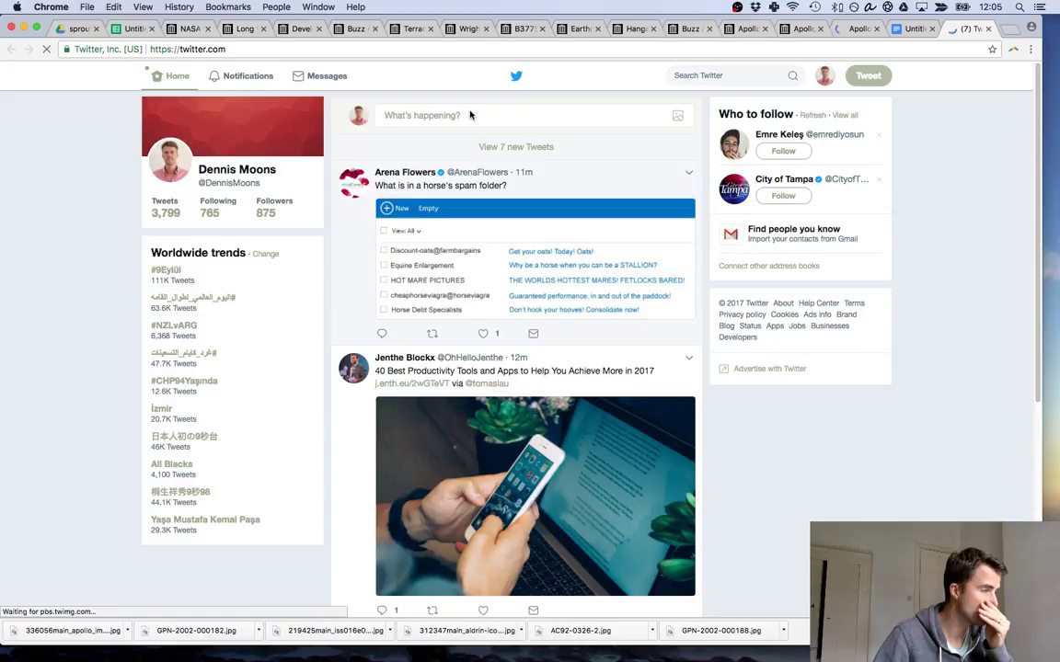
pyautogui.click(470, 115)
pyautogui.write('336056main_apollo_image_1_full.jpg')
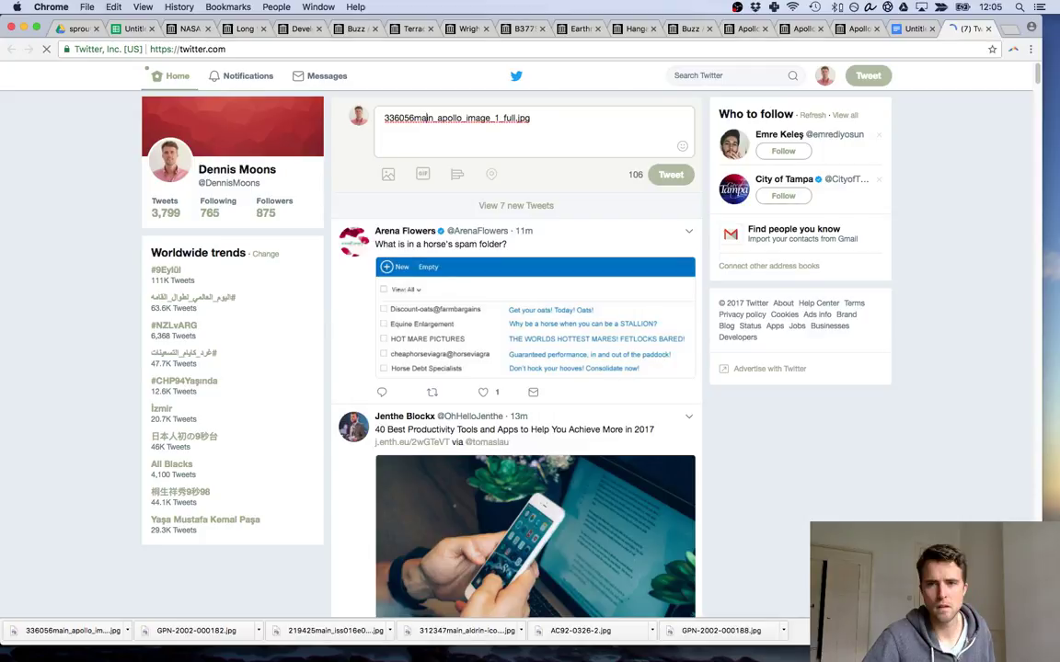
pyautogui.press('super+a')
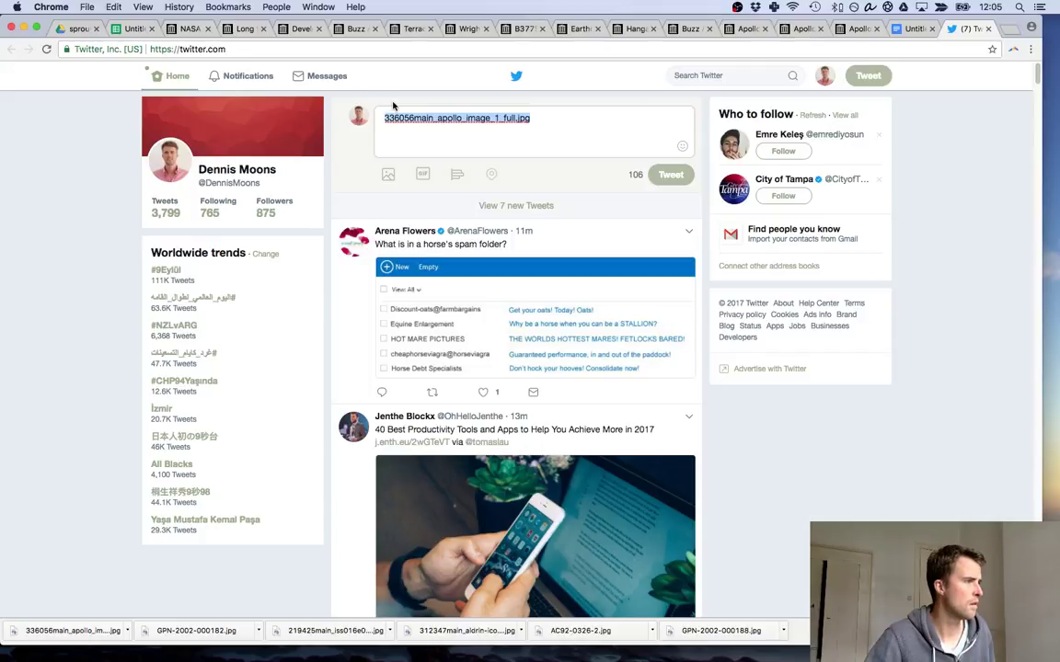
pyautogui.write('https://www.youtube.com/c/Storegrowers/live')
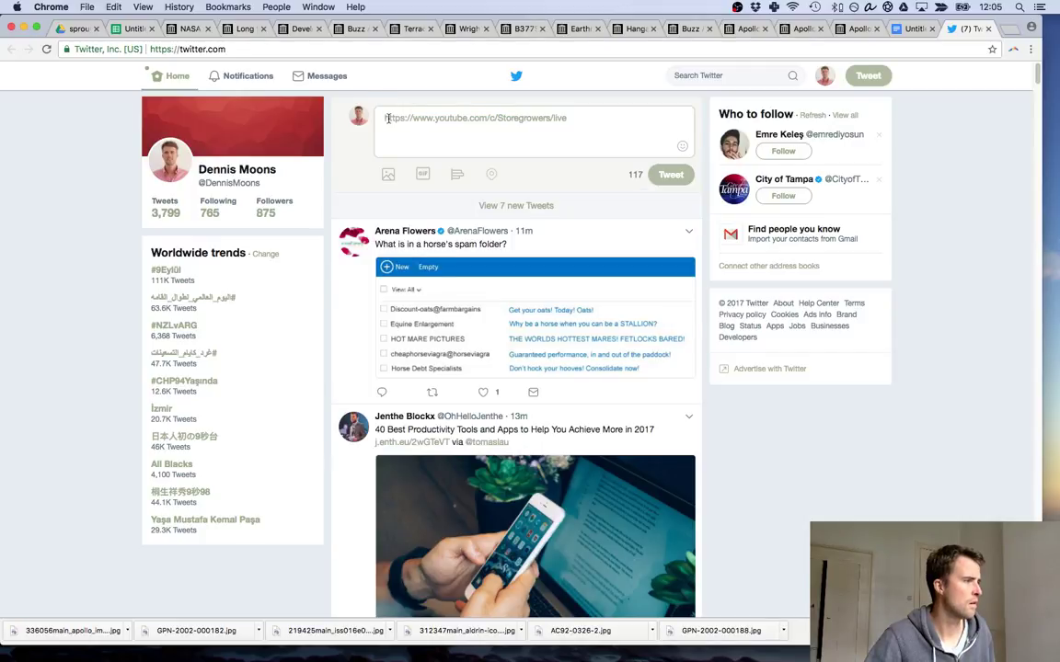
pyautogui.click(387, 118)
pyautogui.write('Current status: so')
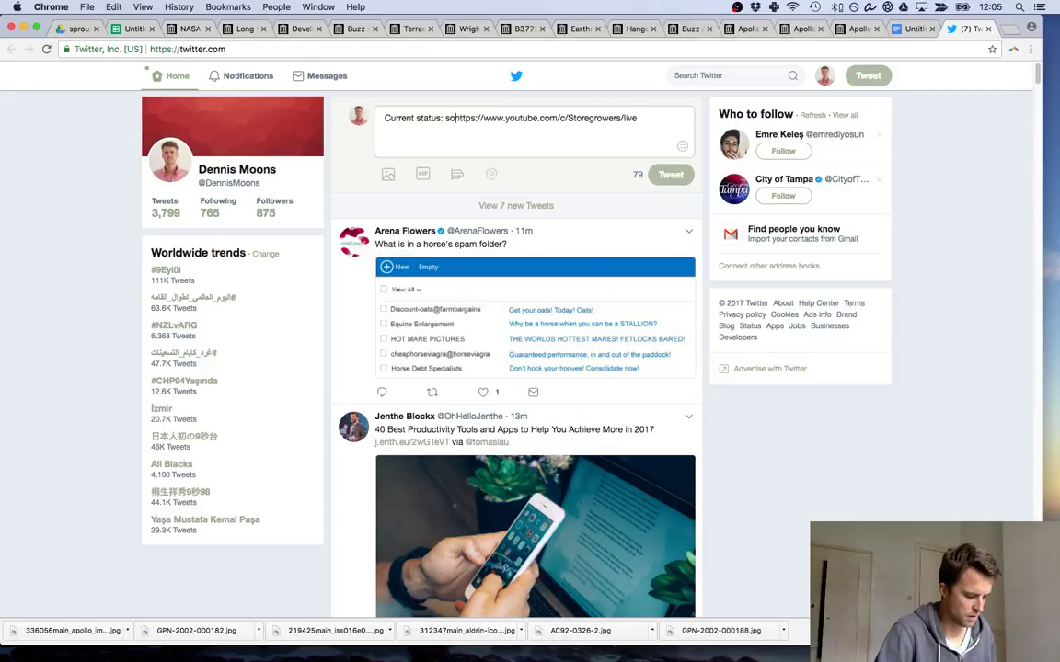
pyautogui.write('urcing products')
pyautogui.press('Return')
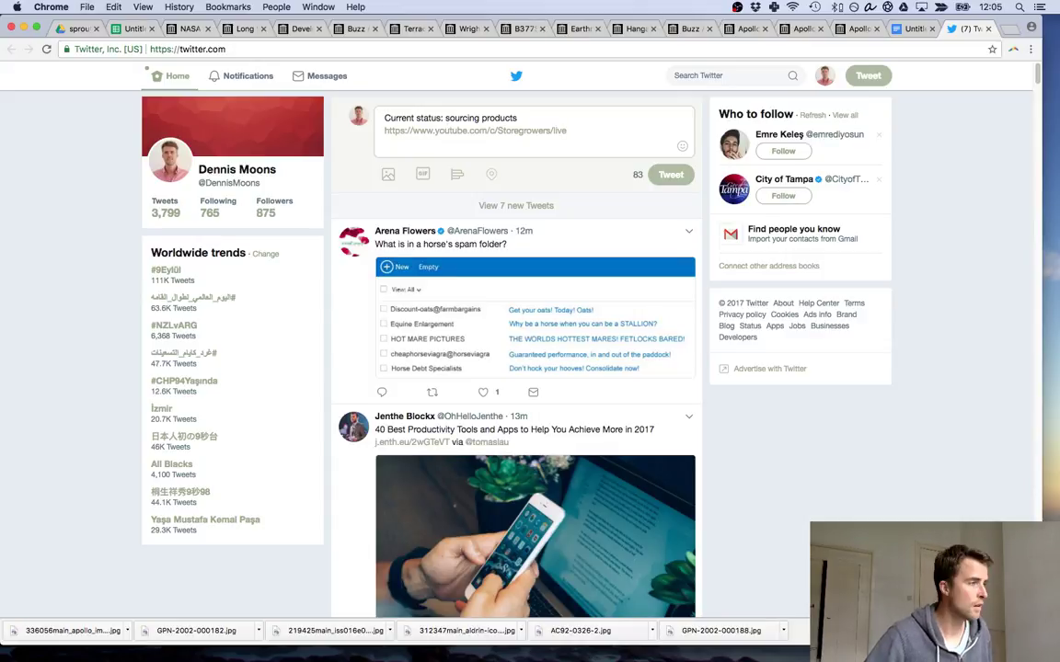
# Reword the tweet to 'Stream update: sourcing products for my new store' and post it.
pyautogui.click(384, 118)
pyautogui.write('Stream updt')
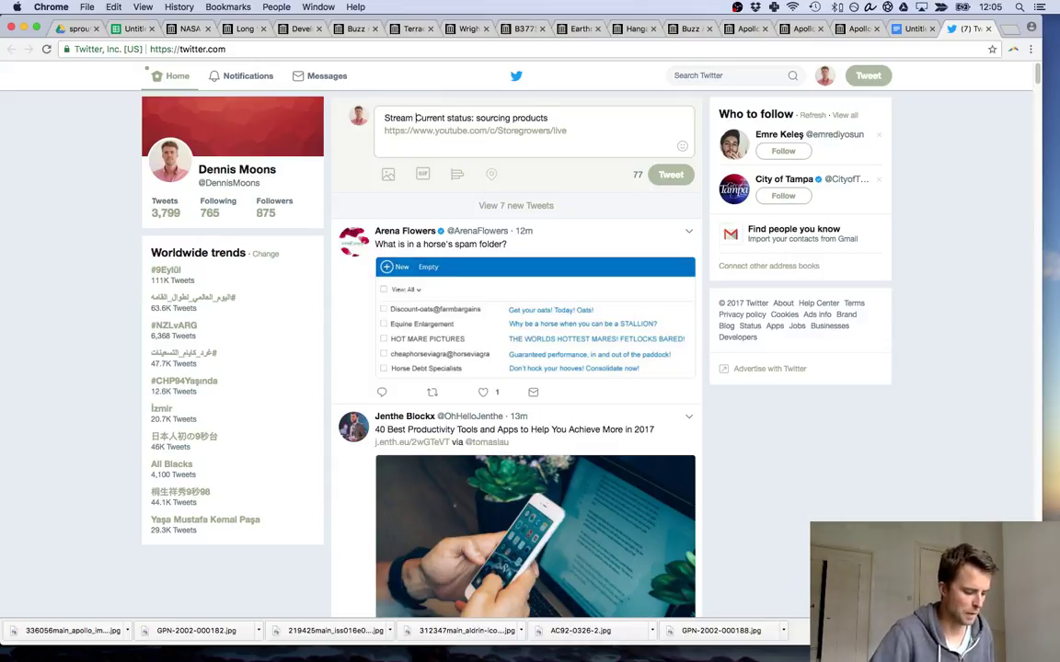
pyautogui.write('ae')
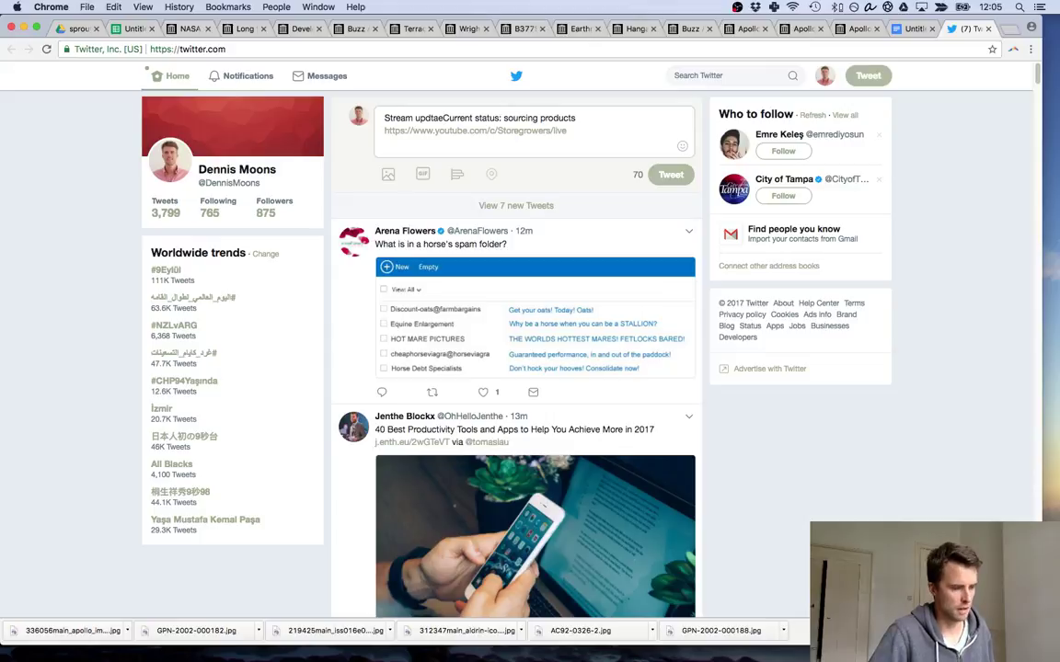
pyautogui.write('=')
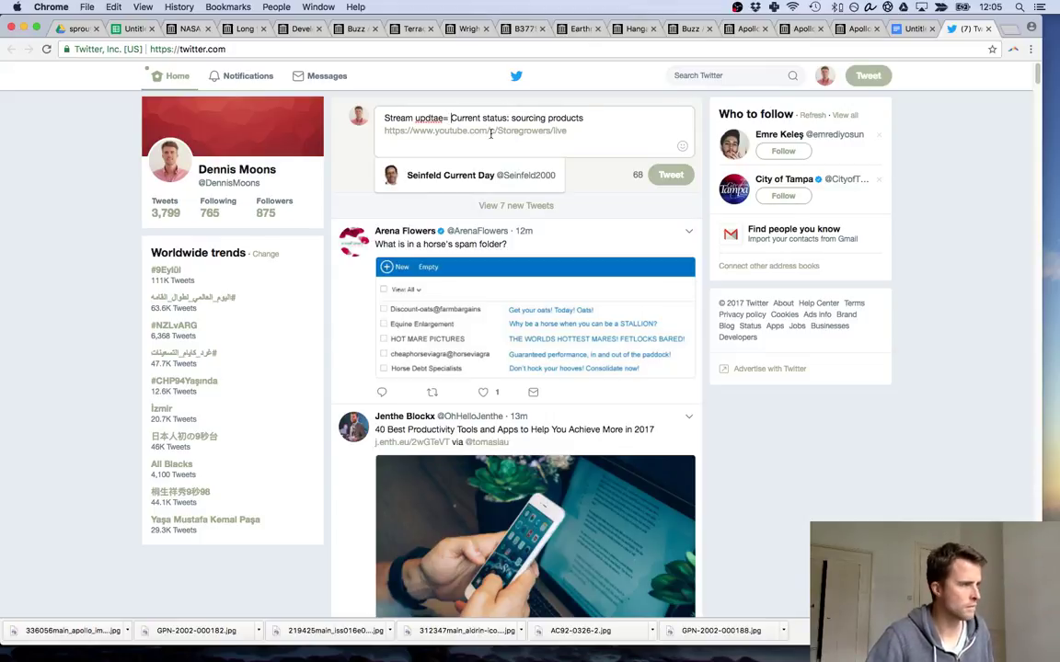
pyautogui.press('BackSpace')
pyautogui.press('BackSpace')
pyautogui.press('BackSpace')
pyautogui.press('BackSpace')
pyautogui.press('BackSpace')
pyautogui.write('ate')
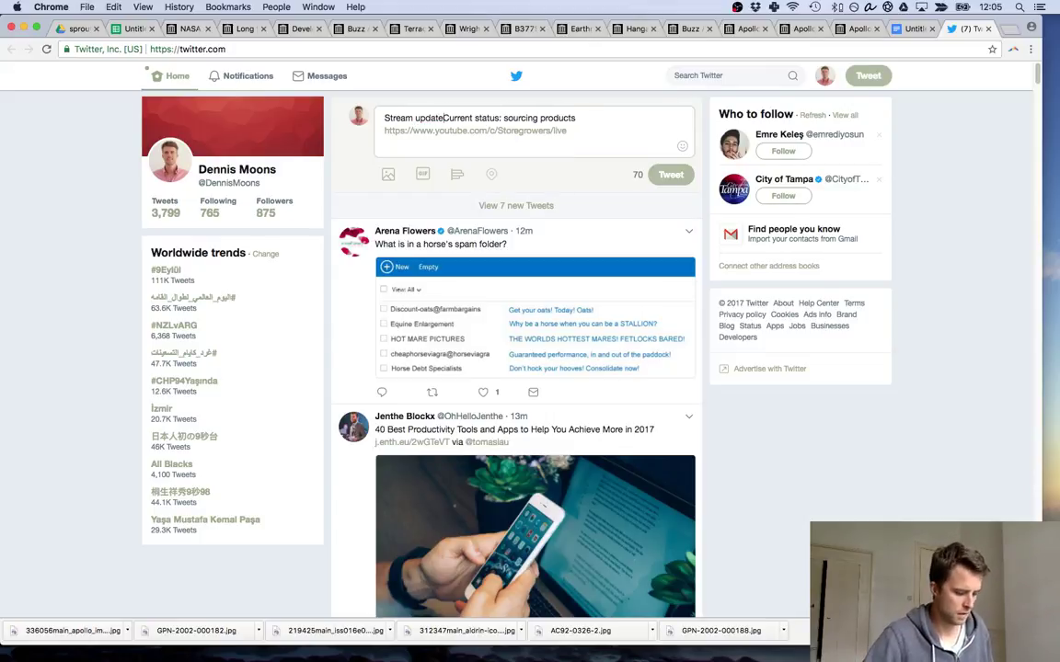
pyautogui.write(':')
pyautogui.moveTo(449, 117); pyautogui.dragTo(528, 116)
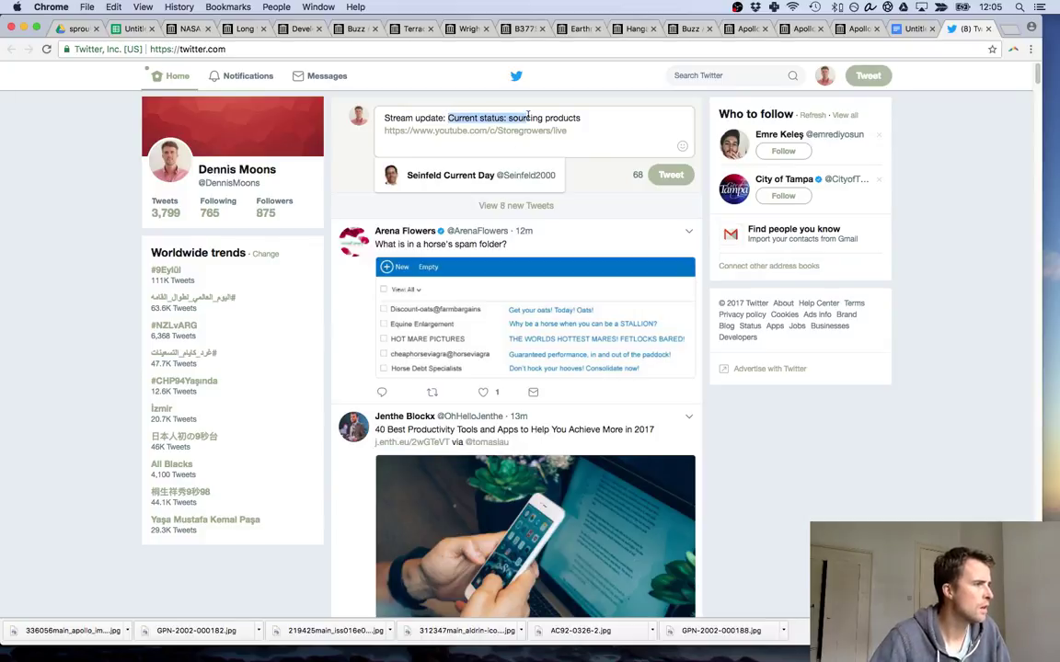
pyautogui.hotkey('shift', 'Left')
pyautogui.hotkey('shift', 'Left')
pyautogui.hotkey('shift', 'Left')
pyautogui.hotkey('shift', 'Left')
pyautogui.press('BackSpace')
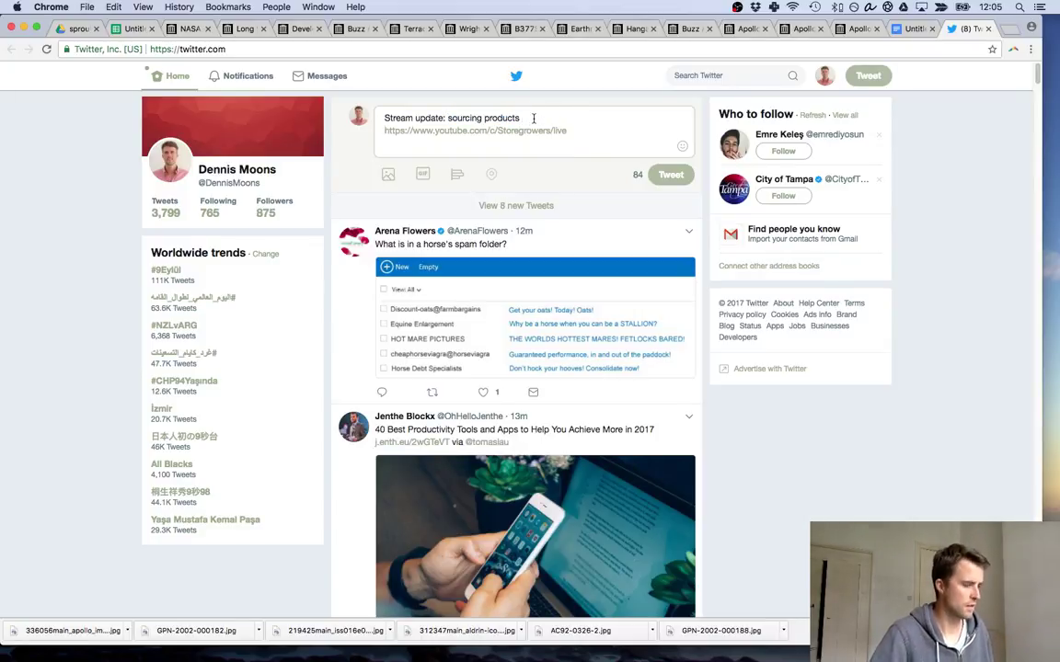
pyautogui.click(385, 131)
pyautogui.write('for my new store')
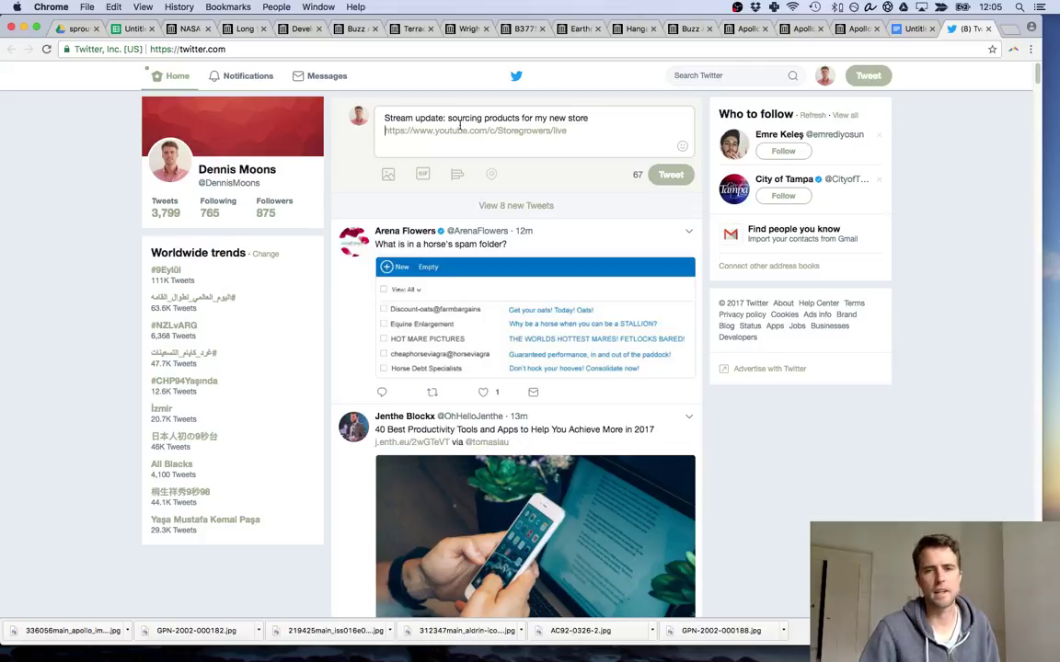
pyautogui.click(671, 175)
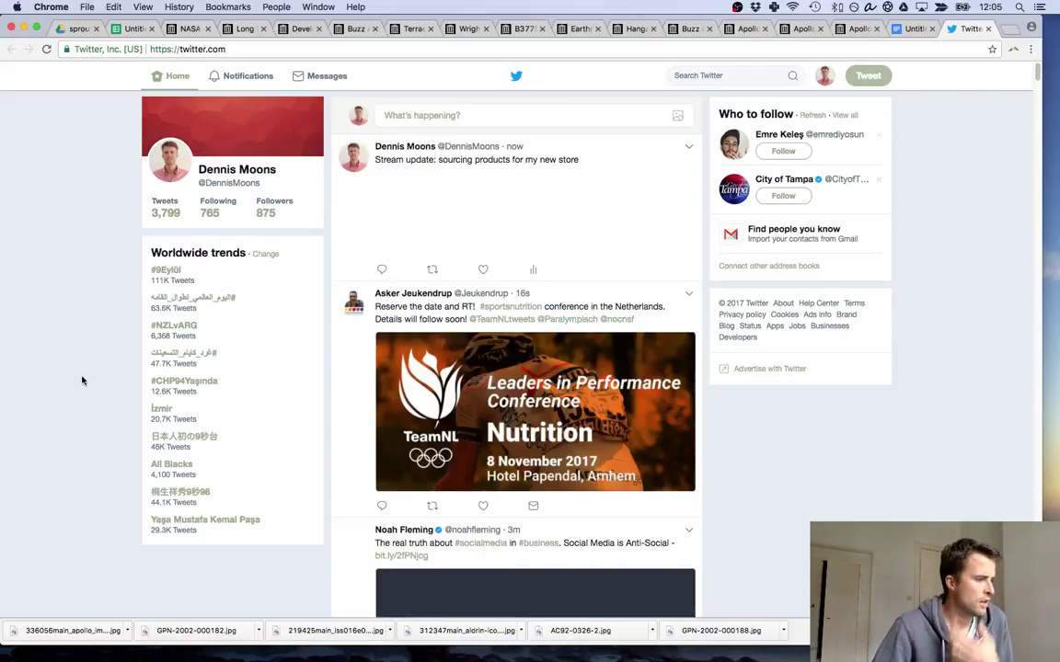
# Scroll through the Twitter timeline below the new tweet, then close the Twitter tab.
pyautogui.scroll(-3, 92, 378)
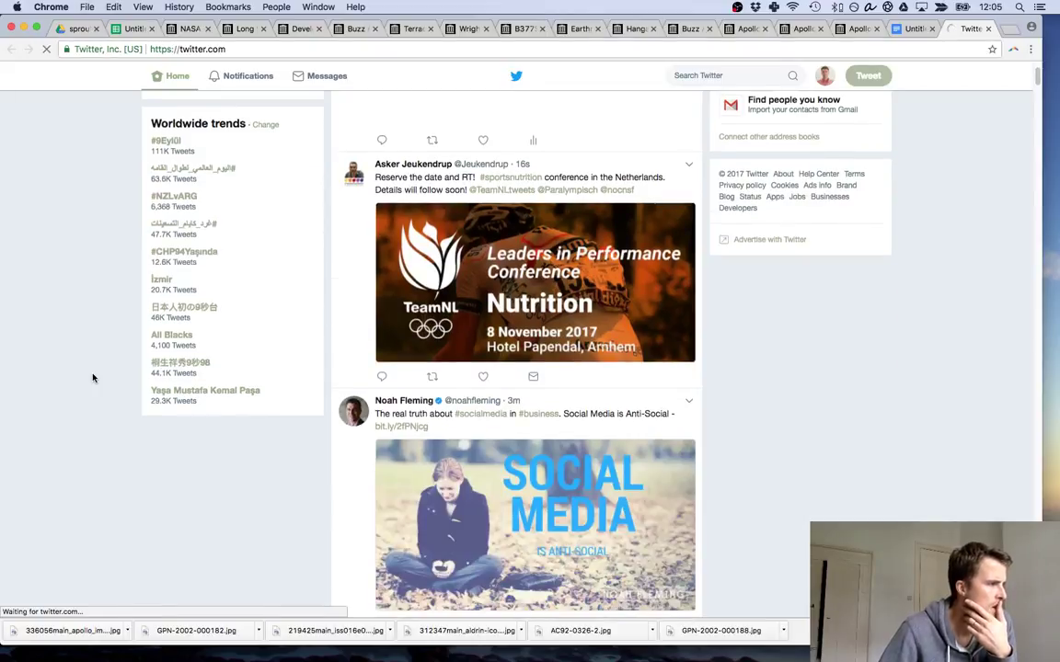
pyautogui.scroll(3, 92, 378)
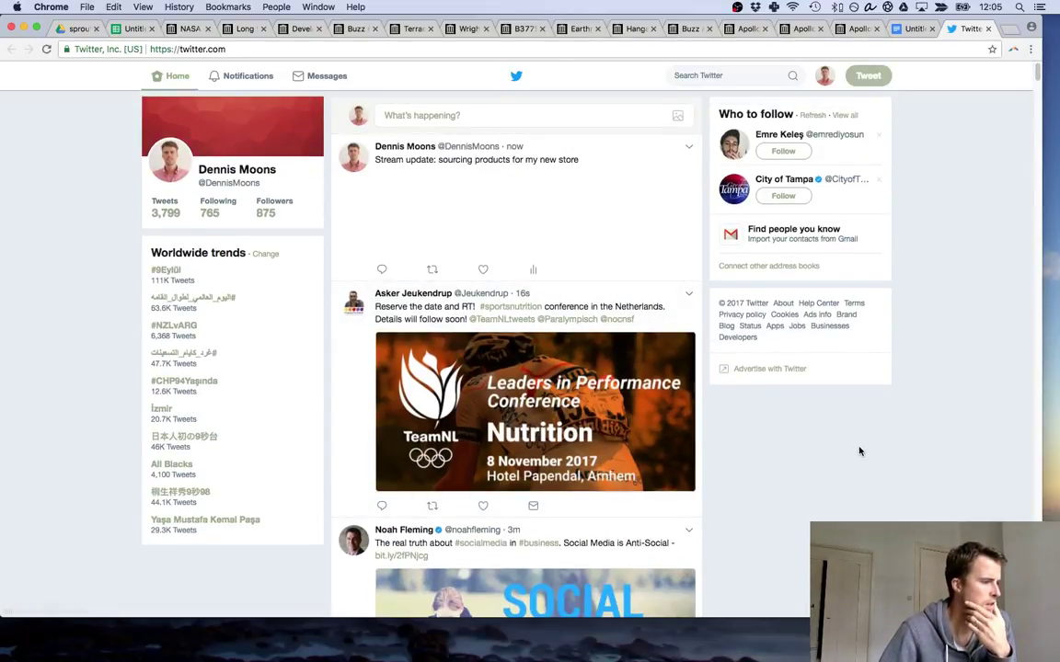
pyautogui.scroll(-10, 863, 449)
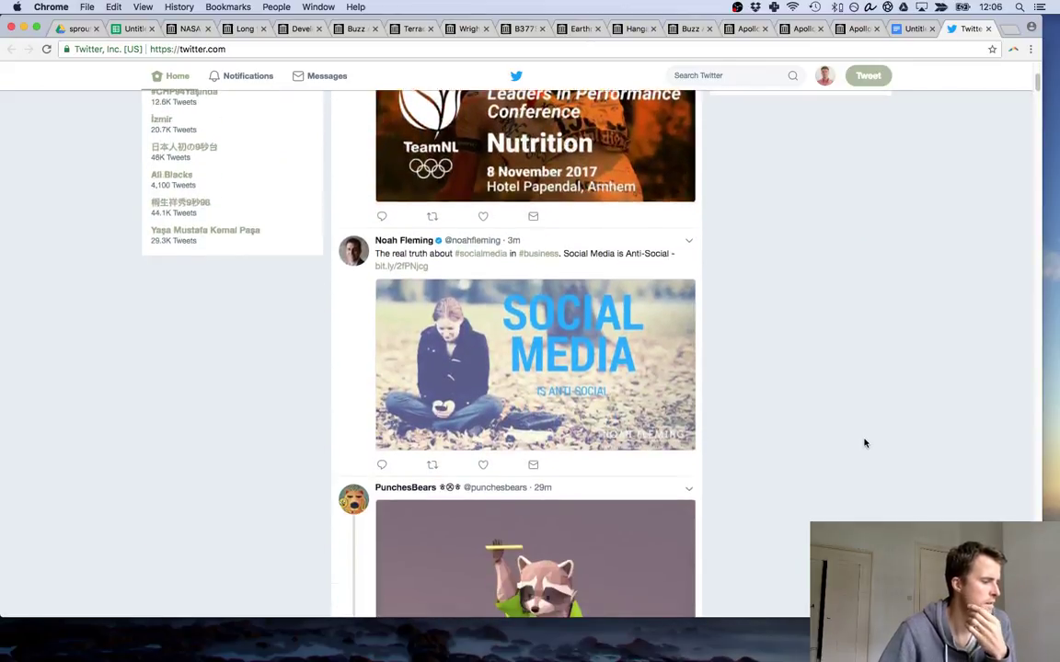
pyautogui.scroll(-2, 907, 432)
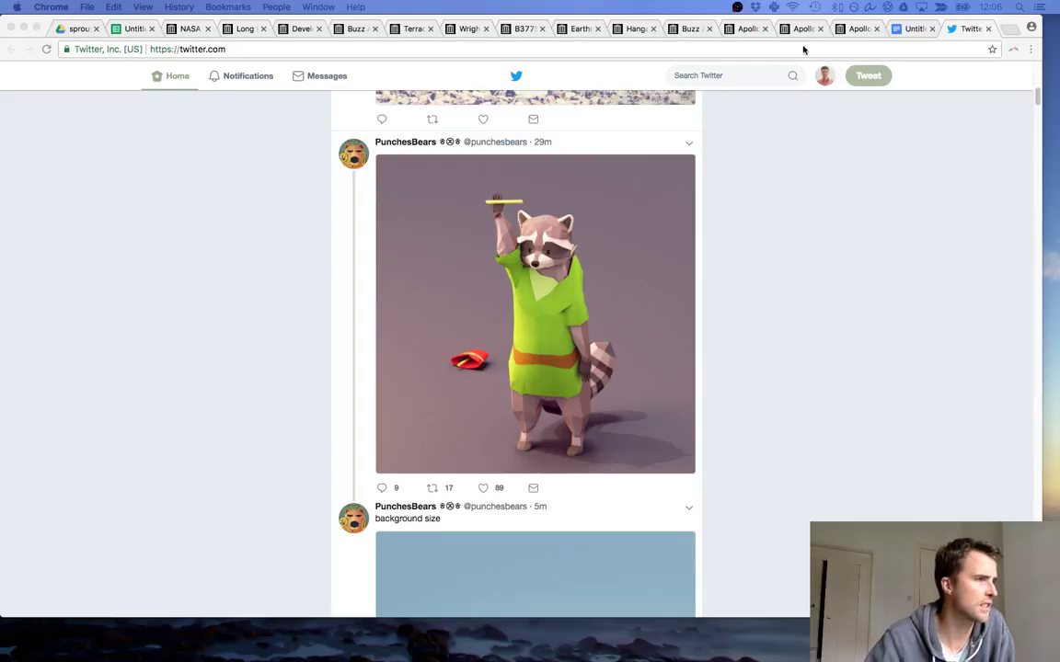
pyautogui.click(988, 28)
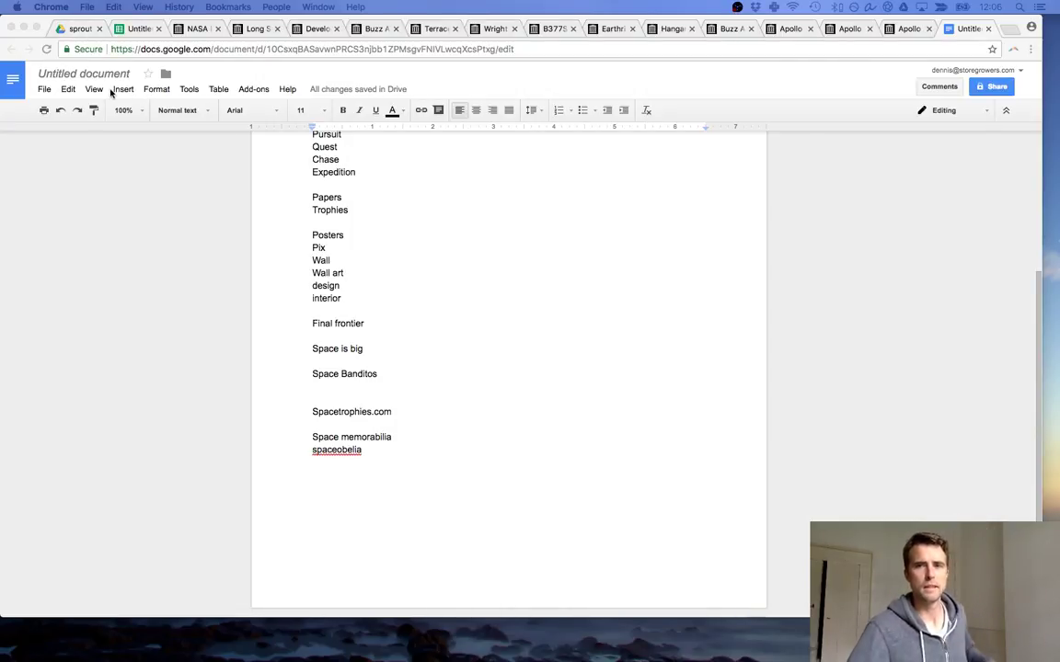
# Return to the NASA gallery, then bring up the Long Shadows on the Lunar Surface page.
pyautogui.click(197, 30)
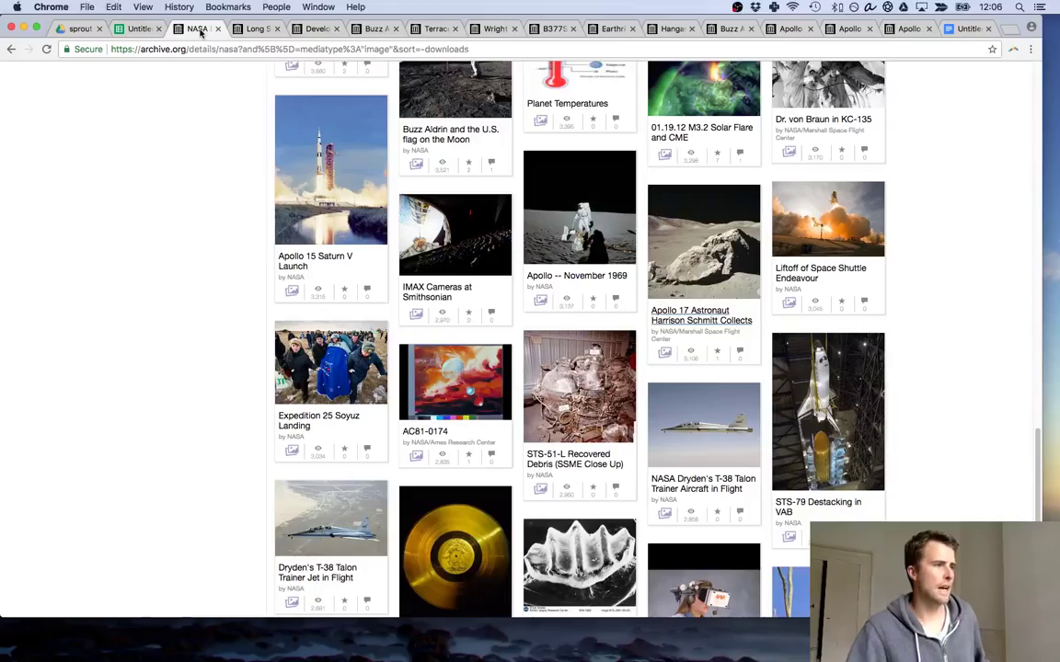
pyautogui.click(318, 6)
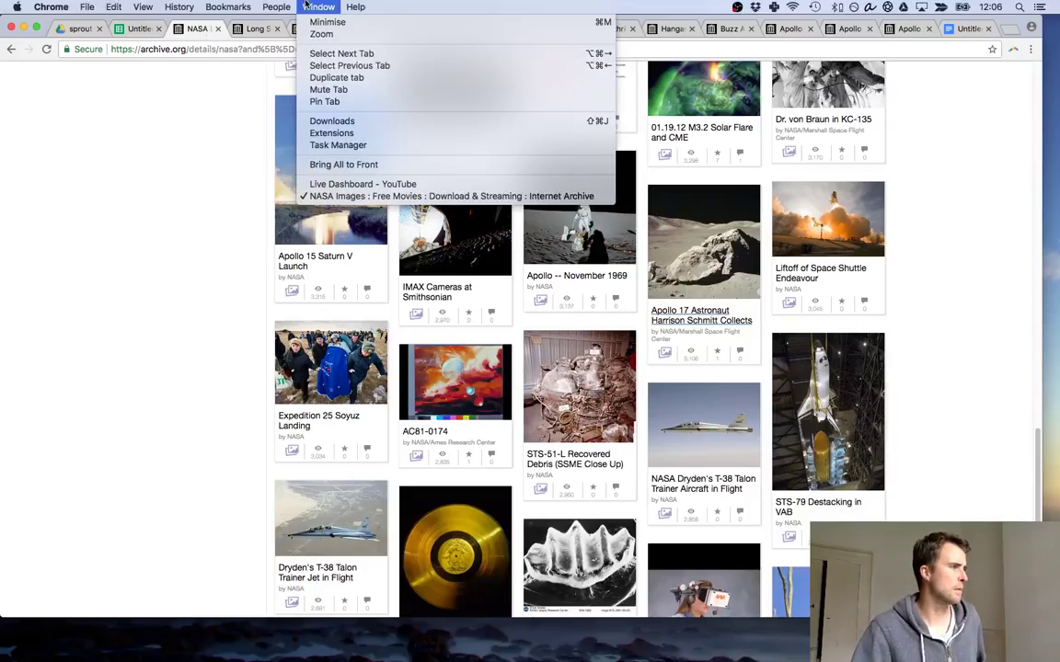
pyautogui.click(357, 145)
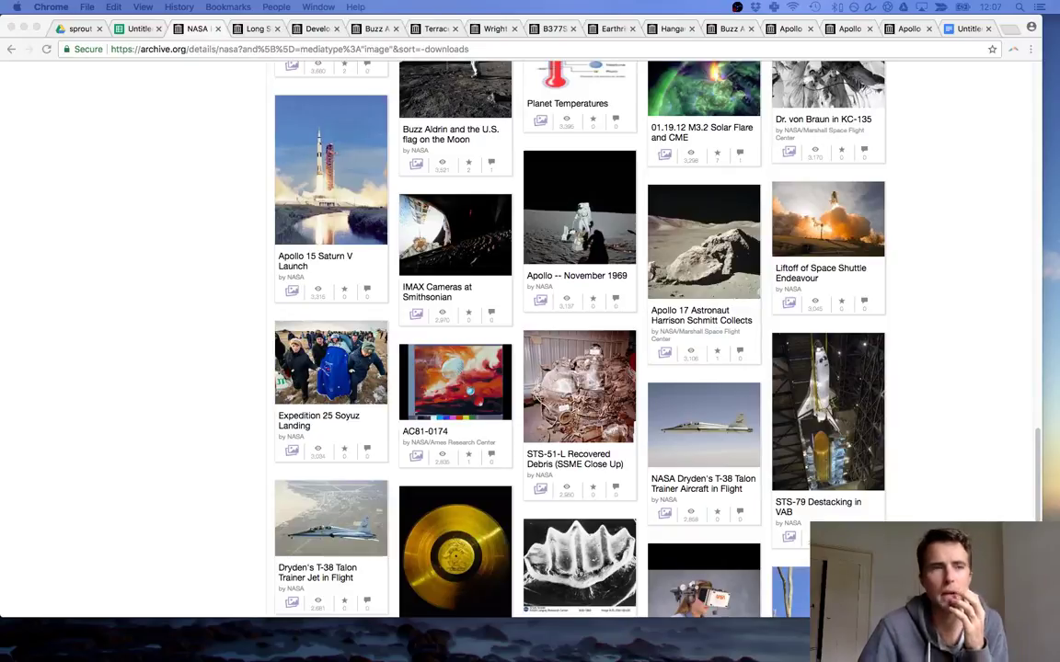
pyautogui.click(246, 31)
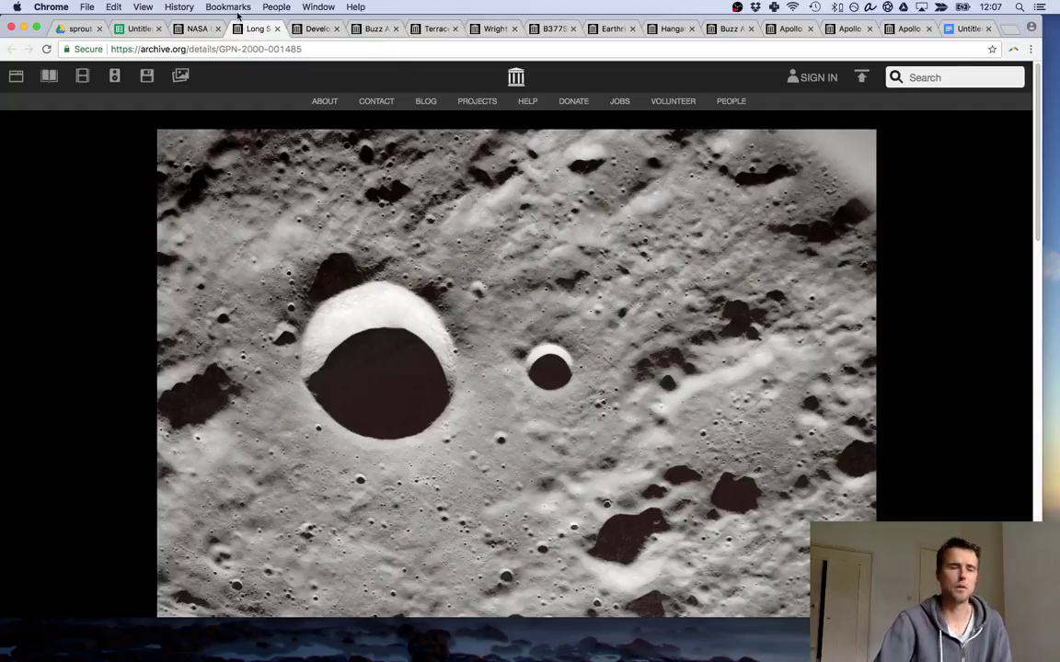
# Select the Long Shadows description from its title through 'Year 1969', then return to the spreadsheet.
pyautogui.scroll(-2, 183, 234)
pyautogui.scroll(-10, 182, 234)
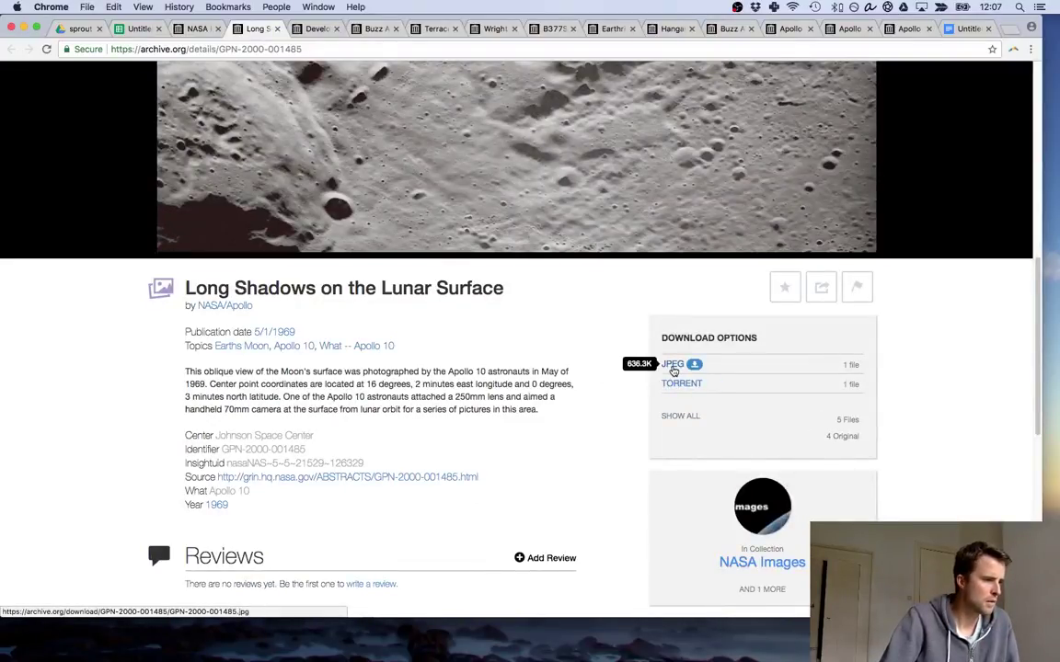
pyautogui.scroll(2, 405, 377)
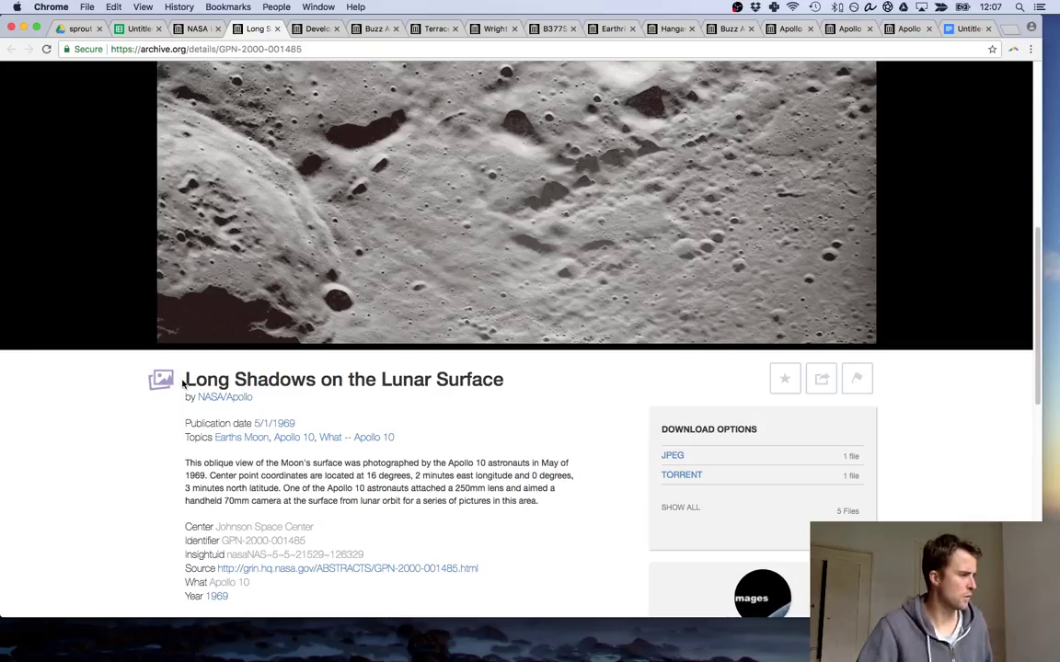
pyautogui.moveTo(170, 340); pyautogui.dragTo(231, 481)
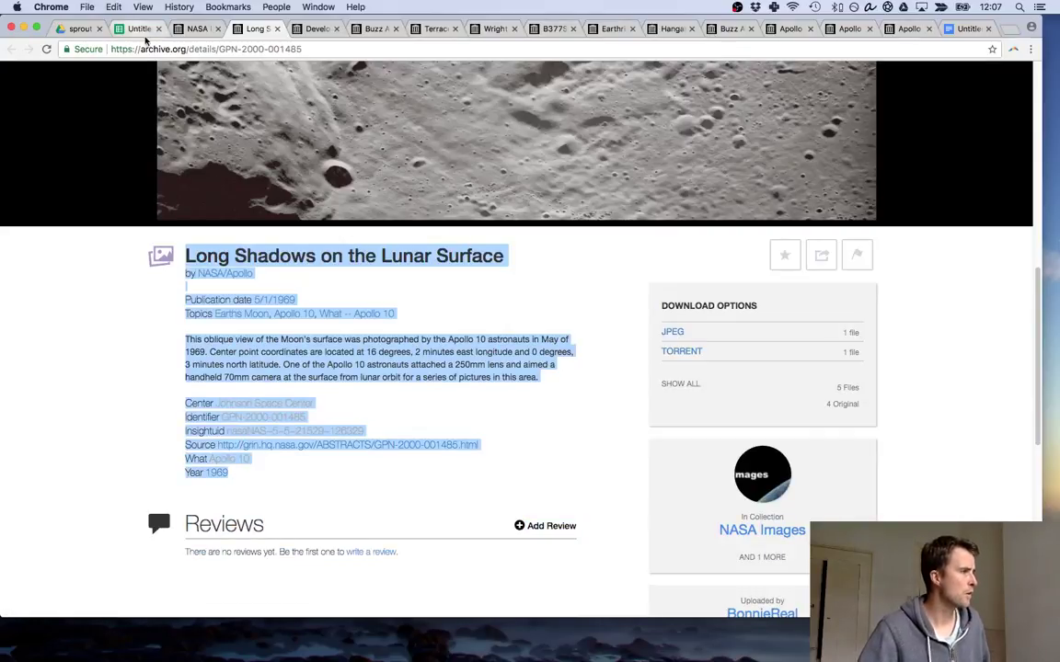
pyautogui.click(136, 29)
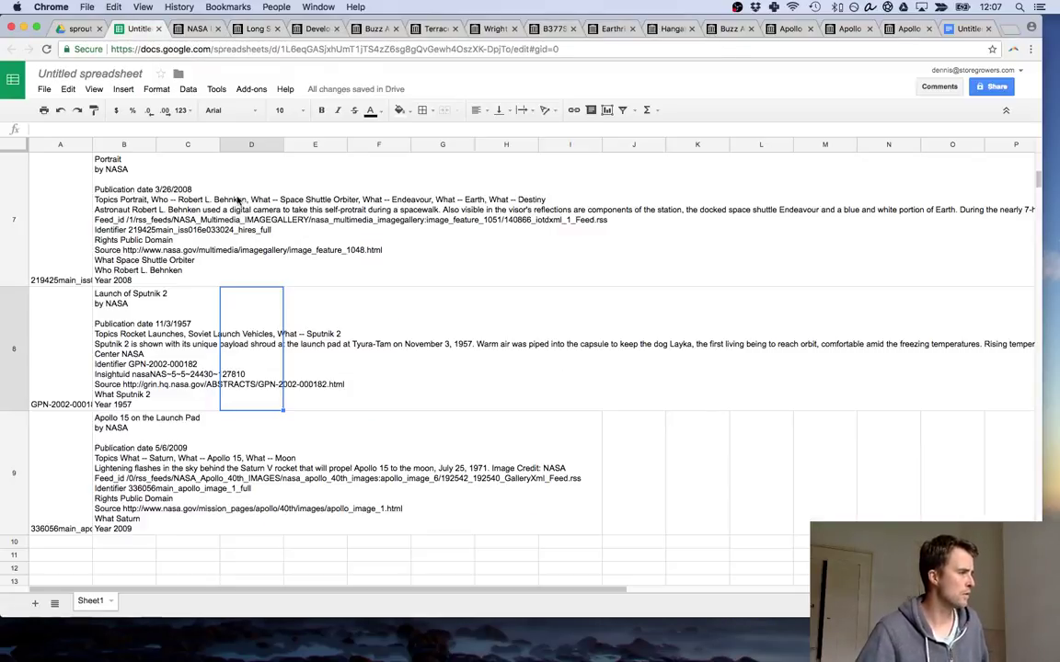
# Paste the Long Shadows description into B10, then return to its archive page.
pyautogui.doubleClick(124, 544)
pyautogui.press('super+v')
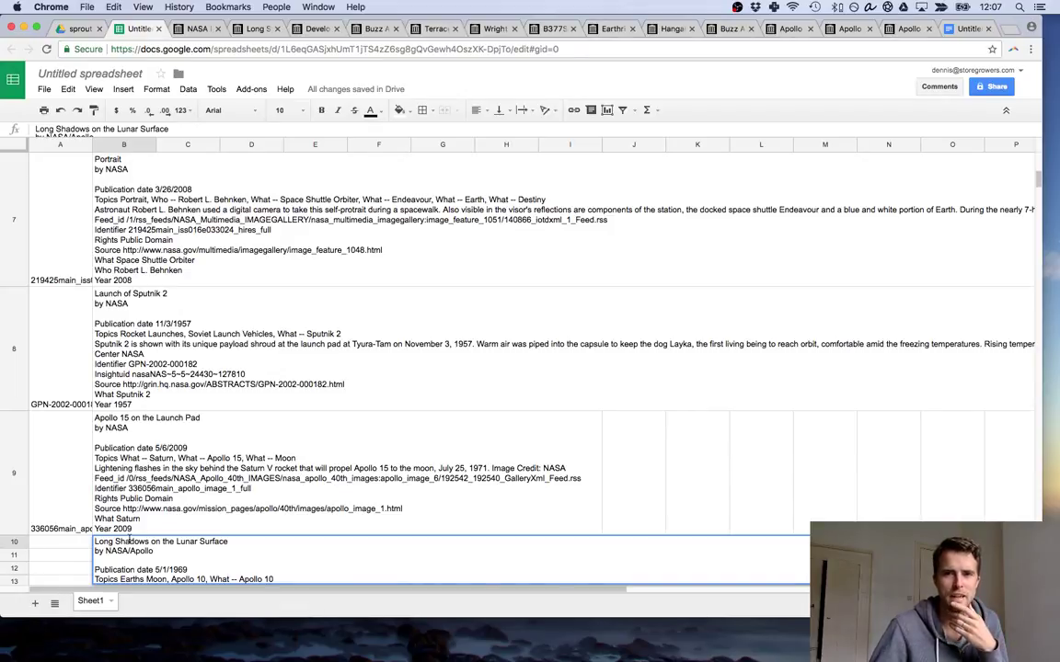
pyautogui.click(69, 543)
pyautogui.click(254, 29)
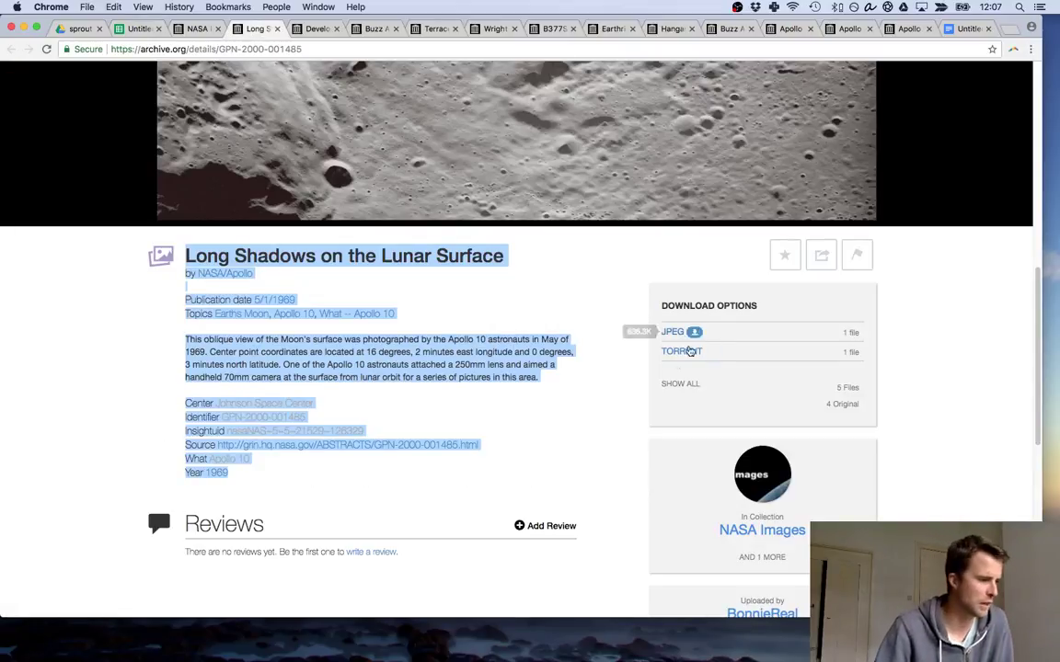
# Save the full-size Long Shadows JPEG into the nasa-images folder.
pyautogui.click(694, 332)
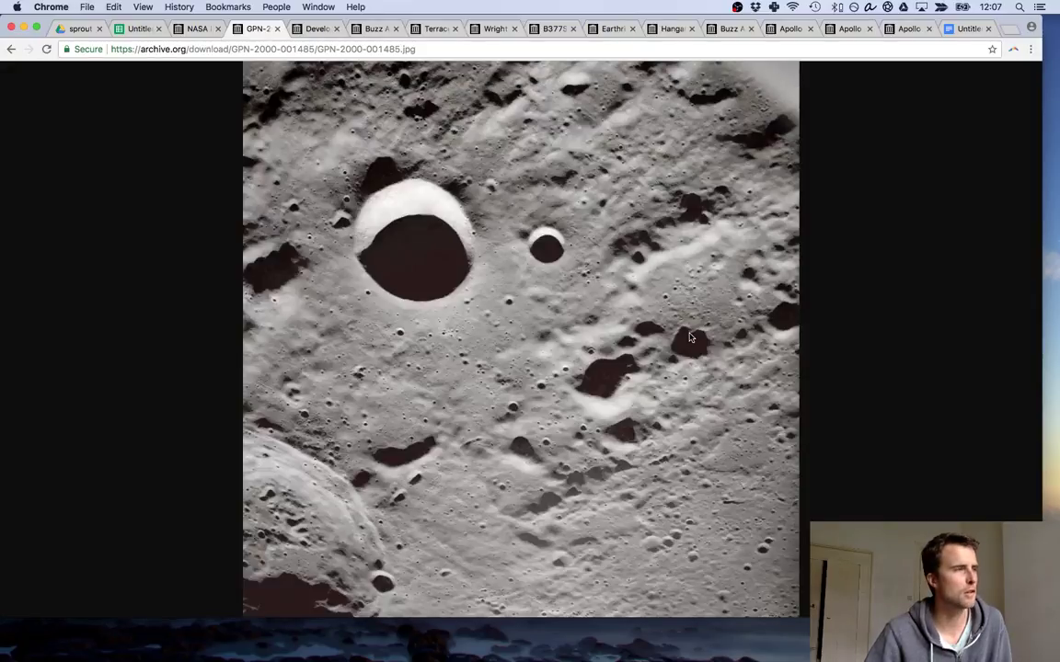
pyautogui.rightClick(585, 204)
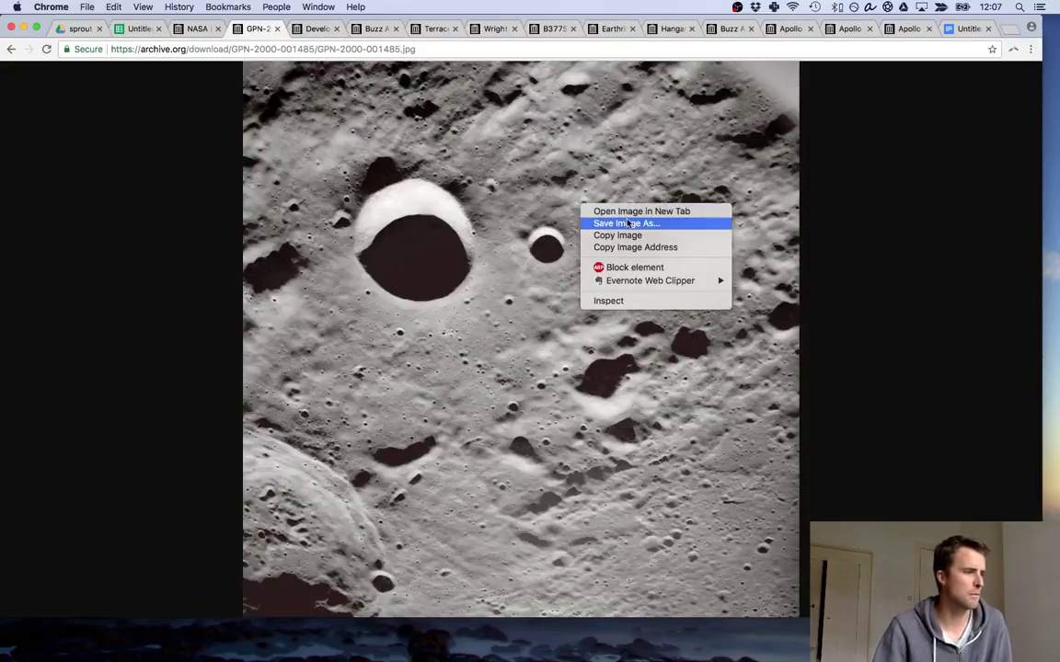
pyautogui.click(698, 220)
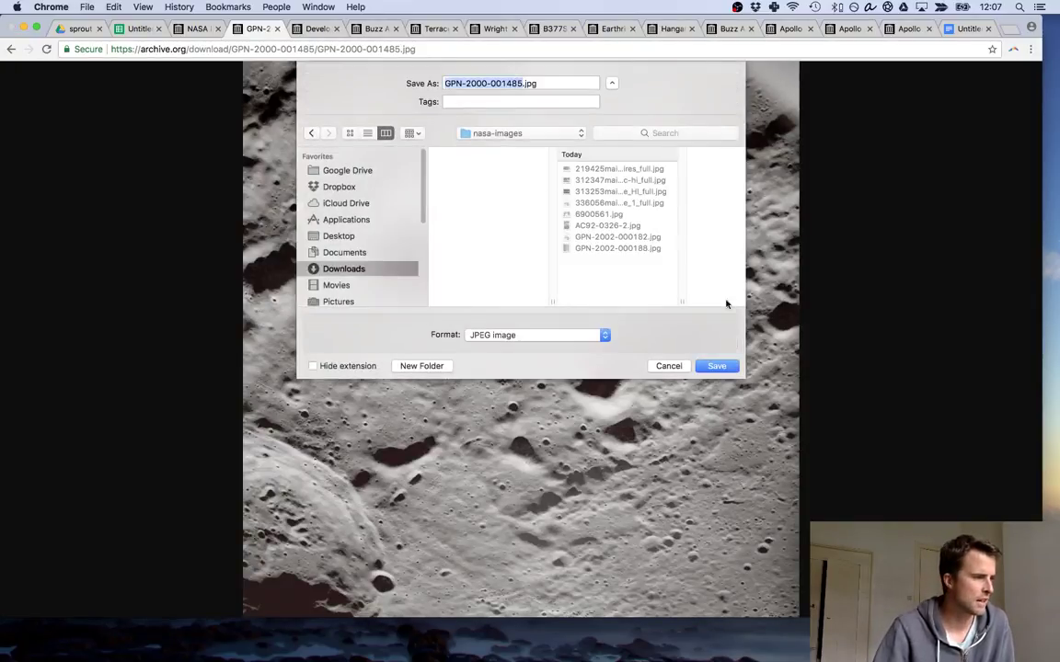
pyautogui.click(716, 365)
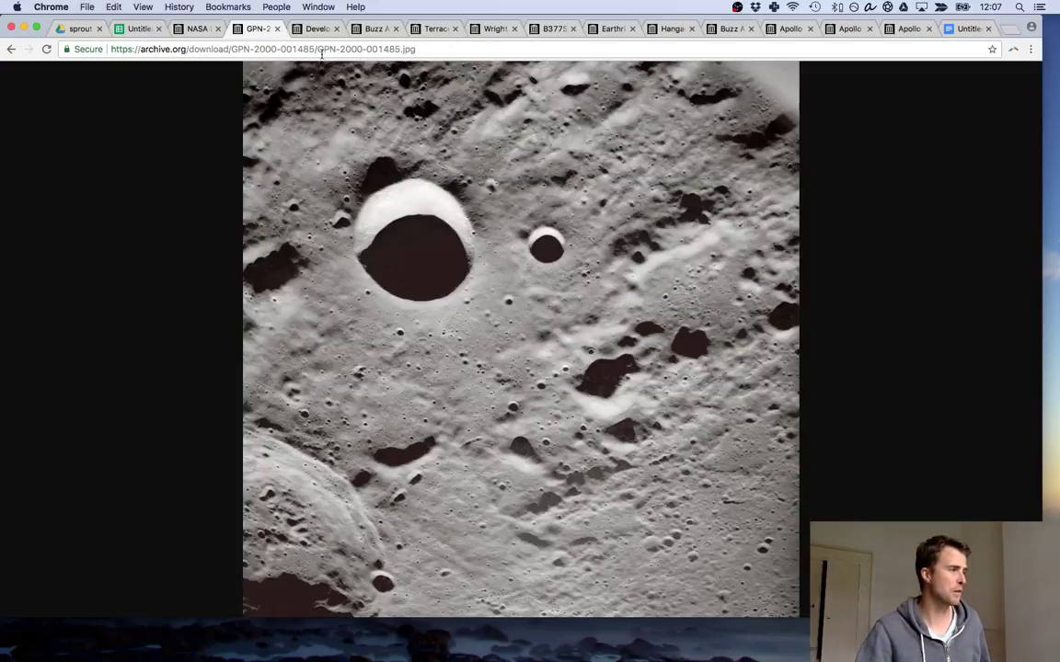
# Copy the filename GPN-2000-001485.jpg from the address bar and return to the spreadsheet.
pyautogui.moveTo(317, 51); pyautogui.dragTo(458, 53)
pyautogui.press('super+c')
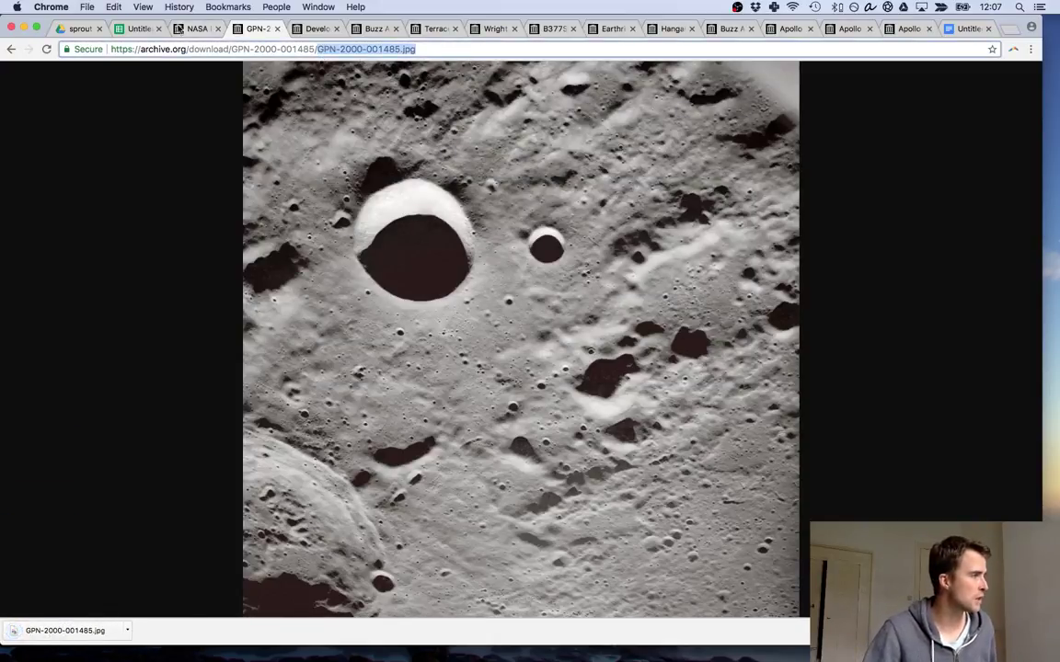
pyautogui.click(138, 28)
pyautogui.scroll(-3, 138, 391)
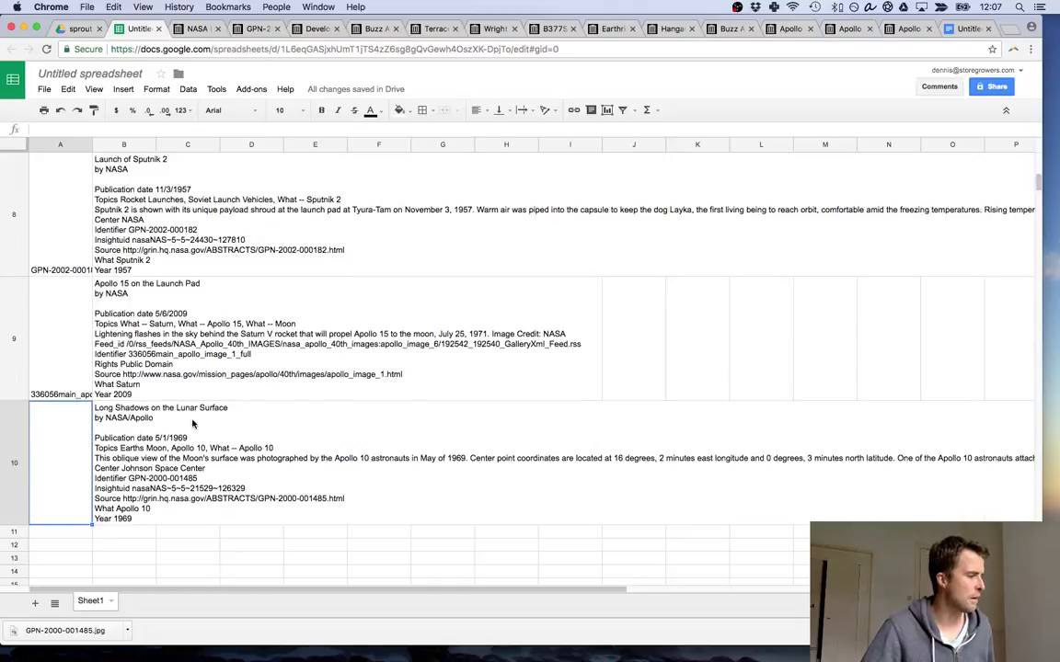
# Paste GPN-2000-001485.jpg into A10, then return to the downloaded lunar image.
pyautogui.press('super+v')
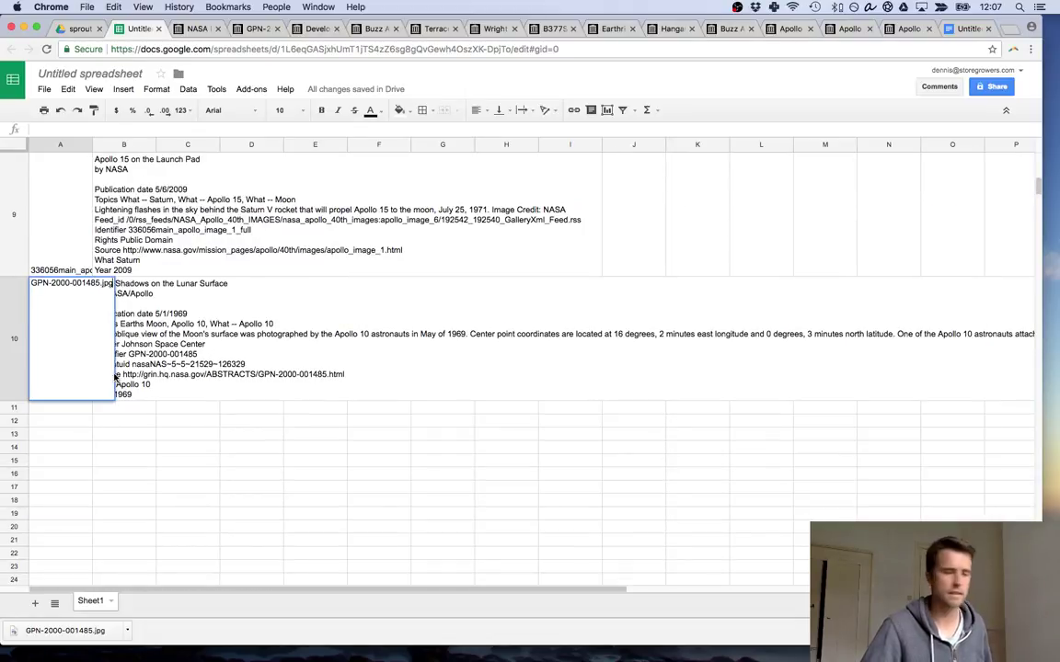
pyautogui.click(210, 410)
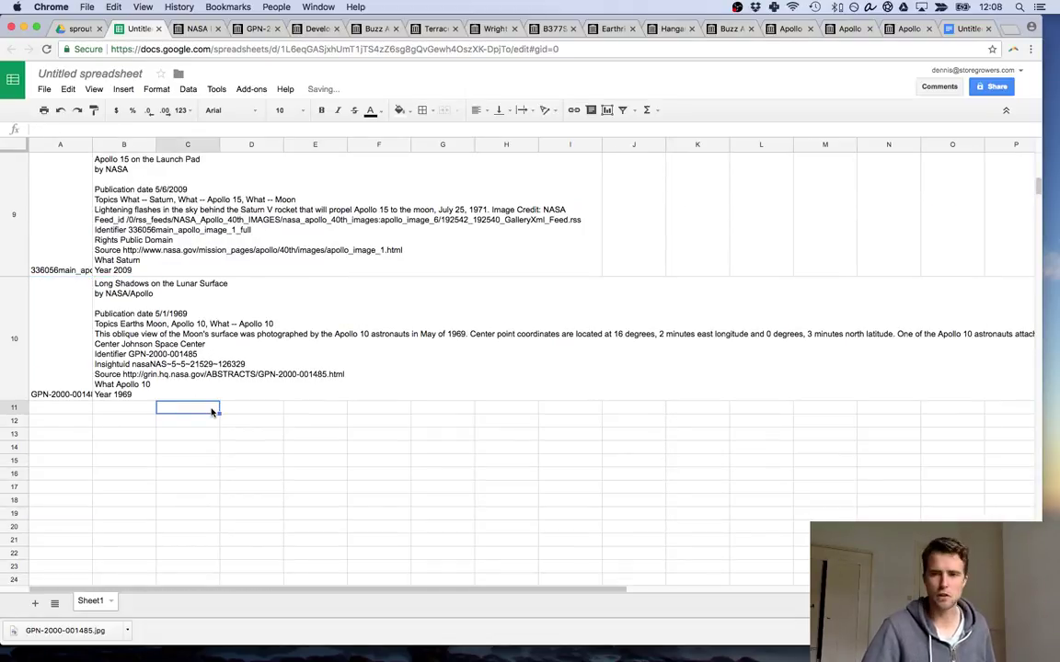
pyautogui.click(271, 439)
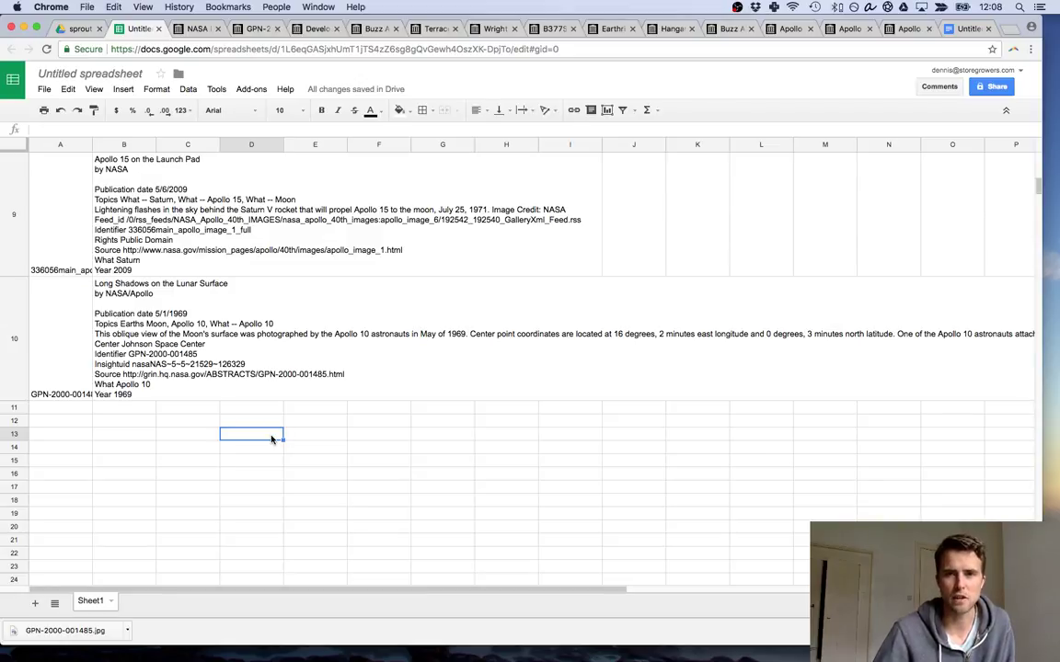
pyautogui.click(246, 29)
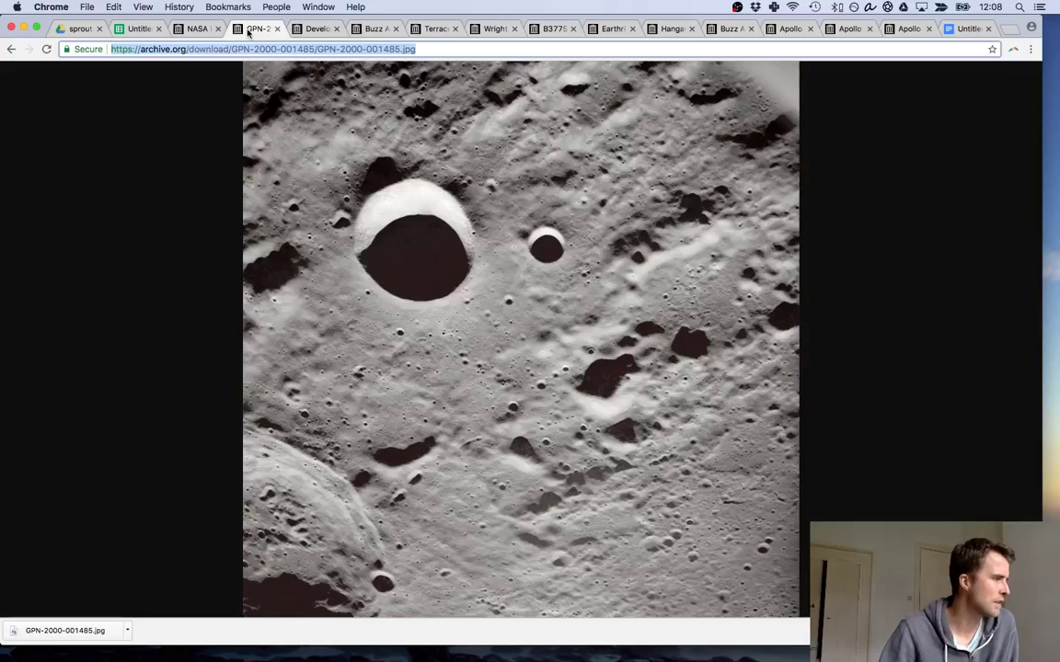
# Paste the Soviet N1 Rocket title and description into cell B11.
pyautogui.click(275, 29)
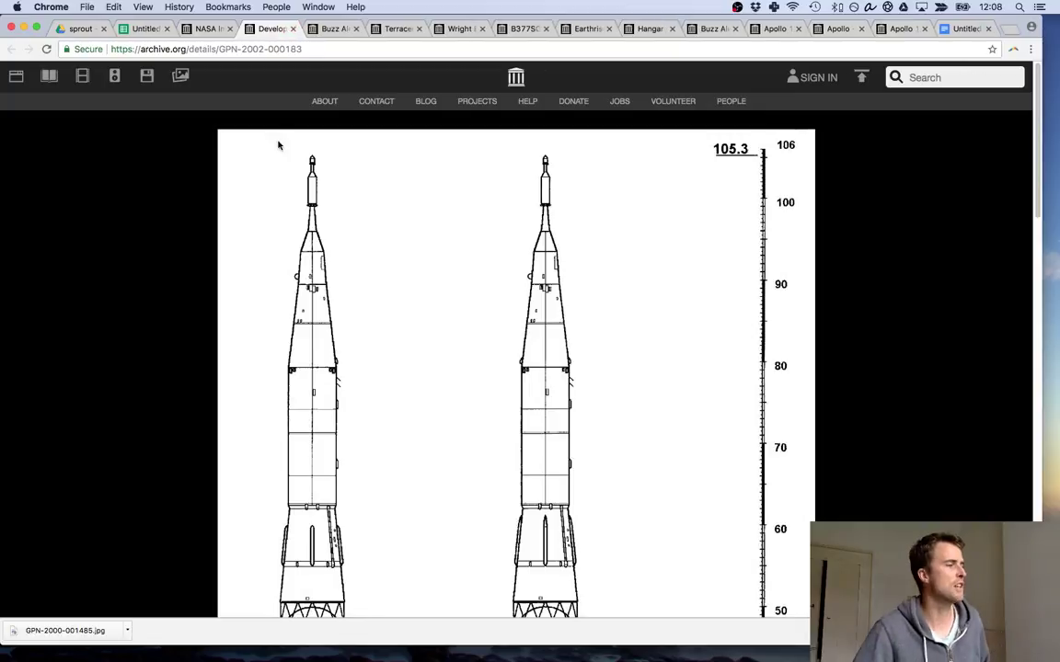
pyautogui.scroll(-15, 378, 284)
pyautogui.scroll(8, 248, 218)
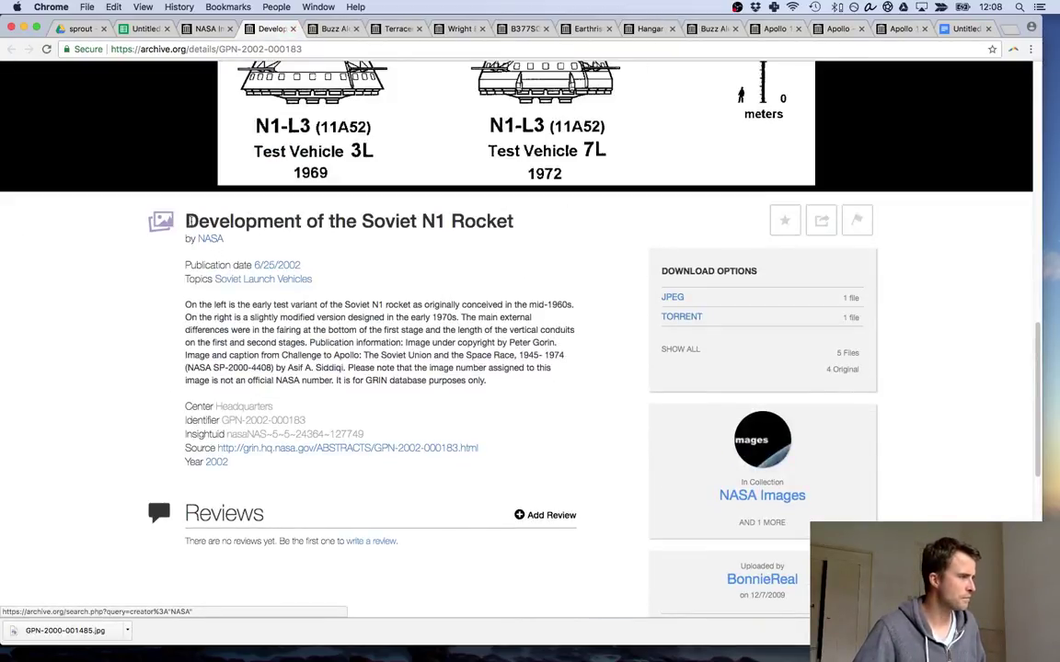
pyautogui.moveTo(169, 197); pyautogui.dragTo(230, 462)
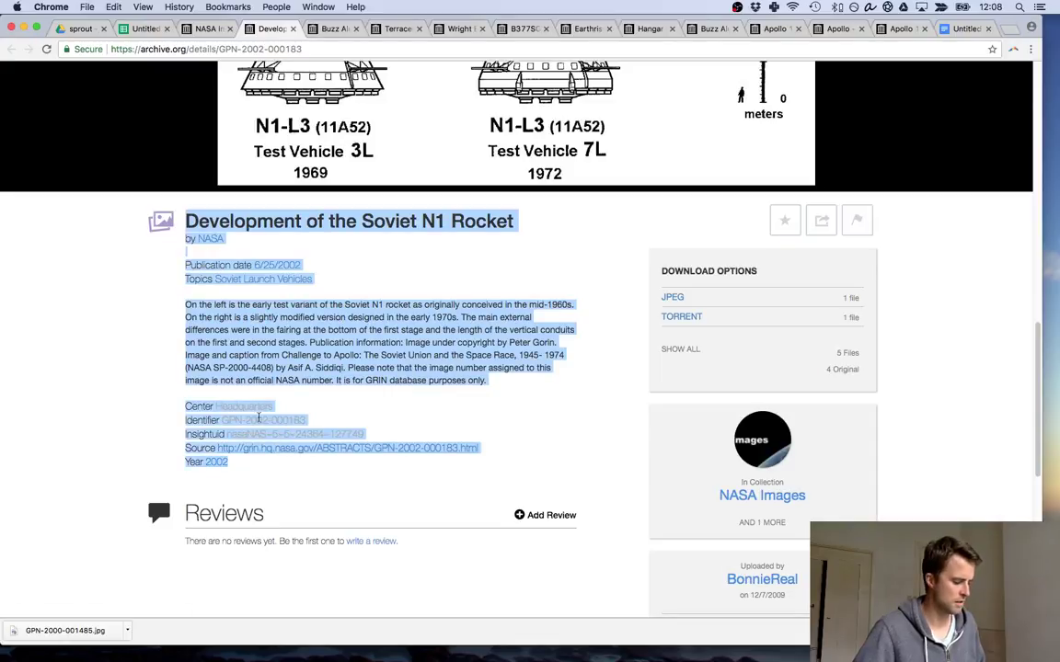
pyautogui.click(145, 28)
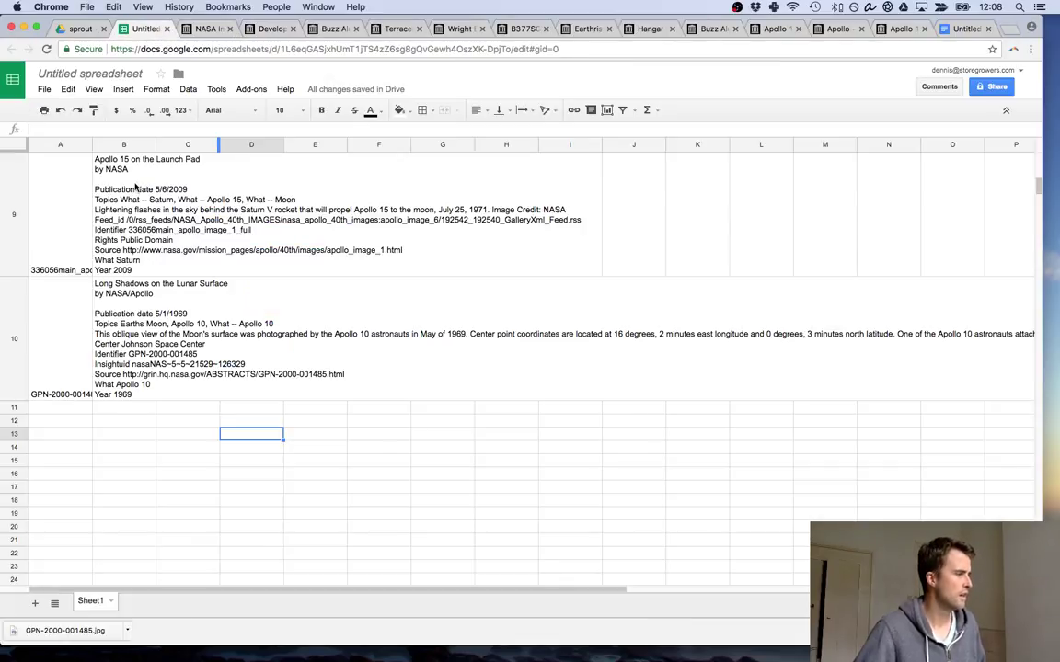
pyautogui.click(117, 407)
pyautogui.press('super+v')
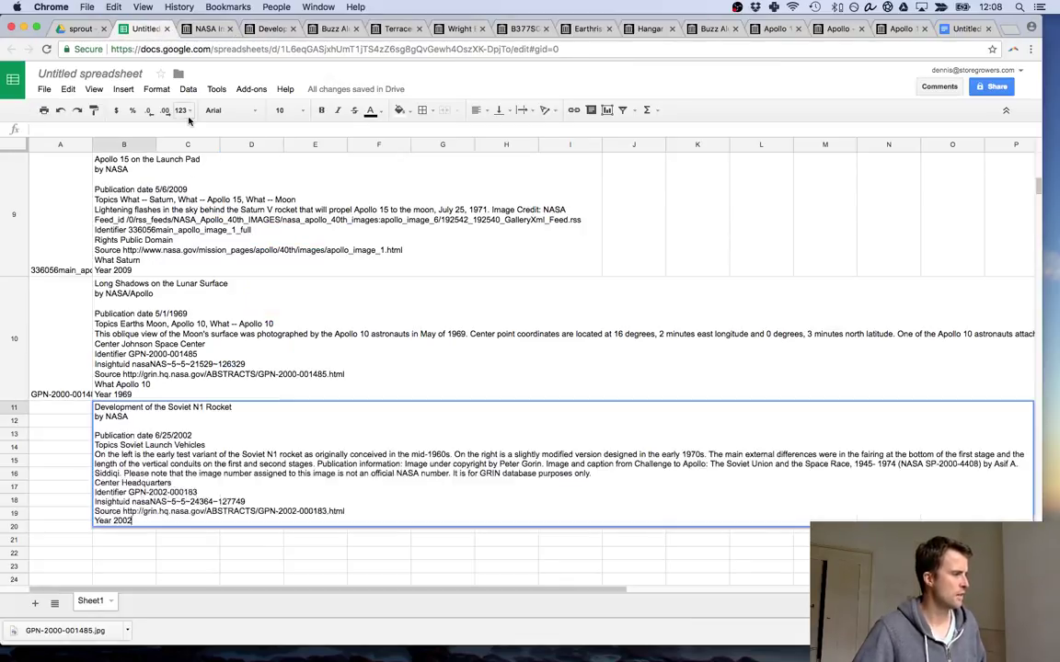
# Save the full-size Soviet N1 rocket drawing as GPN-2002-000183.jpg.
pyautogui.click(201, 29)
pyautogui.click(265, 29)
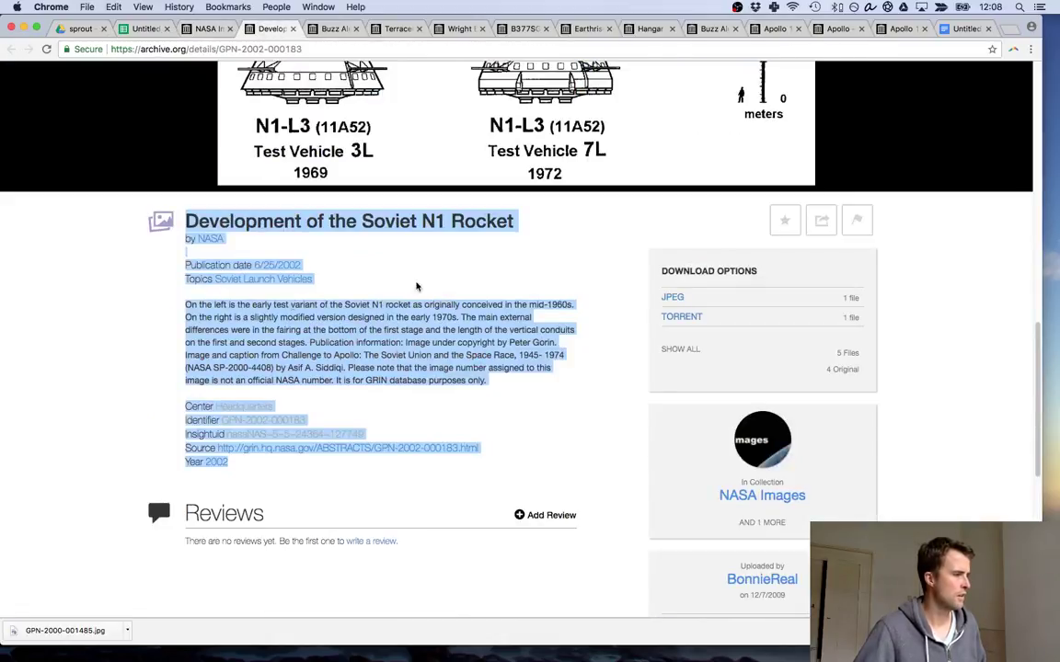
pyautogui.click(695, 299)
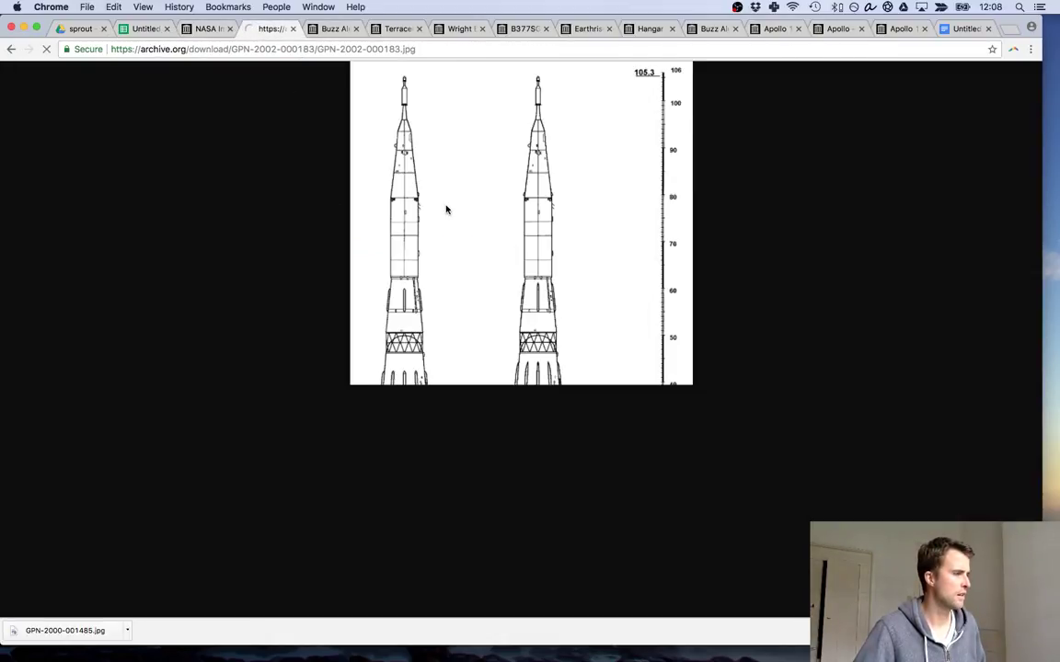
pyautogui.rightClick(446, 210)
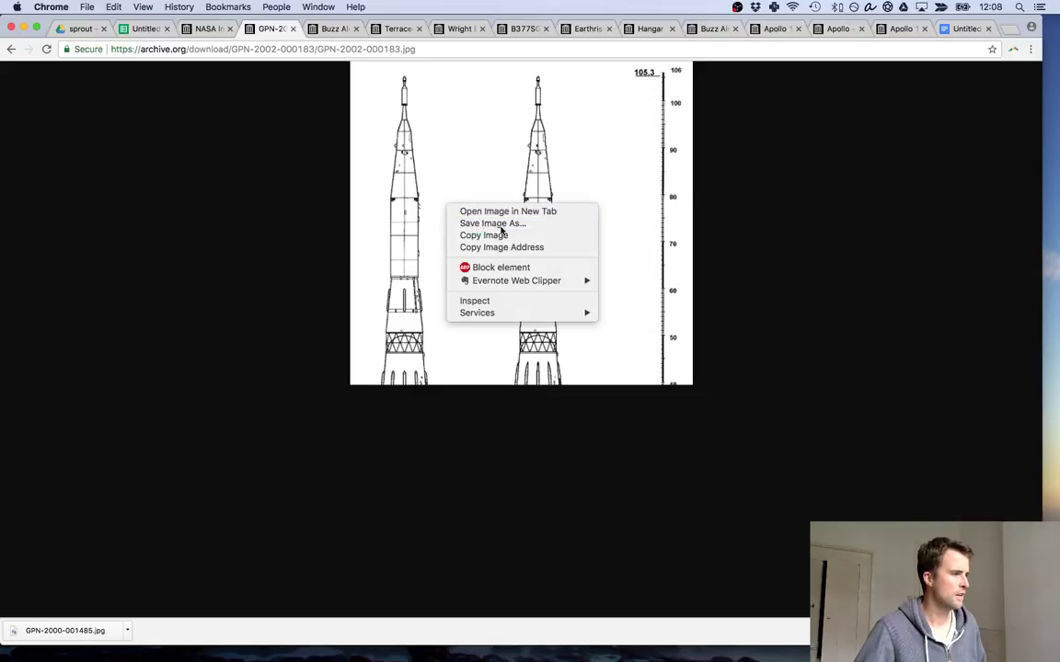
pyautogui.click(499, 233)
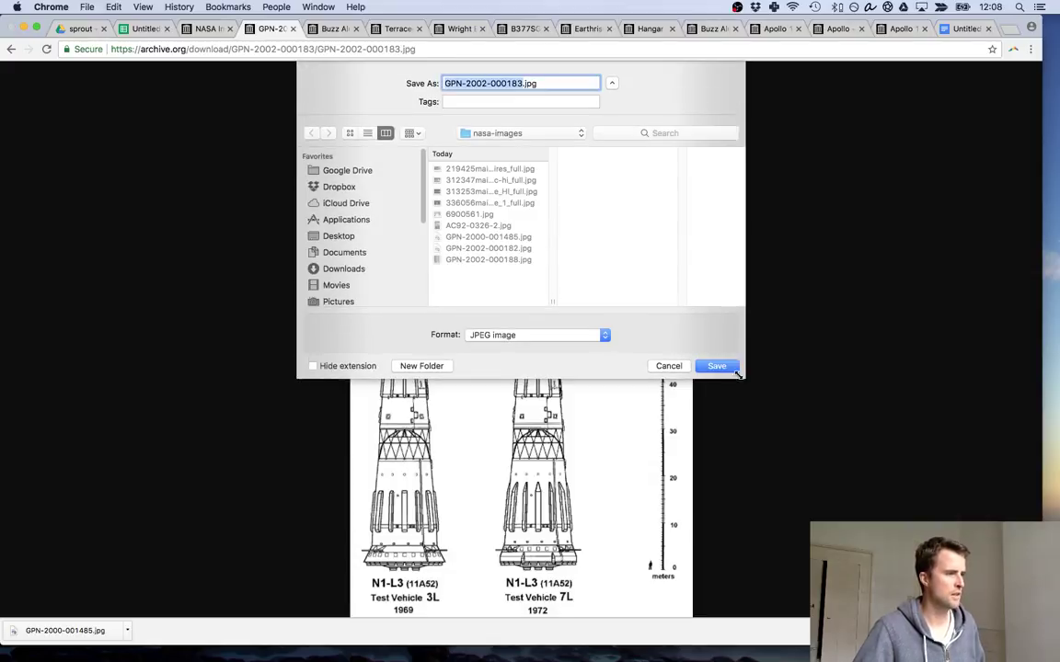
pyautogui.click(718, 362)
# Enter the filename GPN-2002-000183.jpg into cell A11.
pyautogui.click(322, 48)
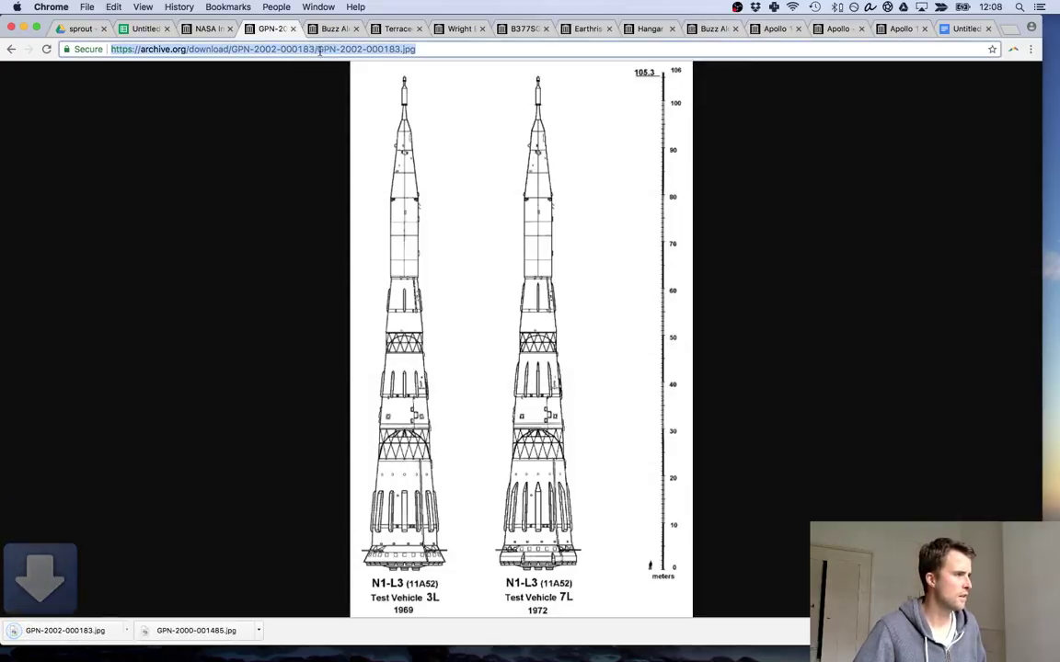
pyautogui.moveTo(317, 49); pyautogui.dragTo(416, 49)
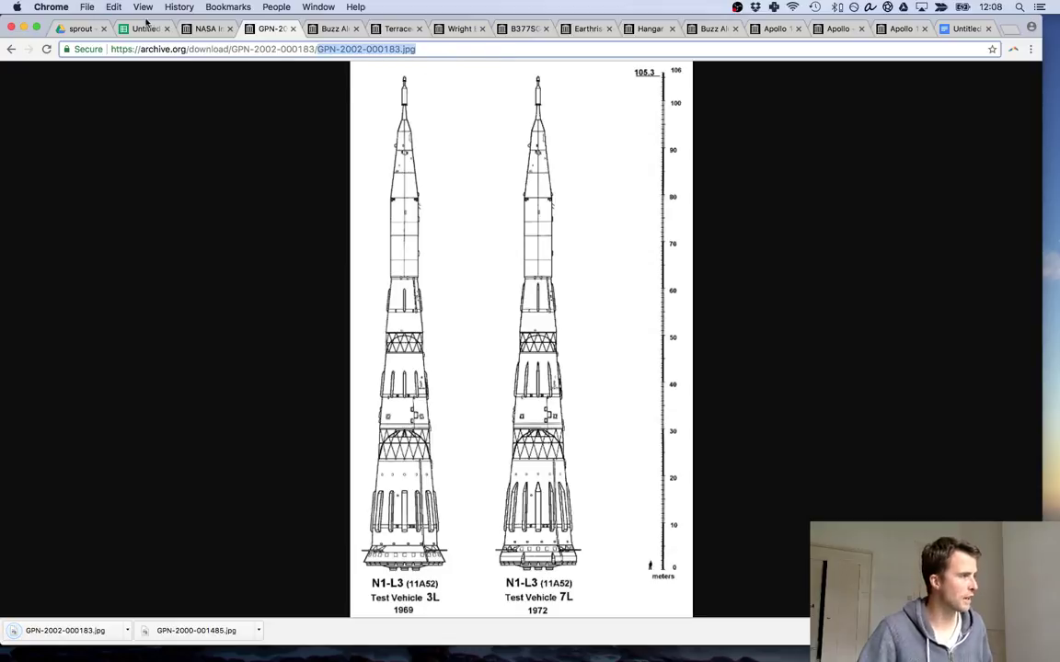
pyautogui.click(147, 29)
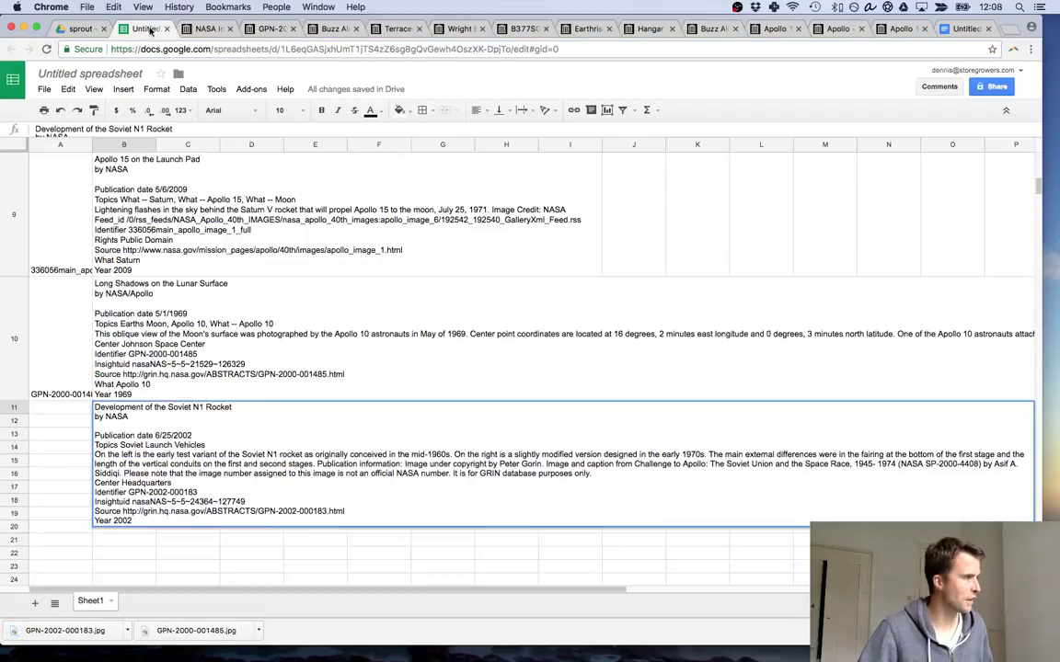
pyautogui.click(78, 422)
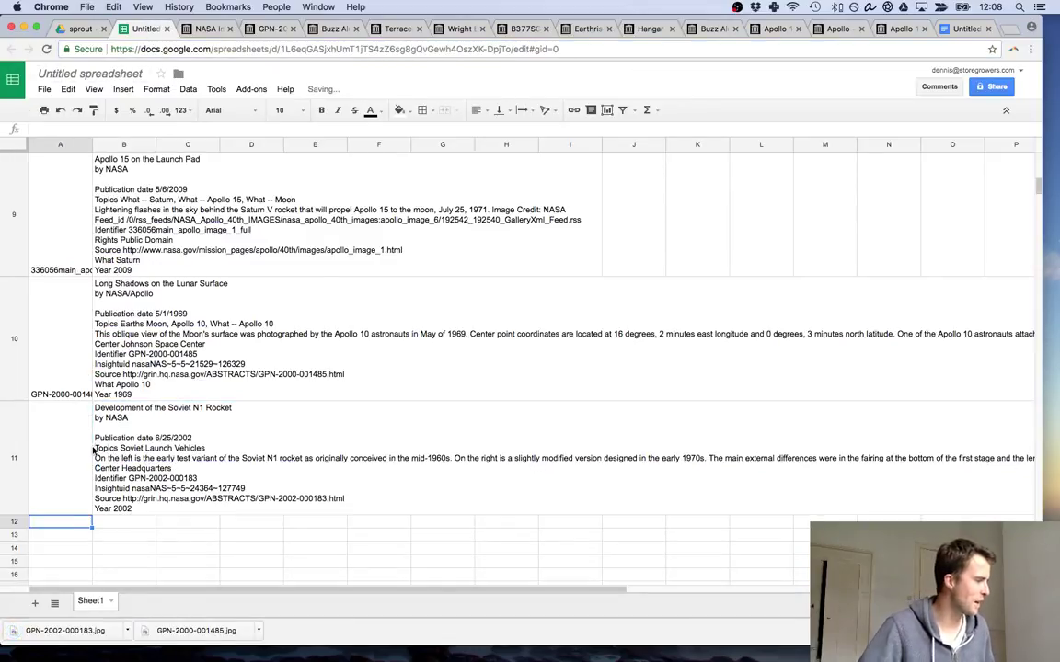
pyautogui.click(69, 410)
pyautogui.press('super+v')
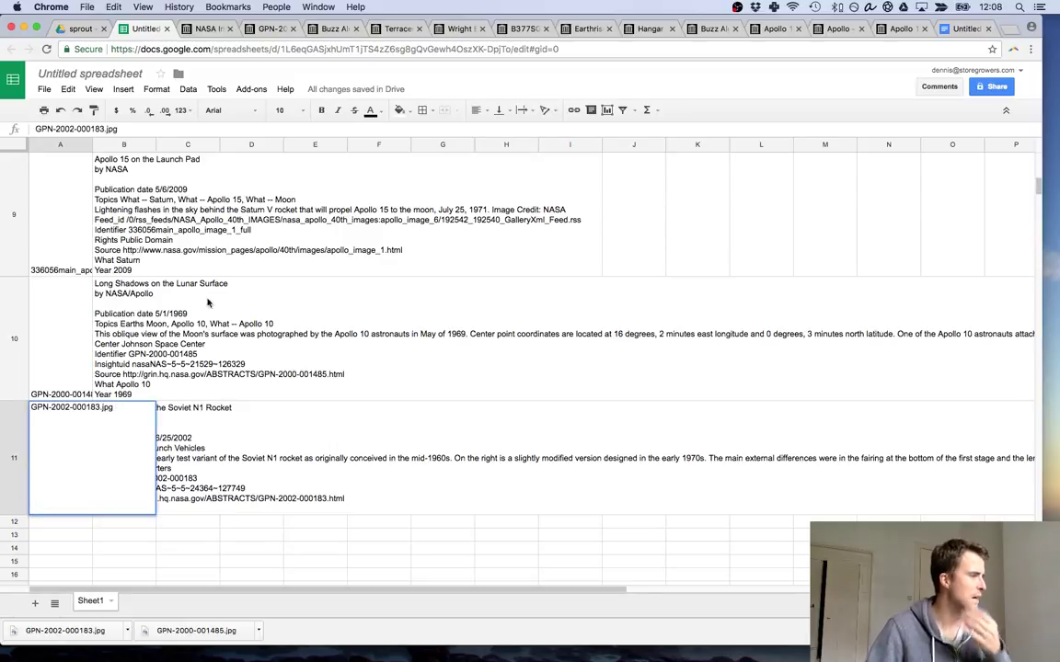
pyautogui.click(223, 313)
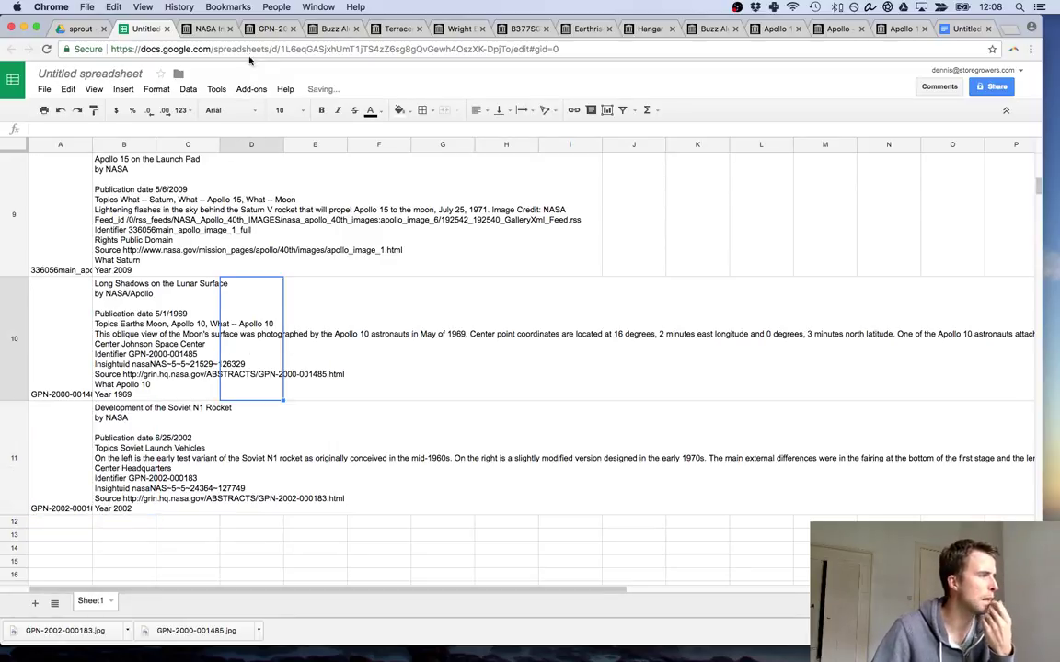
pyautogui.click(247, 30)
# Copy the Buzz Aldrin on the Moon description, title through Year 2008, into B12.
pyautogui.click(294, 28)
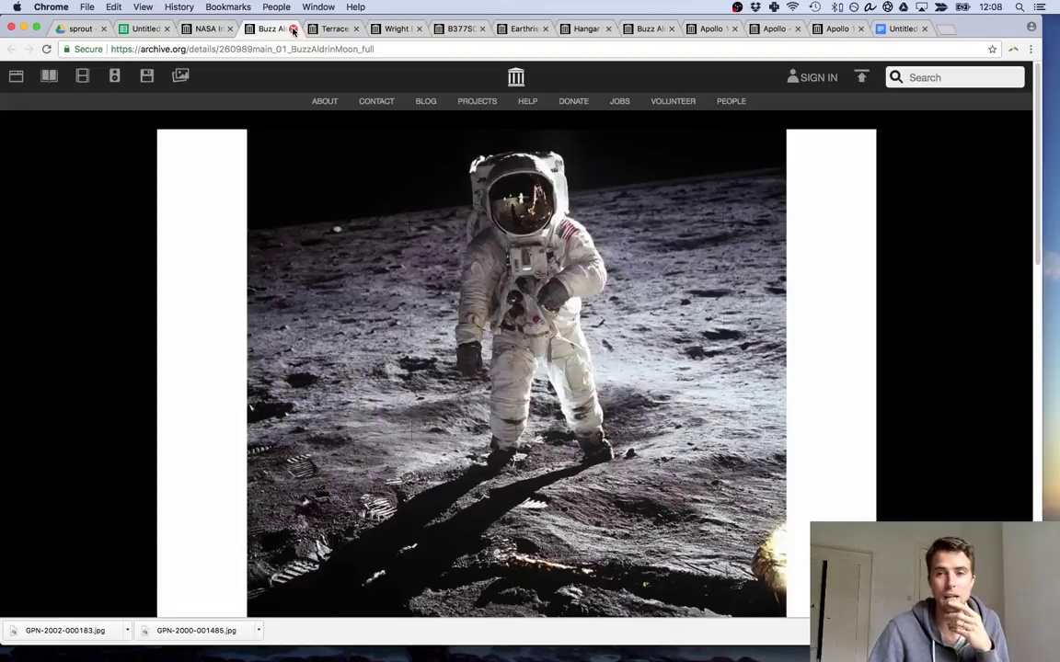
pyautogui.scroll(-5, 276, 276)
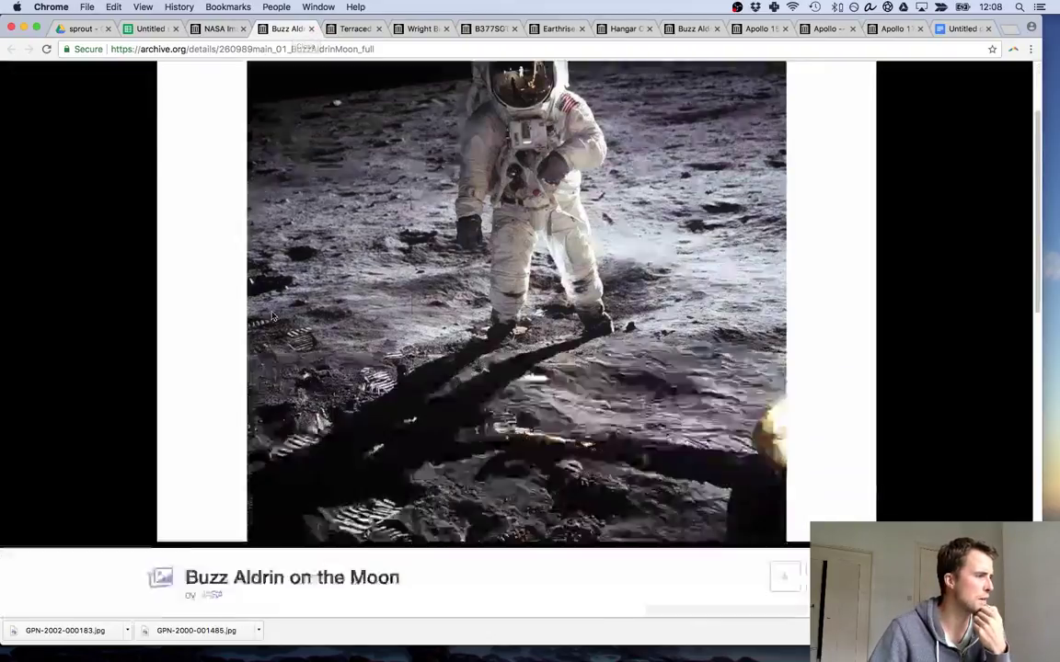
pyautogui.moveTo(168, 246); pyautogui.dragTo(252, 539)
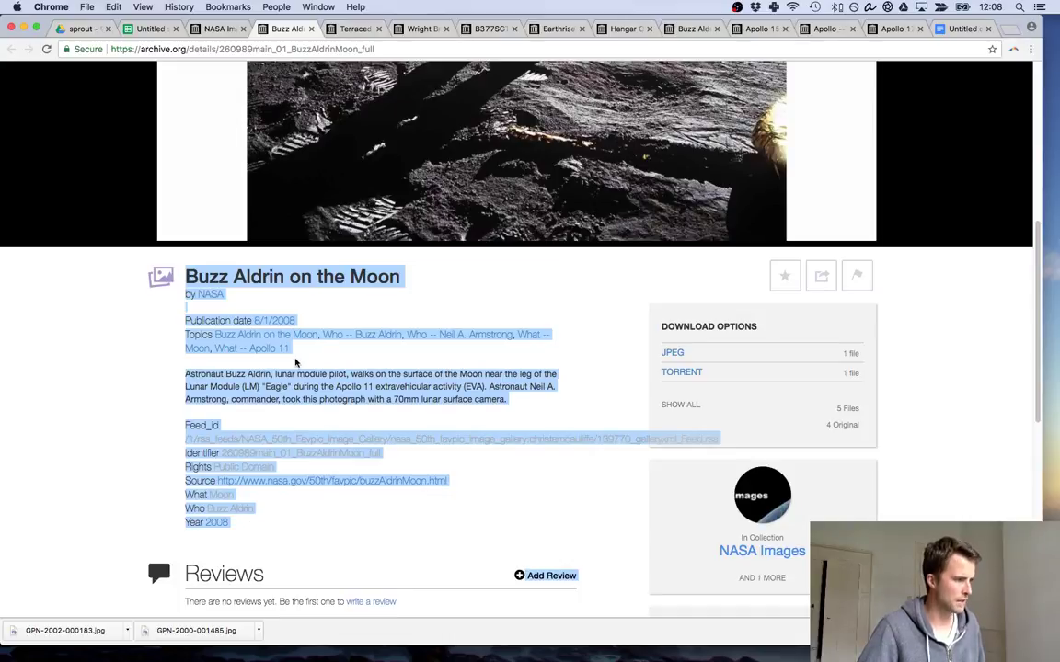
pyautogui.press('super+c')
pyautogui.click(143, 29)
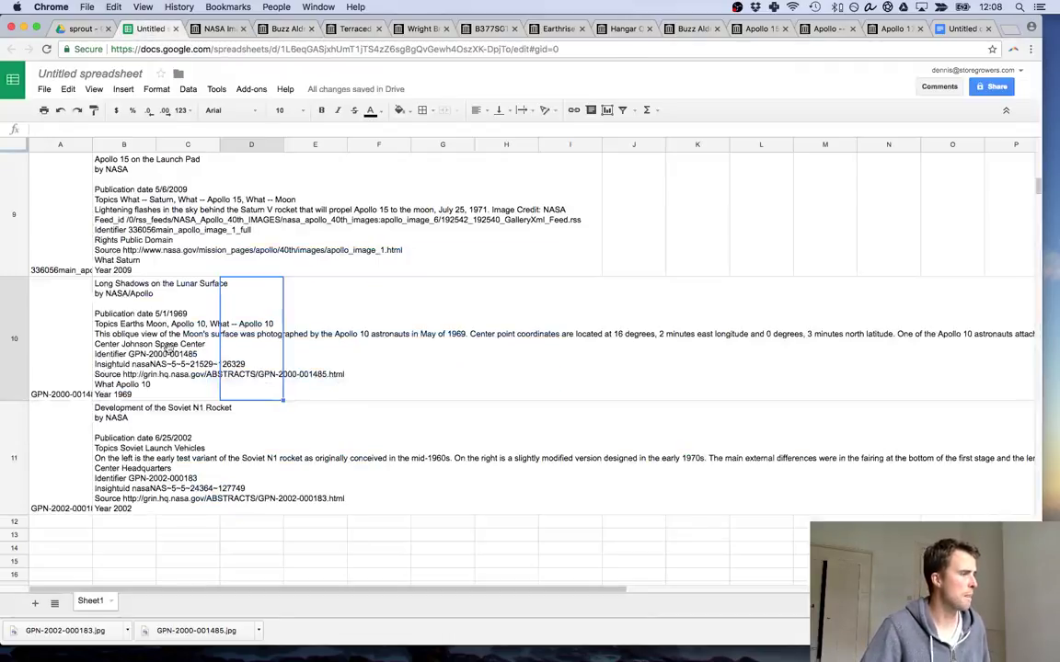
pyautogui.click(119, 522)
pyautogui.press('super+v')
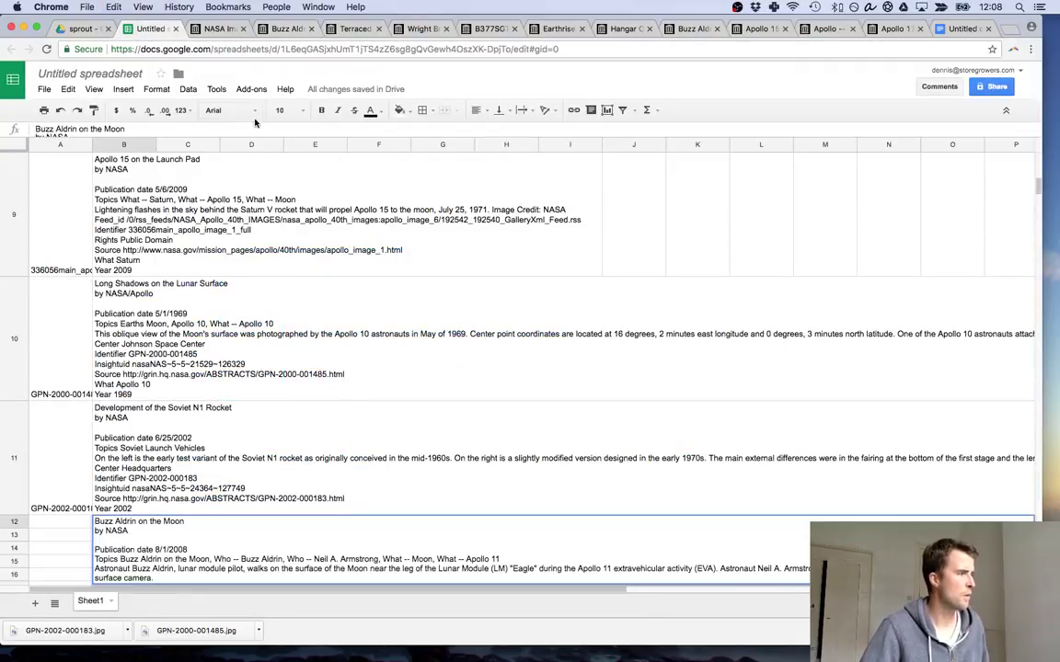
# Save the full-size Buzz Aldrin on the Moon JPEG to disk.
pyautogui.click(214, 28)
pyautogui.click(281, 28)
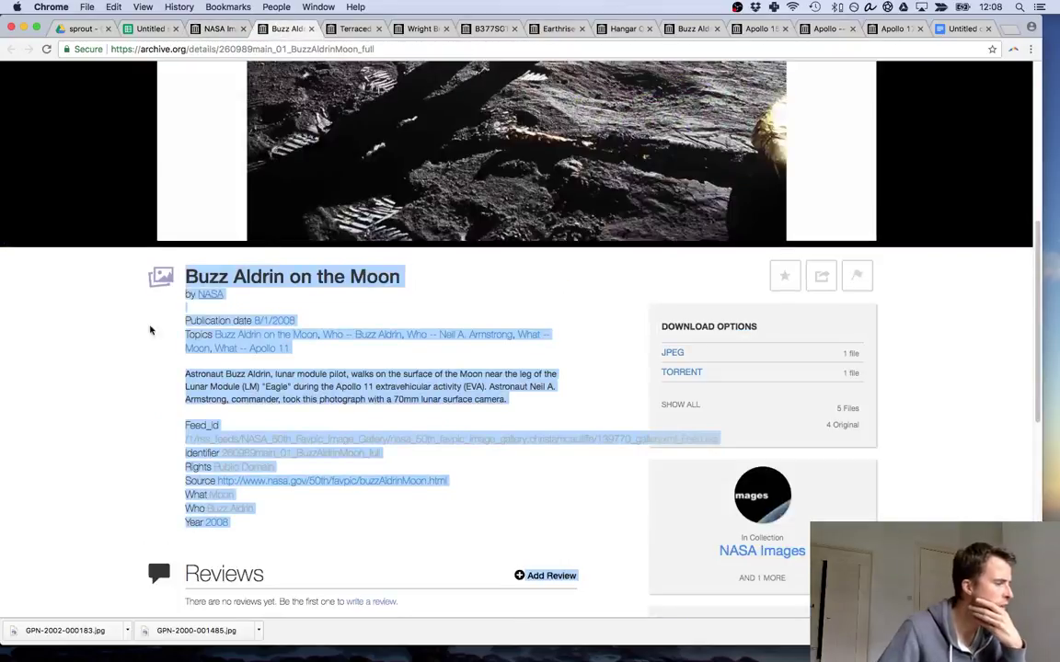
pyautogui.click(118, 346)
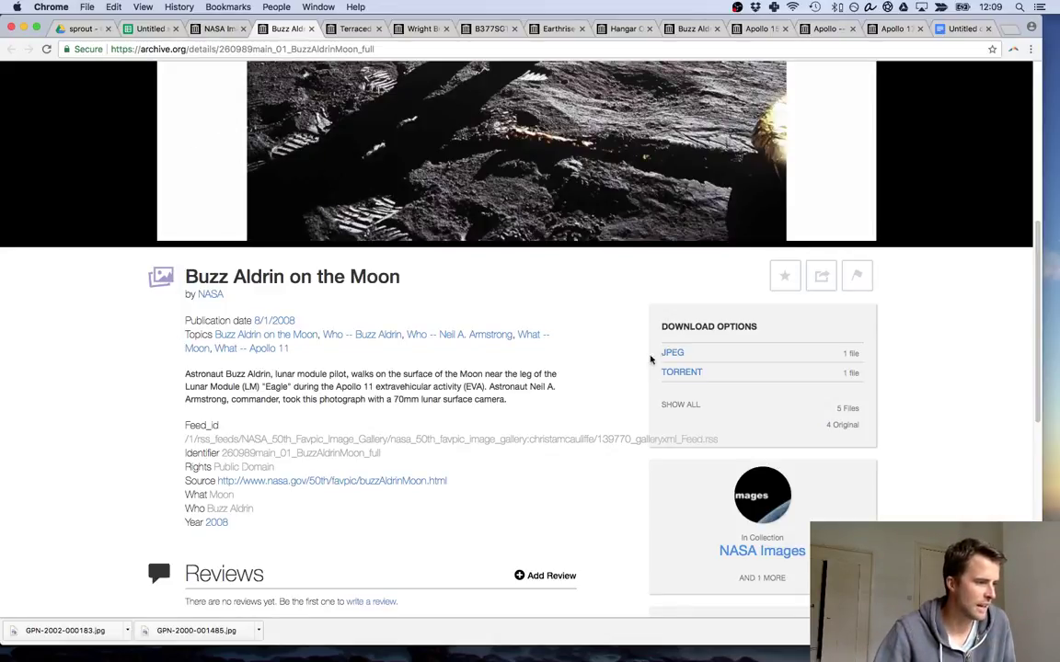
pyautogui.click(676, 354)
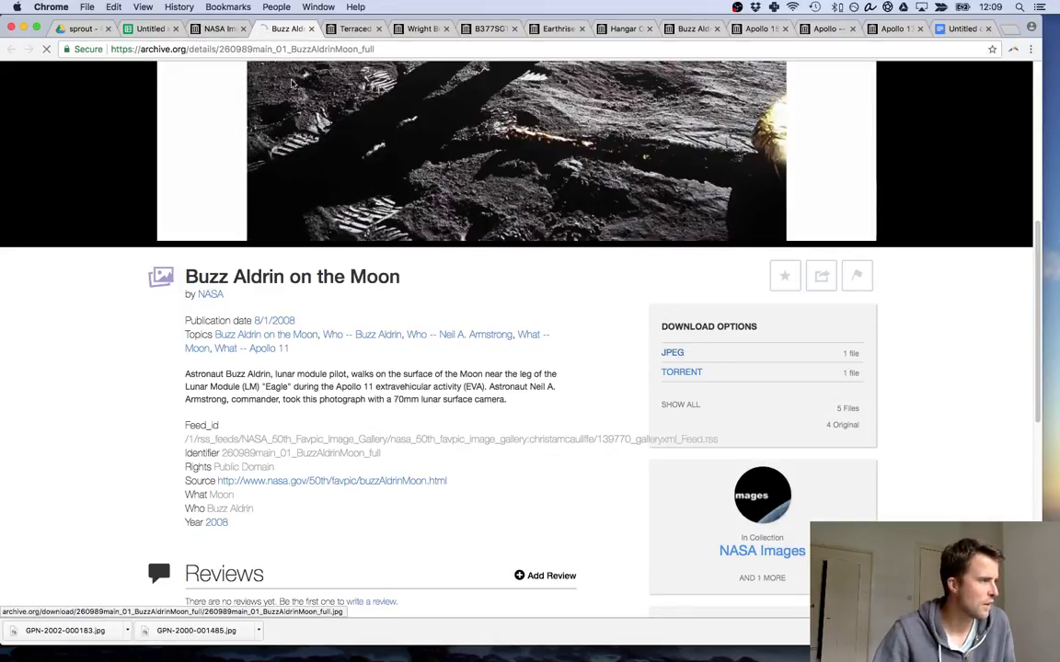
pyautogui.click(155, 29)
pyautogui.click(281, 28)
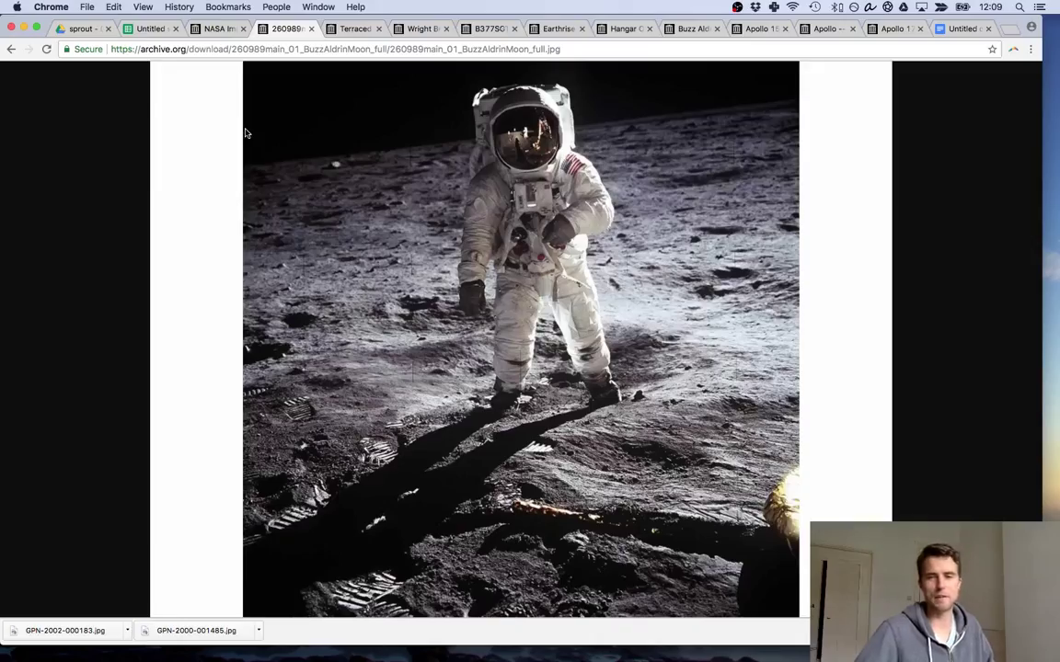
pyautogui.click(250, 50)
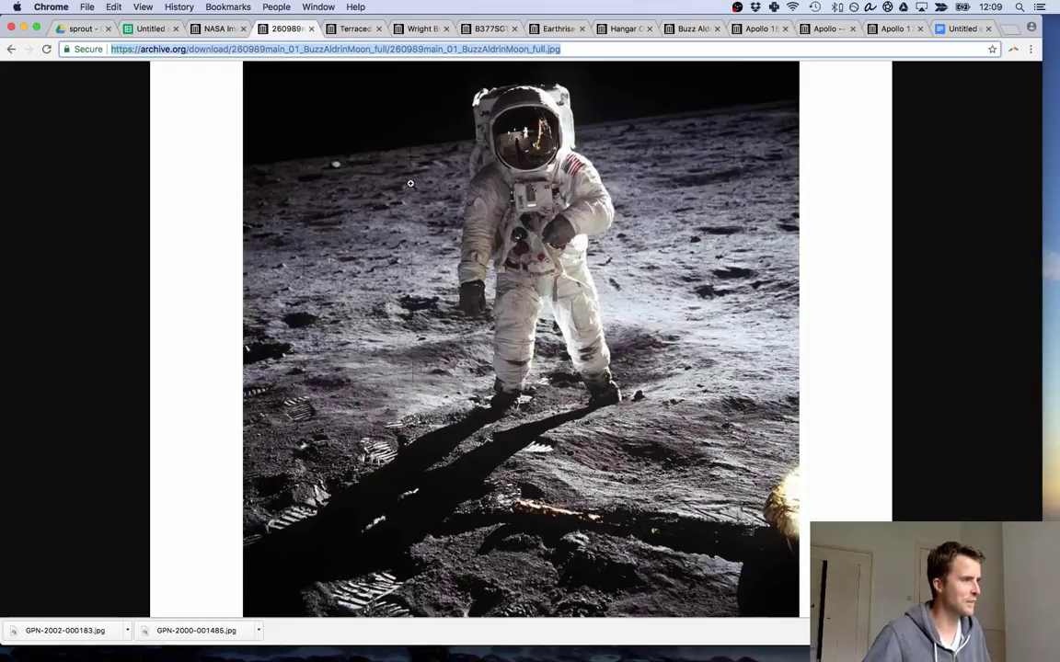
pyautogui.rightClick(371, 108)
pyautogui.click(471, 141)
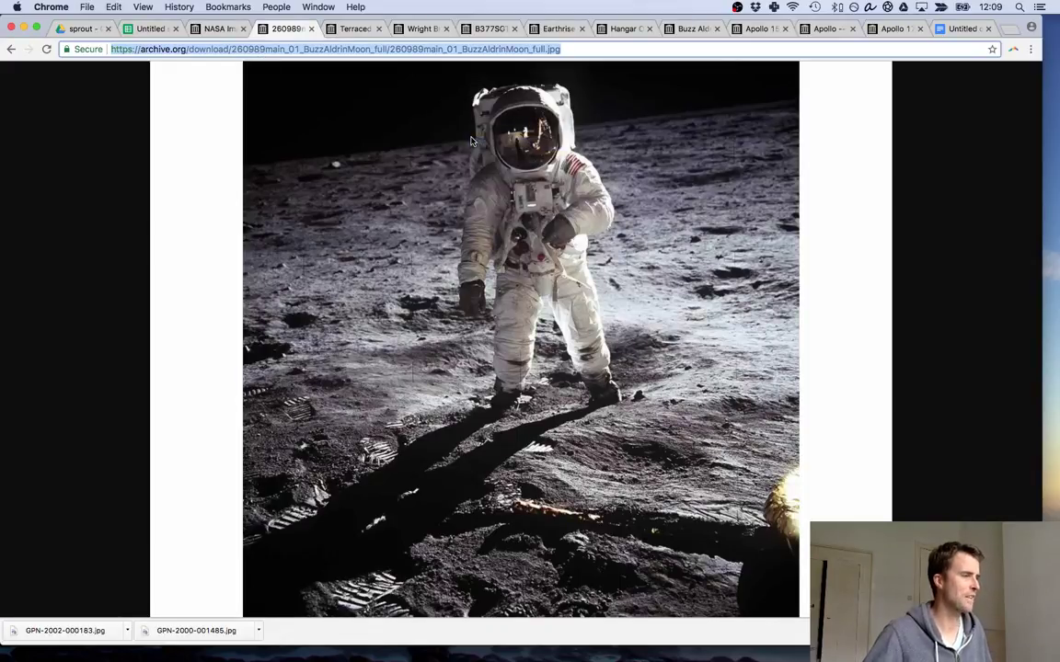
pyautogui.press('Return')
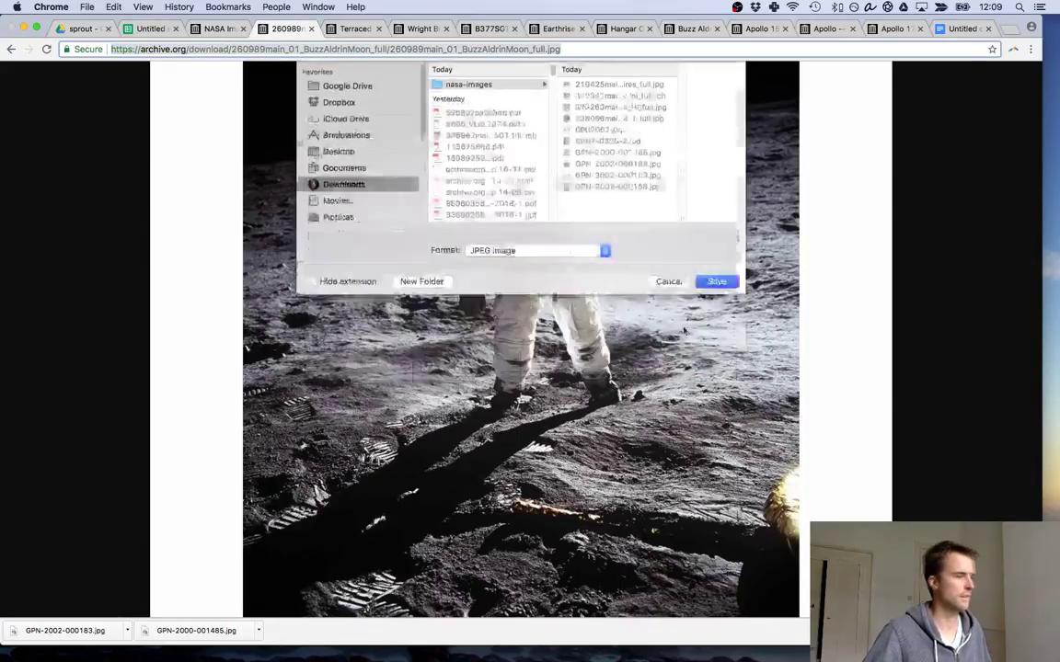
# Paste 260989main_01_BuzzAldrinMoon_full.jpg into A12, then close the image tab.
pyautogui.moveTo(390, 49); pyautogui.dragTo(587, 57)
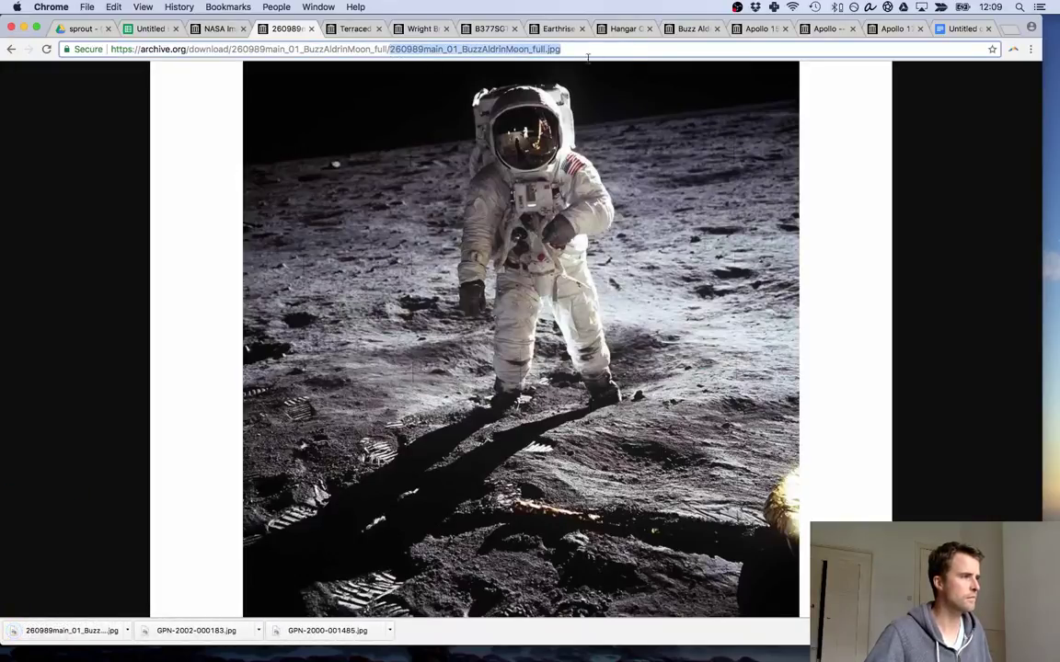
pyautogui.click(142, 29)
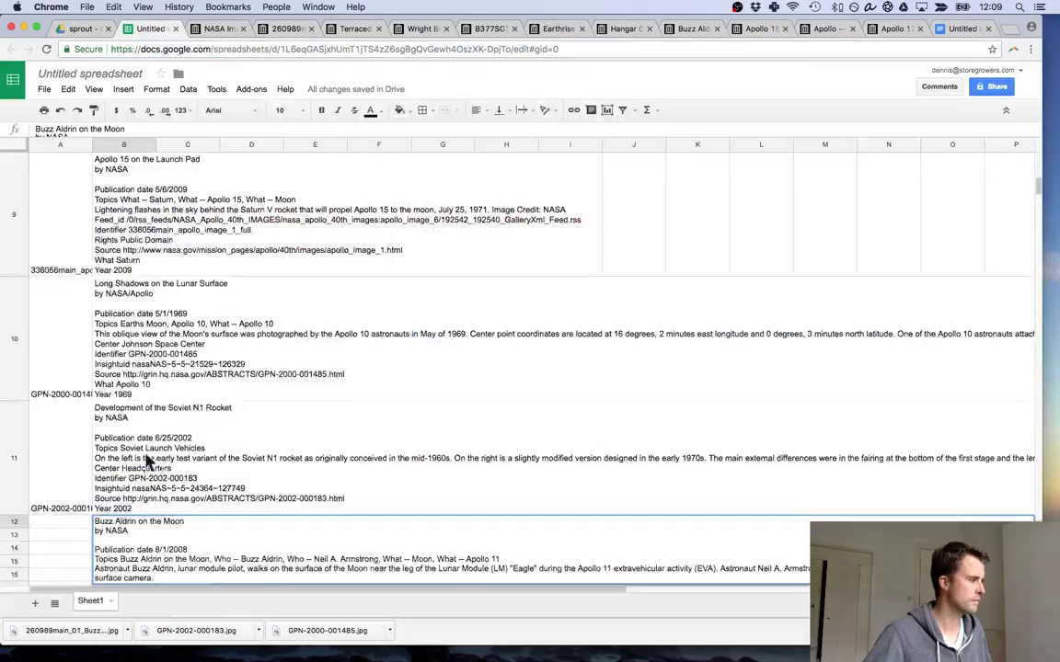
pyautogui.click(66, 543)
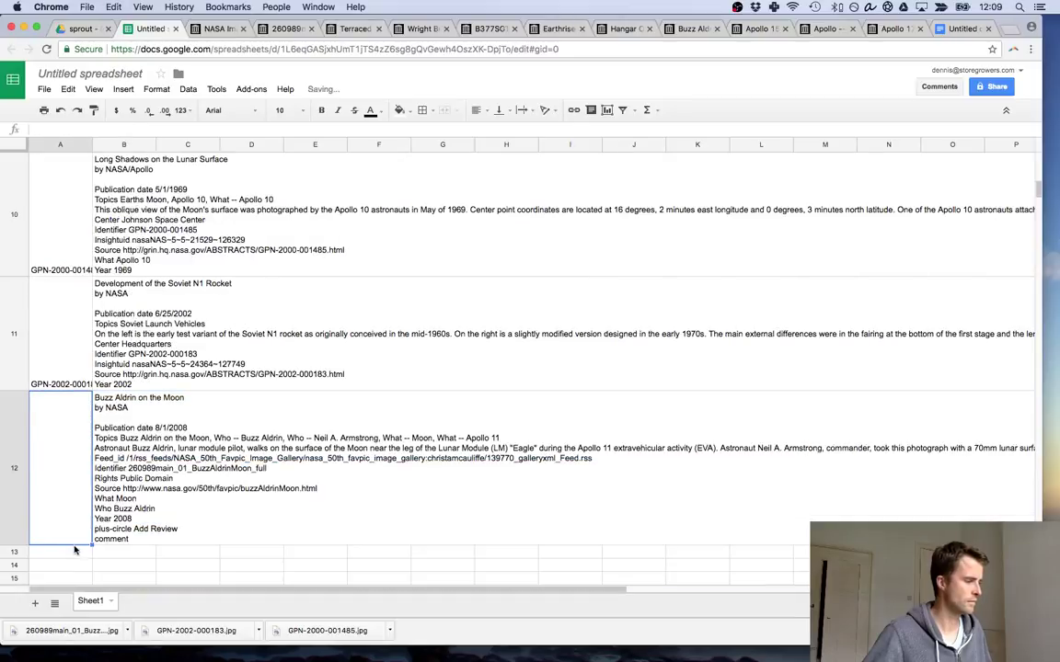
pyautogui.doubleClick(59, 498)
pyautogui.press('super+v')
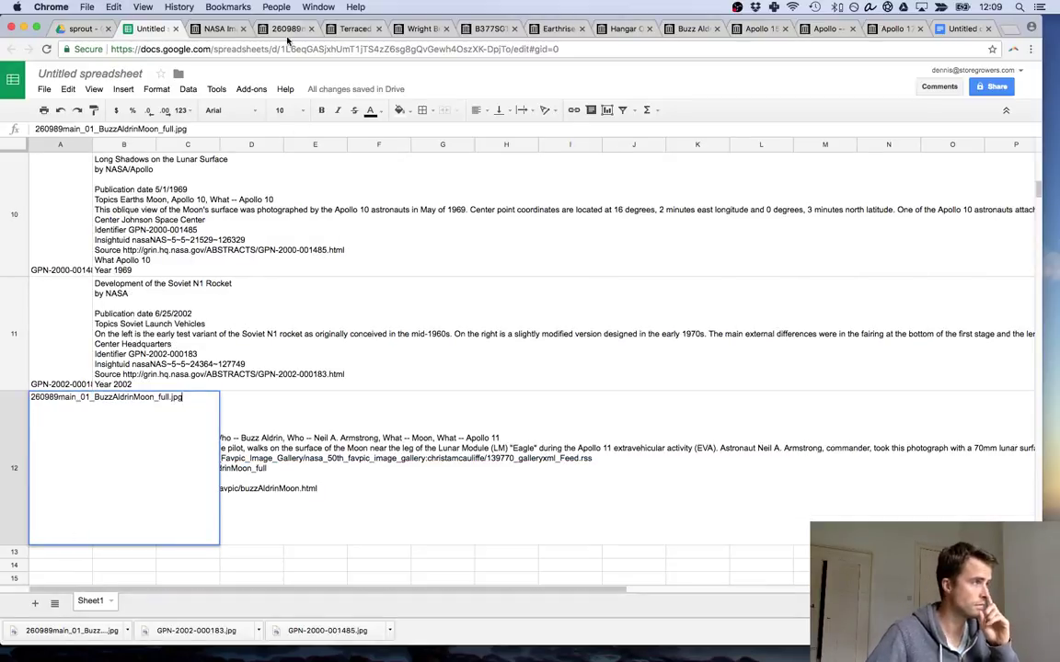
pyautogui.click(289, 30)
pyautogui.click(311, 29)
# Select the Terraced Wall Crater on the Lunar Limb description on its item page.
pyautogui.scroll(-2, 337, 281)
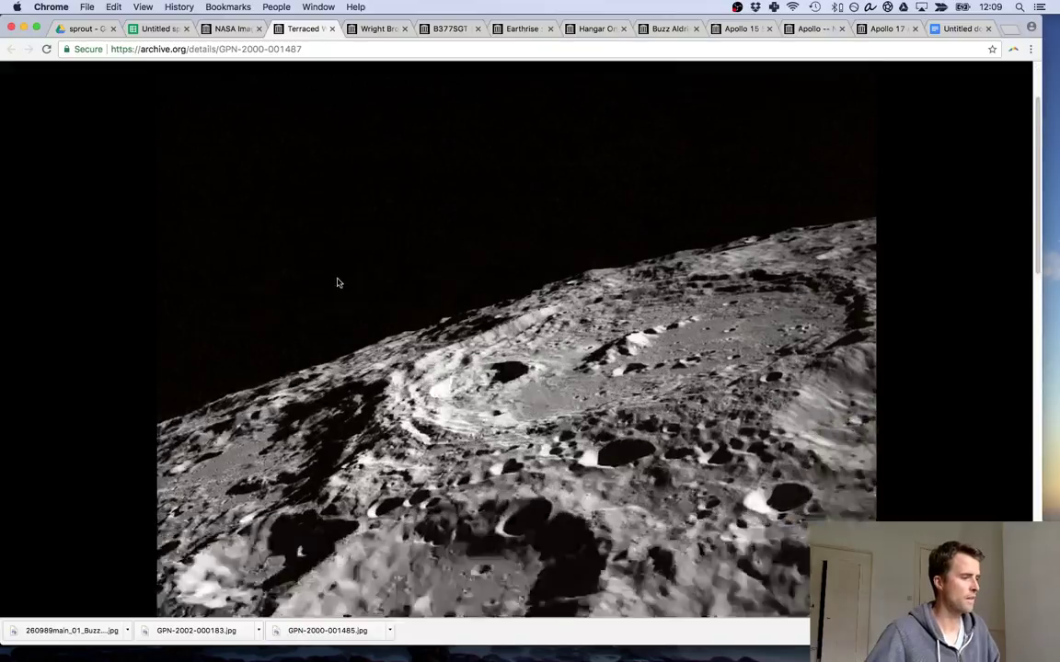
pyautogui.scroll(-3, 337, 283)
pyautogui.scroll(-6, 316, 279)
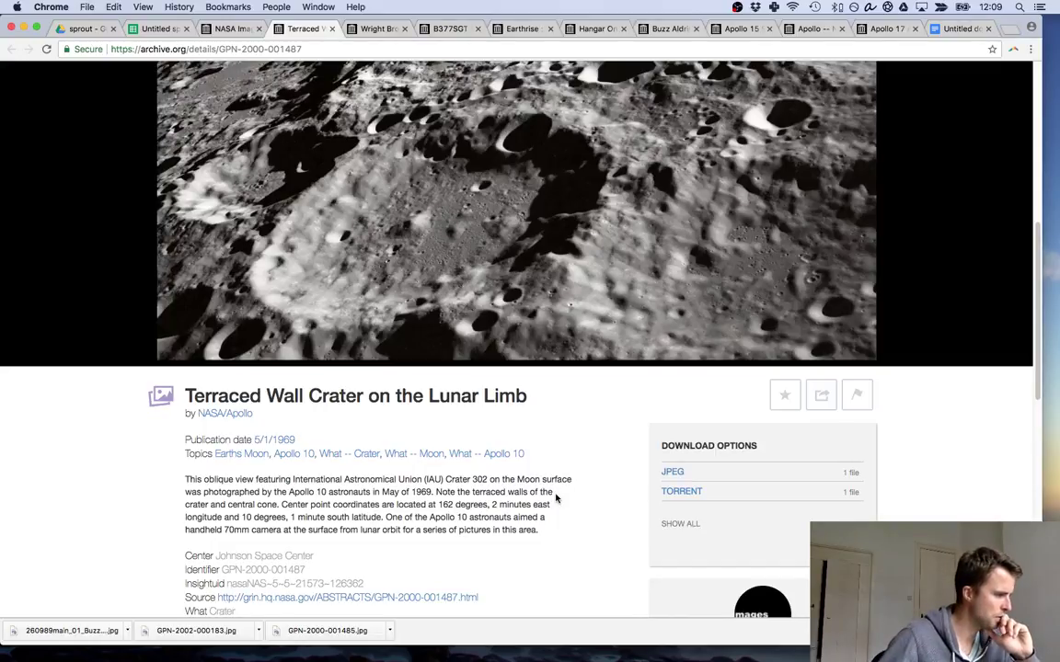
pyautogui.scroll(-1, 555, 498)
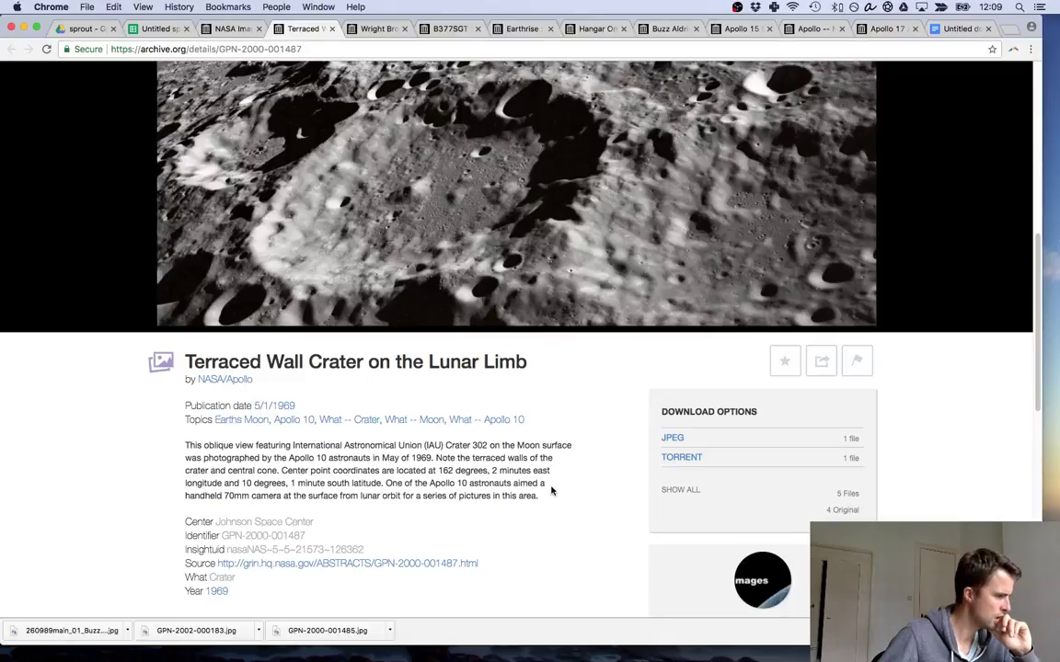
pyautogui.scroll(10, 552, 493)
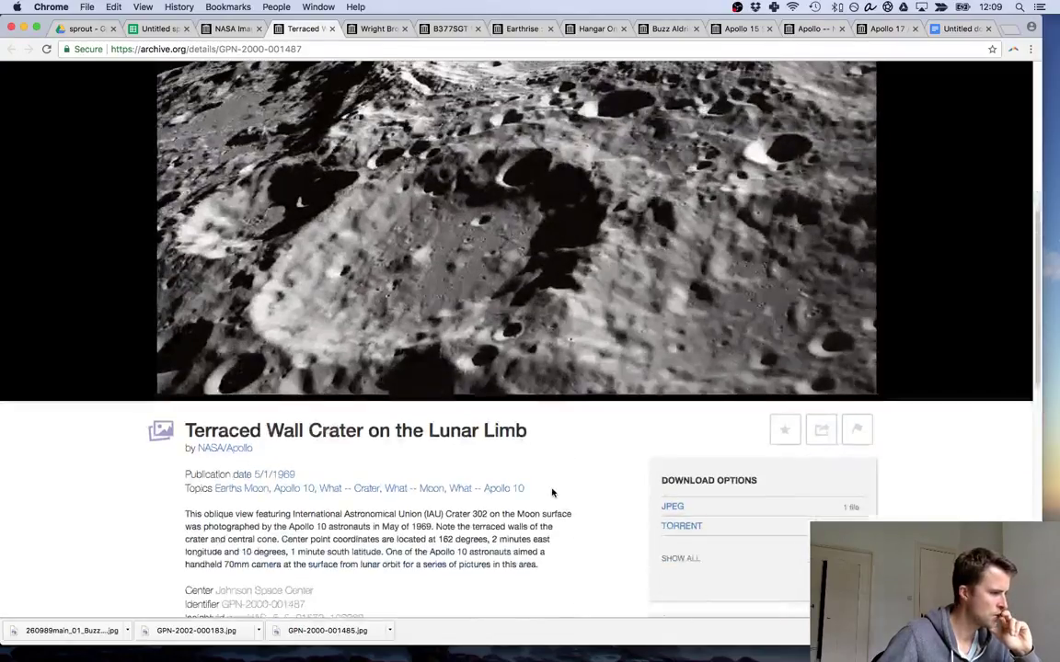
pyautogui.scroll(-3, 552, 494)
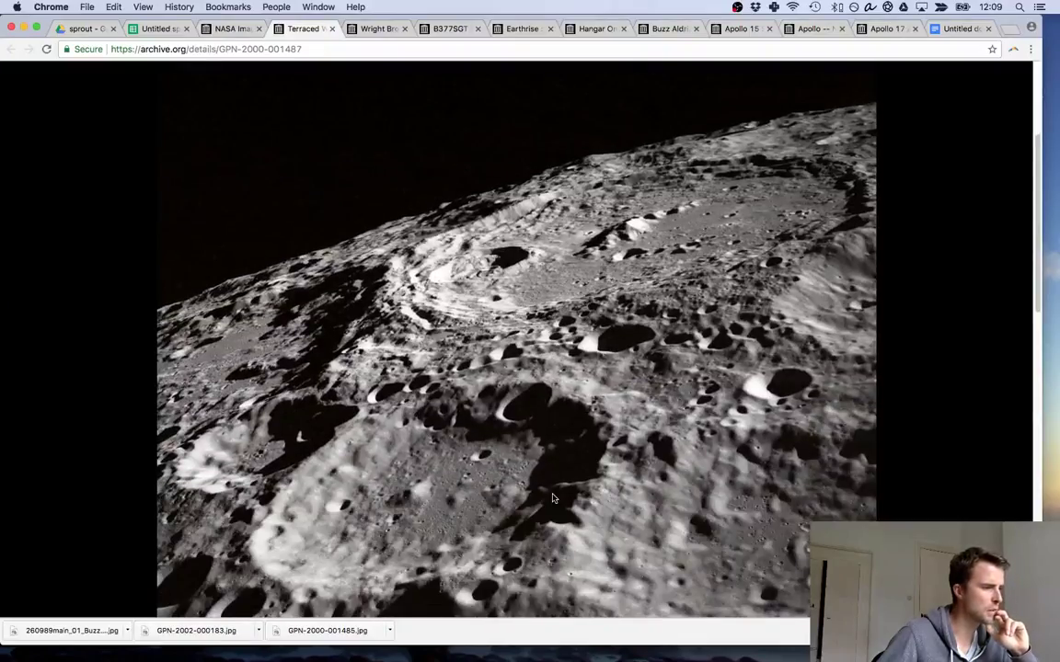
pyautogui.scroll(-3, 552, 498)
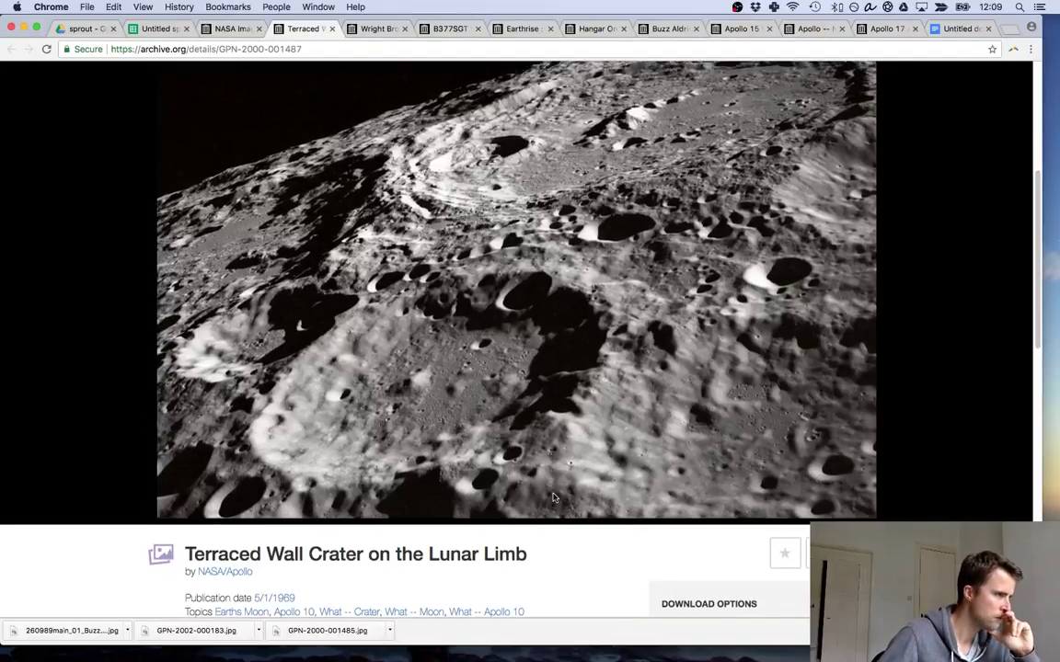
pyautogui.scroll(2, 553, 498)
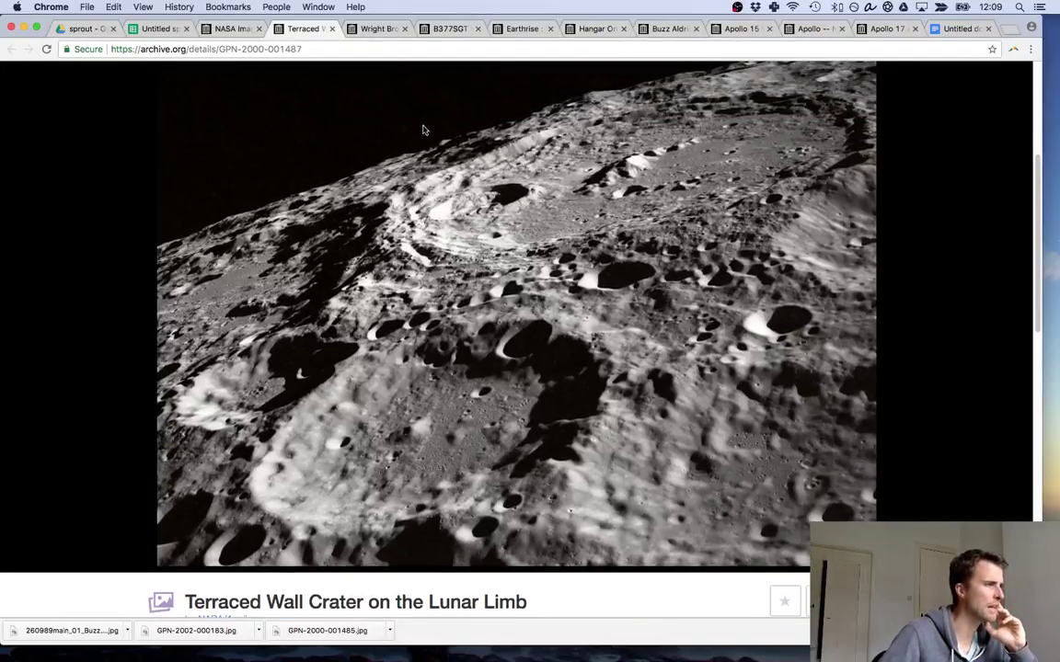
pyautogui.scroll(3, 212, 295)
pyautogui.scroll(-6, 215, 345)
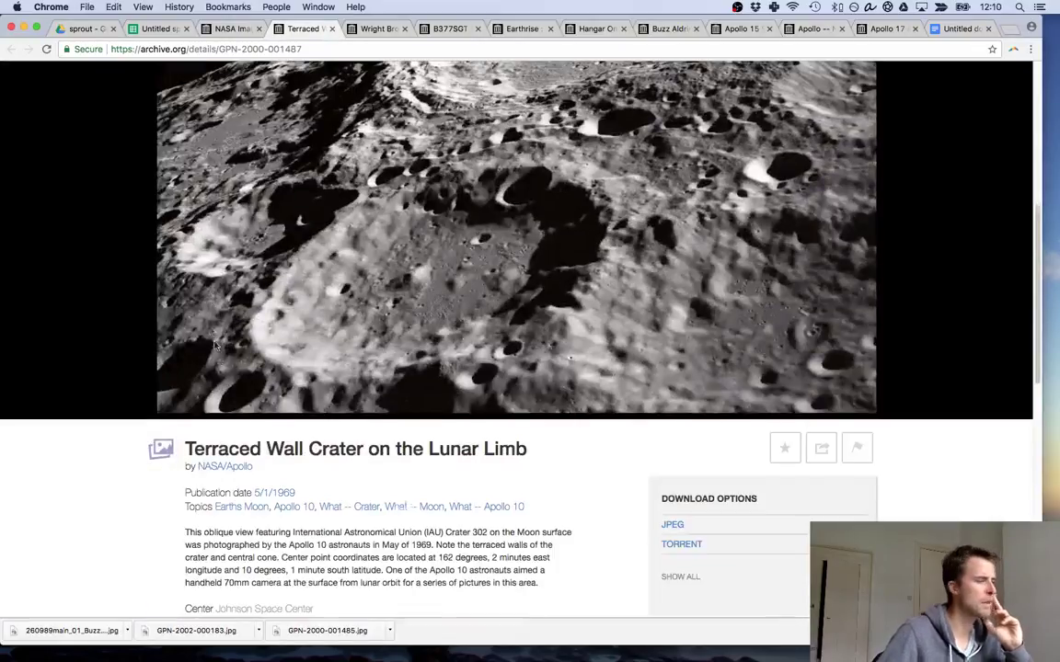
pyautogui.scroll(-6, 214, 345)
pyautogui.moveTo(182, 207); pyautogui.dragTo(308, 445)
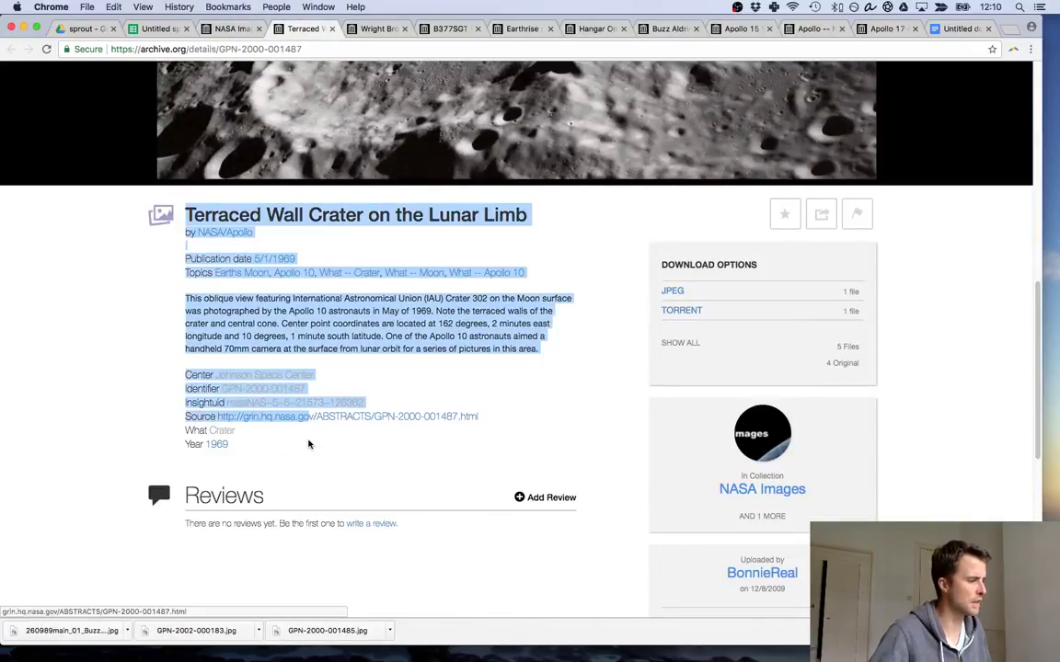
# Confirm A12's filename and paste the crater description into cell B13.
pyautogui.click(155, 29)
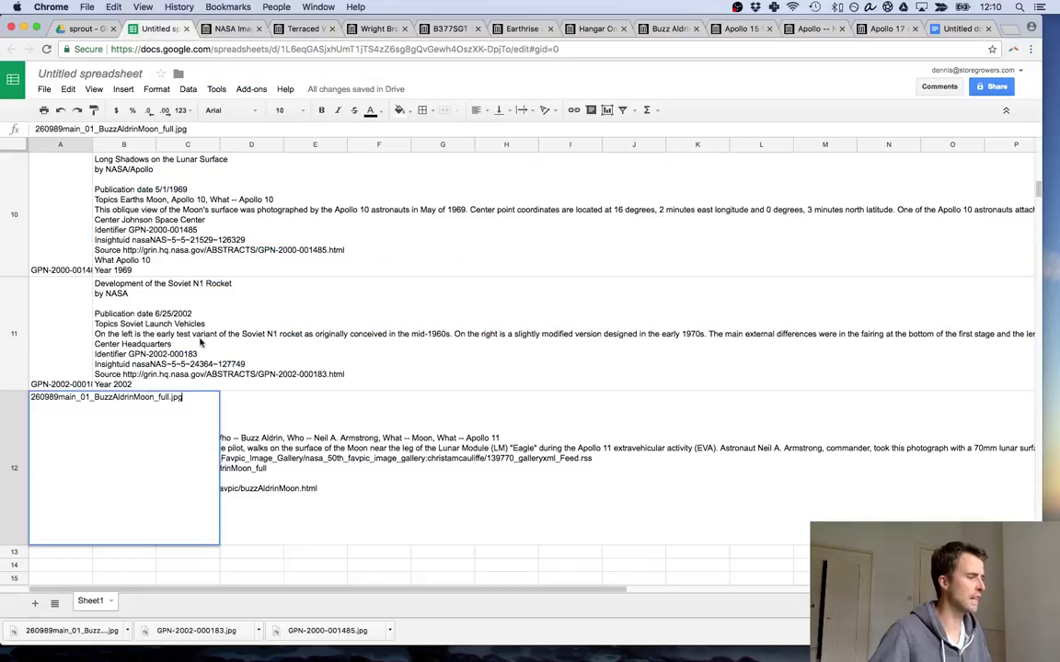
pyautogui.click(281, 552)
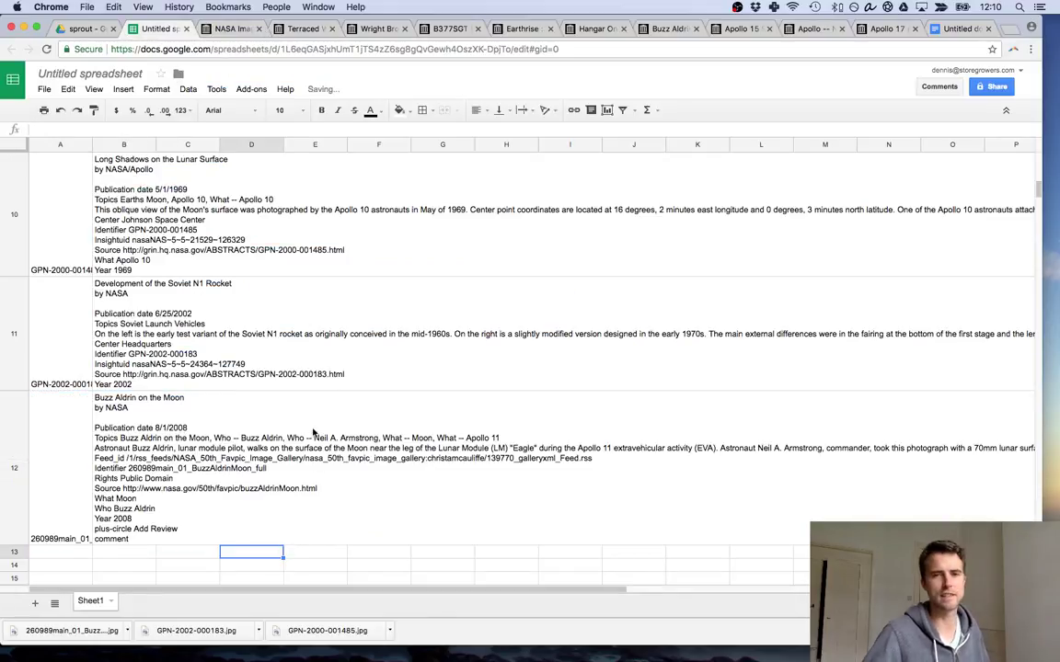
pyautogui.doubleClick(147, 552)
pyautogui.press('super+v')
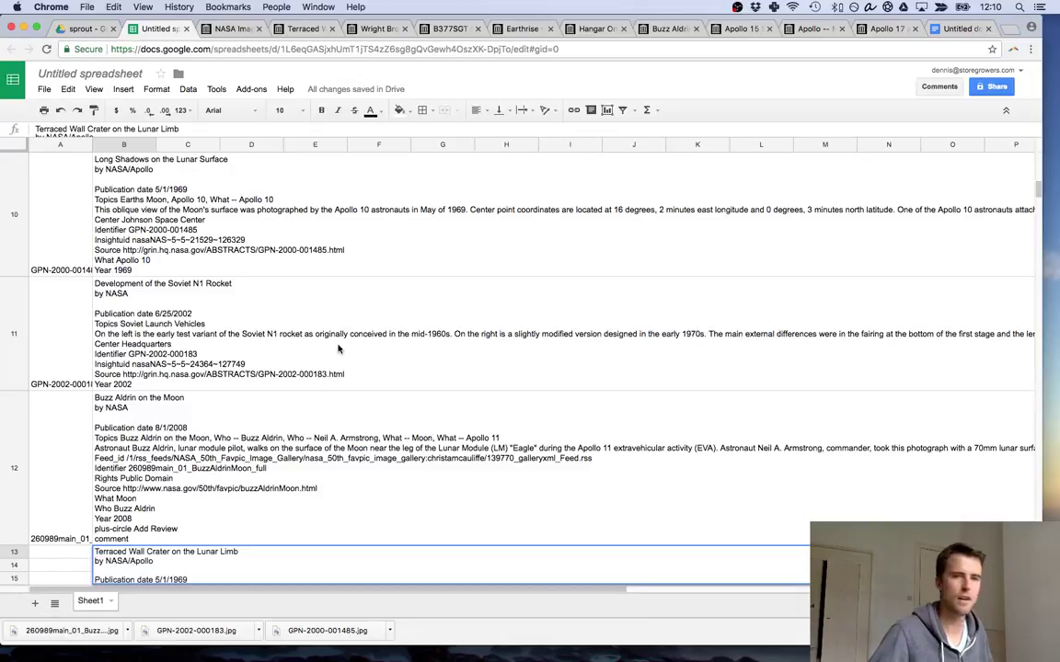
# Open the crater's full-size JPEG, then go to the Wright Brothers Bicycle Shop page.
pyautogui.click(300, 30)
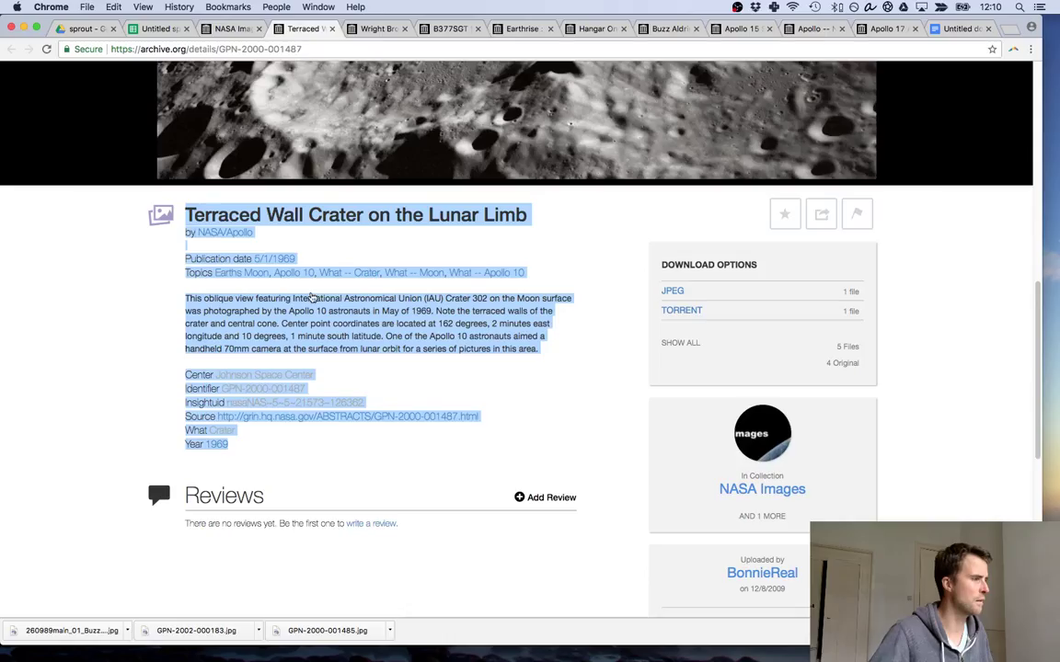
pyautogui.click(694, 292)
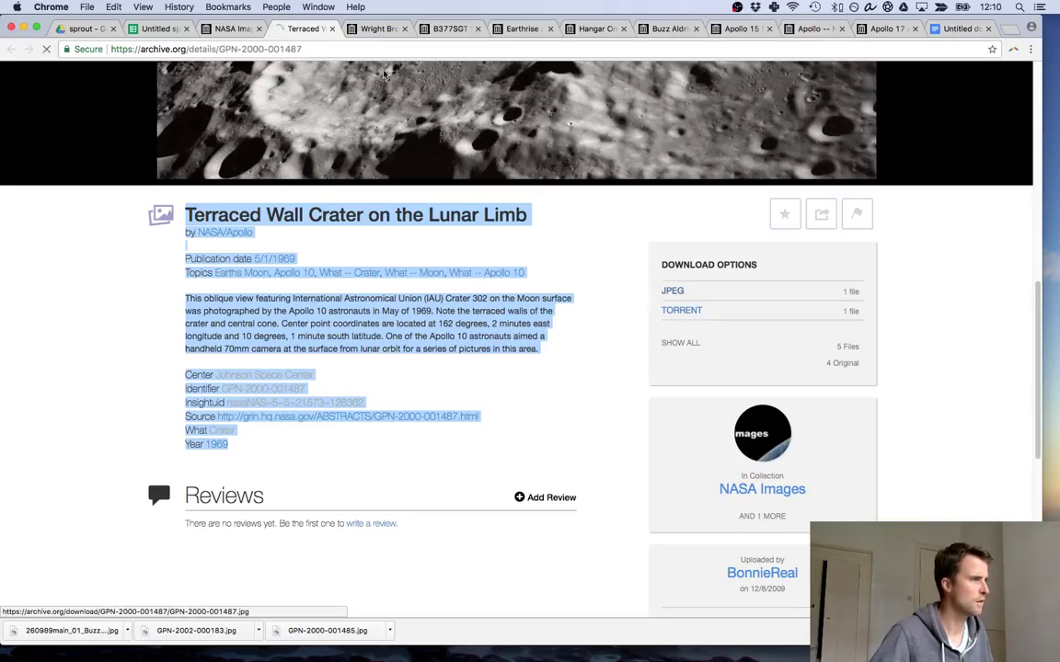
pyautogui.click(375, 28)
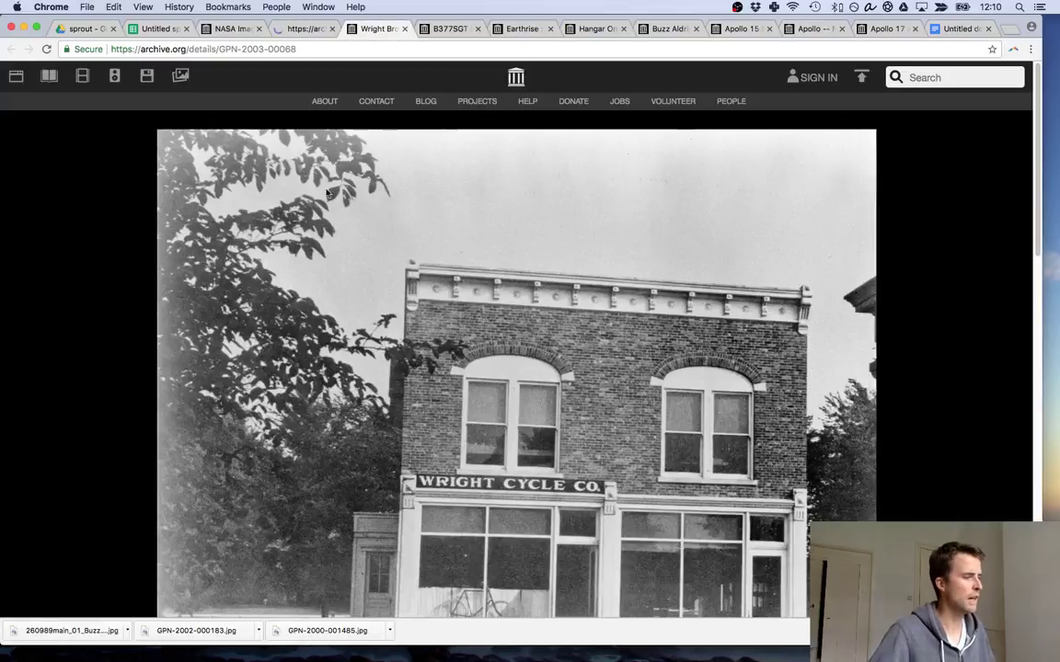
# Select the Wright Brothers Bicycle Shop description on its item page.
pyautogui.scroll(-5, 327, 230)
pyautogui.scroll(-3, 323, 283)
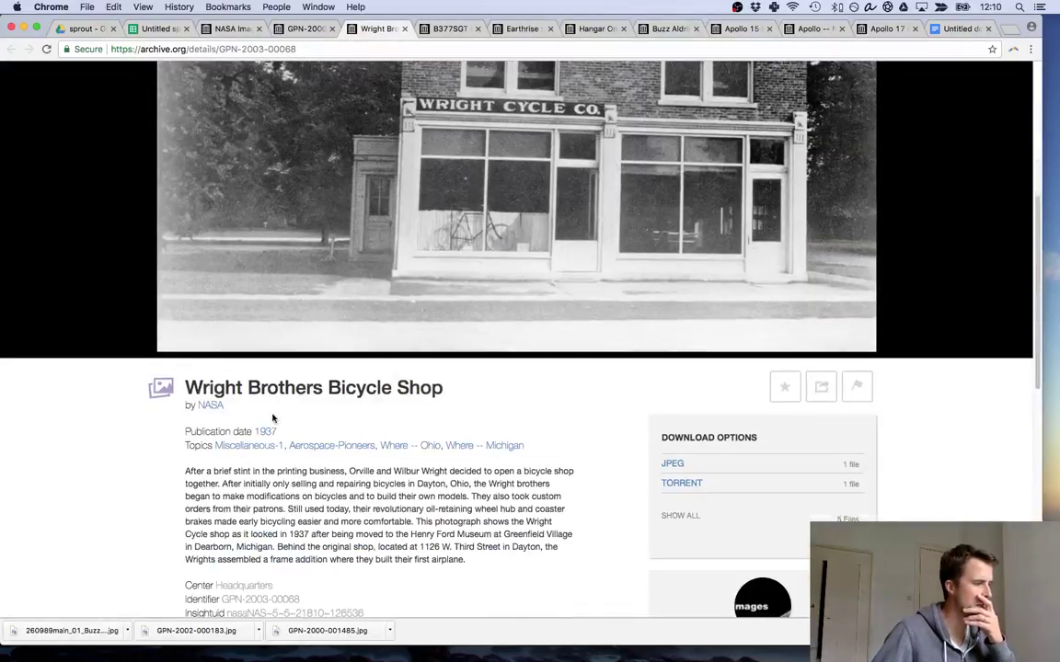
pyautogui.scroll(3, 224, 374)
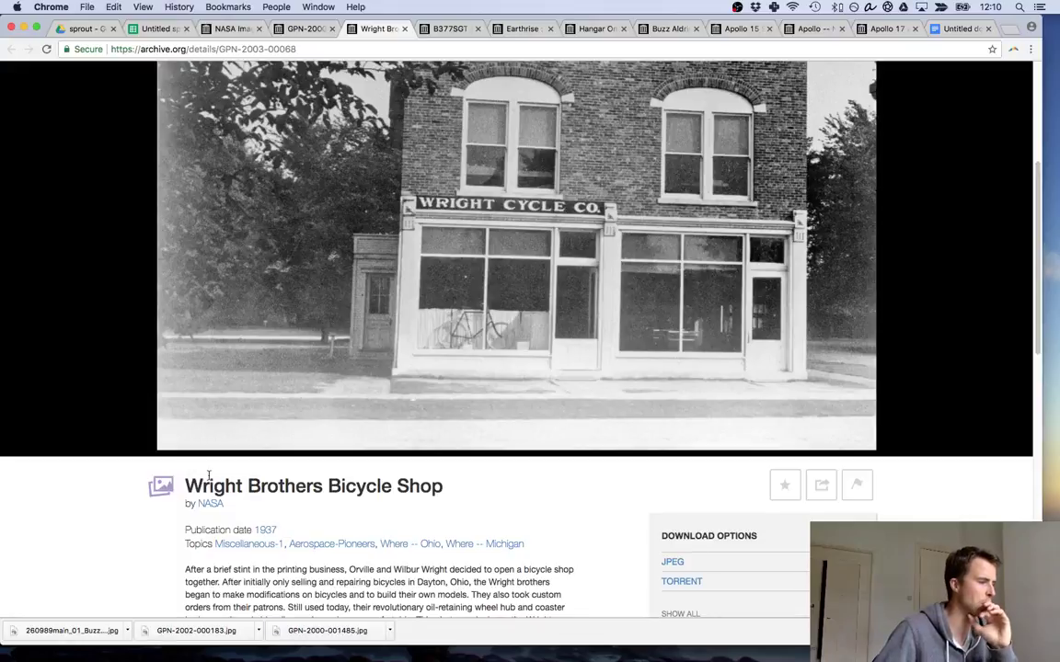
pyautogui.scroll(5, 213, 474)
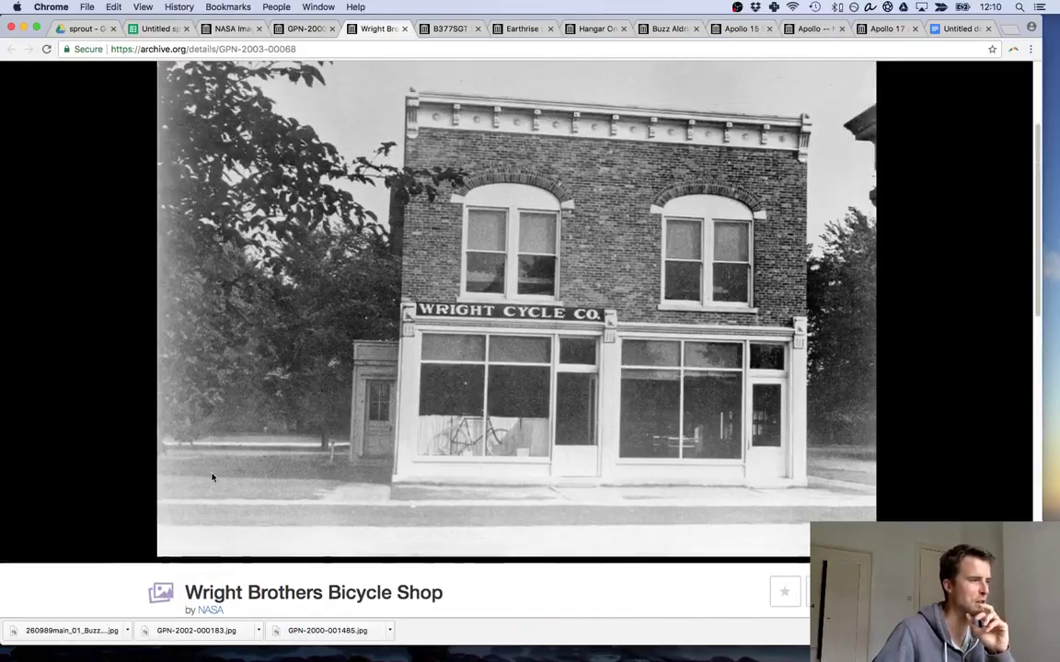
pyautogui.scroll(-7, 210, 475)
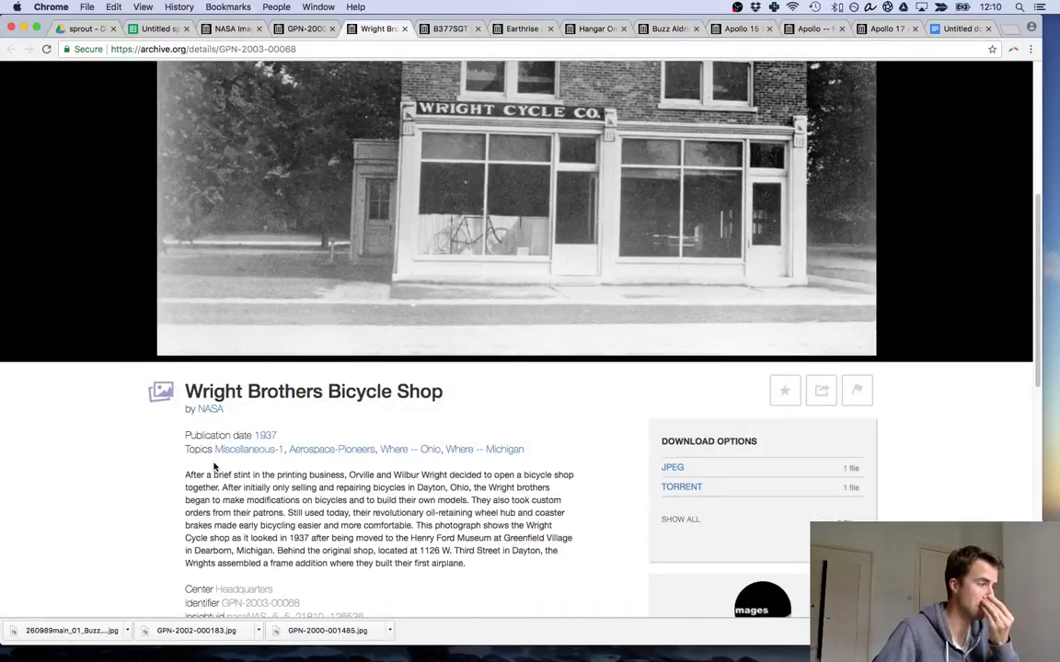
pyautogui.moveTo(186, 386); pyautogui.dragTo(247, 345)
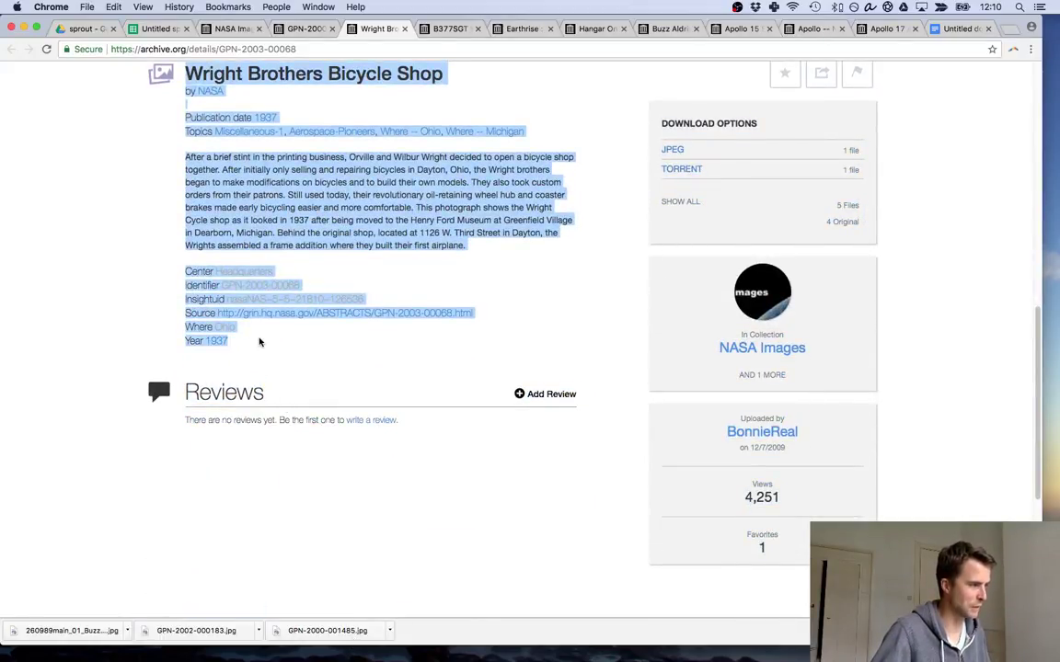
# Paste the Wright Brothers Bicycle Shop description into cell B14.
pyautogui.click(144, 29)
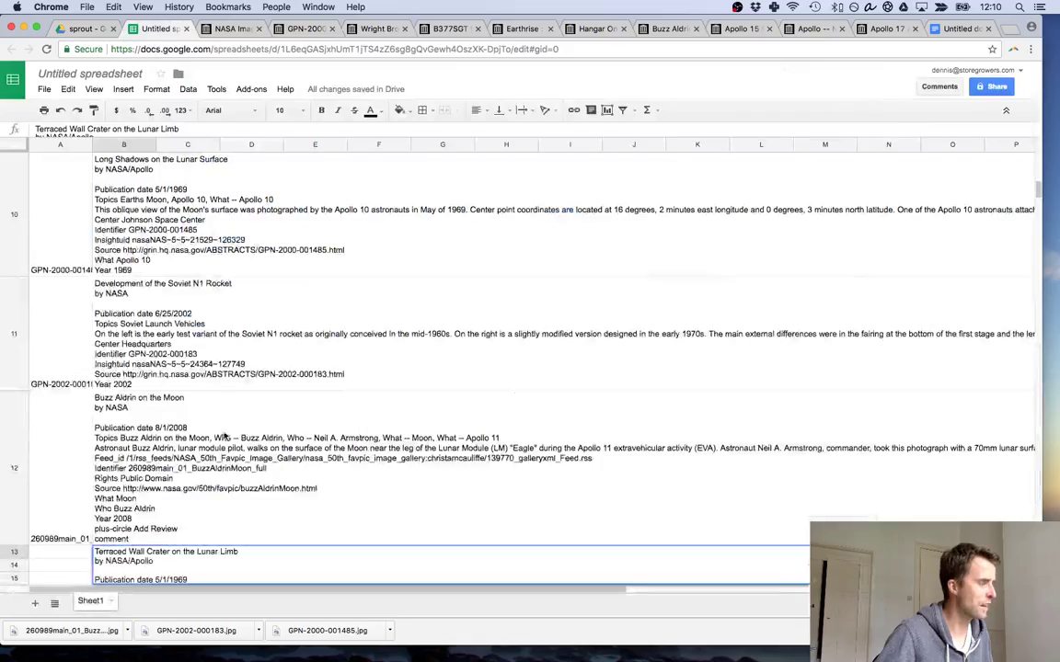
pyautogui.scroll(-5, 117, 444)
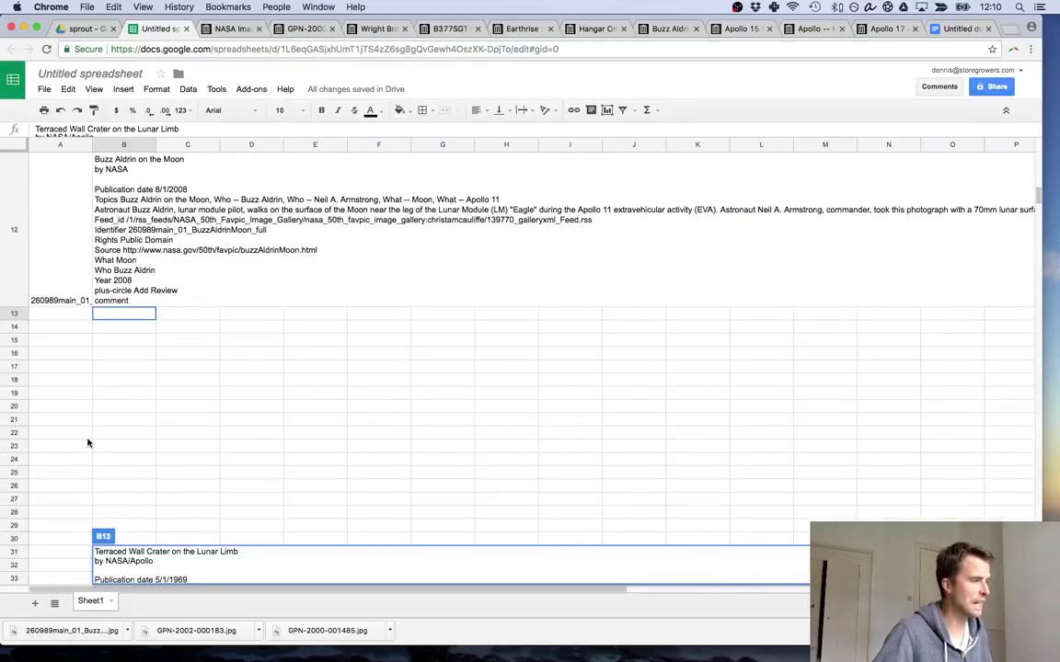
pyautogui.click(88, 444)
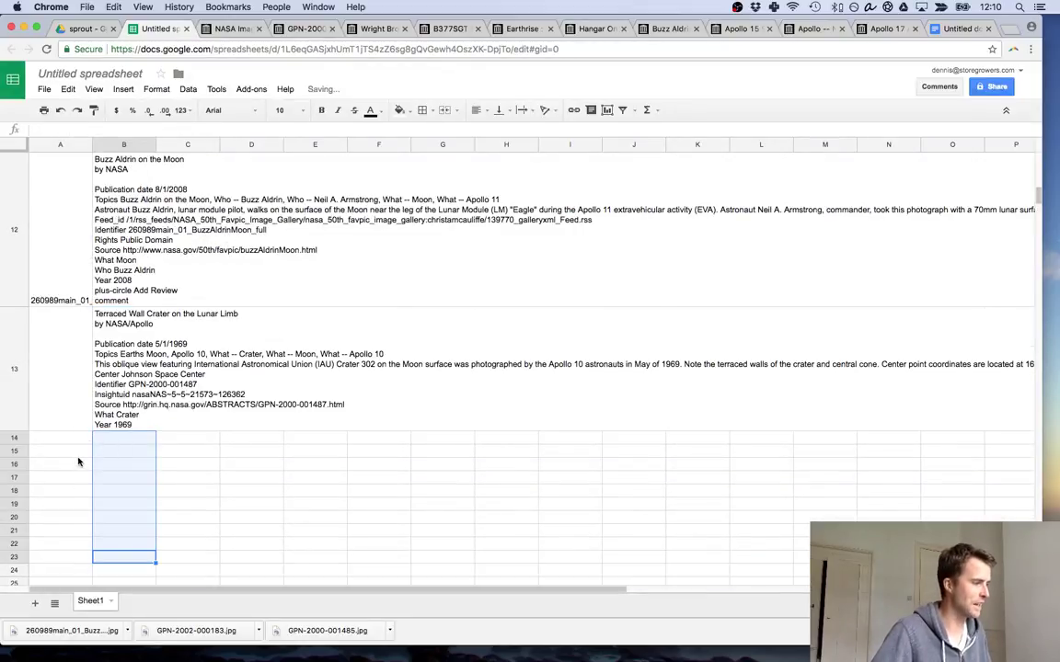
pyautogui.click(101, 442)
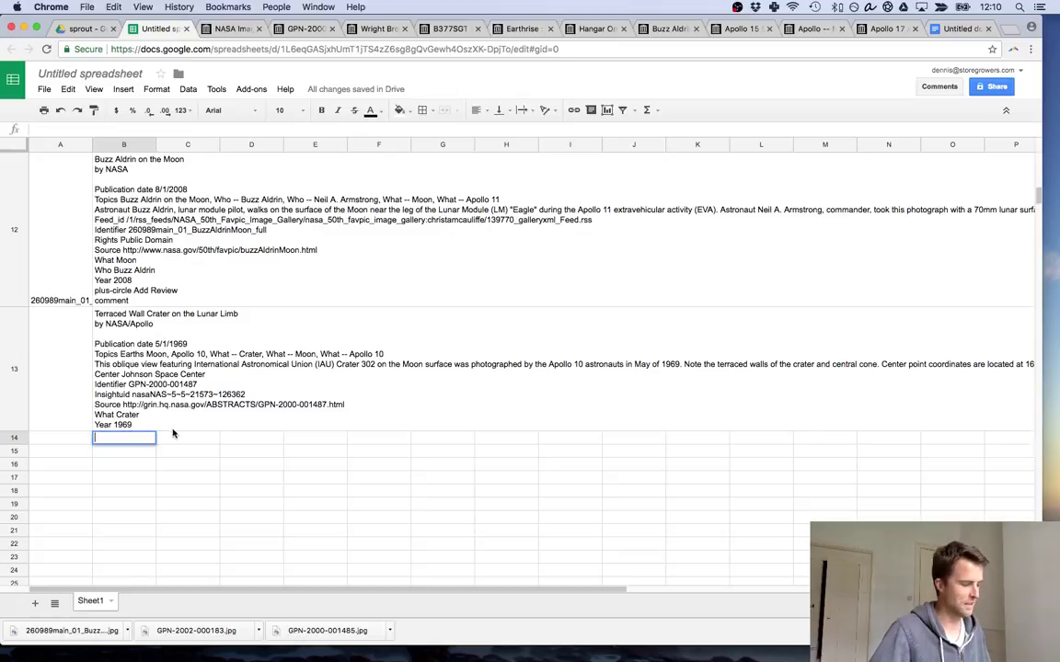
pyautogui.write('Wright Brothers Bicycle Shop by NASA  Publication date 1937 Topics Miscellaneous-1, Aerospace-Pioneers, Where -- Ohio, Where -- Michigan After a brief stint in the printing business, Orville and Wilbur Wright decided to open a bicycle shop together. After initially only selling and repairing bicycles in Dayton, Ohio, the Wright brothers began to make modifications on bicycles and to build their own designs. They also took custom orders from their patrons. Still used today, their revolutionary oil-retaining wheel hub and coaster brakes made early bicycling easier and more comfortable. This photograph shows the Wright Cycle shop as it looked in 1937 after being moved to the Henry Ford Museum at Greenfield Village in Dearborn, Michigan. Behind the original shop, located at 1126 W. Third Street in Dayton, the Wrights assembled a frame addition where they built their first airplane. Center Headquarters Identifier GPN-2003-00068 Insightuid nasaNAS~5~21810~126536 Source http://grin.hq.nasa.gov/ABSTRACTS/GPN-2003-00068.html Where Ohio Year 1937')
# Save the crater image as GPN-2000-001487.jpg into the nasa-images folder.
pyautogui.click(287, 30)
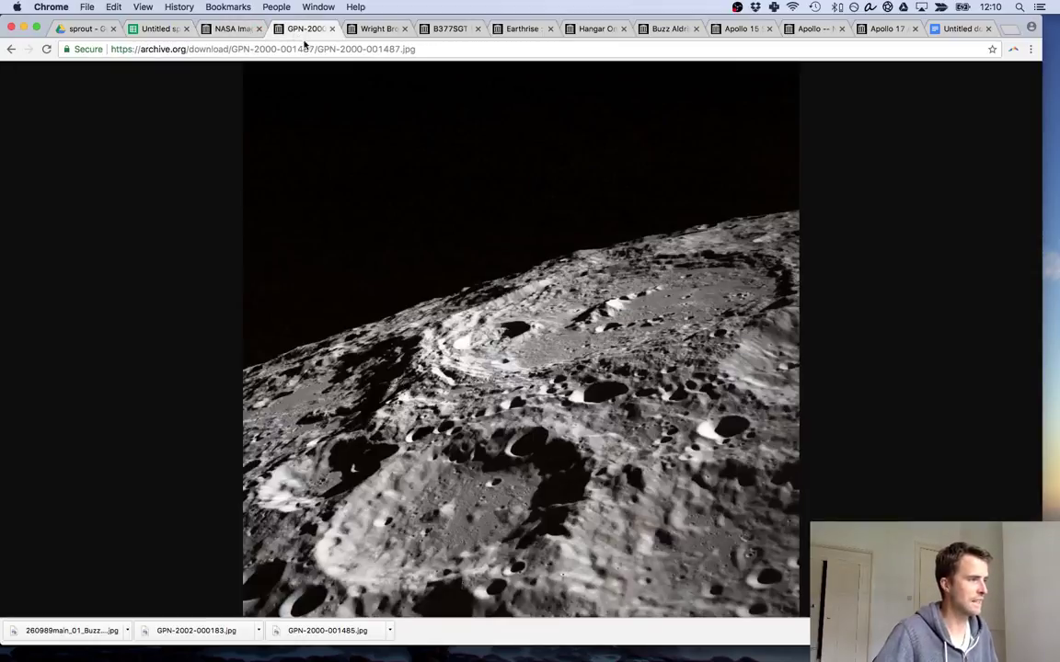
pyautogui.rightClick(416, 298)
pyautogui.click(452, 316)
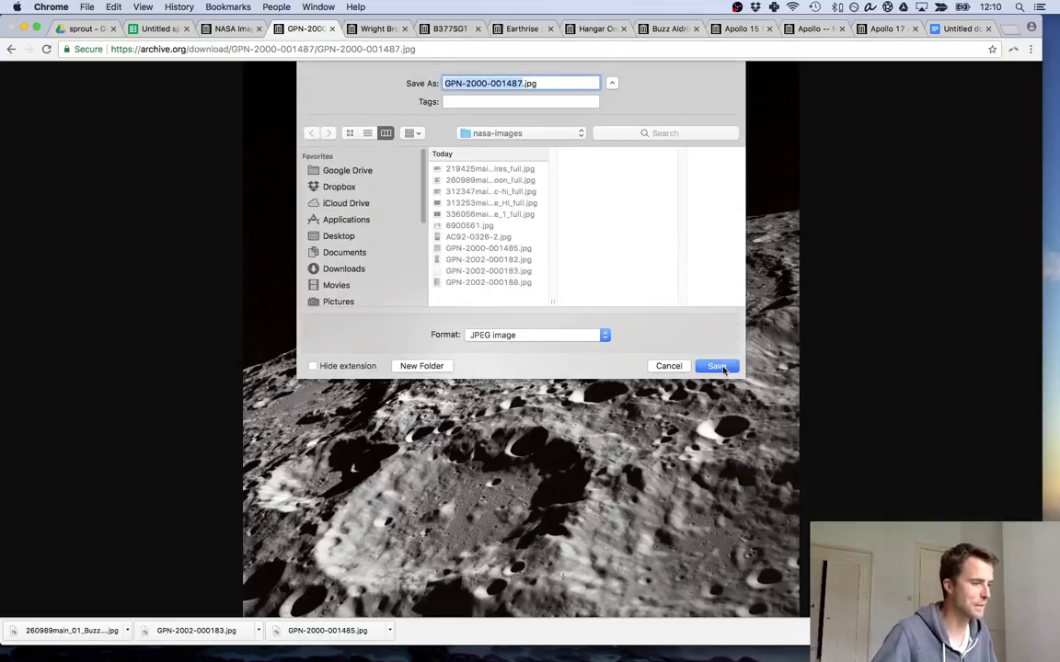
pyautogui.click(721, 367)
# Copy the filename GPN-2000-001487.jpg from the image URL into cell A13.
pyautogui.click(323, 49)
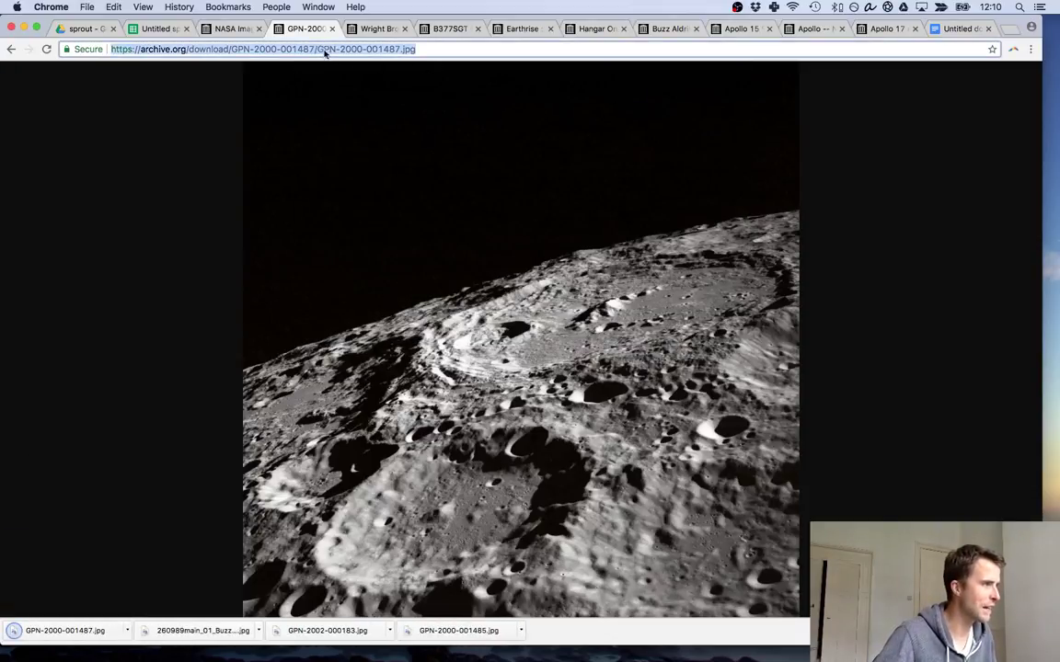
pyautogui.moveTo(317, 50); pyautogui.dragTo(416, 51)
pyautogui.press('super+c')
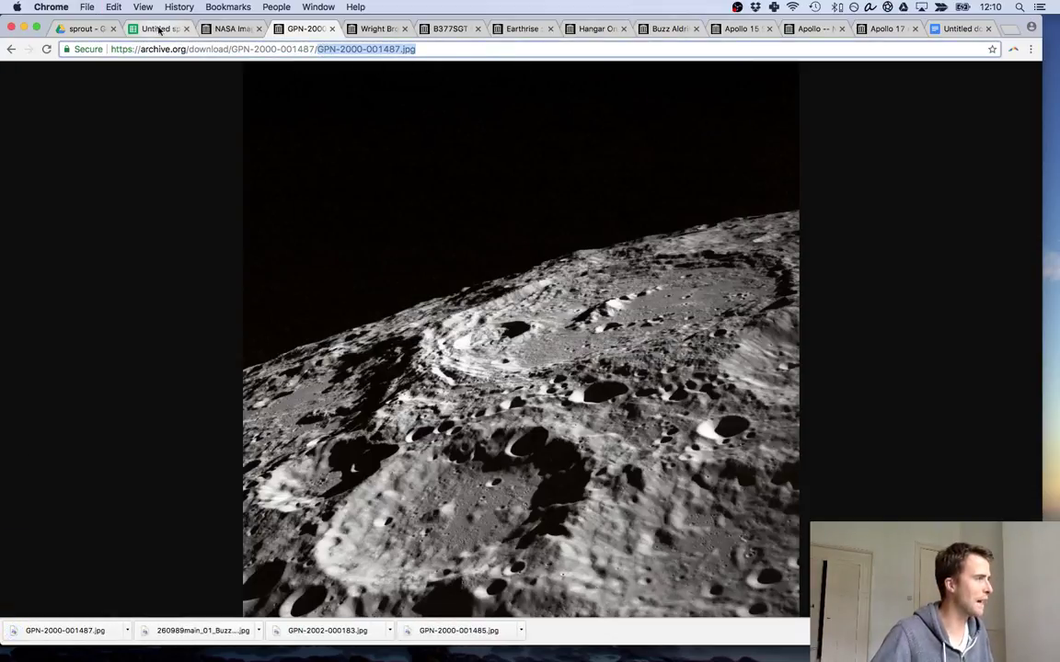
pyautogui.click(160, 30)
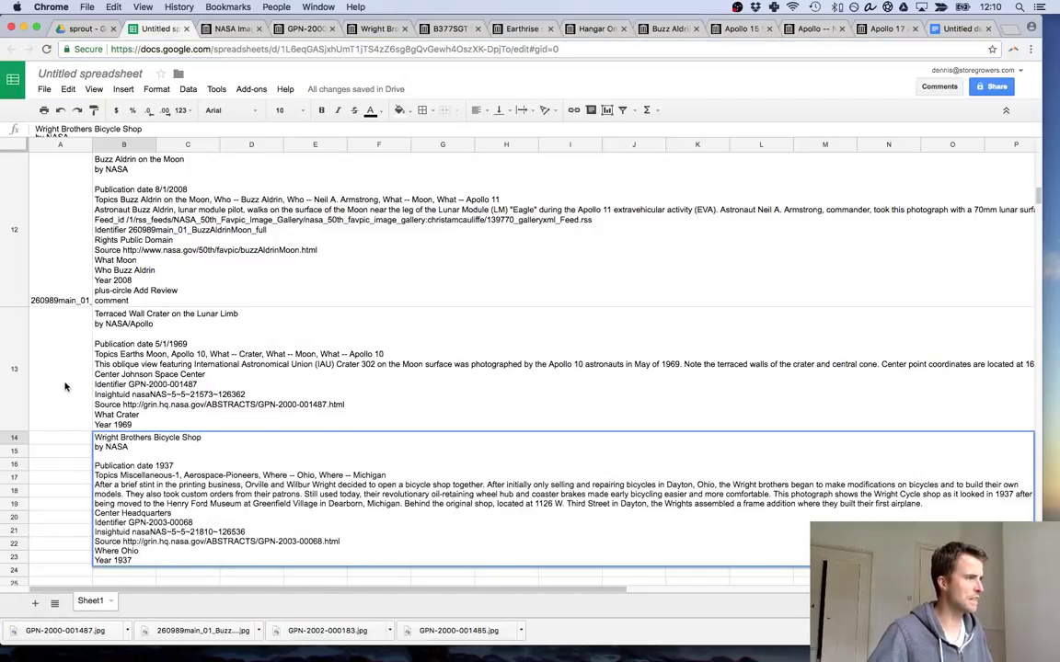
pyautogui.click(77, 360)
pyautogui.doubleClick(77, 360)
pyautogui.press('super+v')
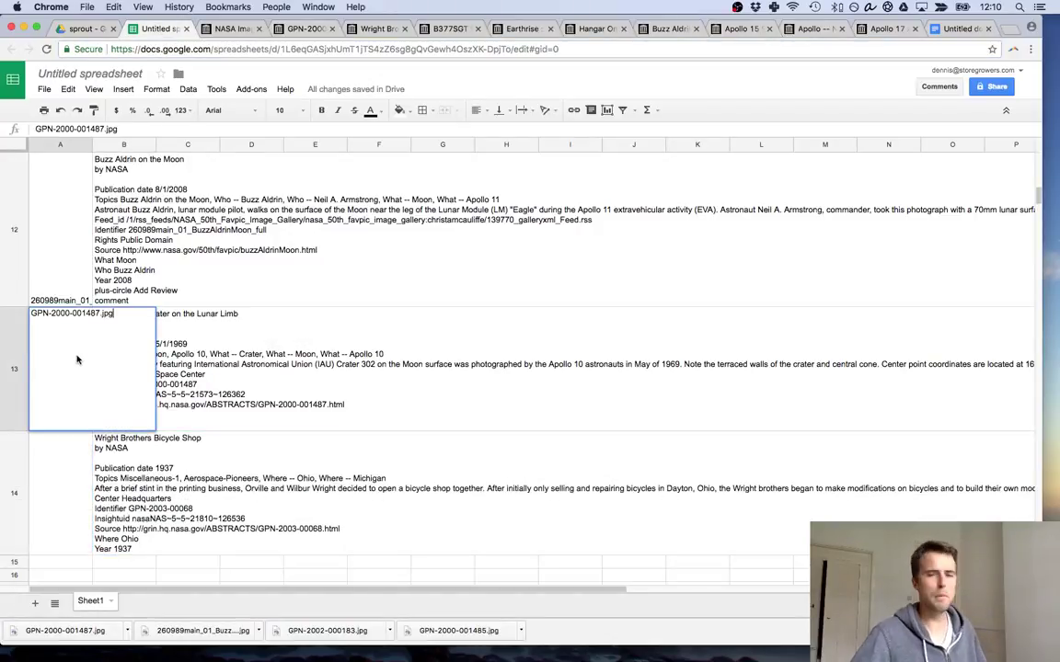
pyautogui.click(349, 368)
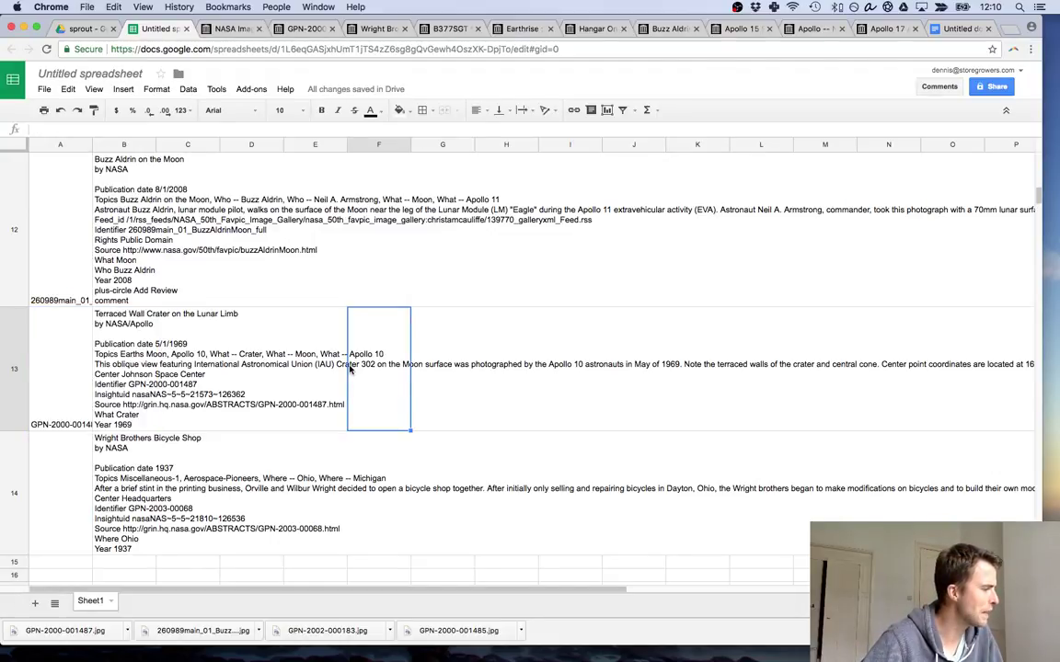
# Open the shop photo's full-size JPEG and save it as GPN-2003-00068.jpg in nasa-images.
pyautogui.click(376, 31)
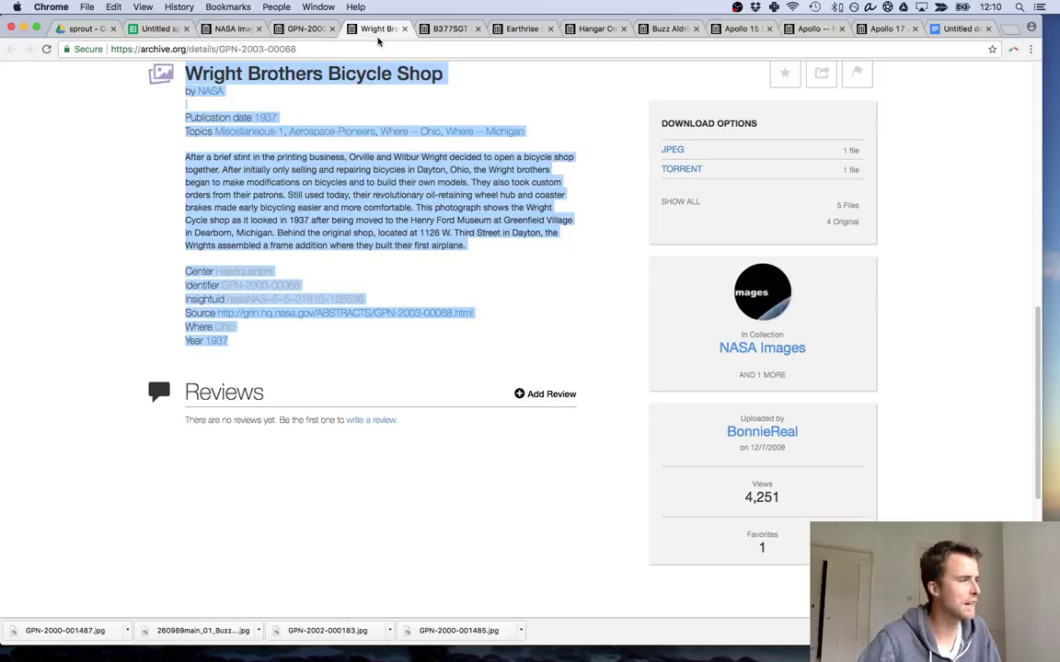
pyautogui.scroll(1, 539, 184)
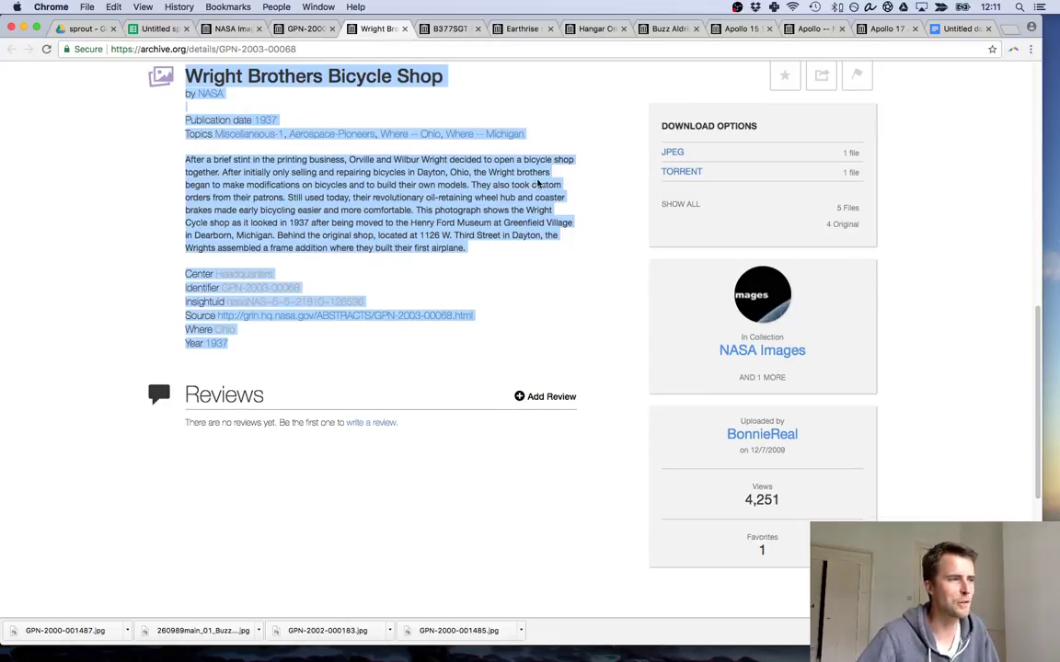
pyautogui.click(676, 152)
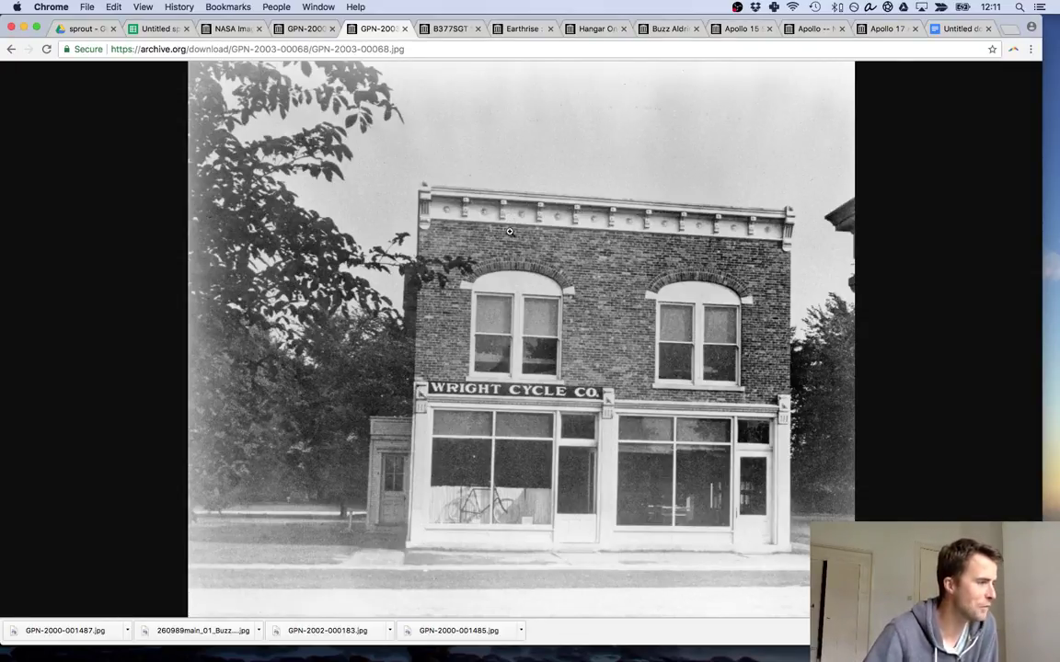
pyautogui.rightClick(495, 232)
pyautogui.click(539, 250)
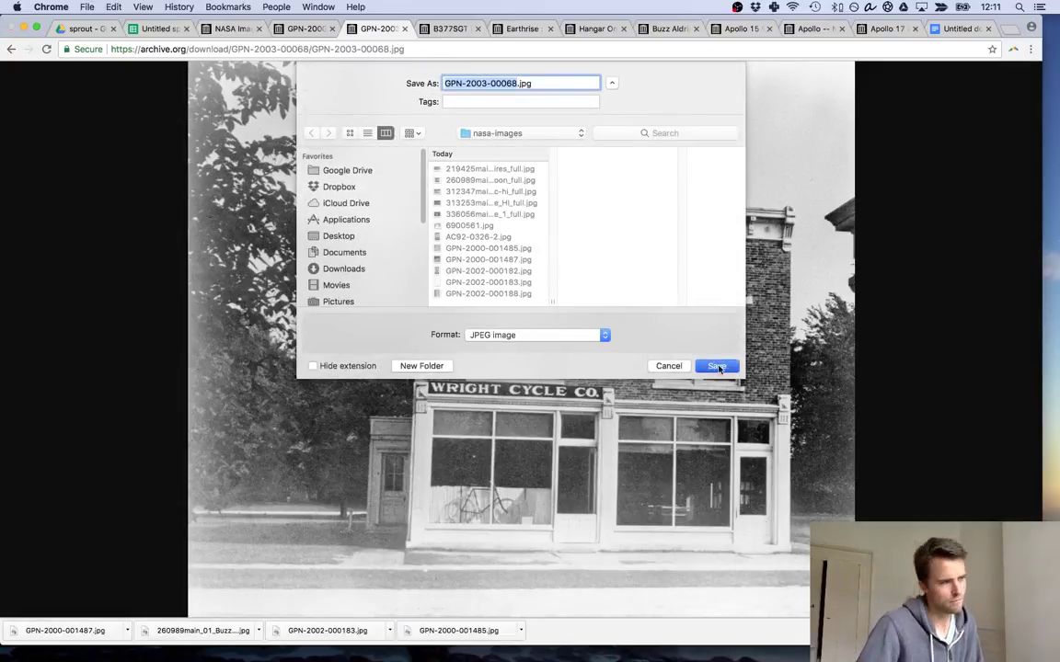
pyautogui.click(719, 368)
# Enter GPN-2003-00068.jpg from the URL into cell A14 and close the crater image tab.
pyautogui.click(316, 49)
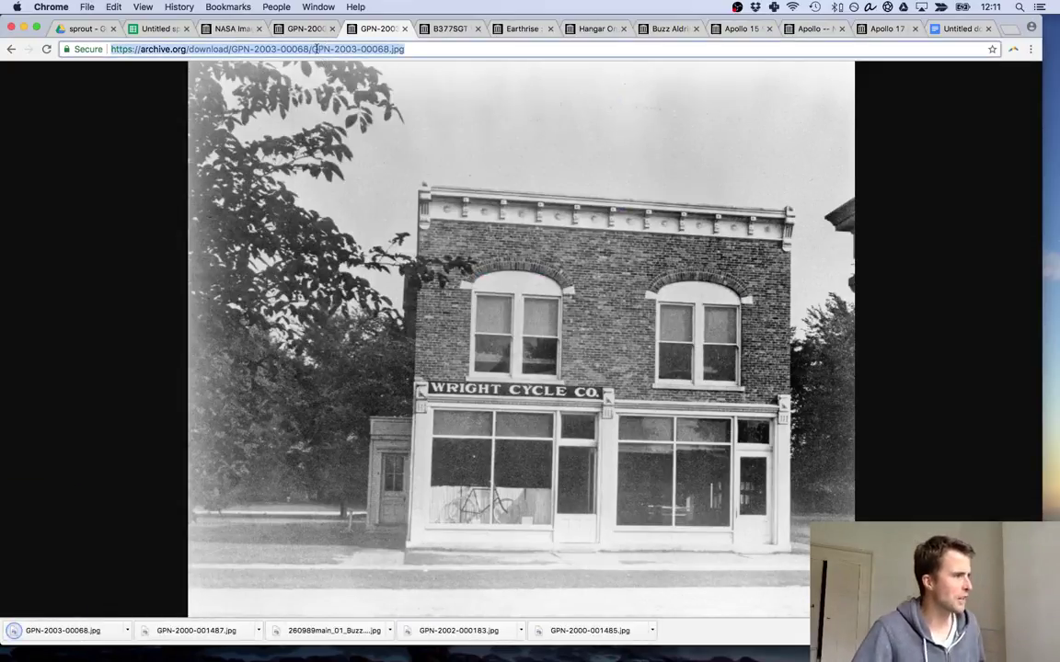
pyautogui.moveTo(315, 49); pyautogui.dragTo(405, 48)
pyautogui.hotkey('ctrl', 'c')
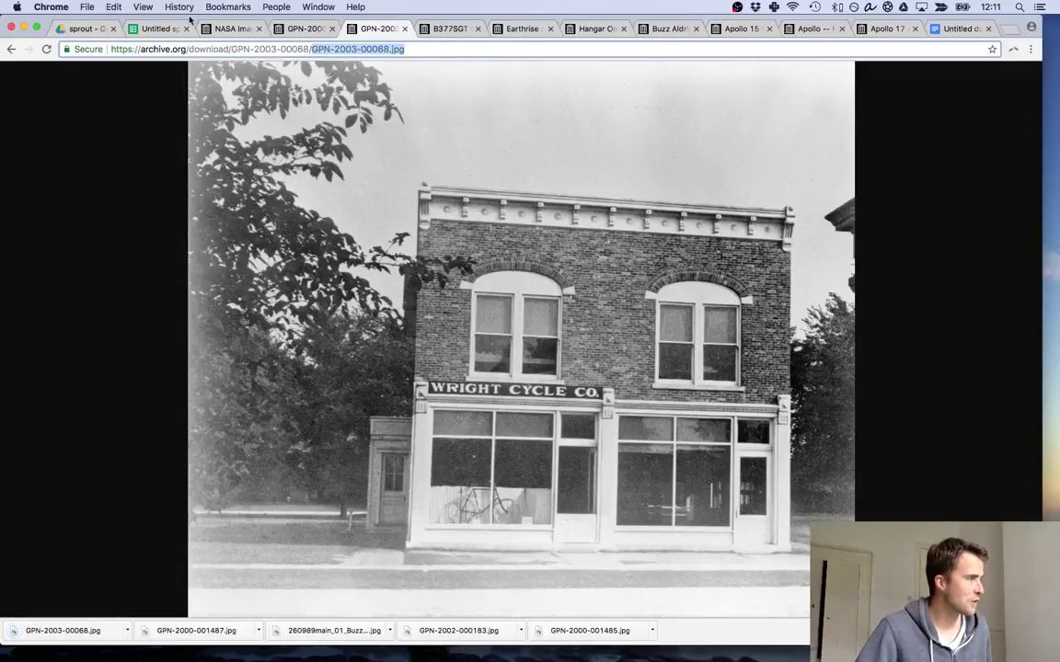
pyautogui.click(161, 28)
pyautogui.doubleClick(76, 460)
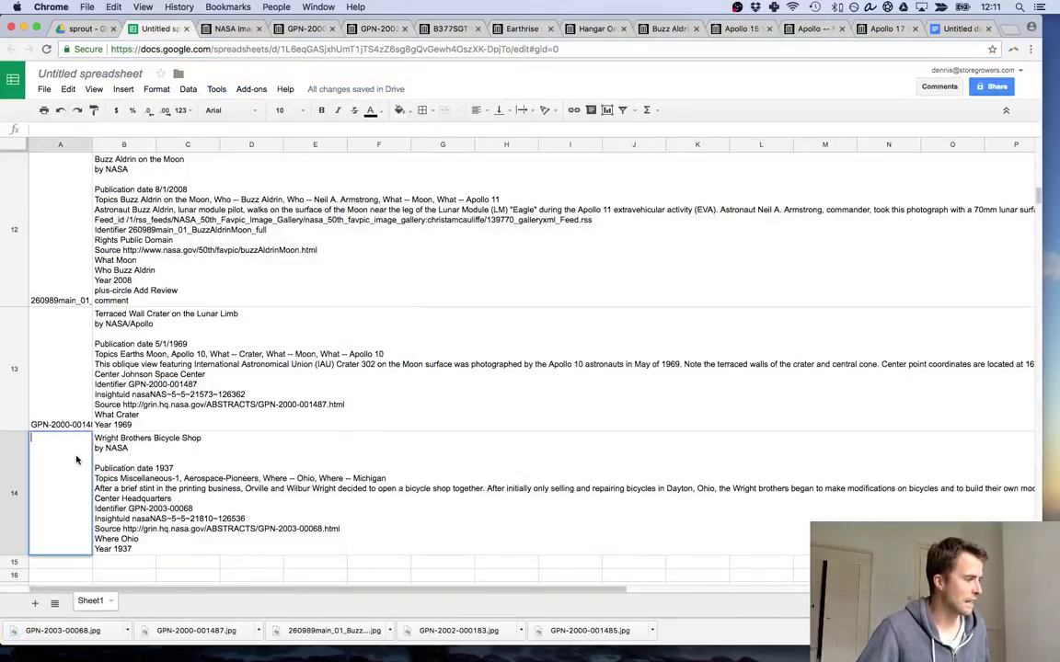
pyautogui.hotkey('ctrl', 'v')
pyautogui.click(187, 384)
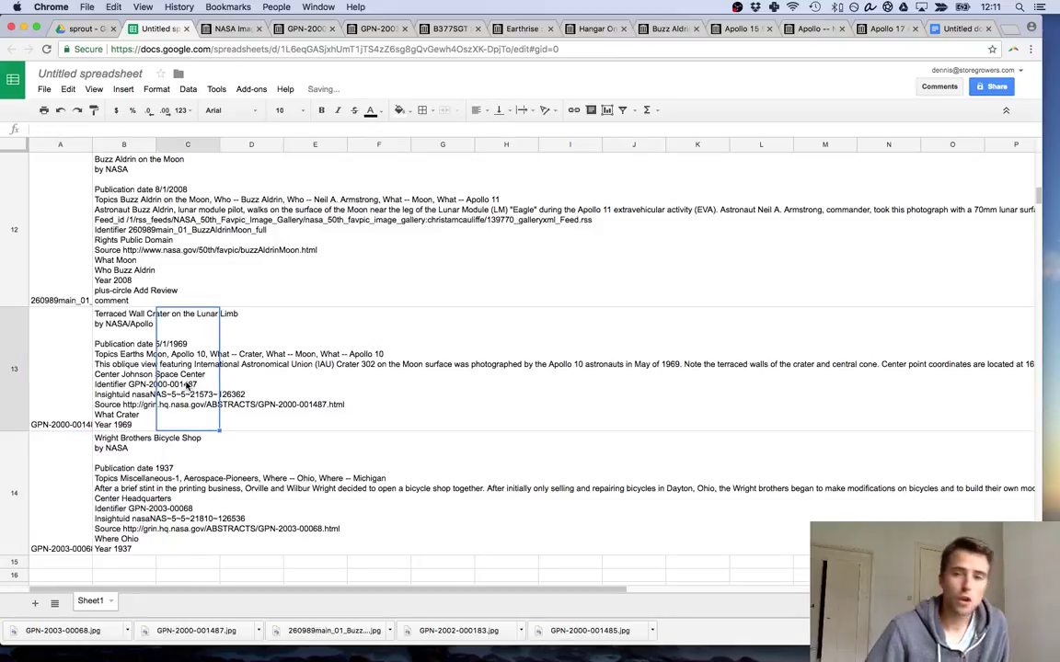
pyautogui.click(304, 28)
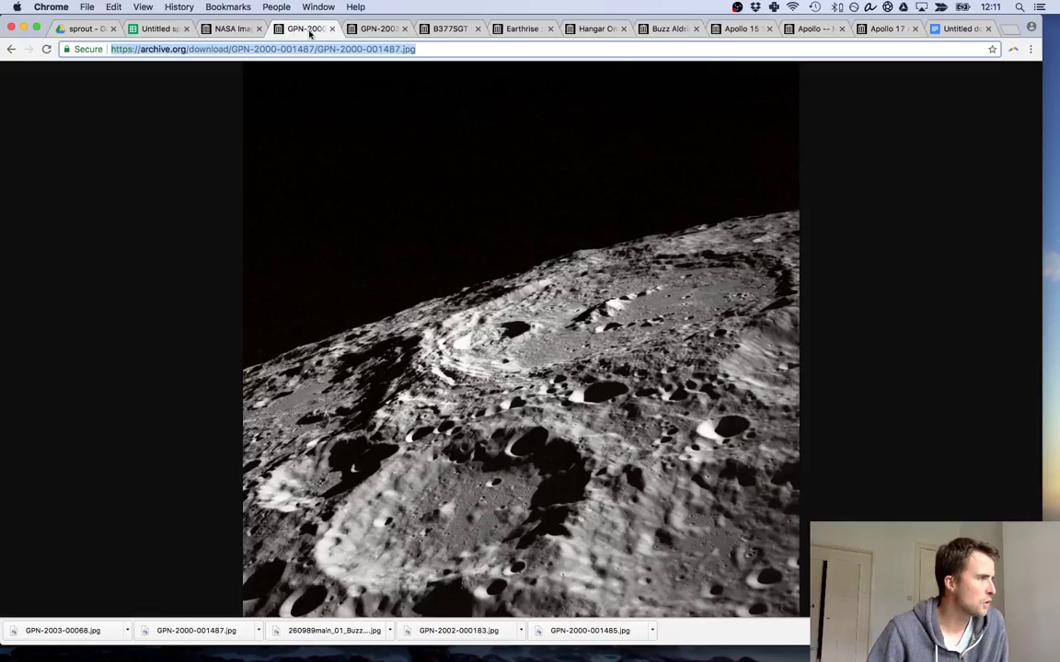
pyautogui.click(332, 29)
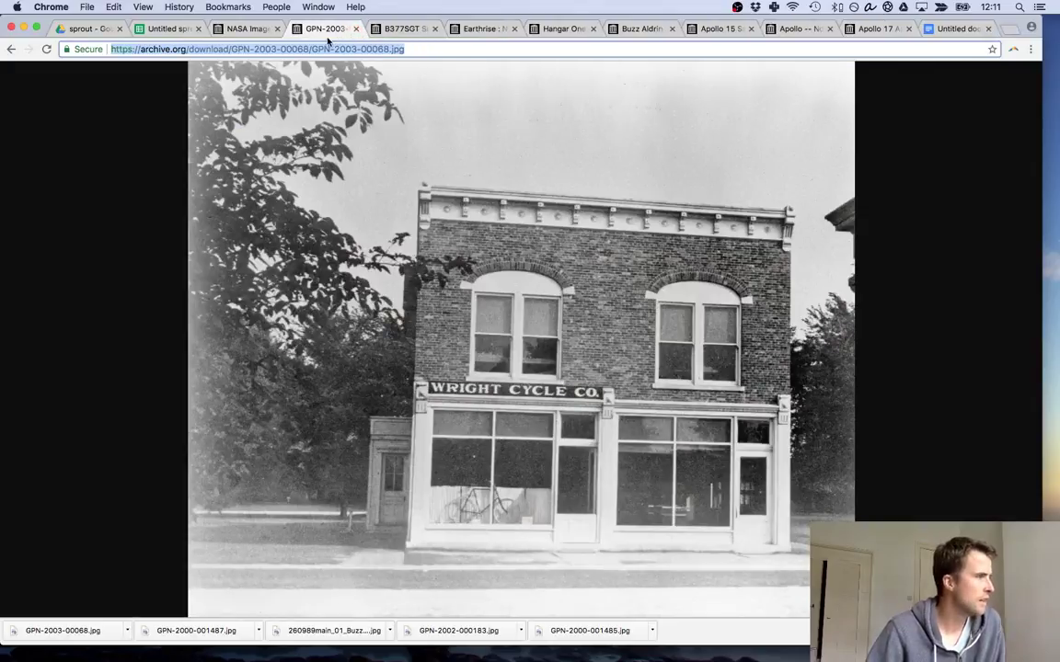
# Close the Wright Cycle image tab and select the Super Guppy title and description.
pyautogui.click(355, 29)
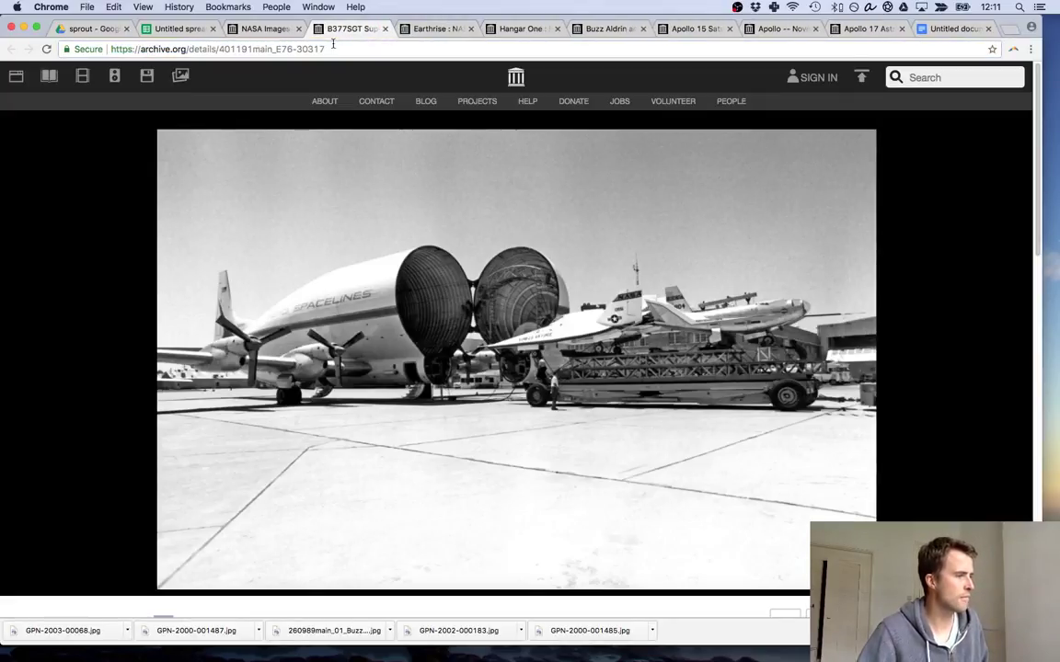
pyautogui.scroll(-4, 552, 338)
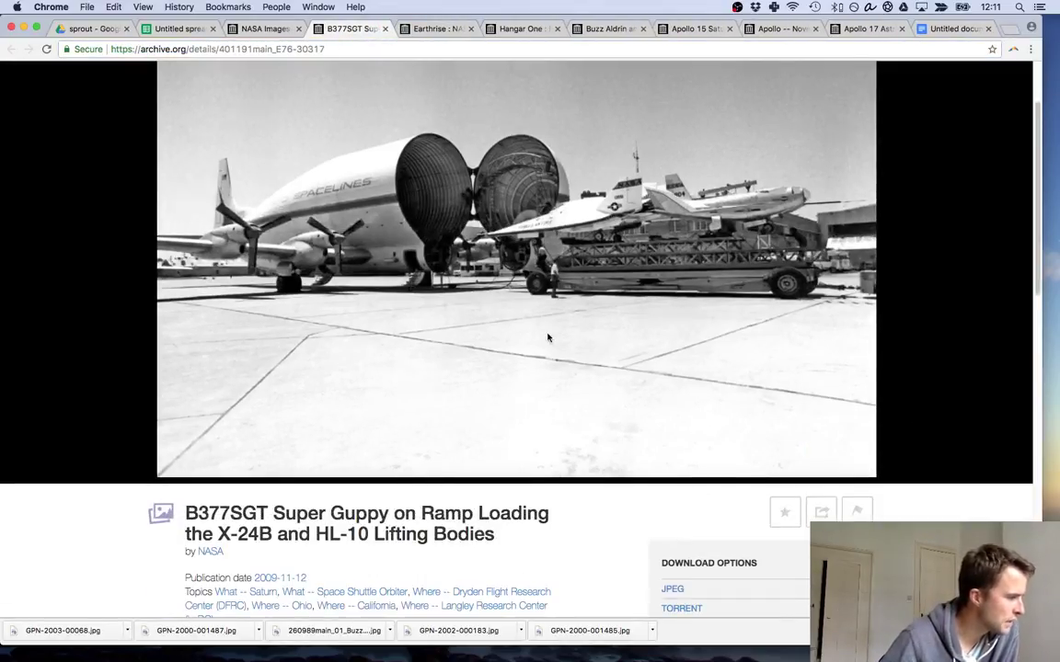
pyautogui.scroll(-5, 548, 338)
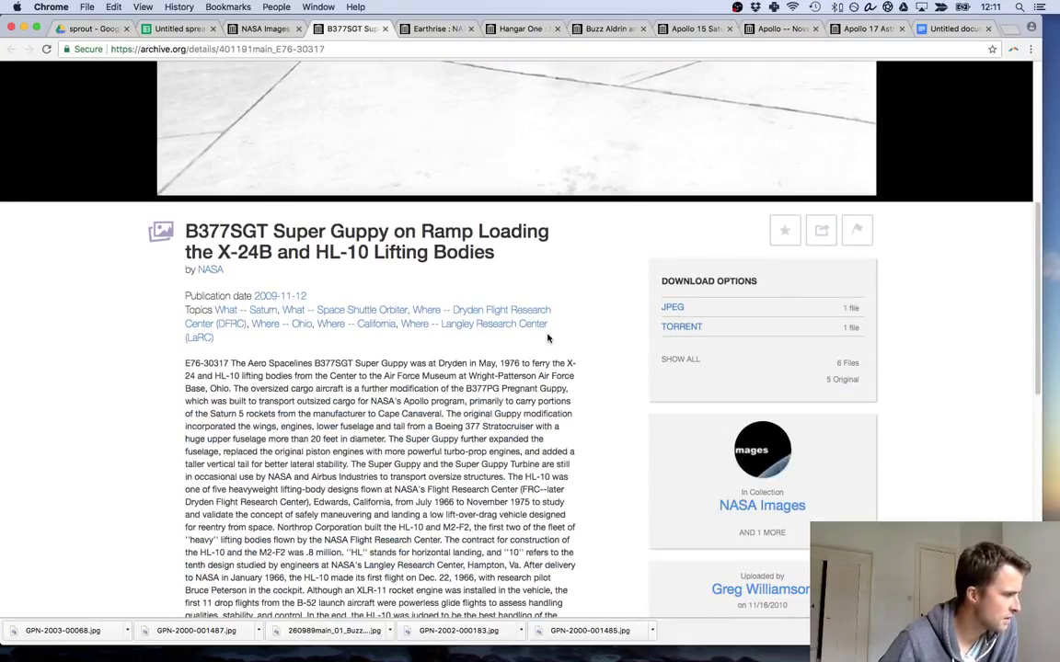
pyautogui.scroll(5, 549, 339)
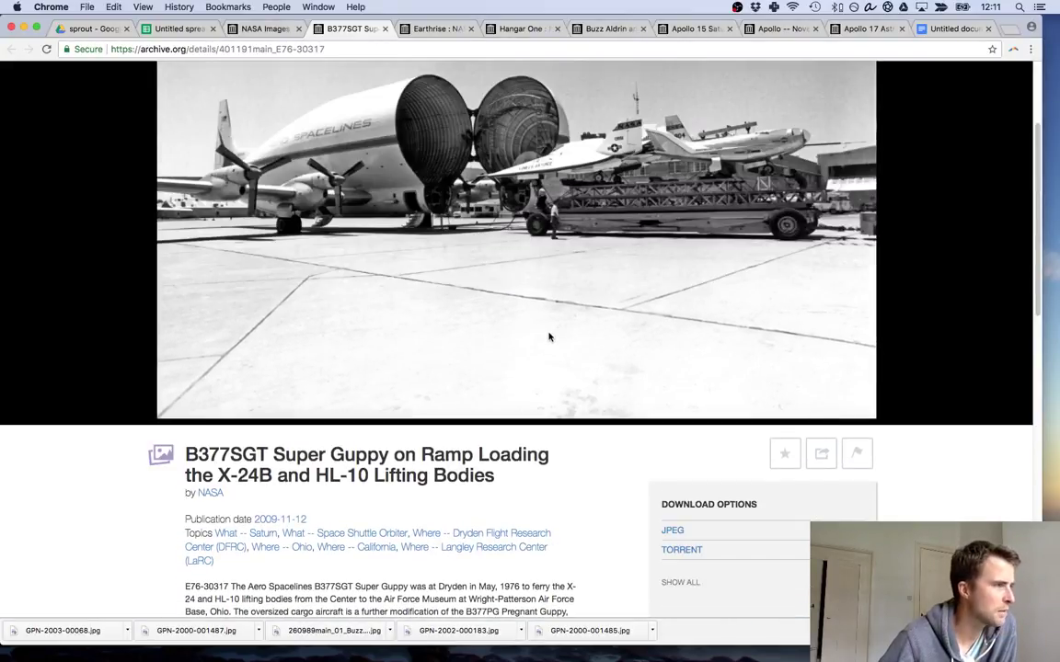
pyautogui.scroll(-3, 549, 337)
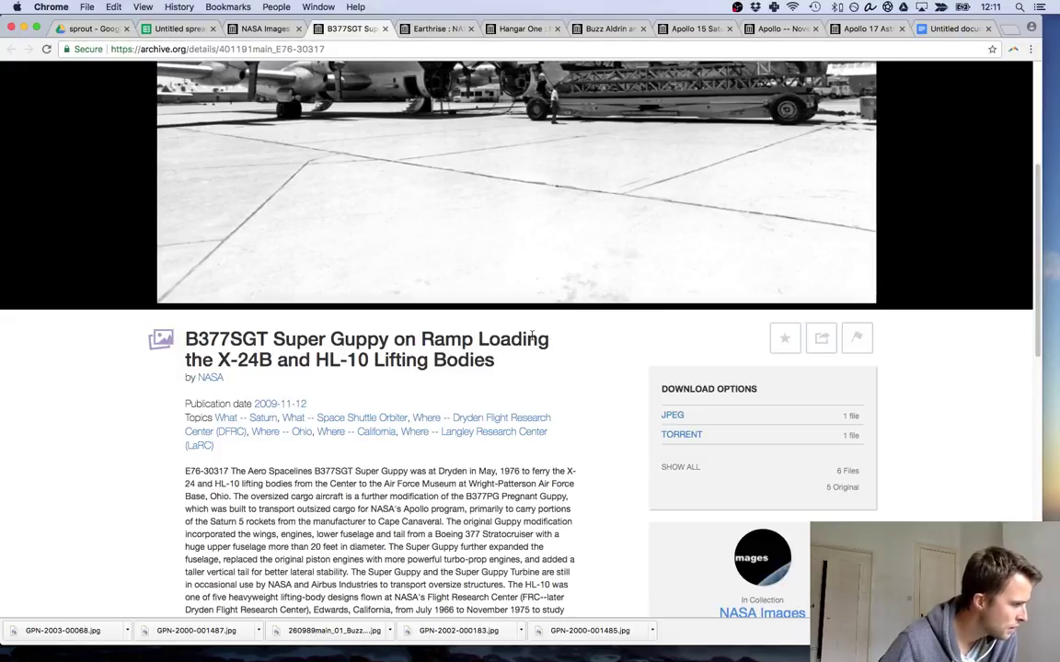
pyautogui.scroll(4, 532, 337)
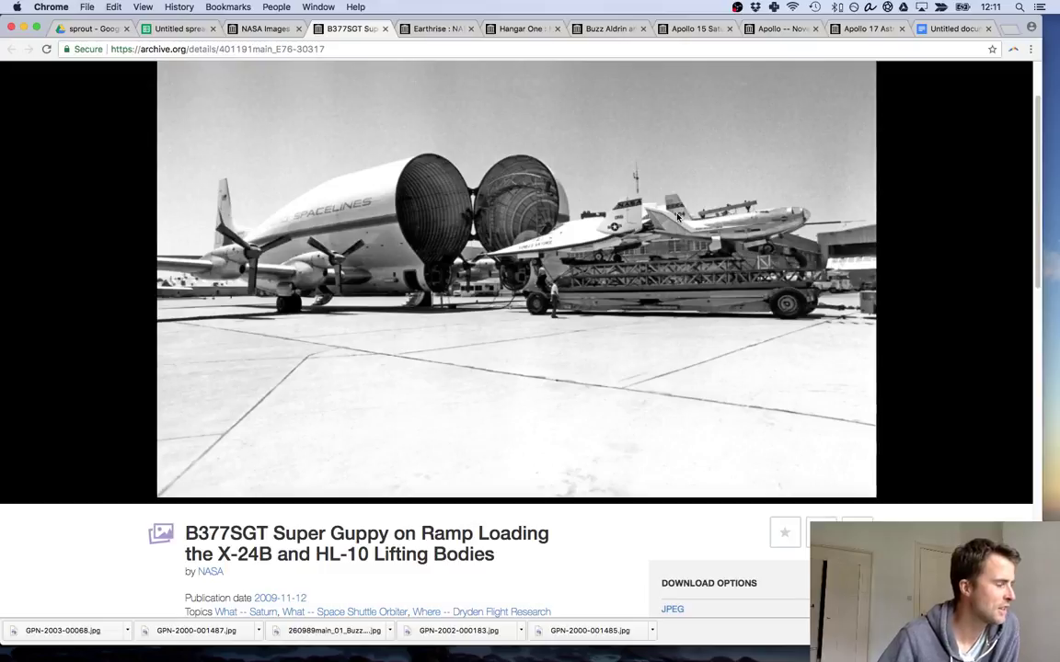
pyautogui.scroll(-5, 589, 307)
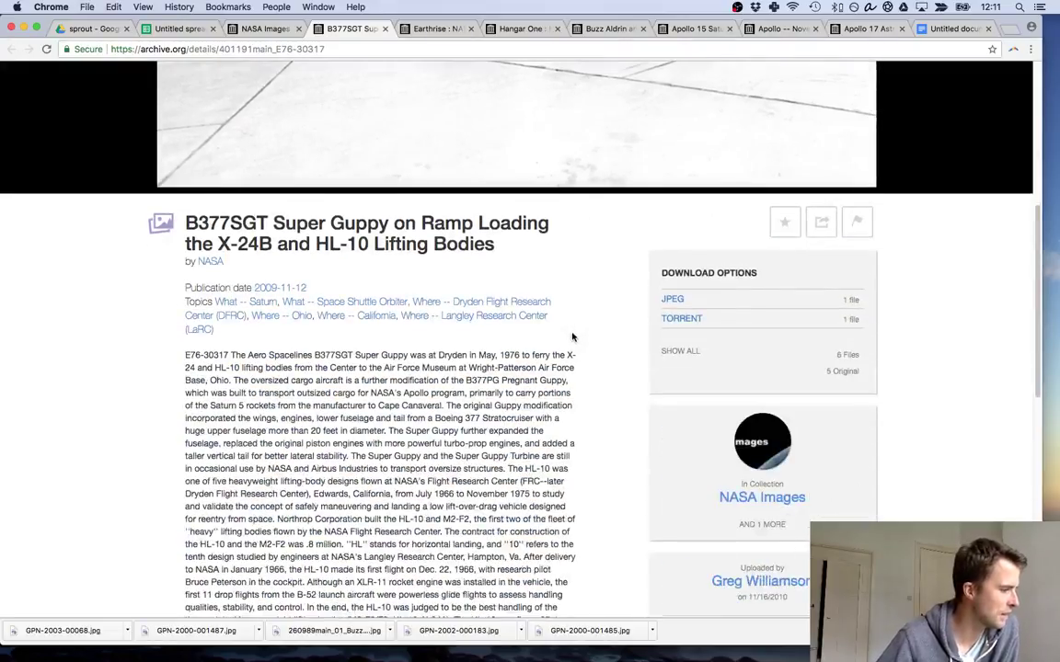
pyautogui.scroll(-4, 575, 339)
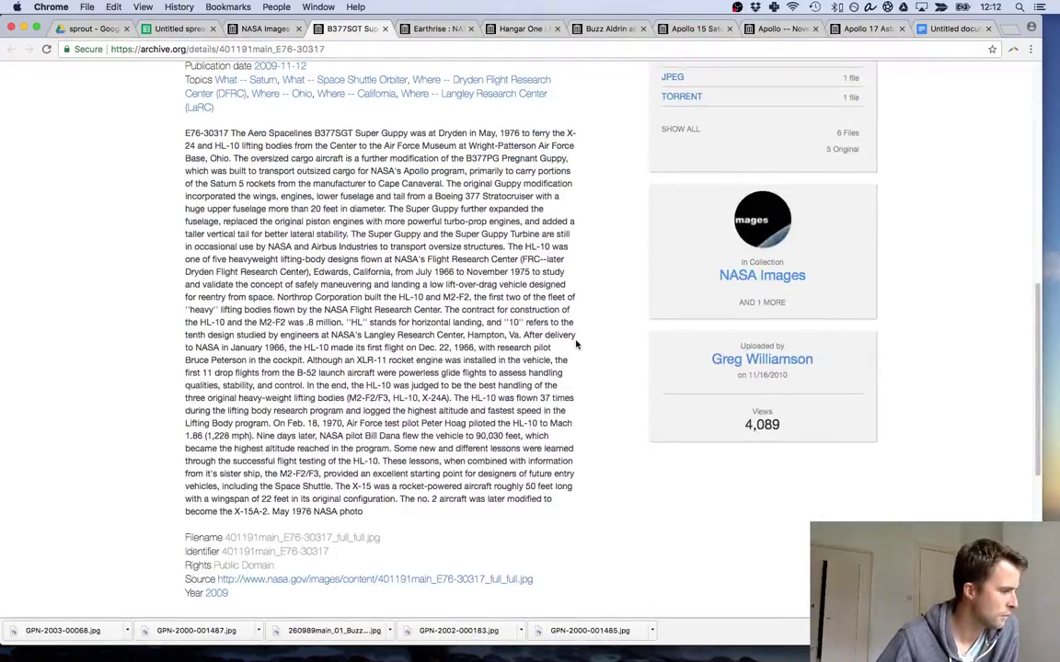
pyautogui.scroll(3, 576, 344)
pyautogui.scroll(8, 556, 344)
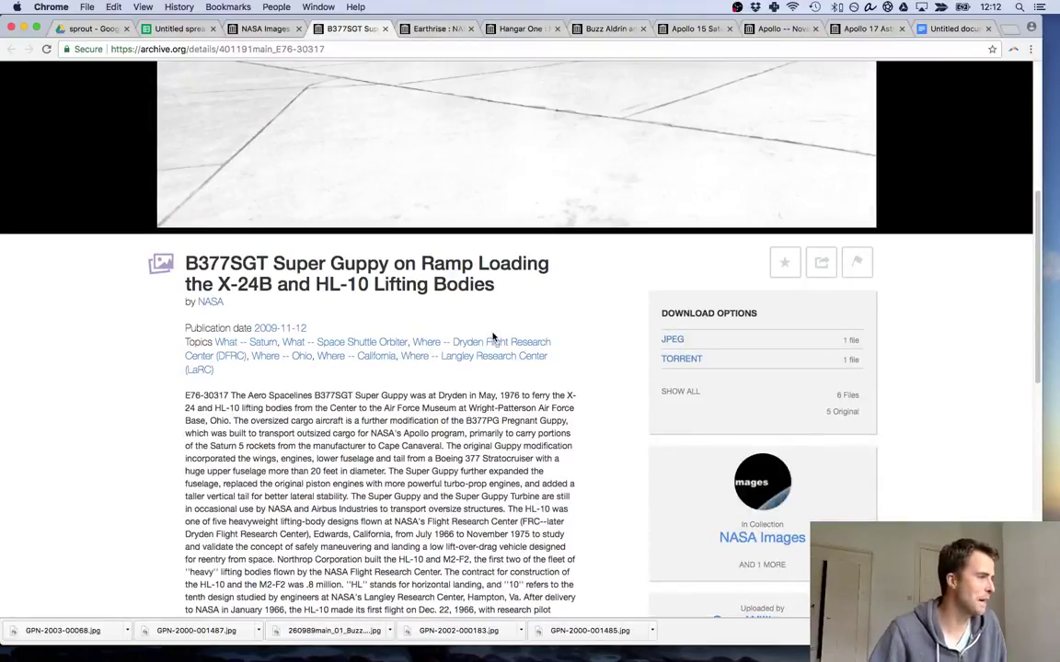
pyautogui.scroll(-4, 179, 399)
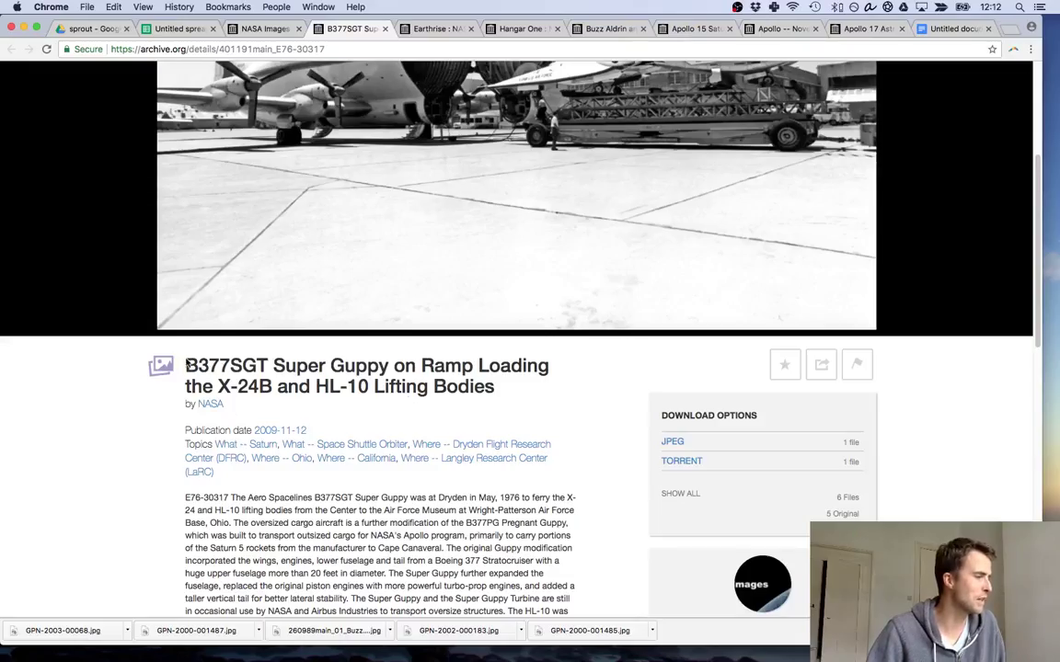
pyautogui.moveTo(186, 366); pyautogui.dragTo(241, 524)
# Open the Super Guppy full-size JPEG, then return to the image-log spreadsheet.
pyautogui.scroll(2, 197, 357)
pyautogui.scroll(-2, 197, 361)
pyautogui.scroll(10, 189, 571)
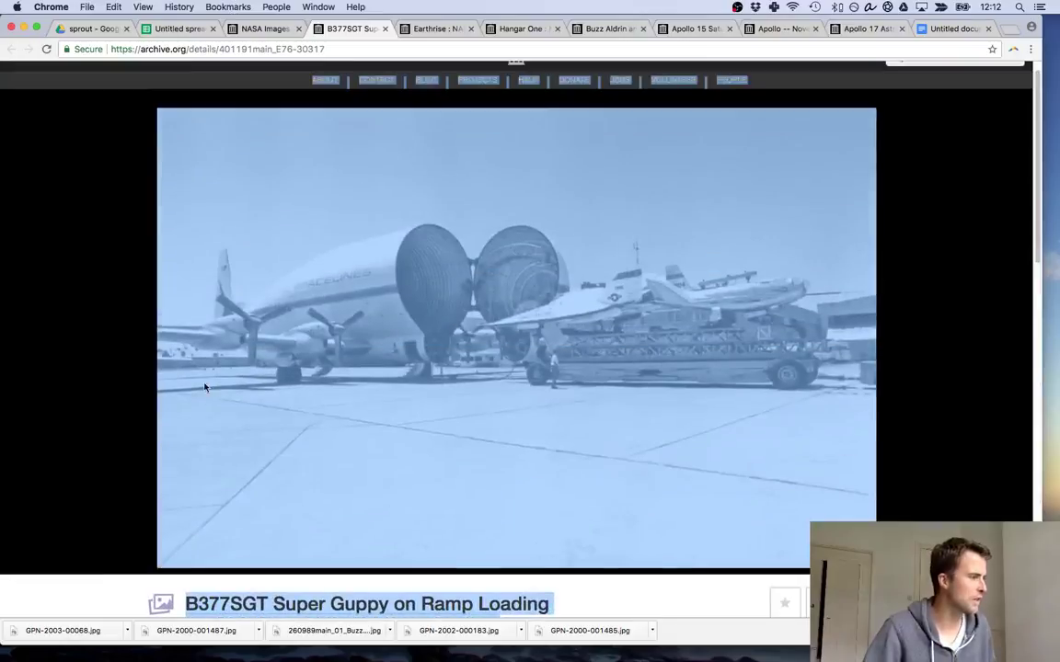
pyautogui.scroll(-3, 543, 492)
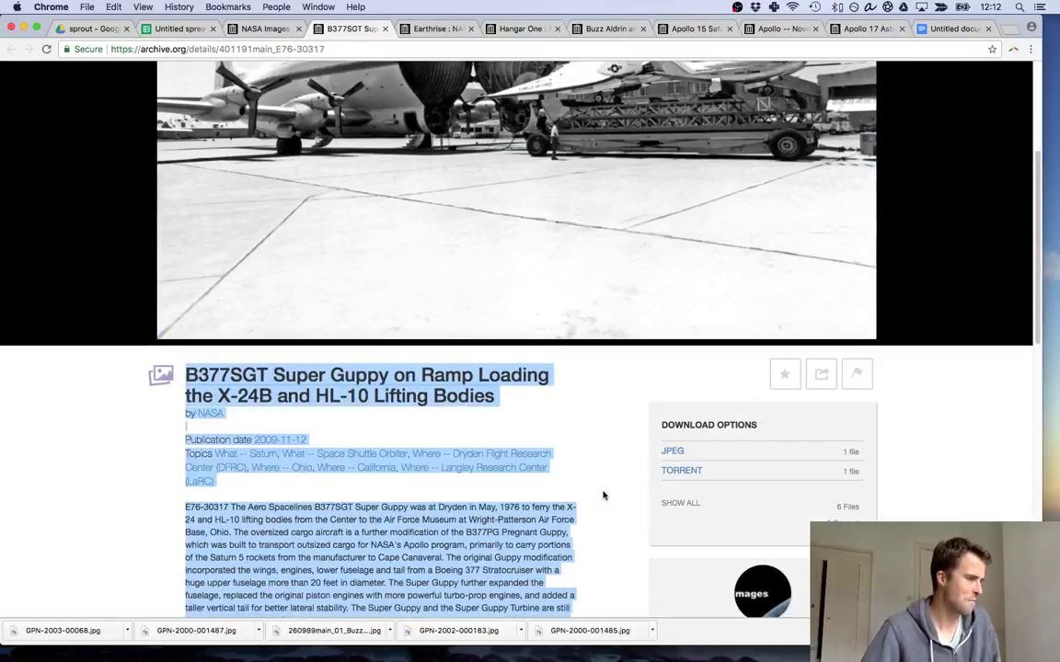
pyautogui.click(685, 451)
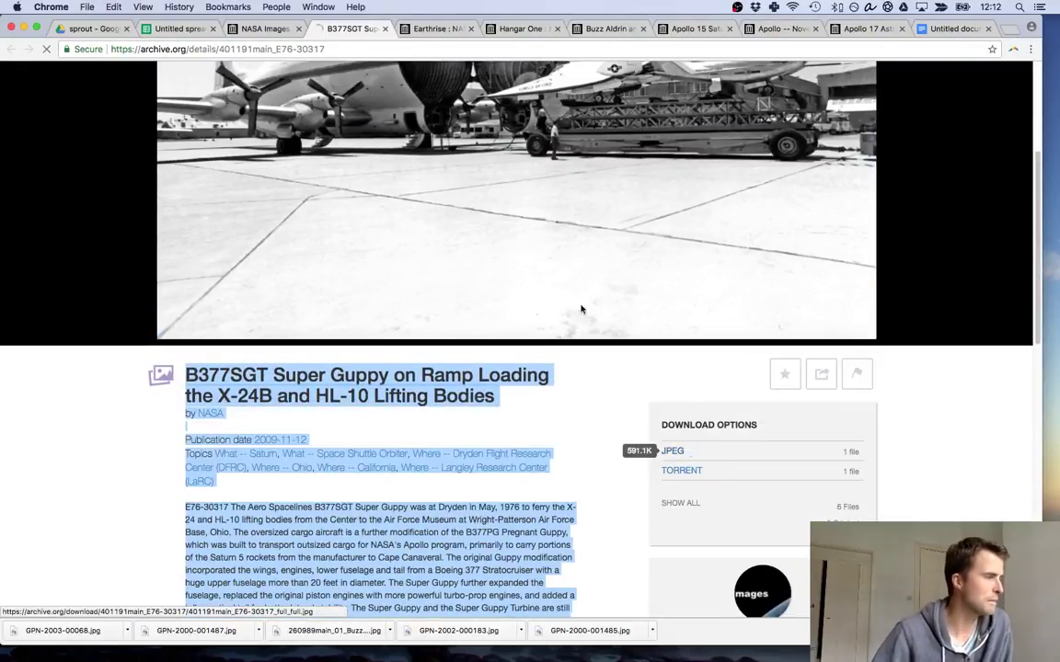
pyautogui.click(184, 29)
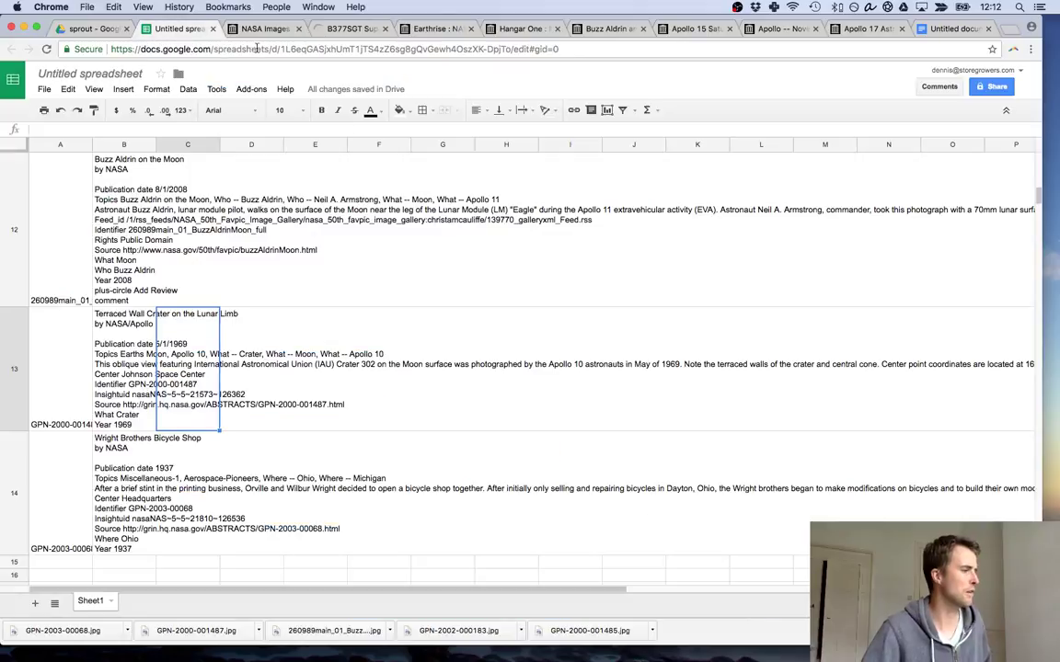
# Paste the Super Guppy description into cell B15.
pyautogui.click(126, 564)
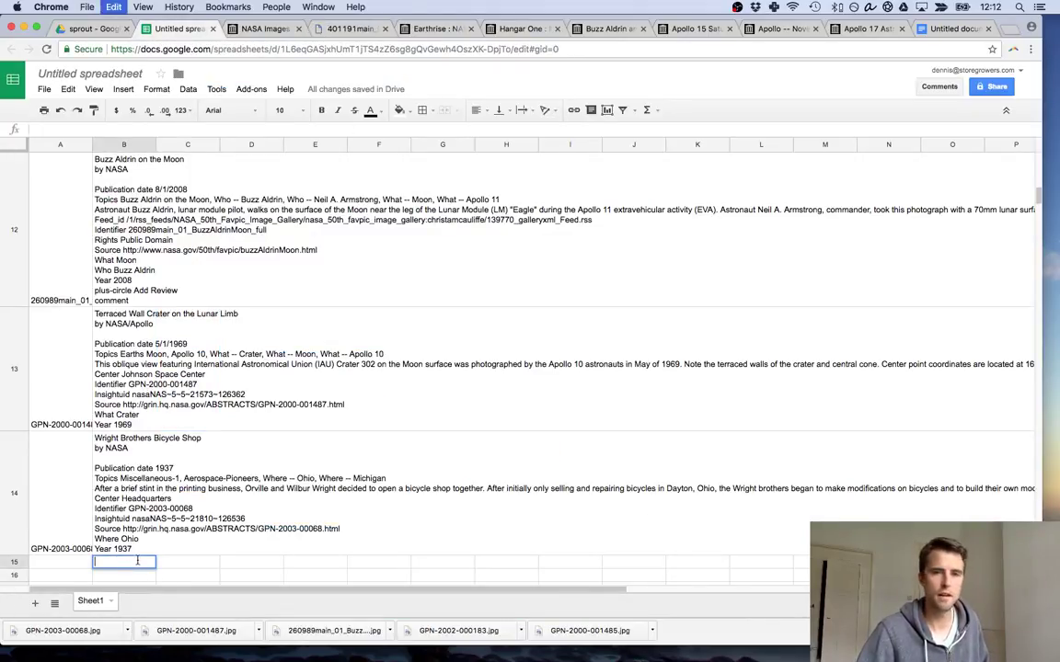
pyautogui.press('super+v')
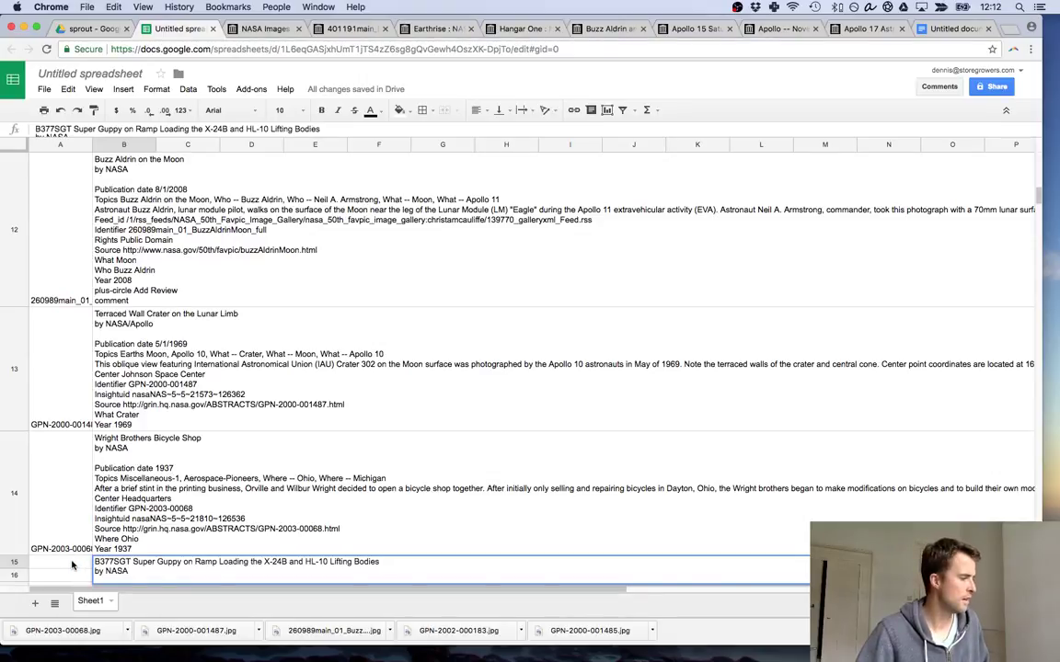
pyautogui.click(64, 563)
# Save the full-size Super Guppy image into the nasa-images folder.
pyautogui.click(333, 29)
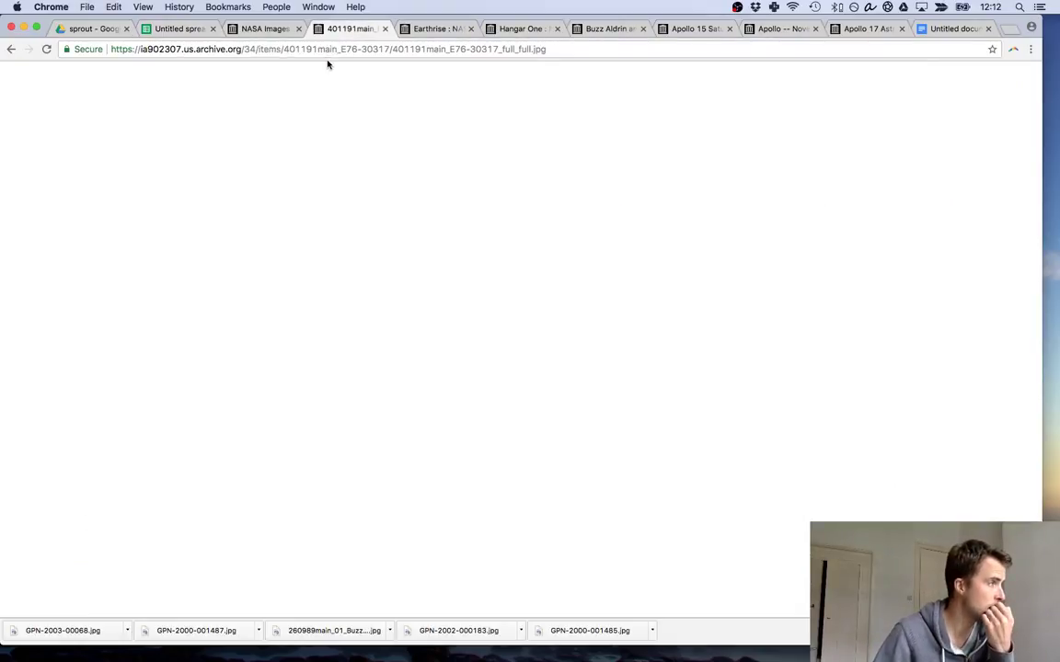
pyautogui.rightClick(320, 100)
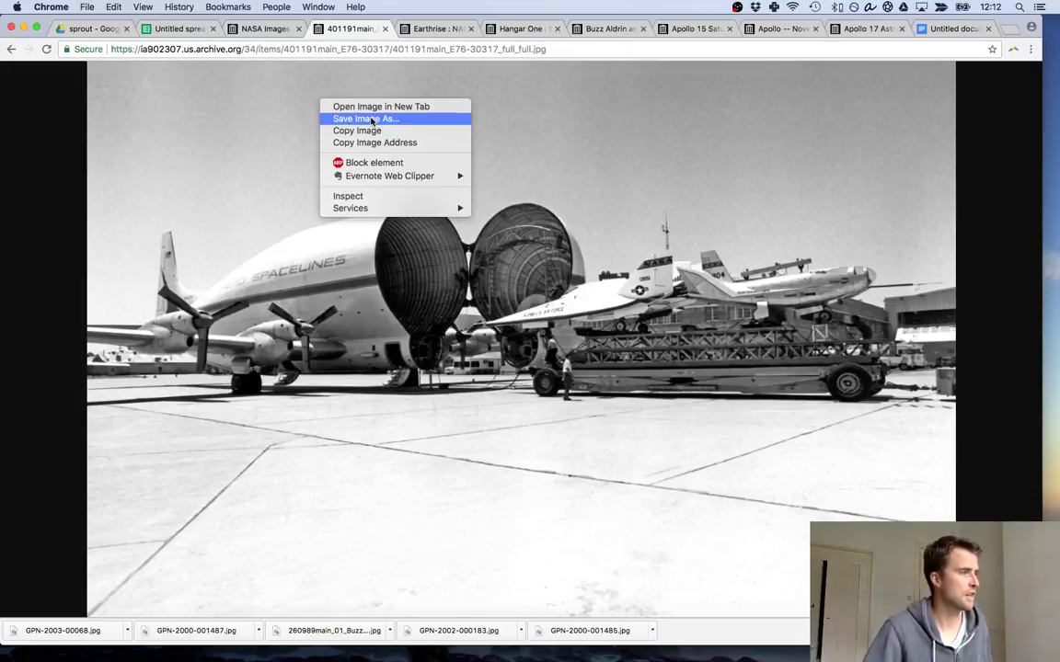
pyautogui.click(368, 118)
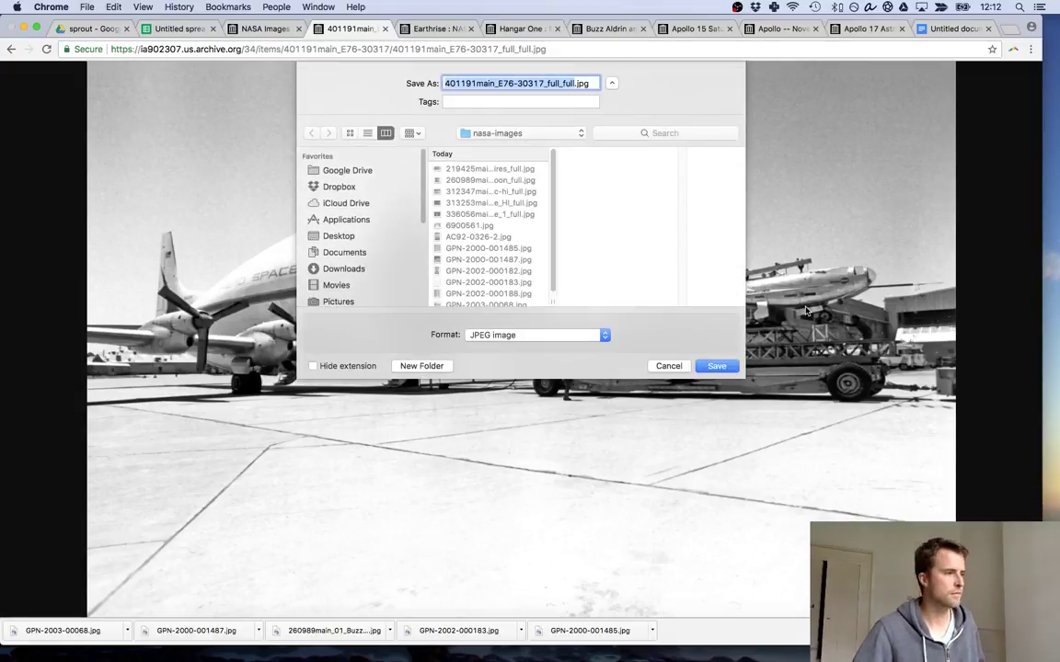
pyautogui.click(713, 364)
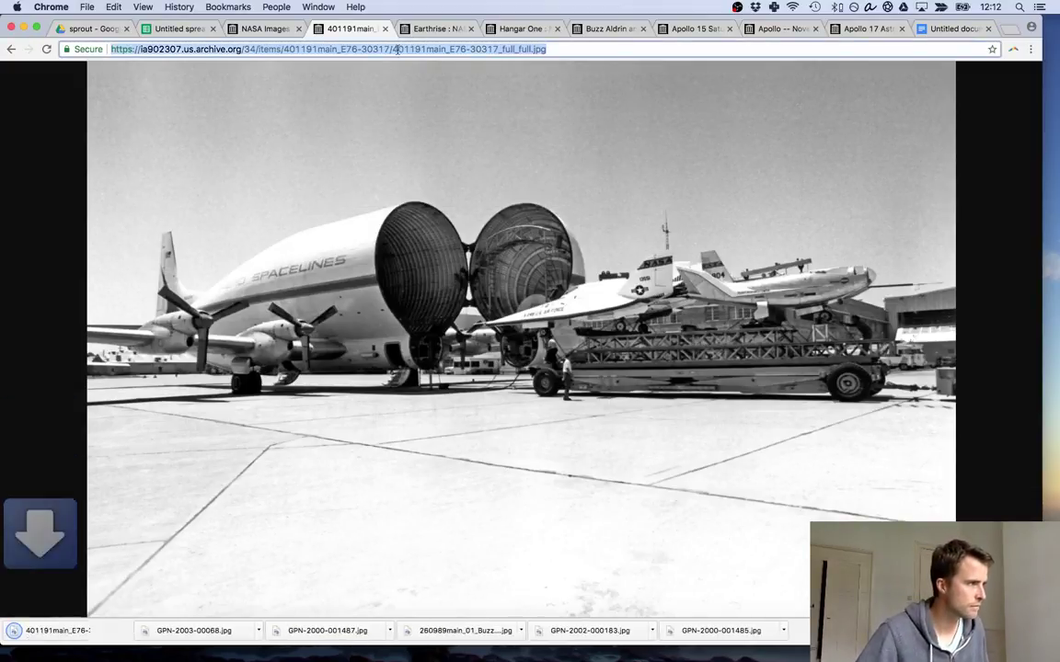
# Enter the filename 401191main_E76-30317_full_full.jpg from the URL into cell A15.
pyautogui.moveTo(396, 48); pyautogui.dragTo(681, 50)
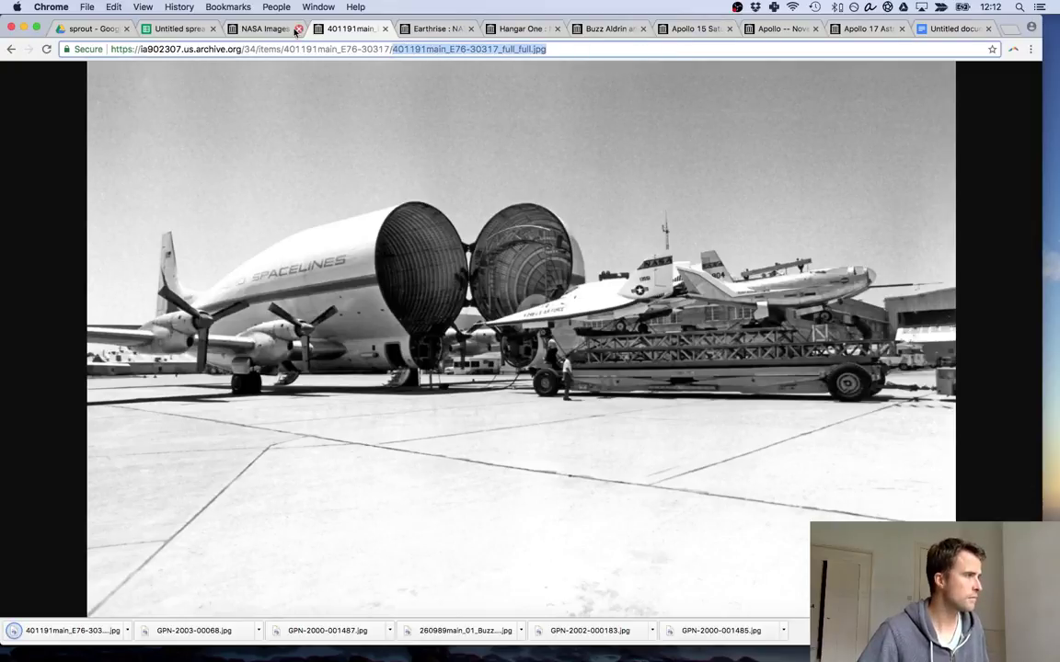
pyautogui.click(177, 29)
pyautogui.scroll(-5, 90, 406)
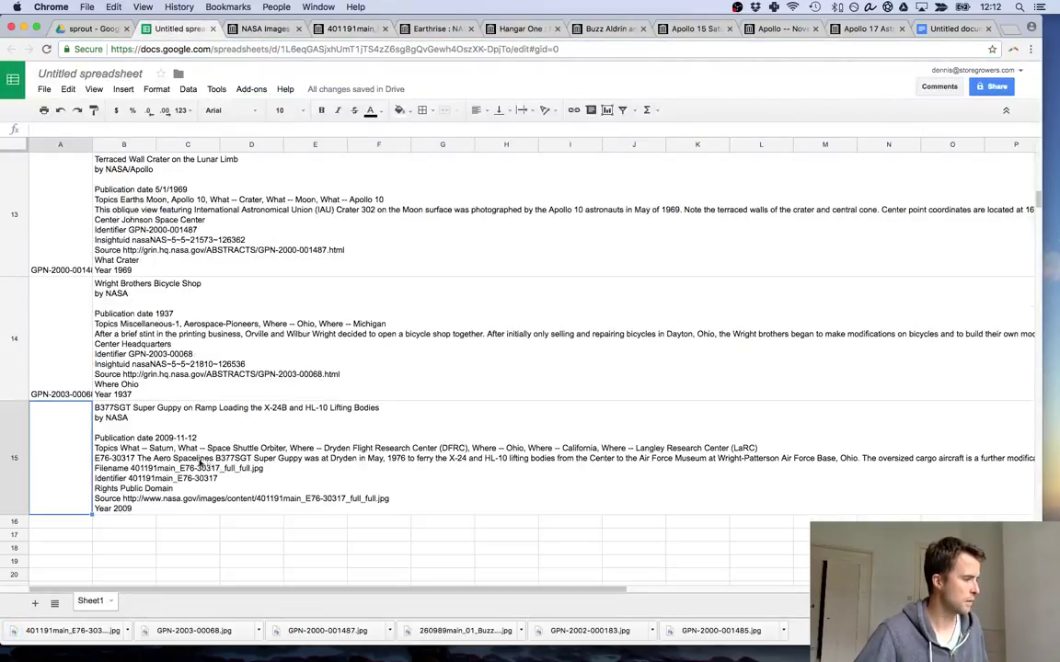
pyautogui.press('Return')
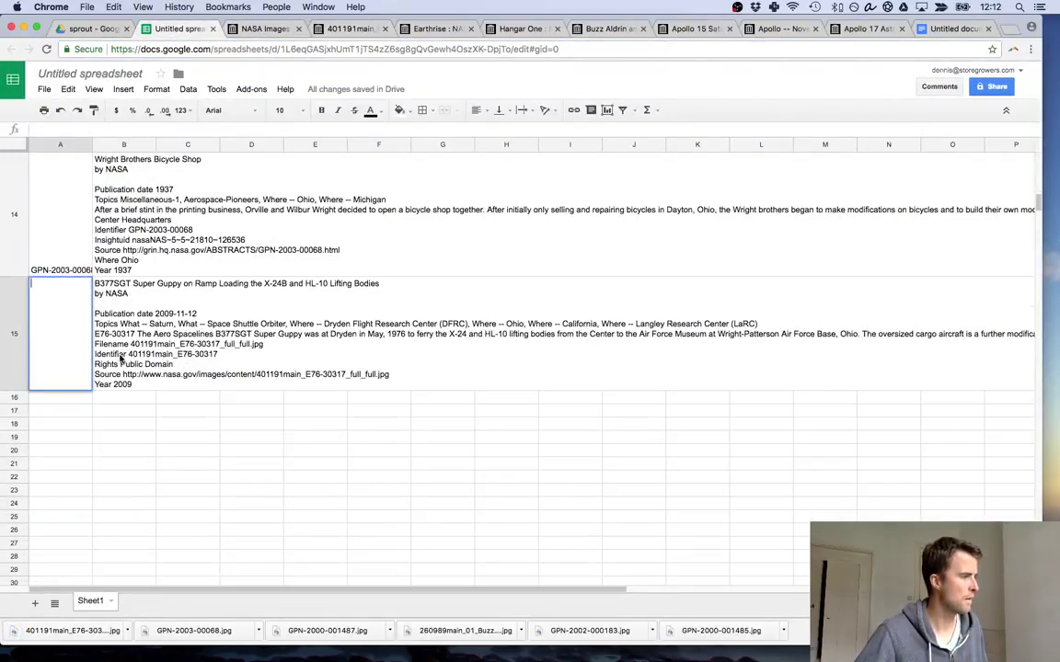
pyautogui.hotkey('ctrl', 'v')
pyautogui.click(378, 437)
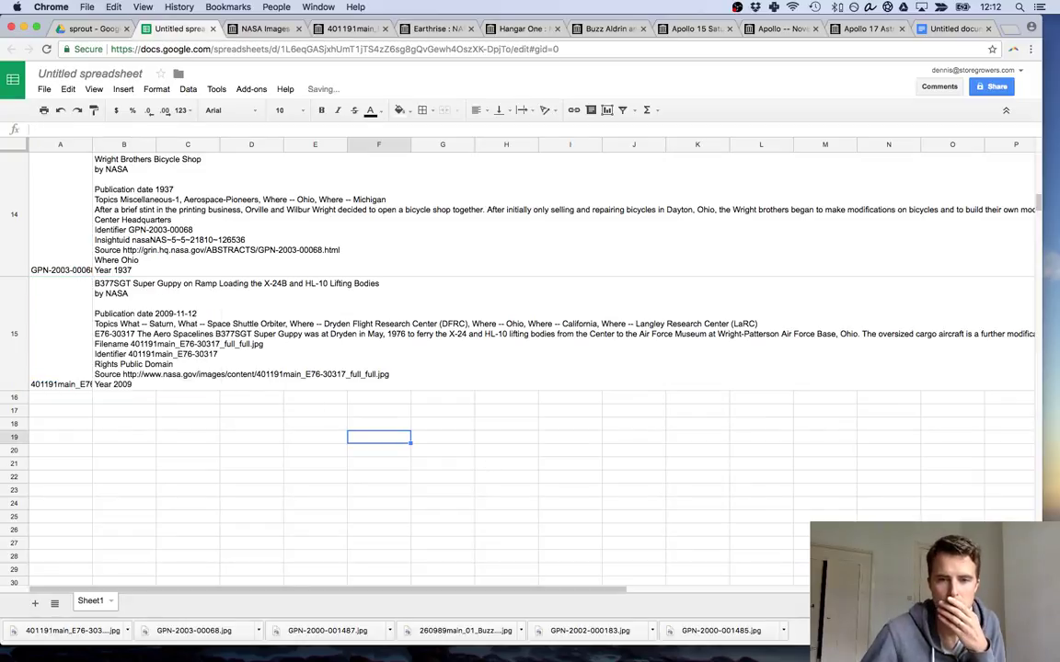
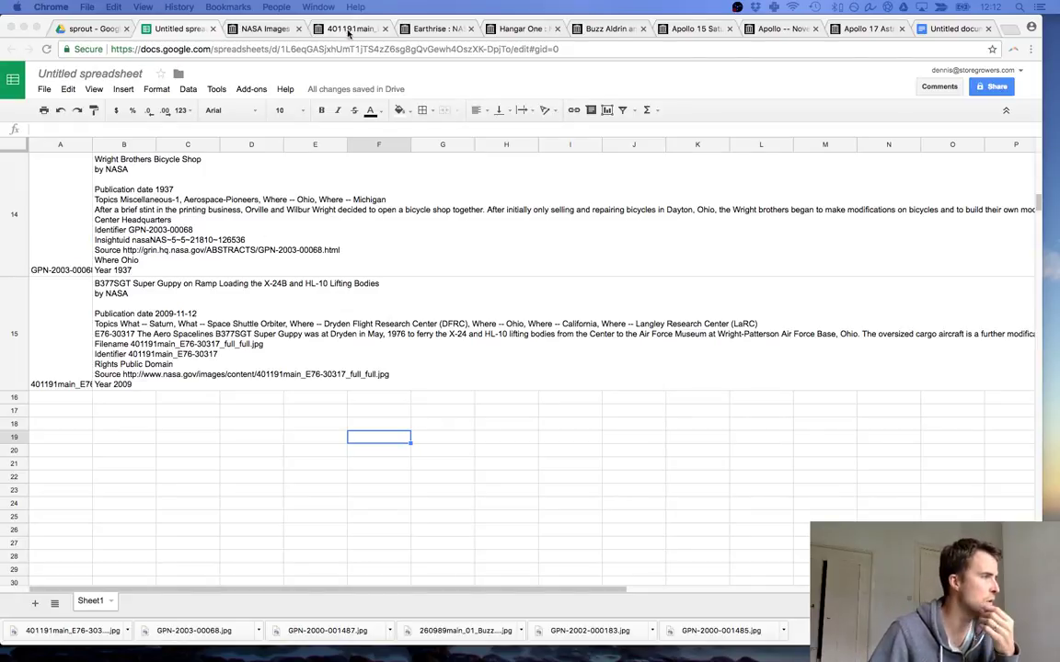
# Close the Super Guppy image and paste the Earthrise title and metadata into cell B16.
pyautogui.click(324, 30)
pyautogui.click(385, 29)
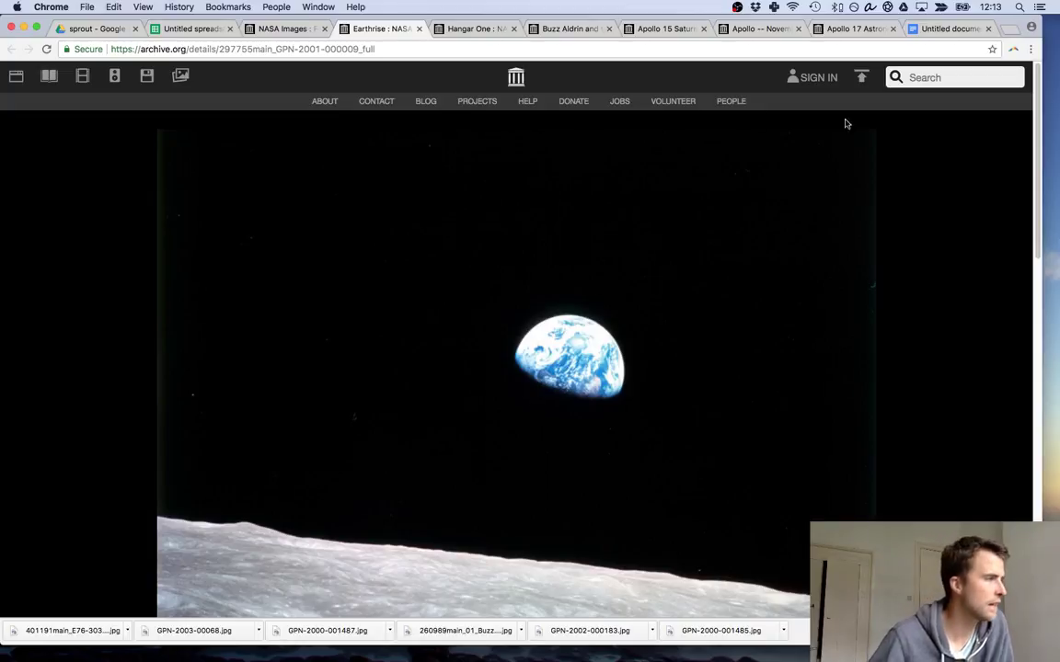
pyautogui.scroll(-3, 467, 178)
pyautogui.scroll(-2, 238, 341)
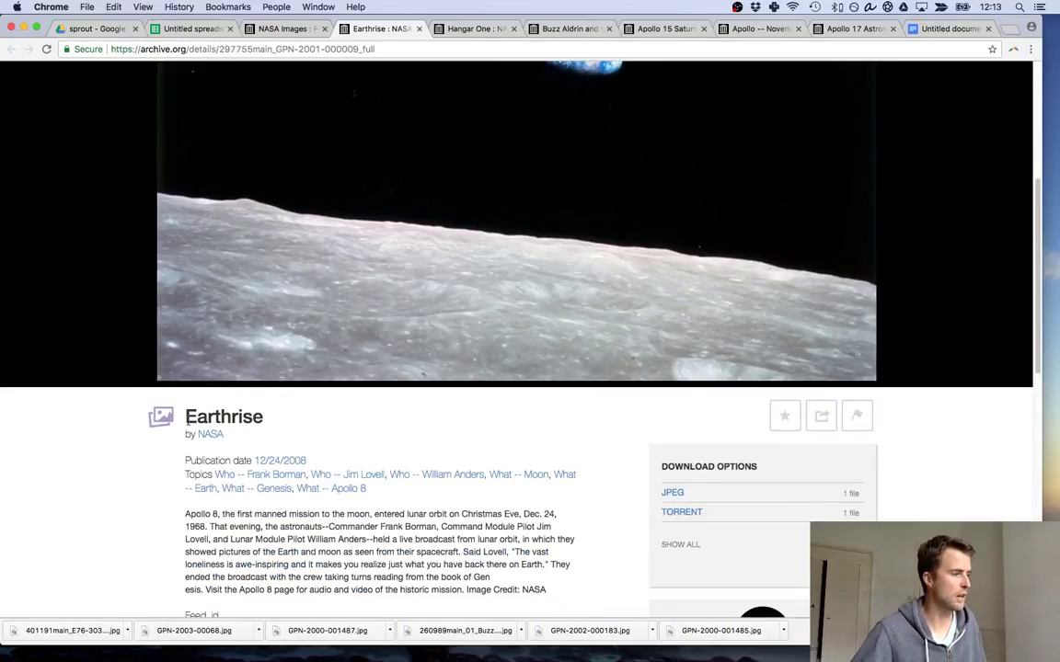
pyautogui.moveTo(170, 386); pyautogui.dragTo(444, 494)
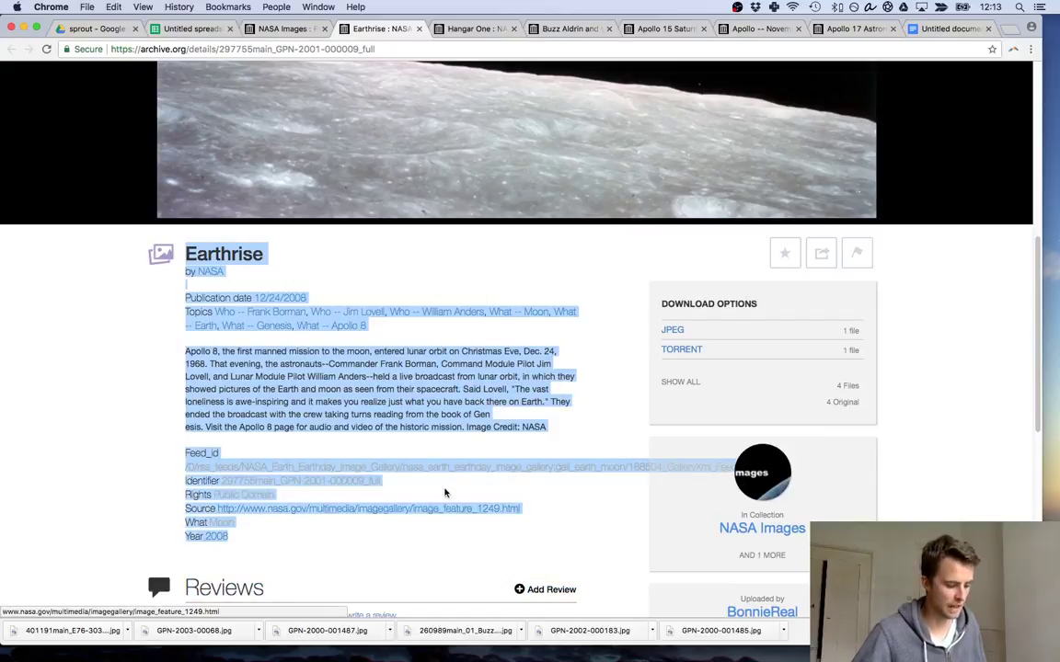
pyautogui.click(164, 28)
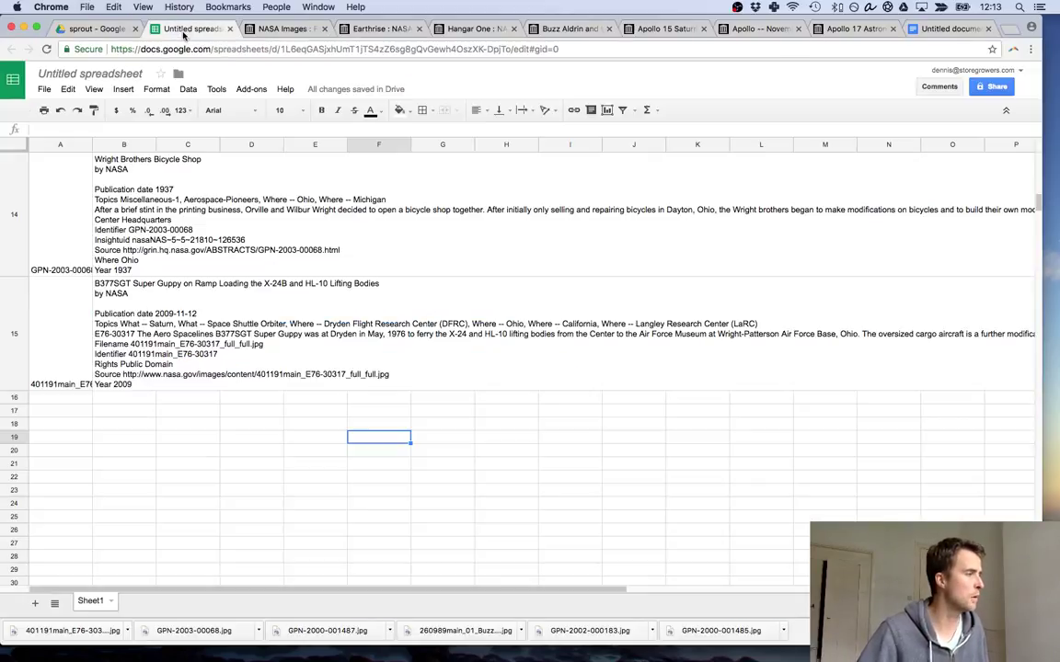
pyautogui.doubleClick(131, 398)
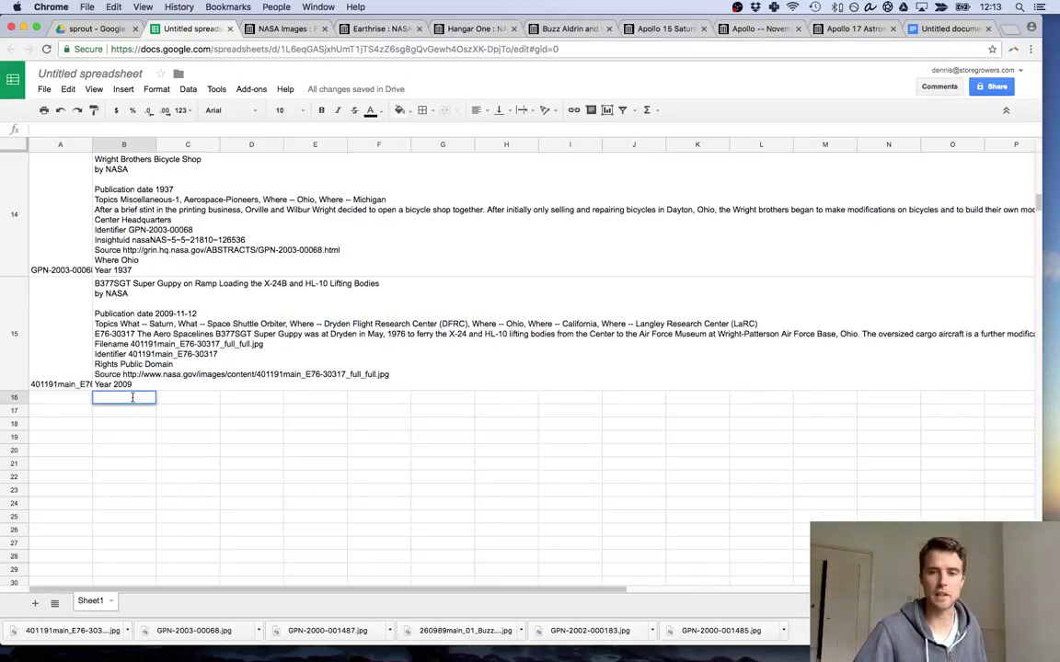
pyautogui.press('super+v')
# Save the full-size Earthrise JPEG to disk.
pyautogui.click(377, 28)
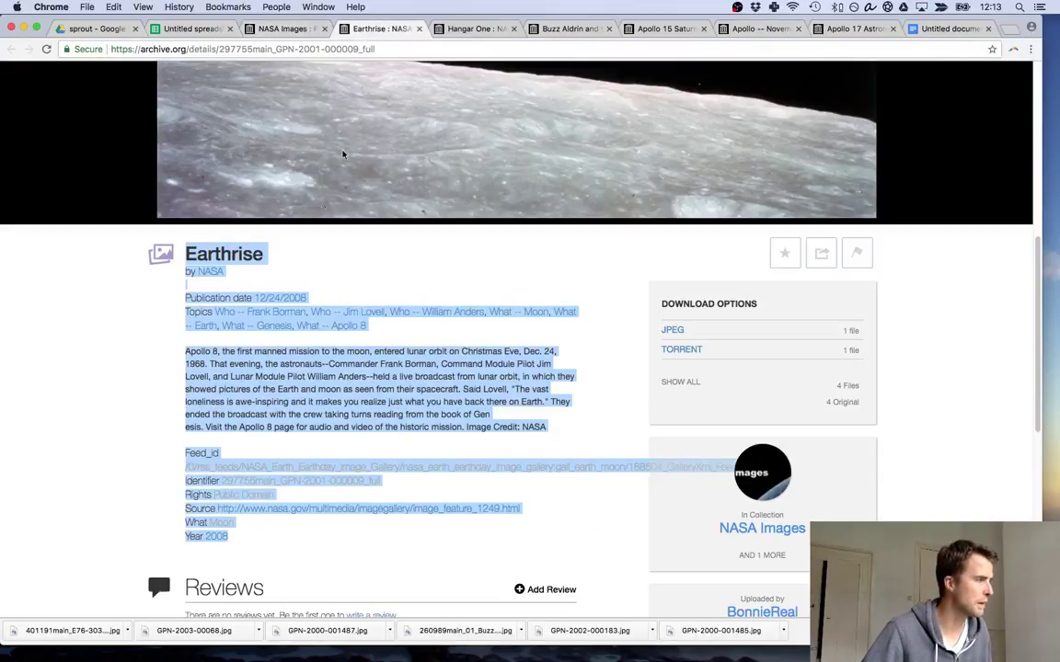
pyautogui.click(474, 255)
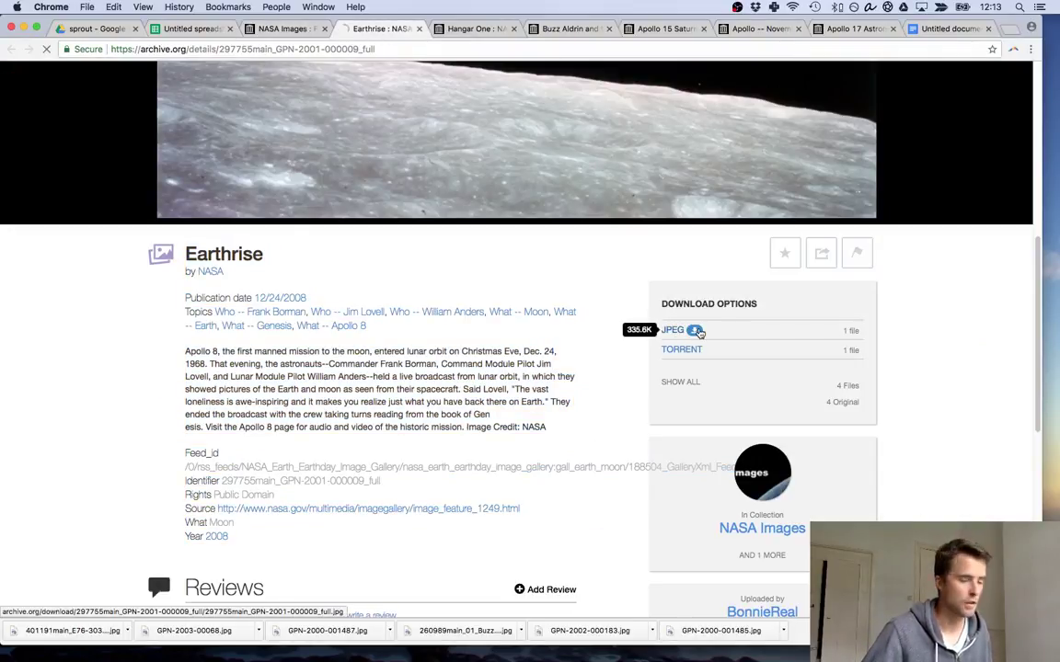
pyautogui.click(692, 330)
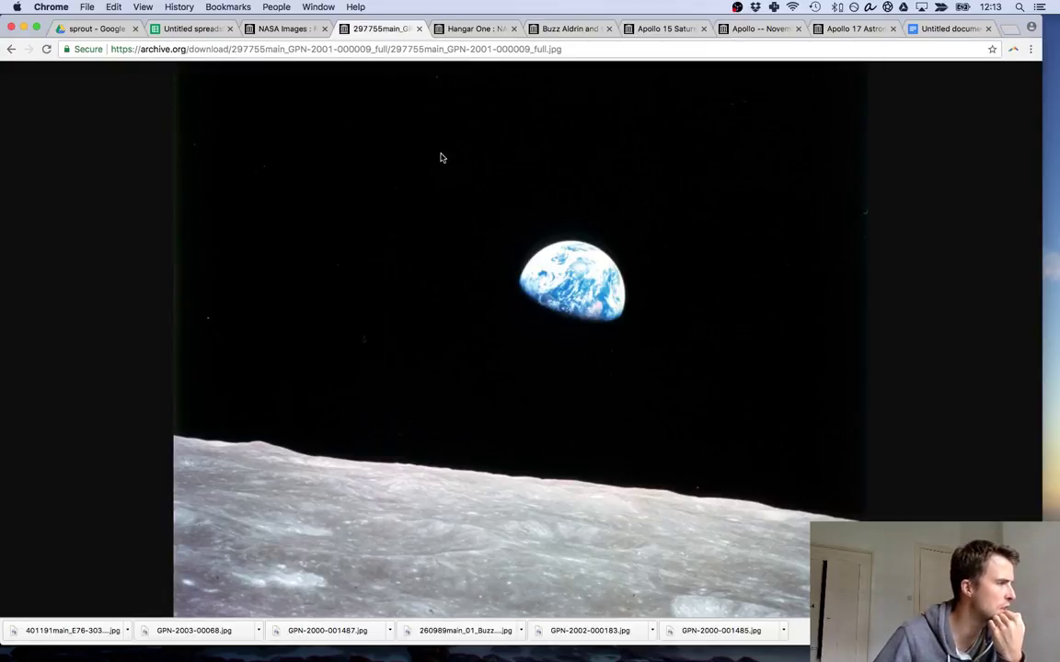
pyautogui.rightClick(441, 154)
pyautogui.click(493, 175)
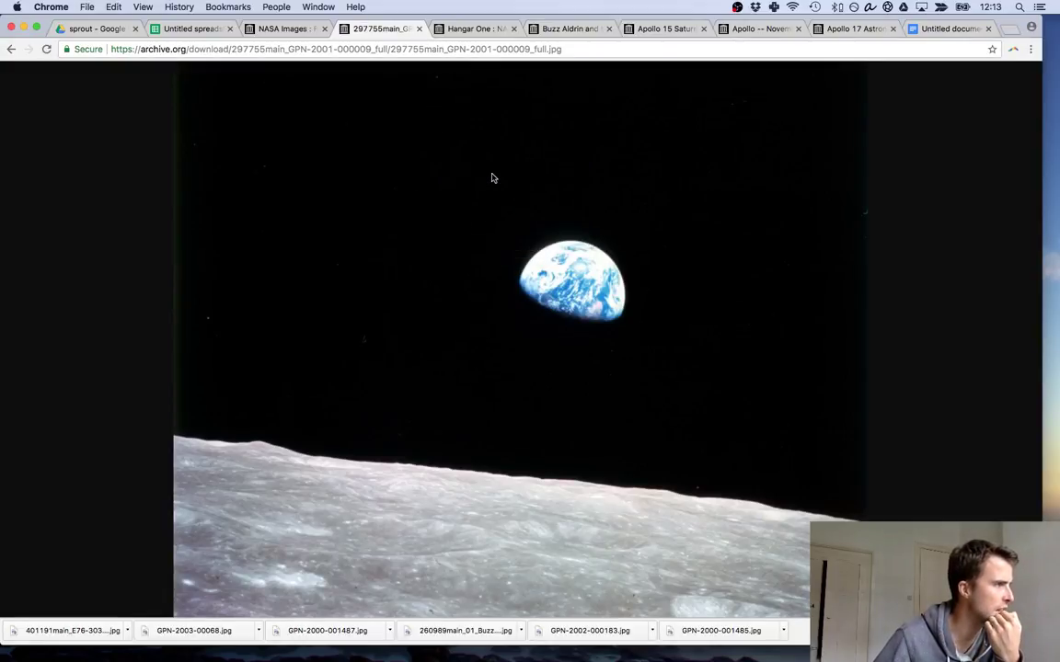
pyautogui.click(718, 365)
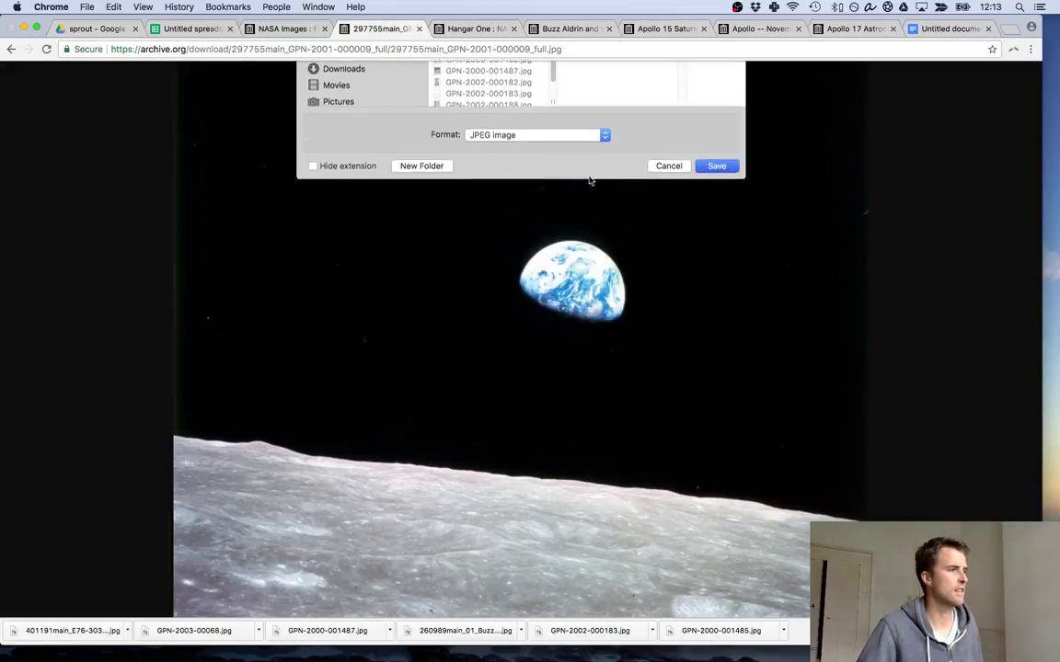
pyautogui.moveTo(398, 49); pyautogui.dragTo(508, 46)
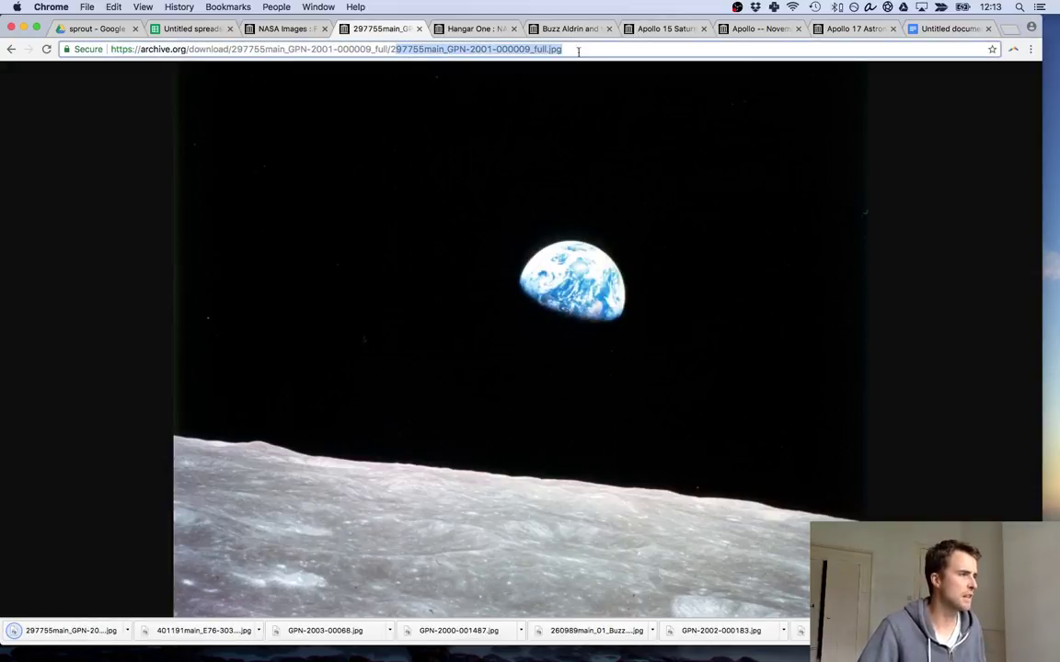
pyautogui.click(386, 49)
pyautogui.moveTo(390, 49); pyautogui.dragTo(653, 44)
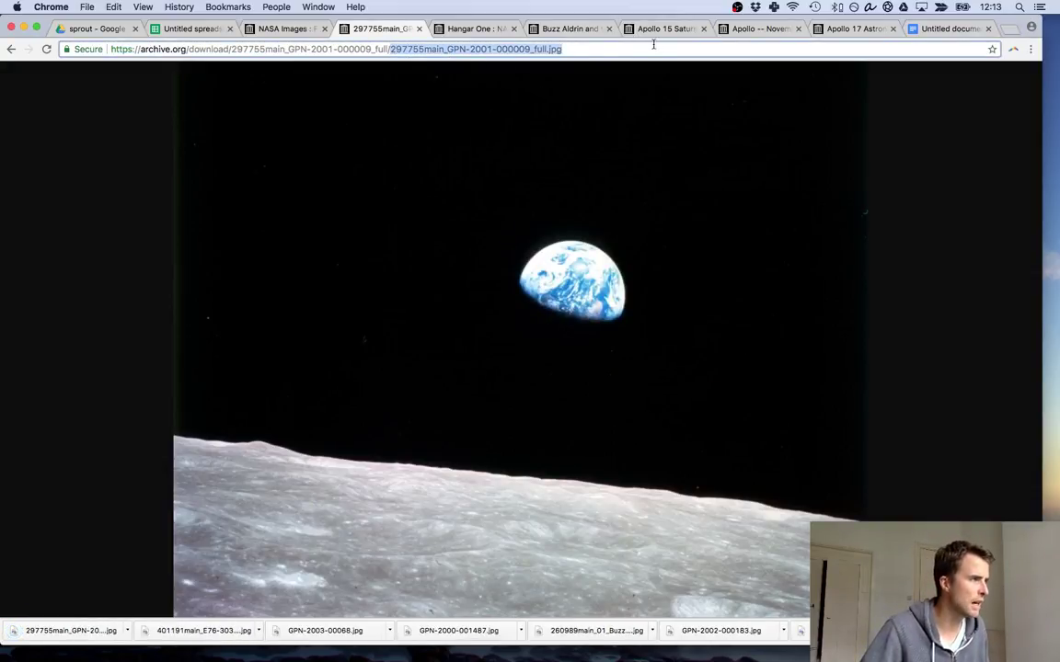
pyautogui.click(188, 28)
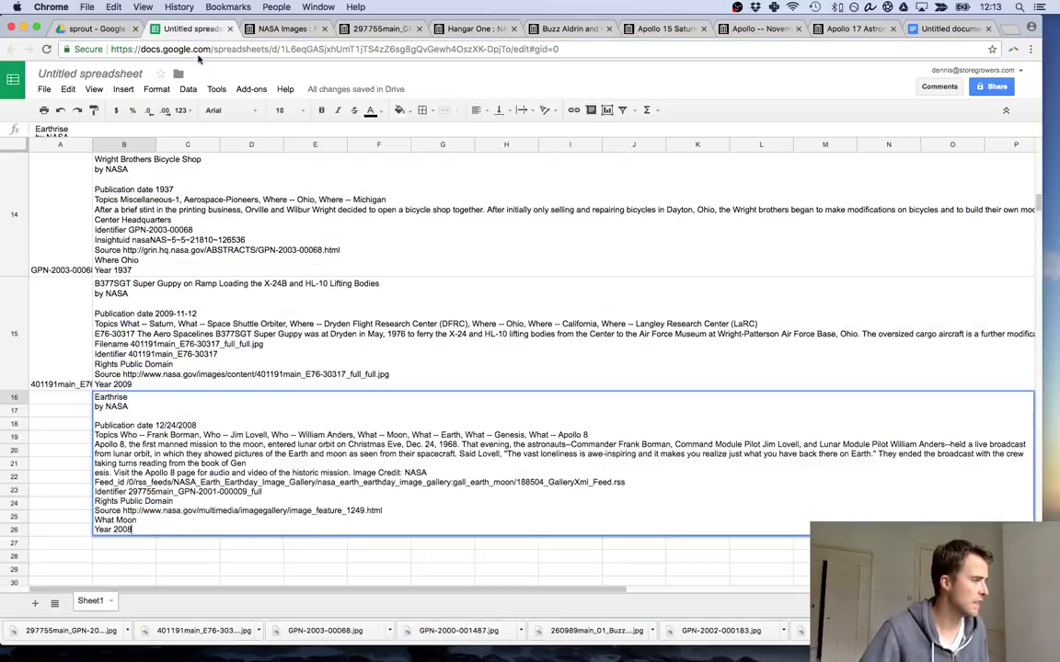
pyautogui.click(67, 406)
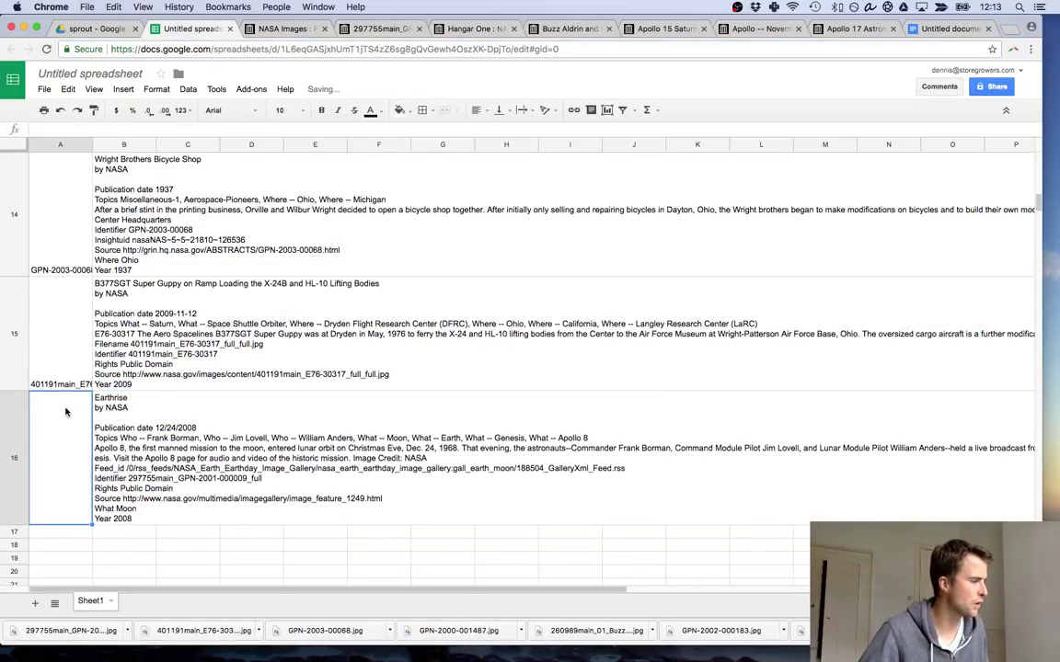
pyautogui.doubleClick(65, 411)
pyautogui.press('super+v')
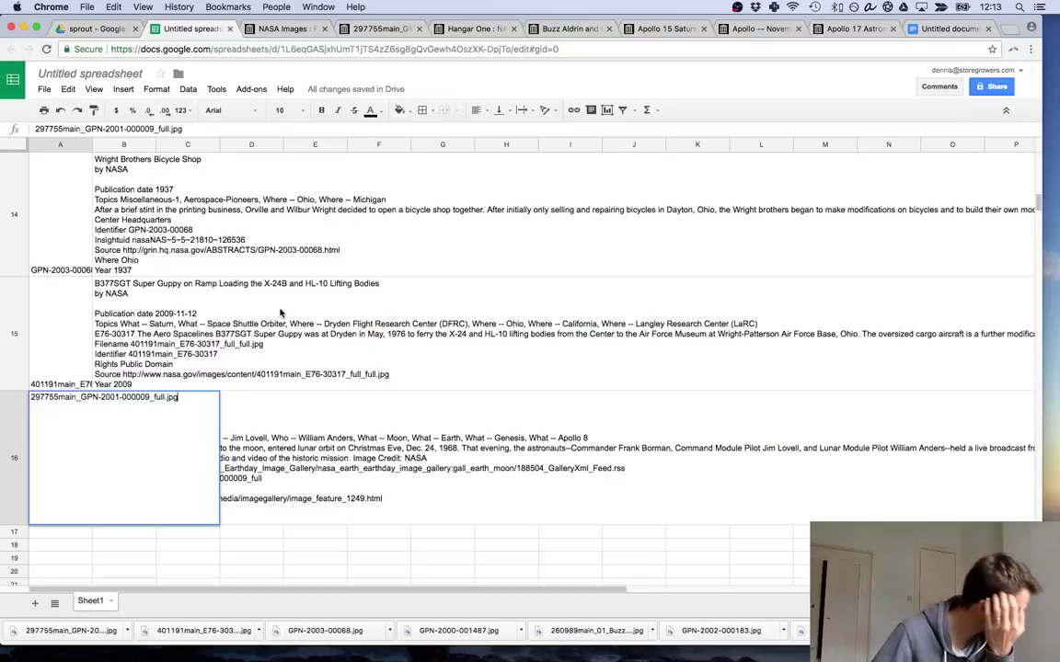
pyautogui.click(279, 312)
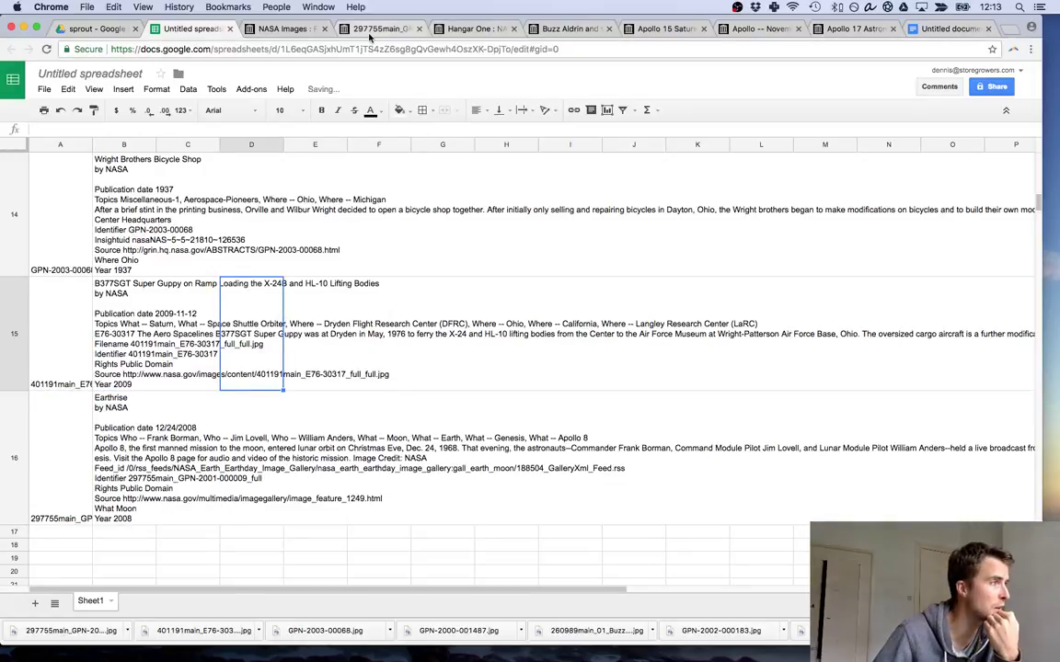
pyautogui.click(372, 28)
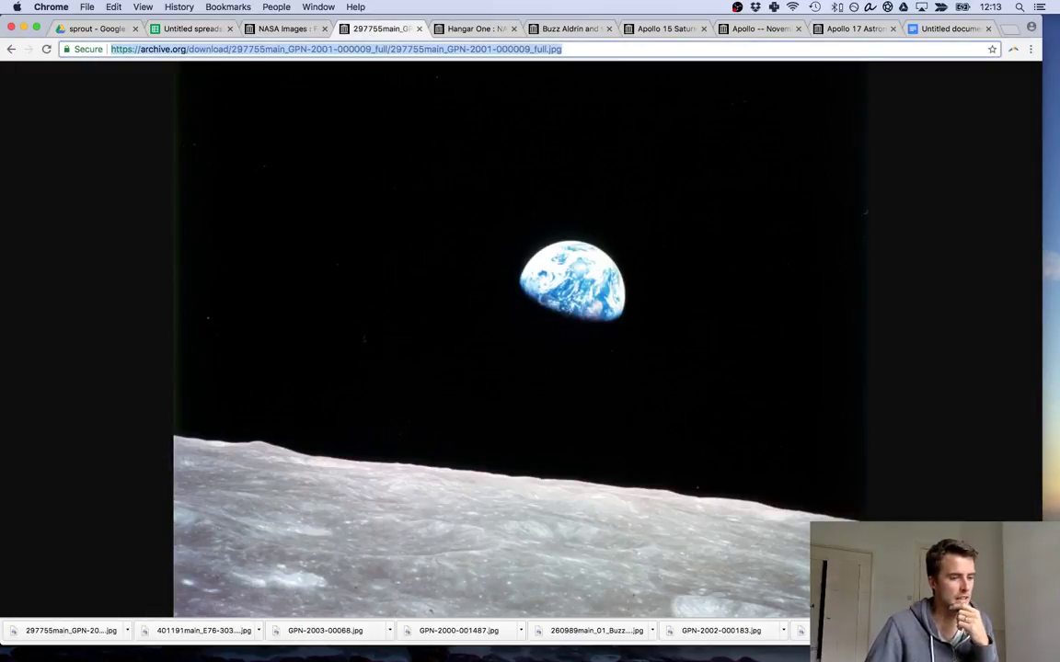
pyautogui.click(1031, 631)
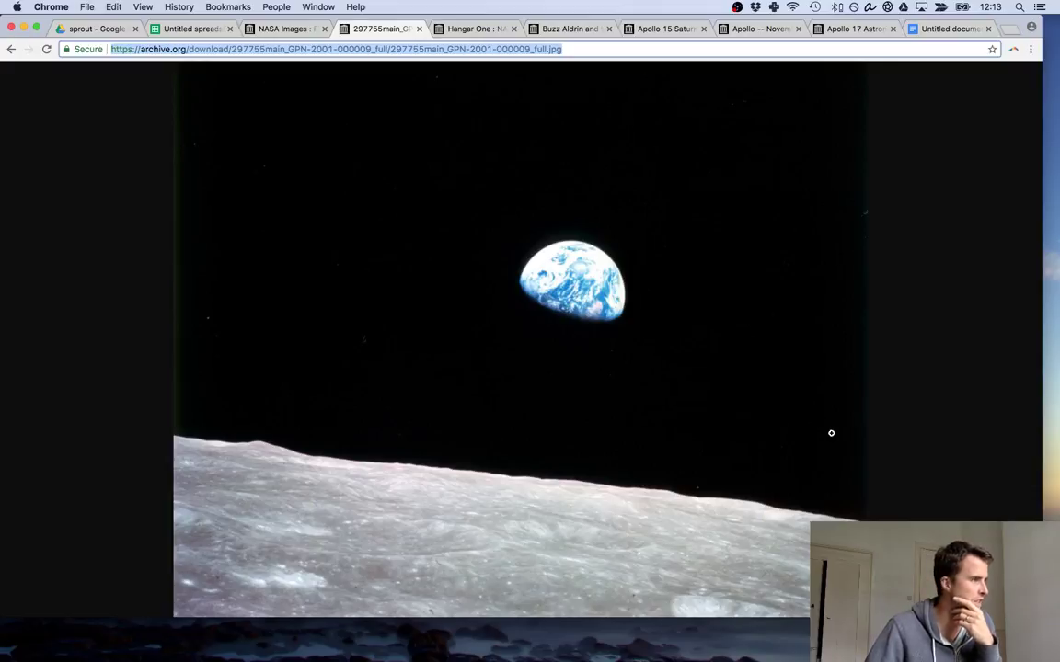
# Close the Earthrise image and paste the Hangar One title and metadata into cell B17.
pyautogui.click(418, 29)
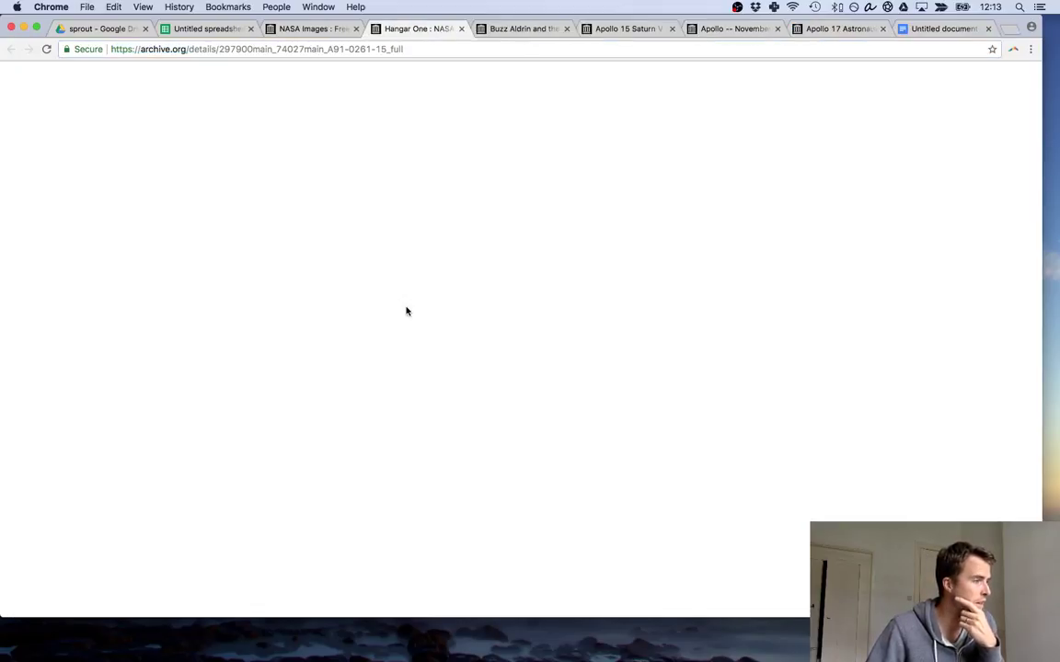
pyautogui.scroll(-5, 405, 315)
pyautogui.scroll(5, 404, 314)
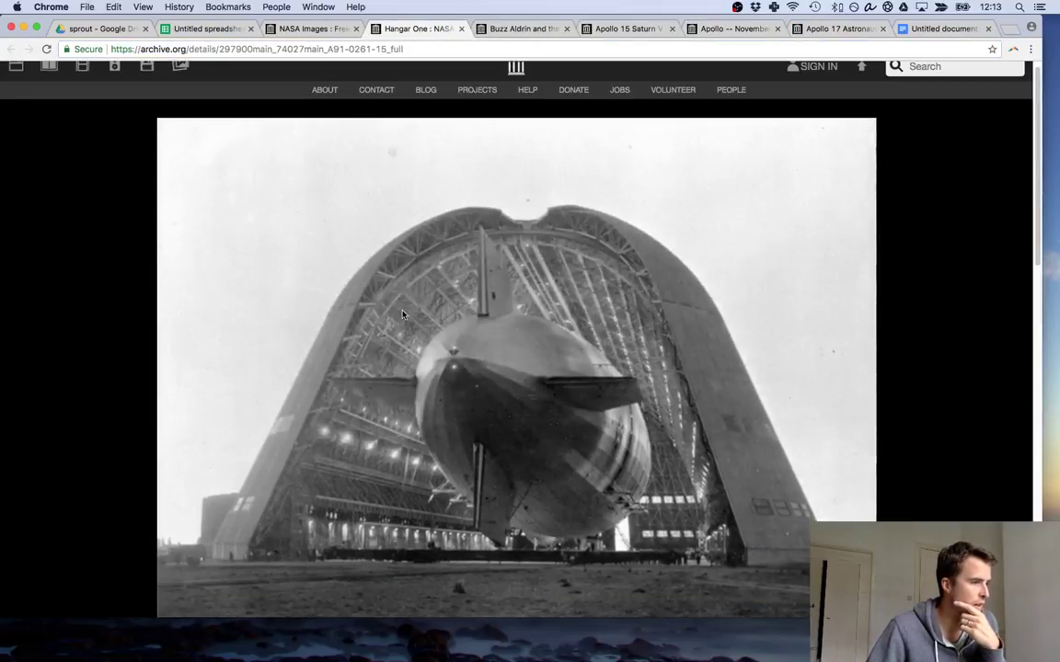
pyautogui.scroll(-5, 402, 315)
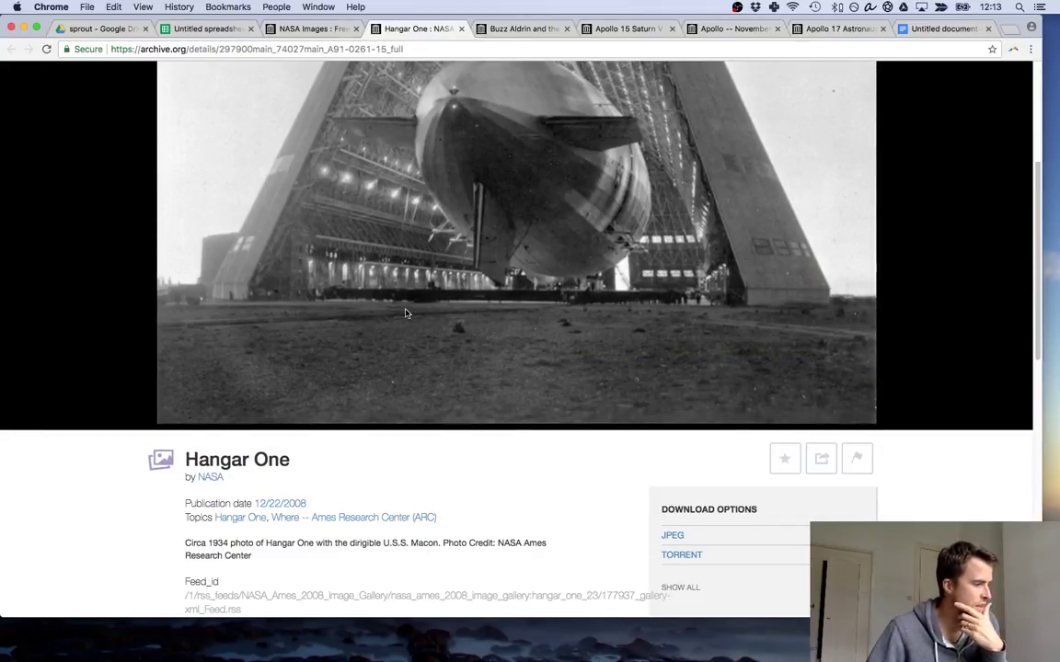
pyautogui.scroll(-2, 405, 314)
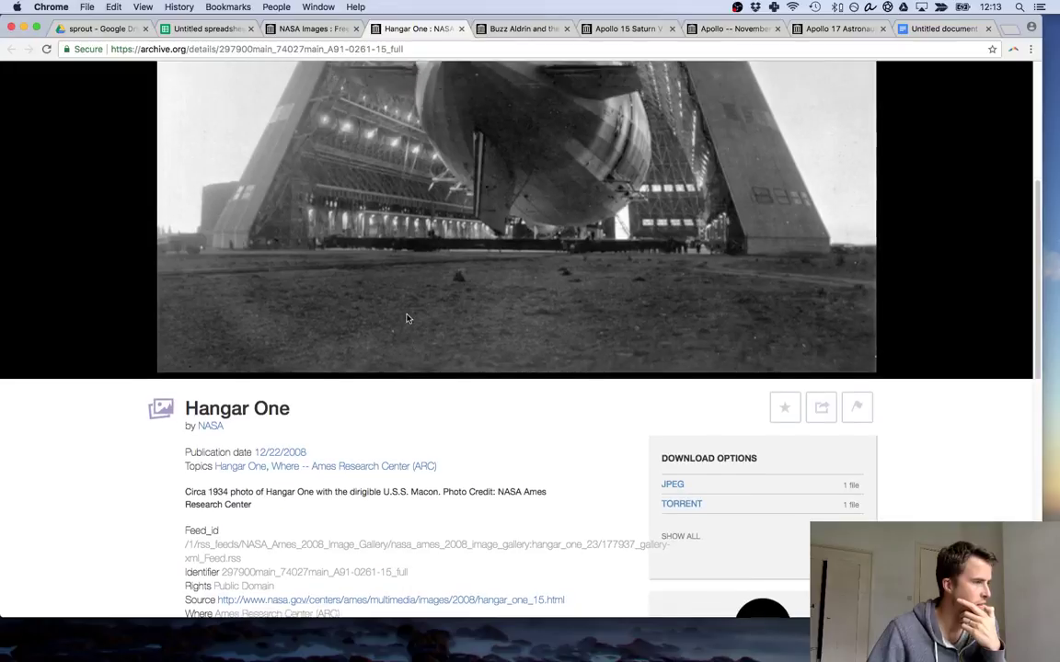
pyautogui.scroll(-3, 407, 318)
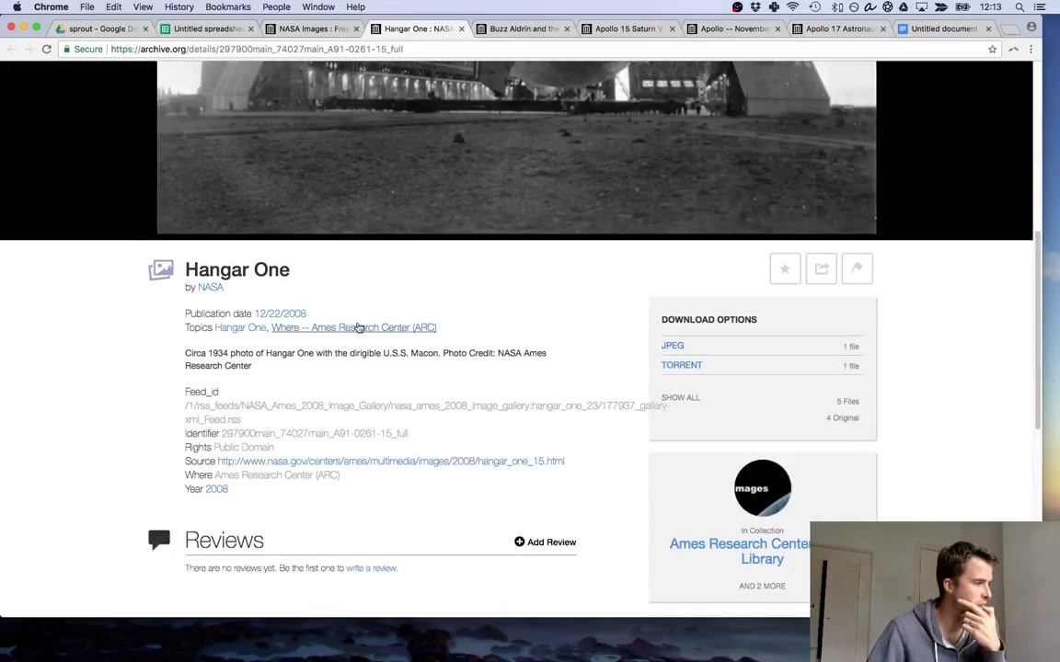
pyautogui.moveTo(188, 269); pyautogui.dragTo(310, 494)
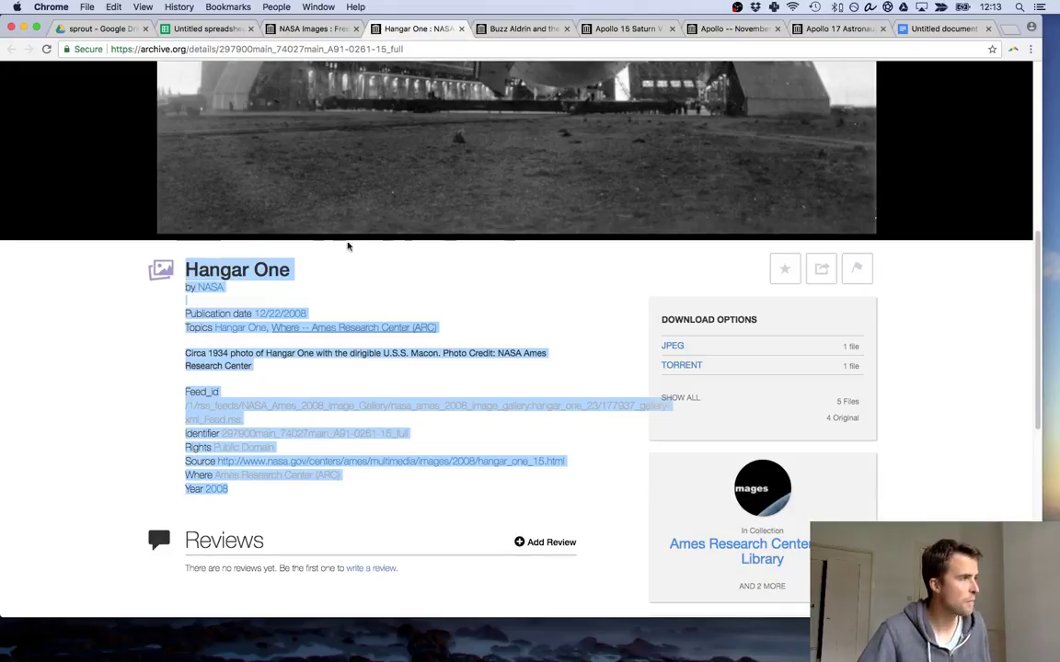
pyautogui.click(197, 29)
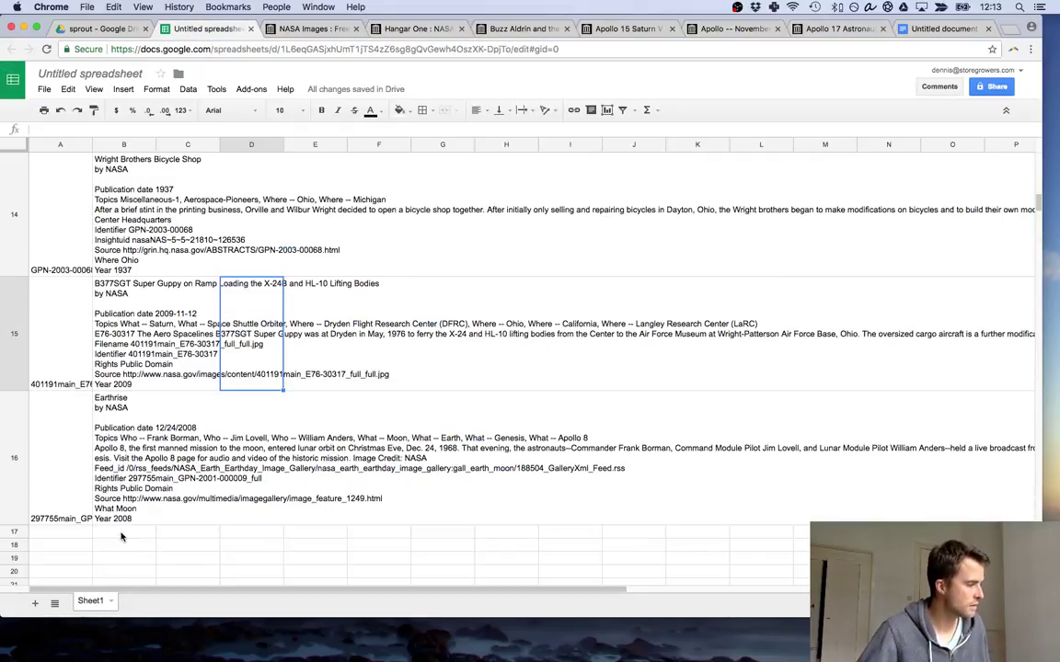
pyautogui.click(152, 530)
pyautogui.press('super+v')
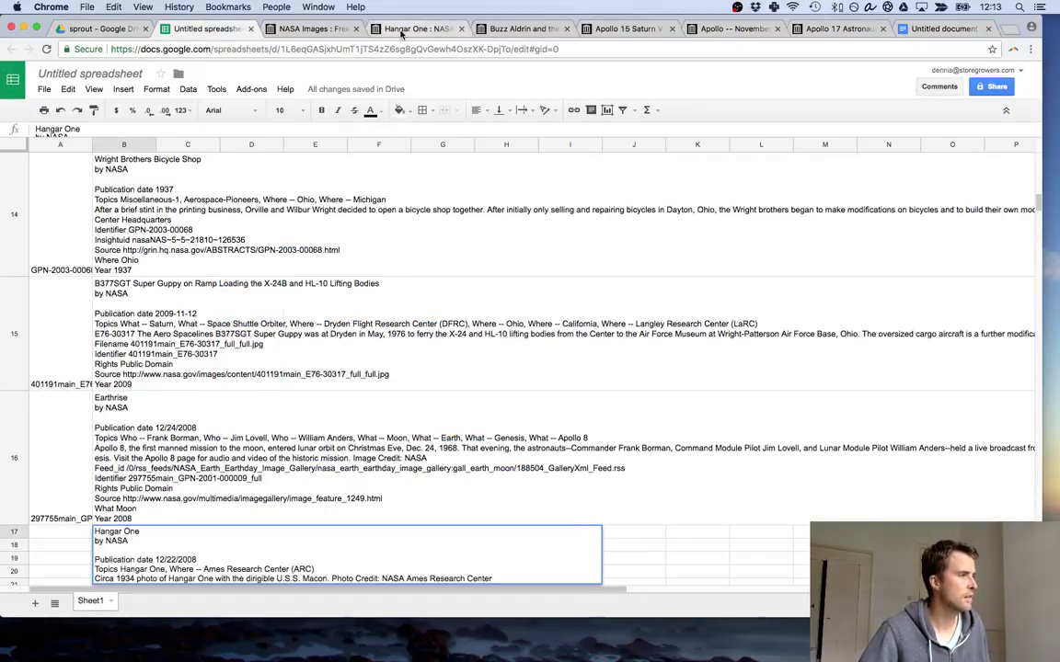
# Save the full-size Hangar One JPEG to disk.
pyautogui.click(405, 28)
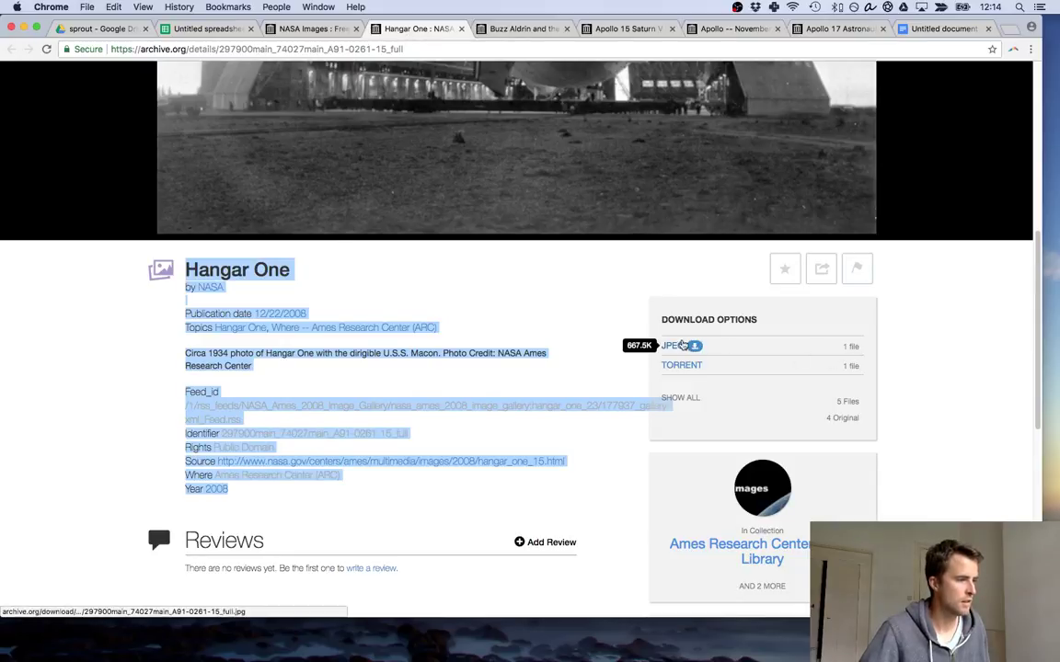
pyautogui.click(697, 347)
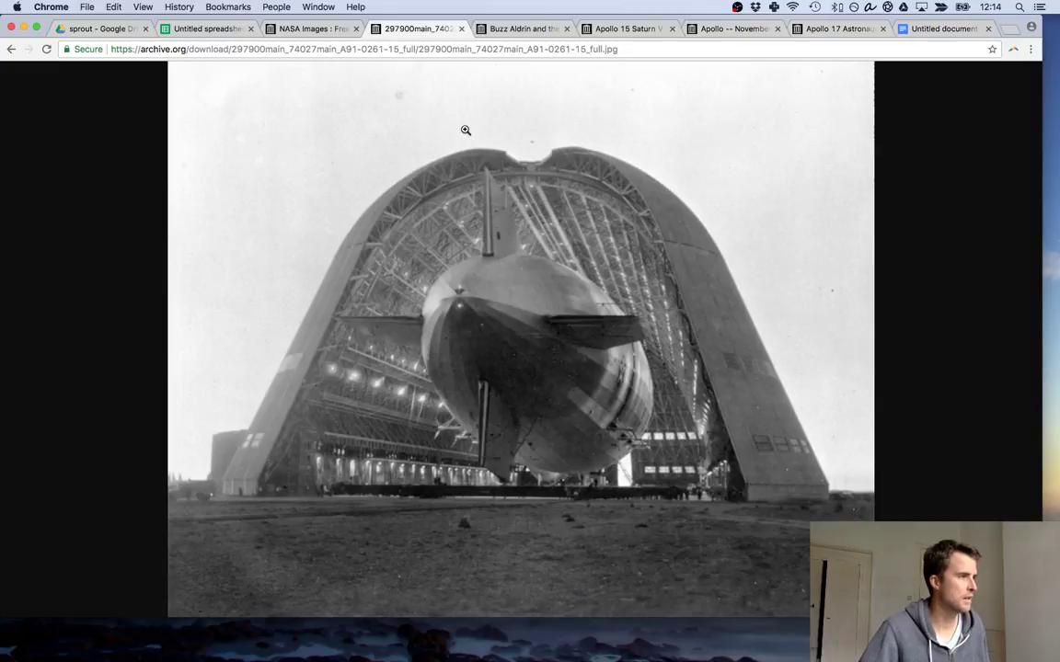
pyautogui.rightClick(481, 123)
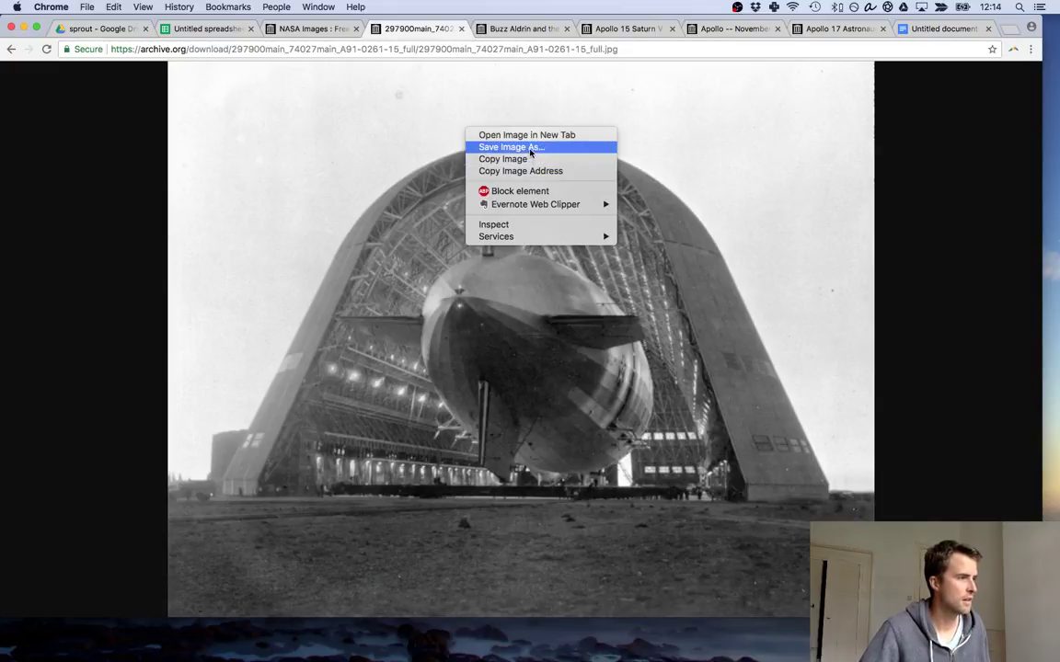
pyautogui.click(555, 153)
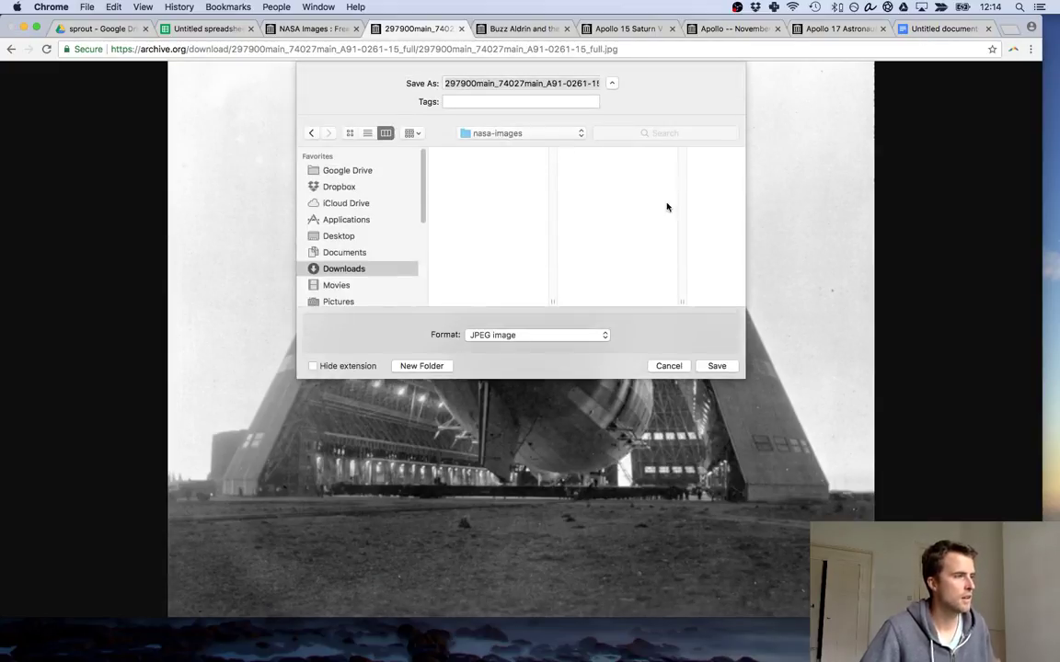
pyautogui.press('Return')
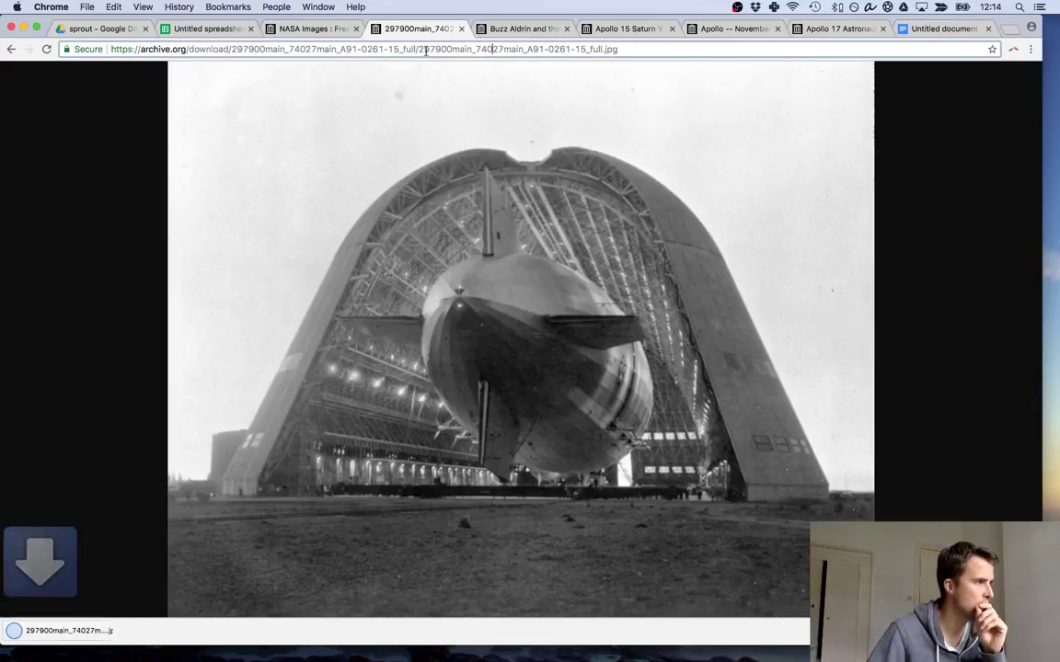
# Enter the filename 297900main_74027main_A91-0261-15_full.jpg into cell A17.
pyautogui.doubleClick(488, 50)
pyautogui.press('super+c')
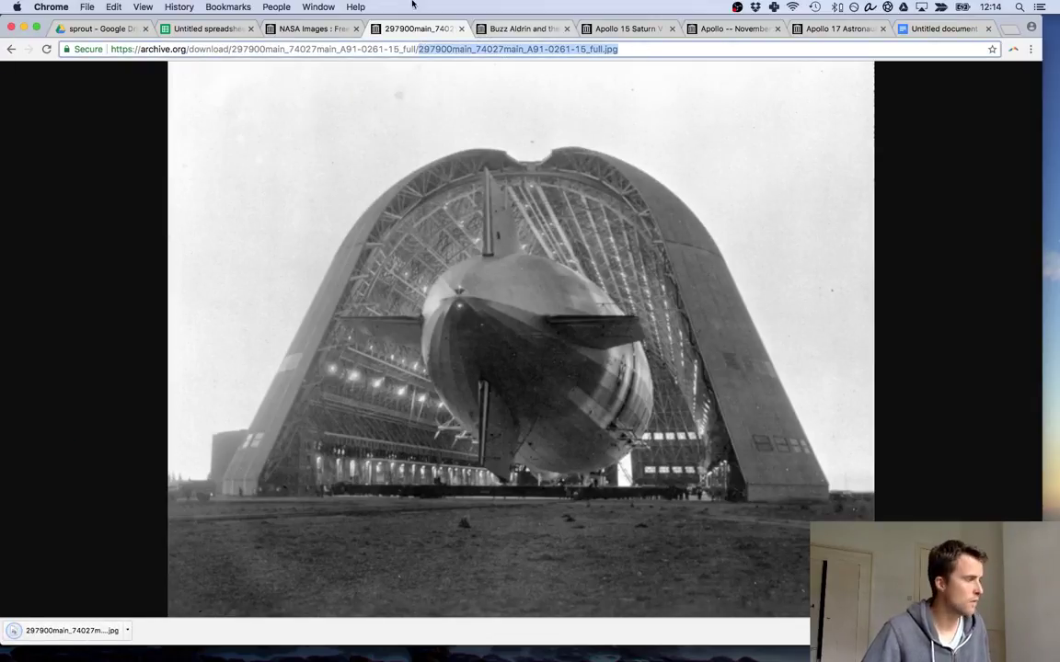
pyautogui.click(200, 29)
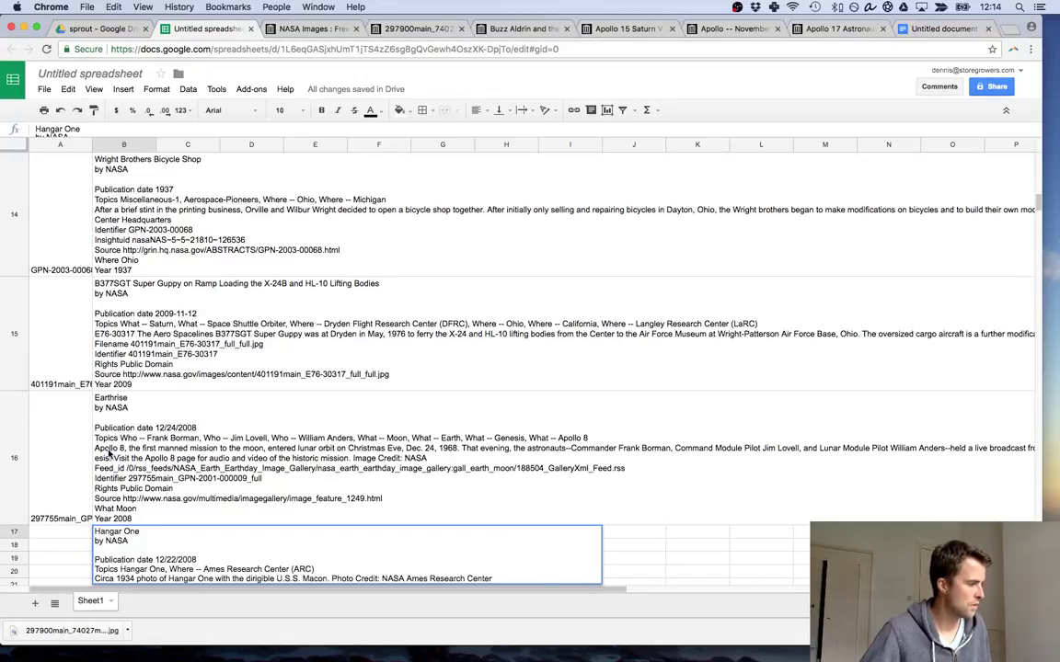
pyautogui.hotkey('shift', 'Tab')
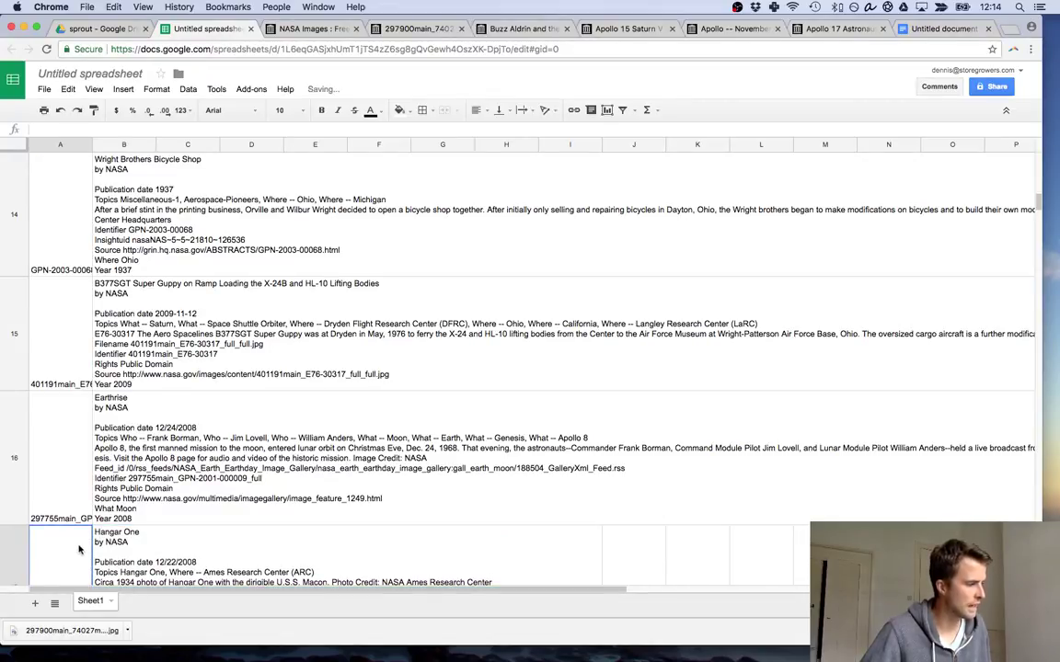
pyautogui.scroll(-2, 78, 550)
pyautogui.press('super+v')
pyautogui.click(204, 318)
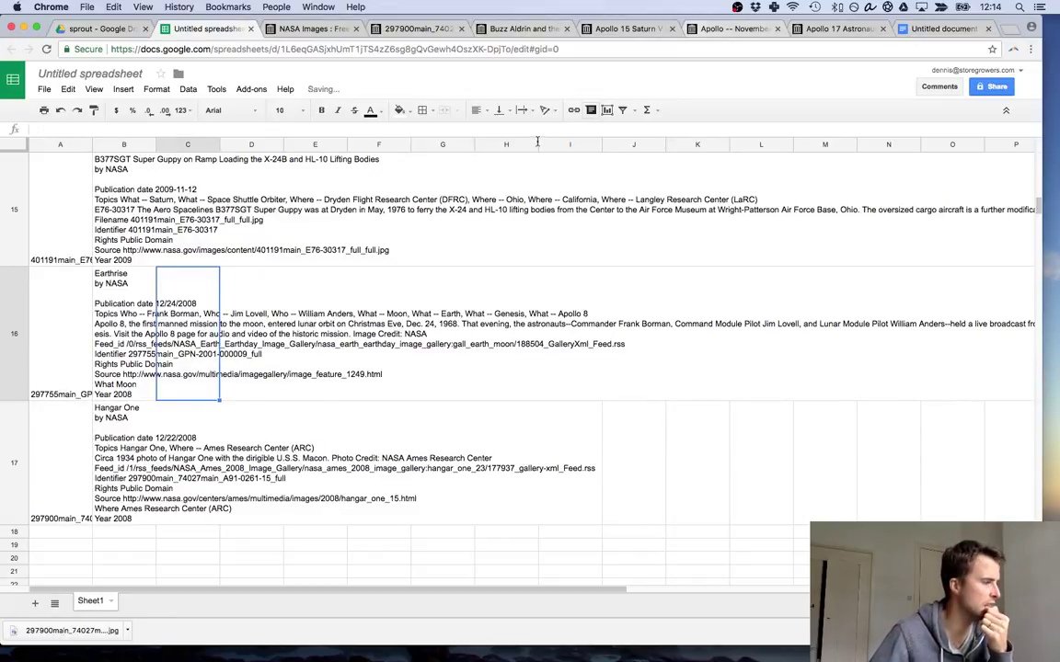
pyautogui.click(546, 467)
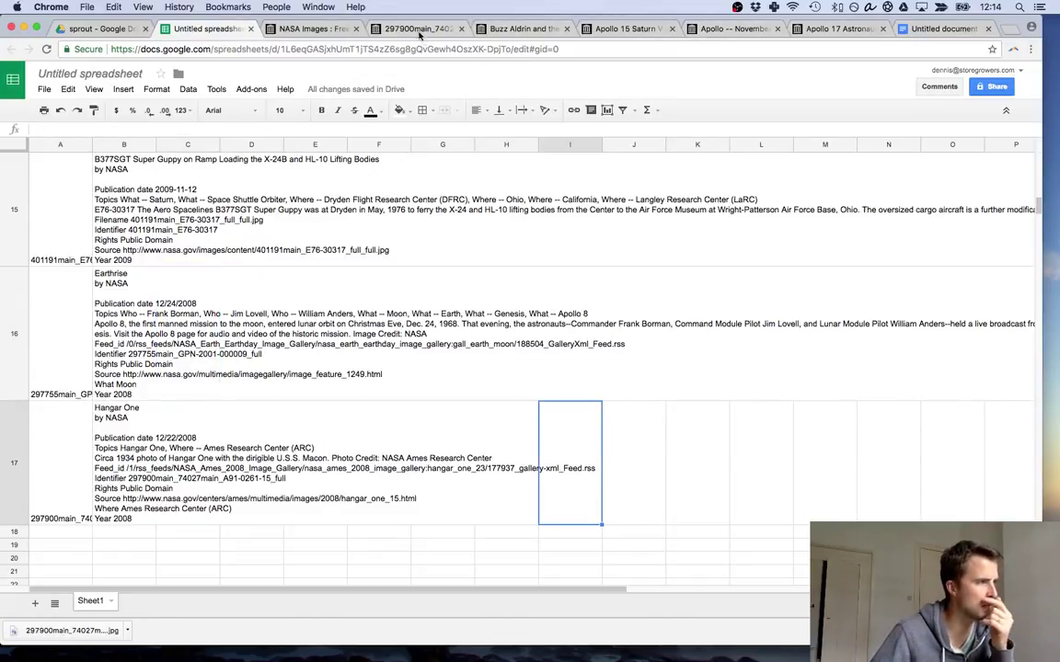
pyautogui.click(419, 32)
# Close the hangar image and paste the Buzz Aldrin record, from title to Year 1969, into B18.
pyautogui.press('super+w')
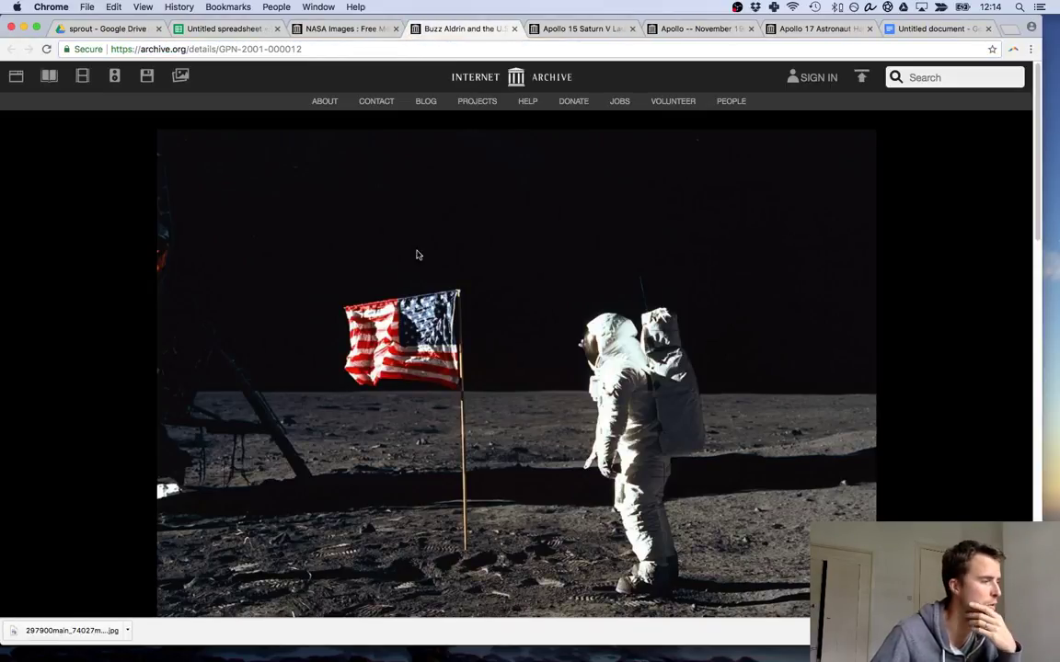
pyautogui.scroll(-10, 309, 276)
pyautogui.scroll(-5, 308, 276)
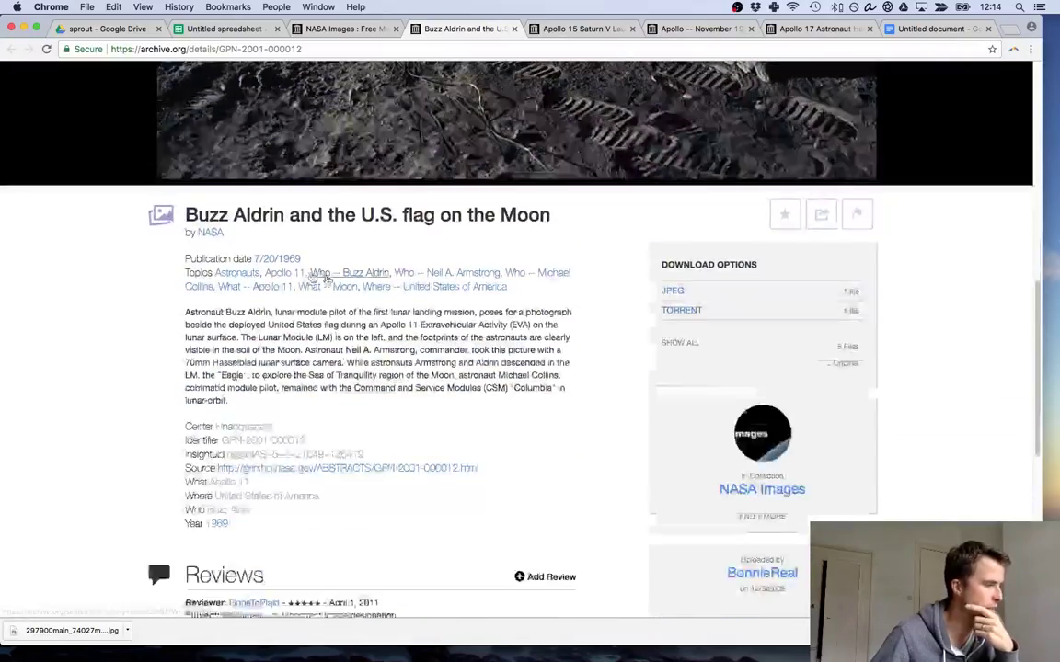
pyautogui.moveTo(697, 291)
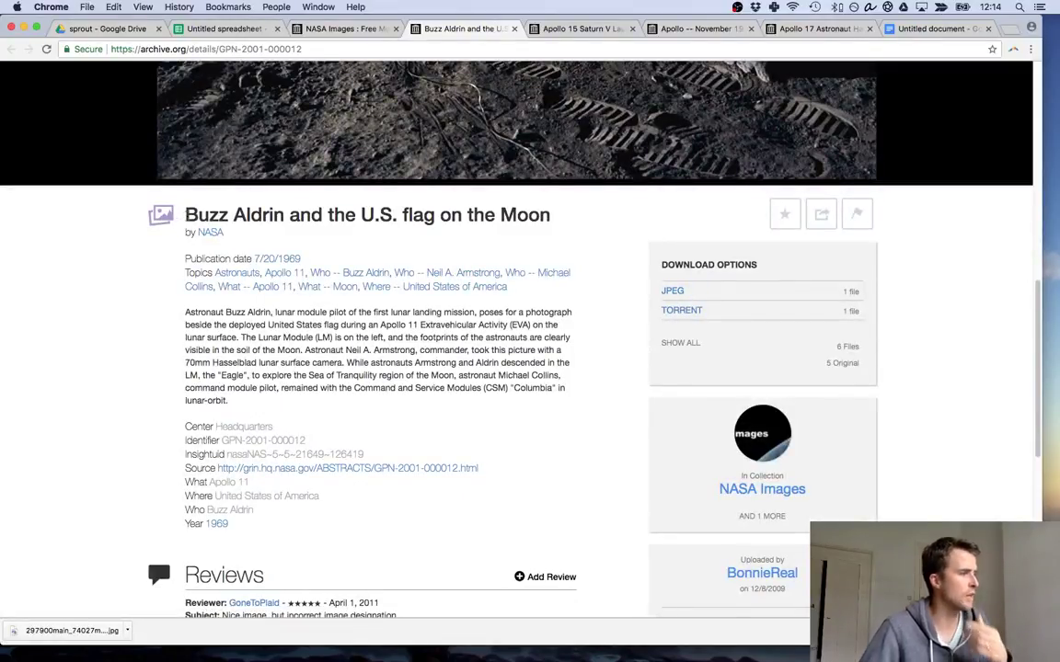
pyautogui.moveTo(168, 198); pyautogui.dragTo(340, 539)
pyautogui.press('super+c')
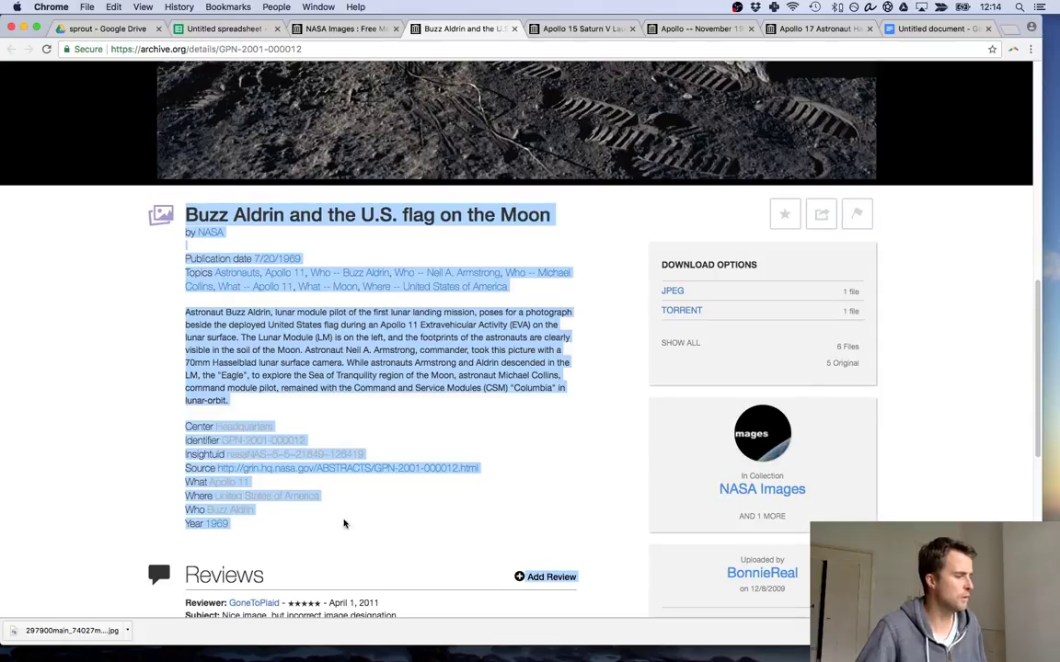
pyautogui.scroll(-4, 373, 428)
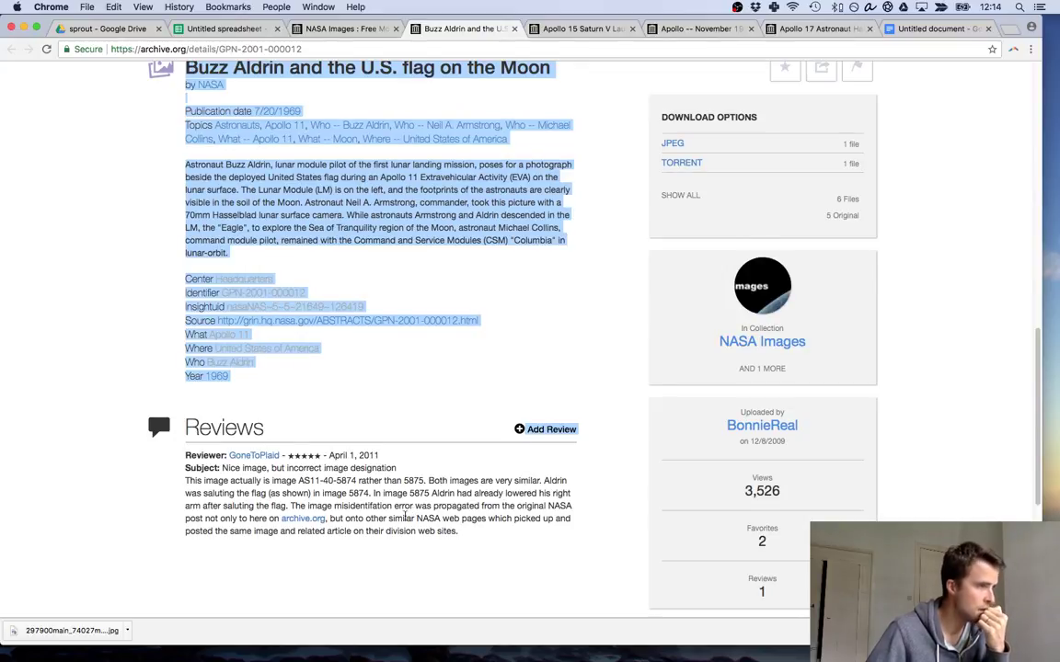
pyautogui.scroll(10, 405, 515)
pyautogui.scroll(-8, 411, 504)
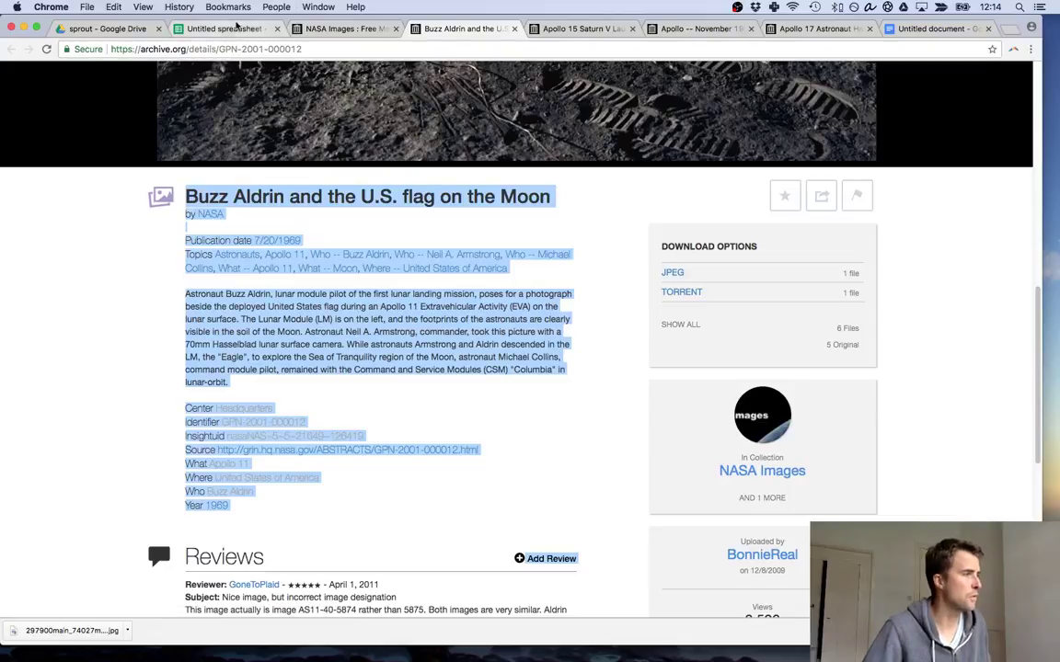
pyautogui.click(236, 30)
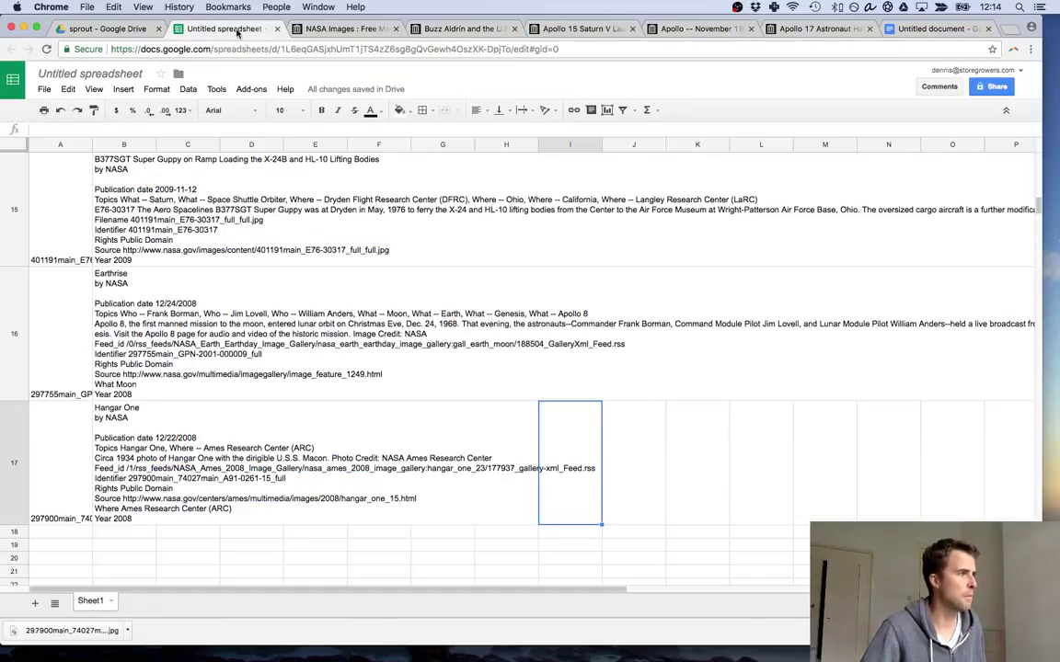
pyautogui.doubleClick(138, 532)
pyautogui.press('super+v')
# Save the full-size Buzz Aldrin Moon photo under its default file name.
pyautogui.hotkey('ctrl', 'Tab')
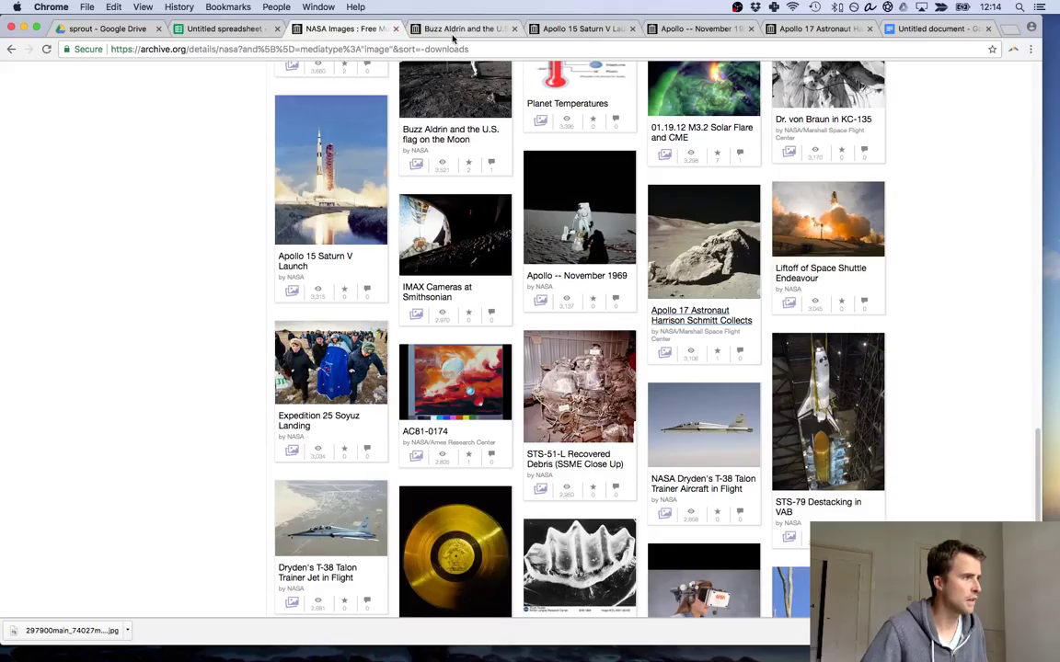
pyautogui.hotkey('ctrl', 'Tab')
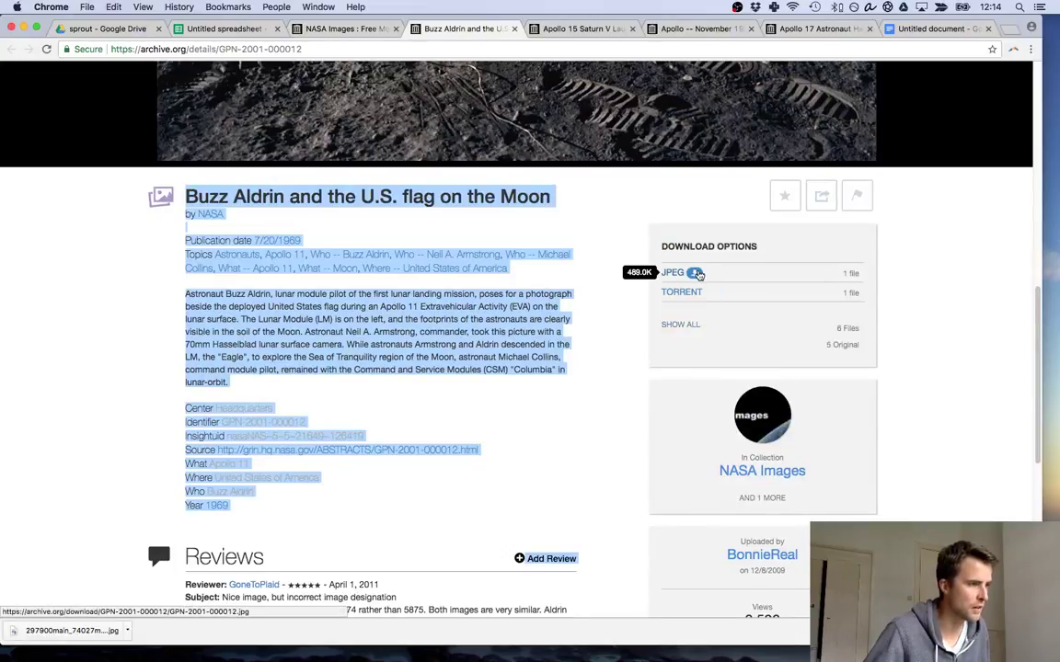
pyautogui.click(674, 273)
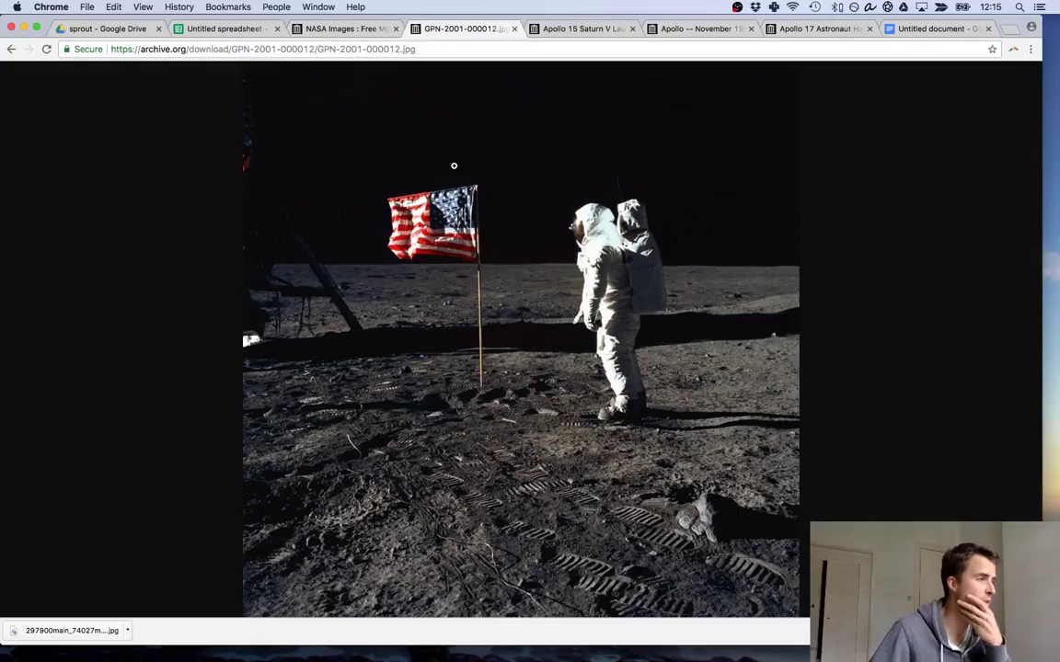
pyautogui.rightClick(455, 163)
pyautogui.click(501, 183)
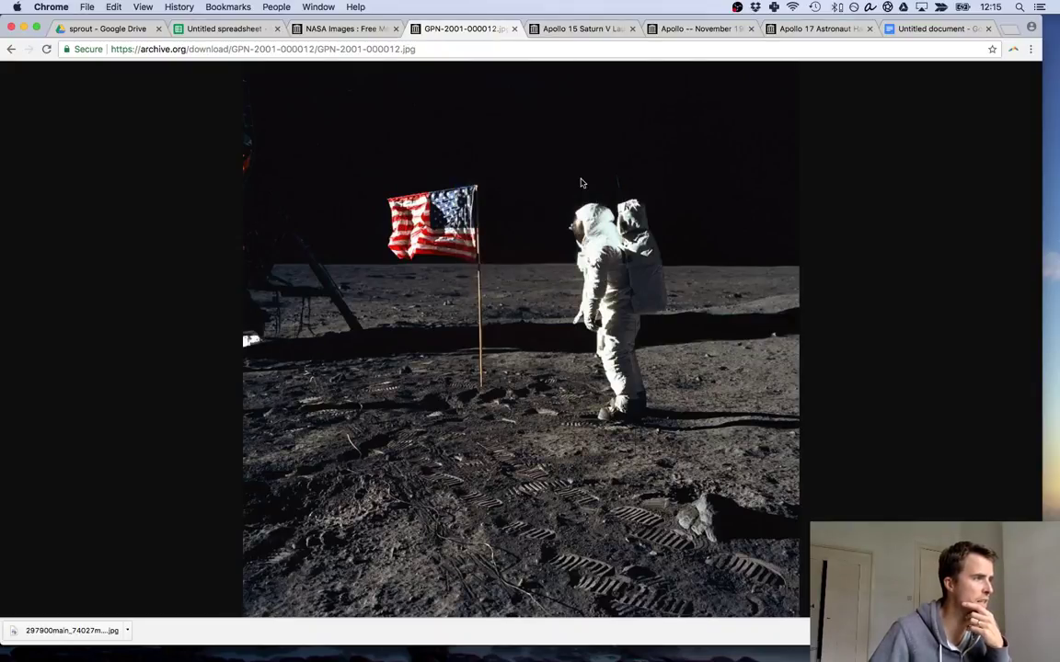
pyautogui.press('Return')
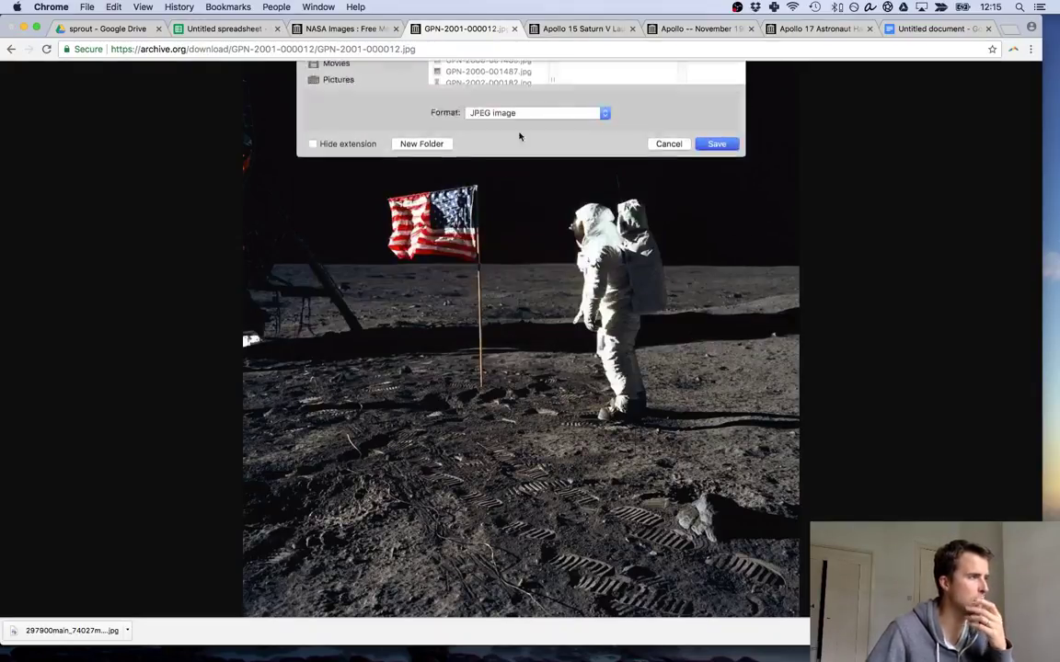
# Enter the filename GPN-2001-000012.jpg from the URL into cell A18.
pyautogui.click(319, 49)
pyautogui.click(319, 48)
pyautogui.moveTo(318, 49); pyautogui.dragTo(556, 54)
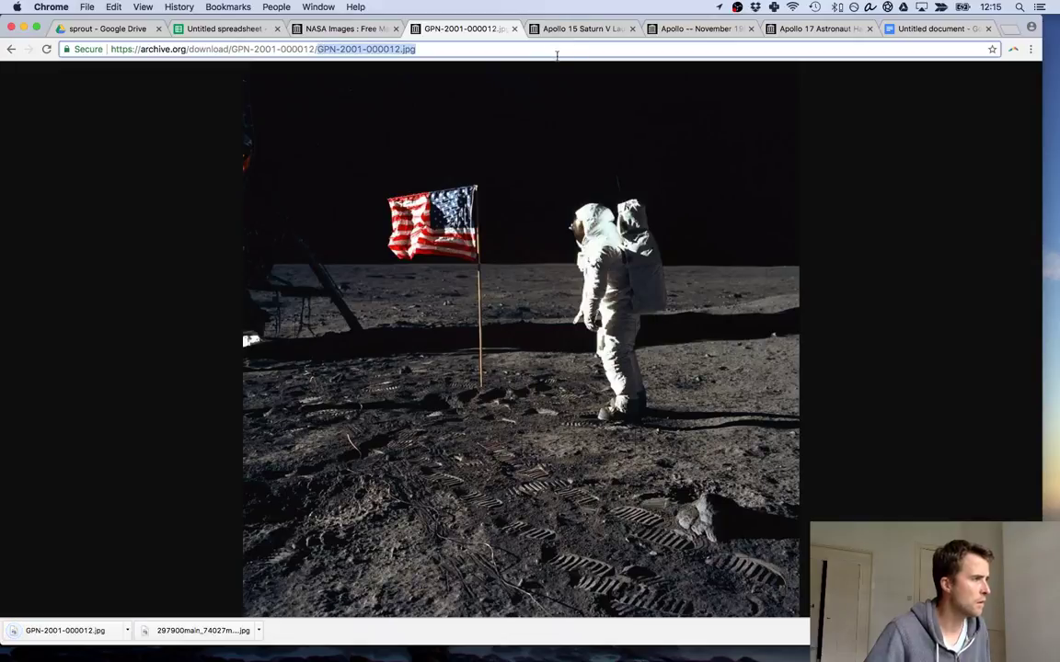
pyautogui.press('super+c')
pyautogui.click(263, 33)
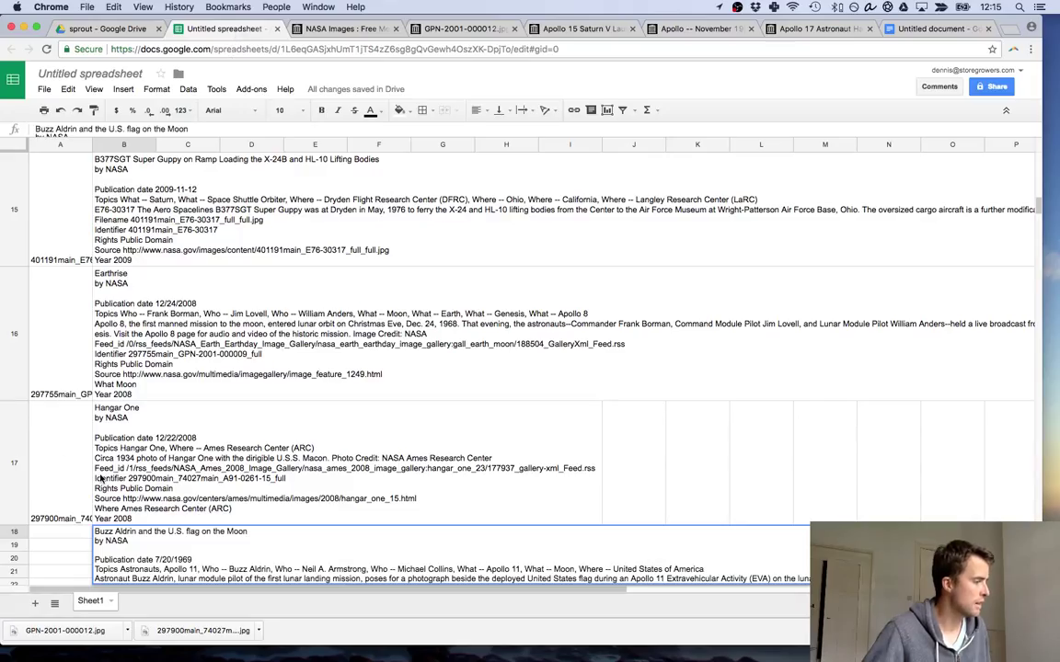
pyautogui.scroll(-5, 73, 424)
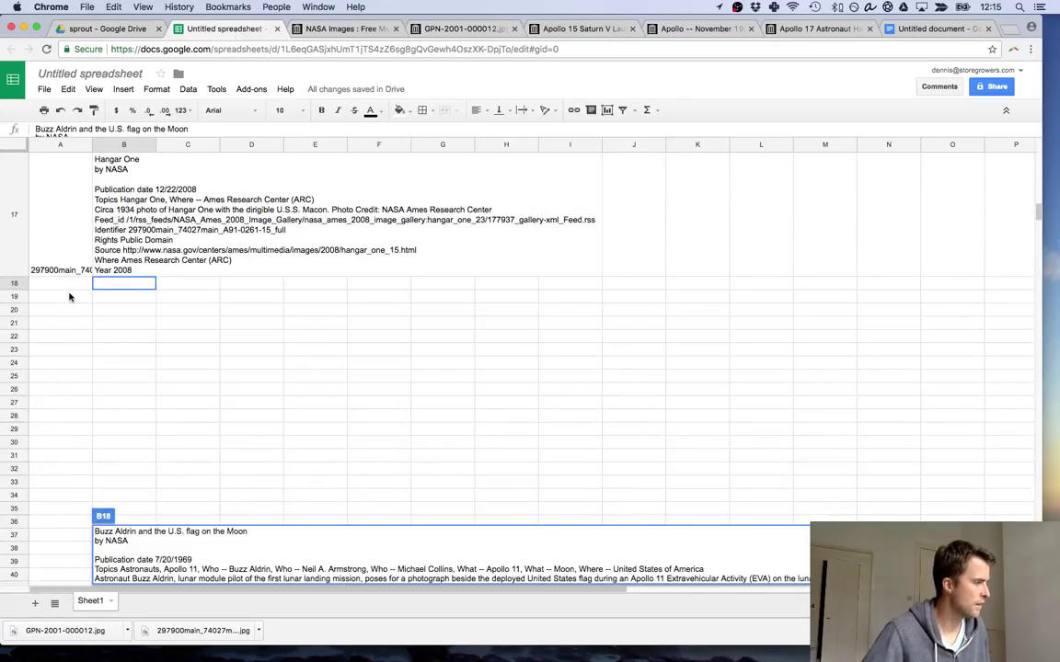
pyautogui.click(67, 296)
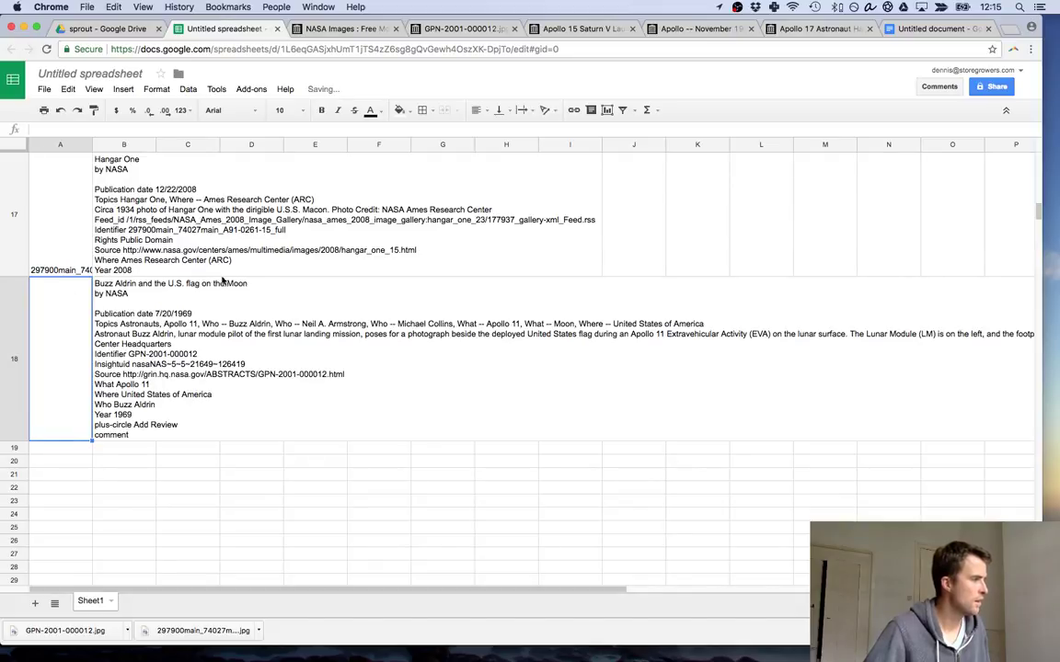
pyautogui.press('super+v')
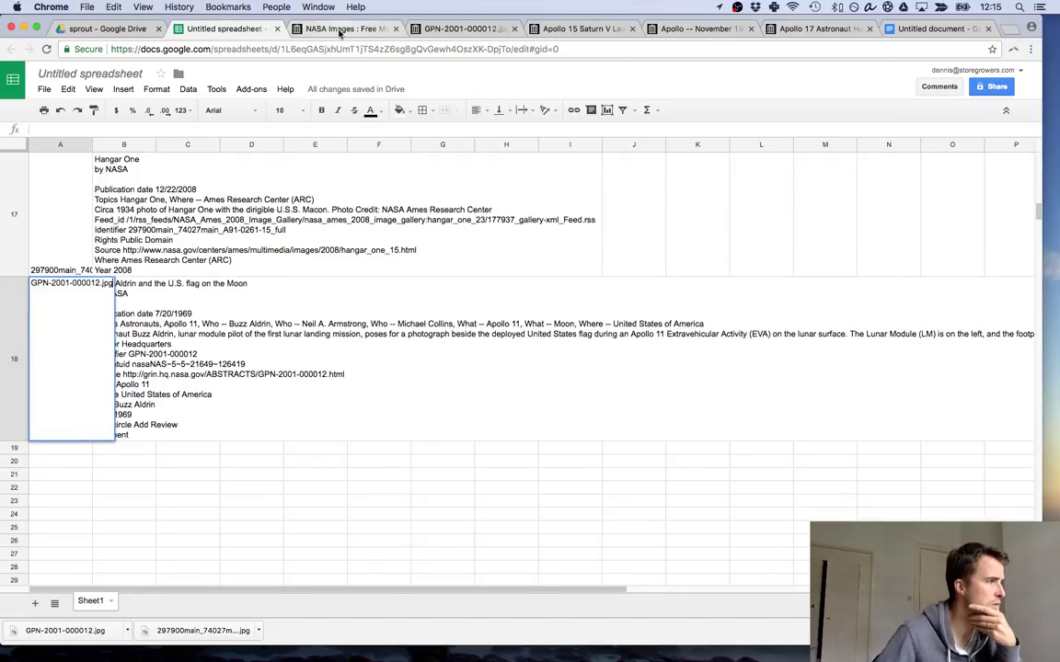
pyautogui.click(343, 28)
pyautogui.click(460, 28)
pyautogui.press('Return')
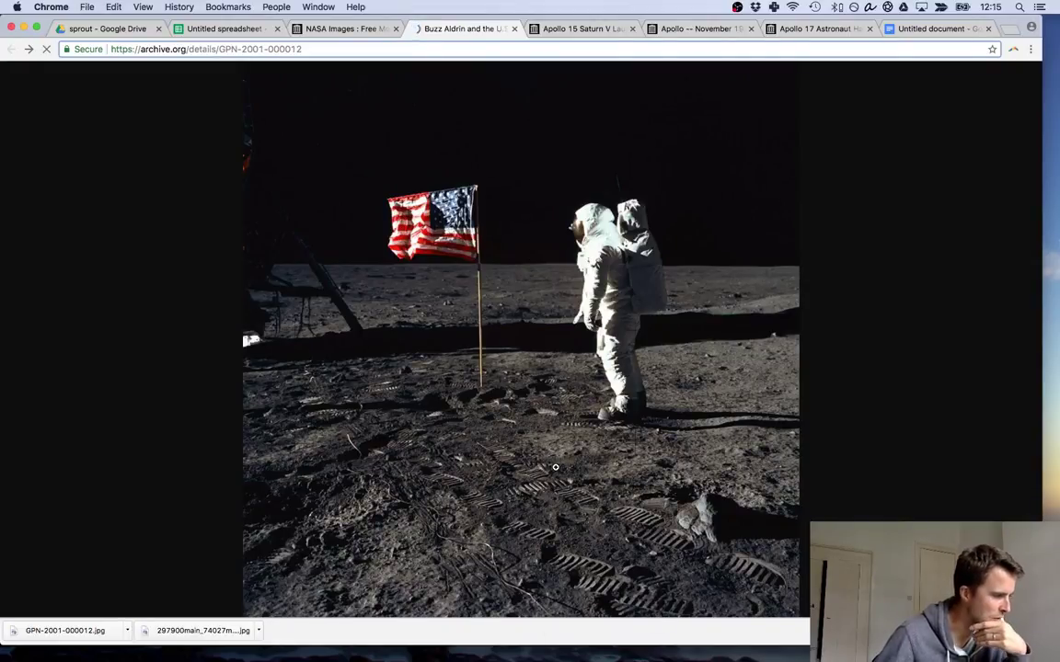
# Hide the downloads bar, view all the Buzz Aldrin item's files, then close its tab.
pyautogui.scroll(-5, 972, 497)
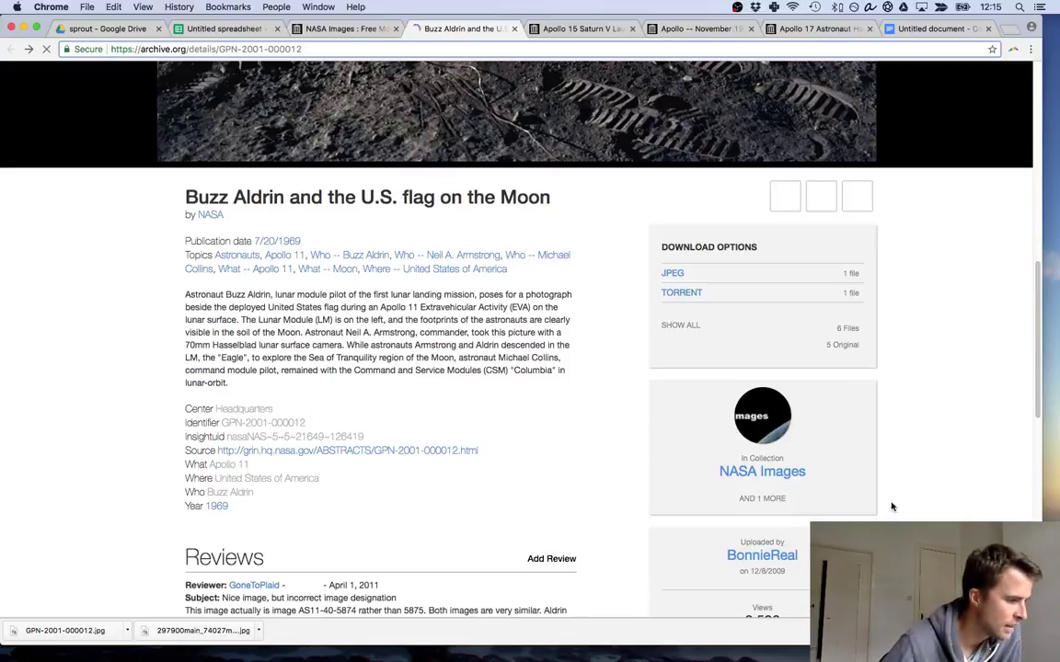
pyautogui.click(1031, 631)
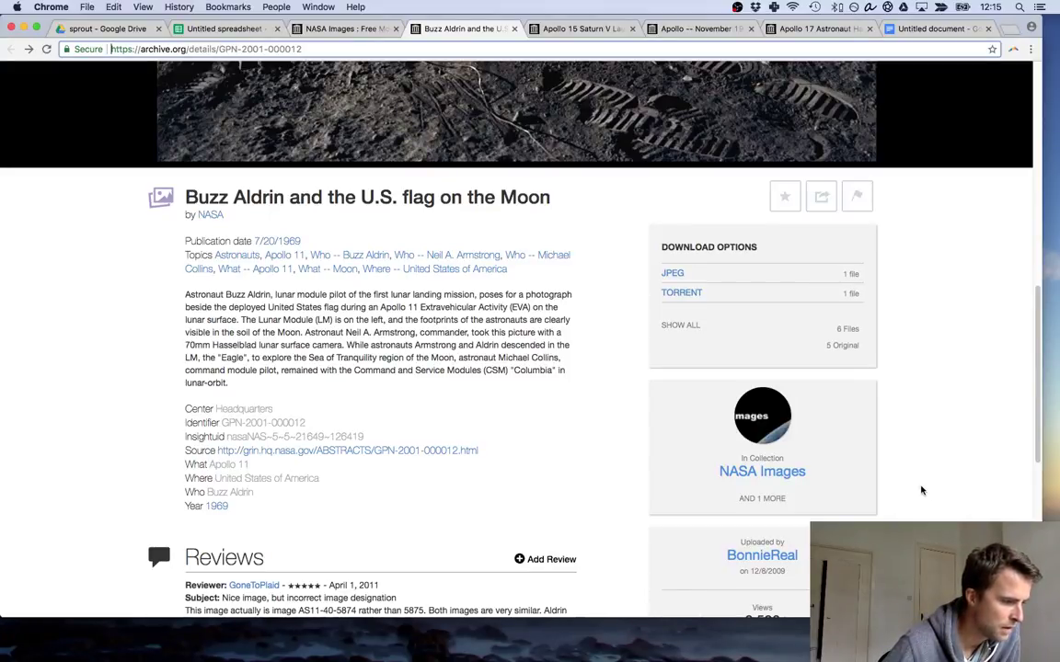
pyautogui.scroll(-3, 922, 364)
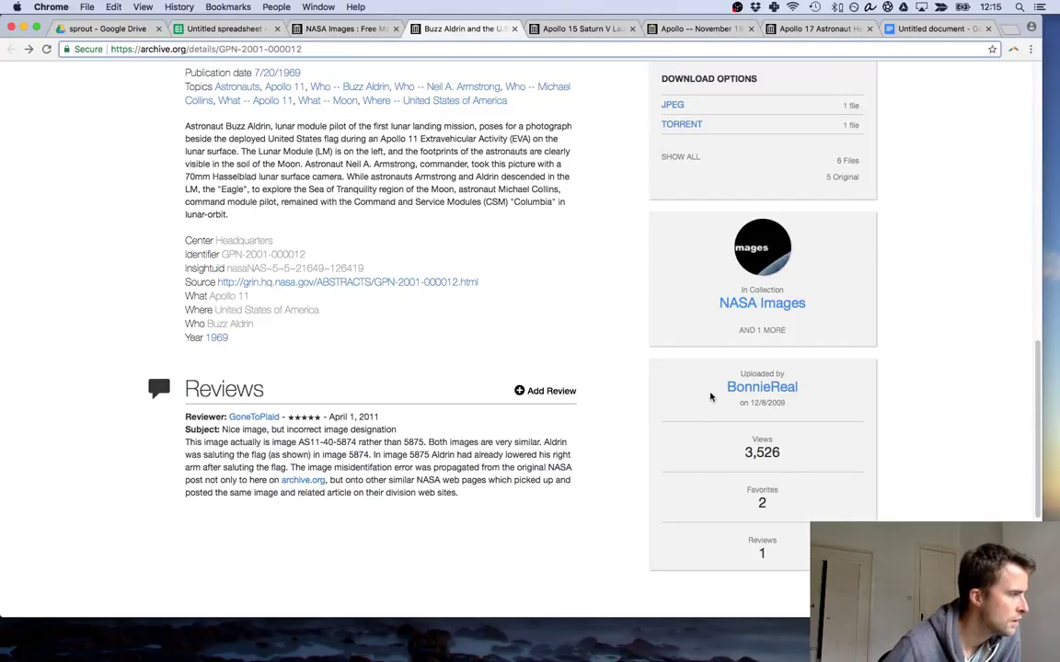
pyautogui.click(680, 157)
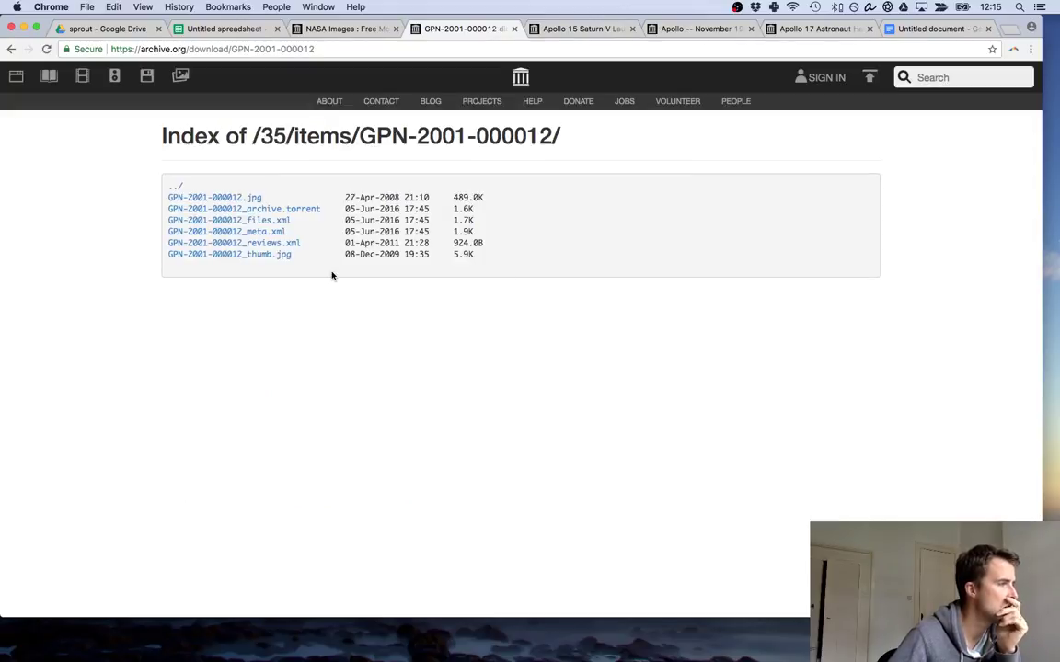
pyautogui.click(13, 49)
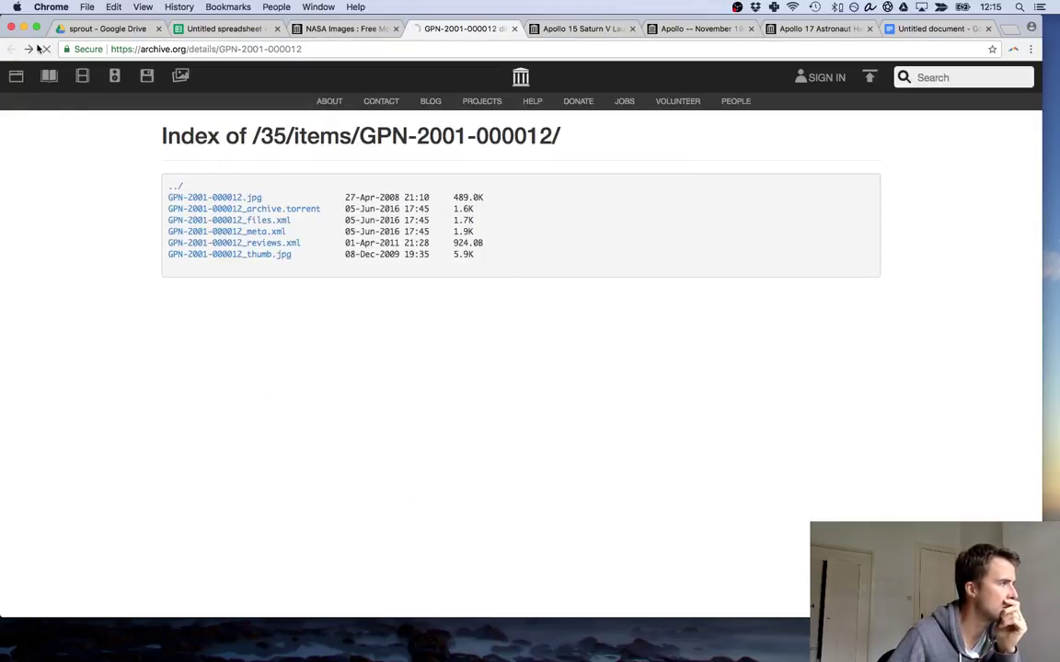
pyautogui.click(515, 29)
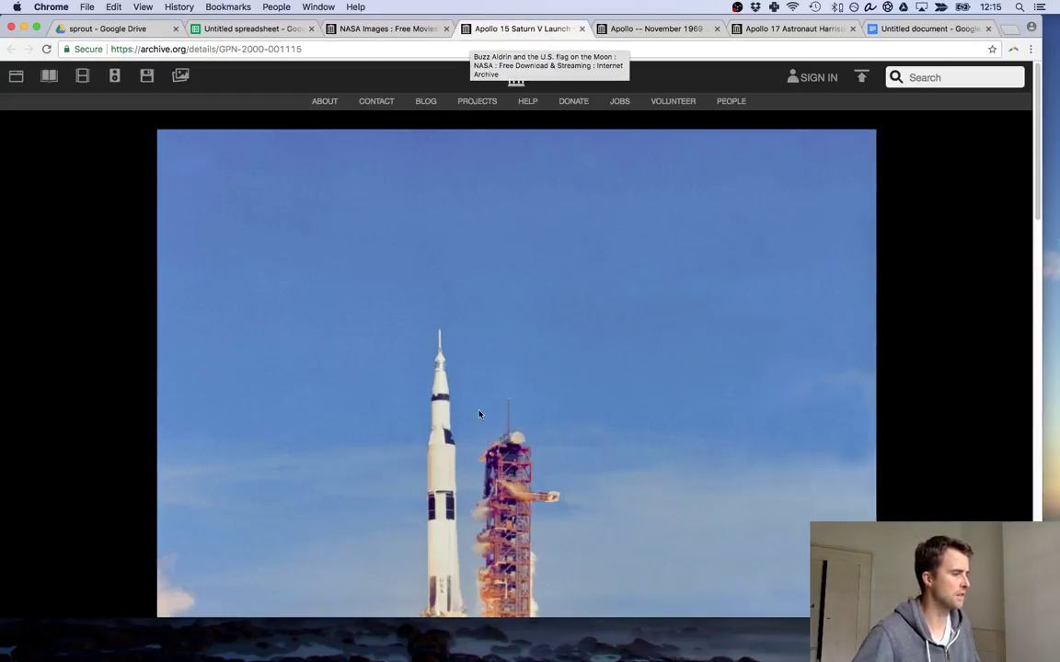
# Paste the Apollo 15 Saturn V Launch record into B19 and open its full-size JPEG.
pyautogui.scroll(-10, 478, 414)
pyautogui.scroll(4, 492, 431)
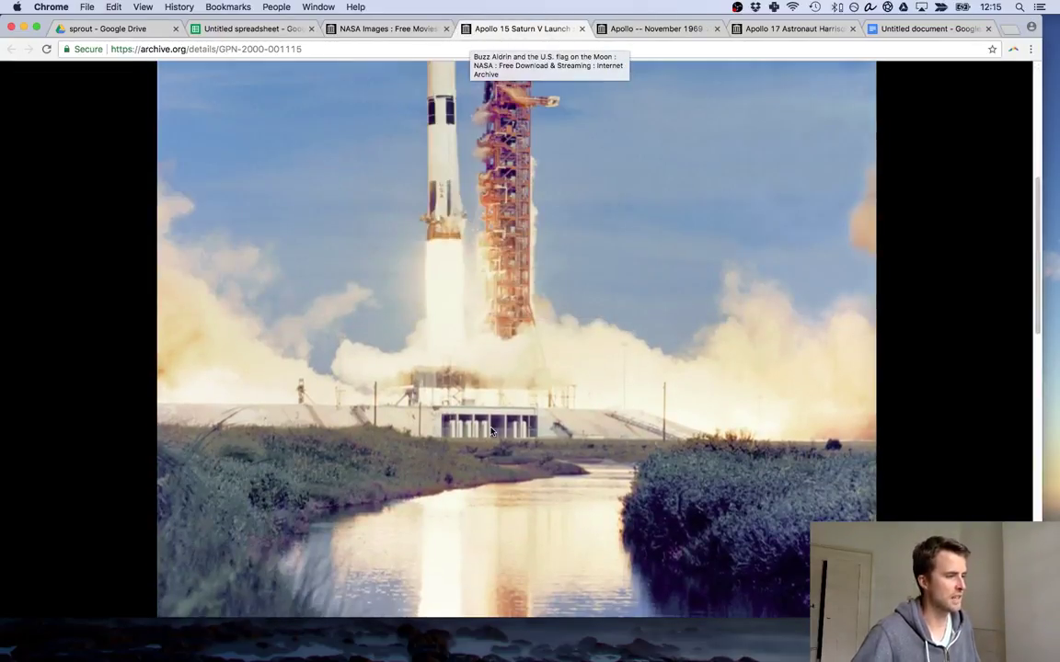
pyautogui.scroll(-5, 492, 430)
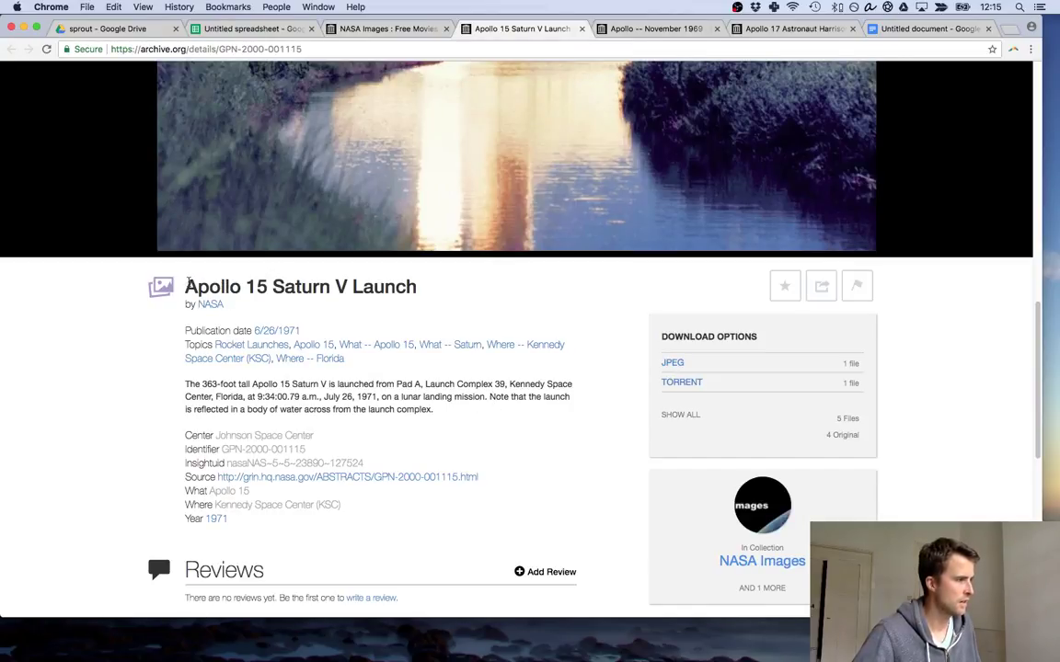
pyautogui.moveTo(188, 283); pyautogui.dragTo(248, 520)
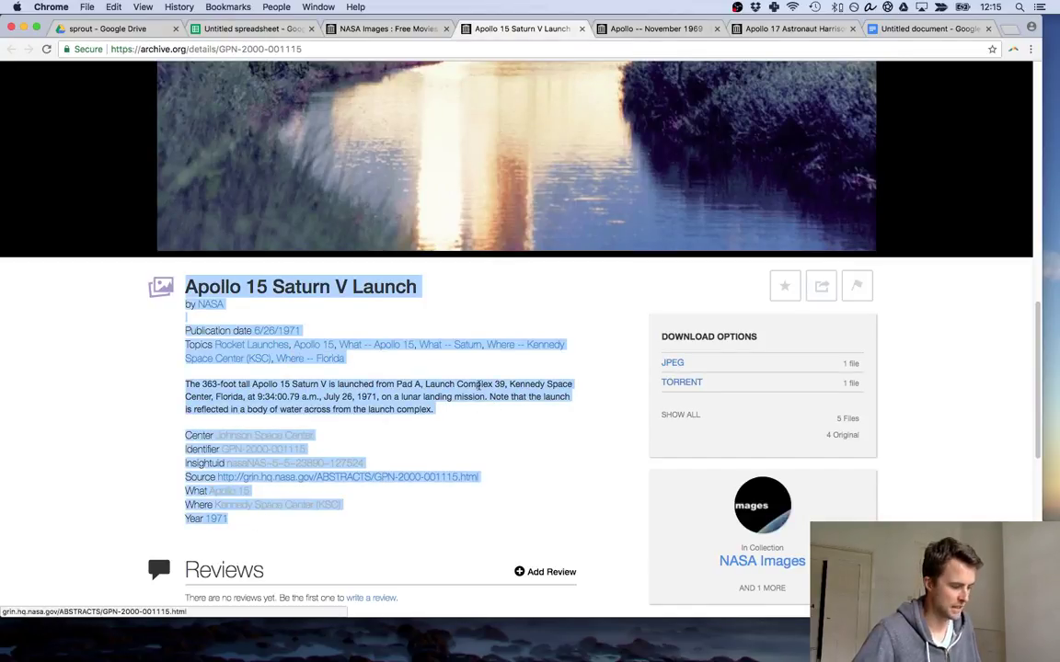
pyautogui.click(266, 29)
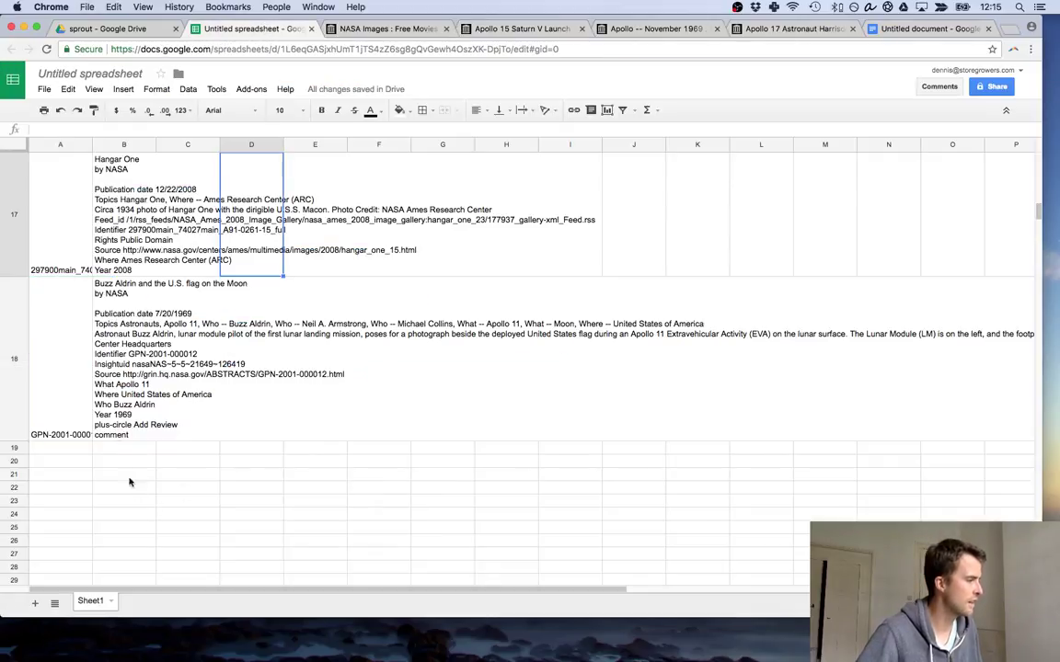
pyautogui.click(119, 447)
pyautogui.hotkey('ctrl', 'v')
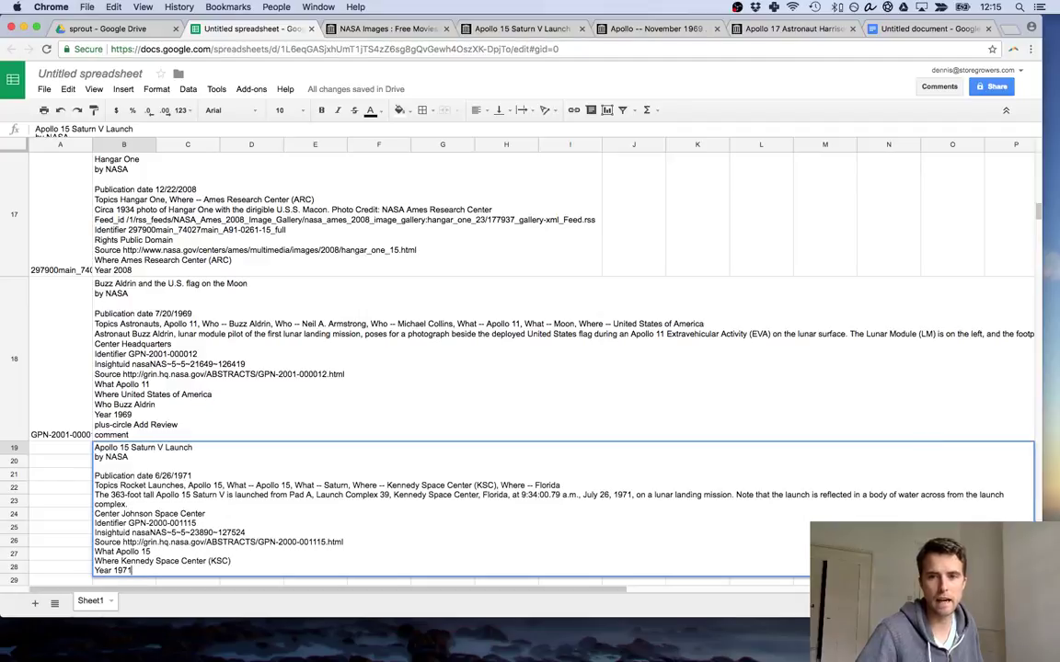
pyautogui.click(520, 28)
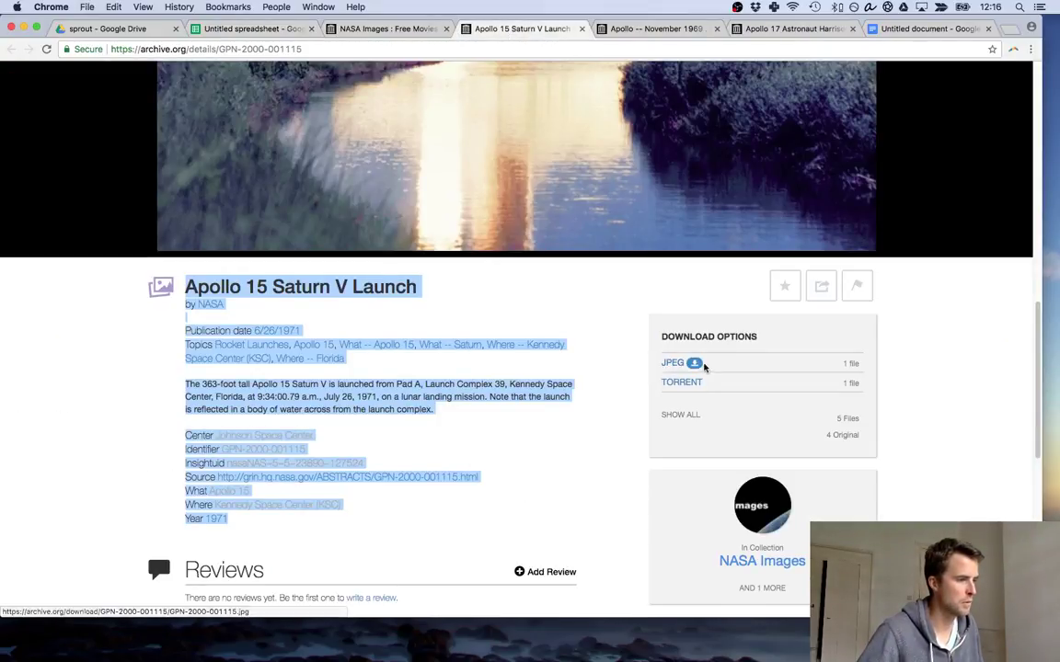
pyautogui.click(679, 363)
# Paste the Apollo -- November 1969 record into cell B20.
pyautogui.click(649, 29)
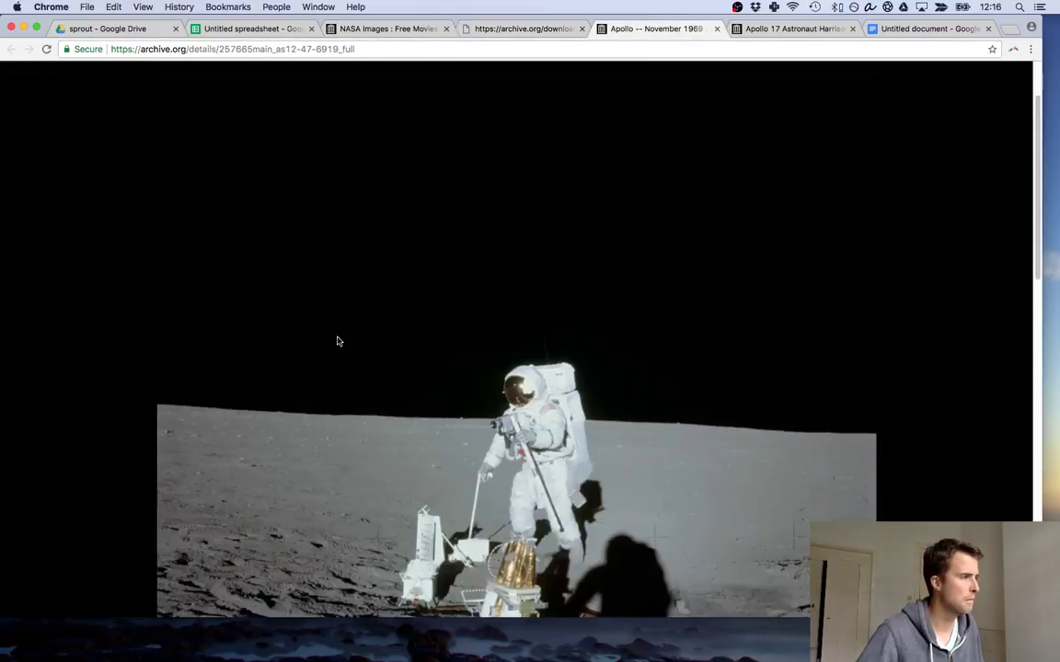
pyautogui.scroll(-10, 333, 368)
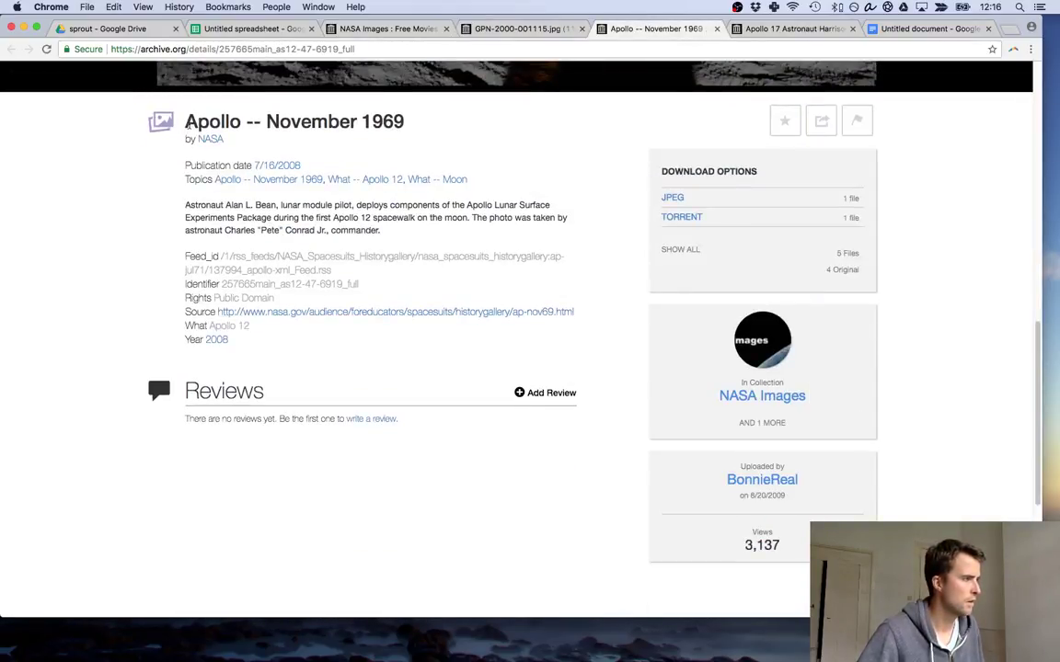
pyautogui.moveTo(187, 123); pyautogui.dragTo(226, 343)
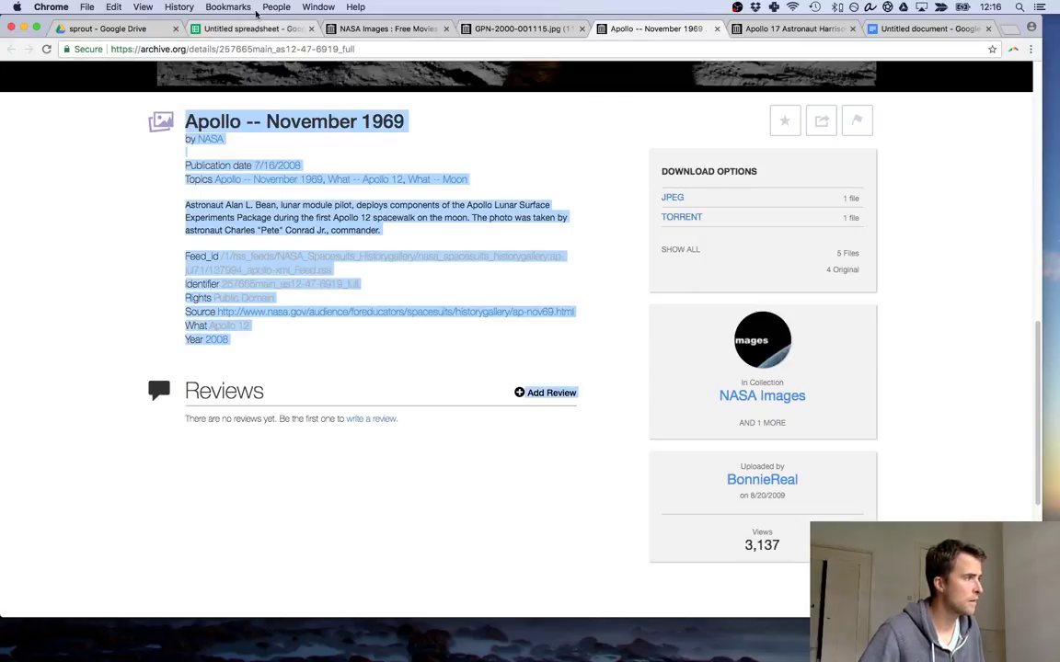
pyautogui.click(247, 29)
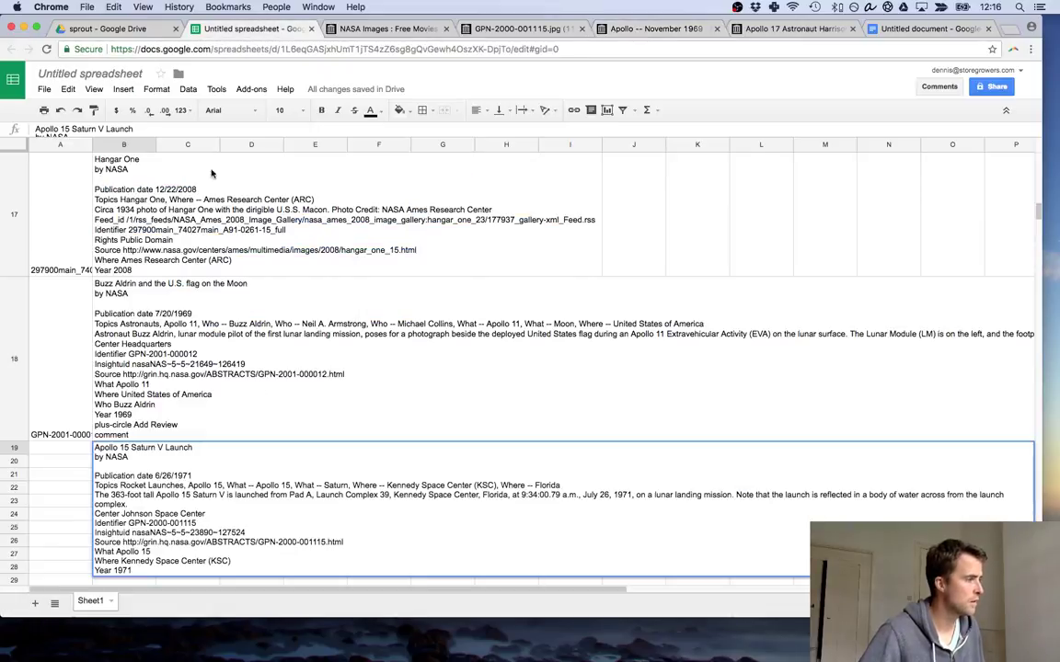
pyautogui.click(73, 391)
pyautogui.scroll(-1, 132, 347)
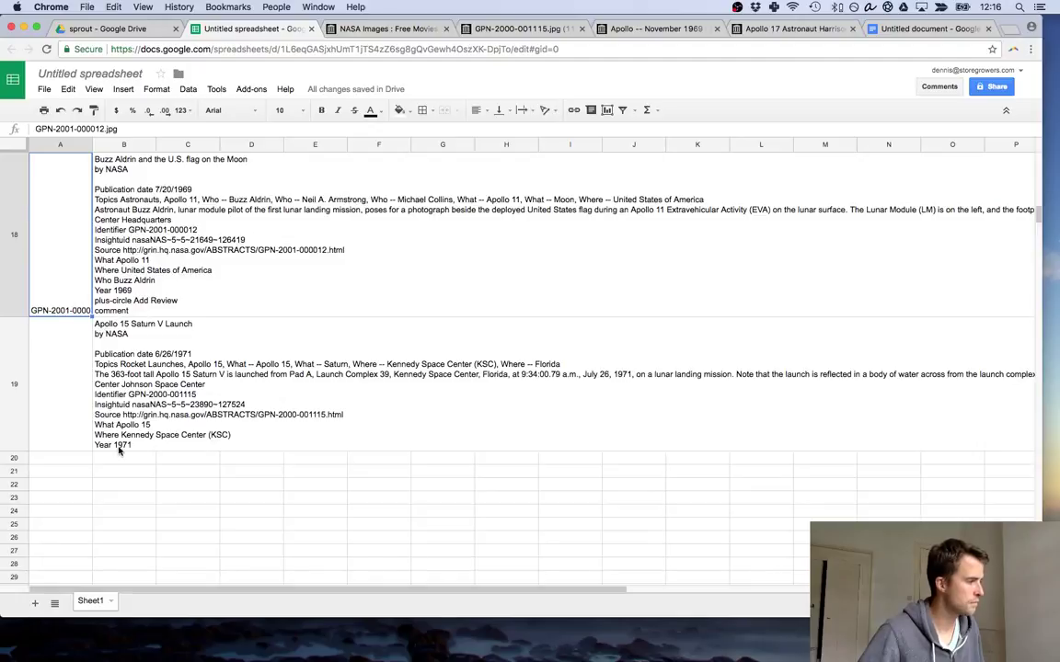
pyautogui.click(120, 462)
pyautogui.press('super+v')
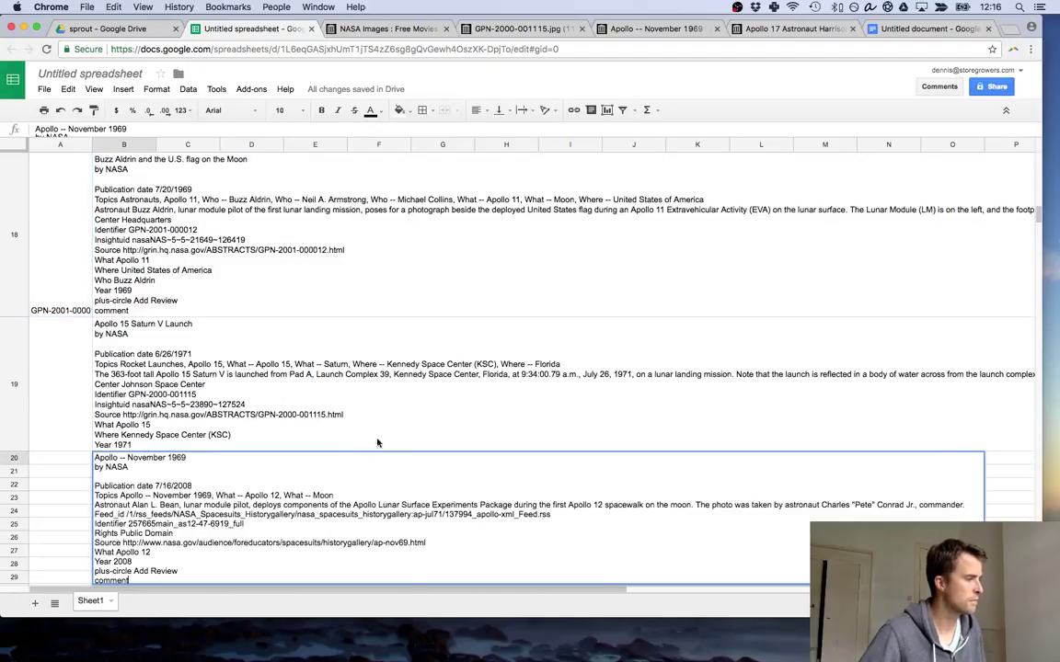
pyautogui.click(511, 28)
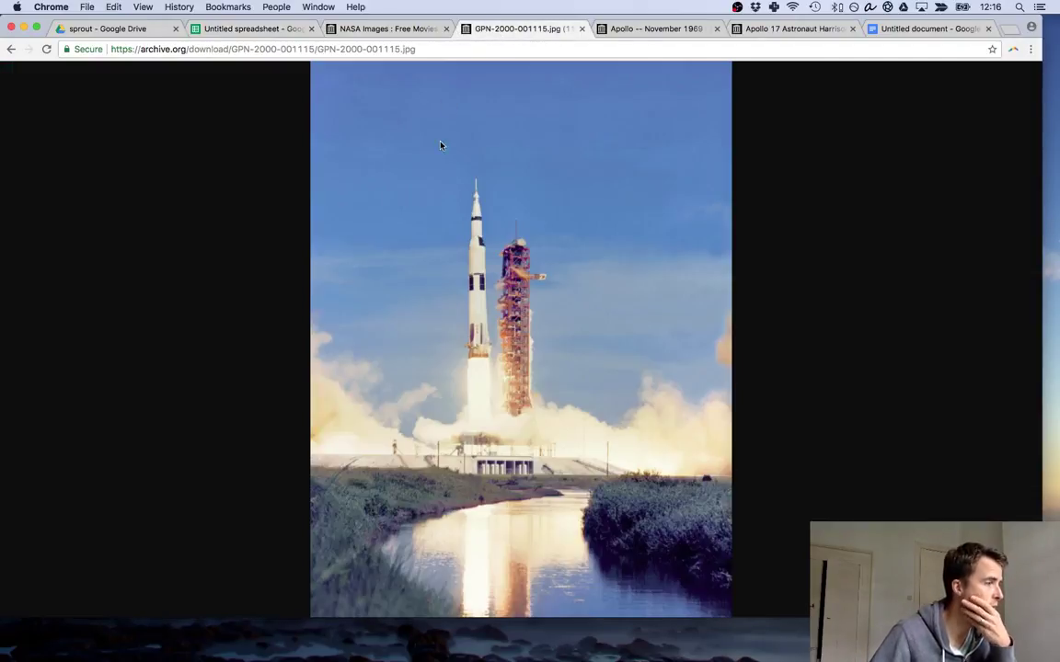
# Save the Saturn V launch photo to disk.
pyautogui.rightClick(441, 141)
pyautogui.click(493, 159)
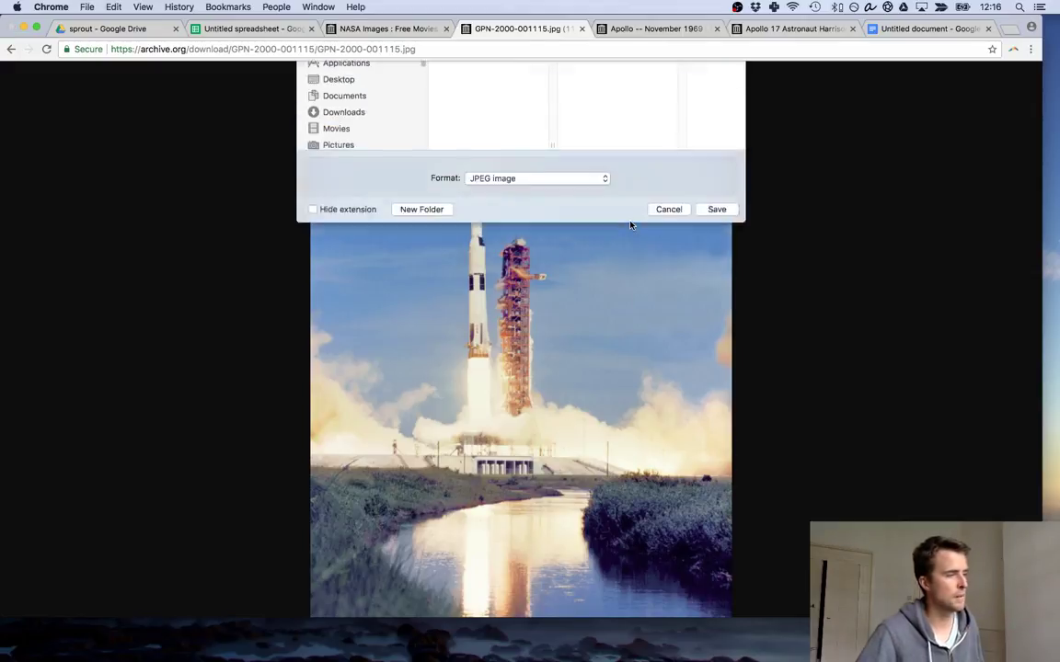
pyautogui.press('Return')
# Enter the filename GPN-2000-001115.jpg into A19 and close the launch photo.
pyautogui.click(326, 51)
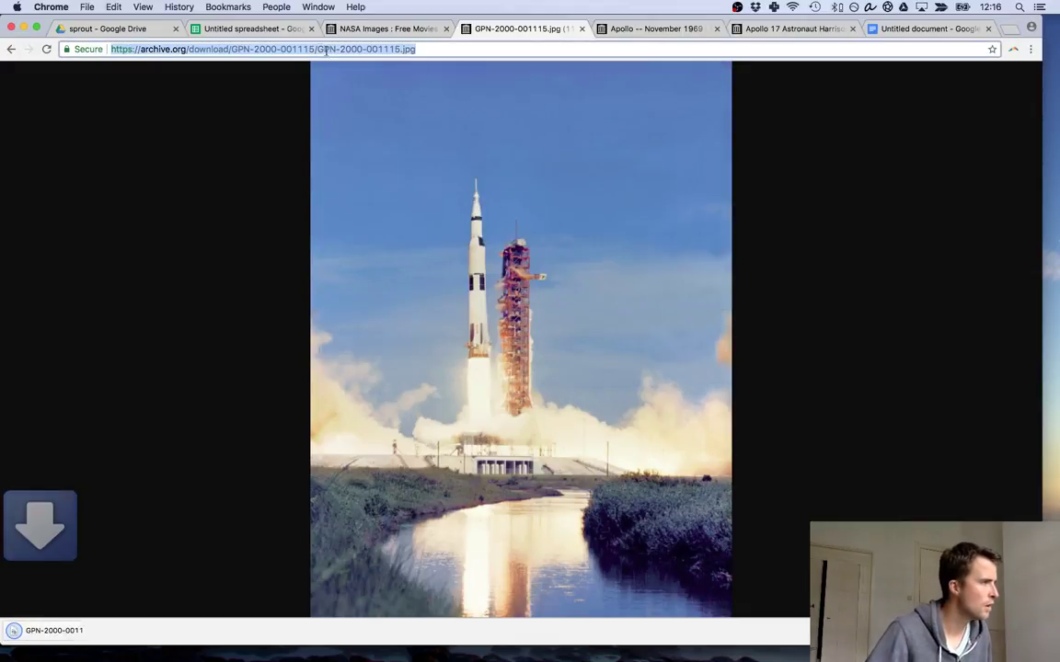
pyautogui.moveTo(318, 50); pyautogui.dragTo(535, 61)
pyautogui.press('super+c')
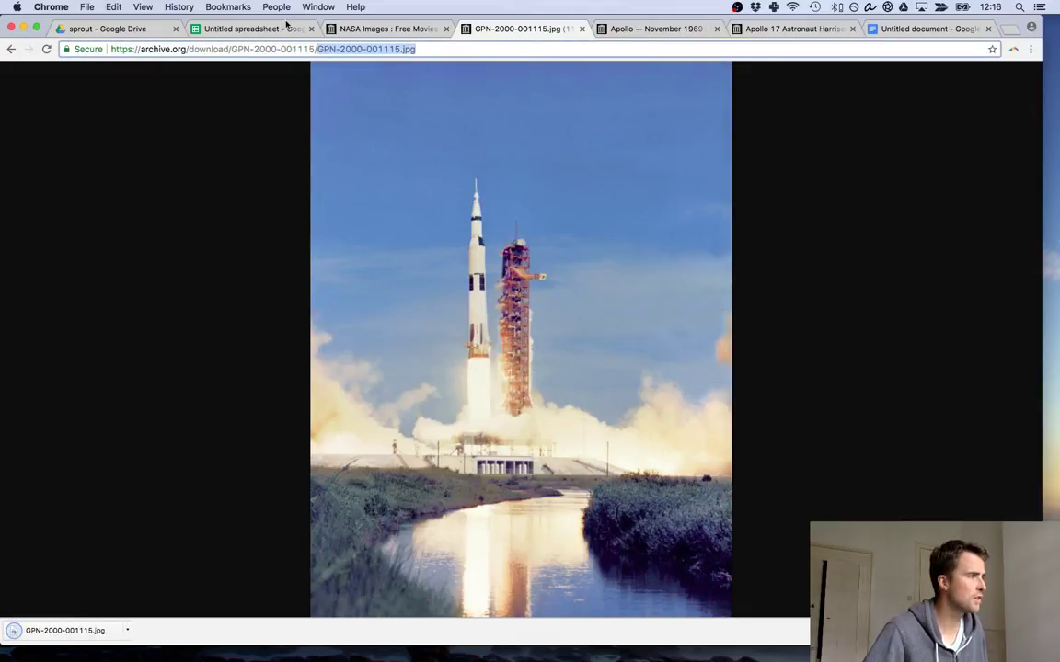
pyautogui.click(243, 29)
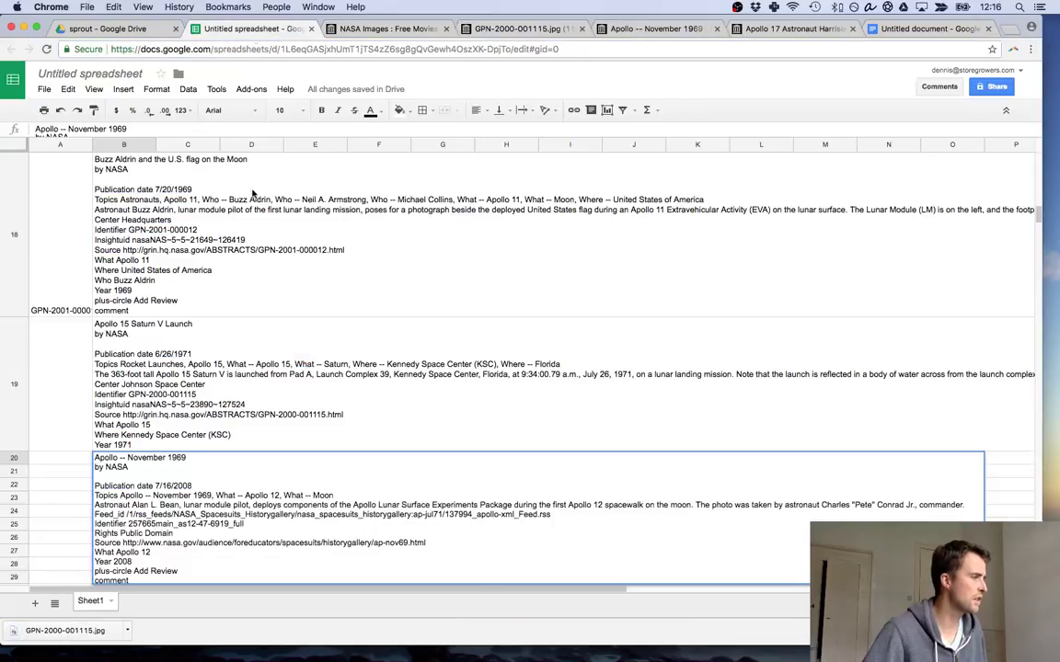
pyautogui.click(77, 404)
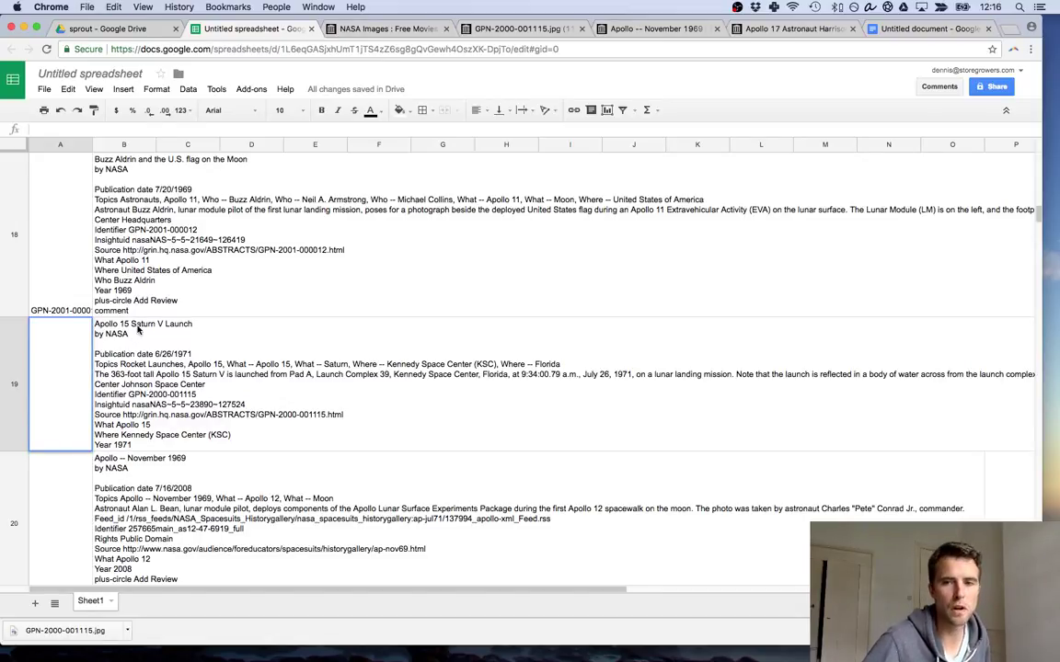
pyautogui.click(165, 387)
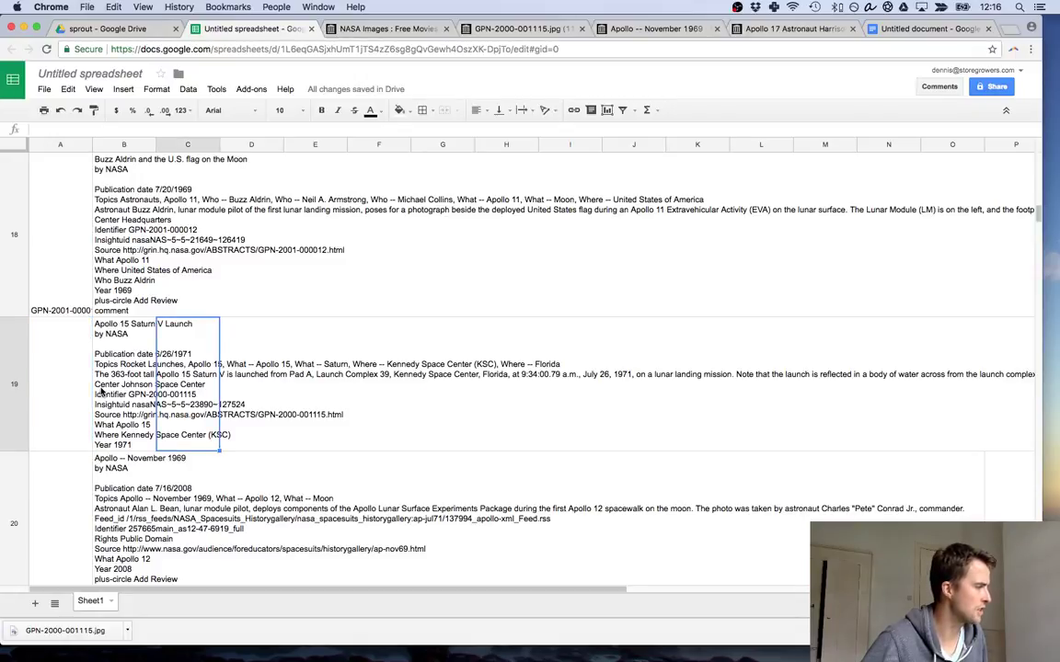
pyautogui.click(72, 388)
pyautogui.press('super+v')
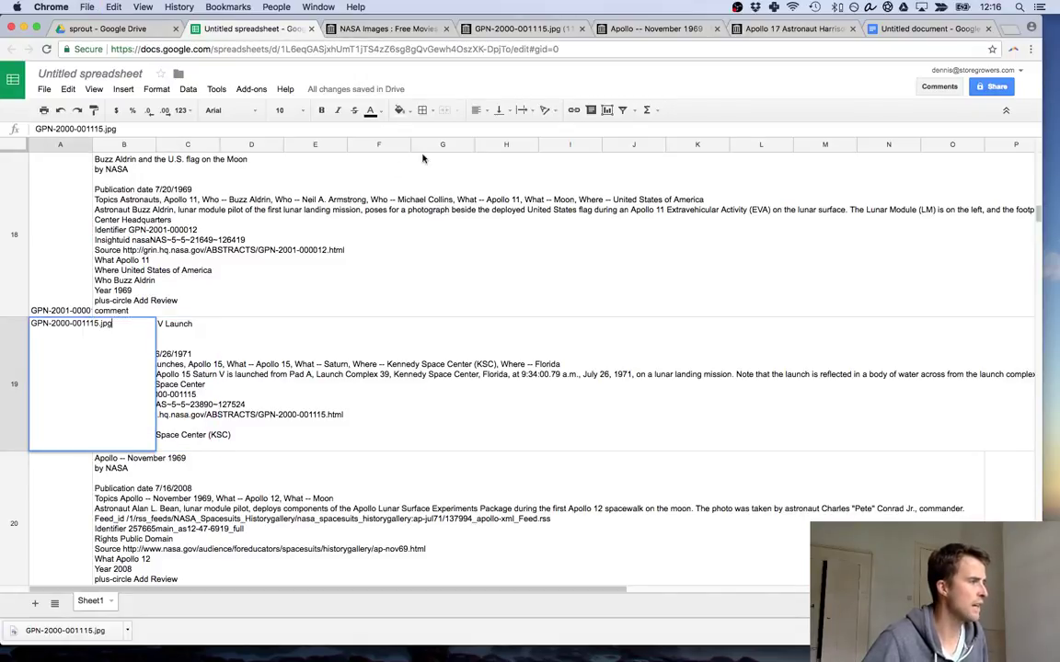
pyautogui.click(373, 267)
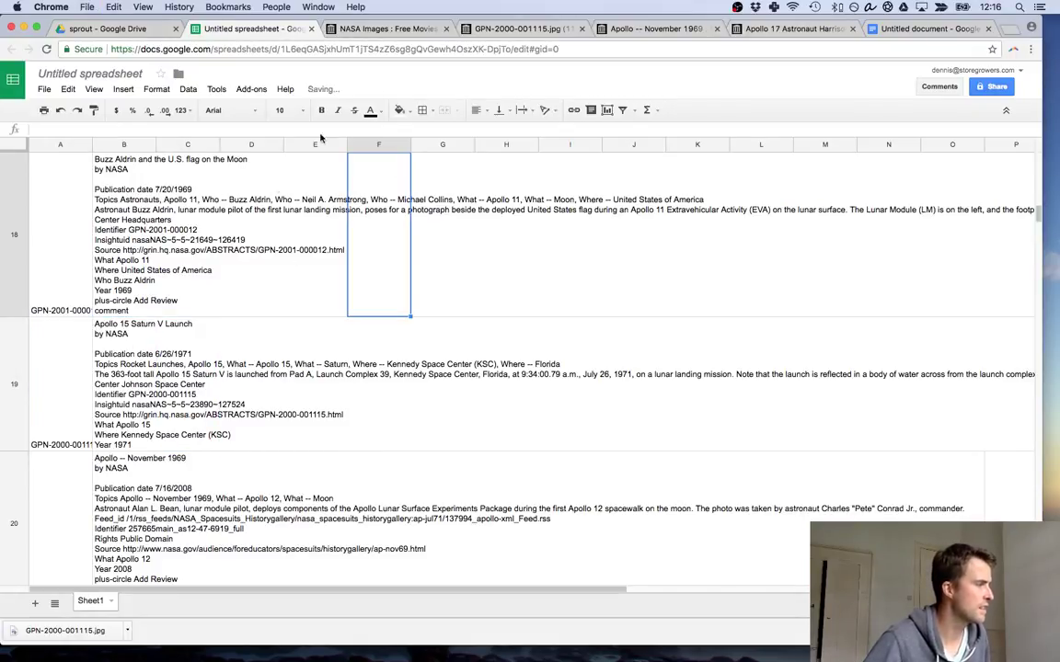
pyautogui.click(524, 28)
pyautogui.click(582, 29)
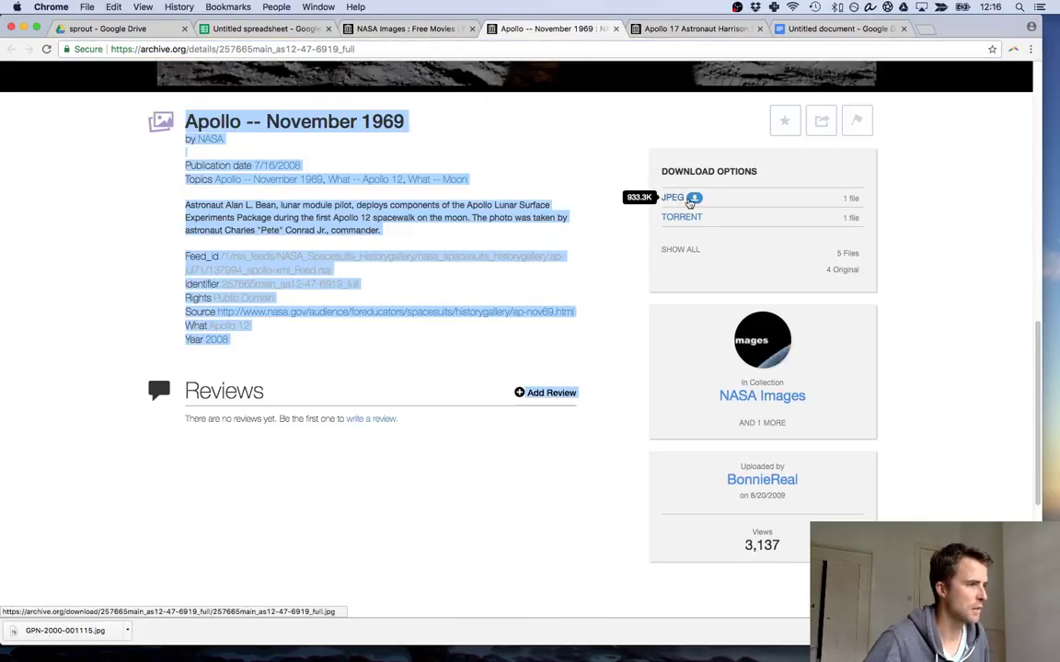
# Open the Apollo 12 full-size JPEG and paste the Apollo 17 rock samples record into B21.
pyautogui.click(694, 200)
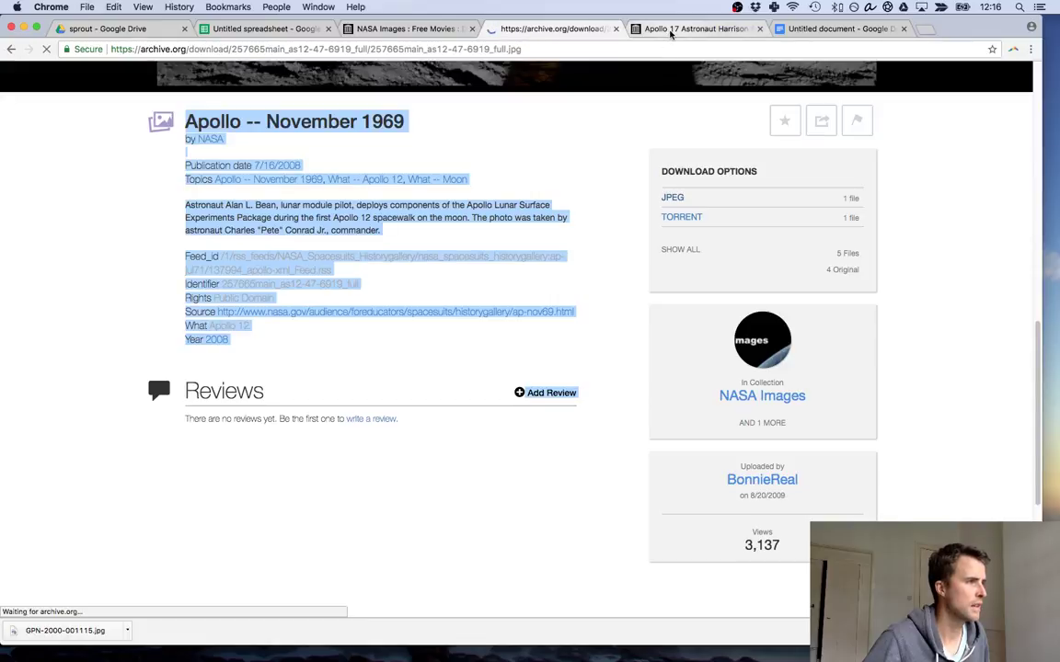
pyautogui.hotkey('ctrl', 'Tab')
pyautogui.scroll(-5, 433, 244)
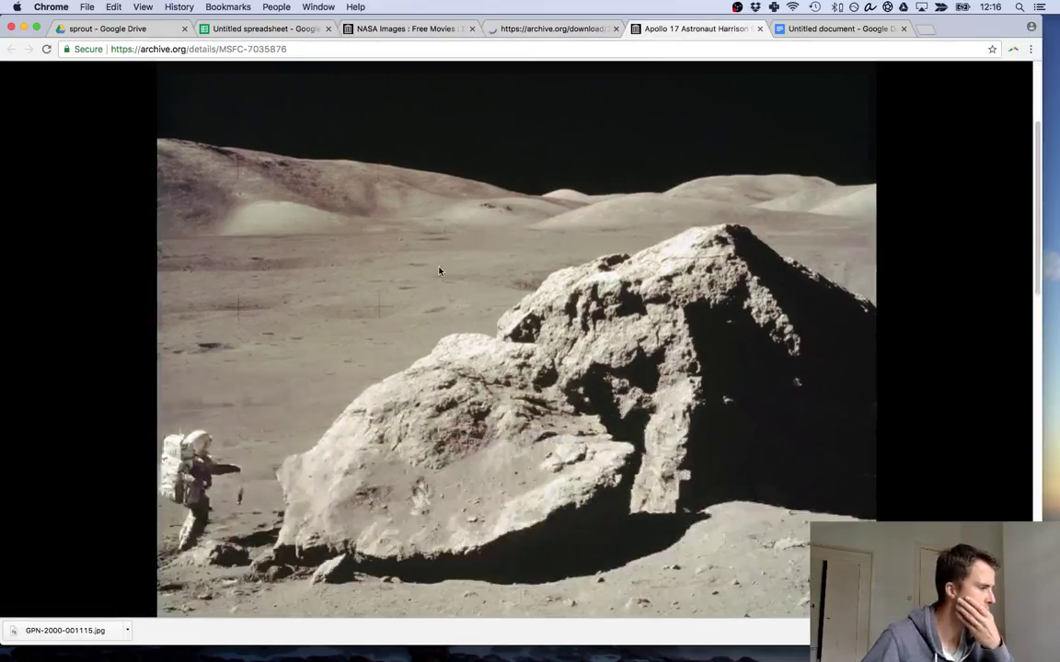
pyautogui.scroll(-5, 368, 304)
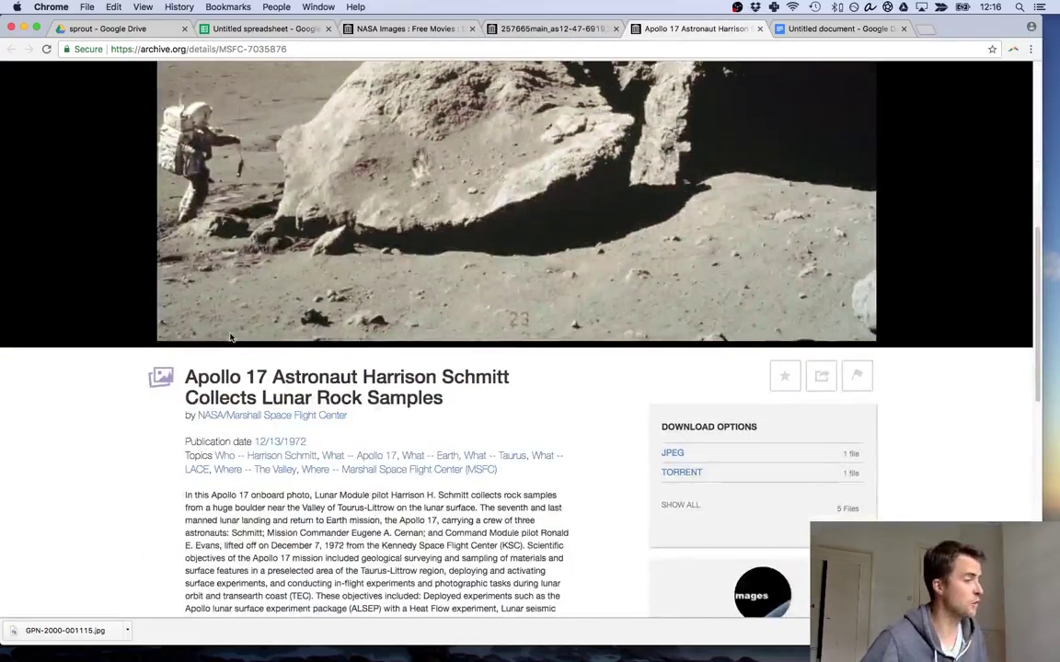
pyautogui.scroll(5, 229, 319)
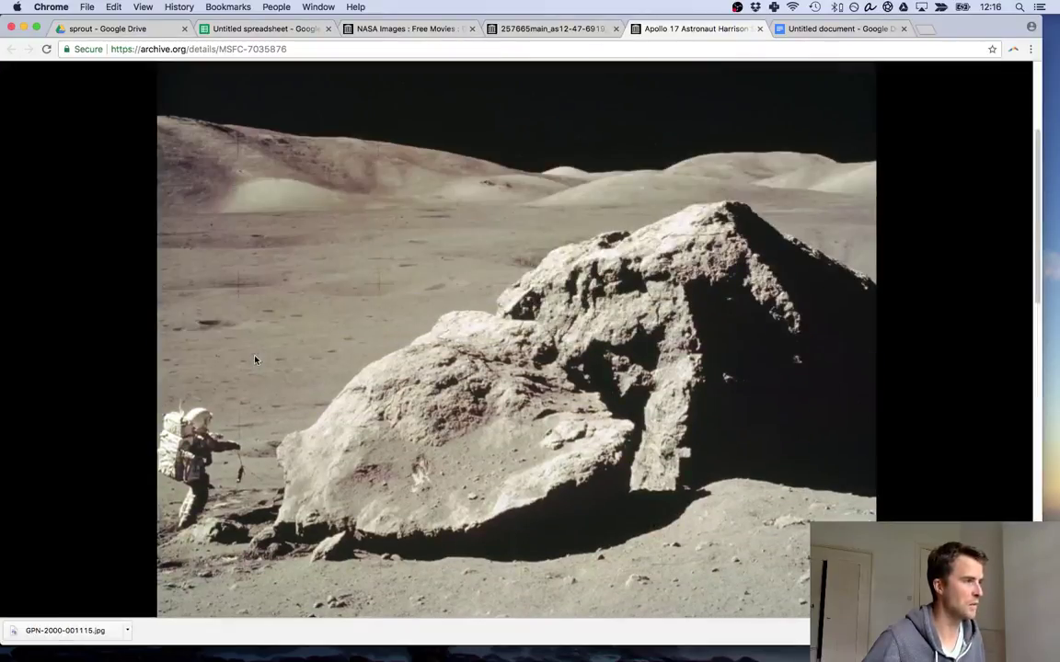
pyautogui.scroll(-3, 351, 310)
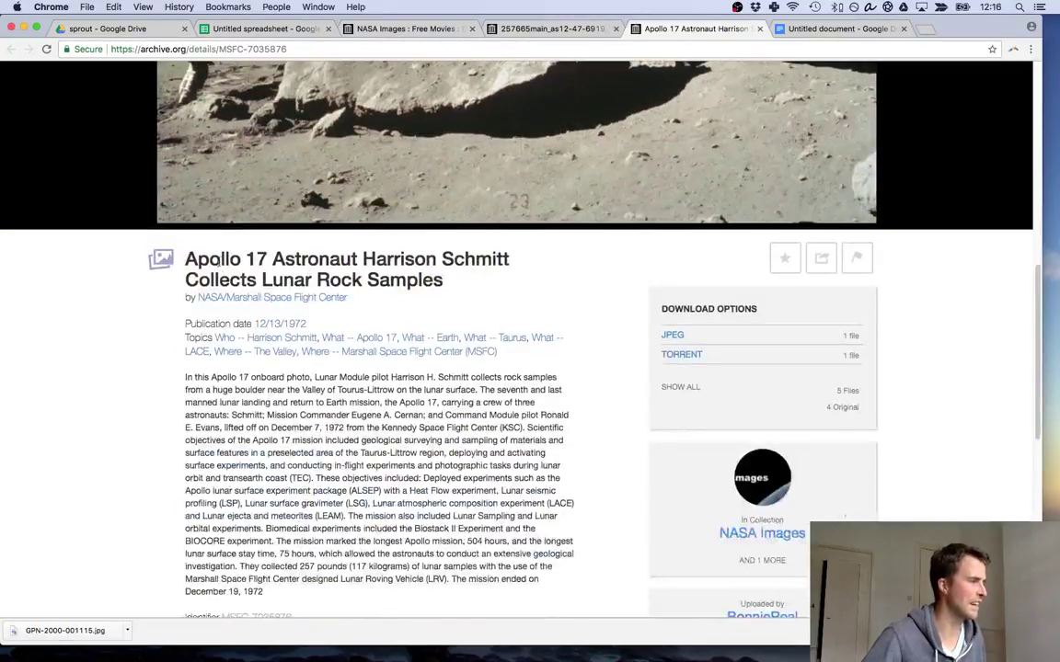
pyautogui.moveTo(184, 260); pyautogui.dragTo(274, 405)
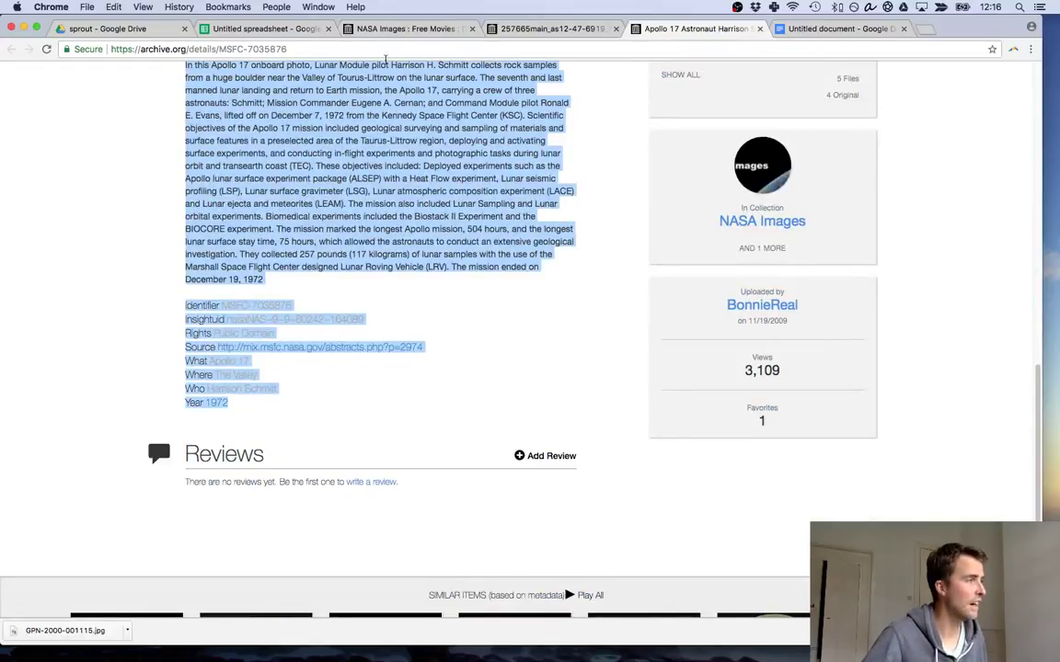
pyautogui.click(250, 30)
pyautogui.scroll(-5, 161, 414)
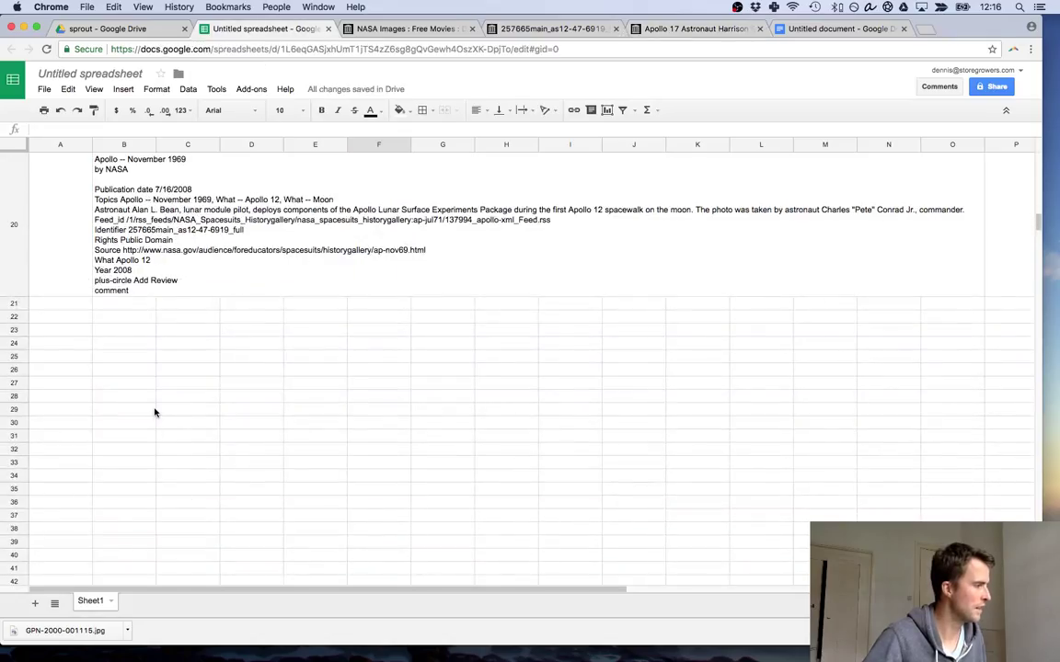
pyautogui.click(133, 304)
pyautogui.press('super+v')
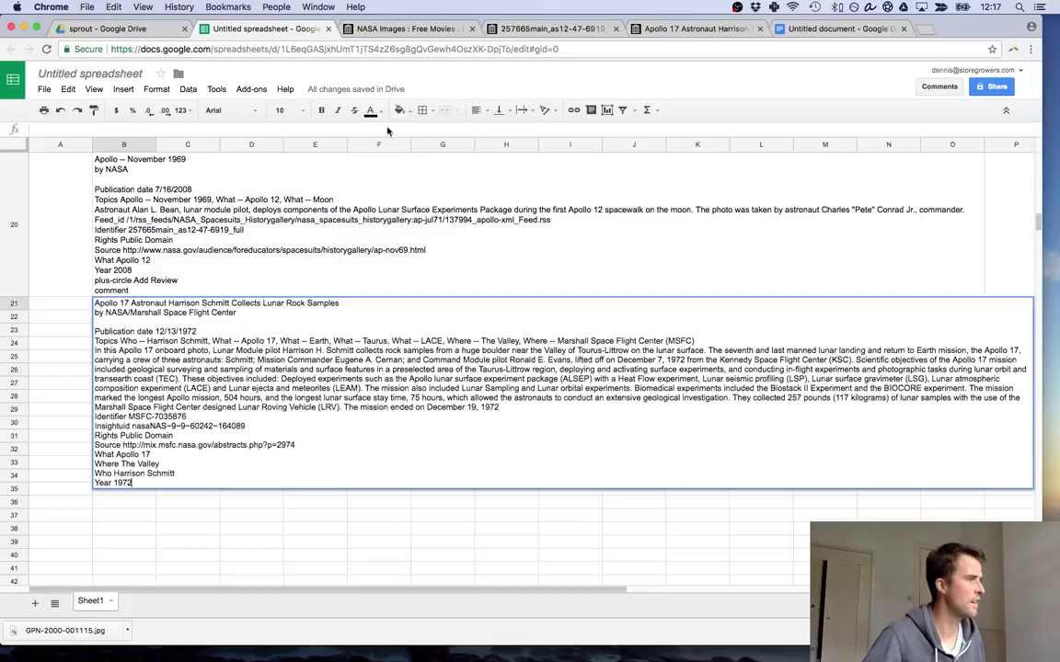
# Save the Apollo 12 photo to disk.
pyautogui.click(503, 32)
pyautogui.rightClick(480, 185)
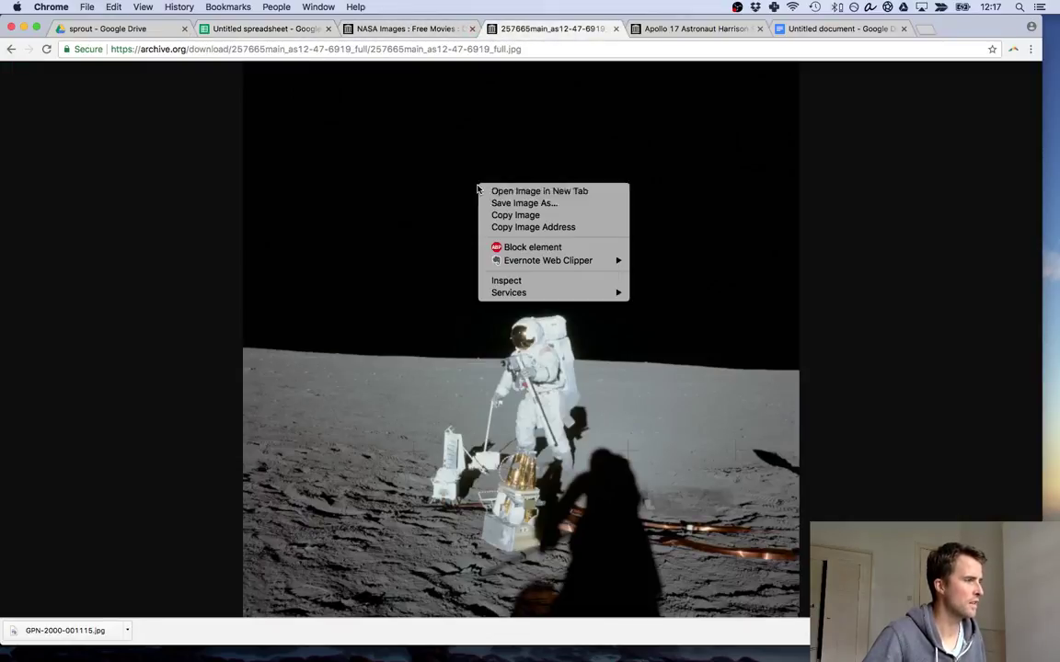
pyautogui.click(519, 203)
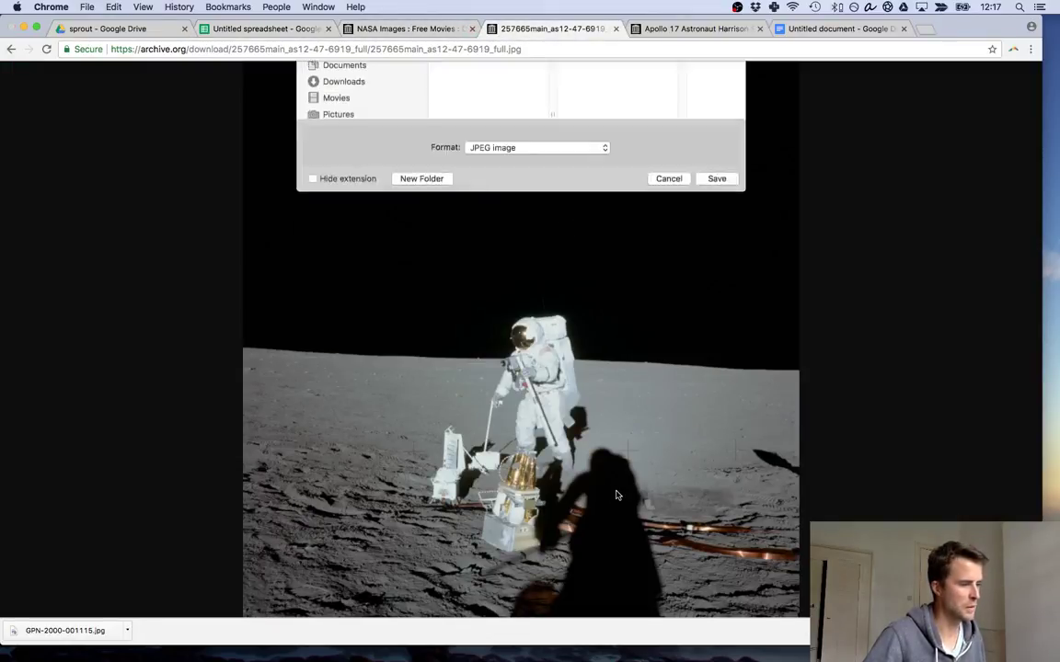
pyautogui.click(717, 365)
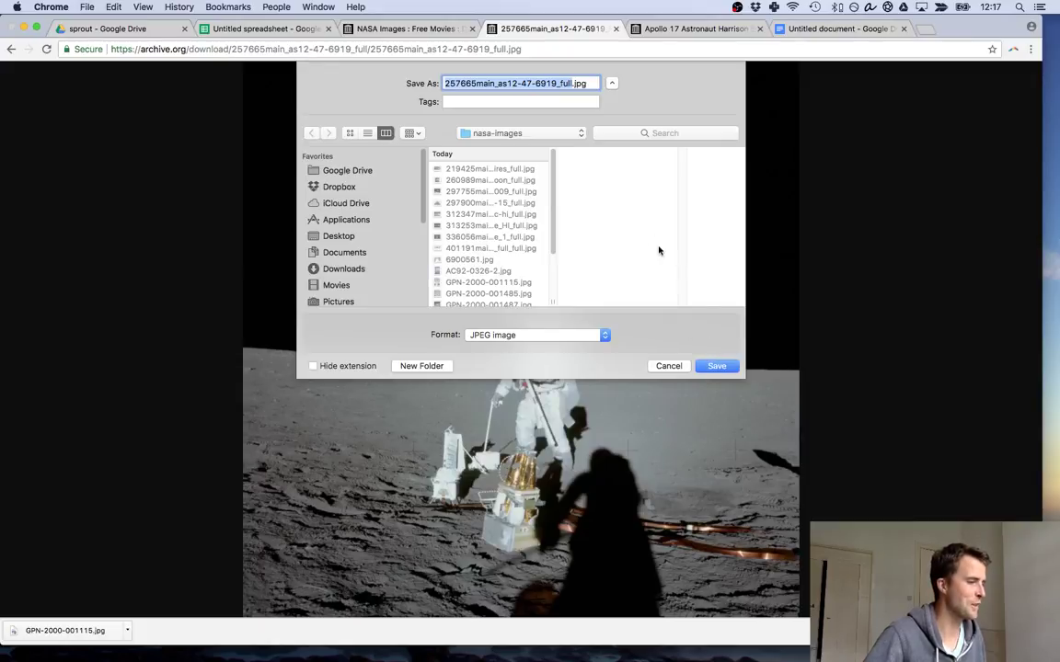
pyautogui.press('Return')
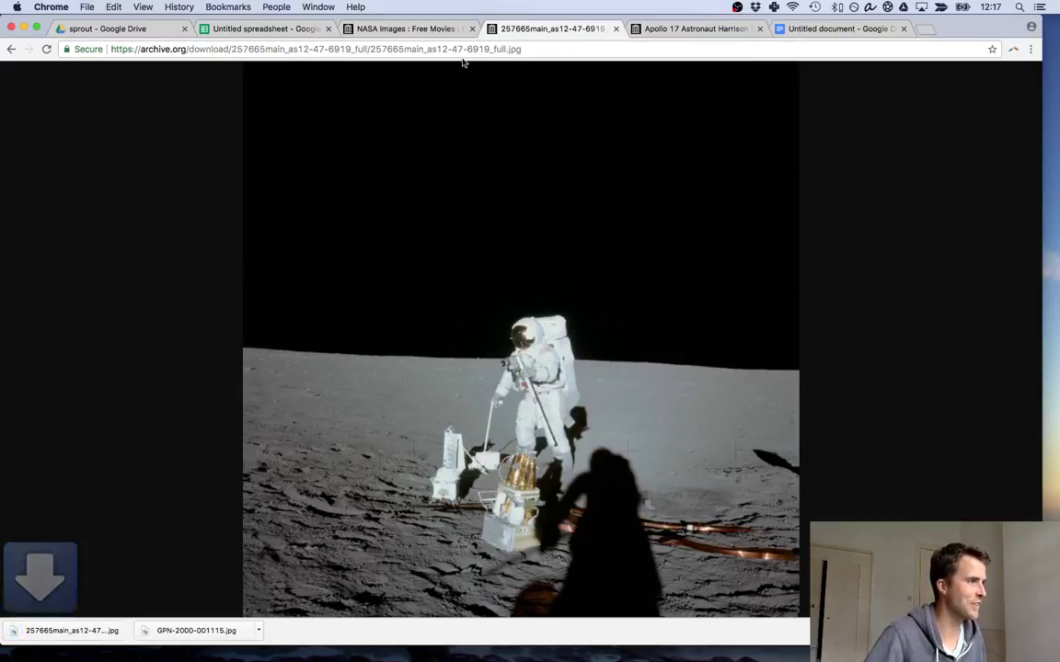
# Enter the filename 257665main_as12-47-6919_full.jpg into cell A20.
pyautogui.moveTo(370, 49); pyautogui.dragTo(525, 49)
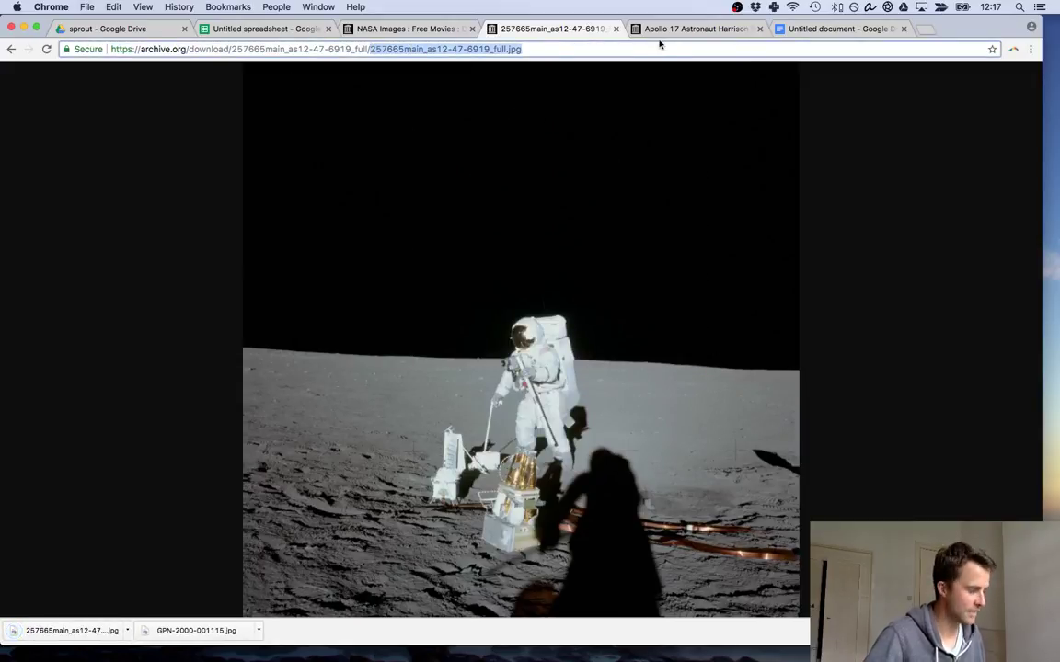
pyautogui.press('super+c')
pyautogui.click(262, 28)
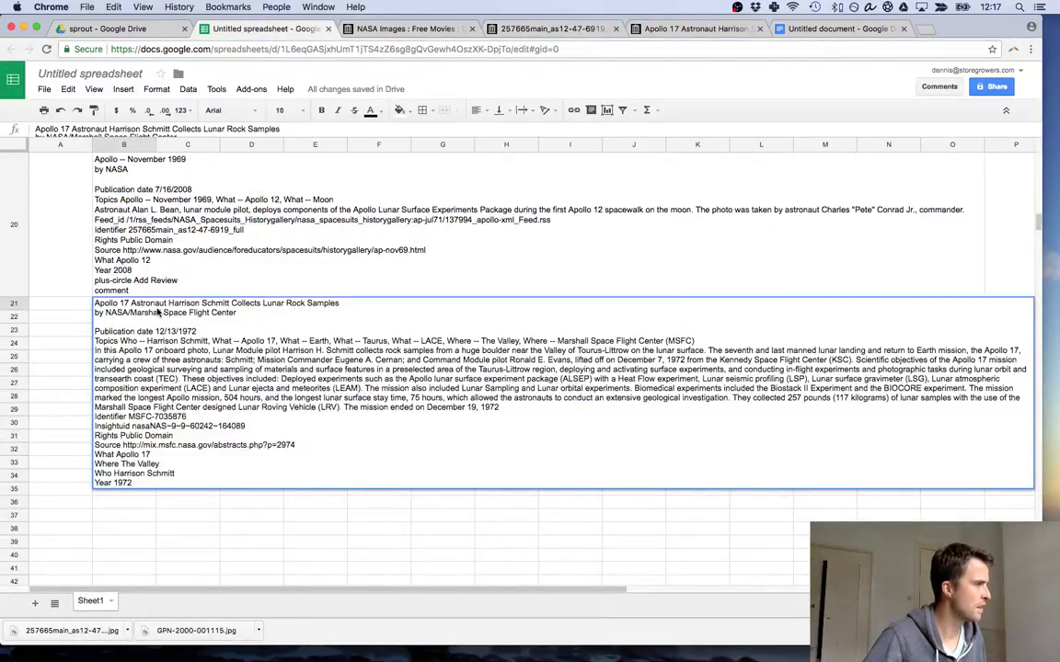
pyautogui.scroll(3, 147, 294)
pyautogui.click(69, 377)
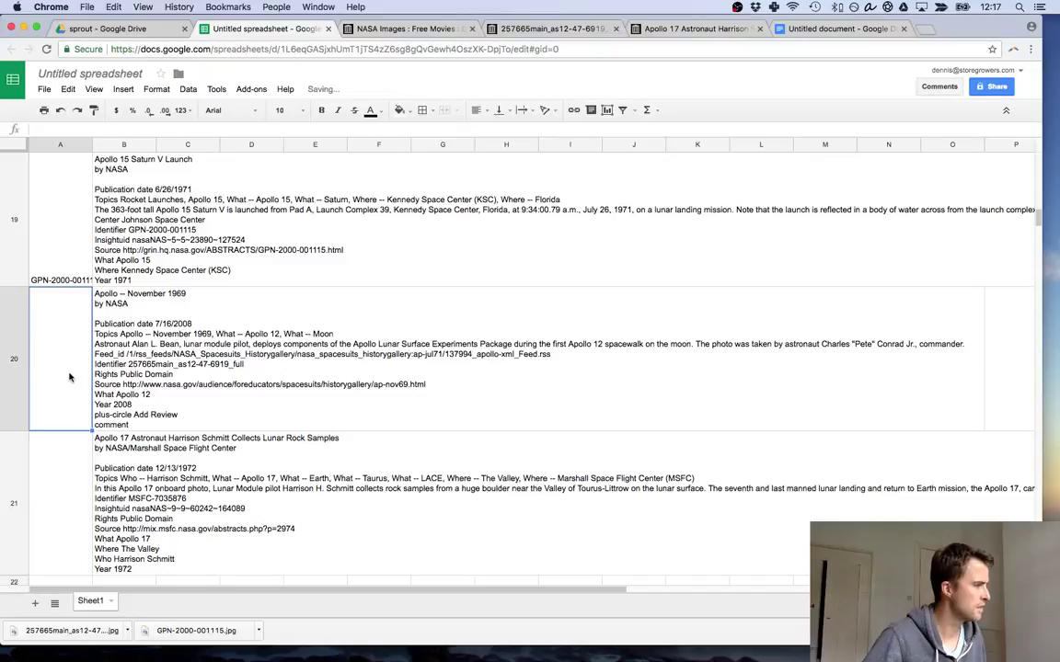
pyautogui.press('super+v')
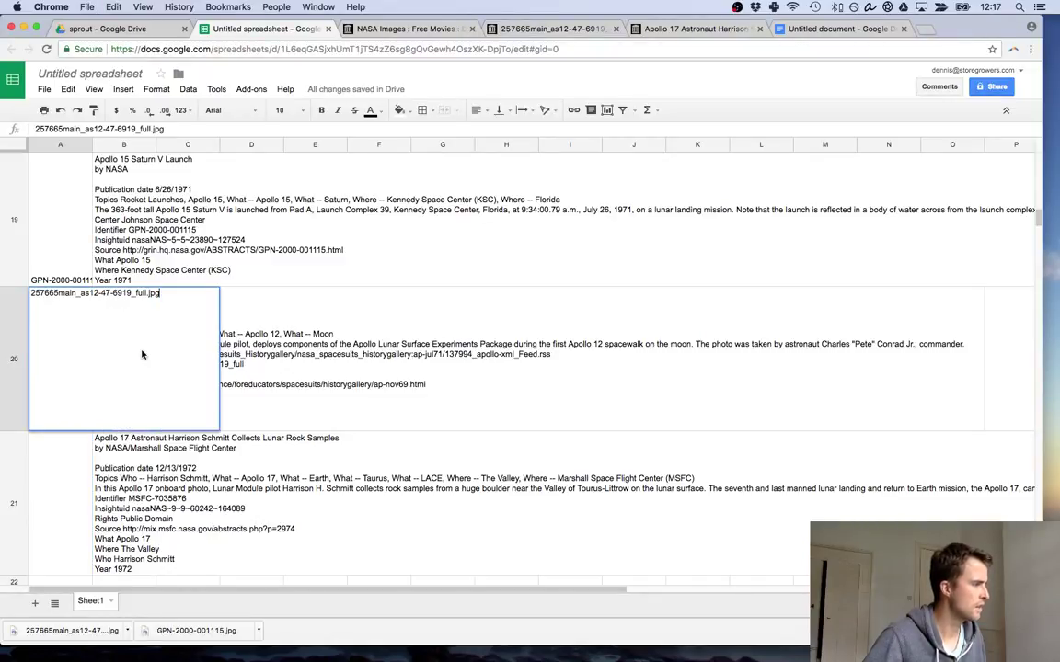
pyautogui.click(443, 366)
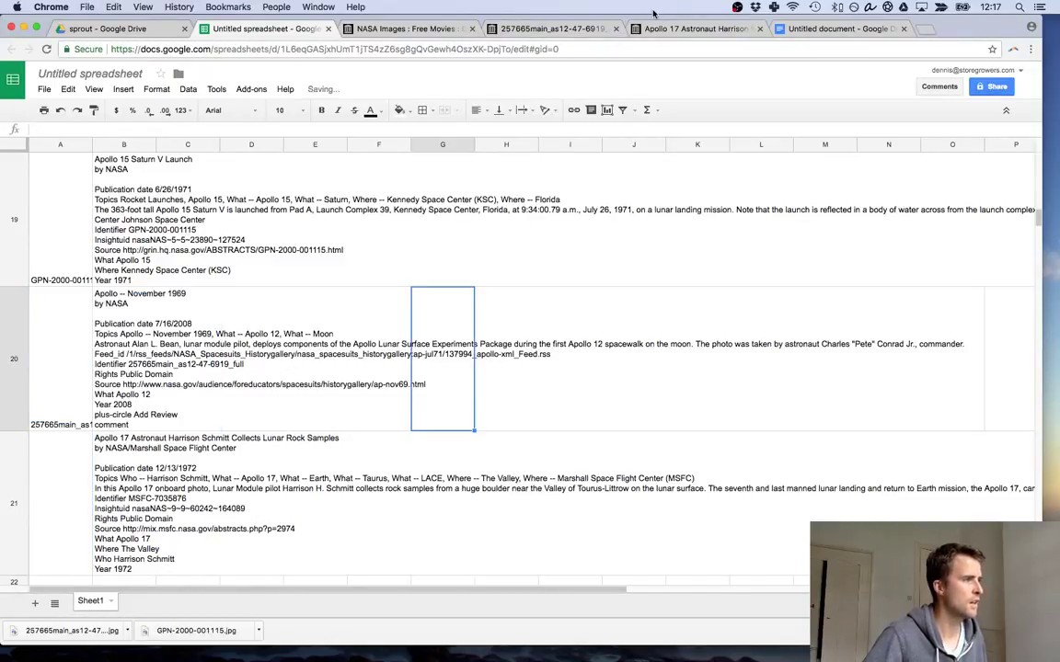
pyautogui.click(662, 29)
pyautogui.scroll(3, 665, 160)
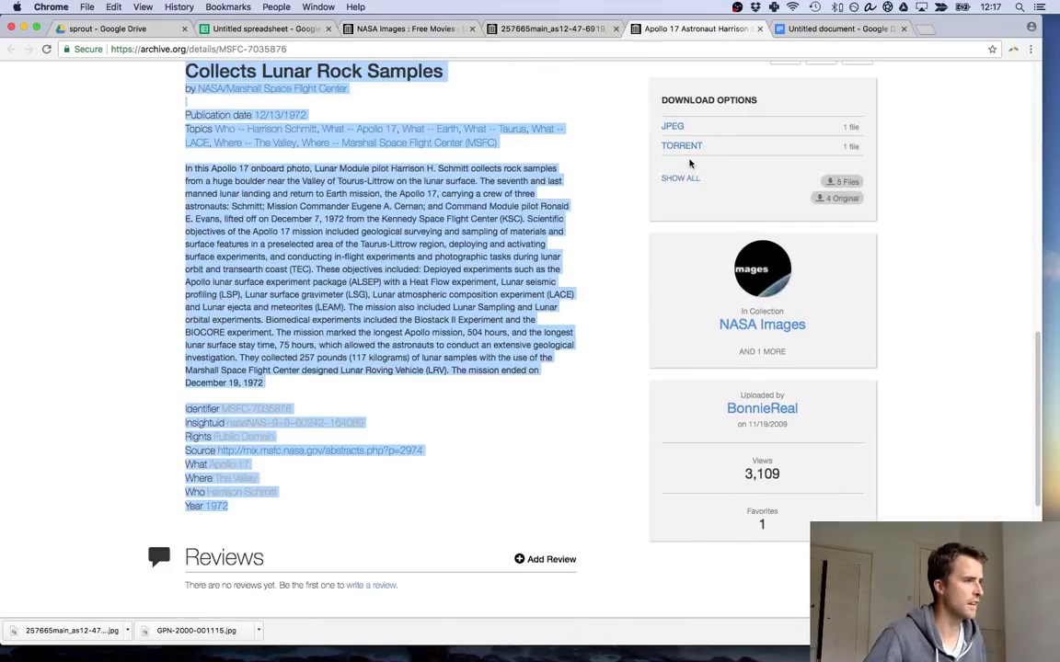
# Open the JPEG of the Apollo 17 boulder photo and save it as 7035876.jpg.
pyautogui.click(674, 127)
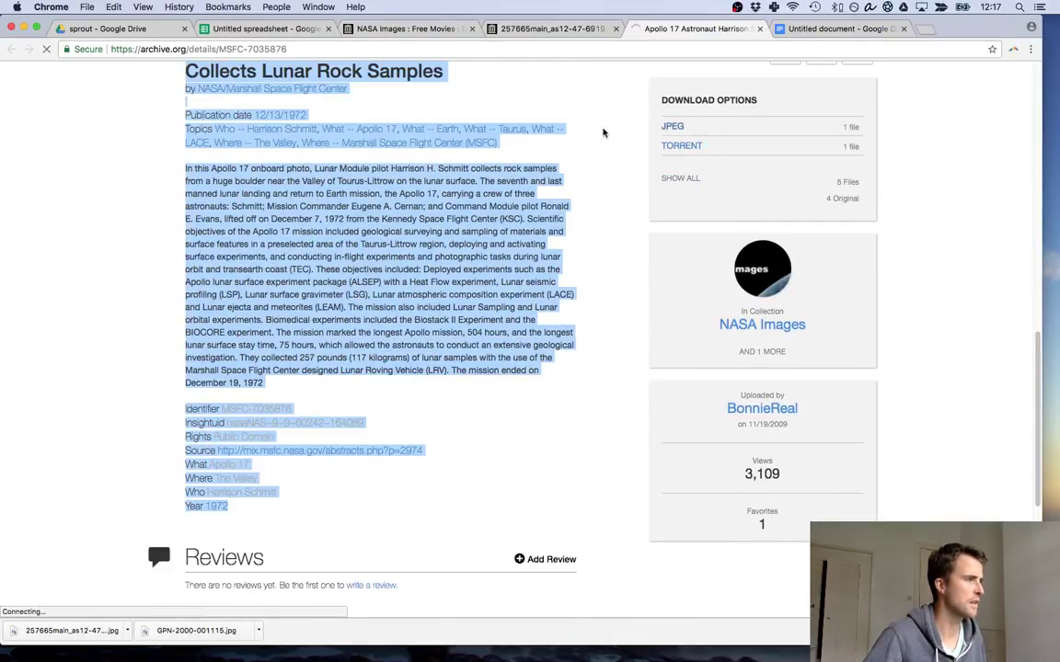
pyautogui.click(266, 31)
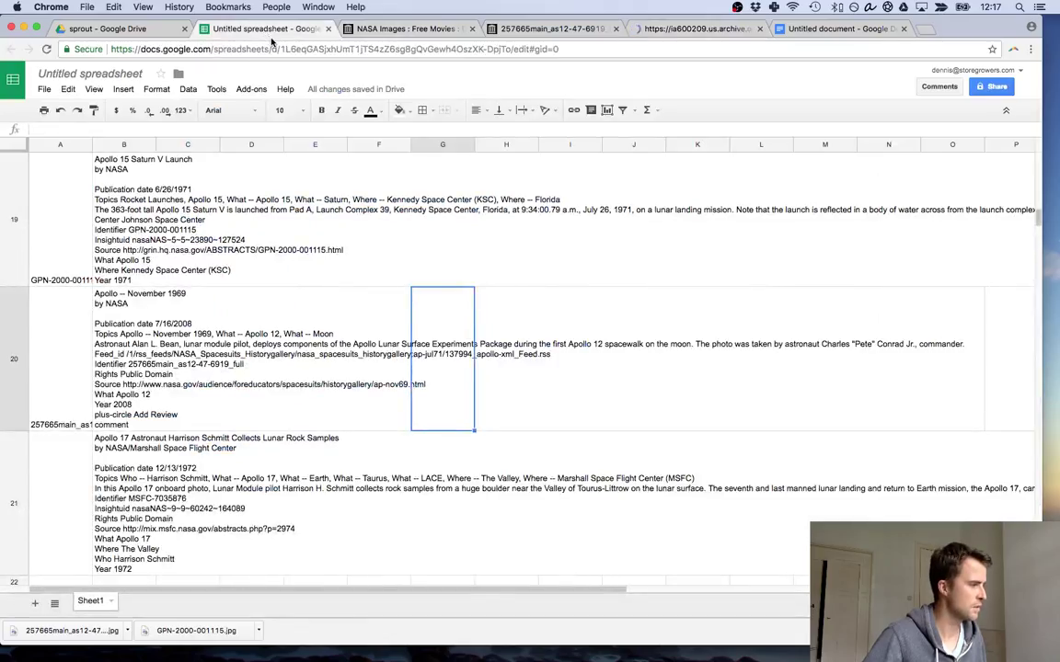
pyautogui.click(681, 29)
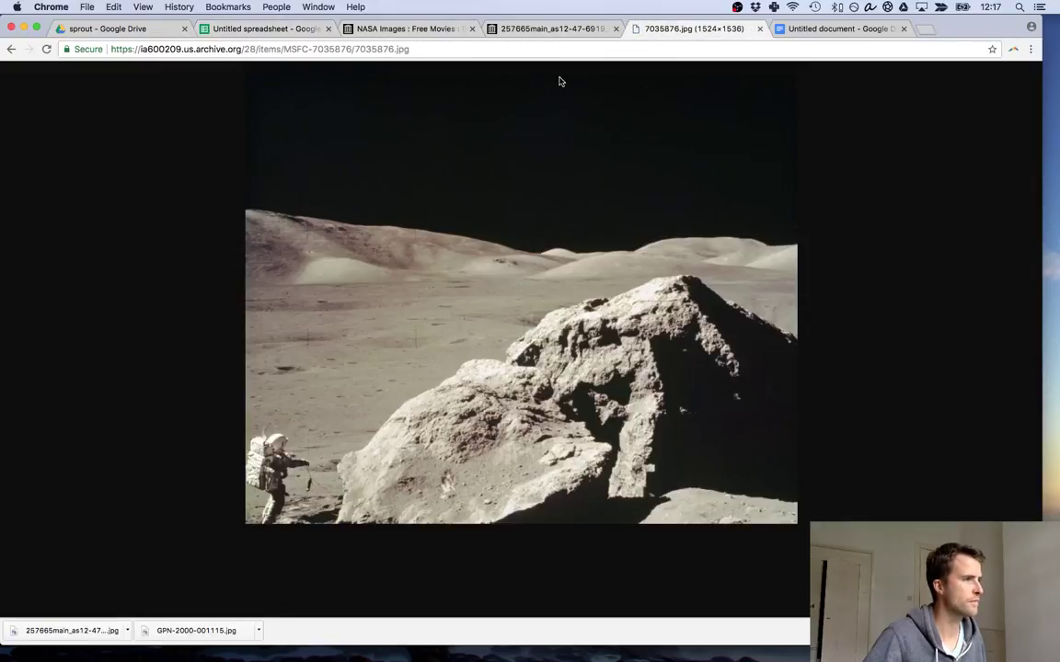
pyautogui.rightClick(504, 138)
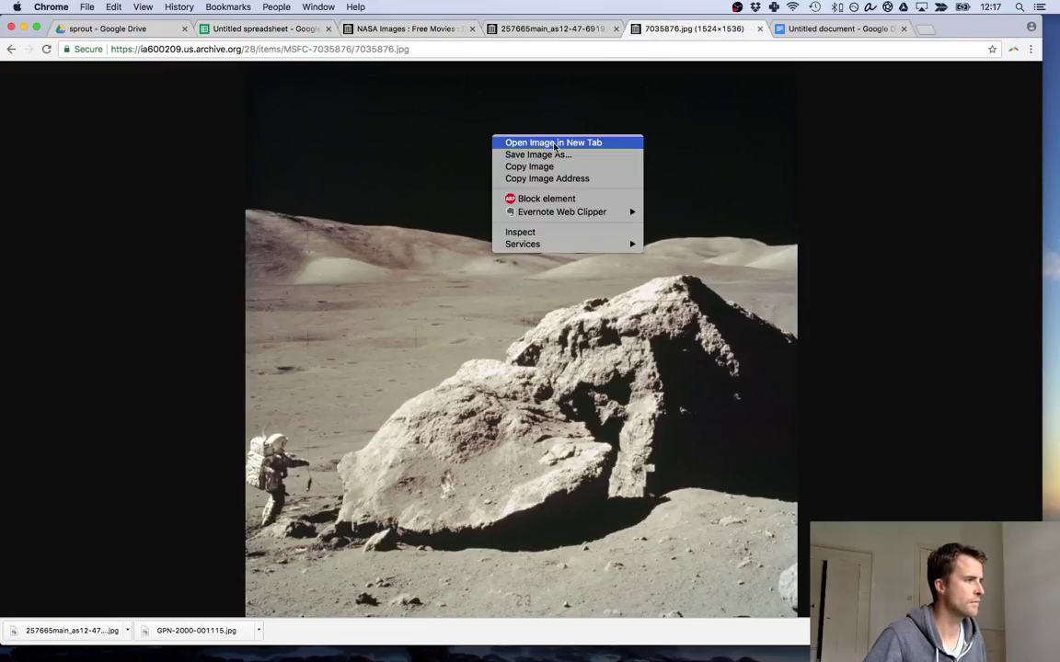
pyautogui.click(662, 173)
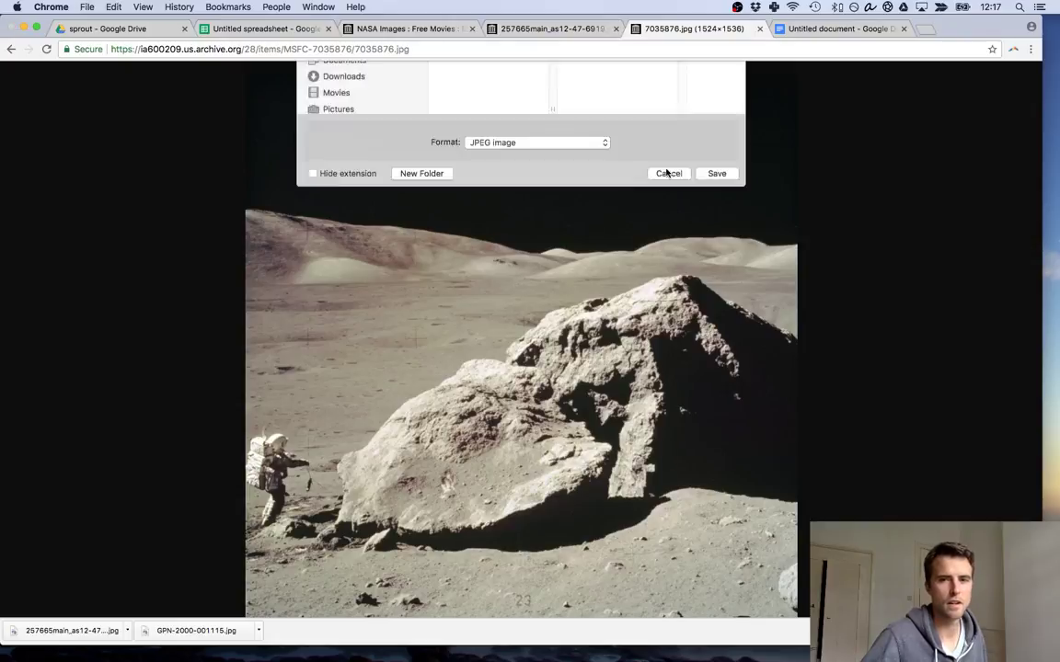
pyautogui.press('Return')
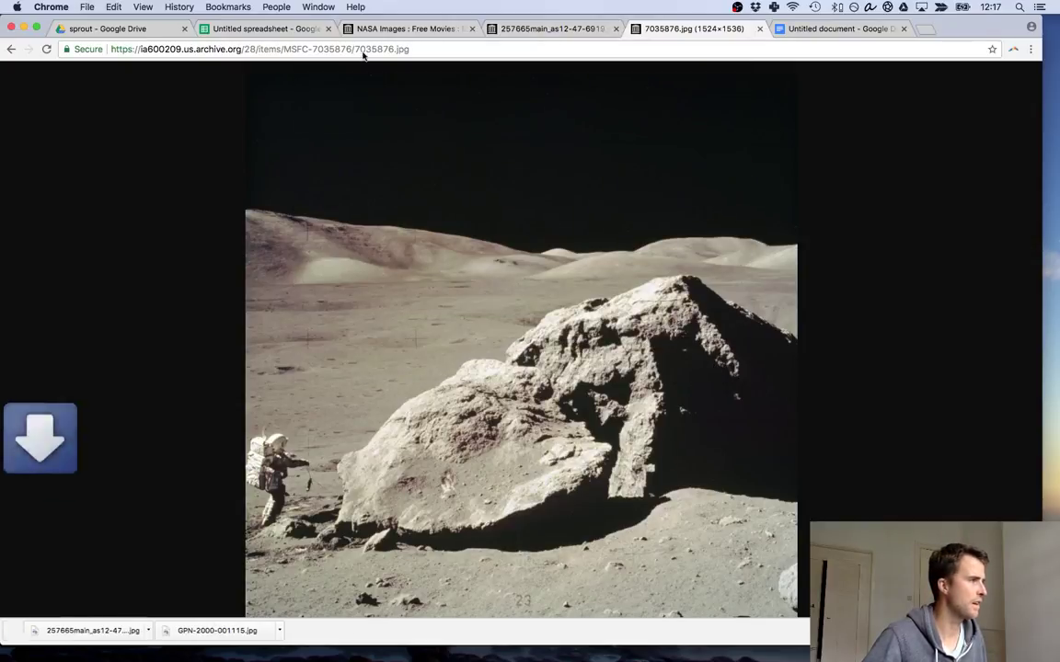
# Copy the file name 7035876.jpg from the image address into spreadsheet cell A21.
pyautogui.click(362, 48)
pyautogui.moveTo(355, 49); pyautogui.dragTo(467, 50)
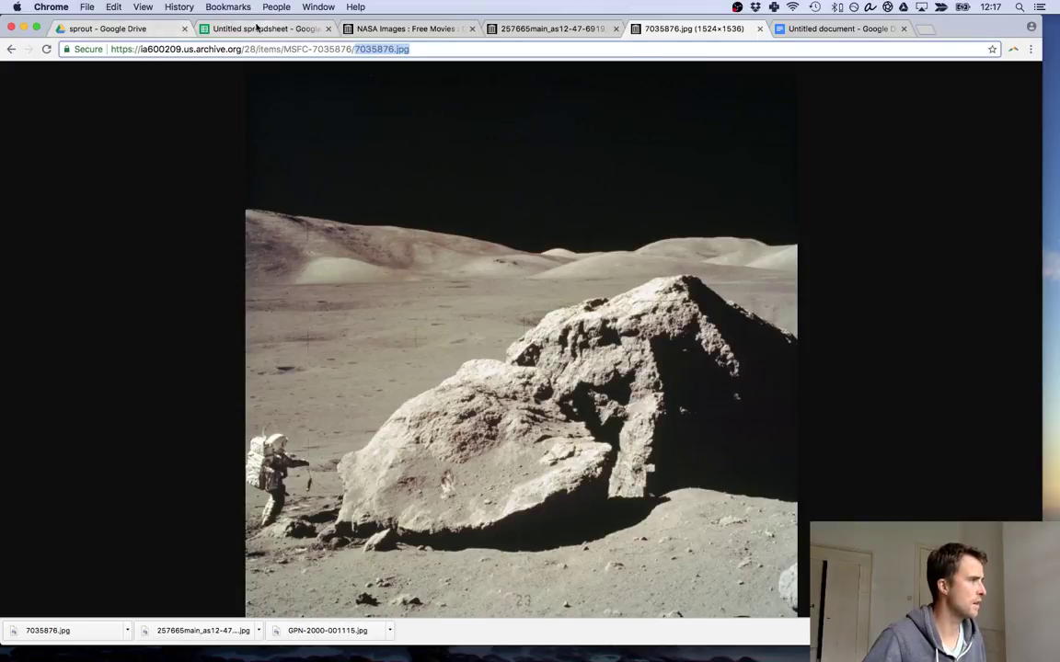
pyautogui.click(206, 28)
pyautogui.scroll(-2, 71, 365)
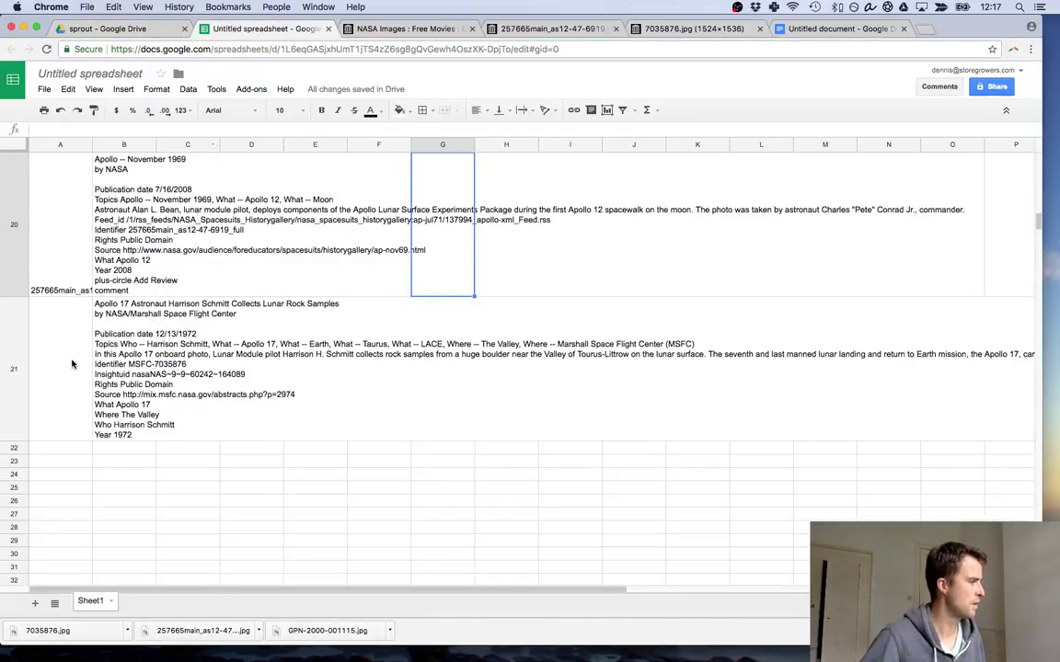
pyautogui.click(72, 364)
pyautogui.hotkey('ctrl', 'v')
pyautogui.click(203, 475)
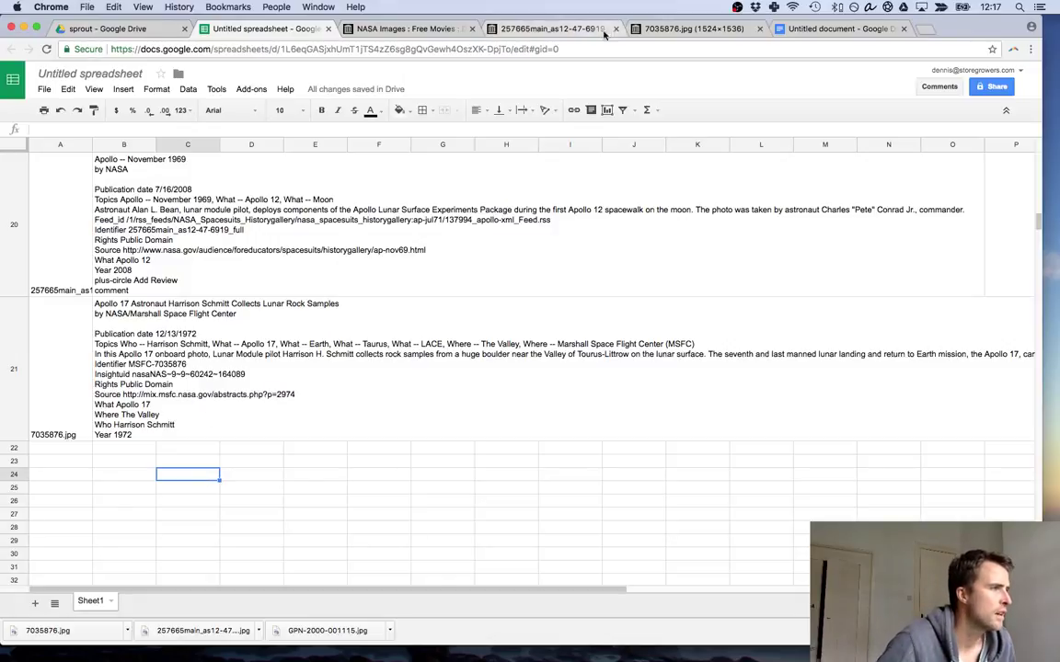
# Close the Apollo 12 and Apollo 17 image tabs and load twitter.com in a new tab.
pyautogui.click(616, 29)
pyautogui.click(616, 30)
pyautogui.click(405, 29)
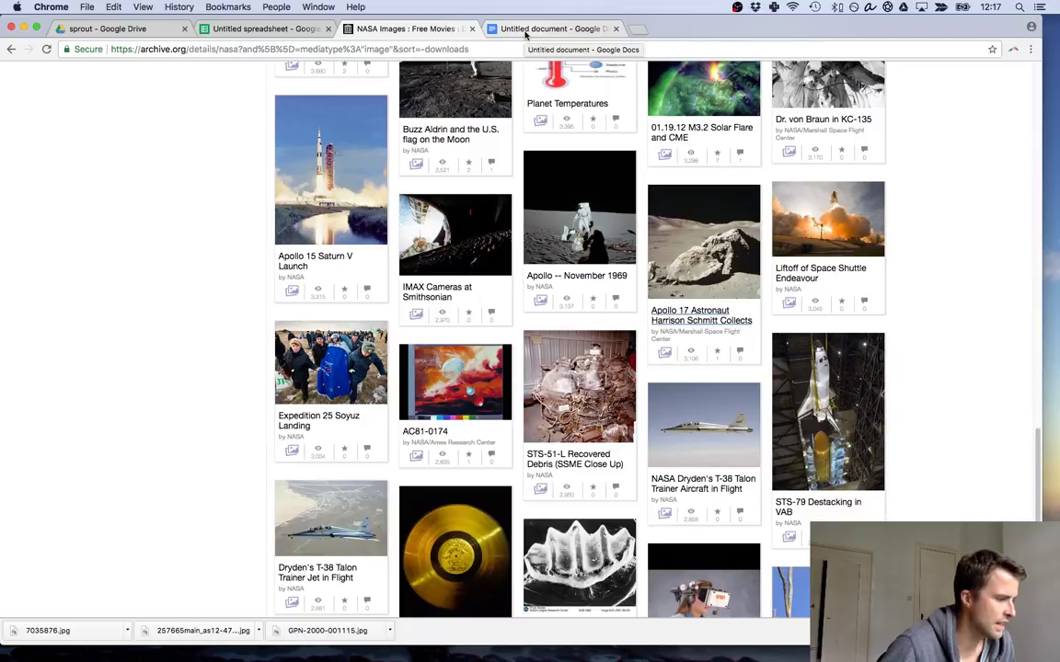
pyautogui.scroll(-2, 644, 368)
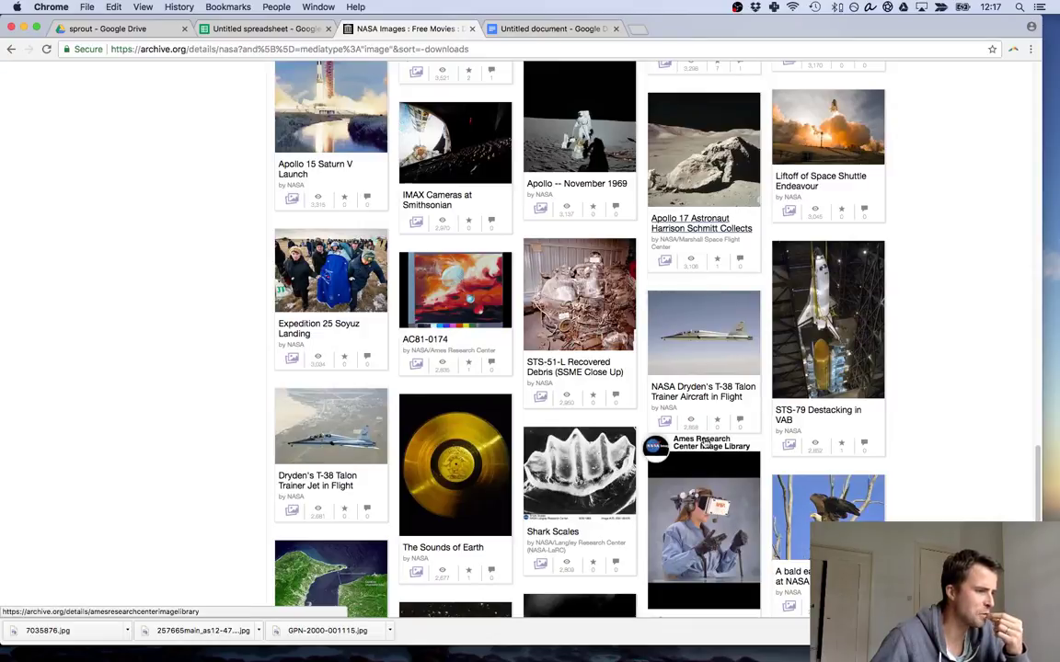
pyautogui.click(276, 31)
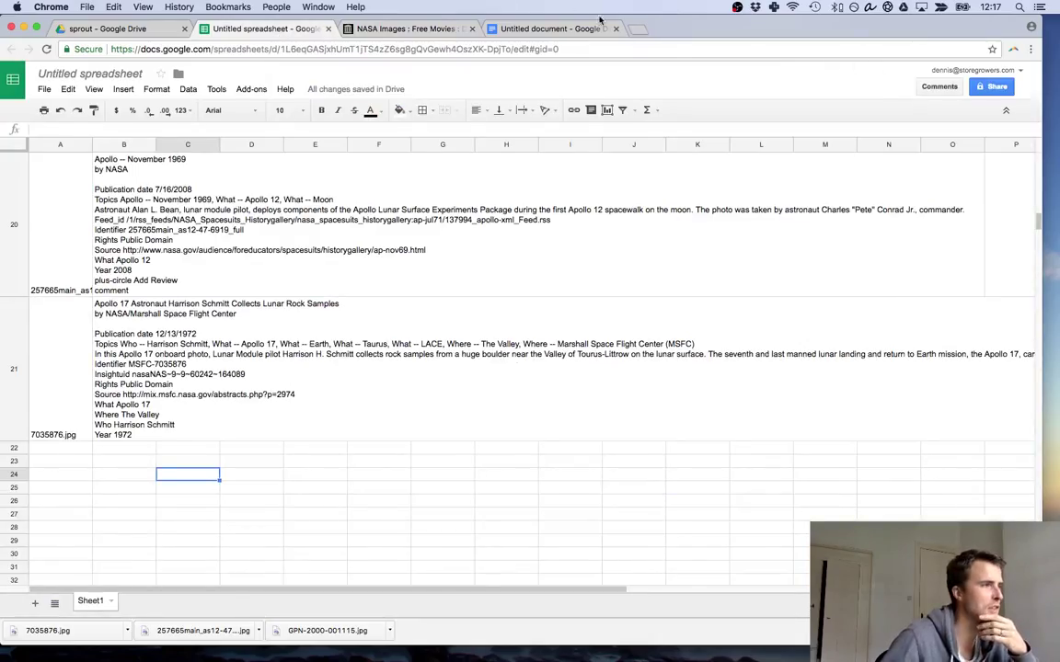
pyautogui.click(637, 29)
pyautogui.write('twitter.com')
pyautogui.press('Return')
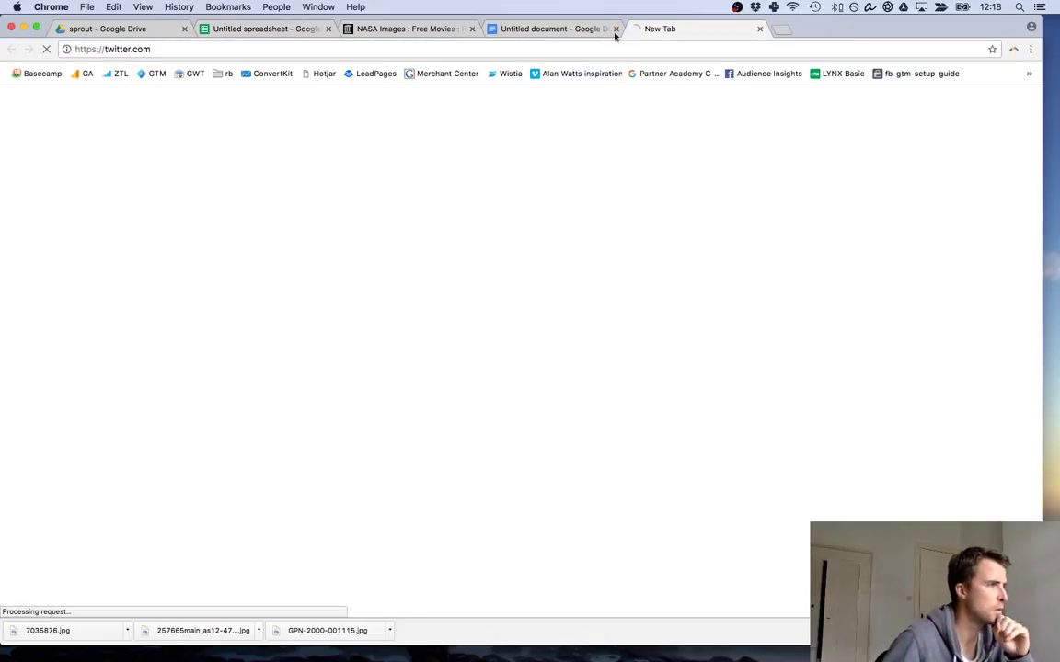
# Type spacehunt.com on a new line below Spaceobelia, correcting the 'specehunt' typo.
pyautogui.click(564, 28)
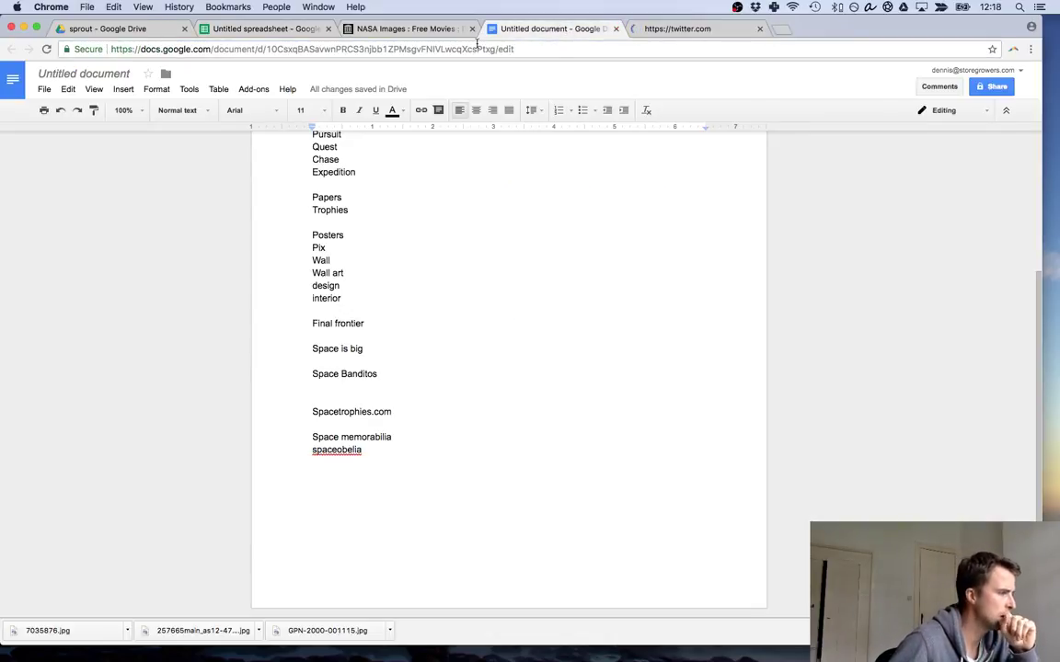
pyautogui.scroll(2, 409, 323)
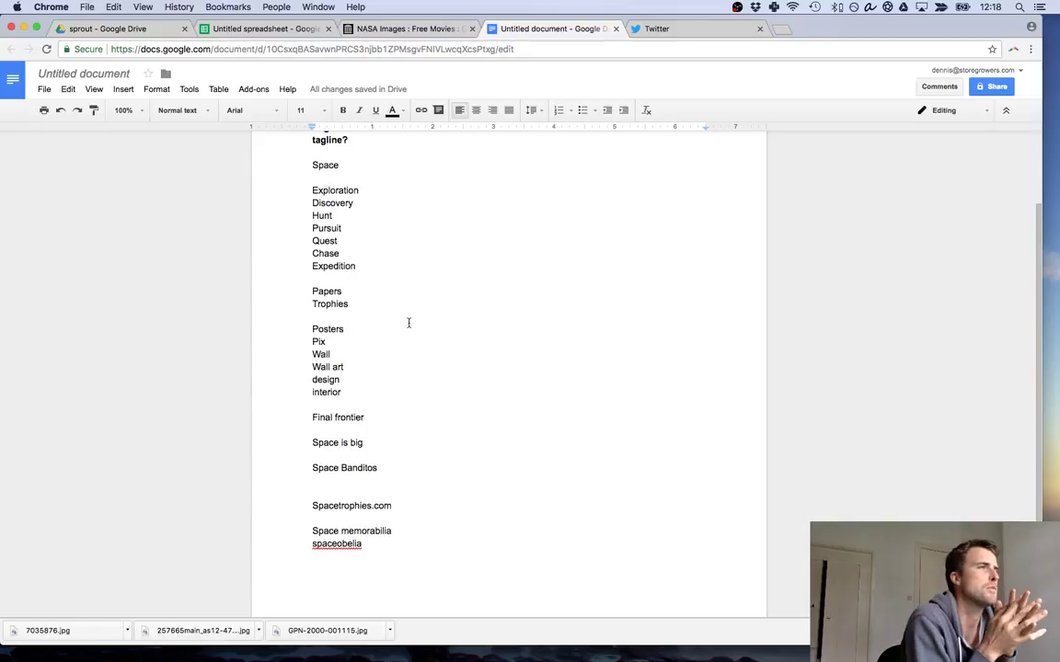
pyautogui.click(432, 543)
pyautogui.press('Return')
pyautogui.press('Return')
pyautogui.write('s')
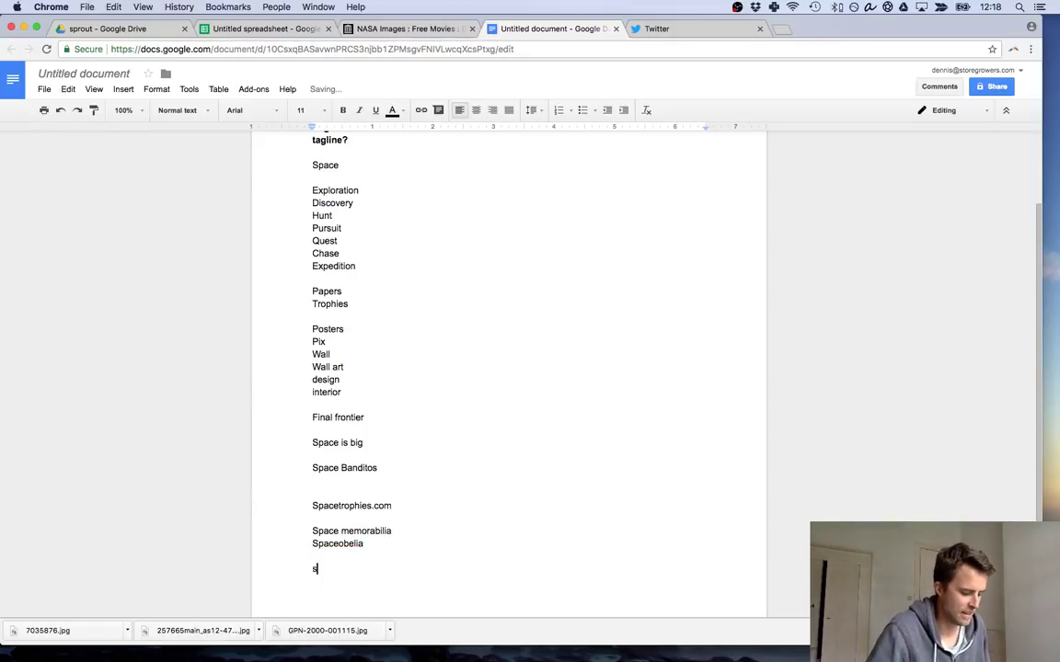
pyautogui.write('pecehunt.com')
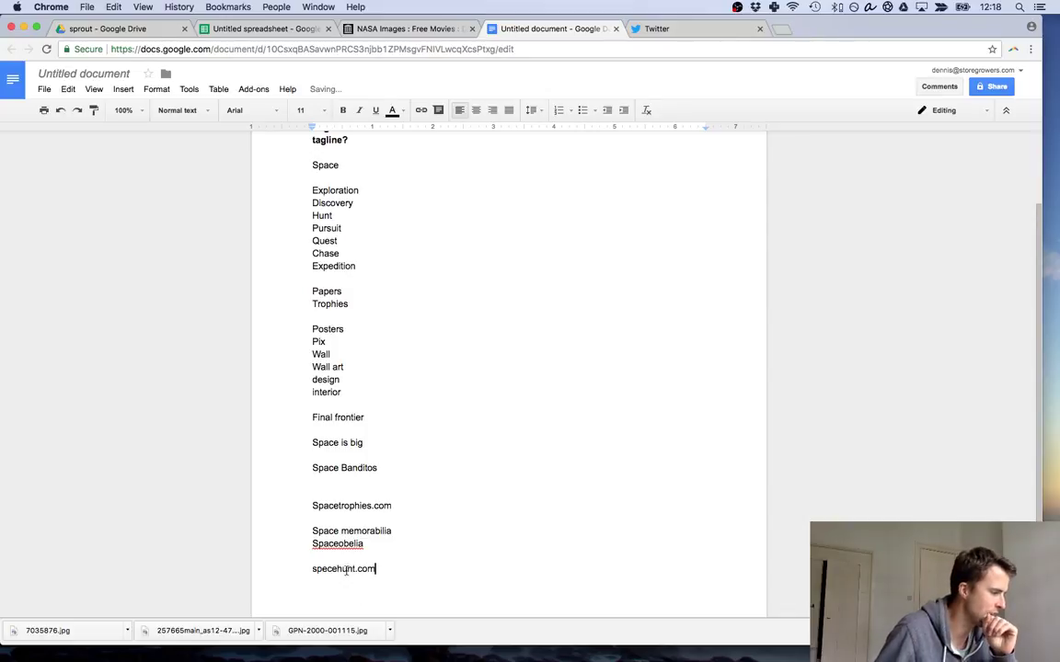
pyautogui.moveTo(318, 569); pyautogui.dragTo(323, 570)
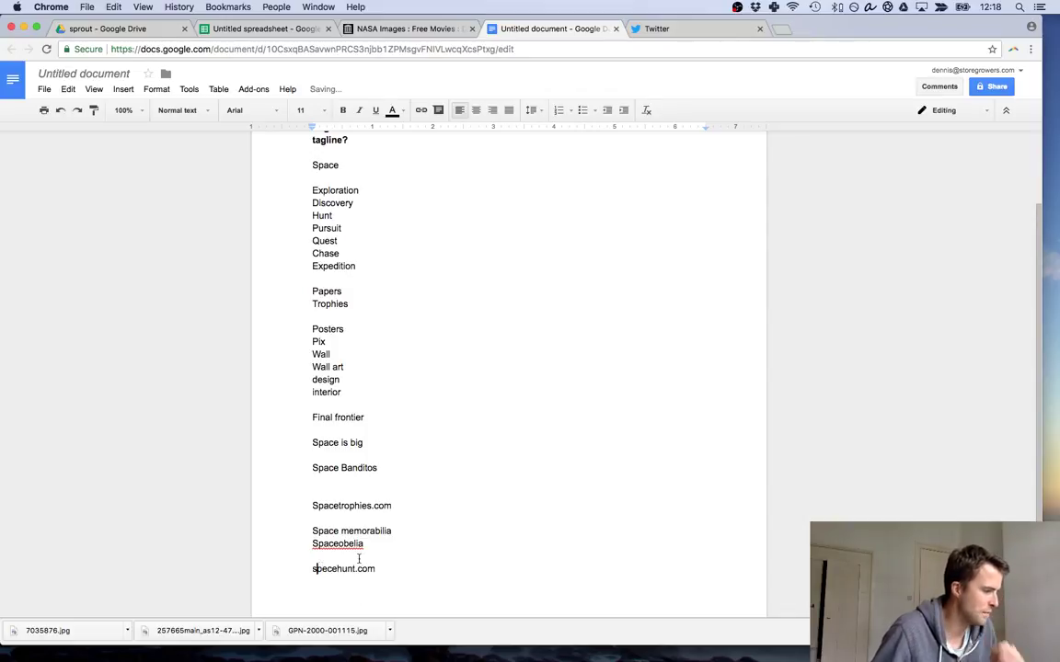
pyautogui.write('a')
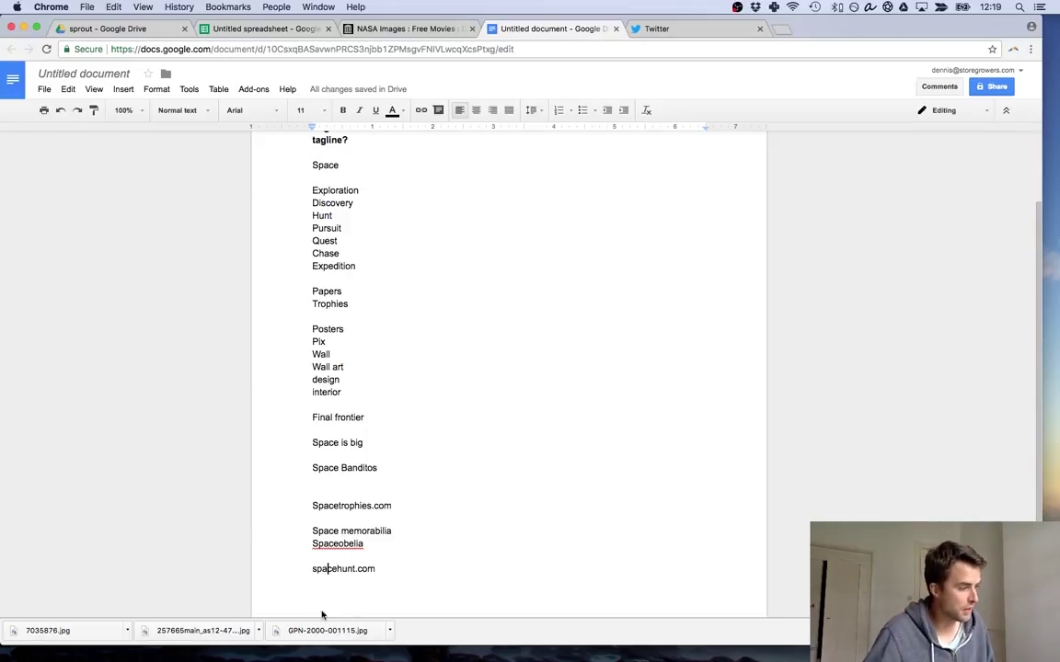
# Add spaceexplorers.com and explorespace as new lines below spacehunt.com.
pyautogui.click(387, 569)
pyautogui.press('Return')
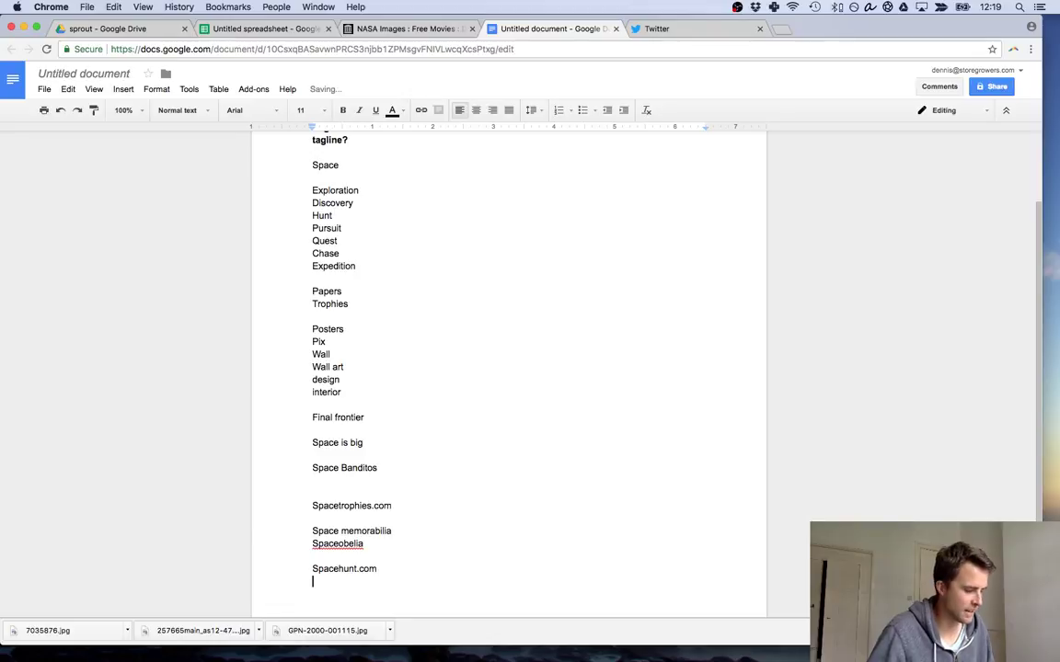
pyautogui.write('spaceexplo')
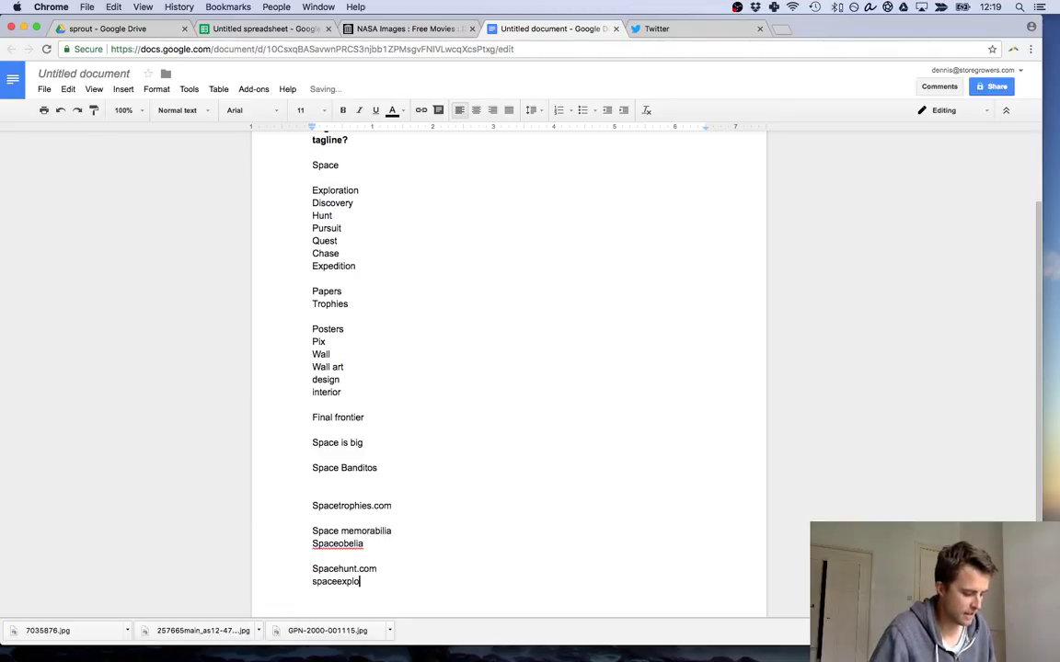
pyautogui.write('rers.com')
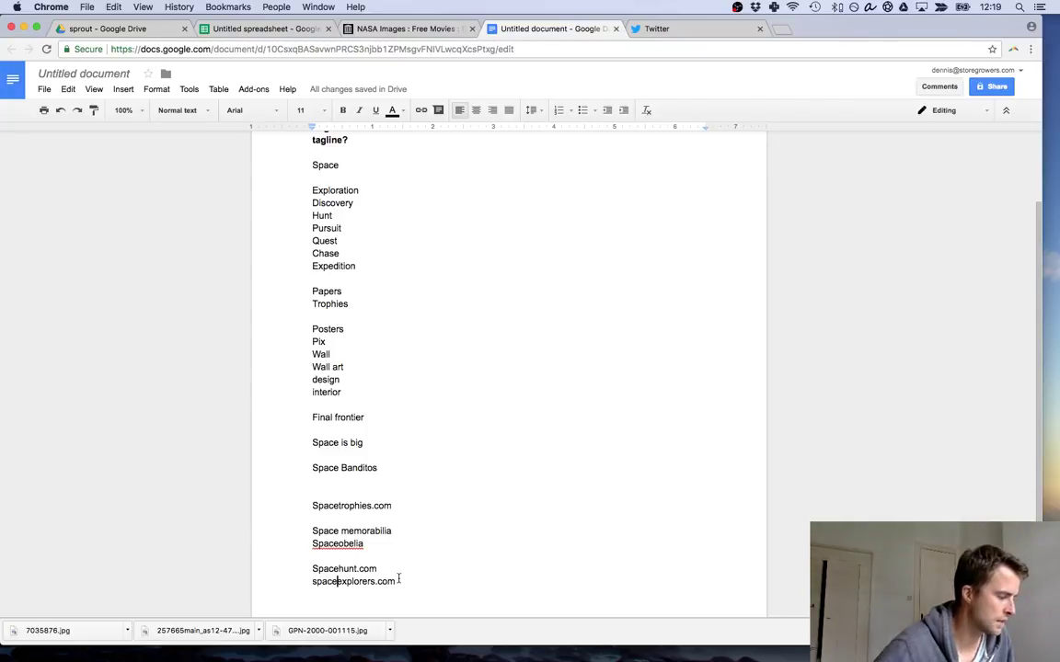
pyautogui.click(398, 579)
pyautogui.press('Return')
pyautogui.write('expl')
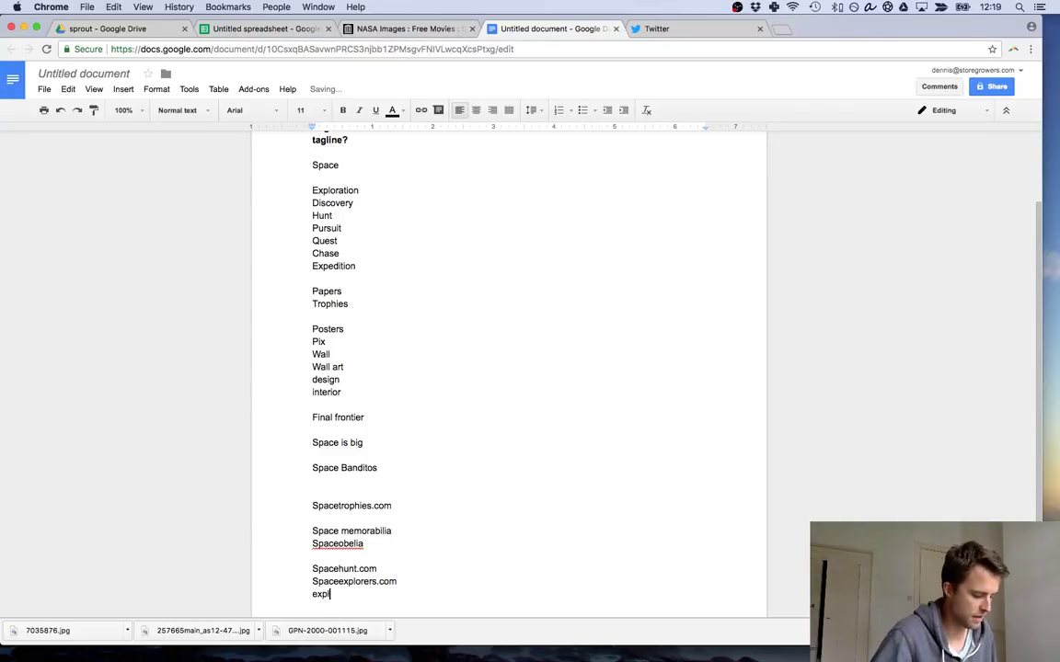
pyautogui.write('orespace')
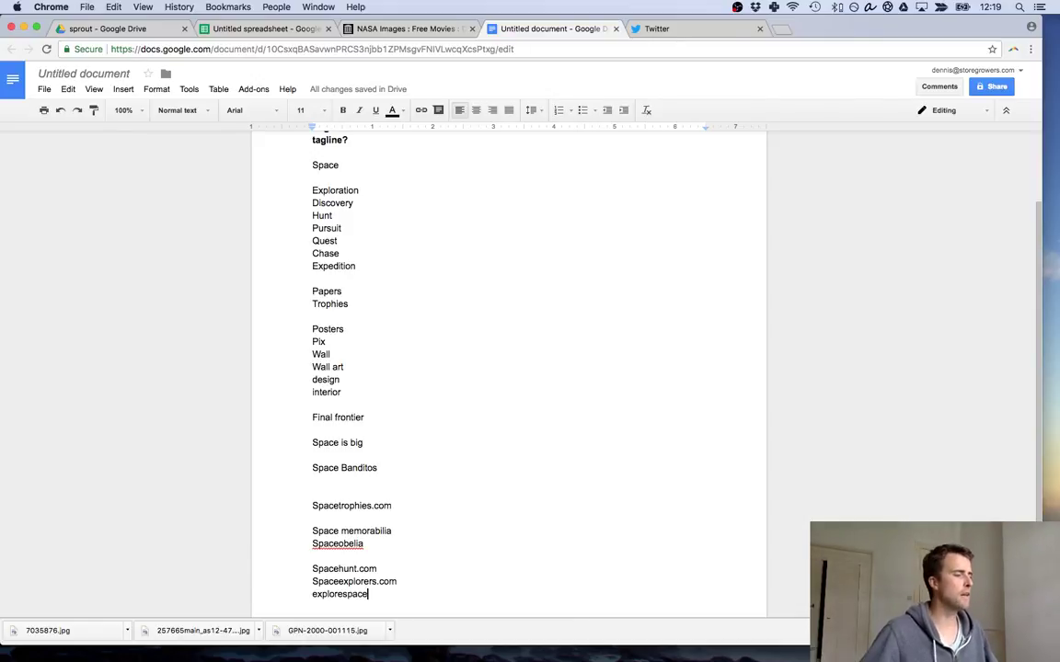
# Delete the empty line after Space Banditos, hide the downloads bar and enlarge the browser window.
pyautogui.moveTo(310, 468)
pyautogui.mouseDown()
pyautogui.moveTo(397, 471)
pyautogui.moveTo(317, 469)
pyautogui.mouseUp()
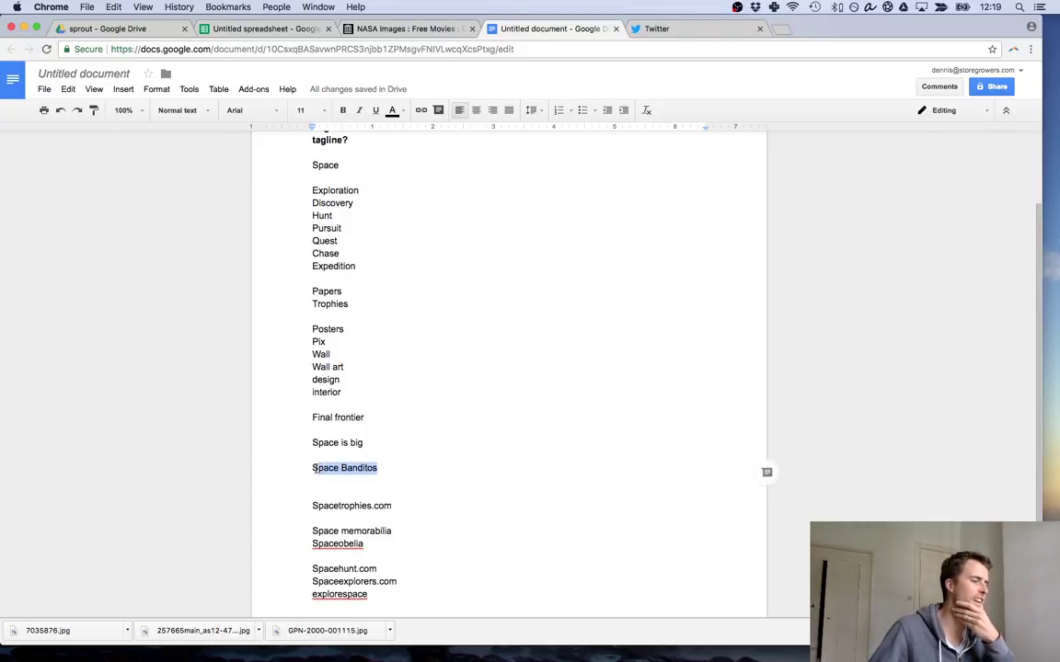
pyautogui.press('Down')
pyautogui.press('BackSpace')
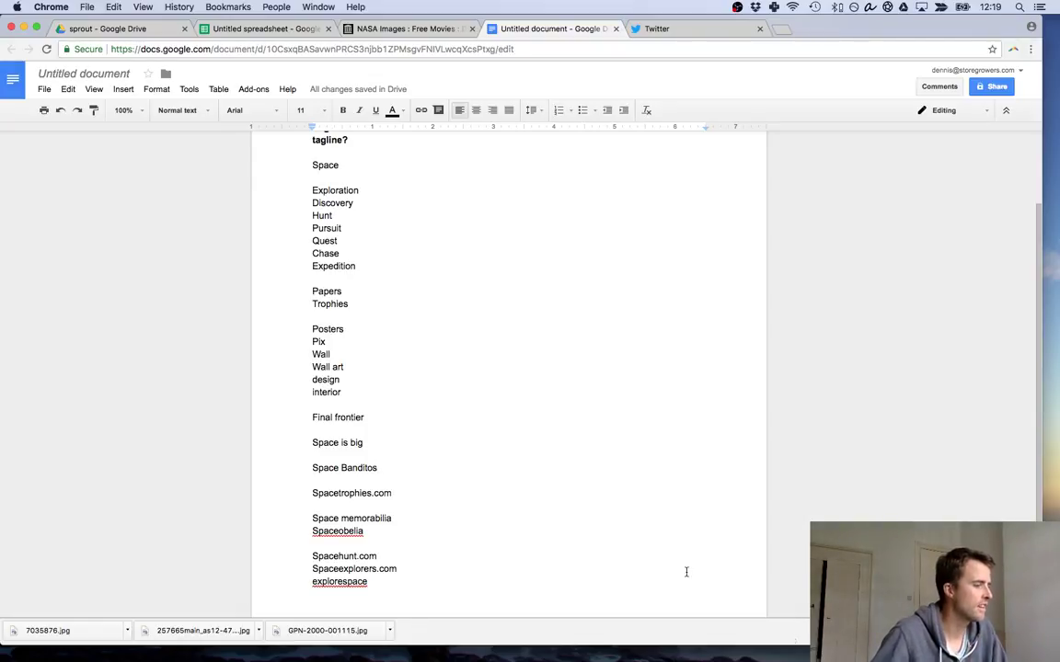
pyautogui.click(1048, 631)
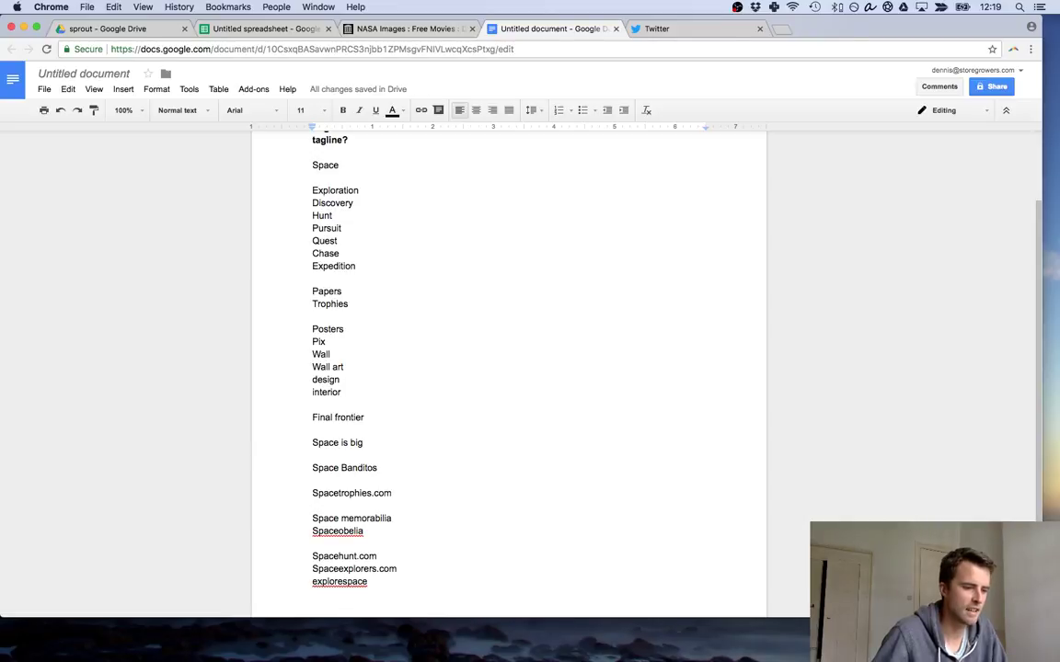
pyautogui.moveTo(1042, 617); pyautogui.dragTo(1059, 659)
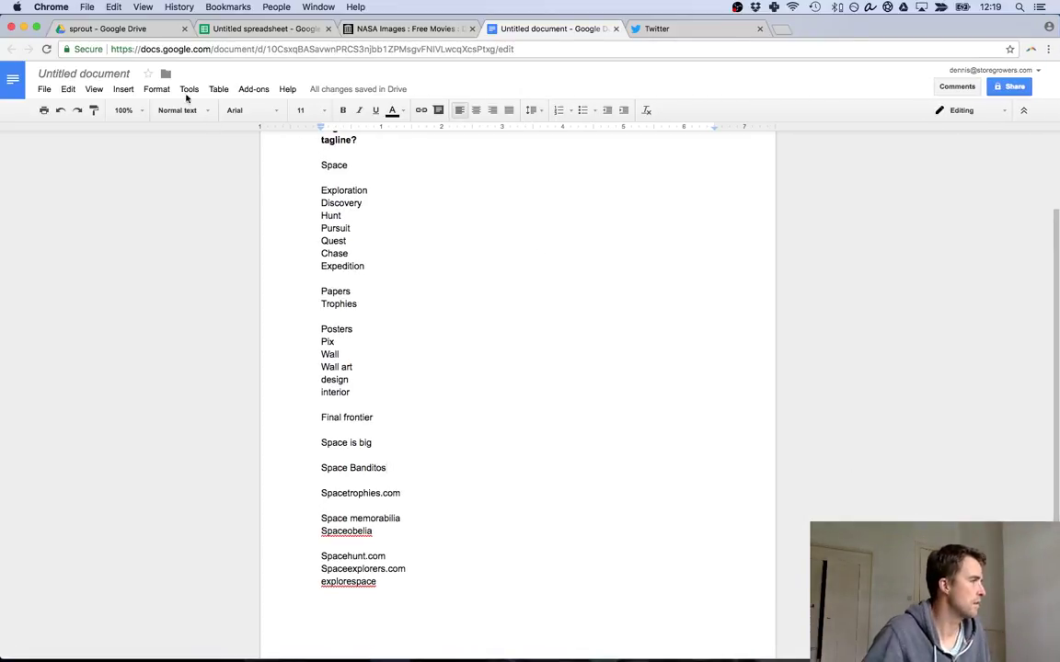
# Rename the document to 'brand', then switch to the Twitter tab.
pyautogui.click(120, 75)
pyautogui.press('super+a')
pyautogui.write('brand')
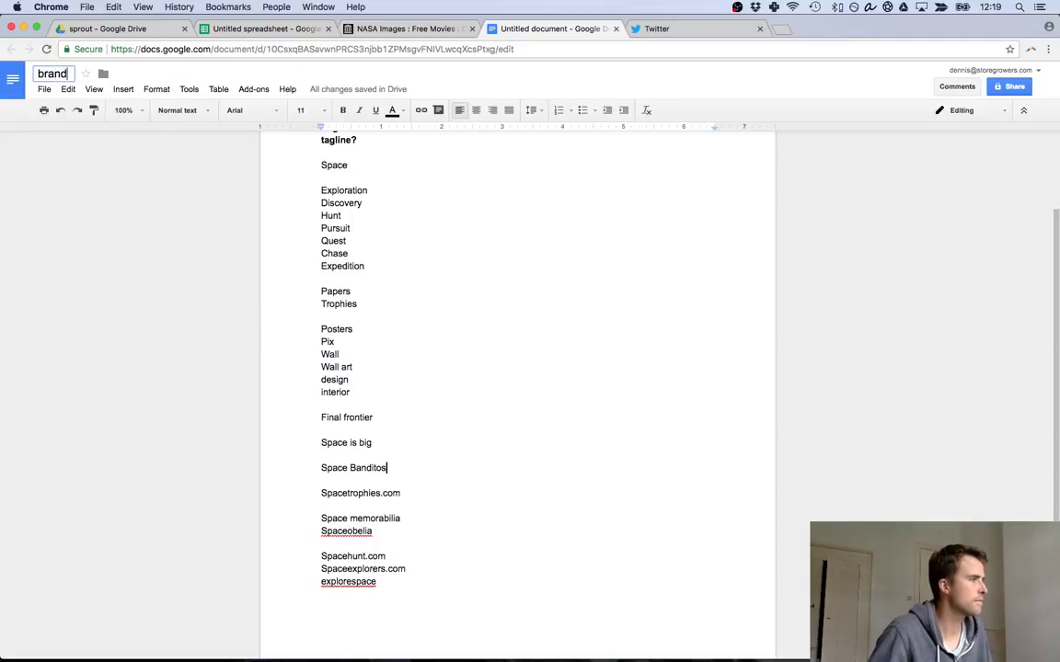
pyautogui.press('Return')
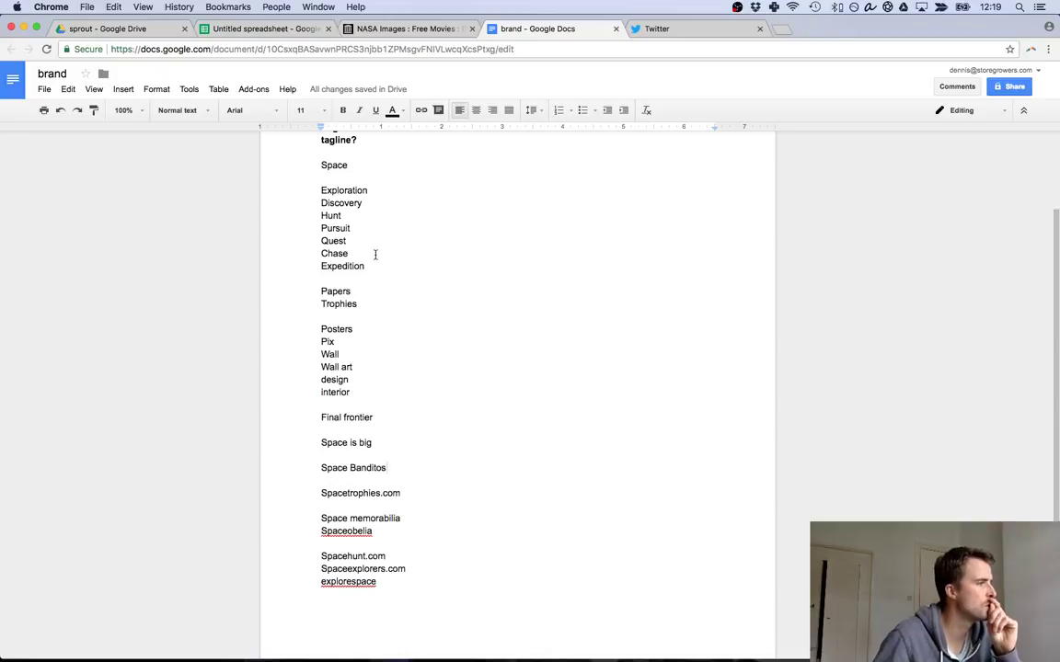
pyautogui.click(695, 28)
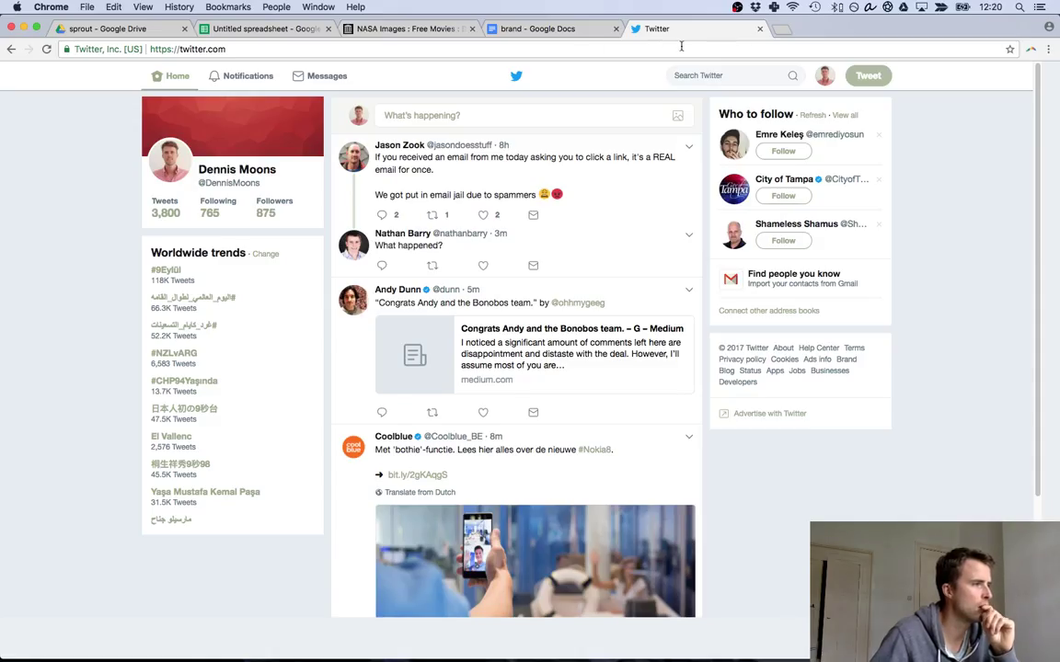
# Close the Twitter tab so the 'brand' document is showing again.
pyautogui.click(760, 30)
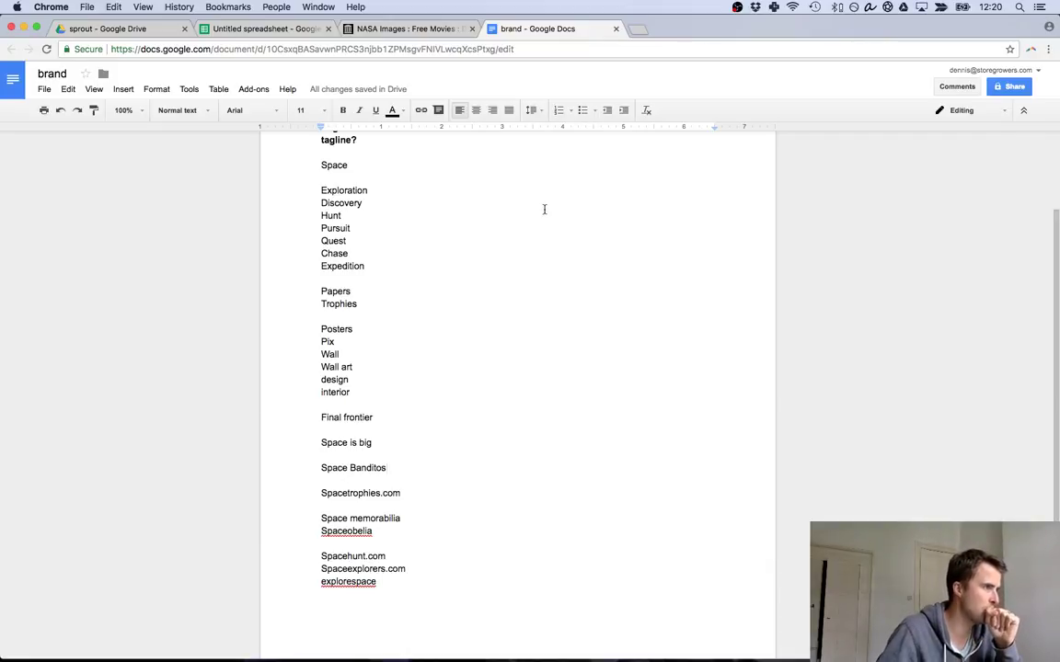
# Search DuckDuckGo for 'rhyme dictionary' in a new tab.
pyautogui.click(640, 28)
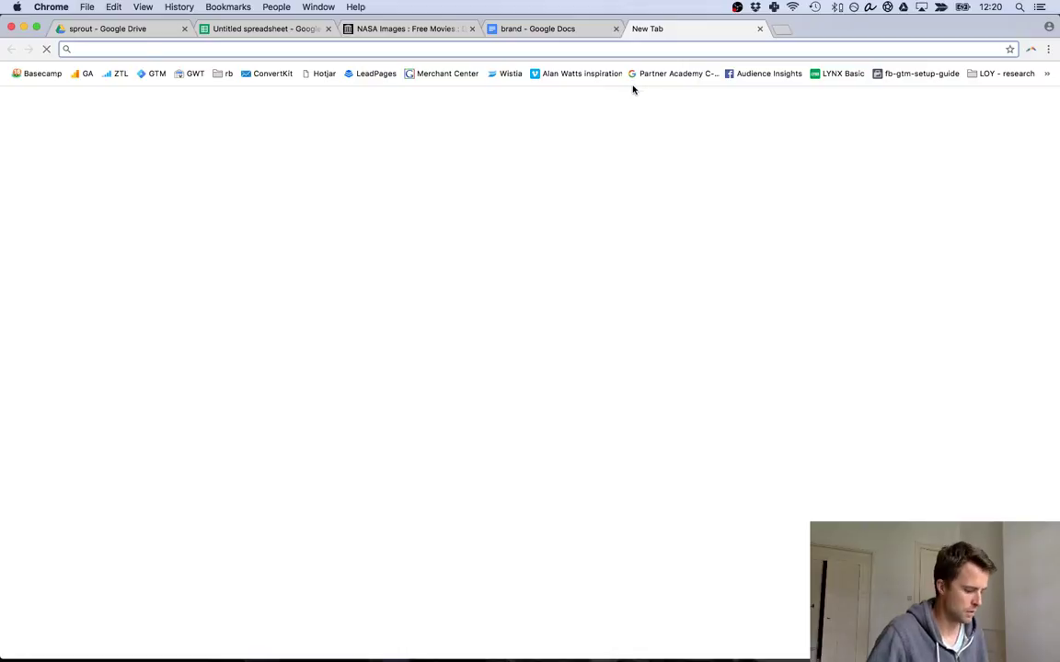
pyautogui.write('rhyme')
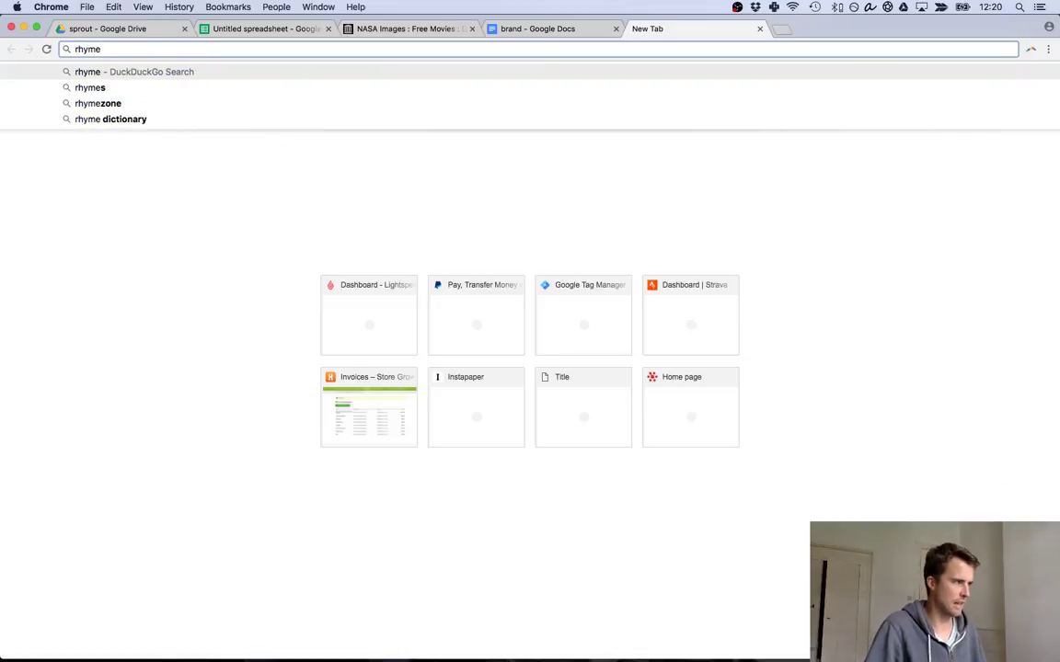
pyautogui.press('Down')
pyautogui.press('Down')
pyautogui.press('Down')
pyautogui.press('Return')
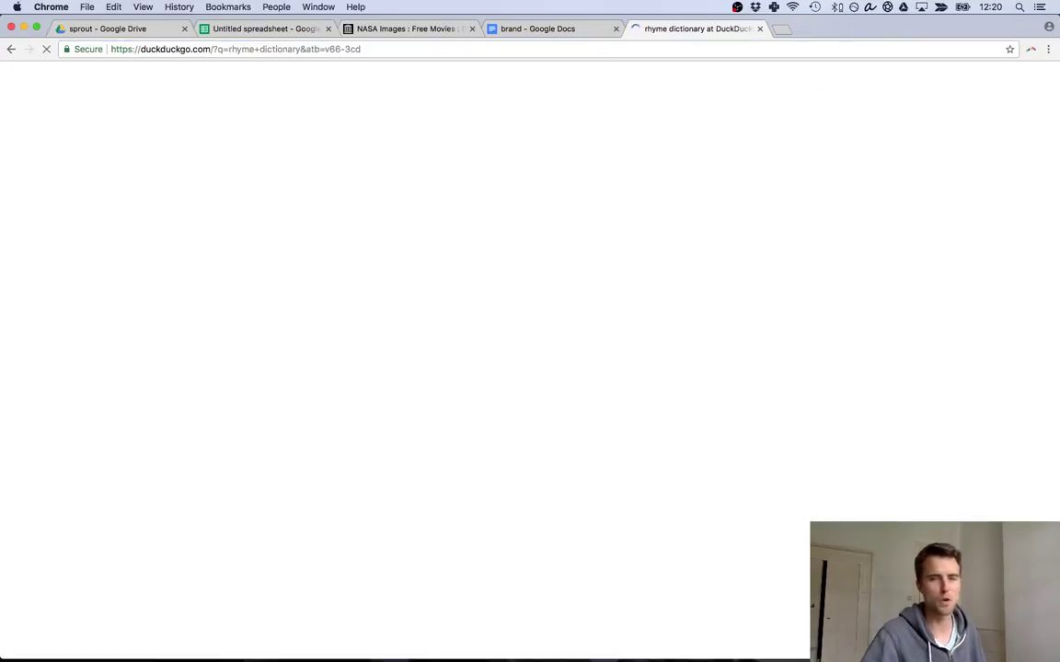
# Add 'Space race' on a new line after explorespace in the brand doc.
pyautogui.click(572, 32)
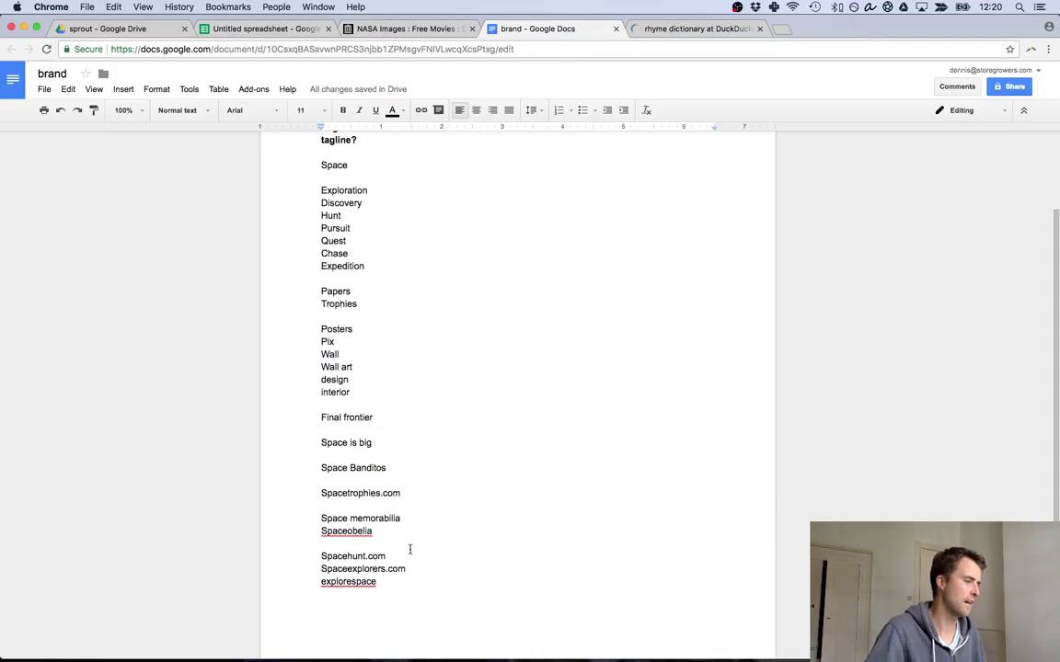
pyautogui.click(416, 582)
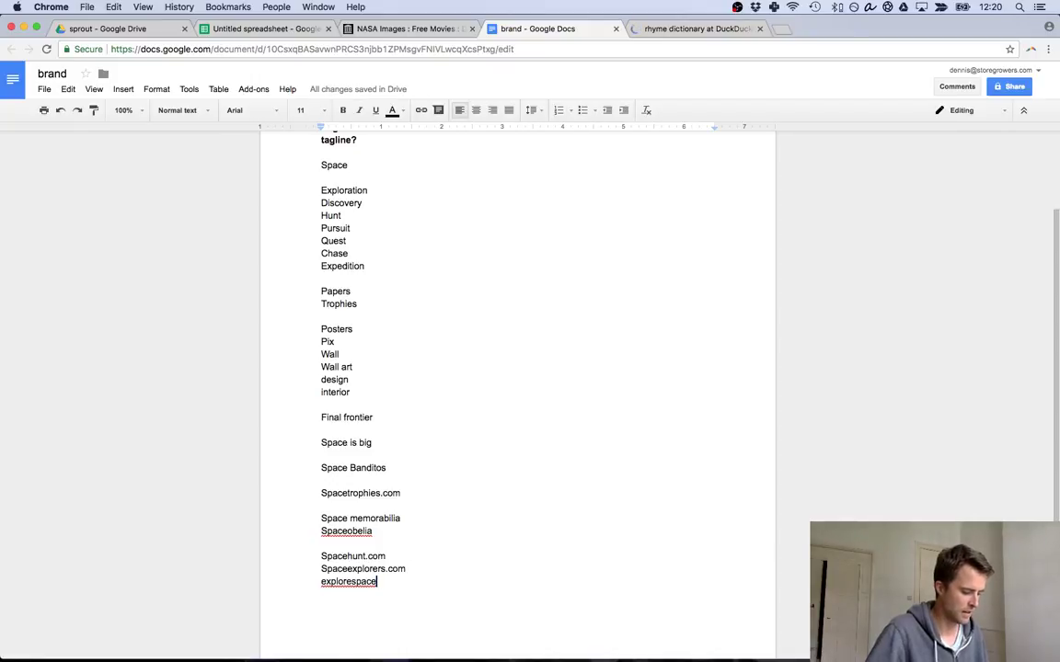
pyautogui.press('Return')
pyautogui.write('Space race')
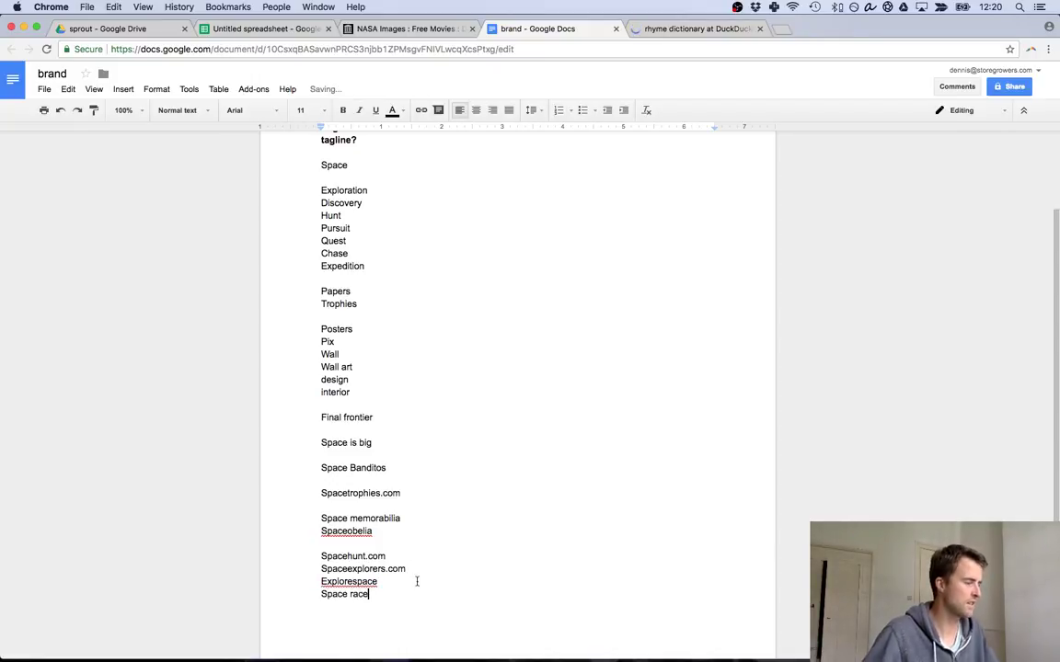
# Open RhymeZone from the results and look up rhymes for 'space'.
pyautogui.click(650, 27)
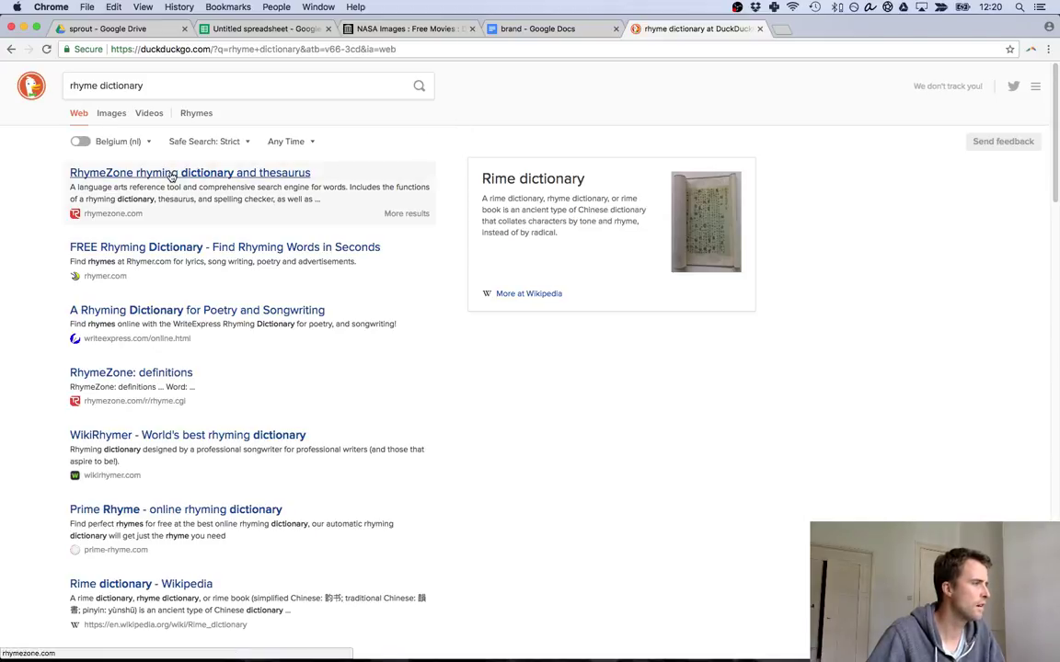
pyautogui.click(172, 176)
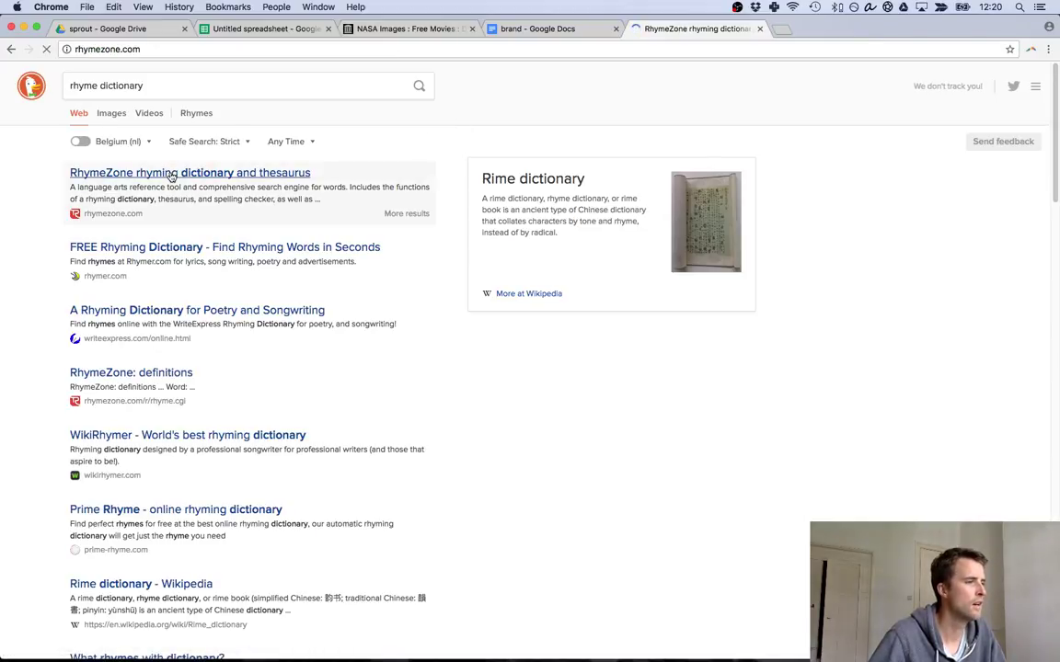
pyautogui.write('s')
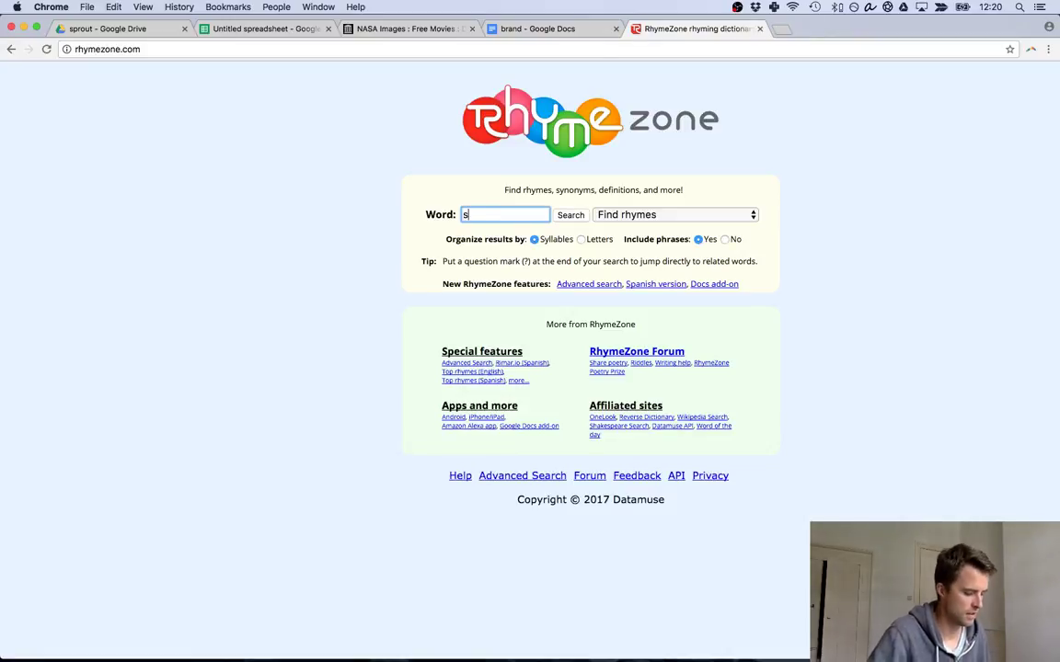
pyautogui.write('pace')
pyautogui.click(334, 232)
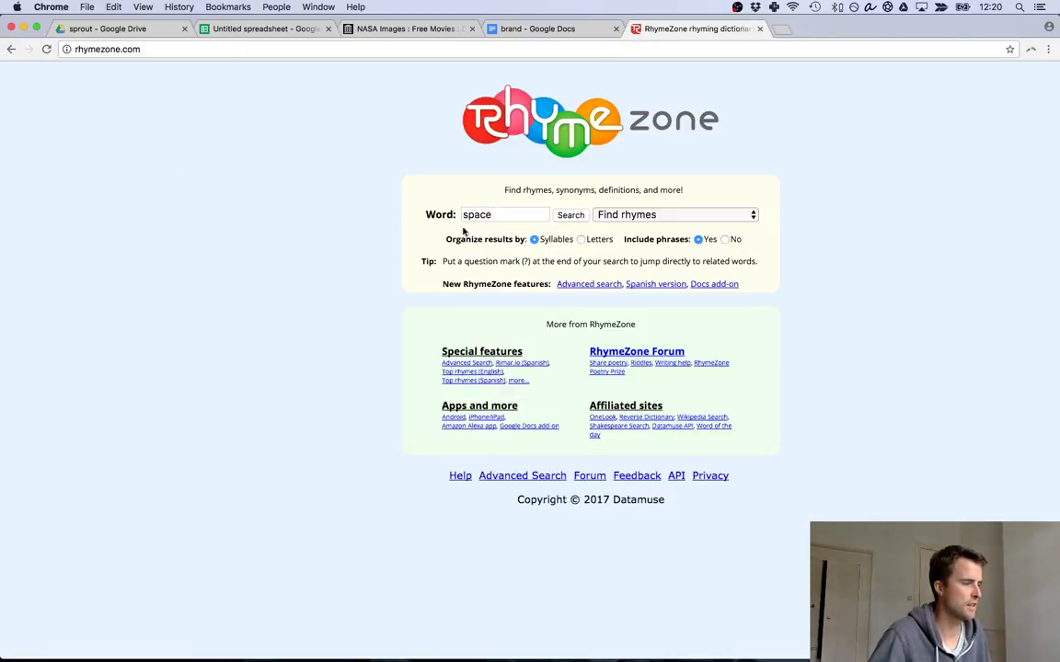
pyautogui.click(510, 215)
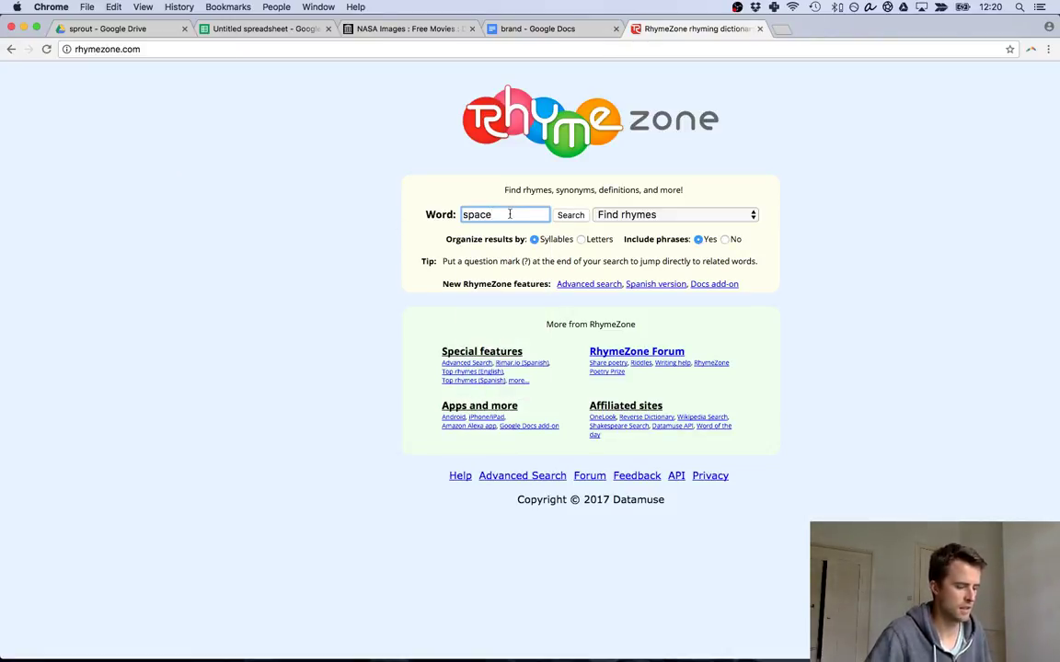
pyautogui.press('BackSpace')
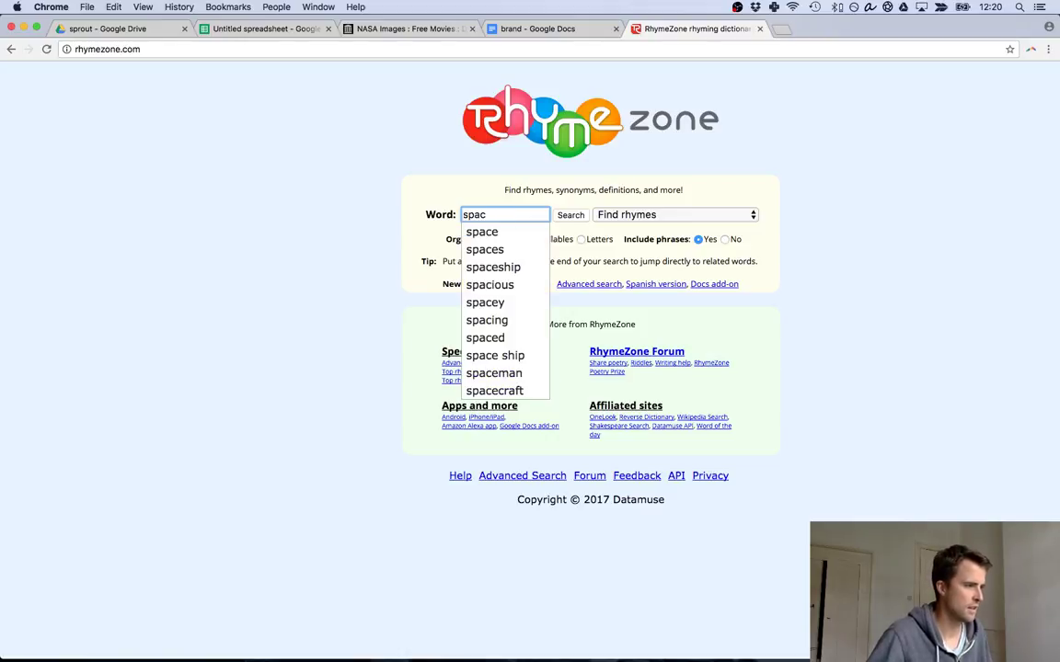
pyautogui.press('Down')
pyautogui.press('Return')
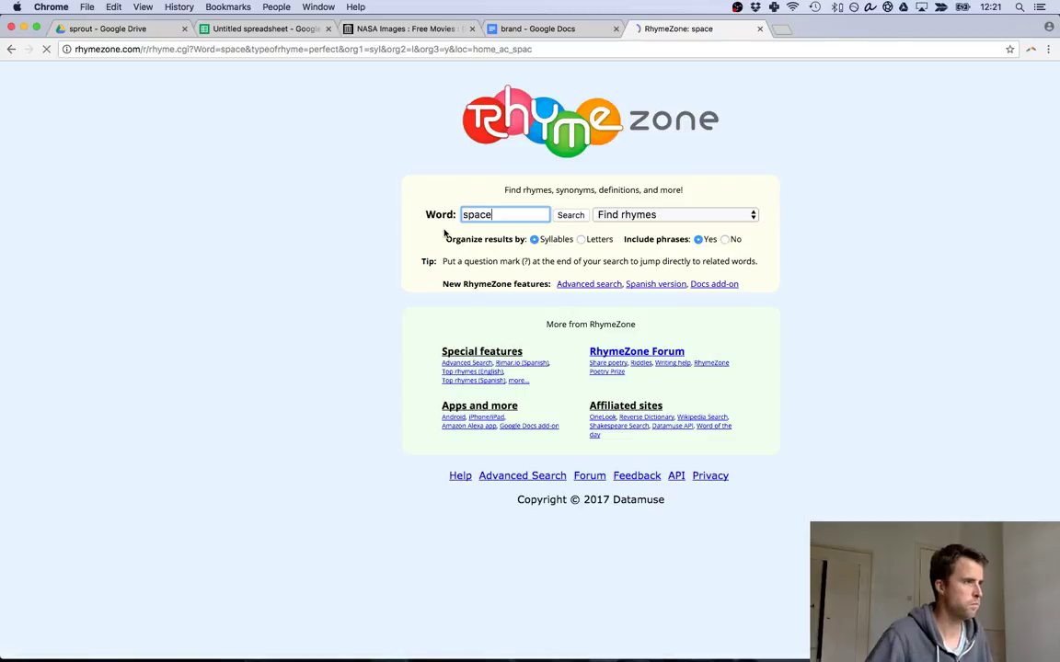
# Add 'wearespace' below Space race, browse RhymeZone's rhymes for space, and open a new tab.
pyautogui.click(552, 29)
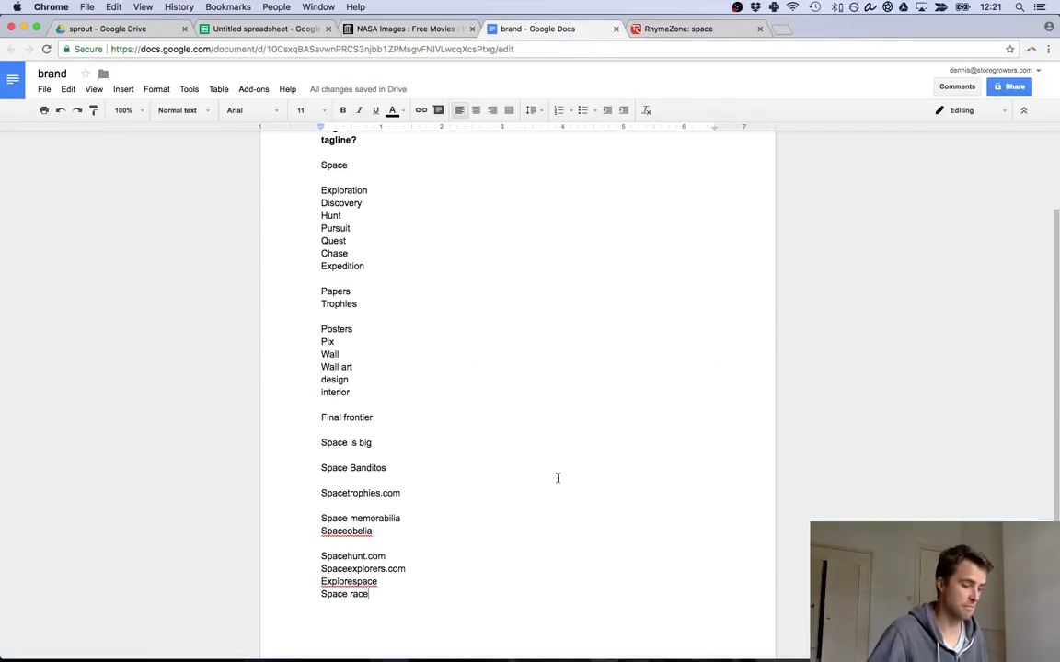
pyautogui.press('Return')
pyautogui.write('wearespace')
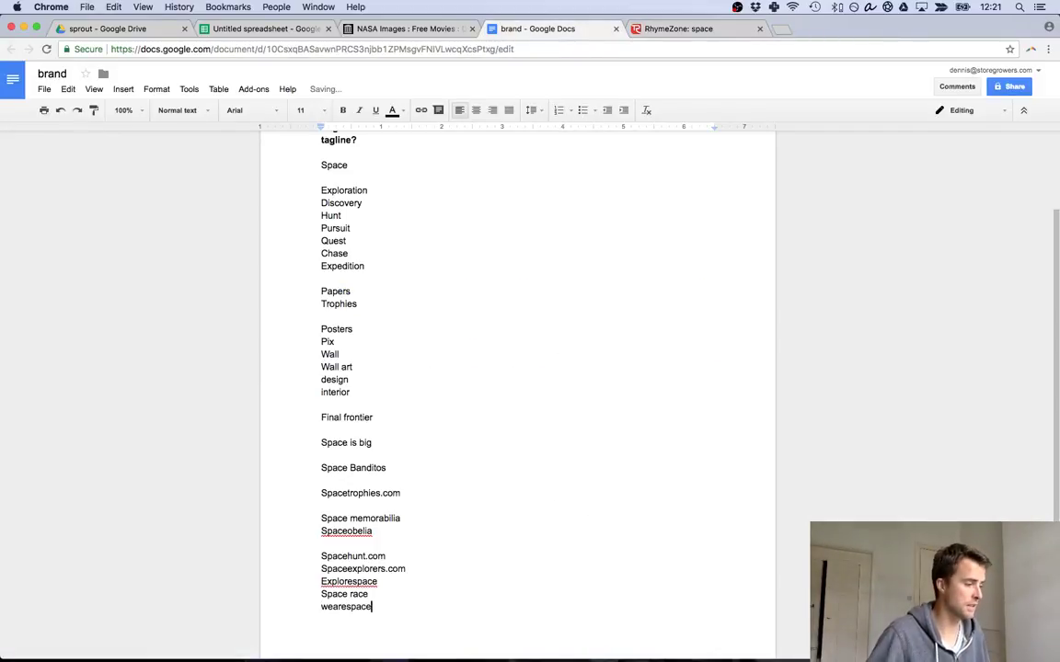
pyautogui.click(644, 29)
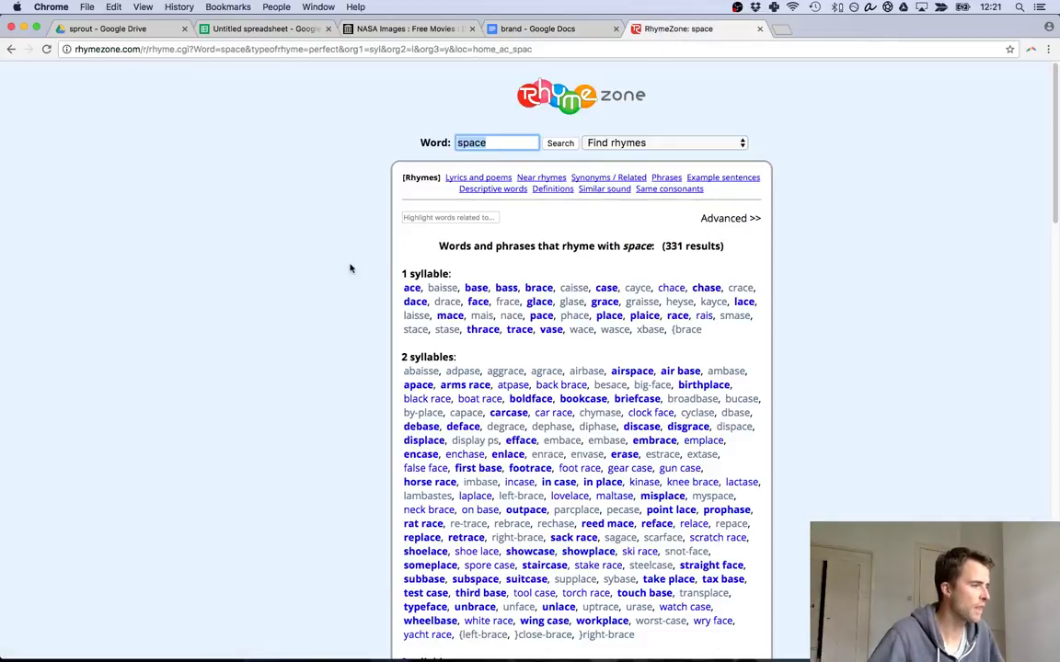
pyautogui.scroll(-1, 352, 268)
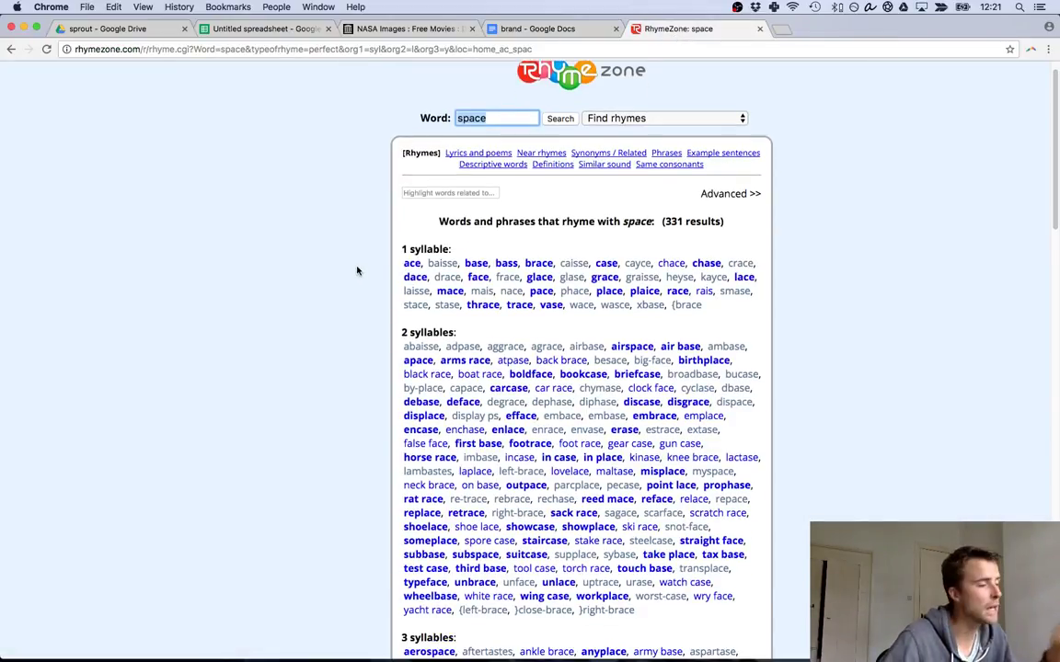
pyautogui.scroll(-2, 339, 273)
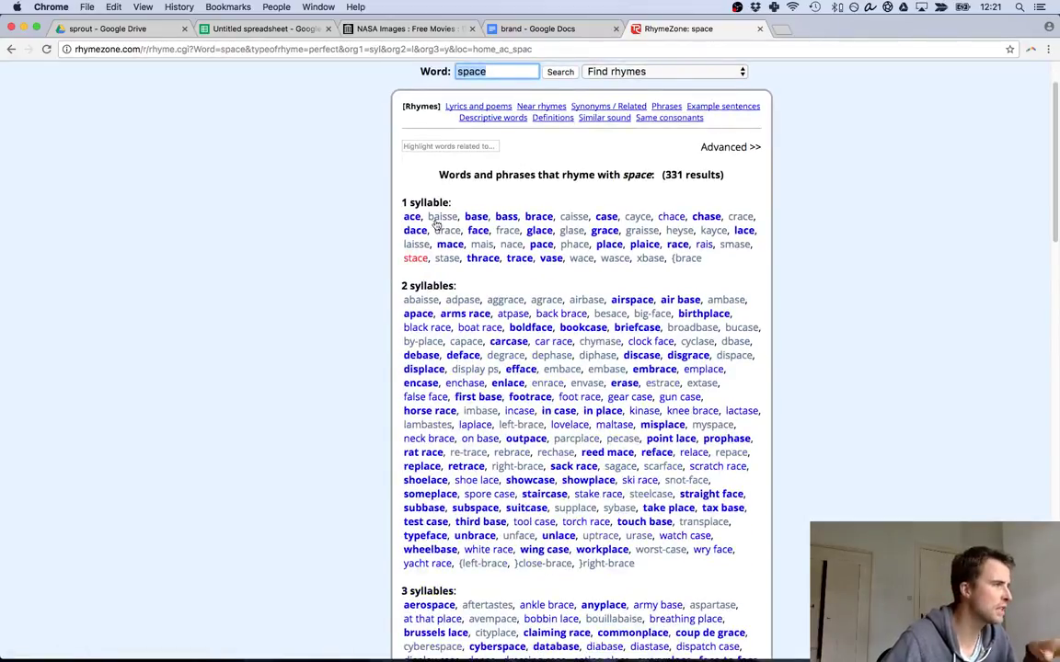
pyautogui.click(782, 31)
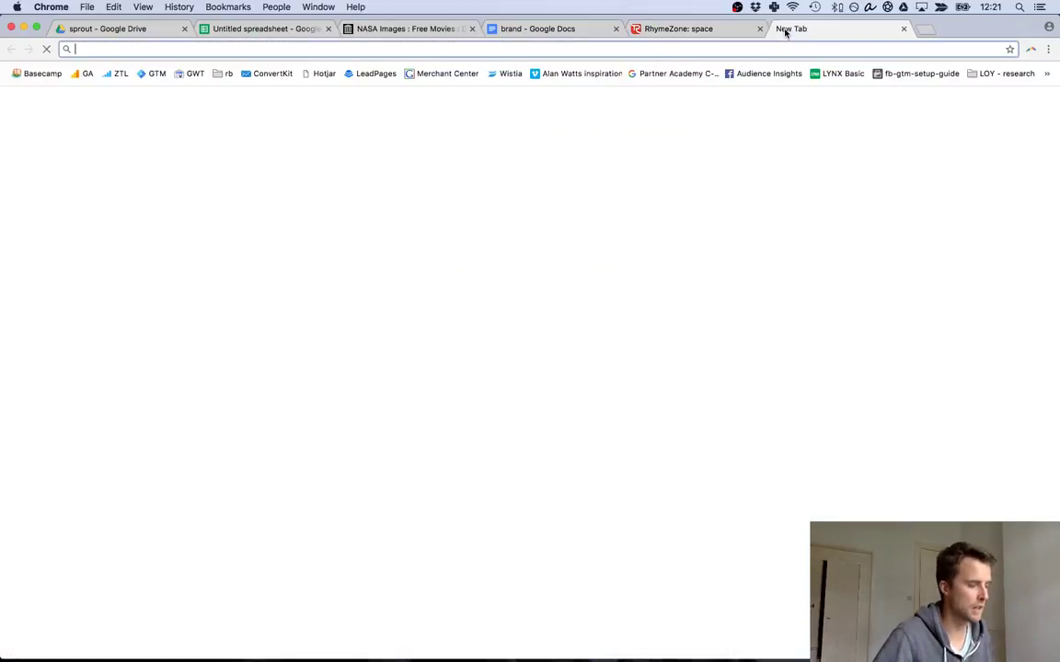
# Find Ubersuggest via DuckDuckGo, run a keyword search for 'space', then return to RhymeZone.
pyautogui.write('ubersugge')
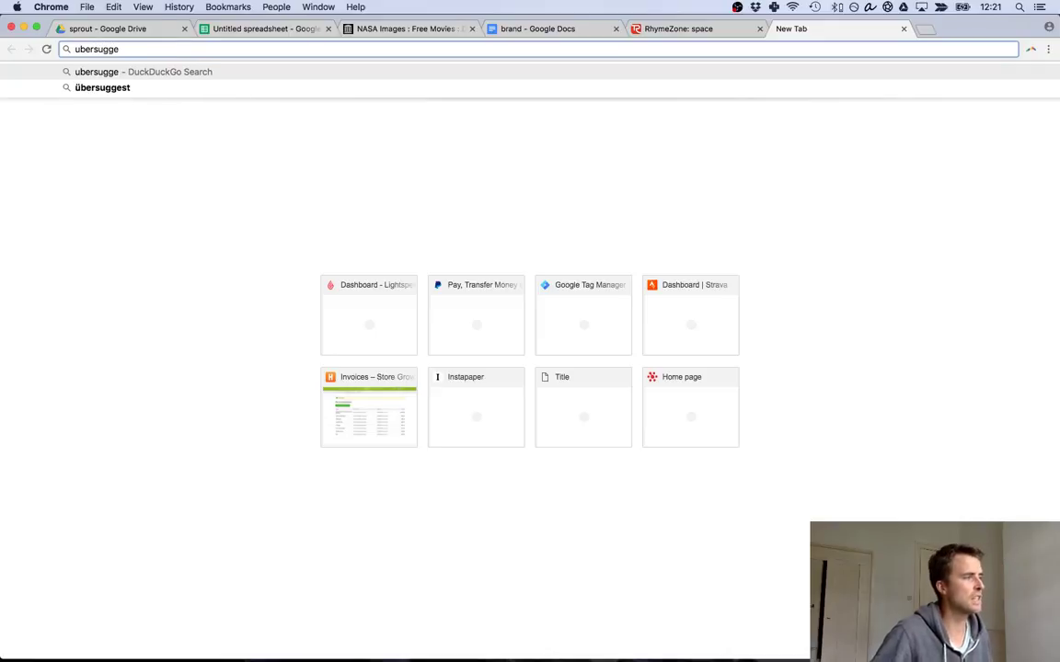
pyautogui.press('Down')
pyautogui.press('Return')
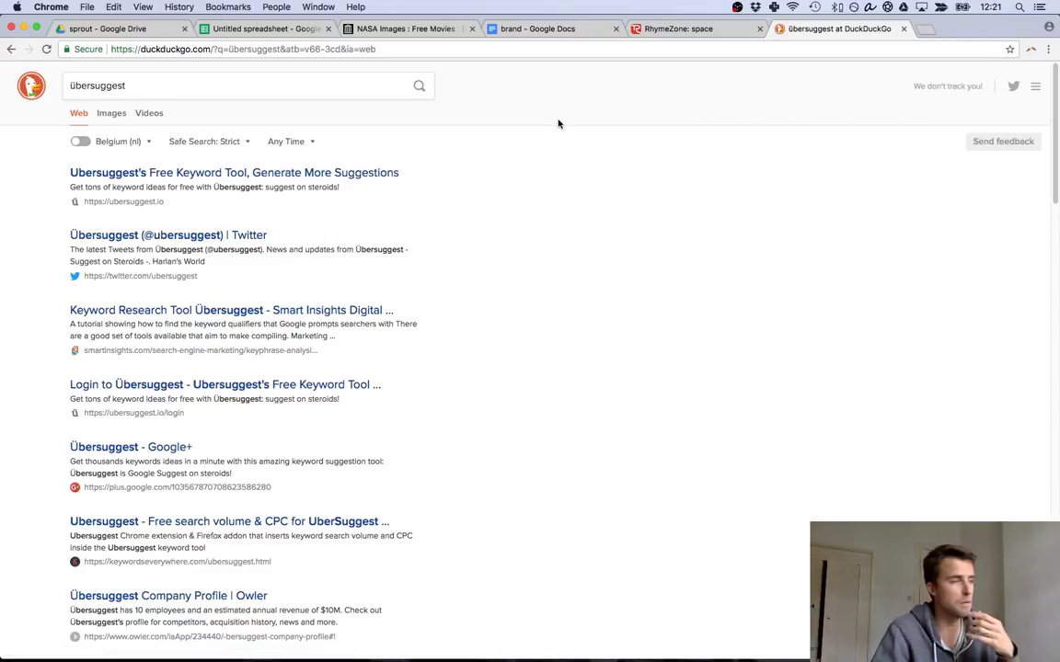
pyautogui.click(168, 173)
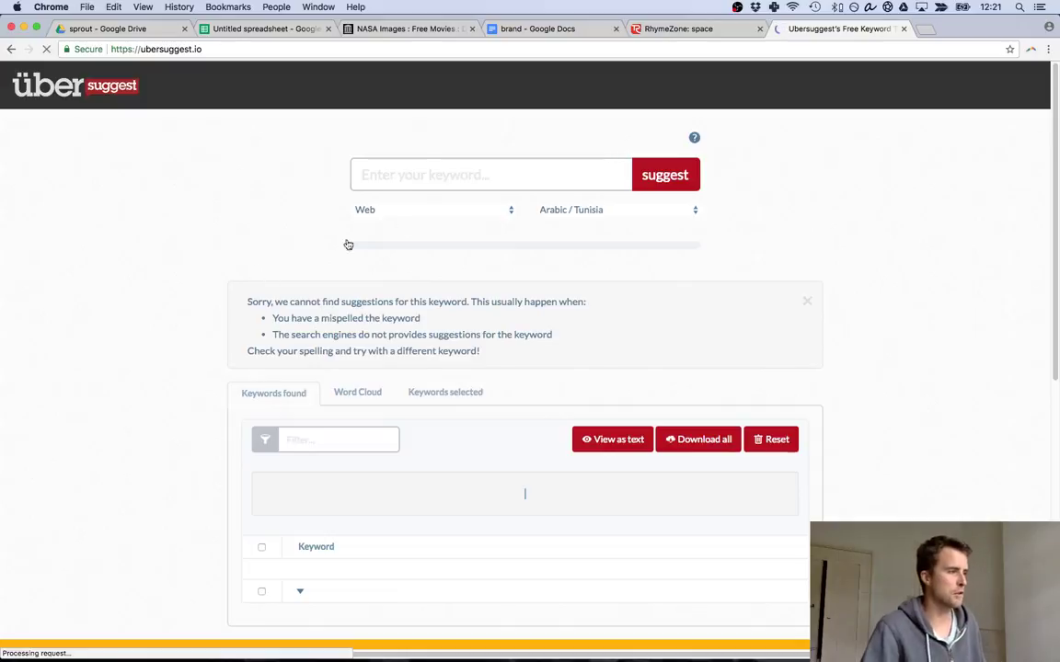
pyautogui.click(443, 176)
pyautogui.write('space')
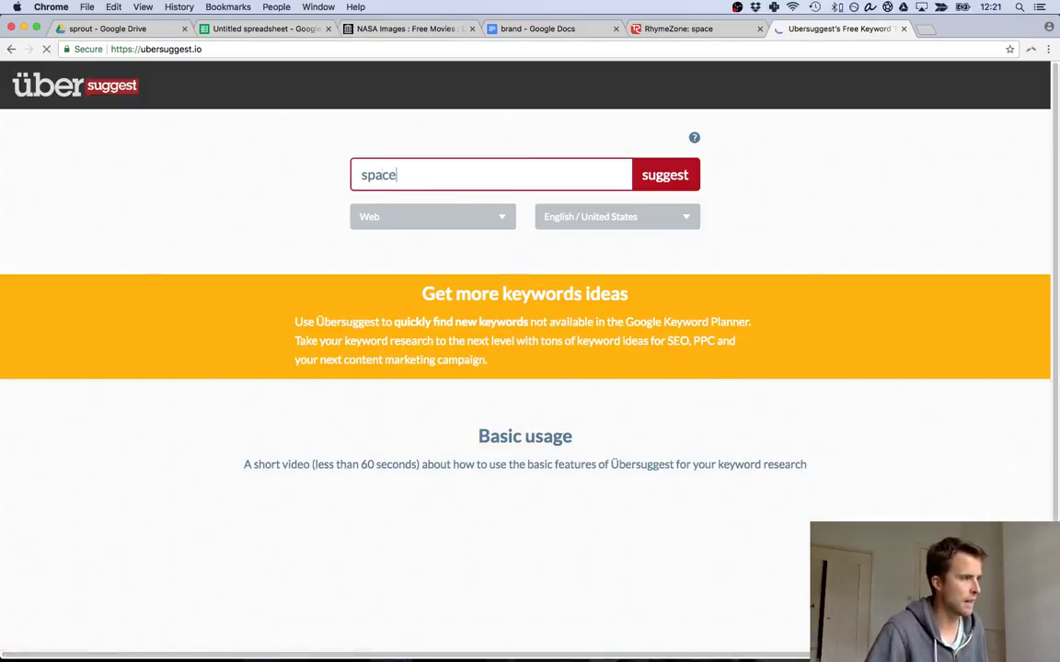
pyautogui.click(644, 173)
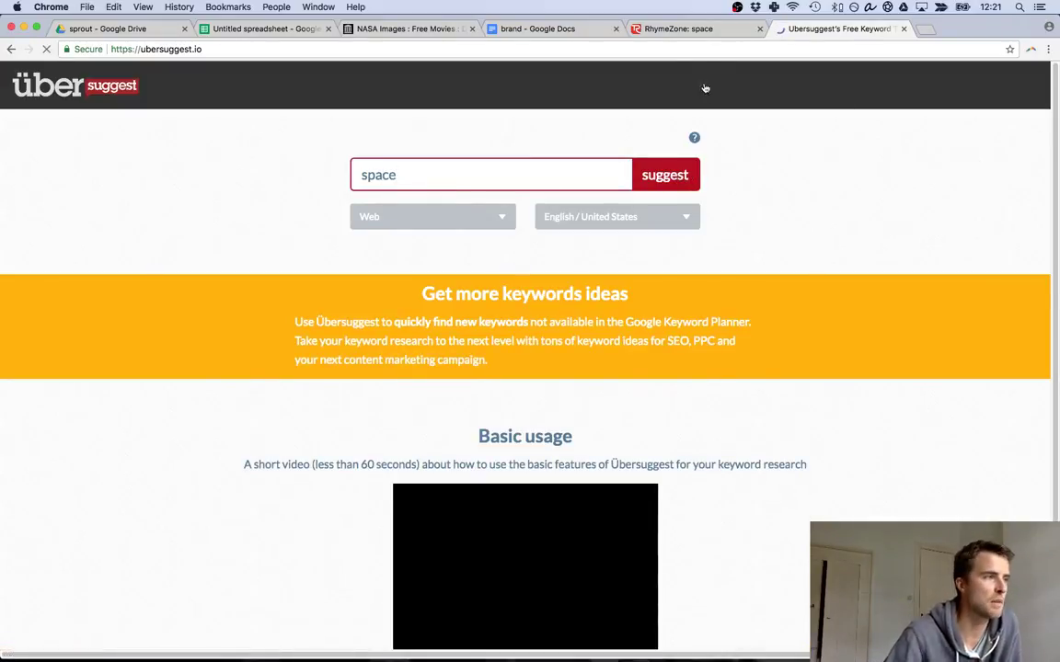
pyautogui.click(685, 33)
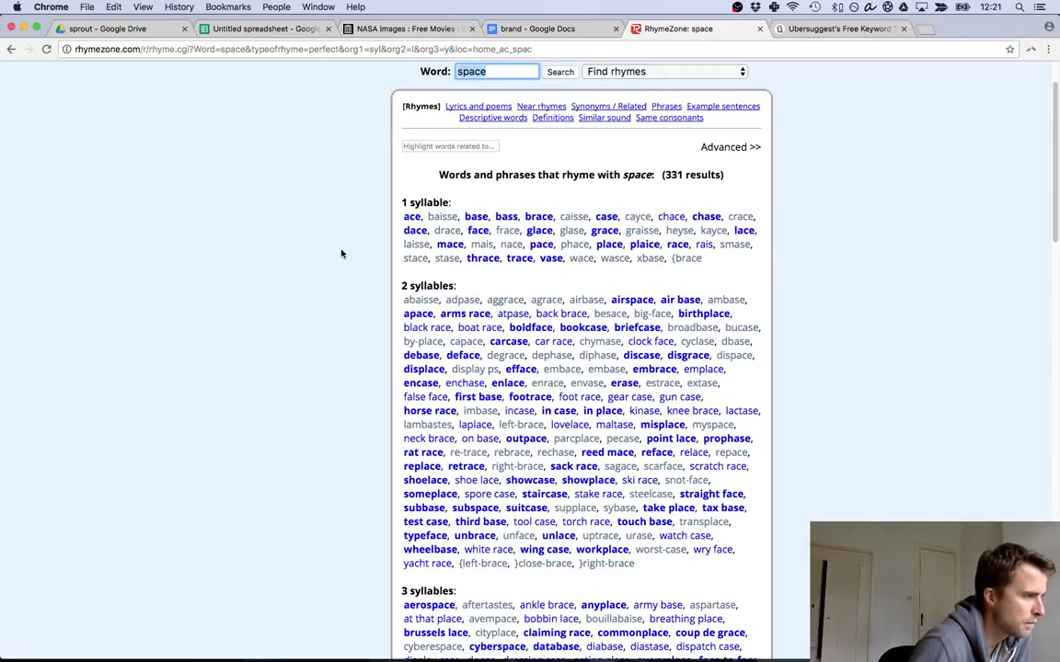
# Scroll through RhymeZone's rhymes for space, then switch to the Ubersuggest results of 360 keywords.
pyautogui.scroll(-2, 339, 255)
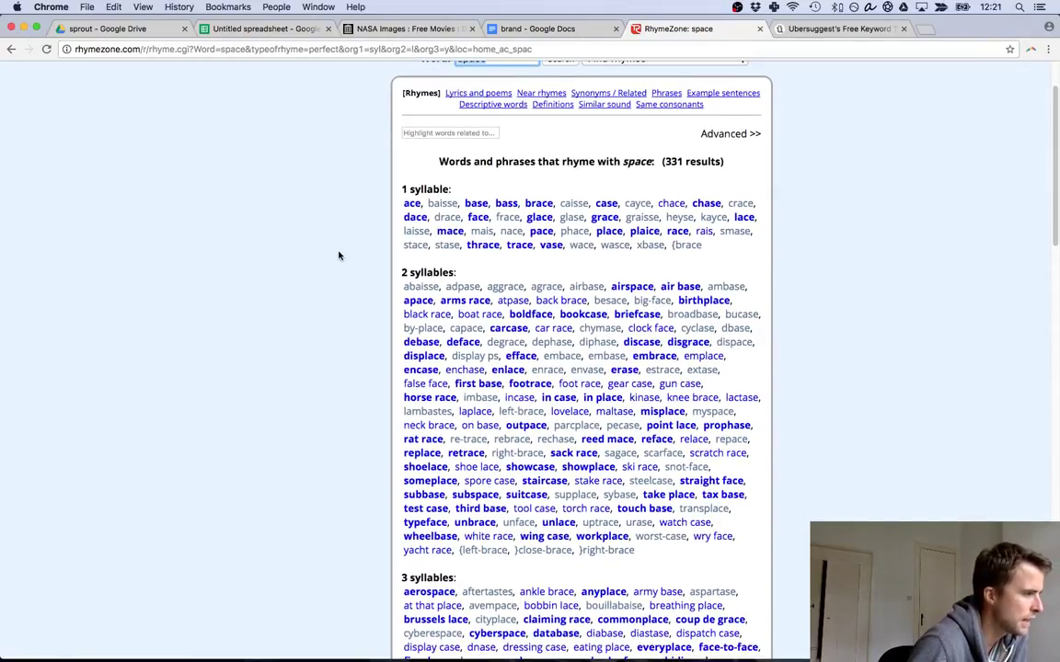
pyautogui.scroll(-3, 336, 263)
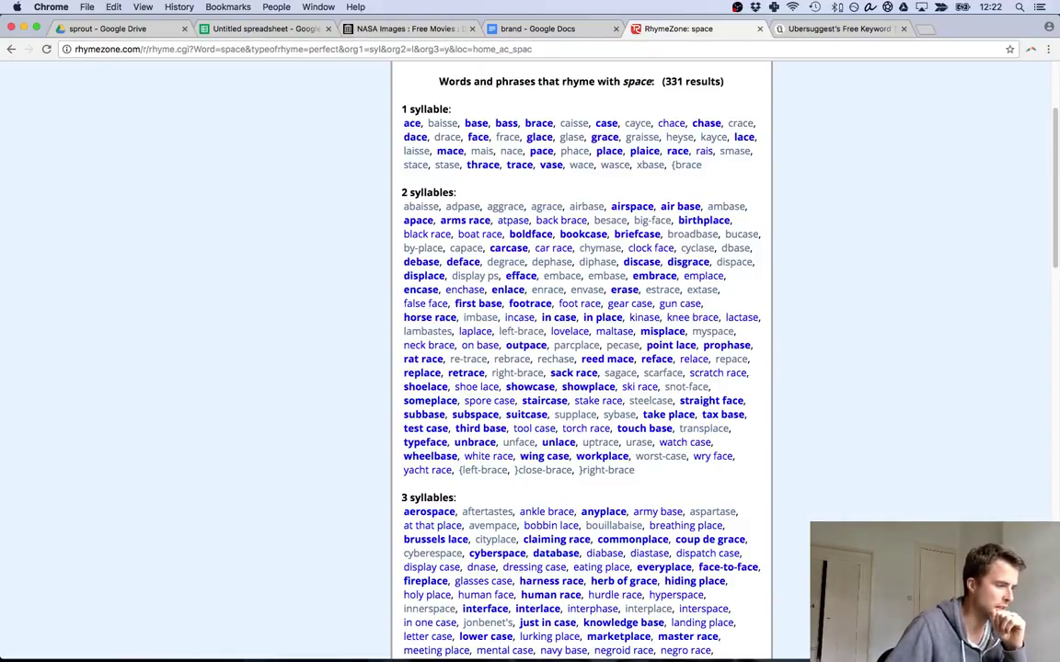
pyautogui.scroll(-3, 368, 455)
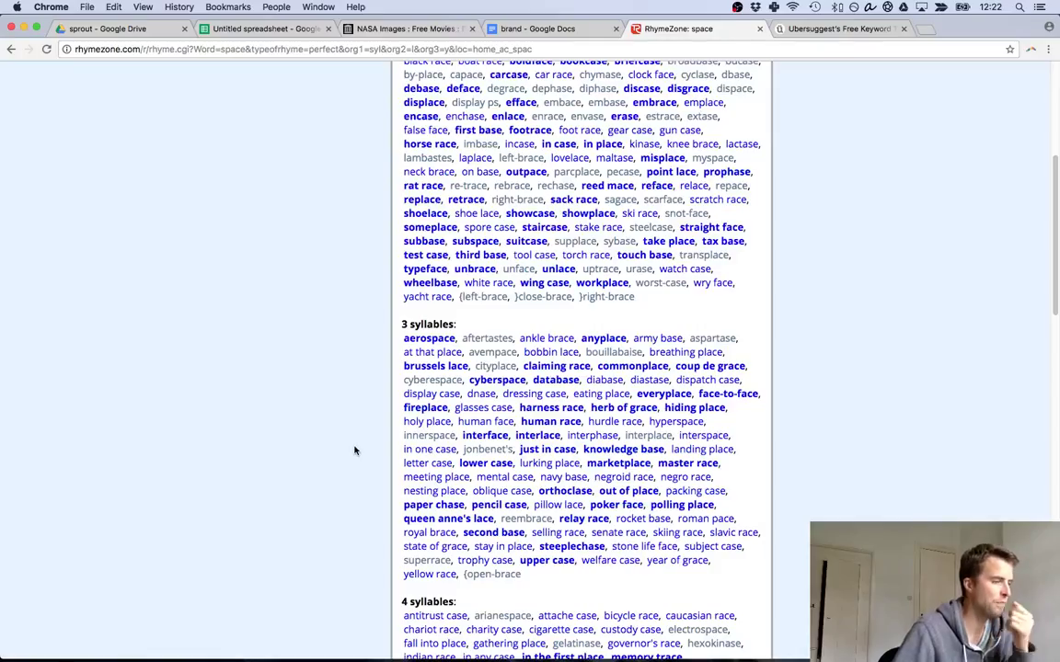
pyautogui.scroll(-3, 355, 451)
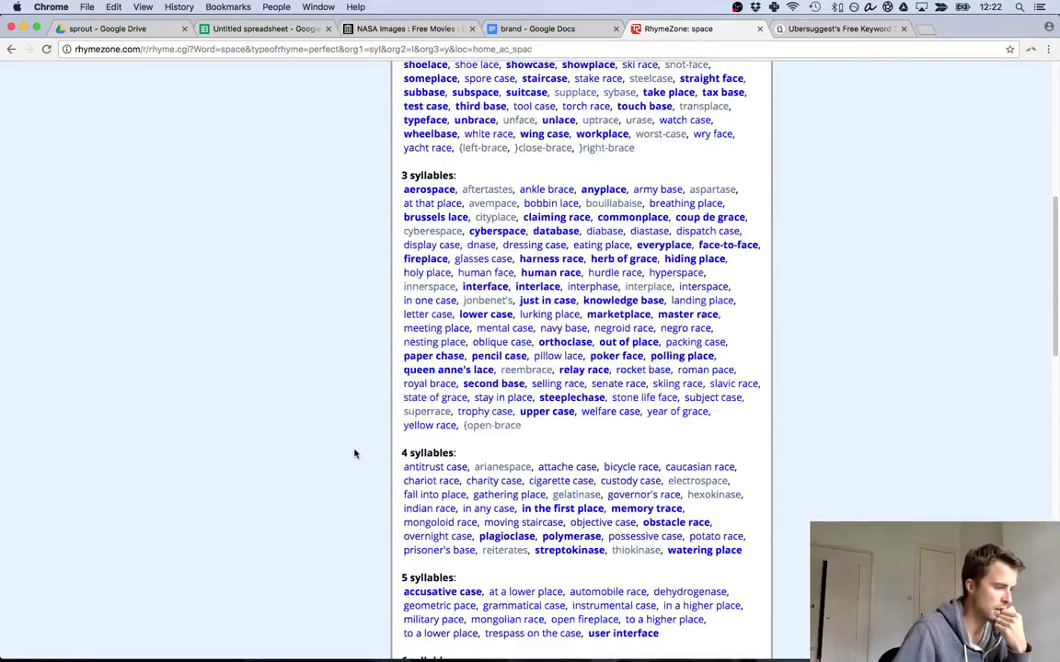
pyautogui.scroll(-5, 359, 454)
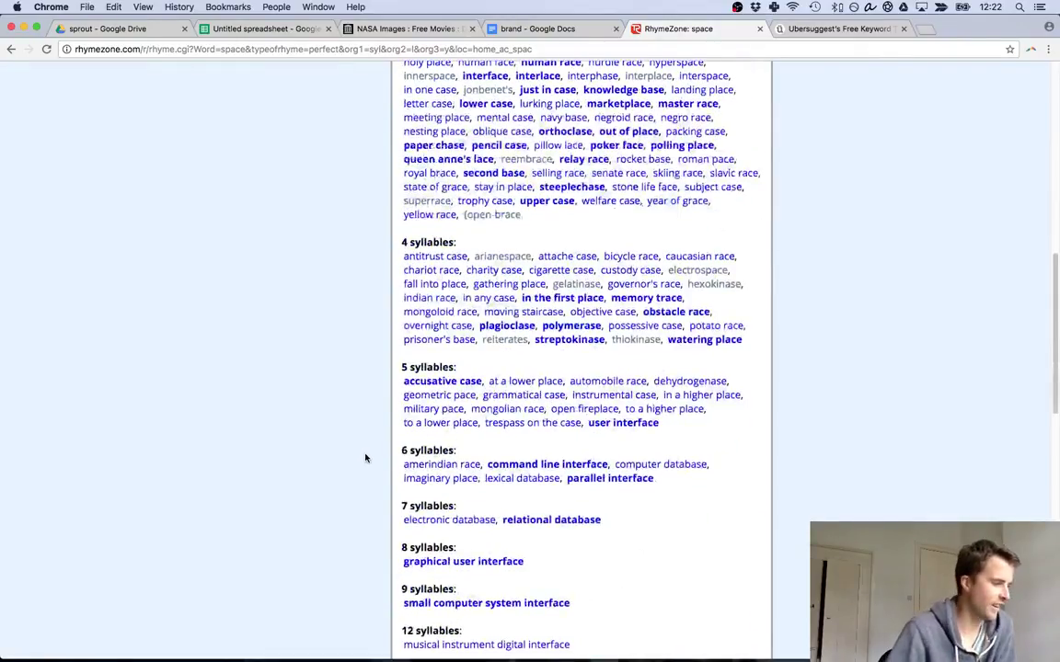
pyautogui.scroll(-2, 366, 458)
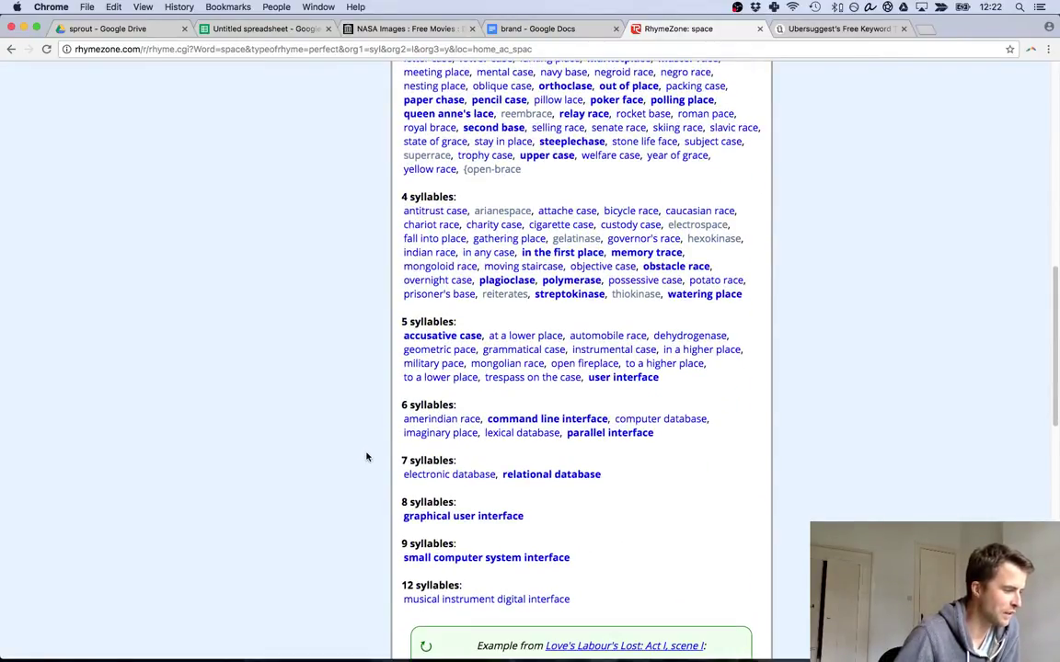
pyautogui.scroll(5, 366, 455)
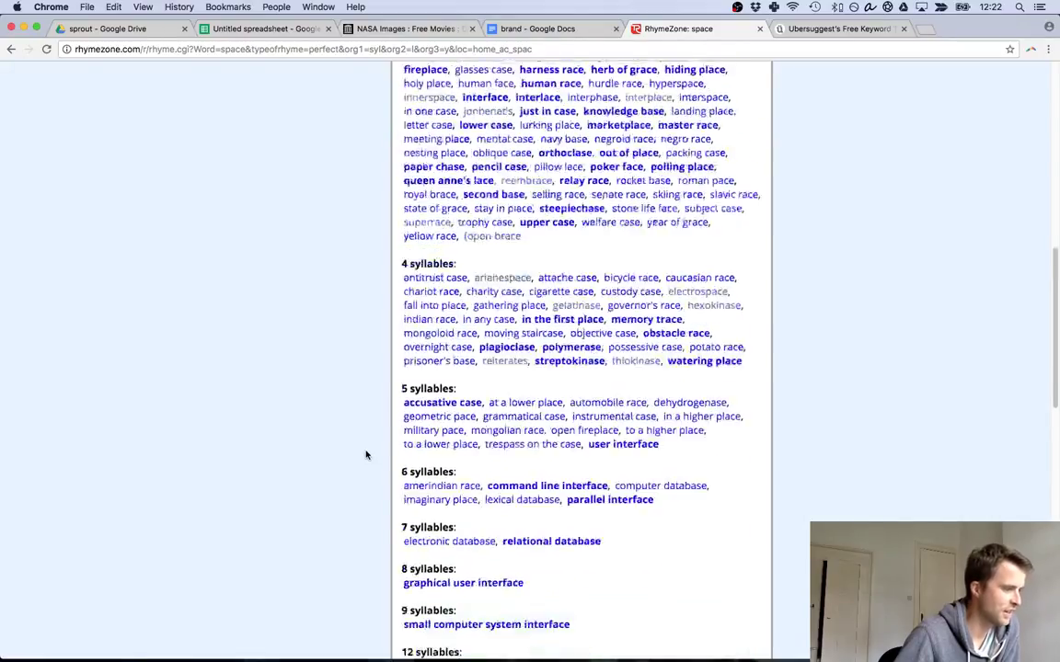
pyautogui.click(829, 29)
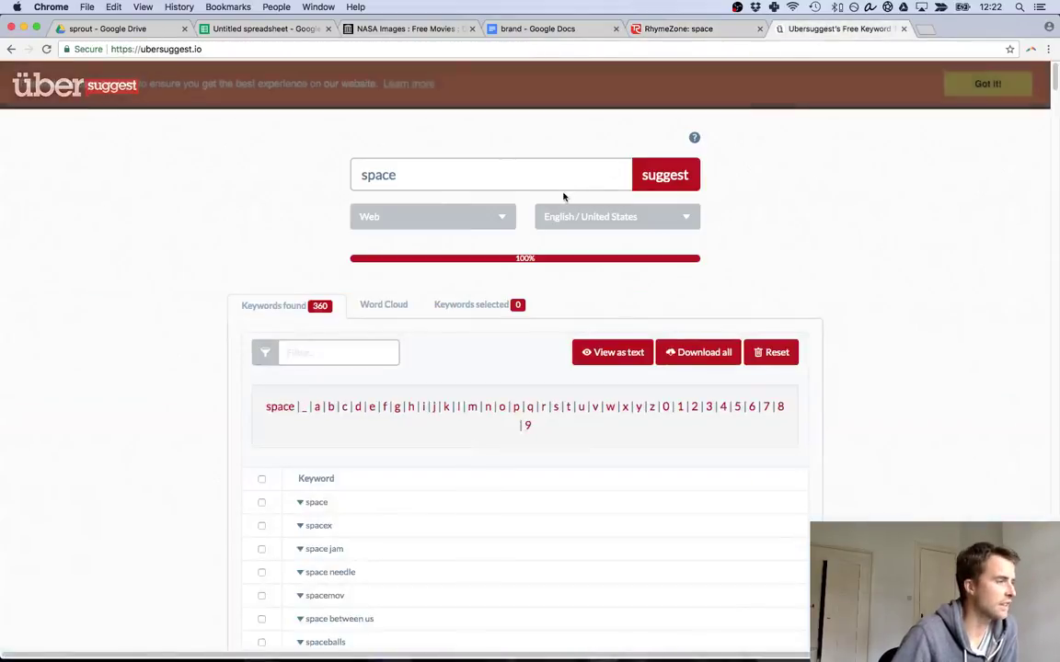
# Scroll the Ubersuggest 'space' suggestions down to the a and b groups, then open a new tab.
pyautogui.scroll(-3, 198, 319)
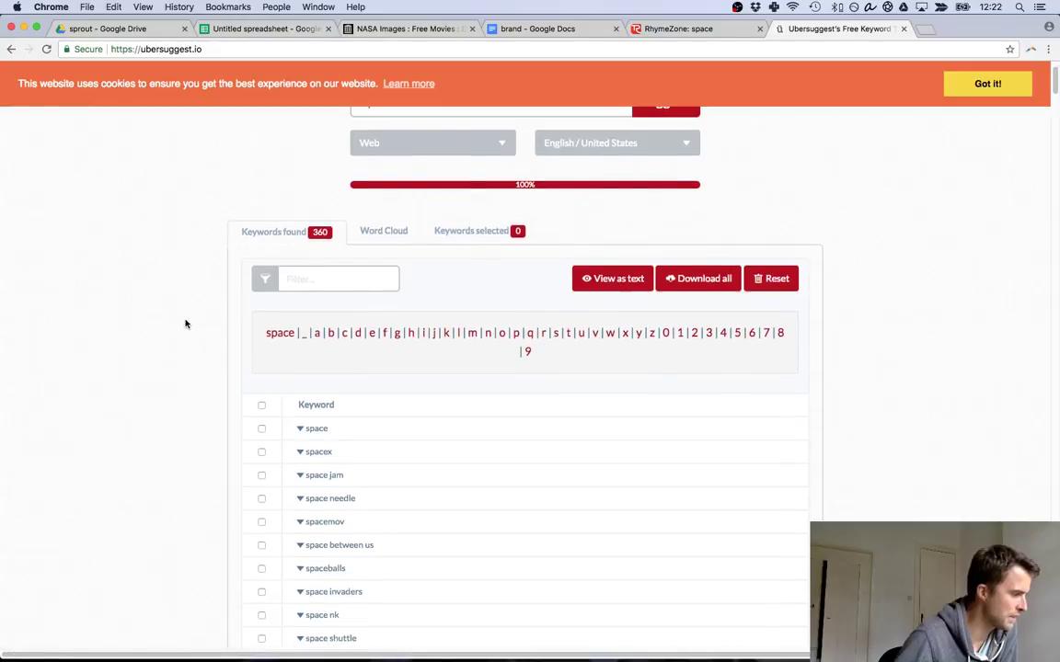
pyautogui.scroll(-4, 185, 320)
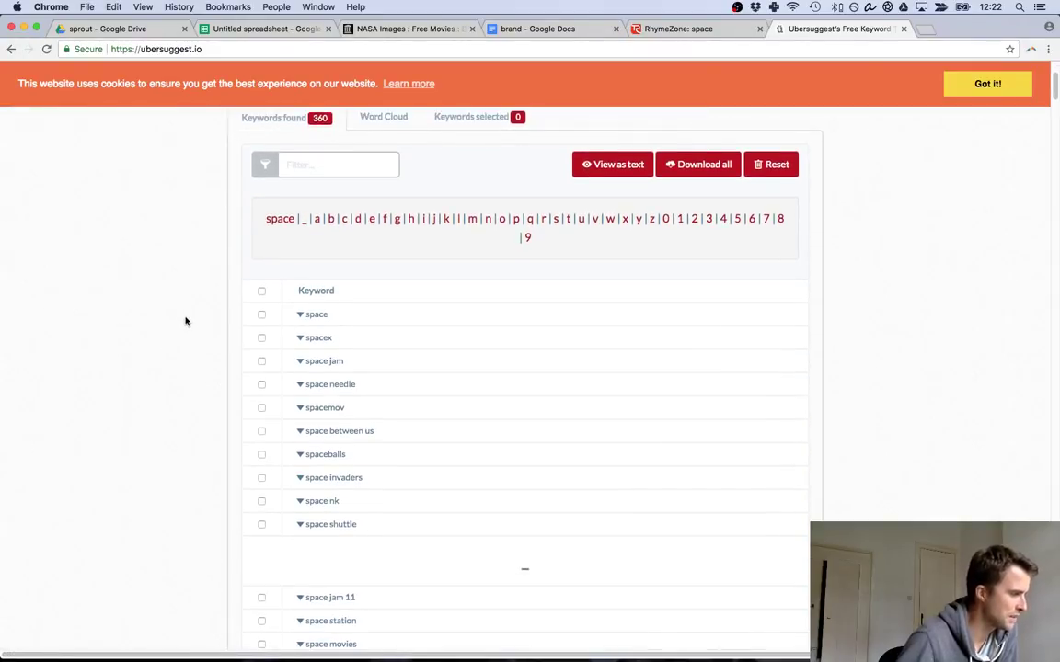
pyautogui.scroll(-3, 185, 321)
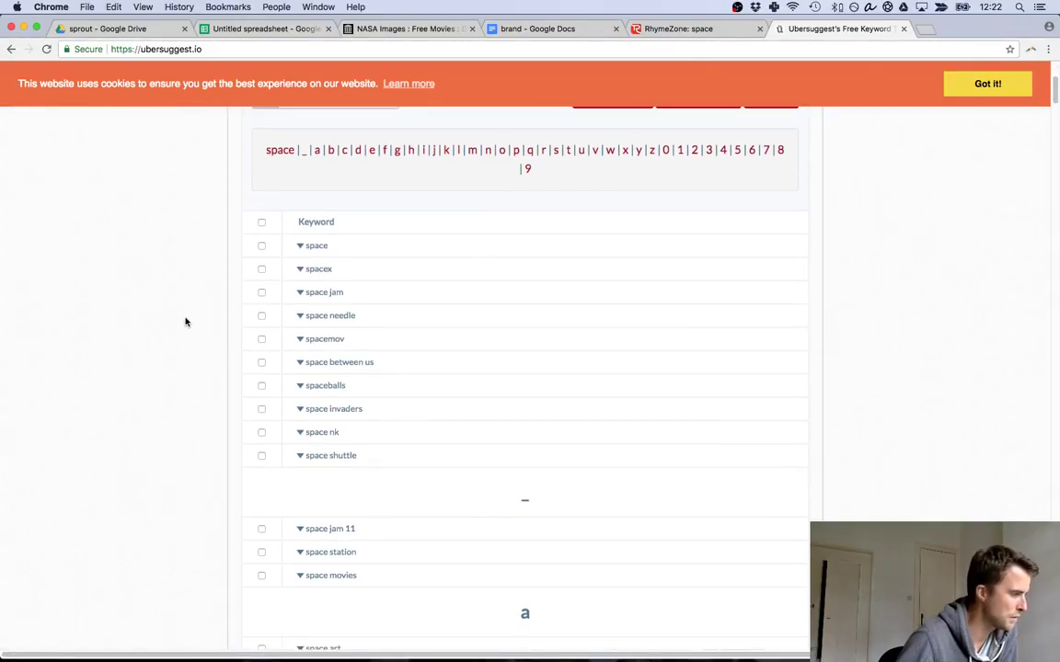
pyautogui.scroll(-2, 186, 318)
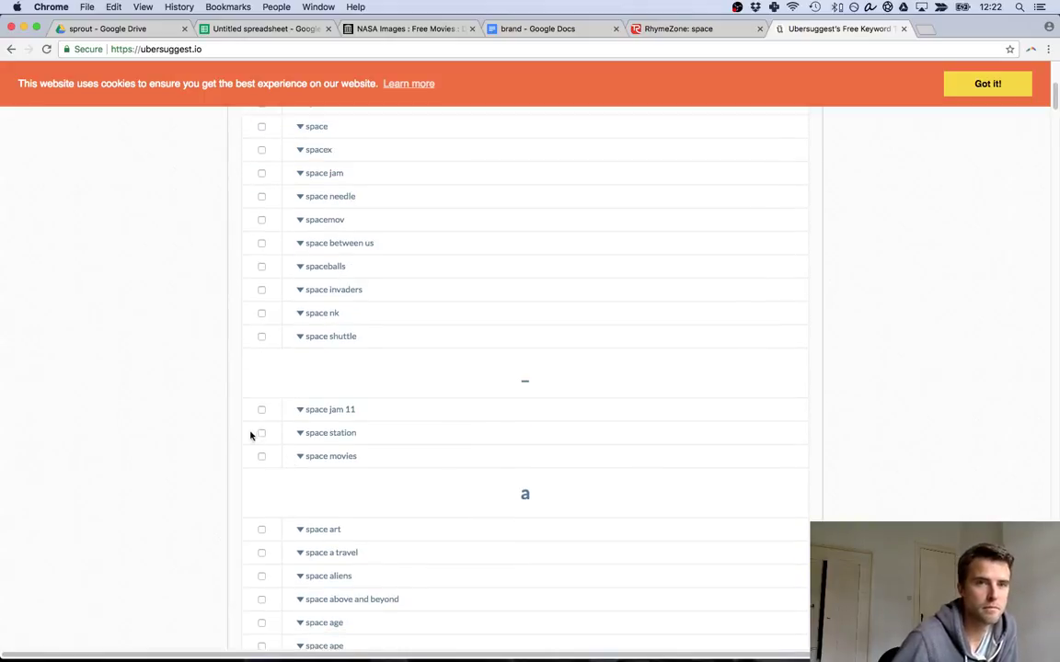
pyautogui.scroll(-2, 262, 428)
pyautogui.scroll(-3, 248, 423)
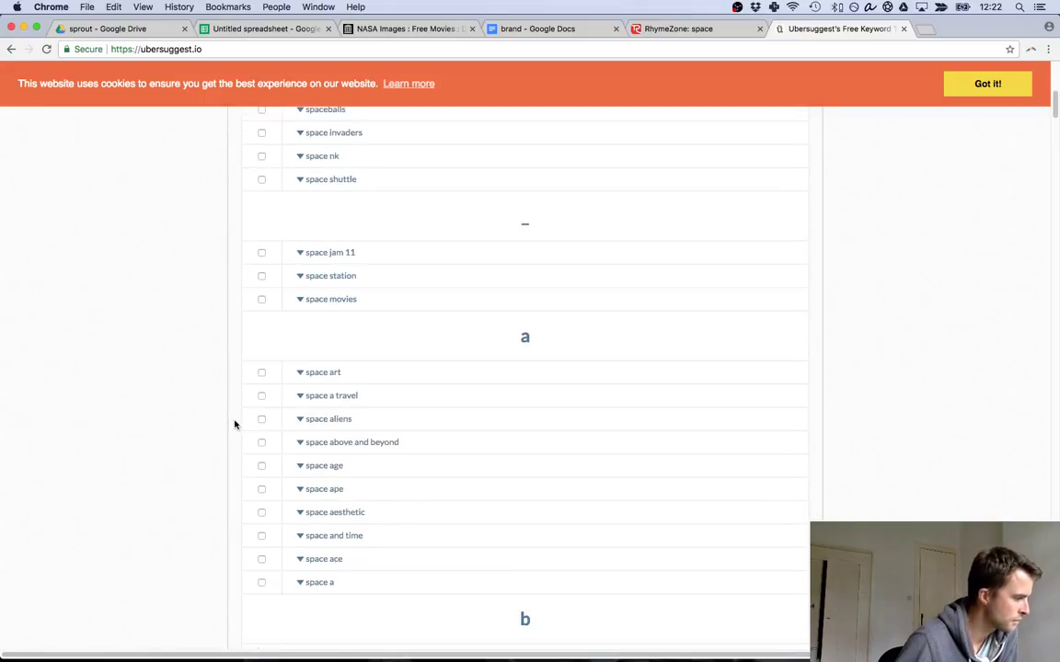
pyautogui.scroll(-3, 237, 424)
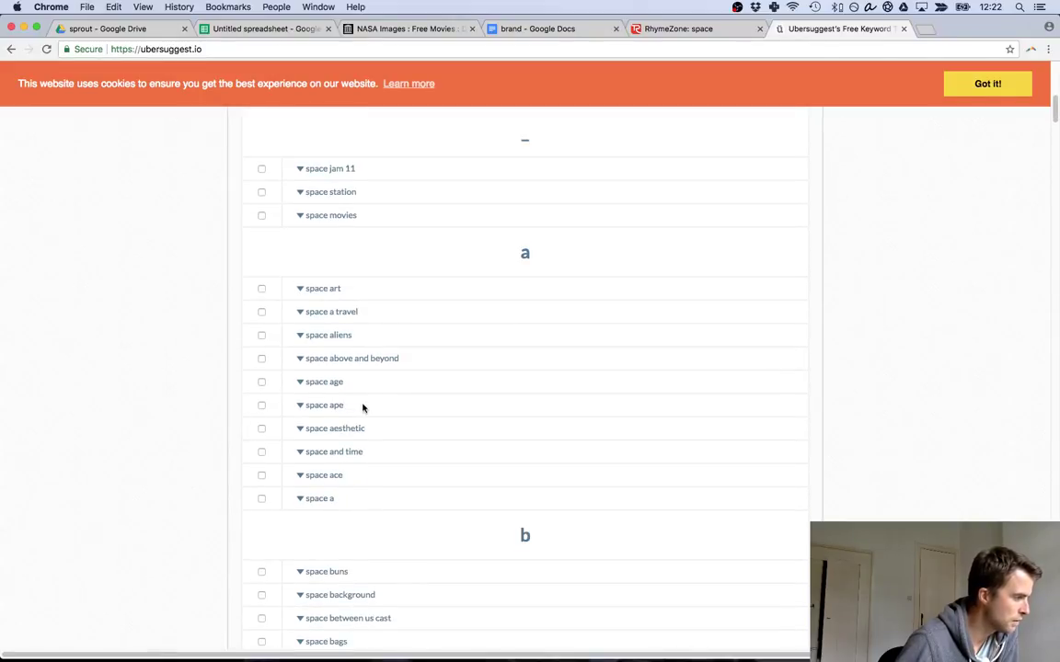
pyautogui.click(923, 28)
# Run a Google search for 'space apes'.
pyautogui.write('sp')
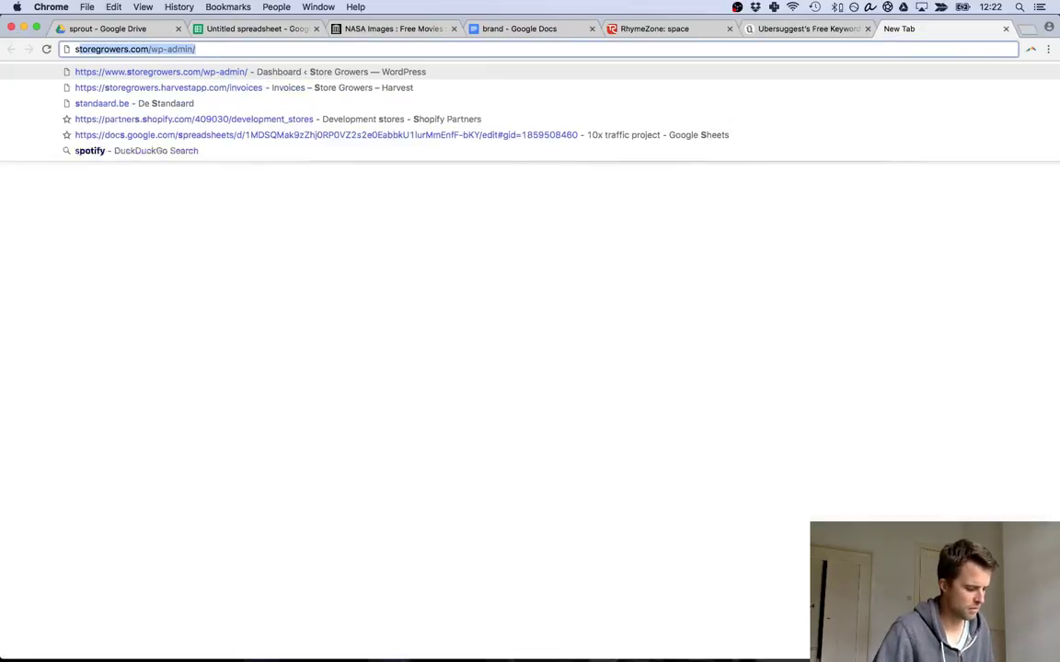
pyautogui.press('BackSpace')
pyautogui.press('BackSpace')
pyautogui.press('BackSpace')
pyautogui.write('goog')
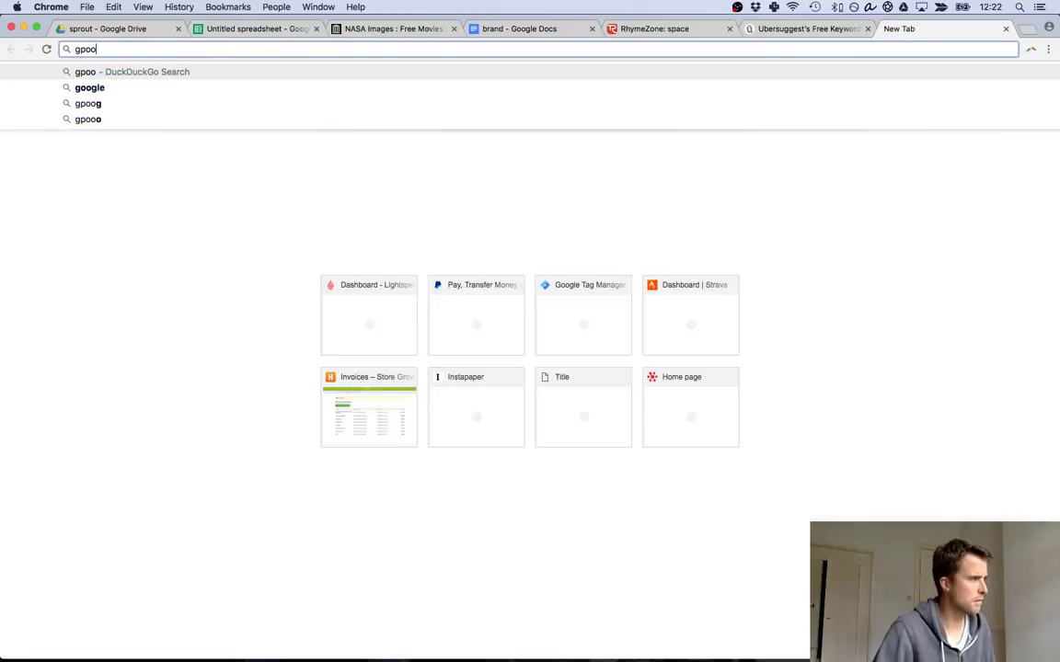
pyautogui.press('BackSpace')
pyautogui.press('BackSpace')
pyautogui.press('BackSpace')
pyautogui.press('BackSpace')
pyautogui.write('goo')
pyautogui.press('Tab')
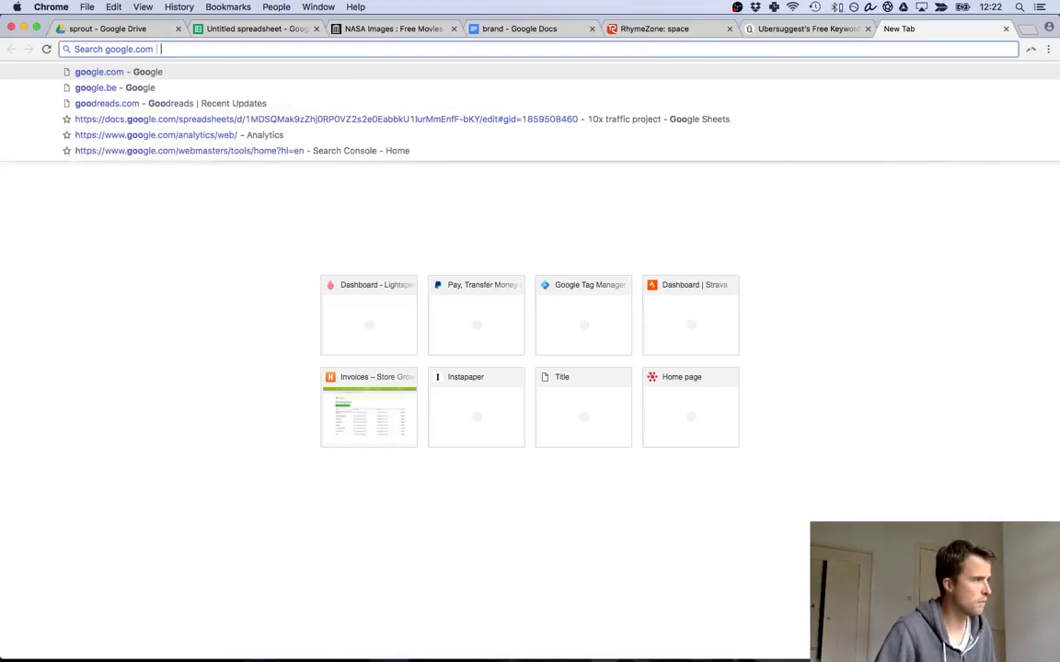
pyautogui.write('google apes')
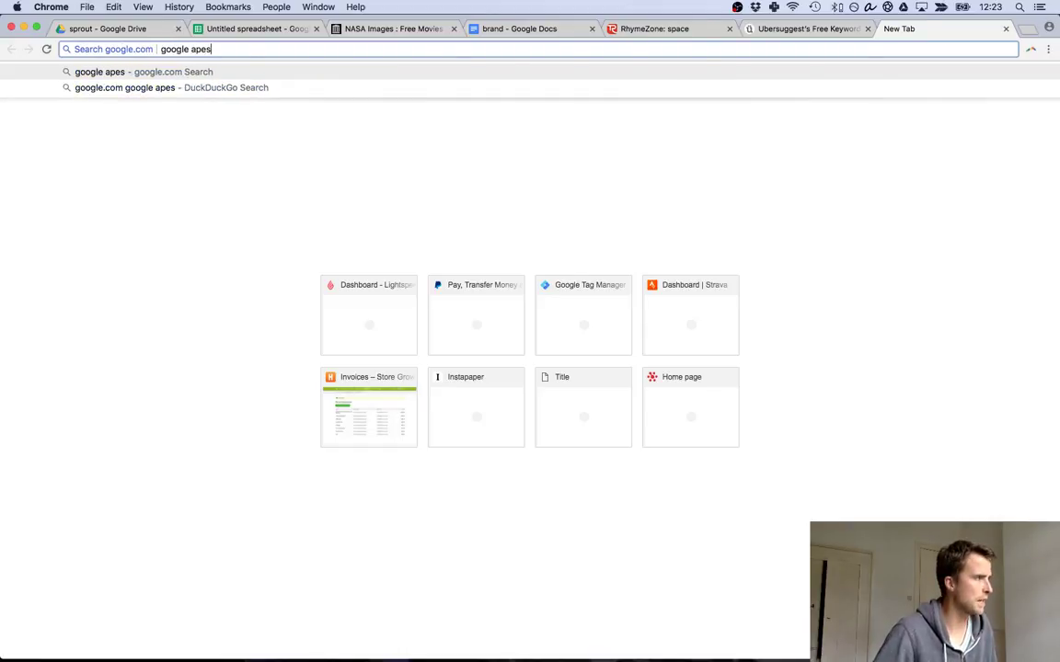
pyautogui.press('Return')
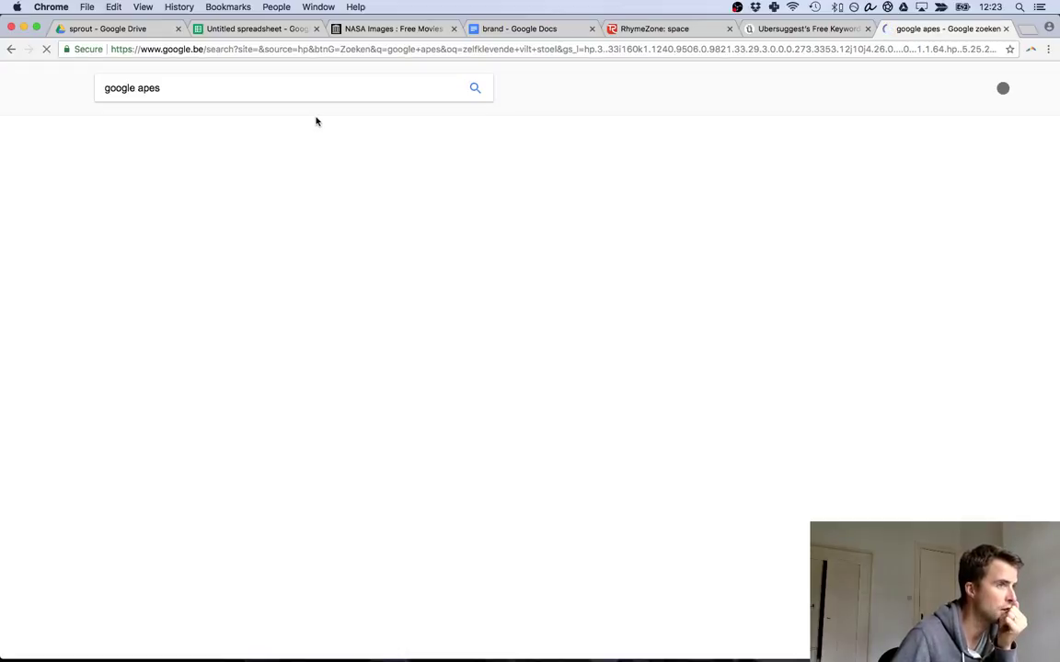
pyautogui.doubleClick(121, 88)
pyautogui.write('space')
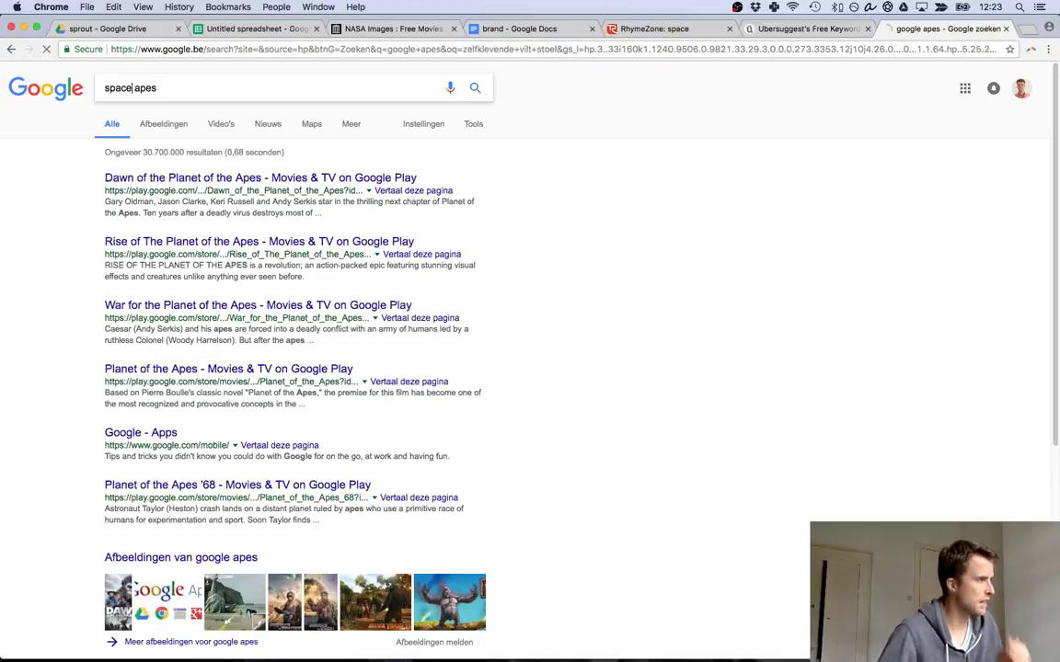
pyautogui.press('Return')
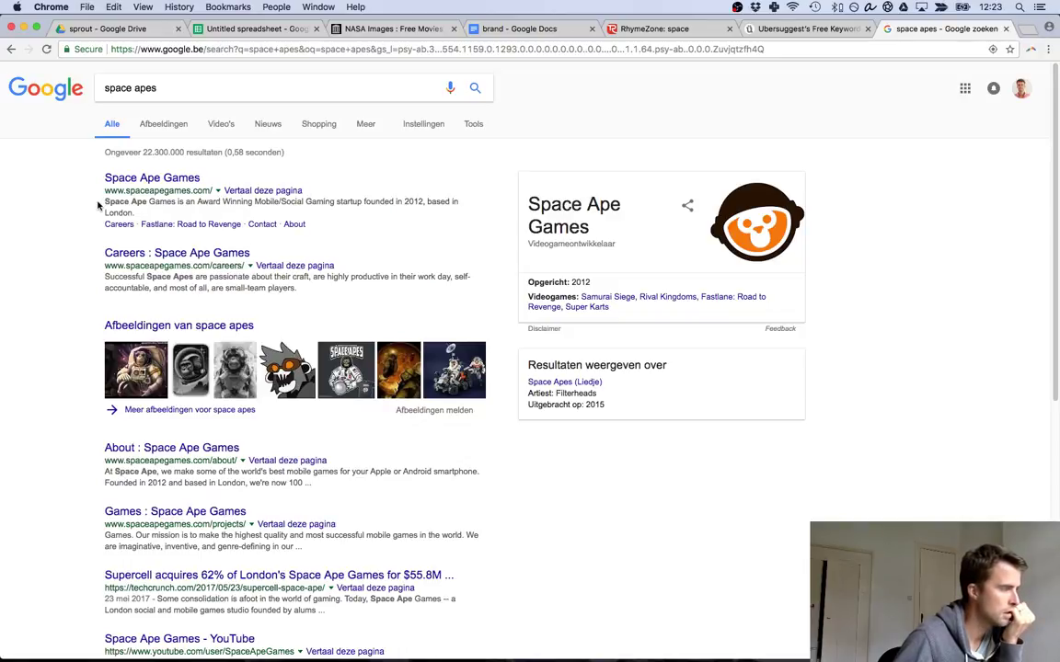
# Refine the search to 'spaceapes' and look through the SpaceApes YouTube result.
pyautogui.click(178, 87)
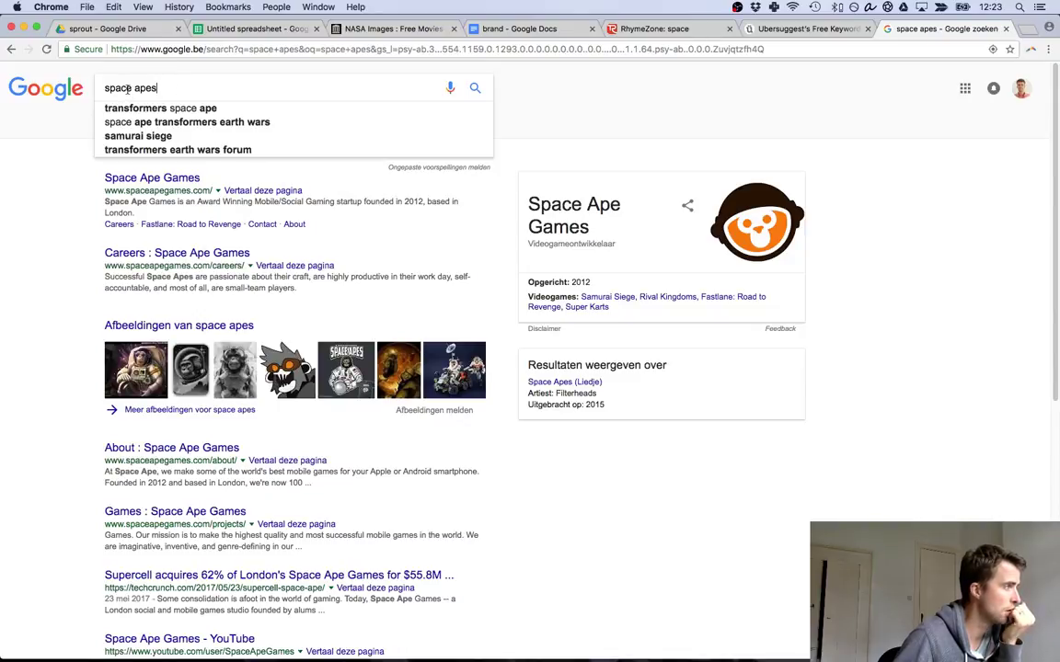
pyautogui.click(134, 88)
pyautogui.press('BackSpace')
pyautogui.press('Return')
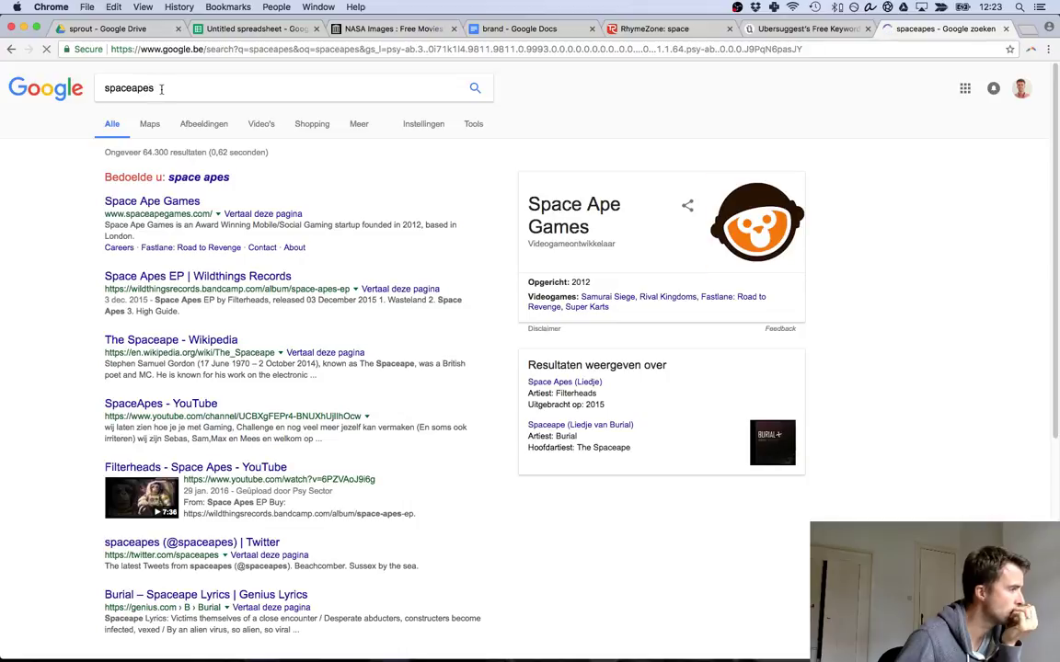
pyautogui.press('super+a')
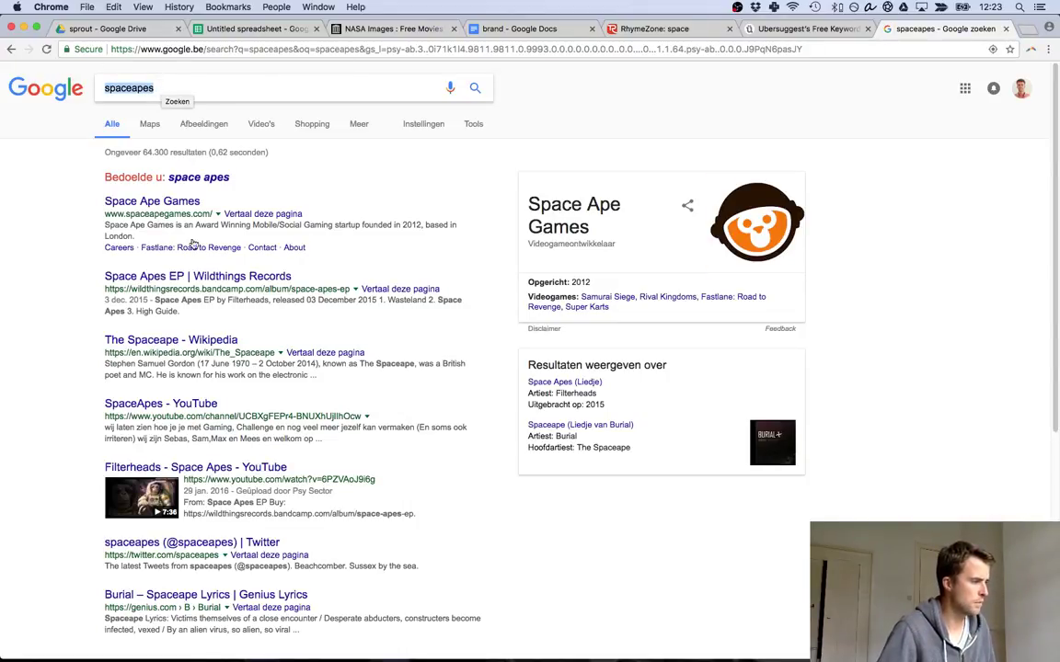
pyautogui.click(164, 404)
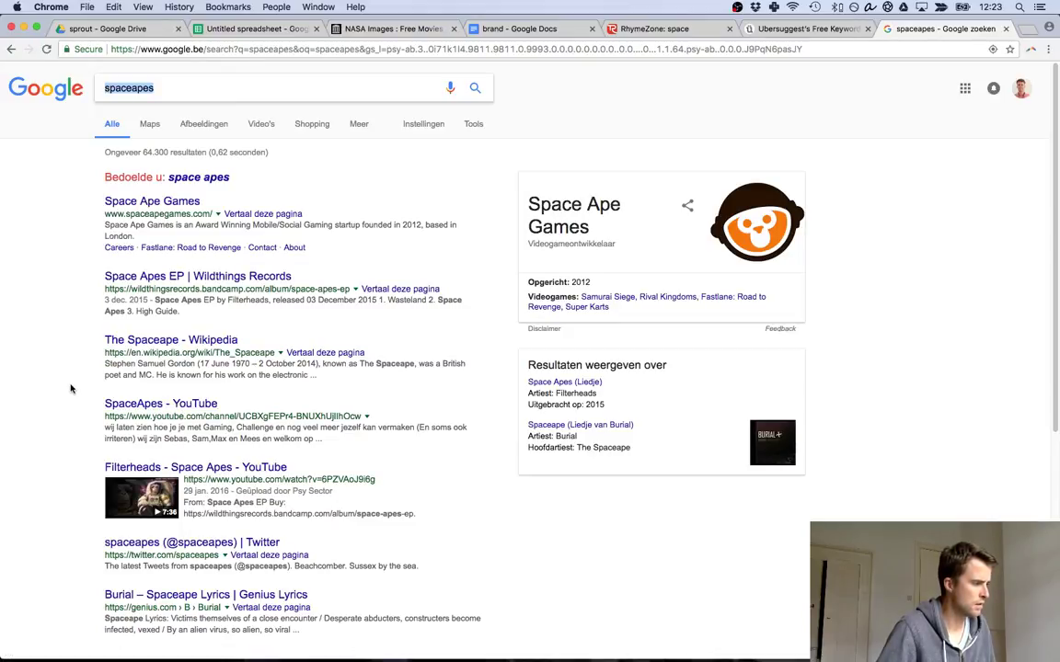
pyautogui.scroll(-2, 71, 387)
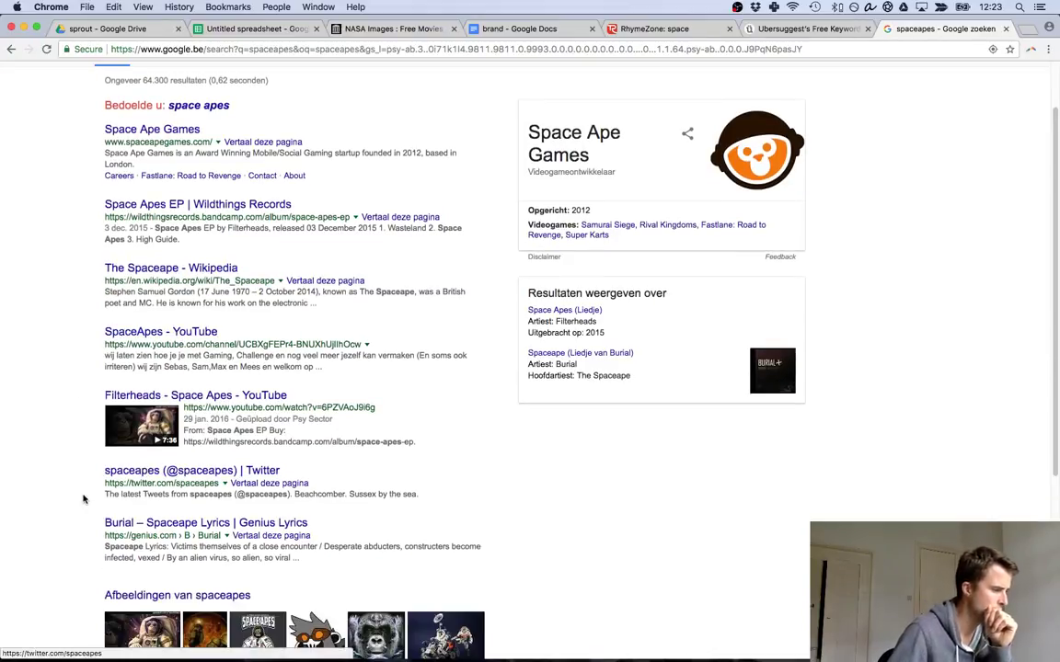
pyautogui.scroll(-3, 92, 485)
pyautogui.scroll(-5, 92, 485)
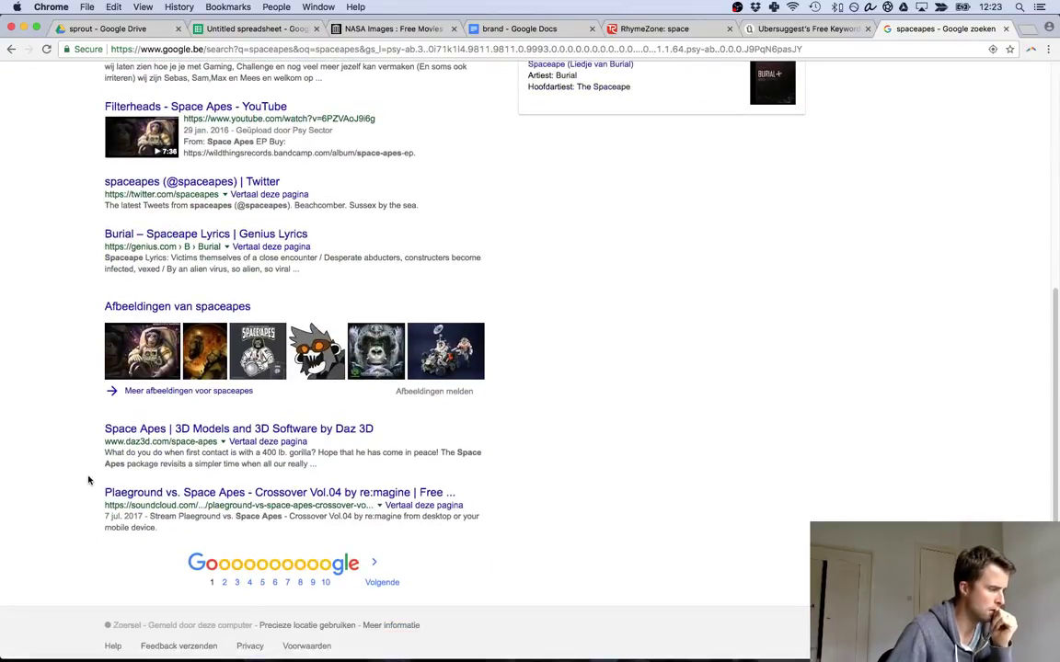
pyautogui.scroll(1, 88, 479)
pyautogui.scroll(10, 89, 477)
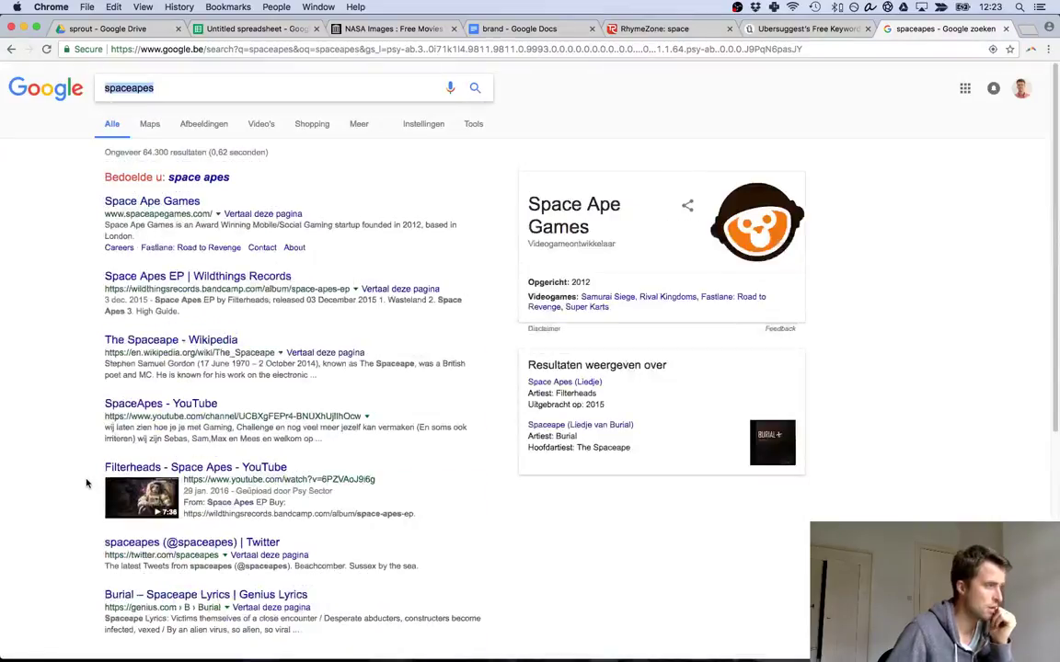
# Put 'spaceapes' plus .com in the address bar to load spaceapes.com.
pyautogui.click(166, 86)
pyautogui.moveTo(166, 86); pyautogui.dragTo(74, 87)
pyautogui.press('super+c')
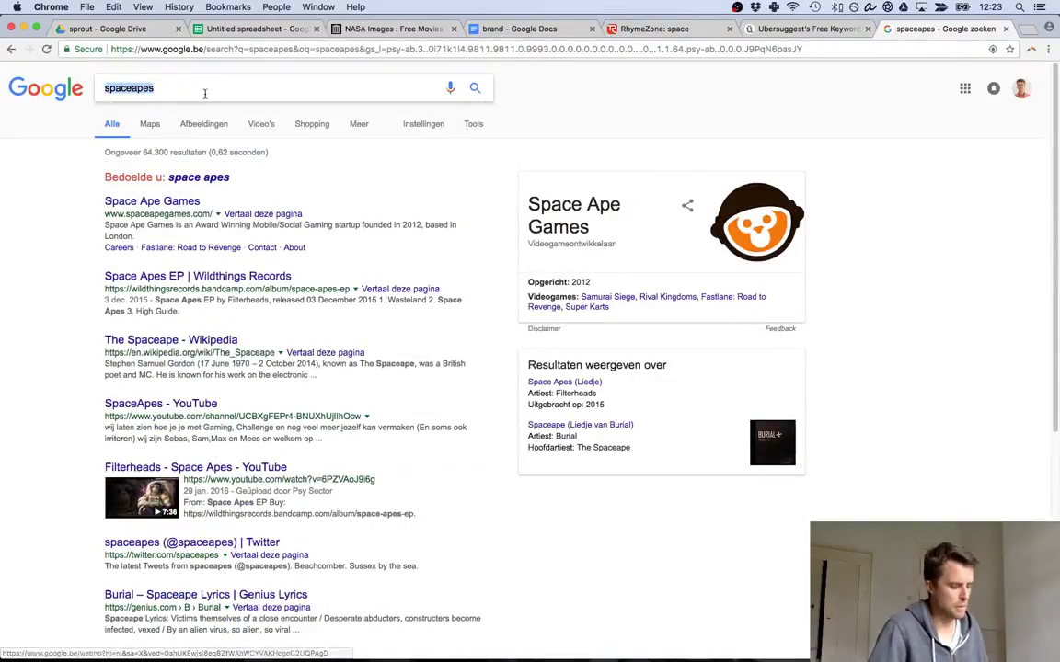
pyautogui.click(253, 48)
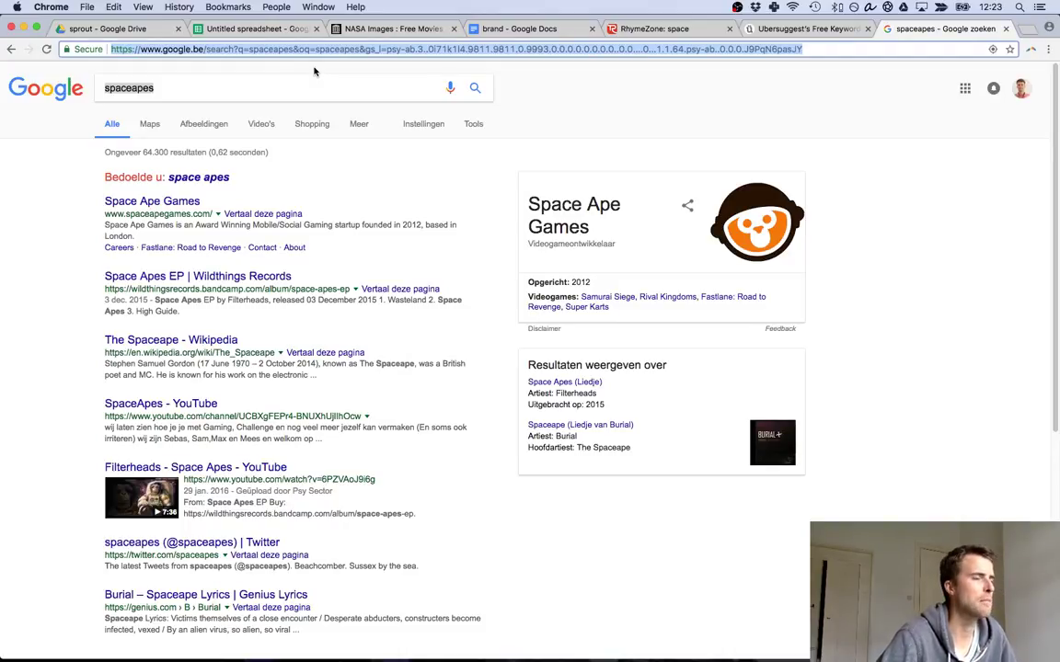
pyautogui.press('super+v')
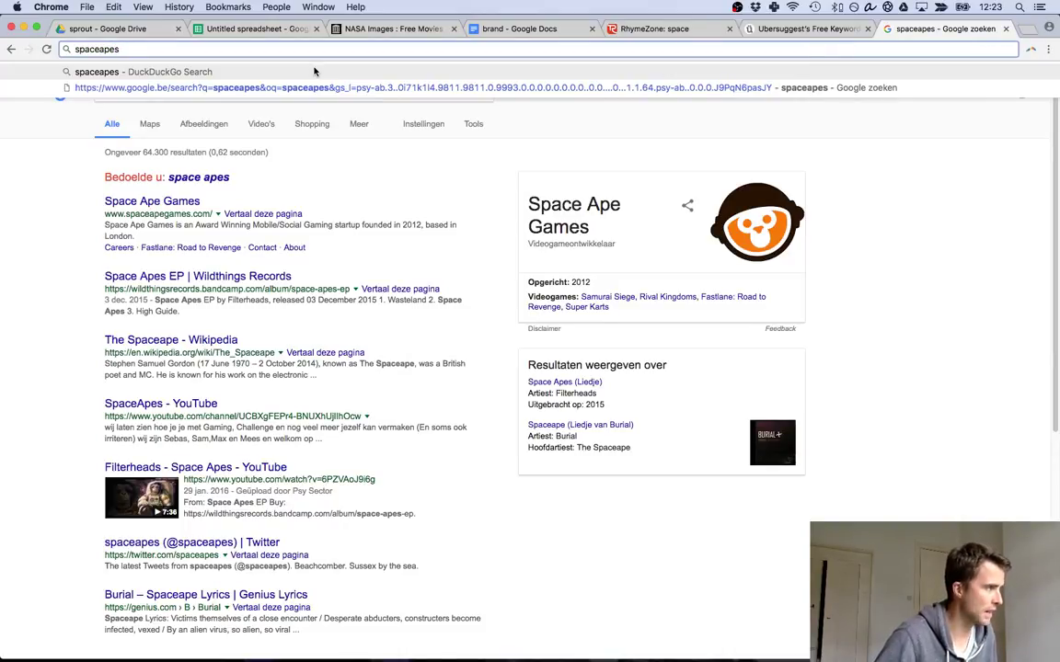
pyautogui.write('.com')
pyautogui.press('Return')
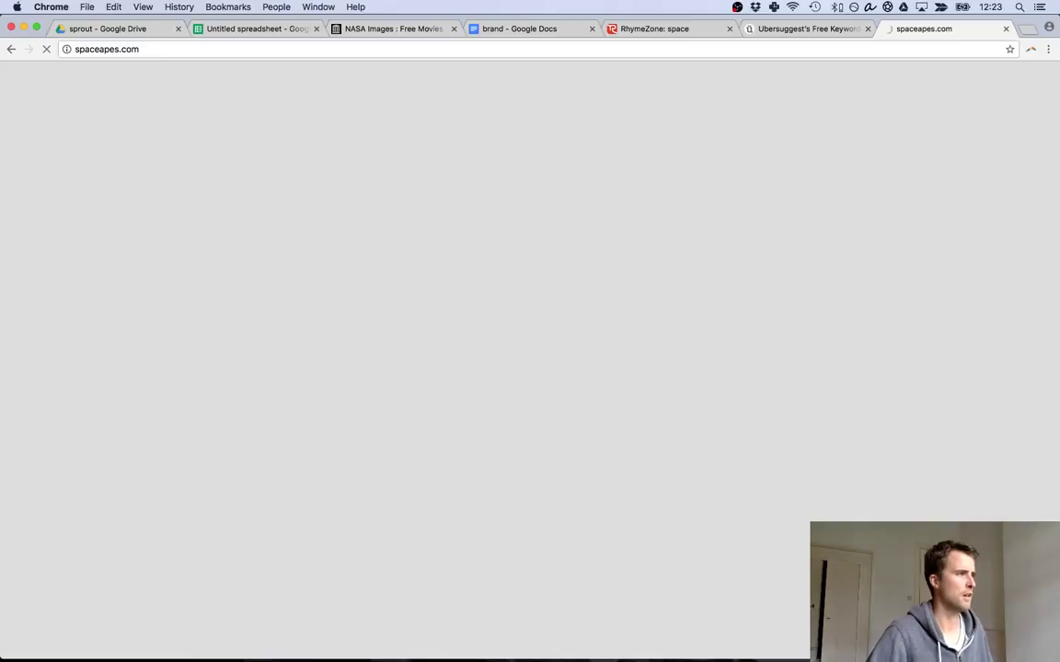
# Go to namecheap.com in a new tab.
pyautogui.press('super+t')
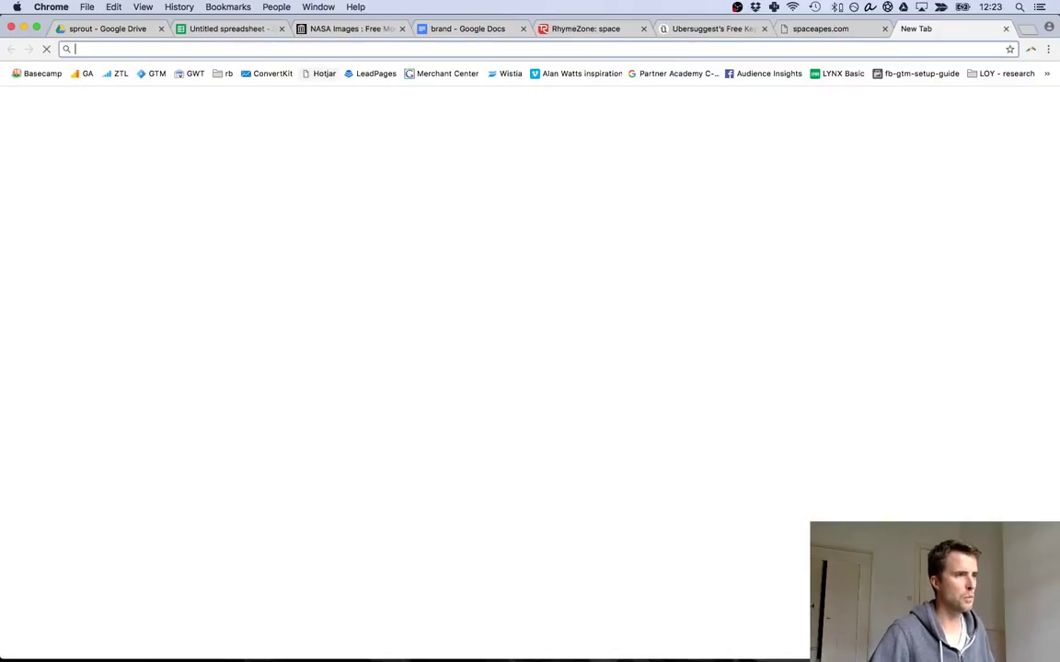
pyautogui.write('name')
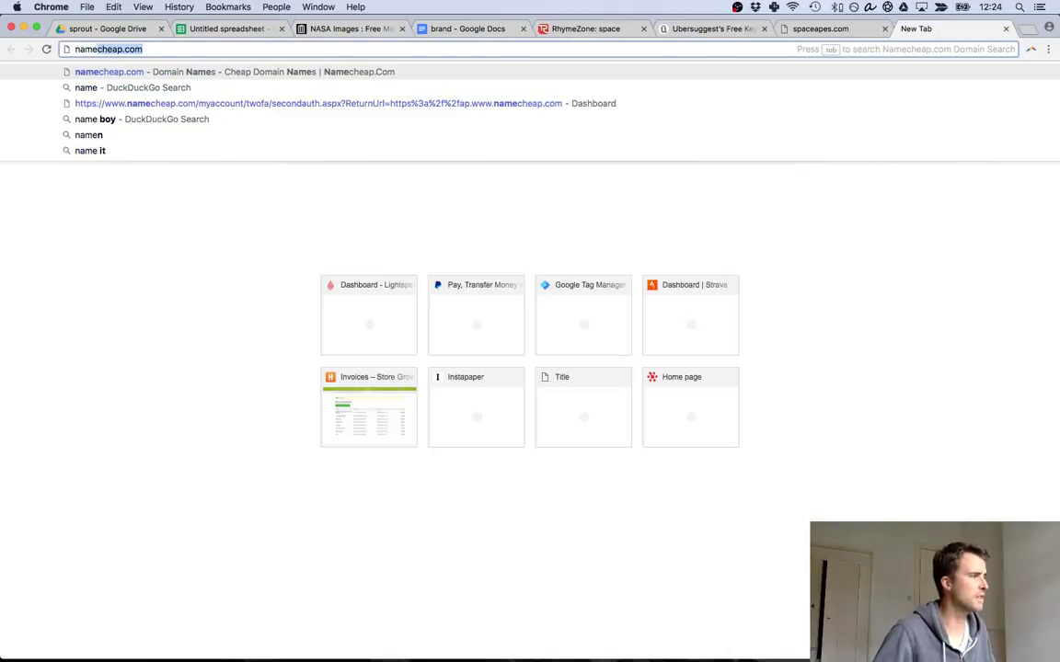
pyautogui.press('Return')
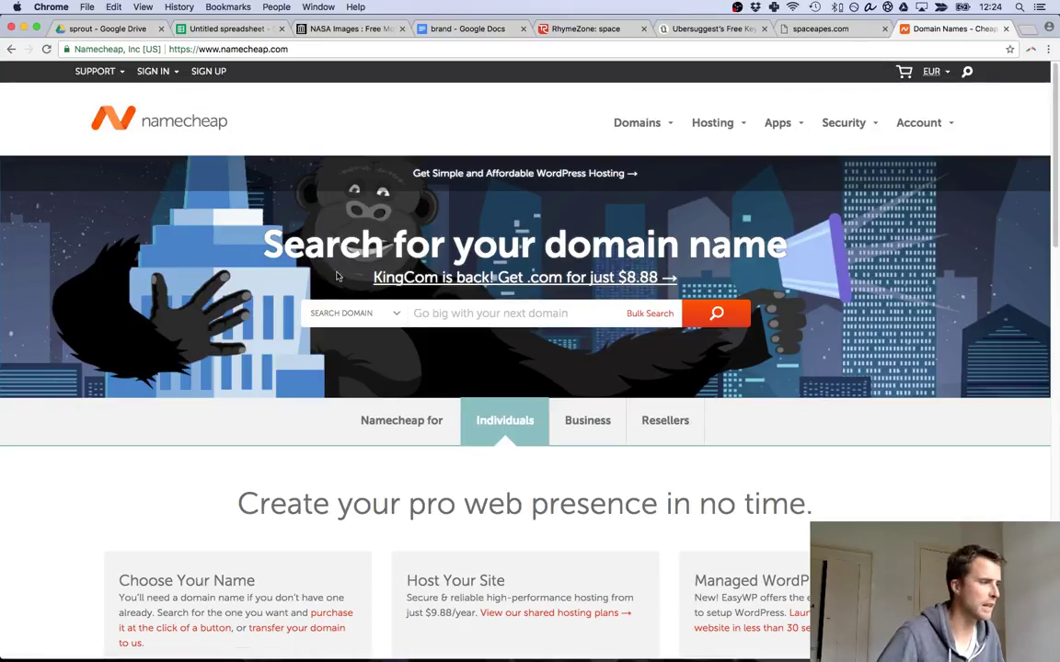
# Check spaceapes.com in Namecheap's domain search, which reports it unavailable.
pyautogui.click(503, 312)
pyautogui.write('spaceapes')
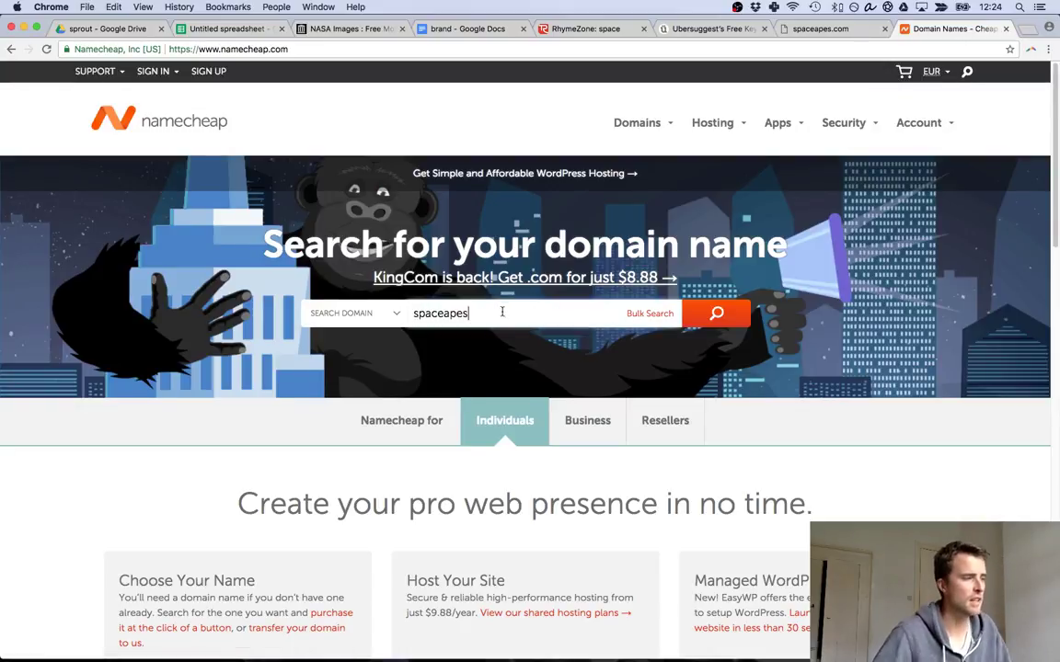
pyautogui.write('.com')
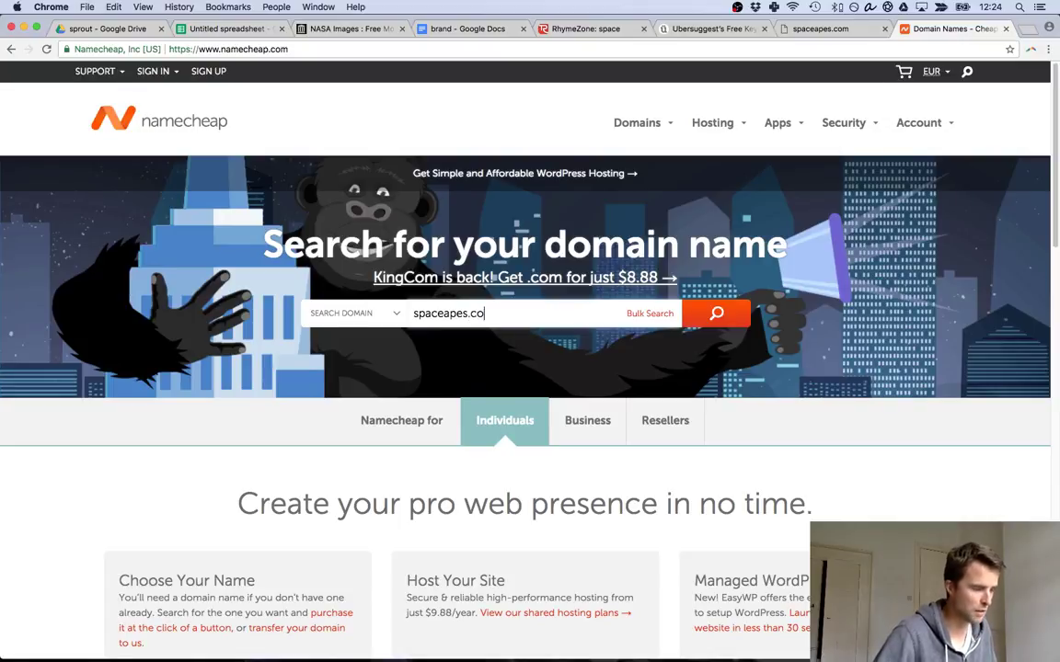
pyautogui.press('Return')
# Close the blank spaceapes.com tab, select the spaceapes.com name, and return to the brand doc.
pyautogui.click(870, 30)
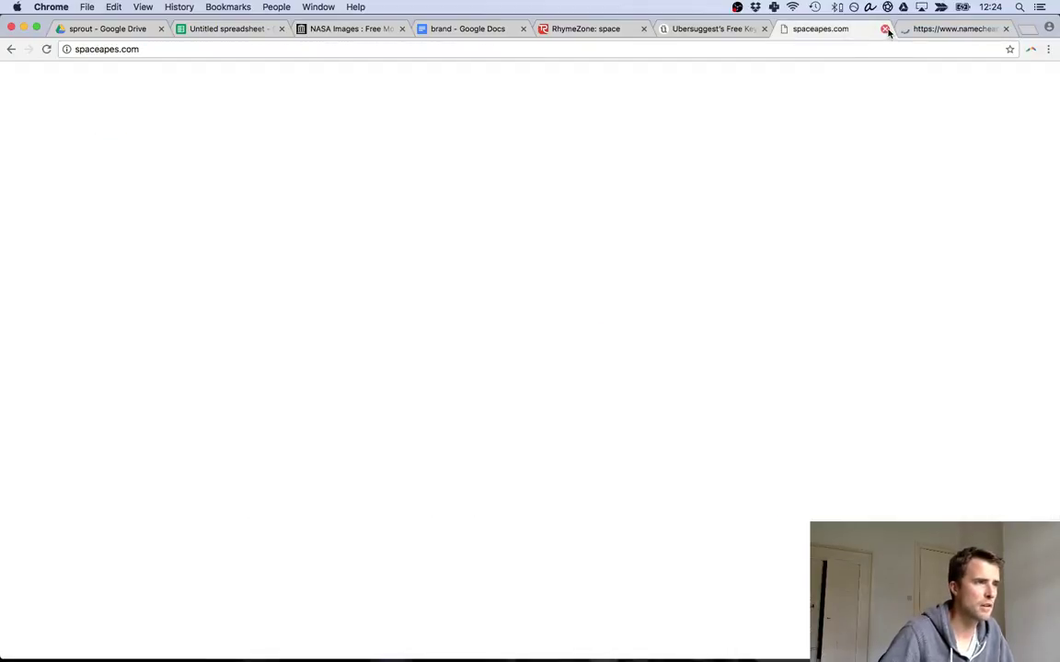
pyautogui.click(885, 29)
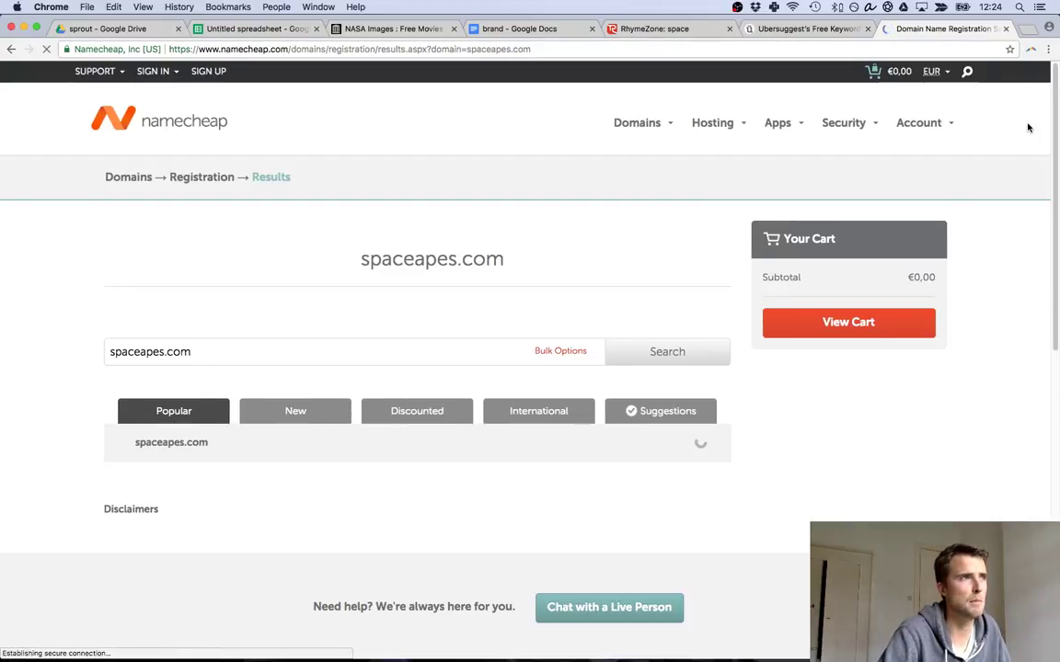
pyautogui.scroll(-2, 1028, 128)
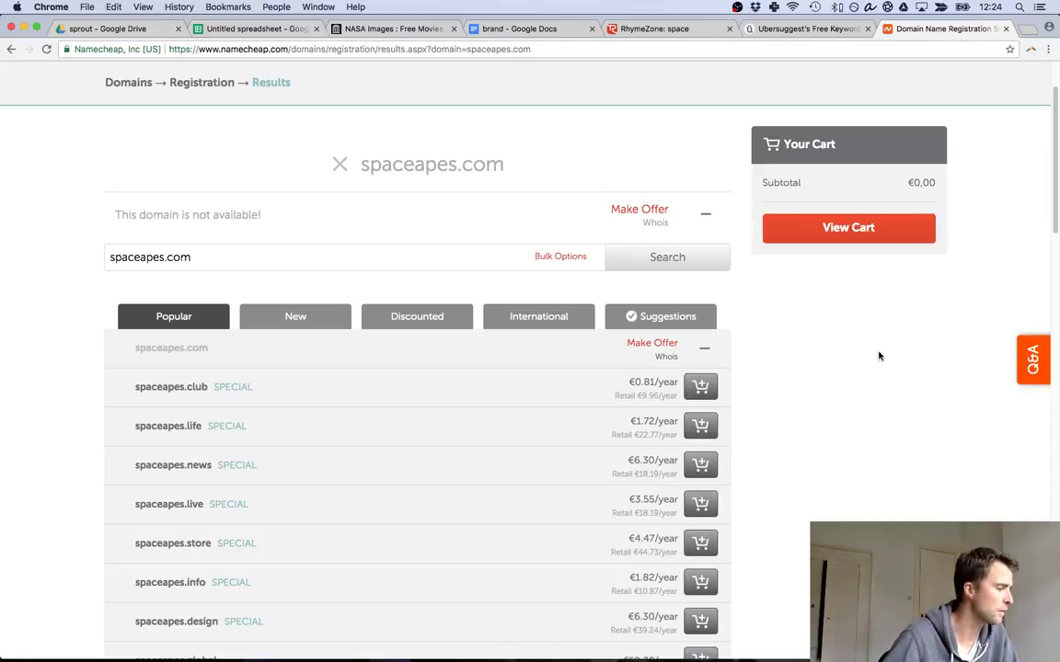
pyautogui.moveTo(138, 348); pyautogui.dragTo(236, 347)
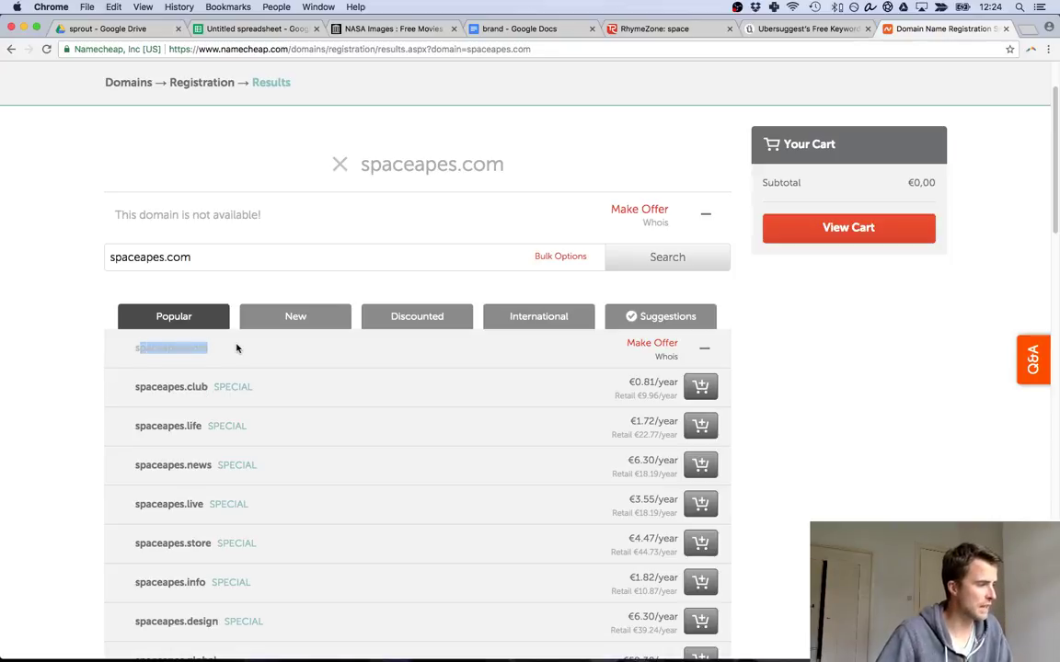
pyautogui.moveTo(130, 348); pyautogui.dragTo(260, 356)
pyautogui.hotkey('ctrl', 'c')
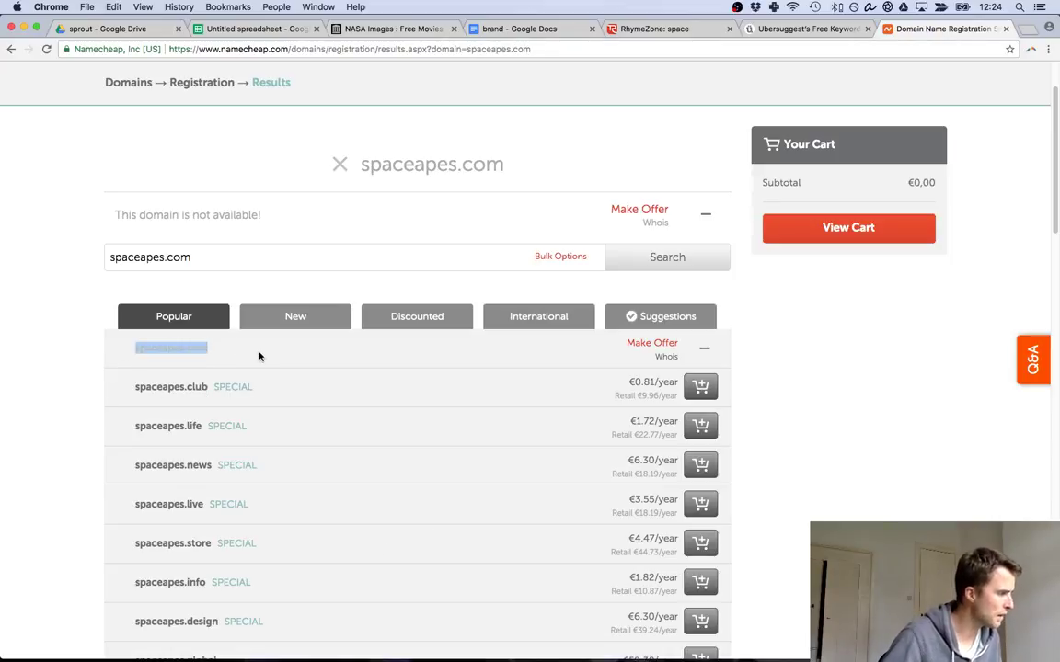
pyautogui.click(501, 29)
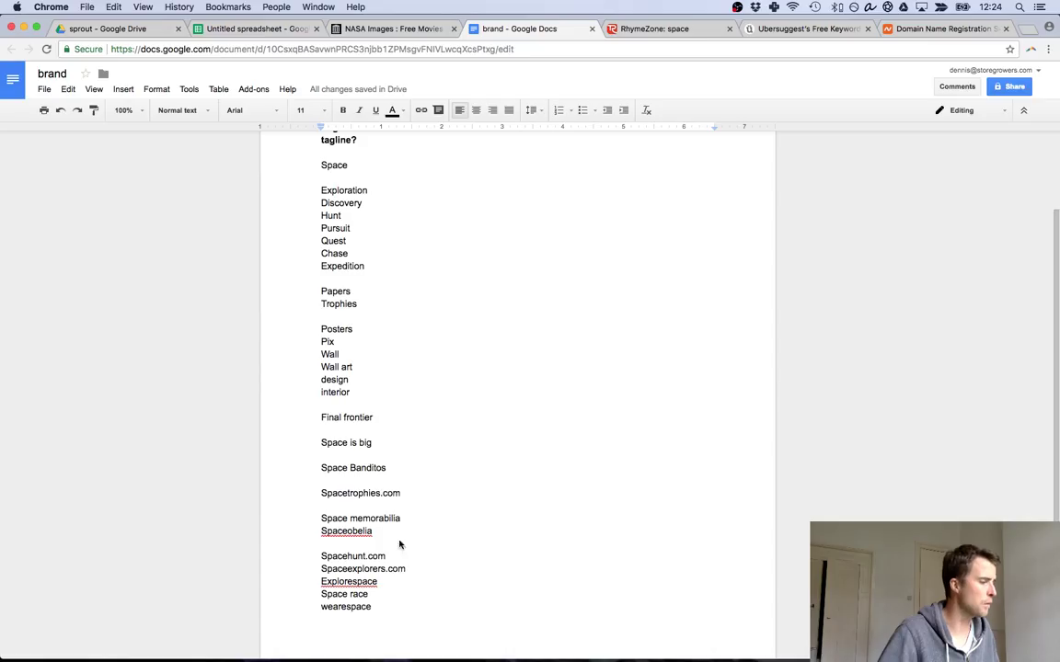
# Paste spaceapes.com on a new line below Wearespace in the brand list.
pyautogui.click(384, 612)
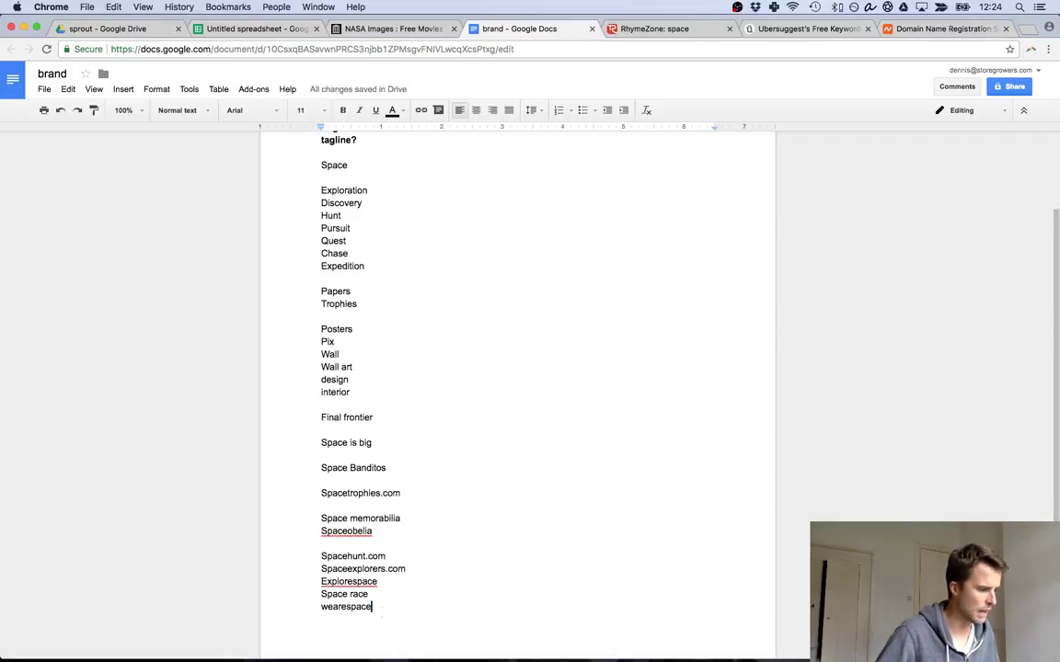
pyautogui.press('Return')
pyautogui.hotkey('ctrl', 'v')
pyautogui.doubleClick(346, 607)
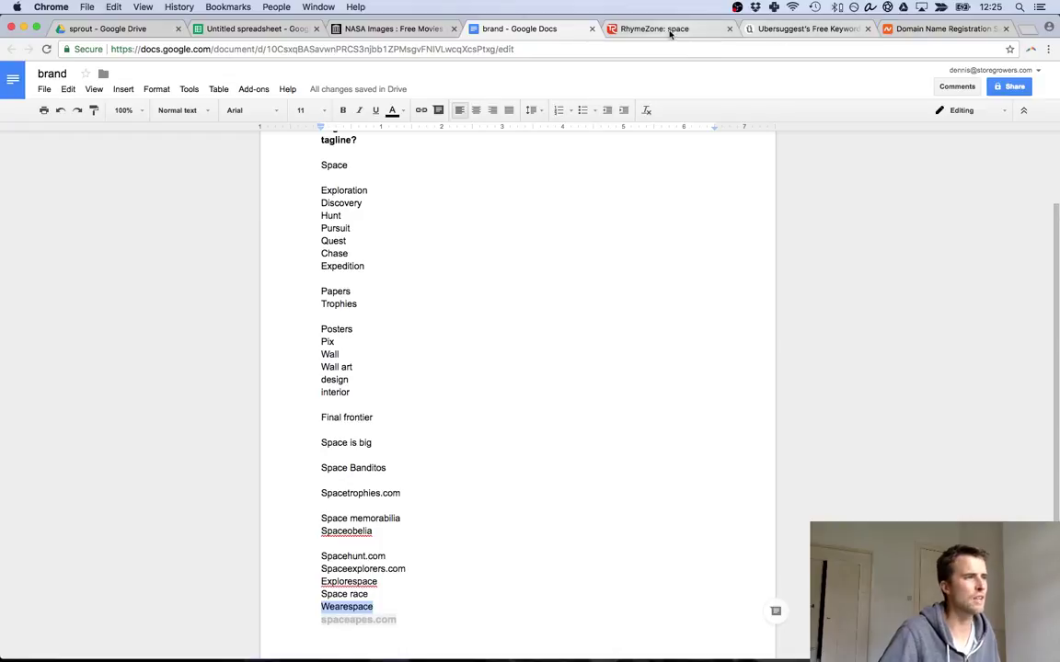
pyautogui.click(783, 29)
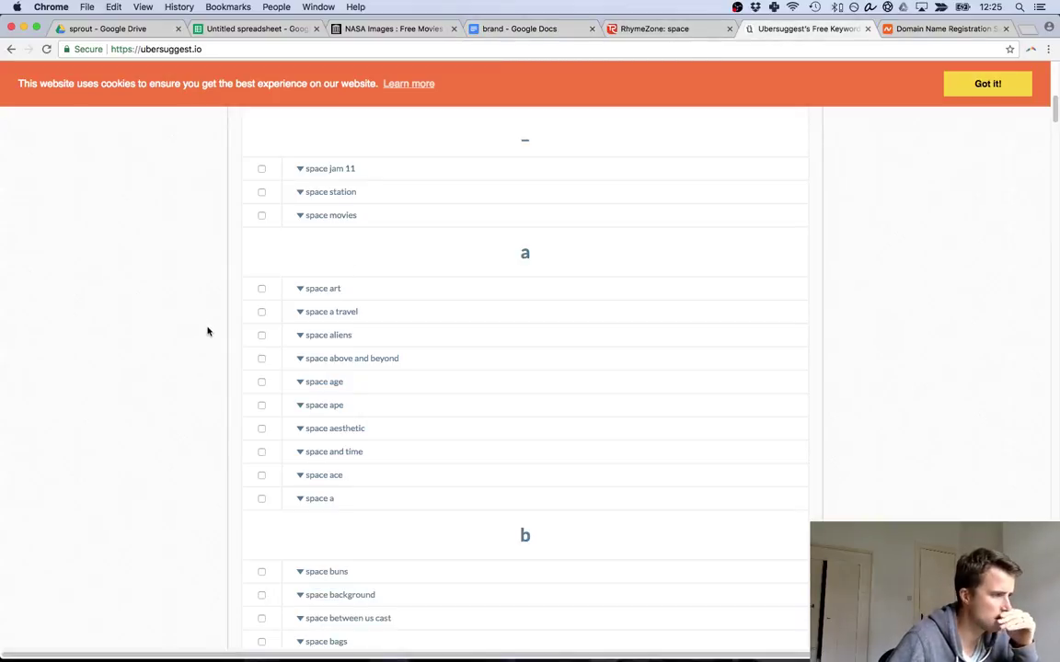
pyautogui.scroll(-1, 210, 332)
pyautogui.scroll(-3, 210, 332)
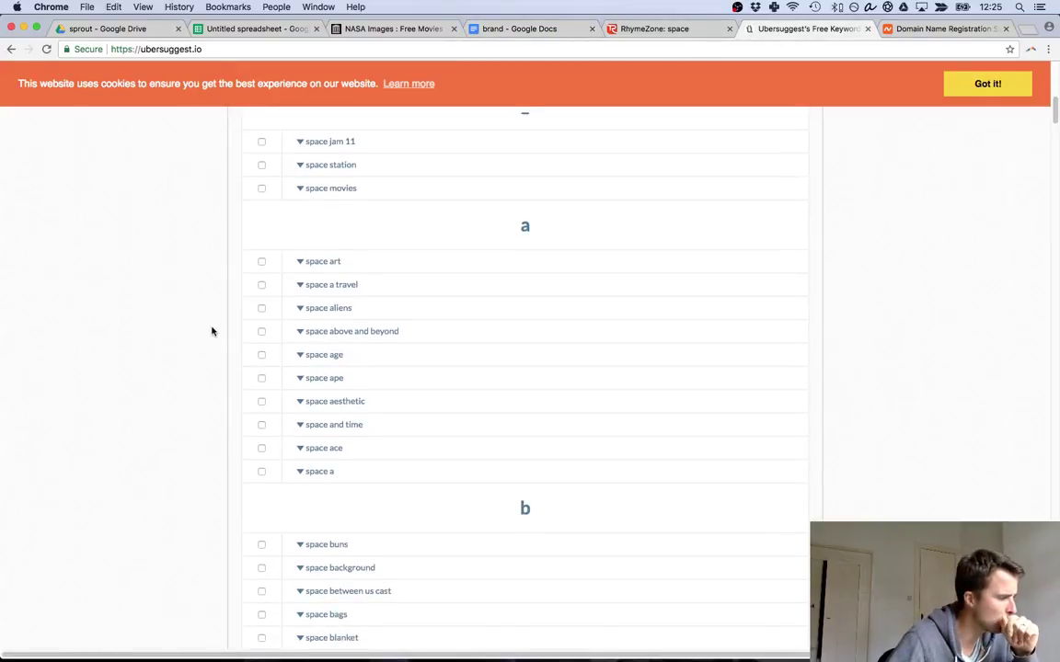
pyautogui.scroll(-2, 213, 334)
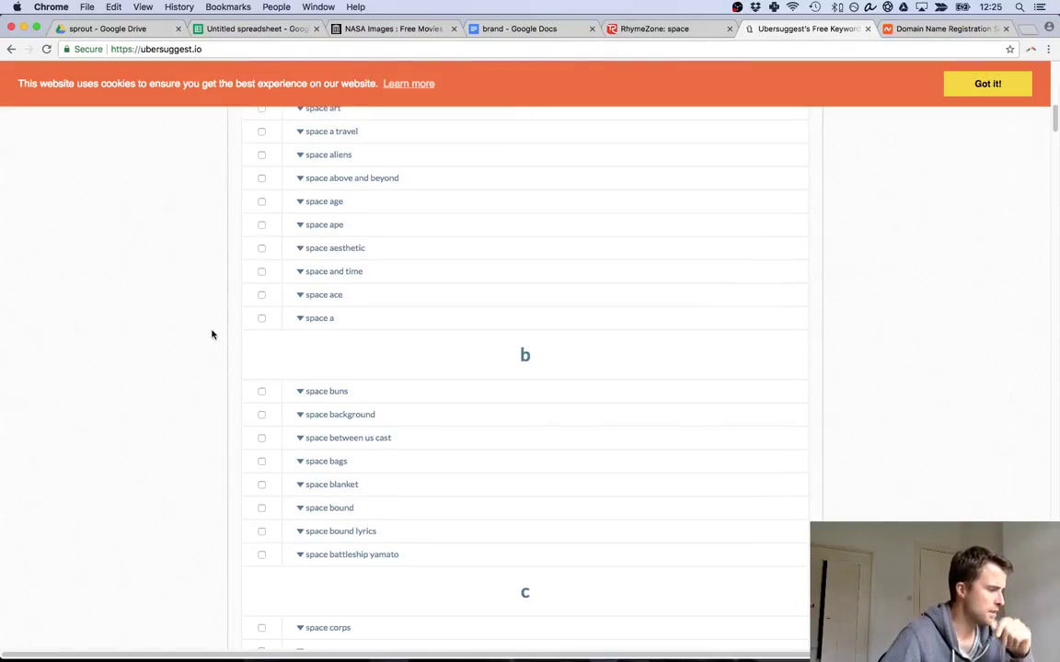
pyautogui.scroll(-6, 207, 340)
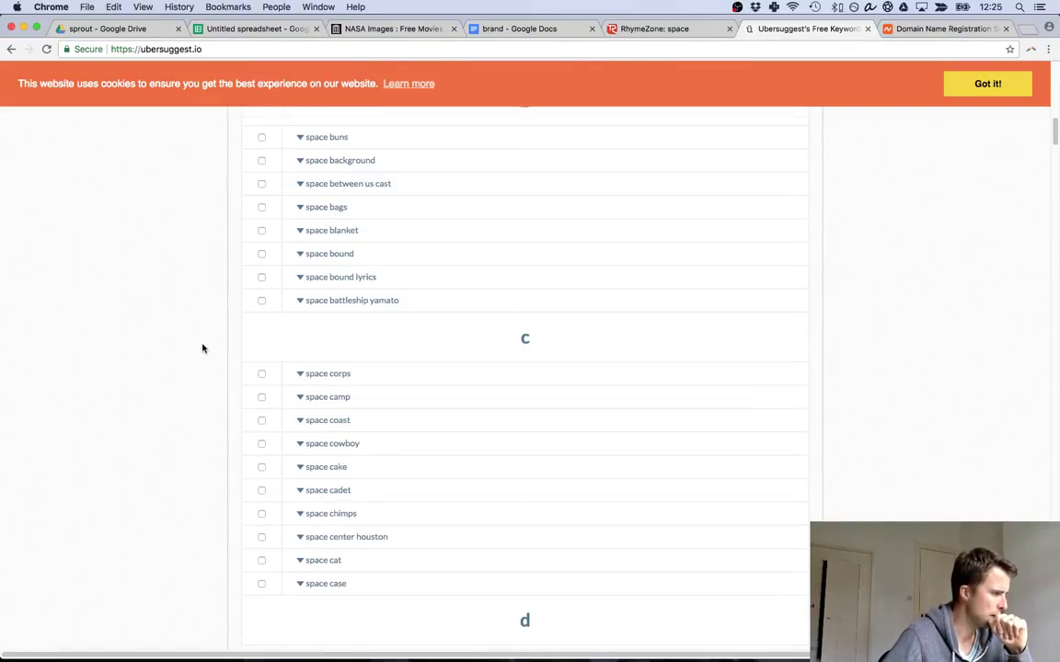
pyautogui.scroll(-1, 203, 349)
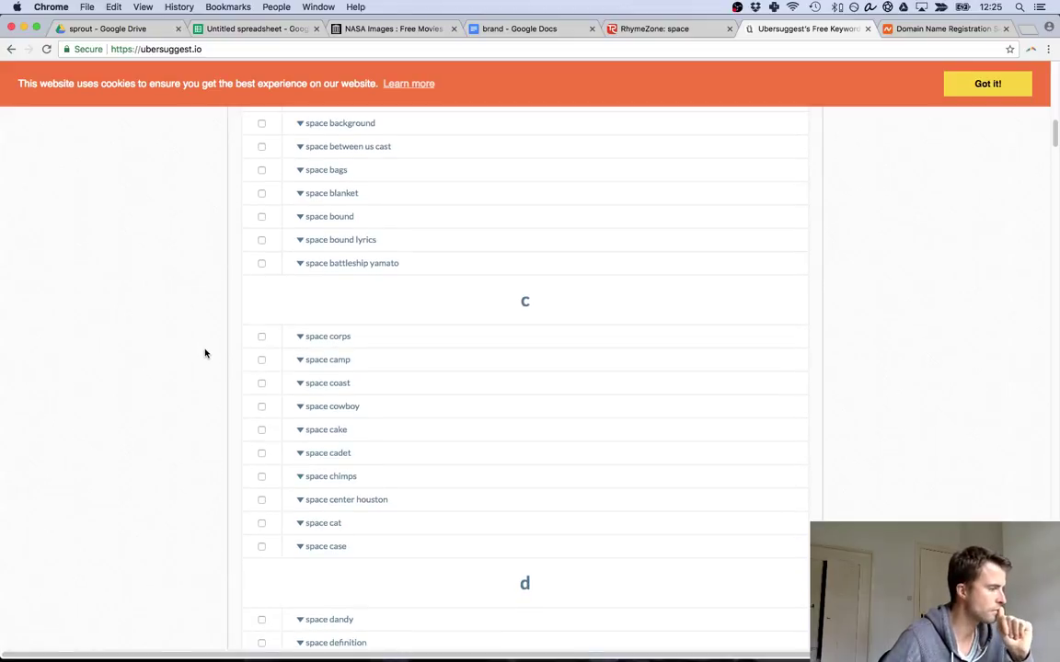
pyautogui.scroll(-2, 205, 353)
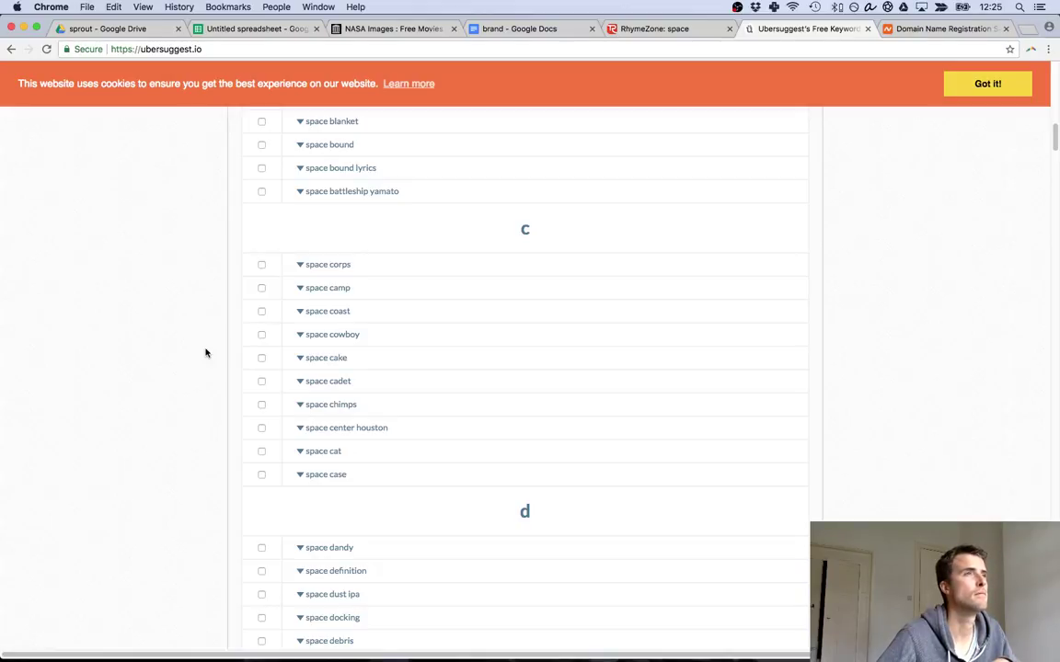
# Add empty lines after Spaceapes.com and clear its grey formatting.
pyautogui.click(497, 27)
pyautogui.scroll(-3, 518, 268)
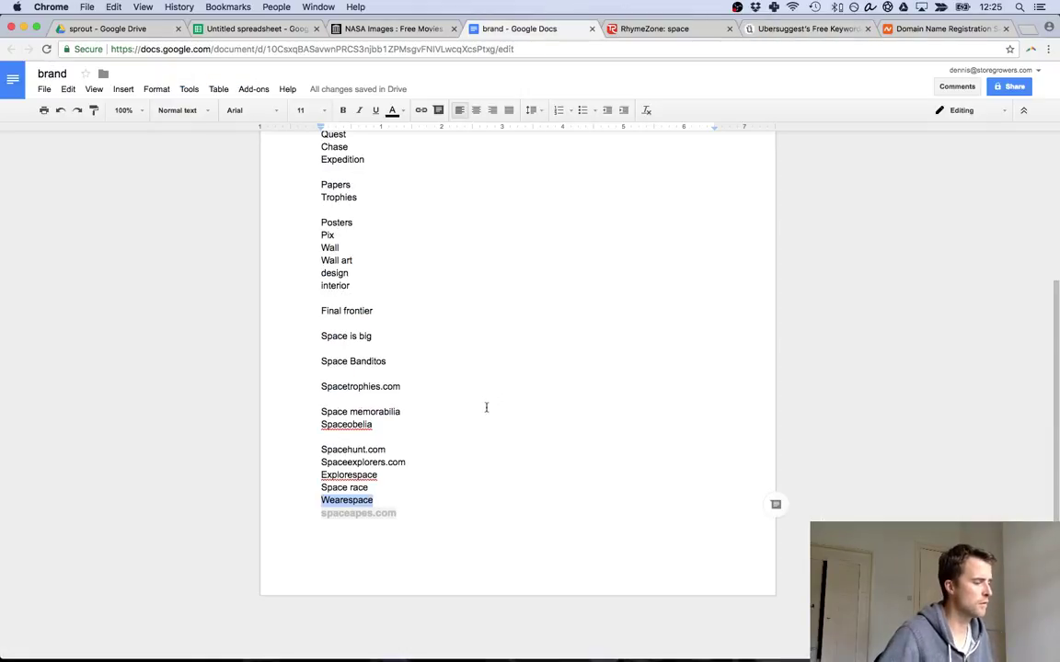
pyautogui.click(455, 359)
pyautogui.click(493, 532)
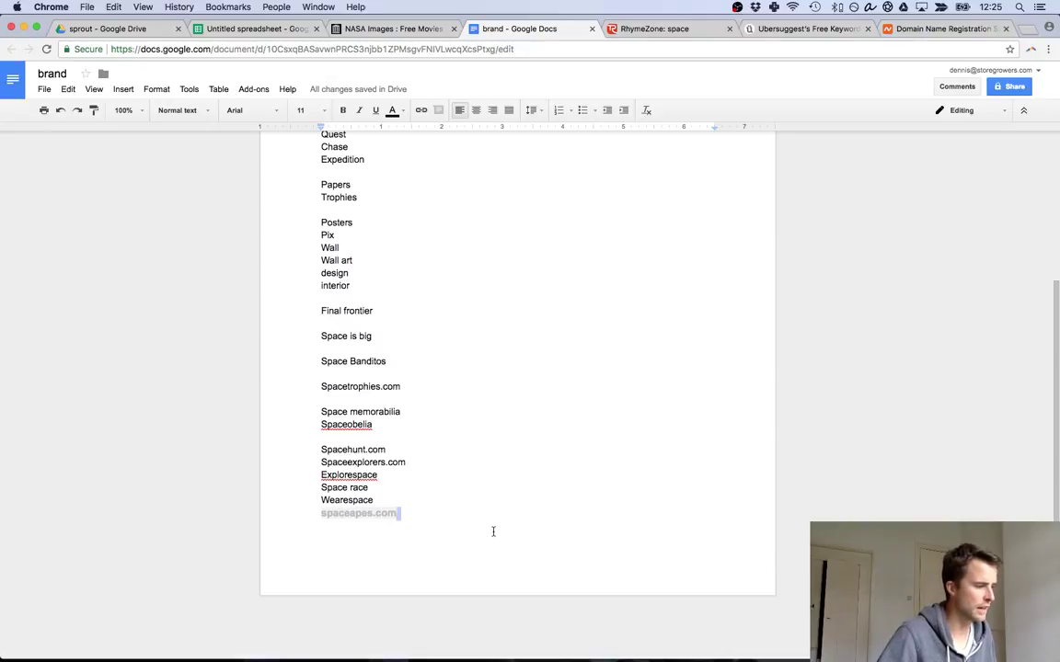
pyautogui.press('Return')
pyautogui.press('Return')
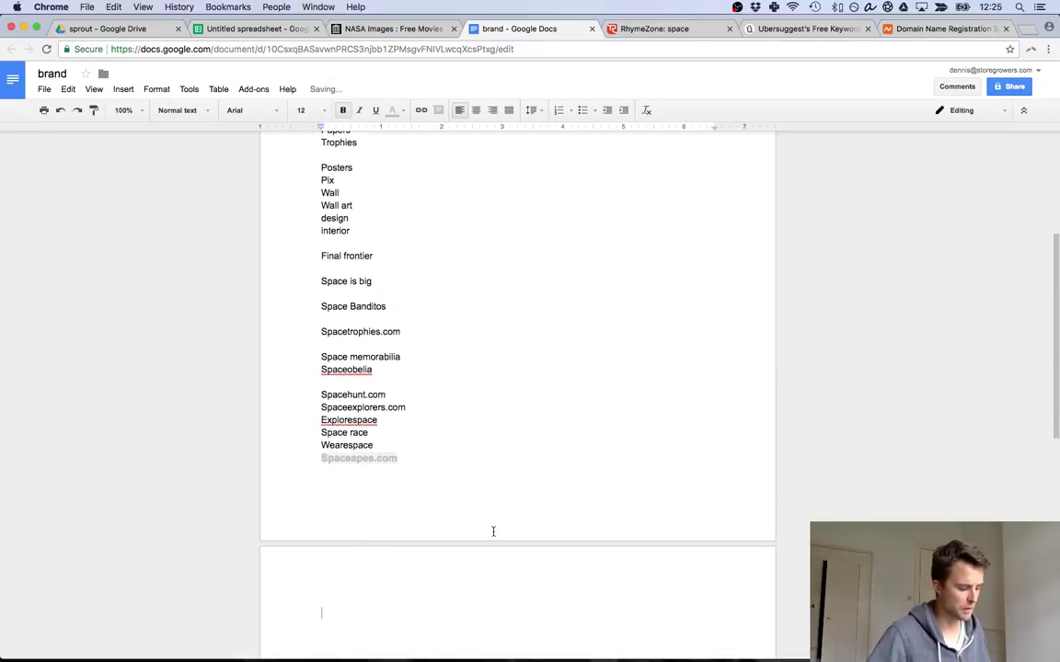
pyautogui.moveTo(492, 504); pyautogui.dragTo(397, 620)
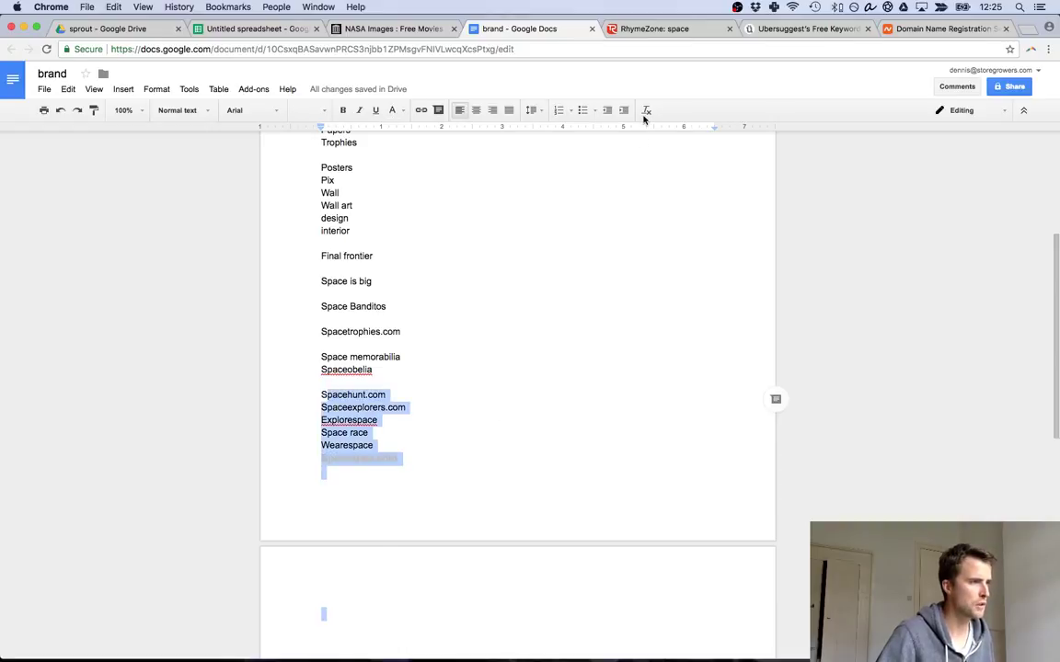
pyautogui.click(645, 110)
pyautogui.click(371, 615)
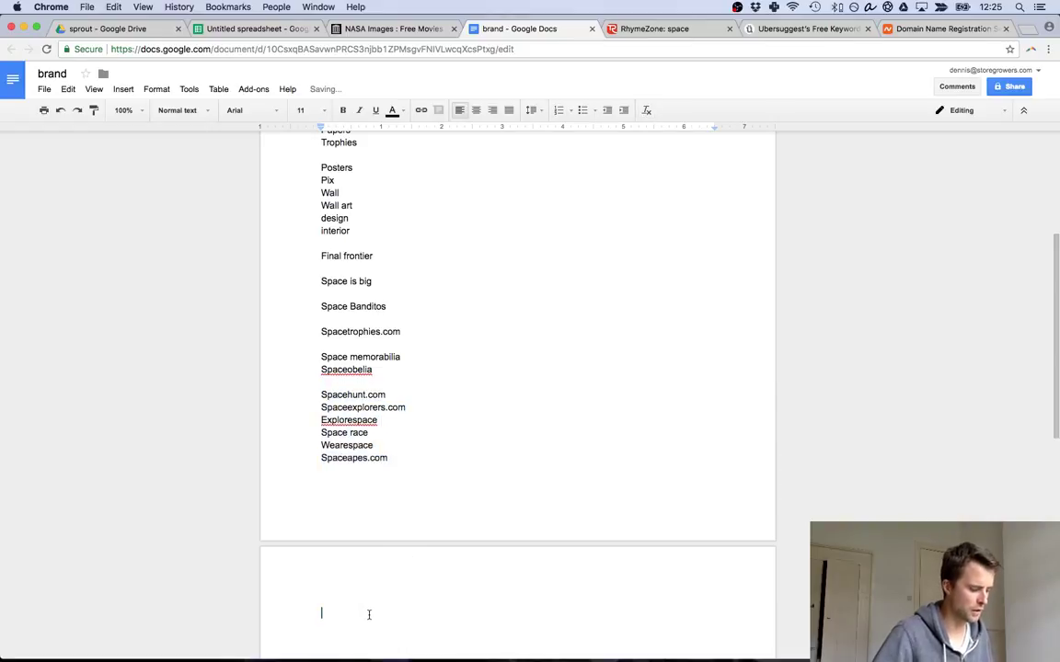
# Add Sunset, Scenery and Landscape as new lines at the end of the name list.
pyautogui.write('Sunset')
pyautogui.press('Return')
pyautogui.write('sc')
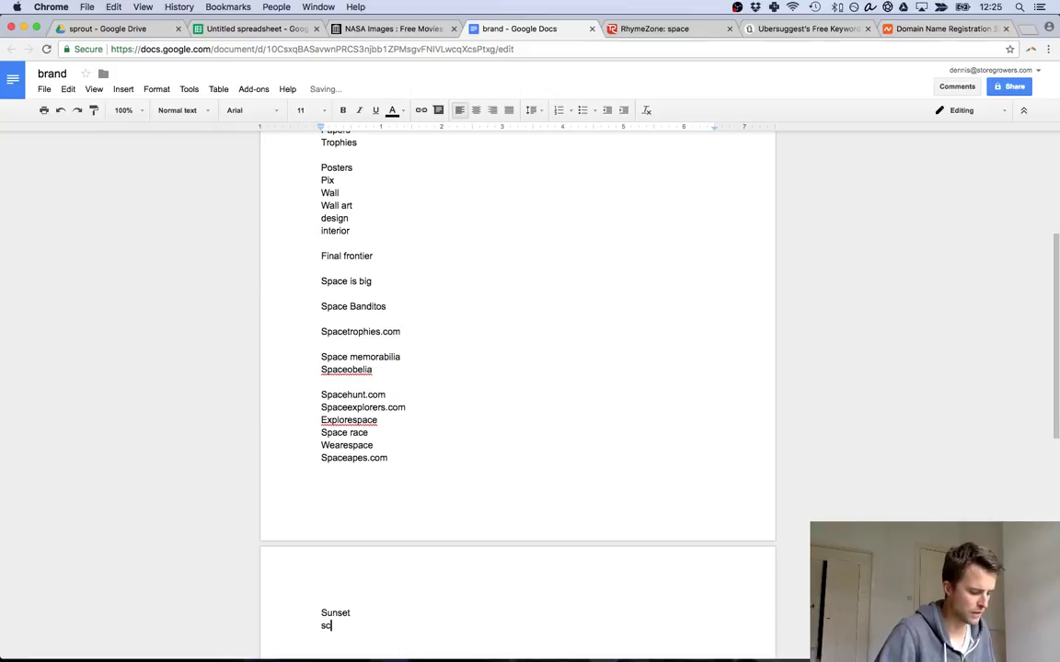
pyautogui.write('enery')
pyautogui.press('Return')
pyautogui.write('lands')
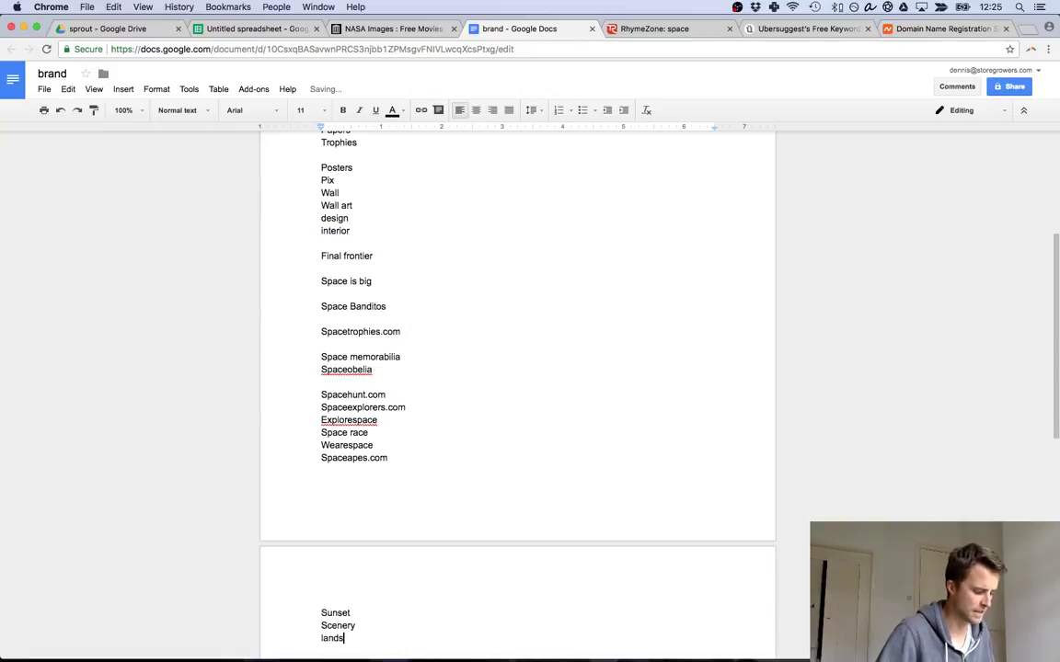
pyautogui.write('cape')
pyautogui.press('Return')
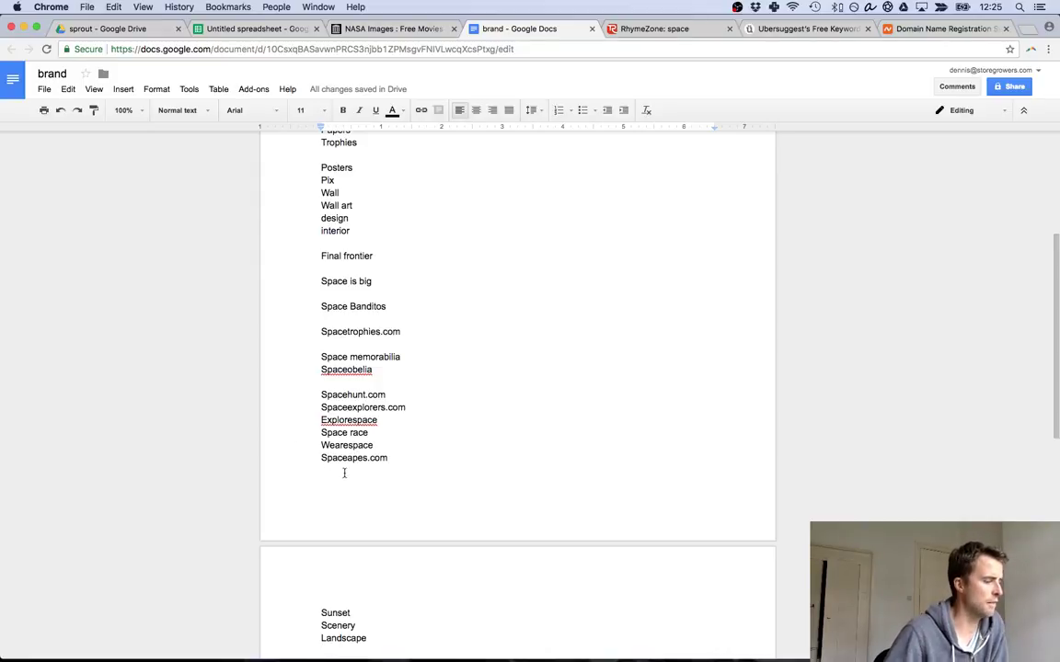
pyautogui.click(337, 30)
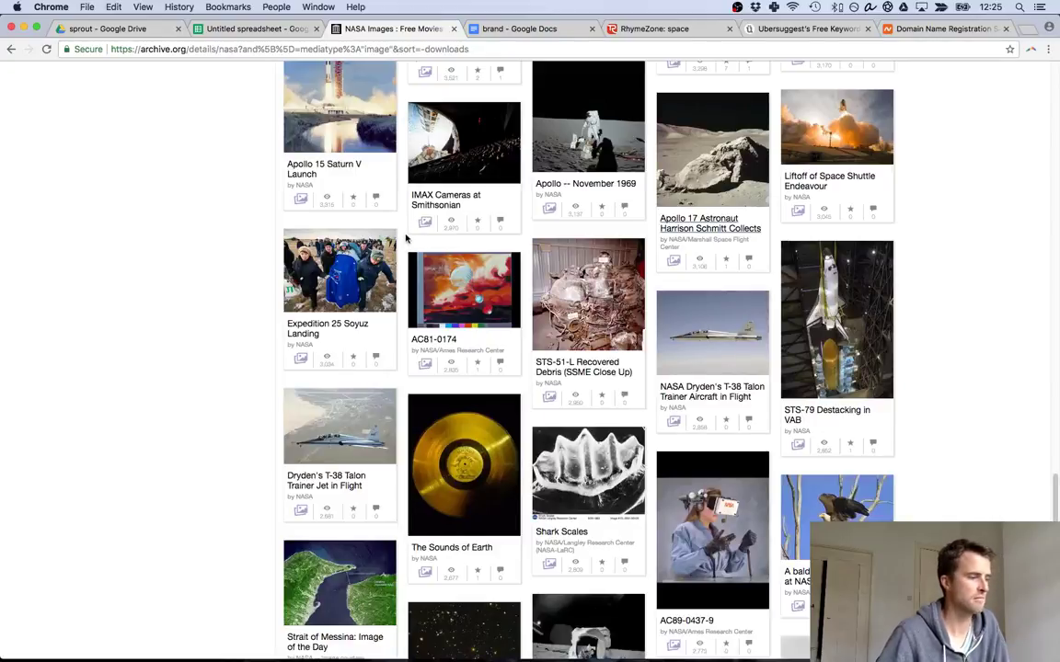
pyautogui.click(547, 30)
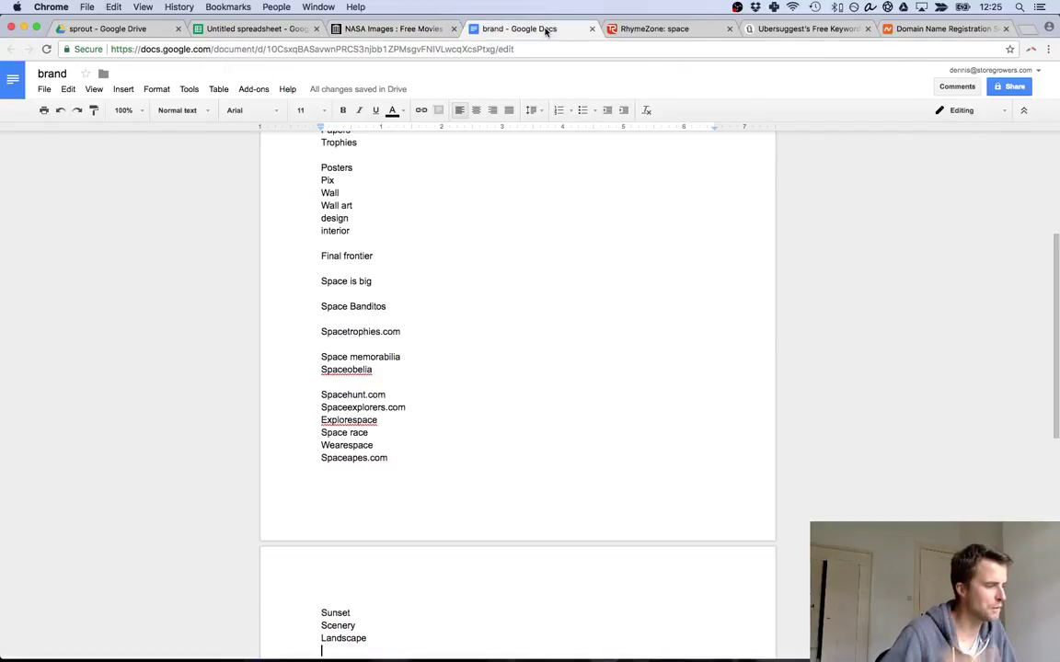
# Scroll through Ubersuggest's 'space' keyword suggestions from the c group down to q.
pyautogui.click(762, 31)
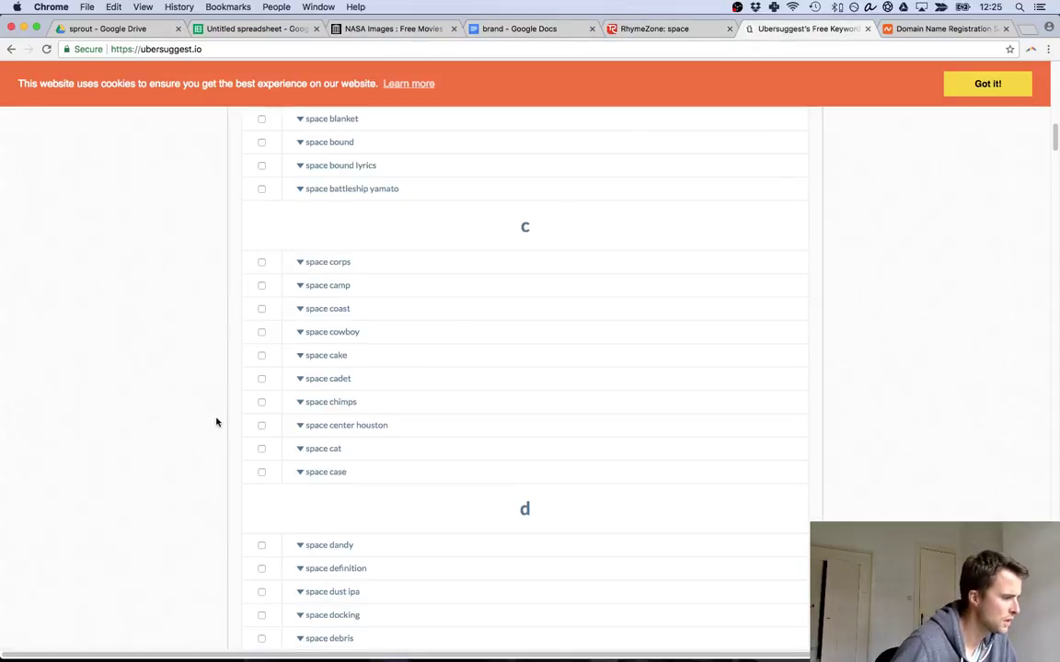
pyautogui.scroll(-1, 213, 423)
pyautogui.scroll(-3, 208, 424)
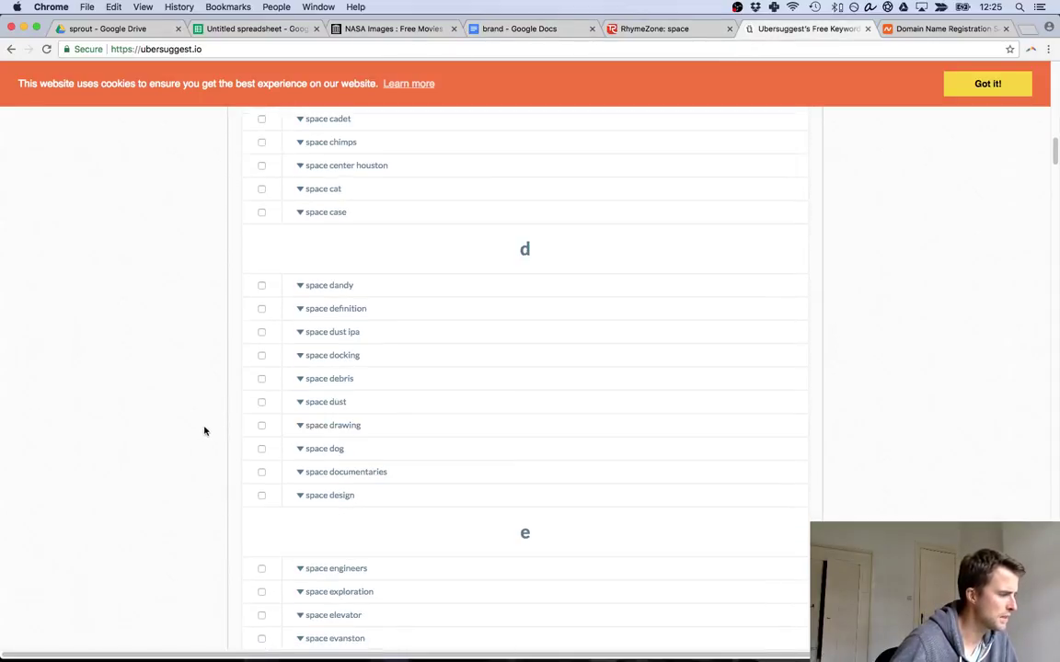
pyautogui.scroll(-1, 202, 428)
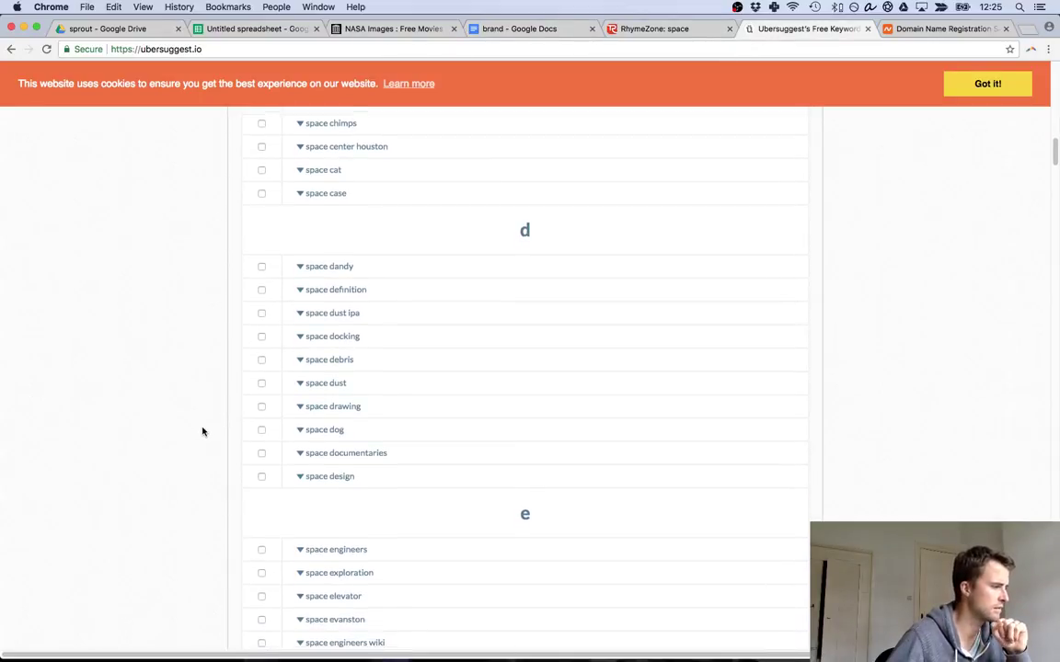
pyautogui.scroll(-1, 203, 430)
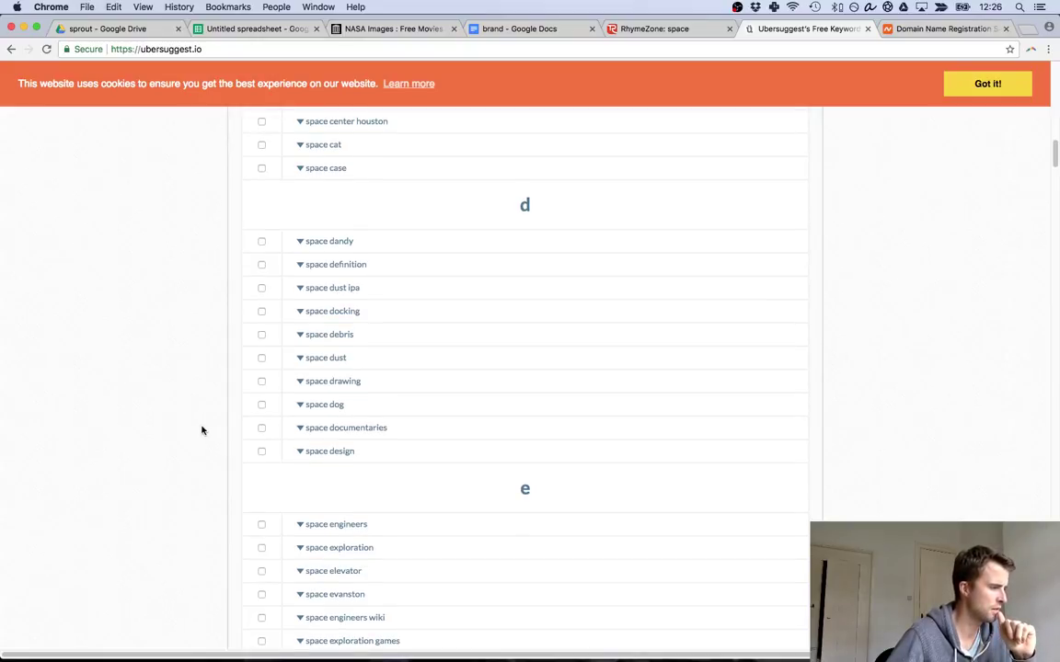
pyautogui.scroll(-1, 203, 430)
pyautogui.scroll(-5, 203, 429)
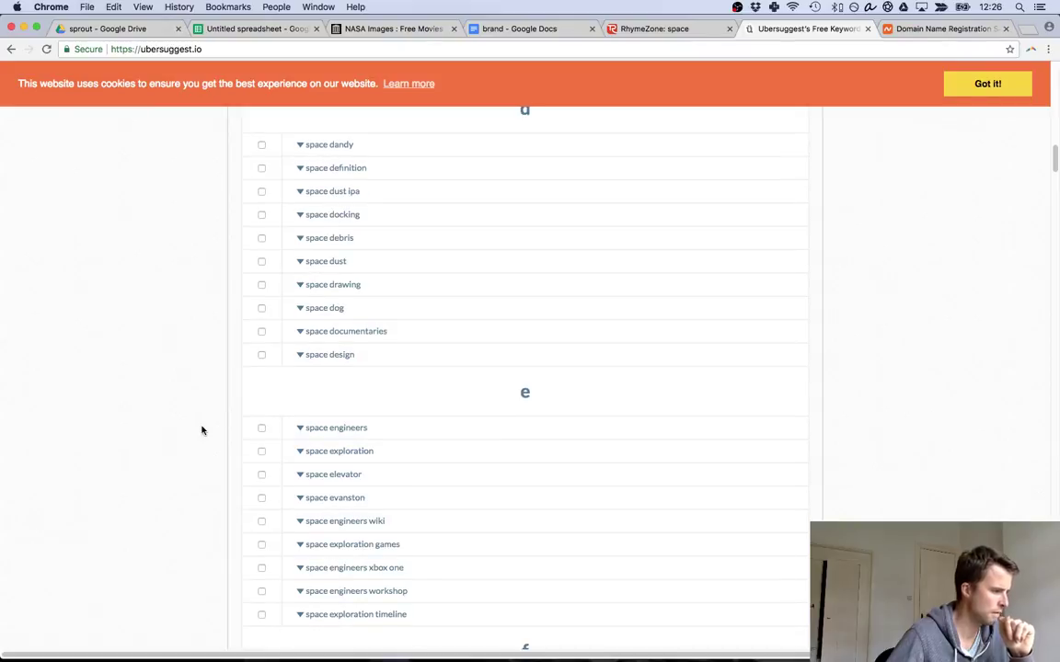
pyautogui.scroll(-2, 202, 429)
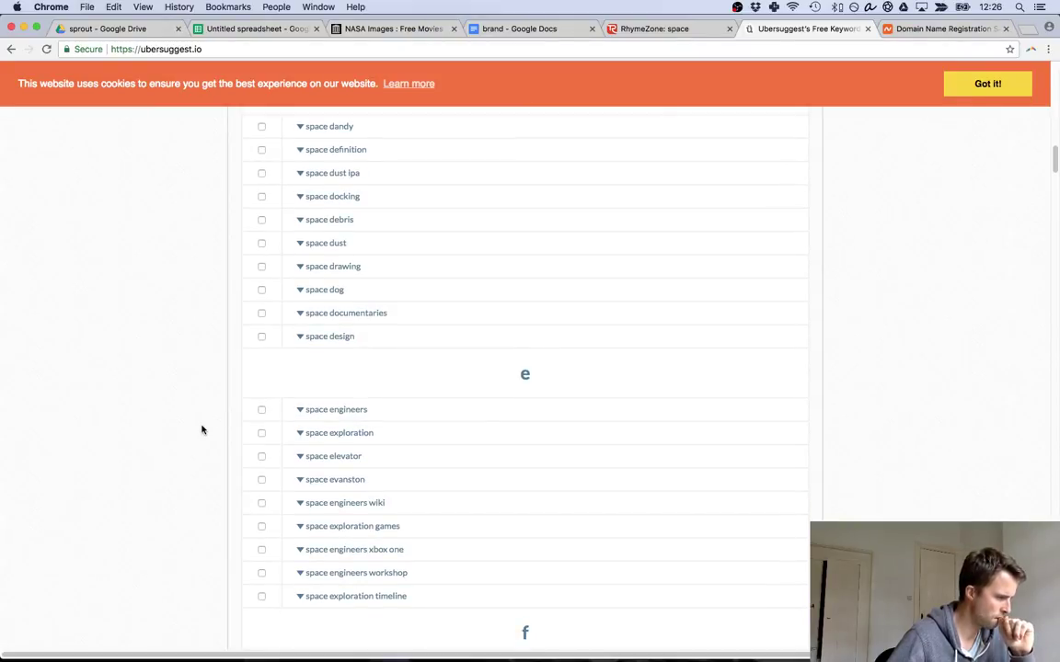
pyautogui.scroll(-3, 202, 428)
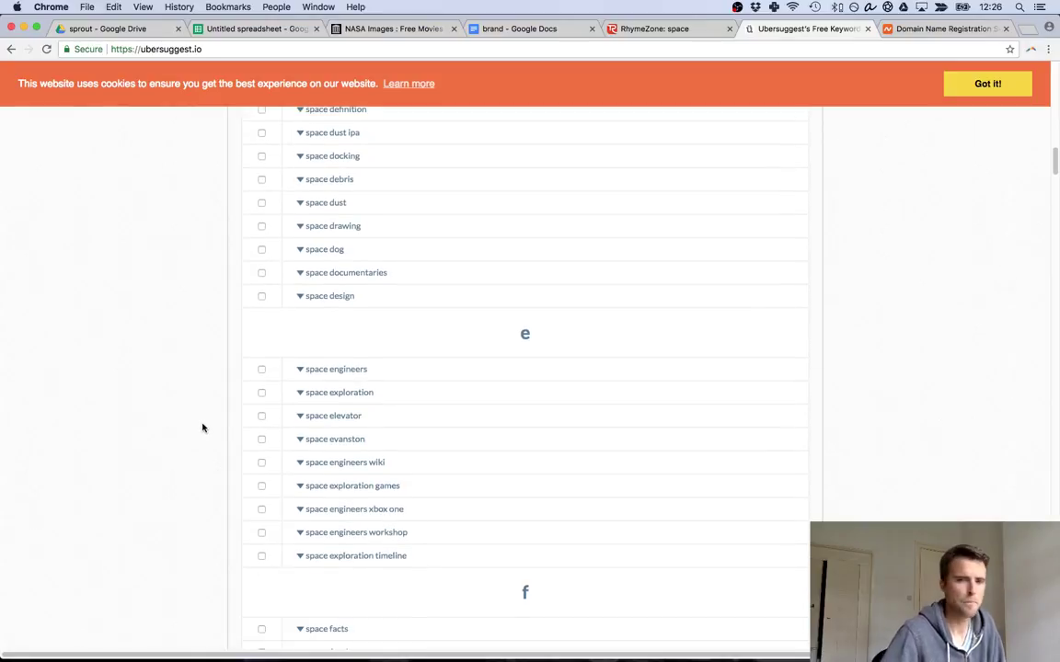
pyautogui.scroll(-6, 202, 424)
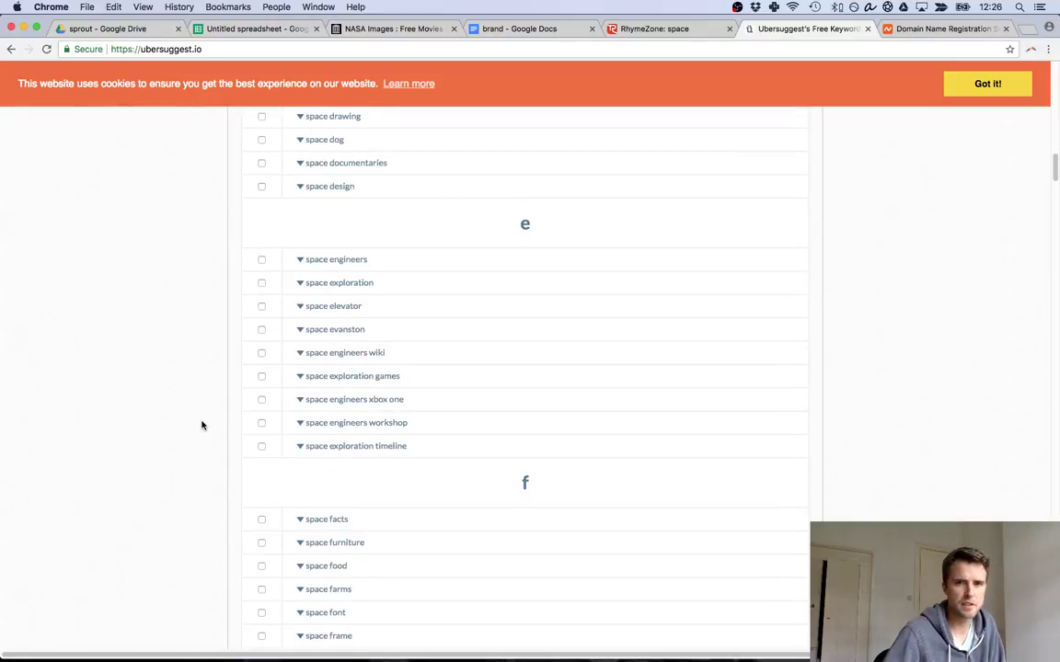
pyautogui.scroll(-6, 202, 425)
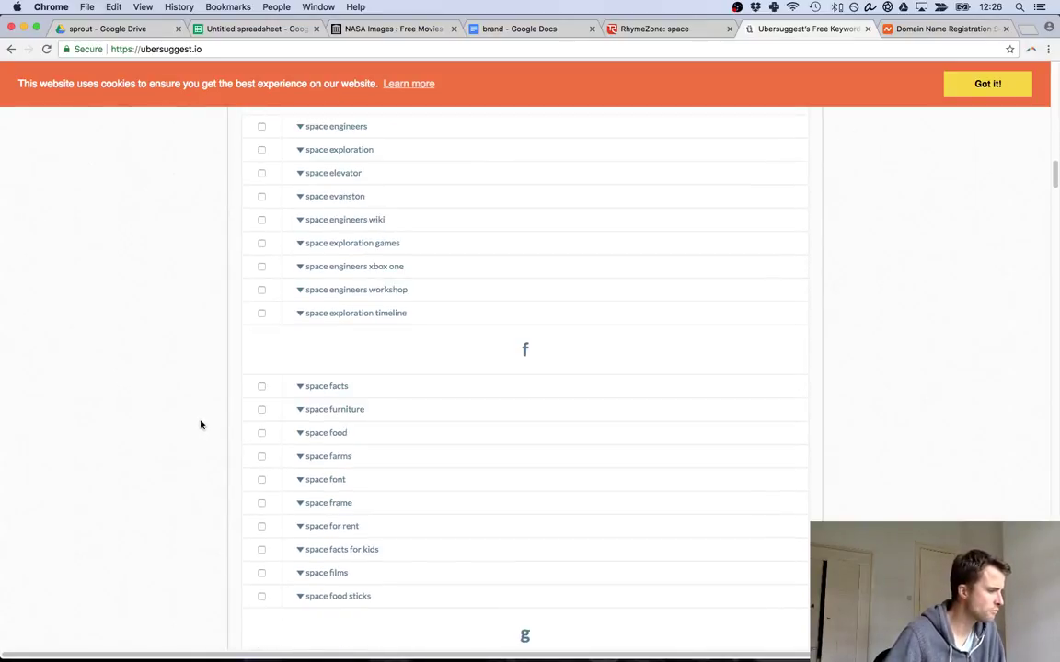
pyautogui.scroll(-1, 199, 431)
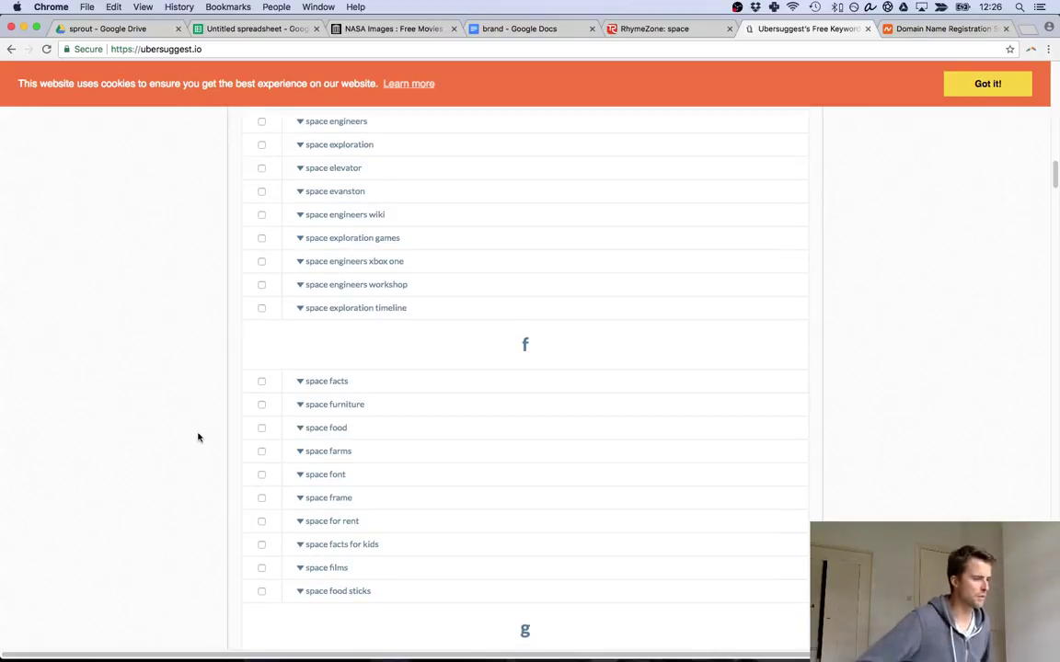
pyautogui.scroll(-12, 202, 440)
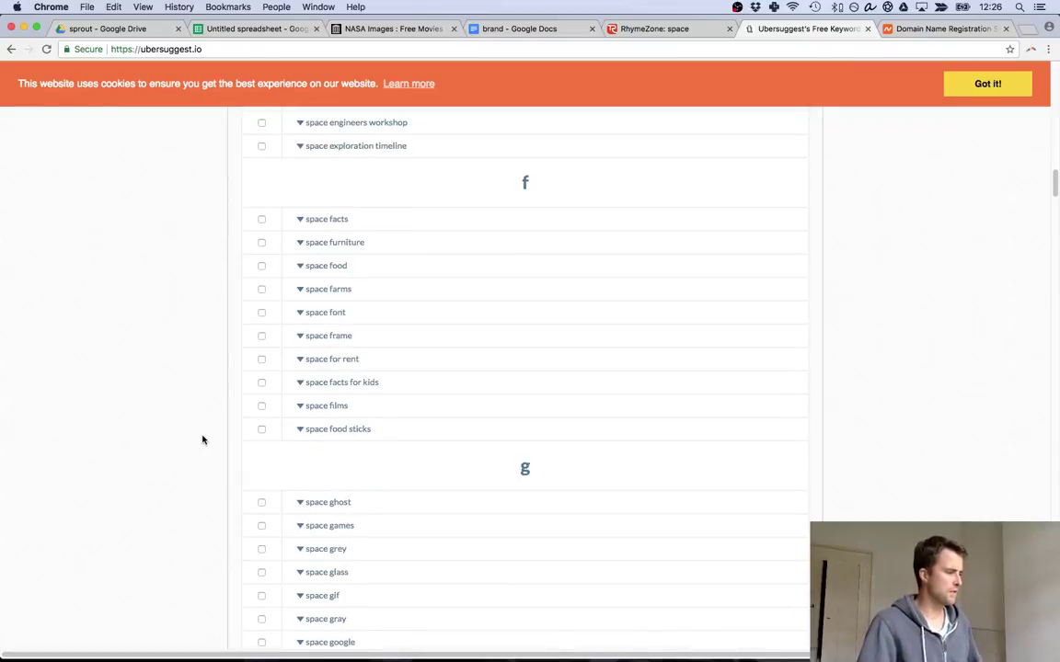
pyautogui.scroll(-6, 204, 440)
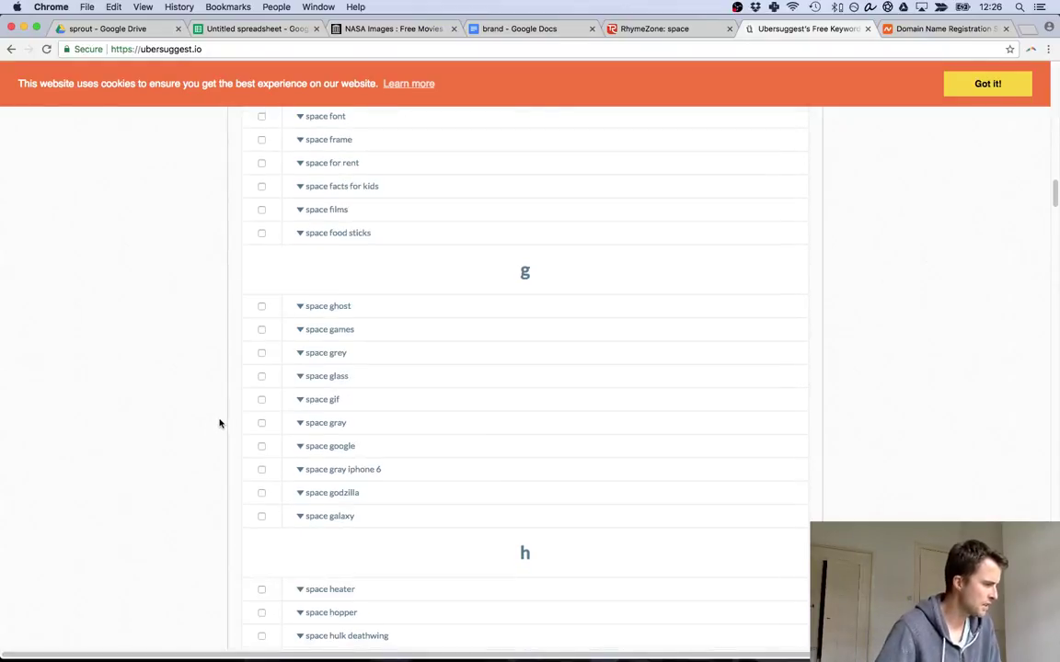
pyautogui.scroll(-8, 216, 425)
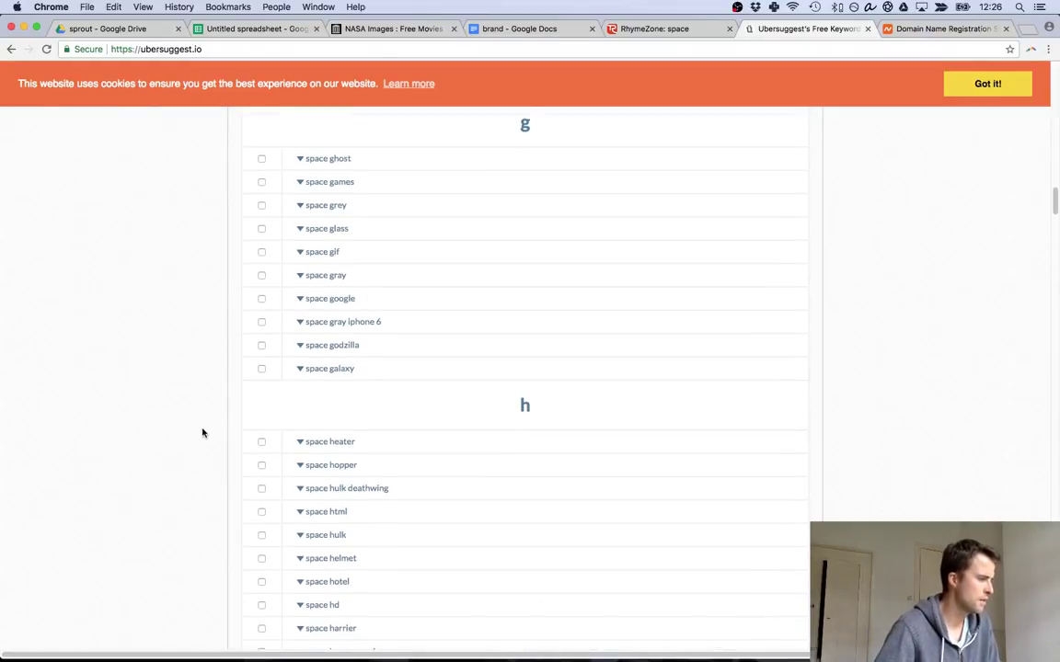
pyautogui.scroll(-4, 204, 433)
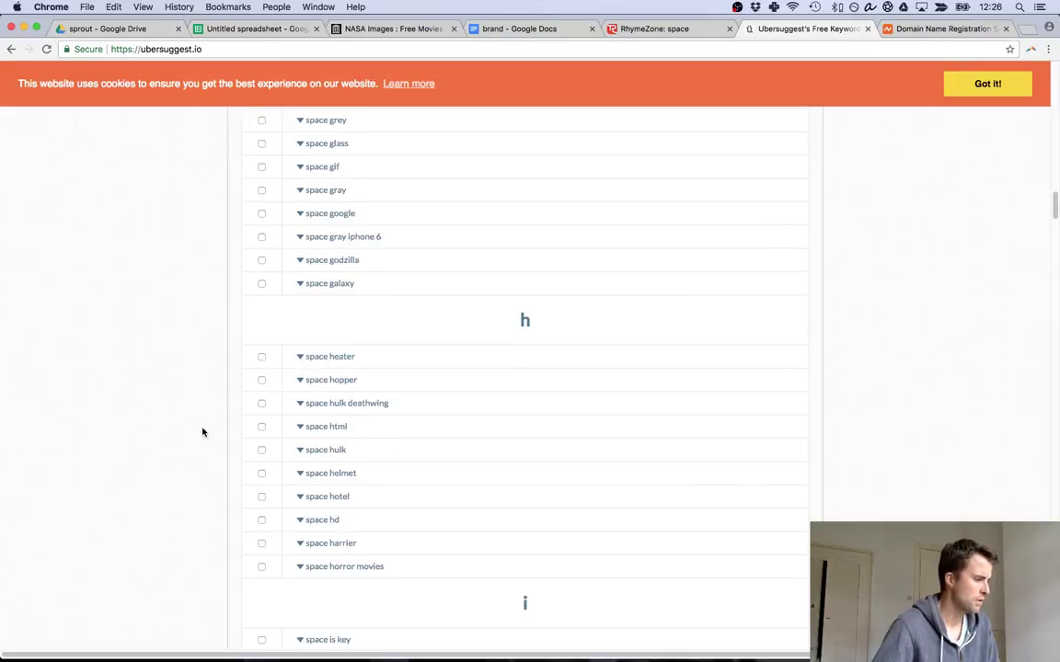
pyautogui.scroll(-1, 203, 432)
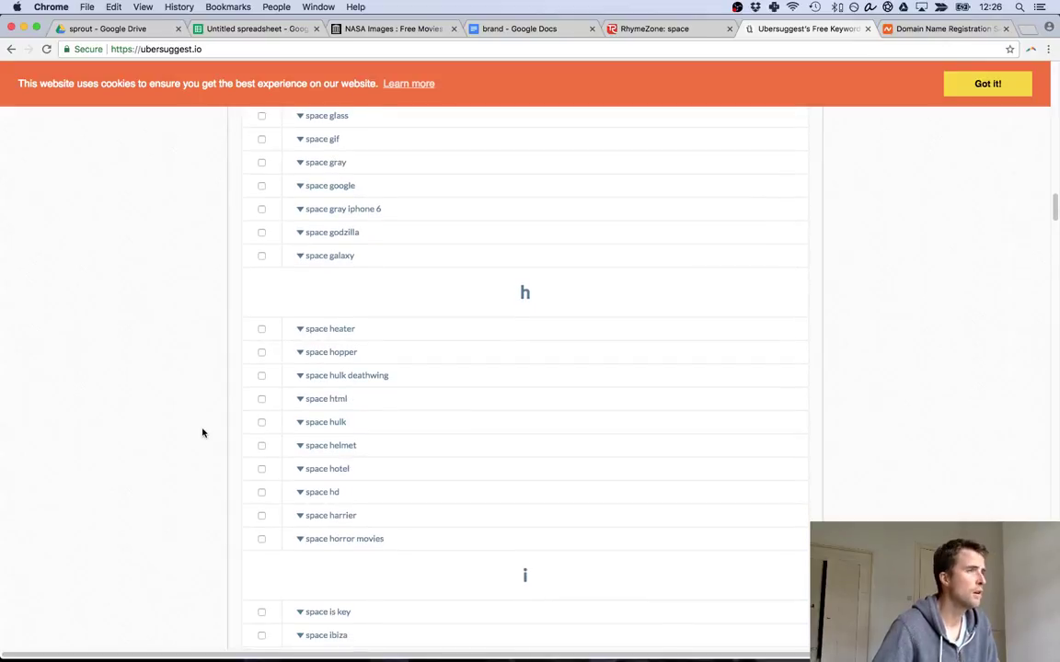
pyautogui.scroll(-1, 203, 432)
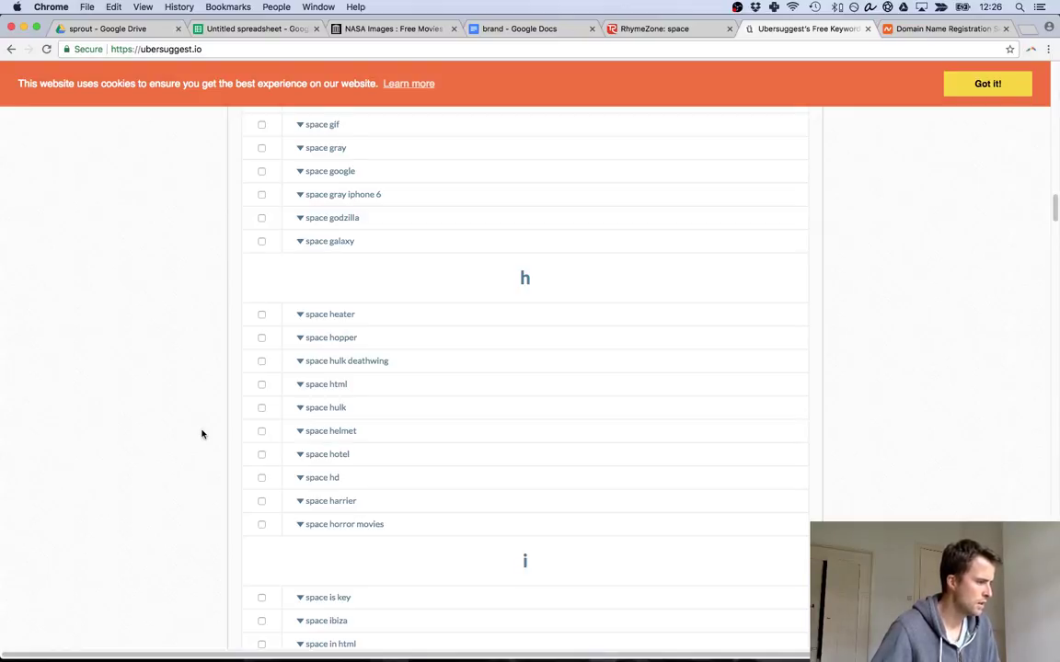
pyautogui.scroll(-11, 204, 438)
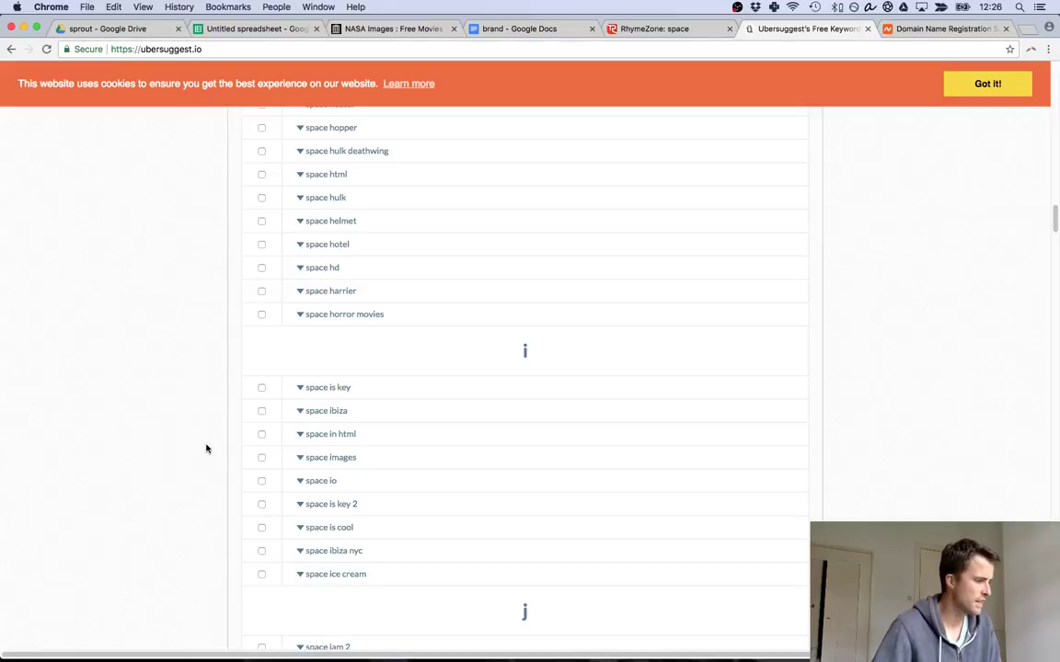
pyautogui.scroll(-8, 225, 444)
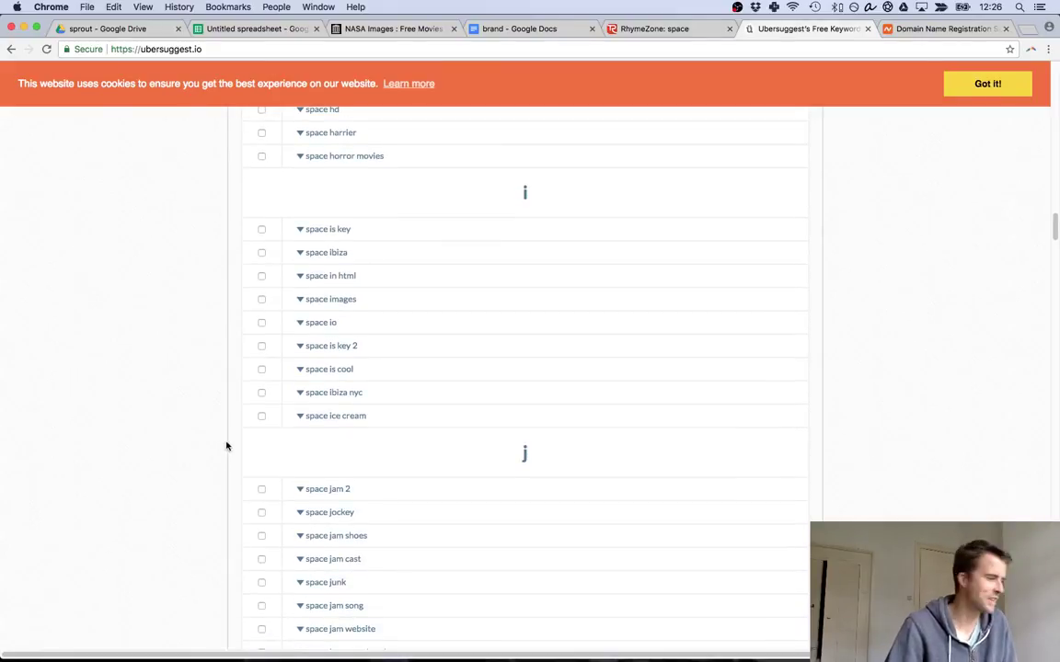
pyautogui.scroll(-9, 225, 447)
pyautogui.scroll(-15, 224, 448)
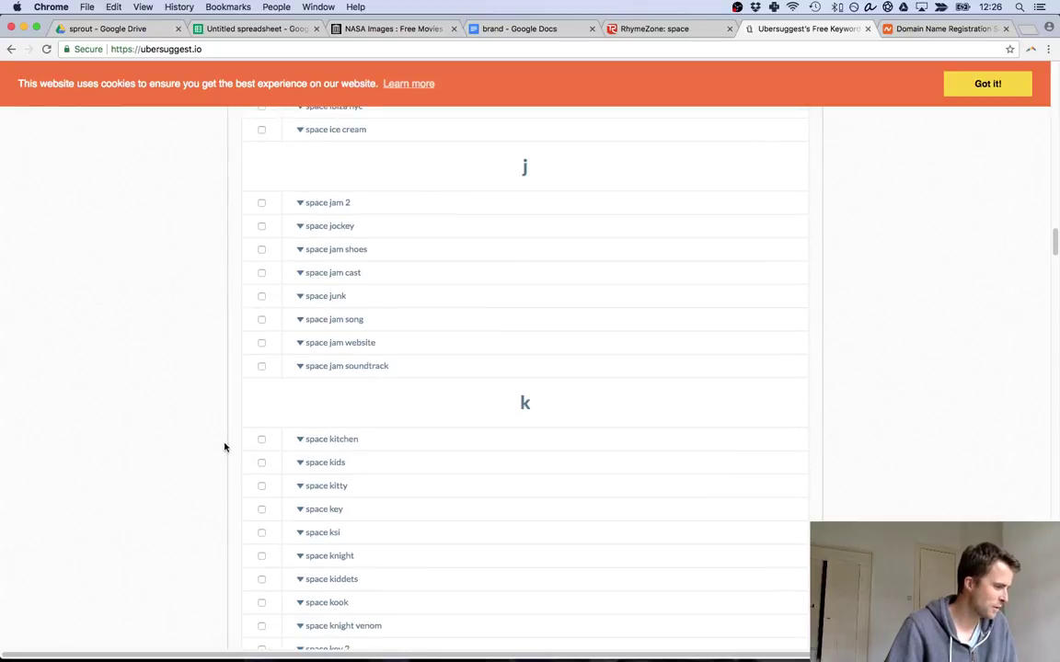
pyautogui.scroll(-17, 225, 447)
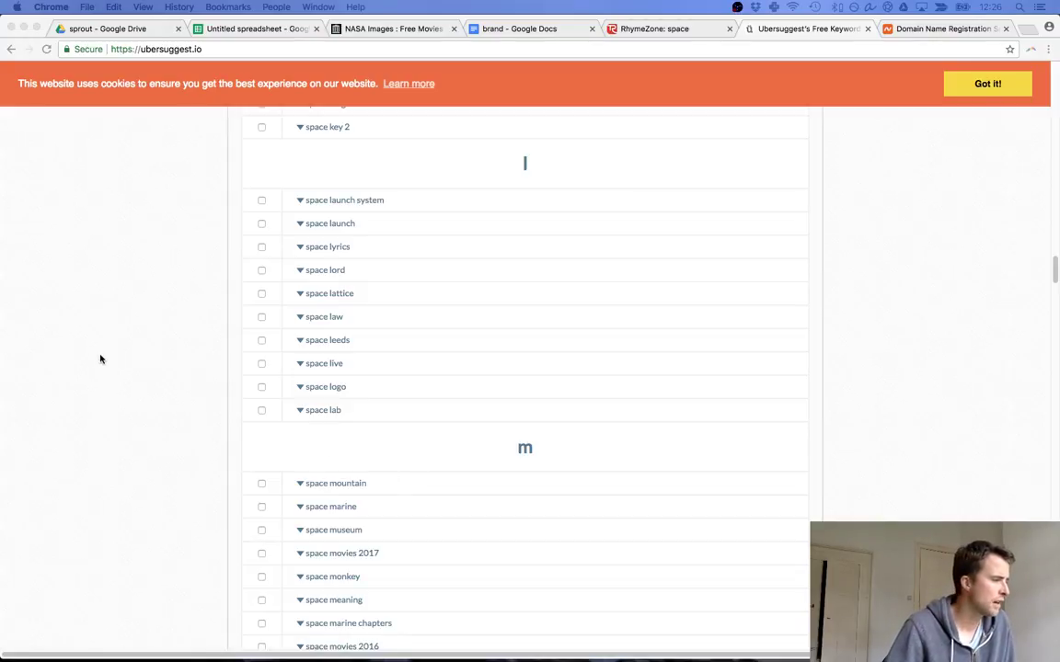
pyautogui.scroll(-1, 103, 359)
pyautogui.scroll(-3, 103, 359)
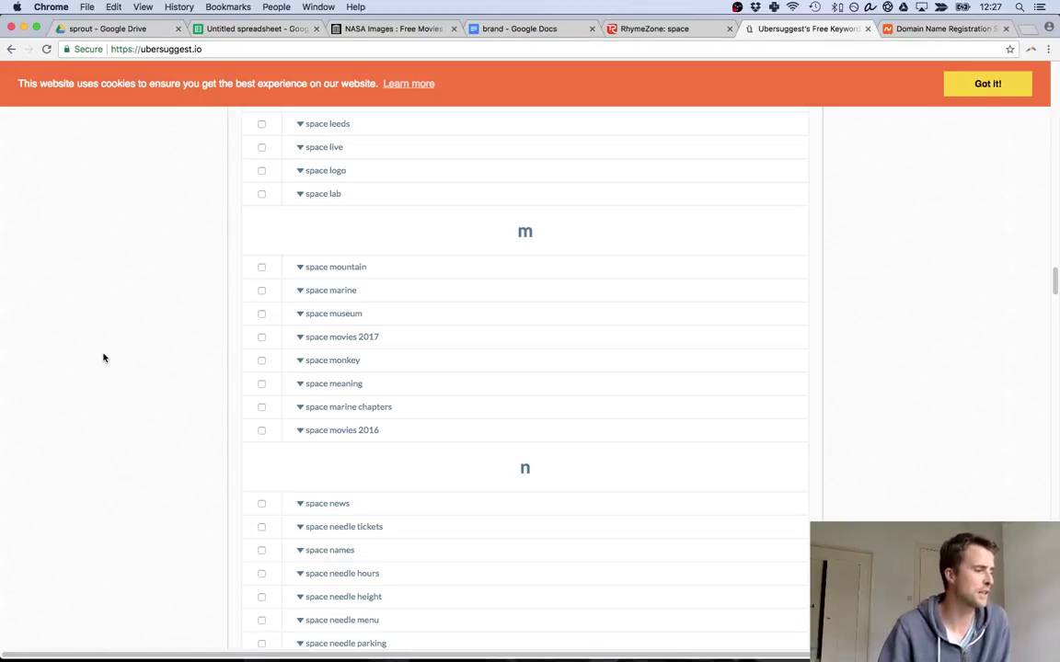
pyautogui.scroll(-2, 116, 423)
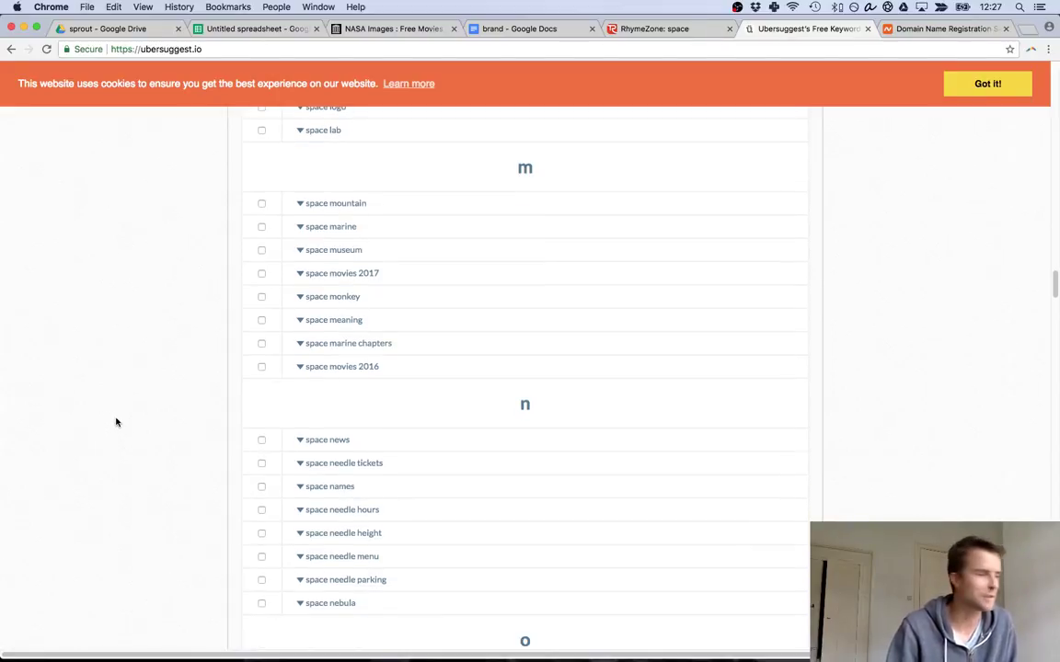
pyautogui.scroll(-5, 116, 423)
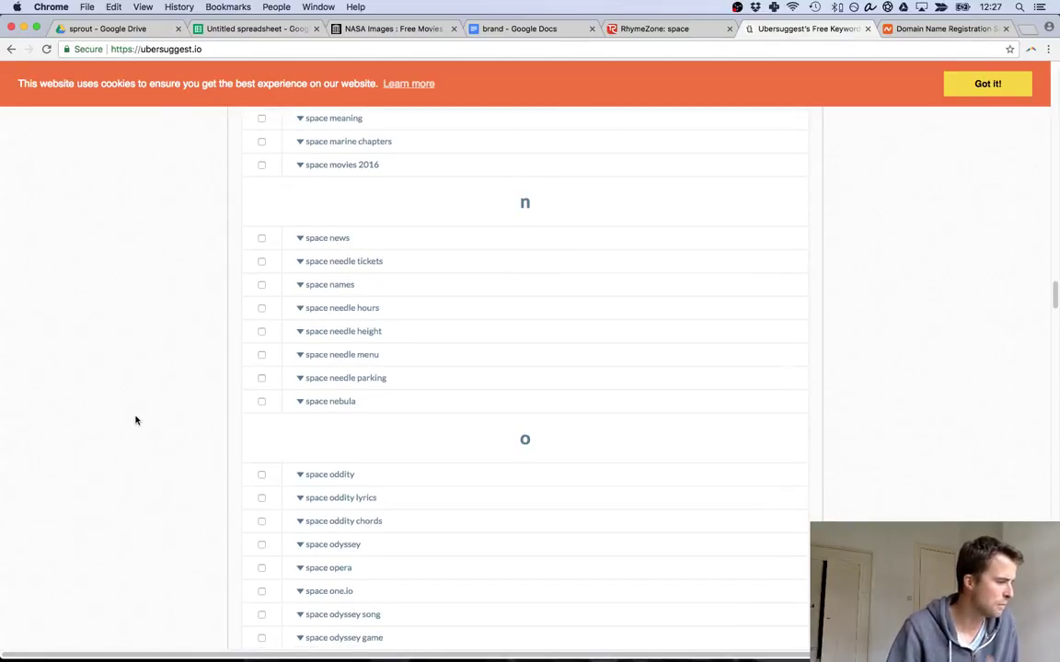
pyautogui.scroll(-6, 136, 420)
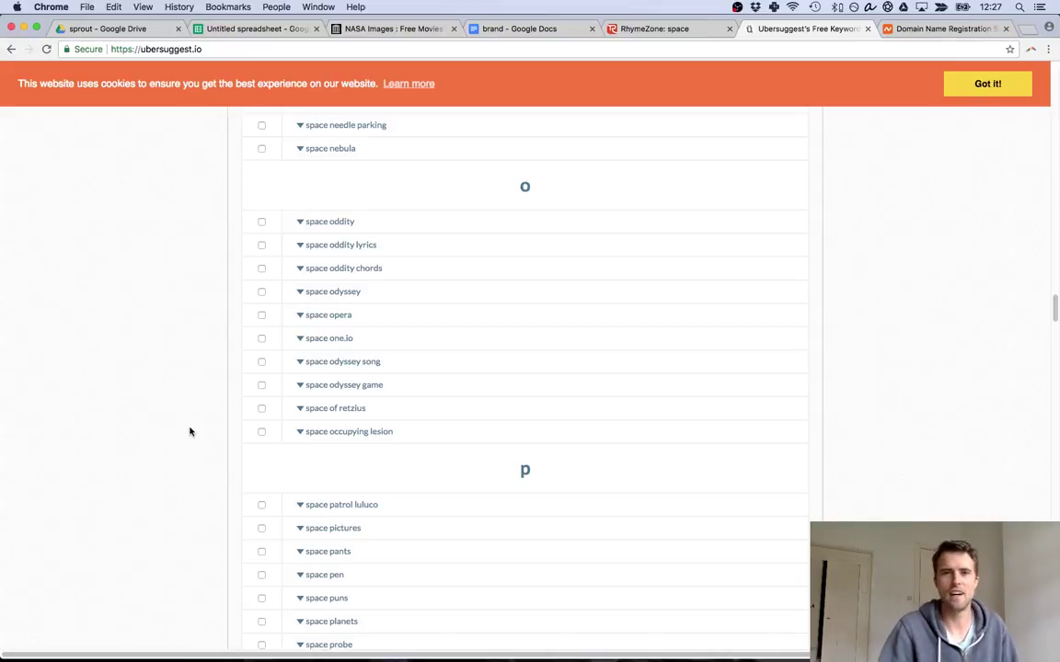
pyautogui.scroll(-2, 189, 432)
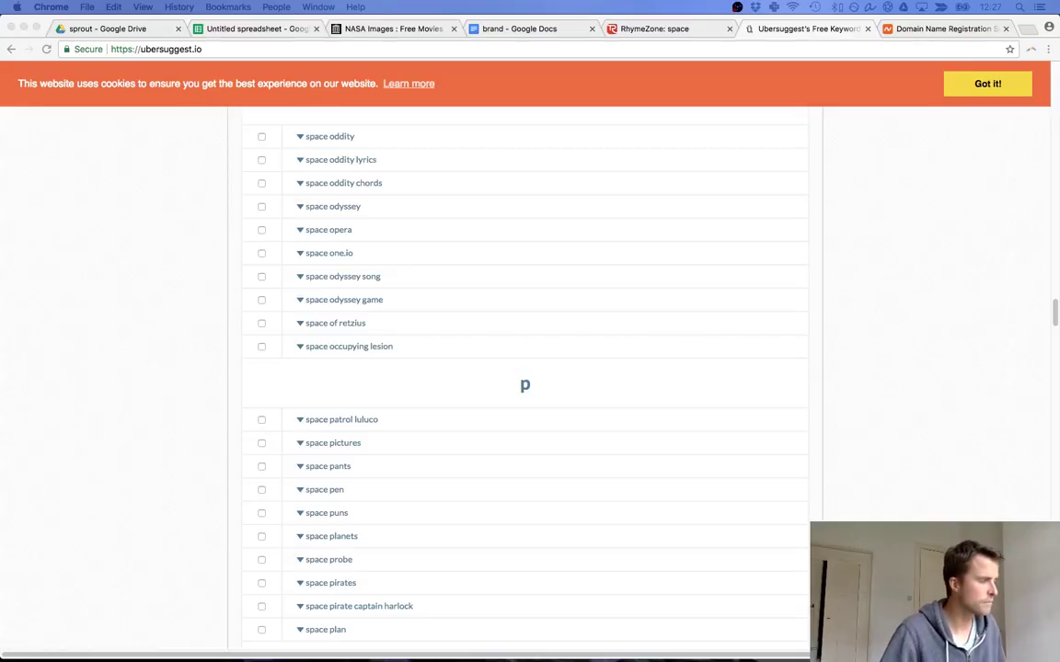
pyautogui.click(141, 456)
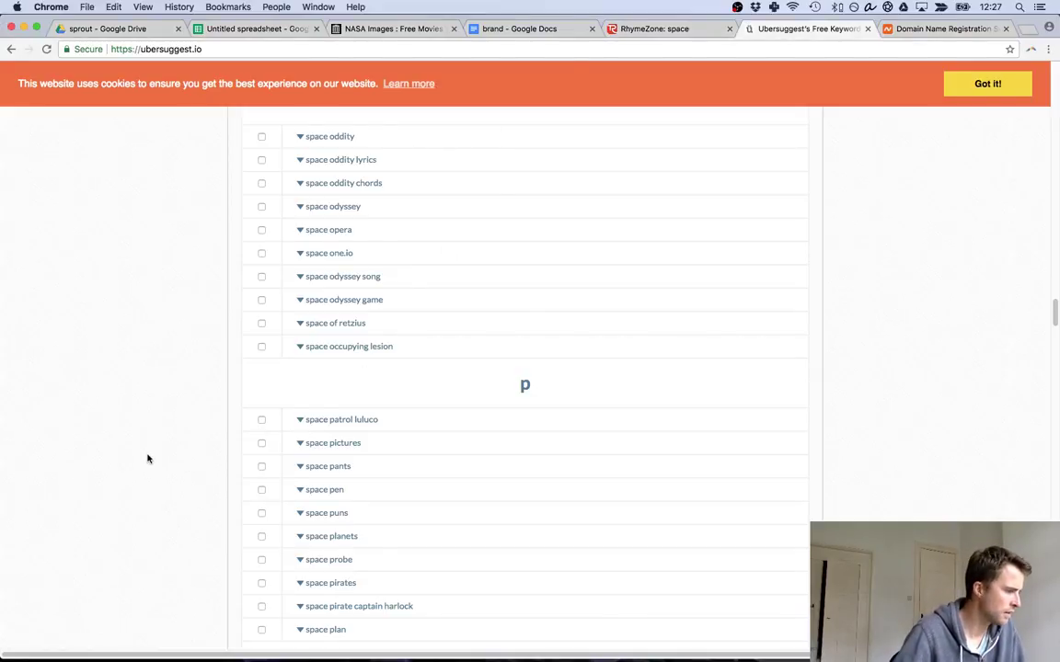
pyautogui.scroll(-2, 147, 459)
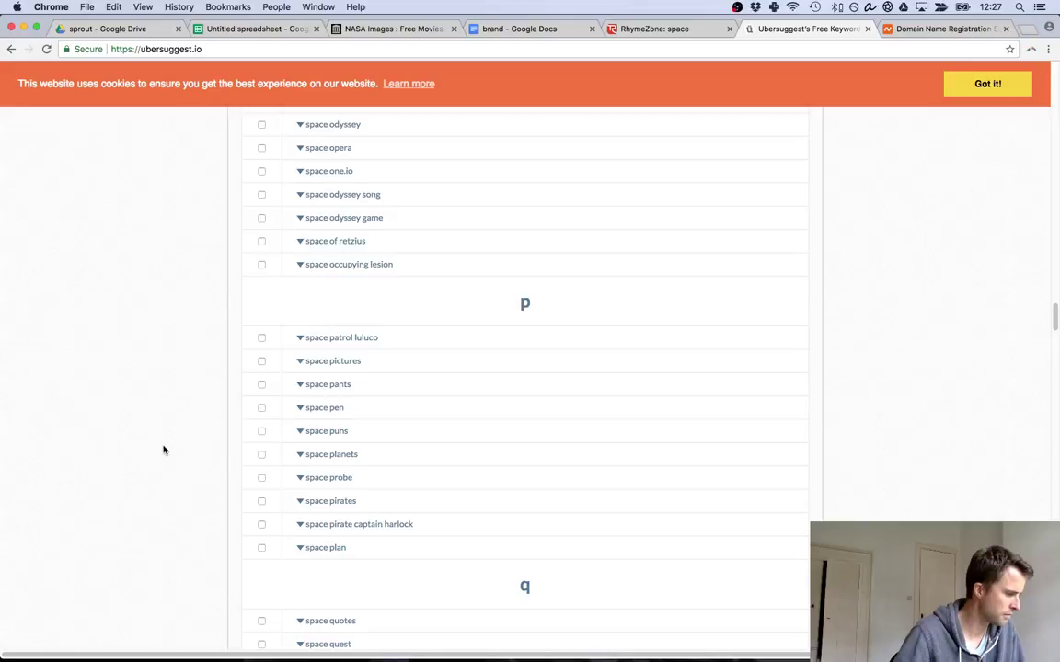
pyautogui.scroll(-2, 162, 449)
pyautogui.scroll(-2, 163, 450)
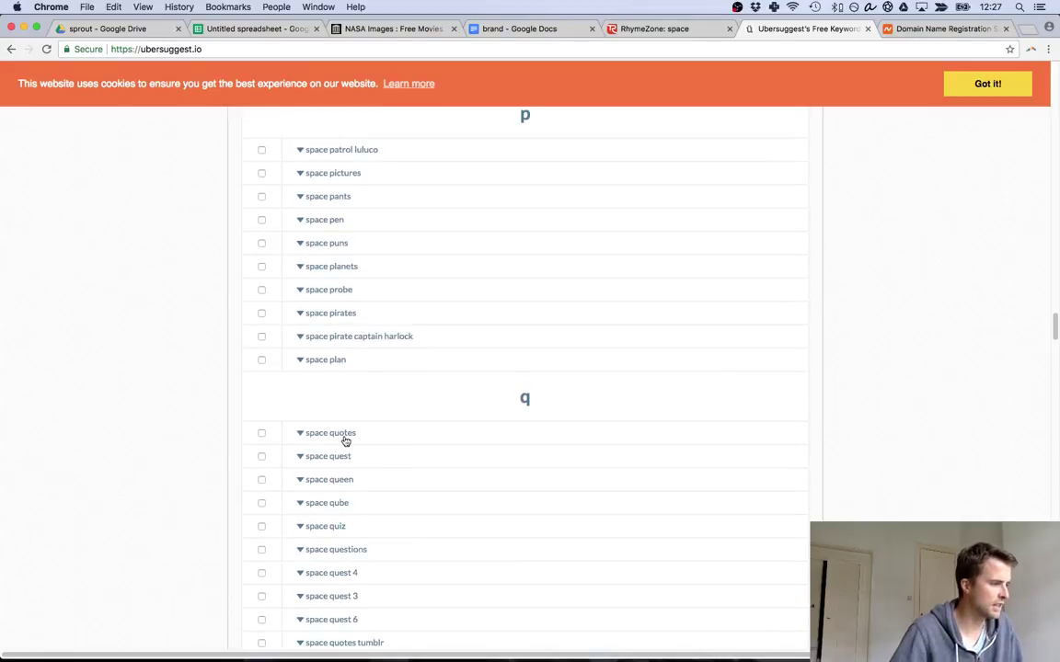
pyautogui.click(1027, 31)
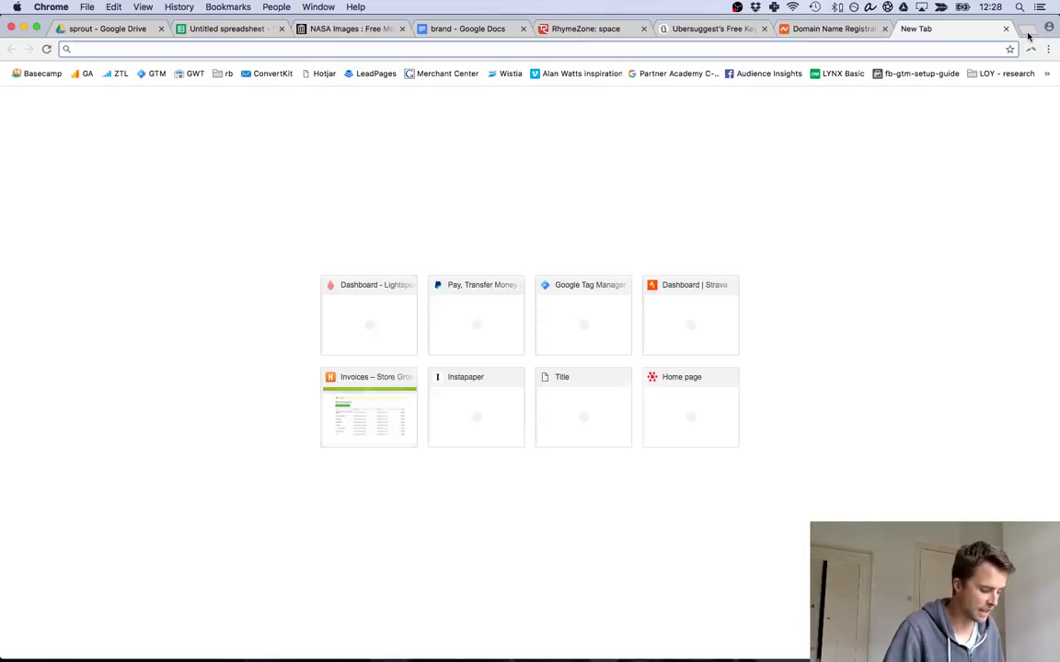
# Search DuckDuckGo for 'space quotes' in the new tab.
pyautogui.write('space qu')
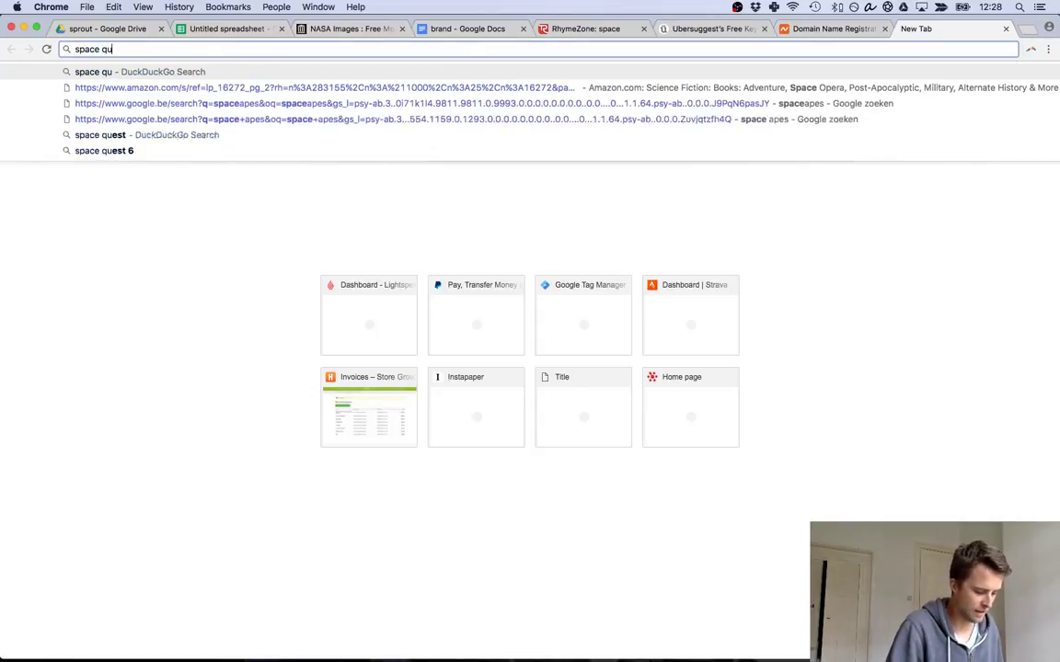
pyautogui.write('otes')
pyautogui.press('Return')
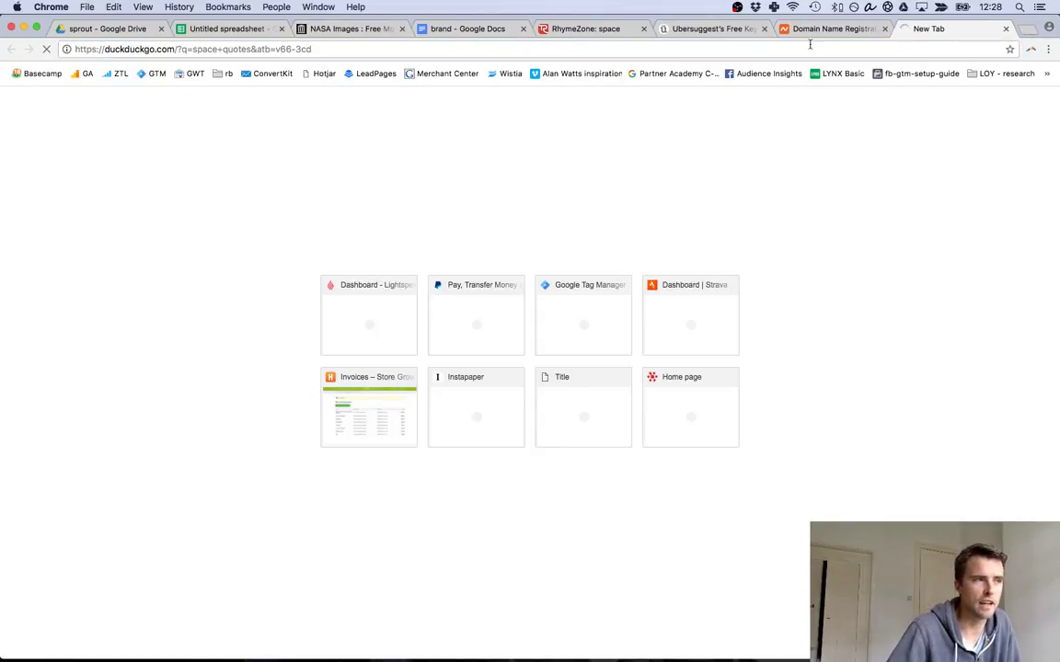
pyautogui.click(704, 31)
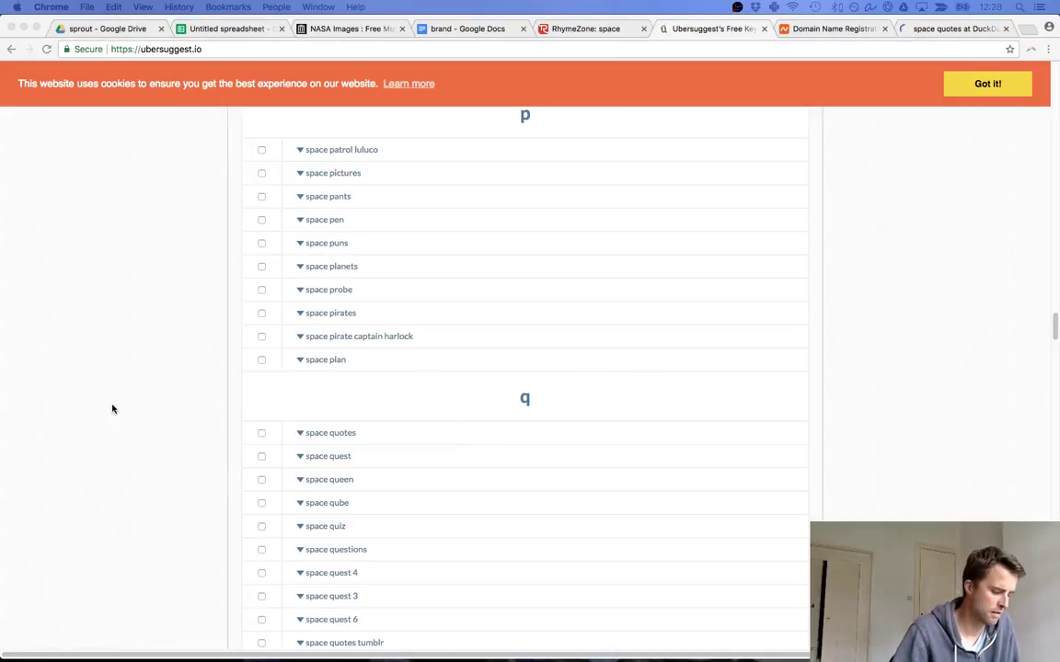
# Scroll Ubersuggest's space keyword list down toward the W section.
pyautogui.scroll(-2, 110, 410)
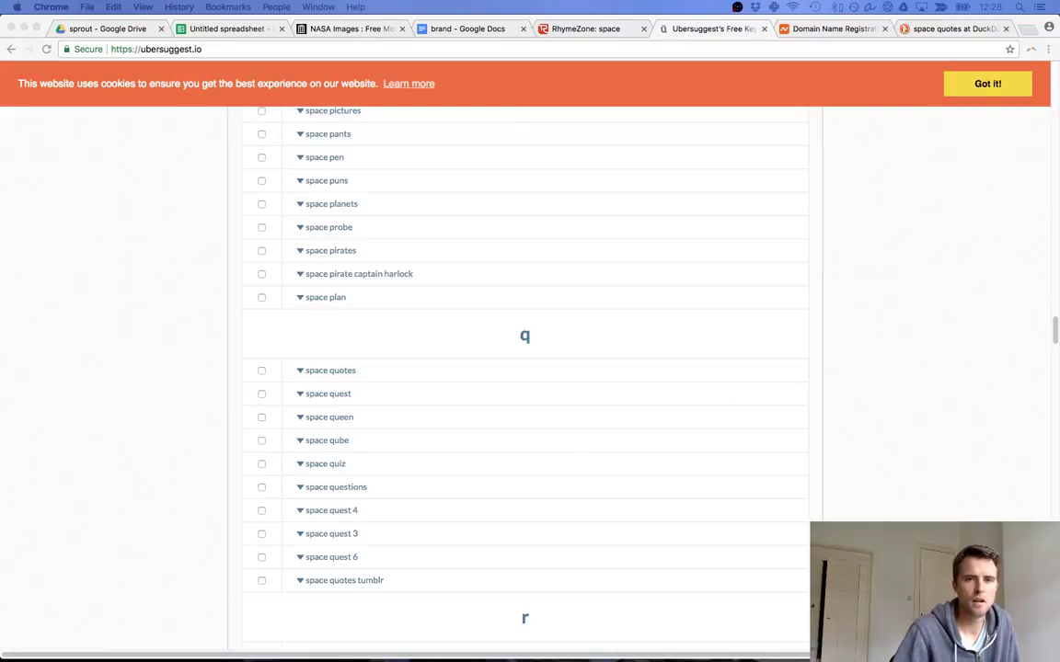
pyautogui.scroll(-1, 154, 475)
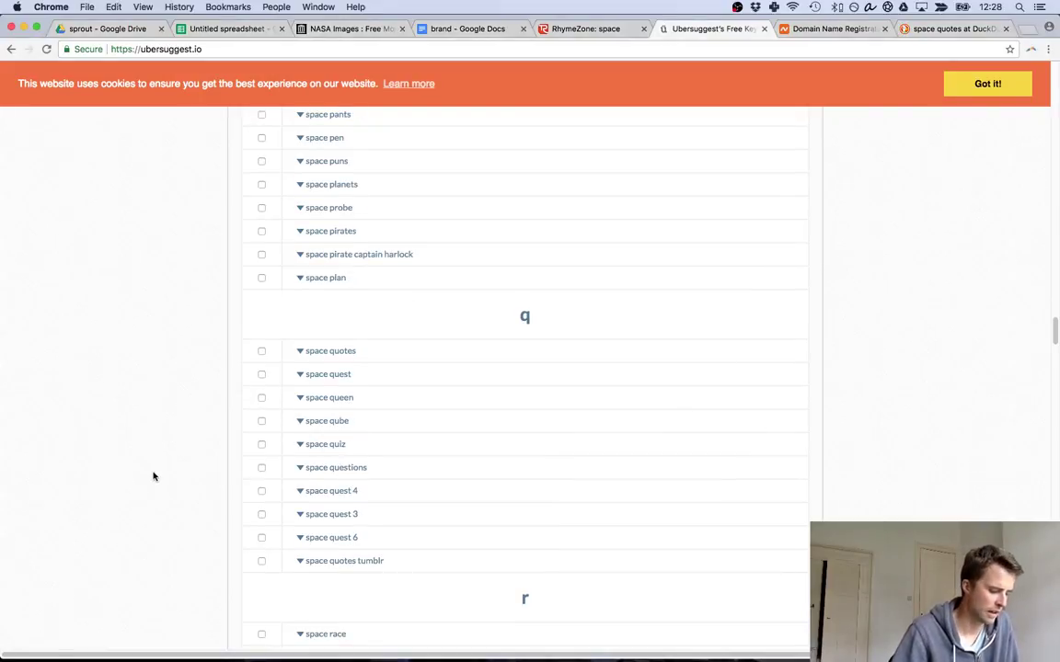
pyautogui.scroll(-5, 154, 476)
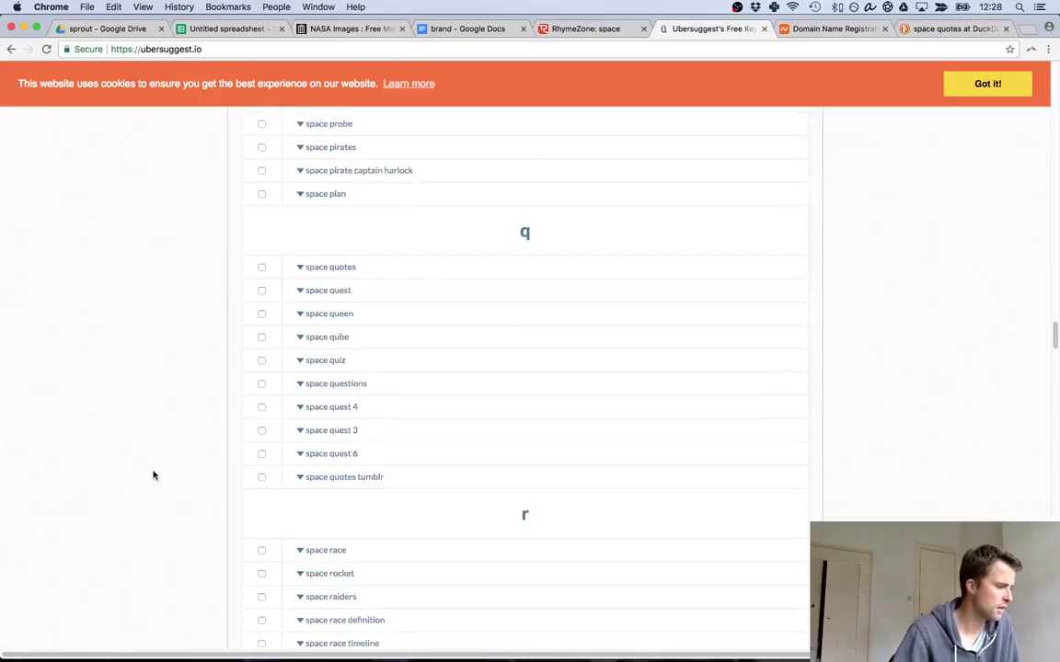
pyautogui.scroll(-5, 154, 475)
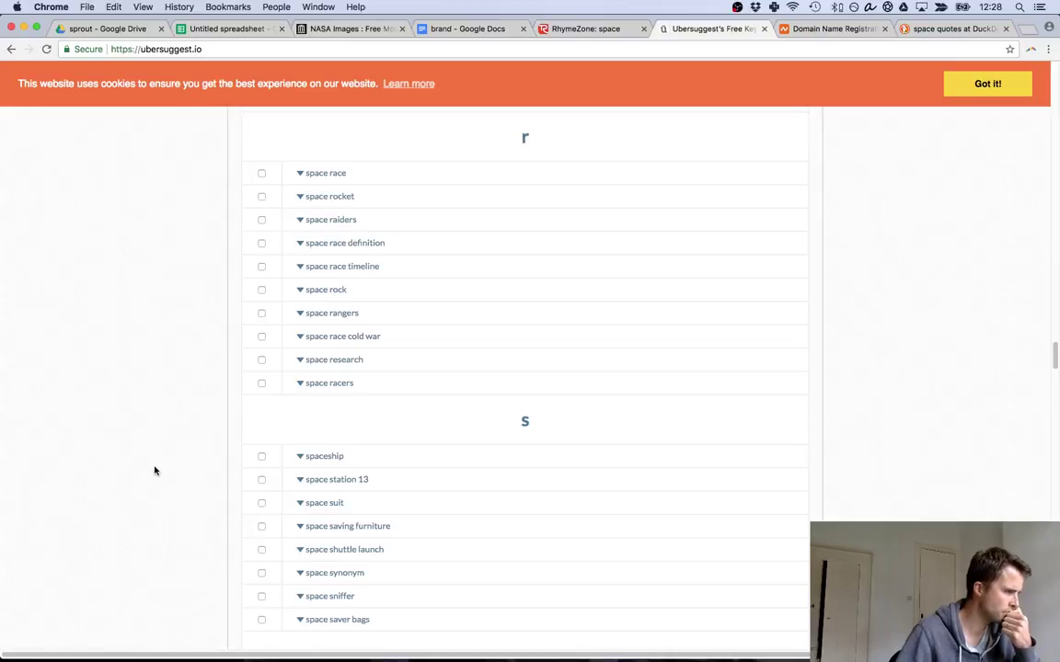
pyautogui.scroll(-2, 155, 467)
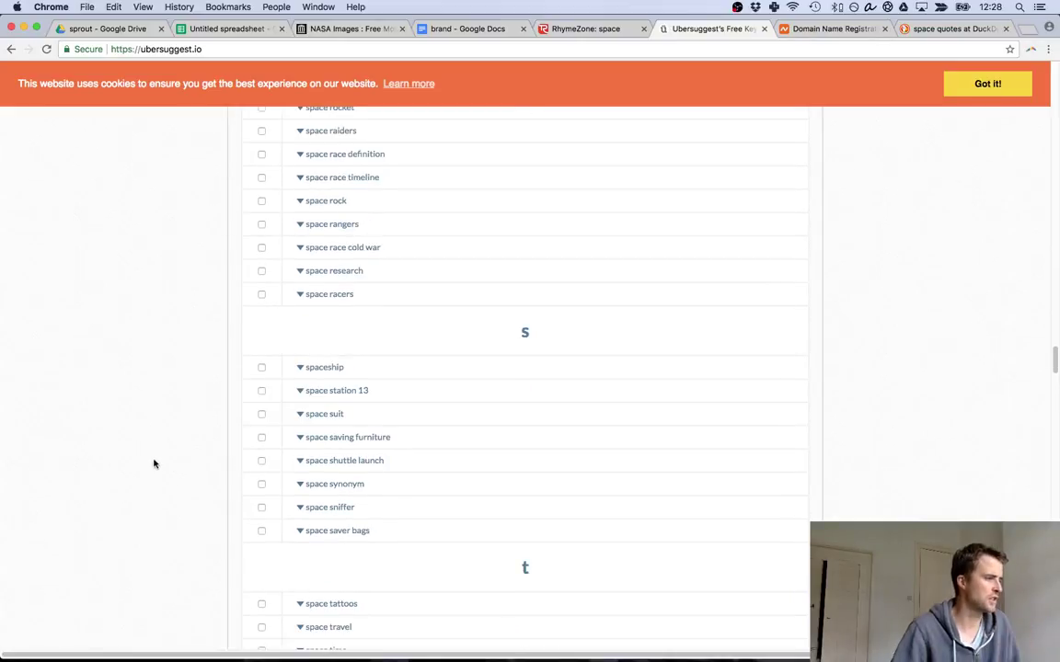
pyautogui.scroll(-1, 155, 465)
pyautogui.scroll(-5, 156, 469)
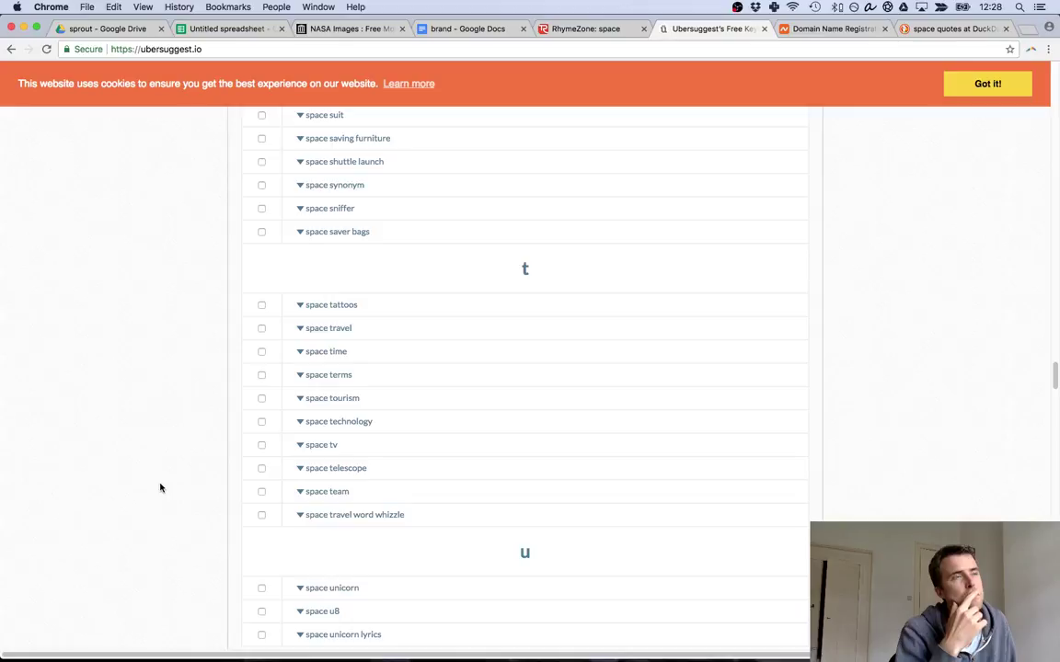
pyautogui.scroll(-5, 160, 487)
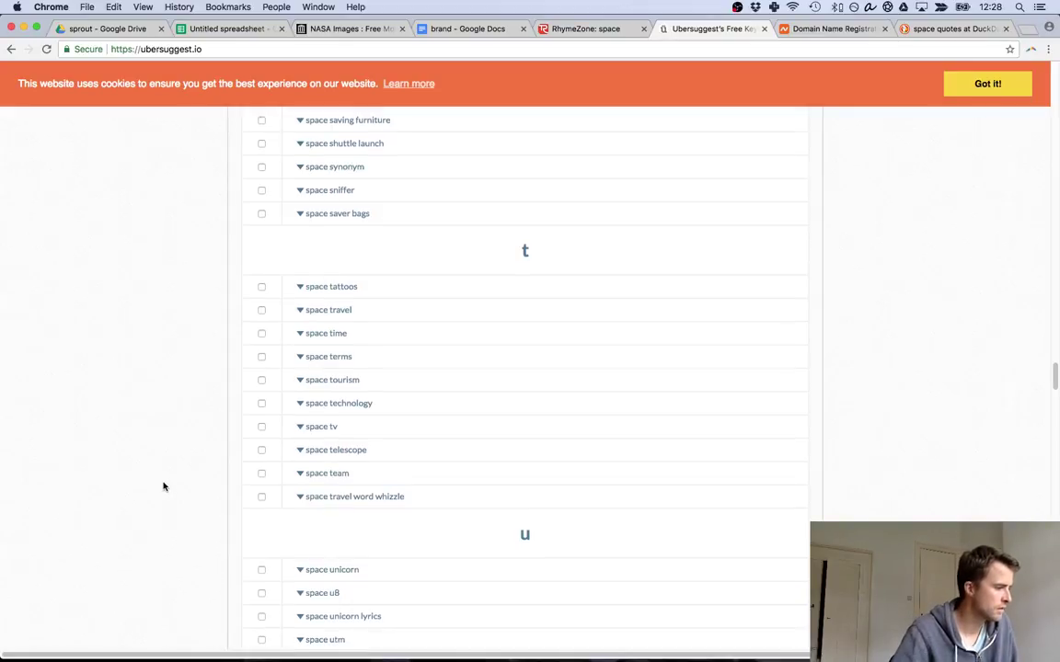
pyautogui.scroll(-4, 168, 488)
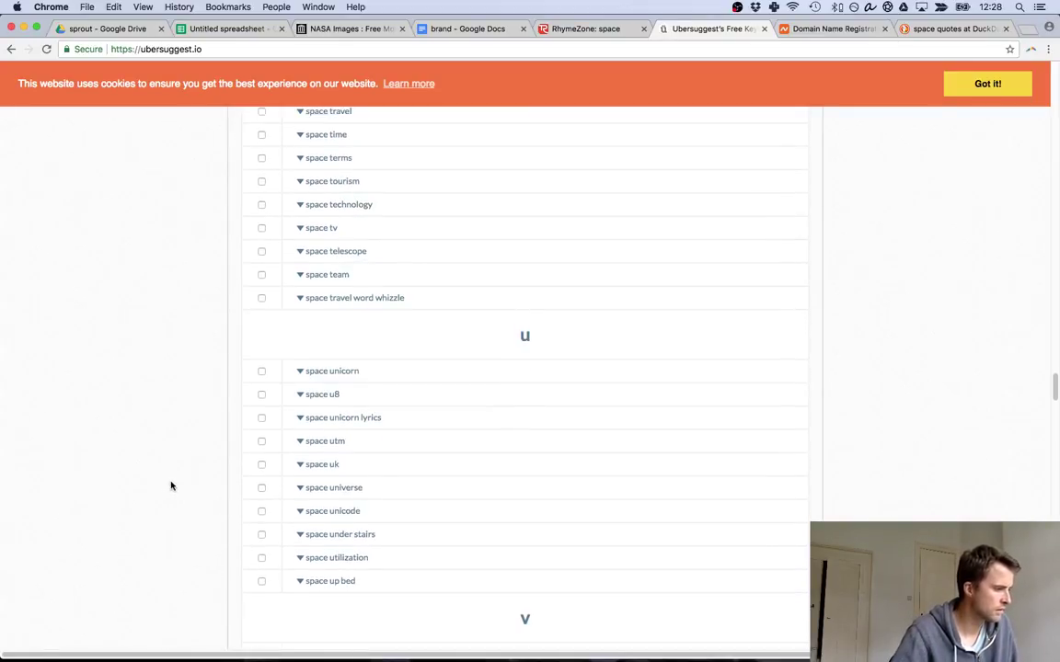
pyautogui.scroll(-6, 172, 486)
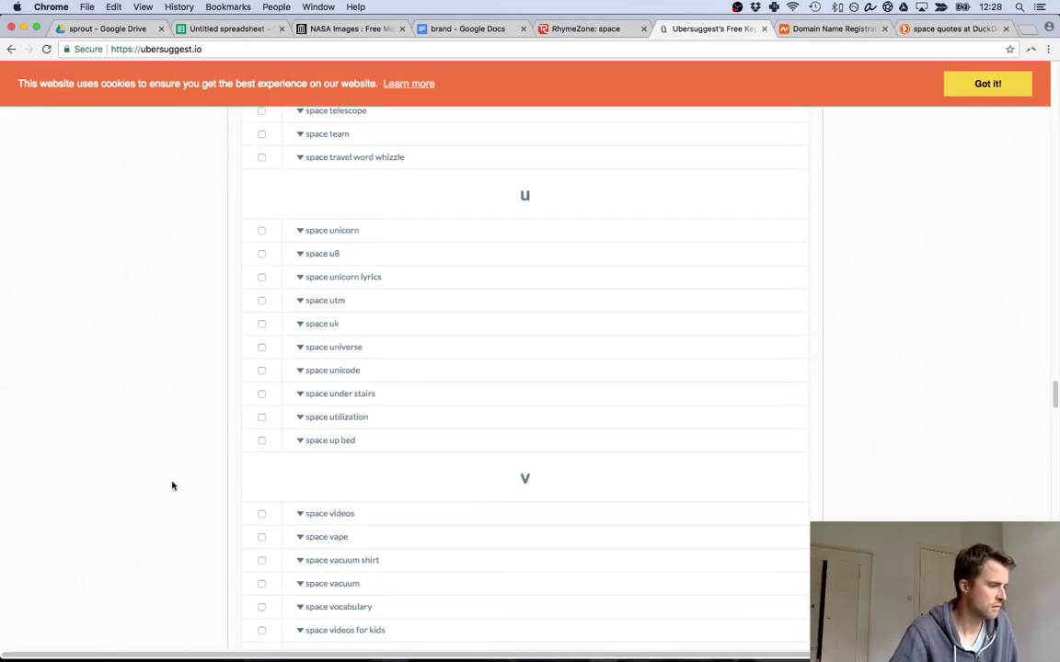
pyautogui.scroll(-5, 173, 488)
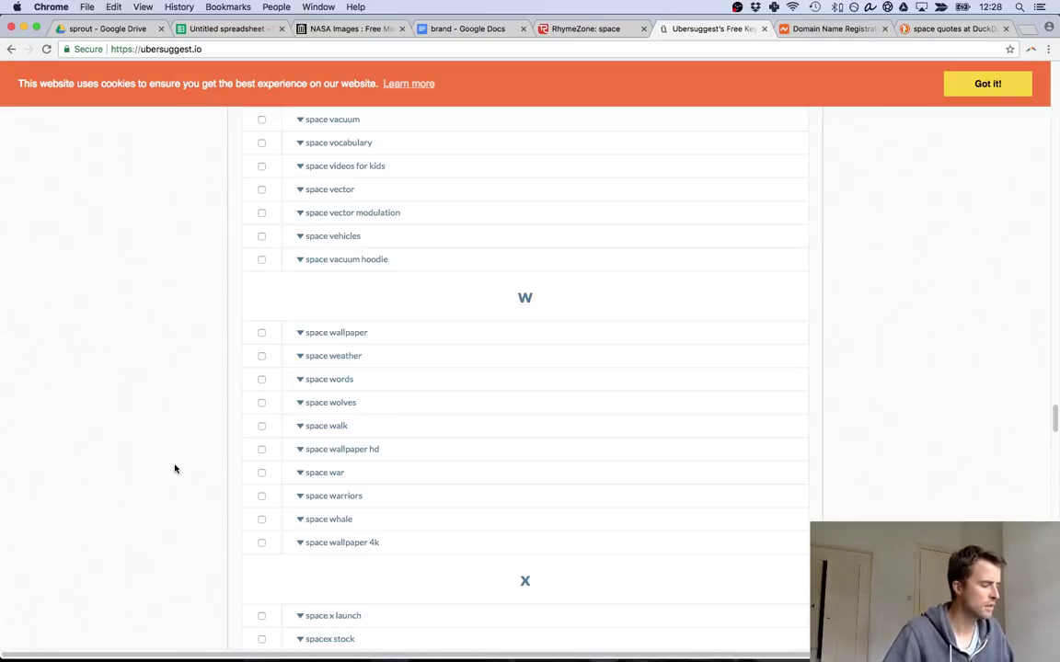
pyautogui.scroll(-2, 158, 476)
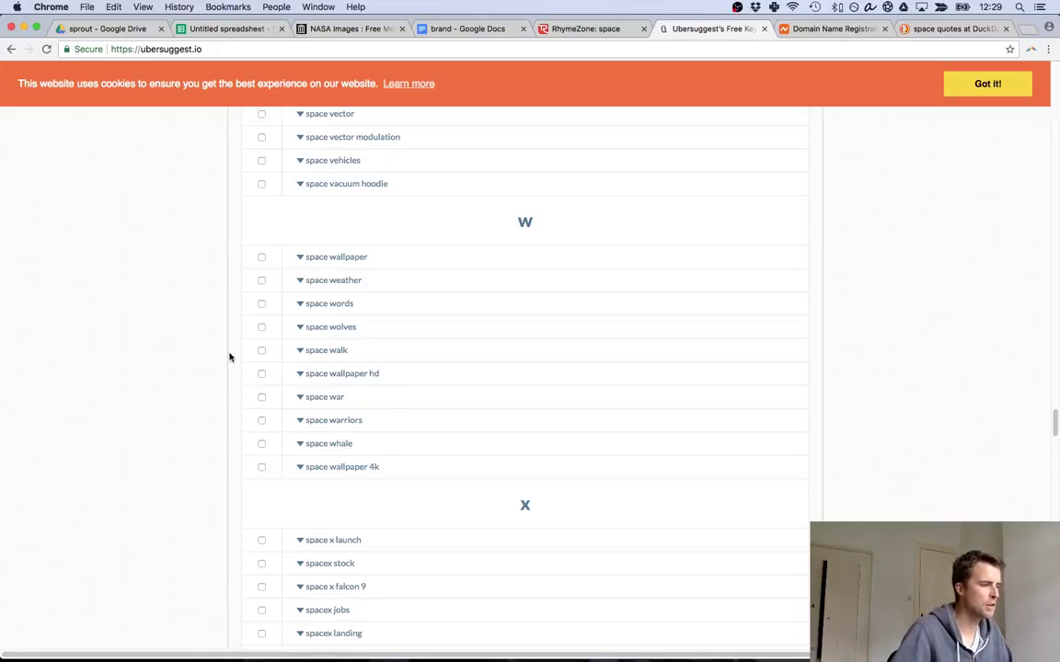
# Add 'Space wallpaper' on a new line below Landscape in the brand document.
pyautogui.click(474, 31)
pyautogui.scroll(-5, 449, 466)
pyautogui.scroll(2, 431, 457)
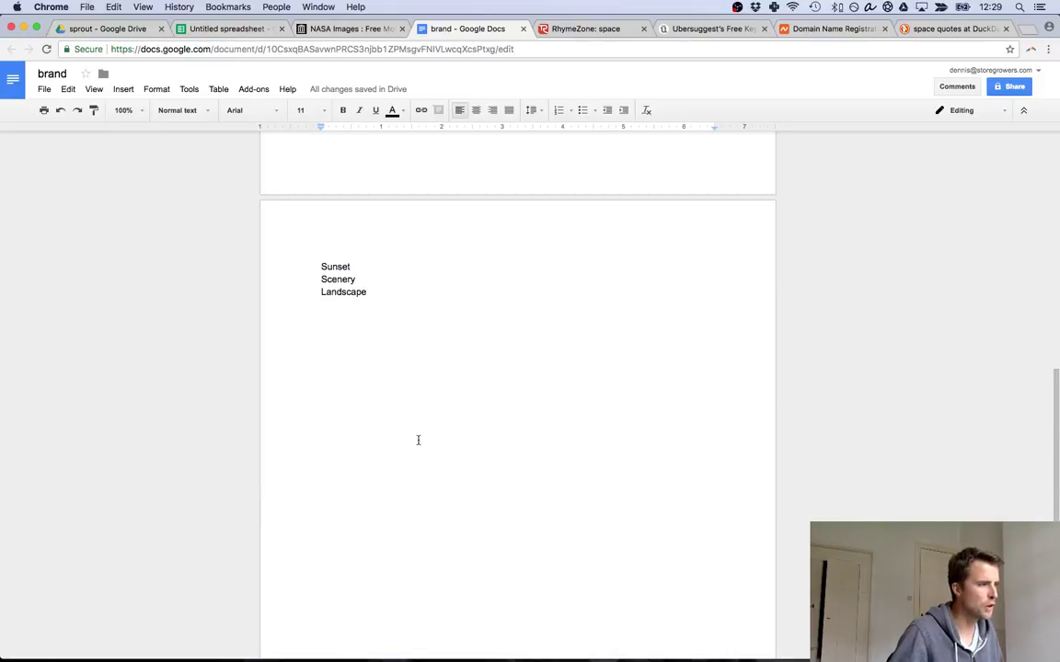
pyautogui.click(418, 440)
pyautogui.press('Return')
pyautogui.write('Space ')
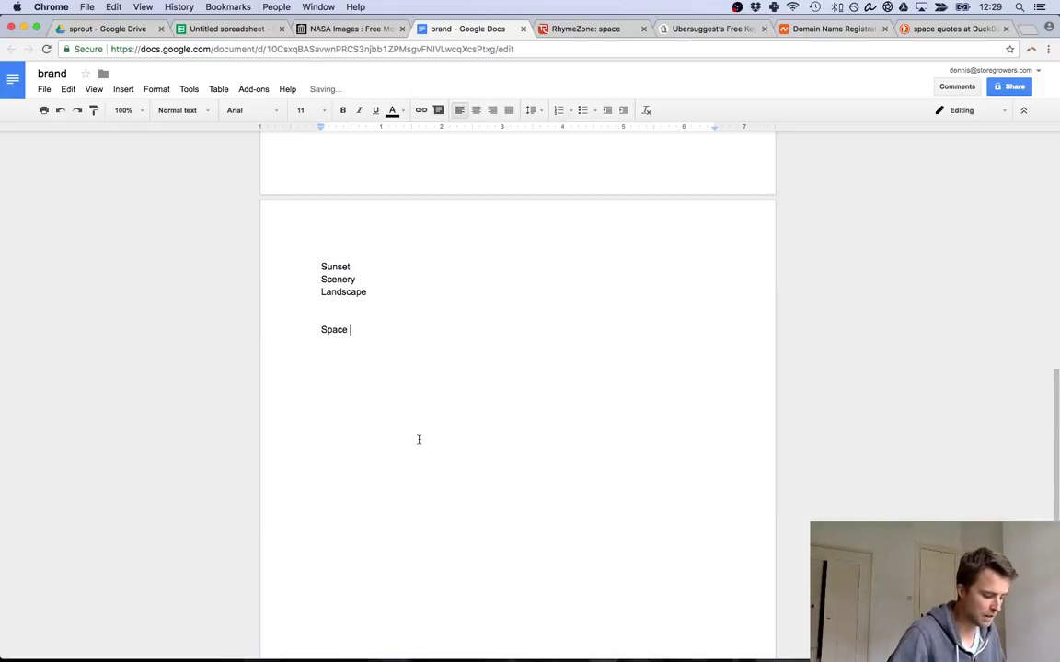
pyautogui.write('wallpaper')
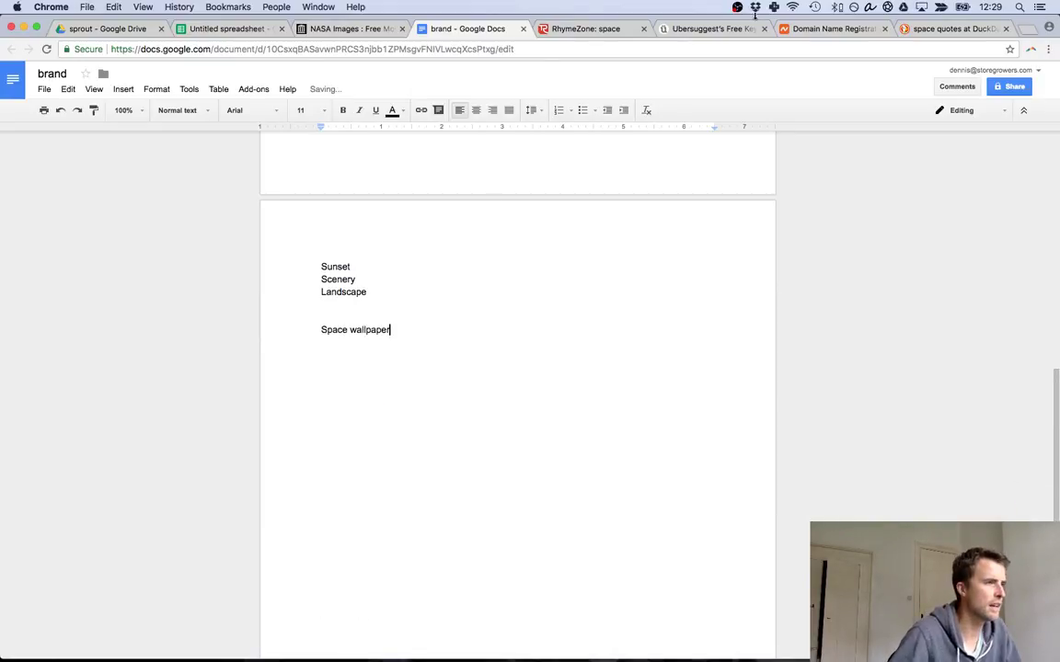
pyautogui.click(727, 28)
# Scroll the space keyword list back up to P, then down to the wallpaper and SpaceX groups.
pyautogui.scroll(10, 526, 289)
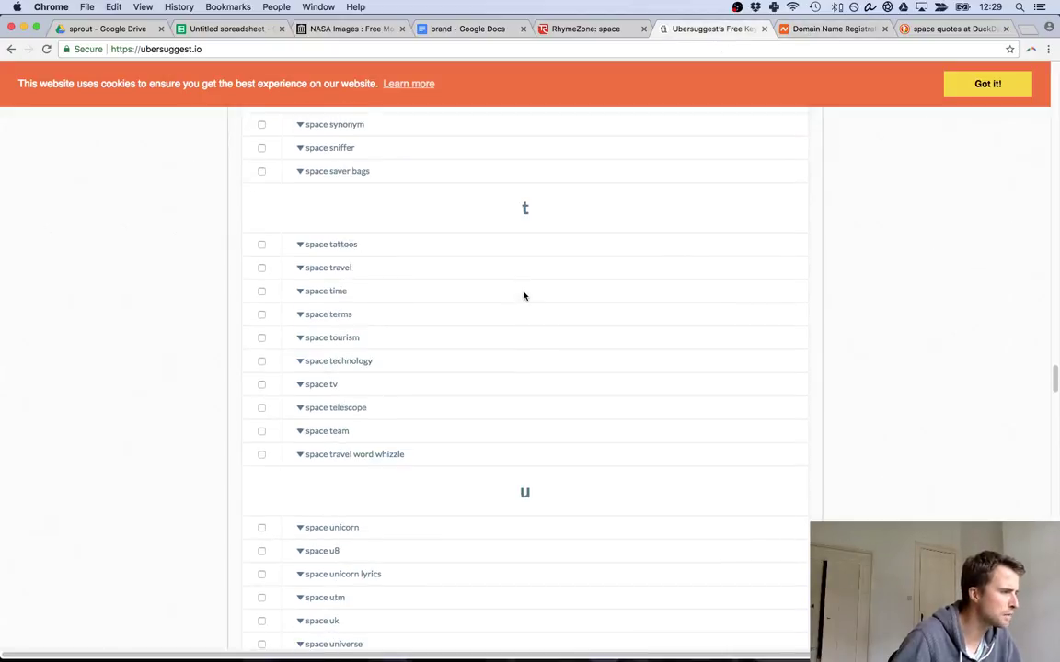
pyautogui.scroll(15, 523, 295)
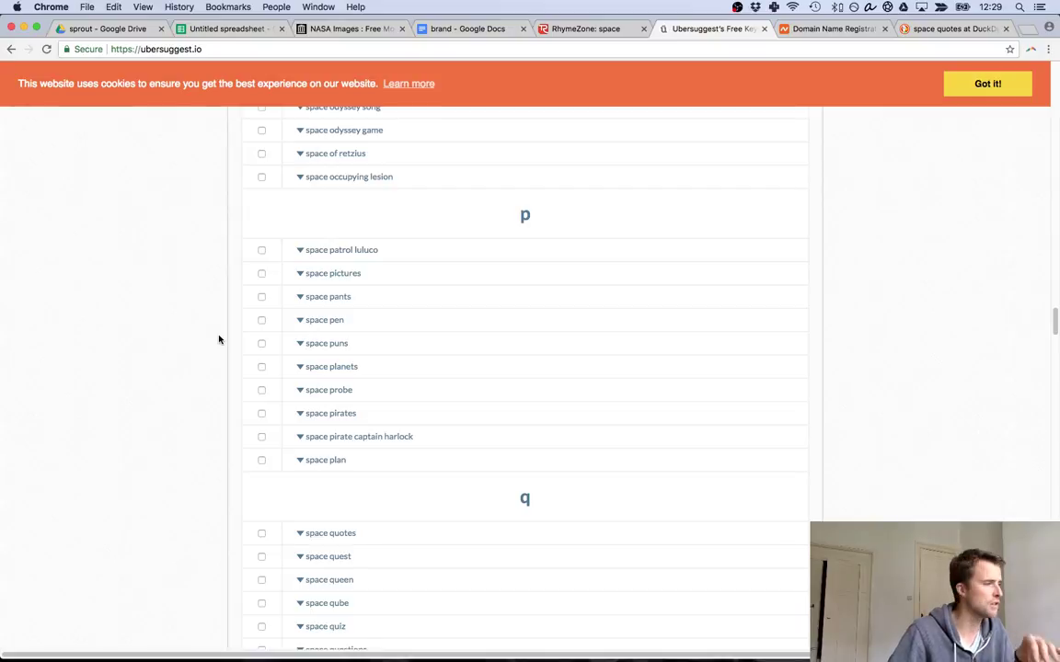
pyautogui.scroll(-5, 219, 336)
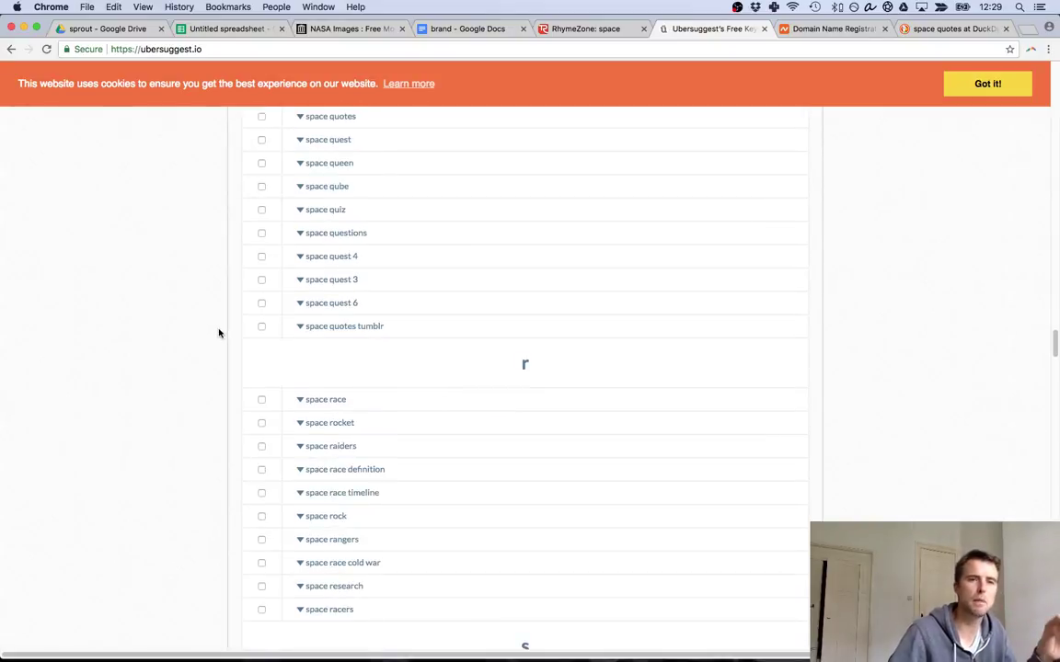
pyautogui.scroll(-1, 221, 331)
pyautogui.scroll(-1, 226, 332)
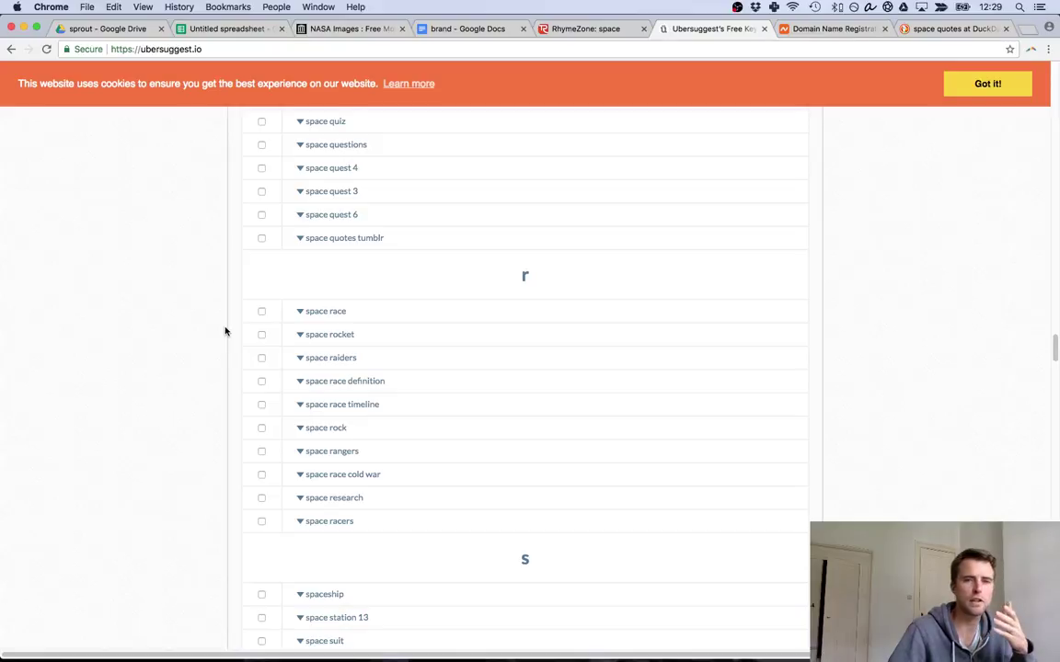
pyautogui.scroll(-5, 208, 334)
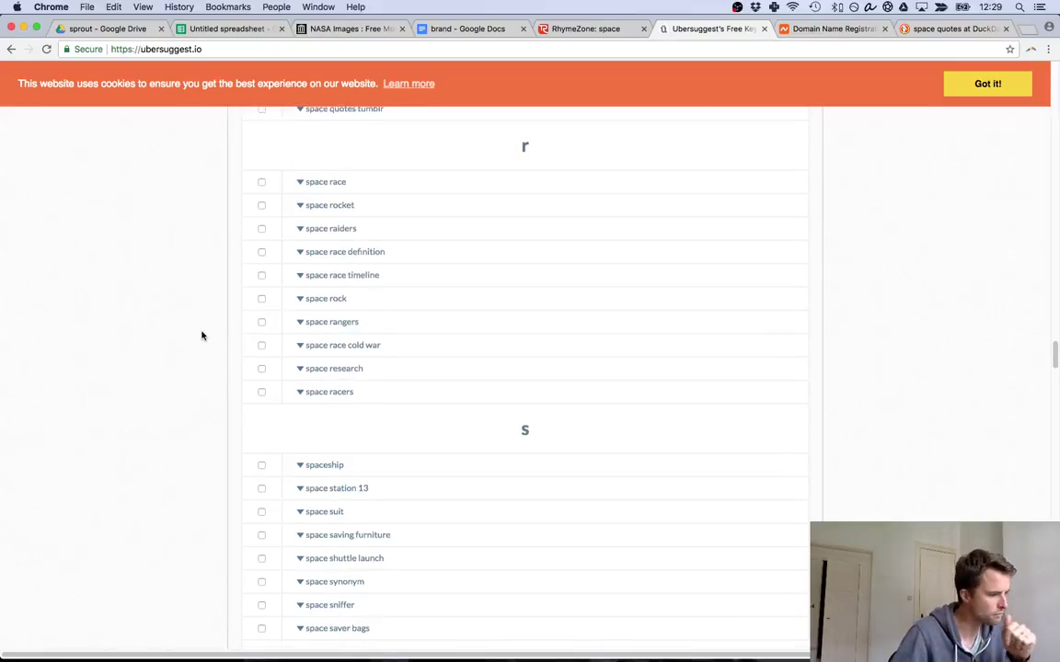
pyautogui.scroll(-10, 201, 337)
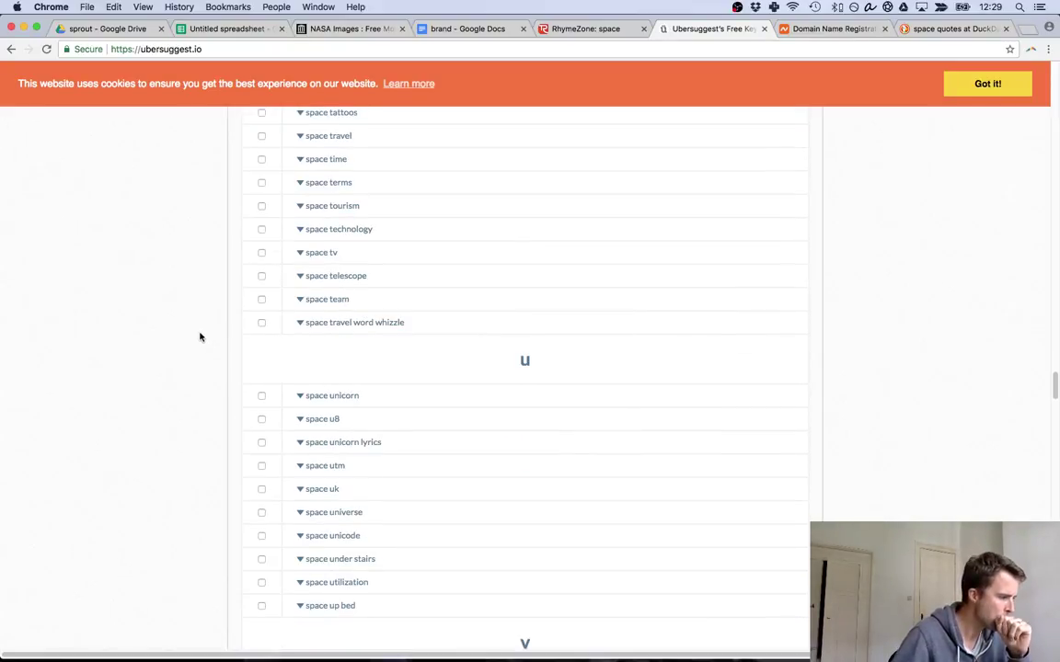
pyautogui.scroll(-8, 200, 337)
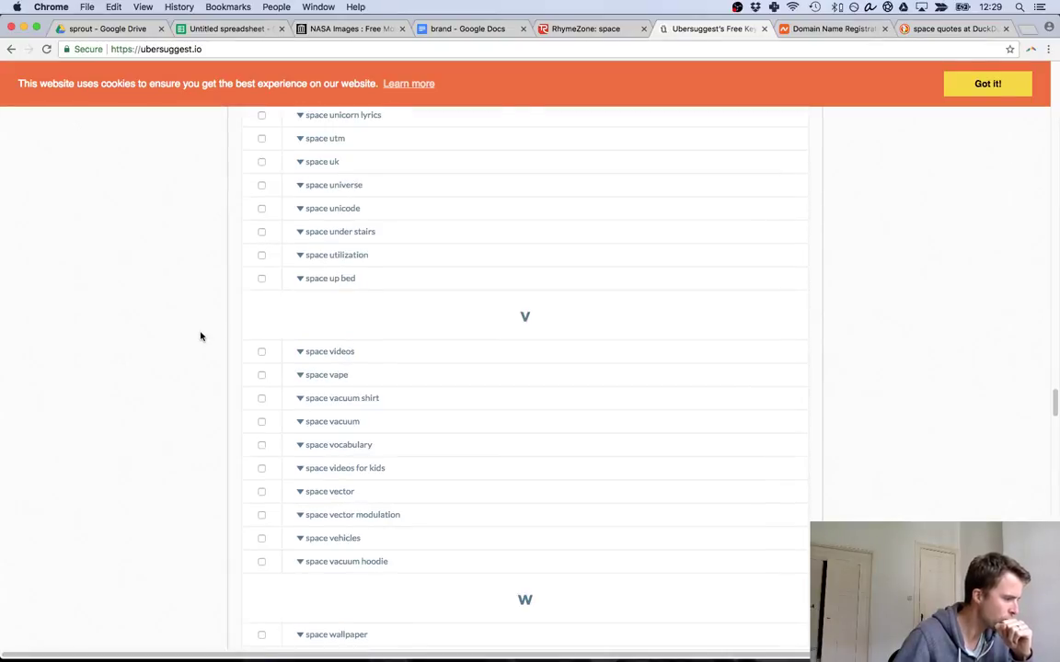
pyautogui.scroll(-6, 200, 336)
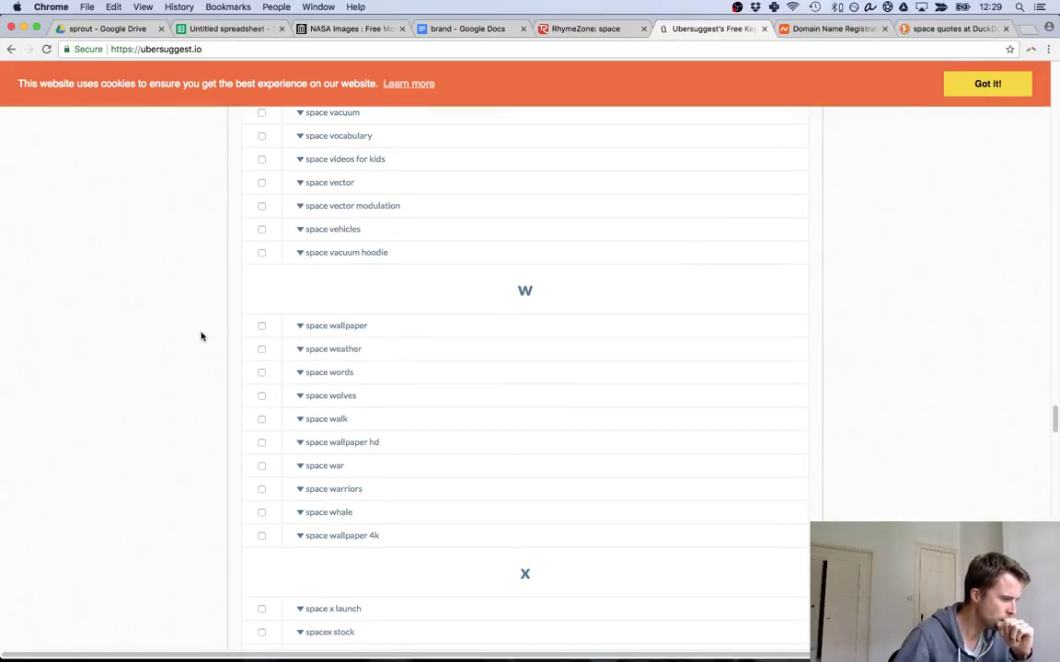
pyautogui.scroll(-5, 197, 327)
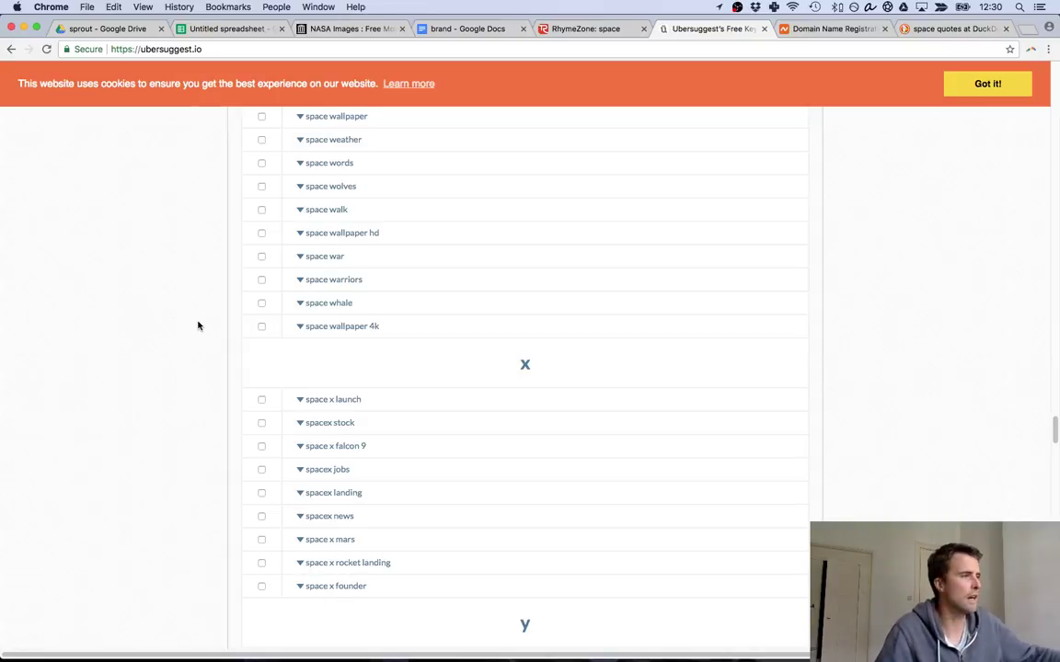
pyautogui.click(471, 28)
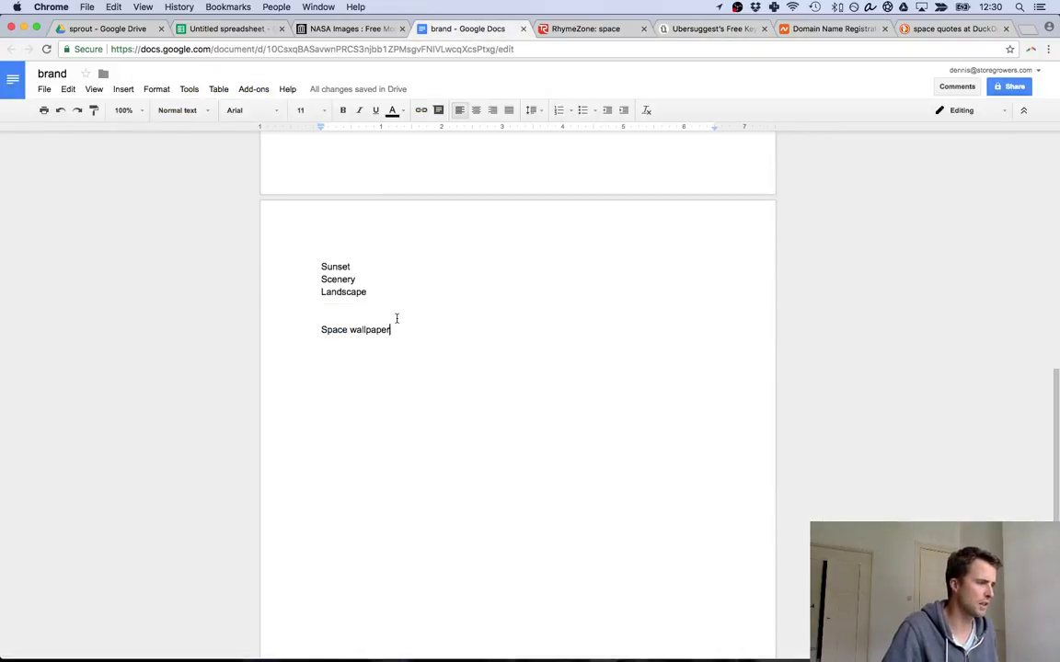
# Insert 'Create good wallpapers of images' on a new line above Space wallpaper.
pyautogui.press('super+Left')
pyautogui.press('Return')
pyautogui.press('Return')
pyautogui.press('Up')
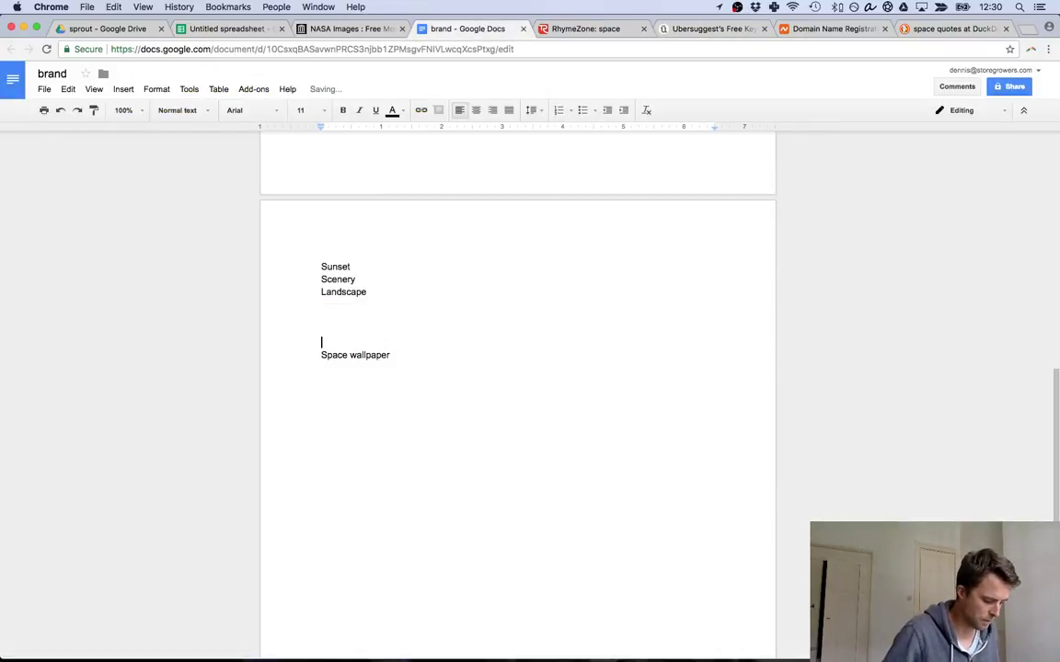
pyautogui.write('Create good')
pyautogui.write(' wall')
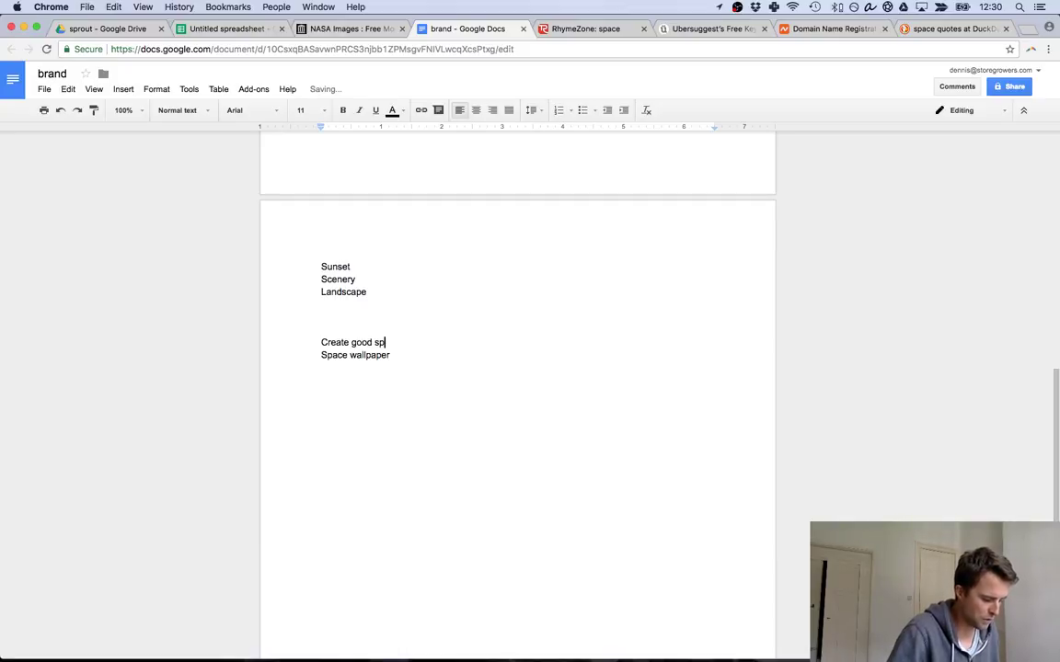
pyautogui.write('pap')
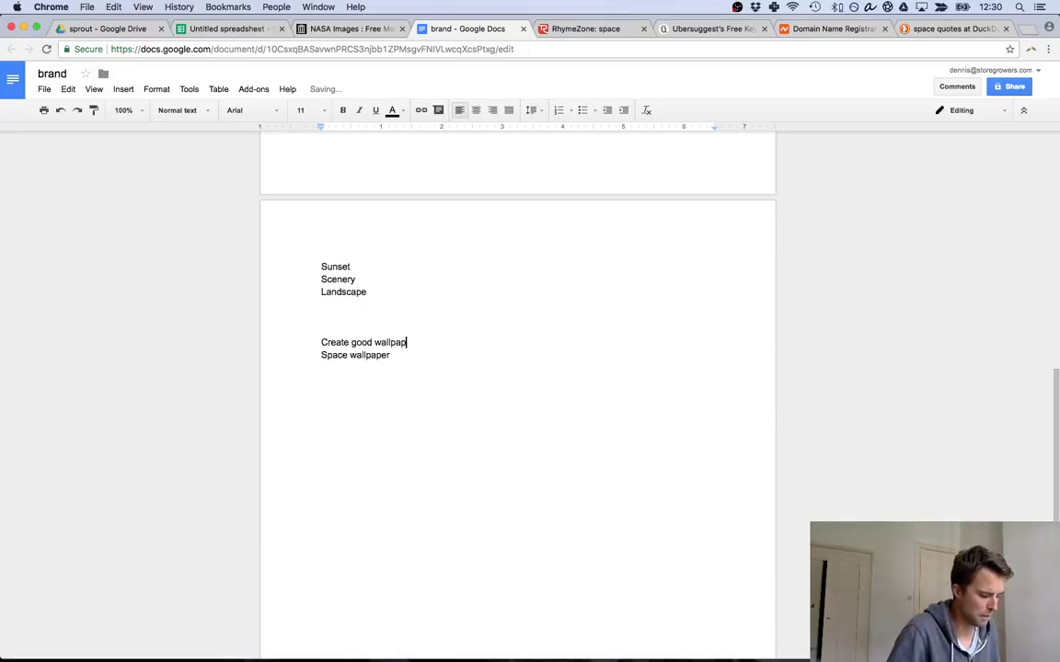
pyautogui.write('ers of images')
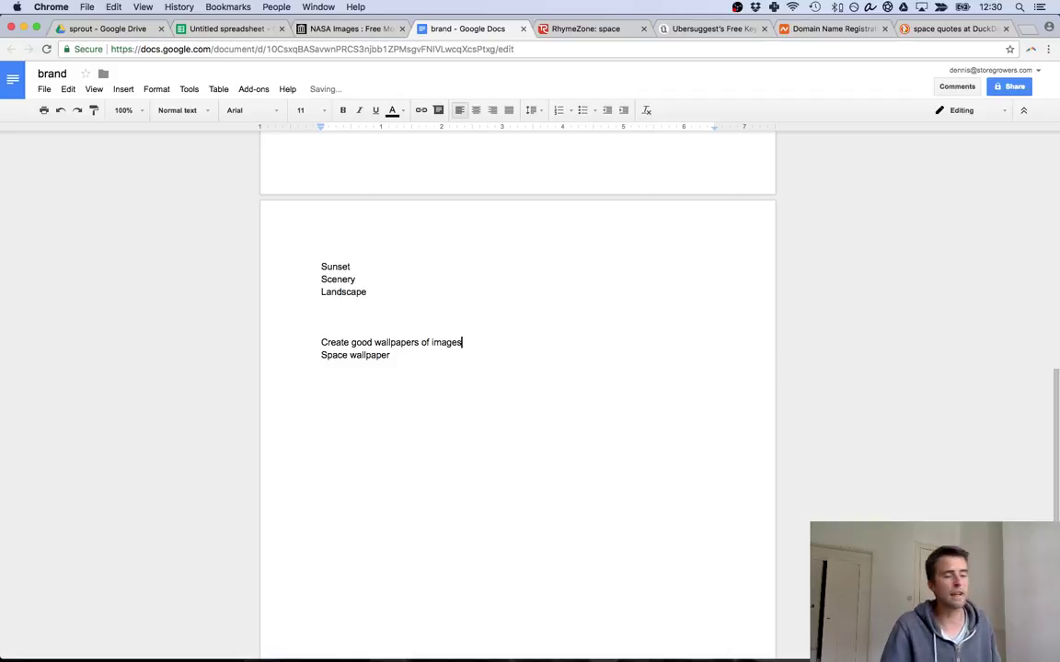
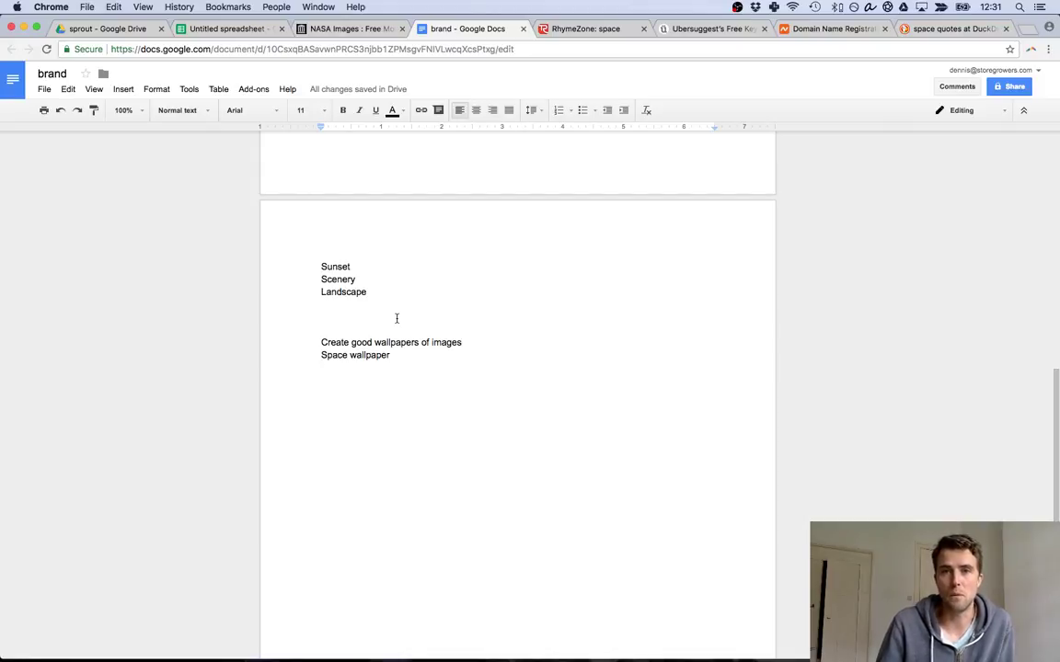
# Leave the brand notes after Space wallpaper and bring up Ubersuggest's space keyword suggestions.
pyautogui.click(400, 357)
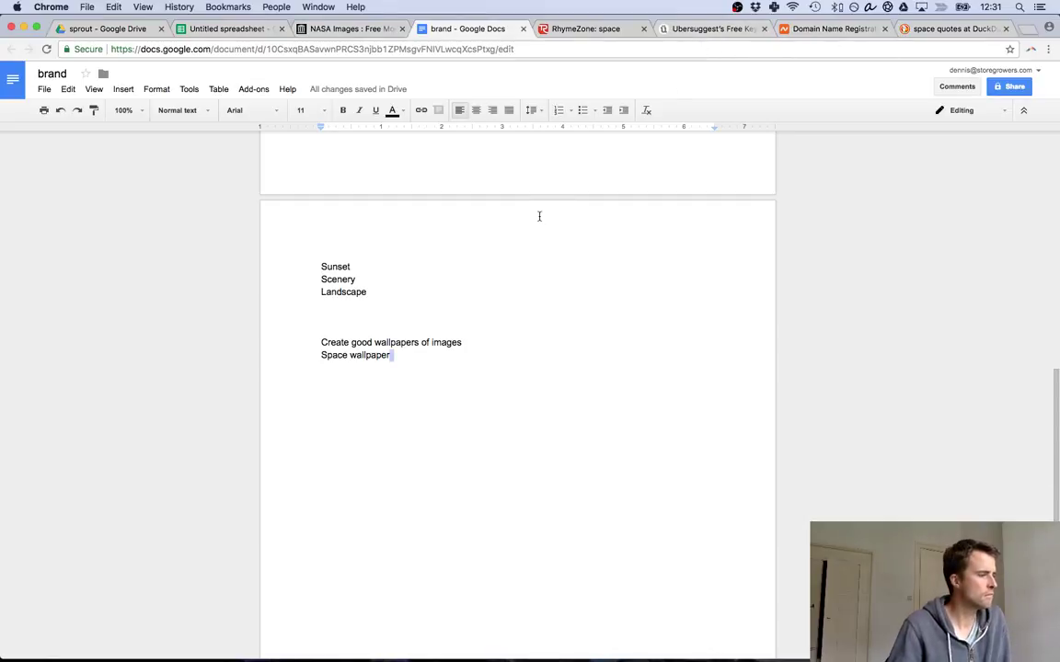
pyautogui.click(503, 312)
pyautogui.click(755, 33)
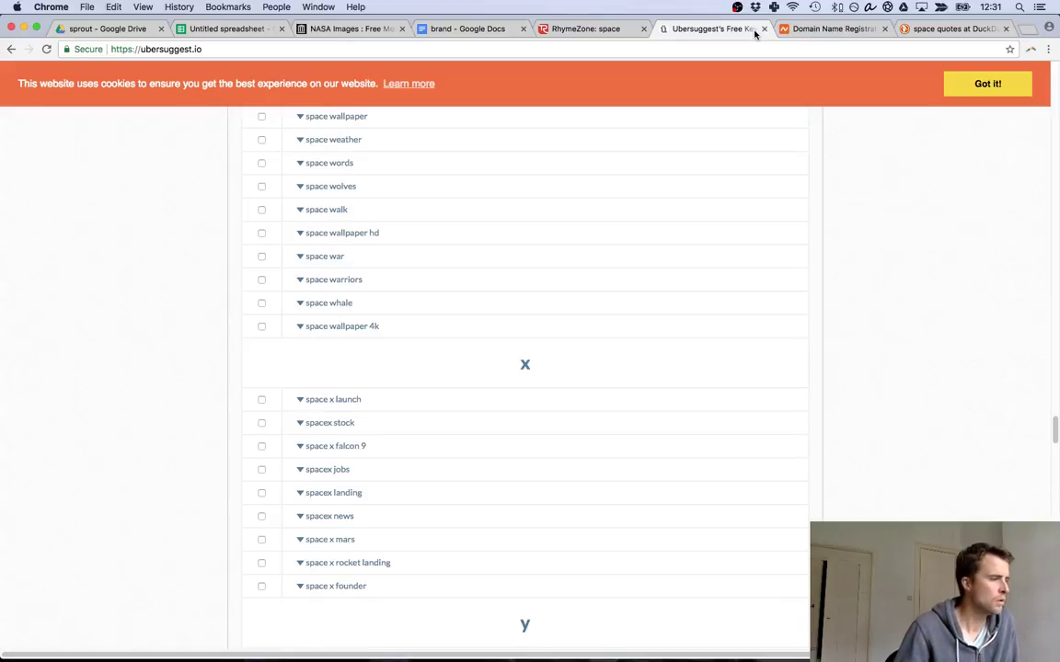
# Read Ubersuggest's space keywords through the x, y, z and 0–3 sections, then view the DuckDuckGo space quotes results.
pyautogui.scroll(-2, 220, 320)
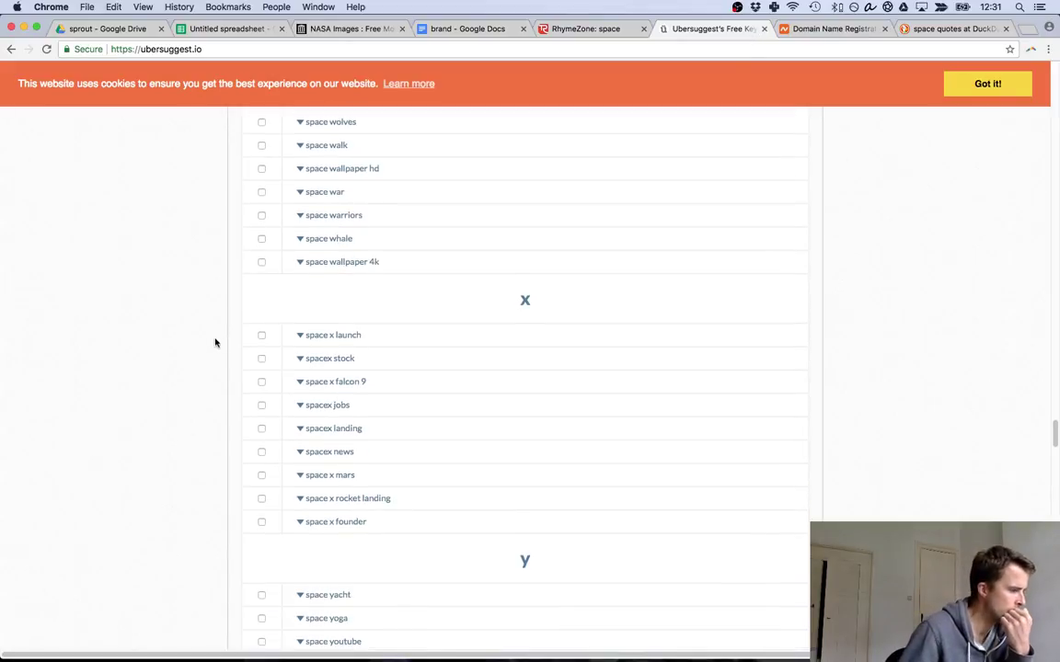
pyautogui.scroll(-1, 202, 343)
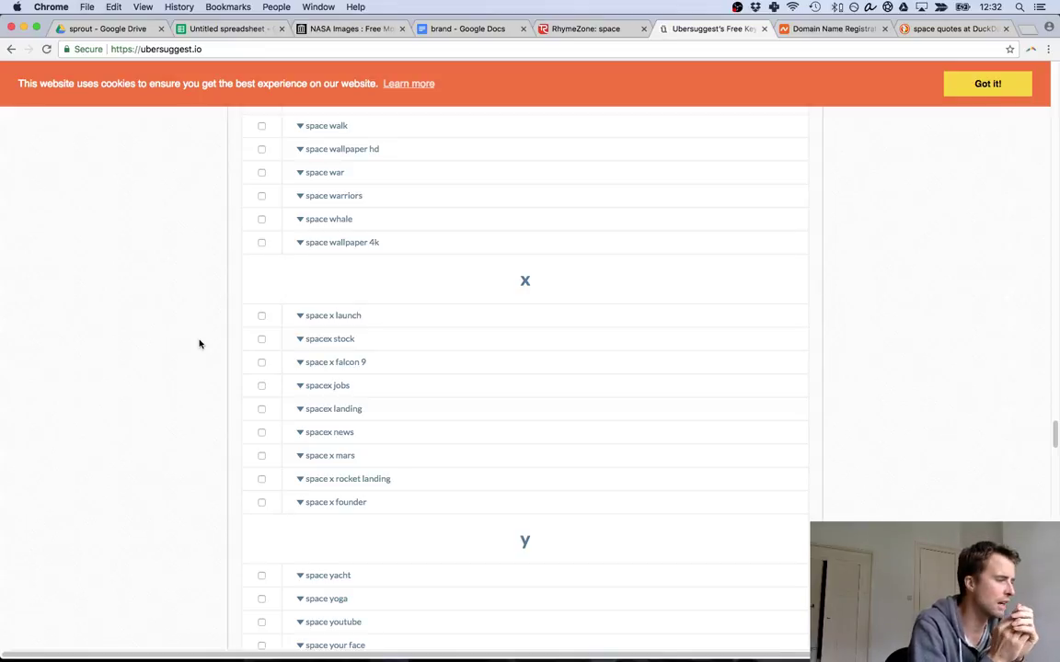
pyautogui.scroll(-5, 199, 344)
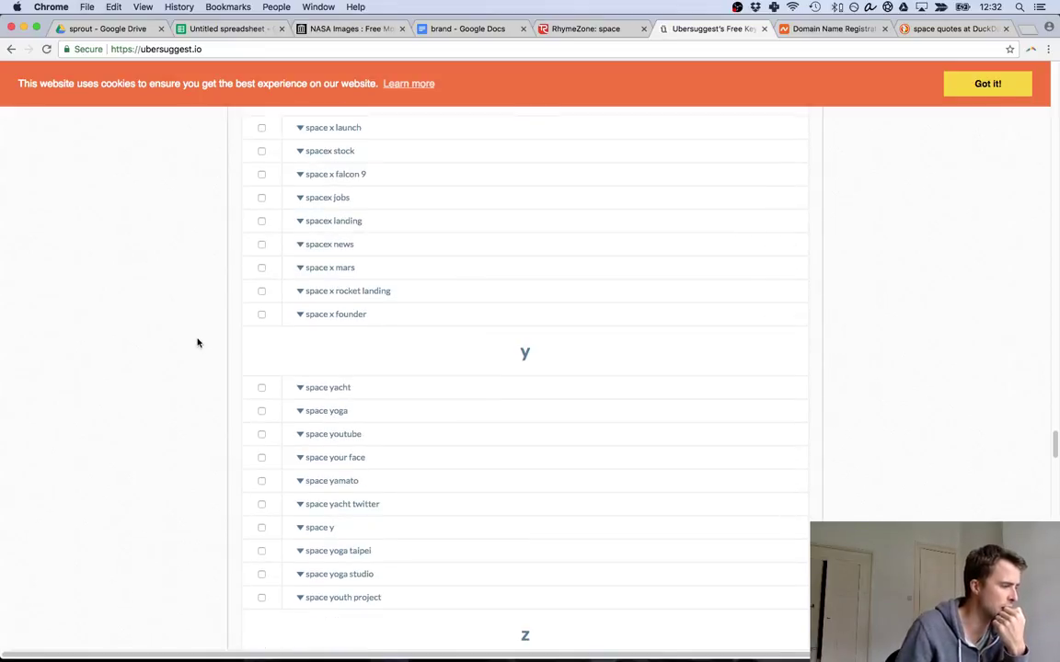
pyautogui.scroll(-1, 201, 345)
pyautogui.scroll(-3, 202, 345)
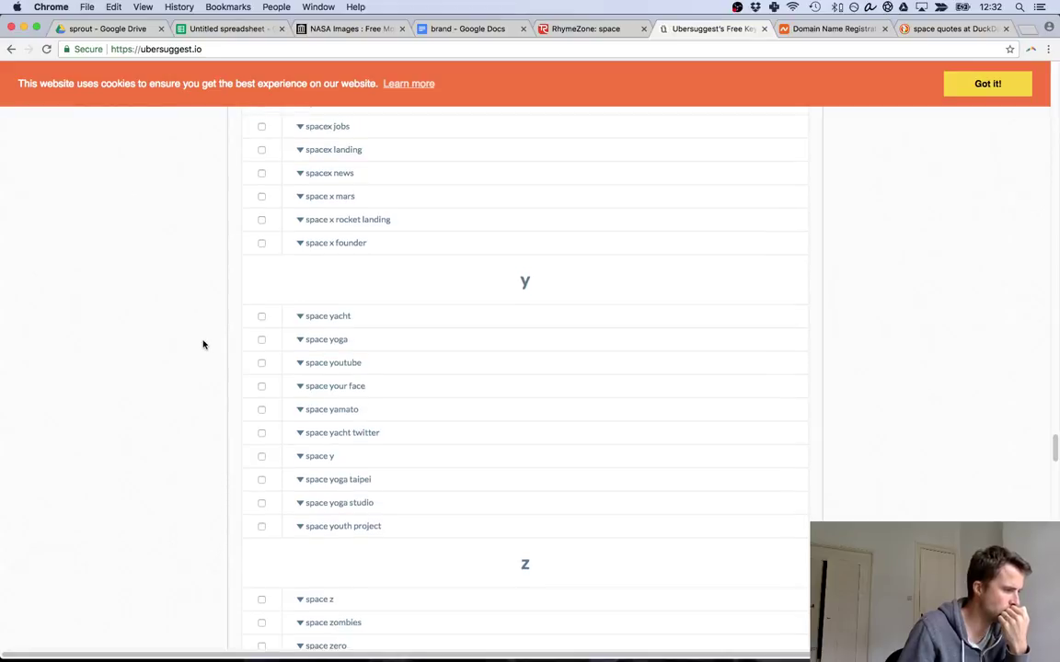
pyautogui.scroll(-2, 204, 345)
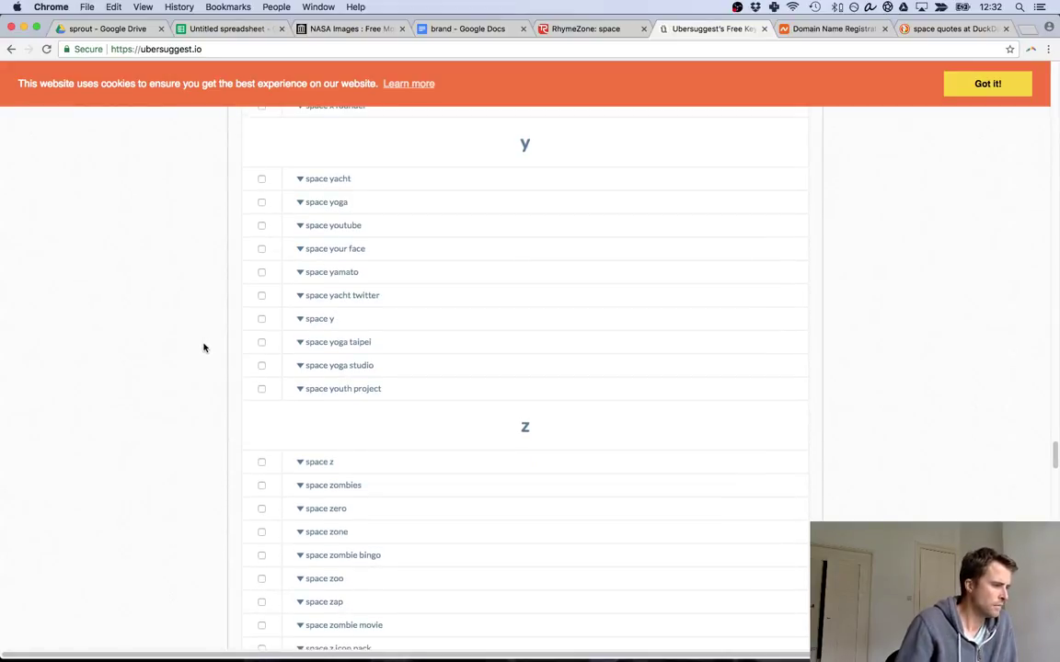
pyautogui.scroll(-3, 206, 348)
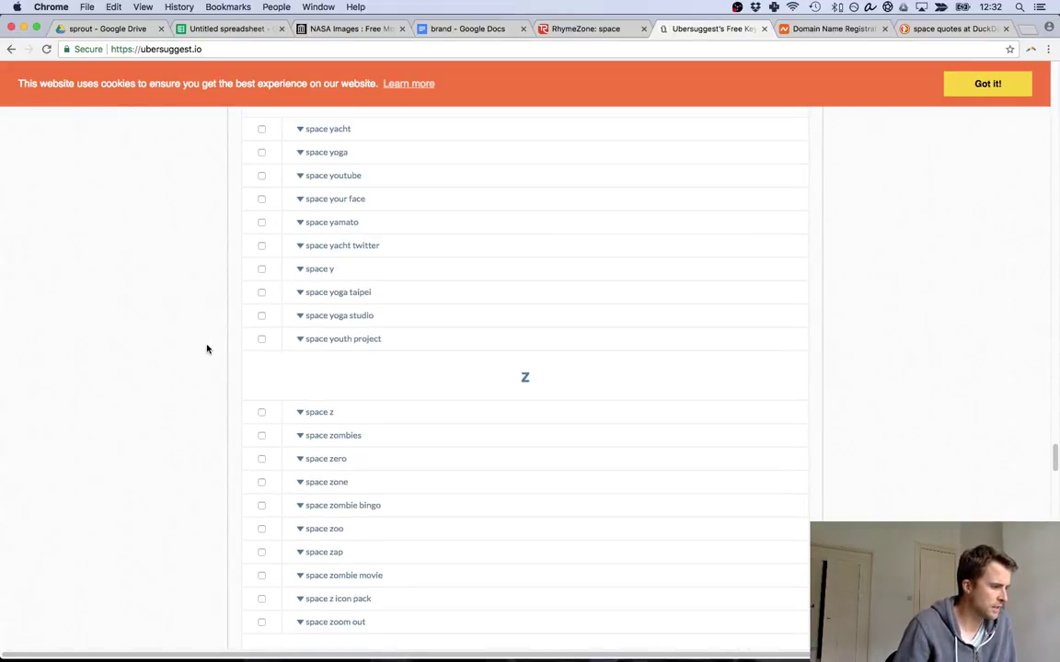
pyautogui.scroll(-8, 208, 348)
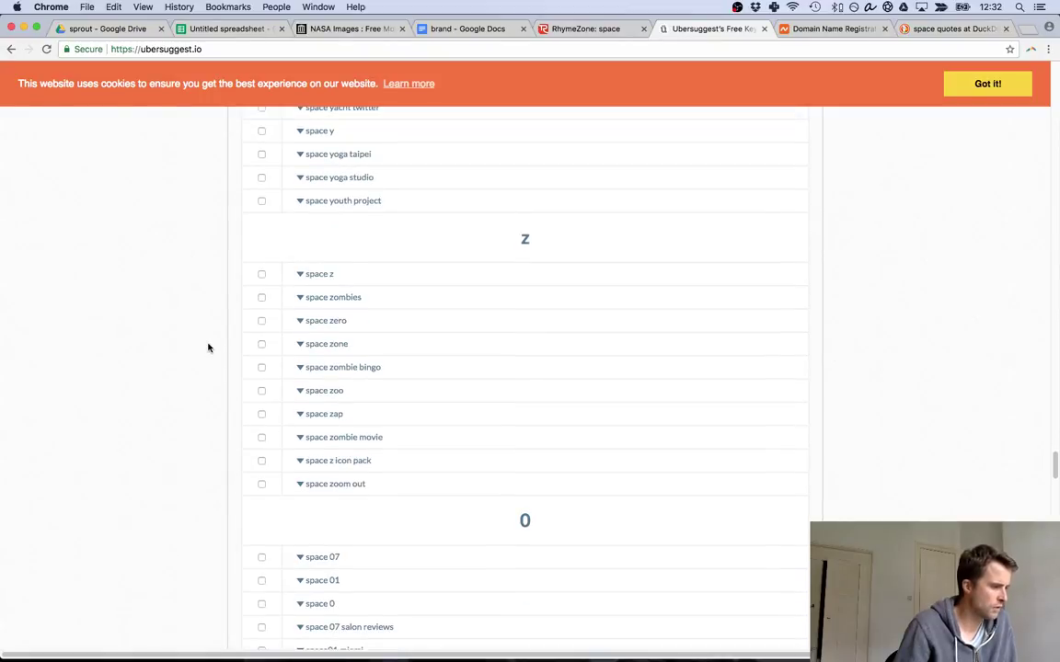
pyautogui.scroll(-10, 208, 347)
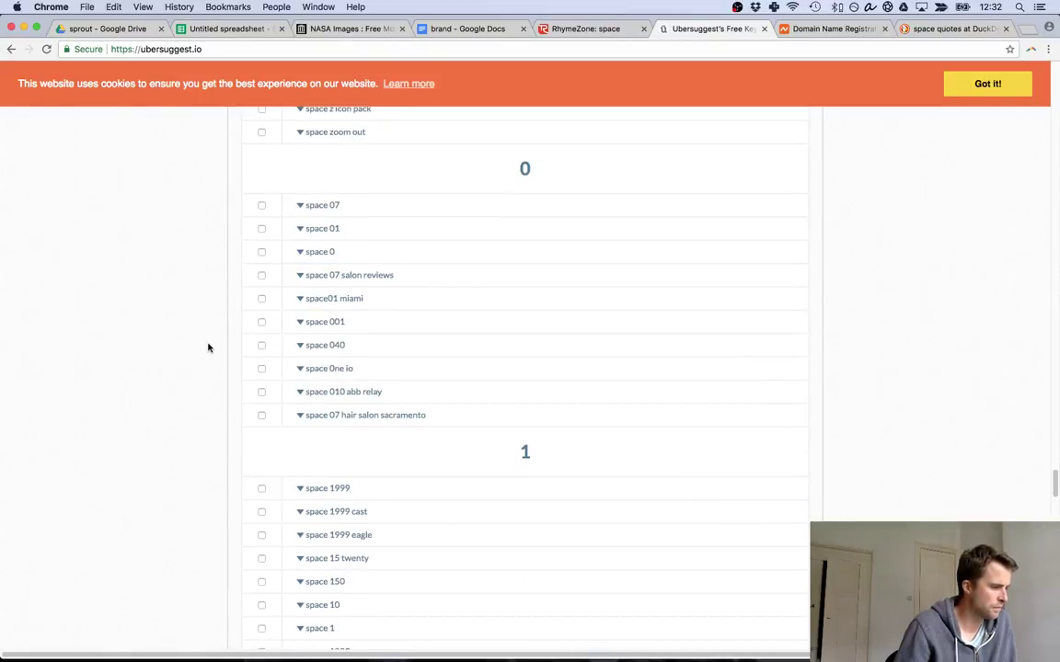
pyautogui.scroll(-20, 222, 341)
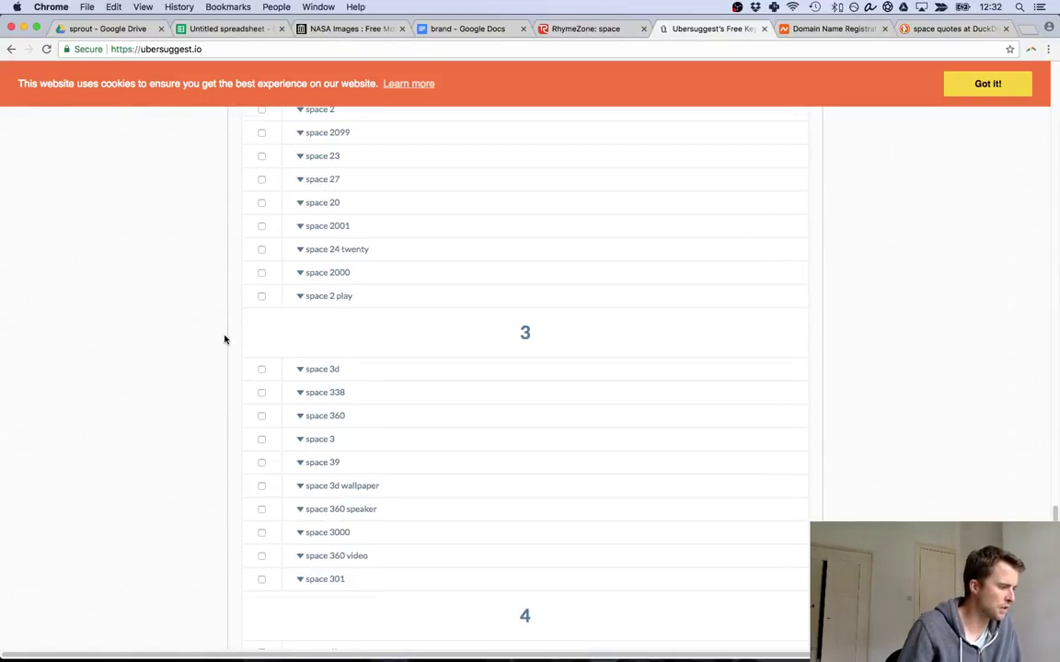
pyautogui.scroll(-15, 224, 340)
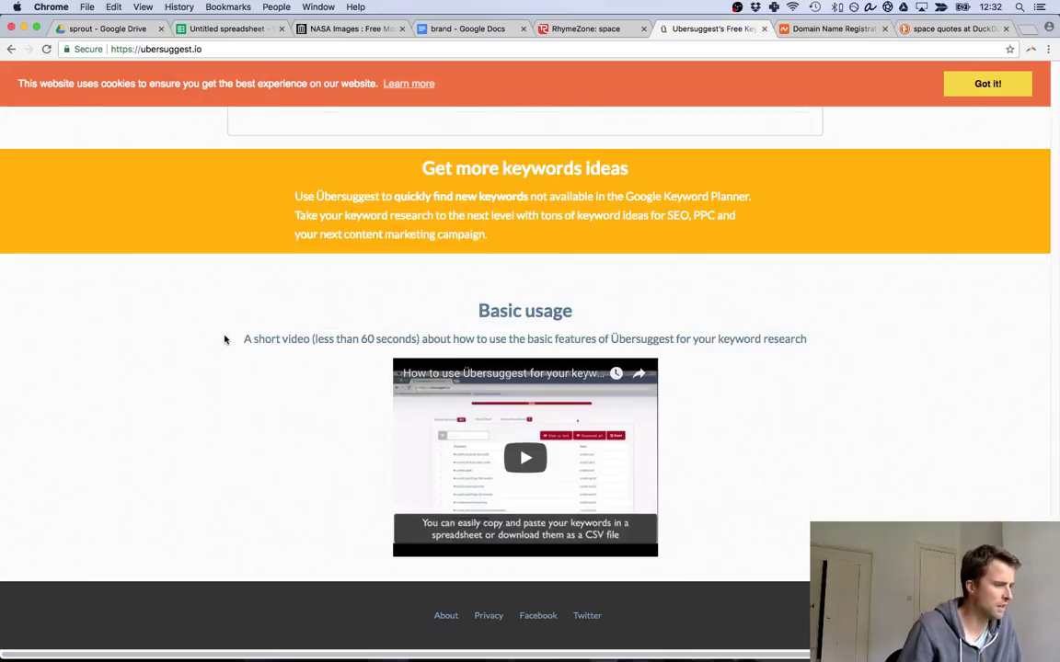
pyautogui.click(948, 28)
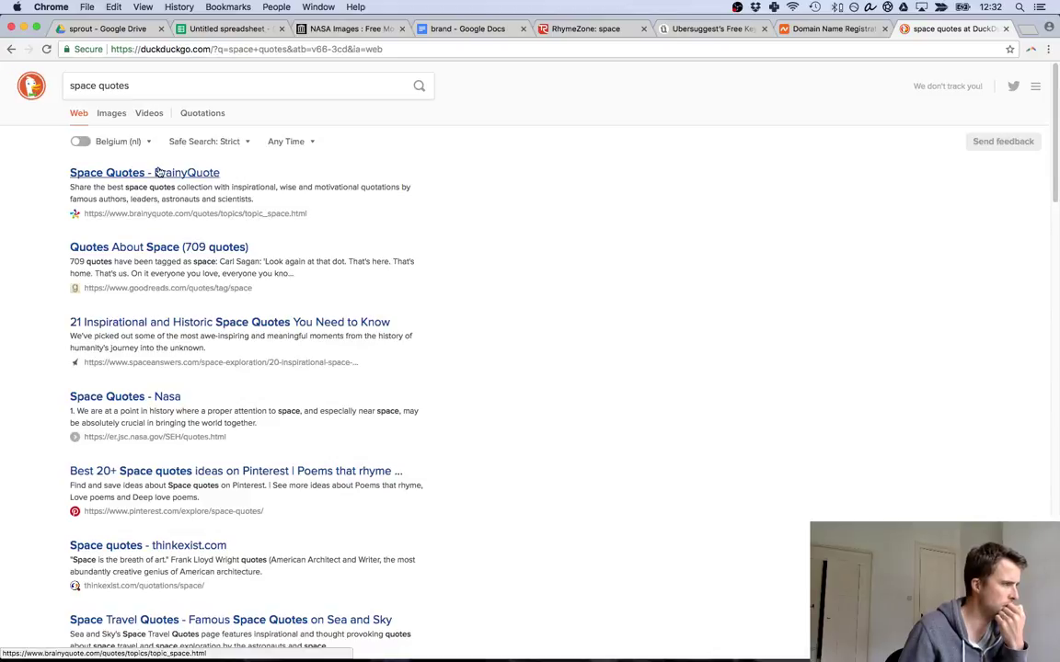
# Open the Goodreads and BrainyQuote space quote results and view Goodreads' Quotes About Space page.
pyautogui.rightClick(162, 248)
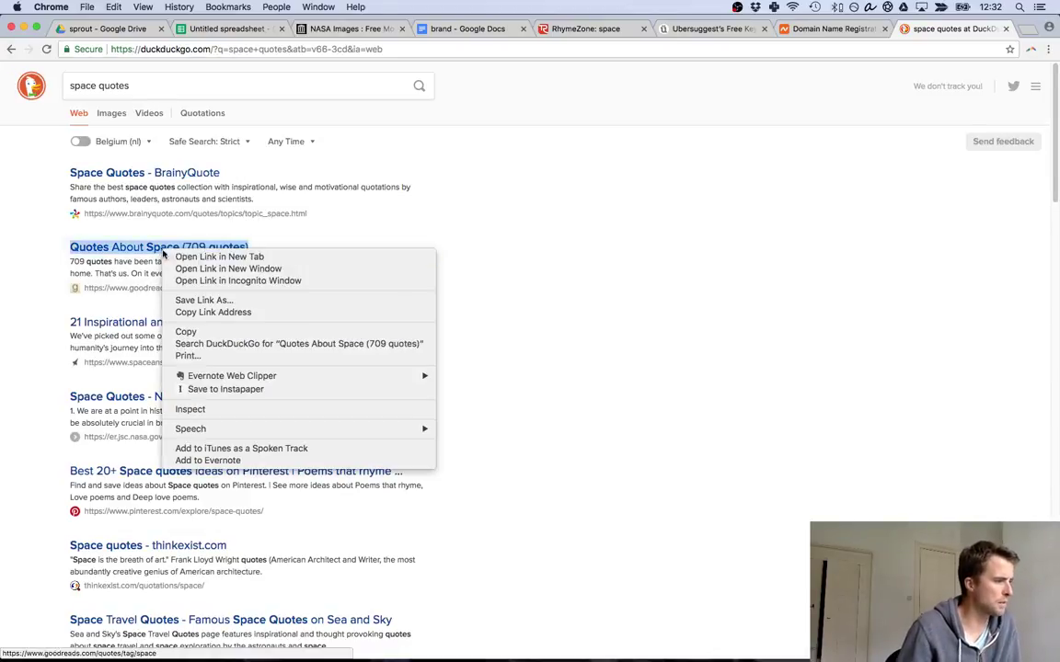
pyautogui.click(198, 256)
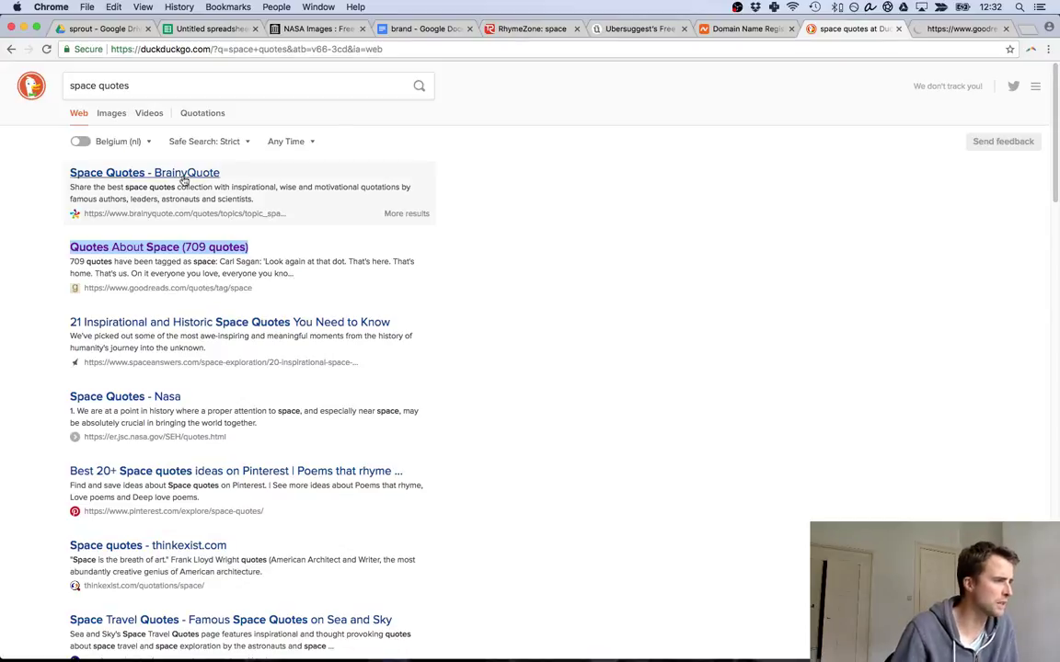
pyautogui.click(213, 174)
pyautogui.click(957, 29)
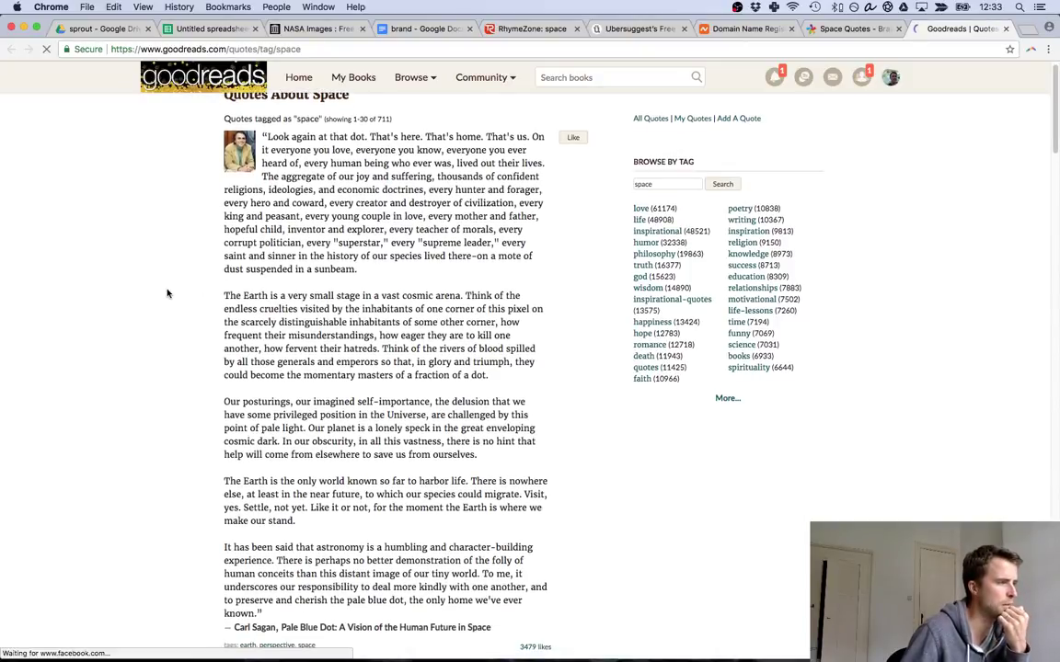
# Find the Kafka on the Shore quote on Goodreads and copy the phrase 'edge of the world'.
pyautogui.scroll(-2, 168, 292)
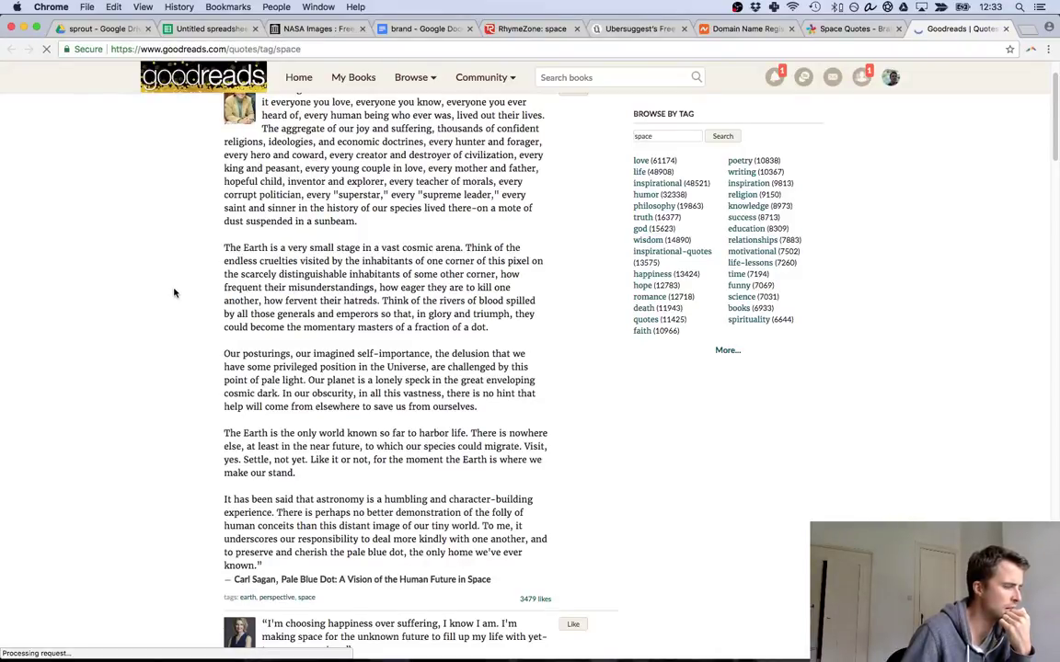
pyautogui.scroll(-2, 170, 291)
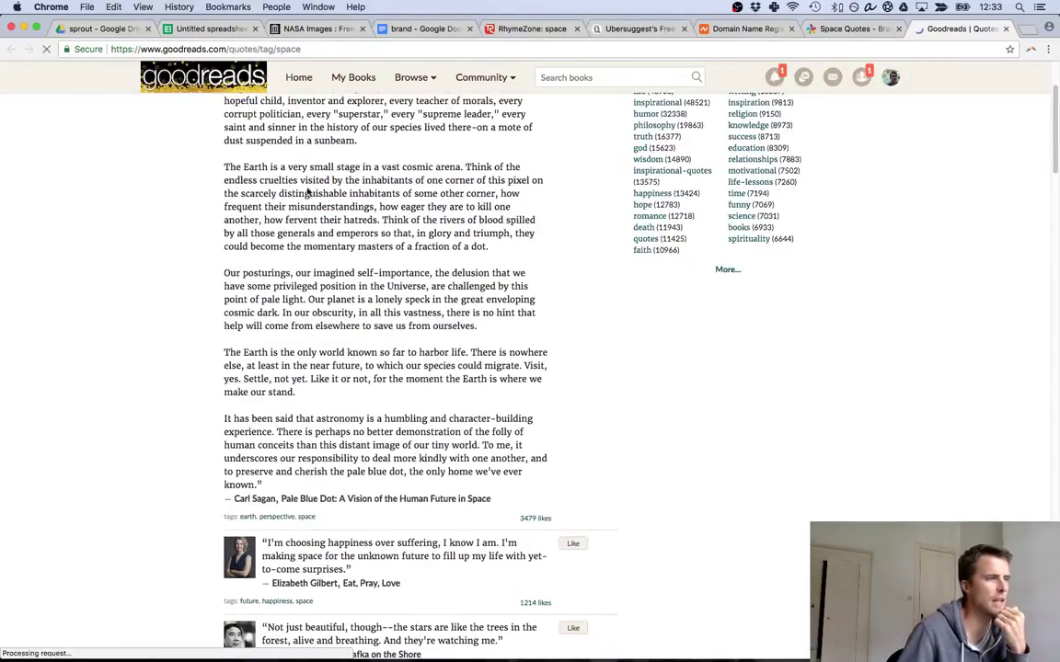
pyautogui.scroll(3, 265, 189)
pyautogui.scroll(-5, 218, 236)
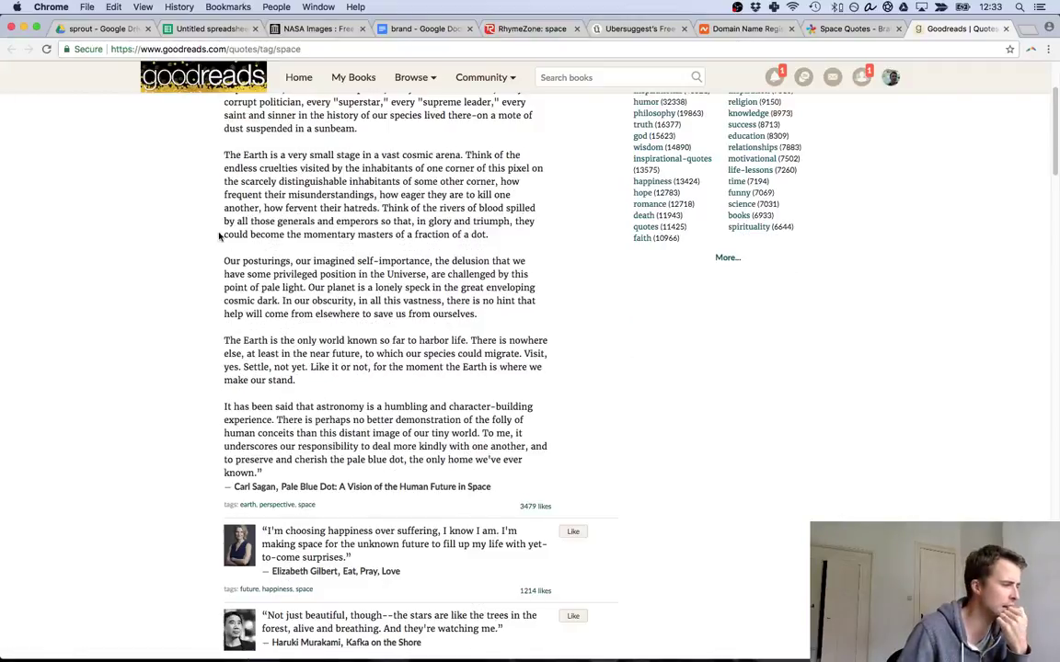
pyautogui.scroll(-3, 208, 245)
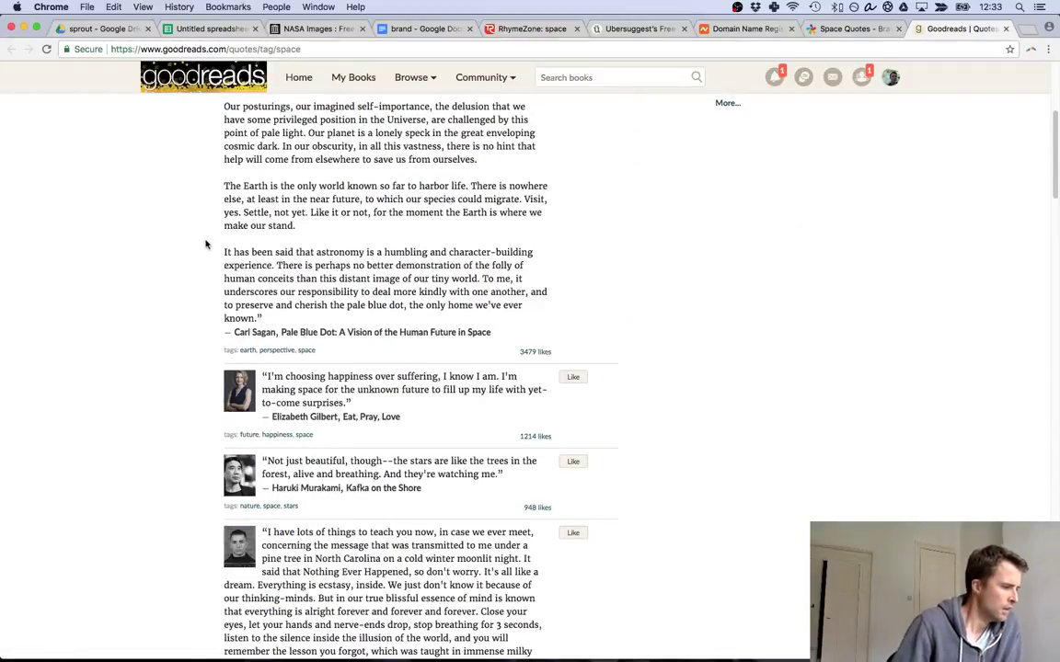
pyautogui.scroll(-2, 193, 257)
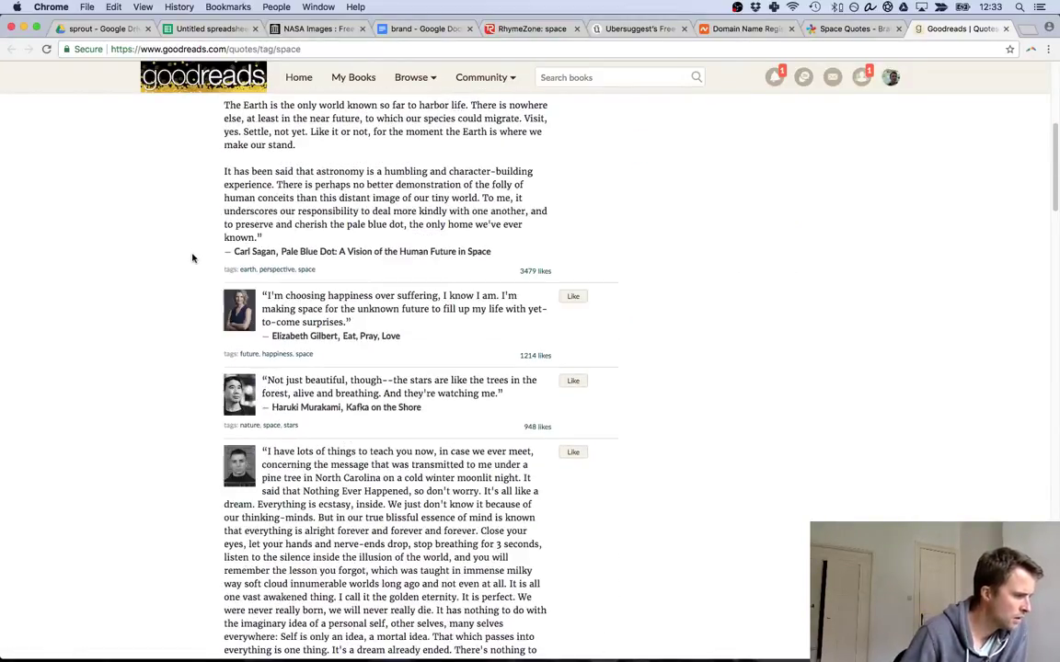
pyautogui.scroll(-2, 193, 259)
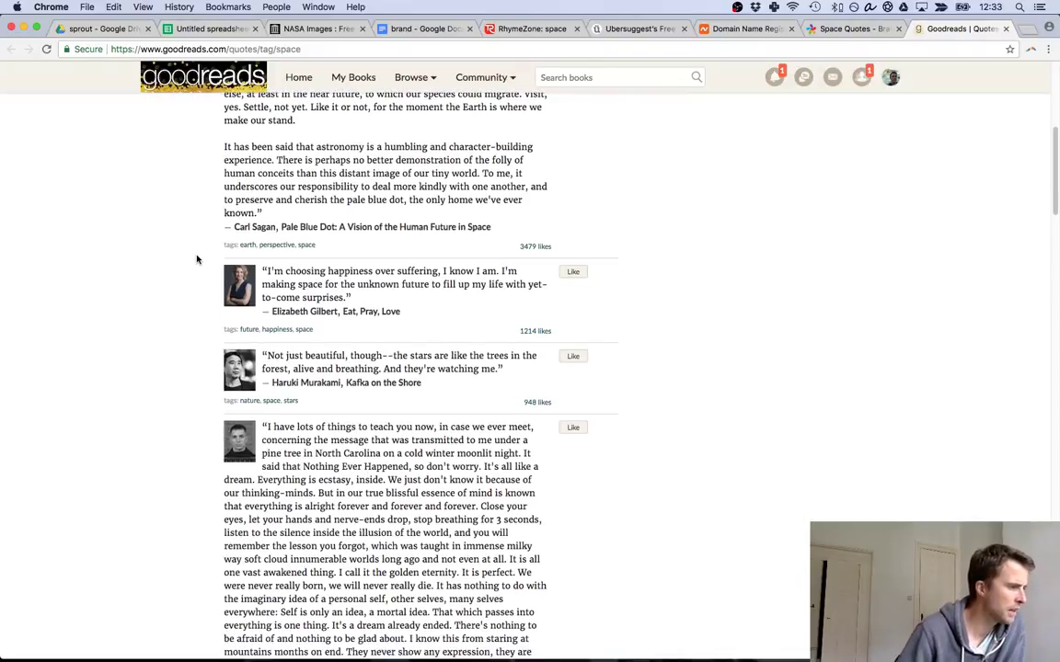
pyautogui.scroll(-3, 153, 278)
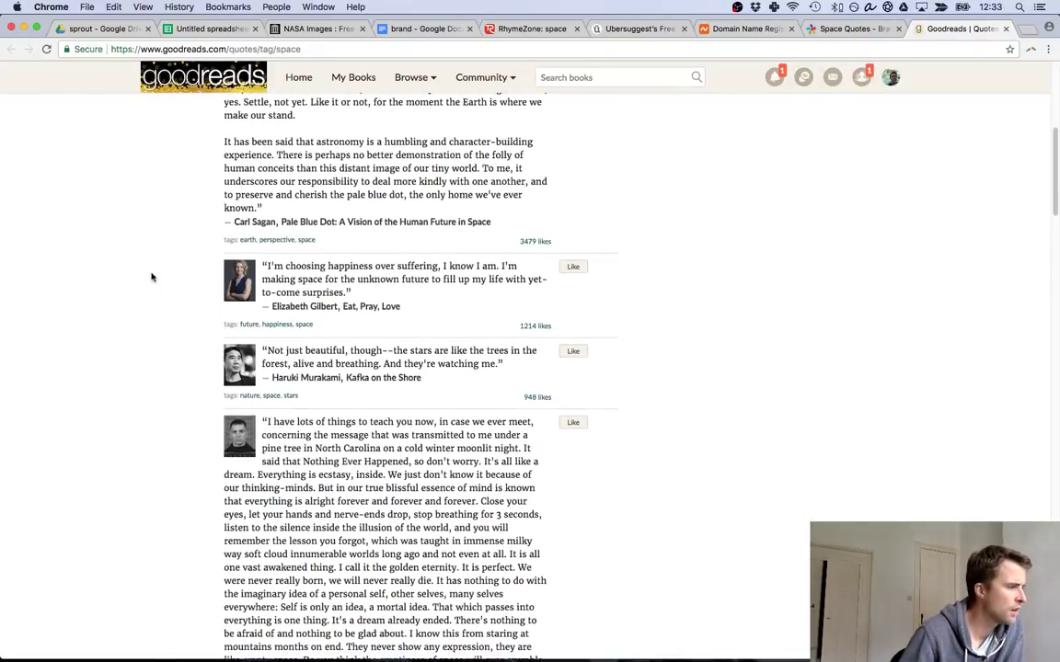
pyautogui.scroll(-10, 155, 278)
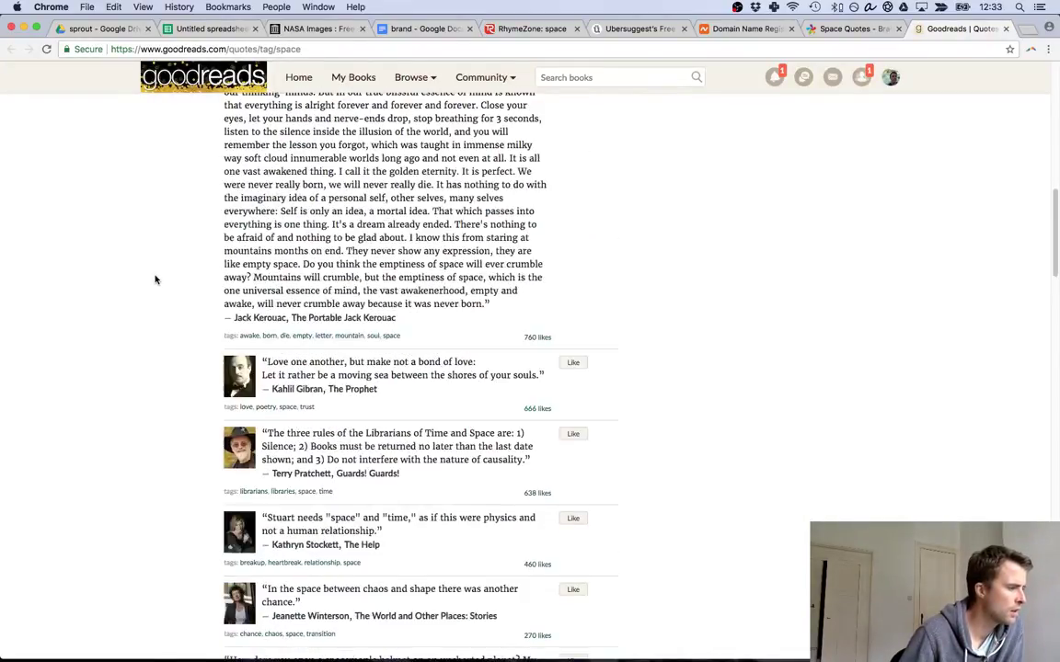
pyautogui.scroll(-3, 154, 278)
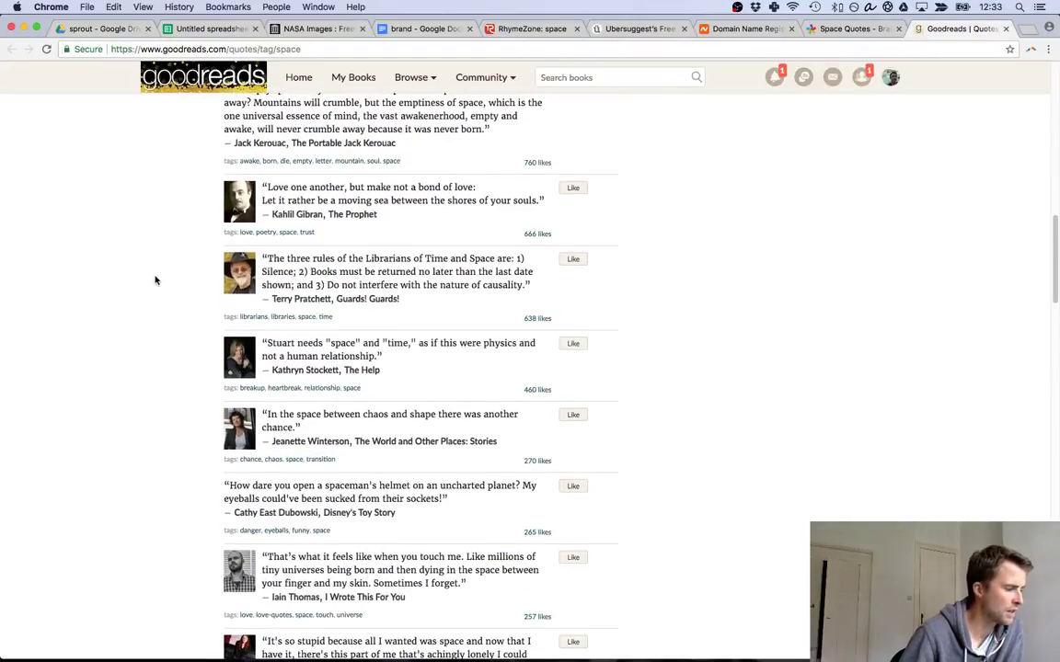
pyautogui.scroll(-6, 154, 280)
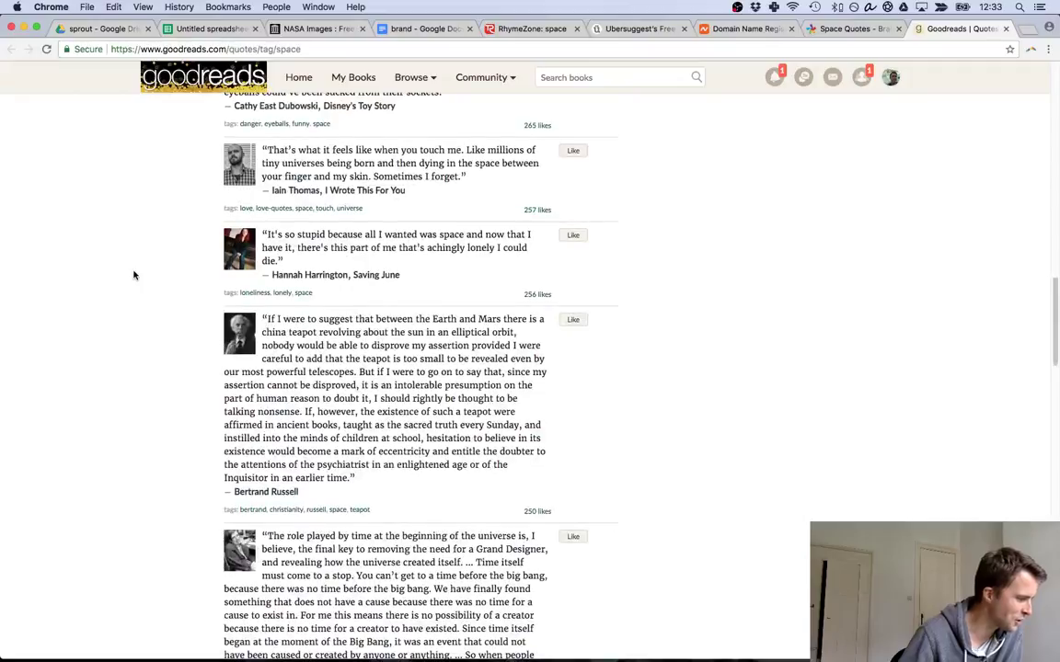
pyautogui.scroll(-2, 135, 269)
pyautogui.scroll(-1, 137, 262)
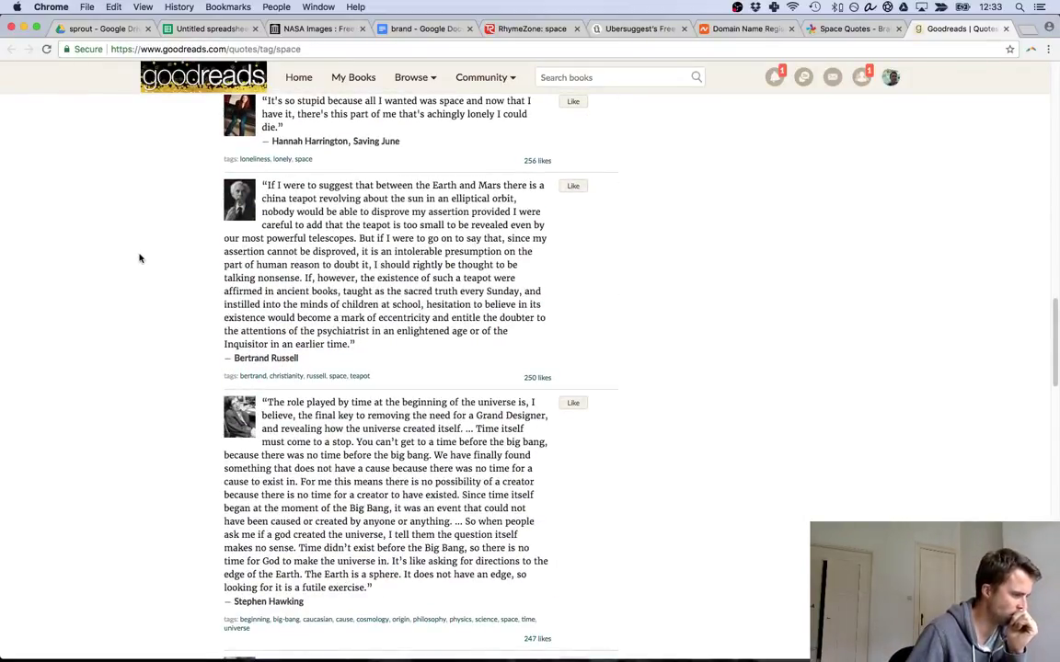
pyautogui.scroll(-1, 143, 259)
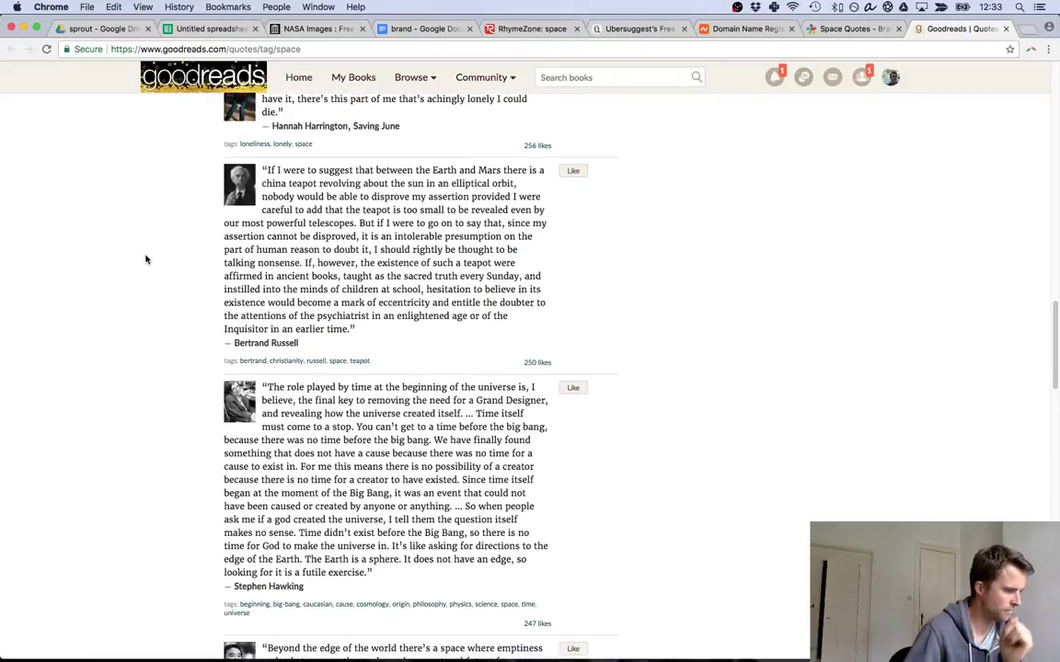
pyautogui.scroll(-3, 145, 259)
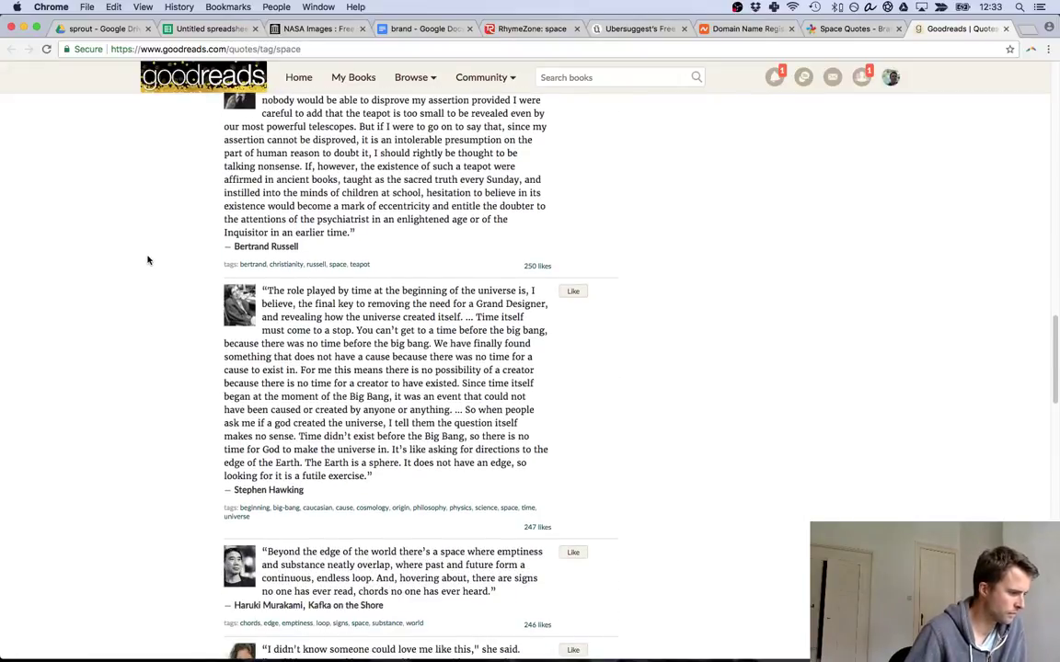
pyautogui.scroll(-2, 147, 261)
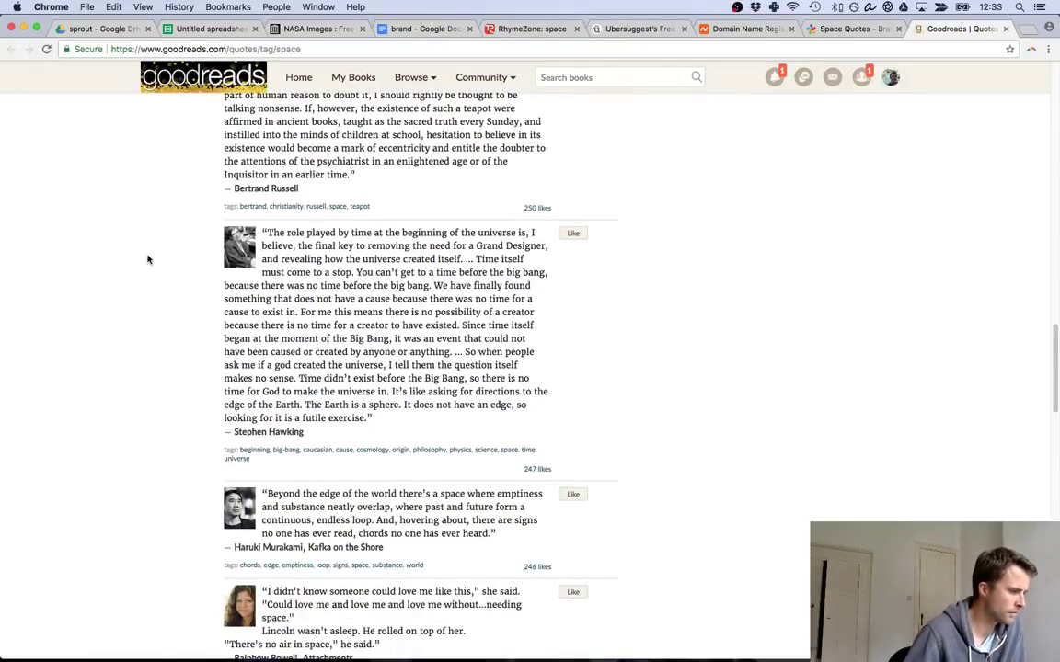
pyautogui.scroll(-3, 147, 260)
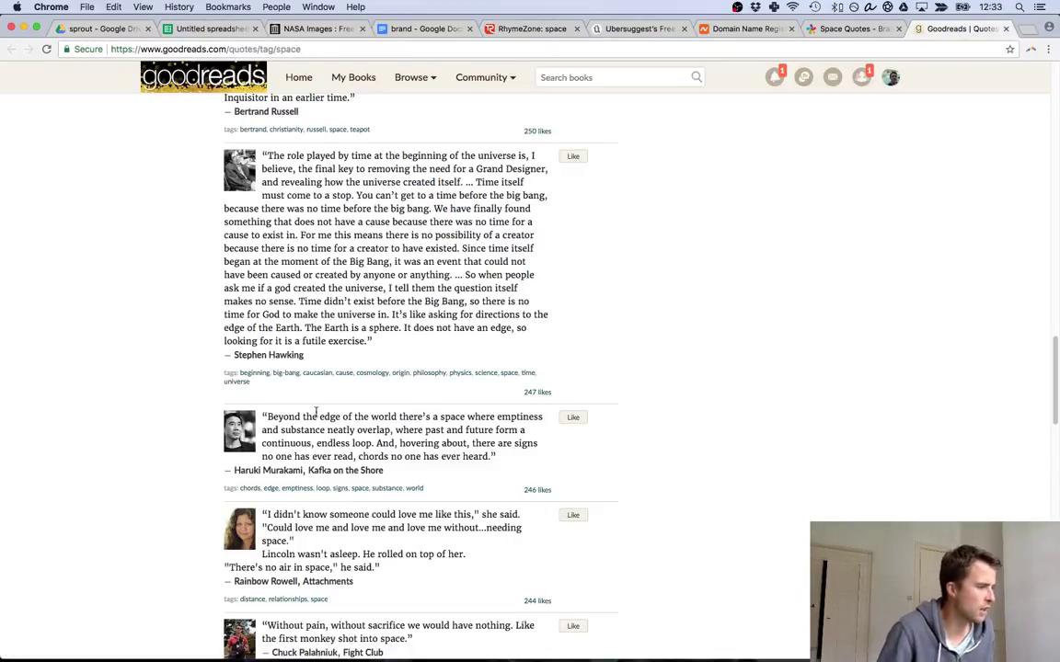
pyautogui.moveTo(319, 417); pyautogui.dragTo(396, 416)
pyautogui.press('super+c')
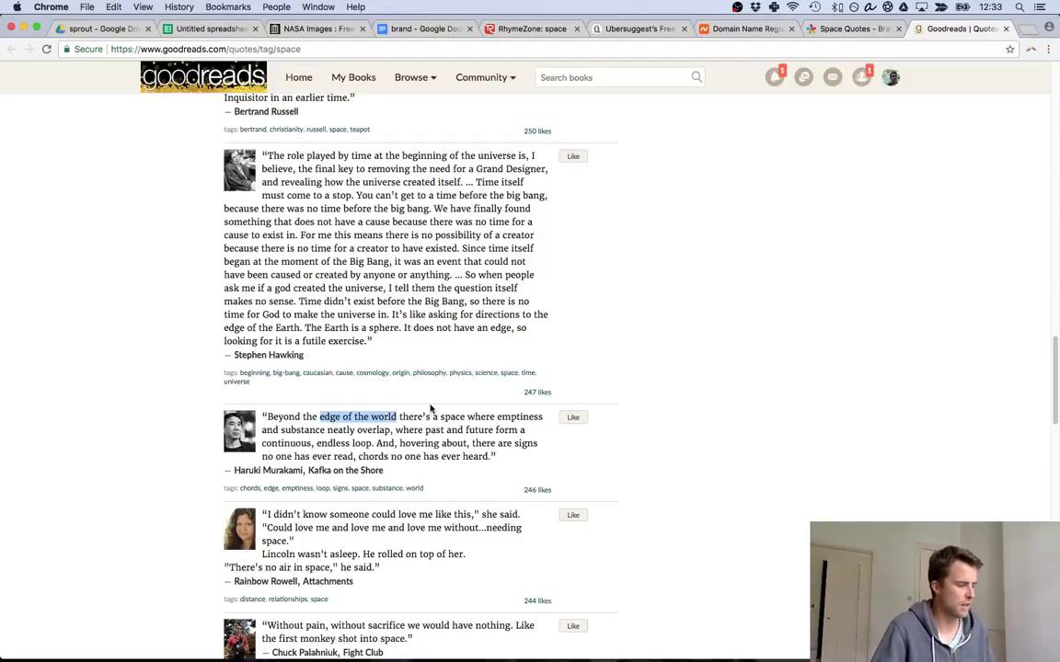
pyautogui.click(419, 28)
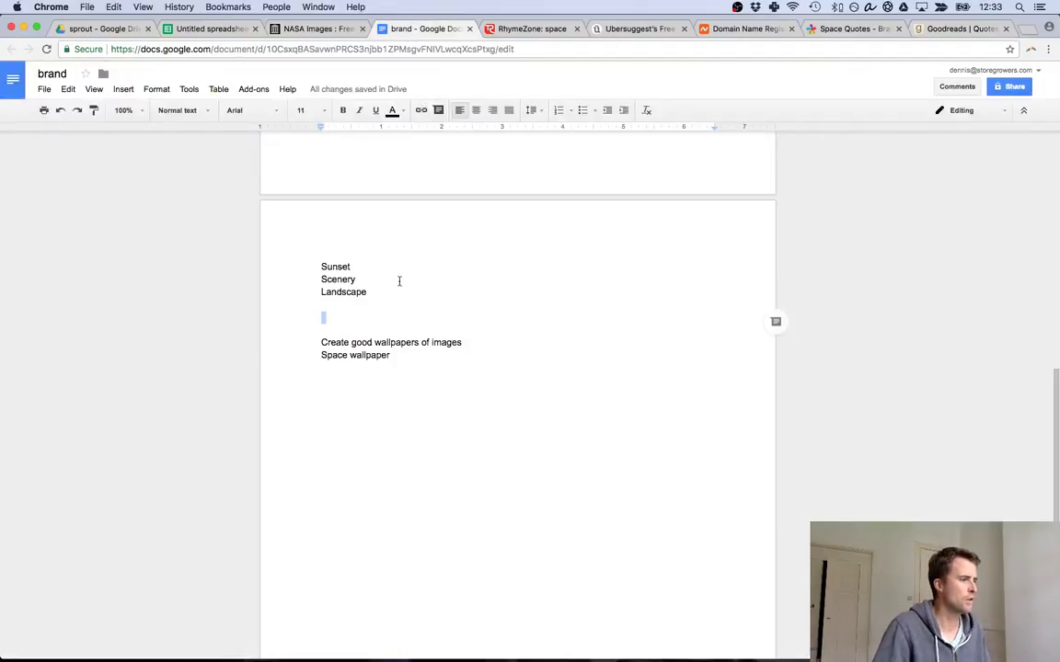
# Paste 'edge of the world' above the Sunset list and add 'Picture from the edge' below it.
pyautogui.scroll(2, 396, 290)
pyautogui.click(399, 229)
pyautogui.click(322, 359)
pyautogui.press('Return')
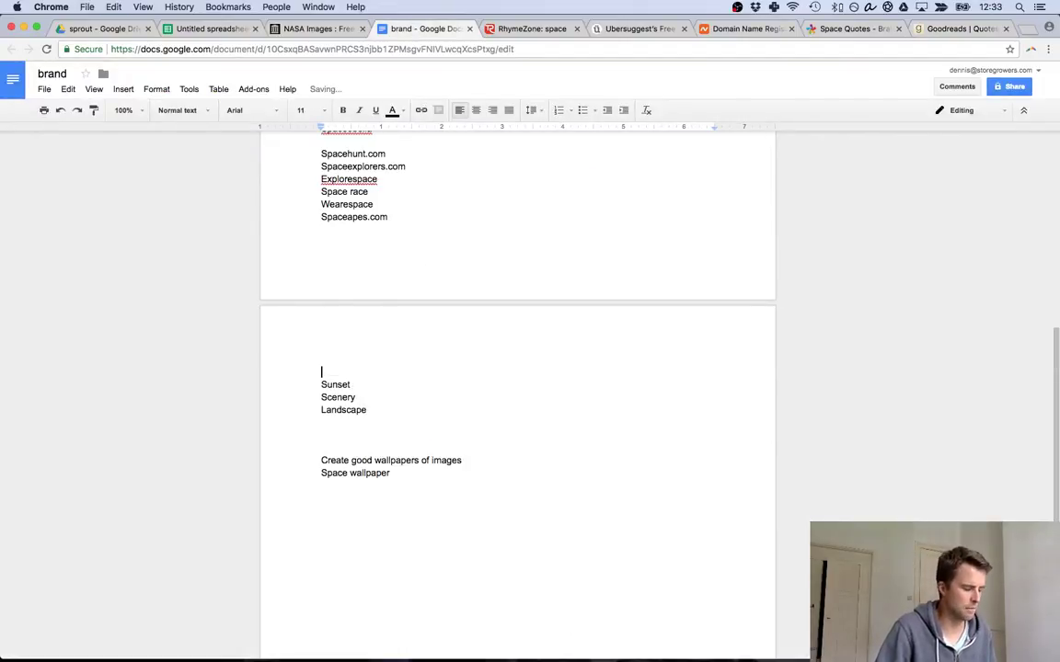
pyautogui.press('super+v')
pyautogui.press('Return')
pyautogui.press('Return')
pyautogui.press('Up')
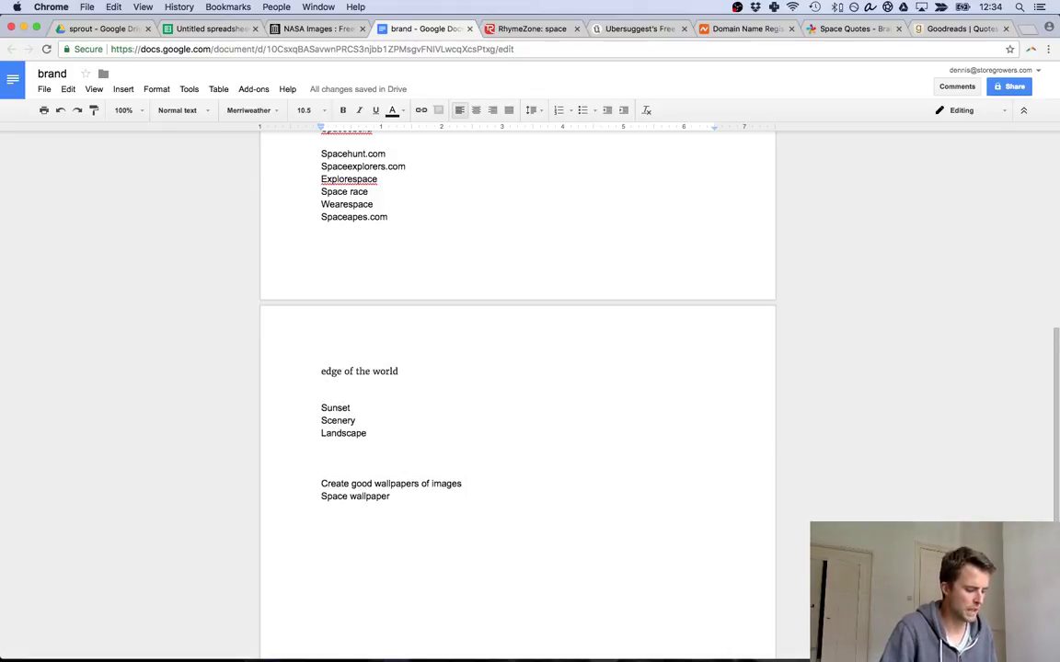
pyautogui.write('picture from the ')
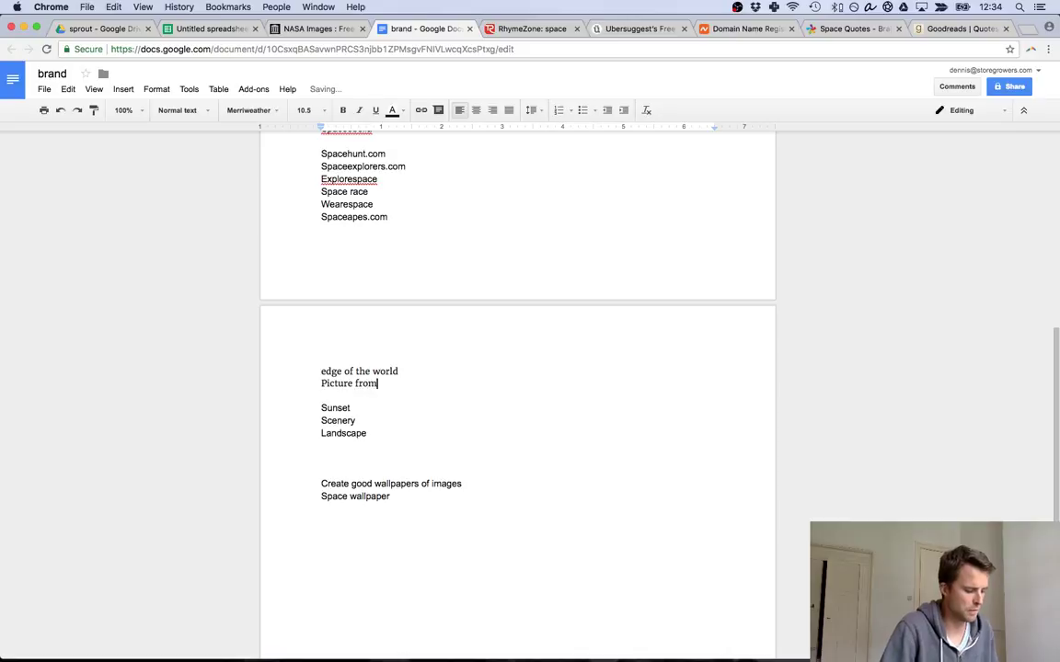
pyautogui.write('edghe')
pyautogui.press('BackSpace')
pyautogui.press('BackSpace')
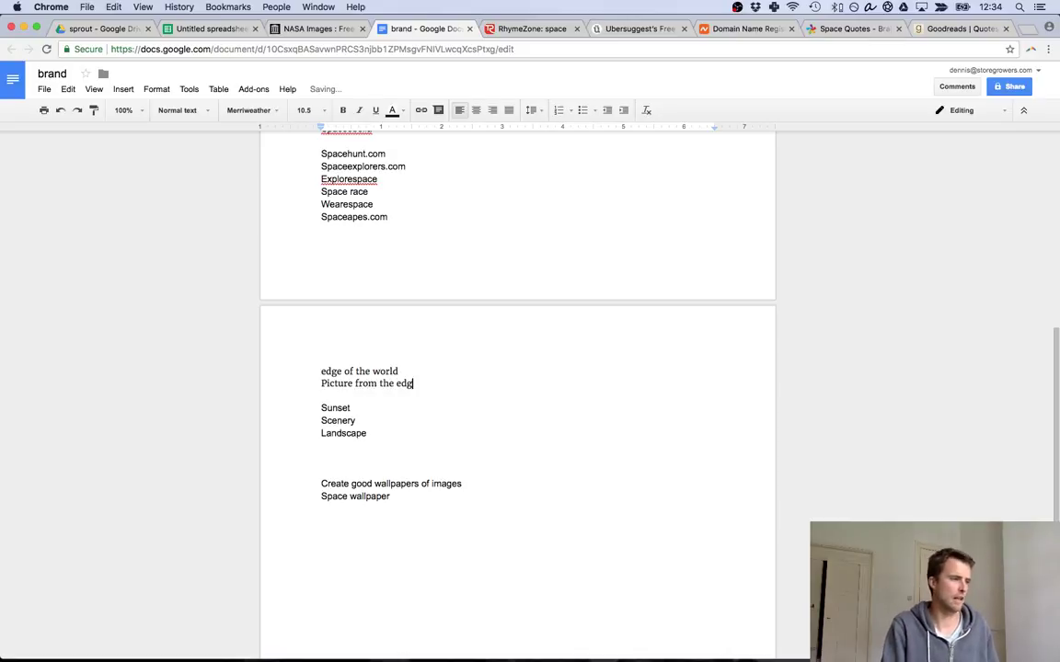
pyautogui.write('e')
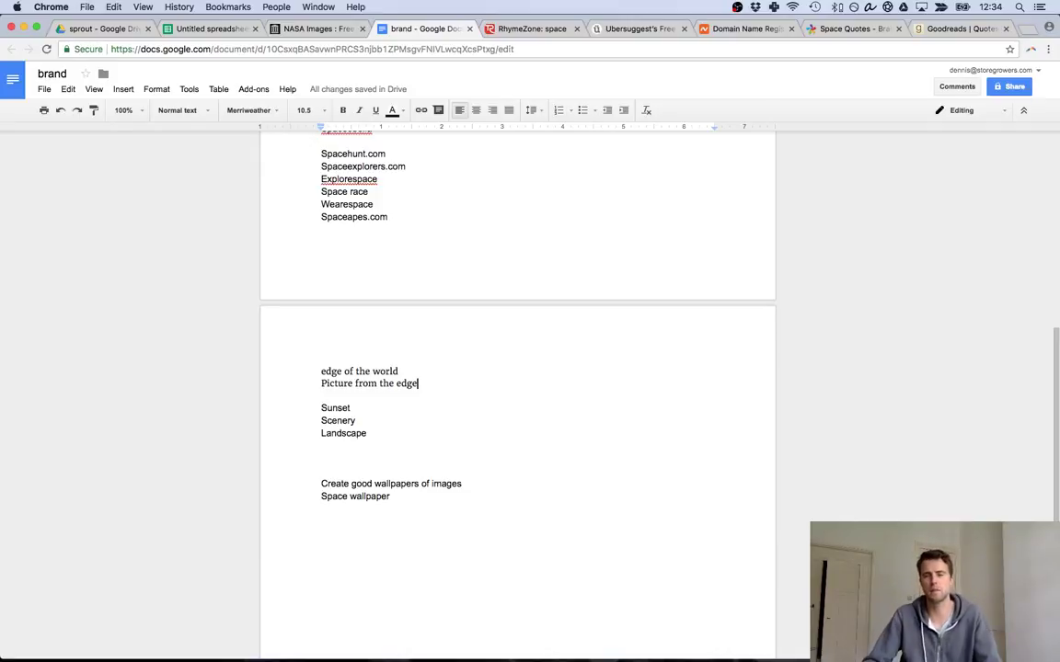
# Add 'Spaceedge.com' on a new line below Picture from the edge.
pyautogui.press('Return')
pyautogui.write('Space edge')
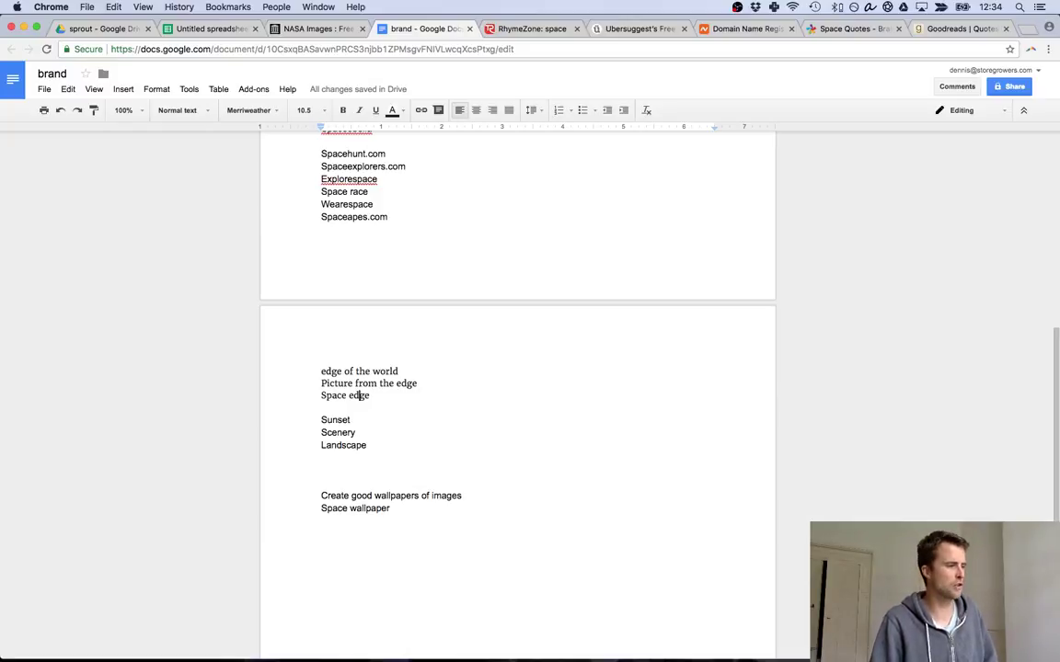
pyautogui.press('Left')
pyautogui.press('Left')
pyautogui.press('Left')
pyautogui.press('Left')
pyautogui.press('BackSpace')
pyautogui.press('End')
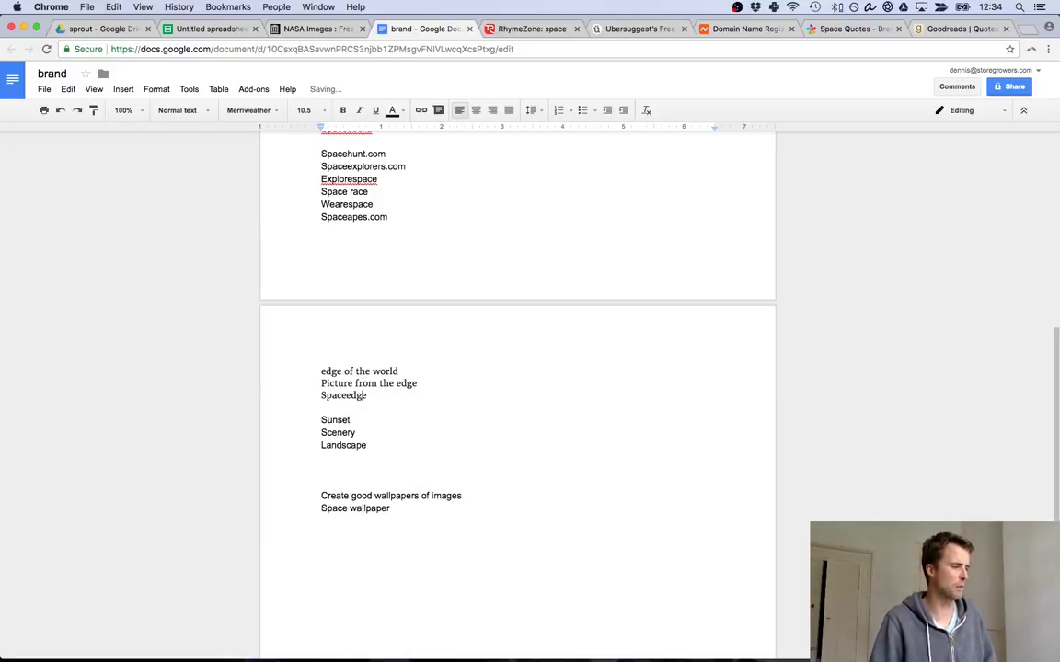
pyautogui.write('.com')
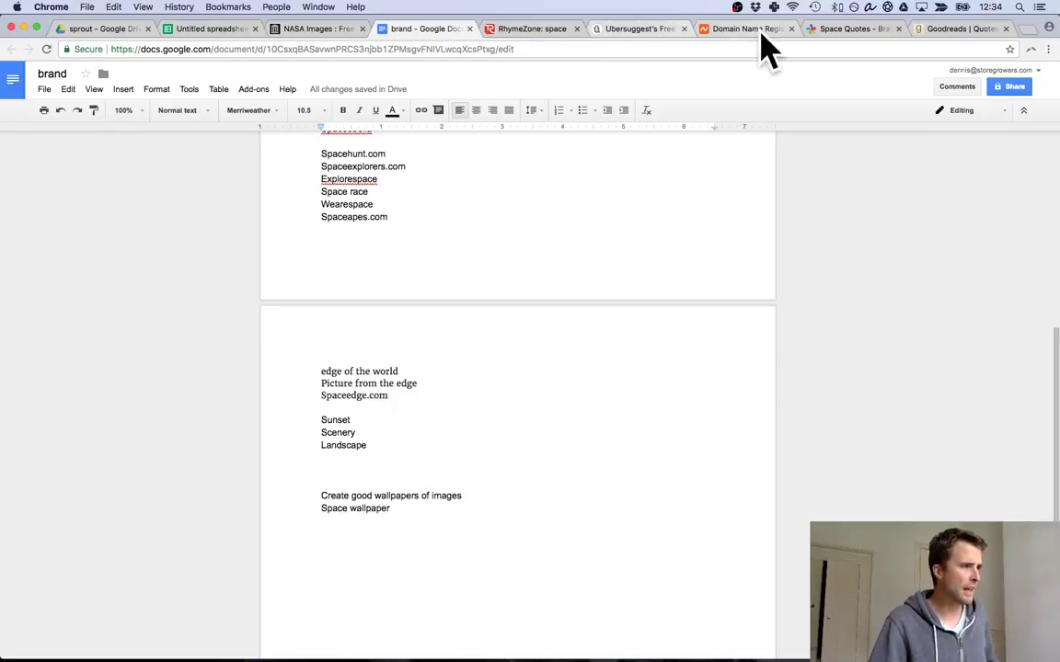
pyautogui.click(962, 32)
# Select Edgar D. Mitchell's moon quote with its attribution on Goodreads and copy it.
pyautogui.scroll(-3, 152, 488)
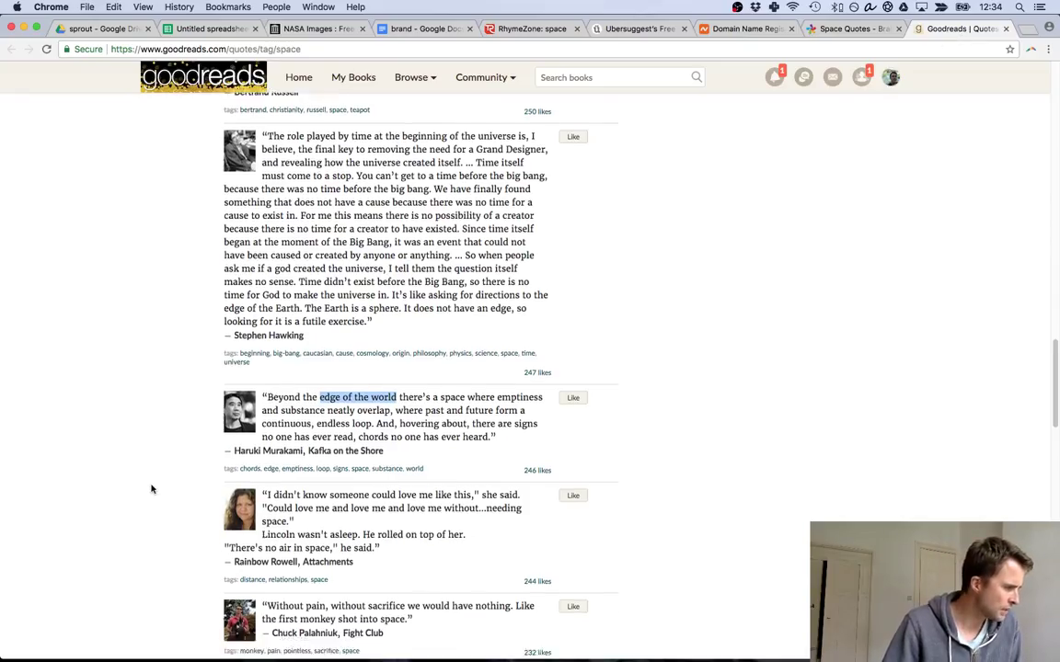
pyautogui.scroll(-1, 158, 484)
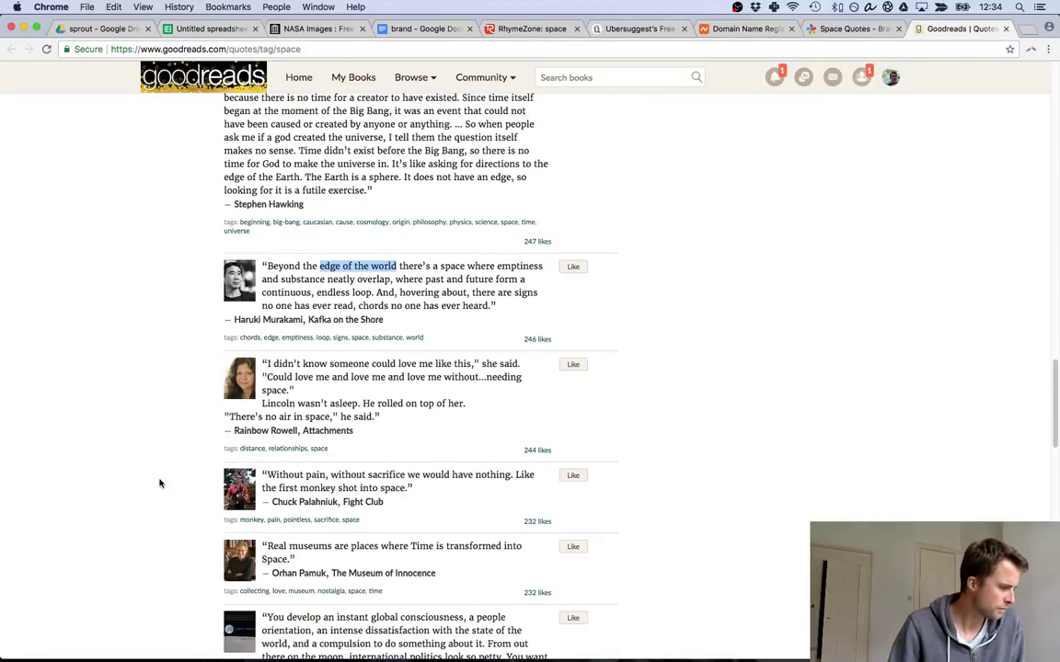
pyautogui.scroll(-6, 159, 484)
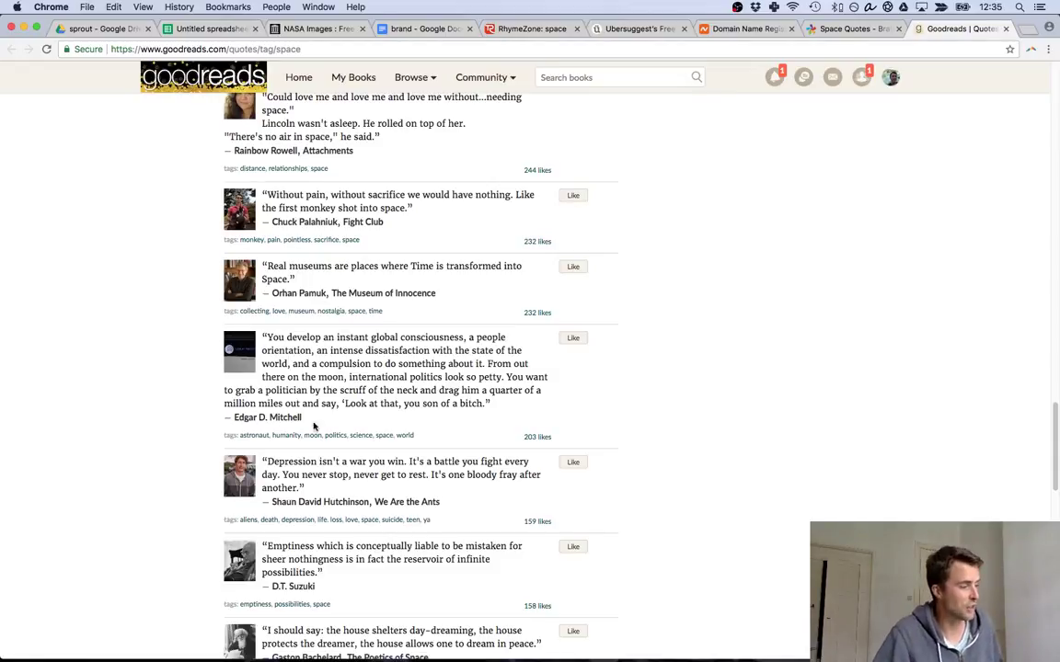
pyautogui.moveTo(311, 419); pyautogui.dragTo(263, 336)
pyautogui.press('super+c')
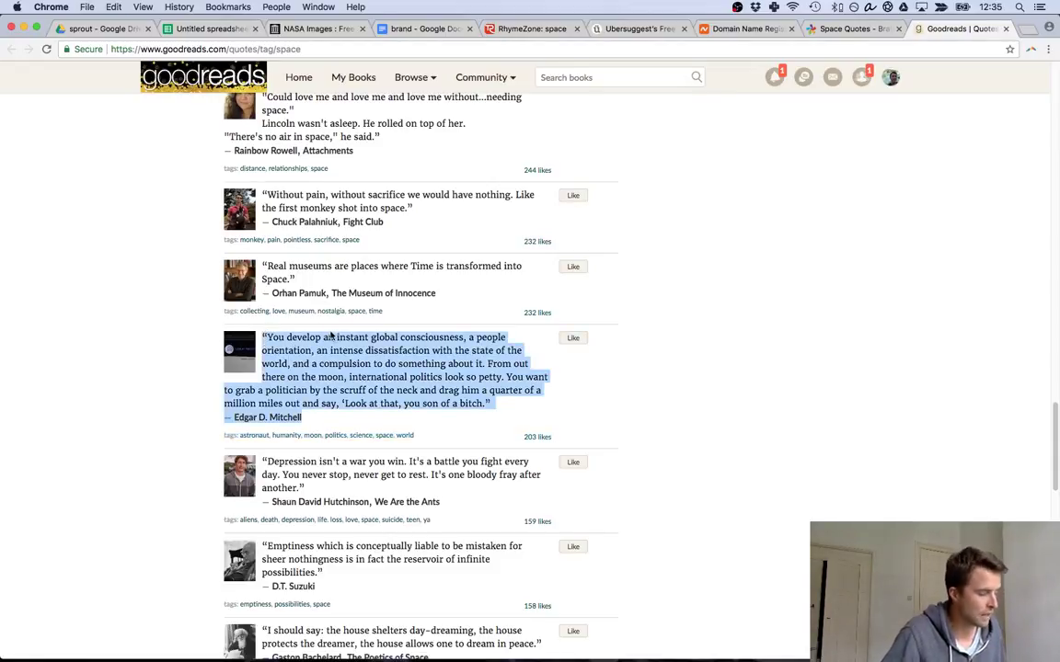
# Add a 'MARKETING IDE' heading above the wallpaper ideas in the brand document.
pyautogui.click(419, 29)
pyautogui.scroll(1, 411, 412)
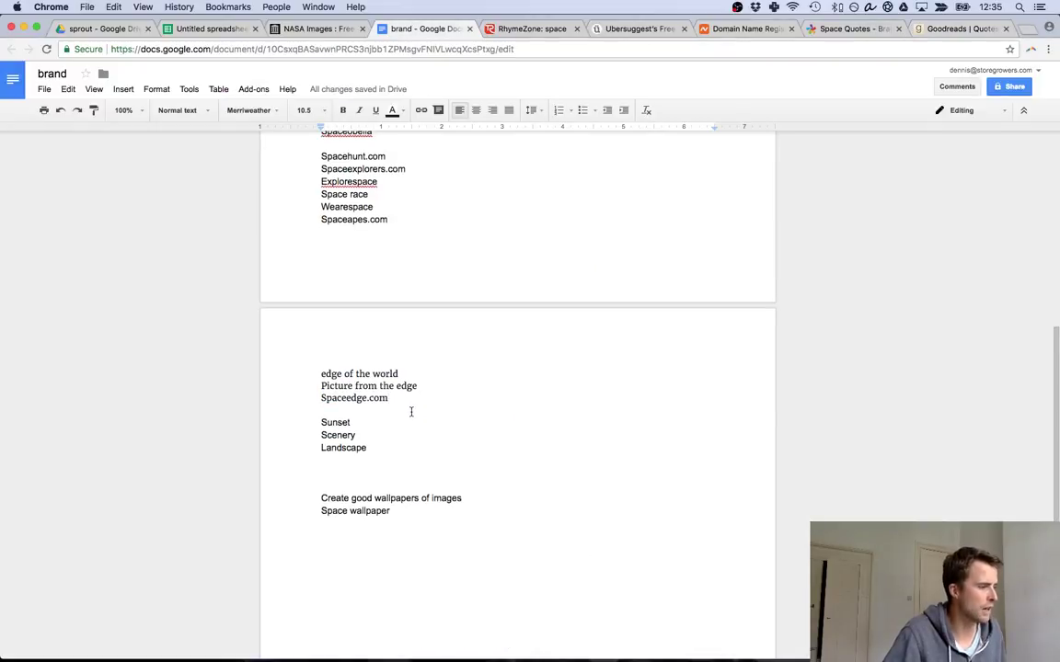
pyautogui.scroll(-4, 411, 419)
pyautogui.scroll(7, 411, 427)
pyautogui.scroll(-7, 413, 437)
pyautogui.scroll(5, 422, 441)
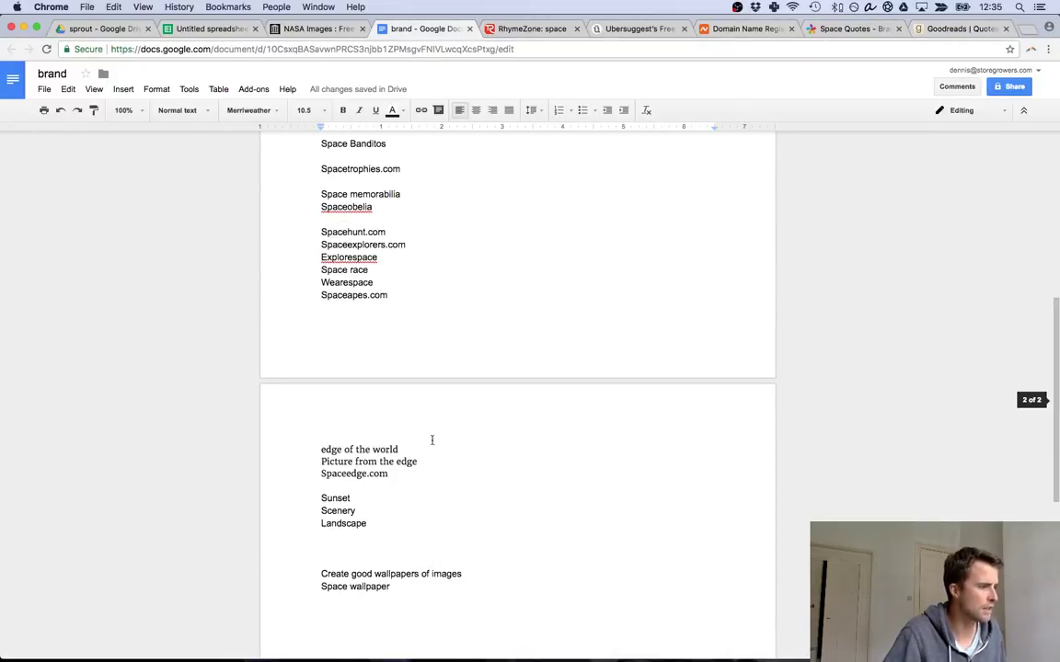
pyautogui.click(426, 561)
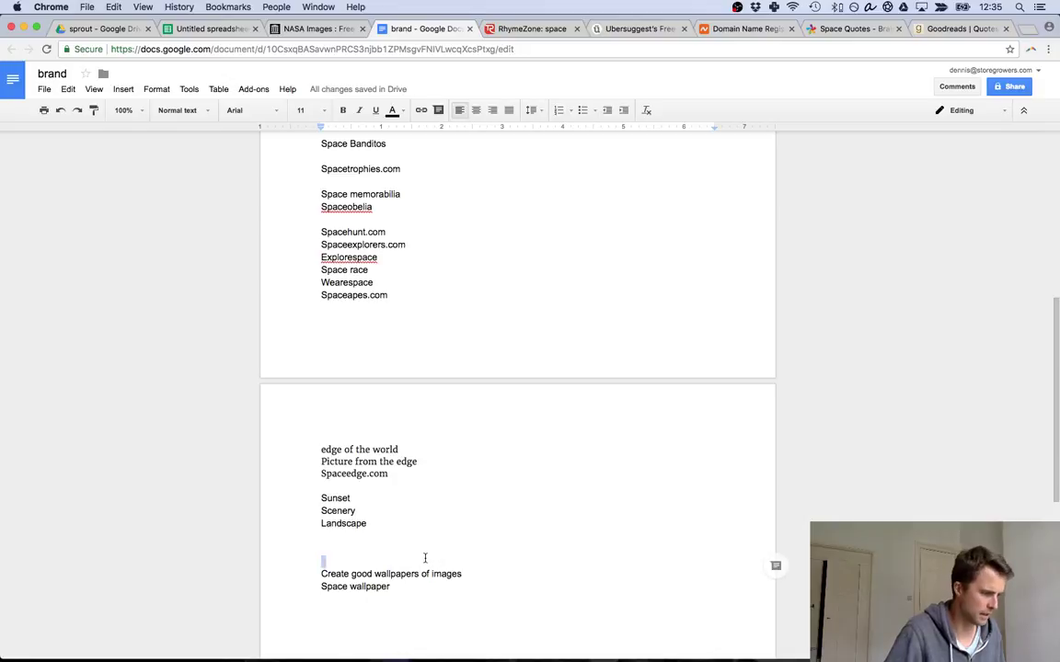
pyautogui.write('MARKETING IDE')
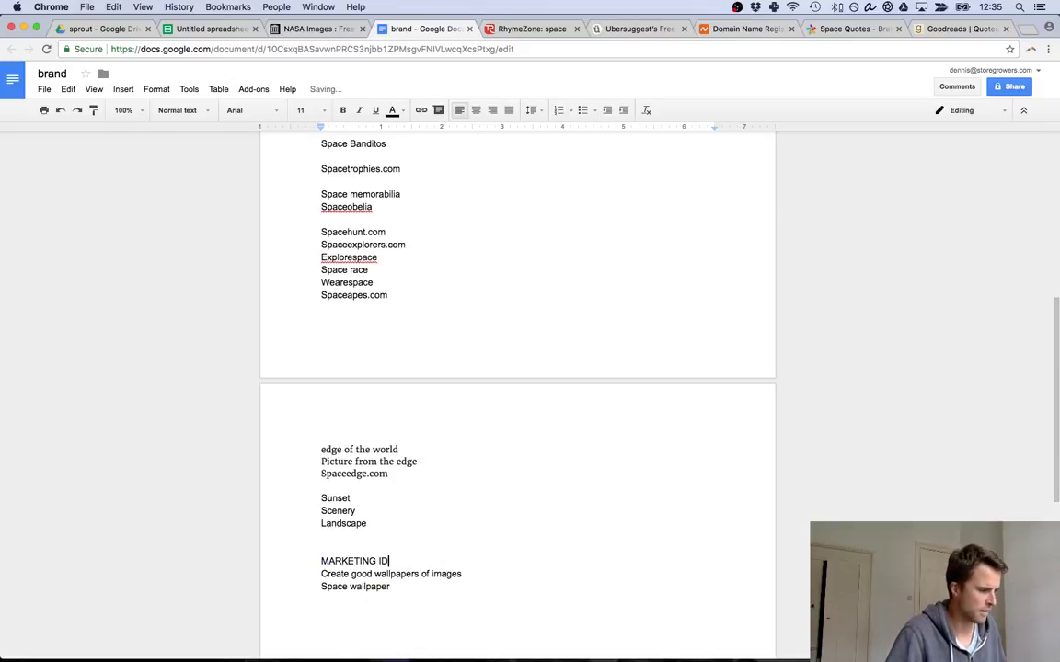
# Add the note '-> reahc out to wlapaper sites' below Space wallpaper, then paste the moon quote.
pyautogui.click(393, 586)
pyautogui.press('Return')
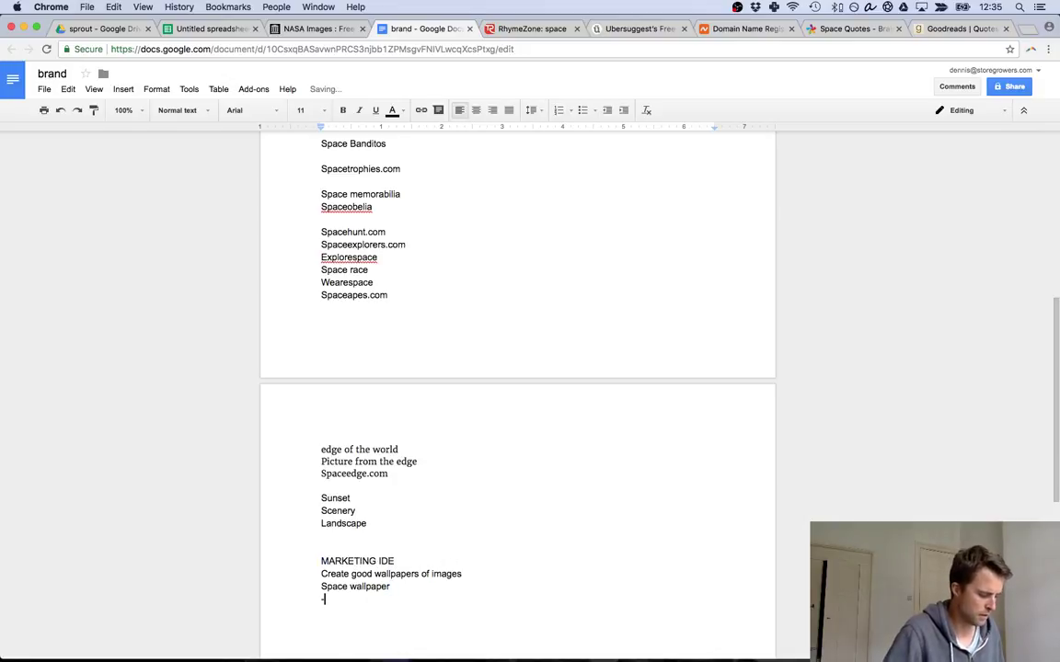
pyautogui.write('-> reahc out to ')
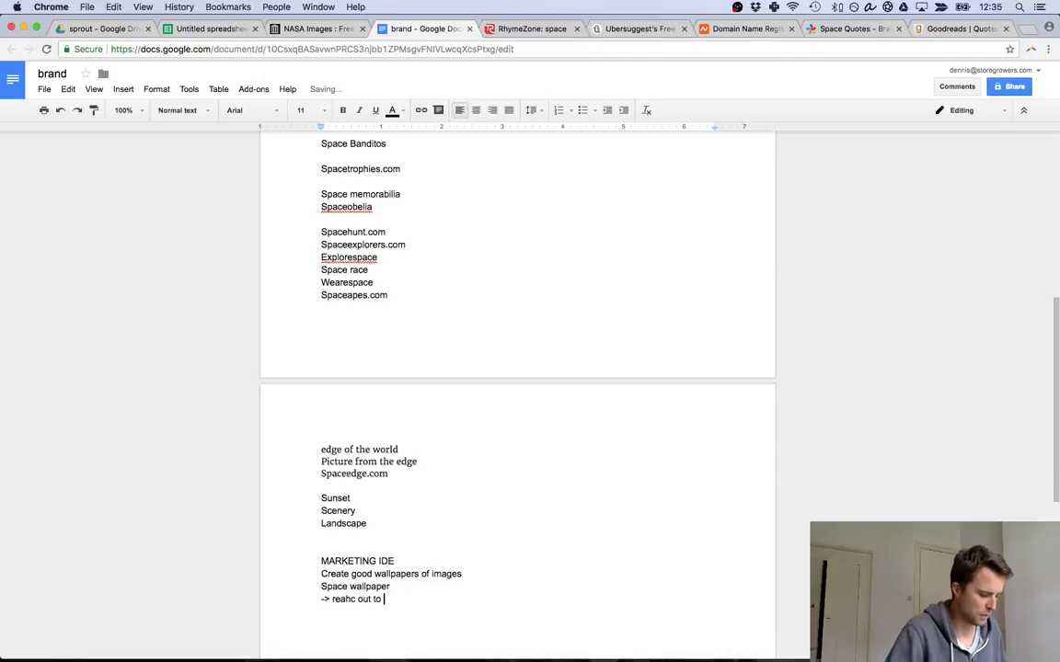
pyautogui.write('wlapaper sites')
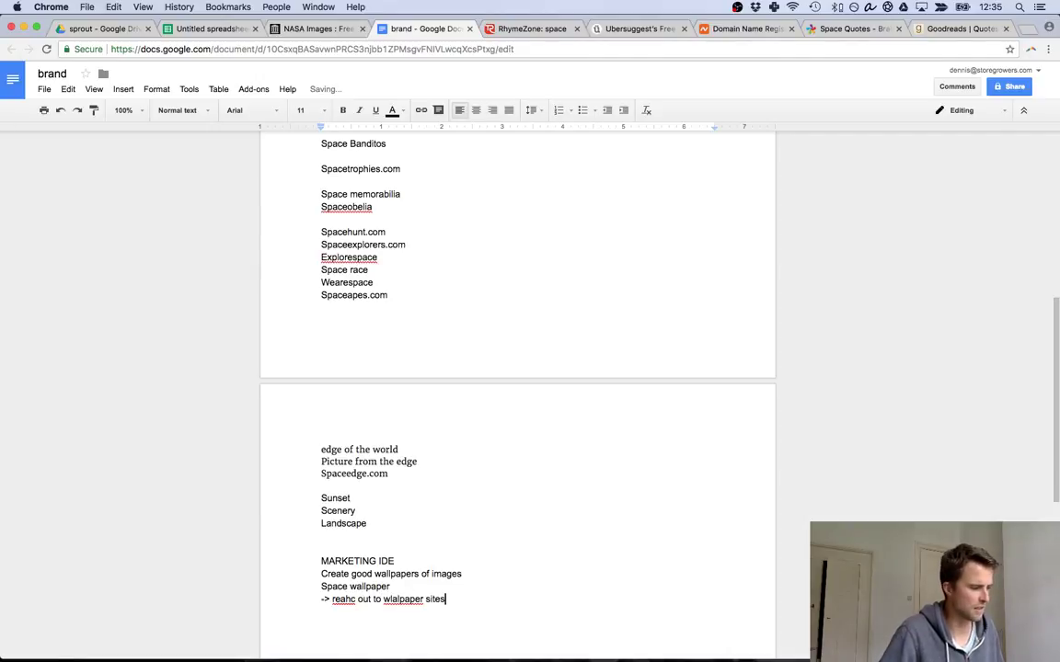
pyautogui.press('Return')
pyautogui.press('super+v')
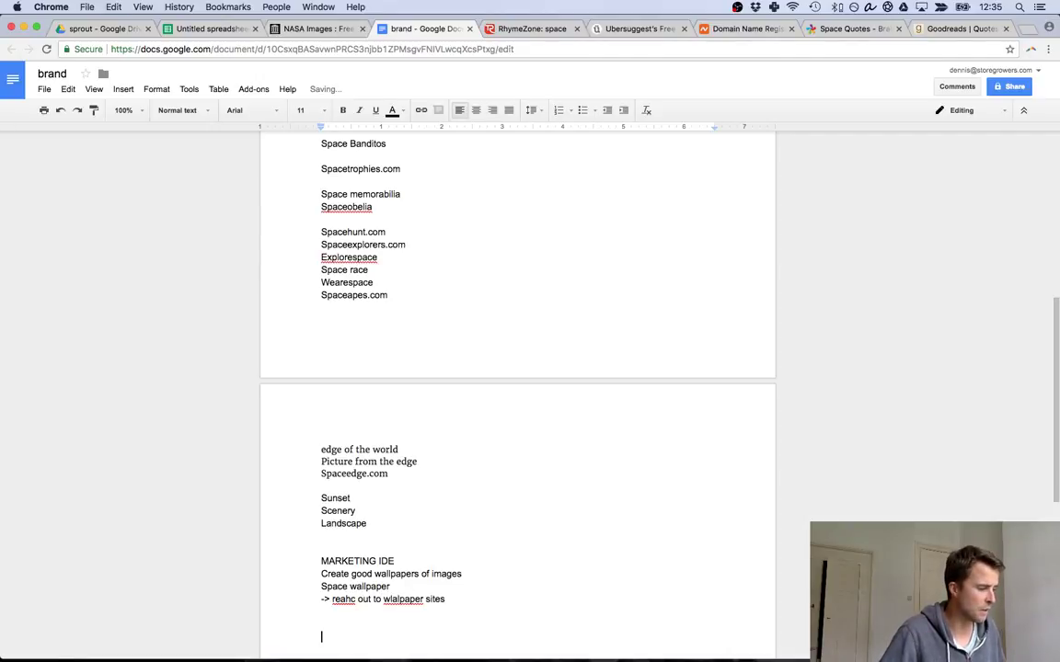
# Title the moon quote 'BRAND MESSAGE' and clear its formatting to match the notes.
pyautogui.write('BR')
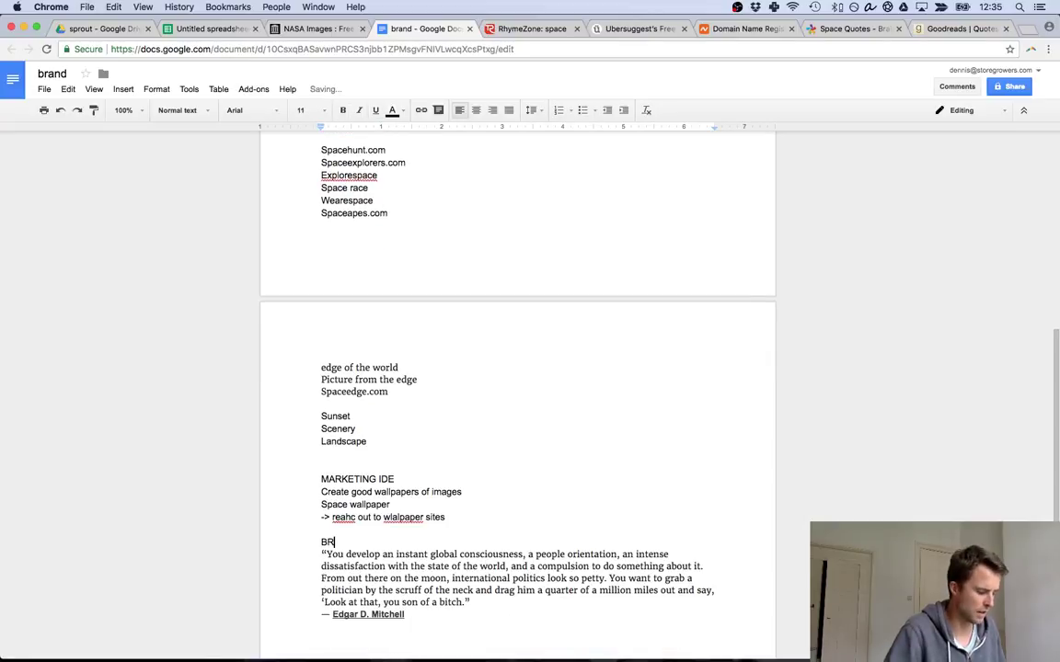
pyautogui.write('AND MESSAGER')
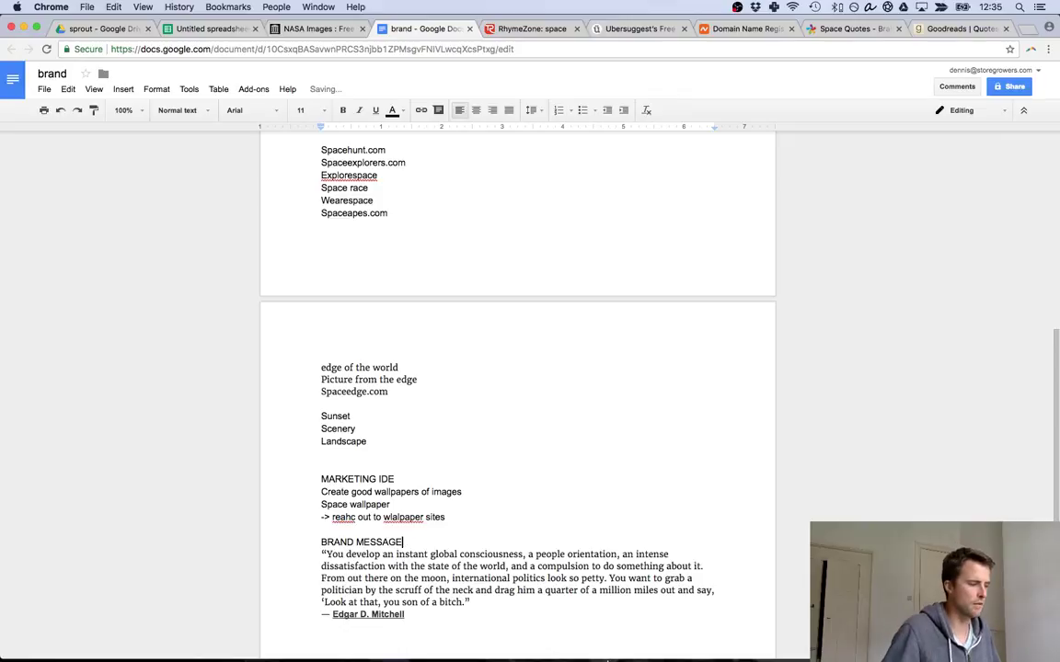
pyautogui.press('BackSpace')
pyautogui.moveTo(414, 614); pyautogui.dragTo(273, 542)
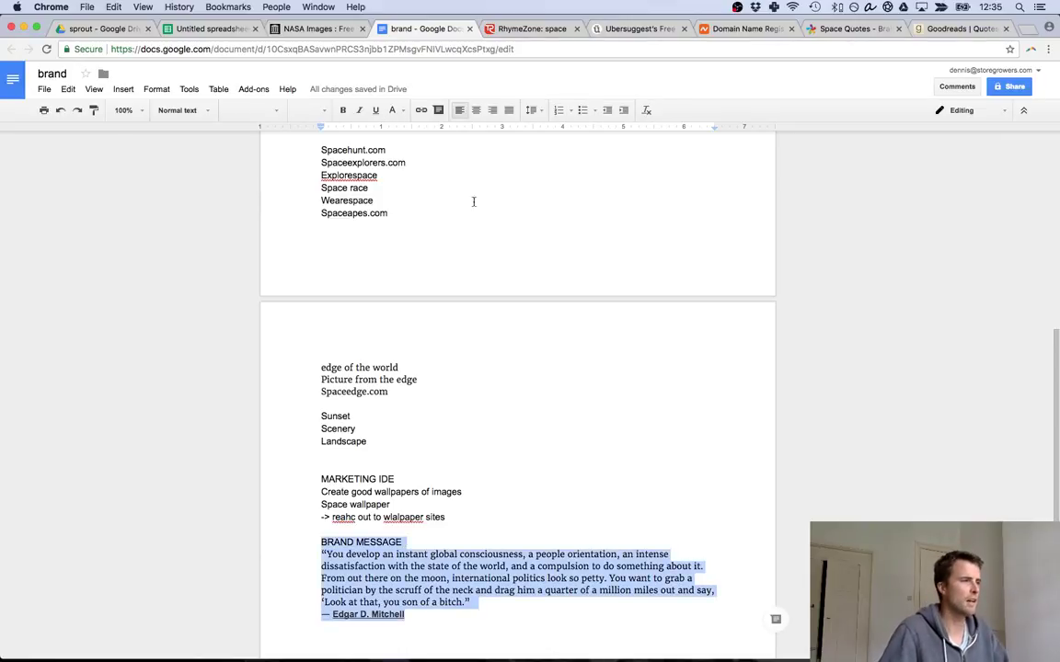
pyautogui.press('super+backslash')
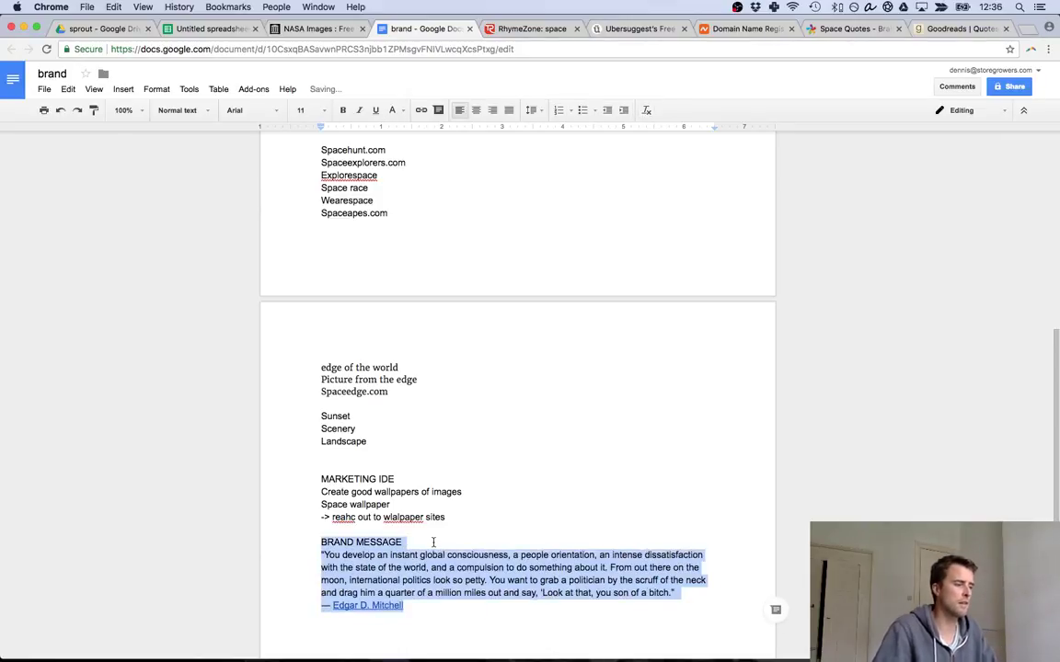
pyautogui.click(433, 542)
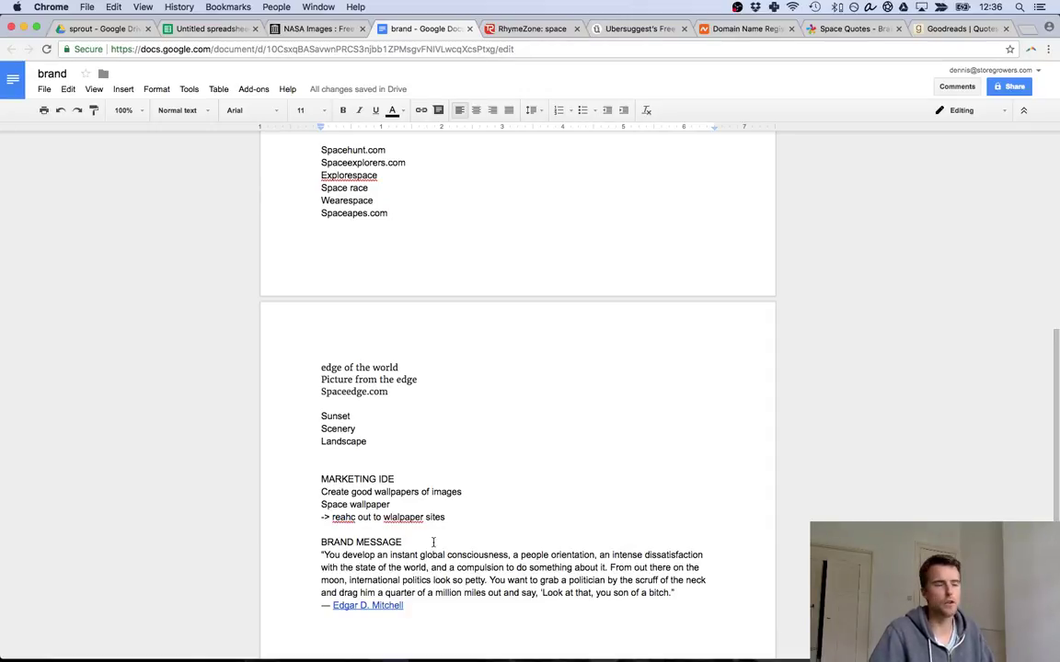
# Go through the NASA archive, brand notes and BrainyQuote tabs back to Goodreads' space quotes.
pyautogui.click(304, 29)
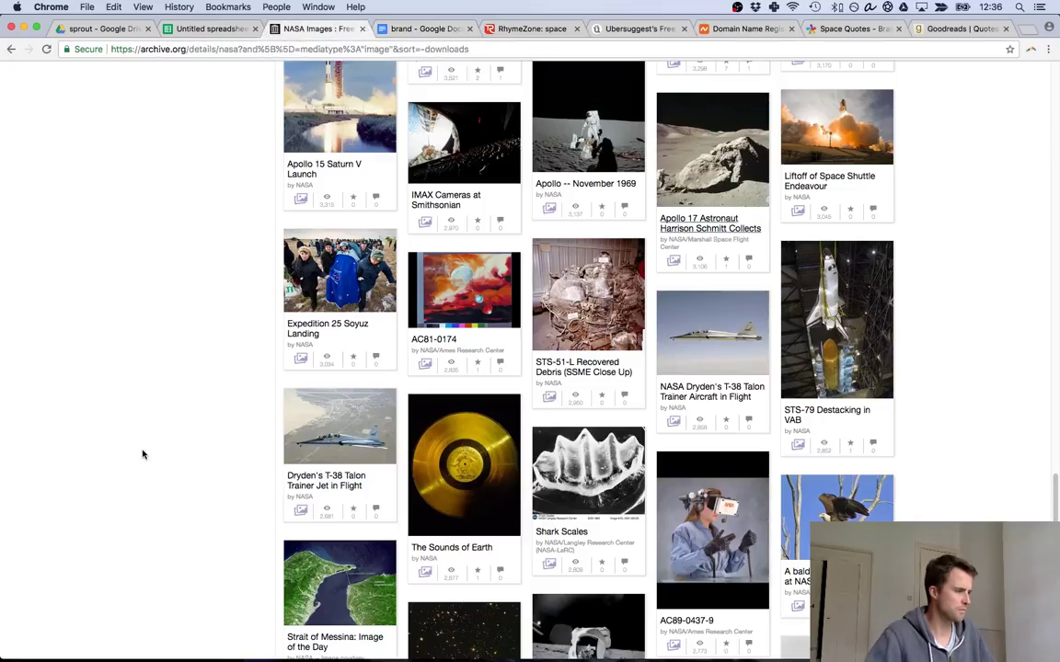
pyautogui.click(427, 29)
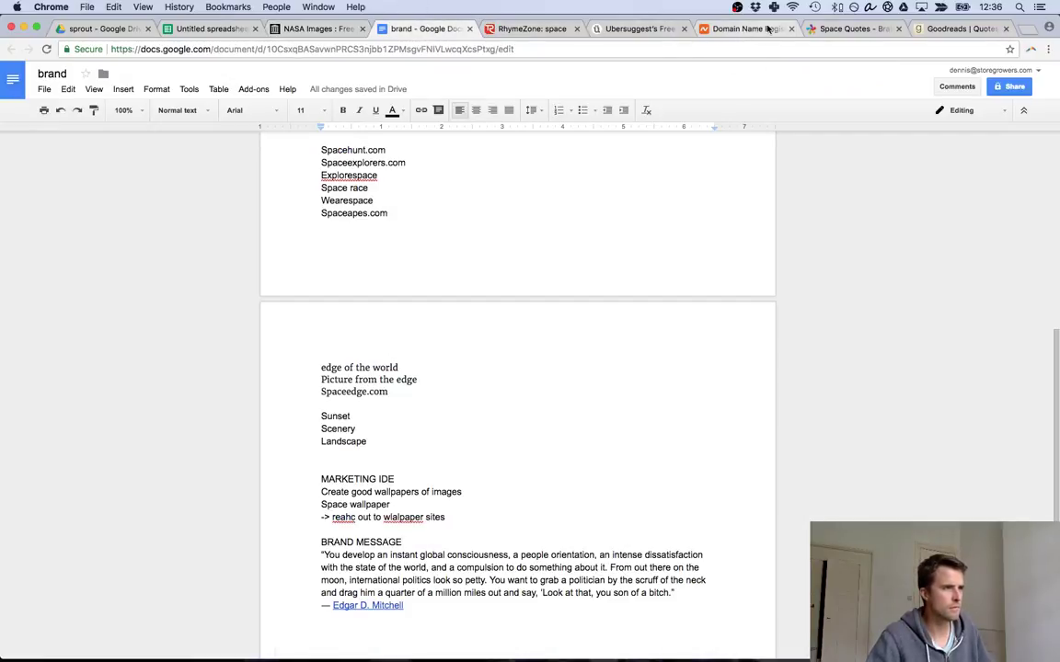
pyautogui.click(851, 29)
pyautogui.click(957, 29)
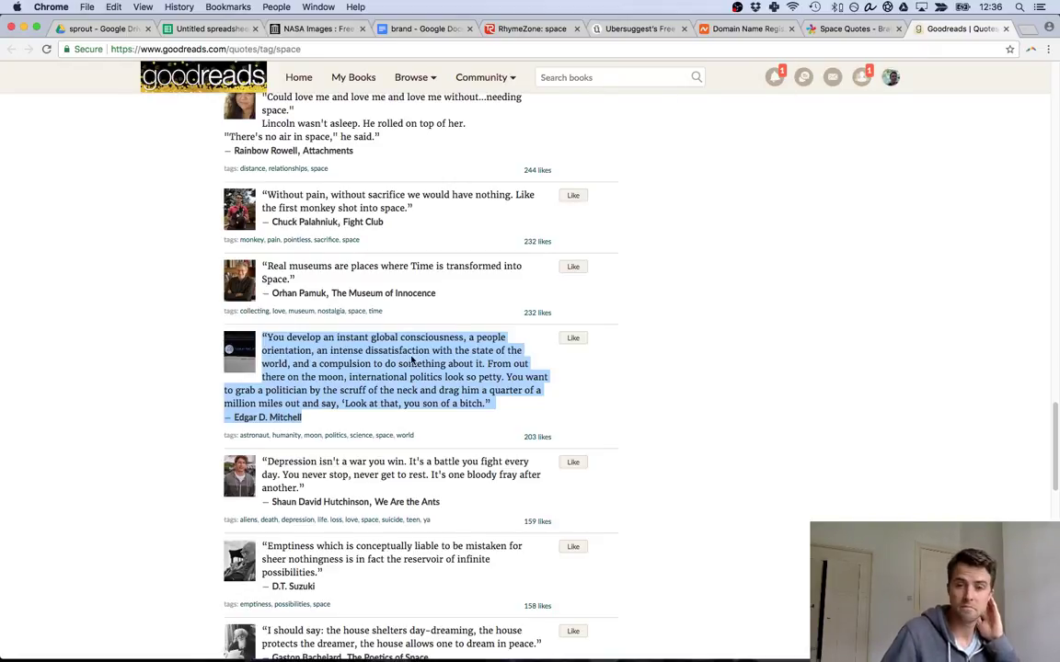
pyautogui.click(141, 372)
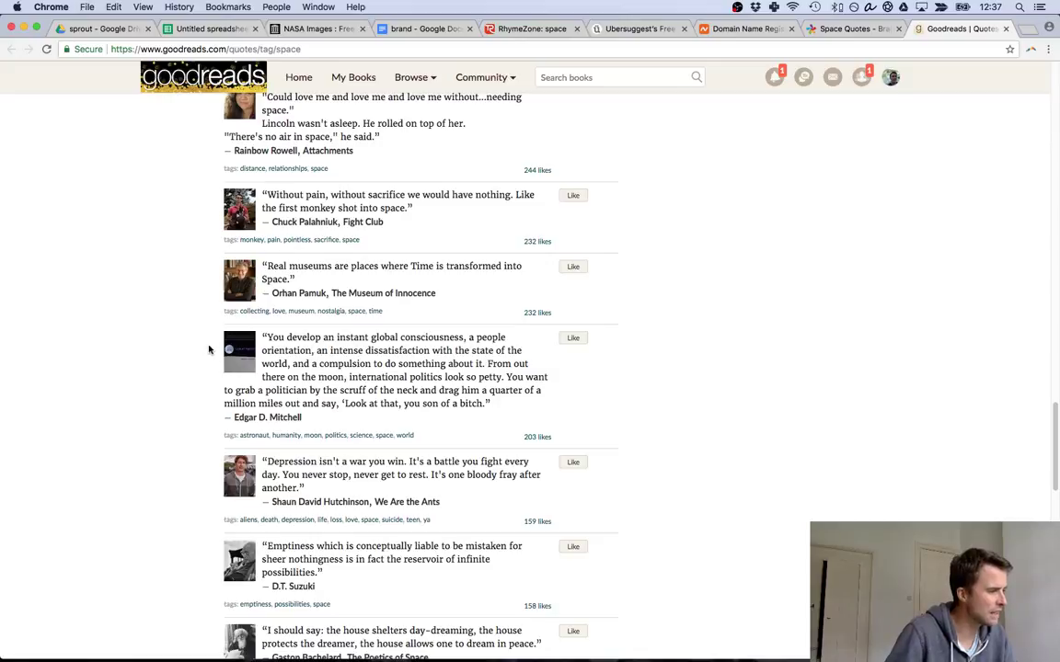
pyautogui.moveTo(263, 339); pyautogui.dragTo(319, 421)
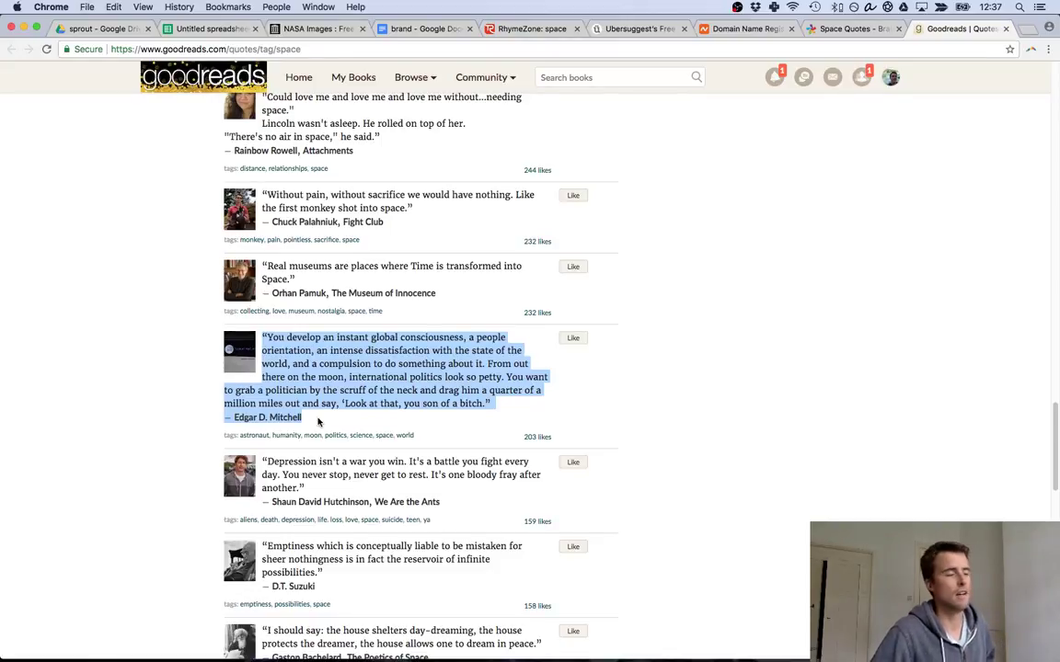
pyautogui.click(189, 399)
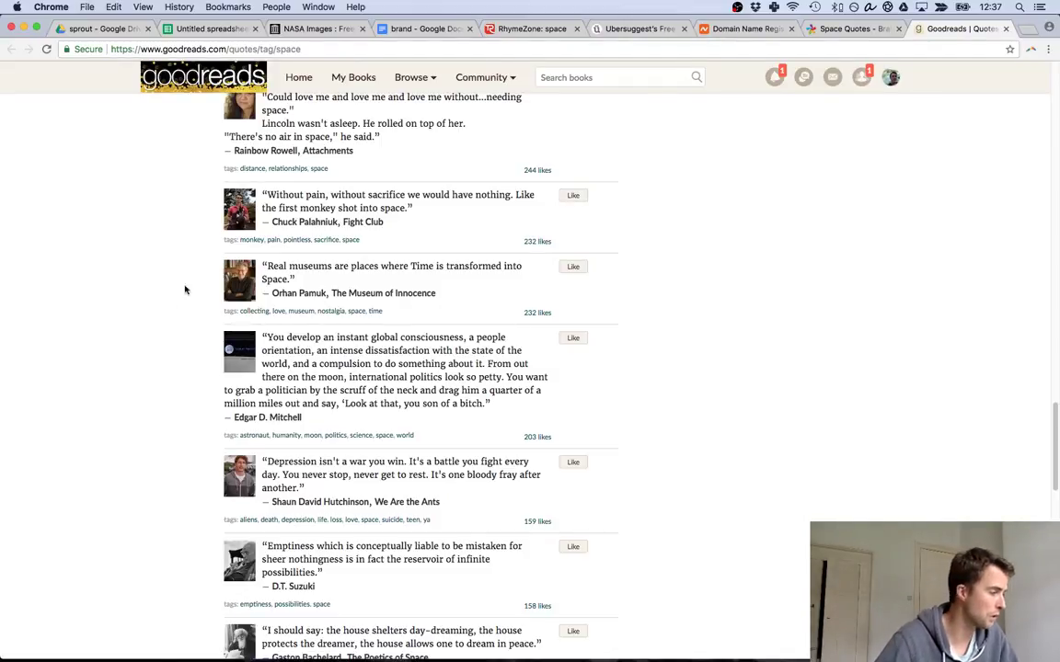
# Scroll to the end of Goodreads' first page of space quotes, ending at Carl Sagan's Cosmos dedication.
pyautogui.scroll(-1, 107, 344)
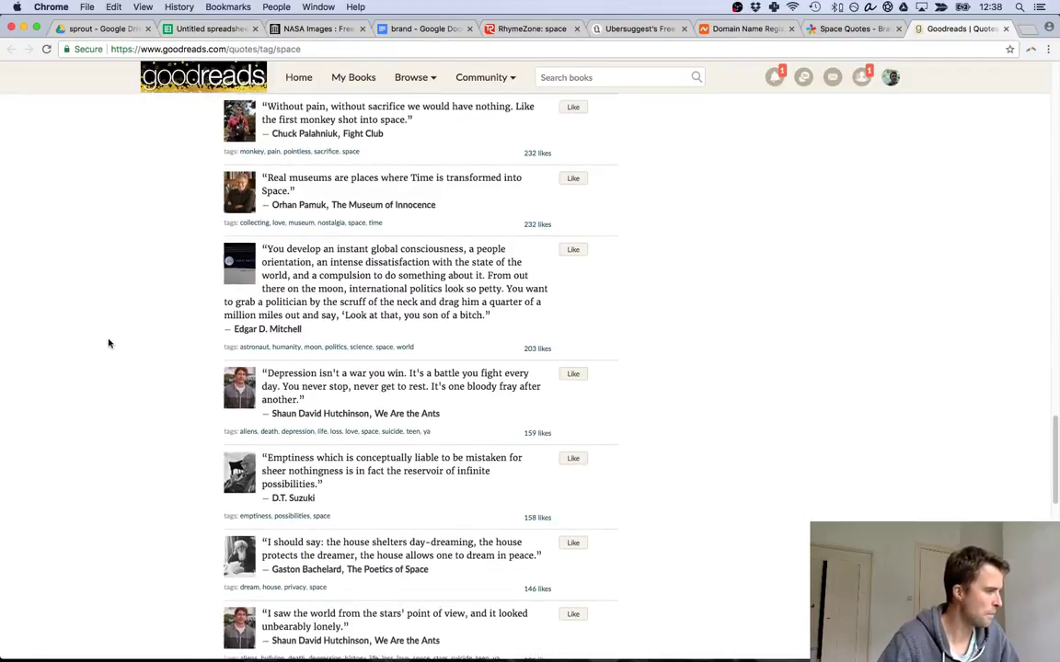
pyautogui.scroll(-5, 107, 344)
pyautogui.scroll(-1, 107, 344)
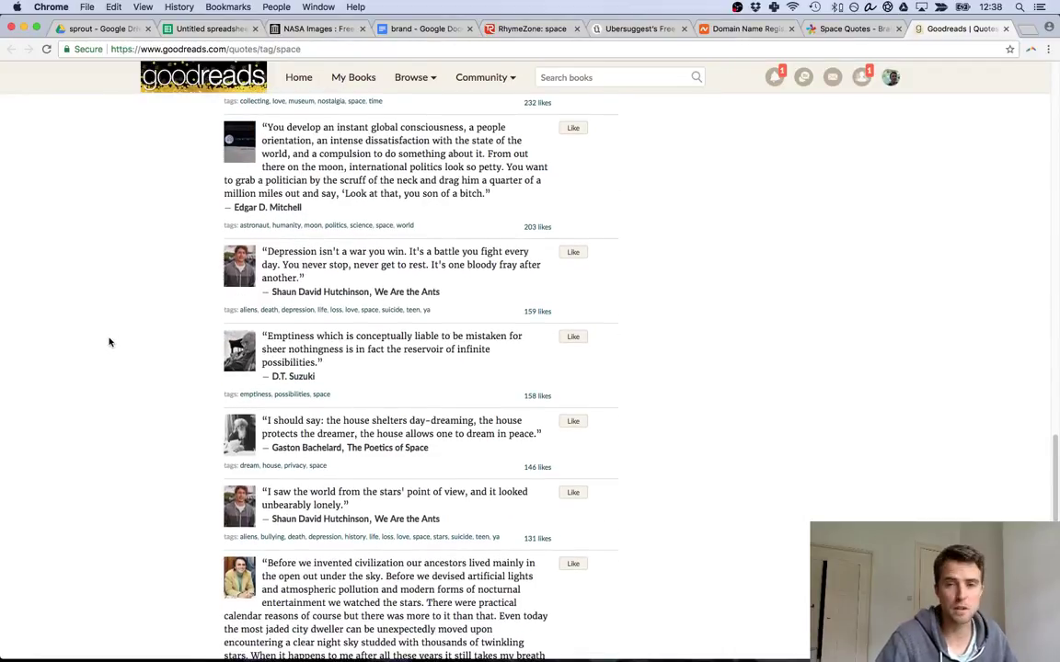
pyautogui.scroll(-1, 107, 344)
pyautogui.scroll(-2, 108, 344)
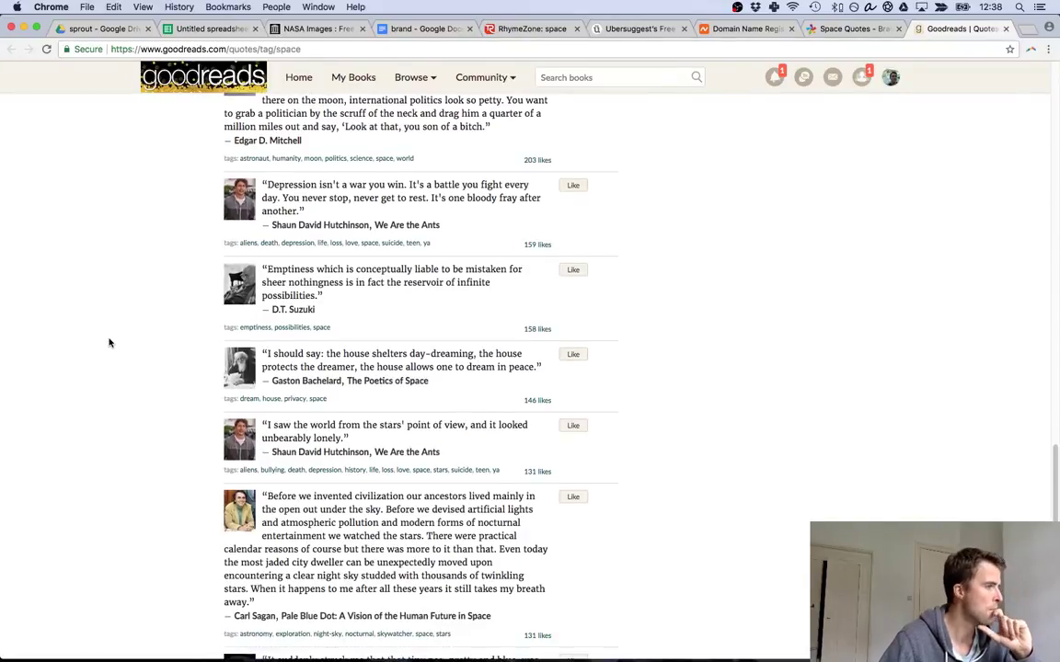
pyautogui.scroll(-1, 108, 344)
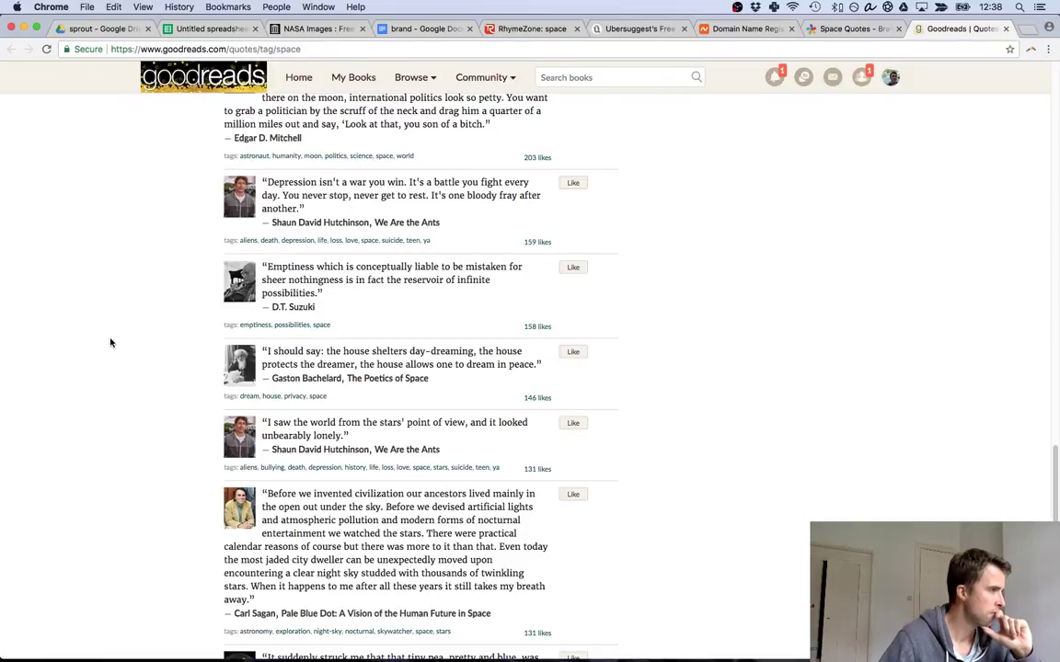
pyautogui.scroll(-1, 111, 343)
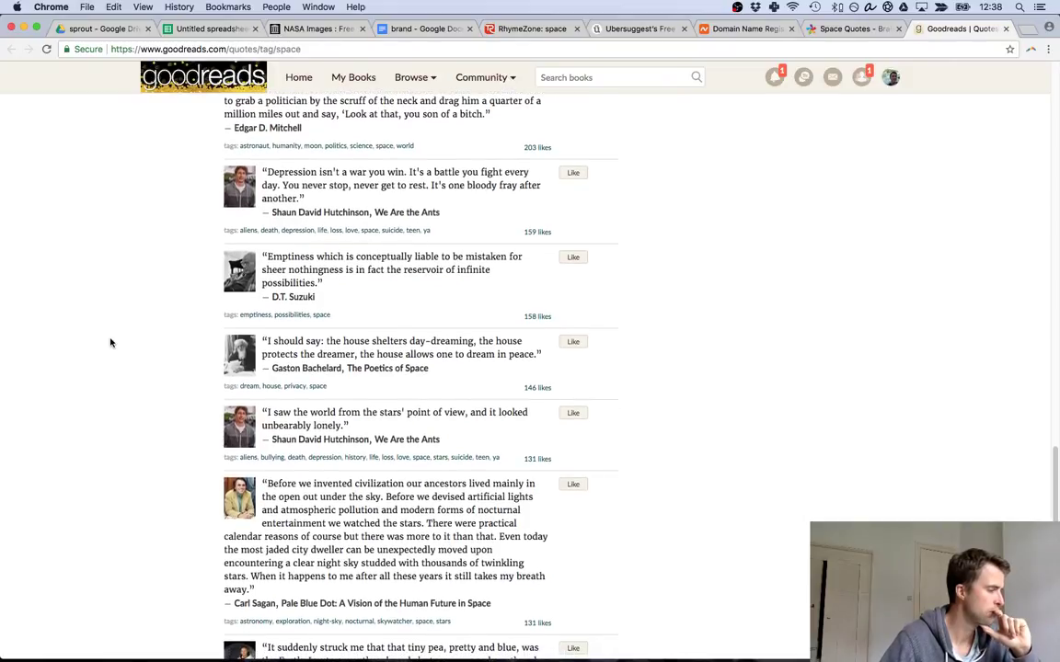
pyautogui.scroll(-1, 110, 344)
pyautogui.scroll(-3, 110, 343)
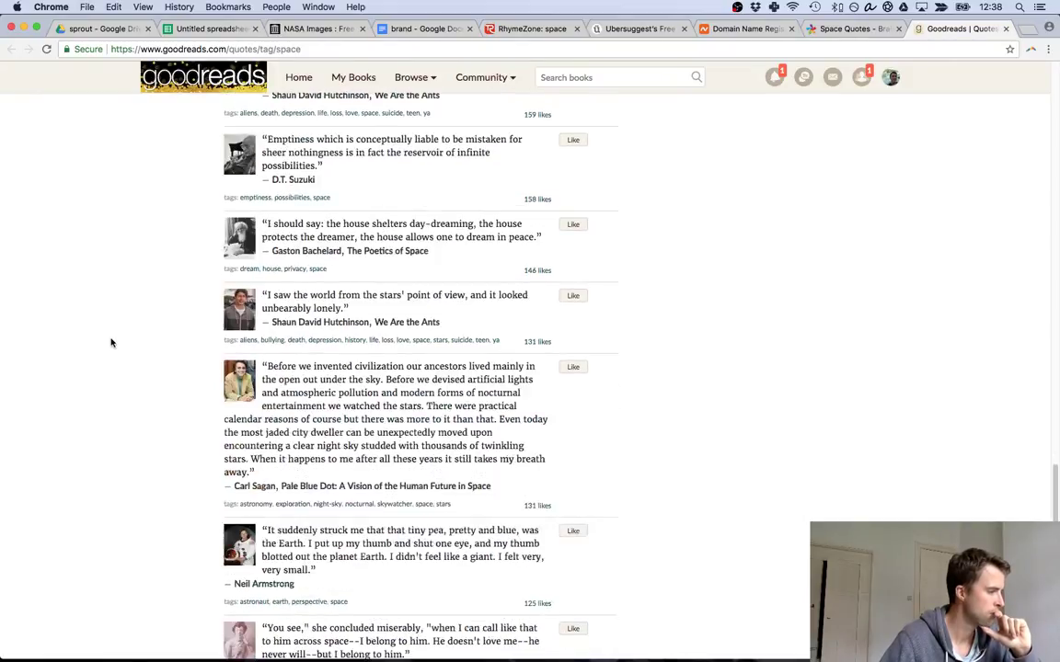
pyautogui.scroll(-1, 111, 343)
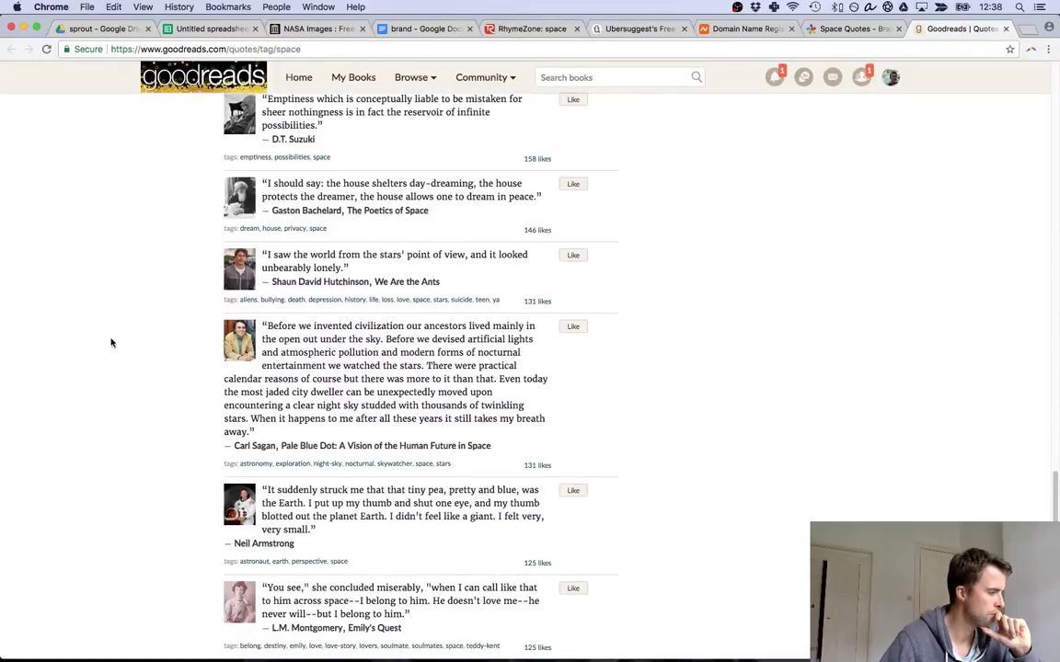
pyautogui.scroll(-1, 111, 343)
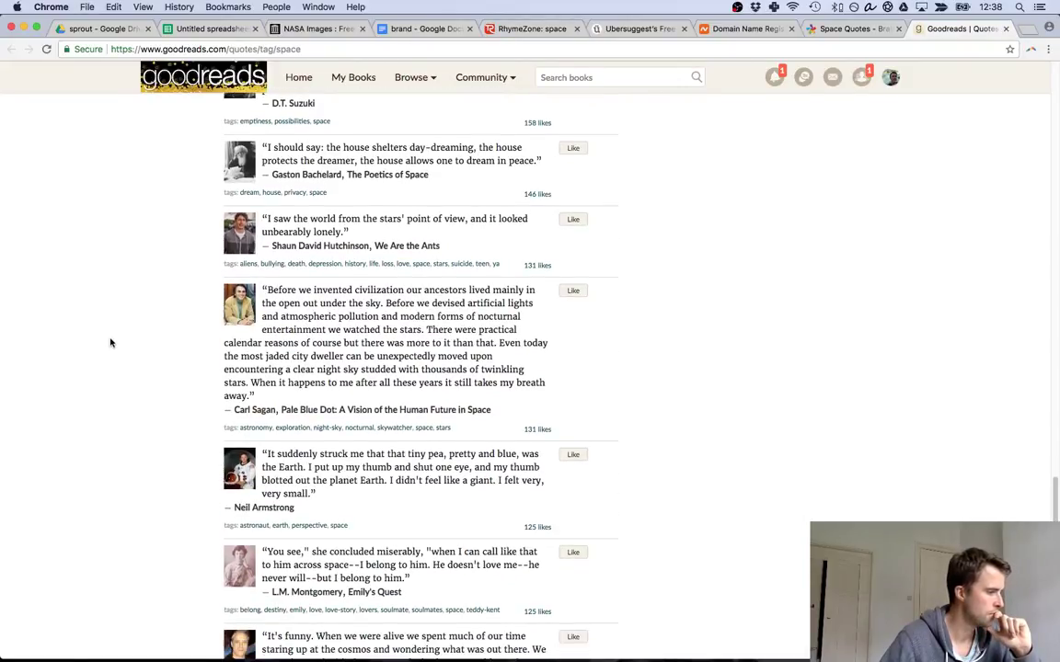
pyautogui.scroll(-3, 111, 343)
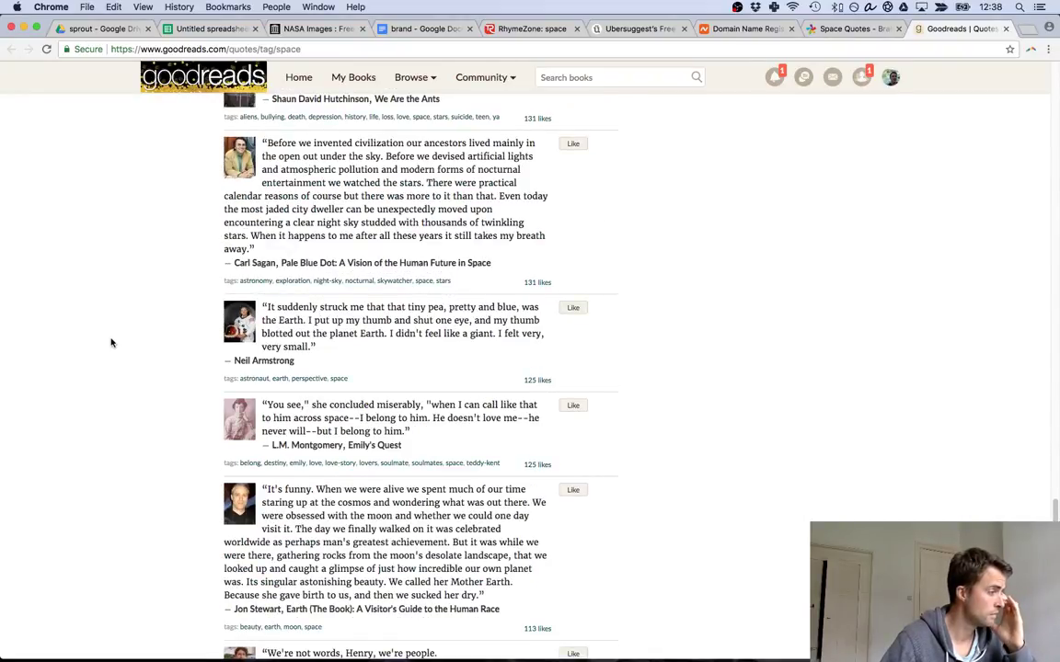
pyautogui.scroll(-4, 111, 344)
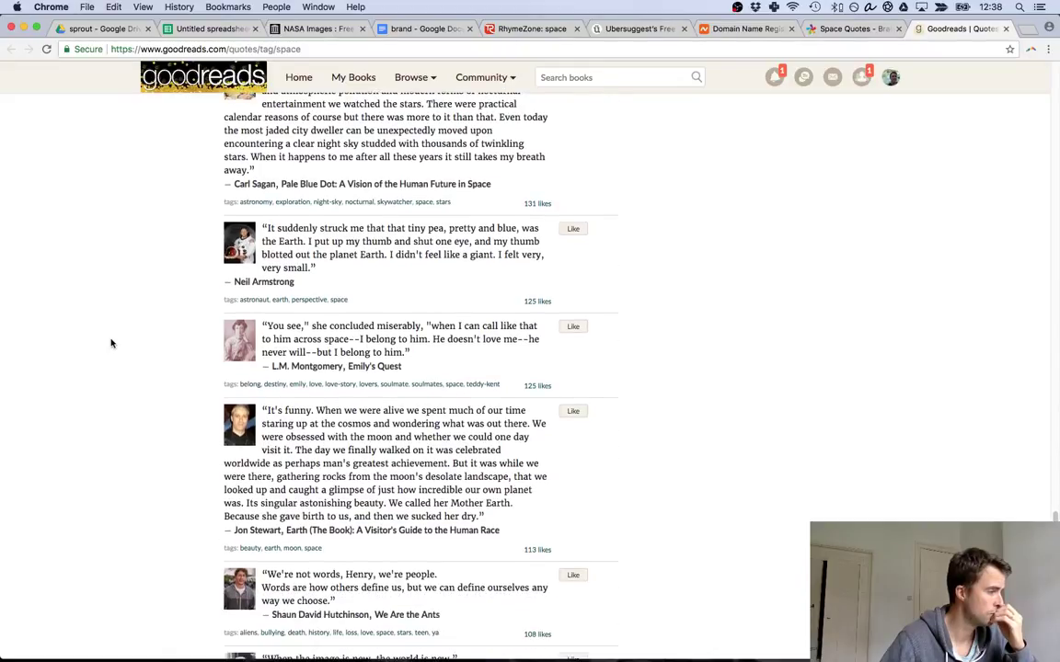
pyautogui.scroll(-3, 110, 343)
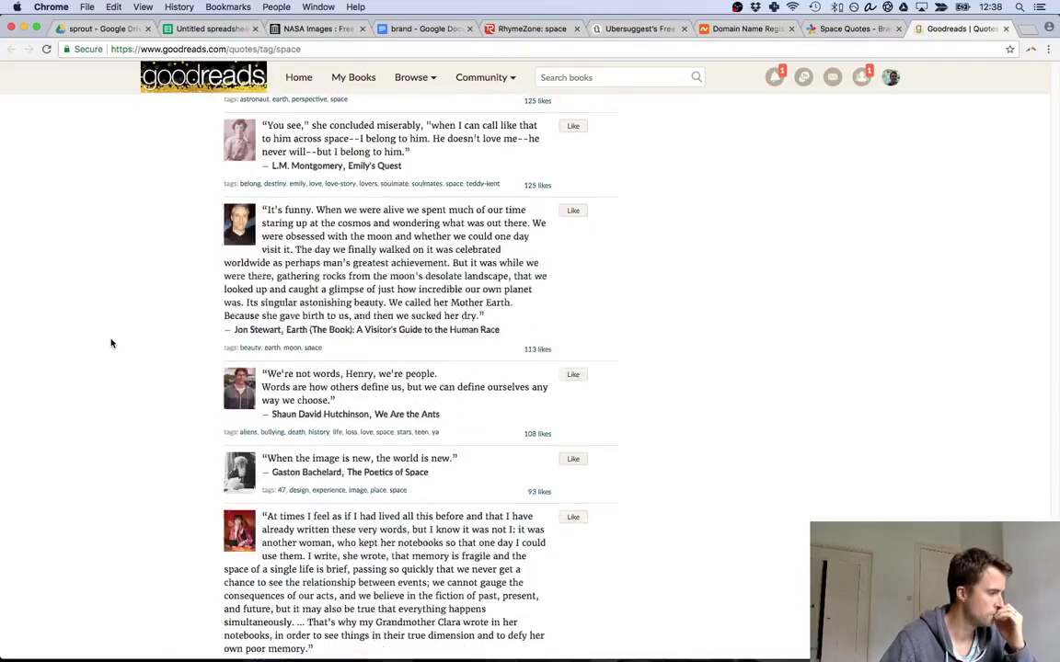
pyautogui.scroll(-3, 111, 343)
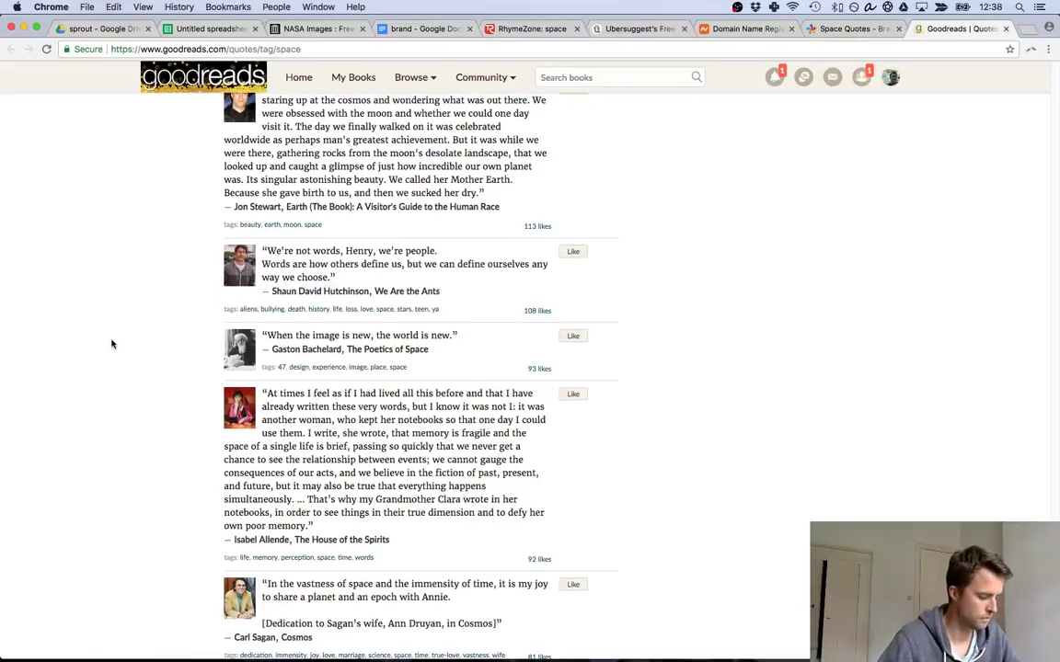
pyautogui.scroll(-2, 111, 343)
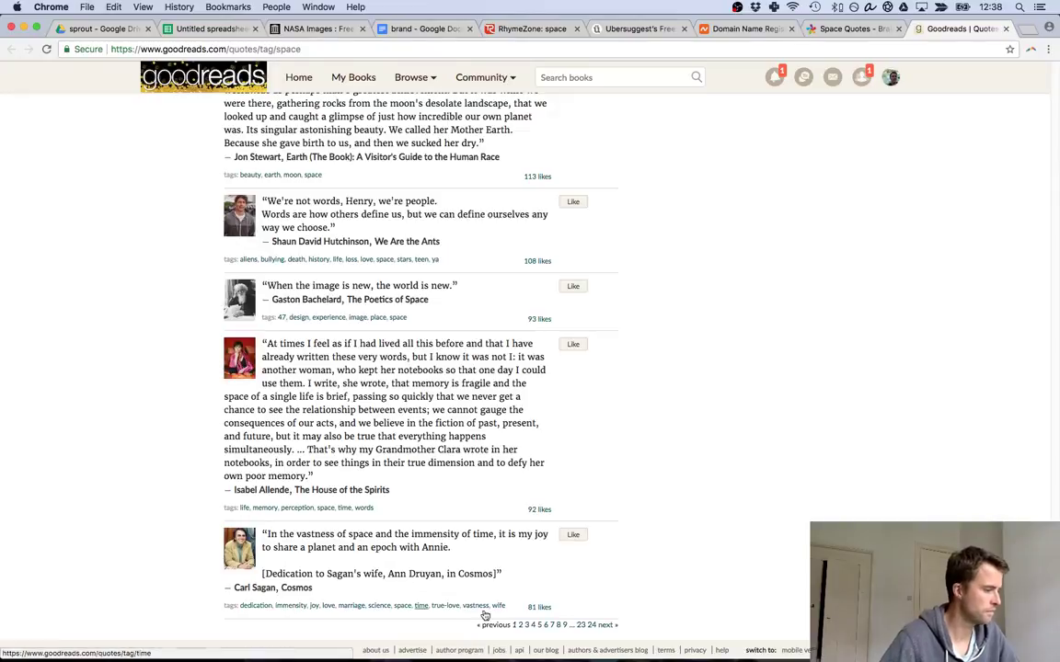
# Load page 2 of Goodreads' space quotes and read down past the Ultraviolet quote to the moon speech.
pyautogui.click(608, 625)
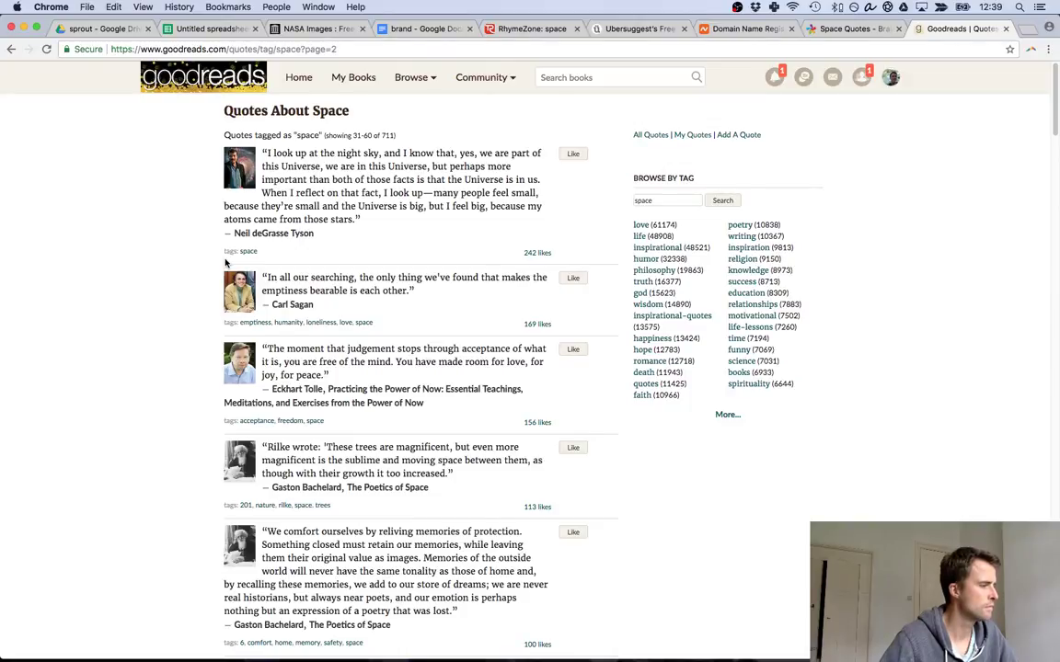
pyautogui.scroll(-4, 225, 263)
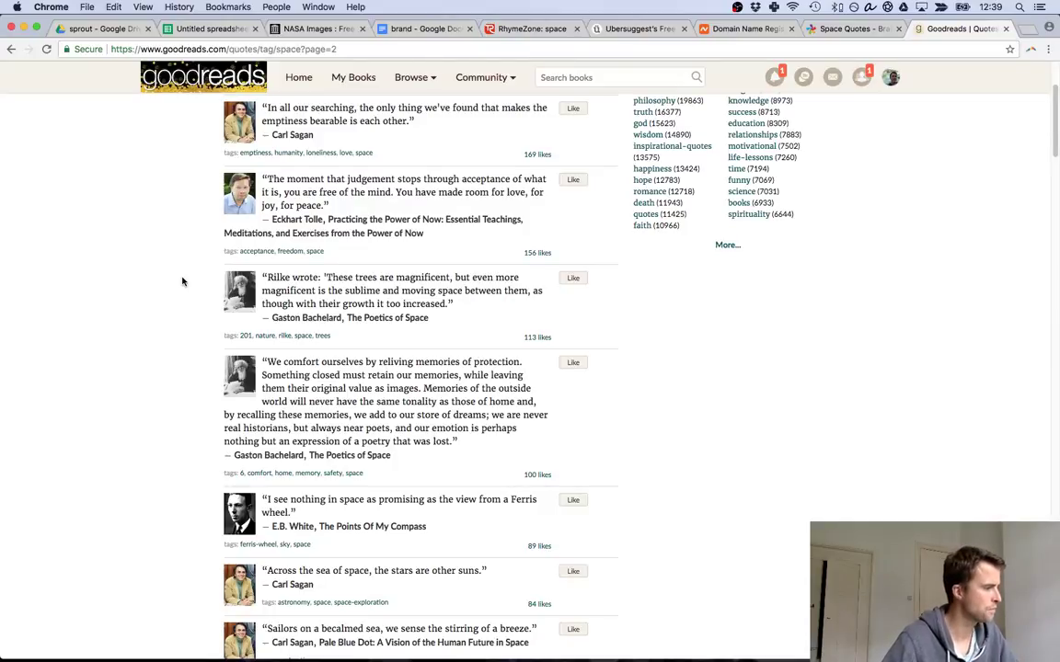
pyautogui.scroll(-4, 181, 283)
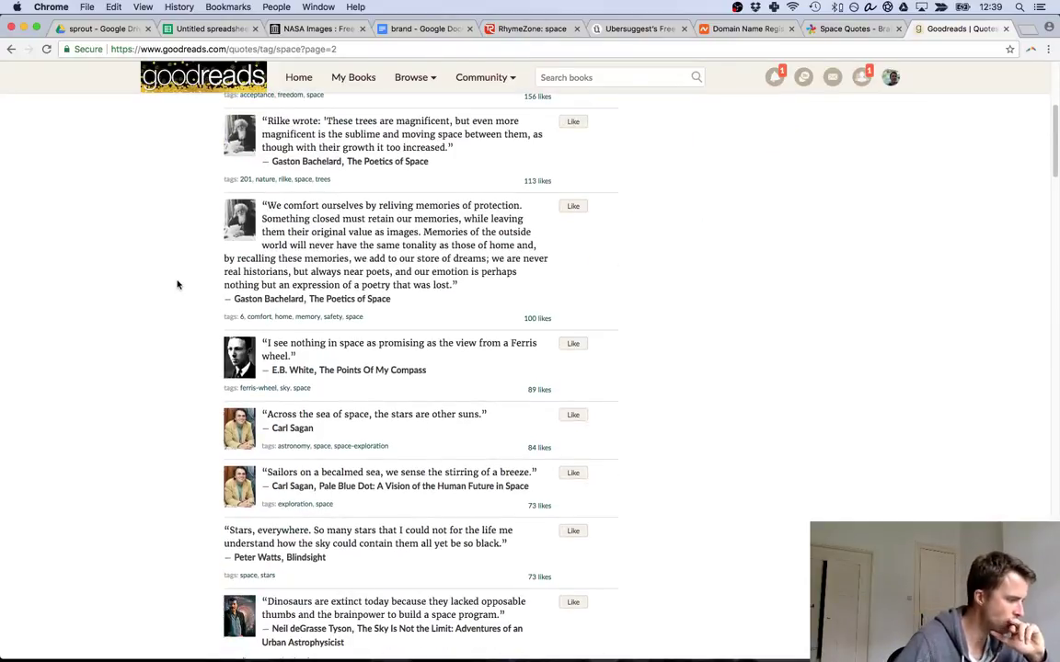
pyautogui.scroll(-5, 179, 287)
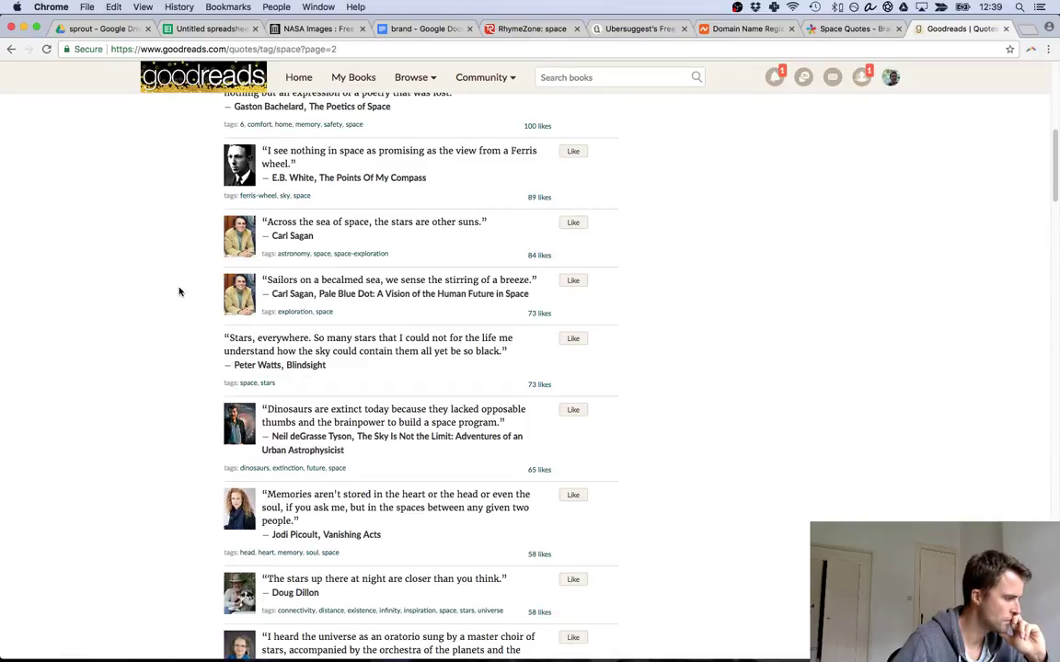
pyautogui.scroll(-3, 179, 291)
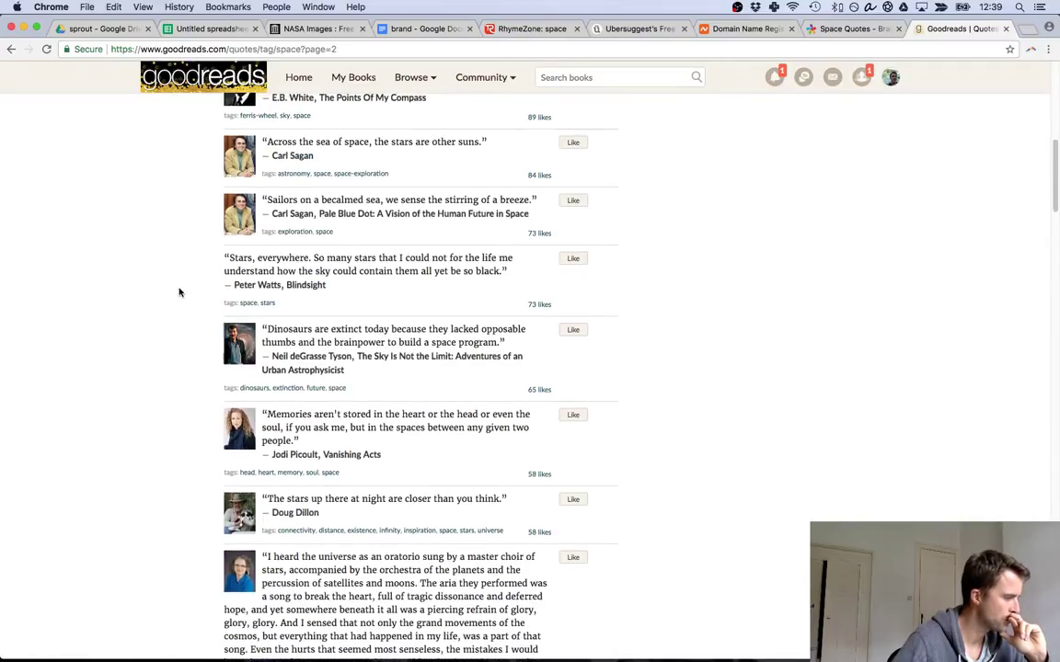
pyautogui.scroll(-5, 179, 291)
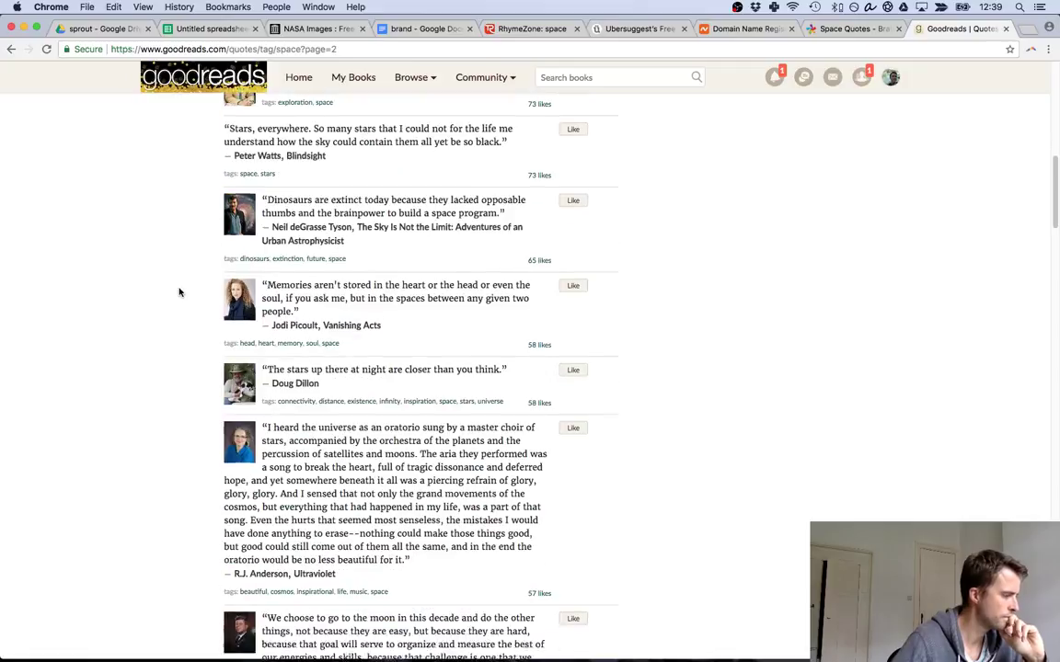
# Write the tagline 'bringing space to your walls' in the brand notes and remove its bold.
pyautogui.click(418, 30)
pyautogui.scroll(10, 326, 276)
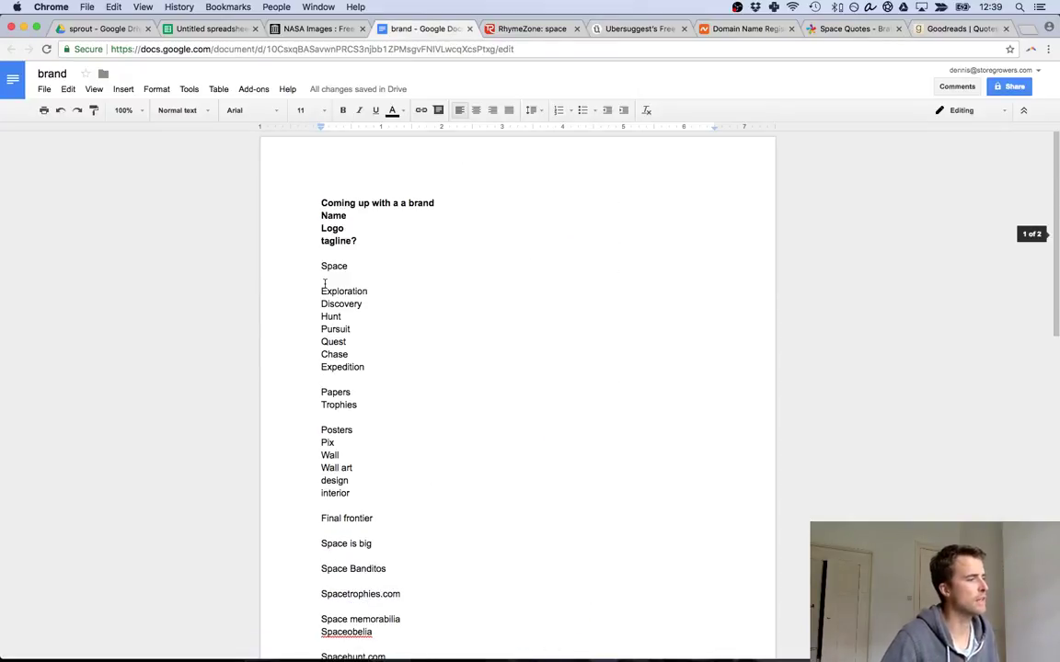
pyautogui.write('bringing s')
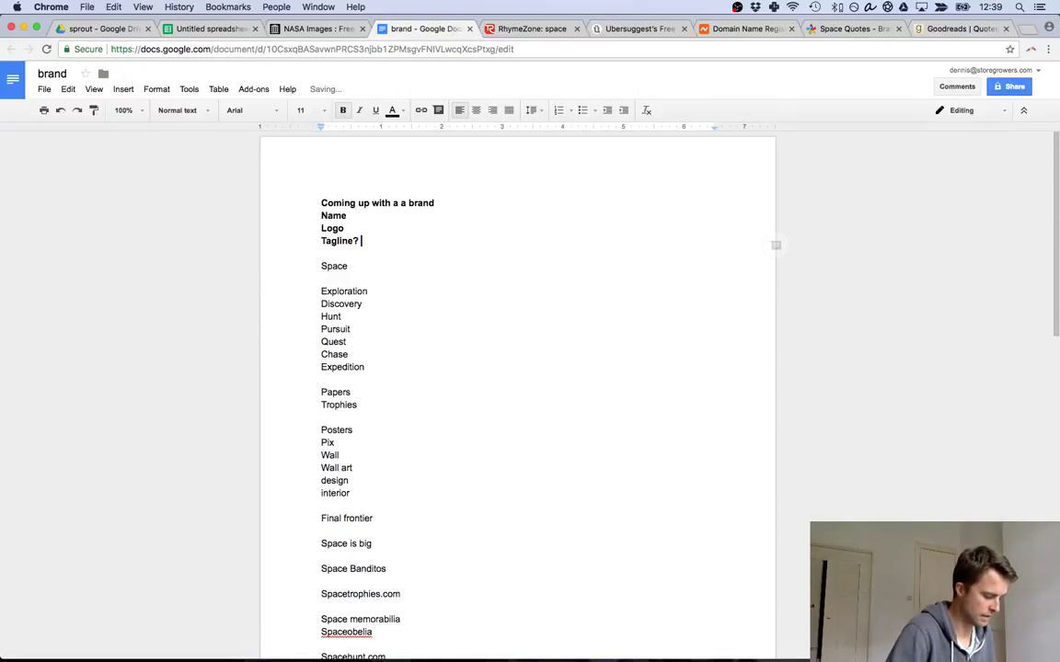
pyautogui.write('pace ')
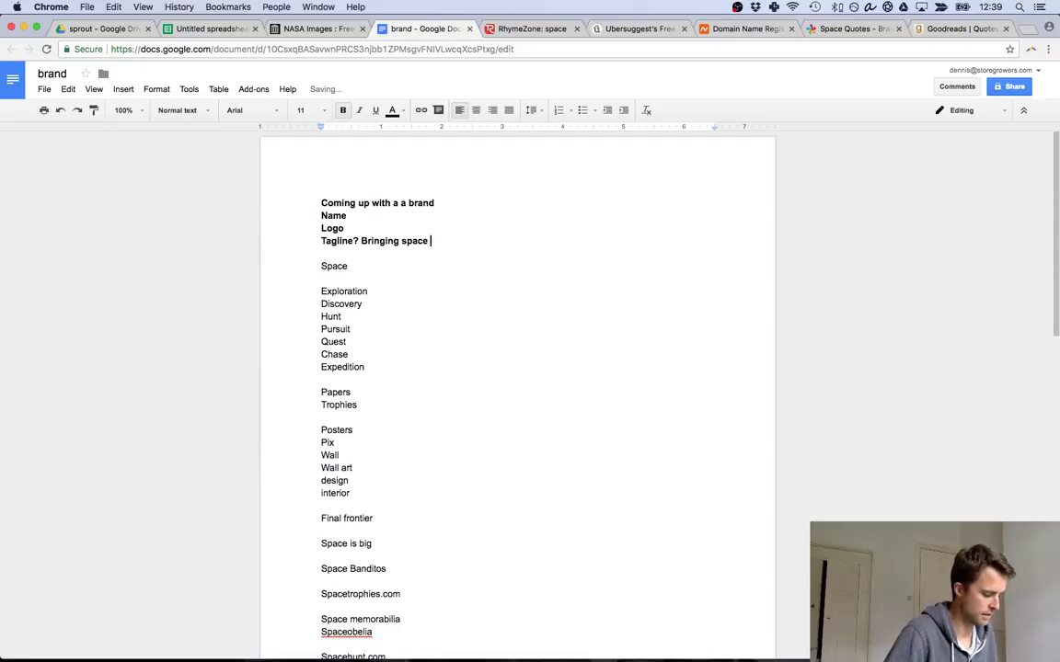
pyautogui.write('to yo')
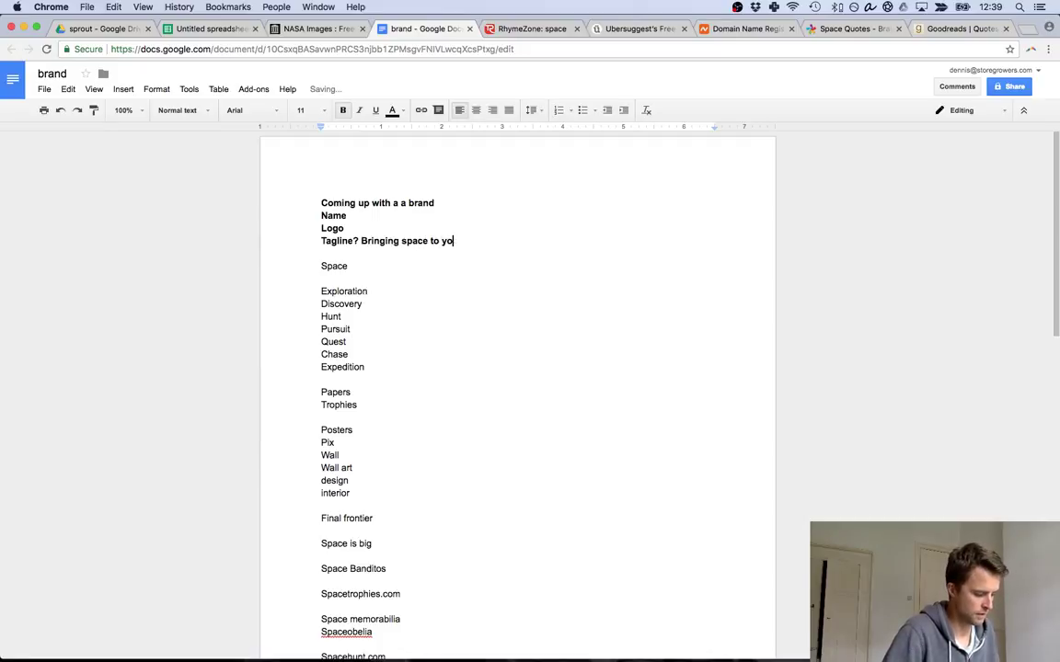
pyautogui.write('ur walls')
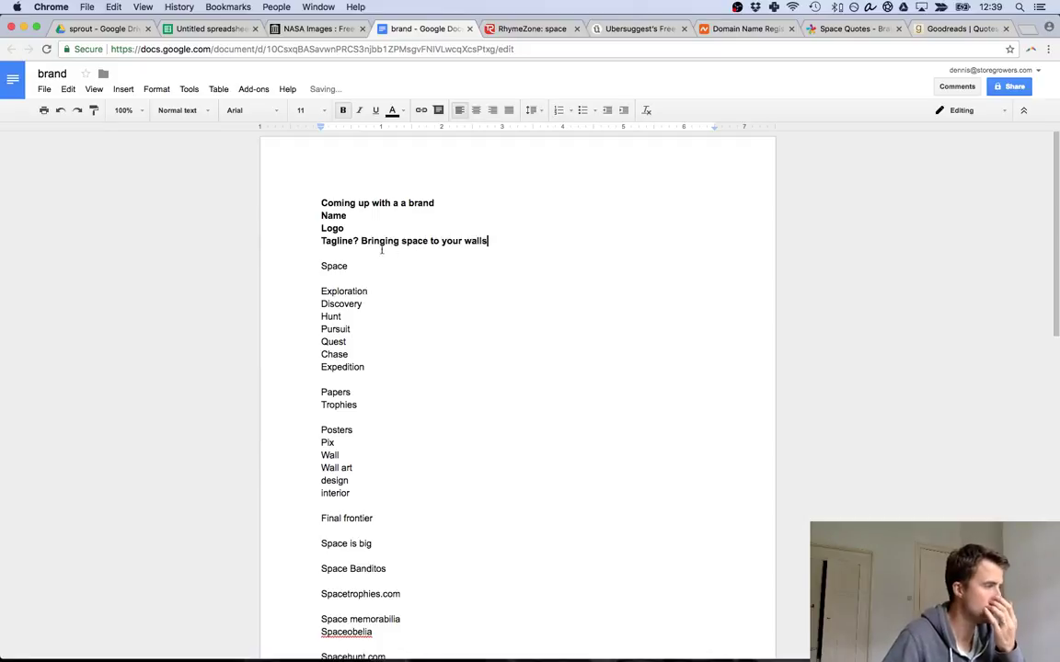
pyautogui.moveTo(360, 241); pyautogui.dragTo(492, 241)
pyautogui.press('super+b')
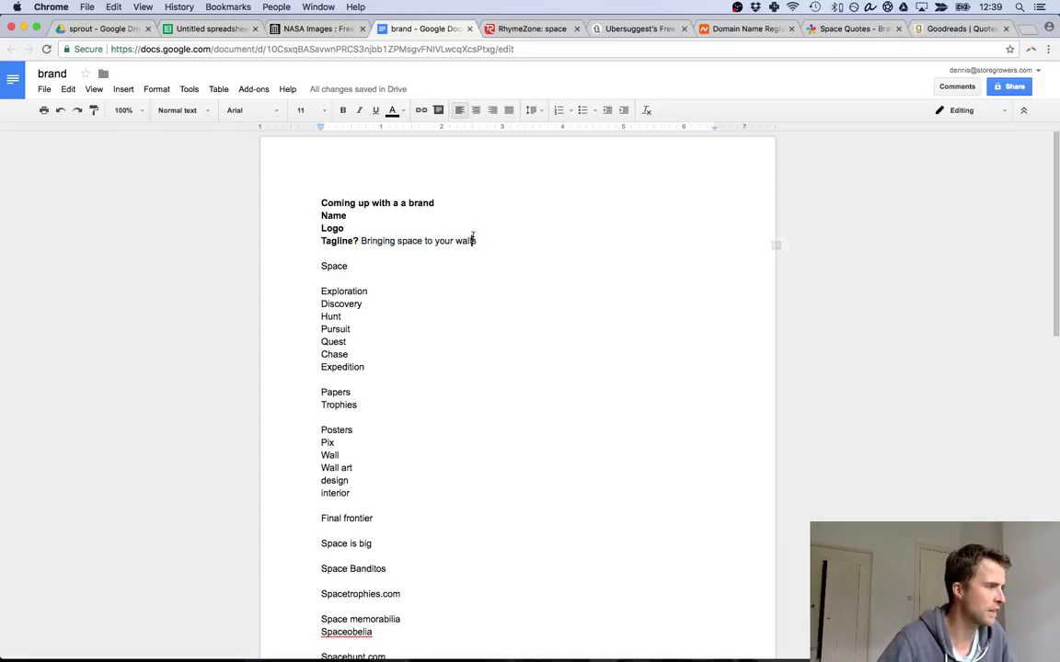
# Replace 'walls' with 'house/interior', correcting the misspelled ending.
pyautogui.doubleClick(465, 240)
pyautogui.write('house')
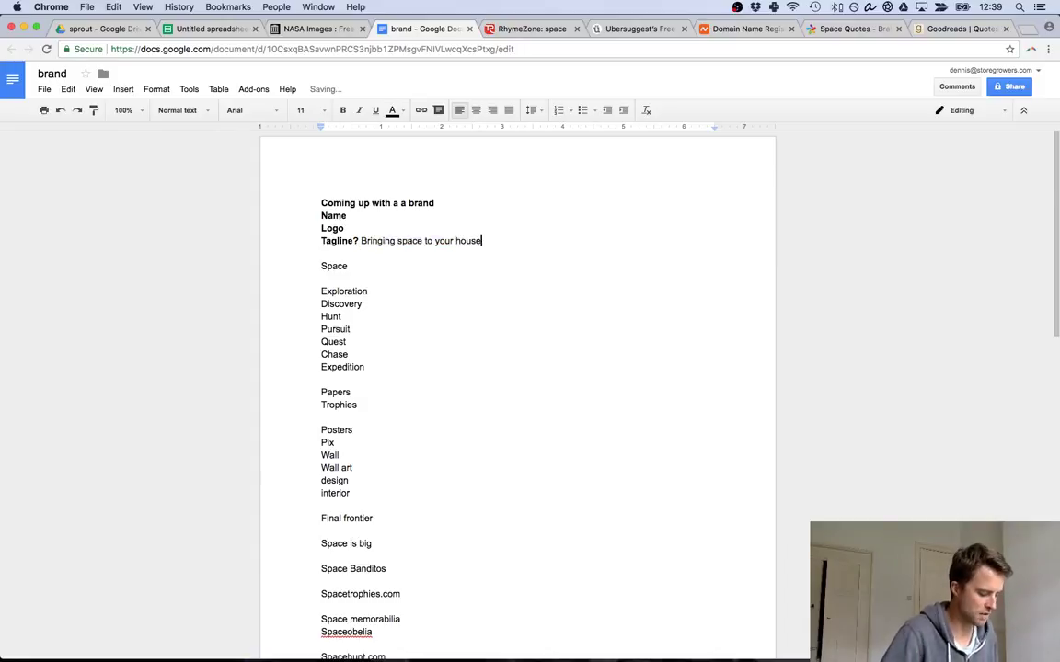
pyautogui.write('/interiro')
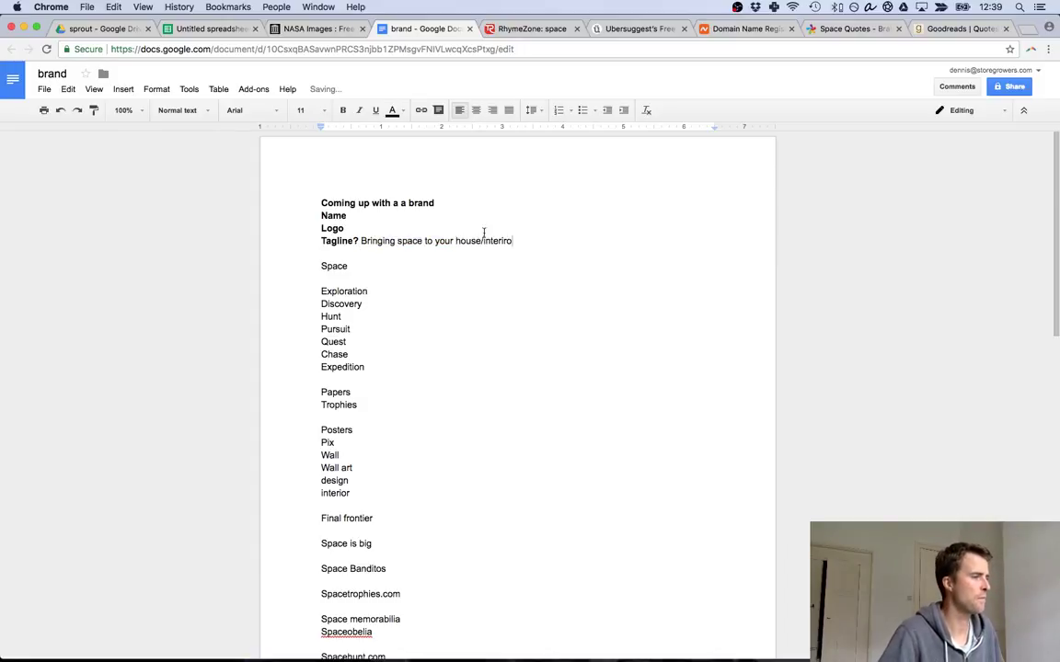
pyautogui.press('BackSpace')
pyautogui.press('BackSpace')
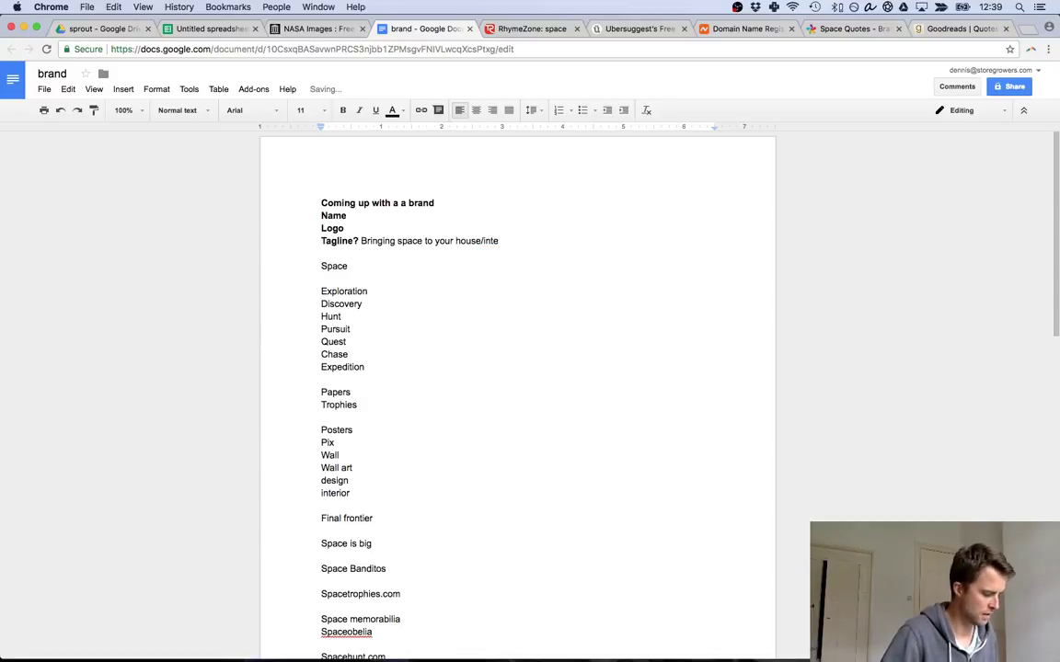
pyautogui.write('or')
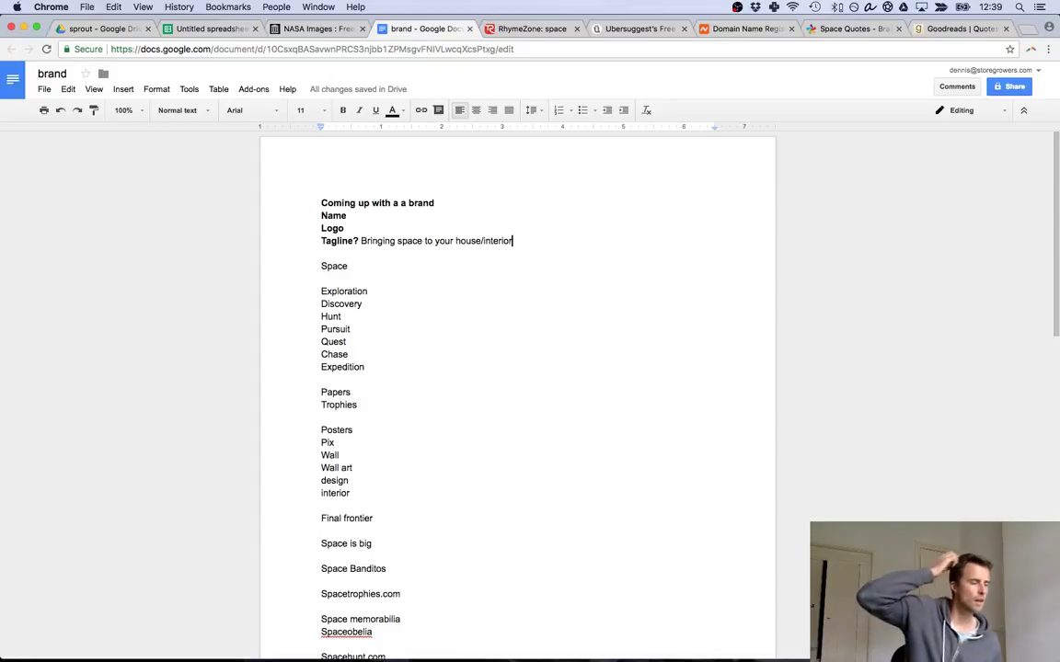
# Insert a blank line below 'Picture from the edge'.
pyautogui.scroll(-5, 385, 315)
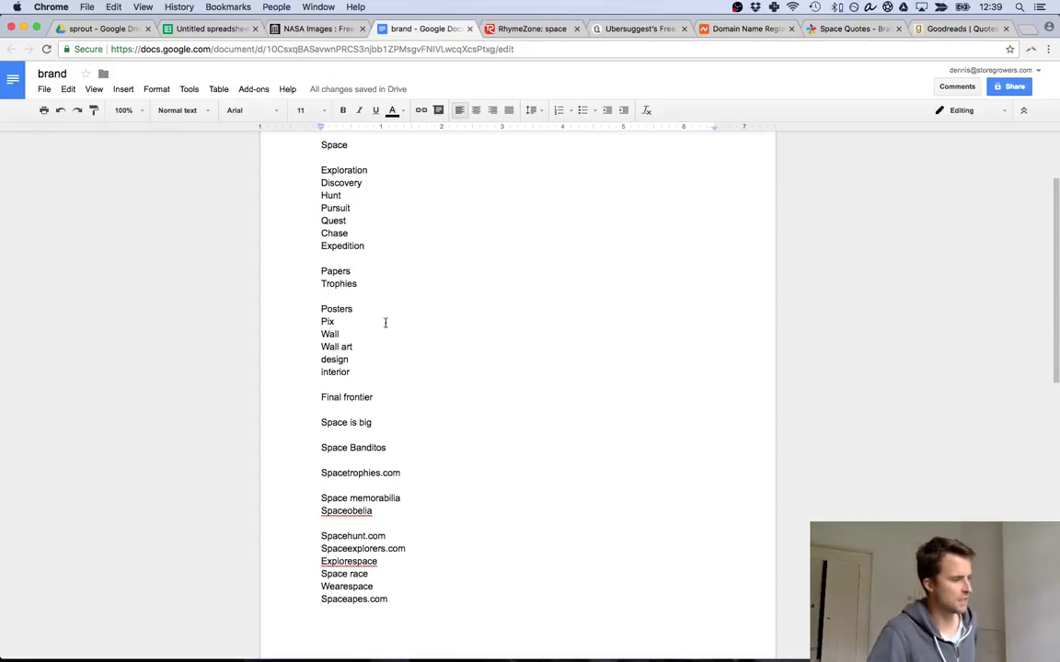
pyautogui.click(433, 484)
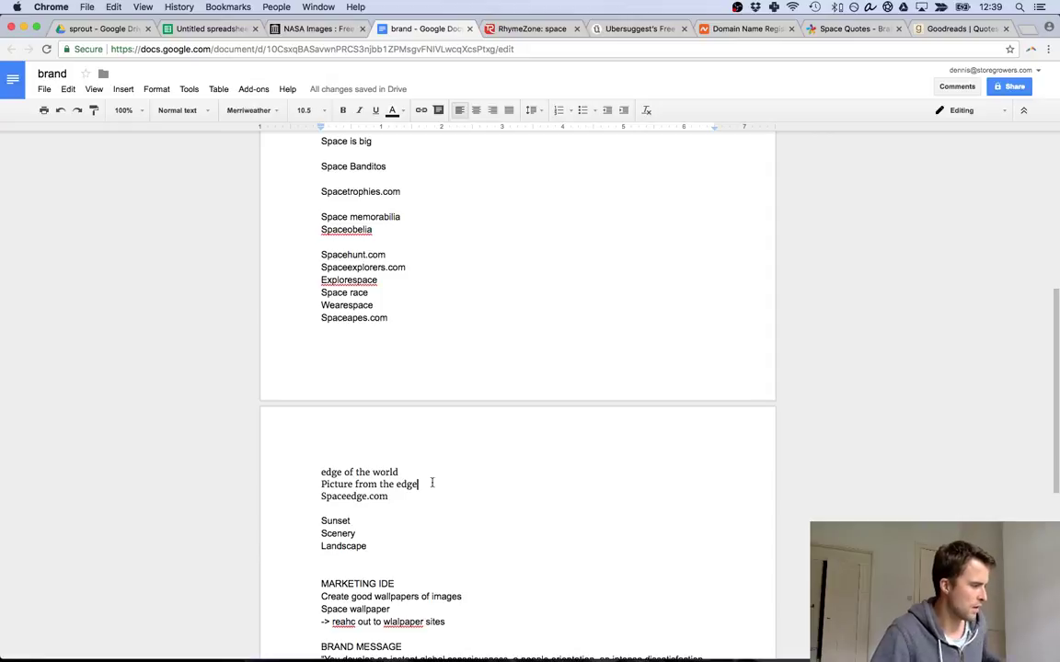
pyautogui.press('Return')
pyautogui.press('Return')
pyautogui.press('Up')
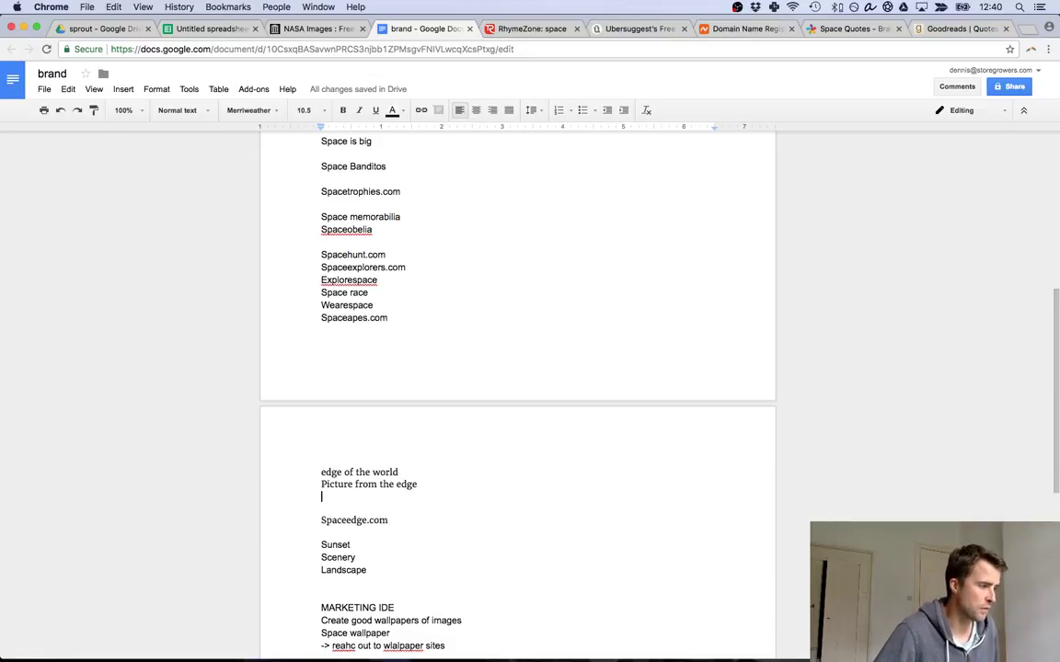
# Add a 'Space frontiers' entry on a new line under Expedition.
pyautogui.scroll(2, 429, 480)
pyautogui.scroll(5, 429, 480)
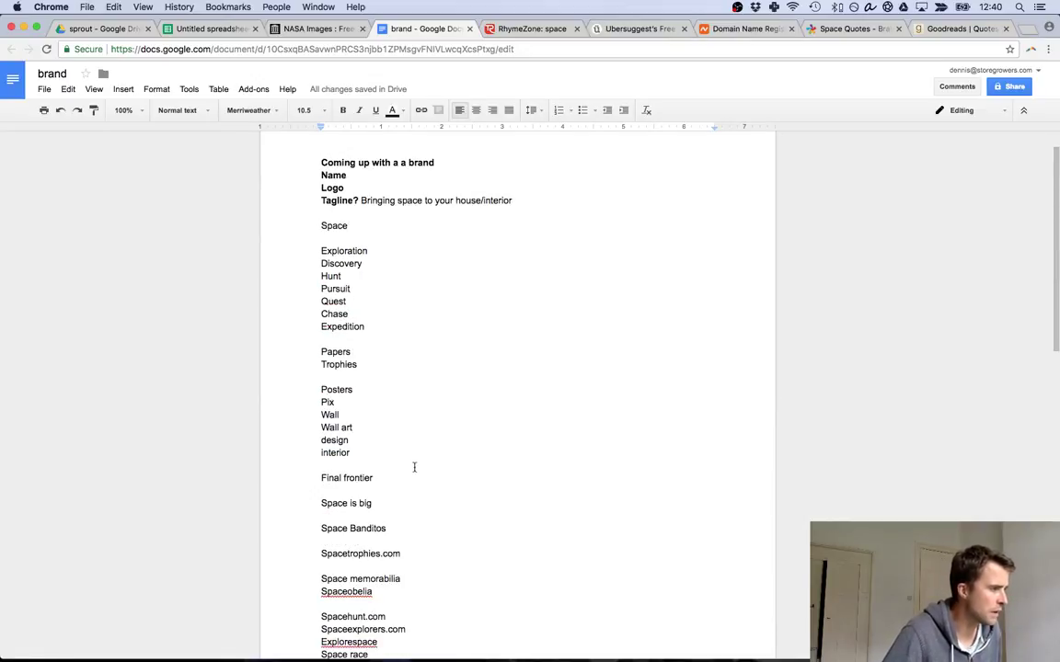
pyautogui.click(383, 326)
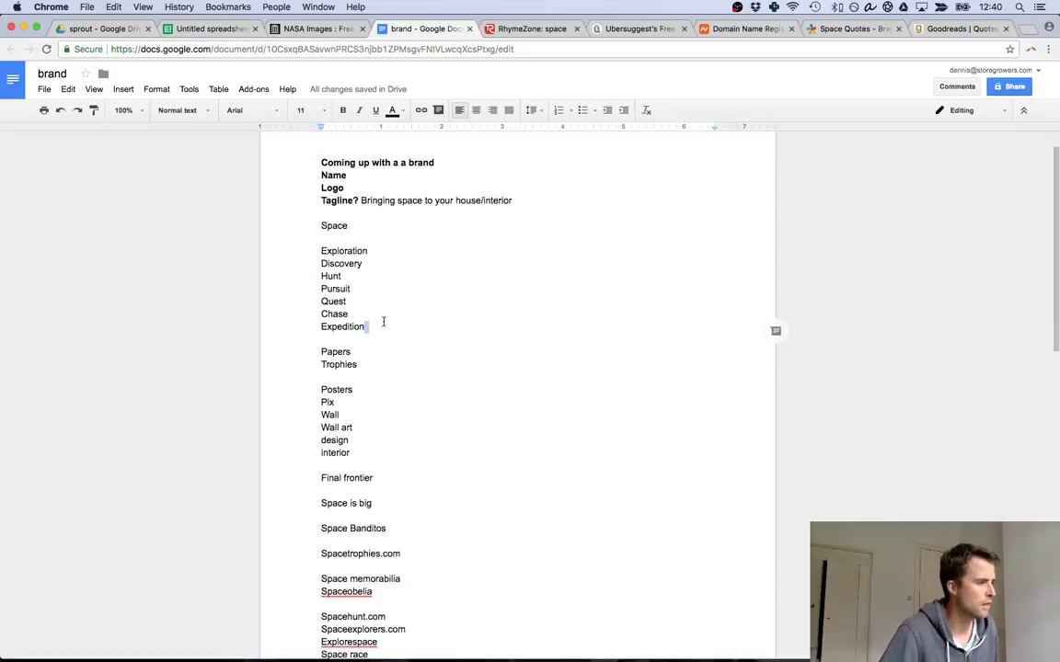
pyautogui.press('Return')
pyautogui.write('frontier')
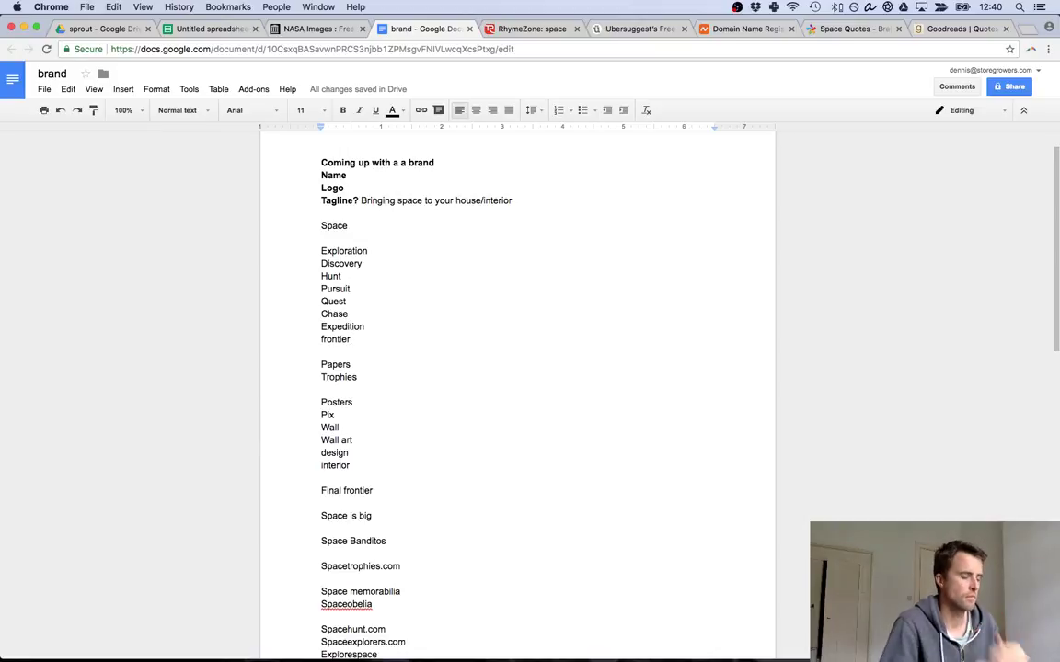
pyautogui.press('Left')
pyautogui.press('Left')
pyautogui.press('Left')
pyautogui.press('Left')
pyautogui.press('Left')
pyautogui.press('Left')
pyautogui.press('Left')
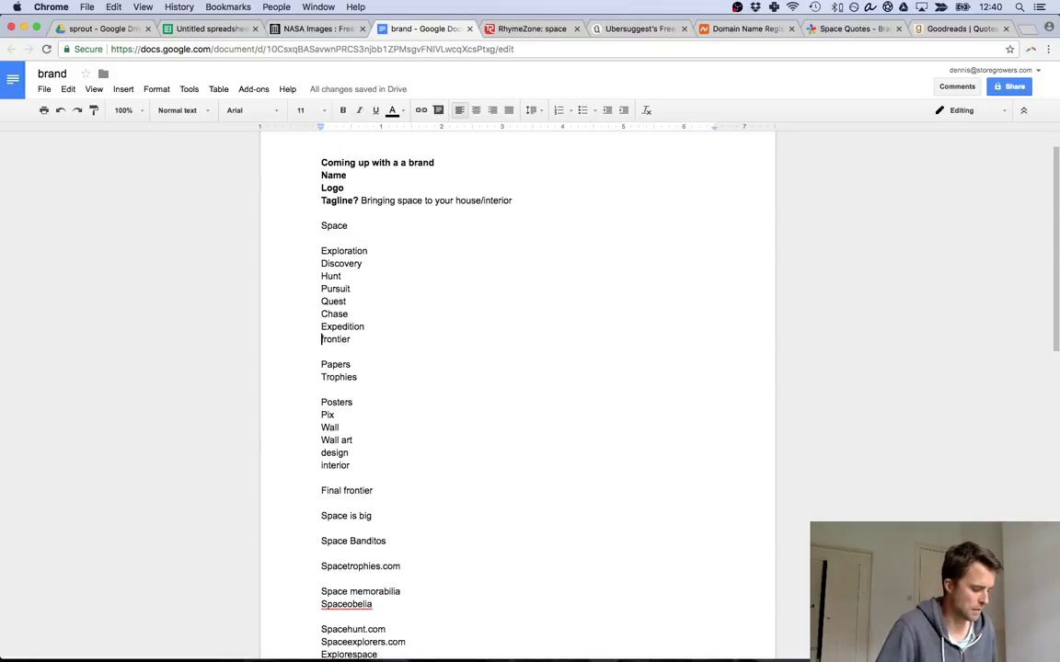
pyautogui.write('space')
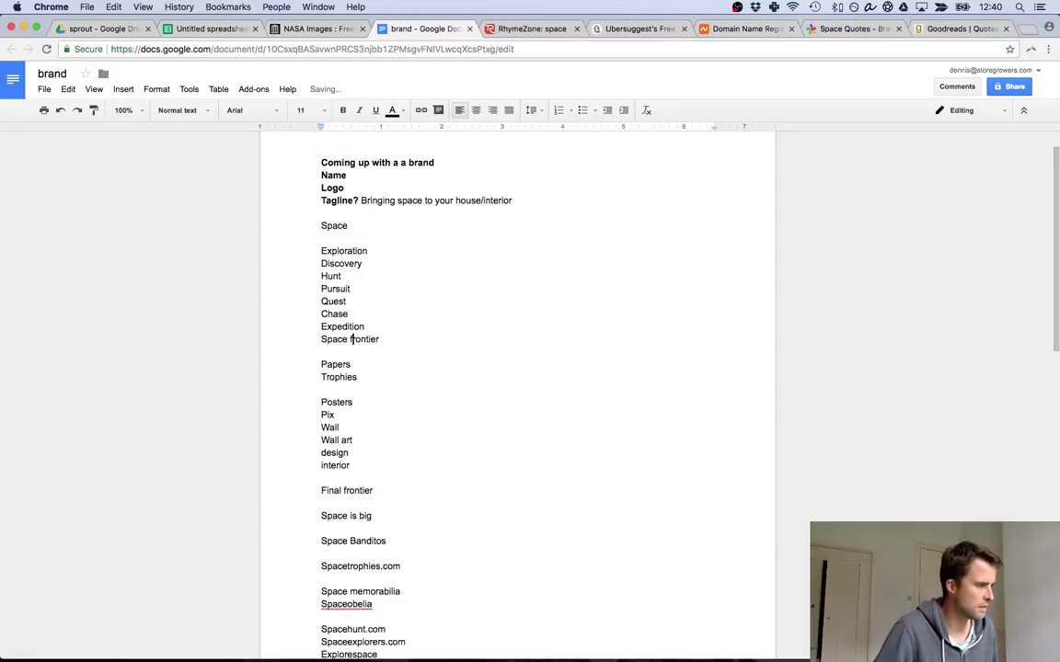
pyautogui.press('Right')
pyautogui.press('Right')
pyautogui.press('Right')
pyautogui.press('Right')
pyautogui.press('Right')
pyautogui.press('Right')
pyautogui.press('Right')
pyautogui.press('Right')
pyautogui.write('s')
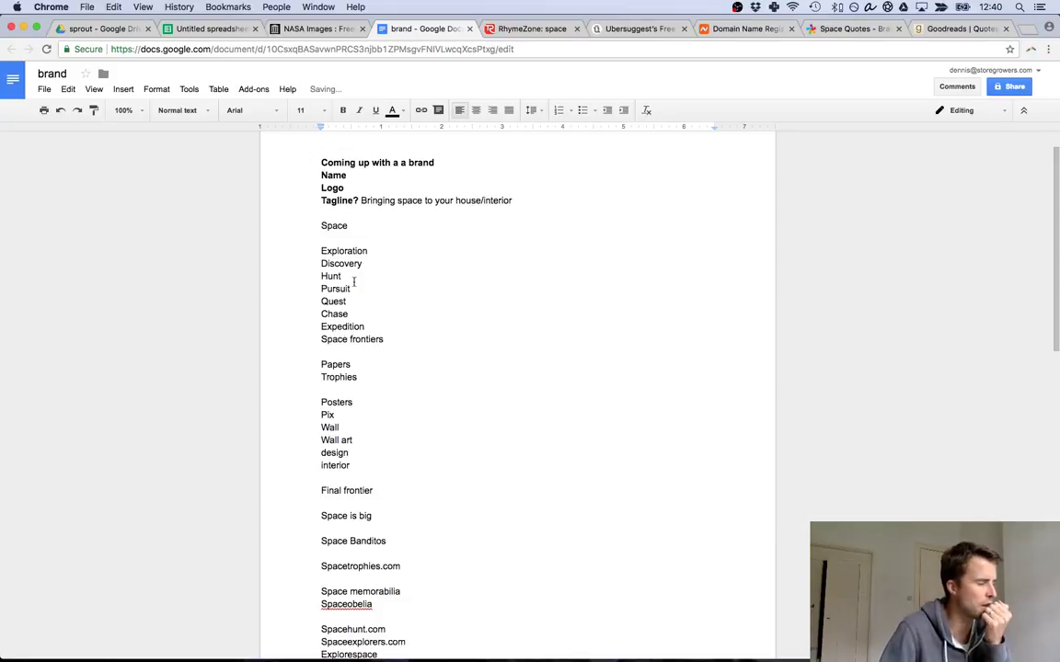
# Close the RhymeZone and Ubersuggest browser tabs.
pyautogui.click(290, 30)
pyautogui.click(522, 31)
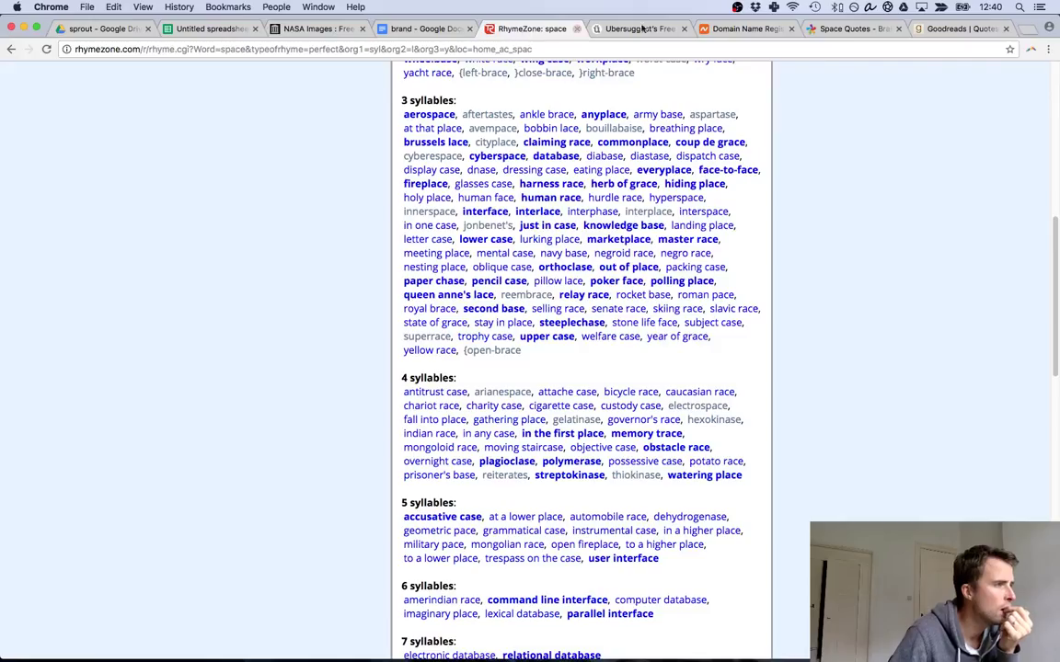
pyautogui.click(576, 29)
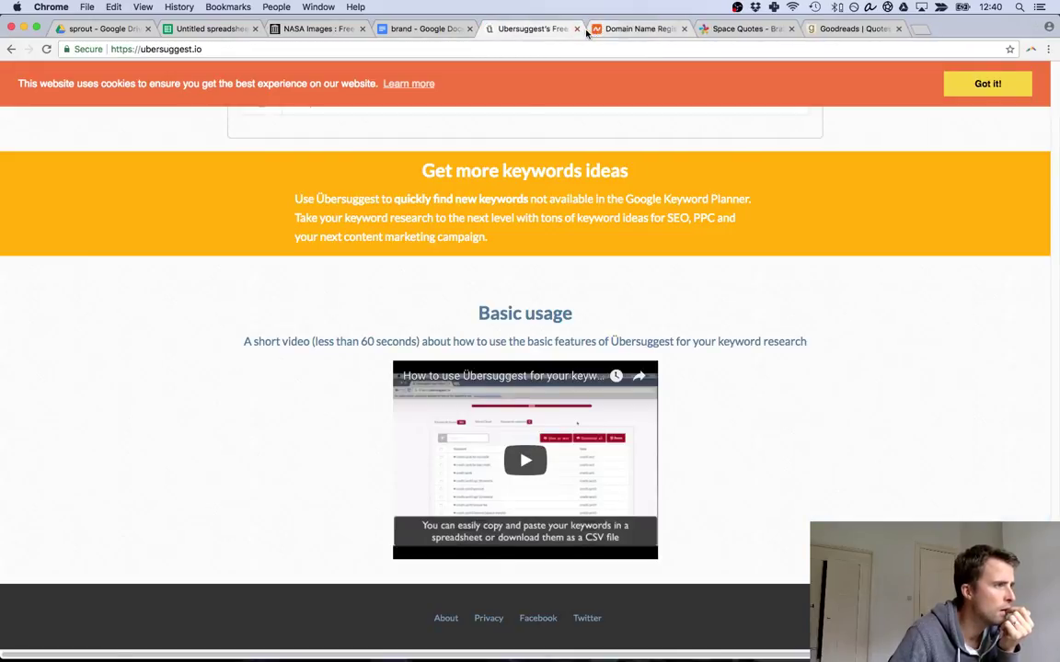
pyautogui.click(581, 28)
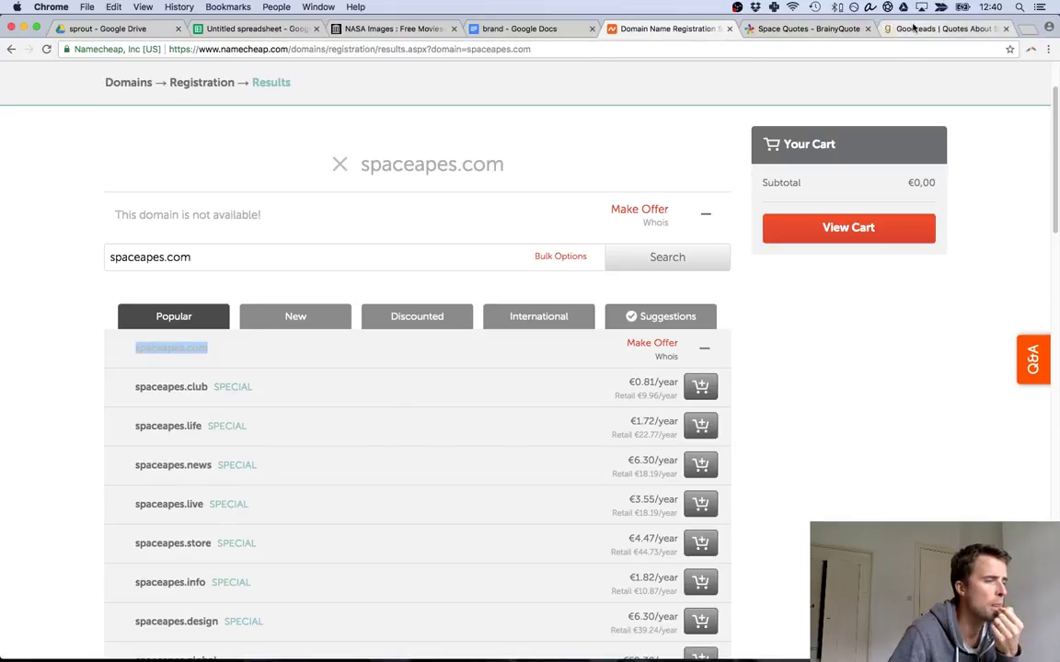
# Read Goodreads' space quotes past Asimov's and Sagan's to Eckhart Tolle's.
pyautogui.click(929, 28)
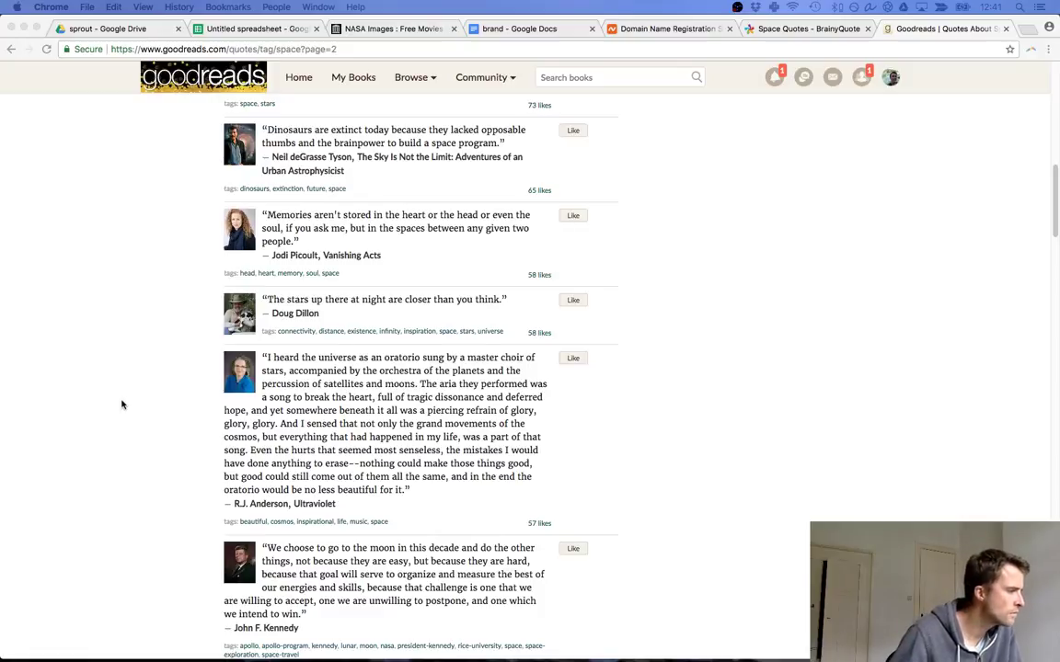
pyautogui.scroll(-5, 126, 404)
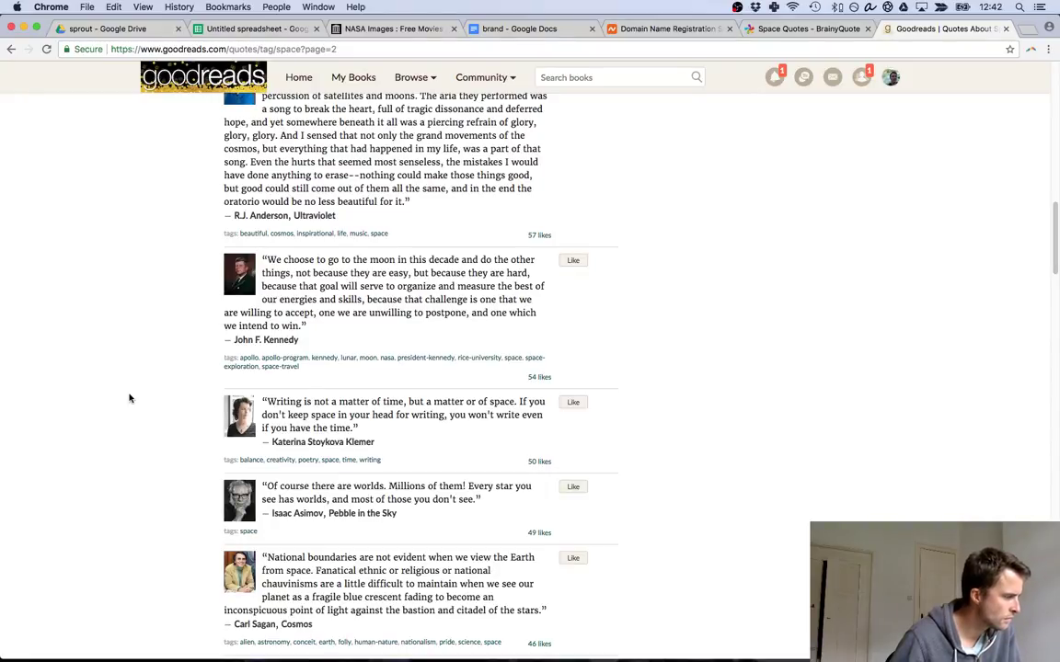
pyautogui.scroll(-5, 129, 395)
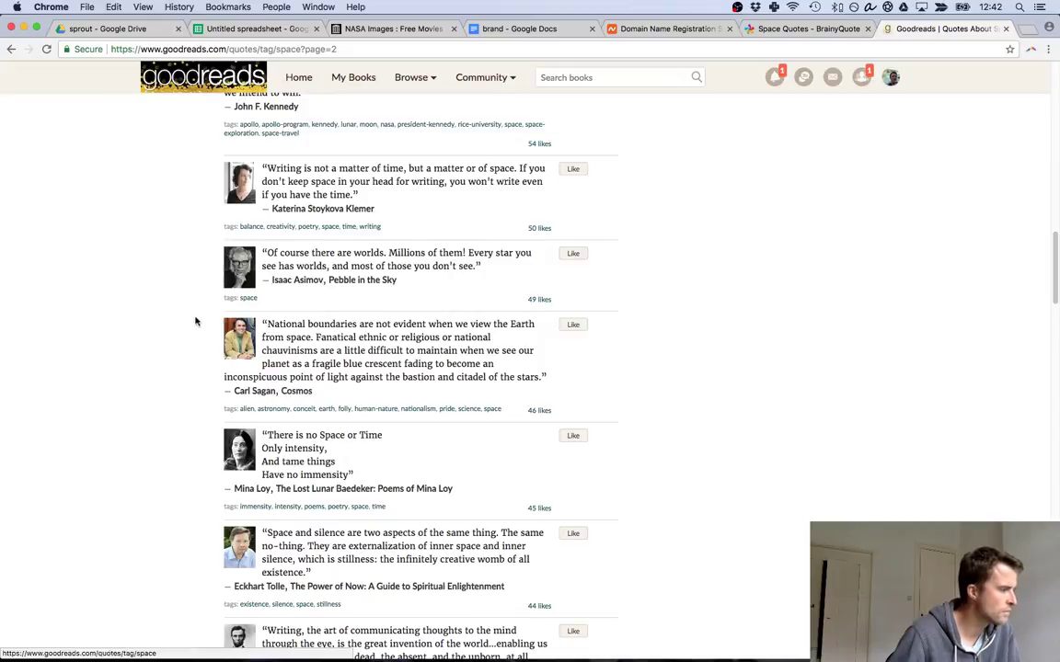
# Open Isaac Asimov's author page in a new tab and keep reading the space quotes.
pyautogui.rightClick(290, 279)
pyautogui.click(166, 311)
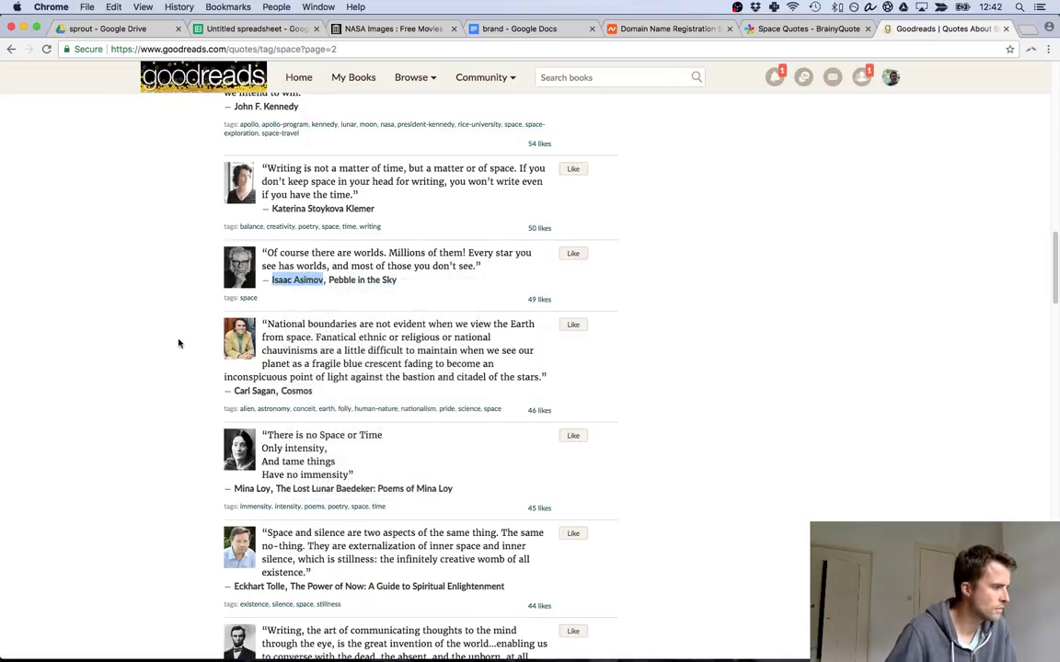
pyautogui.scroll(-3, 175, 345)
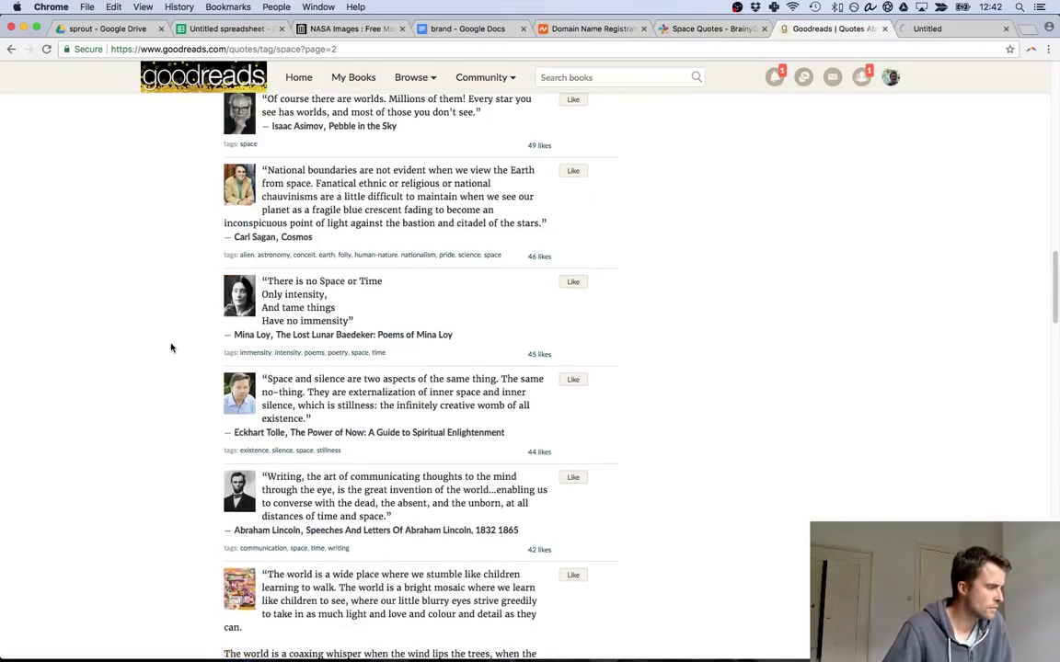
pyautogui.scroll(-1, 170, 348)
pyautogui.scroll(-5, 171, 348)
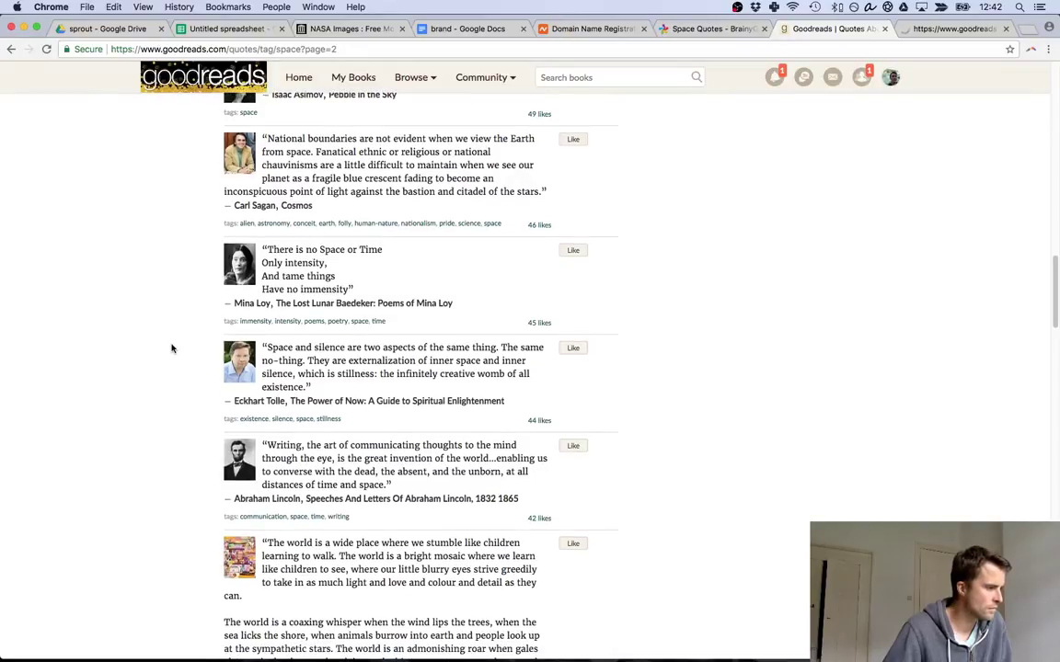
pyautogui.scroll(-15, 172, 348)
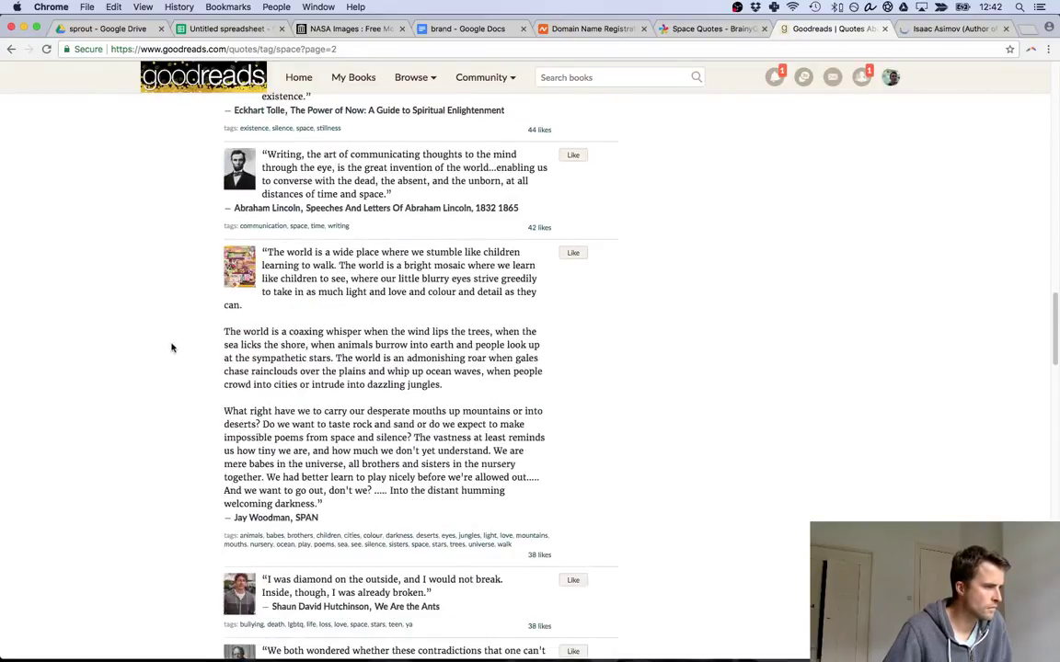
pyautogui.scroll(3, 172, 350)
pyautogui.scroll(-6, 173, 352)
pyautogui.scroll(-15, 173, 353)
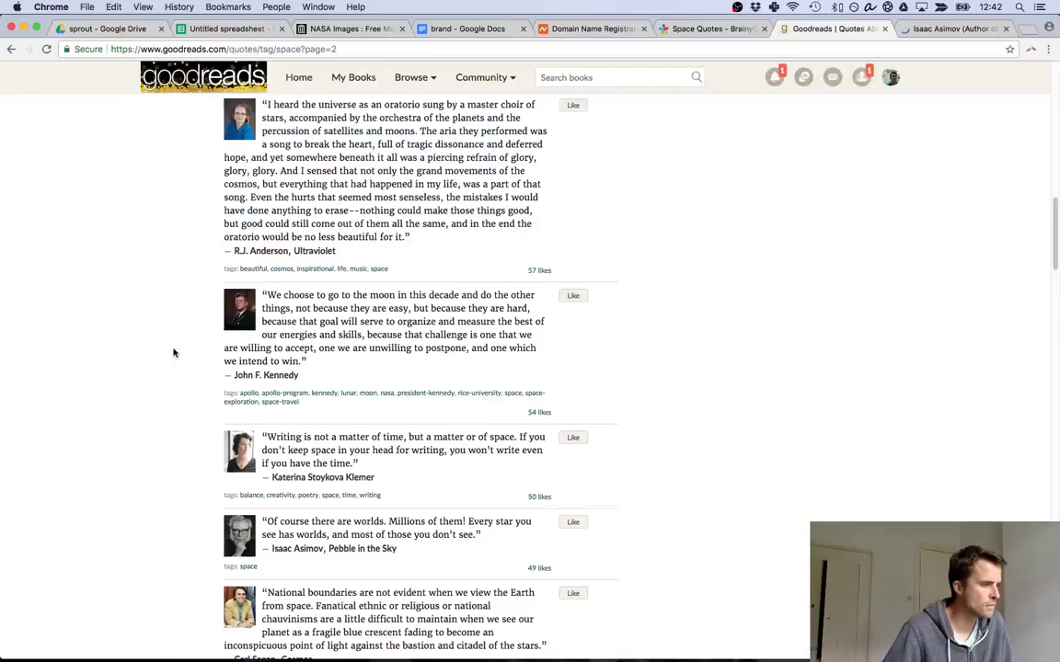
pyautogui.scroll(-10, 173, 352)
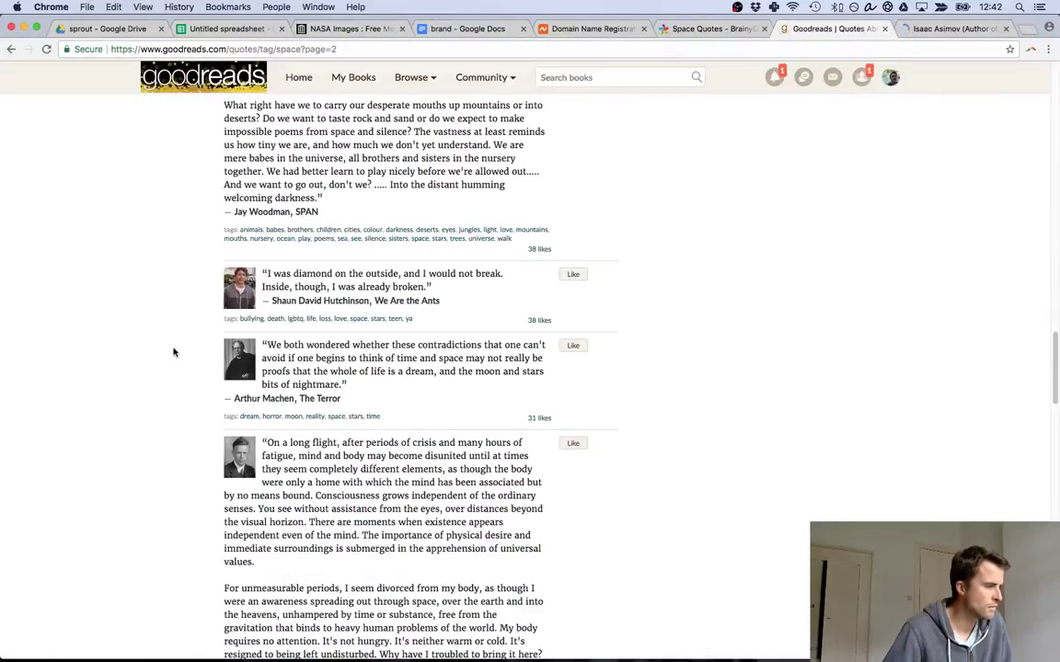
pyautogui.scroll(-10, 172, 352)
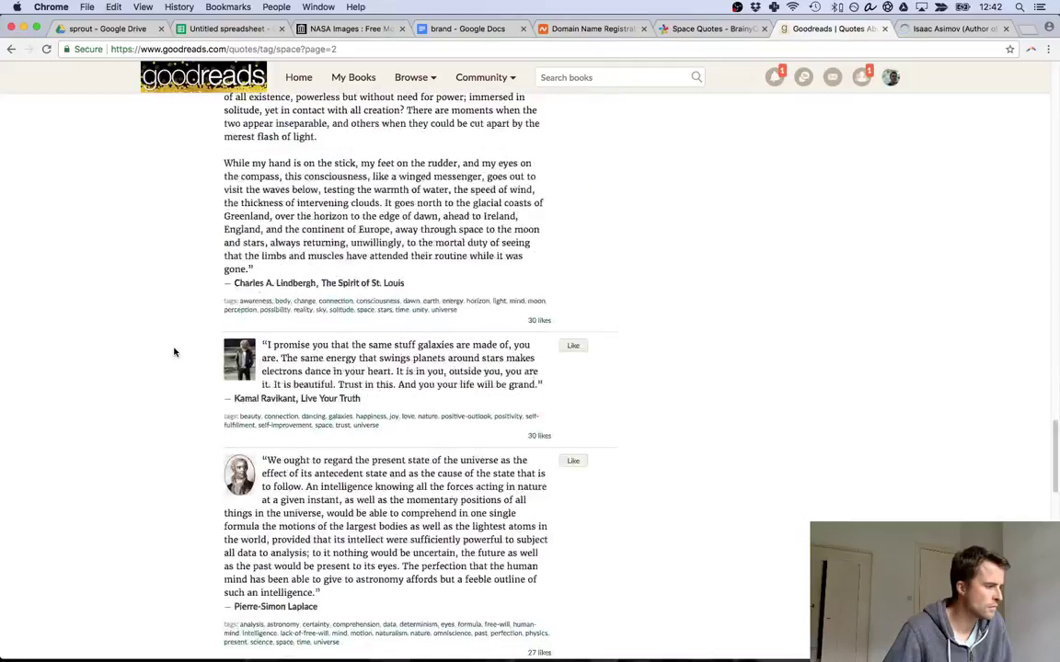
# Open the full list of Isaac Asimov's 780 quotes, then go back to the brand notes.
pyautogui.click(978, 30)
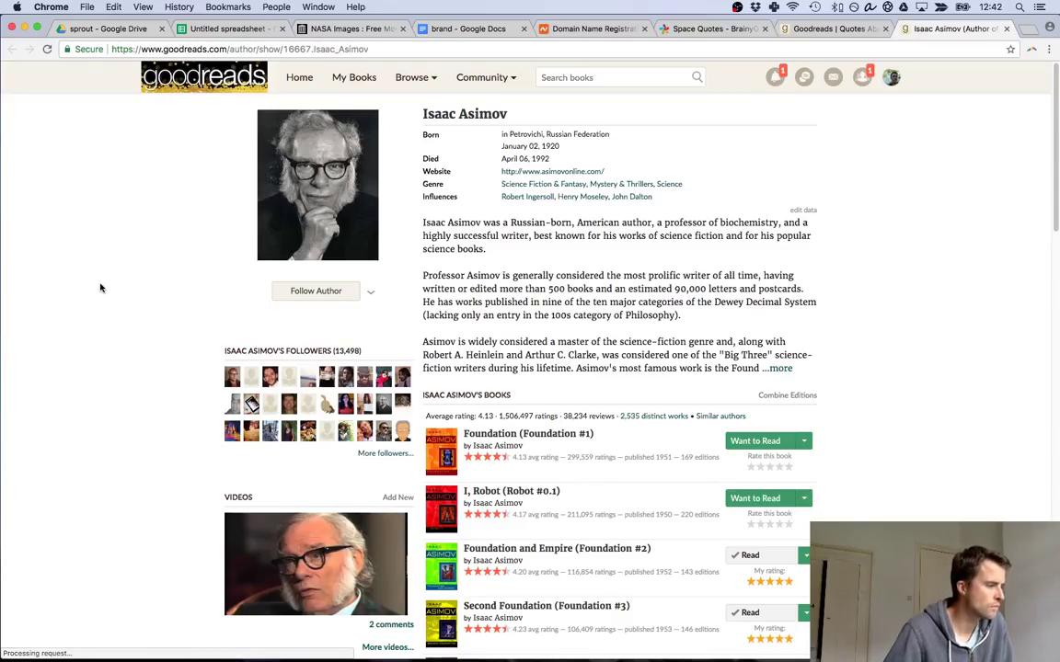
pyautogui.scroll(-1, 101, 288)
pyautogui.scroll(-7, 100, 291)
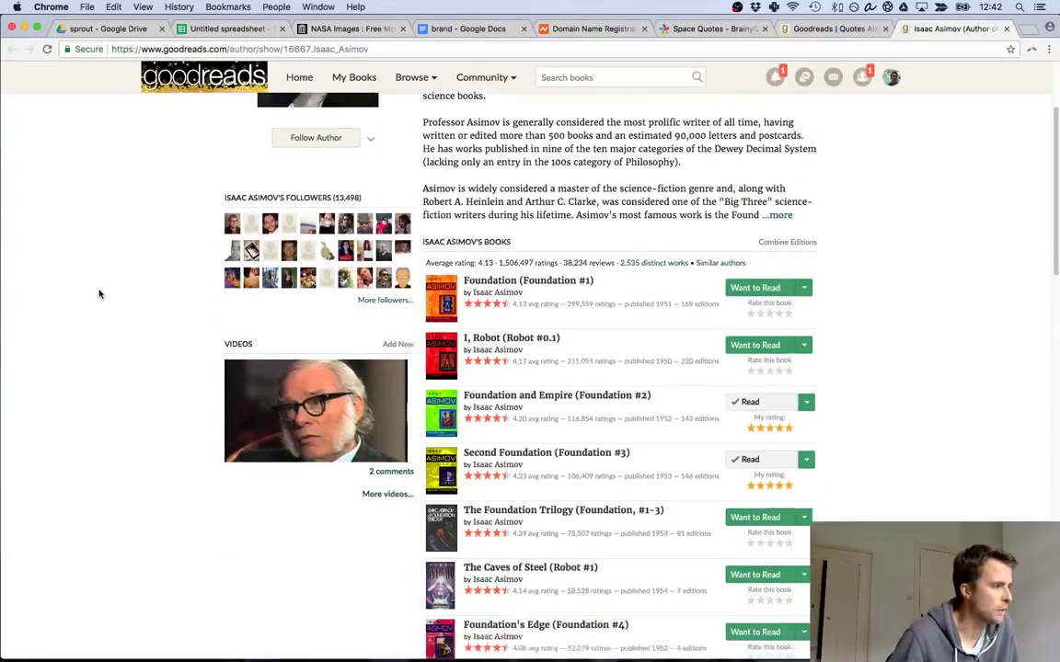
pyautogui.scroll(-13, 99, 293)
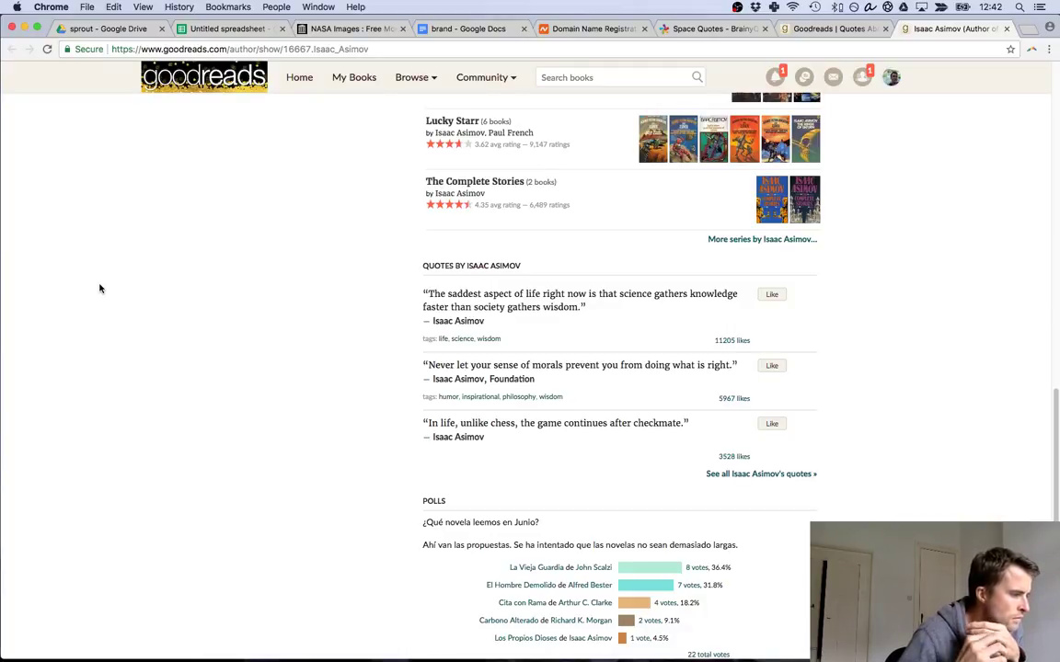
pyautogui.click(450, 400)
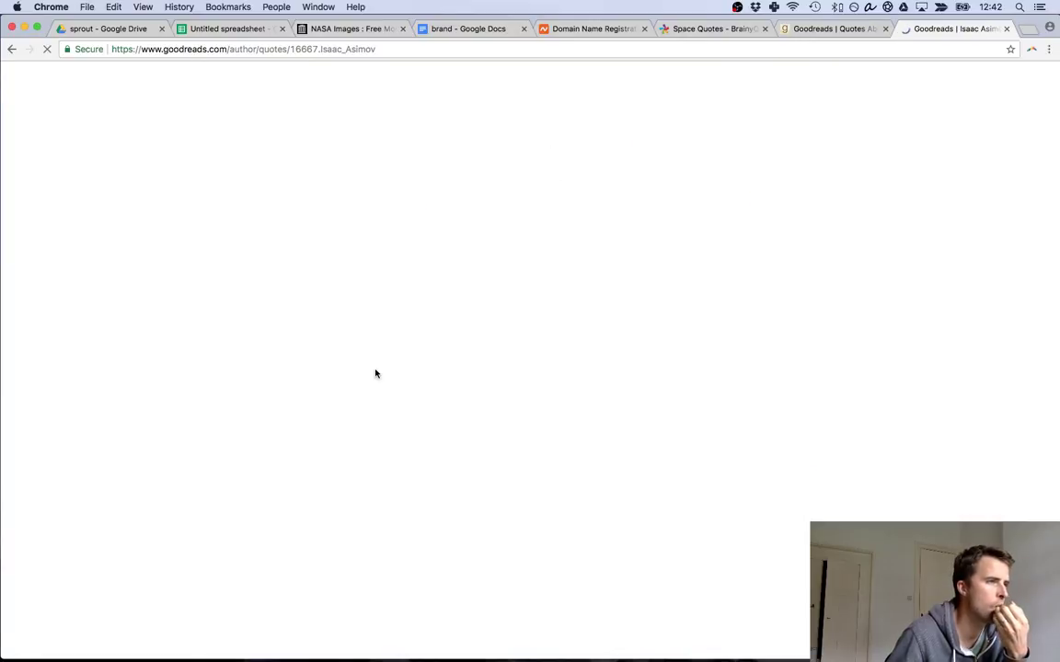
pyautogui.click(433, 29)
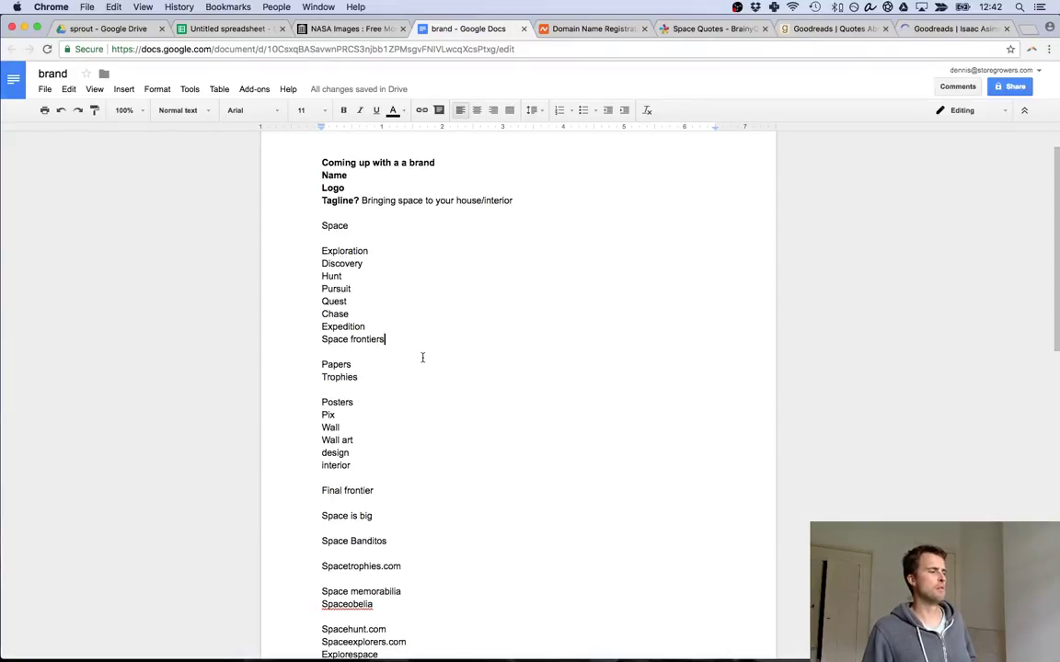
# Search Namecheap for spacehunt.com and review its availability.
pyautogui.click(559, 29)
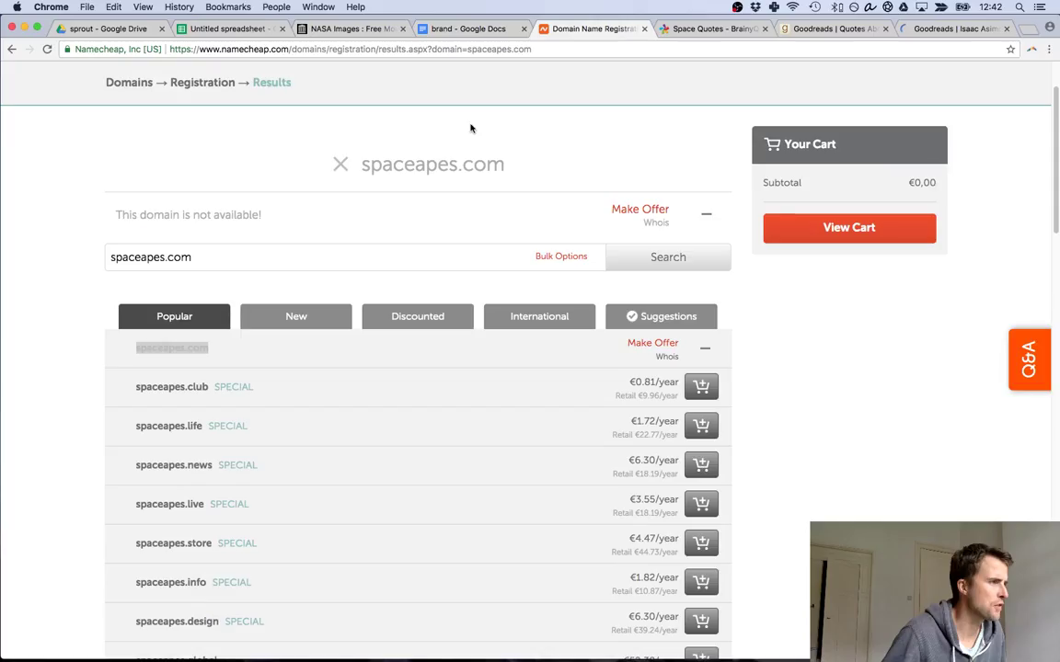
pyautogui.click(144, 257)
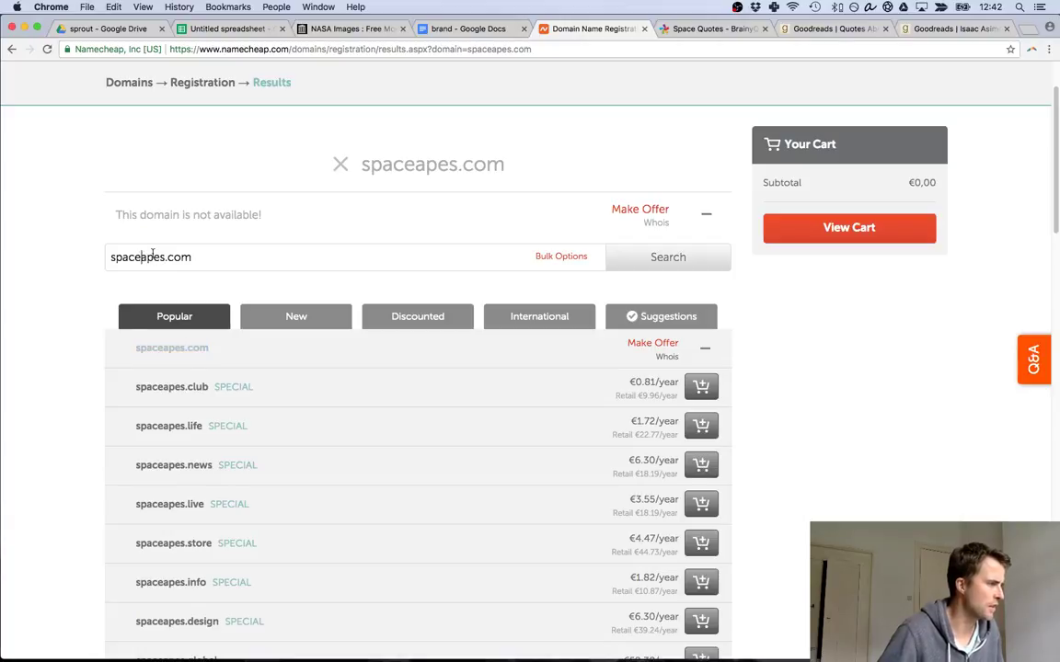
pyautogui.write('hunt')
pyautogui.hotkey('shift', 'Right')
pyautogui.hotkey('shift', 'Right')
pyautogui.hotkey('shift', 'Right')
pyautogui.hotkey('shift', 'Right')
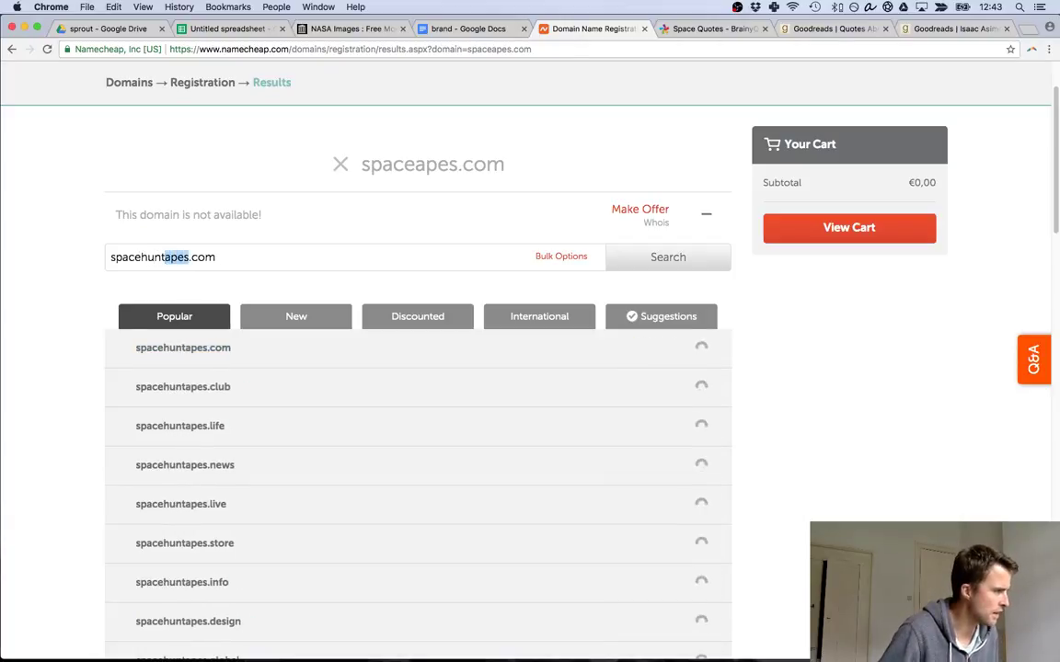
pyautogui.press('BackSpace')
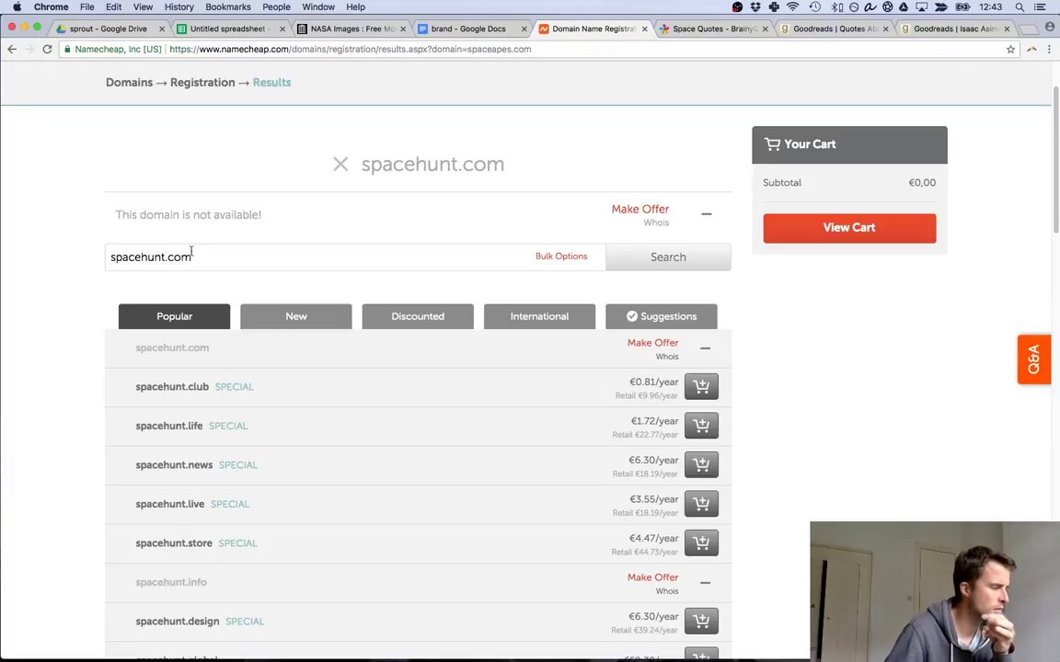
pyautogui.scroll(-5, 143, 359)
pyautogui.scroll(-3, 95, 366)
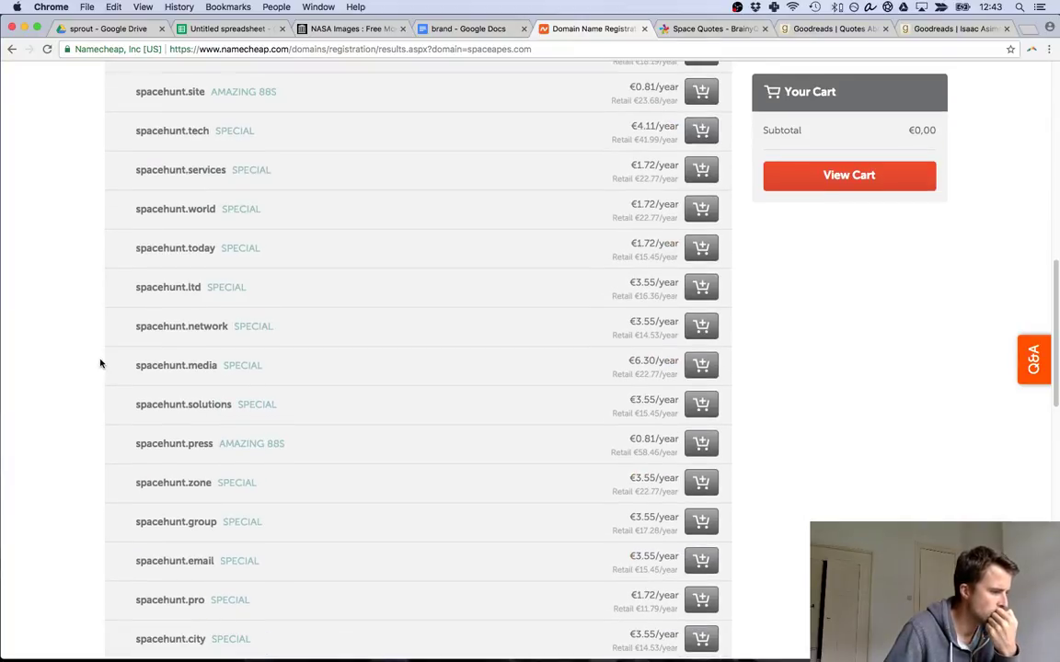
pyautogui.scroll(9, 102, 364)
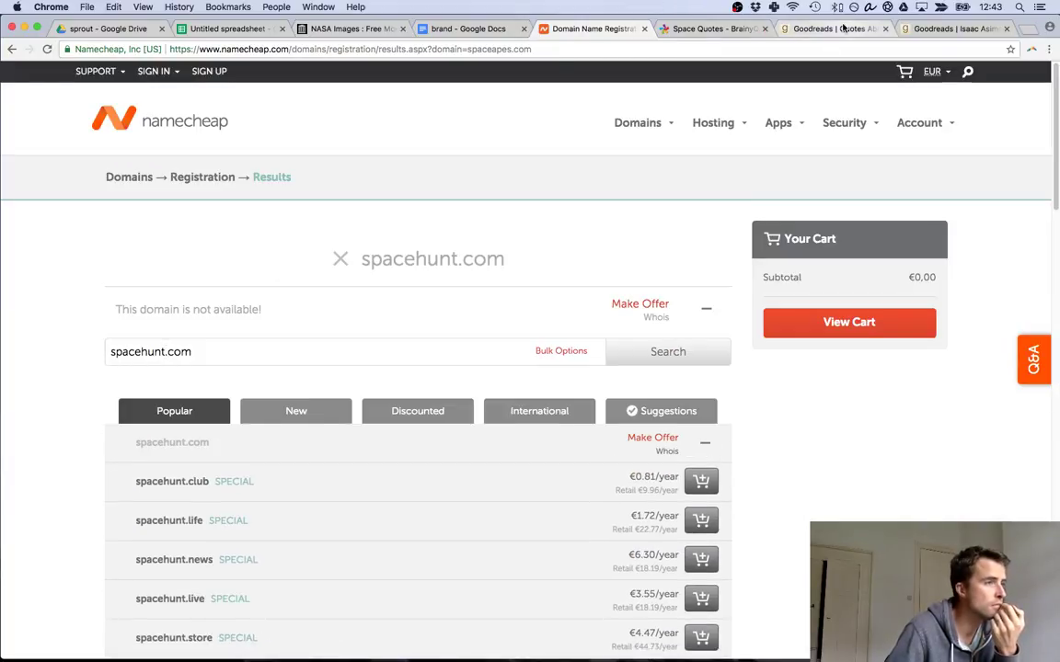
# Check spaceapes.co and spacehunt.co on Namecheap, then return to the brand notes.
pyautogui.click(265, 351)
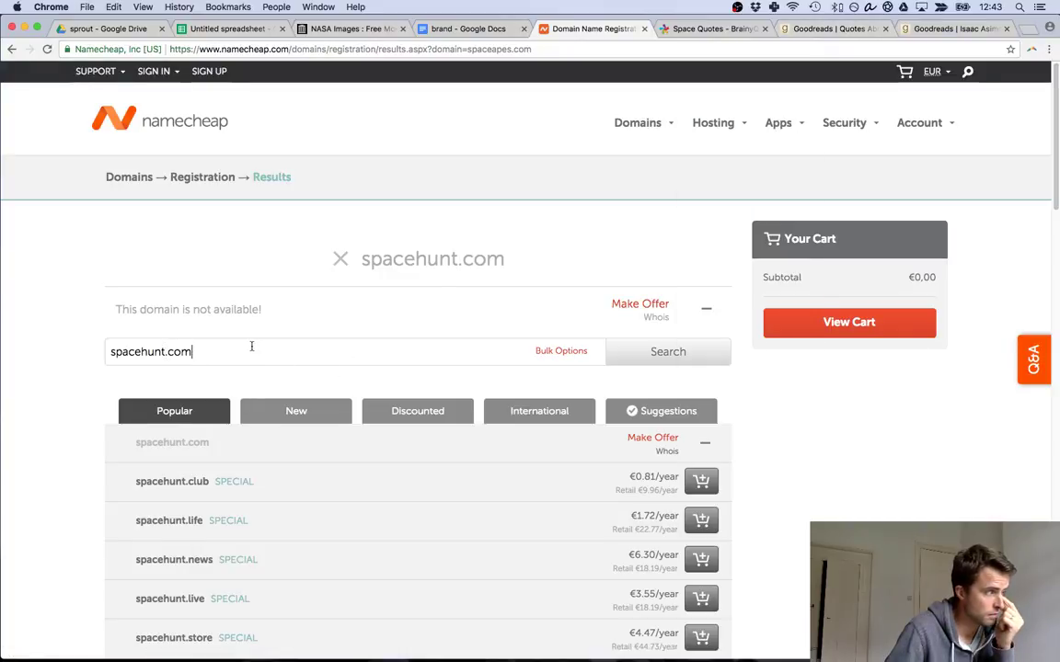
pyautogui.press('BackSpace')
pyautogui.press('BackSpace')
pyautogui.press('BackSpace')
pyautogui.press('BackSpace')
pyautogui.press('BackSpace')
pyautogui.press('BackSpace')
pyautogui.press('BackSpace')
pyautogui.press('BackSpace')
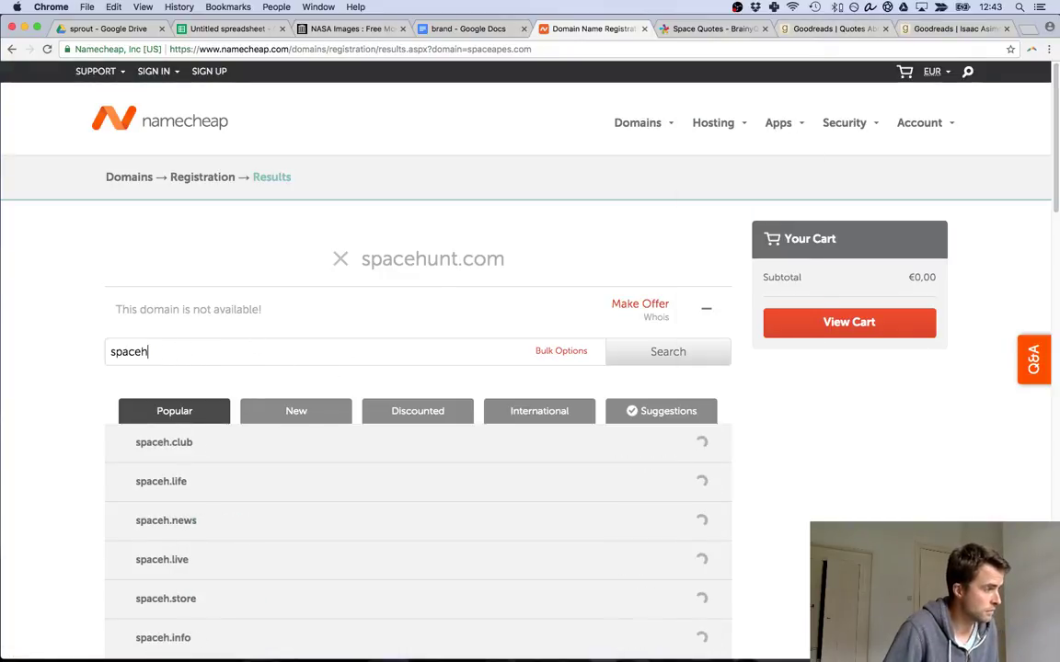
pyautogui.write('apes.co')
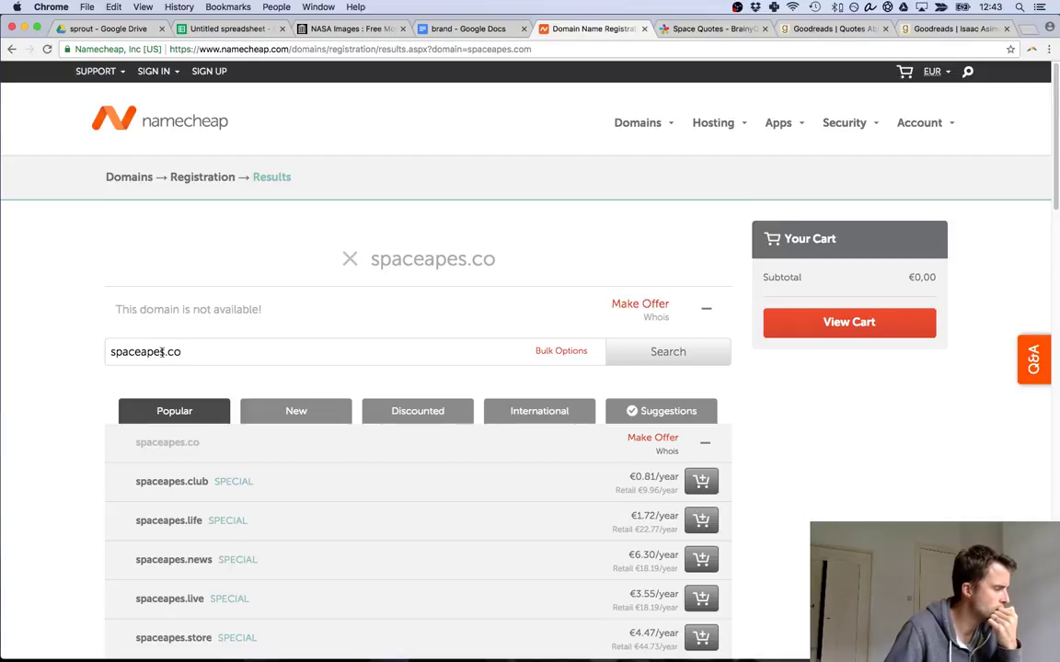
pyautogui.press('BackSpace')
pyautogui.press('BackSpace')
pyautogui.press('BackSpace')
pyautogui.press('BackSpace')
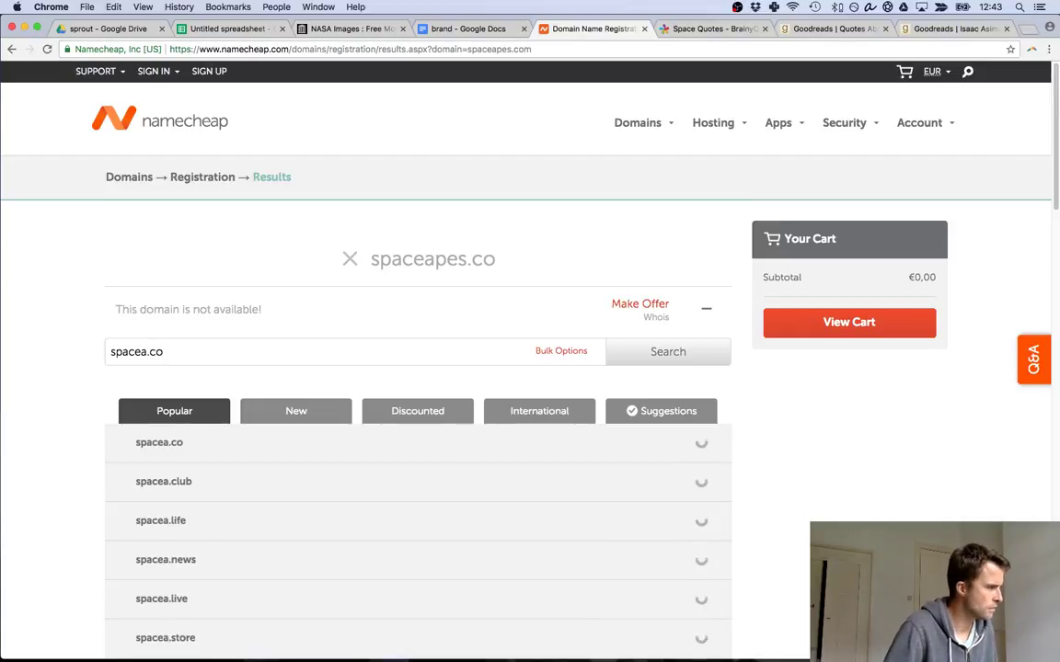
pyautogui.write('hunt')
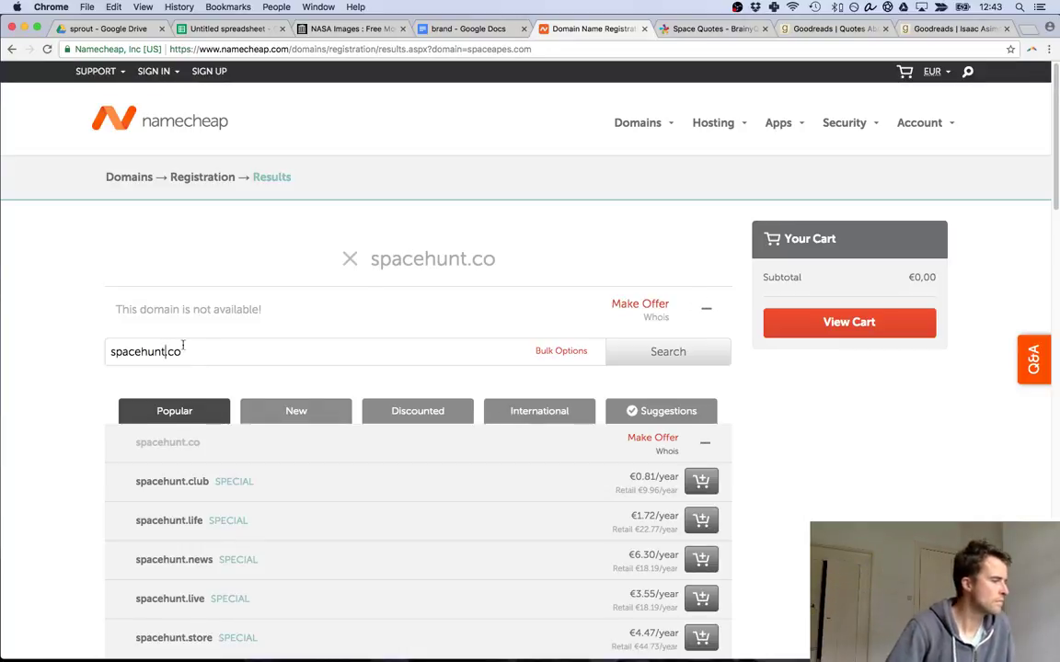
pyautogui.click(446, 29)
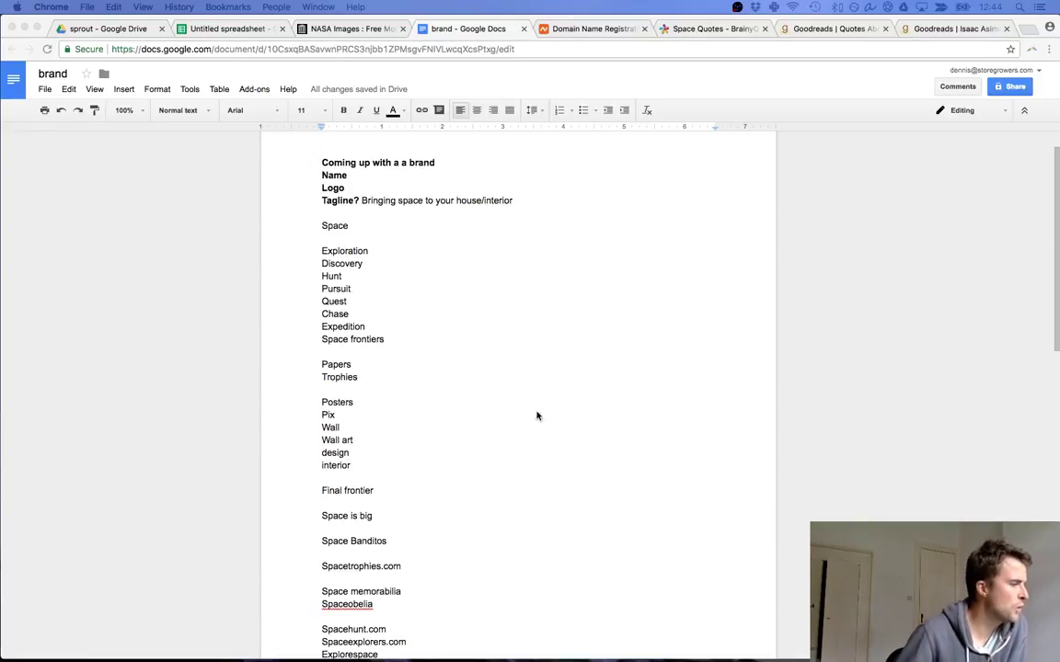
# Copy the 'Space Banditos' idea from the brand name list.
pyautogui.scroll(-4, 358, 471)
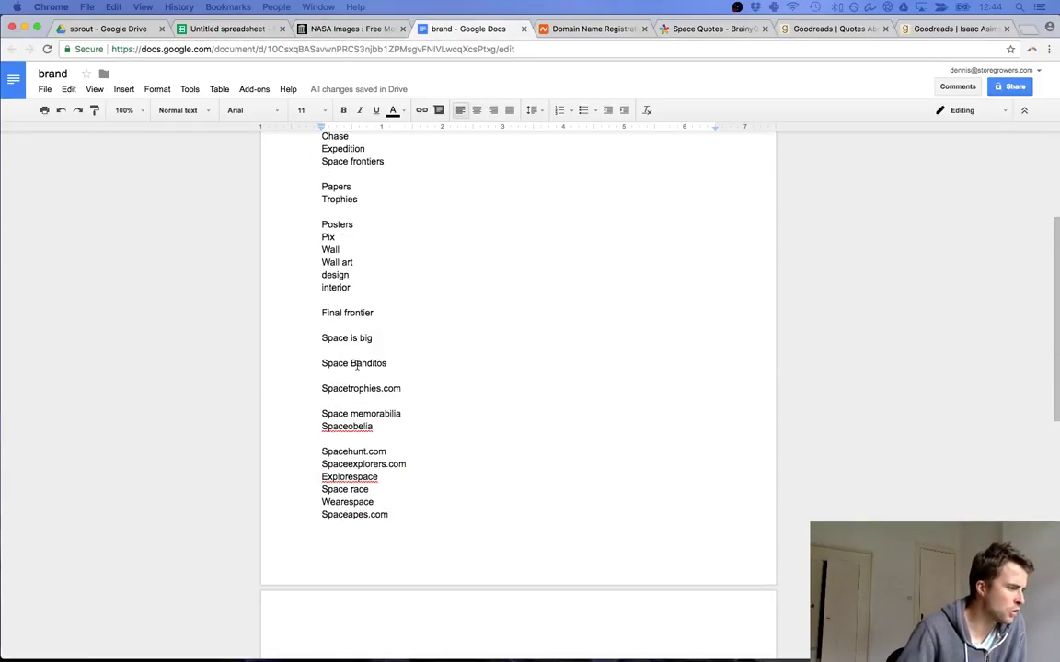
pyautogui.moveTo(386, 363); pyautogui.dragTo(324, 364)
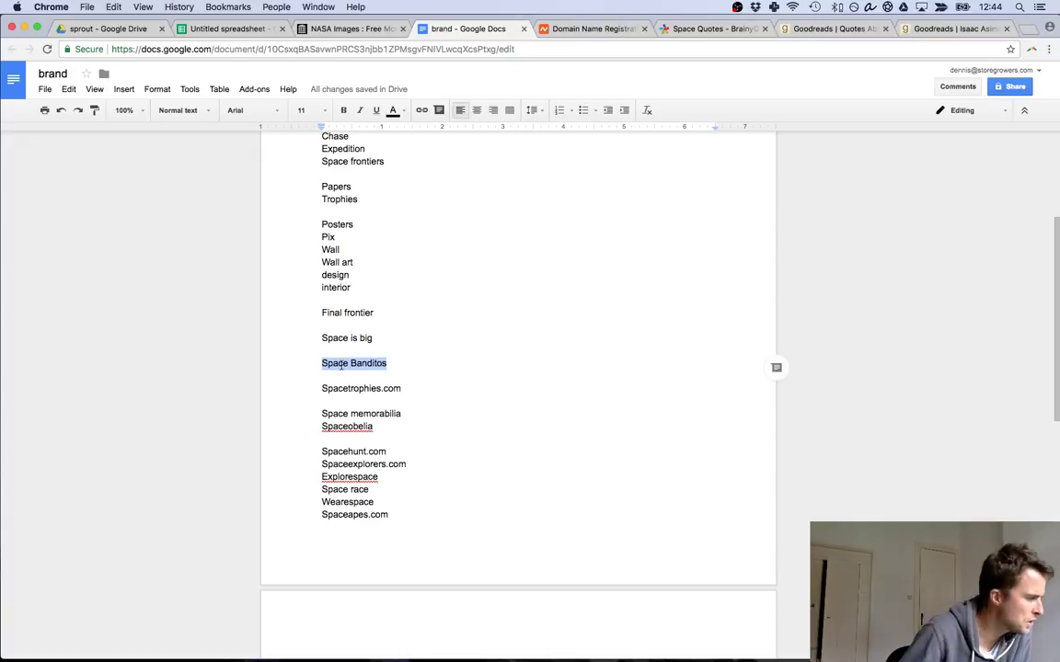
pyautogui.click(345, 364)
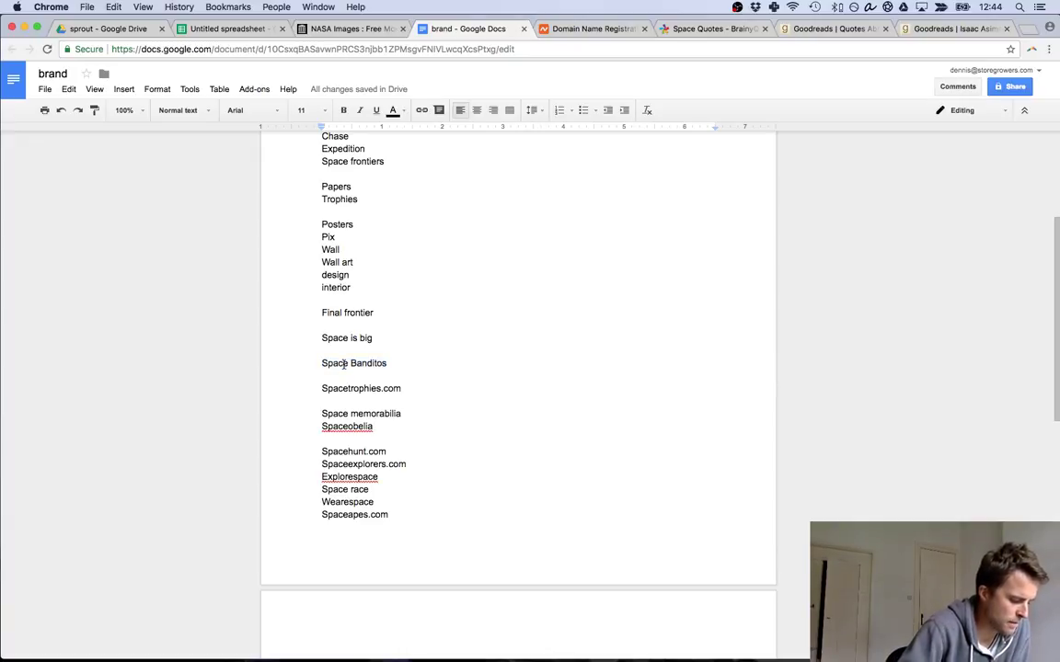
pyautogui.moveTo(322, 363); pyautogui.dragTo(285, 363)
pyautogui.press('super+c')
pyautogui.click(388, 362)
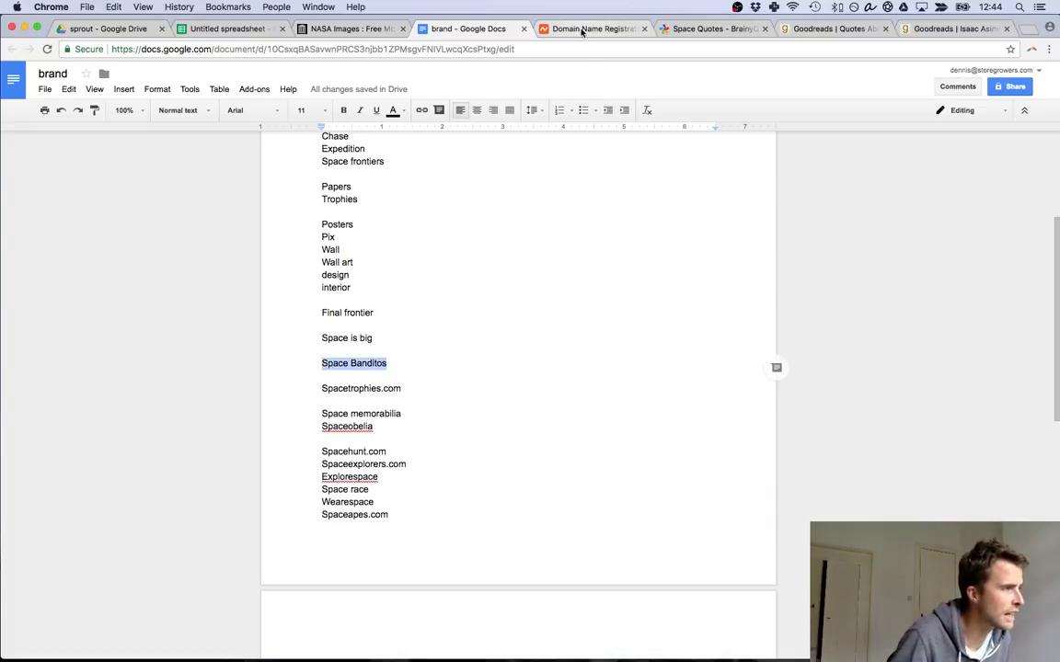
pyautogui.click(582, 28)
# Search Namecheap for spacebanditos.com using the pasted name without the space.
pyautogui.moveTo(194, 336); pyautogui.dragTo(66, 334)
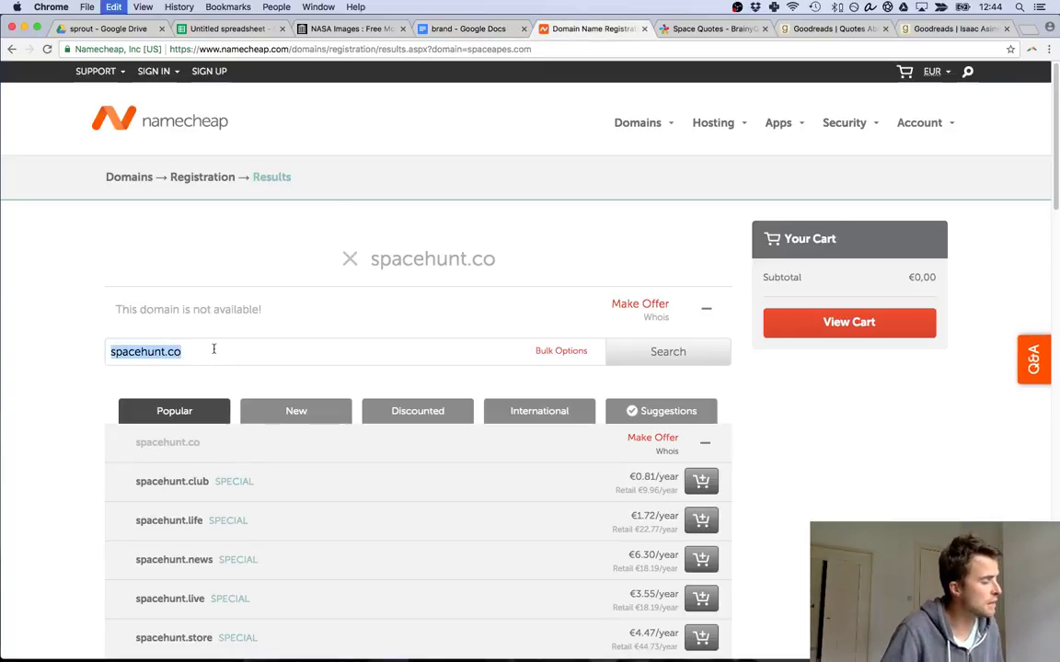
pyautogui.press('super+v')
pyautogui.click(151, 352)
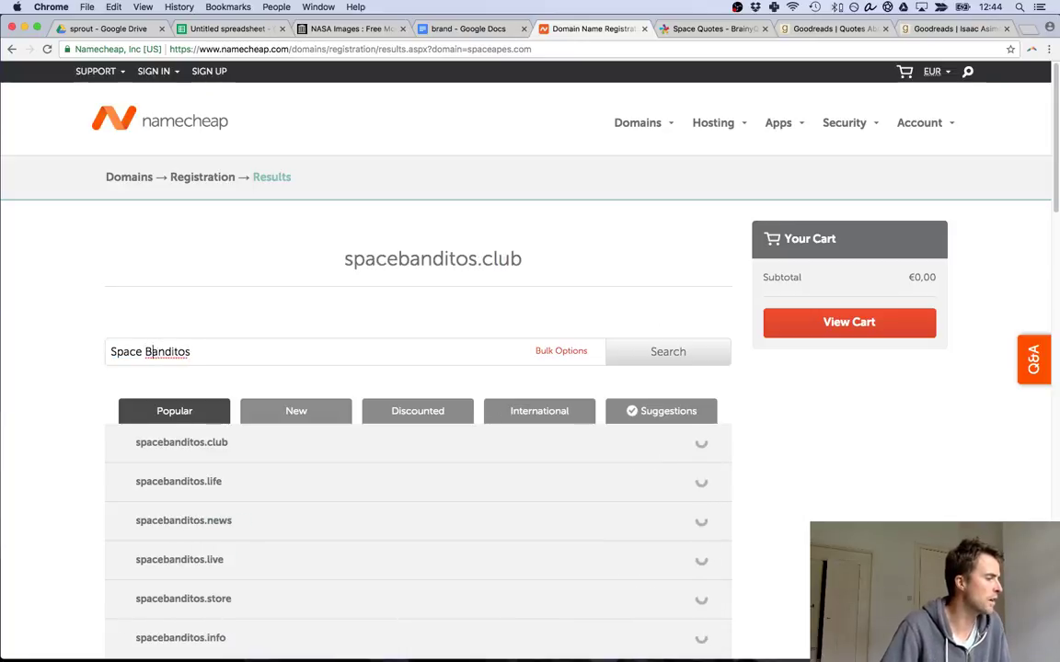
pyautogui.press('BackSpace')
pyautogui.press('BackSpace')
pyautogui.write('b')
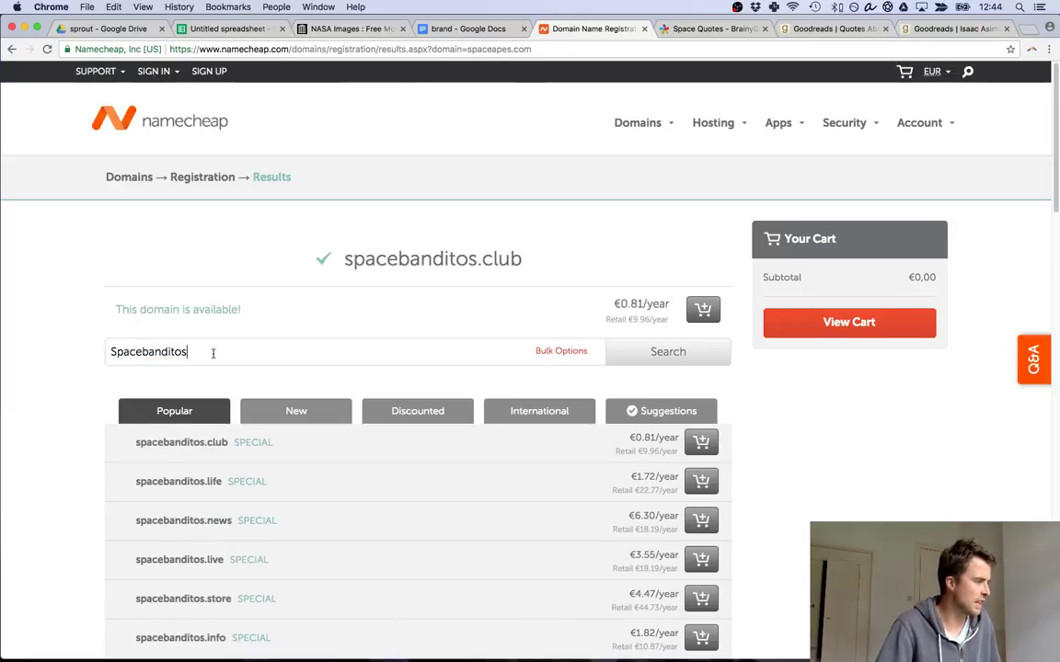
pyautogui.press('End')
pyautogui.write('.com')
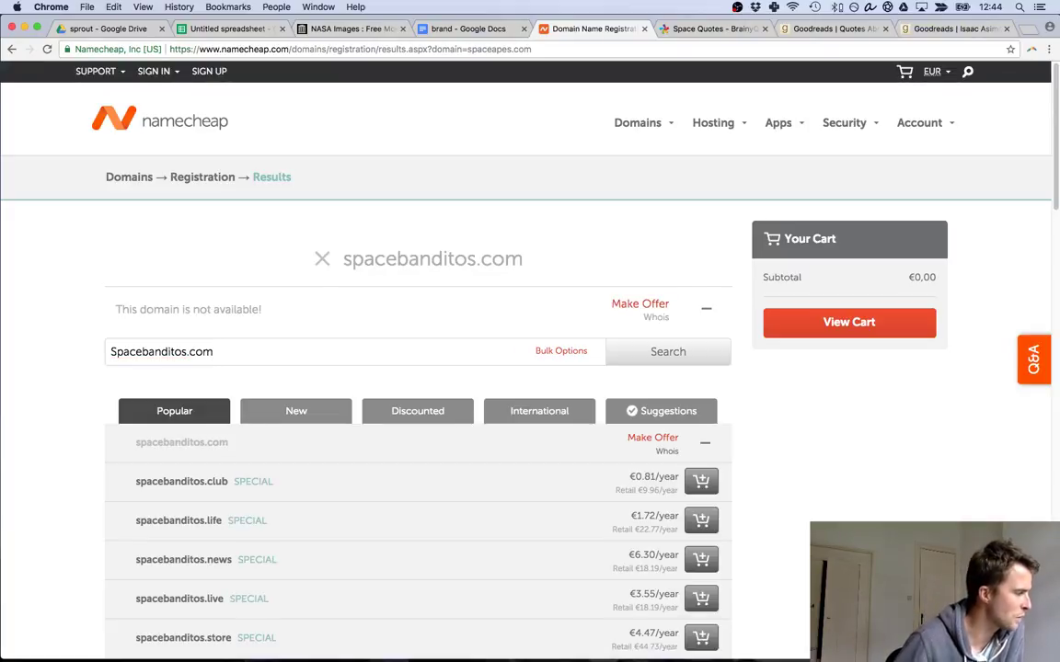
# Check spacebanditos.co, available at €6.30/year, and highlight that domain name.
pyautogui.press('BackSpace')
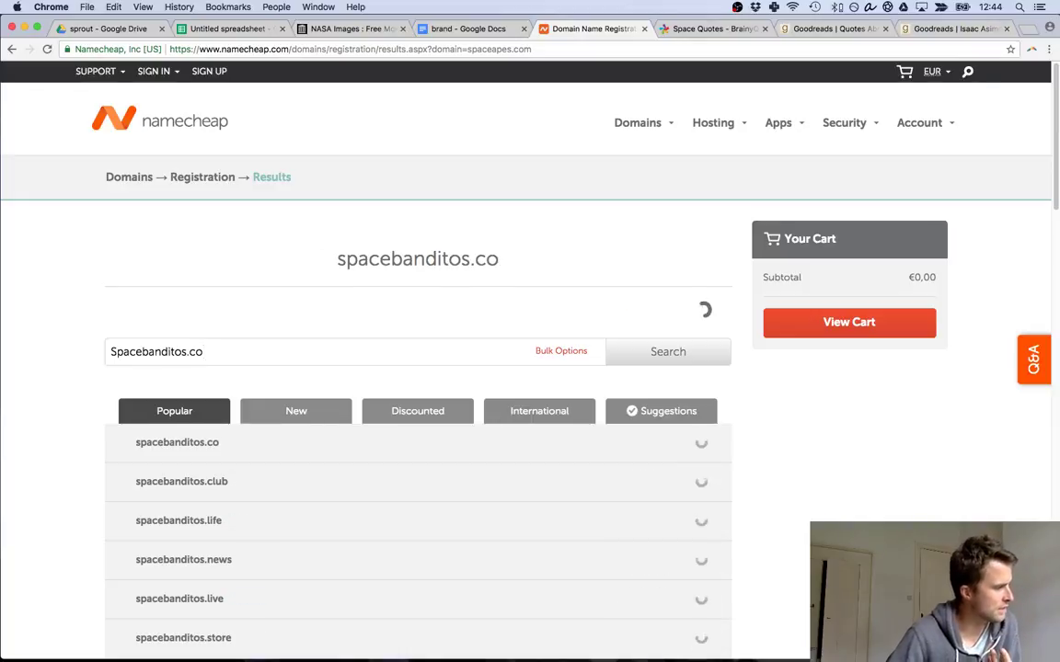
pyautogui.press('BackSpace')
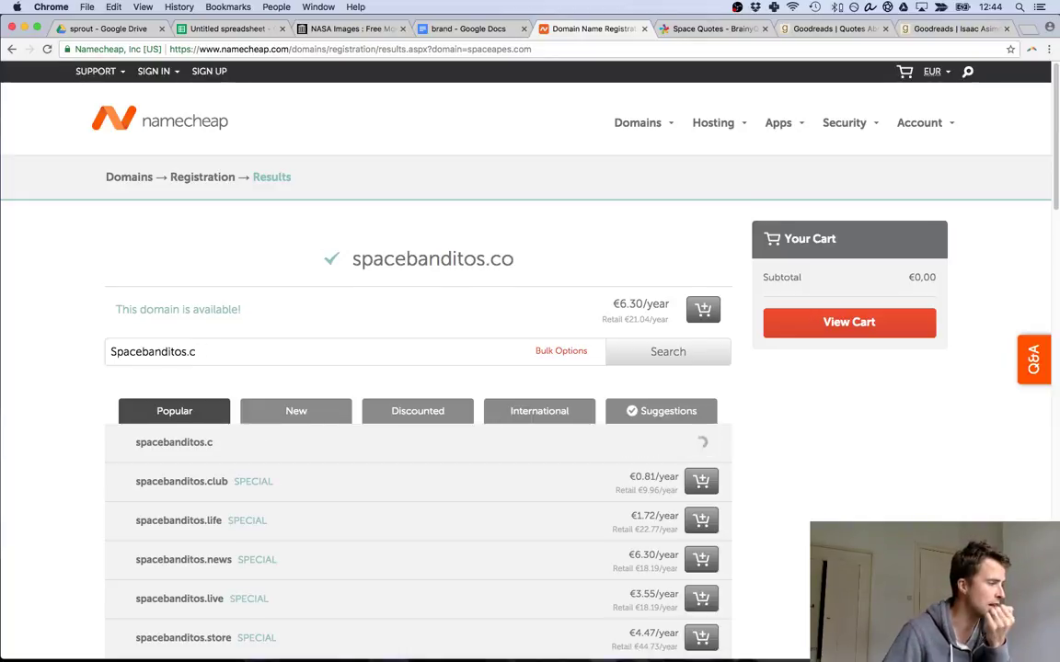
pyautogui.write('o')
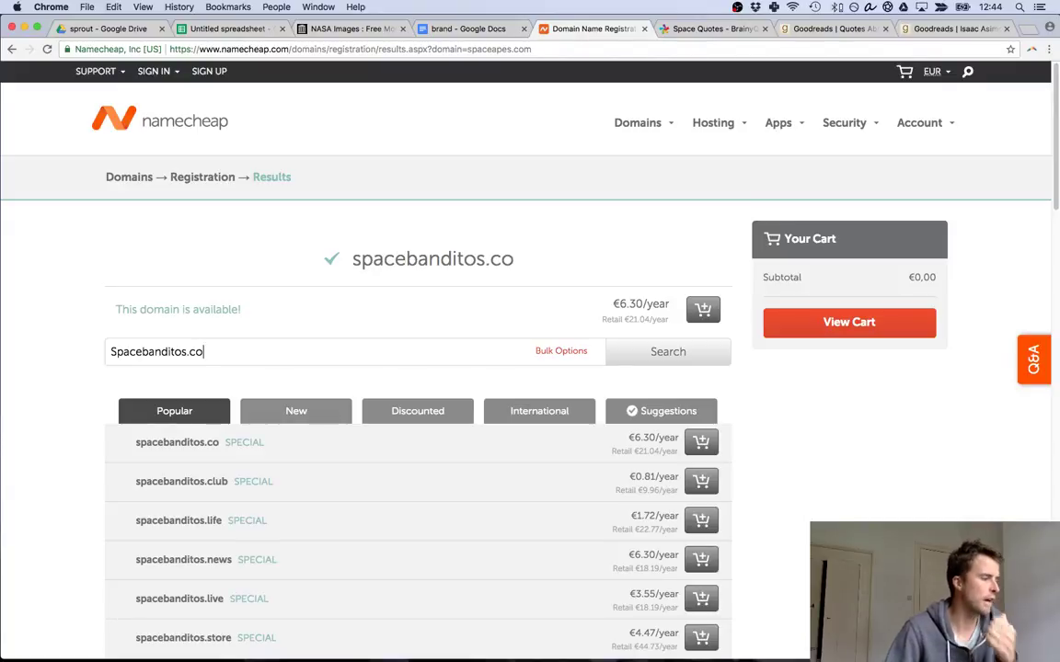
pyautogui.moveTo(136, 442); pyautogui.dragTo(219, 443)
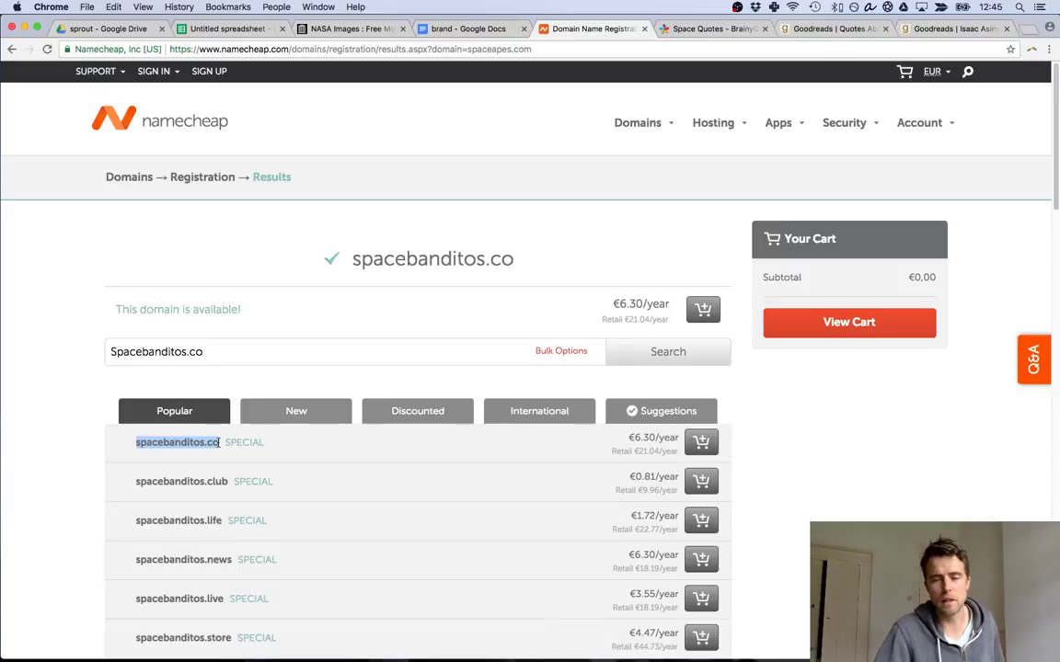
pyautogui.click(120, 456)
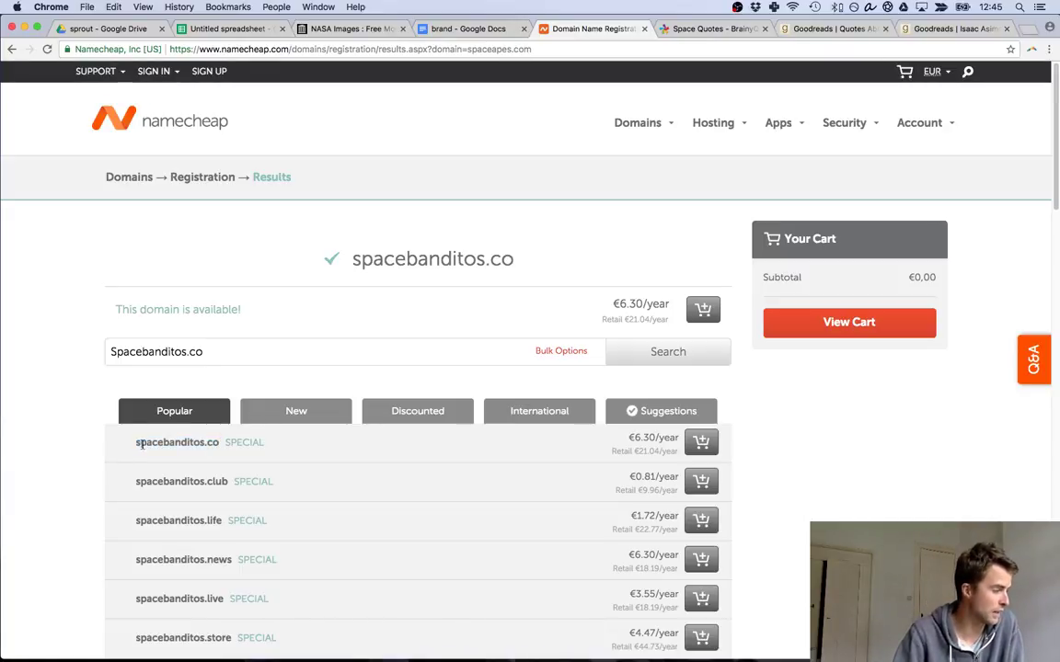
pyautogui.moveTo(135, 443); pyautogui.dragTo(219, 443)
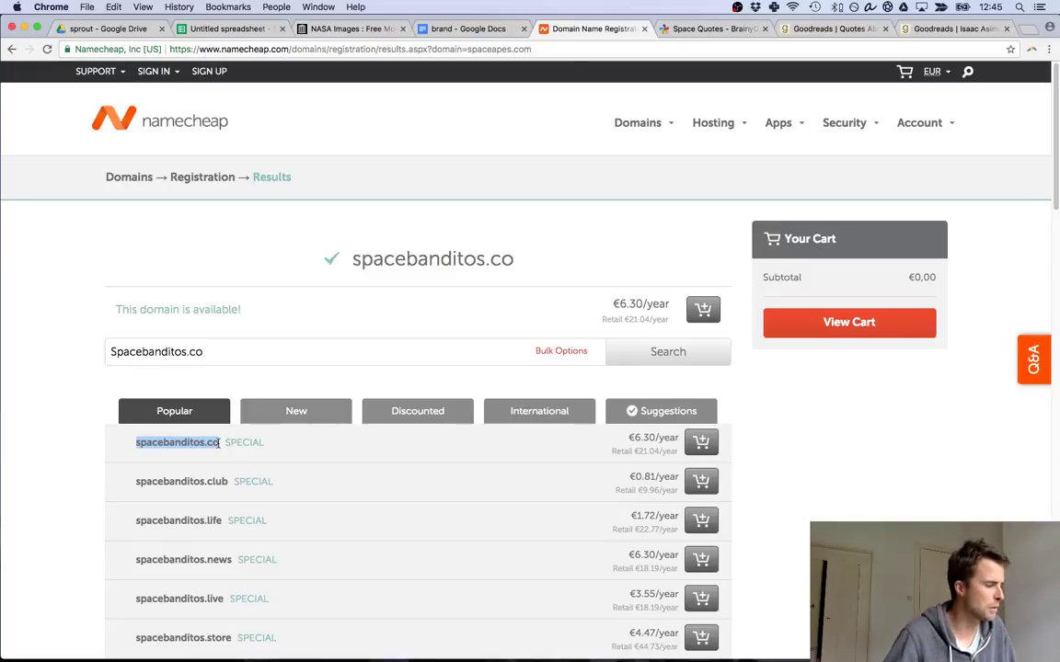
# Join 'Space edge.com' into 'Spaceedge.com' in the brand list.
pyautogui.click(422, 31)
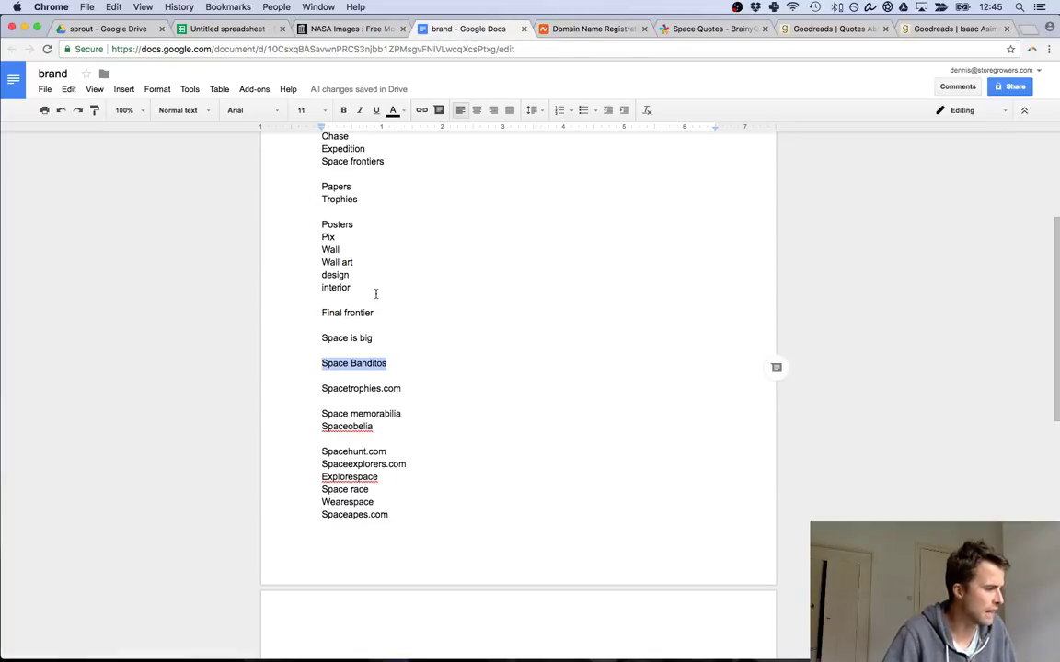
pyautogui.scroll(-2, 375, 293)
pyautogui.click(409, 373)
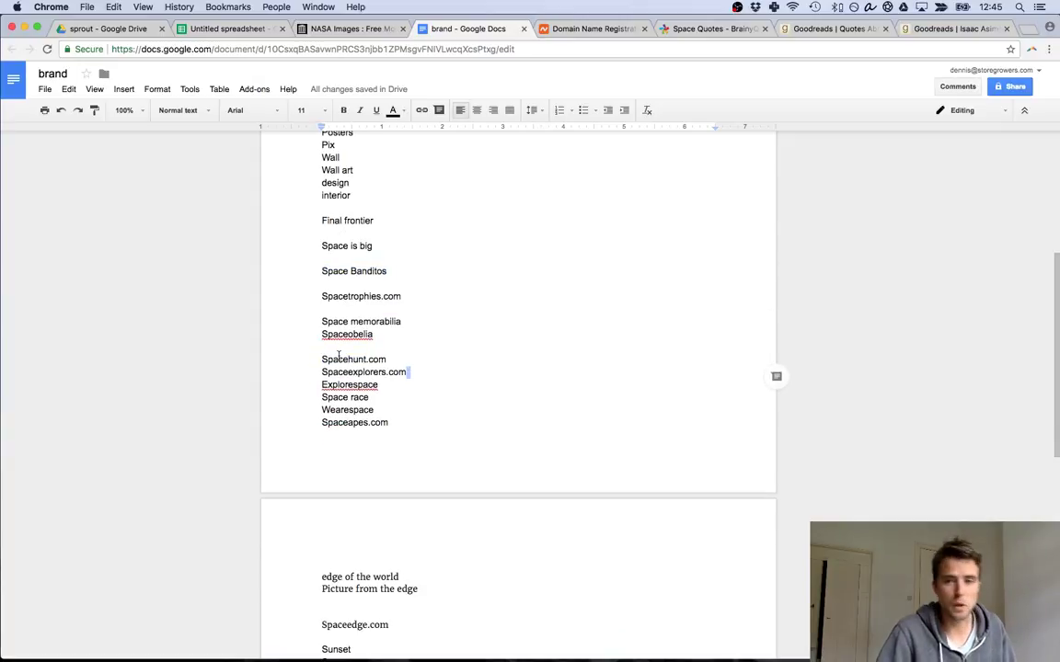
pyautogui.scroll(-3, 338, 357)
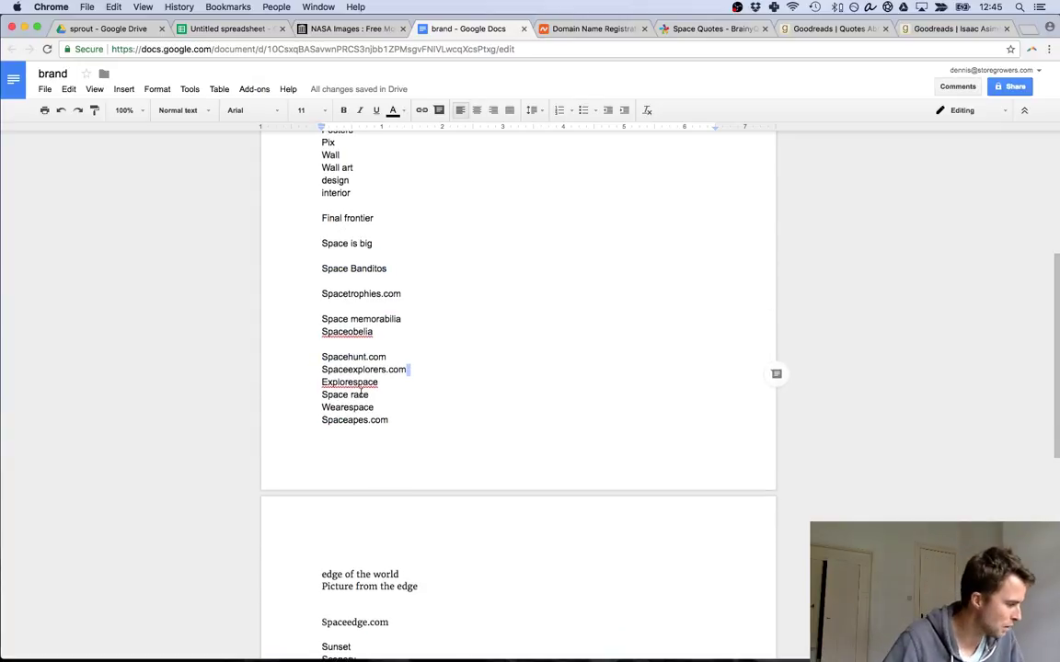
pyautogui.click(348, 483)
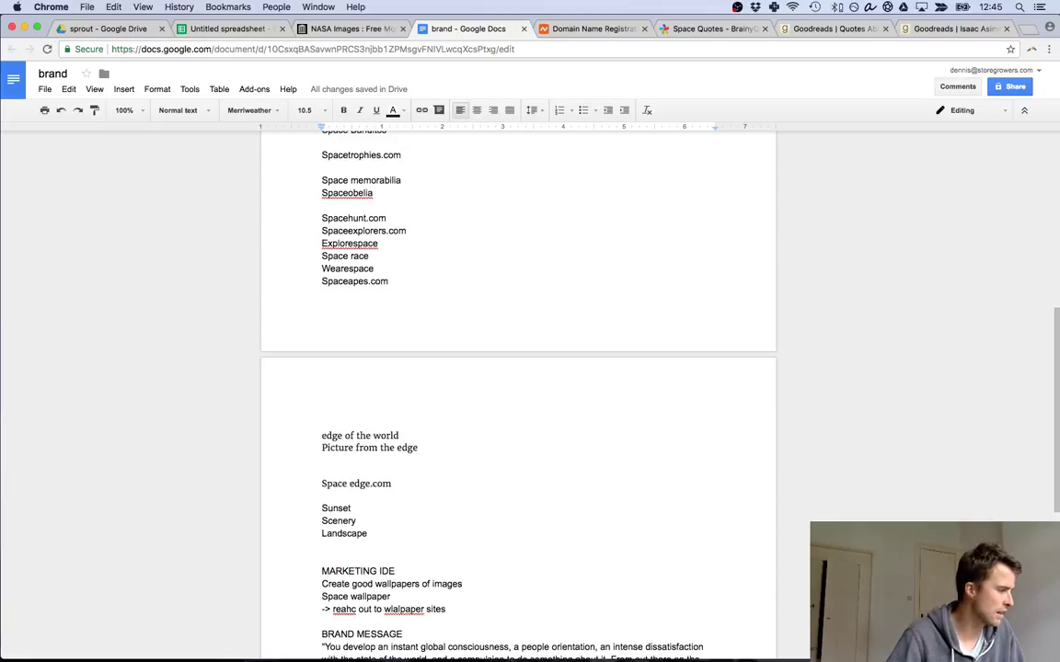
pyautogui.press('BackSpace')
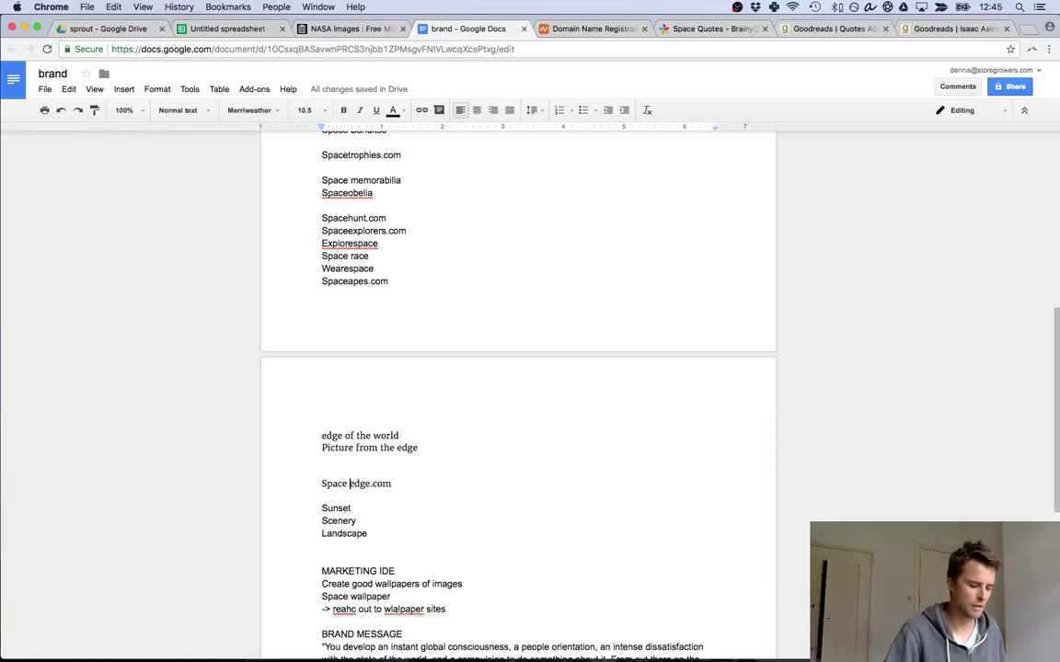
pyautogui.press('BackSpace')
# Delete the blank line above Spaceedge.com.
pyautogui.doubleClick(383, 476)
pyautogui.doubleClick(381, 506)
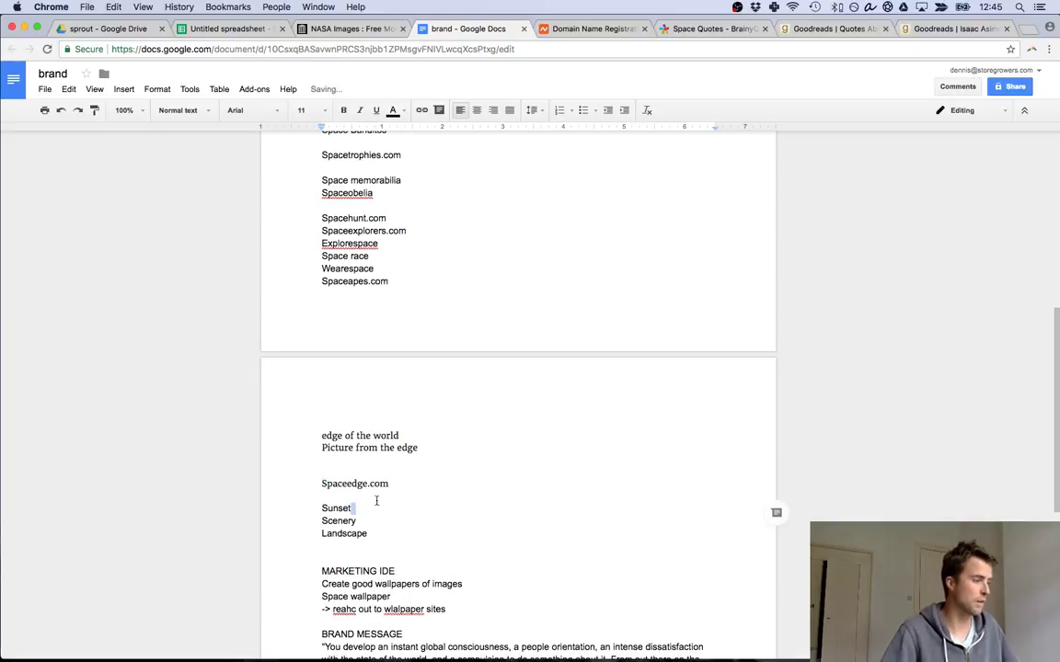
pyautogui.doubleClick(376, 500)
pyautogui.click(369, 487)
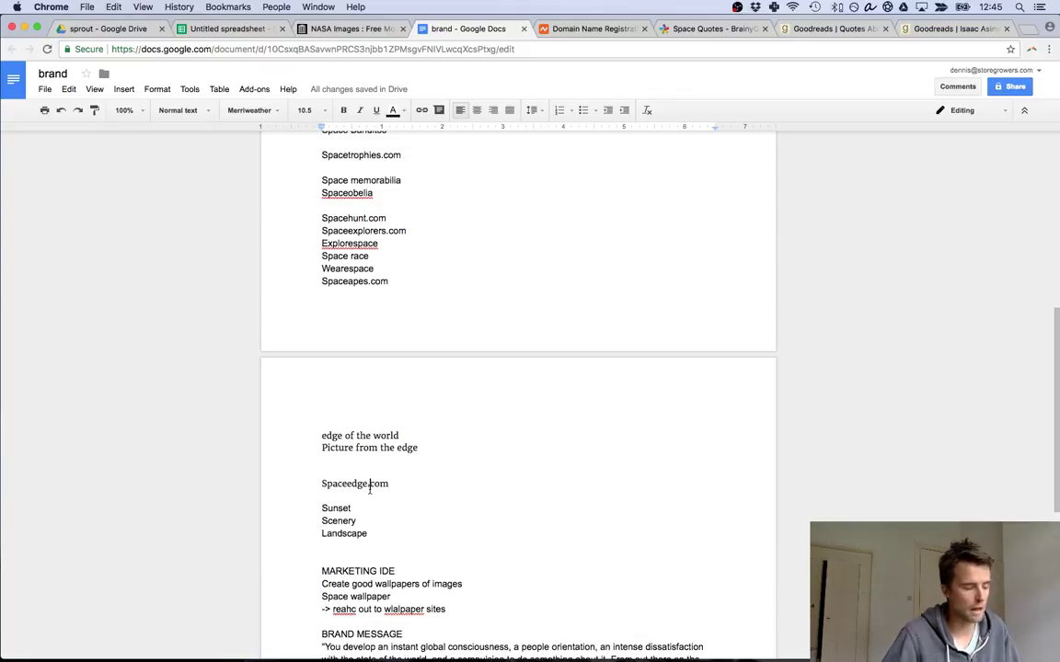
pyautogui.press('Up')
pyautogui.press('BackSpace')
# Delete the Space Banditos entry so the list runs from Space is big to Spacetrophies.com.
pyautogui.scroll(1, 391, 228)
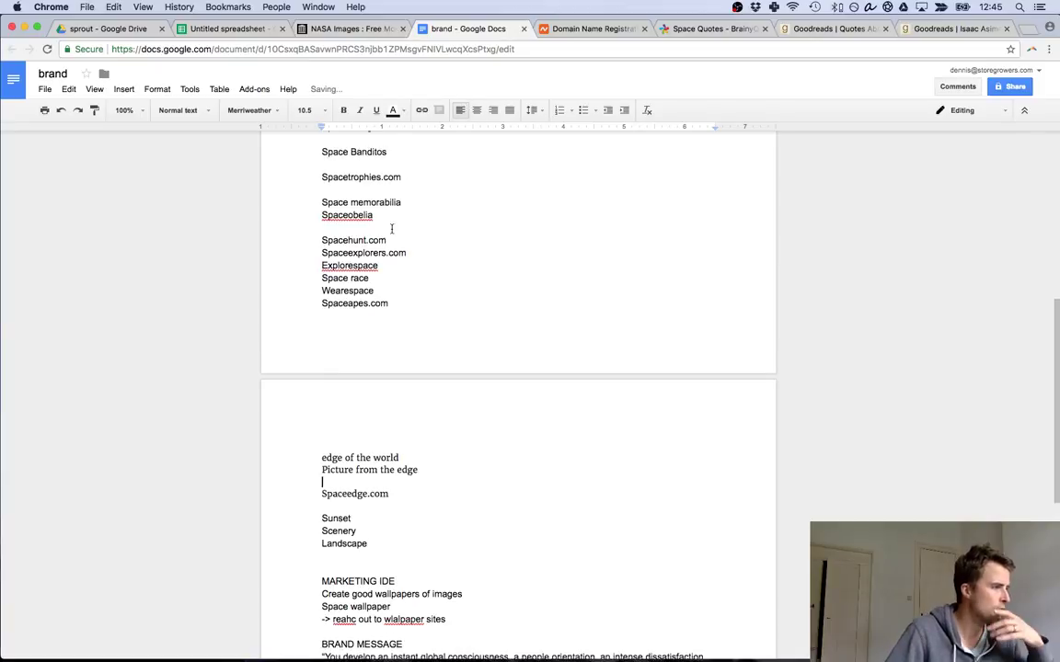
pyautogui.scroll(3, 391, 228)
pyautogui.moveTo(387, 224); pyautogui.dragTo(291, 226)
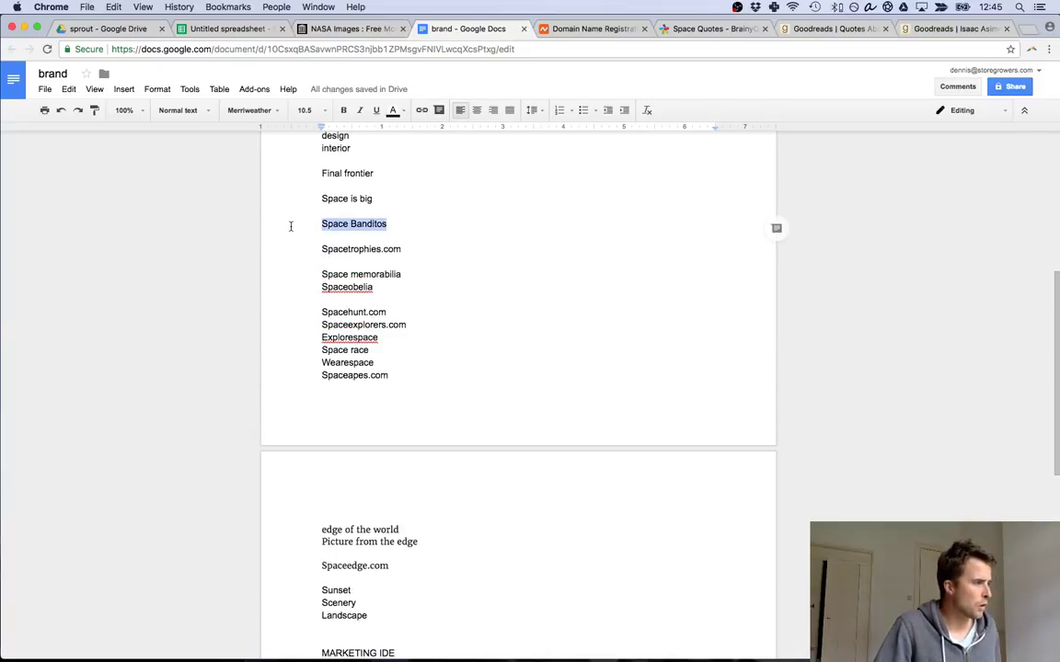
pyautogui.press('BackSpace')
pyautogui.press('BackSpace')
pyautogui.press('BackSpace')
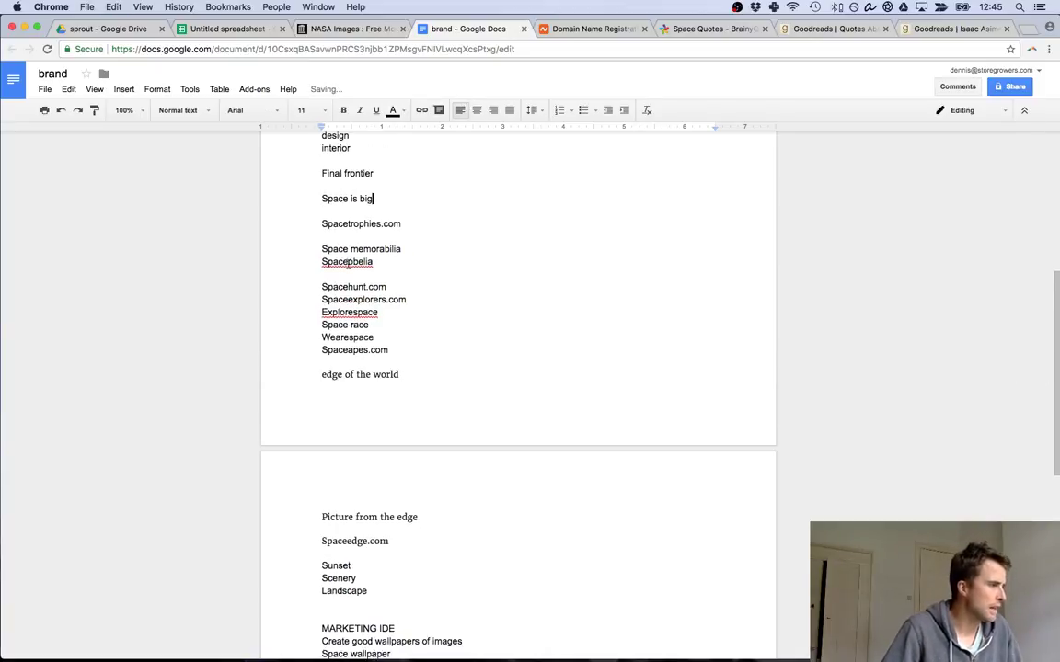
pyautogui.scroll(-8, 352, 262)
pyautogui.scroll(15, 352, 267)
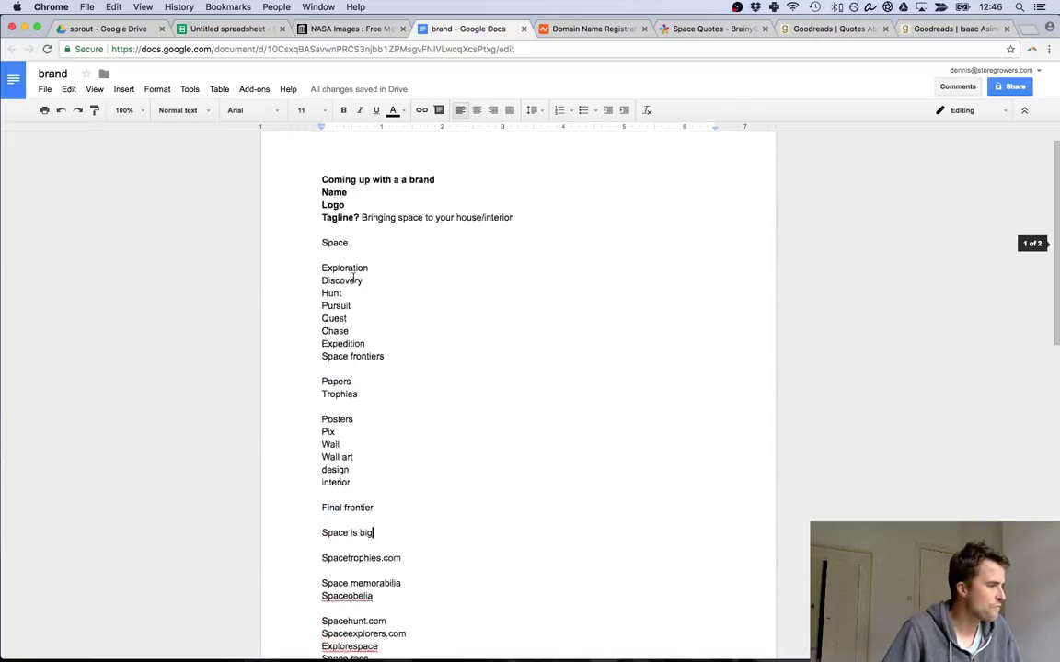
pyautogui.scroll(-3, 352, 278)
pyautogui.scroll(-2, 421, 499)
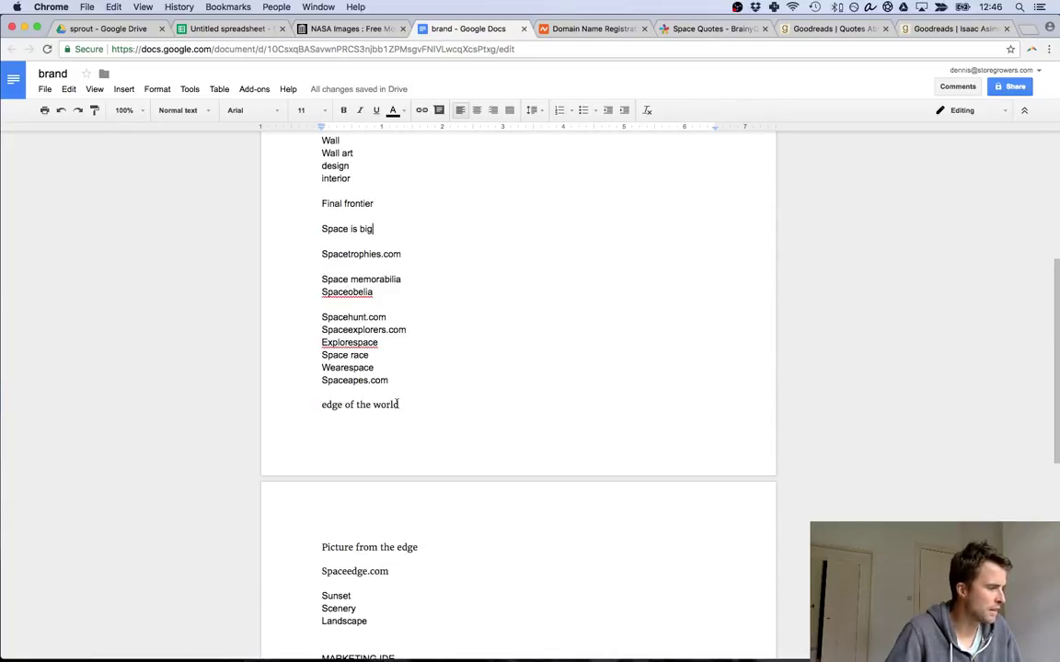
pyautogui.scroll(-1, 400, 441)
# Add 'Space Banditos' and 'spece monkies' as new lines below Landscape.
pyautogui.click(401, 604)
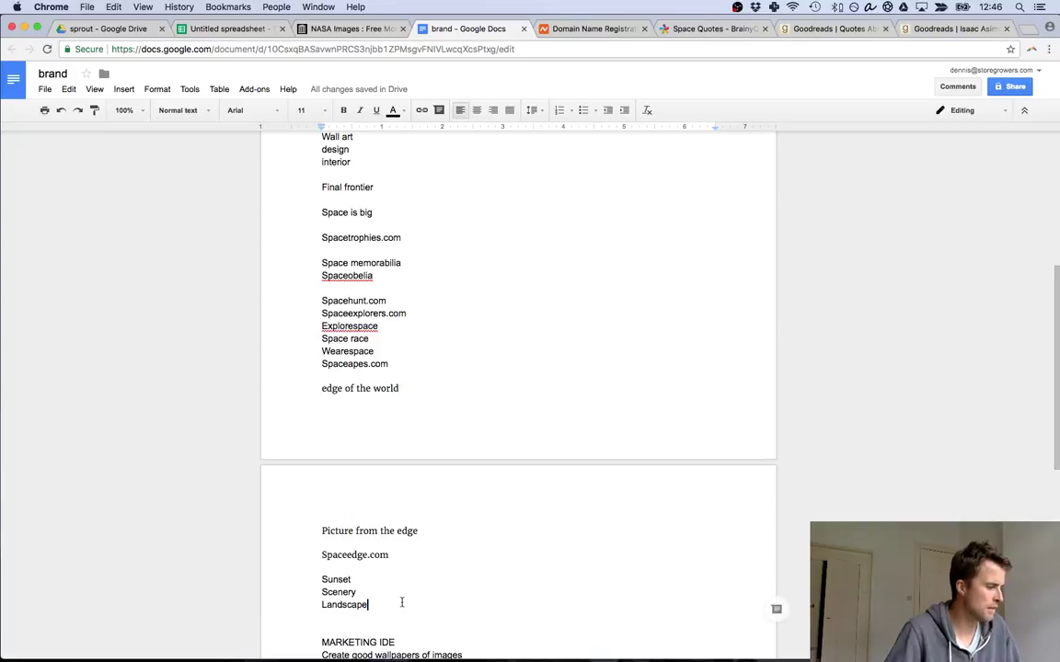
pyautogui.press('Return')
pyautogui.press('Return')
pyautogui.write('Space Banditos')
pyautogui.press('Return')
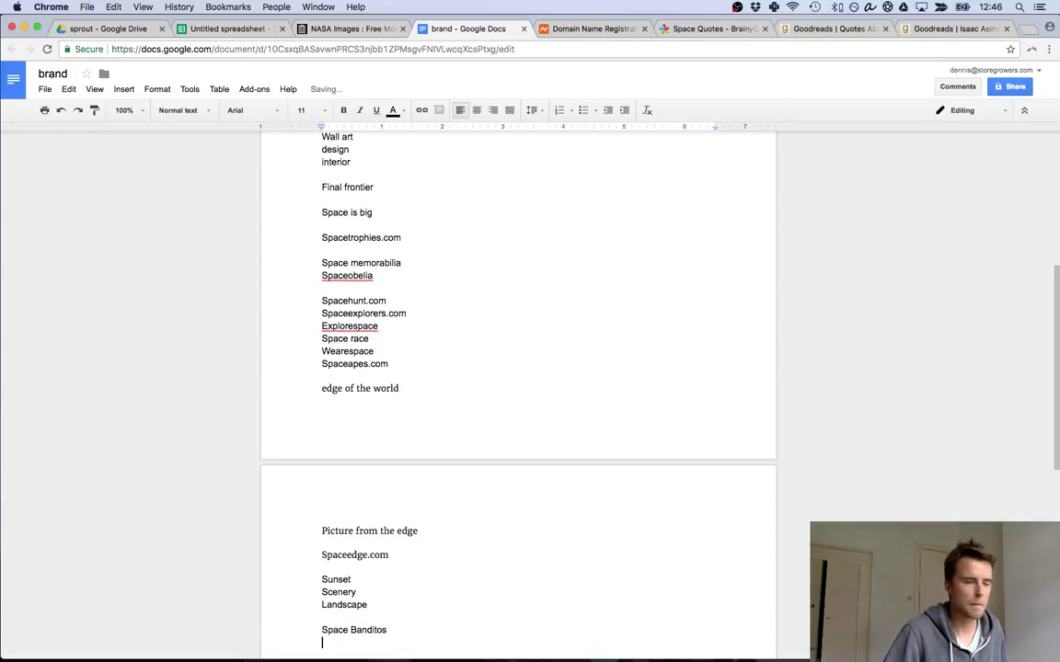
pyautogui.write('spece')
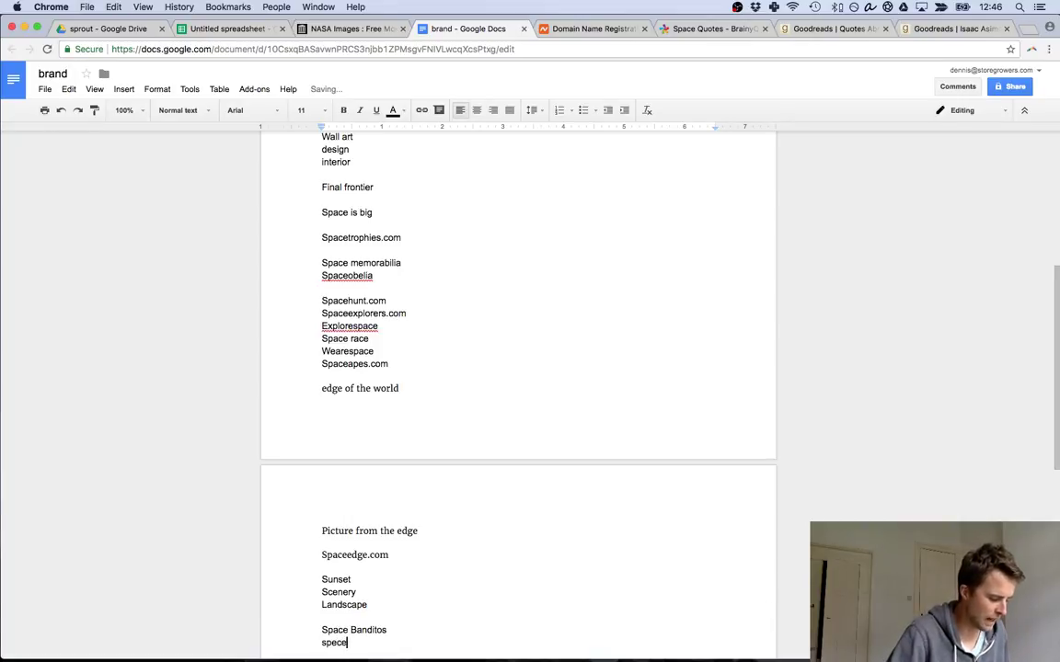
pyautogui.write(' monki')
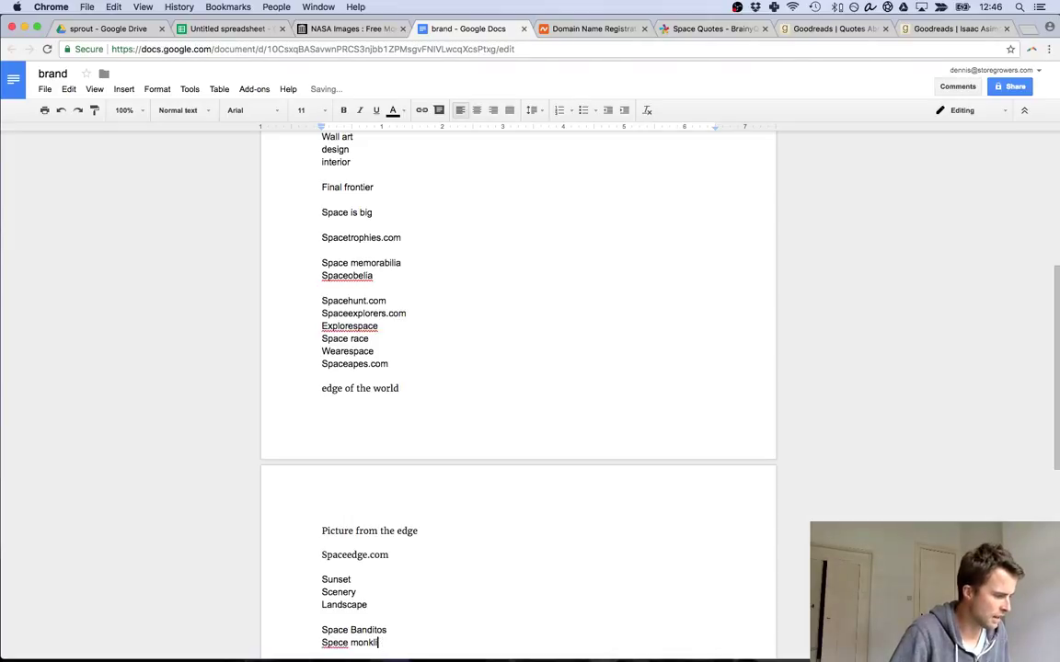
pyautogui.write('es')
pyautogui.press('Return')
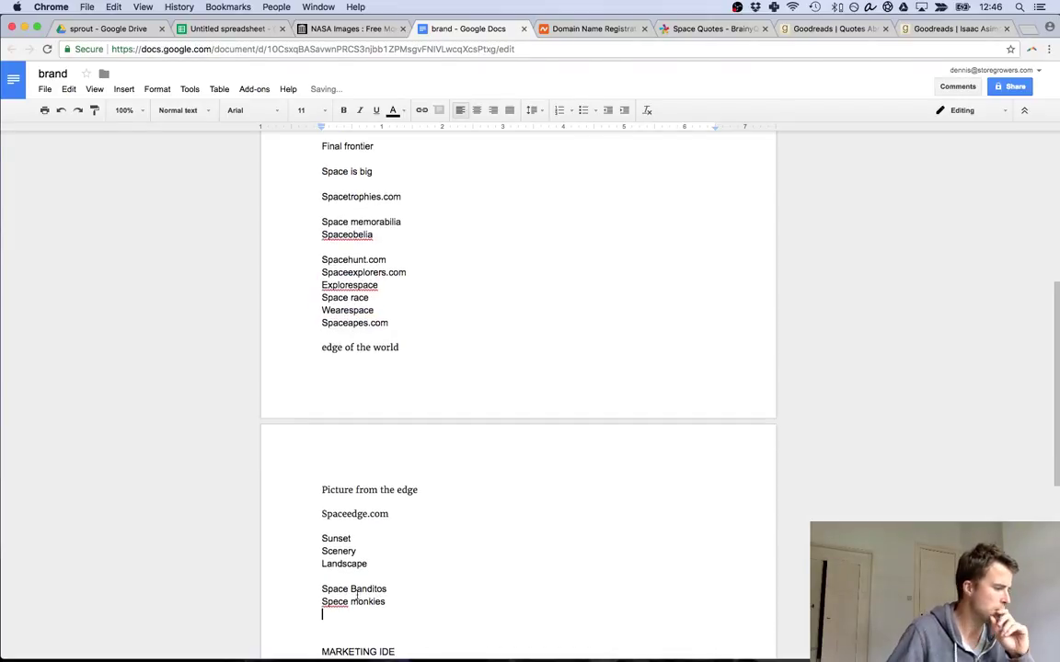
# Correct the misspelled entry to read 'Space monkeys'.
pyautogui.doubleClick(334, 590)
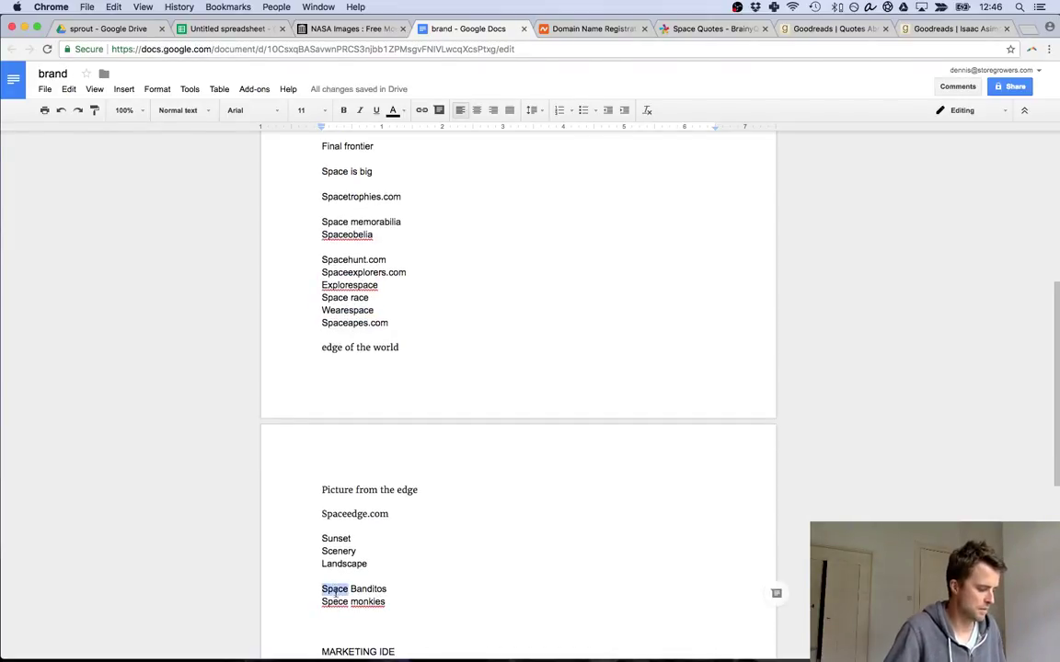
pyautogui.doubleClick(337, 602)
pyautogui.write('Space')
pyautogui.doubleClick(408, 601)
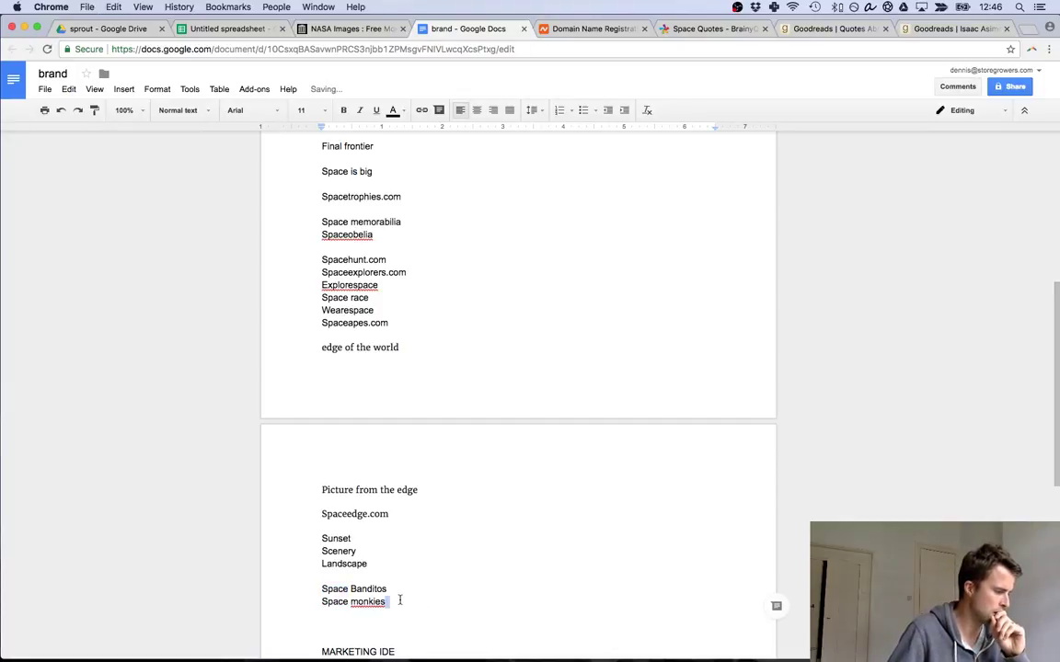
pyautogui.press('BackSpace')
pyautogui.press('BackSpace')
pyautogui.press('BackSpace')
pyautogui.press('BackSpace')
pyautogui.write('y')
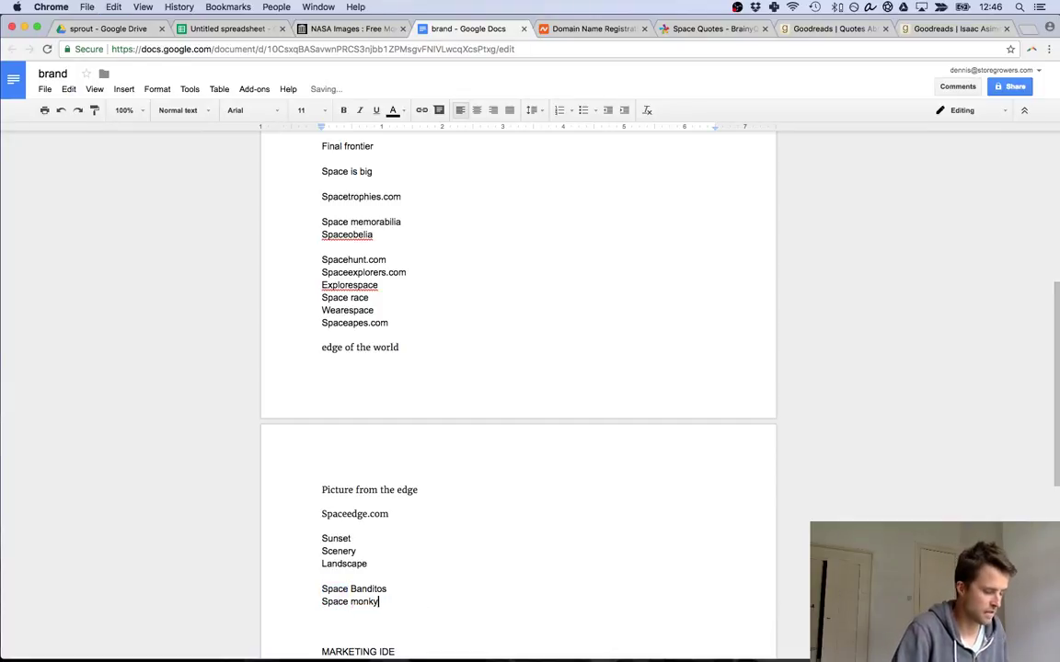
pyautogui.write('es')
pyautogui.scroll(-2, 409, 565)
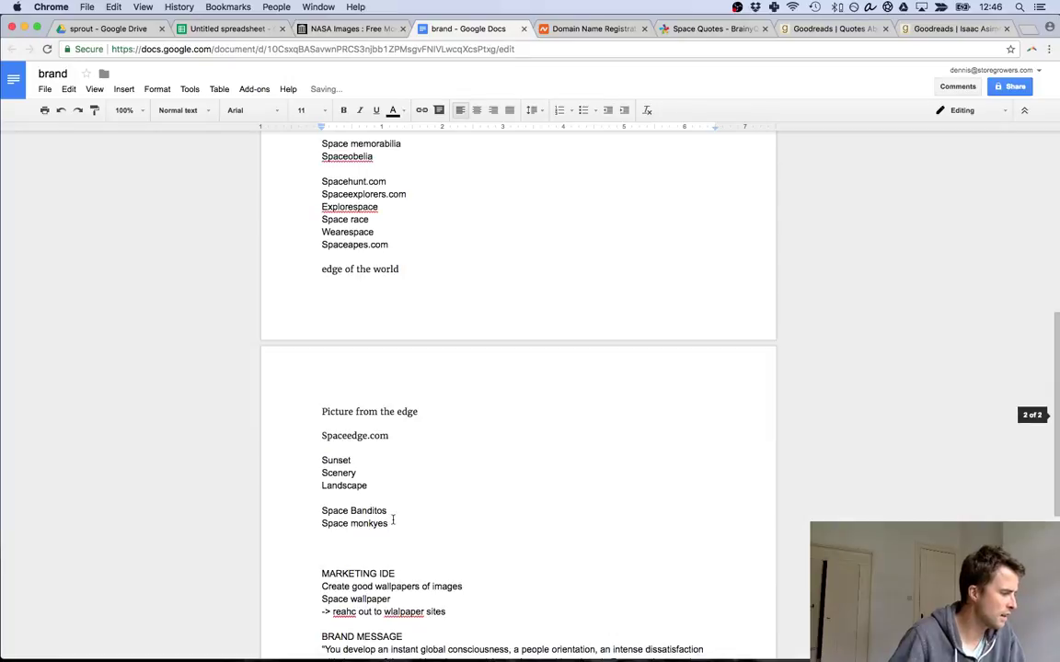
pyautogui.press('BackSpace')
pyautogui.press('BackSpace')
pyautogui.press('BackSpace')
pyautogui.write('e')
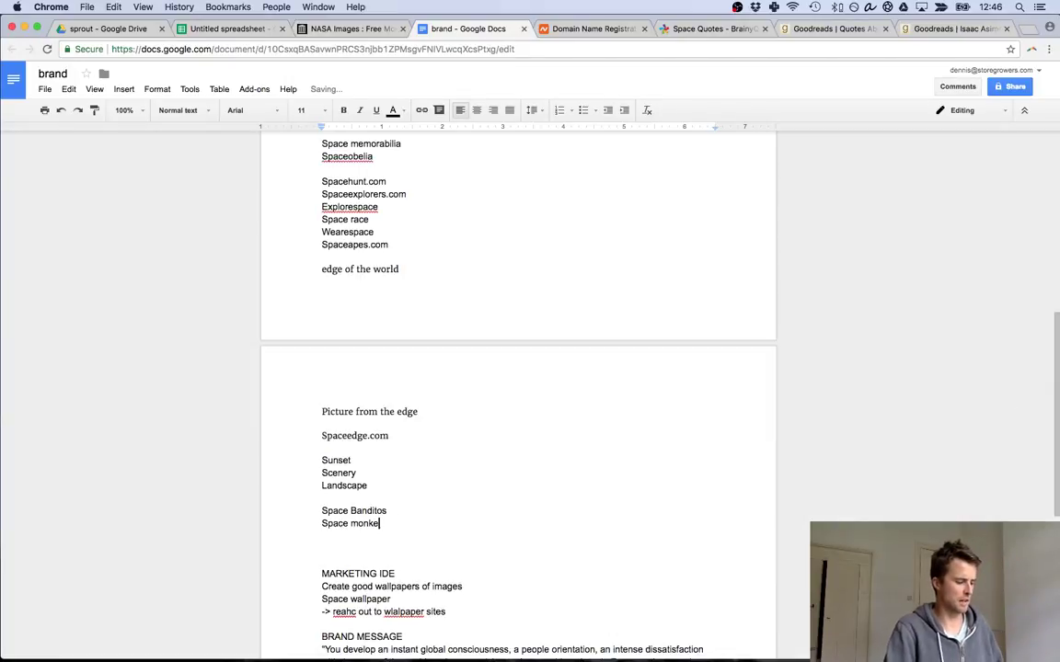
pyautogui.write('ys')
pyautogui.press('Return')
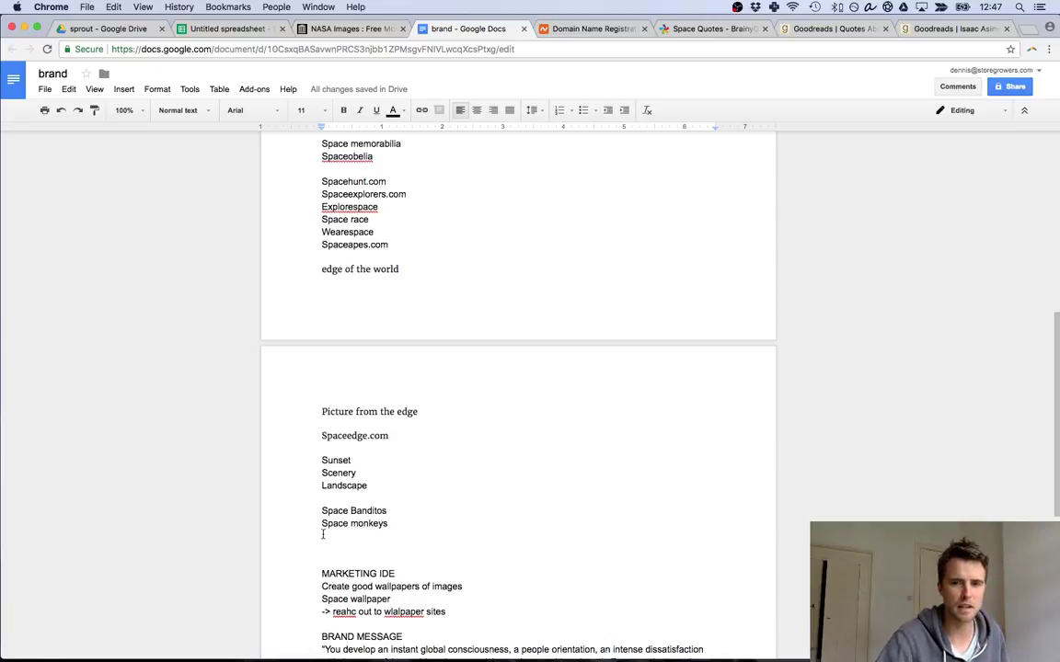
# Begin a 'Space explorers' entry below Space monkeys.
pyautogui.click(323, 535)
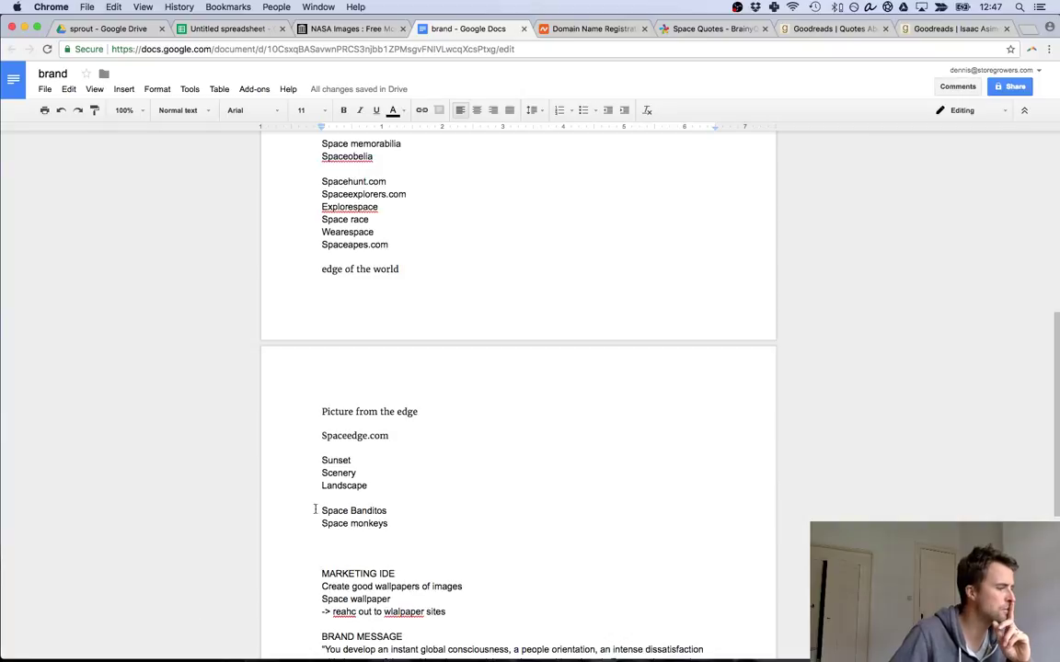
pyautogui.scroll(1, 359, 527)
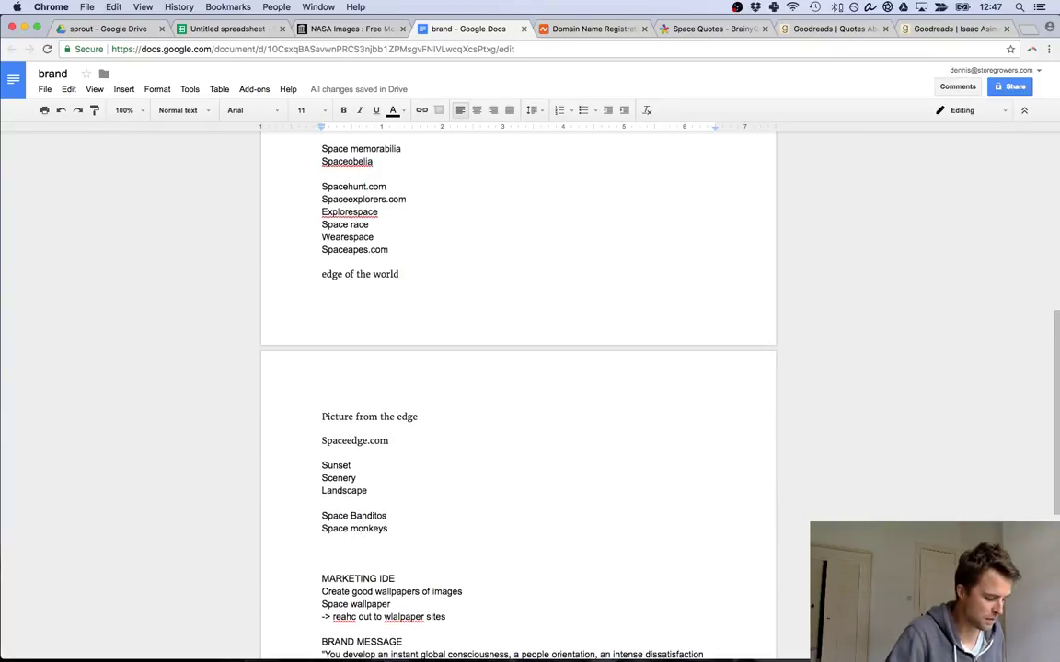
pyautogui.write('spe')
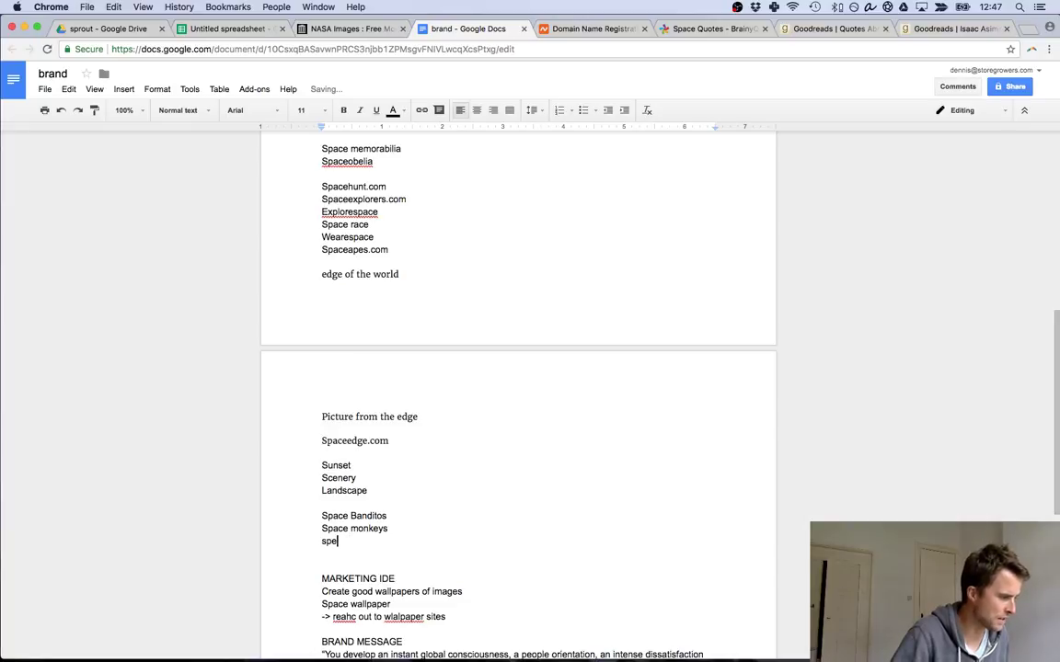
pyautogui.write('ce  exploeres')
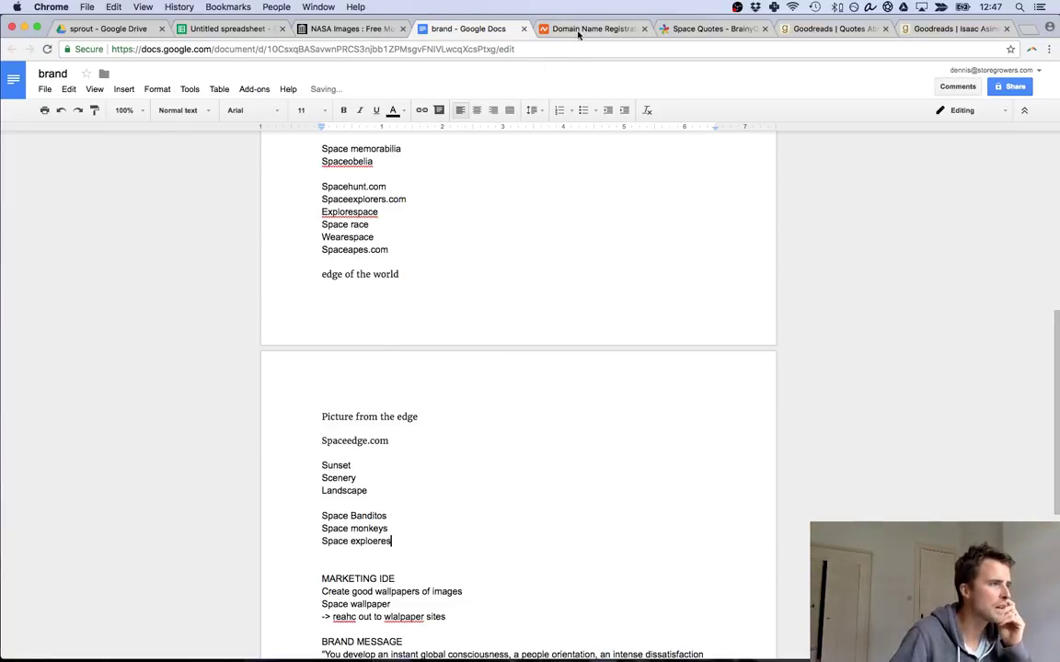
# Close the BrainyQuote and Goodreads space quotes tabs.
pyautogui.click(713, 28)
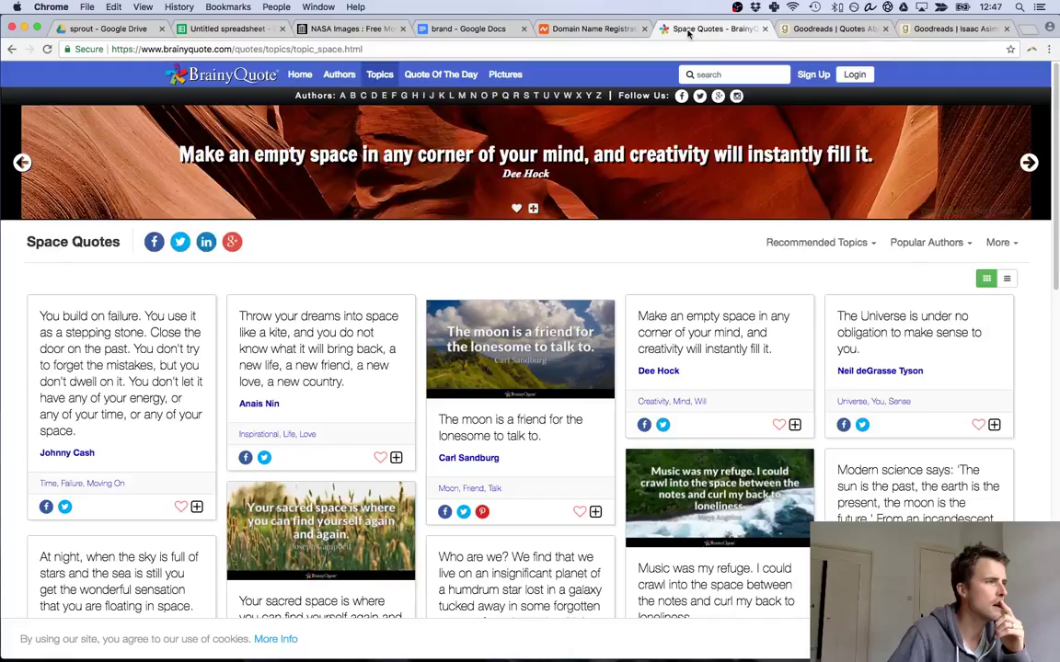
pyautogui.click(765, 30)
pyautogui.click(765, 29)
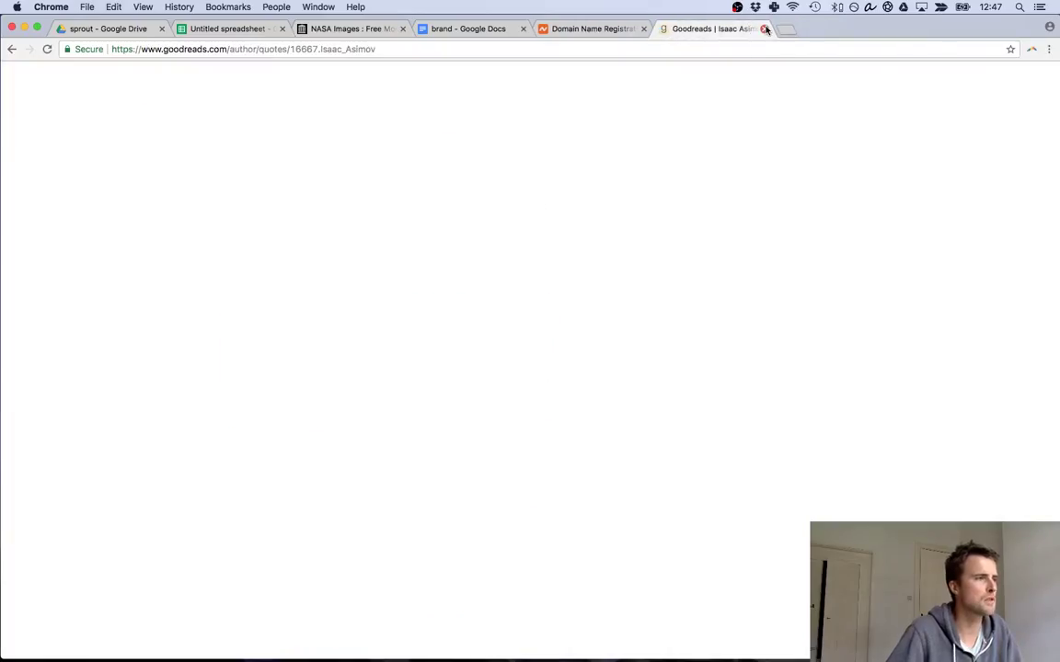
# Open keywordtool.io in the current tab, then return to the Namecheap domain results.
pyautogui.click(802, 50)
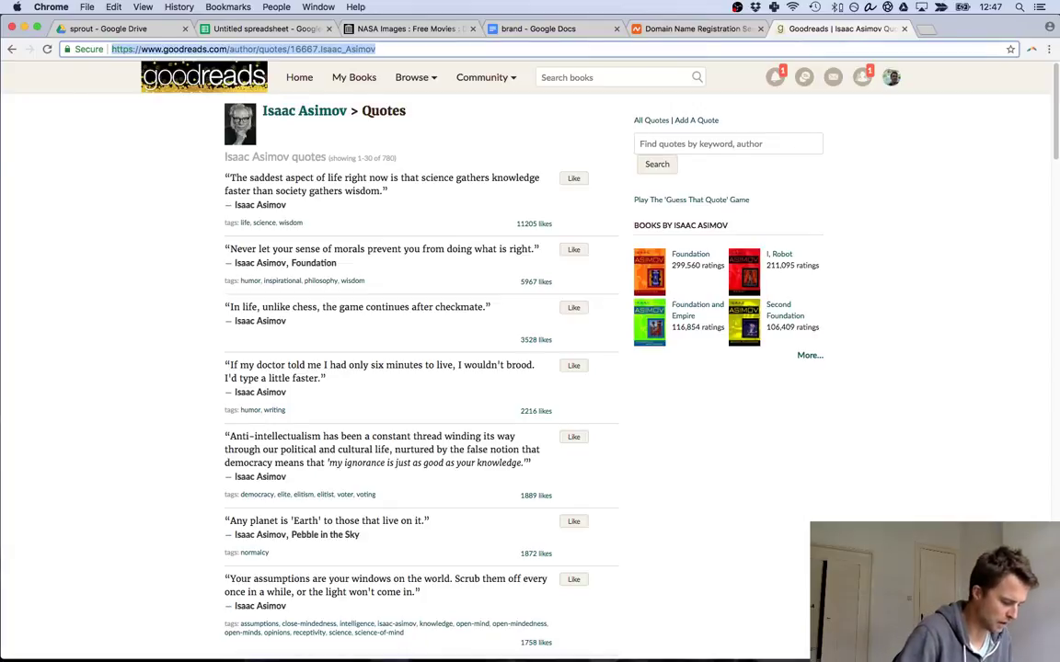
pyautogui.write('keywords')
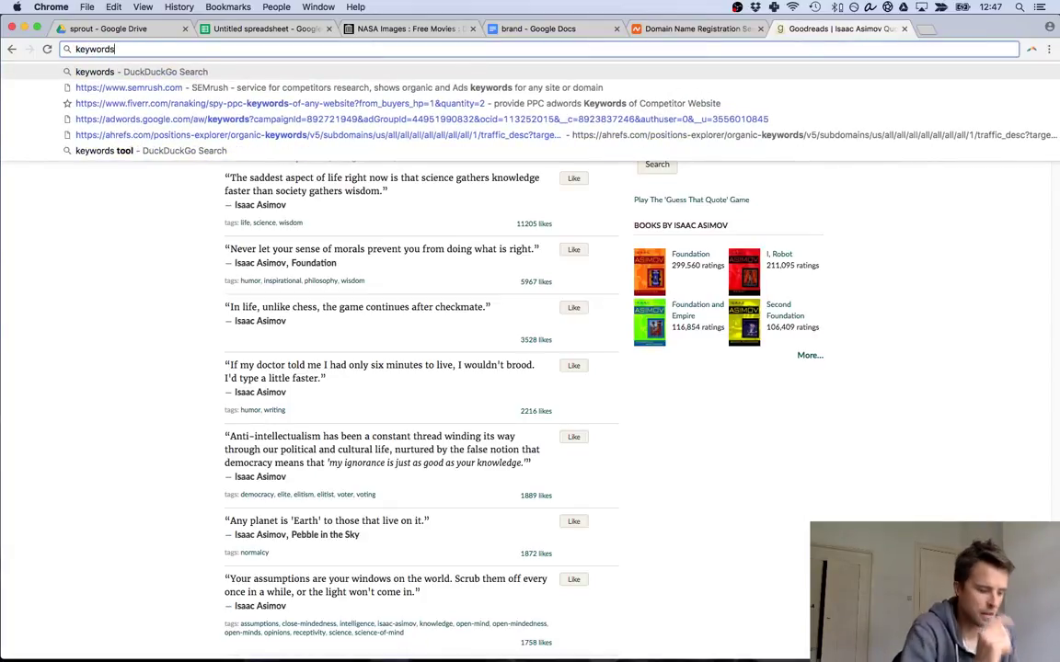
pyautogui.press('BackSpace')
pyautogui.write('t')
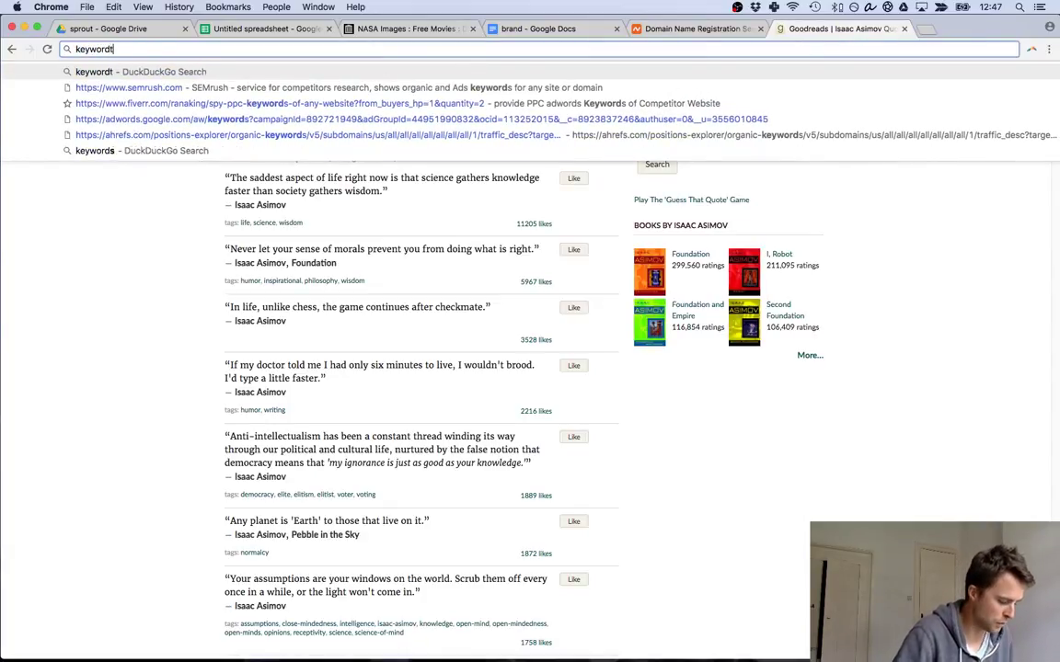
pyautogui.write('ool.io')
pyautogui.press('Return')
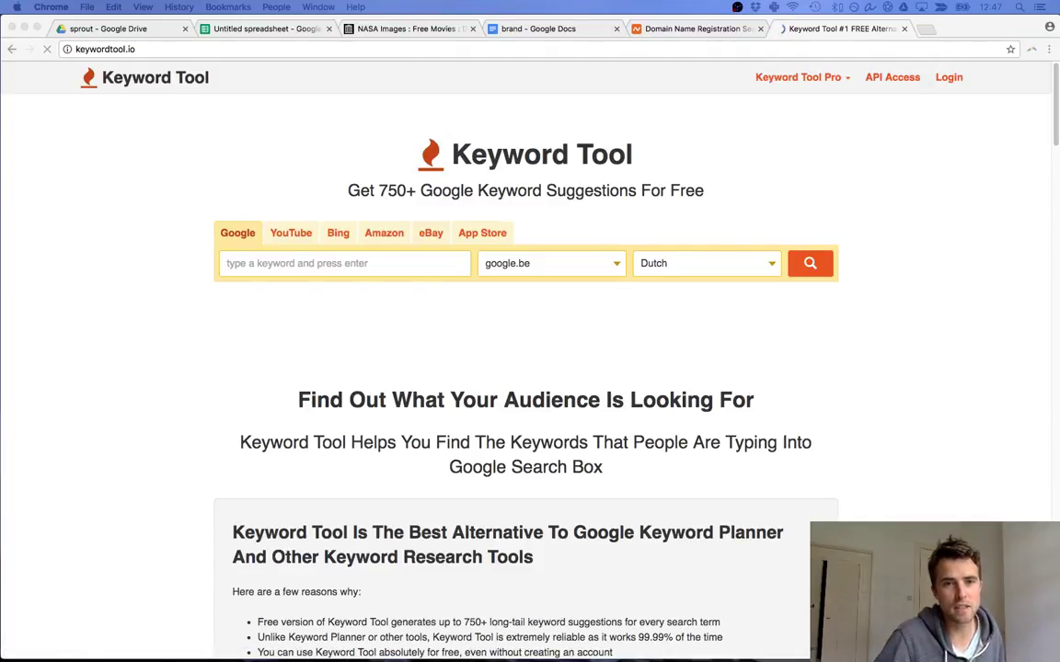
pyautogui.click(692, 31)
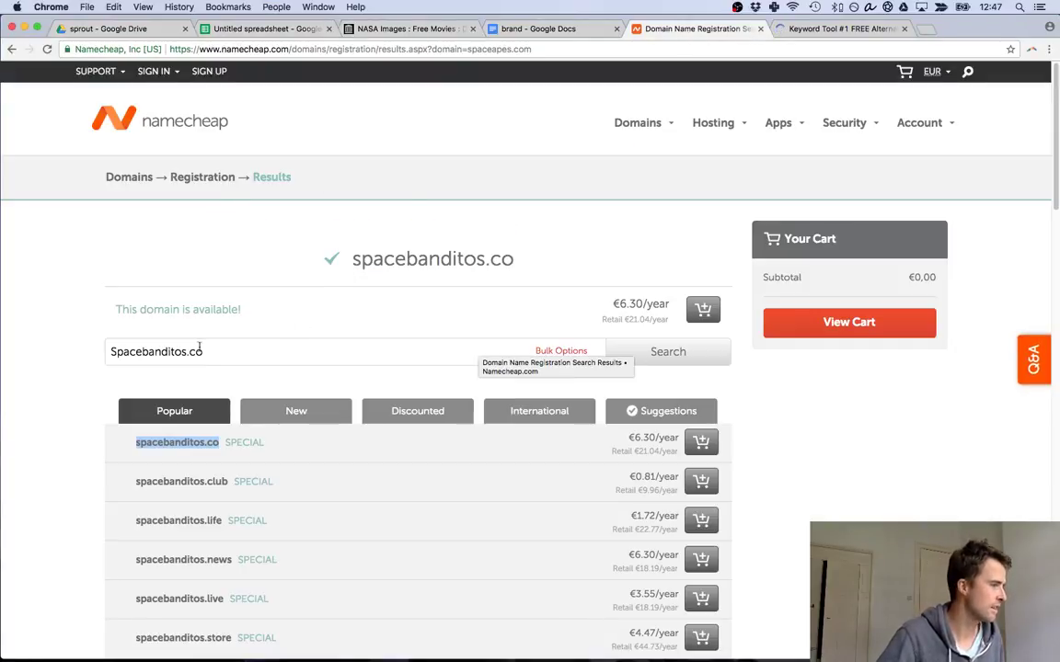
# Search Namecheap for monkeysinspace.com, fixing the pasted domain's stray dot and space.
pyautogui.moveTo(201, 351); pyautogui.dragTo(28, 348)
pyautogui.write('monkeysinspace . com')
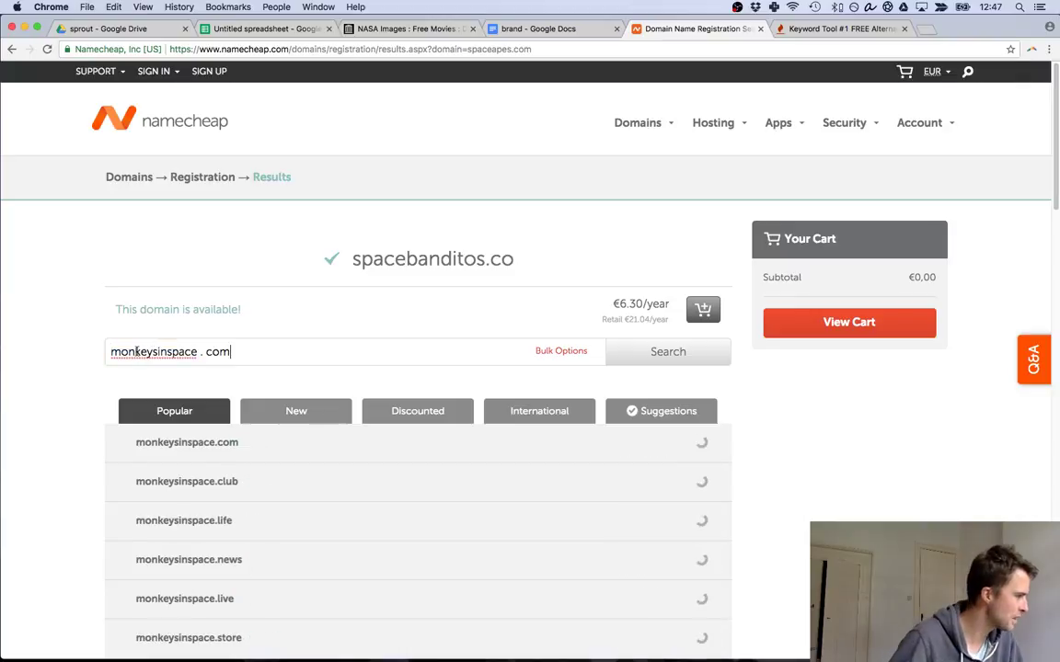
pyautogui.click(202, 352)
pyautogui.press('Delete')
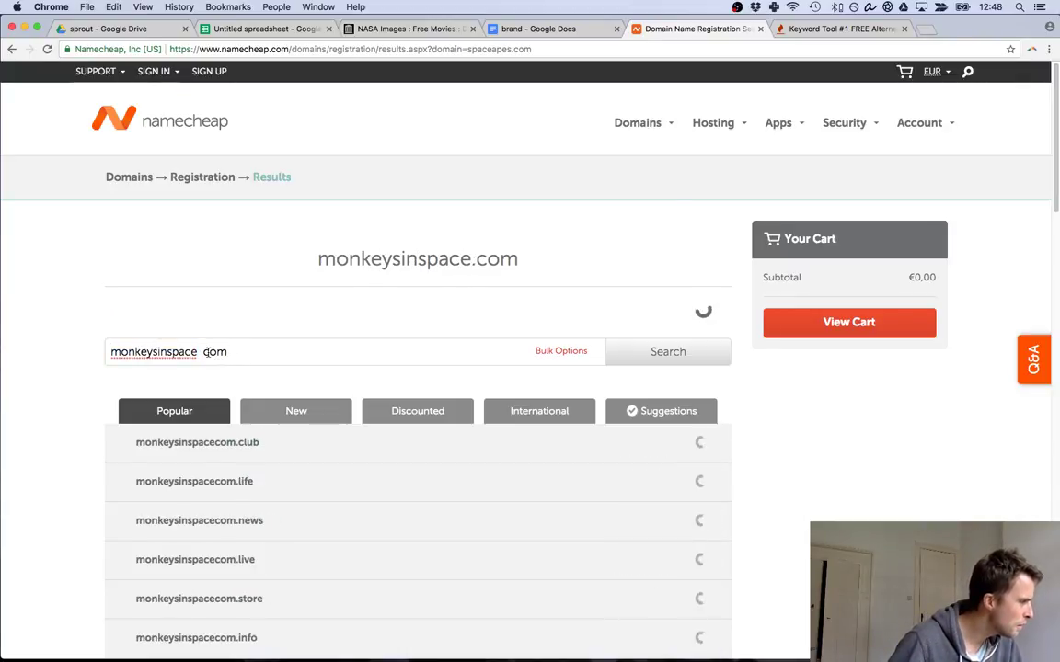
pyautogui.press('BackSpace')
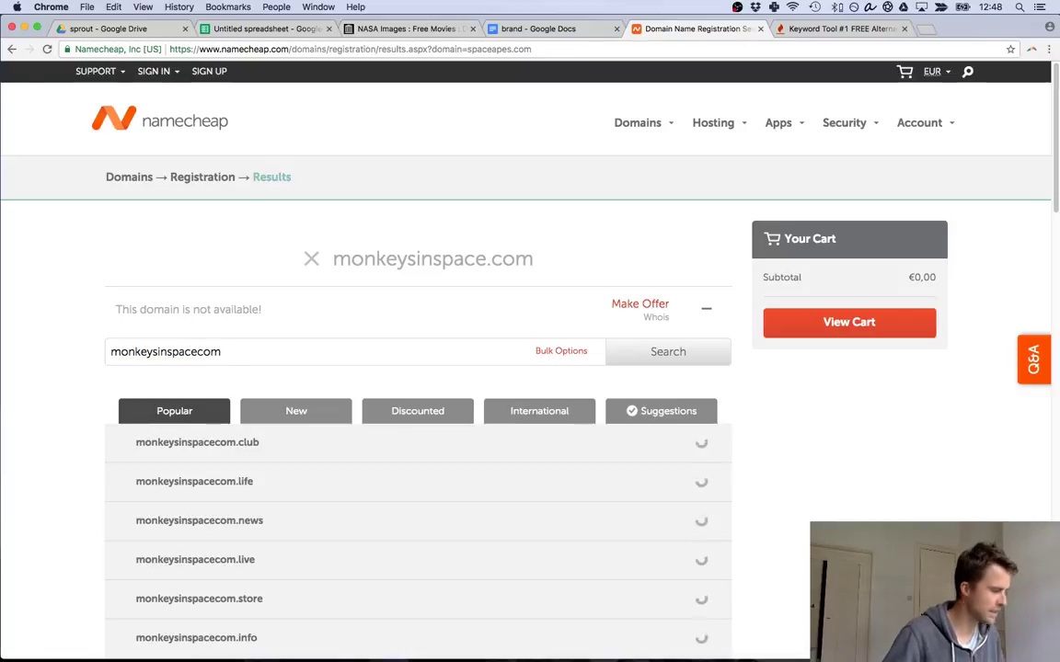
pyautogui.write('.')
pyautogui.press('Return')
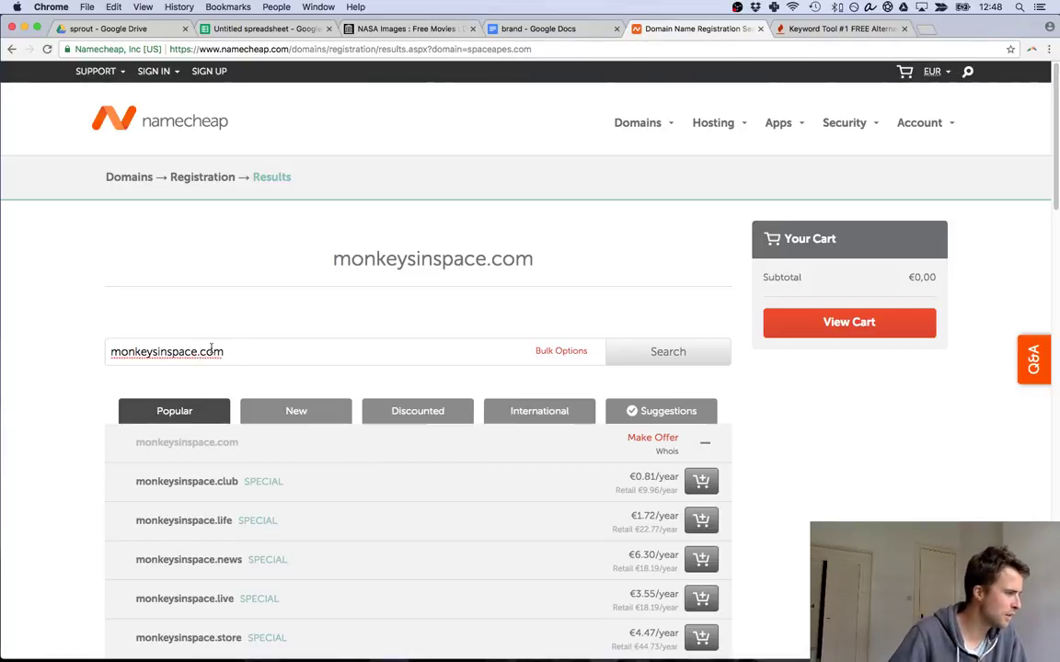
# Change the search to apesinspace.com, then apesinspace.co, and select the available .co result.
pyautogui.moveTo(156, 352); pyautogui.dragTo(83, 348)
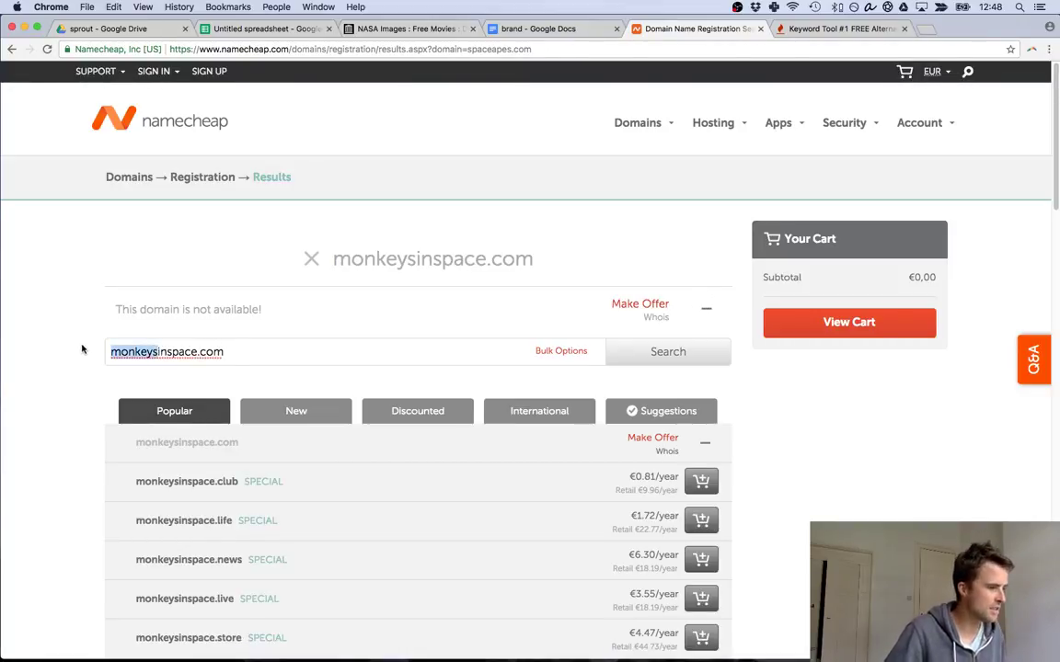
pyautogui.write('apes')
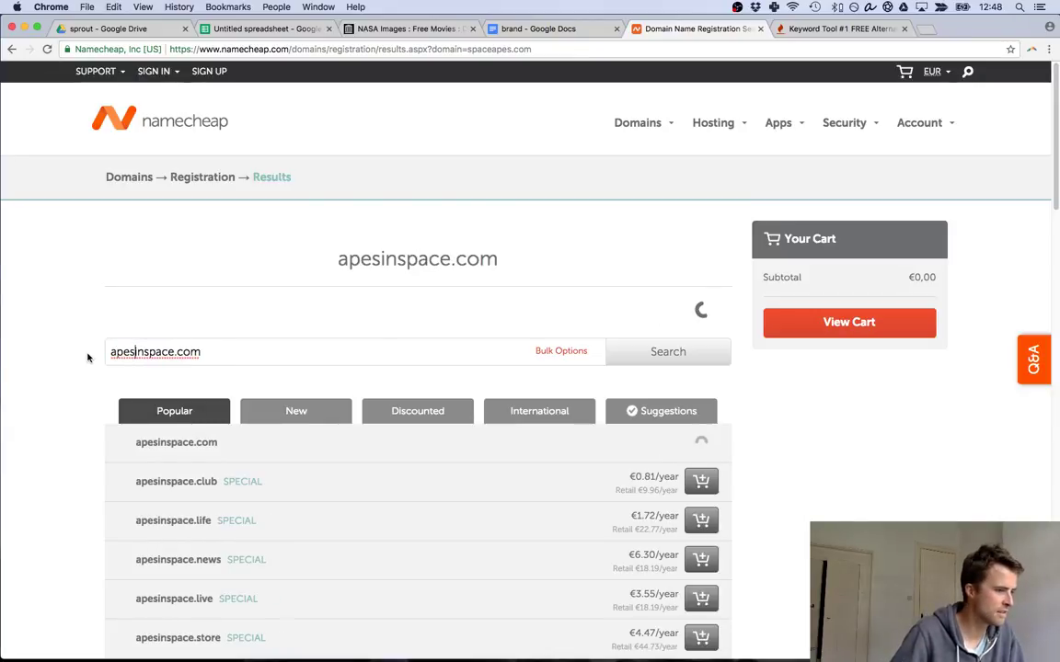
pyautogui.click(216, 348)
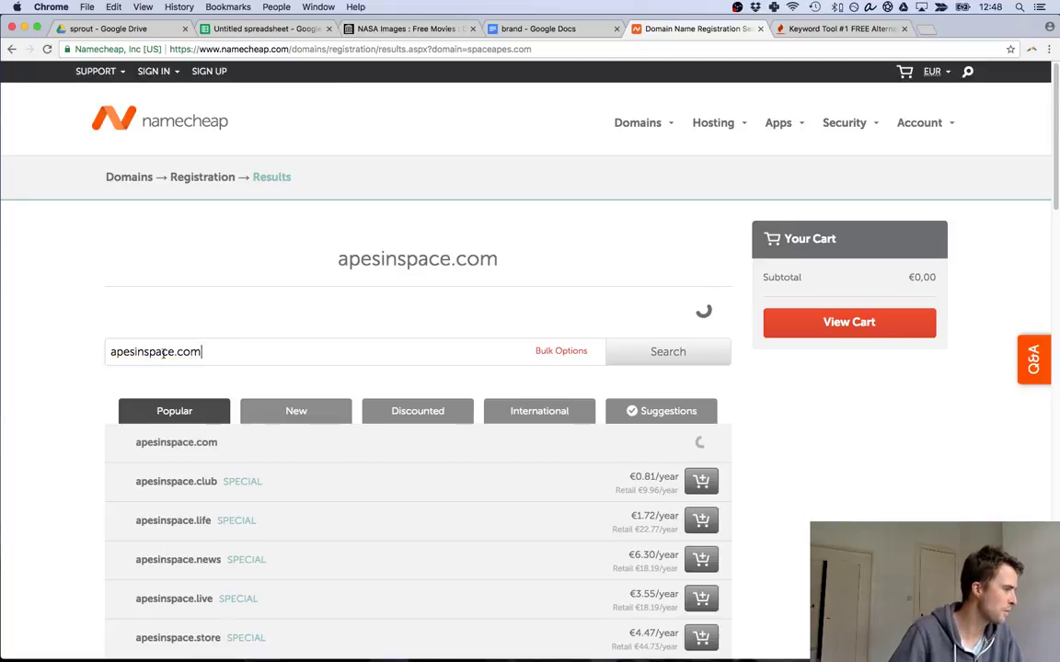
pyautogui.press('BackSpace')
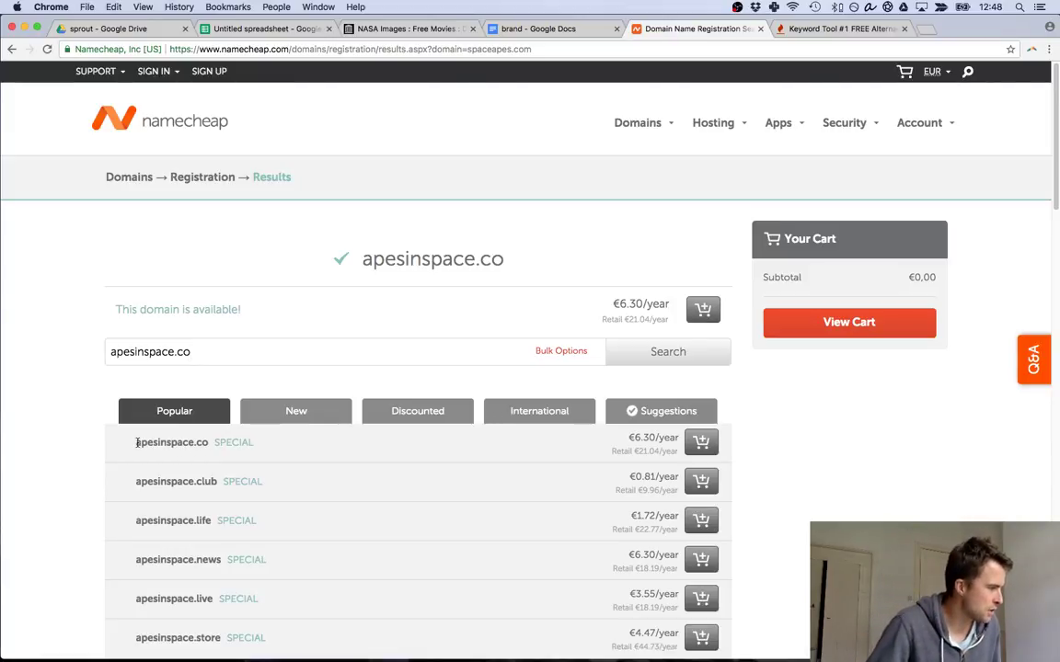
pyautogui.moveTo(137, 442); pyautogui.dragTo(209, 444)
pyautogui.press('super+c')
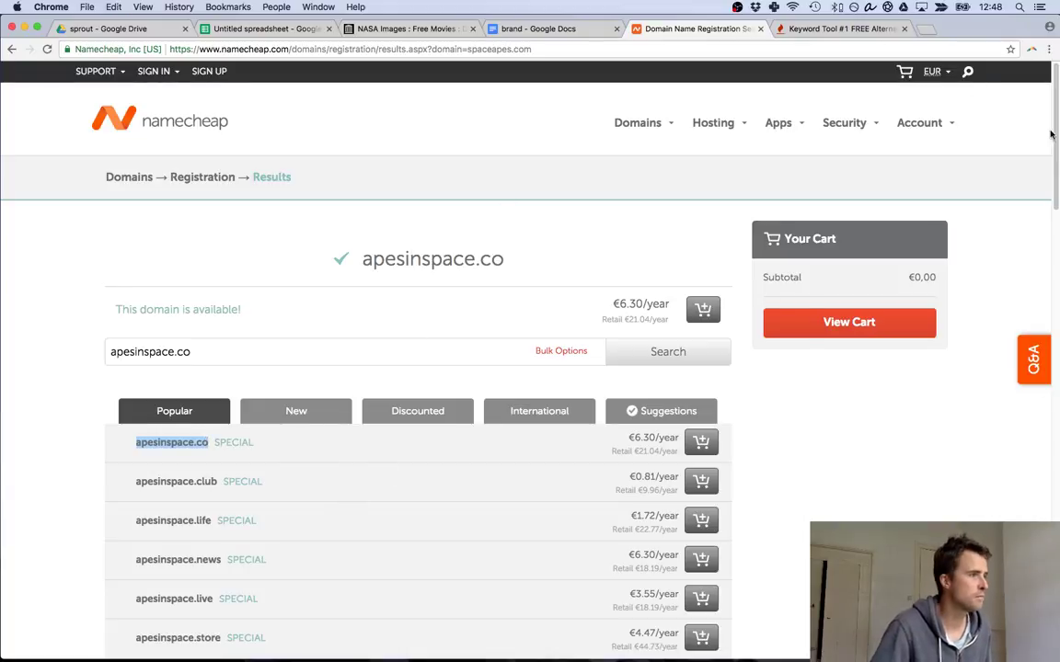
# Paste apesinspace.co on a new line under 'Space exploeres' in the brand notes.
pyautogui.click(538, 28)
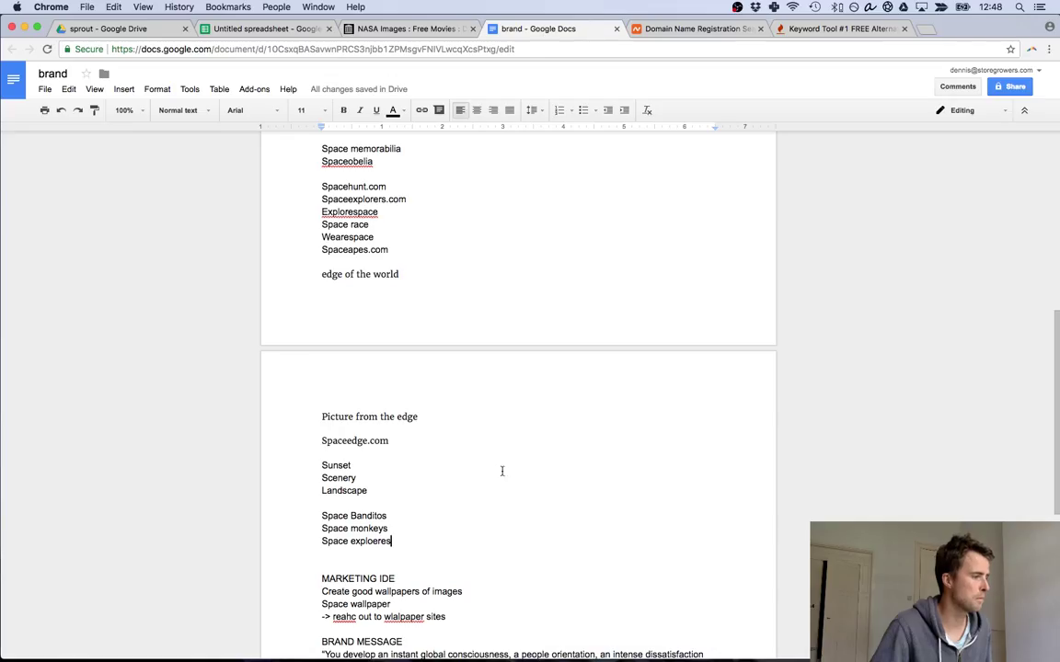
pyautogui.scroll(-3, 474, 557)
pyautogui.scroll(3, 427, 432)
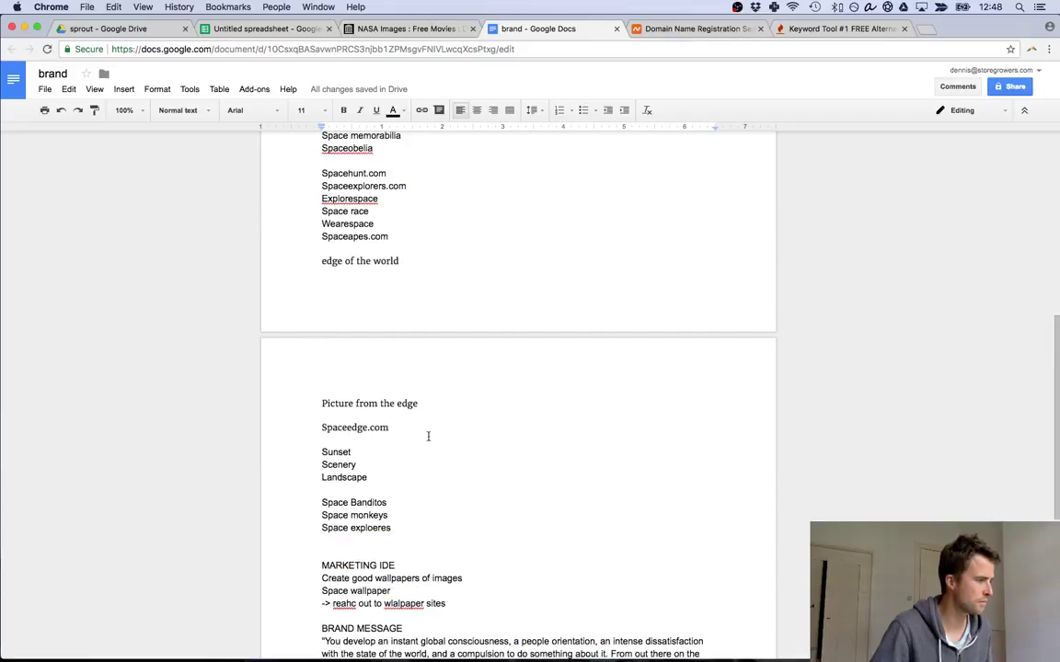
pyautogui.doubleClick(405, 238)
pyautogui.press('Down')
pyautogui.press('Down')
pyautogui.press('Down')
pyautogui.press('Down')
pyautogui.press('Down')
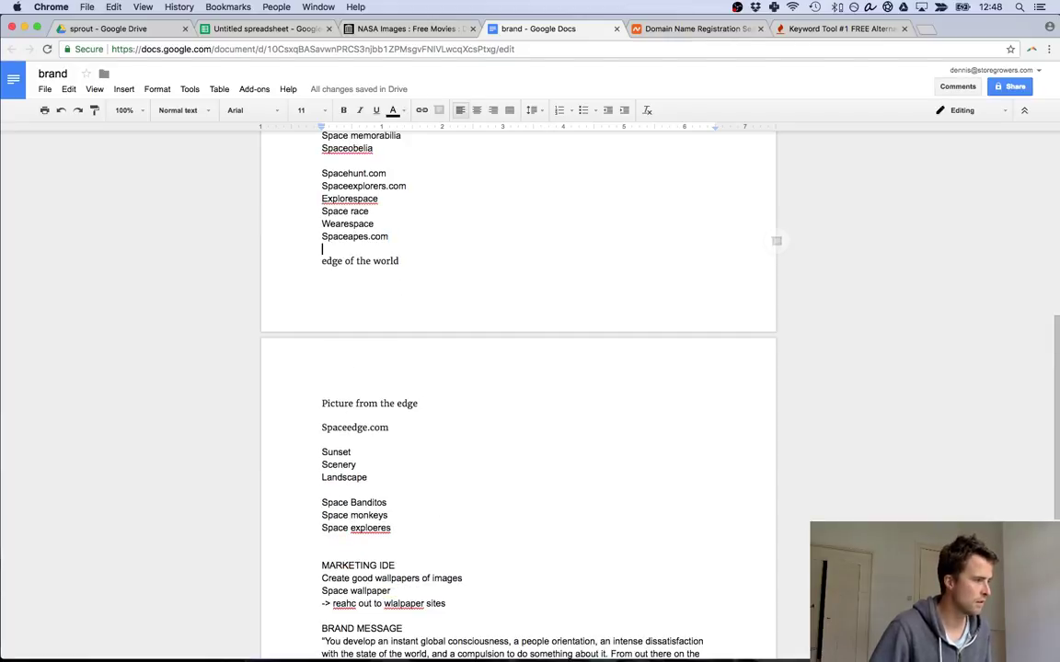
pyautogui.press('Down')
pyautogui.press('Down')
pyautogui.press('Down')
pyautogui.press('Down')
pyautogui.press('Down')
pyautogui.press('Down')
pyautogui.press('Down')
pyautogui.press('Down')
pyautogui.press('Down')
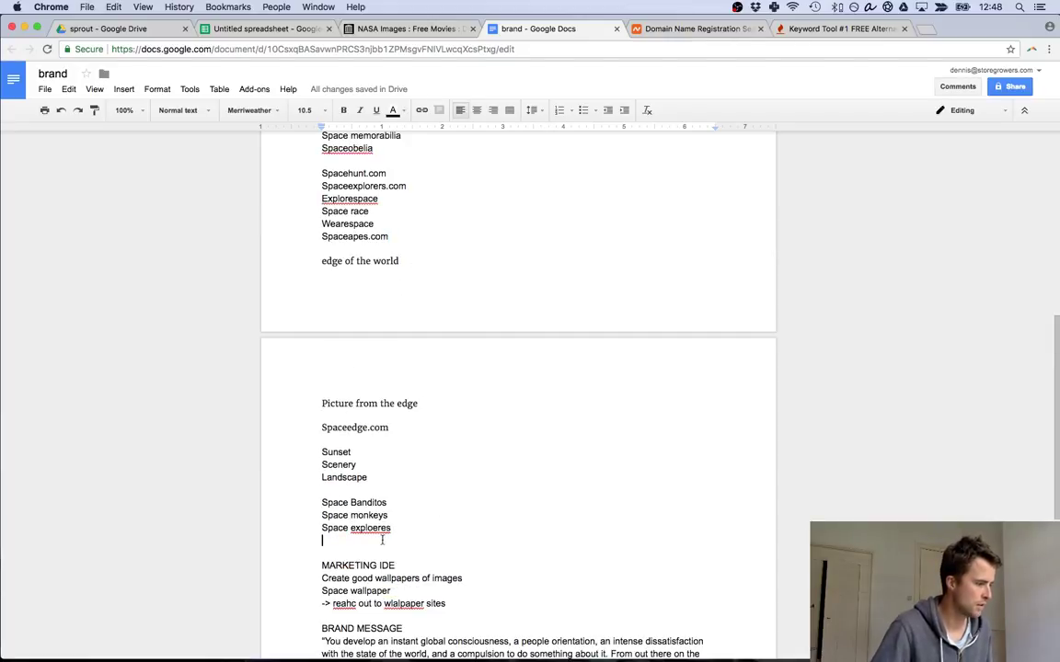
pyautogui.press('Return')
pyautogui.press('super+v')
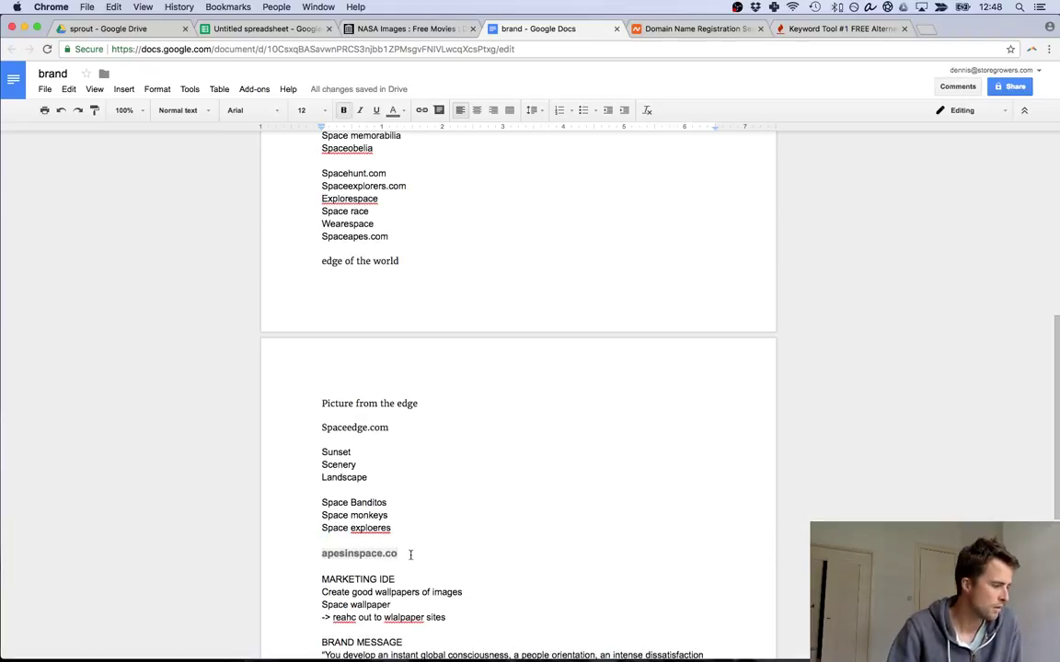
pyautogui.moveTo(411, 554); pyautogui.dragTo(267, 544)
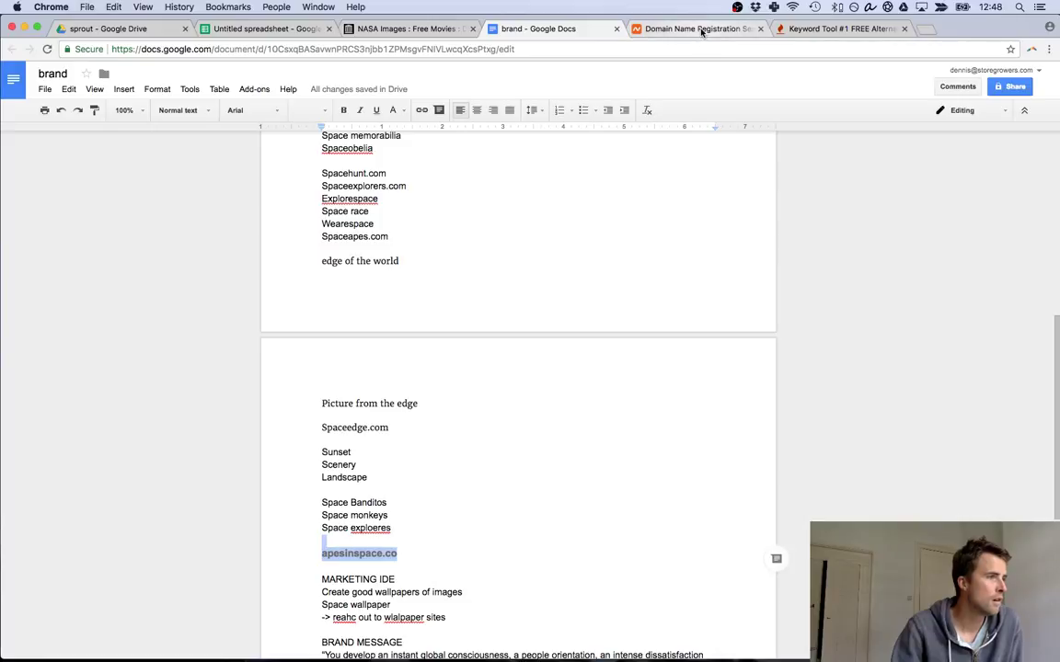
# Open a new tab and go to canva.com.
pyautogui.click(926, 32)
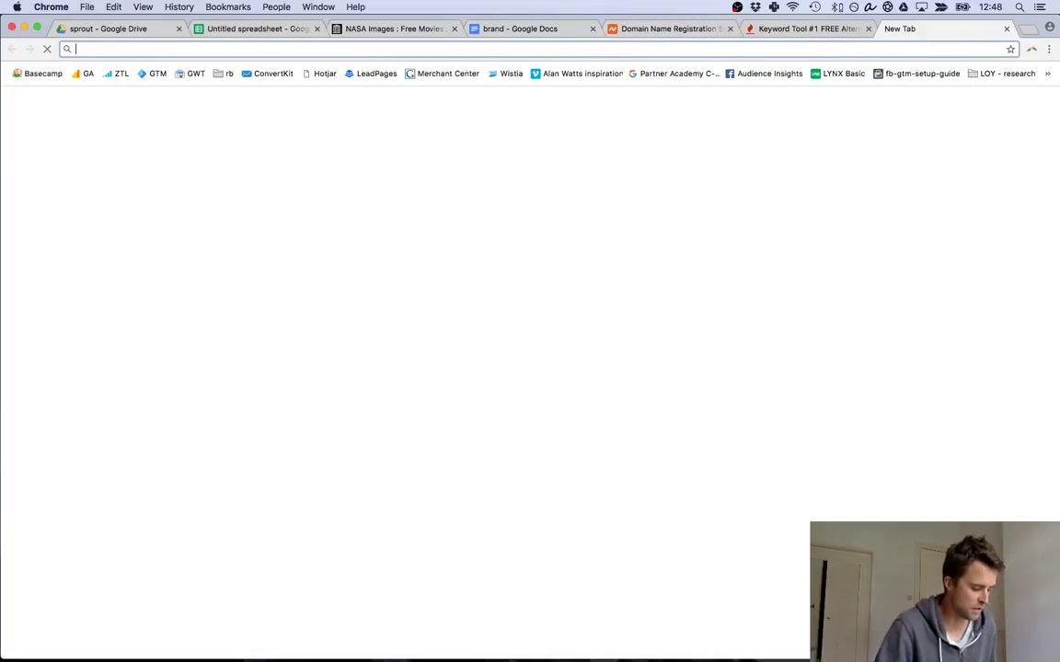
pyautogui.write('canav')
pyautogui.press('BackSpace')
pyautogui.press('BackSpace')
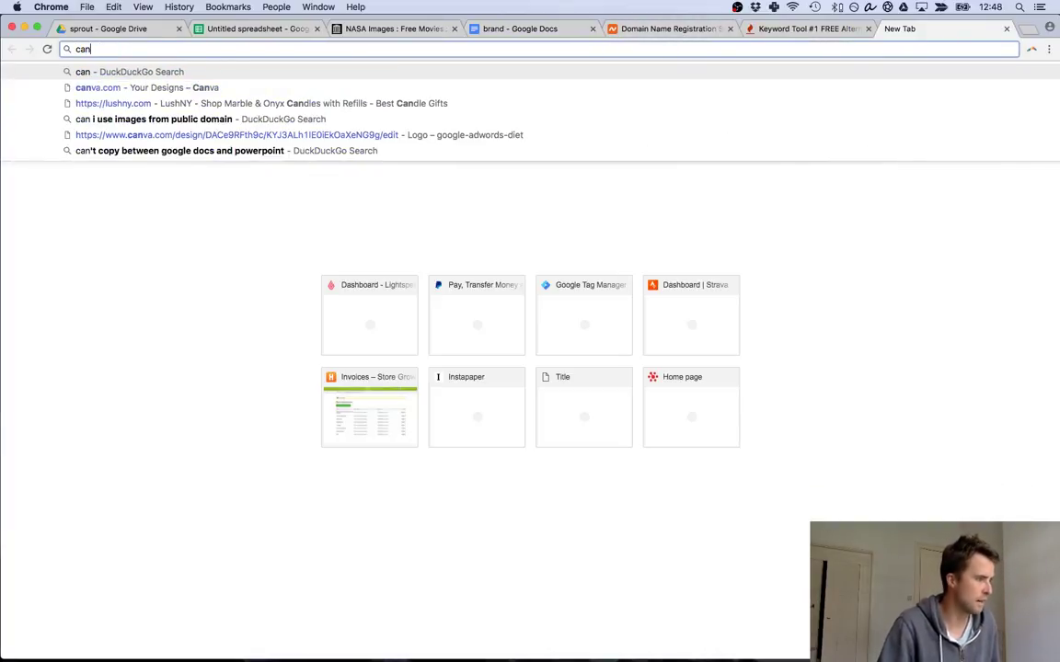
pyautogui.write('va')
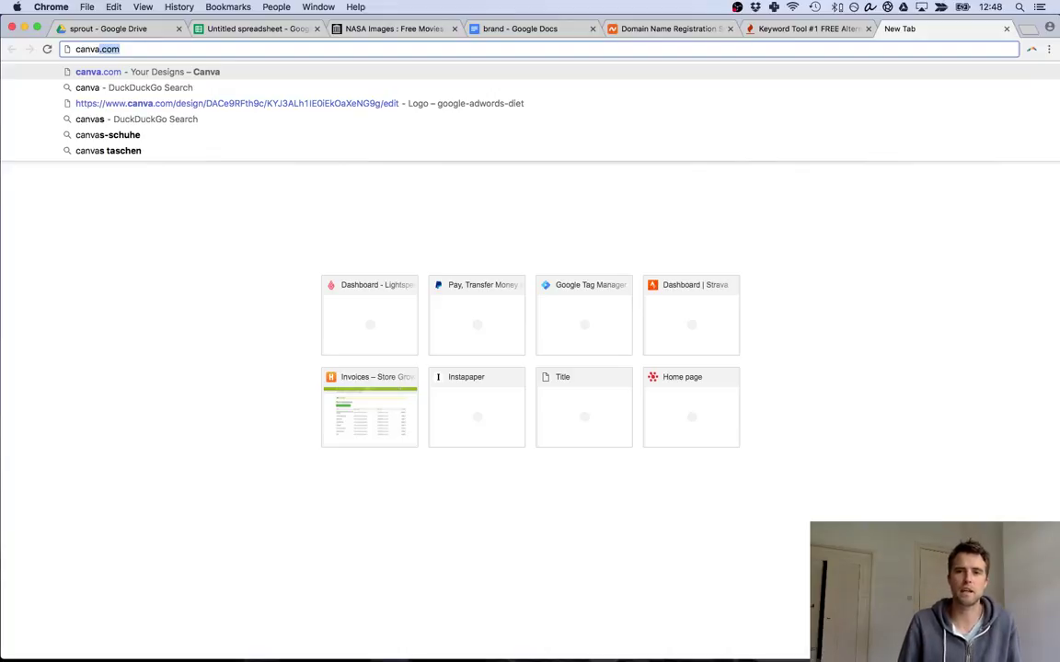
pyautogui.press('Return')
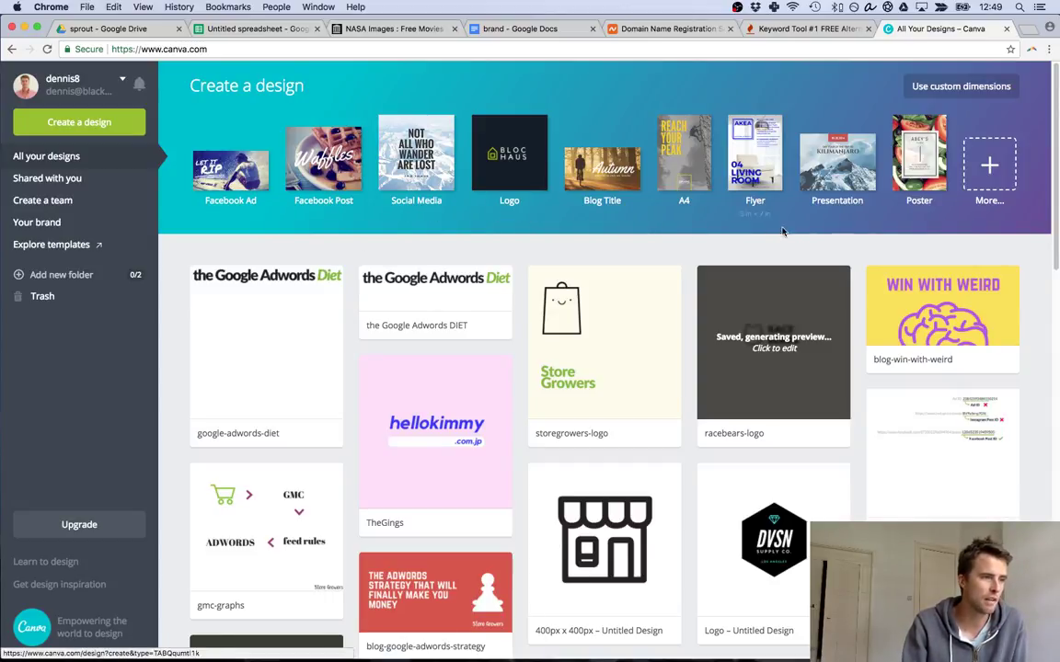
# Create a new blank Logo design from the Create a design tiles.
pyautogui.click(514, 153)
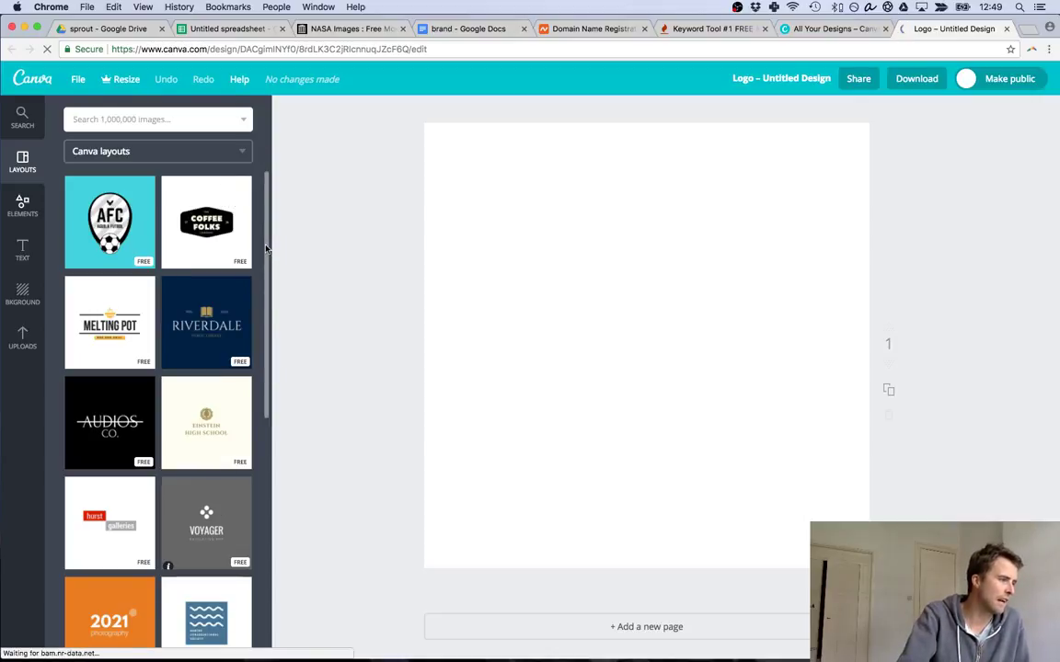
pyautogui.scroll(-2, 212, 267)
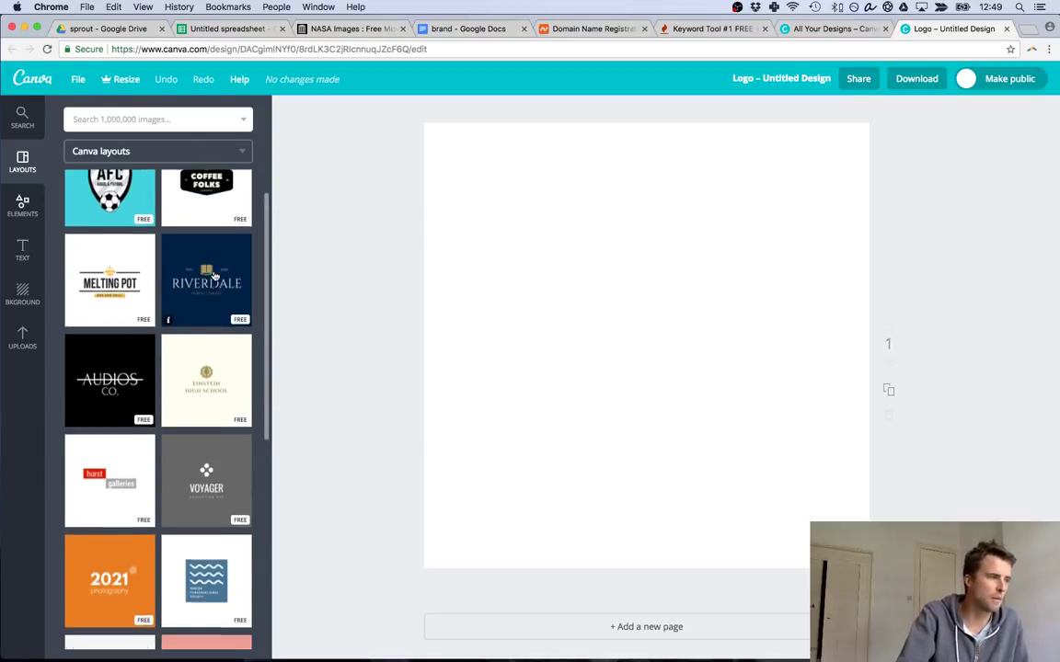
pyautogui.scroll(2, 213, 276)
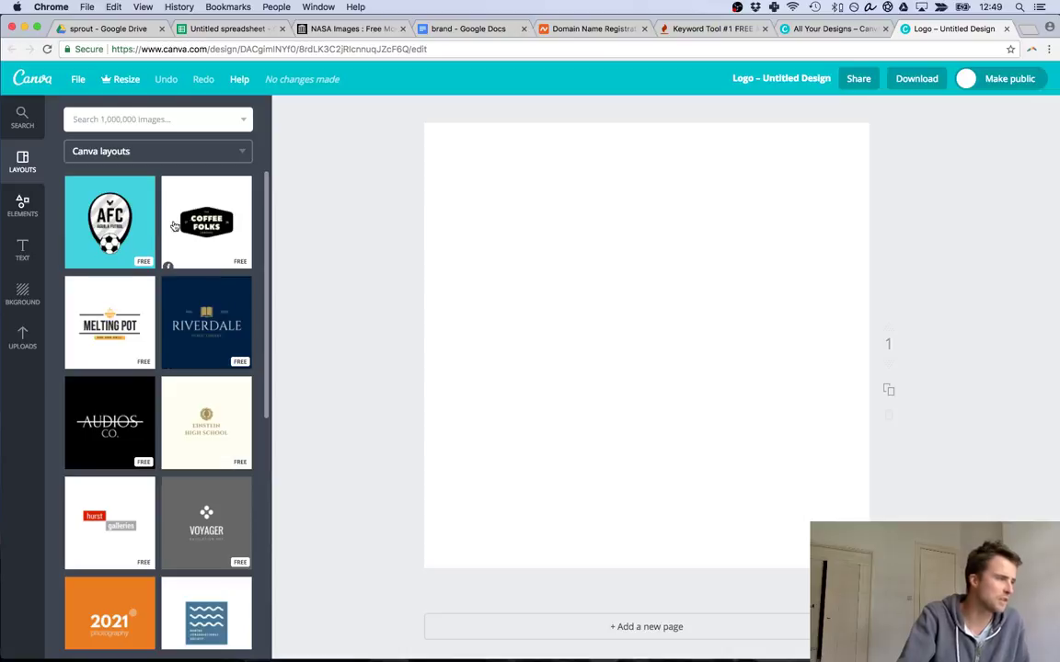
# Apply Melting Pot with heading APES IN SPACE, then switch to the Einstein High School layout.
pyautogui.click(110, 330)
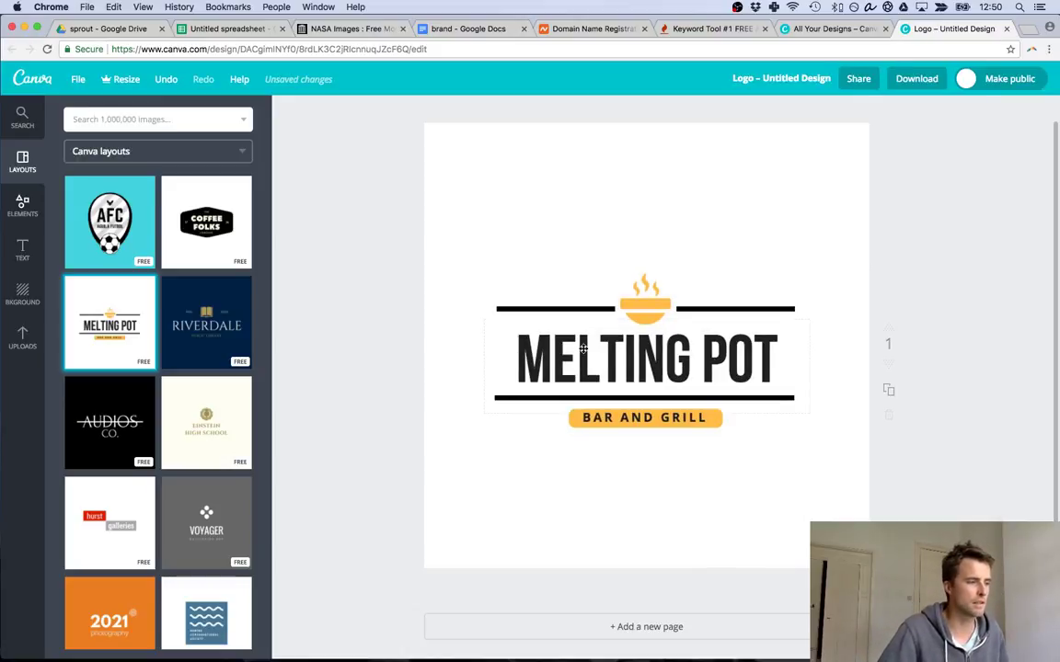
pyautogui.doubleClick(476, 349)
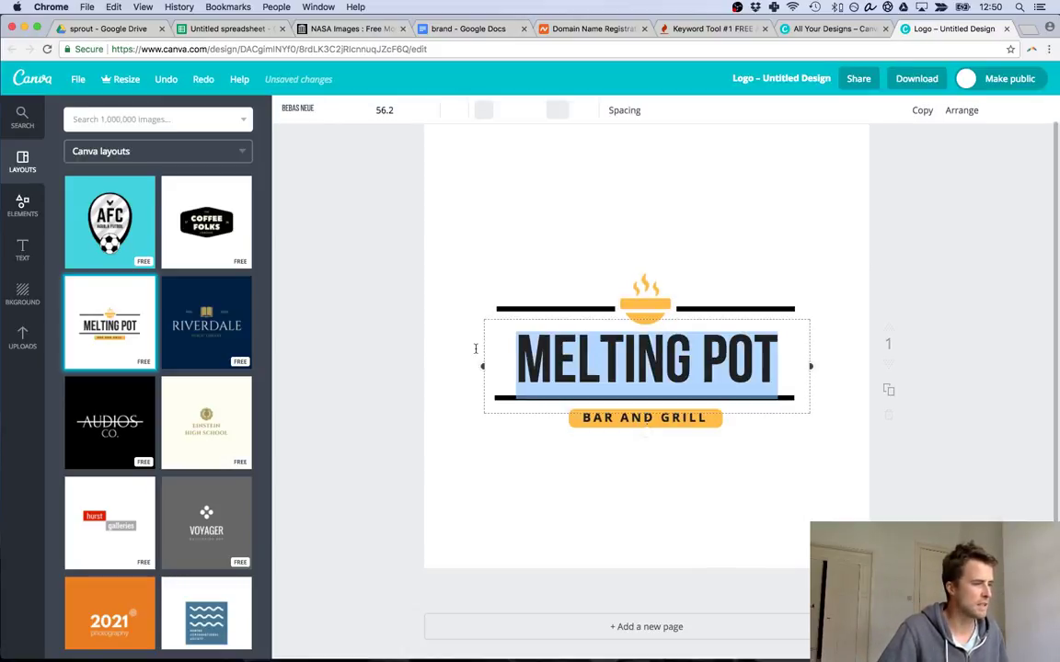
pyautogui.write('APES')
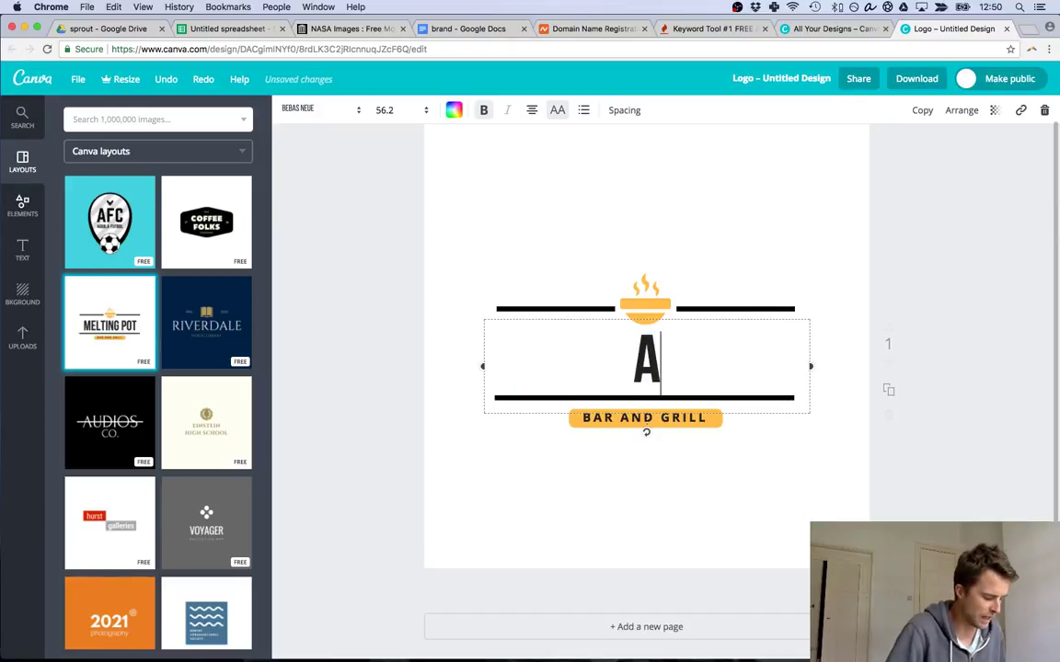
pyautogui.write('ACE')
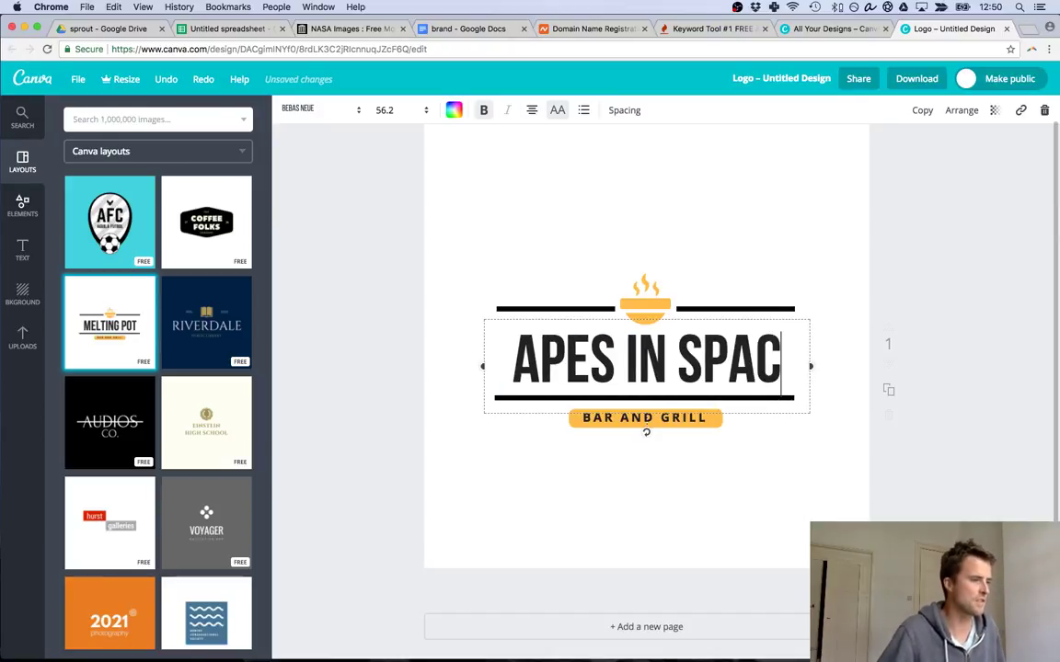
pyautogui.click(398, 350)
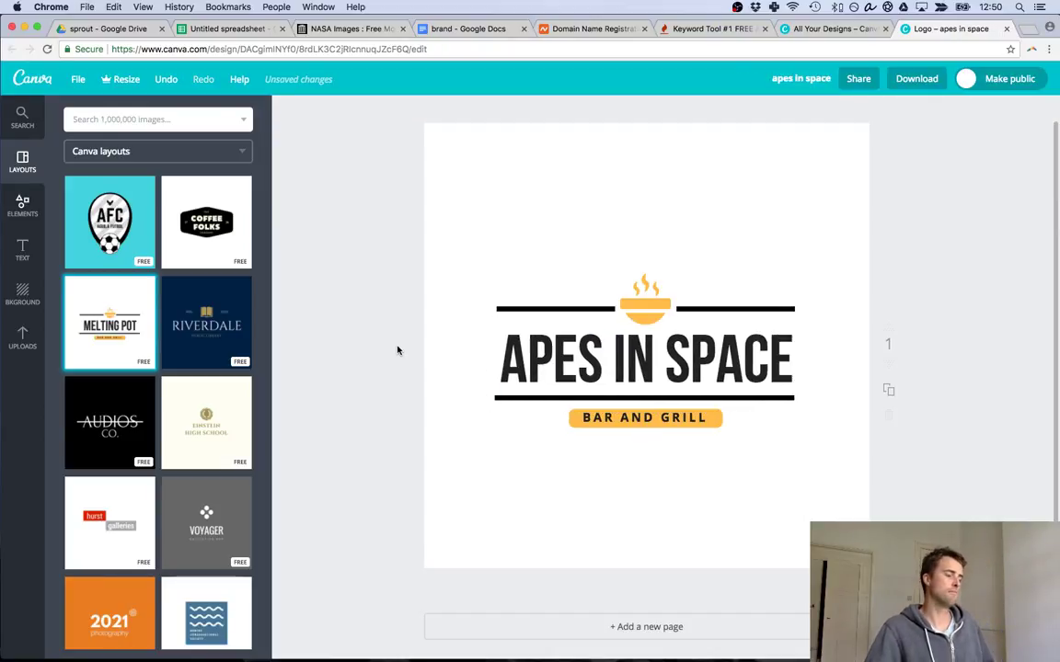
pyautogui.click(208, 421)
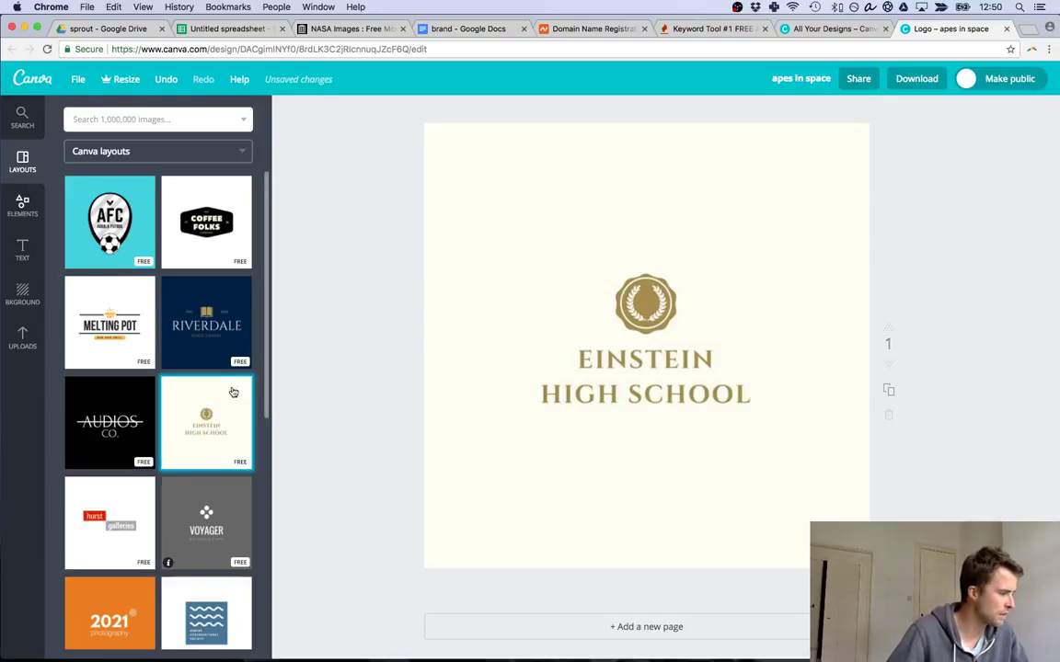
pyautogui.scroll(-2, 204, 502)
# Apply the Marine Conservational Society layout and rewrite its text as APES / IN / SPACE.
pyautogui.click(217, 543)
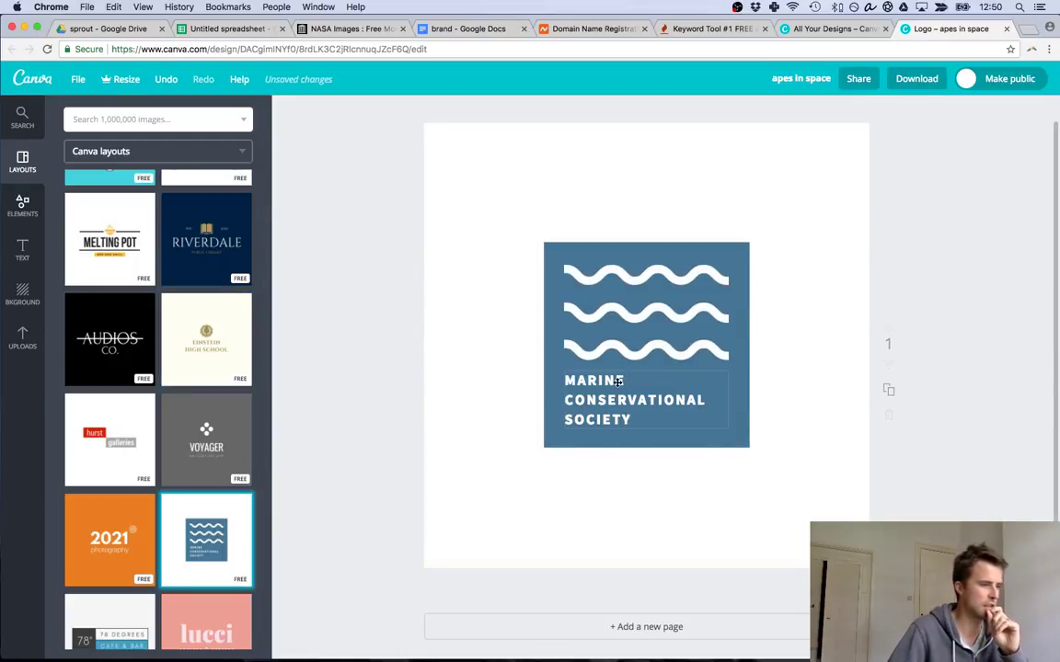
pyautogui.click(619, 380)
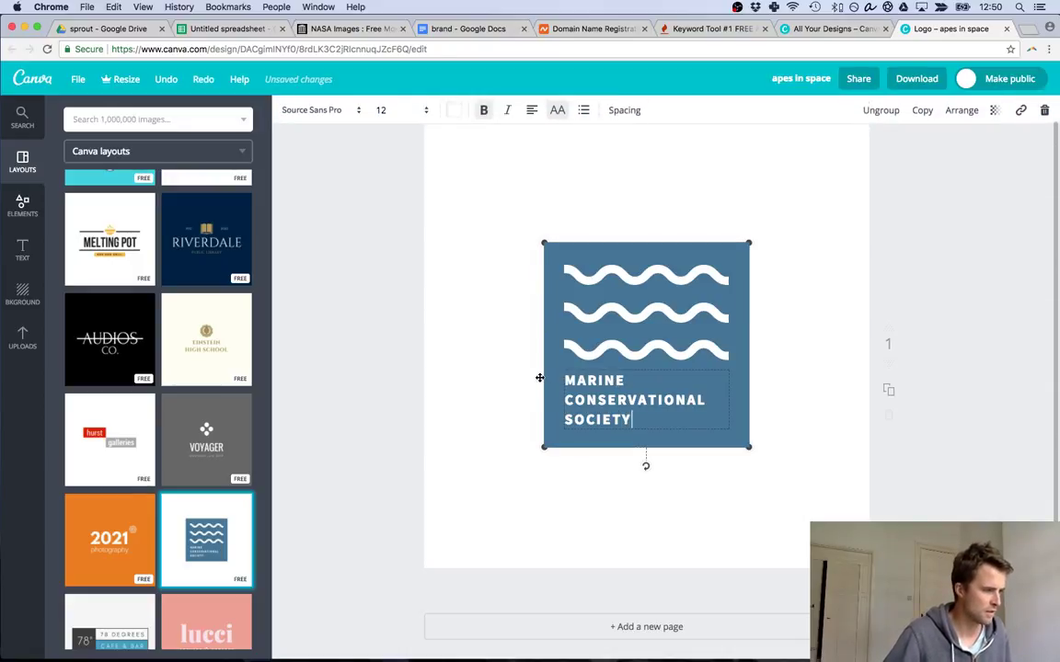
pyautogui.moveTo(631, 421); pyautogui.dragTo(579, 380)
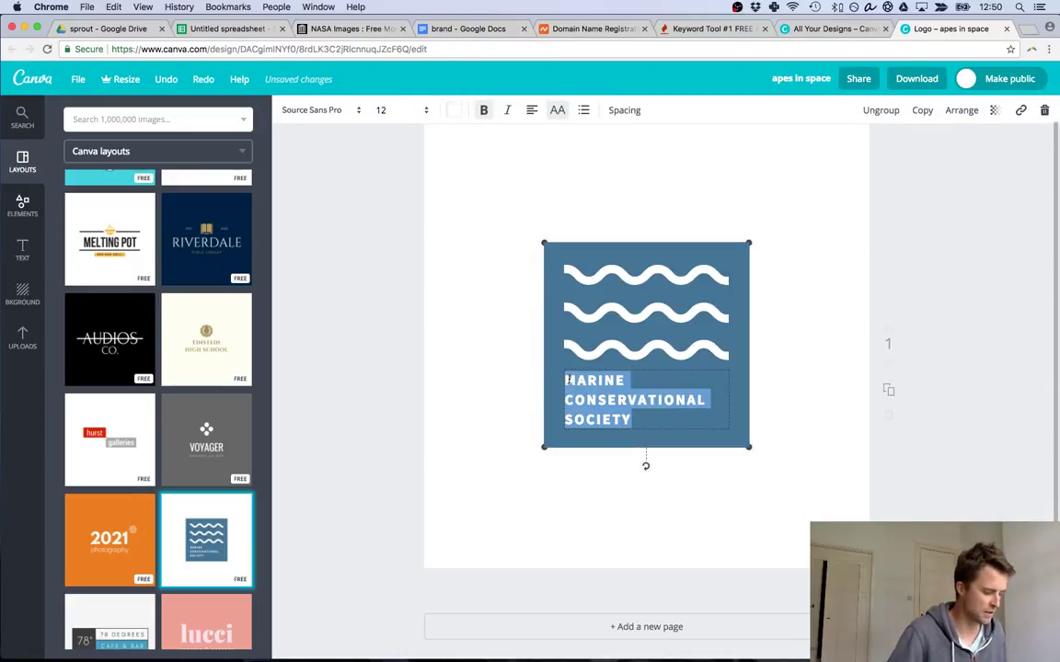
pyautogui.write('APE')
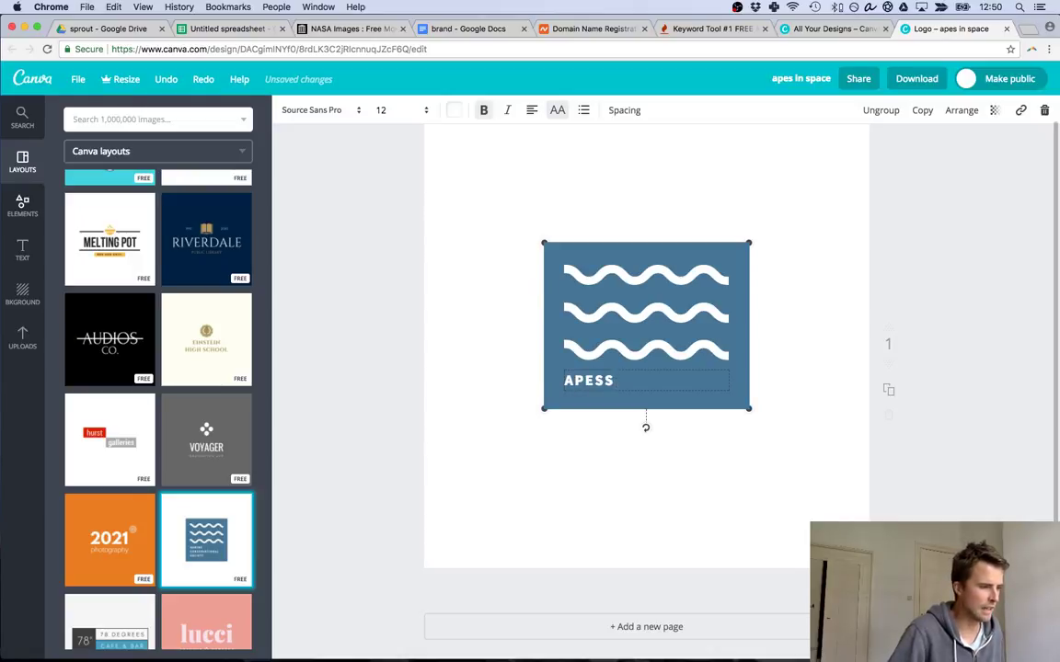
pyautogui.write('S')
pyautogui.press('Return')
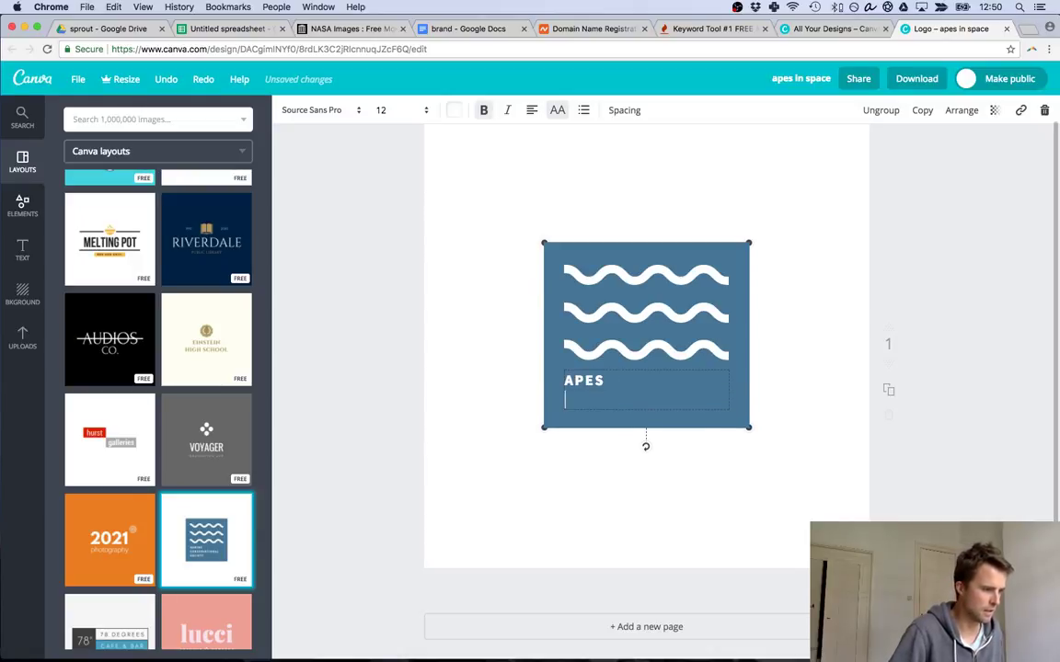
pyautogui.write('IN')
pyautogui.press('Return')
pyautogui.write('SPACE')
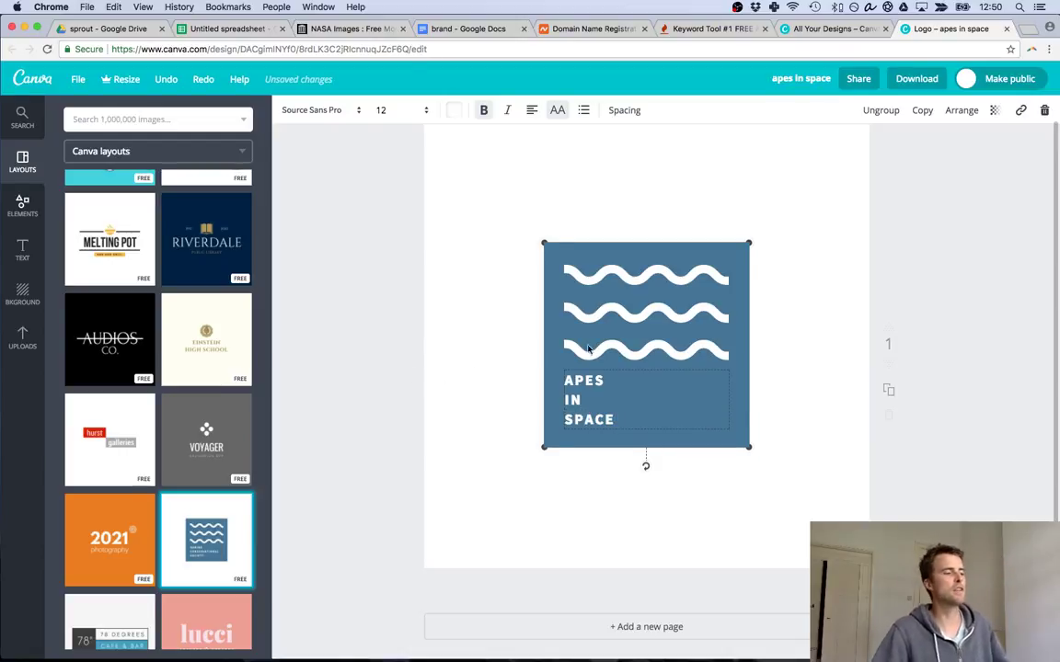
pyautogui.click(970, 432)
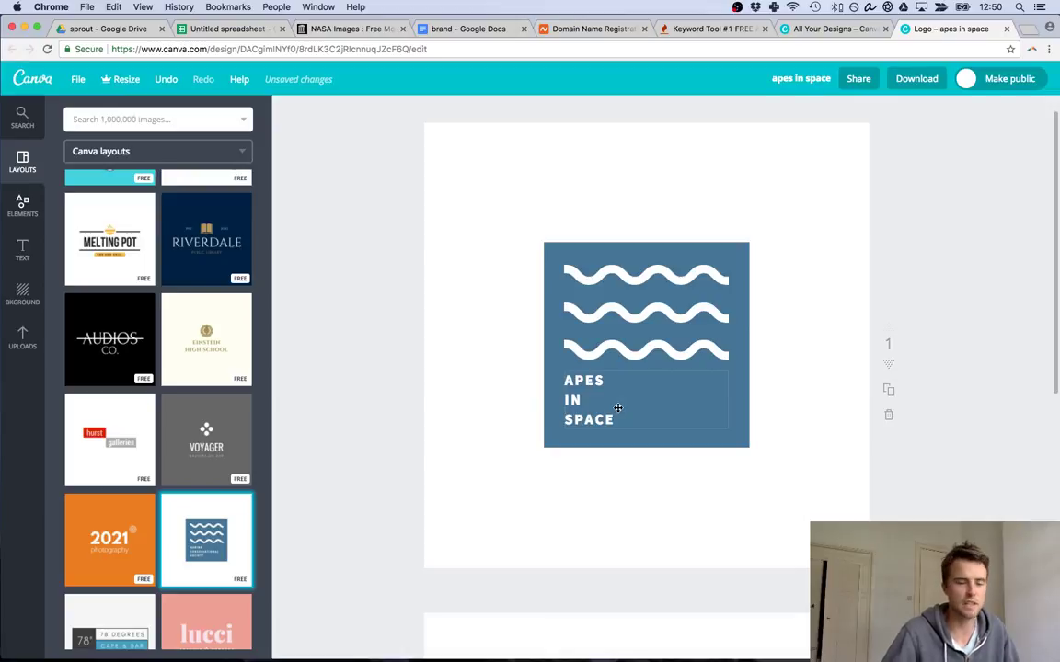
pyautogui.scroll(-3, 871, 315)
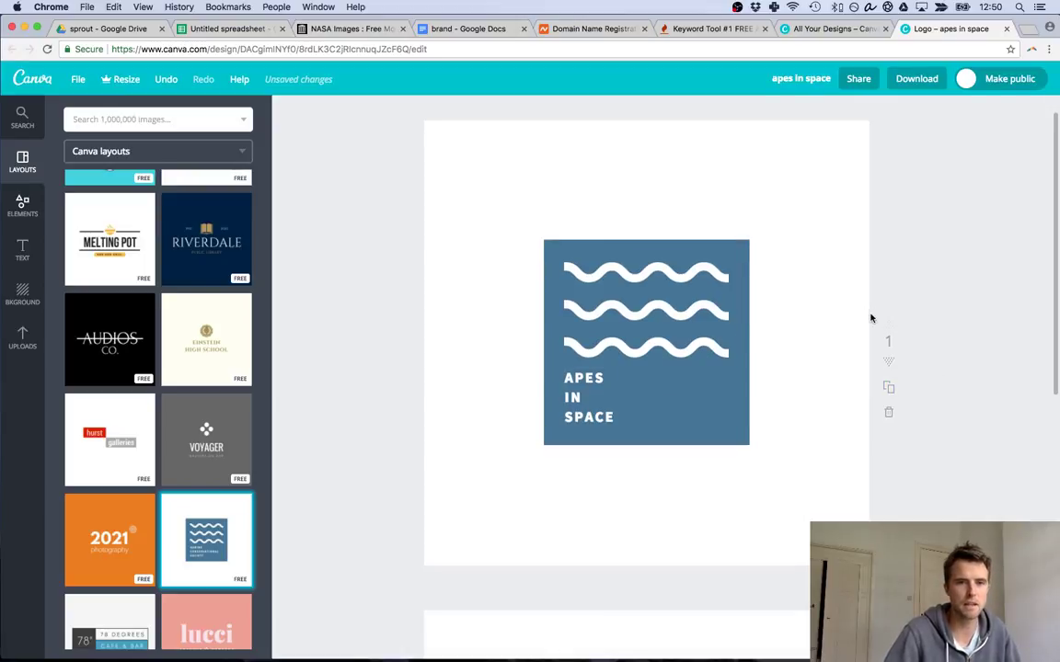
pyautogui.scroll(-5, 233, 401)
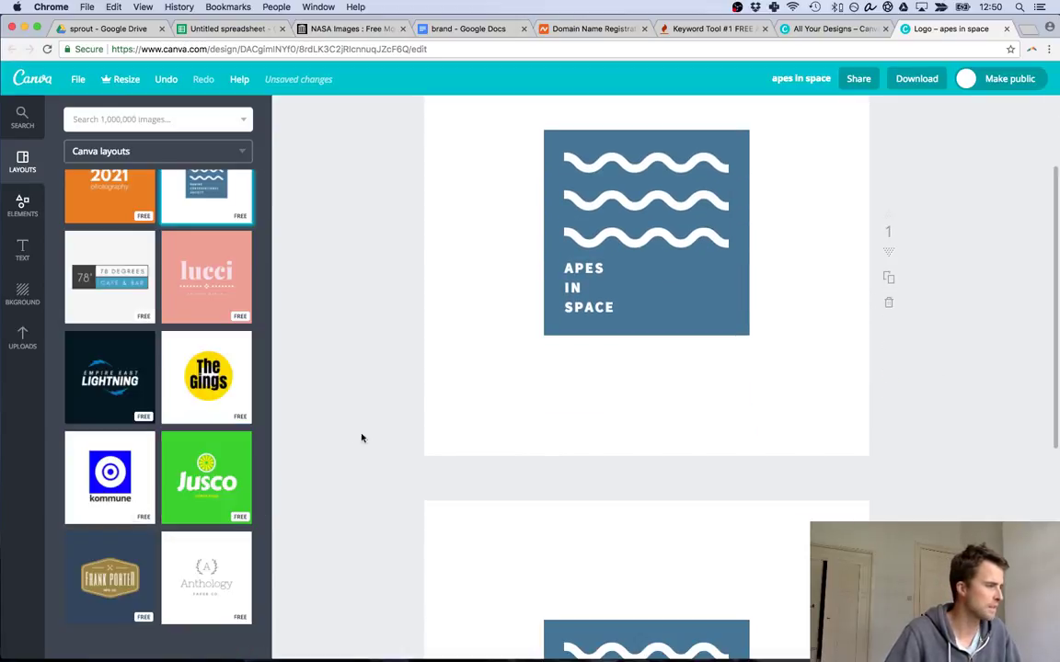
pyautogui.scroll(-4, 1056, 355)
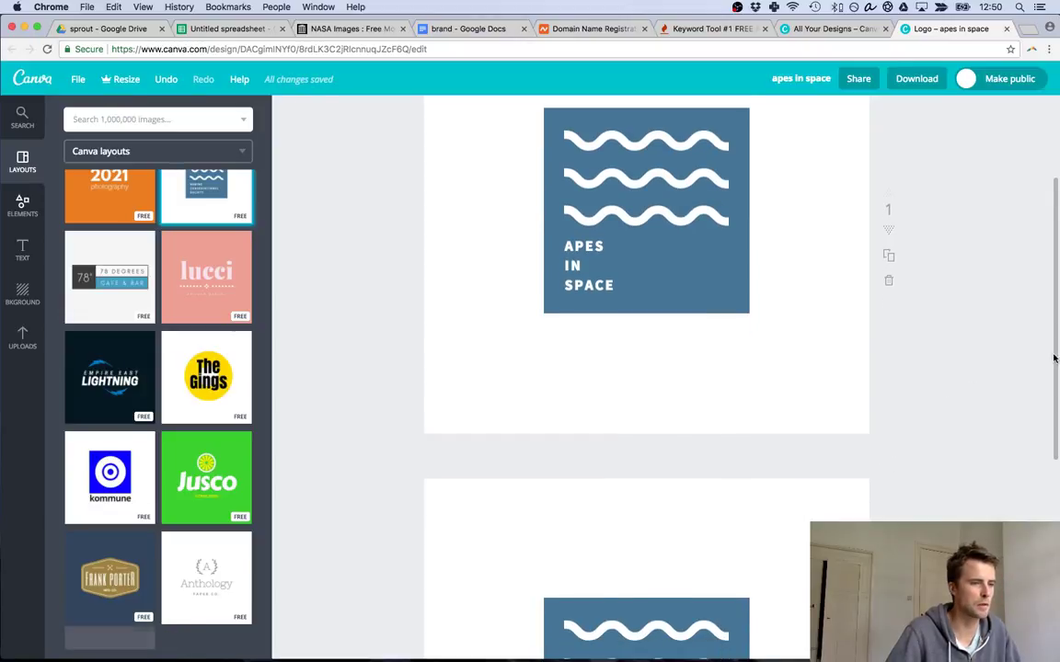
pyautogui.scroll(-4, 1055, 405)
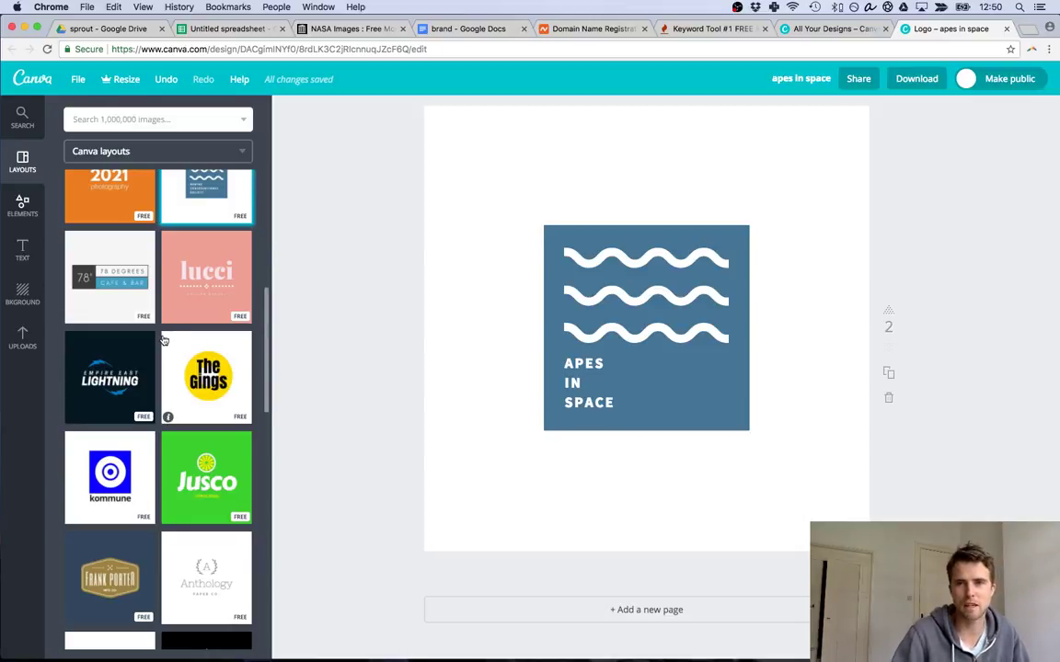
pyautogui.scroll(-5, 129, 368)
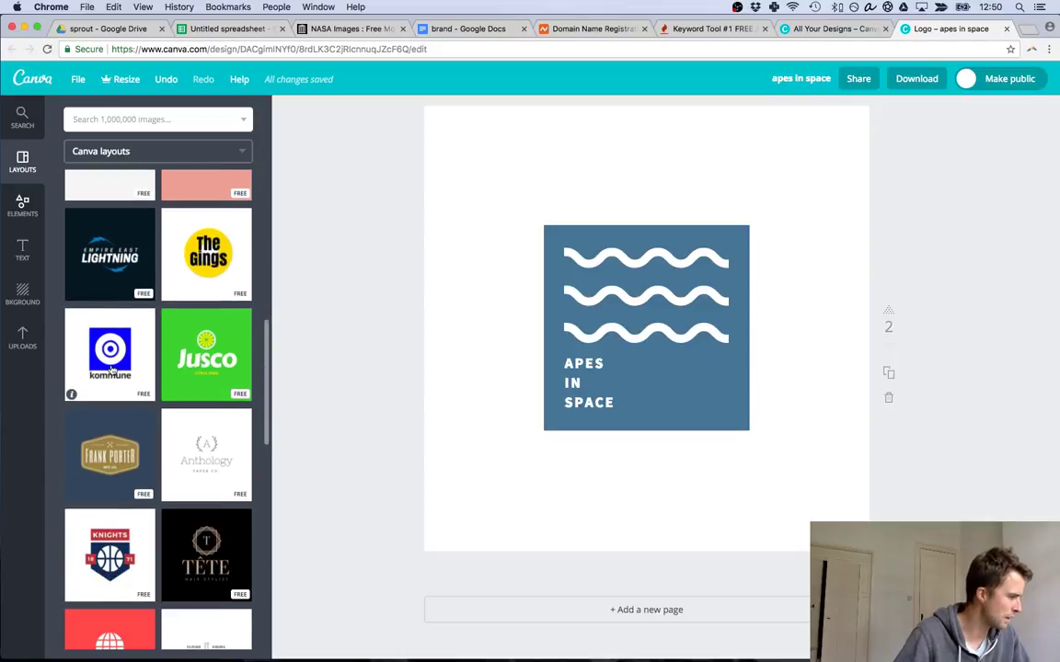
pyautogui.scroll(-2, 112, 369)
pyautogui.scroll(-2, 112, 369)
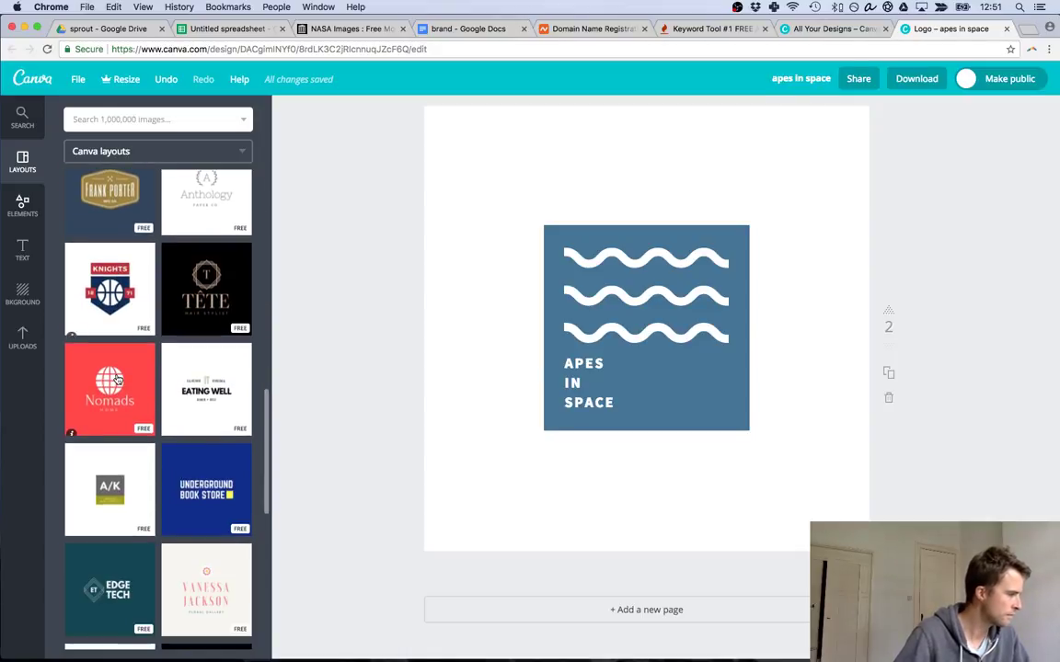
pyautogui.scroll(-3, 210, 380)
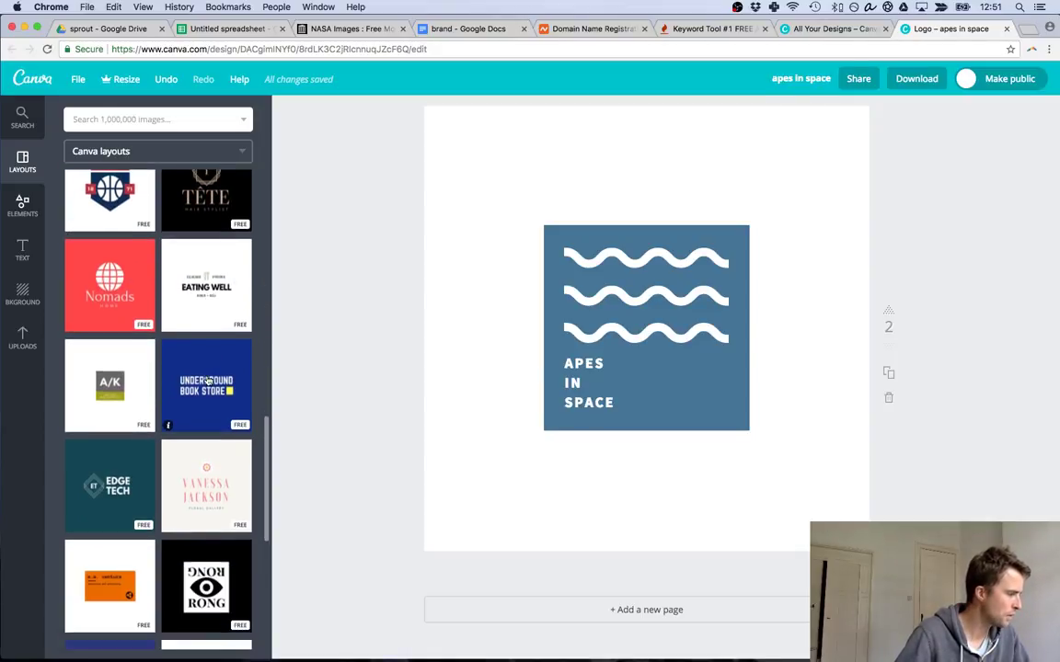
pyautogui.scroll(-2, 142, 386)
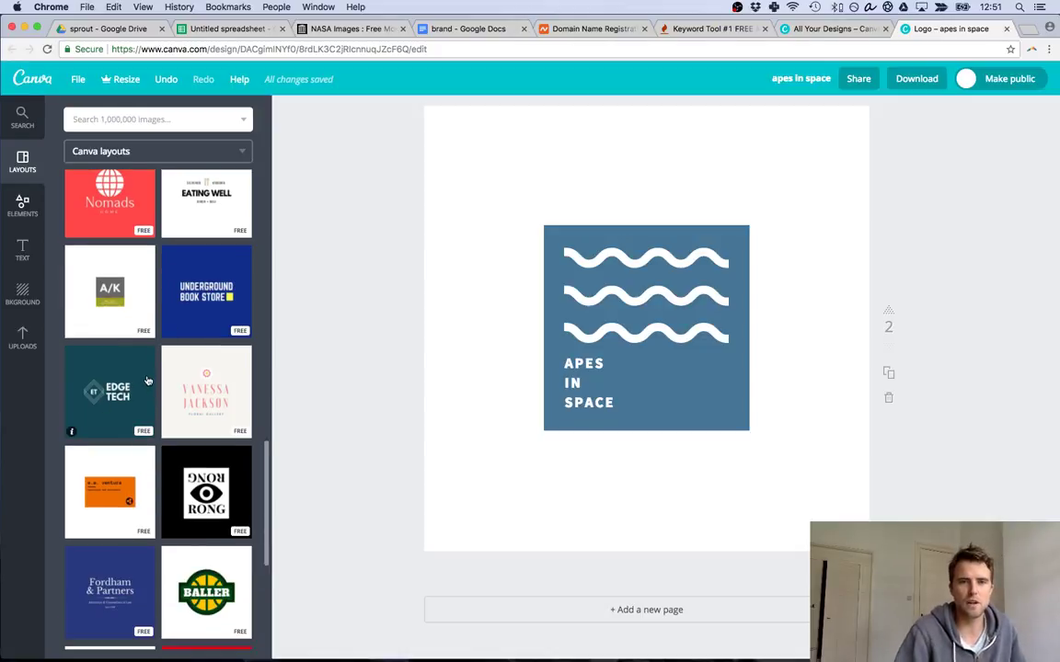
pyautogui.scroll(-6, 152, 382)
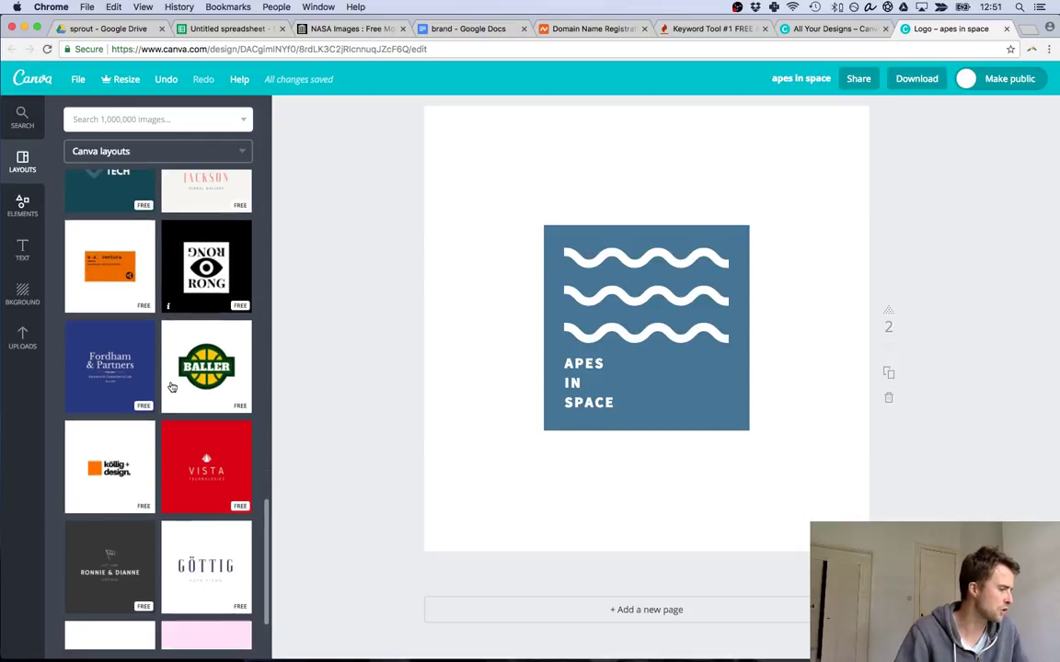
# Apply the dark vintage flag layout and replace its main title with APES IN SPACE.
pyautogui.scroll(-3, 156, 379)
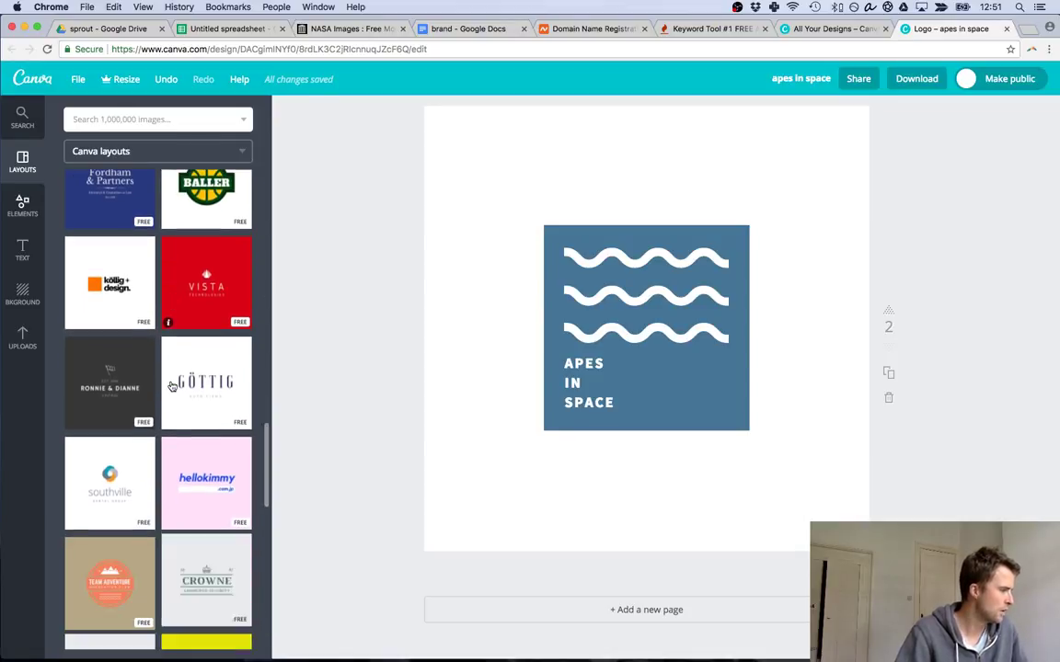
pyautogui.click(124, 369)
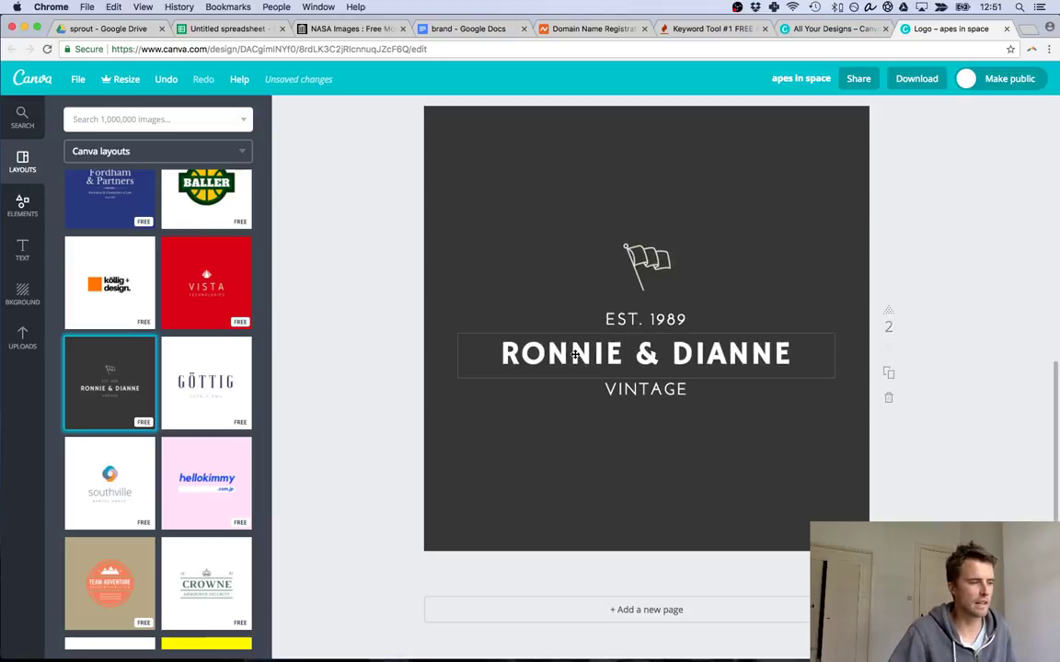
pyautogui.click(575, 355)
pyautogui.doubleClick(571, 354)
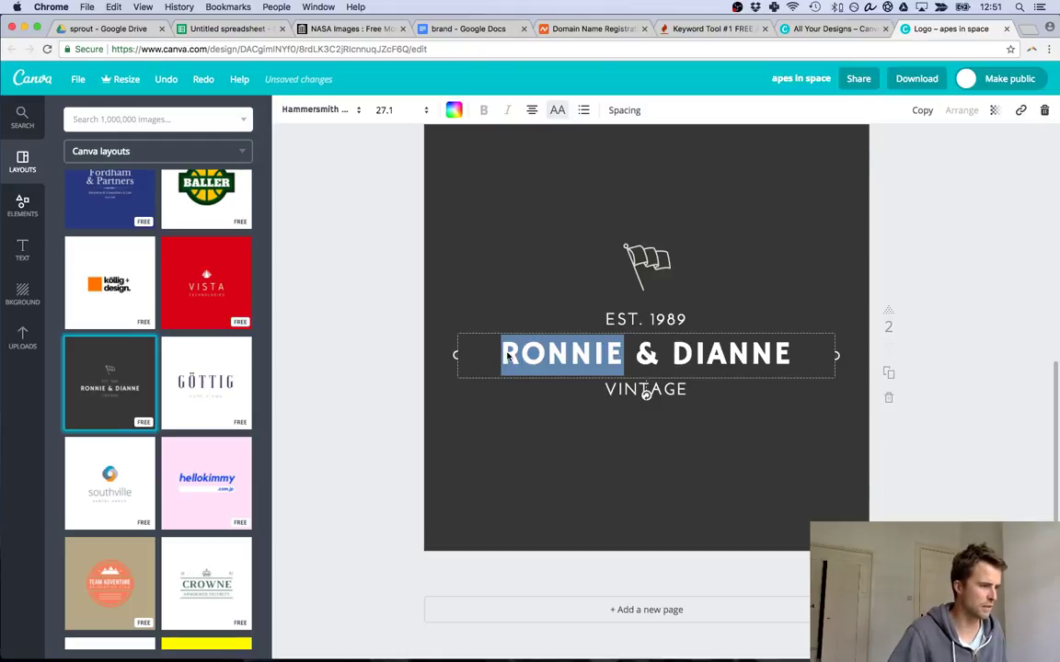
pyautogui.click(456, 322)
pyautogui.click(504, 357)
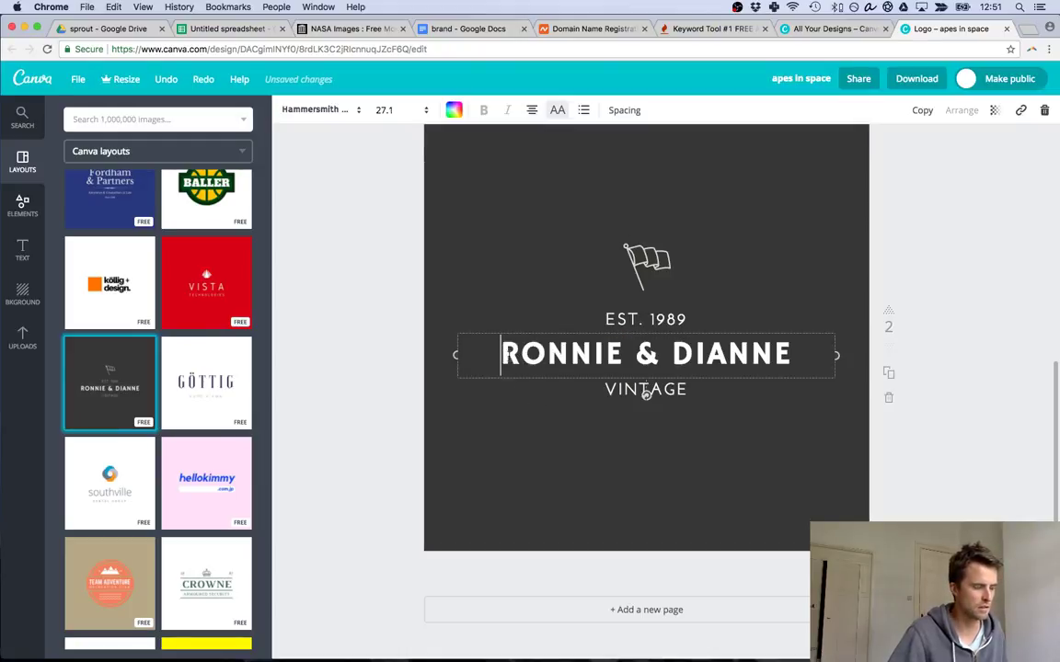
pyautogui.write('APES INS')
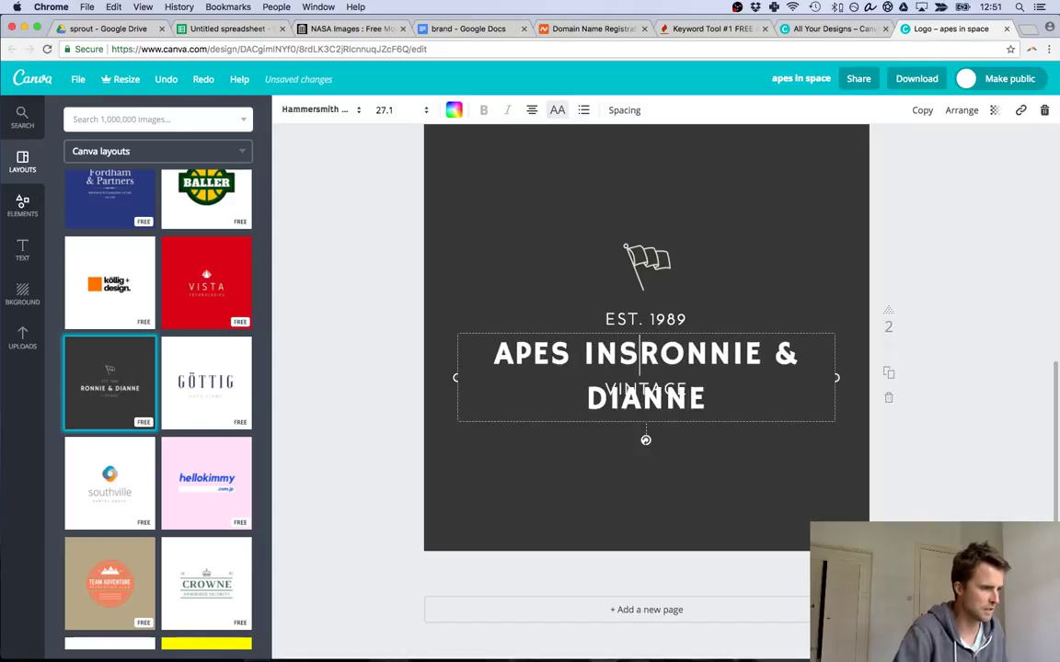
pyautogui.press('BackSpace')
pyautogui.press('BackSpace')
pyautogui.write('SPACE')
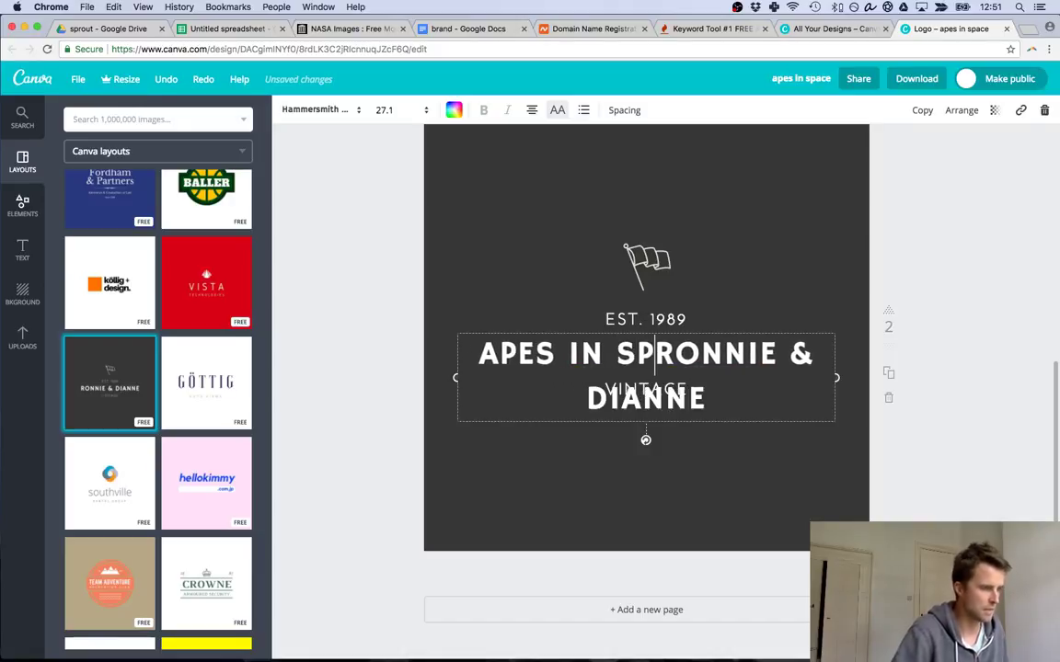
pyautogui.press('super+shift+Down')
pyautogui.press('BackSpace')
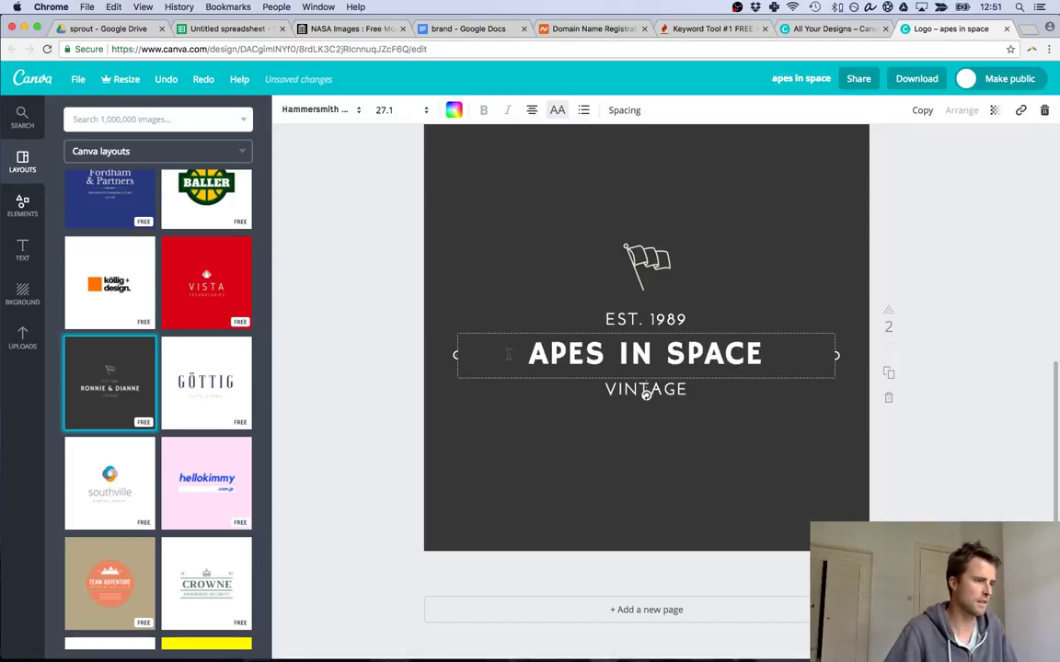
pyautogui.click(372, 290)
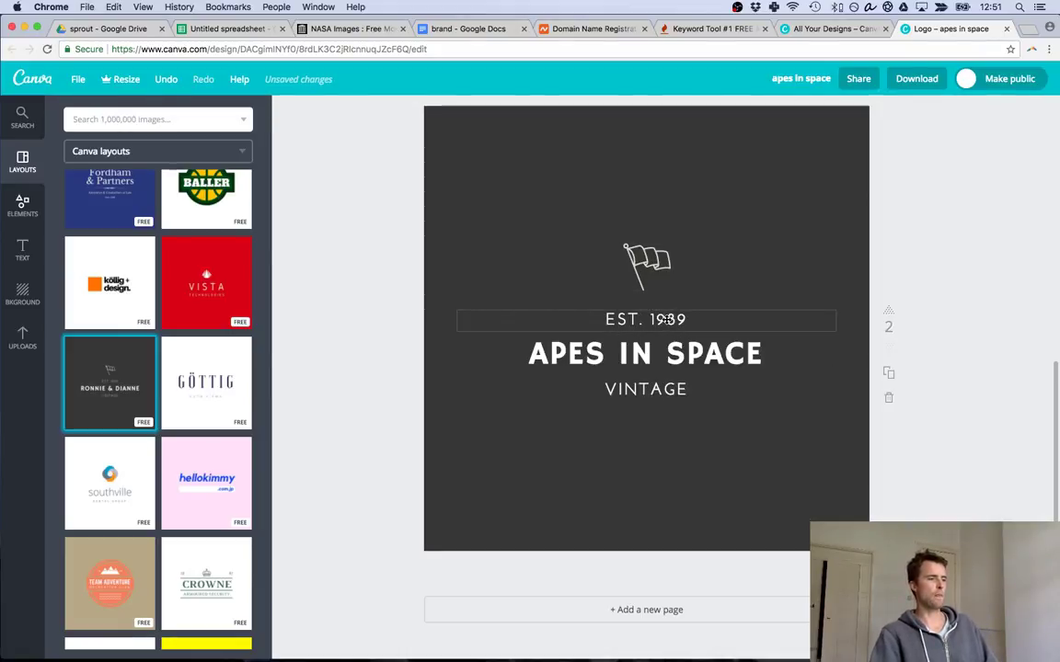
# Change the year in the EST. line from 1989 to 1957.
pyautogui.doubleClick(663, 319)
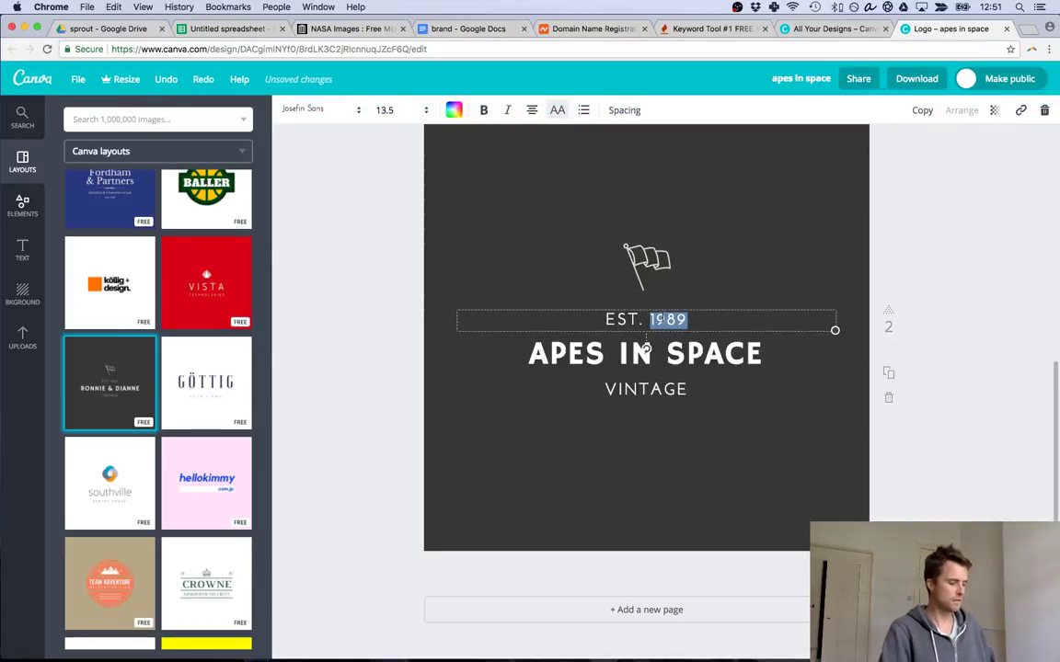
pyautogui.write('2017')
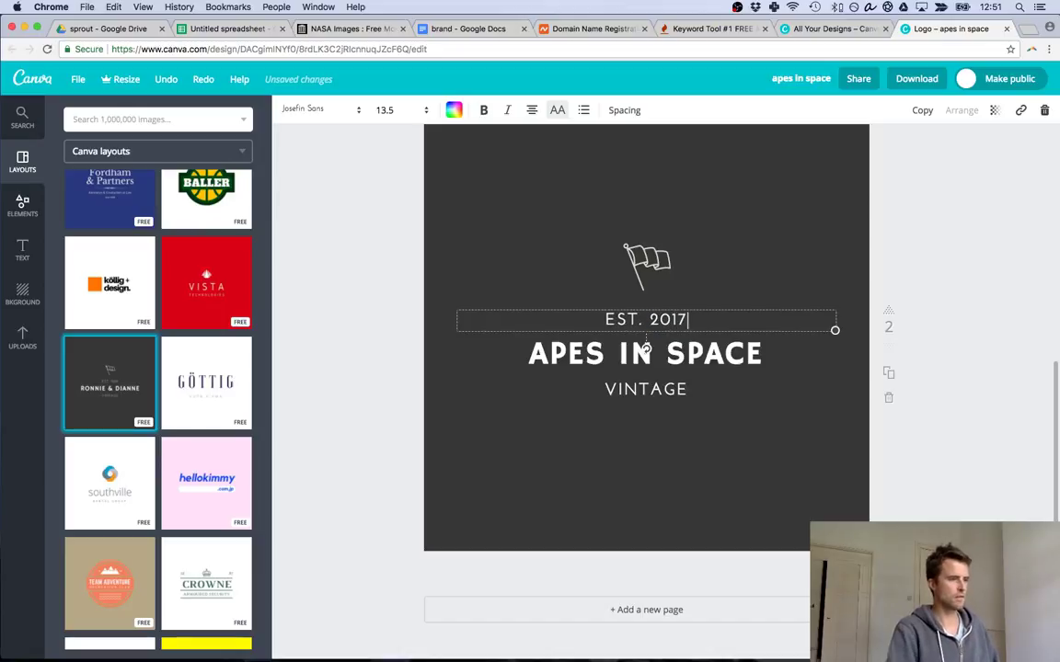
pyautogui.press('BackSpace')
pyautogui.press('BackSpace')
pyautogui.press('BackSpace')
pyautogui.press('BackSpace')
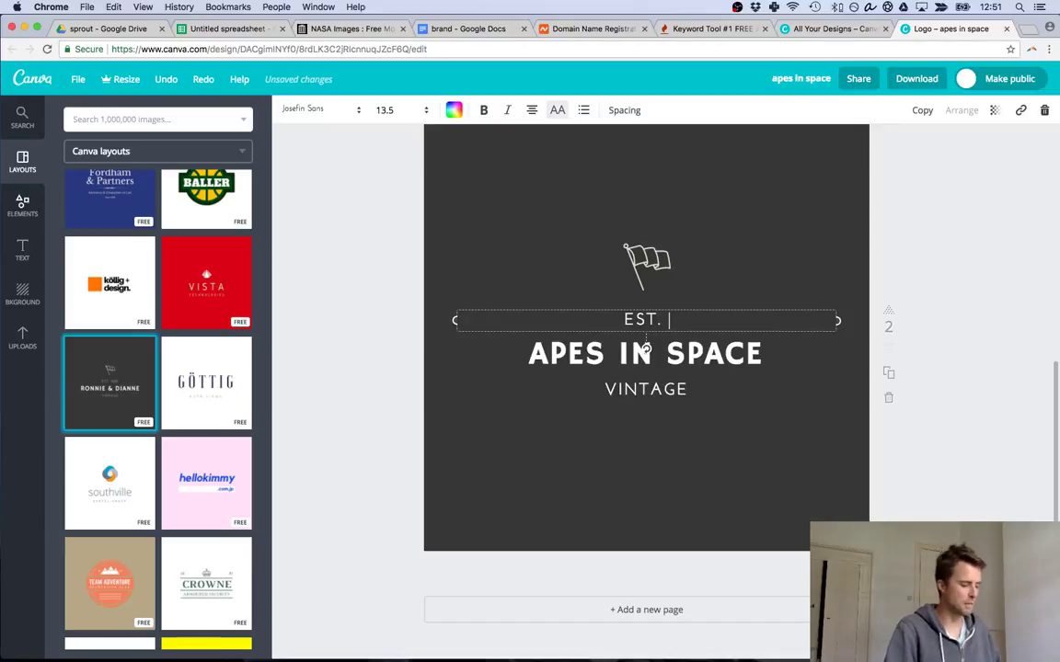
pyautogui.write('1957')
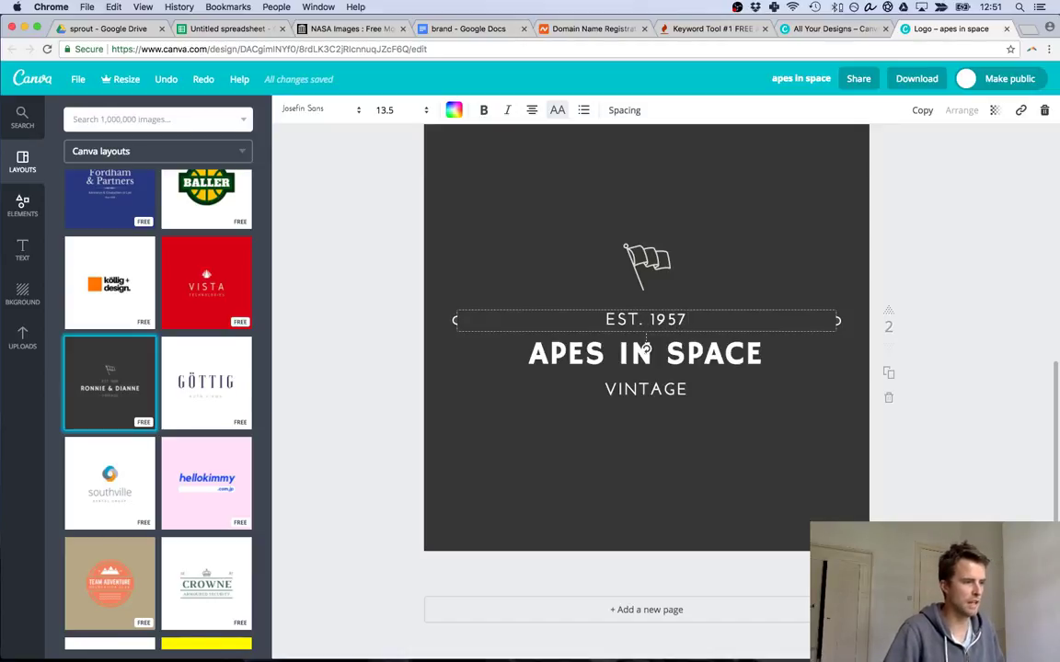
pyautogui.press('Return')
pyautogui.press('BackSpace')
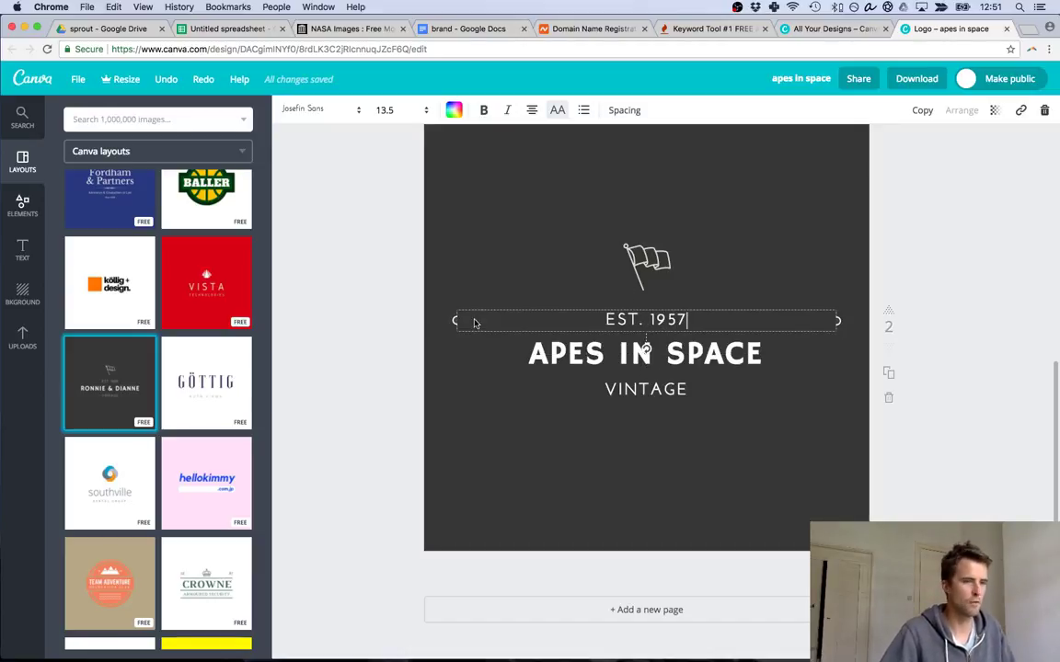
pyautogui.click(383, 295)
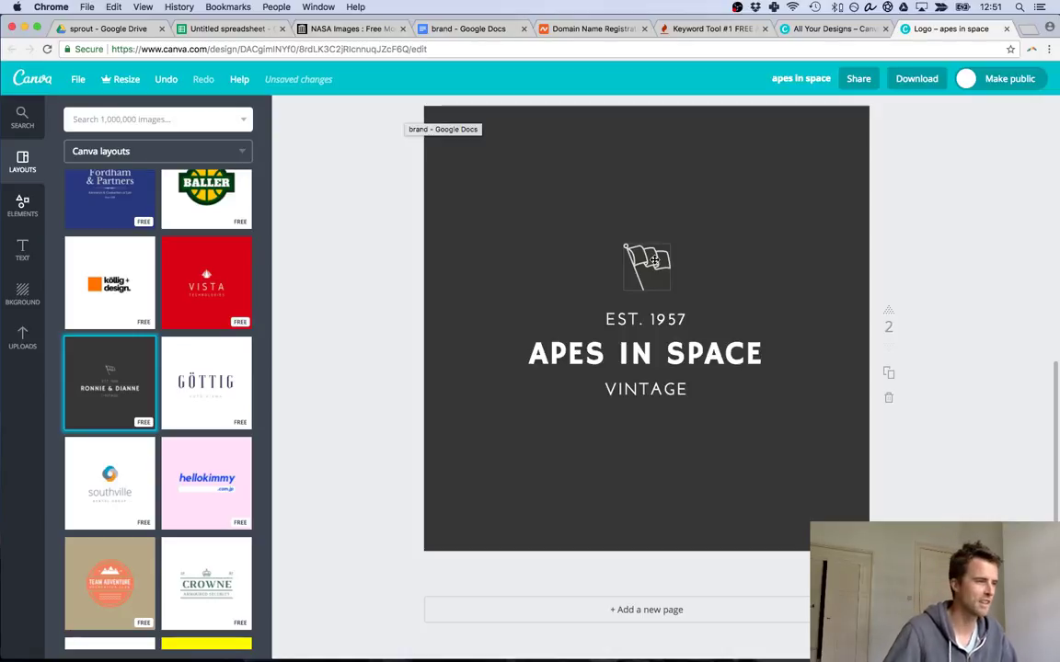
pyautogui.click(654, 260)
# Delete the VINTAGE text line from the logo.
pyautogui.click(994, 199)
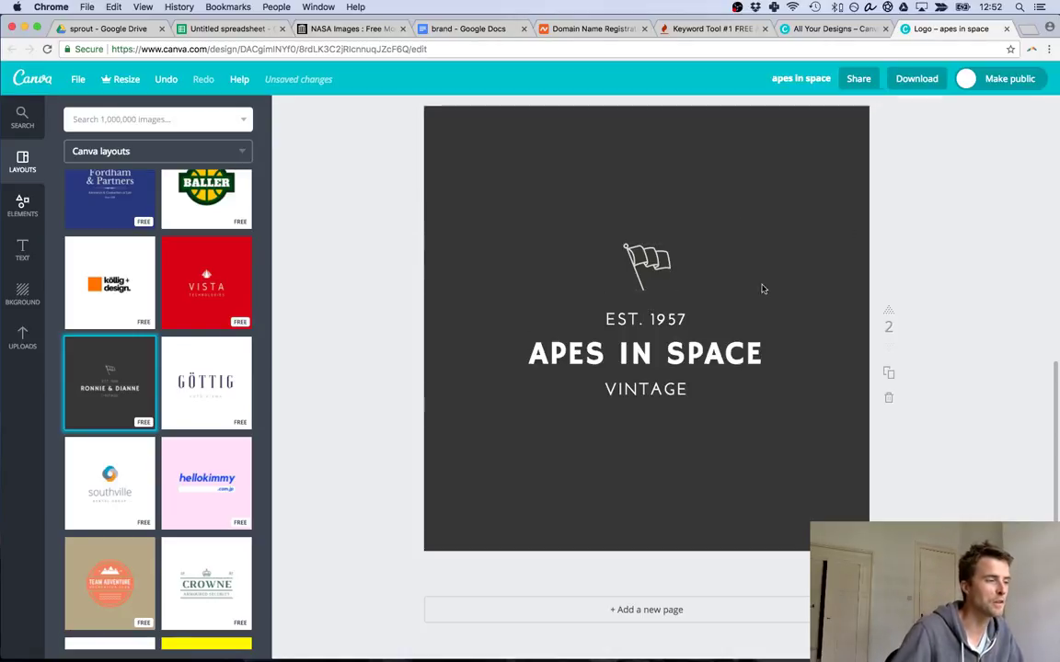
pyautogui.click(646, 324)
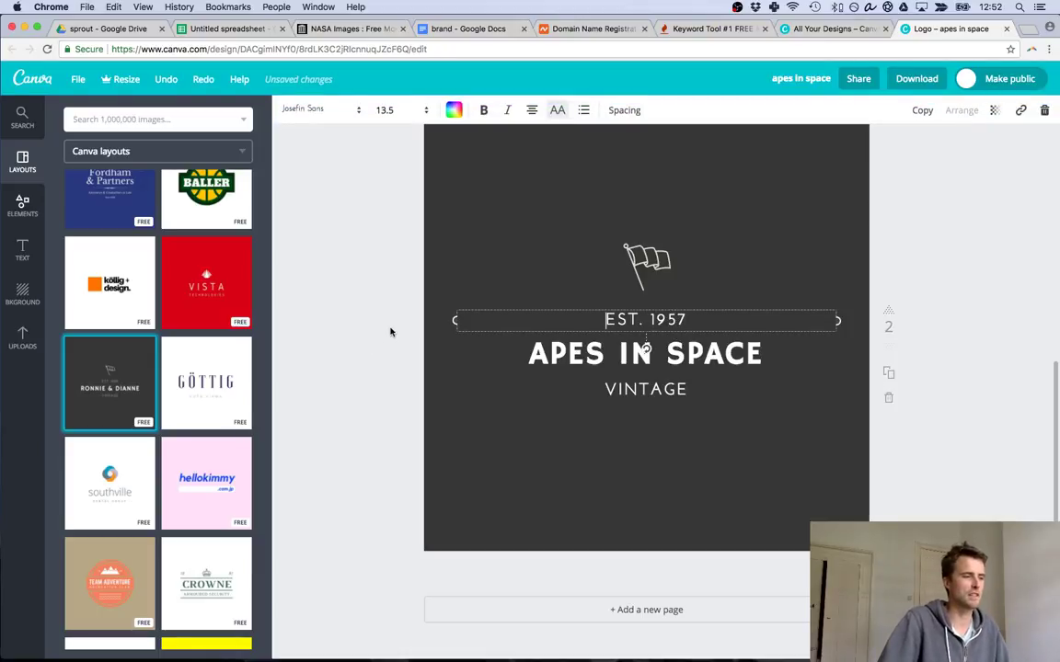
pyautogui.click(719, 395)
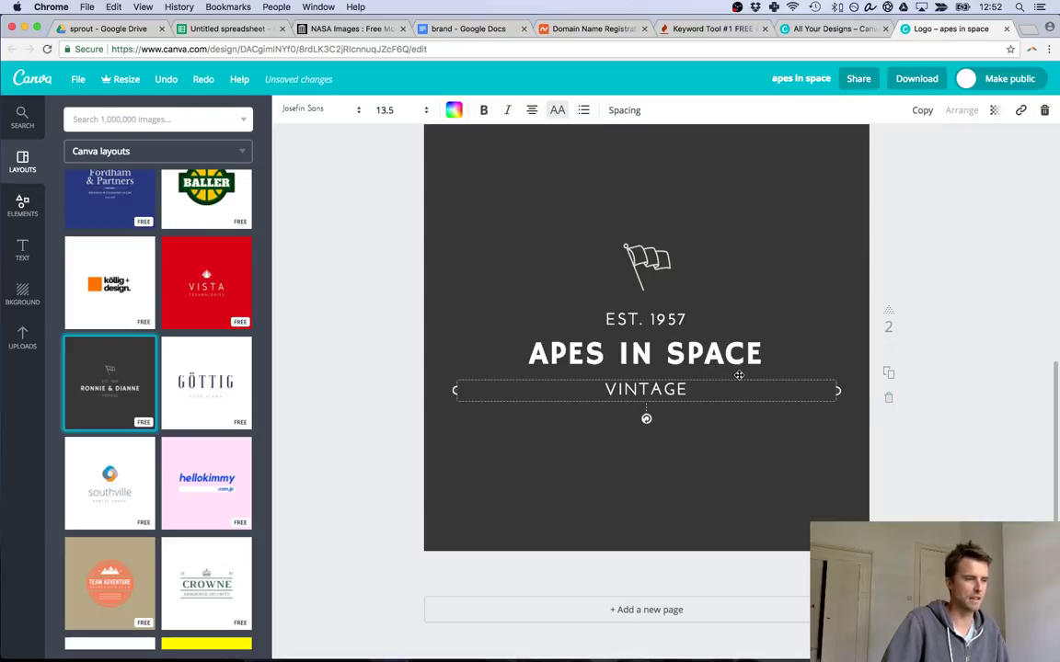
pyautogui.click(1046, 109)
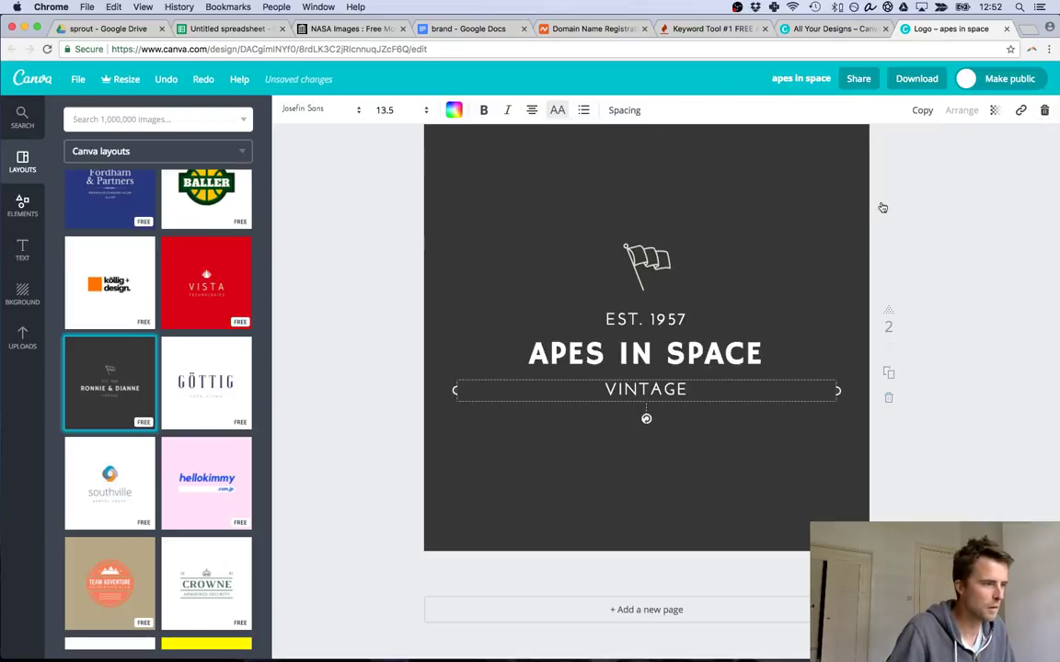
# Replace EST. with SINCE so the line reads SINCE 1957.
pyautogui.doubleClick(628, 319)
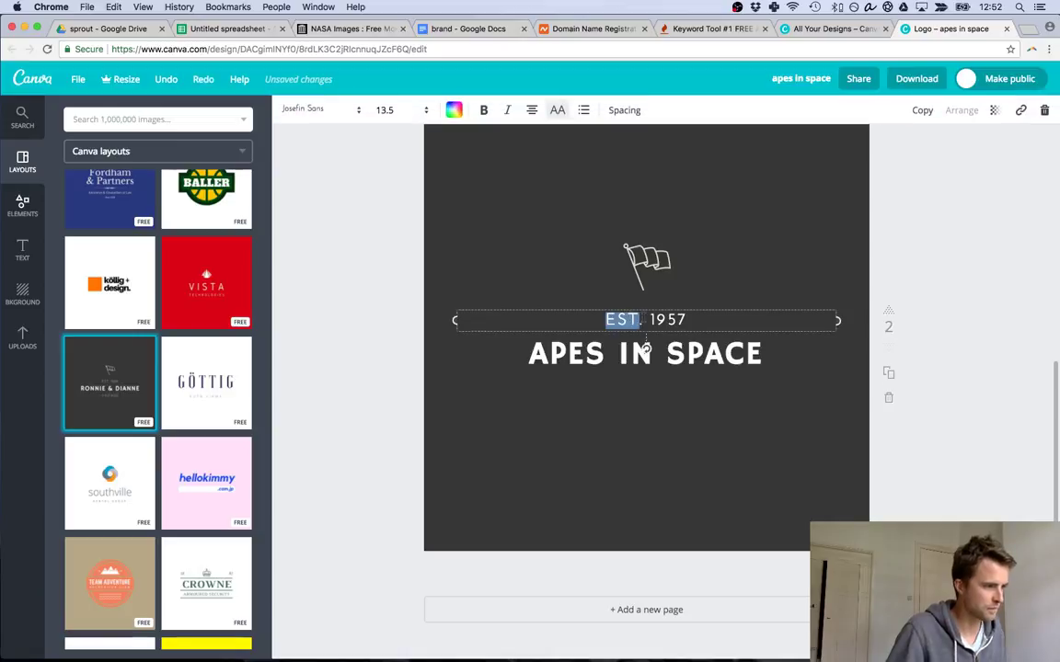
pyautogui.hotkey('shift', 'Right')
pyautogui.hotkey('shift', 'Right')
pyautogui.write('SINCE')
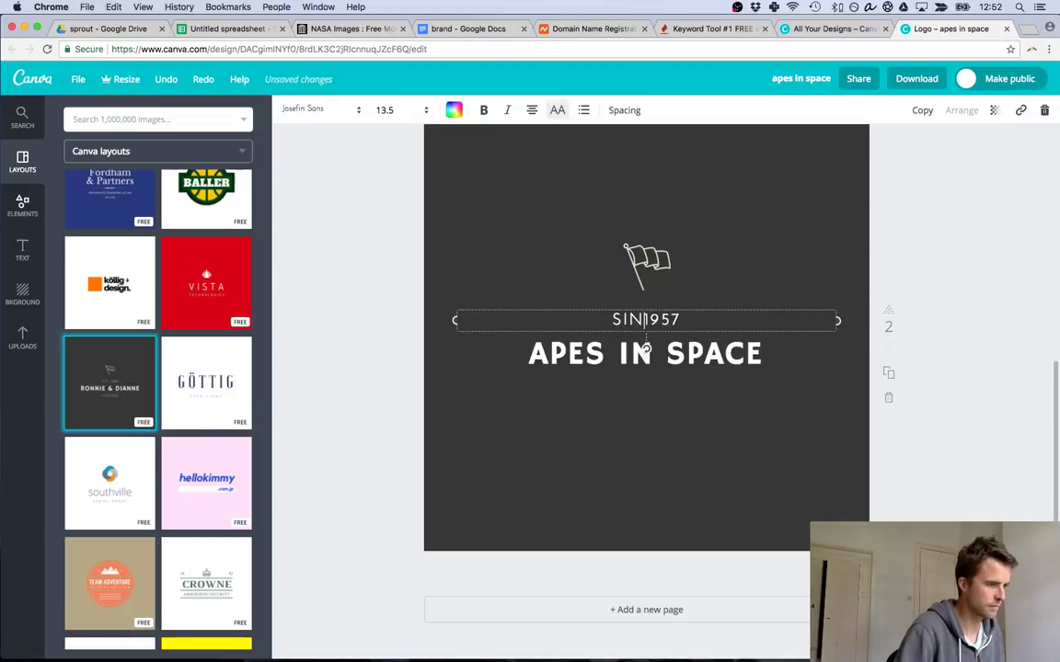
pyautogui.click(365, 290)
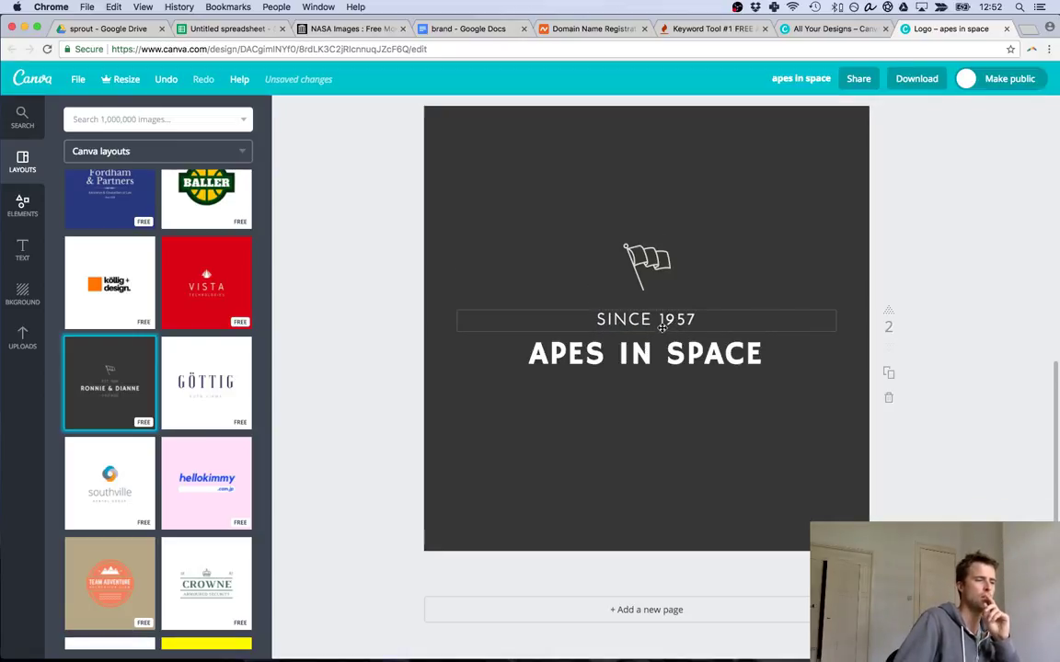
pyautogui.click(647, 265)
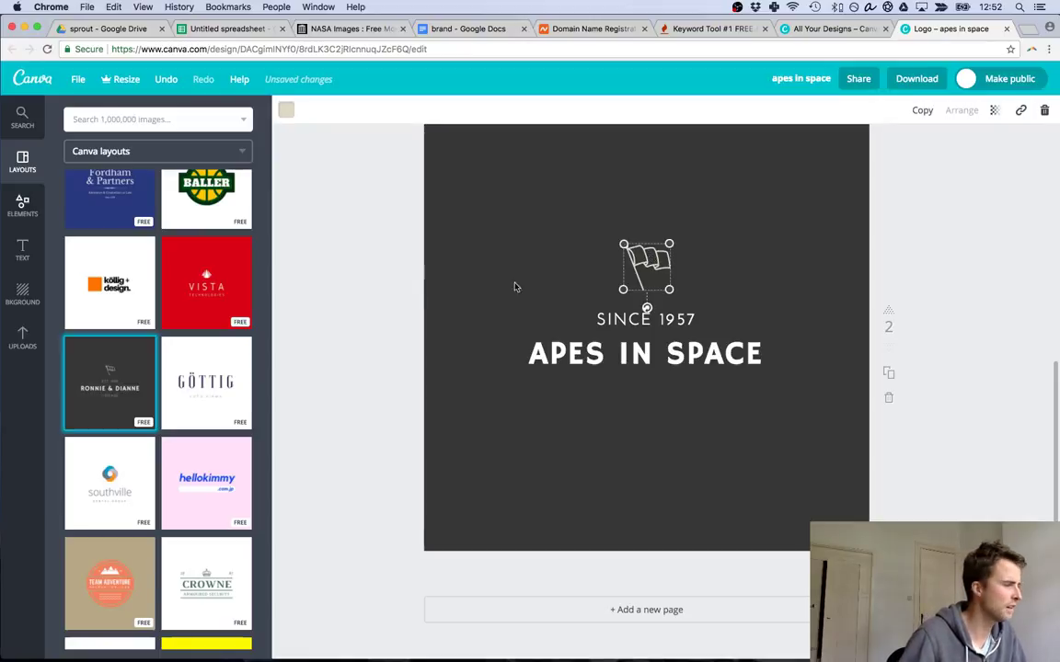
pyautogui.click(366, 286)
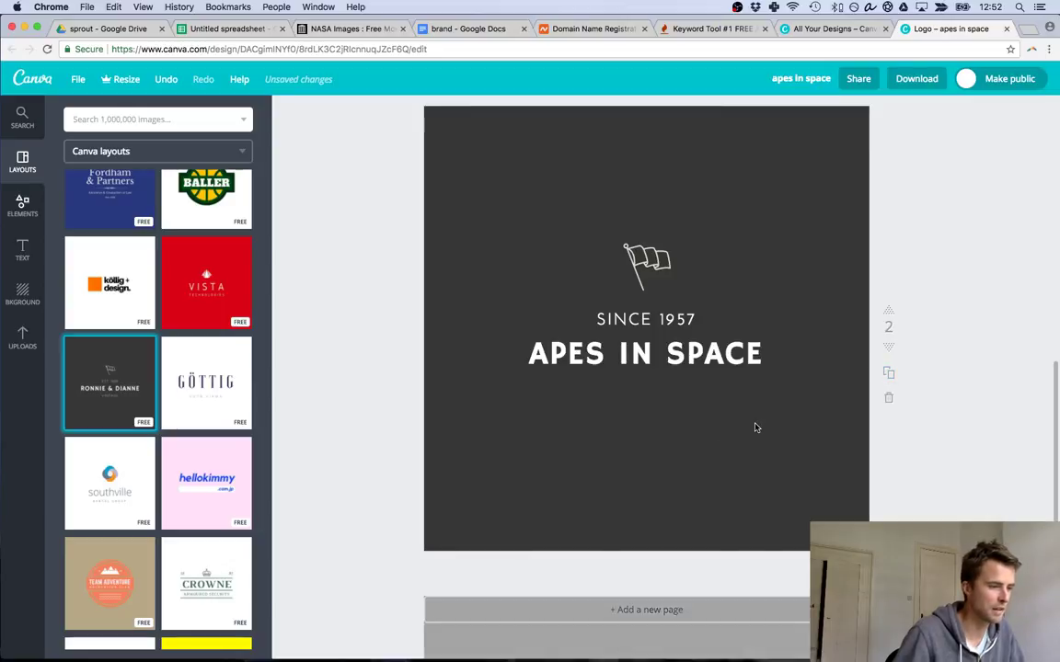
# Scroll to the page 3 logo copy and select its flag.
pyautogui.scroll(-3, 1025, 378)
pyautogui.scroll(-7, 1011, 378)
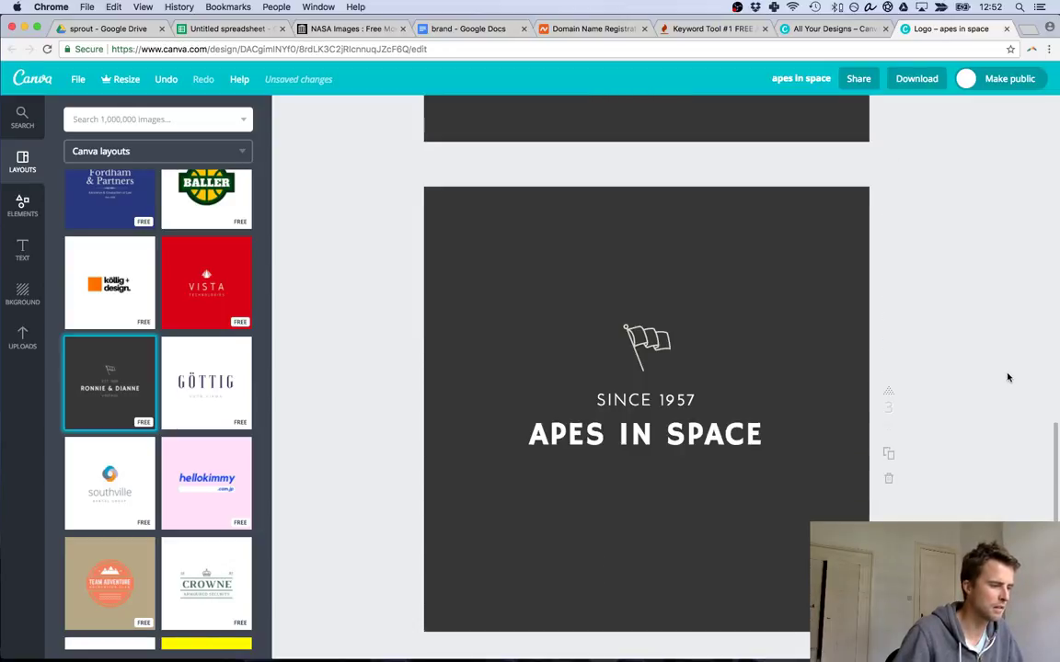
pyautogui.click(647, 227)
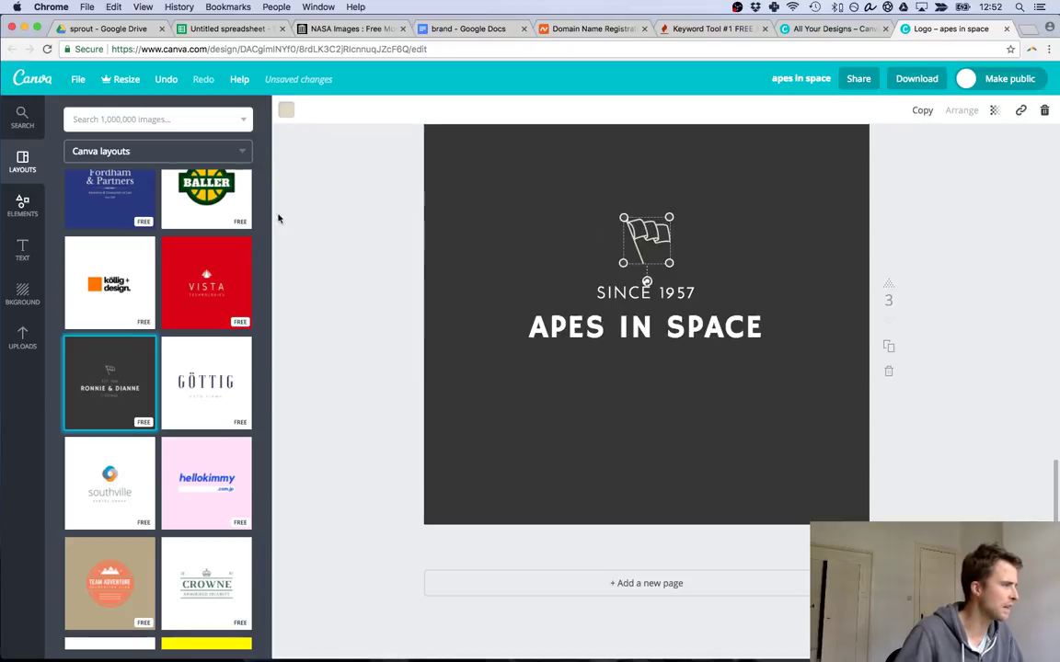
pyautogui.click(244, 154)
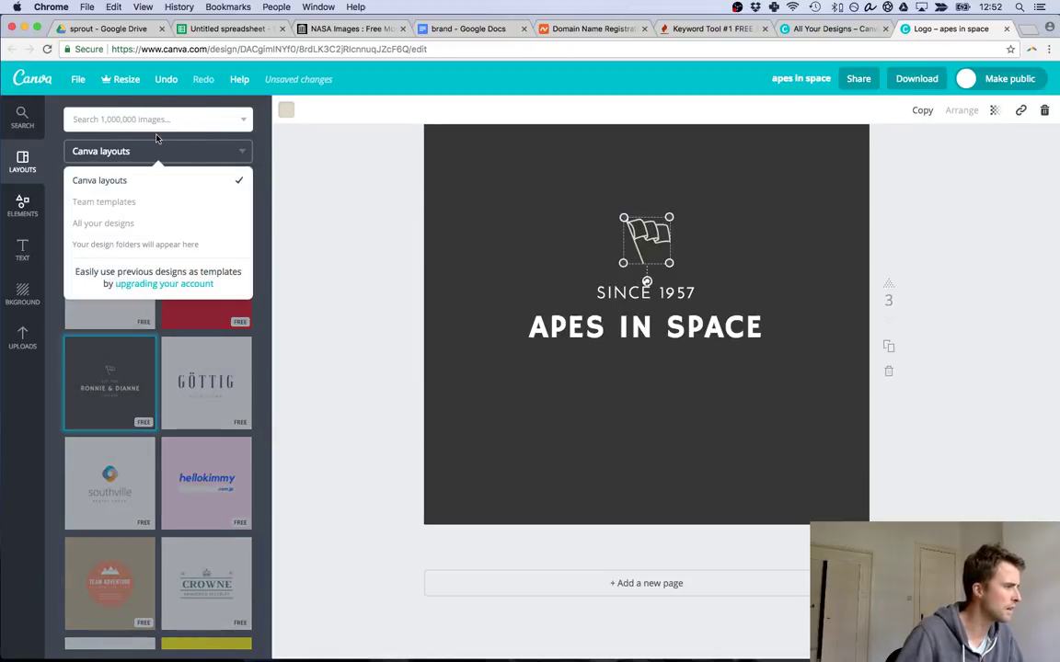
pyautogui.click(152, 119)
# Search the image library for 'spaceship' and browse the rocket, UFO and shuttle results.
pyautogui.click(185, 119)
pyautogui.write('s')
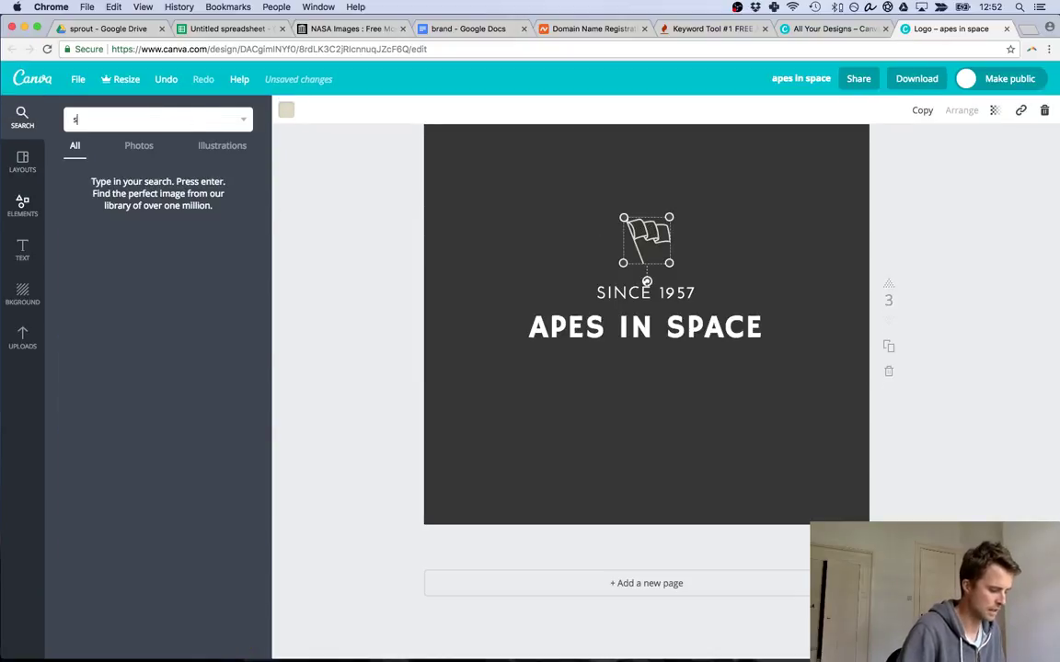
pyautogui.press('BackSpace')
pyautogui.write('spaceship')
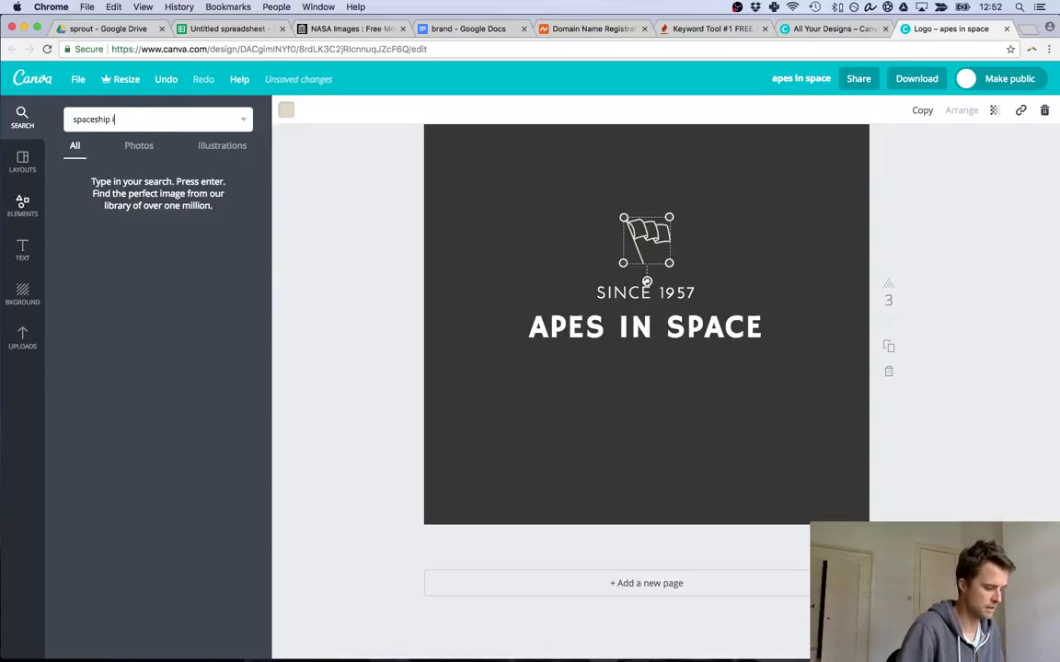
pyautogui.press('Return')
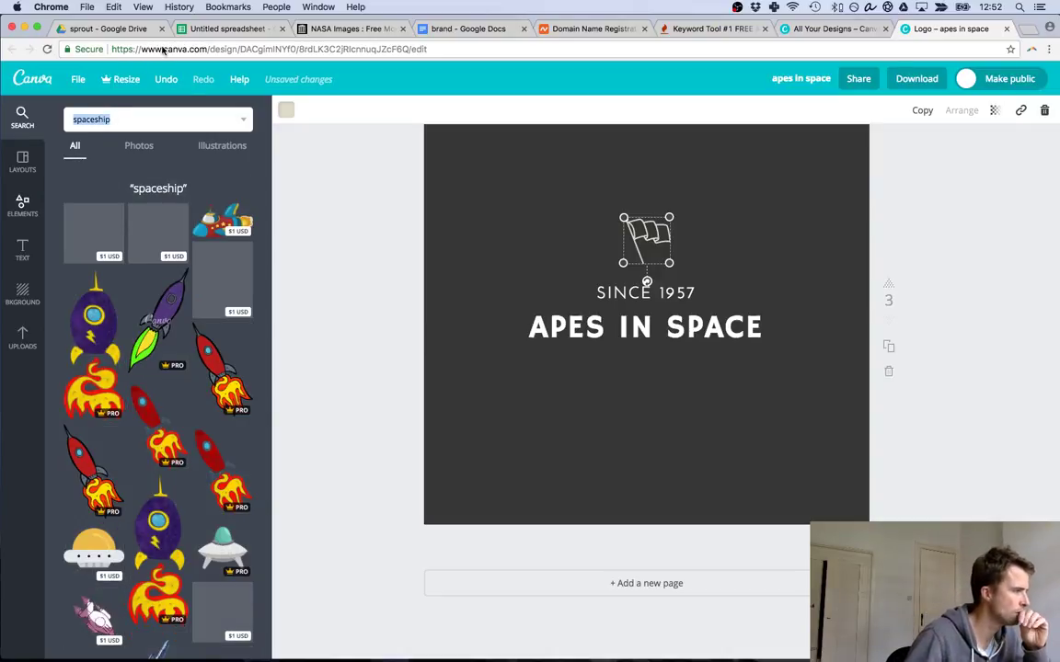
pyautogui.scroll(-2, 135, 242)
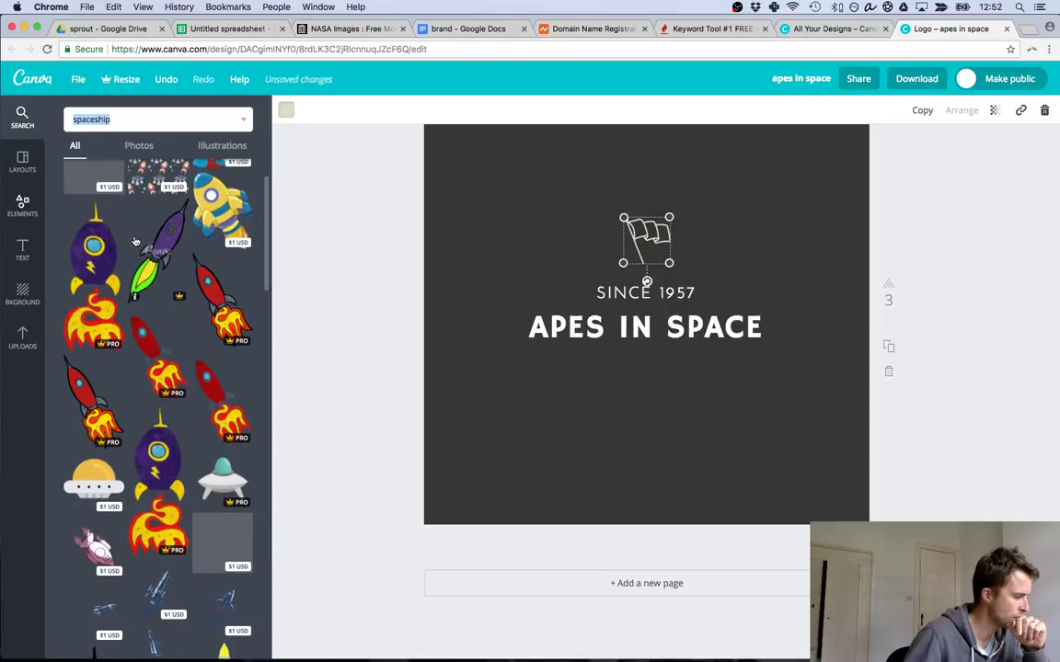
pyautogui.scroll(-10, 136, 242)
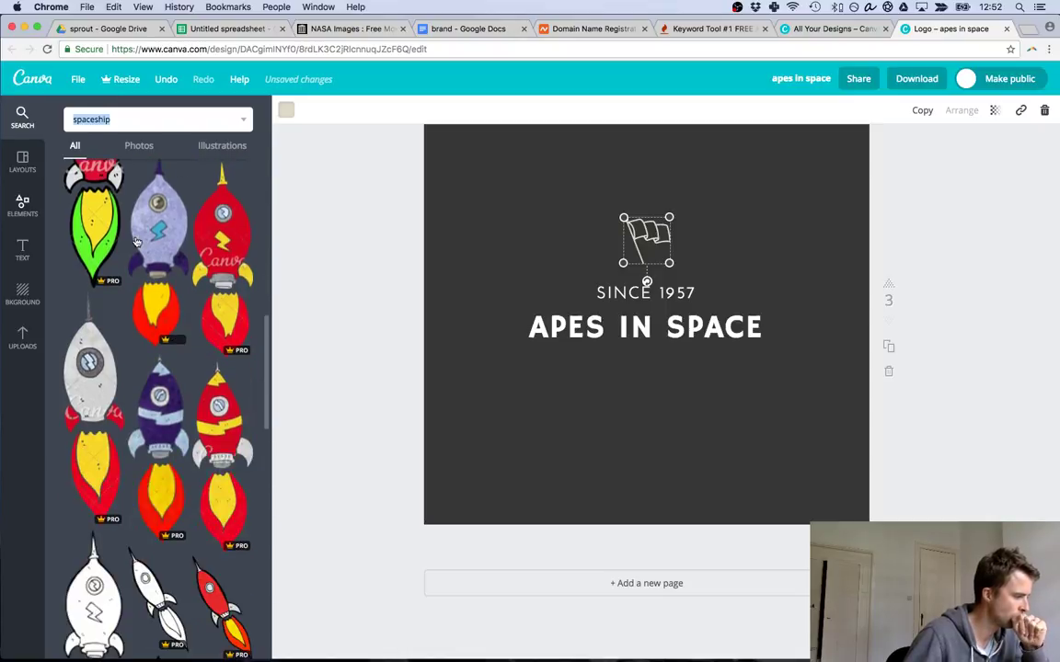
pyautogui.scroll(-10, 136, 242)
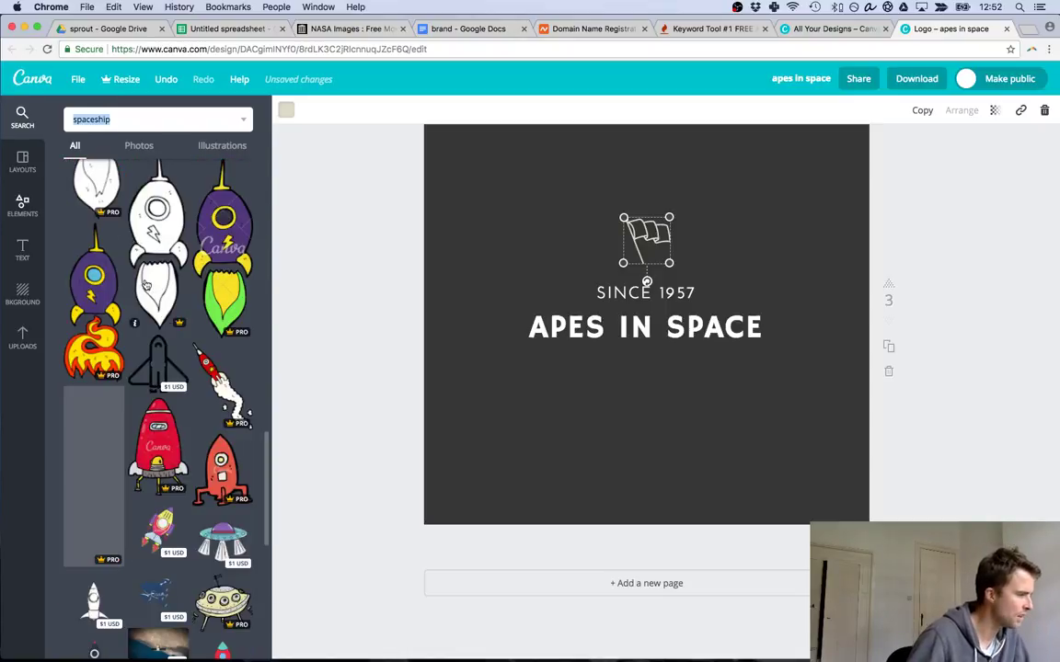
pyautogui.press('Escape')
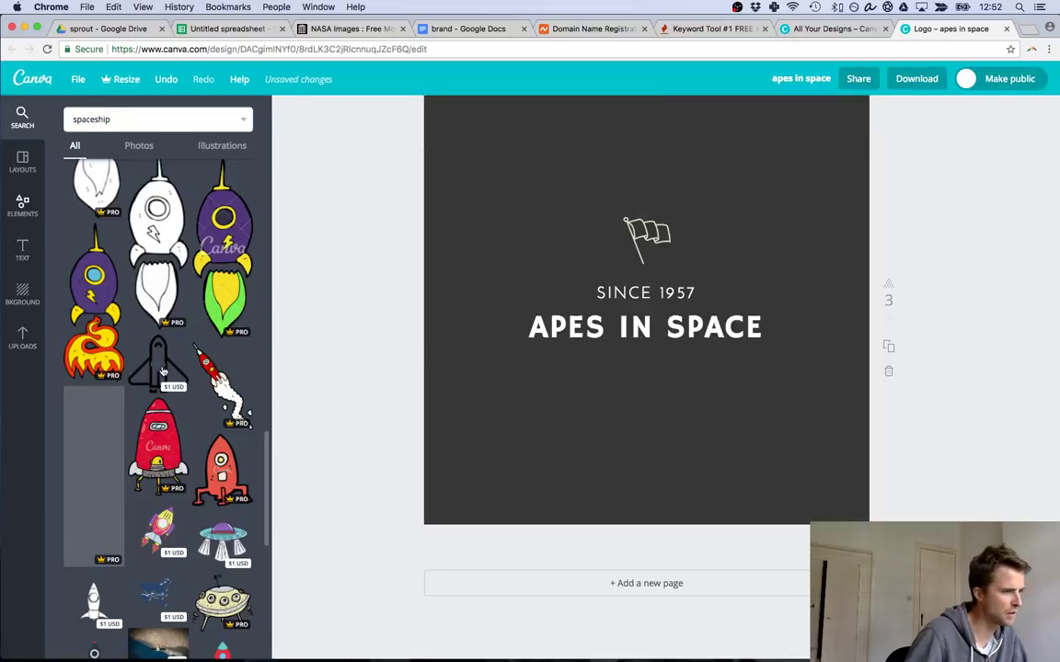
# Add the $1 outline shuttle, recolour it the flag's beige, and shrink it into a small icon.
pyautogui.click(162, 371)
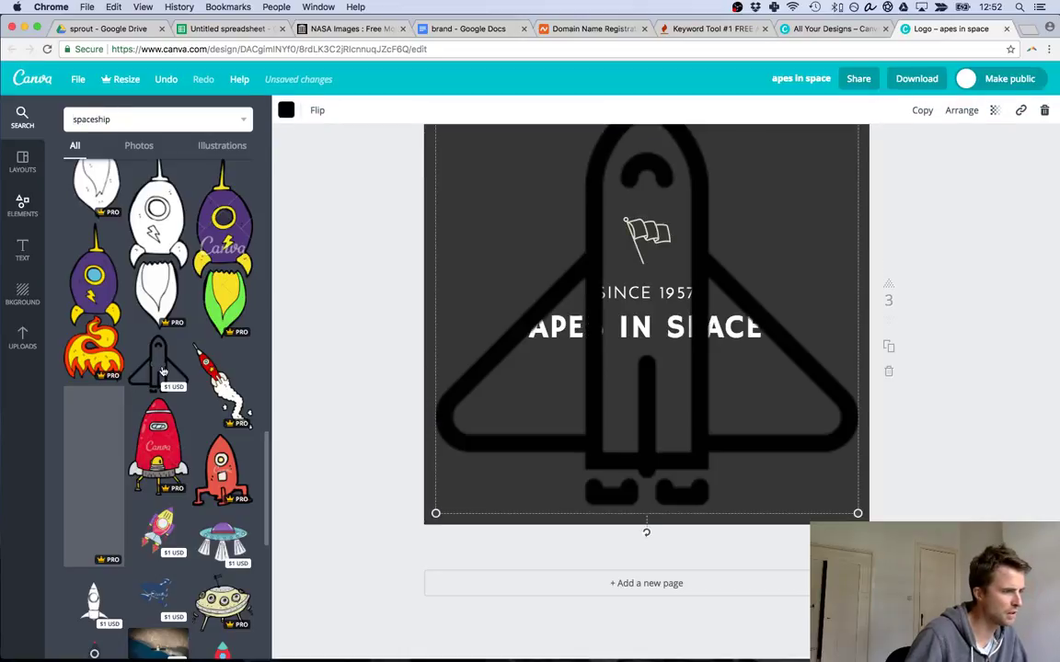
pyautogui.click(286, 110)
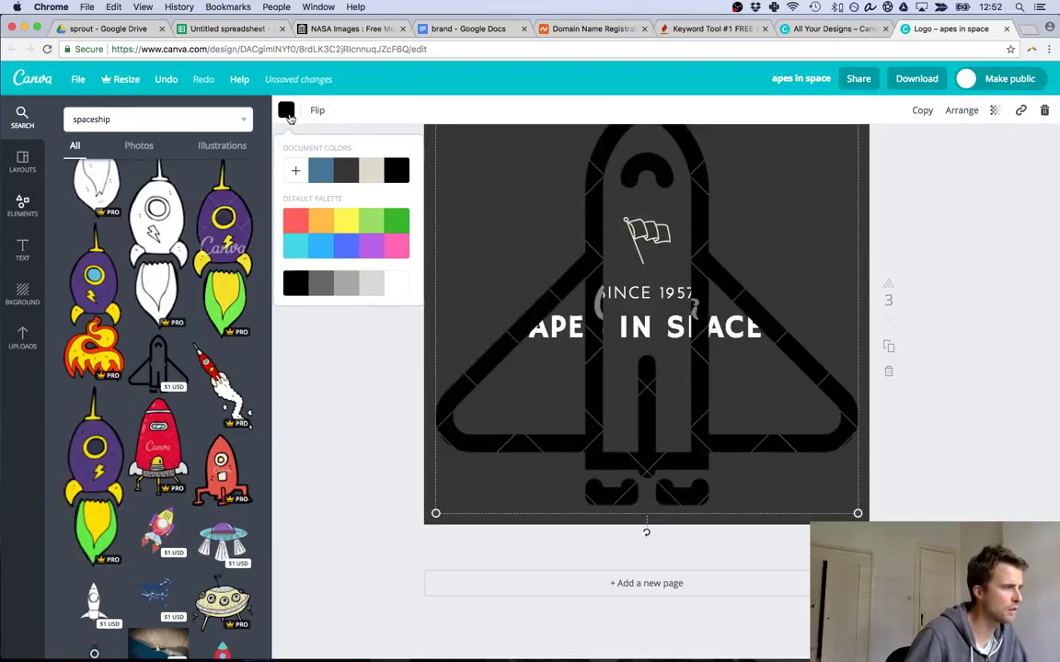
pyautogui.click(371, 174)
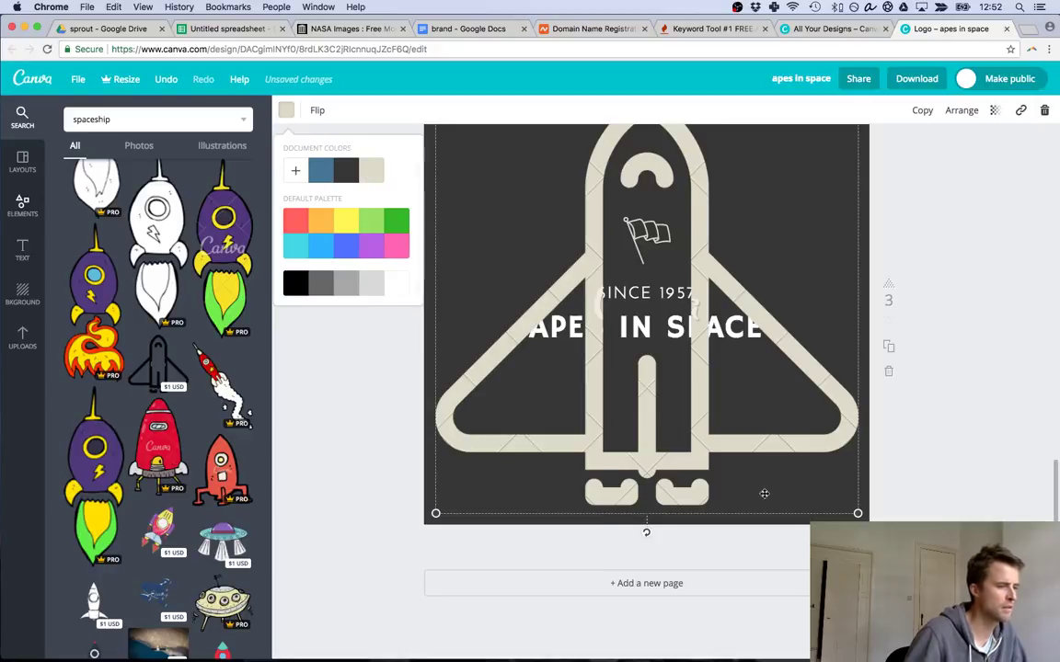
pyautogui.moveTo(857, 513); pyautogui.dragTo(706, 238)
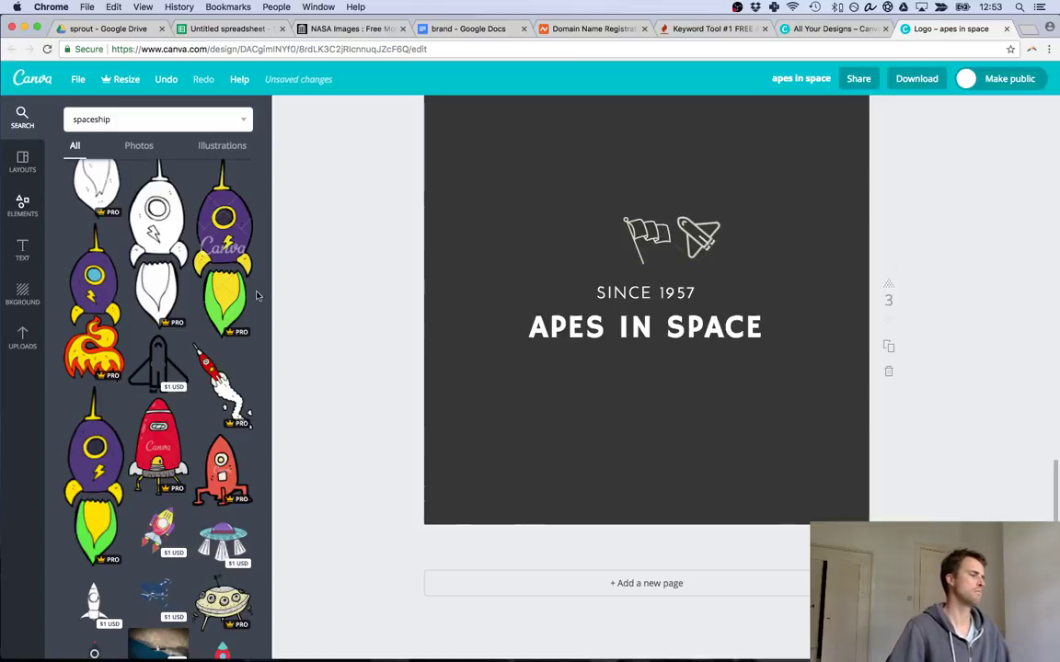
pyautogui.scroll(-3, 257, 433)
pyautogui.scroll(-10, 257, 432)
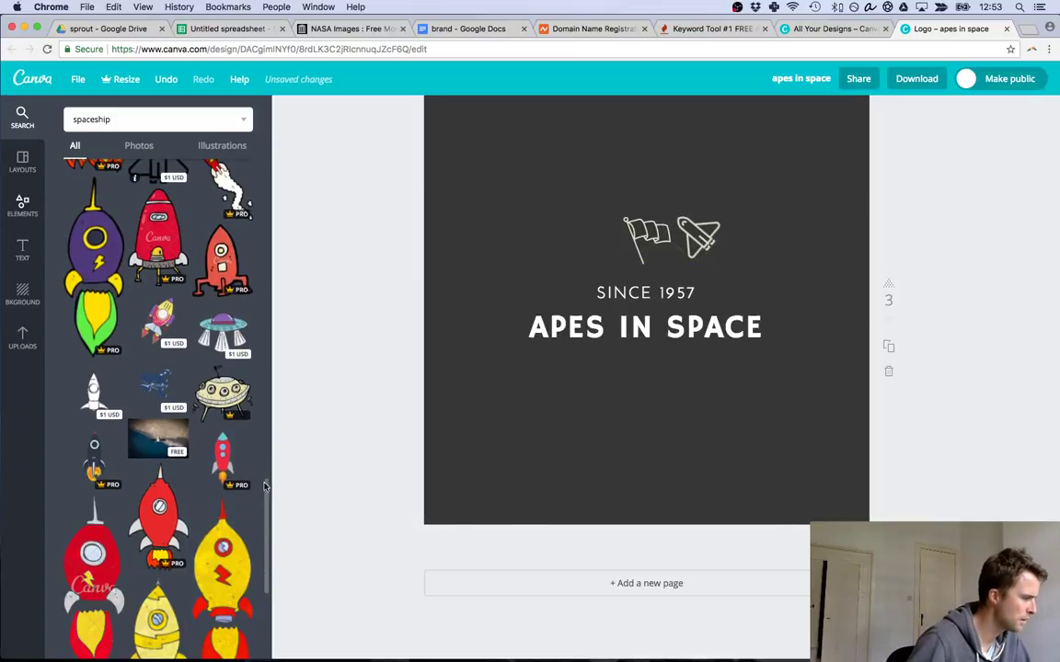
pyautogui.scroll(-1, 200, 485)
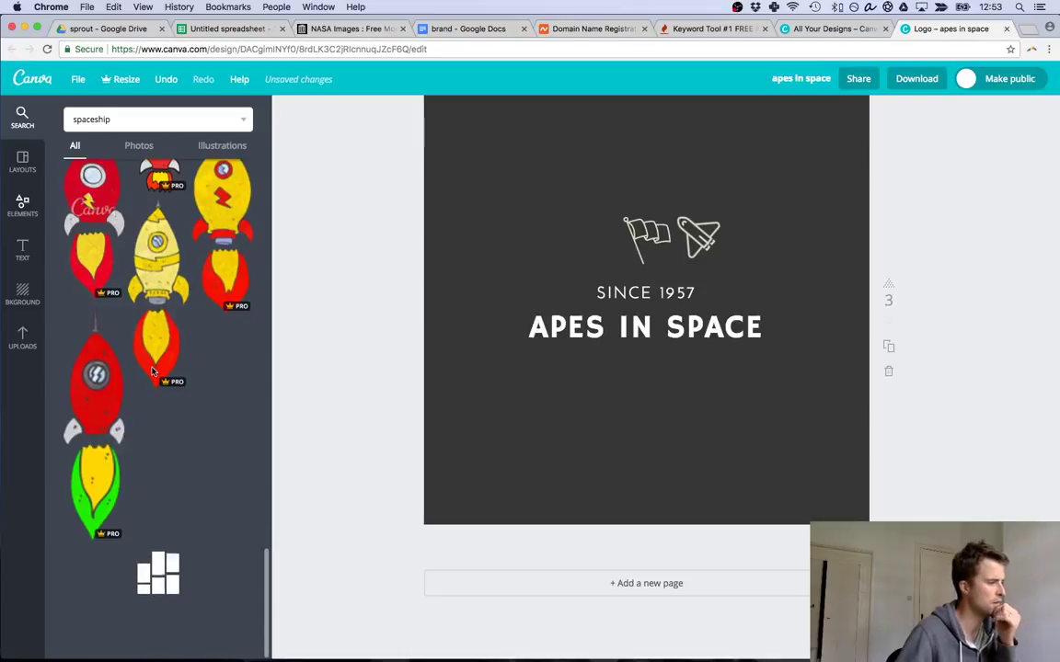
pyautogui.scroll(-1, 163, 357)
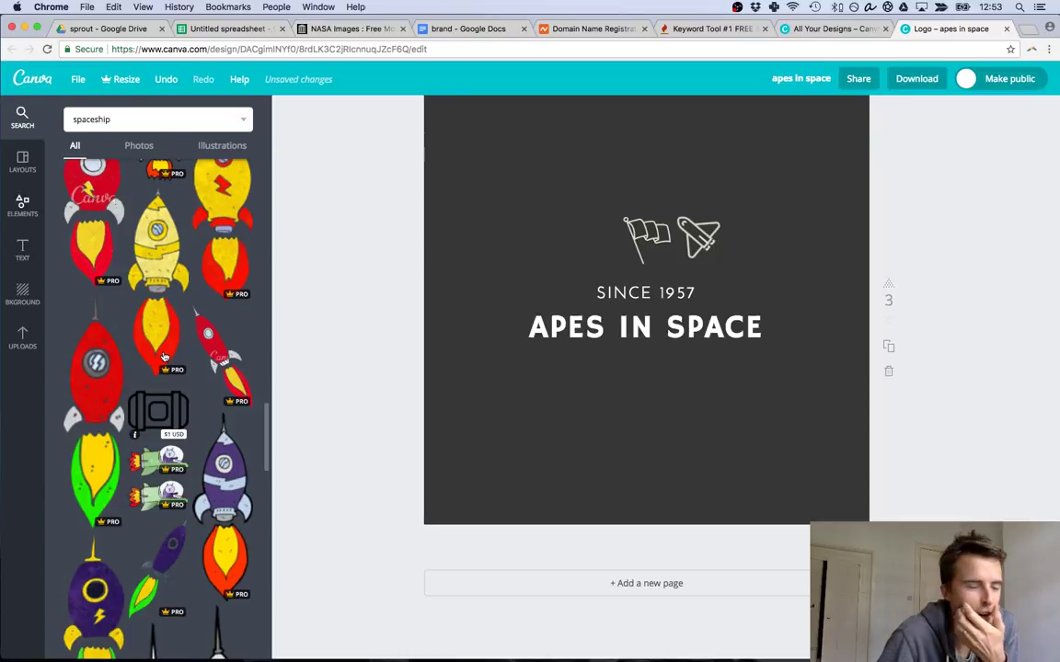
pyautogui.scroll(-1, 211, 387)
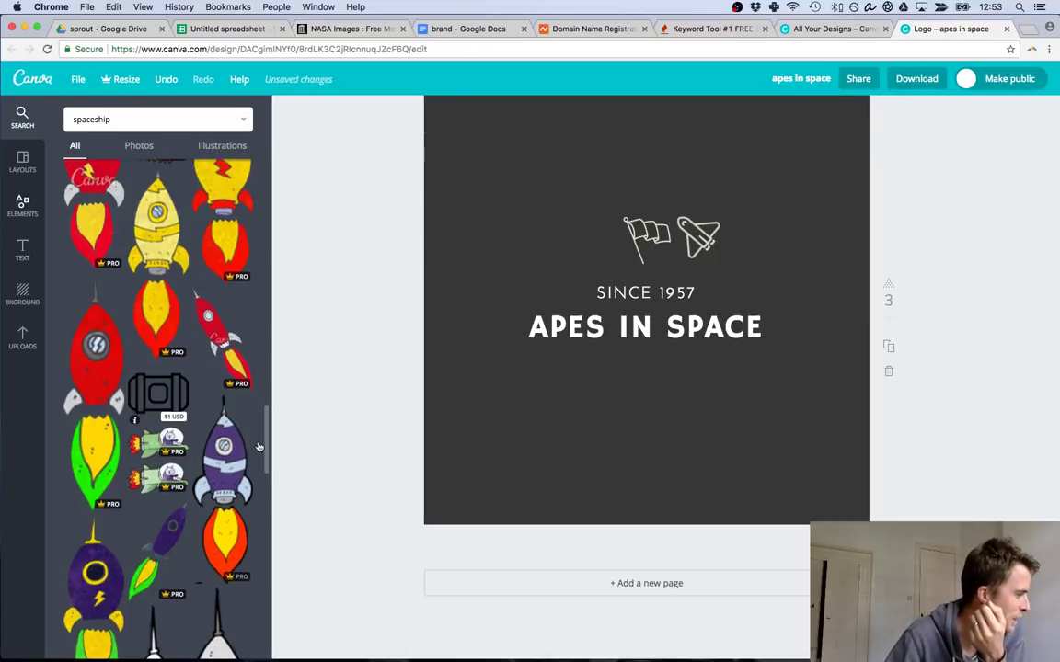
pyautogui.moveTo(265, 446); pyautogui.dragTo(265, 463)
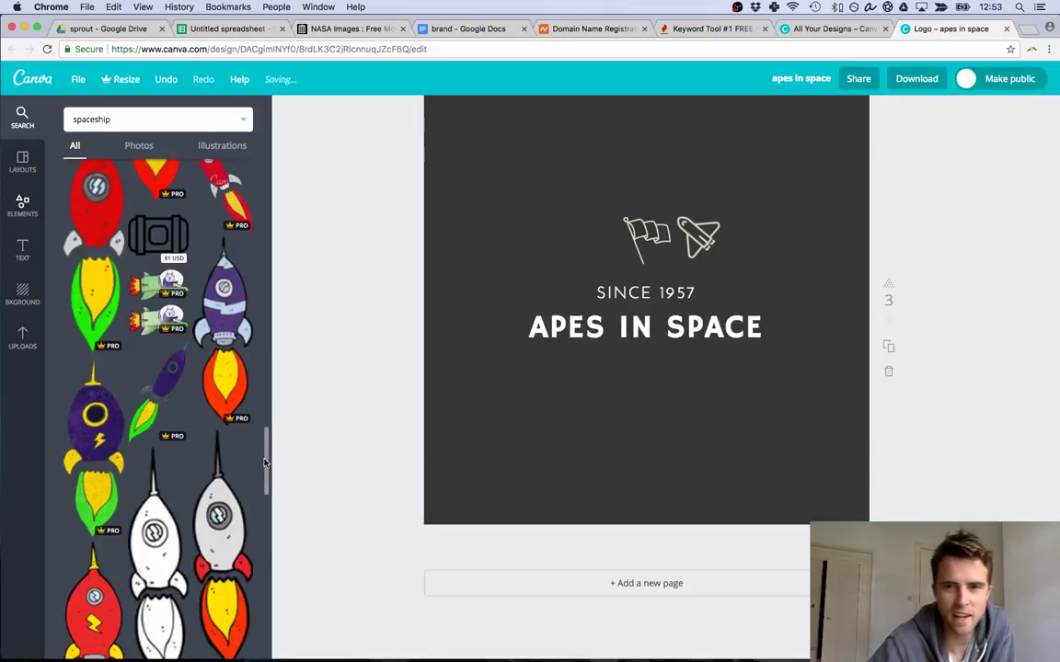
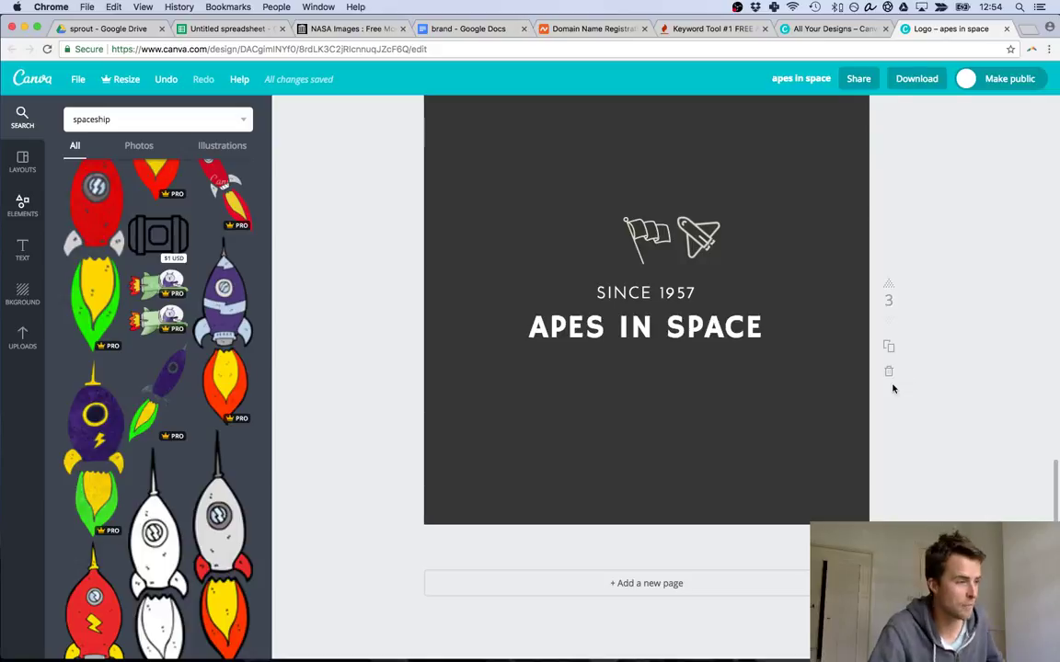
# Change the tagline's year from 57 to 48 so it reads SINCE 1948.
pyautogui.click(635, 296)
pyautogui.doubleClick(678, 293)
pyautogui.click(685, 293)
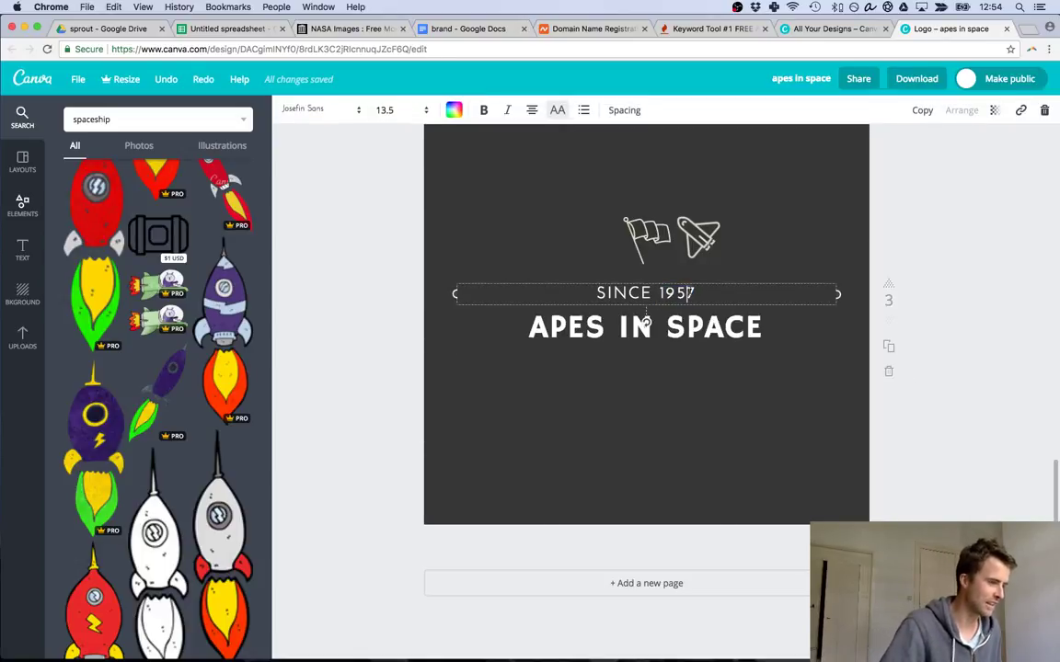
pyautogui.press('Left')
pyautogui.hotkey('shift', 'Right')
pyautogui.write('48')
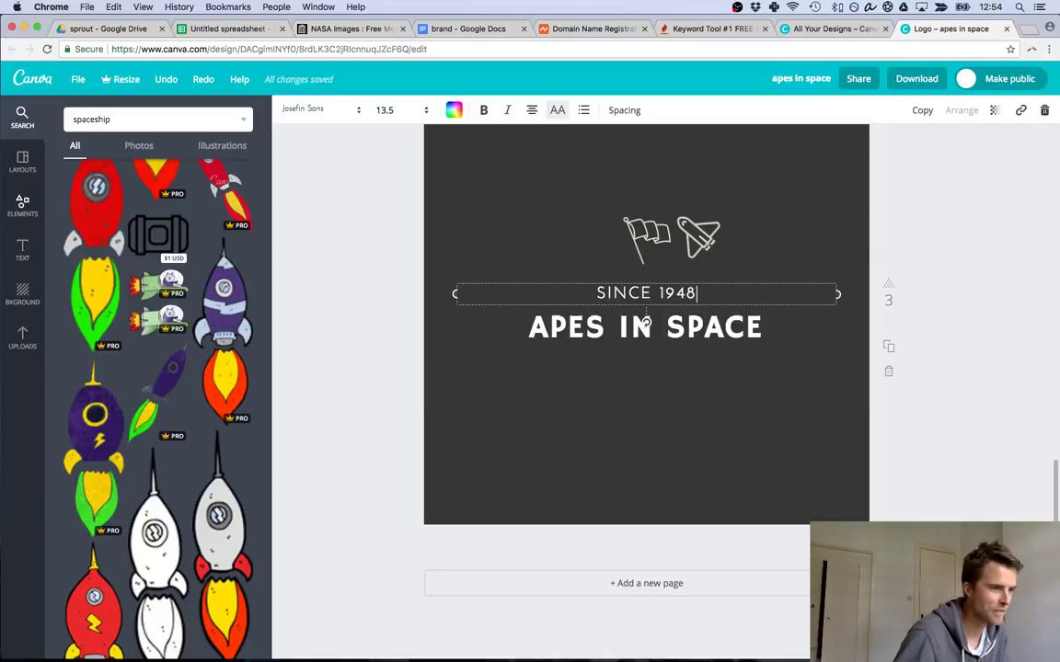
pyautogui.click(963, 251)
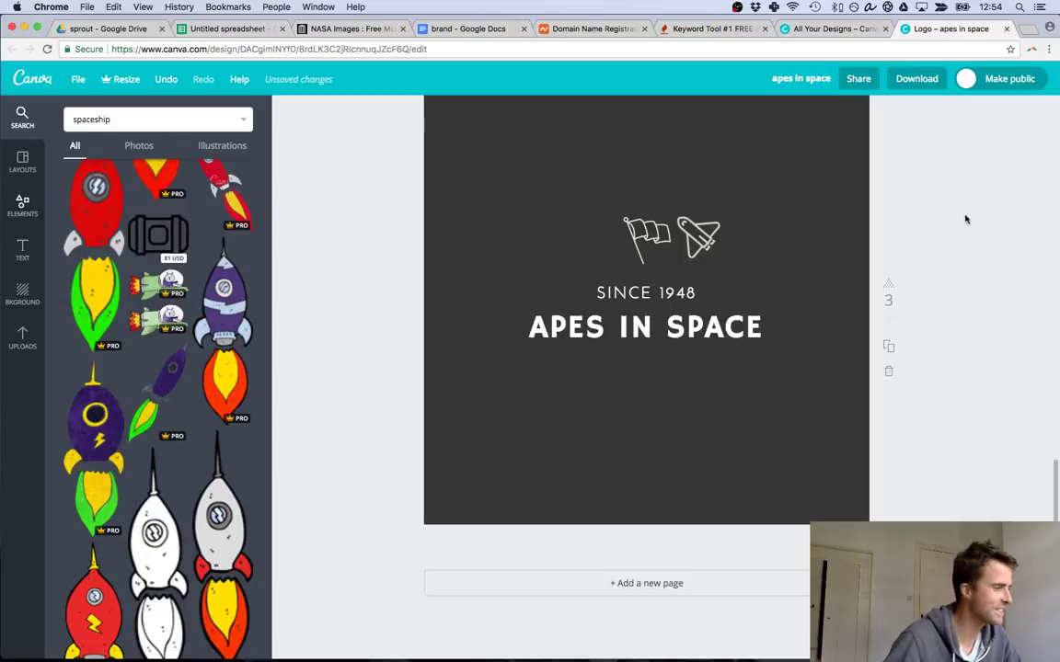
pyautogui.scroll(-3, 181, 402)
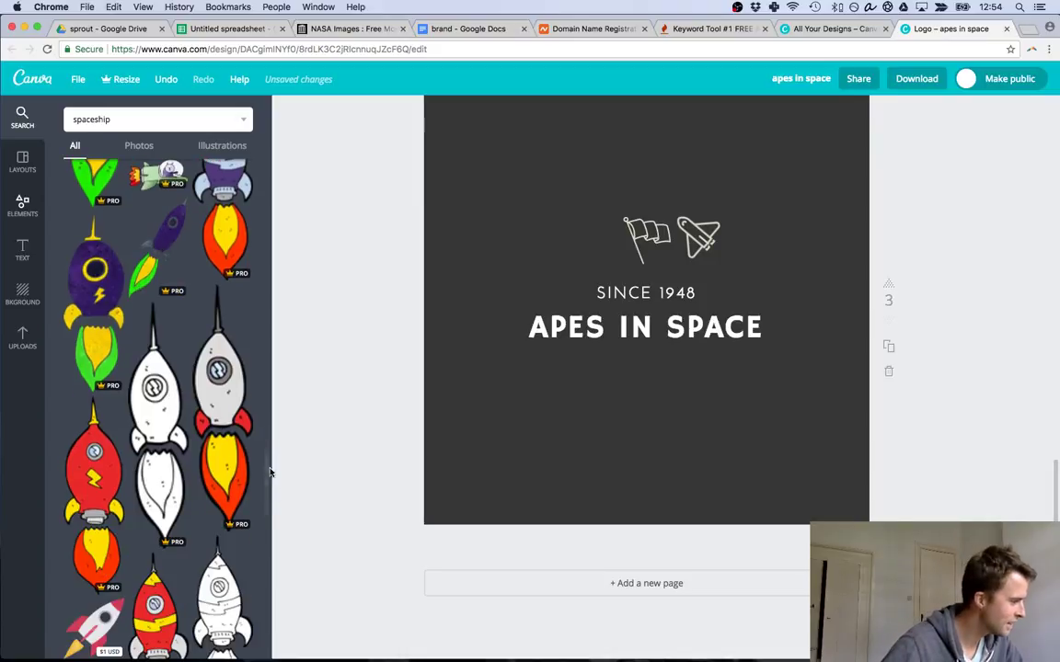
pyautogui.scroll(-8, 258, 529)
pyautogui.scroll(-2, 259, 529)
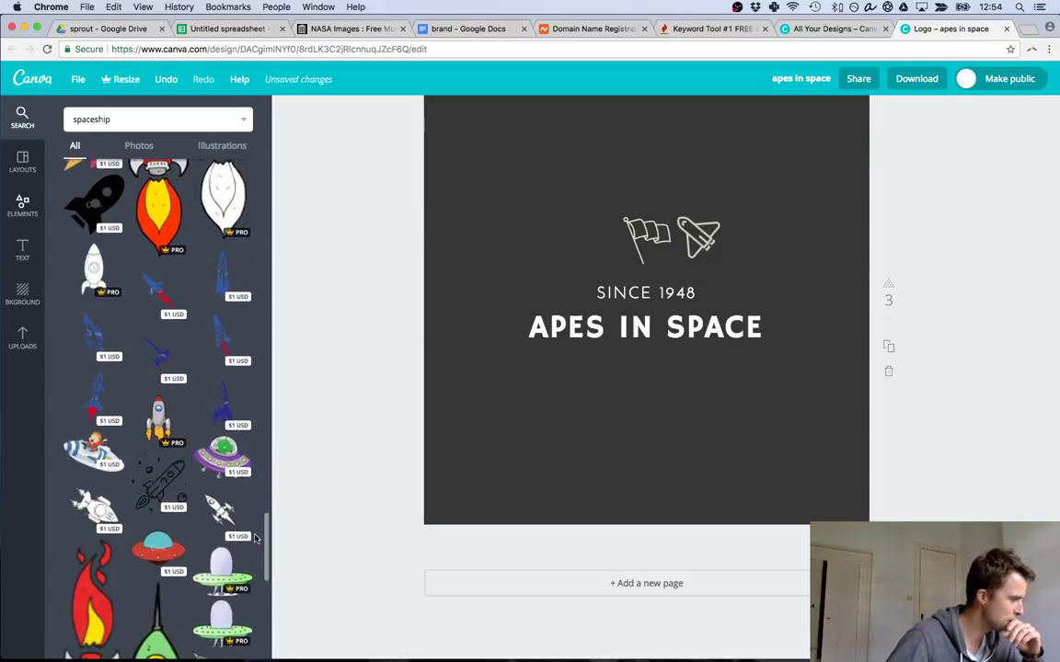
pyautogui.scroll(-2, 250, 559)
pyautogui.scroll(-12, 250, 560)
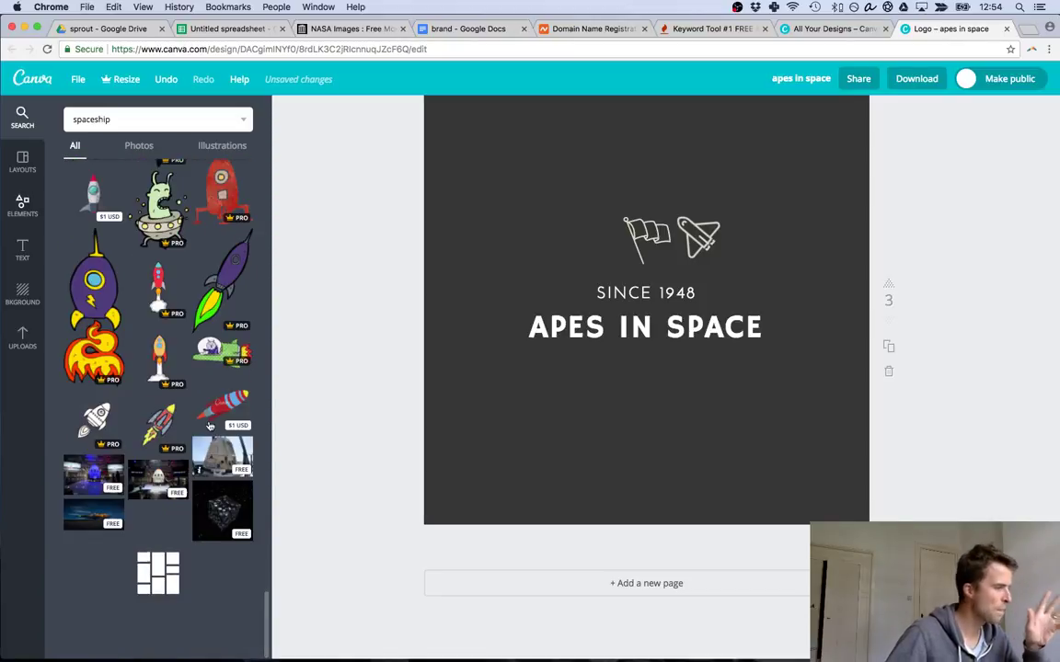
pyautogui.scroll(2, 202, 405)
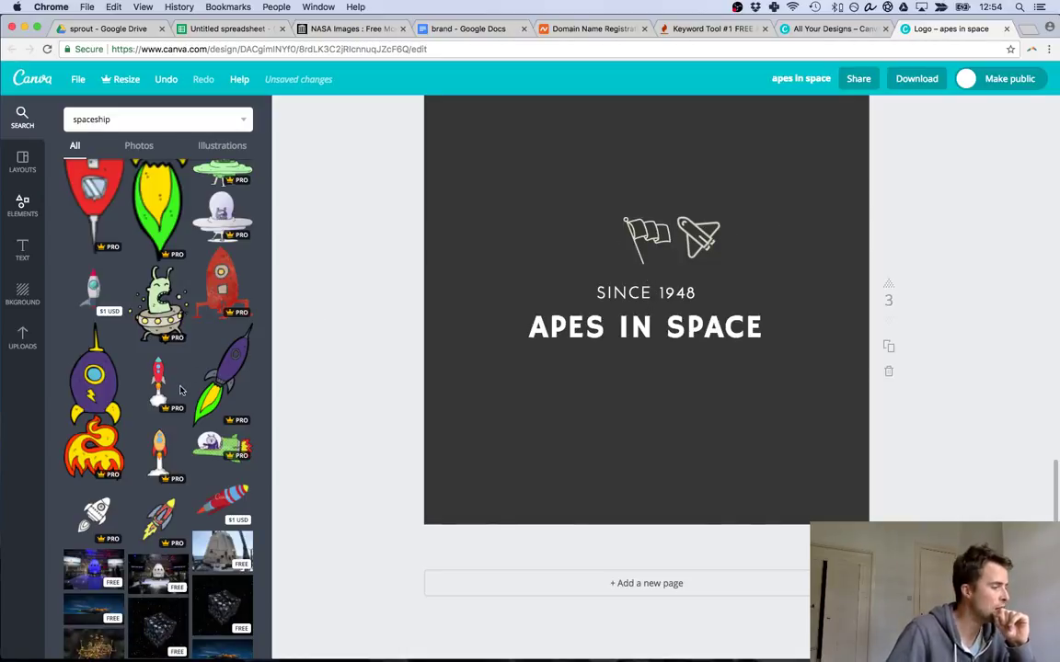
pyautogui.scroll(1, 266, 460)
pyautogui.moveTo(272, 485); pyautogui.dragTo(266, 432)
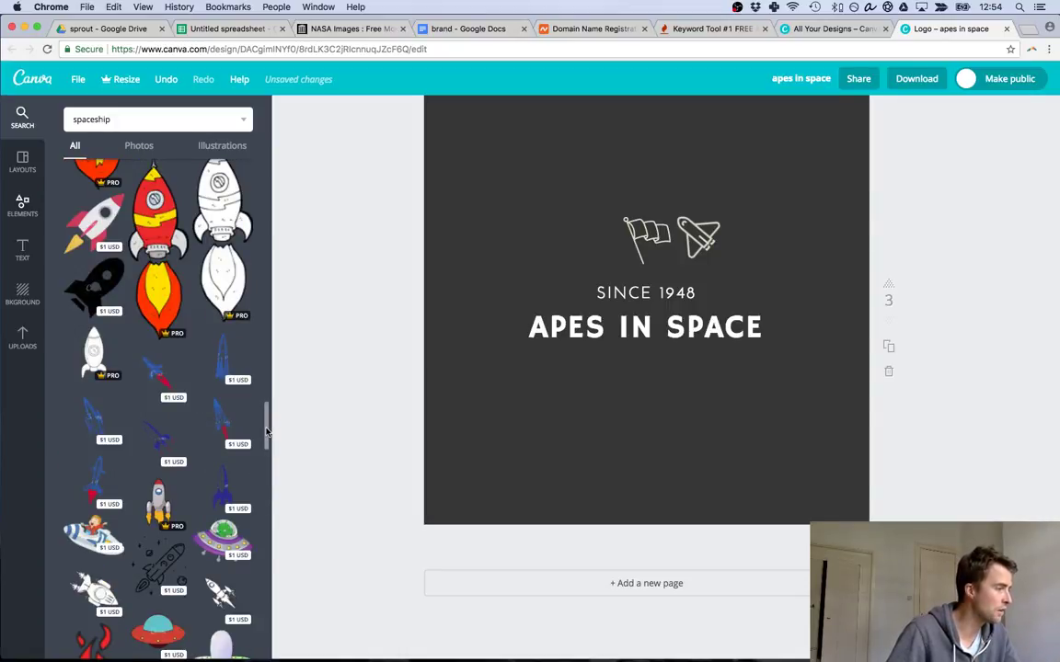
pyautogui.scroll(10, 266, 432)
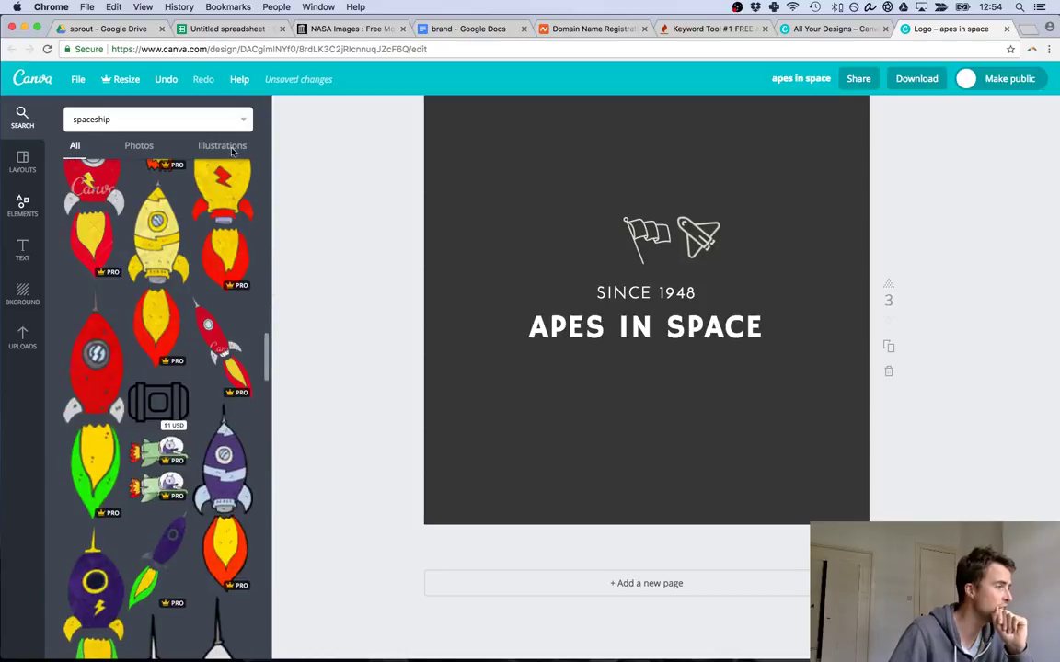
pyautogui.scroll(5, 233, 152)
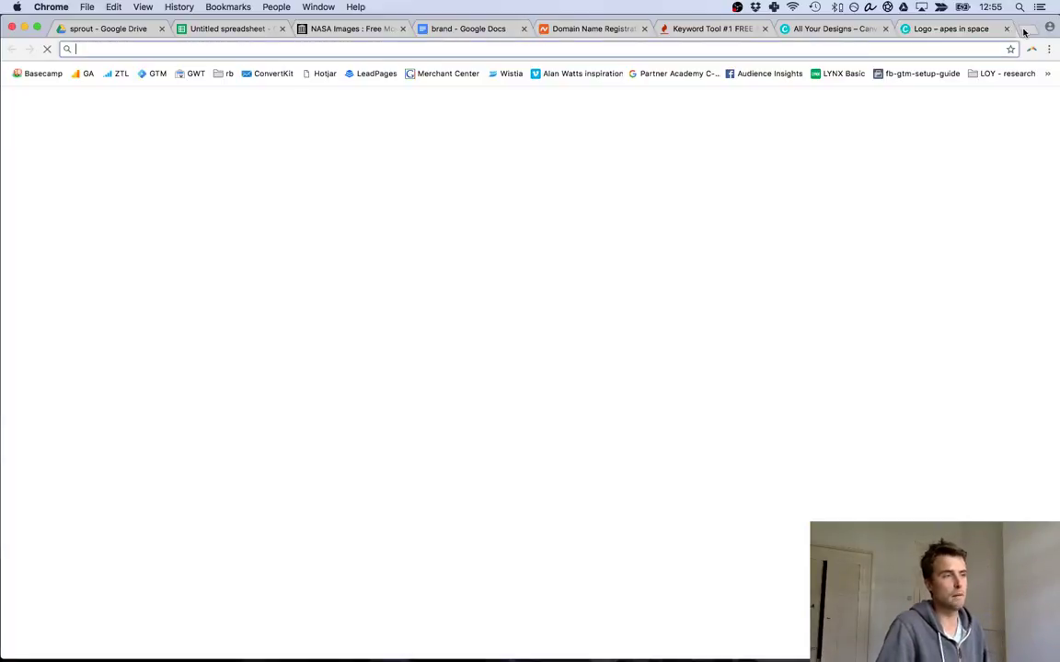
# Search DuckDuckGo for 'spaceship icon' in a fresh browser tab.
pyautogui.click(1025, 30)
pyautogui.write('space')
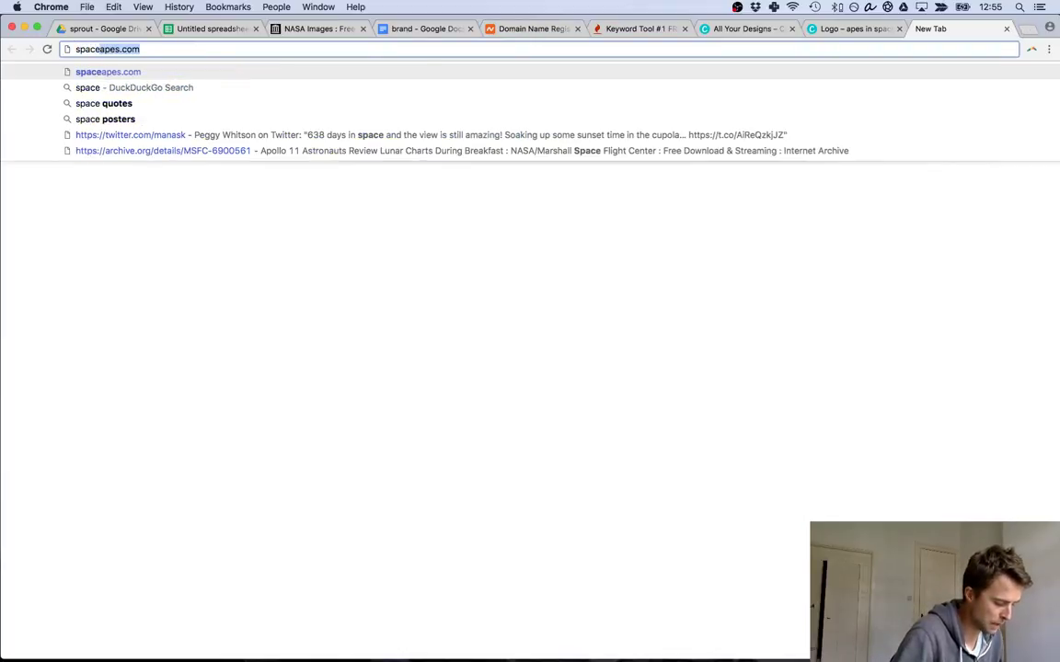
pyautogui.write('ship icon')
pyautogui.press('Return')
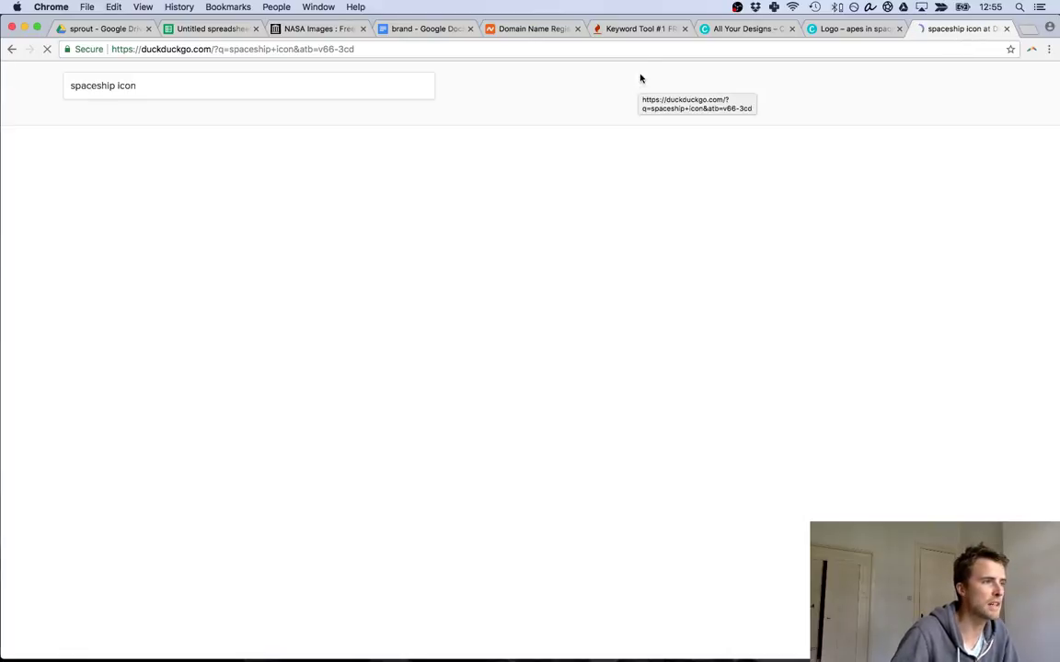
pyautogui.click(646, 49)
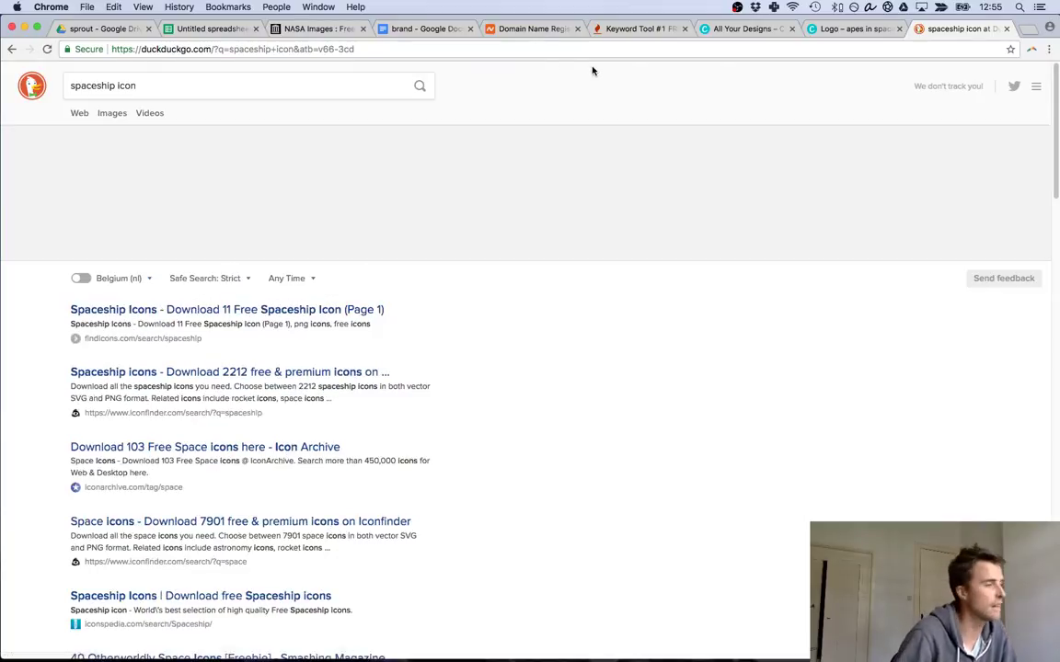
# Open the findicons, Iconfinder, Icon Archive and Smashing Magazine results in new tabs.
pyautogui.rightClick(182, 310)
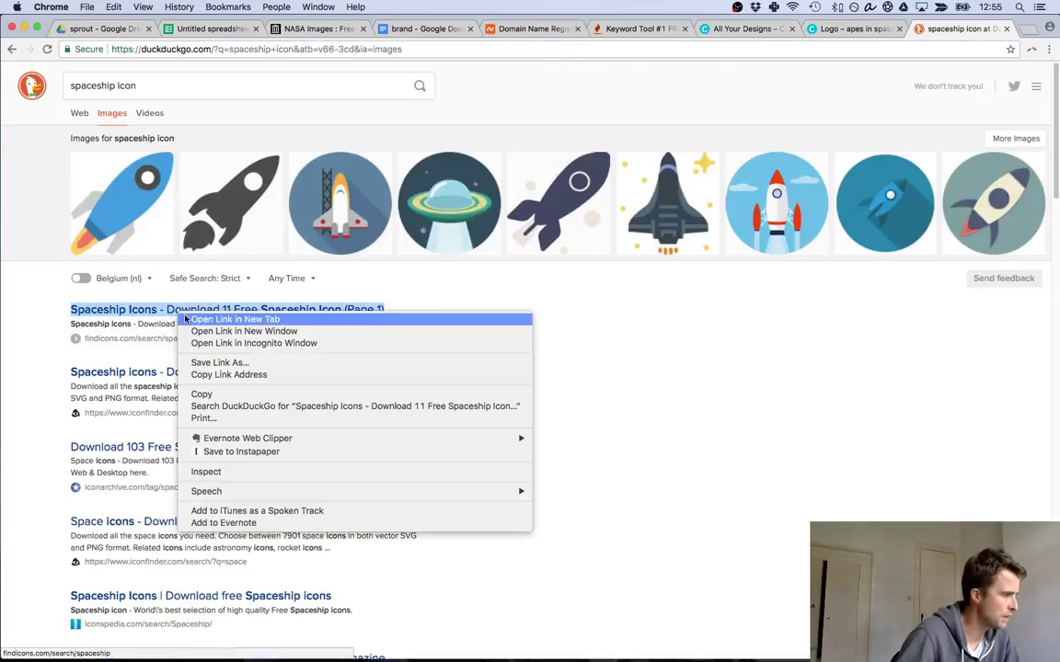
pyautogui.click(234, 319)
pyautogui.rightClick(178, 372)
pyautogui.click(198, 379)
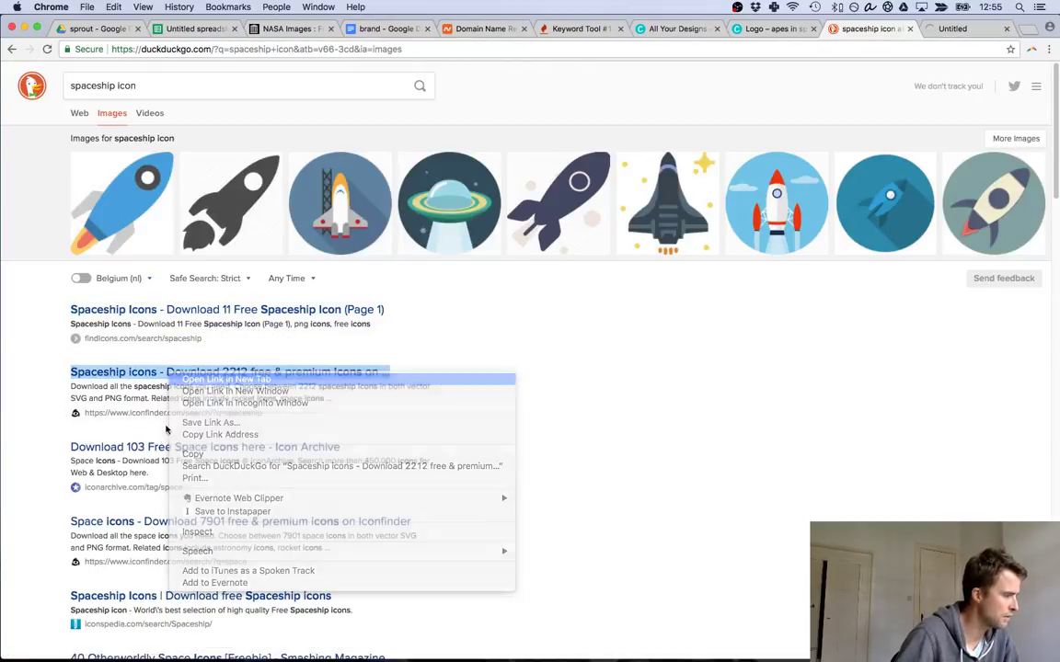
pyautogui.rightClick(168, 448)
pyautogui.click(188, 455)
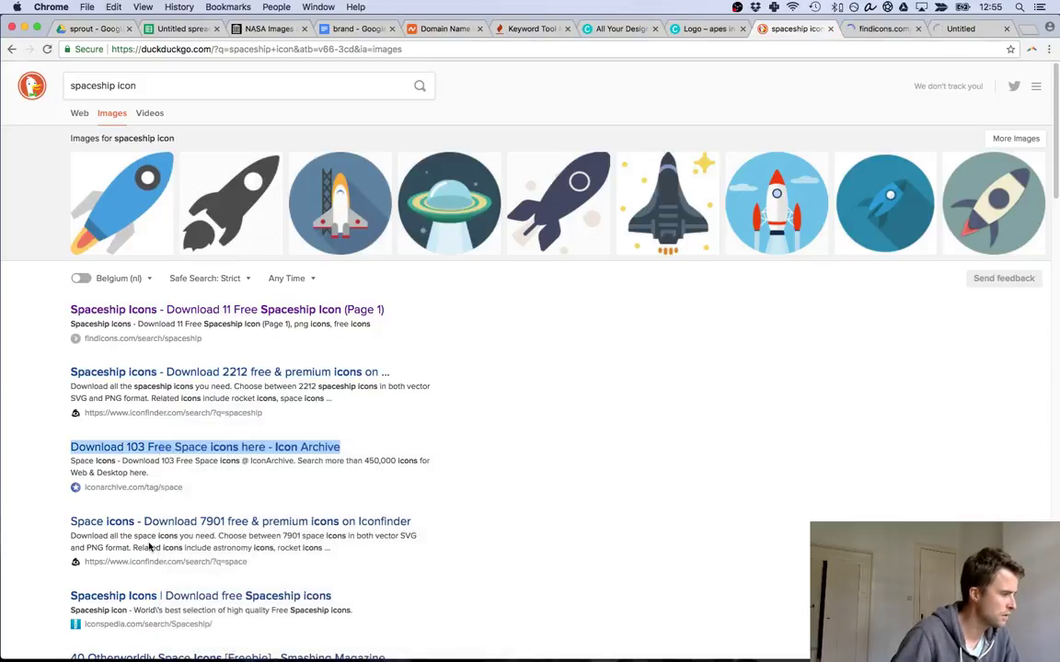
pyautogui.rightClick(159, 523)
pyautogui.click(175, 408)
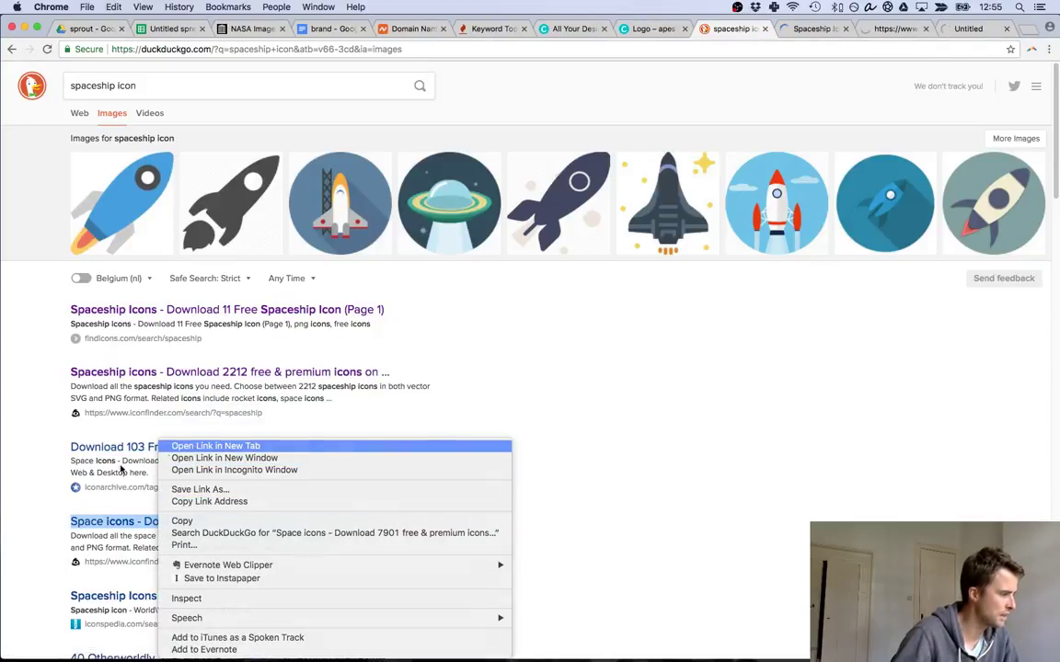
pyautogui.scroll(-3, 78, 480)
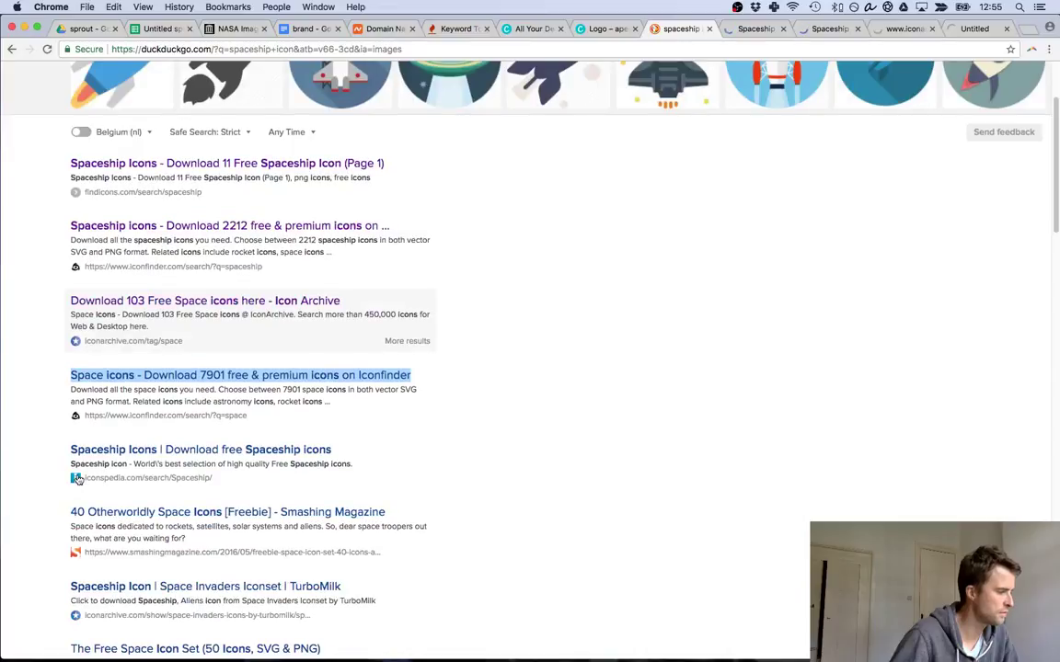
pyautogui.scroll(-1, 111, 488)
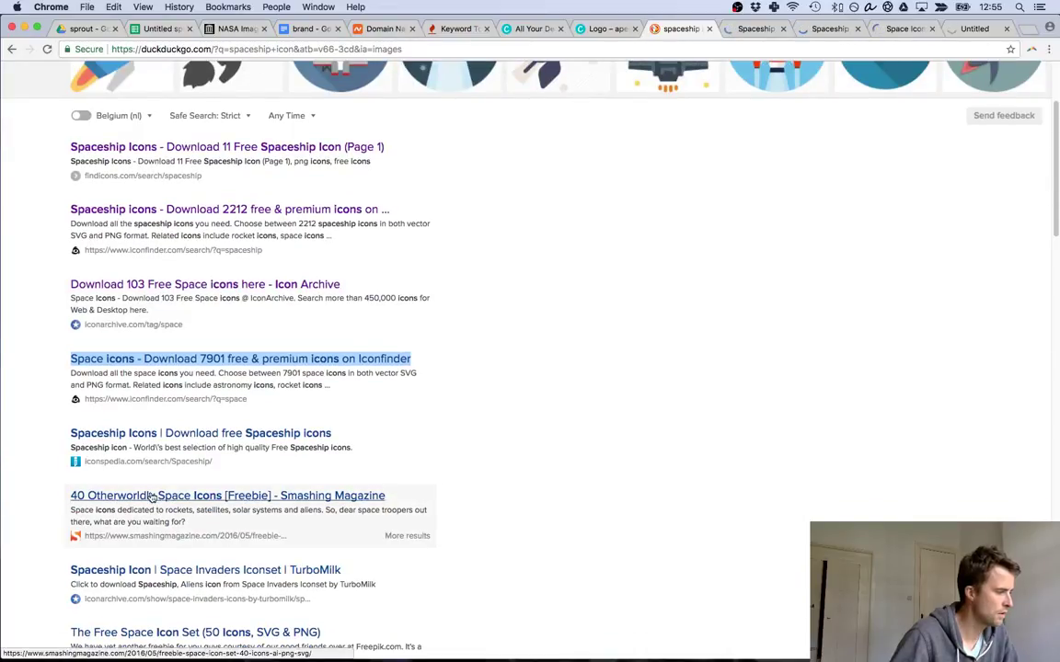
pyautogui.rightClick(150, 497)
pyautogui.click(189, 447)
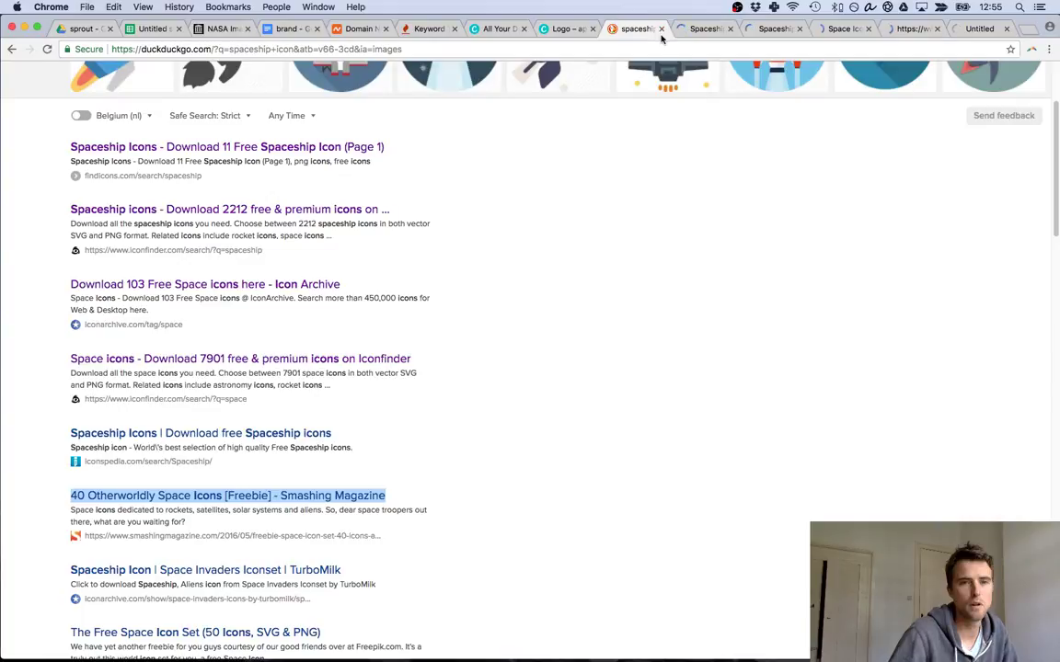
# Close the DuckDuckGo tab, browse the 11 findicons spaceship icons, and open a premium icon.
pyautogui.click(662, 37)
pyautogui.click(660, 33)
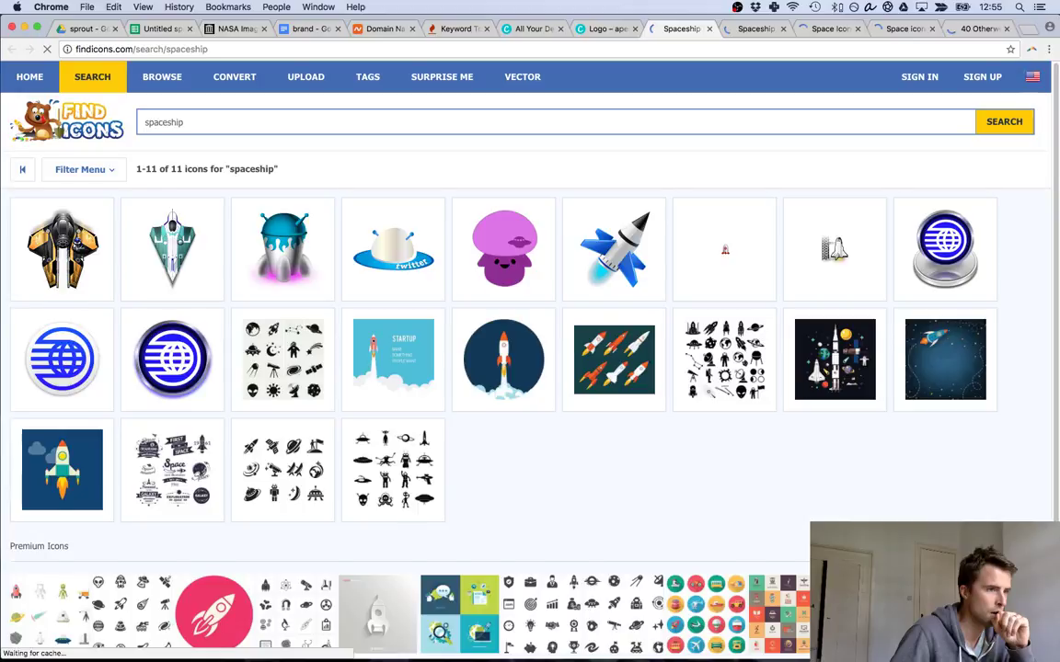
pyautogui.scroll(-2, 1056, 204)
pyautogui.scroll(-2, 1056, 204)
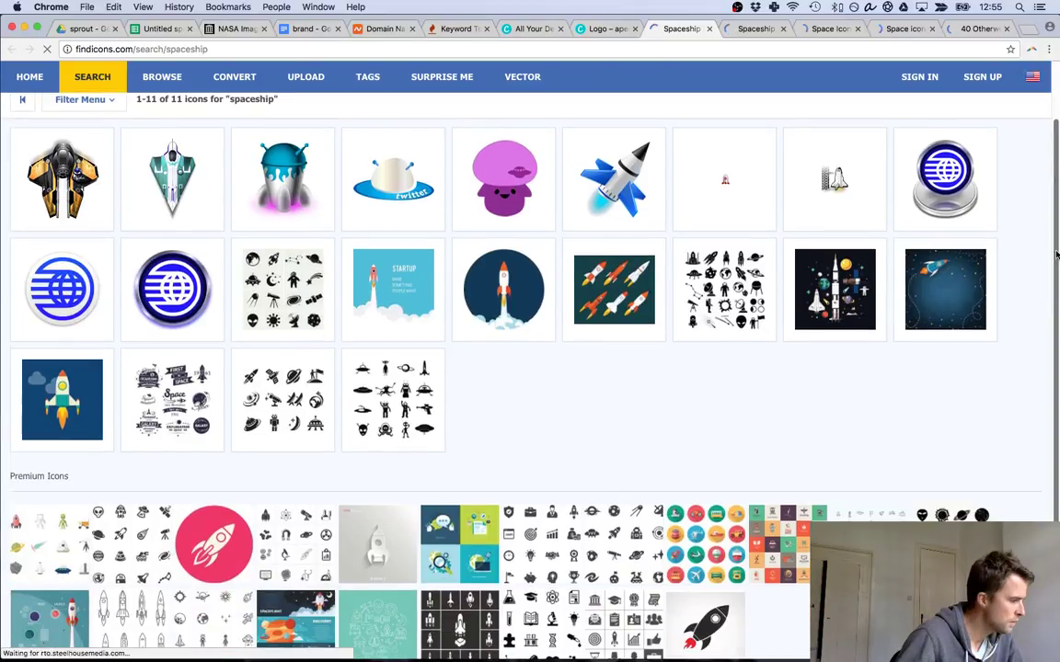
pyautogui.scroll(-2, 1056, 255)
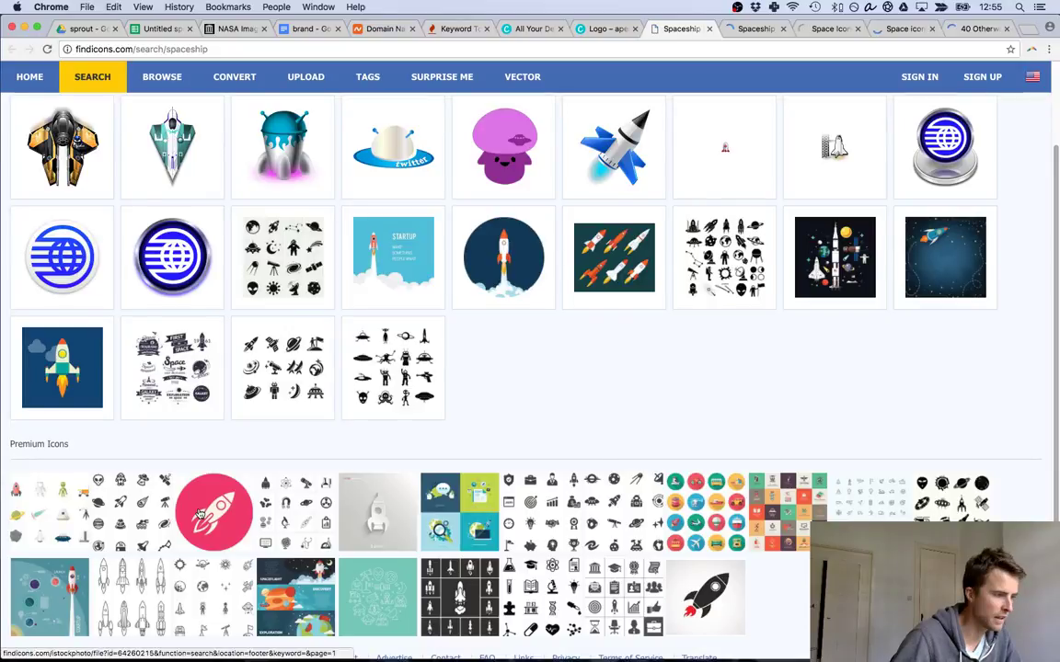
pyautogui.click(564, 527)
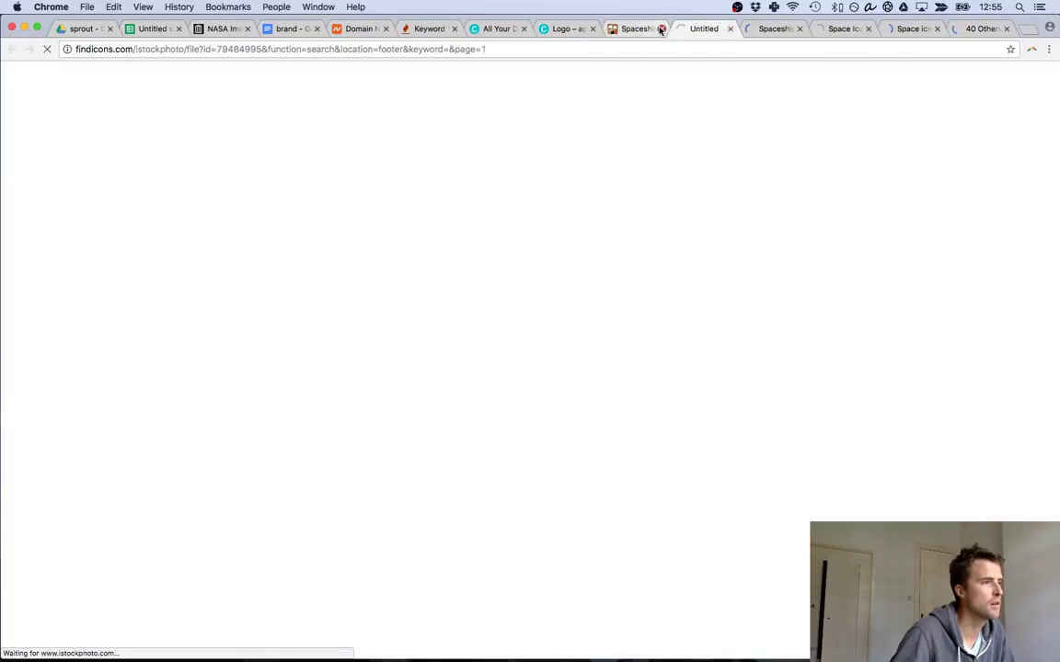
# Close the findicons tab and look through the Iconfinder, Icon Archive, Smashing Magazine and stock-photo tabs.
pyautogui.click(660, 28)
pyautogui.click(699, 30)
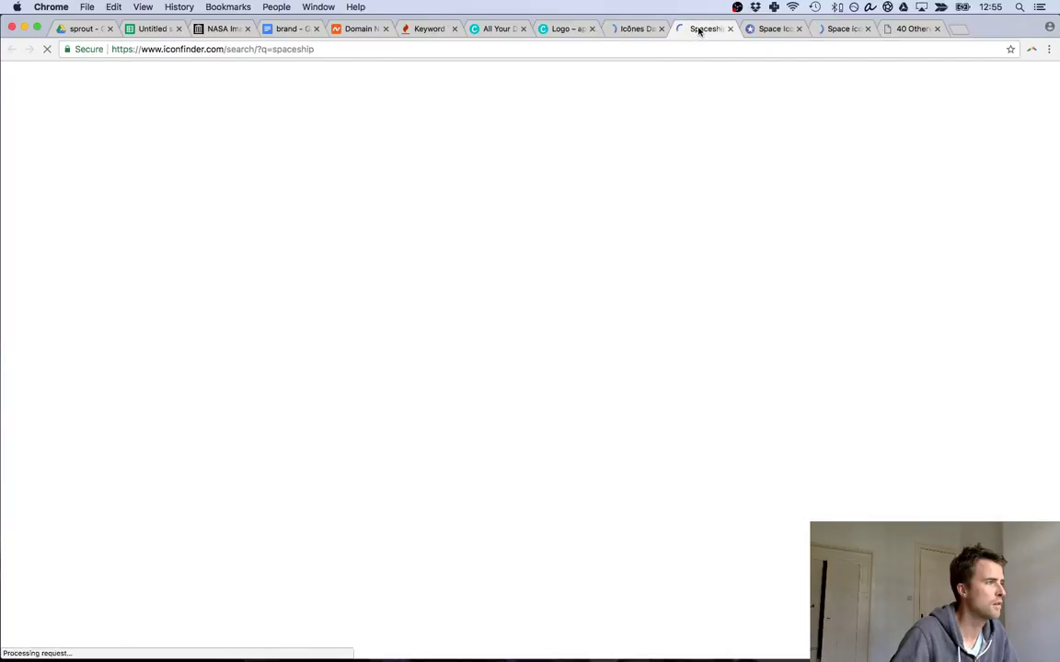
pyautogui.click(773, 29)
pyautogui.click(905, 30)
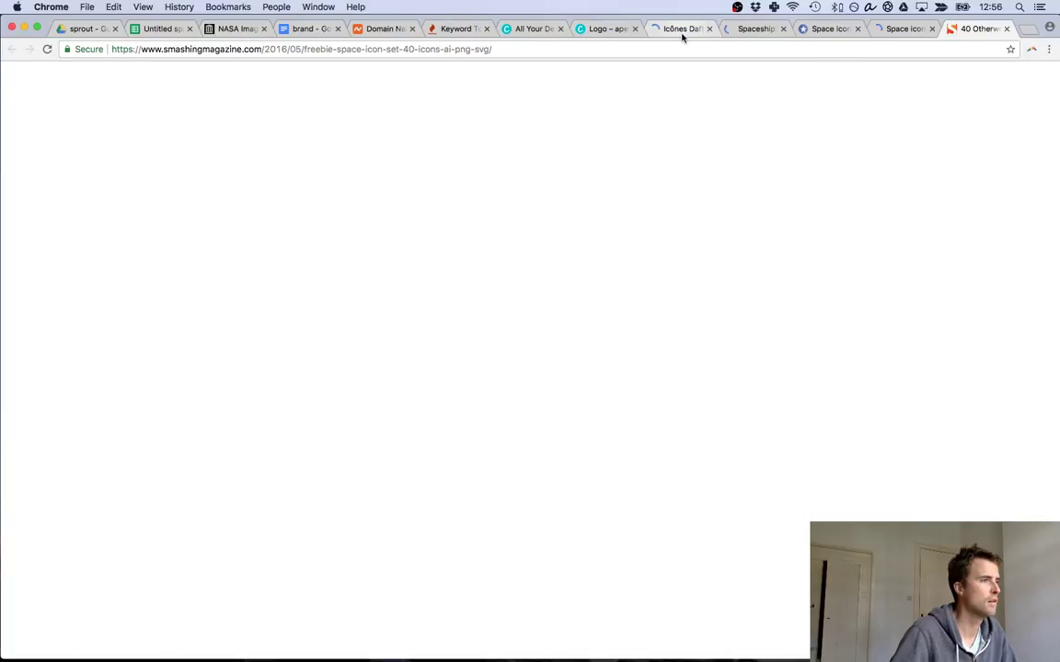
pyautogui.click(682, 33)
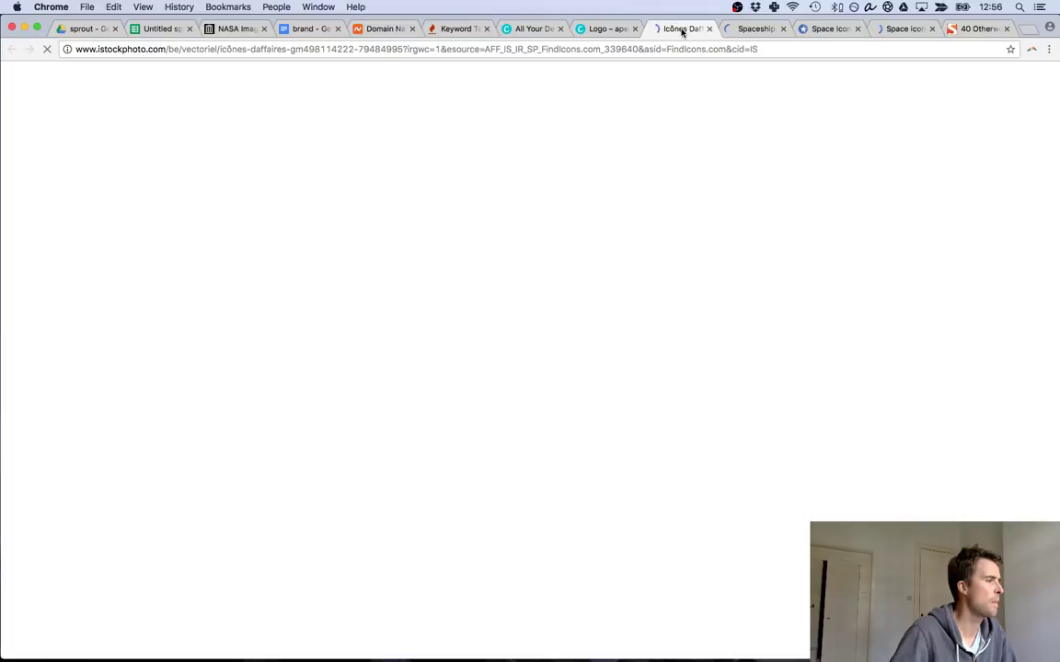
# Close the NASA Images, Google Drive, Keyword Tool and Canva designs tabs, returning to Iconfinder.
pyautogui.click(264, 28)
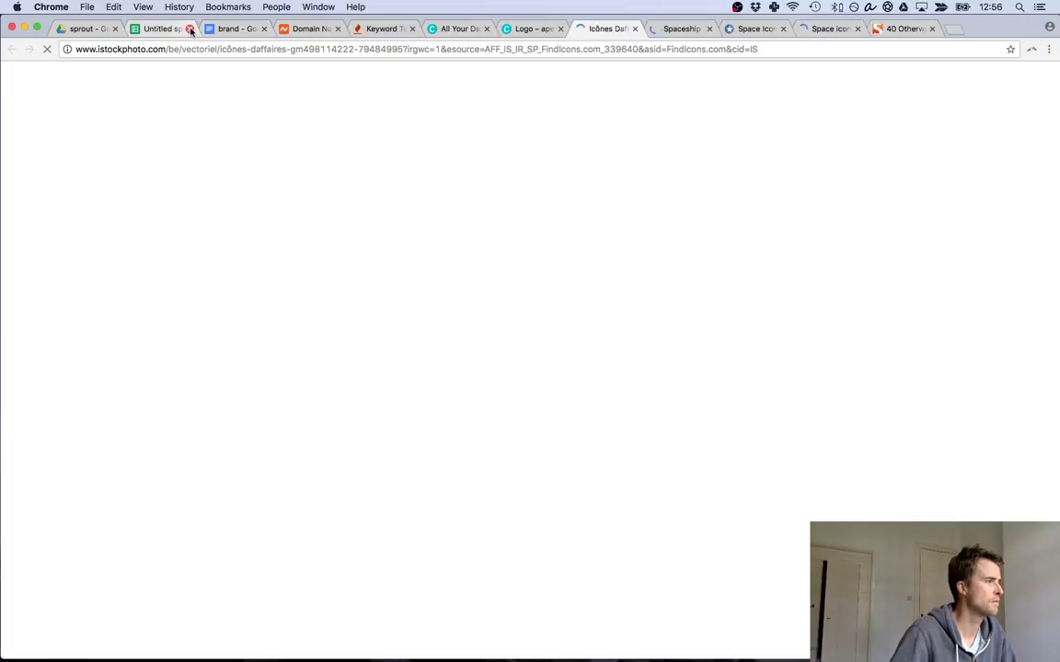
pyautogui.click(121, 31)
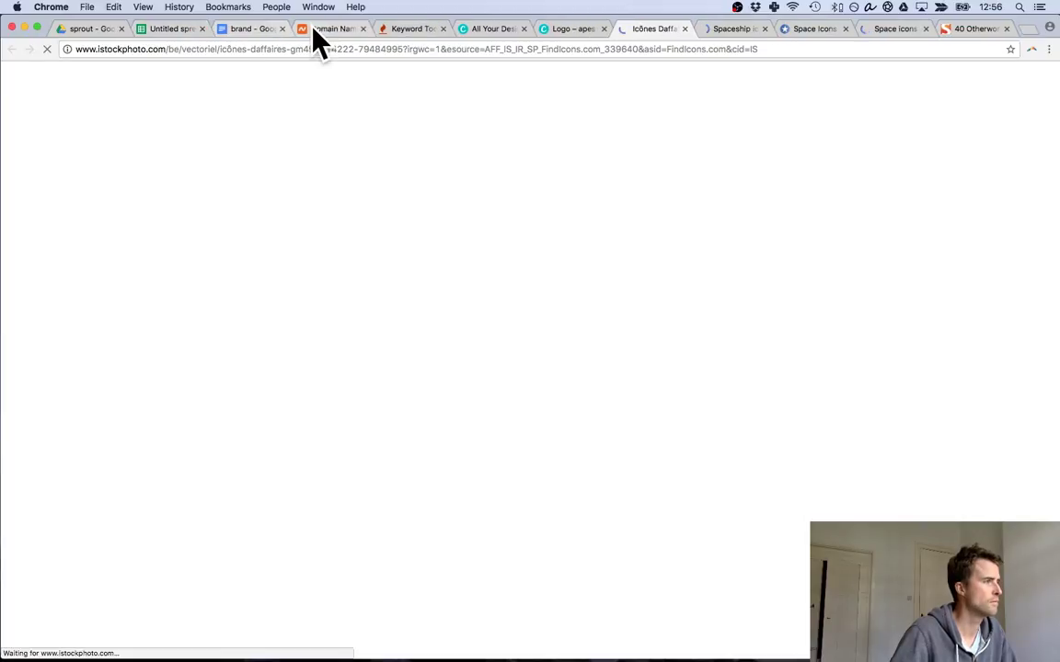
pyautogui.click(324, 29)
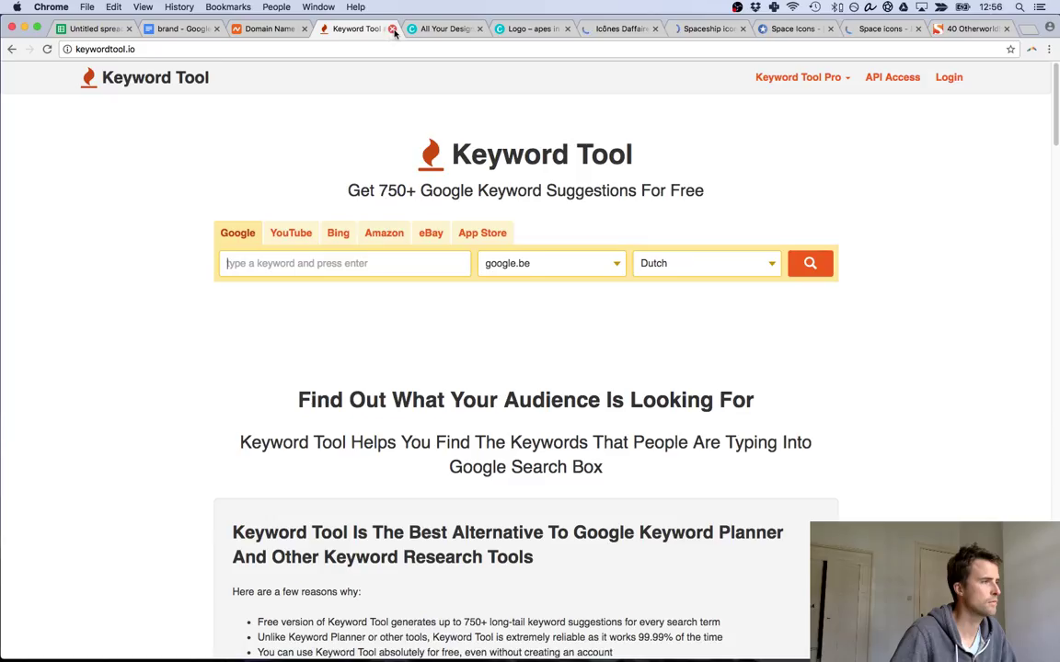
pyautogui.click(392, 29)
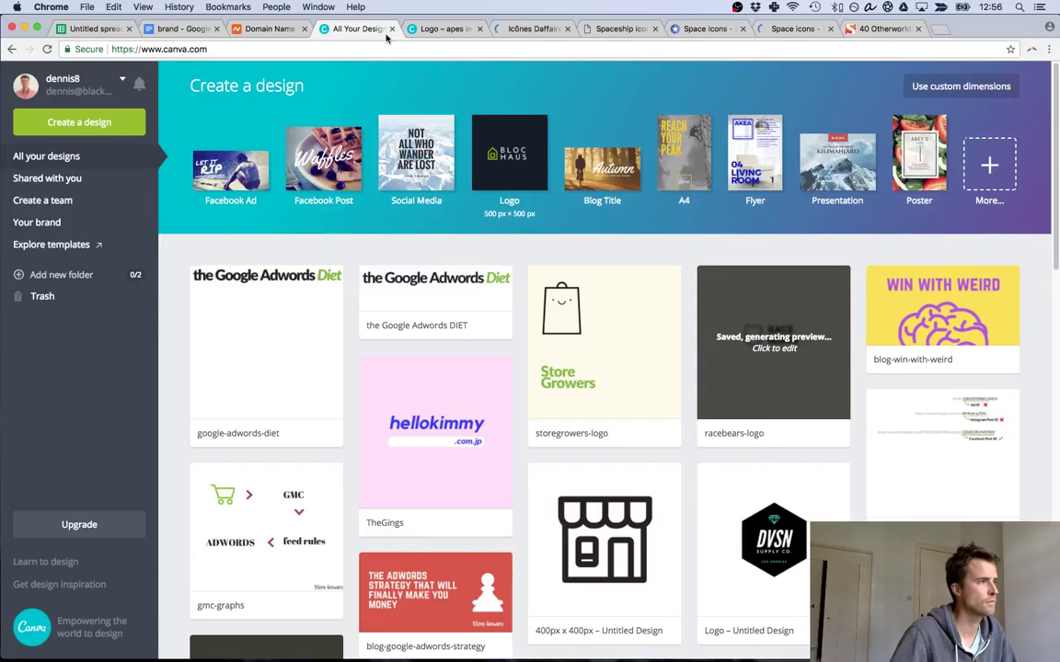
pyautogui.click(391, 28)
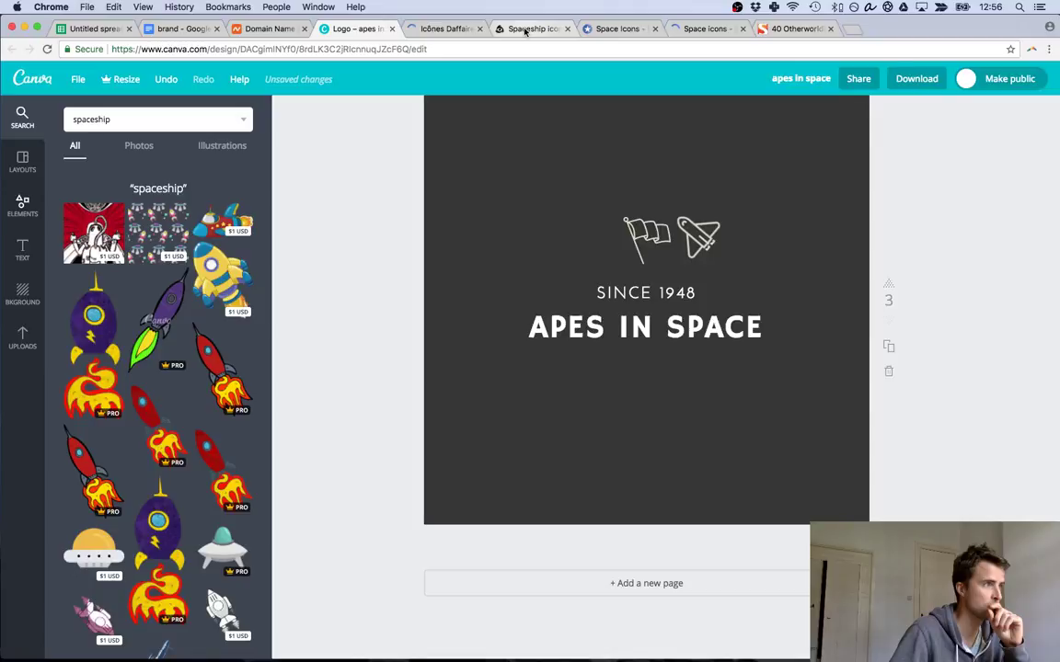
pyautogui.click(526, 30)
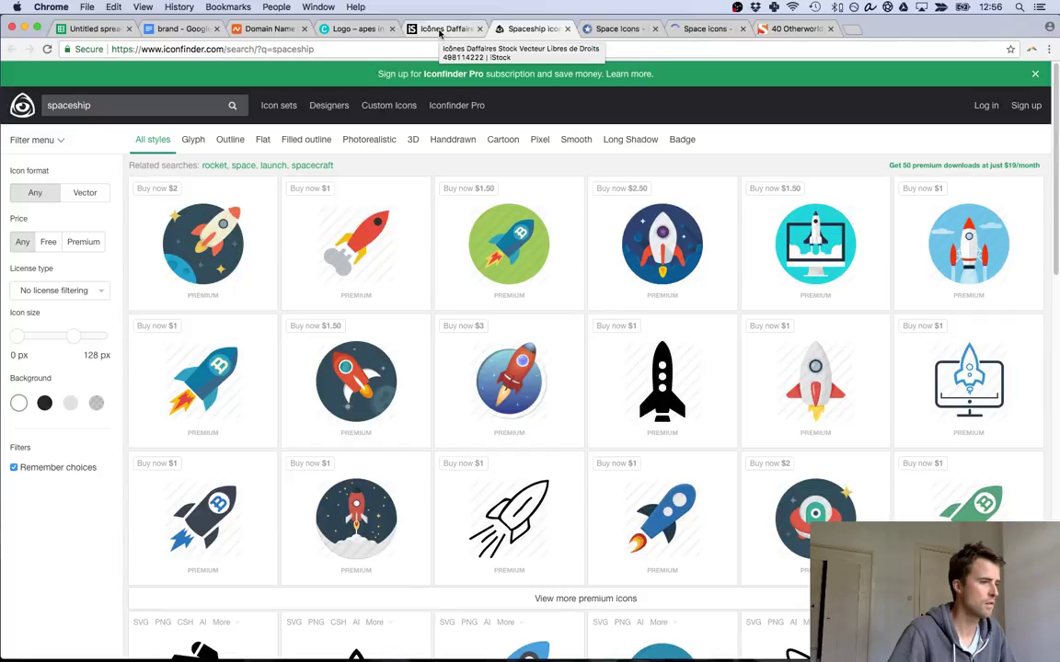
# Scroll through Iconfinder's spaceship icons and check back on the Canva logo design.
pyautogui.scroll(-5, 579, 409)
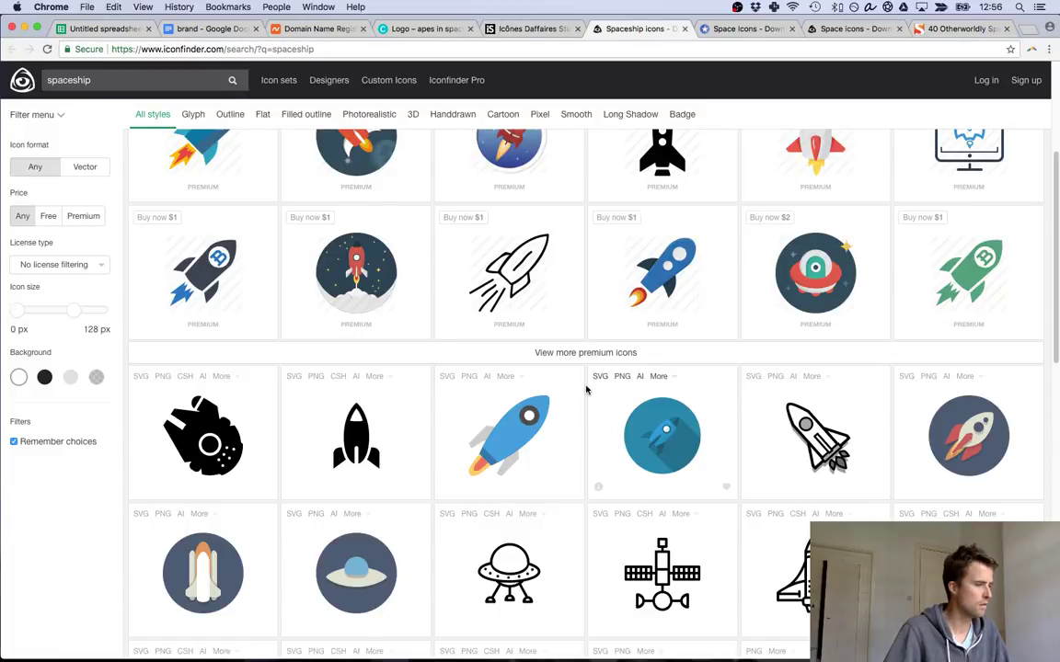
pyautogui.scroll(-3, 587, 388)
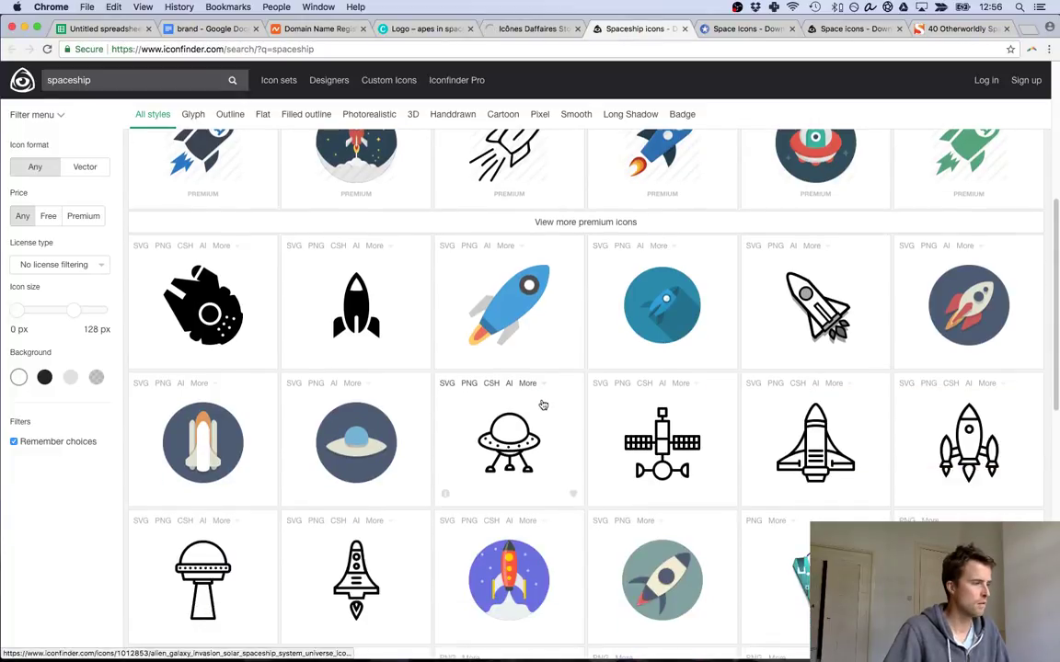
pyautogui.scroll(-2, 544, 405)
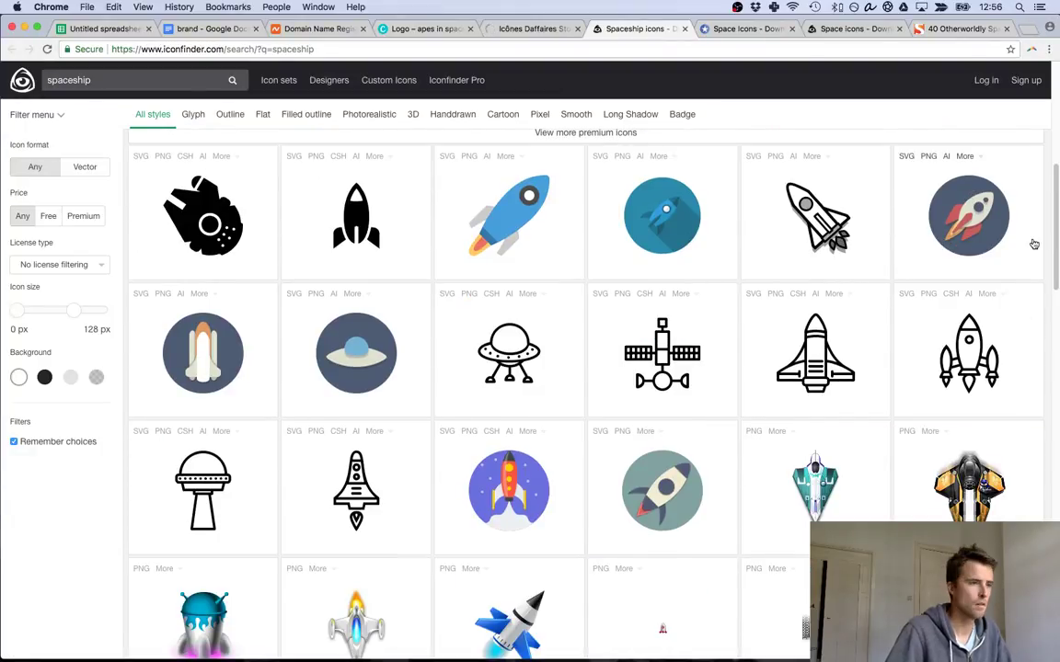
pyautogui.moveTo(1057, 241); pyautogui.dragTo(1056, 315)
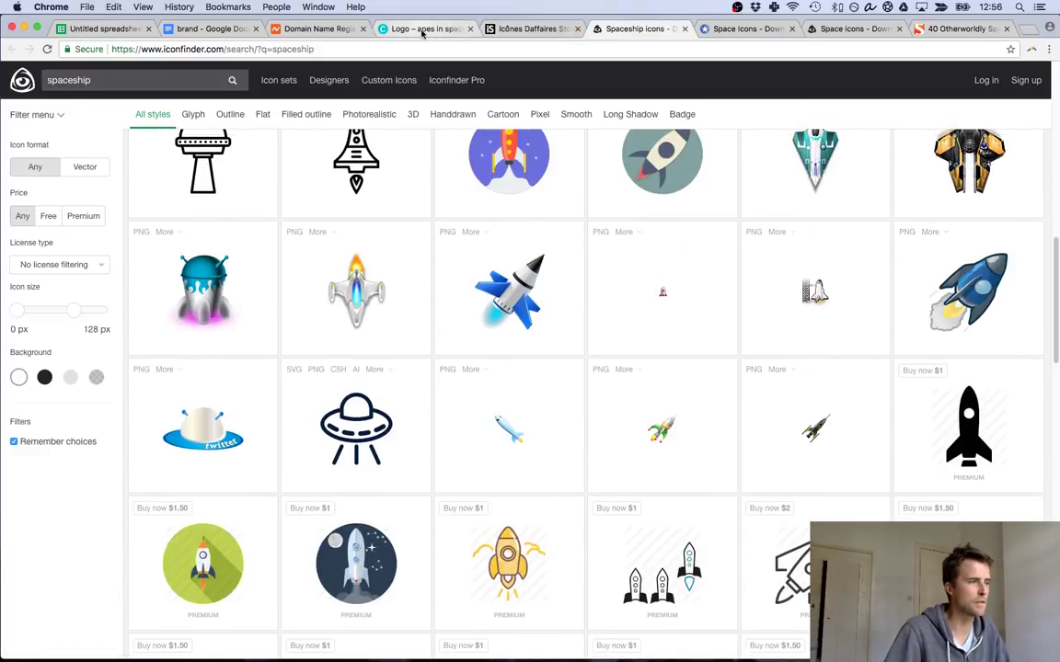
pyautogui.click(423, 29)
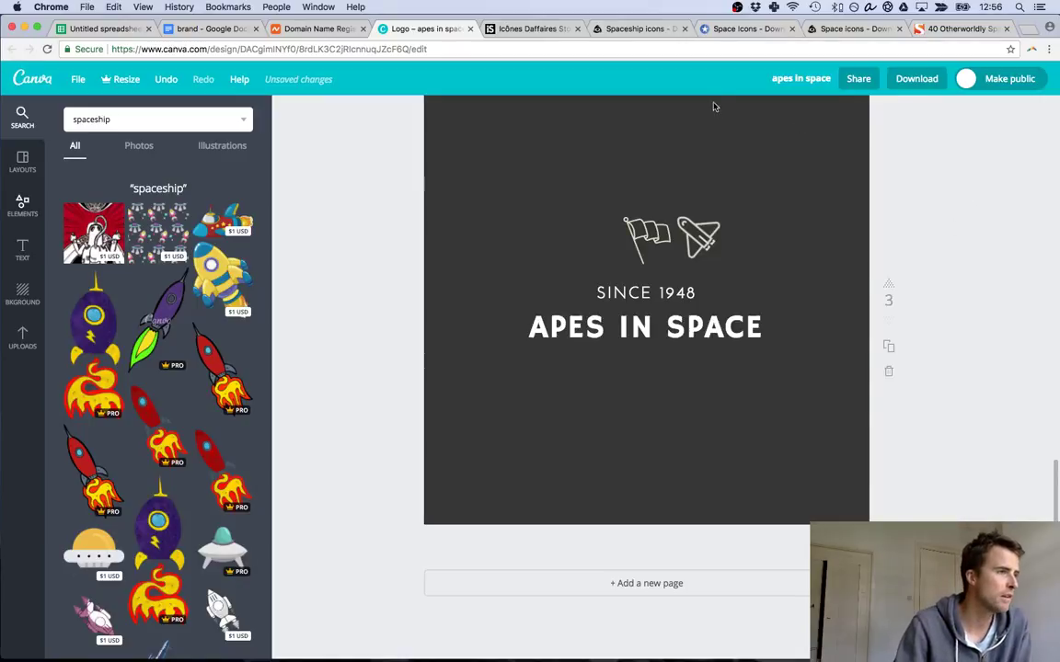
# Close the iStock business-icons tab and open a blank new tab.
pyautogui.click(533, 28)
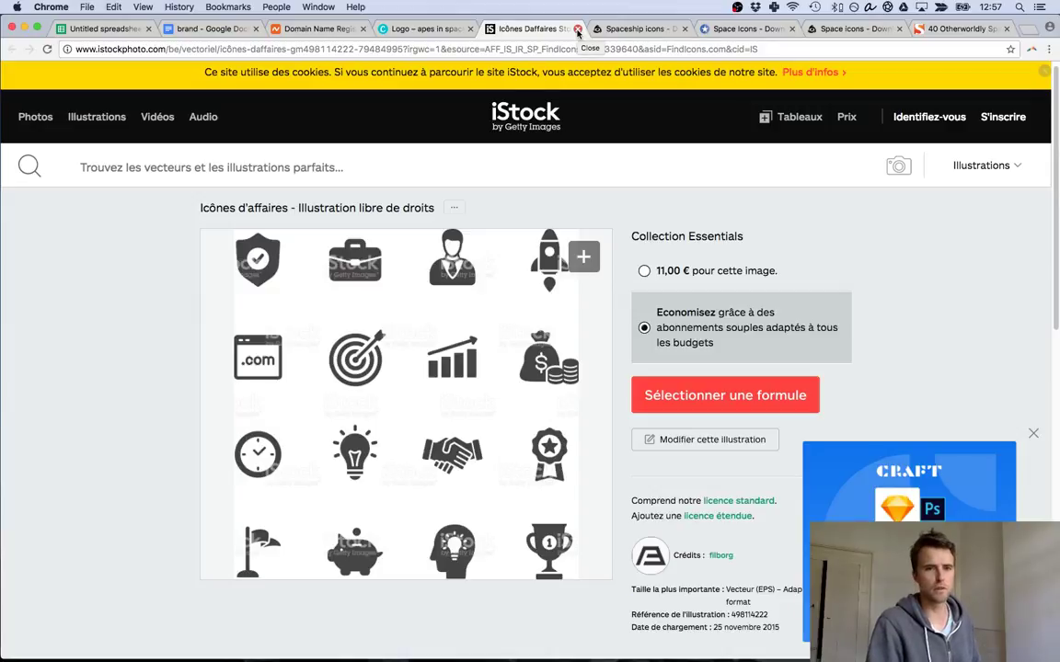
pyautogui.click(578, 30)
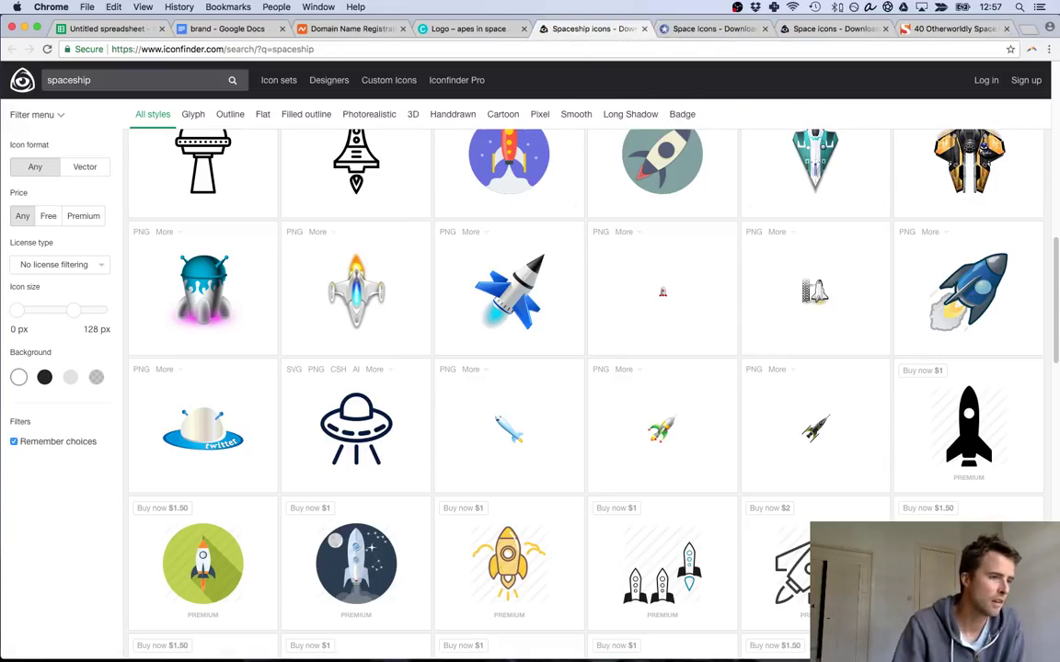
pyautogui.moveTo(1055, 262); pyautogui.dragTo(1055, 326)
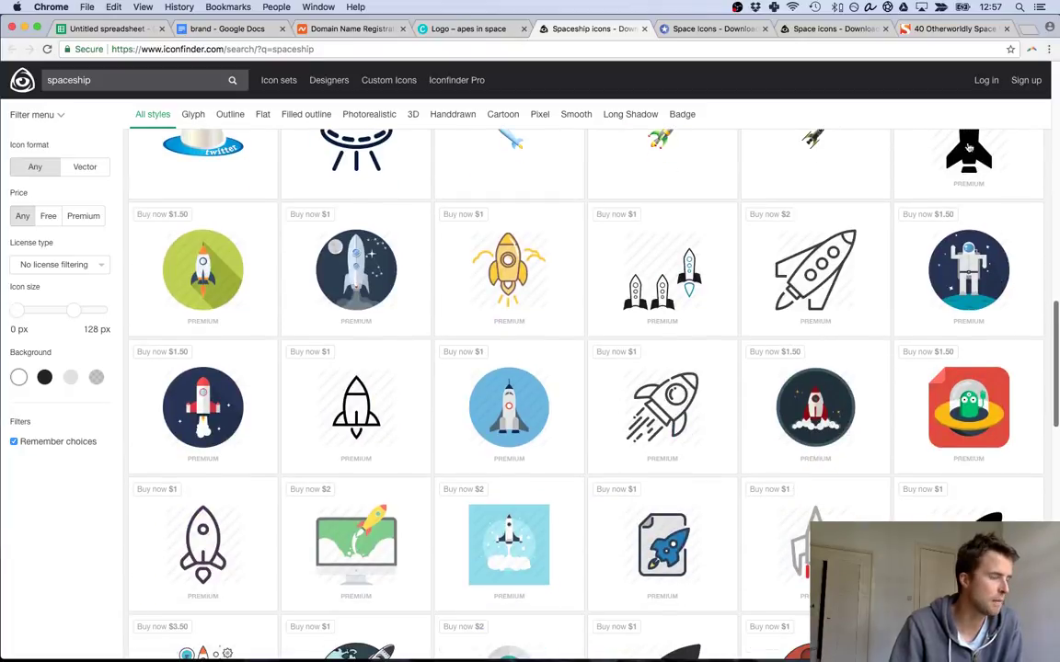
pyautogui.click(1029, 30)
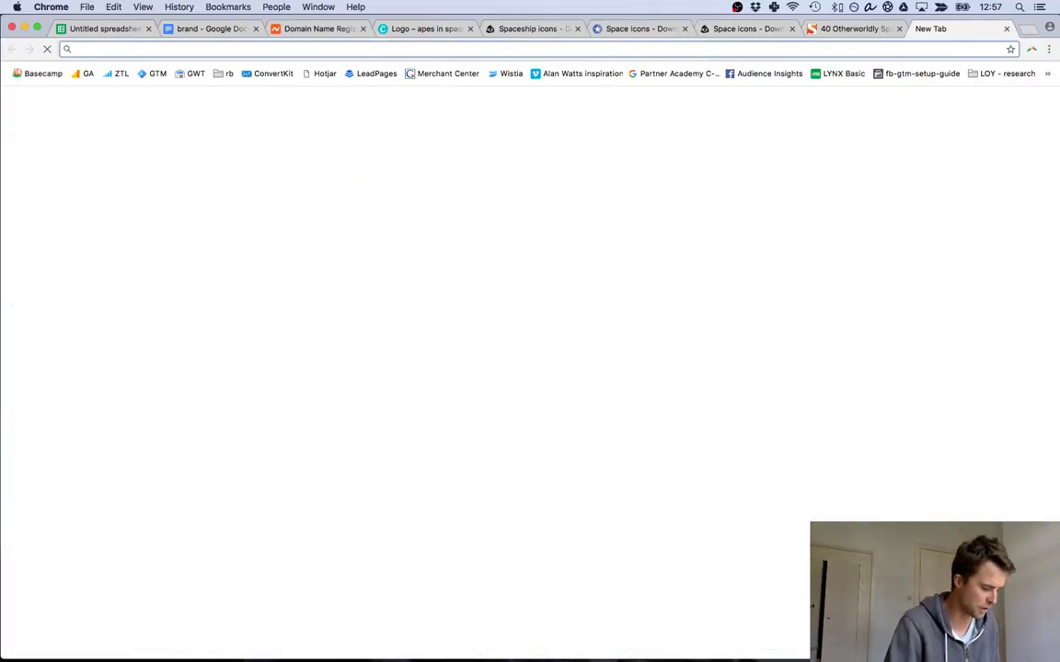
# Load the thenounproject.com home page from the address bar.
pyautogui.write('nop')
pyautogui.press('BackSpace')
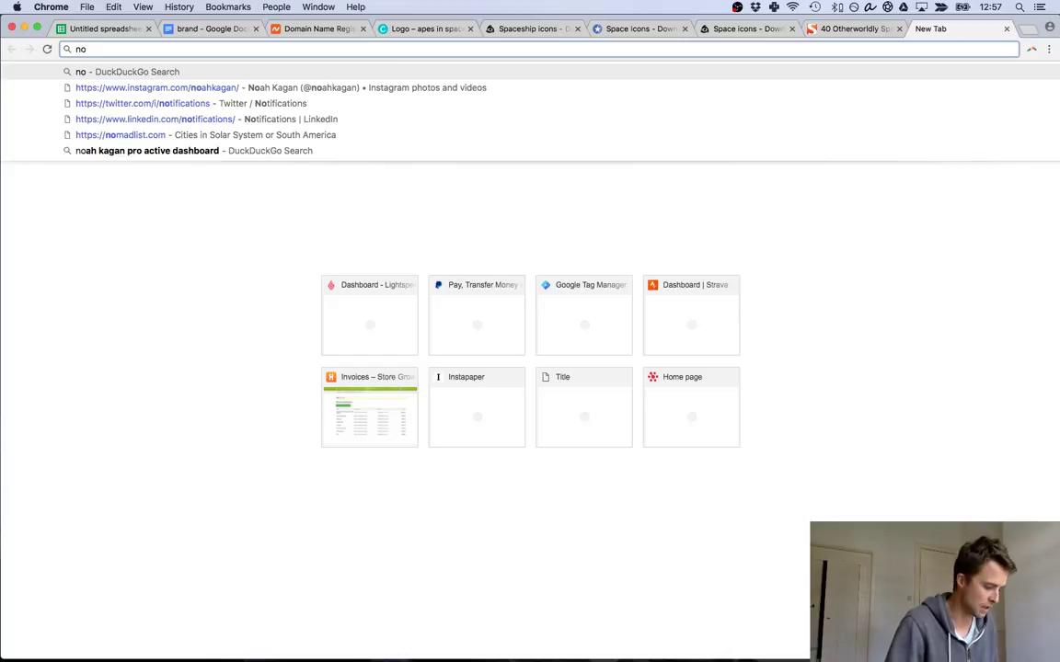
pyautogui.write('un')
pyautogui.press('Down')
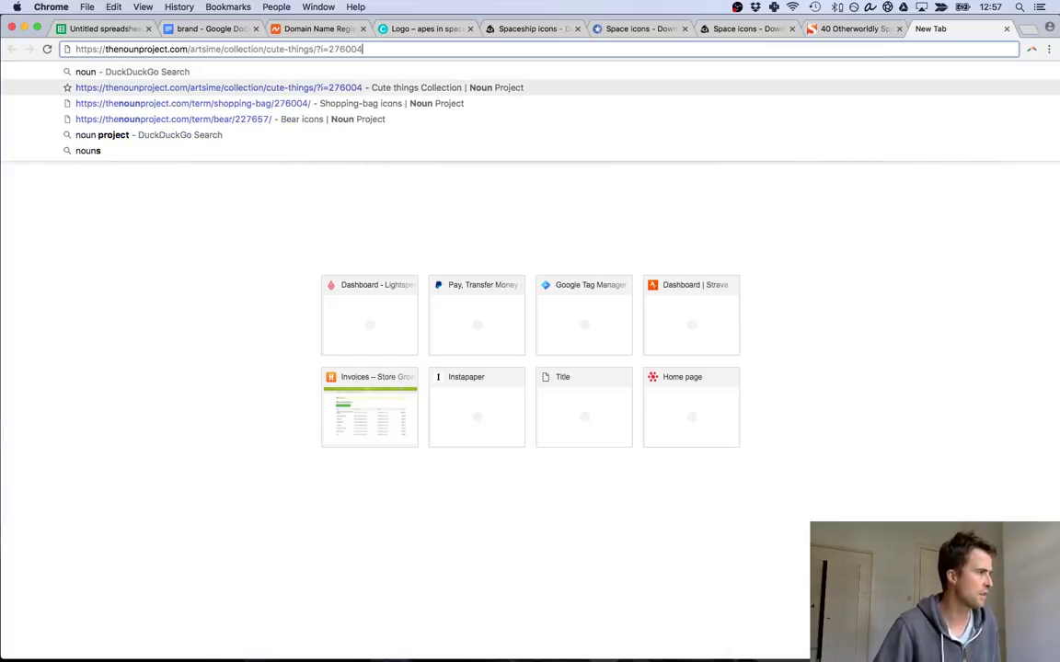
pyautogui.press('Down')
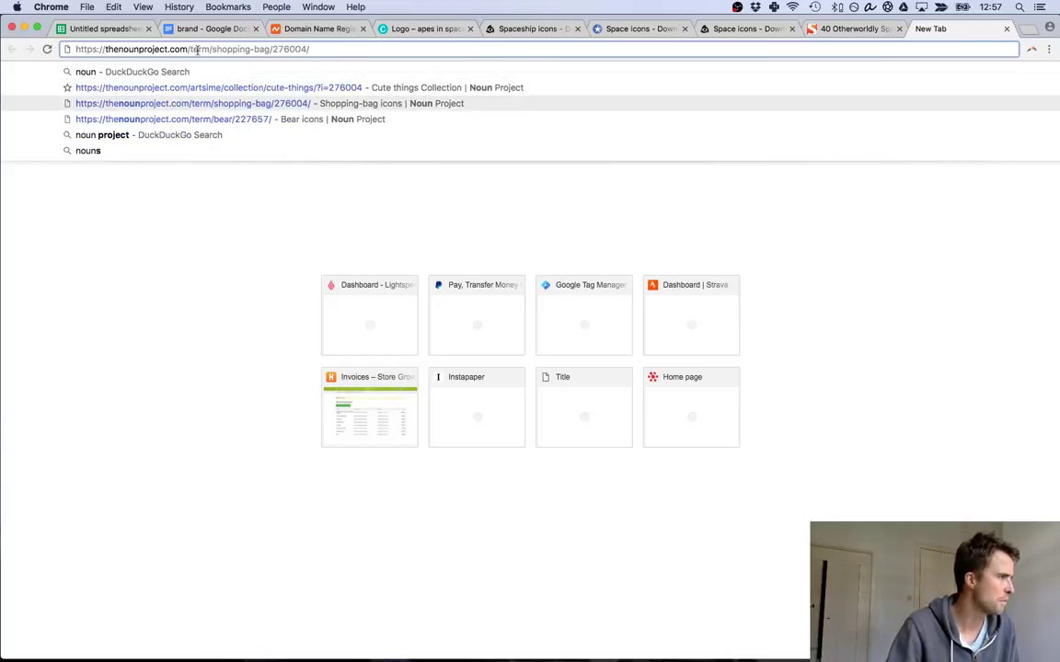
pyautogui.moveTo(190, 49); pyautogui.dragTo(405, 49)
pyautogui.press('BackSpace')
pyautogui.press('Return')
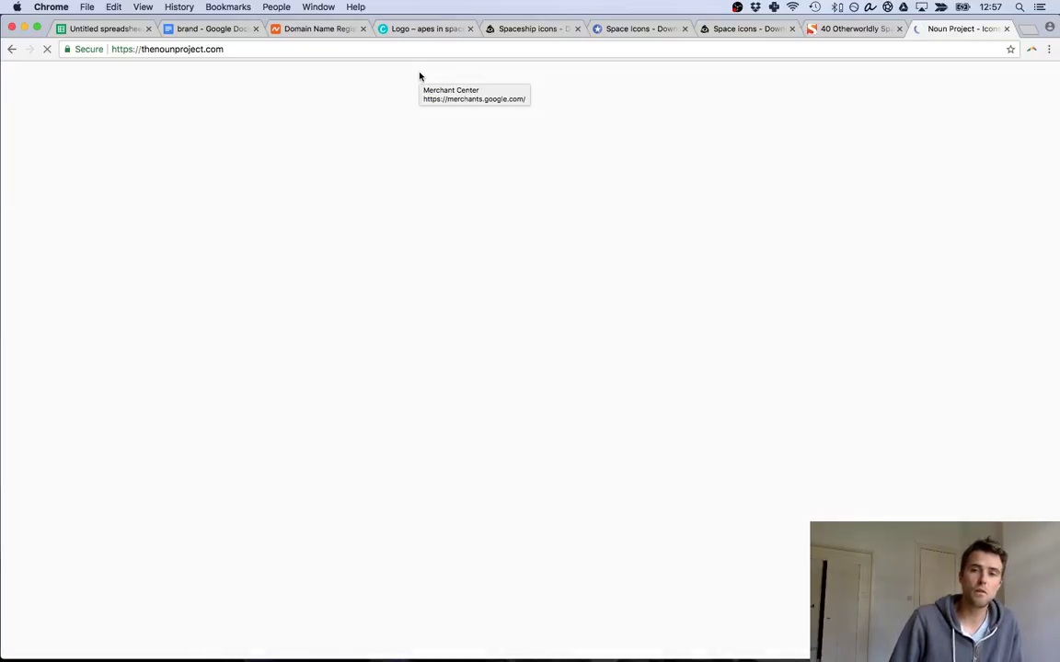
pyautogui.click(409, 50)
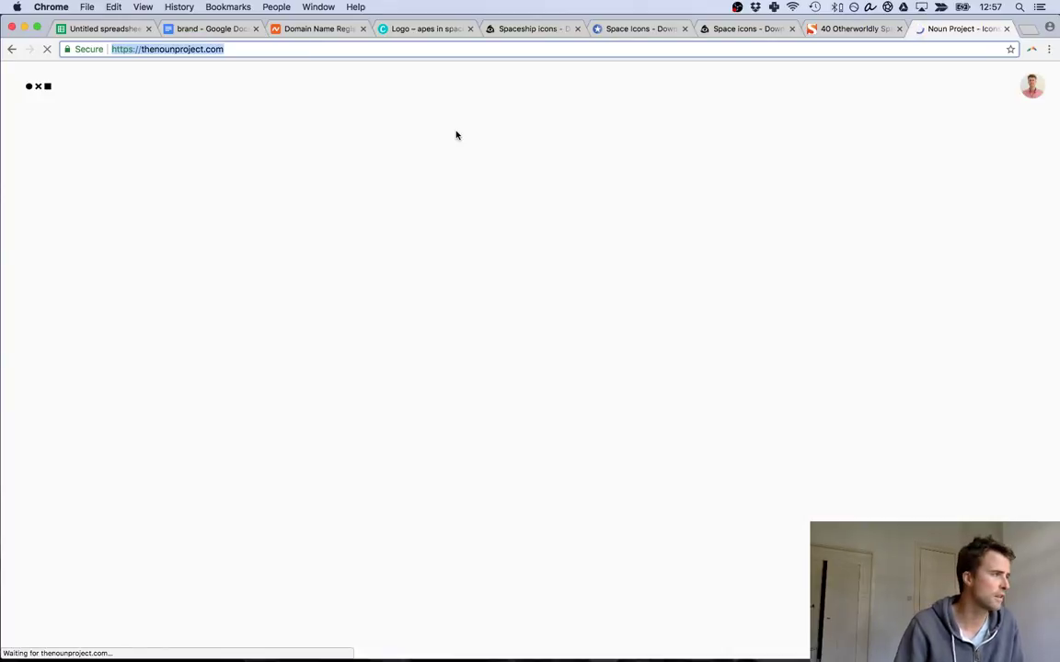
# Search Noun Project icons for 'space'.
pyautogui.click(405, 206)
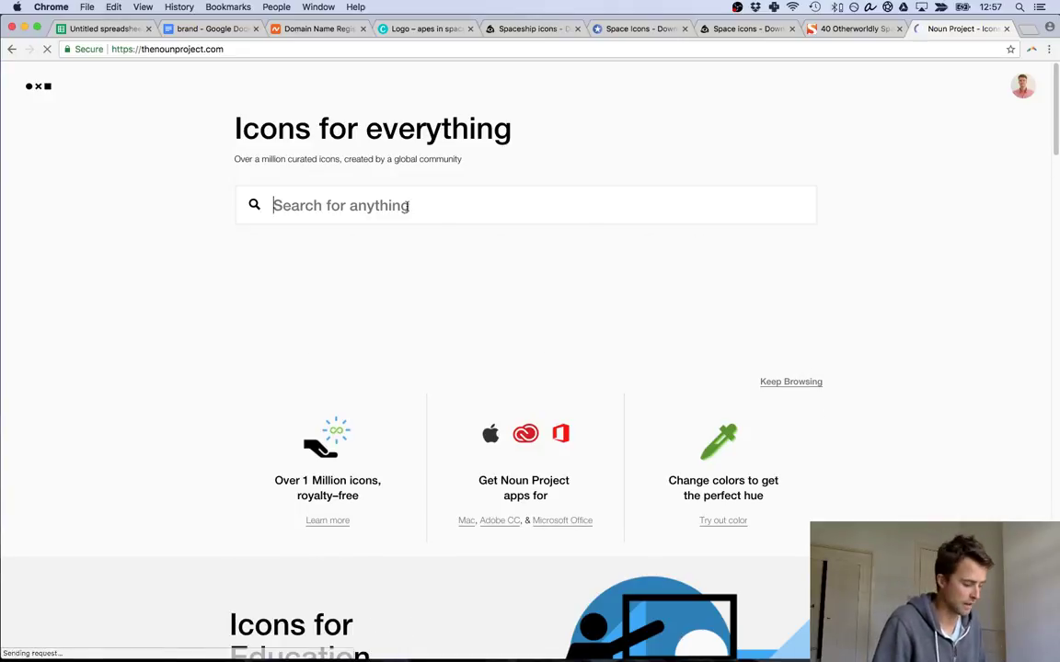
pyautogui.write('spacesh')
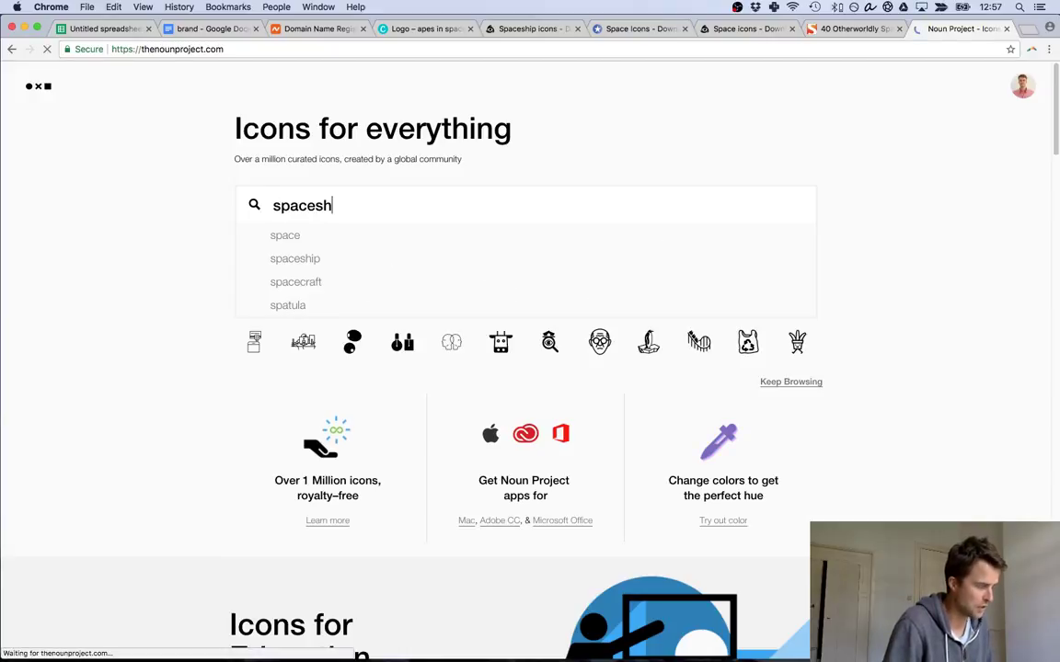
pyautogui.press('BackSpace')
pyautogui.press('BackSpace')
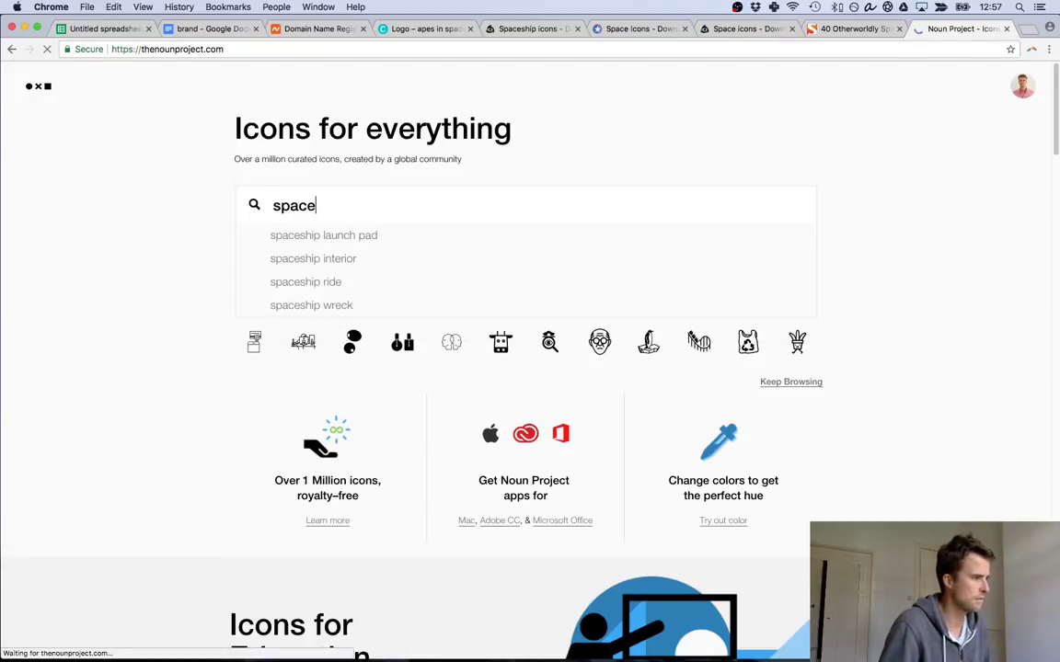
pyautogui.press('Return')
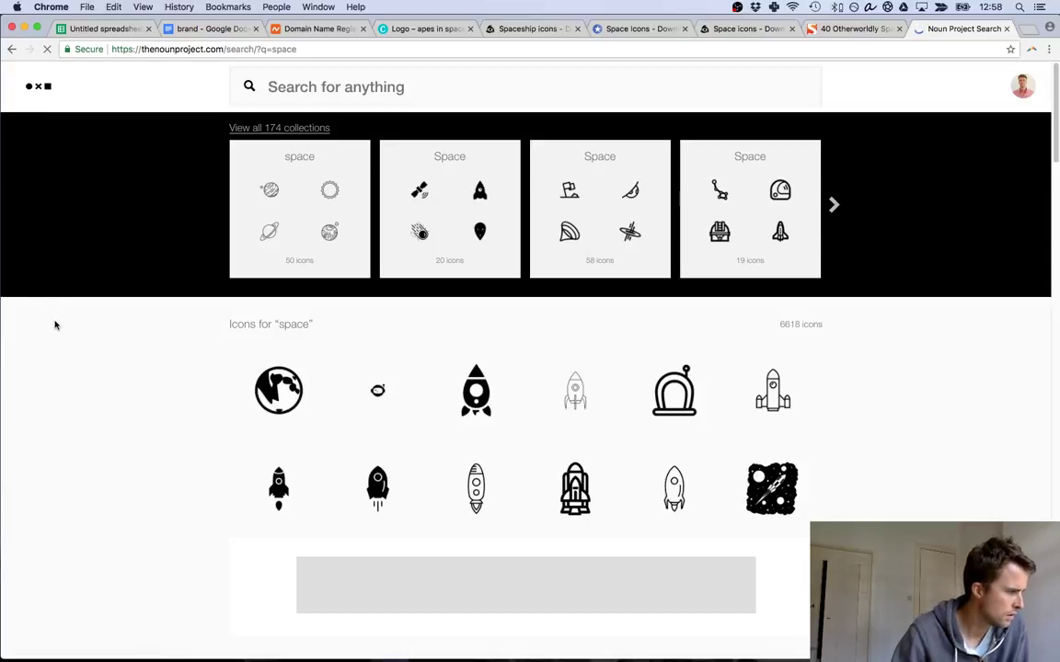
# Scroll the space results and open the space-shuttle and ringed planet icons in new tabs.
pyautogui.scroll(-3, 64, 315)
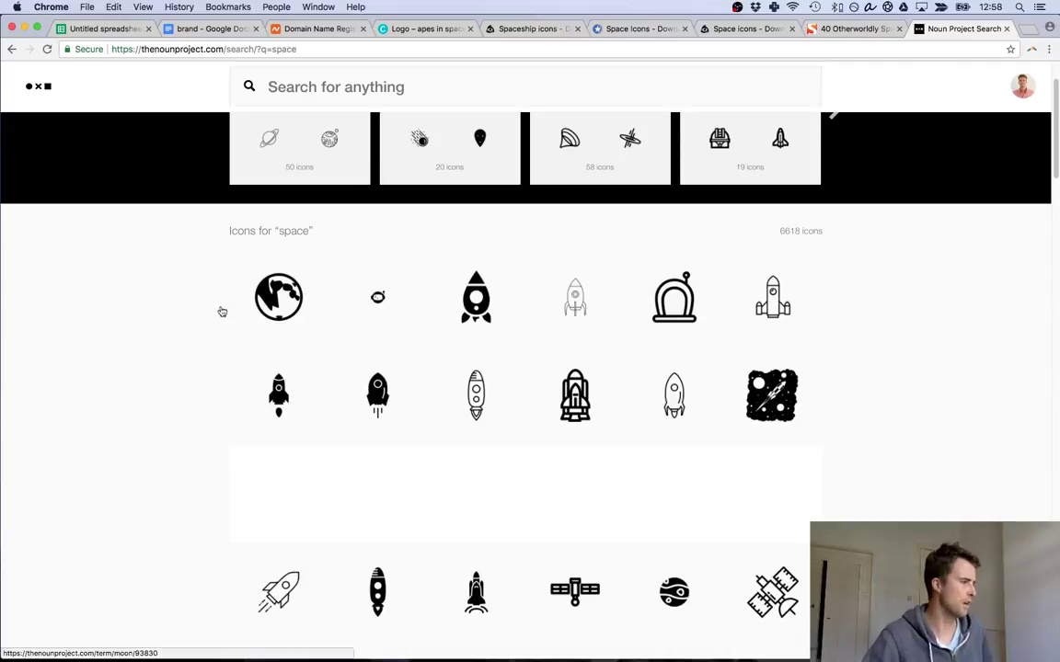
pyautogui.scroll(-1, 119, 304)
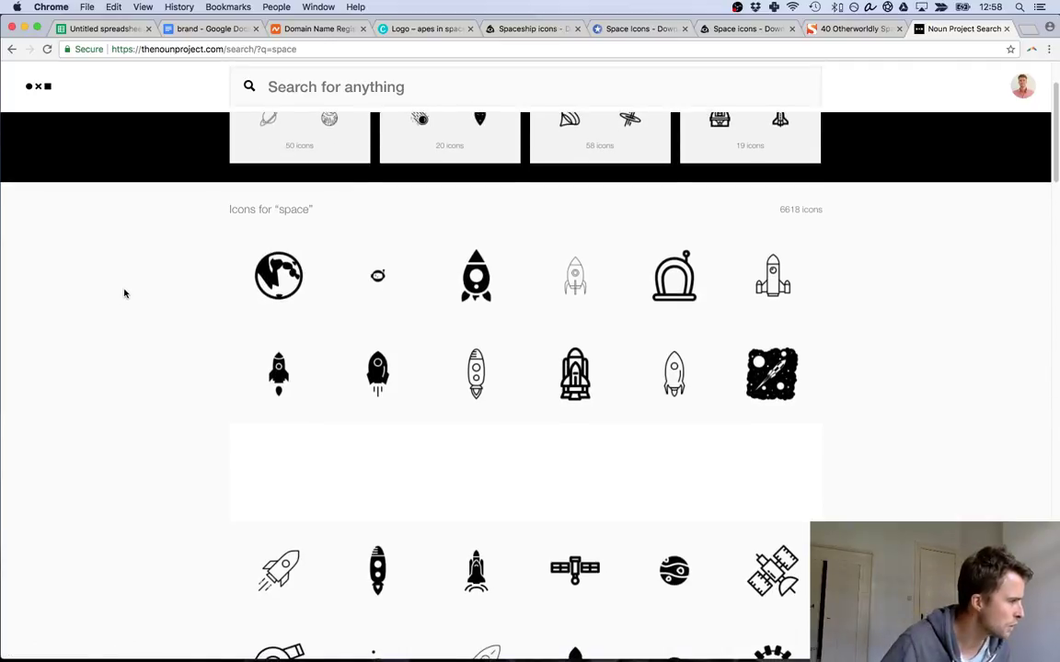
pyautogui.scroll(-2, 124, 293)
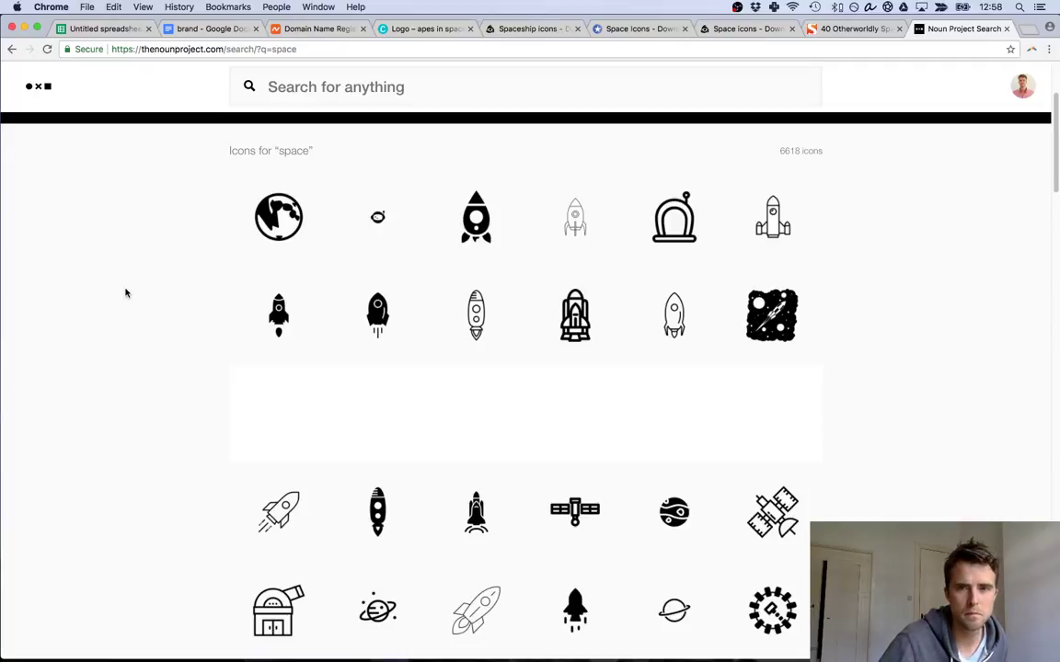
pyautogui.scroll(-3, 128, 293)
pyautogui.scroll(-2, 132, 295)
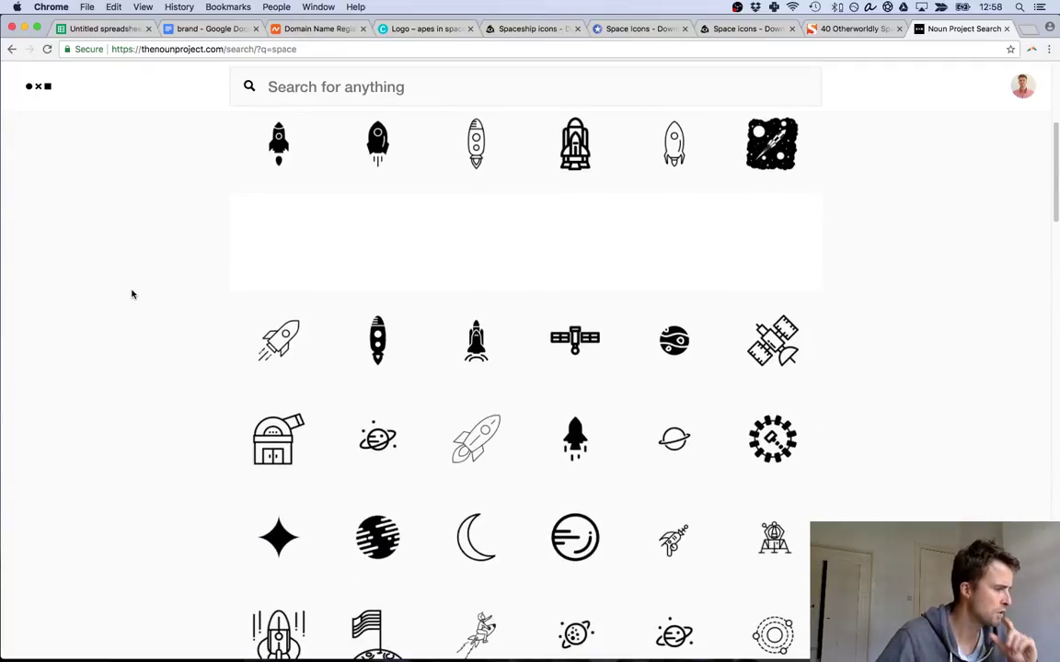
pyautogui.scroll(-1, 133, 293)
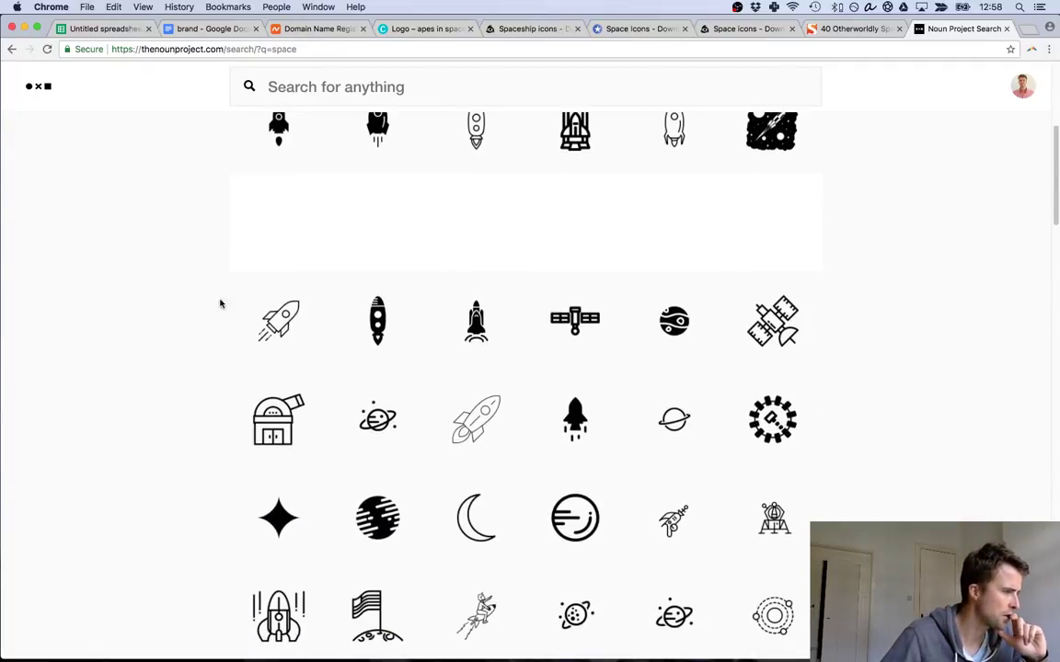
pyautogui.rightClick(475, 316)
pyautogui.click(496, 324)
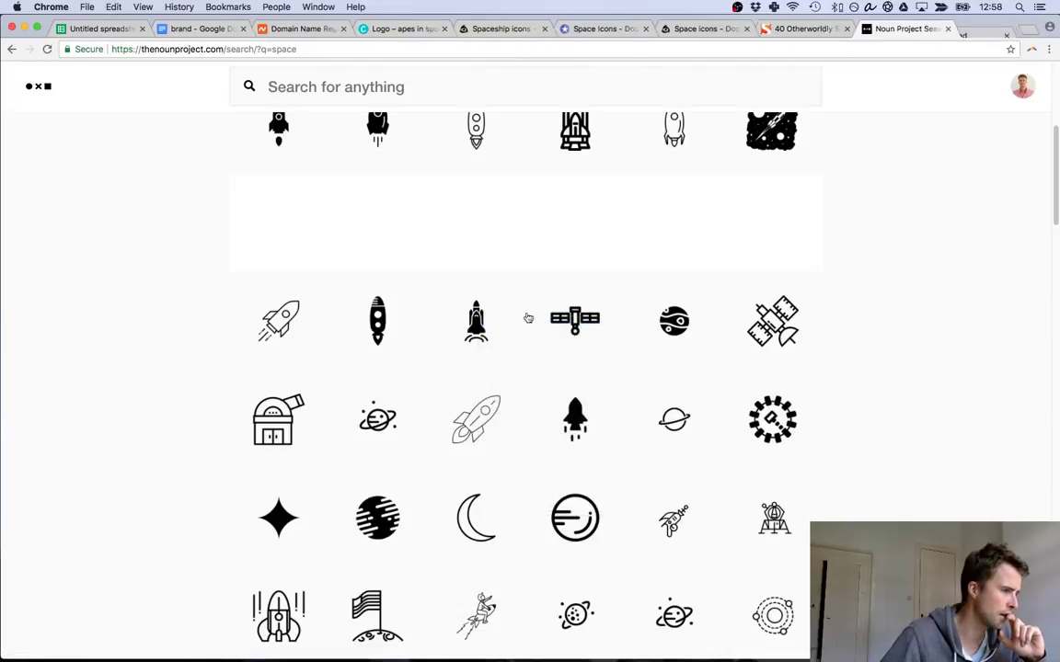
pyautogui.scroll(-2, 841, 285)
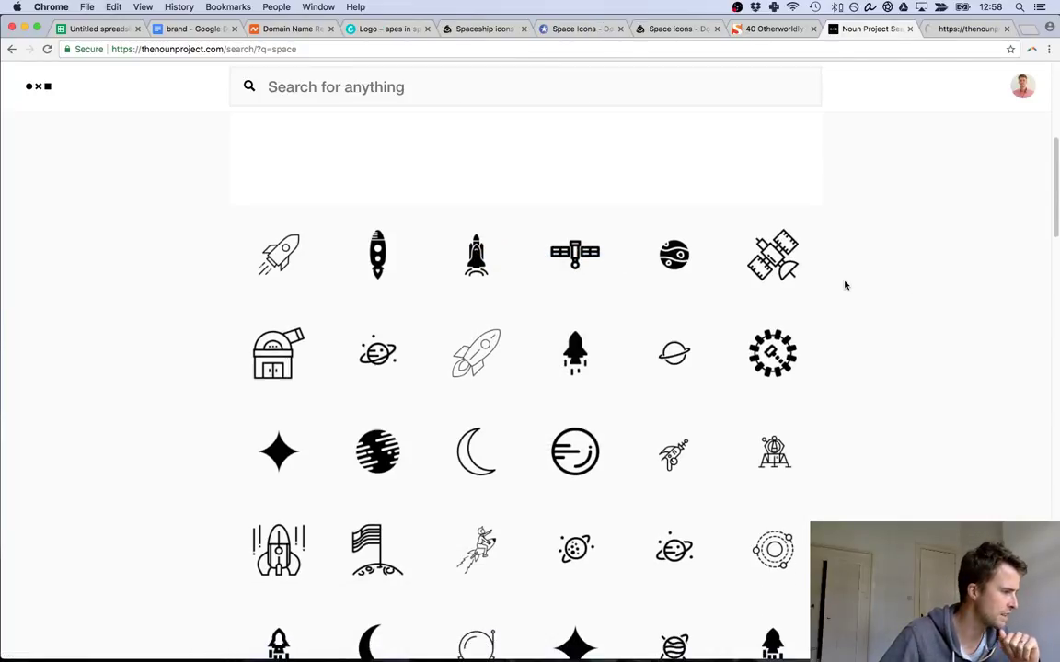
pyautogui.rightClick(377, 355)
pyautogui.click(396, 364)
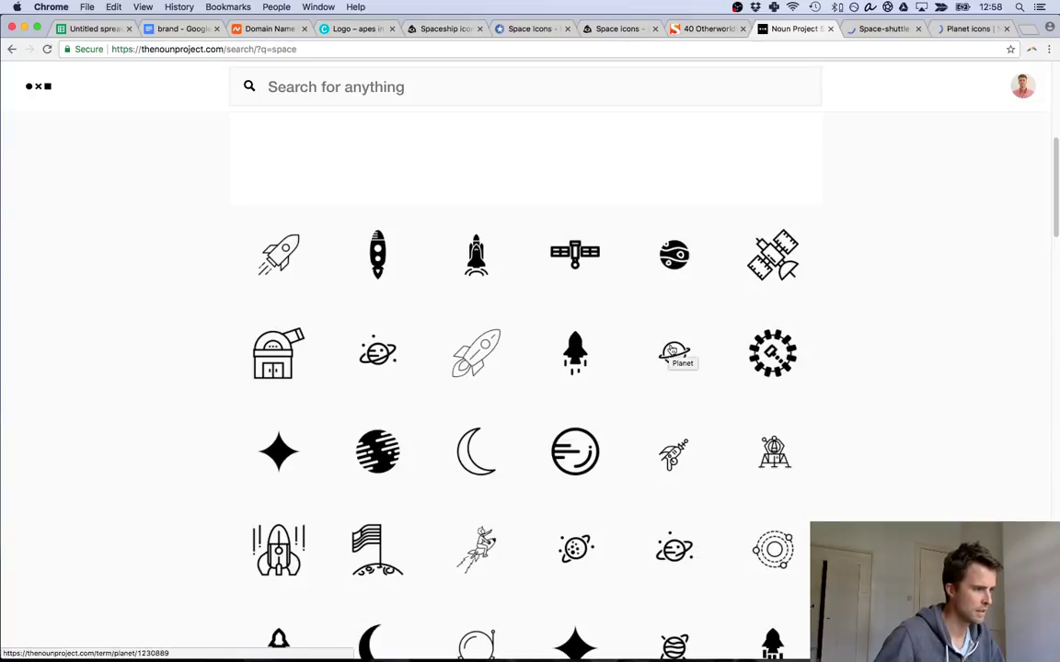
# Close the Iconfinder and other leftover icon-site tabs, keeping the Noun Project shuttle and planet pages.
pyautogui.click(857, 32)
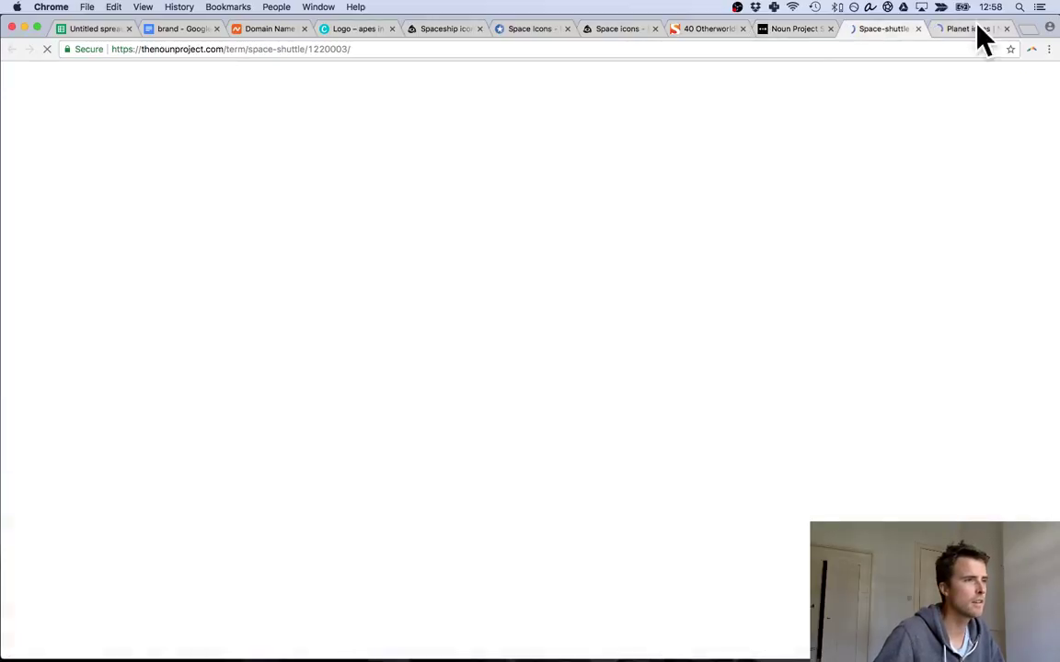
pyautogui.click(968, 30)
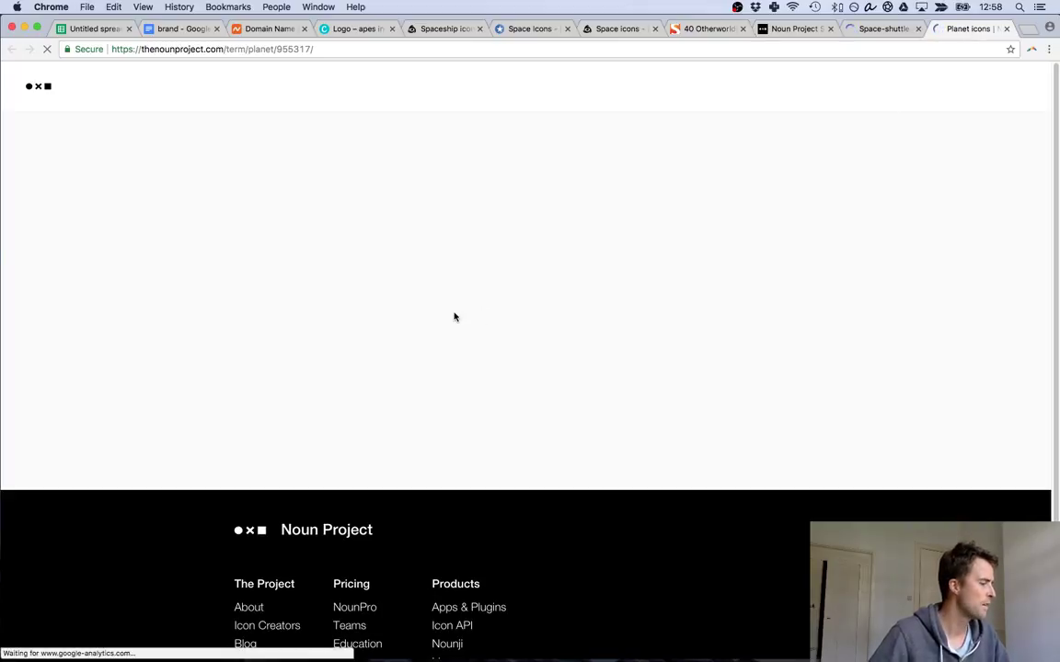
pyautogui.click(853, 29)
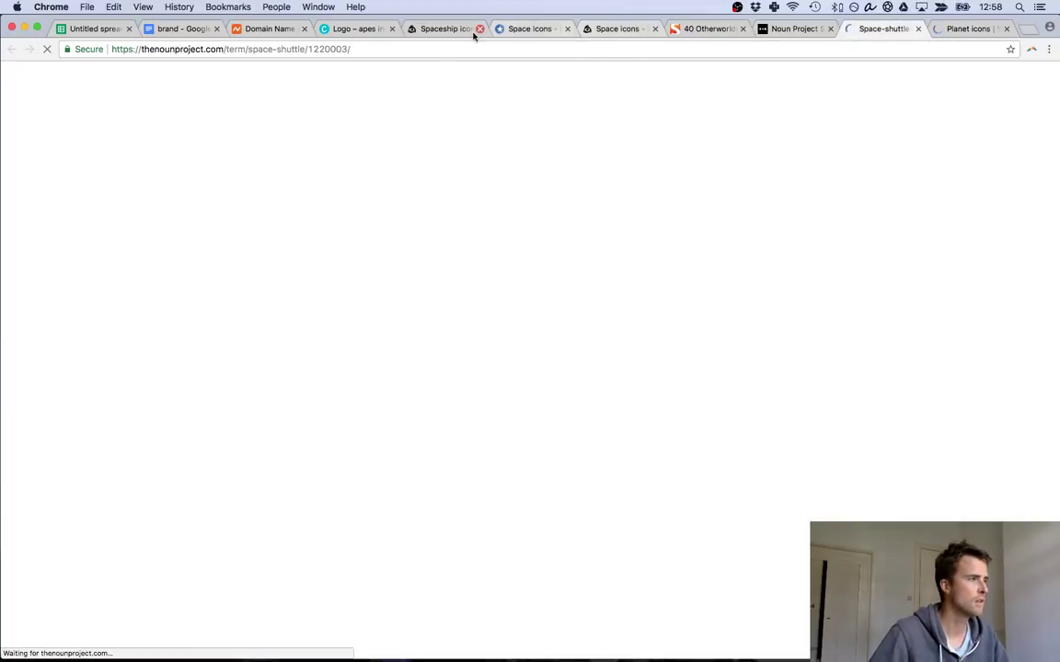
pyautogui.click(473, 31)
pyautogui.click(480, 29)
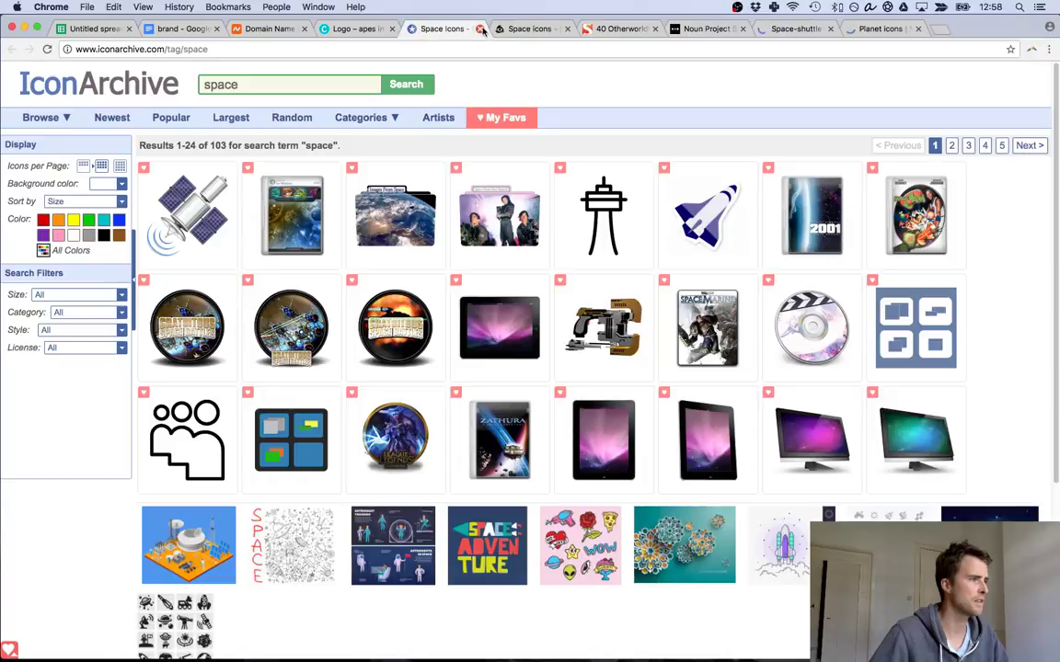
pyautogui.click(480, 29)
pyautogui.click(479, 29)
pyautogui.click(479, 29)
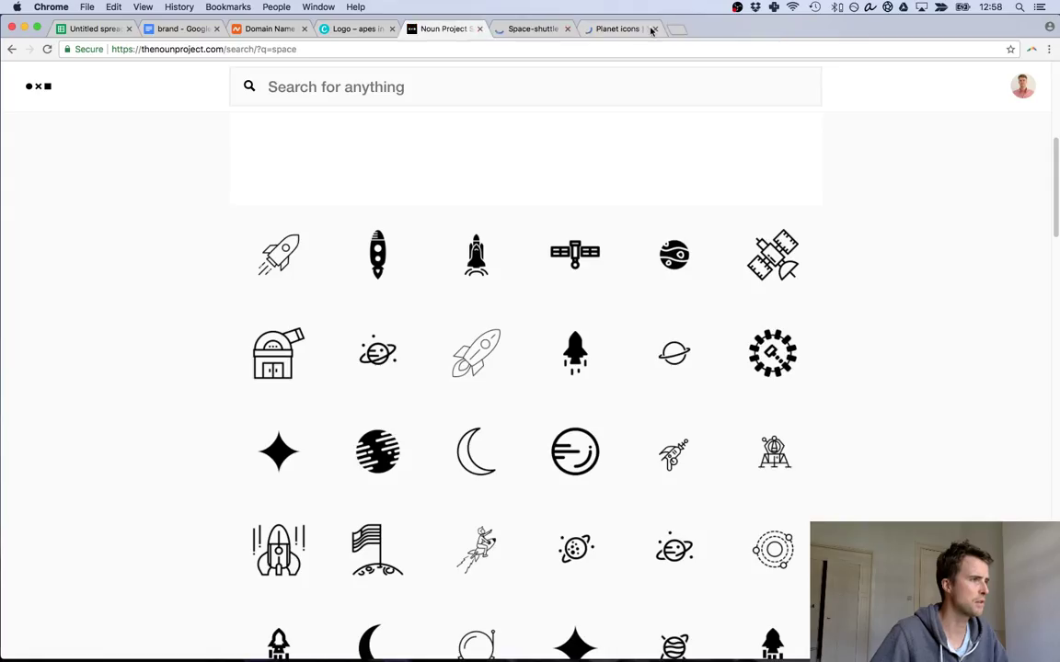
pyautogui.click(635, 29)
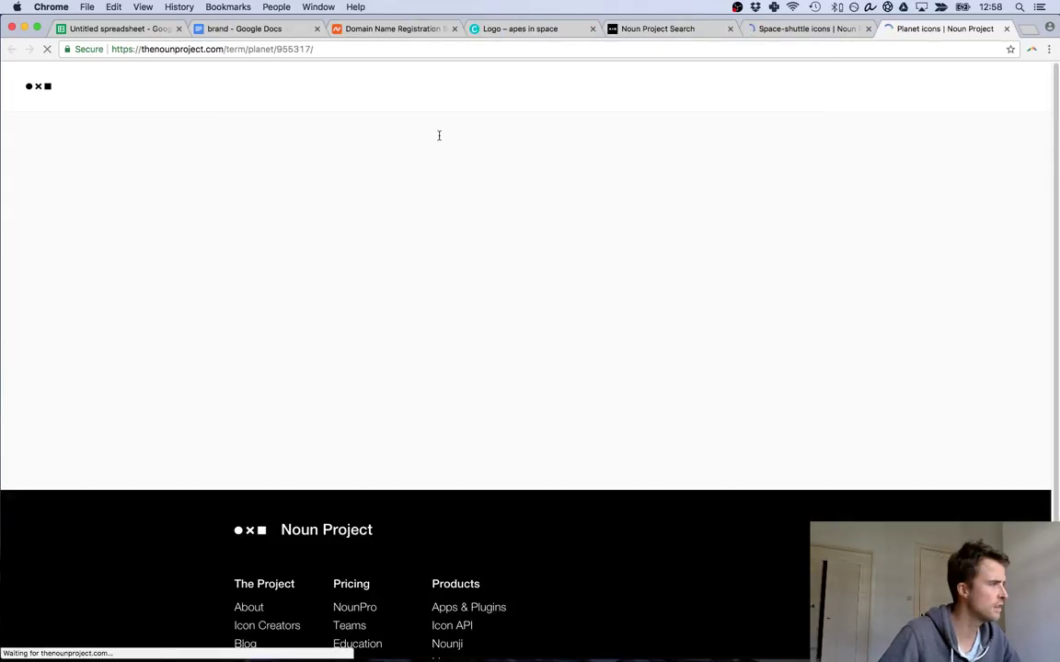
pyautogui.click(794, 30)
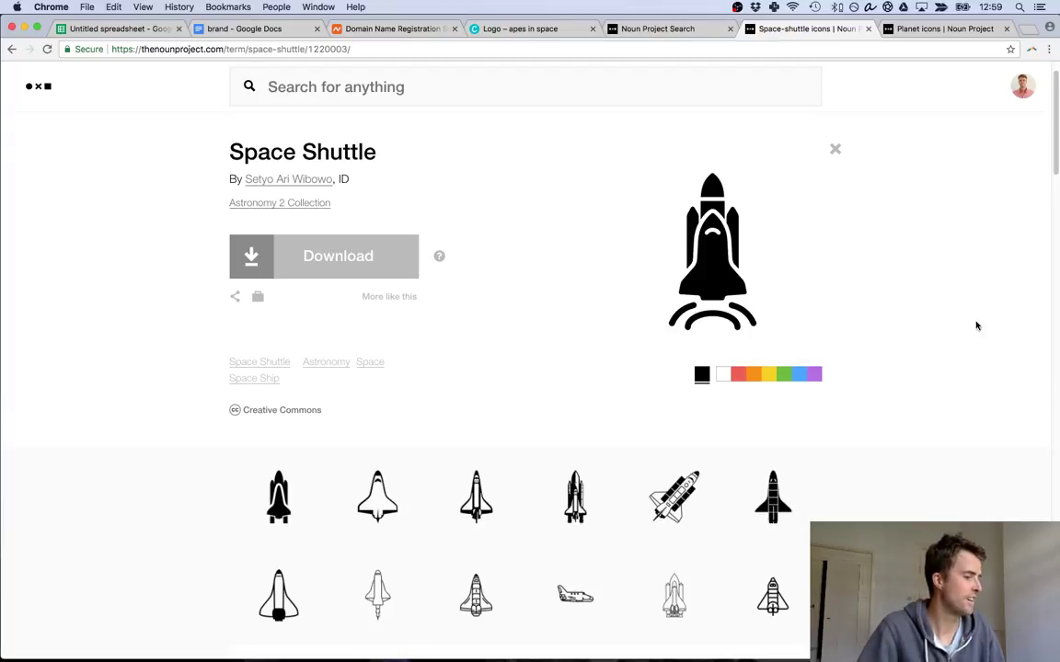
# Scroll through the Space Shuttle icon's similar icons, then return to the Planet icon page.
pyautogui.scroll(-3, 953, 362)
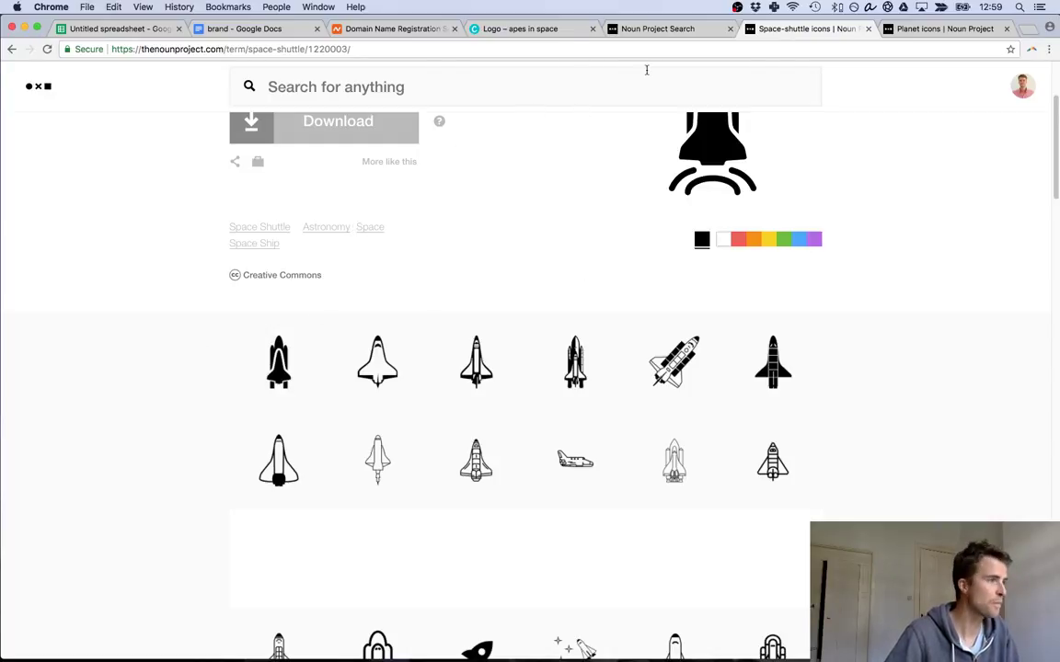
pyautogui.click(920, 30)
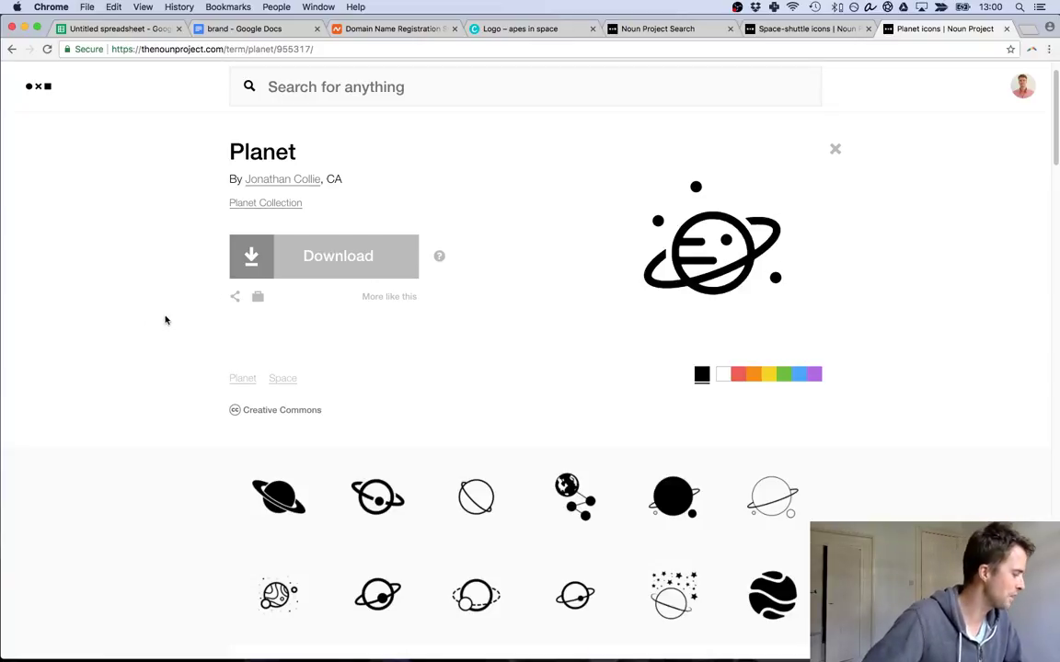
# Download the Planet icon as a Creative Commons PNG (noun_955317_cc.png) and return to Canva.
pyautogui.scroll(-3, 166, 317)
pyautogui.scroll(-1, 170, 318)
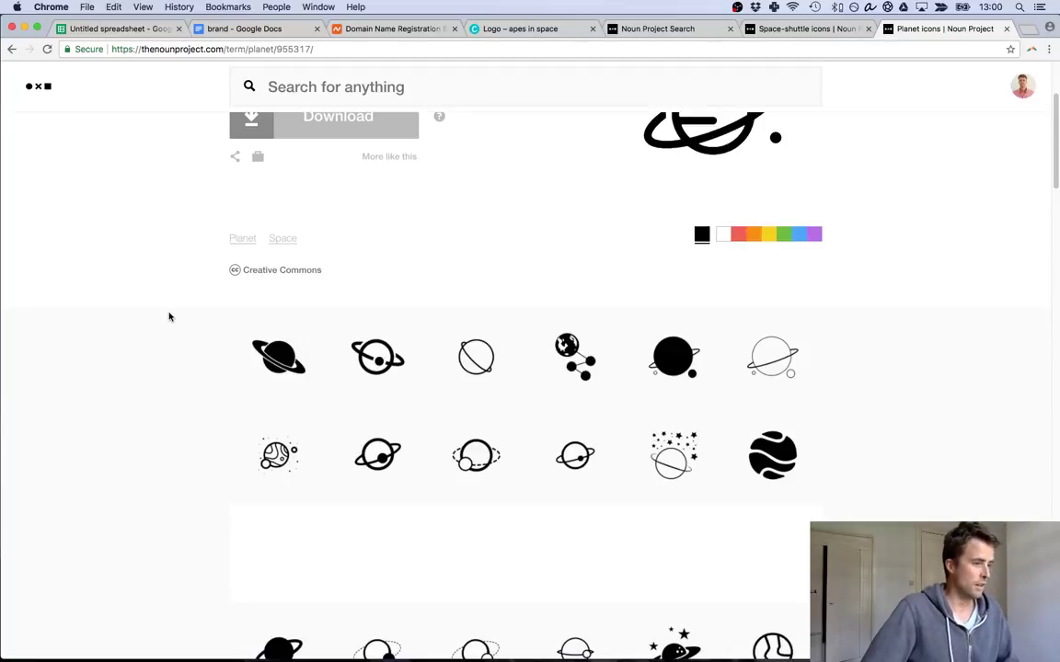
pyautogui.scroll(-5, 163, 318)
pyautogui.scroll(9, 161, 319)
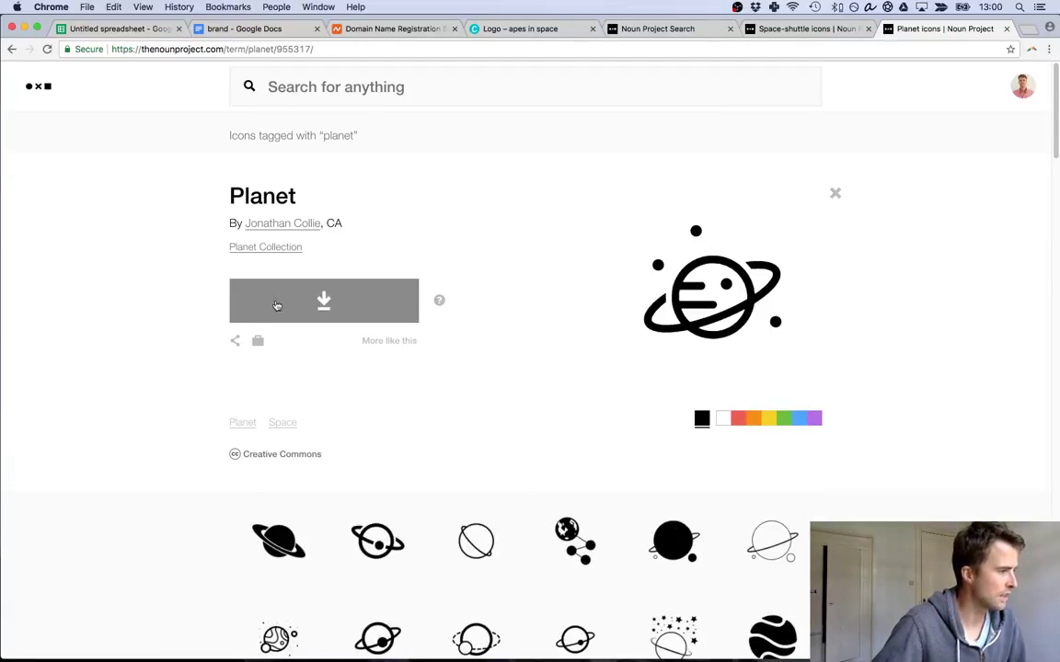
pyautogui.click(277, 306)
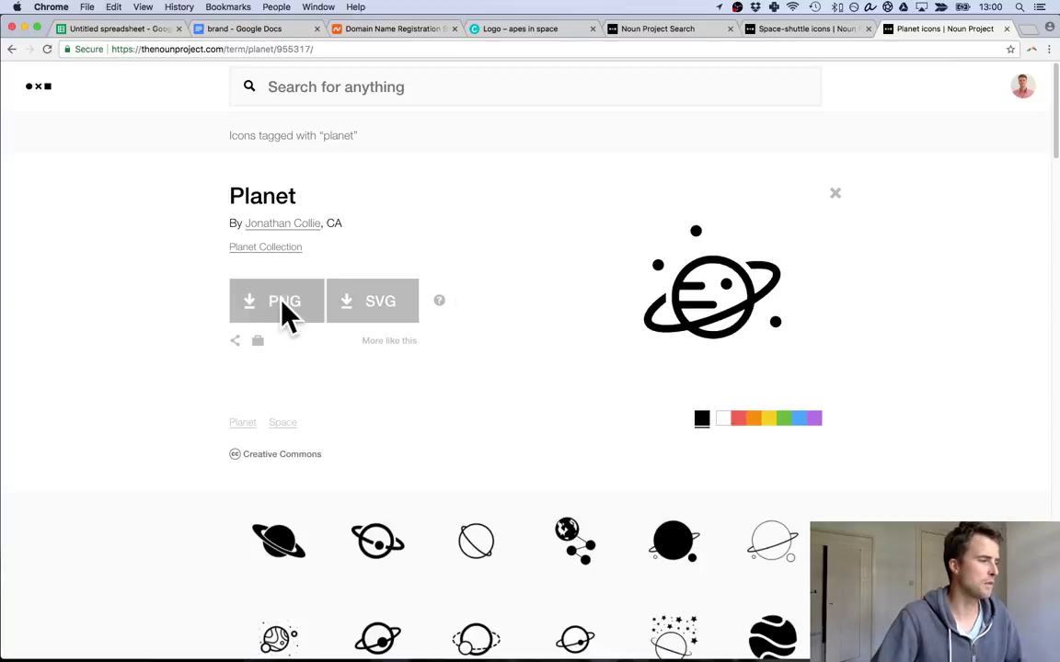
pyautogui.click(284, 309)
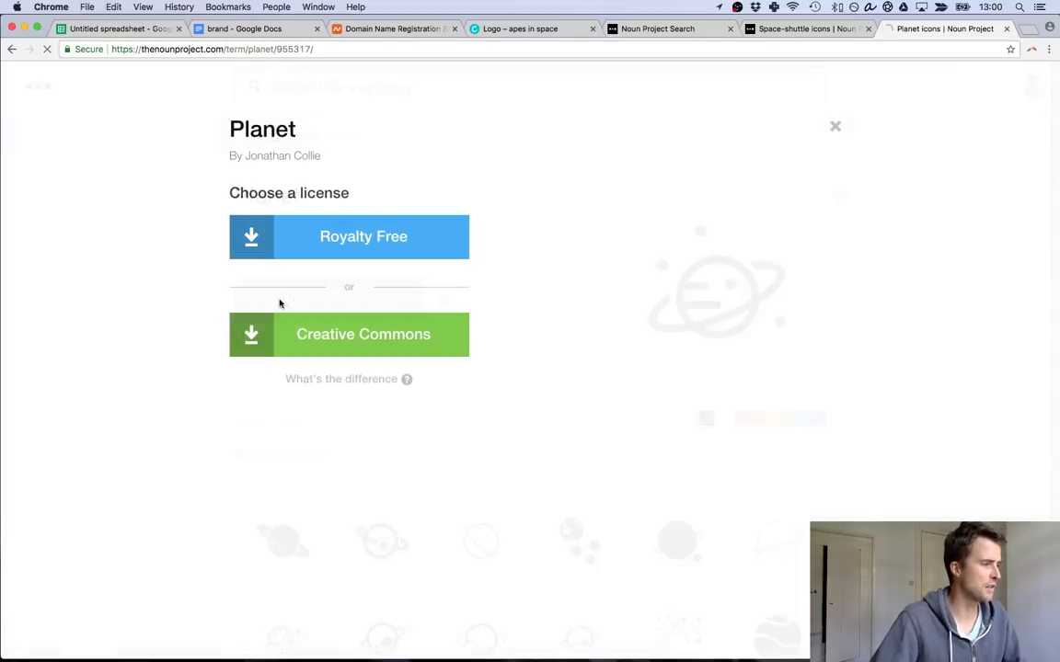
pyautogui.click(350, 239)
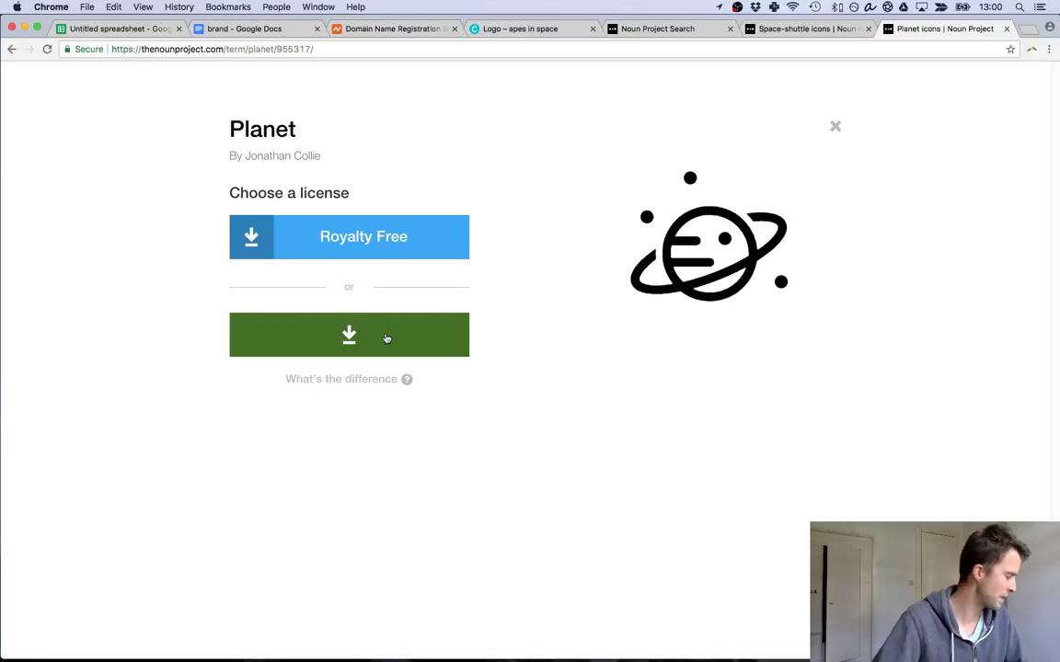
pyautogui.click(324, 332)
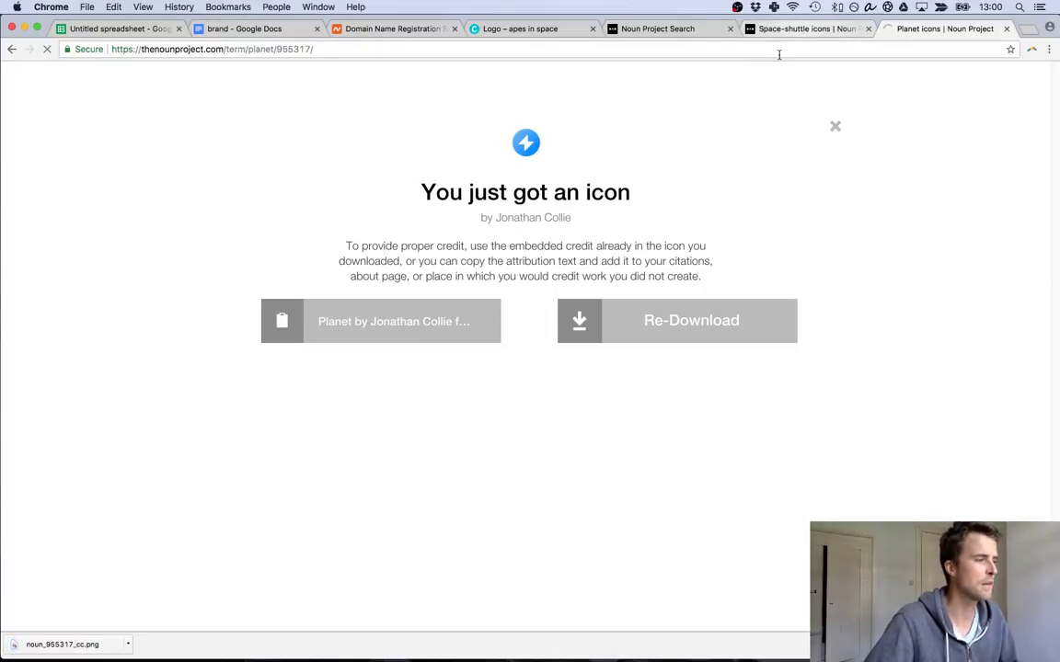
pyautogui.click(515, 29)
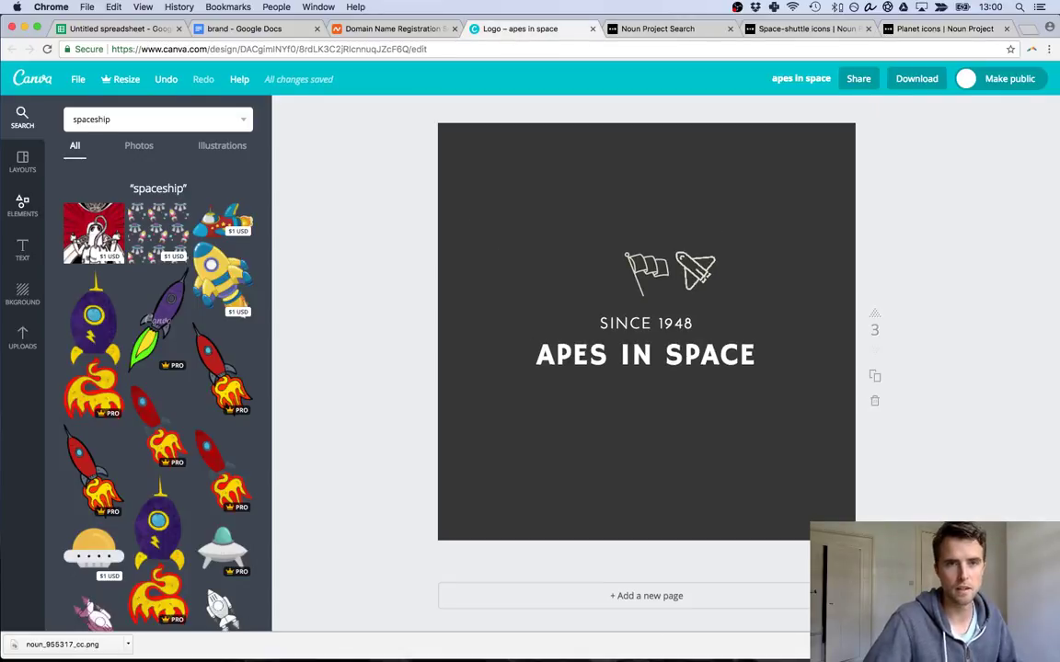
# Upload noun_955317_cc.png to Canva and drag the planet image onto the logo tile.
pyautogui.moveTo(62, 644); pyautogui.dragTo(138, 289)
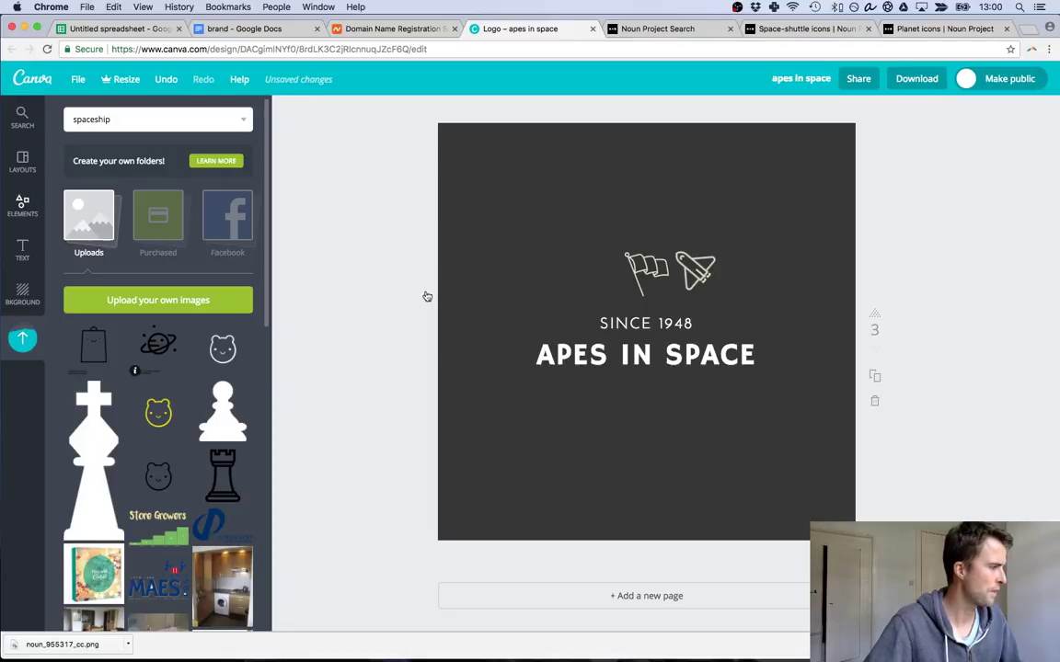
pyautogui.moveTo(427, 297); pyautogui.dragTo(531, 288)
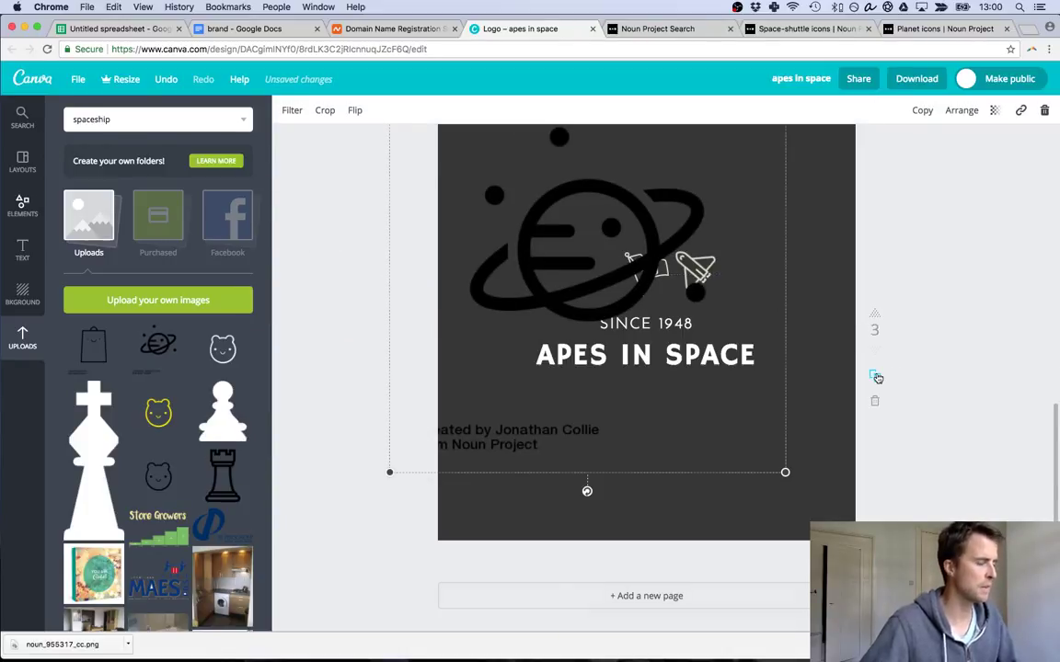
# Duplicate the APES IN SPACE page and change the copy's dark grey background to the beige document colour.
pyautogui.click(877, 377)
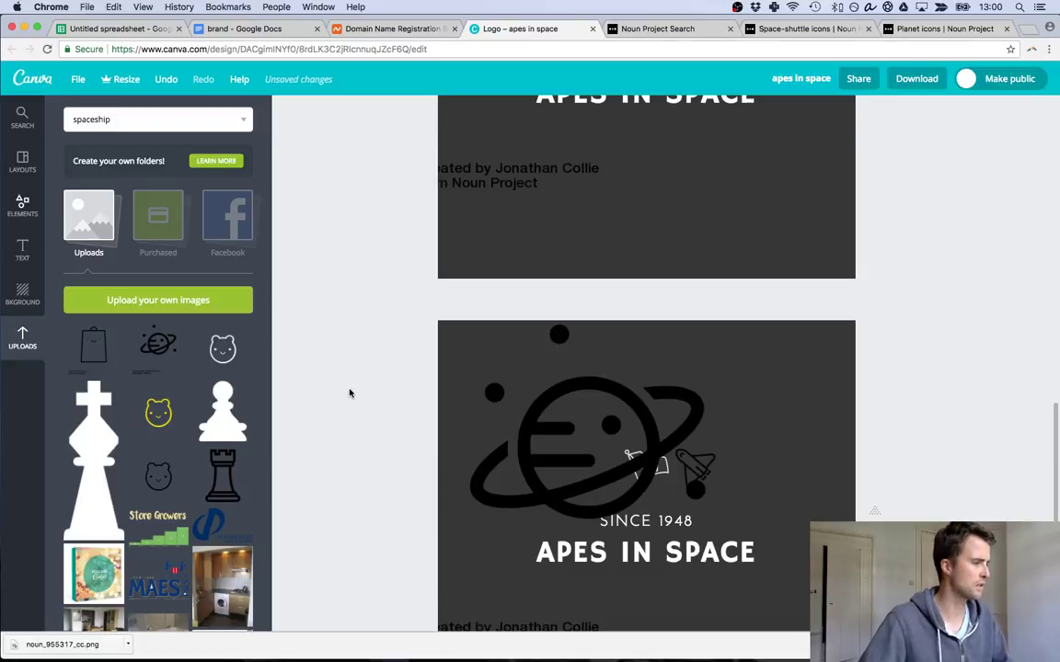
pyautogui.scroll(-3, 384, 384)
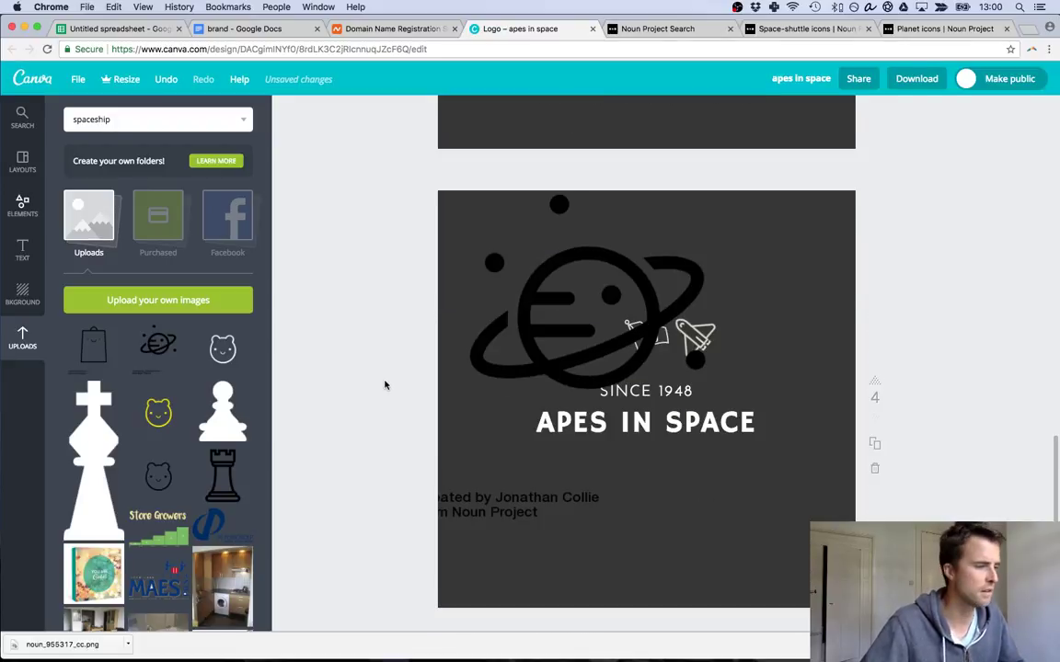
pyautogui.click(636, 213)
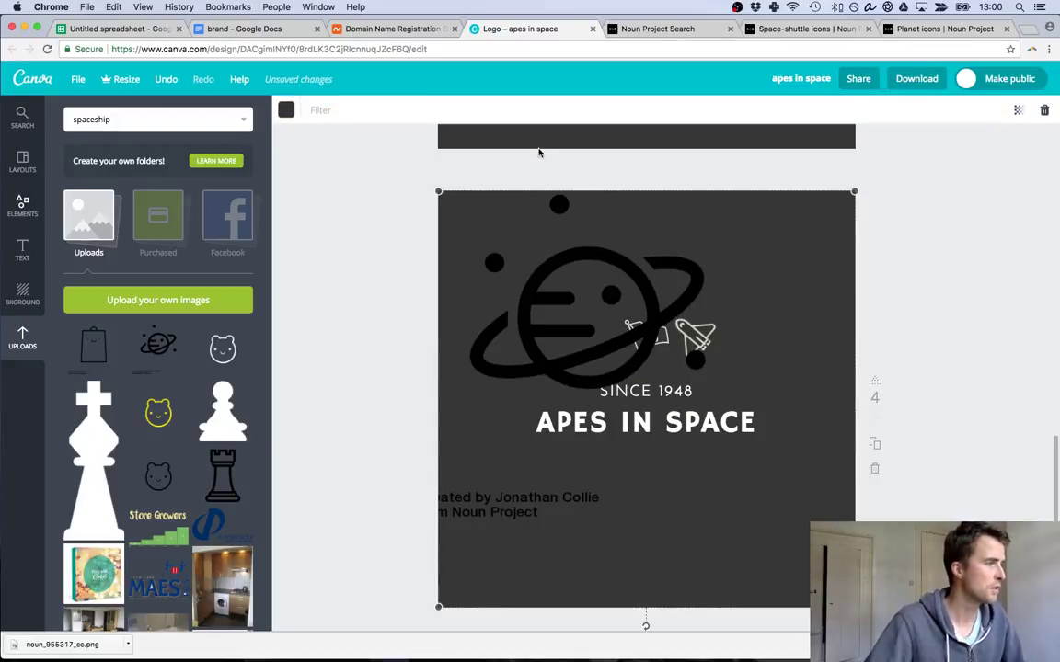
pyautogui.click(286, 110)
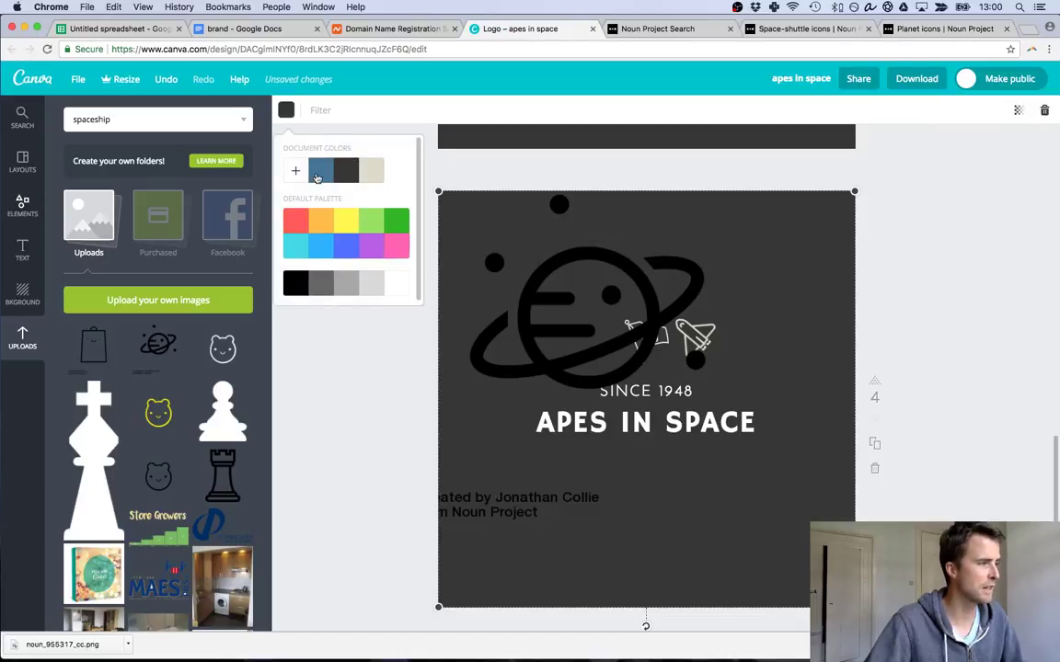
pyautogui.click(372, 171)
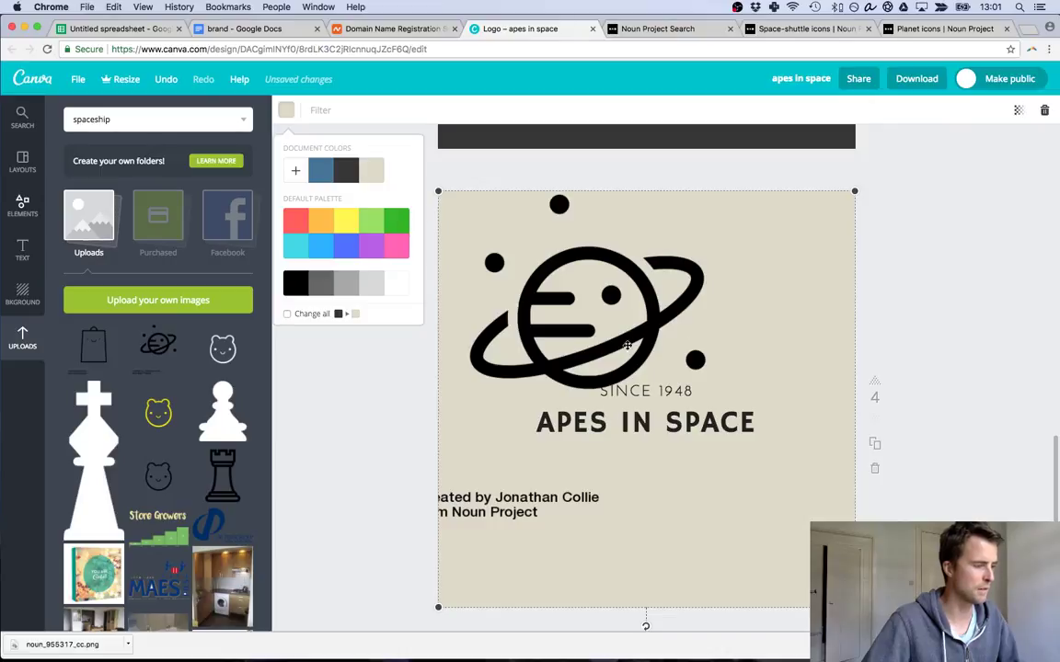
pyautogui.click(675, 333)
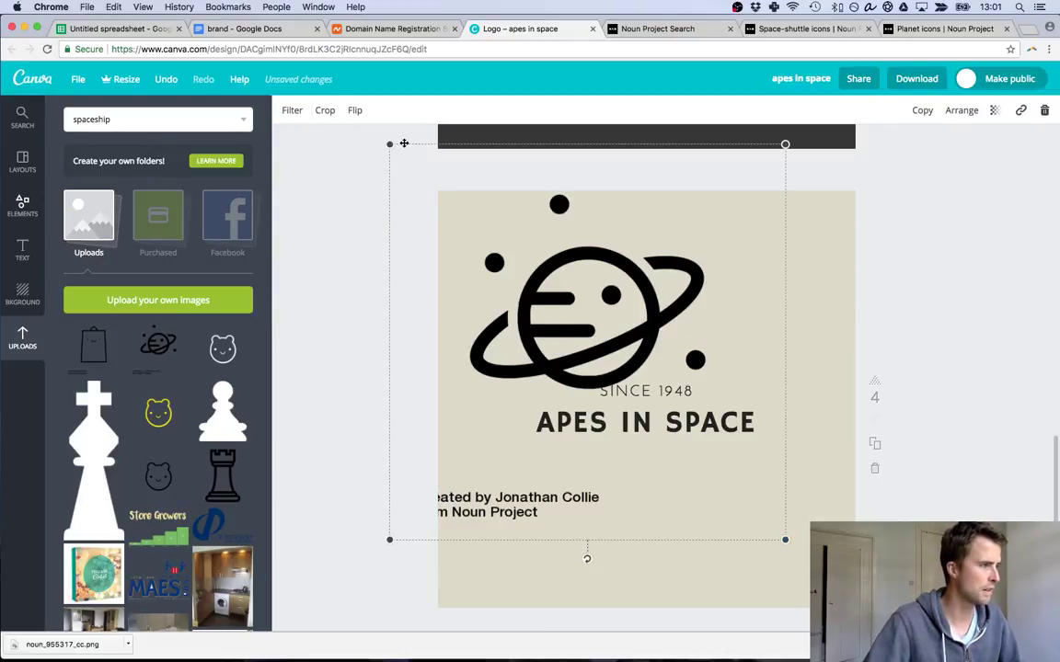
# Re-crop the planet image around its full ring, then shrink and centre it above SINCE 1948.
pyautogui.doubleClick(489, 243)
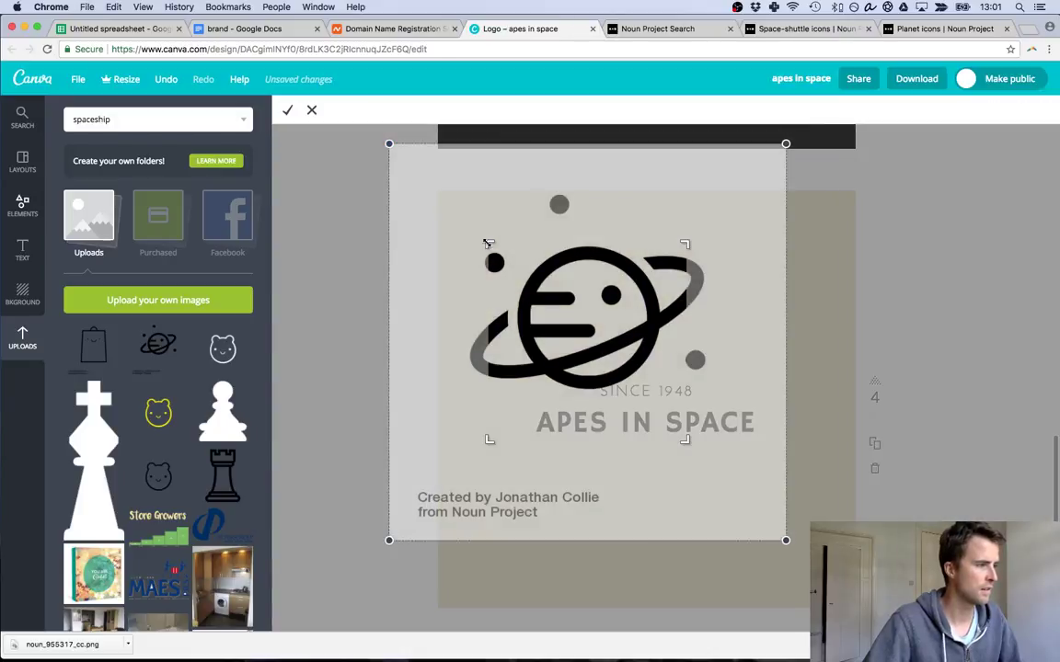
pyautogui.moveTo(488, 244); pyautogui.dragTo(465, 243)
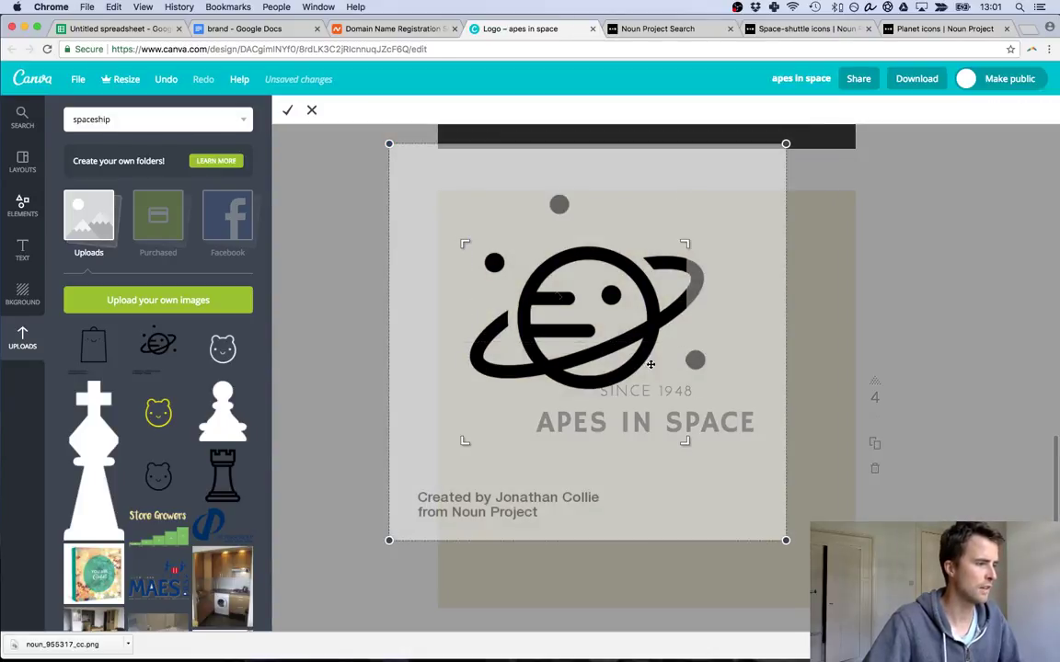
pyautogui.moveTo(696, 431); pyautogui.dragTo(723, 396)
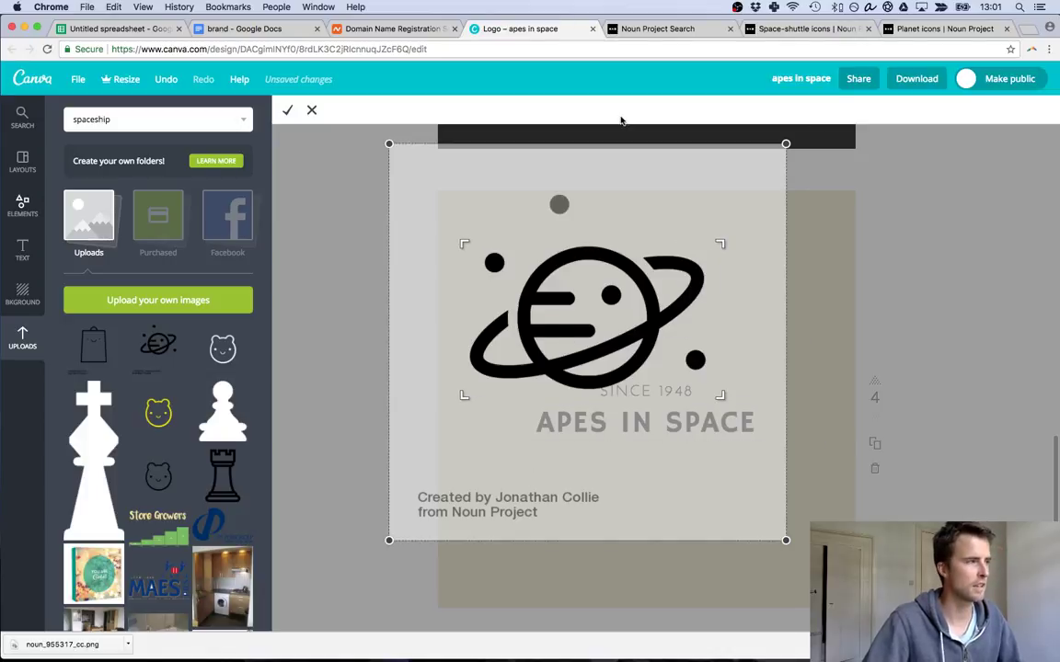
pyautogui.click(287, 110)
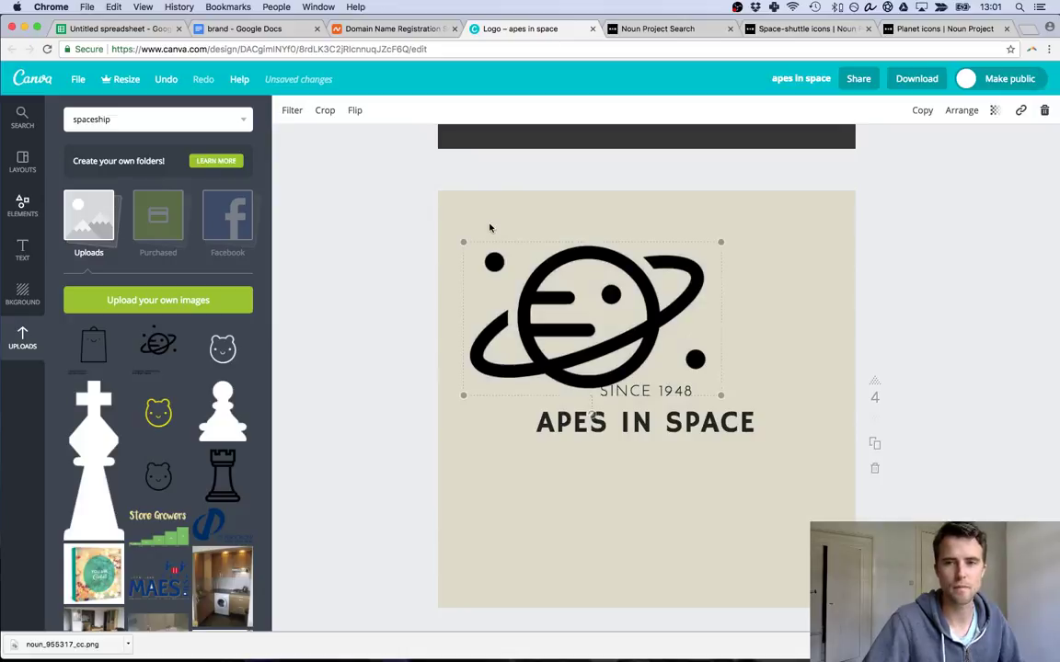
pyautogui.moveTo(613, 301); pyautogui.dragTo(673, 285)
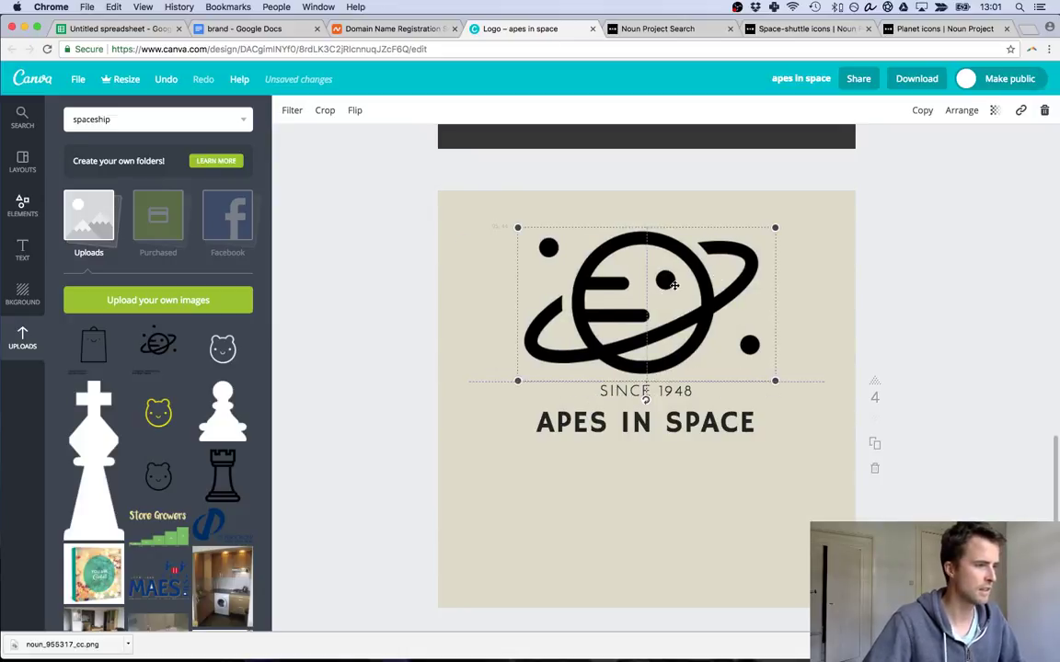
pyautogui.moveTo(778, 229); pyautogui.dragTo(635, 317)
pyautogui.moveTo(587, 357); pyautogui.dragTo(660, 343)
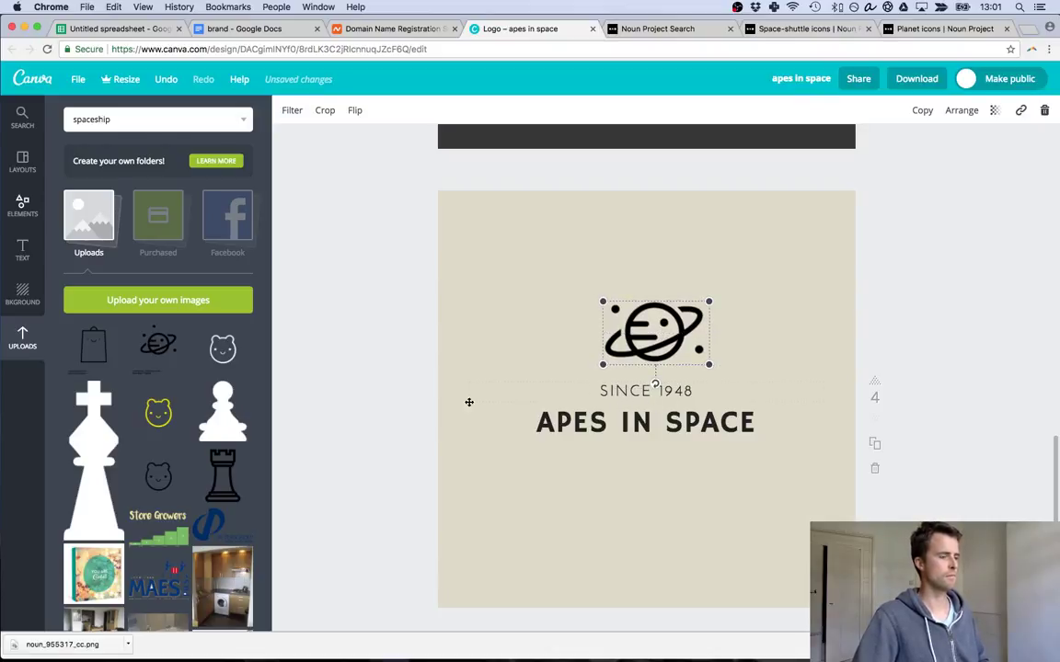
# Delete the SINCE 1948 text and lower the planet closer to the title.
pyautogui.click(402, 414)
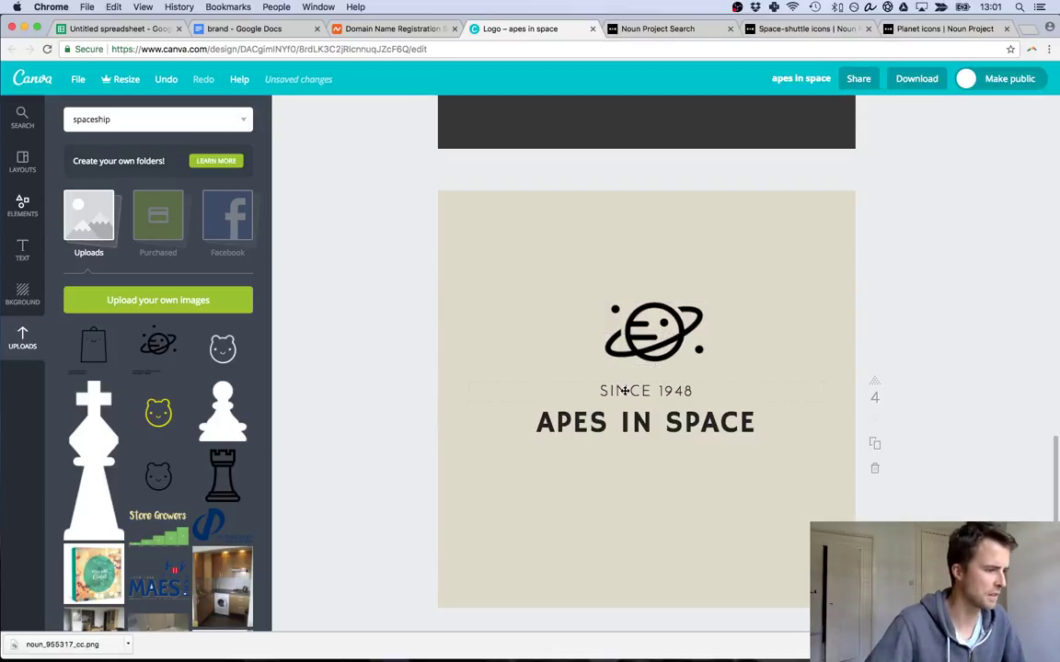
pyautogui.click(625, 391)
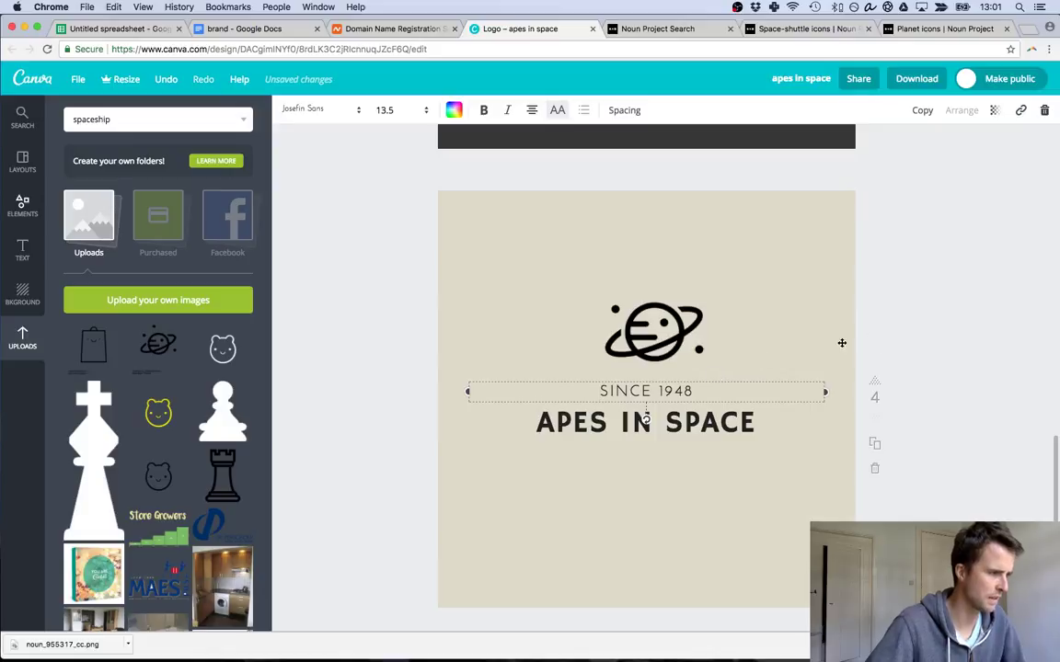
pyautogui.press('BackSpace')
pyautogui.moveTo(658, 337); pyautogui.dragTo(639, 367)
# Shrink the planet icon further and centre it above the APES IN SPACE text.
pyautogui.click(667, 421)
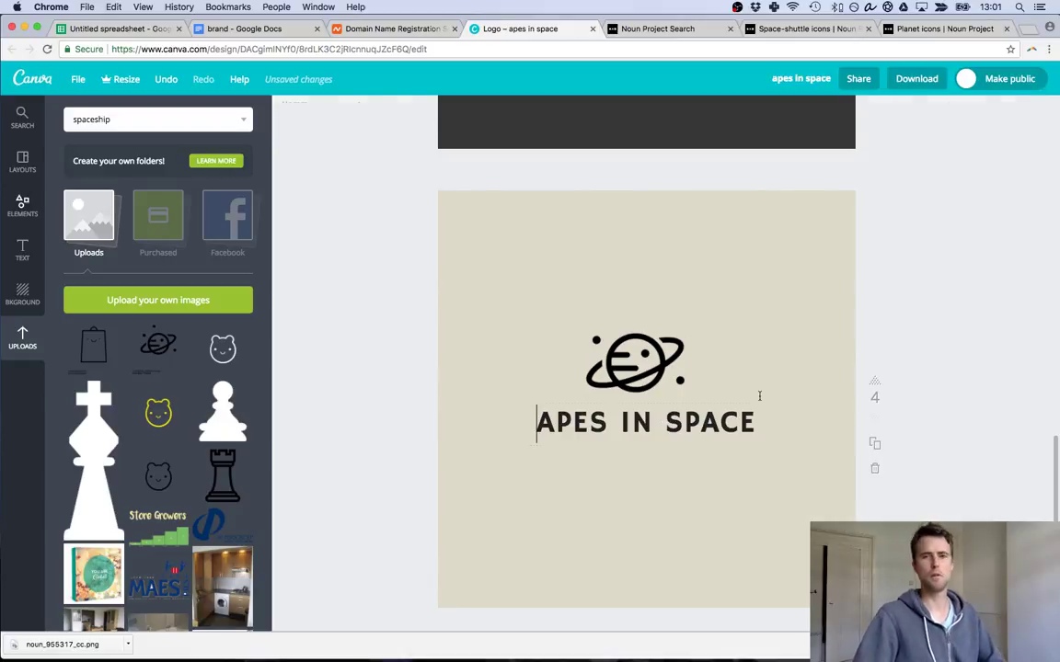
pyautogui.click(1012, 247)
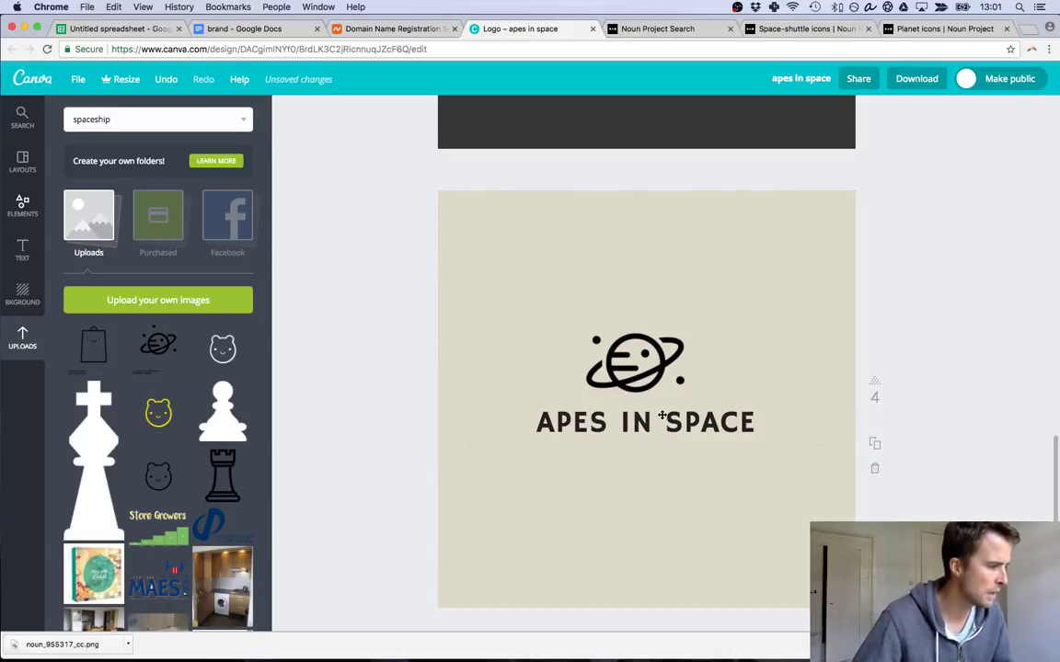
pyautogui.click(661, 421)
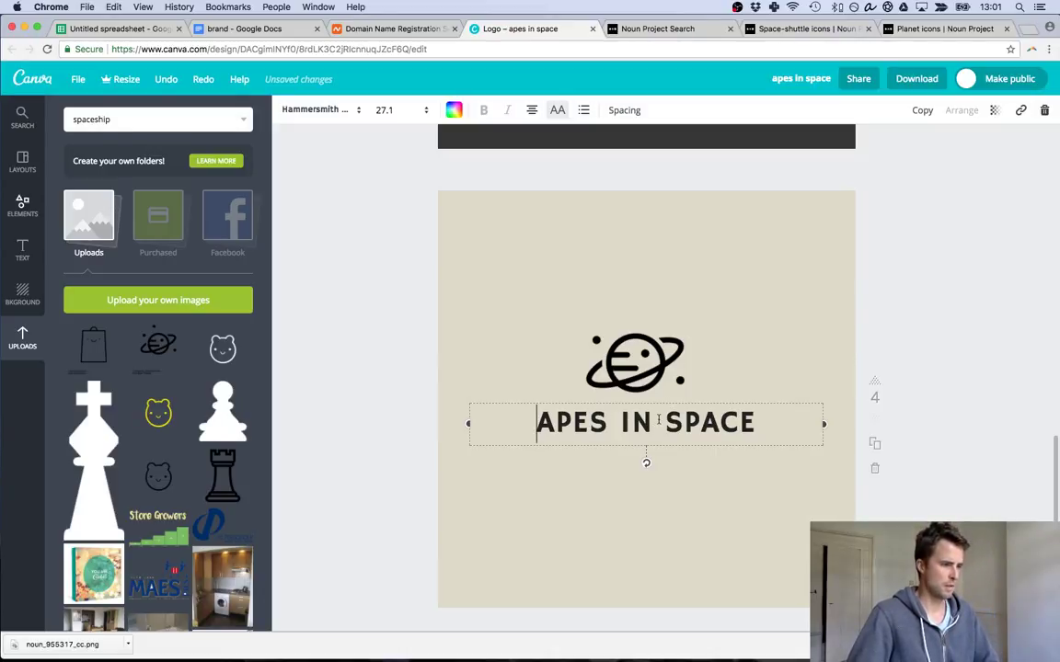
pyautogui.click(909, 308)
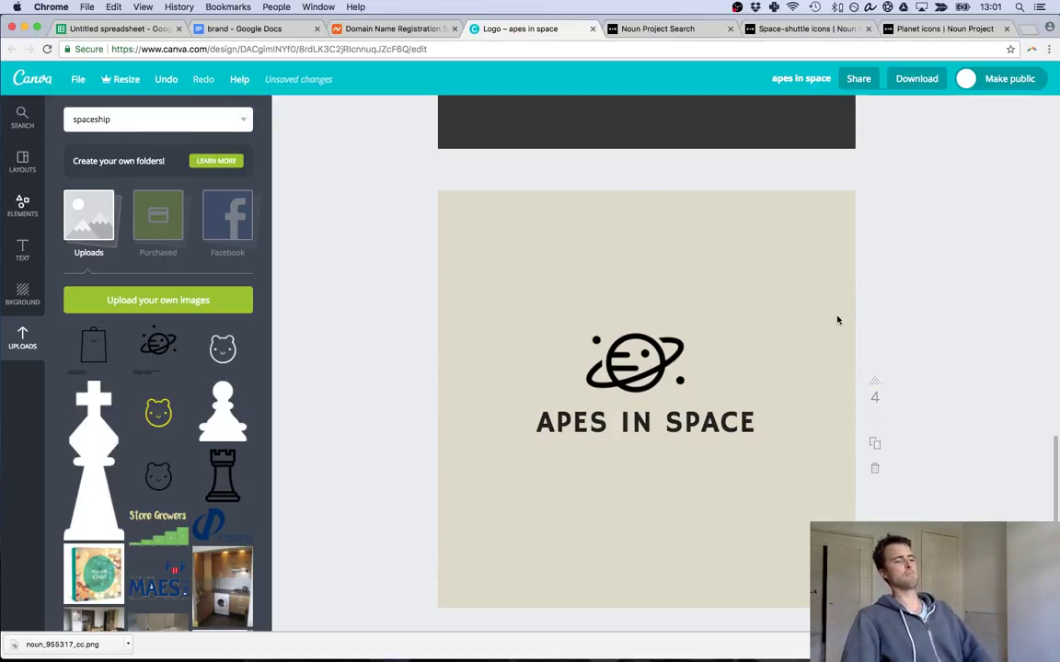
pyautogui.click(653, 366)
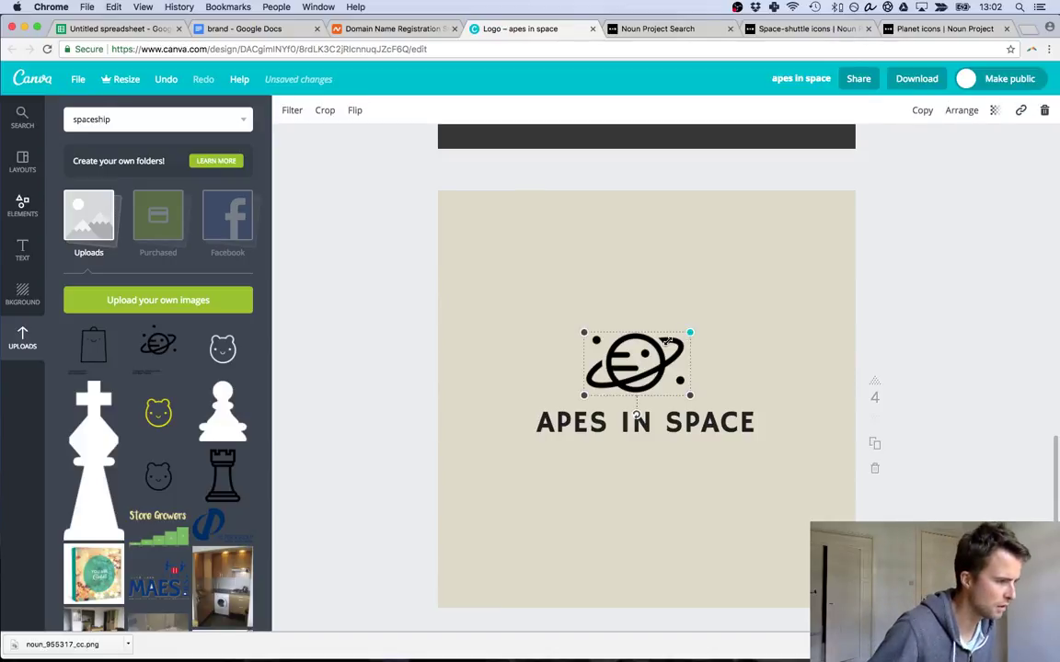
pyautogui.moveTo(668, 341); pyautogui.dragTo(659, 349)
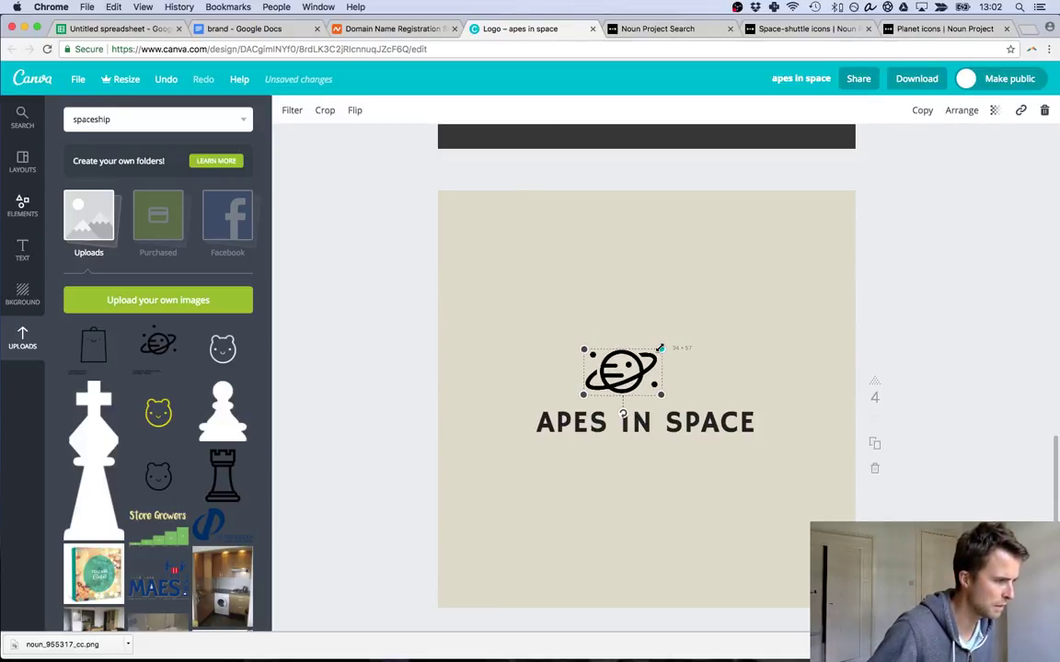
pyautogui.click(926, 303)
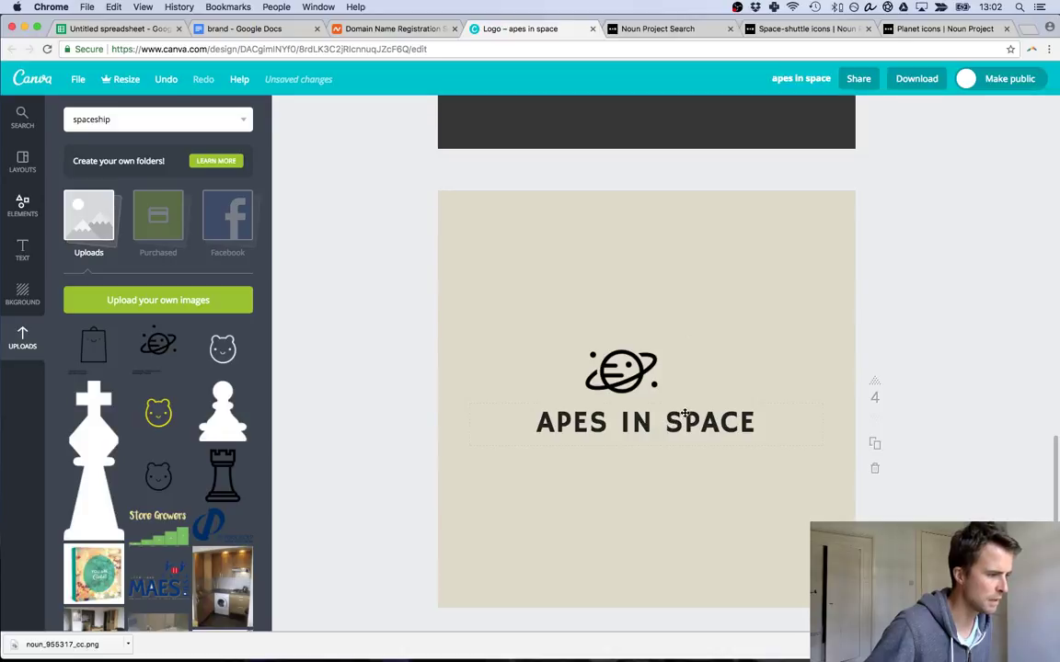
pyautogui.moveTo(685, 414)
pyautogui.mouseDown()
pyautogui.moveTo(699, 400)
pyautogui.moveTo(708, 408)
pyautogui.moveTo(679, 419)
pyautogui.mouseUp()
pyautogui.moveTo(637, 363); pyautogui.dragTo(662, 364)
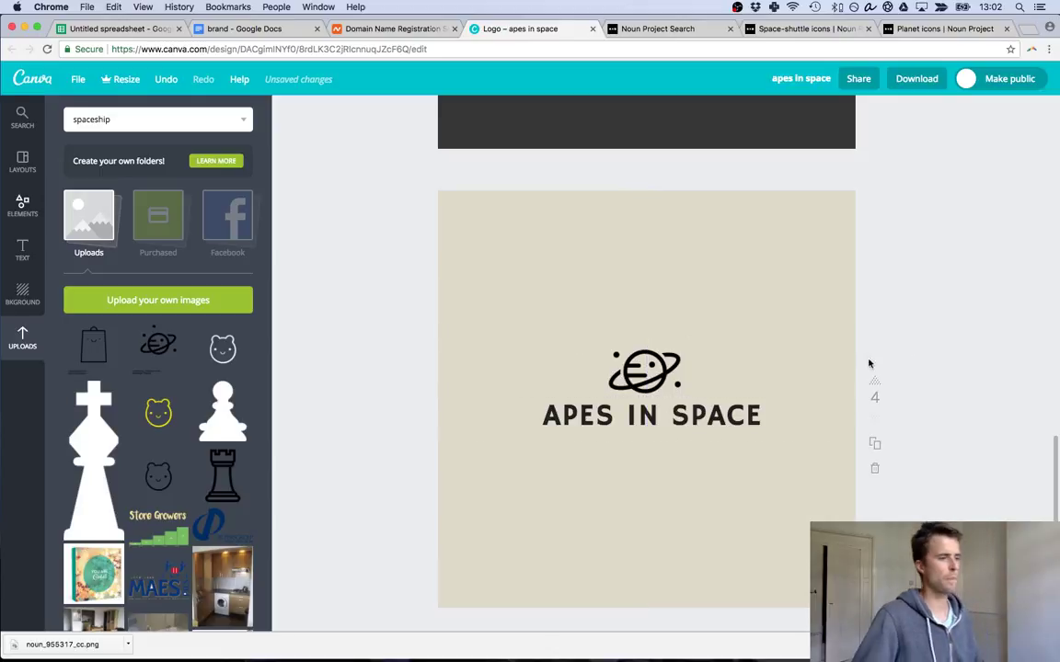
# Try line breaks in the APES IN SPACE text, then restore it to a single line.
pyautogui.click(542, 416)
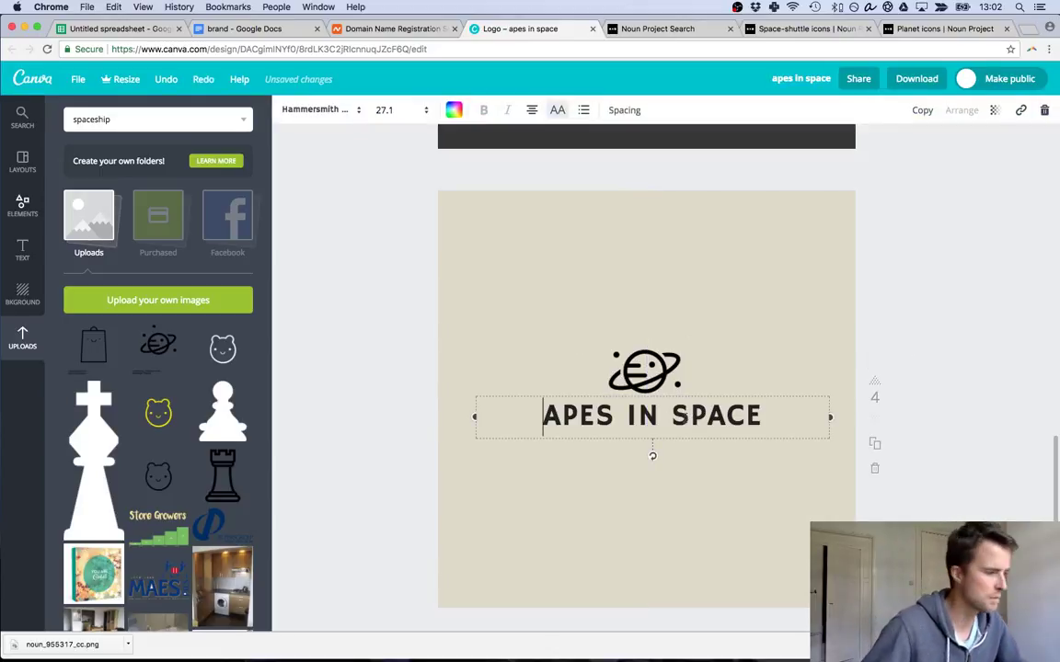
pyautogui.click(678, 406)
pyautogui.press('Return')
pyautogui.click(674, 416)
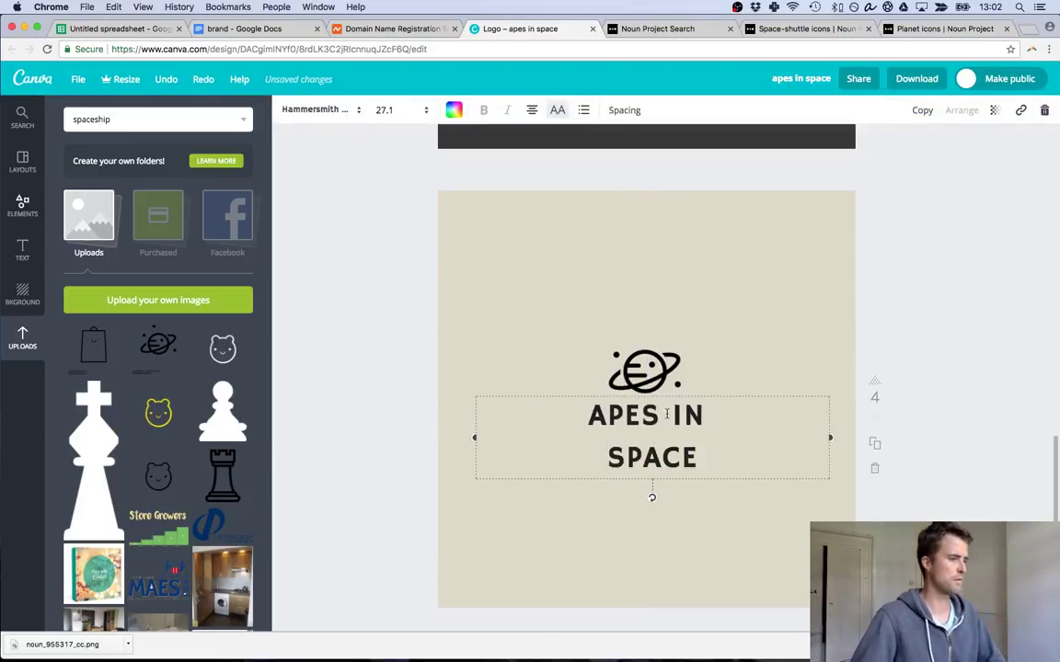
pyautogui.press('BackSpace')
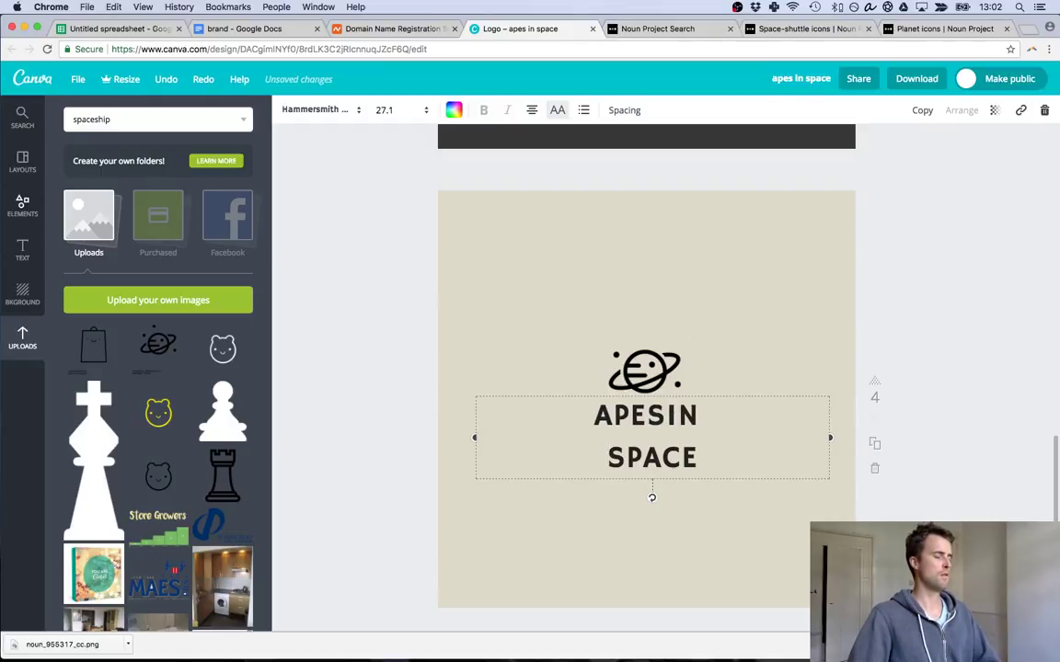
pyautogui.press('Return')
pyautogui.press('BackSpace')
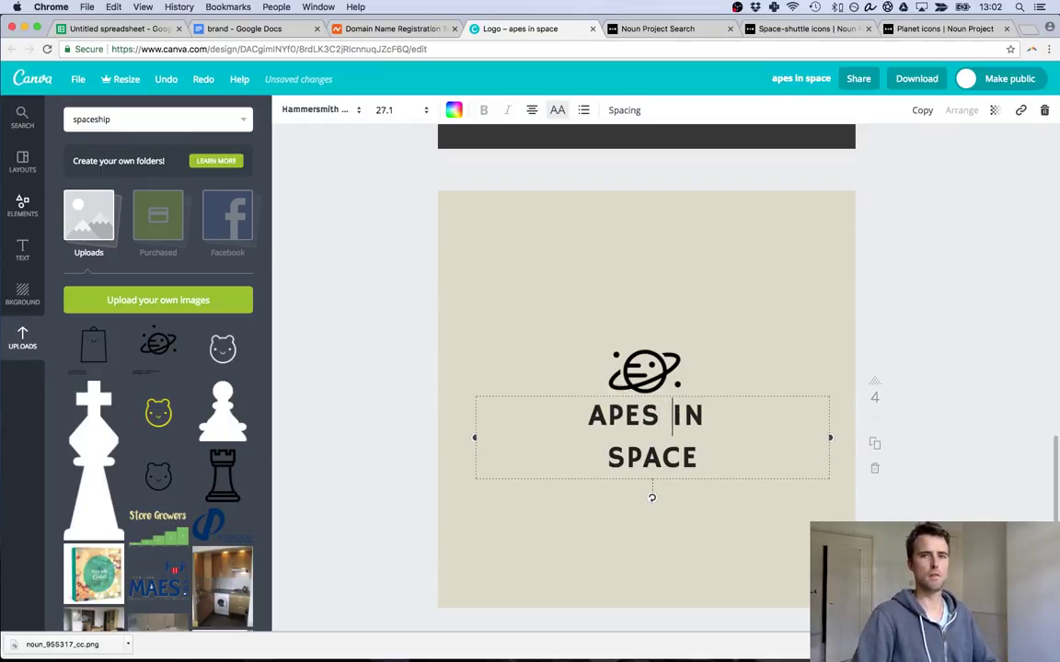
pyautogui.press('Right')
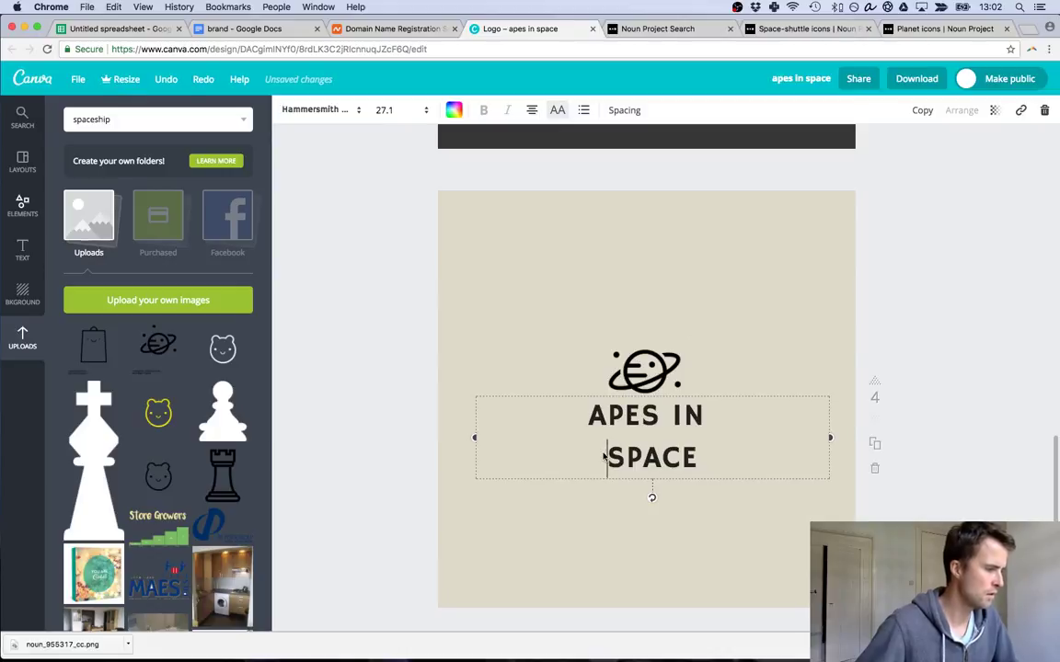
pyautogui.press('BackSpace')
pyautogui.click(909, 464)
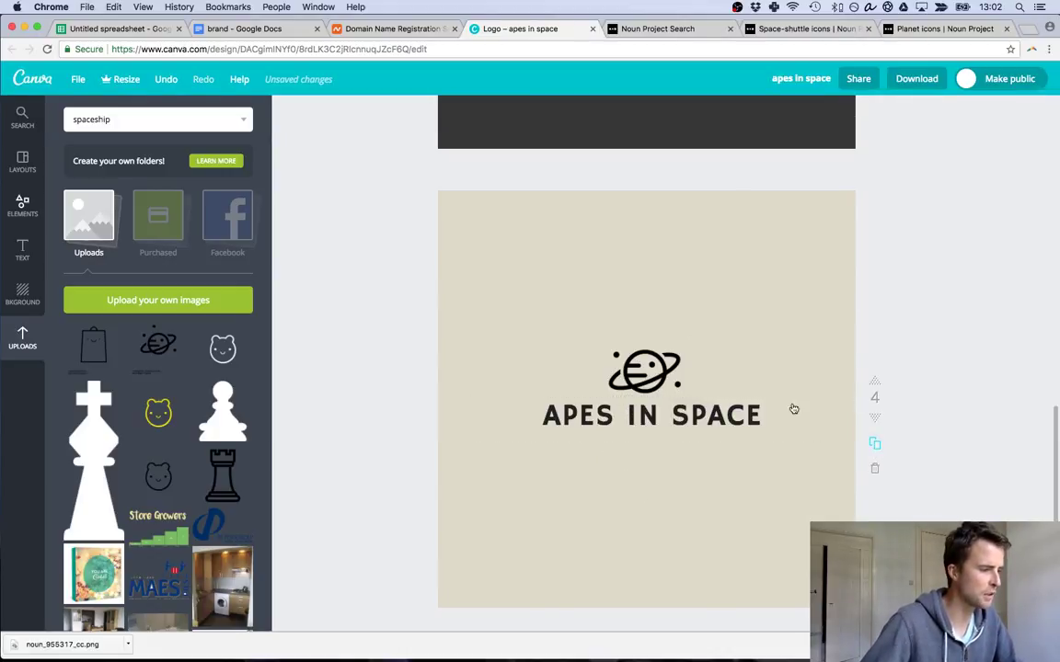
# Open the Layouts panel and scroll through the ready-made logo layouts.
pyautogui.click(23, 161)
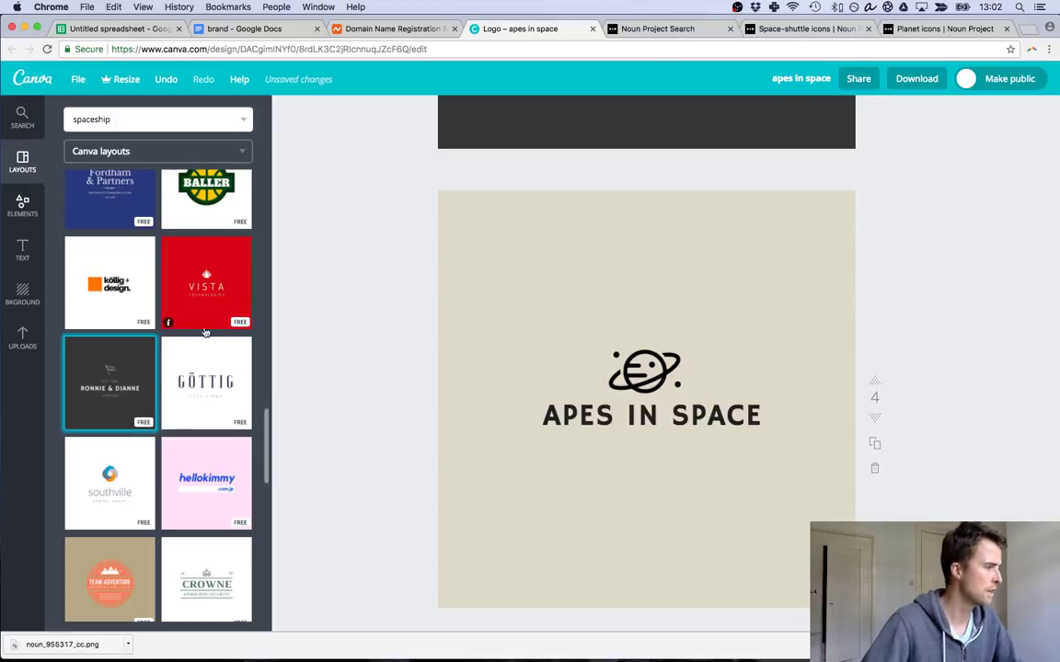
pyautogui.scroll(2, 882, 319)
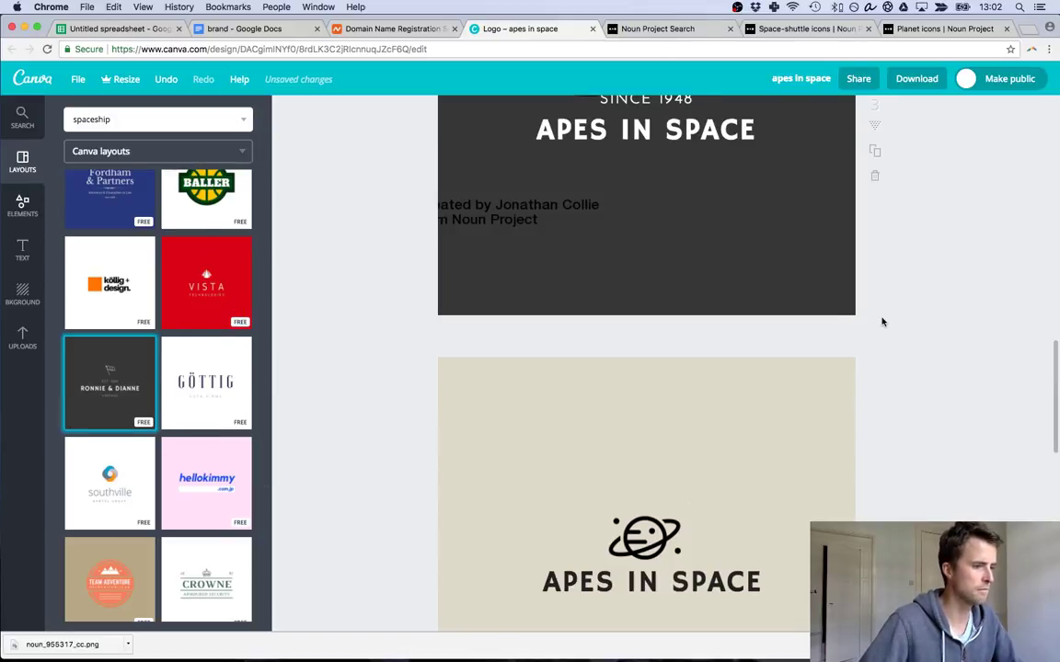
pyautogui.scroll(-3, 1014, 353)
pyautogui.scroll(-3, 1015, 353)
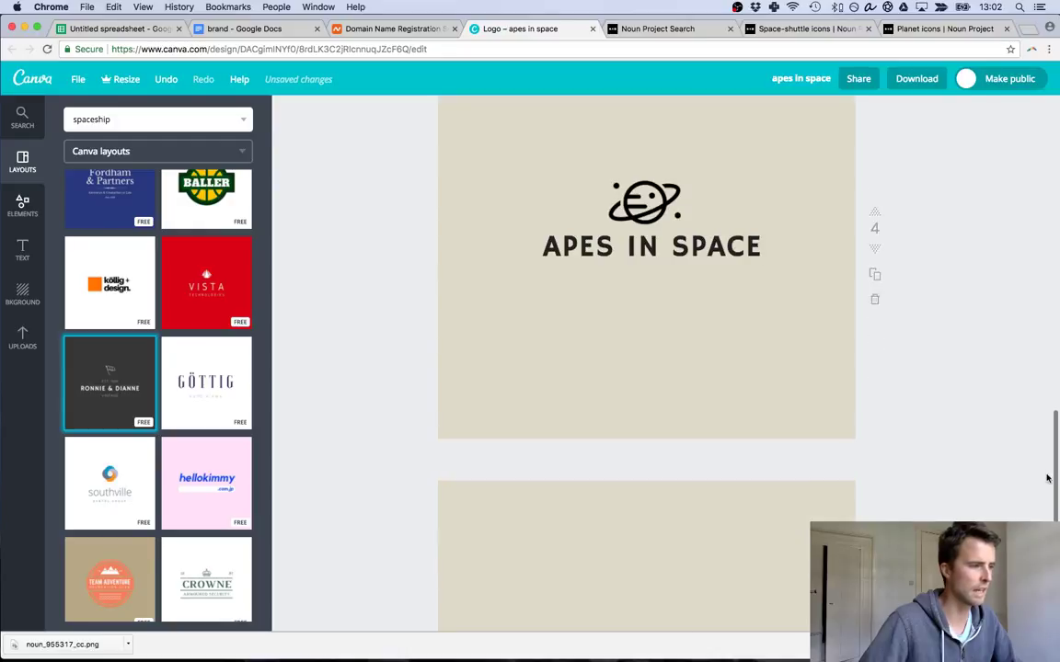
pyautogui.scroll(6, 1035, 297)
pyautogui.scroll(5, 1034, 286)
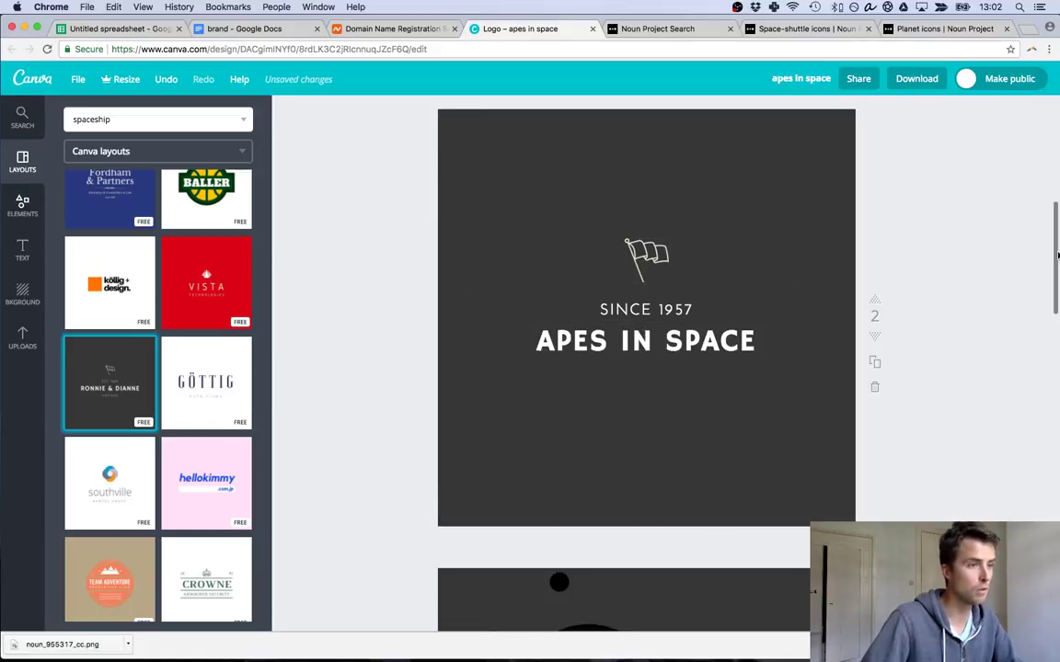
pyautogui.moveTo(1051, 255); pyautogui.dragTo(1026, 522)
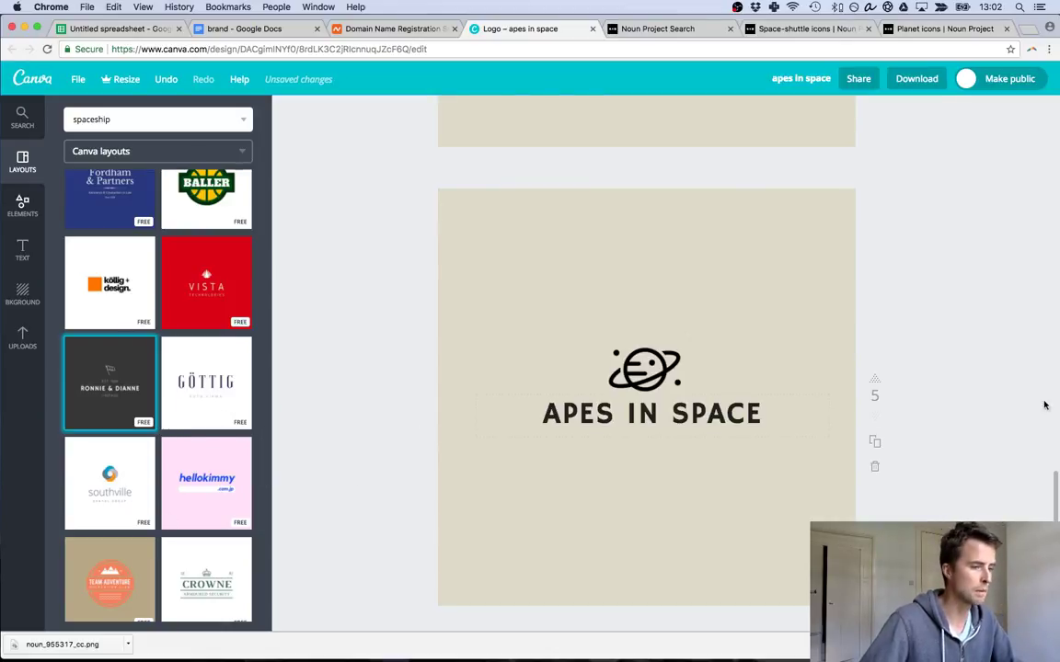
pyautogui.scroll(-5, 161, 441)
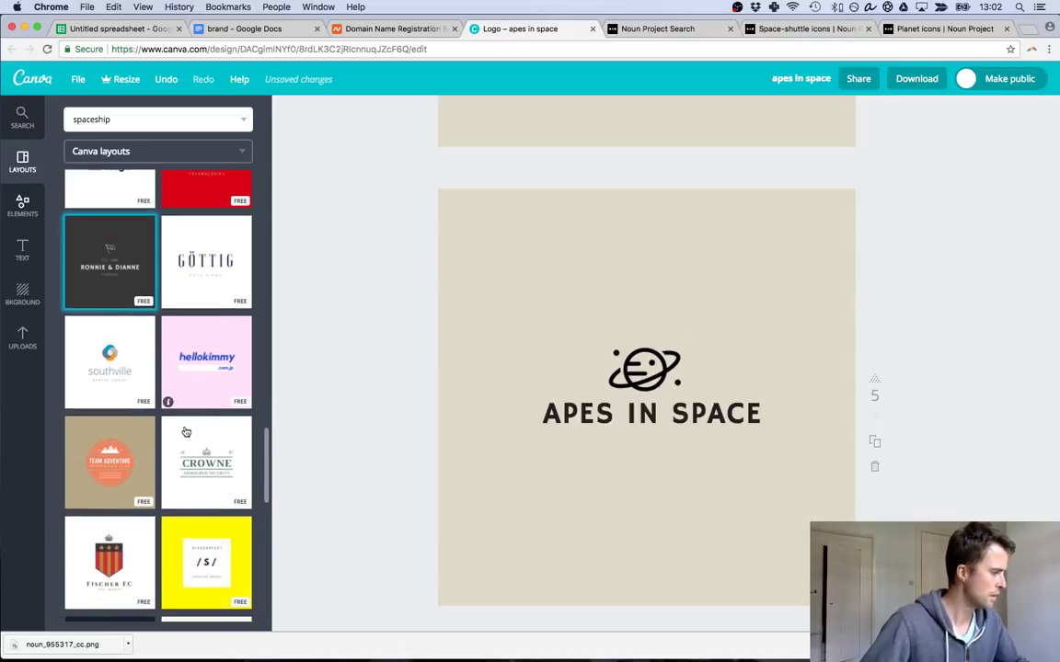
pyautogui.scroll(-2, 184, 451)
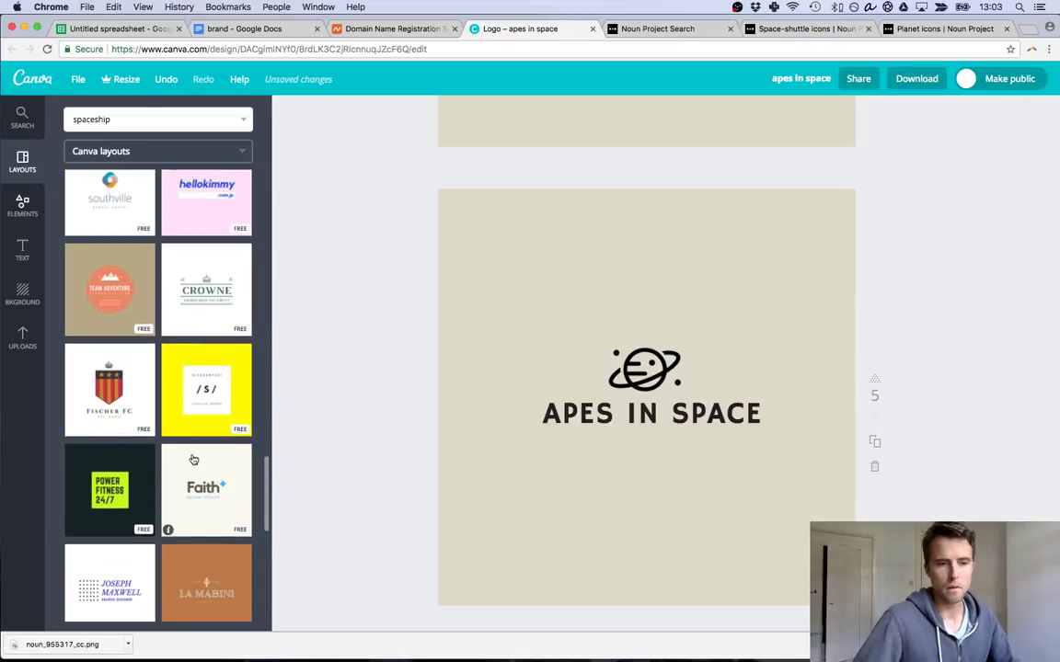
pyautogui.scroll(-1, 184, 466)
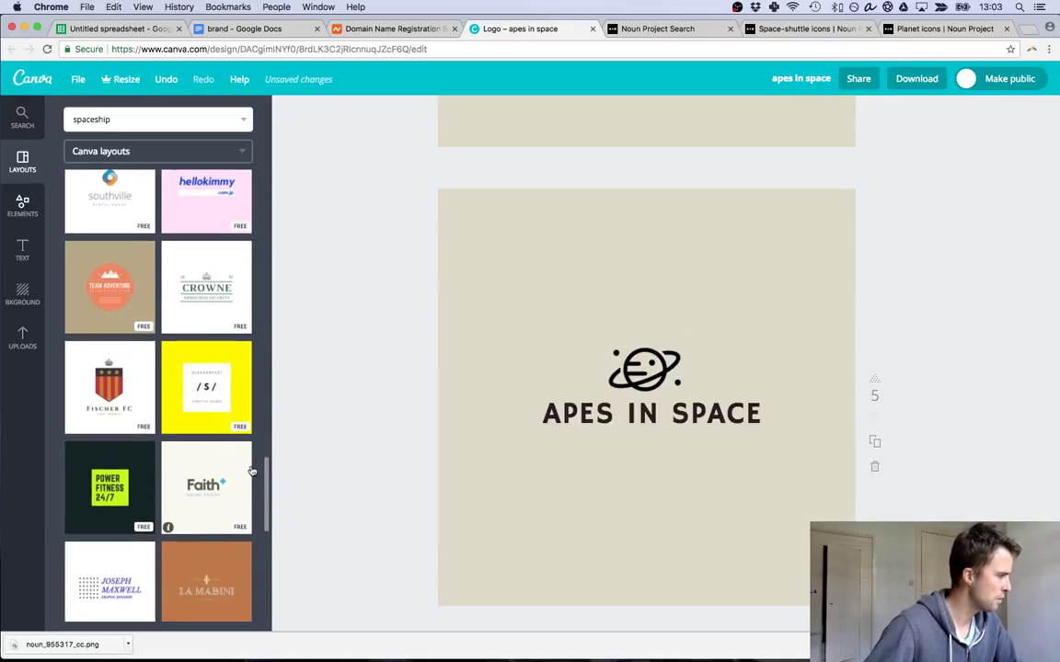
pyautogui.moveTo(267, 484); pyautogui.dragTo(272, 516)
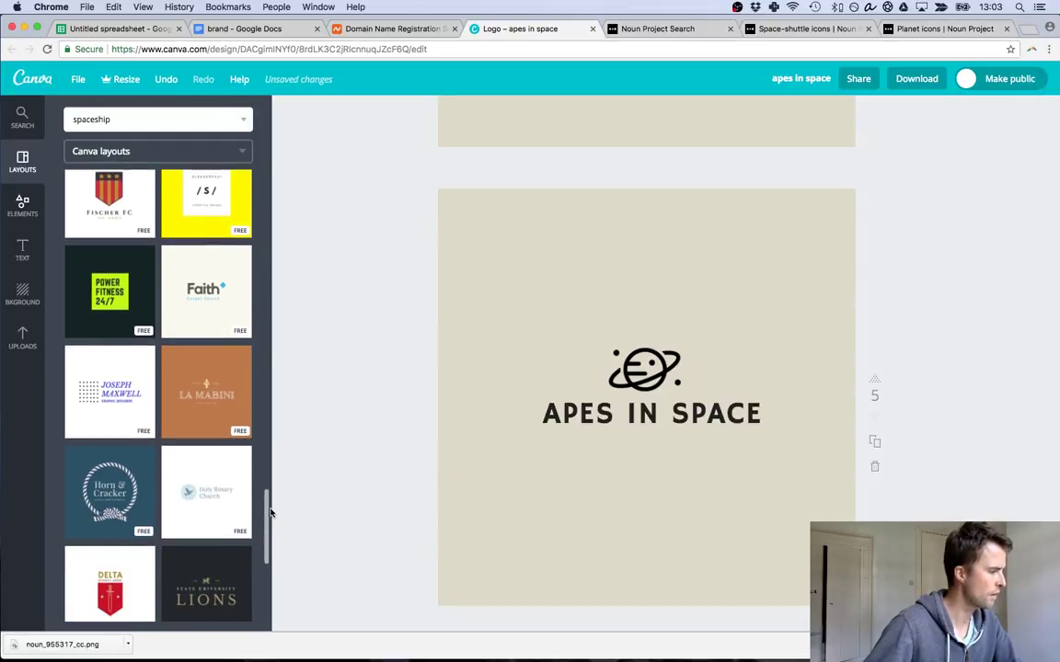
# Try the Holy Rosary Church layout on the page and scroll back through the design.
pyautogui.click(187, 514)
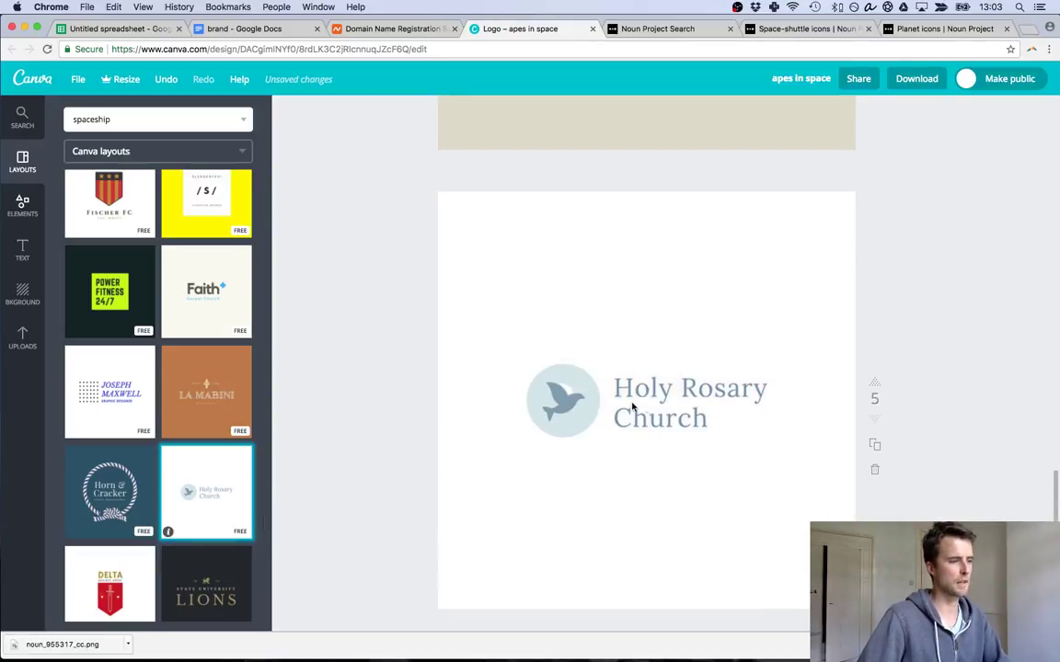
pyautogui.scroll(1, 724, 420)
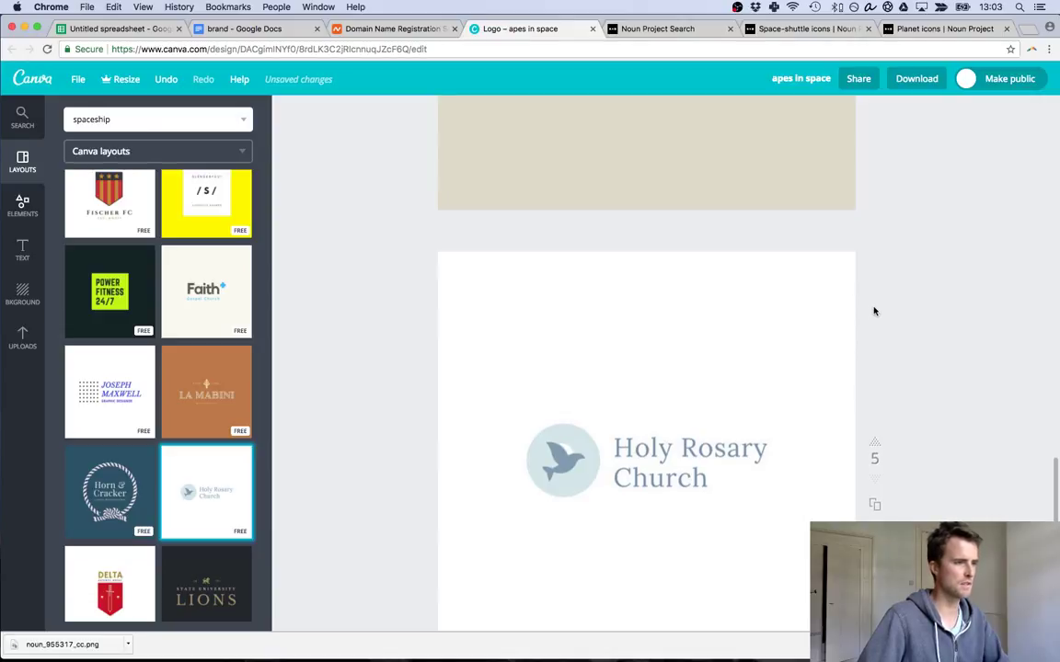
pyautogui.scroll(2, 874, 310)
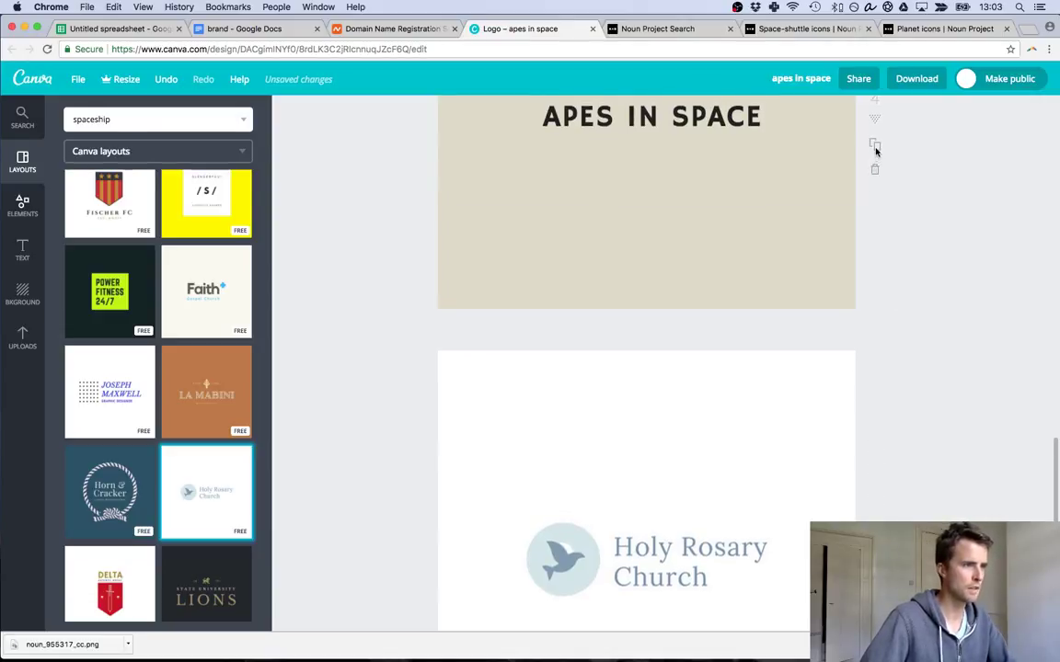
pyautogui.scroll(1, 874, 150)
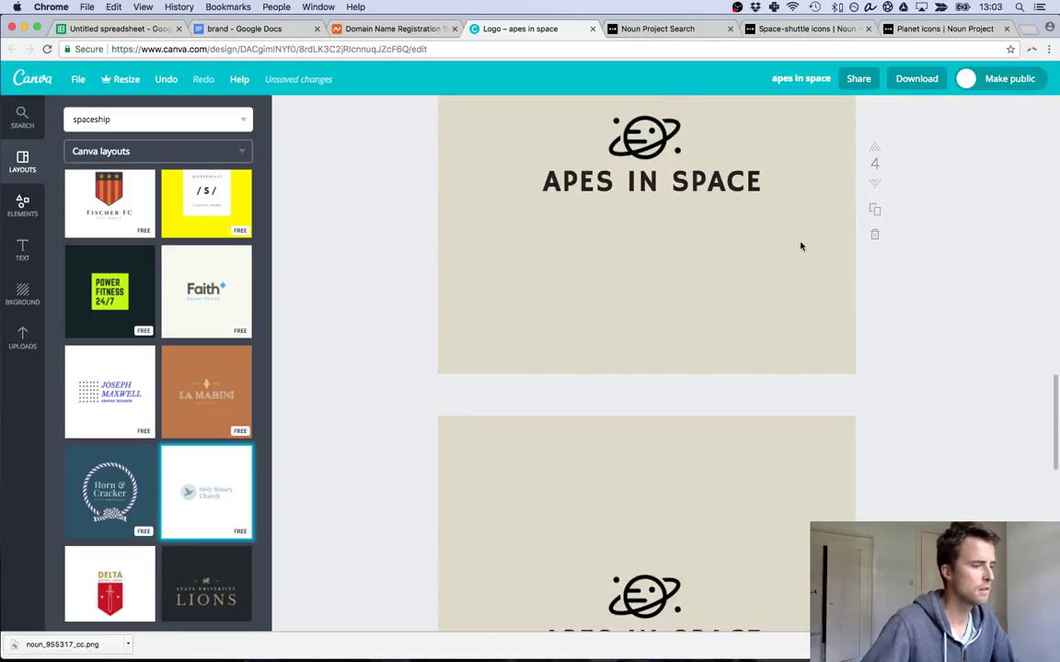
pyautogui.scroll(-3, 892, 397)
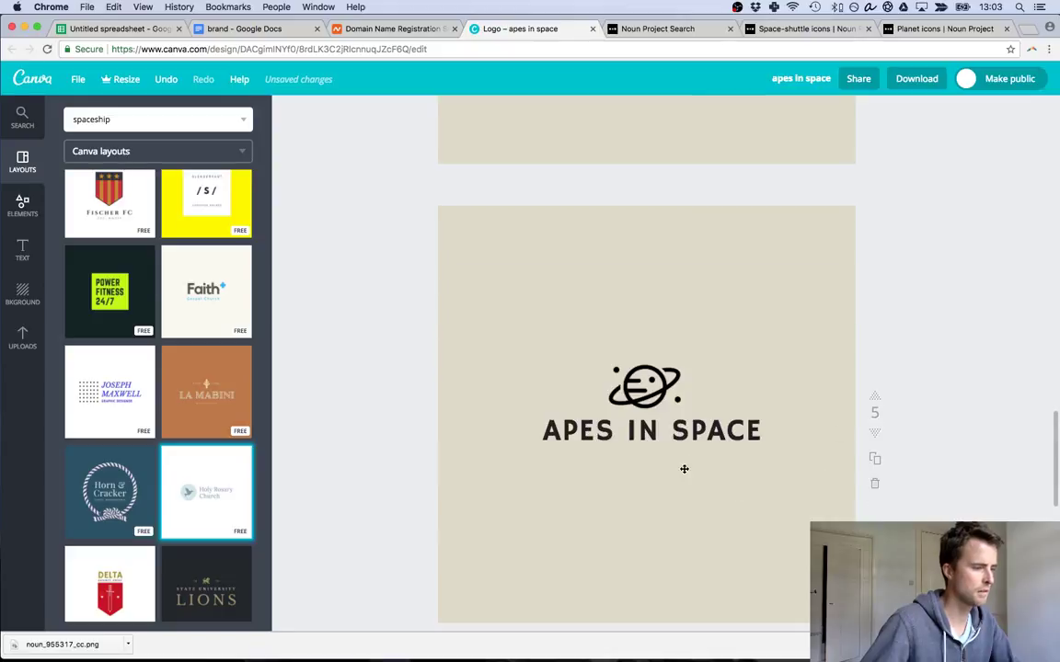
# Break SPACE onto its own line and move the planet icon to the title's left.
pyautogui.click(669, 428)
pyautogui.doubleClick(670, 428)
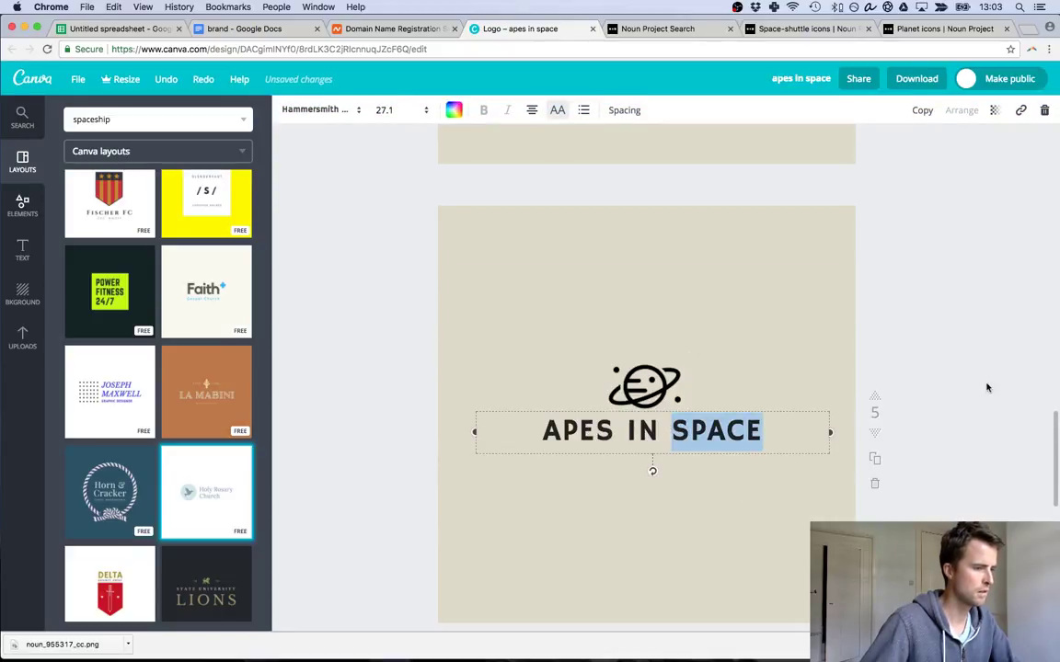
pyautogui.click(759, 426)
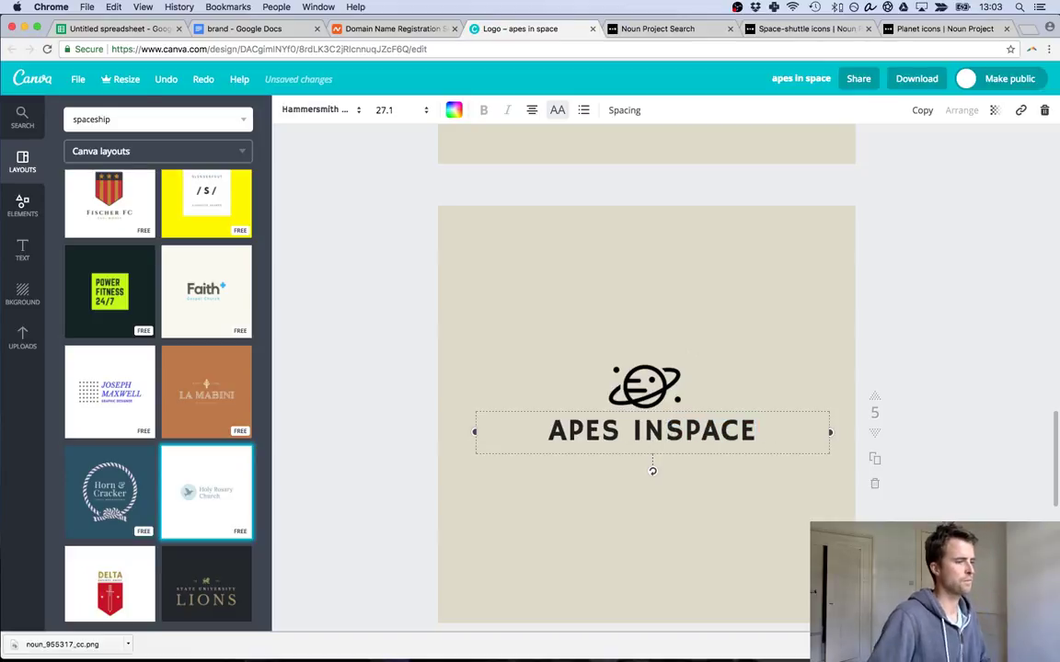
pyautogui.press('Return')
pyautogui.click(377, 407)
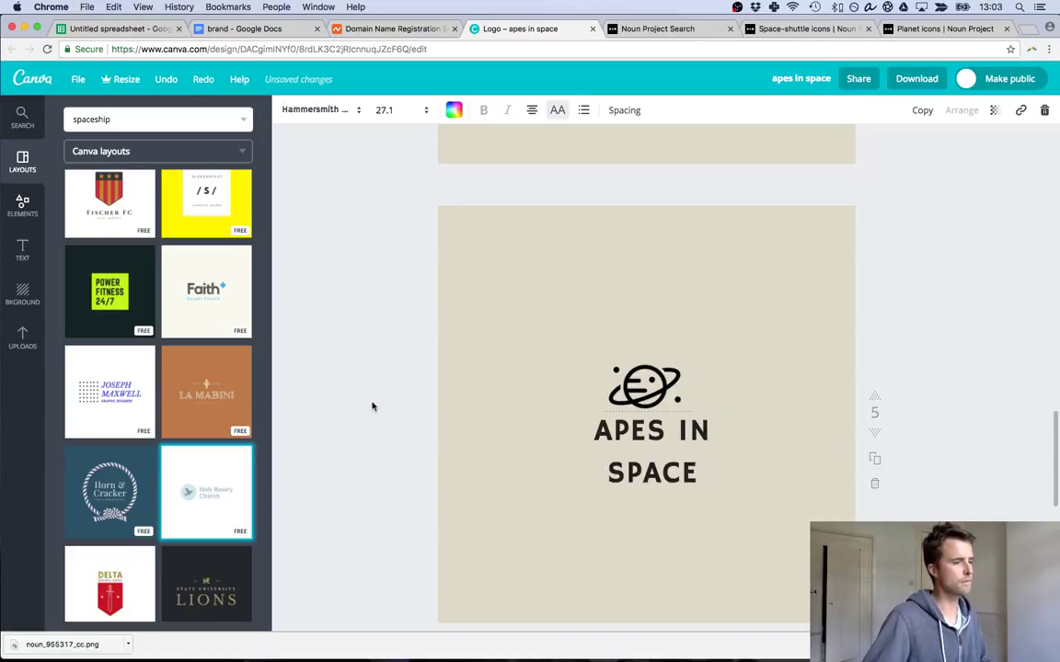
pyautogui.click(648, 383)
pyautogui.moveTo(648, 382); pyautogui.dragTo(573, 397)
pyautogui.moveTo(682, 429); pyautogui.dragTo(700, 392)
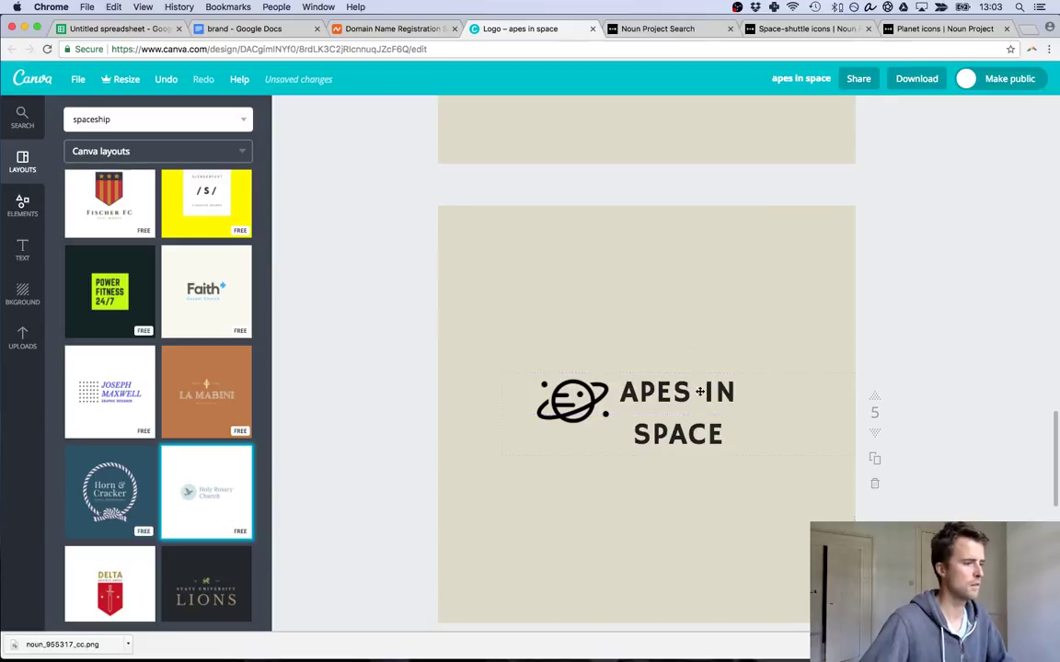
# Paste a copy of the title below the original and delete APES IN from it.
pyautogui.click(679, 429)
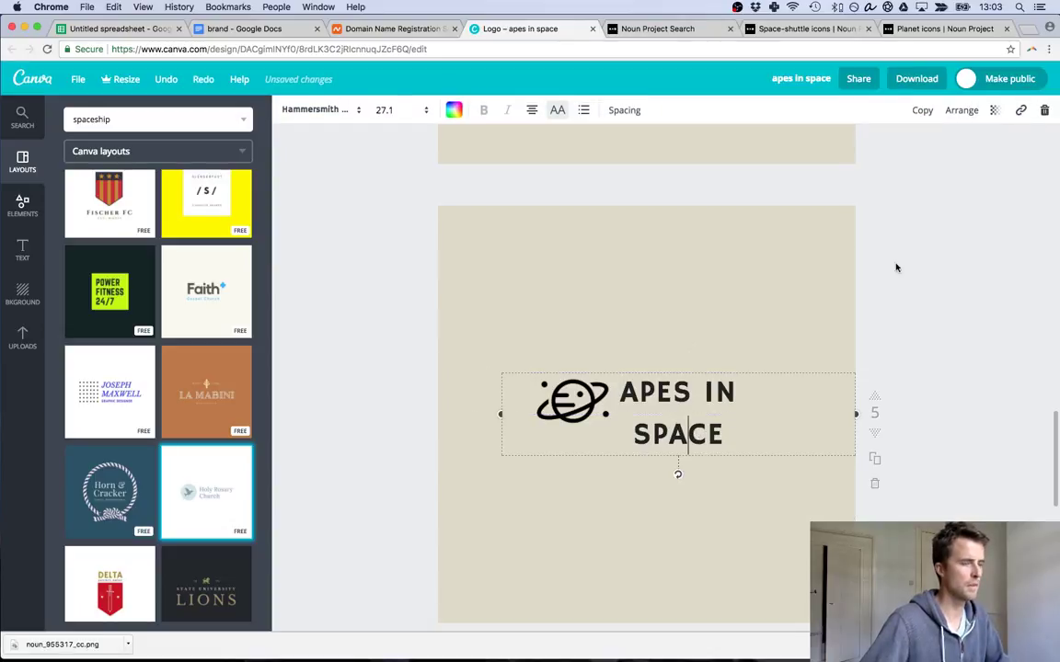
pyautogui.click(897, 232)
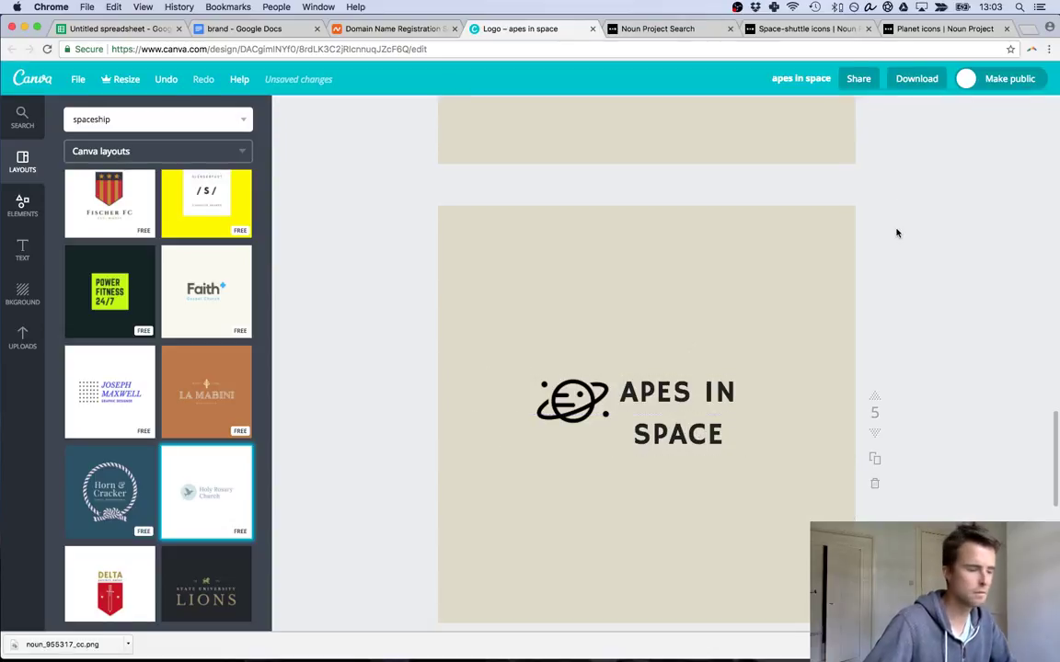
pyautogui.hotkey('ctrl', 'v')
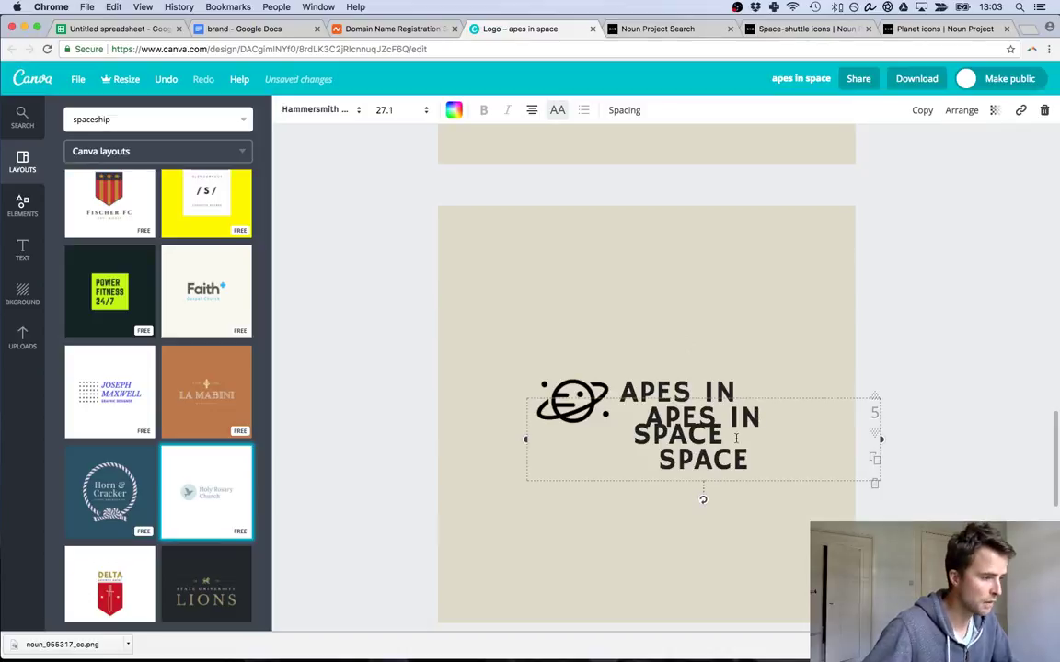
pyautogui.moveTo(765, 399); pyautogui.dragTo(570, 458)
pyautogui.click(666, 477)
pyautogui.press('BackSpace')
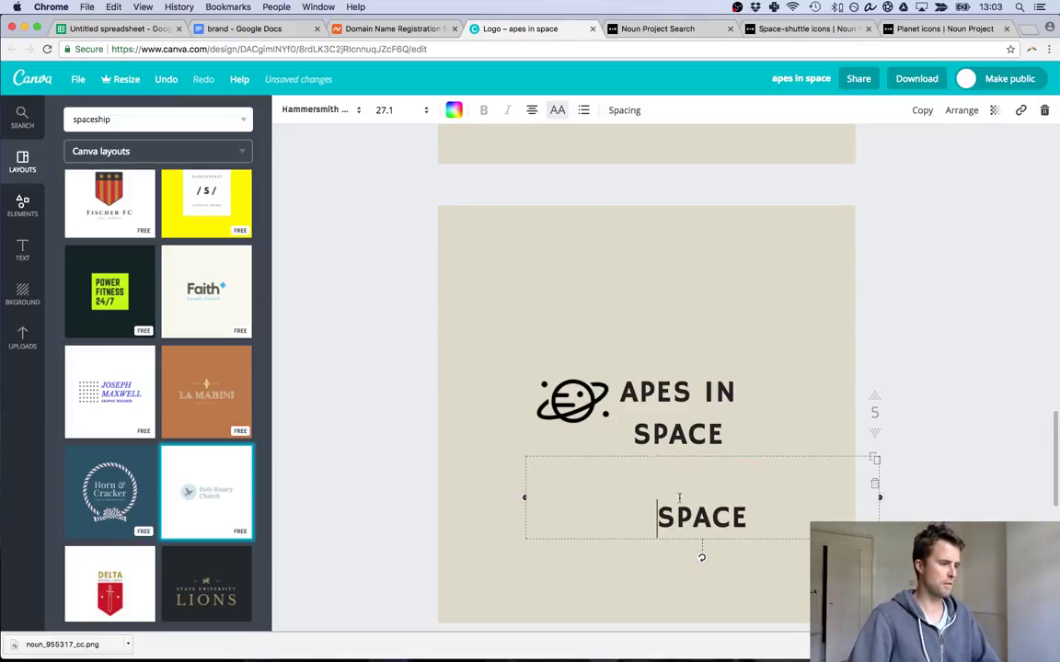
pyautogui.press('BackSpace')
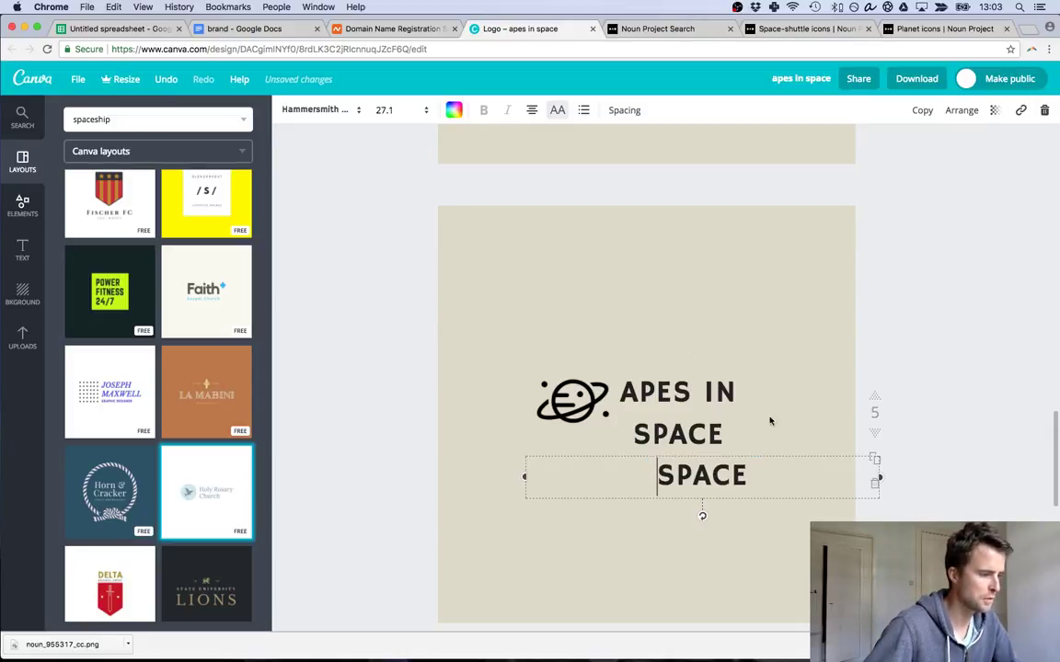
# Delete SPACE from the original title and move the standalone SPACE up under APES IN.
pyautogui.click(685, 435)
pyautogui.doubleClick(681, 434)
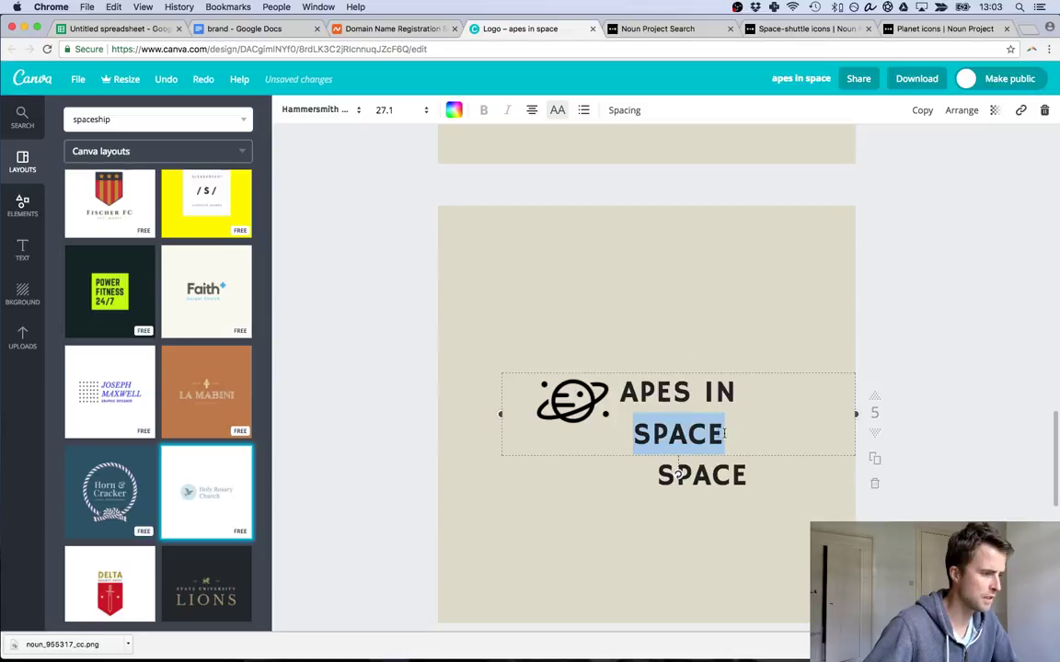
pyautogui.press('BackSpace')
pyautogui.press('BackSpace')
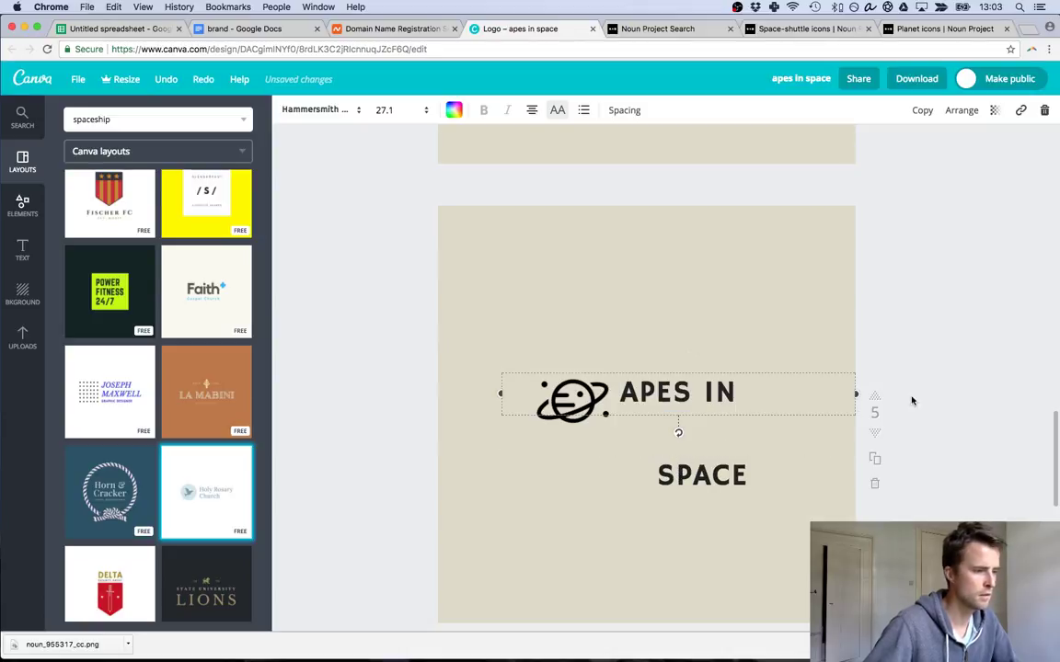
pyautogui.click(708, 472)
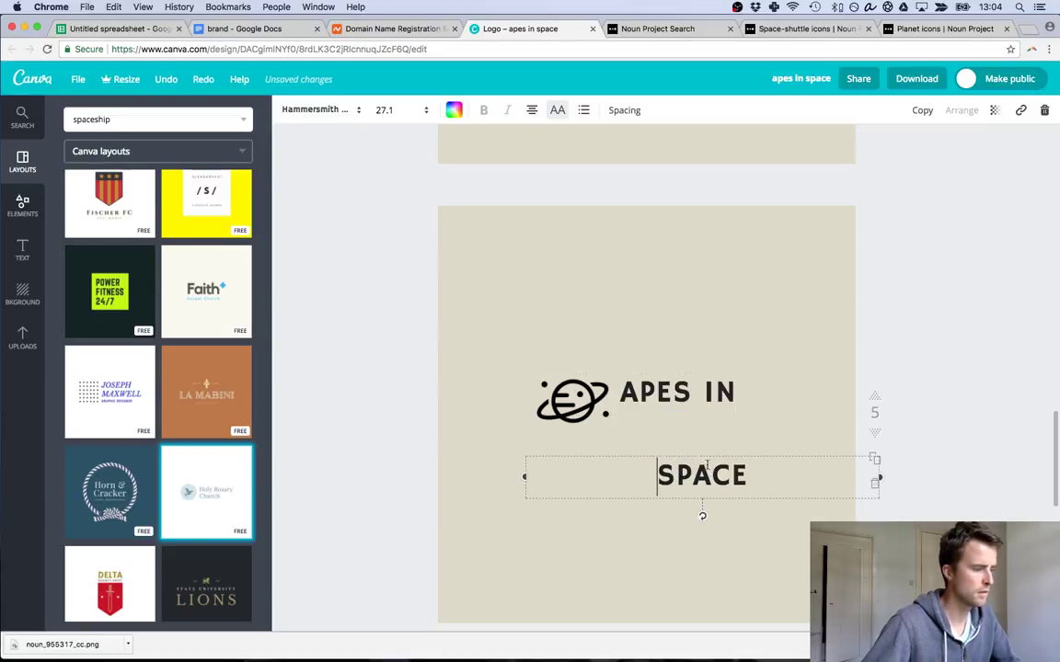
pyautogui.hotkey('shift', 'Right')
pyautogui.hotkey('shift', 'Right')
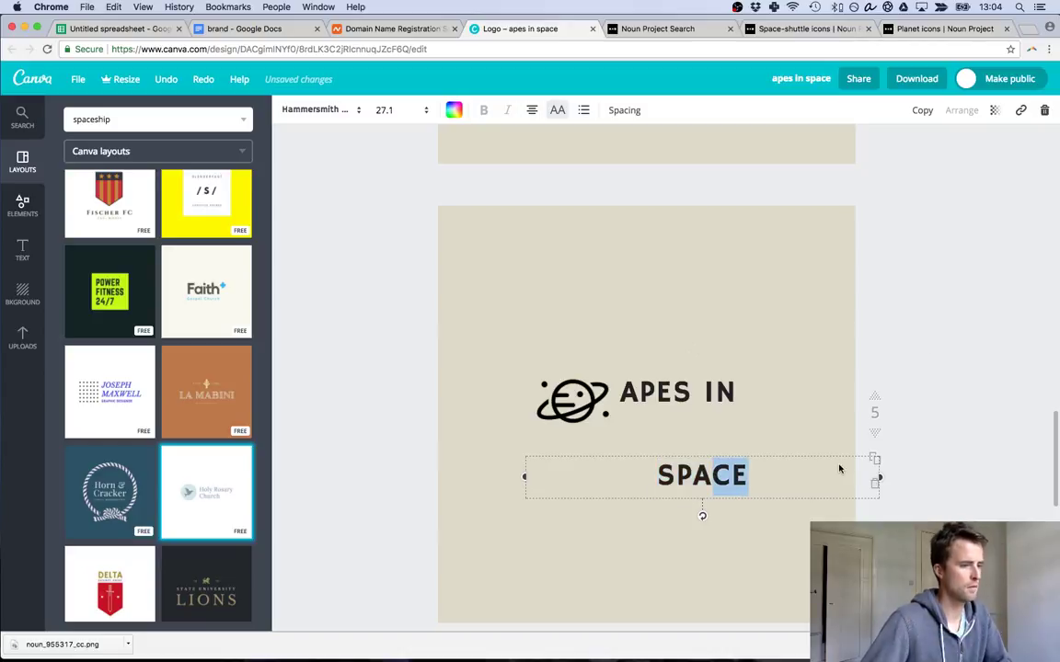
pyautogui.moveTo(854, 468); pyautogui.dragTo(796, 414)
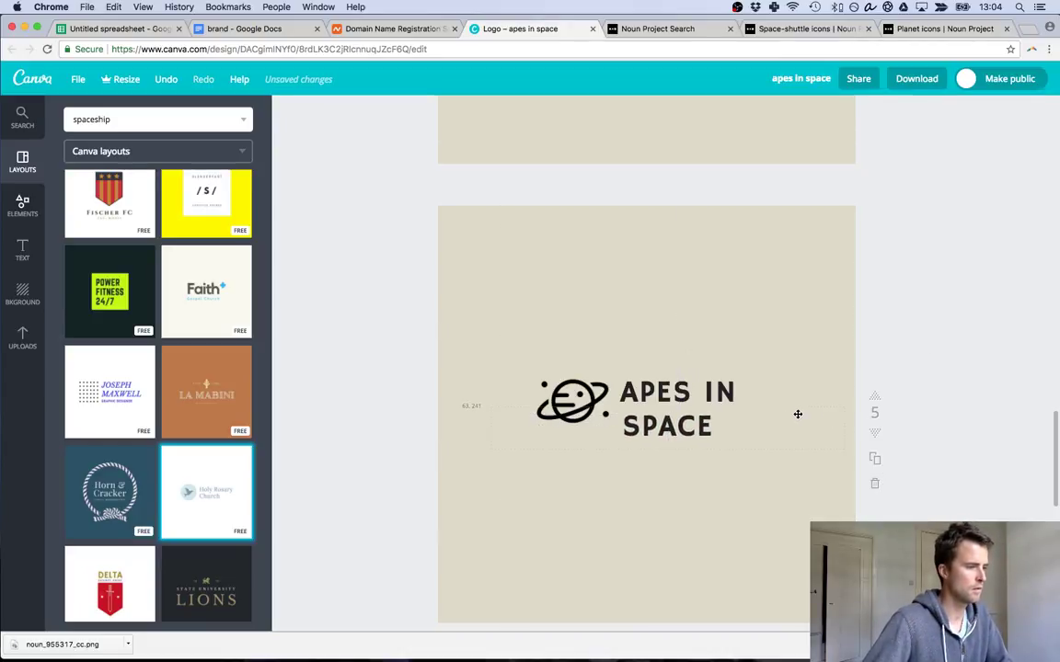
# Left-align the SPACE text box, narrow it to the word and place it under APES IN.
pyautogui.click(629, 418)
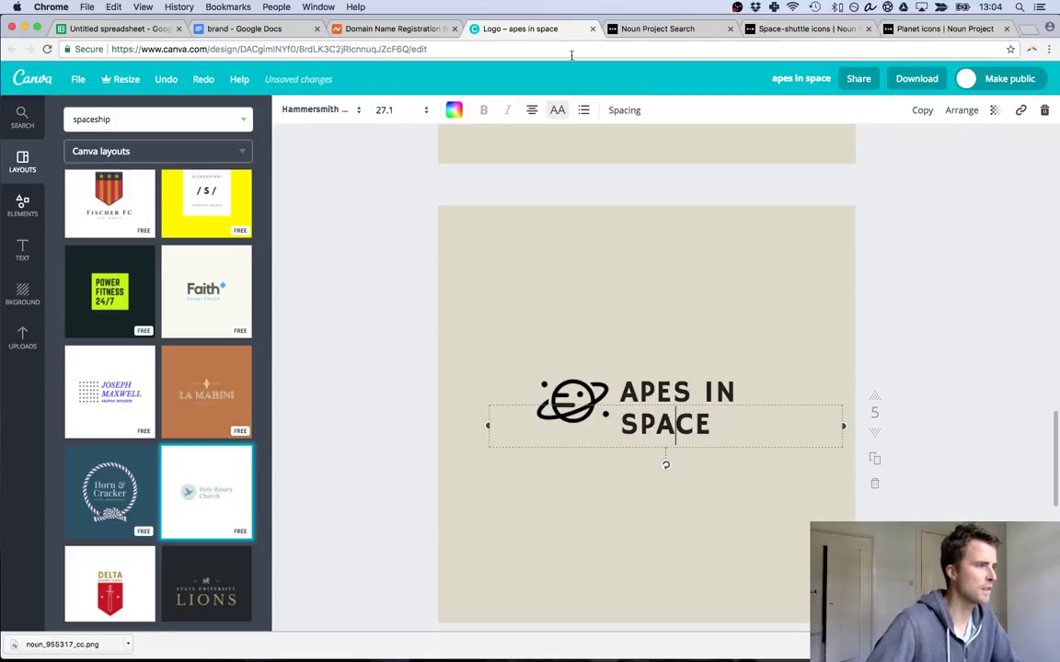
pyautogui.click(534, 110)
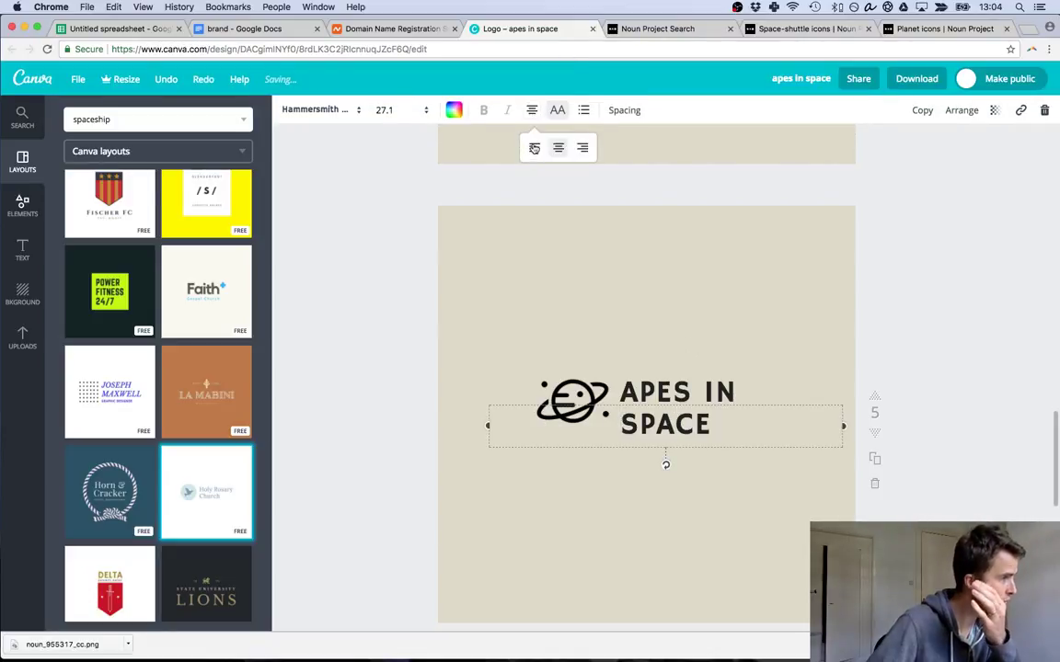
pyautogui.click(534, 148)
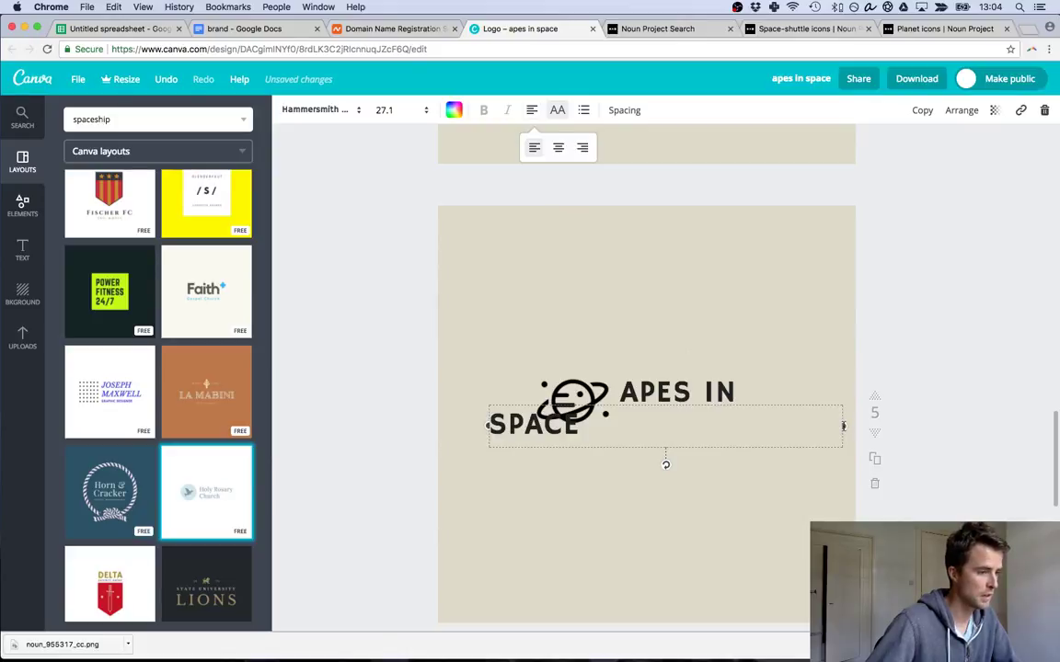
pyautogui.click(630, 422)
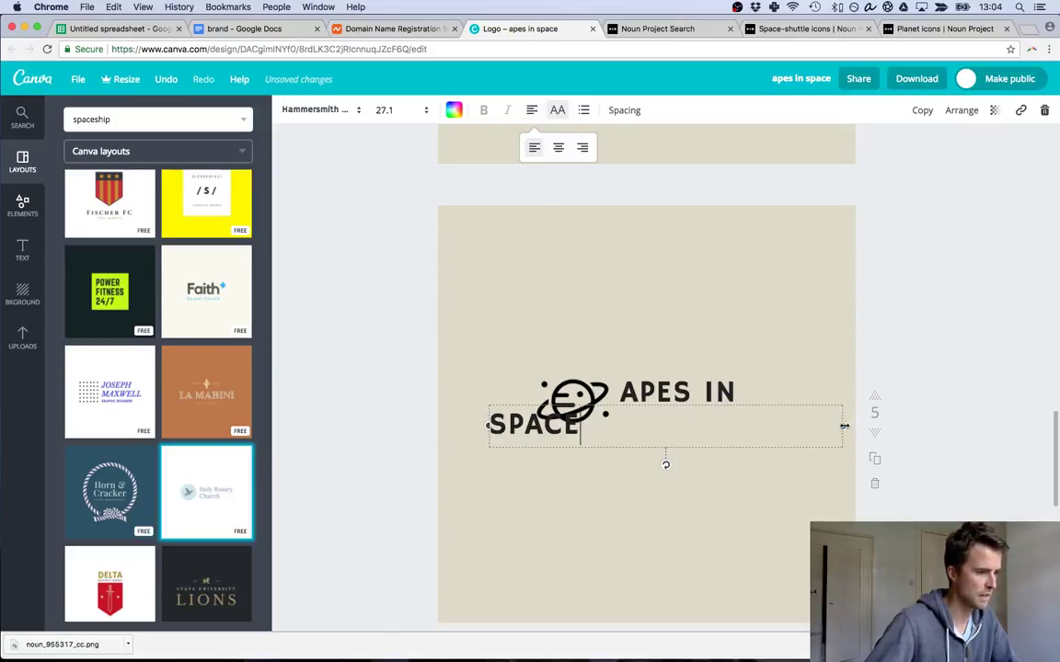
pyautogui.moveTo(841, 426); pyautogui.dragTo(589, 427)
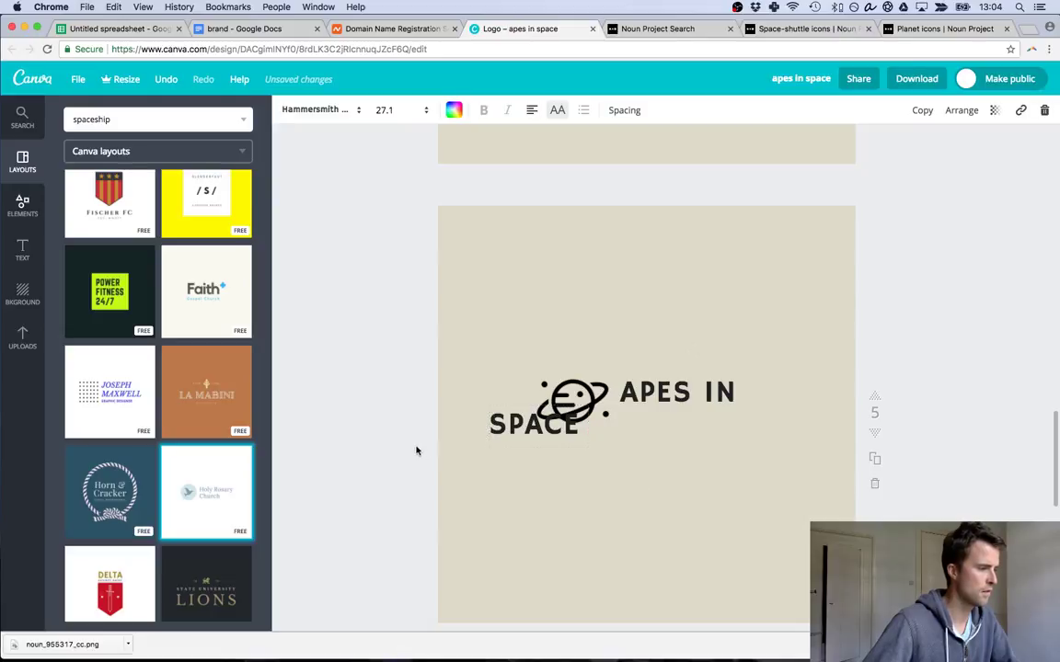
pyautogui.moveTo(539, 424); pyautogui.dragTo(648, 399)
# Left-align and narrow the APES IN text box, then line SPACE up beneath it.
pyautogui.click(648, 396)
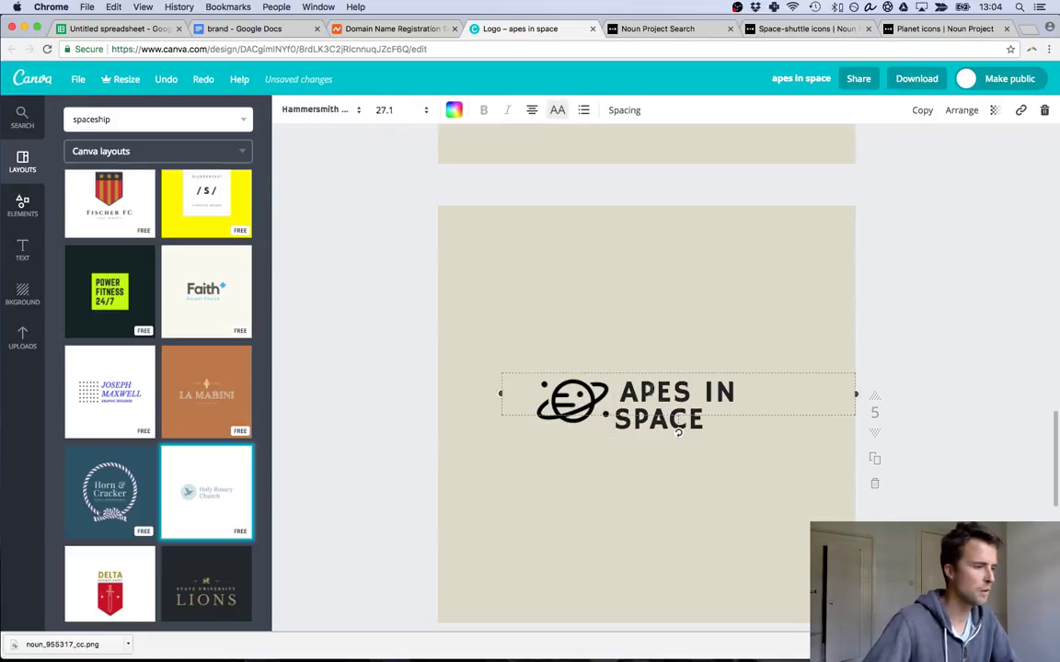
pyautogui.click(532, 109)
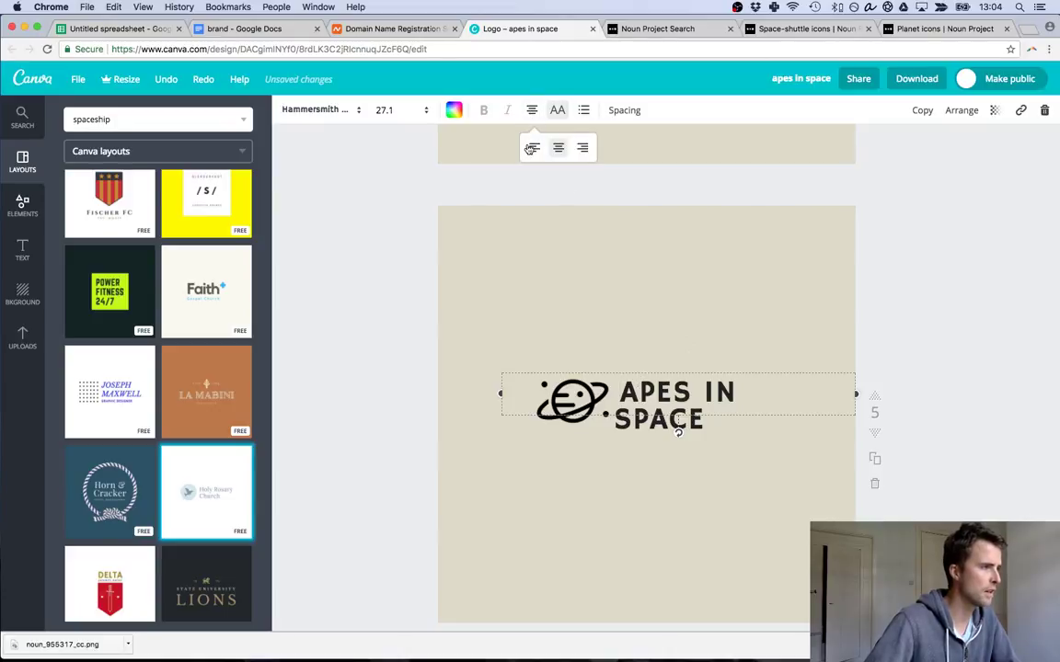
pyautogui.press('super+shift+l')
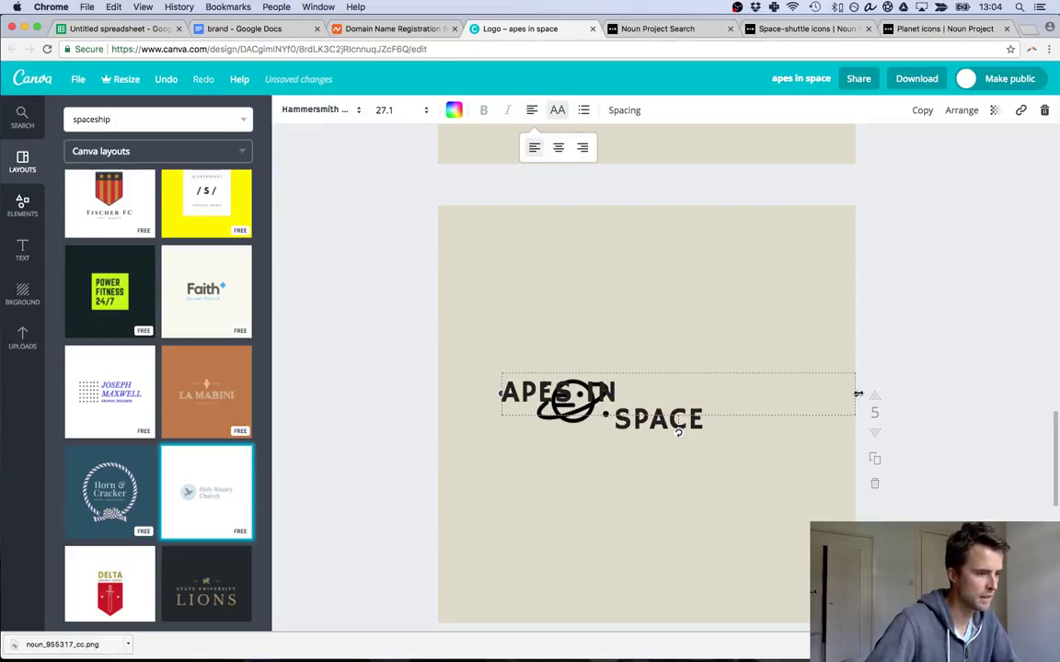
pyautogui.moveTo(857, 394); pyautogui.dragTo(702, 370)
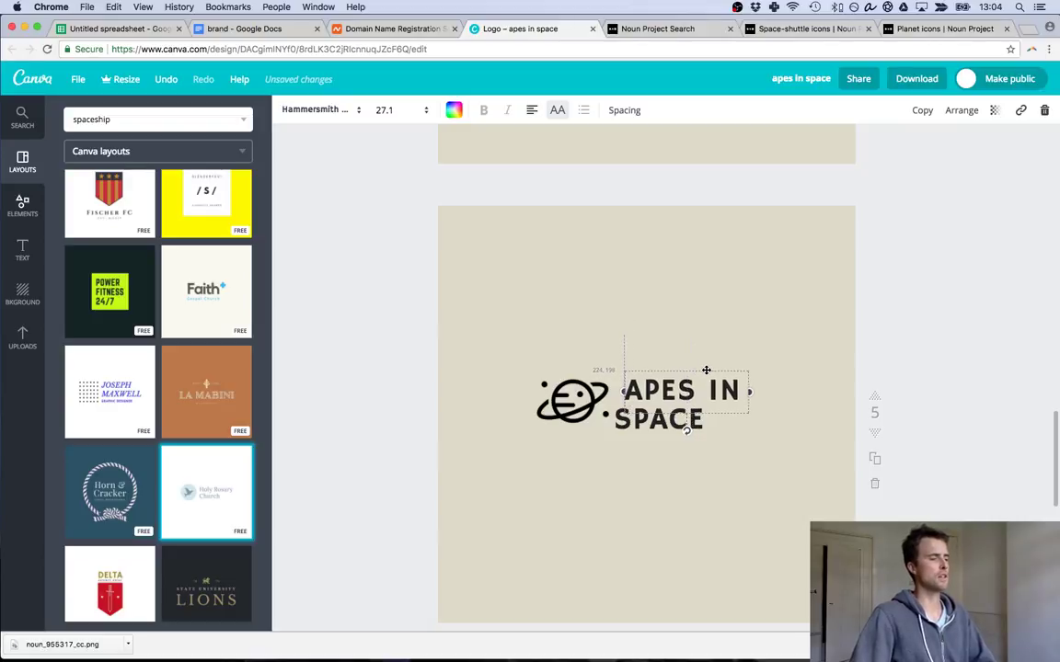
pyautogui.click(667, 435)
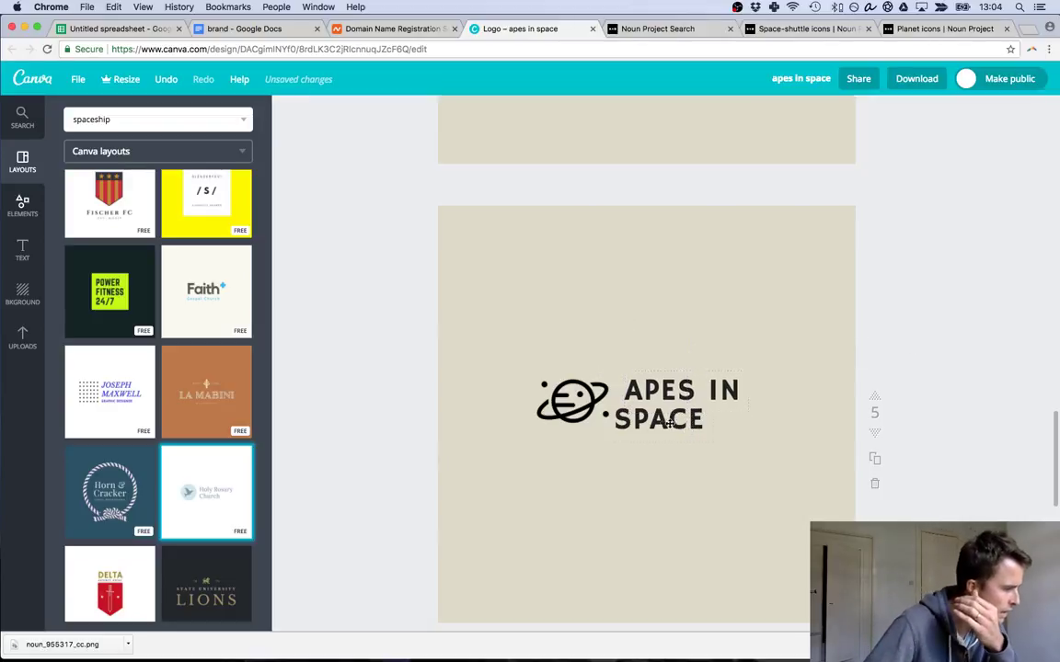
pyautogui.moveTo(667, 430); pyautogui.dragTo(688, 421)
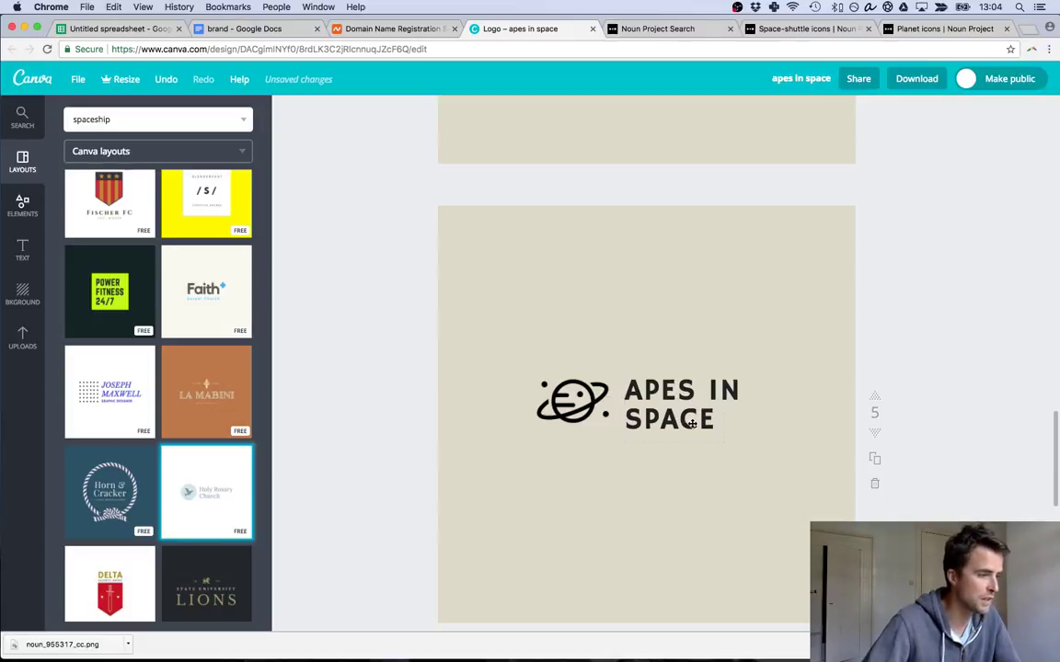
# Select the word SPACE inside its text box for editing.
pyautogui.click(692, 423)
pyautogui.click(686, 385)
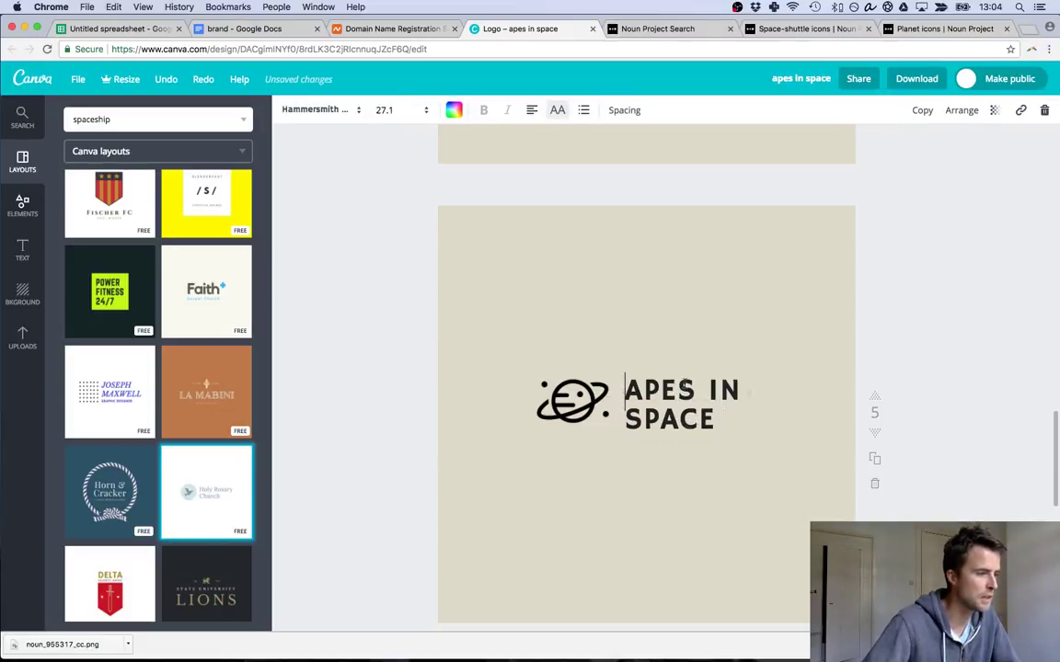
pyautogui.press('Escape')
pyautogui.click(700, 421)
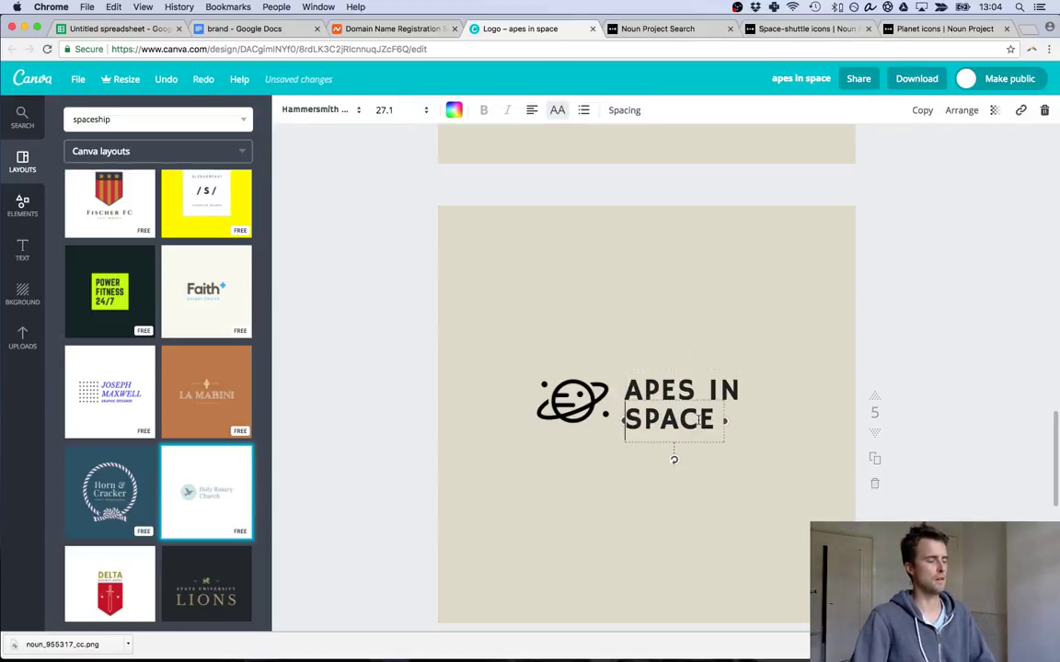
pyautogui.click(700, 419)
pyautogui.click(699, 419)
pyautogui.doubleClick(681, 420)
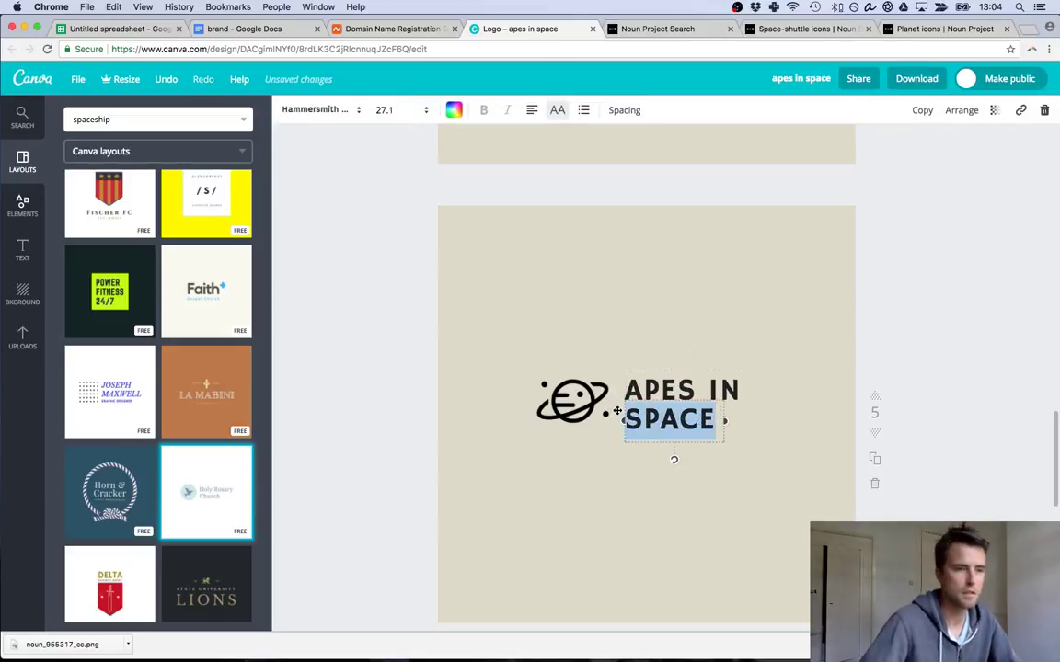
# Set SPACE's font size to 35, widen its box, and nudge it up beneath APES IN.
pyautogui.click(383, 109)
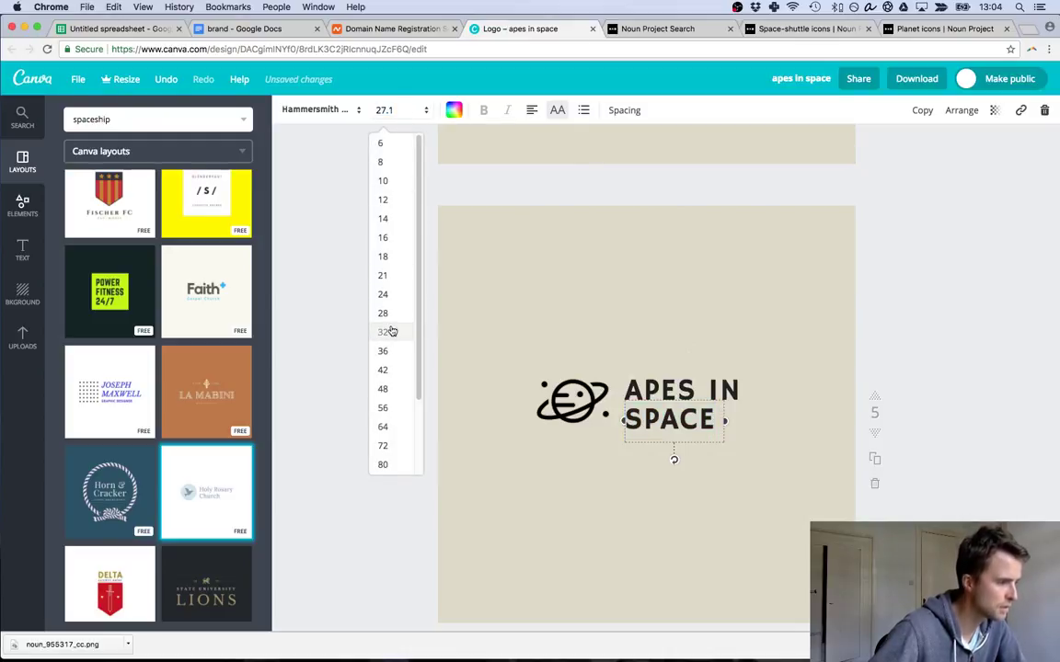
pyautogui.click(390, 332)
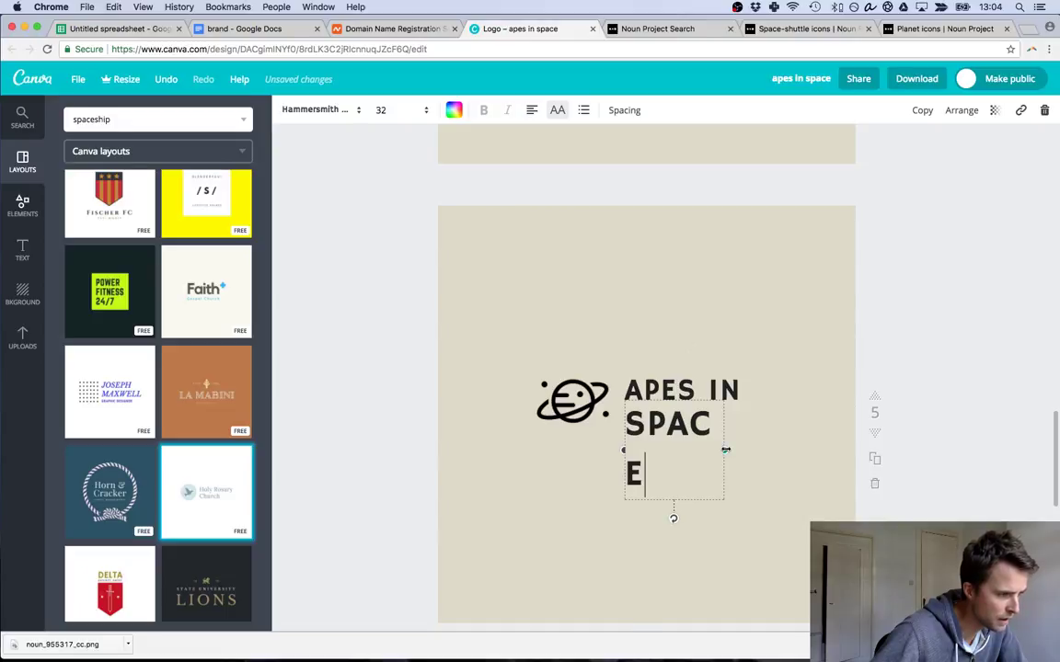
pyautogui.moveTo(740, 449); pyautogui.dragTo(745, 425)
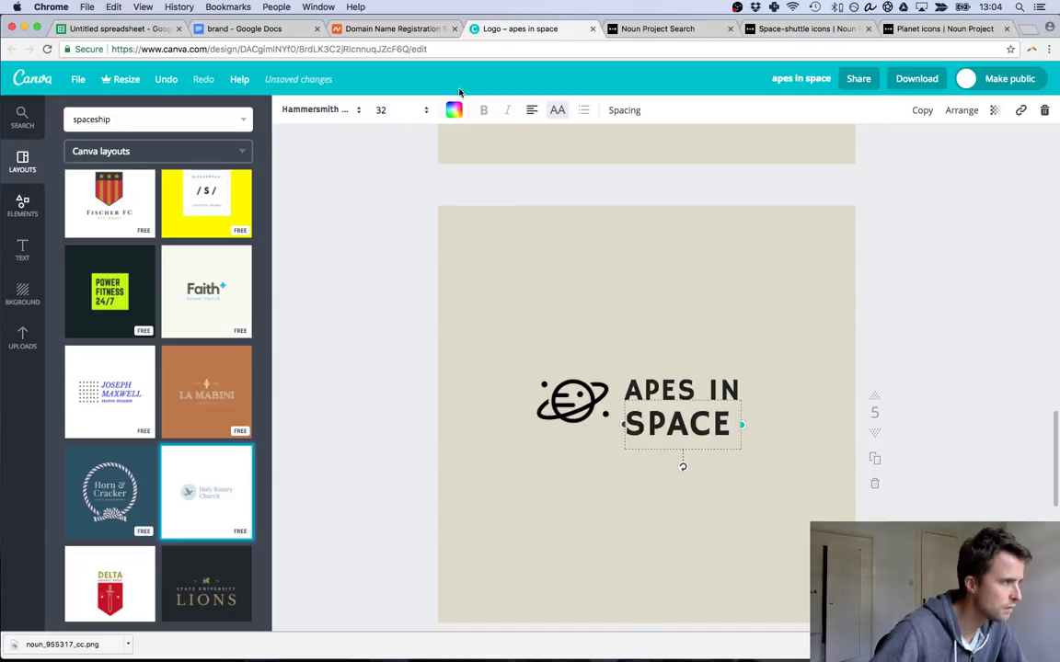
pyautogui.click(385, 110)
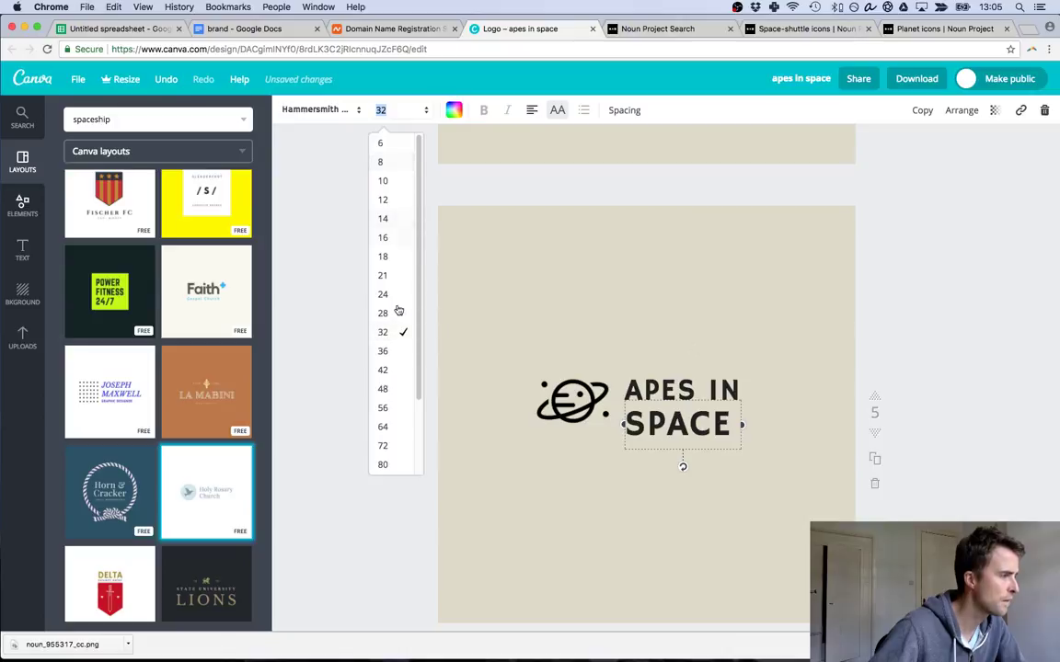
pyautogui.click(394, 351)
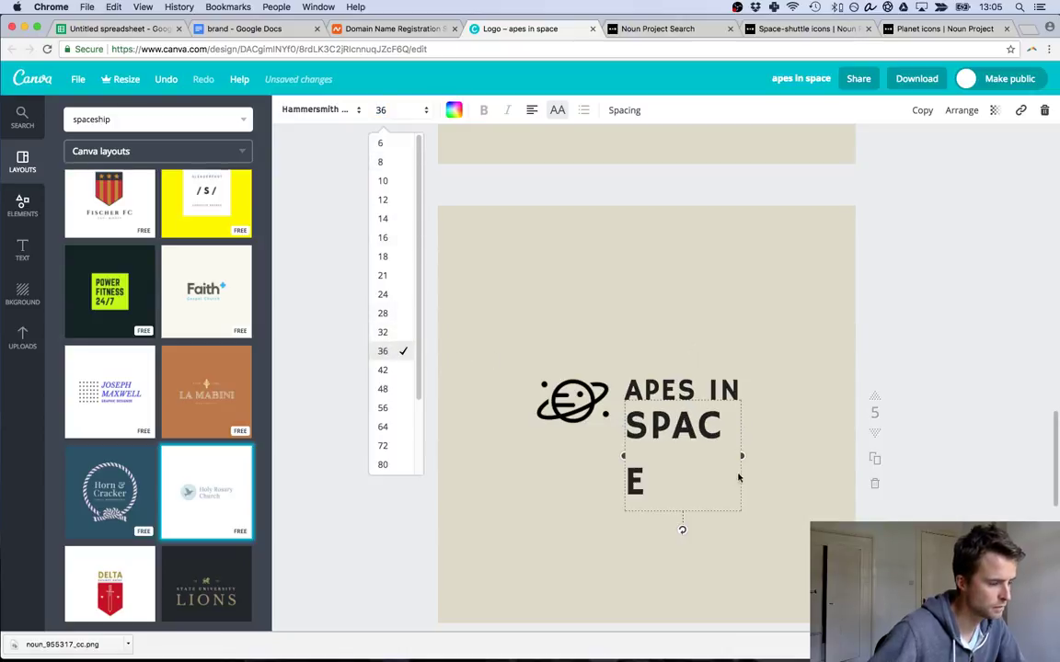
pyautogui.moveTo(743, 454); pyautogui.dragTo(746, 454)
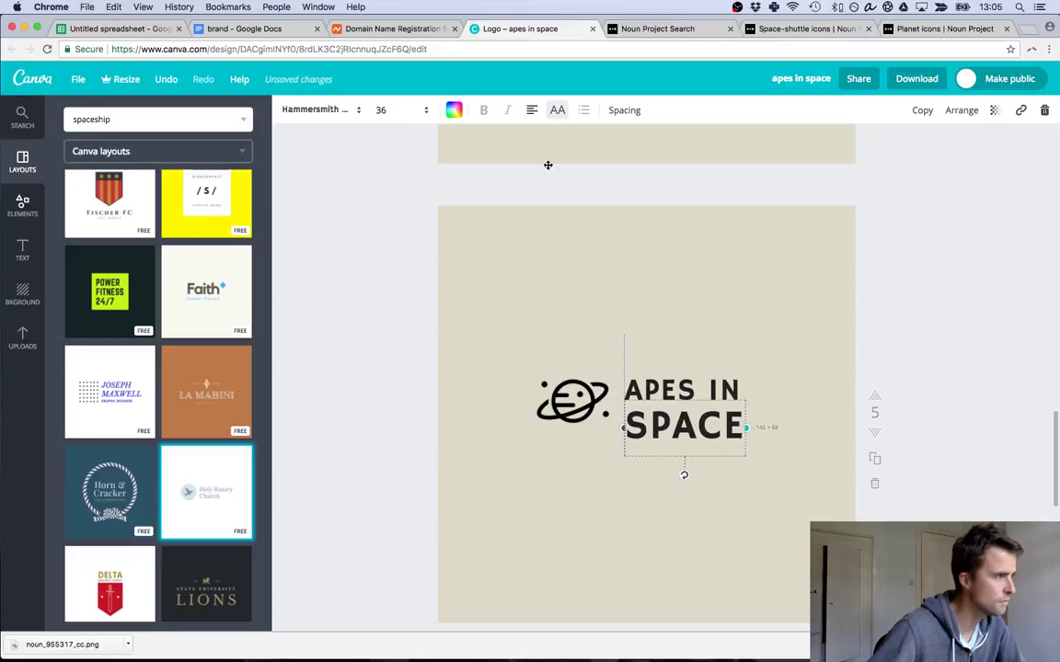
pyautogui.click(390, 110)
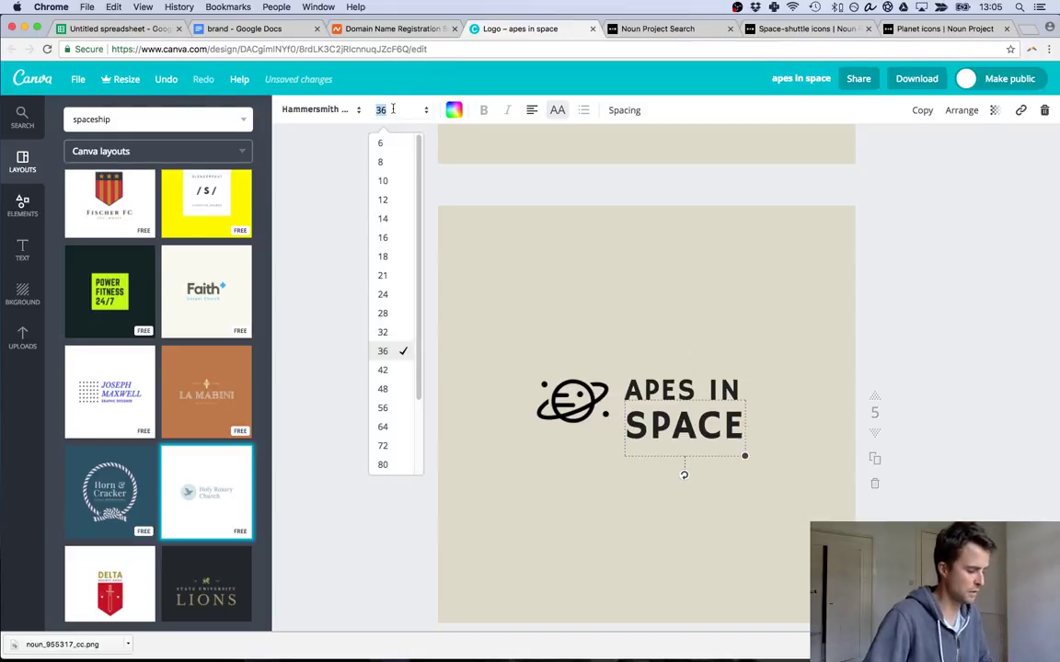
pyautogui.write('35')
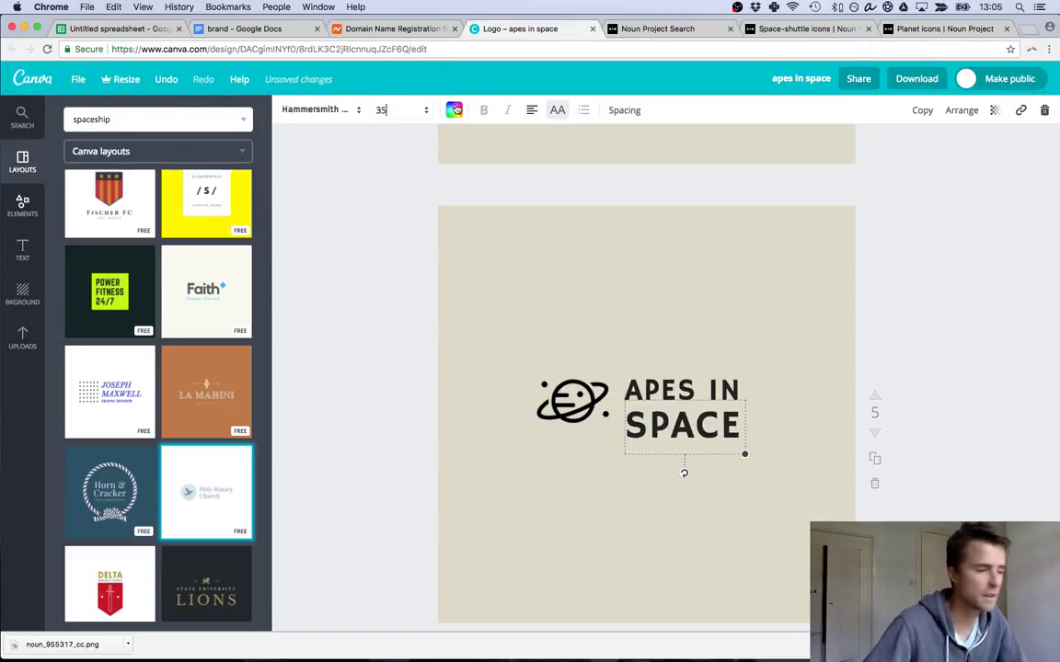
pyautogui.click(684, 418)
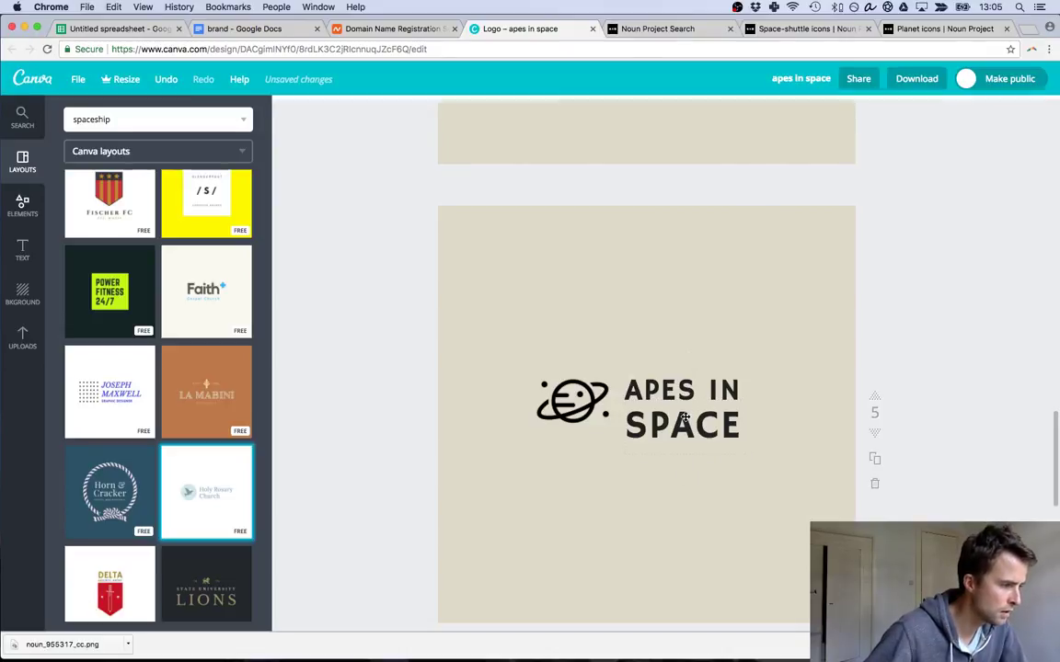
pyautogui.moveTo(683, 414); pyautogui.dragTo(682, 412)
pyautogui.click(968, 291)
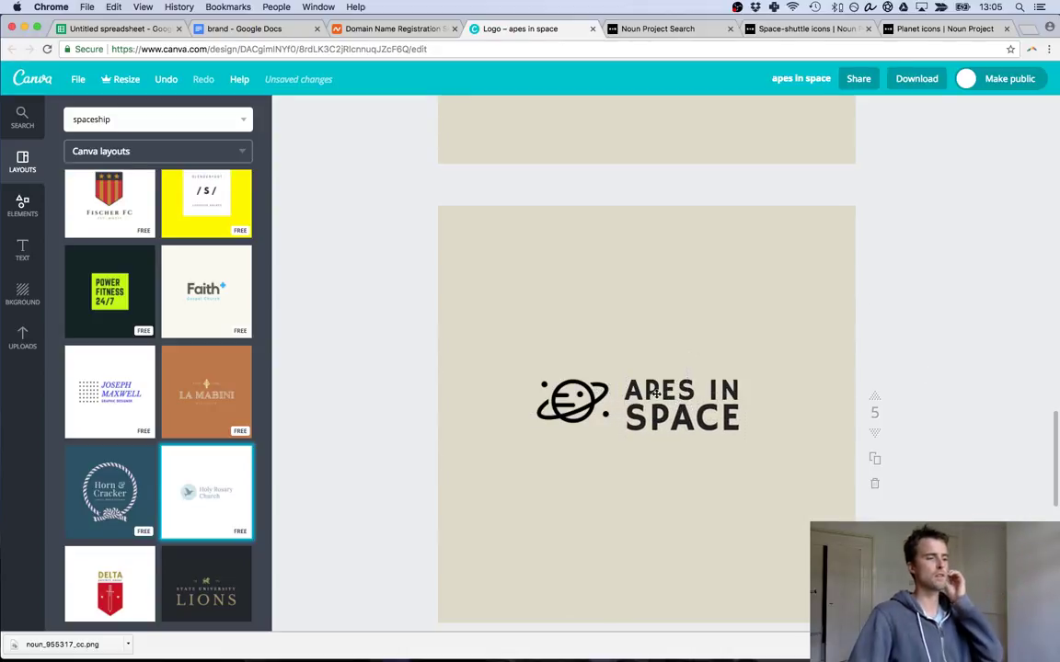
# Shift the planet icon slightly down-left and colour the APES IN text dark grey.
pyautogui.moveTo(589, 411)
pyautogui.mouseDown()
pyautogui.moveTo(595, 421)
pyautogui.moveTo(589, 414)
pyautogui.mouseUp()
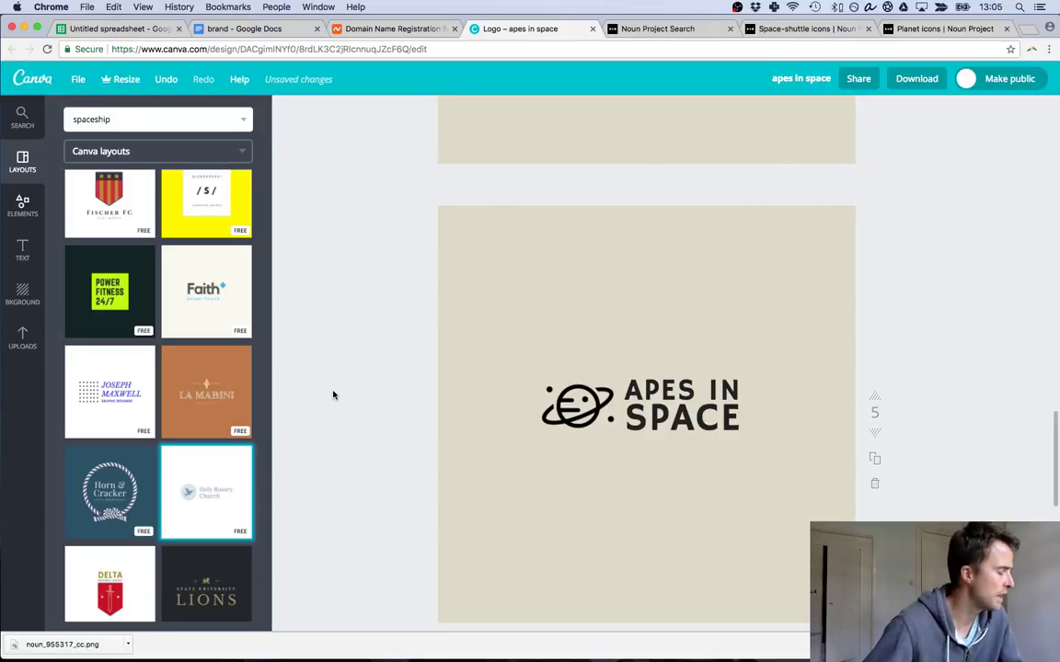
pyautogui.click(700, 397)
pyautogui.click(749, 380)
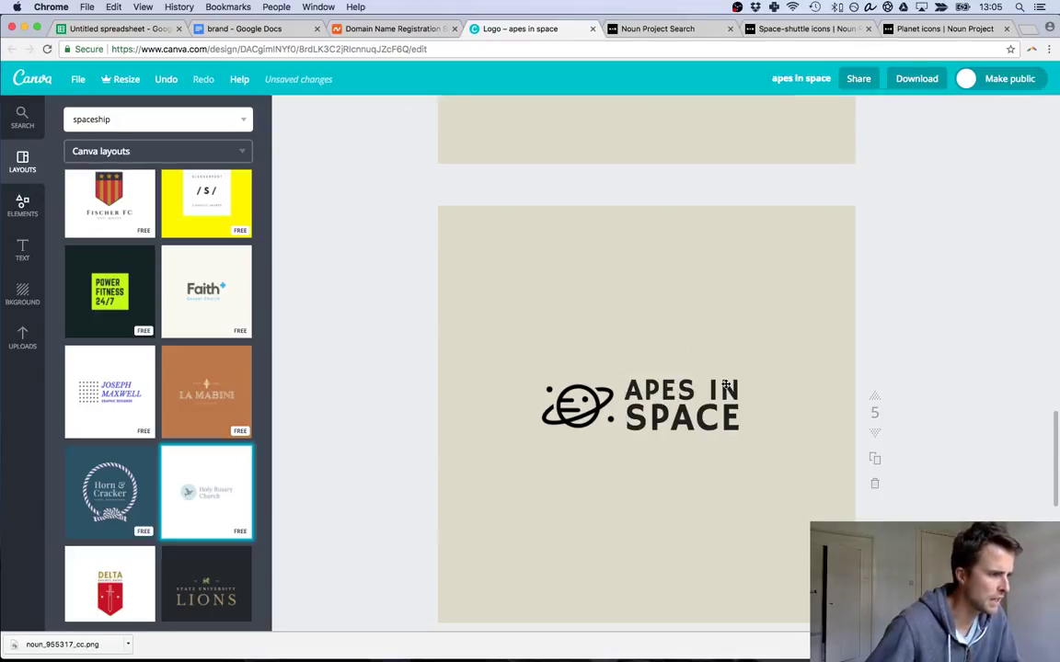
pyautogui.click(726, 386)
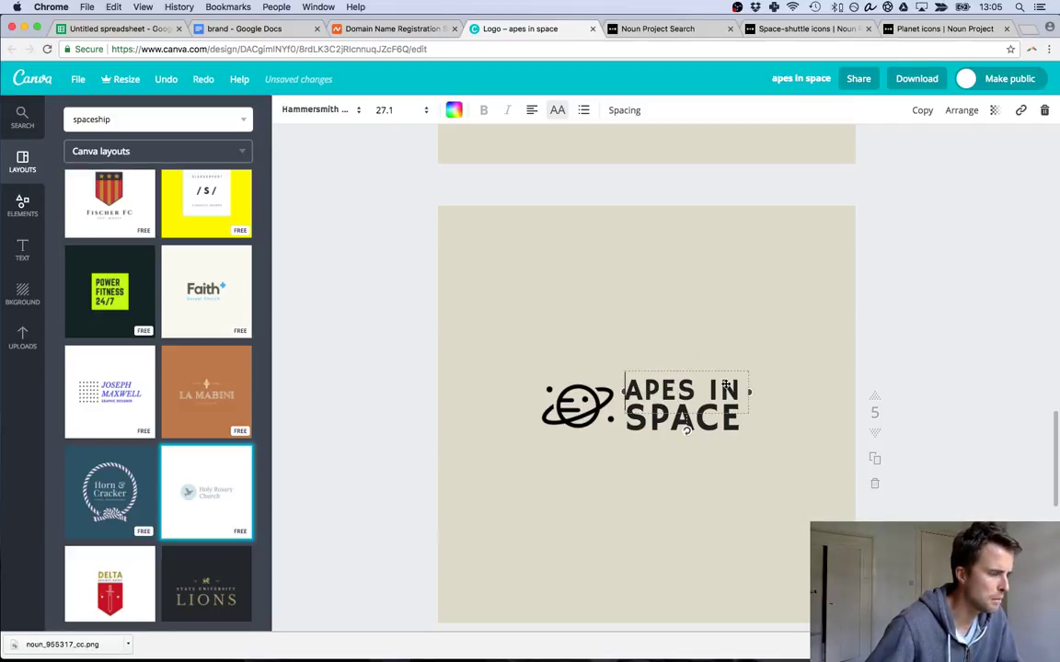
pyautogui.click(453, 110)
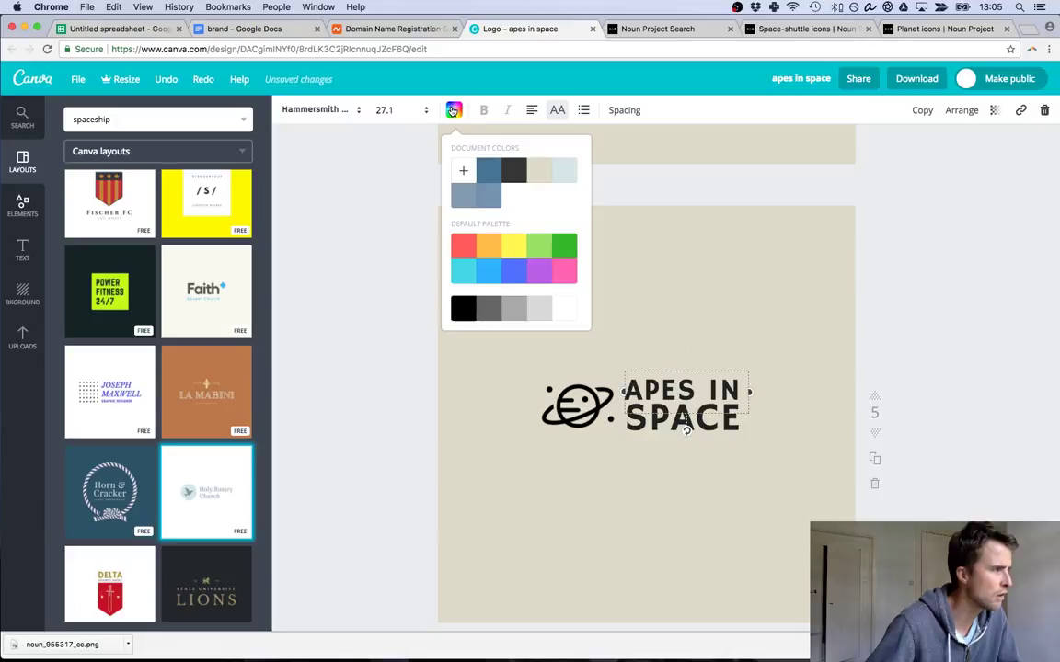
pyautogui.click(513, 170)
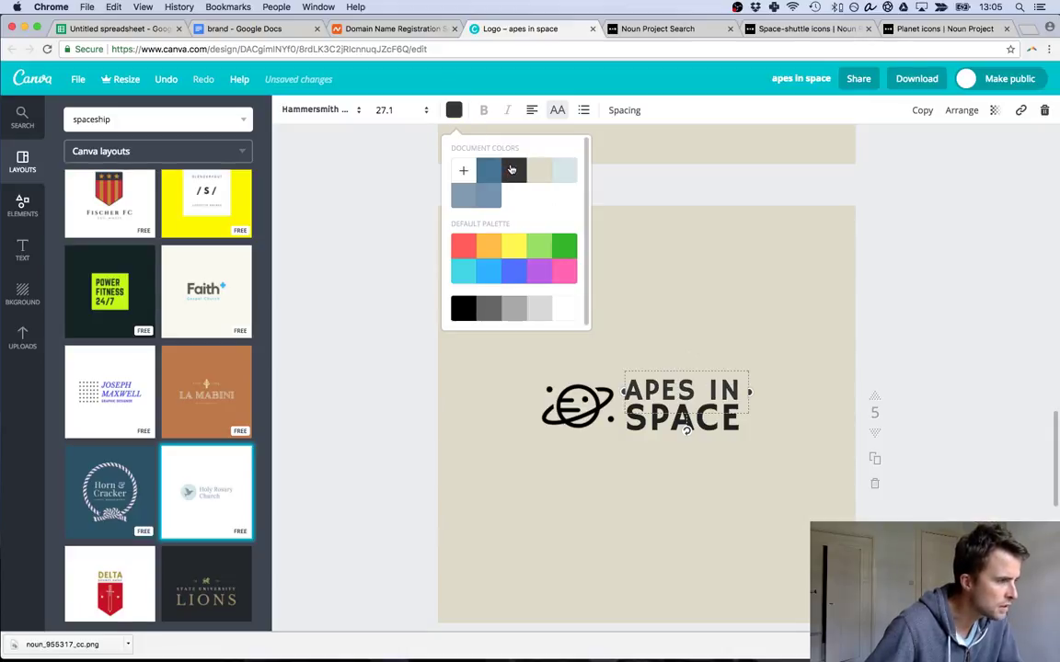
pyautogui.click(994, 254)
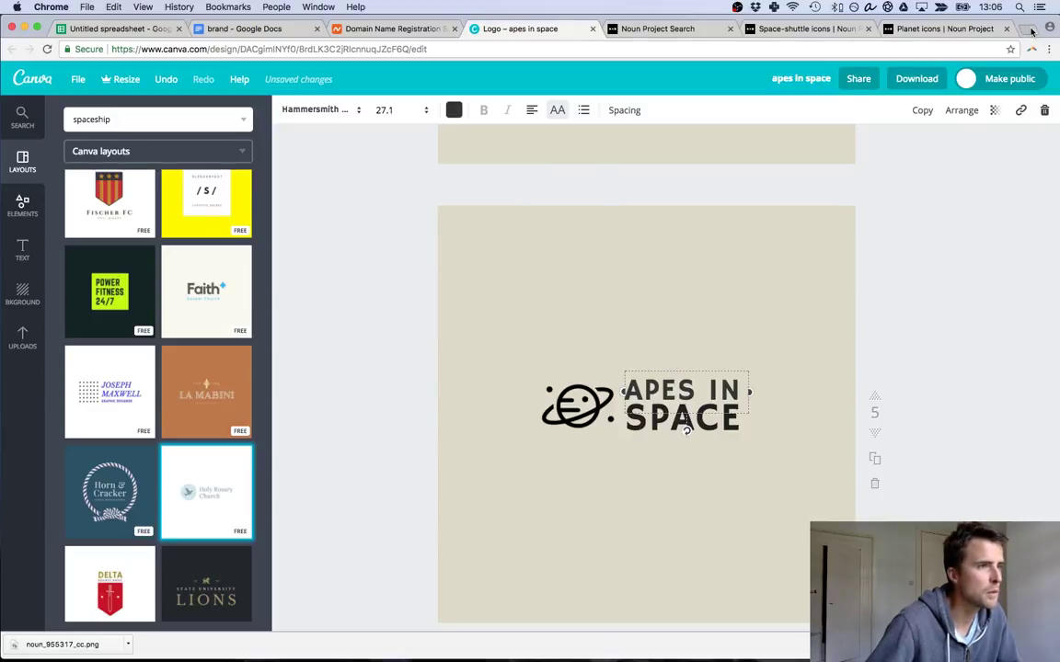
pyautogui.click(1029, 30)
# Load the Pixlr editor by searching 'pixlr' after a mistyped 'piwlr', then return to Canva.
pyautogui.write('piwlr')
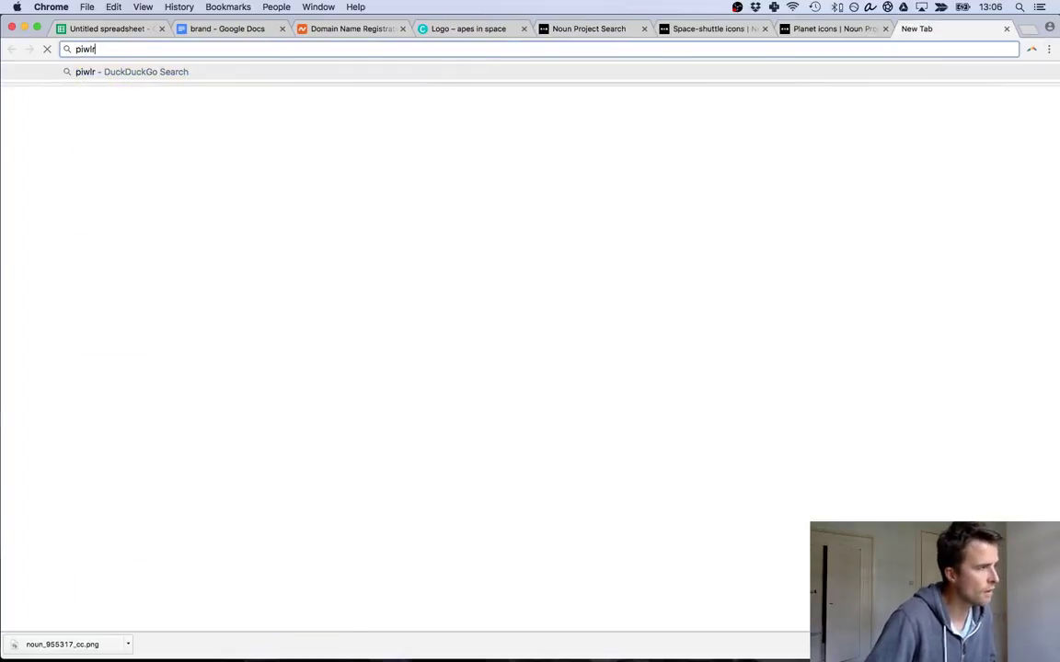
pyautogui.press('Return')
pyautogui.click(943, 46)
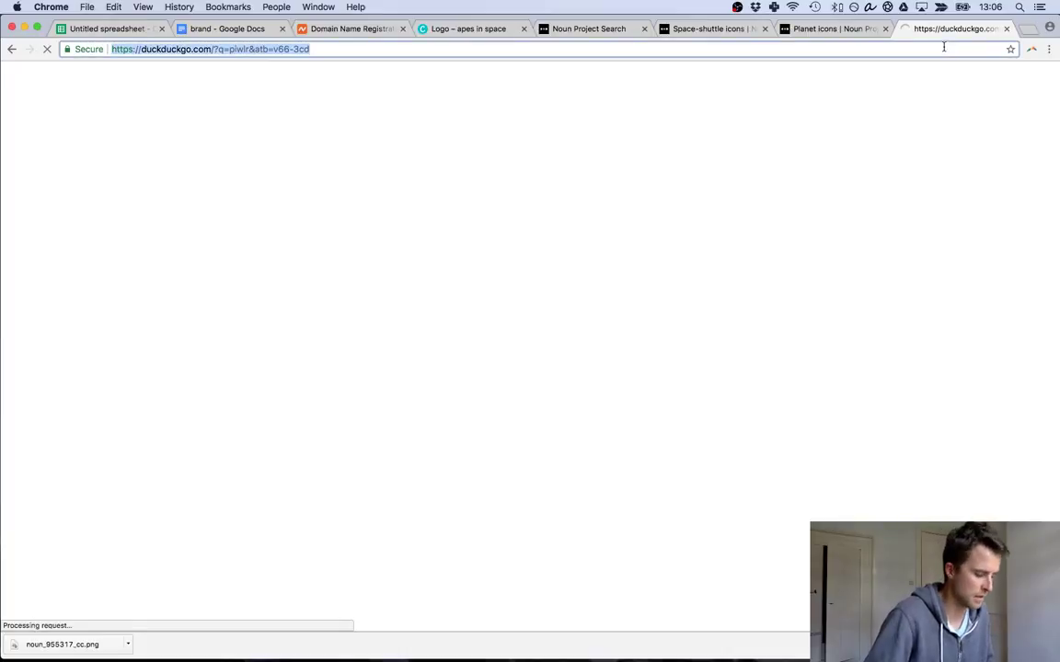
pyautogui.write('piwlr')
pyautogui.press('Return')
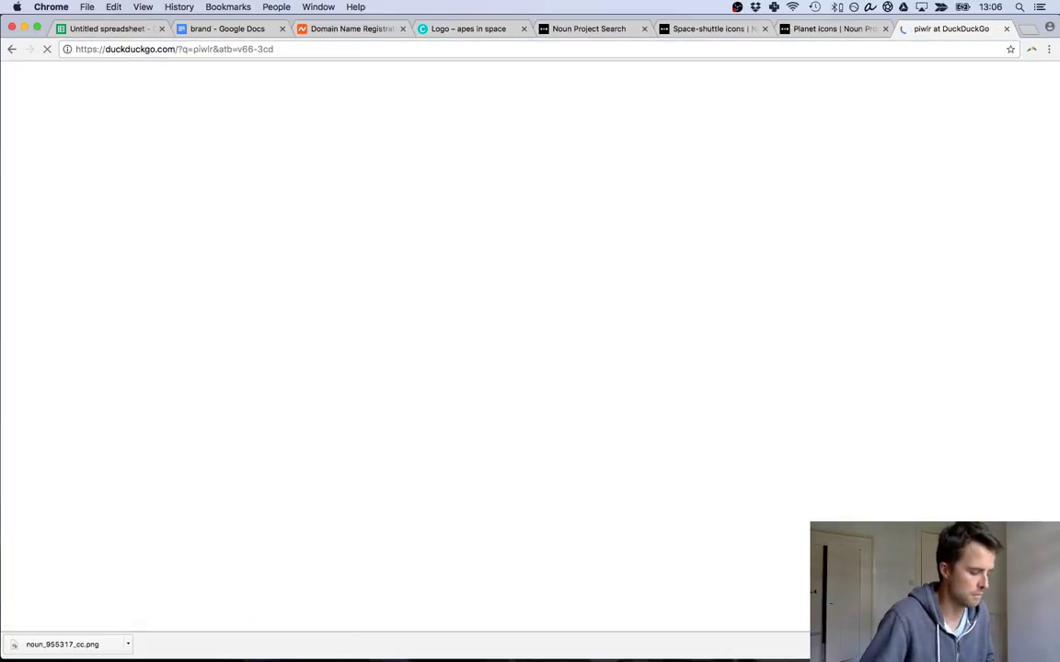
pyautogui.click(838, 46)
pyautogui.write('pixlr')
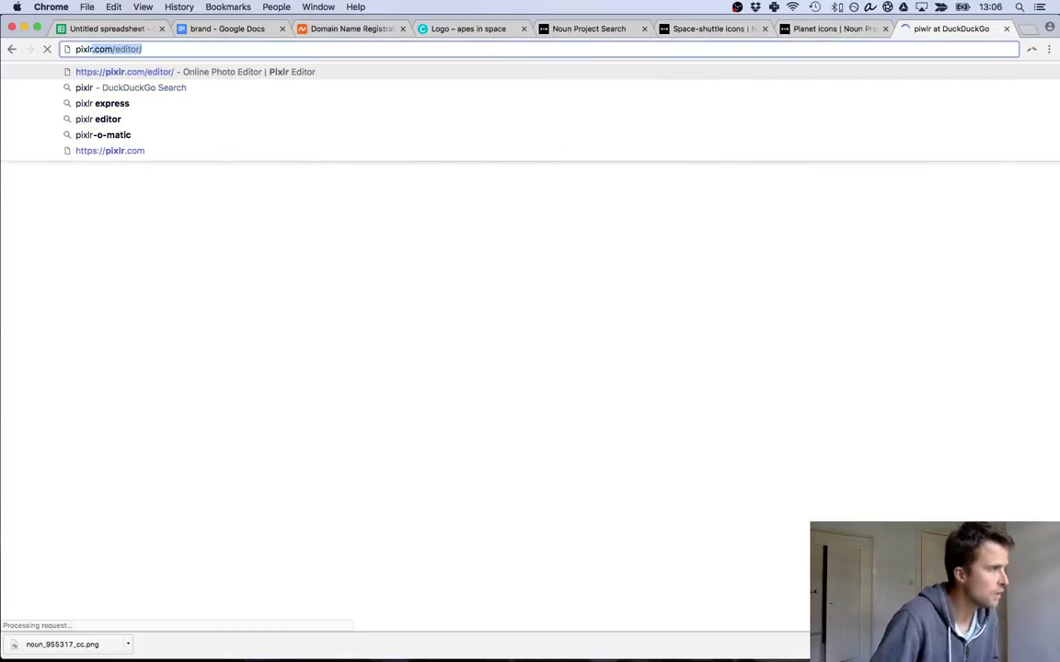
pyautogui.press('Return')
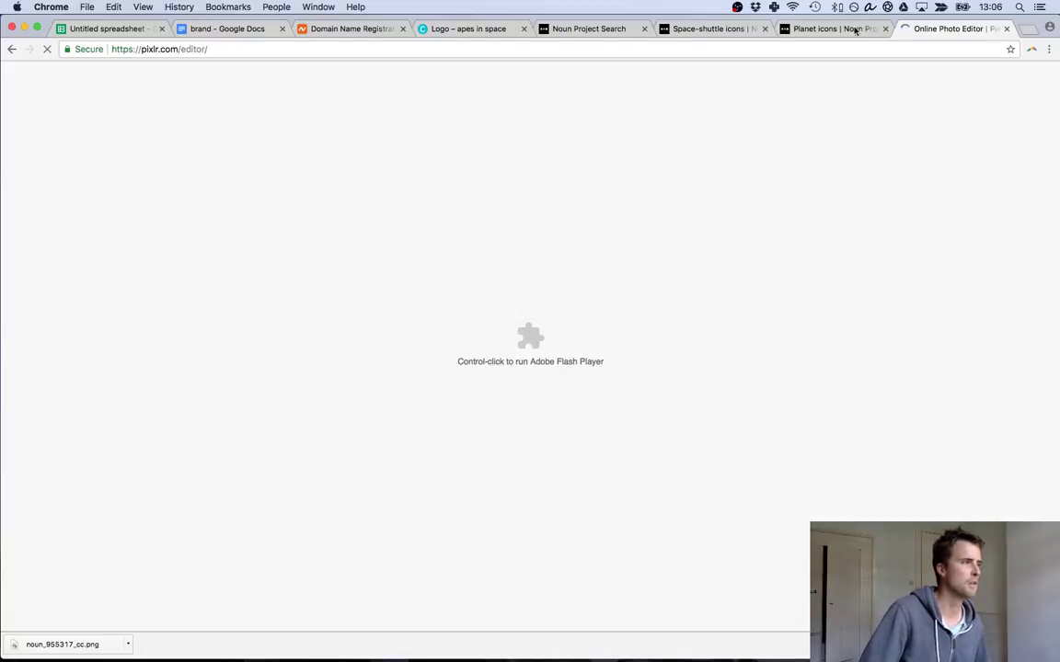
pyautogui.click(494, 28)
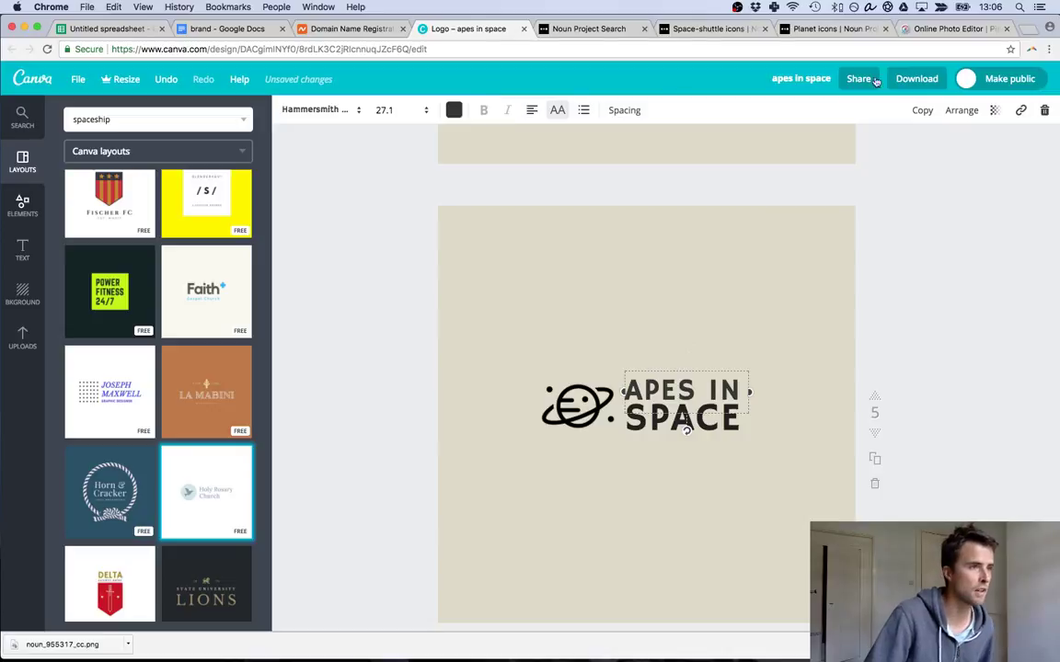
# Copy the planet icon's attribution credit on the Noun Project page, then go to Pixlr Editor.
pyautogui.click(716, 28)
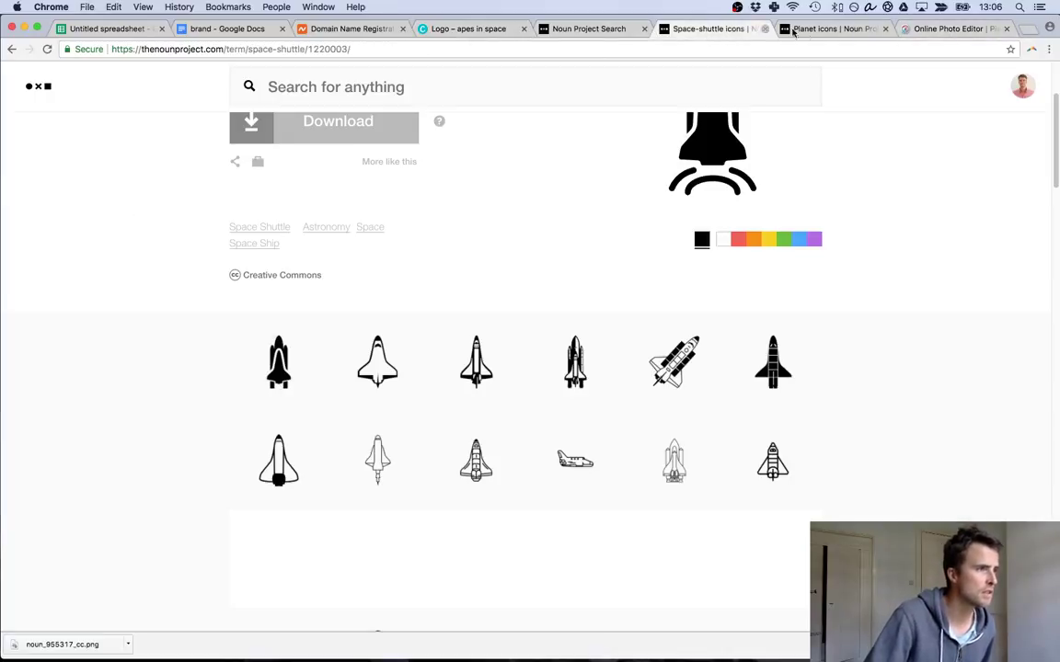
pyautogui.click(802, 28)
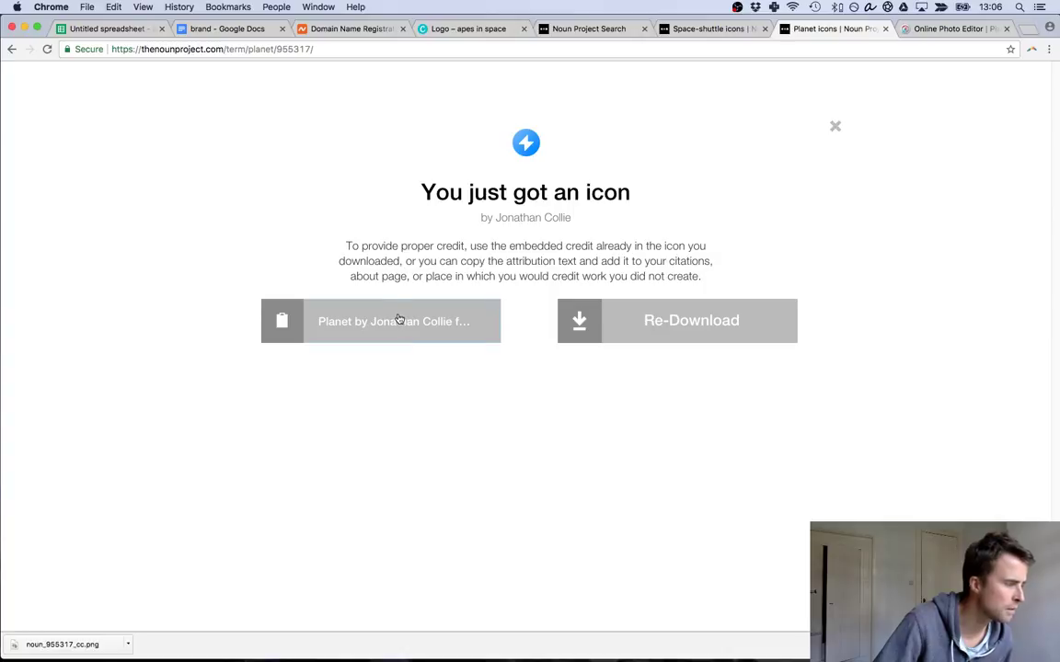
pyautogui.rightClick(396, 316)
pyautogui.click(385, 258)
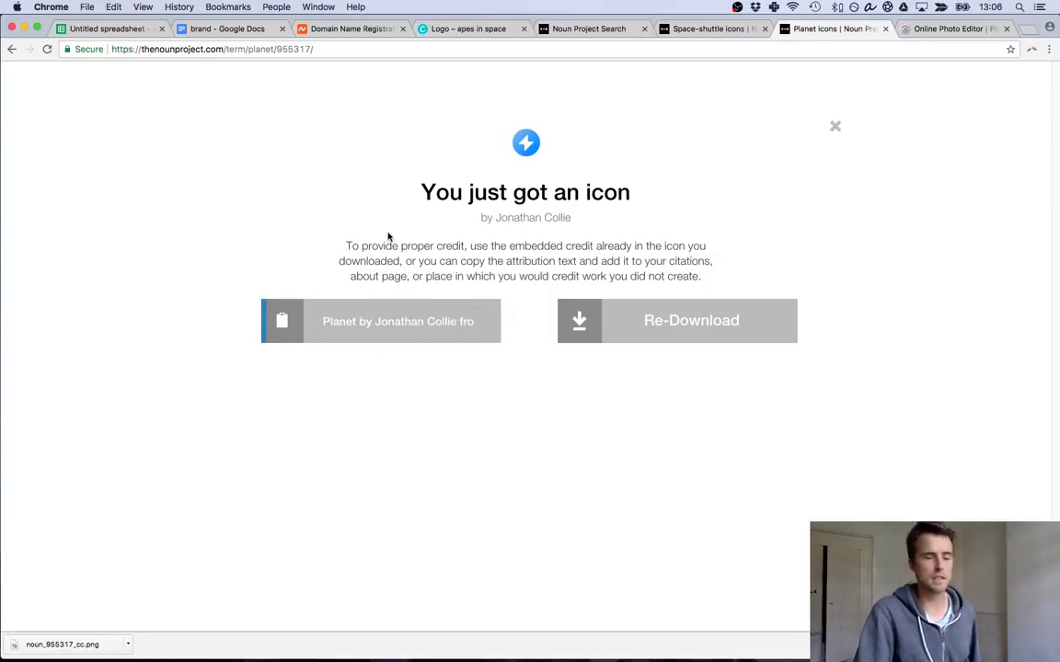
pyautogui.click(364, 319)
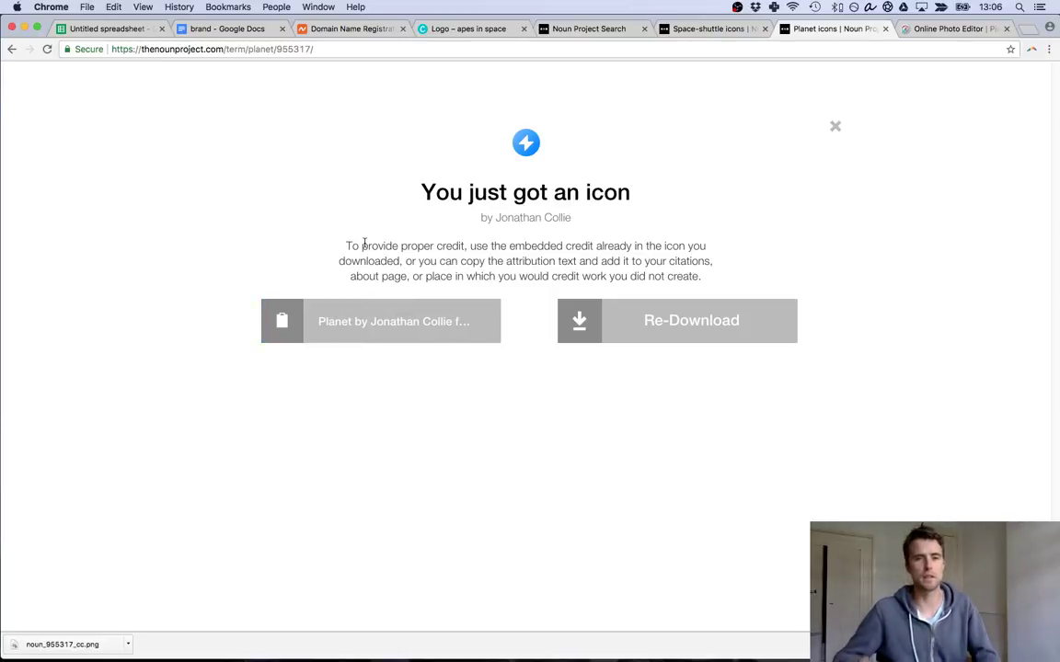
pyautogui.click(935, 31)
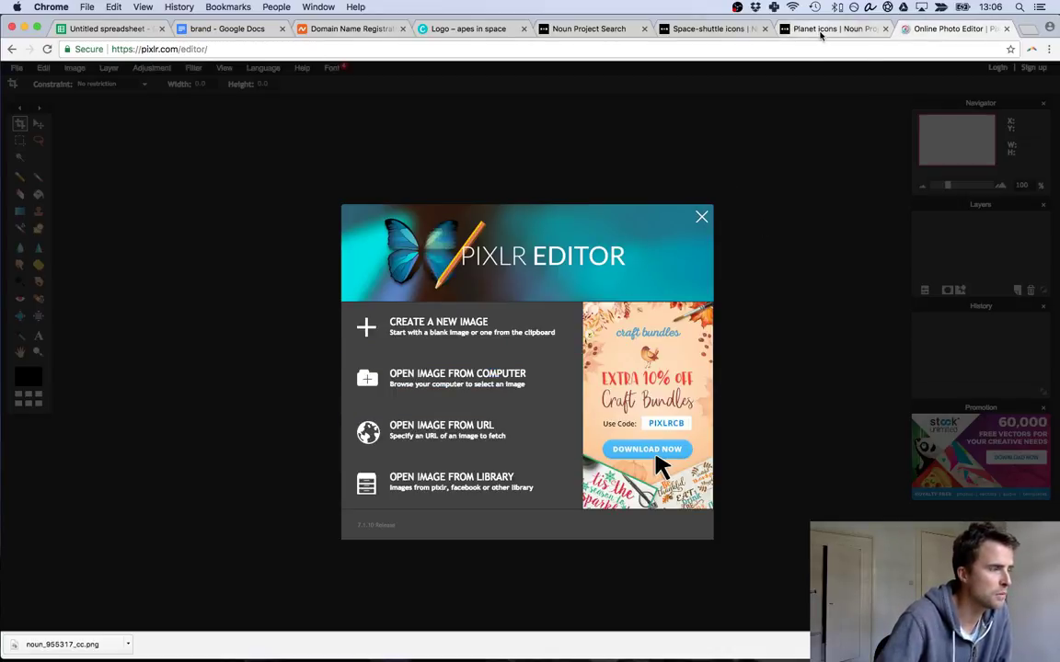
# Open noun_955317_cc.png from Downloads in Pixlr Editor, then return to the Noun Project planet page.
pyautogui.click(479, 376)
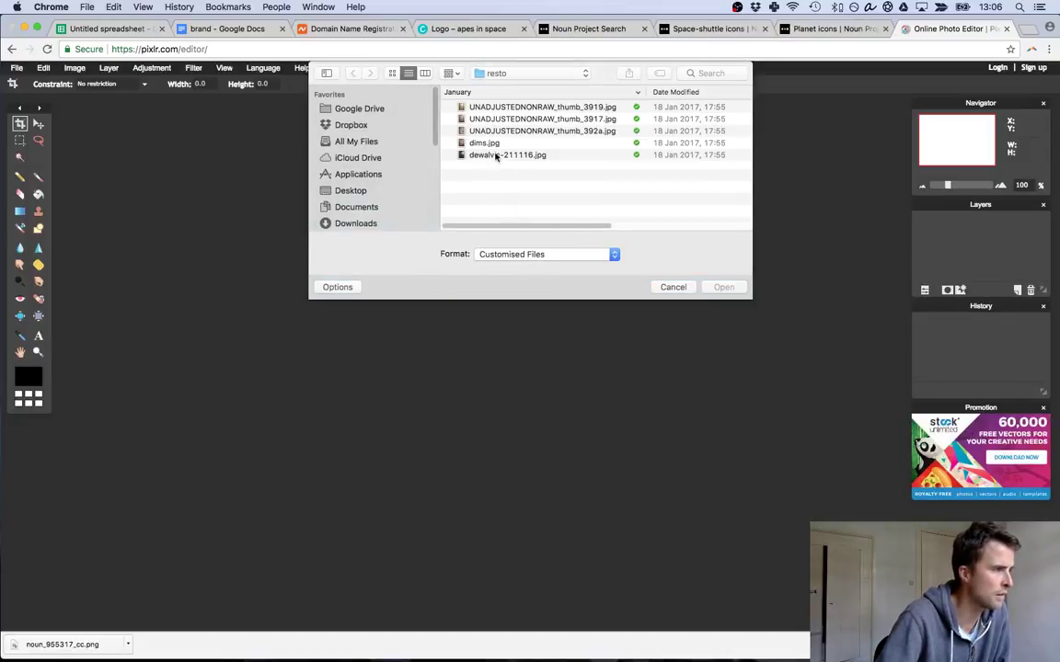
pyautogui.click(358, 209)
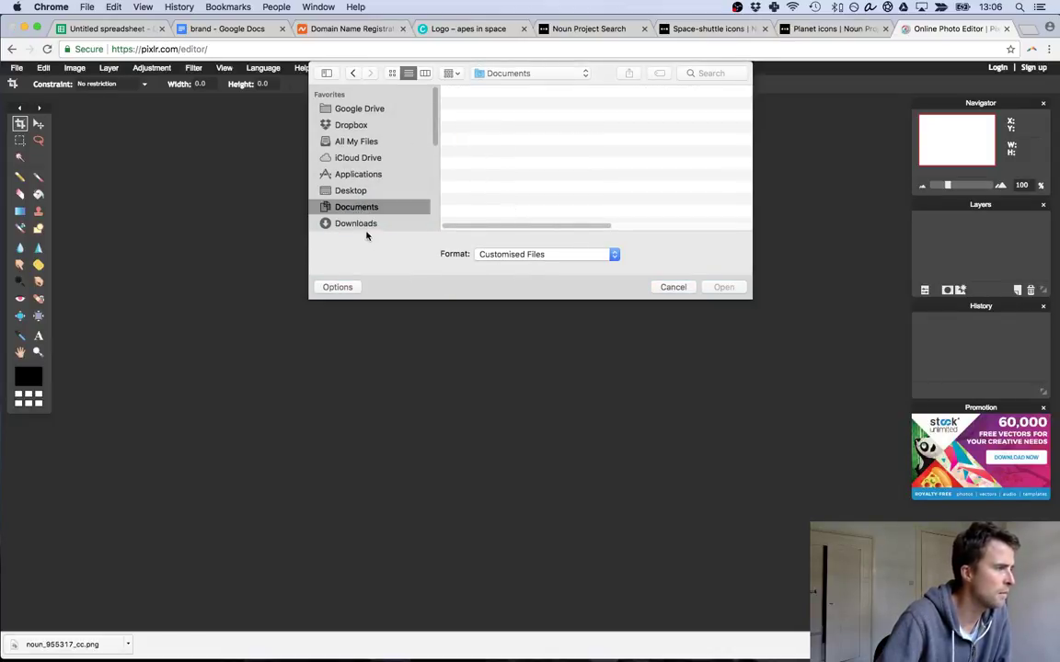
pyautogui.click(386, 224)
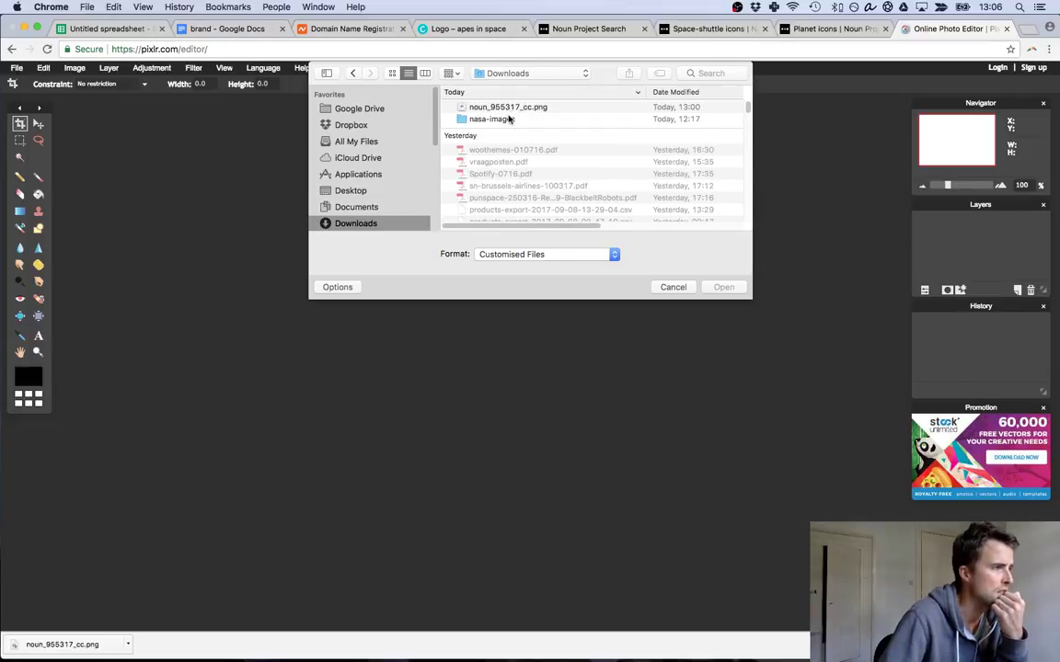
pyautogui.click(508, 106)
pyautogui.click(725, 287)
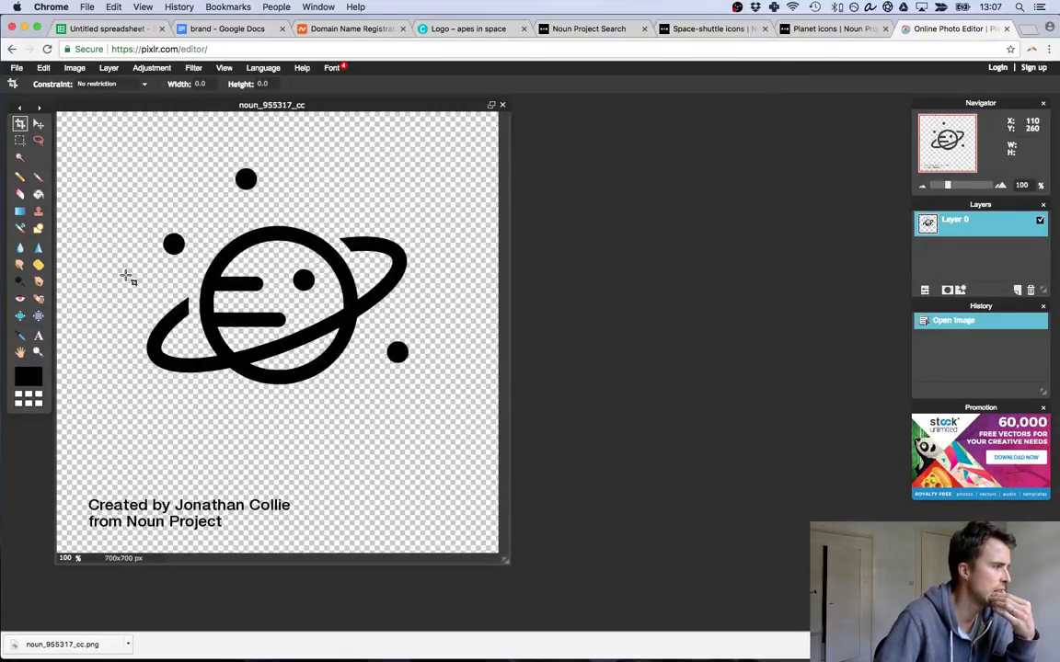
pyautogui.click(816, 29)
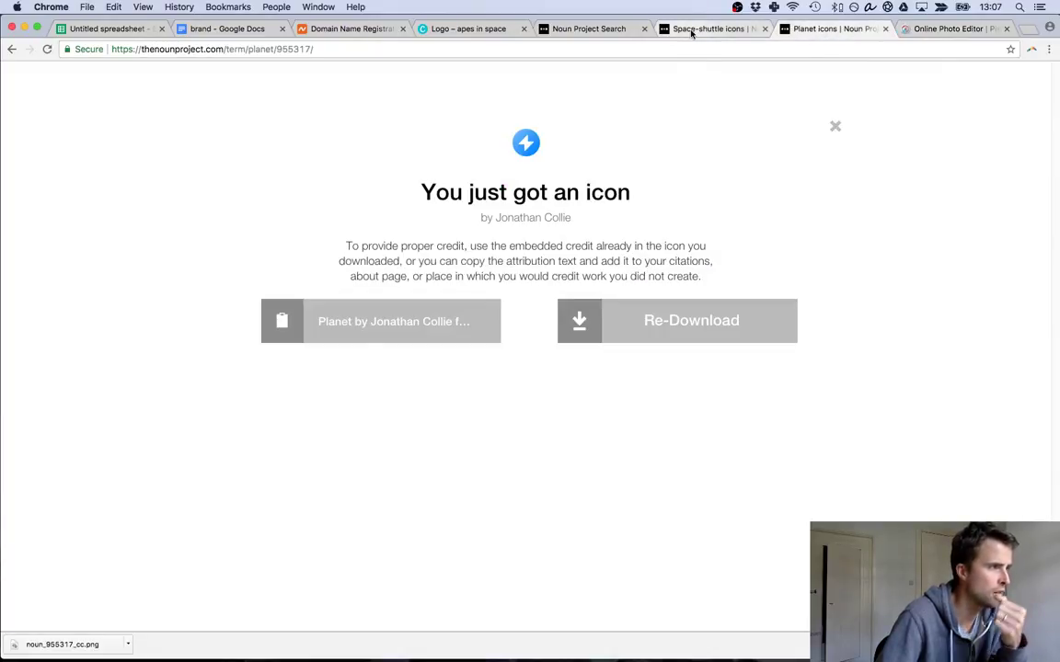
# Return to the Canva logo design and undo the last text colour change.
pyautogui.click(692, 31)
pyautogui.click(480, 29)
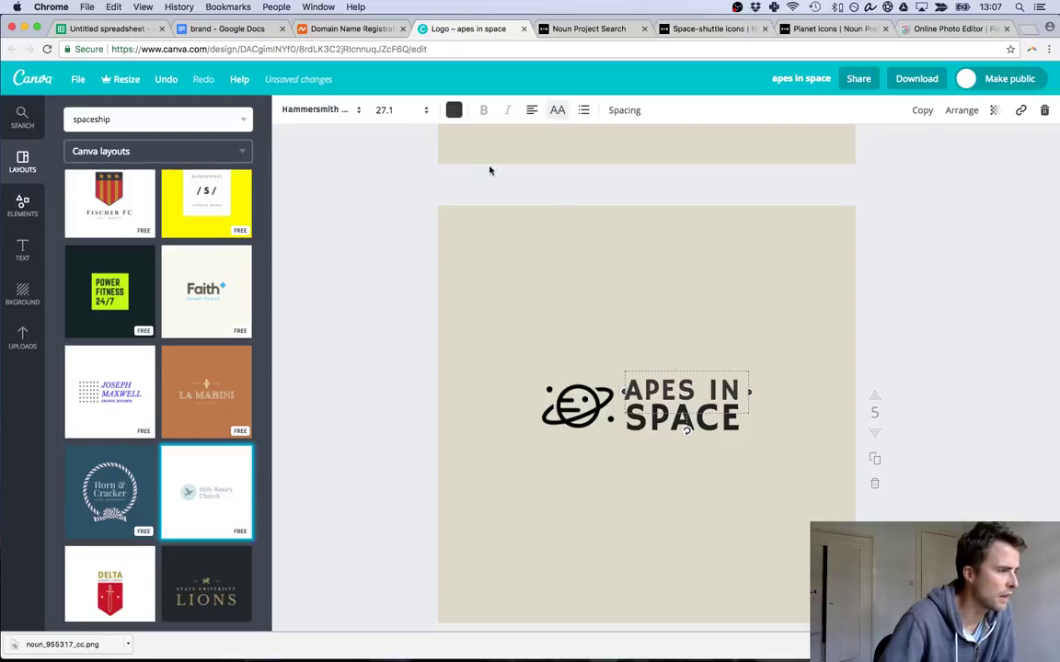
pyautogui.click(454, 110)
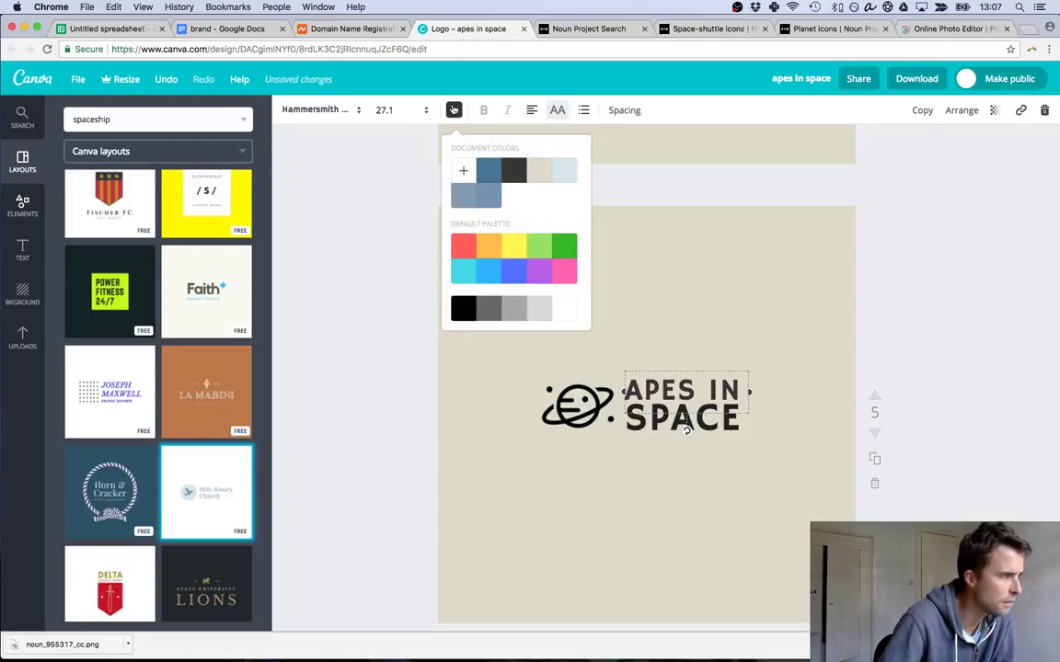
pyautogui.click(939, 135)
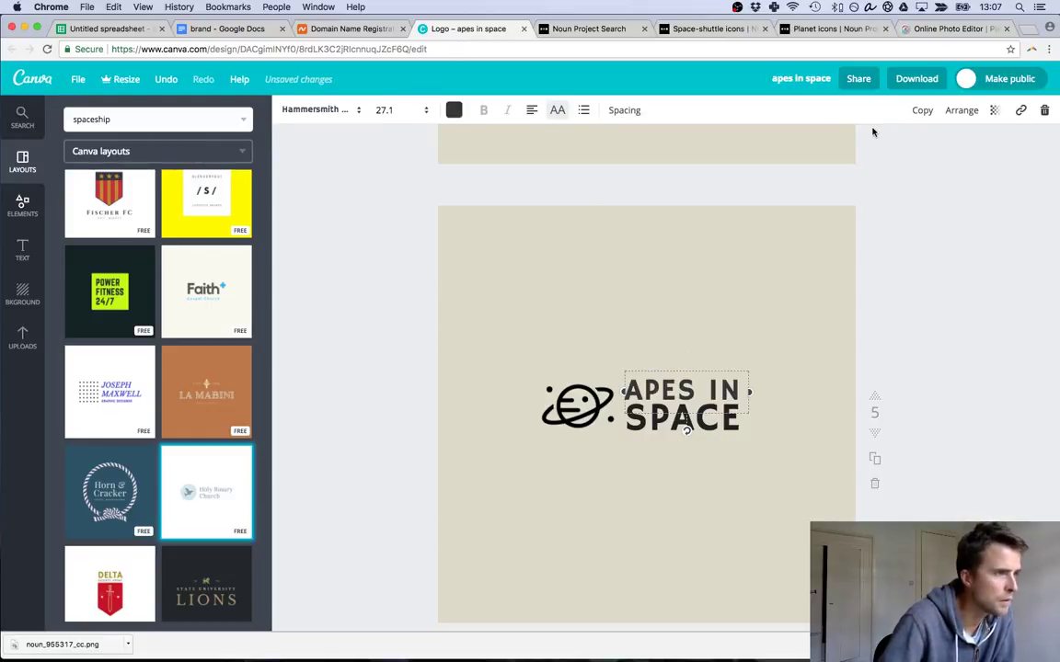
pyautogui.click(174, 80)
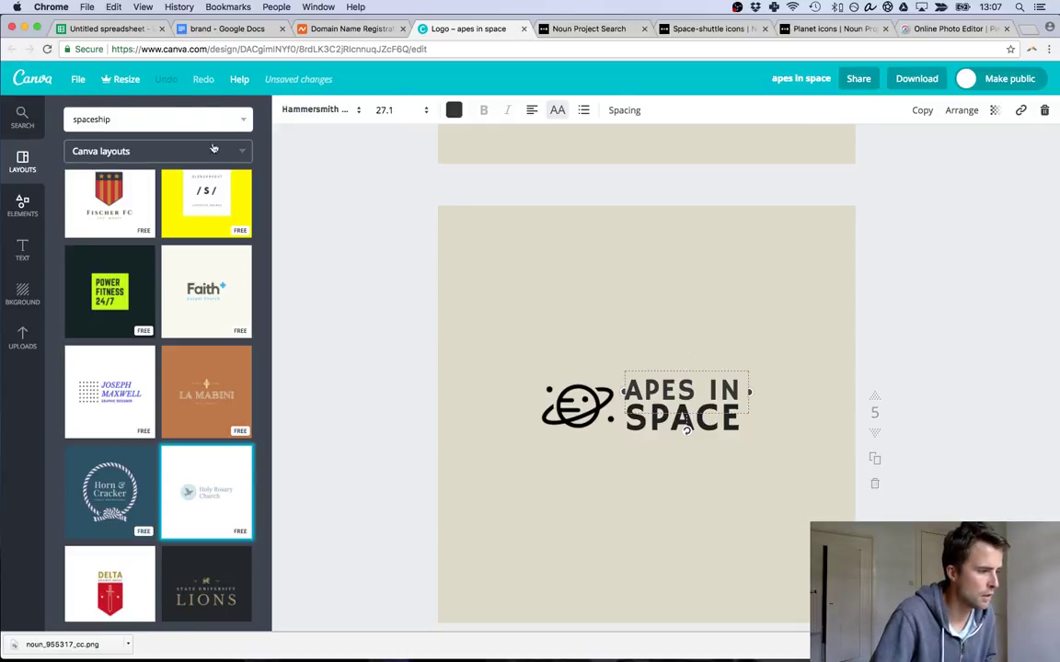
# Select the word SPACE and explore the custom colour picker for it.
pyautogui.click(710, 436)
pyautogui.click(681, 416)
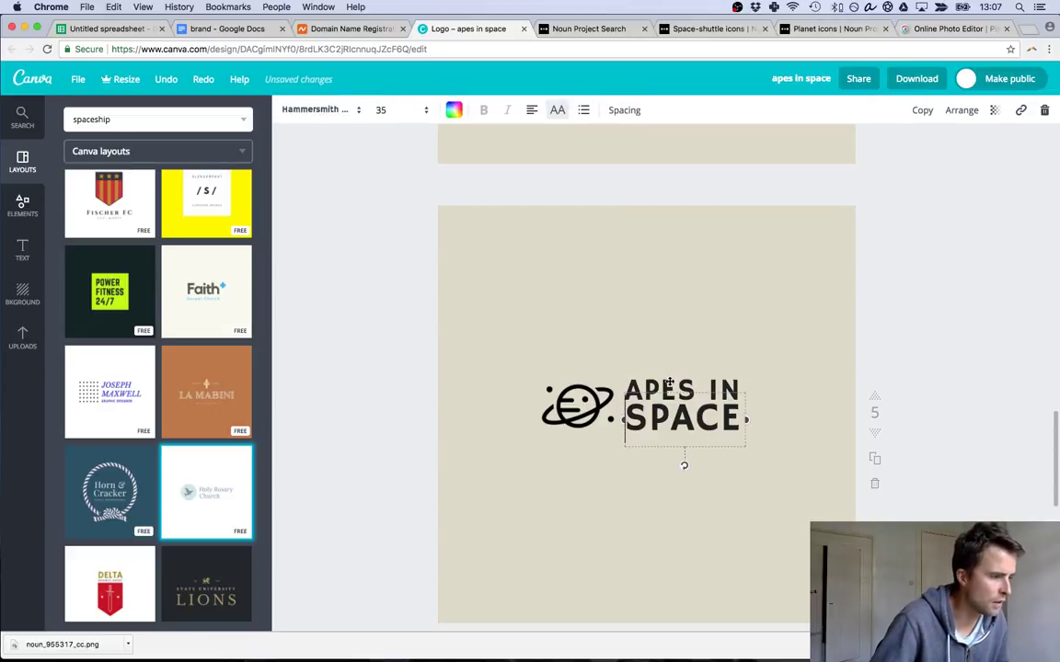
pyautogui.click(453, 109)
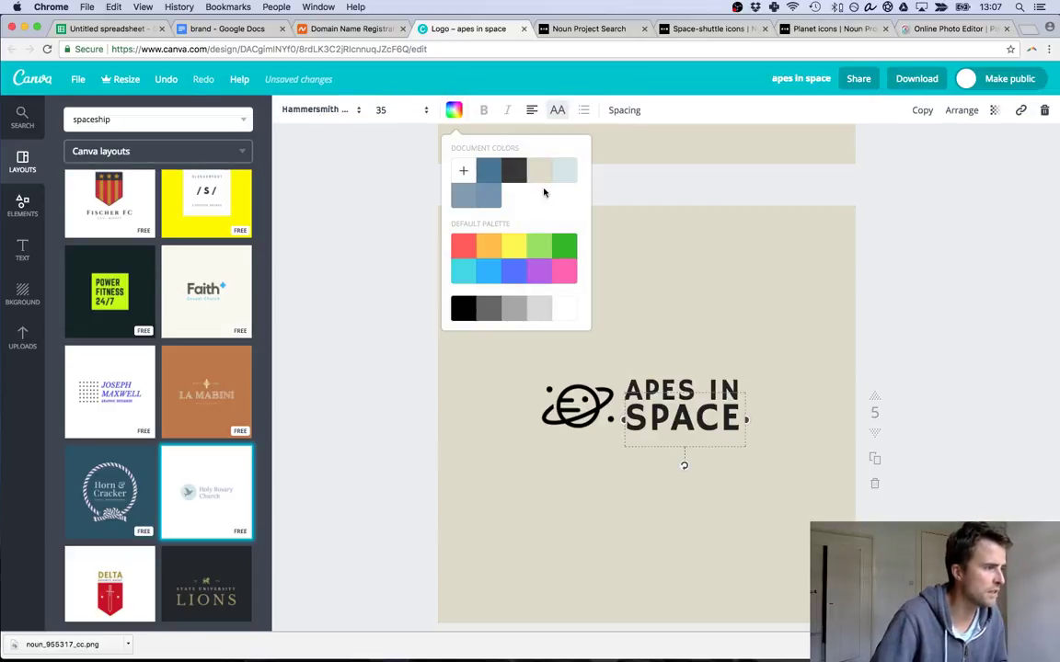
pyautogui.click(463, 170)
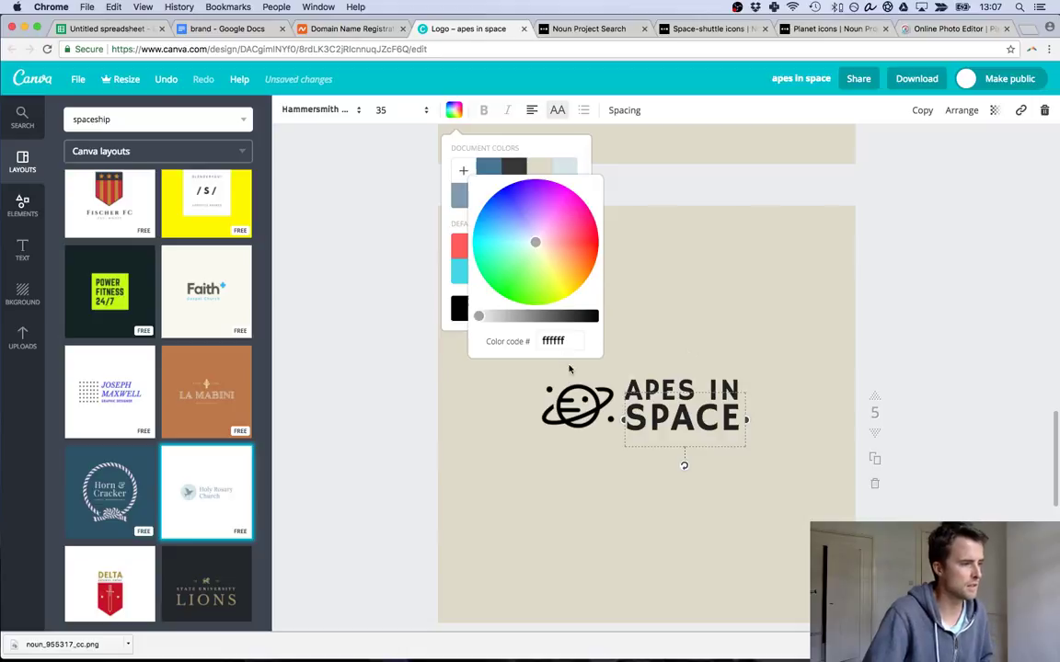
pyautogui.click(528, 391)
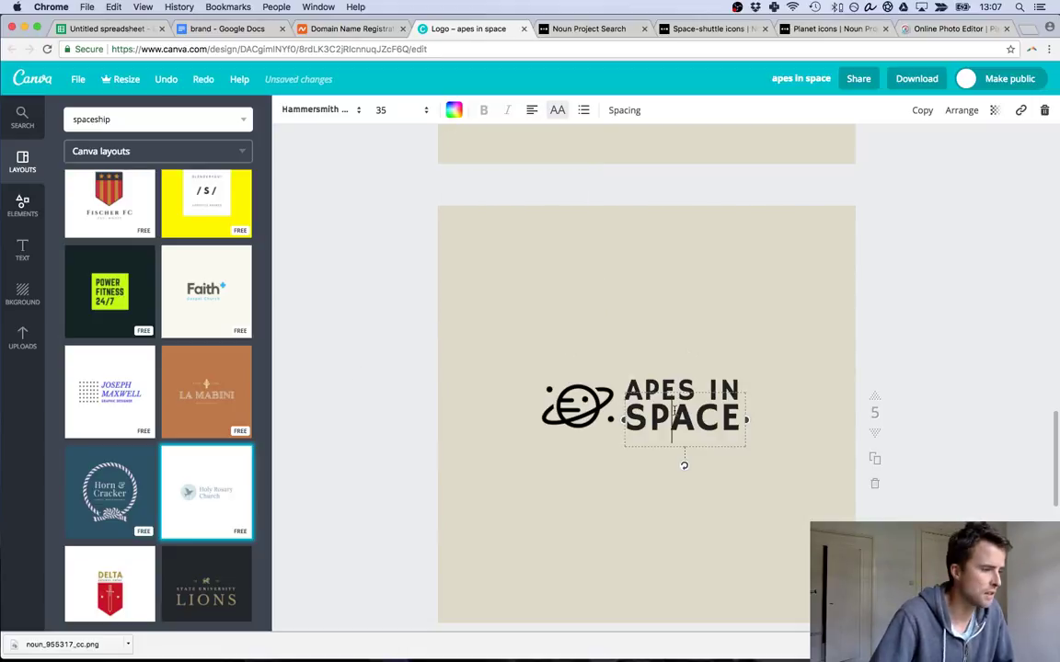
pyautogui.doubleClick(675, 410)
pyautogui.click(453, 109)
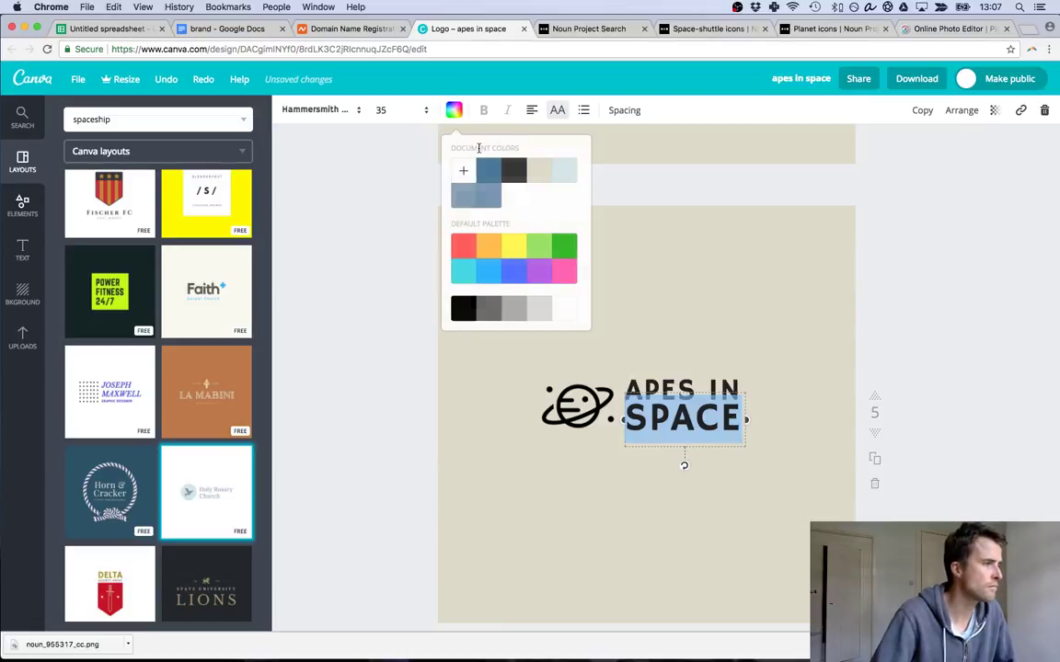
pyautogui.click(464, 172)
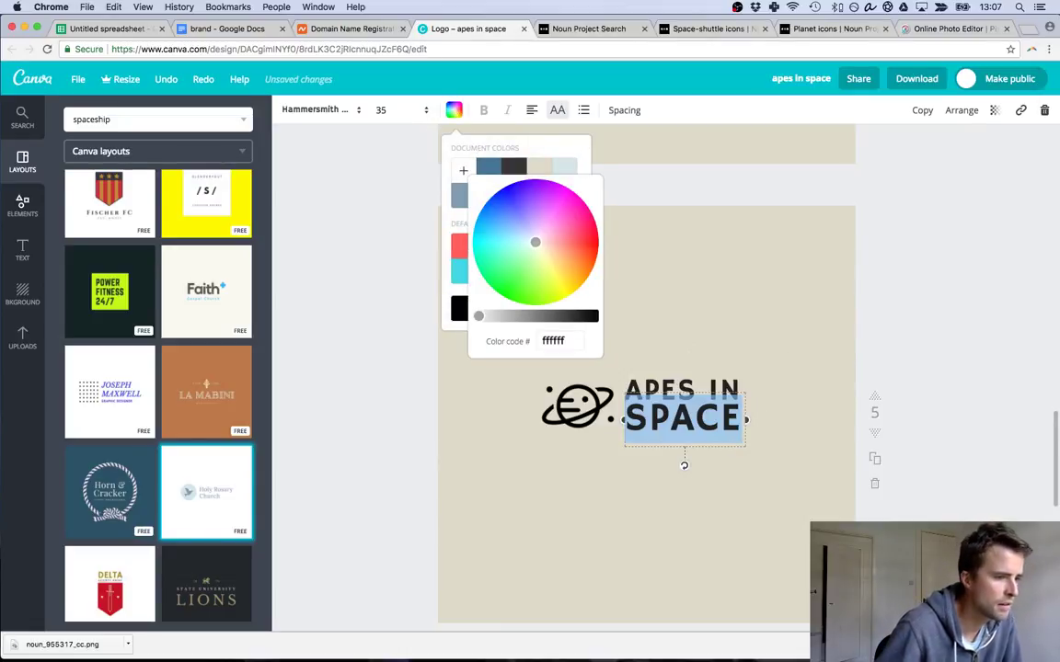
pyautogui.moveTo(1053, 426); pyautogui.dragTo(1049, 362)
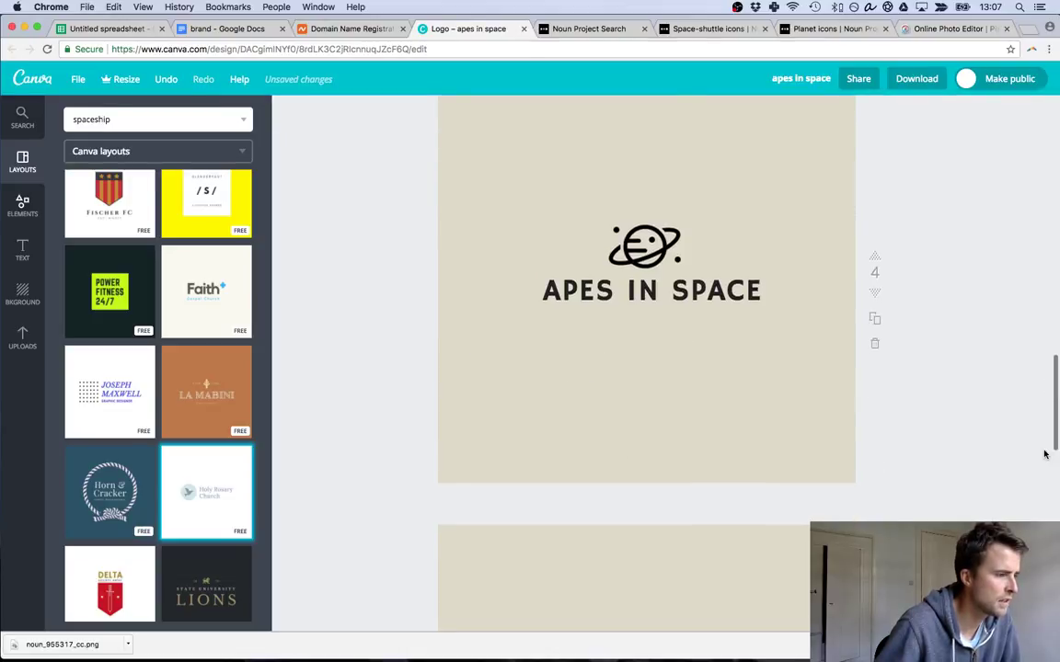
pyautogui.scroll(-5, 1045, 455)
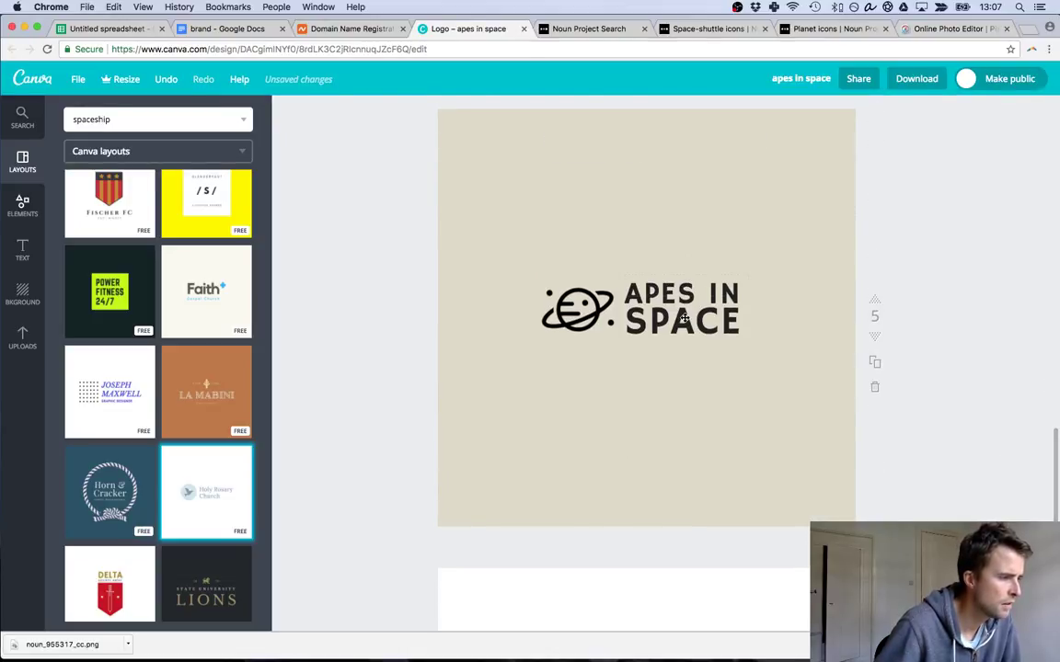
# Make all the APES IN SPACE text dark grey and select its code 373737.
pyautogui.click(625, 294)
pyautogui.doubleClick(666, 287)
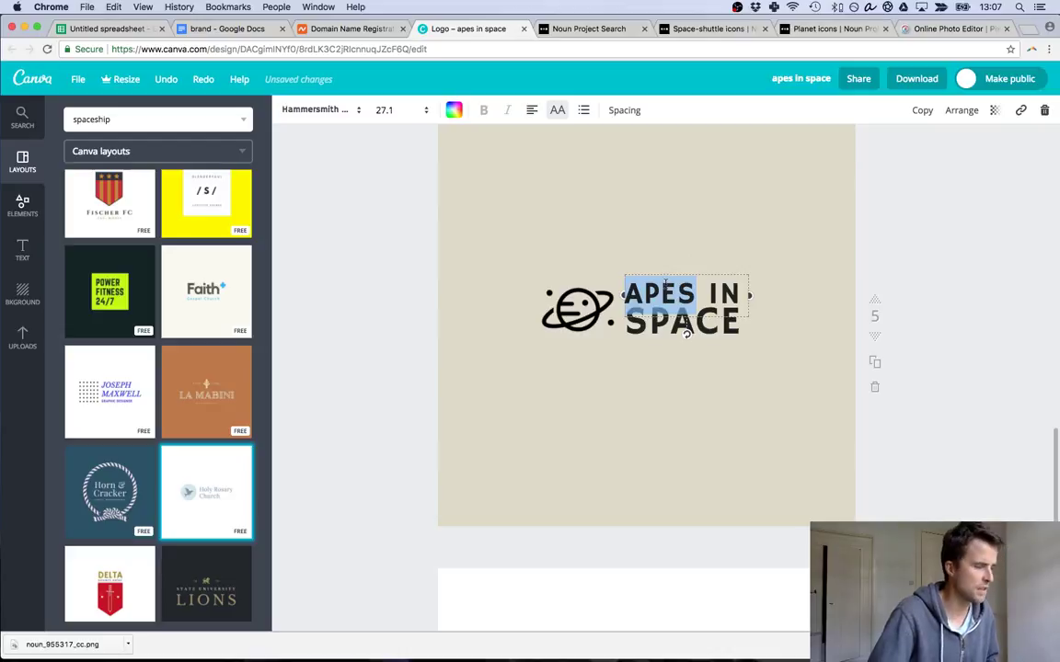
pyautogui.press('super+a')
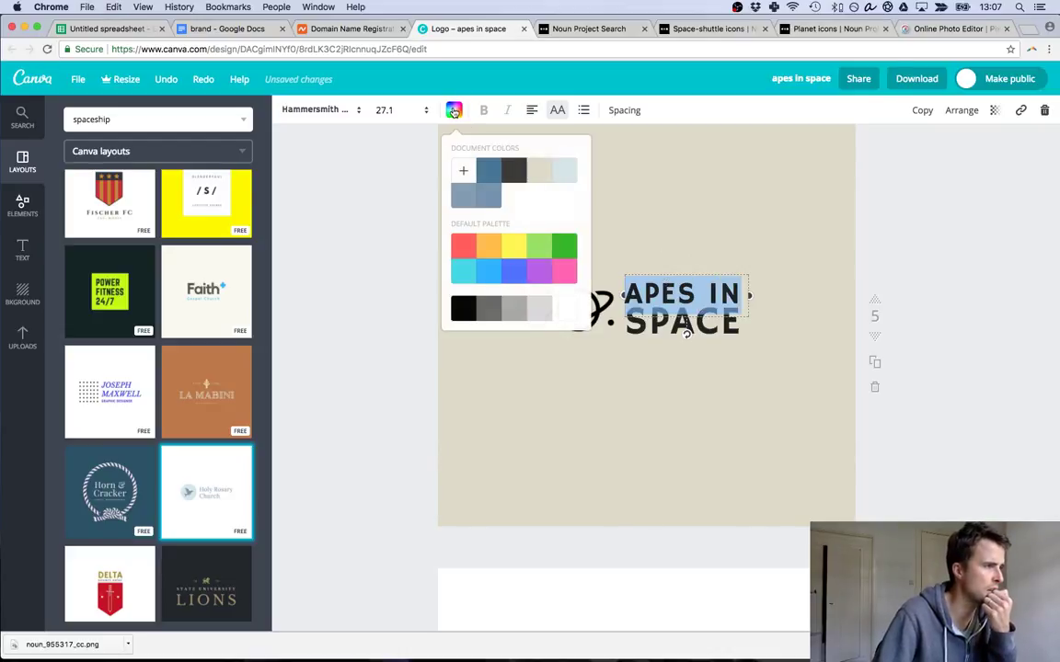
pyautogui.click(453, 109)
pyautogui.click(517, 173)
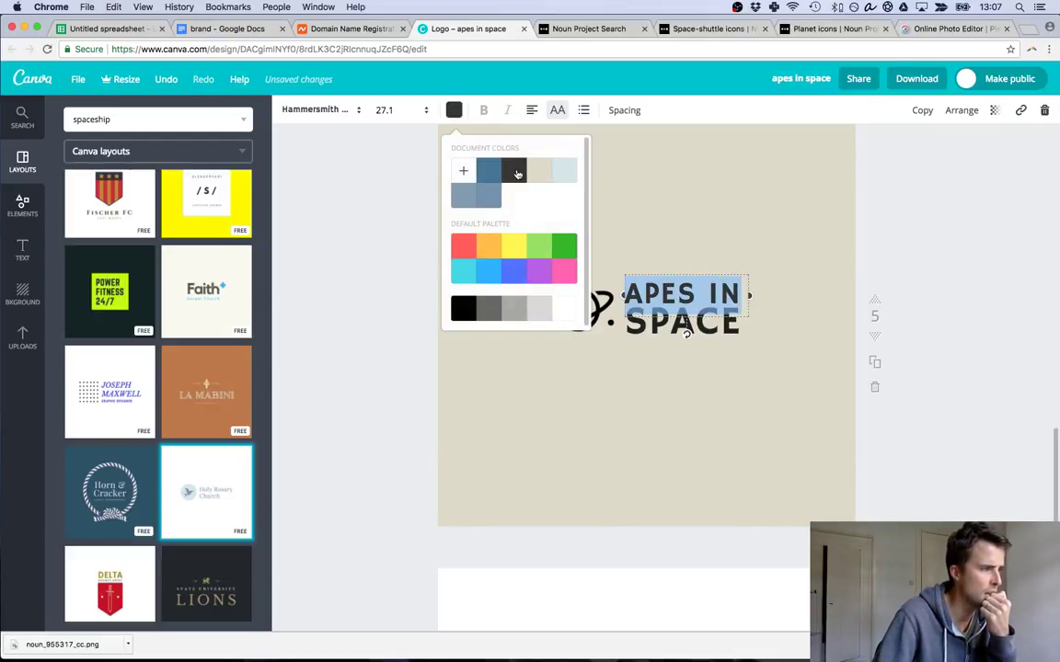
pyautogui.click(463, 170)
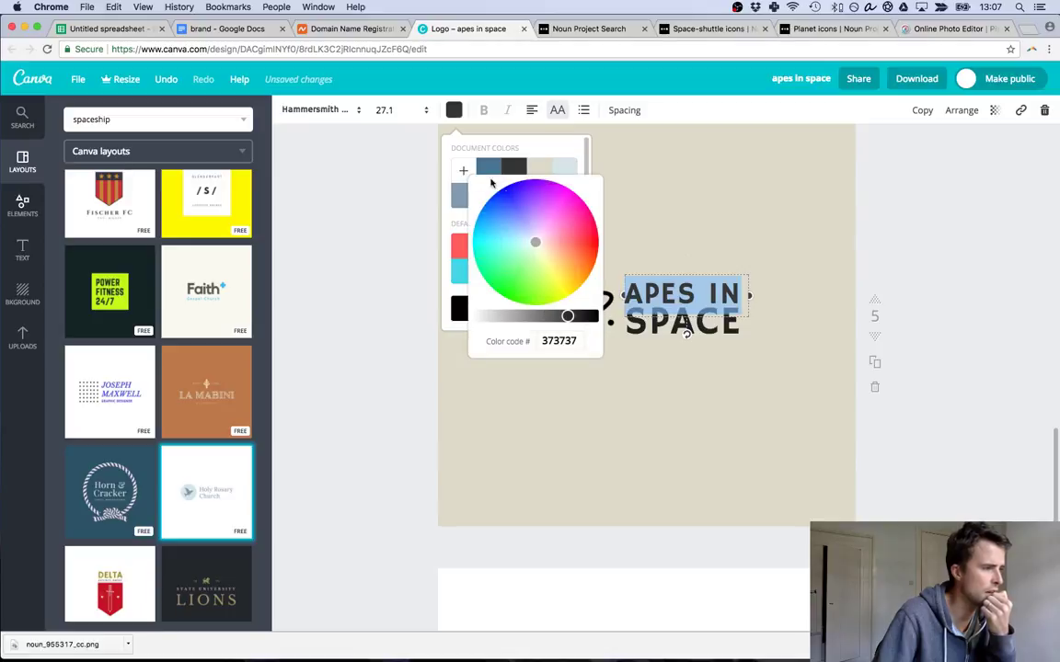
pyautogui.click(576, 340)
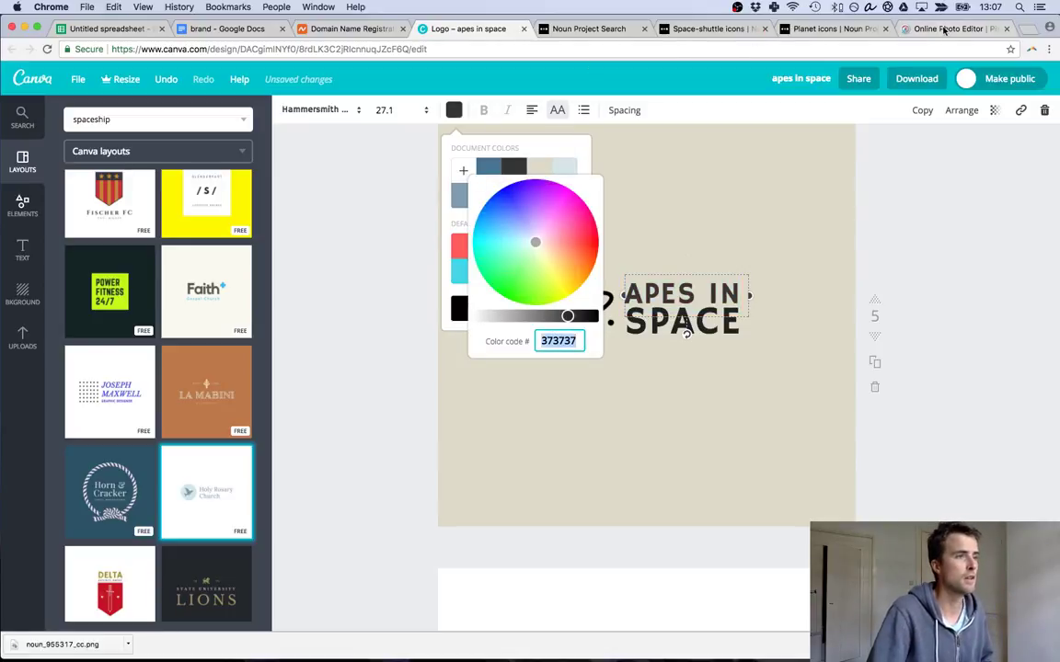
pyautogui.click(945, 31)
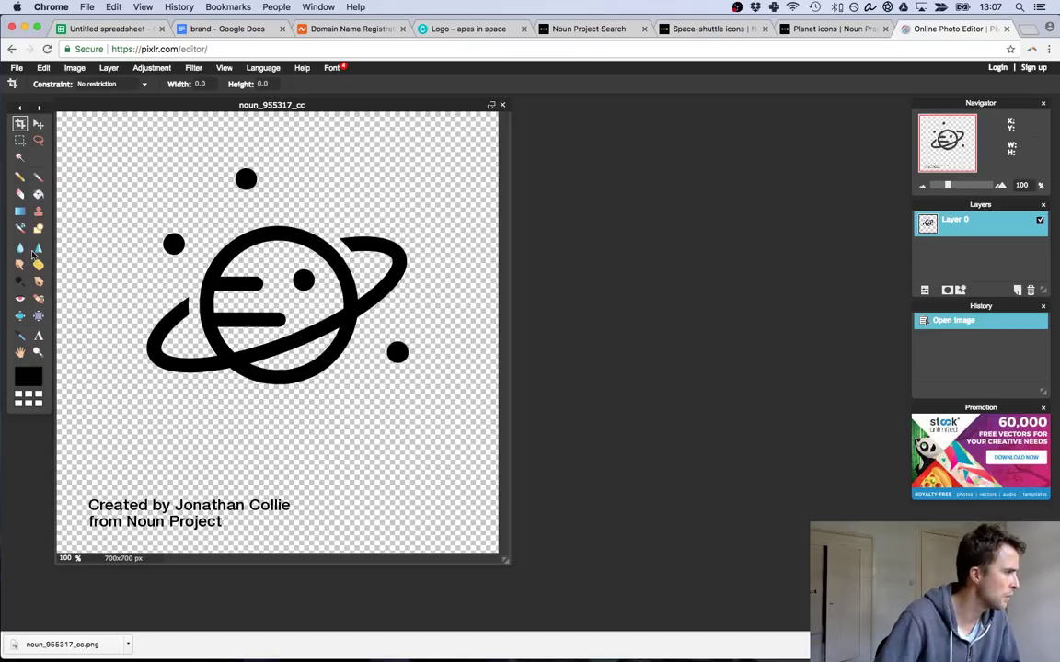
# Paint-bucket fill the left dot, planet ring, eye and right dot with 373737.
pyautogui.click(38, 194)
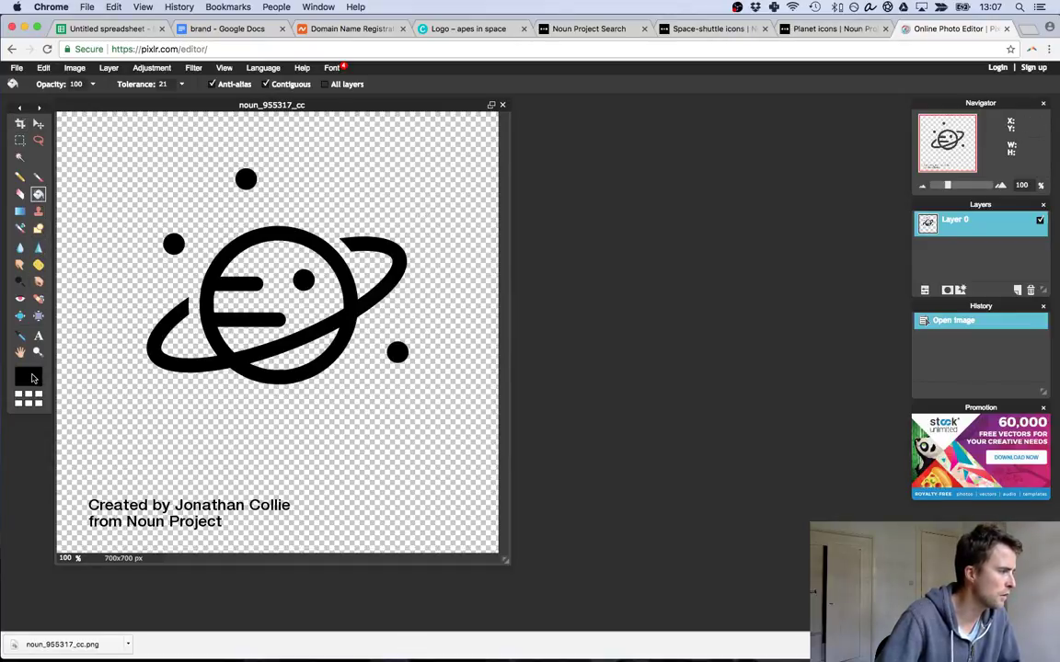
pyautogui.click(31, 377)
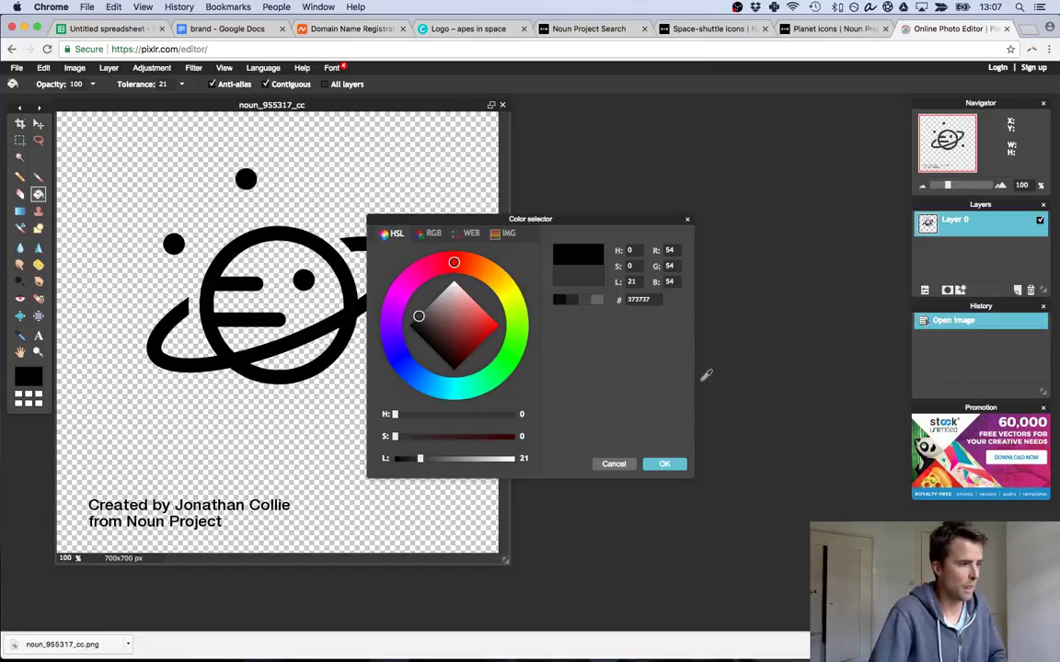
pyautogui.click(652, 463)
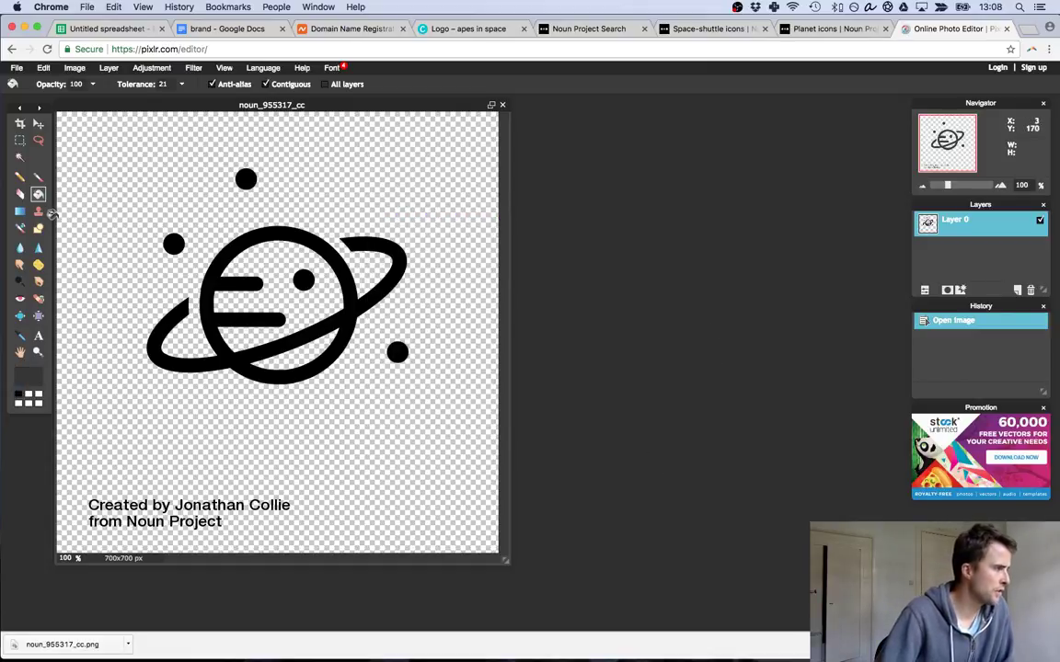
pyautogui.click(172, 242)
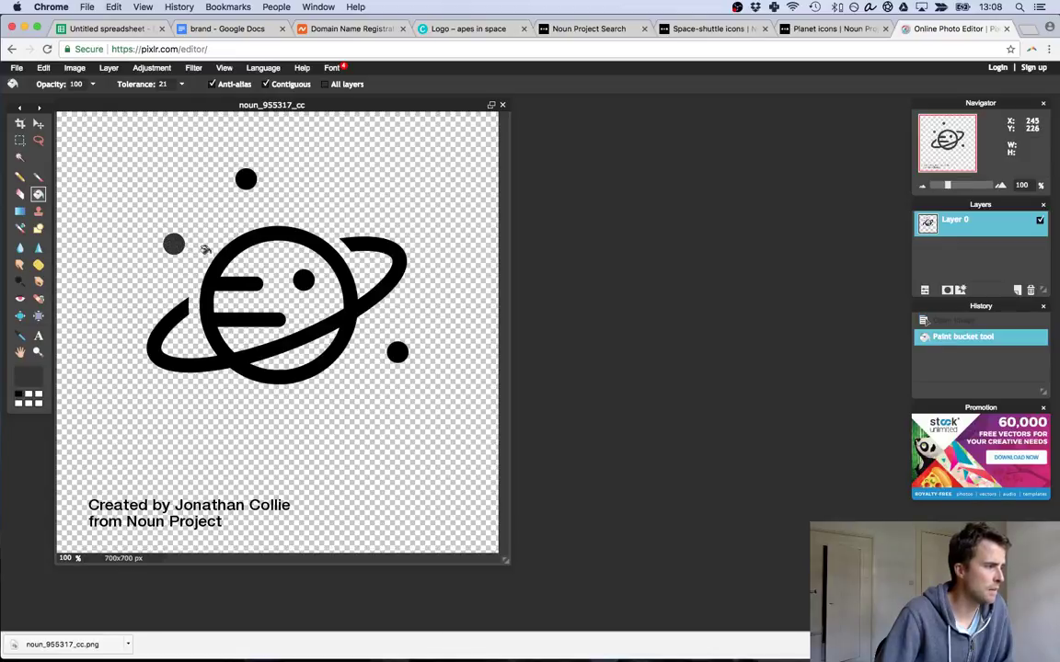
pyautogui.click(206, 247)
pyautogui.click(302, 278)
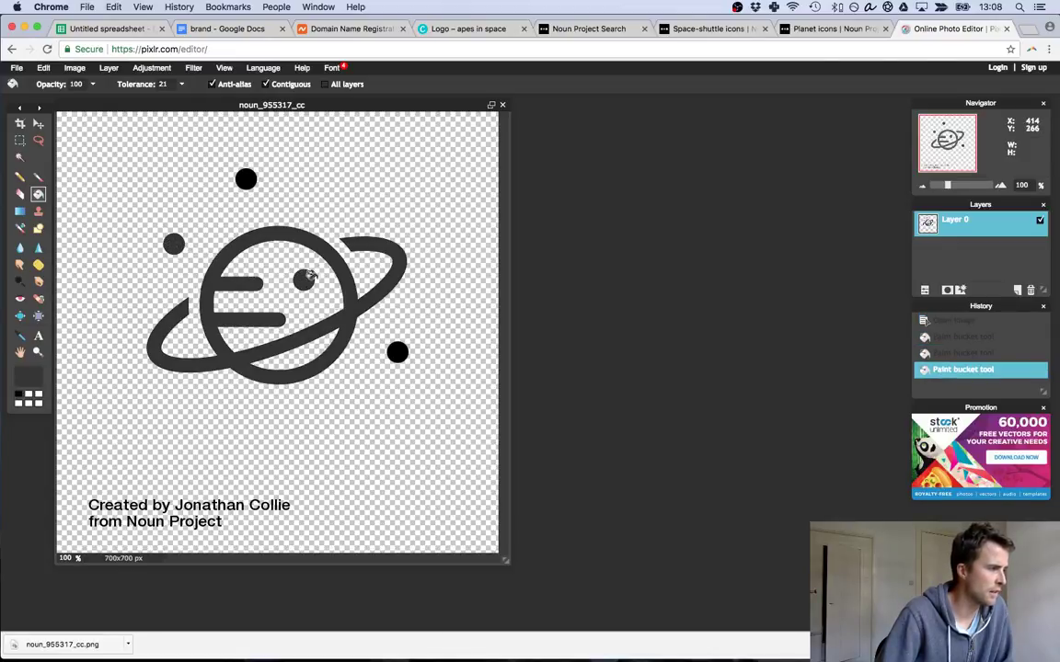
pyautogui.click(395, 350)
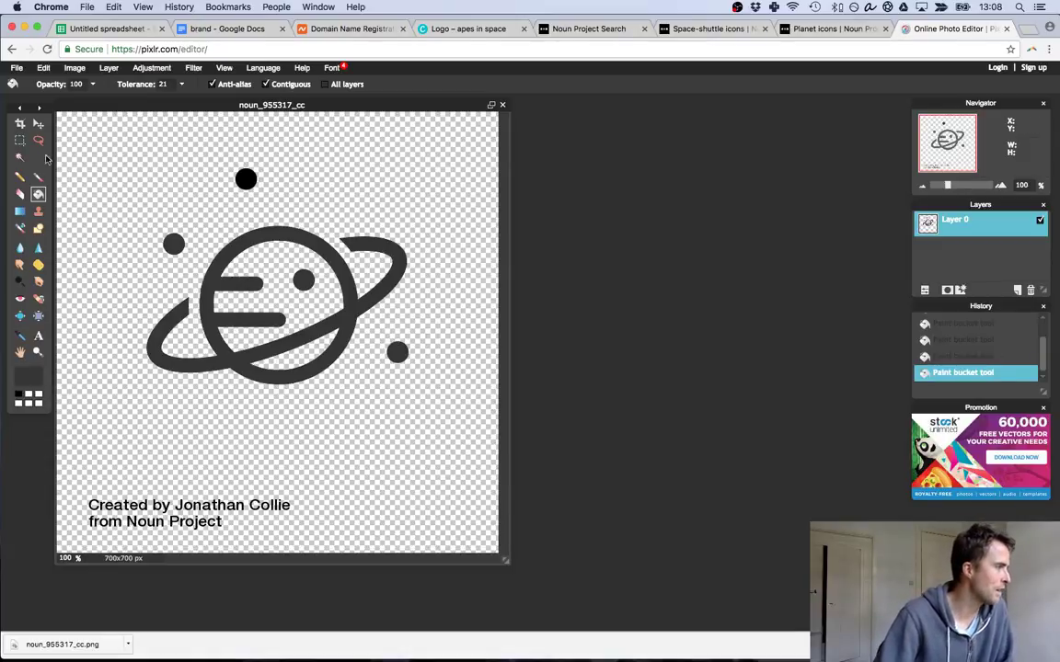
pyautogui.click(20, 123)
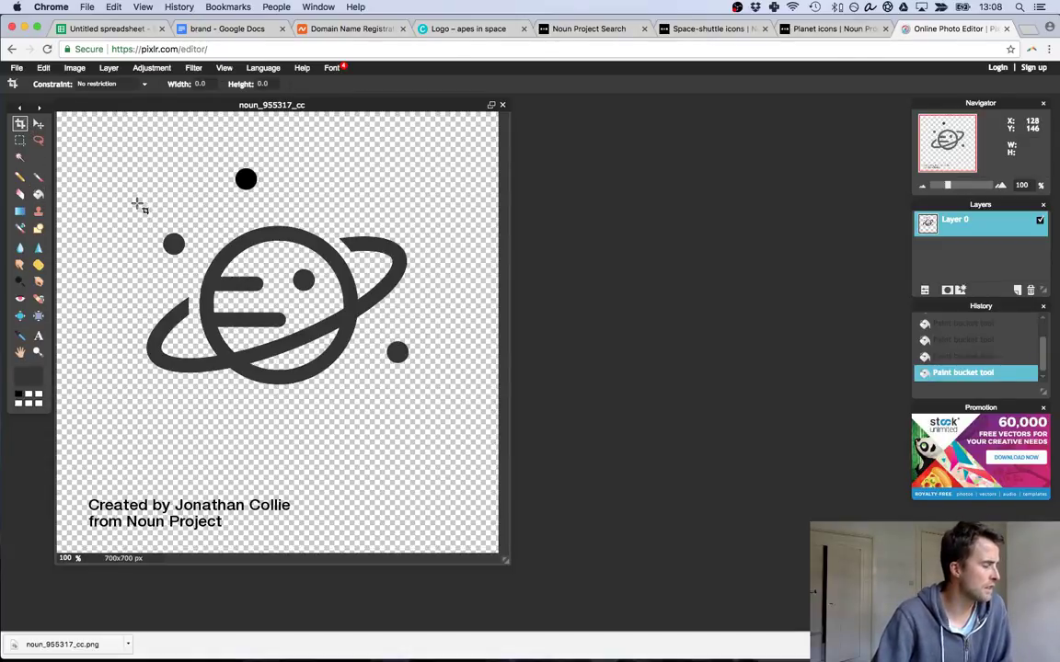
# Crop the image to a 455×301 px area around the planet and side dots.
pyautogui.moveTo(137, 205); pyautogui.dragTo(424, 393)
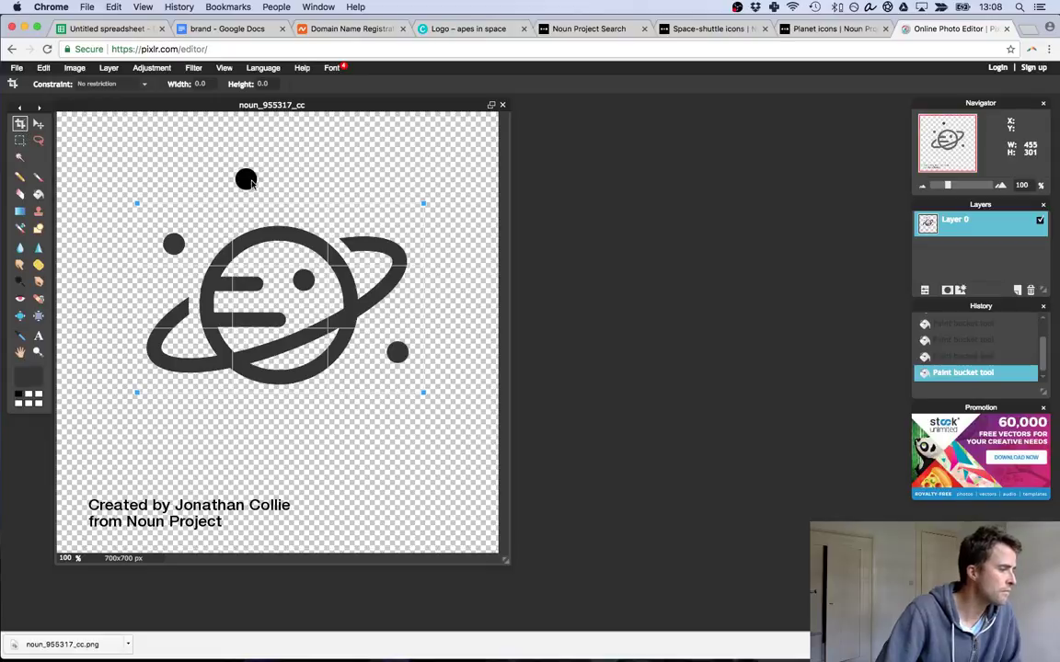
pyautogui.click(557, 276)
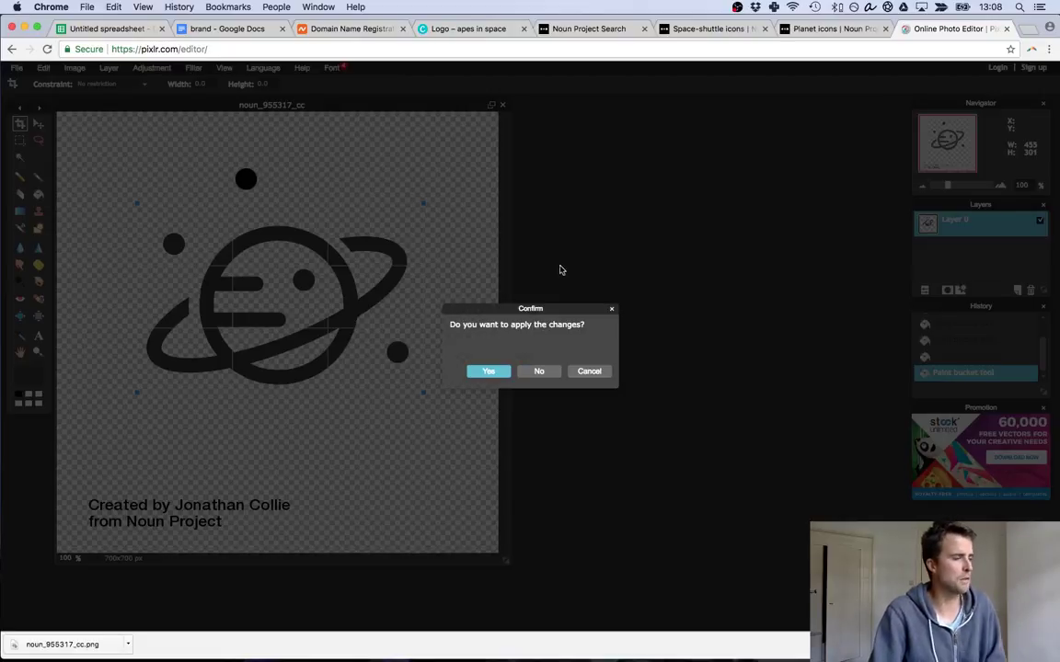
pyautogui.click(489, 371)
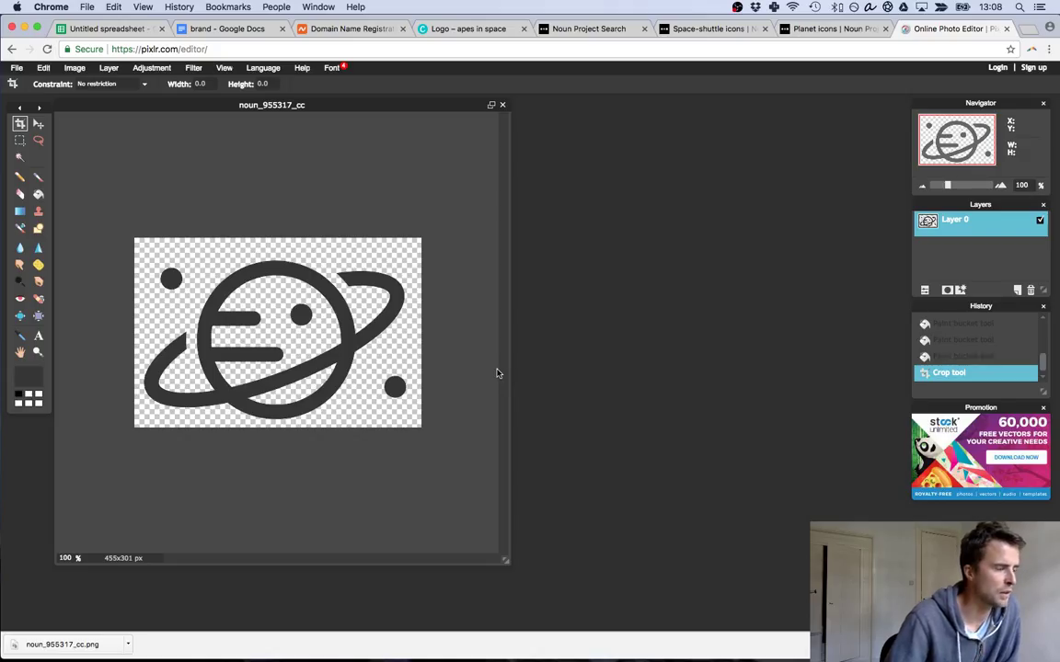
# Save the cropped image as planet.png in the Downloads folder.
pyautogui.click(16, 68)
pyautogui.click(65, 134)
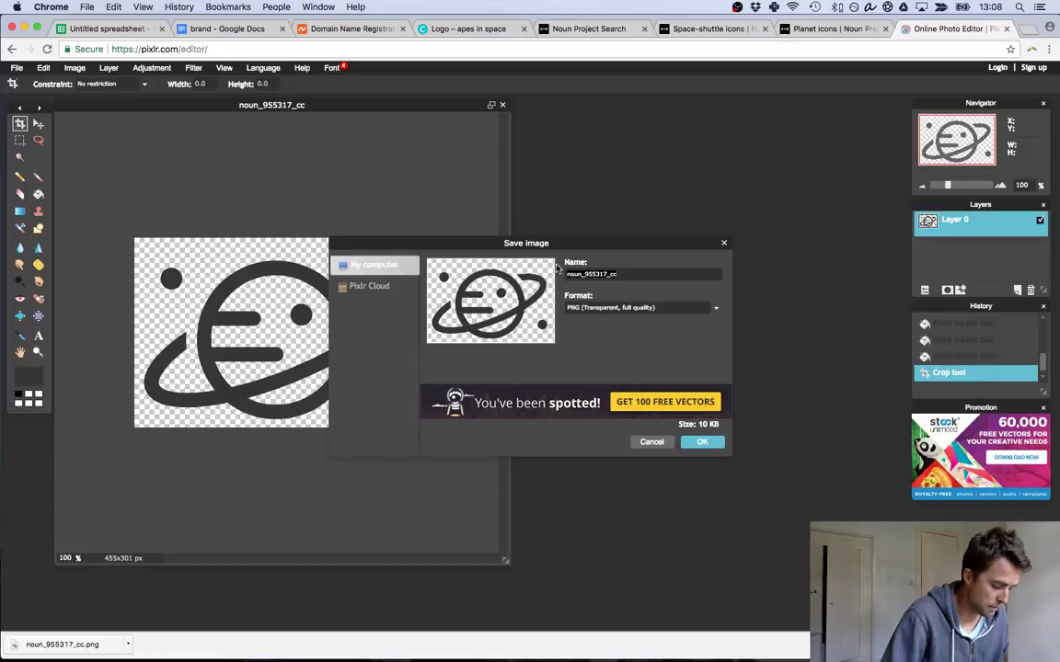
pyautogui.write('planet')
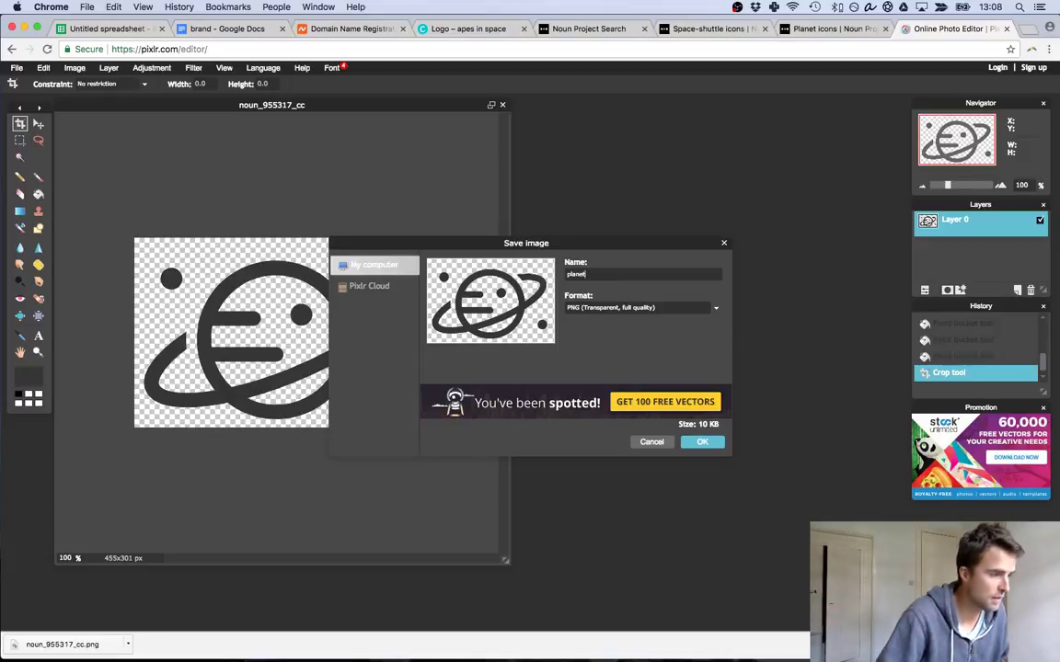
pyautogui.click(704, 443)
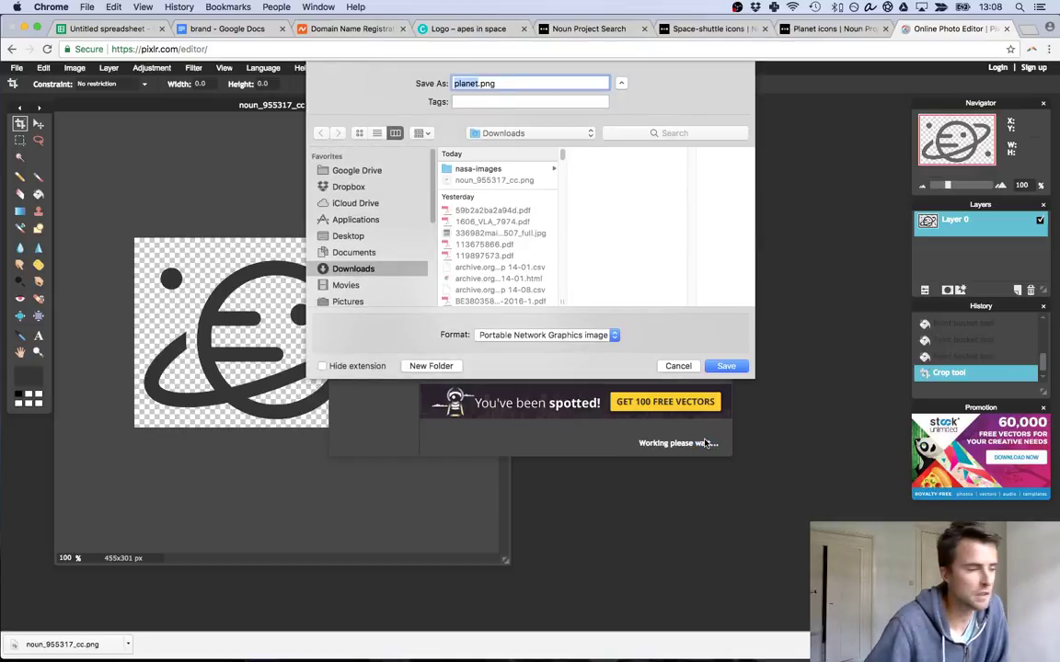
pyautogui.click(725, 366)
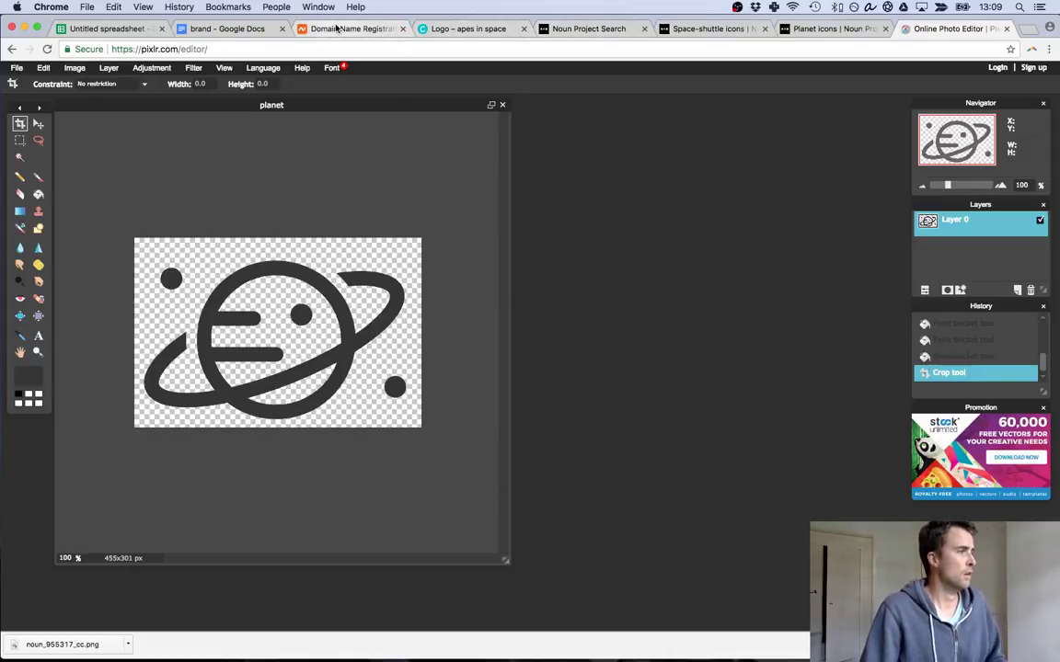
pyautogui.click(465, 29)
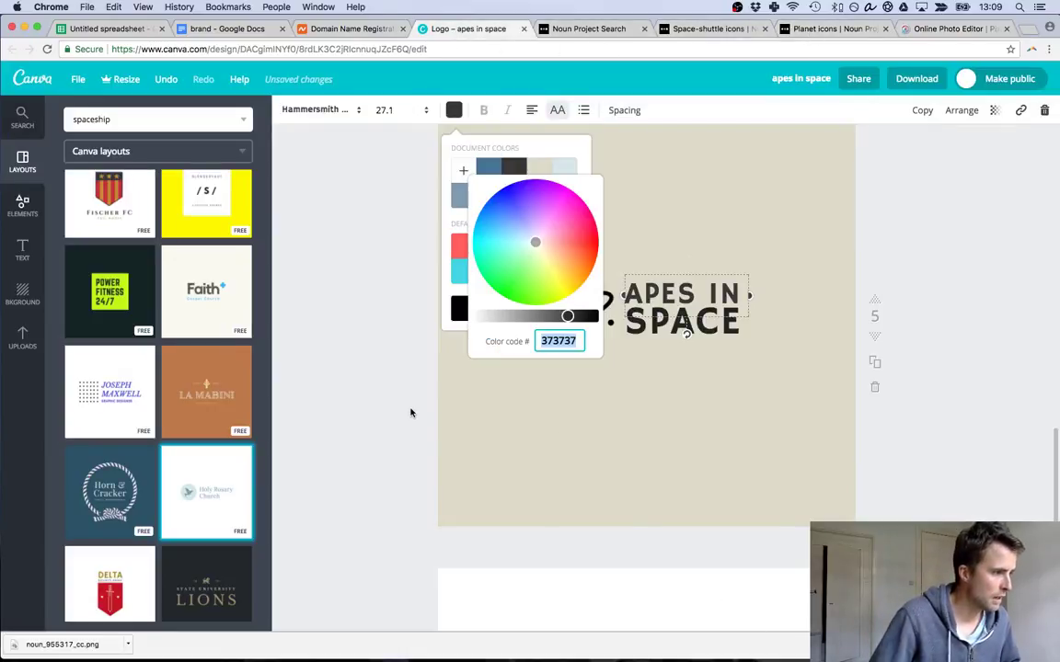
# Upload planet.png, place it shrunk on the logo page, and delete the old small planet icon.
pyautogui.click(406, 284)
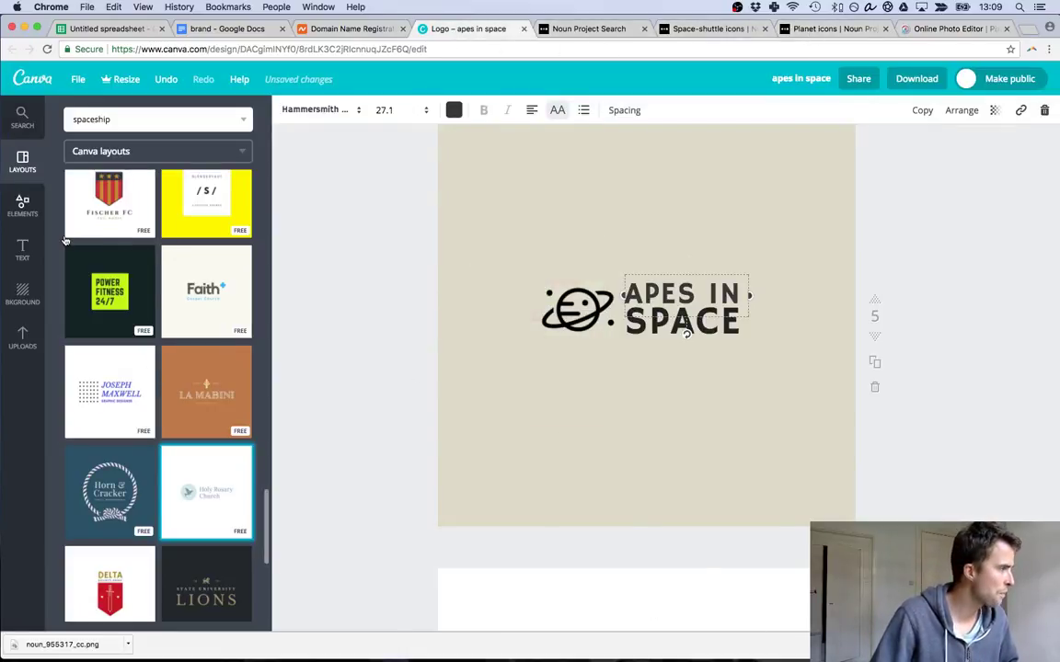
pyautogui.click(22, 336)
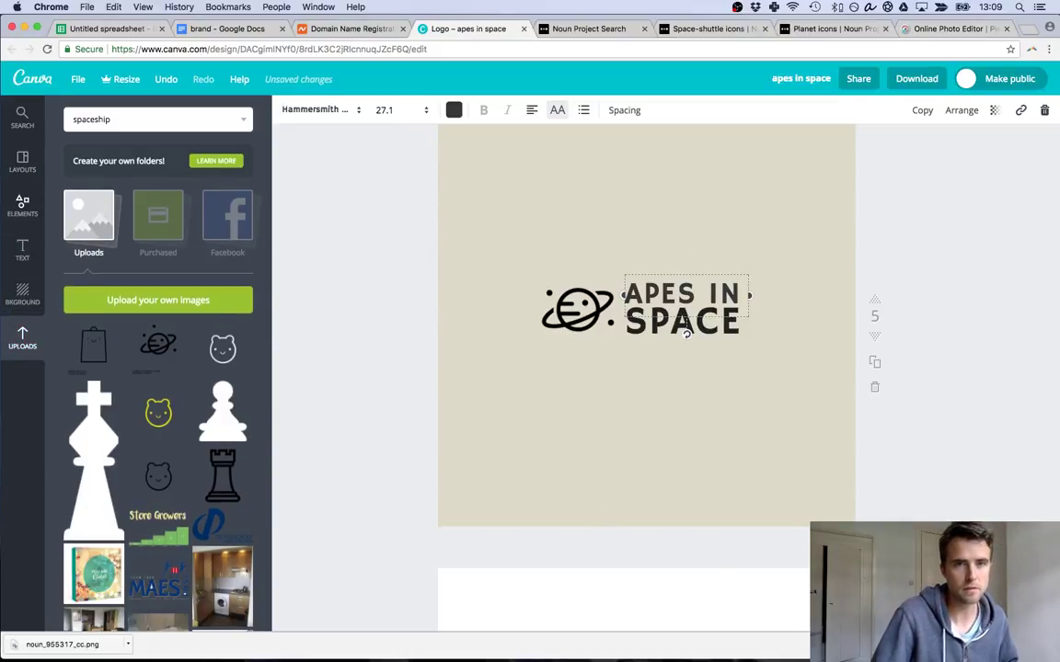
pyautogui.moveTo(685, 333); pyautogui.dragTo(170, 360)
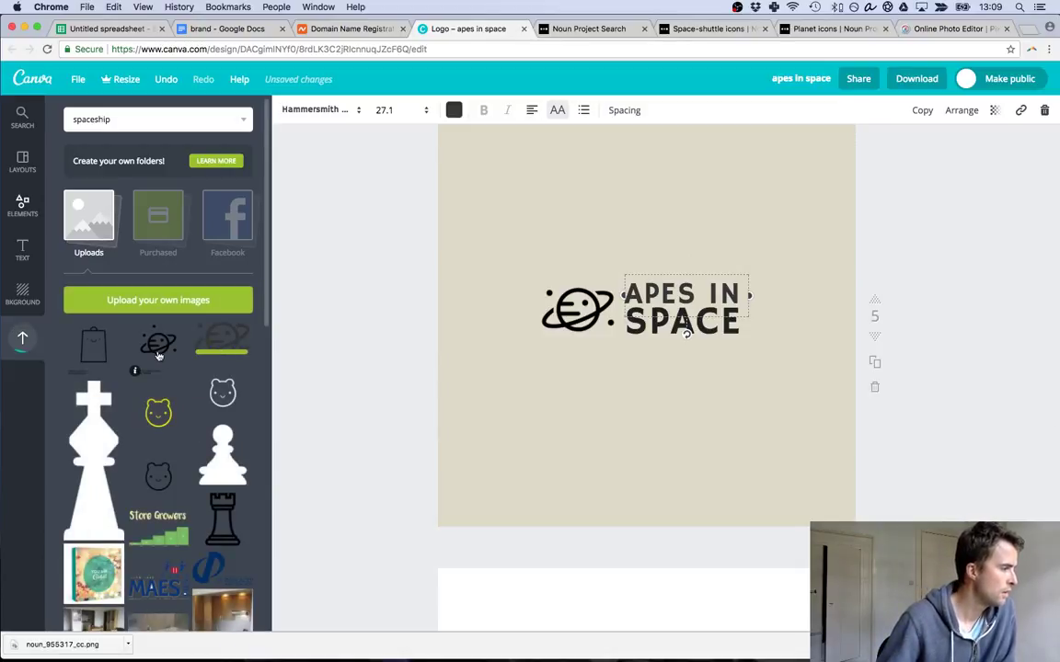
pyautogui.moveTo(185, 354); pyautogui.dragTo(432, 305)
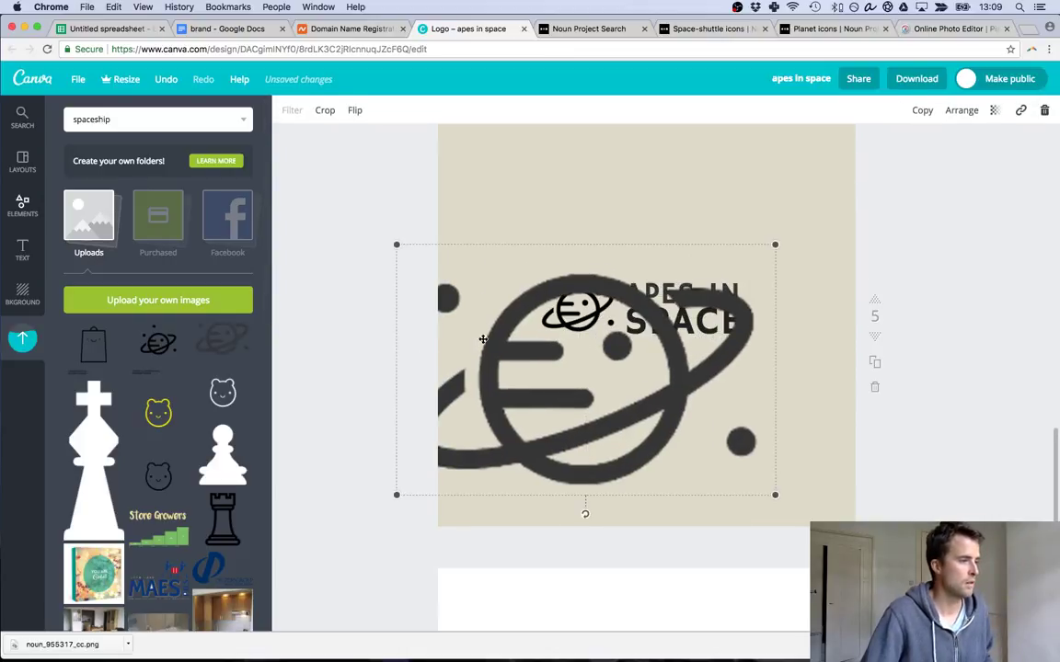
pyautogui.moveTo(398, 247); pyautogui.dragTo(573, 359)
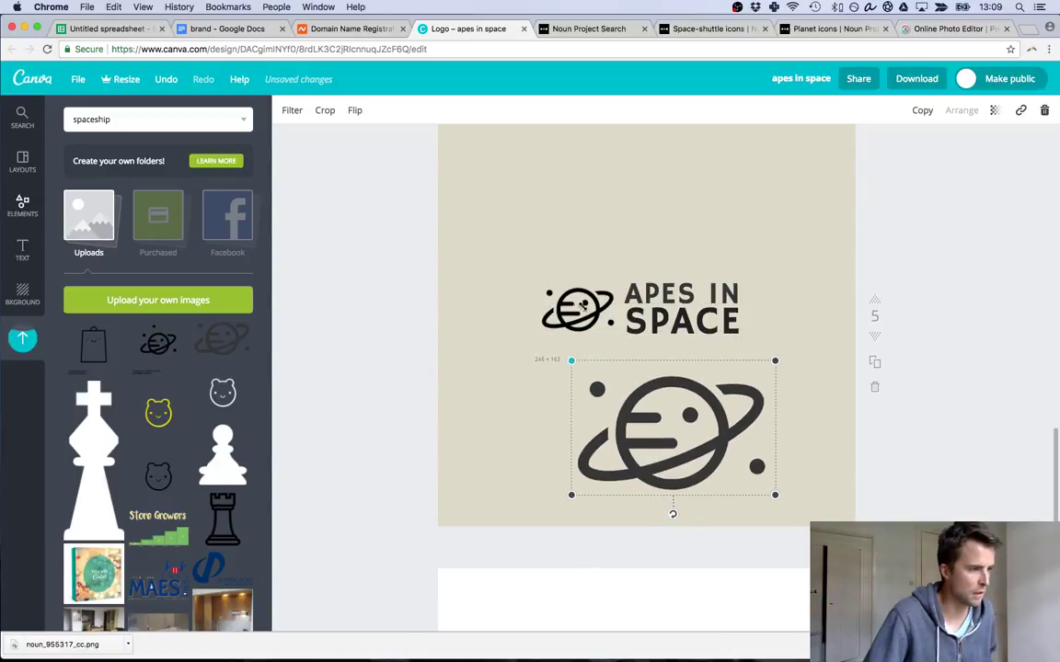
pyautogui.click(583, 305)
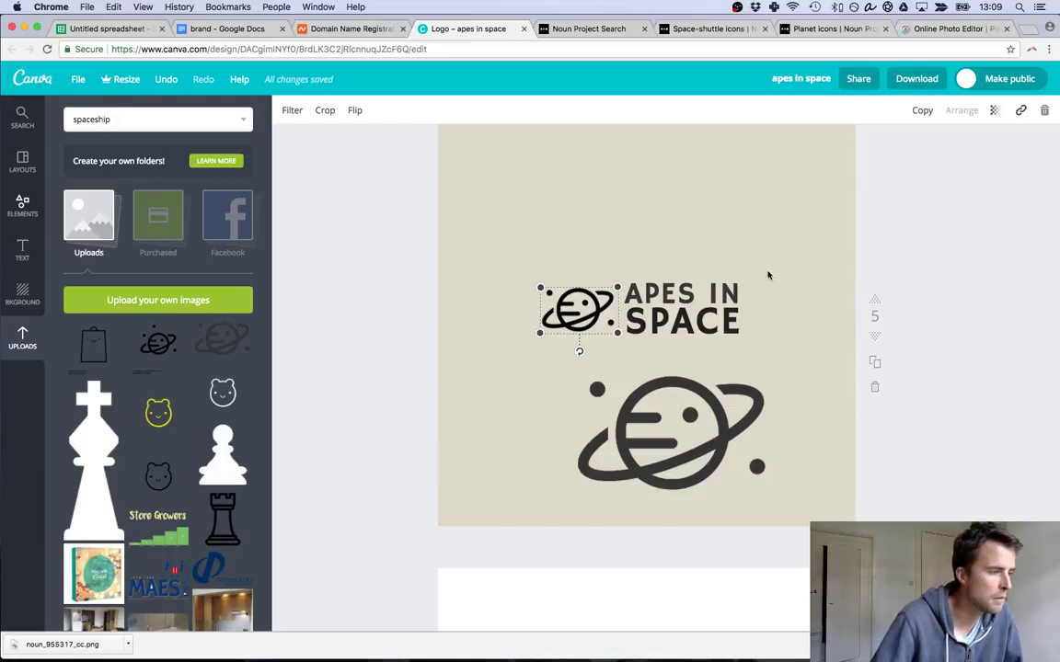
pyautogui.press('Delete')
# Move the large dark-grey planet to the tile's top-left corner.
pyautogui.moveTo(682, 405); pyautogui.dragTo(643, 395)
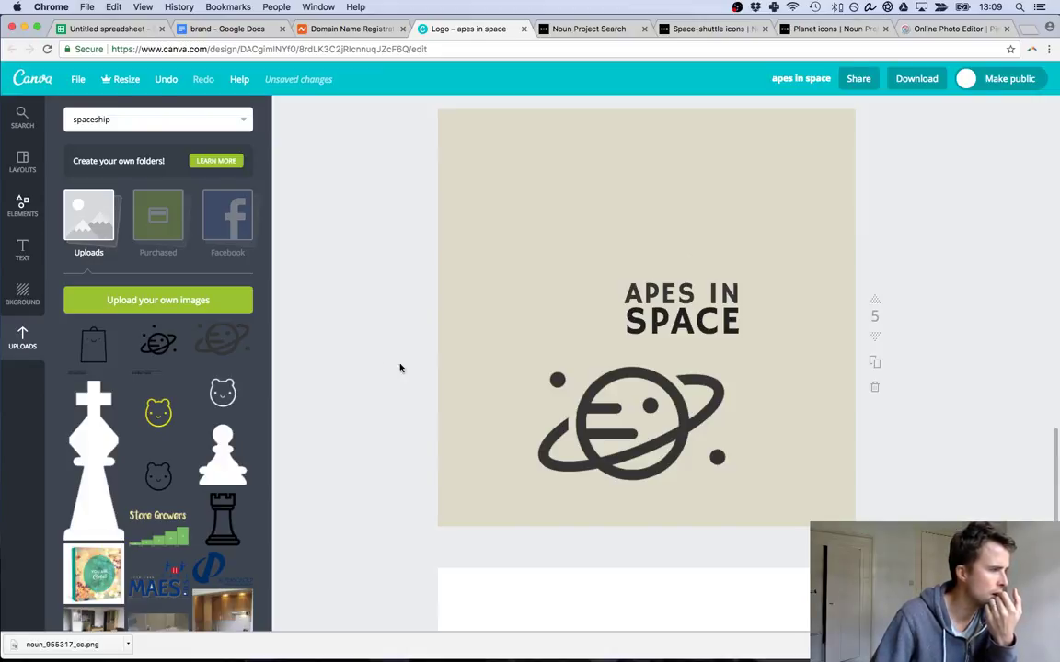
pyautogui.moveTo(585, 381); pyautogui.dragTo(522, 269)
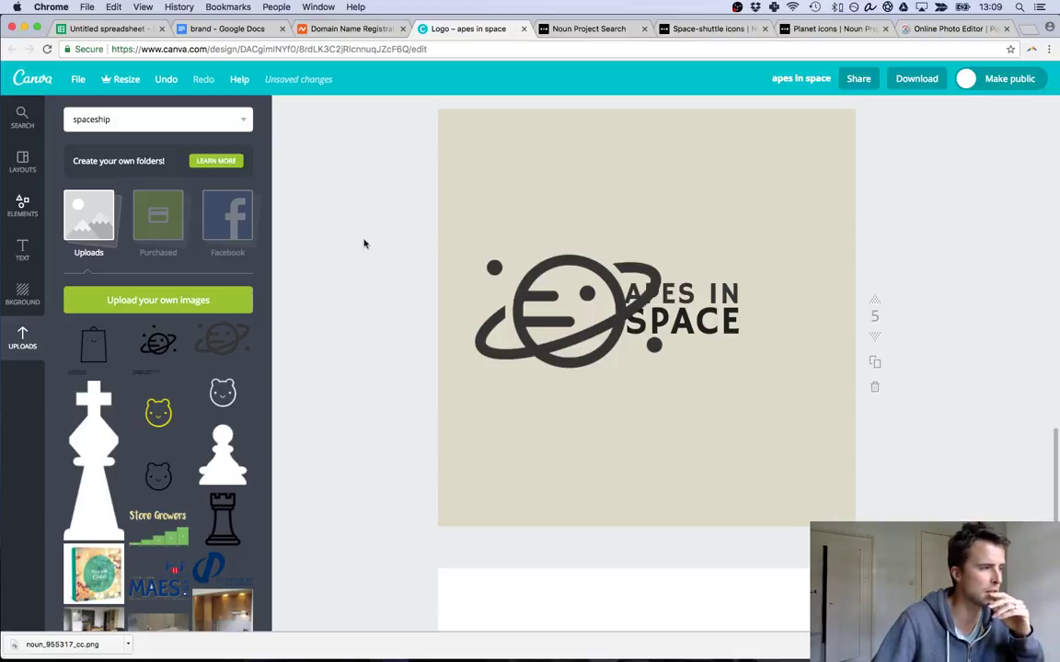
pyautogui.moveTo(525, 290); pyautogui.dragTo(496, 154)
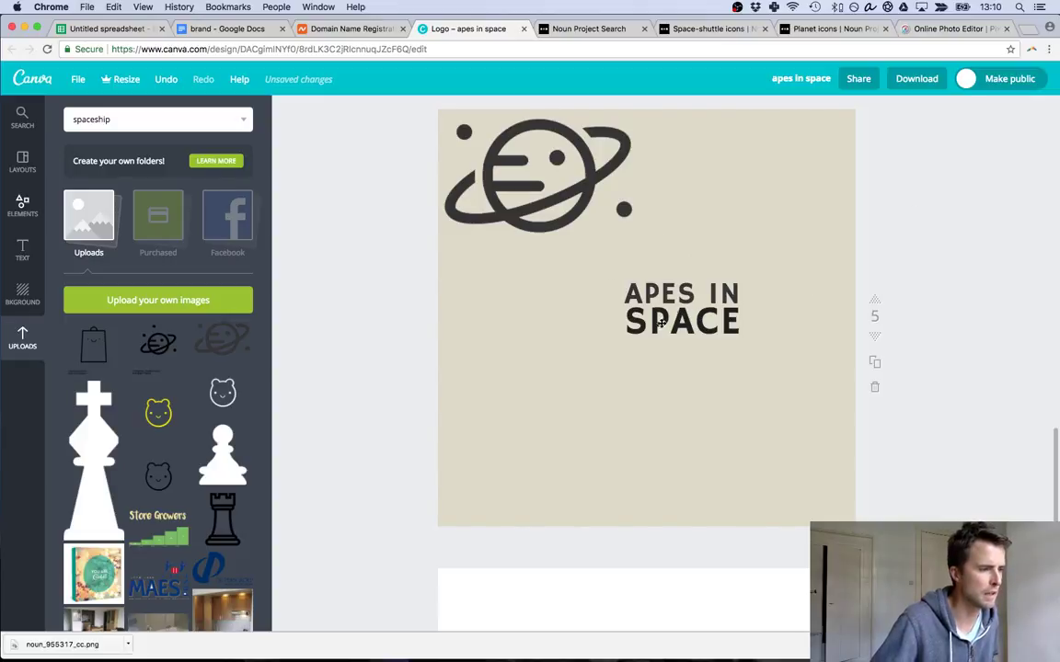
# Select the title elements and the word SPACE, leaving its text colour unchanged.
pyautogui.moveTo(790, 271); pyautogui.dragTo(633, 335)
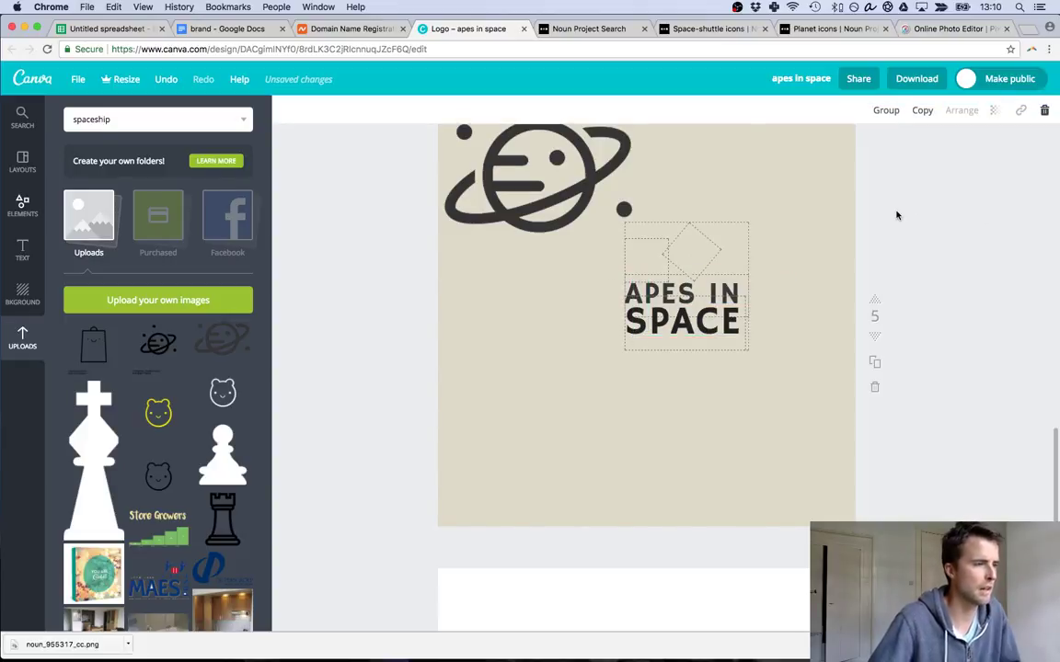
pyautogui.click(899, 234)
pyautogui.moveTo(664, 266); pyautogui.dragTo(655, 263)
pyautogui.moveTo(932, 247); pyautogui.dragTo(710, 186)
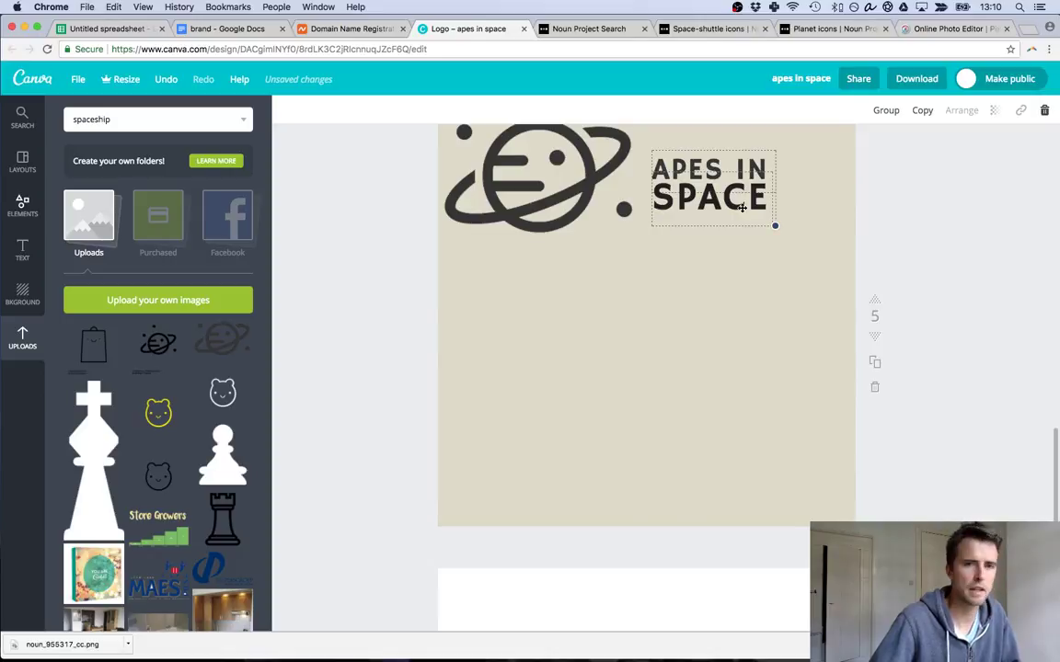
pyautogui.click(911, 228)
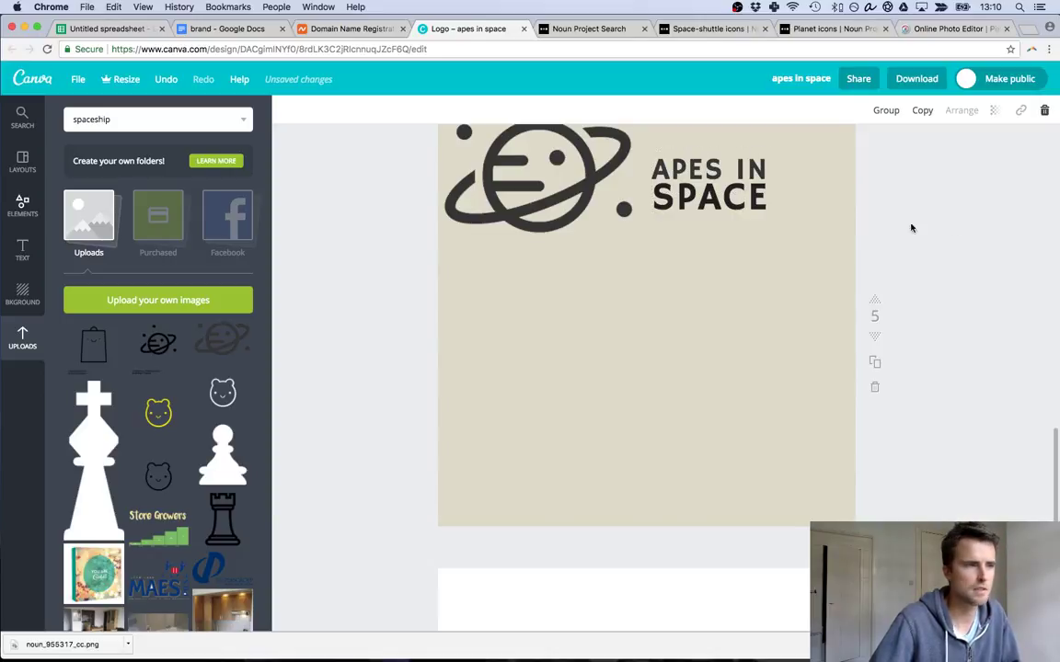
pyautogui.click(732, 198)
pyautogui.doubleClick(733, 198)
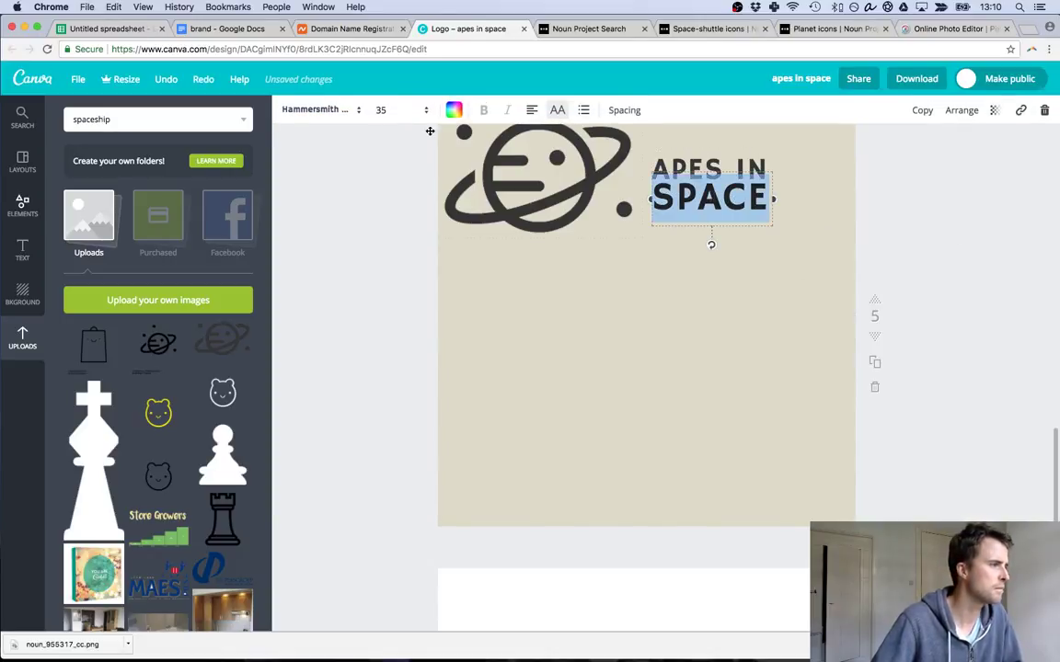
pyautogui.click(455, 111)
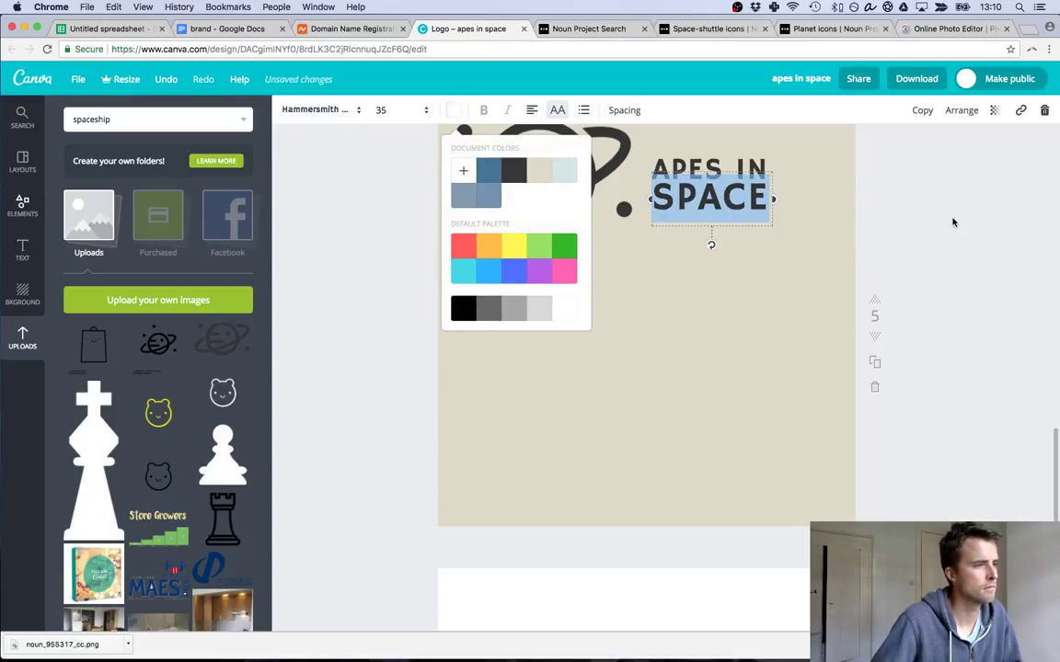
pyautogui.click(773, 242)
# Shrink the planet image to a smaller size.
pyautogui.click(411, 269)
pyautogui.scroll(3, 411, 269)
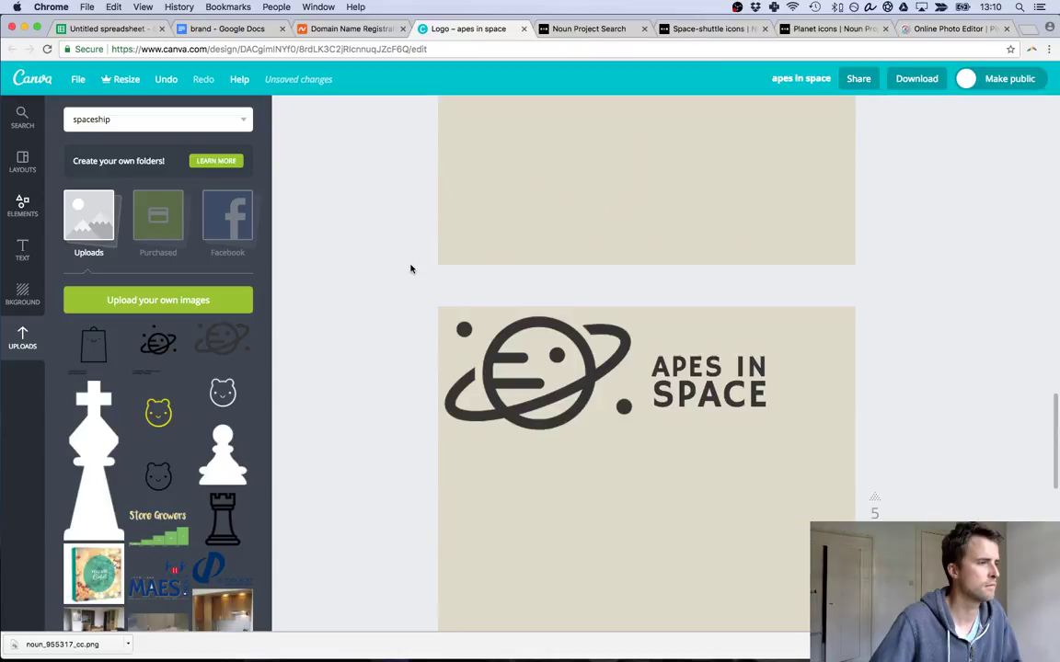
pyautogui.click(521, 366)
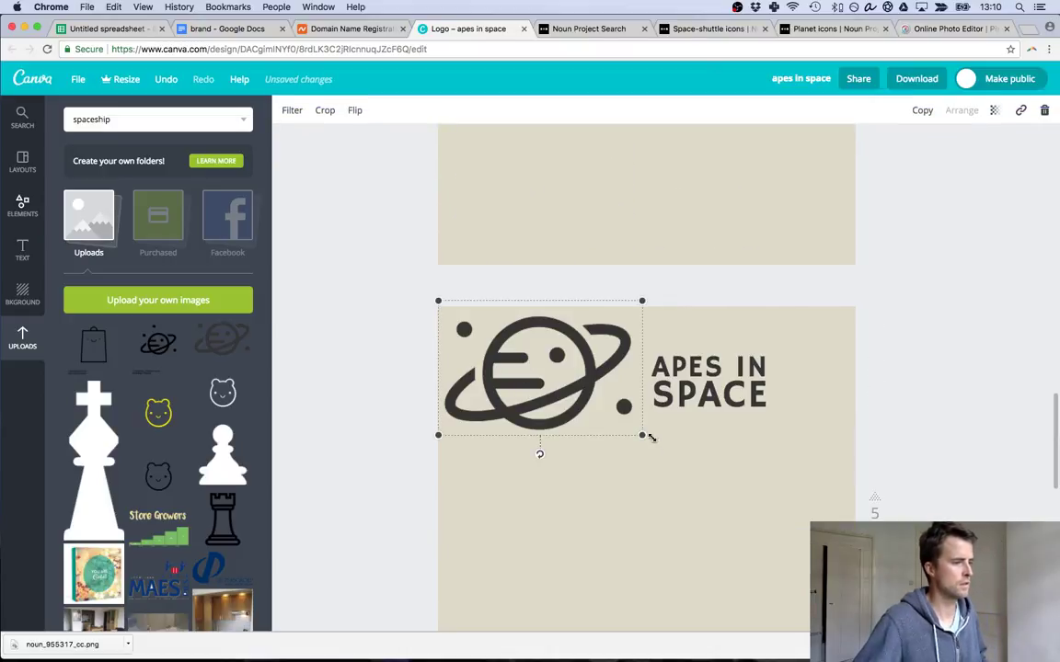
pyautogui.moveTo(631, 424); pyautogui.dragTo(540, 368)
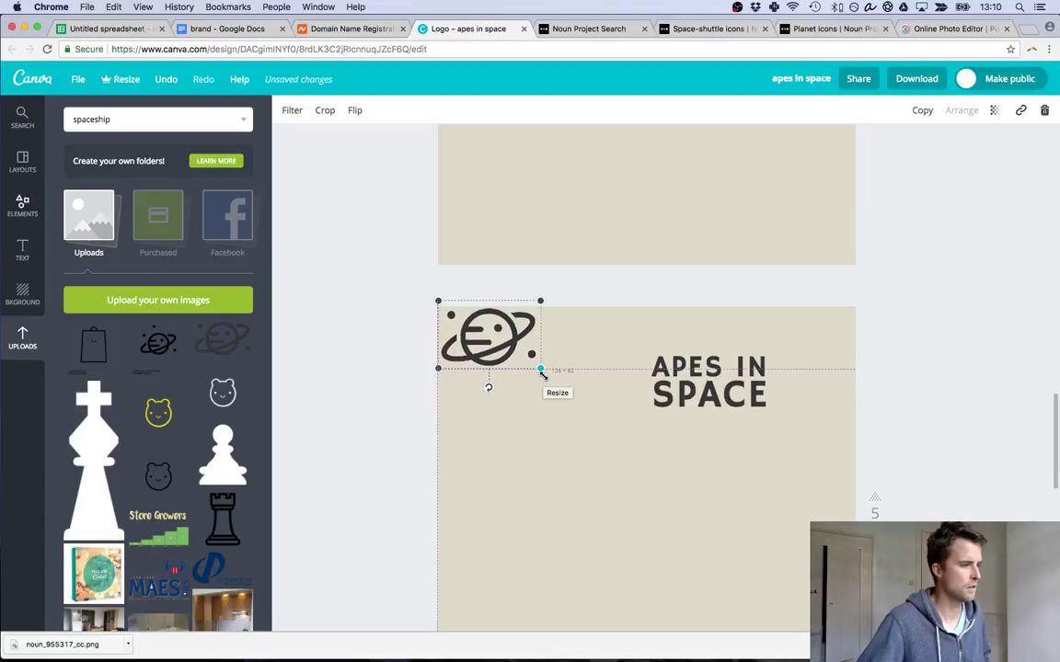
# Move the APES IN SPACE title up beside the planet and shrink the planet slightly more.
pyautogui.click(372, 345)
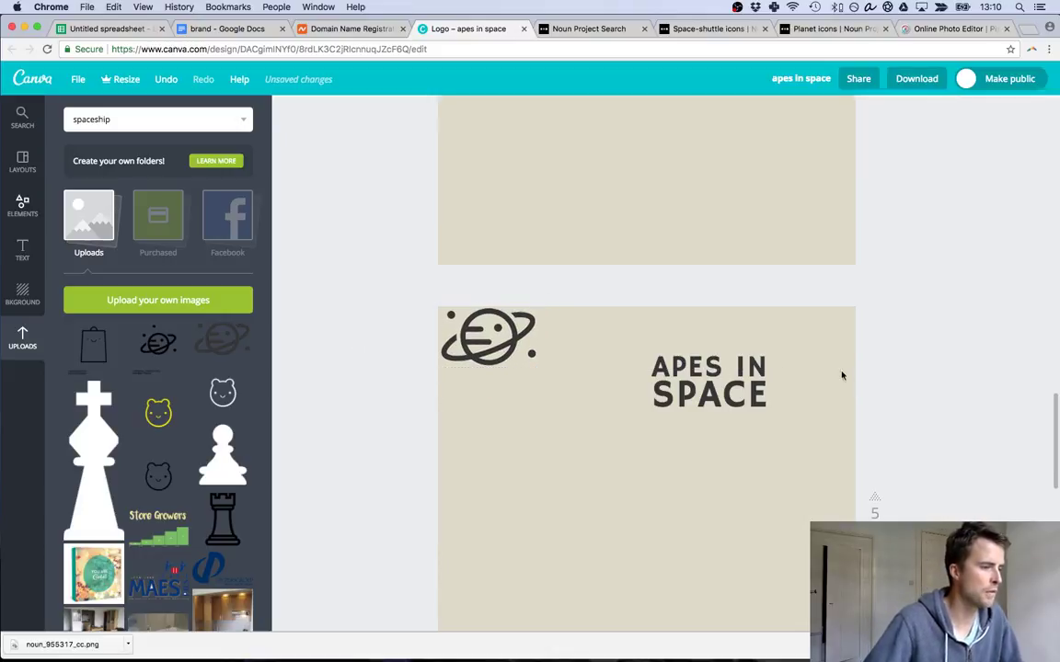
pyautogui.moveTo(680, 405); pyautogui.dragTo(653, 407)
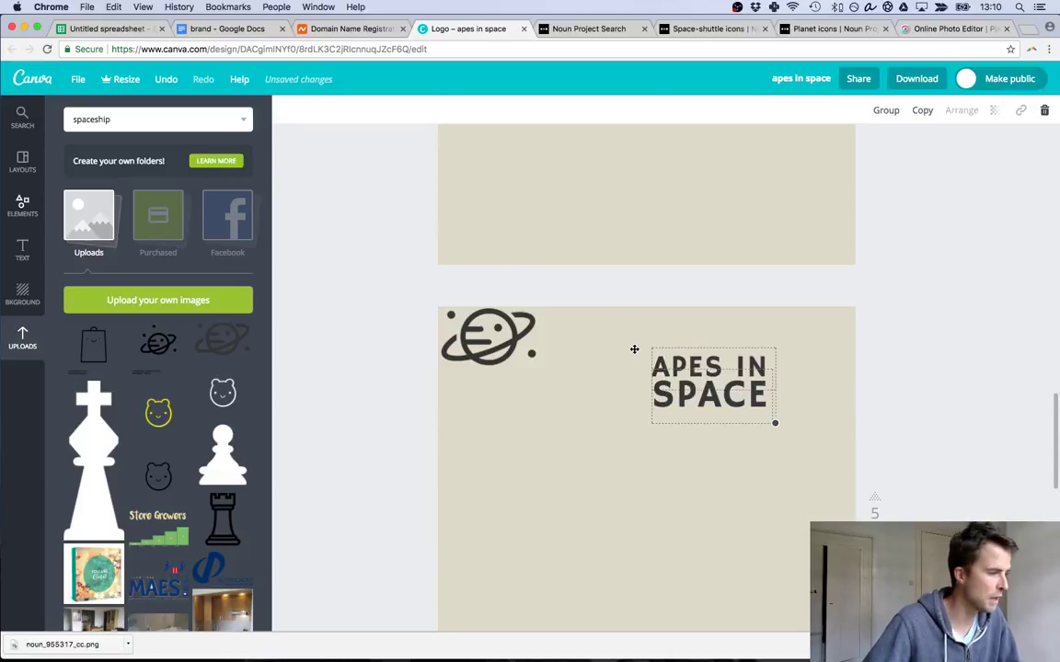
pyautogui.moveTo(634, 350); pyautogui.dragTo(599, 333)
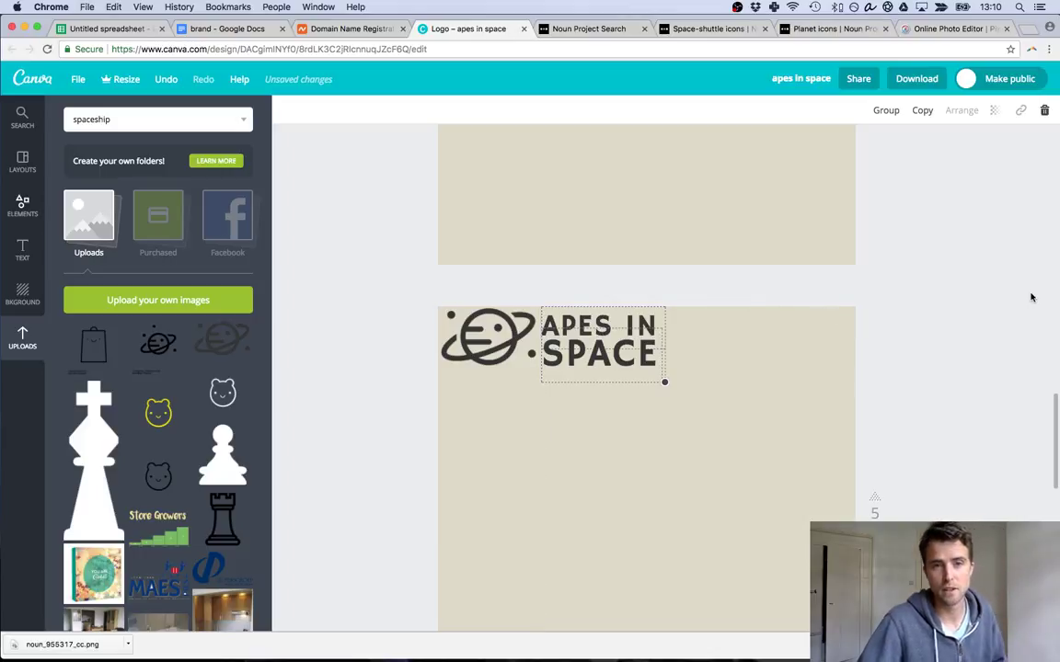
pyautogui.click(984, 311)
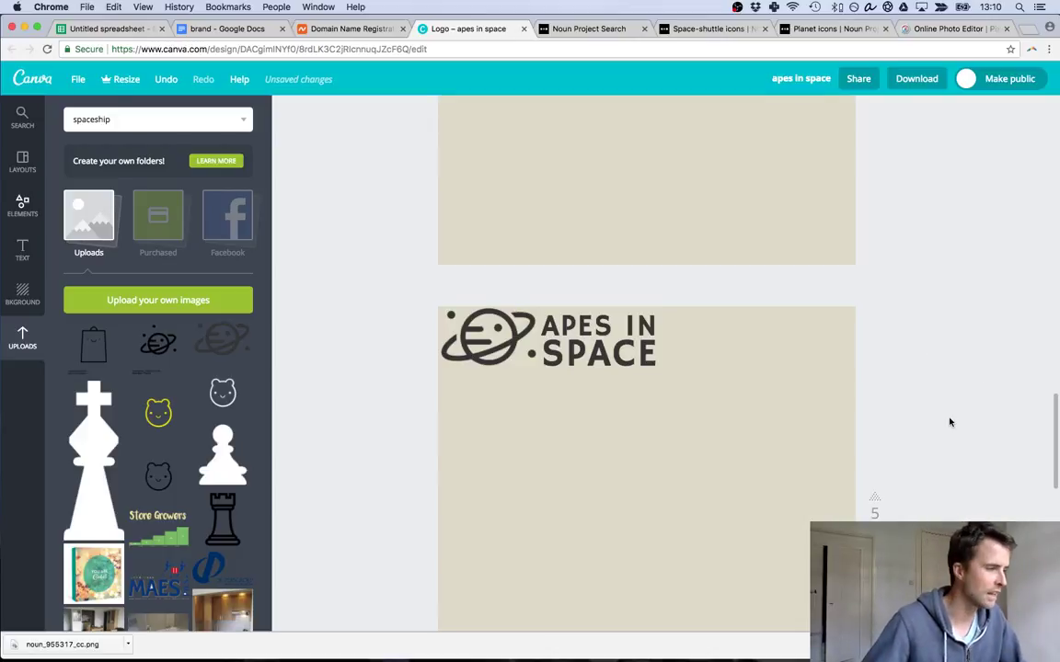
pyautogui.click(505, 339)
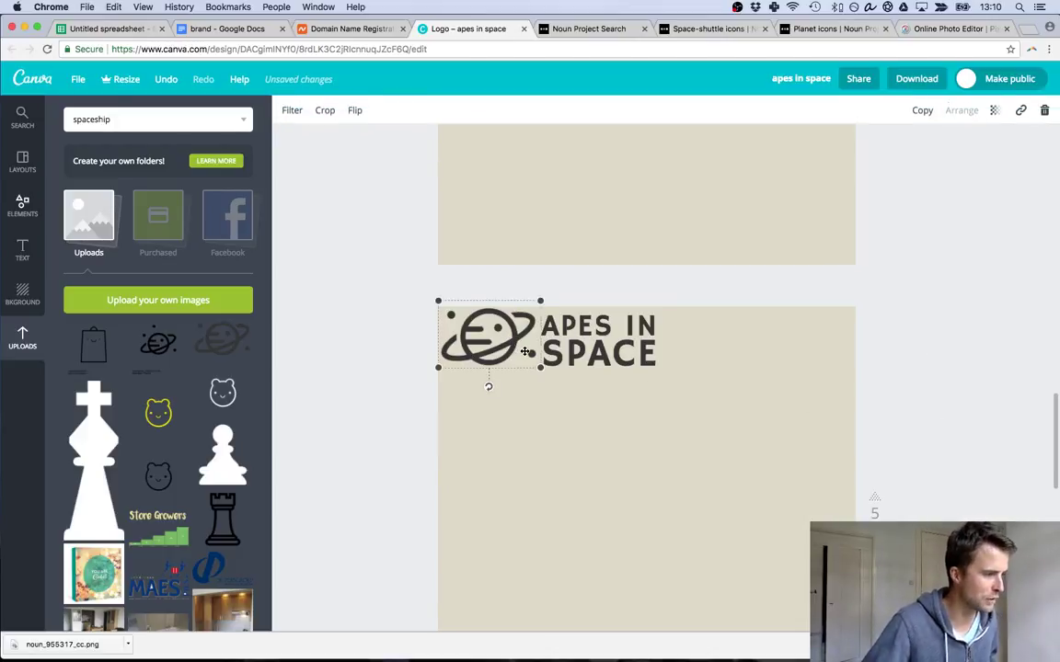
pyautogui.moveTo(531, 360); pyautogui.dragTo(501, 353)
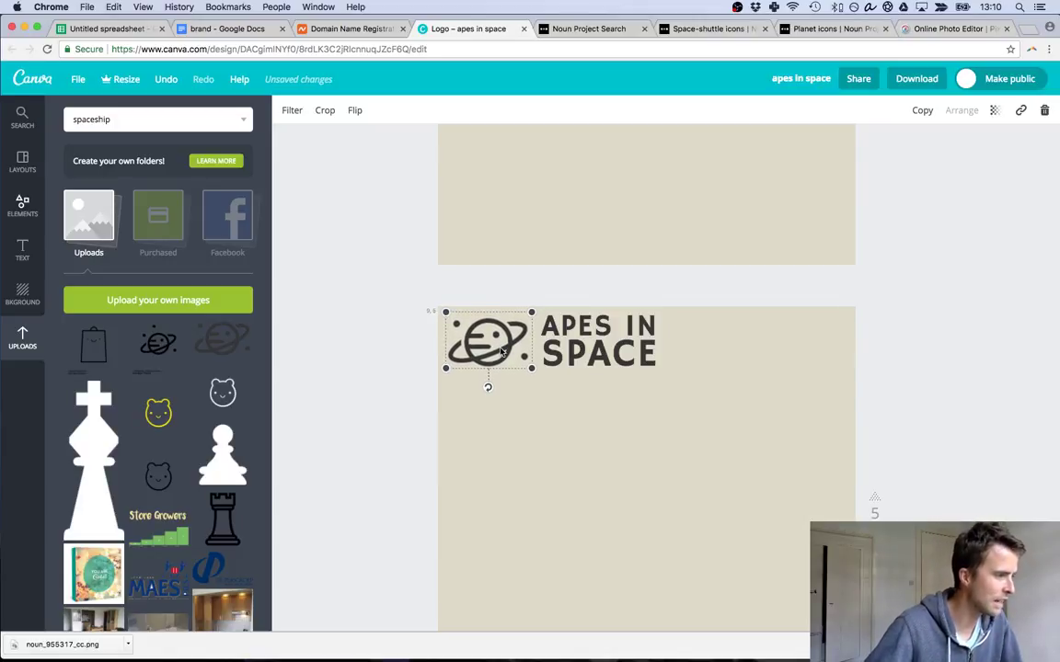
# Change page 5's tile background from beige to white.
pyautogui.click(642, 298)
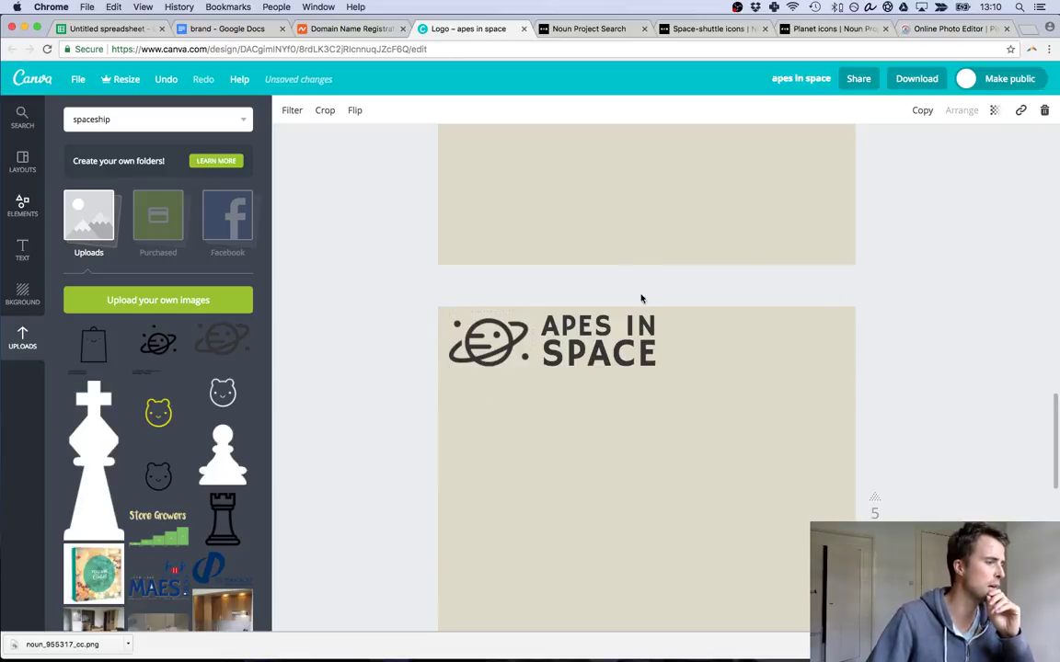
pyautogui.click(731, 418)
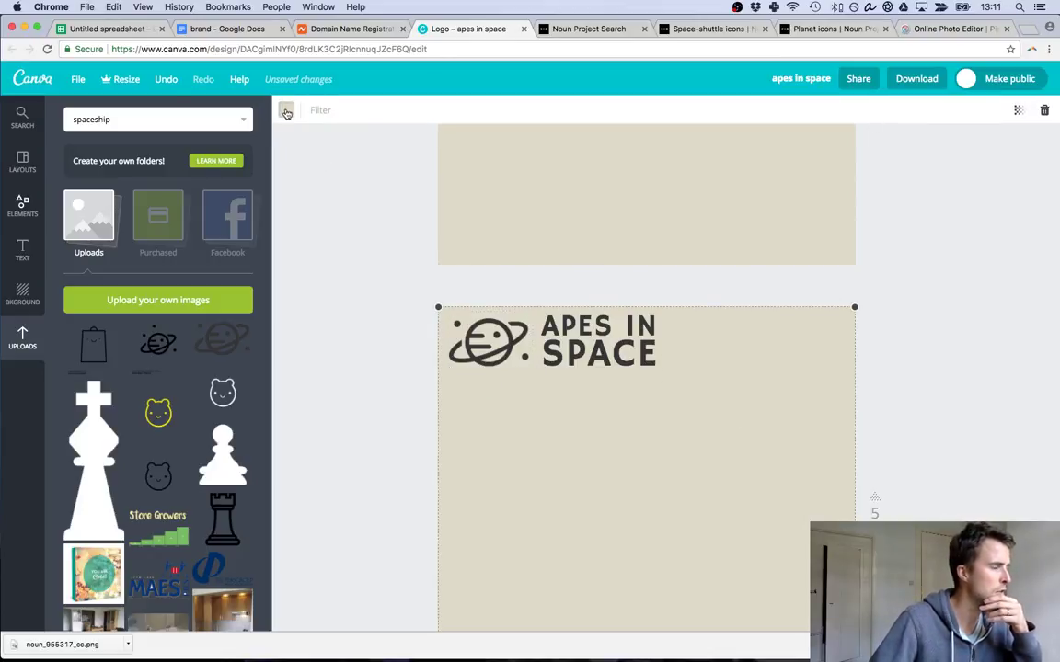
pyautogui.click(288, 111)
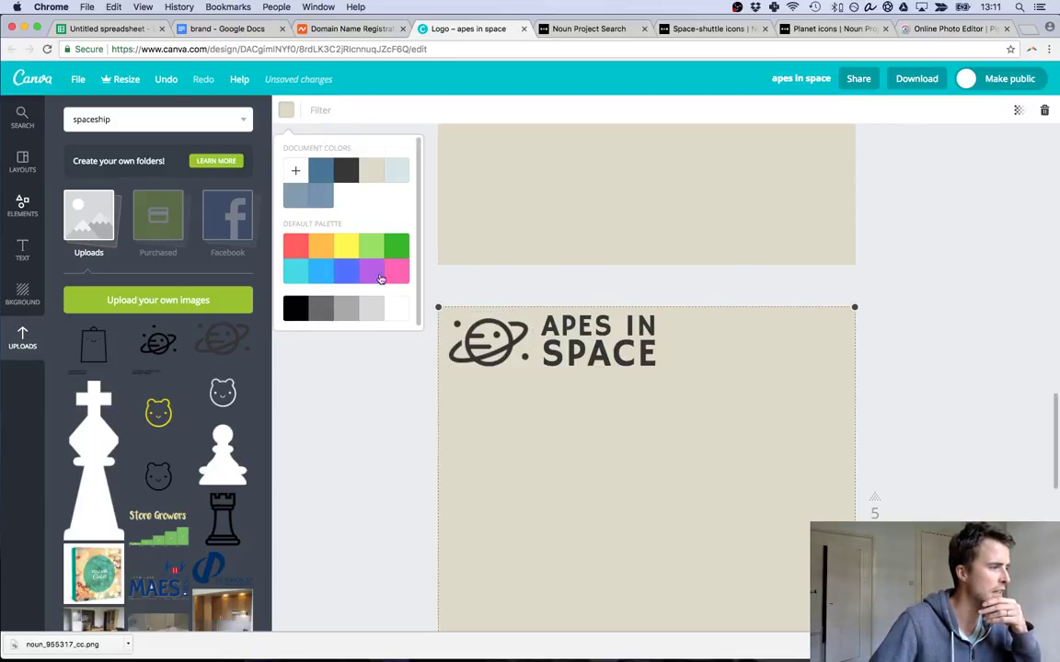
pyautogui.click(396, 312)
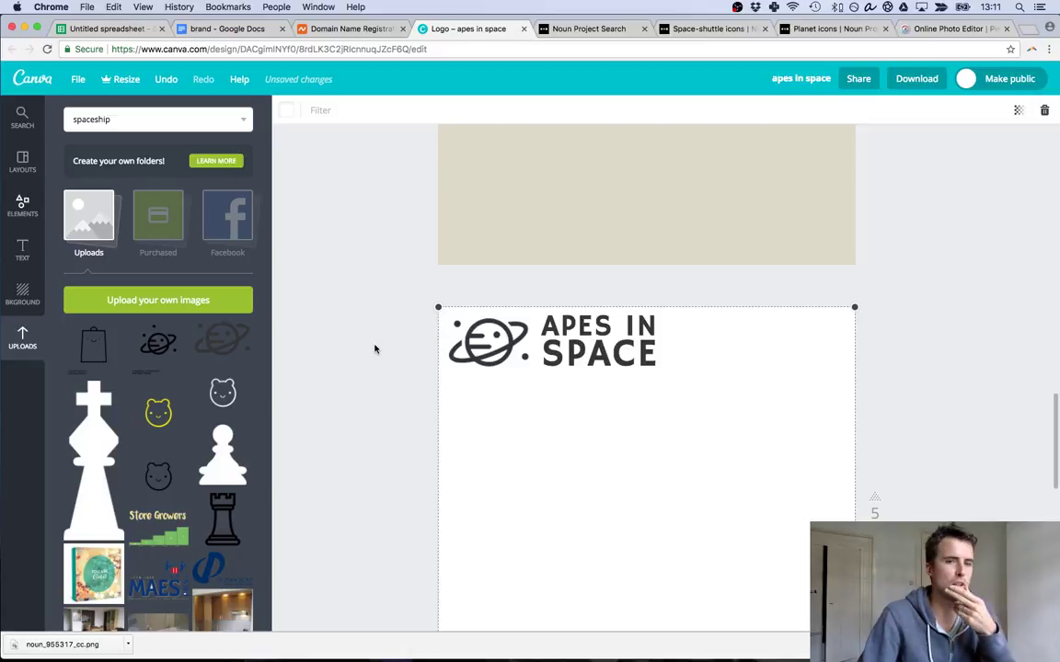
pyautogui.click(414, 391)
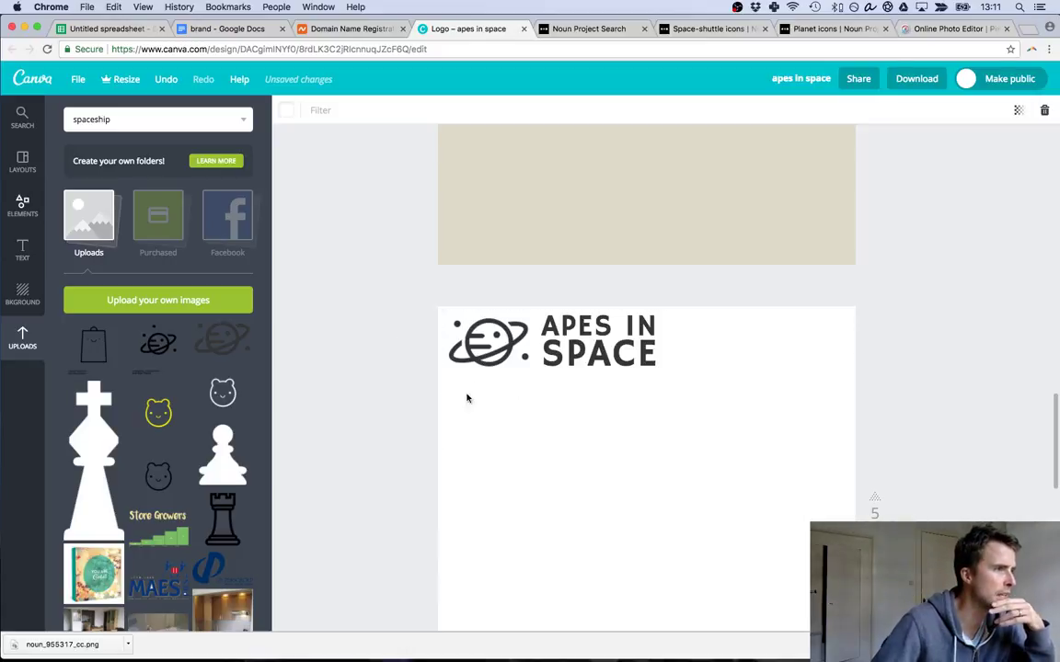
pyautogui.click(943, 29)
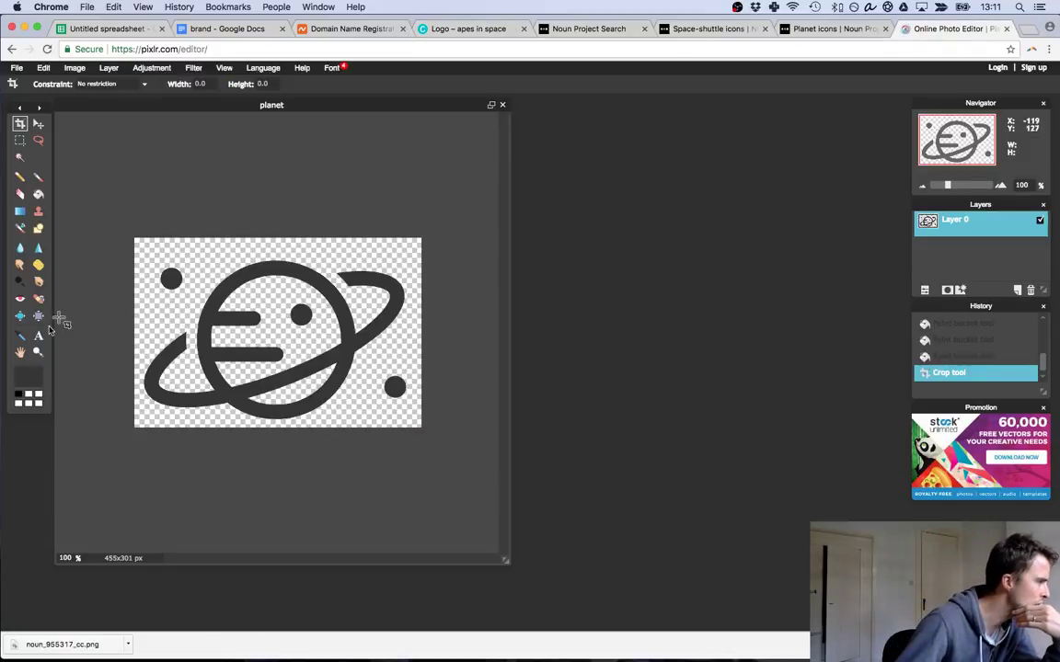
# Paint-bucket fill the small dot at the planet's top-left in Pixlr.
pyautogui.click(39, 195)
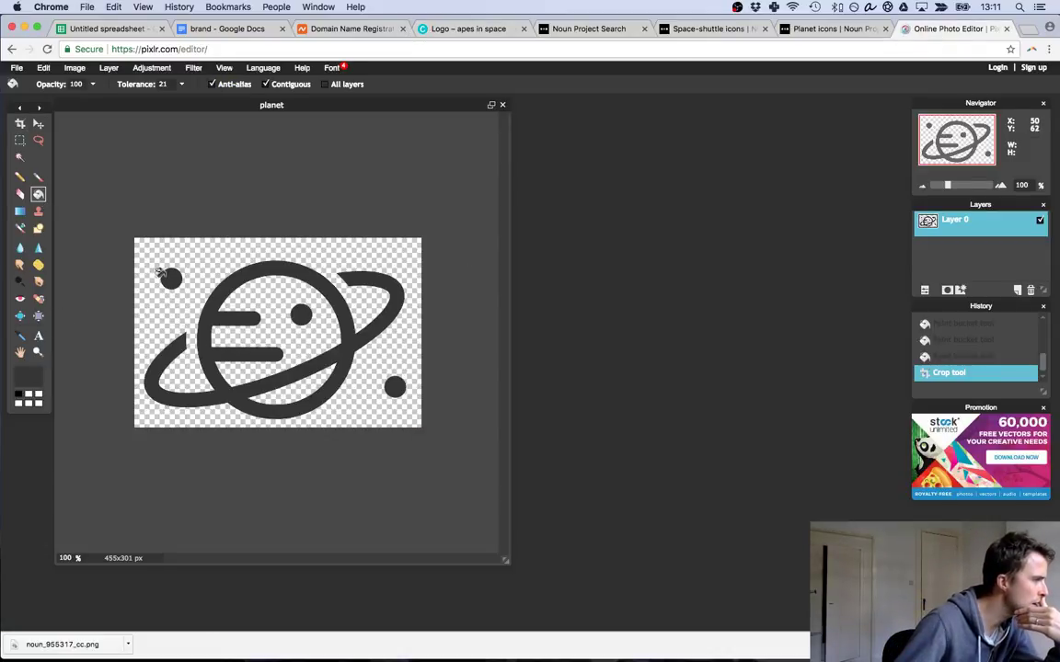
pyautogui.click(159, 275)
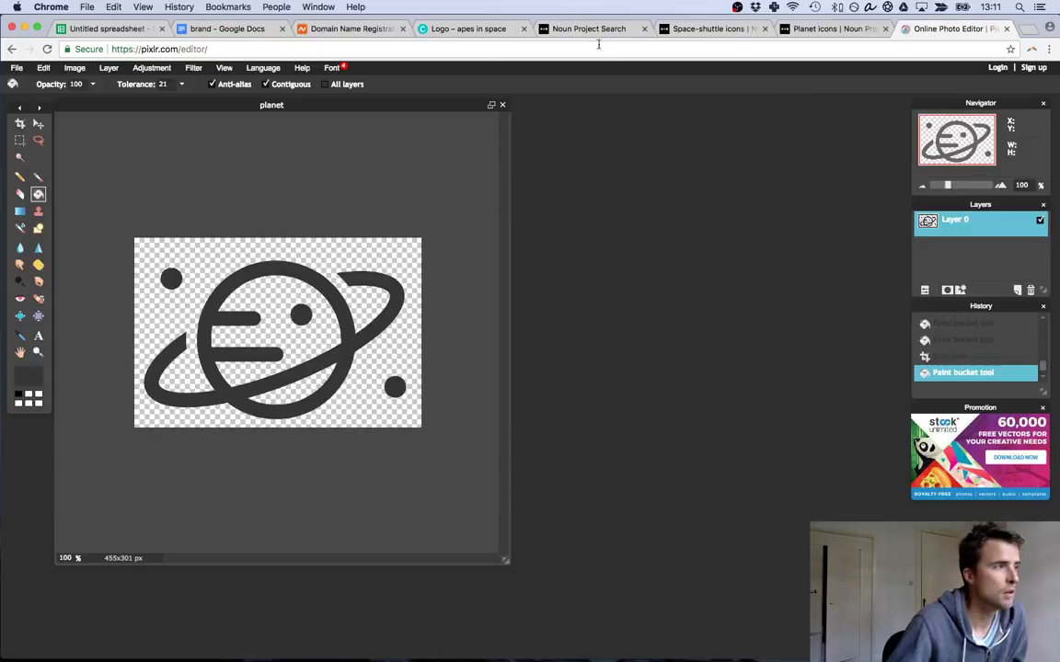
pyautogui.click(429, 28)
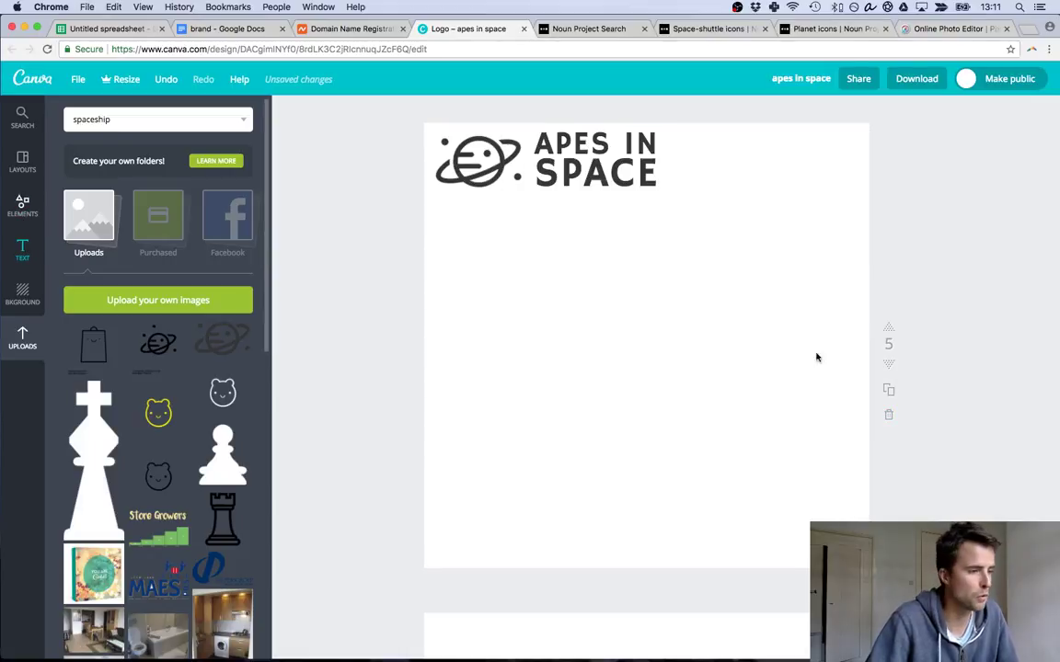
# Duplicate the white logo page and browse the logo layout templates.
pyautogui.click(889, 390)
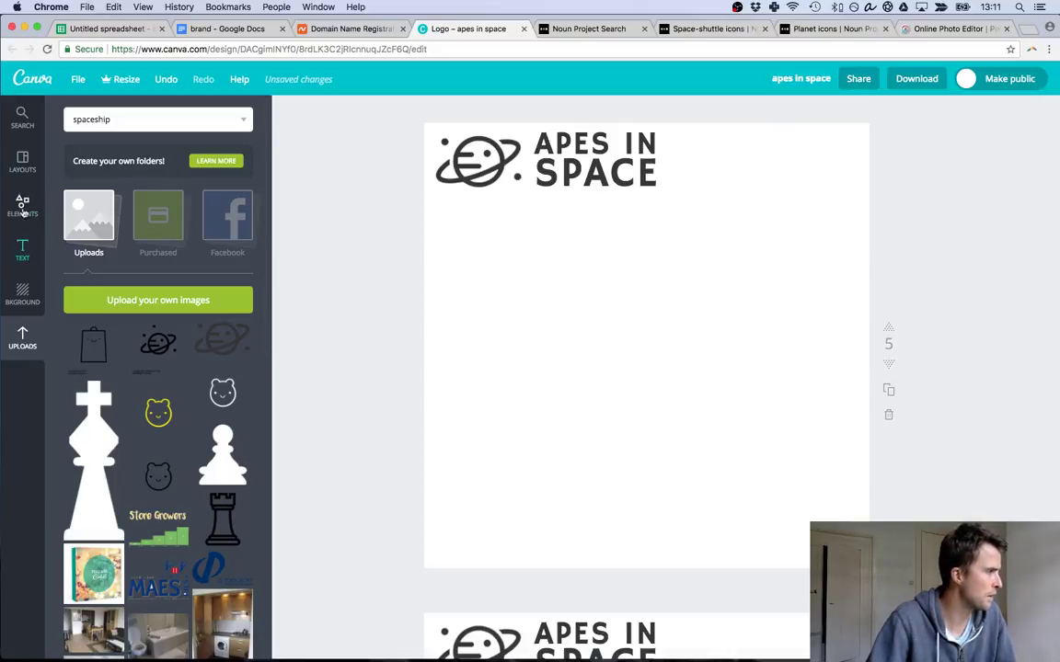
pyautogui.click(30, 157)
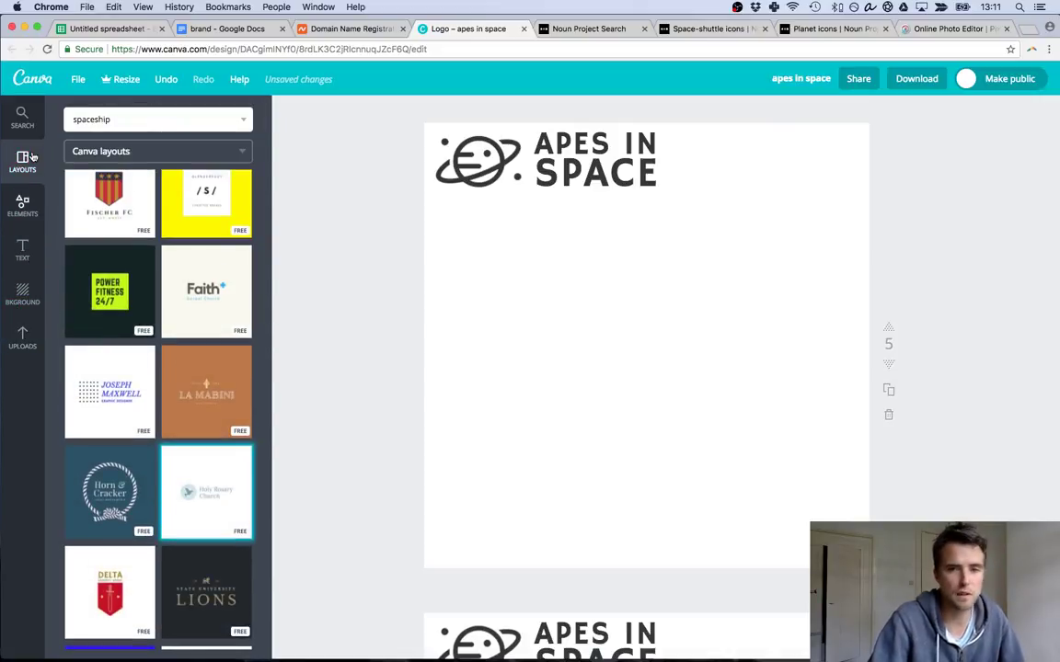
pyautogui.scroll(-5, 209, 330)
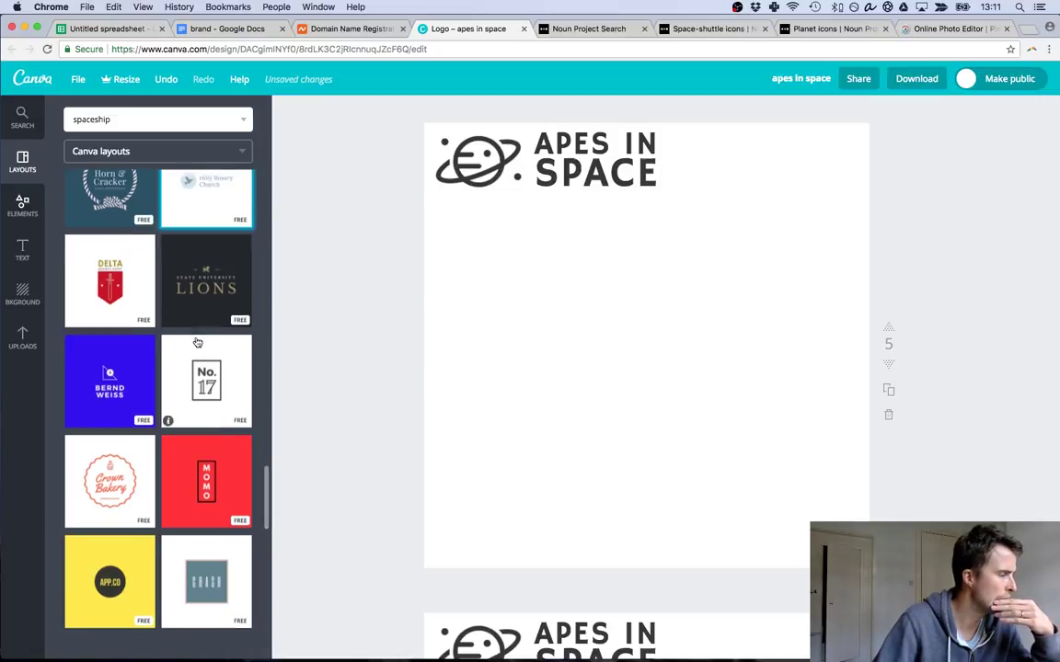
pyautogui.scroll(-4, 195, 332)
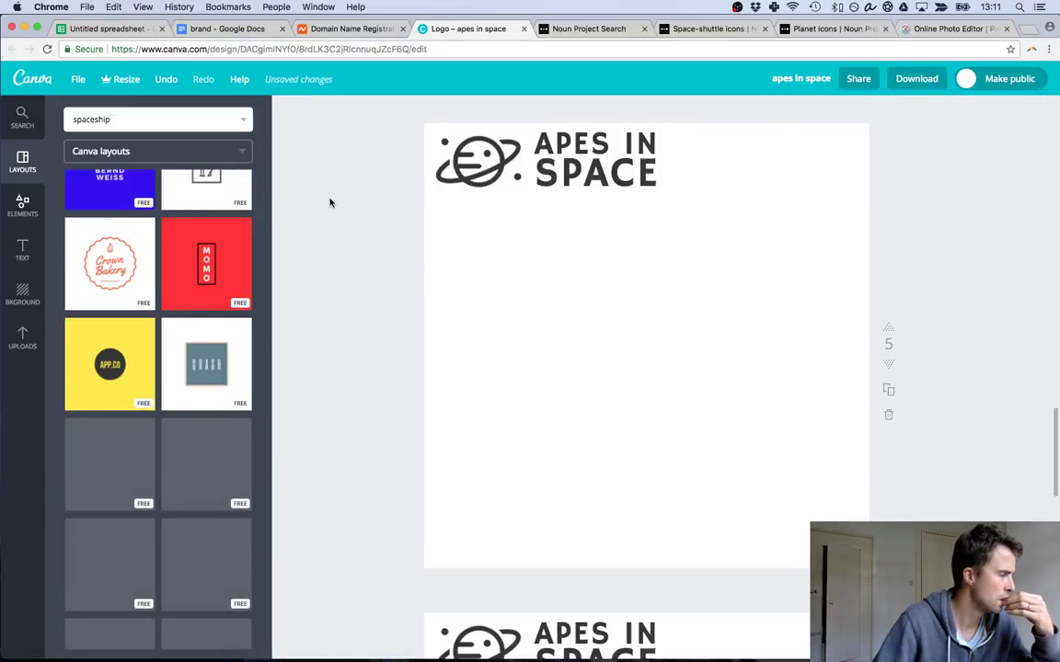
pyautogui.click(943, 29)
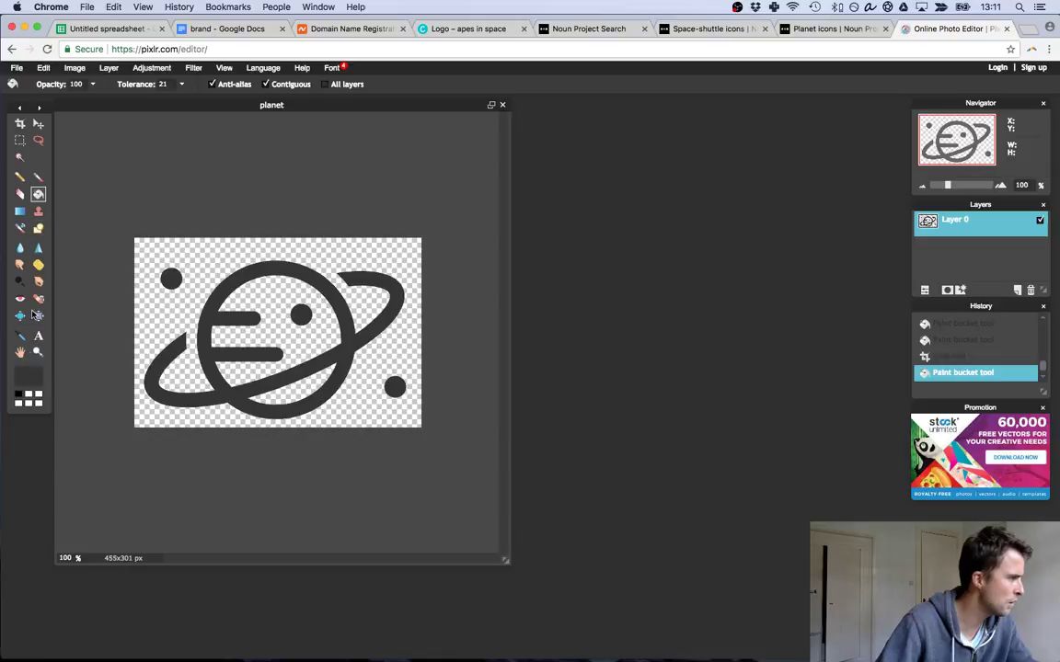
pyautogui.click(32, 378)
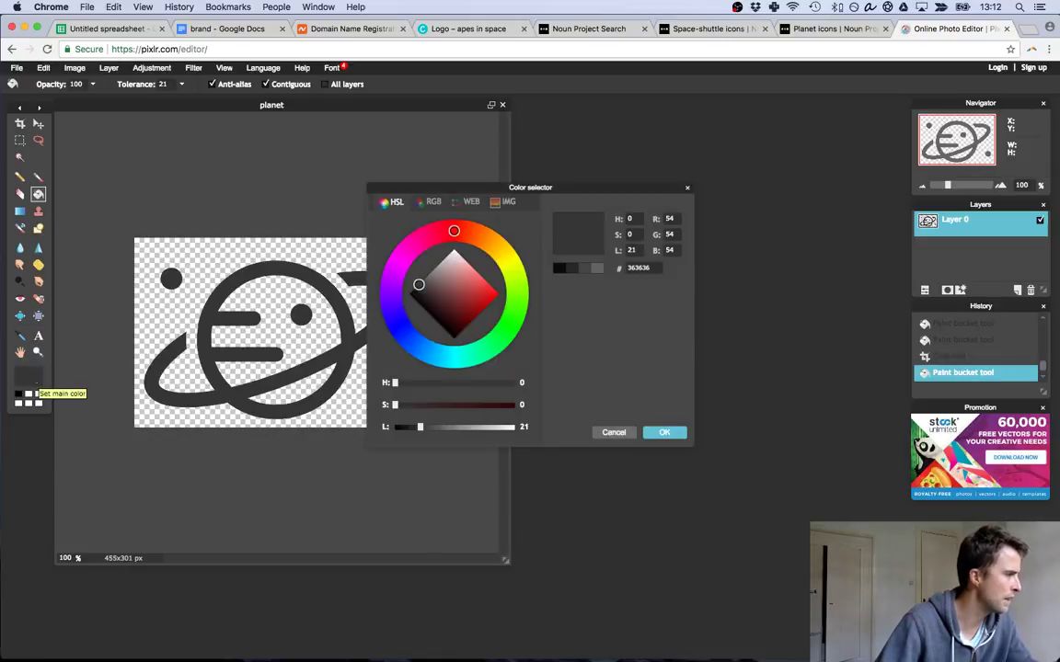
pyautogui.click(511, 320)
pyautogui.click(665, 432)
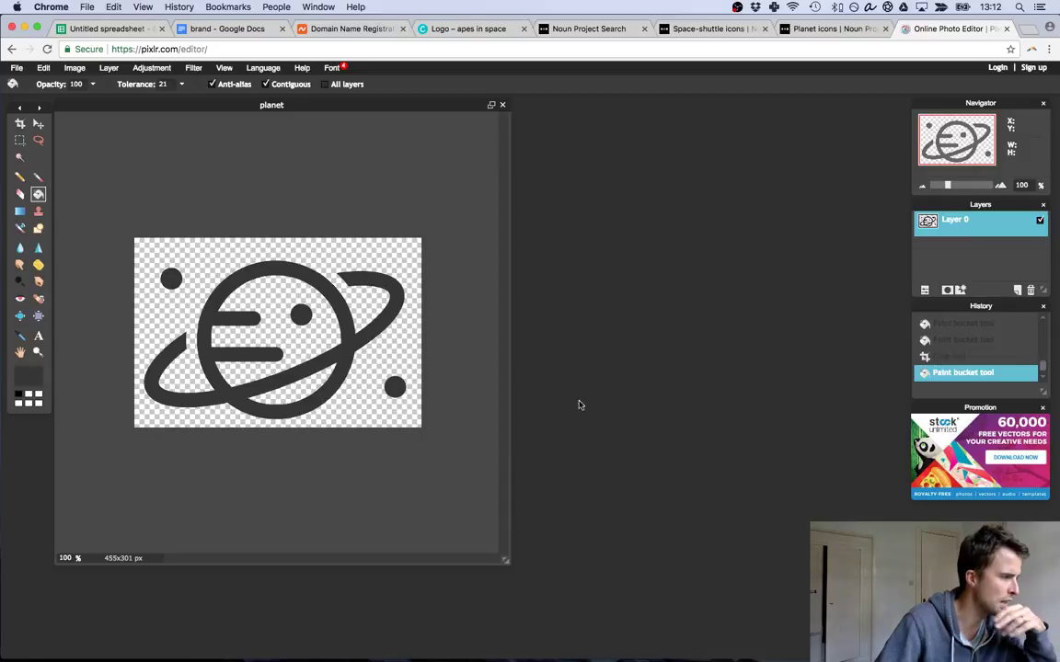
pyautogui.click(393, 383)
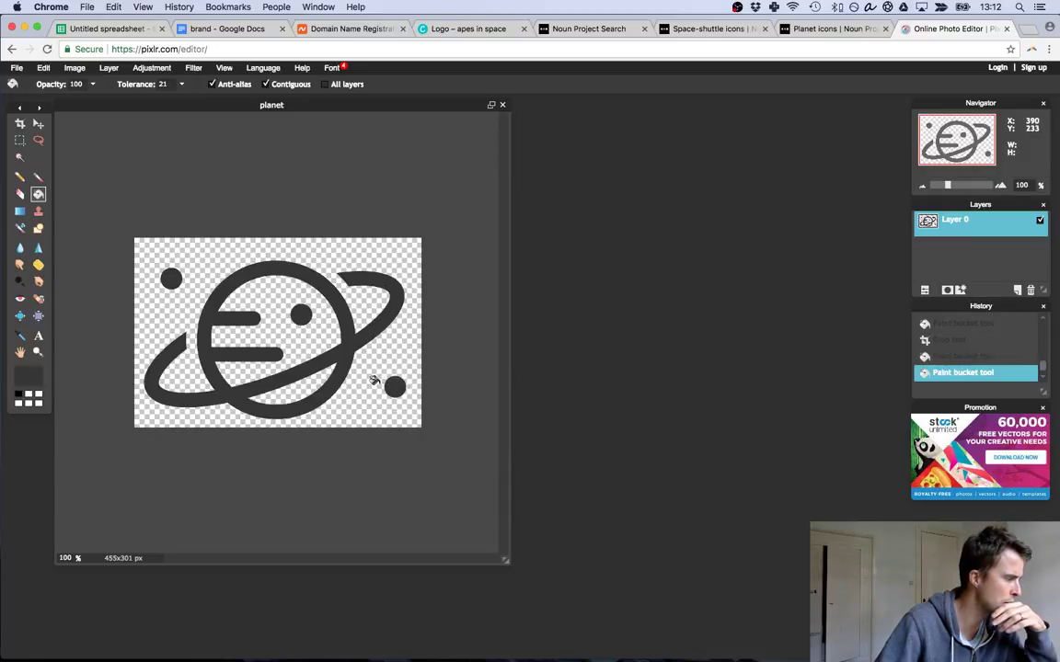
pyautogui.click(32, 377)
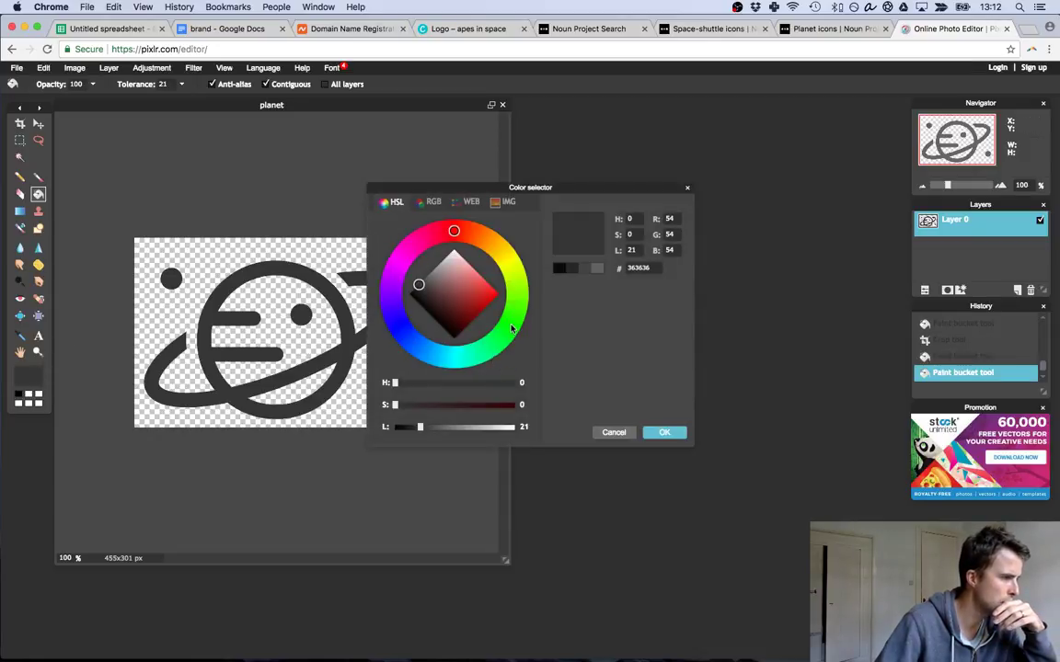
pyautogui.click(510, 324)
pyautogui.click(664, 433)
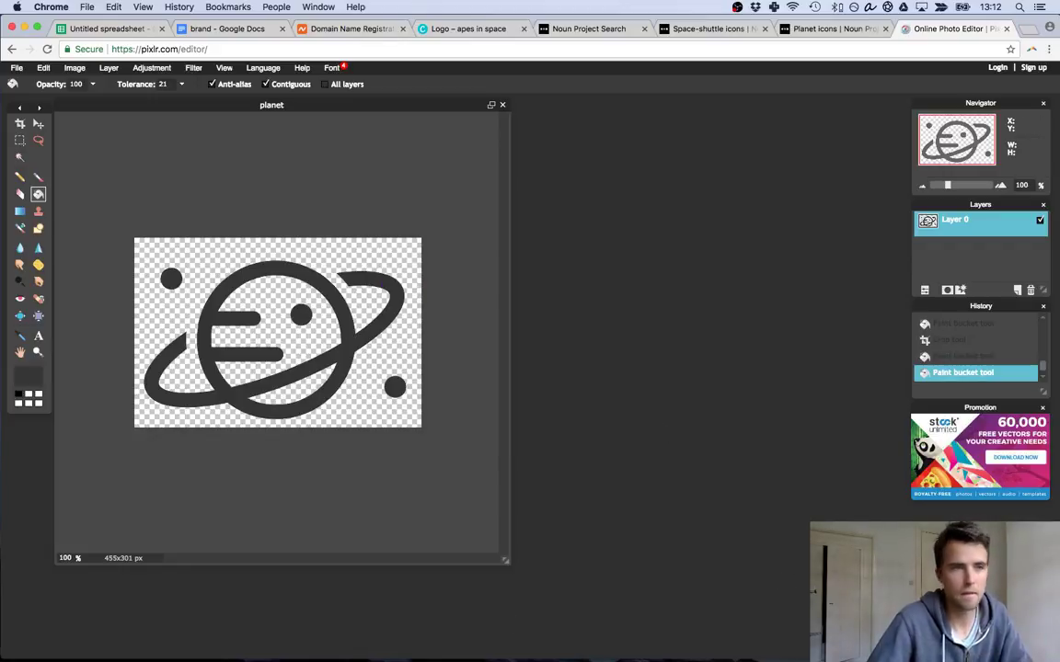
# Back in Canva, select logo page 6 and apply the Retro Studios layout to it.
pyautogui.click(416, 26)
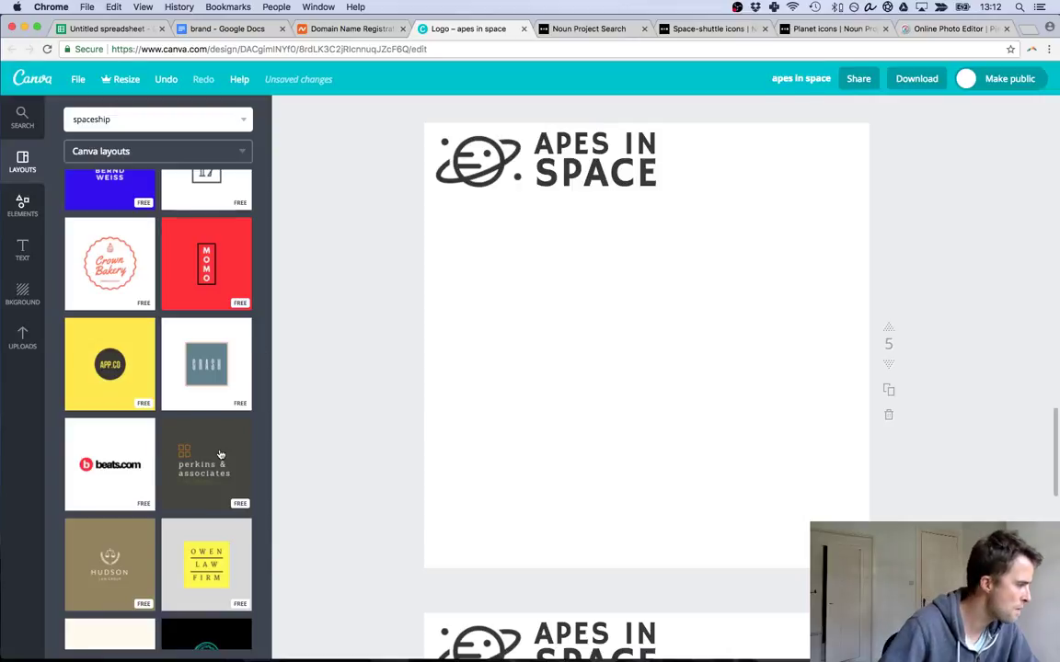
pyautogui.scroll(-2, 135, 460)
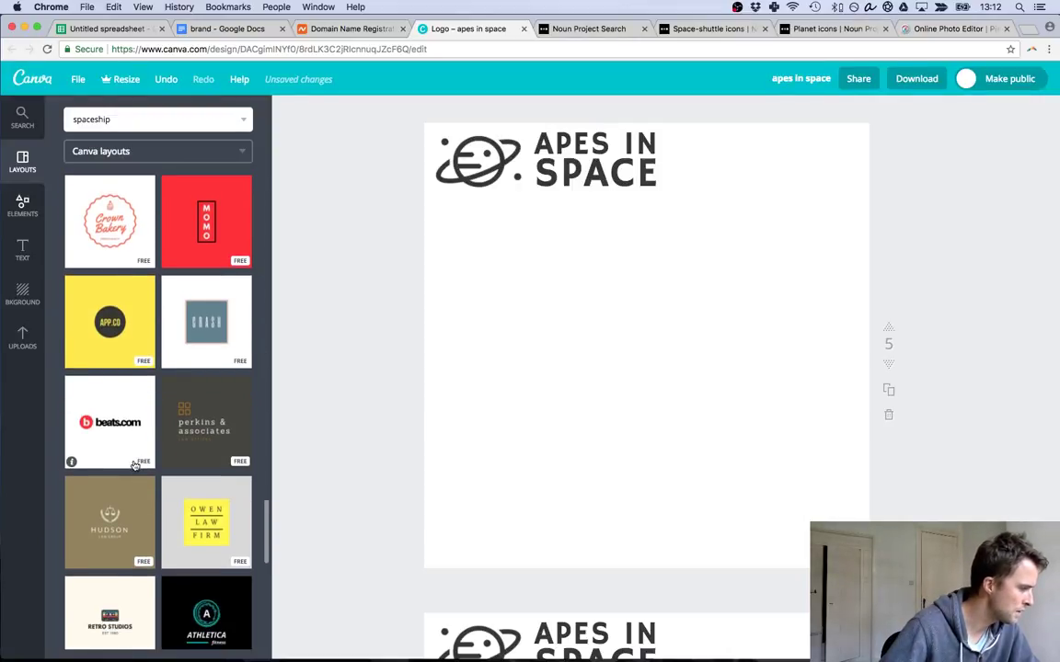
pyautogui.scroll(-3, 964, 471)
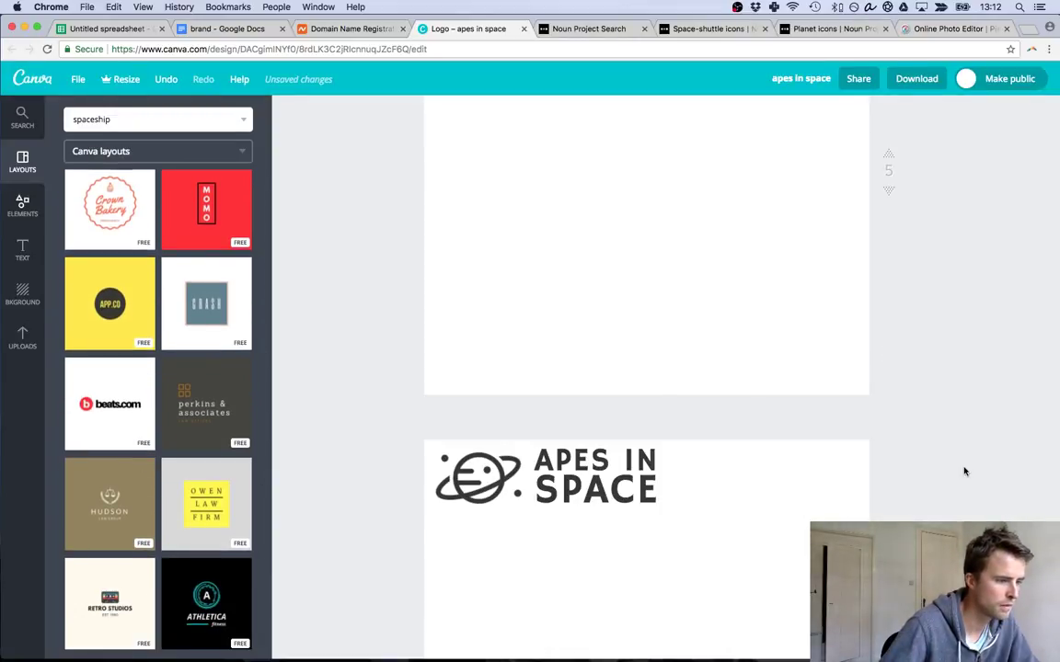
pyautogui.click(689, 446)
pyautogui.scroll(-2, 225, 489)
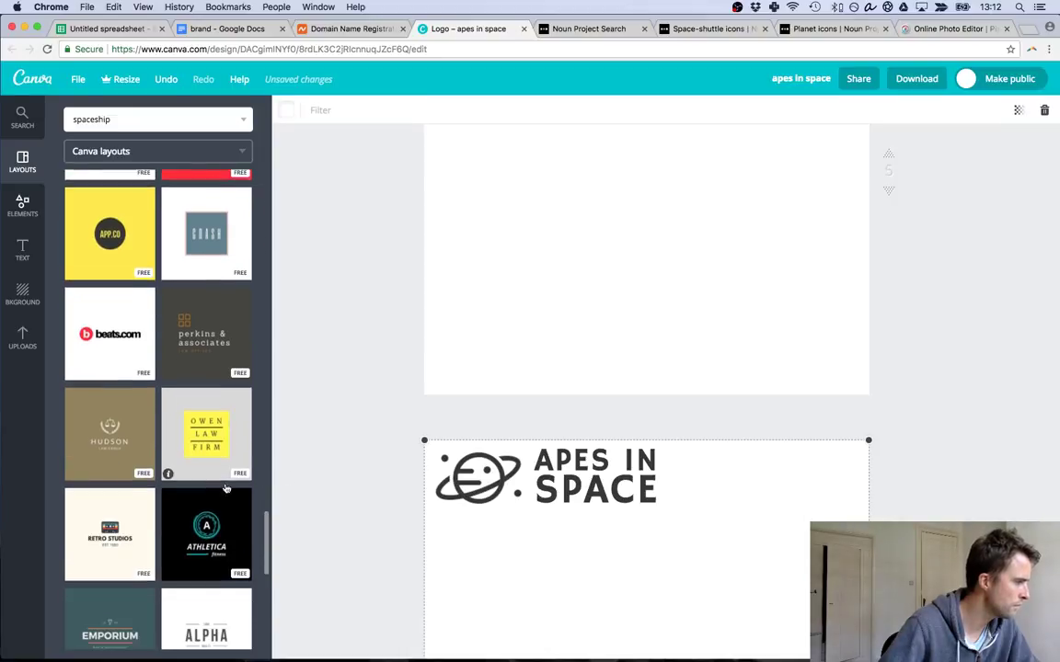
pyautogui.scroll(-1, 225, 489)
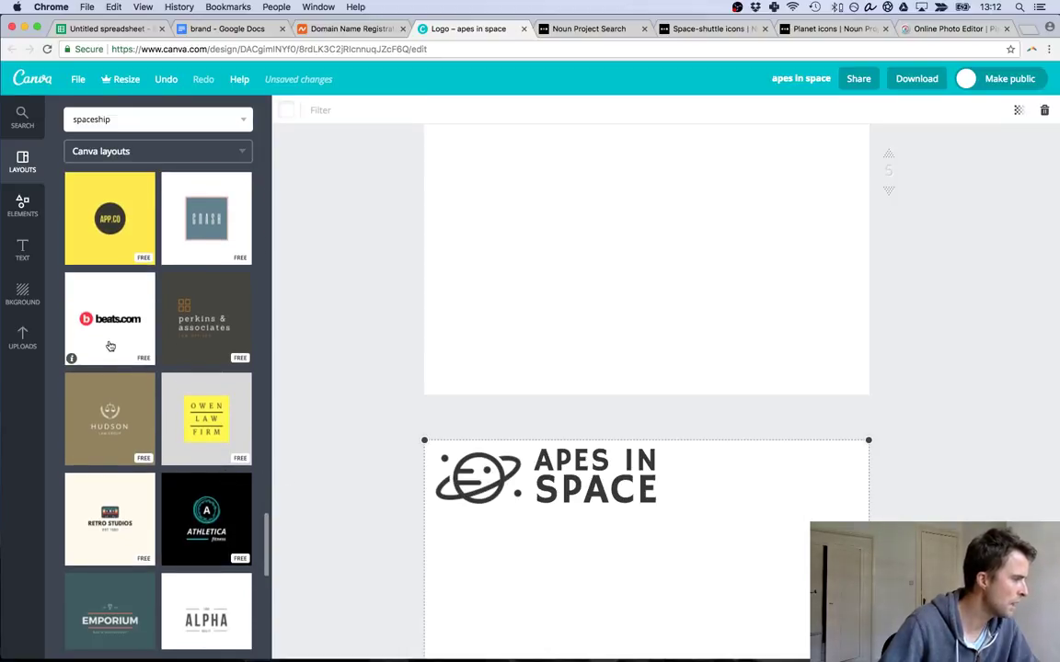
pyautogui.click(132, 501)
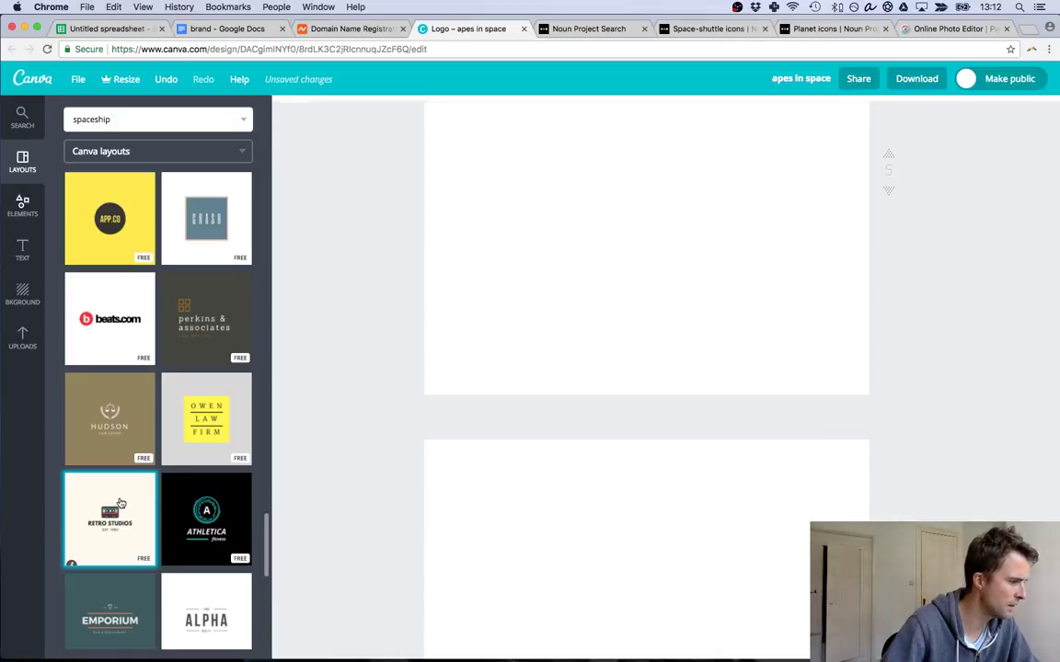
# Replace the Retro Studios design on page 6 with the Triune Media Group layout.
pyautogui.click(342, 438)
pyautogui.moveTo(1056, 437); pyautogui.dragTo(1056, 480)
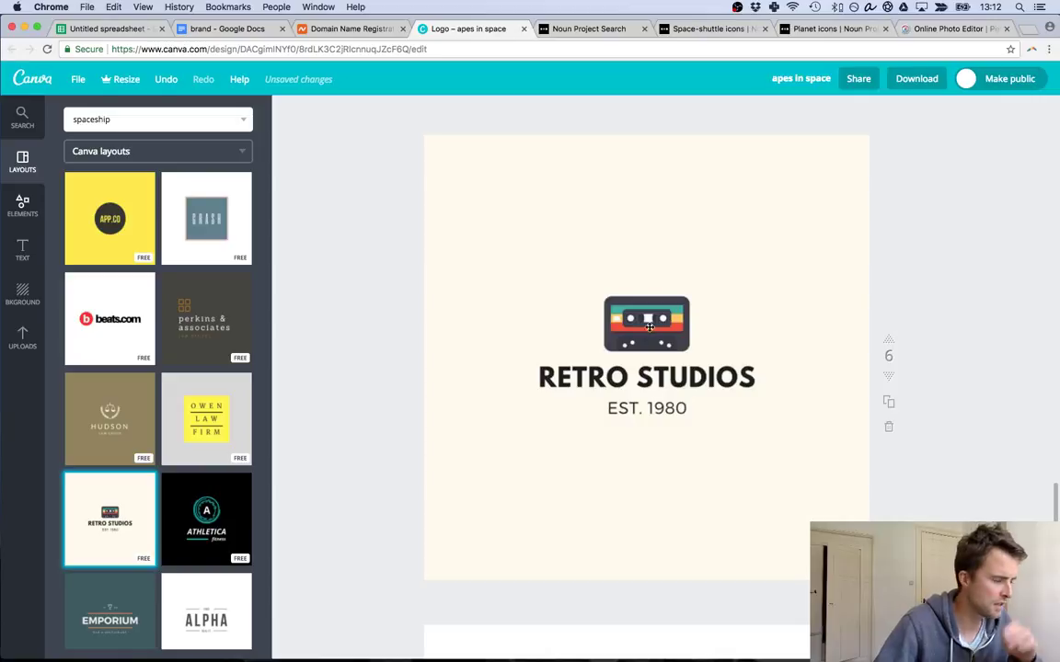
pyautogui.click(648, 317)
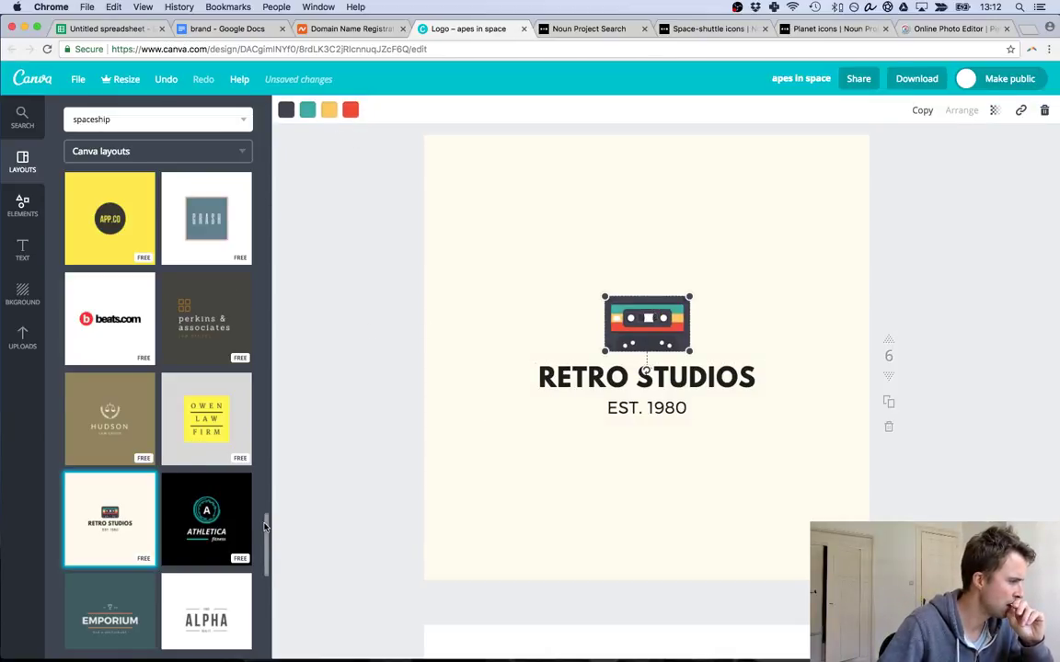
pyautogui.moveTo(265, 533); pyautogui.dragTo(264, 575)
pyautogui.scroll(-2, 264, 575)
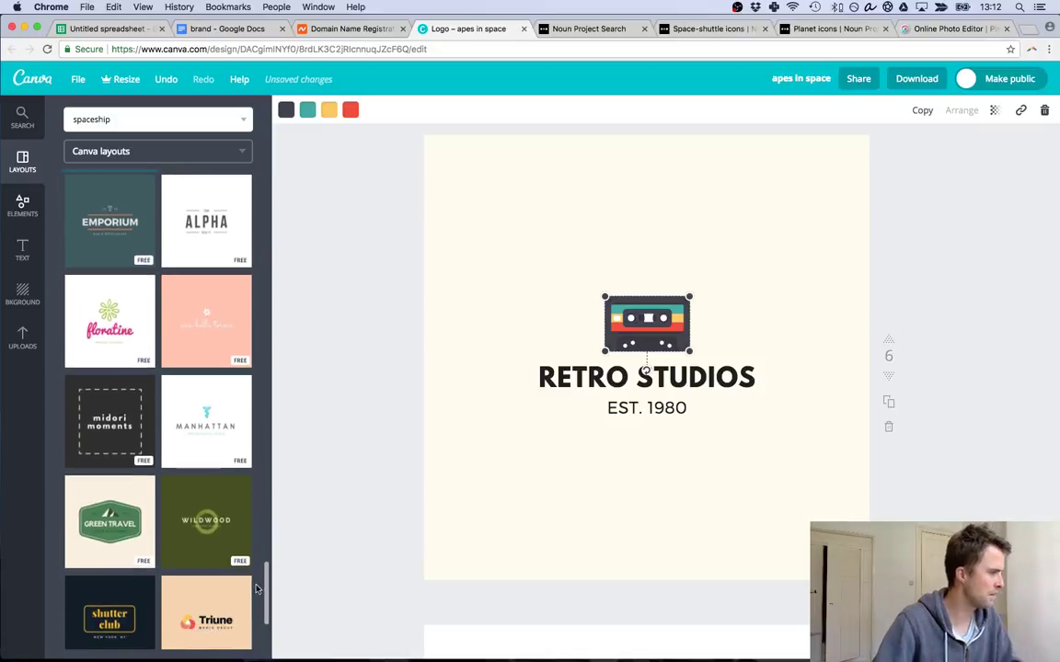
pyautogui.scroll(-5, 205, 394)
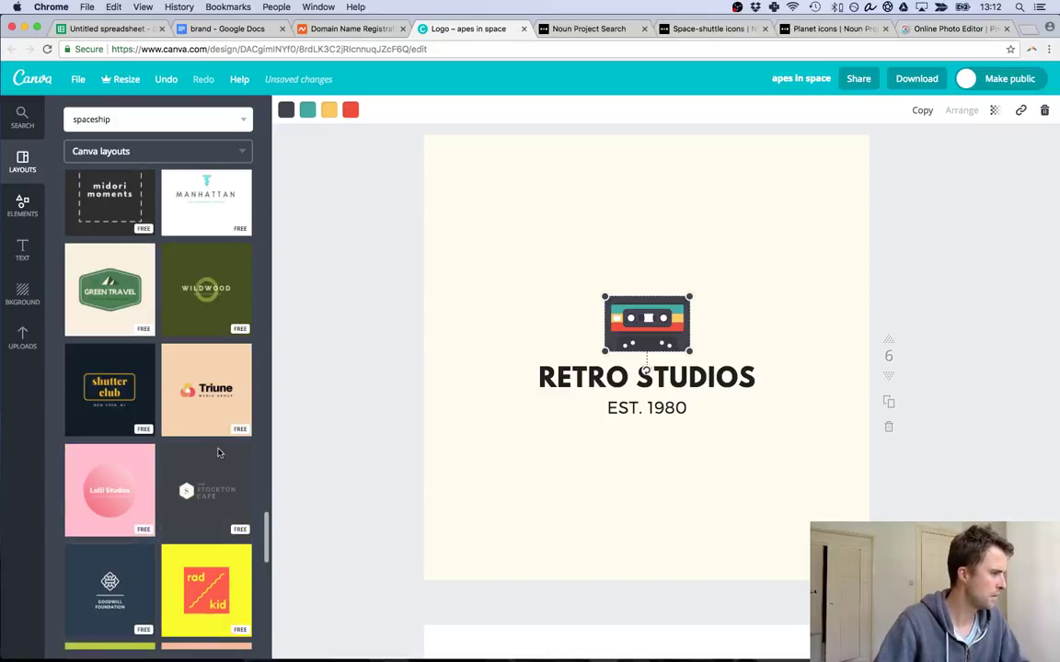
pyautogui.click(204, 394)
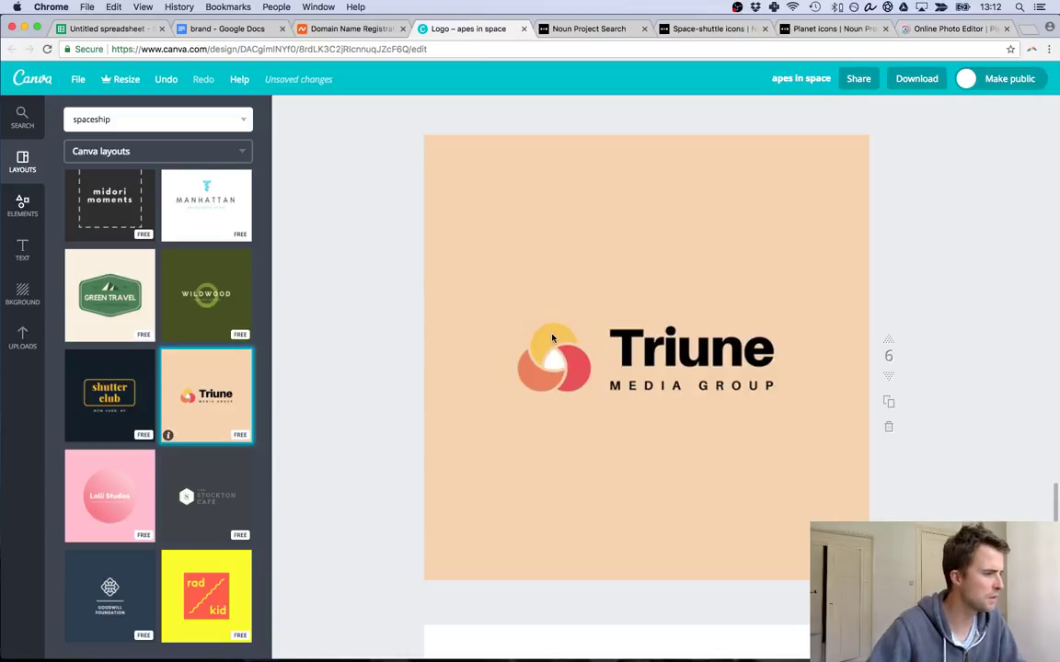
# Reveal and select the Triune logo yellow's hex code f6c65a, then return to Pixlr.
pyautogui.click(552, 340)
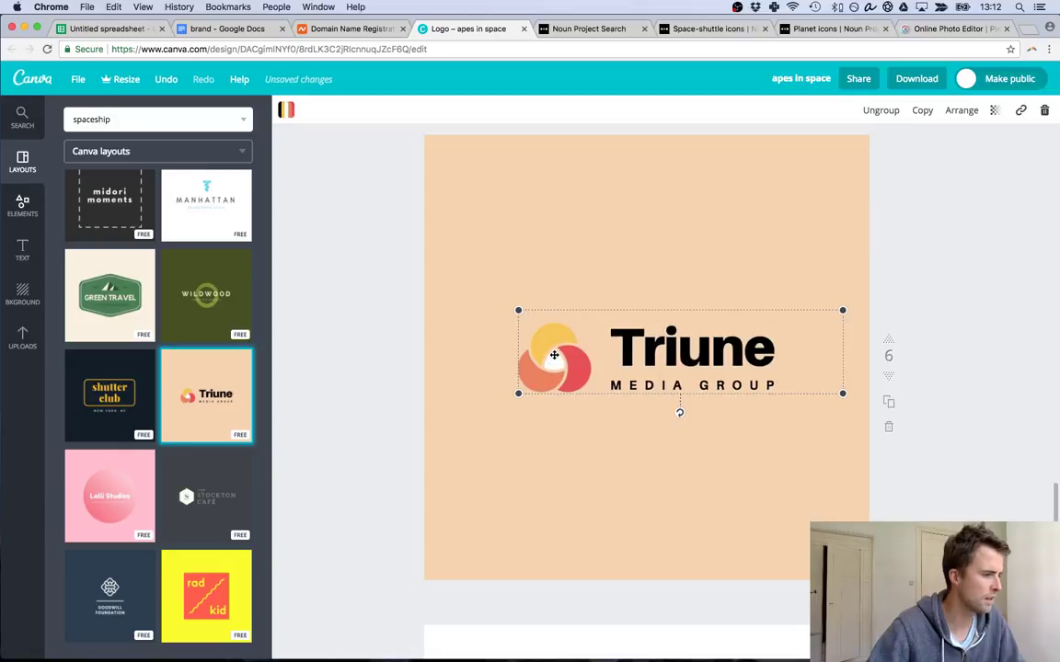
pyautogui.click(287, 111)
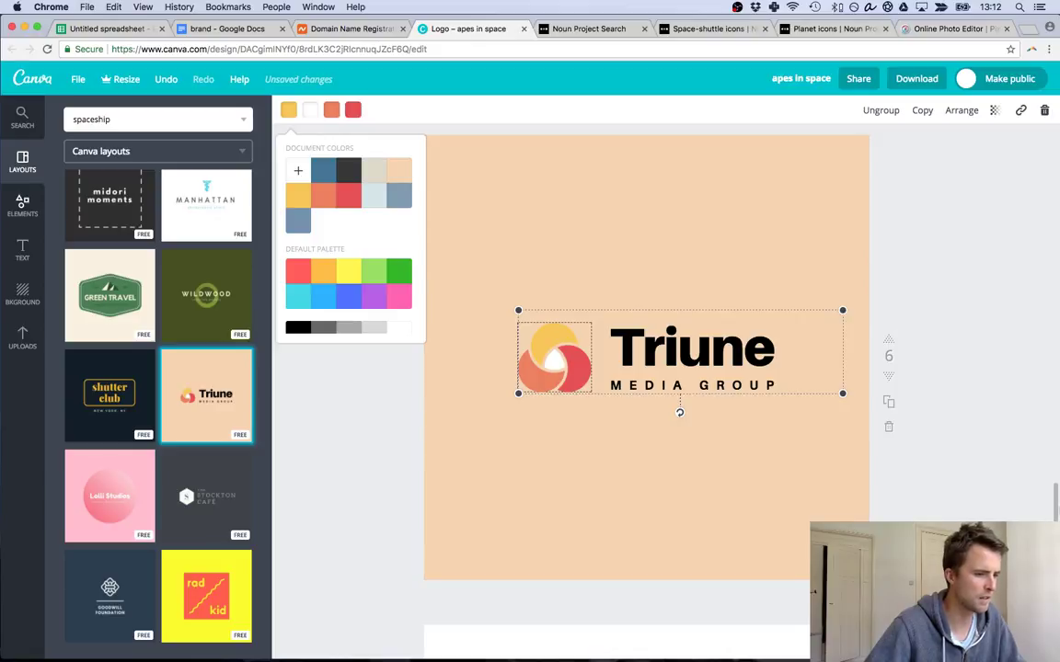
pyautogui.scroll(-10, 1049, 435)
pyautogui.scroll(10, 1046, 436)
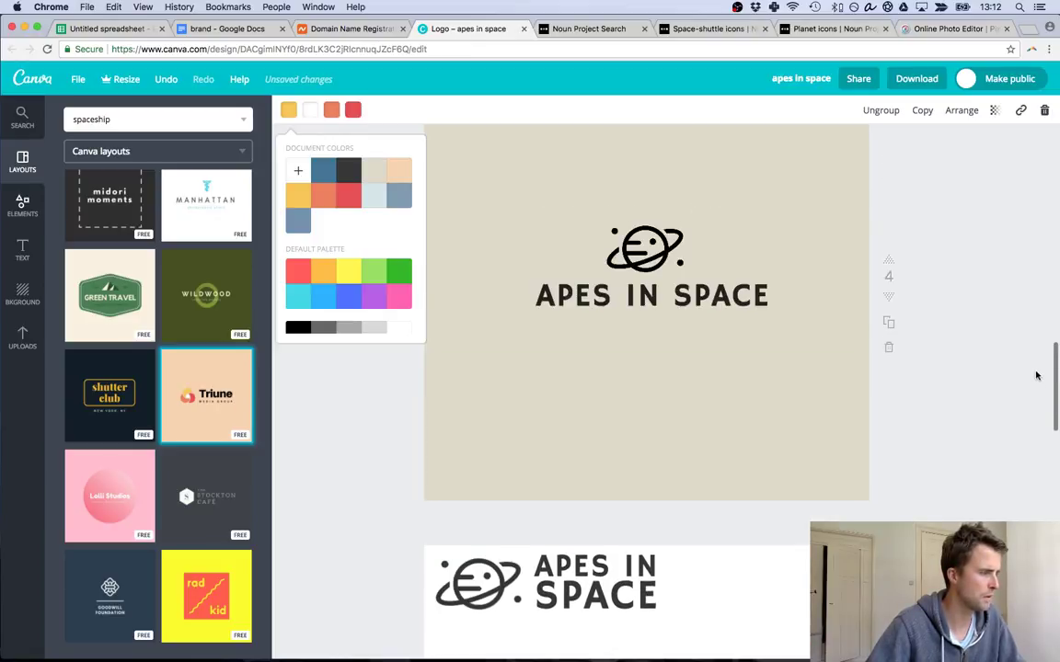
pyautogui.scroll(-2, 1012, 368)
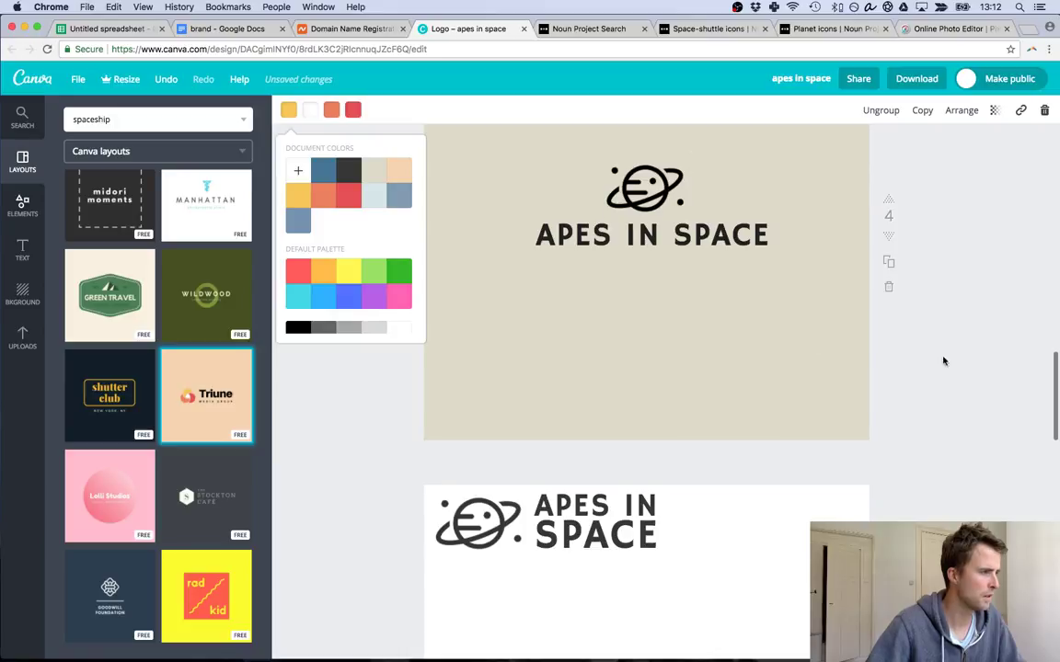
pyautogui.click(289, 110)
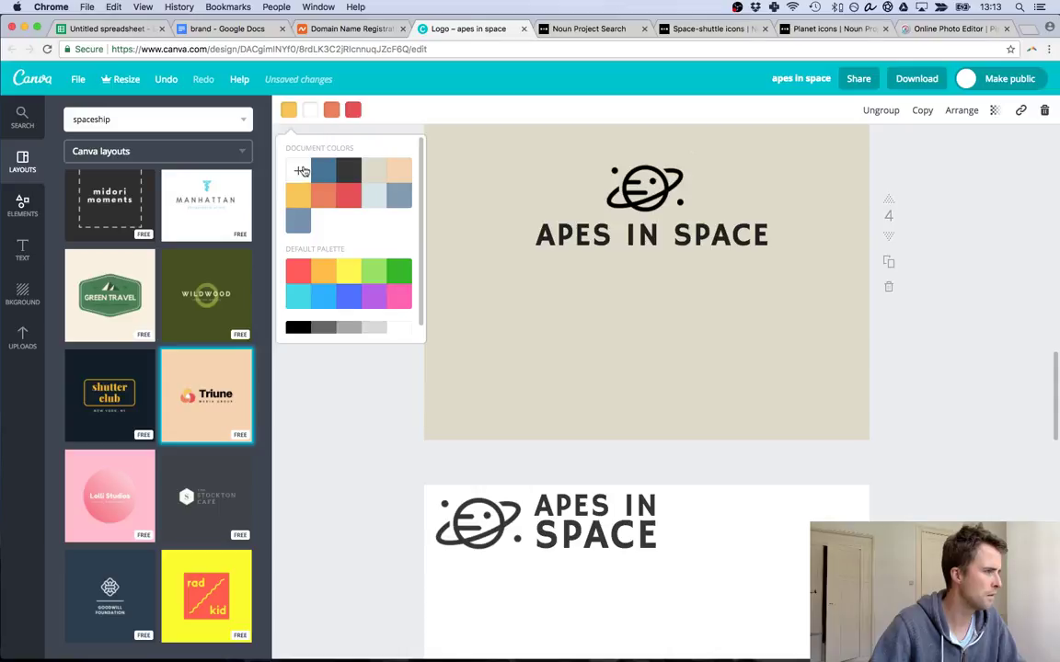
pyautogui.click(298, 171)
pyautogui.click(391, 340)
pyautogui.press('super+c')
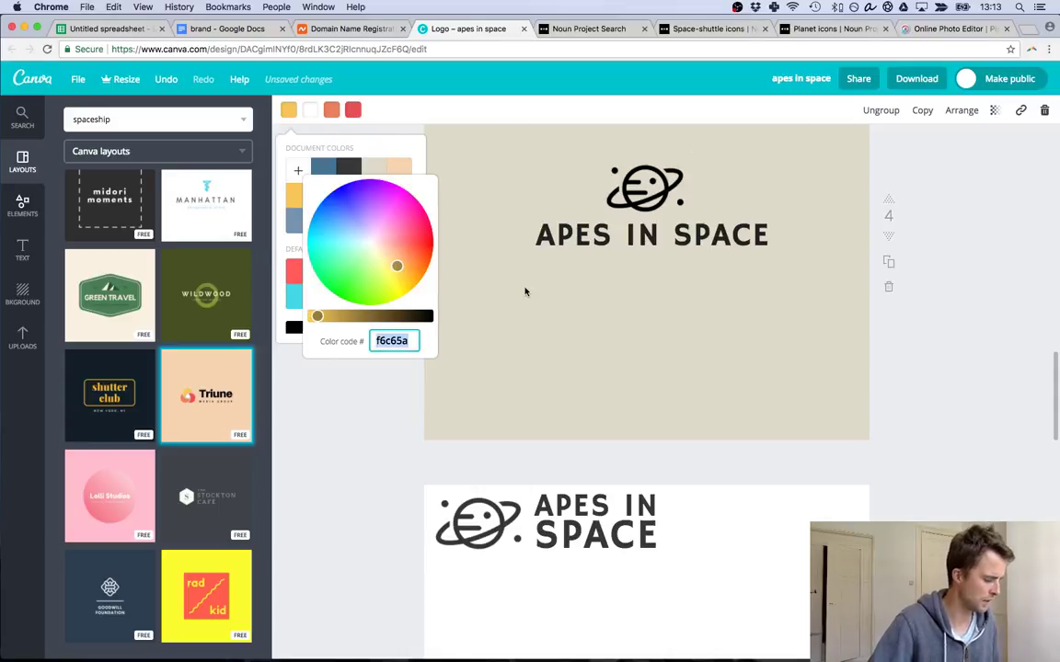
pyautogui.click(929, 29)
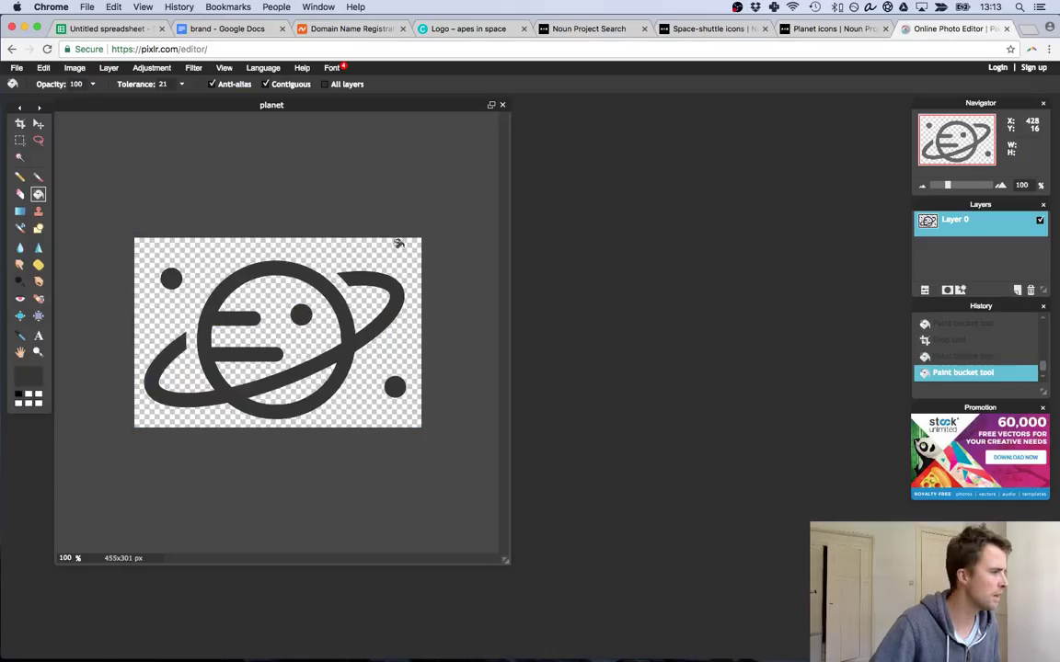
# Set the Pixlr foreground paint colour to the yellow hex f6c65a.
pyautogui.click(22, 381)
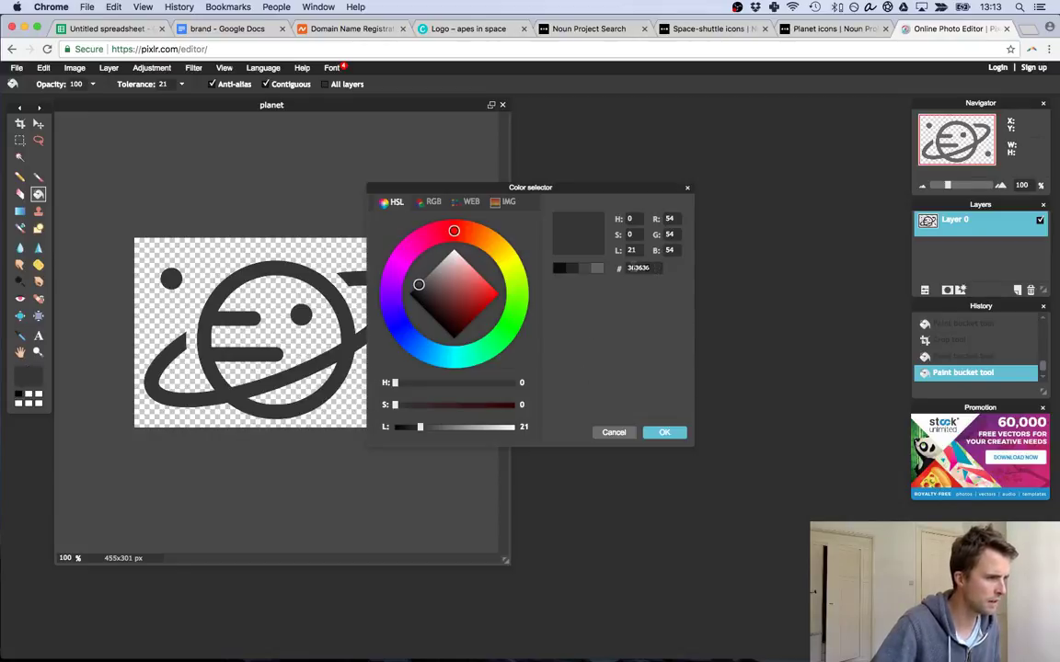
pyautogui.doubleClick(635, 267)
pyautogui.press('super+v')
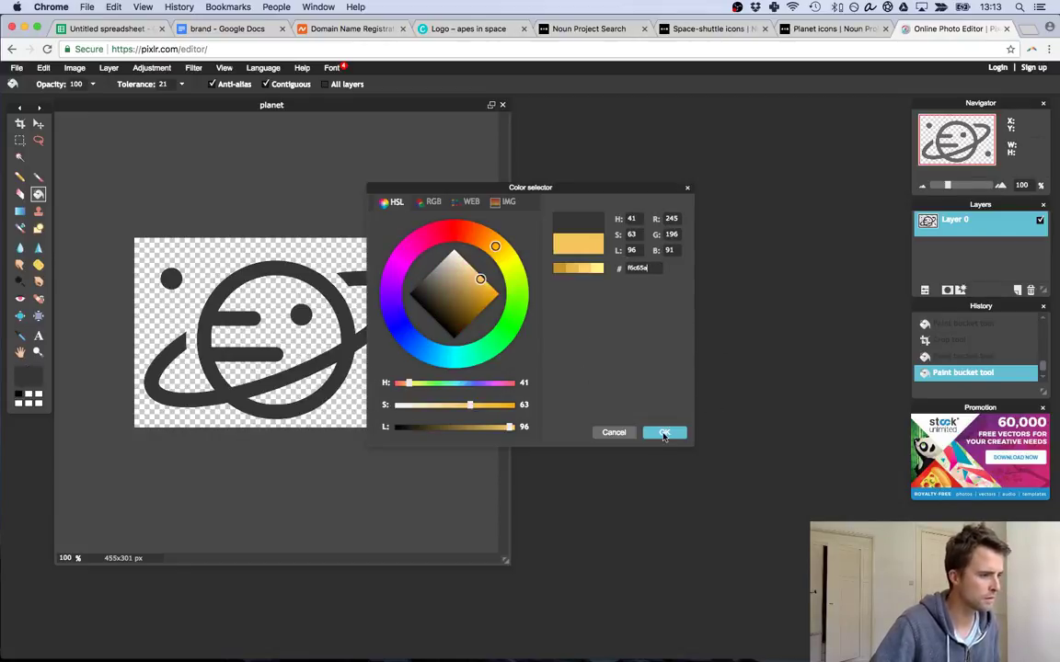
pyautogui.click(665, 433)
# Fill only the small top-left dot yellow, then pick the ellipse Shape tool.
pyautogui.click(170, 280)
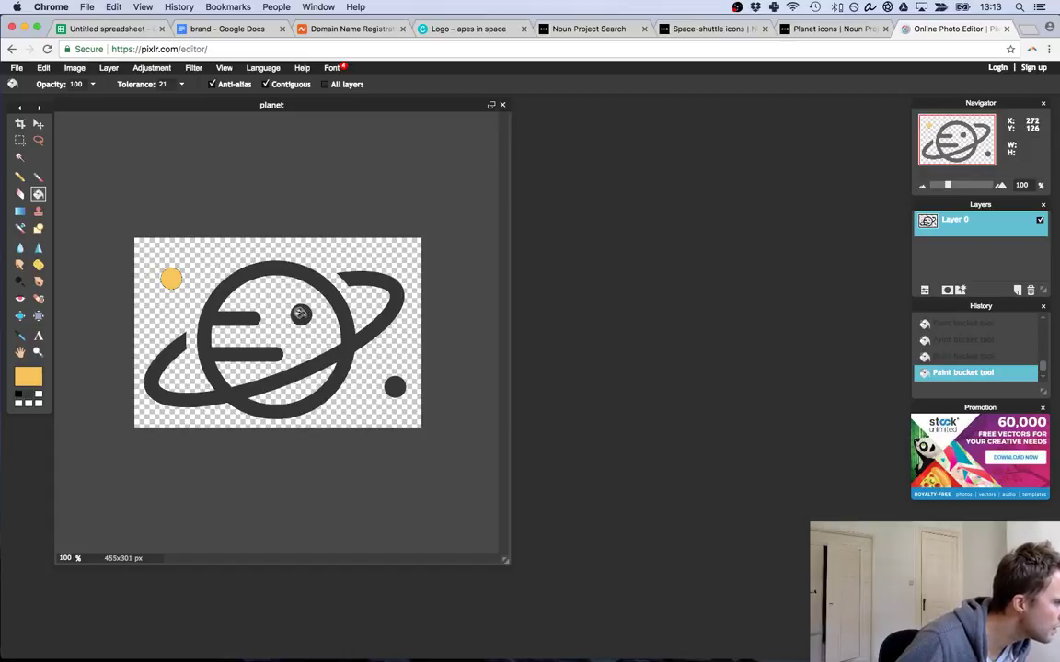
pyautogui.click(296, 311)
pyautogui.press('super+z')
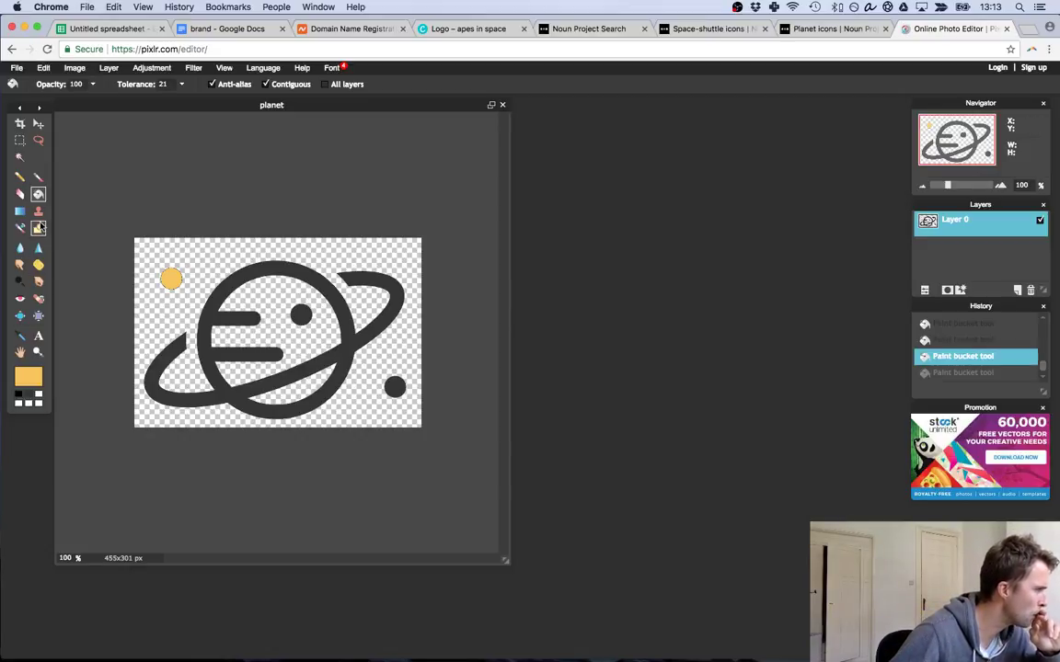
pyautogui.click(39, 229)
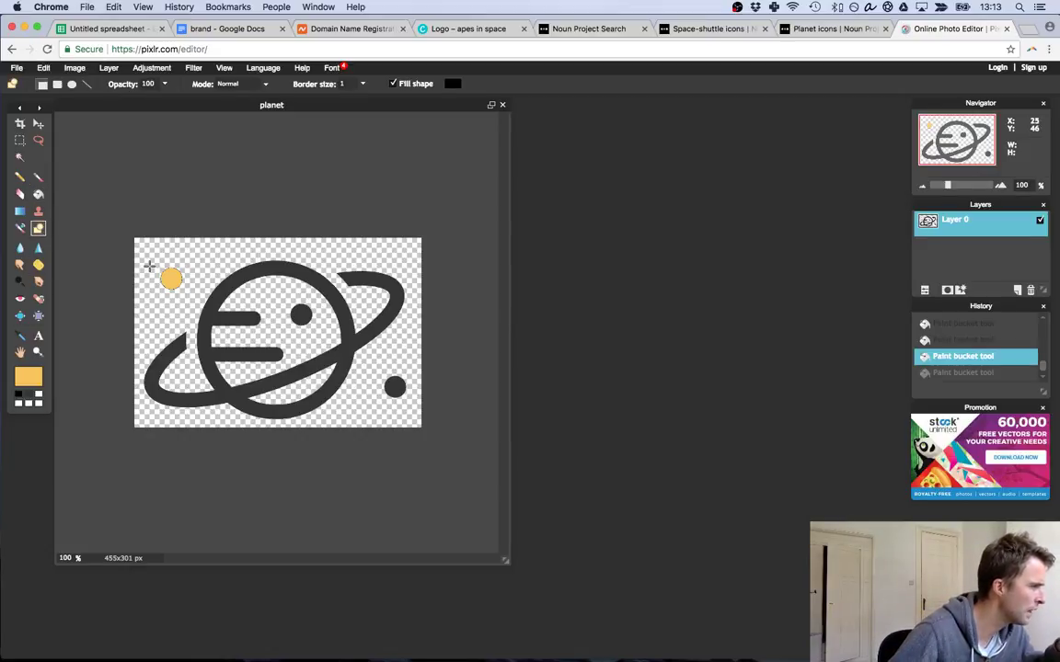
pyautogui.click(72, 84)
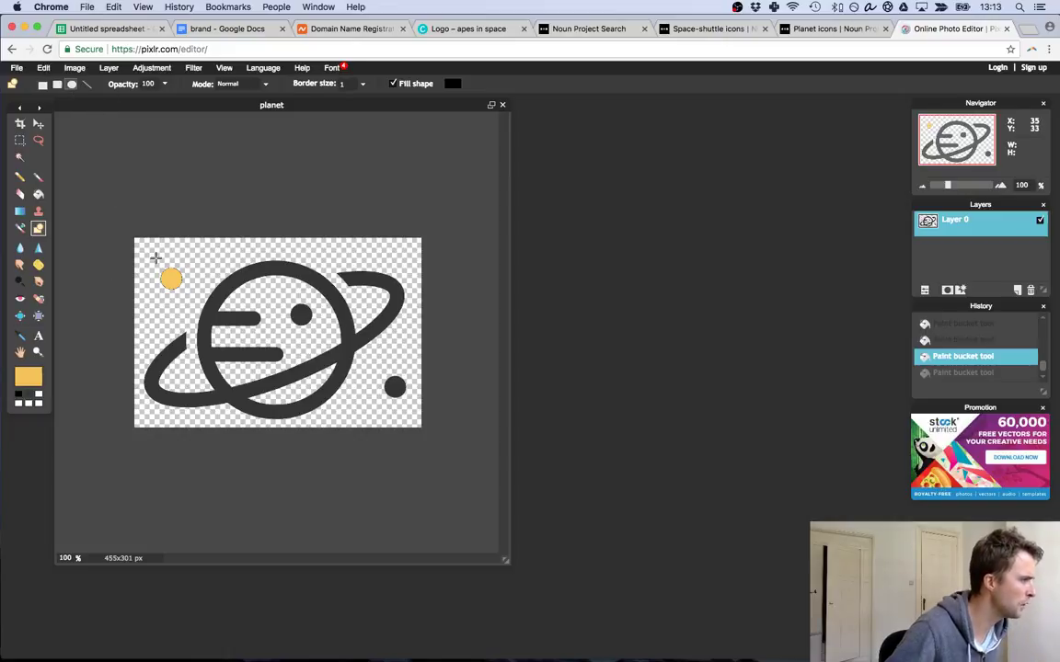
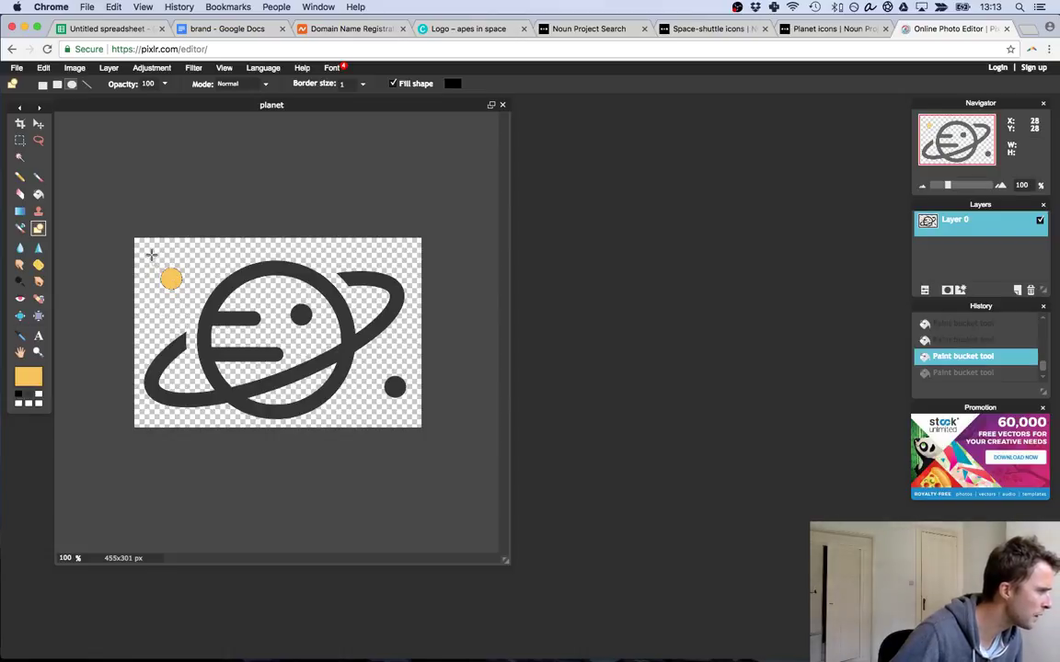
# Undo a black test circle and set the shape fill colour to yellow f6c65a.
pyautogui.moveTo(155, 249); pyautogui.dragTo(175, 267)
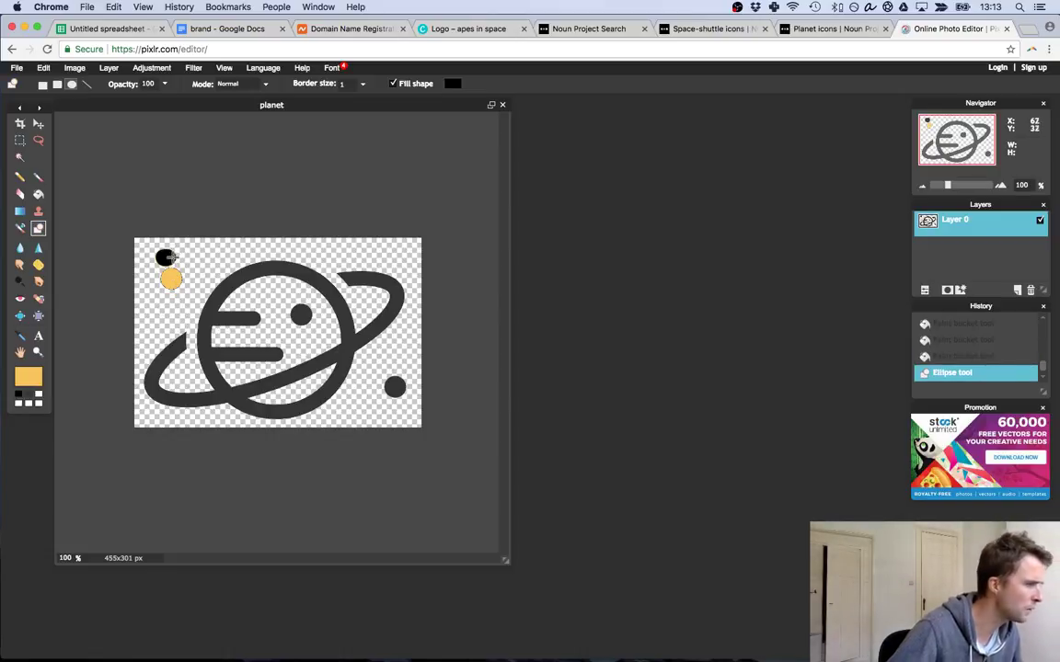
pyautogui.press('super+z')
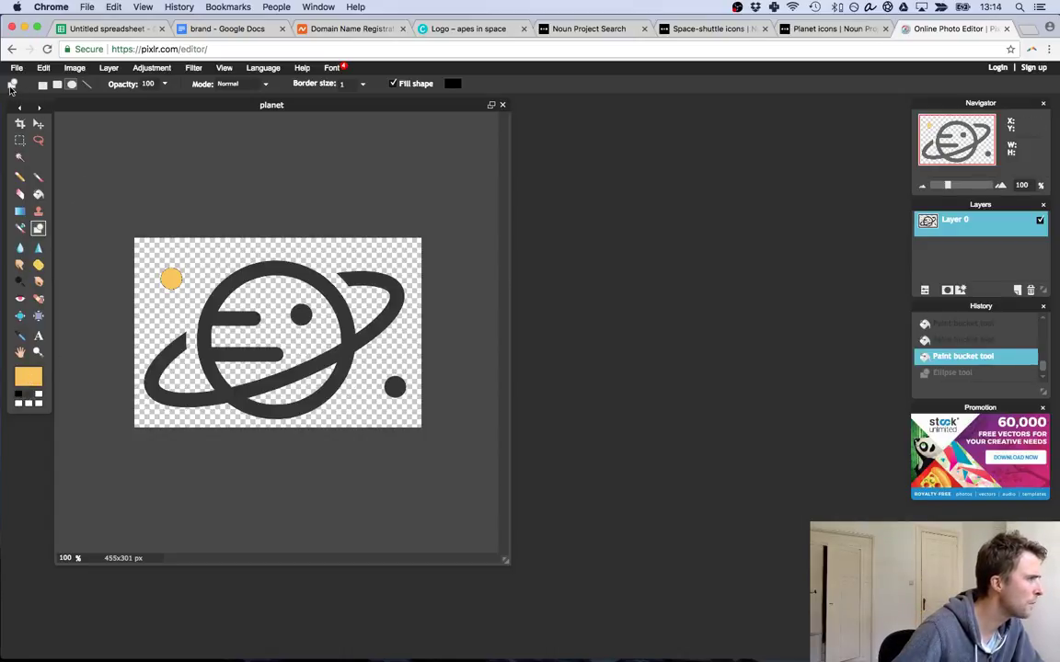
pyautogui.click(232, 84)
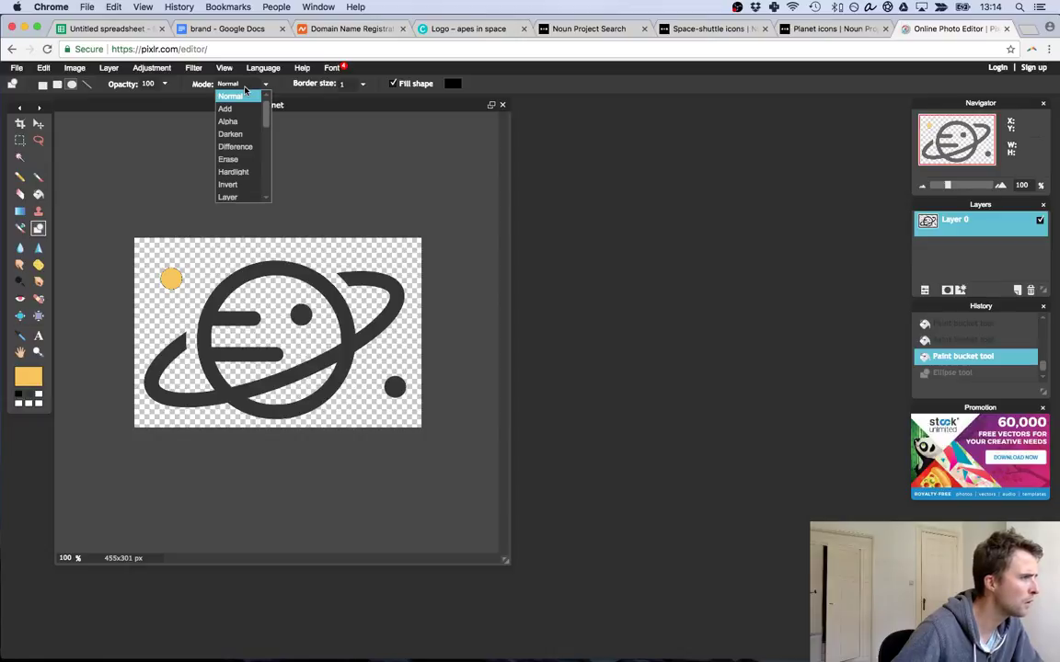
pyautogui.click(363, 86)
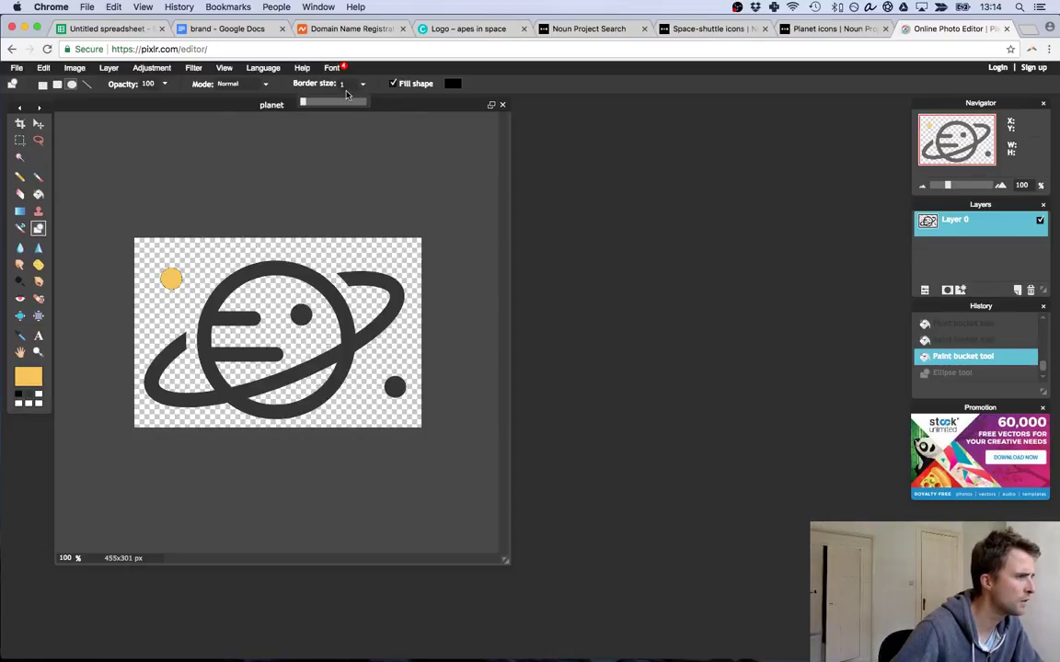
pyautogui.click(452, 84)
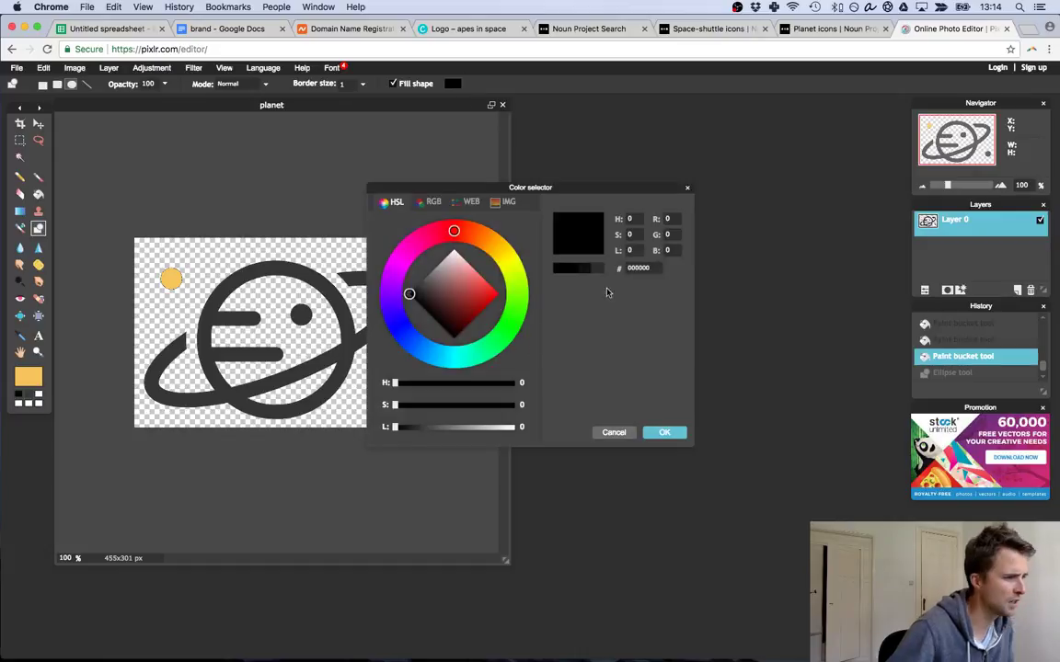
pyautogui.write('f6c65a')
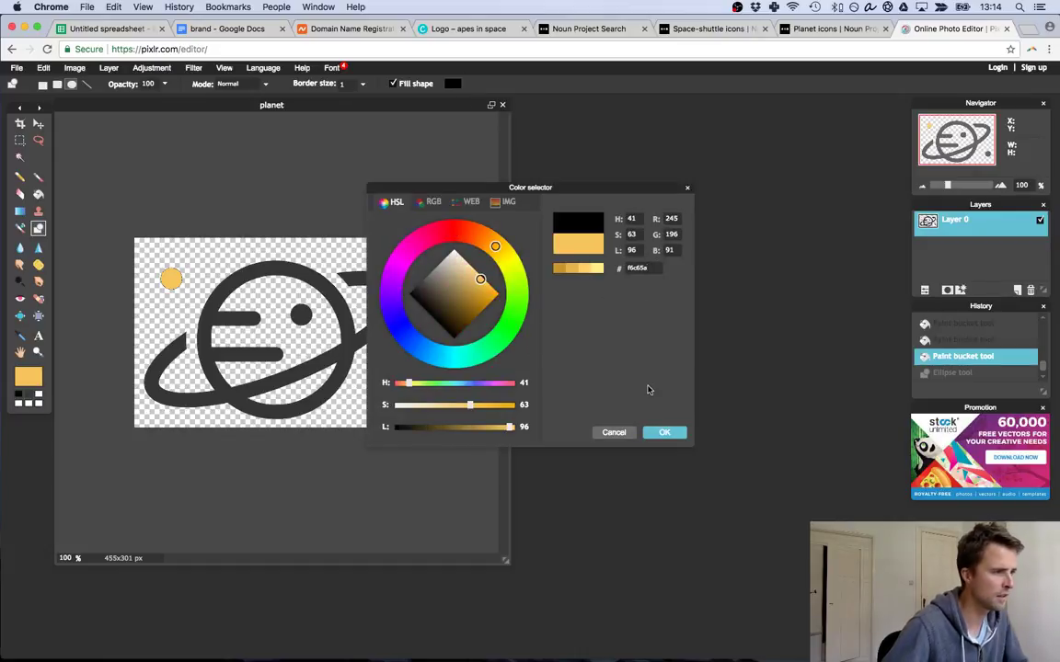
pyautogui.click(663, 432)
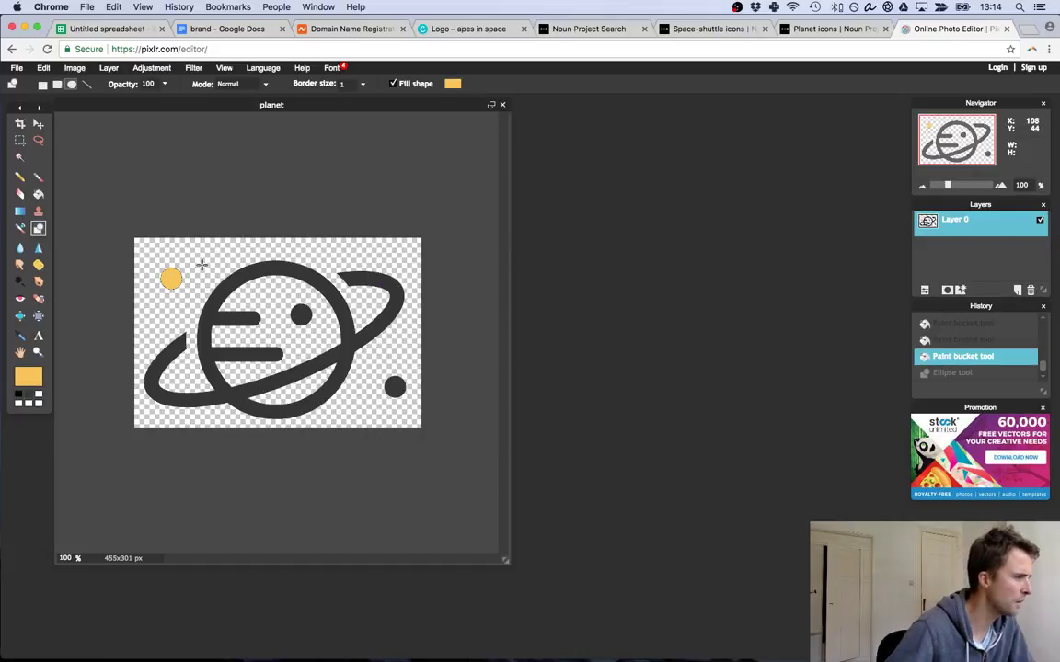
# Draw a small yellow circle over the top-left dot, keeping the Normal blend mode.
pyautogui.moveTo(180, 290); pyautogui.dragTo(183, 292)
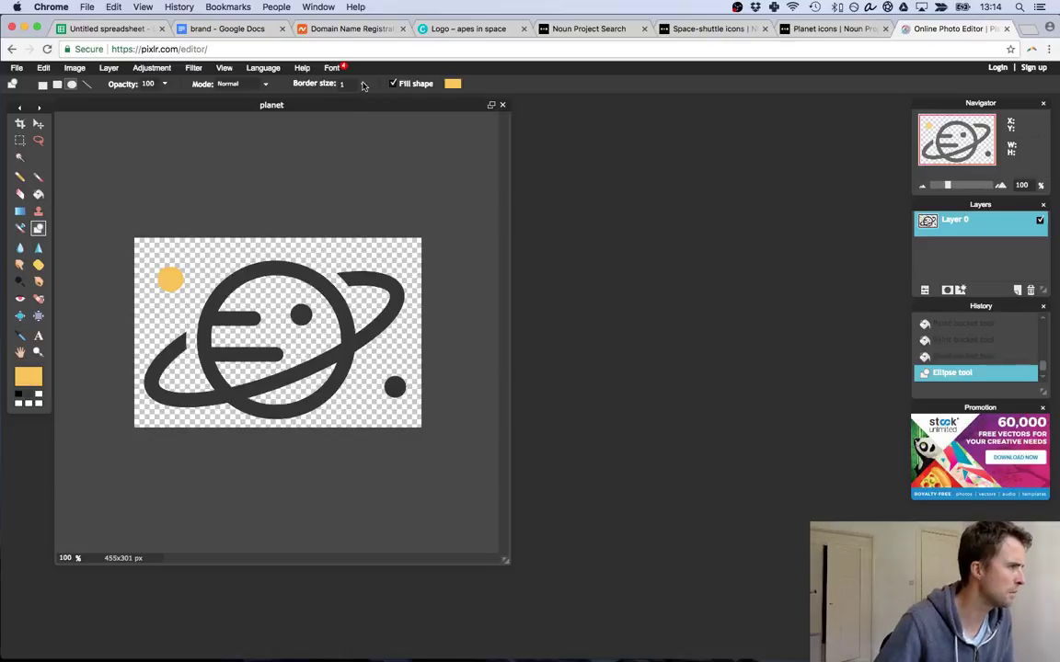
pyautogui.click(266, 85)
pyautogui.scroll(-5, 262, 120)
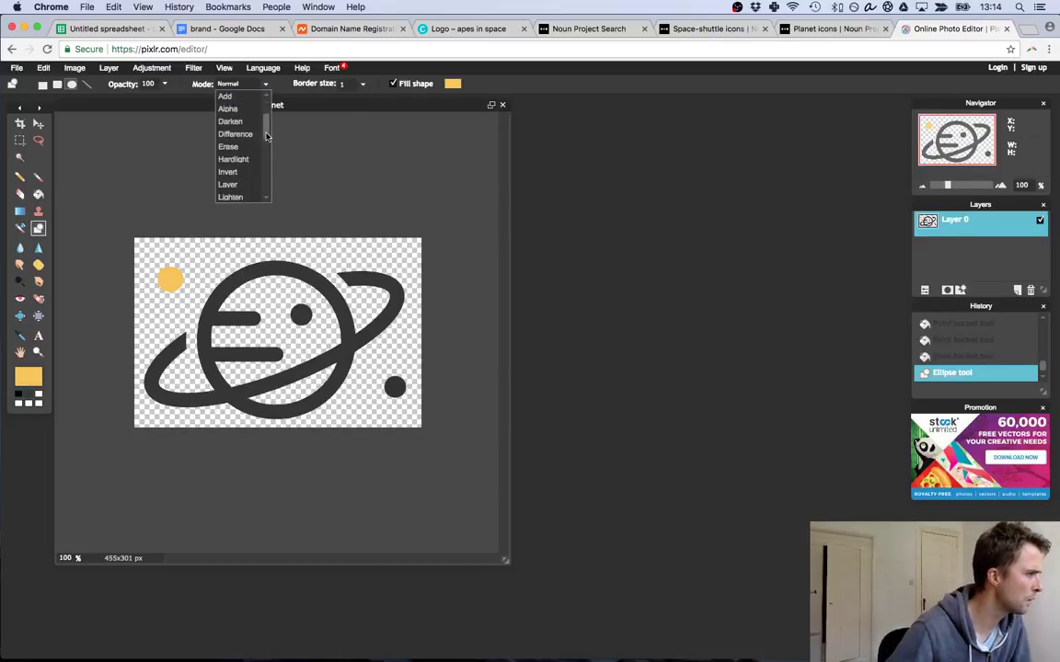
pyautogui.click(160, 94)
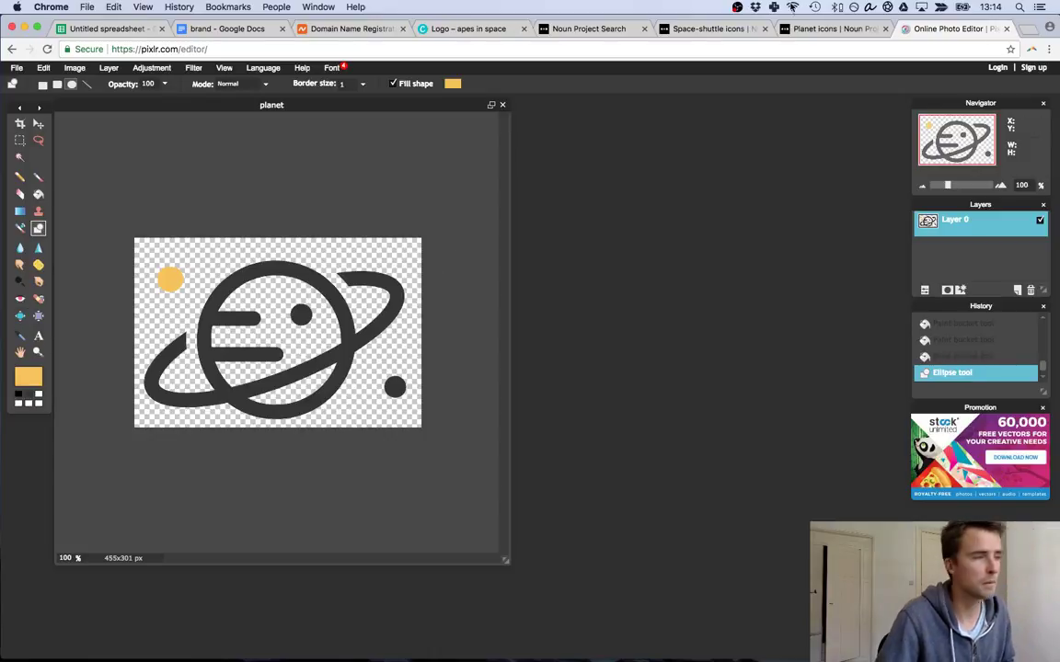
# Search DuckDuckGo for 'pixlr draw circles' in a new tab, then return to the Pixlr image.
pyautogui.click(1031, 30)
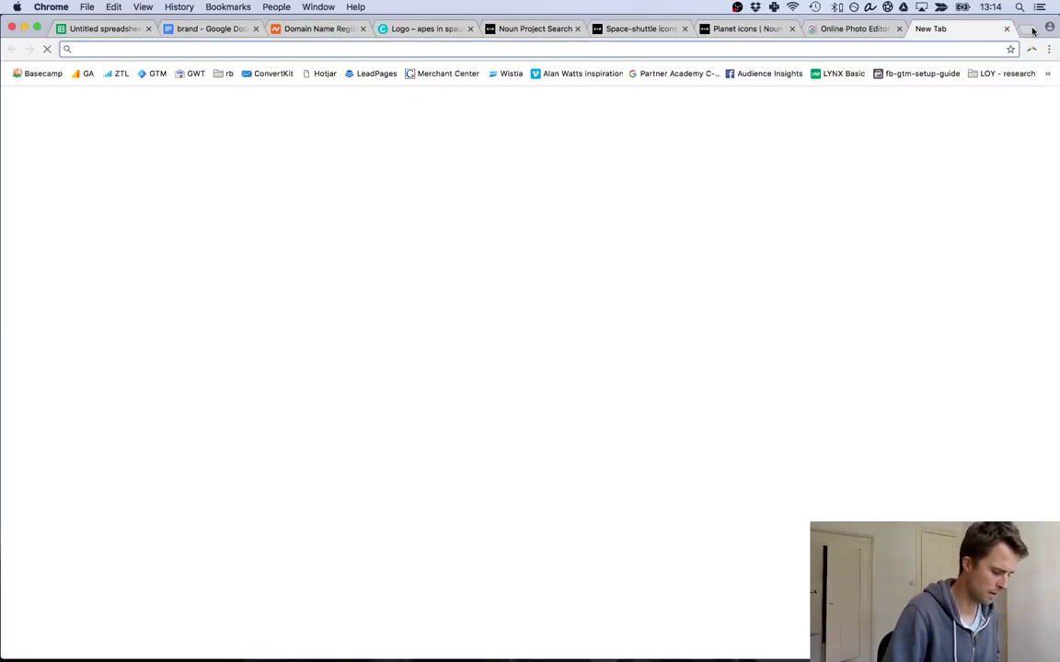
pyautogui.write('pixlr dr')
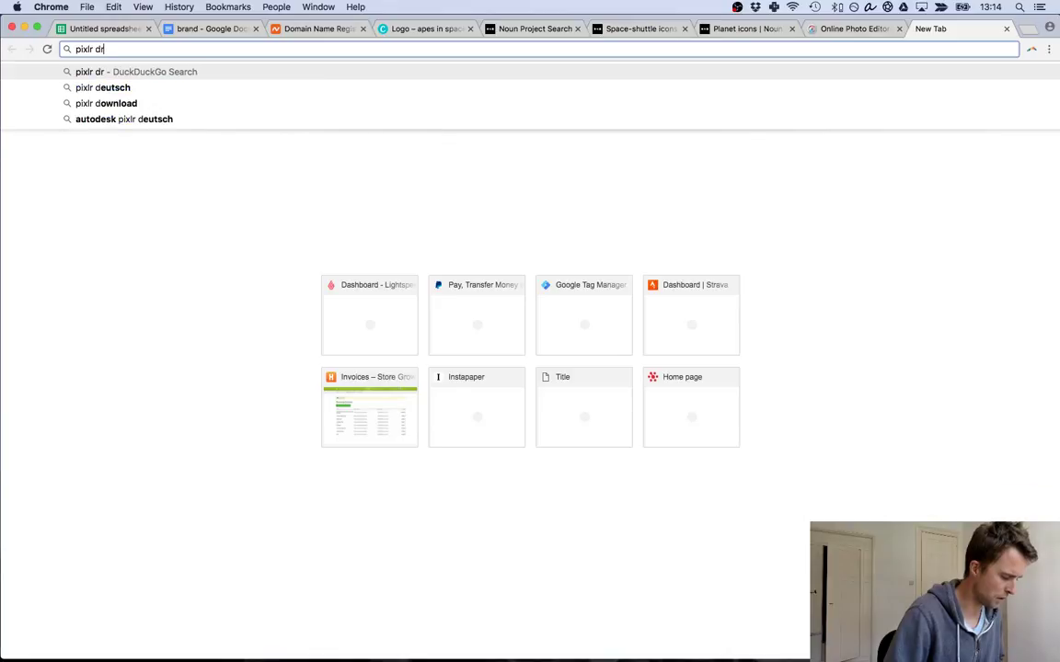
pyautogui.write('aw circles')
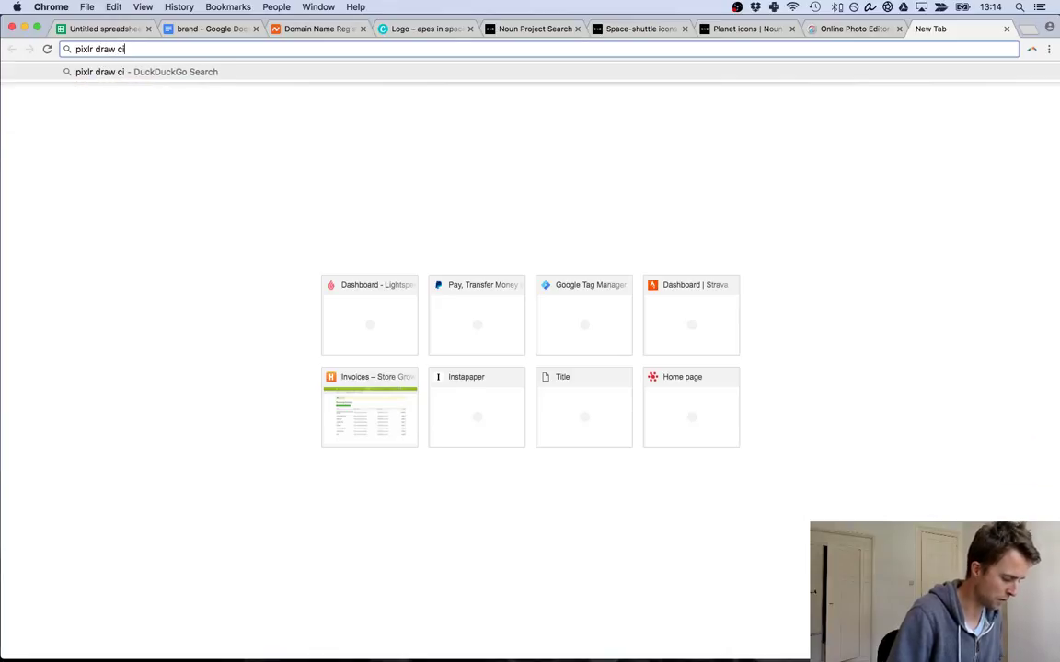
pyautogui.press('Return')
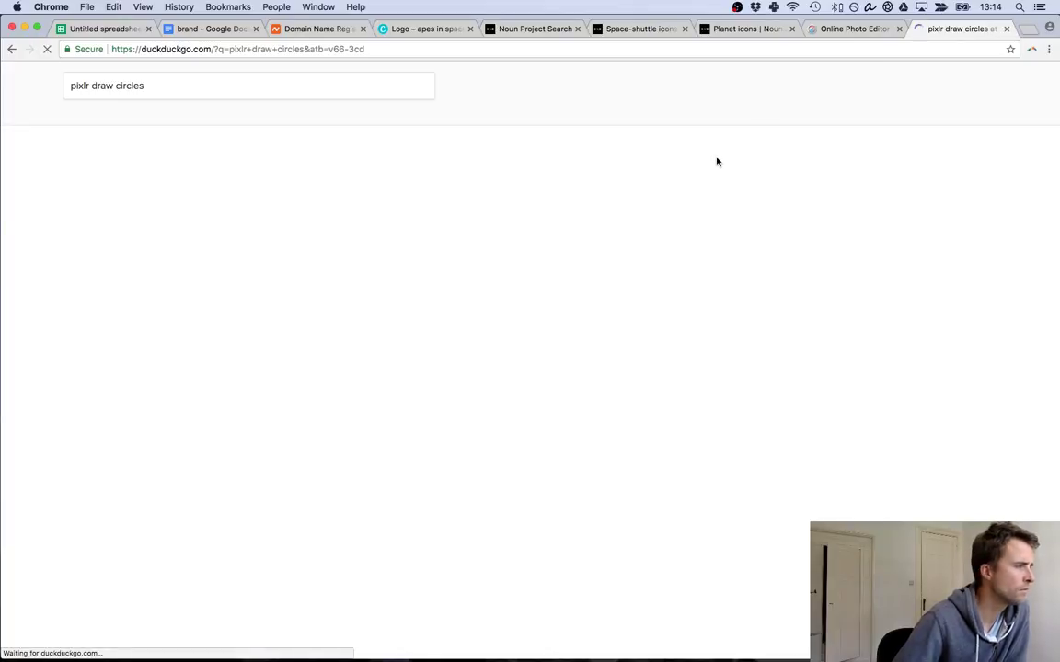
pyautogui.click(854, 28)
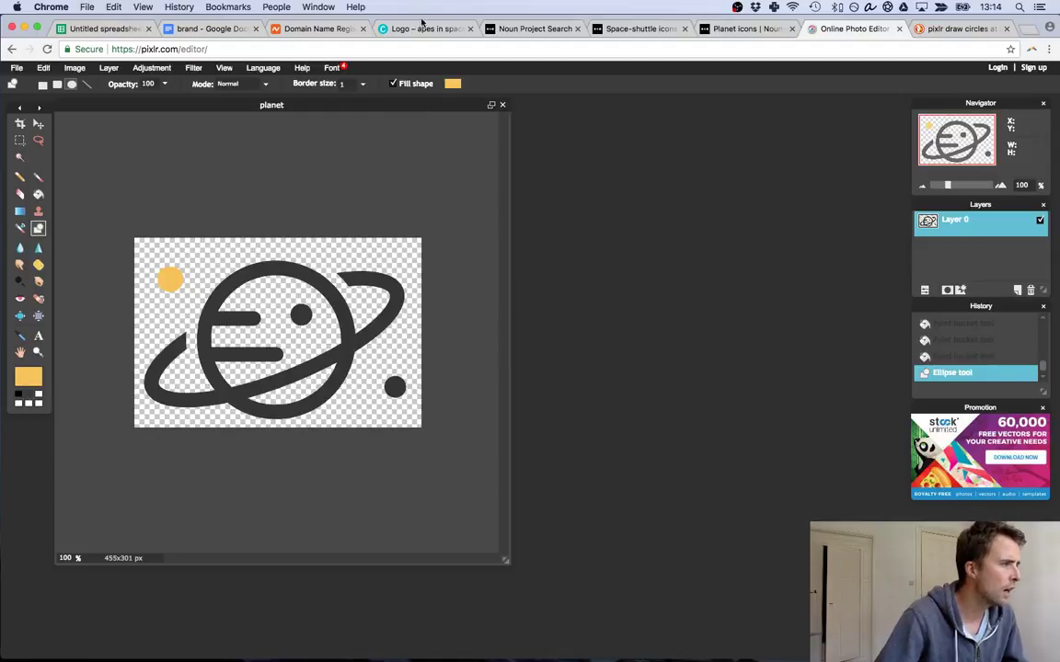
# Copy the orange code eb8060 from the Canva logo and make it Pixlr's primary colour.
pyautogui.click(423, 27)
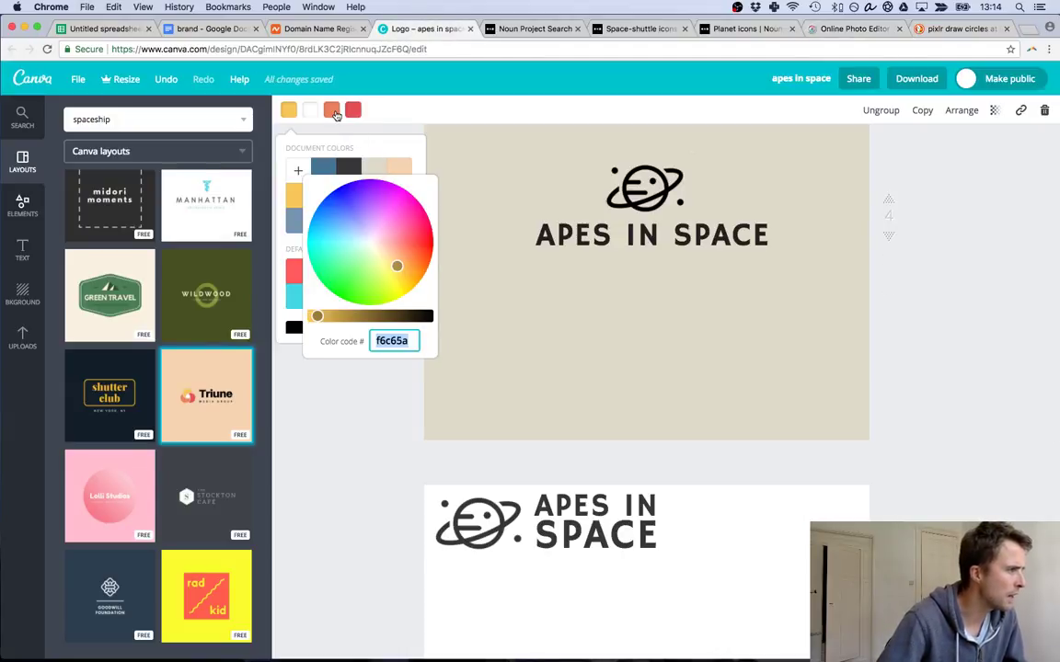
pyautogui.click(331, 111)
pyautogui.click(340, 170)
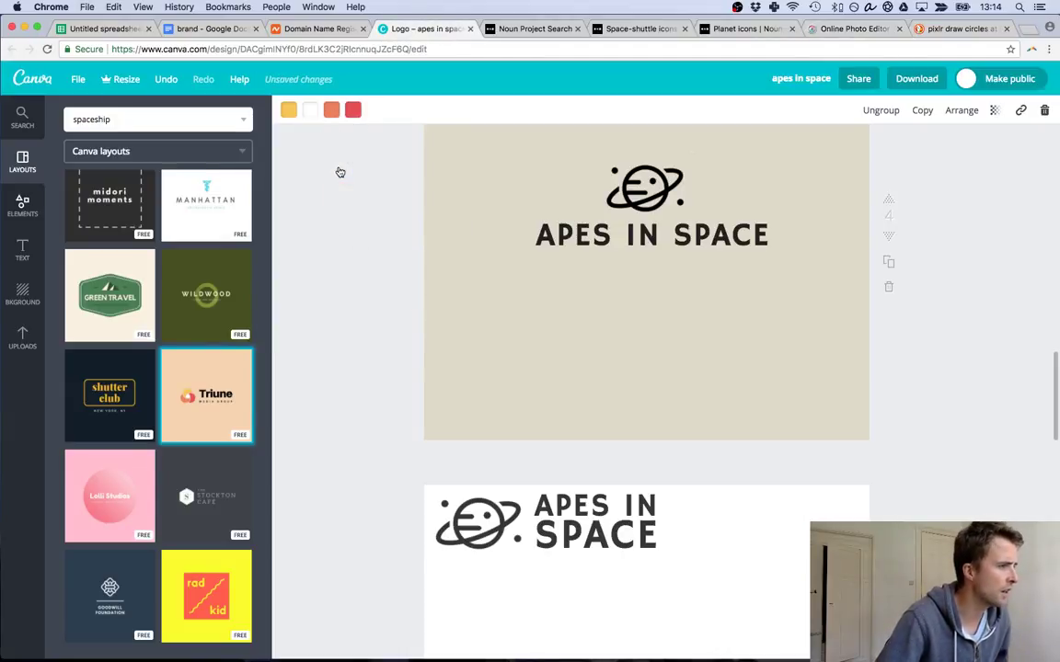
pyautogui.click(457, 342)
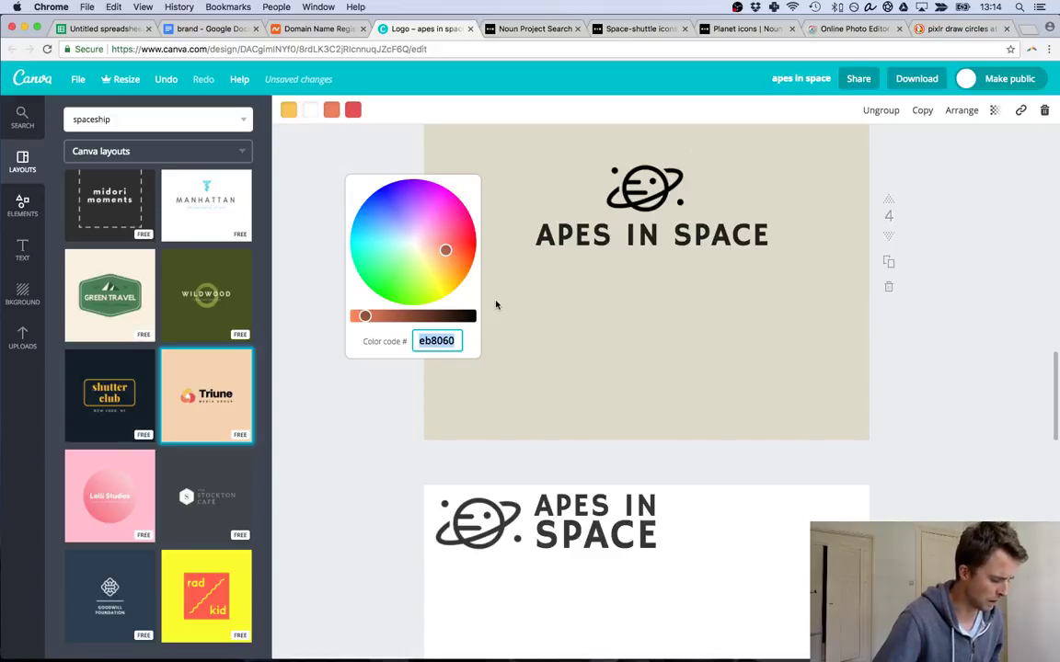
pyautogui.press('super+c')
pyautogui.click(952, 33)
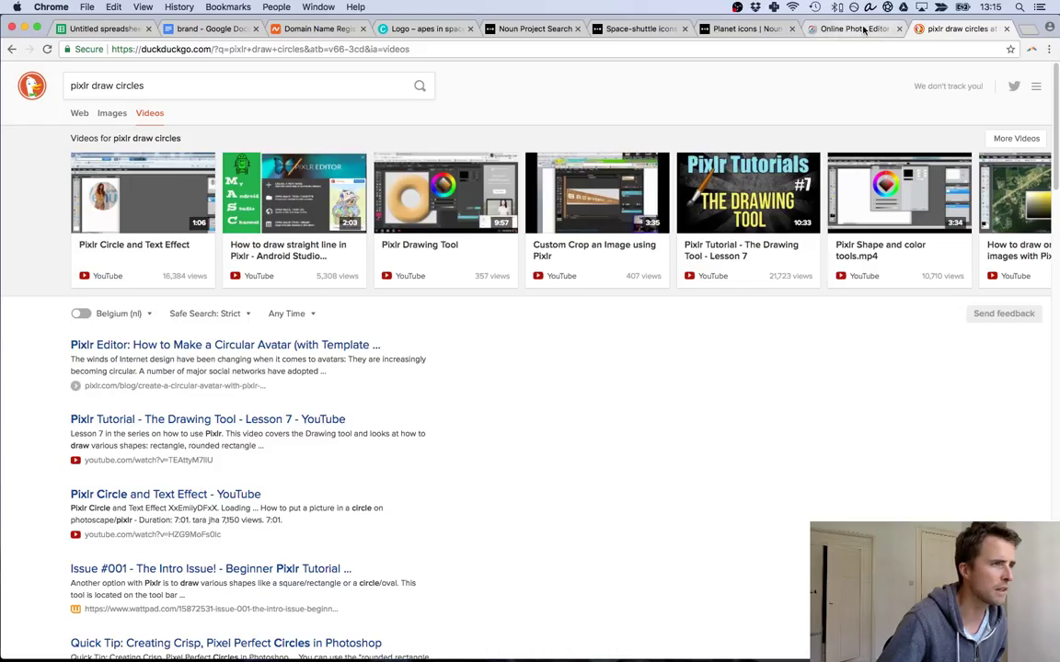
pyautogui.click(861, 30)
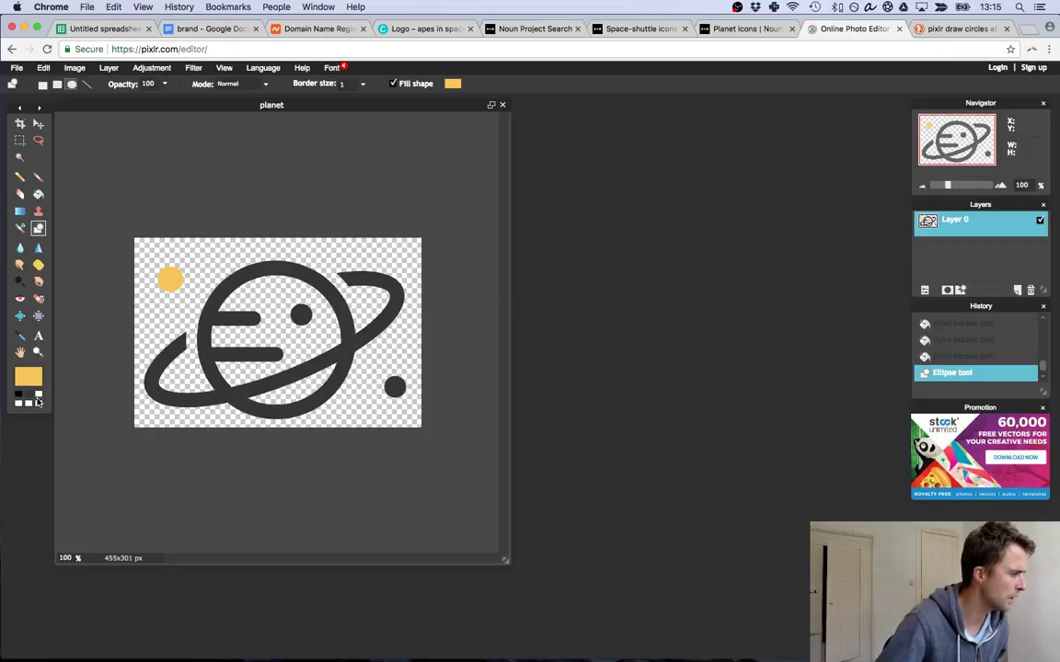
pyautogui.click(40, 396)
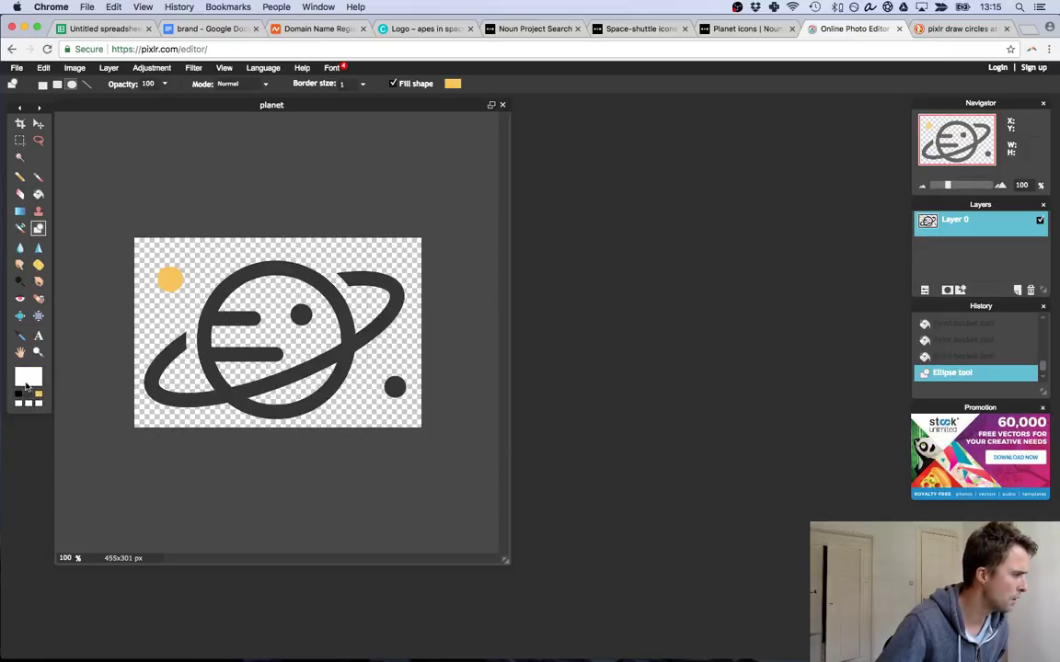
pyautogui.click(26, 381)
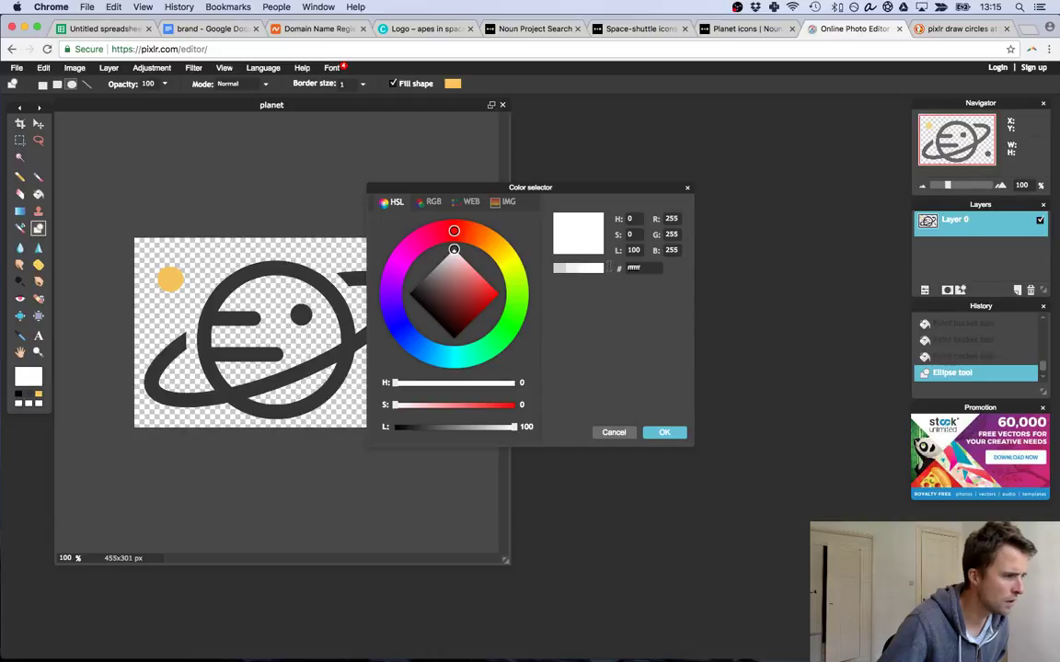
pyautogui.doubleClick(637, 267)
pyautogui.write('eb8060')
pyautogui.click(664, 432)
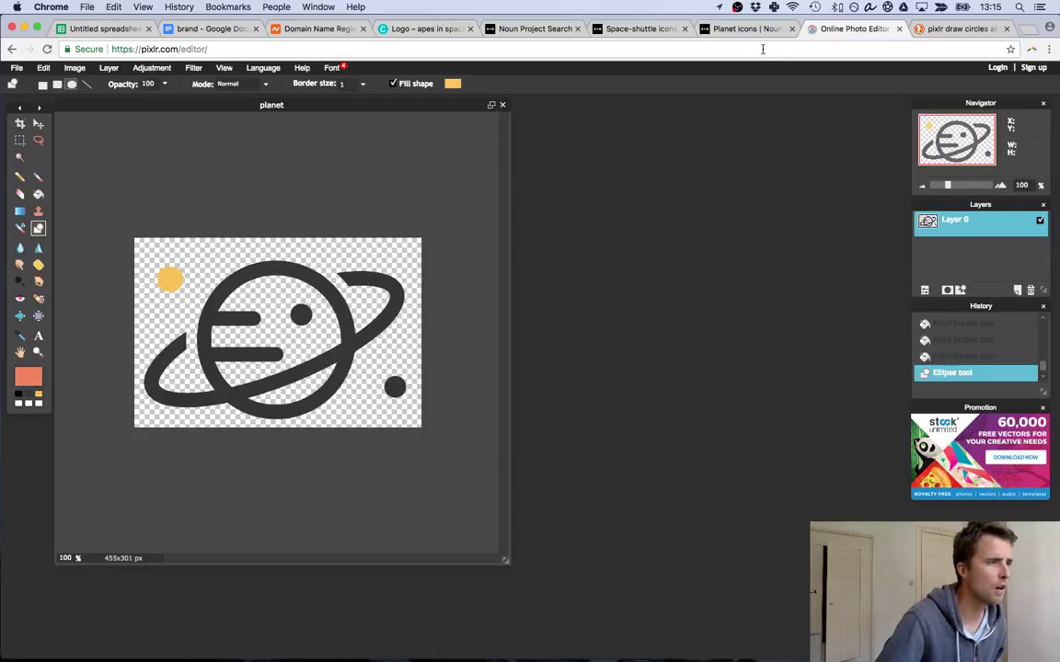
# Copy the Canva logo's red e65057 and set it as Pixlr's primary colour instead.
pyautogui.click(410, 29)
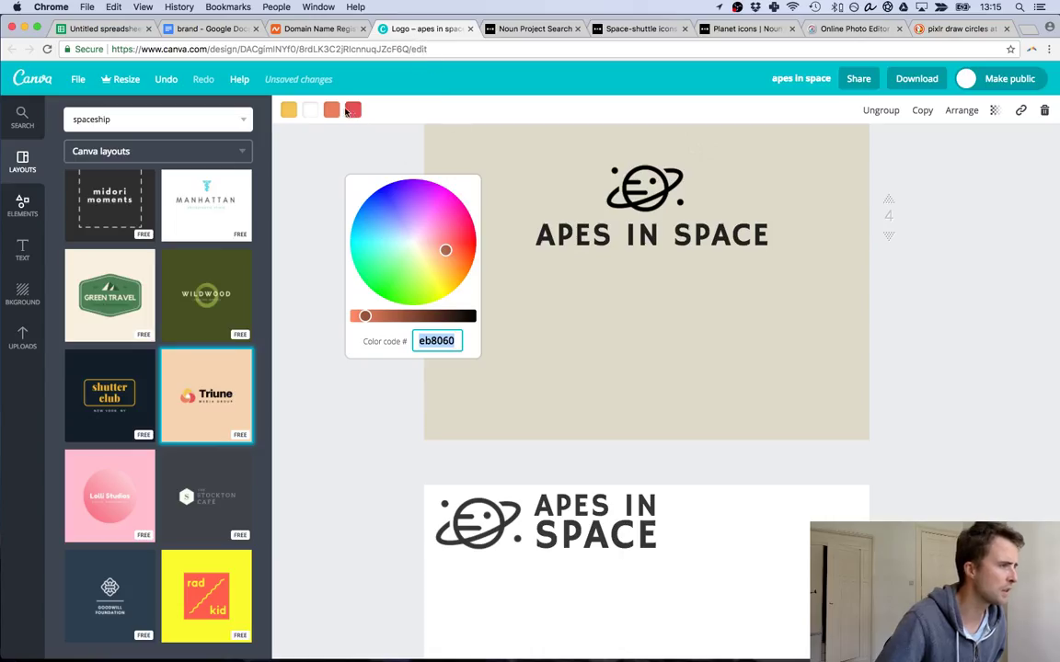
pyautogui.click(352, 110)
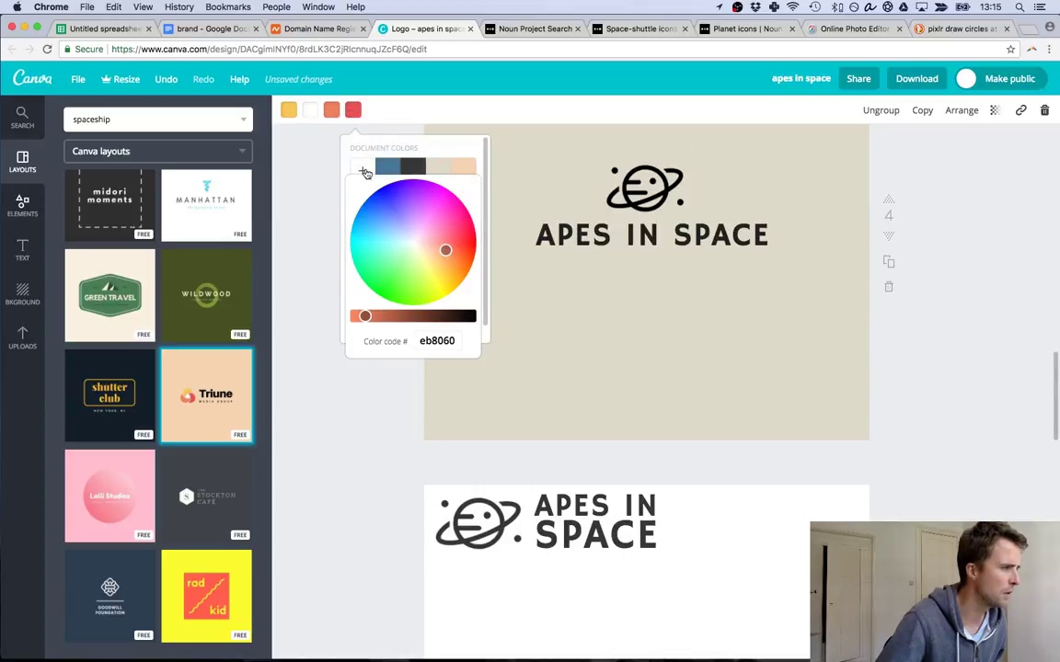
pyautogui.click(362, 170)
pyautogui.click(443, 338)
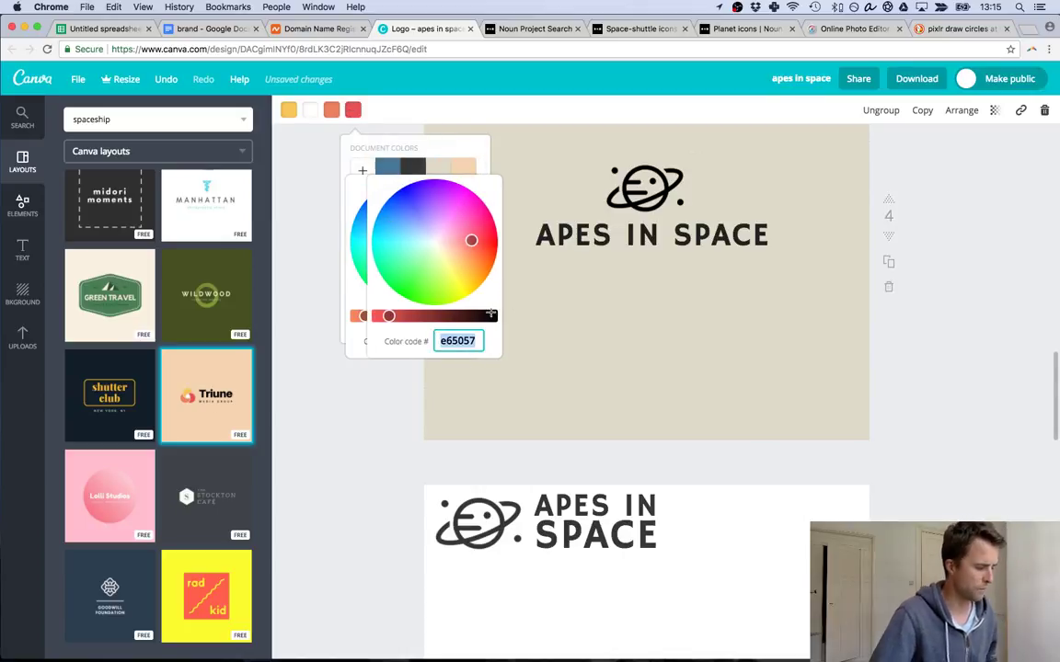
pyautogui.click(856, 28)
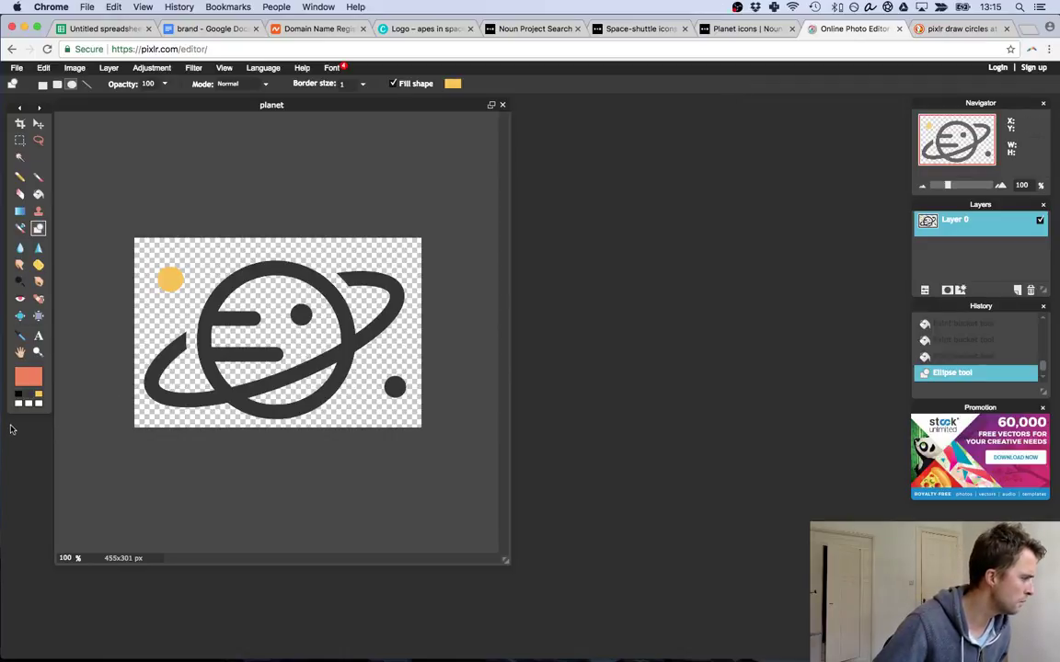
pyautogui.click(19, 405)
pyautogui.click(27, 376)
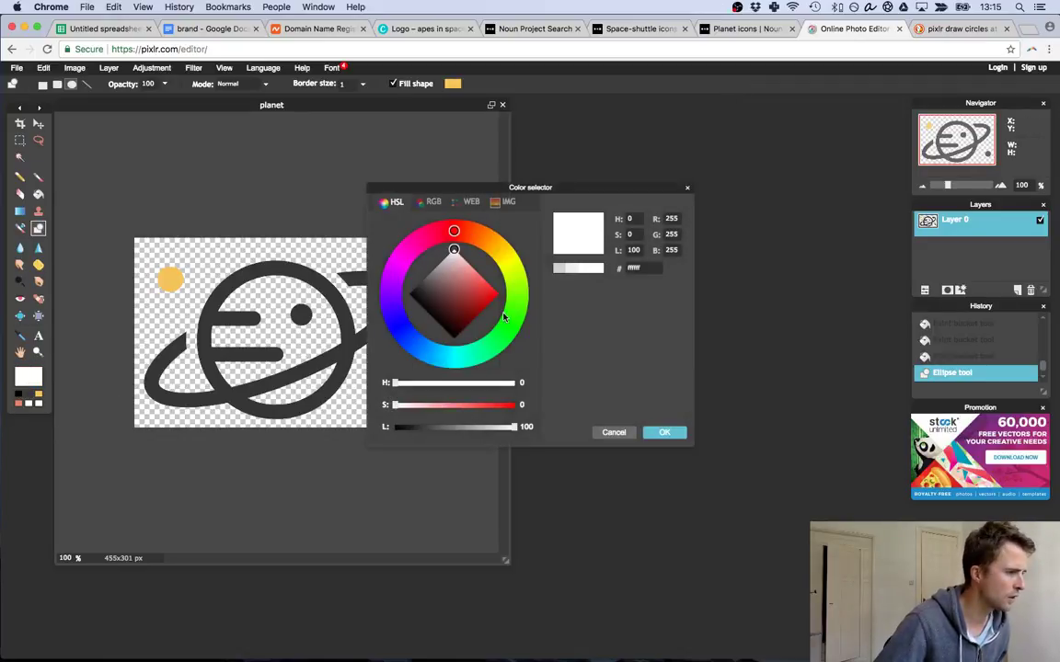
pyautogui.click(635, 268)
pyautogui.hotkey('ctrl', 'v')
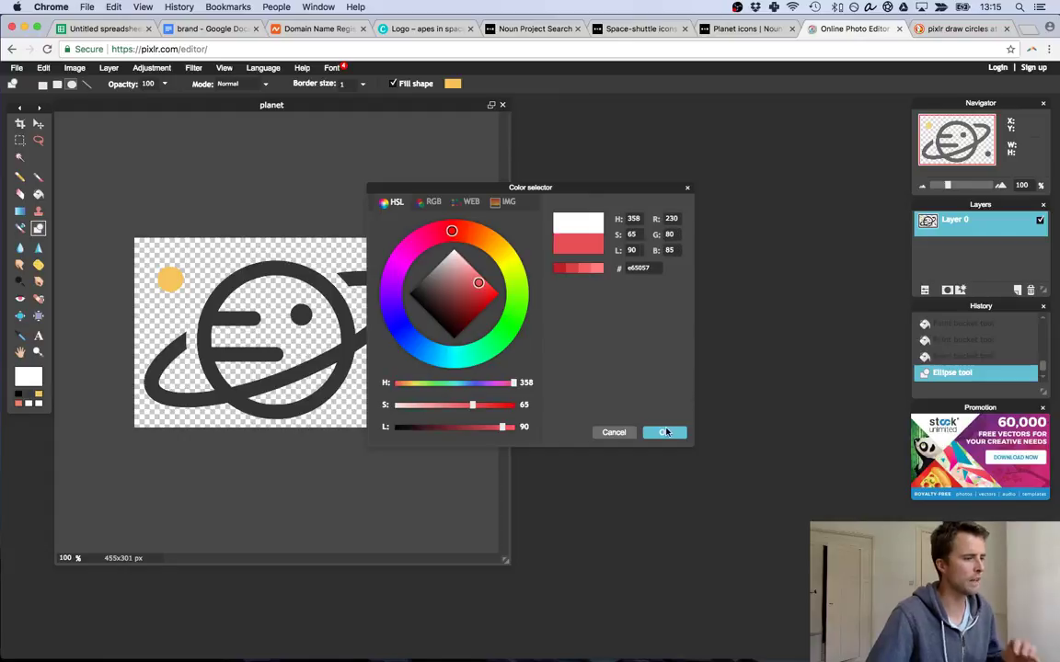
pyautogui.click(664, 432)
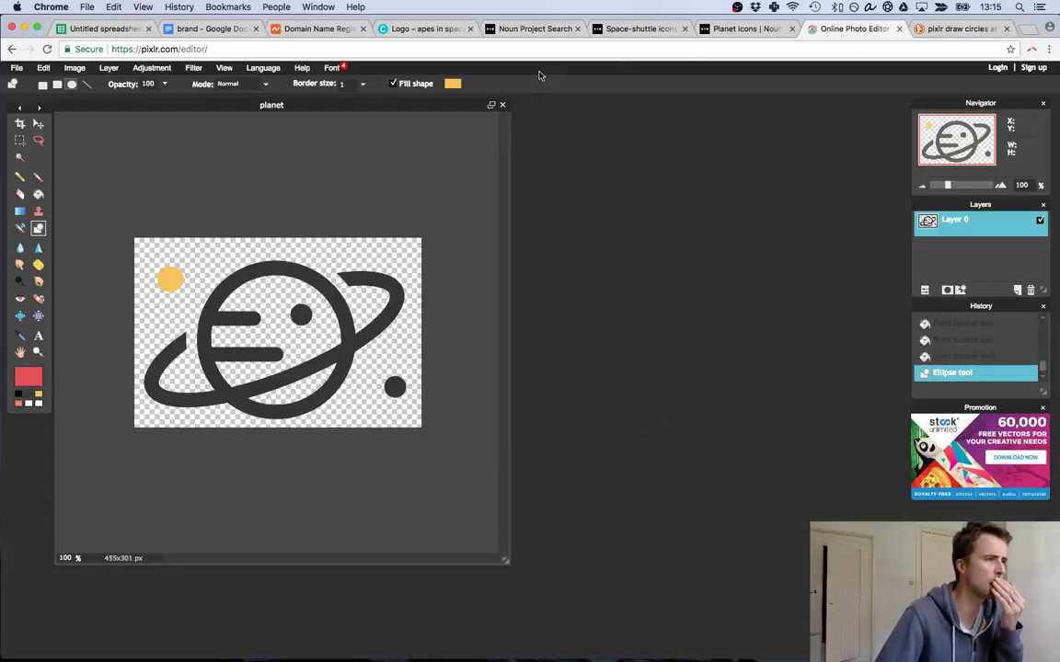
pyautogui.click(962, 29)
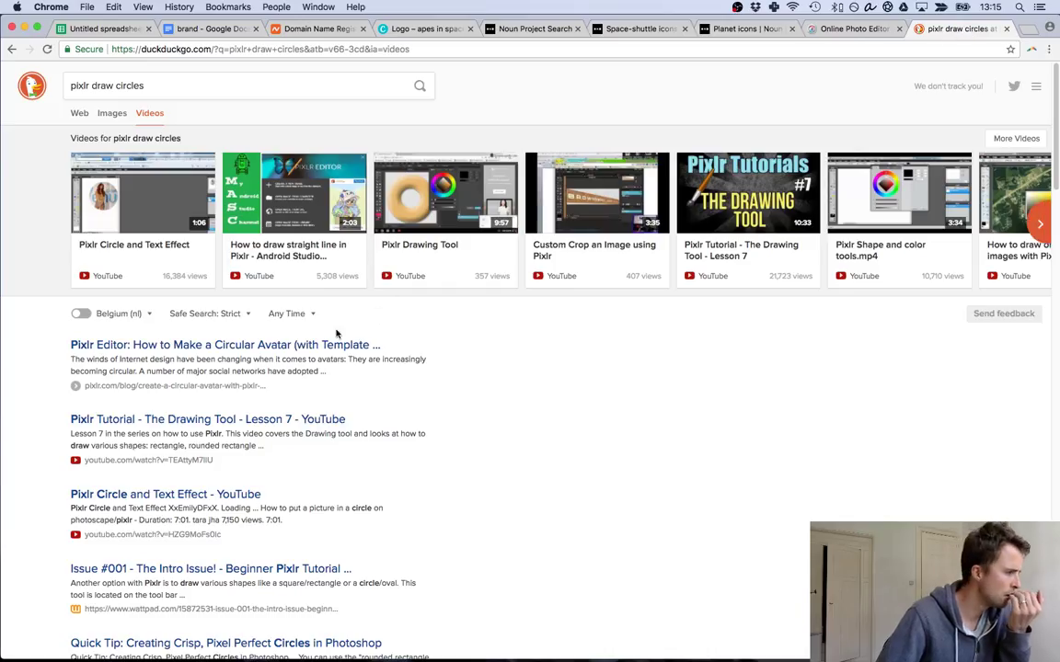
# Open Pixlr's 'How to Make a Circular Avatar' blog post and scroll to Step 2: Draw your circle.
pyautogui.click(349, 373)
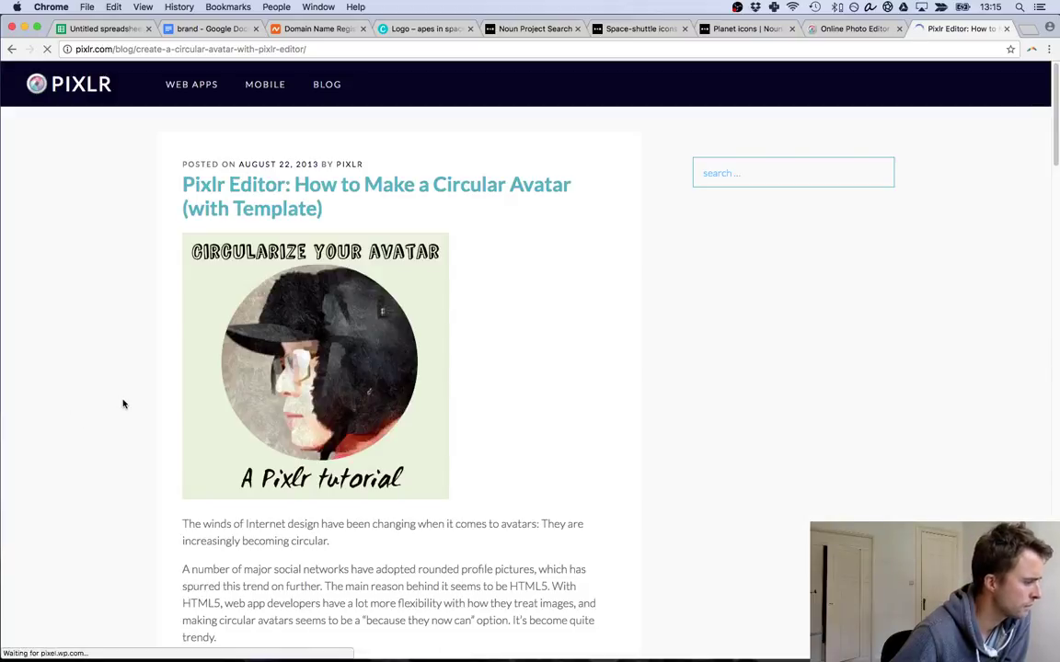
pyautogui.scroll(-1, 134, 398)
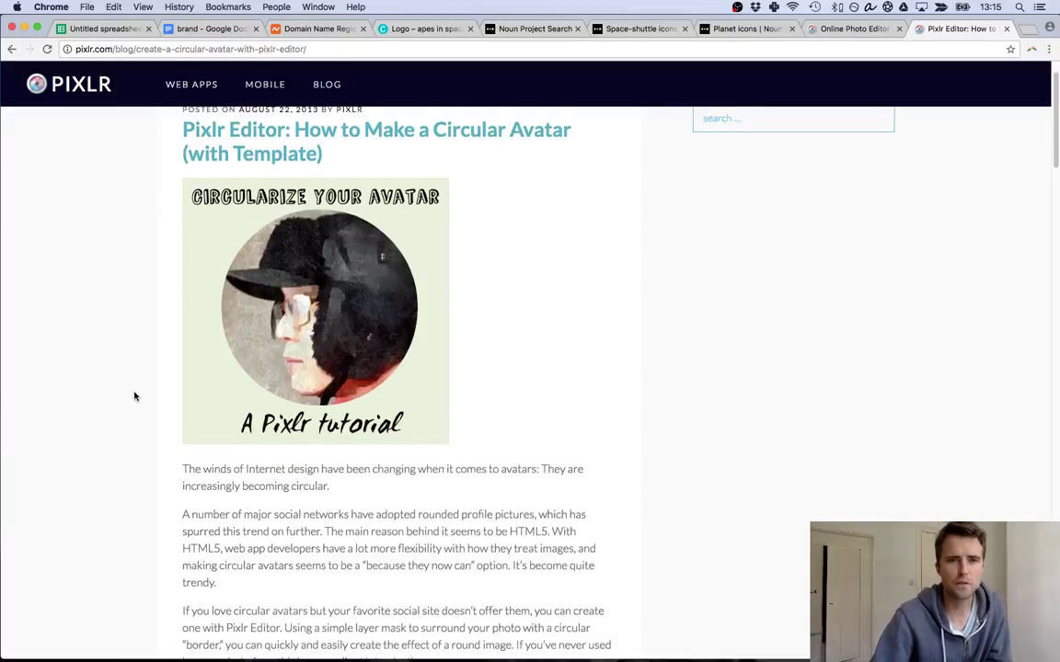
pyautogui.scroll(-1, 133, 397)
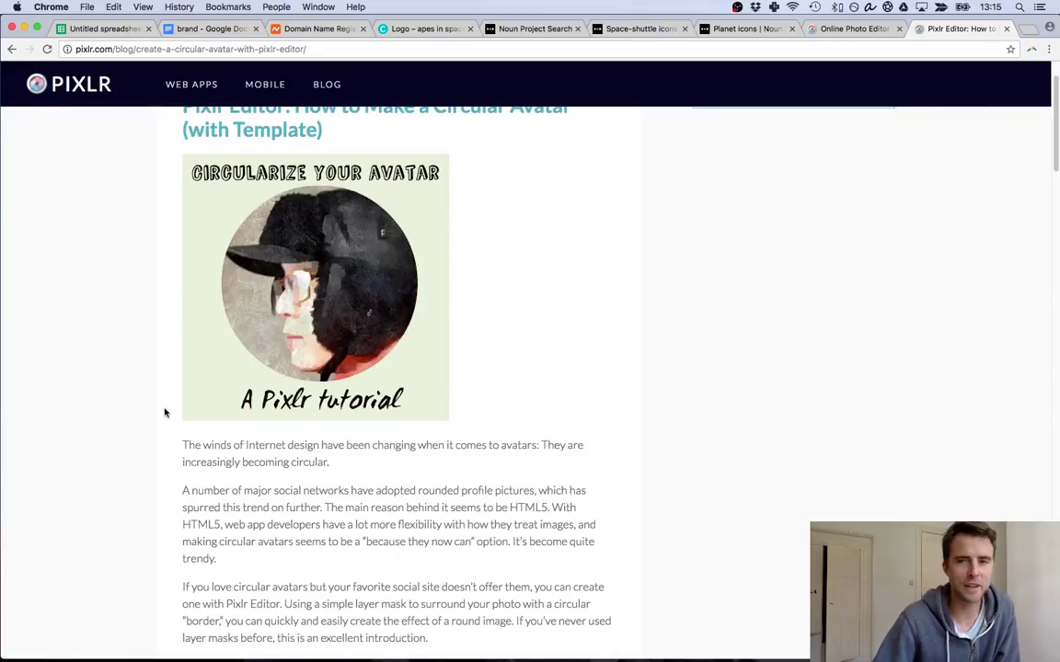
pyautogui.scroll(-1, 101, 488)
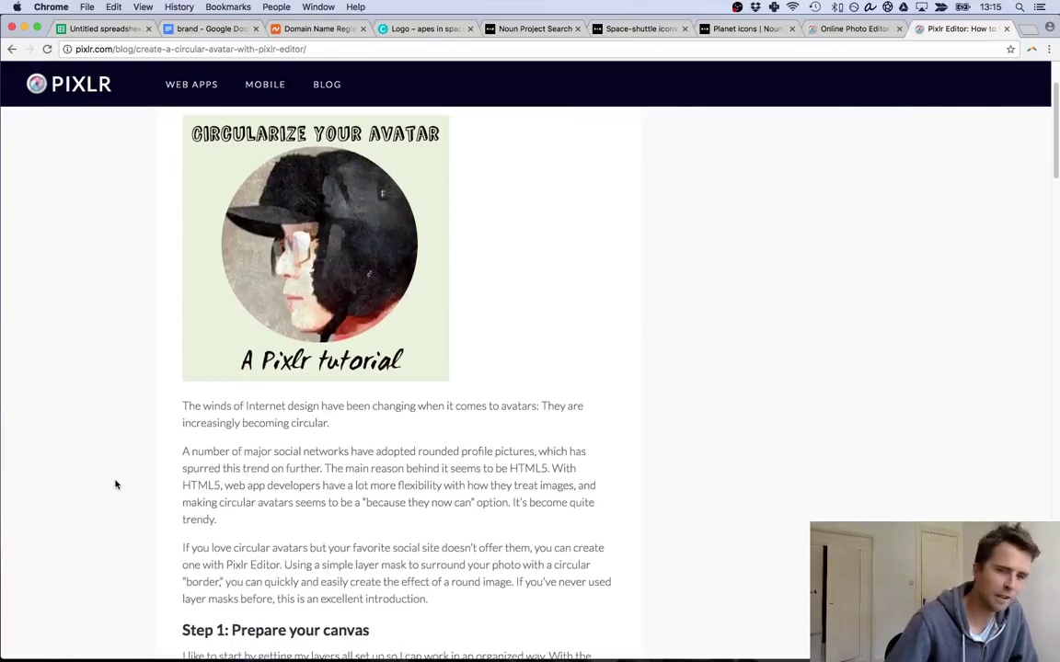
pyautogui.scroll(-5, 116, 486)
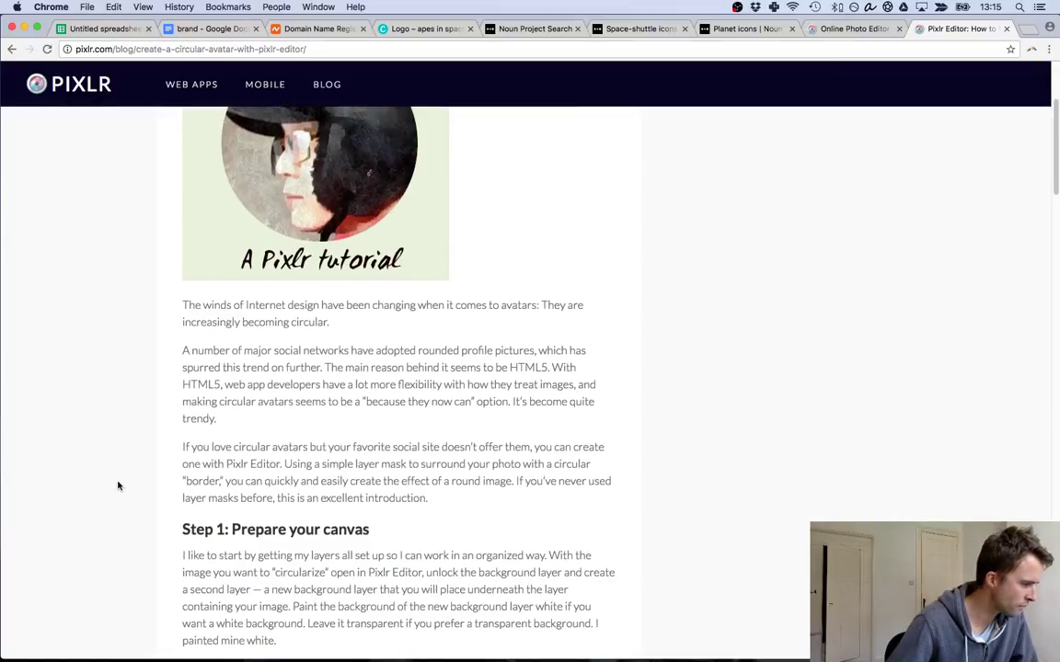
pyautogui.scroll(-3, 118, 485)
pyautogui.scroll(-8, 117, 485)
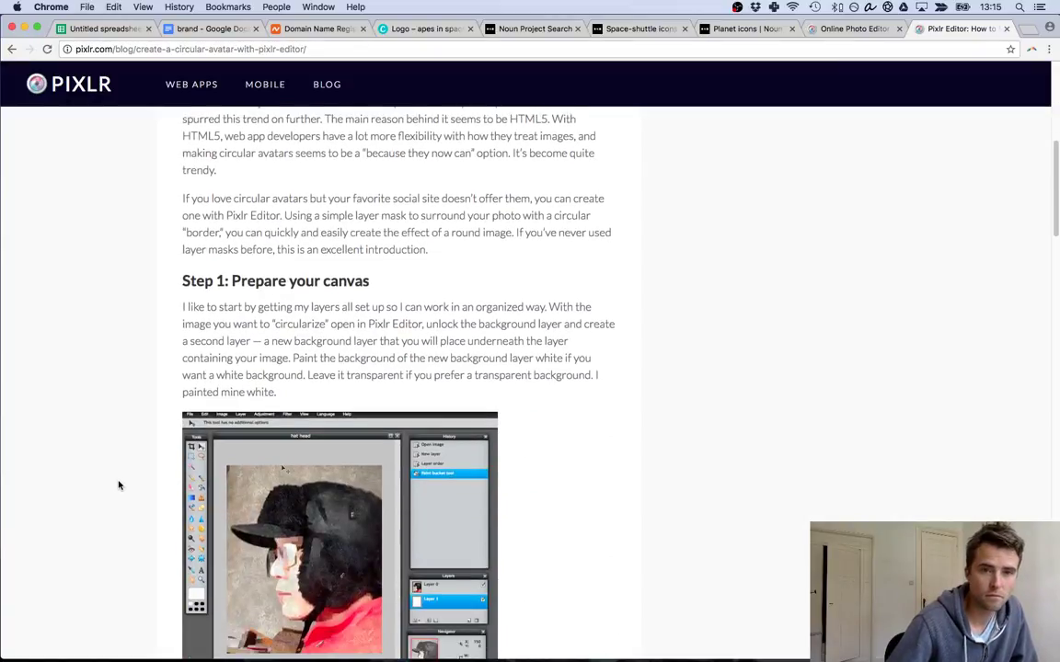
pyautogui.scroll(-3, 119, 484)
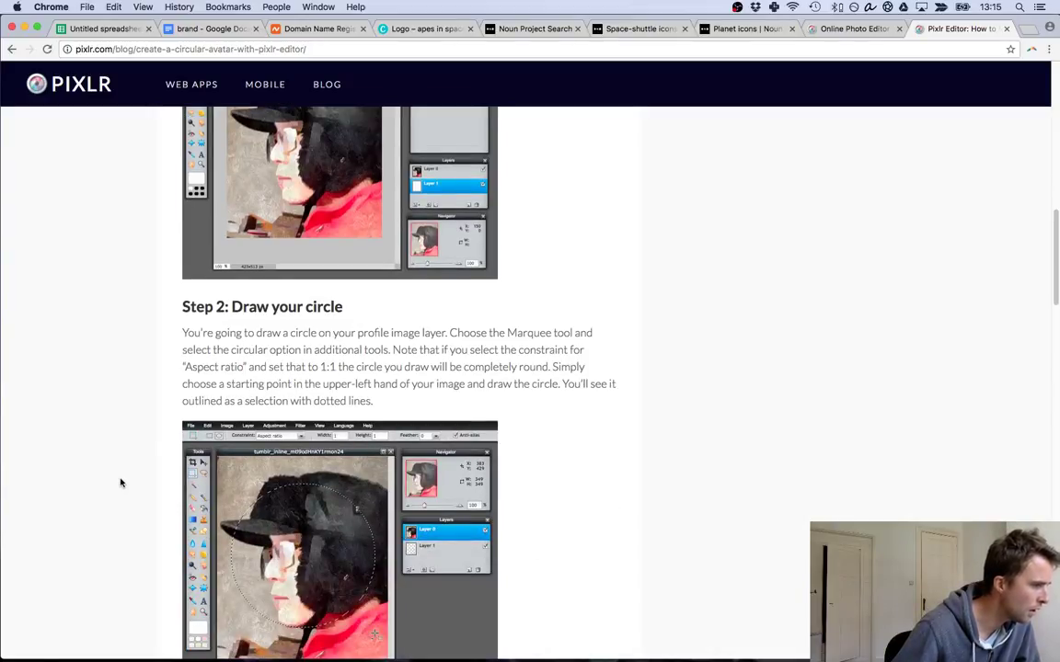
pyautogui.click(419, 29)
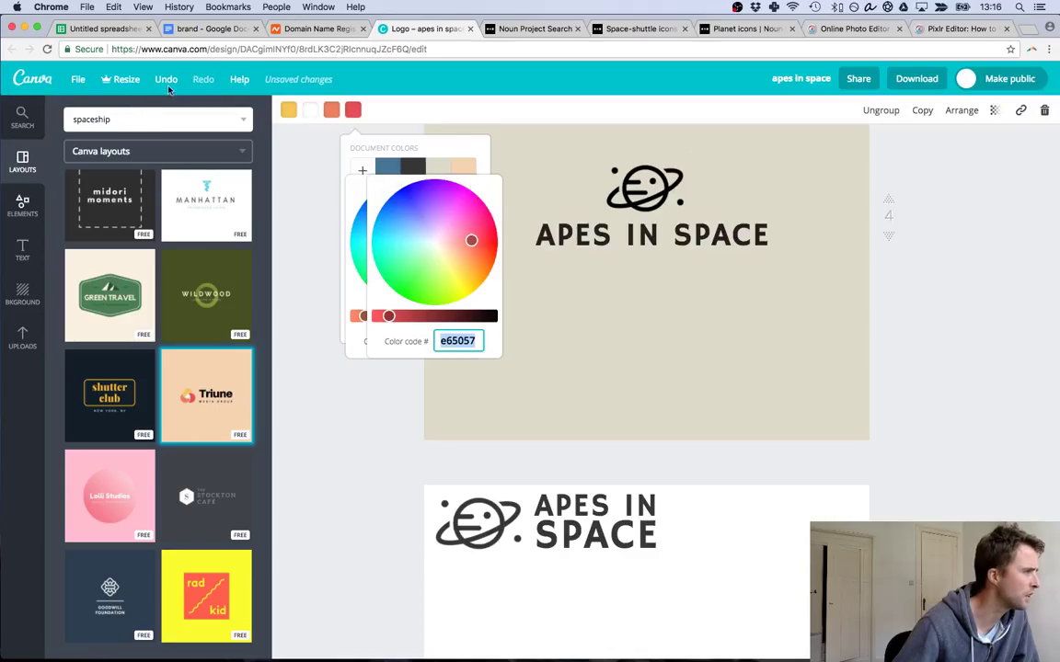
pyautogui.click(851, 28)
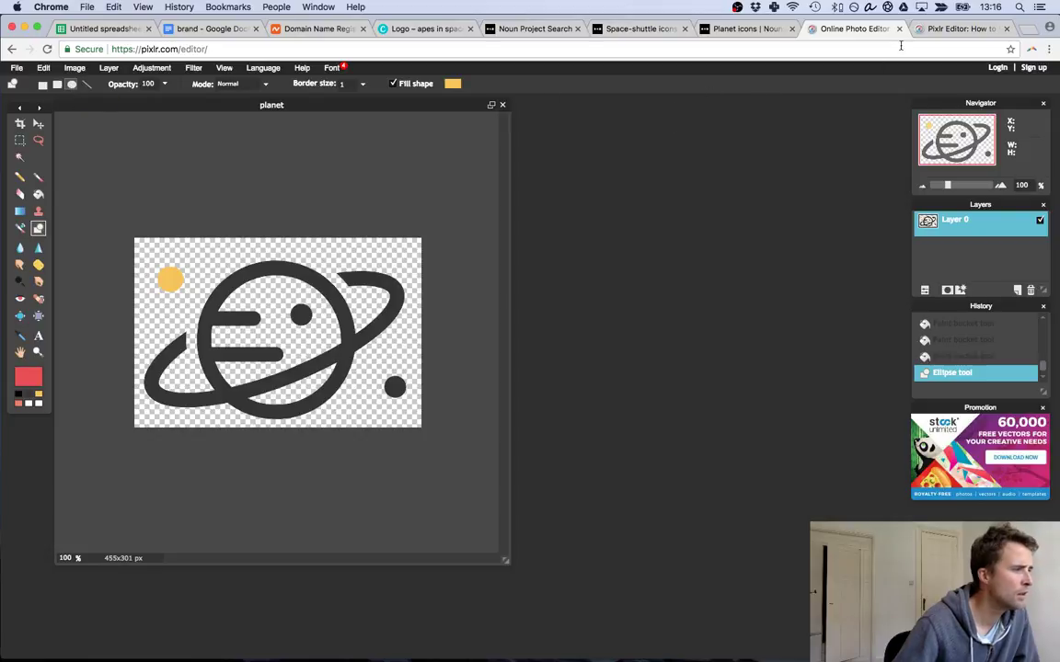
pyautogui.click(953, 30)
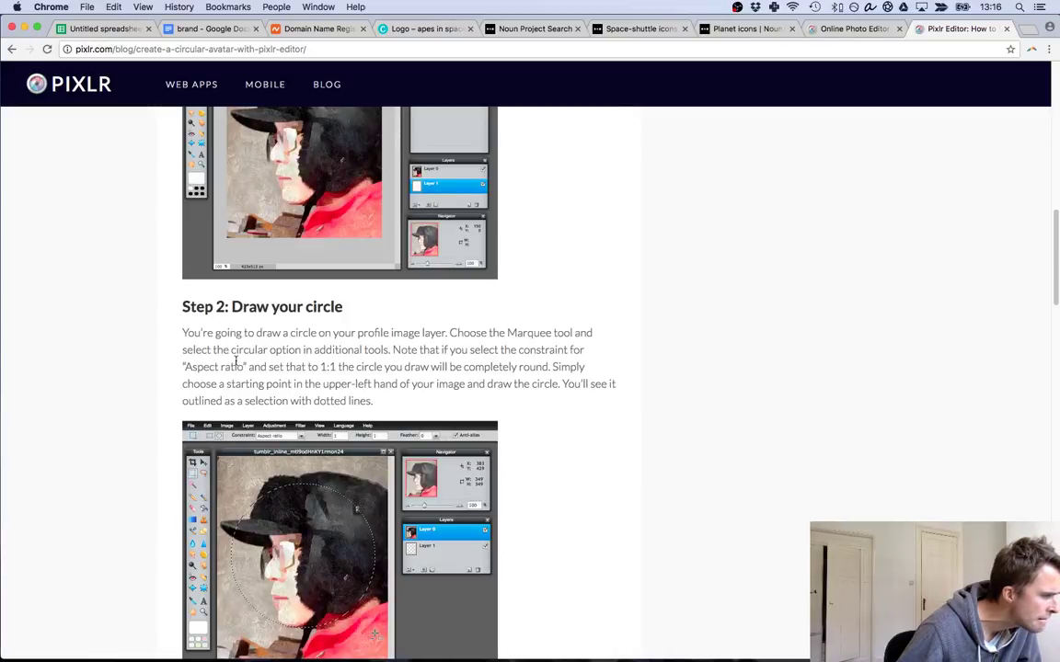
# Scroll the avatar tutorial down to Related posts, then go back to the search results.
pyautogui.scroll(-9, 127, 402)
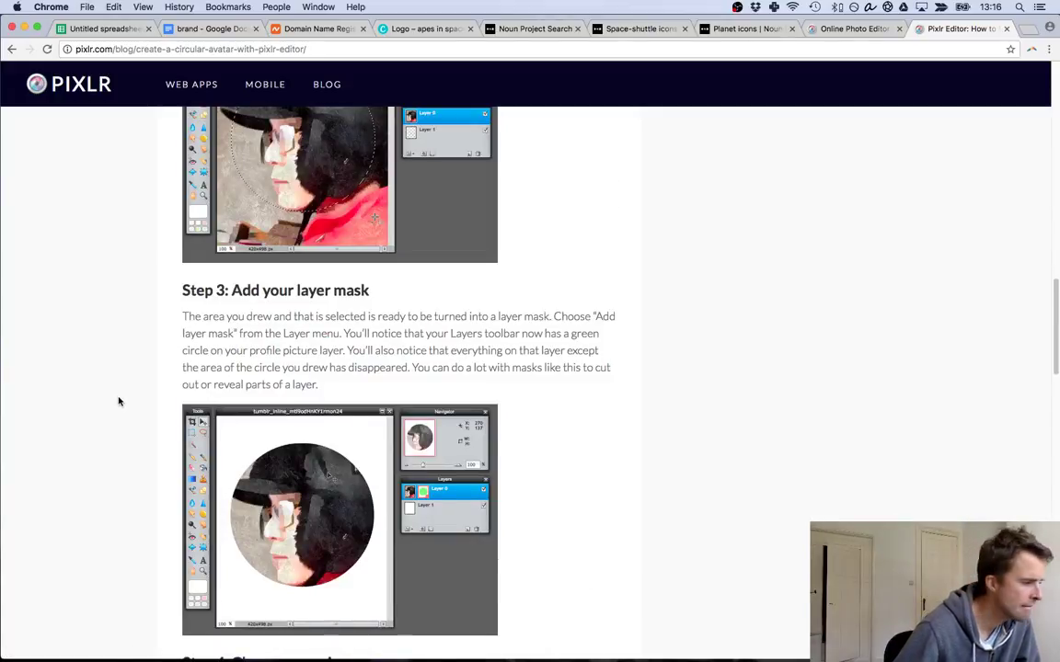
pyautogui.scroll(-5, 129, 398)
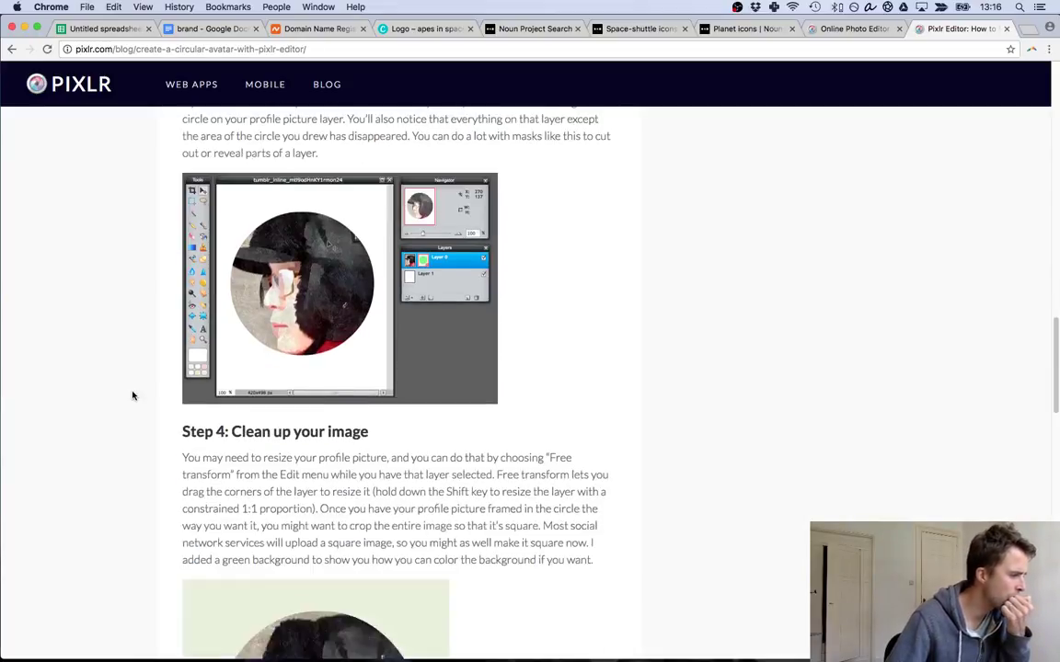
pyautogui.scroll(-10, 132, 395)
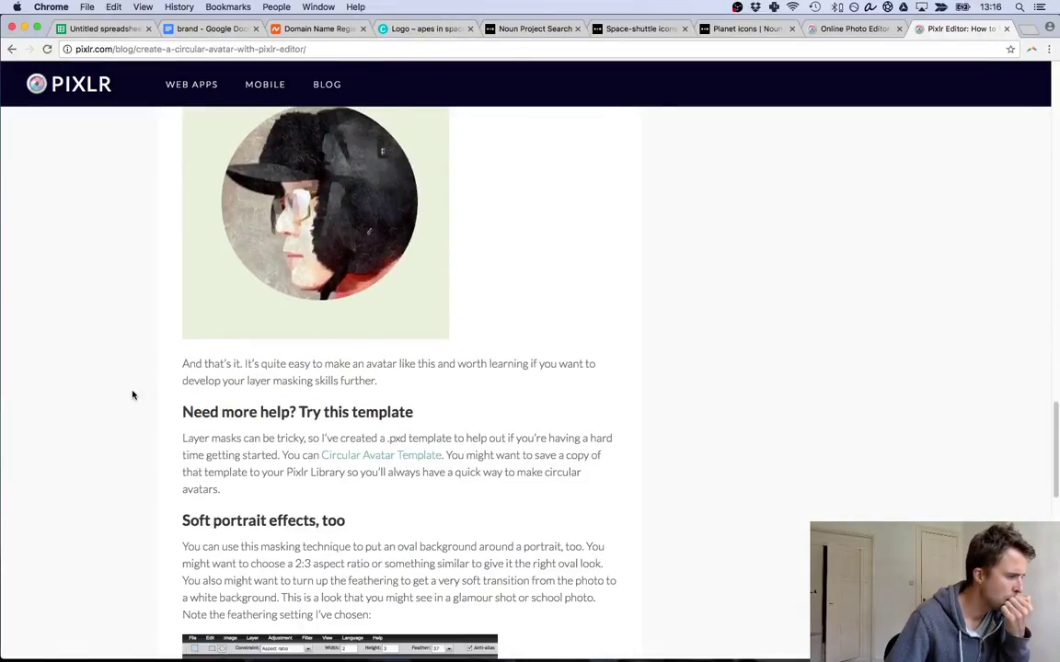
pyautogui.scroll(-12, 132, 396)
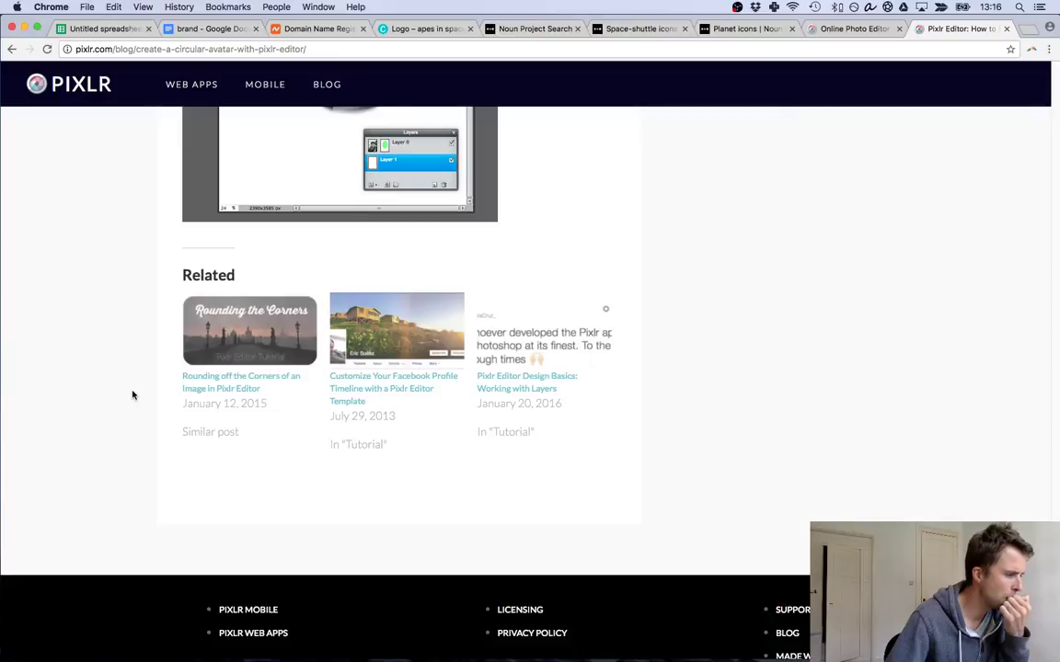
pyautogui.scroll(20, 132, 395)
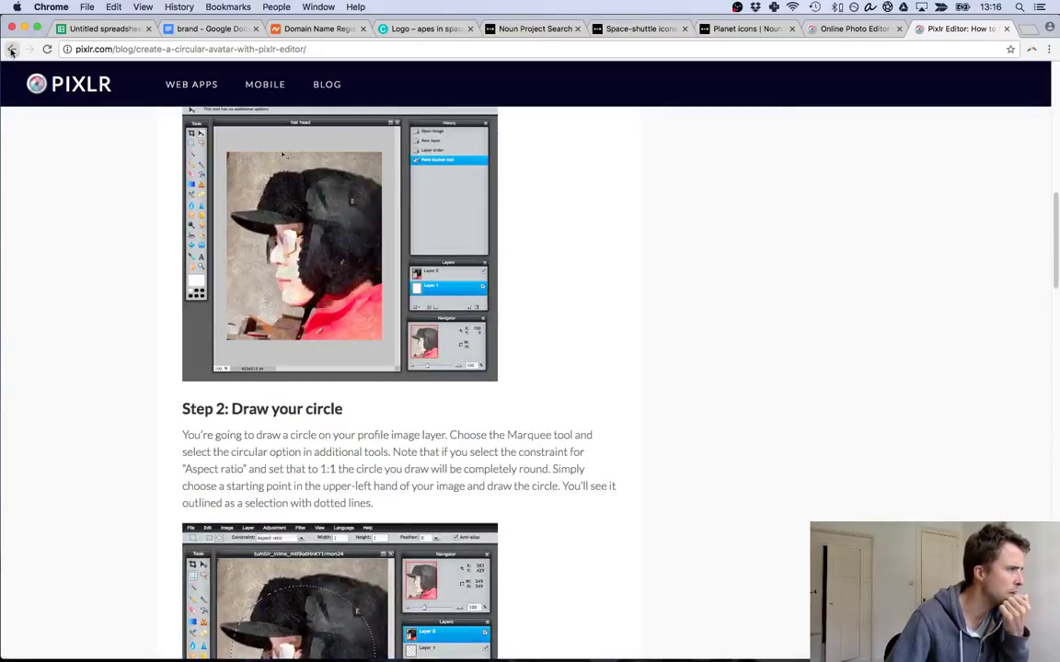
pyautogui.click(11, 52)
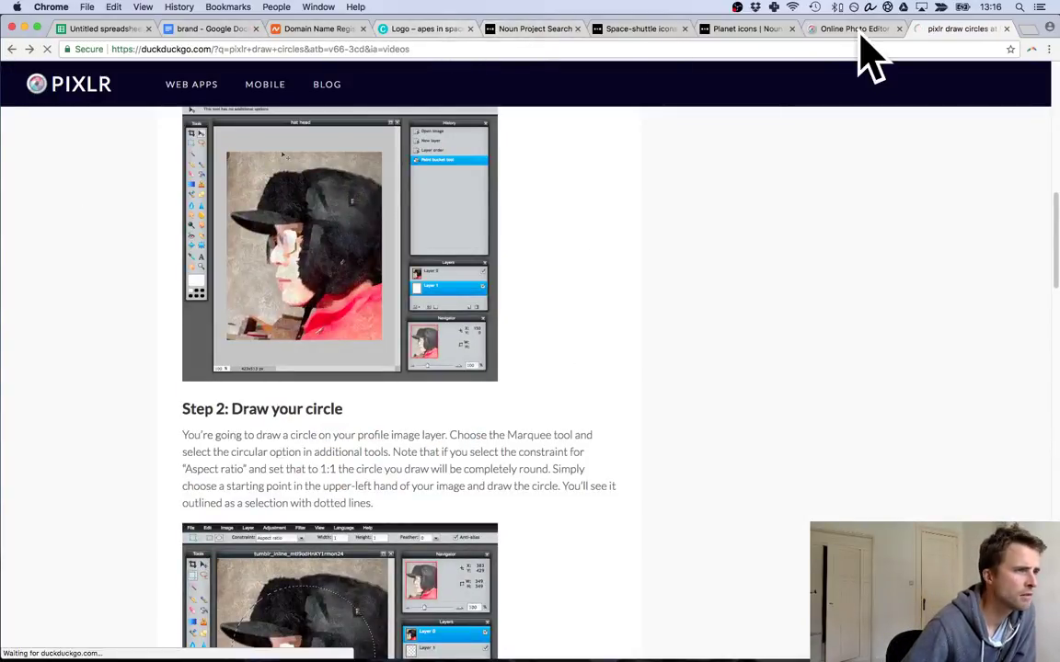
# Try Edit > Free transform on the planet image, then discard it without applying.
pyautogui.click(856, 29)
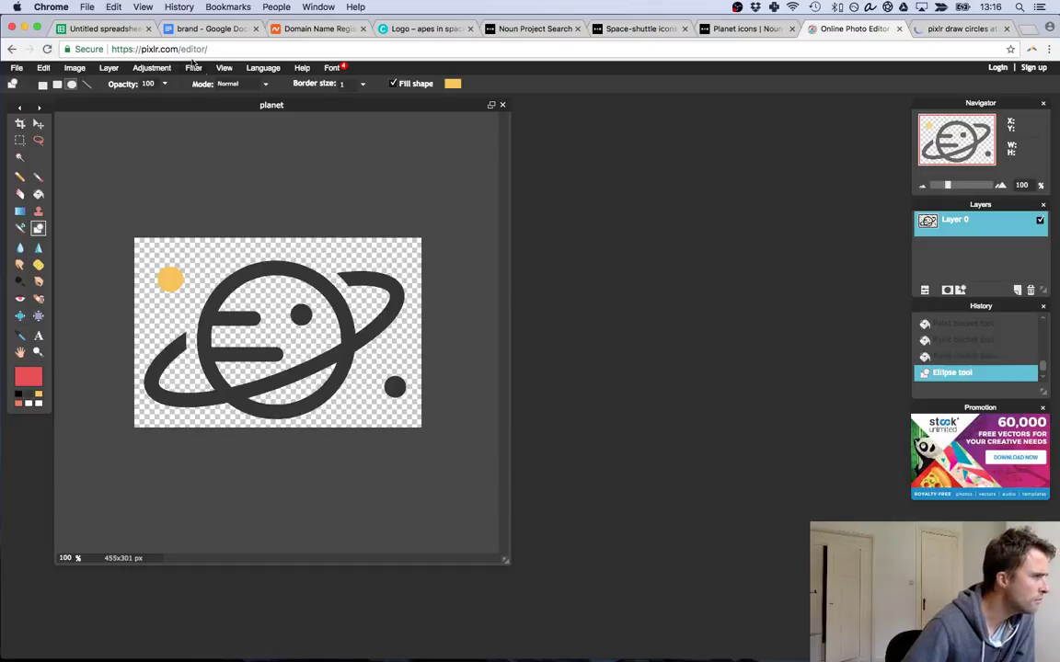
pyautogui.click(109, 68)
pyautogui.moveTo(44, 73)
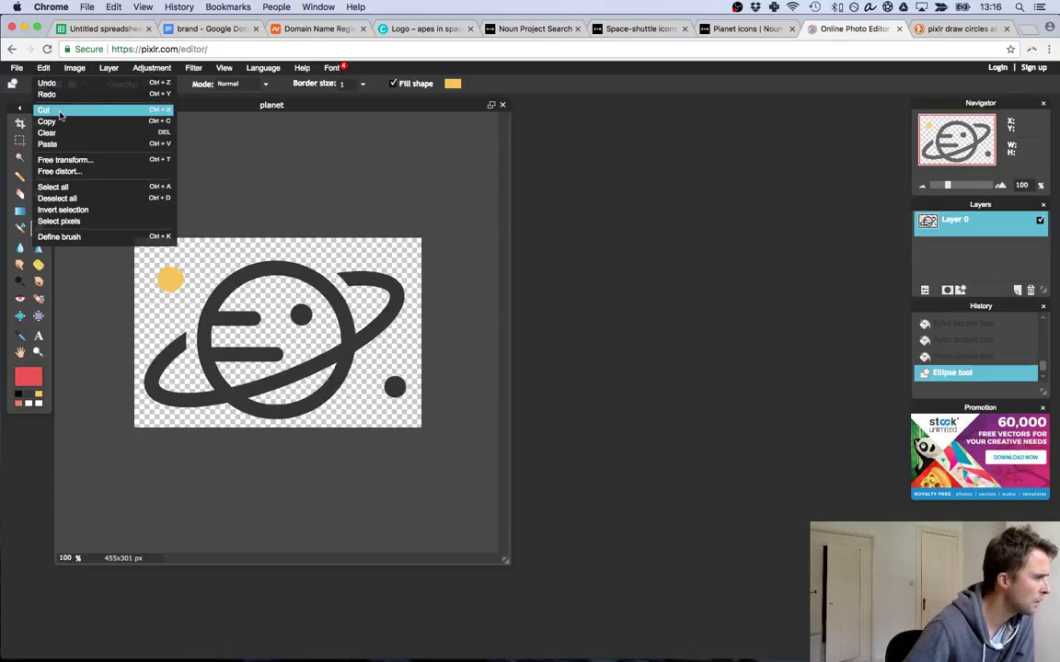
pyautogui.click(69, 159)
pyautogui.click(115, 203)
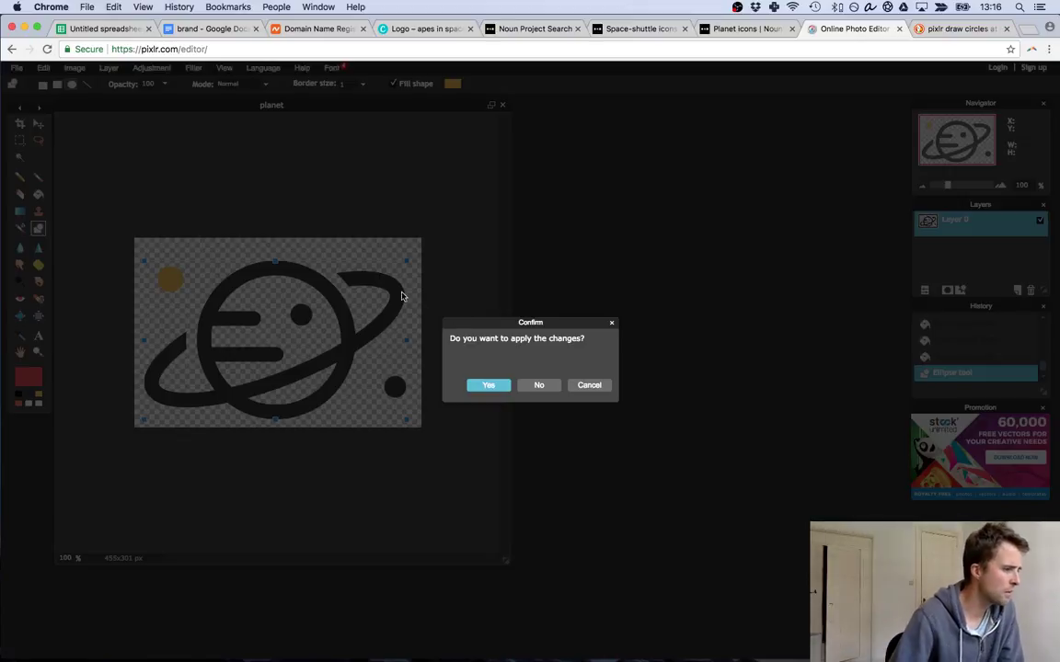
pyautogui.click(541, 386)
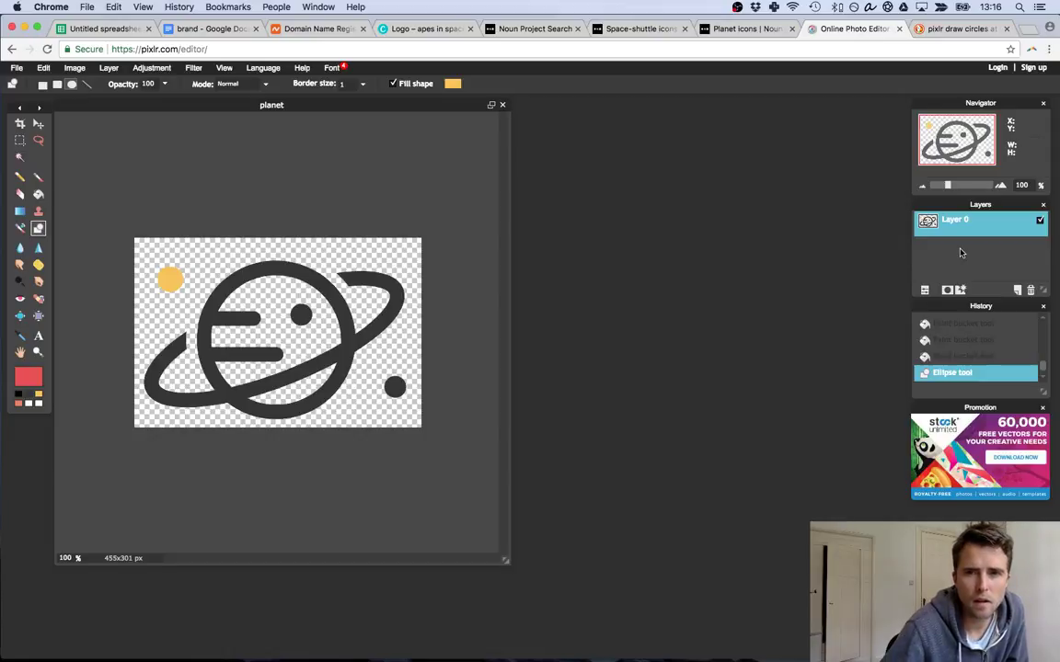
pyautogui.click(985, 28)
# Open the Wattpad 'Issue #001' Pixlr tutorial, and test-fill the planet dot orange then undo it.
pyautogui.scroll(-2, 106, 407)
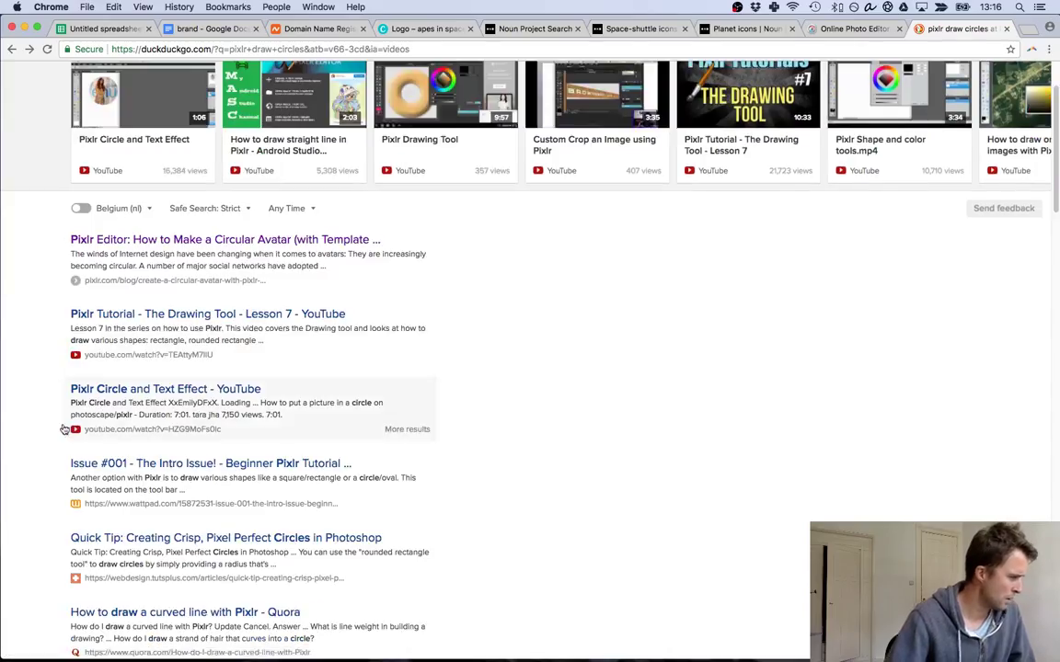
pyautogui.scroll(-1, 45, 447)
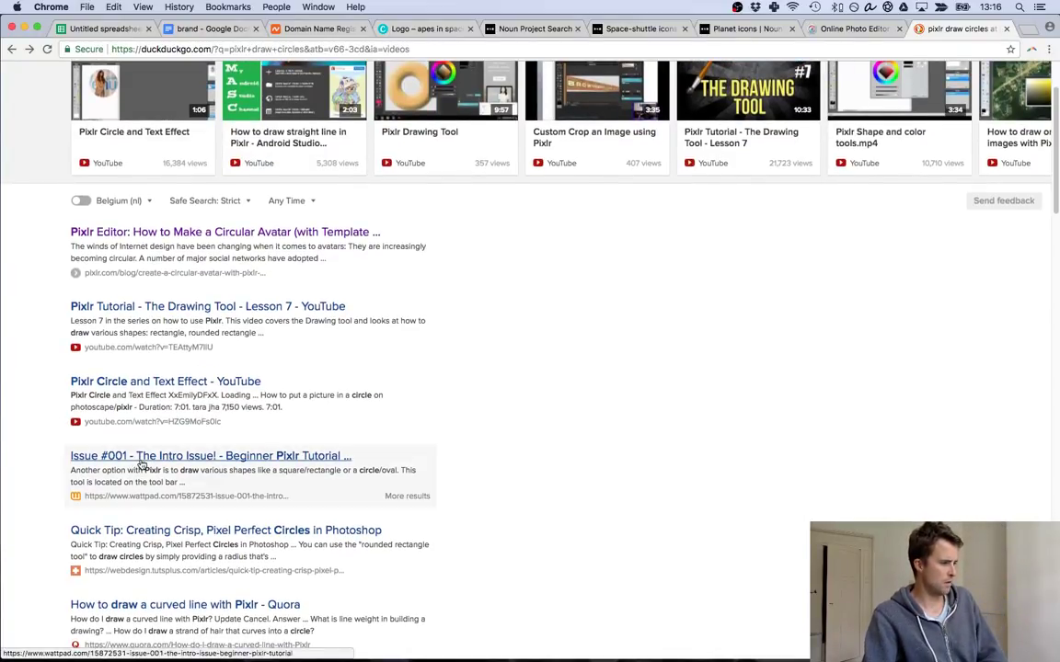
pyautogui.click(143, 465)
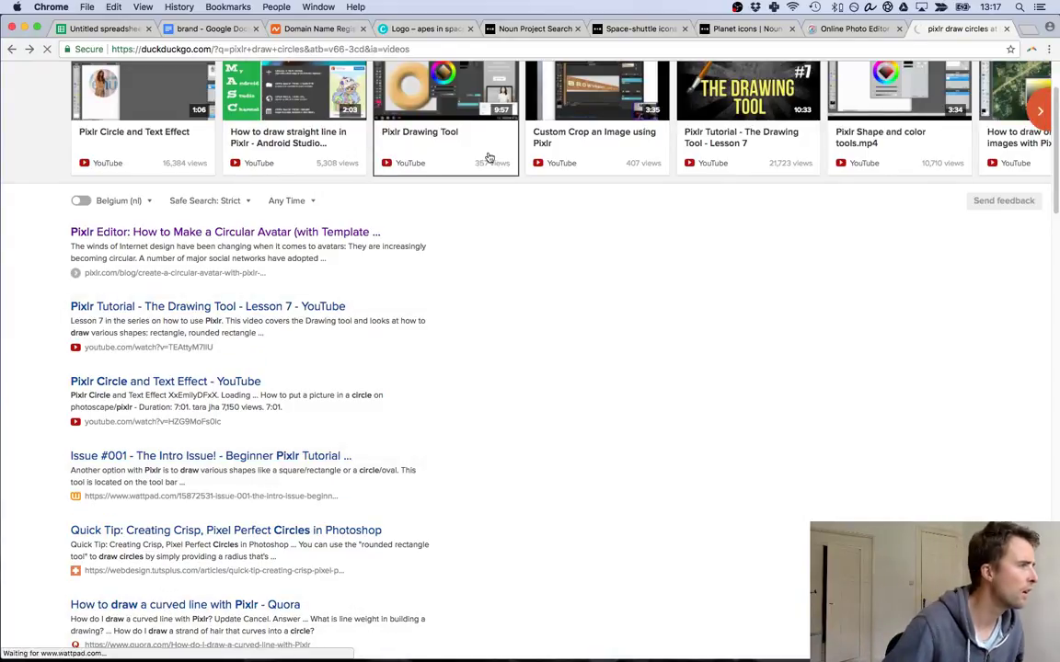
pyautogui.click(833, 28)
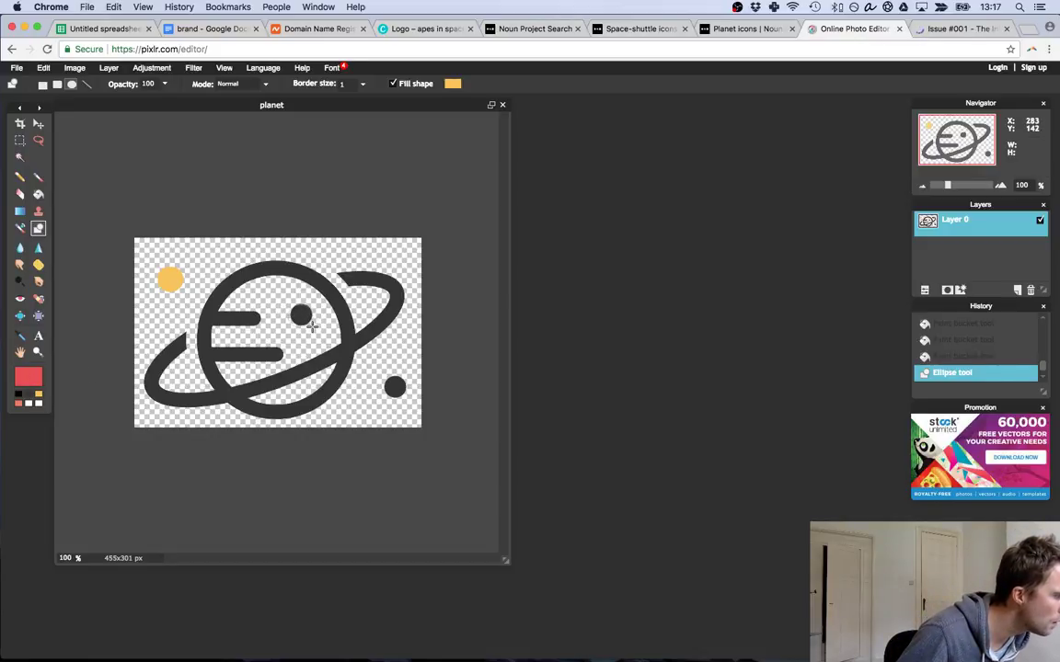
pyautogui.click(312, 327)
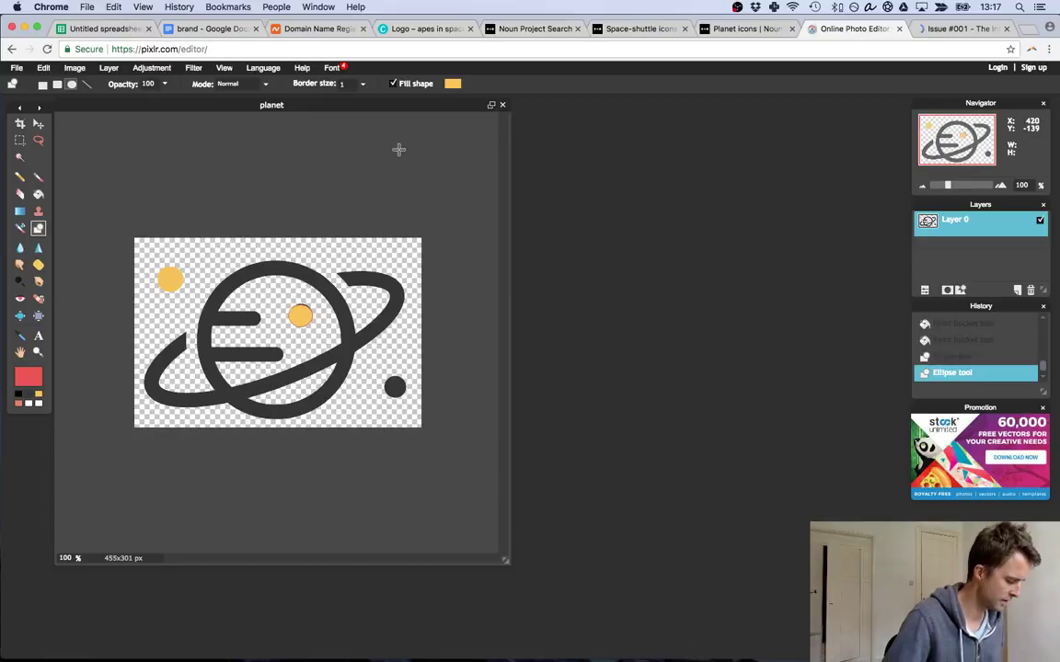
pyautogui.press('super+z')
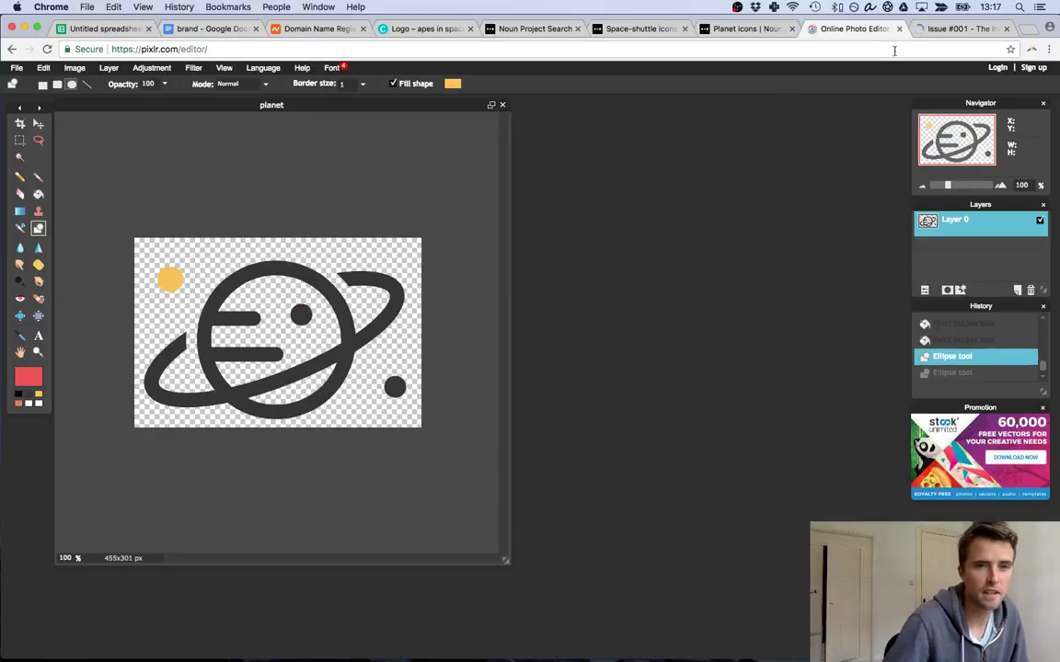
pyautogui.click(953, 28)
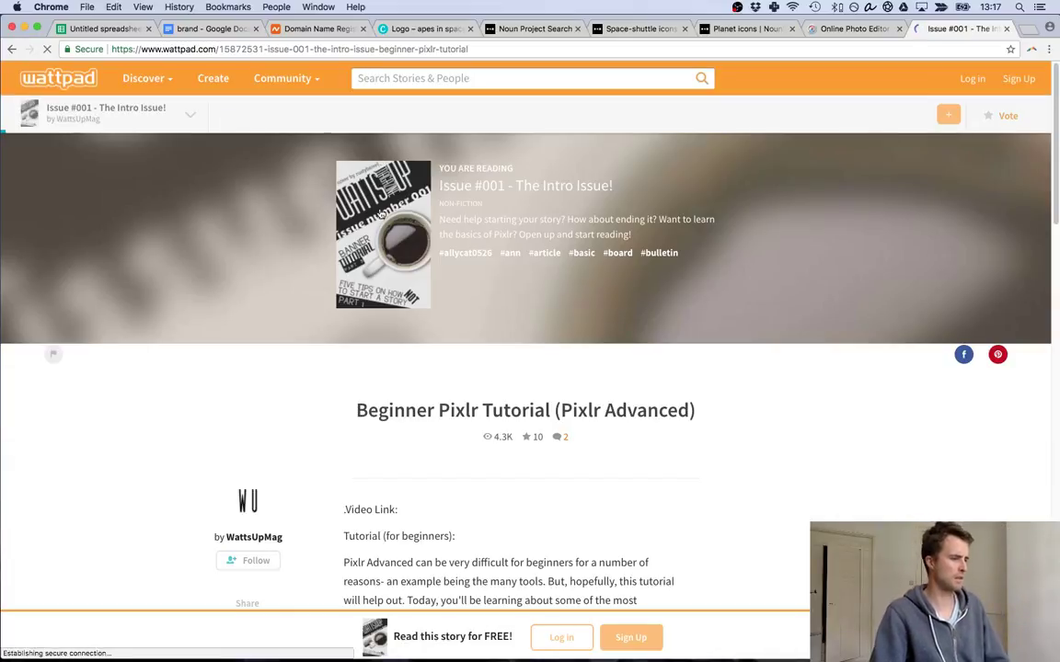
# Skim the Wattpad Beginner Pixlr Tutorial to its end and close that tab.
pyautogui.scroll(-3, 1055, 200)
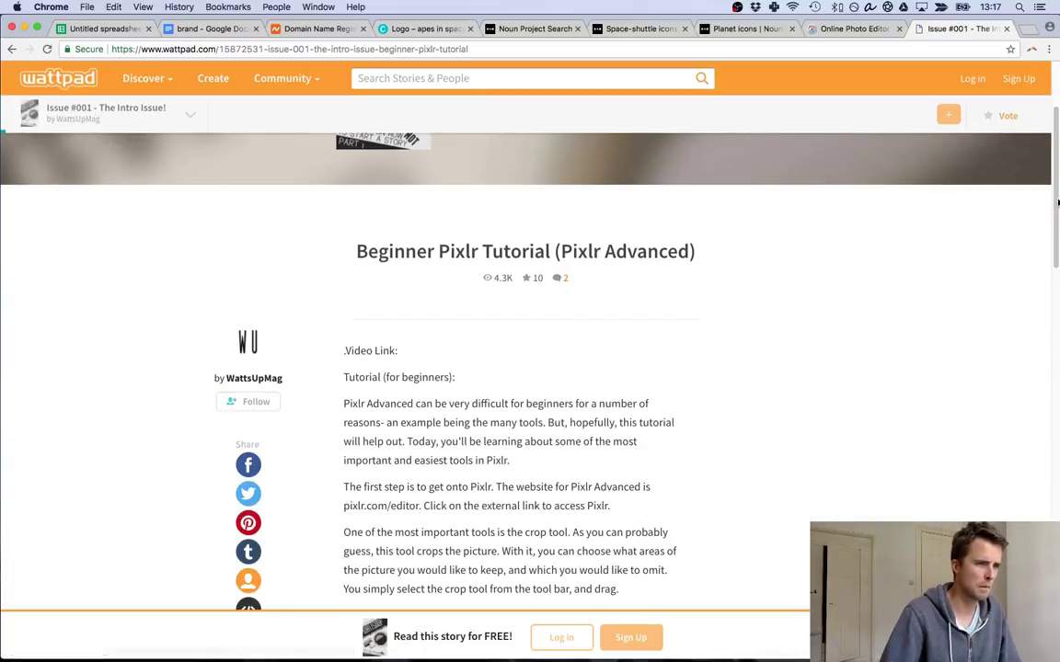
pyautogui.scroll(-4, 639, 445)
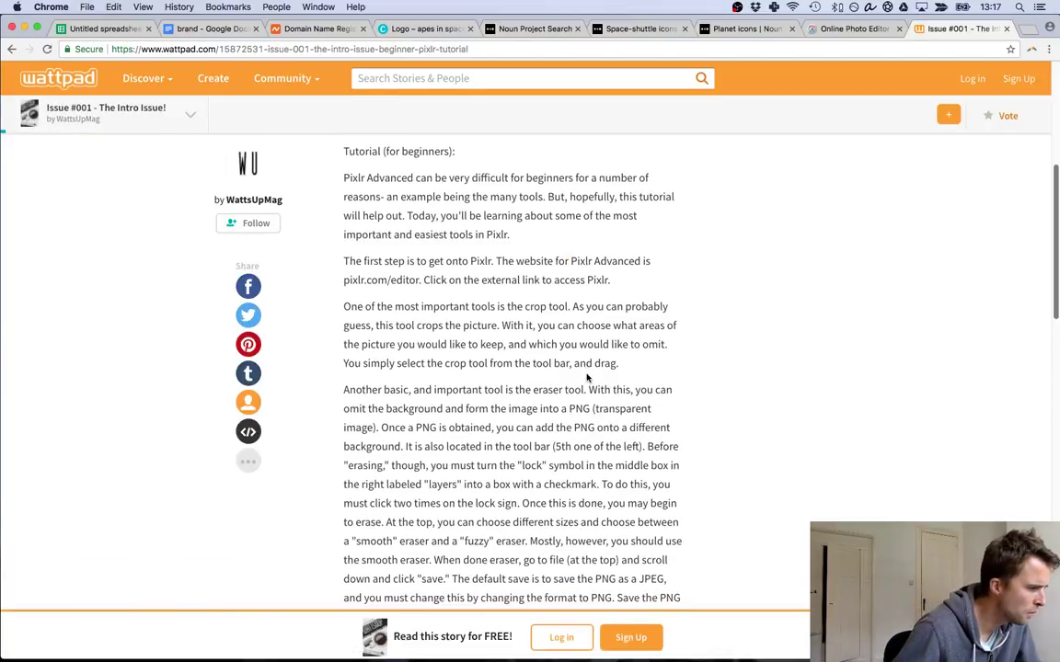
pyautogui.moveTo(1056, 306); pyautogui.dragTo(1039, 568)
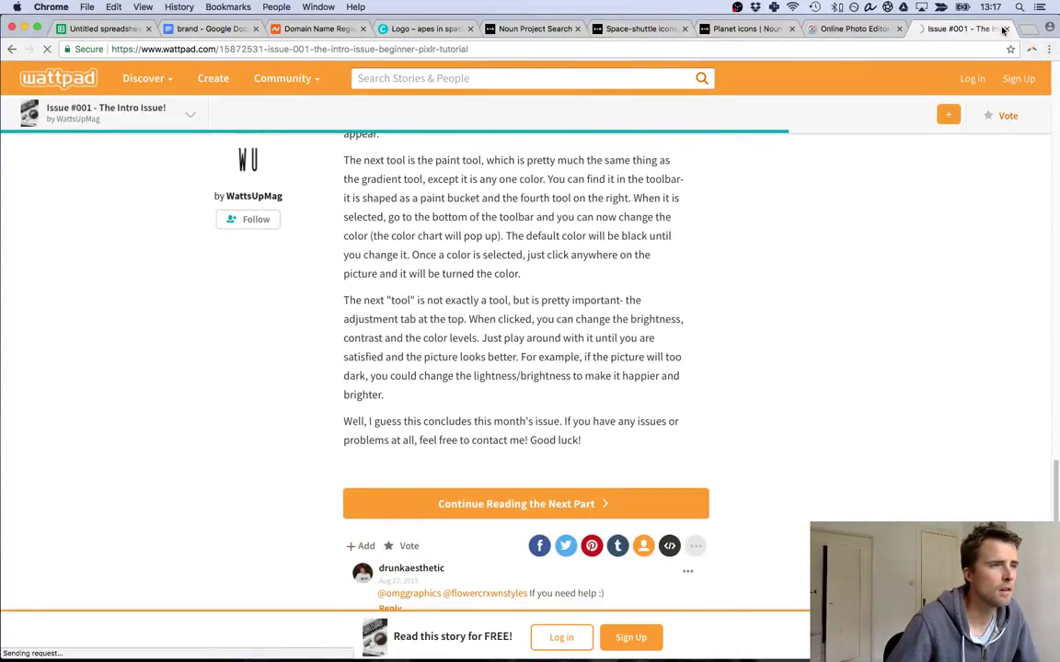
pyautogui.press('super+w')
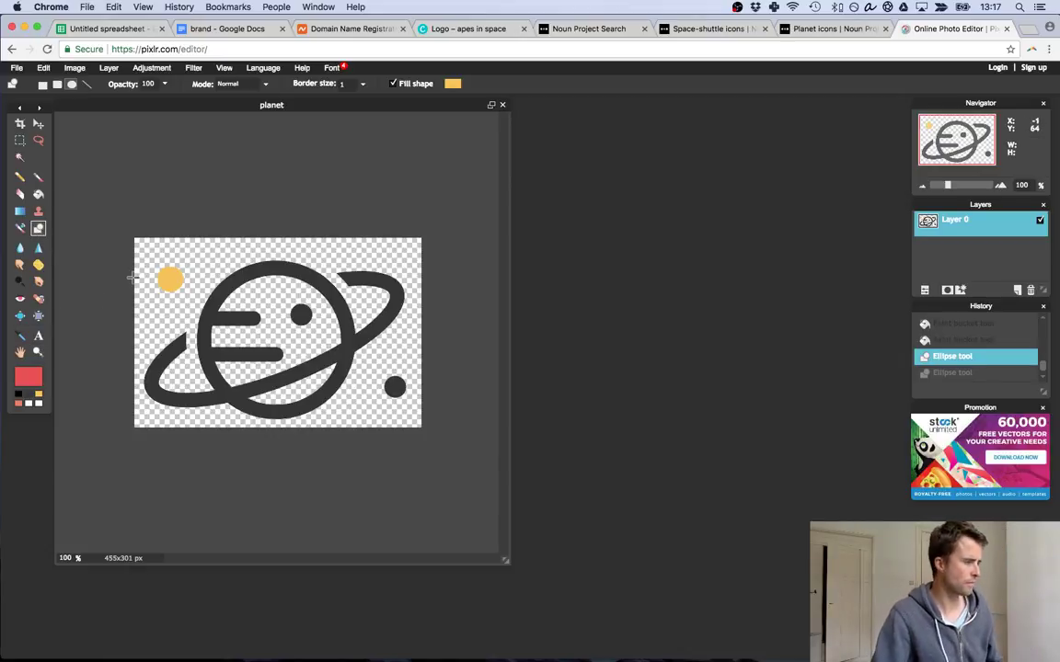
# Check the foreground colour and change the shape fill from yellow f5c25d to red e65055.
pyautogui.click(27, 376)
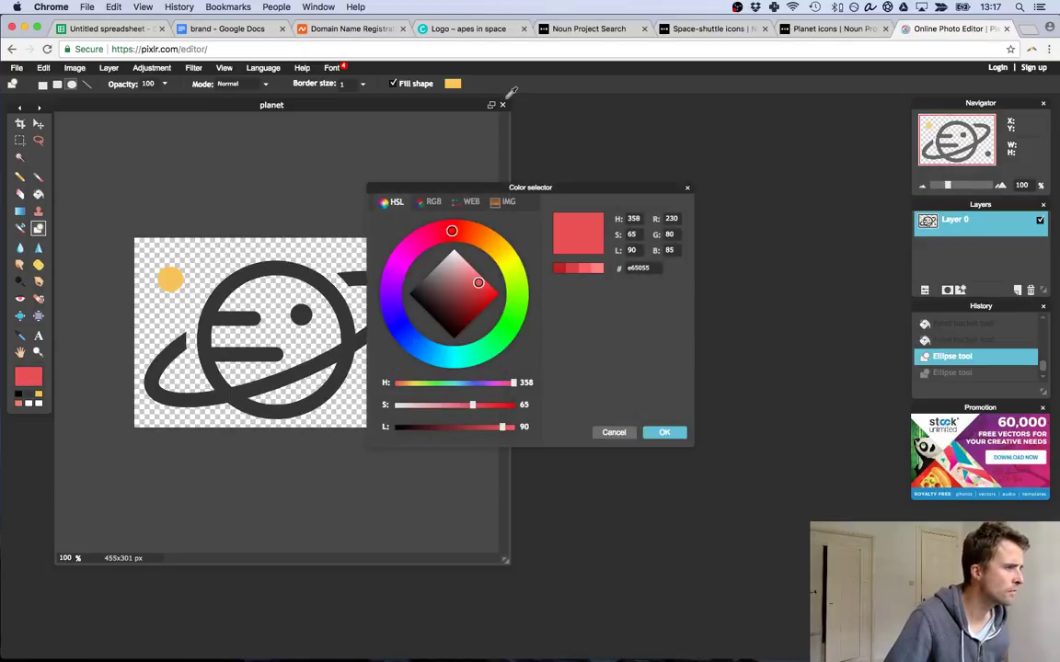
pyautogui.click(614, 432)
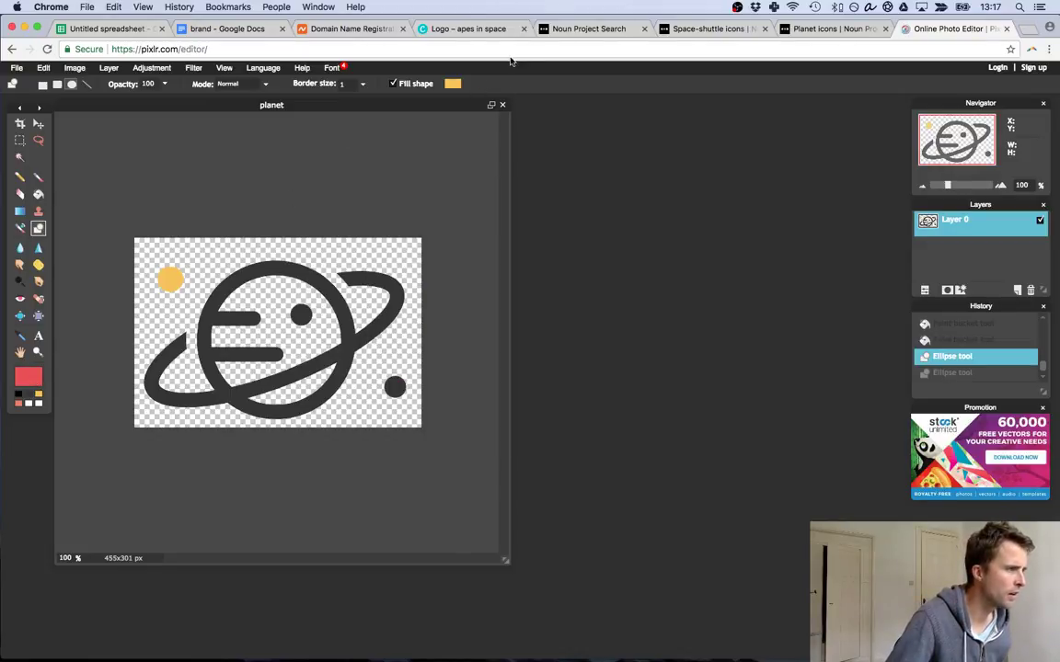
pyautogui.click(452, 85)
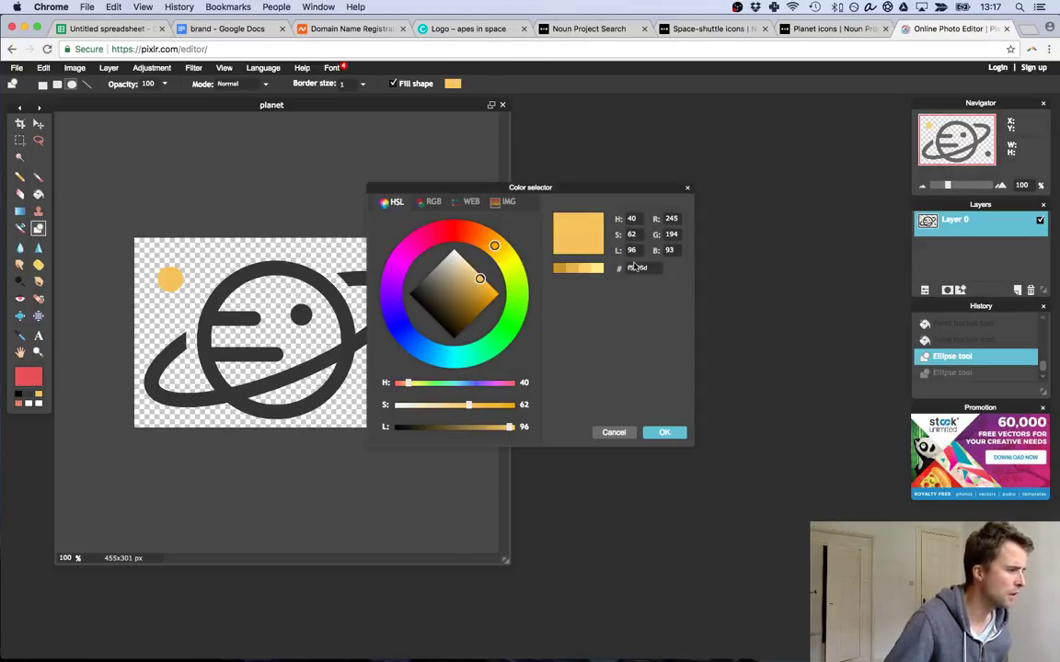
pyautogui.moveTo(656, 267); pyautogui.dragTo(596, 265)
pyautogui.write('e65055')
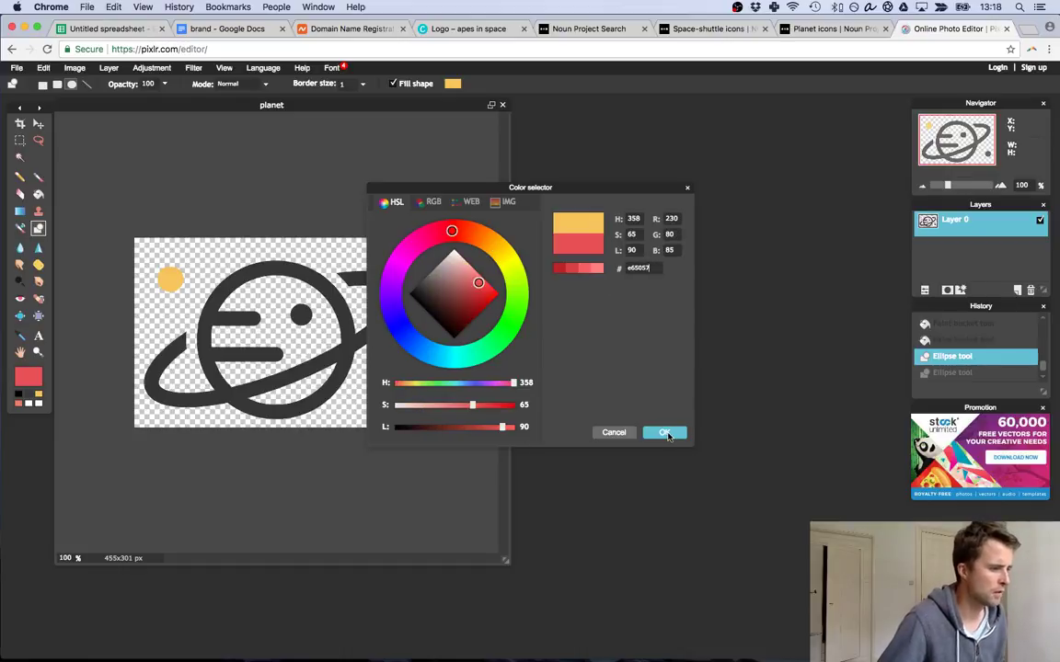
pyautogui.click(667, 433)
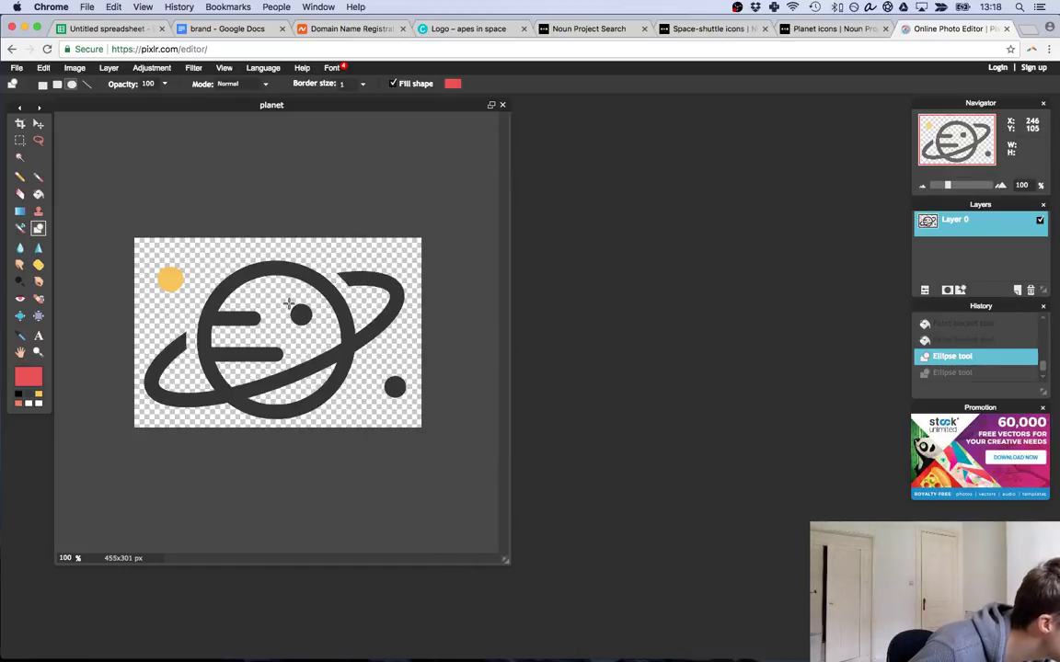
# Undo an accidental Move-tool shift and browse History, ending back at the latest ellipse step.
pyautogui.click(38, 123)
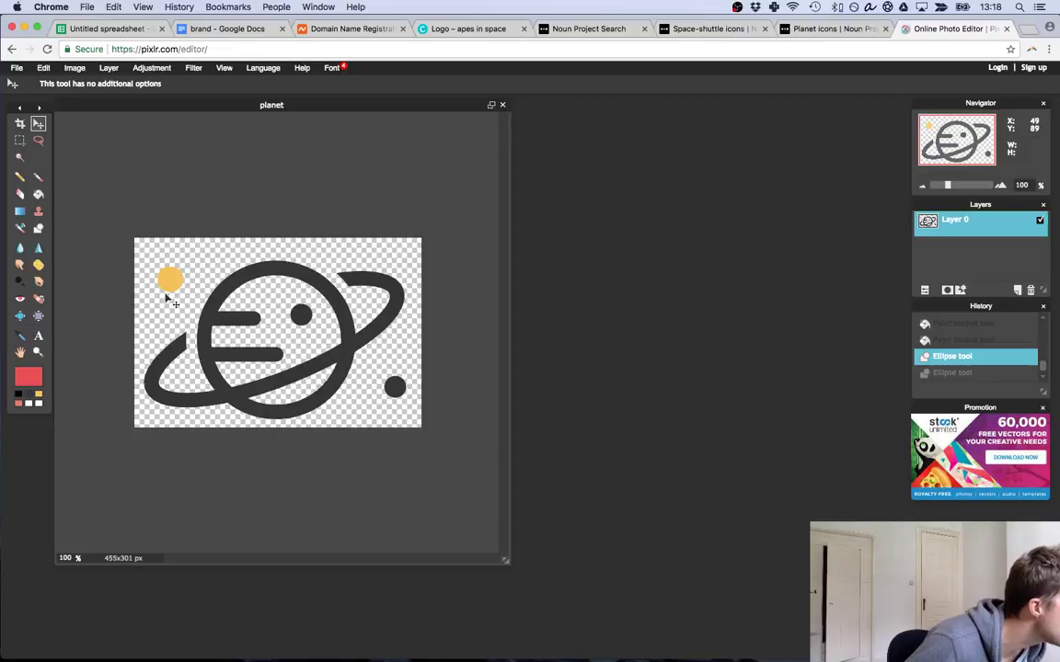
pyautogui.moveTo(166, 297)
pyautogui.mouseDown()
pyautogui.moveTo(163, 268)
pyautogui.moveTo(174, 278)
pyautogui.mouseUp()
pyautogui.press('super+z')
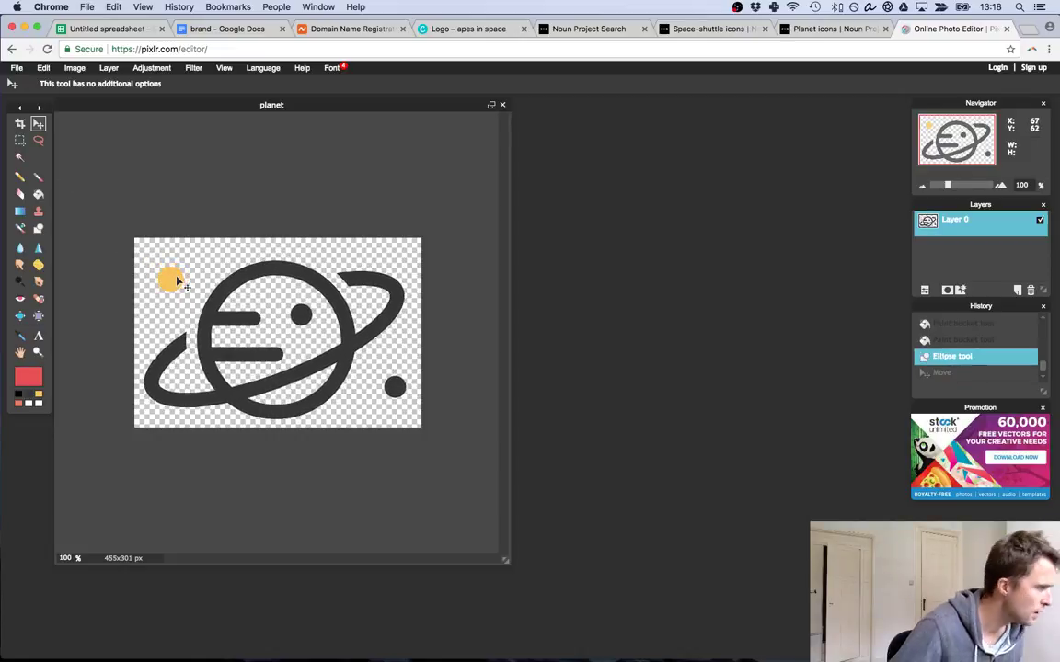
pyautogui.click(951, 340)
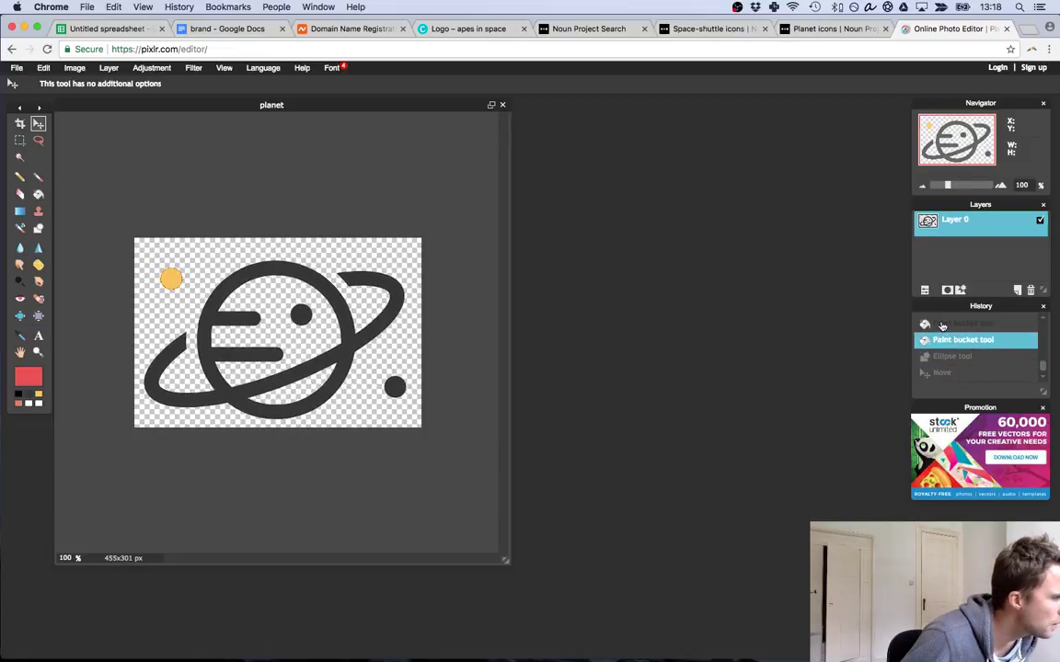
pyautogui.click(942, 324)
pyautogui.click(980, 358)
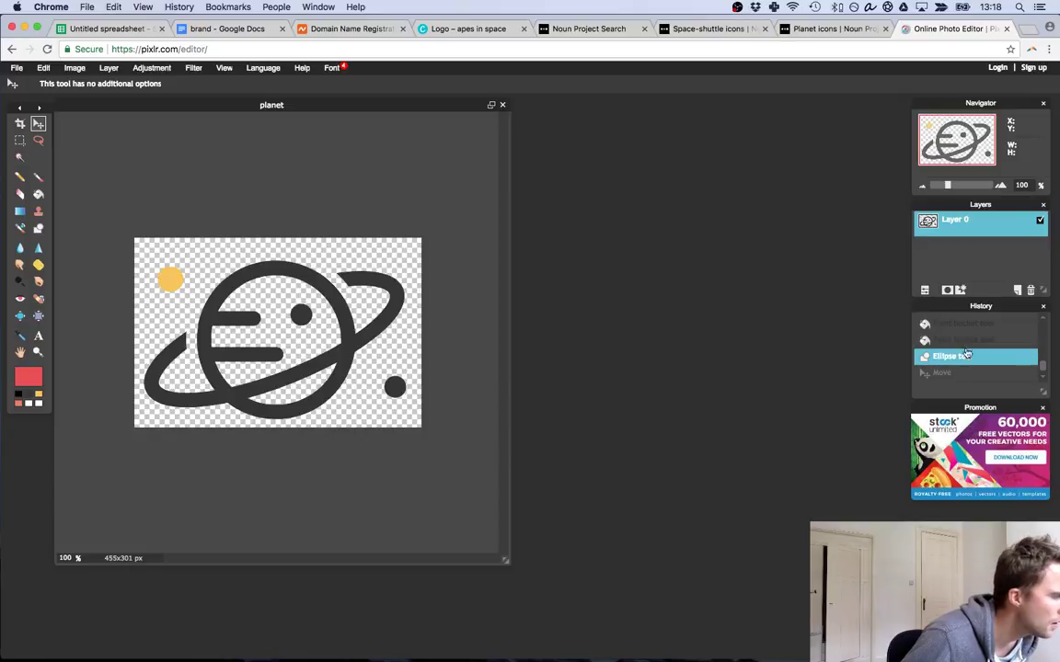
pyautogui.click(961, 340)
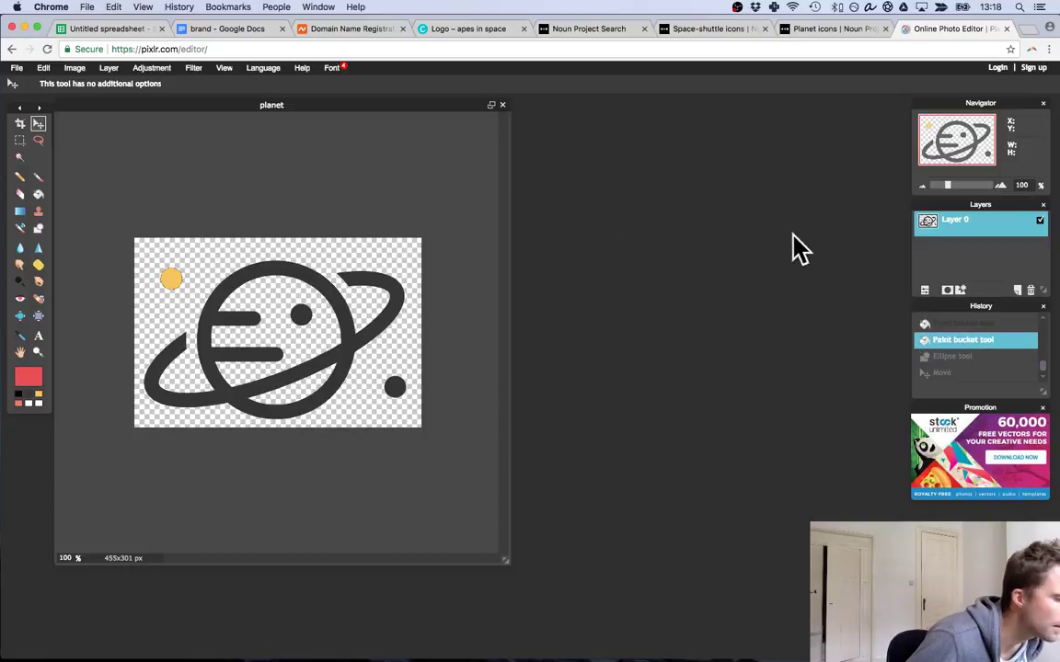
pyautogui.click(939, 358)
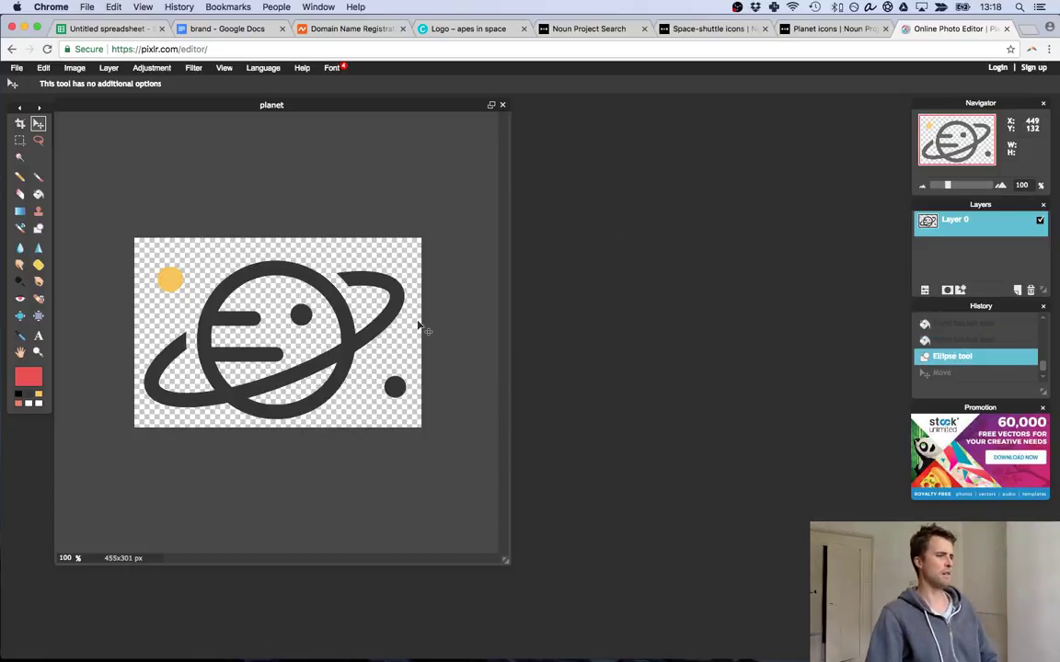
pyautogui.click(20, 138)
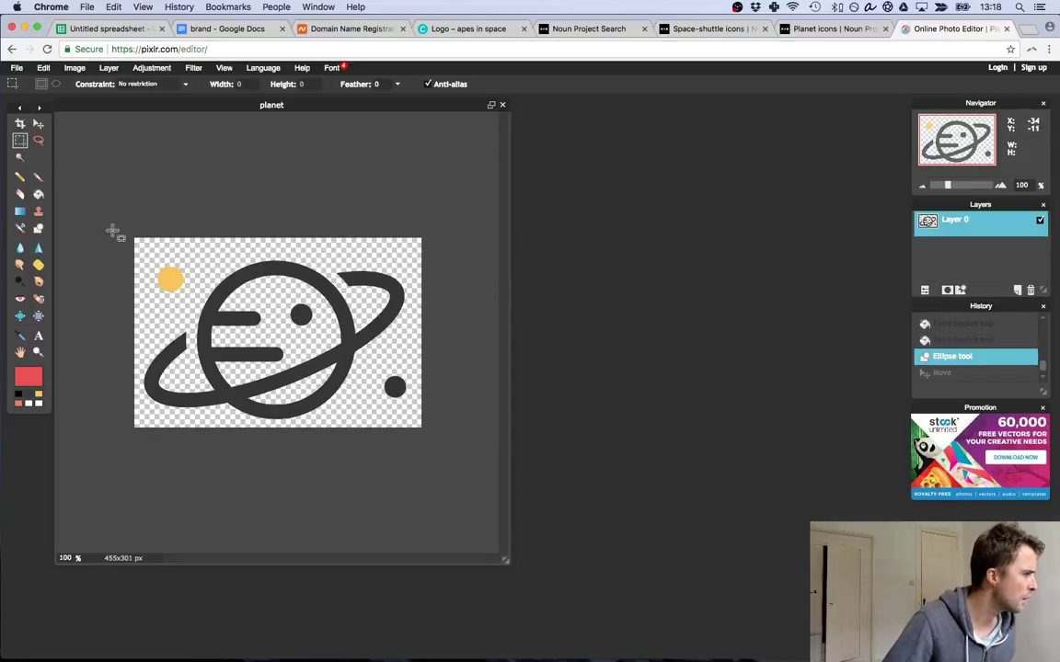
pyautogui.moveTo(155, 266); pyautogui.dragTo(188, 295)
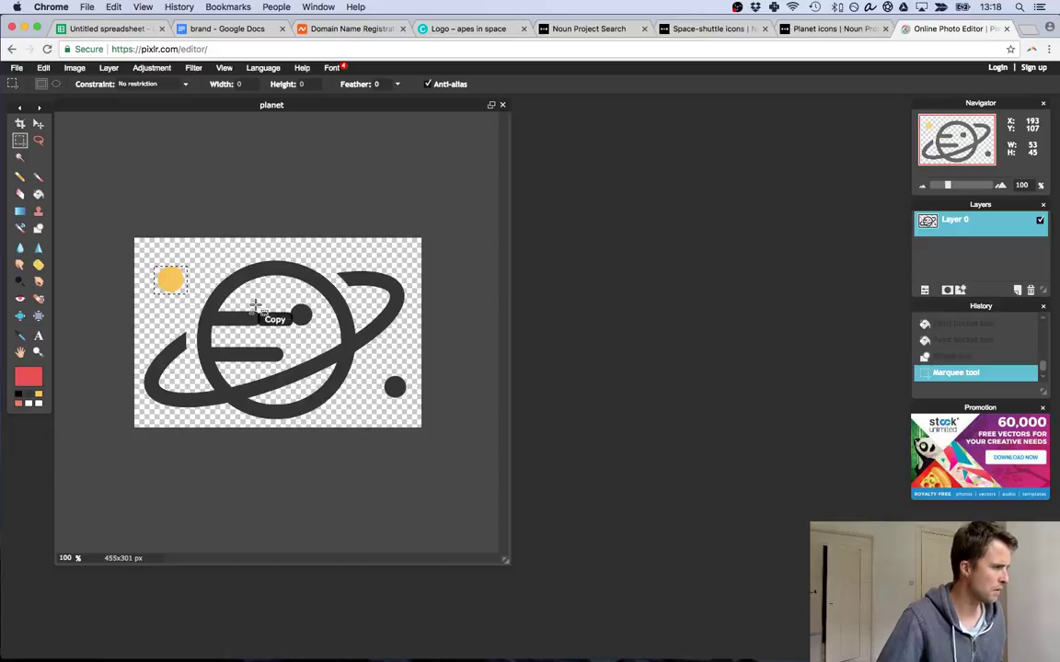
pyautogui.hotkey('ctrl', 'v')
pyautogui.hotkey('ctrl', 'v')
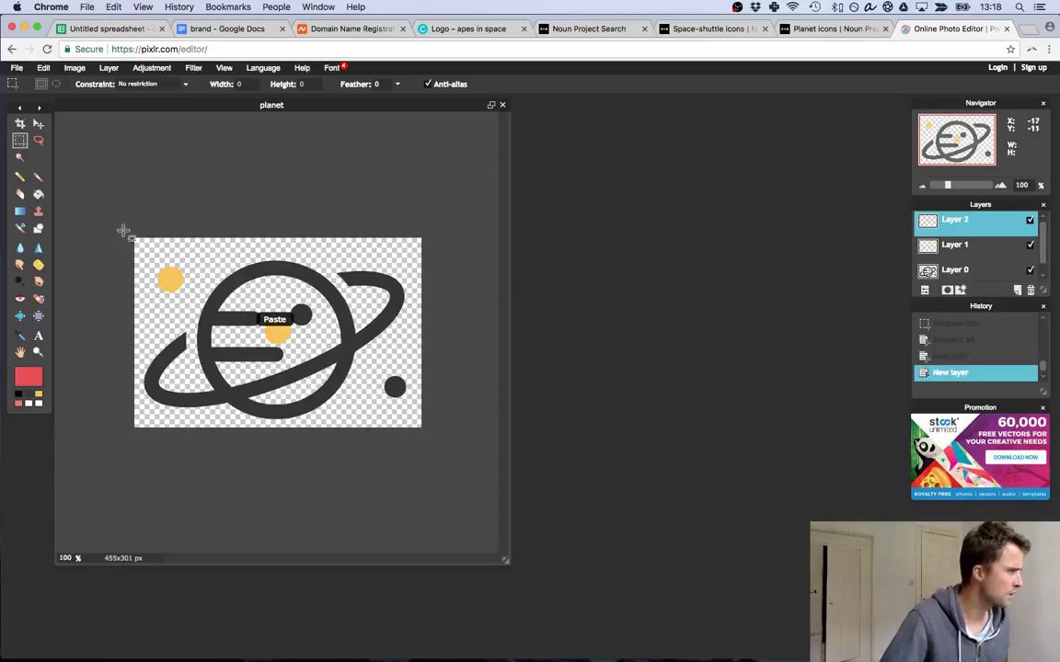
pyautogui.click(38, 123)
pyautogui.moveTo(278, 333); pyautogui.dragTo(391, 396)
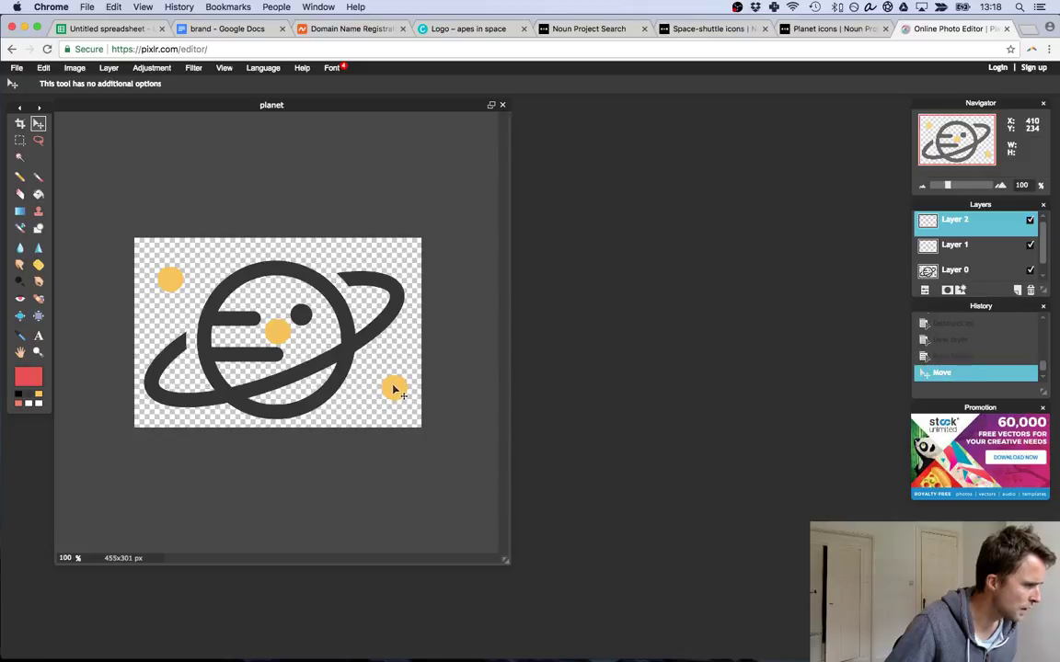
pyautogui.moveTo(279, 331)
pyautogui.mouseDown()
pyautogui.moveTo(294, 326)
pyautogui.moveTo(281, 331)
pyautogui.mouseUp()
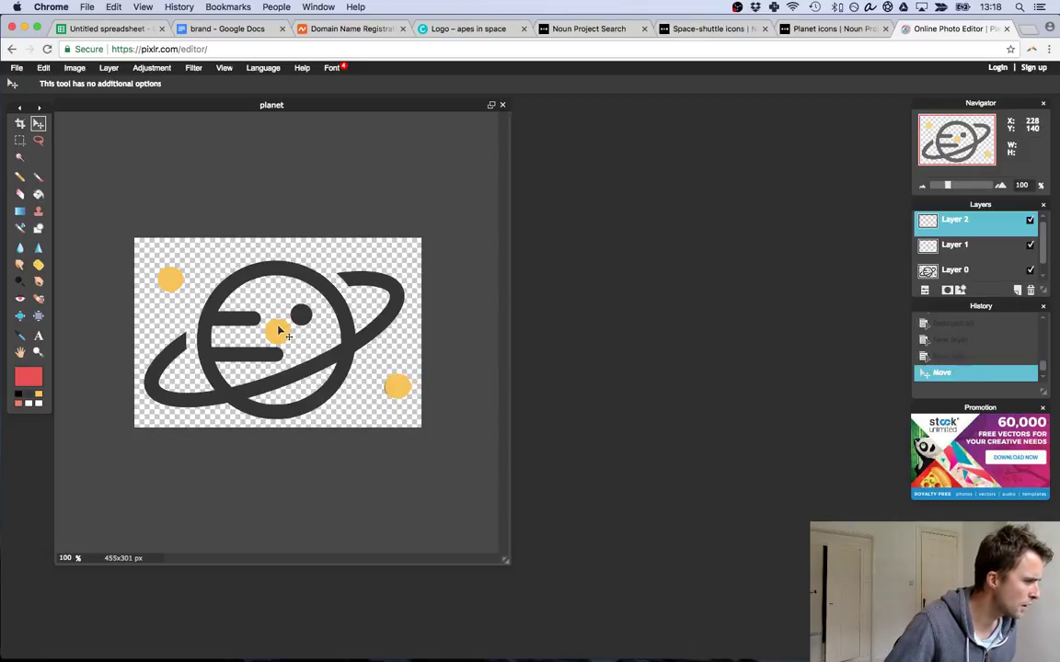
pyautogui.click(988, 247)
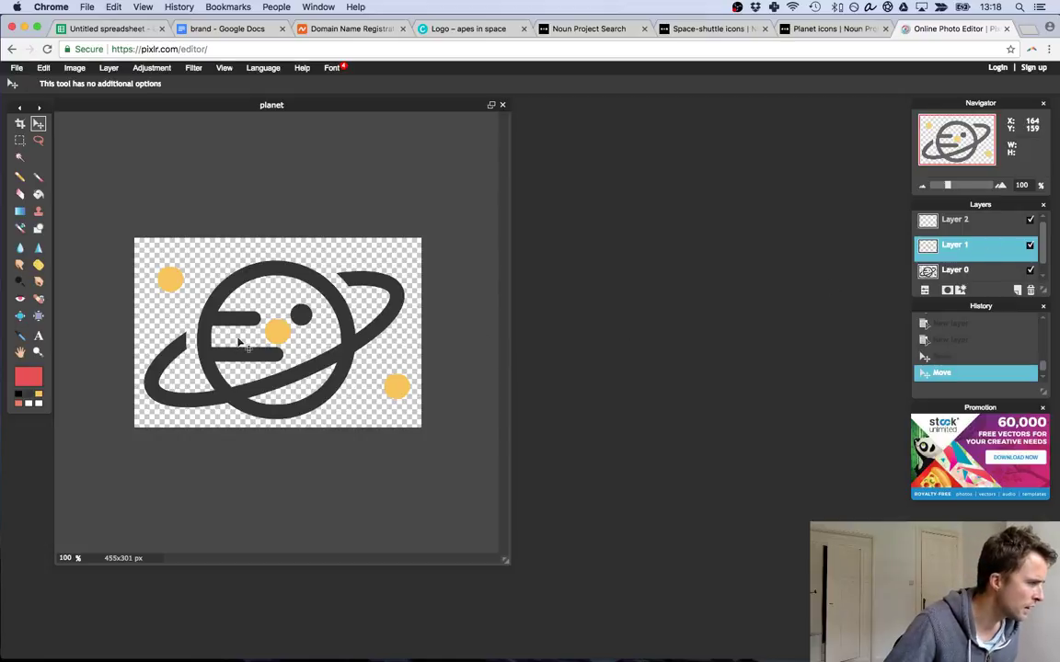
pyautogui.moveTo(270, 332); pyautogui.dragTo(297, 318)
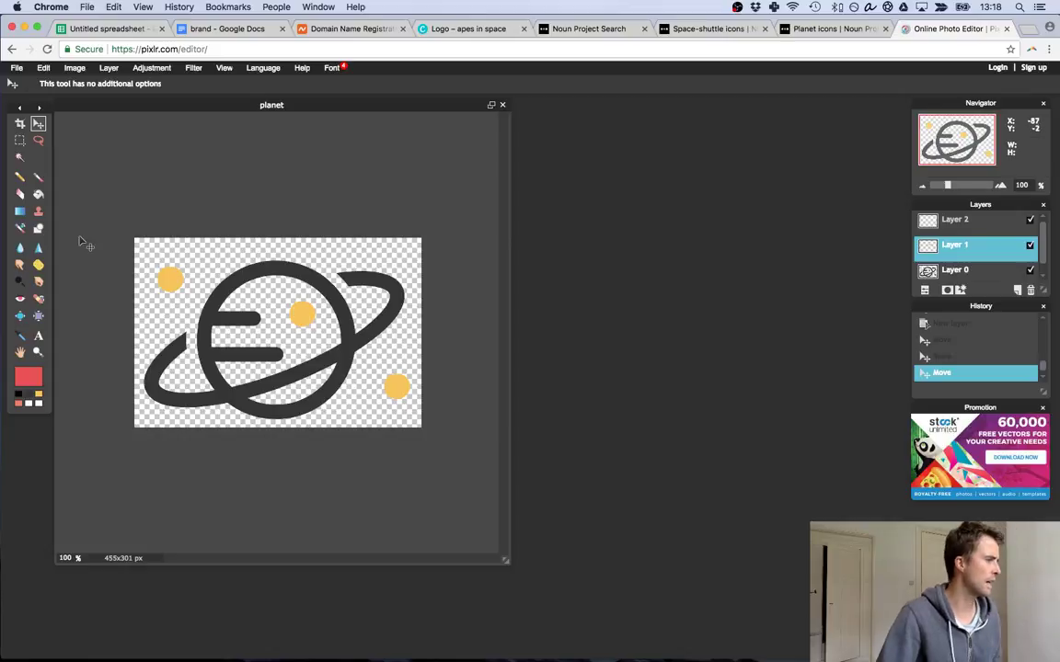
pyautogui.click(37, 194)
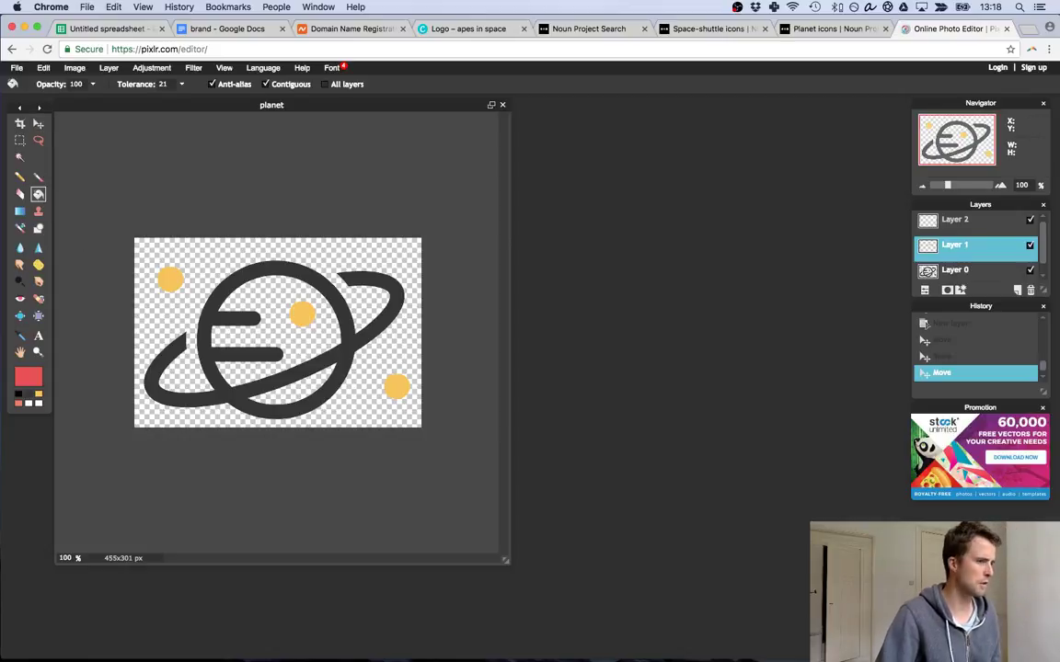
pyautogui.click(294, 315)
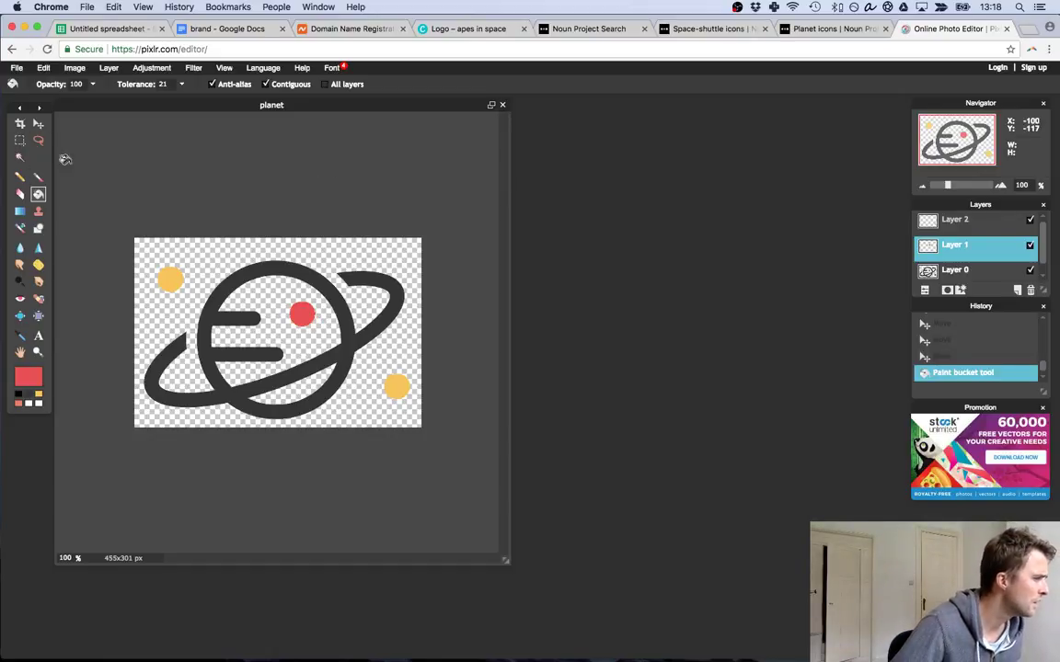
pyautogui.press('super+z')
pyautogui.press('super+z')
pyautogui.press('super+z')
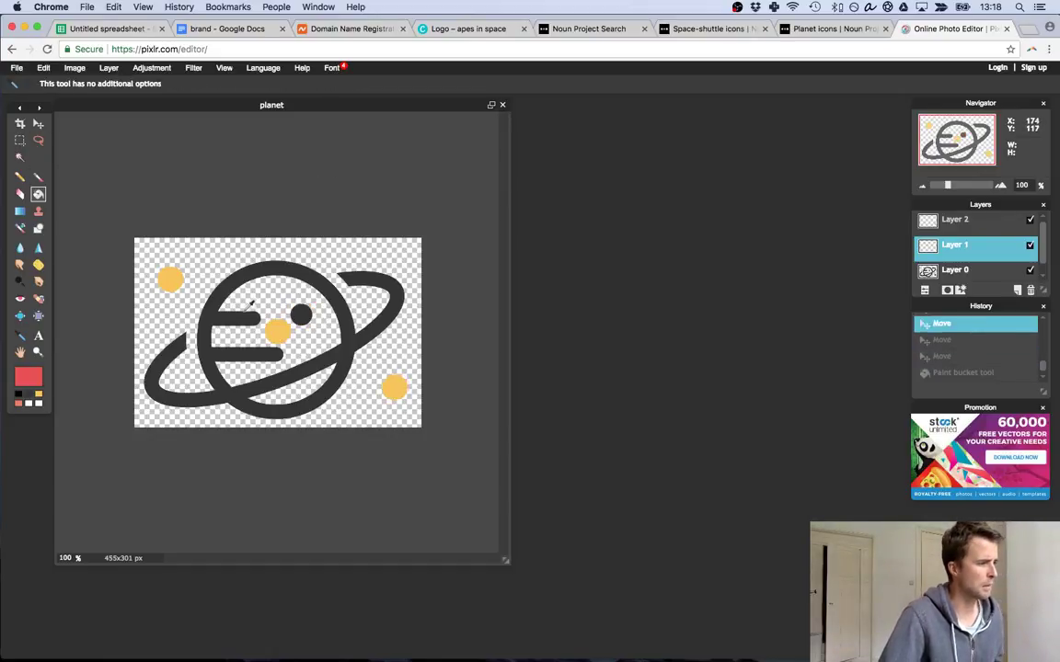
pyautogui.press('k')
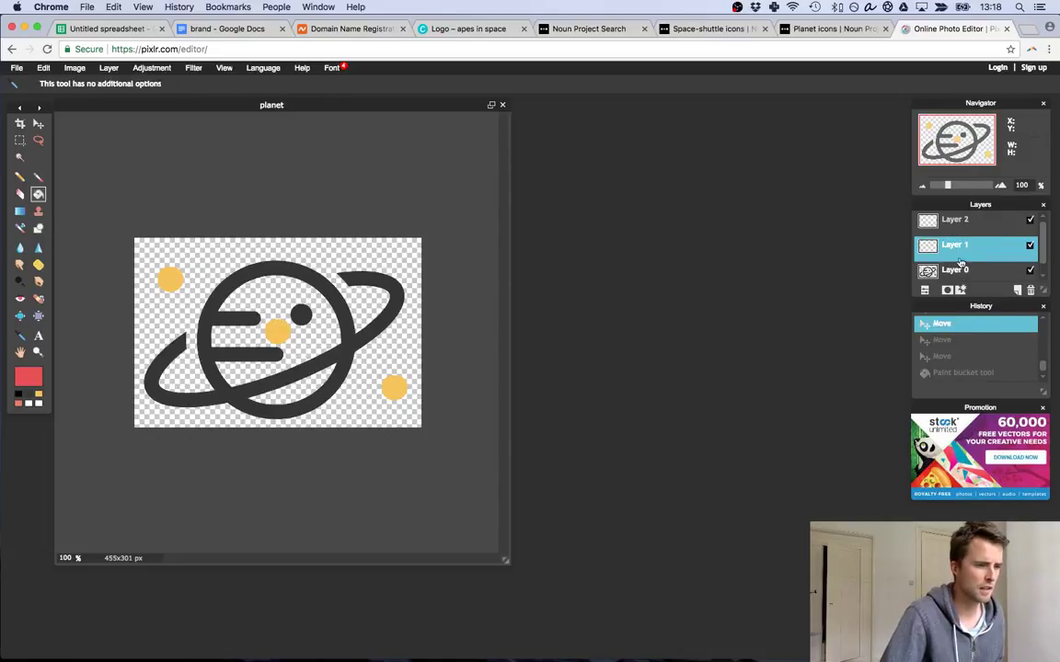
pyautogui.hotkey('ctrl', 'z')
pyautogui.hotkey('ctrl', 'z')
pyautogui.hotkey('ctrl', 'z')
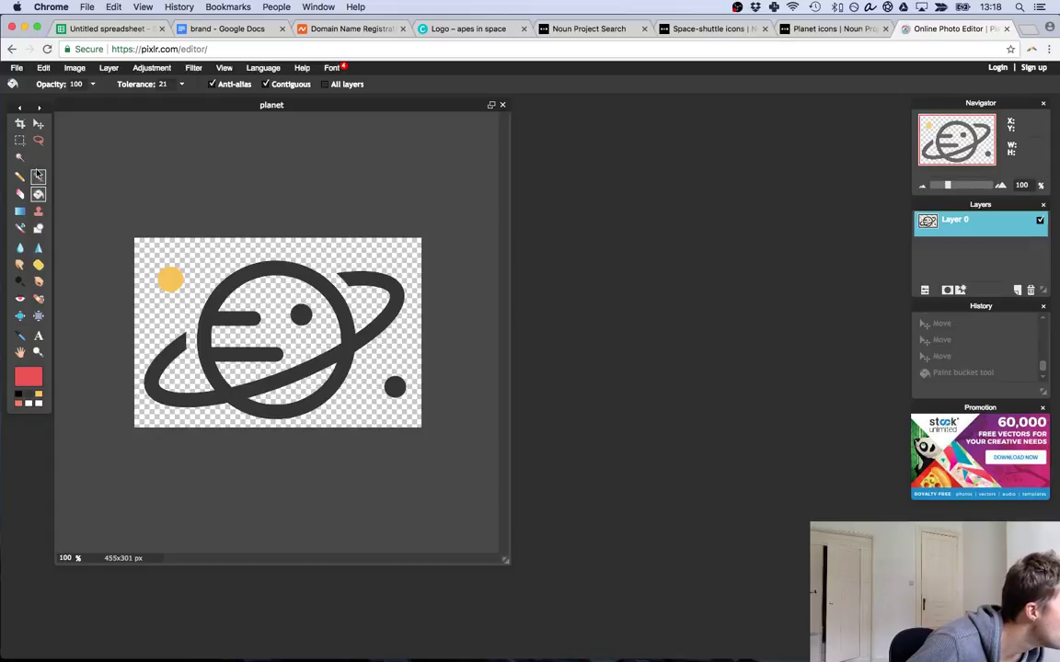
pyautogui.click(38, 229)
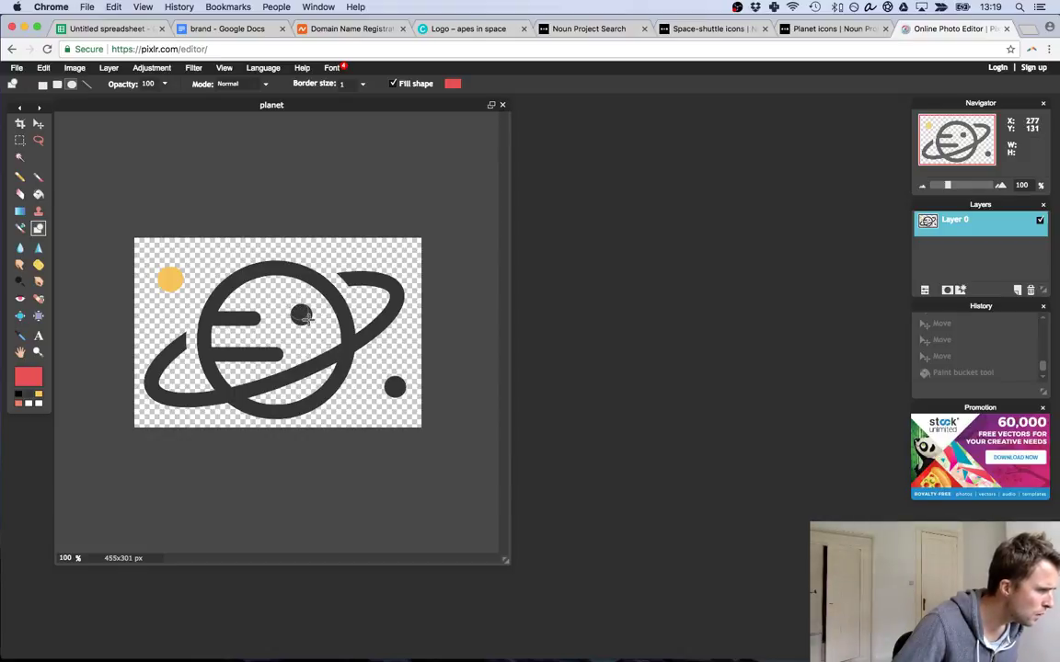
pyautogui.moveTo(290, 306); pyautogui.dragTo(314, 327)
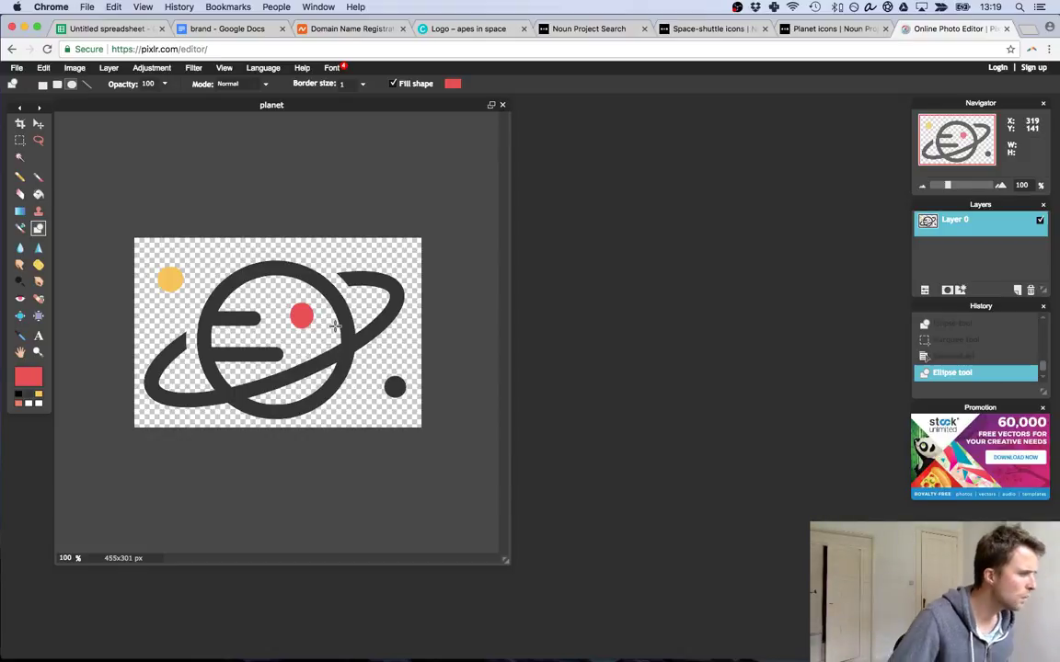
pyautogui.press('super+z')
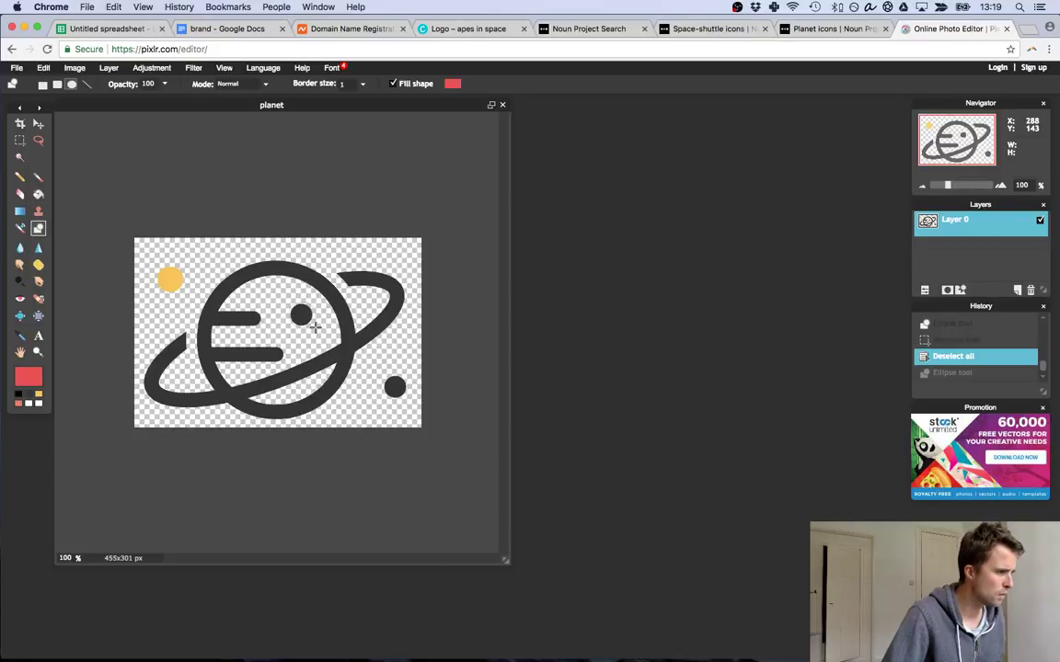
pyautogui.press('super+y')
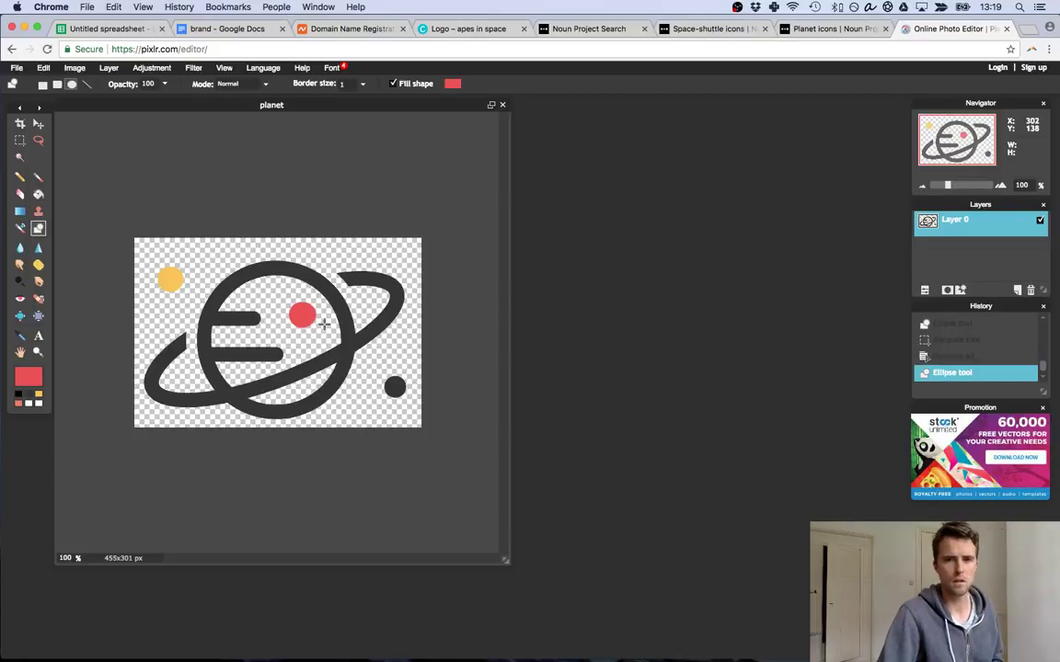
pyautogui.press('super+z')
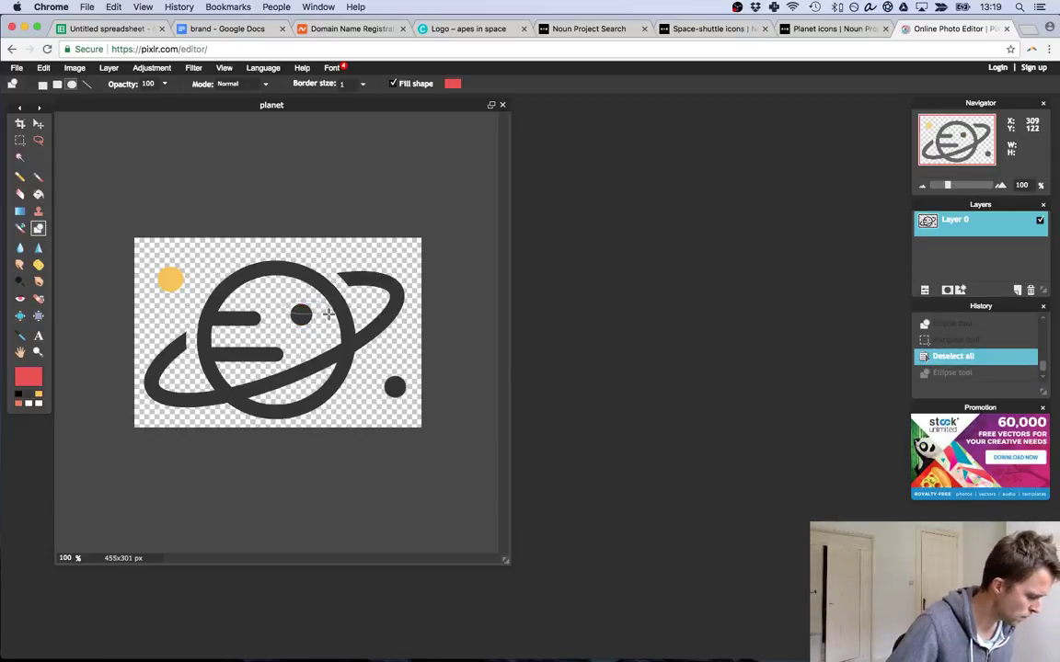
pyautogui.press('a')
pyautogui.press('z')
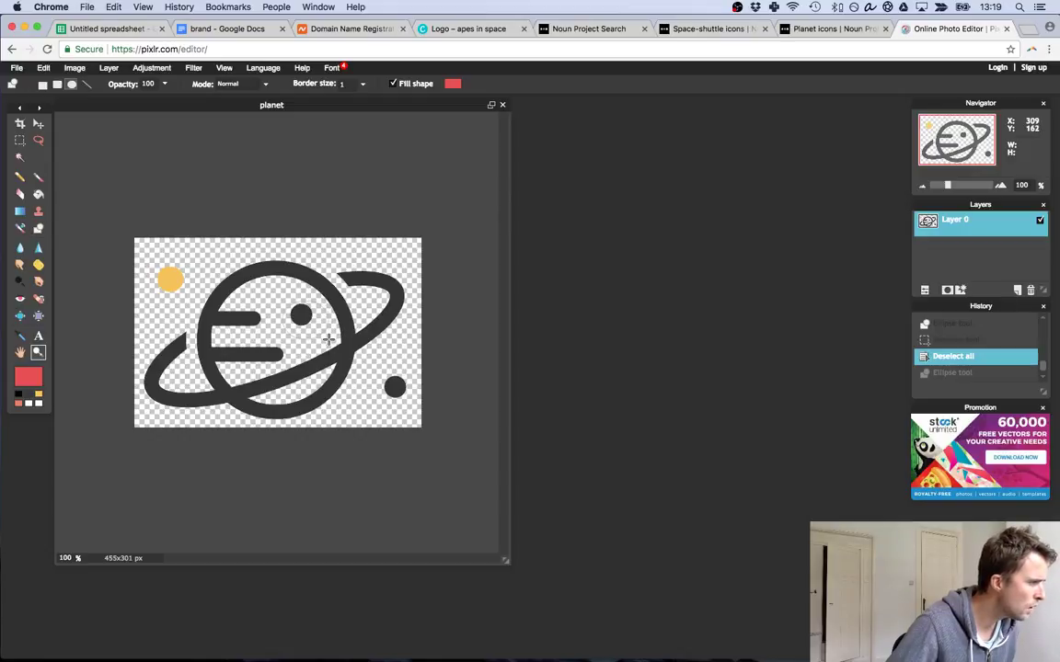
pyautogui.press('b')
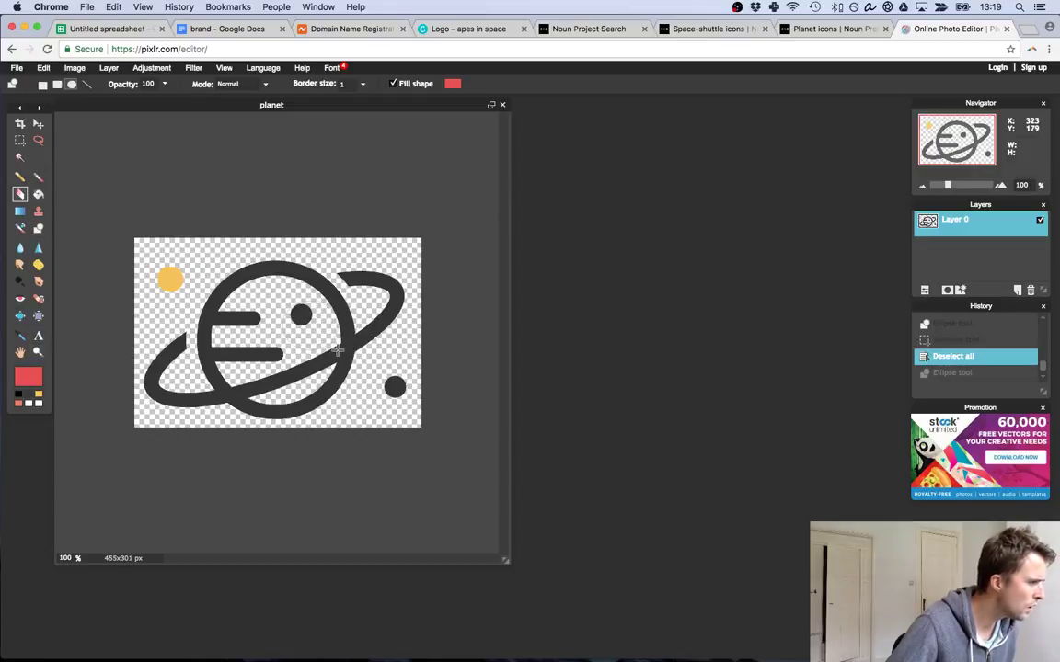
pyautogui.press('r')
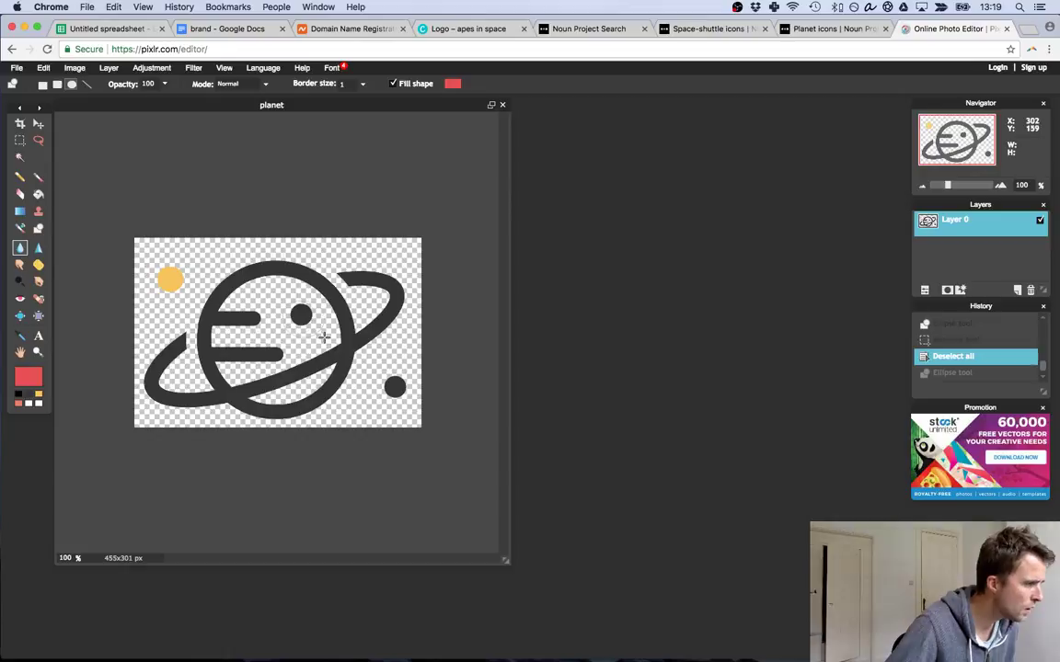
pyautogui.hotkey('ctrl', 'y')
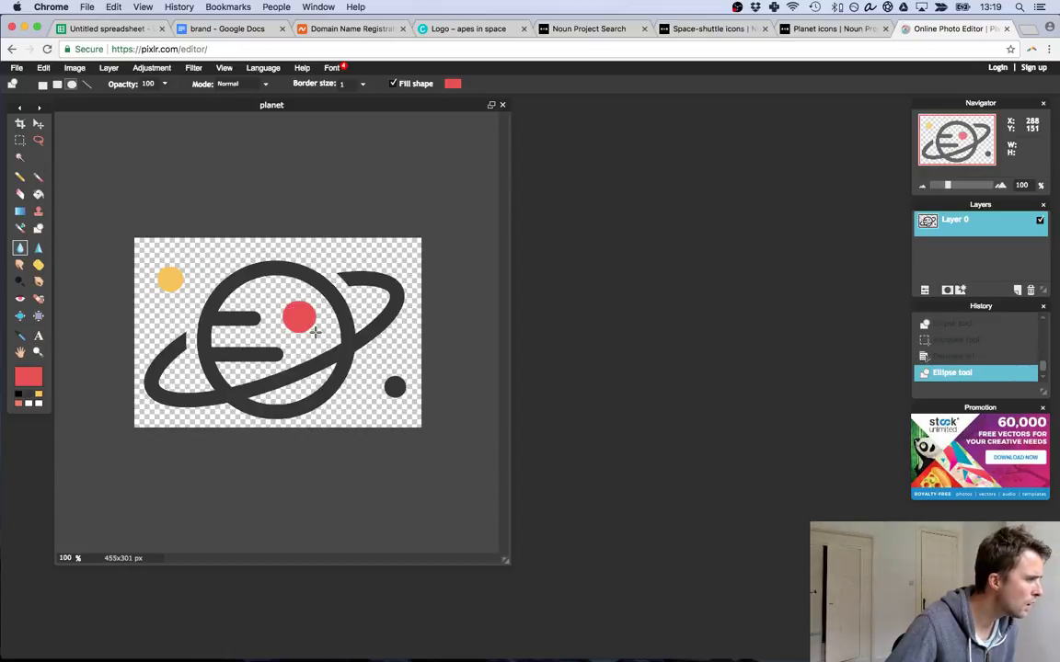
pyautogui.hotkey('ctrl', 'z')
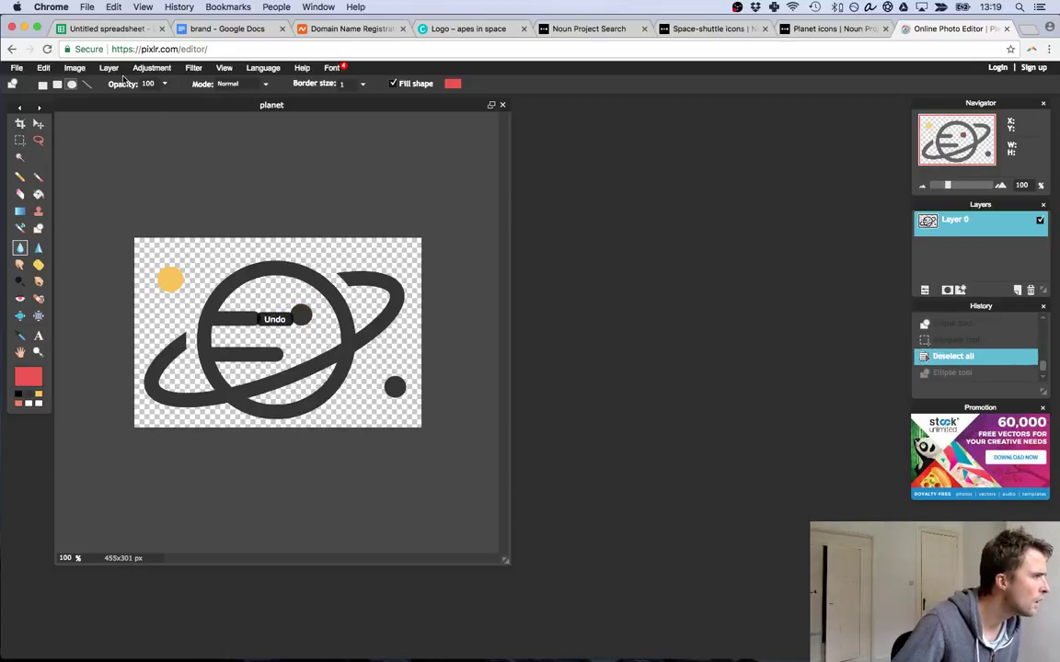
pyautogui.click(265, 84)
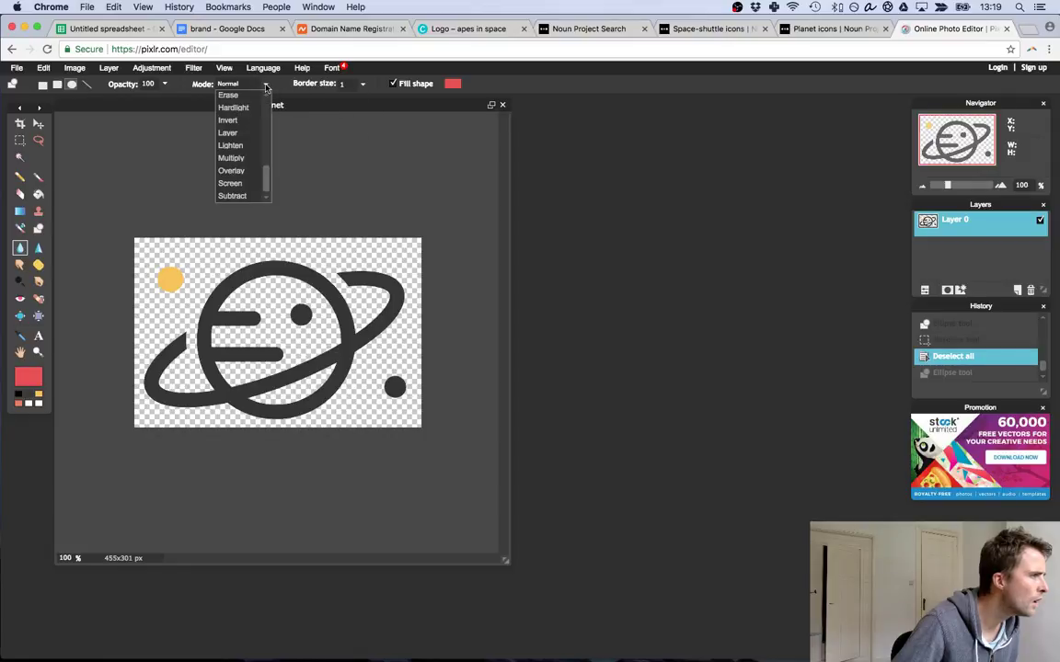
pyautogui.scroll(3, 266, 156)
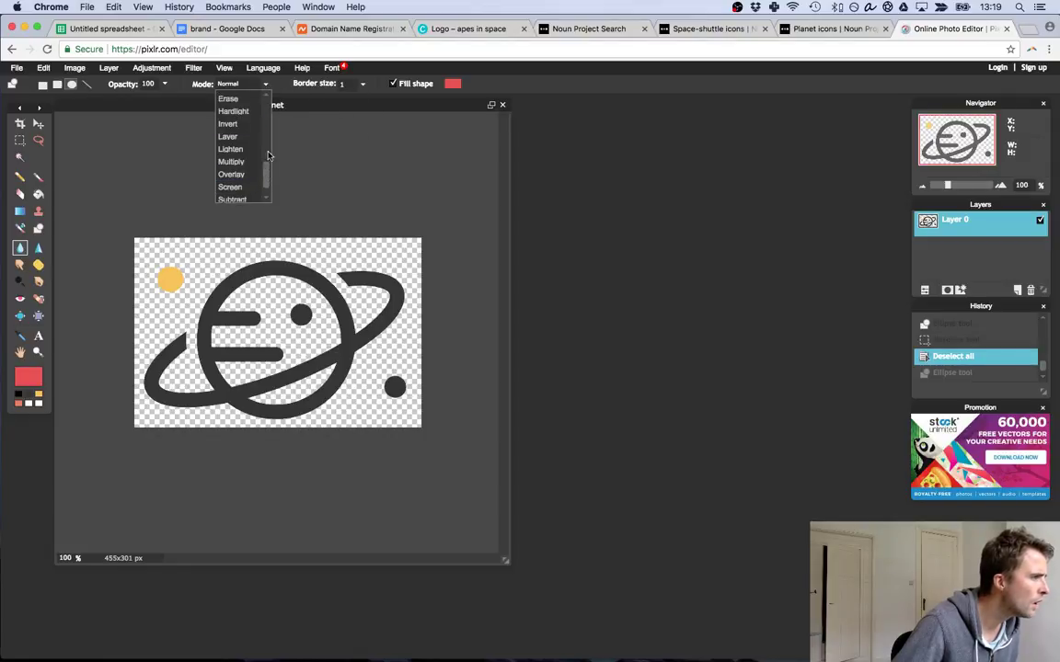
pyautogui.click(230, 96)
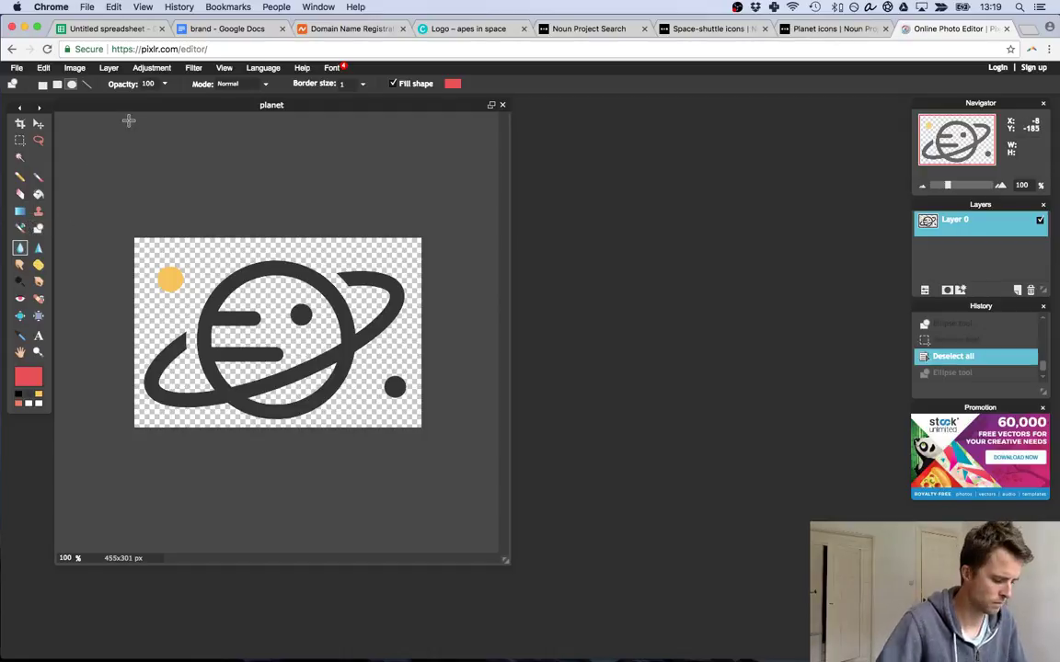
# Search 'pixlr draw round circle' and open the YouTube video 'Pixlr Tutorial - The Drawing Tool - Lesson 7'.
pyautogui.click(1032, 30)
pyautogui.write('pixlr drza')
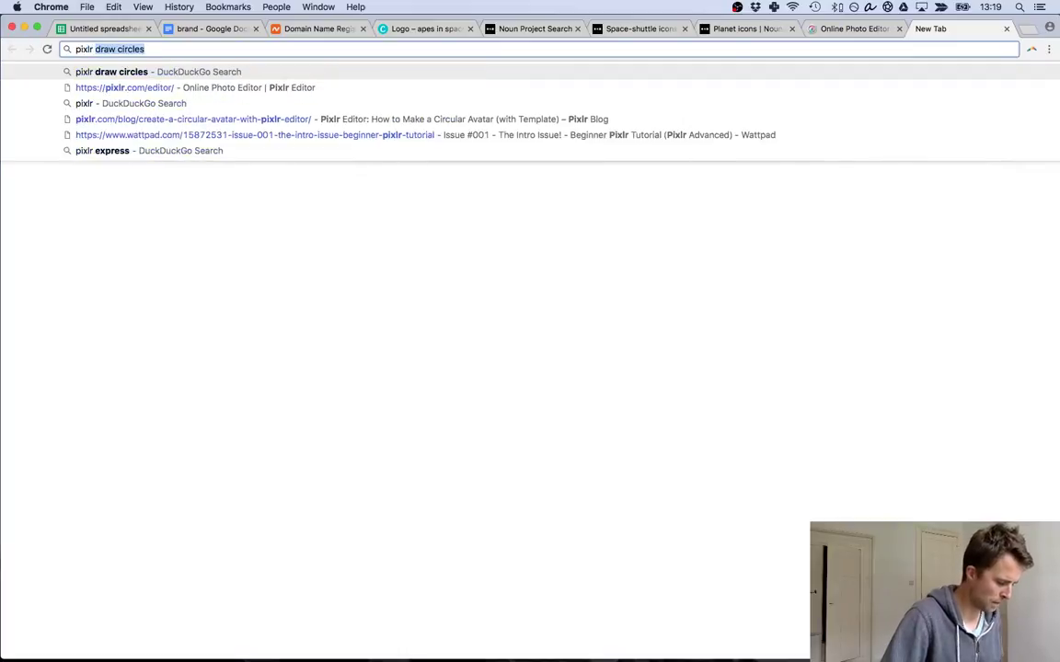
pyautogui.press('BackSpace')
pyautogui.press('BackSpace')
pyautogui.write('a')
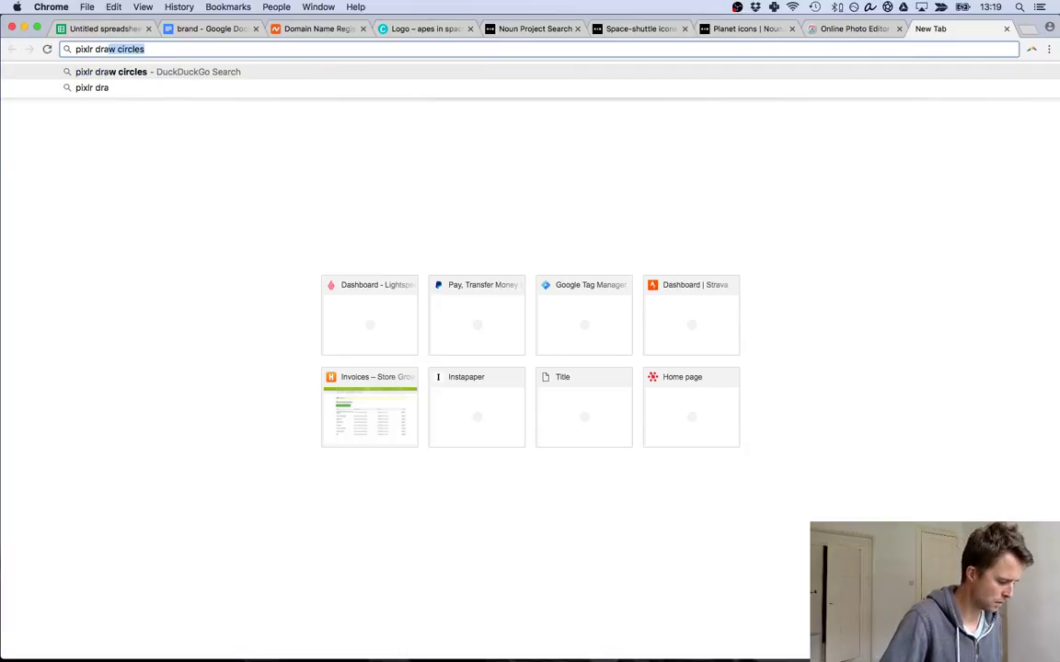
pyautogui.write('w round circle')
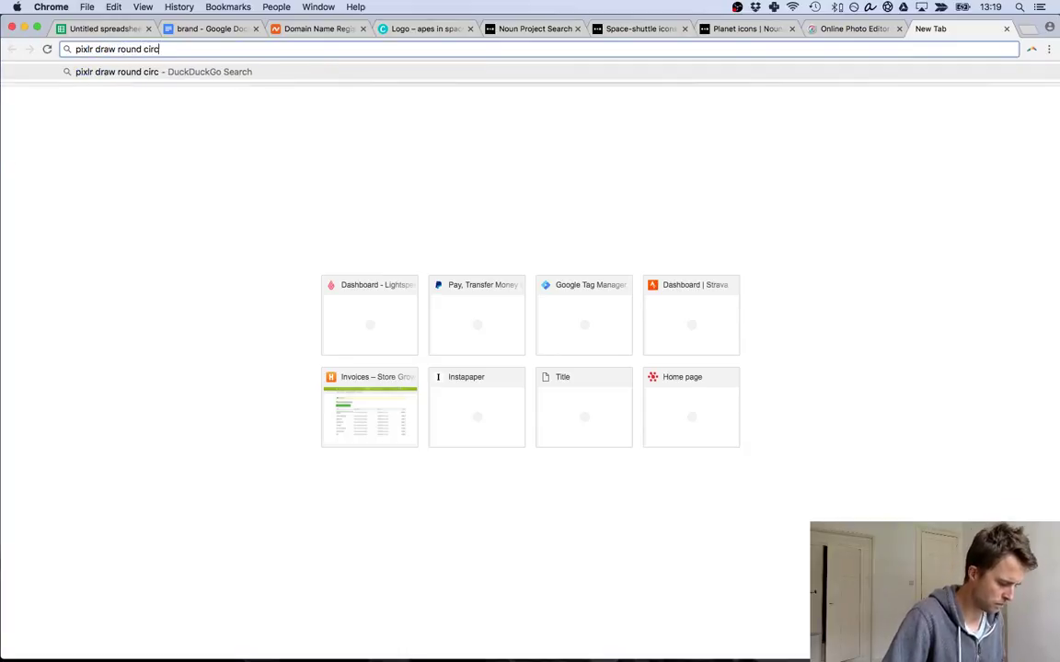
pyautogui.press('Return')
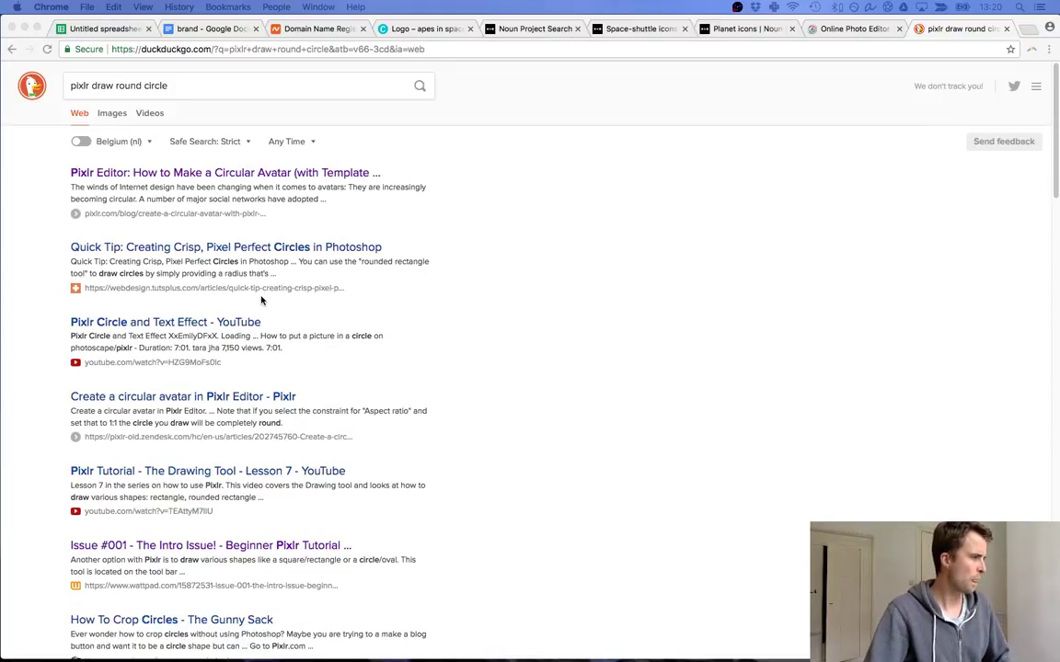
pyautogui.scroll(-1, 262, 322)
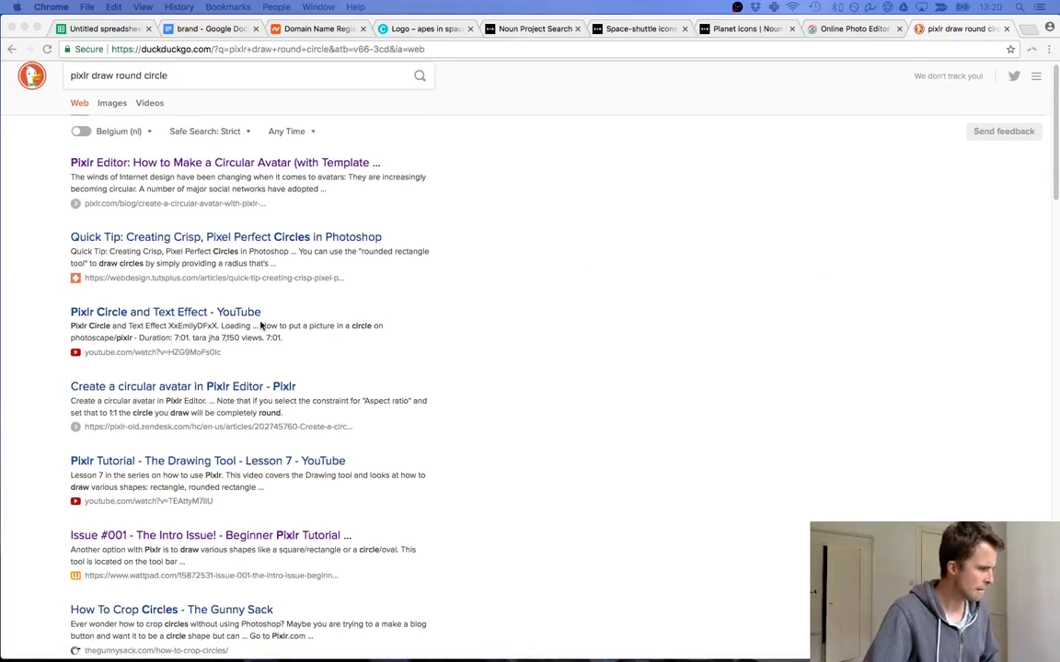
pyautogui.scroll(-1, 262, 326)
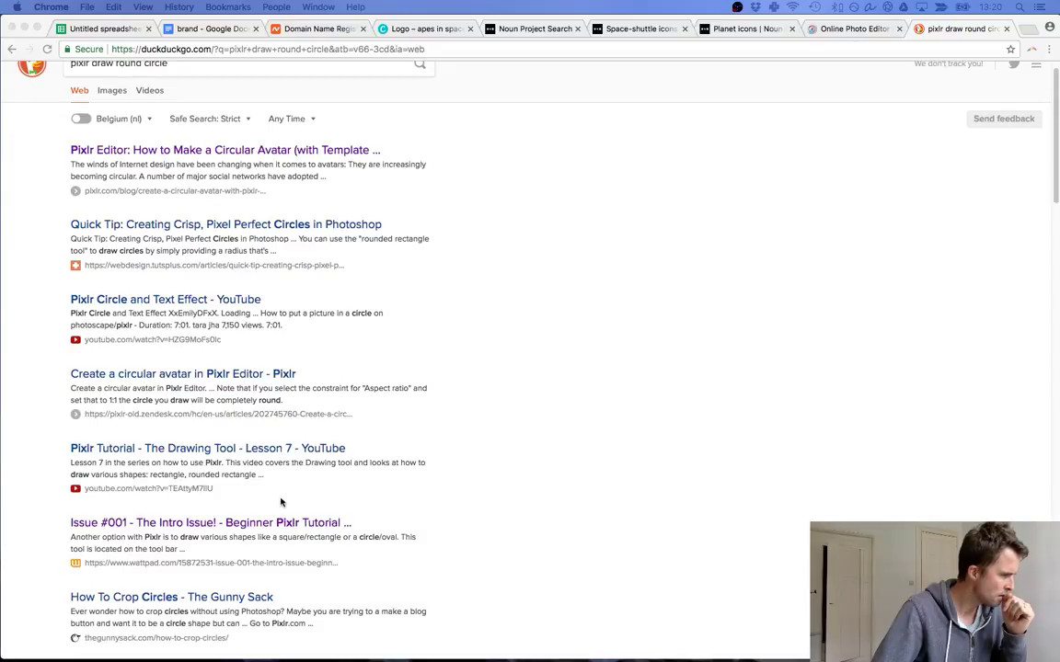
pyautogui.click(275, 448)
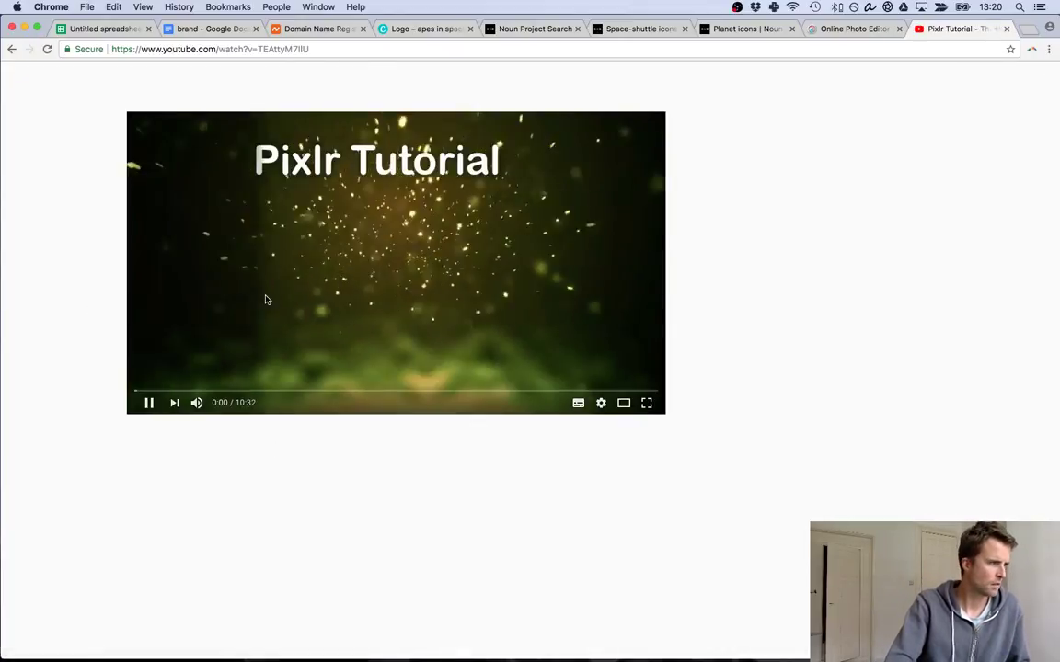
# Skim the Pixlr drawing-tool lesson from 1:04 to around 2:32, playing the footage briefly.
pyautogui.click(161, 392)
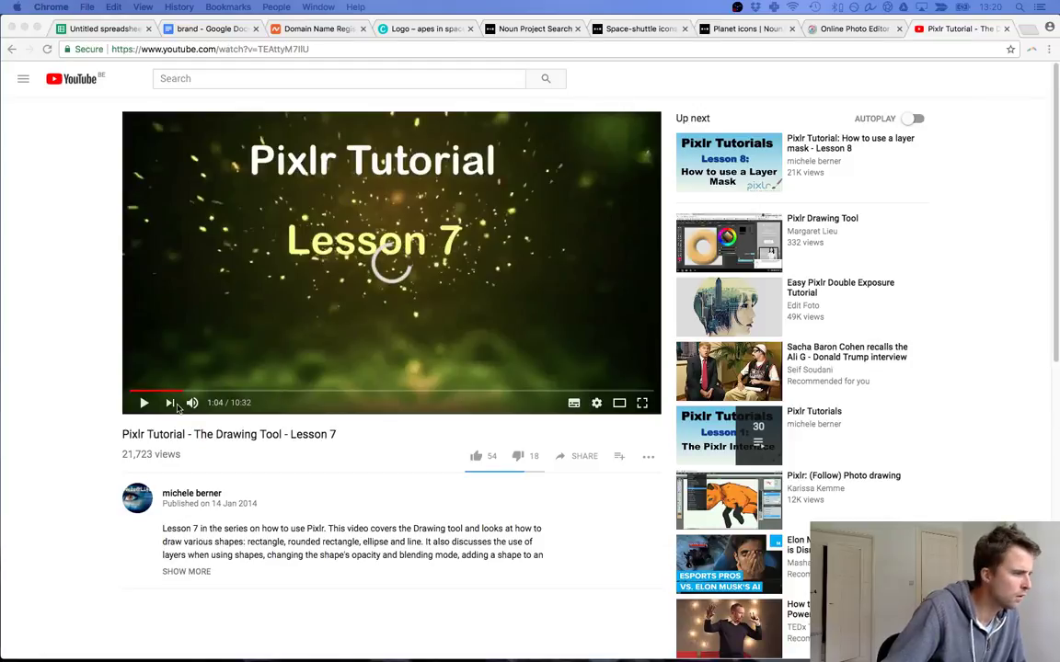
pyautogui.click(140, 403)
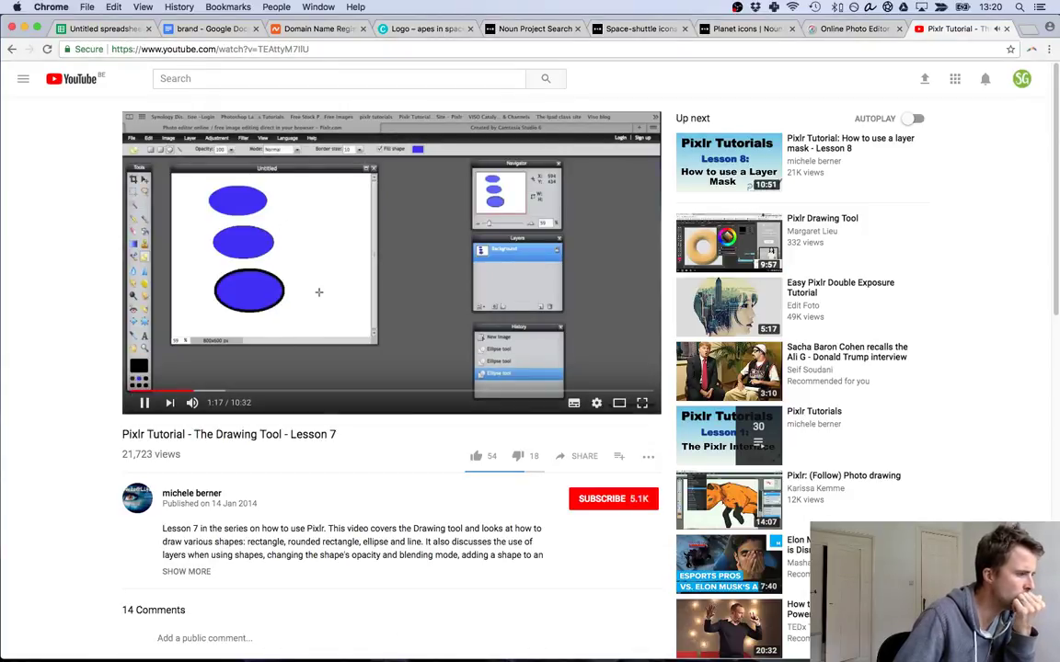
pyautogui.click(224, 392)
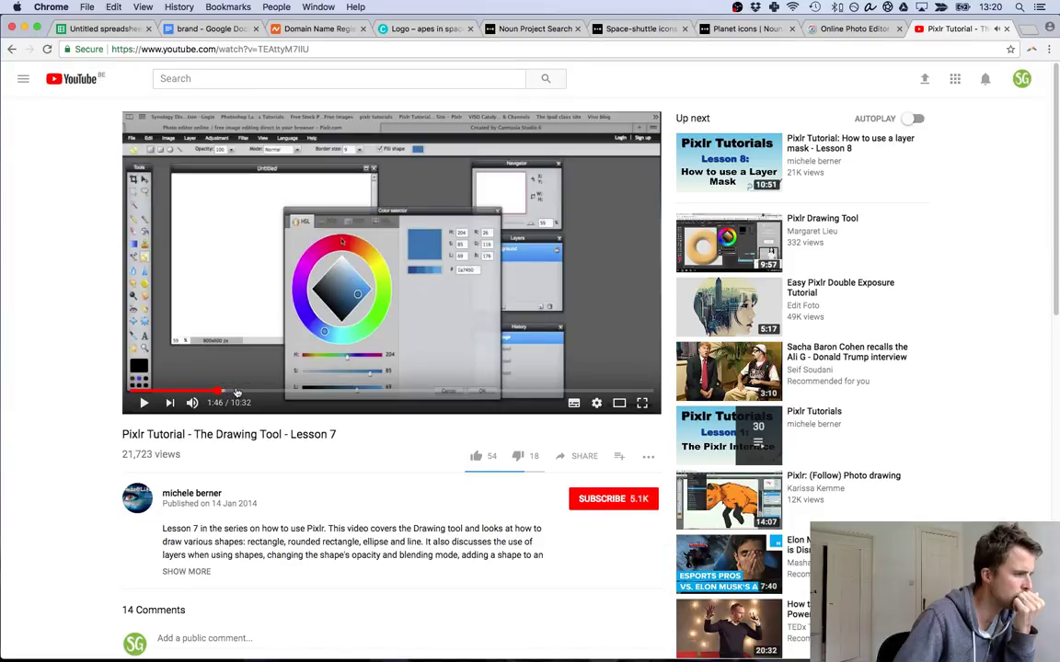
pyautogui.moveTo(236, 392); pyautogui.dragTo(266, 392)
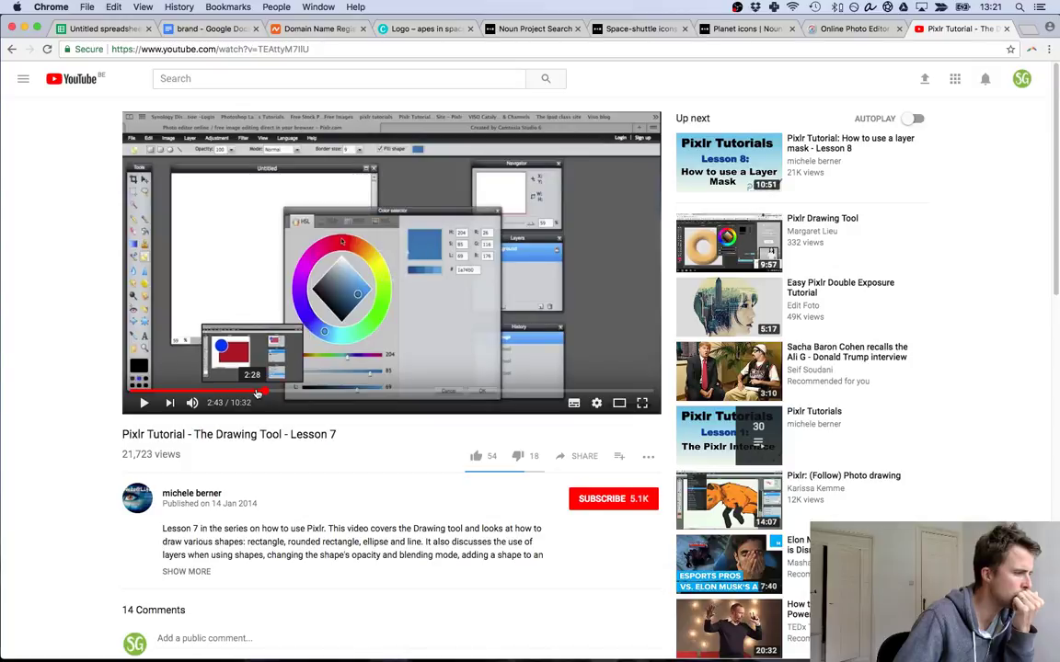
pyautogui.click(254, 393)
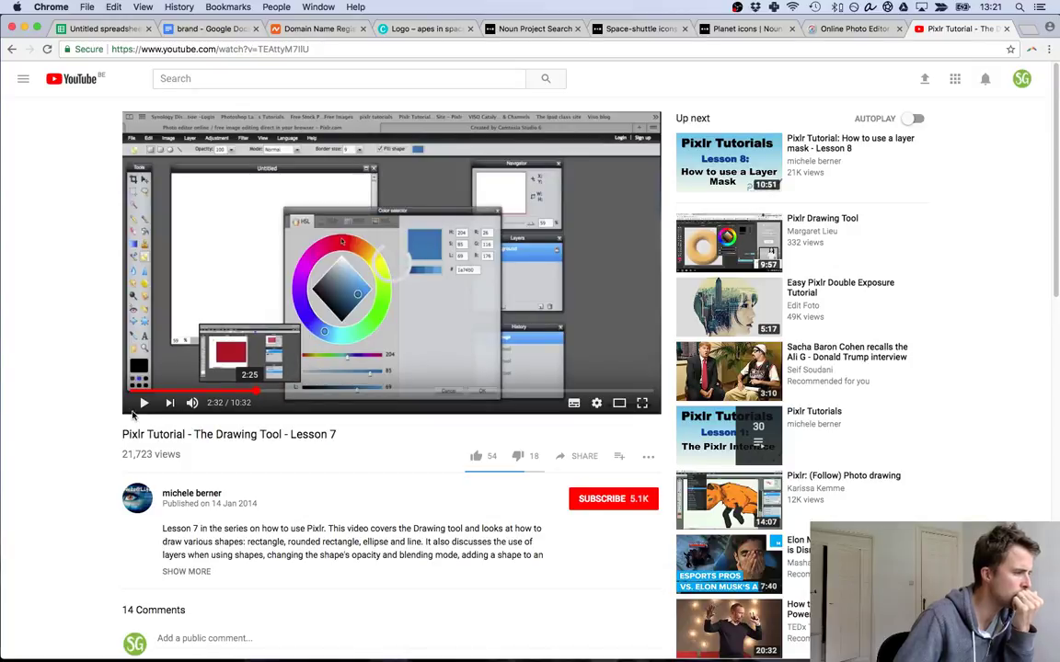
pyautogui.click(238, 392)
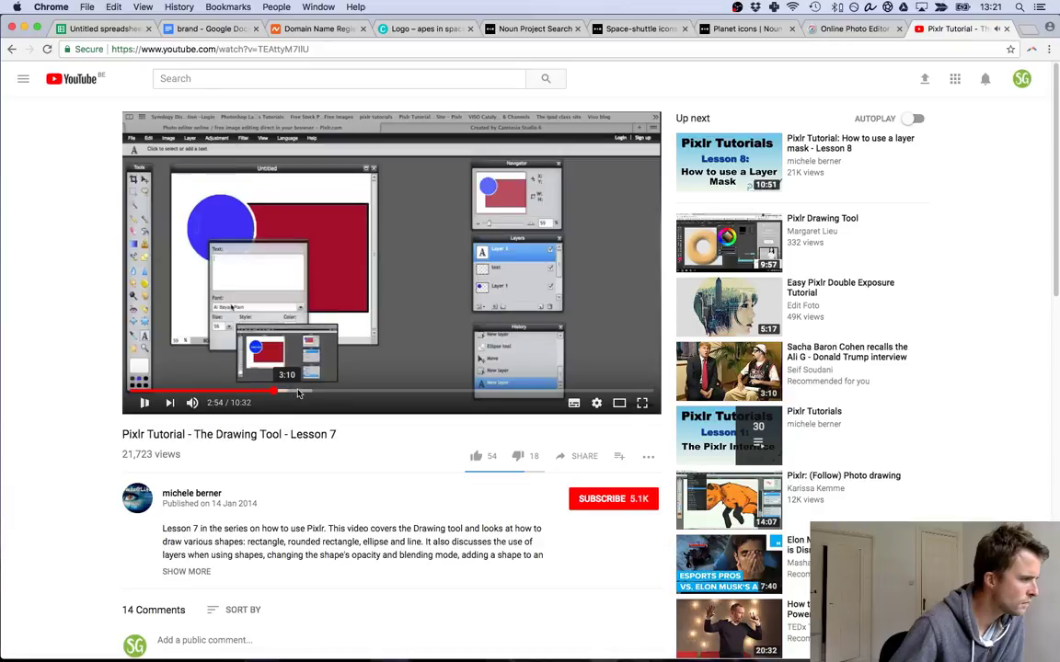
# Skip through the lesson from 3:24 to 5:55, then return to the 'pixlr draw round circle' results.
pyautogui.click(299, 393)
pyautogui.moveTo(311, 394); pyautogui.dragTo(327, 394)
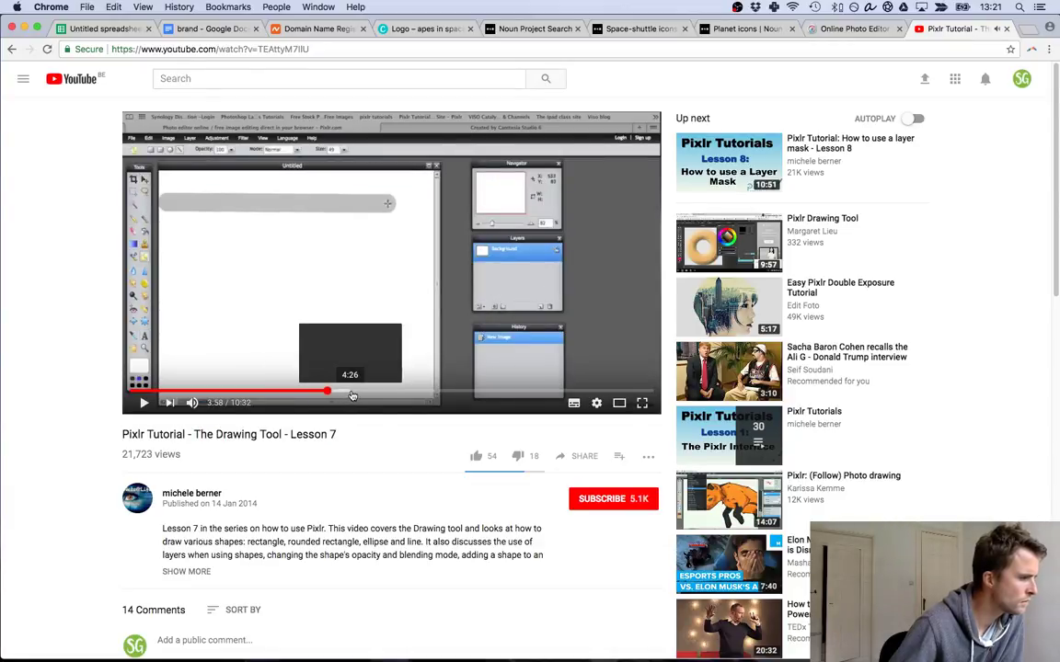
pyautogui.click(368, 393)
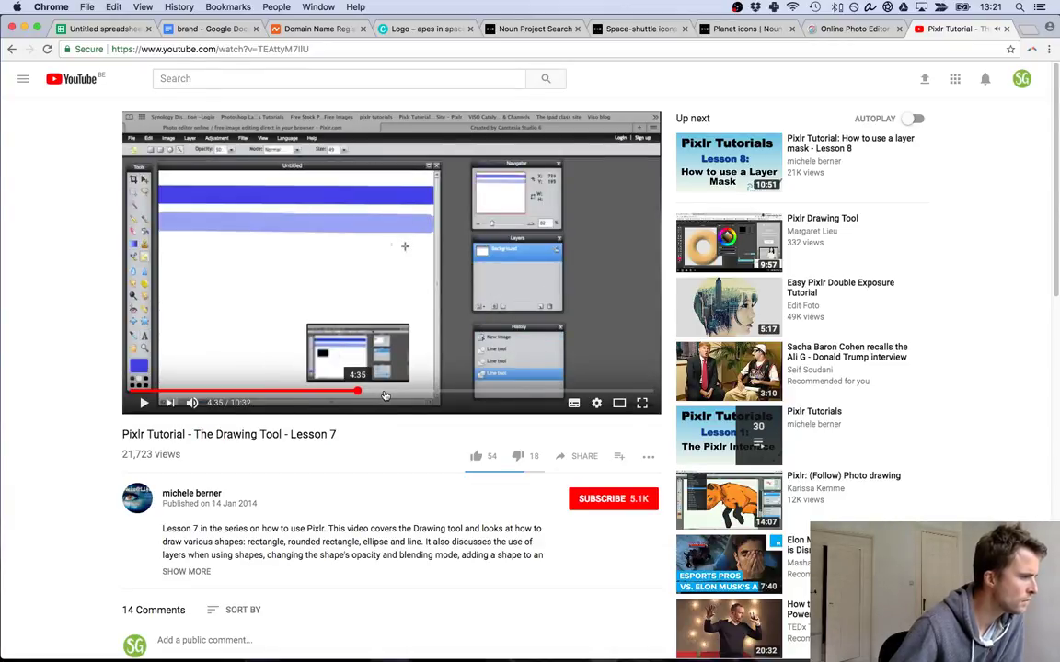
pyautogui.click(389, 394)
pyautogui.click(425, 394)
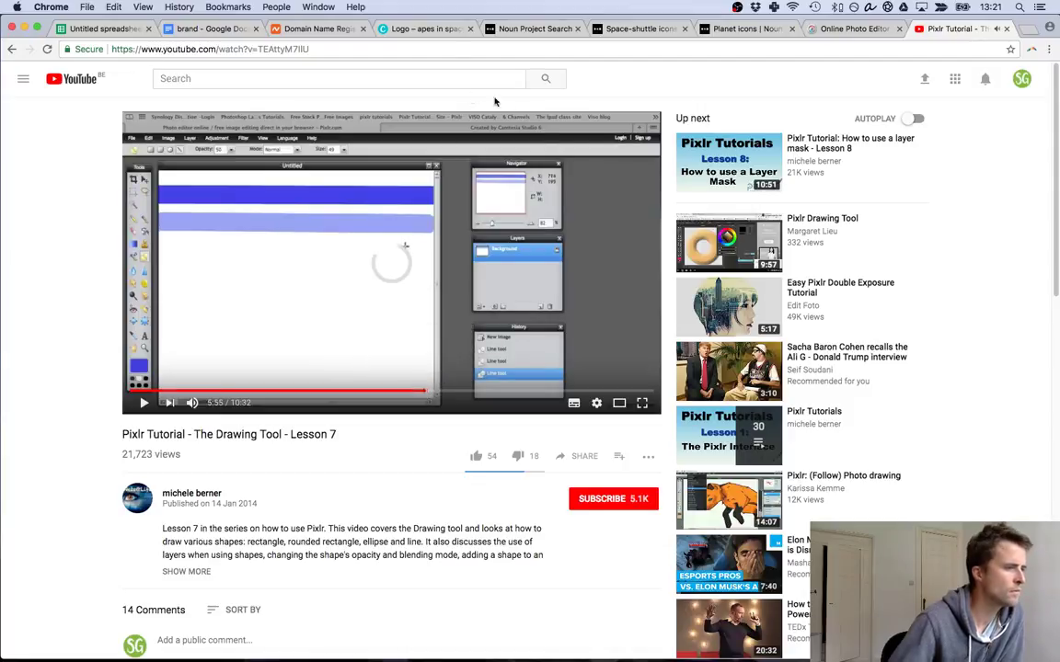
pyautogui.click(559, 195)
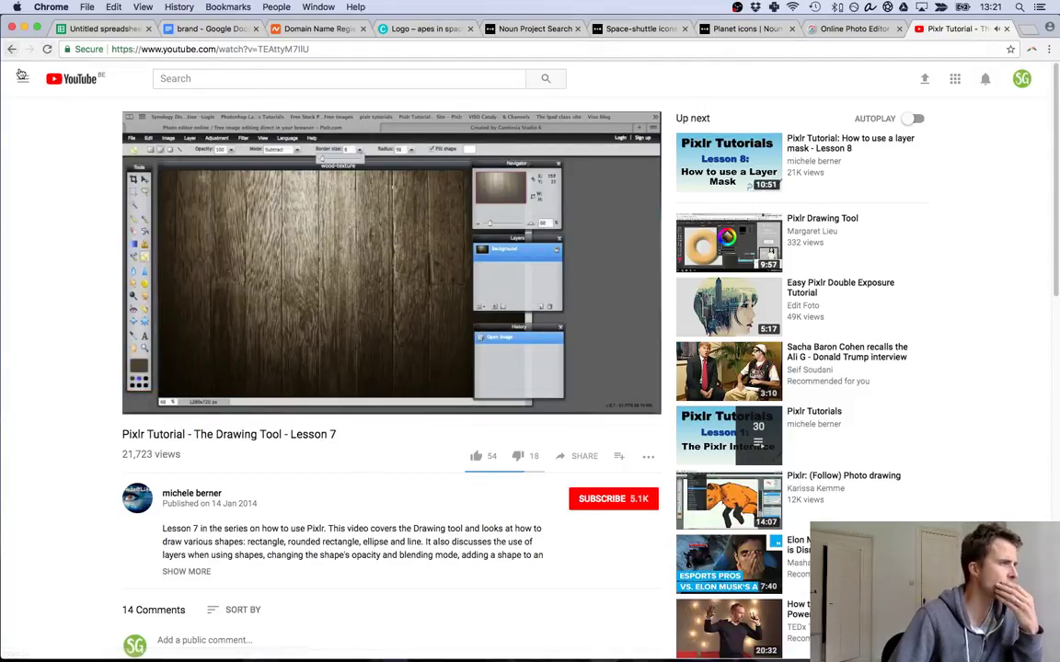
pyautogui.click(12, 49)
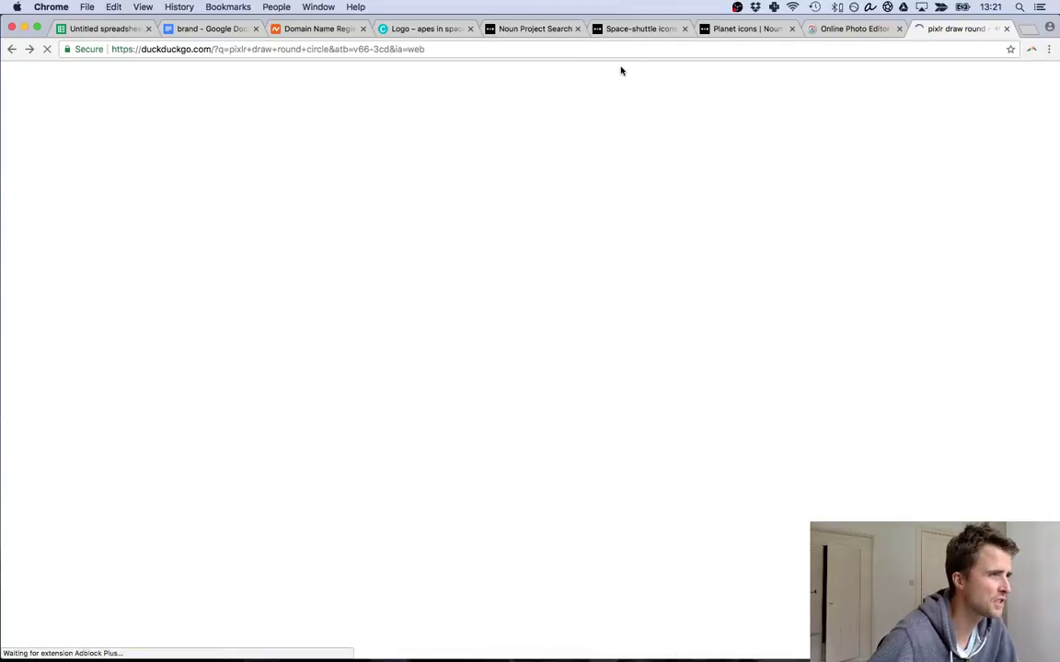
# Drag a filled circle from Elements > Shapes onto page 2 of the APES IN SPACE design.
pyautogui.click(405, 29)
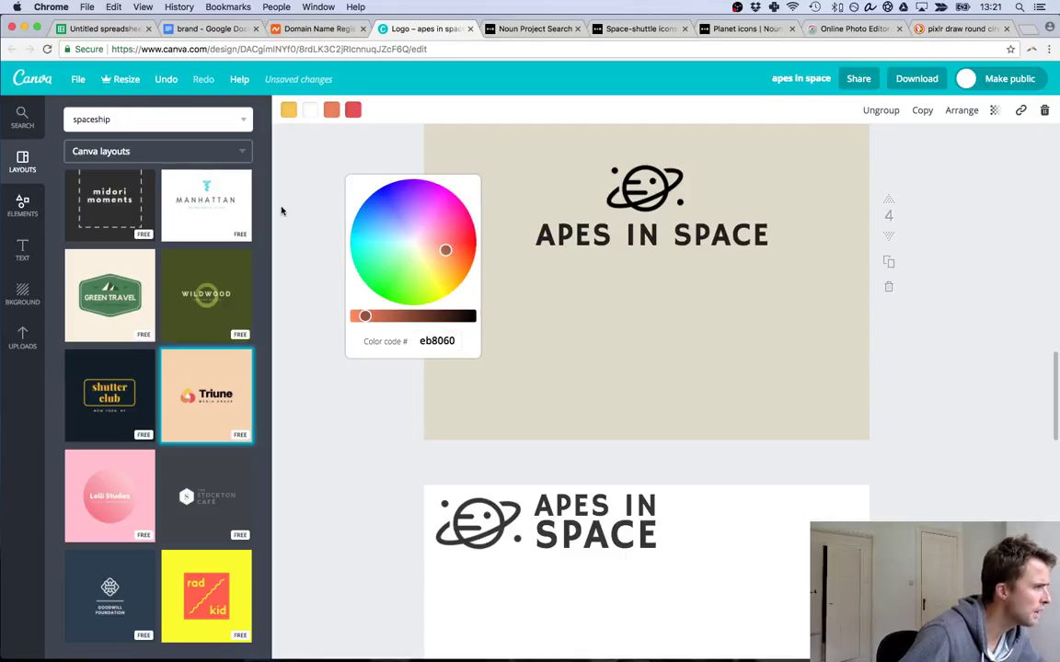
pyautogui.click(23, 204)
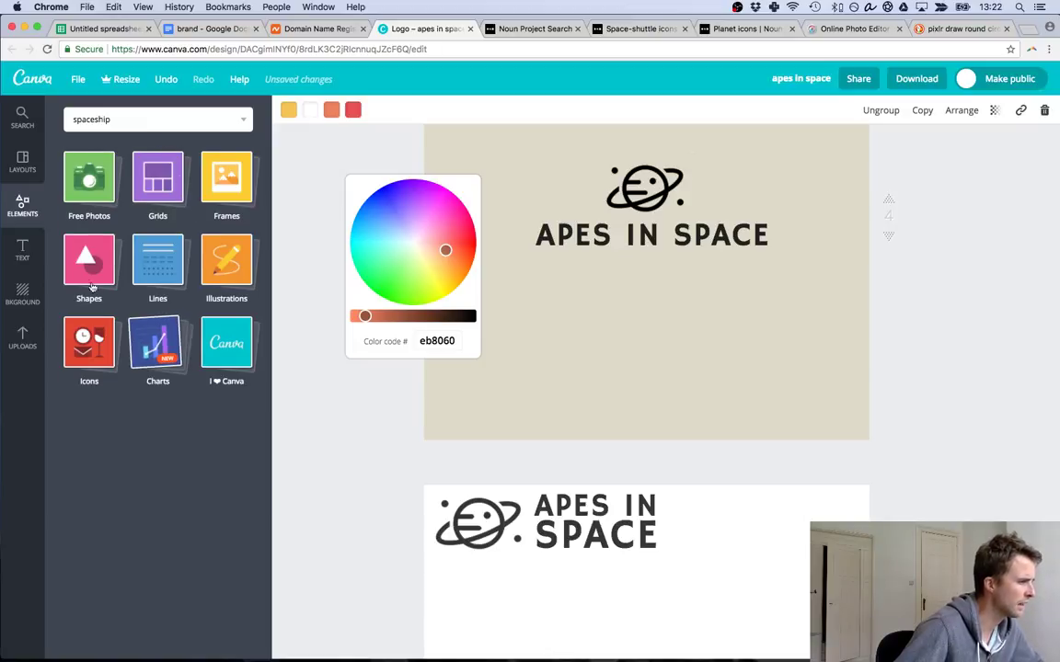
pyautogui.click(89, 280)
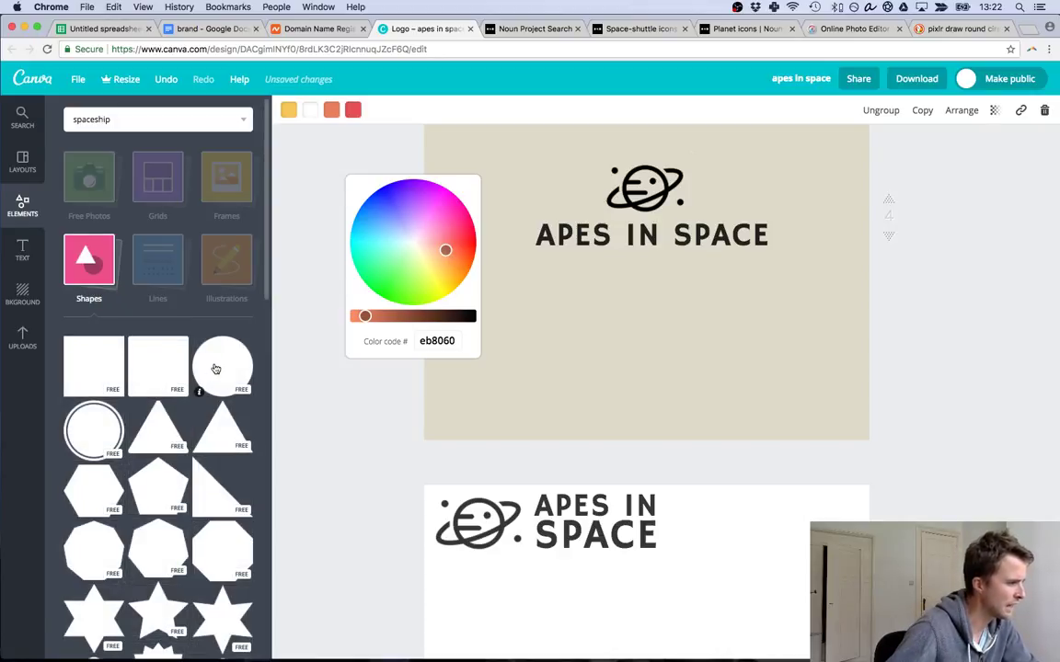
pyautogui.click(231, 375)
pyautogui.moveTo(231, 375); pyautogui.dragTo(458, 473)
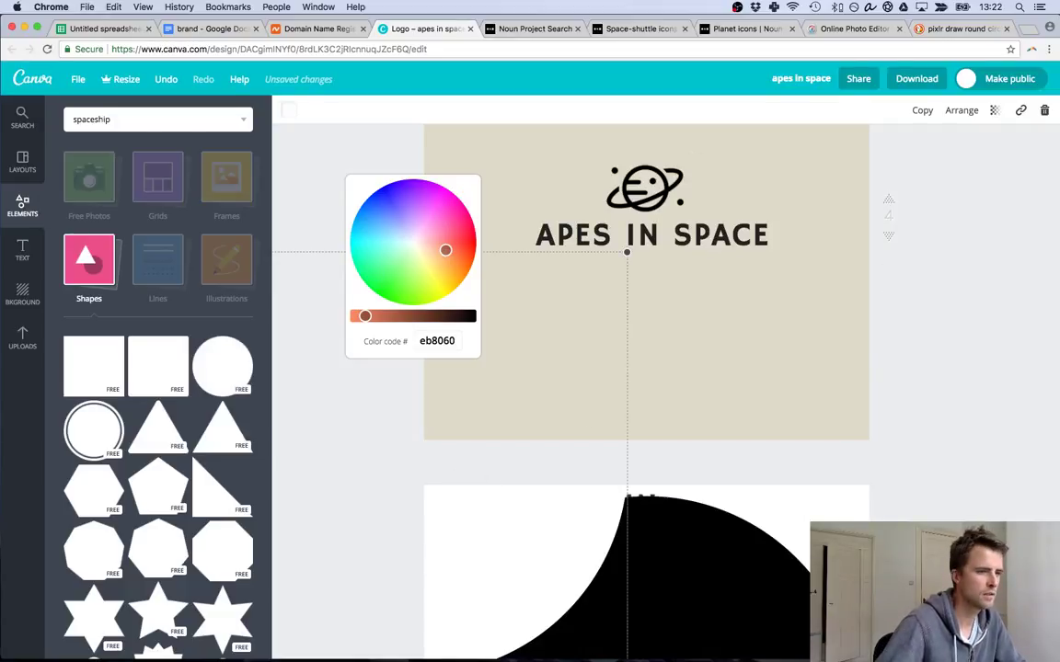
pyautogui.click(899, 28)
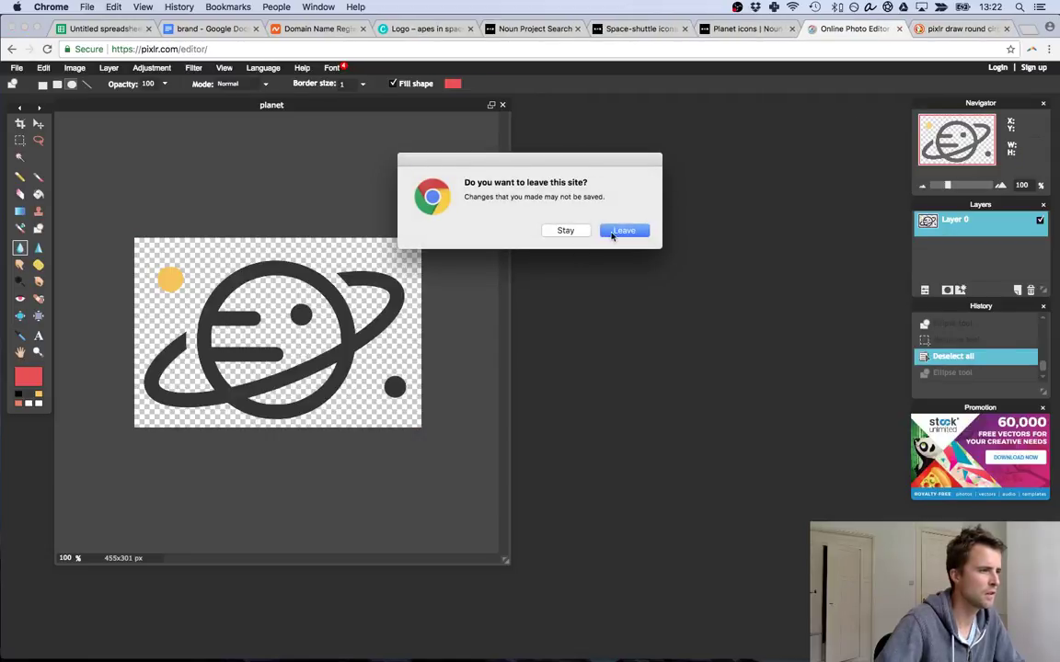
# Leave Pixlr without saving, close the DuckDuckGo, Noun Project Search and space-shuttle tabs, and return to Canva.
pyautogui.click(612, 232)
pyautogui.click(1006, 30)
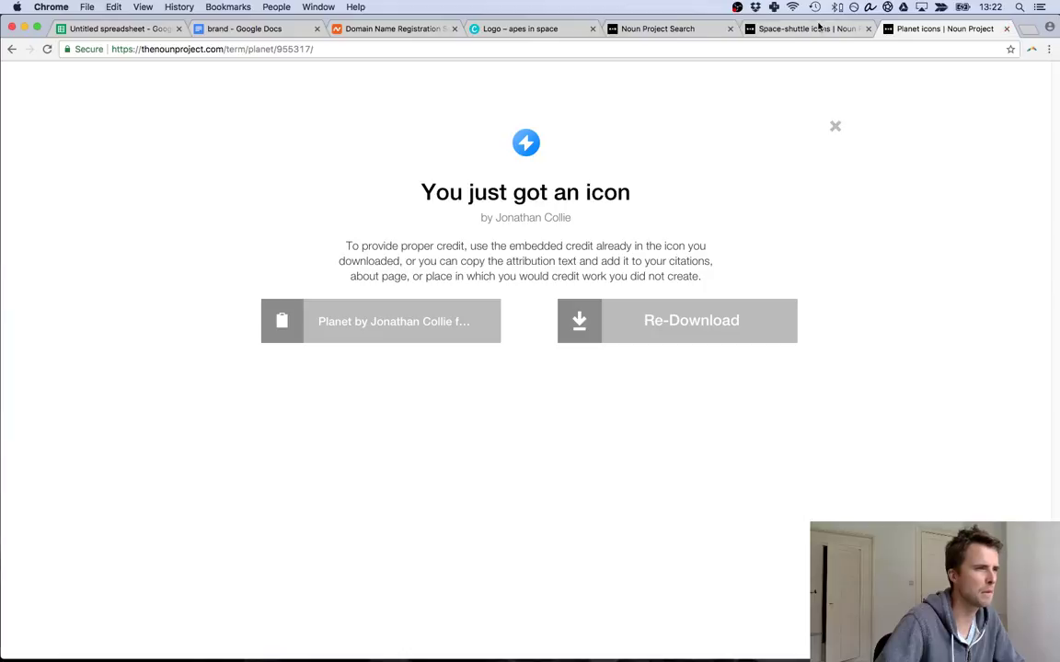
pyautogui.click(730, 29)
pyautogui.click(730, 29)
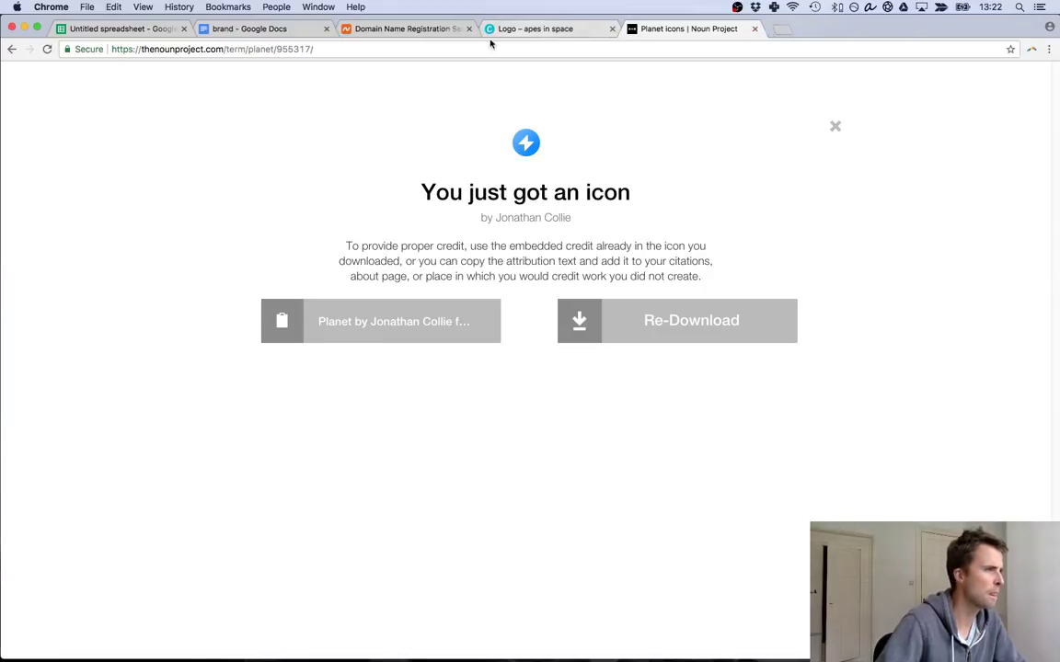
pyautogui.click(524, 31)
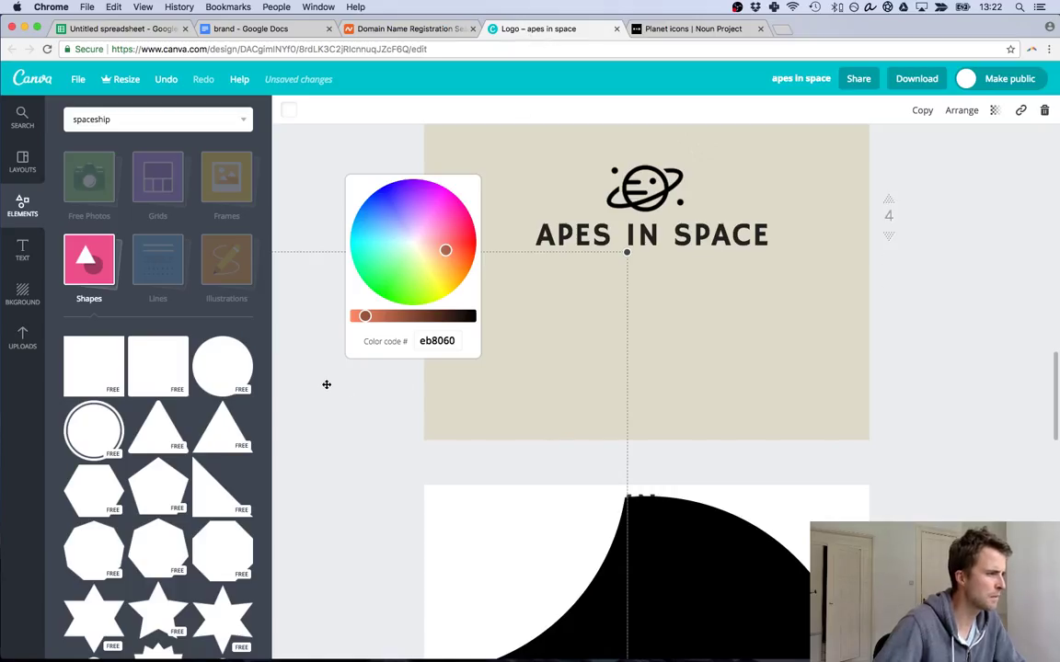
# Resize the black circle on page 5 to about half its size so the logo shows.
pyautogui.scroll(-5, 911, 472)
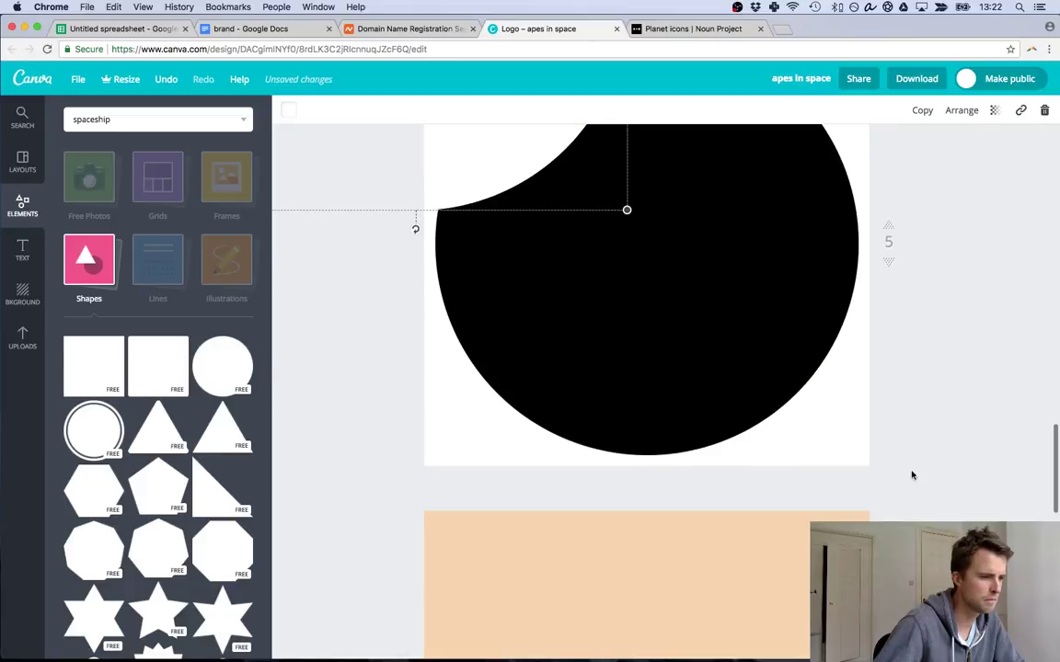
pyautogui.click(691, 298)
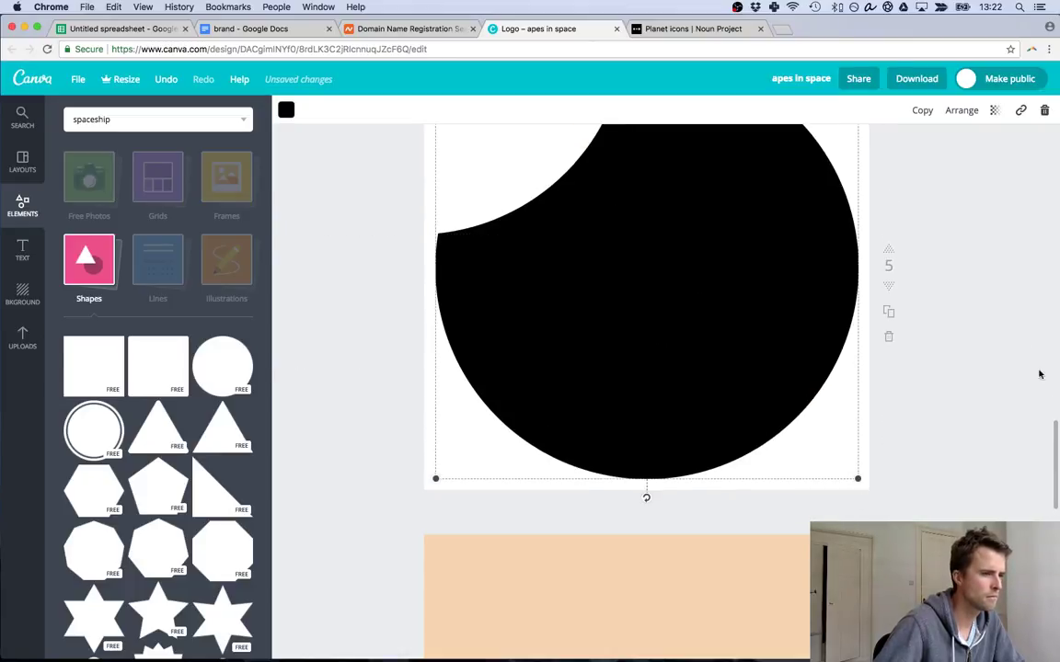
pyautogui.scroll(7, 1048, 372)
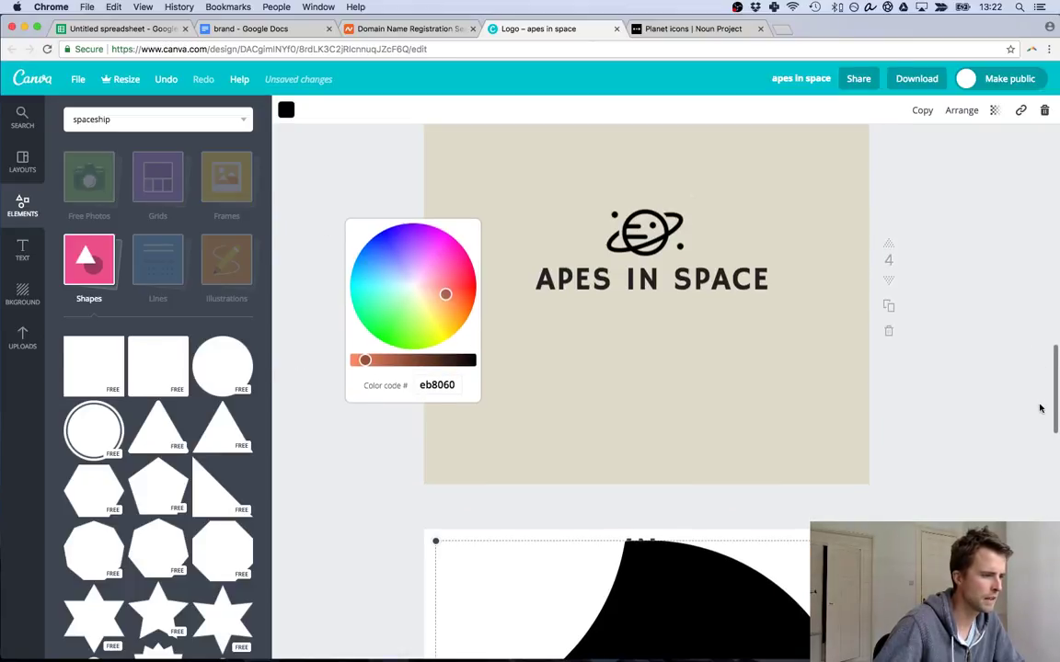
pyautogui.scroll(-3, 920, 391)
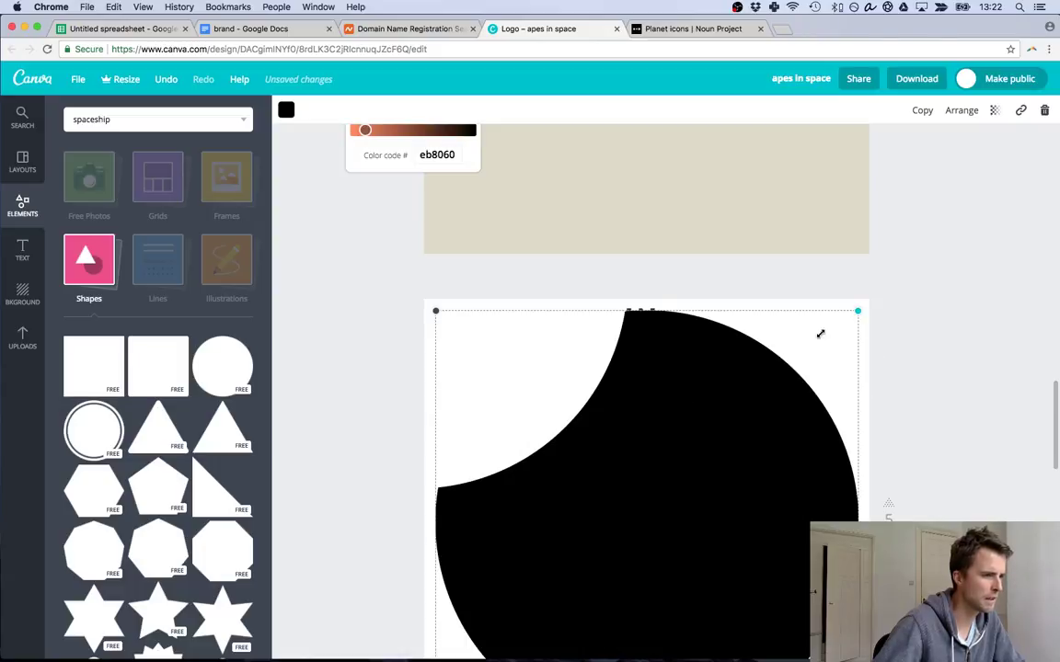
pyautogui.moveTo(705, 388); pyautogui.dragTo(606, 401)
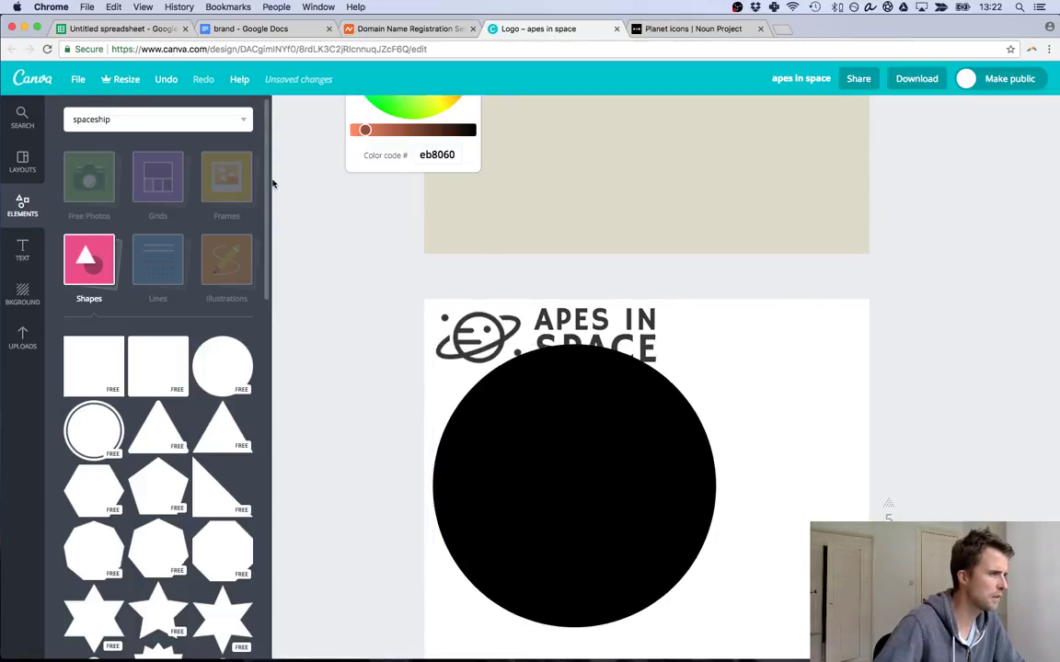
pyautogui.scroll(2, 401, 187)
pyautogui.scroll(2, 402, 187)
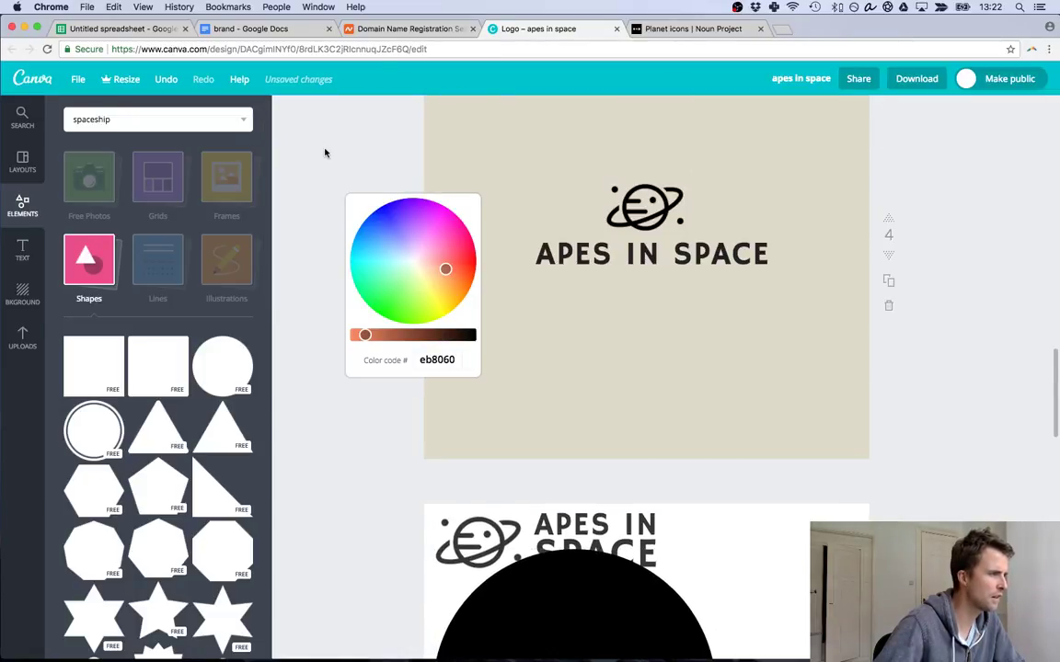
pyautogui.scroll(8, 325, 153)
pyautogui.scroll(-20, 324, 149)
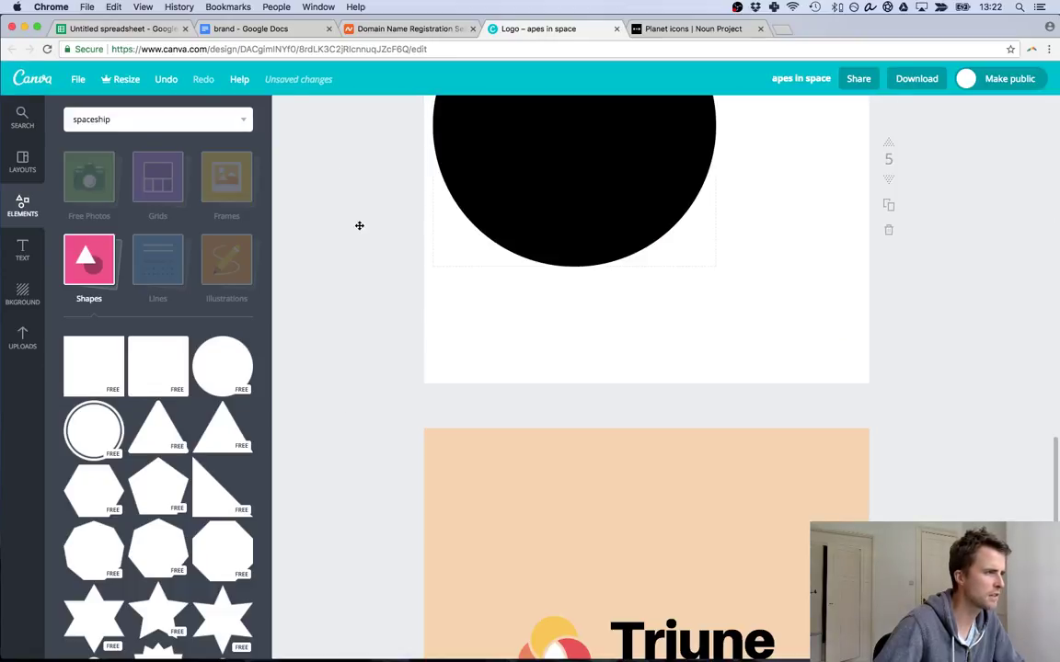
# Fill the page-5 circle with the yellow document colour and reselect it.
pyautogui.click(287, 110)
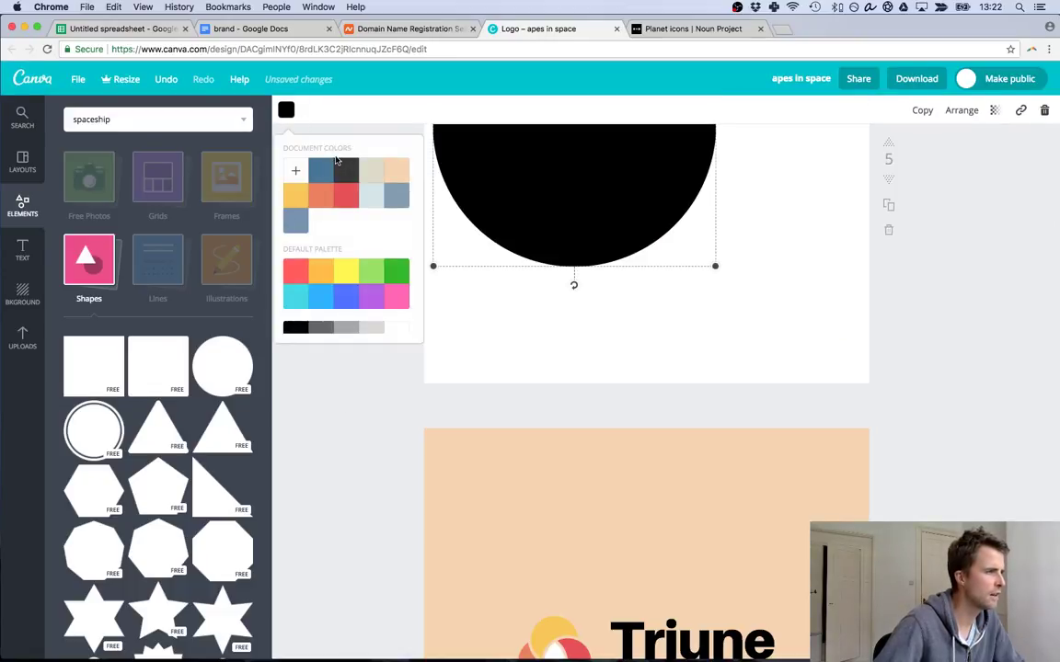
pyautogui.click(292, 195)
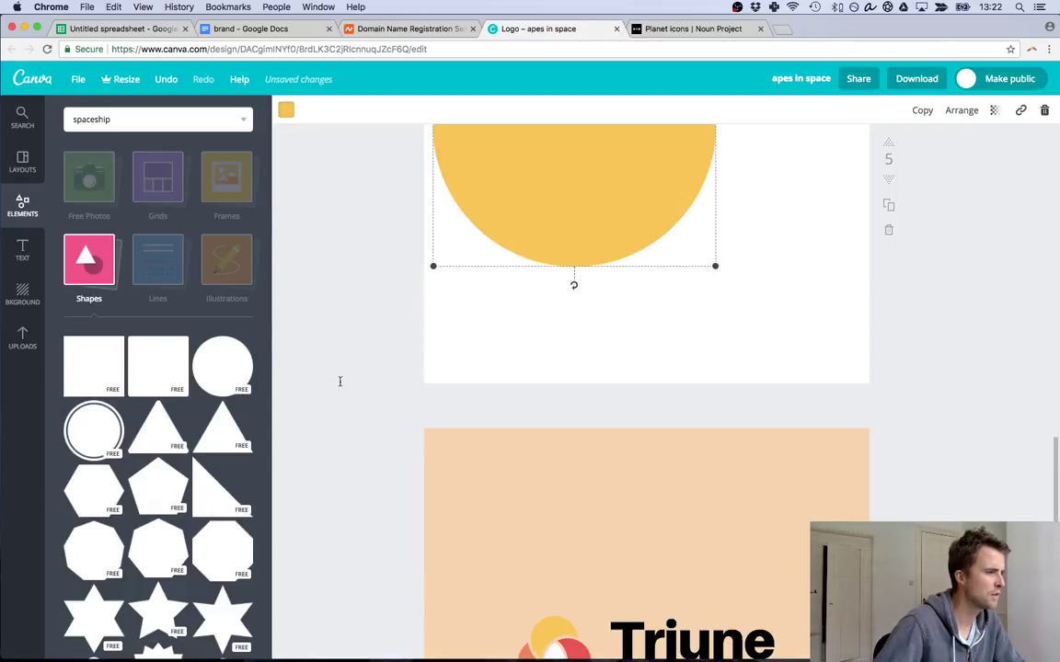
pyautogui.click(526, 293)
pyautogui.scroll(5, 521, 267)
pyautogui.scroll(2, 753, 390)
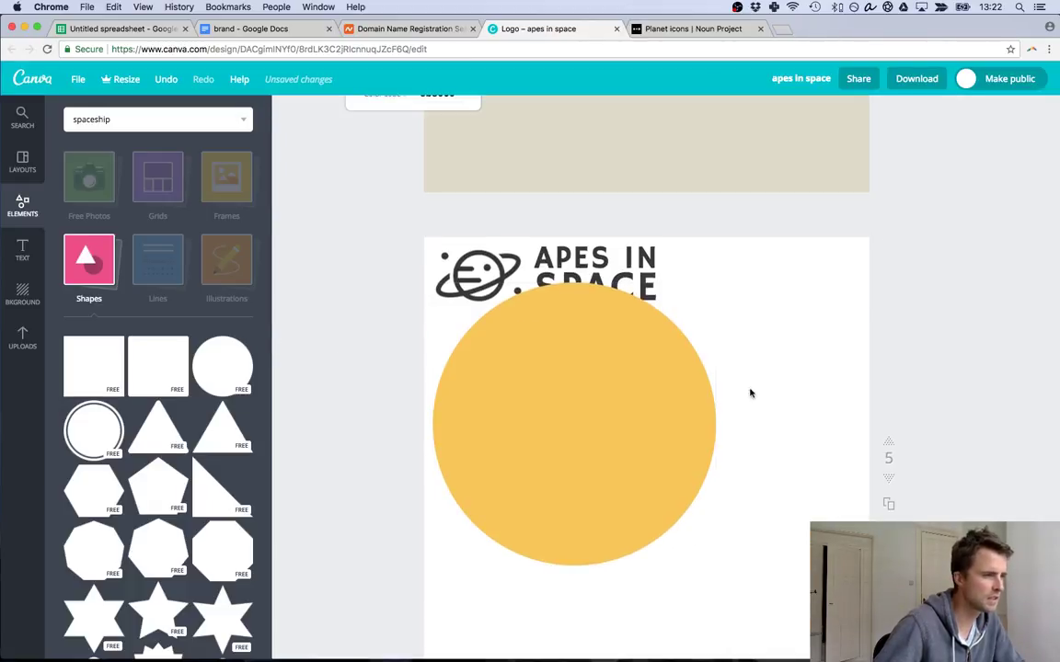
pyautogui.click(681, 418)
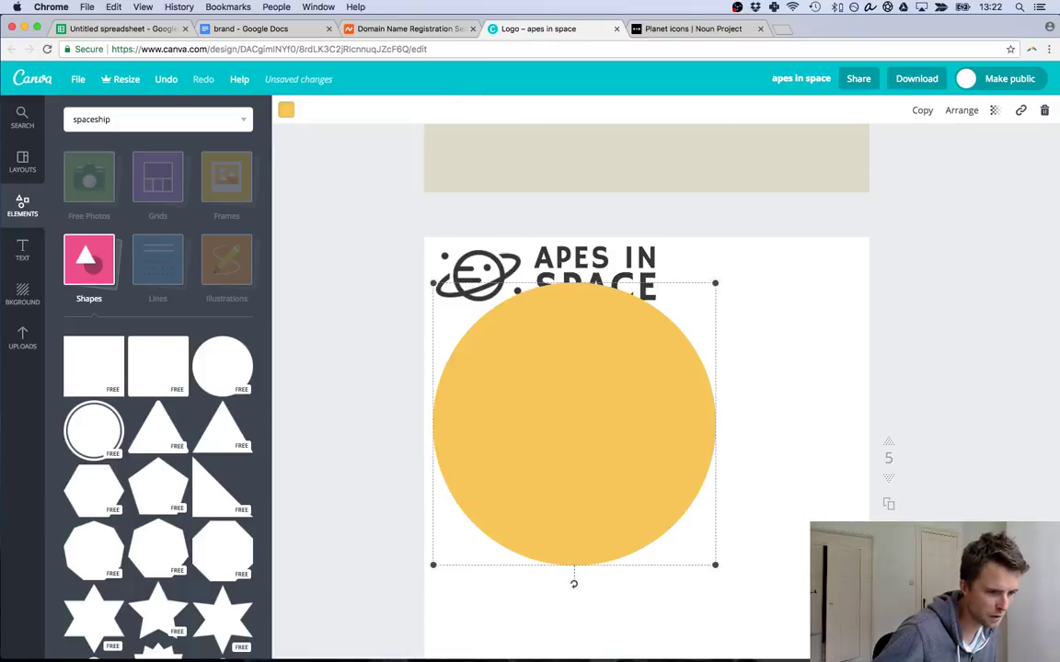
pyautogui.scroll(3, 570, 395)
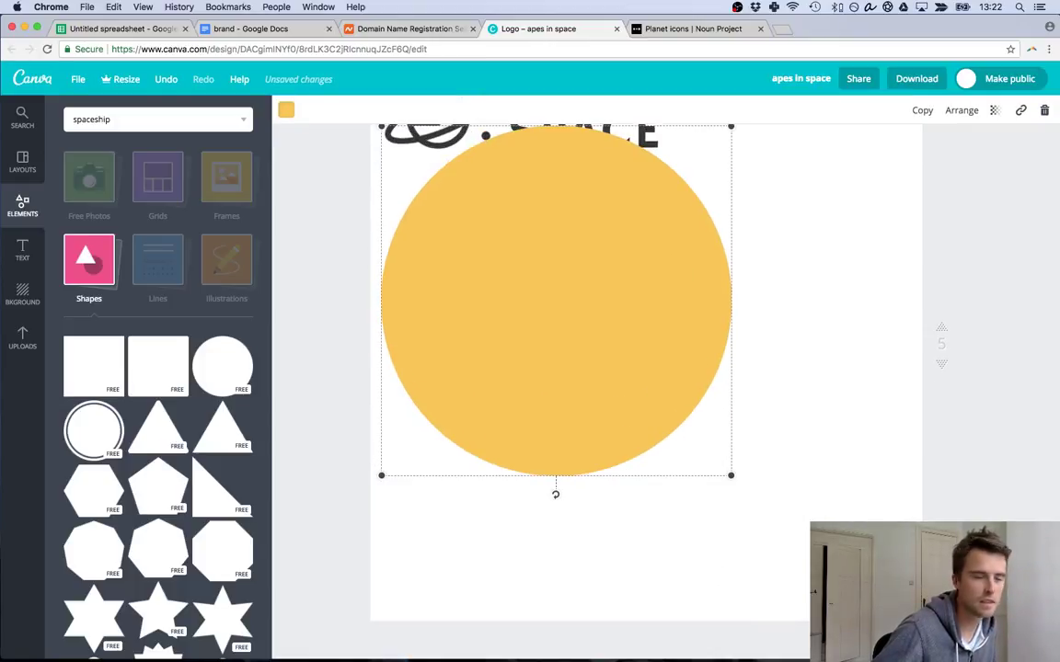
pyautogui.scroll(-5, 754, 457)
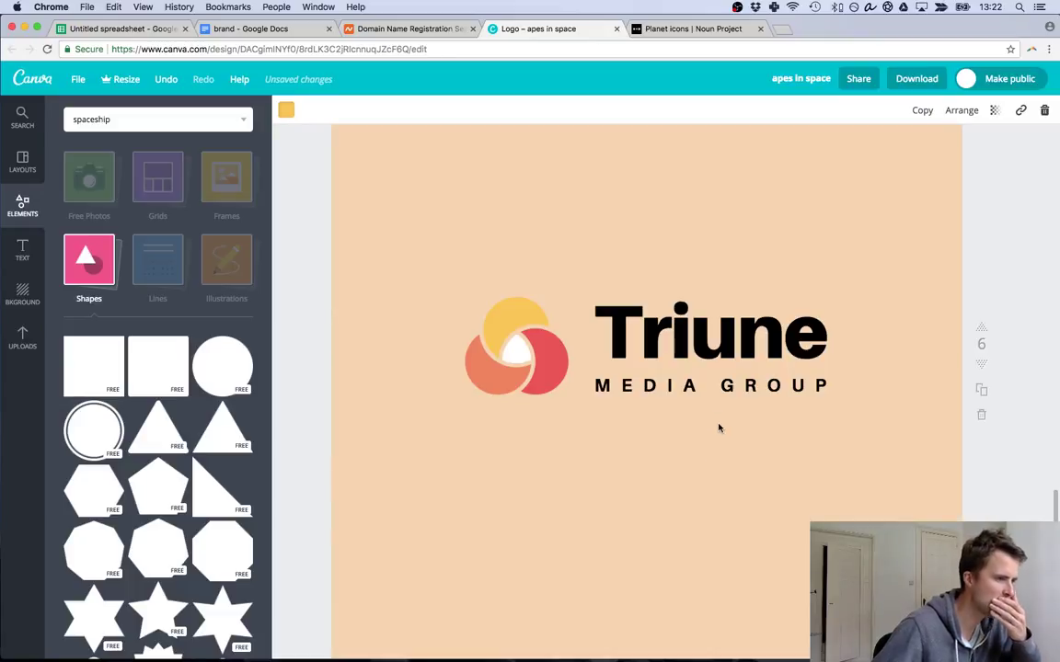
pyautogui.scroll(-5, 980, 414)
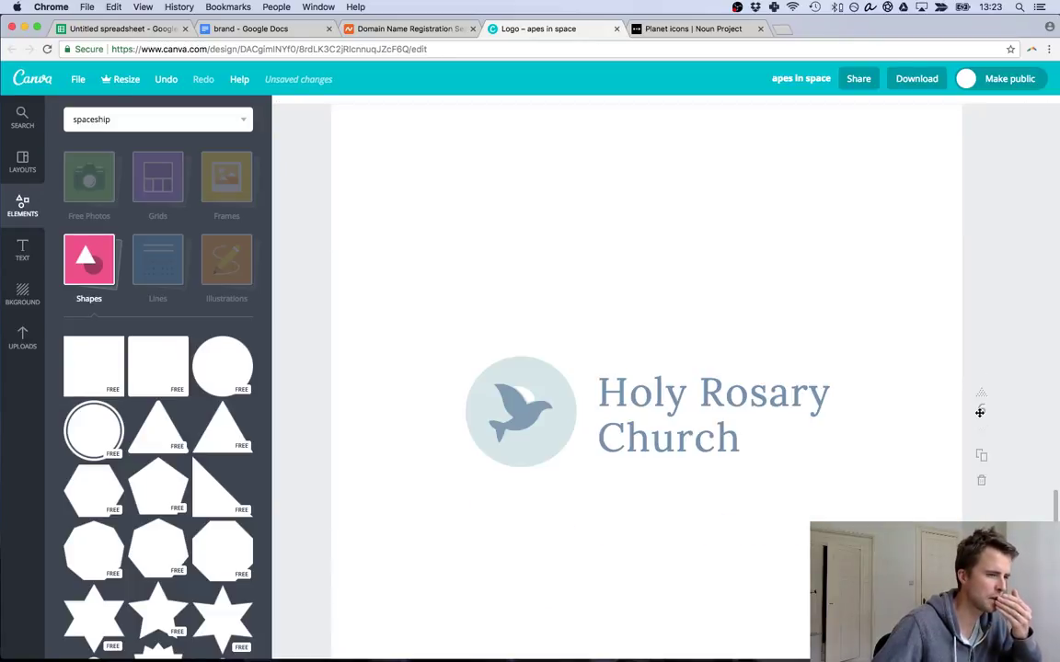
pyautogui.scroll(-5, 980, 412)
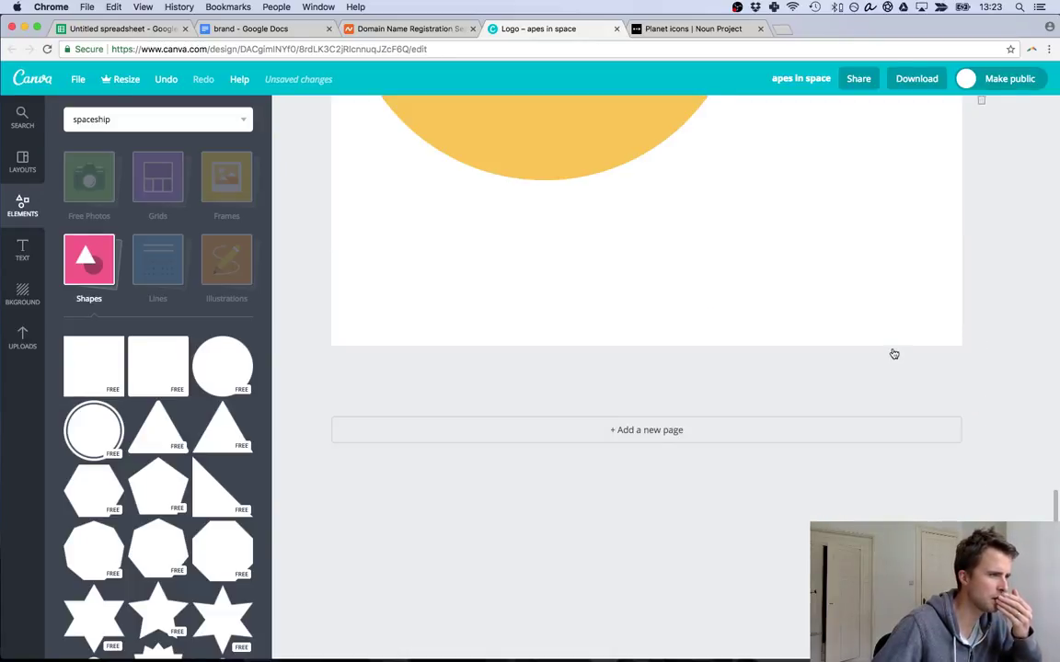
pyautogui.scroll(3, 892, 353)
pyautogui.scroll(3, 881, 348)
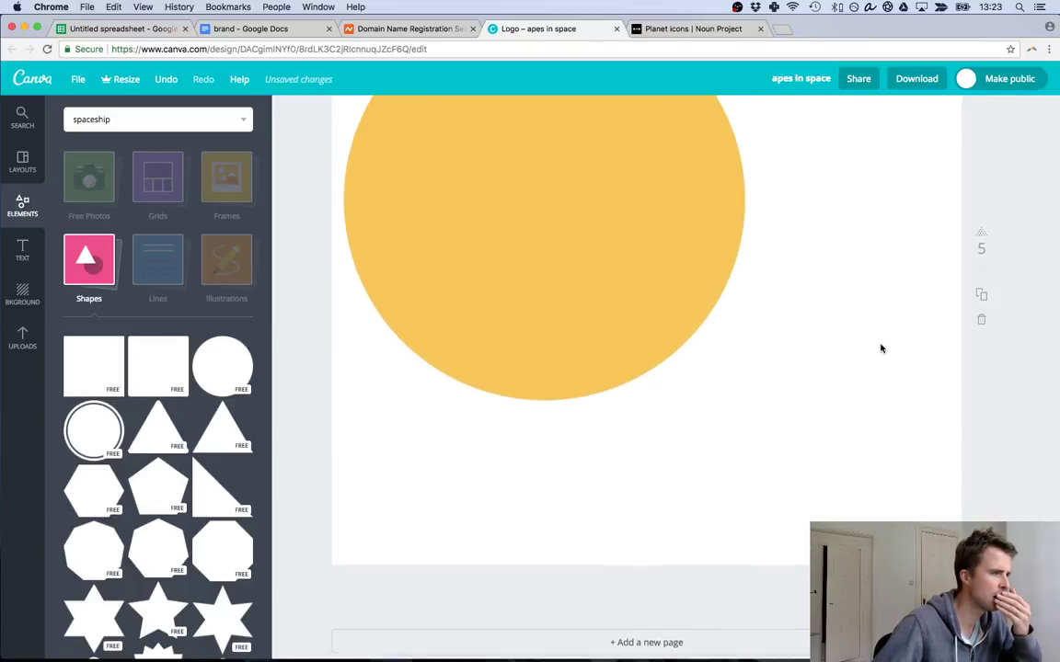
# Shrink the yellow circle down to a tiny dot beside the planet icon.
pyautogui.click(618, 345)
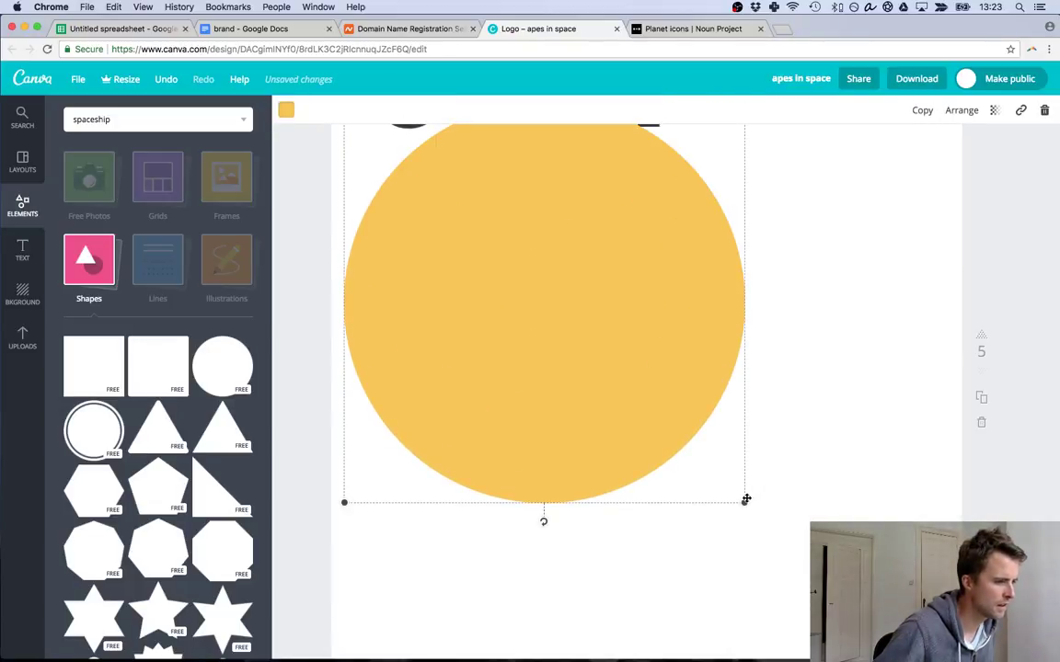
pyautogui.moveTo(591, 349); pyautogui.dragTo(433, 169)
pyautogui.scroll(4, 355, 244)
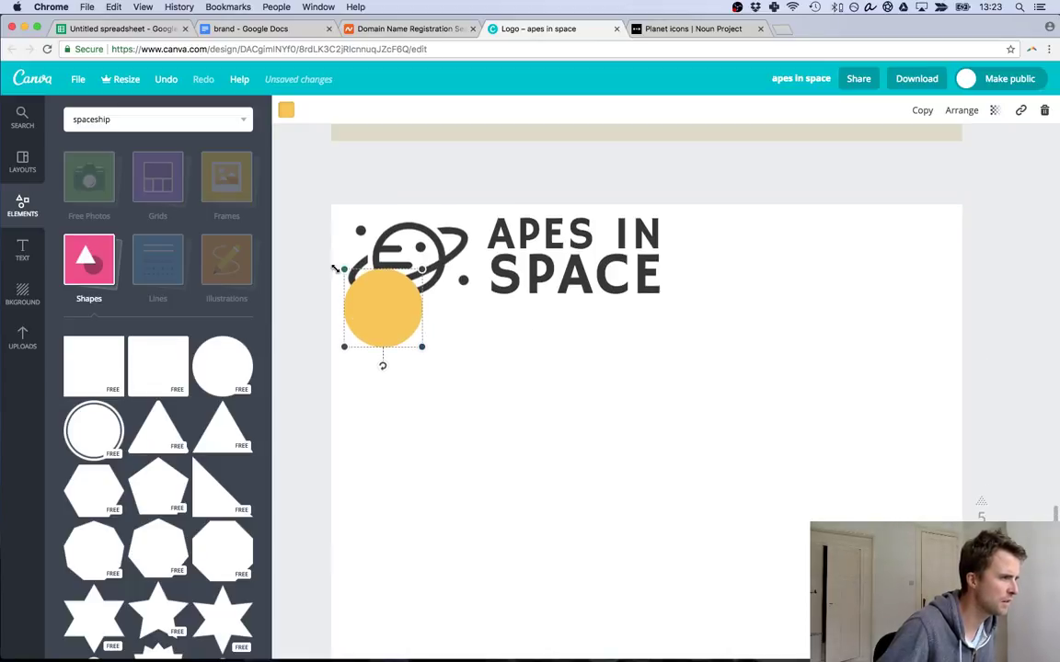
pyautogui.moveTo(385, 306); pyautogui.dragTo(362, 228)
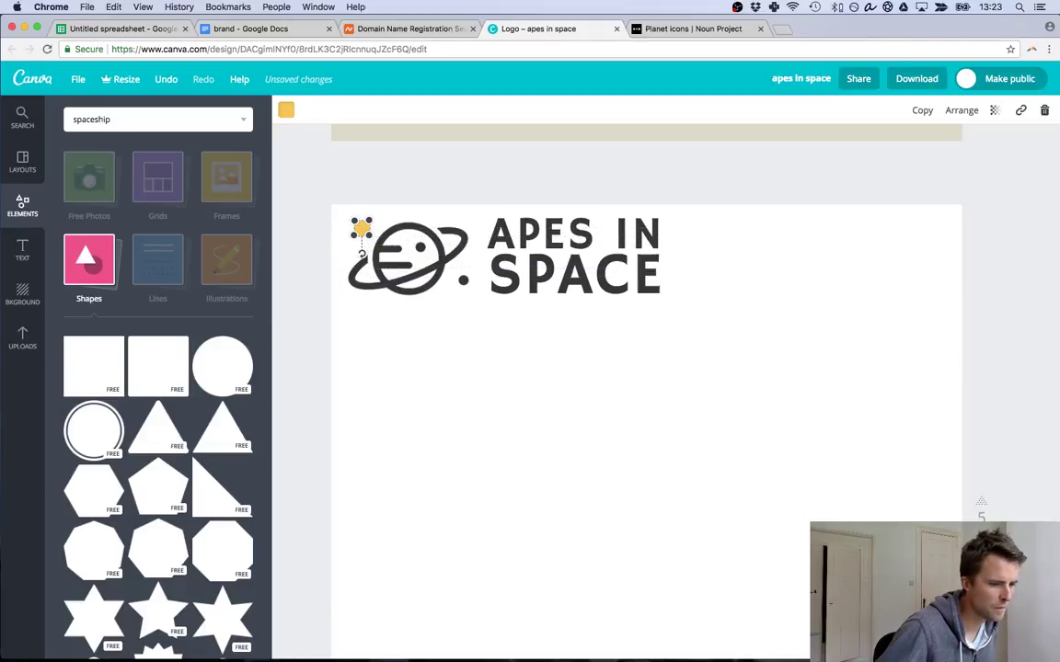
# Zoom in and nudge the yellow dot to just above-left of the planet.
pyautogui.press('super+plus')
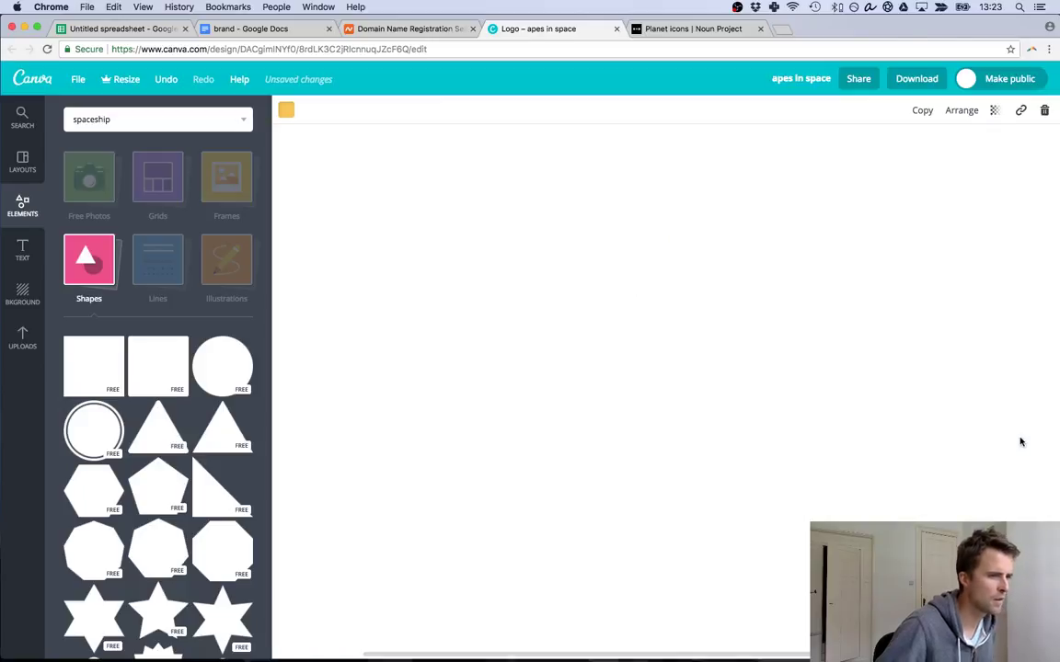
pyautogui.scroll(10, 542, 345)
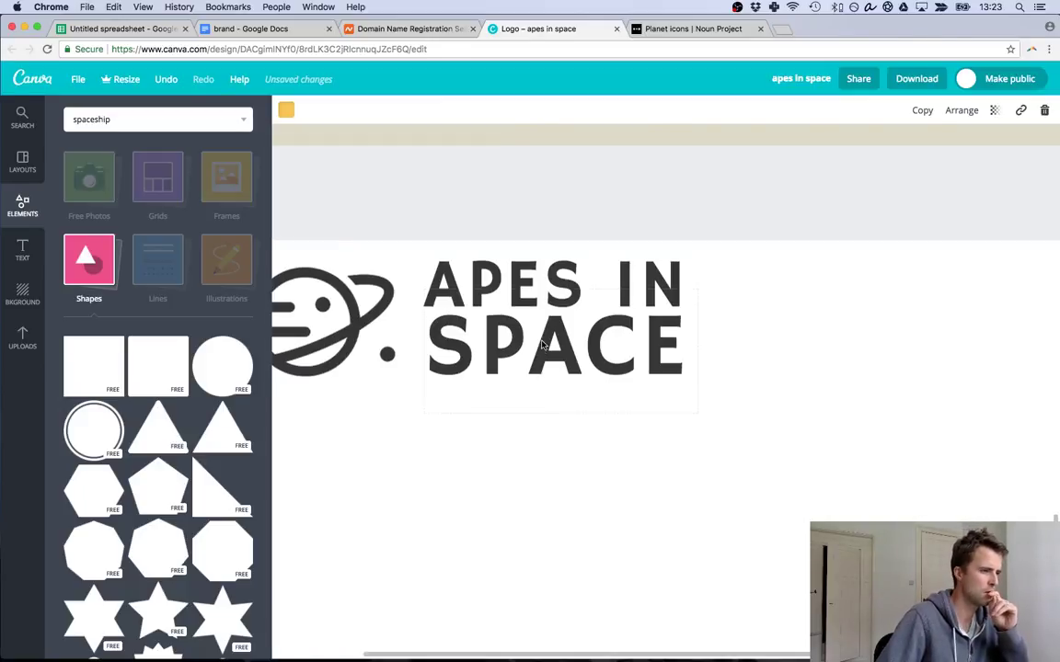
pyautogui.scroll(-3, 556, 386)
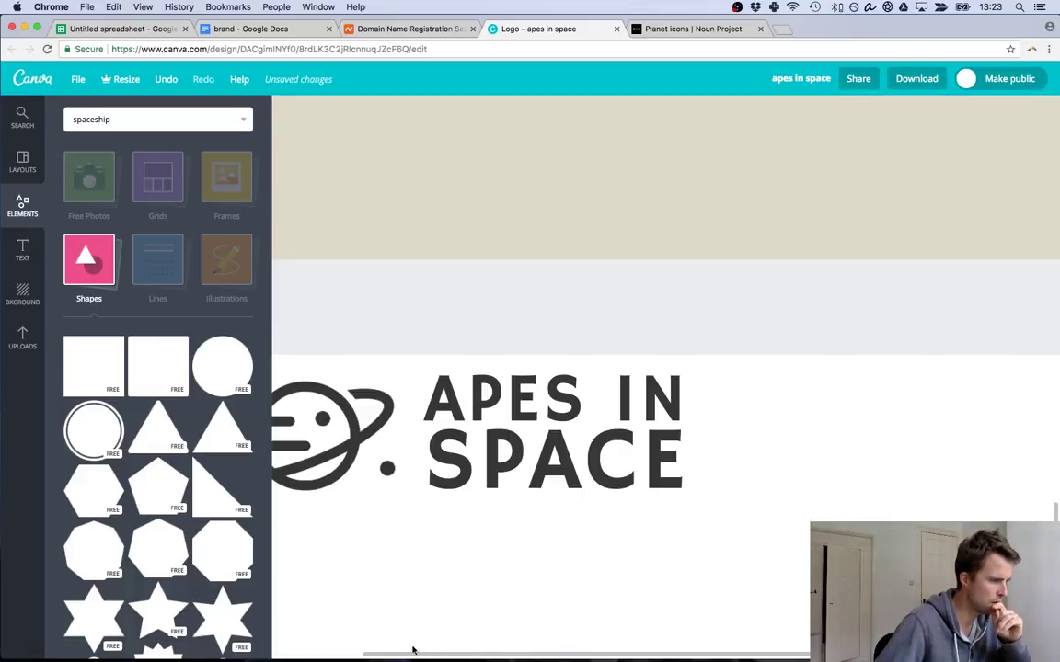
pyautogui.moveTo(404, 659); pyautogui.dragTo(302, 653)
pyautogui.click(352, 391)
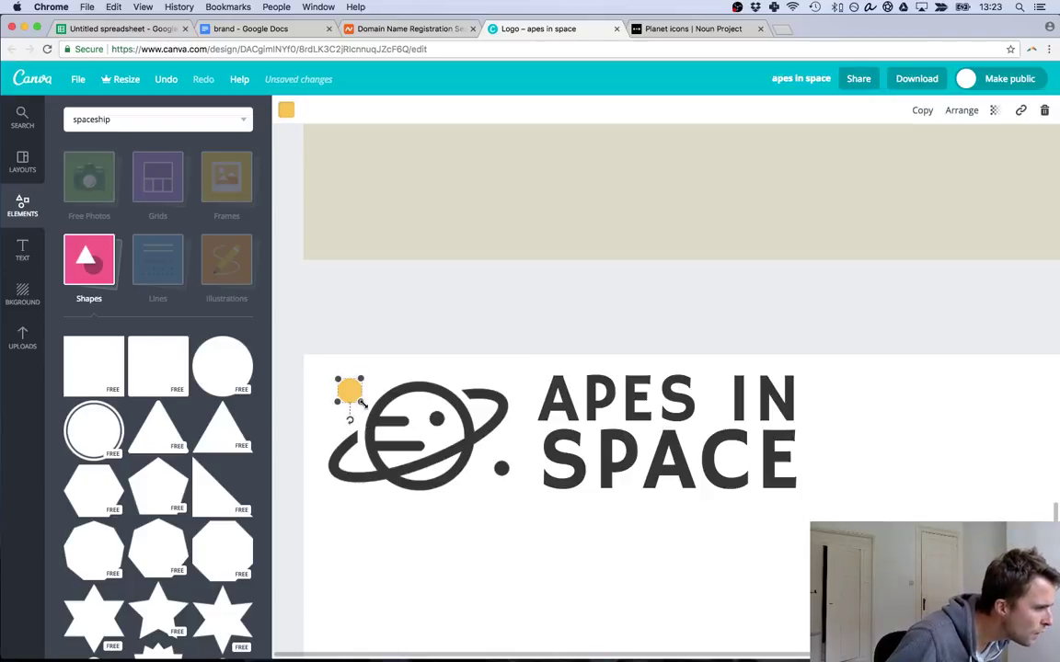
pyautogui.moveTo(355, 397); pyautogui.dragTo(352, 397)
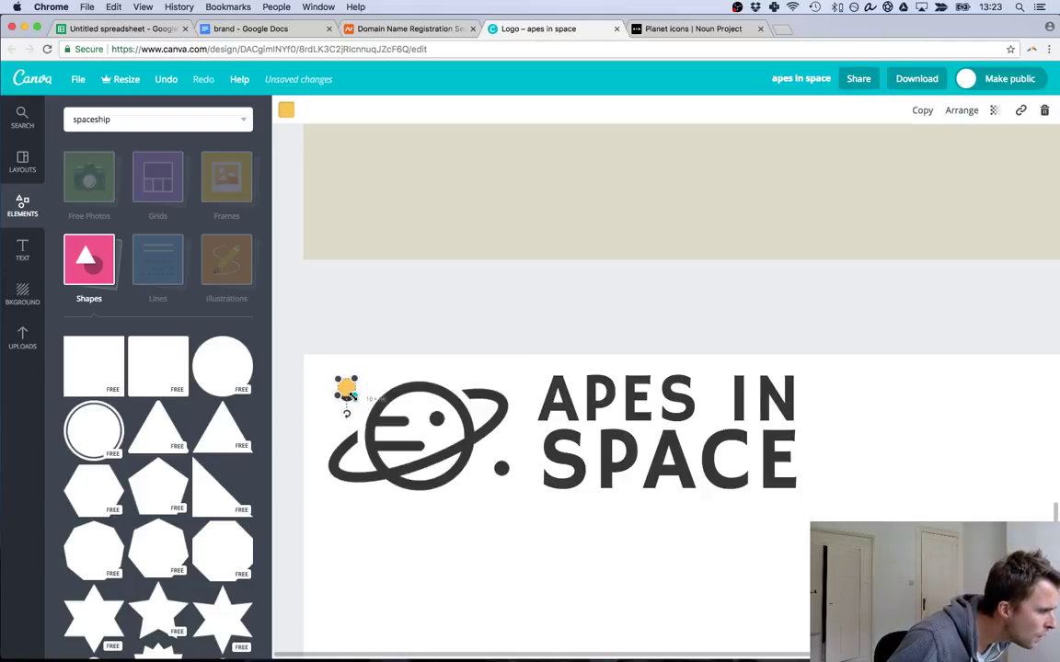
pyautogui.moveTo(349, 392)
pyautogui.mouseDown()
pyautogui.moveTo(347, 403)
pyautogui.moveTo(349, 388)
pyautogui.mouseUp()
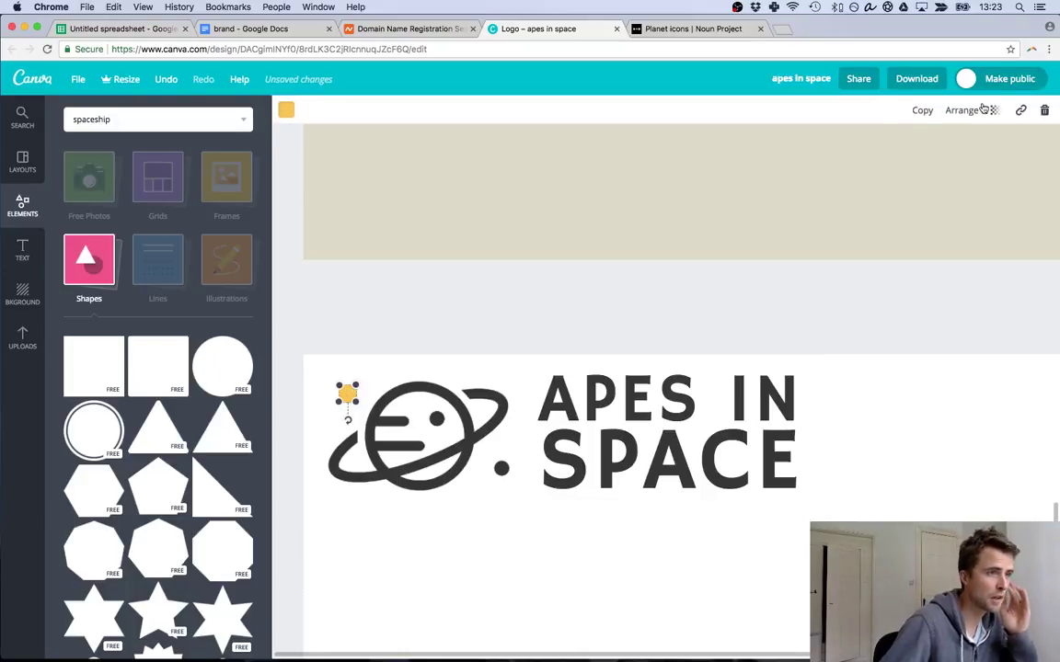
# Copy and paste the yellow dot, leaving its colour unchanged.
pyautogui.click(923, 112)
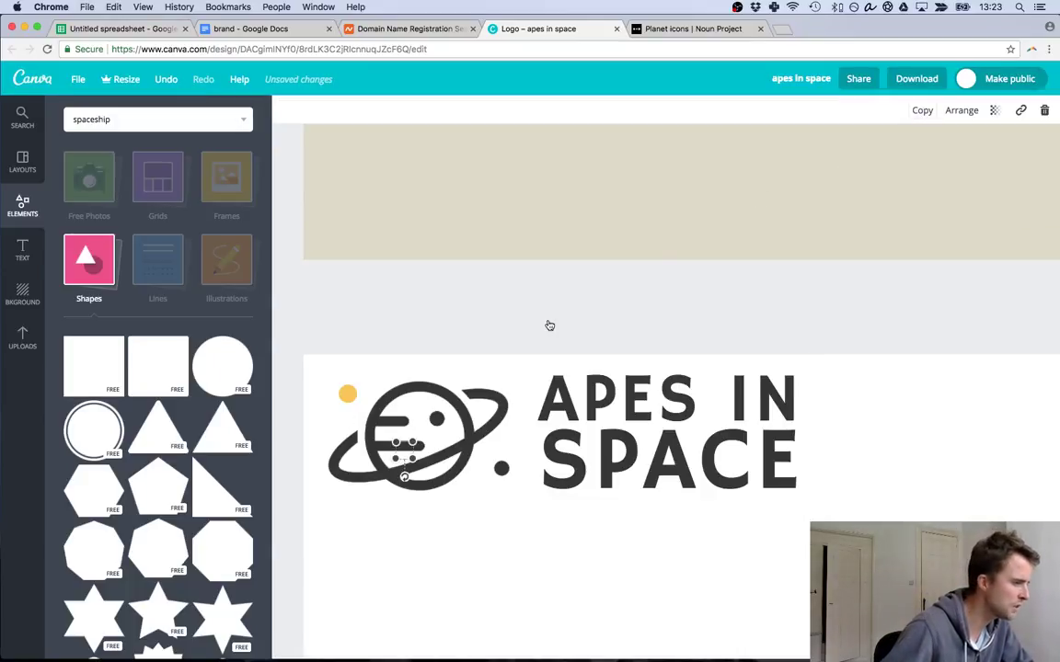
pyautogui.press('super+v')
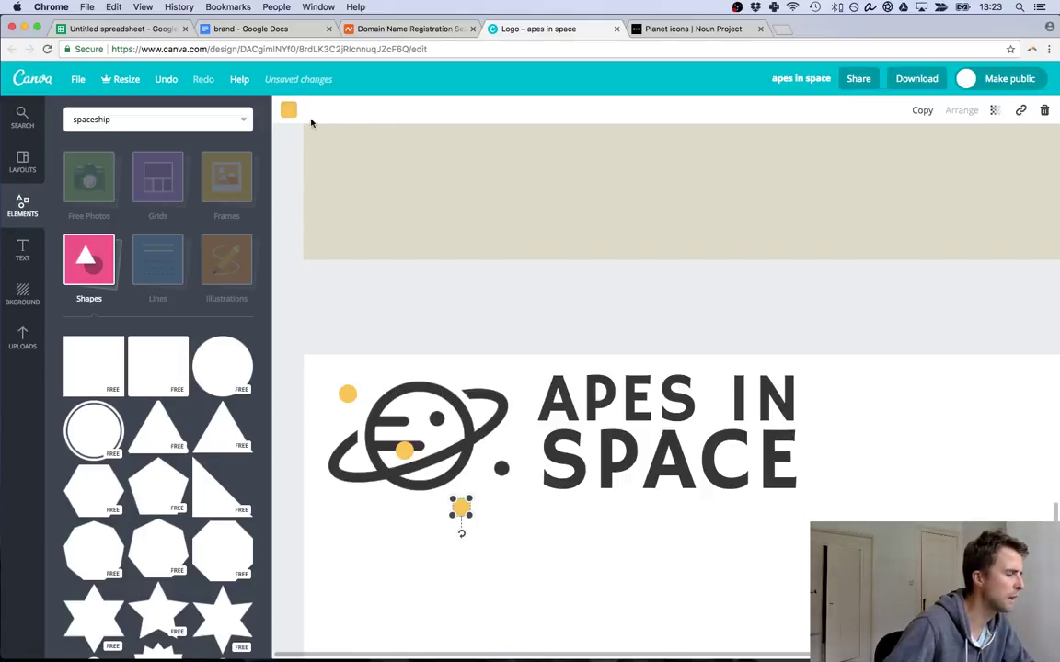
pyautogui.click(288, 111)
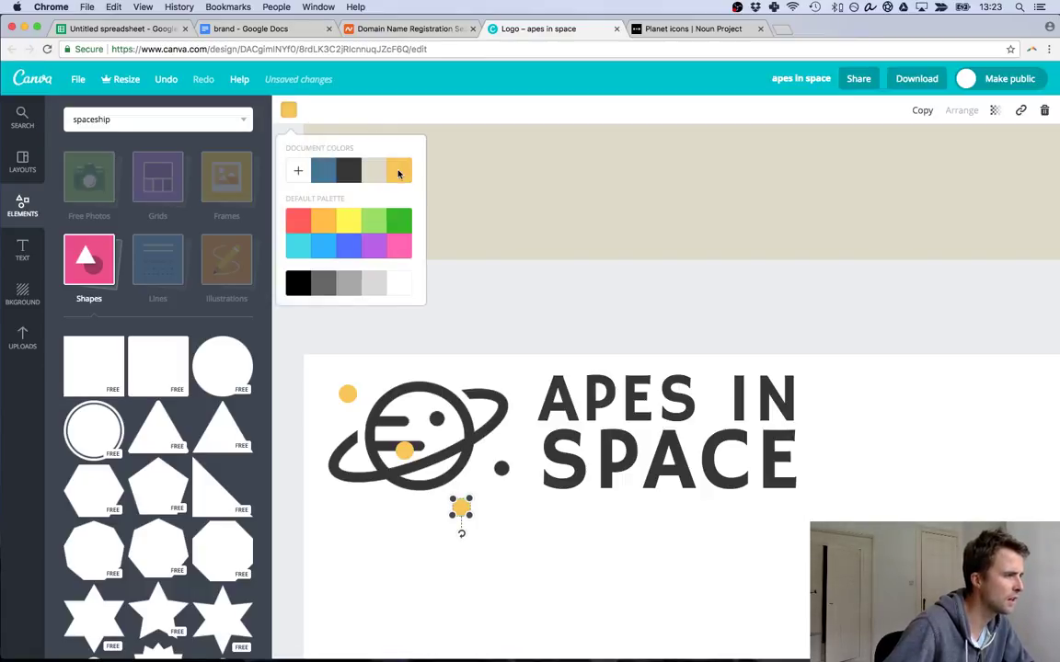
pyautogui.click(259, 371)
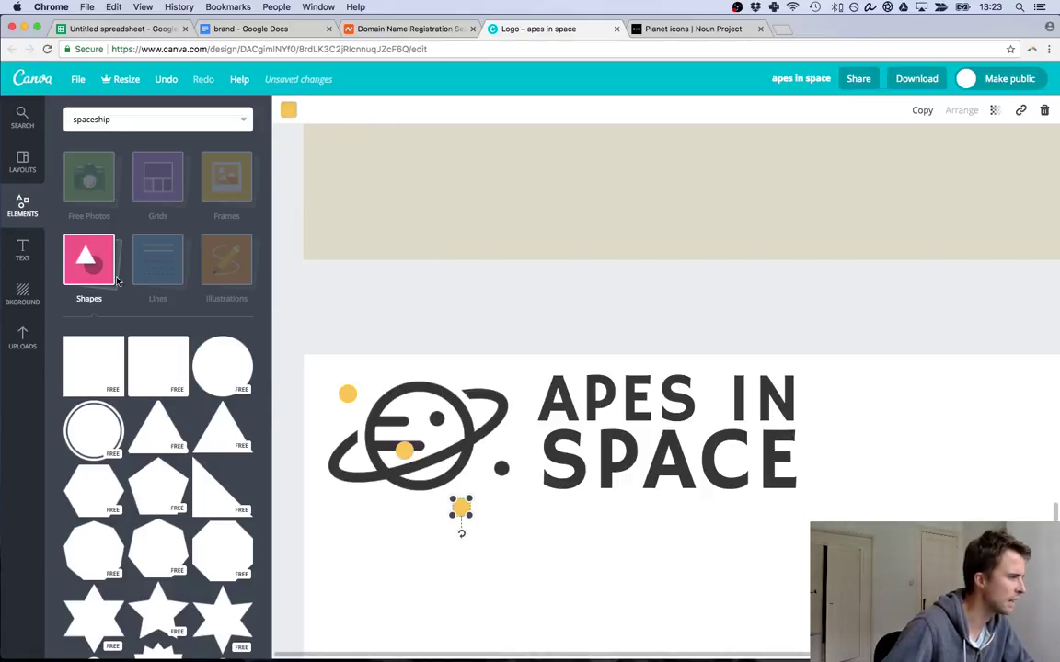
# Select the beige page's background, then bring up the Layouts library.
pyautogui.click(23, 295)
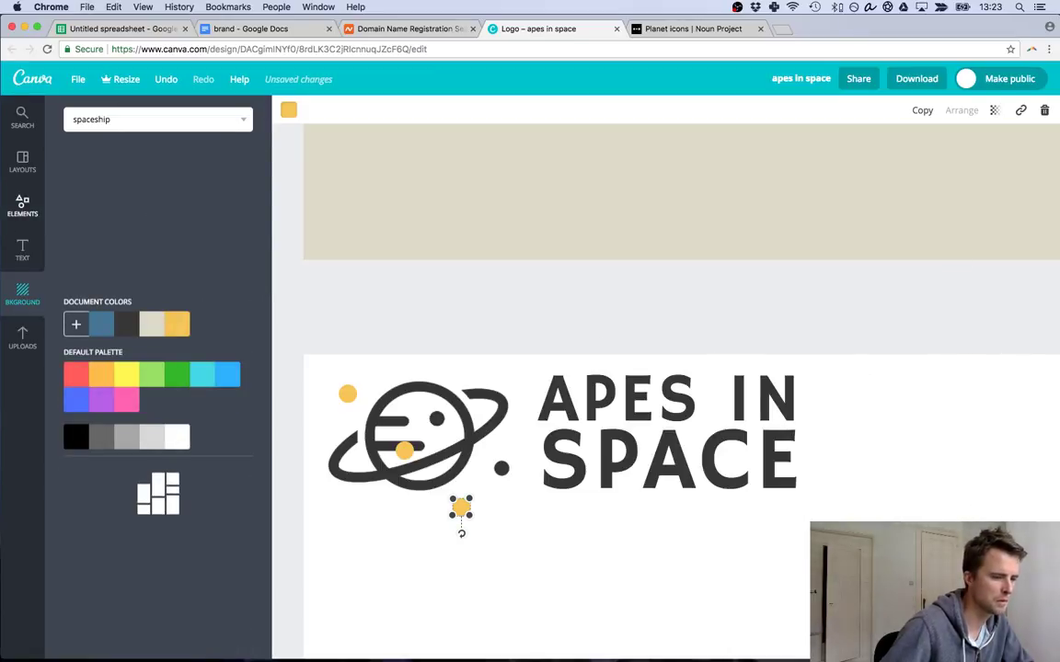
pyautogui.scroll(-1, 723, 306)
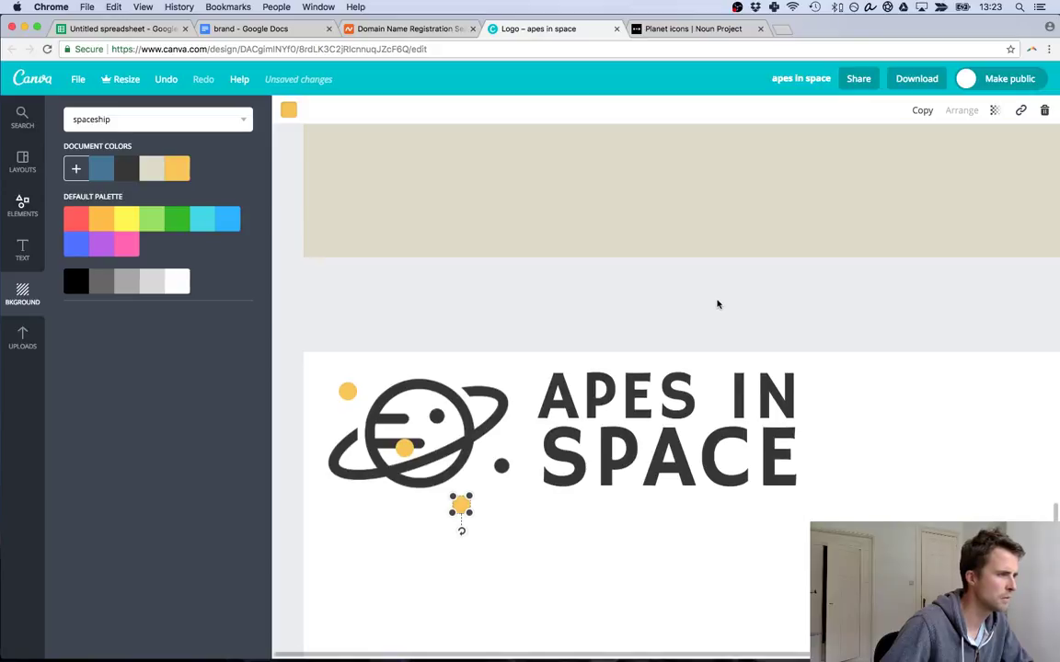
pyautogui.scroll(3, 719, 304)
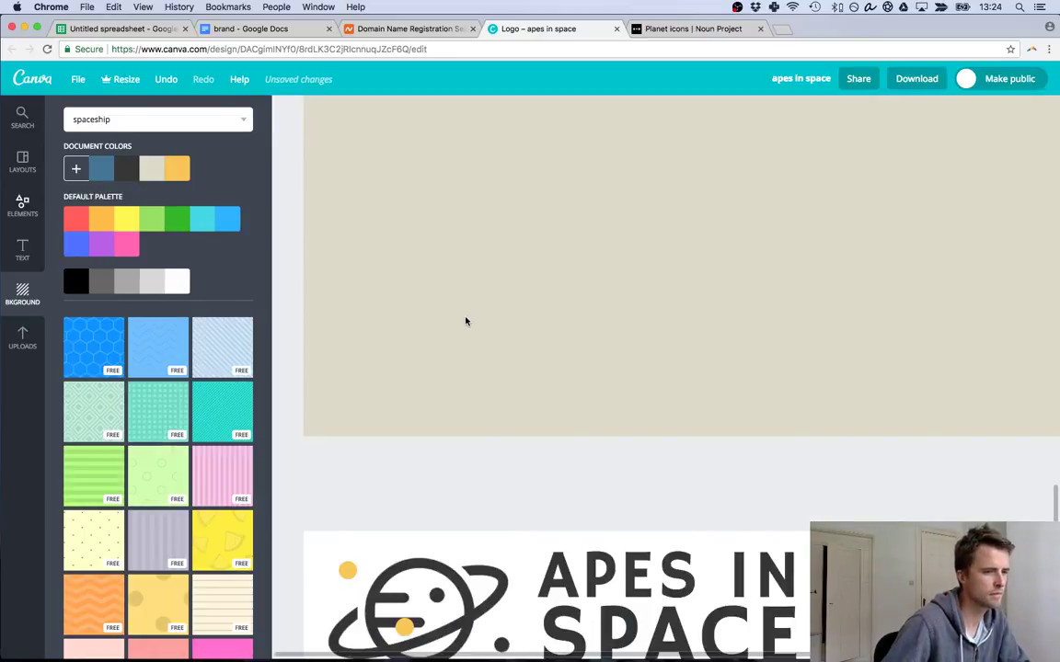
pyautogui.click(644, 364)
pyautogui.scroll(3, 958, 465)
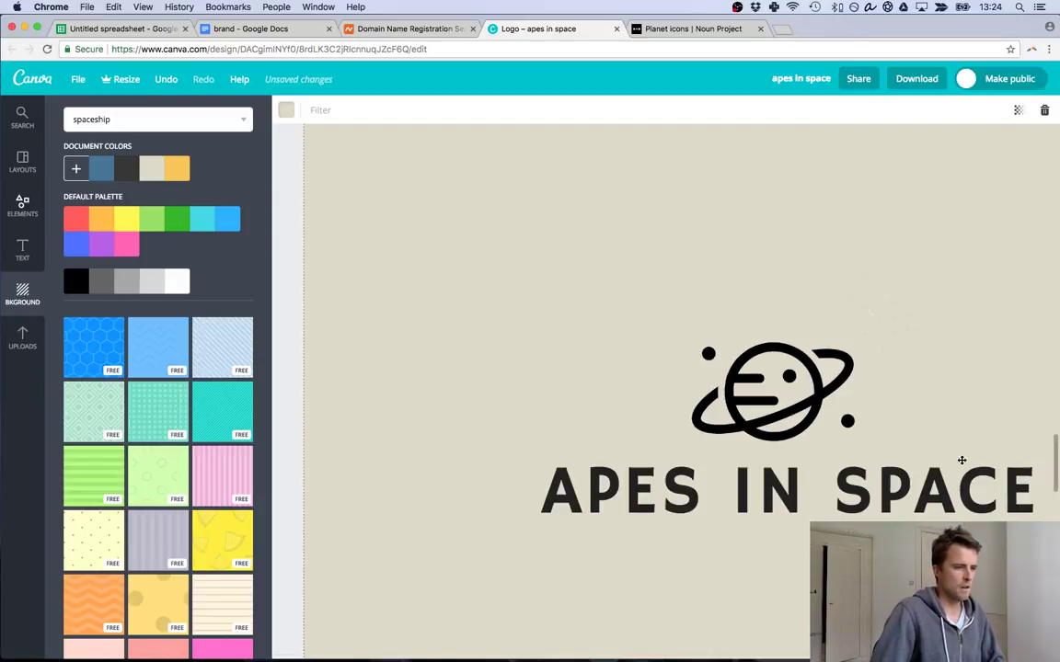
pyautogui.click(23, 164)
# Apply the Triune logo layout to the page and compare it with the design.
pyautogui.scroll(5, 224, 316)
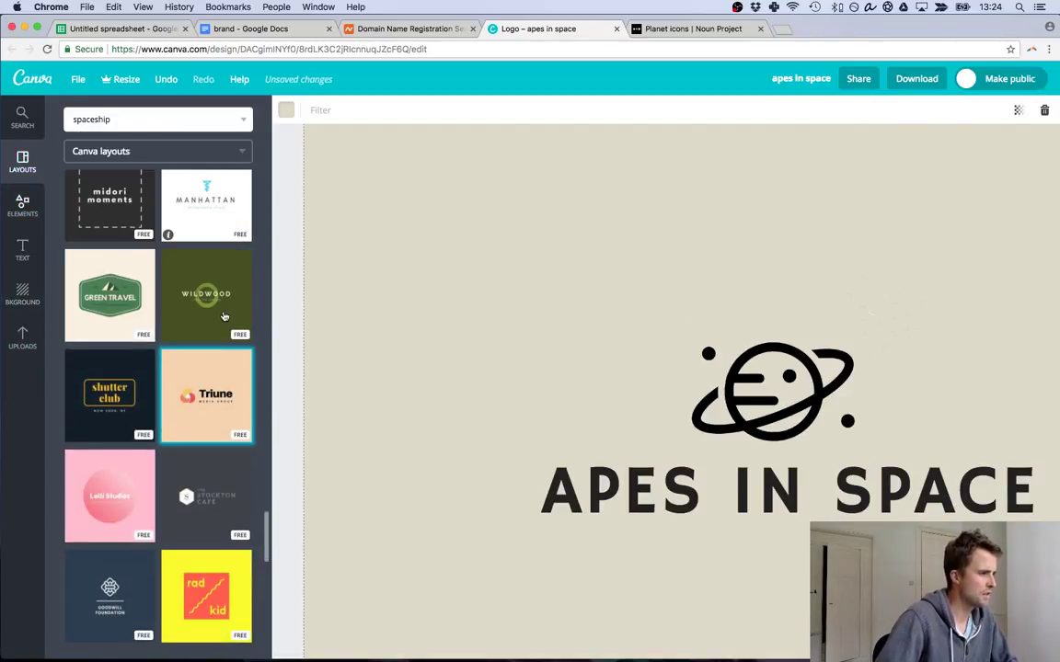
pyautogui.click(226, 418)
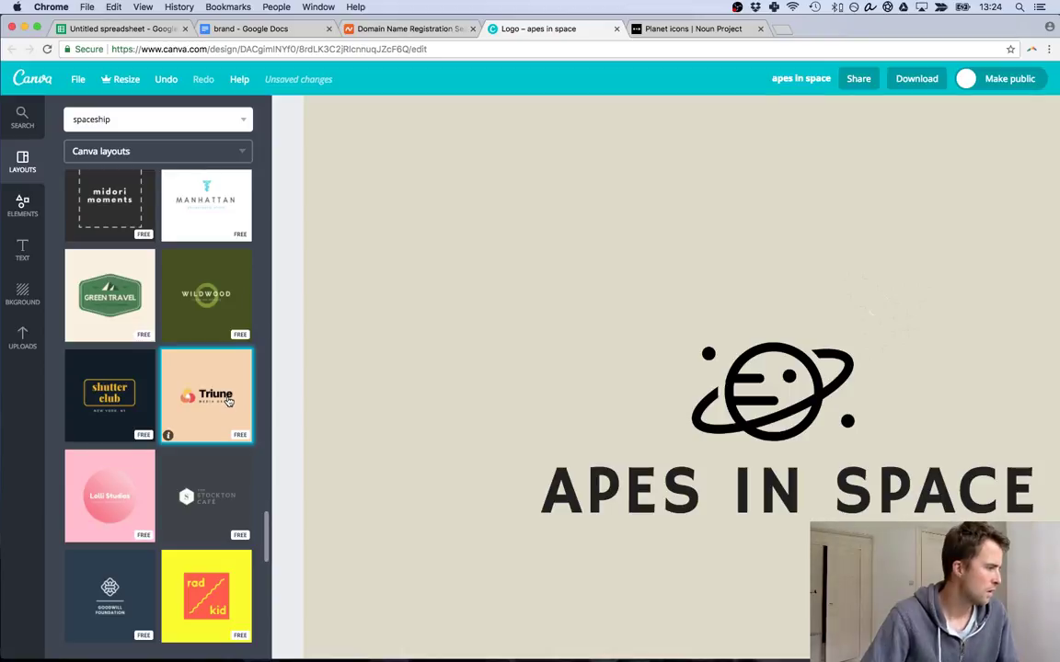
pyautogui.moveTo(438, 405); pyautogui.dragTo(440, 404)
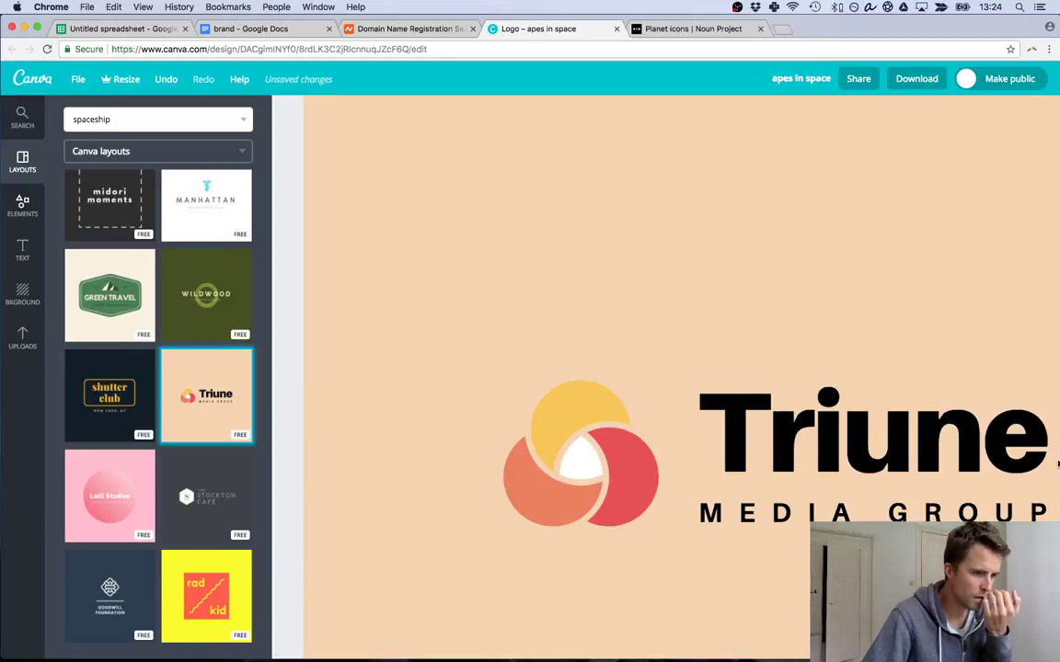
pyautogui.scroll(-5, 920, 469)
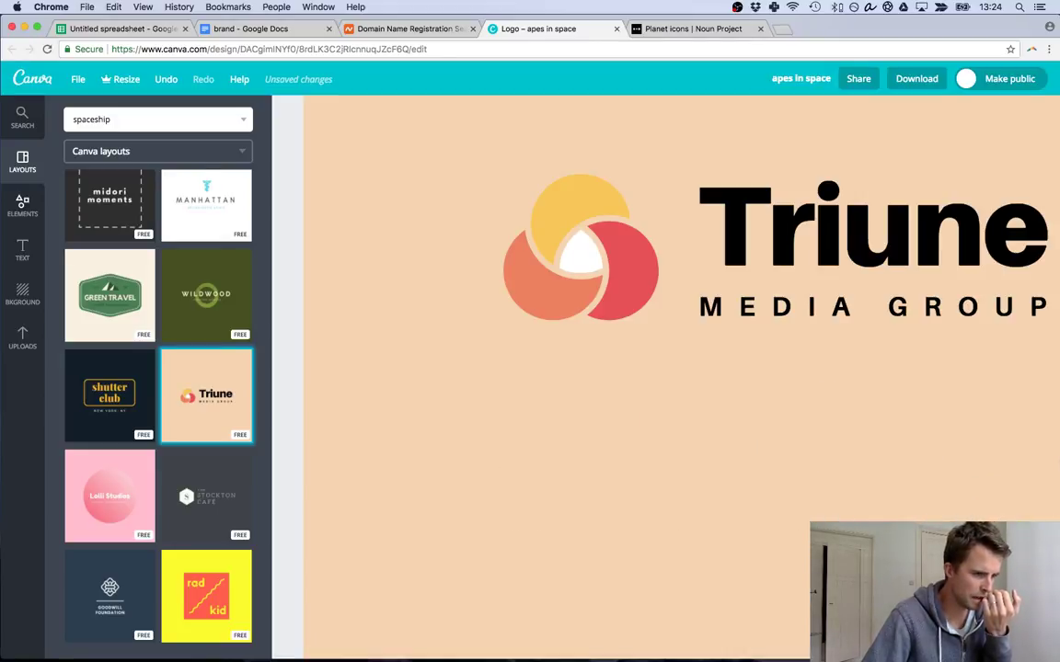
pyautogui.scroll(6, 916, 472)
pyautogui.scroll(-9, 913, 469)
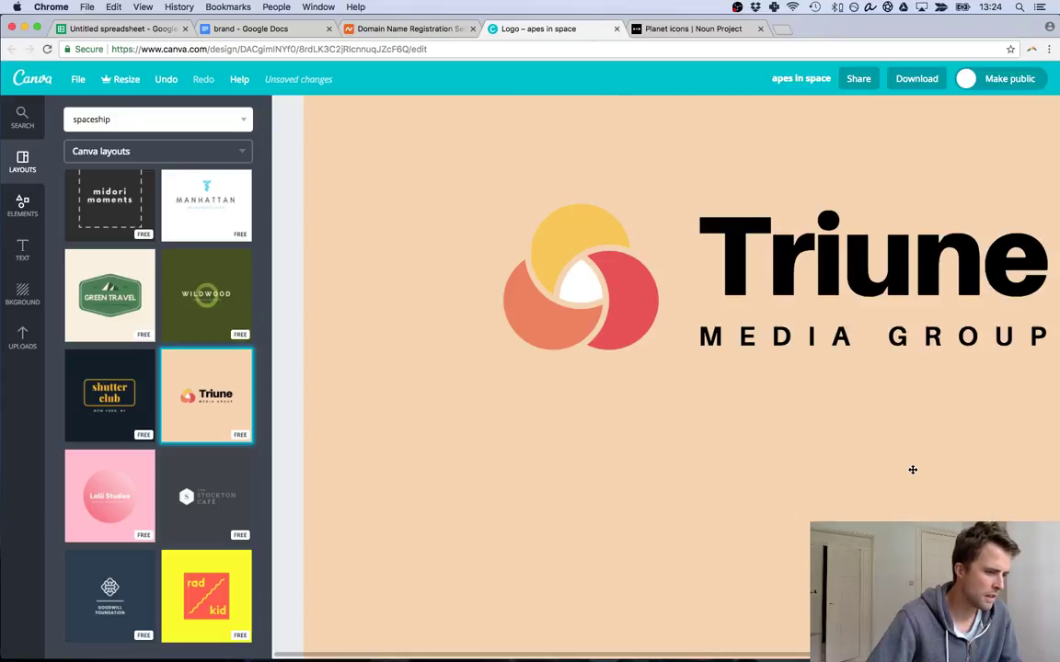
pyautogui.scroll(5, 913, 473)
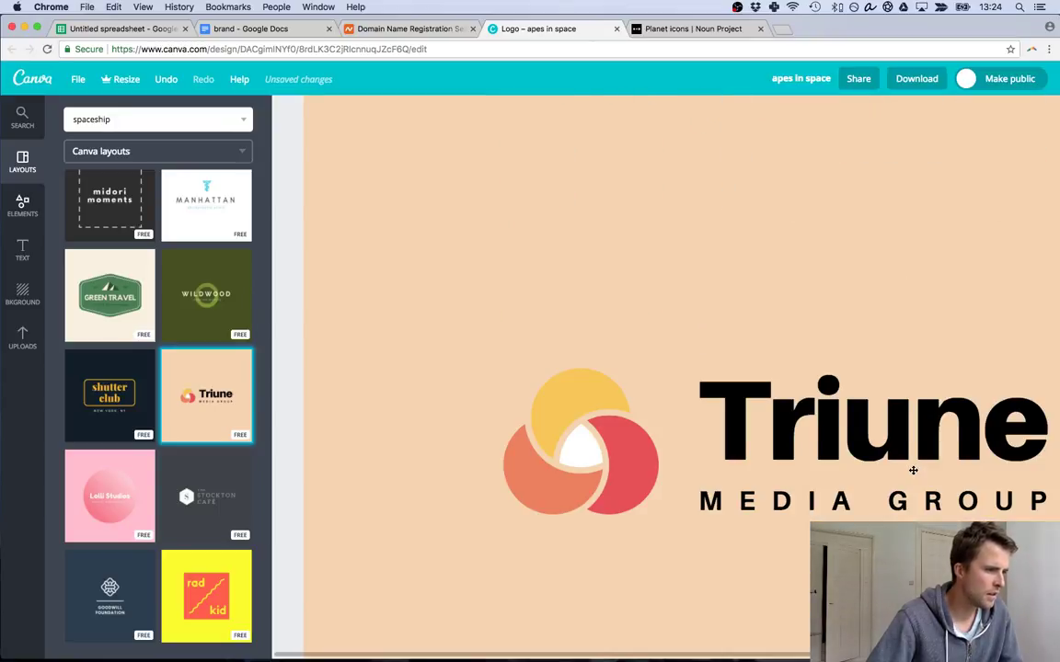
pyautogui.scroll(-4, 913, 472)
pyautogui.scroll(6, 913, 471)
pyautogui.scroll(12, 912, 470)
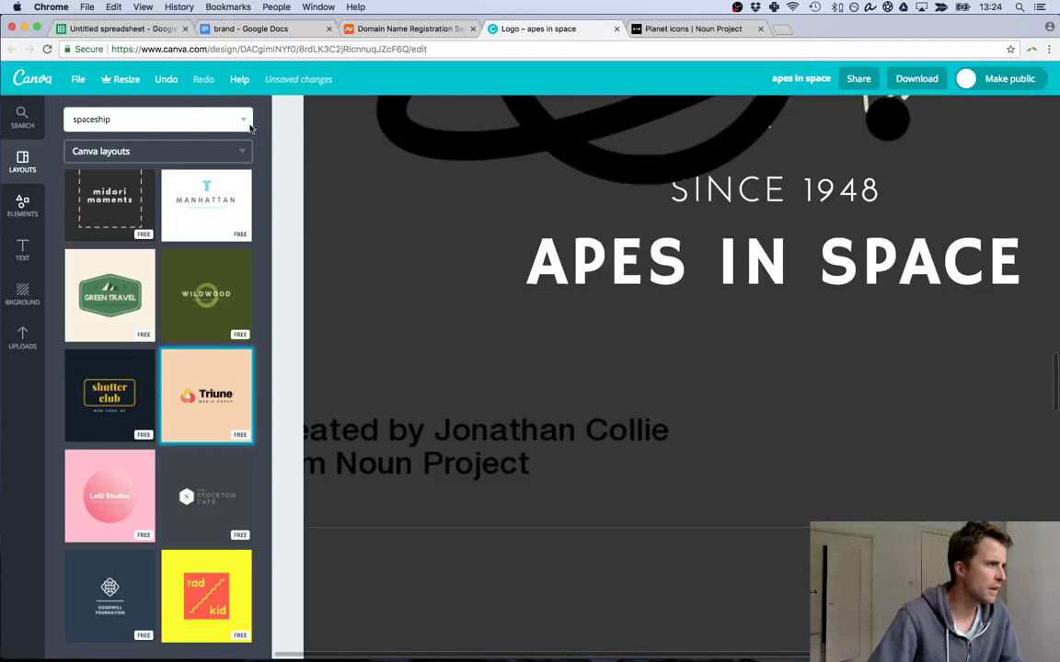
# Undo the Triune layout, redo it, then undo it again on page 4.
pyautogui.click(165, 80)
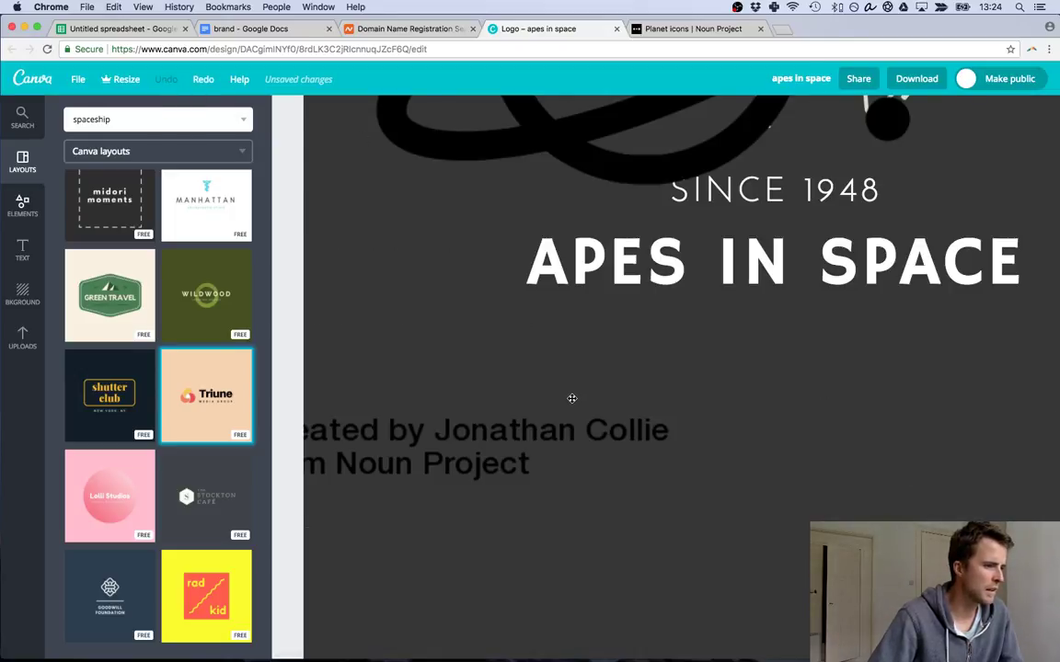
pyautogui.press('super+shift+z')
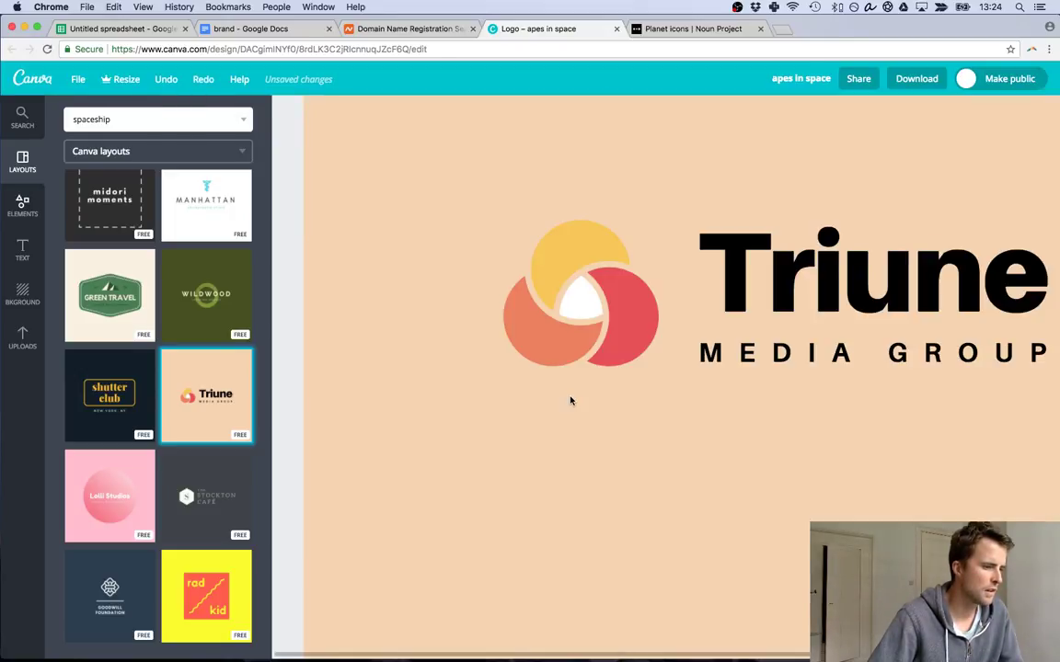
pyautogui.scroll(-5, 570, 399)
pyautogui.scroll(5, 570, 399)
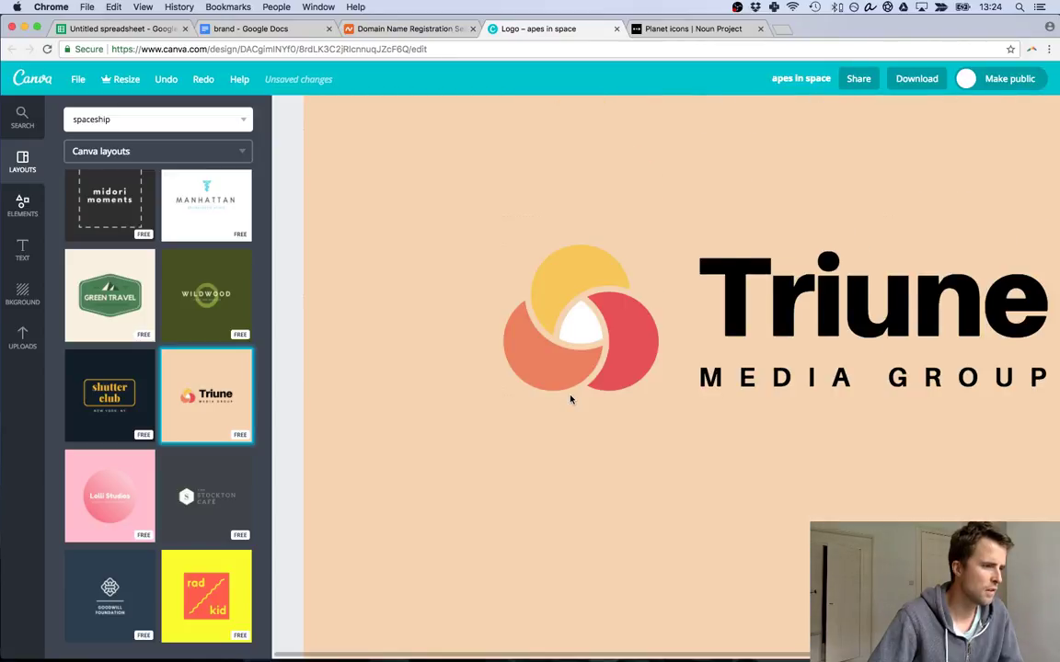
pyautogui.scroll(10, 570, 399)
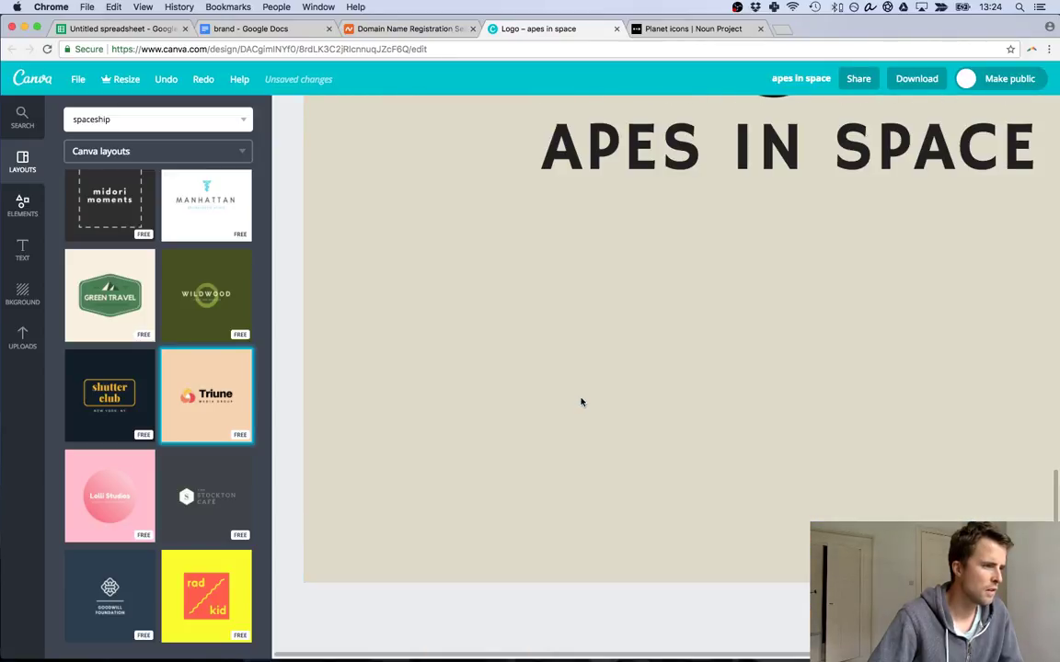
pyautogui.press('super+z')
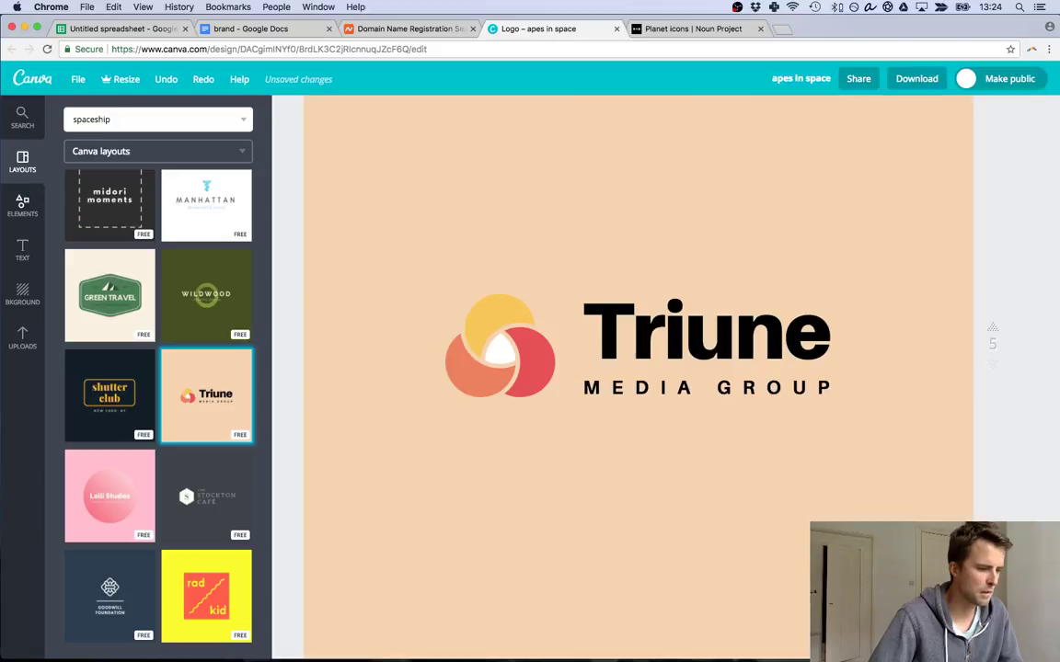
# Zoom out and undo repeatedly until page 5 shows the original planet logo.
pyautogui.press('super+minus')
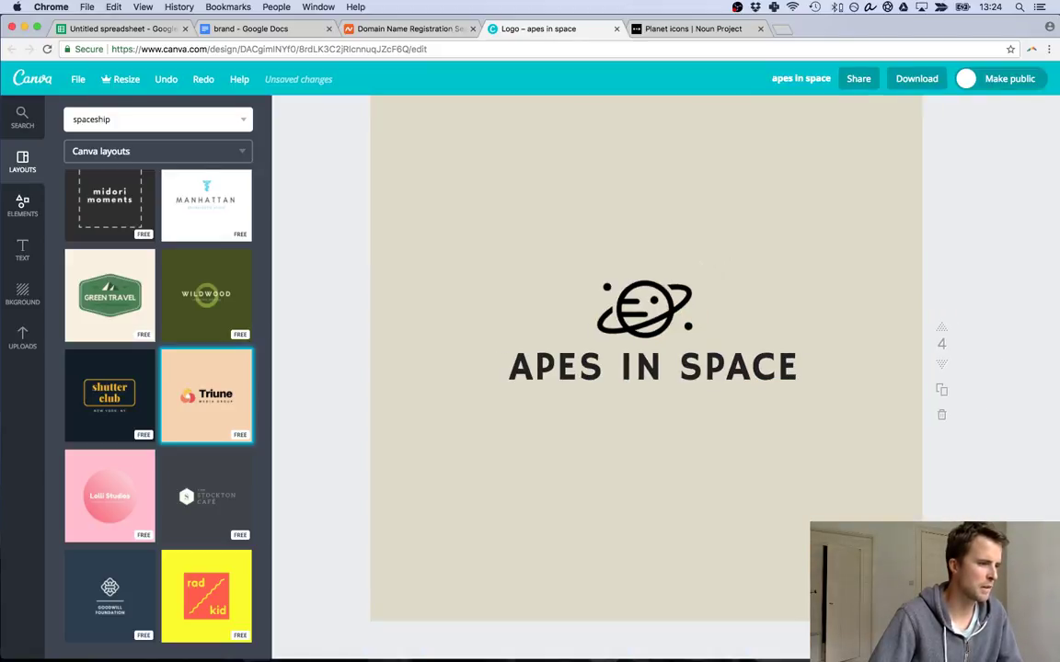
pyautogui.press('super+minus')
pyautogui.scroll(-5, 863, 483)
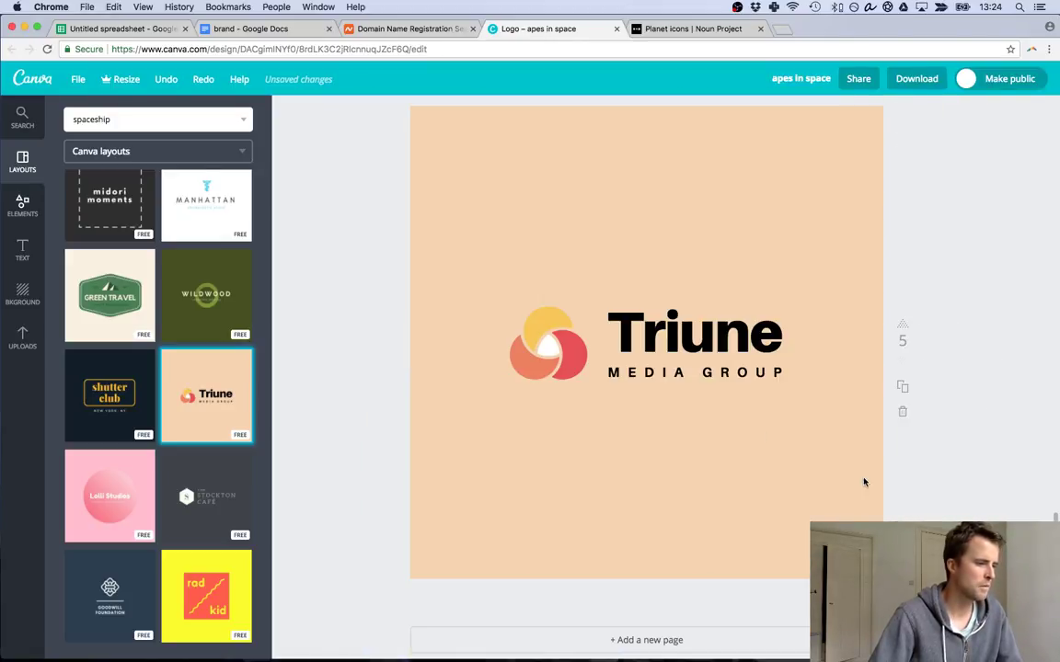
pyautogui.click(161, 81)
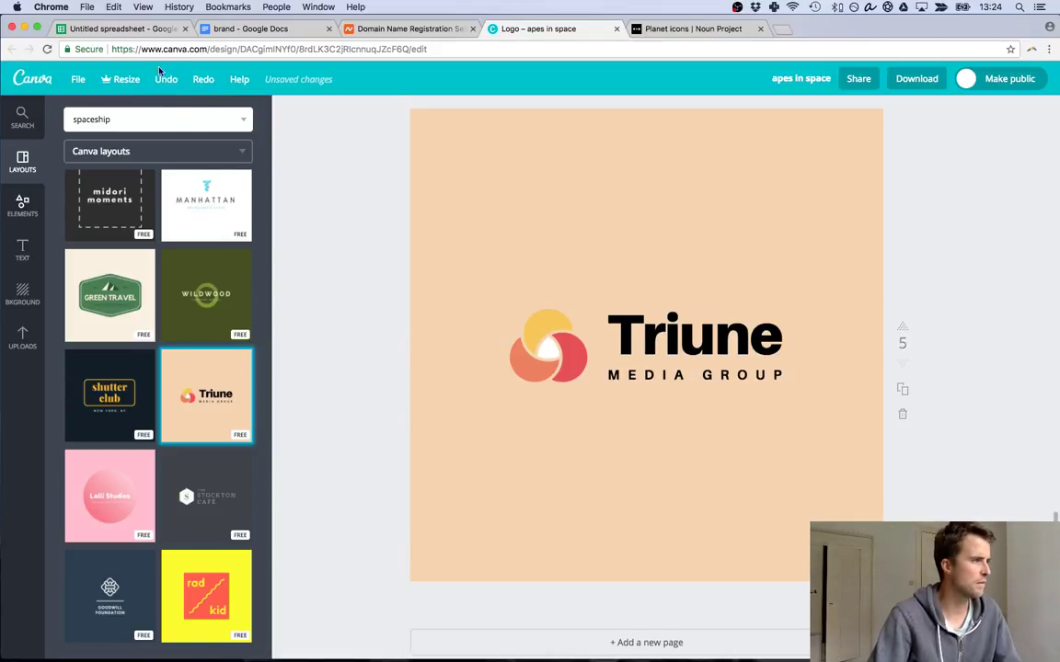
pyautogui.click(163, 81)
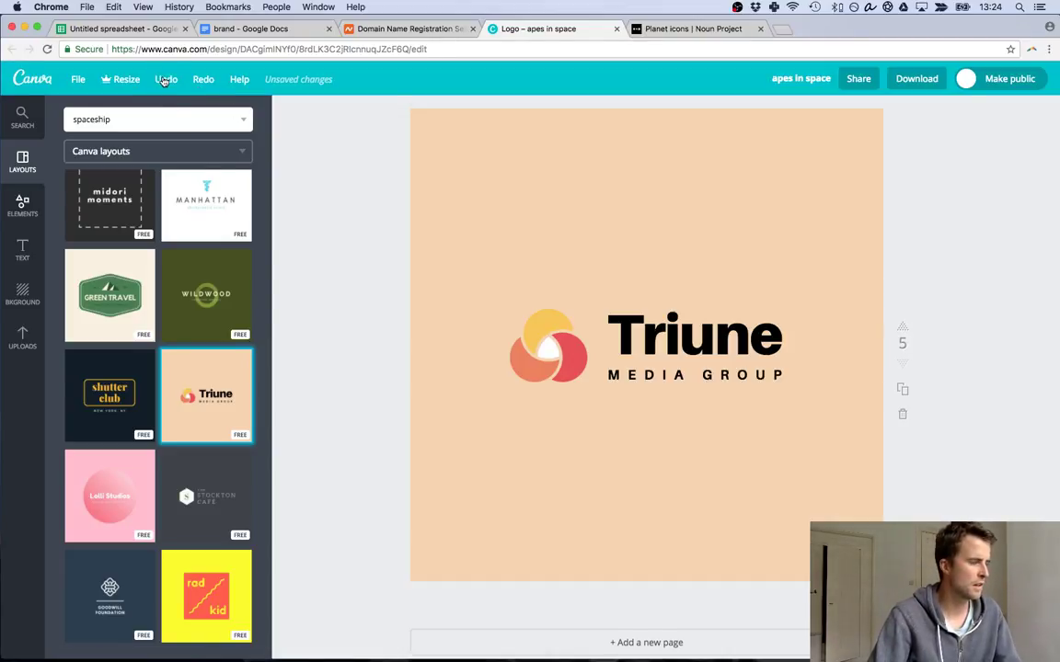
pyautogui.click(163, 81)
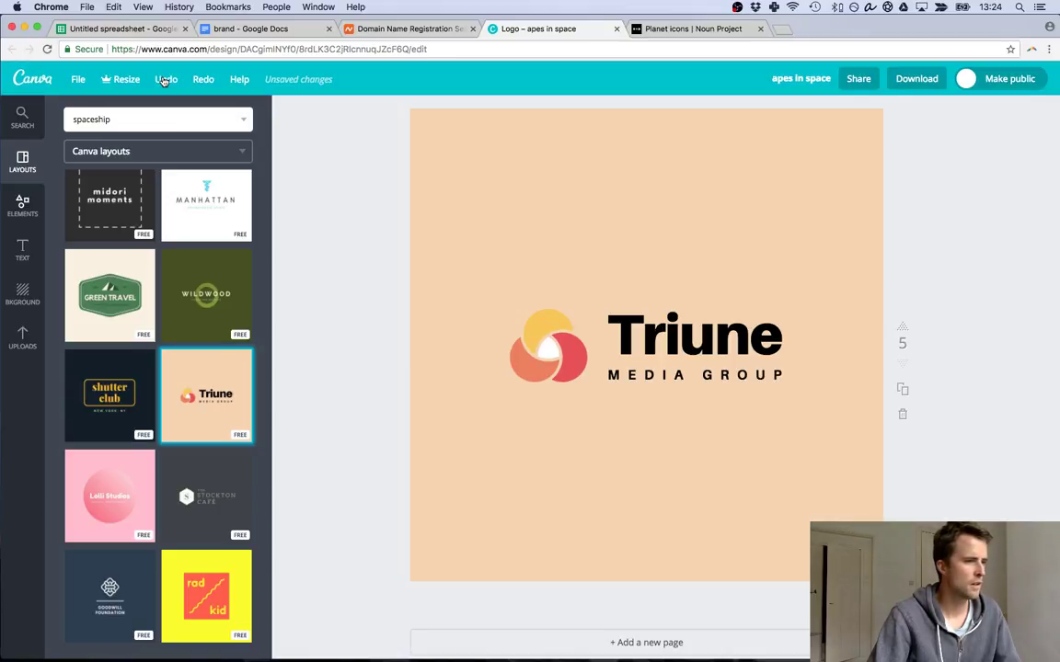
pyautogui.click(163, 81)
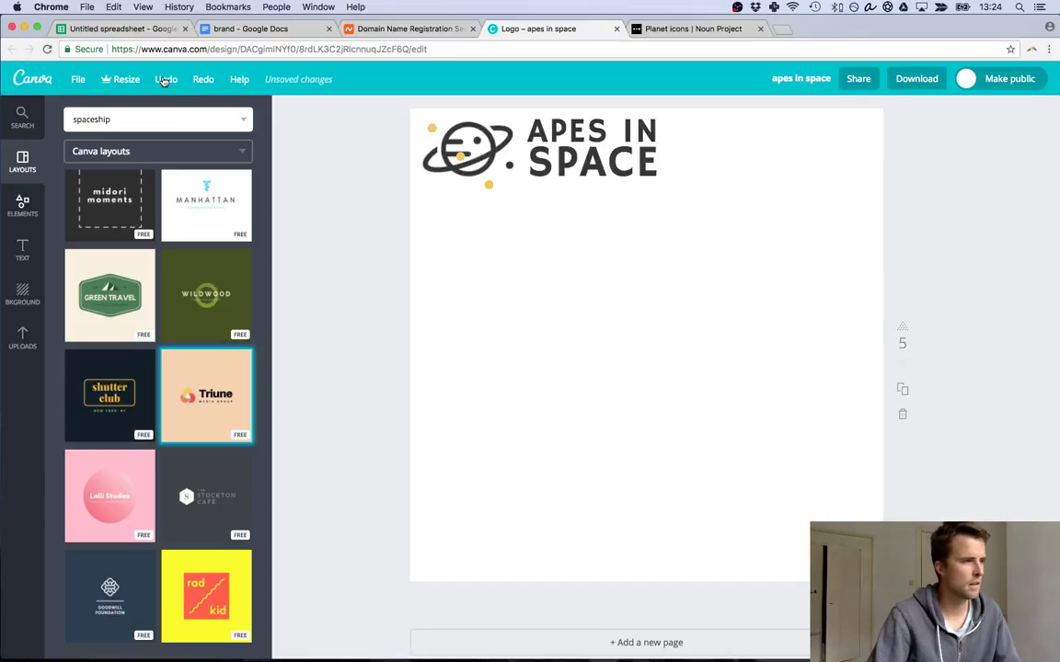
pyautogui.scroll(10, 338, 240)
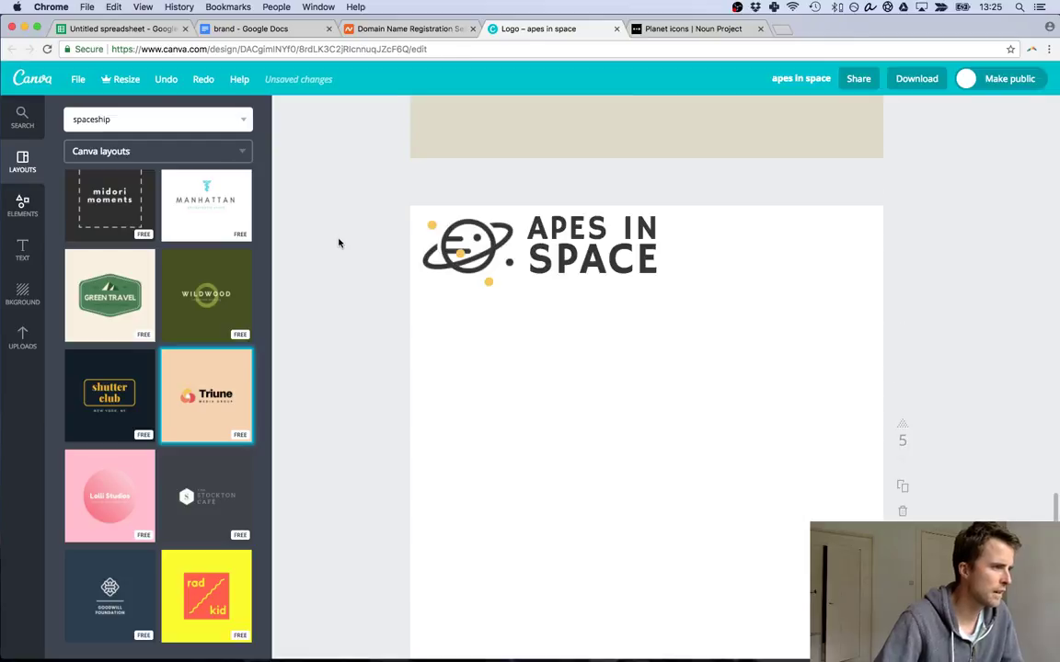
pyautogui.scroll(-1, 578, 343)
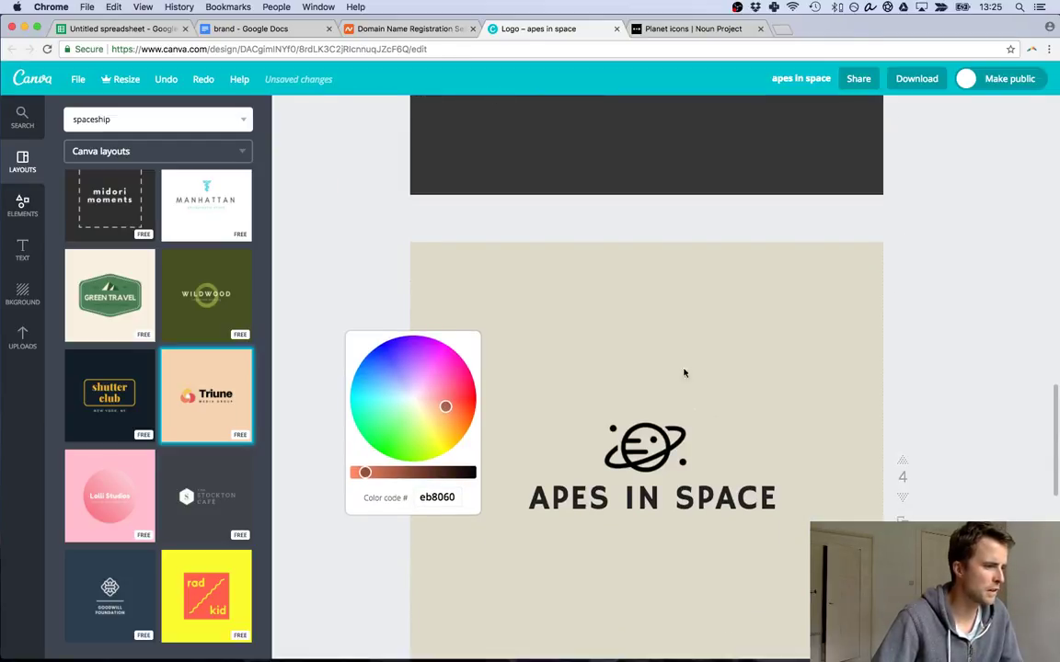
# Select the flag icon on page 2 and apply the Triune layout there.
pyautogui.click(604, 205)
pyautogui.scroll(11, 438, 255)
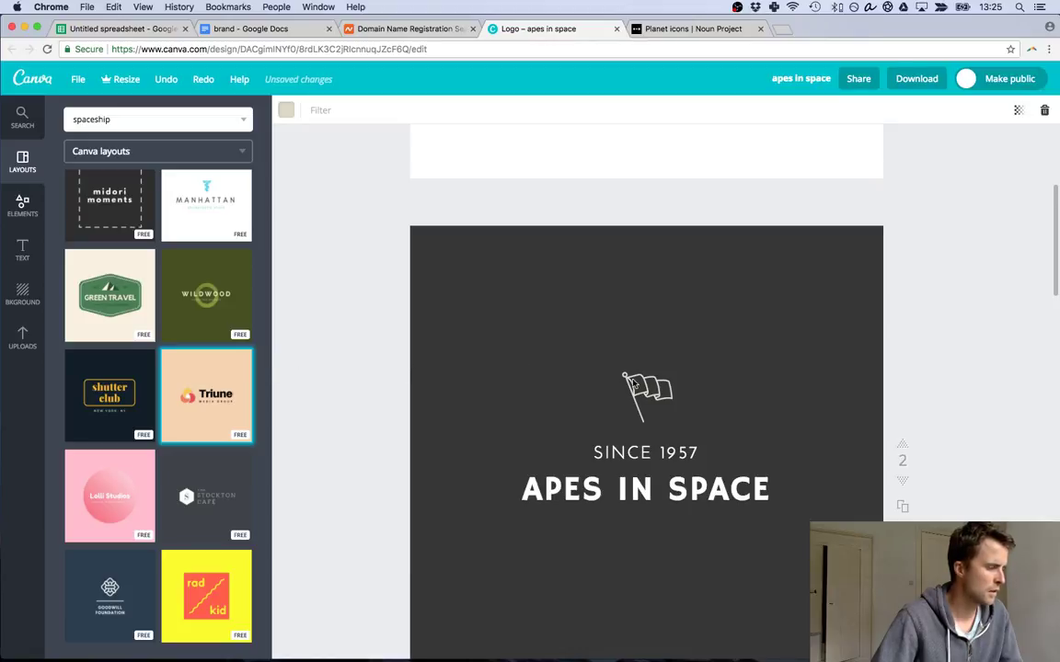
pyautogui.click(633, 384)
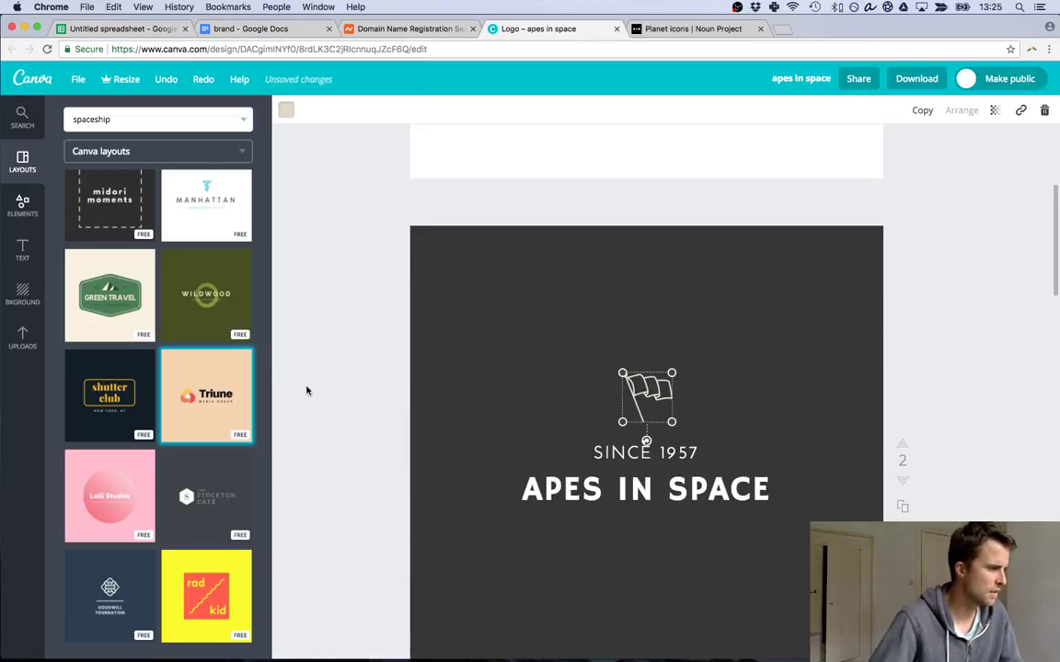
pyautogui.click(245, 390)
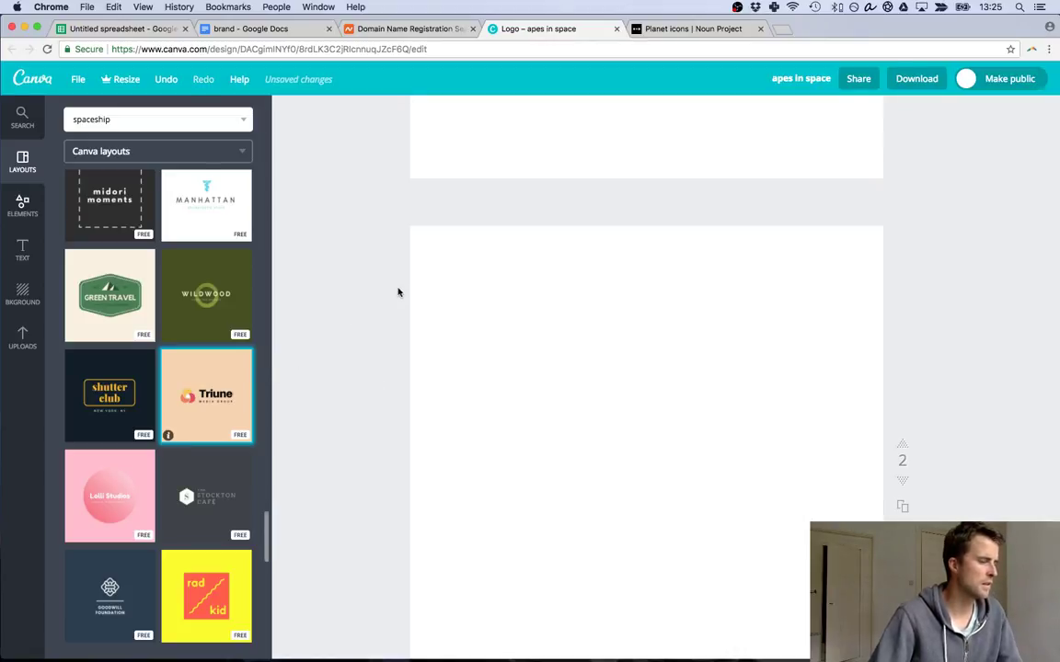
pyautogui.scroll(-5, 391, 292)
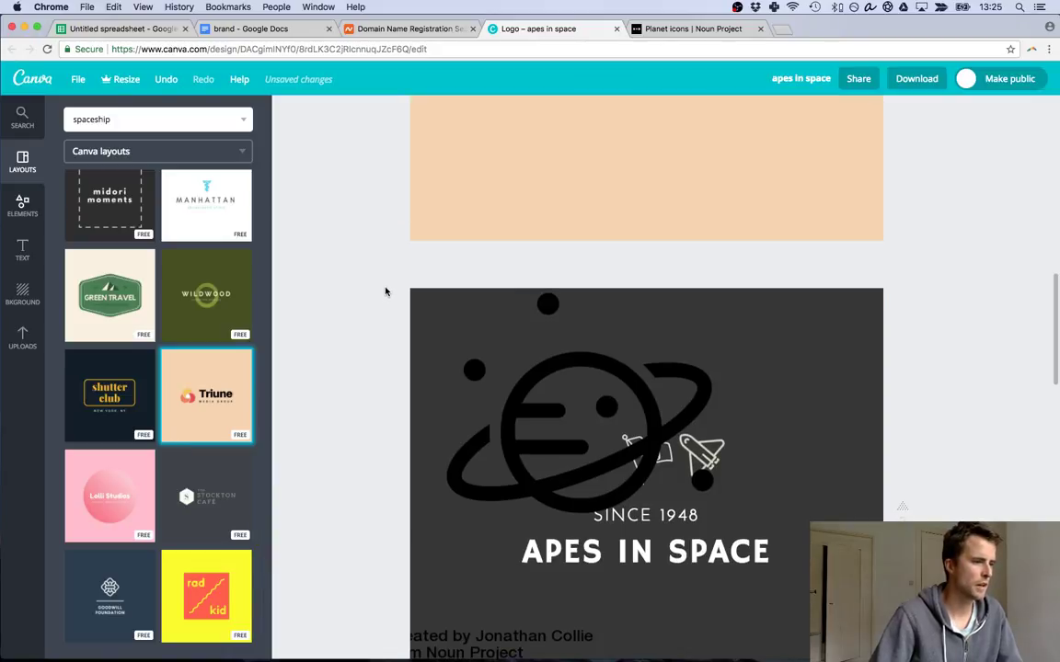
pyautogui.scroll(-4, 386, 292)
pyautogui.scroll(4, 385, 291)
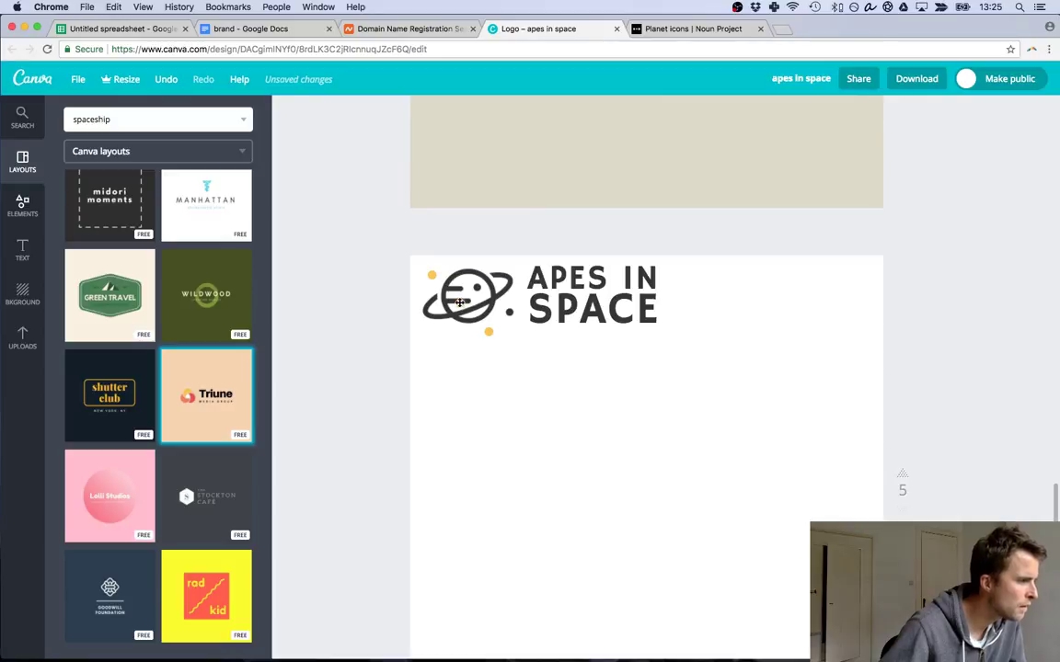
# Recolour the planet's accent orange and turn the small yellow dot red.
pyautogui.click(460, 302)
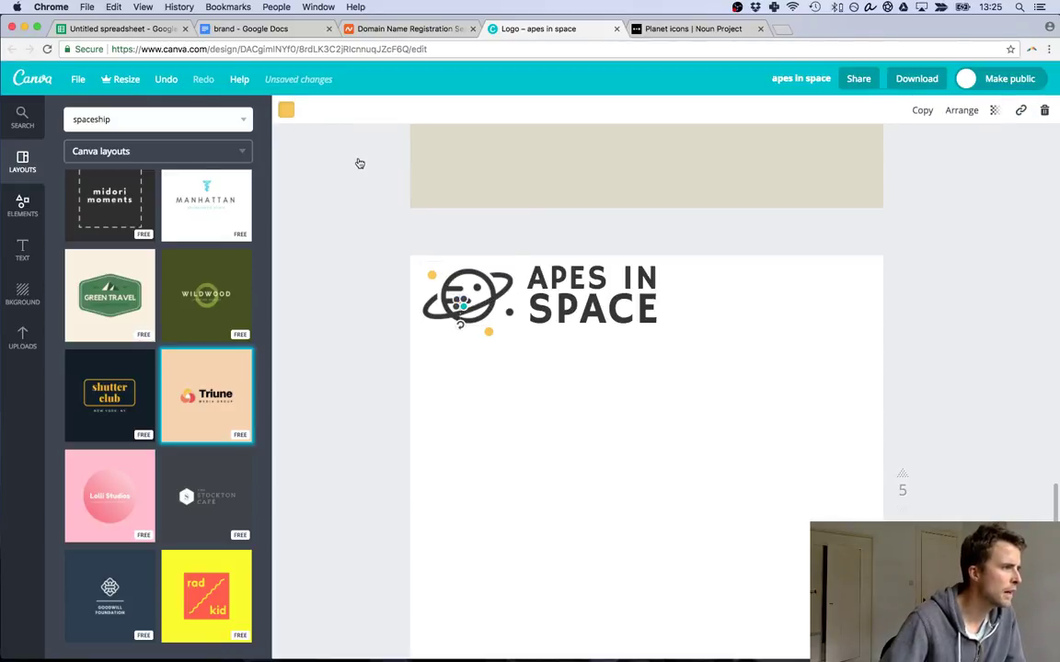
pyautogui.click(286, 109)
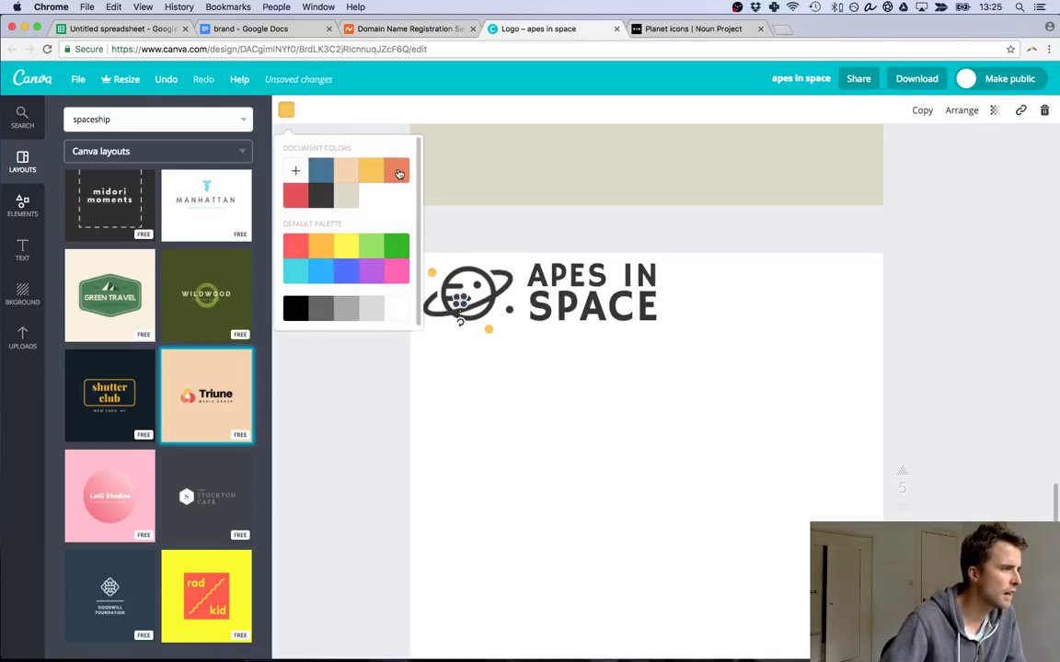
pyautogui.click(398, 173)
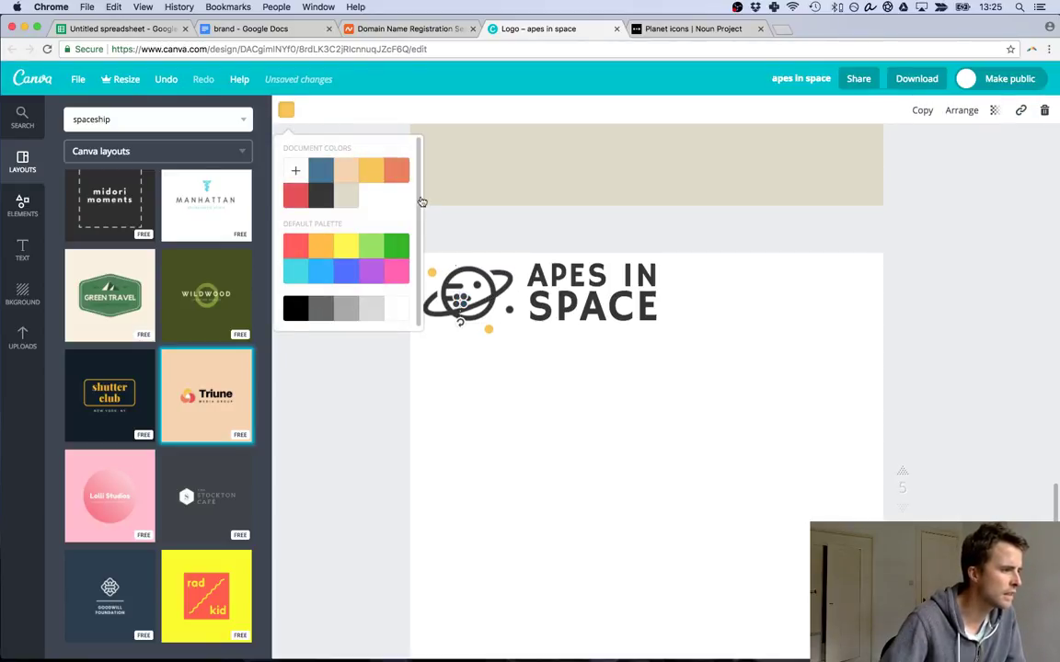
pyautogui.click(488, 329)
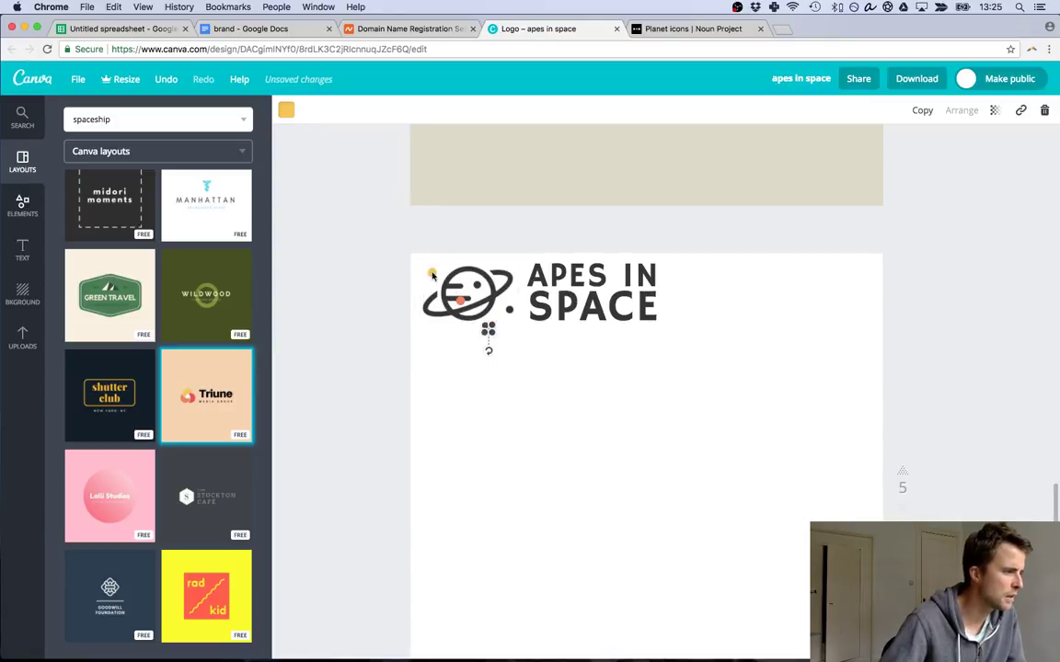
pyautogui.click(288, 111)
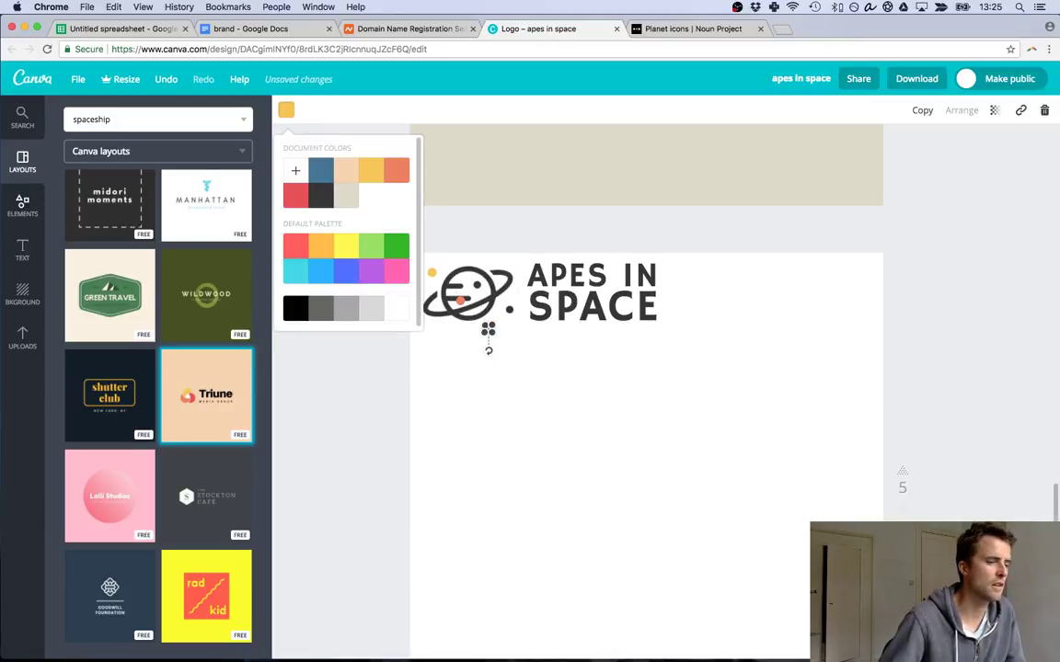
pyautogui.click(302, 201)
# Close the colour palette, deselect the dot, and zoom in two steps on the logo.
pyautogui.click(933, 362)
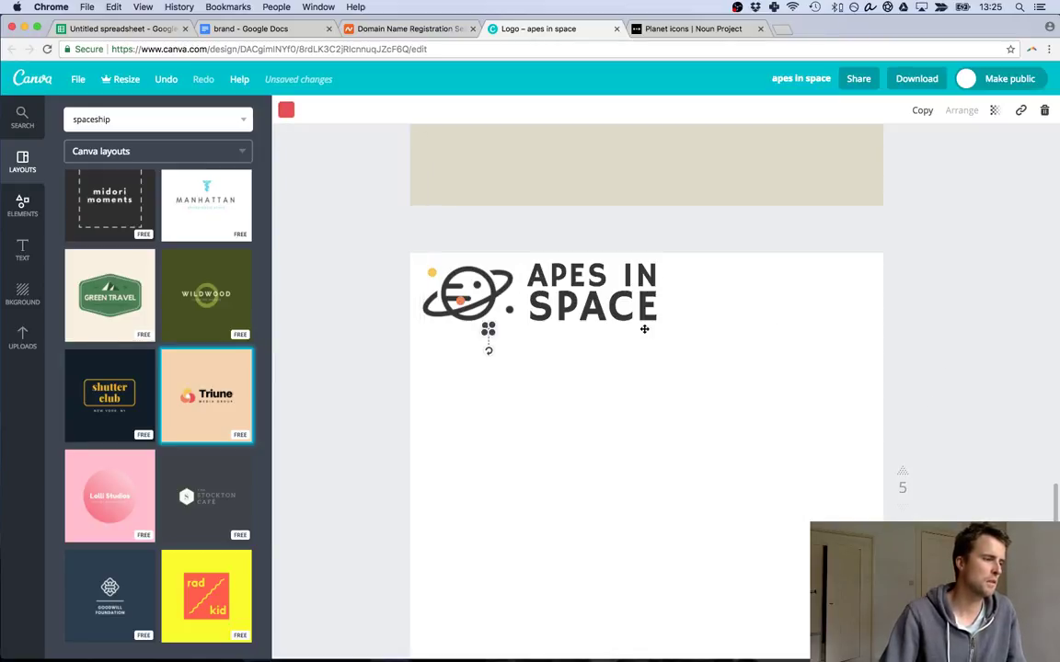
pyautogui.click(961, 442)
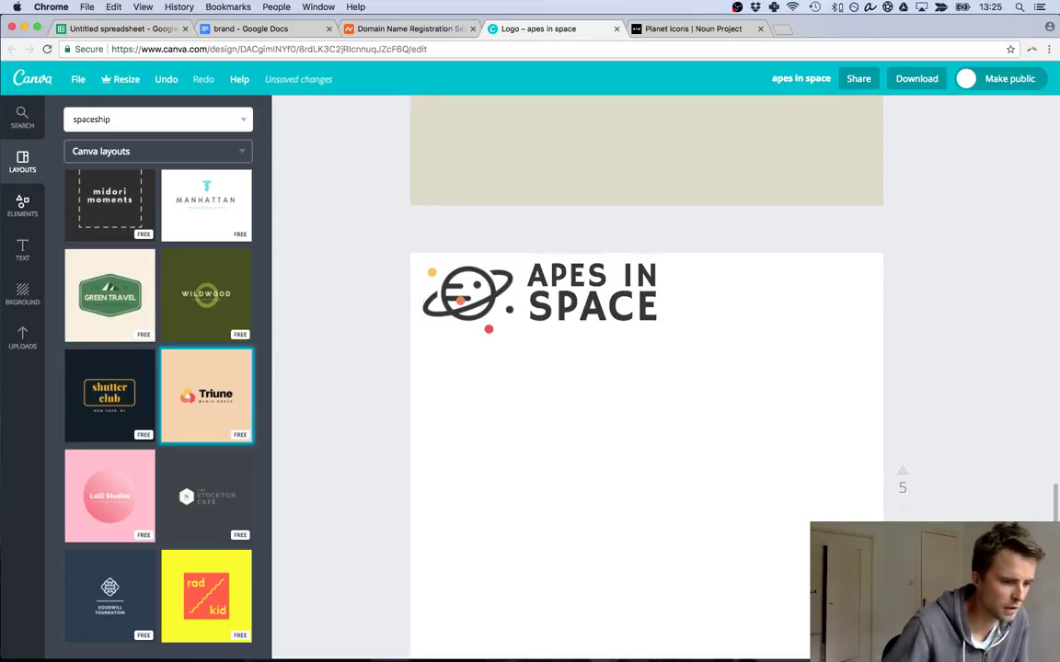
pyautogui.press('super+plus')
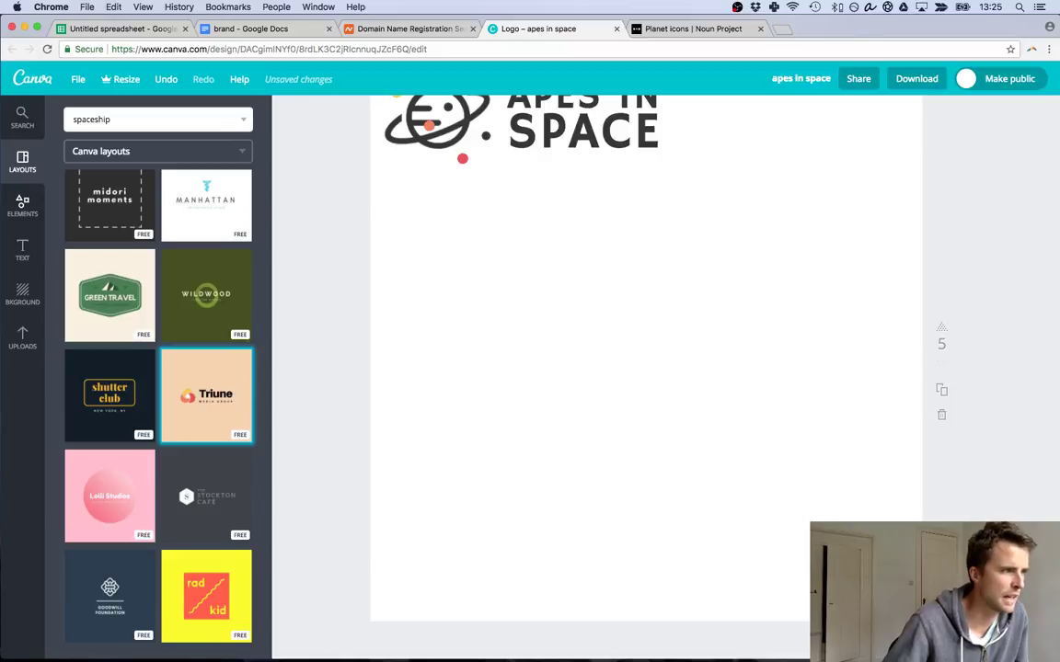
pyautogui.press('super+plus')
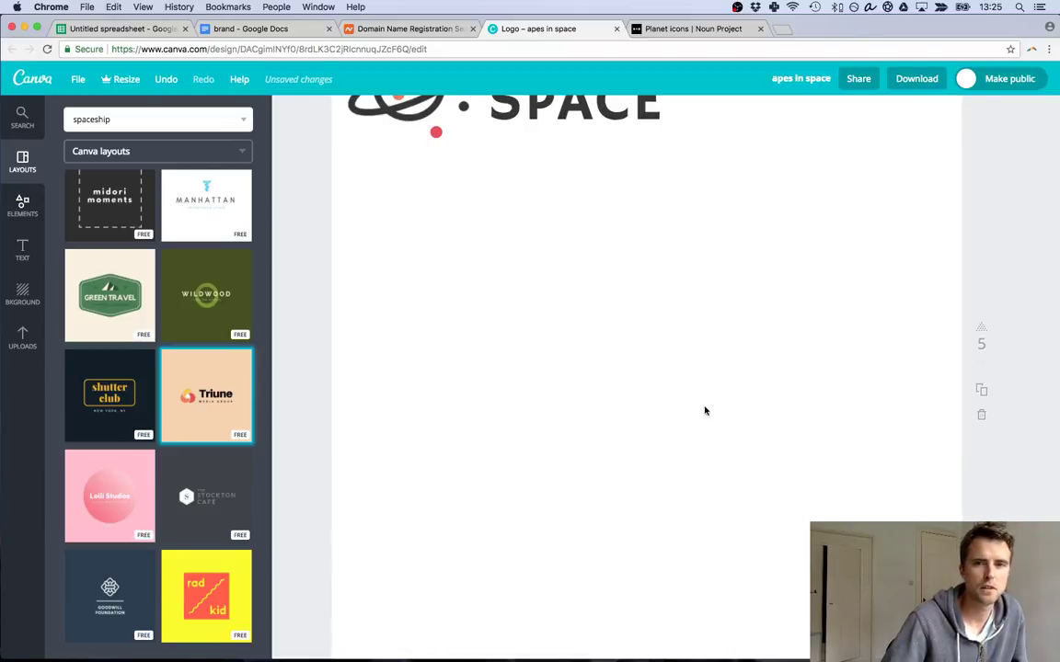
# Move the orange dot to the planet's upper-right rim and the red dot up beside SPACE.
pyautogui.scroll(5, 646, 410)
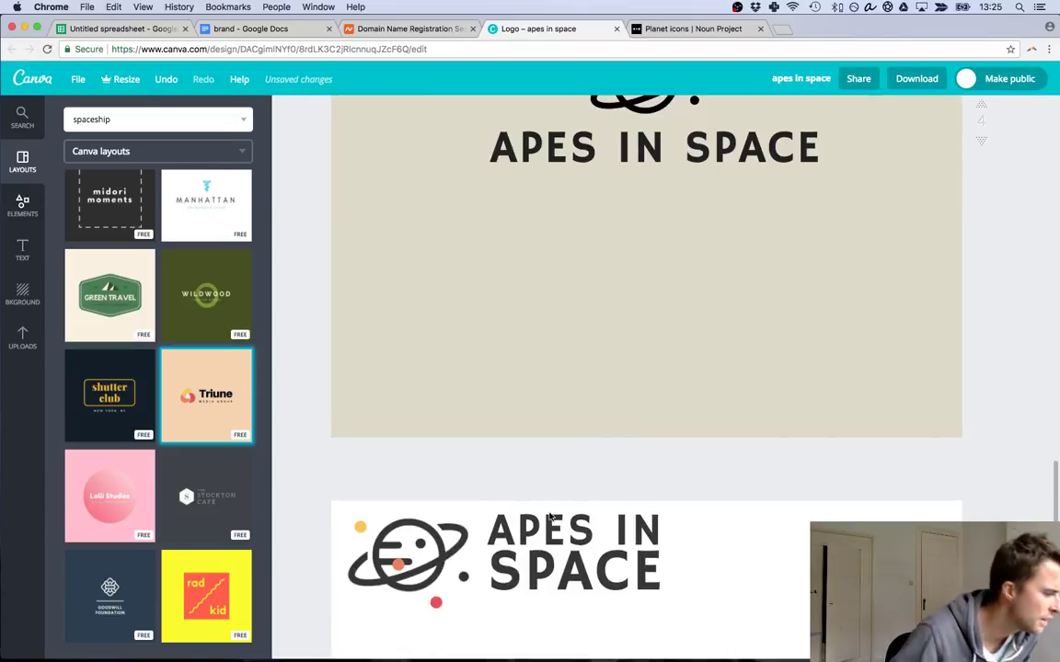
pyautogui.scroll(-4, 312, 498)
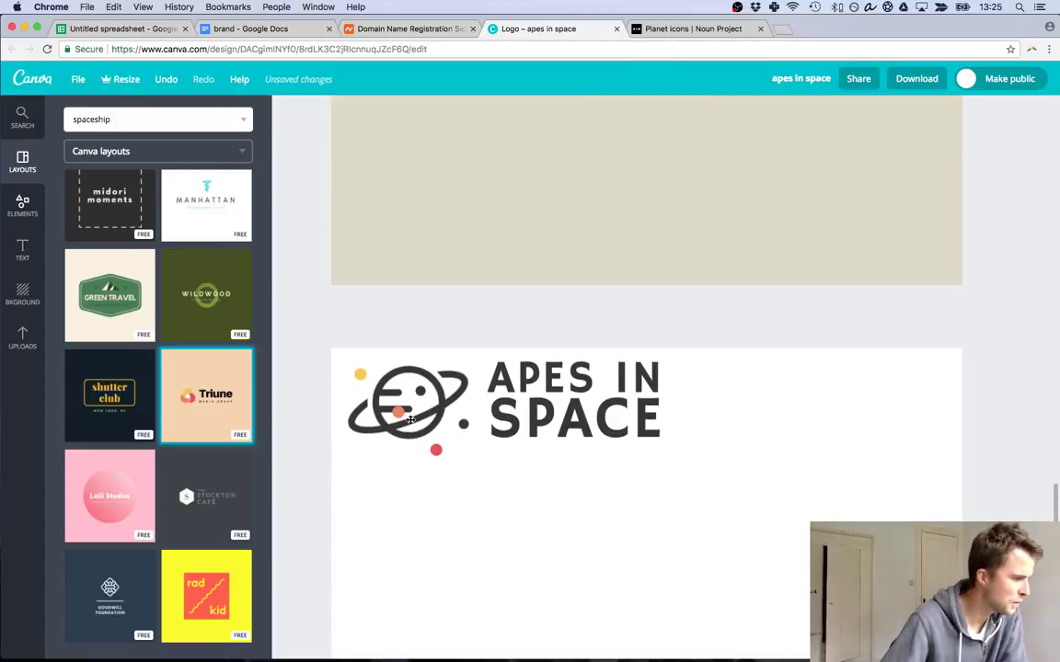
pyautogui.moveTo(410, 420); pyautogui.dragTo(419, 392)
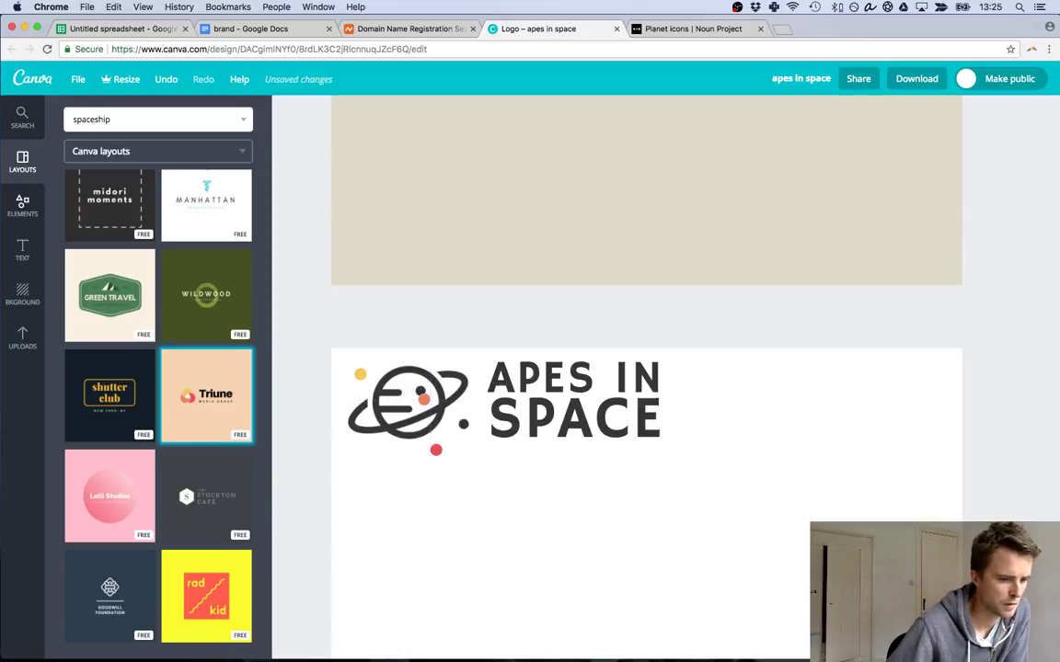
pyautogui.scroll(-5, 644, 377)
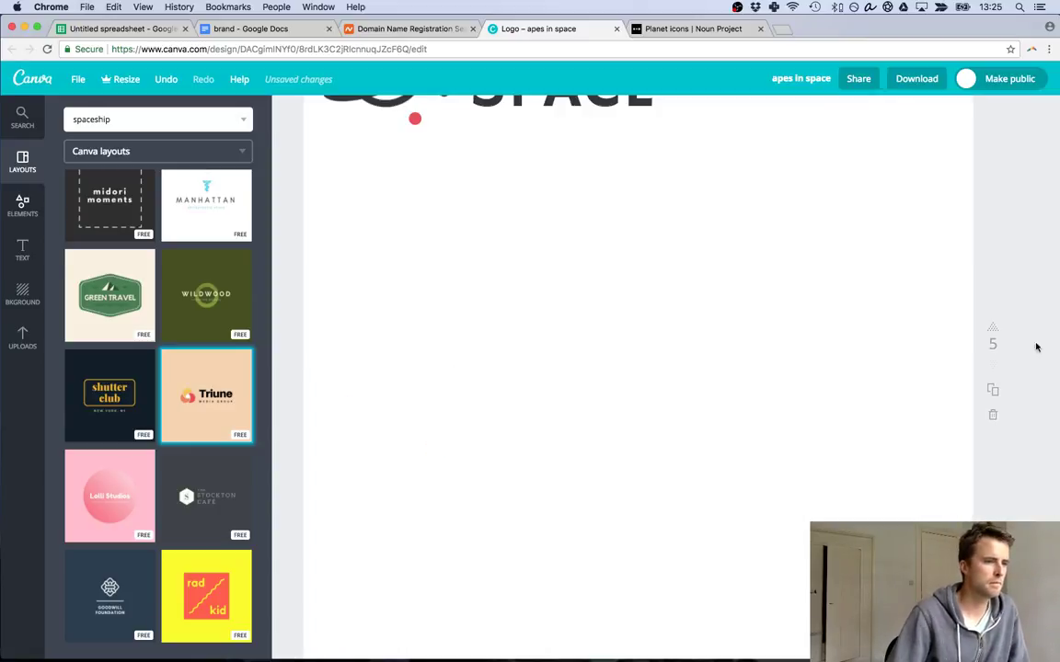
pyautogui.scroll(3, 1036, 347)
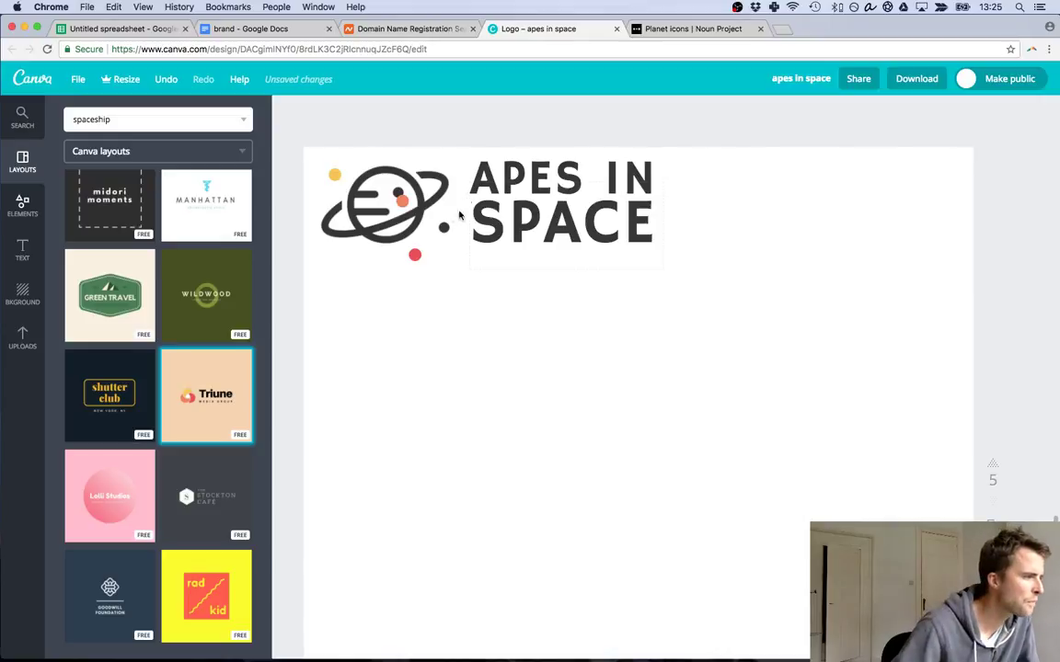
pyautogui.moveTo(403, 198); pyautogui.dragTo(398, 179)
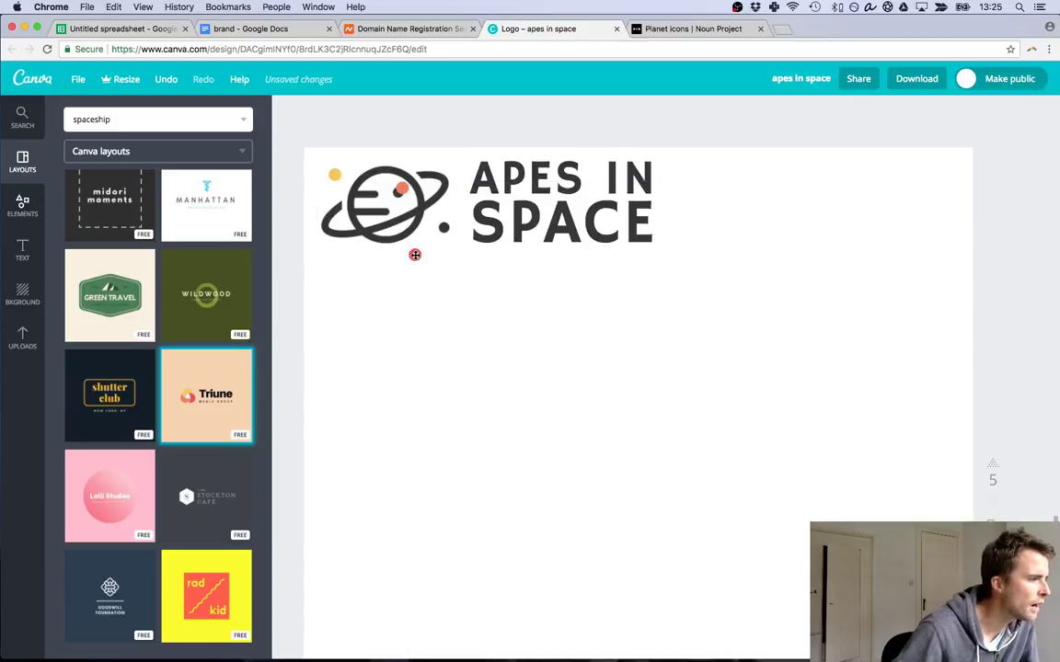
pyautogui.moveTo(415, 255); pyautogui.dragTo(444, 227)
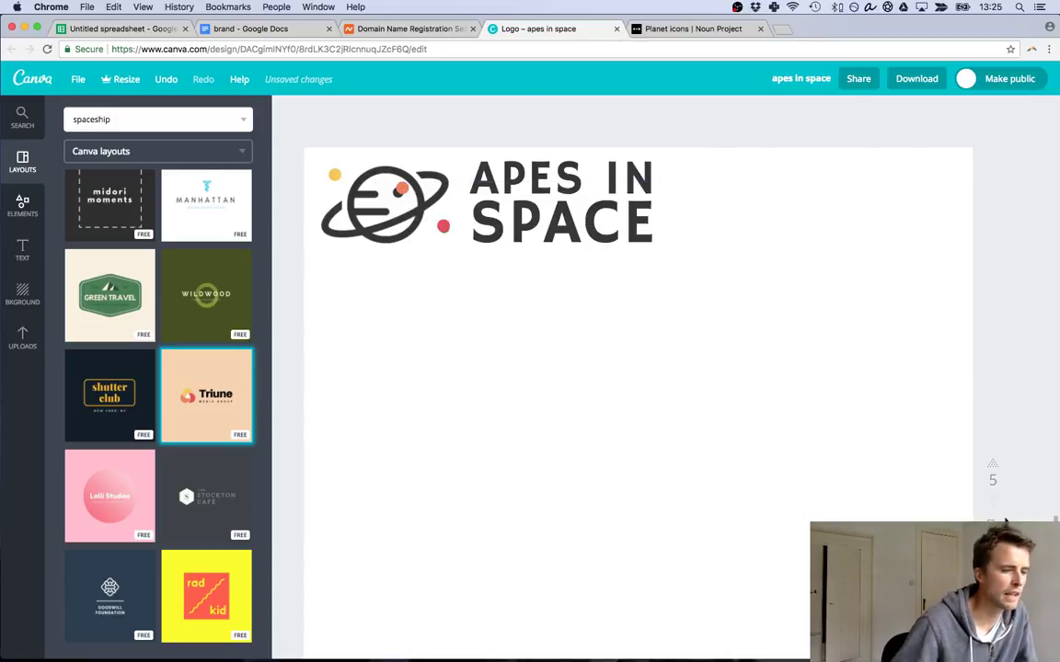
# Zoom in and nudge the red dot beside the planet slightly left and down.
pyautogui.press('super+plus')
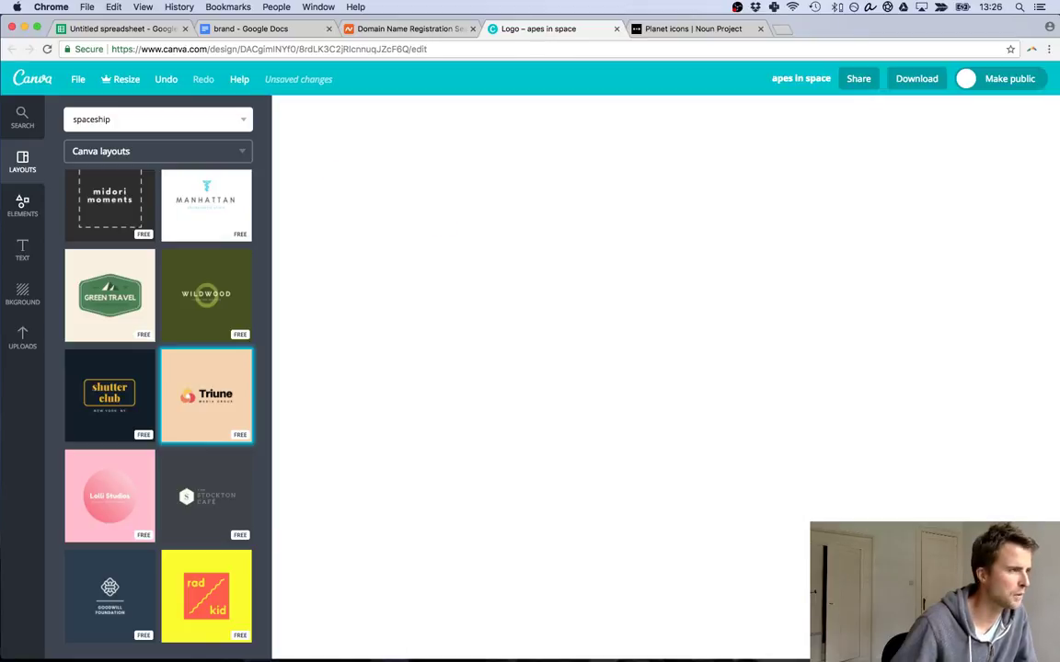
pyautogui.scroll(5, 625, 386)
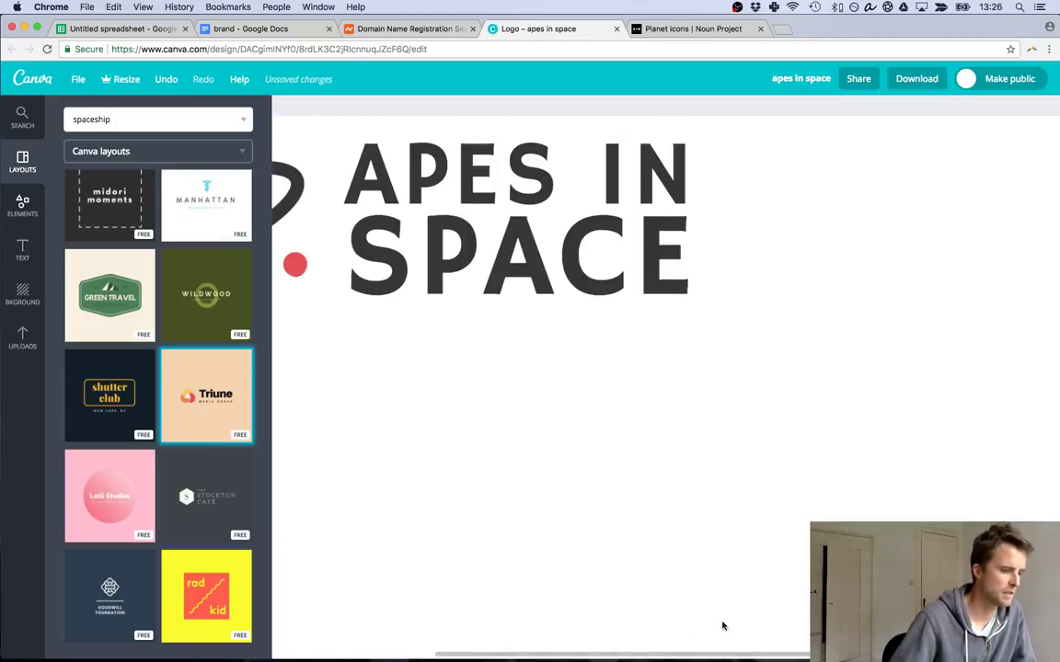
pyautogui.hscroll(-5, 530, 638)
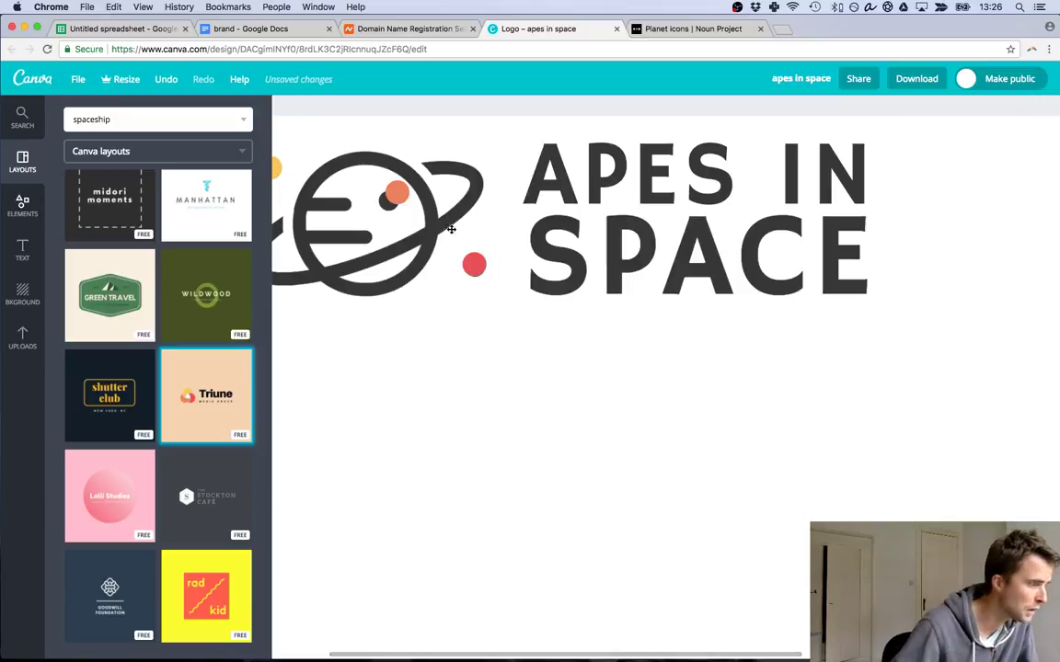
pyautogui.moveTo(474, 266); pyautogui.dragTo(476, 270)
pyautogui.click(493, 264)
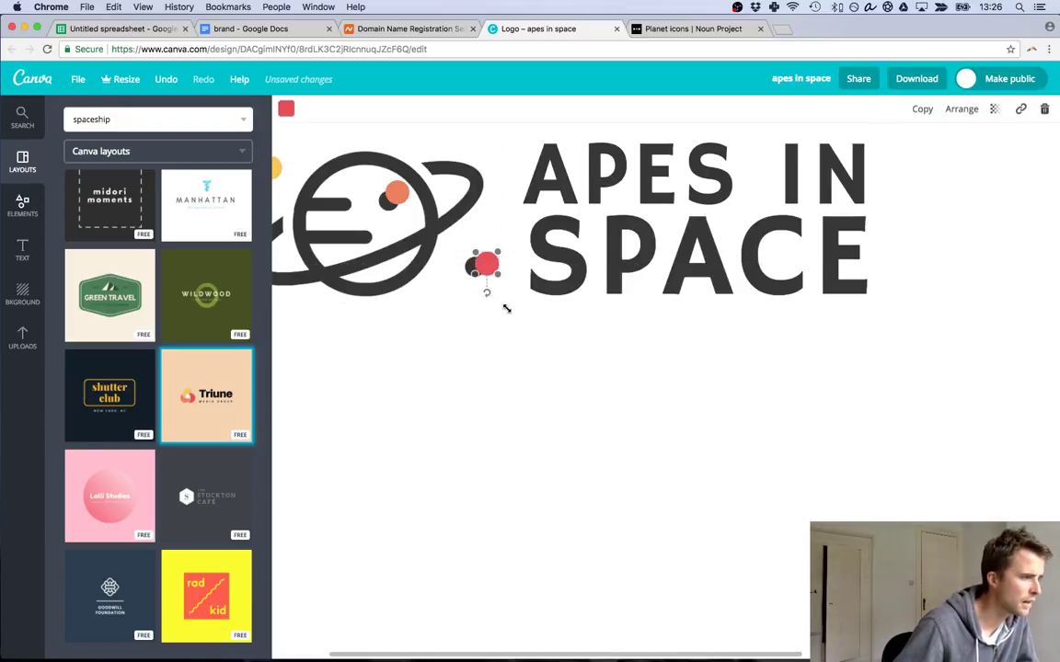
pyautogui.press('Left')
pyautogui.press('Left')
pyautogui.press('Left')
pyautogui.press('Left')
pyautogui.press('Left')
pyautogui.press('Left')
pyautogui.press('Left')
pyautogui.press('Left')
pyautogui.press('Left')
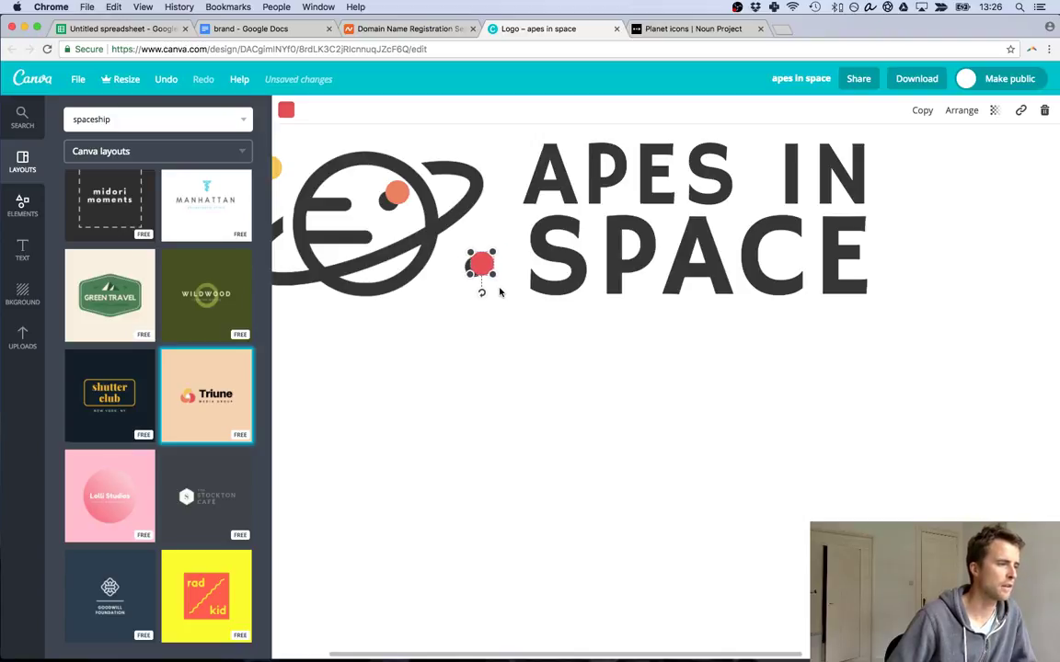
pyautogui.press('Down')
pyautogui.press('Down')
pyautogui.press('Down')
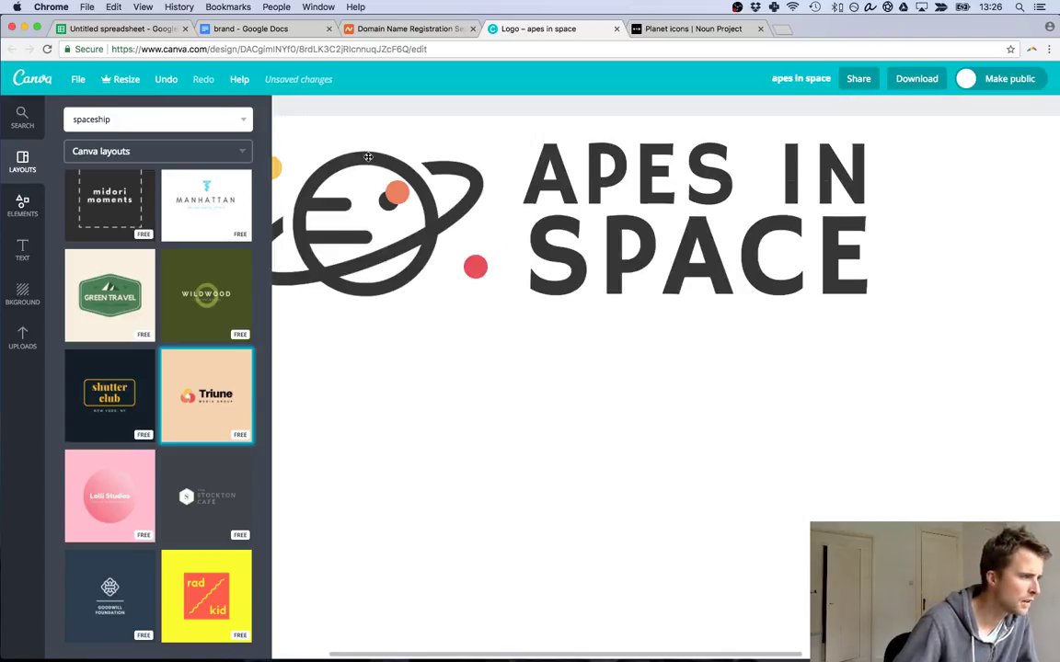
# Nudge the orange dot on the planet a few steps left and down.
pyautogui.click(403, 193)
pyautogui.press('Left')
pyautogui.press('Left')
pyautogui.press('Left')
pyautogui.press('Left')
pyautogui.press('Left')
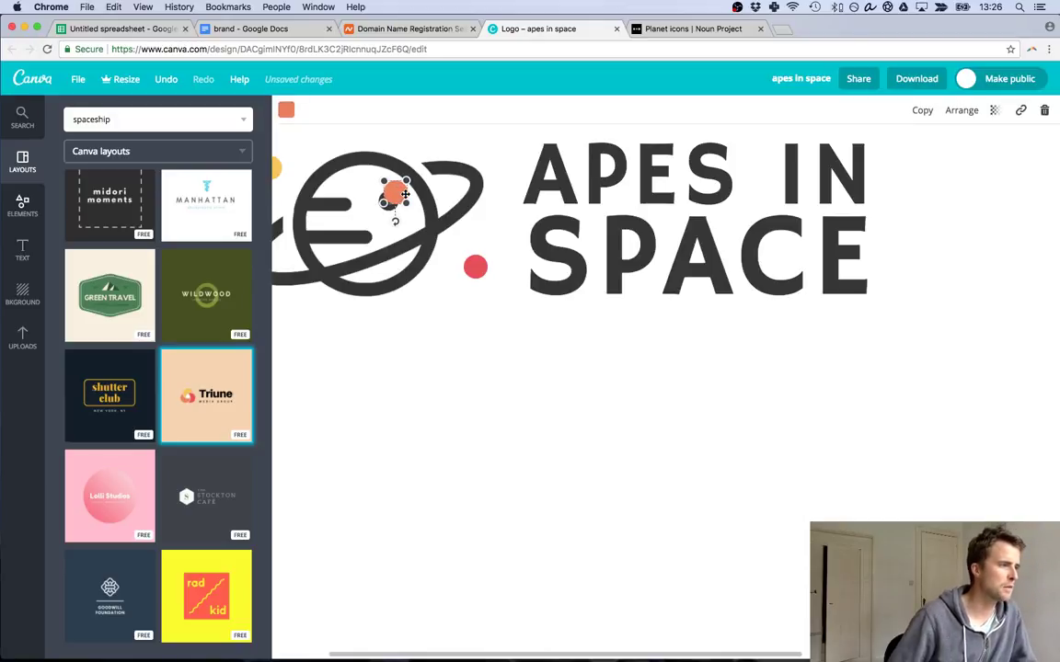
pyautogui.press('Left')
pyautogui.press('Left')
pyautogui.press('Left')
pyautogui.press('Down')
pyautogui.press('Down')
pyautogui.press('Down')
pyautogui.press('Down')
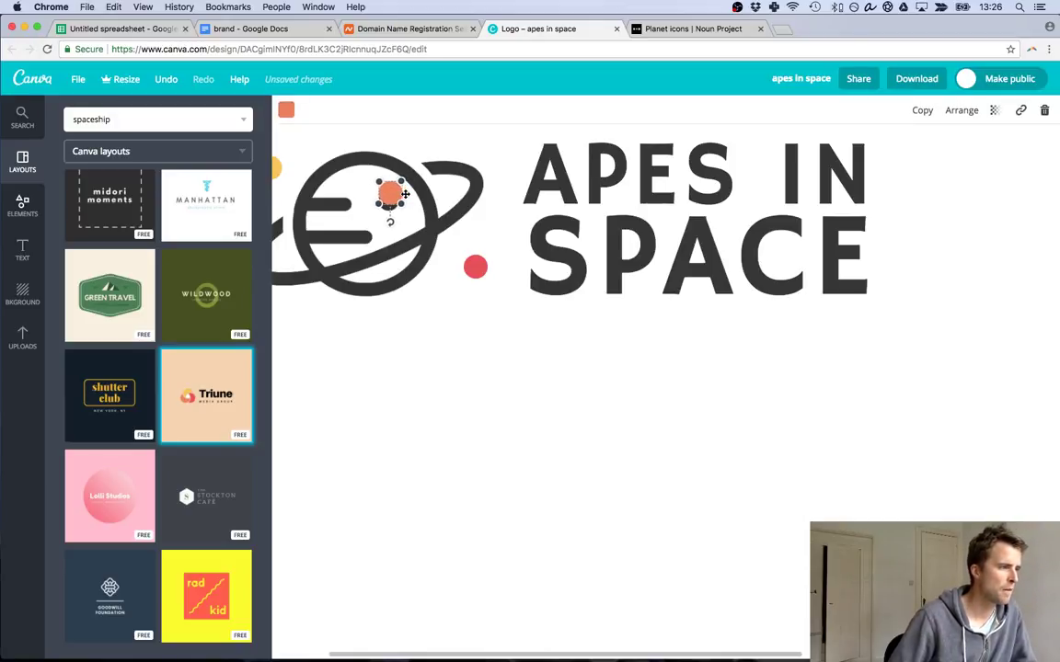
pyautogui.press('Left')
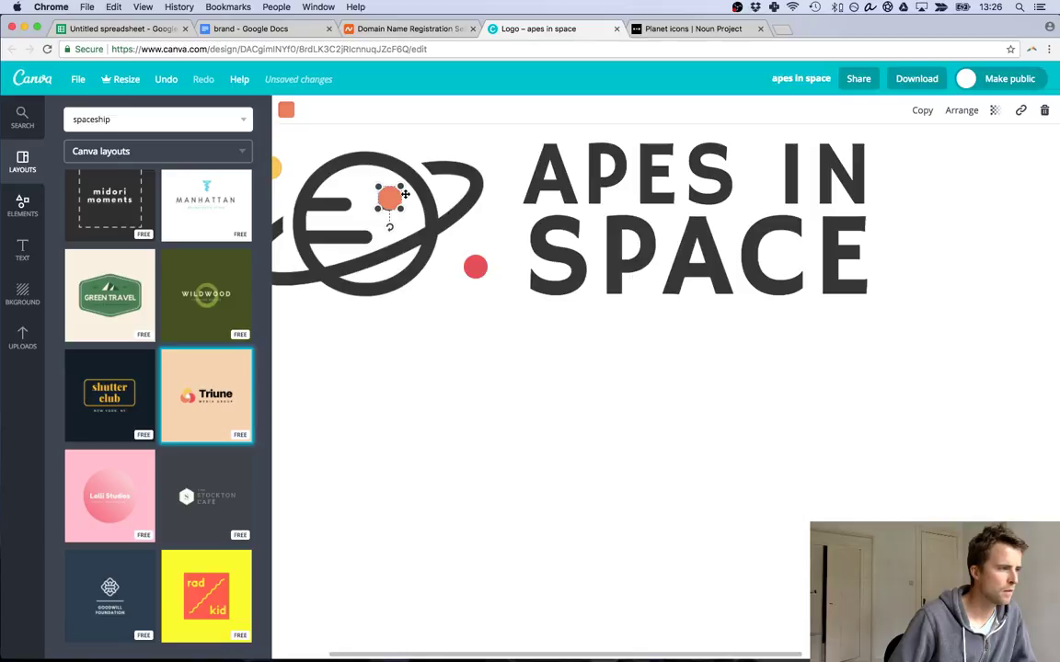
pyautogui.press('Down')
pyautogui.press('Down')
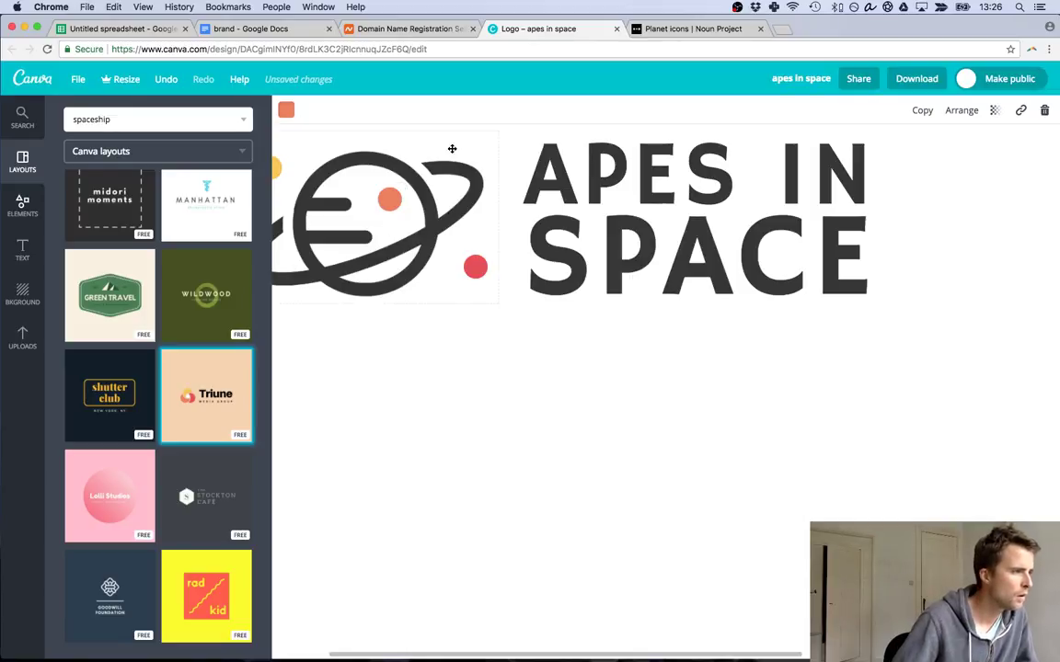
# Delete the dark draft page and the beige draft page (pages 3 and 4).
pyautogui.click(449, 149)
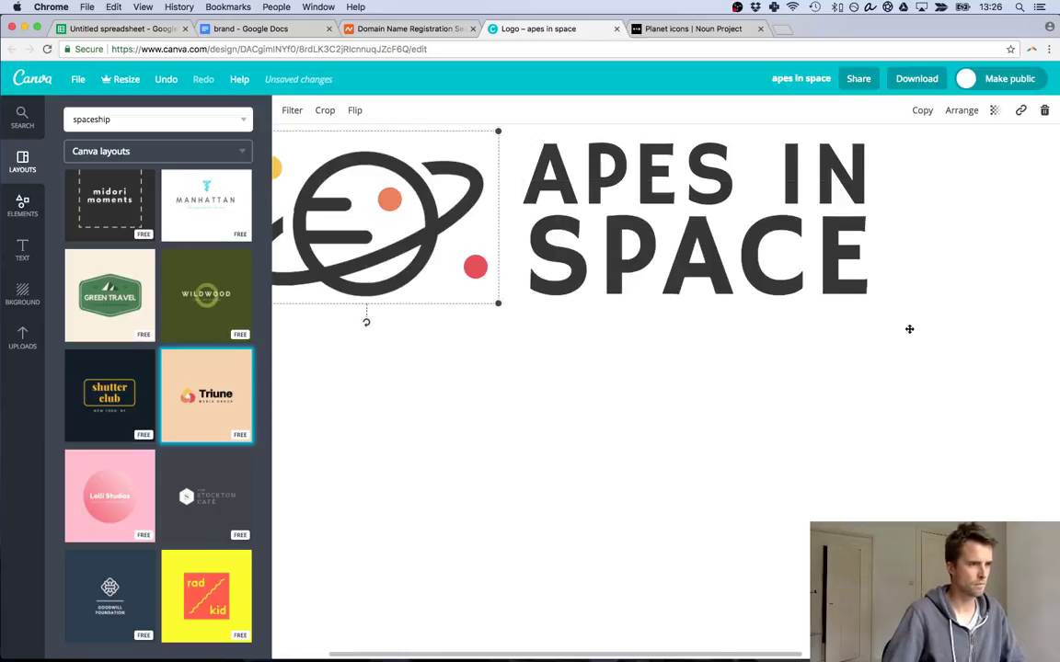
pyautogui.scroll(-5, 666, 368)
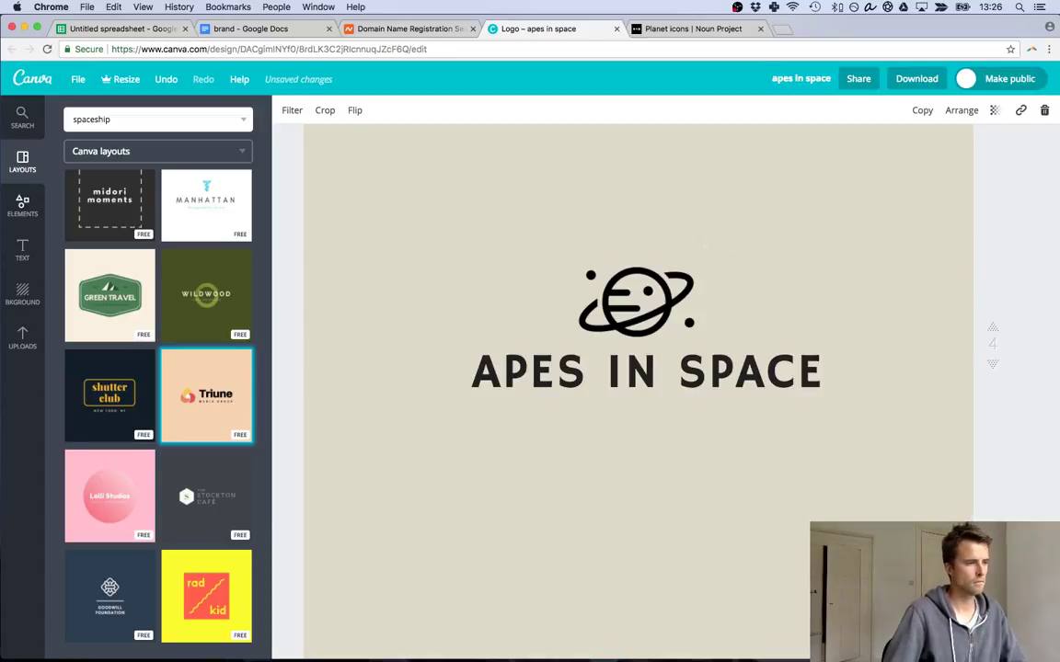
pyautogui.scroll(5, 916, 348)
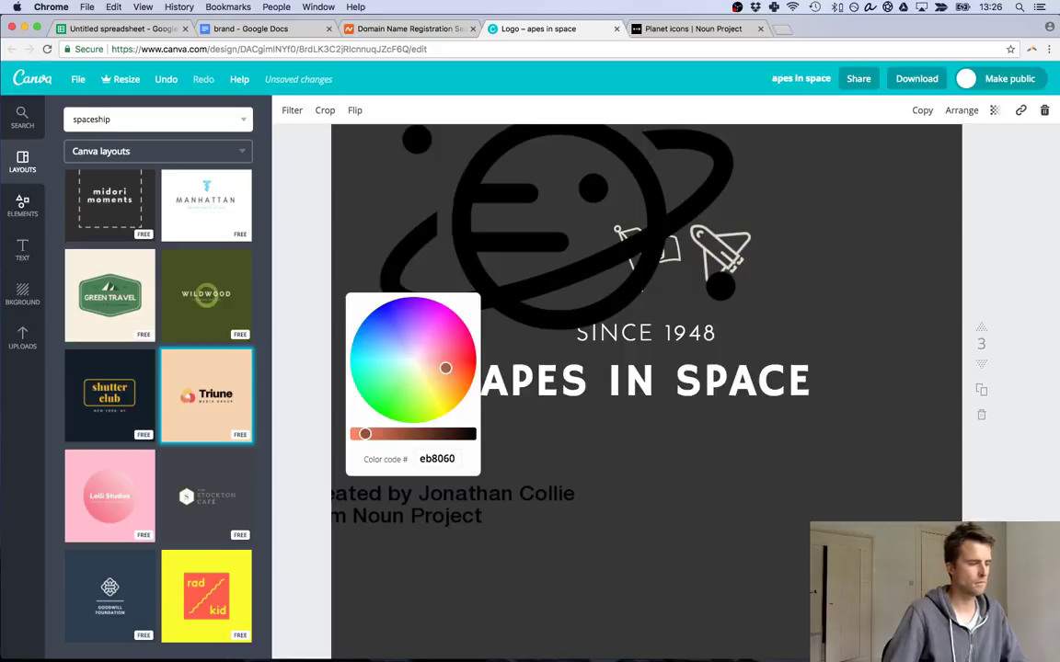
pyautogui.click(983, 413)
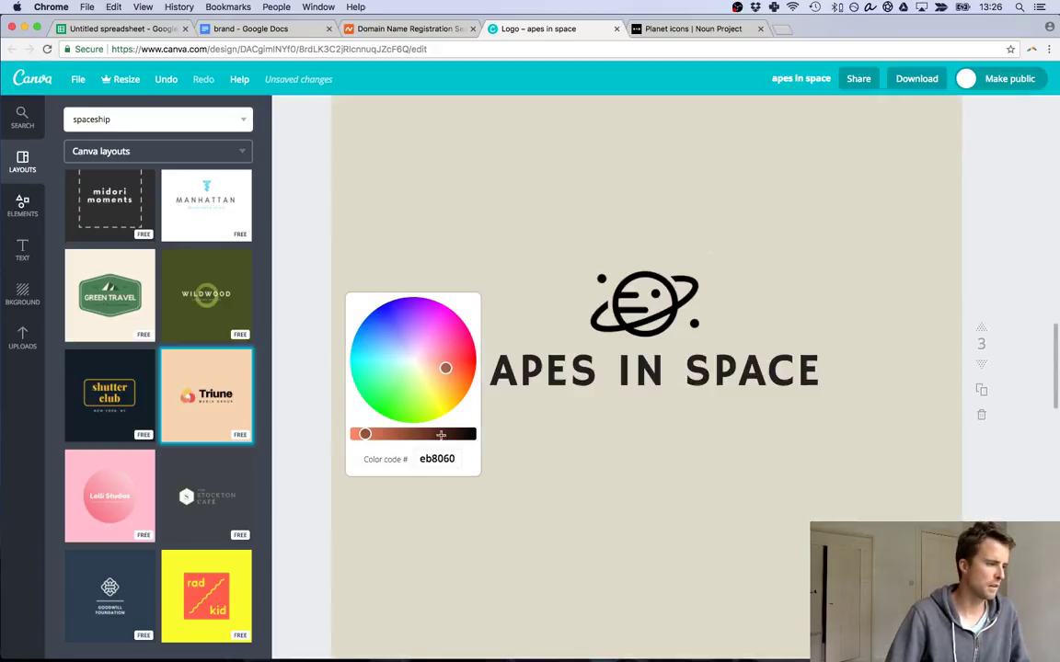
pyautogui.click(458, 458)
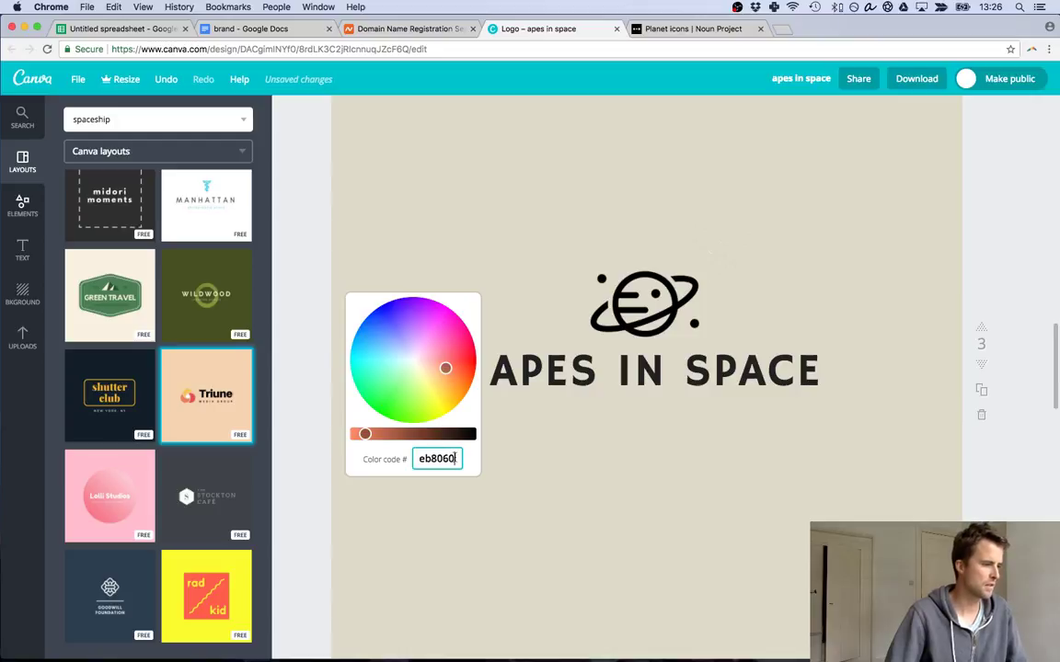
pyautogui.click(316, 382)
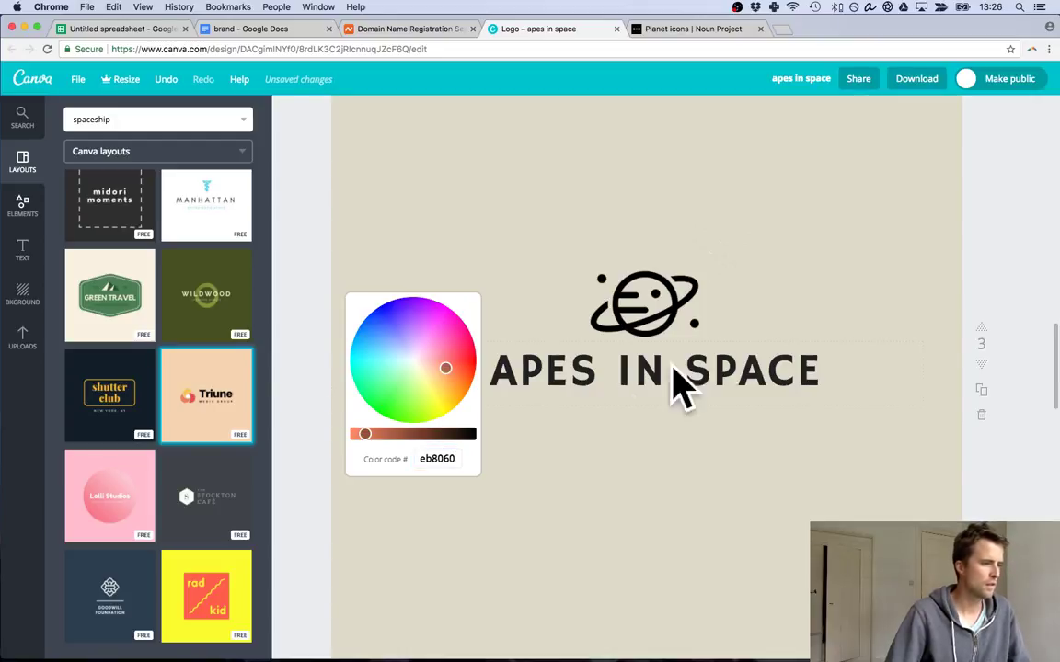
pyautogui.click(983, 415)
pyautogui.scroll(-1, 930, 324)
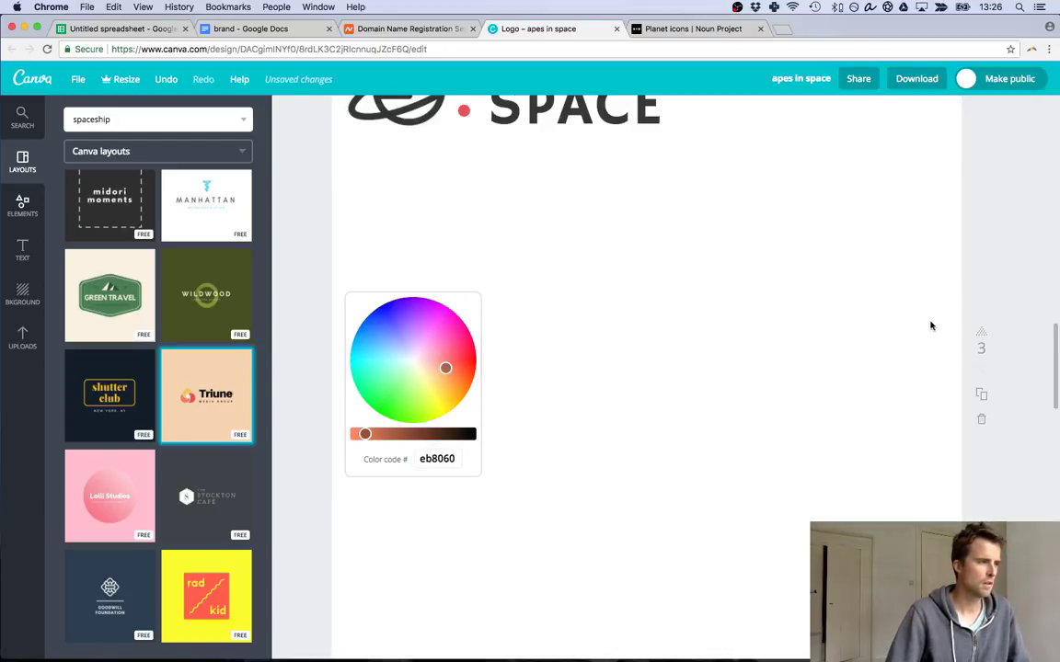
pyautogui.moveTo(1057, 377)
pyautogui.mouseDown()
pyautogui.moveTo(1051, 348)
pyautogui.moveTo(1050, 359)
pyautogui.mouseUp()
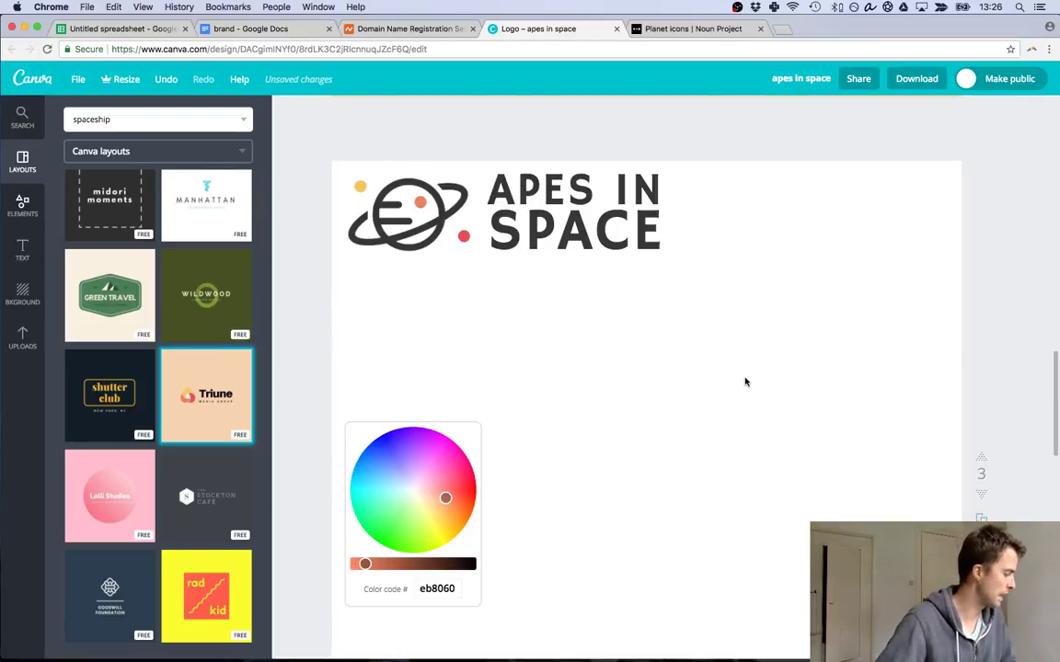
pyautogui.scroll(-5, 690, 441)
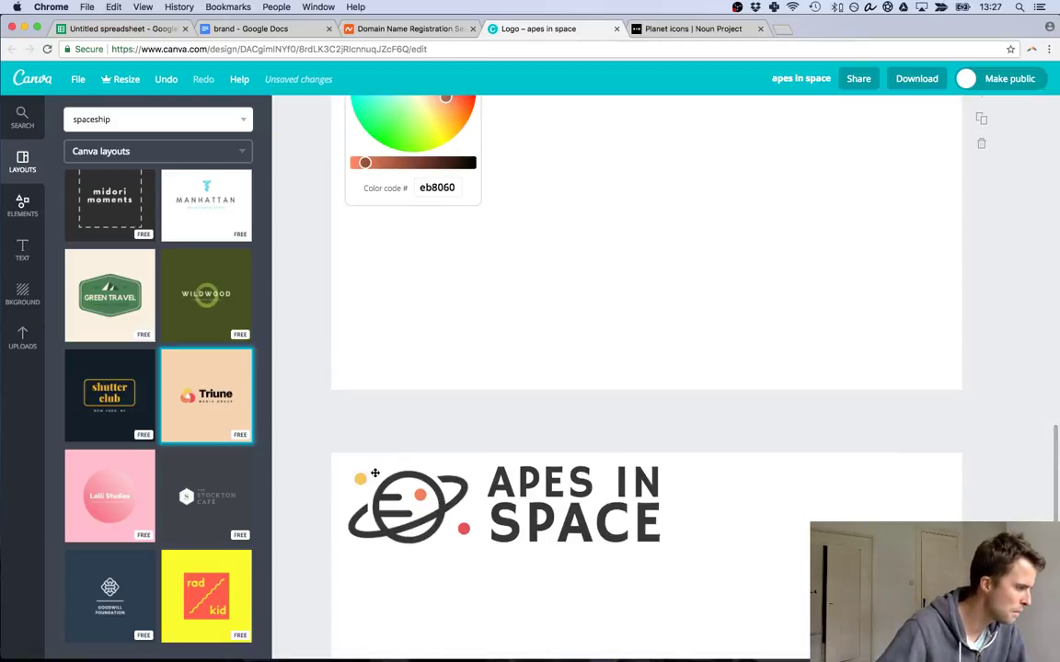
# Delete the yellow dot and the small red dot beside the planet.
pyautogui.click(361, 478)
pyautogui.press('Delete')
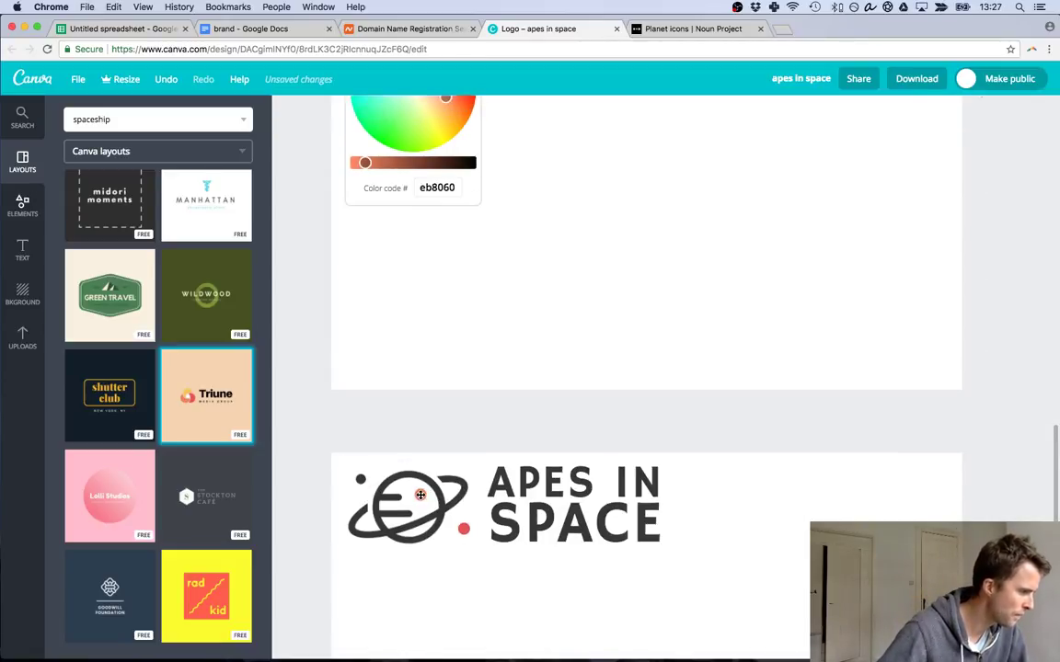
pyautogui.click(420, 495)
pyautogui.click(461, 527)
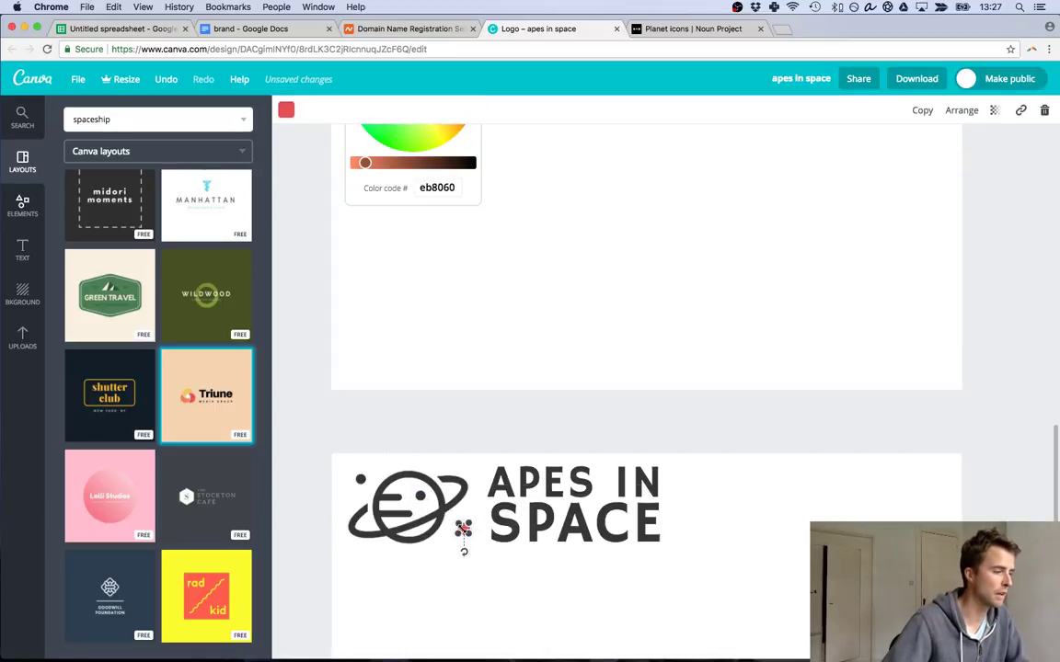
pyautogui.press('Delete')
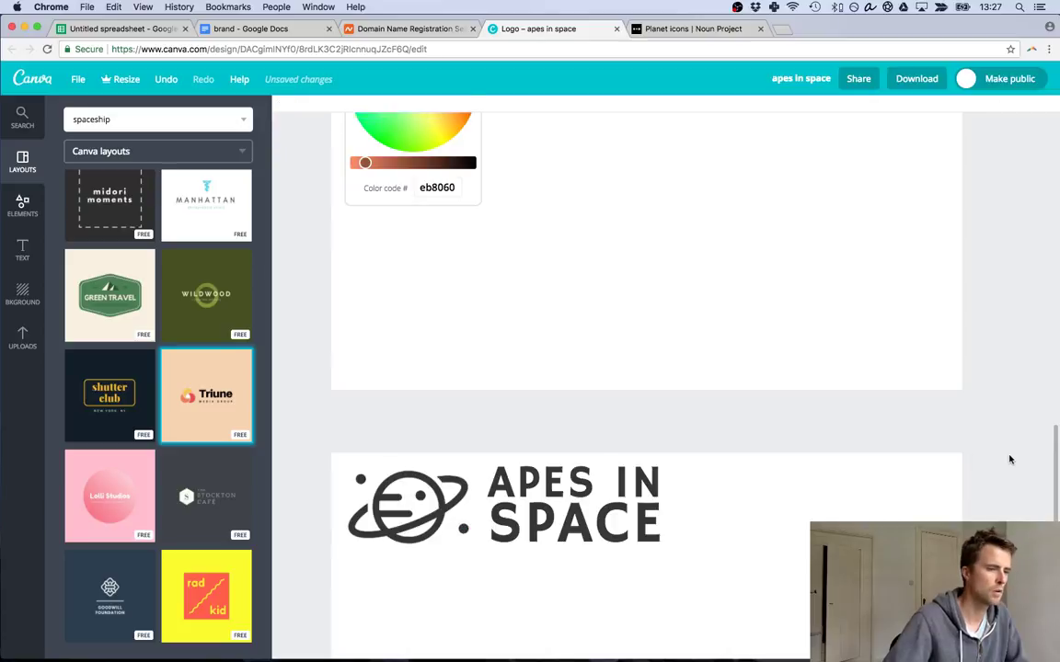
# Remove the blue wave first page so only the planet logo page remains.
pyautogui.scroll(5, 991, 475)
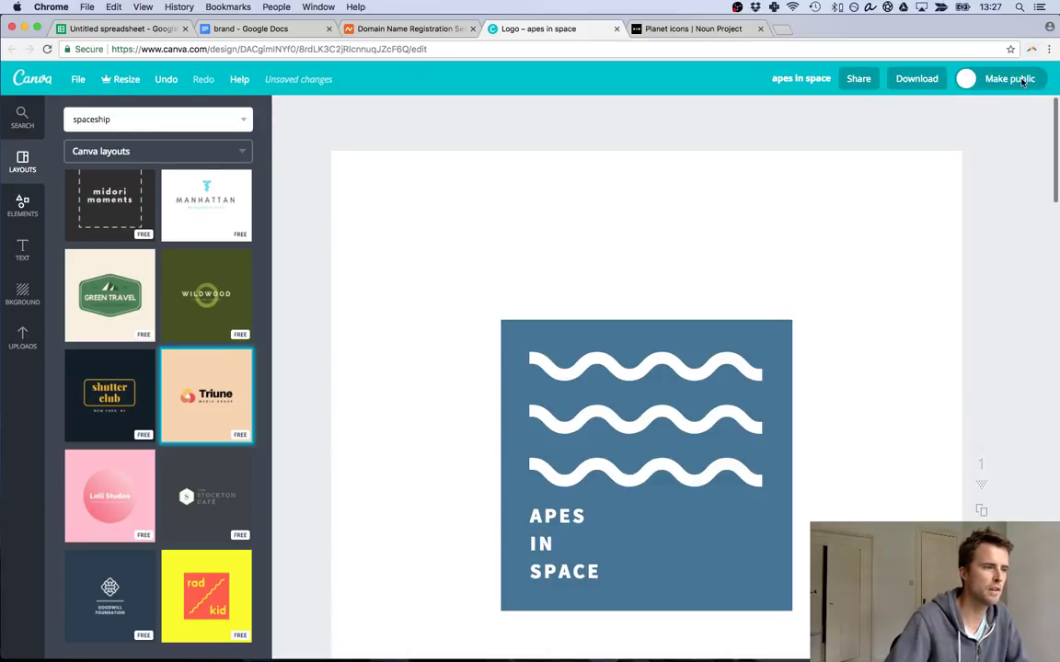
pyautogui.click(206, 395)
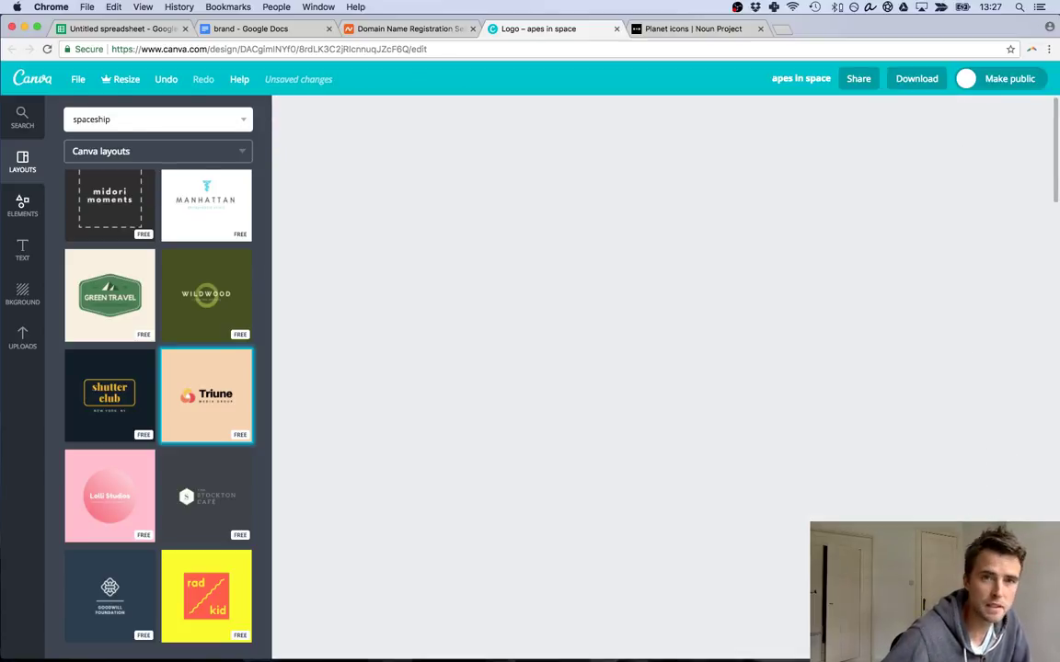
pyautogui.click(981, 484)
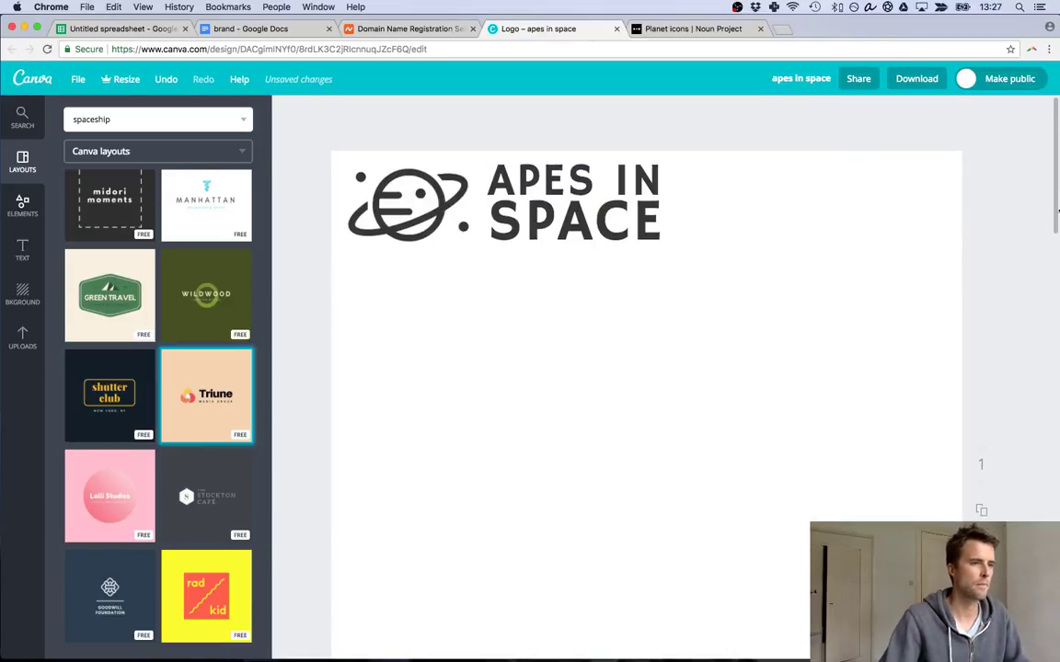
pyautogui.scroll(-3, 1057, 289)
pyautogui.scroll(-5, 1057, 289)
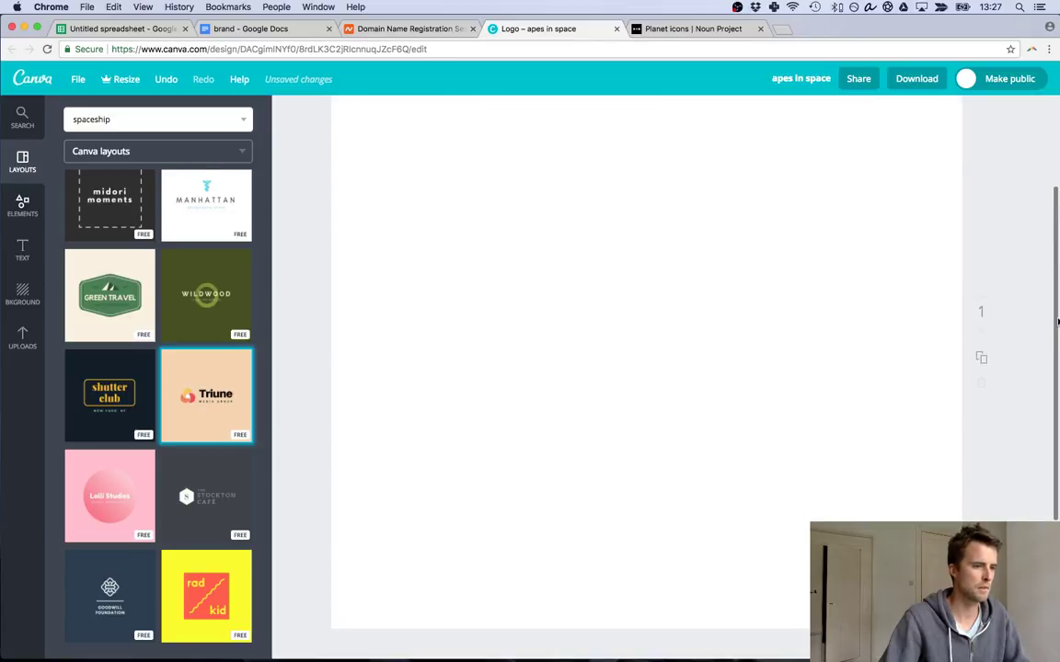
pyautogui.scroll(7, 1024, 196)
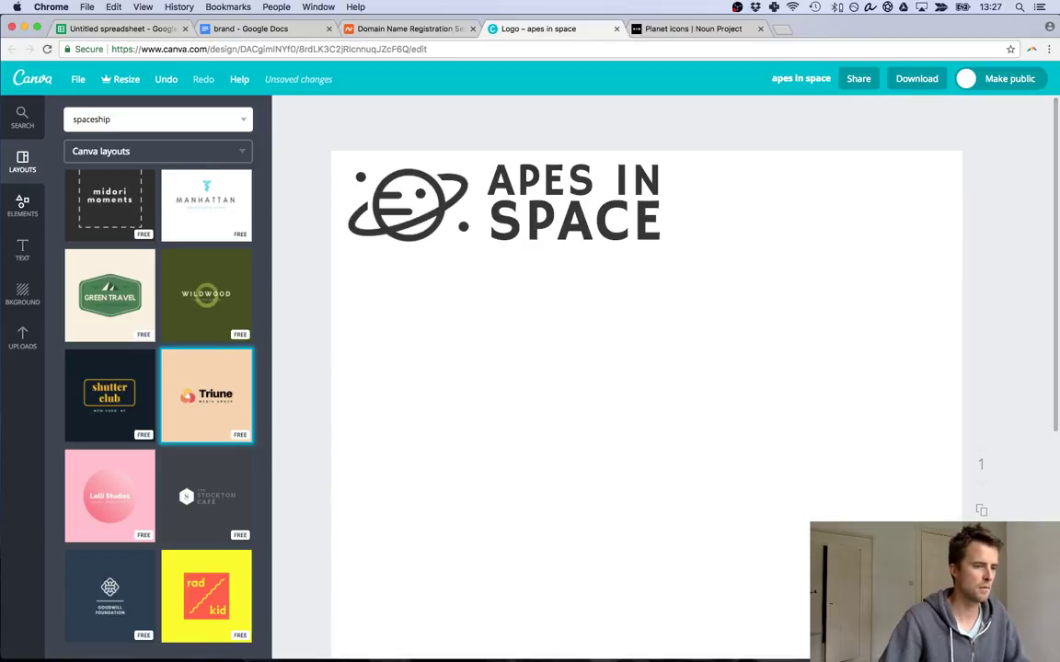
pyautogui.scroll(-3, 901, 260)
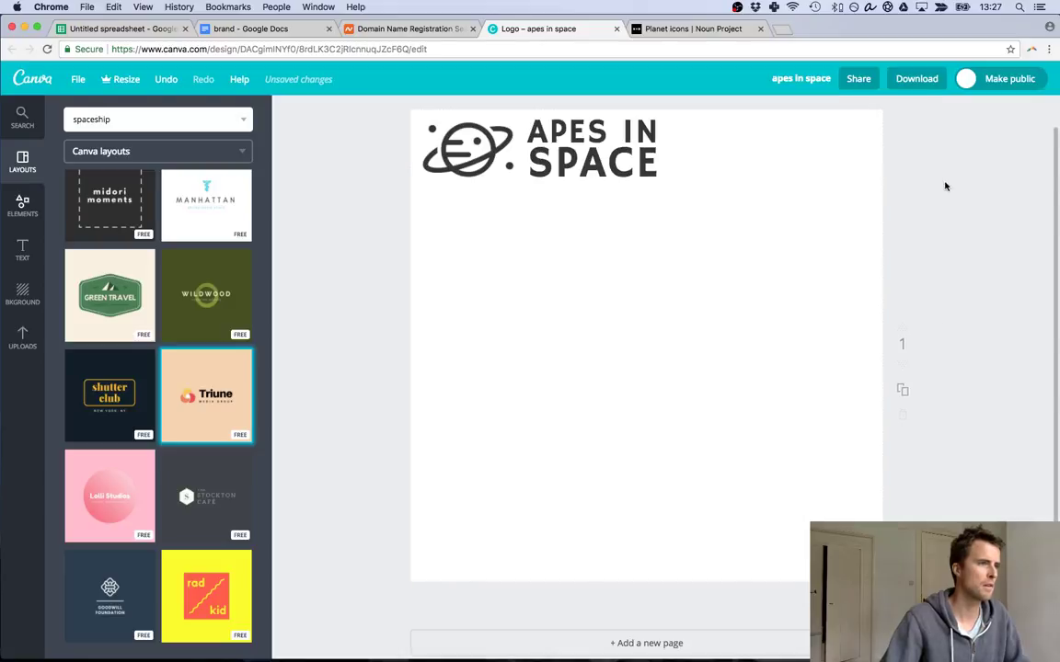
# Download the APES IN SPACE logo with File Type PNG (Recommended).
pyautogui.click(920, 79)
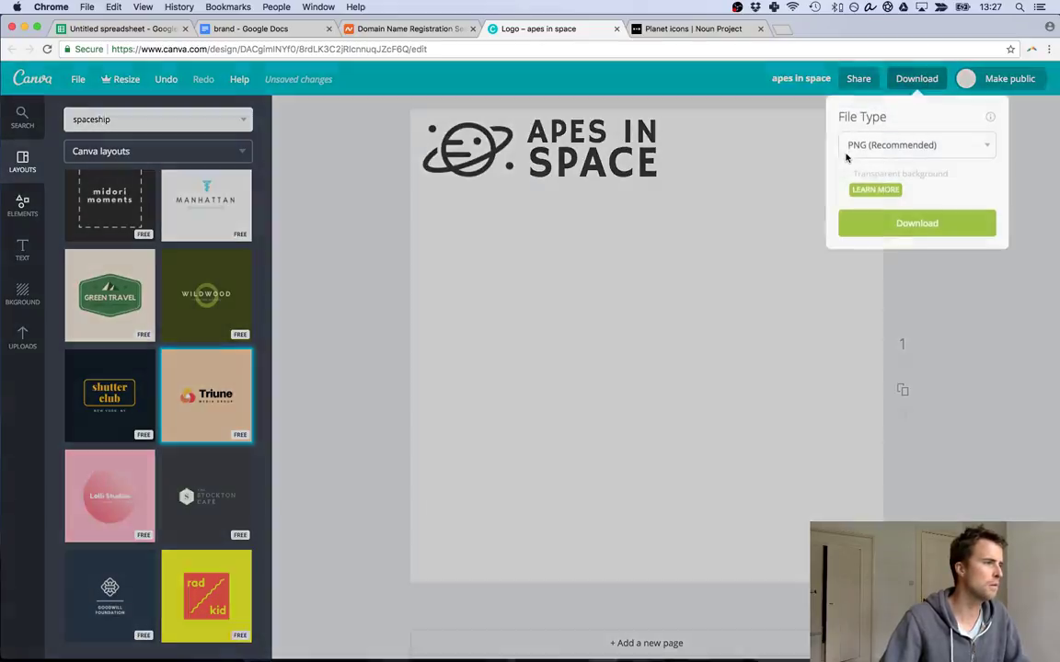
pyautogui.click(918, 224)
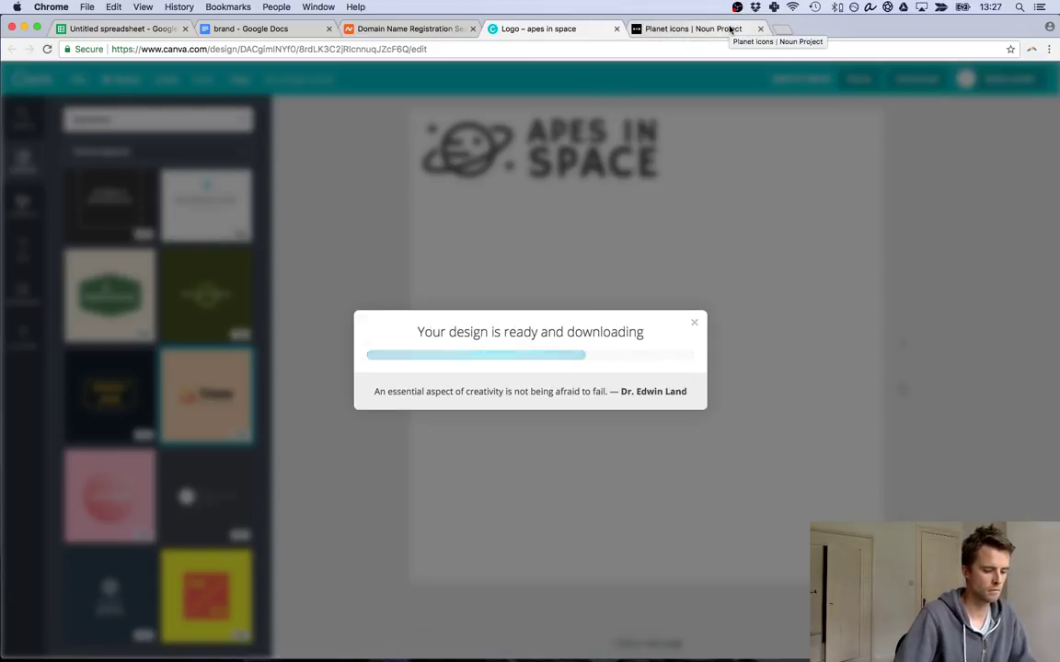
# Copy the planet icon's attribution credit from Noun Project, test-pasting it in the address bar.
pyautogui.click(709, 28)
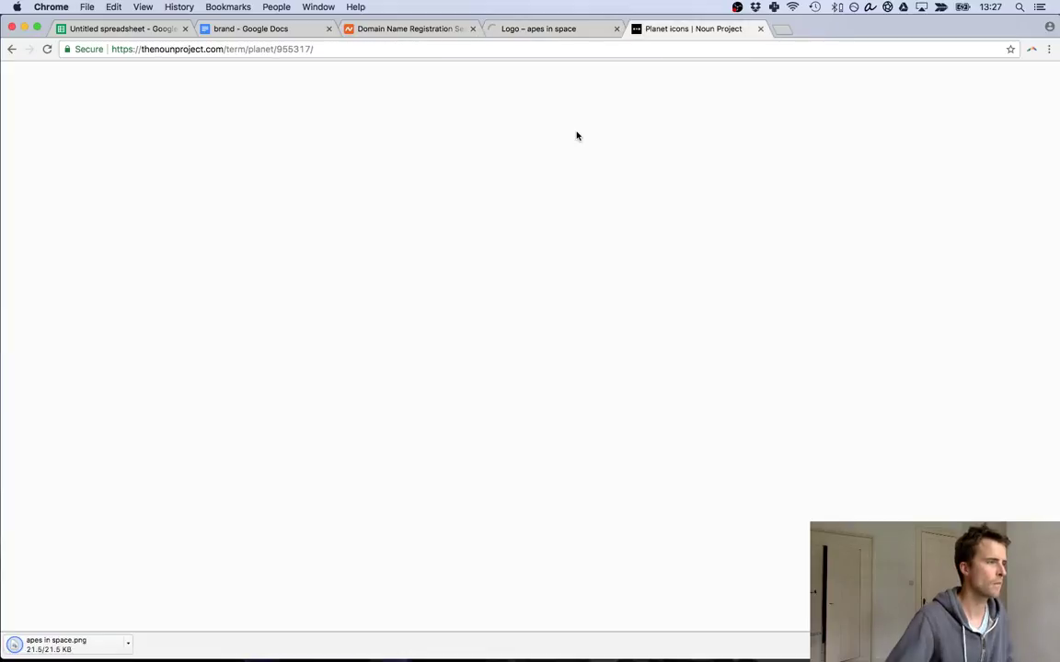
pyautogui.click(351, 321)
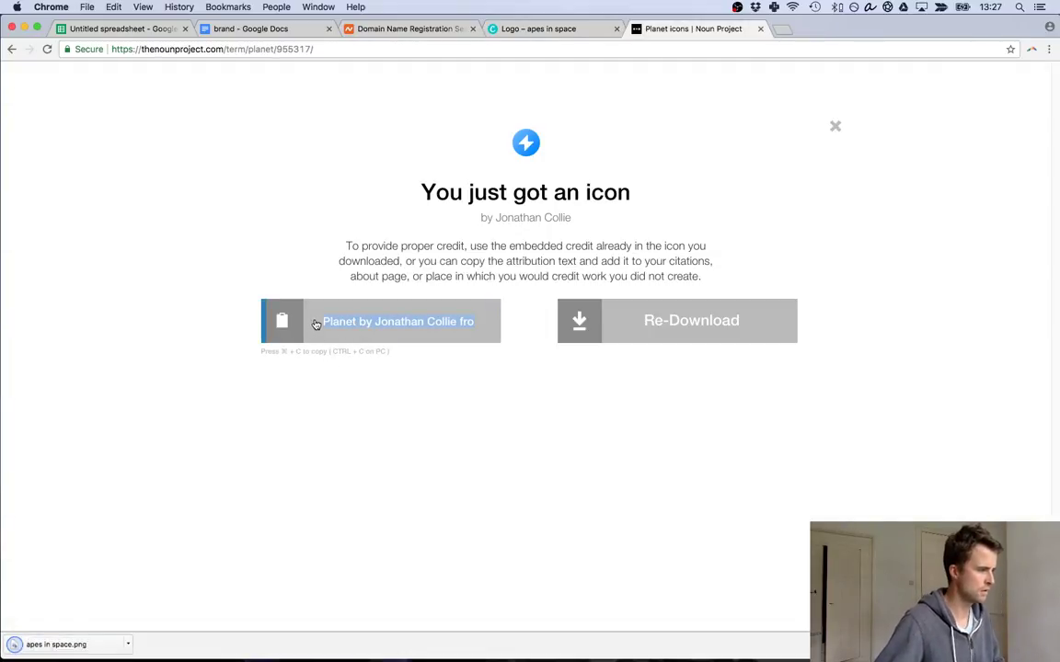
pyautogui.click(335, 50)
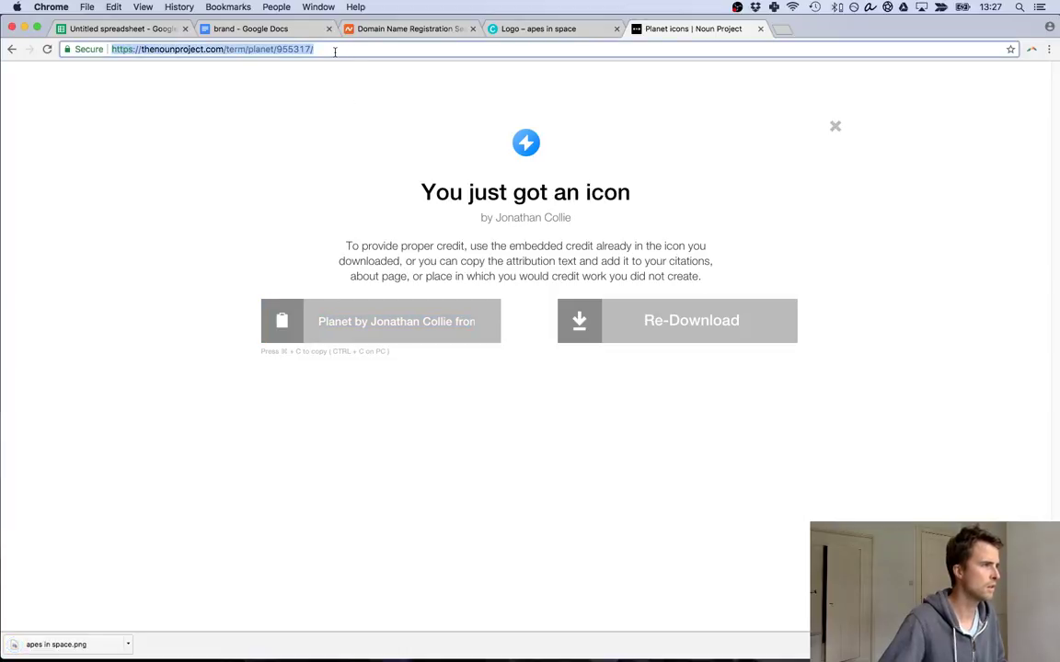
pyautogui.write('Planet by Jonathan Collie from the Noun Project')
pyautogui.rightClick(362, 324)
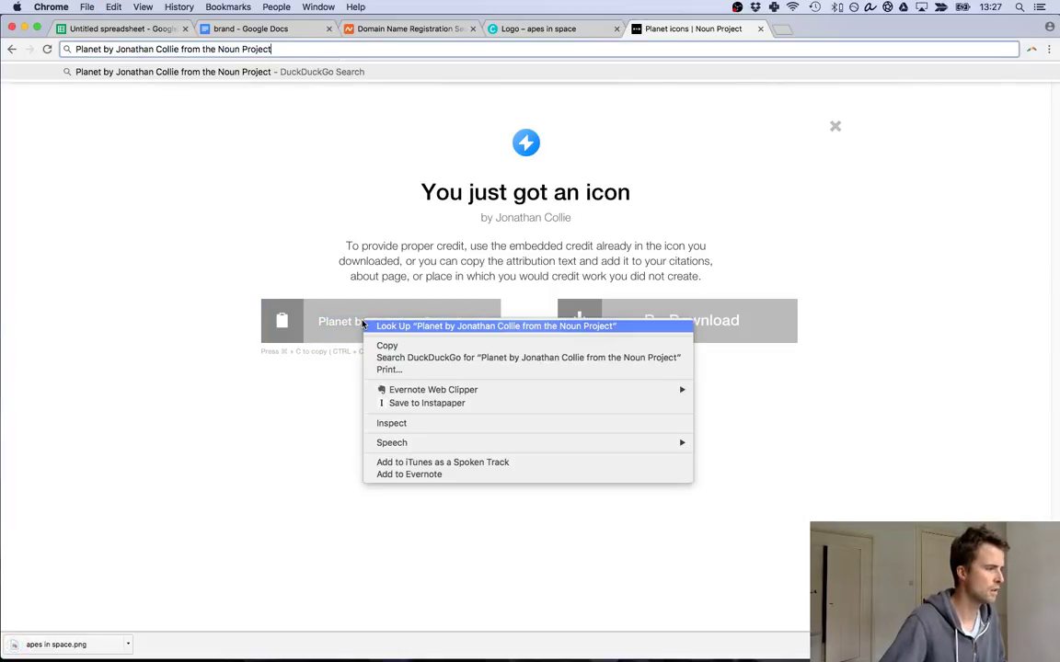
pyautogui.click(298, 324)
pyautogui.click(320, 322)
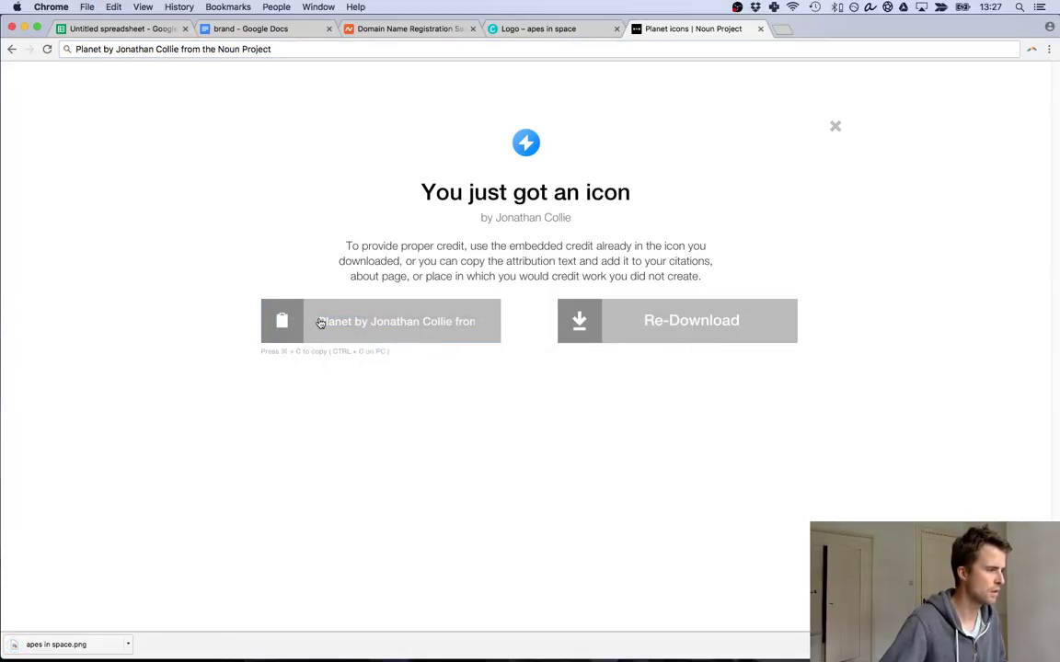
pyautogui.click(320, 322)
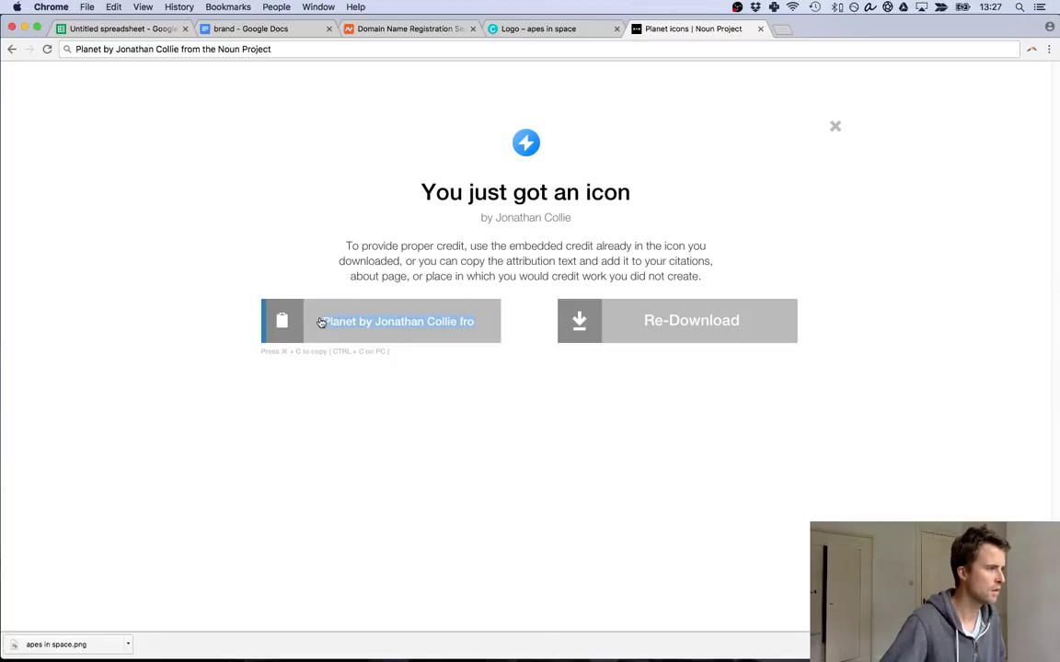
pyautogui.click(228, 48)
pyautogui.press('super+c')
pyautogui.click(230, 48)
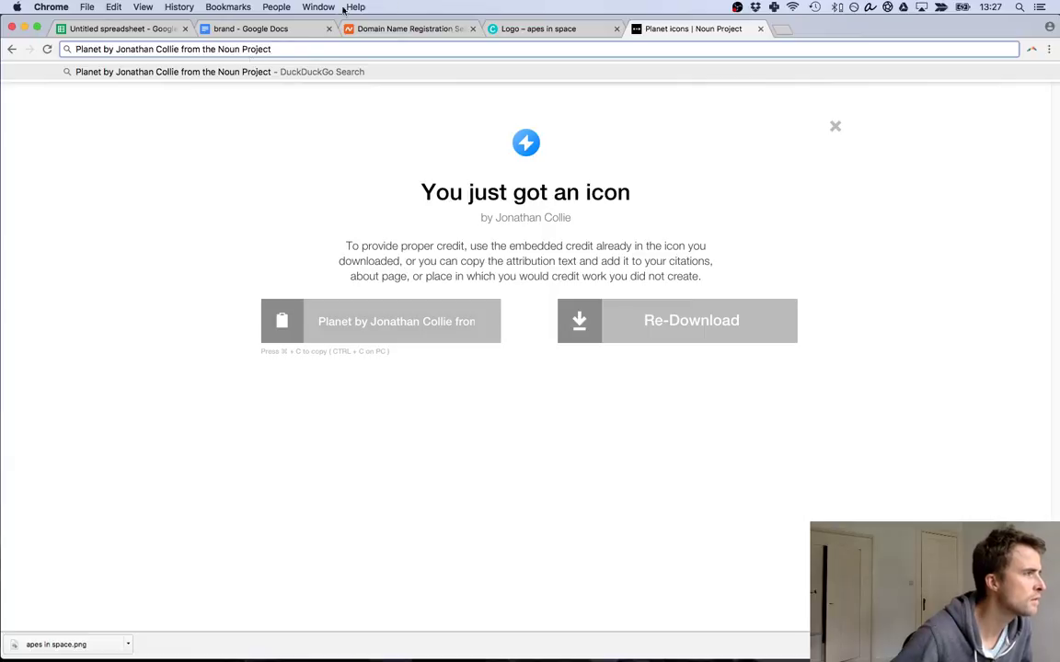
pyautogui.click(242, 30)
# Paste the planet icon attribution credit below the Brand Message section.
pyautogui.scroll(-5, 430, 451)
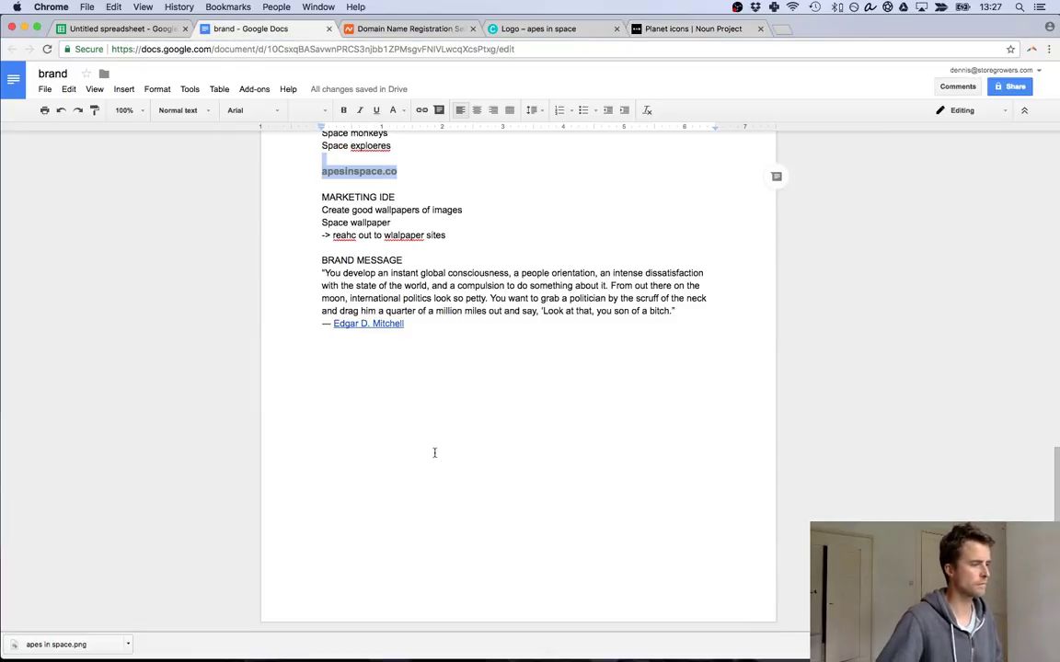
pyautogui.click(461, 426)
pyautogui.press('super+v')
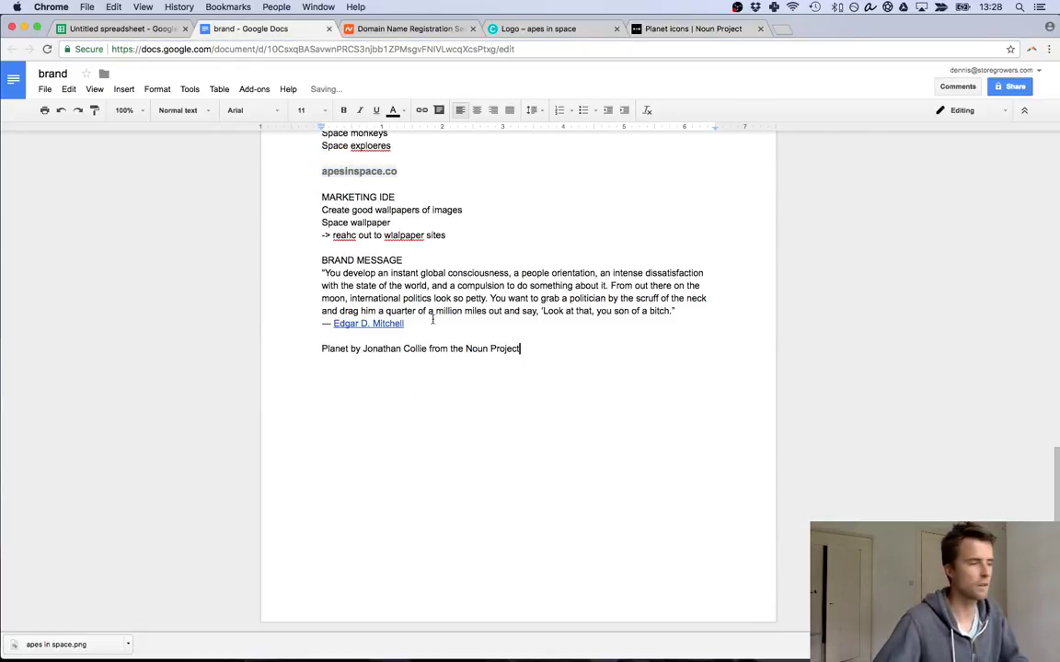
pyautogui.click(368, 28)
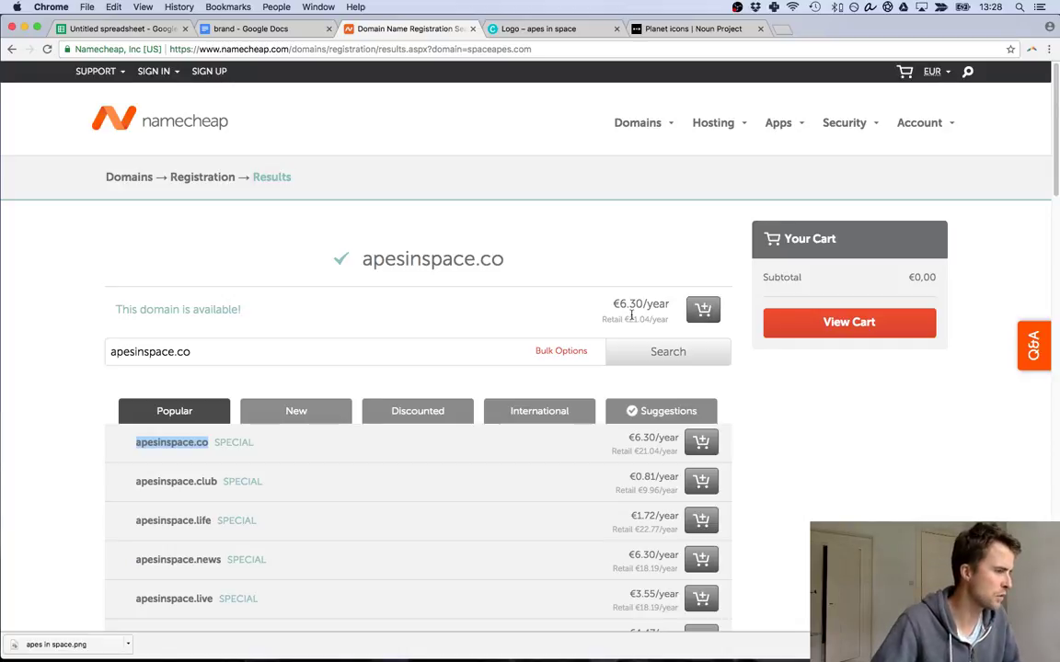
# Add apesinspace.co to the Namecheap cart as a 1-year registration for €5.70.
pyautogui.moveTo(626, 305); pyautogui.dragTo(644, 305)
pyautogui.click(740, 382)
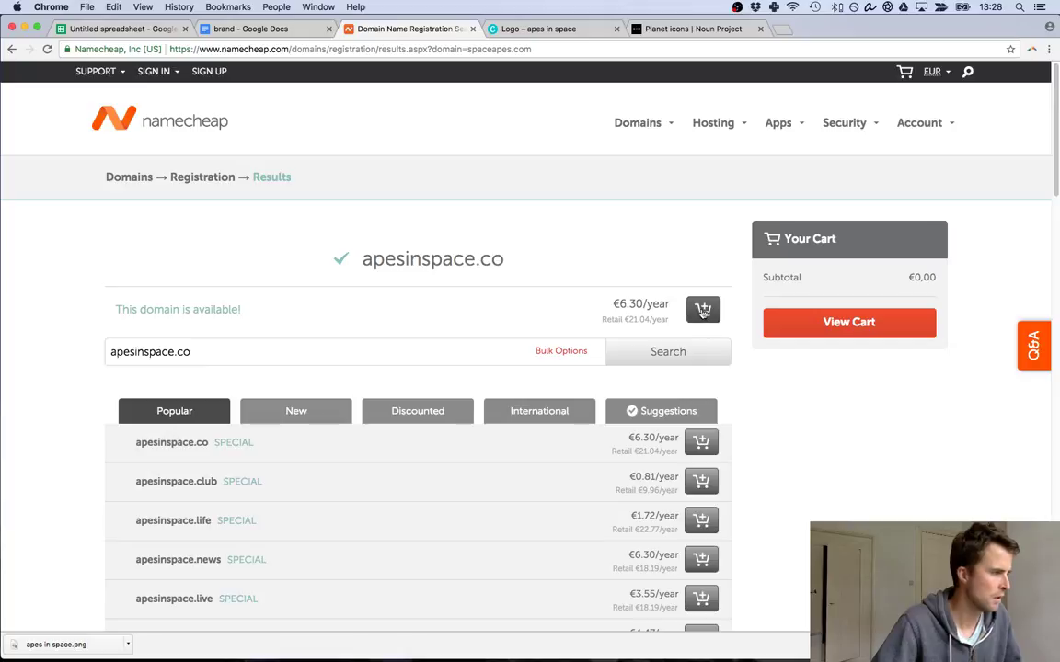
pyautogui.click(702, 311)
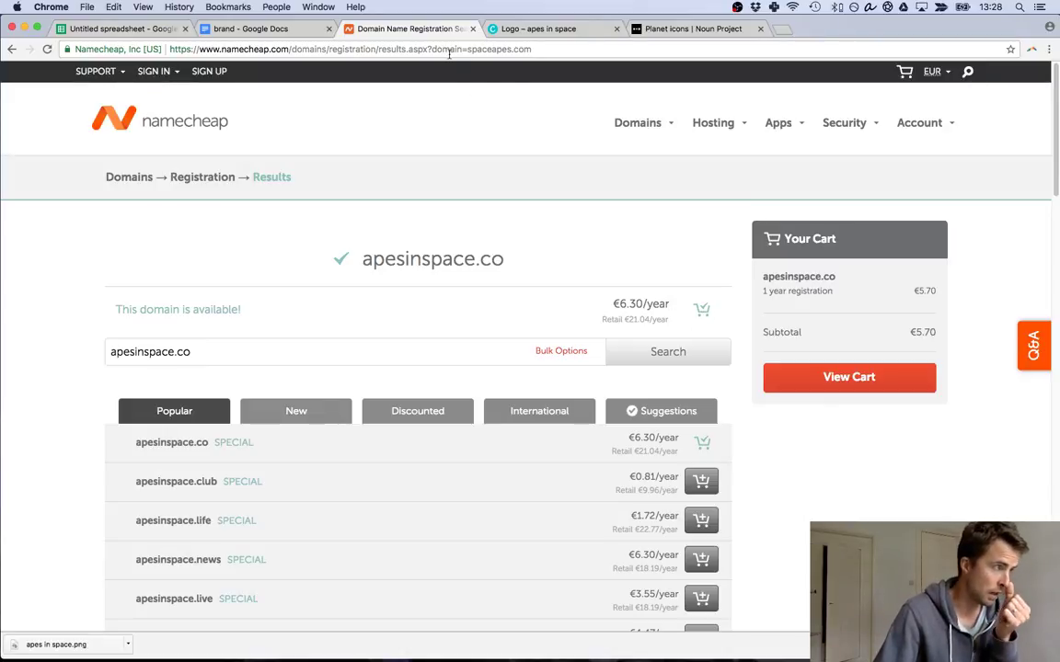
pyautogui.moveTo(396, 27); pyautogui.dragTo(438, 27)
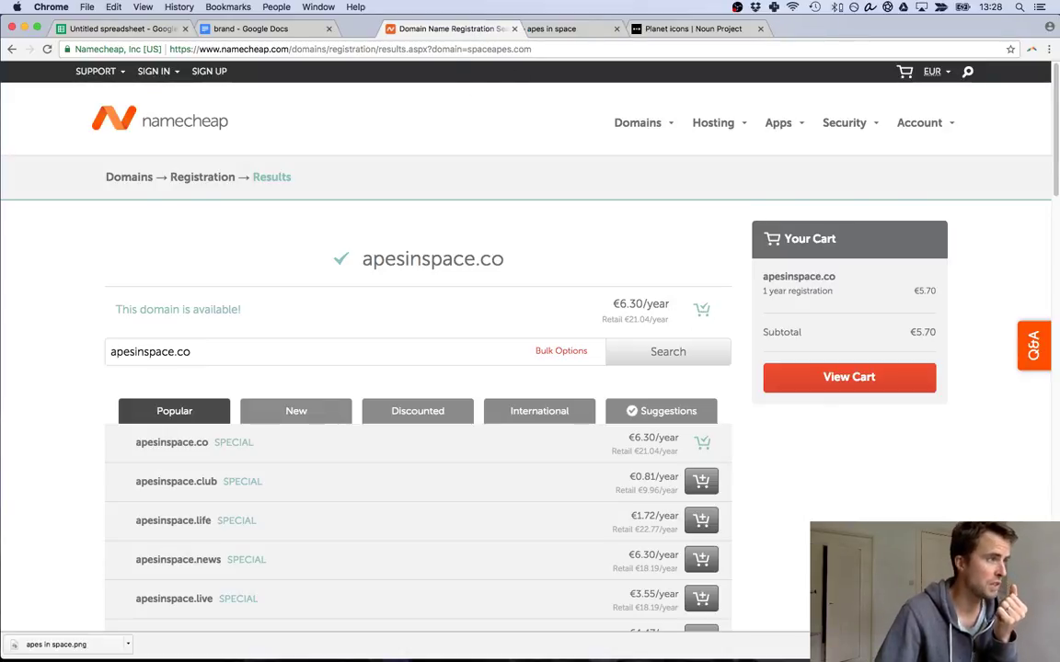
pyautogui.click(542, 29)
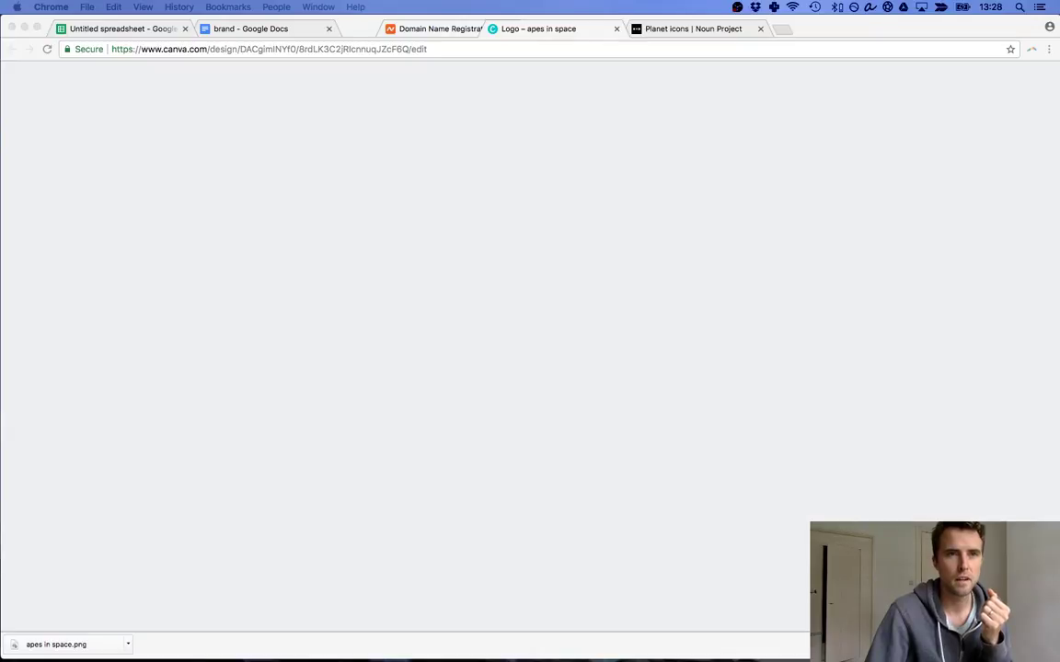
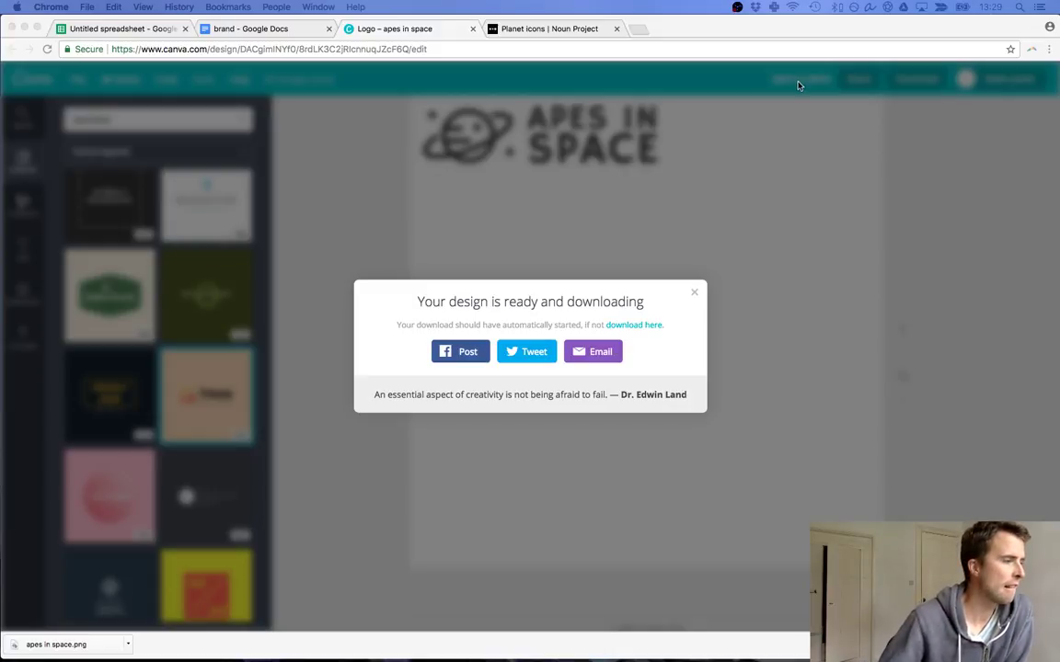
# Load the partners.shopify.com development stores page in a new tab from the omnibox suggestion.
pyautogui.click(636, 28)
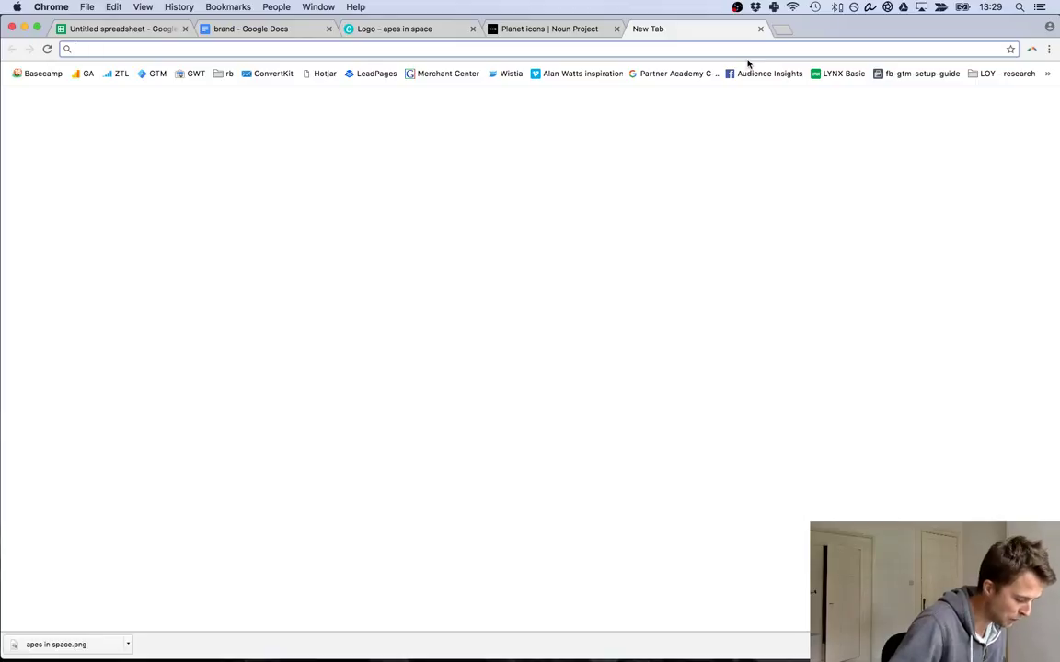
pyautogui.write('panel')
pyautogui.press('BackSpace')
pyautogui.press('BackSpace')
pyautogui.press('BackSpace')
pyautogui.write('r')
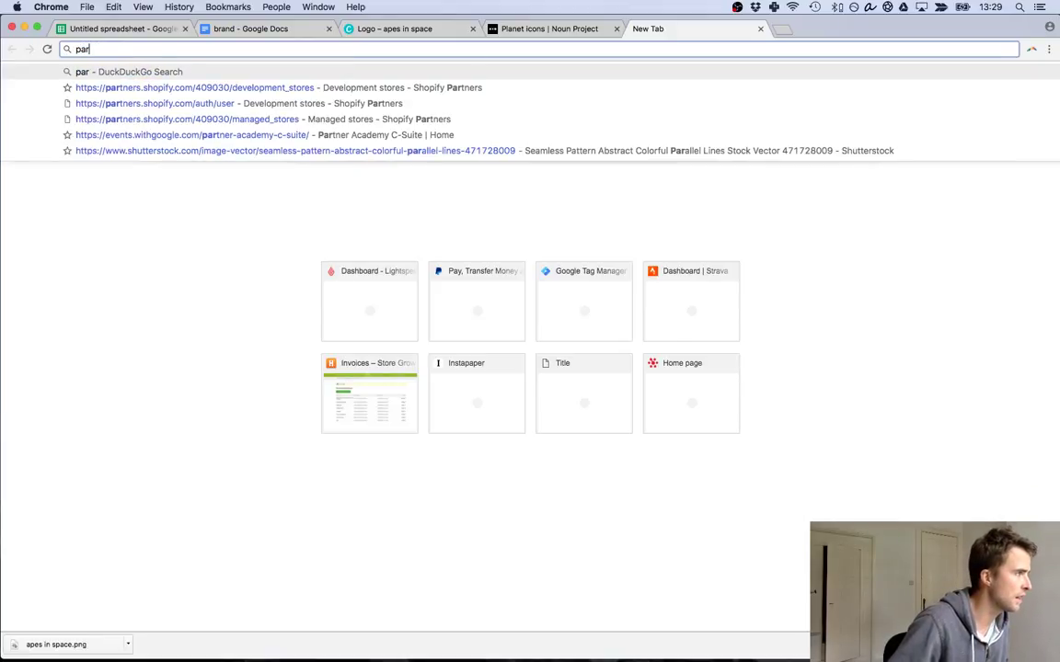
pyautogui.press('Down')
pyautogui.press('Return')
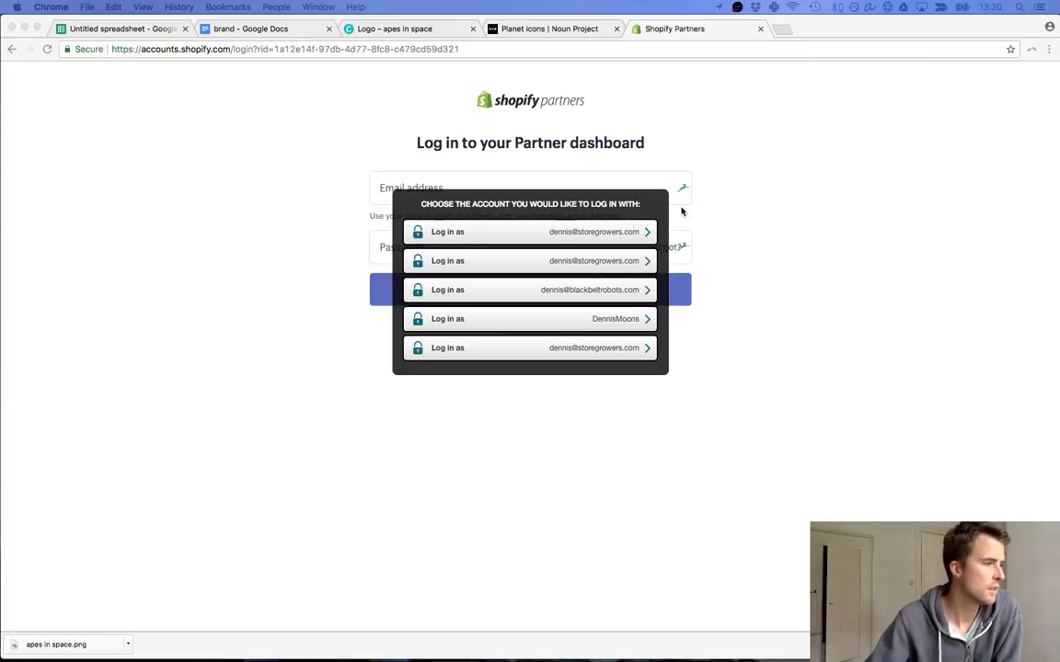
# Fill the login form with the second saved account and its stored password.
pyautogui.click(574, 233)
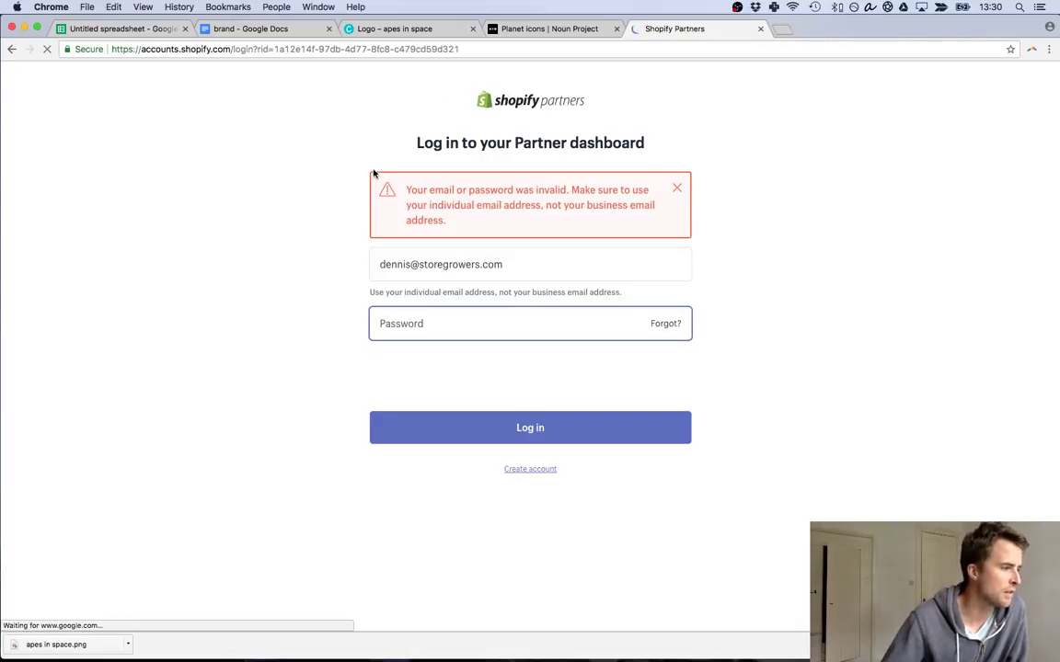
pyautogui.click(534, 317)
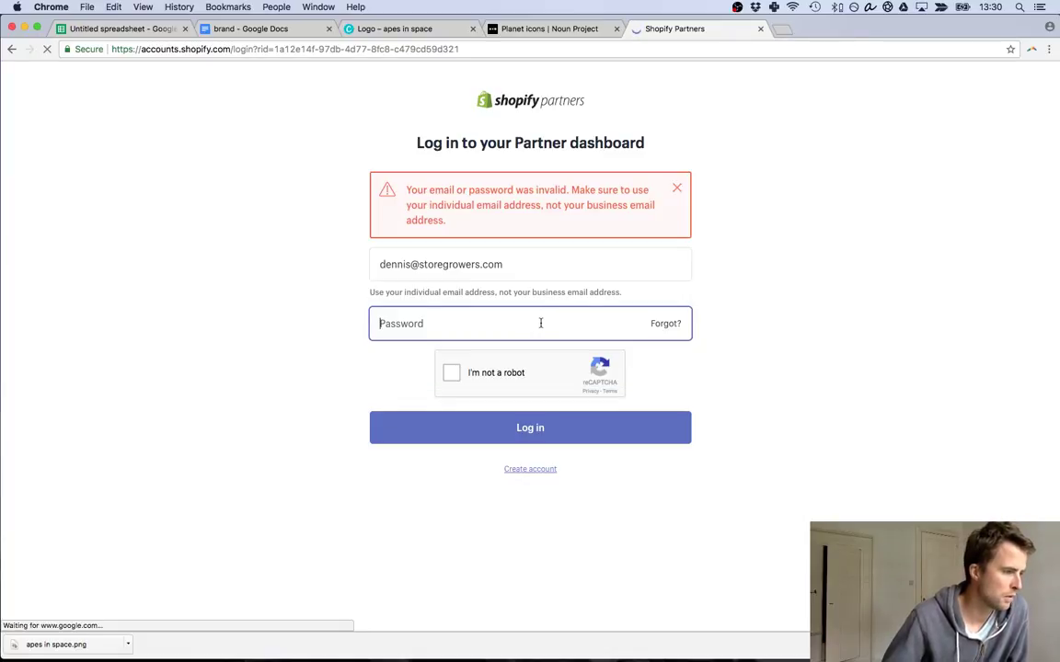
pyautogui.click(461, 322)
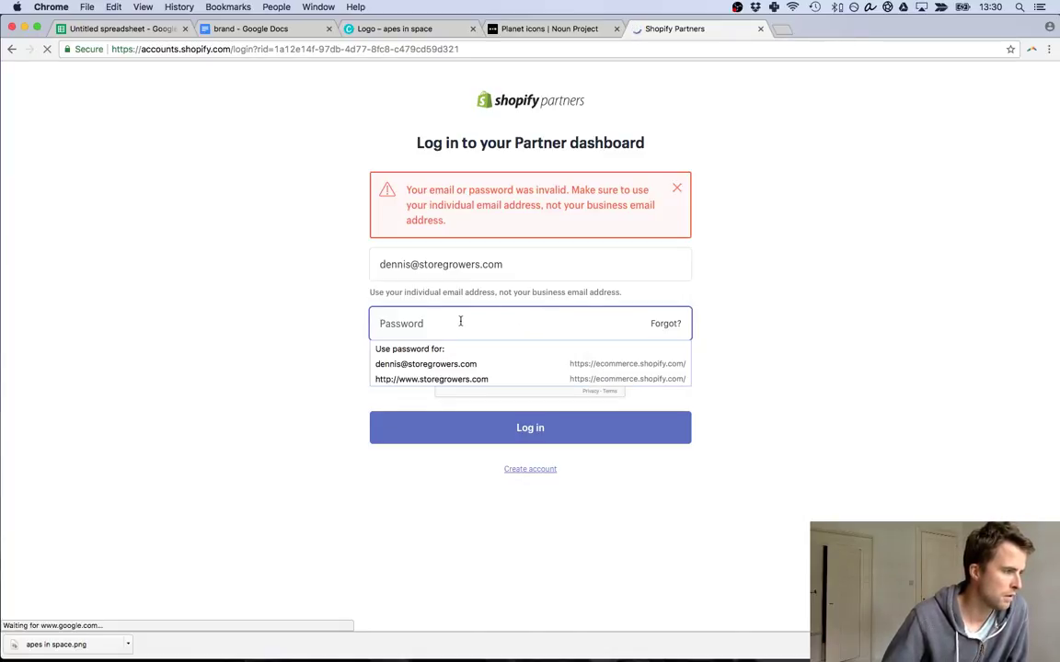
pyautogui.click(521, 266)
pyautogui.click(528, 265)
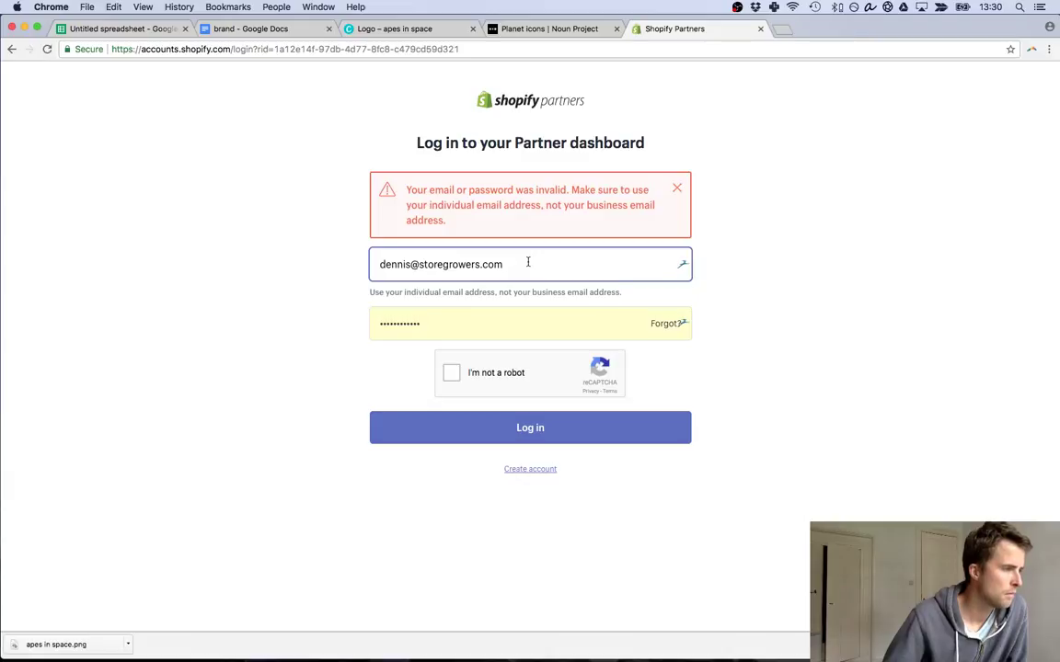
pyautogui.click(530, 338)
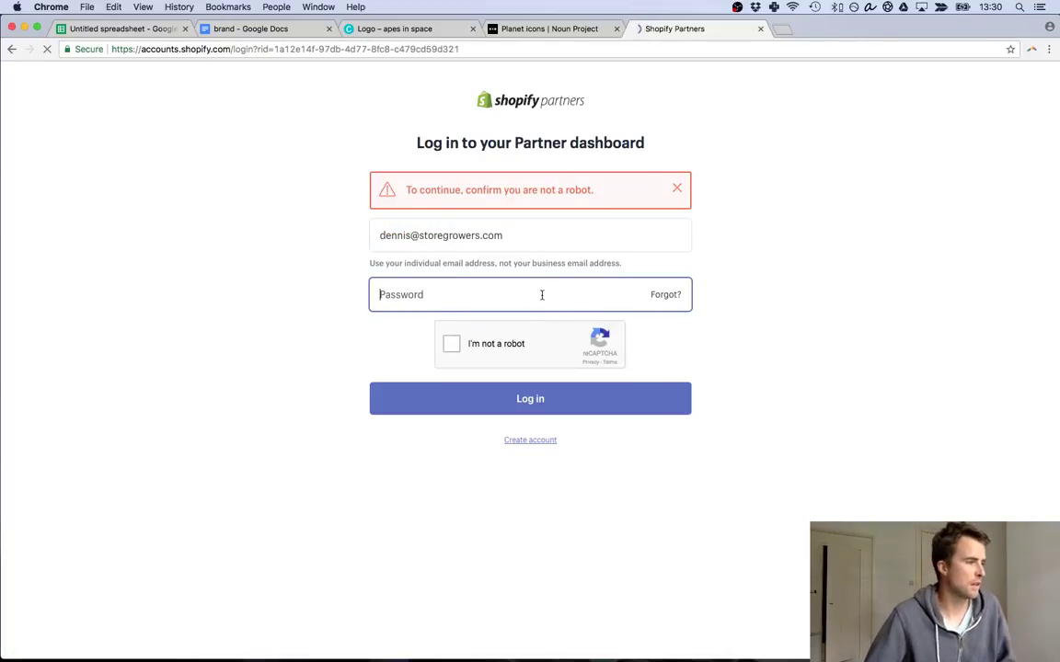
pyautogui.click(542, 294)
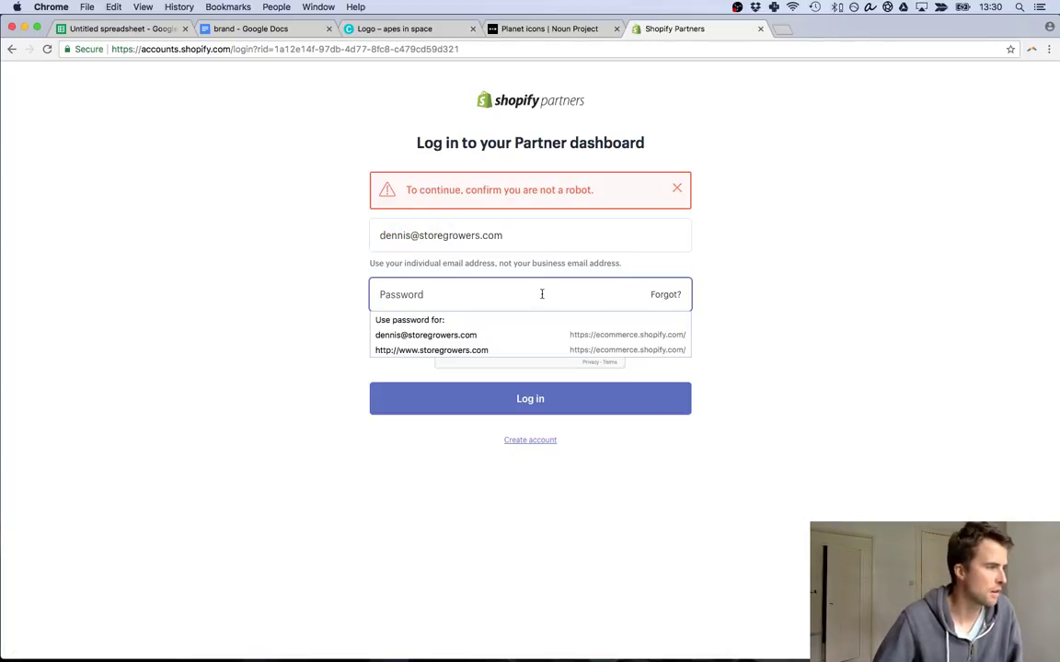
pyautogui.click(587, 234)
pyautogui.click(700, 317)
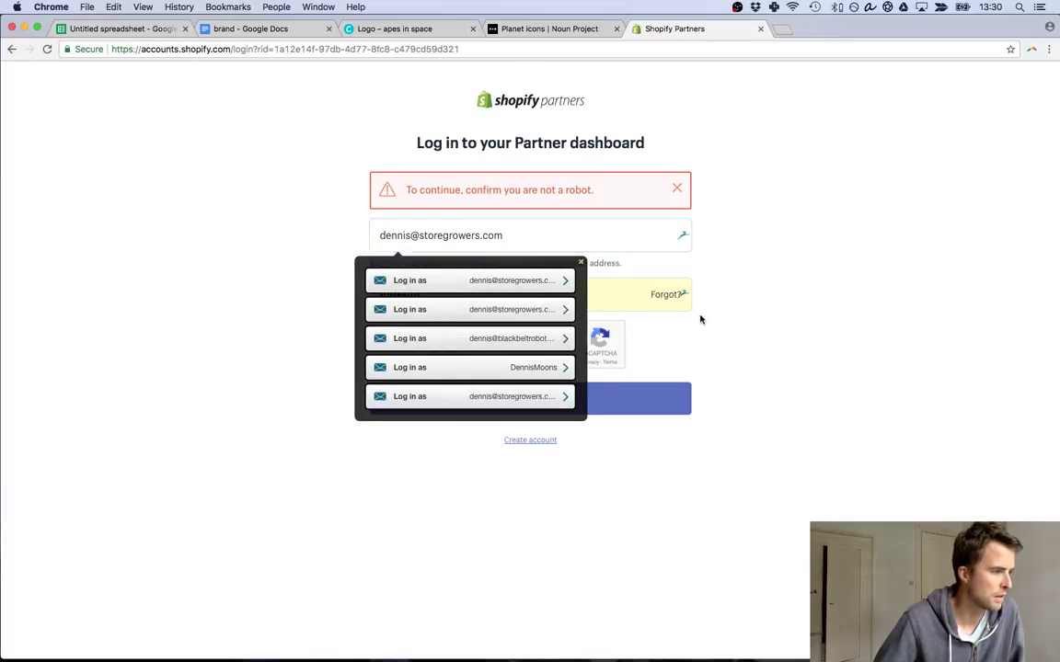
# Switch to the last saved account, pass reCAPTCHA and submit the login, declining Dashlane's replace prompt.
pyautogui.click(452, 344)
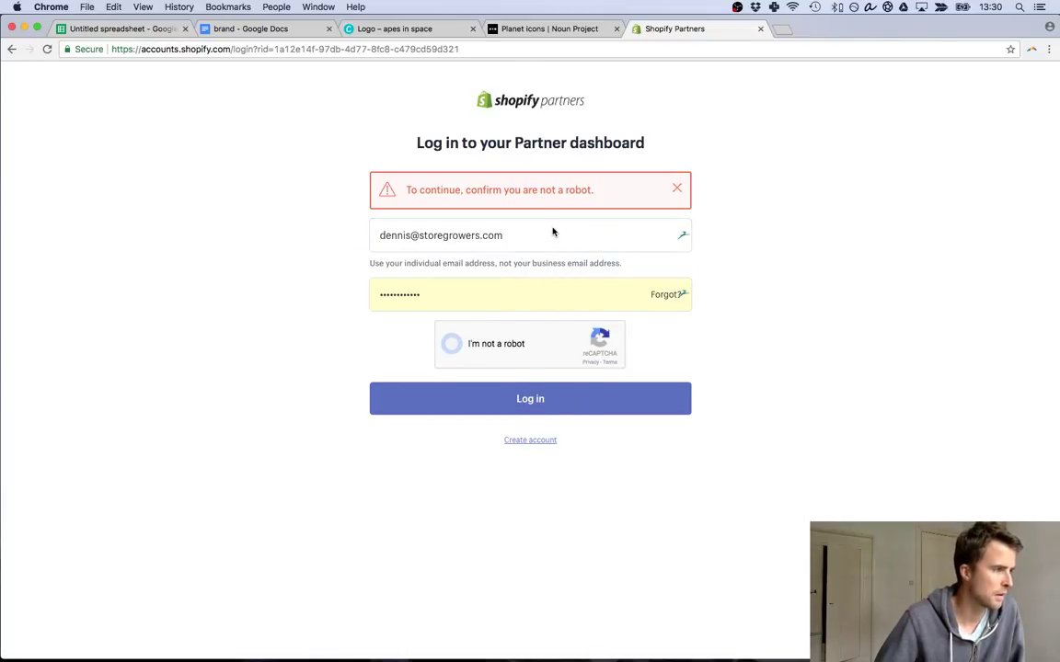
pyautogui.click(553, 231)
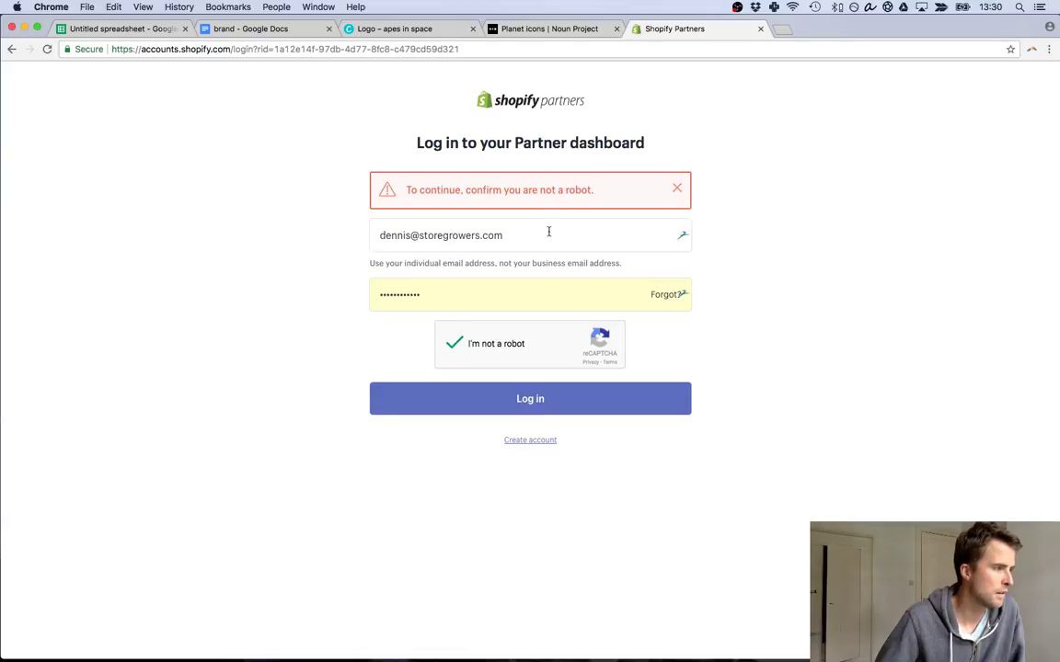
pyautogui.click(548, 231)
pyautogui.click(540, 278)
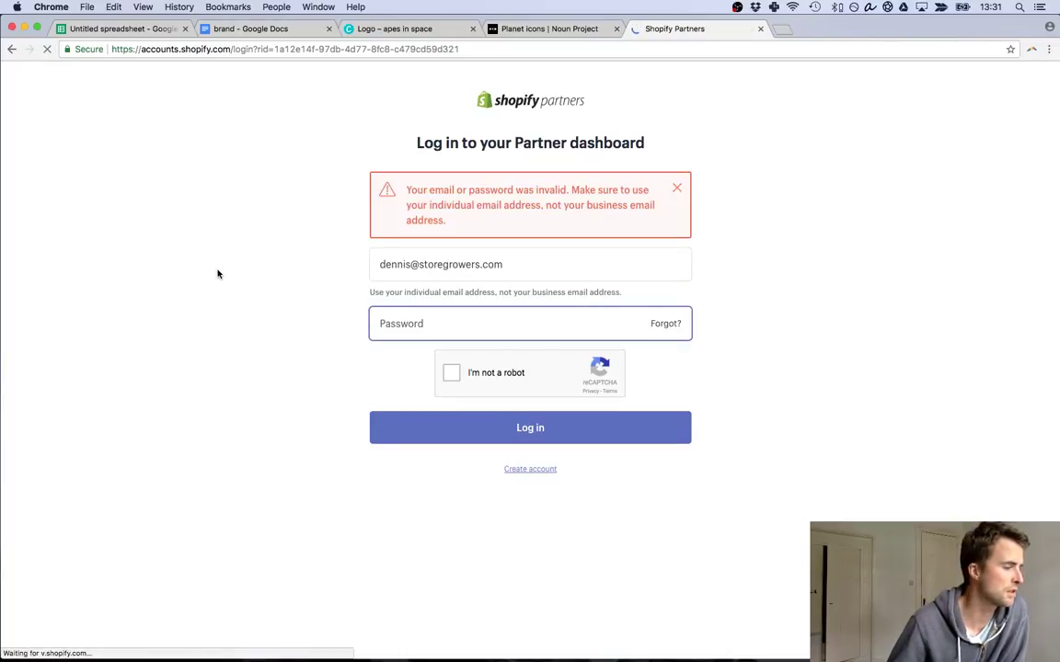
pyautogui.click(521, 264)
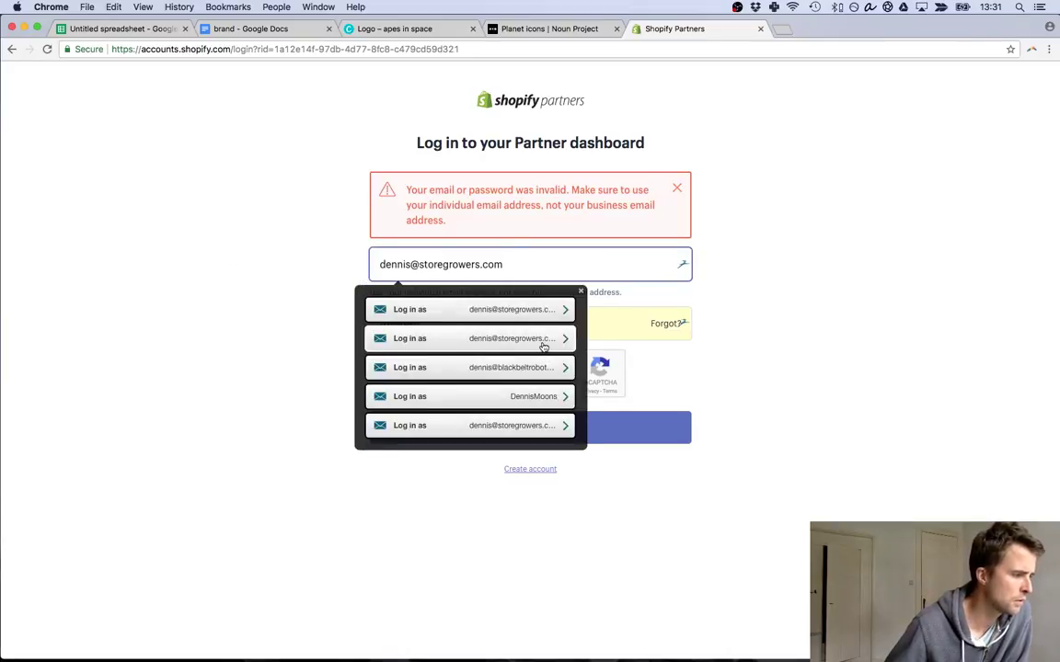
pyautogui.click(299, 354)
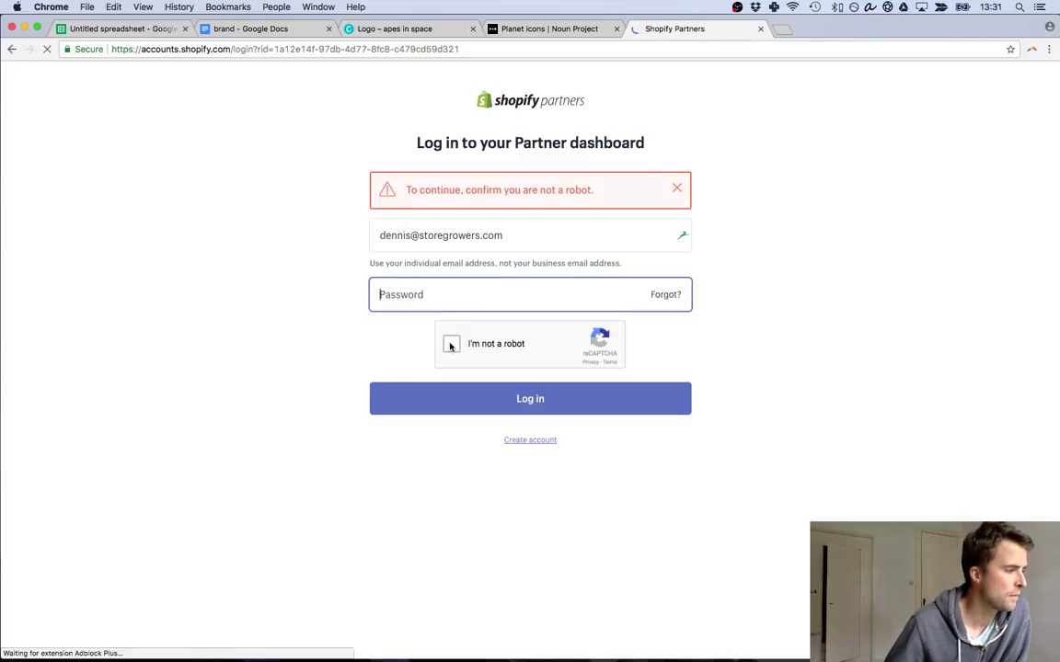
pyautogui.click(450, 345)
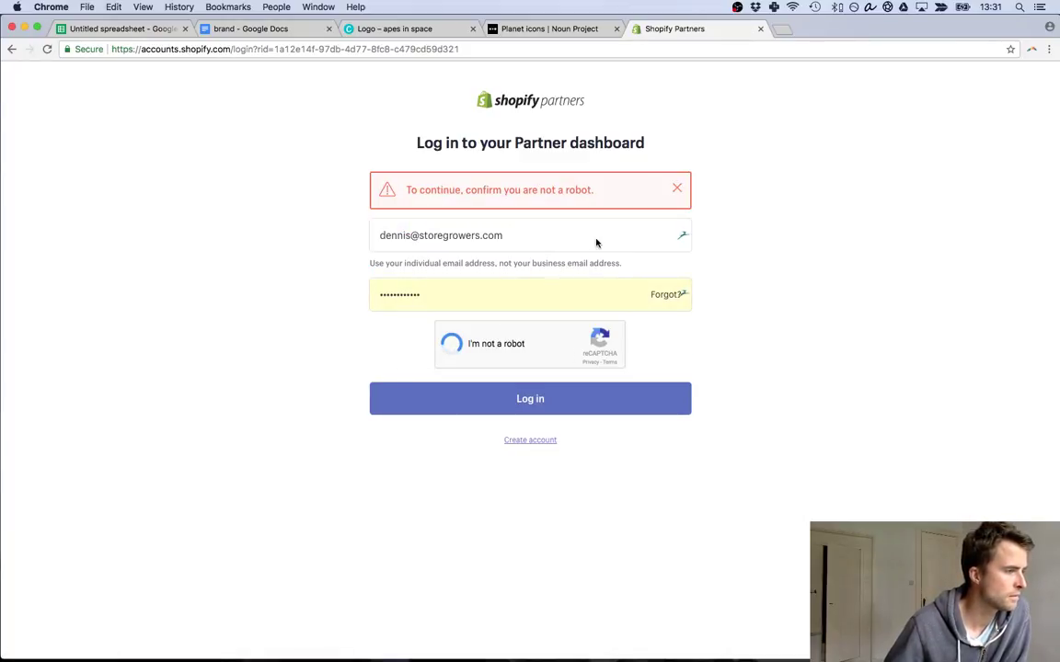
pyautogui.click(572, 402)
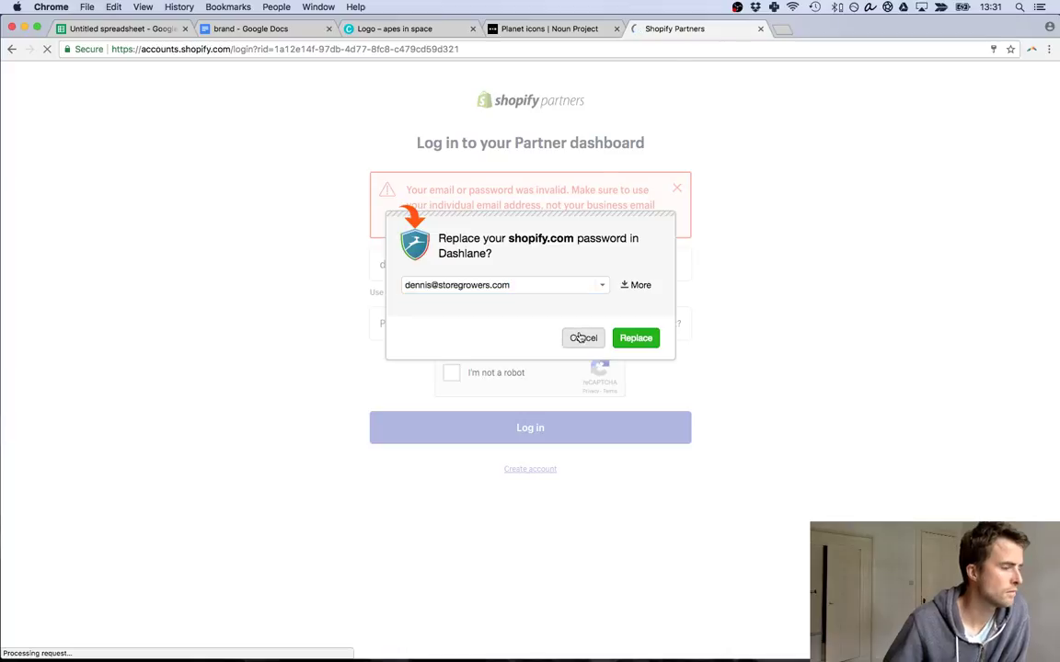
pyautogui.click(583, 337)
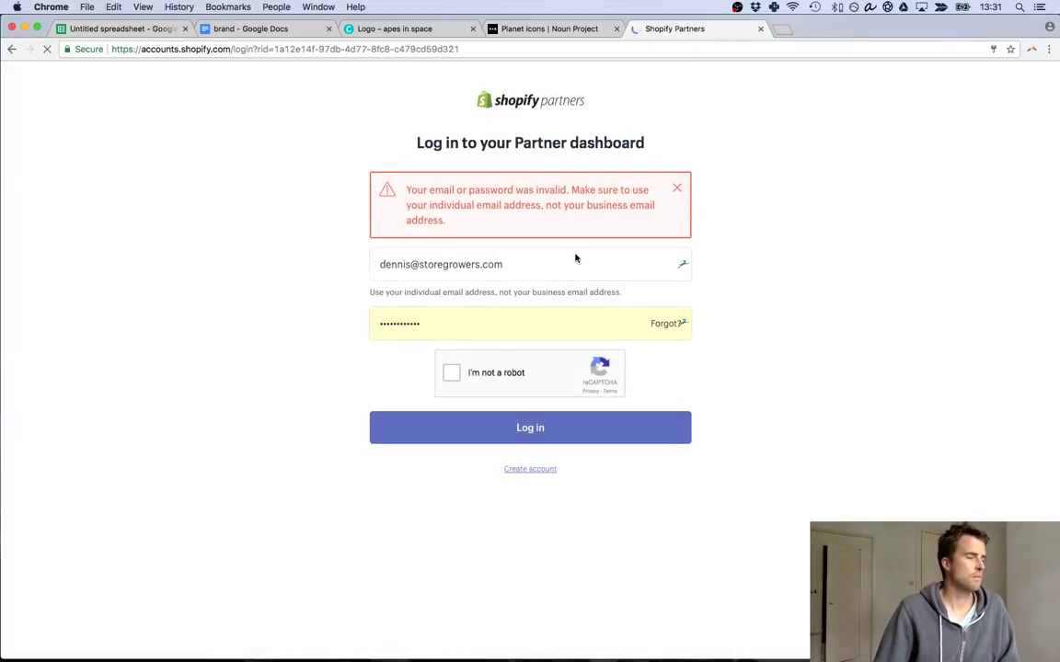
pyautogui.click(208, 49)
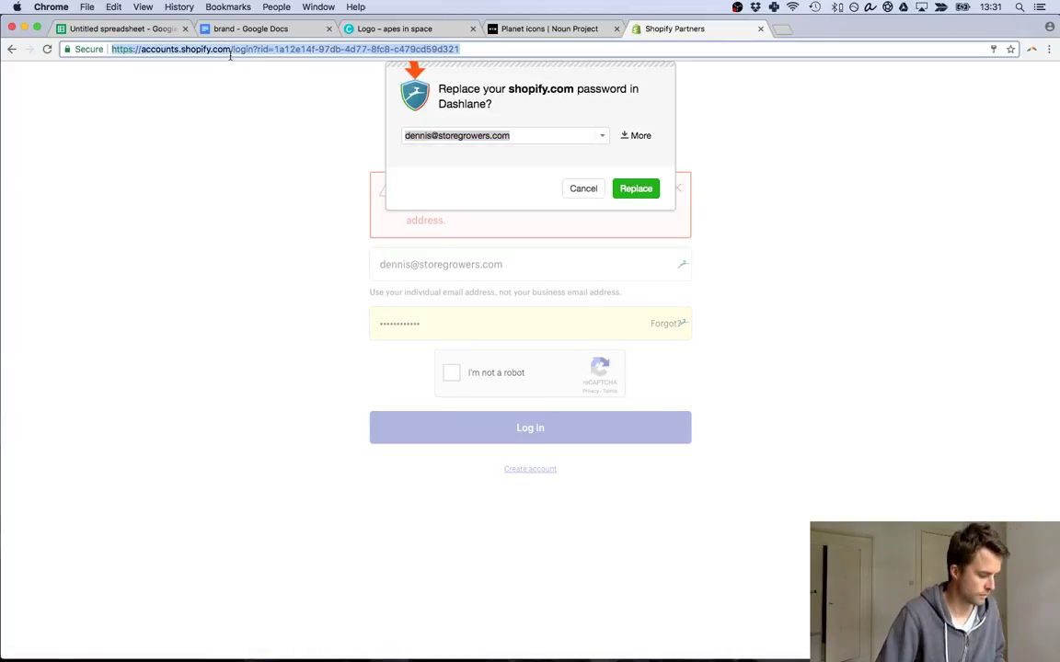
# Reload the Shopify Partners development stores page from the omnibox suggestion.
pyautogui.write('shopi')
pyautogui.press('Down')
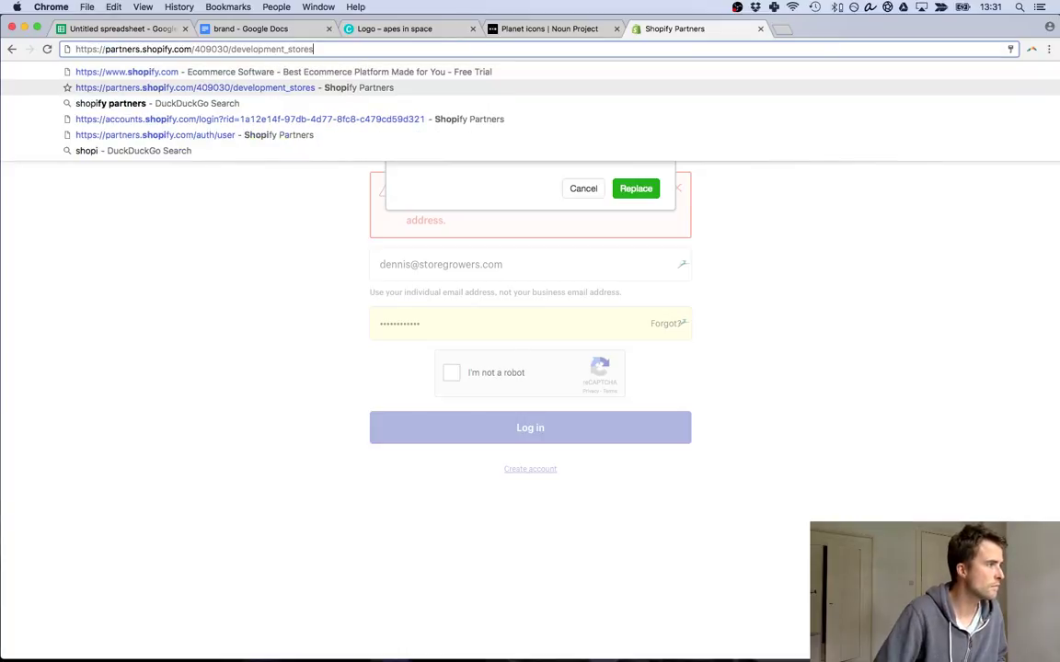
pyautogui.press('Return')
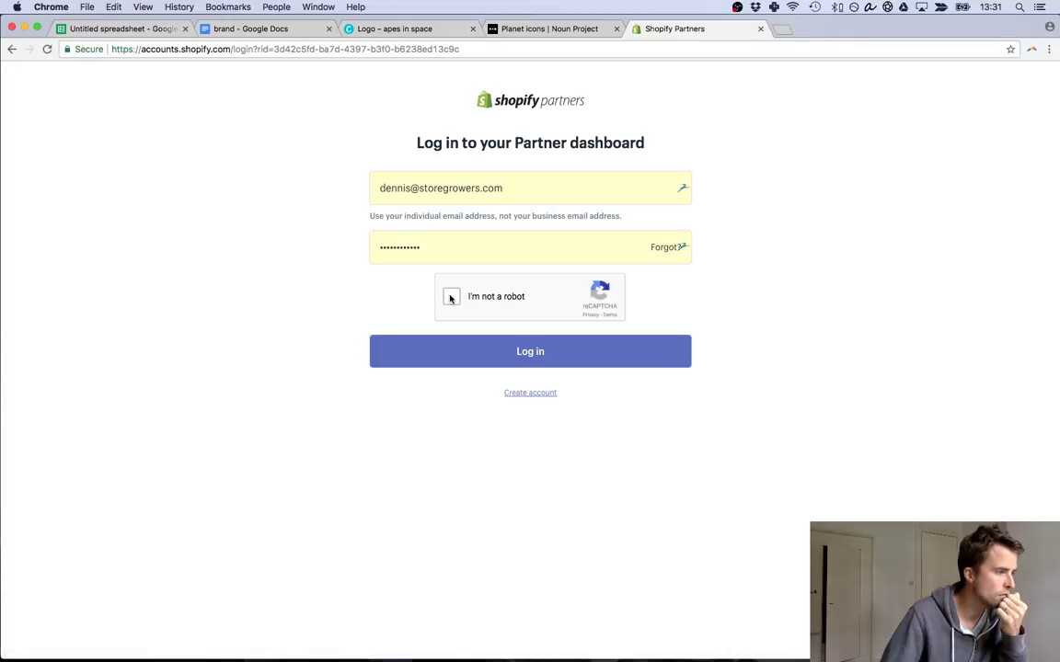
# Retry the login with reCAPTCHA, dismiss the Dashlane prompts, then follow the Forgot? link.
pyautogui.click(576, 333)
pyautogui.click(452, 297)
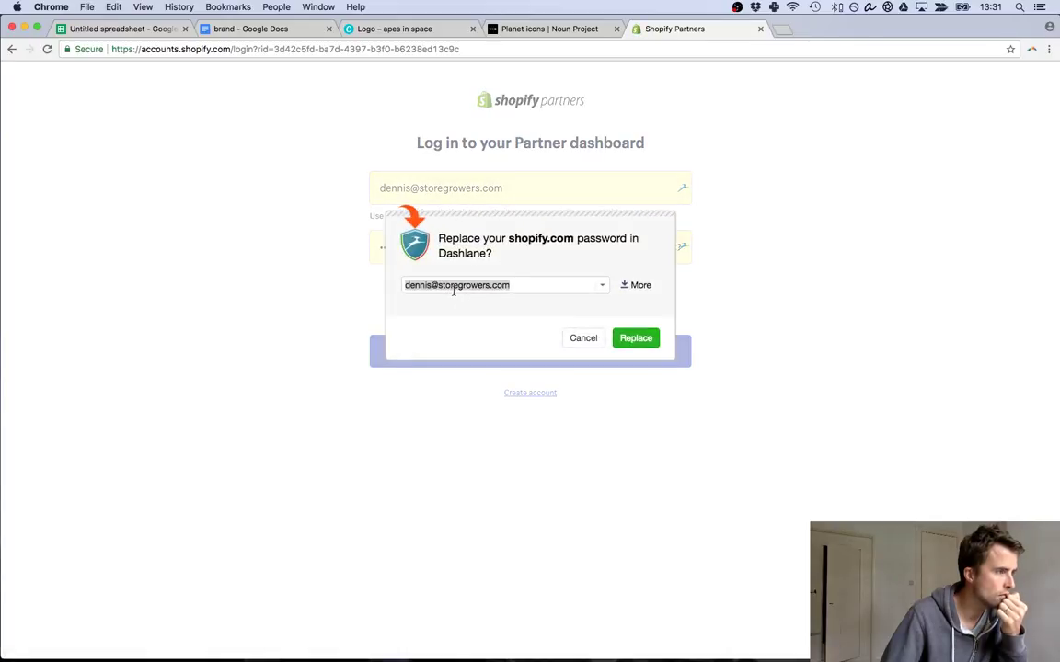
pyautogui.click(579, 335)
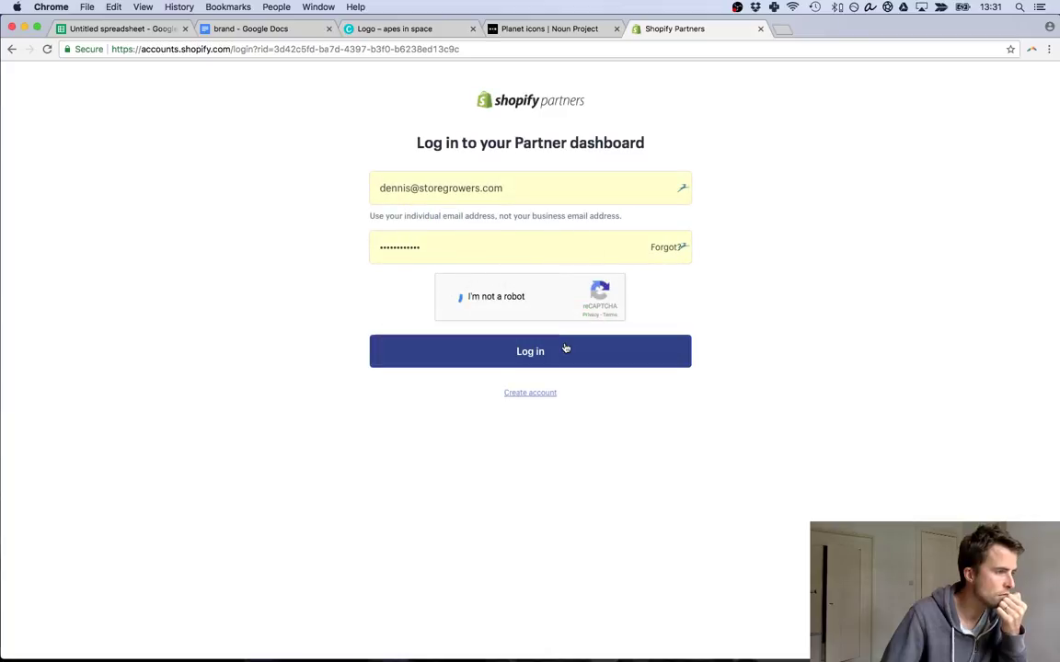
pyautogui.click(567, 351)
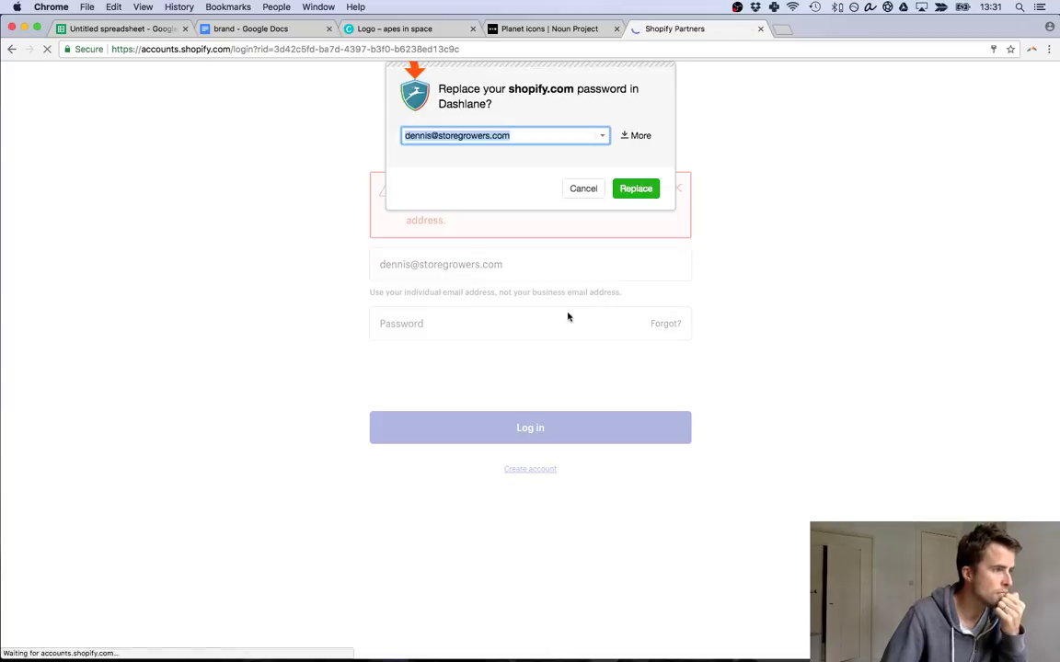
pyautogui.click(577, 194)
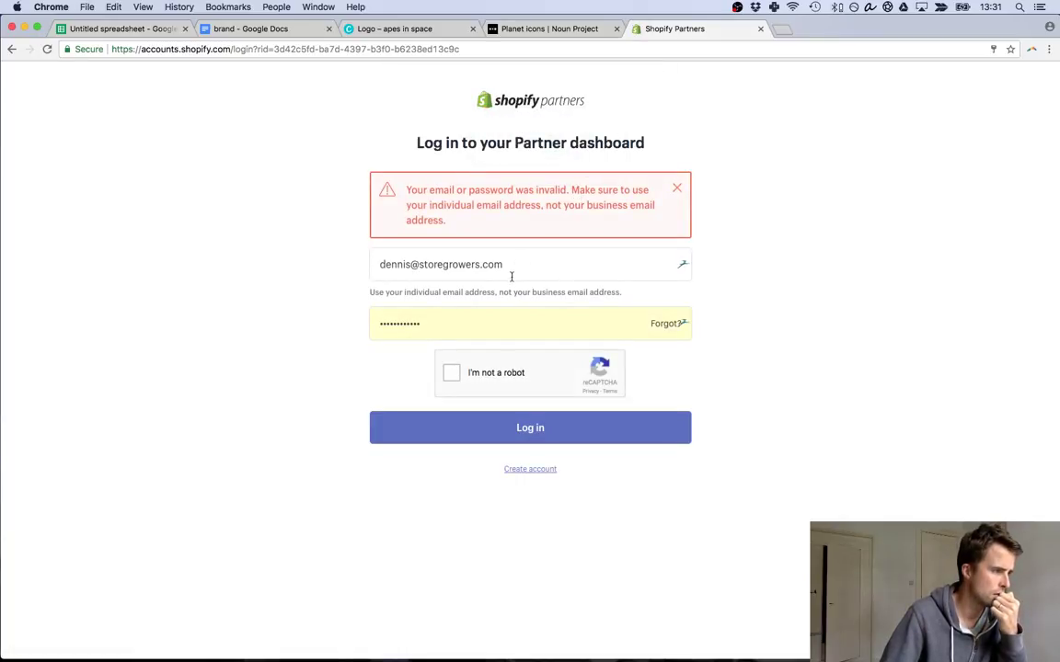
pyautogui.click(666, 326)
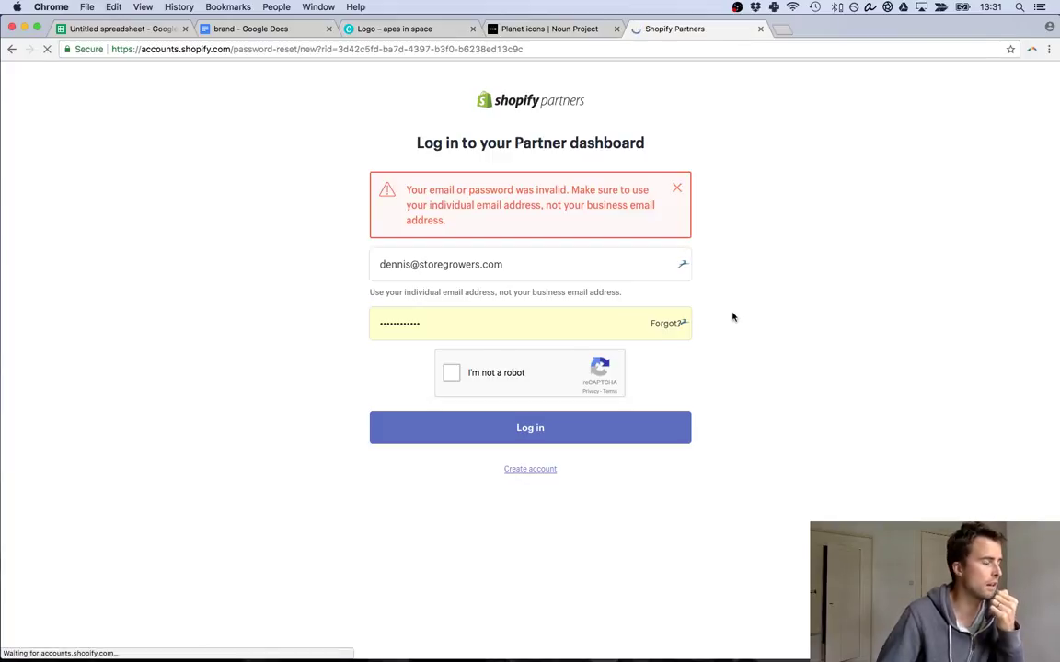
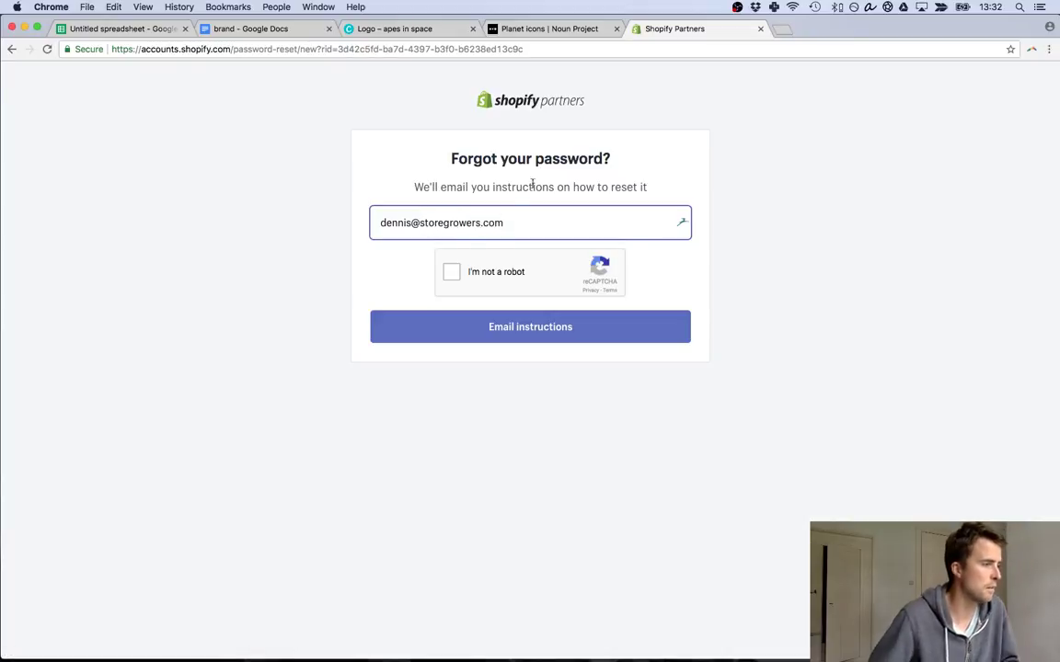
# Request password-reset instructions for the account's email address, passing reCAPTCHA.
pyautogui.click(451, 271)
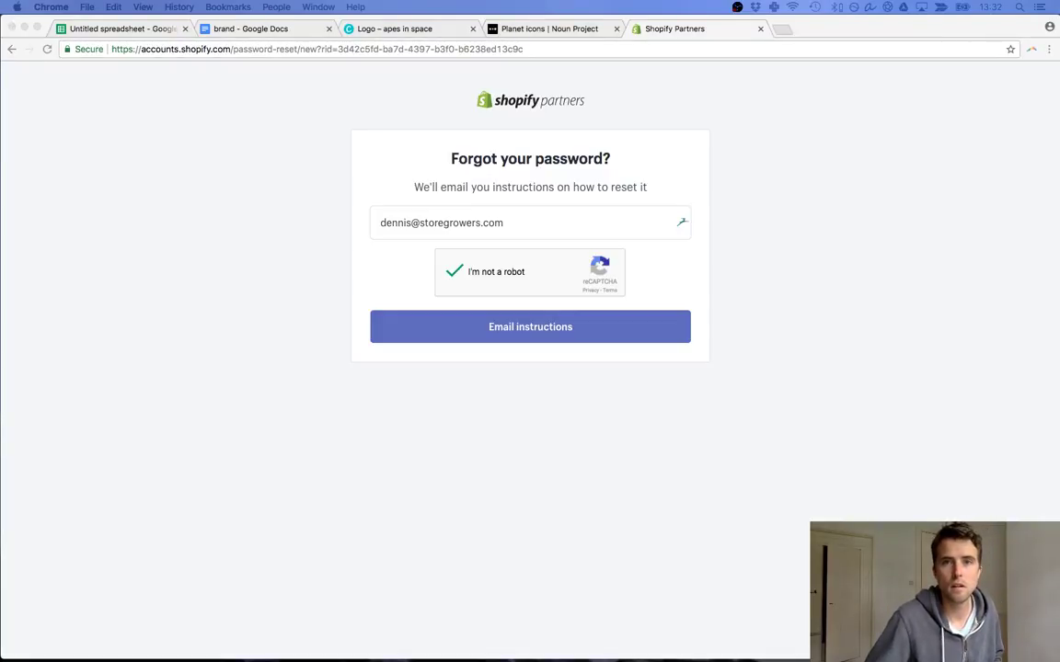
pyautogui.click(529, 326)
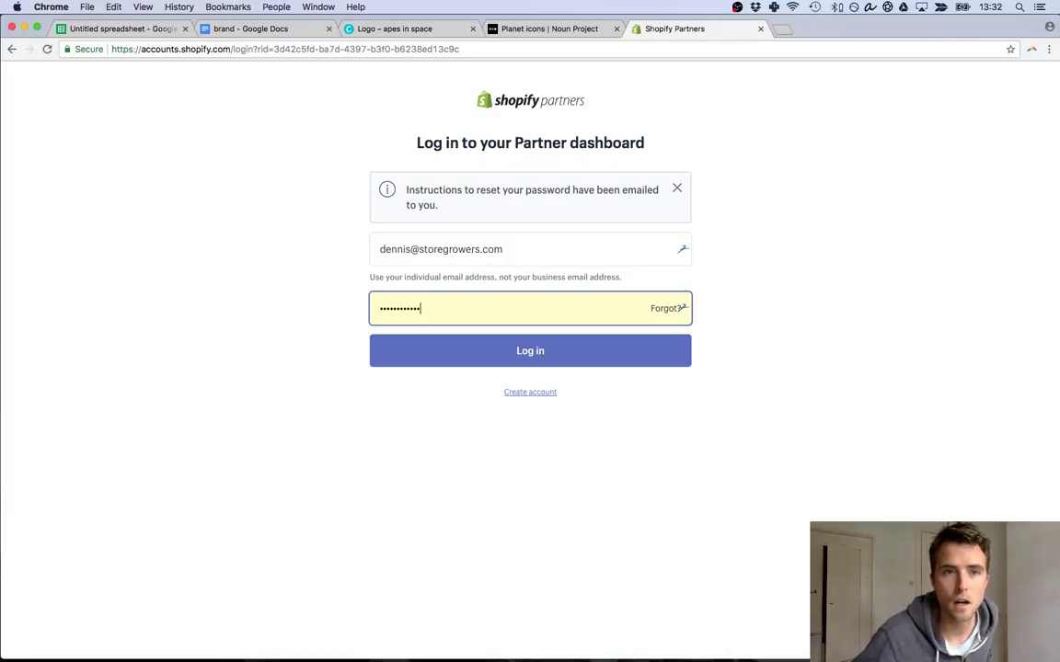
# Bring the emailed reset-password page into the main window and close the extra Shopify tab.
pyautogui.press('super+Tab')
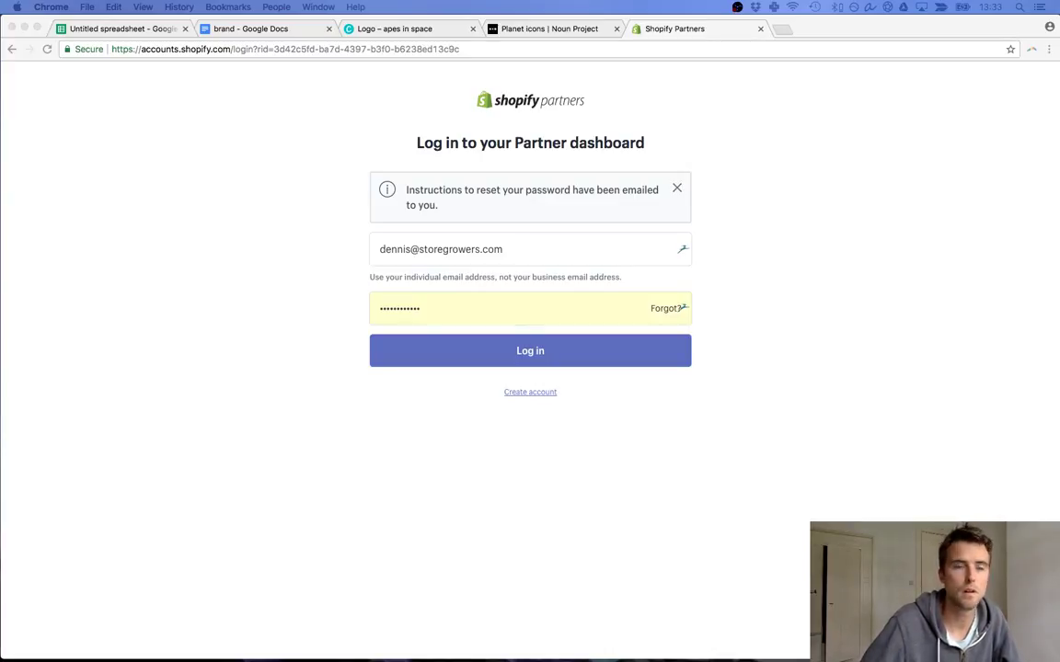
pyautogui.moveTo(620, 125); pyautogui.dragTo(755, 37)
pyautogui.click(905, 30)
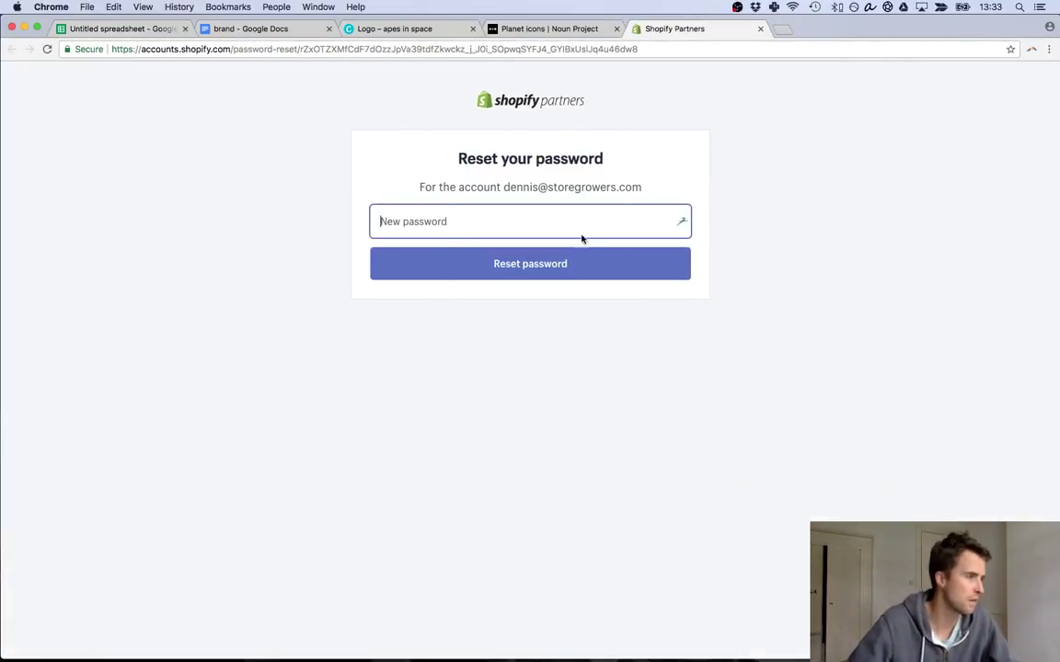
# Reset the password to Chrome's suggested strong password and replace the stored one in Dashlane.
pyautogui.click(542, 232)
pyautogui.click(515, 269)
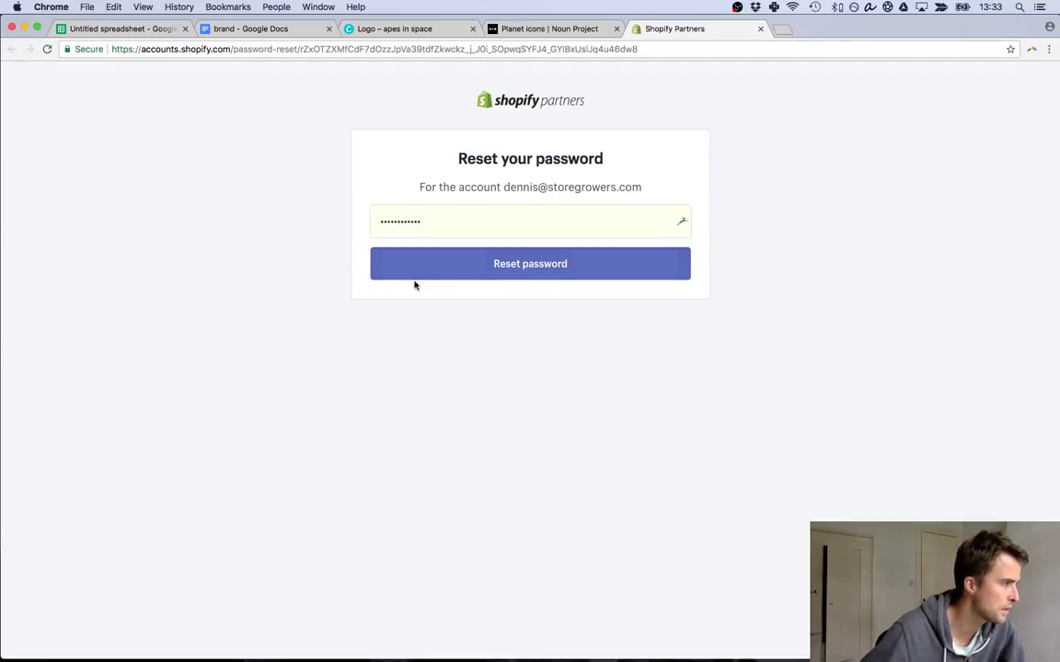
pyautogui.click(464, 265)
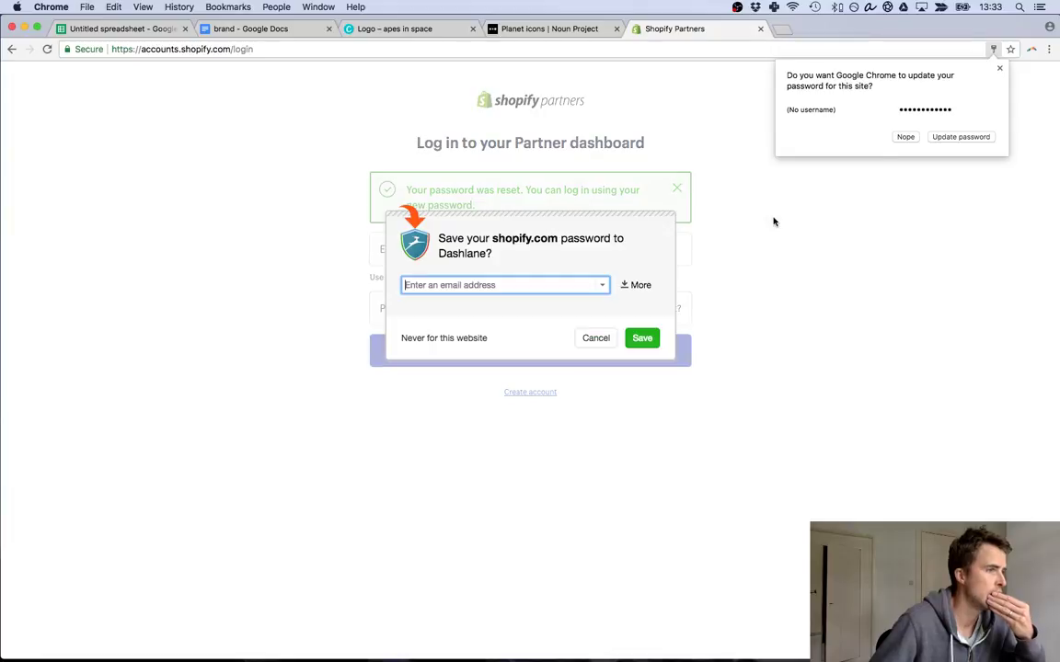
pyautogui.click(999, 69)
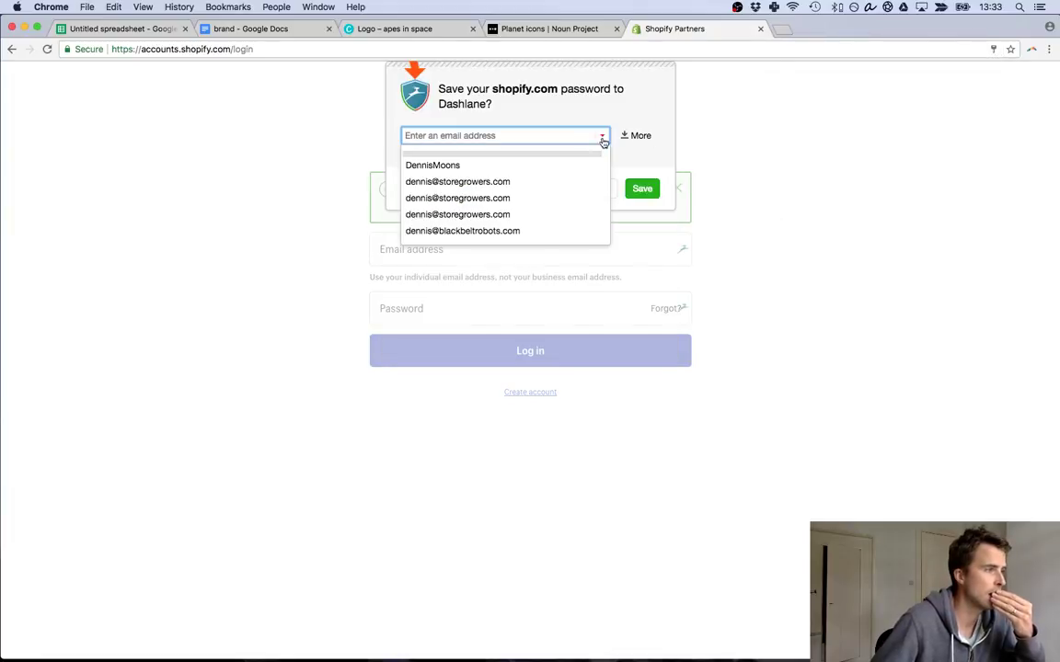
pyautogui.click(516, 188)
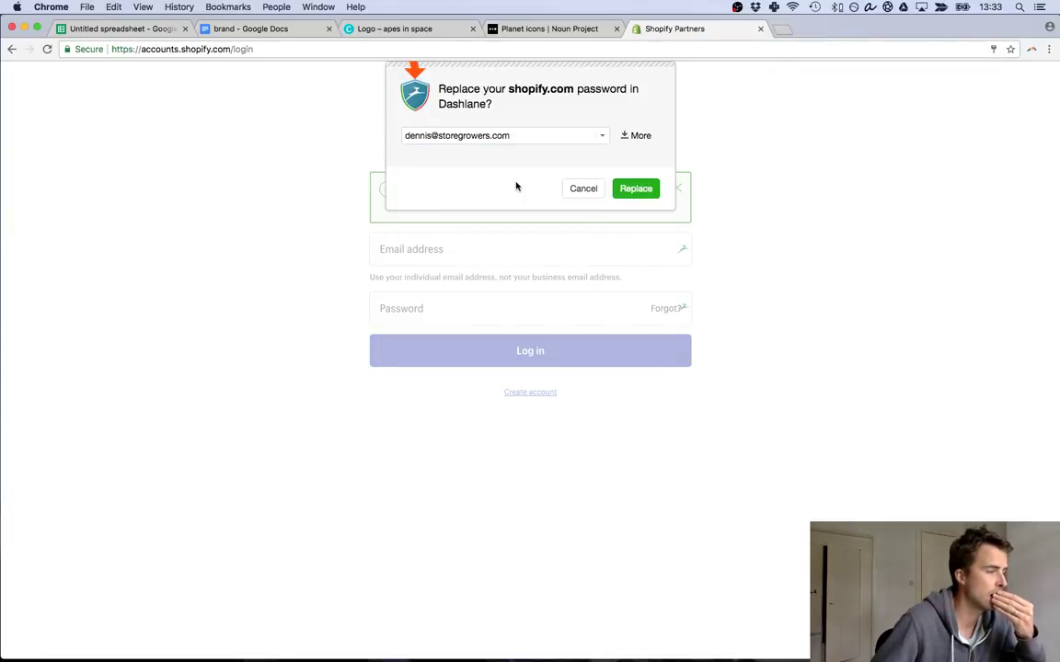
pyautogui.click(643, 190)
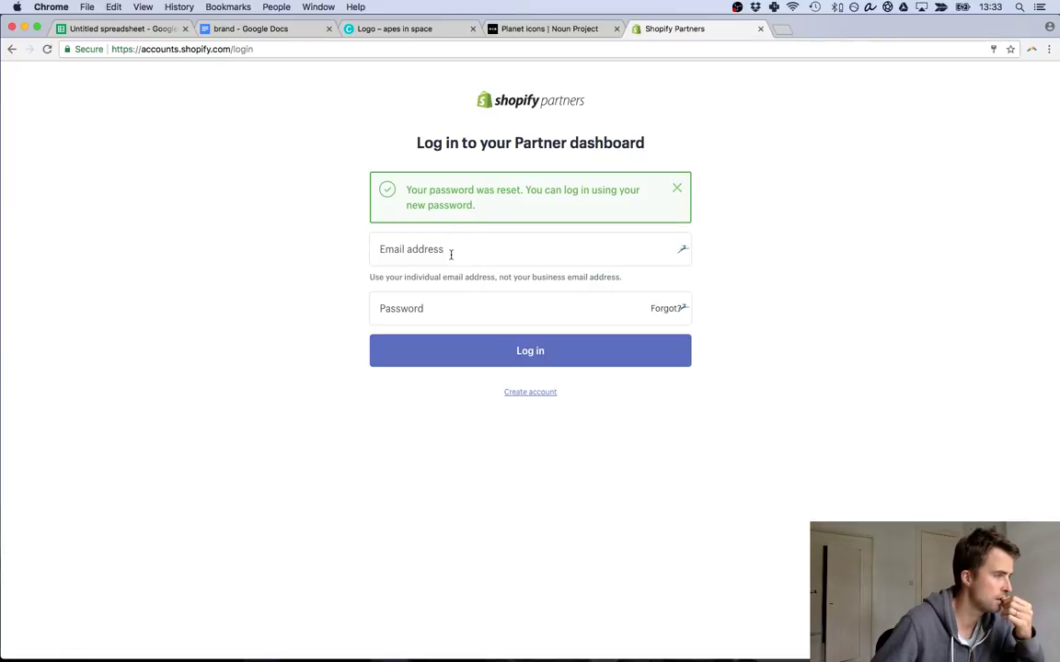
pyautogui.click(451, 255)
# Paste the new password into the login form, pass reCAPTCHA and submit, declining Dashlane's prompts.
pyautogui.click(468, 294)
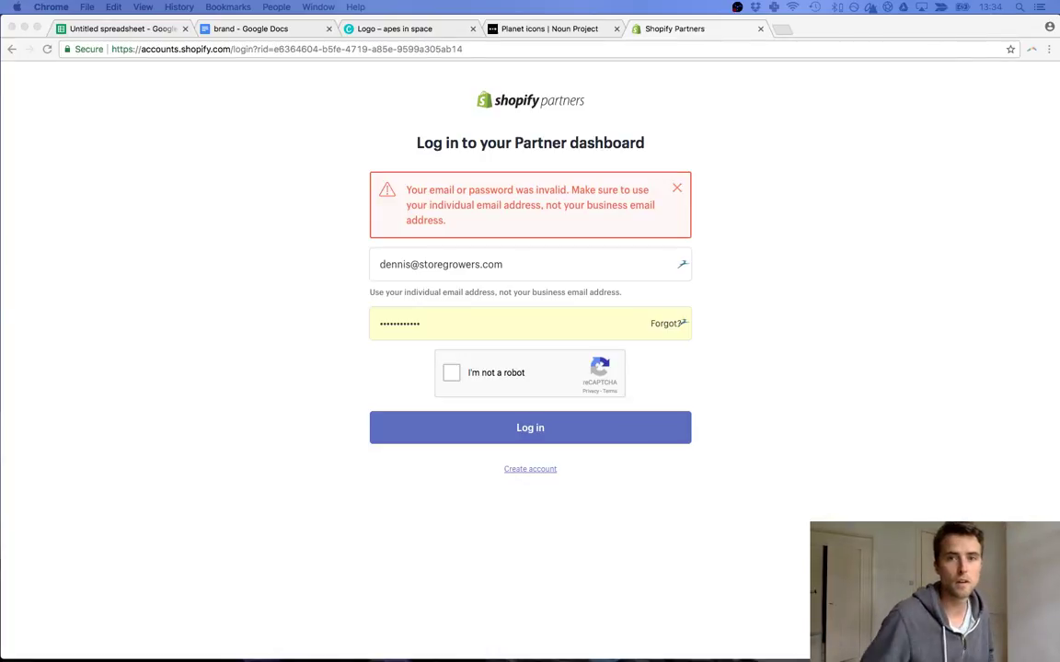
pyautogui.doubleClick(444, 322)
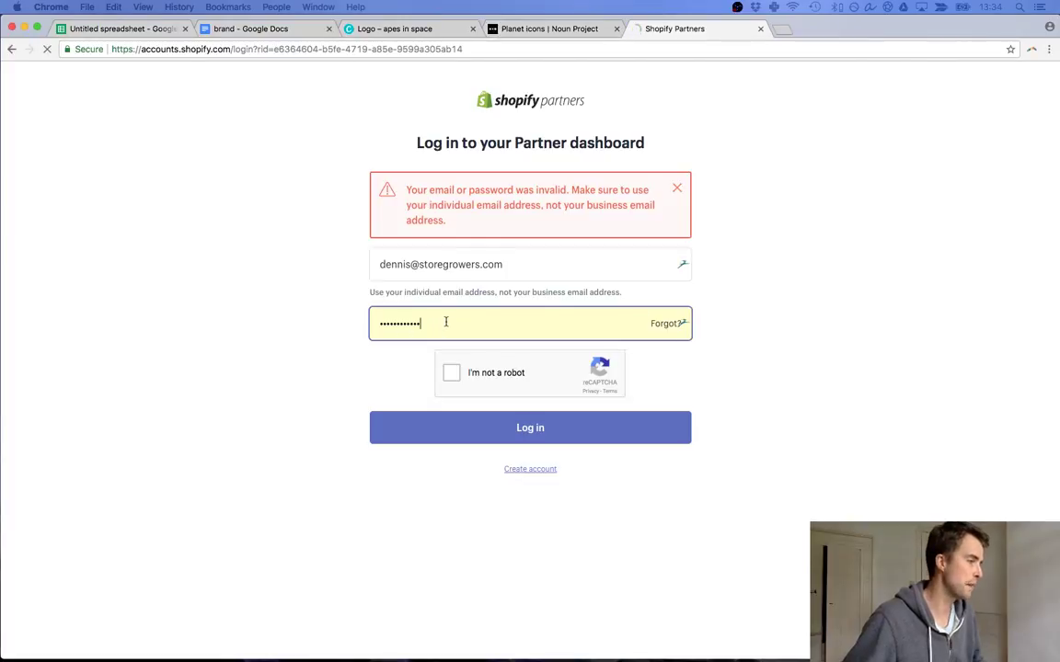
pyautogui.click(409, 329)
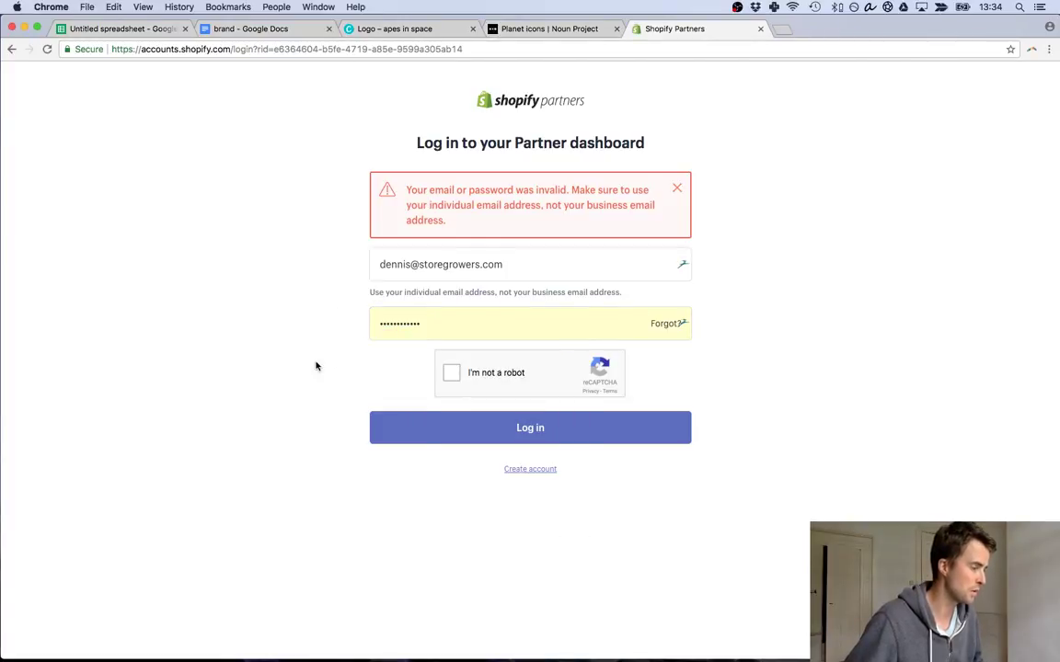
pyautogui.press('super+a')
pyautogui.press('super+v')
pyautogui.click(451, 373)
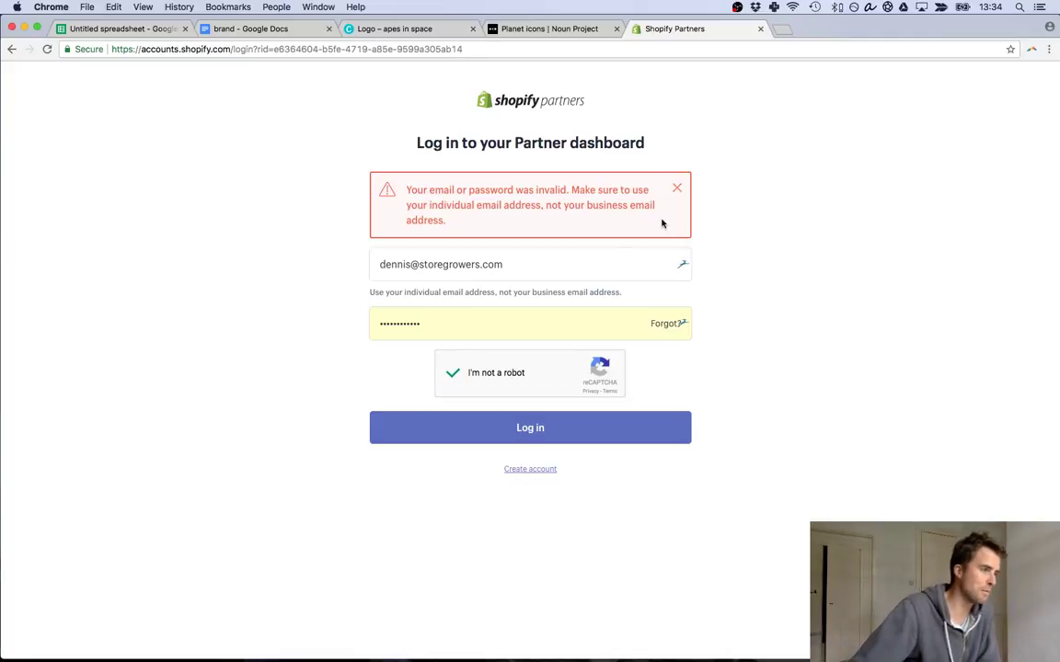
pyautogui.click(534, 428)
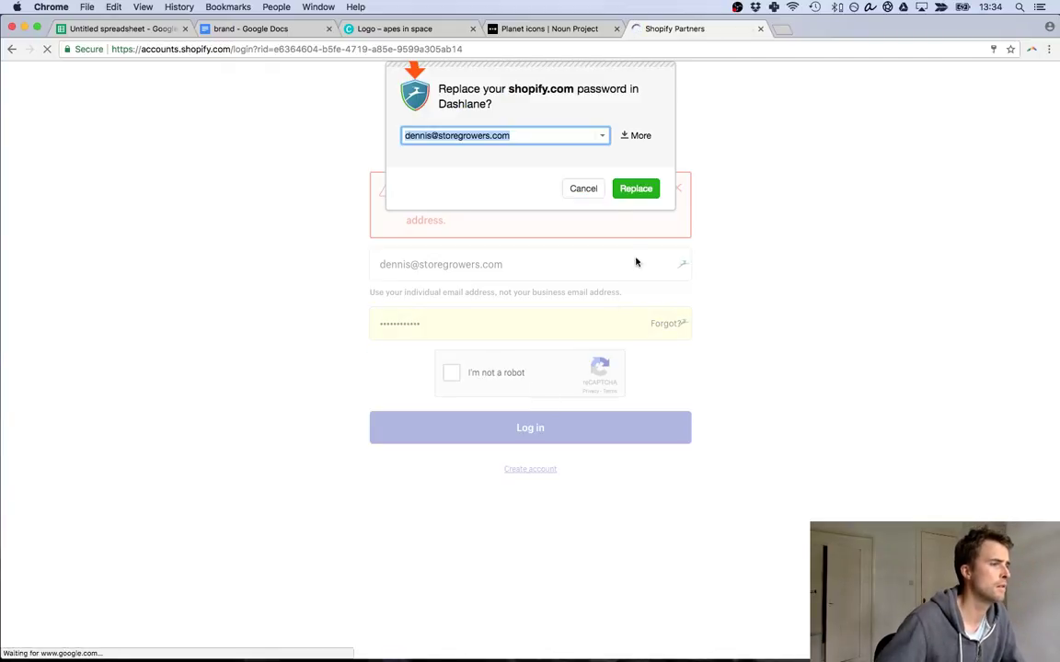
pyautogui.click(586, 190)
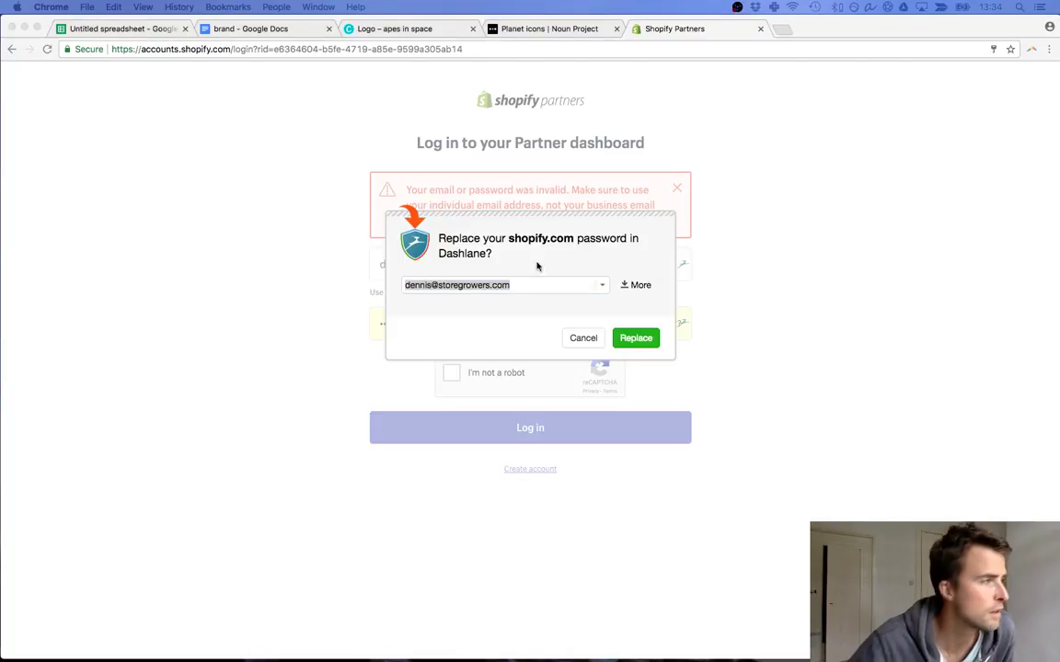
pyautogui.click(583, 338)
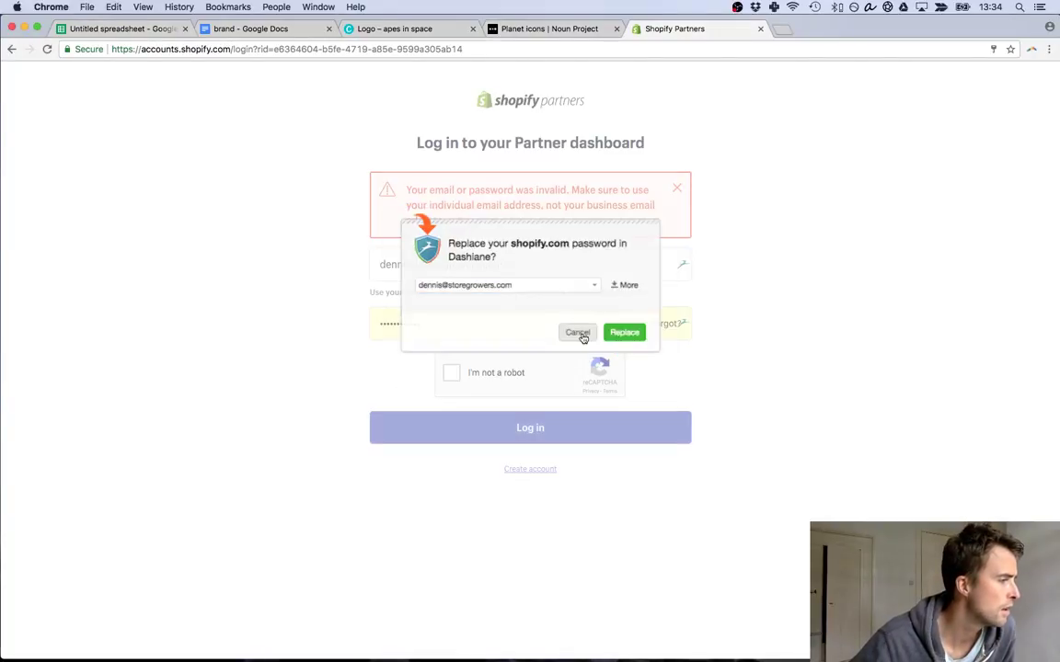
# Re-paste the password and retry the login, then go to the forgot-password page.
pyautogui.moveTo(465, 315); pyautogui.dragTo(355, 311)
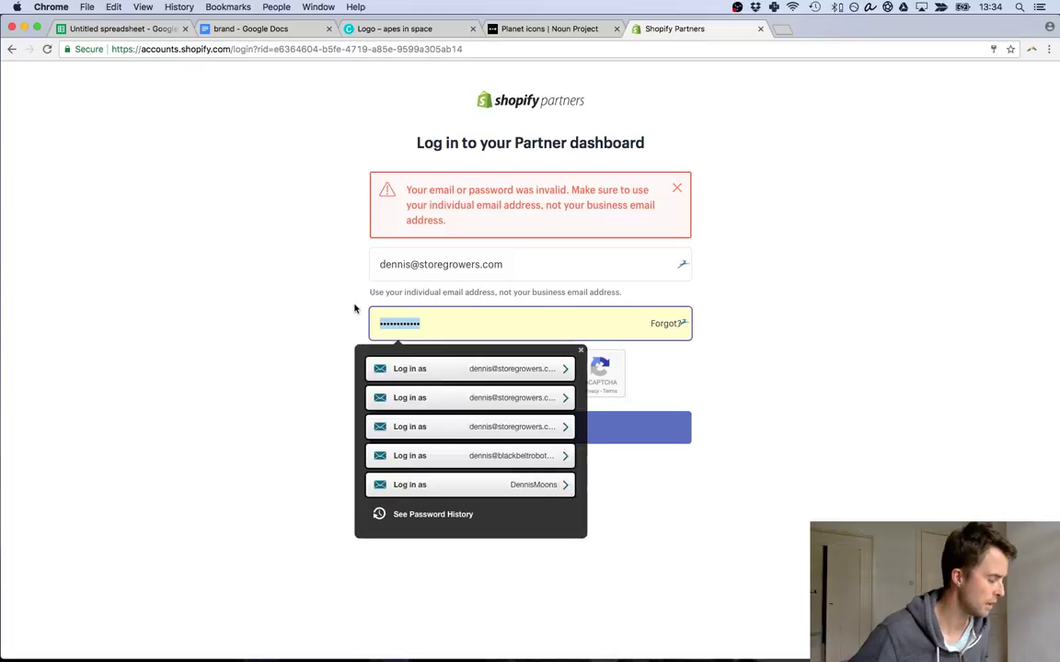
pyautogui.press('super+v')
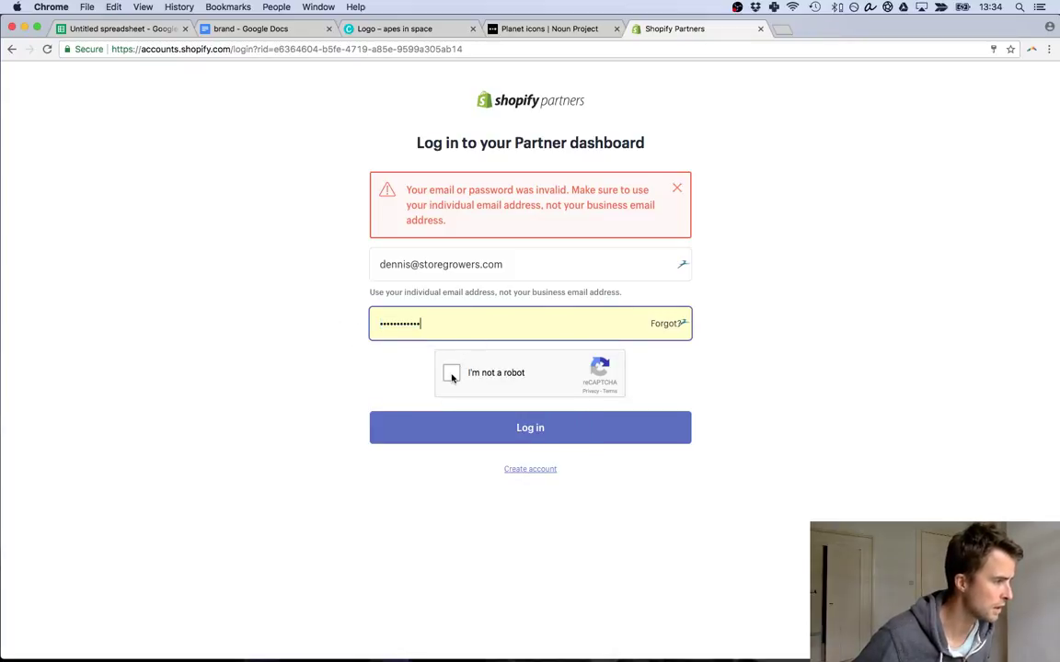
pyautogui.click(451, 373)
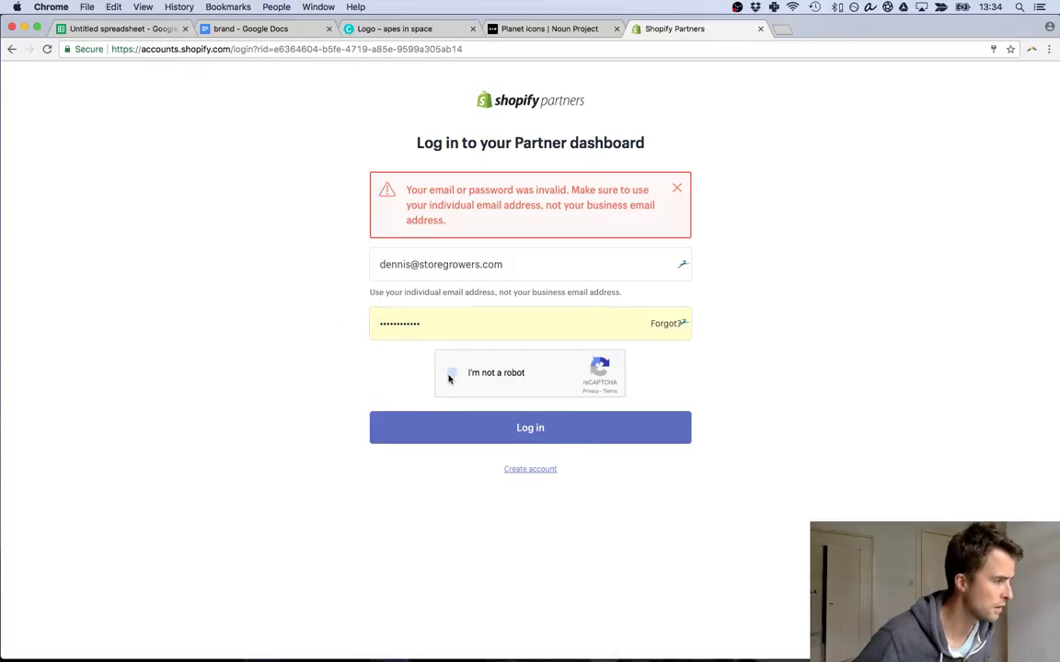
pyautogui.click(463, 426)
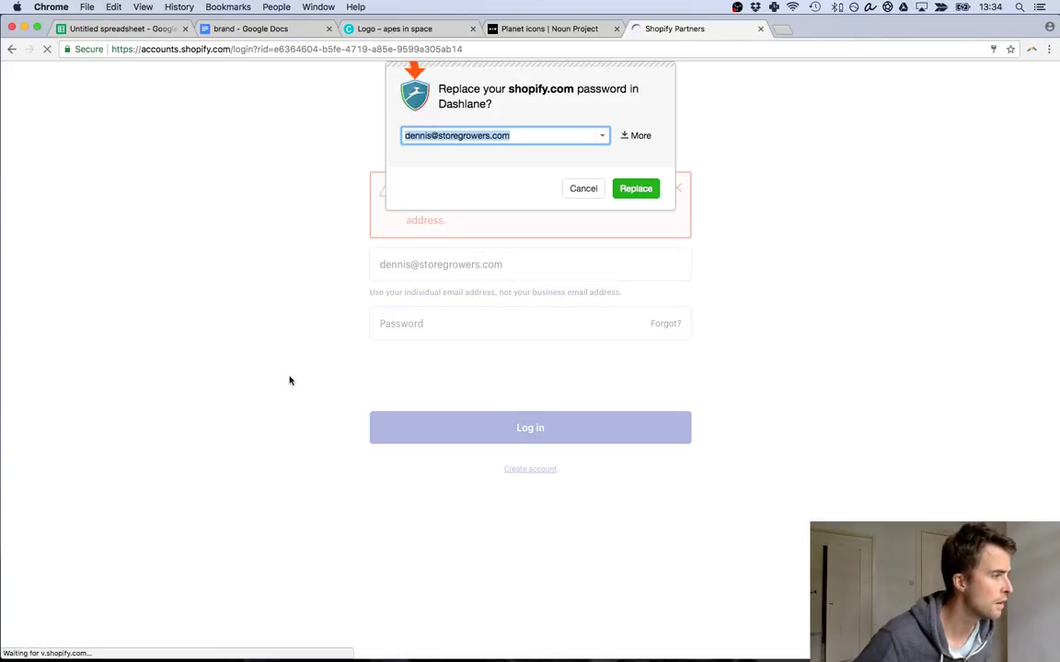
pyautogui.click(581, 188)
pyautogui.click(525, 266)
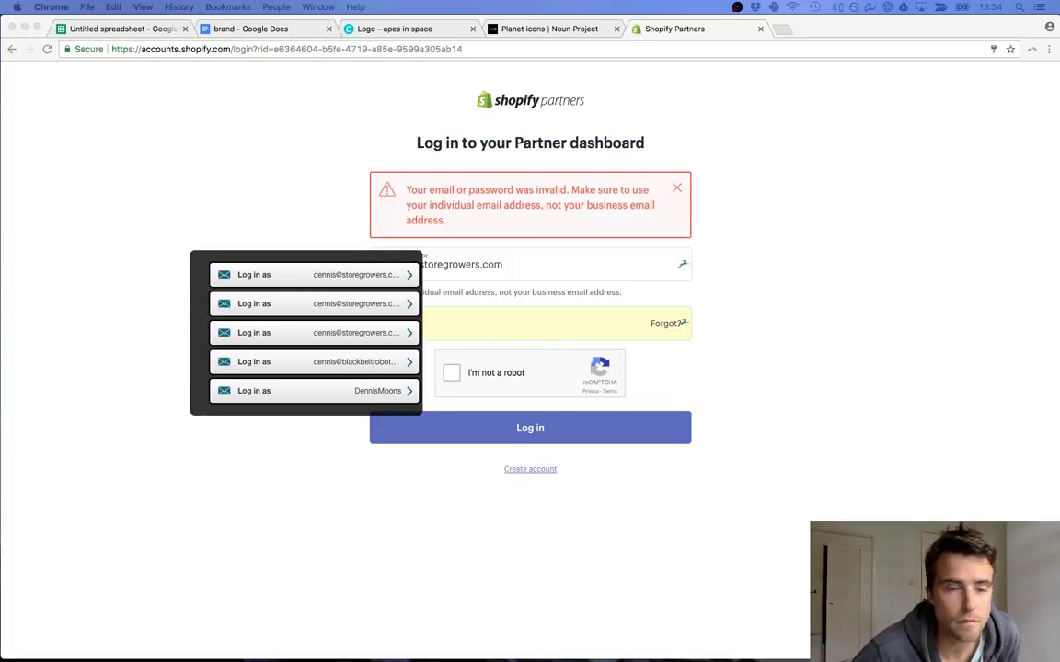
pyautogui.click(123, 228)
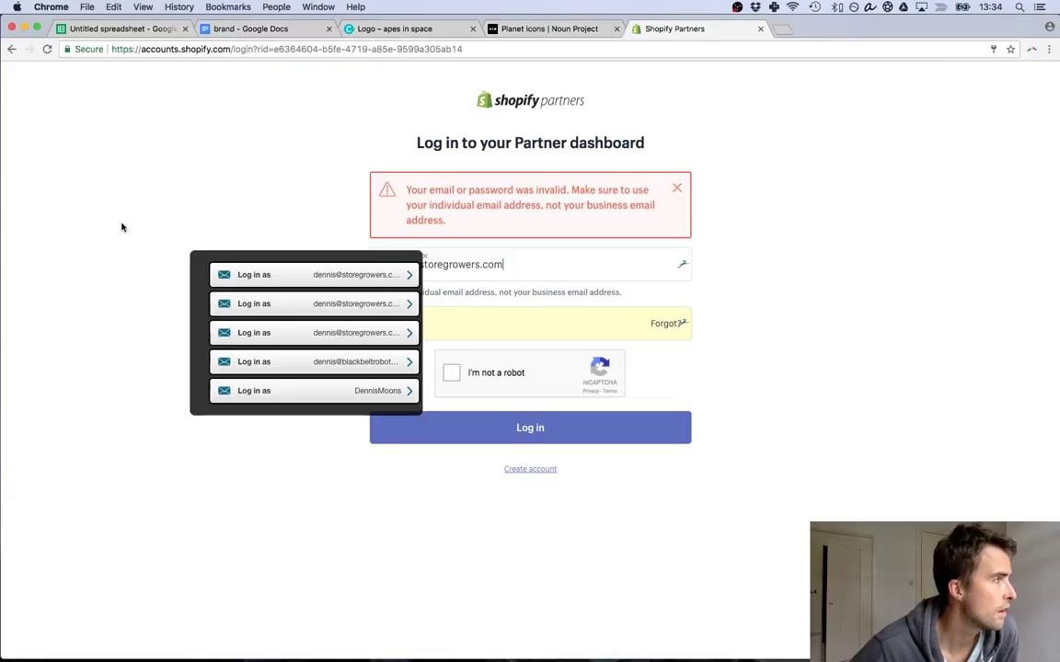
pyautogui.click(249, 332)
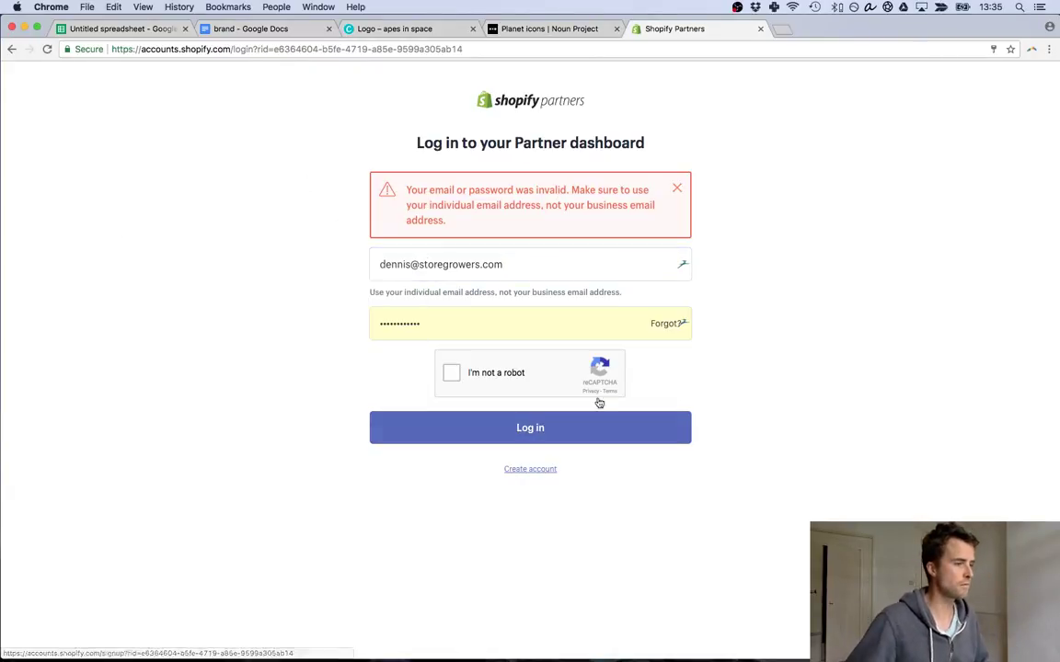
pyautogui.click(663, 326)
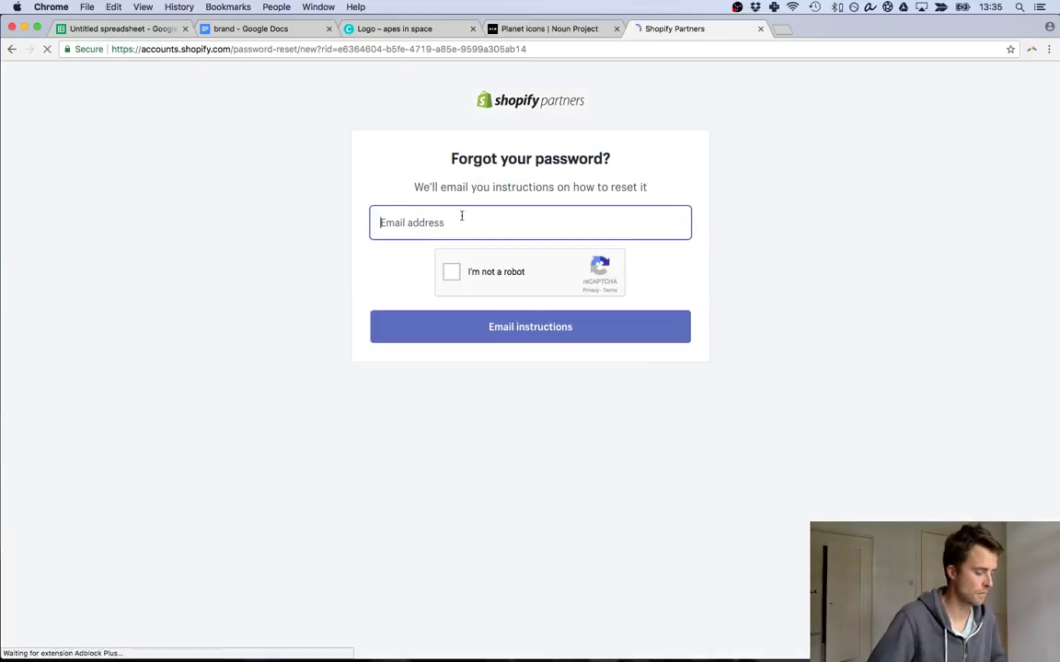
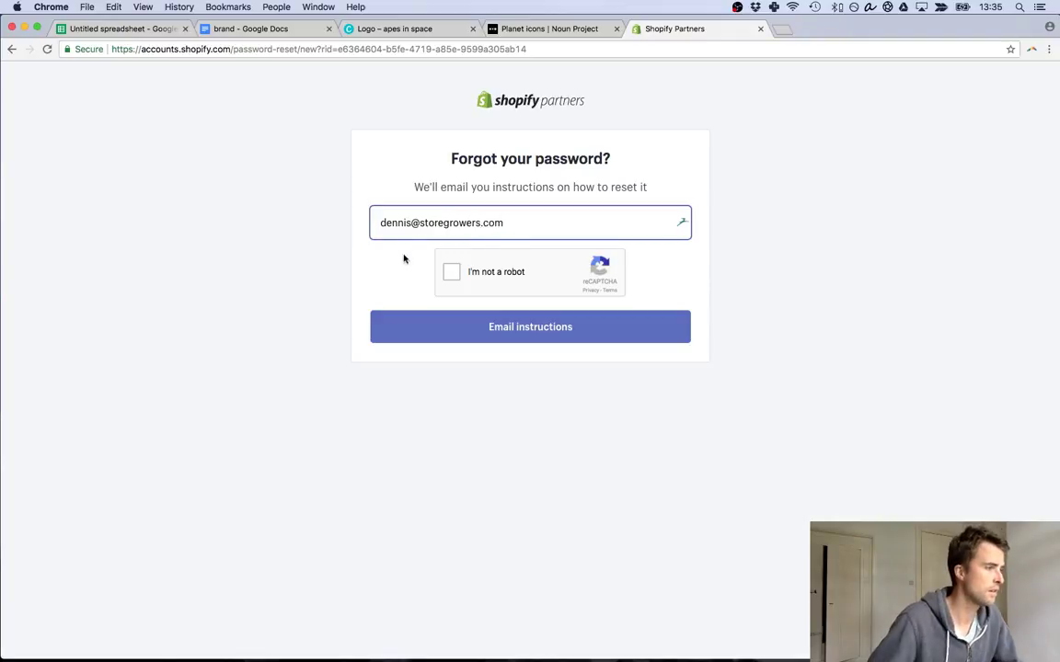
# Enter the account's email address, pass reCAPTCHA and request the reset instructions by email.
pyautogui.click(451, 273)
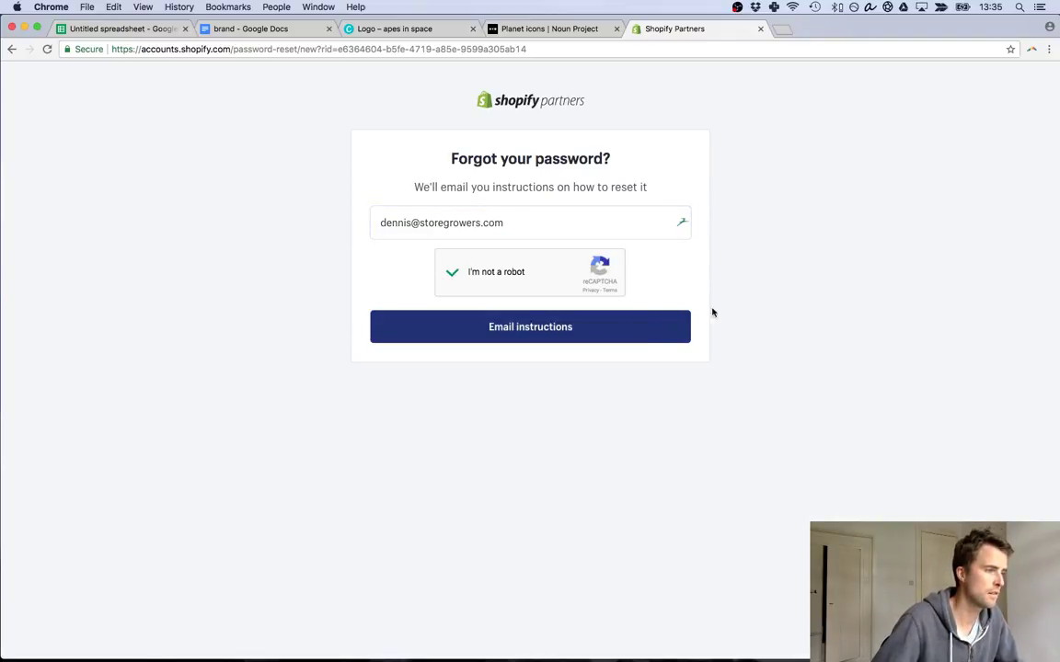
pyautogui.click(642, 327)
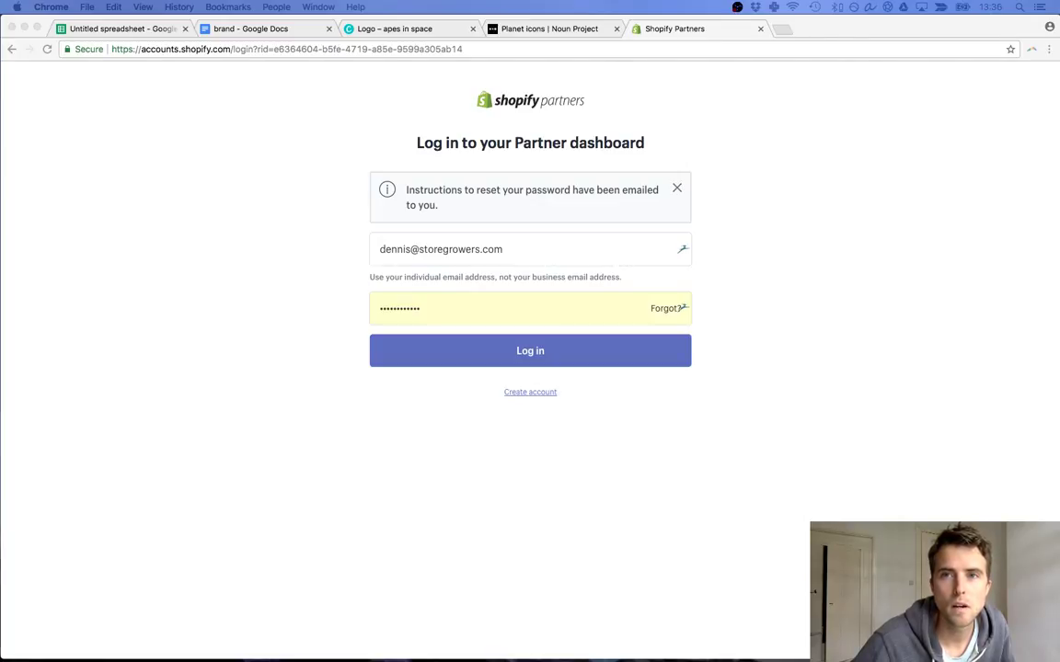
# Move the logged-in Partner dashboard tab into this window and close the old login tab.
pyautogui.moveTo(758, 151); pyautogui.dragTo(887, 36)
pyautogui.click(901, 29)
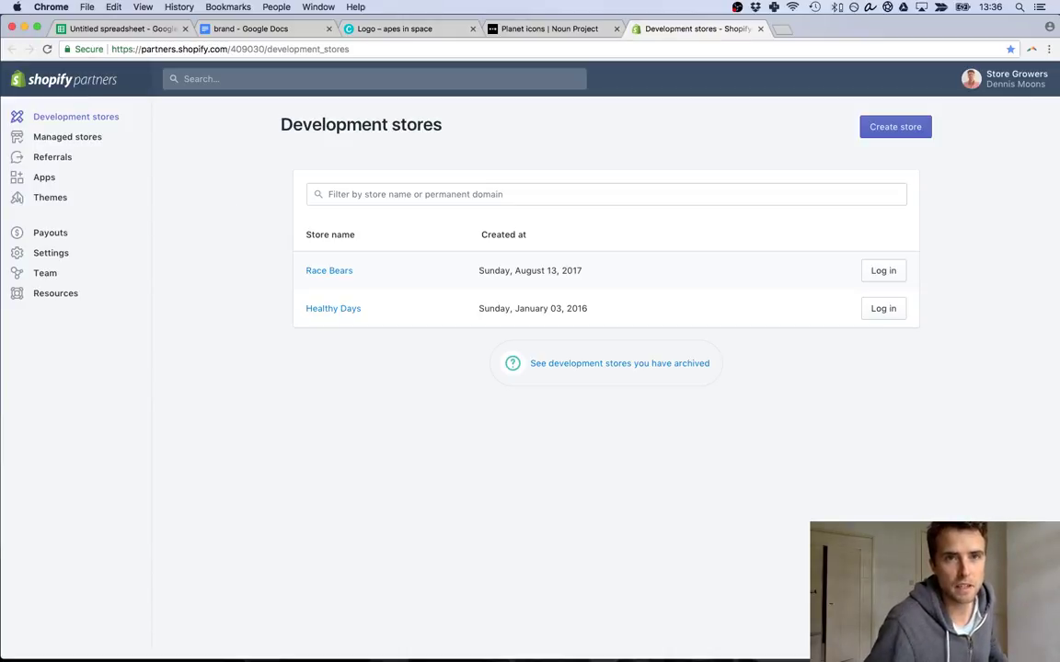
# Start a new development store with Create store on the Development stores page.
pyautogui.press('super+Tab')
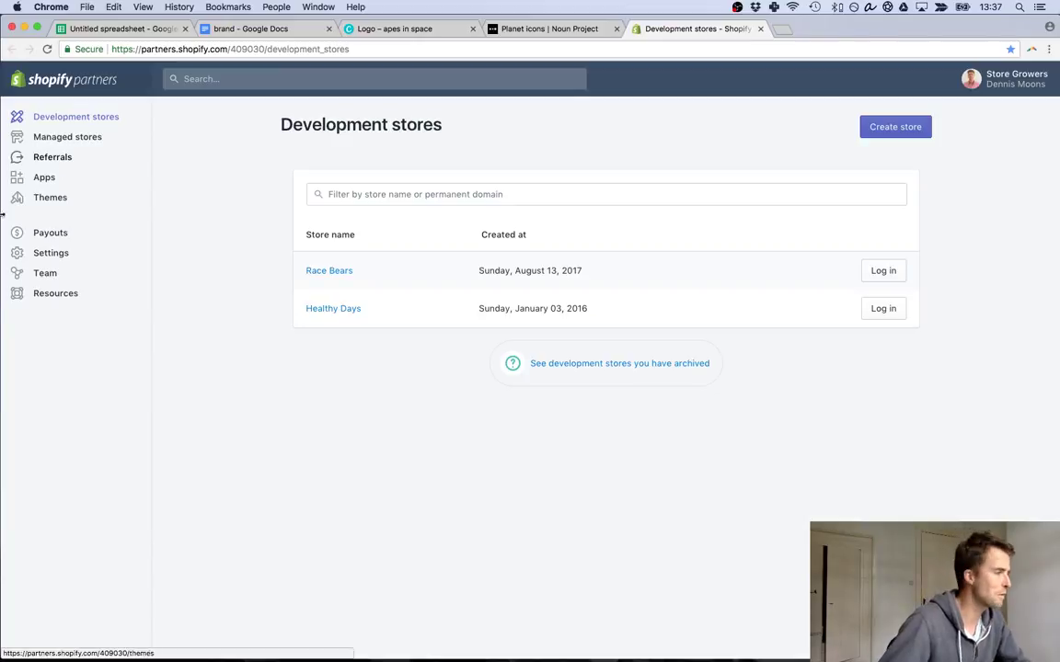
pyautogui.click(902, 130)
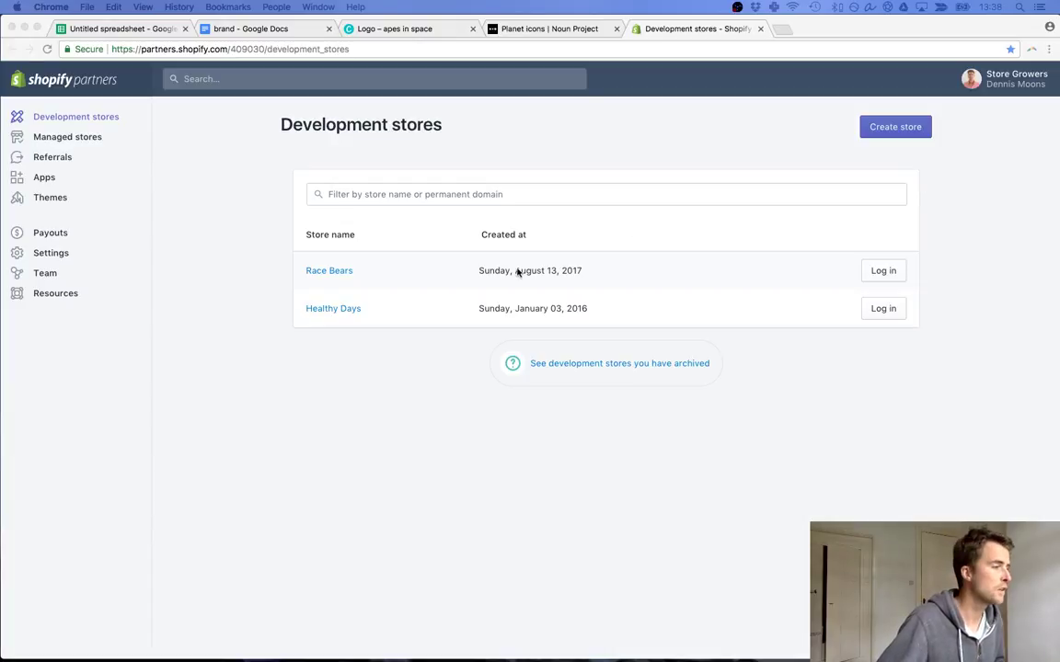
pyautogui.click(863, 137)
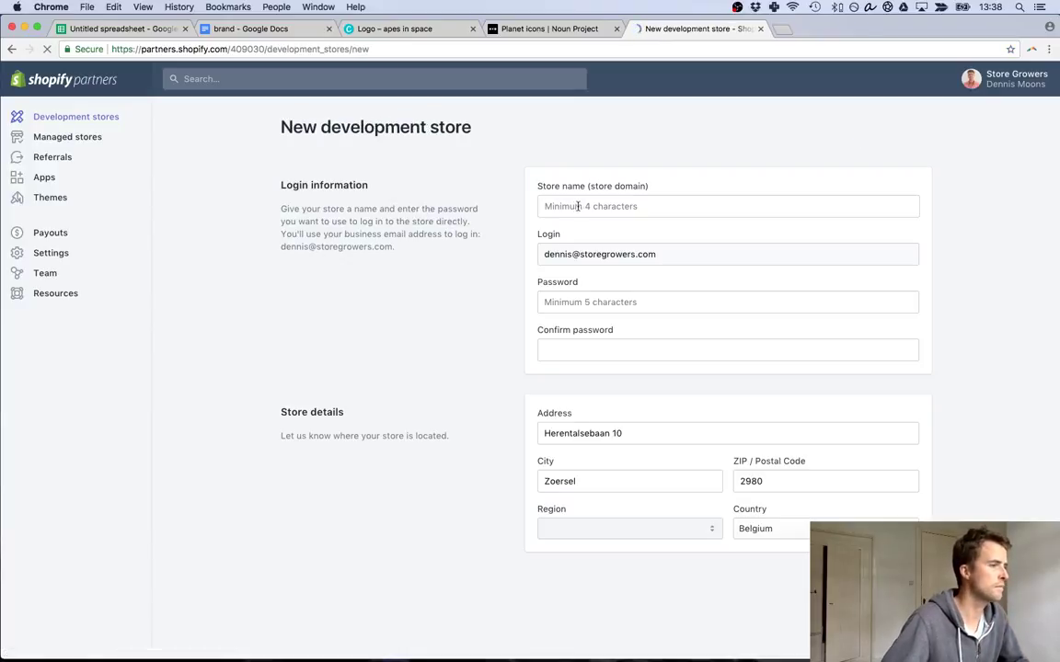
# Name the development store 'apesinspace', give it a generated password, and save it.
pyautogui.click(588, 208)
pyautogui.write('a')
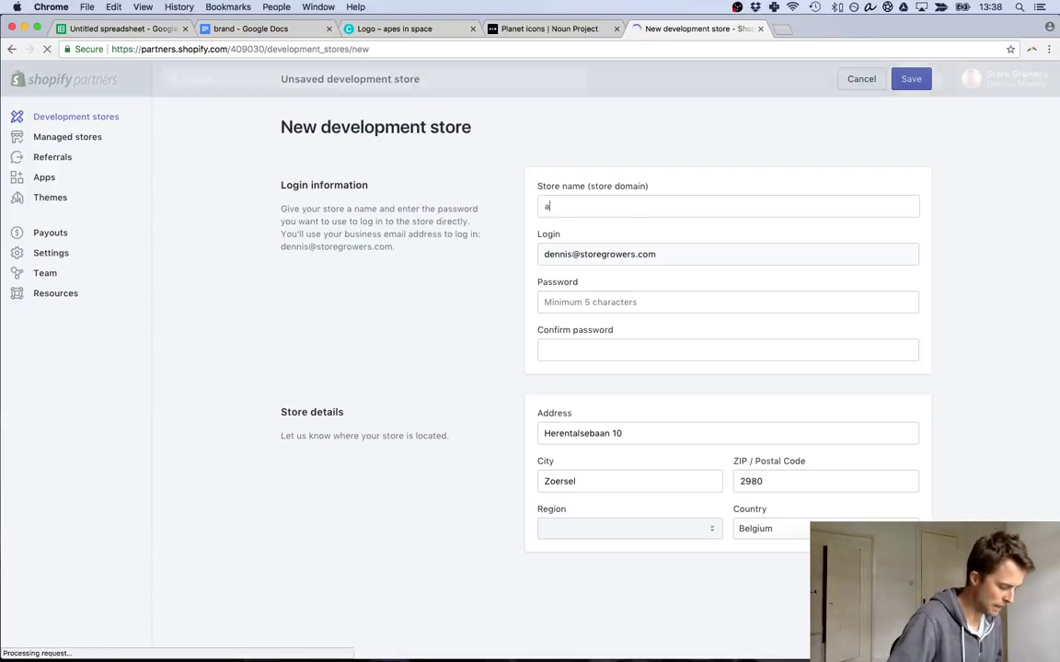
pyautogui.write('pesins')
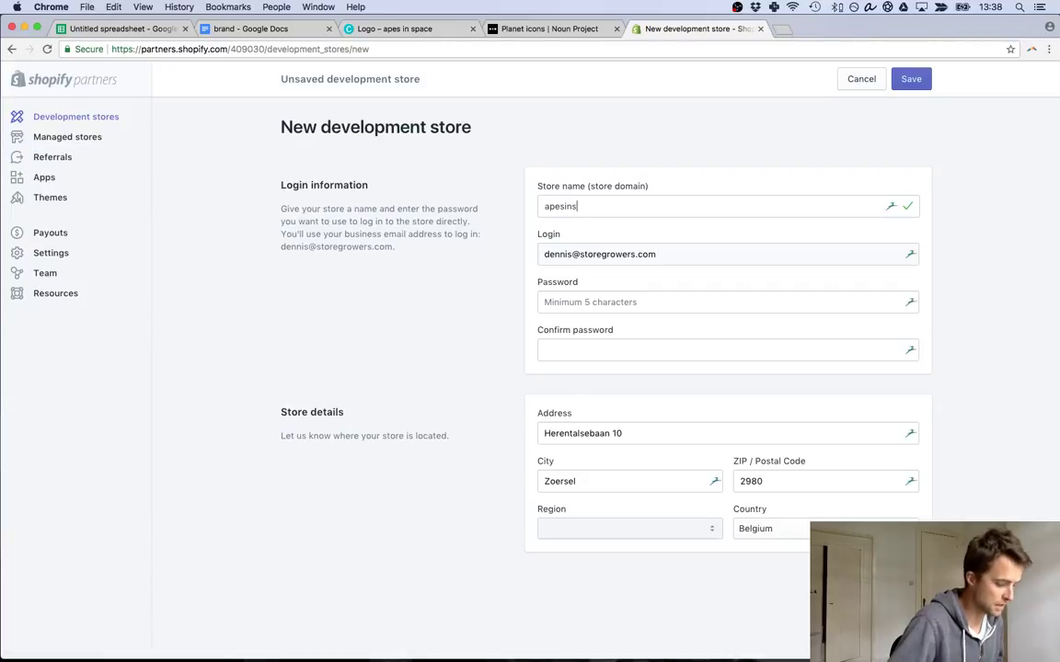
pyautogui.write('pace')
pyautogui.click(571, 302)
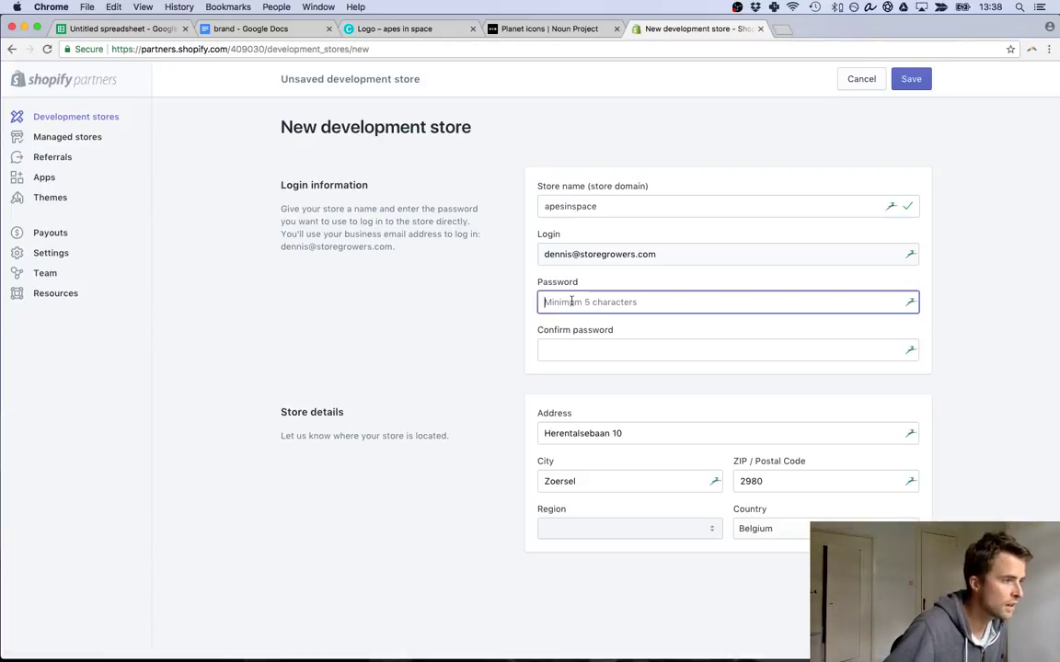
pyautogui.click(593, 344)
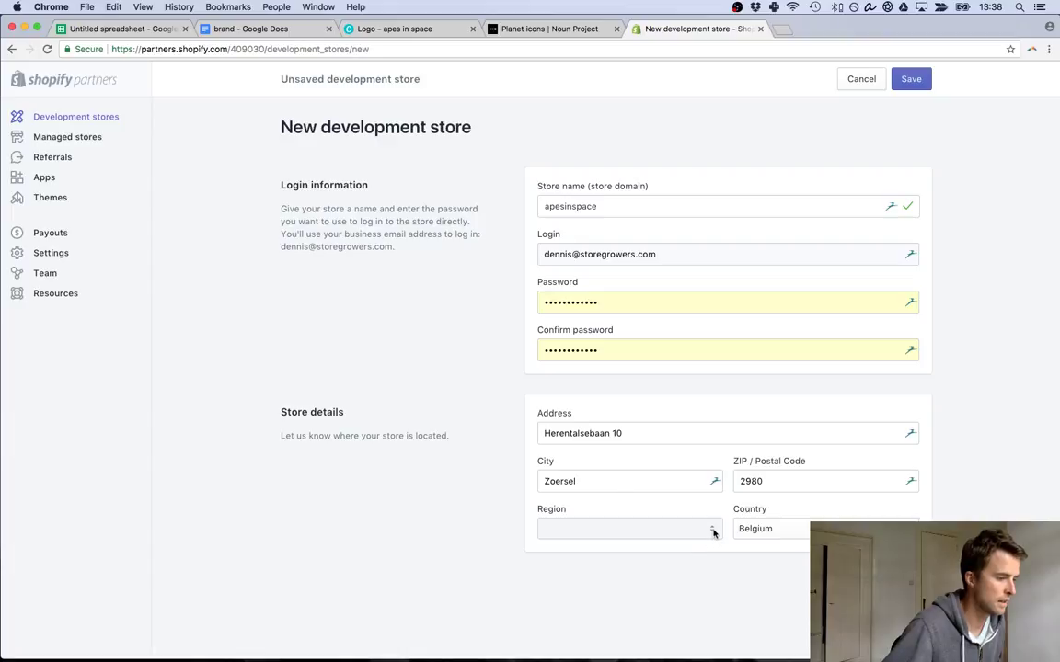
pyautogui.click(911, 80)
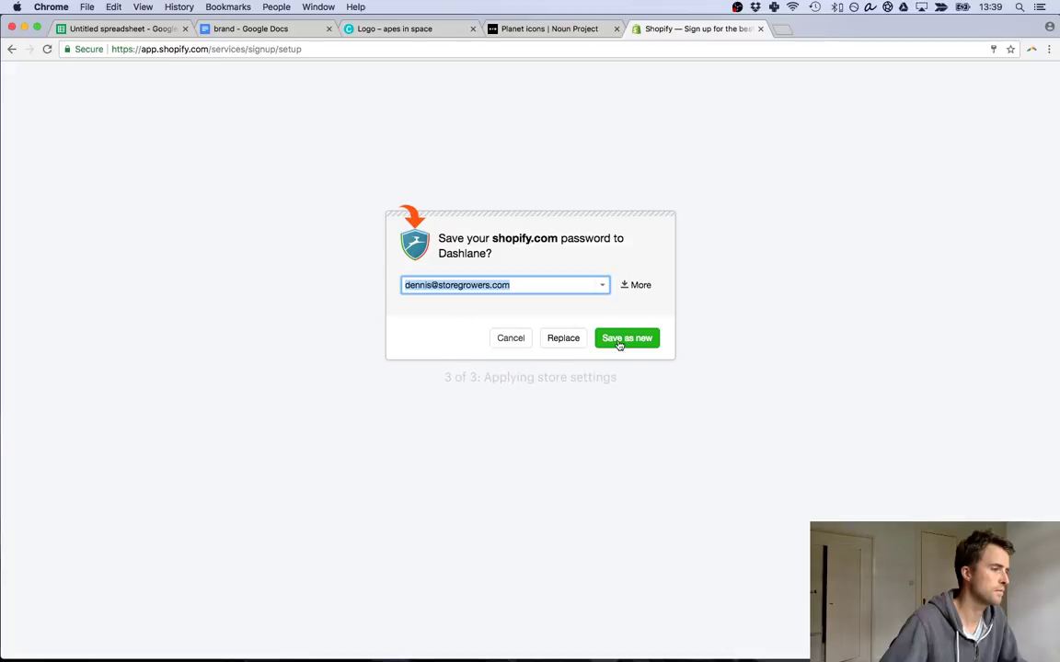
# Save the Shopify password, look over the apesinspace admin Home page, and start a new tab.
pyautogui.click(624, 337)
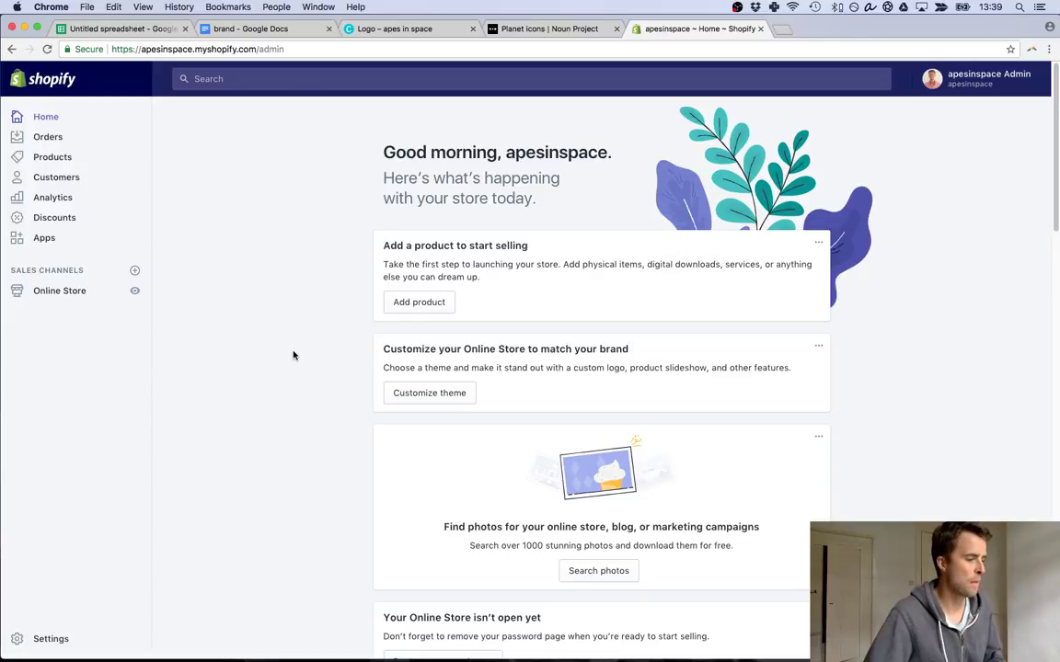
pyautogui.scroll(-3, 679, 272)
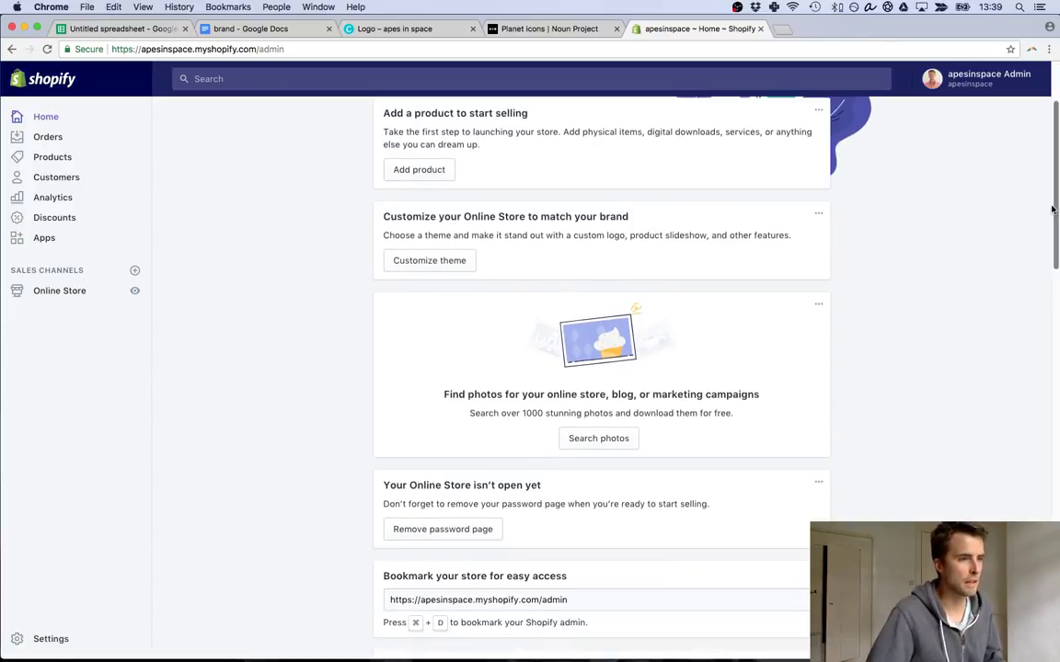
pyautogui.scroll(3, 1054, 210)
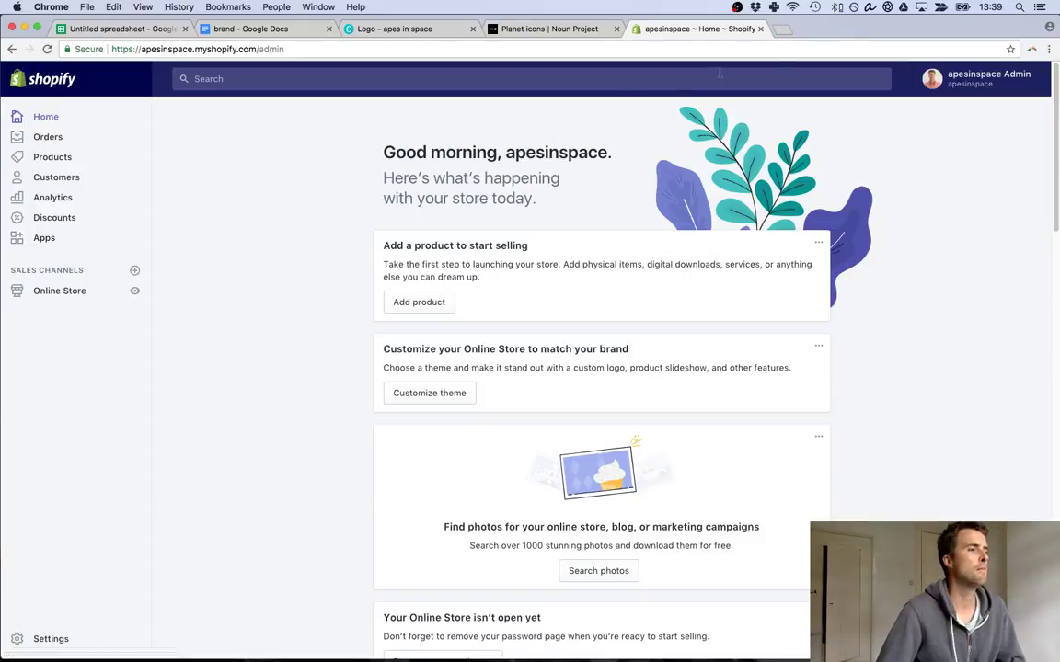
pyautogui.click(781, 29)
# Search DuckDuckGo for 'printful' and open the 'Printful - Fulfillment and drop shipping' result.
pyautogui.write('theprin')
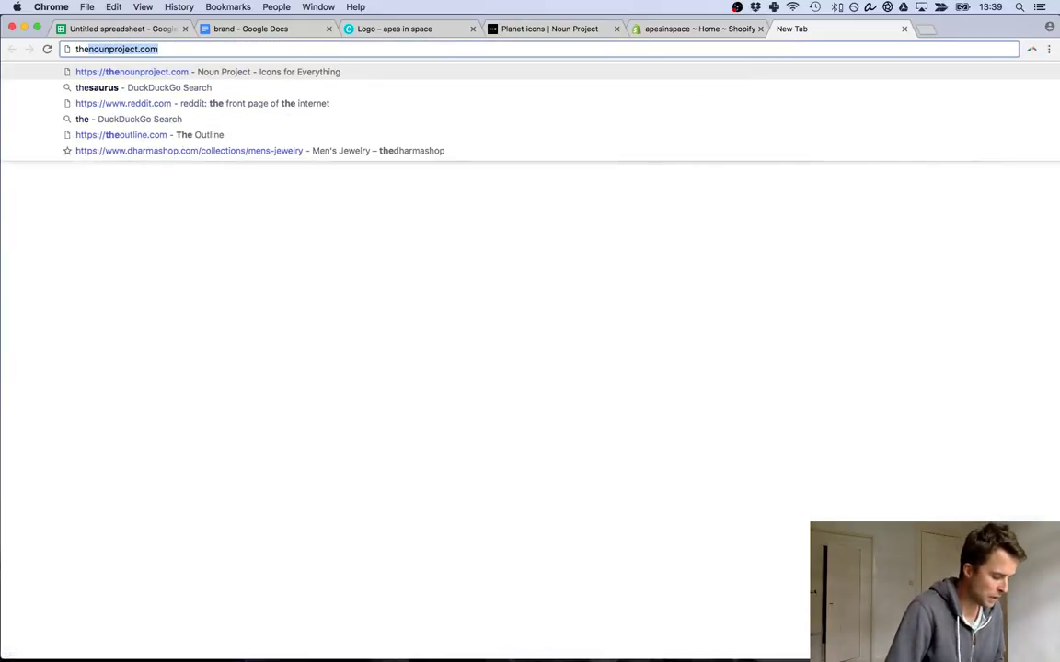
pyautogui.press('BackSpace')
pyautogui.press('BackSpace')
pyautogui.press('BackSpace')
pyautogui.press('BackSpace')
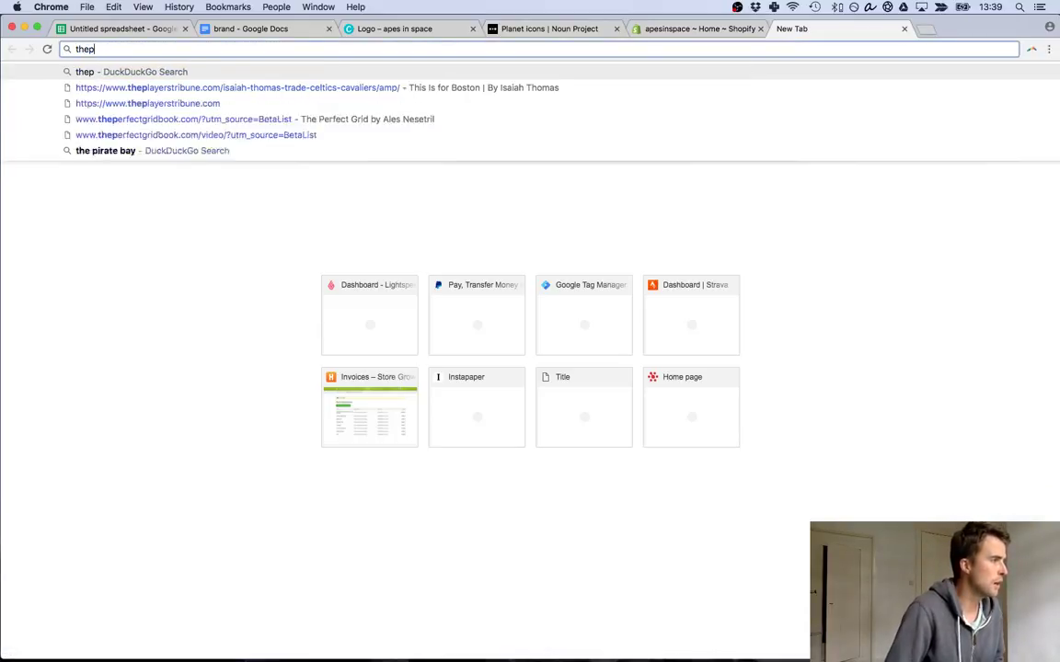
pyautogui.write('printful')
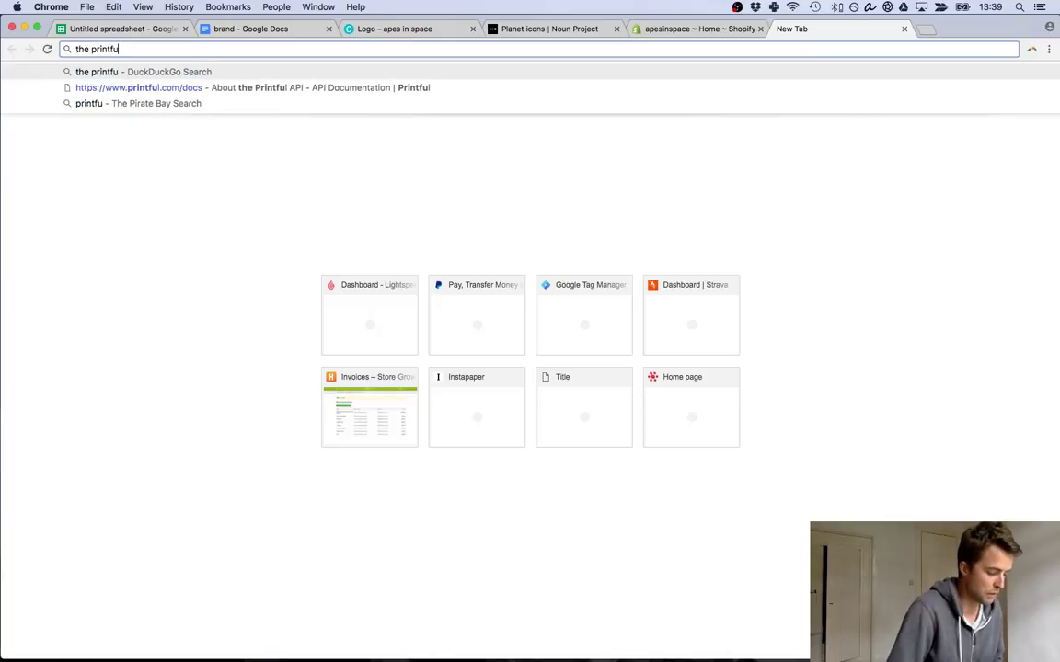
pyautogui.press('Return')
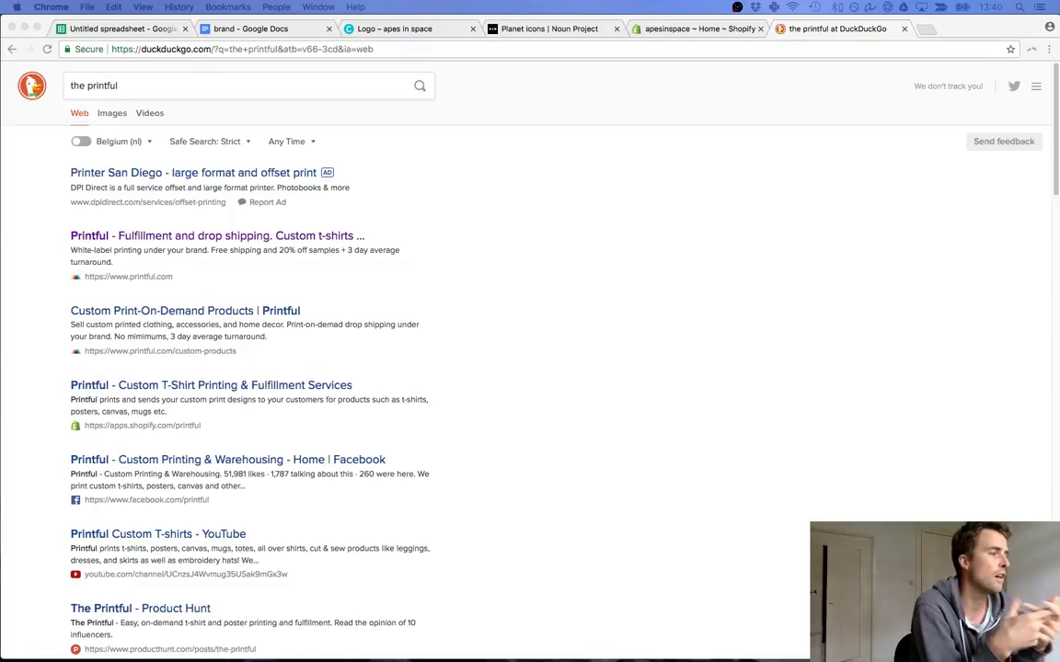
pyautogui.click(96, 238)
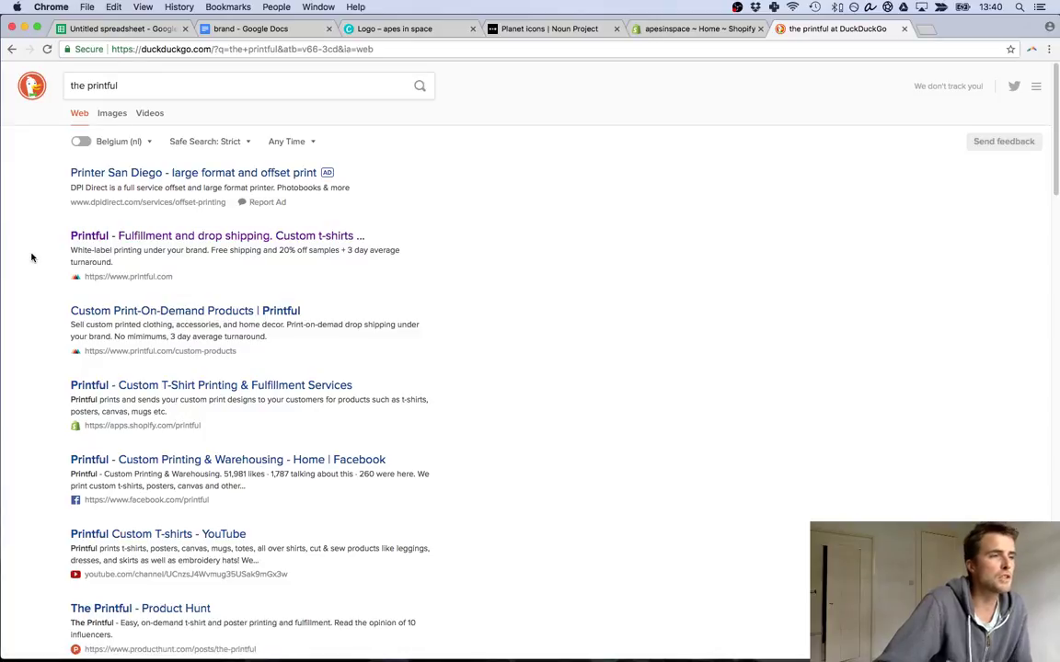
pyautogui.click(111, 239)
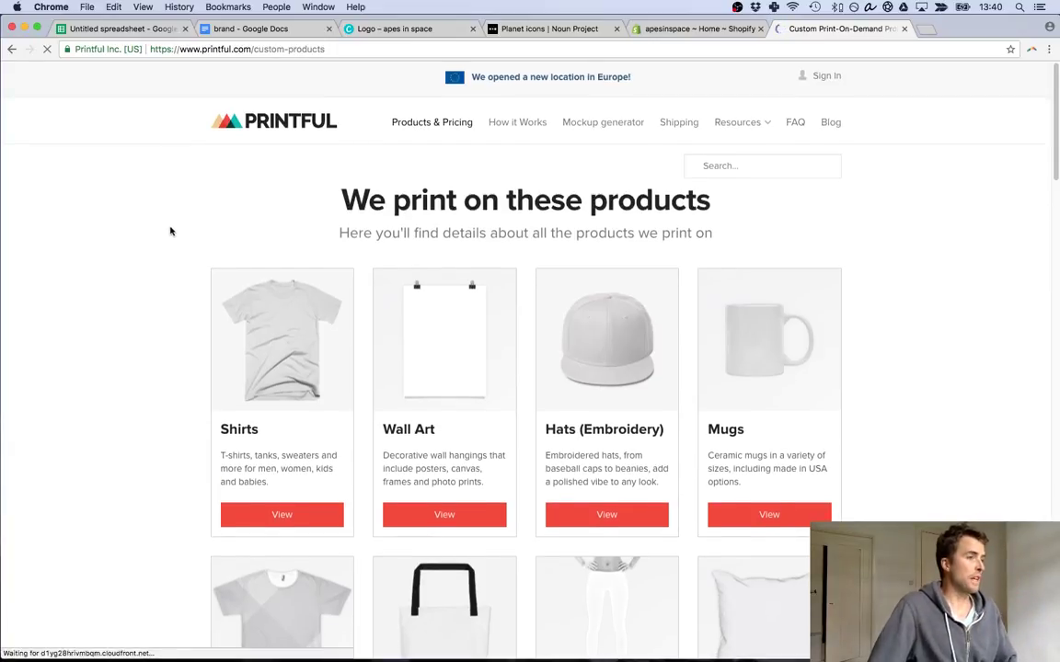
# Scroll the Products & Pricing grid and open the Wall Art category (Custom Posters & Canvas Prints).
pyautogui.scroll(-2, 990, 208)
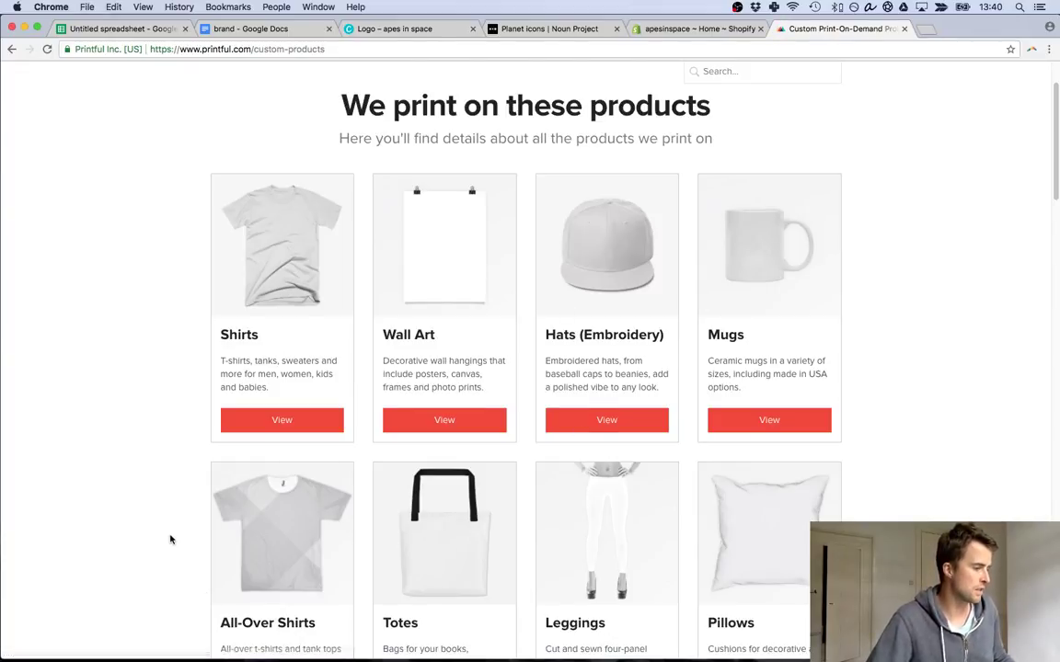
pyautogui.scroll(-1, 173, 541)
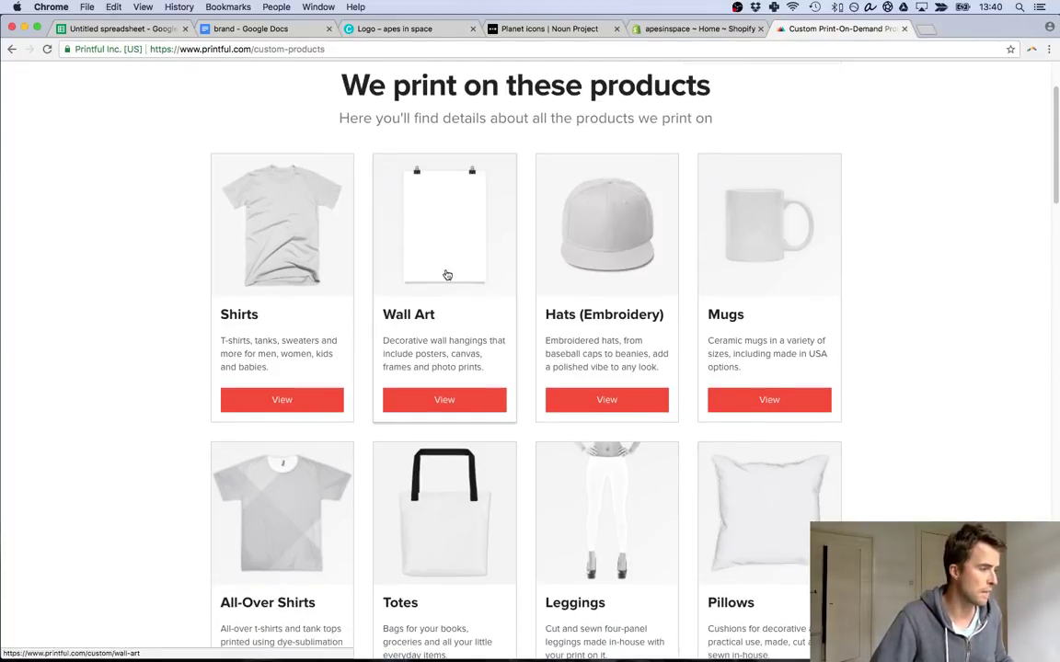
pyautogui.click(444, 398)
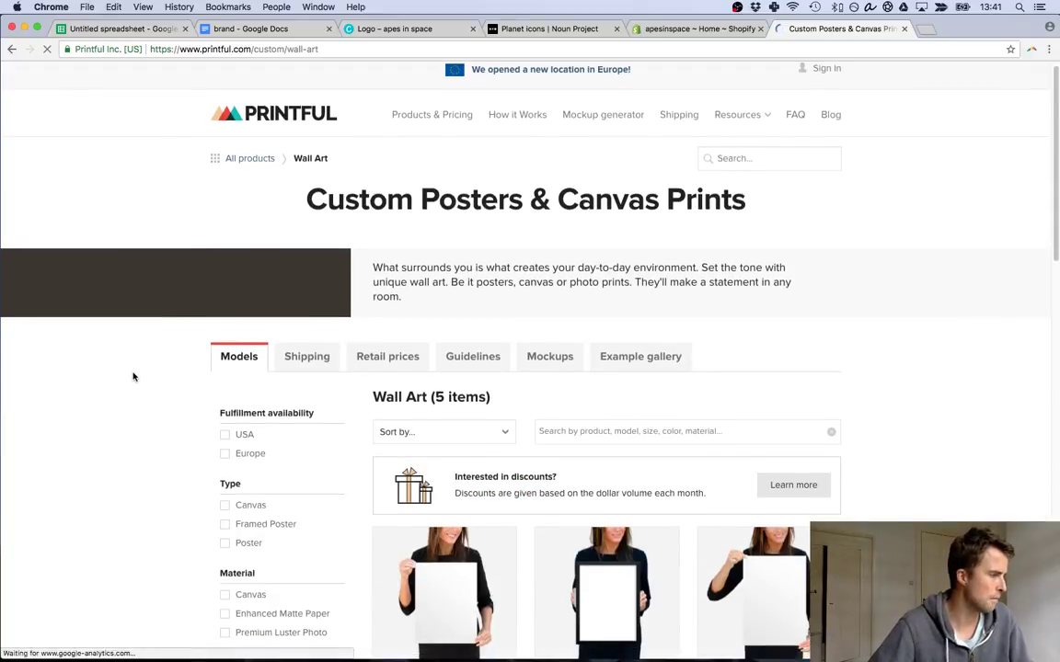
# Filter the wall art by Europe and USA fulfillment, then clear the filters again.
pyautogui.scroll(-3, 133, 375)
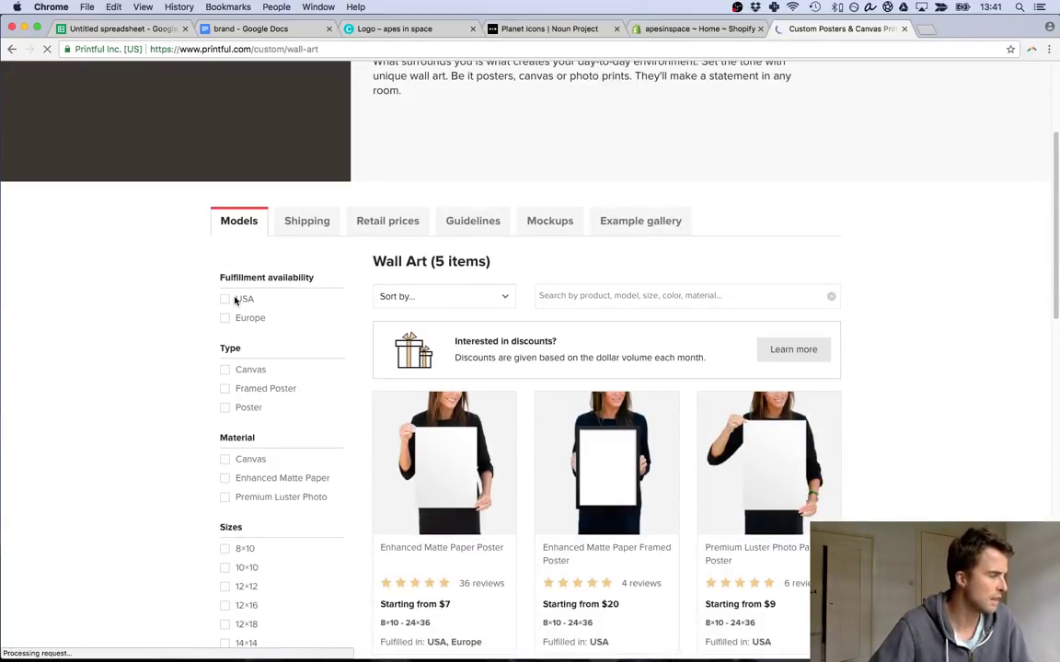
pyautogui.scroll(-2, 230, 301)
pyautogui.click(225, 219)
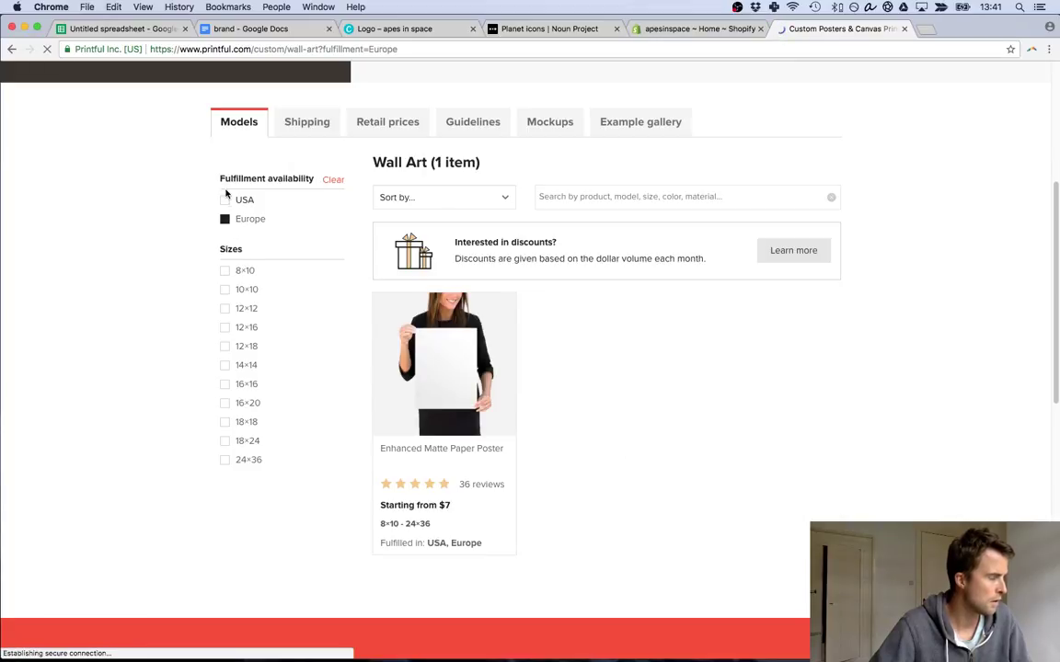
pyautogui.click(226, 198)
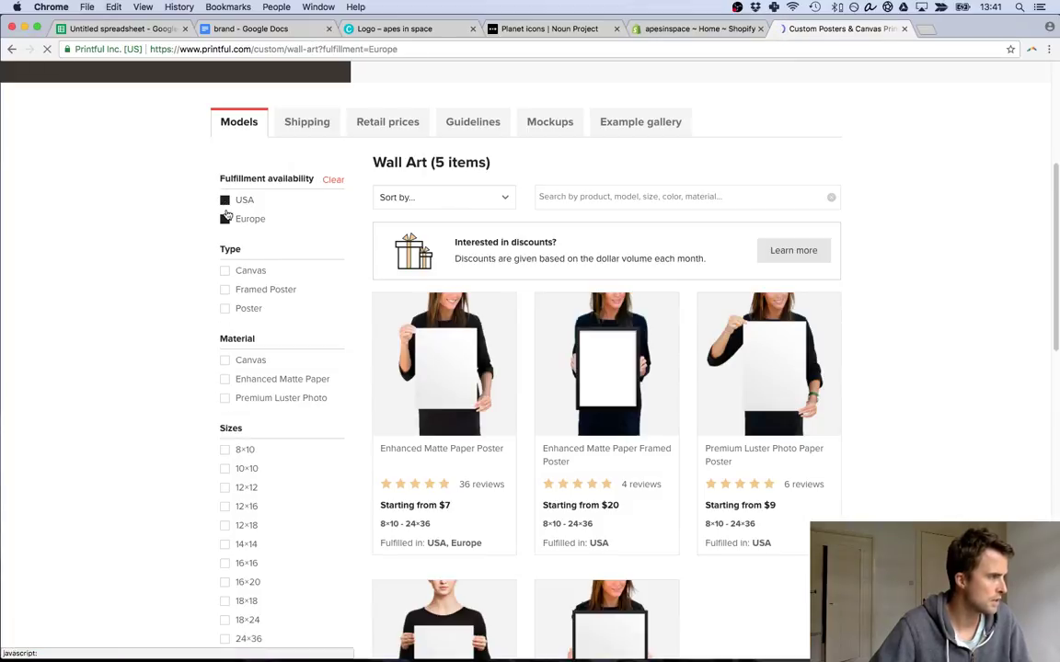
pyautogui.click(226, 218)
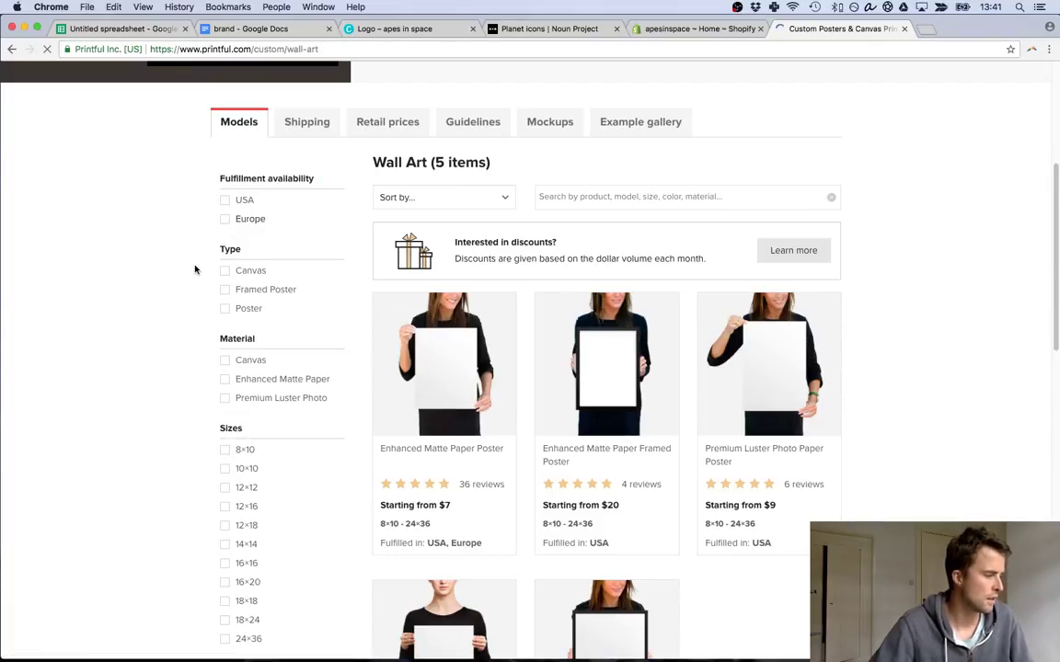
# Open the Enhanced Matte Paper Poster product page.
pyautogui.scroll(-1, 195, 268)
pyautogui.scroll(-3, 195, 269)
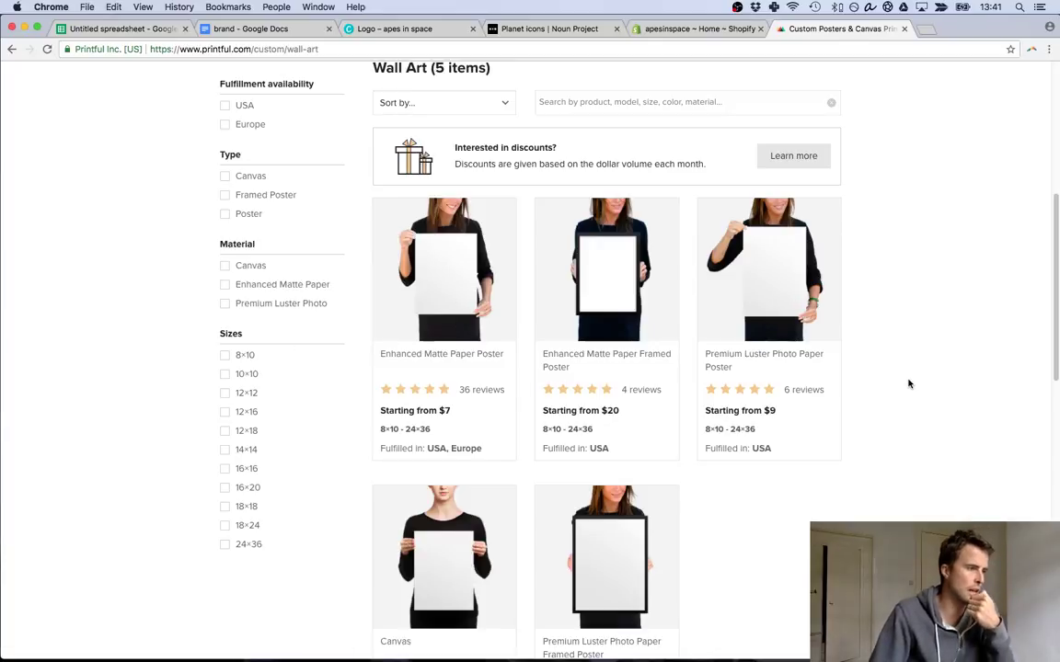
pyautogui.scroll(-2, 900, 337)
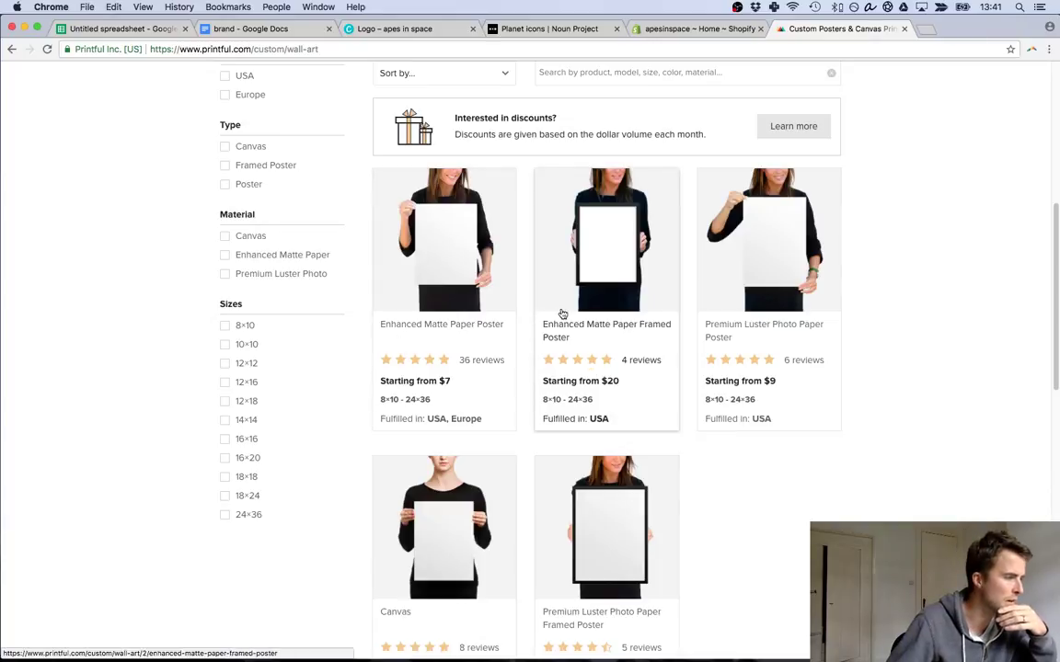
pyautogui.click(465, 336)
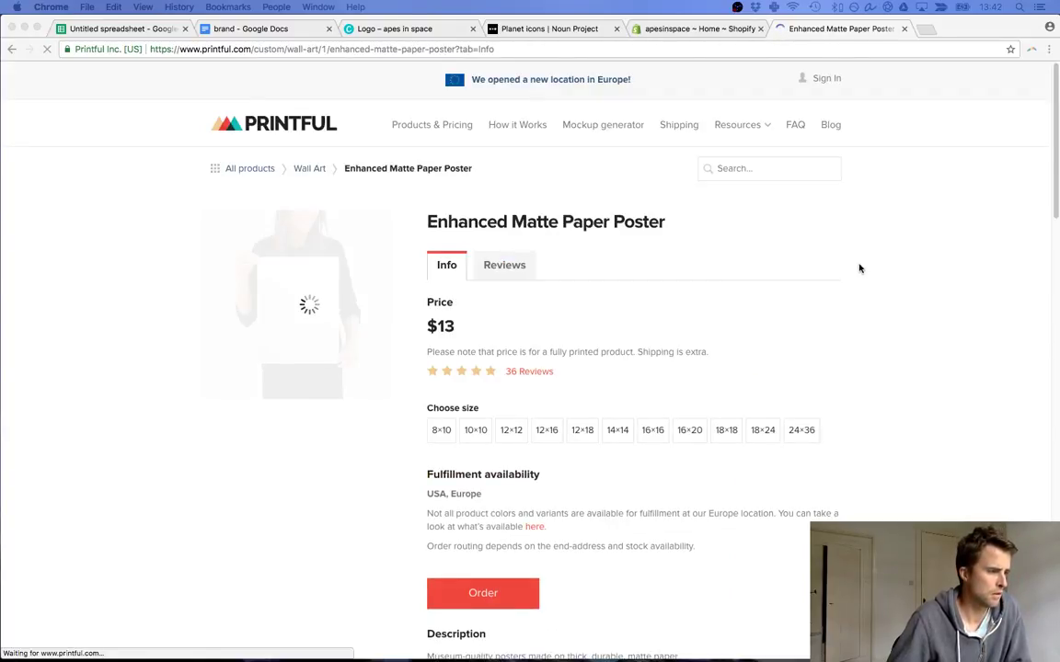
# Compare poster prices across sizes 8×10 through 18×24, settling on 24×36 at $18.
pyautogui.scroll(-2, 859, 267)
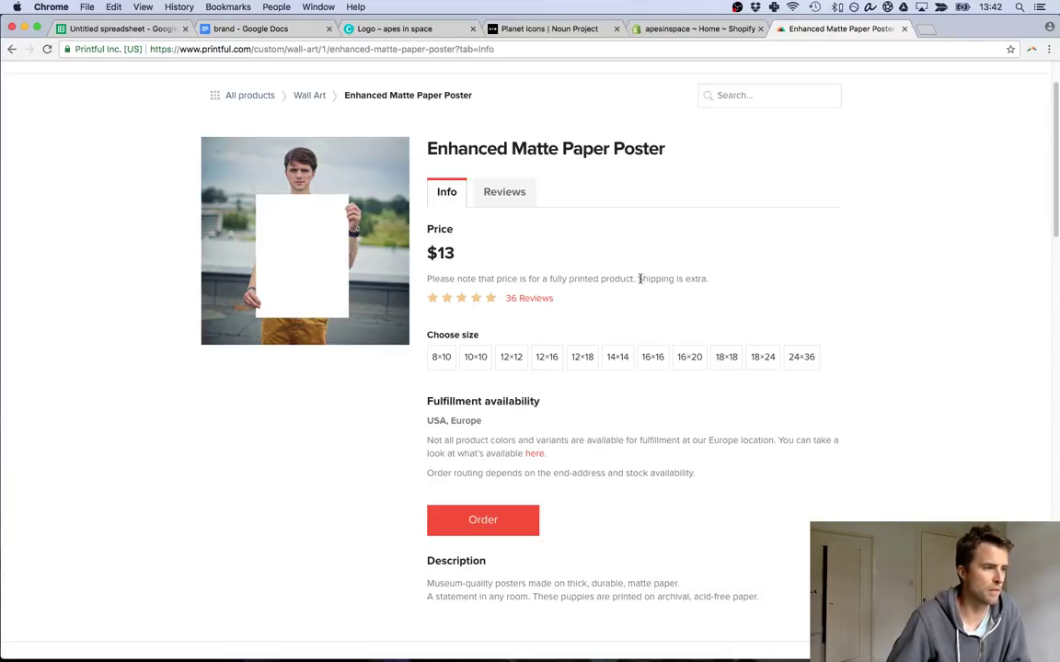
pyautogui.moveTo(639, 279); pyautogui.dragTo(693, 280)
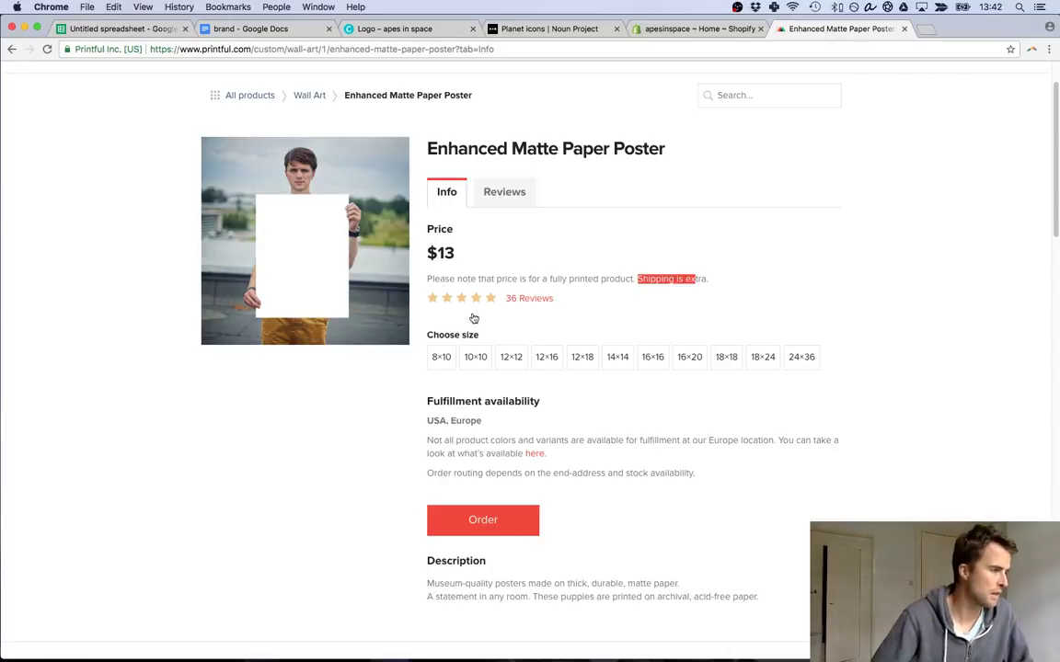
pyautogui.click(444, 357)
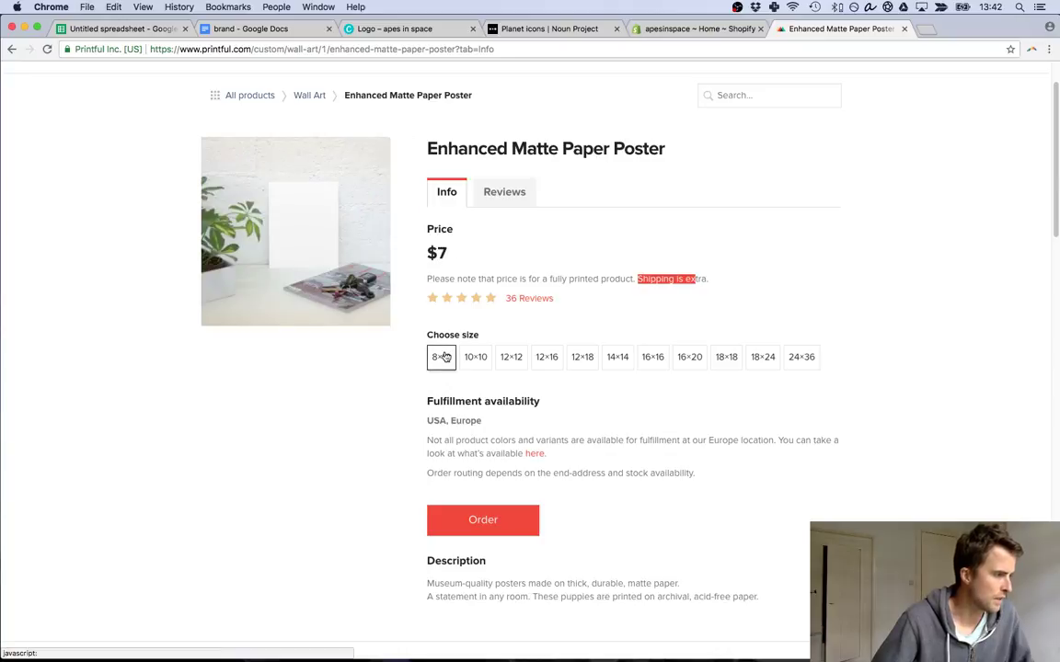
pyautogui.click(816, 358)
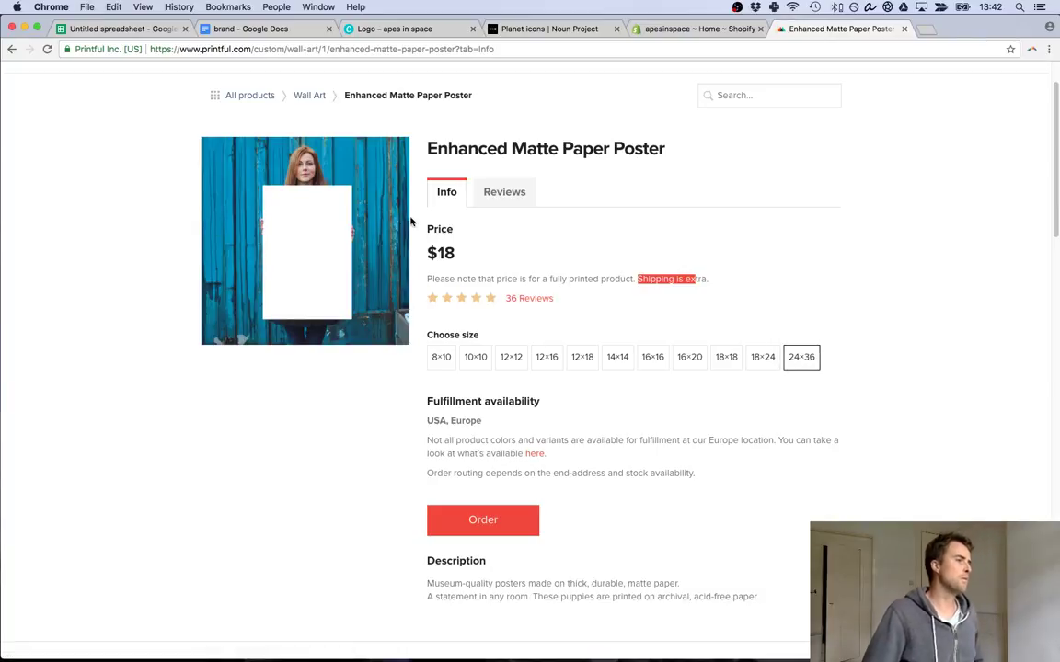
pyautogui.click(441, 362)
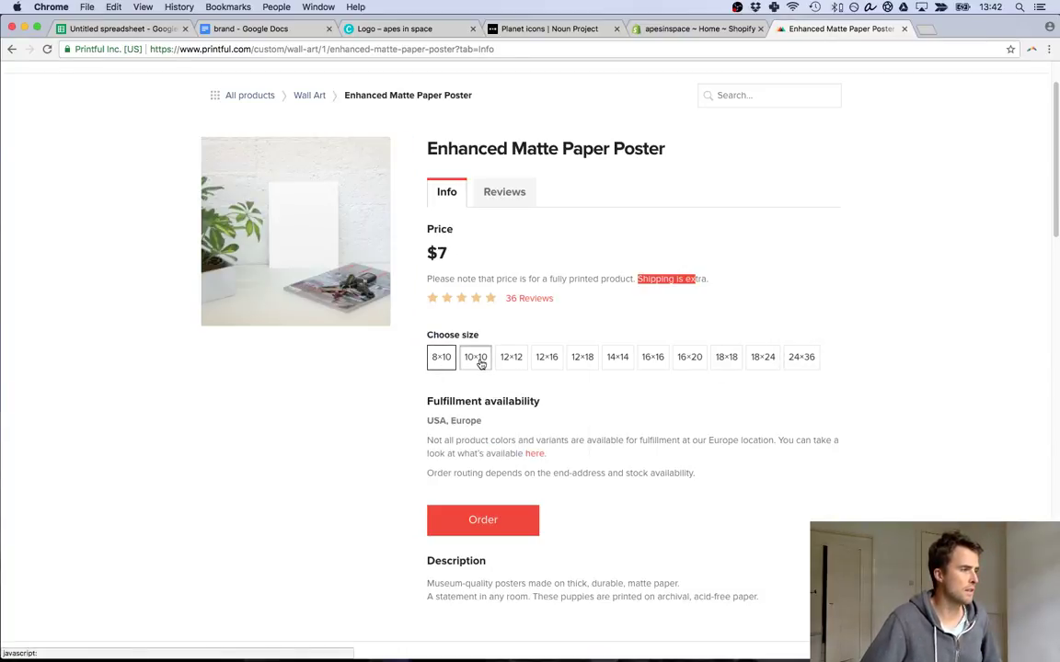
pyautogui.click(479, 360)
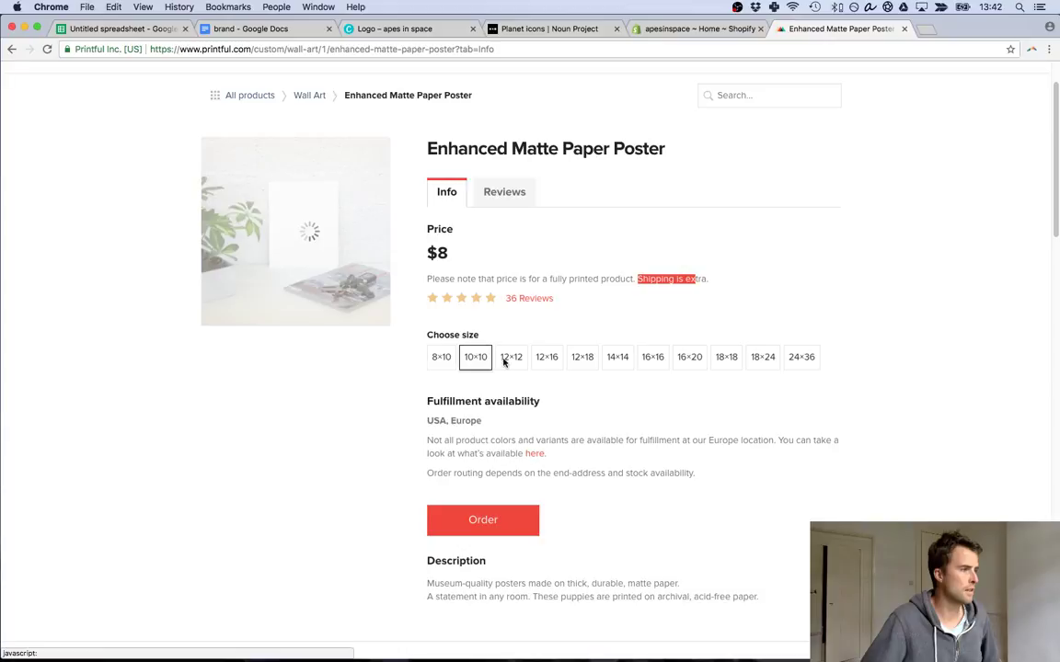
pyautogui.click(441, 359)
pyautogui.click(472, 365)
pyautogui.click(512, 360)
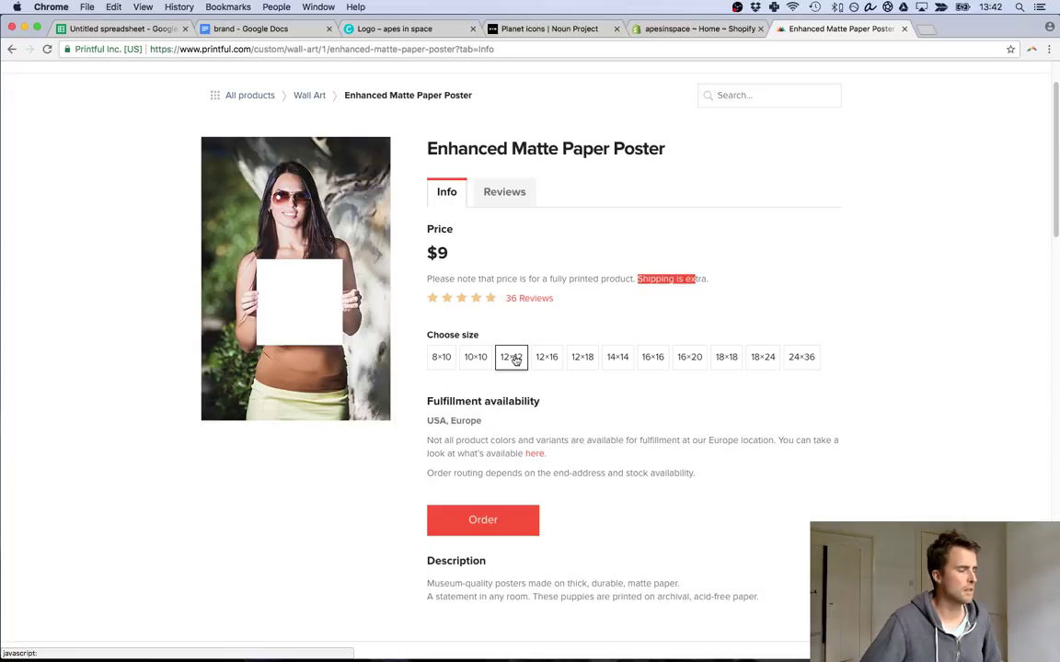
pyautogui.click(547, 359)
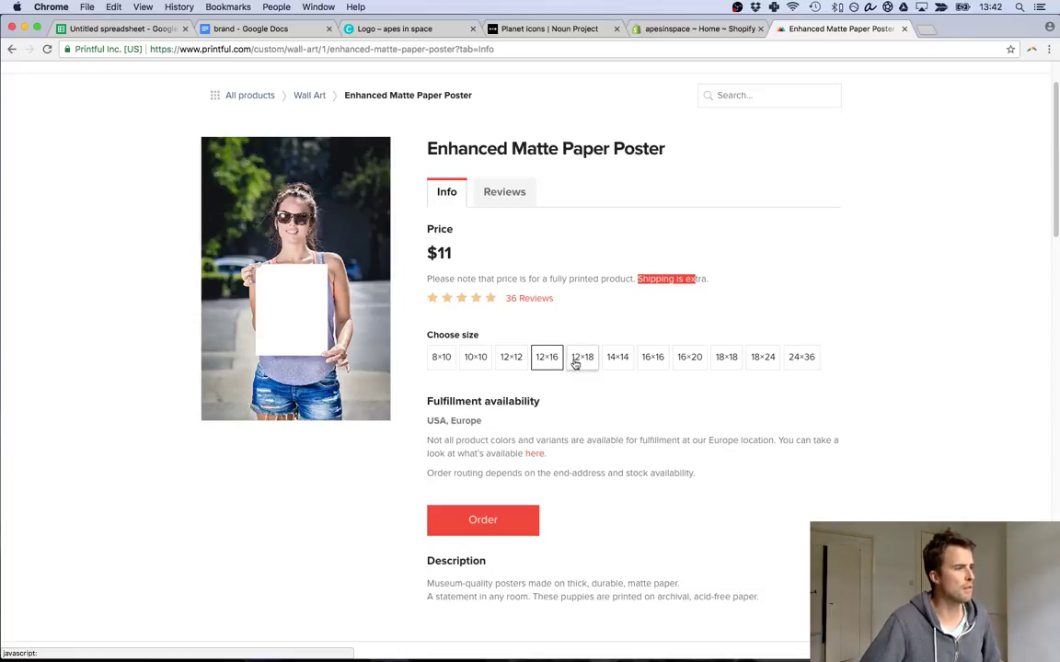
pyautogui.click(582, 360)
pyautogui.click(611, 360)
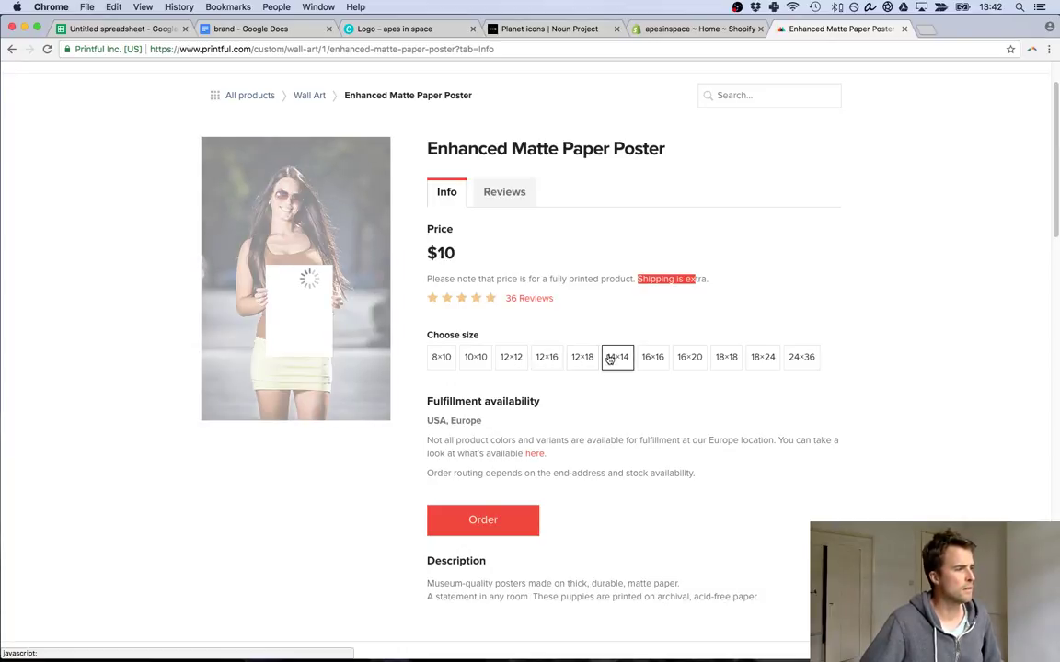
pyautogui.click(653, 358)
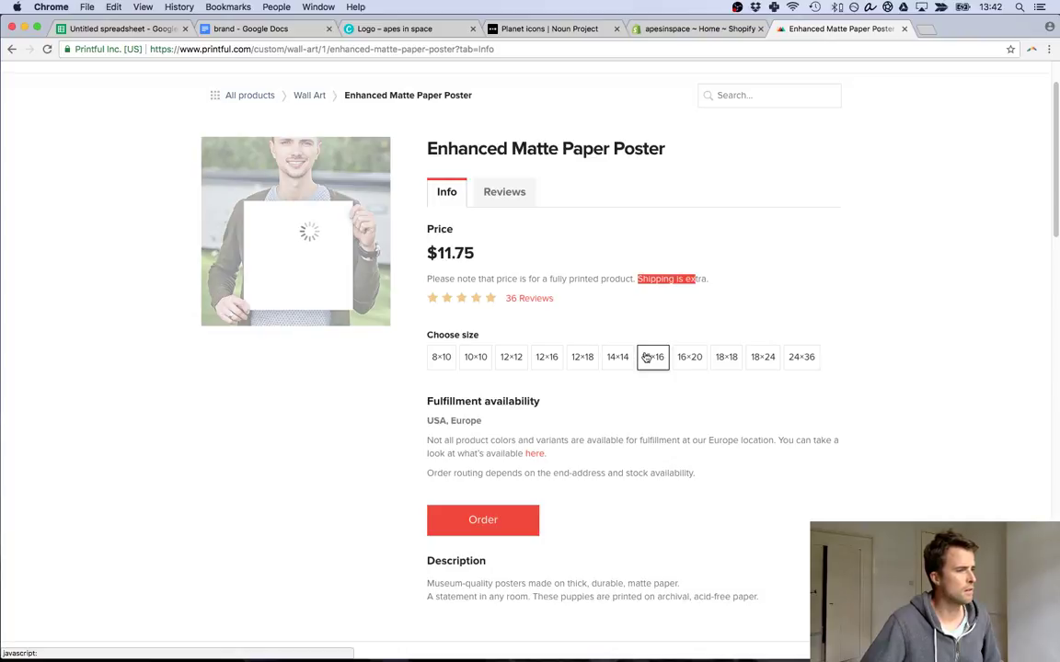
pyautogui.click(690, 358)
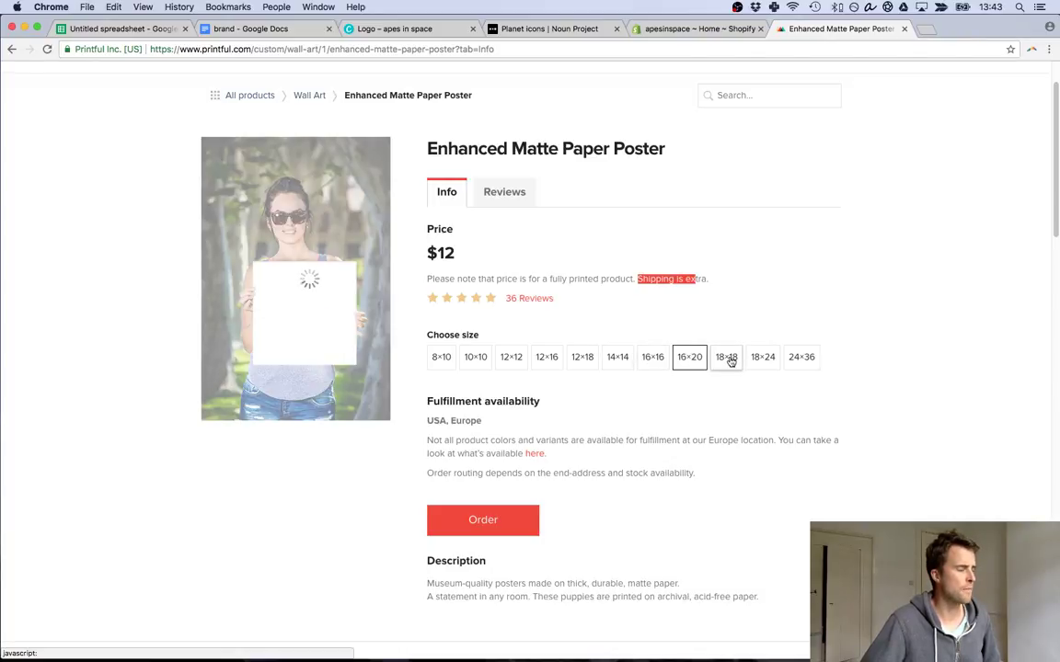
pyautogui.click(727, 359)
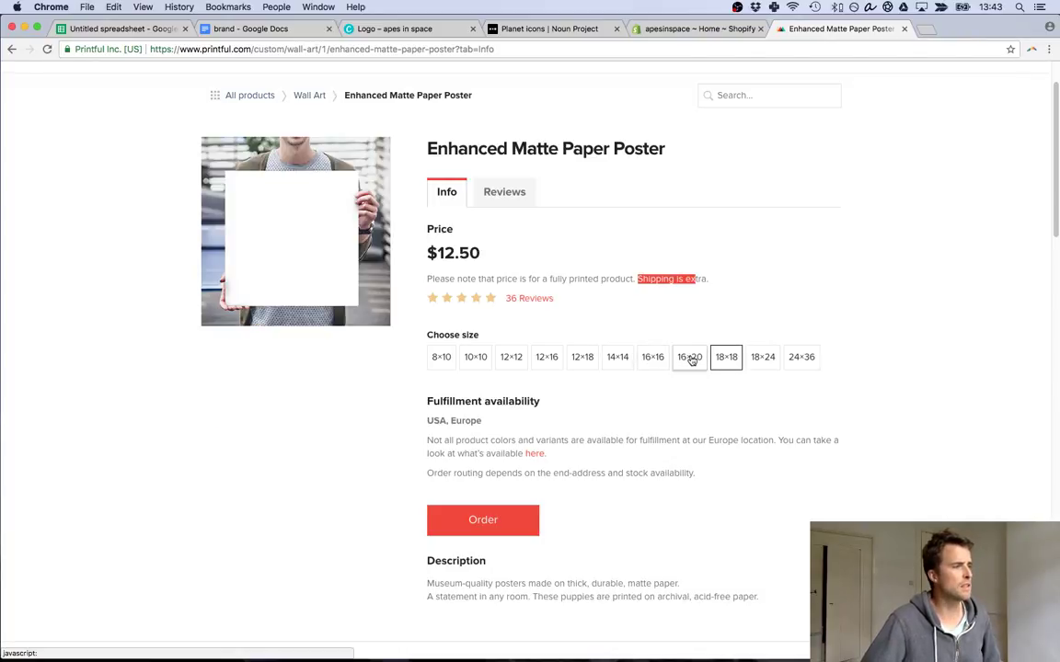
pyautogui.click(691, 360)
pyautogui.click(761, 360)
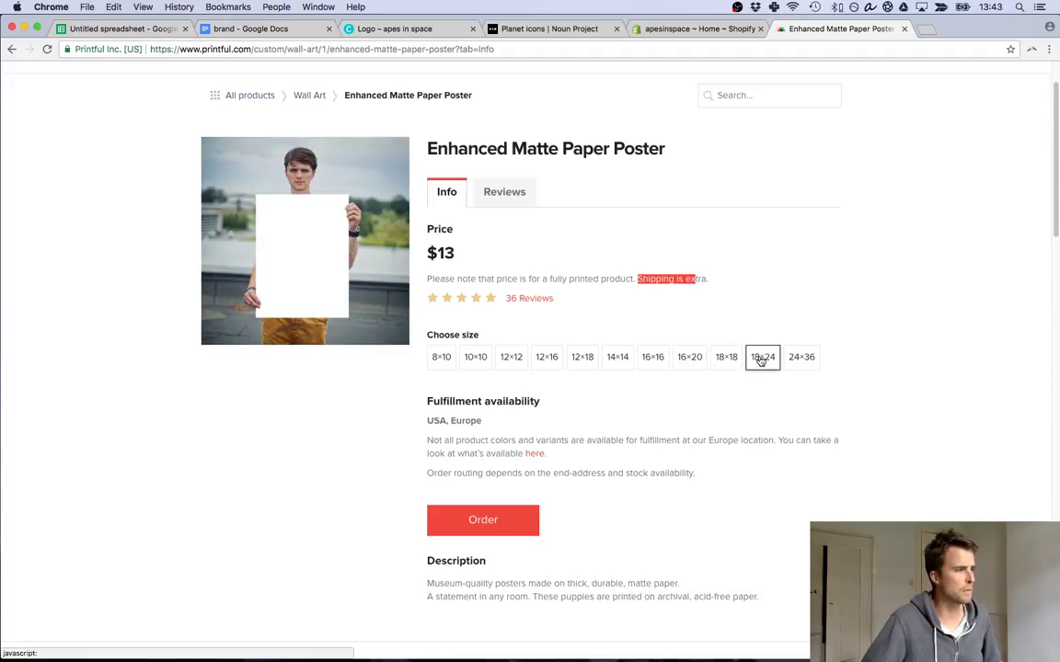
pyautogui.click(801, 359)
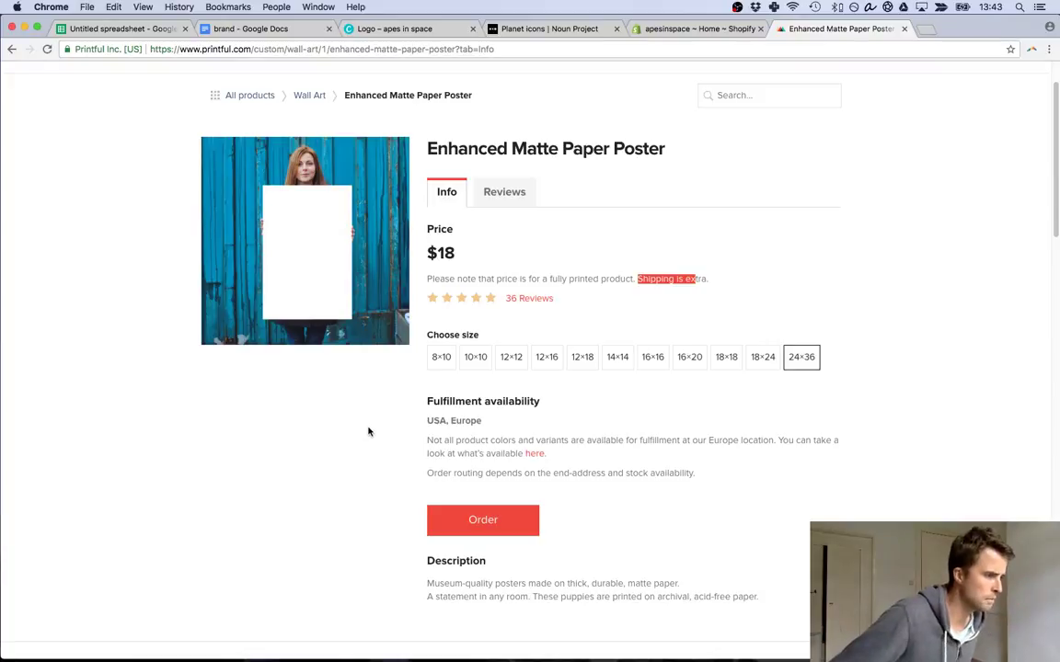
# Read through the print file guidelines, then return toward the top of the page.
pyautogui.scroll(-2, 374, 428)
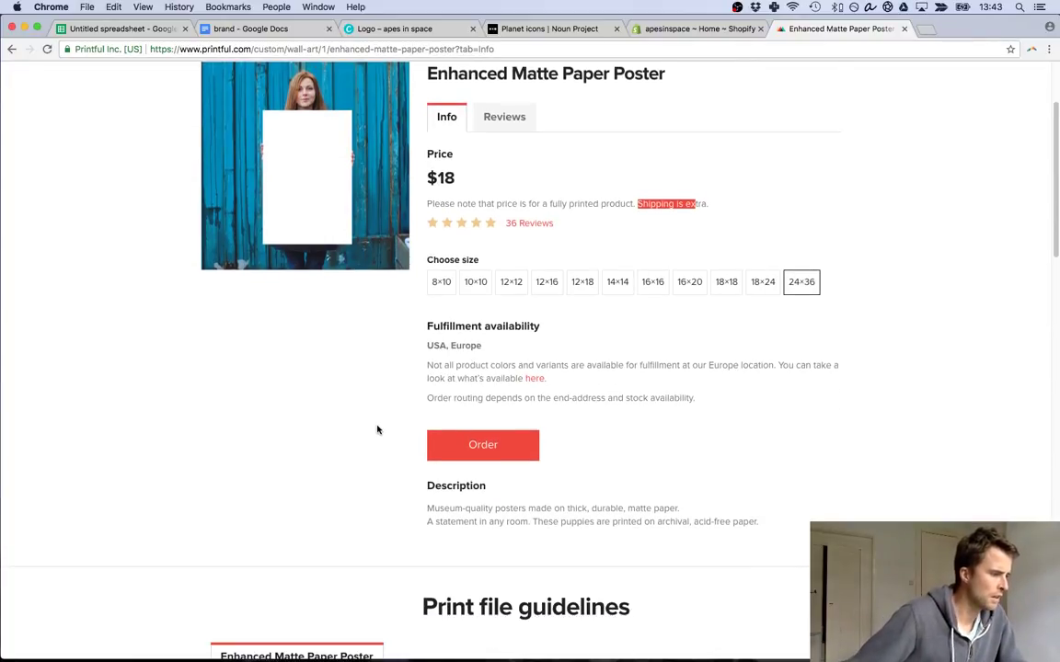
pyautogui.scroll(-10, 368, 405)
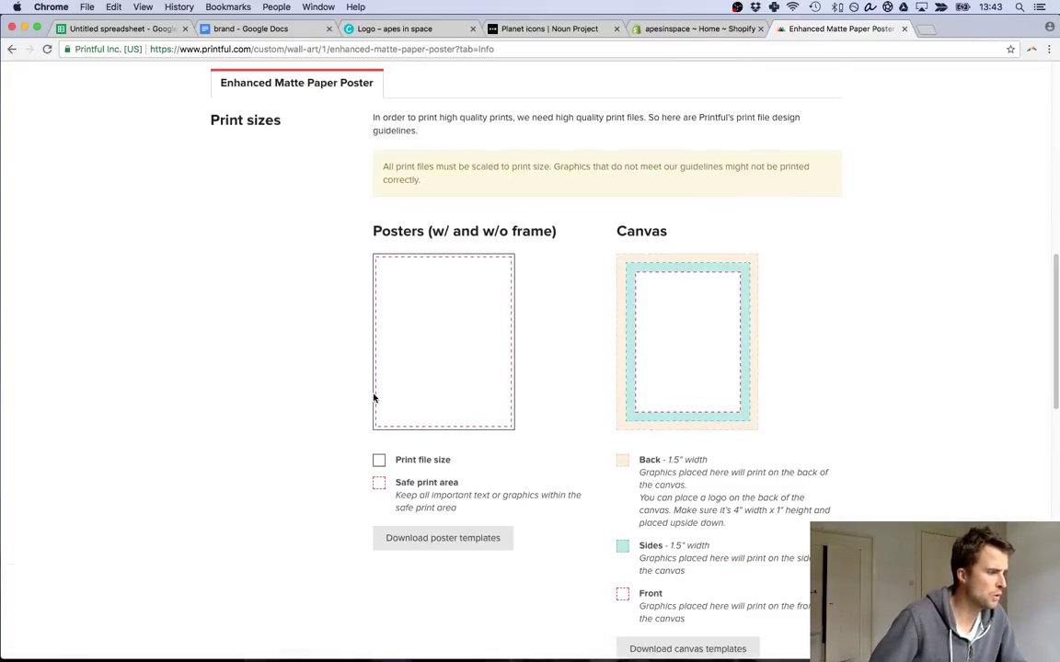
pyautogui.scroll(-8, 334, 365)
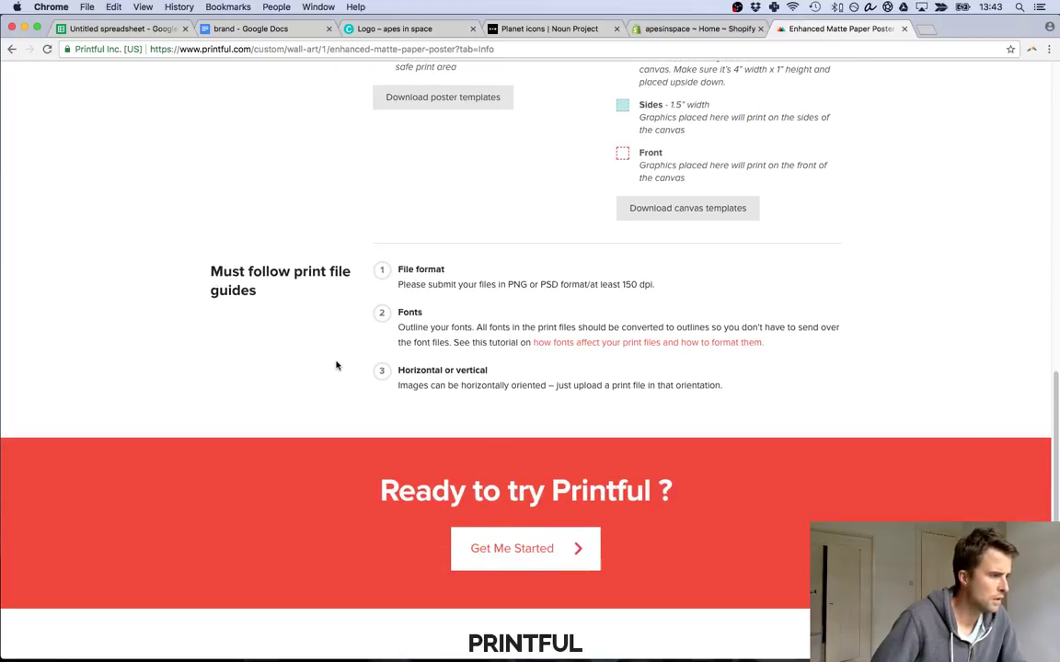
pyautogui.scroll(-4, 336, 365)
pyautogui.scroll(20, 336, 366)
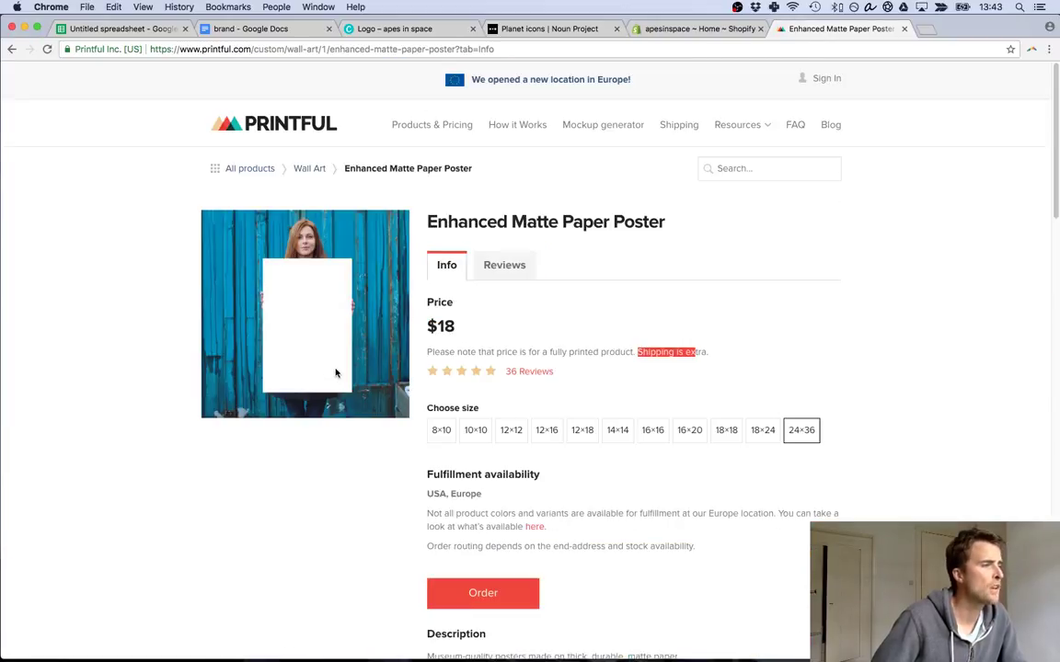
# Sign in to Printful using the password manager's saved email and password.
pyautogui.click(825, 79)
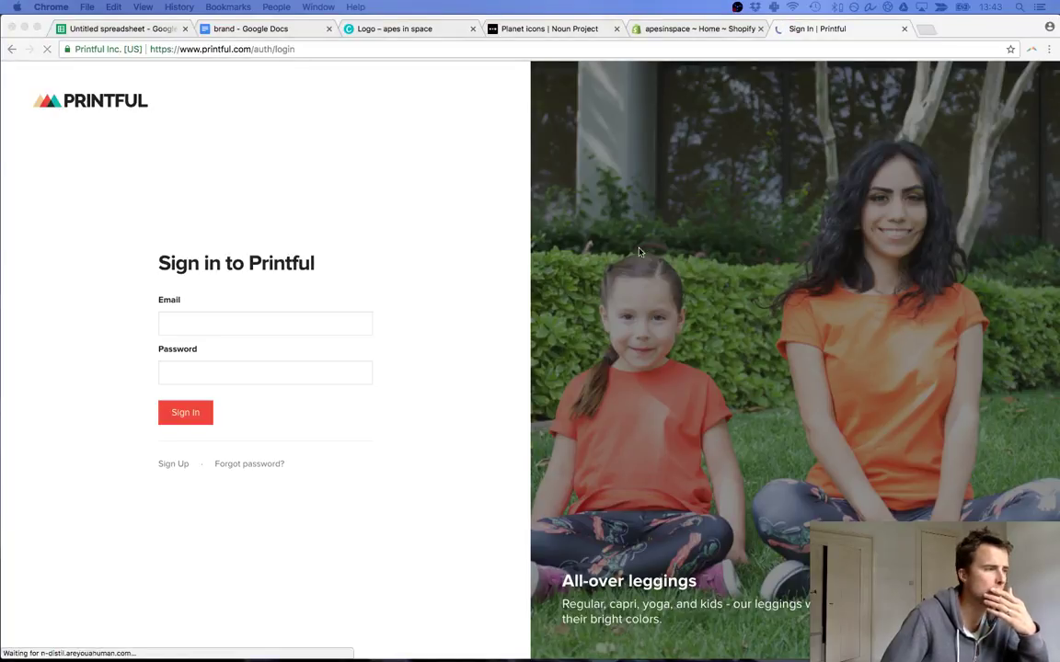
pyautogui.click(273, 320)
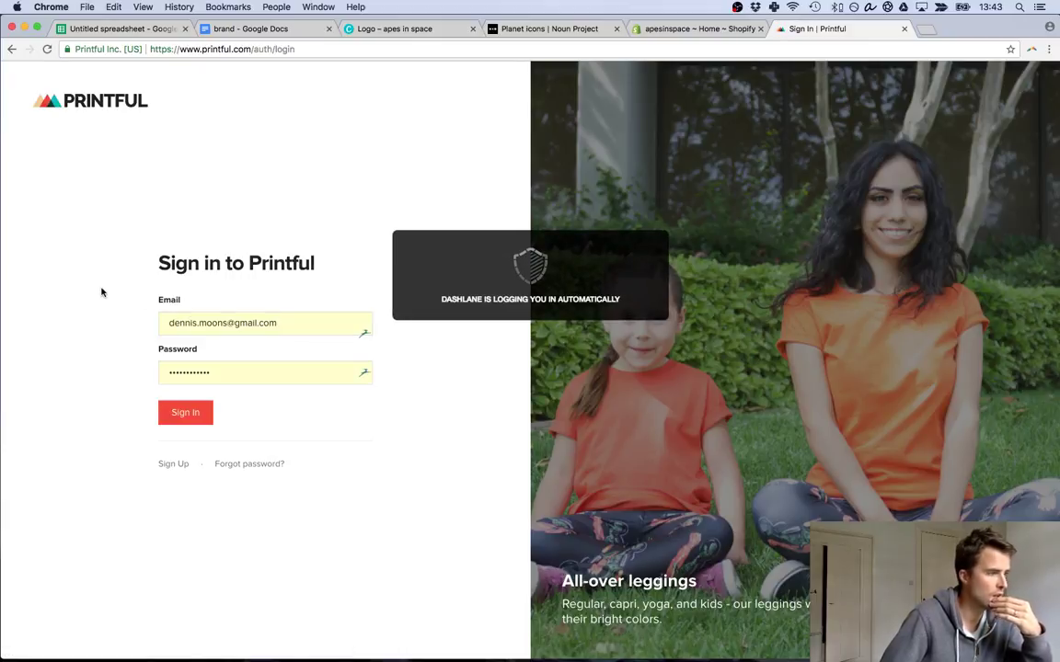
pyautogui.click(255, 323)
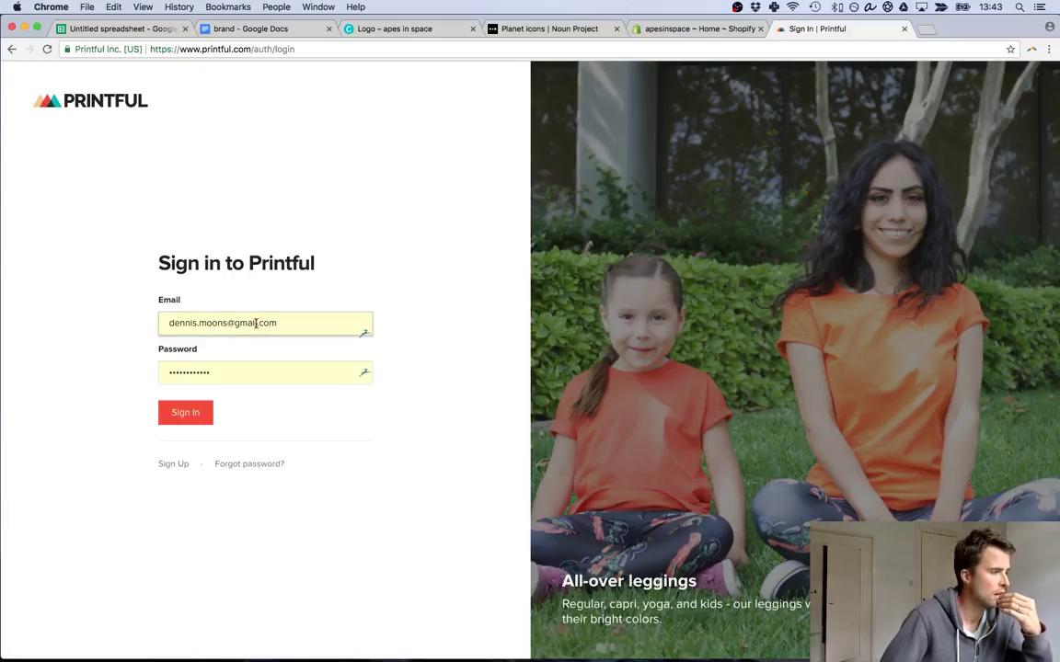
pyautogui.click(201, 415)
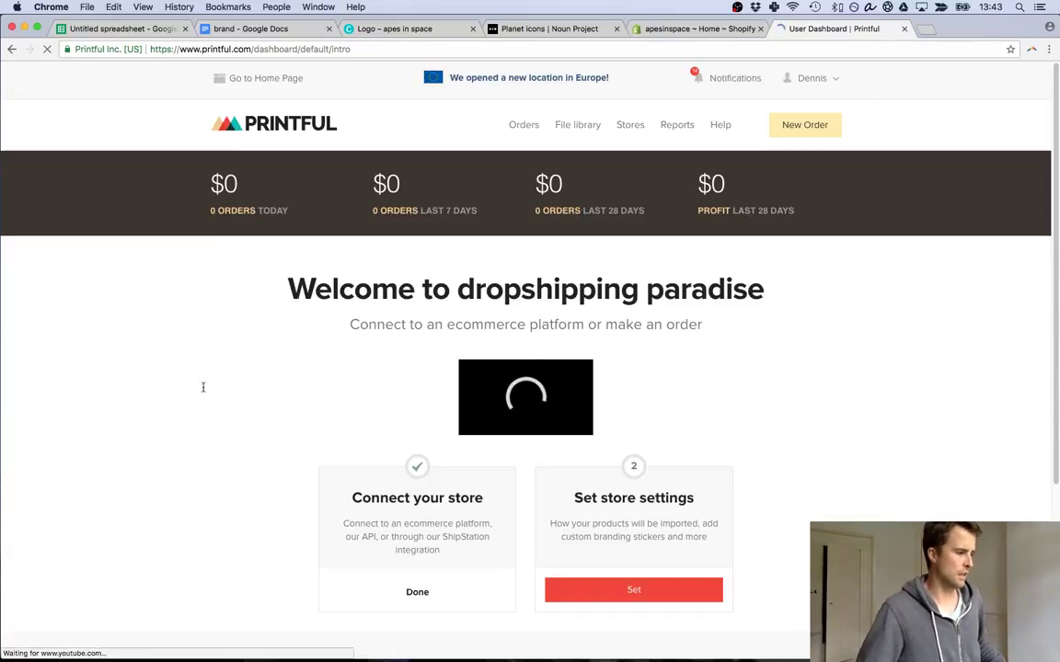
# Dismiss Chrome's offer to save the Printful password.
pyautogui.scroll(-3, 215, 397)
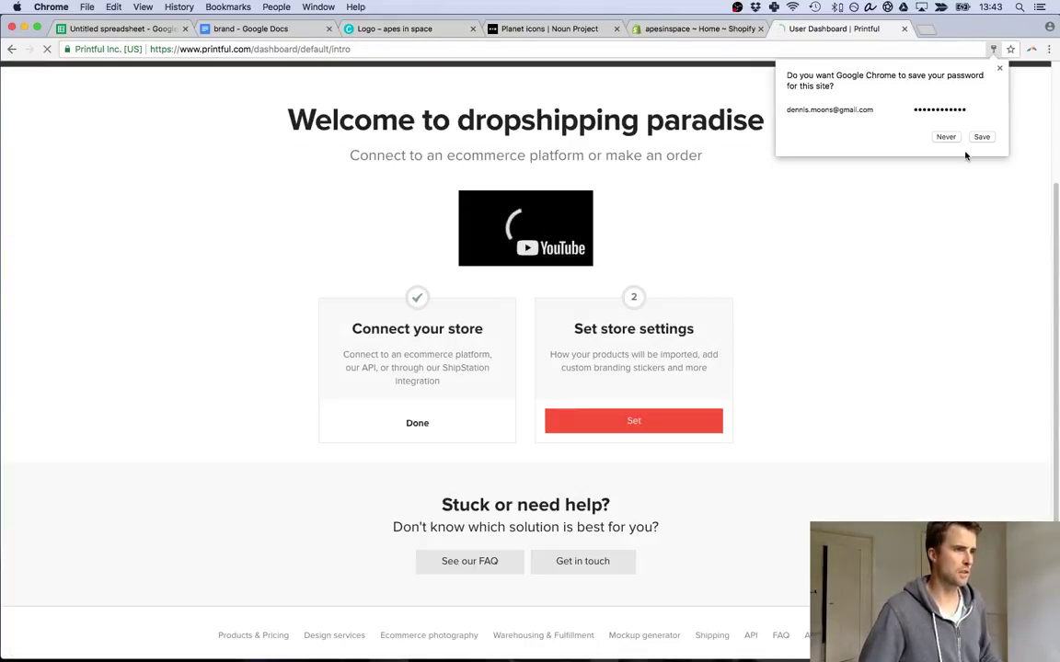
pyautogui.click(999, 71)
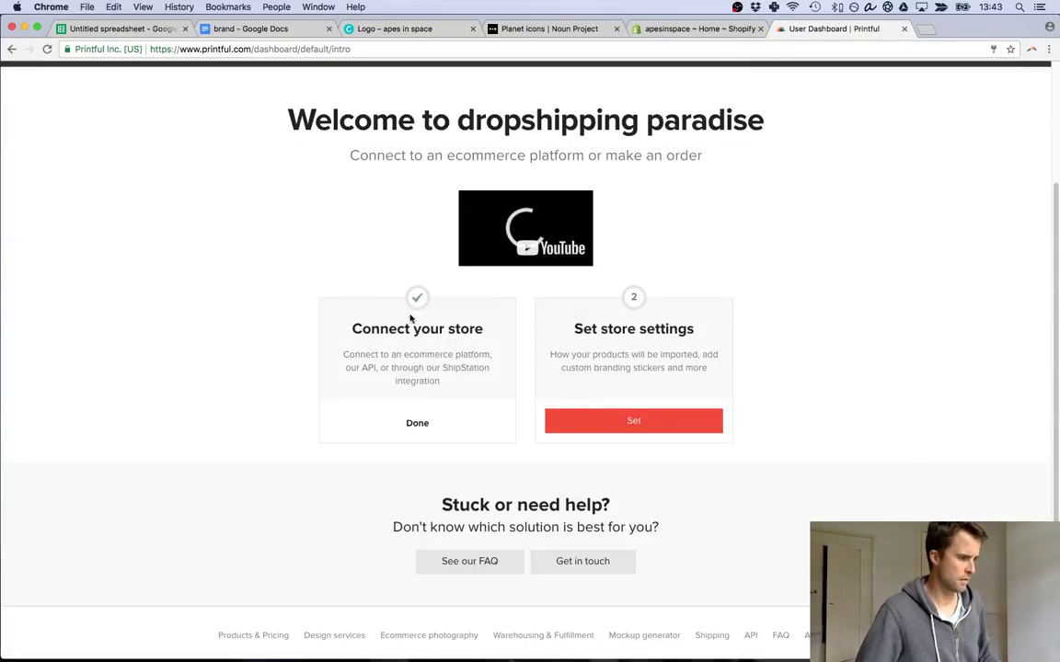
pyautogui.scroll(3, 411, 314)
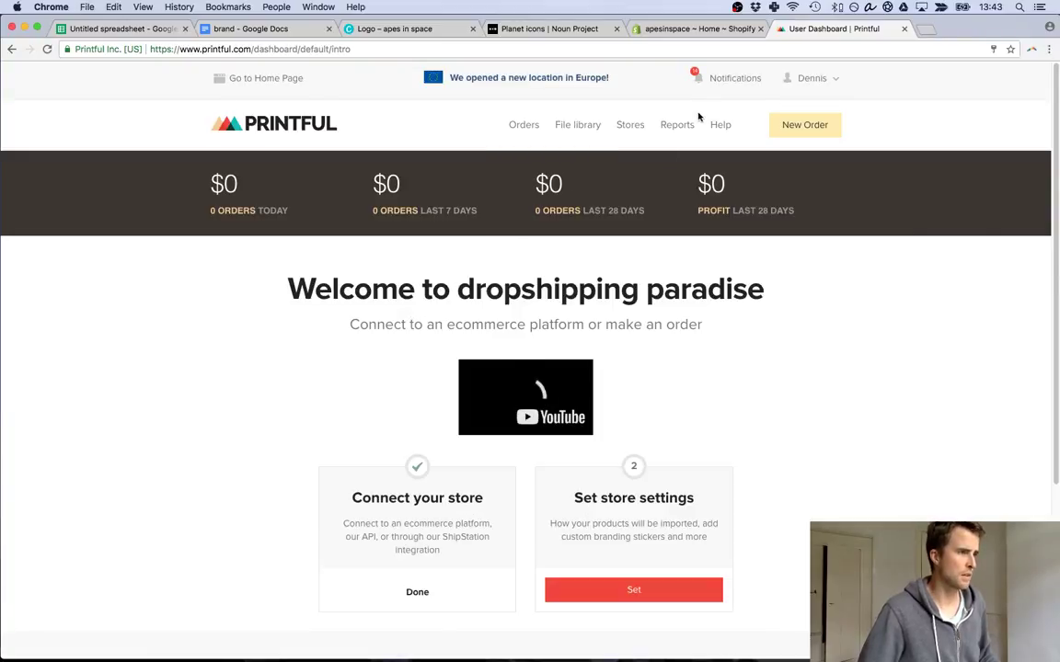
# Remove the existing manual-orders store via Stores > Edit, leaving the store list empty.
pyautogui.click(832, 81)
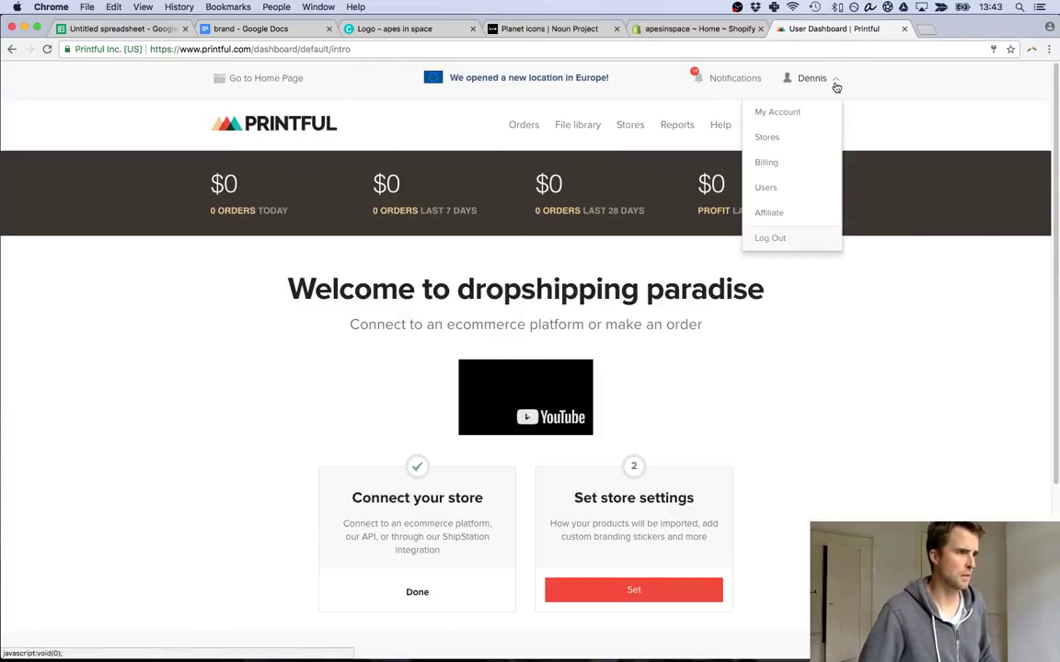
pyautogui.click(789, 137)
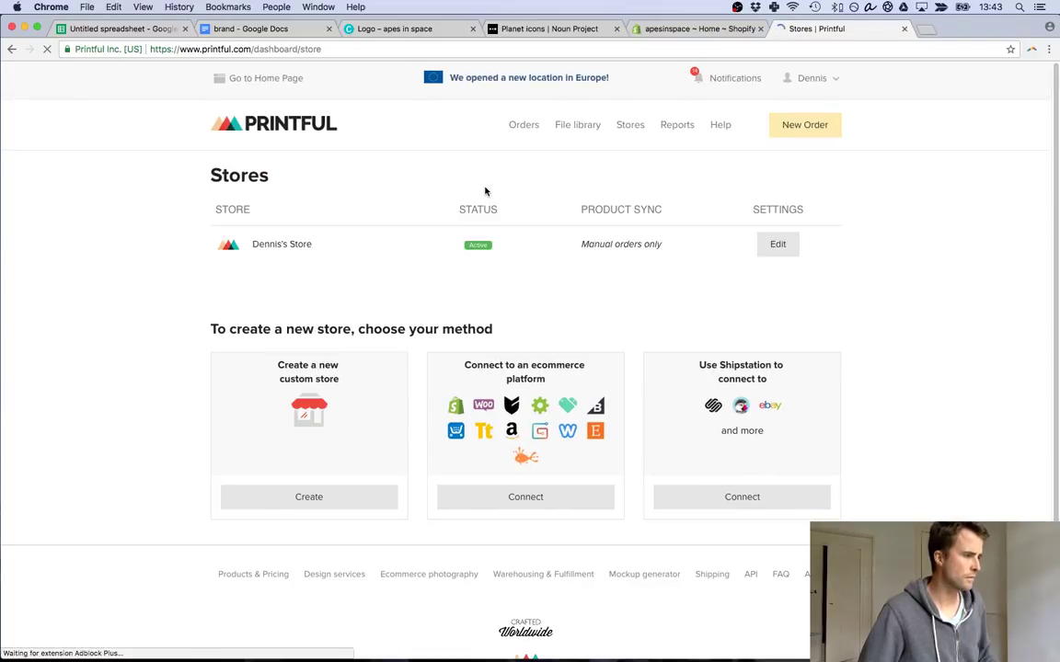
pyautogui.click(777, 244)
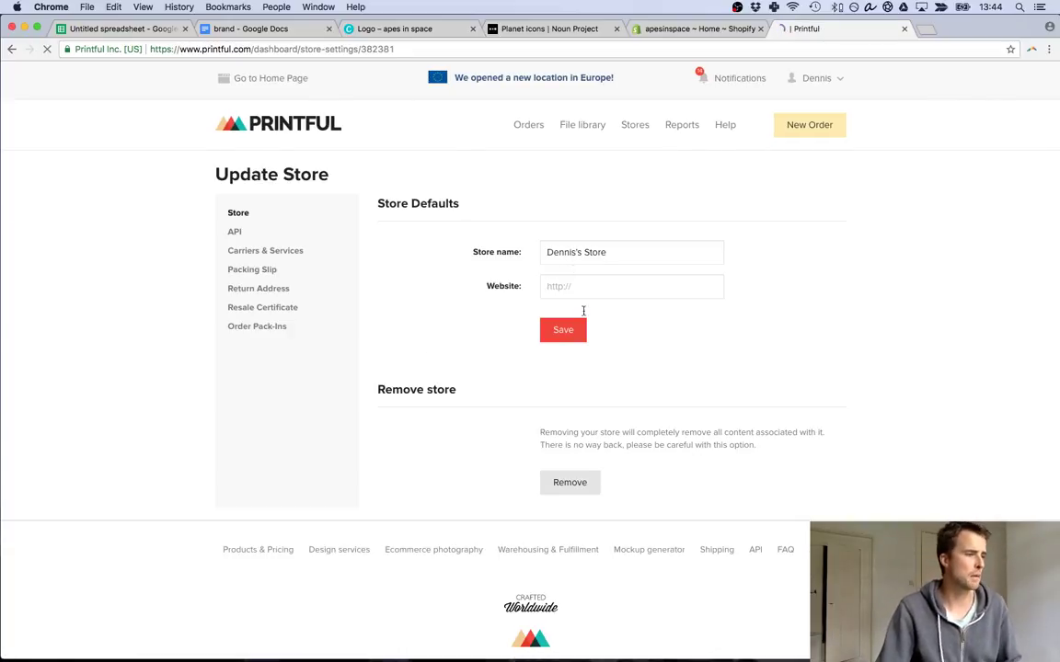
pyautogui.click(574, 482)
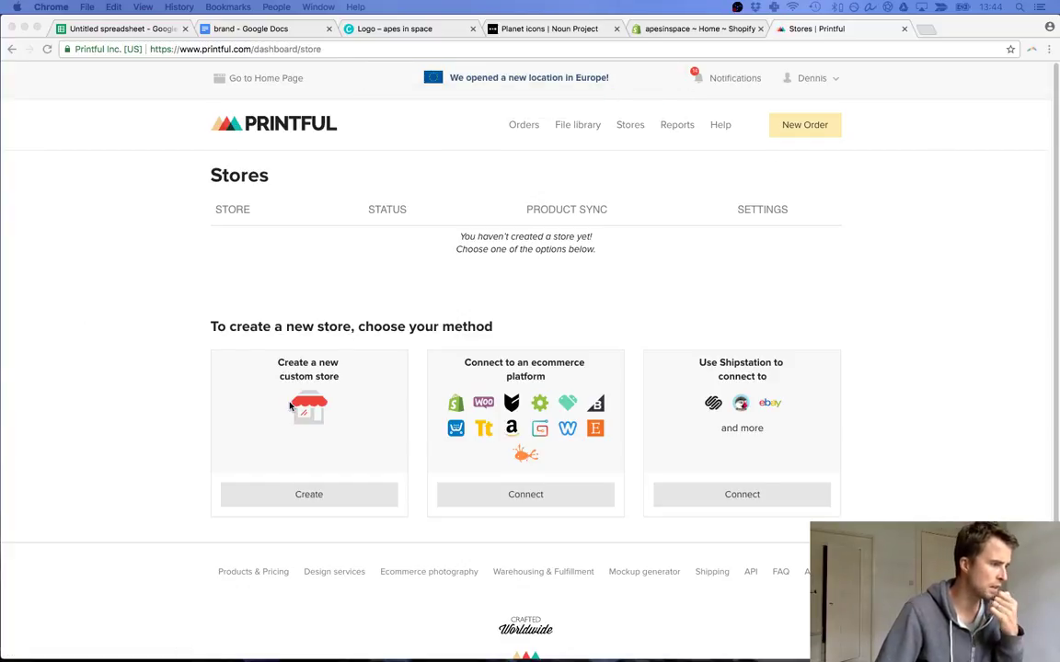
pyautogui.click(560, 367)
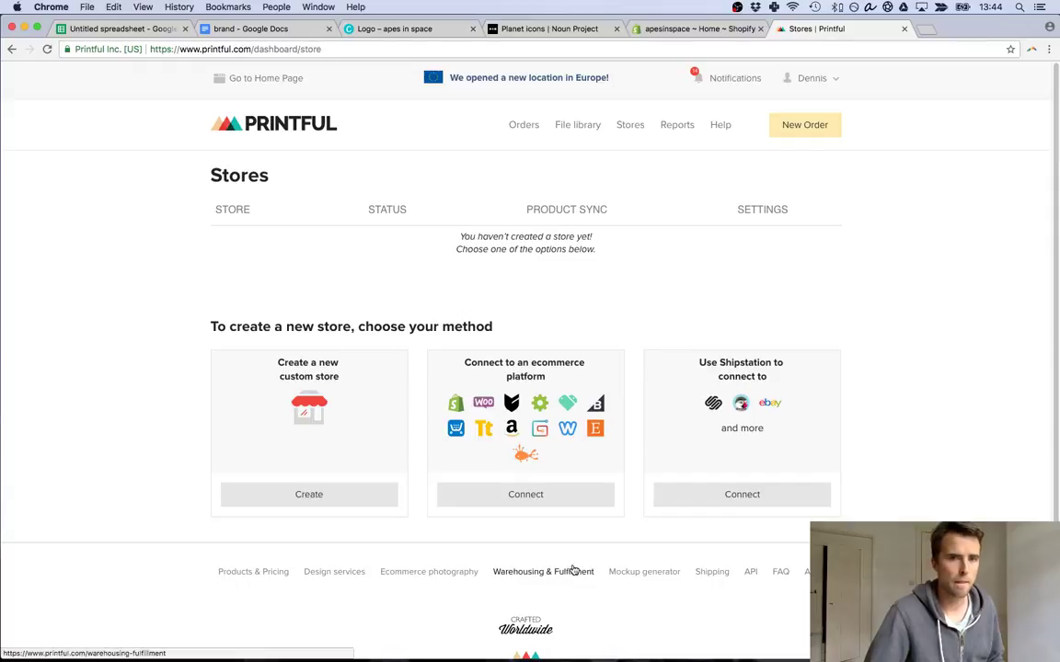
pyautogui.click(526, 496)
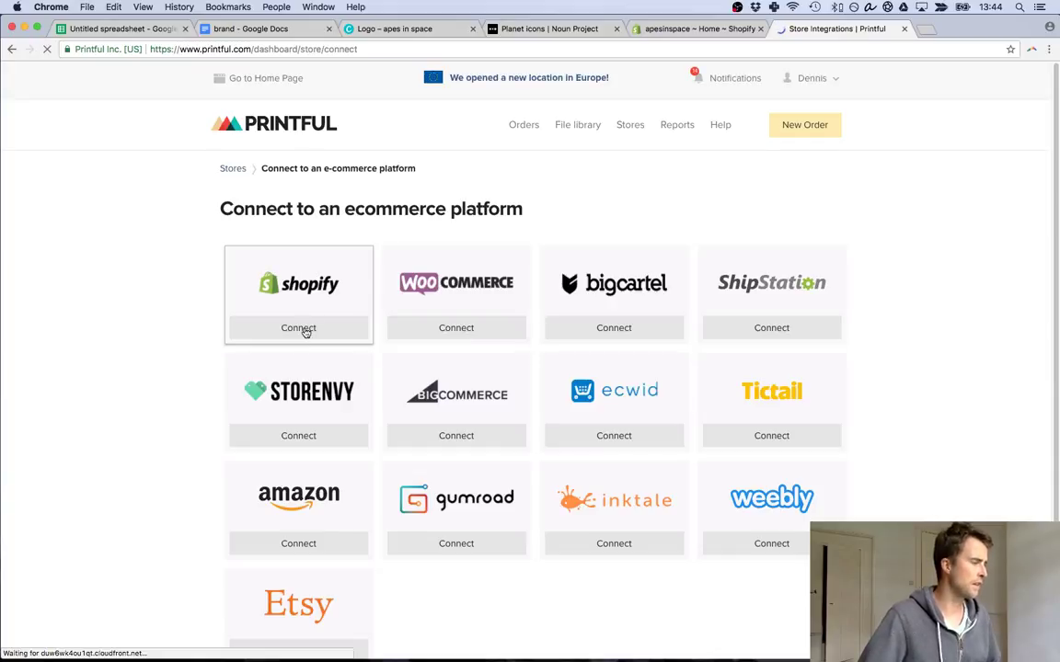
# Choose Connect under Shopify on the ecommerce platform page.
pyautogui.click(305, 330)
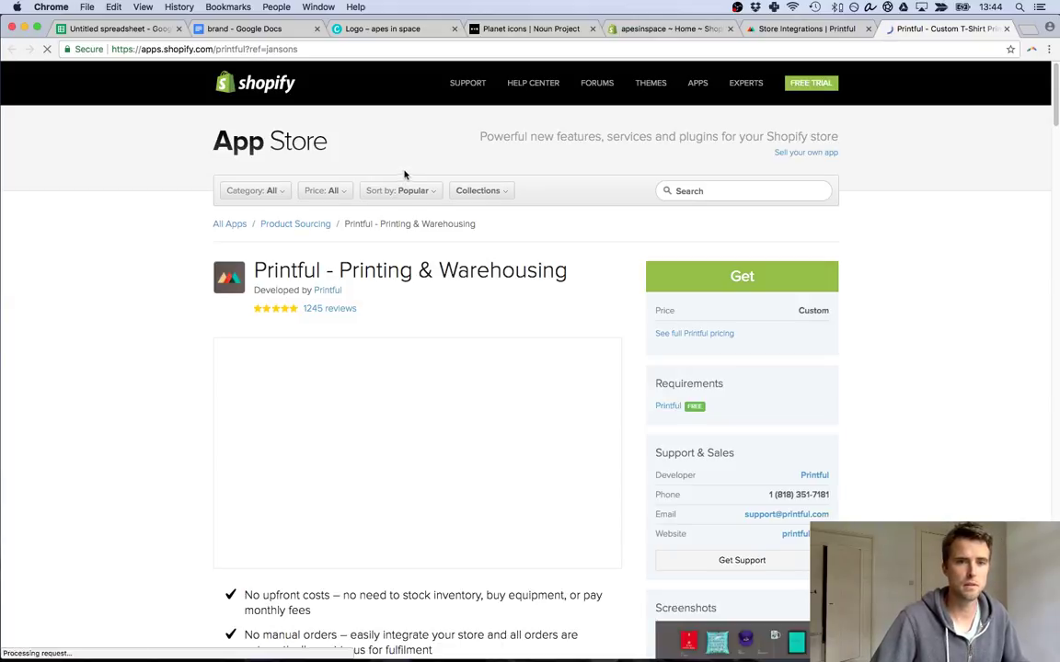
# Get the Printful app and log in to the apesinspace store via the prefilled URL.
pyautogui.click(741, 277)
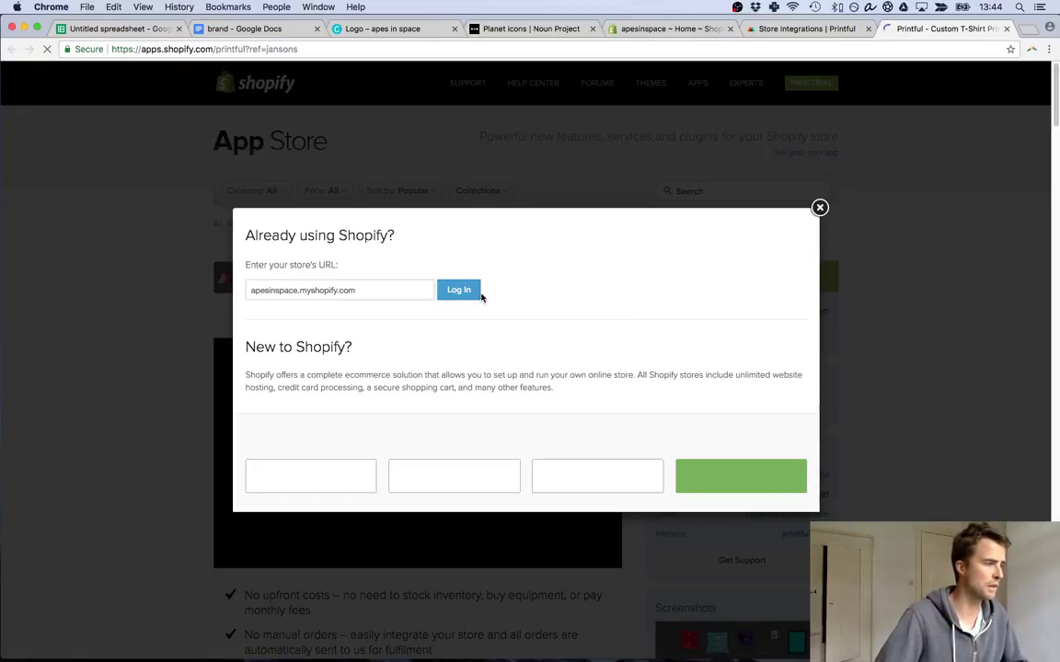
pyautogui.moveTo(249, 293); pyautogui.dragTo(298, 291)
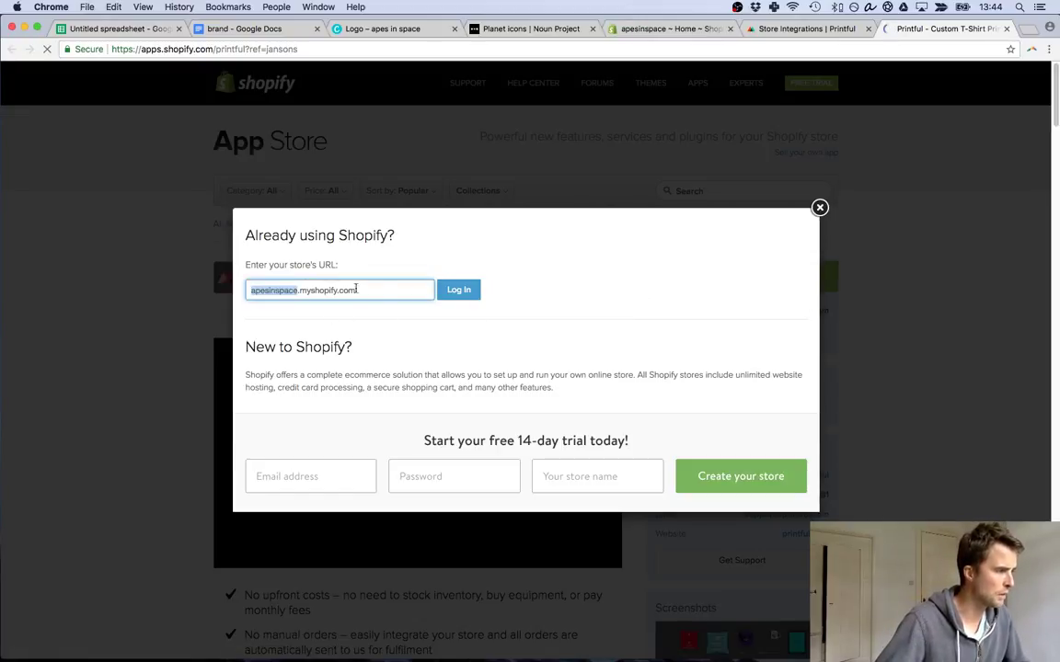
pyautogui.moveTo(400, 289); pyautogui.dragTo(456, 290)
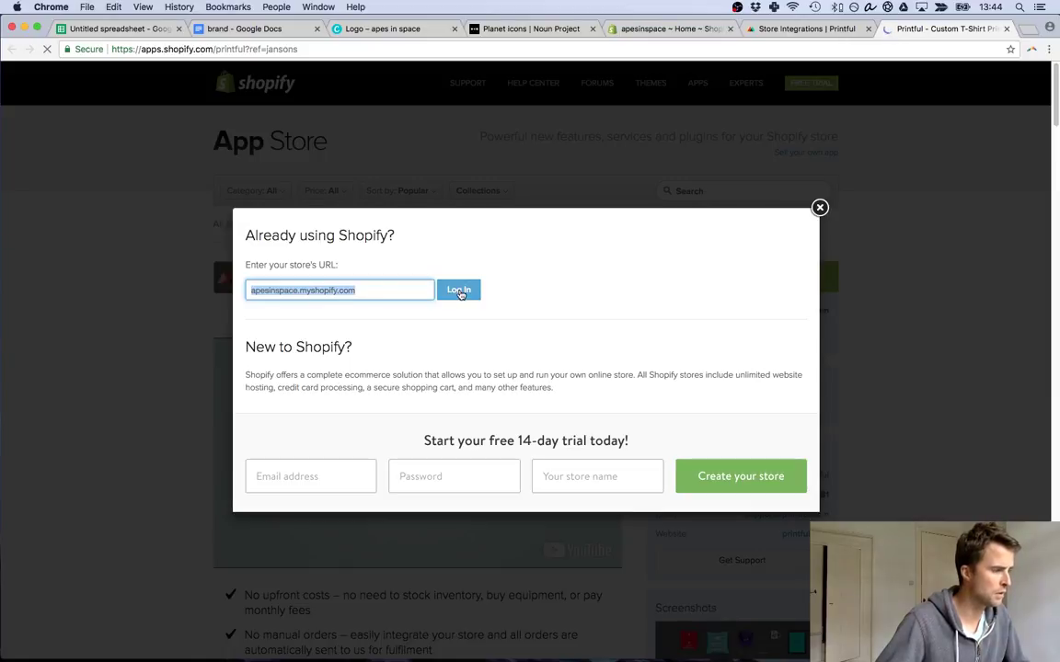
pyautogui.click(459, 292)
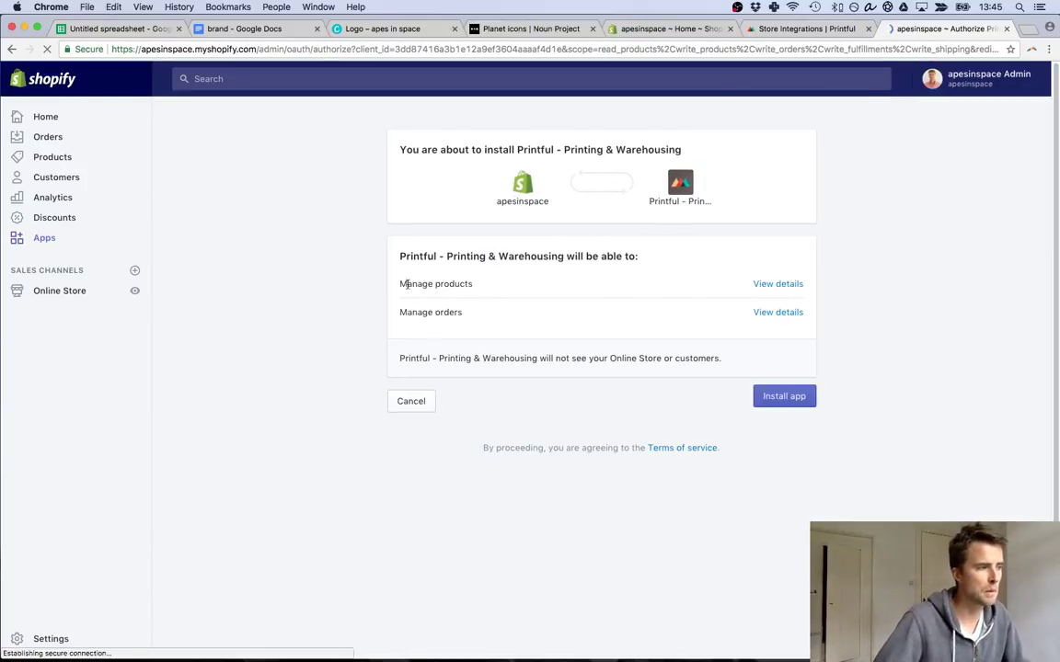
# Install the Printful app, close the Noun Project and Canva tabs, and return to Printful.
pyautogui.click(778, 400)
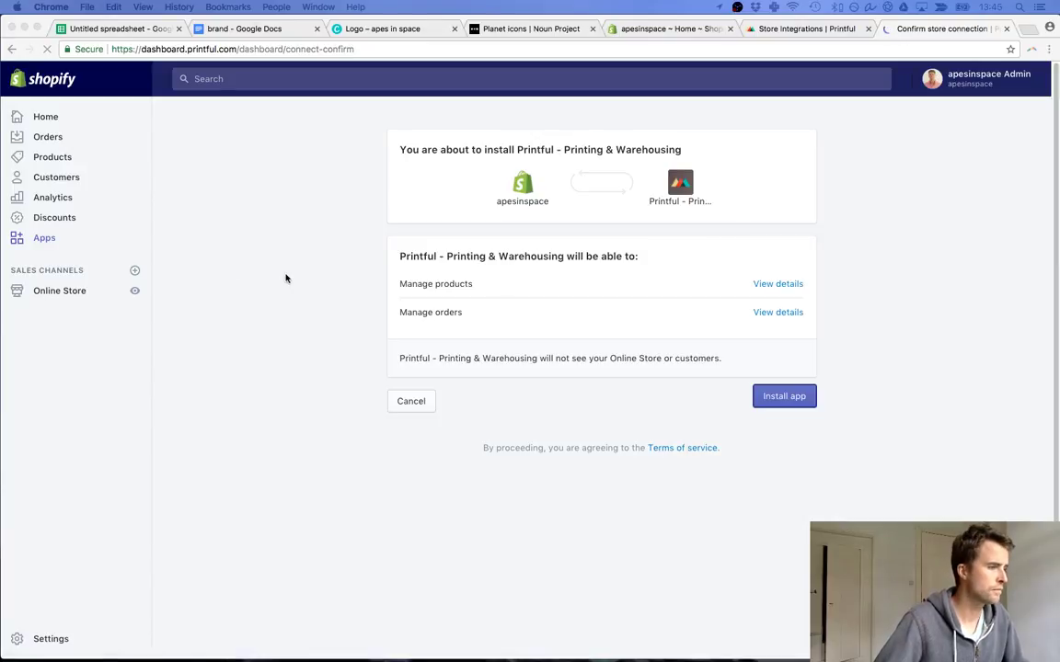
pyautogui.click(454, 31)
pyautogui.click(592, 28)
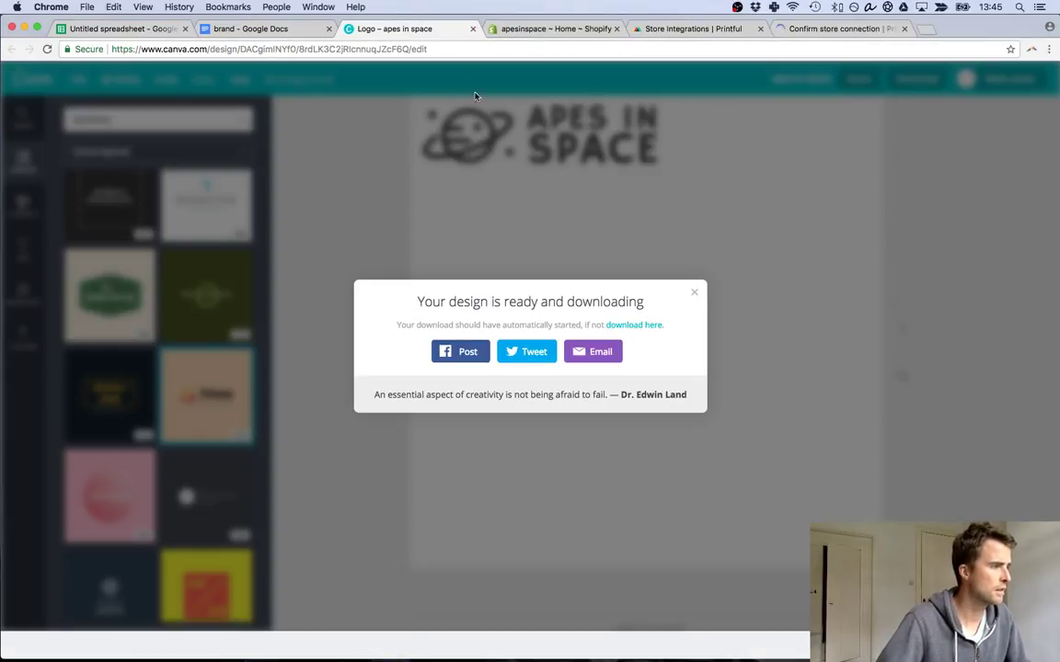
pyautogui.click(473, 29)
pyautogui.click(678, 30)
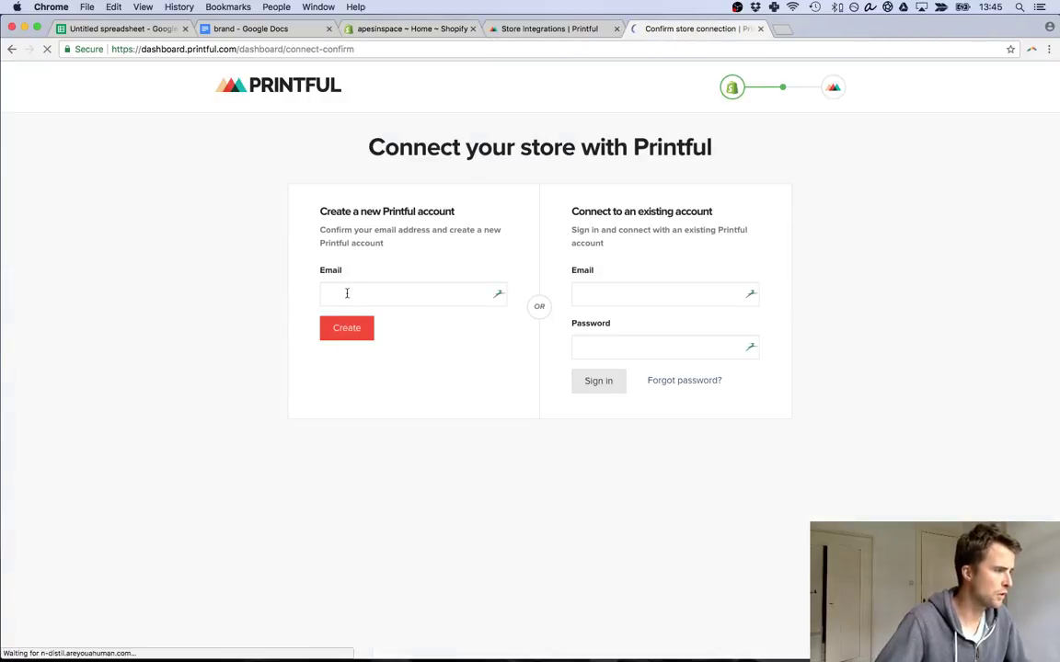
# Connect the apesinspace Shopify store to the existing Printful account using the saved Dashlane login.
pyautogui.click(623, 291)
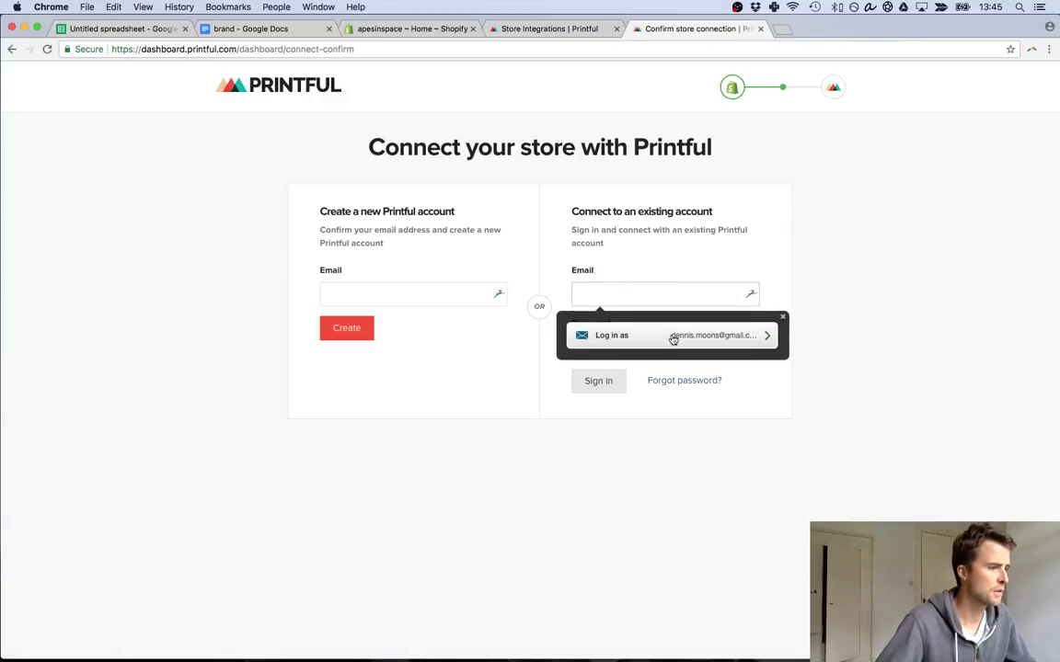
pyautogui.click(673, 336)
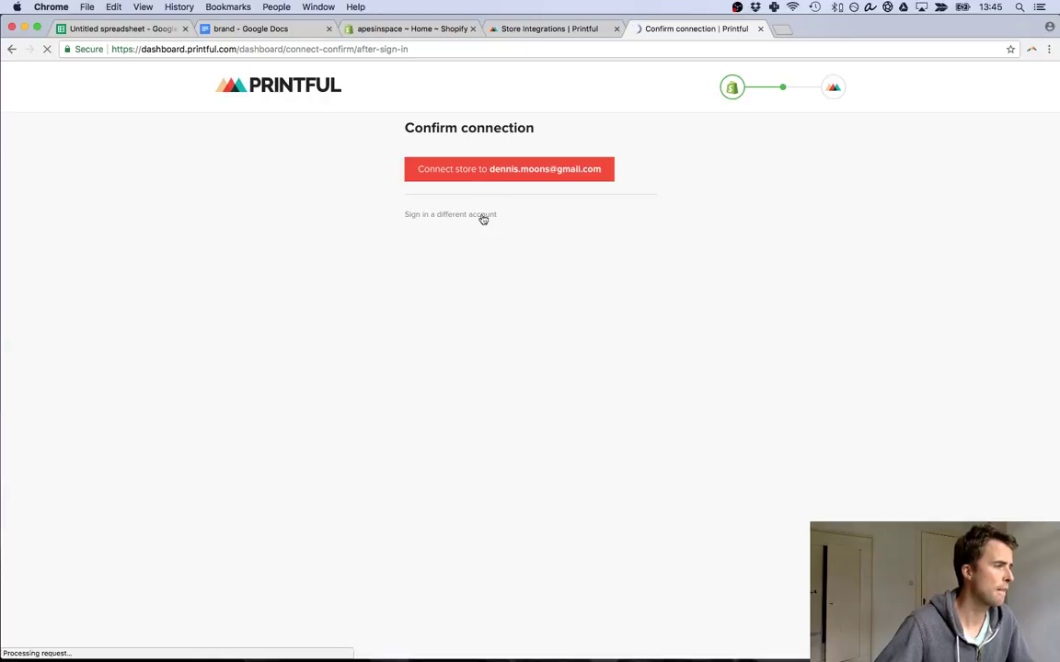
pyautogui.click(494, 175)
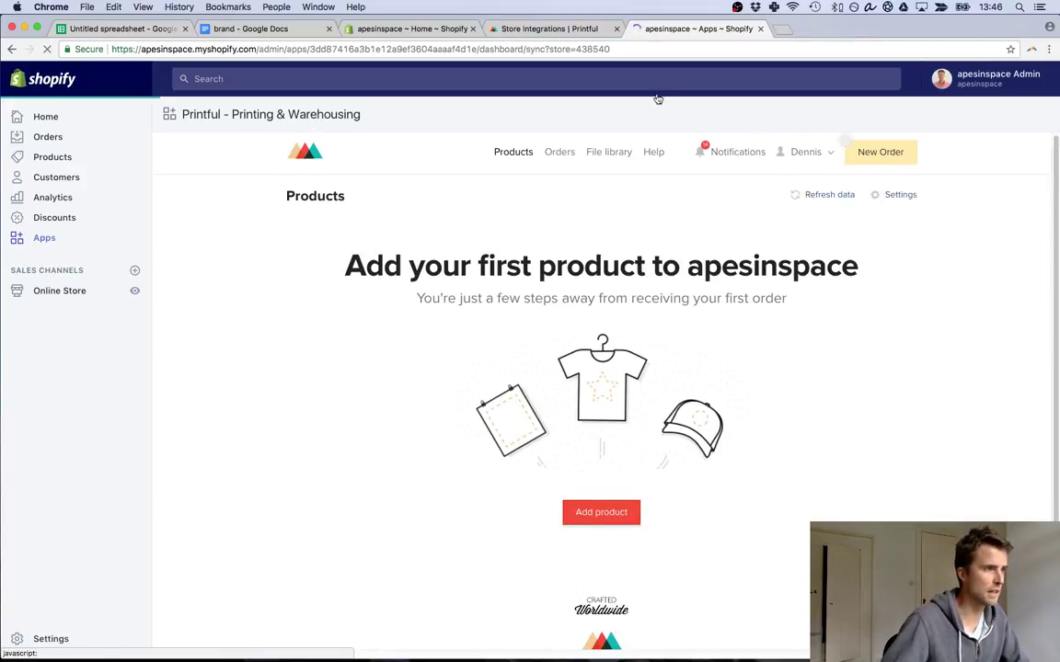
# Return to Printful's Stores list and start adding a product to the apesinspace store.
pyautogui.click(533, 28)
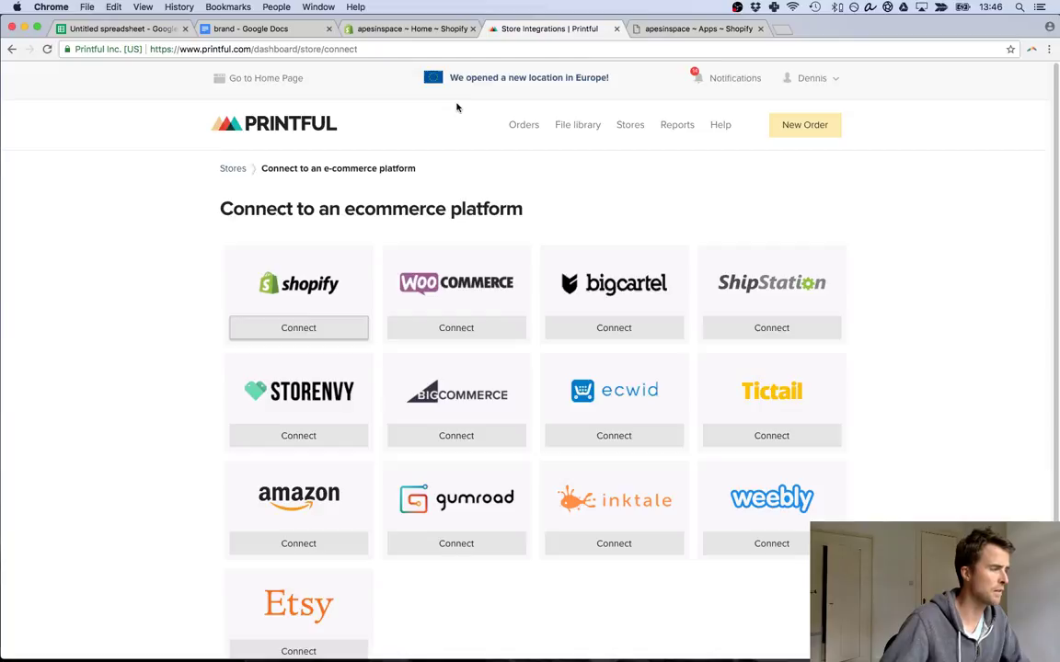
pyautogui.scroll(-3, 286, 206)
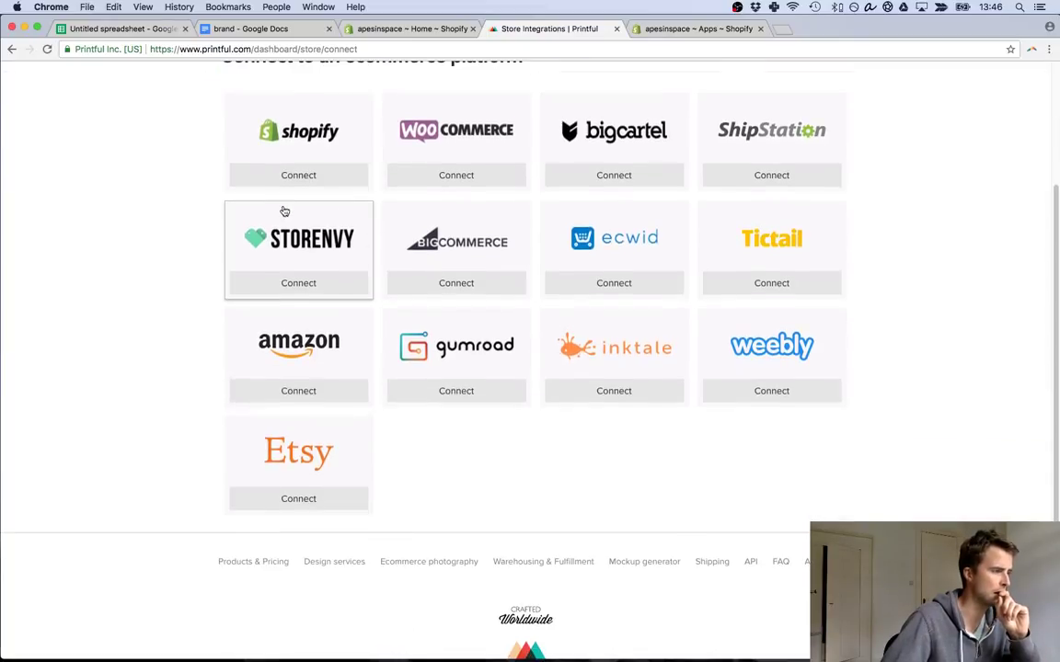
pyautogui.scroll(3, 284, 208)
pyautogui.click(234, 171)
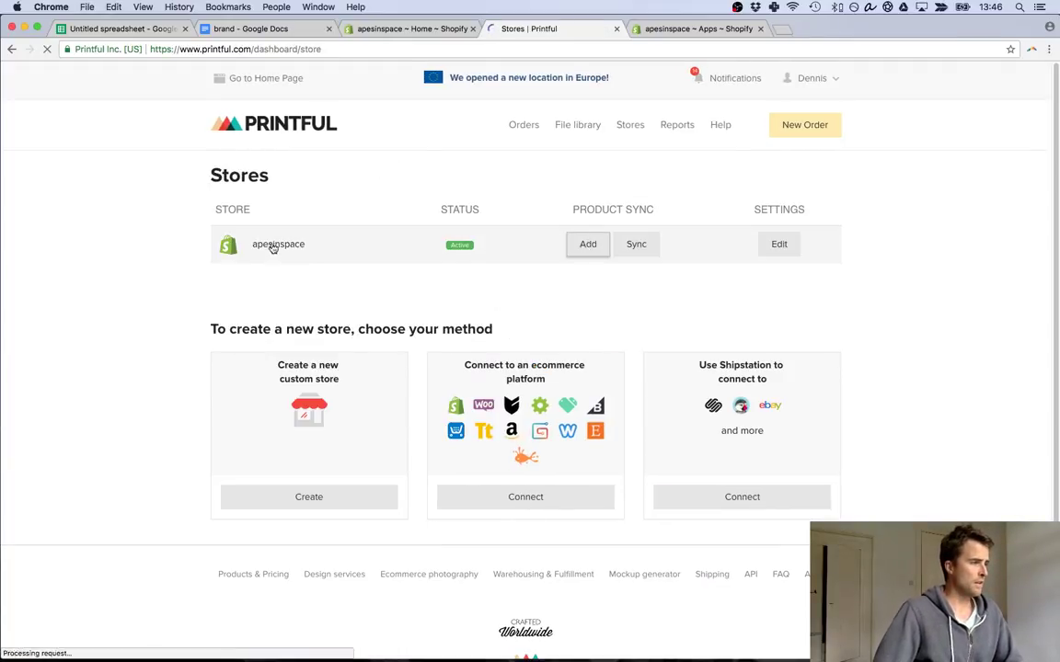
pyautogui.click(587, 246)
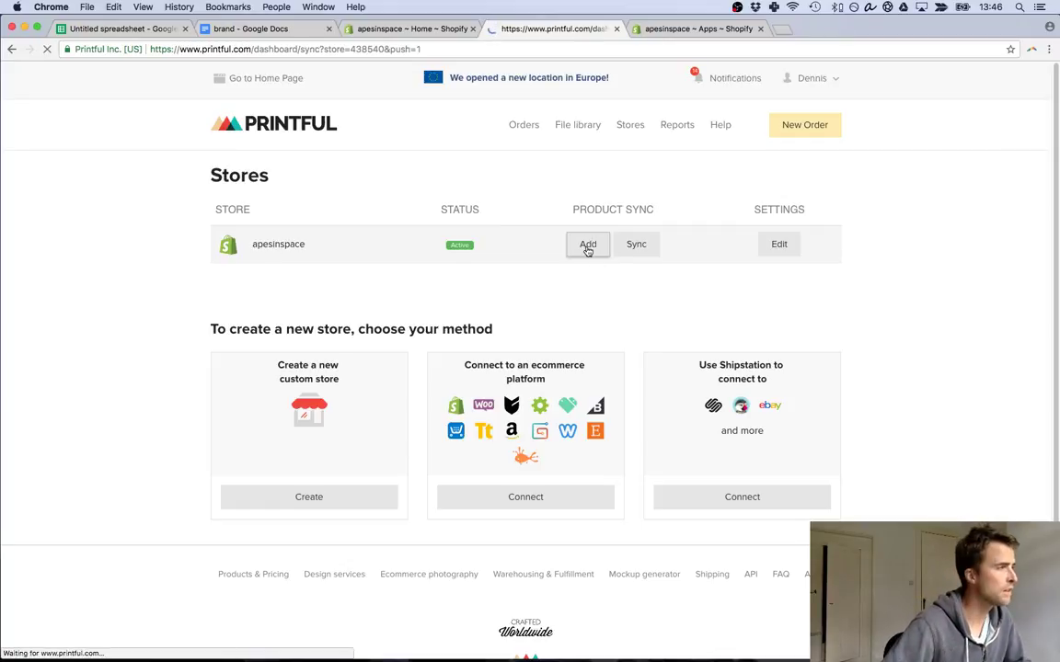
pyautogui.click(117, 29)
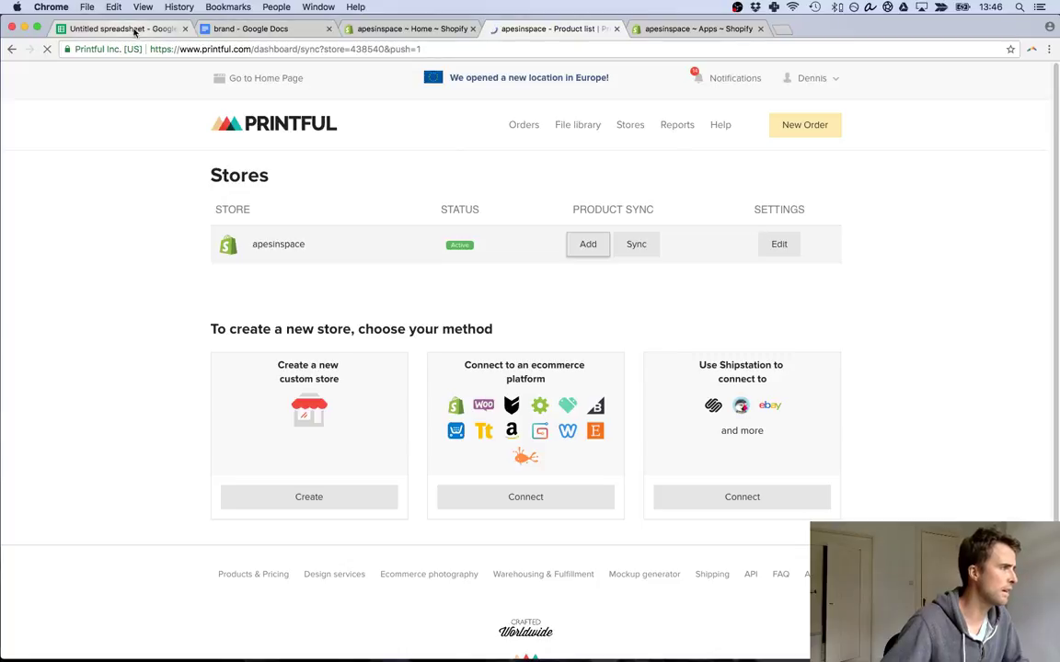
# Retitle the Google spreadsheet 'Apes In Space - products'.
pyautogui.click(77, 71)
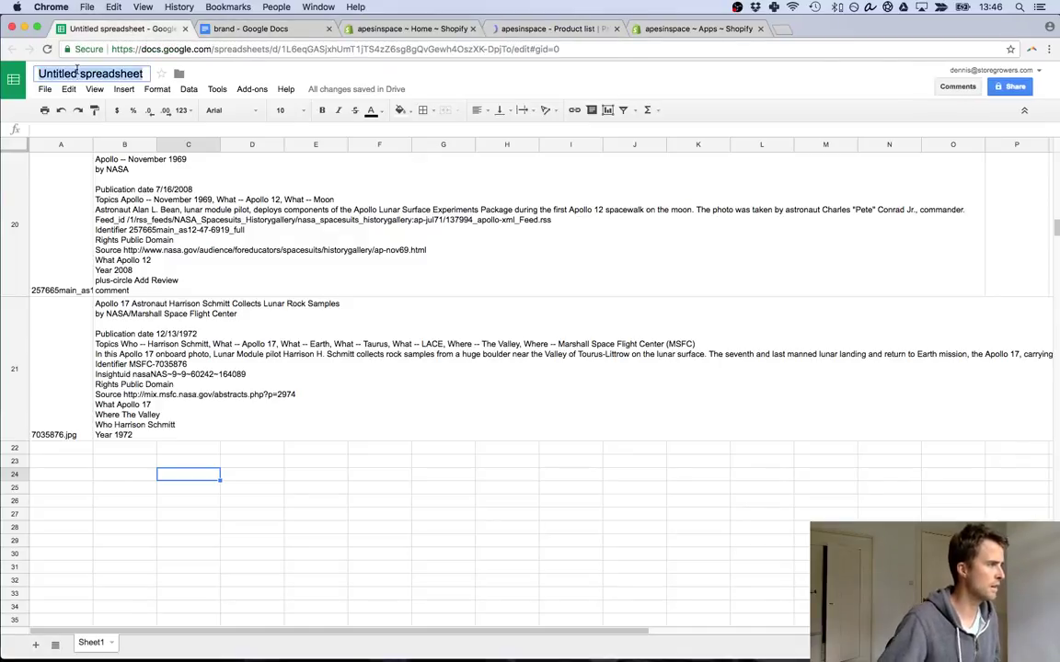
pyautogui.write('Apes')
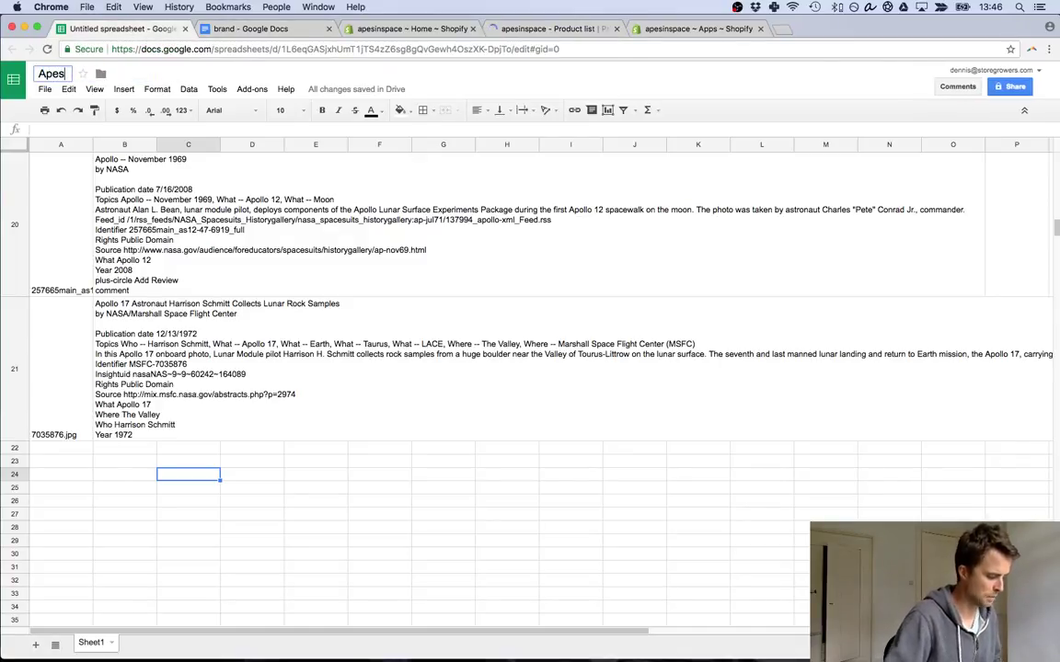
pyautogui.write(' In Space')
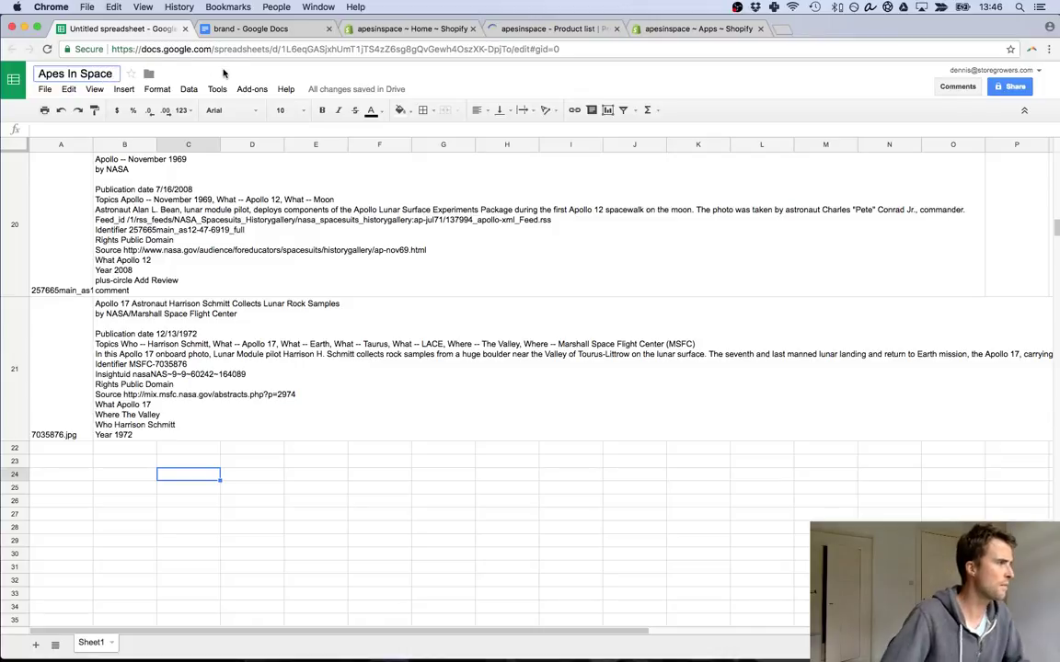
pyautogui.press('Return')
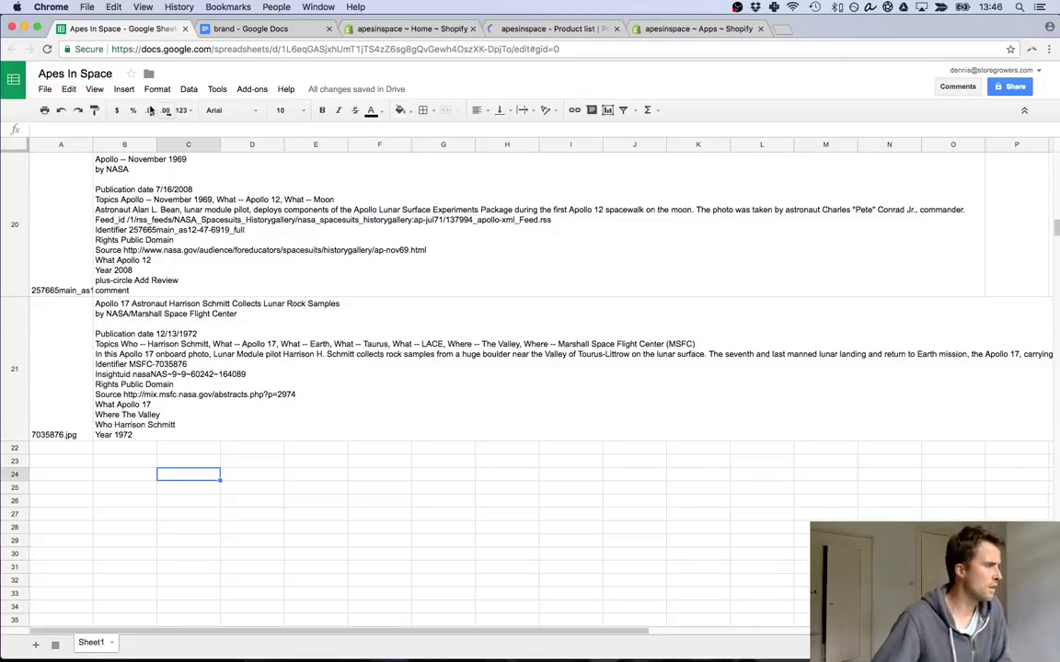
pyautogui.scroll(10, 144, 182)
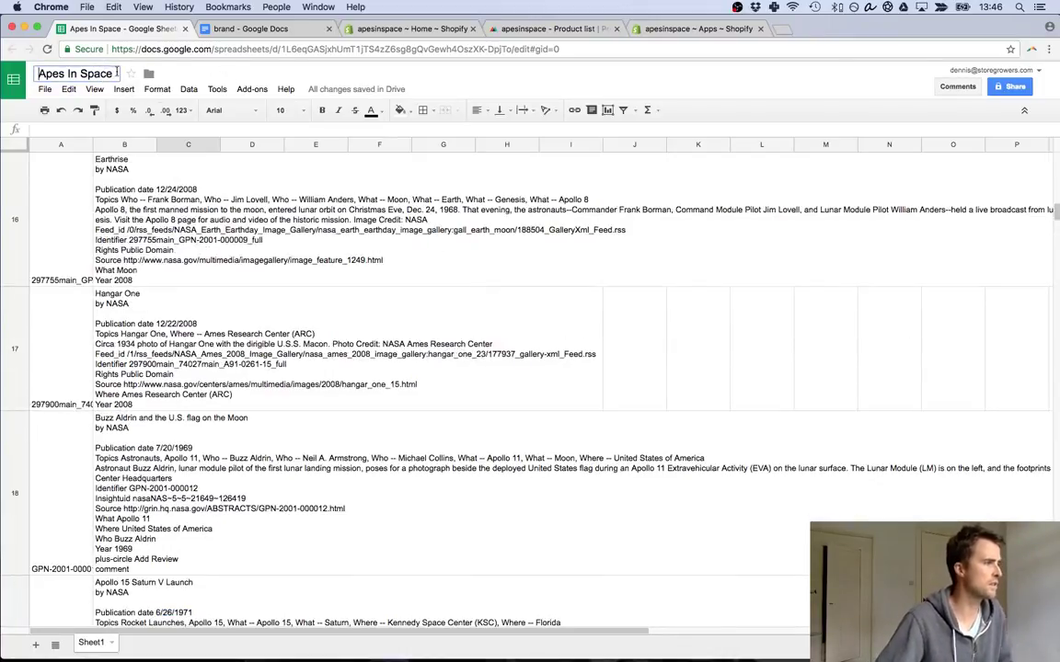
pyautogui.click(117, 73)
pyautogui.write('- products')
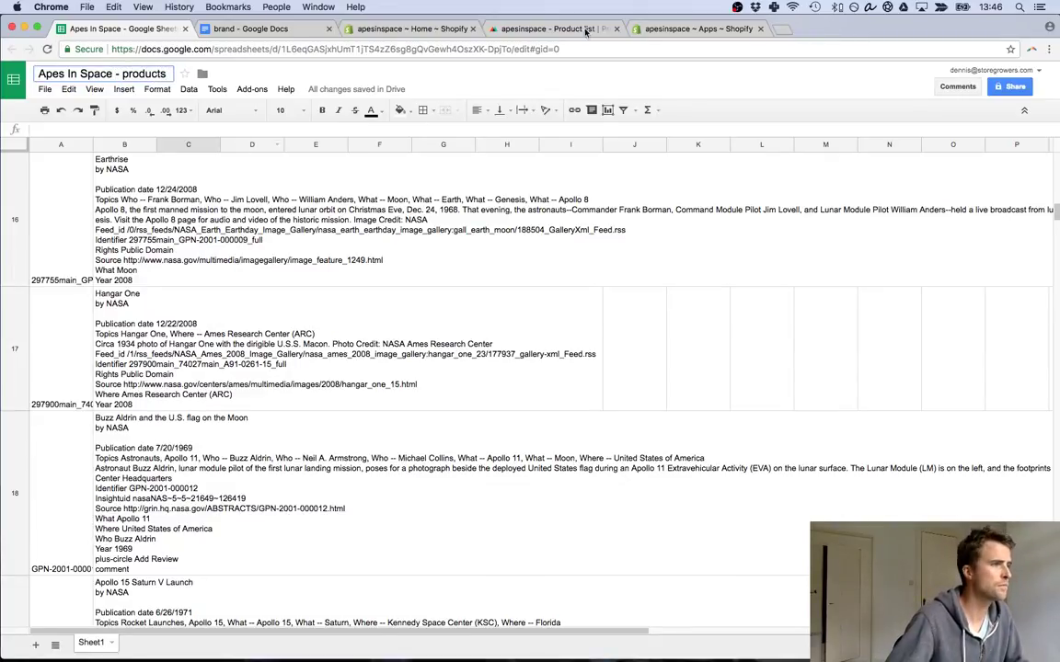
pyautogui.click(691, 28)
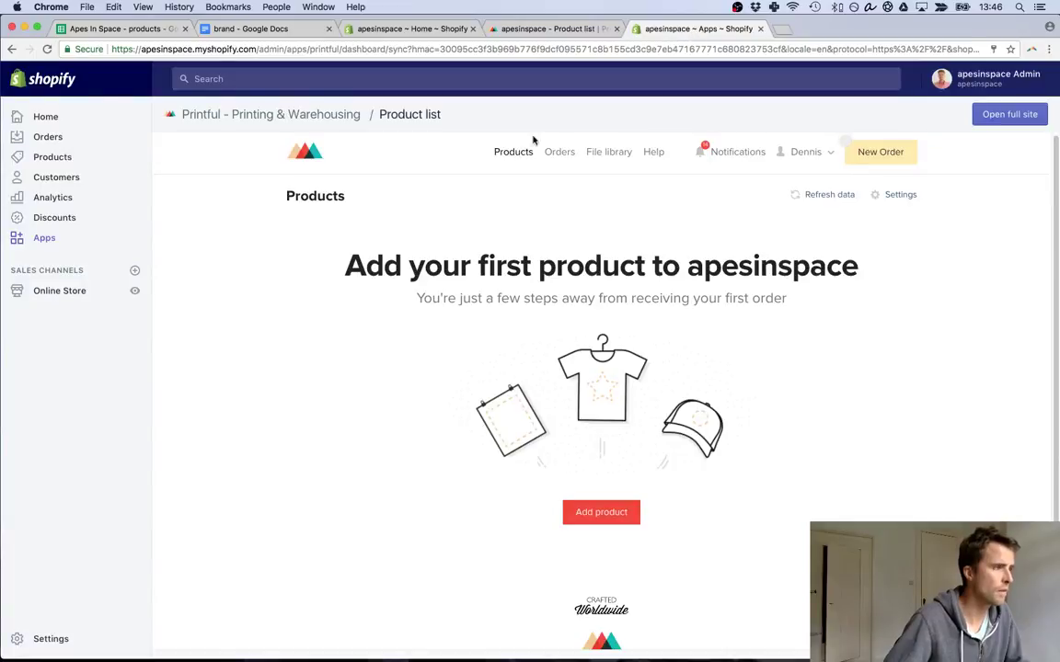
# Pick the Enhanced Matte Paper Poster from Printful's Wall Art category as the new product.
pyautogui.click(550, 28)
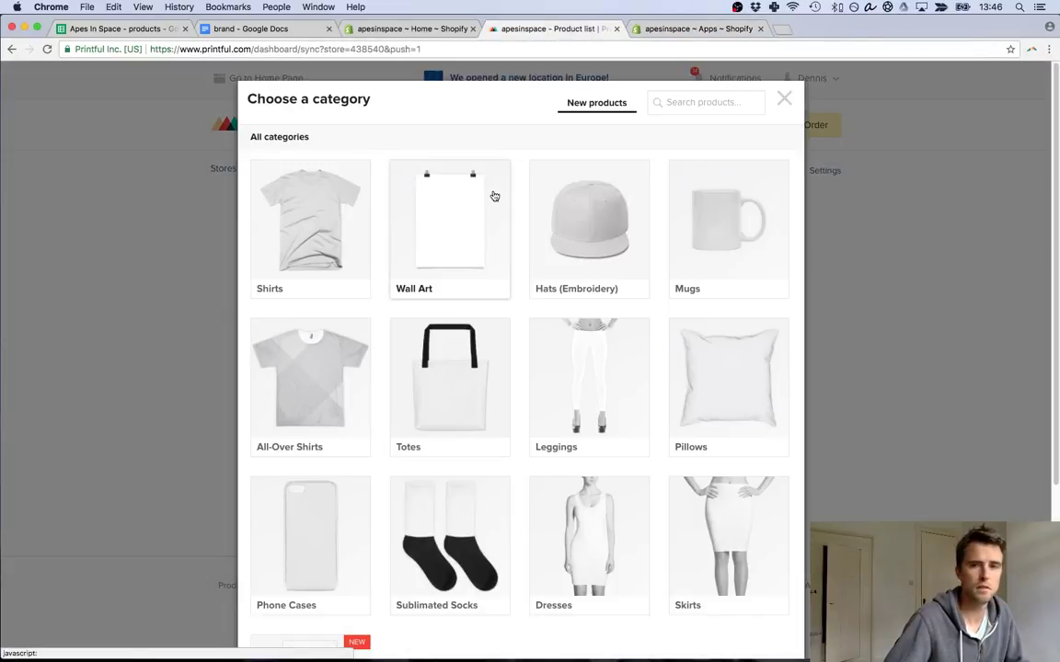
pyautogui.click(446, 228)
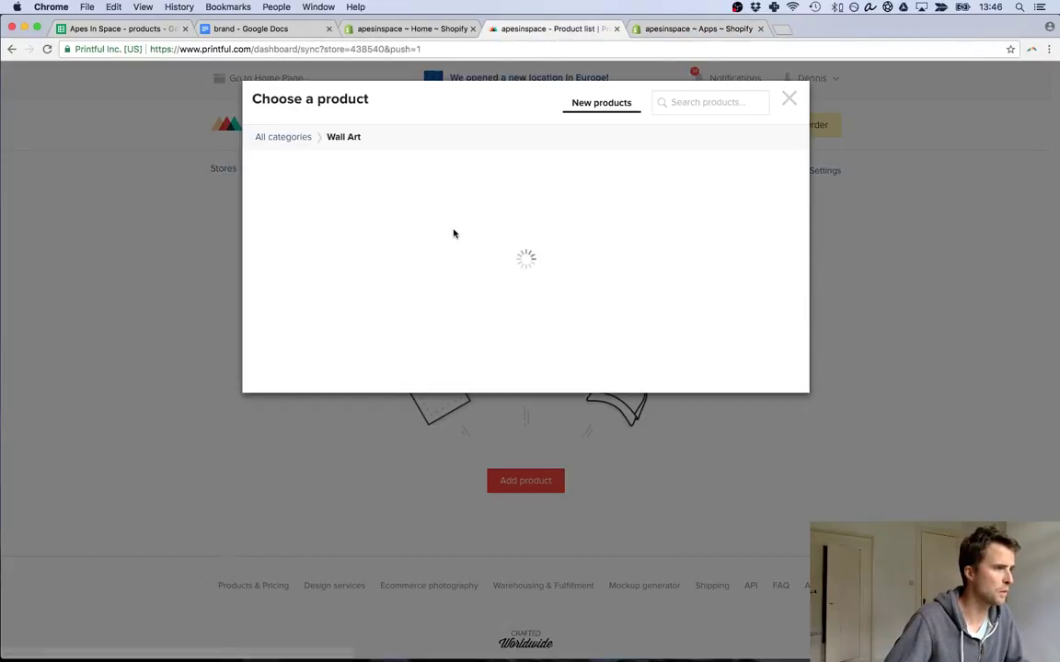
pyautogui.click(262, 232)
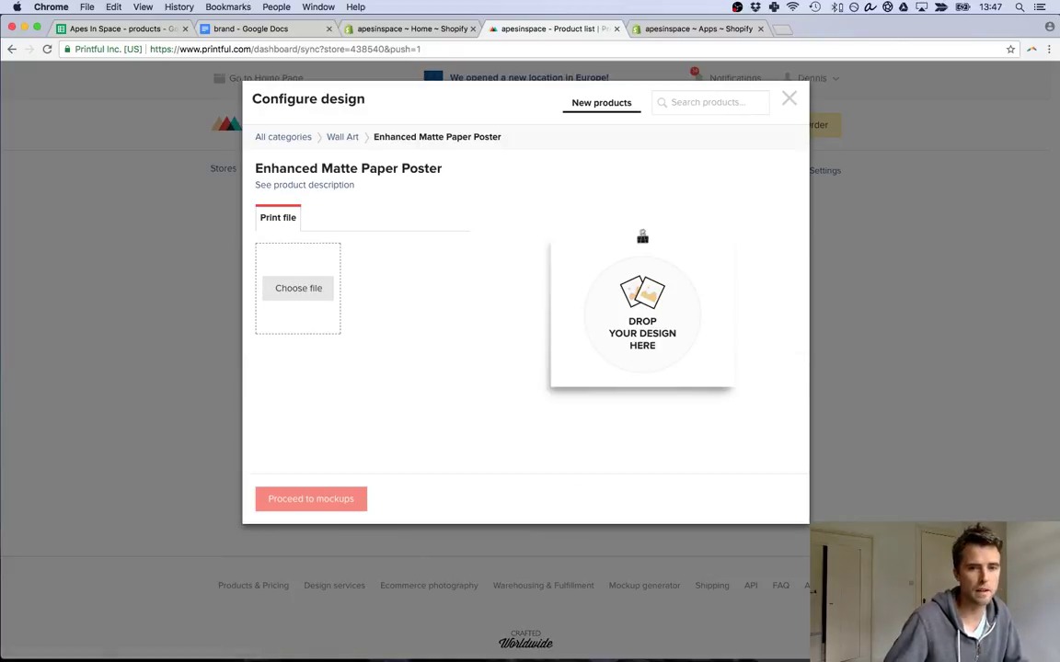
pyautogui.press('super+Tab')
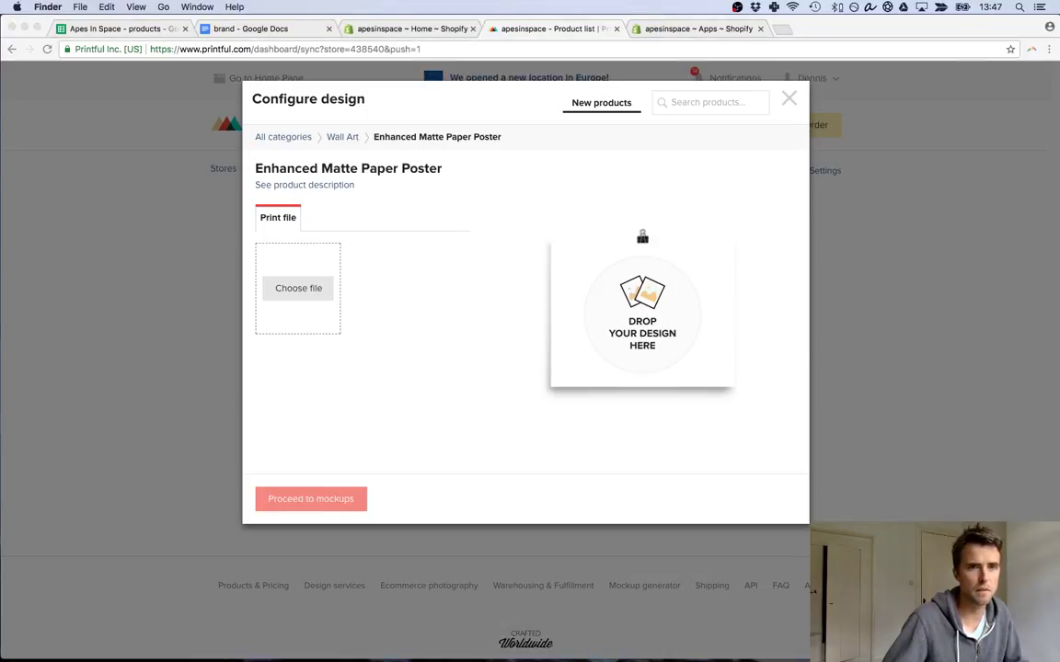
# Shrink the nasa-images Finder window and move it clear of the drop zone.
pyautogui.moveTo(1058, 184); pyautogui.dragTo(197, 190)
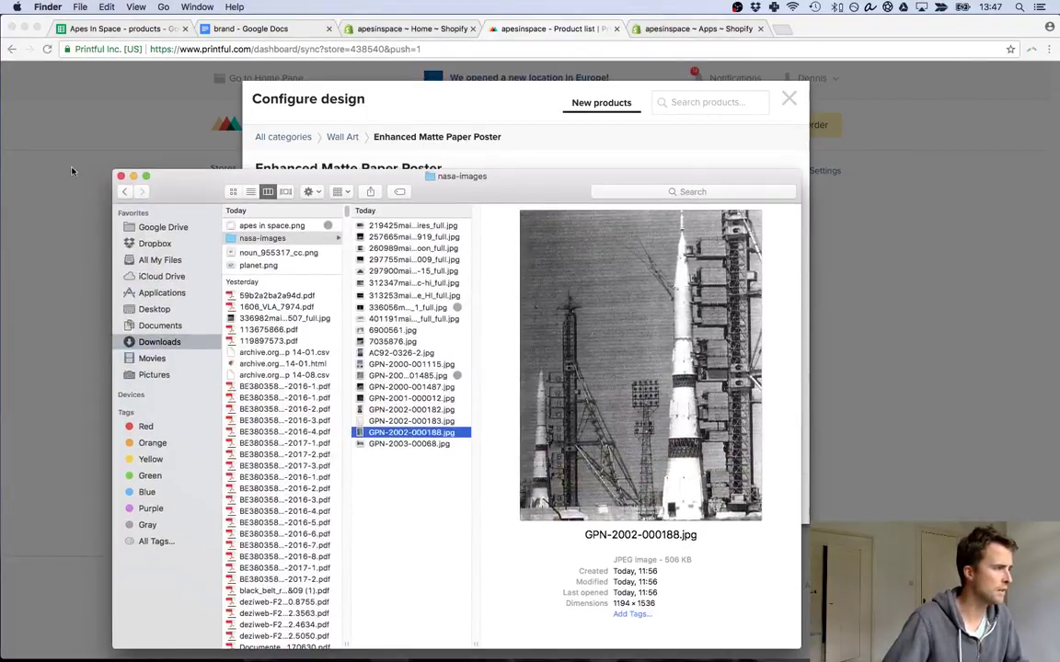
pyautogui.moveTo(110, 170); pyautogui.dragTo(315, 375)
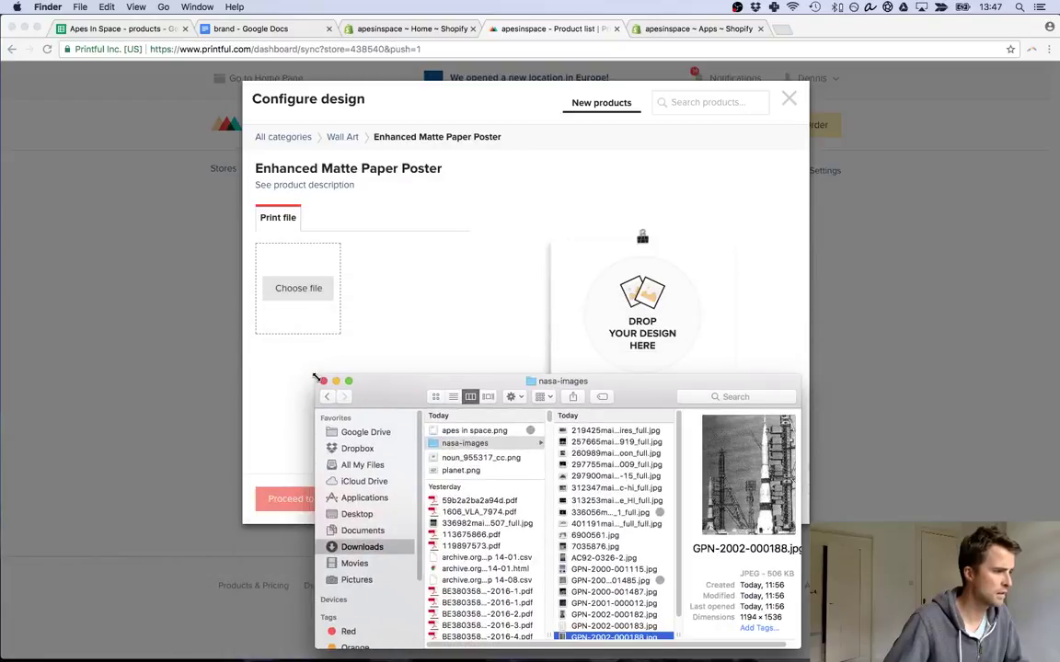
pyautogui.moveTo(446, 394); pyautogui.dragTo(154, 303)
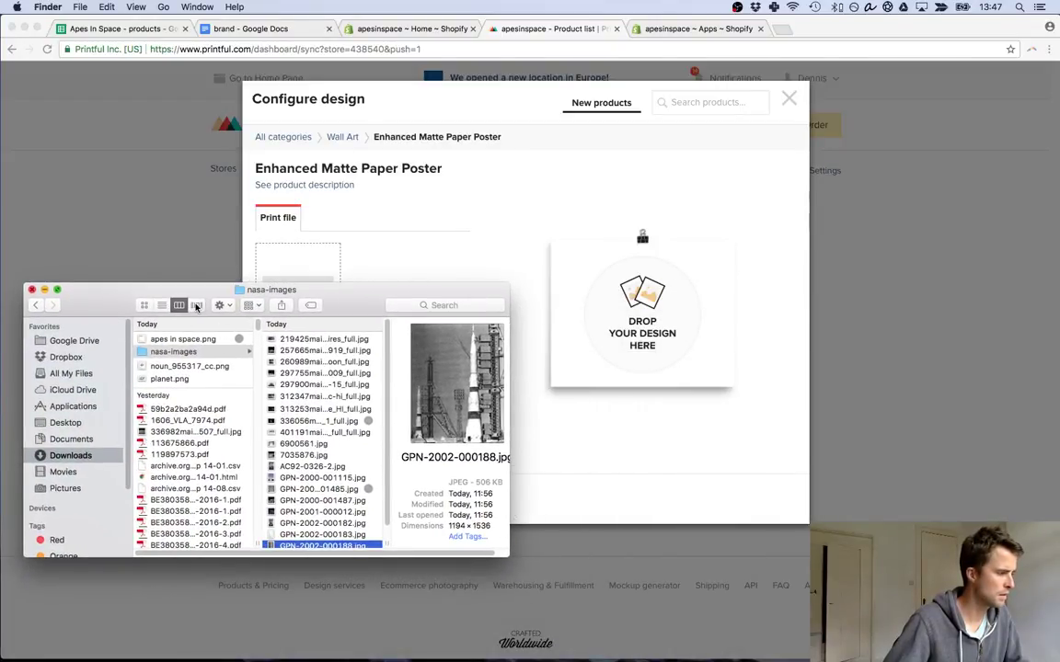
# Drop the astronaut helmet photo onto the poster's design area as its print file.
pyautogui.click(311, 338)
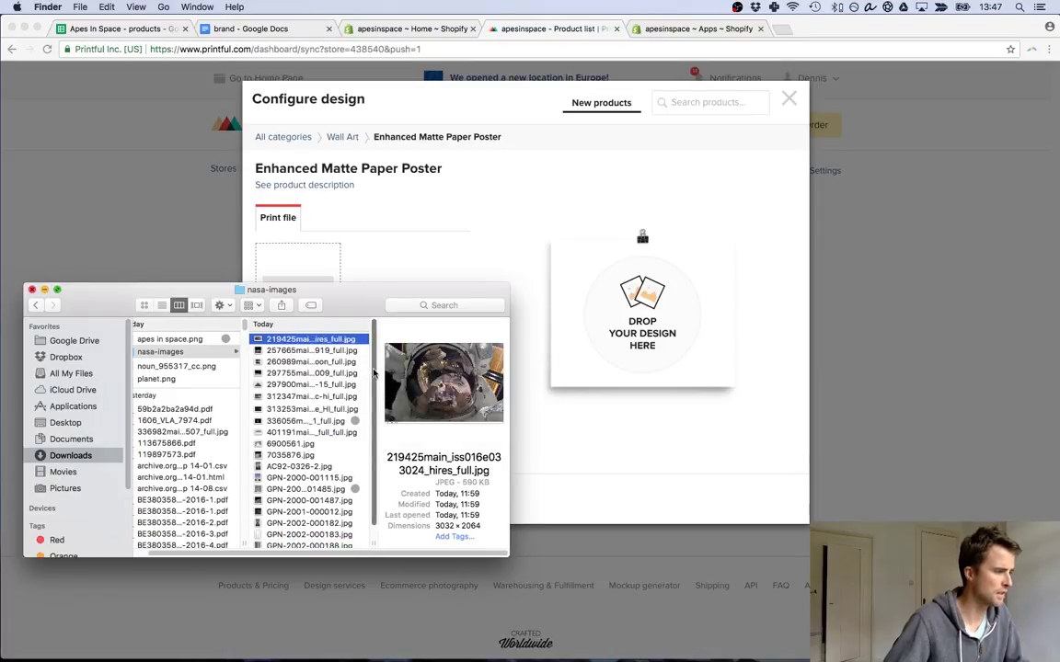
pyautogui.click(325, 488)
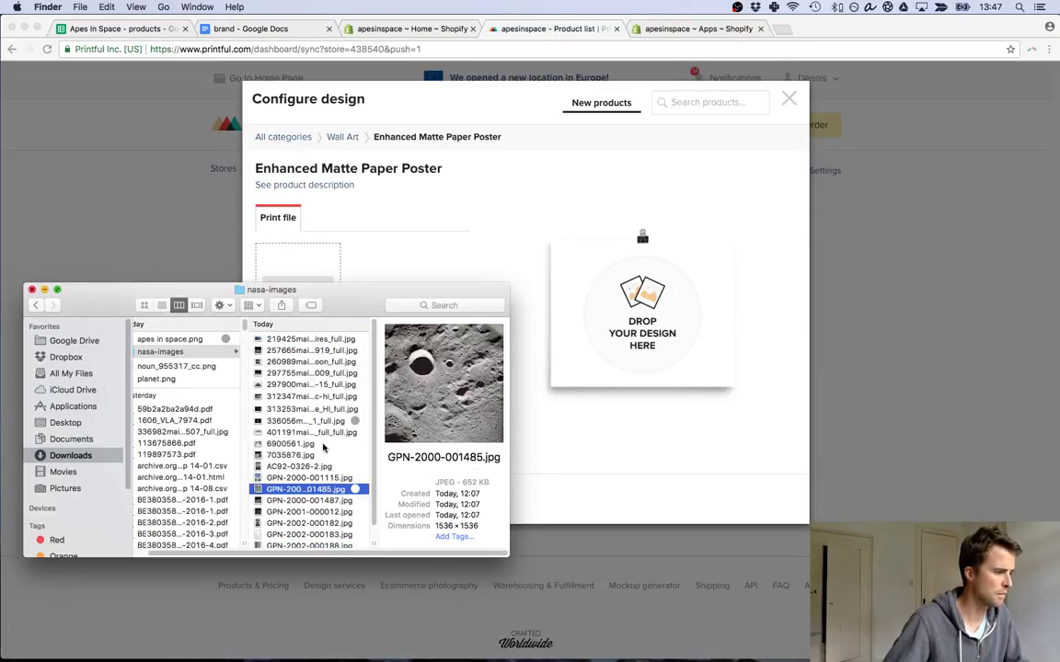
pyautogui.click(310, 340)
pyautogui.click(319, 421)
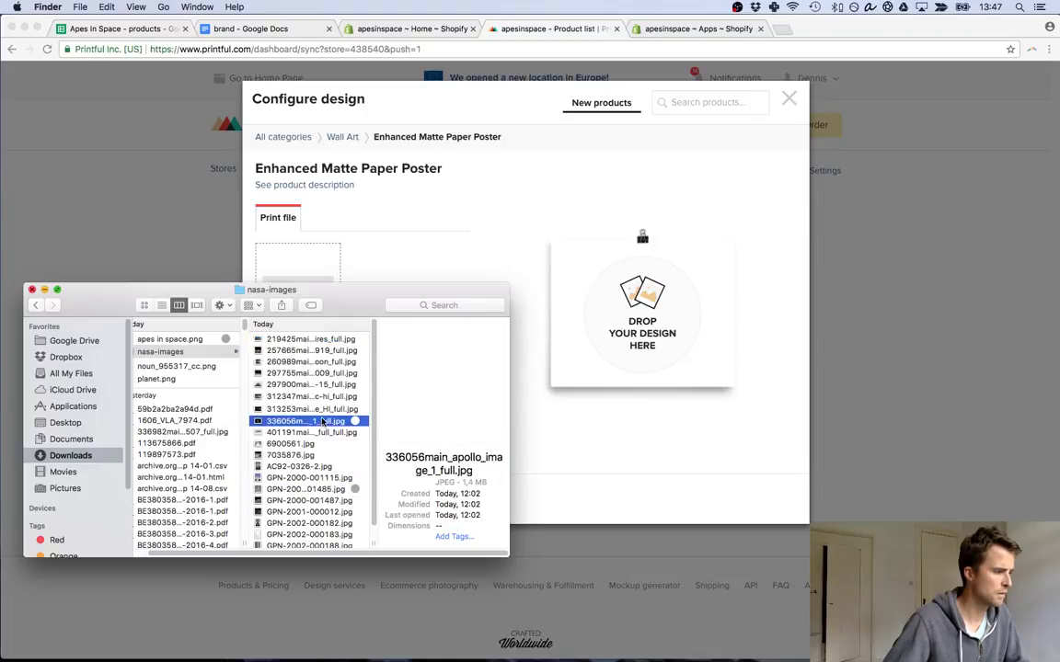
pyautogui.moveTo(308, 340); pyautogui.dragTo(645, 304)
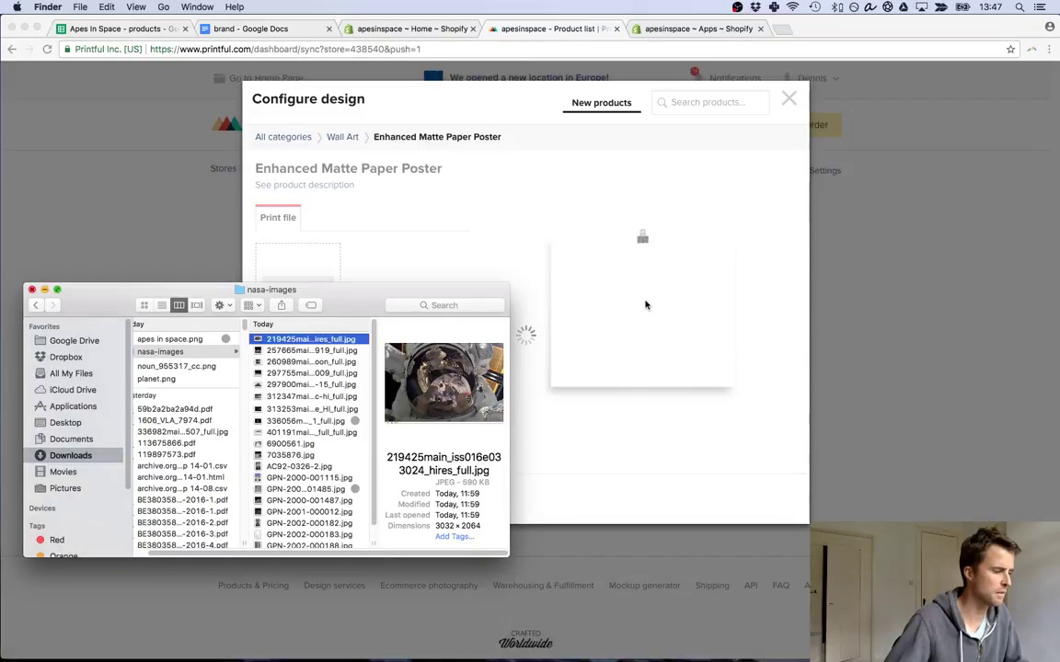
pyautogui.click(483, 101)
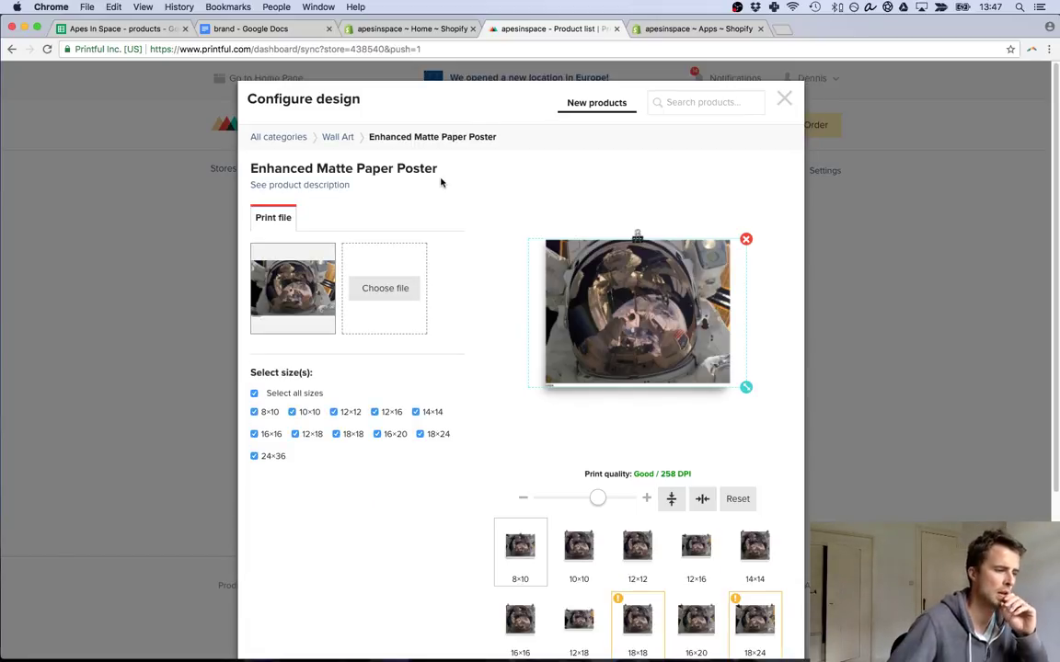
# Slightly adjust the helmet photo's size on the poster.
pyautogui.scroll(-5, 508, 237)
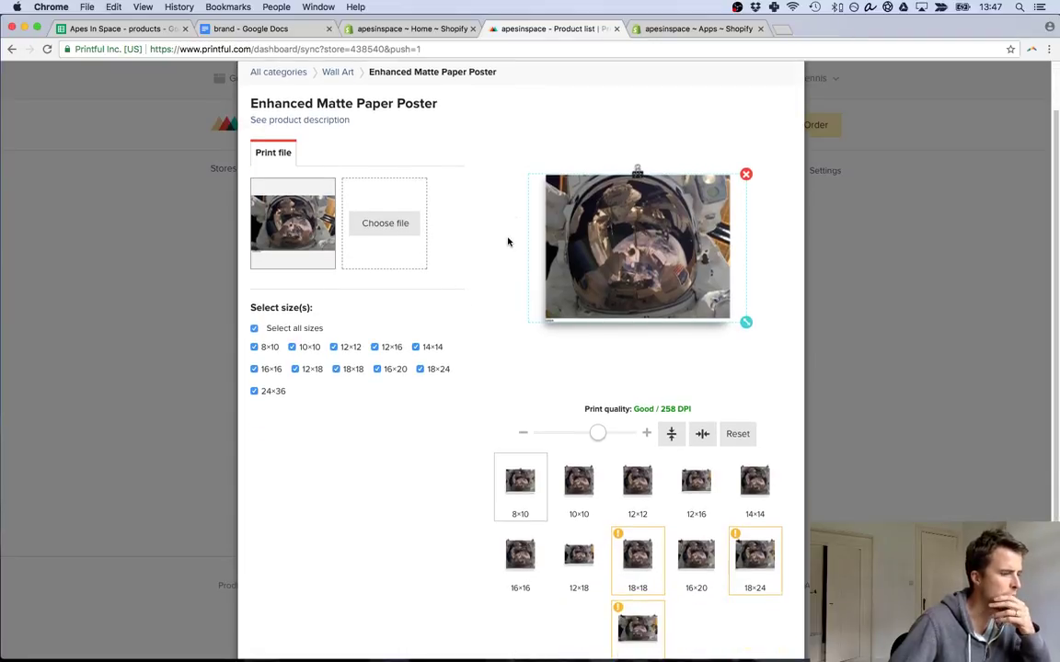
pyautogui.moveTo(634, 454)
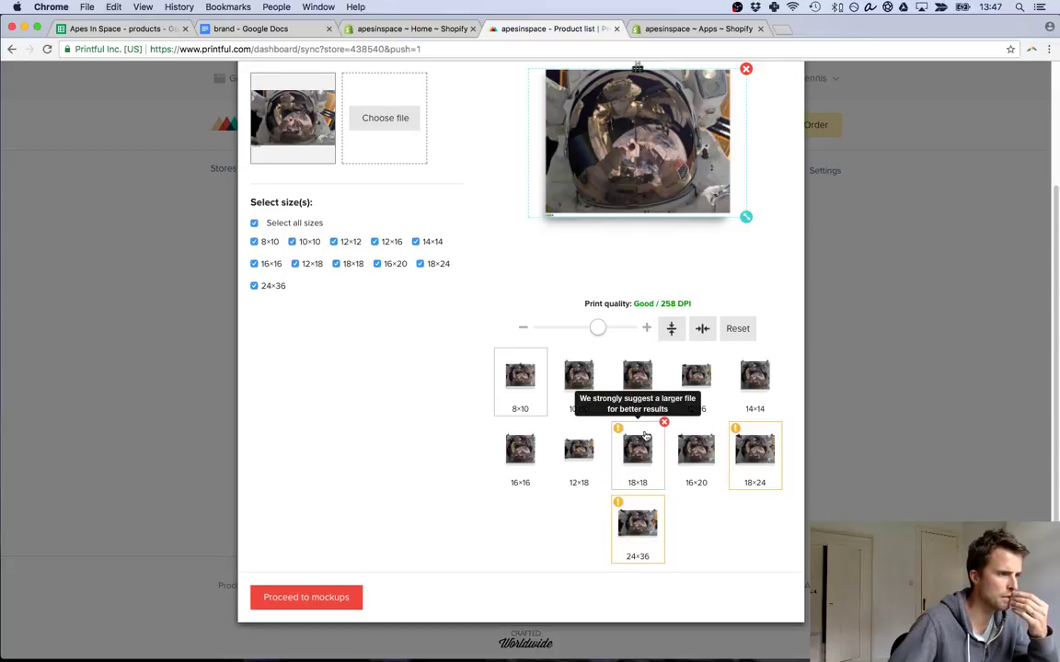
pyautogui.scroll(2, 645, 397)
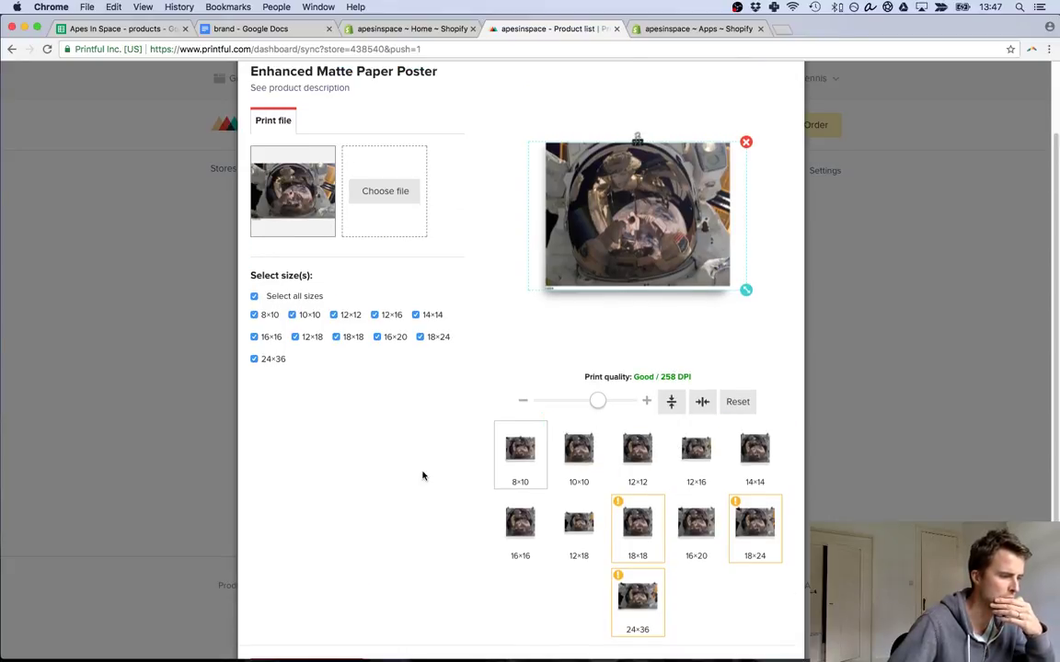
pyautogui.scroll(3, 540, 426)
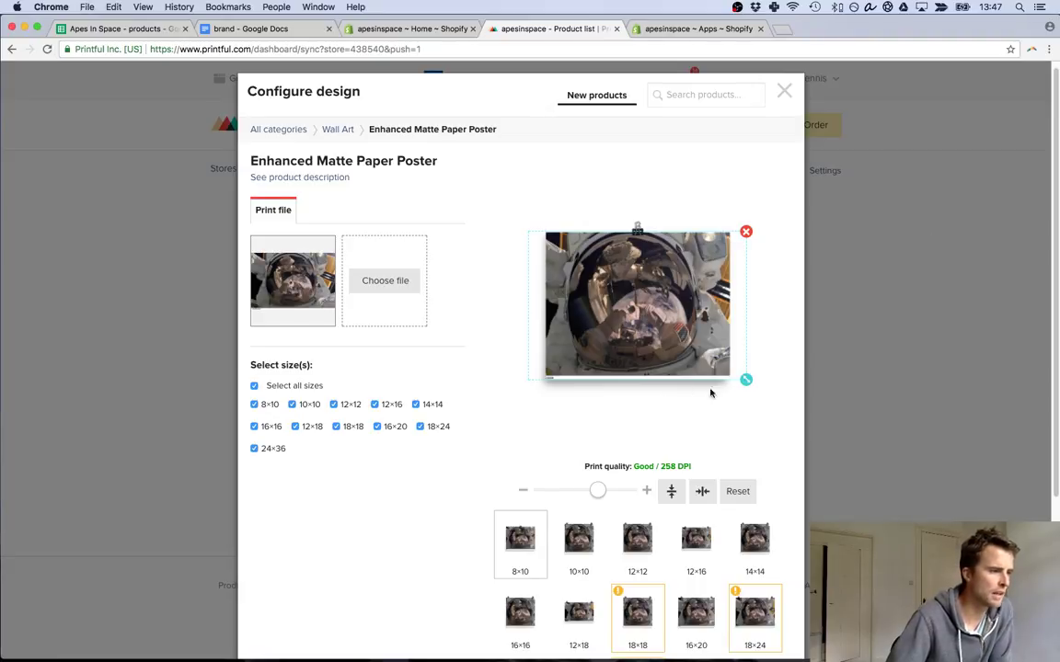
pyautogui.moveTo(739, 377)
pyautogui.mouseDown()
pyautogui.moveTo(756, 381)
pyautogui.moveTo(732, 370)
pyautogui.moveTo(745, 384)
pyautogui.mouseUp()
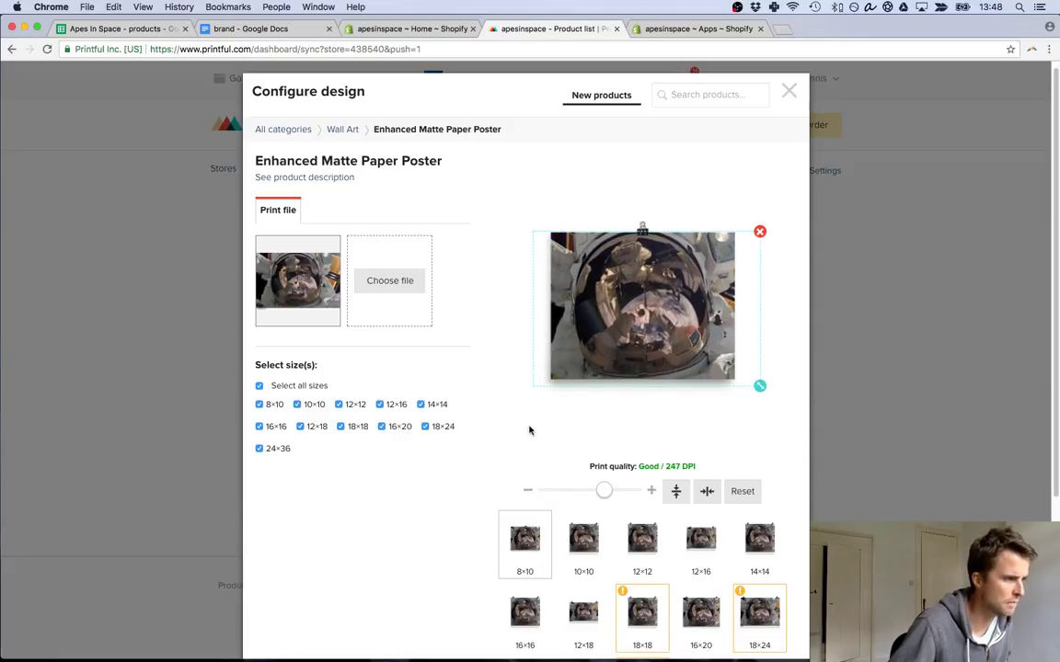
# Preview the design at 10×10, 12×12, 12×16, 14×14, 16×16, 12×18 and 18×18 sizes.
pyautogui.click(594, 540)
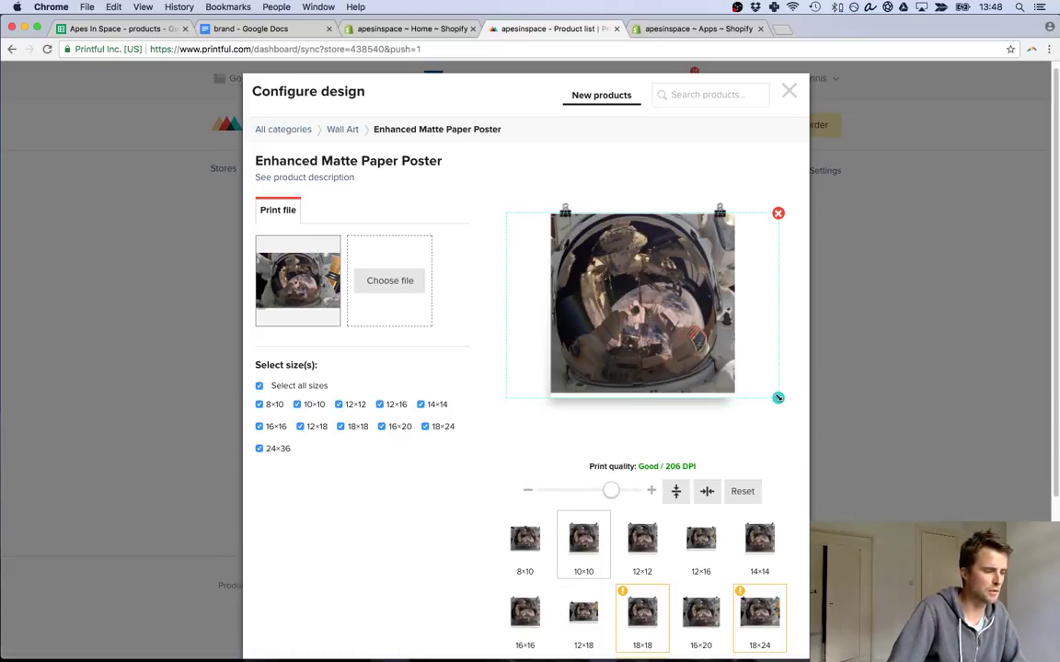
pyautogui.click(642, 539)
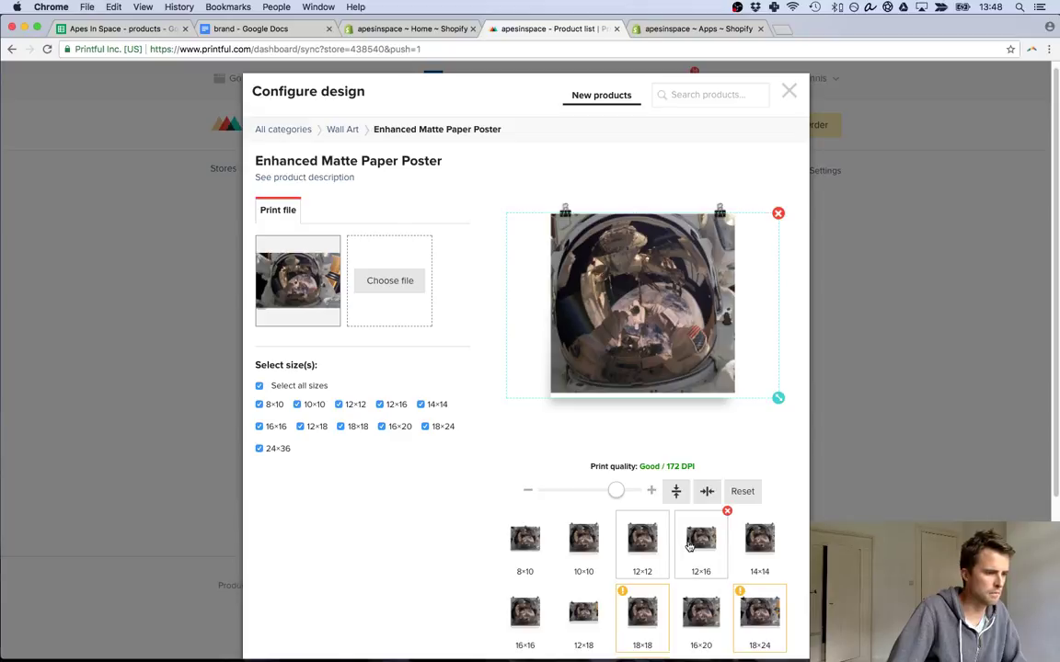
pyautogui.click(702, 538)
pyautogui.click(755, 540)
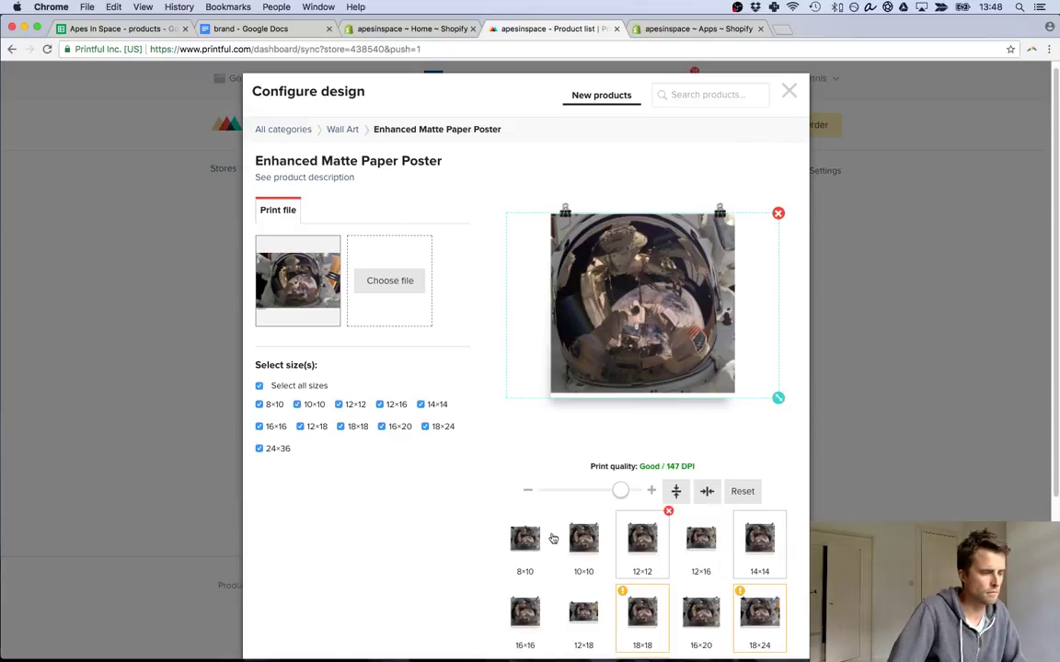
pyautogui.click(524, 610)
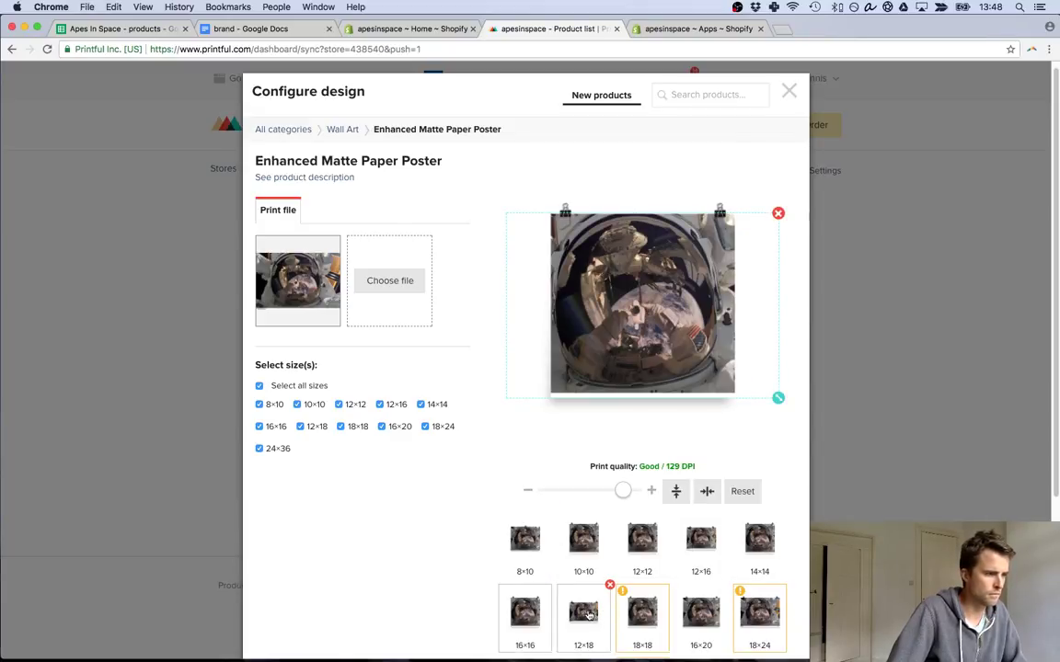
pyautogui.click(585, 613)
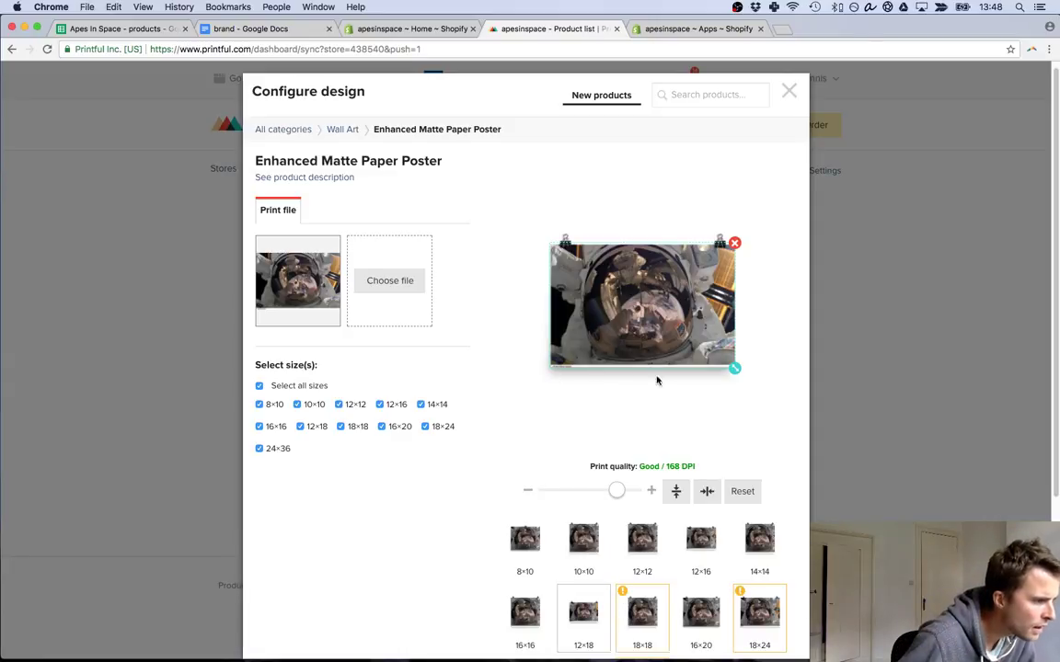
pyautogui.click(622, 618)
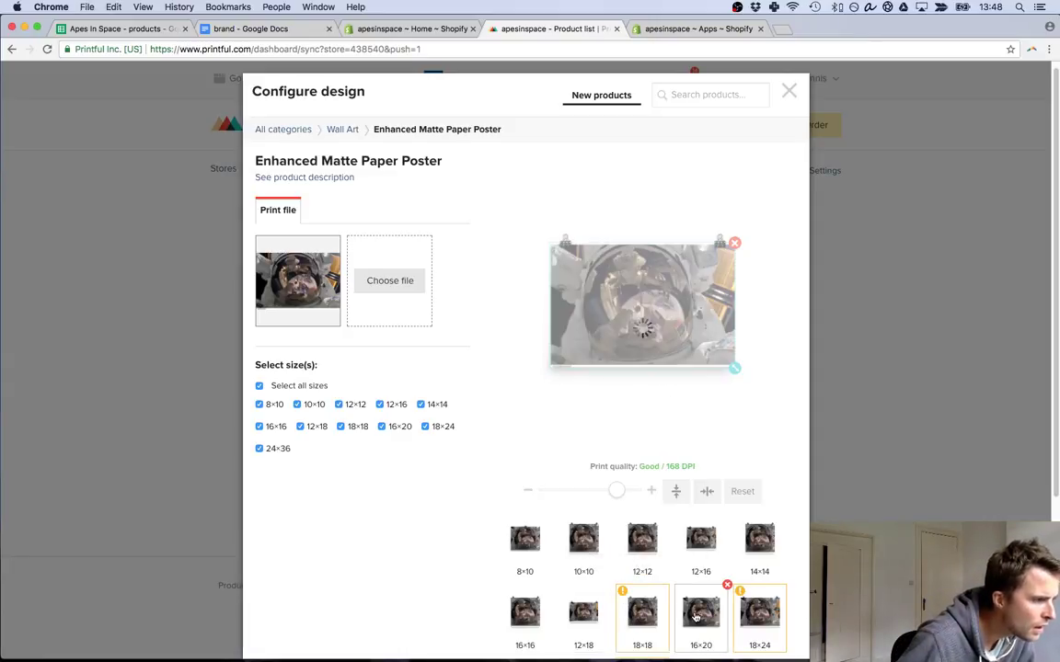
pyautogui.click(581, 617)
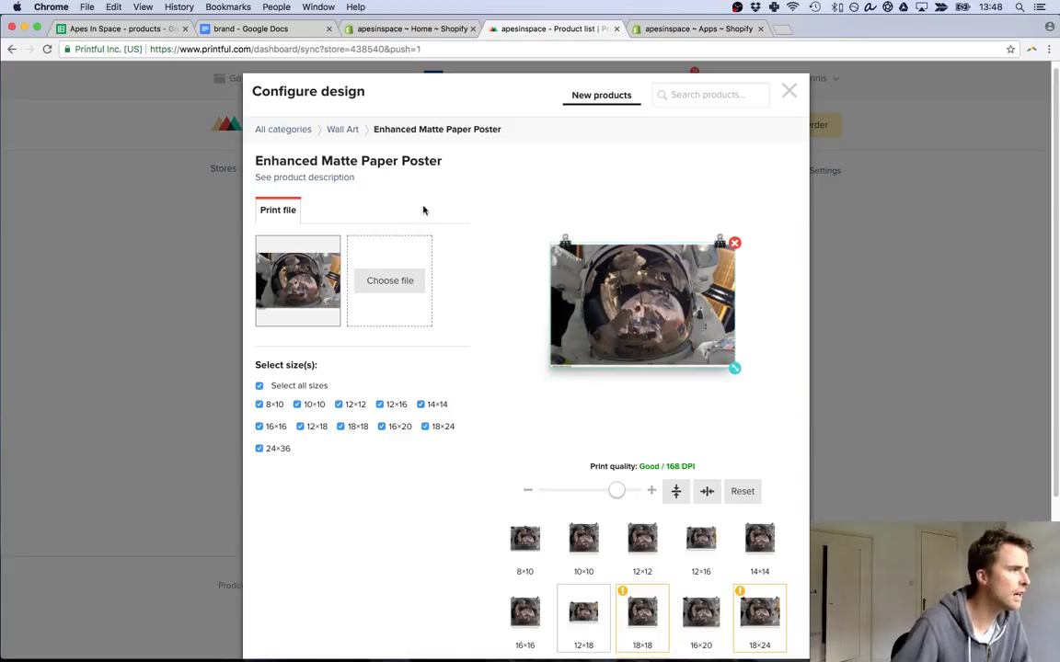
pyautogui.press('super+Tab')
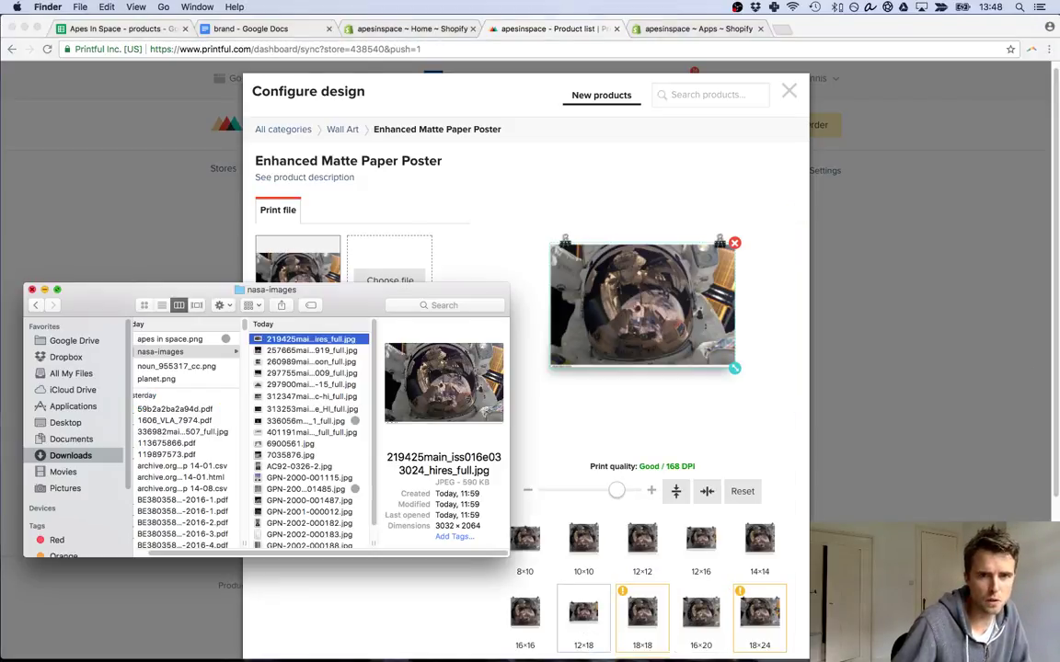
# View the 219425main helmet-selfie photo full size in Quick Look and Preview, then close it.
pyautogui.click(308, 351)
pyautogui.press('Up')
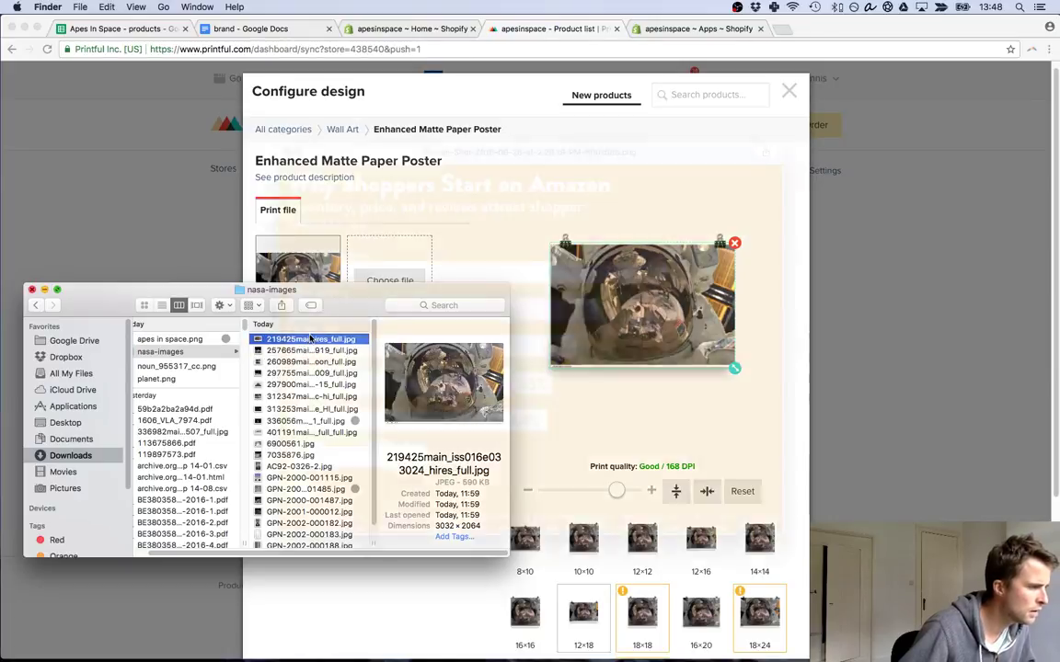
pyautogui.press('space')
pyautogui.click(287, 154)
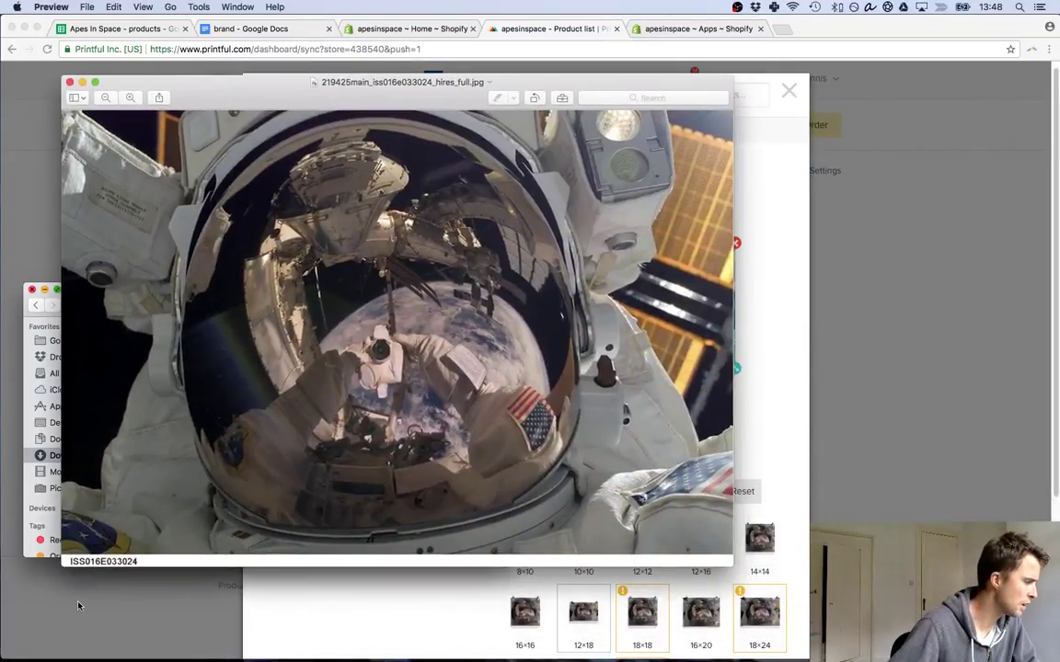
pyautogui.click(70, 83)
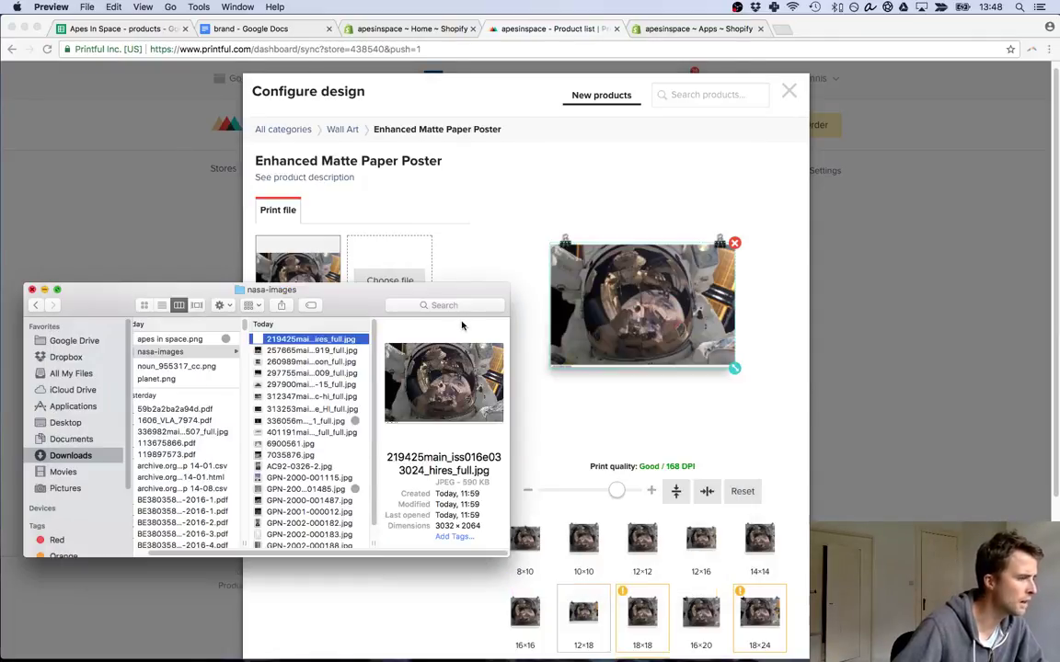
pyautogui.click(501, 231)
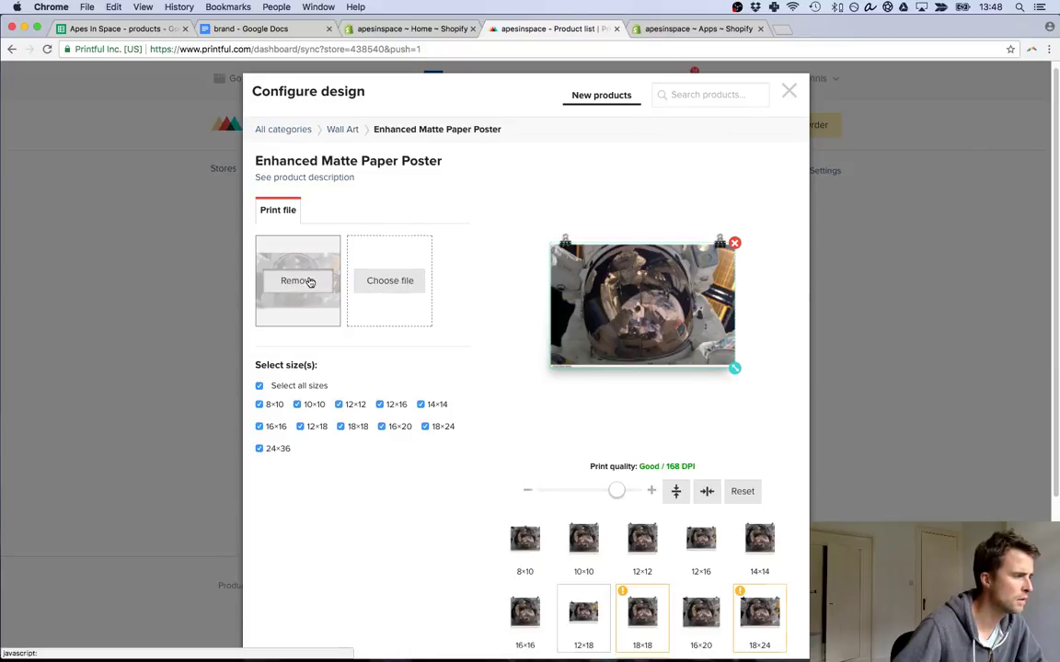
# Replace the print file with the moon-walking photo 257665main_as12-47-6919_full.jpg from Finder.
pyautogui.click(307, 282)
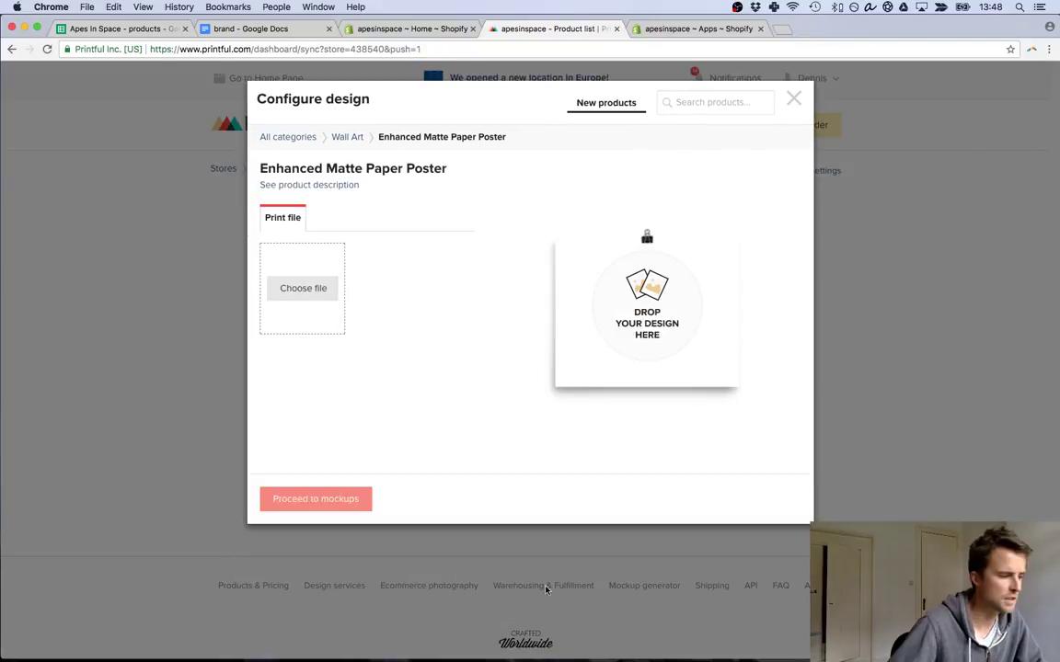
pyautogui.press('super+Tab')
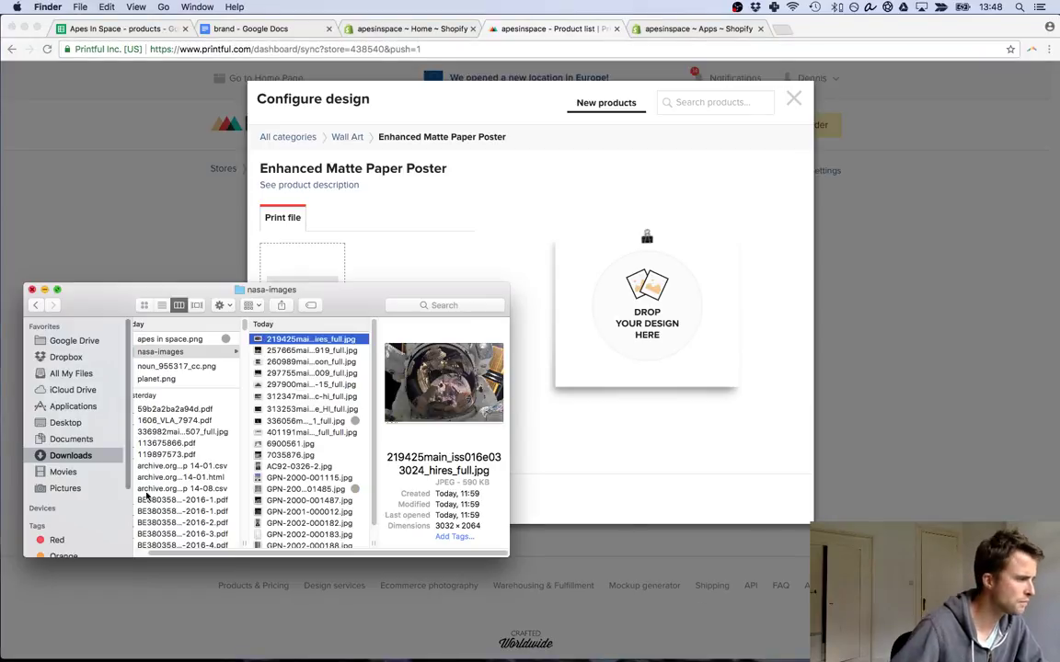
pyautogui.click(292, 350)
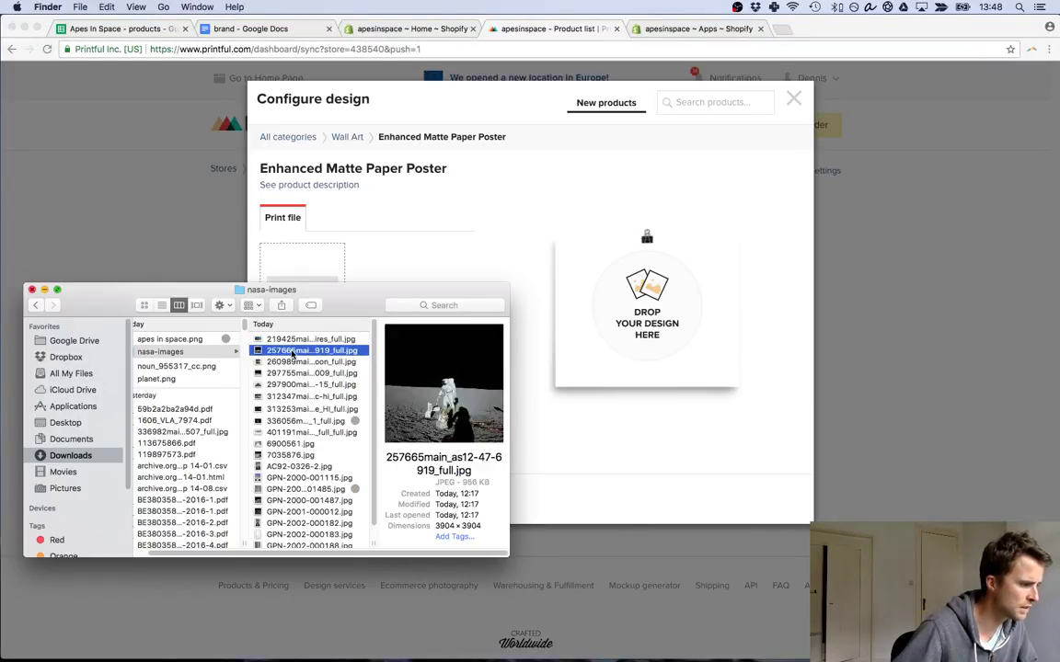
pyautogui.moveTo(396, 330); pyautogui.dragTo(641, 298)
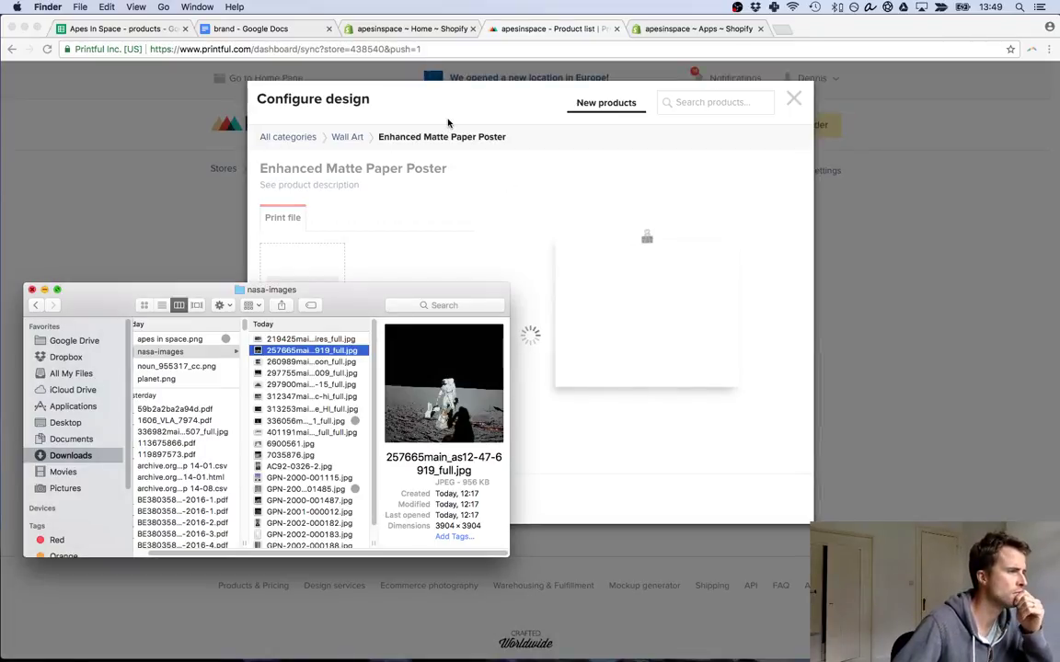
pyautogui.click(457, 114)
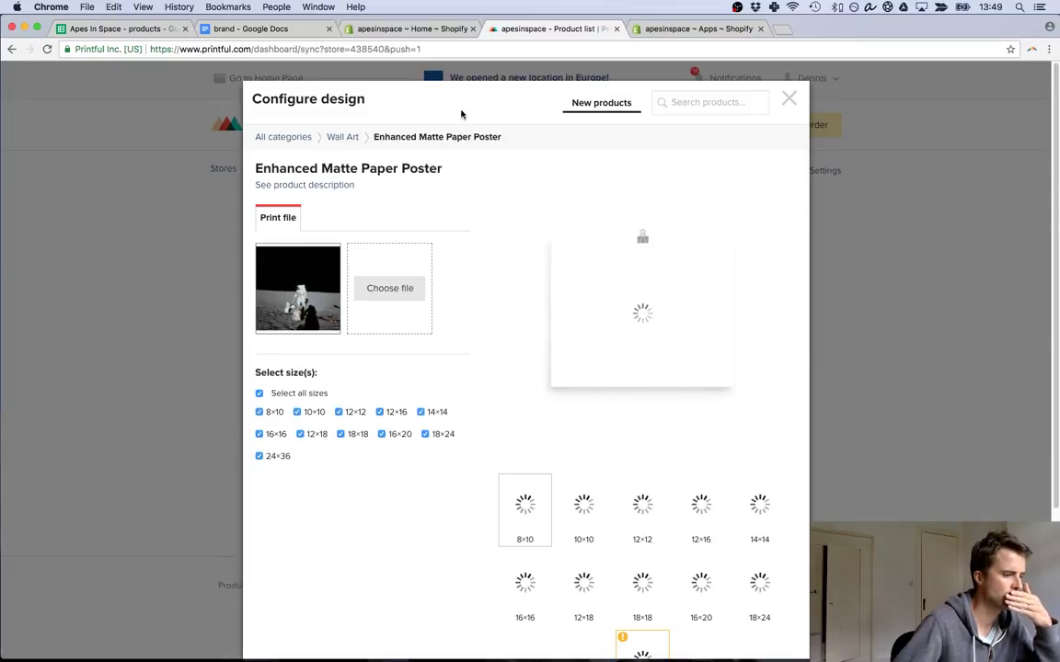
# Preview the 10×10 through 24×36 sizes and remove the 24×36 size from the poster.
pyautogui.scroll(-3, 417, 461)
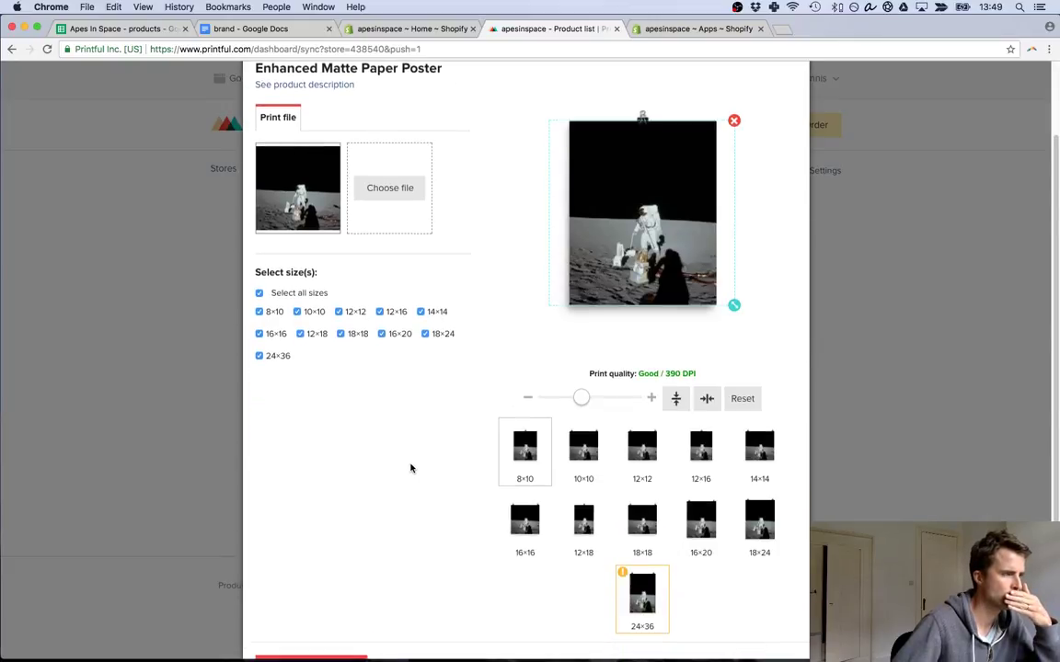
pyautogui.click(592, 456)
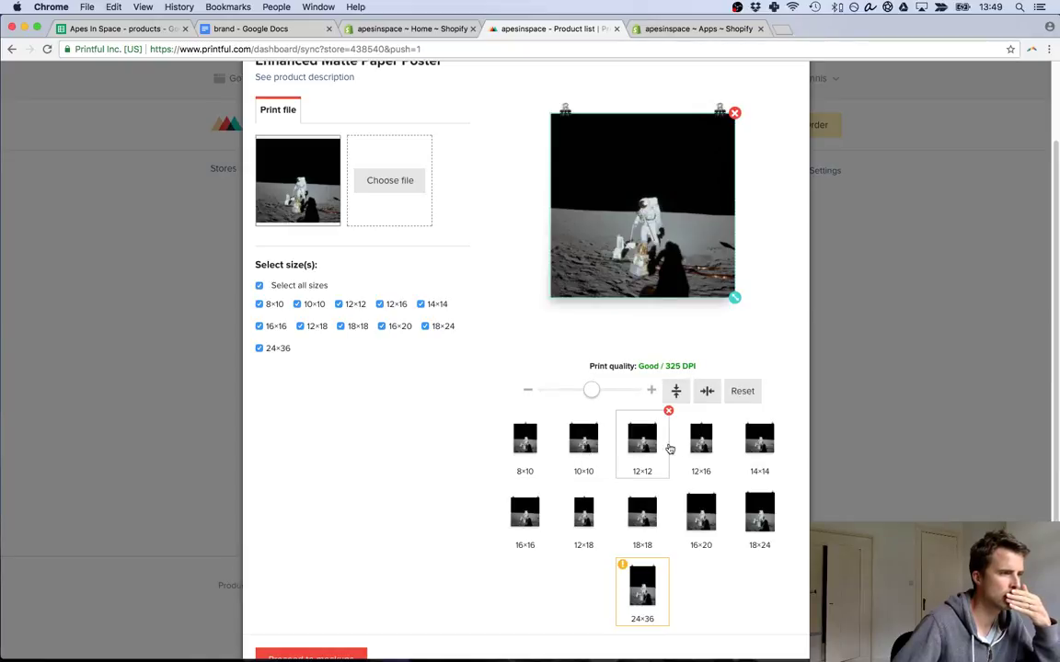
pyautogui.click(701, 441)
pyautogui.click(754, 442)
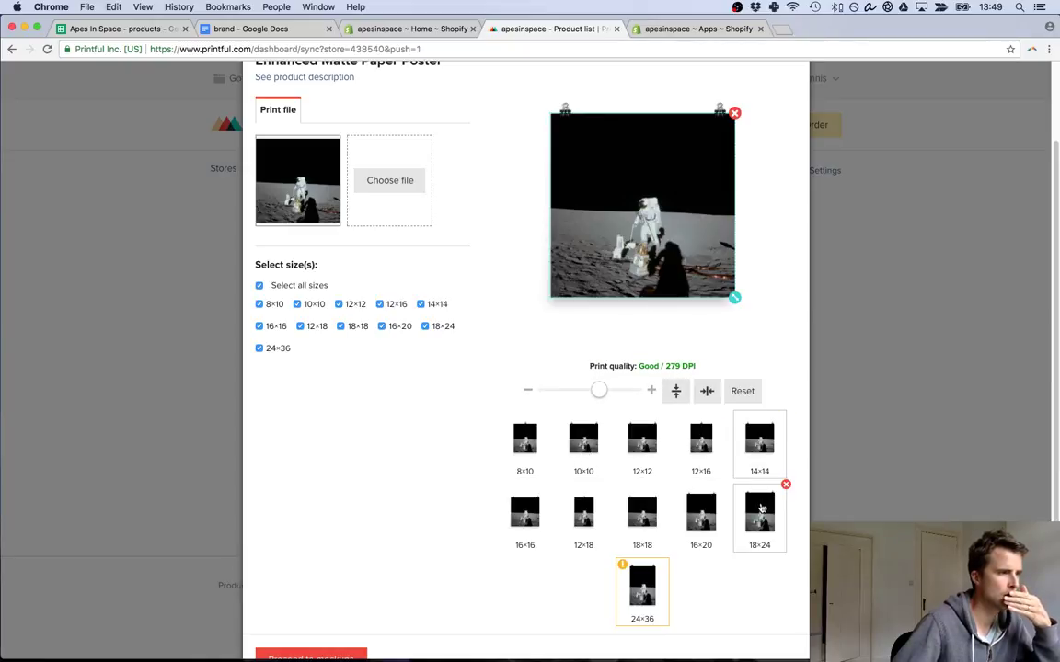
pyautogui.click(760, 511)
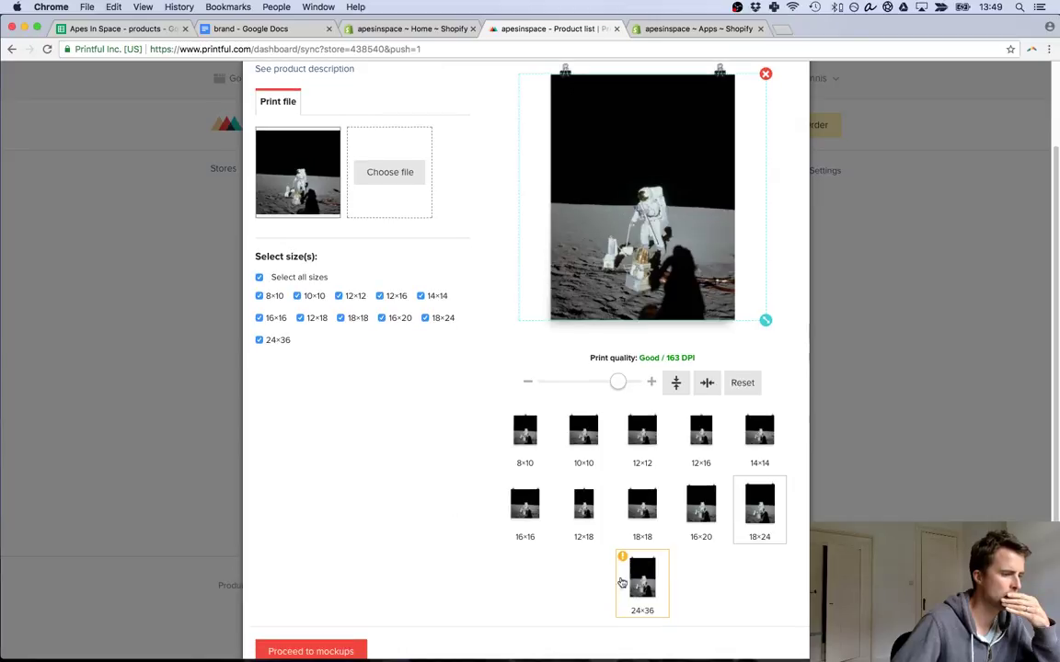
pyautogui.click(642, 583)
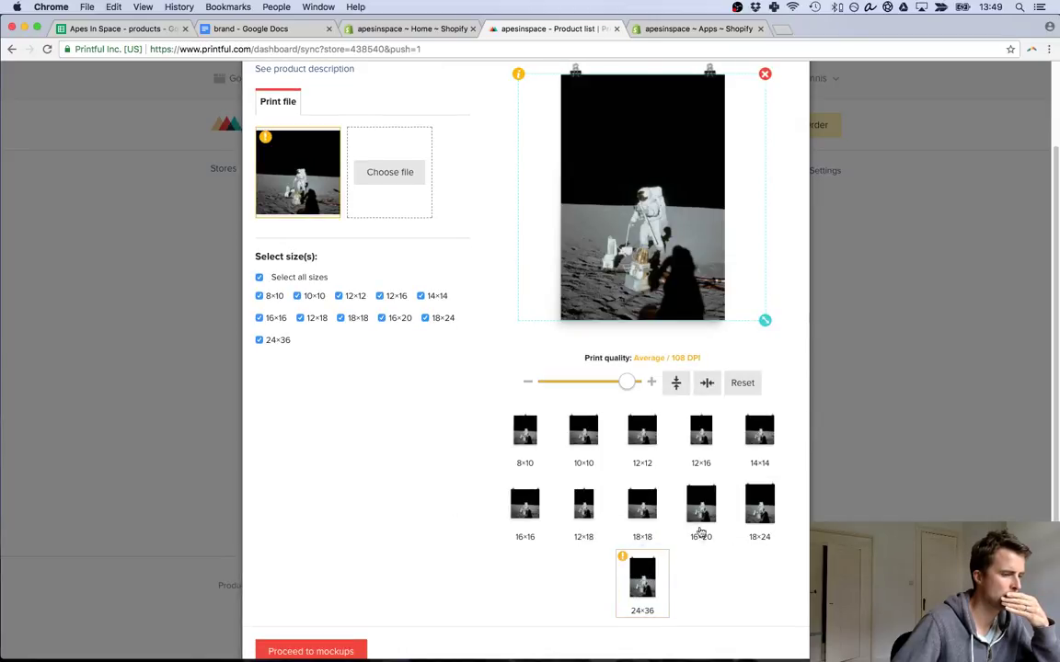
pyautogui.click(701, 504)
pyautogui.click(748, 513)
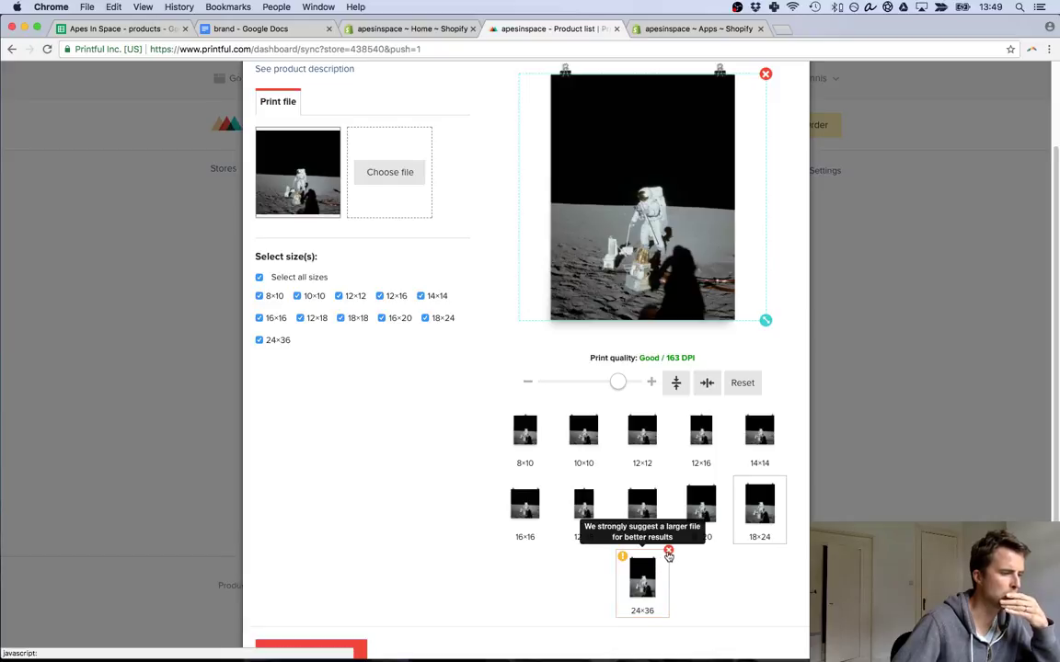
pyautogui.click(669, 552)
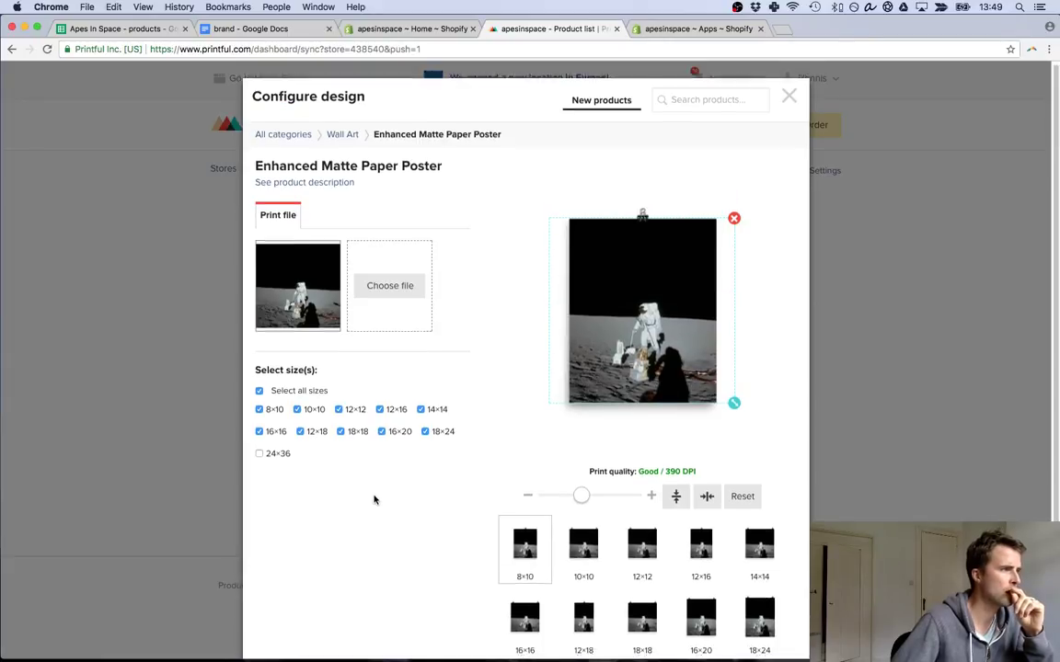
# Compare the poster mockups and choose the first as the main image.
pyautogui.click(329, 611)
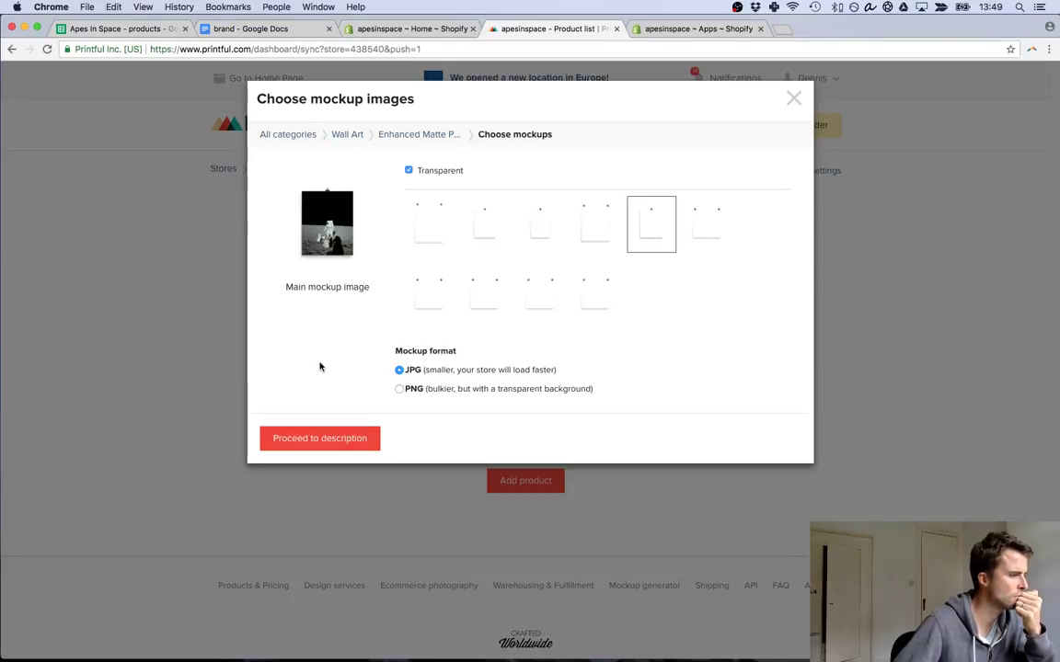
pyautogui.click(429, 228)
pyautogui.click(490, 233)
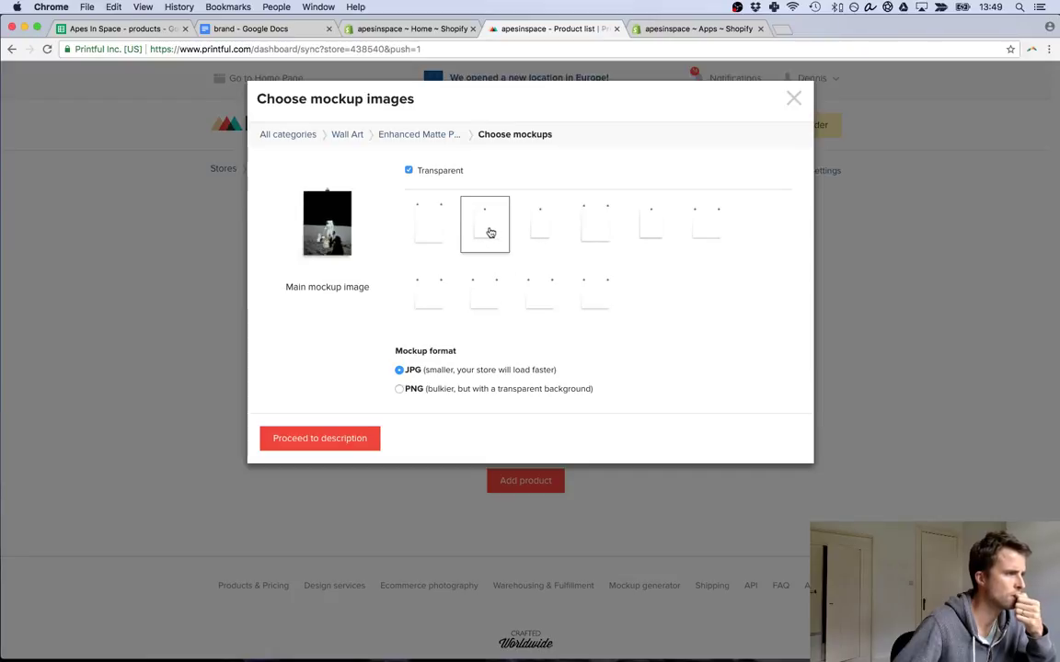
pyautogui.click(492, 278)
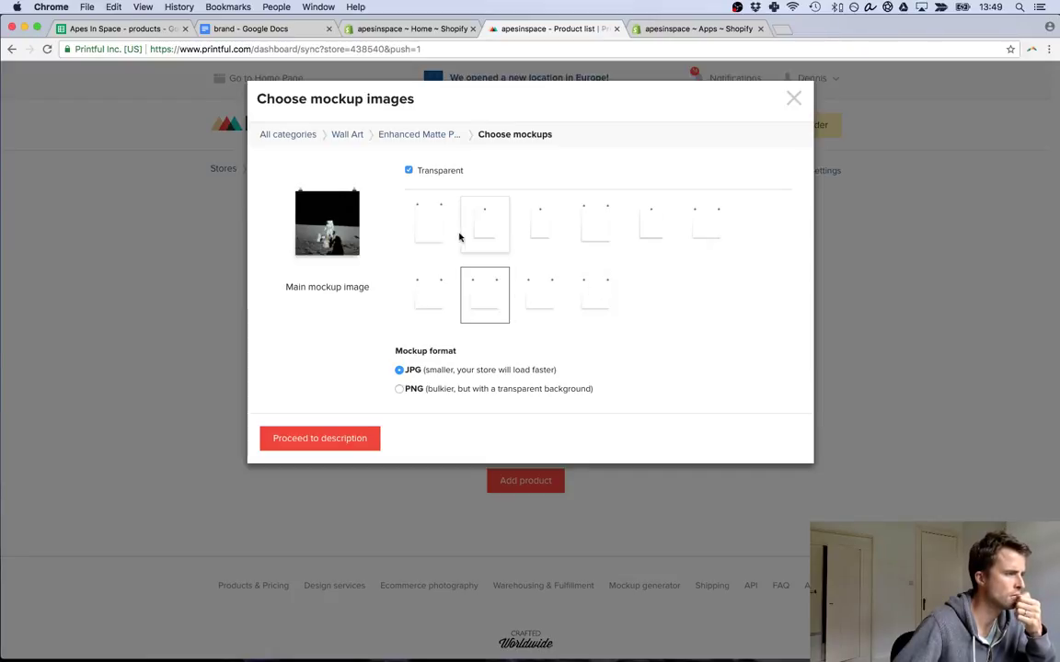
pyautogui.click(423, 227)
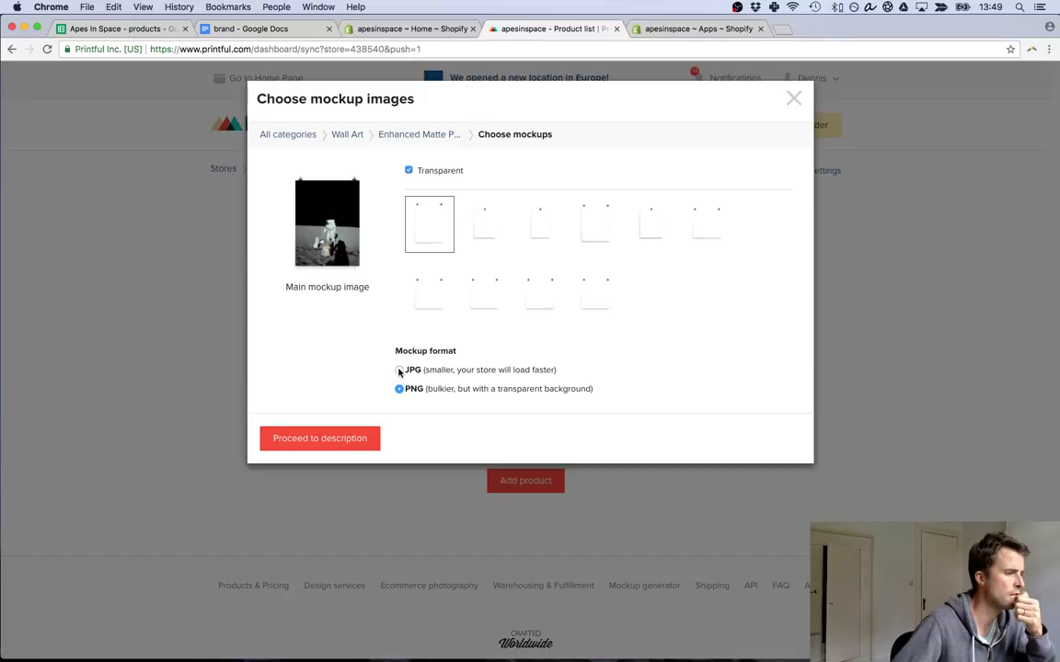
# Set the mockup format to JPG, reconfirm the first mockup, and proceed to the description step.
pyautogui.click(399, 371)
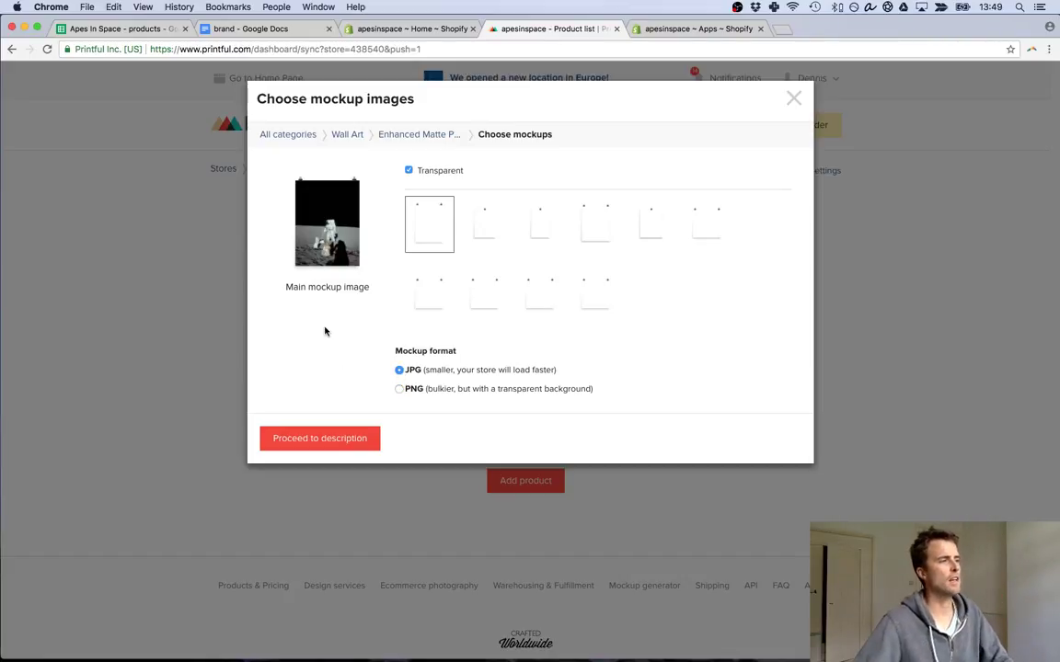
pyautogui.click(479, 239)
pyautogui.click(428, 232)
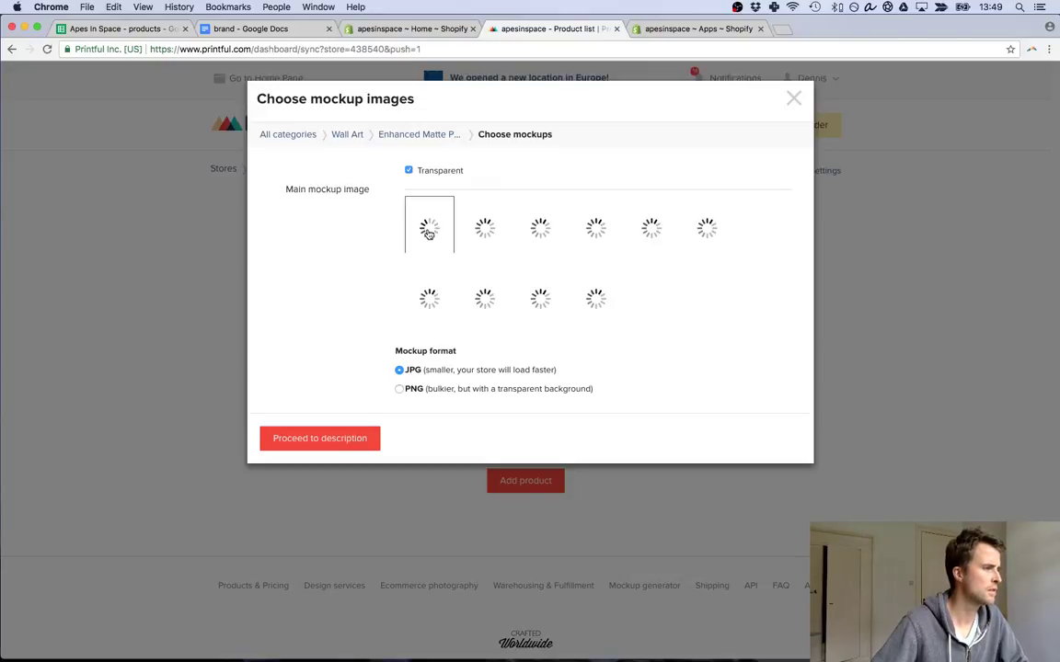
pyautogui.click(714, 230)
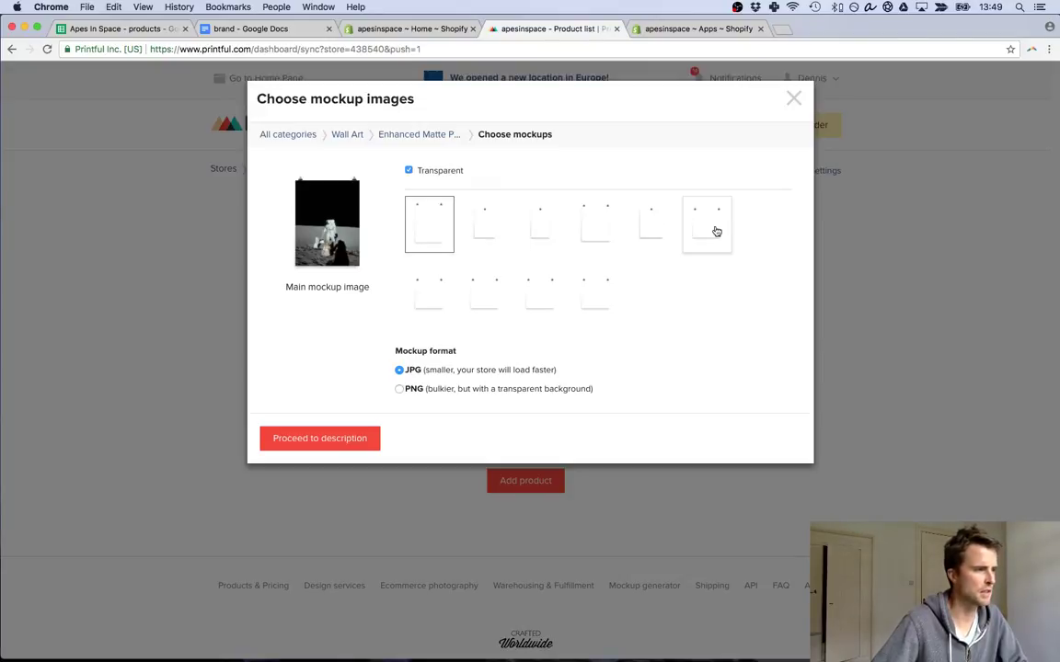
pyautogui.click(424, 238)
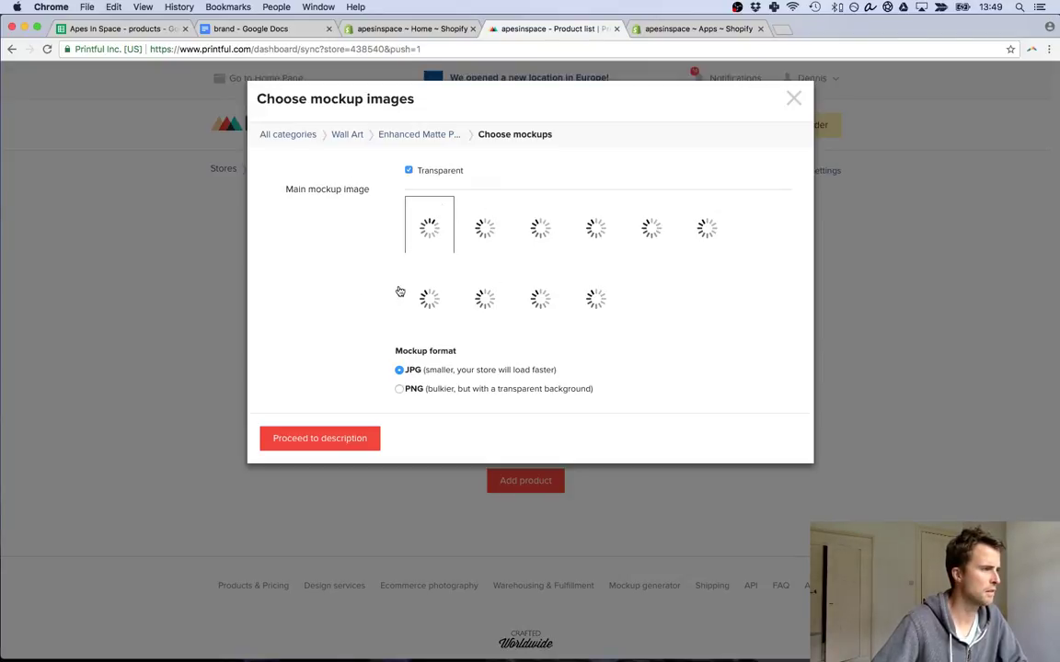
pyautogui.click(355, 436)
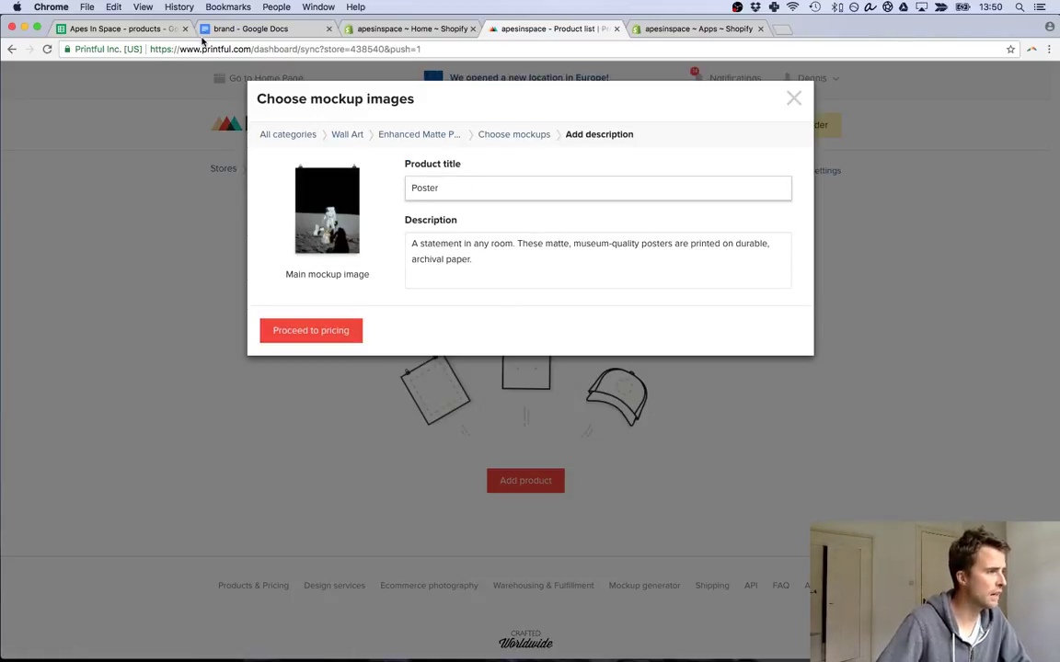
# Check the products spreadsheet, Shopify apps page and nasa-images folder while the title stays 'Poster'.
pyautogui.click(129, 28)
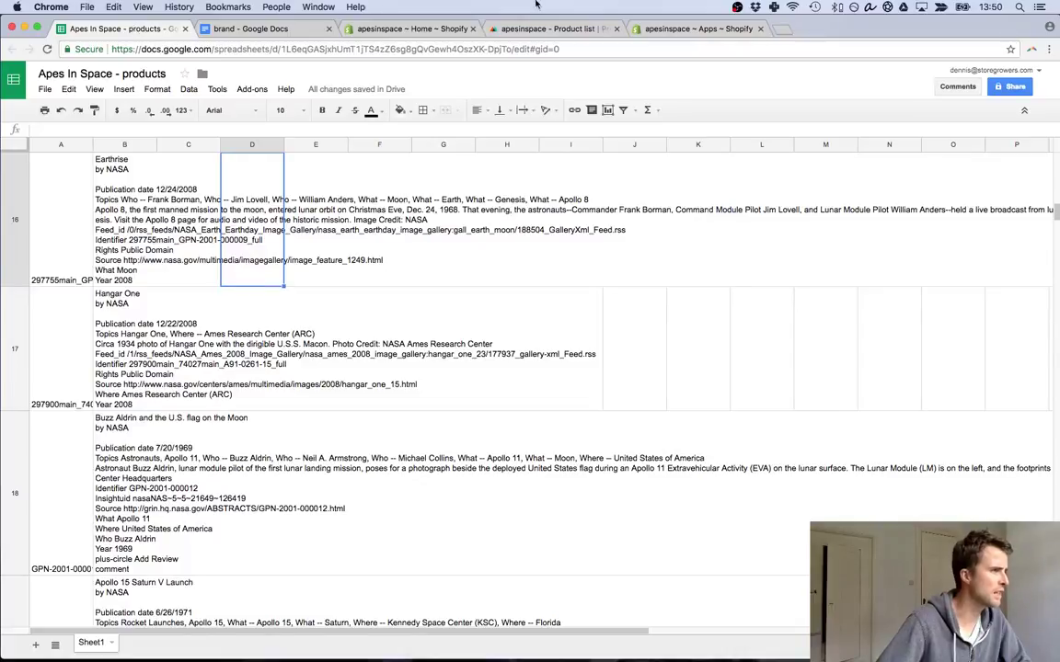
pyautogui.click(552, 29)
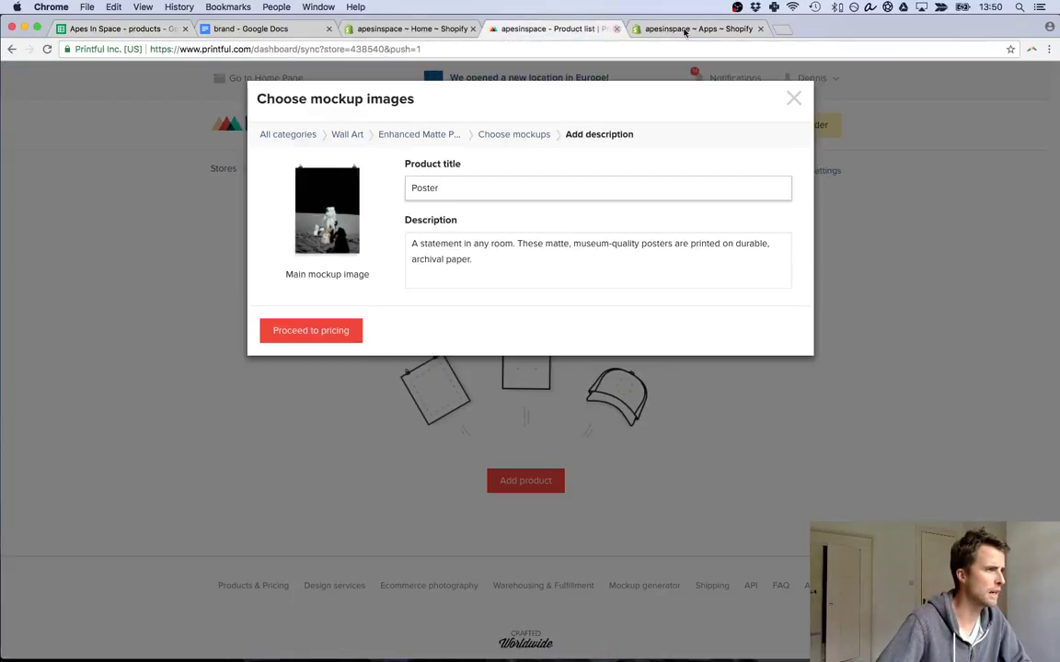
pyautogui.click(685, 29)
pyautogui.click(550, 28)
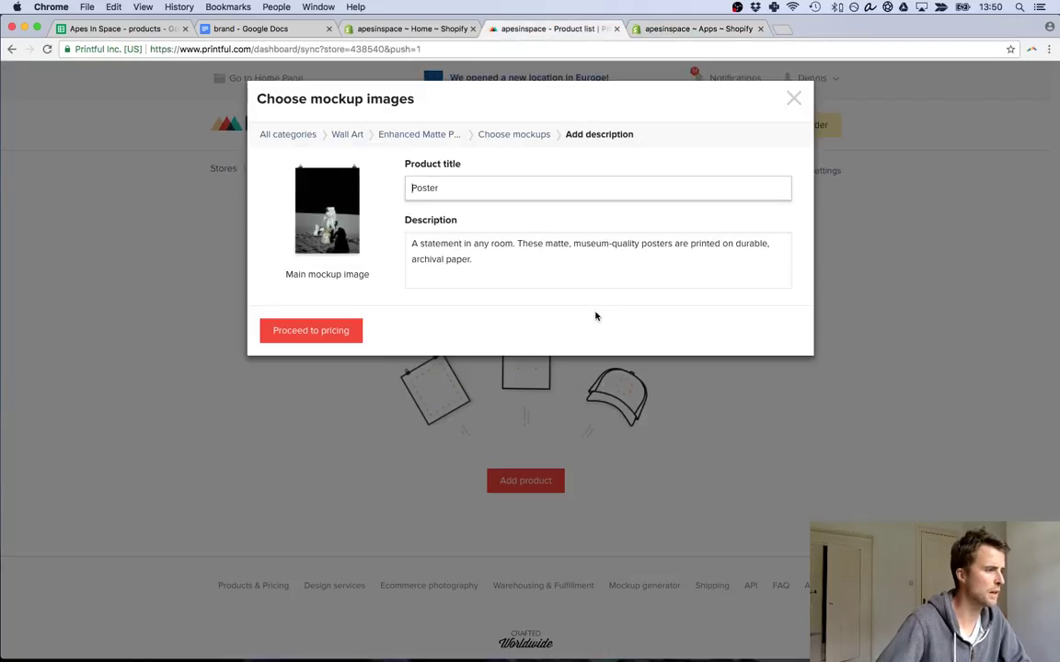
pyautogui.press('super+Tab')
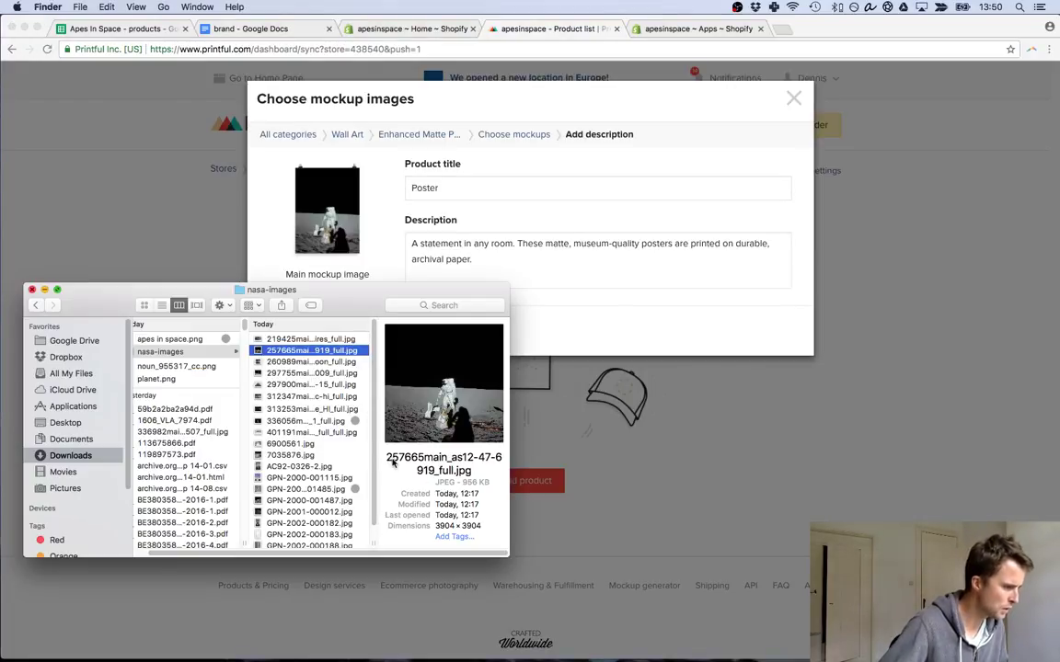
pyautogui.click(66, 33)
# Select and copy the full Apollo 12 photo details in Google Sheets cell B20.
pyautogui.scroll(-10, 104, 329)
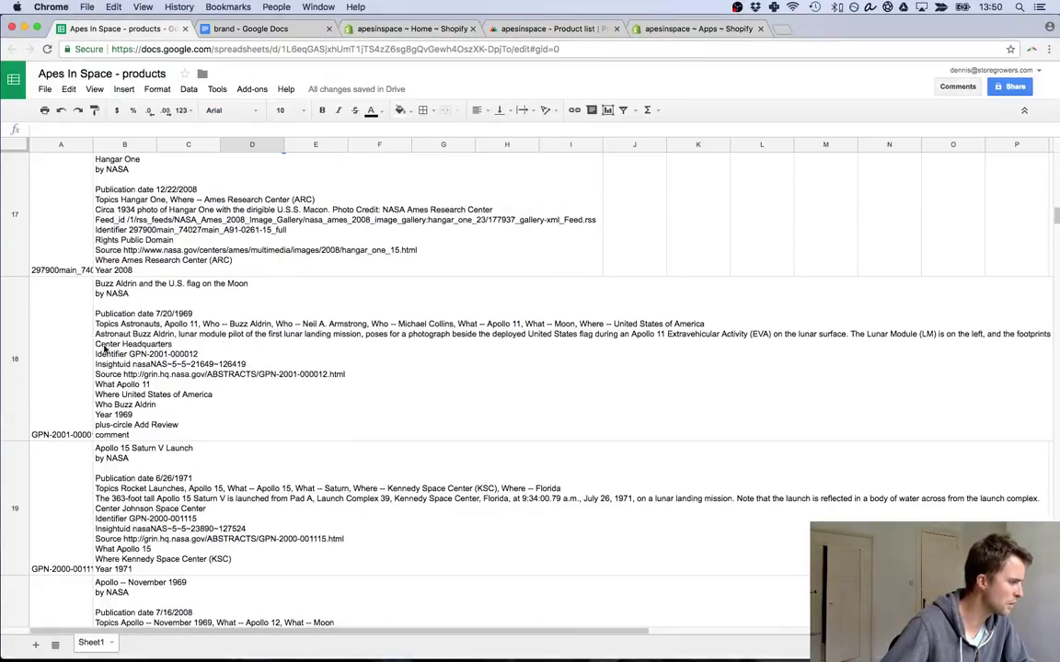
pyautogui.scroll(3, 104, 347)
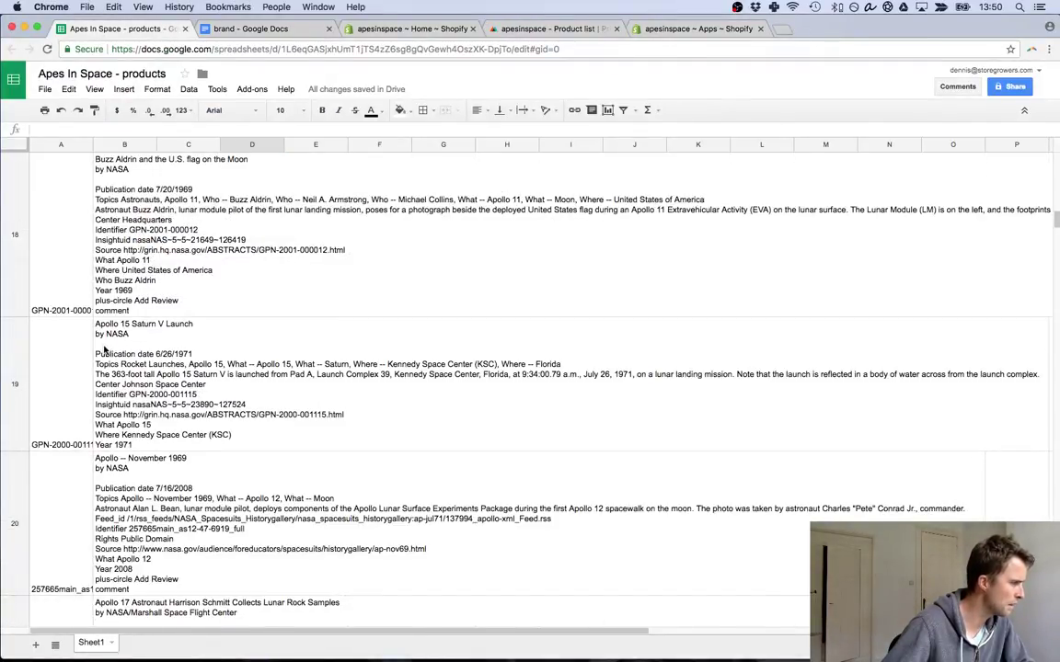
pyautogui.scroll(-3, 104, 350)
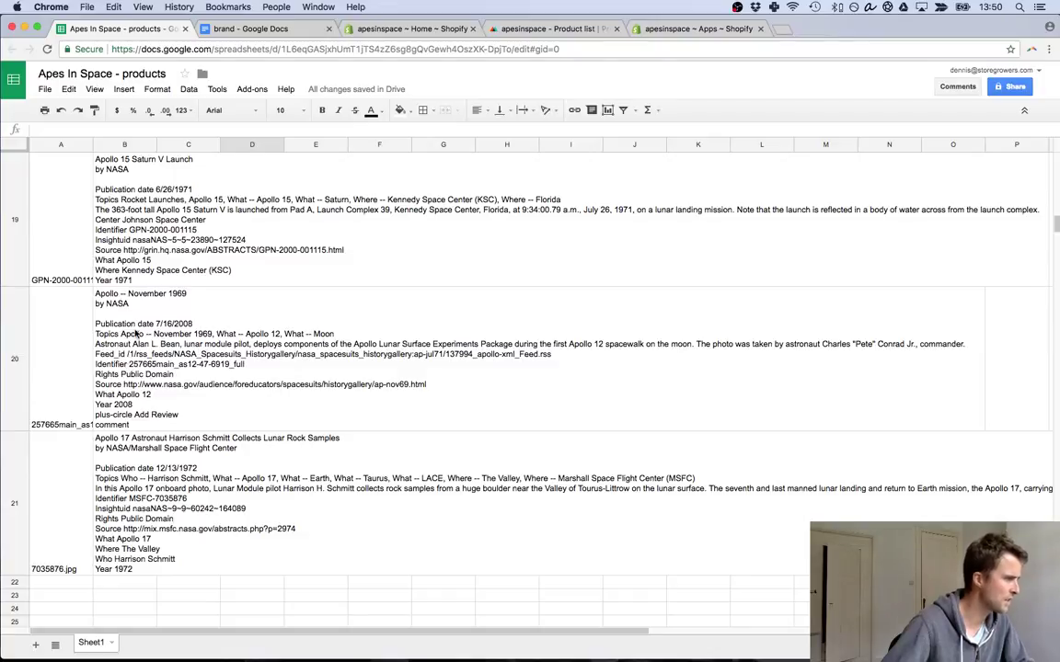
pyautogui.doubleClick(135, 313)
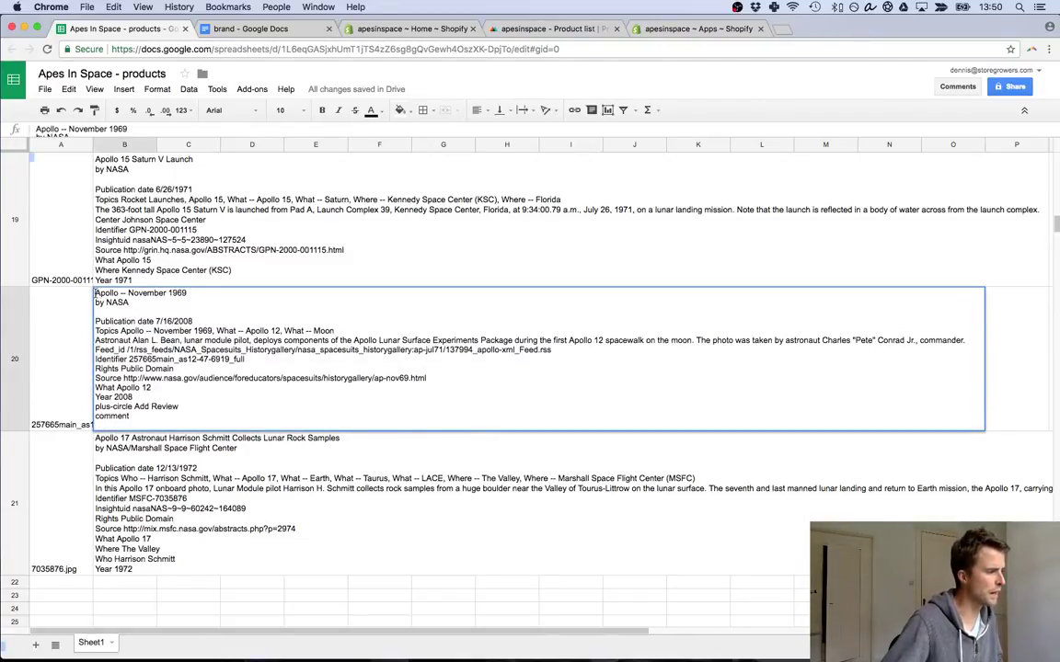
pyautogui.moveTo(94, 293); pyautogui.dragTo(170, 416)
pyautogui.press('super+c')
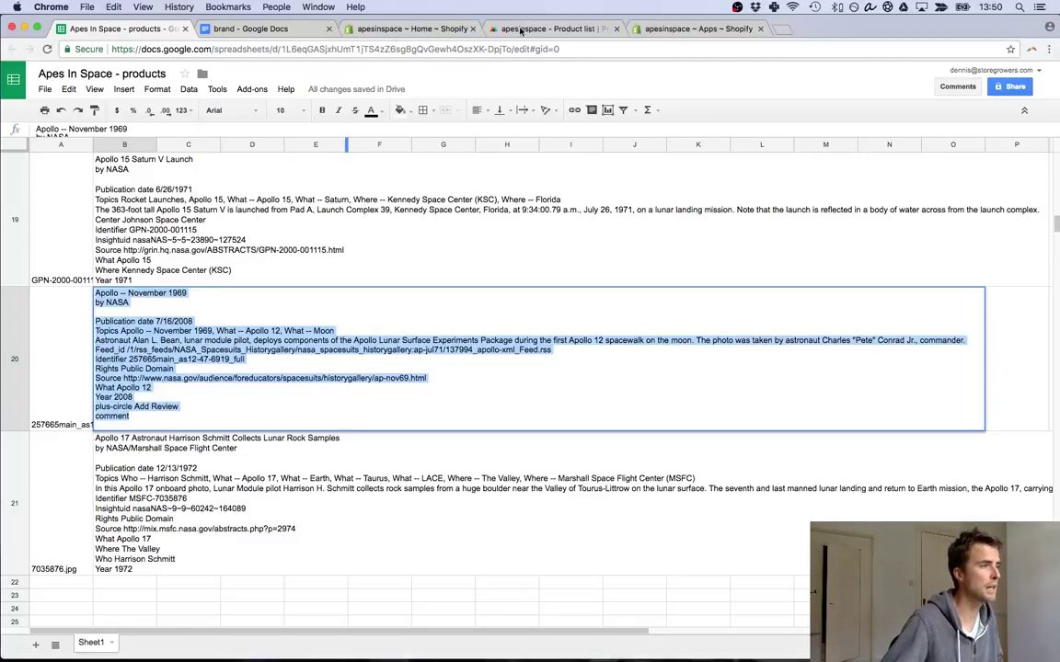
# Add a blank line after the existing poster description in Printful.
pyautogui.click(534, 29)
pyautogui.click(509, 244)
pyautogui.press('super+a')
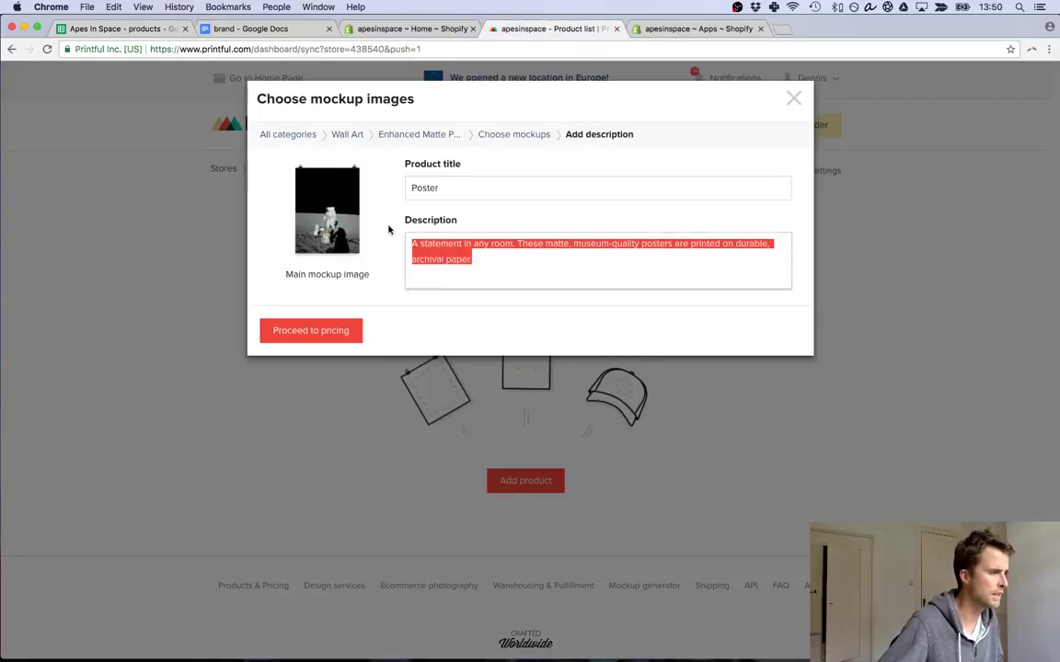
pyautogui.click(542, 263)
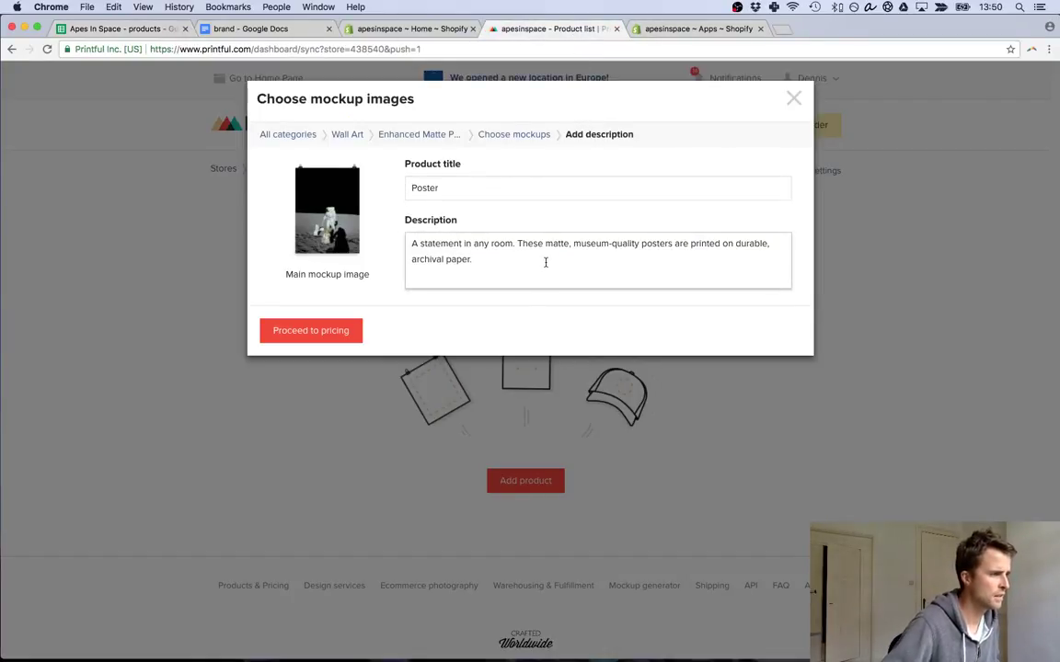
pyautogui.press('Return')
pyautogui.press('Return')
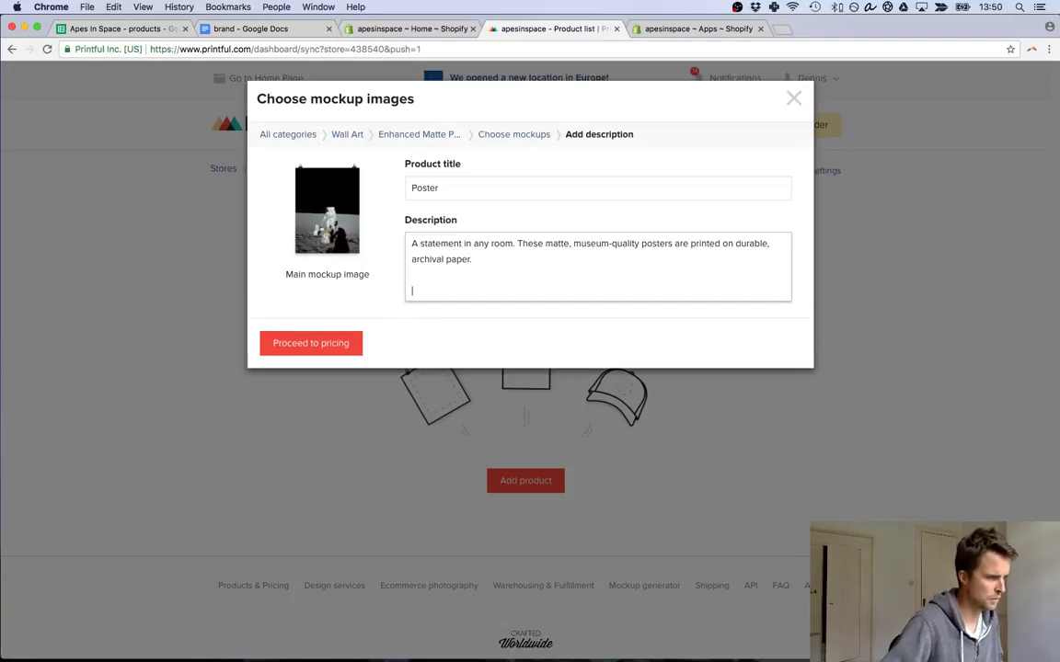
# Paste the copied Apollo 12 photo details into the Printful description.
pyautogui.press('super+v')
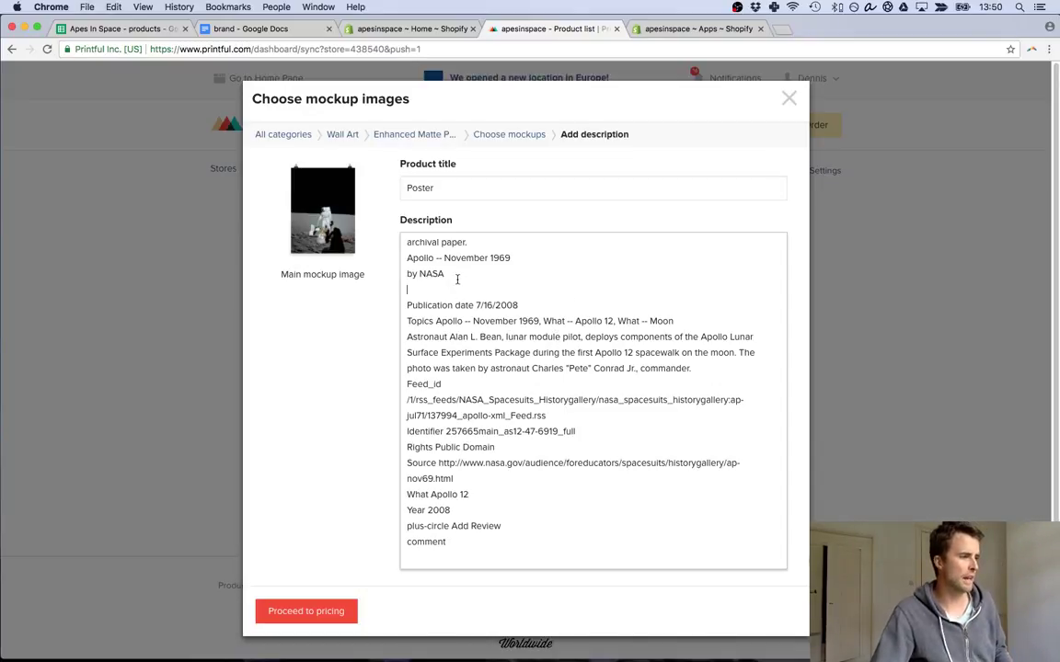
pyautogui.press('super+z')
pyautogui.press('super+shift+z')
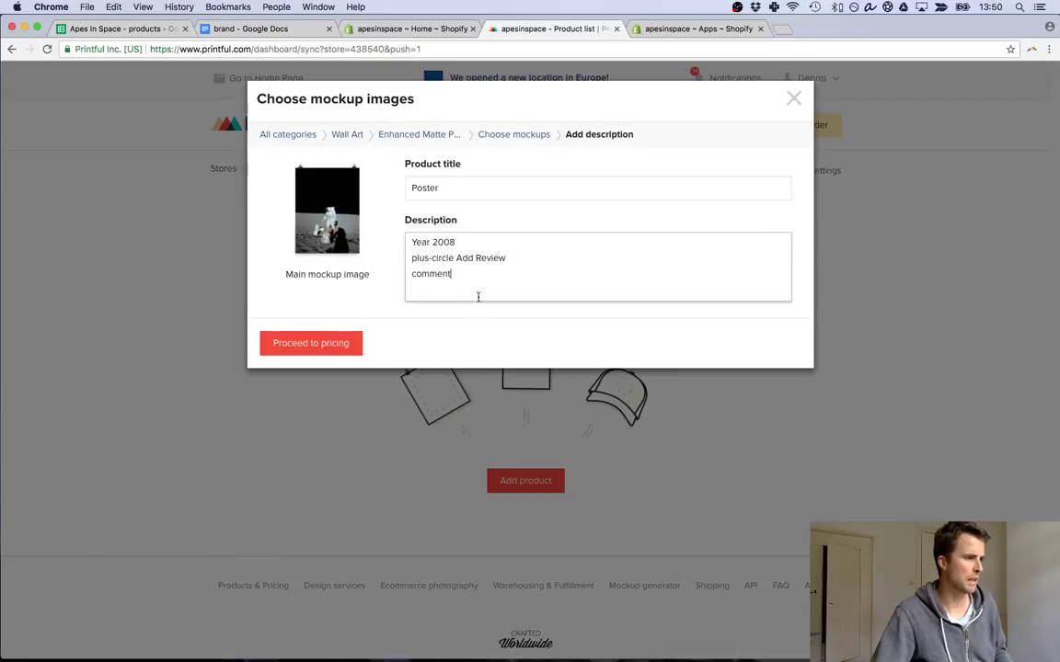
# Delete the trailing Add Review and comment lines, then select 'Apollo 12 spacewalk on the moon'.
pyautogui.moveTo(473, 558); pyautogui.dragTo(398, 530)
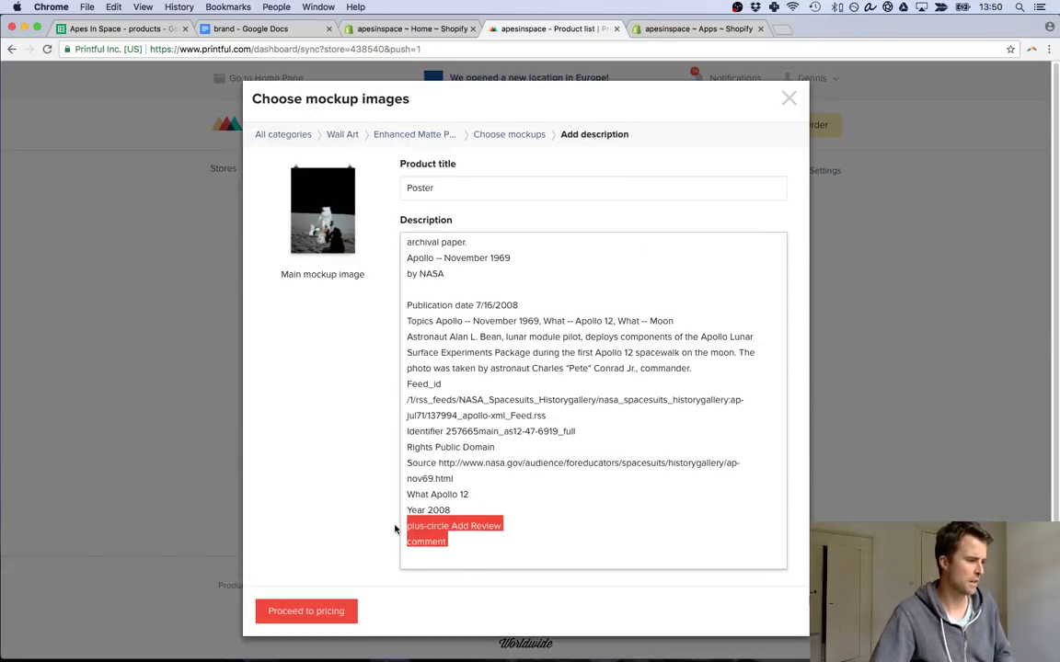
pyautogui.press('BackSpace')
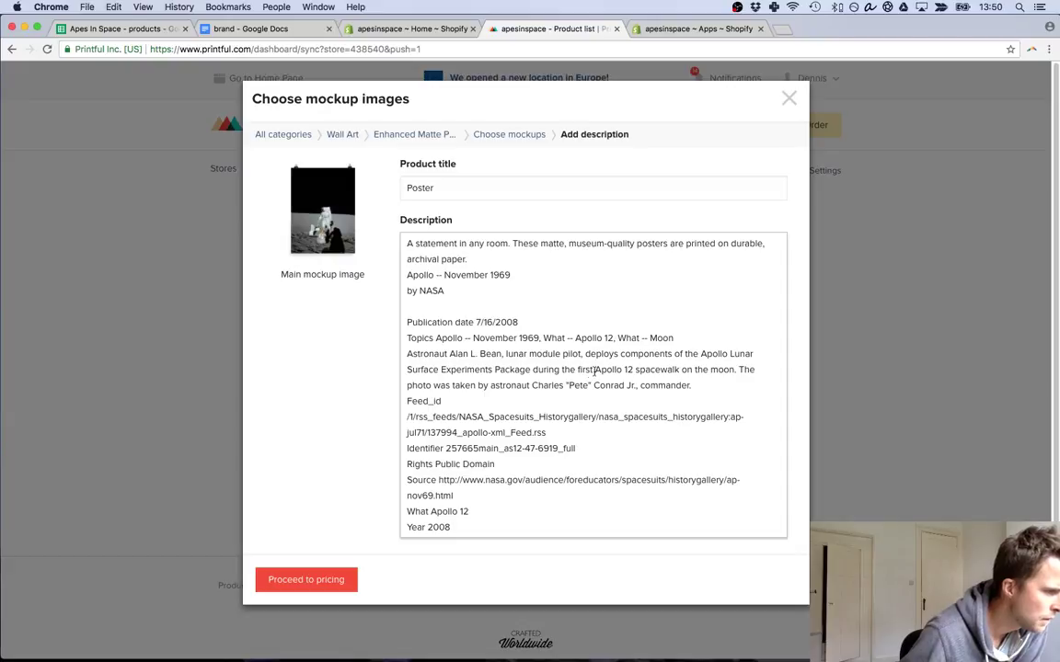
pyautogui.moveTo(596, 369); pyautogui.dragTo(734, 374)
pyautogui.press('super+c')
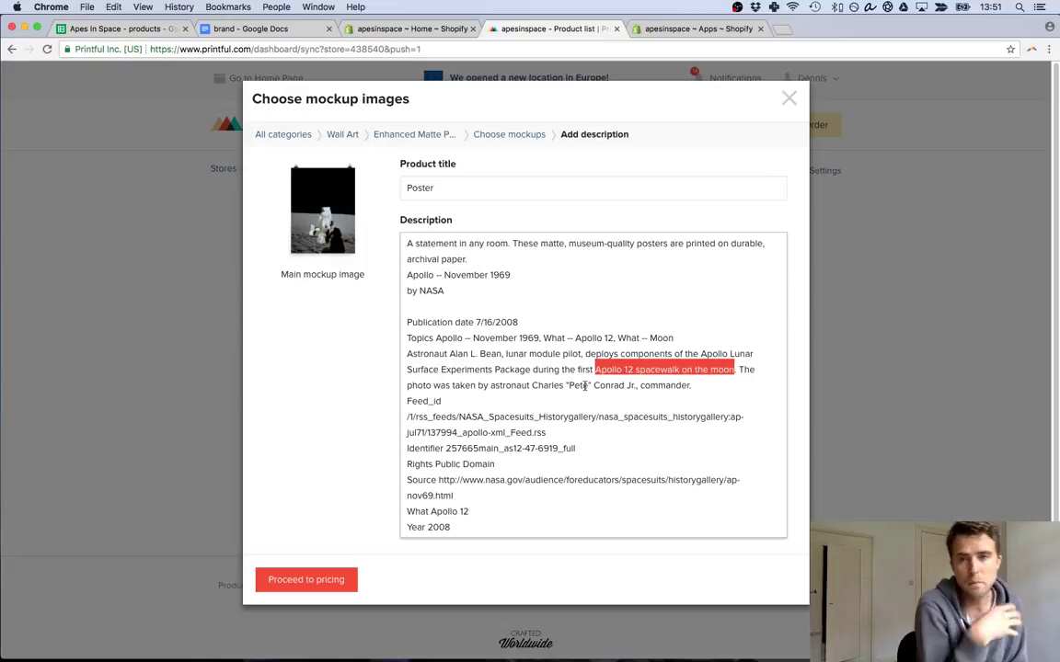
# Change the product title from Poster to 'Apollo 12 moonwalk'.
pyautogui.click(456, 187)
pyautogui.press('super+a')
pyautogui.press('super+v')
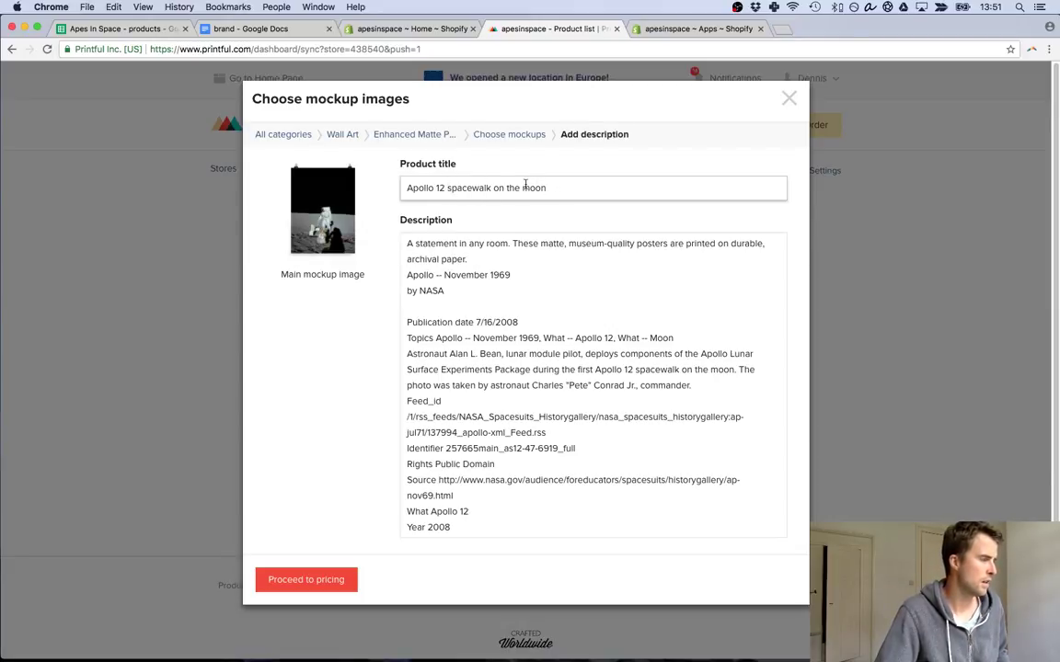
pyautogui.write('moon')
pyautogui.hotkey('shift', 'Right')
pyautogui.hotkey('shift', 'Right')
pyautogui.hotkey('shift', 'Right')
pyautogui.hotkey('shift', 'Right')
pyautogui.hotkey('shift', 'Right')
pyautogui.hotkey('shift', 'Right')
pyautogui.hotkey('shift', 'Right')
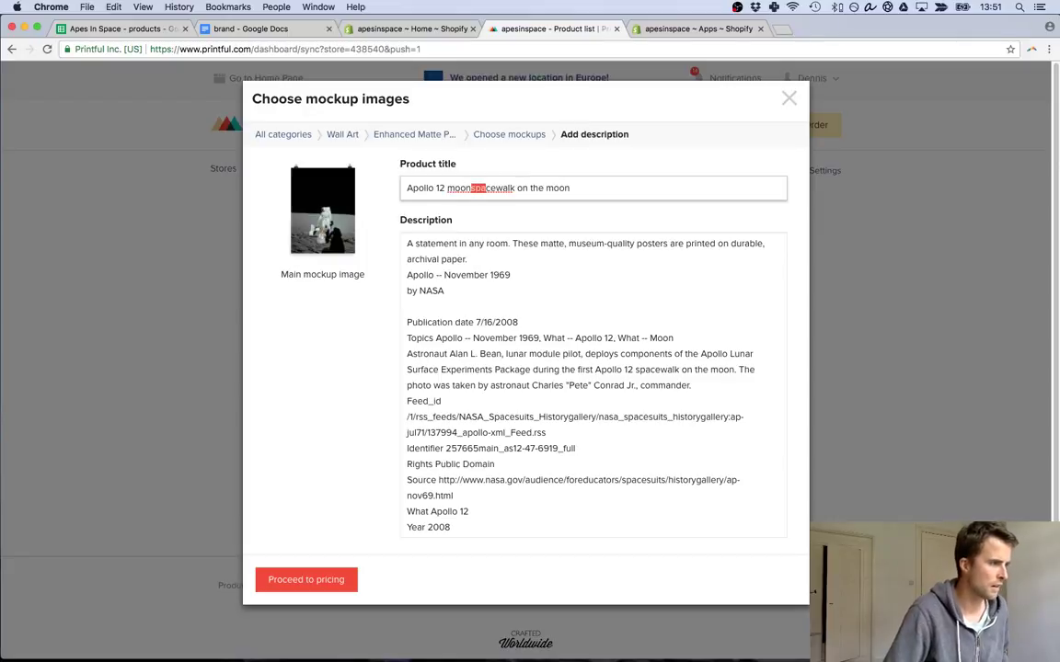
pyautogui.hotkey('shift', 'Left')
pyautogui.hotkey('shift', 'Left')
pyautogui.press('BackSpace')
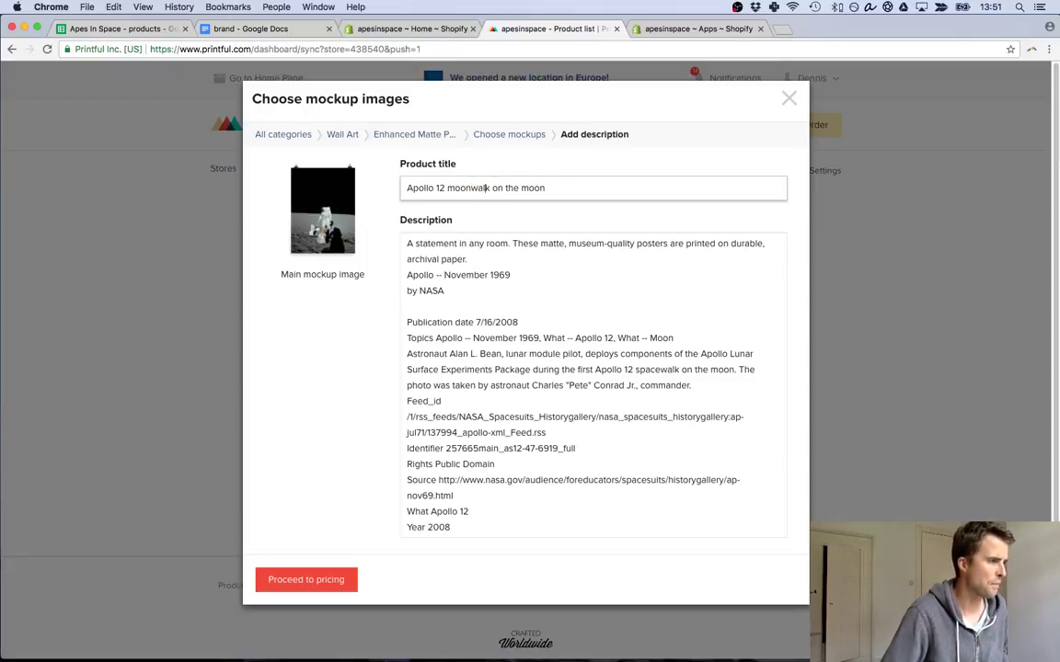
pyautogui.hotkey('shift', 'End')
pyautogui.press('BackSpace')
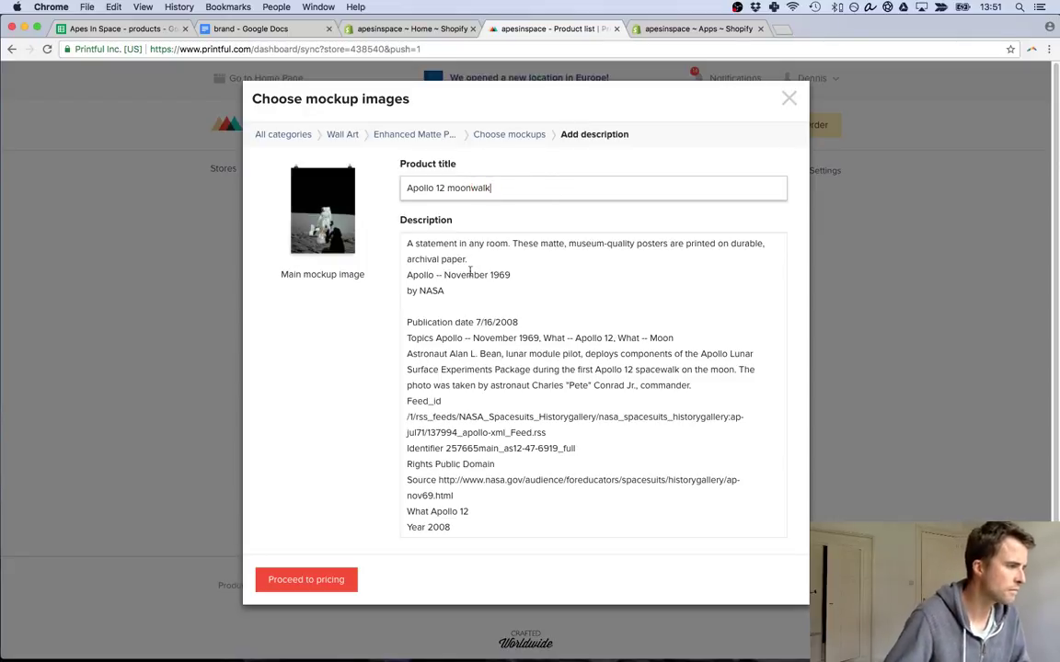
# Split the description's opening sentence onto its own line before 'These'.
pyautogui.click(469, 273)
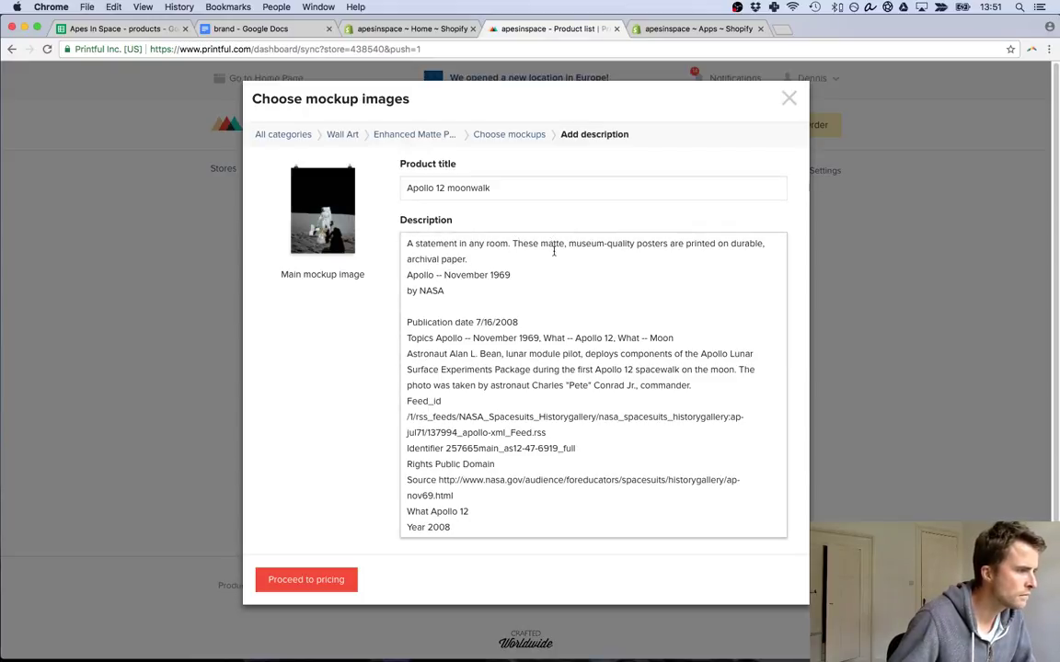
pyautogui.click(513, 242)
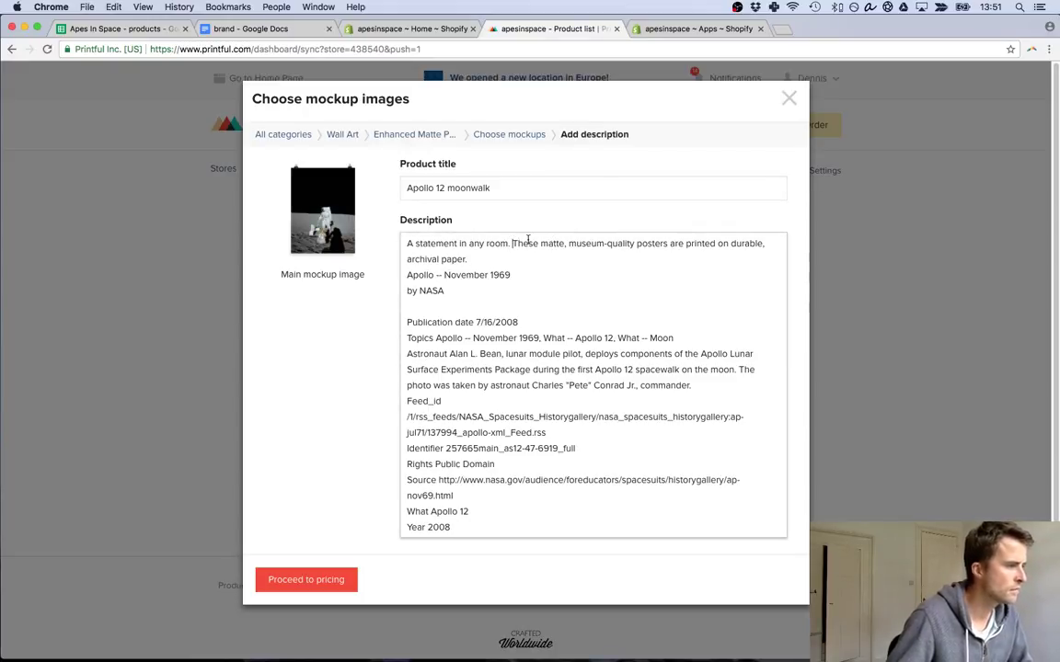
pyautogui.press('Return')
pyautogui.press('Return')
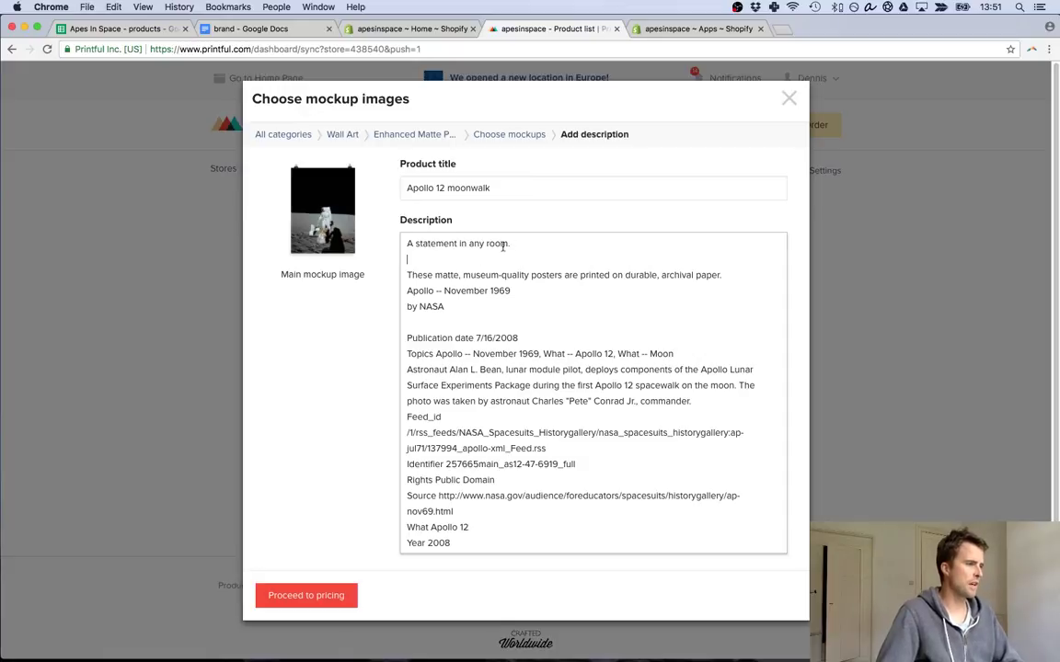
# Delete the sentence 'A statement in any room.' and its following blank line.
pyautogui.moveTo(505, 244); pyautogui.dragTo(407, 243)
pyautogui.press('BackSpace')
pyautogui.press('Down')
pyautogui.press('Down')
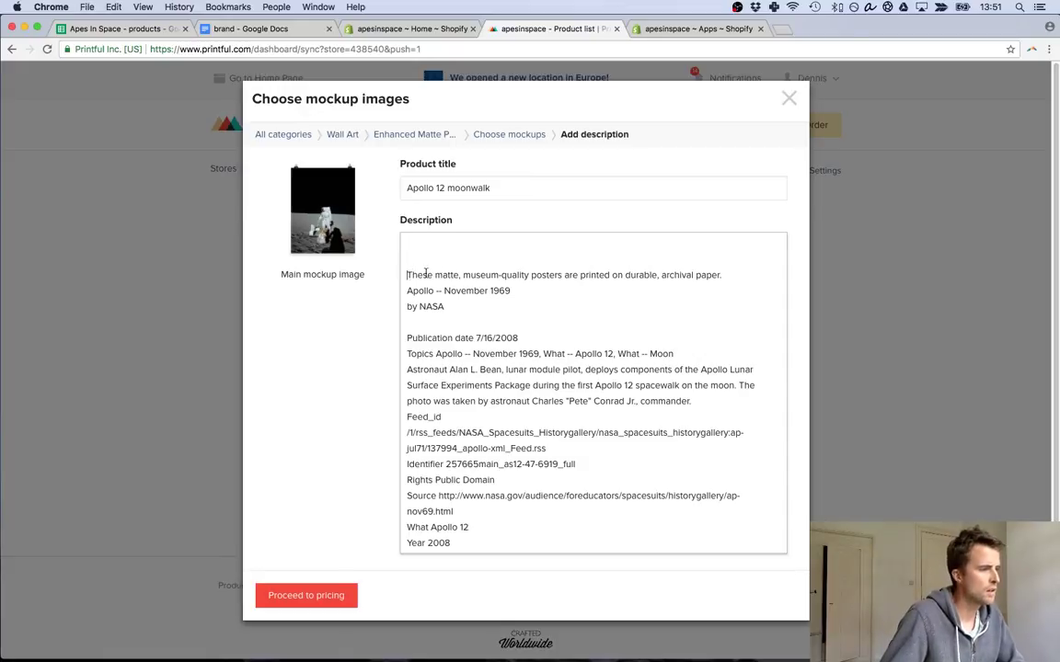
pyautogui.press('BackSpace')
# Move the photo details block, Apollo through Year 2008, above the matte-poster sentence.
pyautogui.moveTo(407, 274); pyautogui.dragTo(466, 540)
pyautogui.press('super+c')
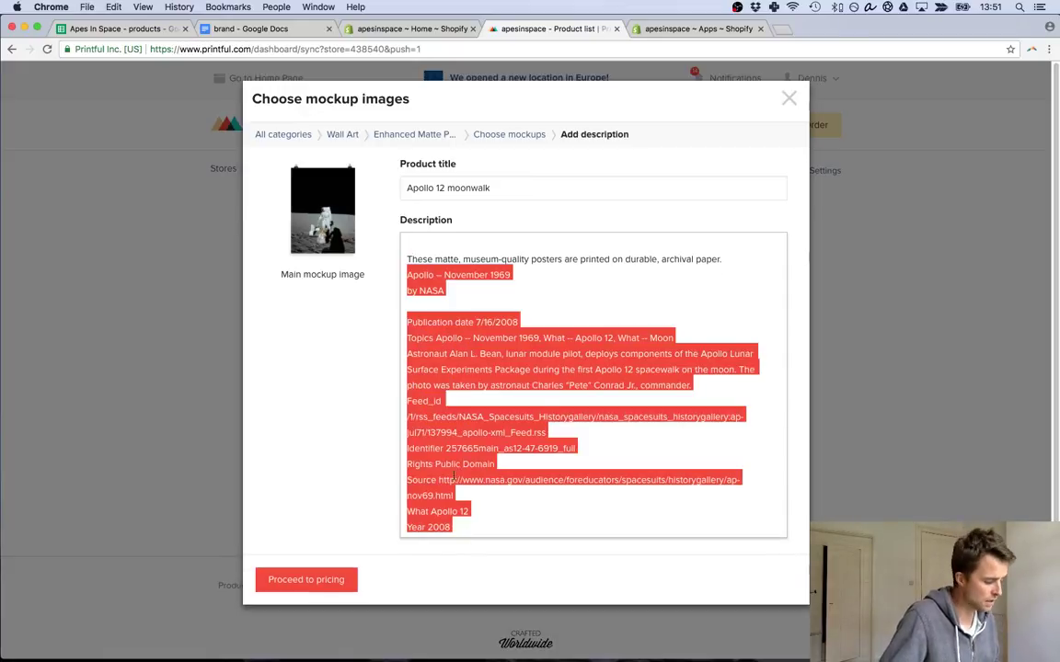
pyautogui.press('BackSpace')
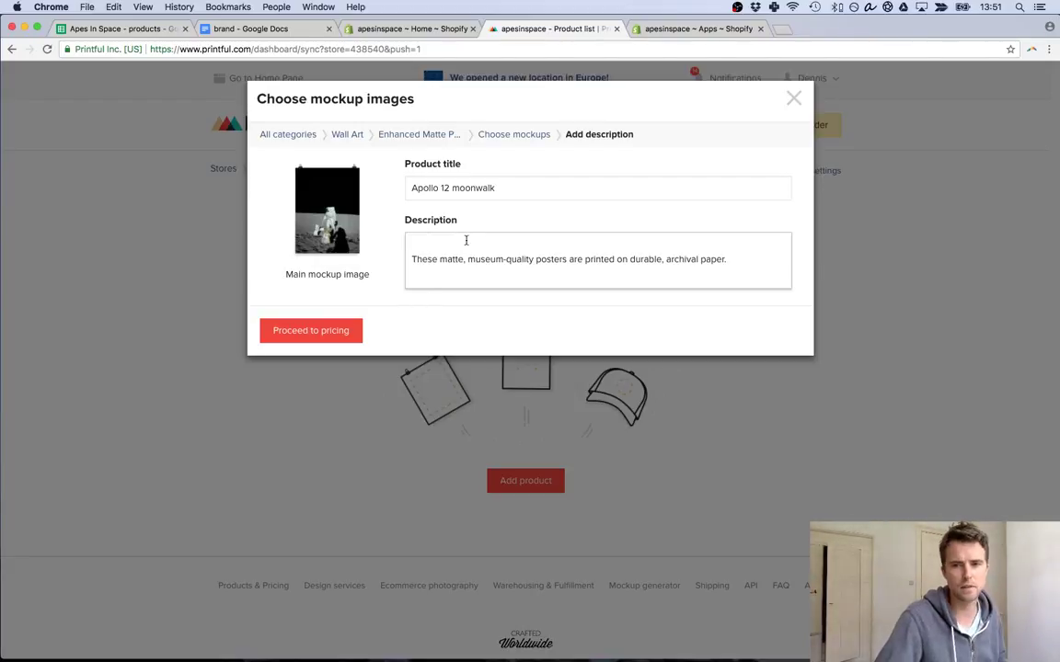
pyautogui.press('super+v')
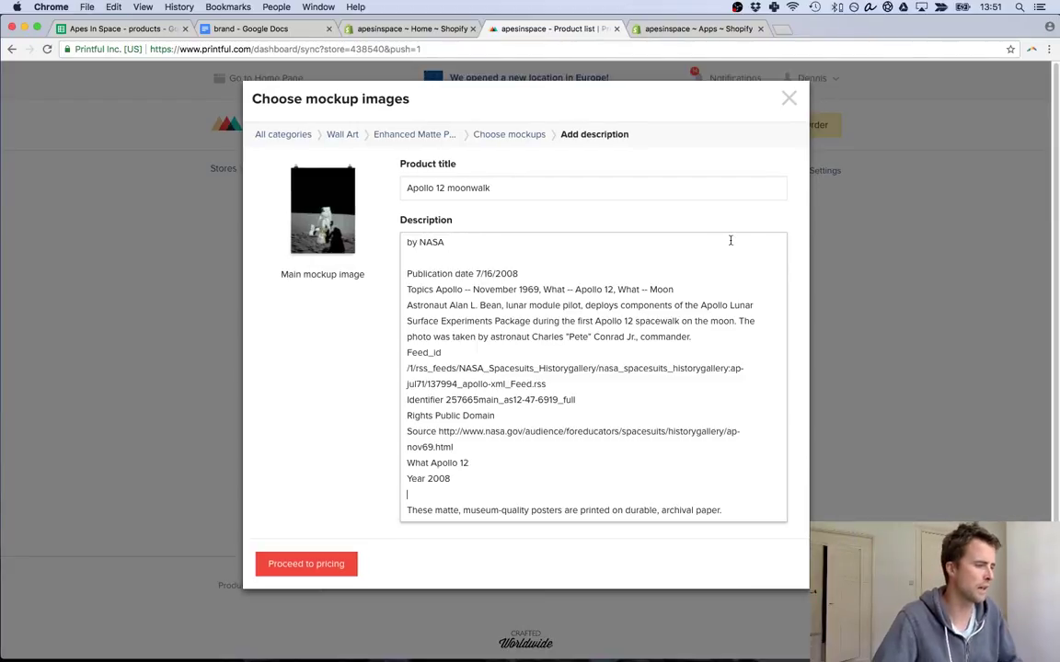
pyautogui.press('super+Tab')
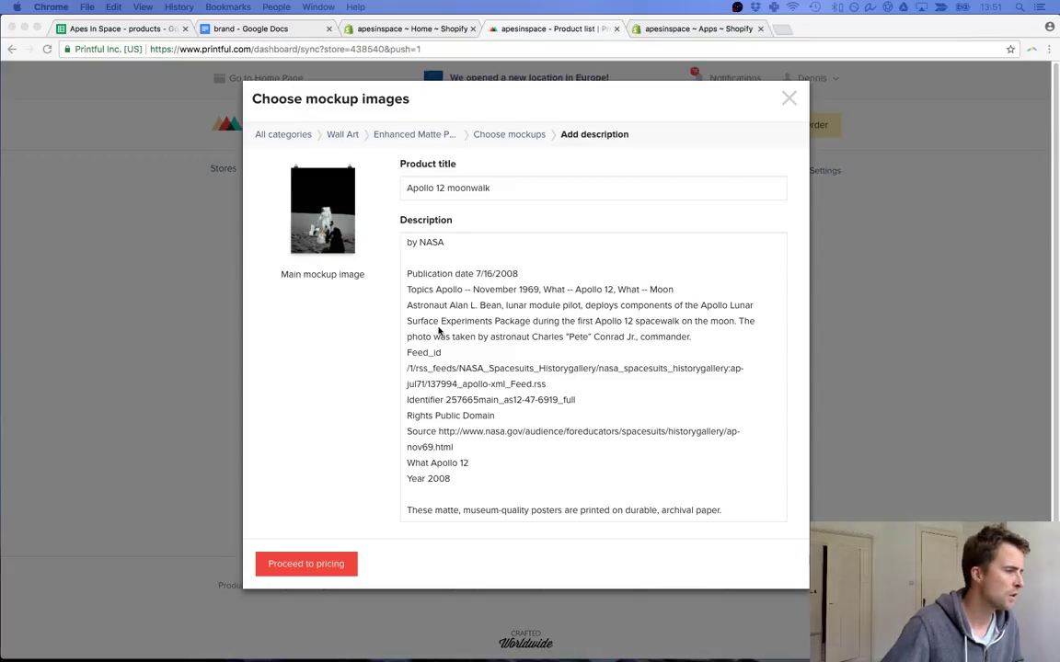
# Remove the 'Publication date 7/16/2008' line and extra blank lines, then select the astronaut caption.
pyautogui.click(410, 256)
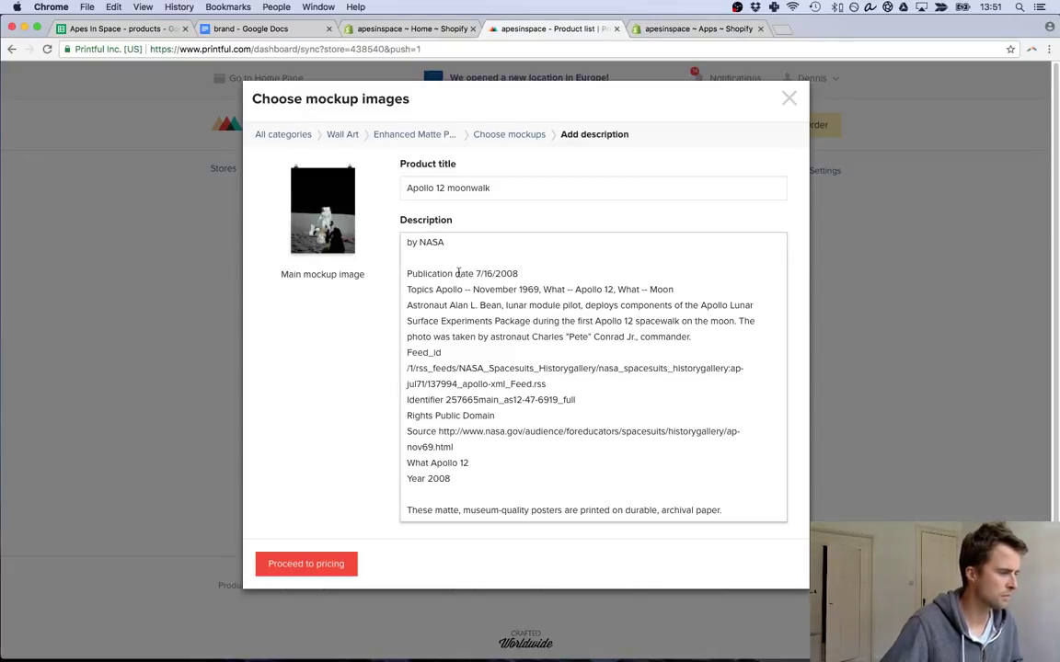
pyautogui.scroll(-1, 442, 267)
pyautogui.click(436, 268)
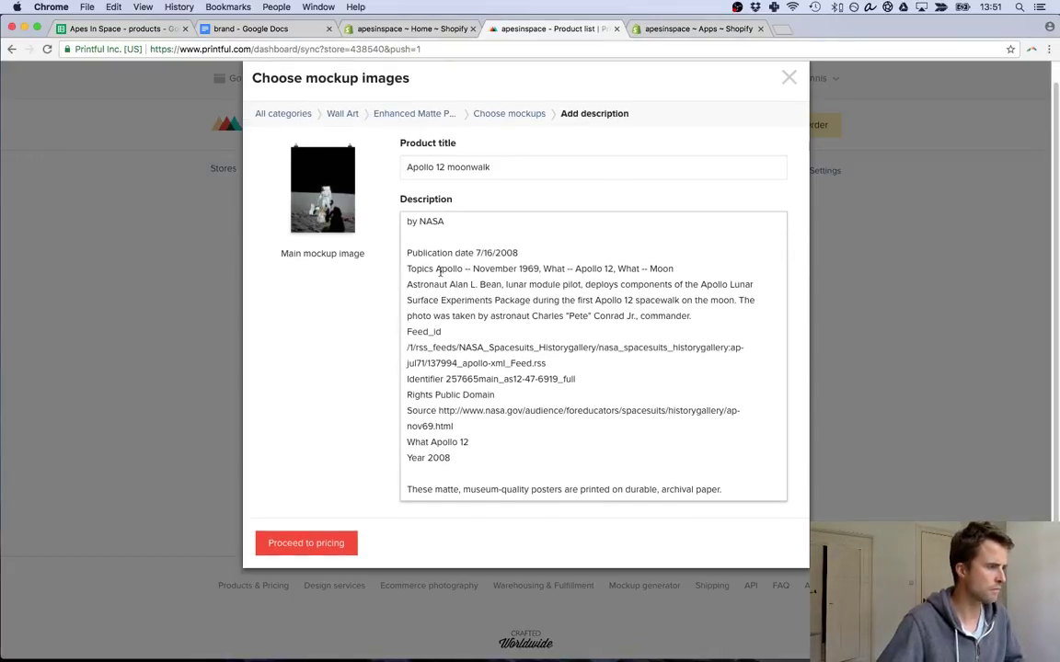
pyautogui.click(408, 252)
pyautogui.moveTo(407, 252); pyautogui.dragTo(538, 253)
pyautogui.press('BackSpace')
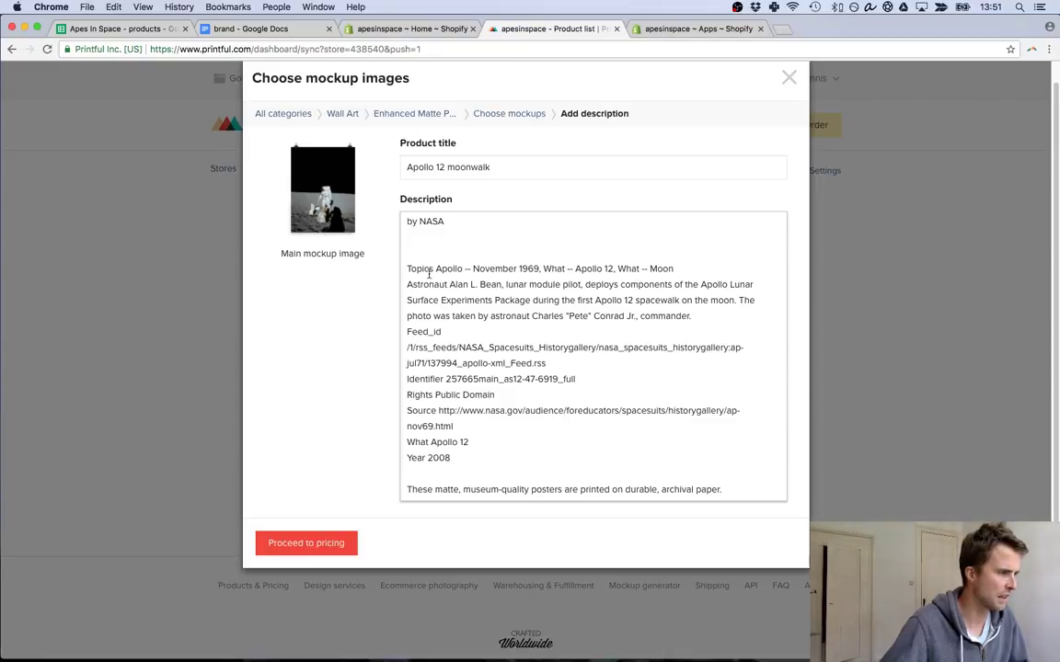
pyautogui.click(408, 268)
pyautogui.press('BackSpace')
pyautogui.press('BackSpace')
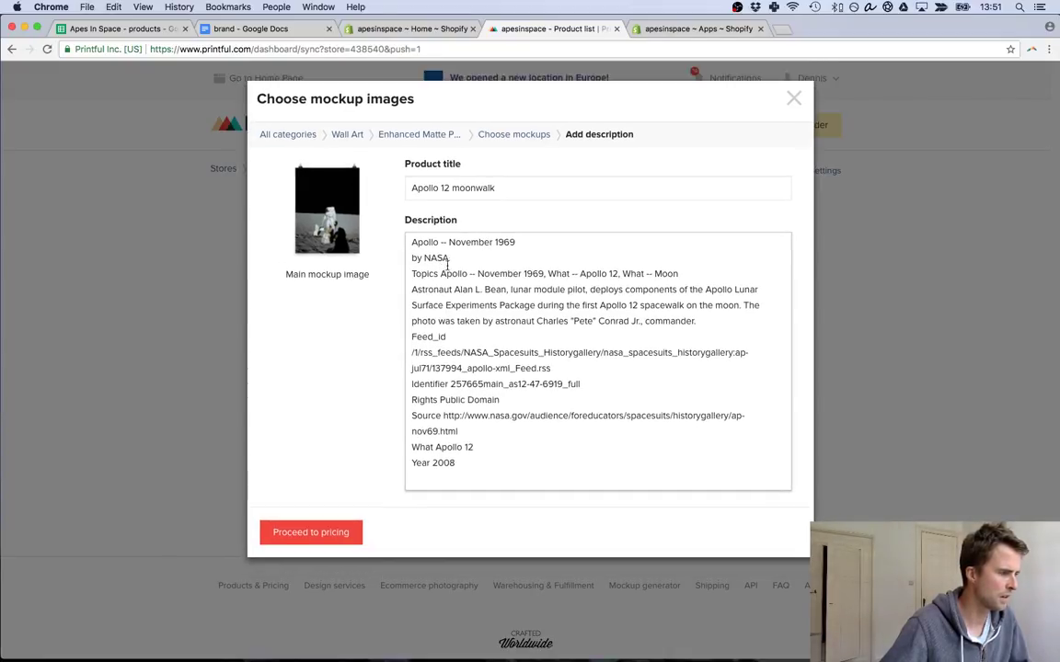
pyautogui.press('Return')
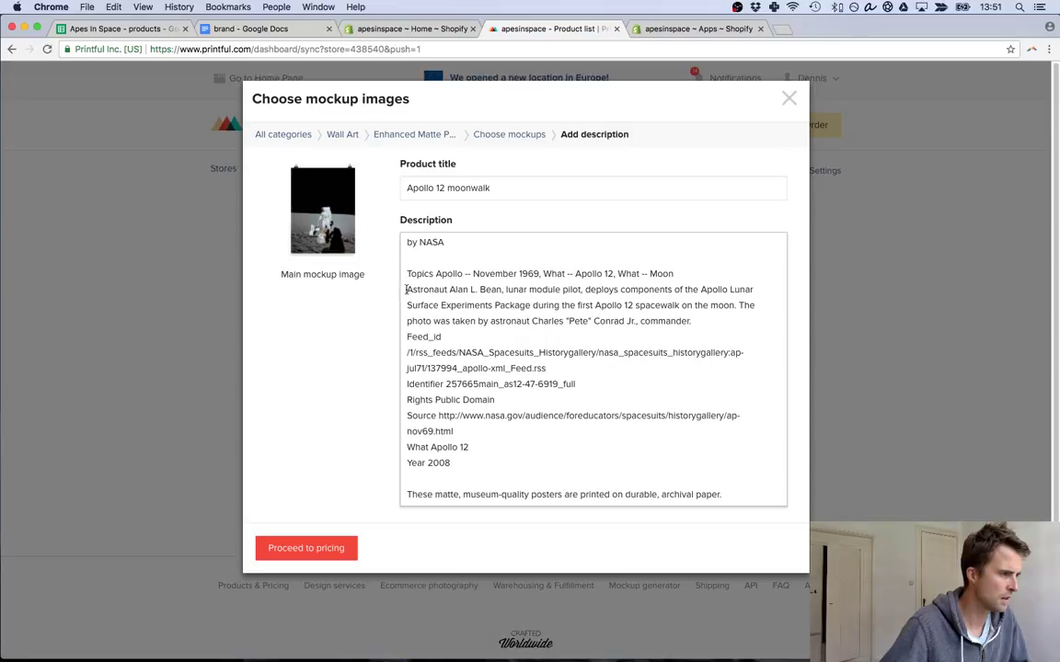
pyautogui.moveTo(408, 290); pyautogui.dragTo(702, 319)
pyautogui.press('super+c')
# Move the astronaut caption paragraph to the top of the description, completing 'November 1969'.
pyautogui.press('BackSpace')
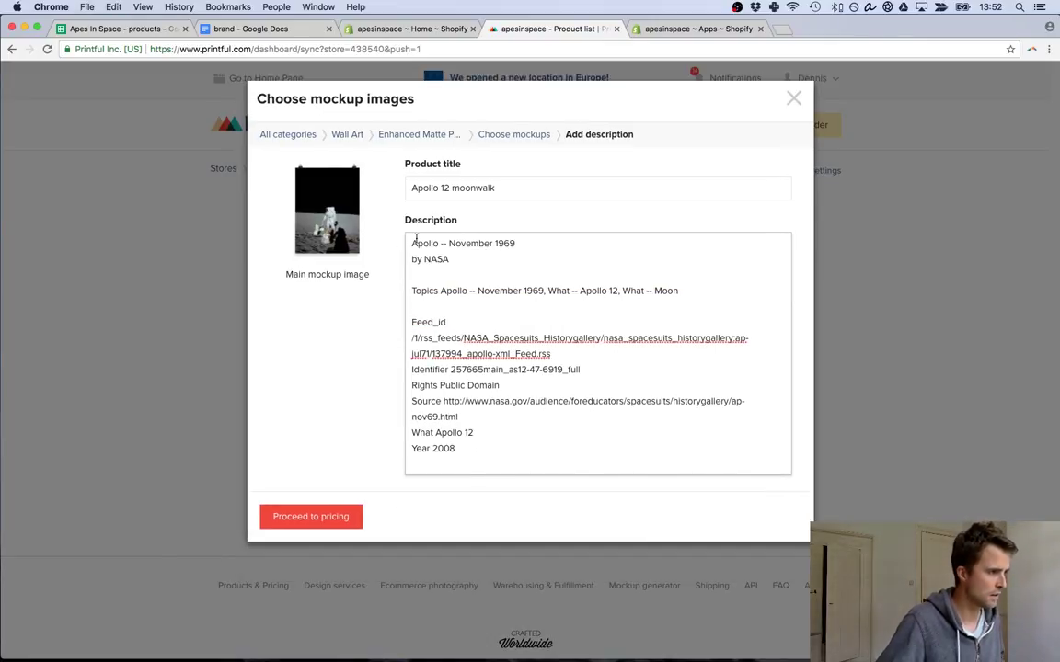
pyautogui.press('Return')
pyautogui.press('Return')
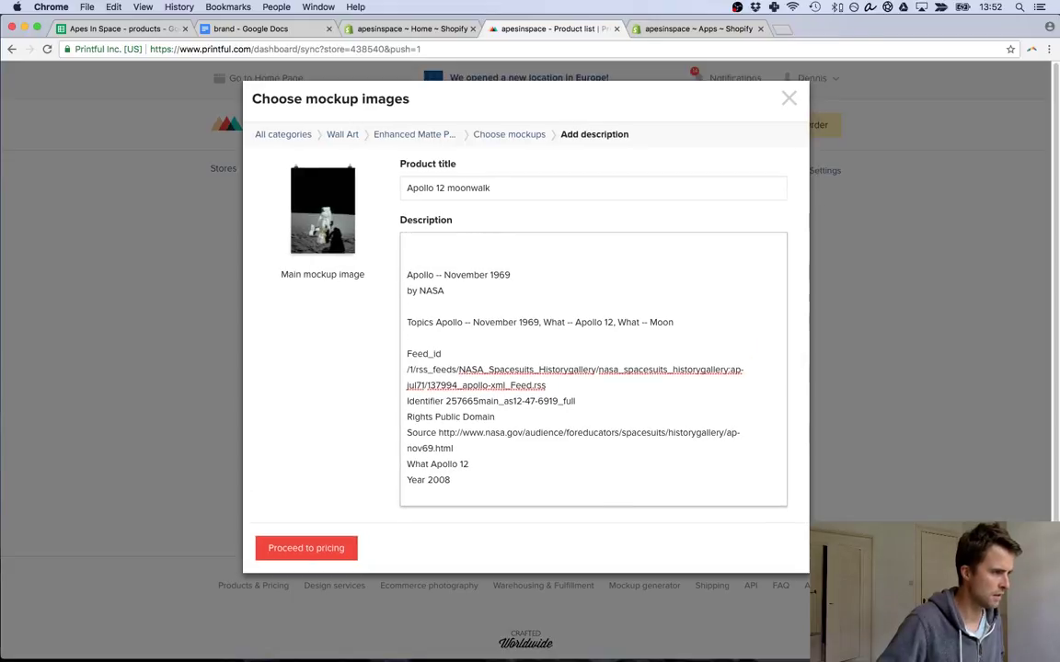
pyautogui.click(407, 243)
pyautogui.press('super+v')
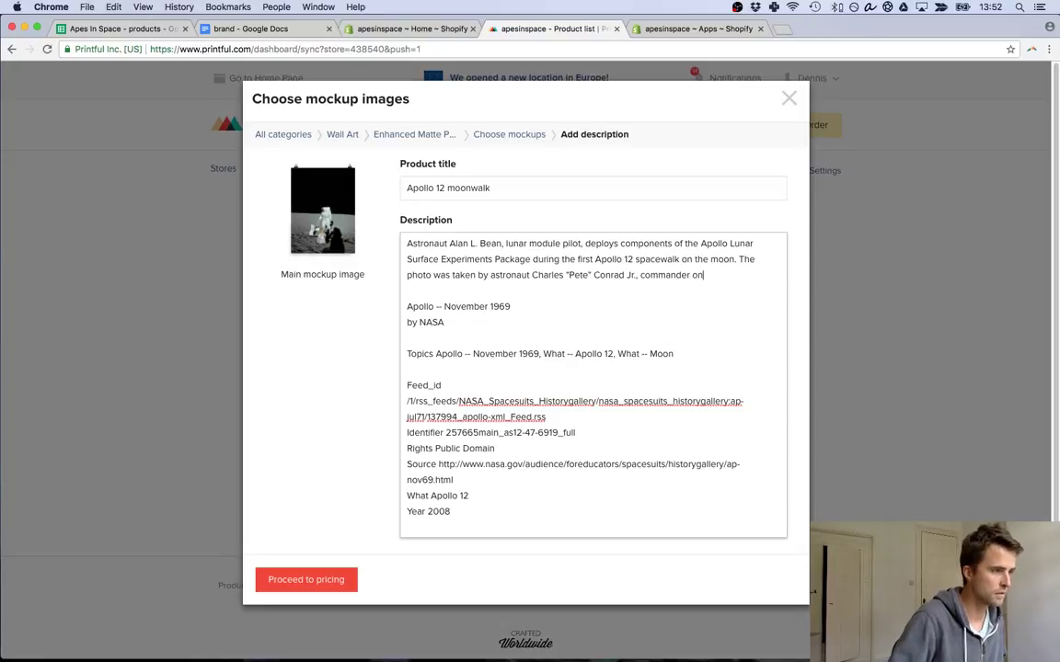
pyautogui.write('Novemb')
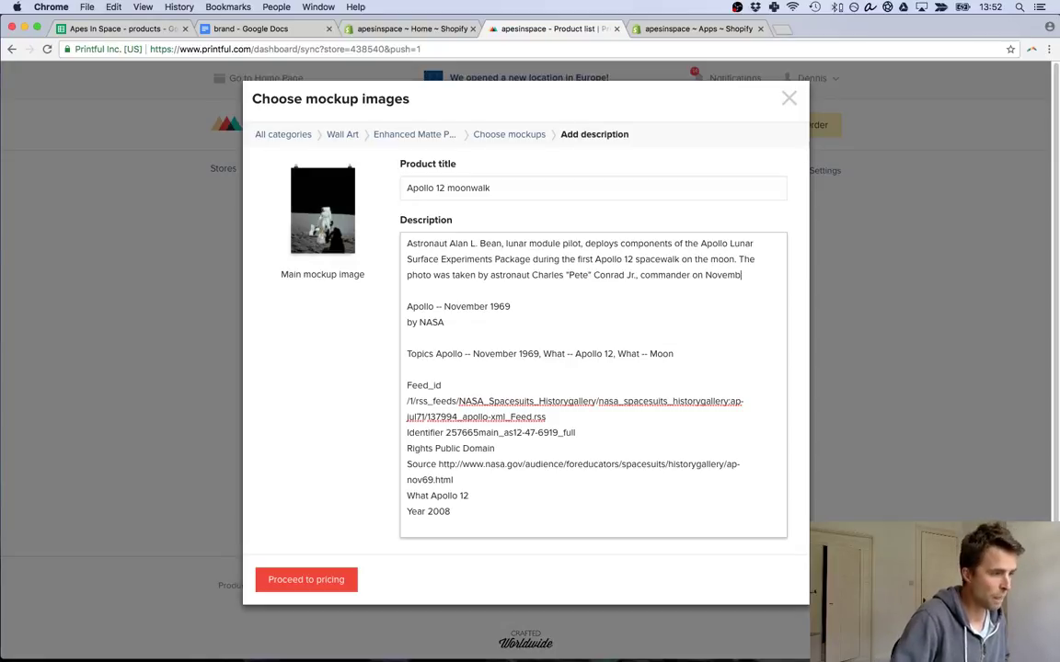
pyautogui.write('er 19')
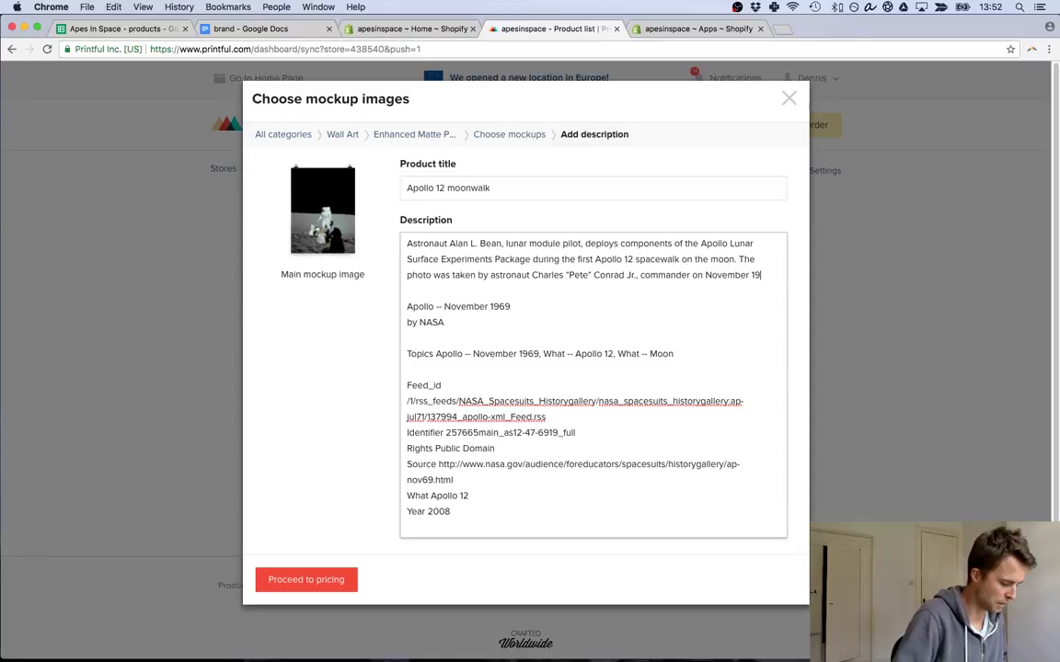
pyautogui.write('69.')
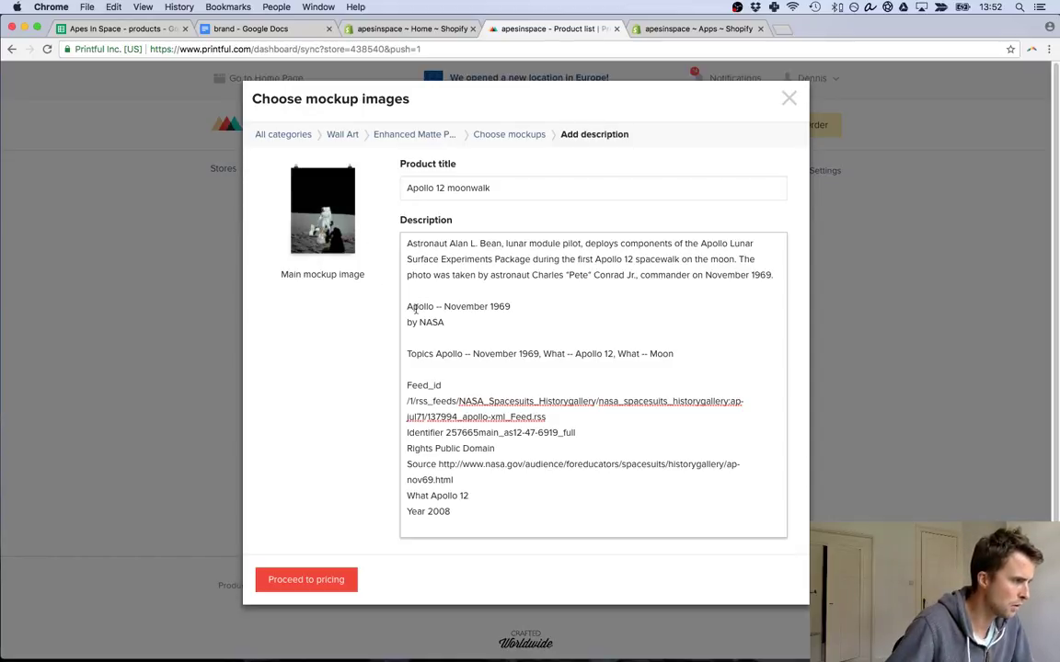
# Replace the 'Apollo -- November 1969' line with 'Image provided by'.
pyautogui.moveTo(407, 306); pyautogui.dragTo(524, 306)
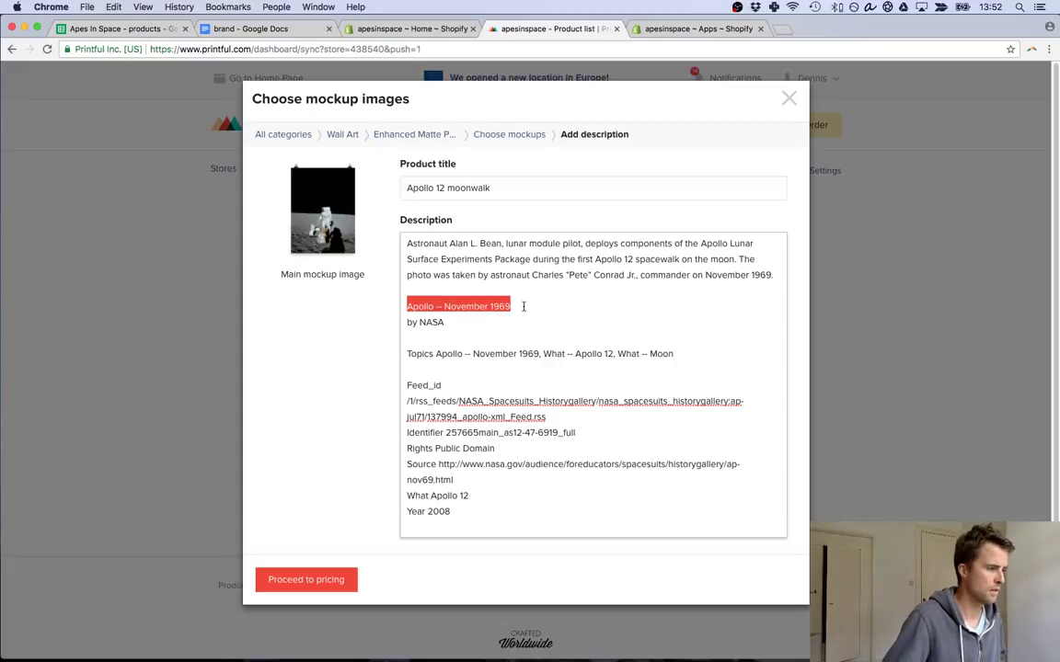
pyautogui.click(505, 409)
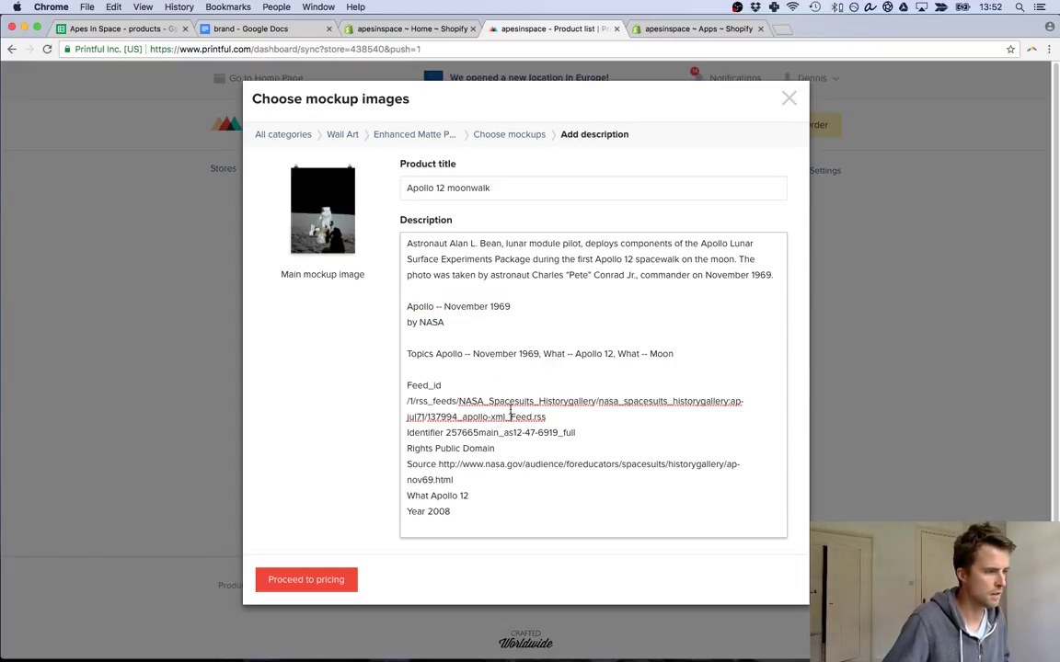
pyautogui.moveTo(511, 306); pyautogui.dragTo(404, 305)
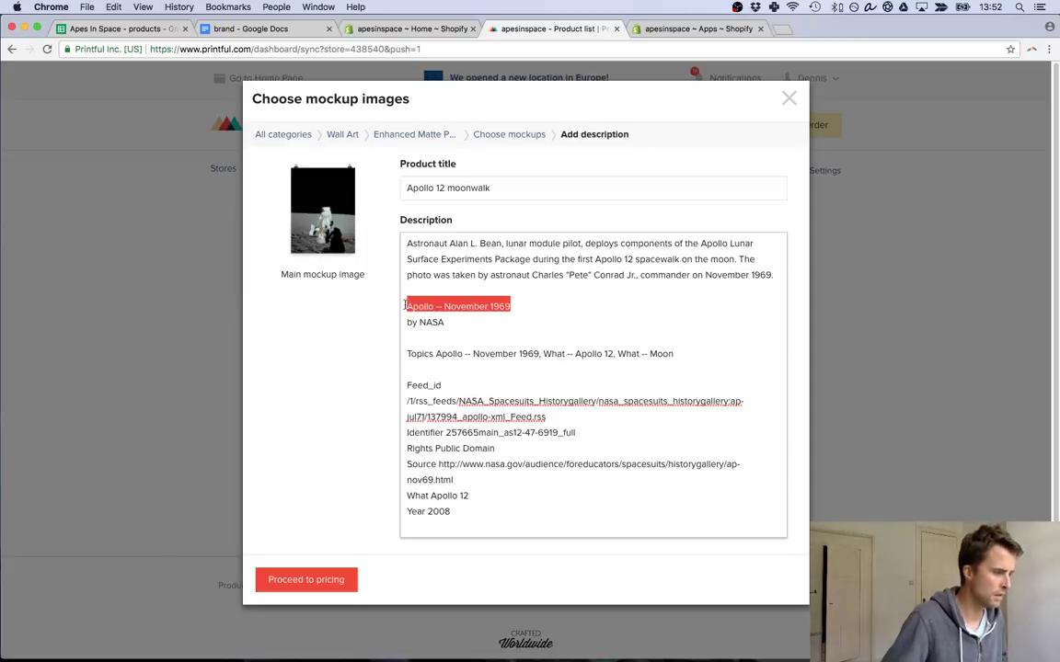
pyautogui.write('Pl')
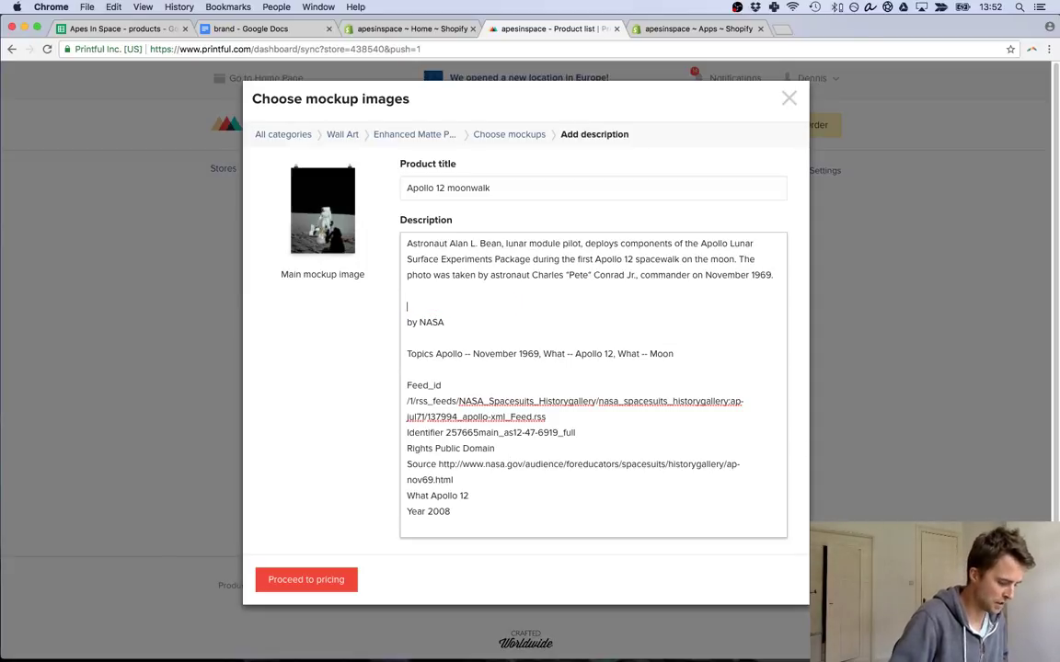
pyautogui.write('Image')
pyautogui.press('BackSpace')
pyautogui.press('BackSpace')
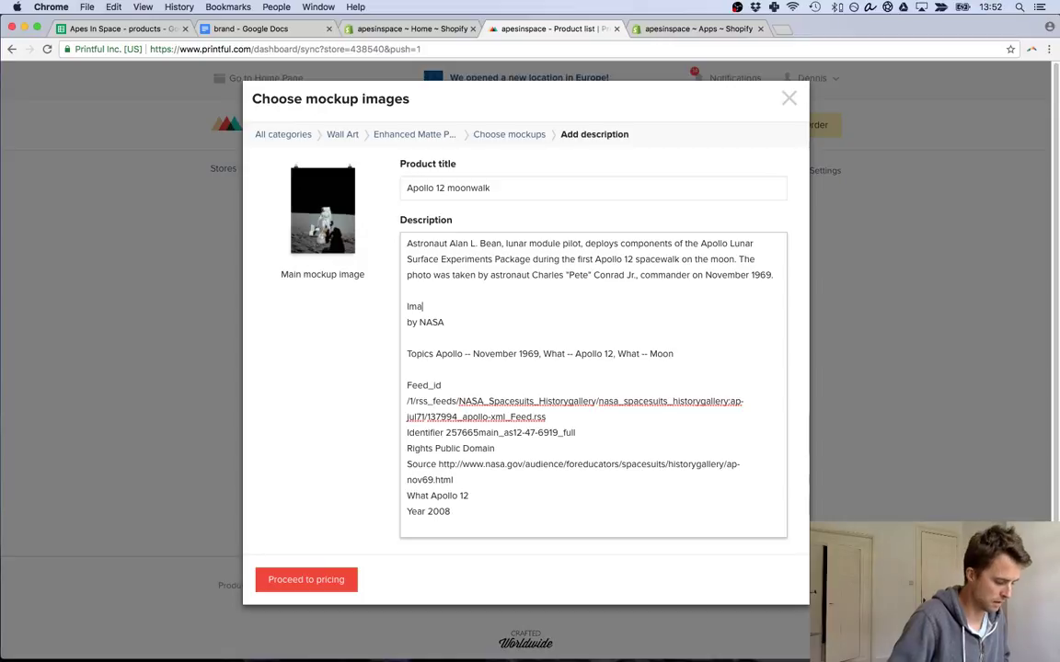
pyautogui.write('ge provided by')
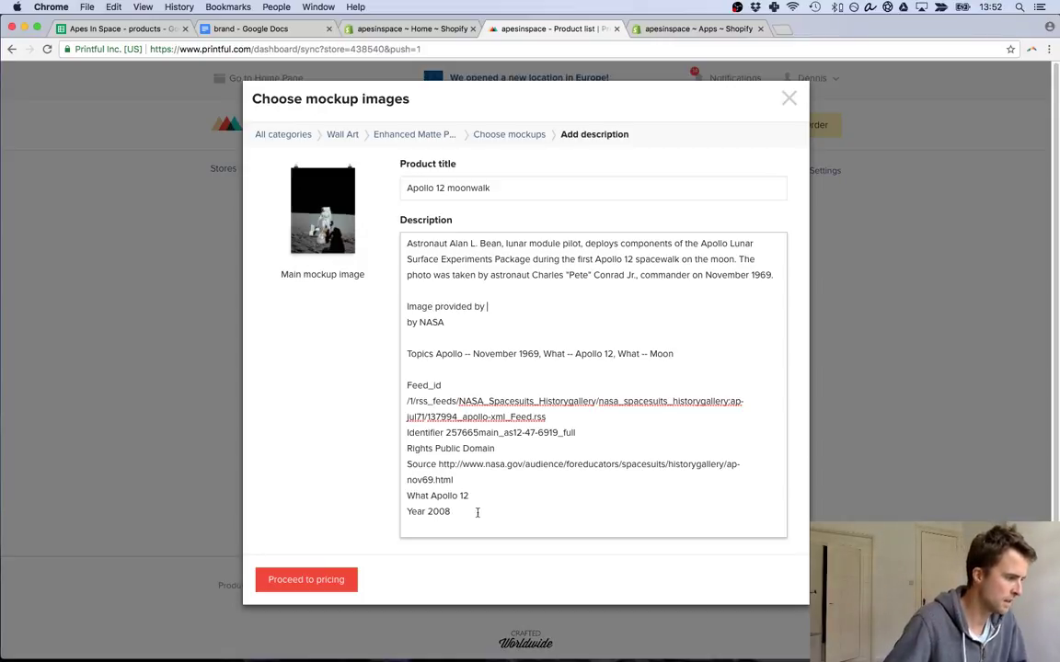
# Delete the feed metadata from Topics to Year 2008, join the credit with 'by NASA', and proceed to pricing.
pyautogui.moveTo(475, 510); pyautogui.dragTo(387, 357)
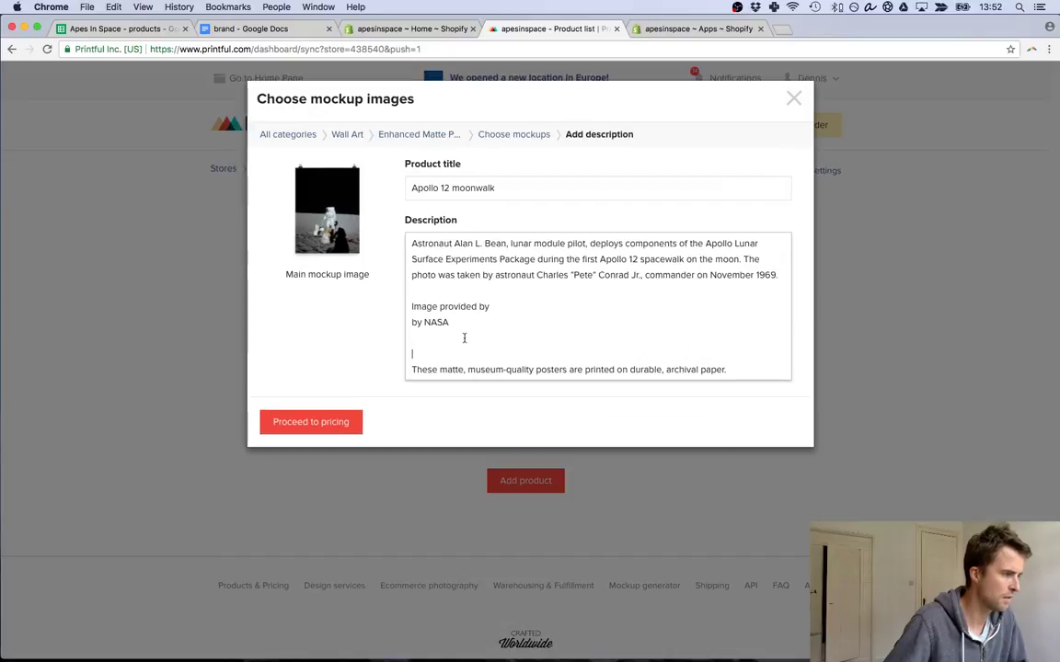
pyautogui.press('BackSpace')
pyautogui.press('BackSpace')
pyautogui.click(413, 322)
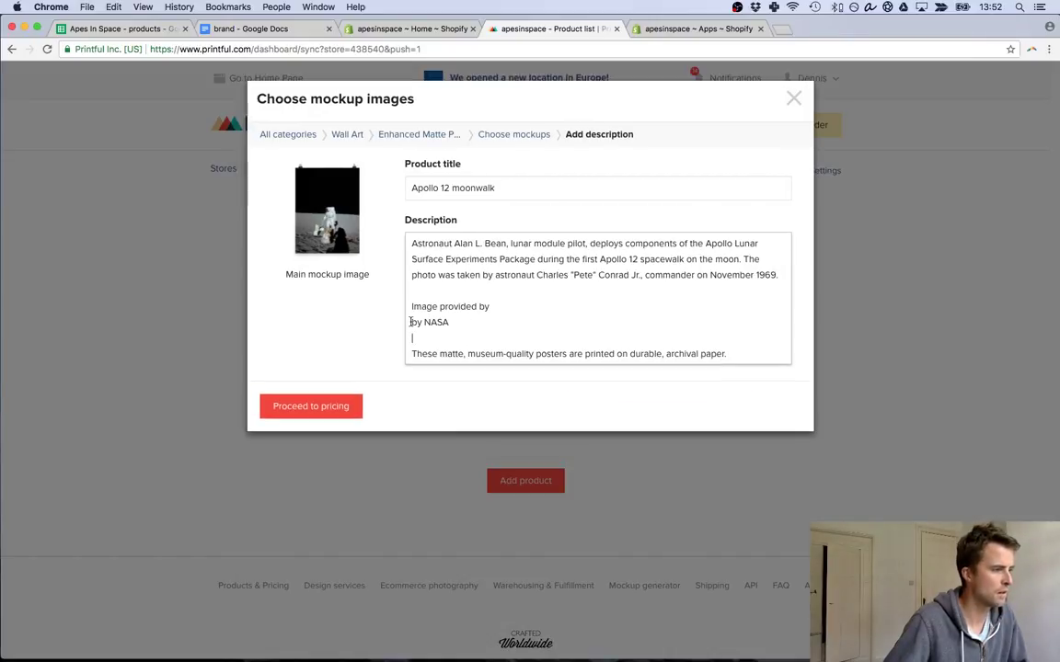
pyautogui.press('BackSpace')
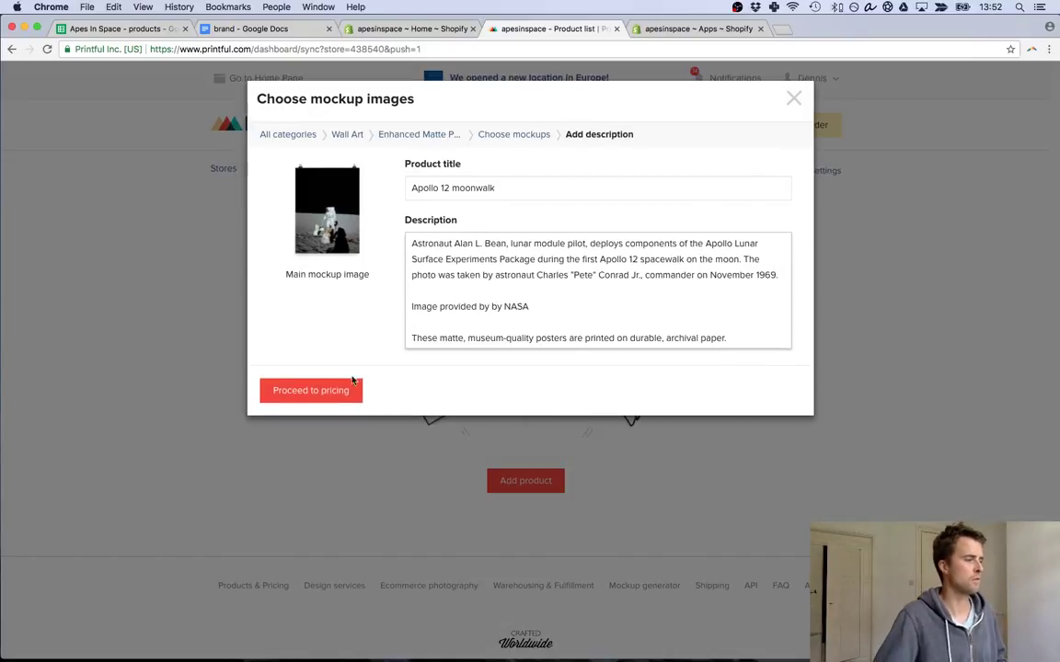
pyautogui.click(331, 397)
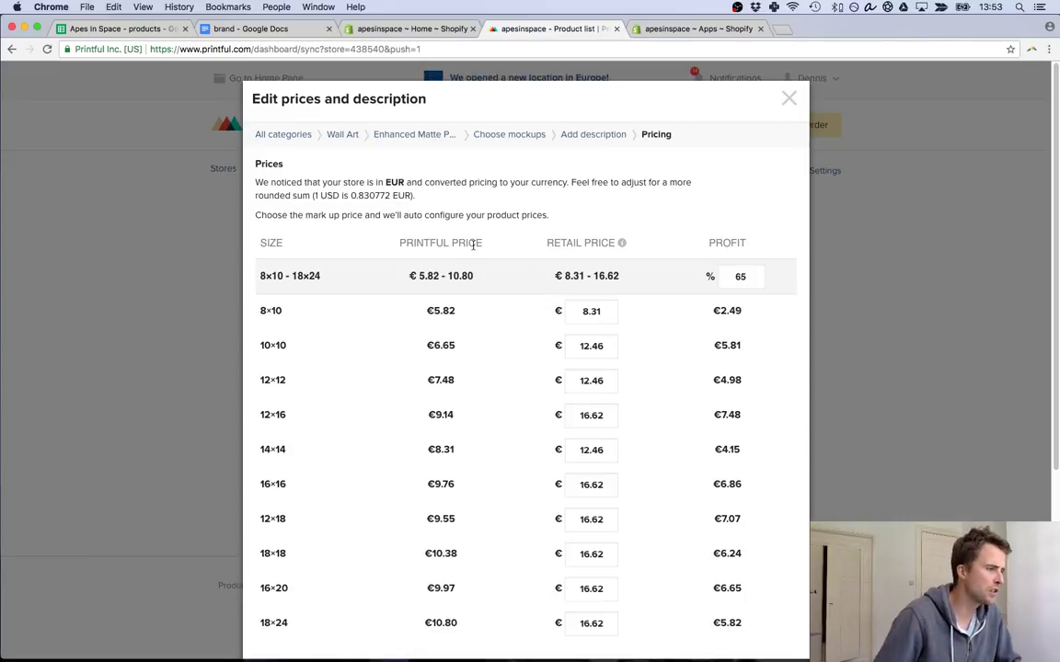
# Review the pricing table, keep the 65% profit markup, and submit the poster to the store.
pyautogui.scroll(-5, 457, 314)
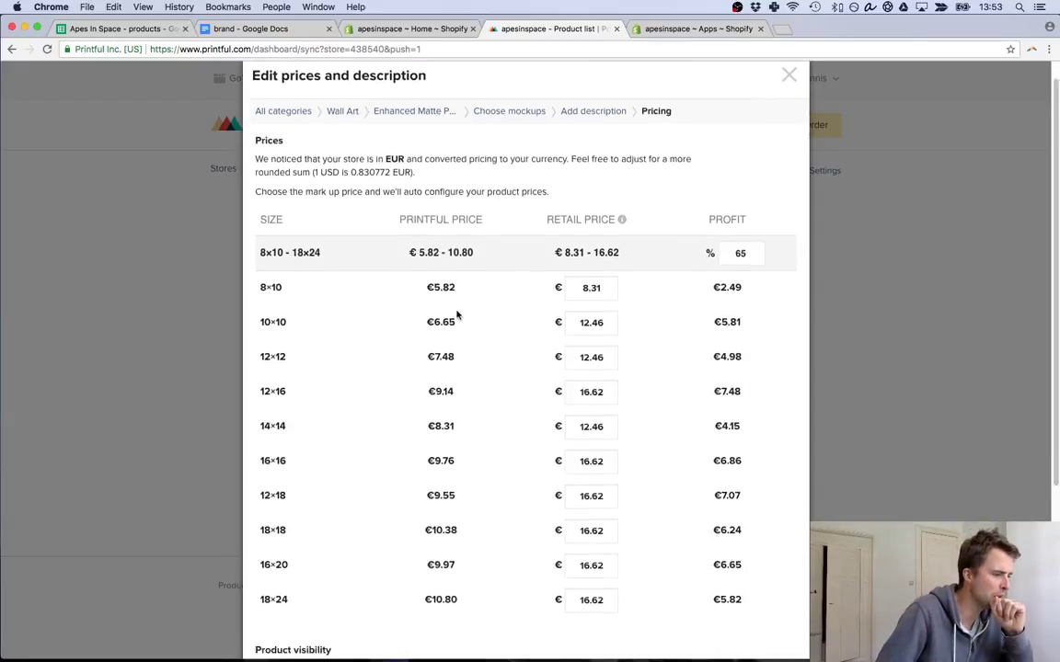
pyautogui.moveTo(423, 398); pyautogui.dragTo(468, 397)
pyautogui.click(474, 397)
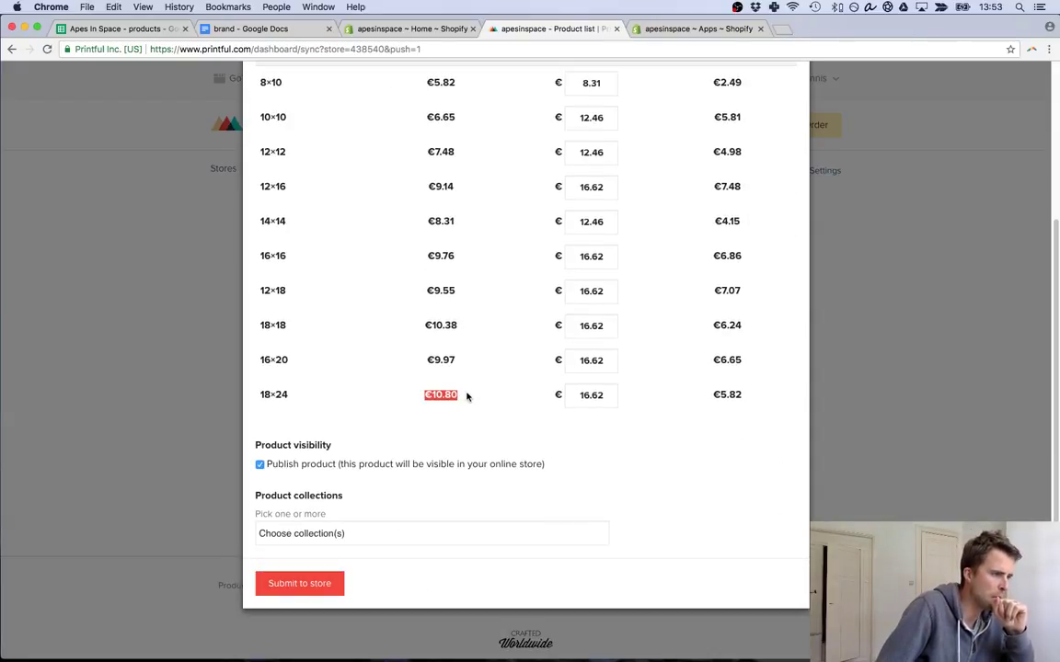
pyautogui.scroll(3, 469, 396)
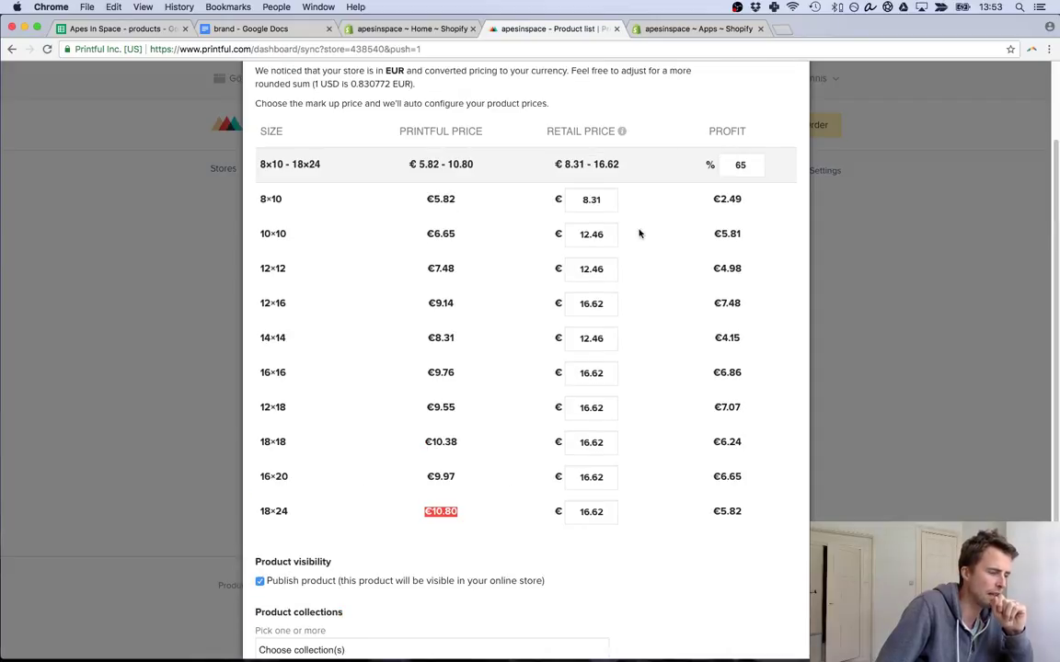
pyautogui.scroll(-3, 552, 244)
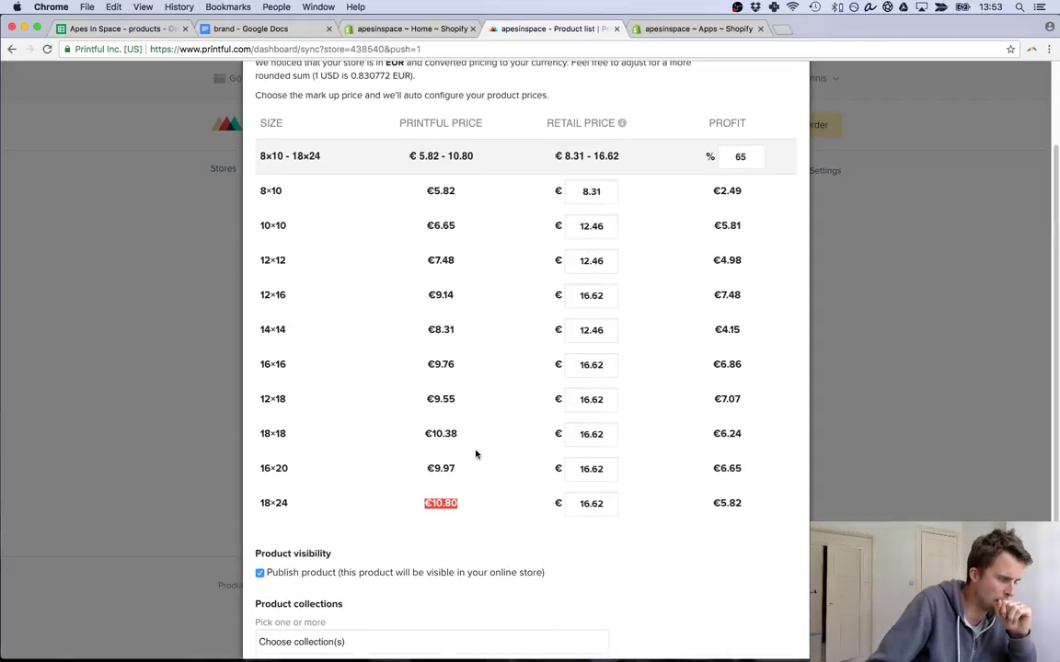
pyautogui.scroll(5, 670, 387)
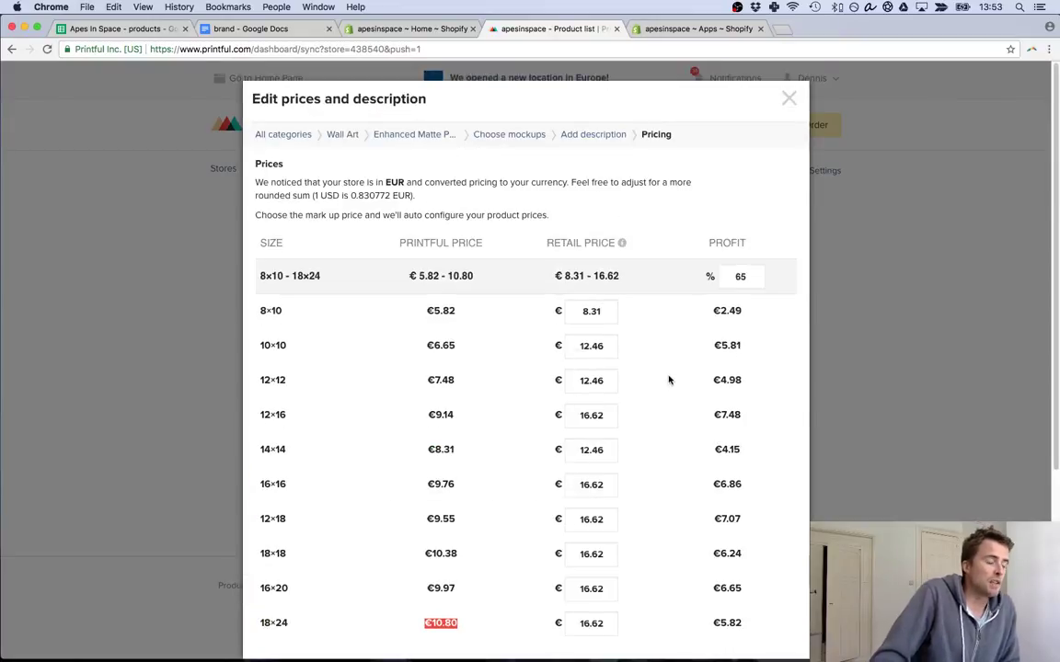
pyautogui.scroll(-1, 656, 376)
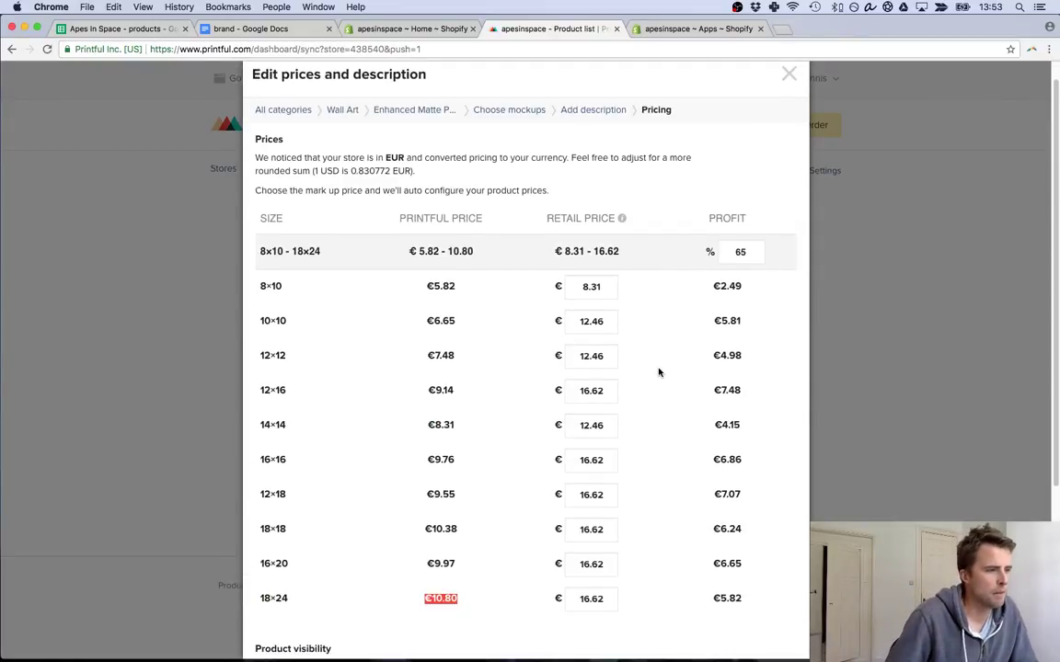
pyautogui.scroll(-2, 663, 372)
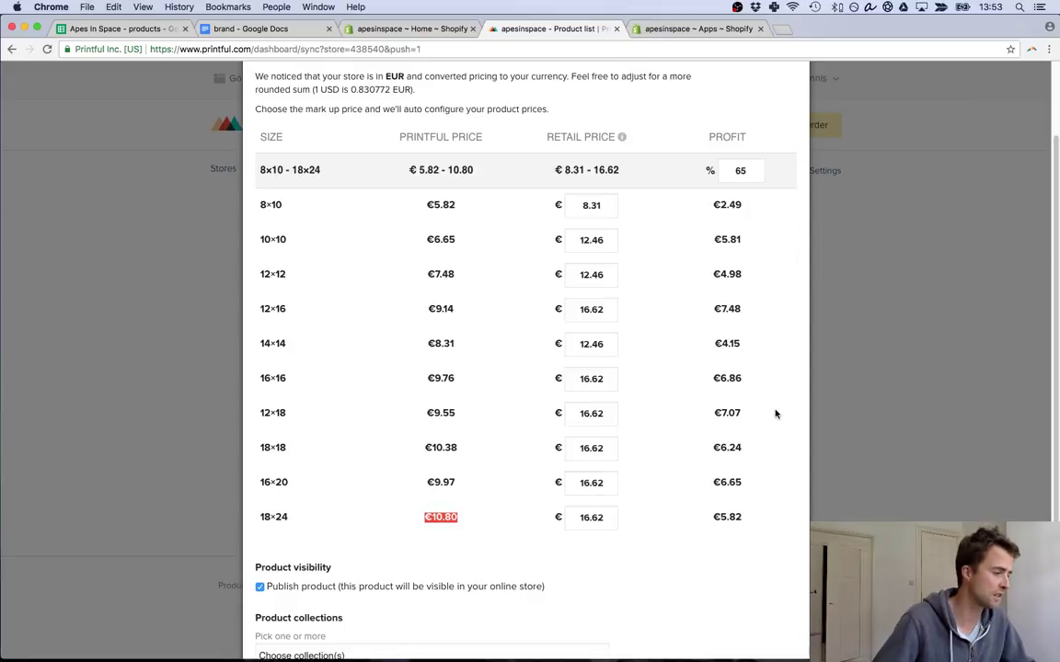
pyautogui.scroll(-3, 641, 466)
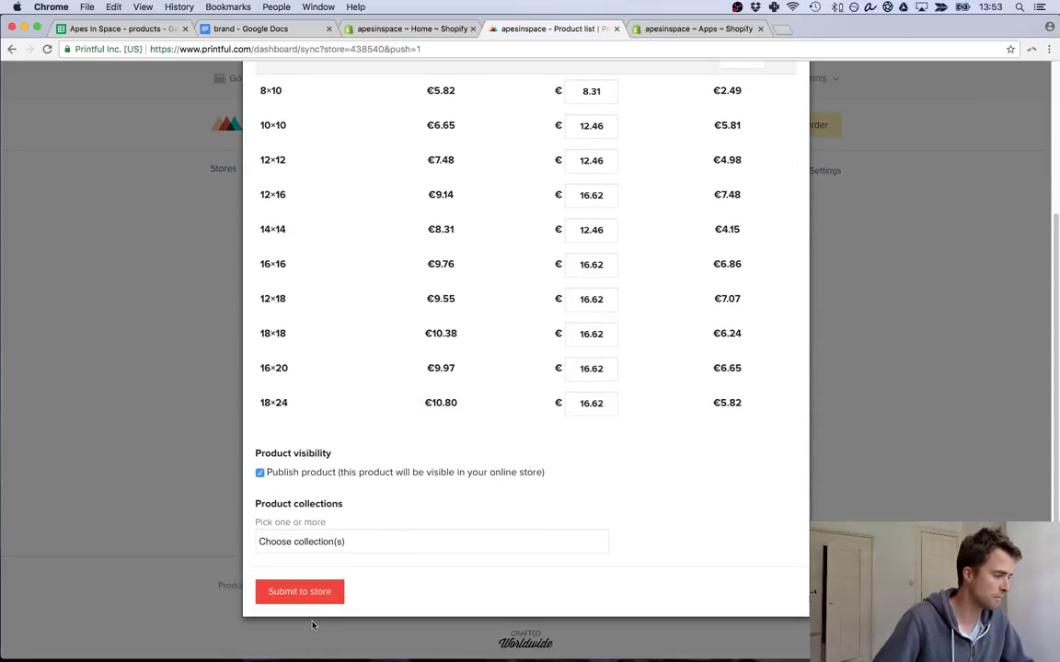
pyautogui.scroll(6, 625, 387)
pyautogui.doubleClick(754, 276)
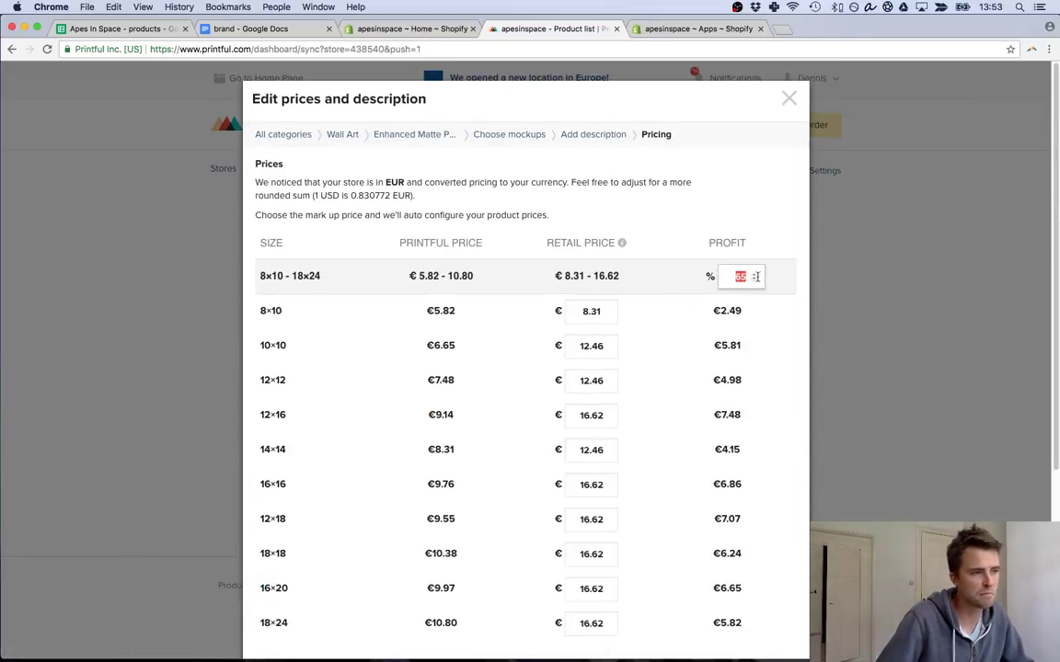
pyautogui.scroll(-5, 658, 357)
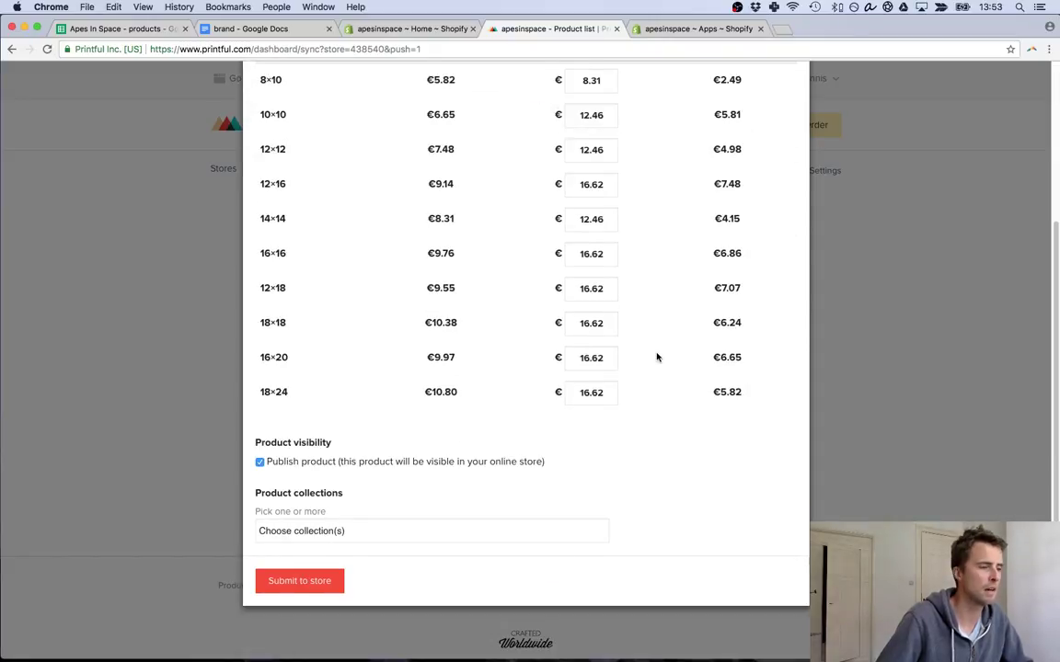
pyautogui.scroll(5, 657, 357)
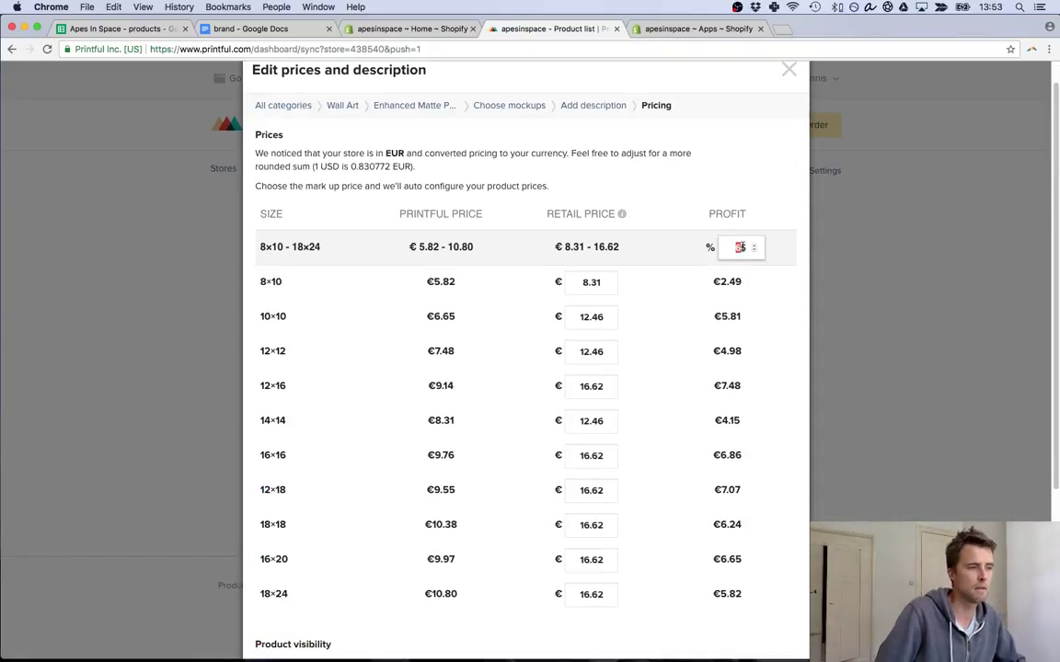
pyautogui.scroll(-1, 761, 510)
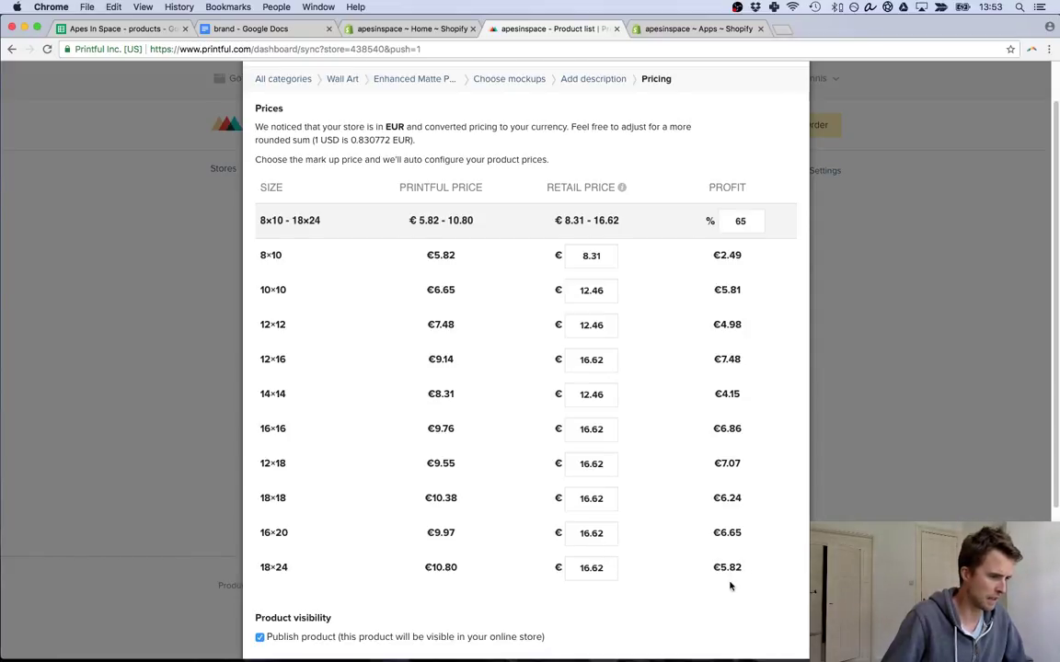
pyautogui.scroll(-3, 466, 552)
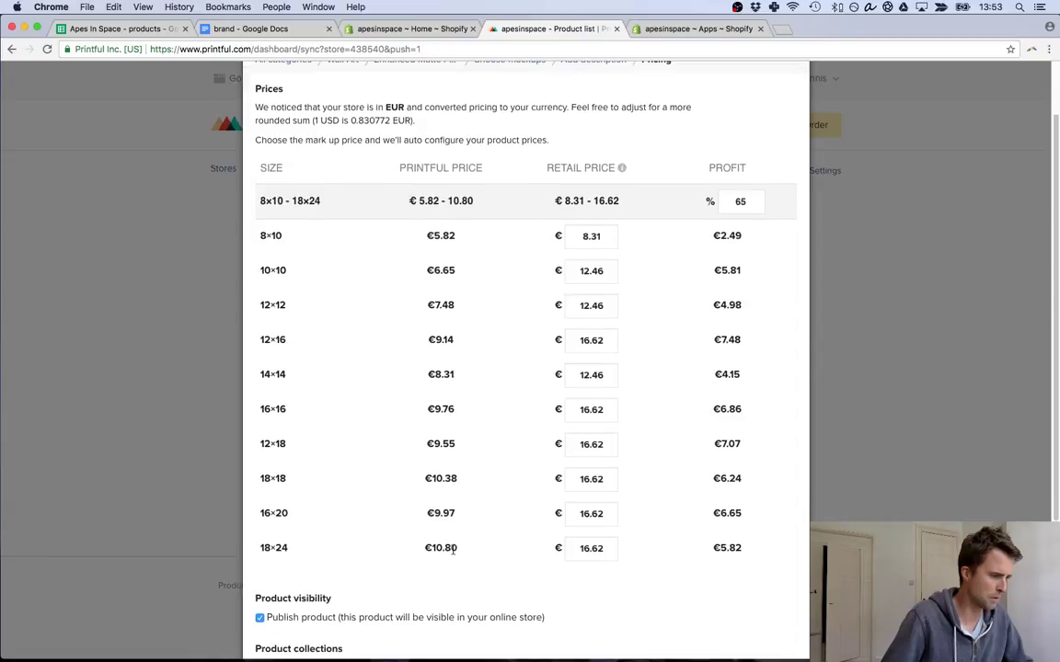
pyautogui.click(299, 648)
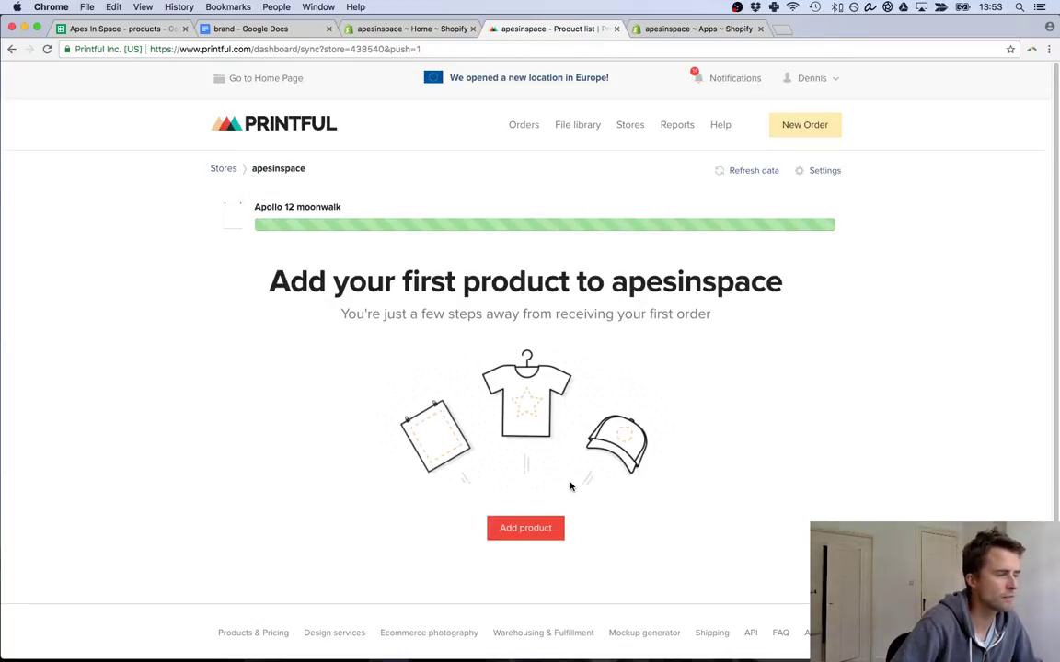
# Open the live apesinspace storefront catalog and view the Apollo 12 moonwalk product page.
pyautogui.click(414, 28)
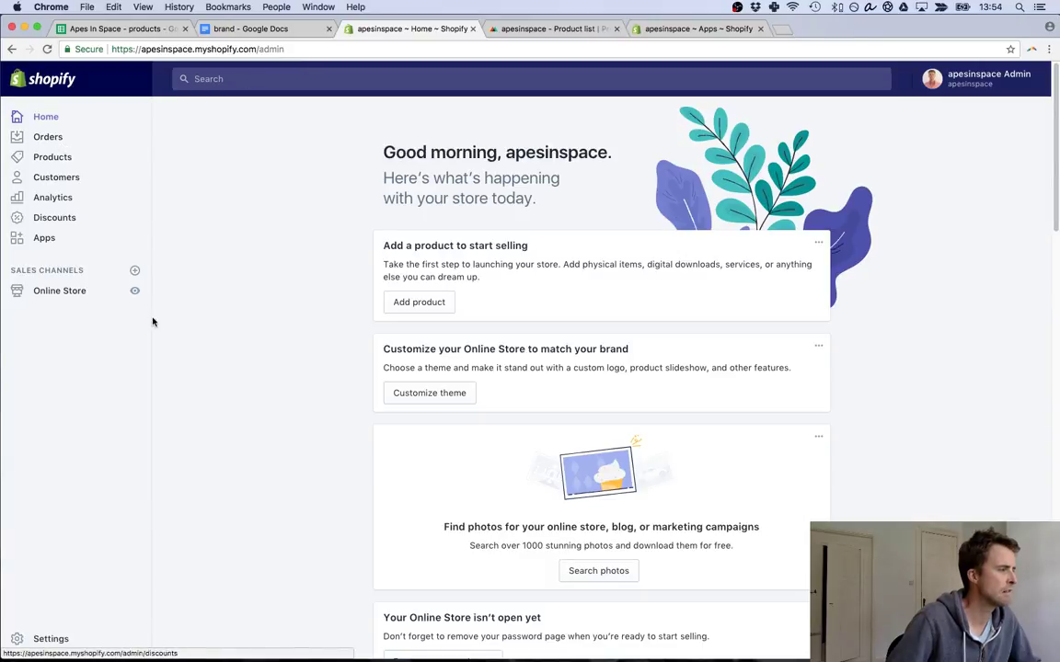
pyautogui.click(134, 290)
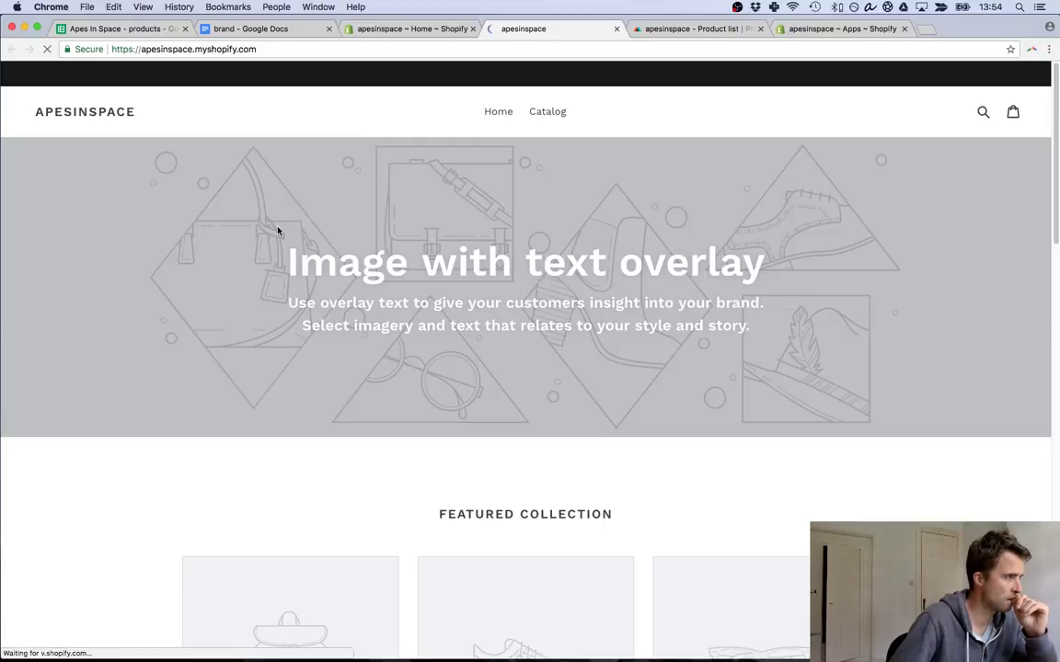
pyautogui.click(689, 28)
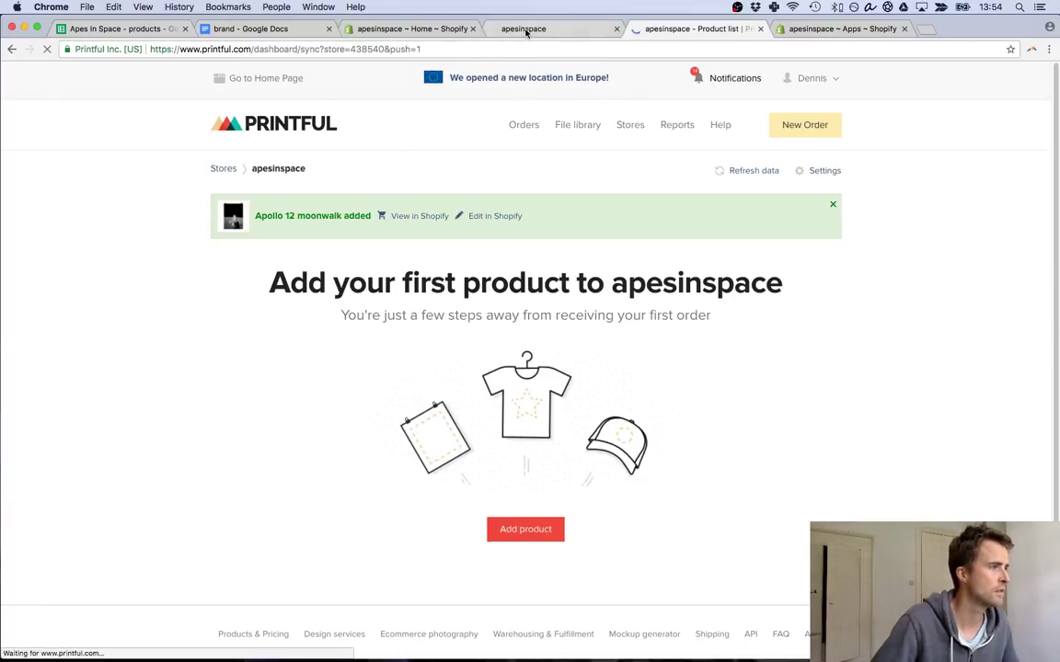
pyautogui.click(492, 28)
pyautogui.click(547, 111)
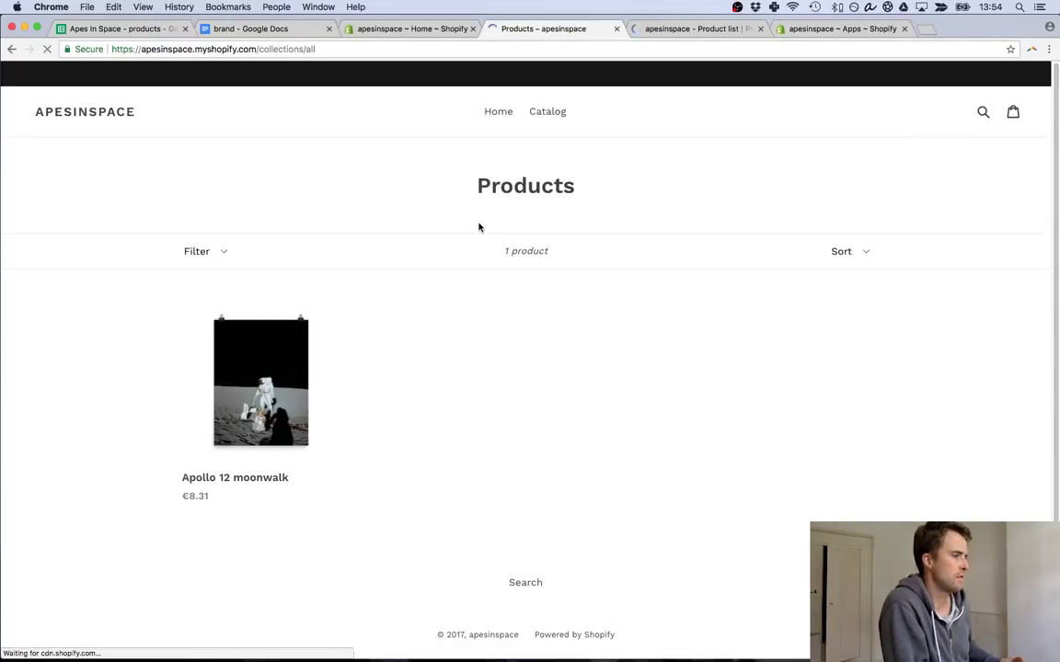
pyautogui.click(249, 481)
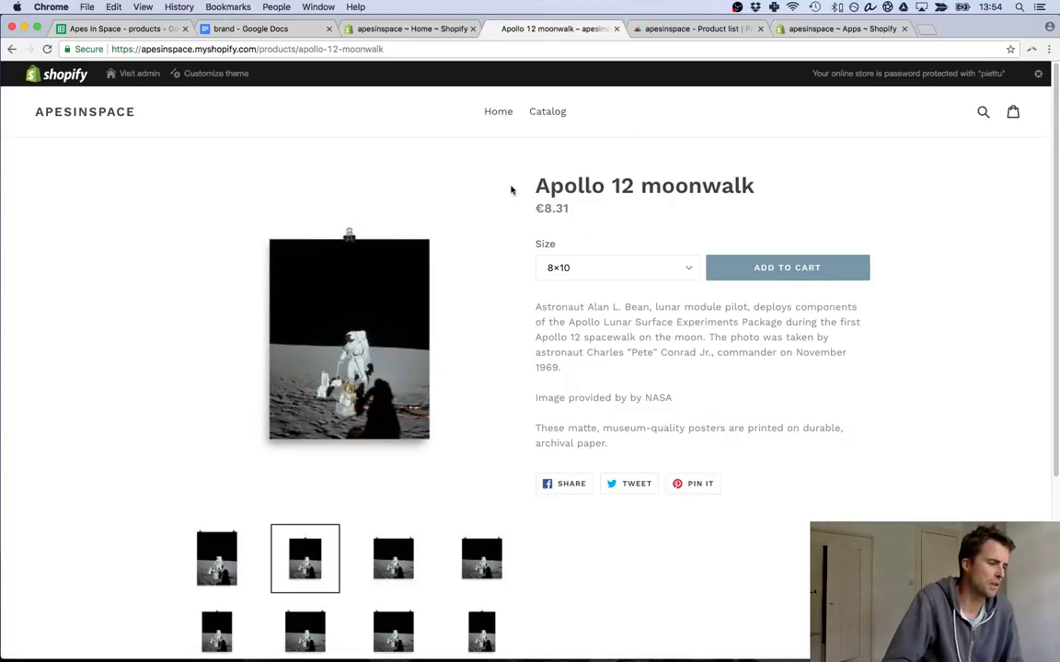
# In the Shopify admin, retitle the Apollo 12 moonwalk product 'Apollo 12 moonwalk poster' and save.
pyautogui.click(363, 30)
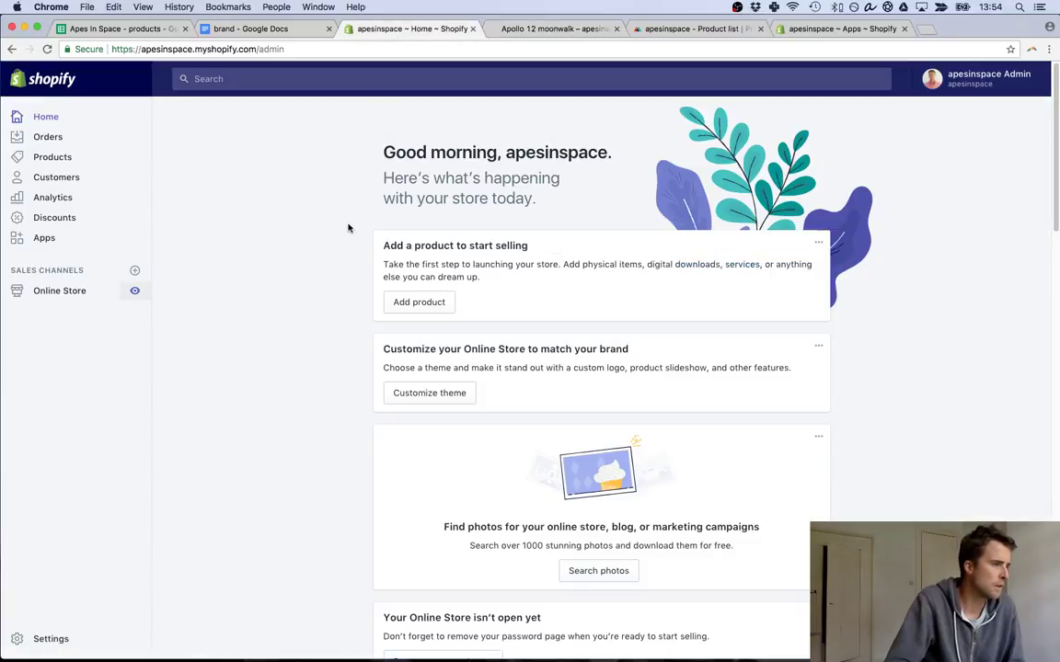
pyautogui.click(60, 158)
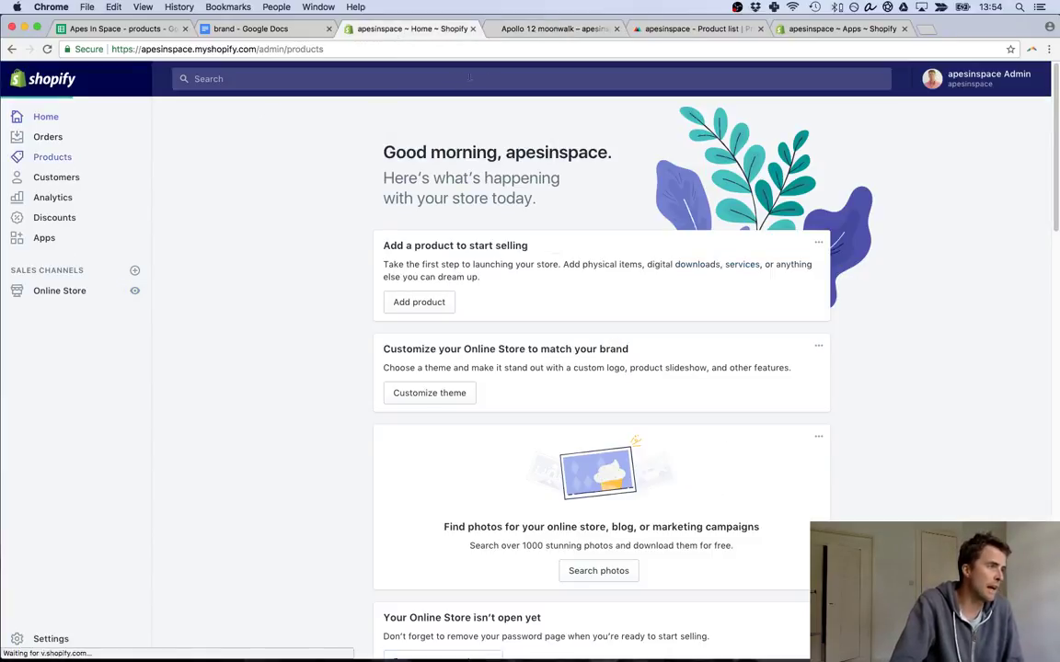
pyautogui.click(546, 28)
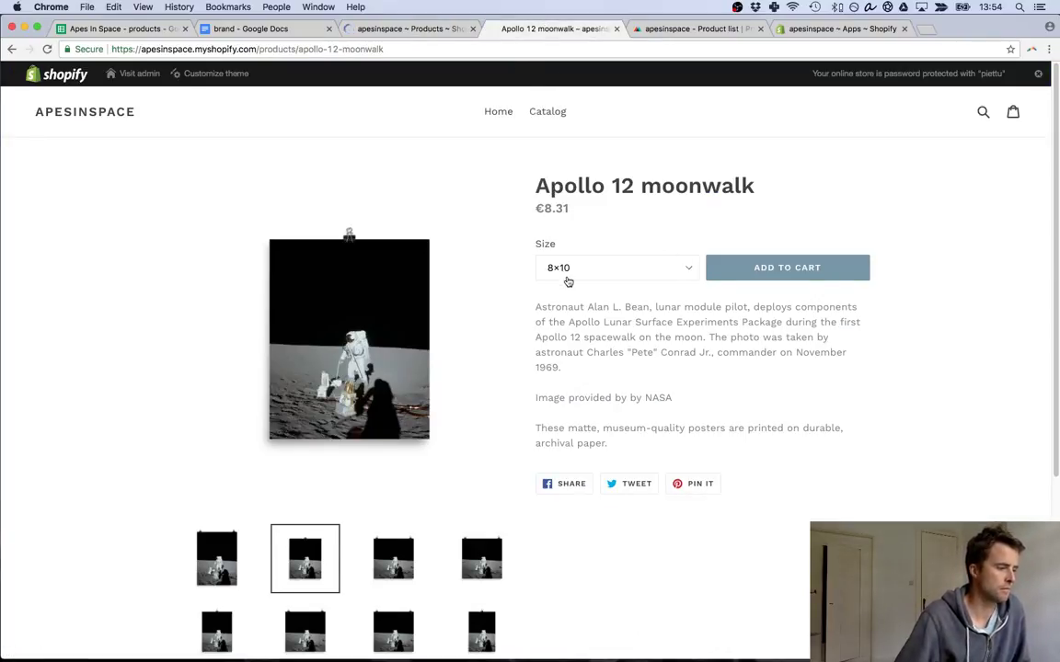
pyautogui.scroll(-2, 568, 276)
pyautogui.scroll(-2, 568, 276)
pyautogui.scroll(2, 565, 276)
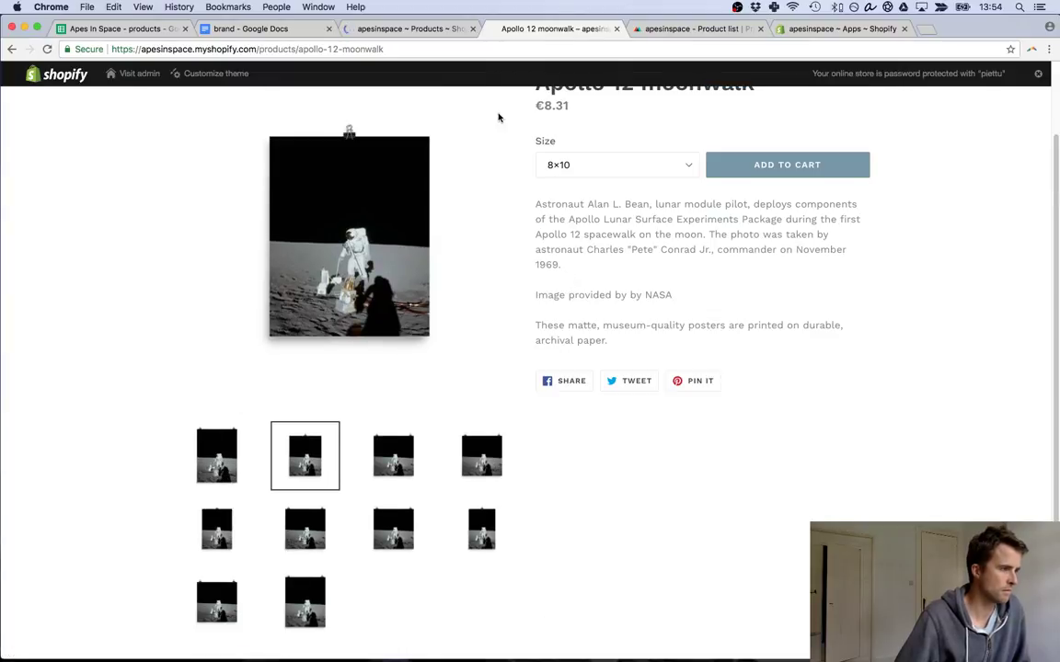
pyautogui.click(433, 30)
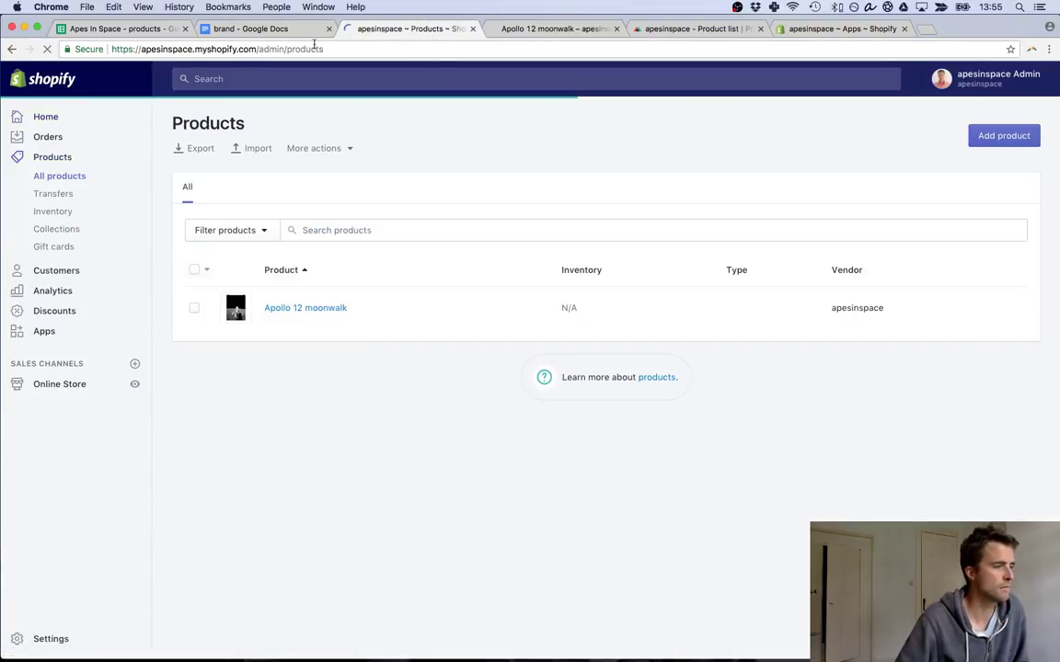
pyautogui.click(323, 310)
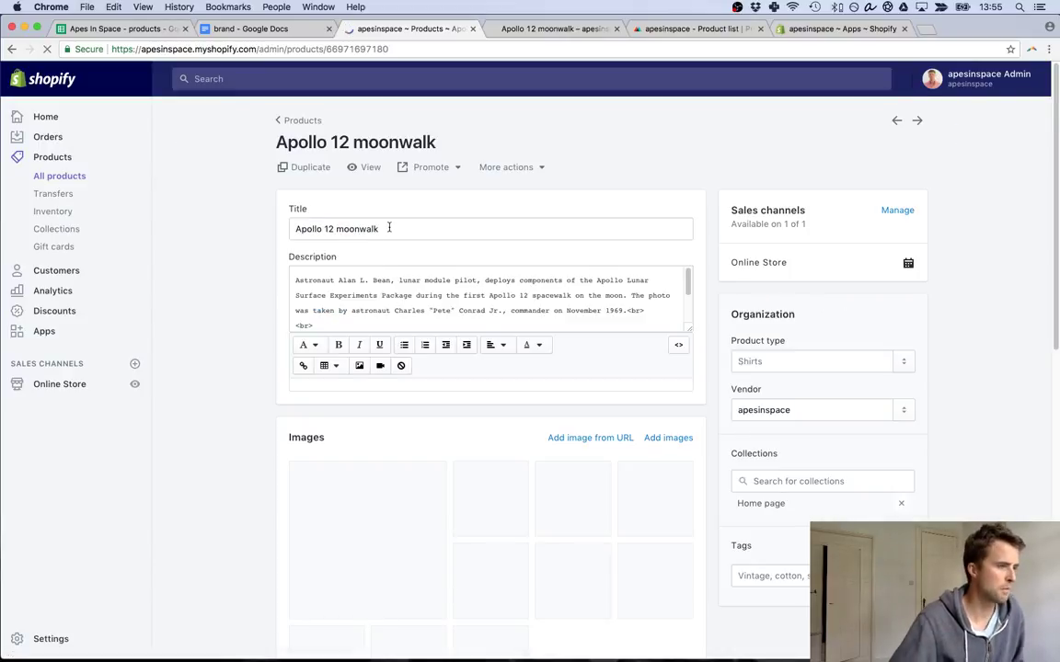
pyautogui.click(389, 227)
pyautogui.write('post')
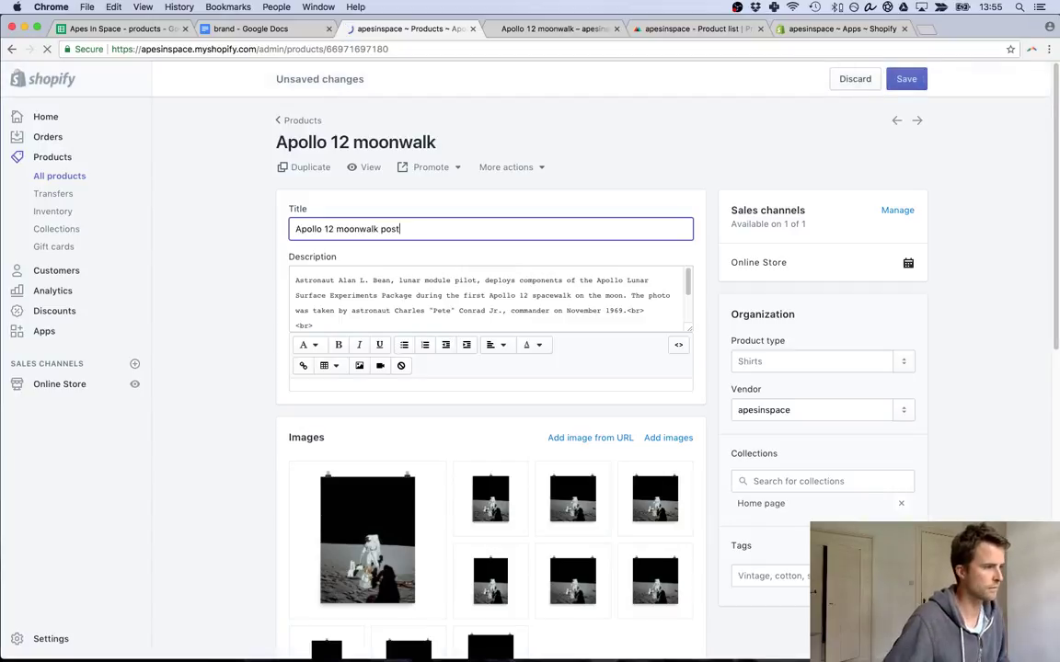
pyautogui.write('er')
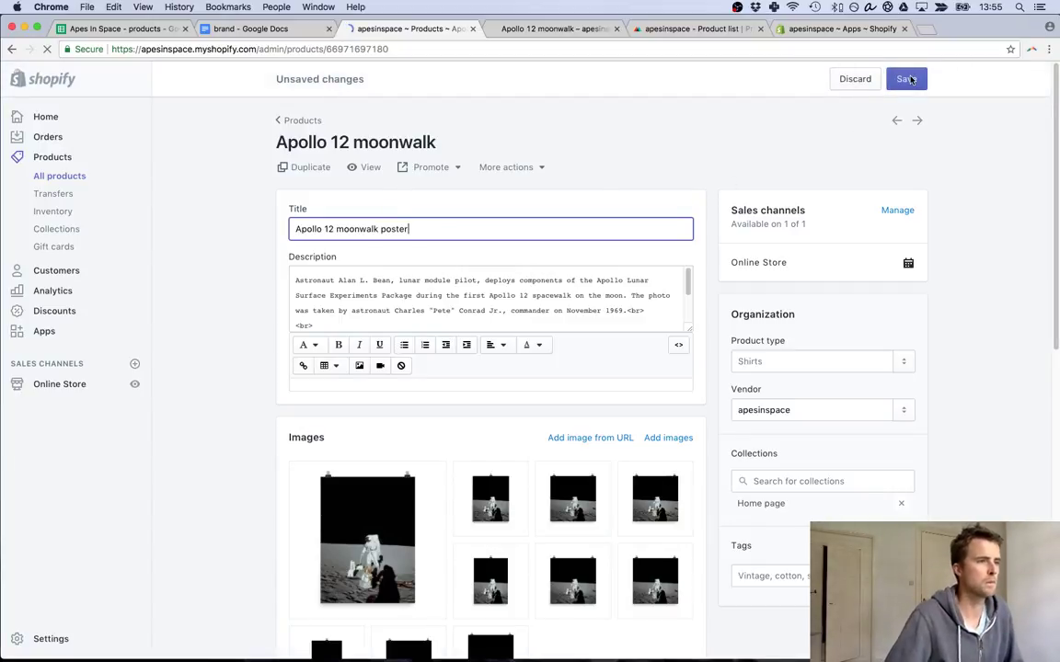
pyautogui.click(908, 80)
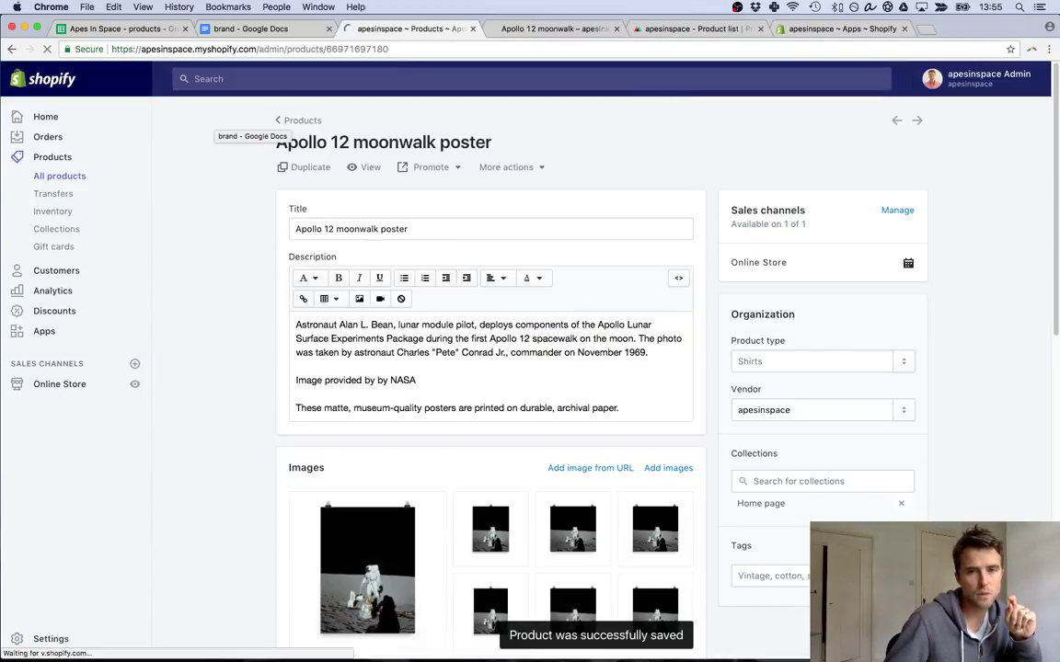
# Cut the APES IN SPACE logo out in Preview and make it a new image.
pyautogui.press('super+Tab')
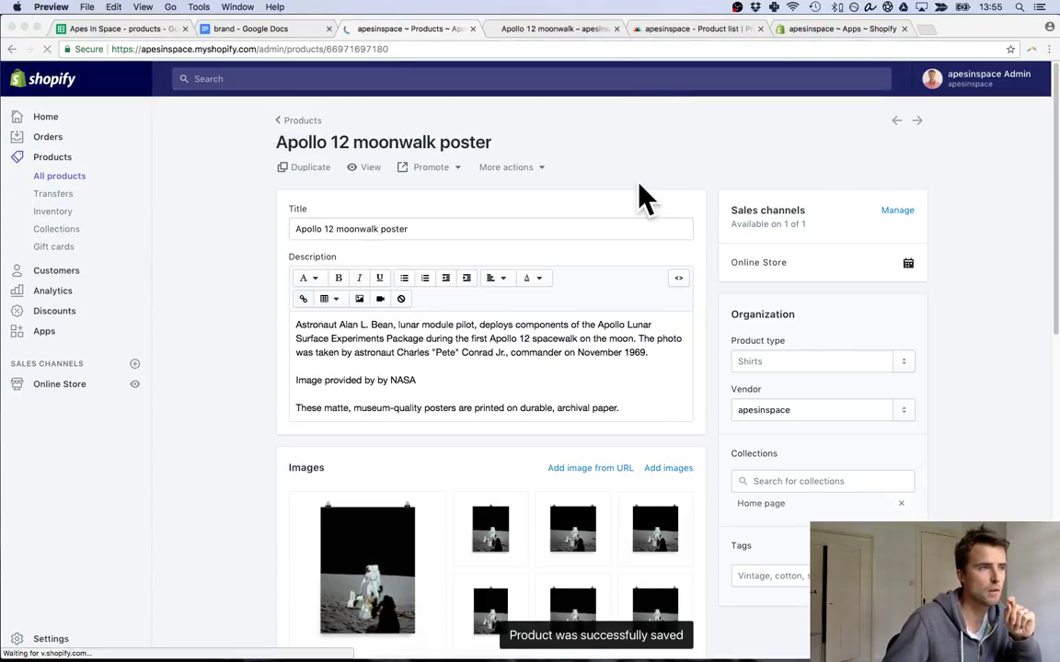
pyautogui.moveTo(729, 142); pyautogui.dragTo(518, 153)
pyautogui.moveTo(322, 181); pyautogui.dragTo(496, 231)
pyautogui.press('Delete')
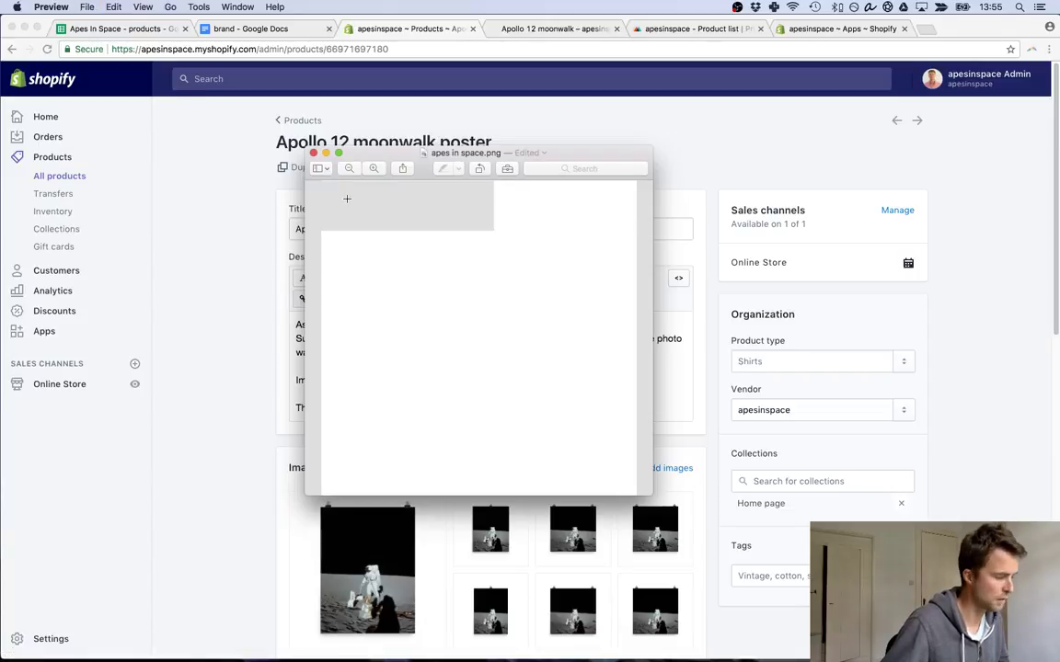
pyautogui.press('super+n')
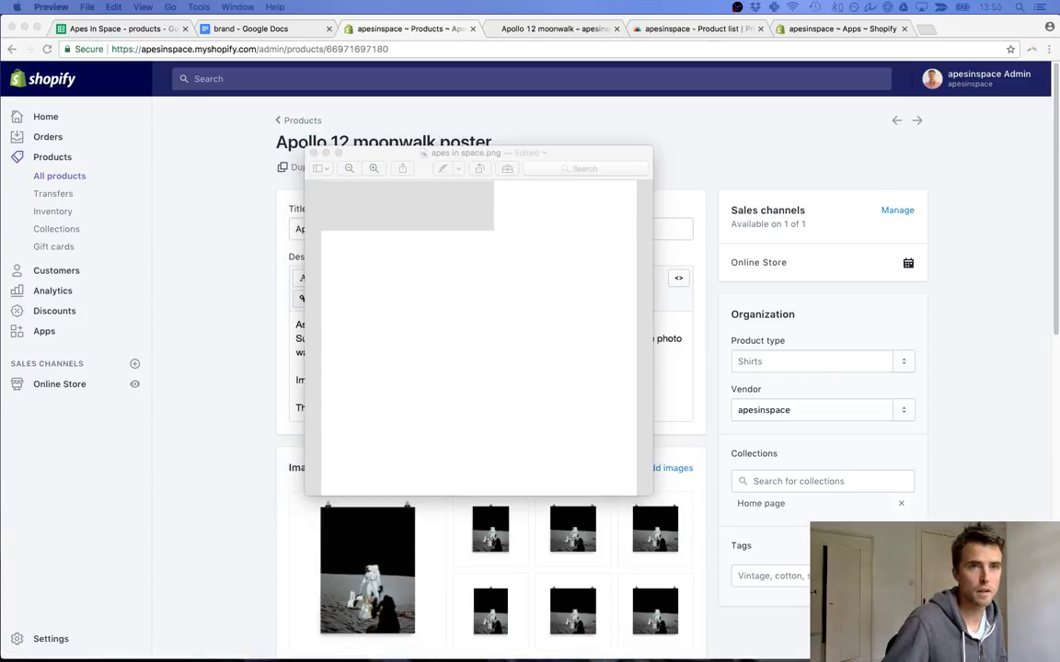
# Save the logo as apesinspace-logo in Downloads, then go to Shopify's Online Store section.
pyautogui.click(87, 7)
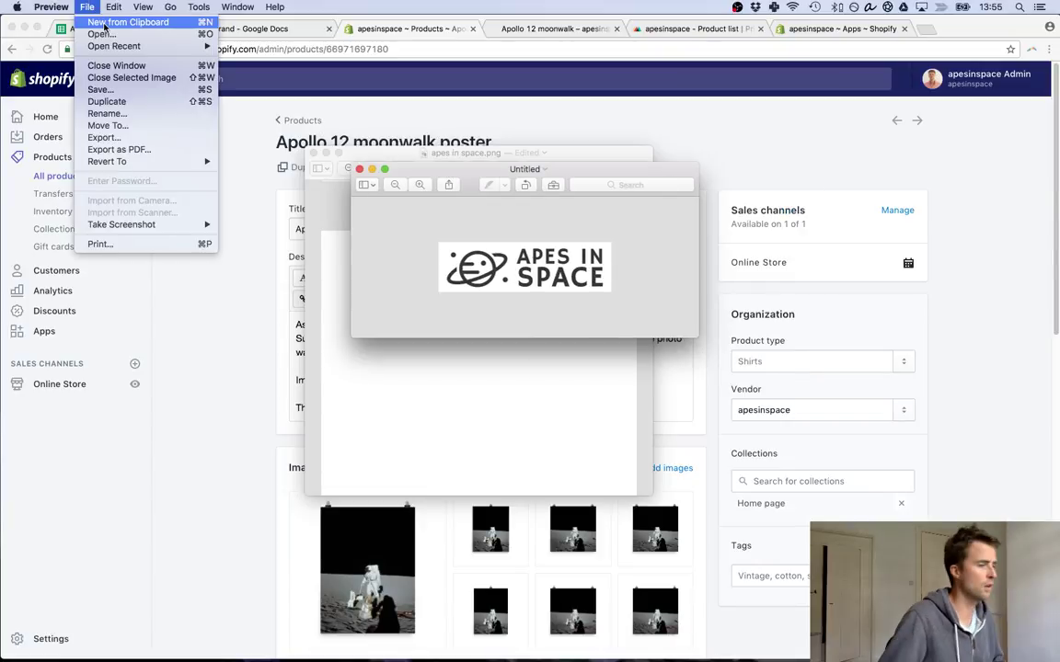
pyautogui.click(122, 89)
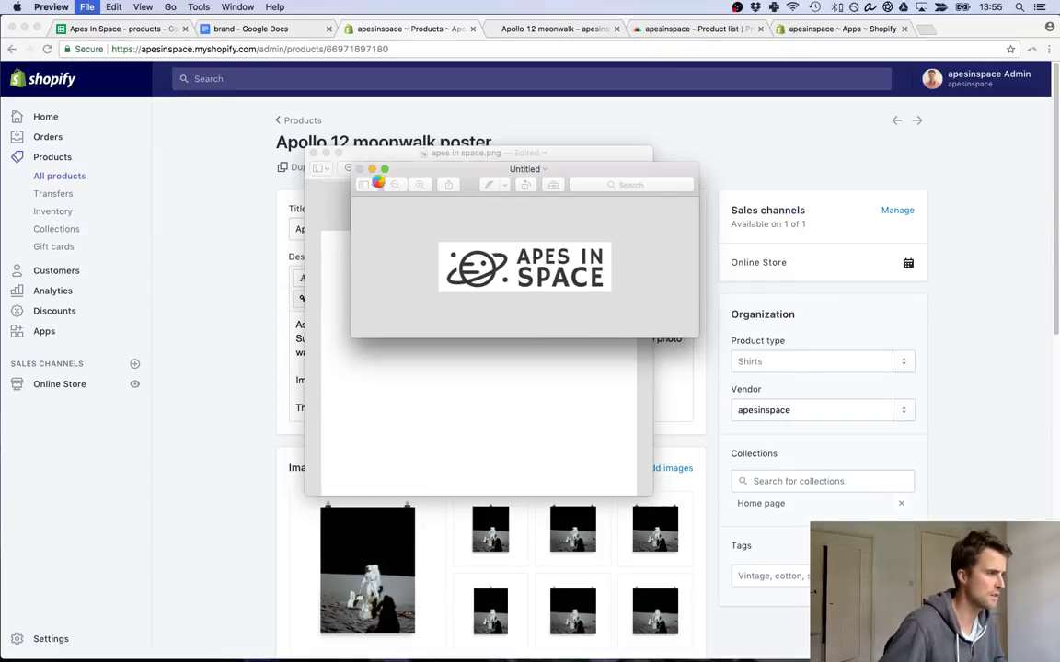
pyautogui.write('ape')
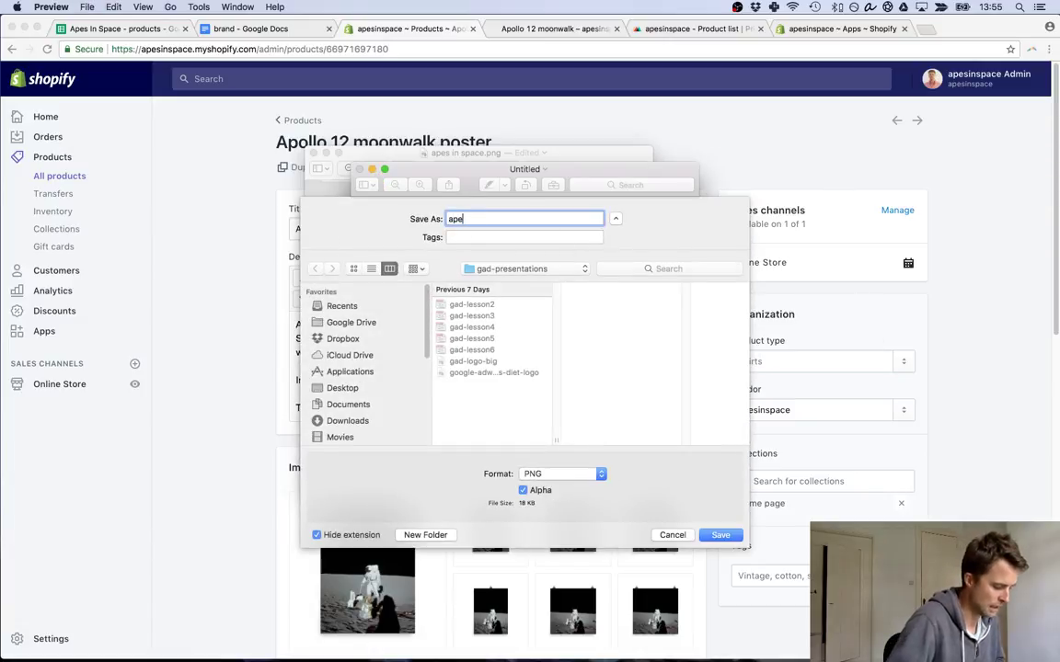
pyautogui.write('sinspace-l')
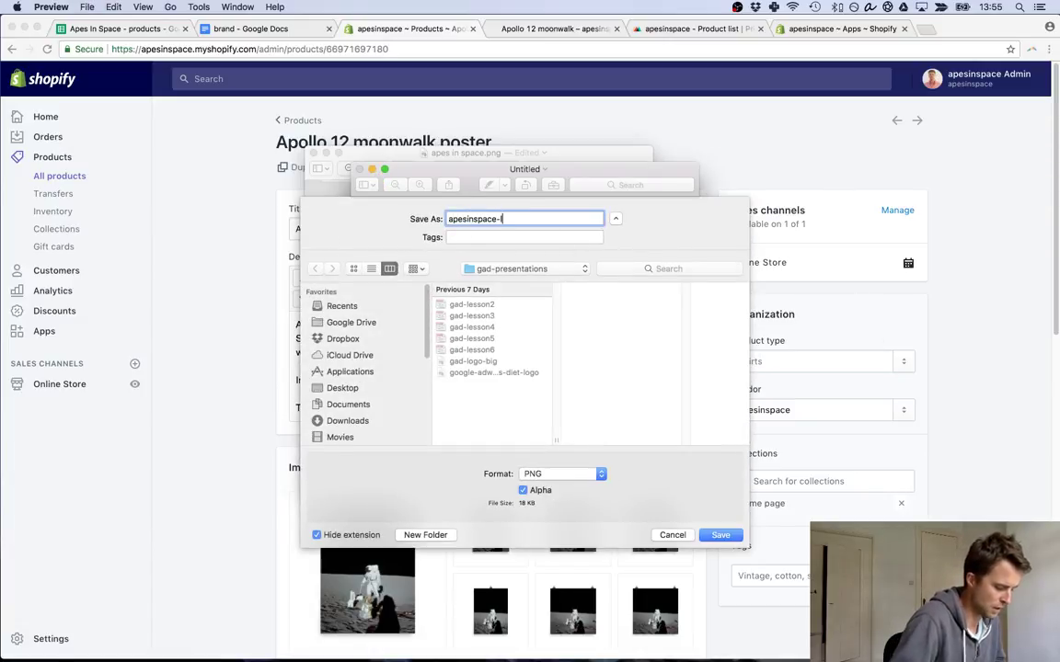
pyautogui.write('ogo')
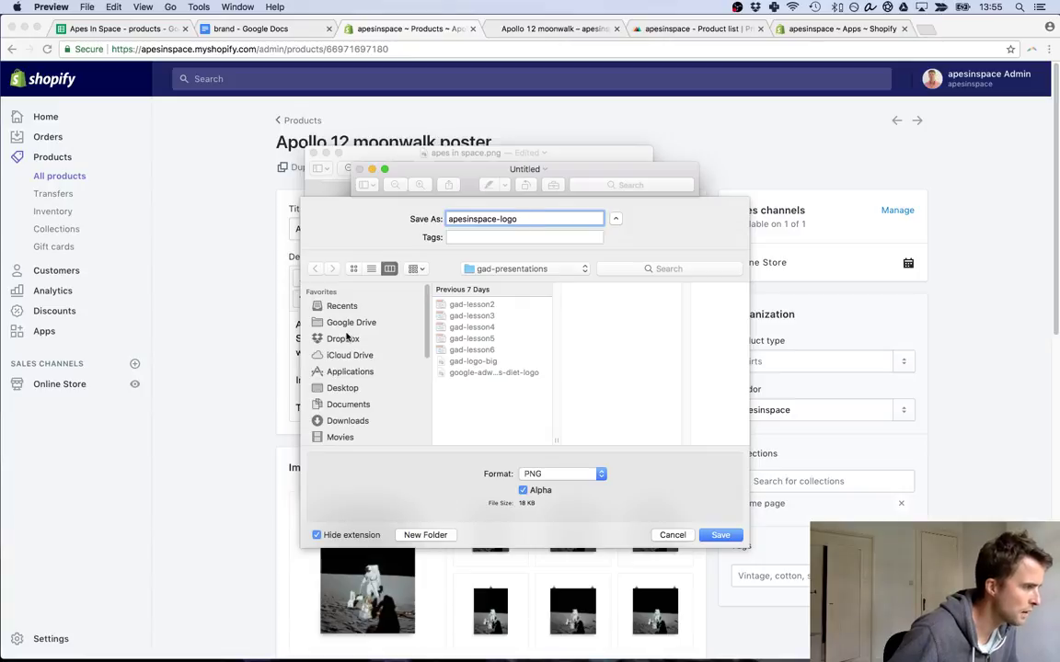
pyautogui.click(351, 422)
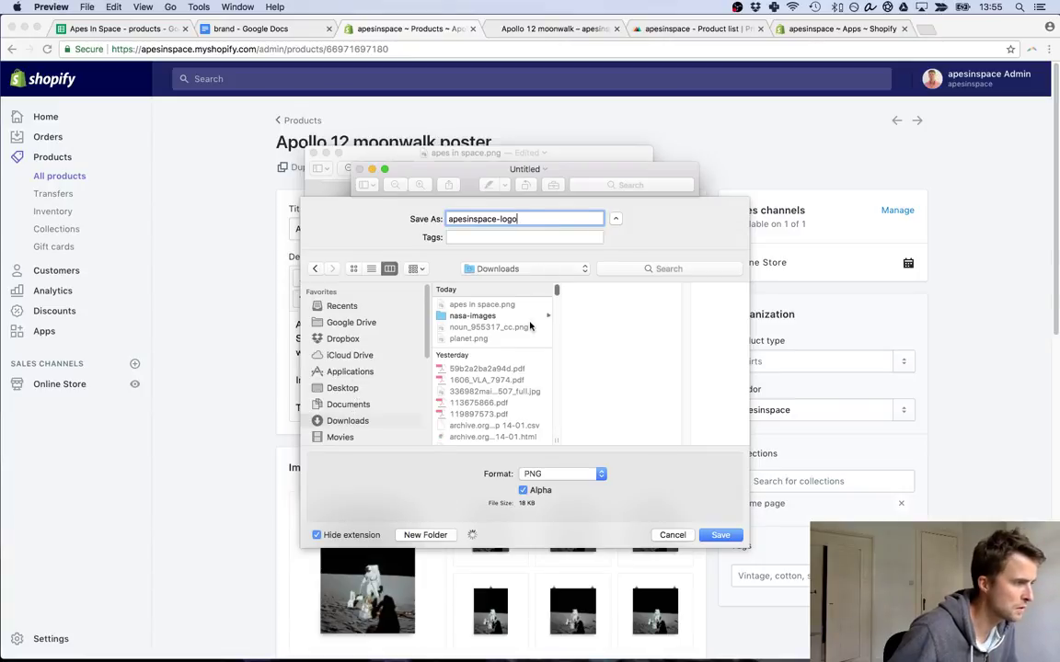
pyautogui.click(490, 317)
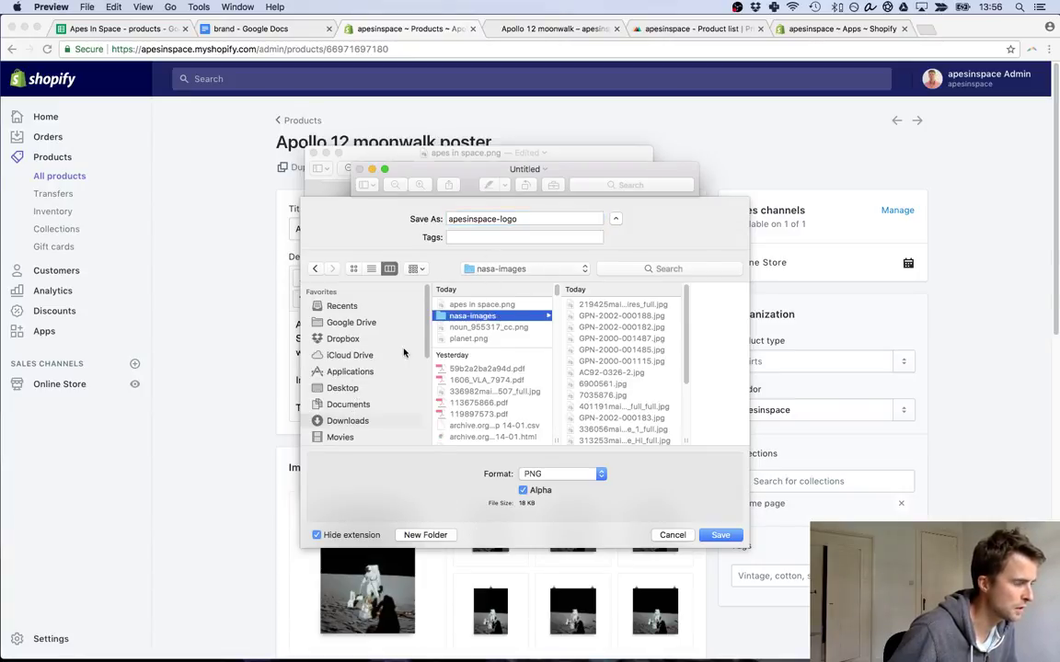
pyautogui.click(347, 422)
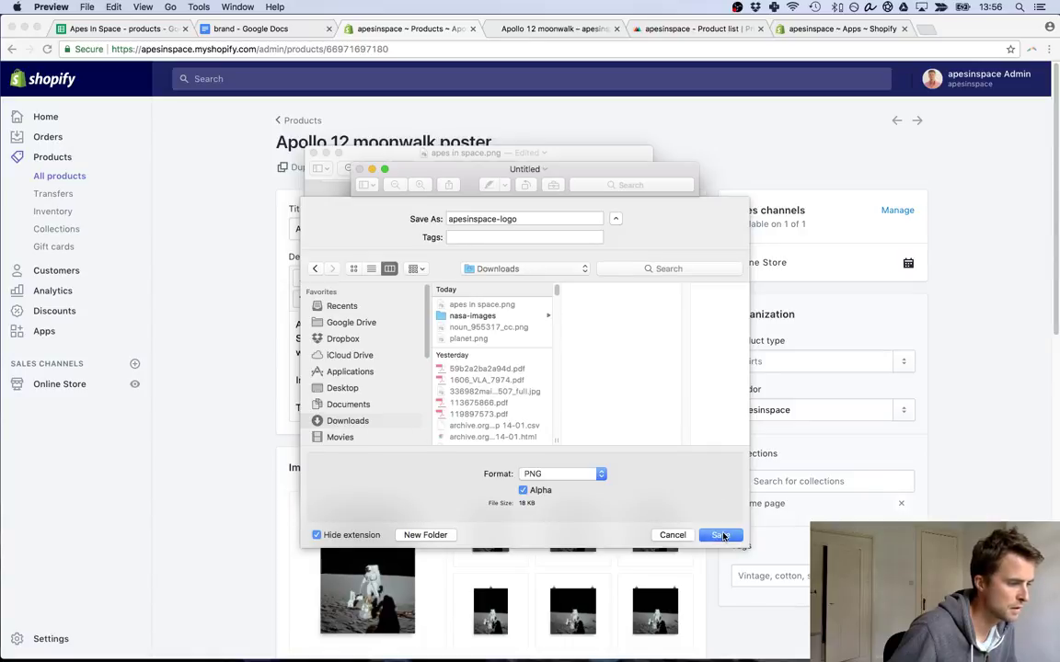
pyautogui.press('Return')
pyautogui.click(184, 187)
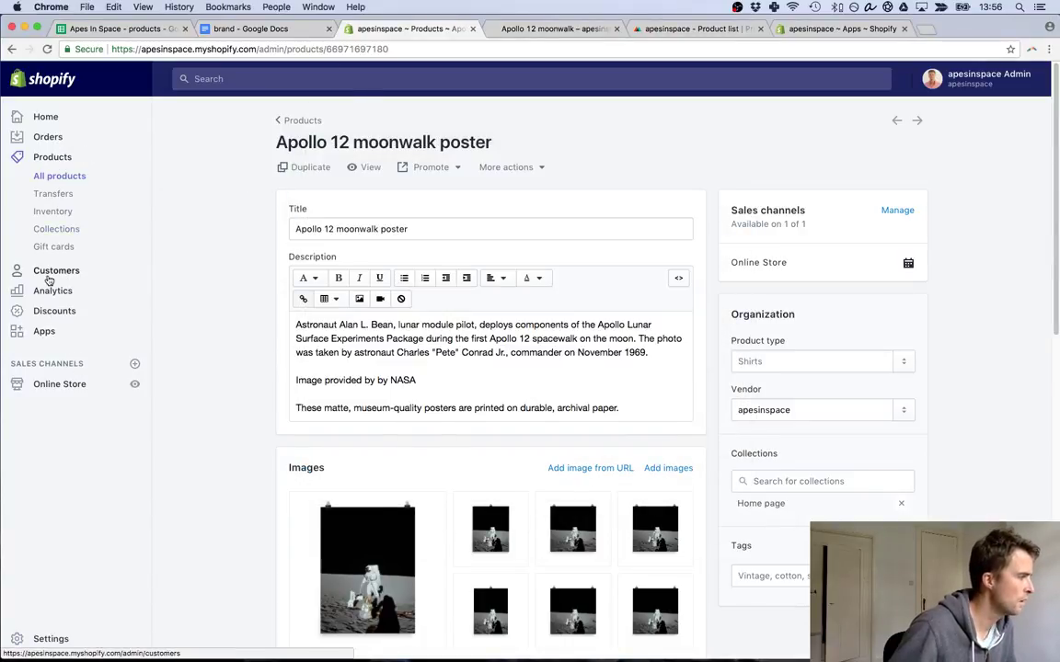
pyautogui.click(101, 384)
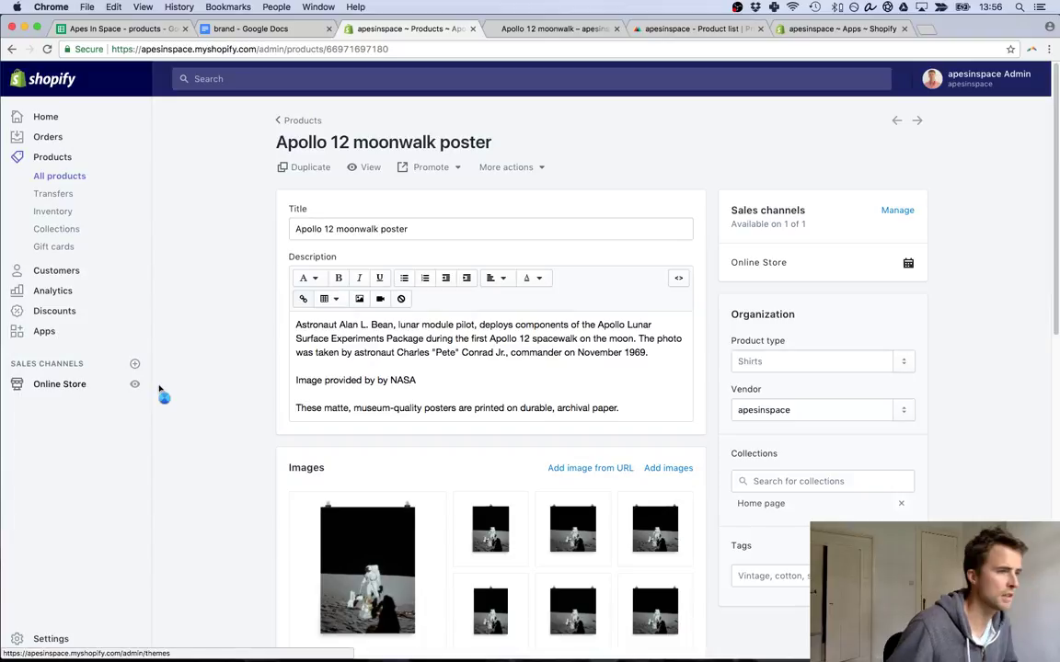
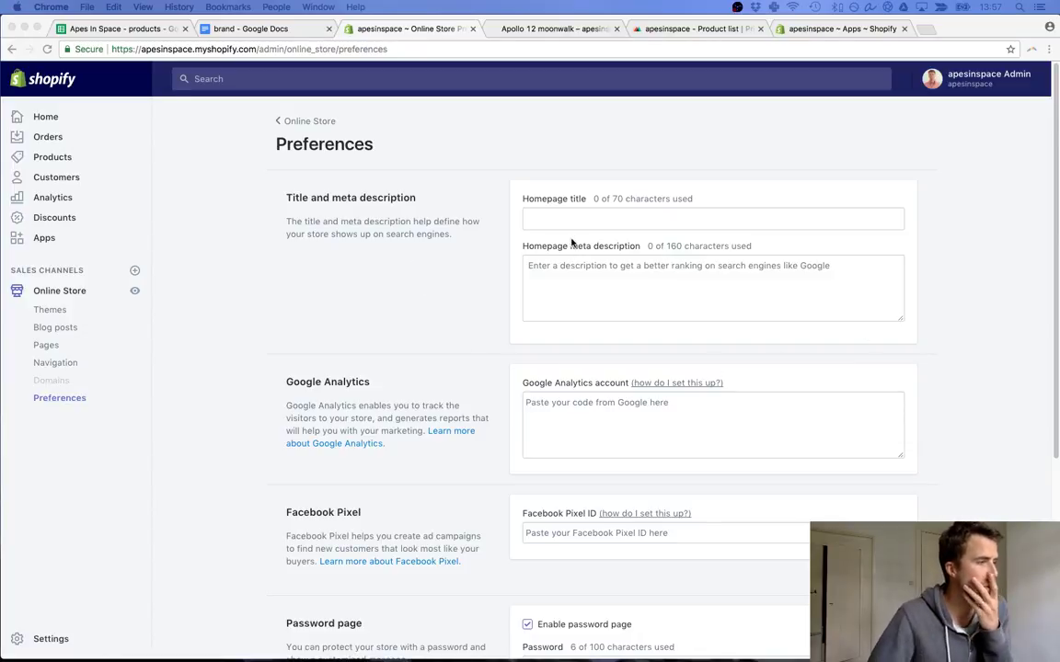
# Enter 'Space Posters' as the store's homepage title, then open a blank Chrome tab.
pyautogui.click(552, 215)
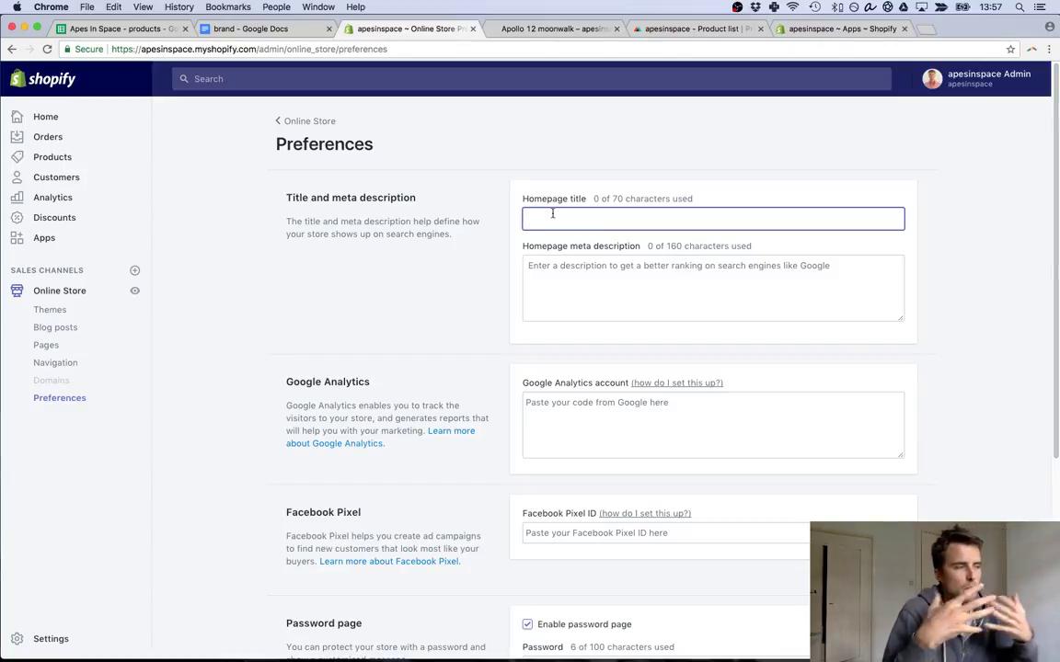
pyautogui.write('S')
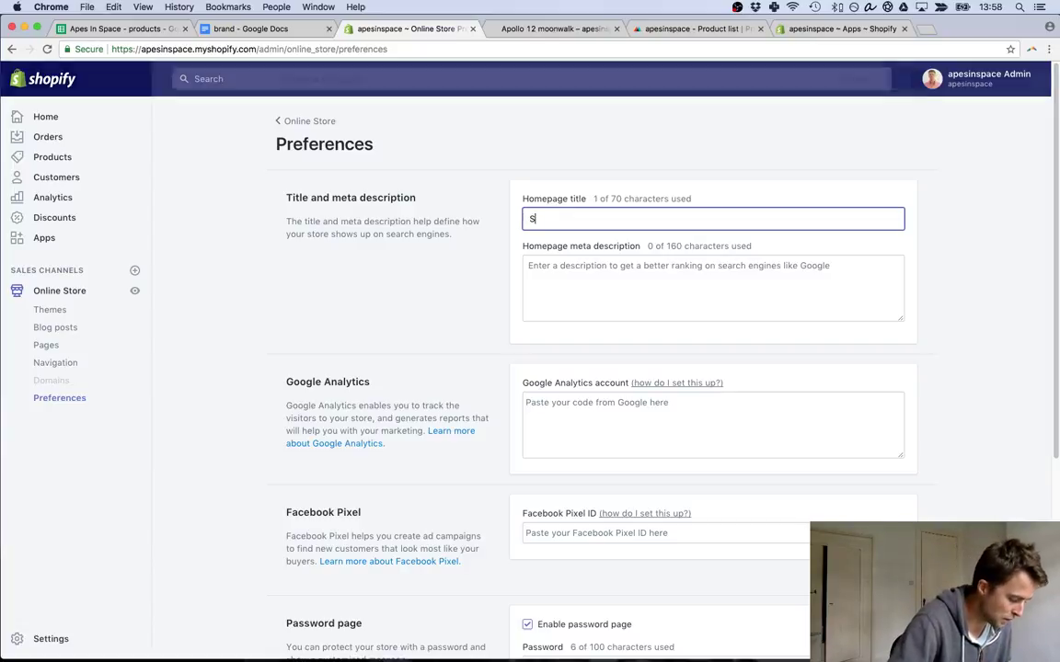
pyautogui.write('pace Posters')
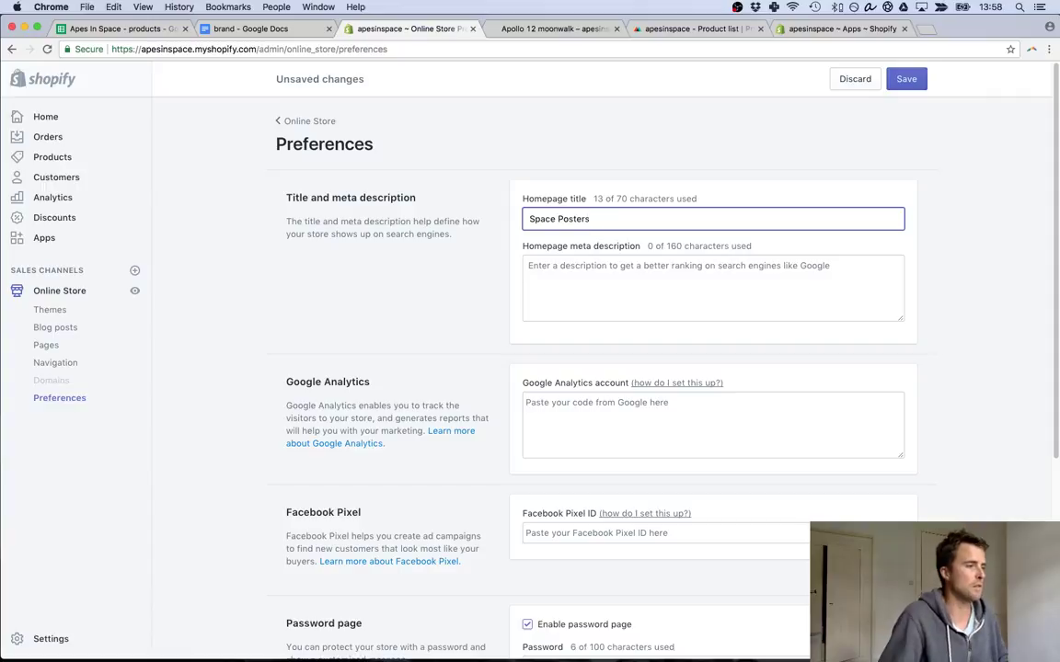
pyautogui.click(534, 410)
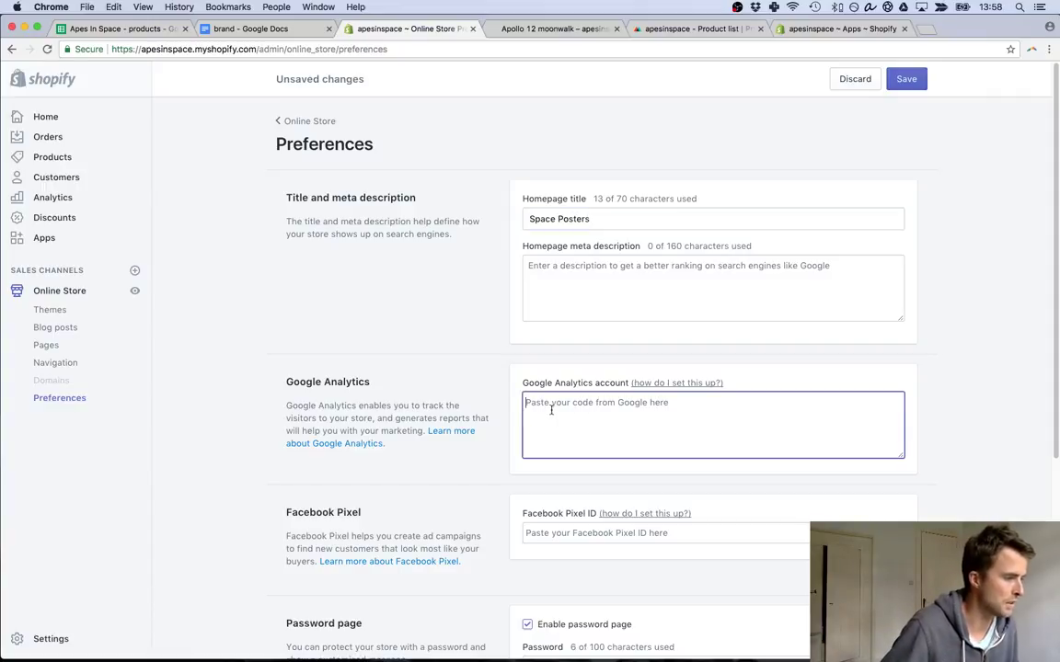
pyautogui.click(397, 341)
pyautogui.scroll(-1, 328, 364)
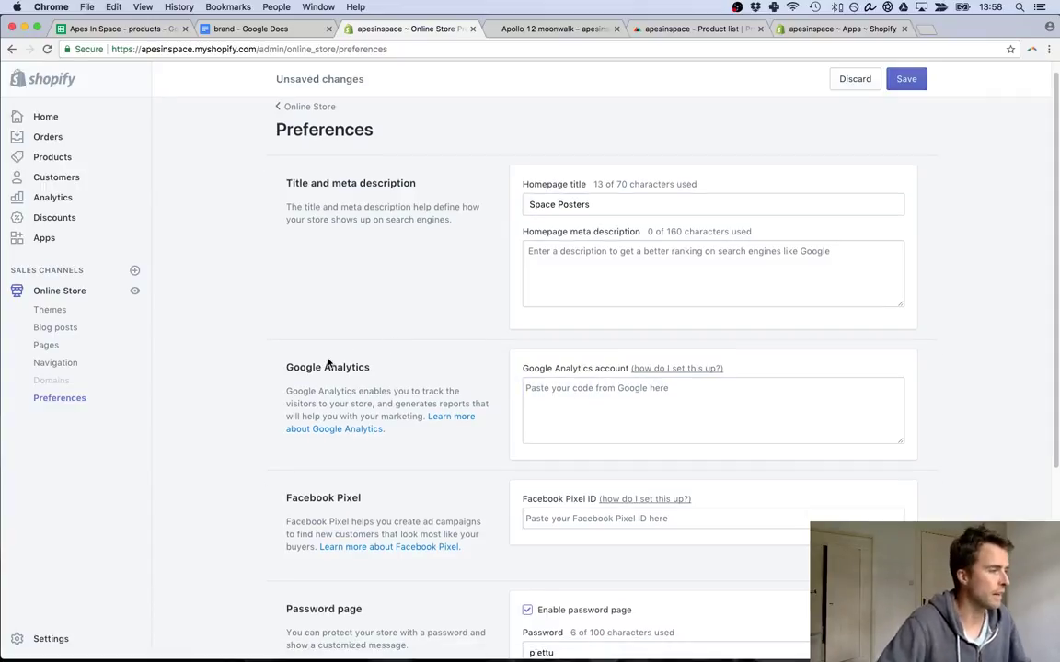
pyautogui.click(925, 29)
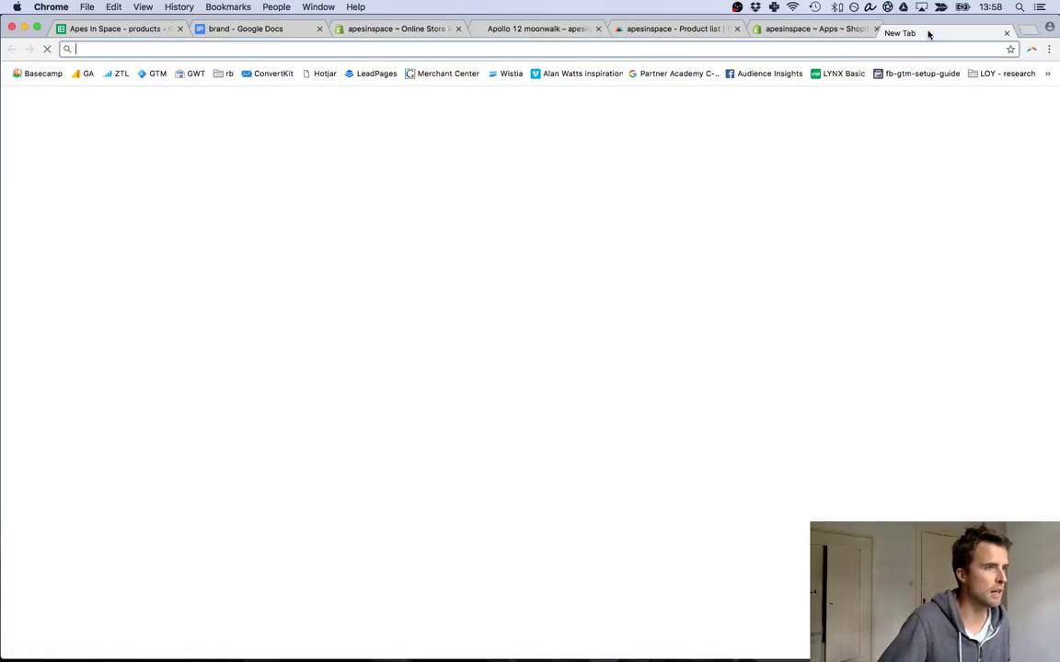
# Load the Google Analytics bookmark, then close that tab to return to Printful's product list.
pyautogui.click(235, 6)
pyautogui.click(232, 80)
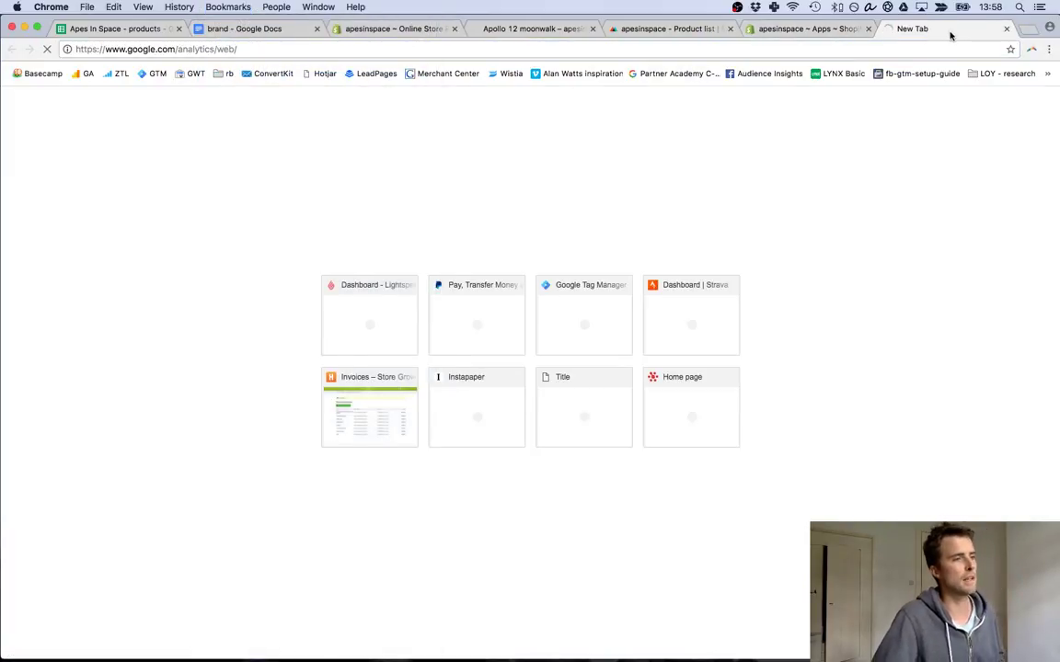
pyautogui.press('super+w')
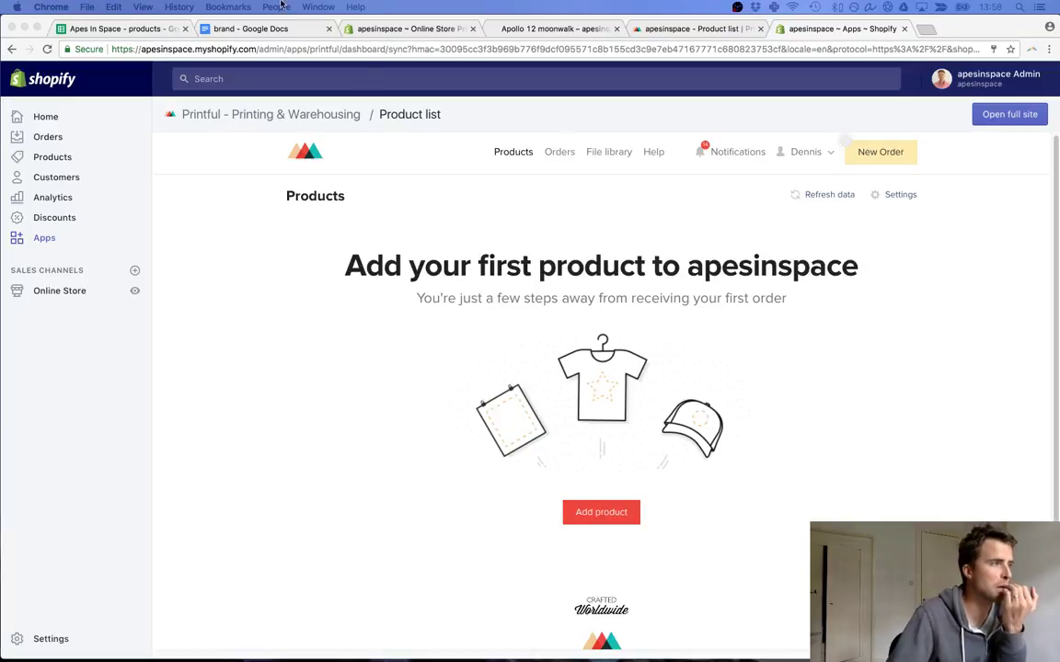
# Return to Online Store Preferences and drag the Google Analytics new-account window over it.
pyautogui.click(377, 29)
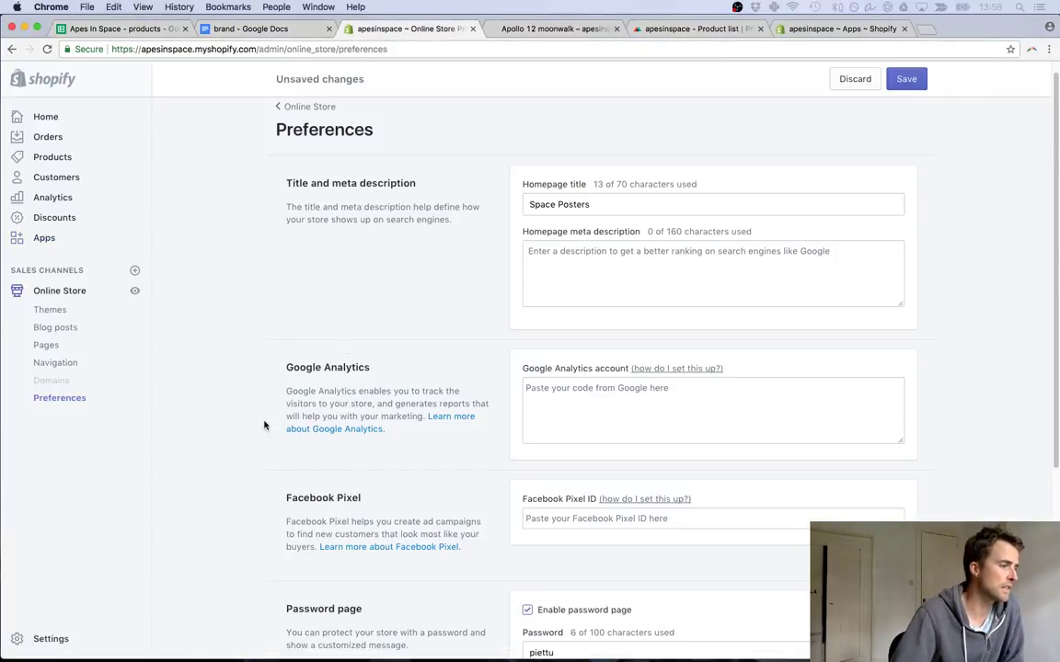
pyautogui.click(540, 391)
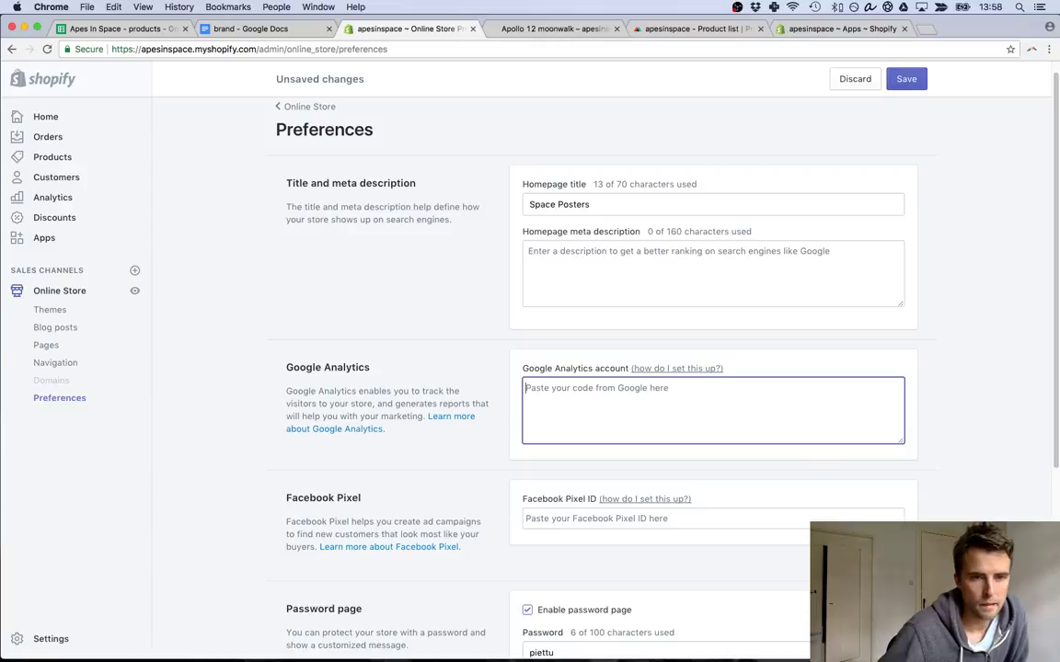
pyautogui.press('super+Tab')
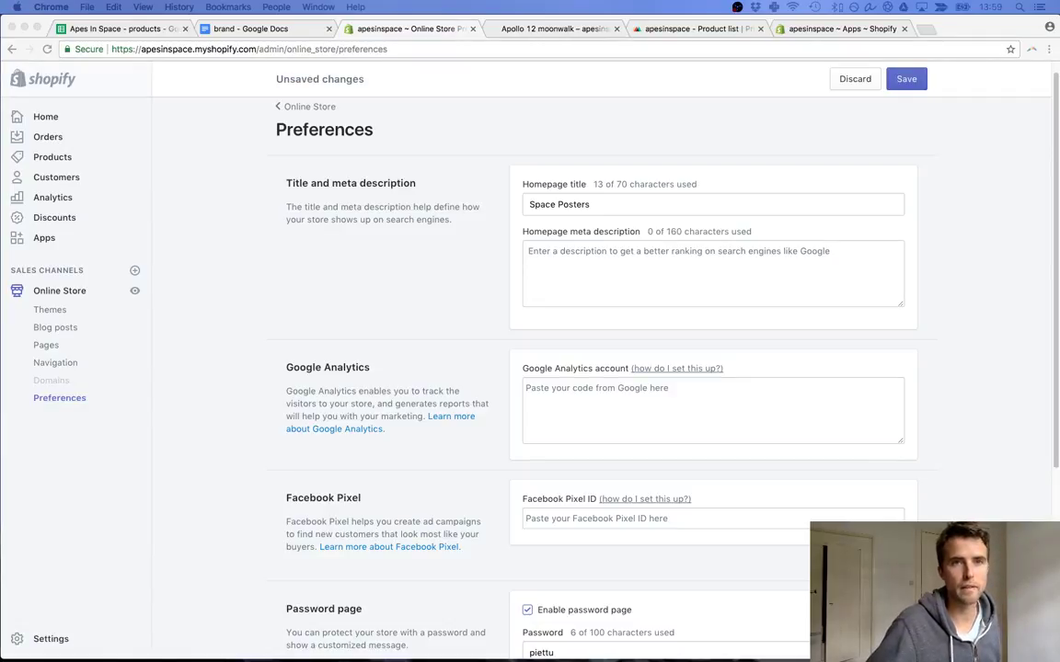
pyautogui.moveTo(987, 119); pyautogui.dragTo(467, 40)
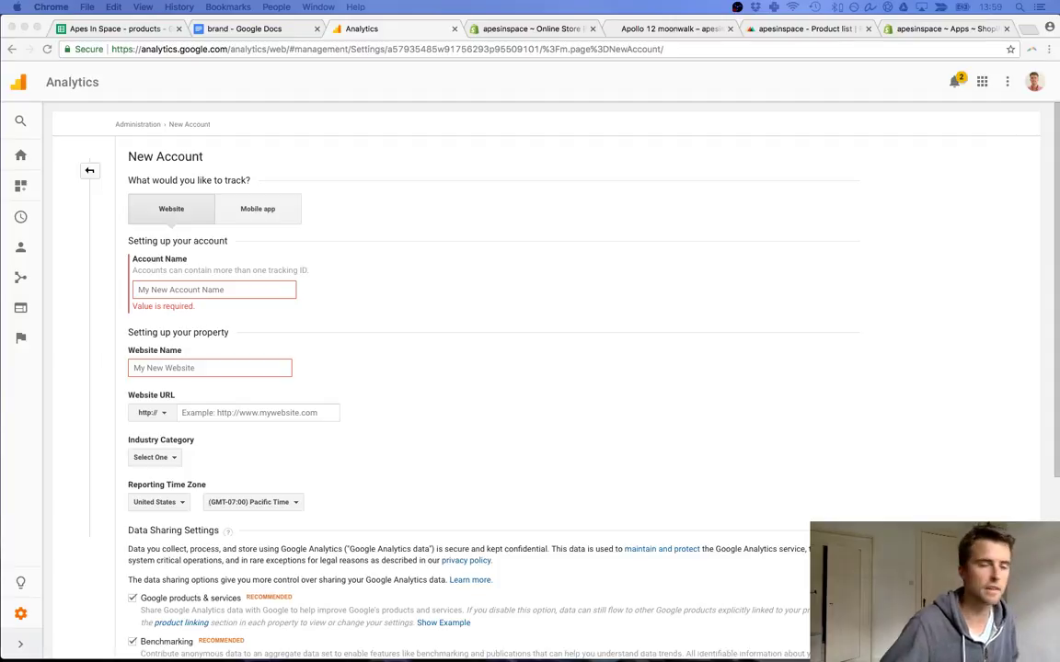
# Name the Analytics account and the website 'Apes In Space'.
pyautogui.click(195, 289)
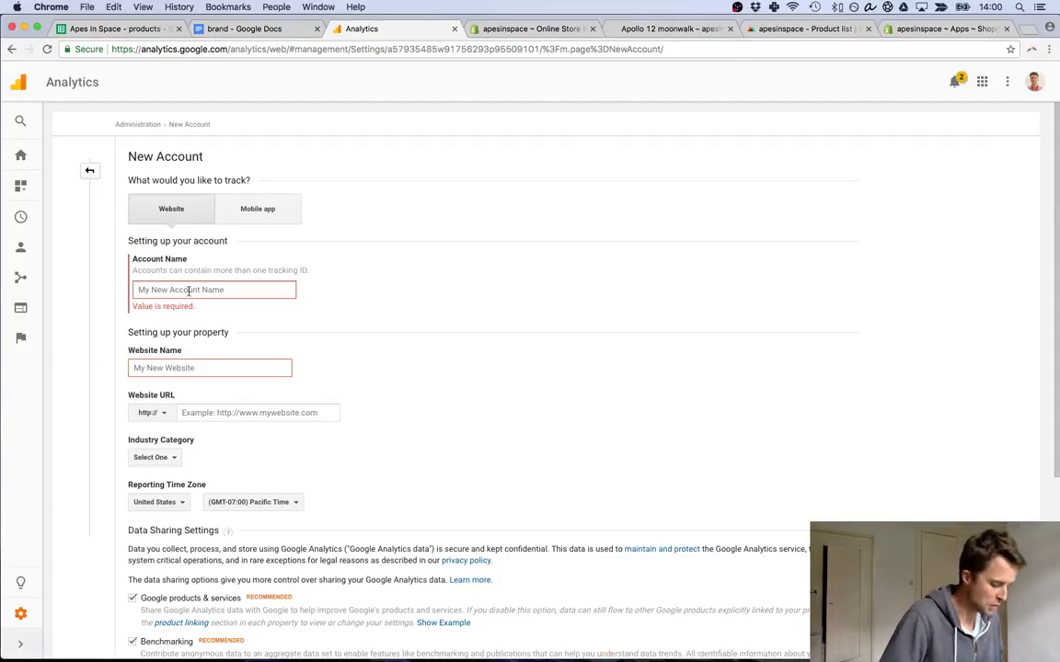
pyautogui.write('Apes In Space')
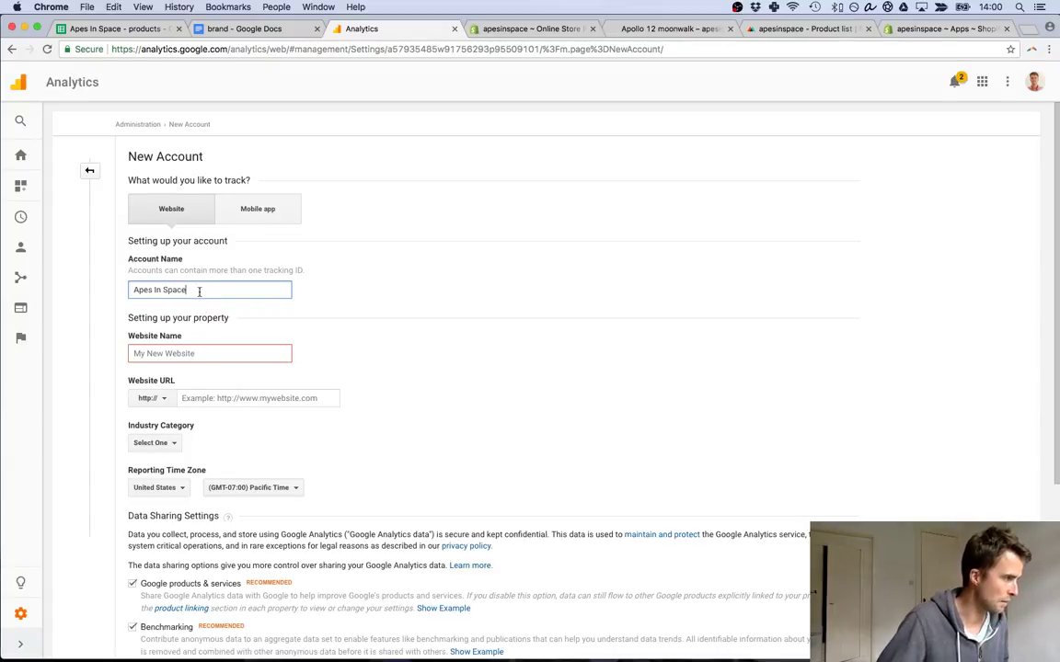
pyautogui.moveTo(202, 289); pyautogui.dragTo(131, 290)
pyautogui.press('super+c')
pyautogui.click(195, 354)
pyautogui.press('super+v')
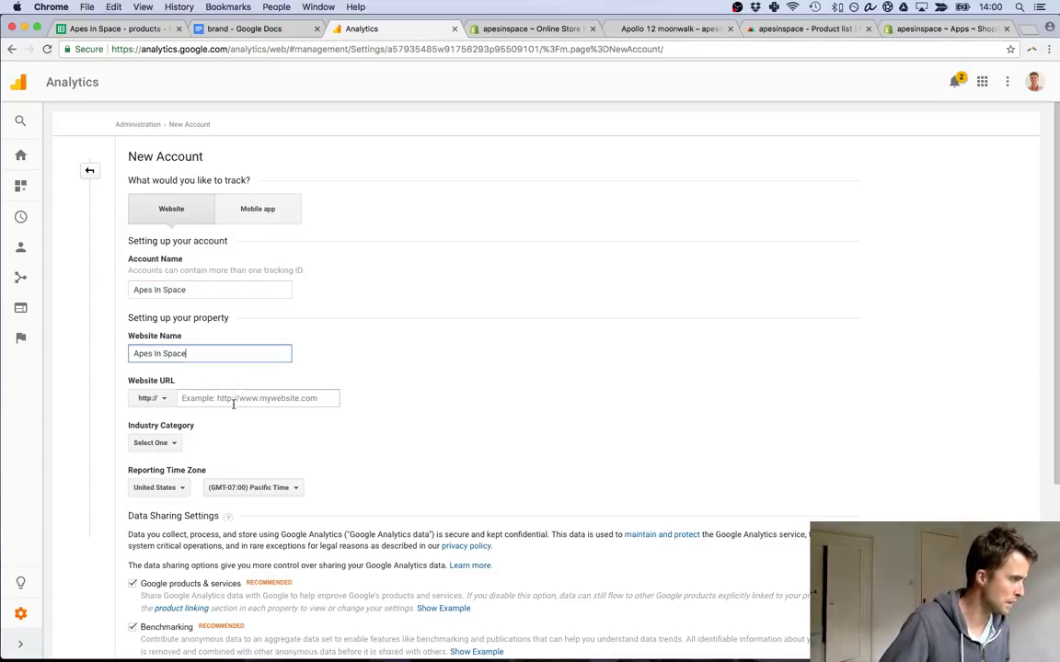
pyautogui.click(241, 398)
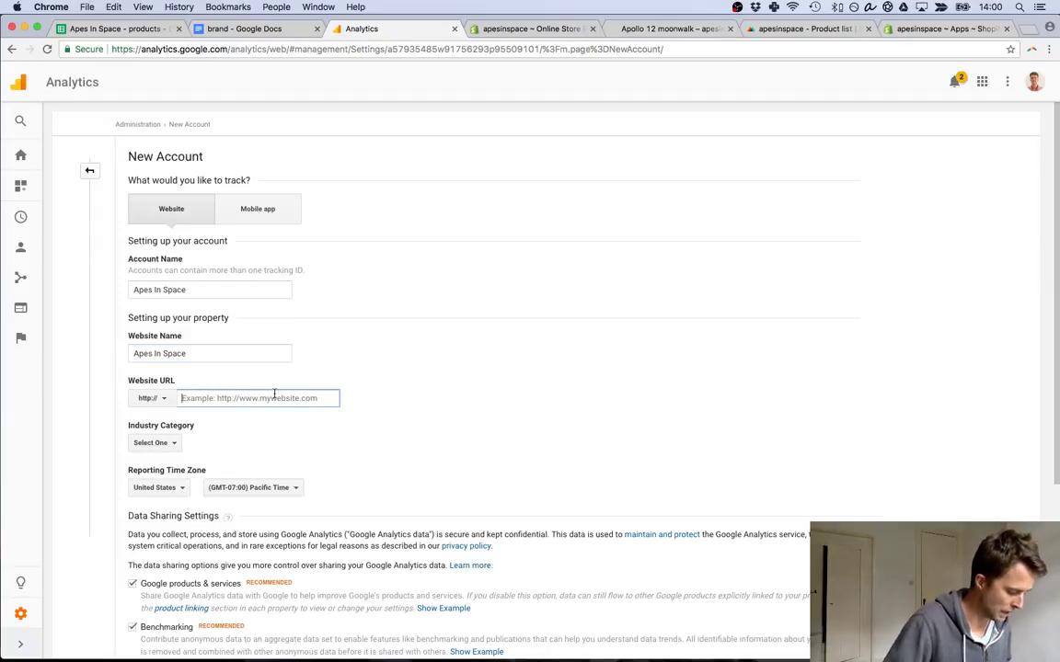
pyautogui.press('super+v')
pyautogui.write('.co')
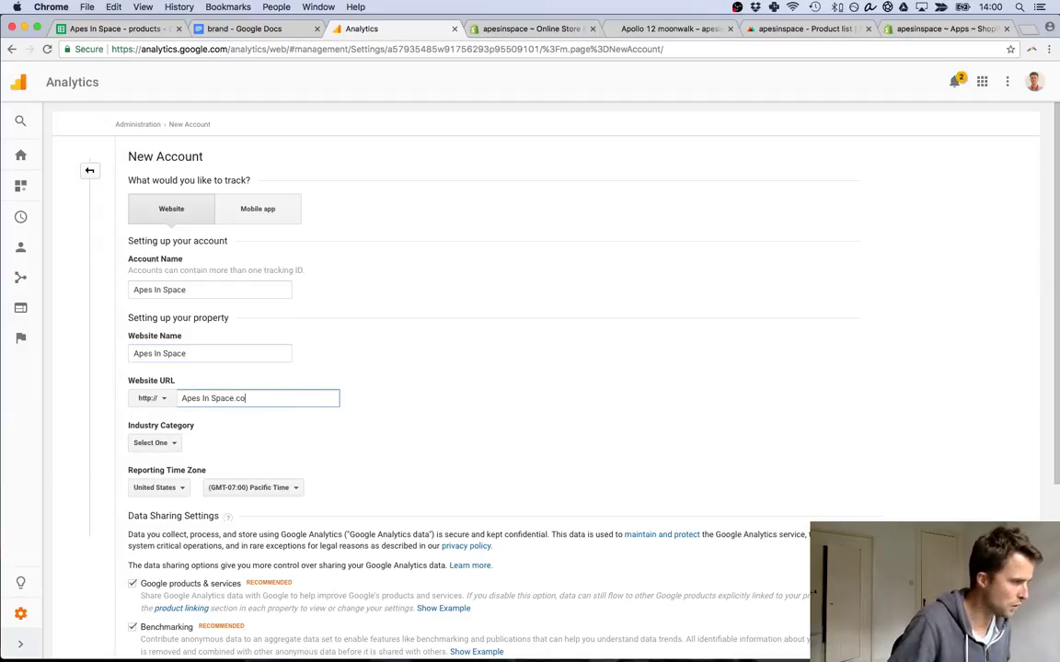
pyautogui.click(149, 398)
pyautogui.click(167, 443)
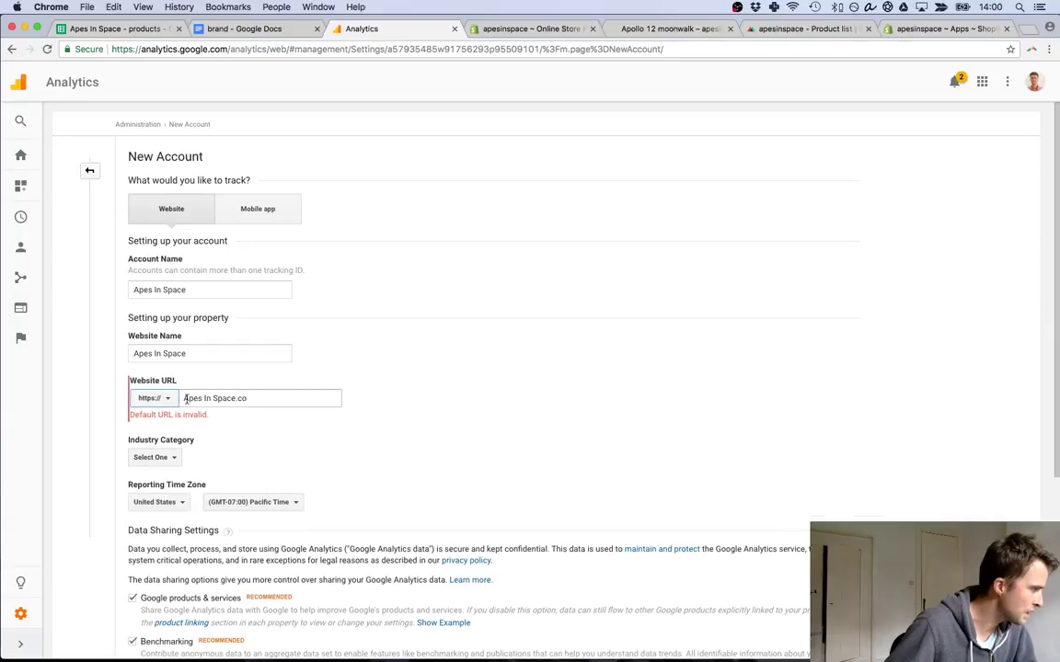
pyautogui.write('a')
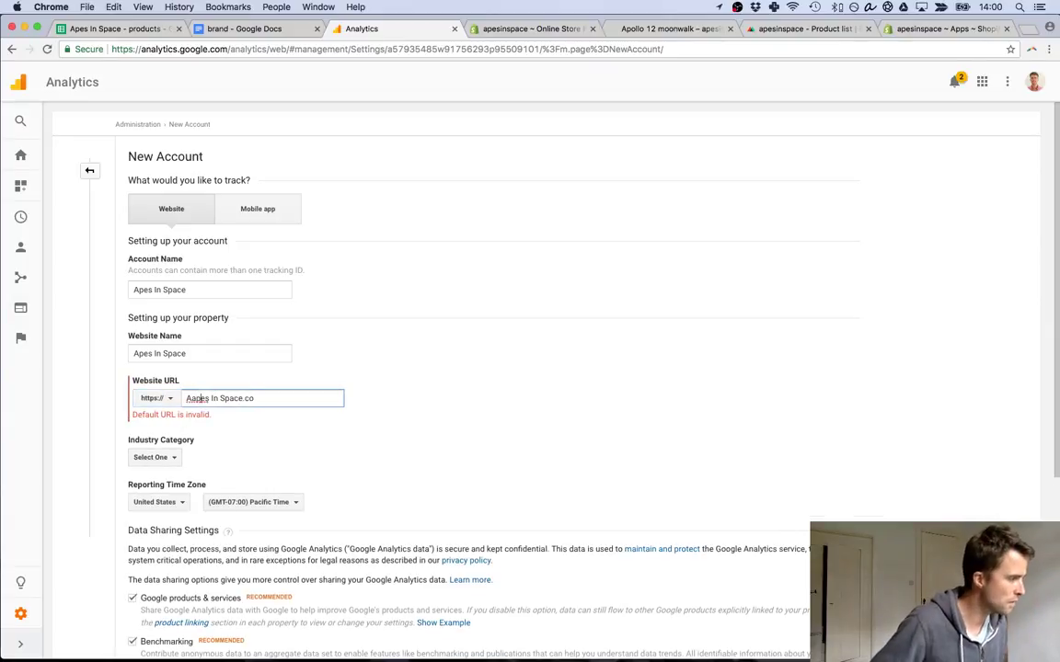
pyautogui.press('BackSpace')
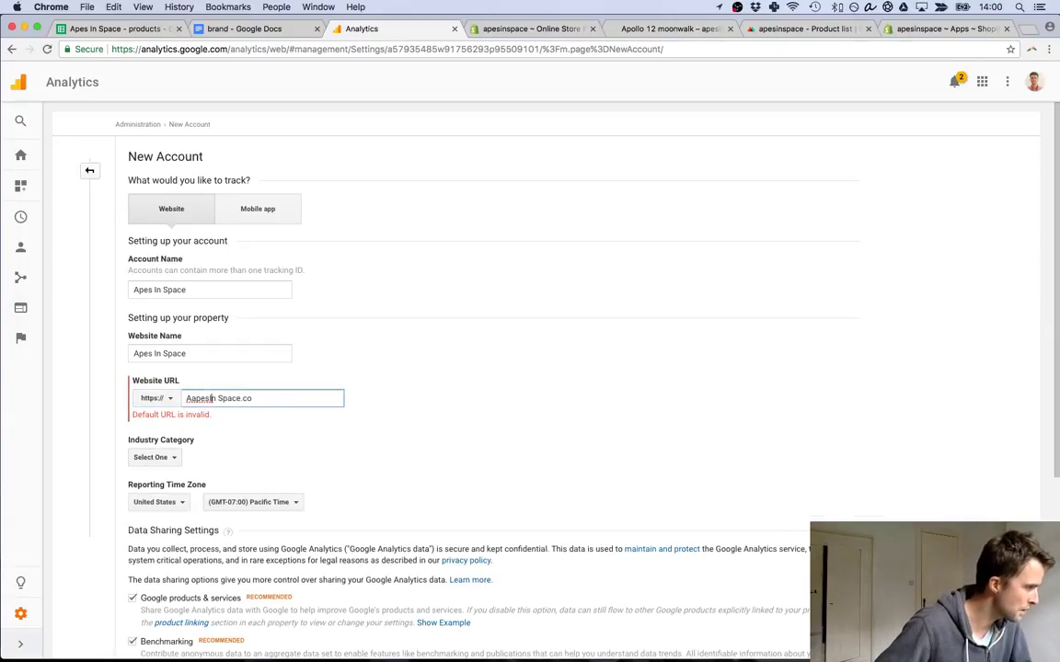
pyautogui.press('BackSpace')
pyautogui.write('i')
pyautogui.press('Right')
pyautogui.press('Right')
pyautogui.press('Right')
pyautogui.press('BackSpace')
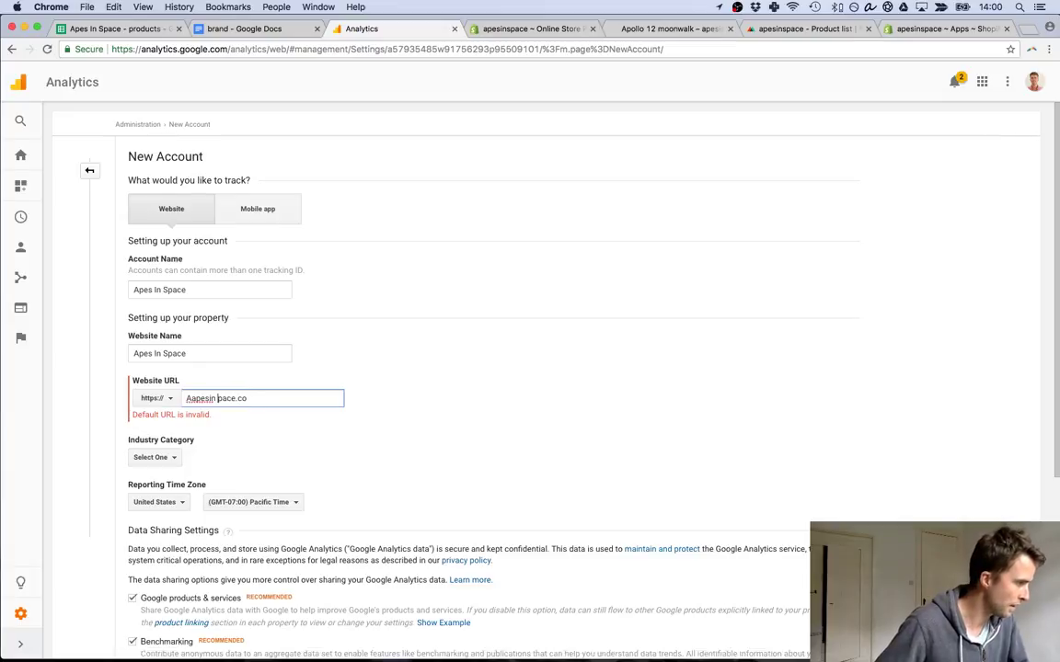
pyautogui.press('BackSpace')
pyautogui.write('s')
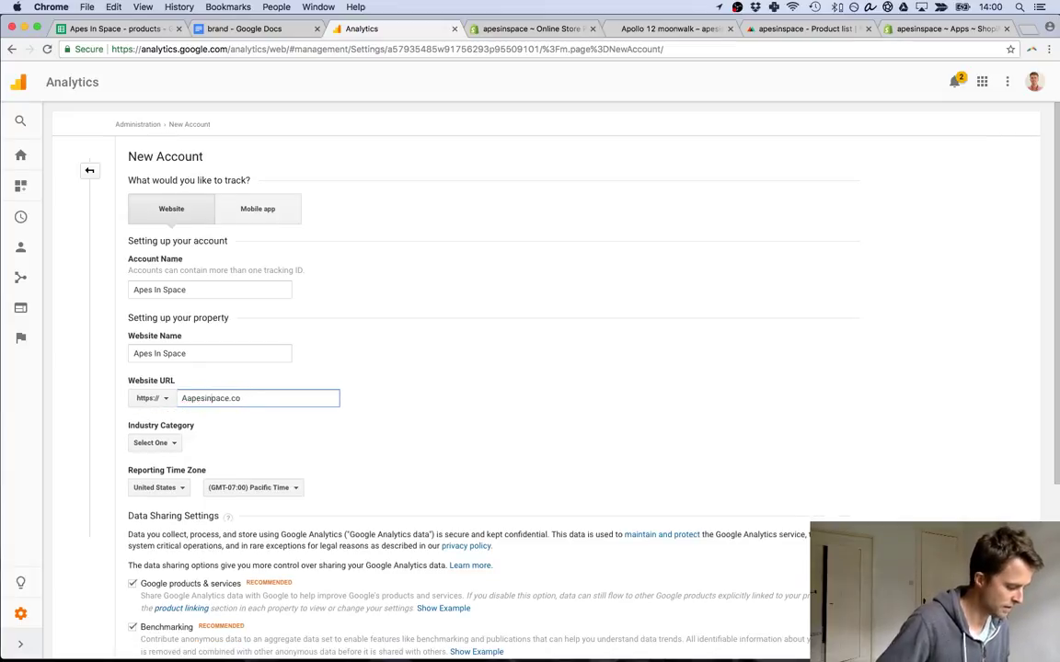
pyautogui.press('Left')
pyautogui.press('Left')
pyautogui.press('Left')
pyautogui.press('Left')
pyautogui.press('Left')
pyautogui.press('Left')
pyautogui.press('Left')
pyautogui.press('BackSpace')
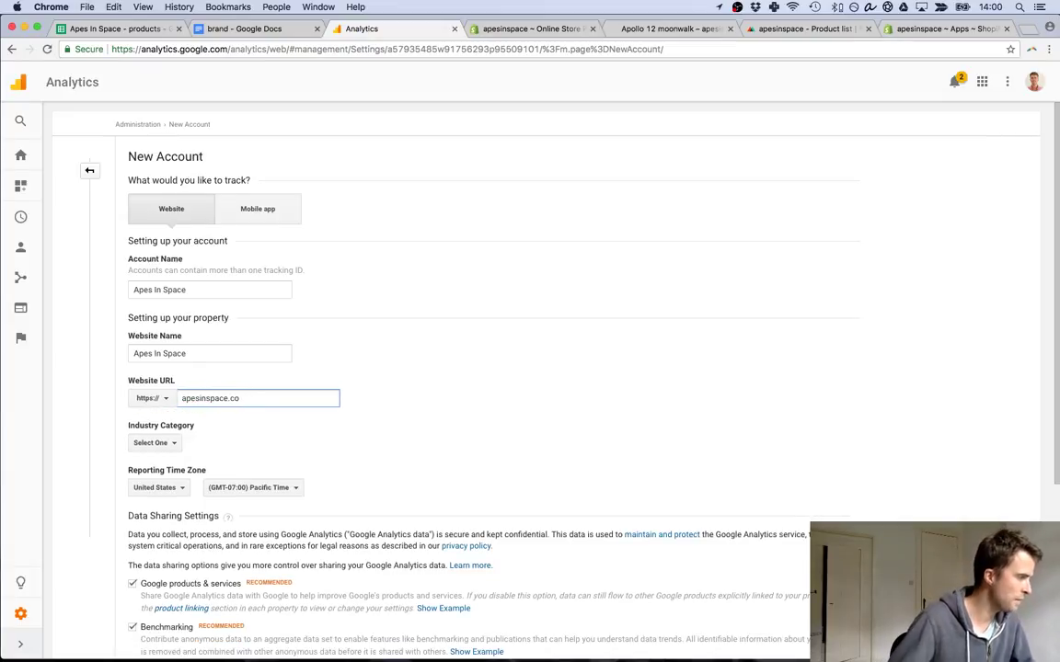
# Choose Shopping as the industry category and Belgium as the reporting time zone country.
pyautogui.click(152, 443)
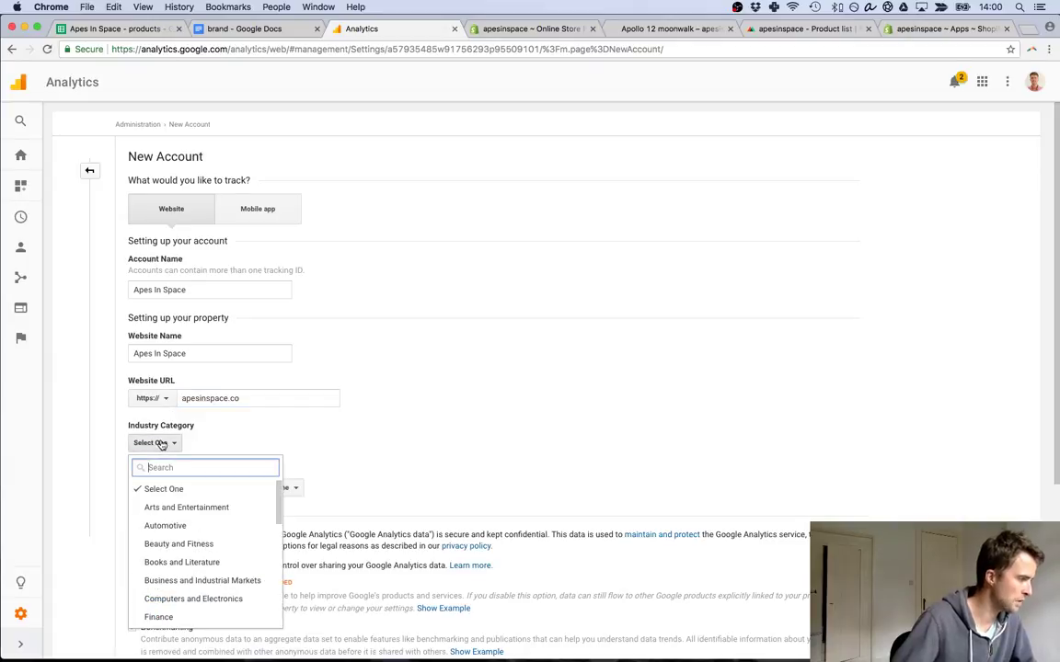
pyautogui.click(174, 580)
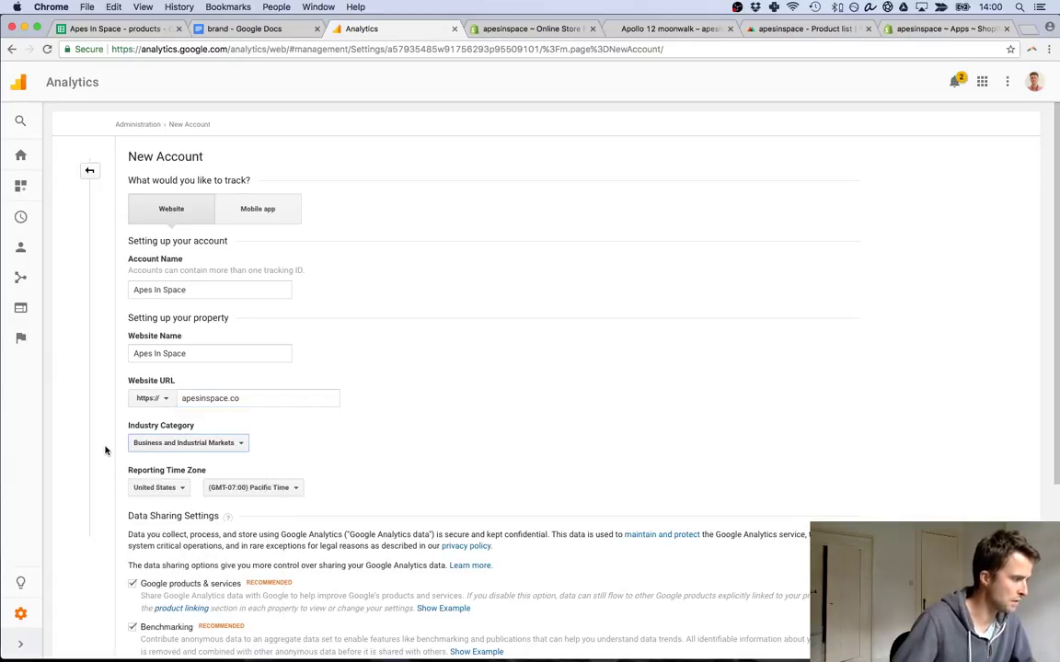
pyautogui.scroll(-2, 106, 396)
pyautogui.click(204, 357)
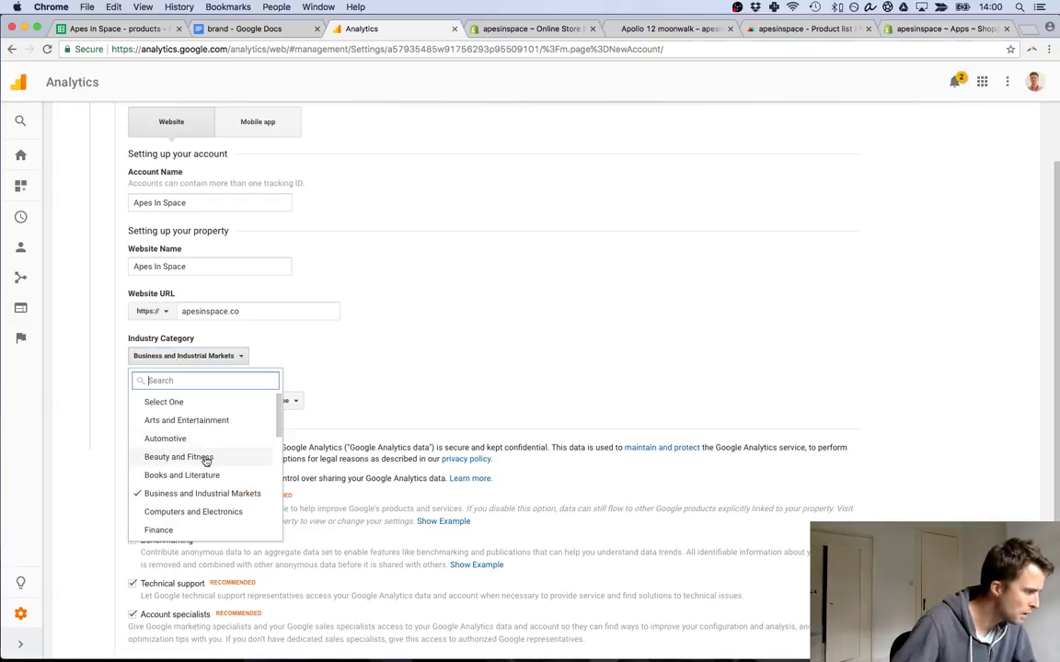
pyautogui.moveTo(276, 401); pyautogui.dragTo(280, 509)
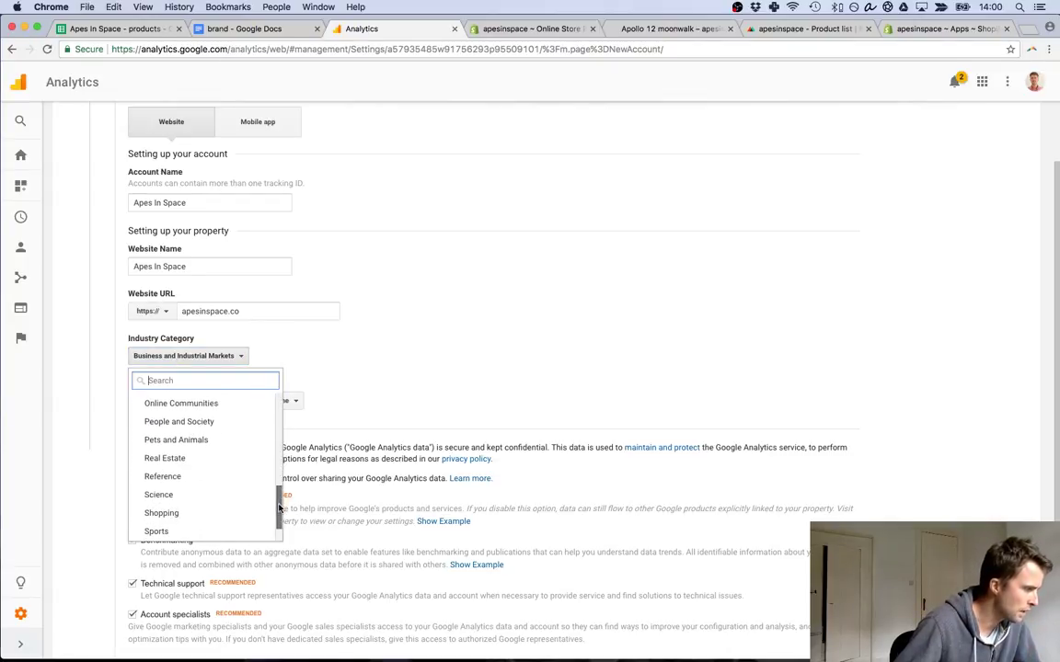
pyautogui.click(205, 513)
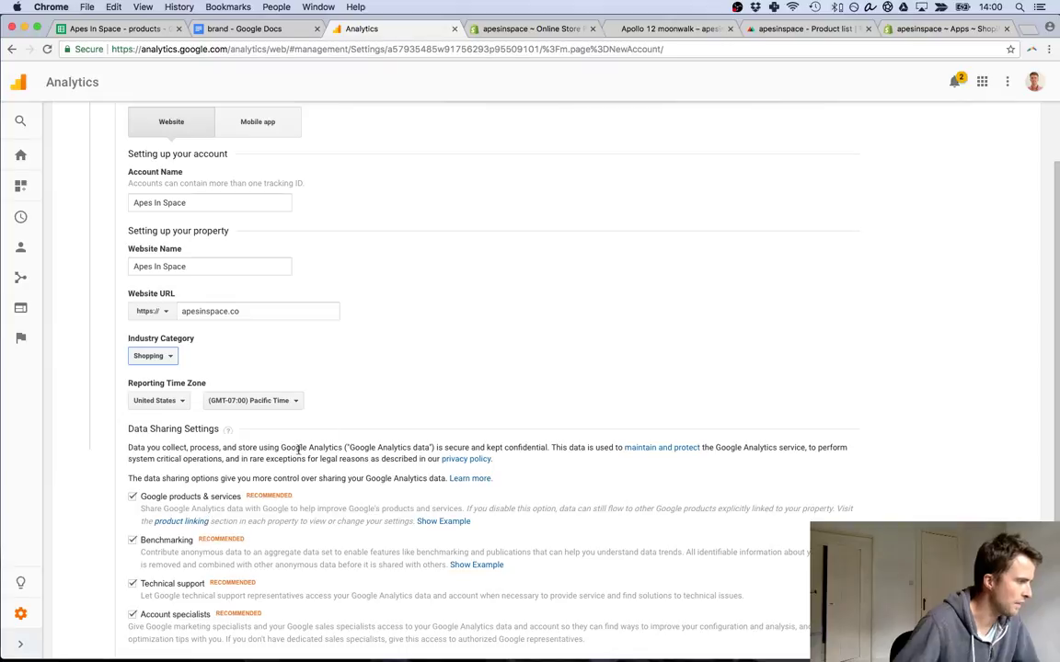
pyautogui.click(153, 401)
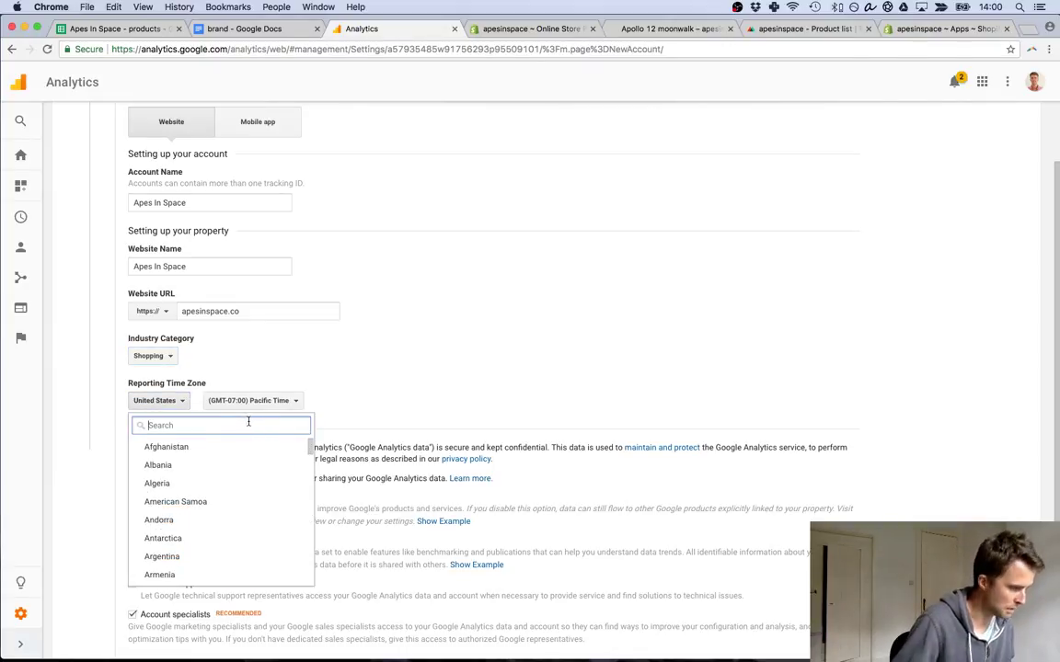
pyautogui.write('belgi')
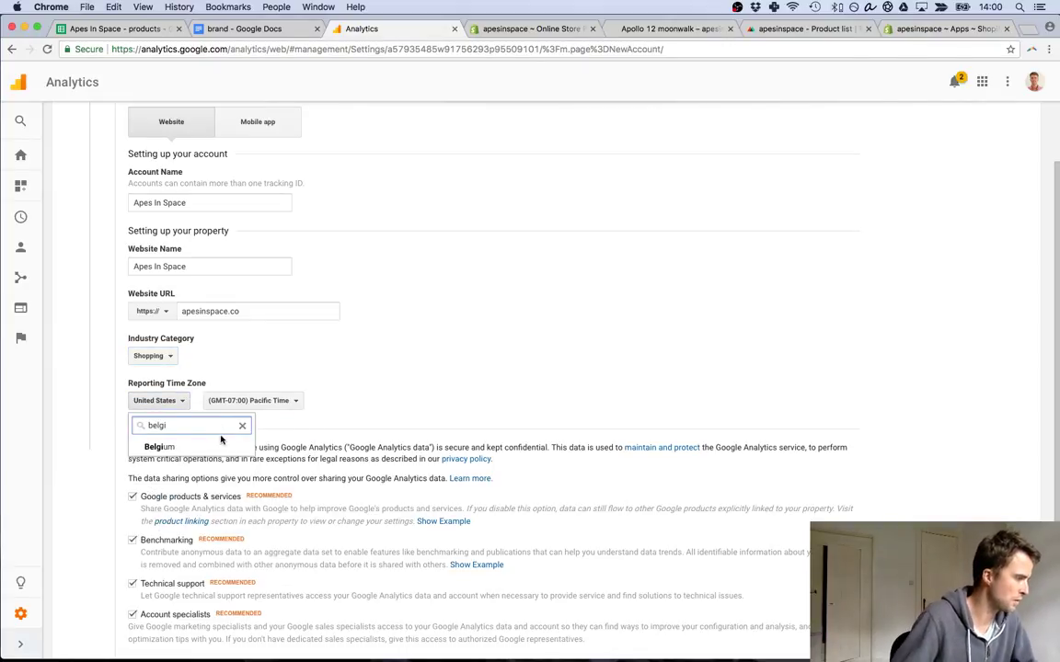
pyautogui.click(221, 445)
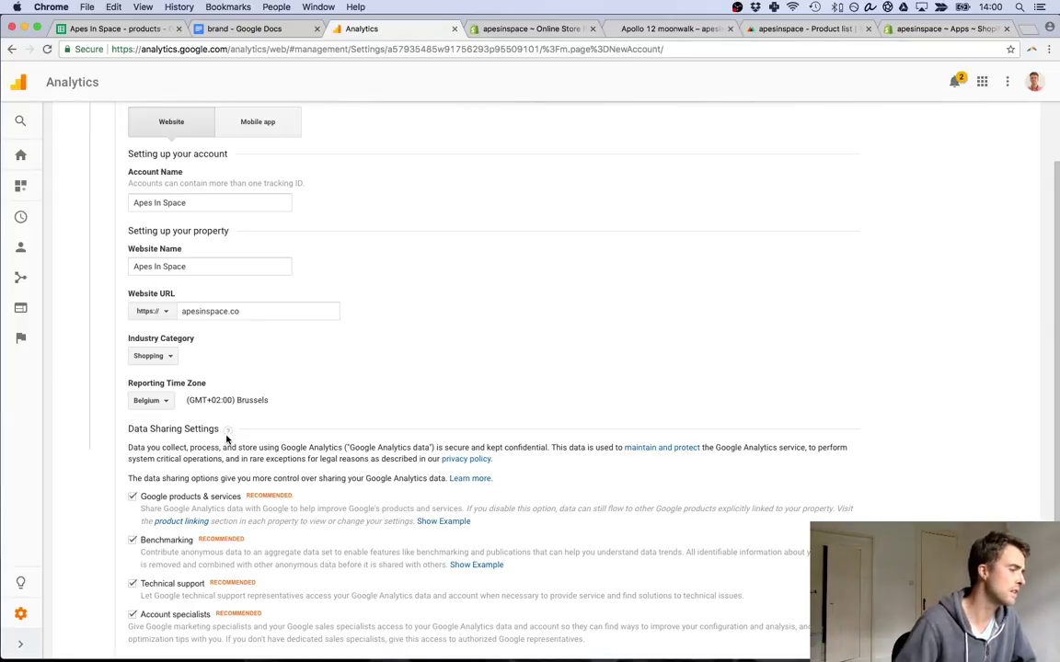
# Accept the Google Analytics terms and copy the new property's tracking code.
pyautogui.scroll(-3, 99, 463)
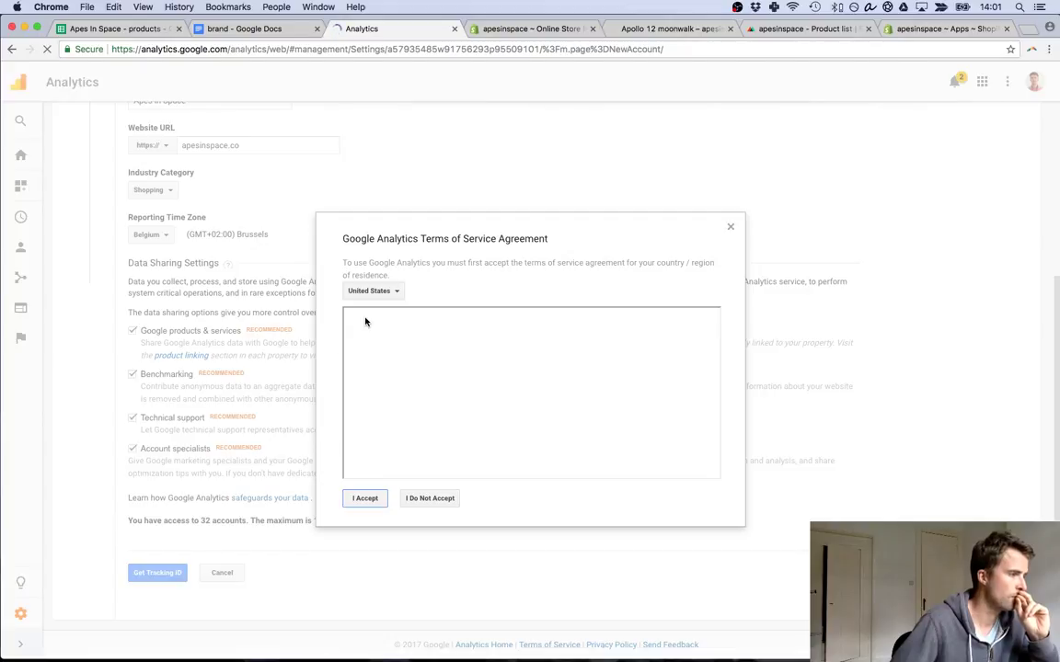
pyautogui.click(367, 500)
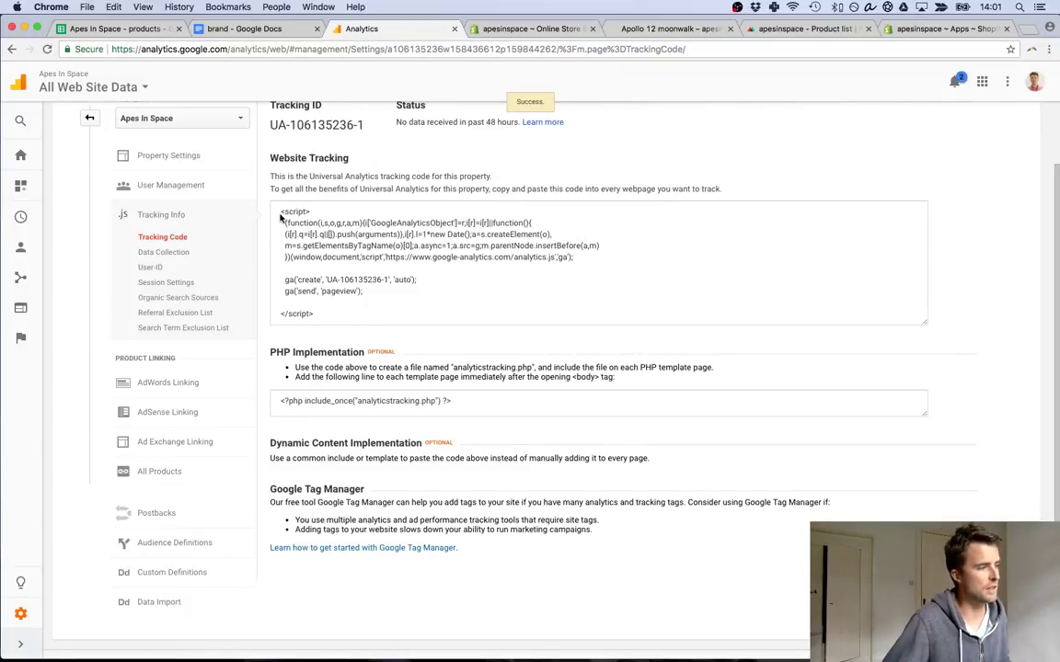
pyautogui.click(308, 241)
pyautogui.press('super+c')
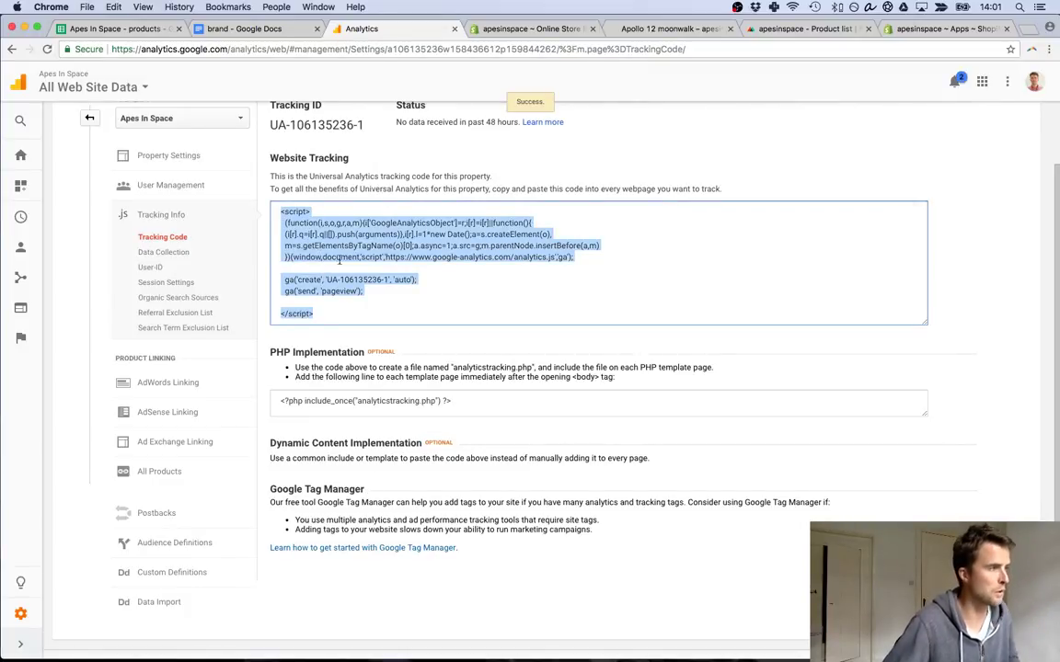
pyautogui.click(497, 30)
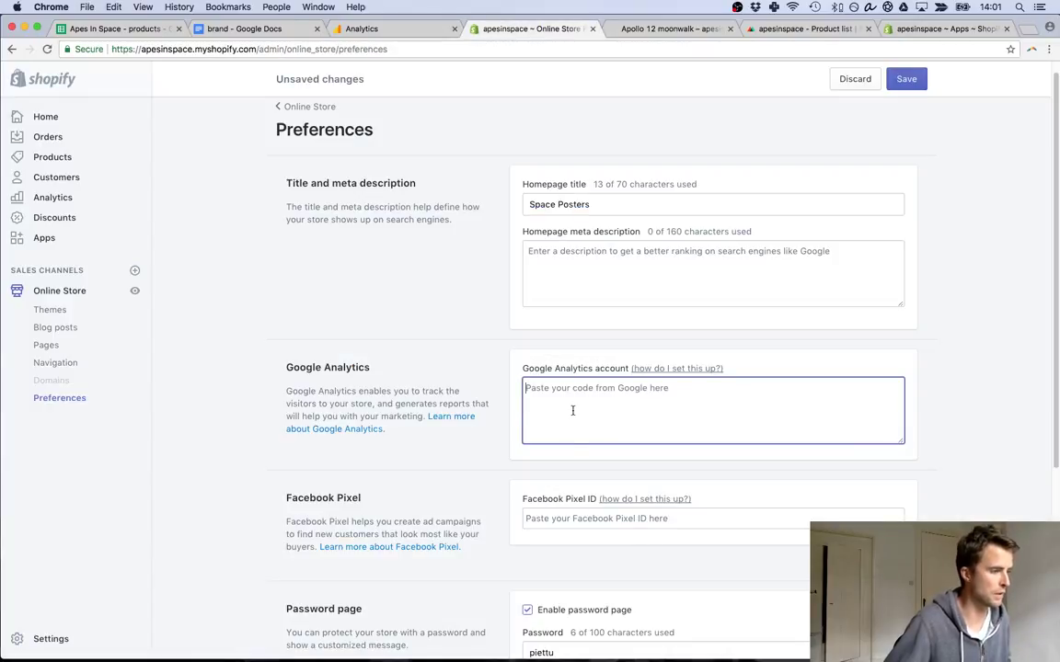
# Paste the tracking code into Shopify's Google Analytics account field.
pyautogui.press('super+v')
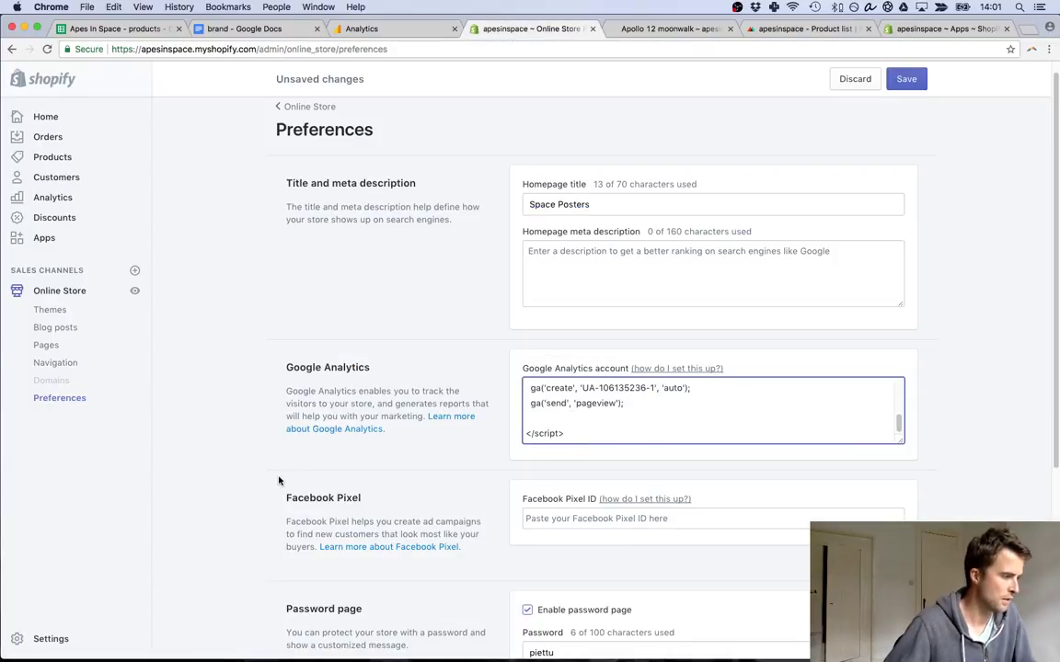
pyautogui.click(241, 479)
pyautogui.scroll(-5, 230, 471)
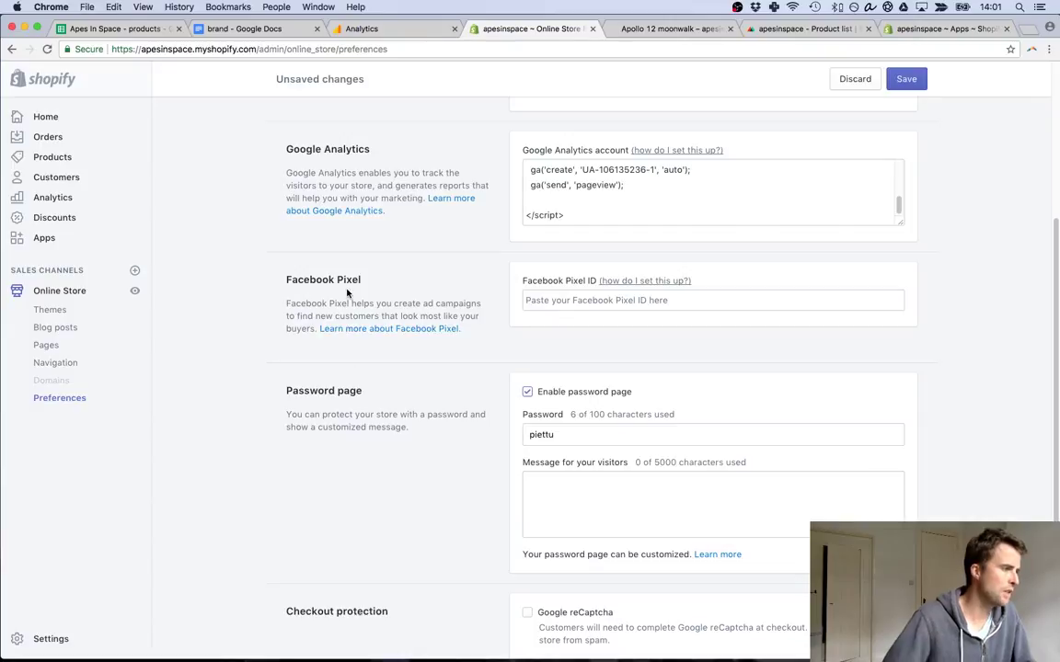
pyautogui.moveTo(288, 282); pyautogui.dragTo(348, 282)
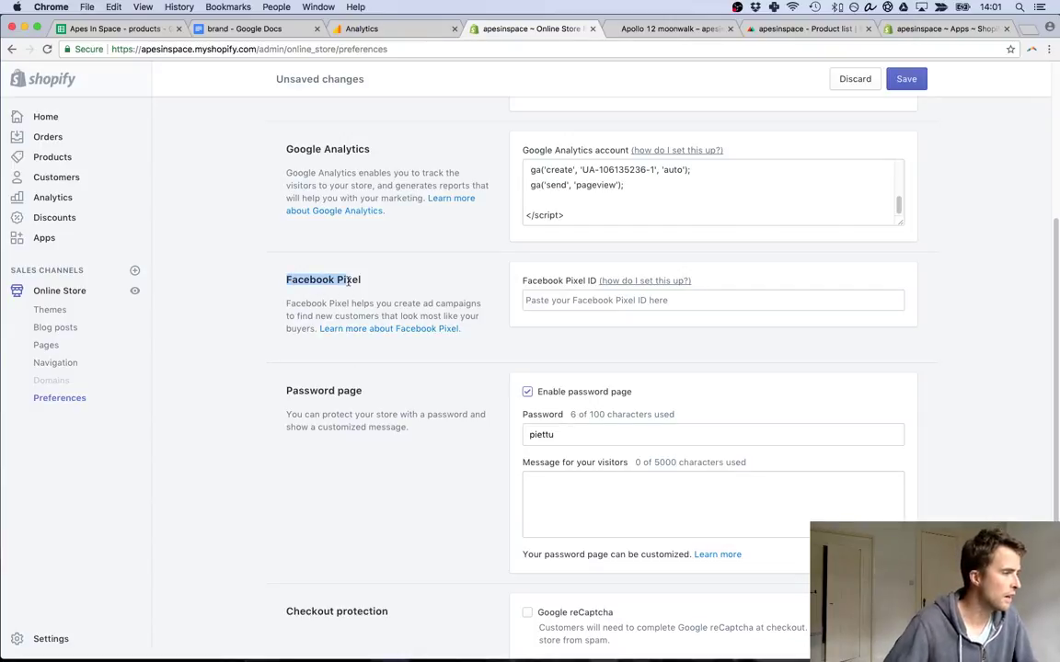
pyautogui.click(411, 272)
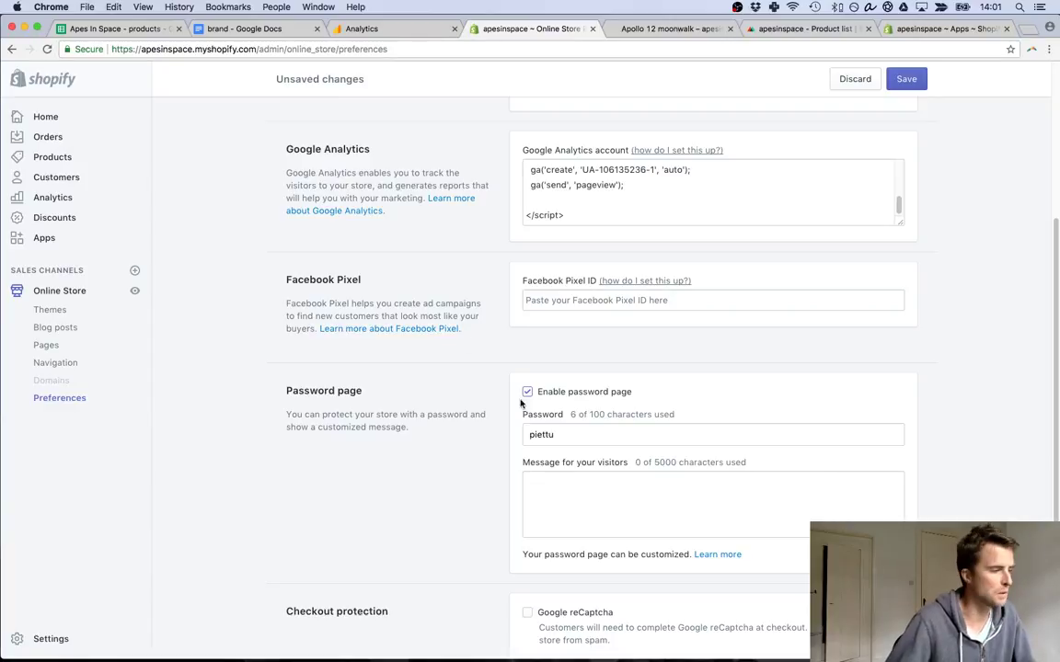
# Replace the storefront password with a new one.
pyautogui.scroll(-1, 262, 403)
pyautogui.scroll(-1, 262, 402)
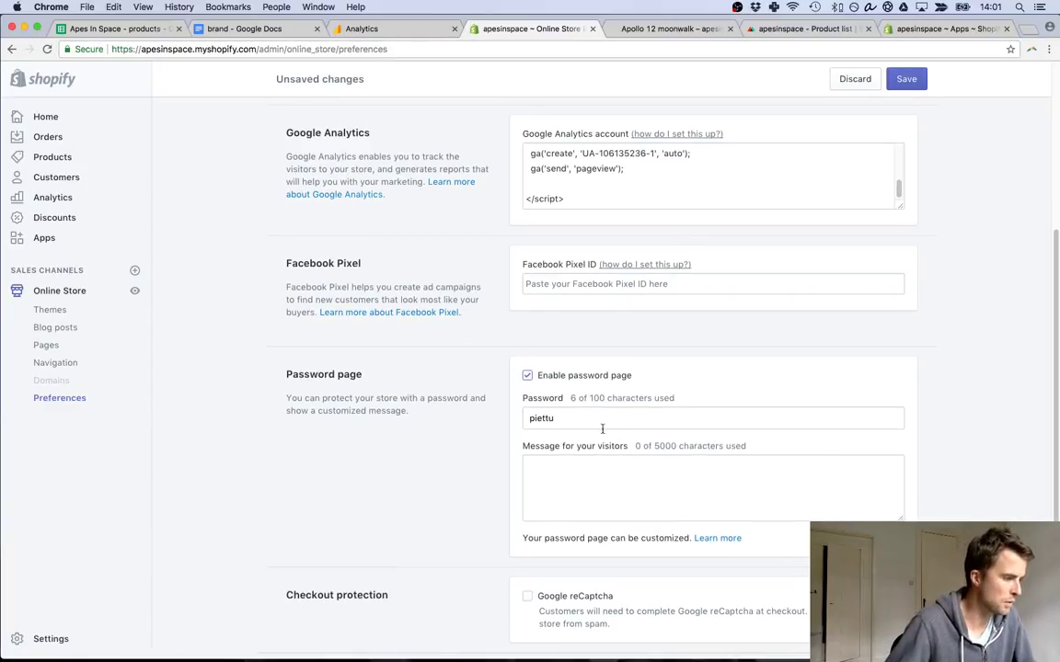
pyautogui.moveTo(561, 421); pyautogui.dragTo(501, 423)
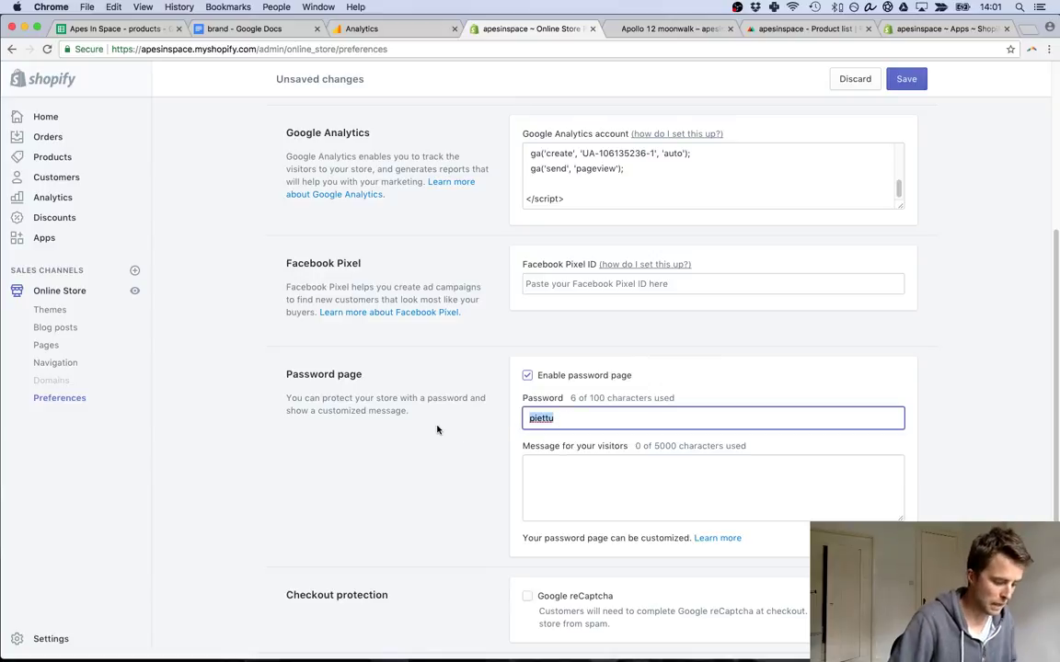
pyautogui.press('BackSpace')
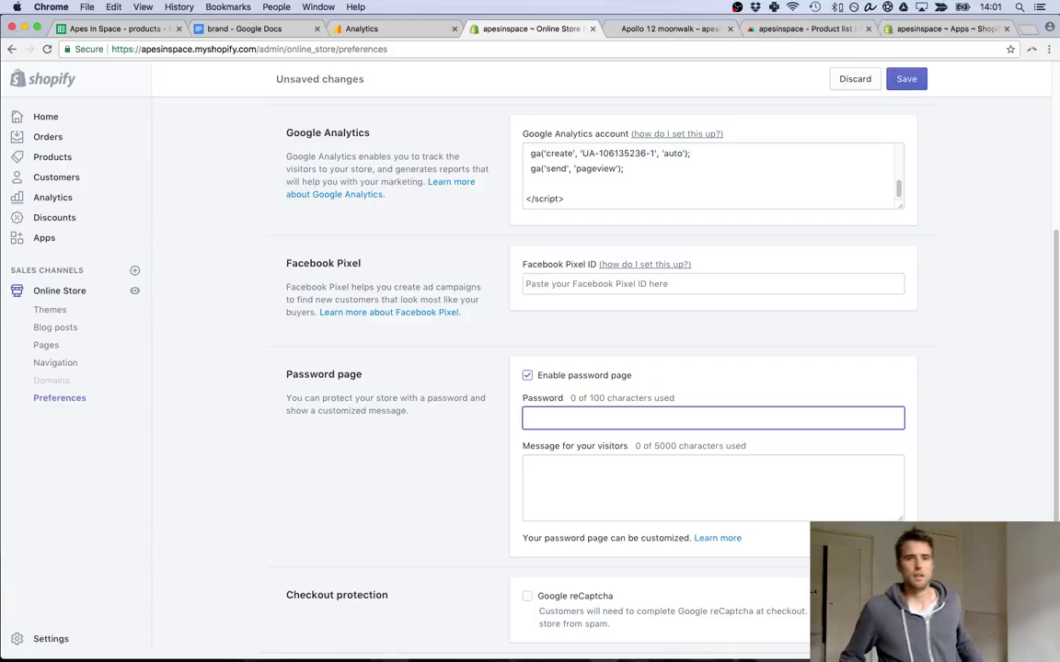
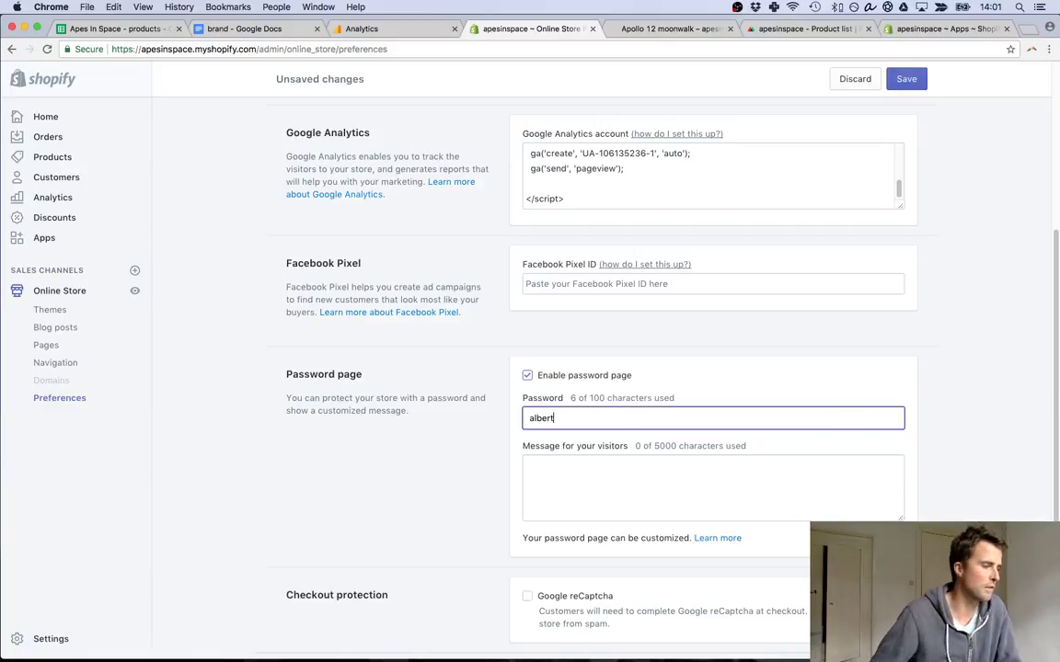
pyautogui.click(384, 484)
# Set the visitor message to 'Apes In Space will soon be selling wall art about space' and save.
pyautogui.scroll(-1, 410, 461)
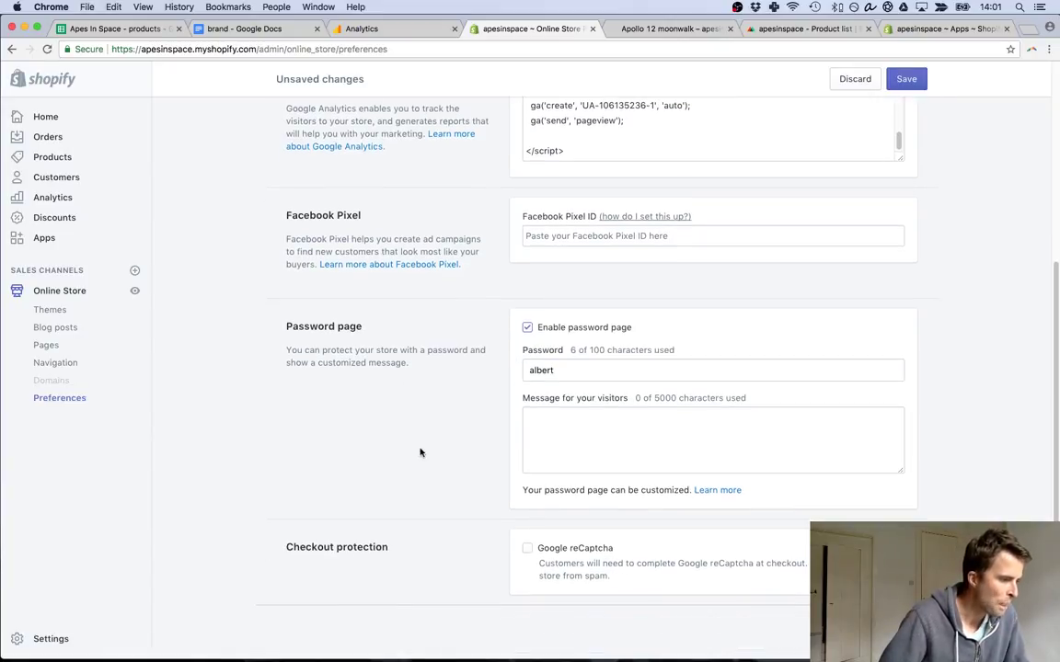
pyautogui.click(615, 436)
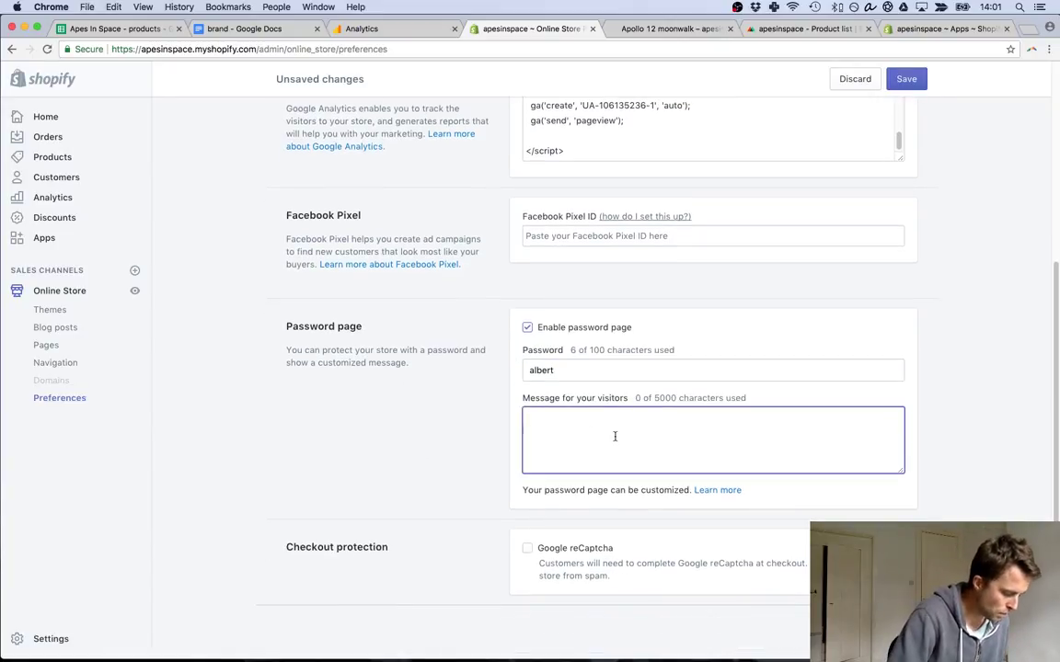
pyautogui.write('Apes ')
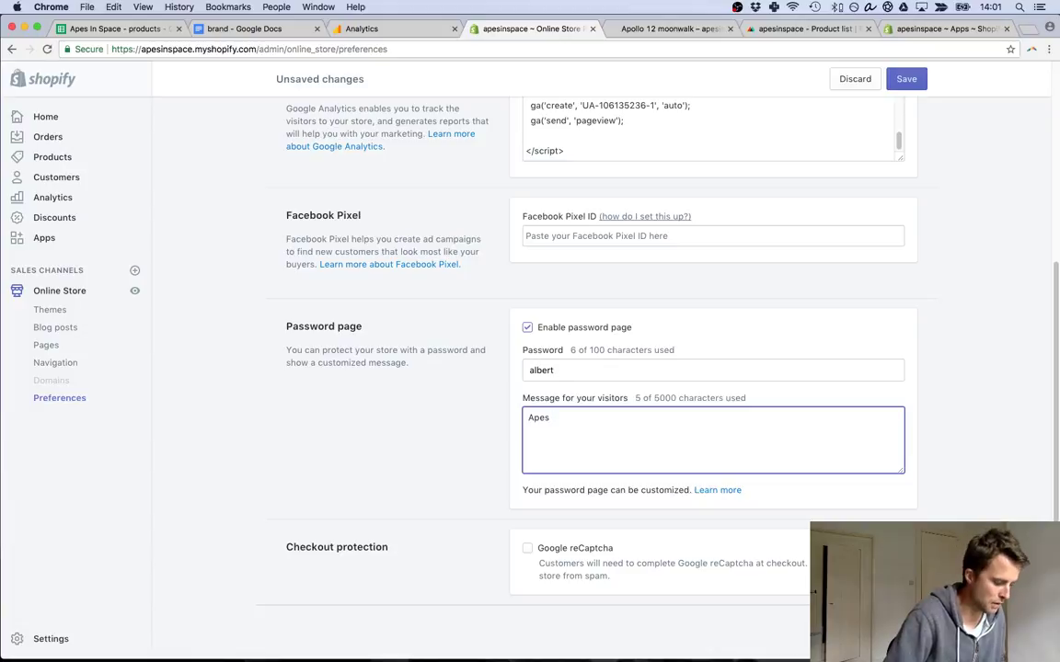
pyautogui.write('In Space ')
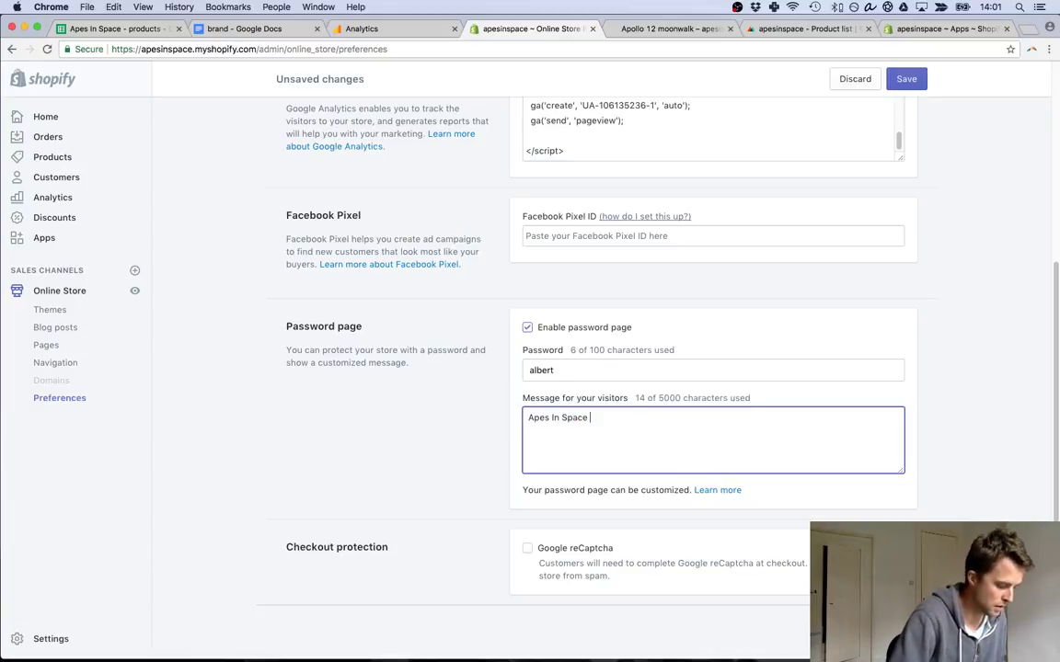
pyautogui.write('will soon be ')
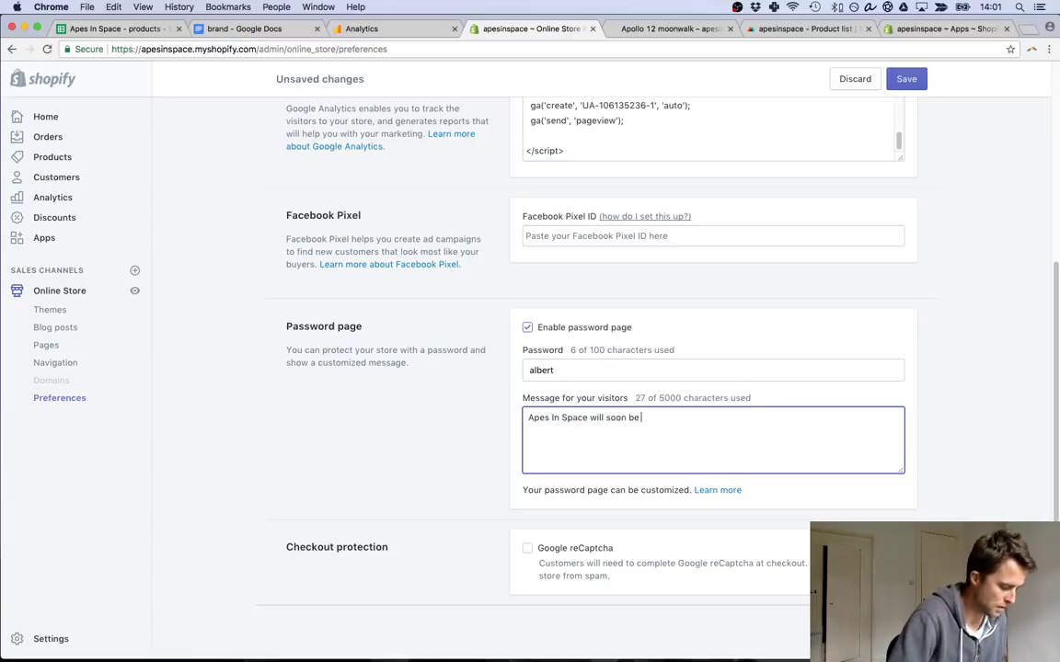
pyautogui.write('selling ')
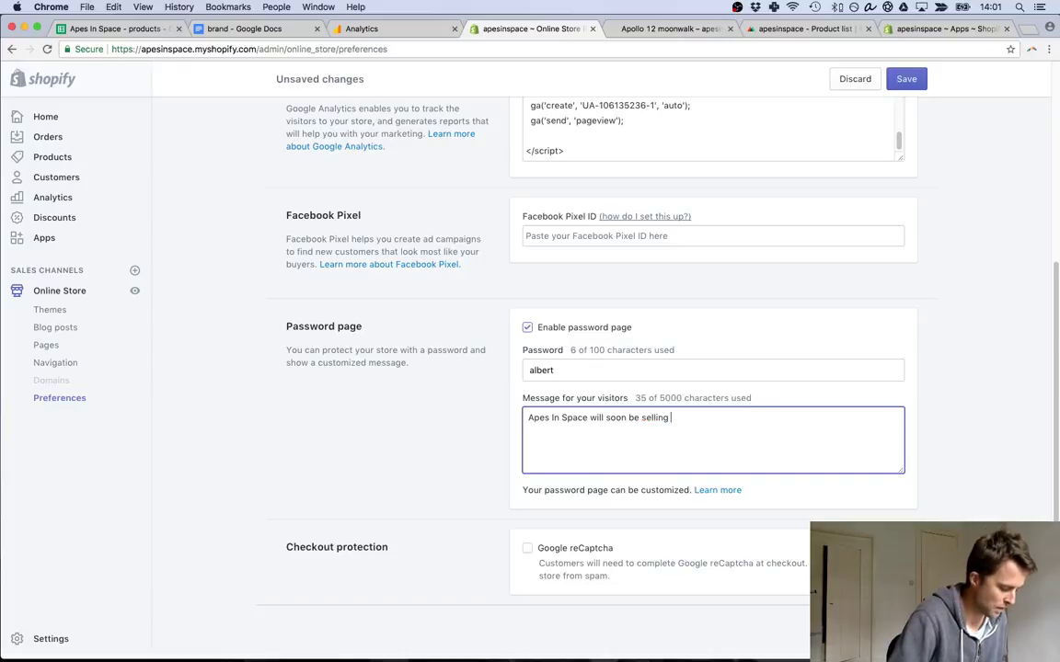
pyautogui.write('posters')
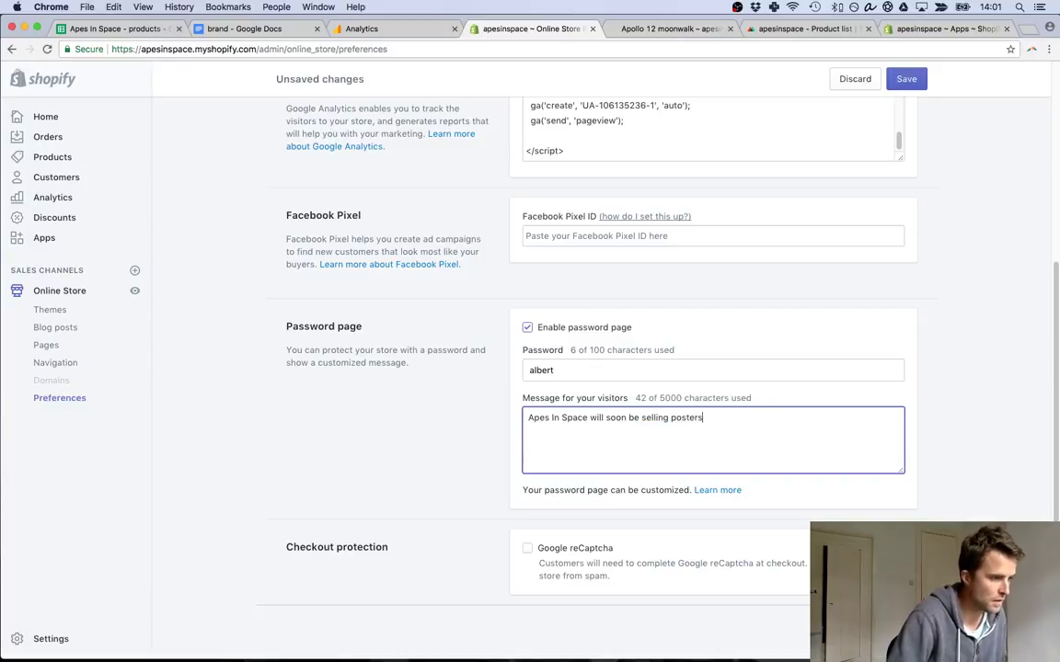
pyautogui.write(' about')
pyautogui.press('BackSpace')
pyautogui.press('BackSpace')
pyautogui.press('BackSpace')
pyautogui.press('BackSpace')
pyautogui.press('BackSpace')
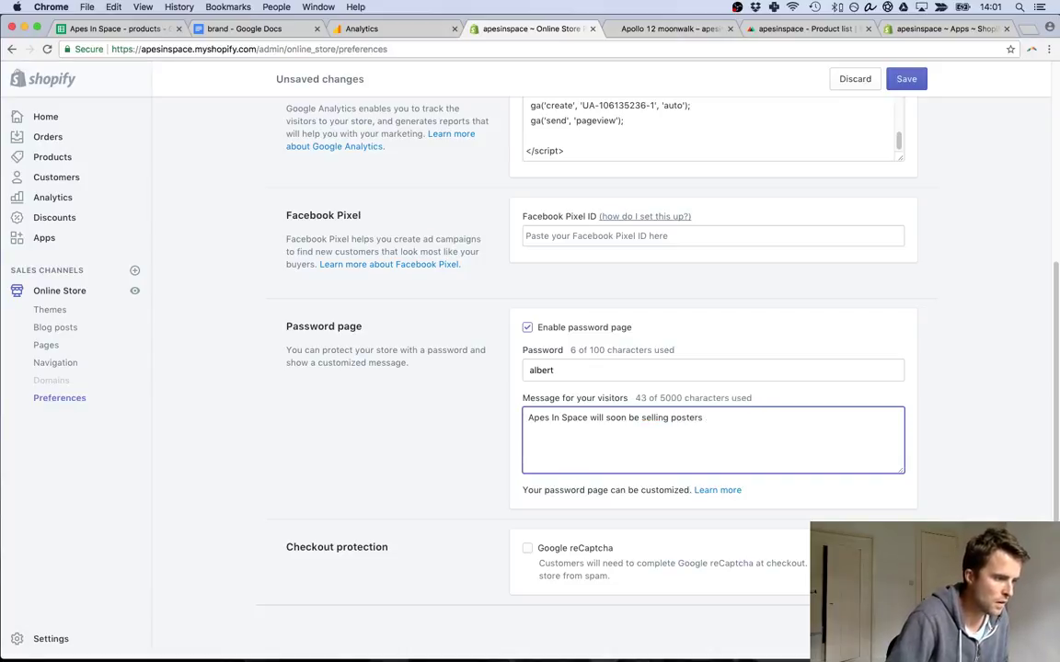
pyautogui.press('BackSpace')
pyautogui.press('BackSpace')
pyautogui.press('BackSpace')
pyautogui.press('BackSpace')
pyautogui.press('BackSpace')
pyautogui.press('BackSpace')
pyautogui.press('BackSpace')
pyautogui.press('BackSpace')
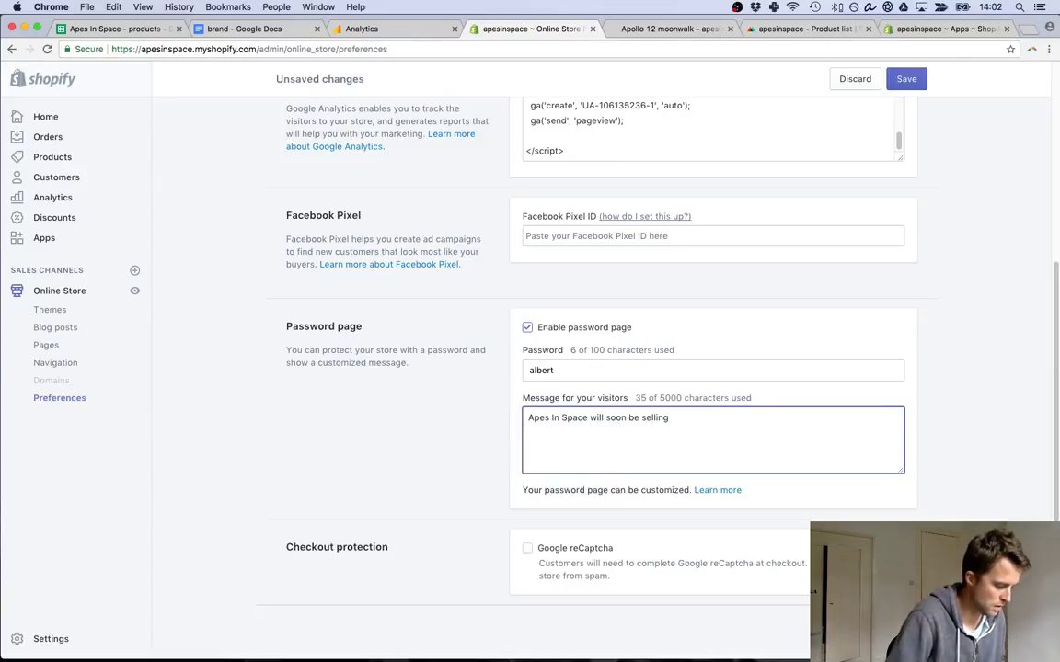
pyautogui.write('wall art ab')
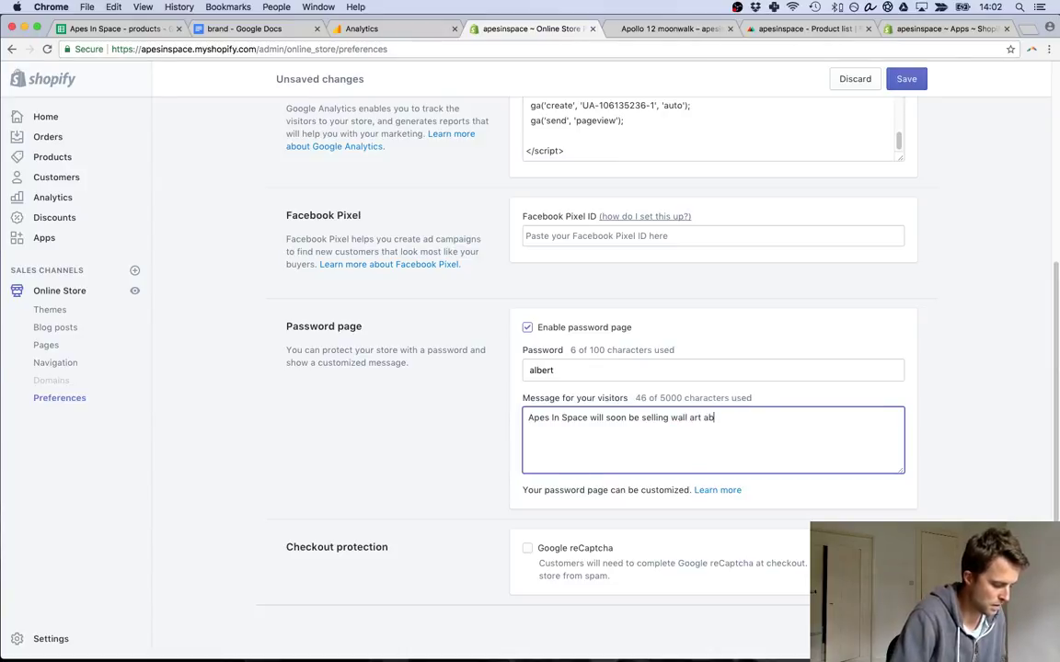
pyautogui.write('out space.')
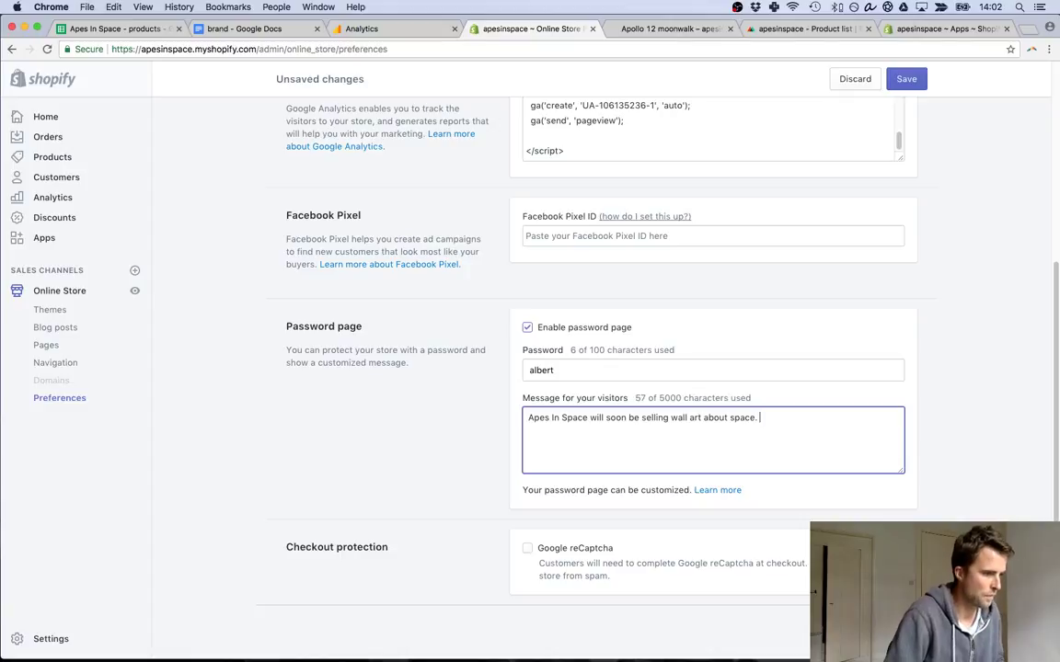
pyautogui.press('BackSpace')
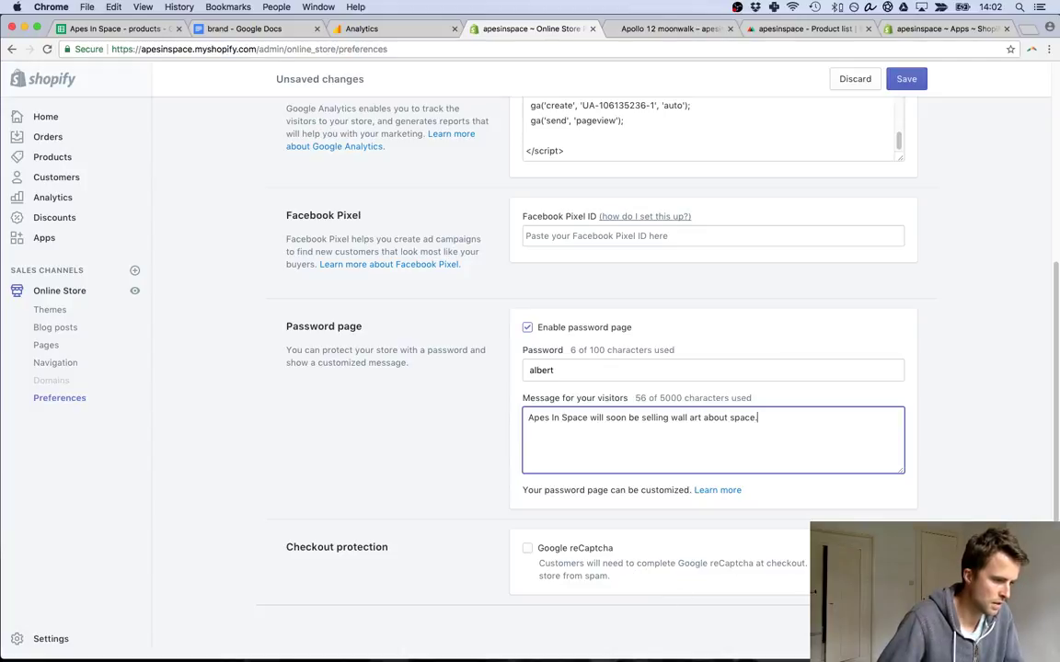
pyautogui.press('super+s')
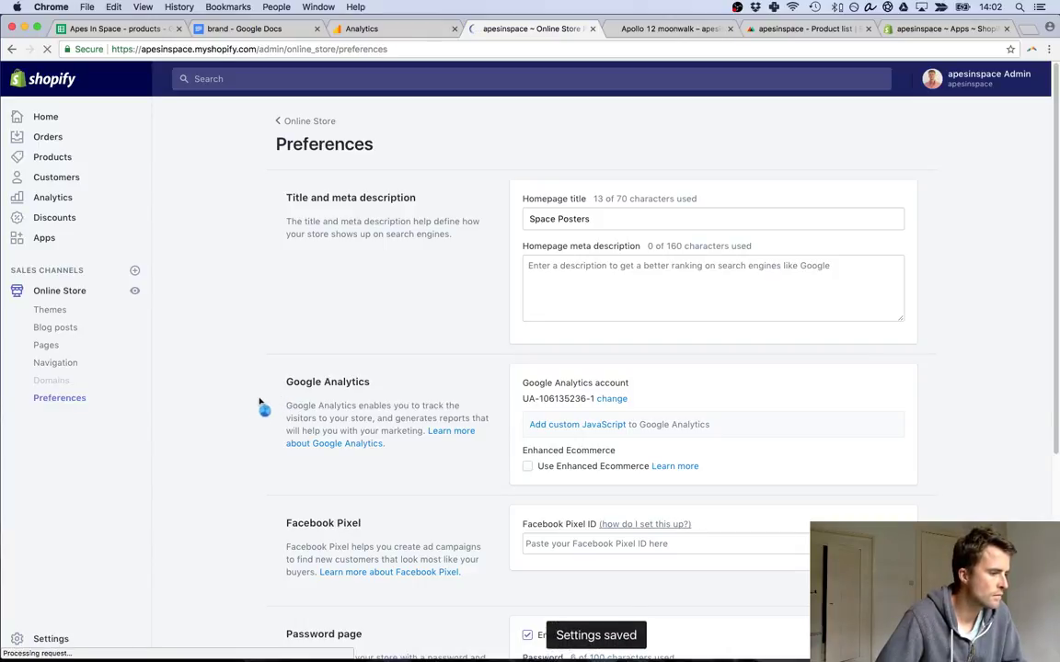
# Tick 'Use Enhanced Ecommerce' under the Google Analytics preferences.
pyautogui.scroll(-2, 450, 437)
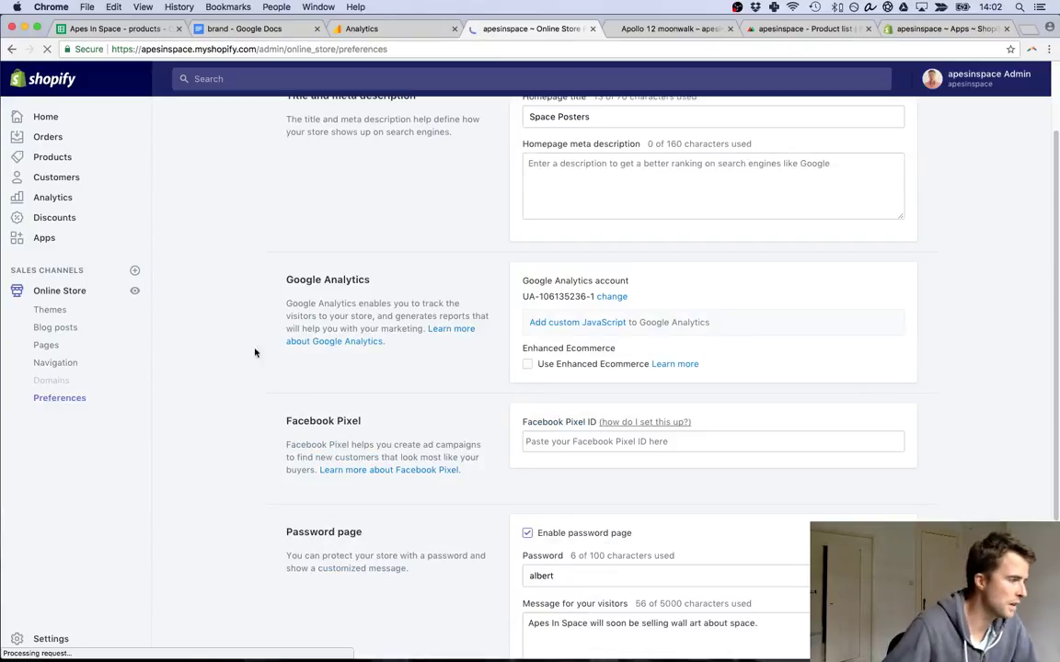
pyautogui.scroll(2, 490, 352)
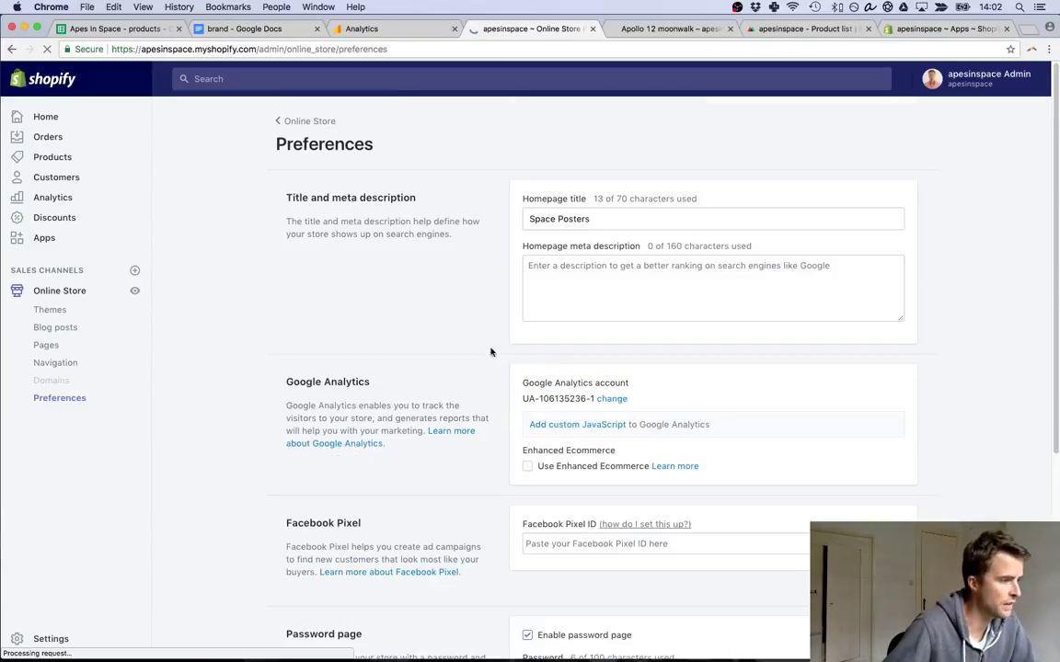
pyautogui.click(527, 466)
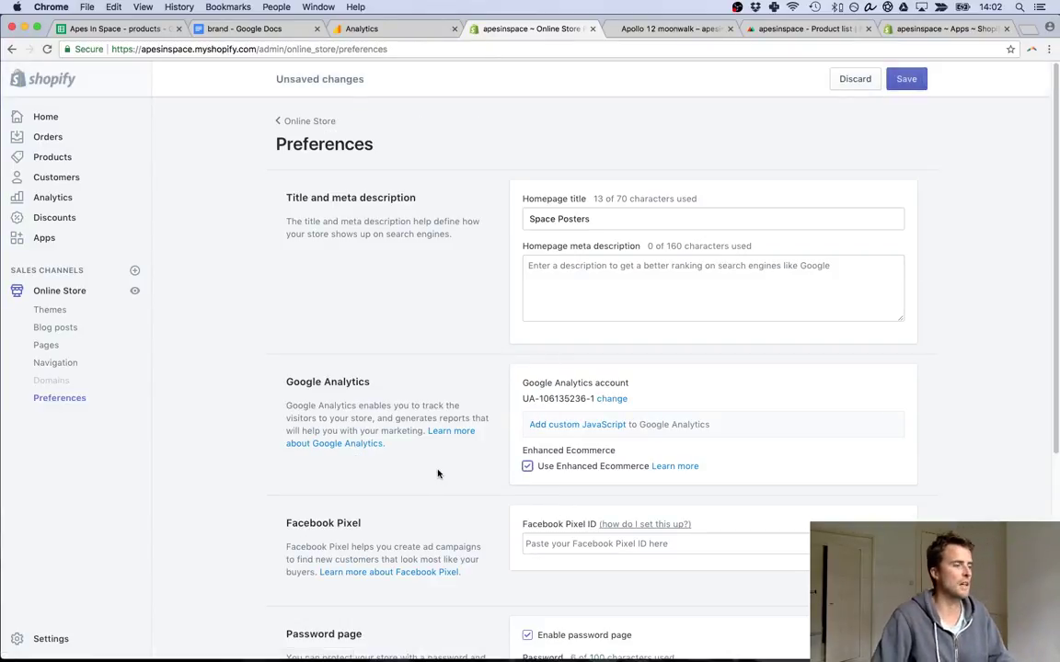
pyautogui.scroll(-1, 399, 464)
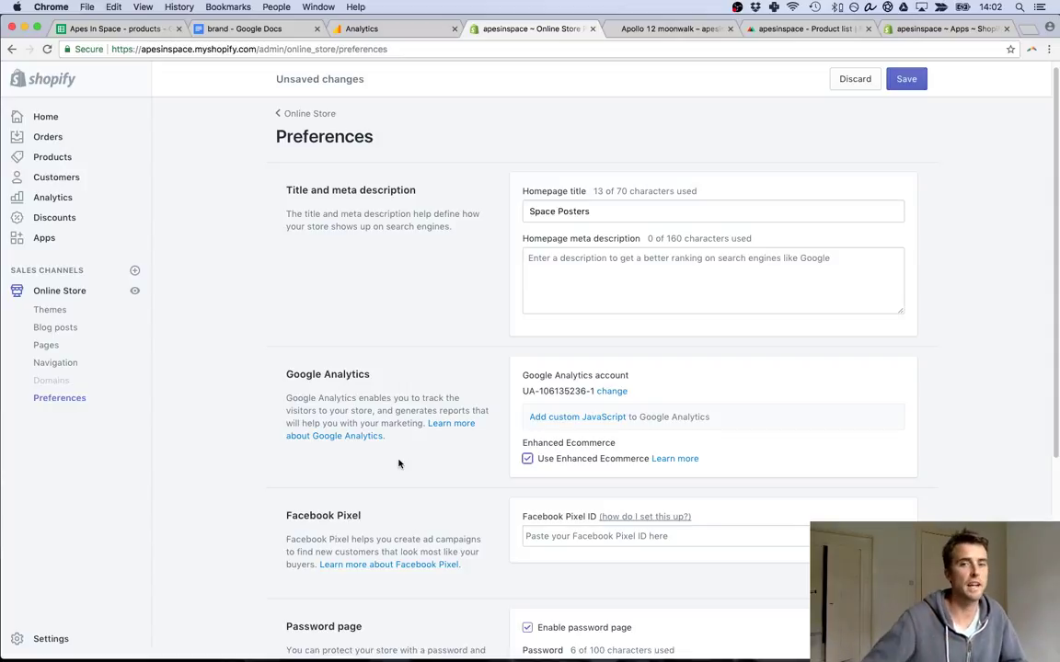
pyautogui.scroll(-3, 387, 469)
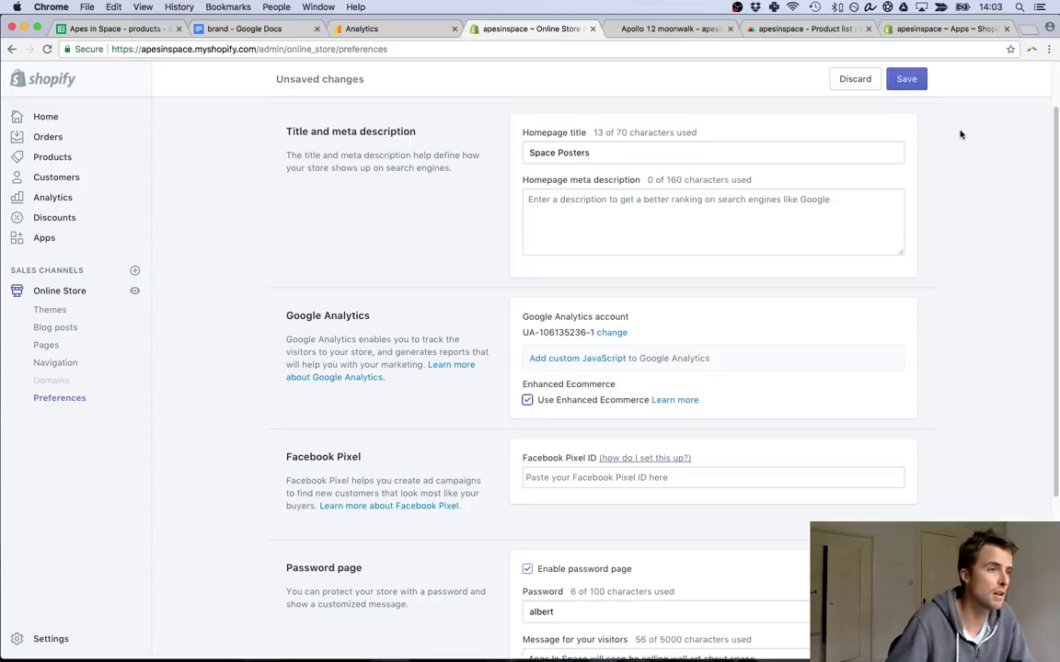
# Save the Enhanced Ecommerce change and open the apesinspace Admin account menu.
pyautogui.click(906, 78)
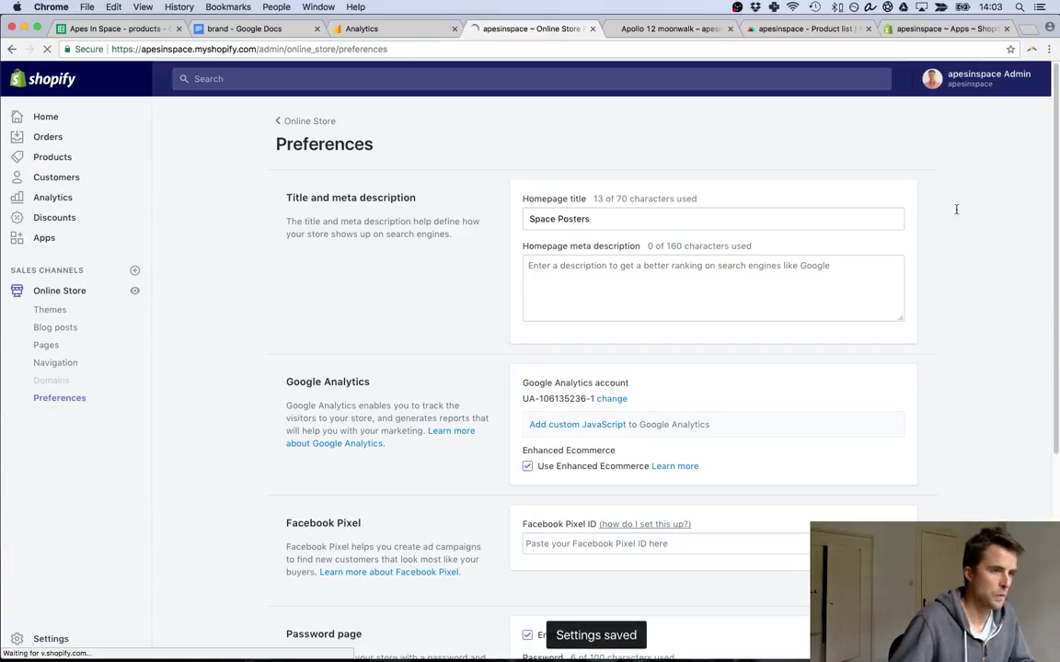
pyautogui.scroll(-3, 72, 375)
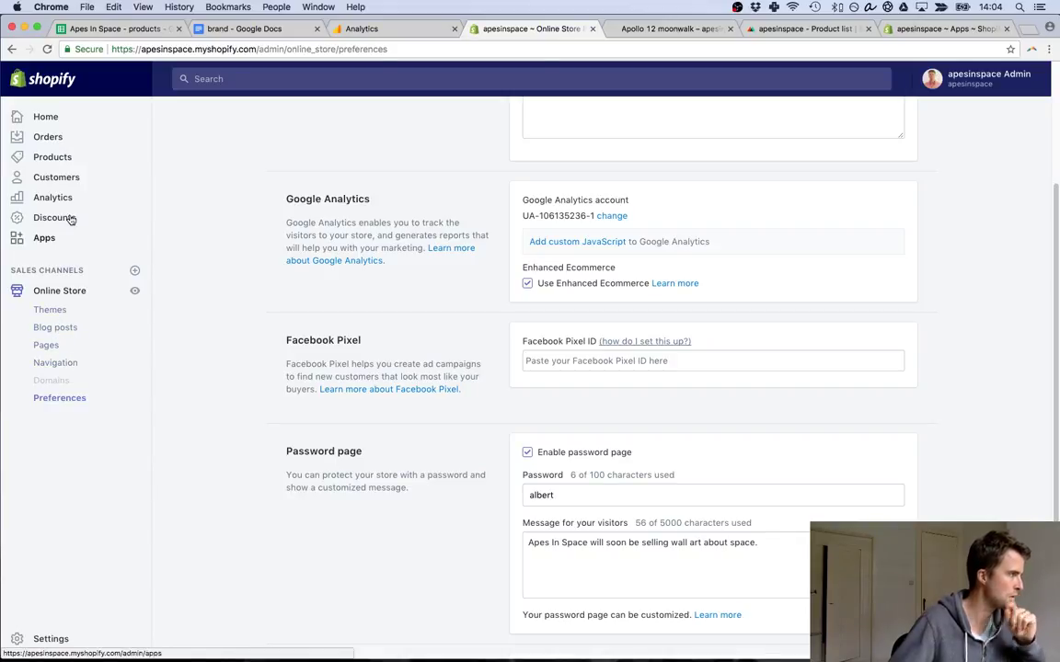
pyautogui.click(987, 81)
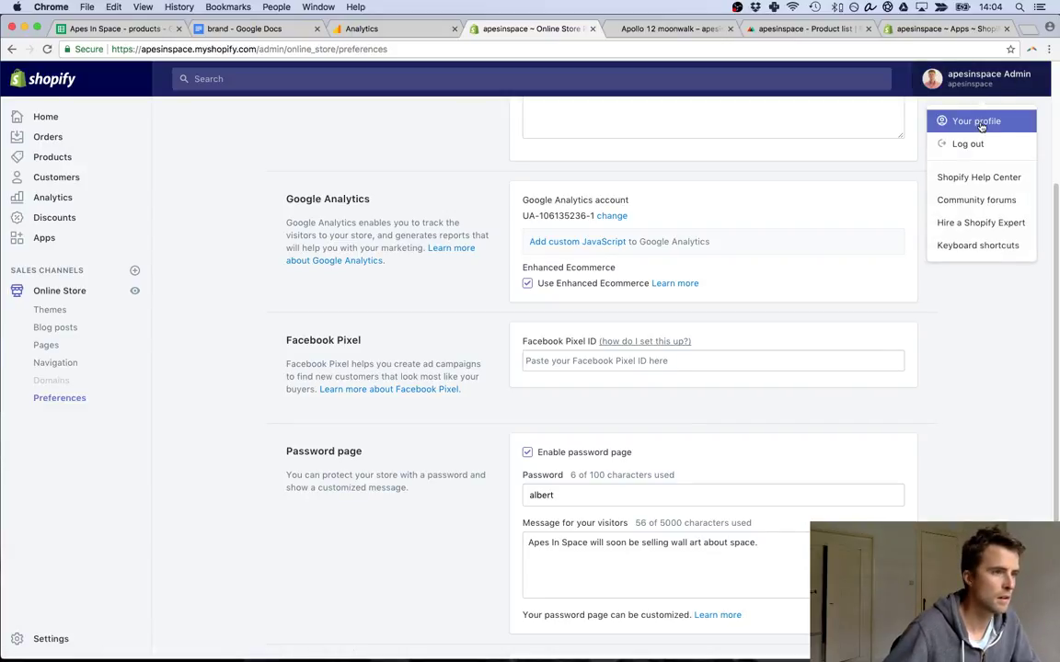
# Replace the staff profile's placeholder first and last name with the owner's real name and save.
pyautogui.click(985, 123)
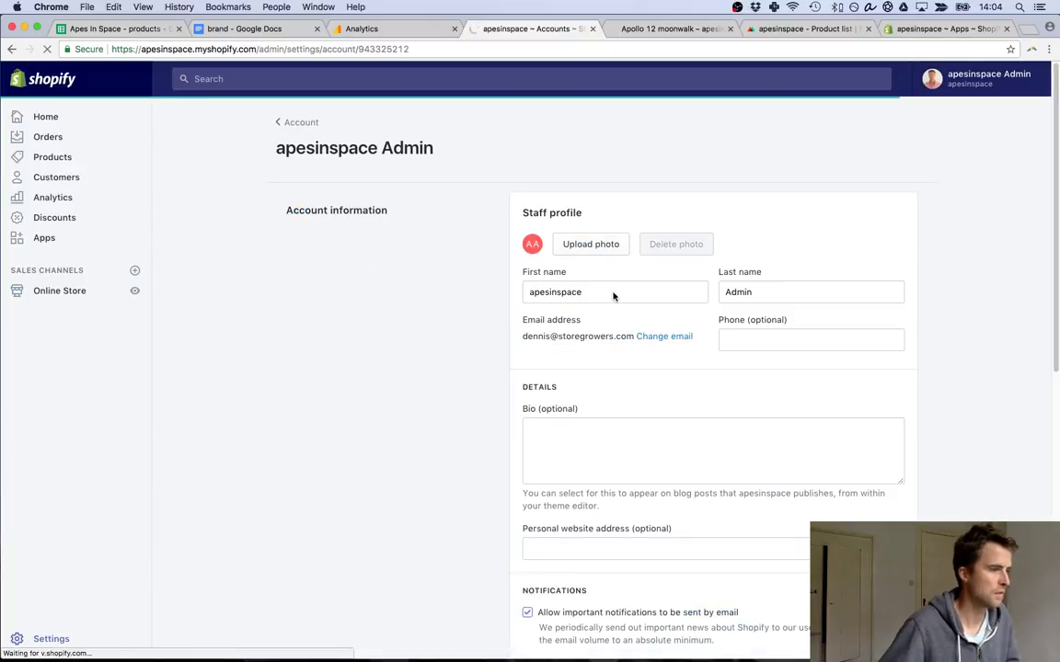
pyautogui.click(567, 295)
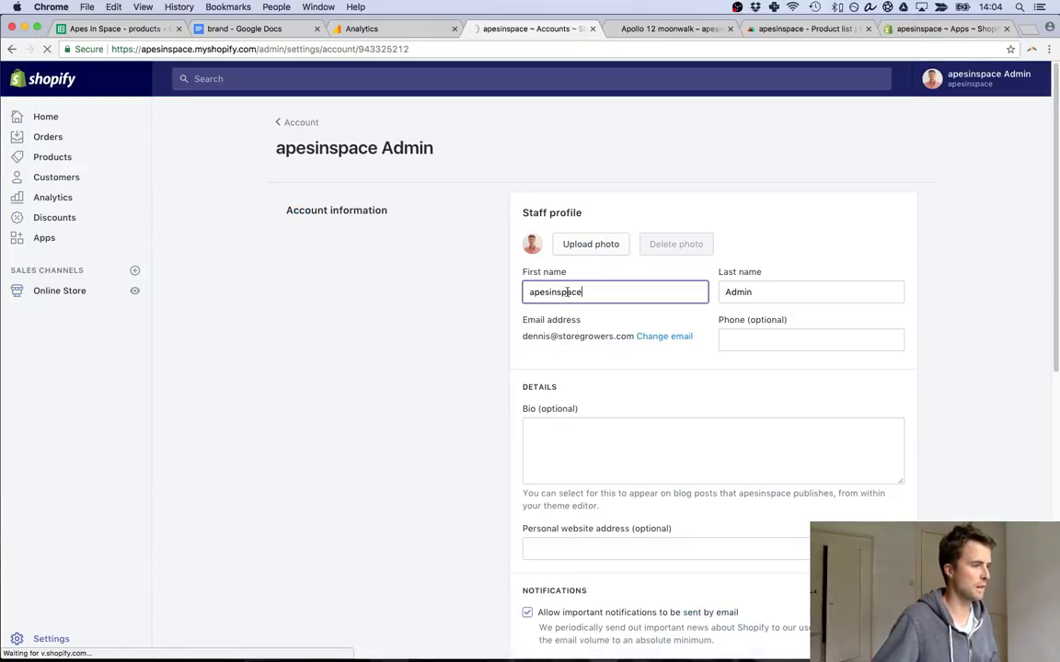
pyautogui.doubleClick(567, 294)
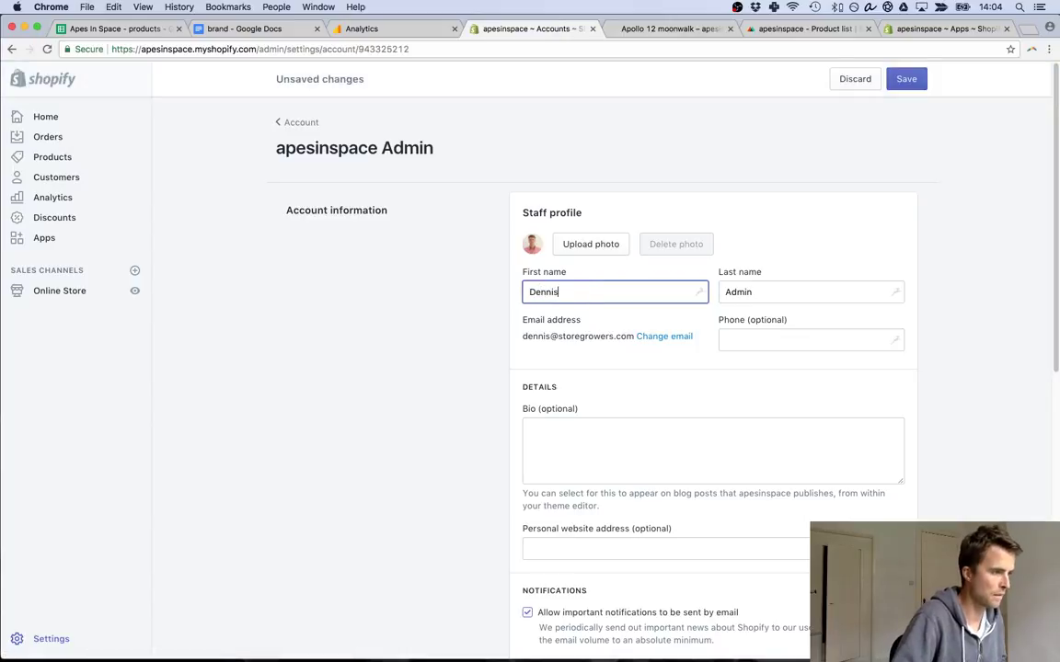
pyautogui.press('Tab')
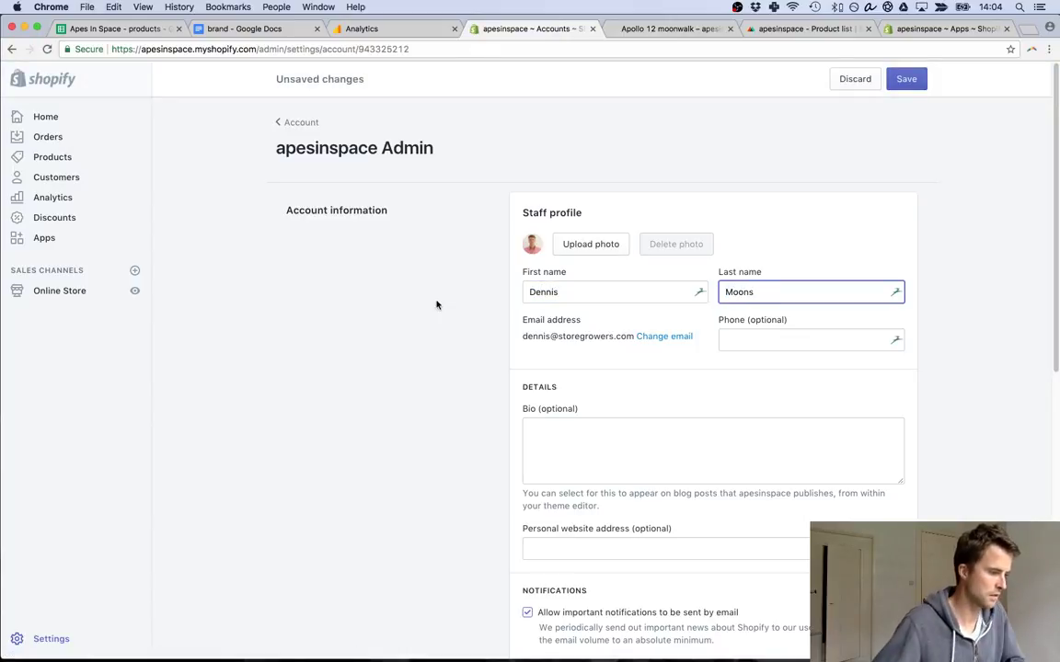
pyautogui.scroll(-5, 414, 362)
pyautogui.scroll(-3, 420, 366)
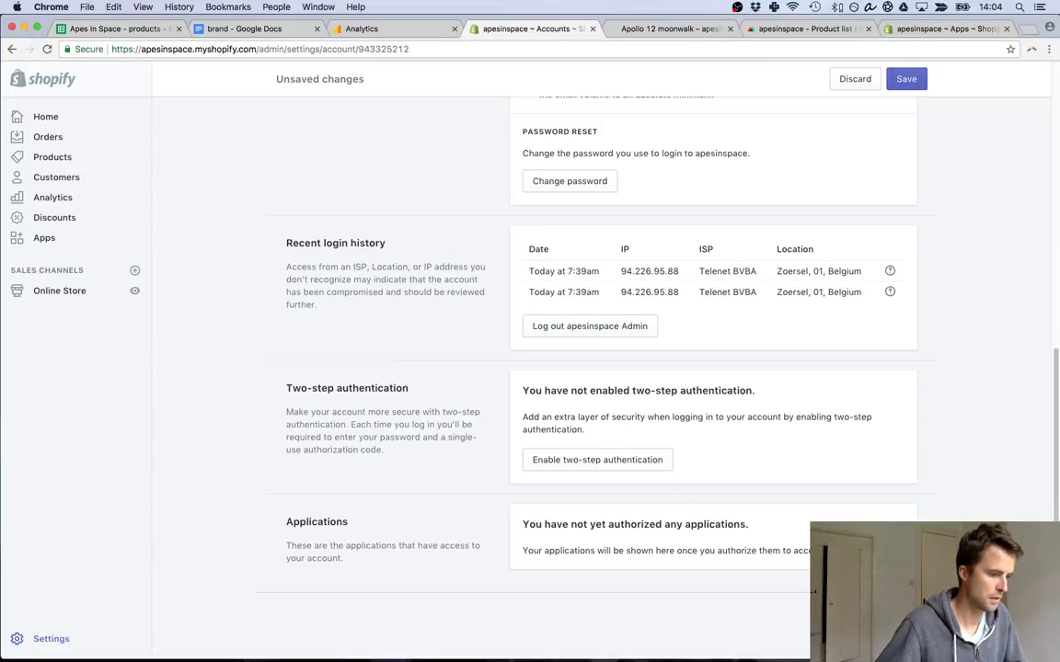
pyautogui.press('Return')
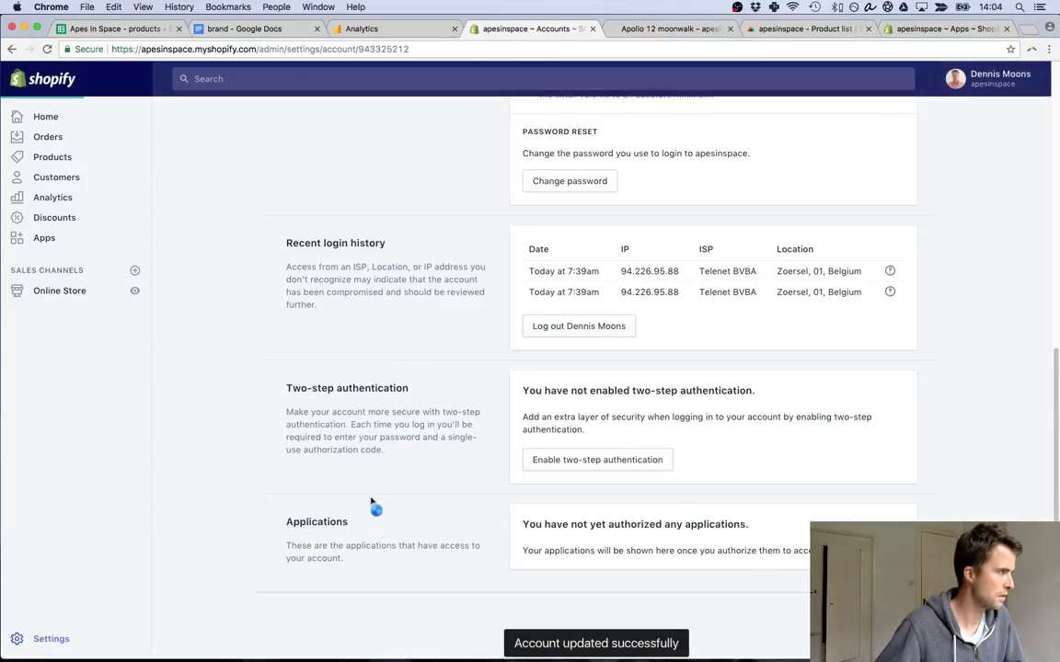
pyautogui.click(48, 141)
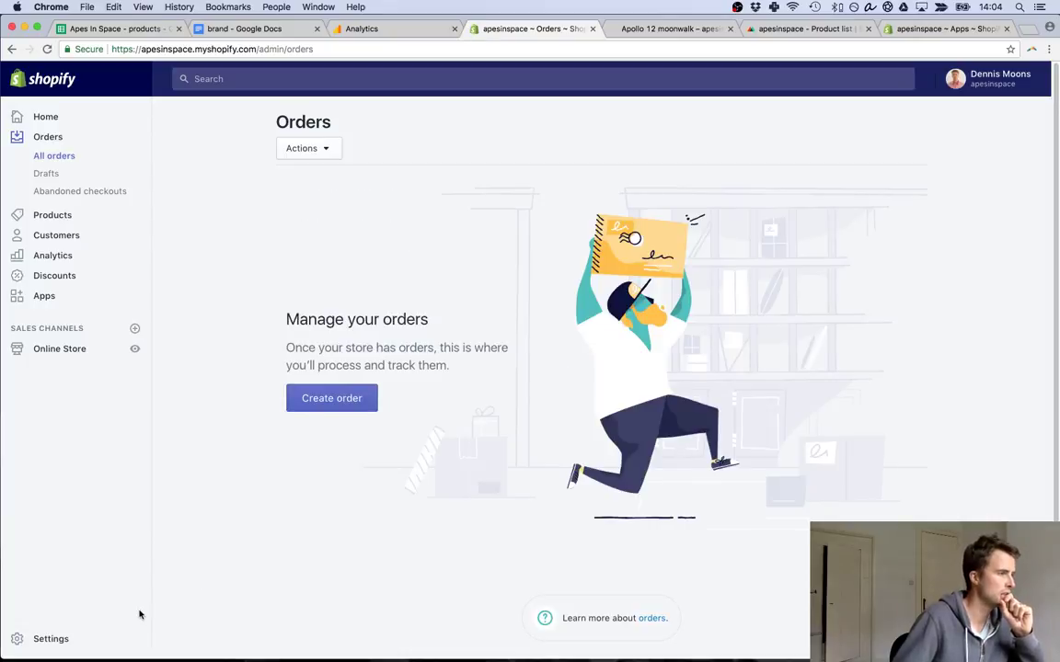
# Open Settings > Payments and review the supported providers and PayPal options.
pyautogui.click(41, 642)
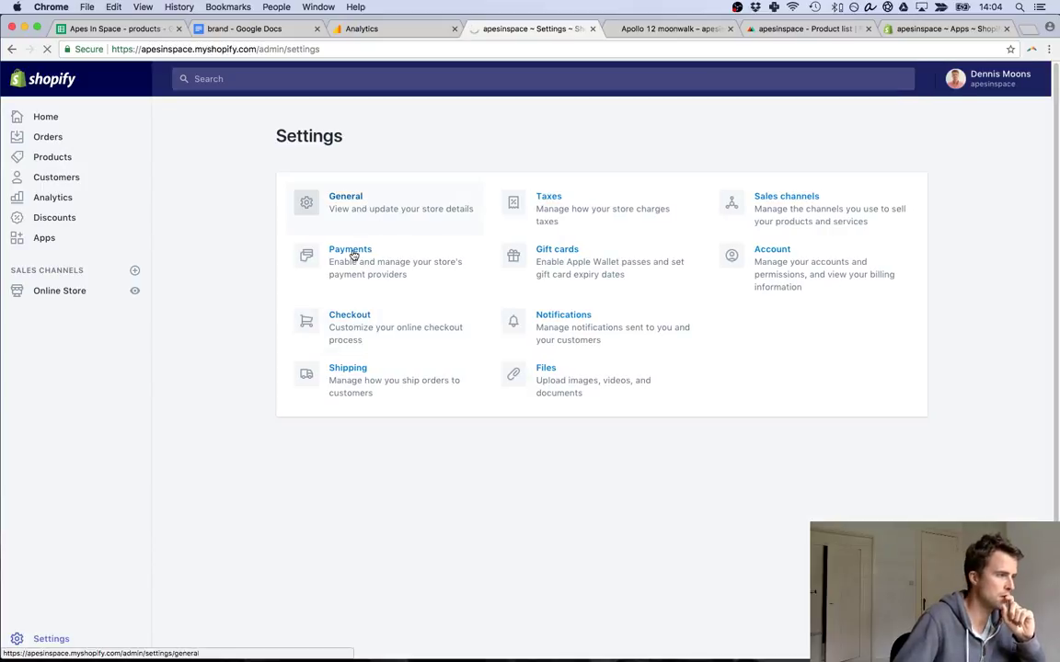
pyautogui.click(354, 256)
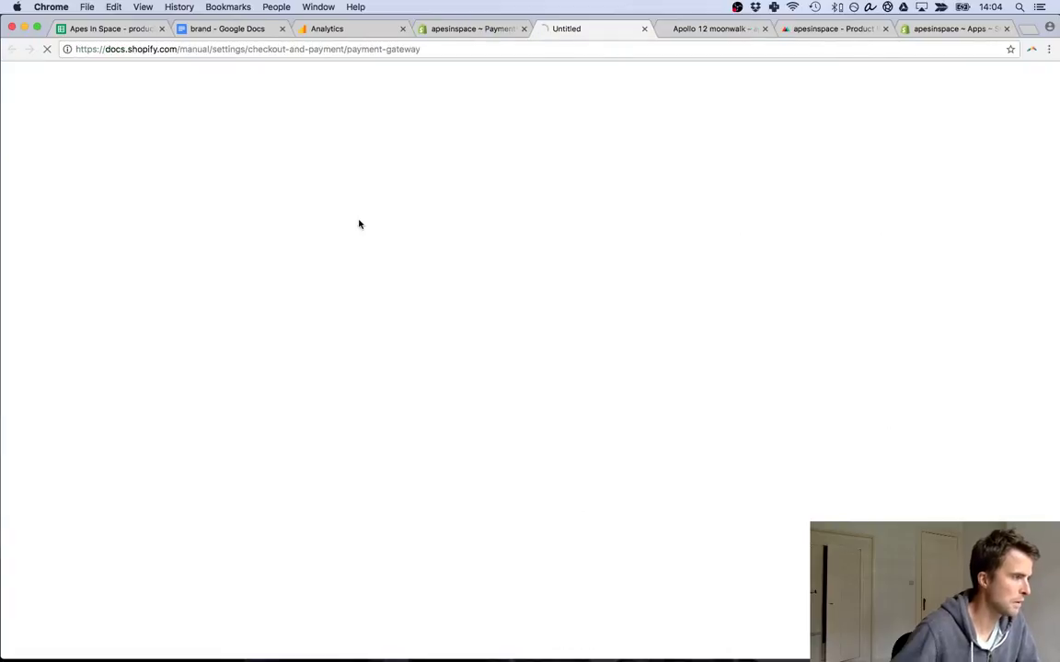
pyautogui.click(358, 224)
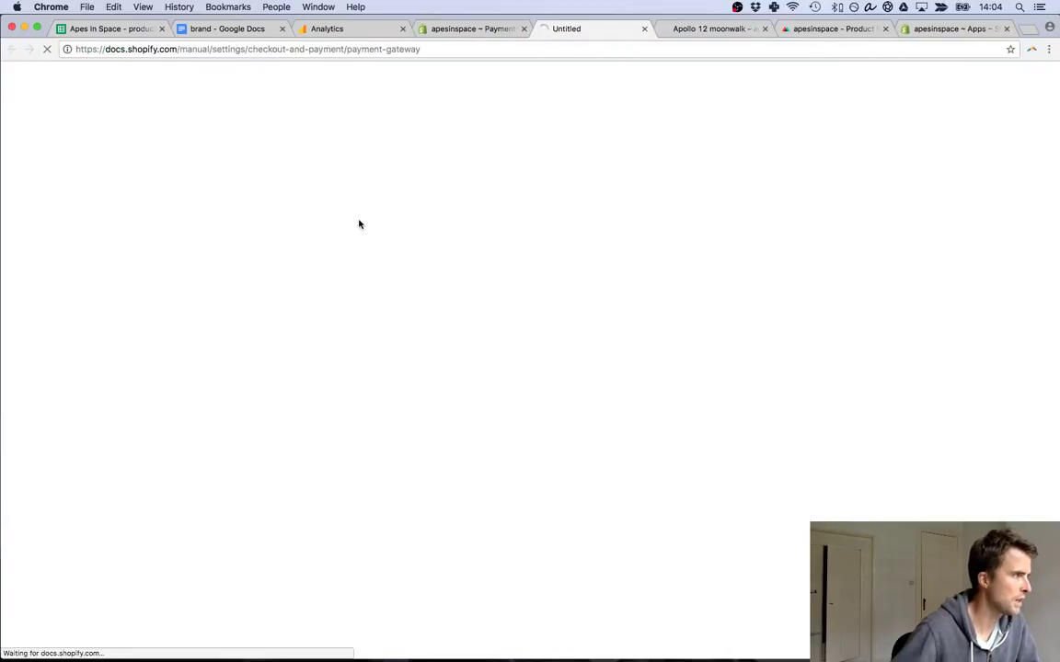
pyautogui.click(475, 31)
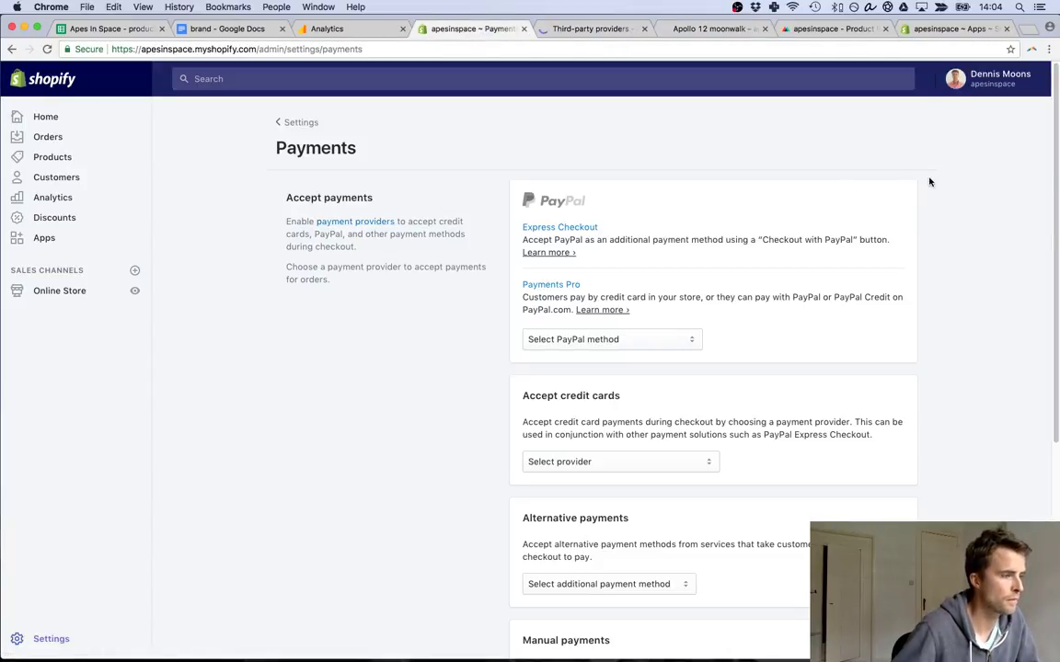
pyautogui.scroll(-1, 656, 323)
pyautogui.click(656, 323)
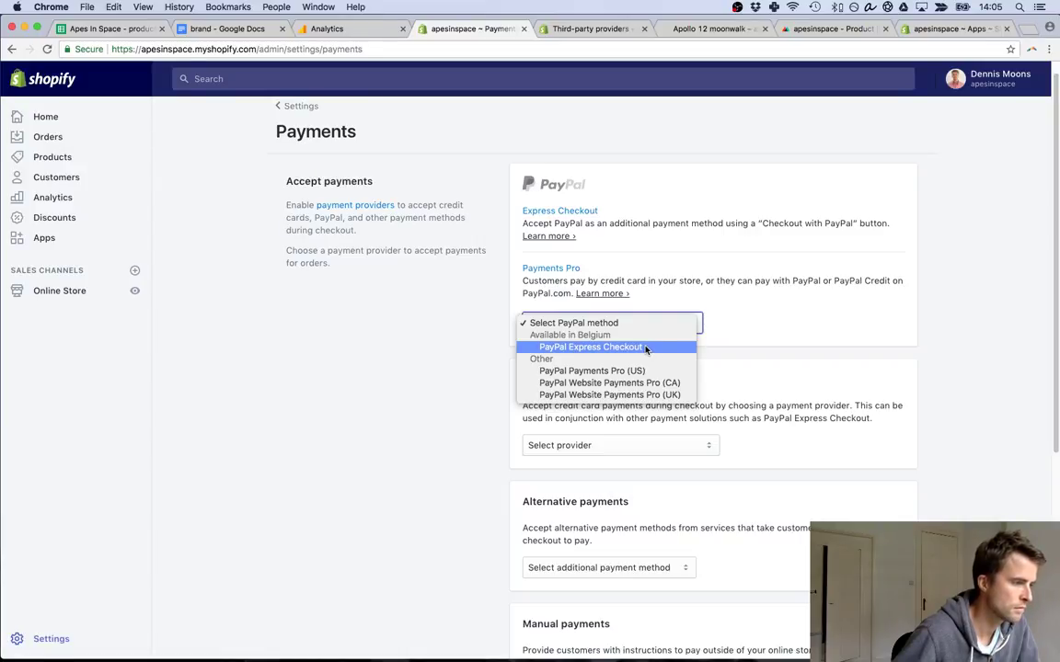
pyautogui.click(453, 379)
pyautogui.scroll(-3, 554, 408)
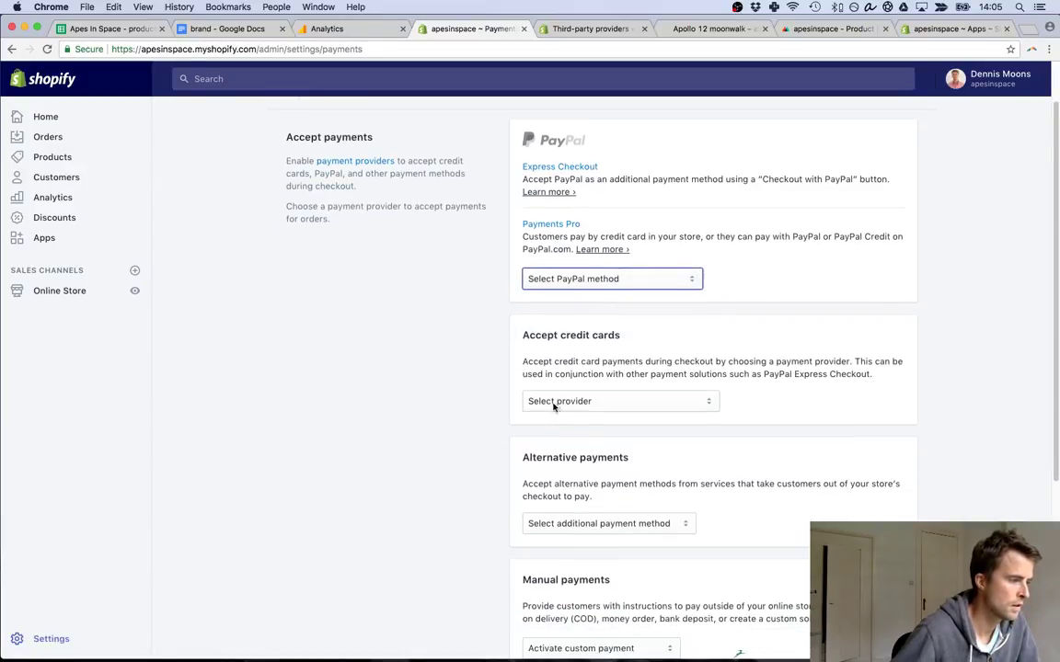
# Choose Stripe as the credit card provider and place its connection page beside the Apollo tab.
pyautogui.click(554, 407)
pyautogui.click(451, 416)
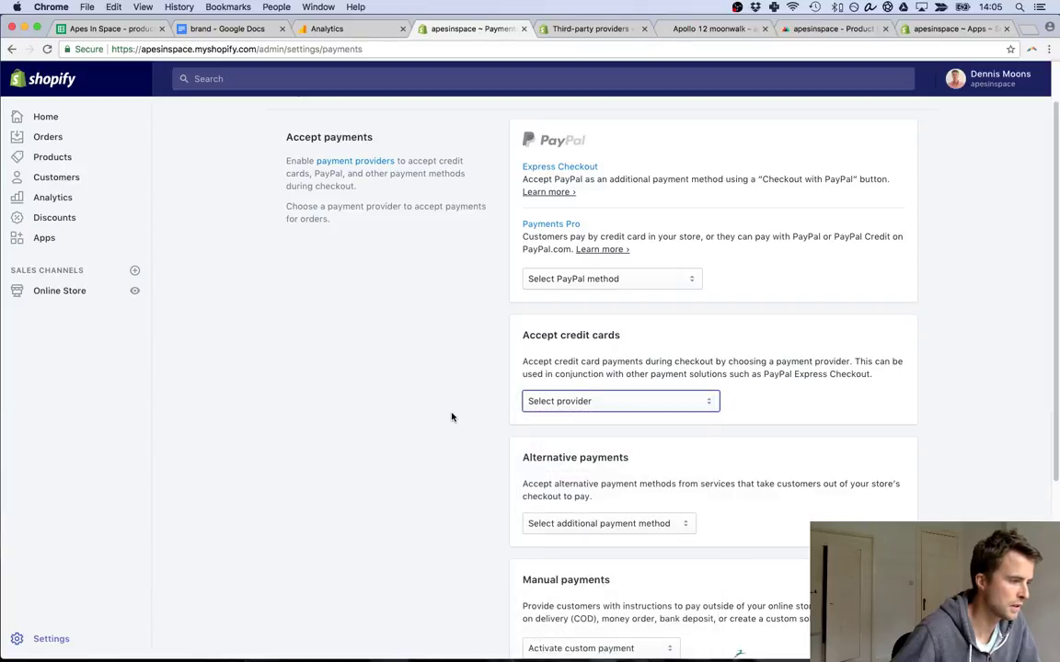
pyautogui.press('s')
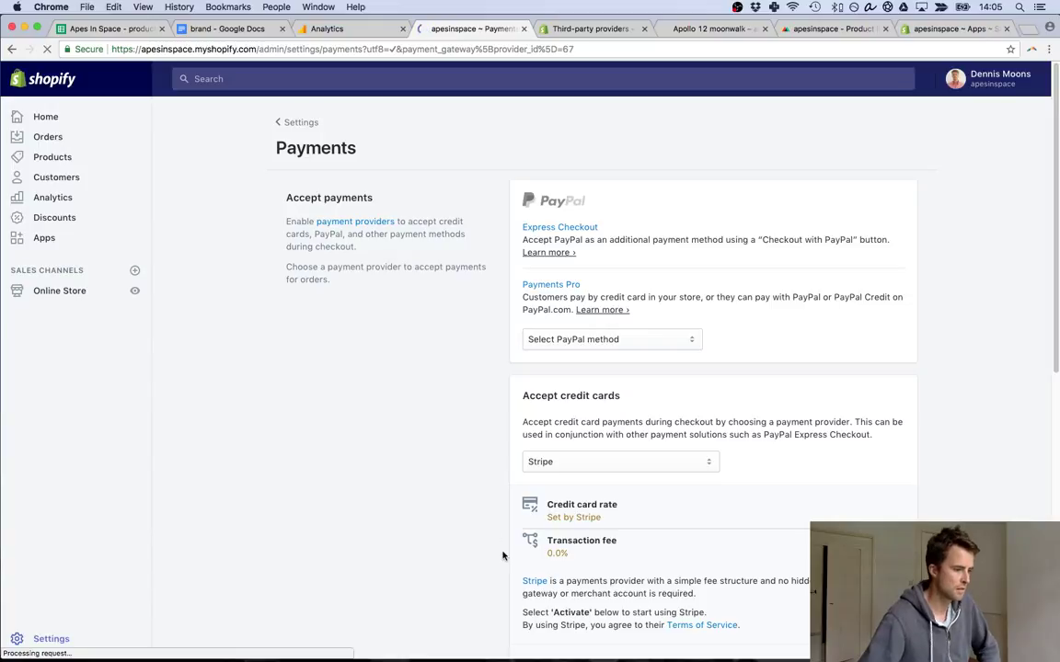
pyautogui.scroll(-2, 466, 547)
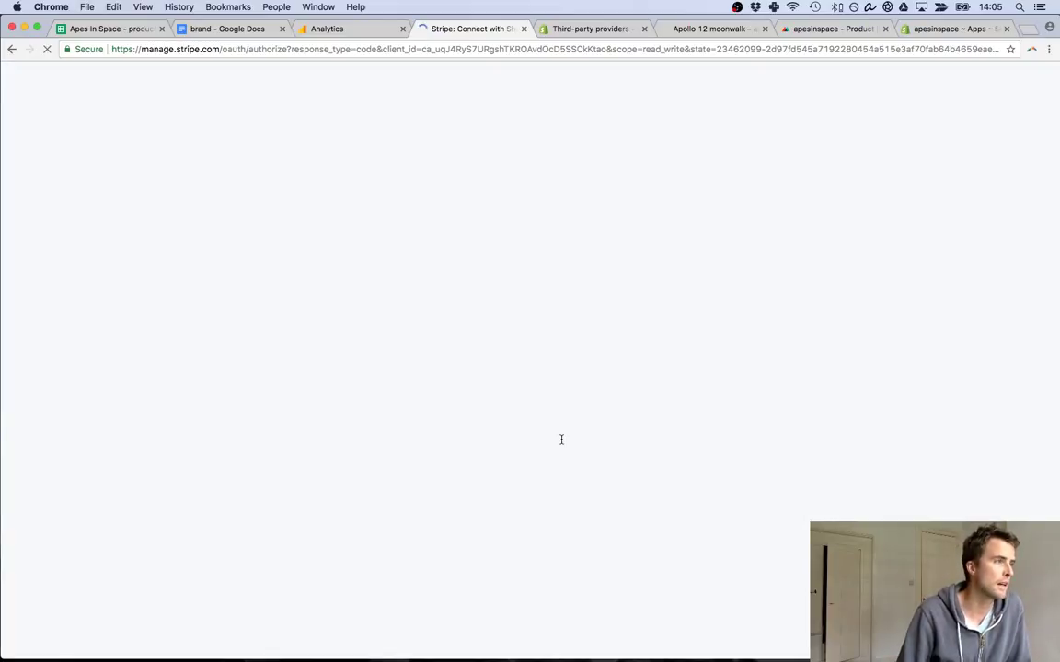
pyautogui.moveTo(434, 28); pyautogui.dragTo(1059, 28)
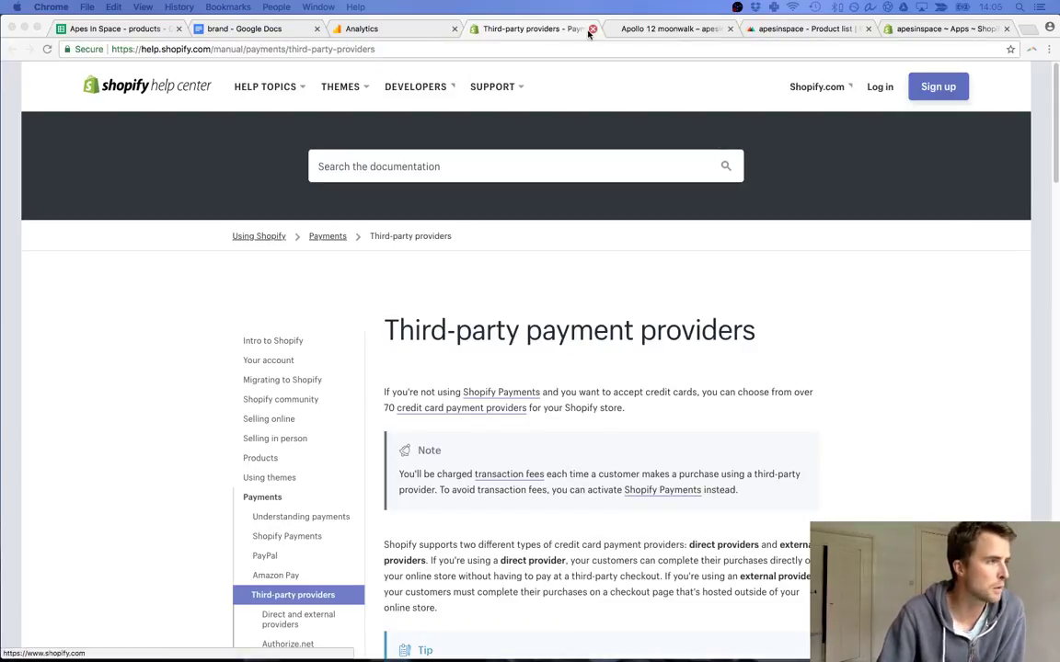
# Close the payment providers help page, review the Apollo 12 moonwalk page, then go to Printful's product list.
pyautogui.click(532, 29)
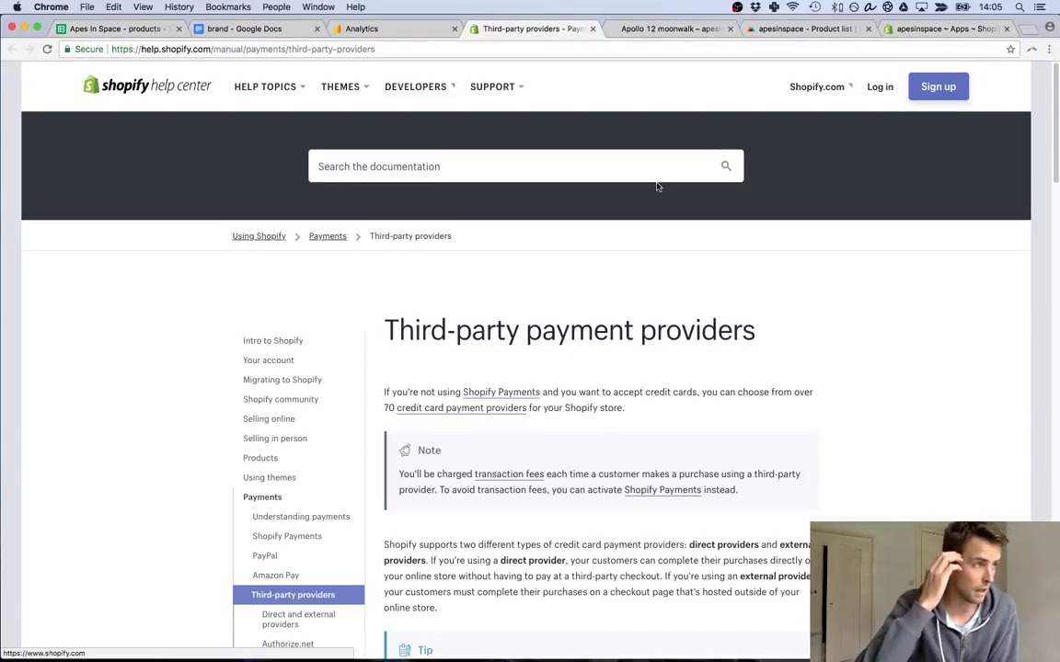
pyautogui.press('super+w')
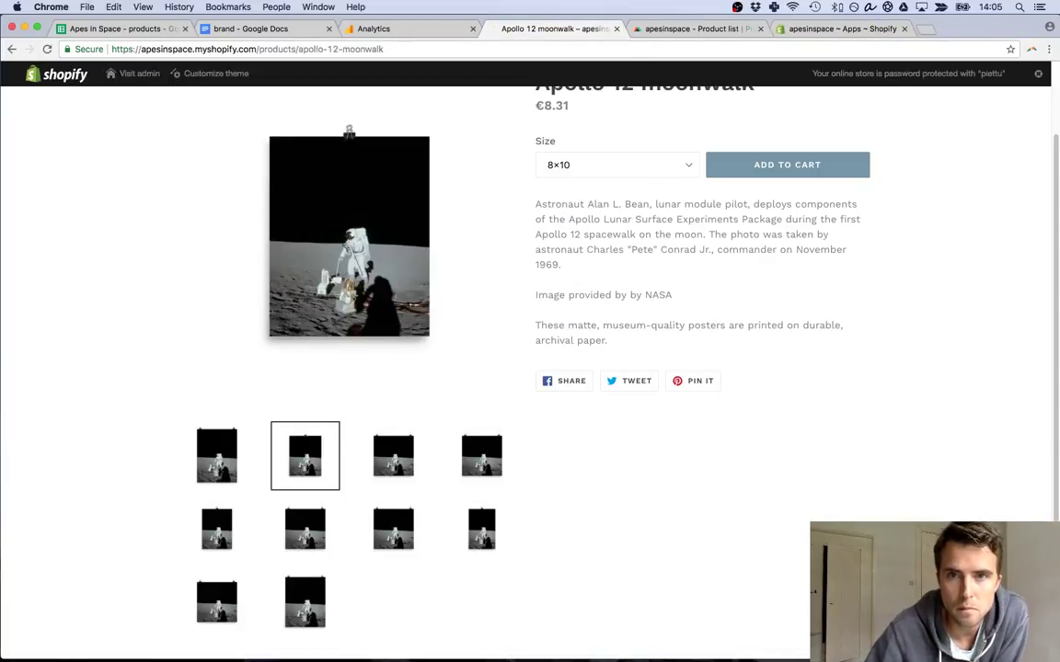
pyautogui.press('super+Tab')
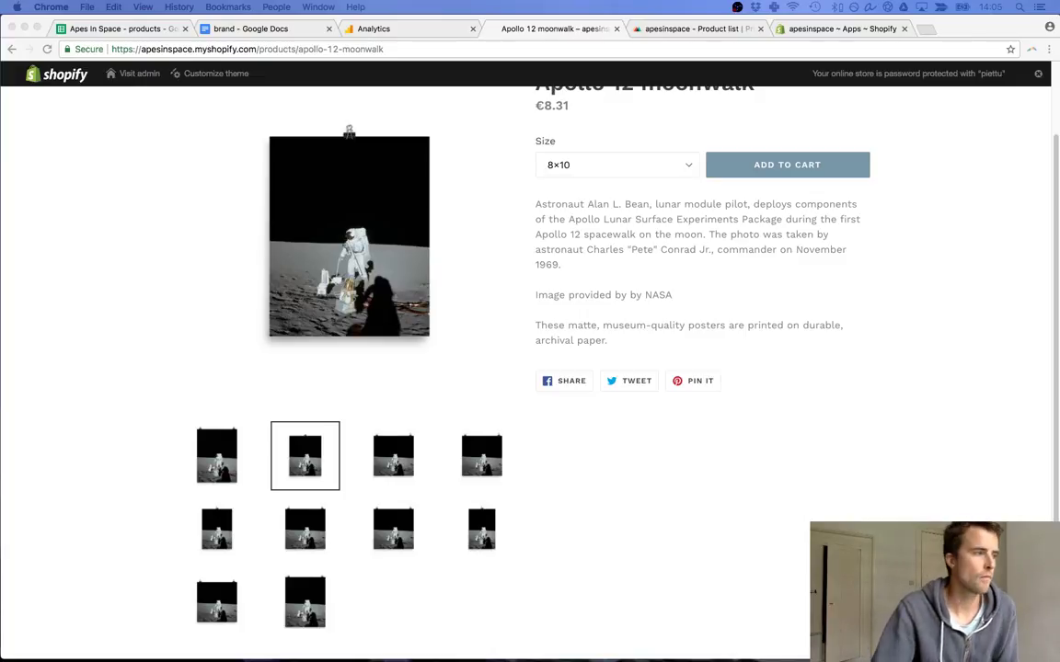
pyautogui.scroll(3, 170, 184)
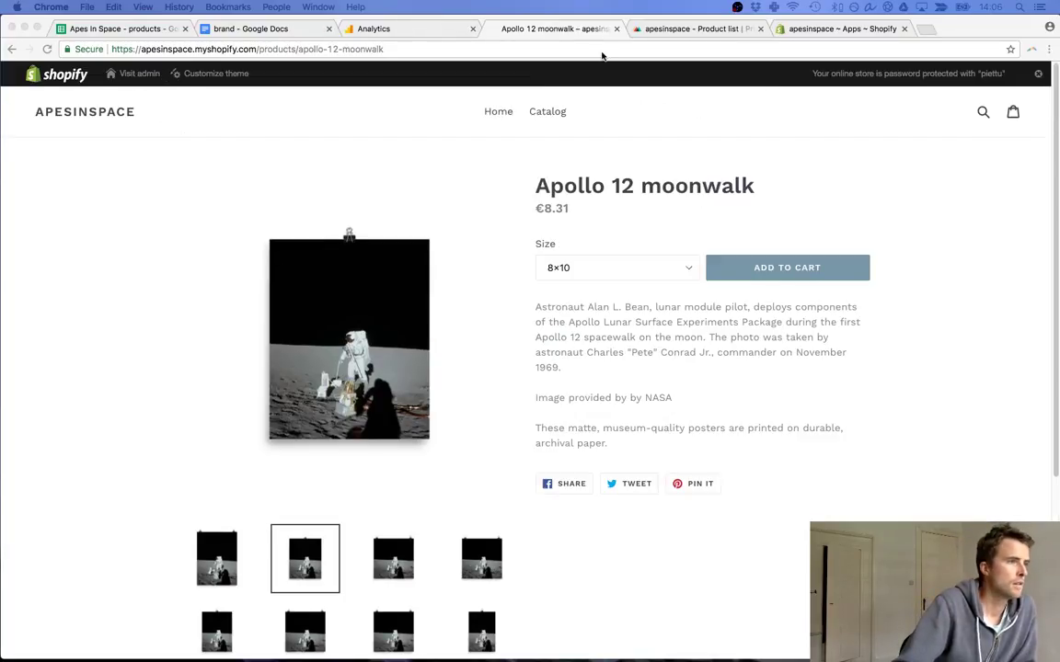
pyautogui.click(677, 30)
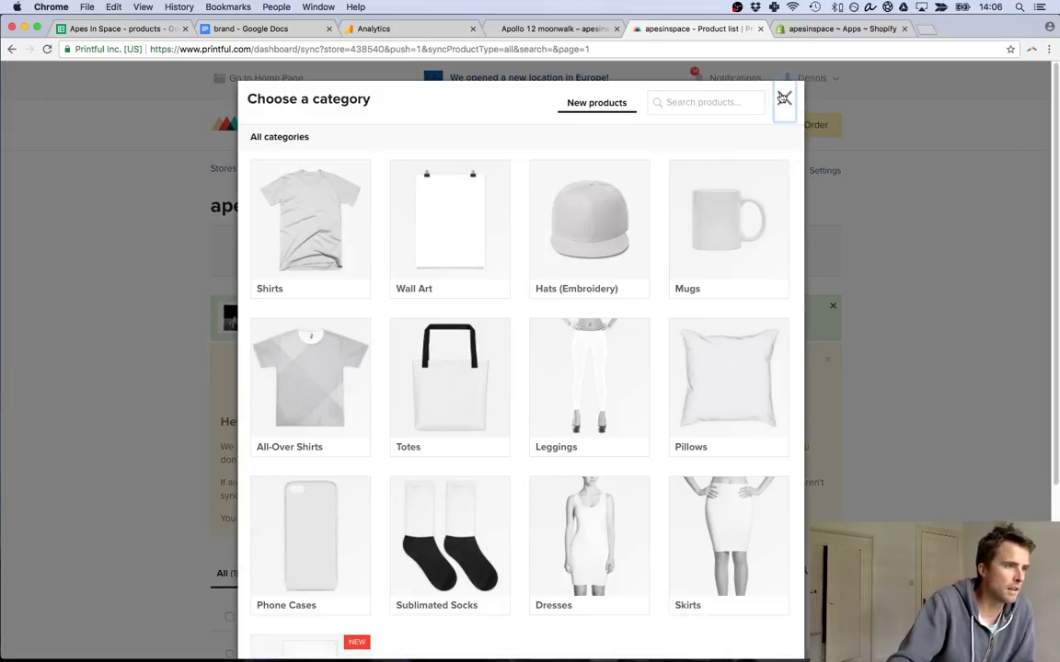
# Check in the Printful product list that Apollo 12 moonwalk is synced with 10 variants.
pyautogui.click(785, 97)
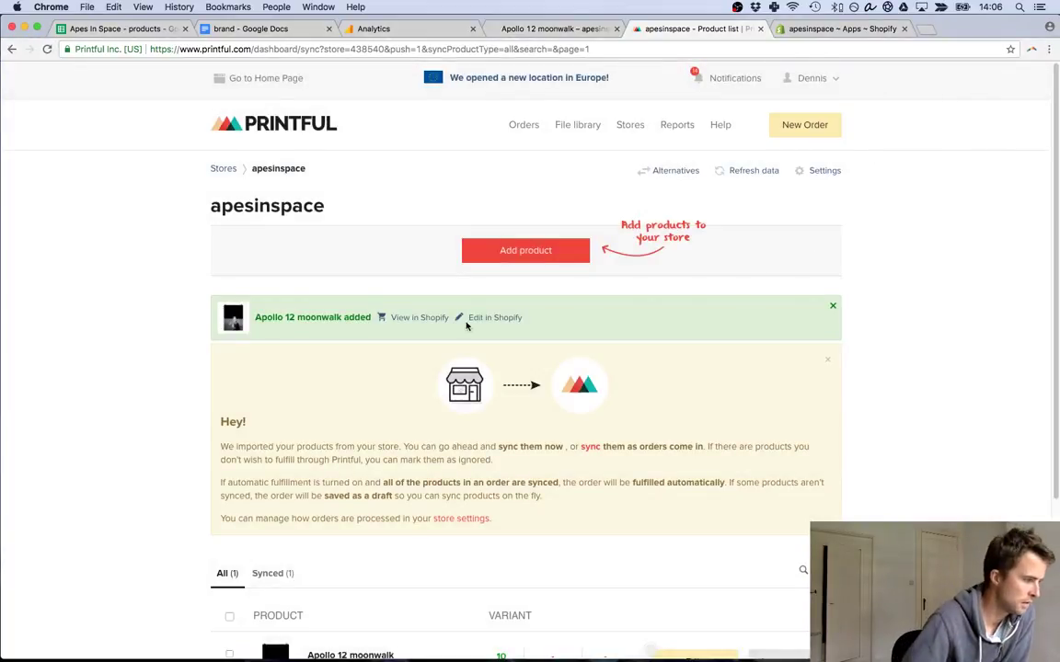
pyautogui.scroll(-4, 184, 391)
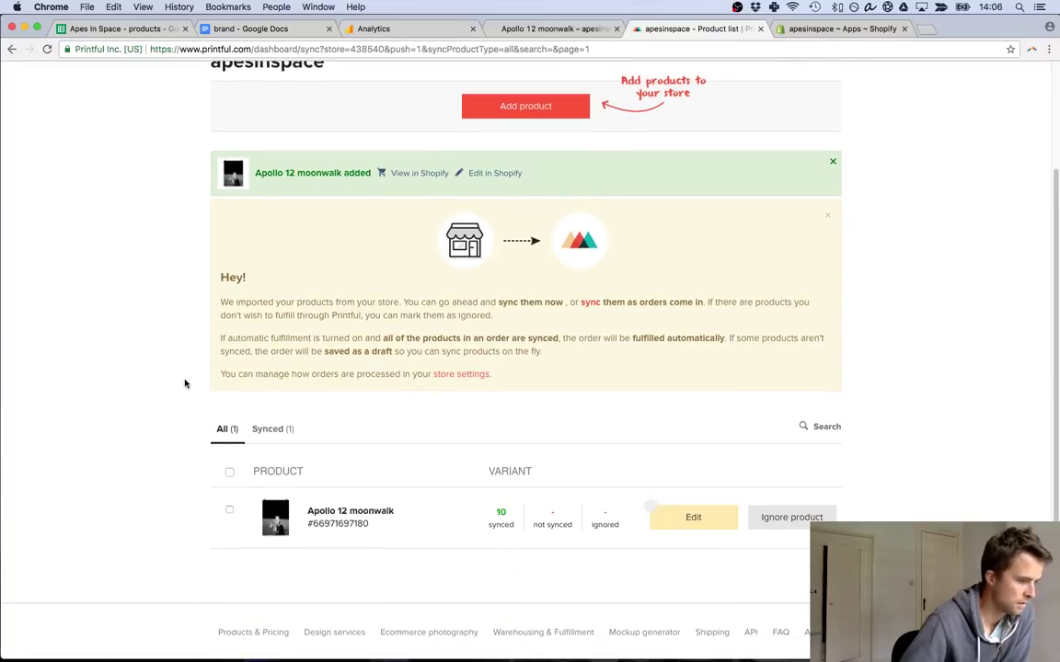
pyautogui.scroll(-1, 185, 383)
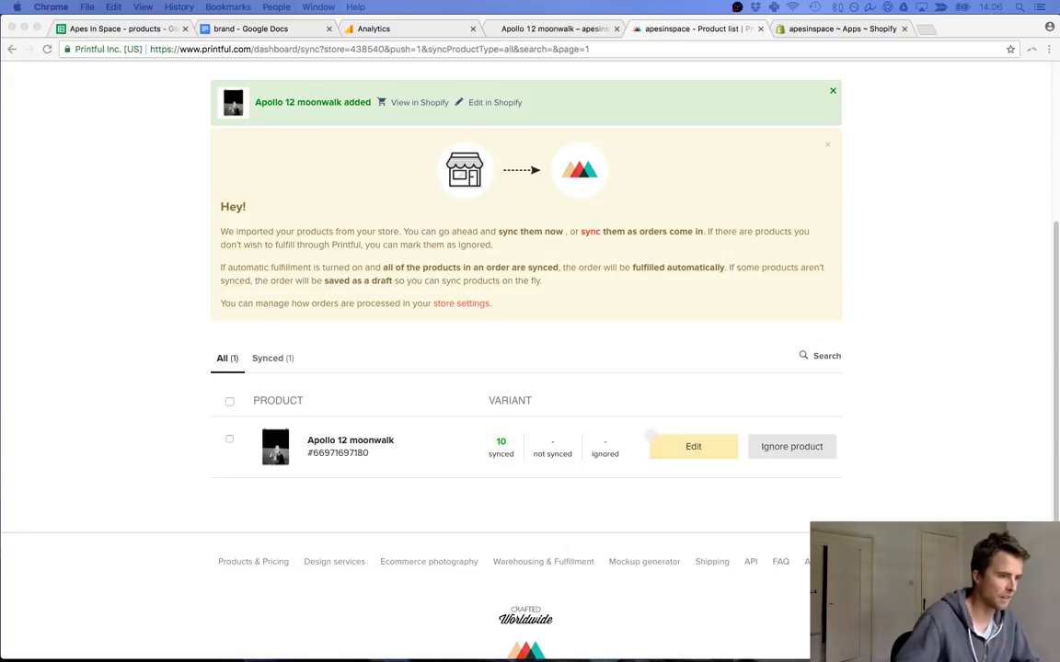
pyautogui.scroll(5, 497, 355)
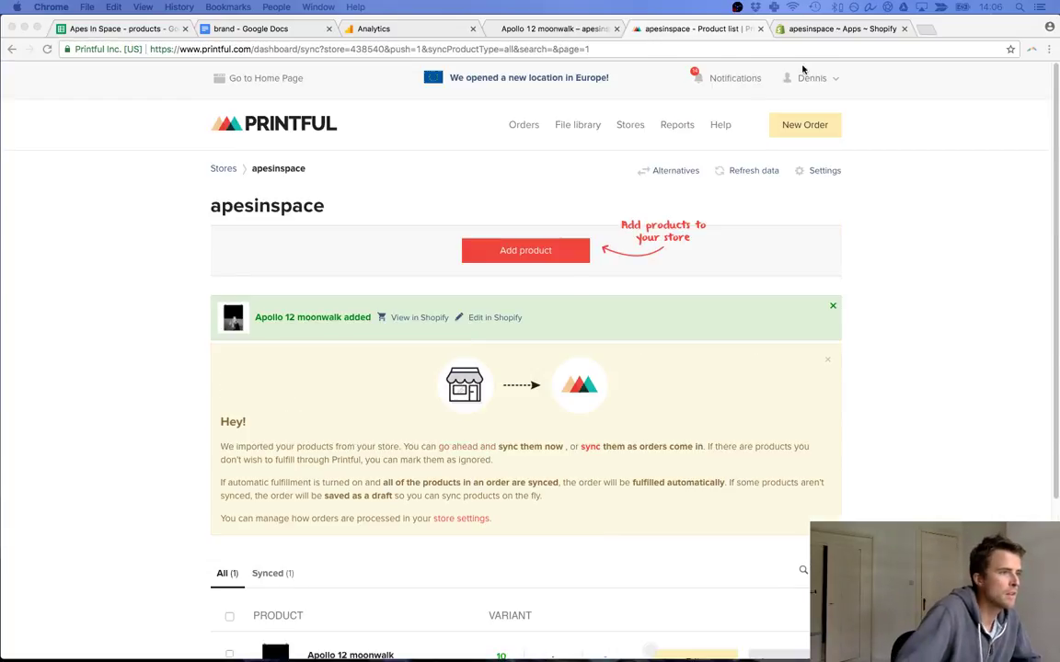
# Glance at the Apollo 12 moonwalk storefront page, then return to the Printful app in Shopify admin.
pyautogui.click(551, 29)
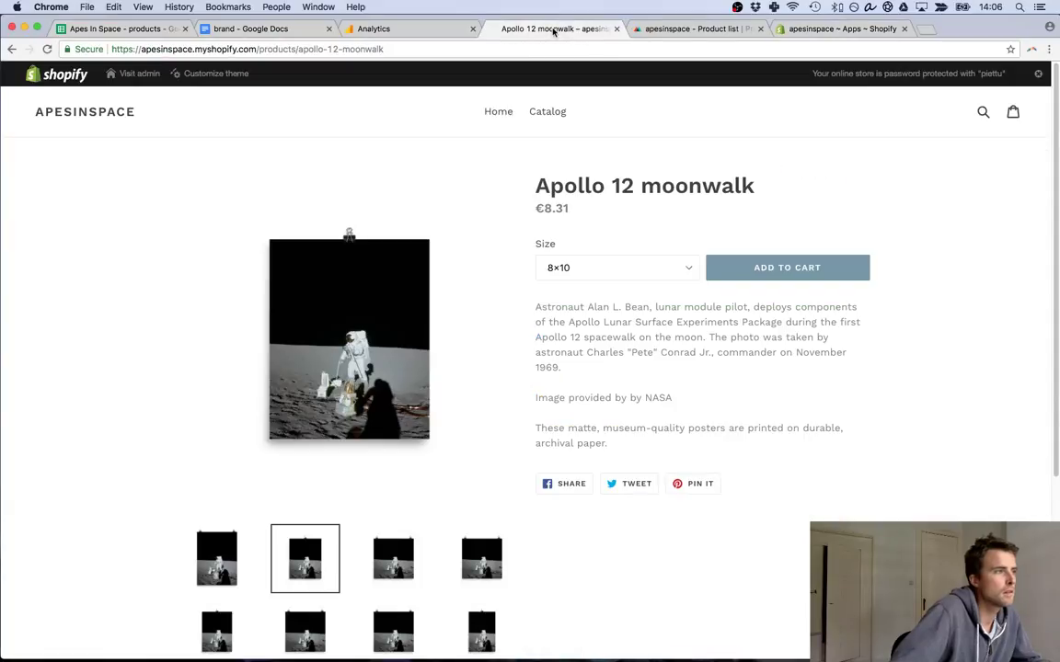
pyautogui.click(447, 28)
pyautogui.click(568, 28)
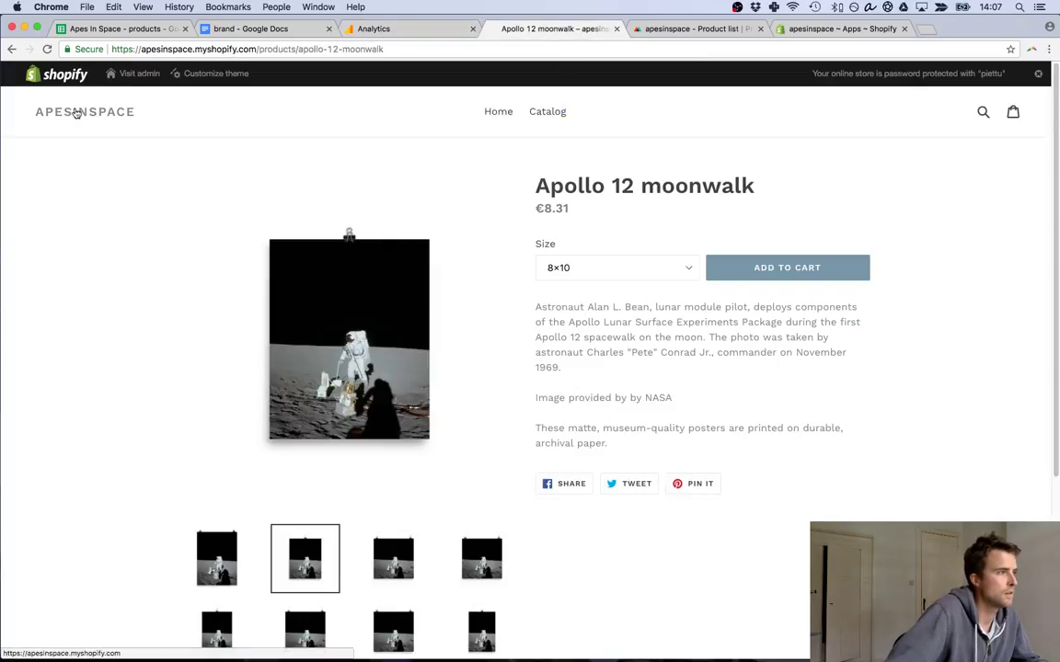
pyautogui.click(810, 28)
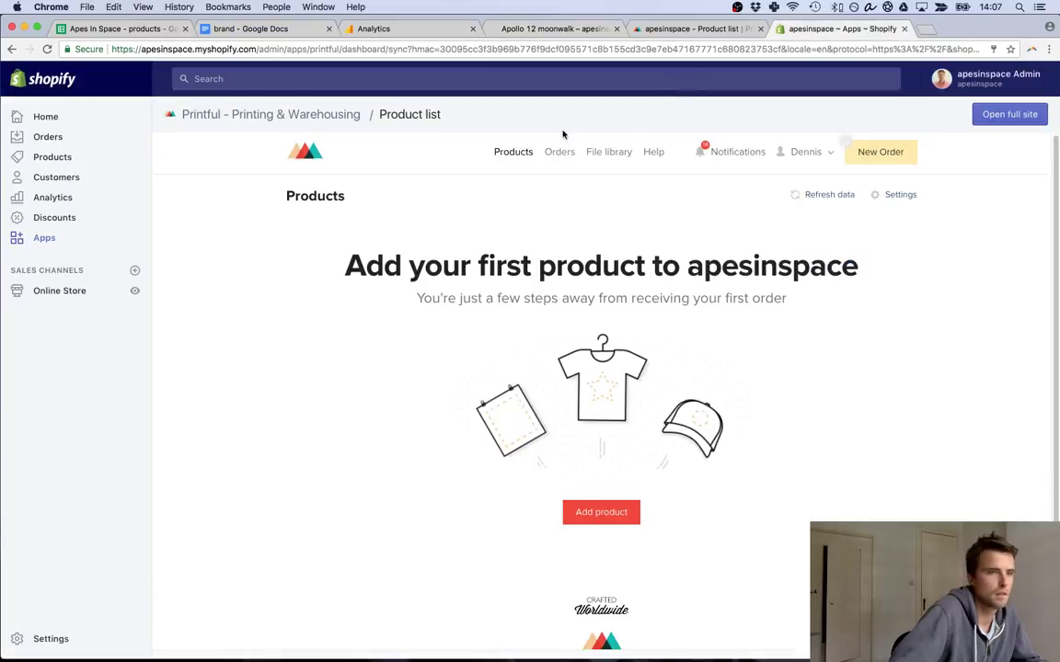
# Open the Debut theme editor from Online Store > Themes and dock the Stripe authorization popup as a tab.
pyautogui.click(18, 639)
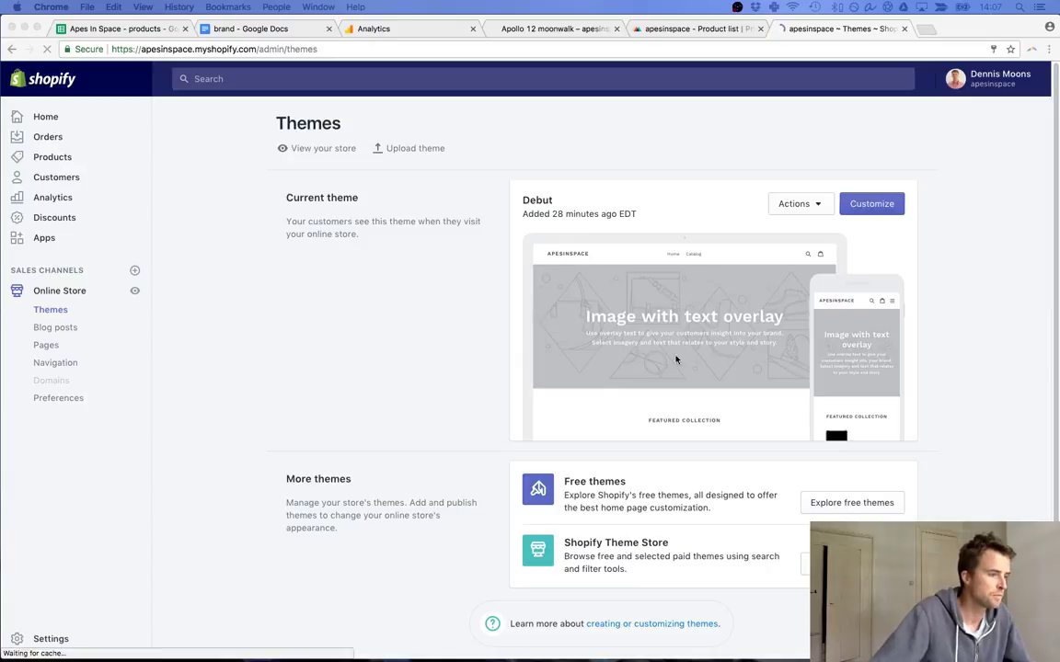
pyautogui.click(889, 207)
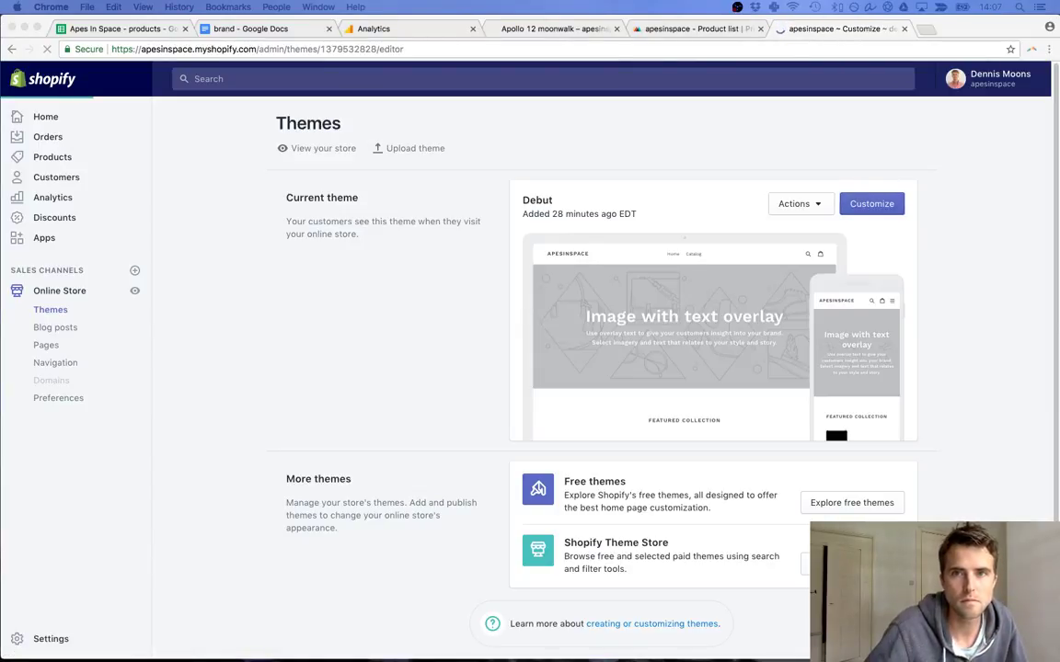
pyautogui.moveTo(805, 175); pyautogui.dragTo(697, 37)
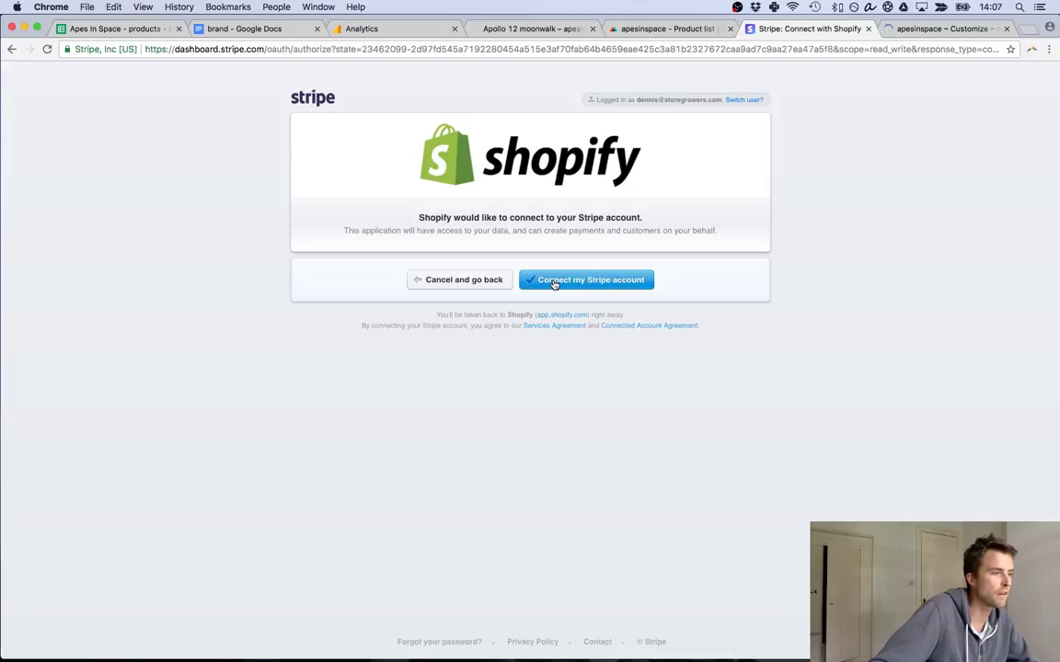
# Choose 'Connect my Stripe account' on Stripe's Connect with Shopify page.
pyautogui.click(554, 282)
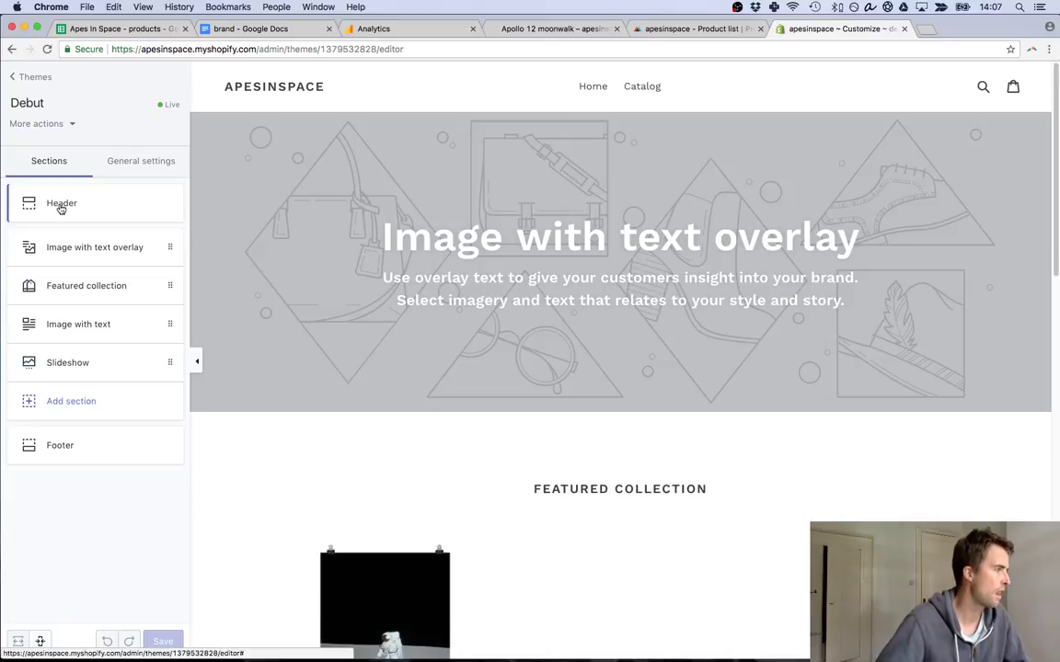
# Upload apesinspace-logo as the Header logo, save the theme, and view it on the Apollo 12 page.
pyautogui.click(60, 205)
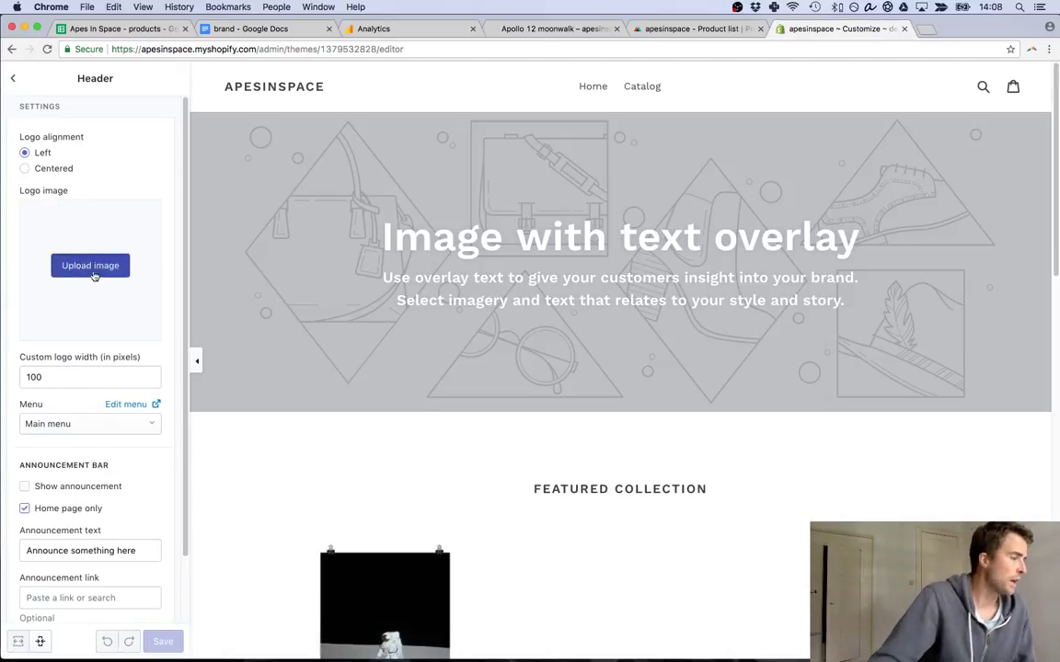
pyautogui.click(107, 326)
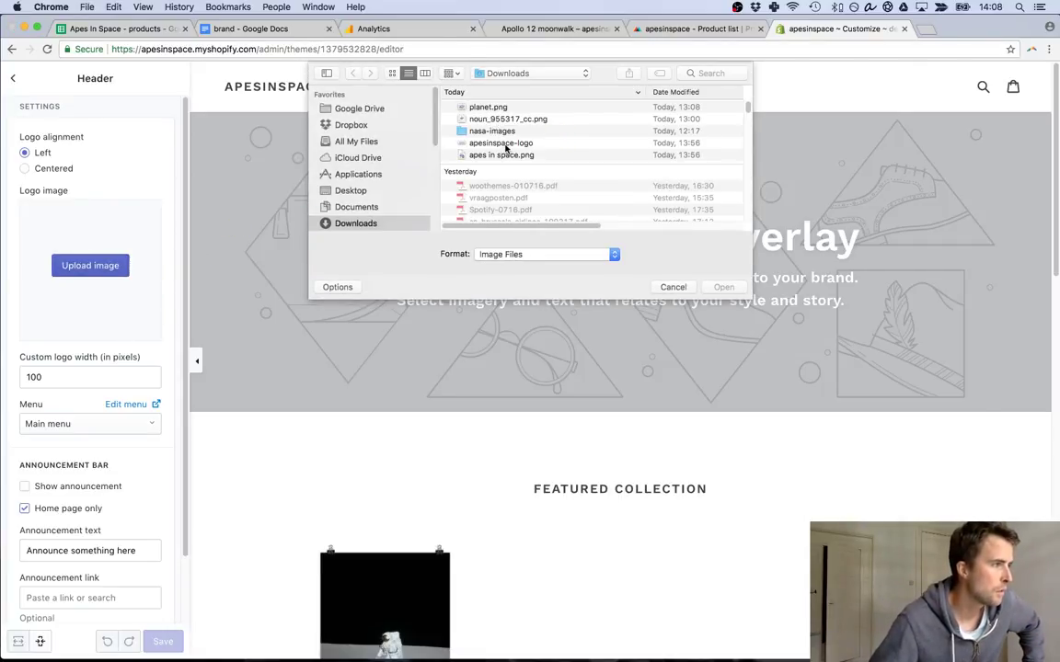
pyautogui.click(565, 144)
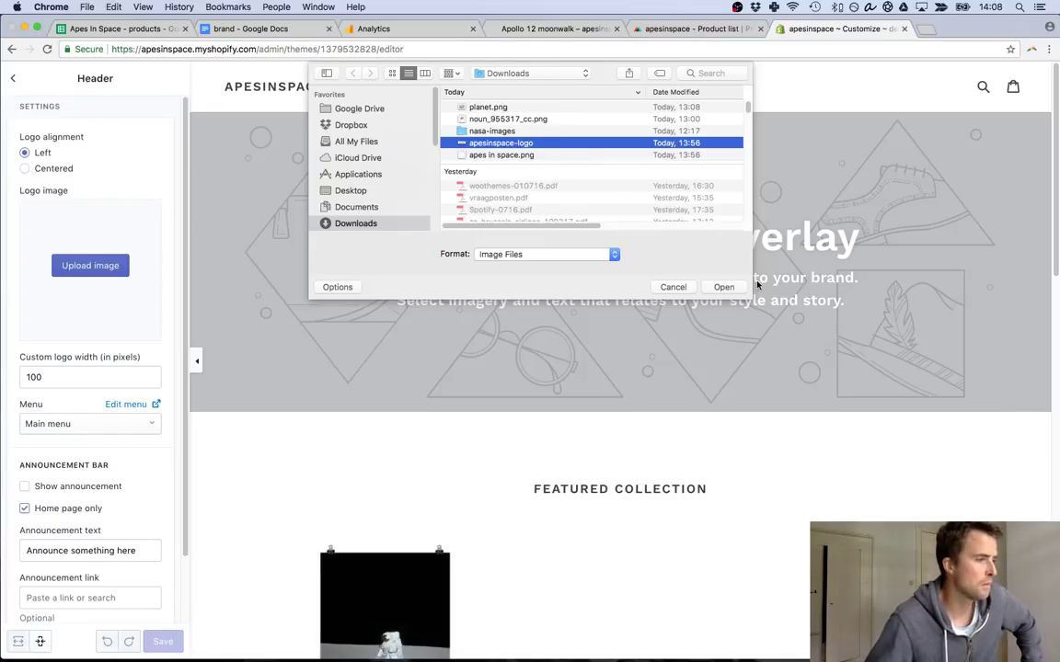
pyautogui.click(724, 287)
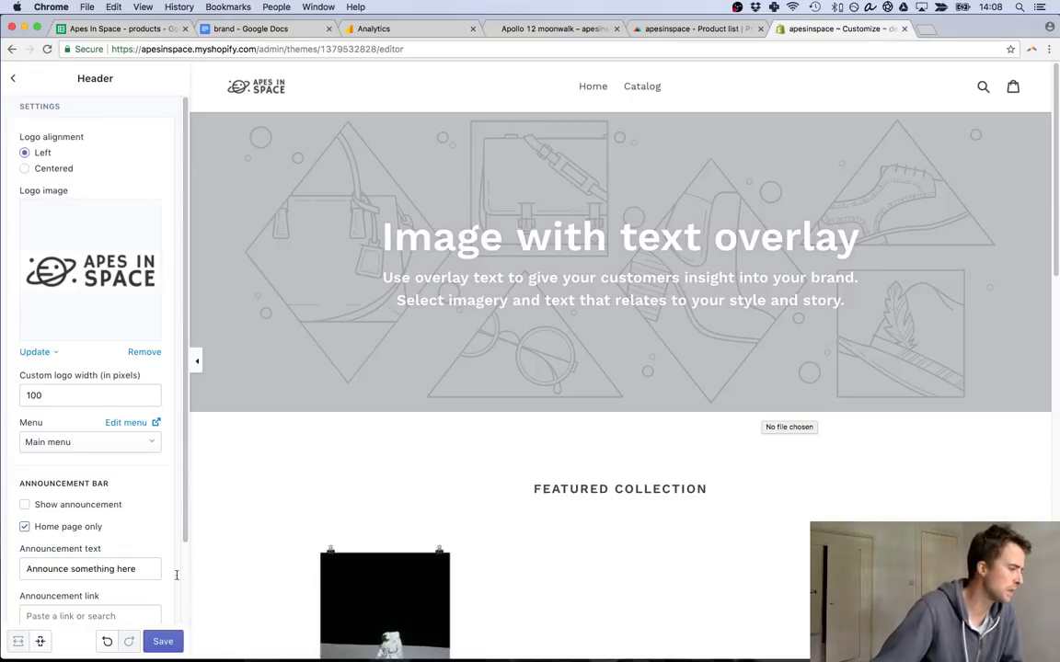
pyautogui.click(169, 639)
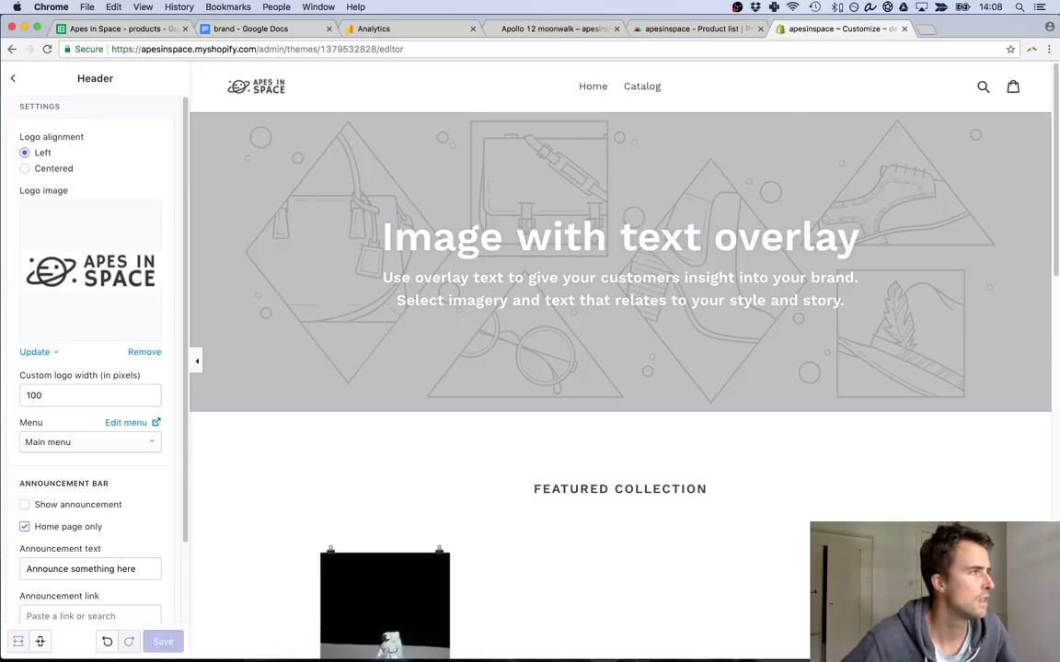
pyautogui.click(529, 28)
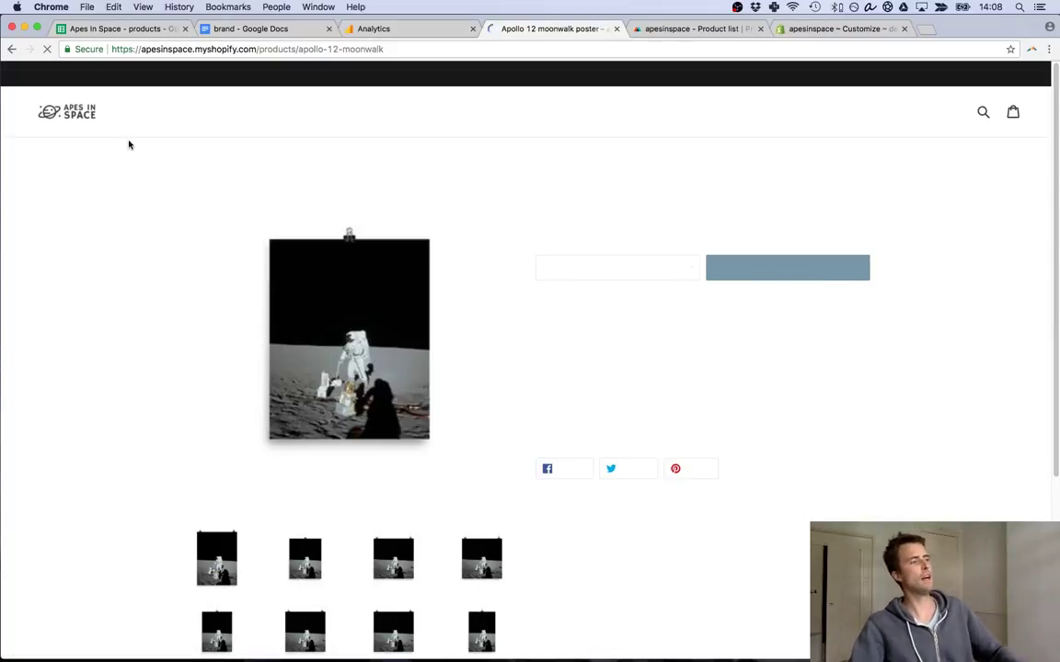
# Preview a larger header logo by raising its max-width in the browser's developer tools.
pyautogui.rightClick(80, 111)
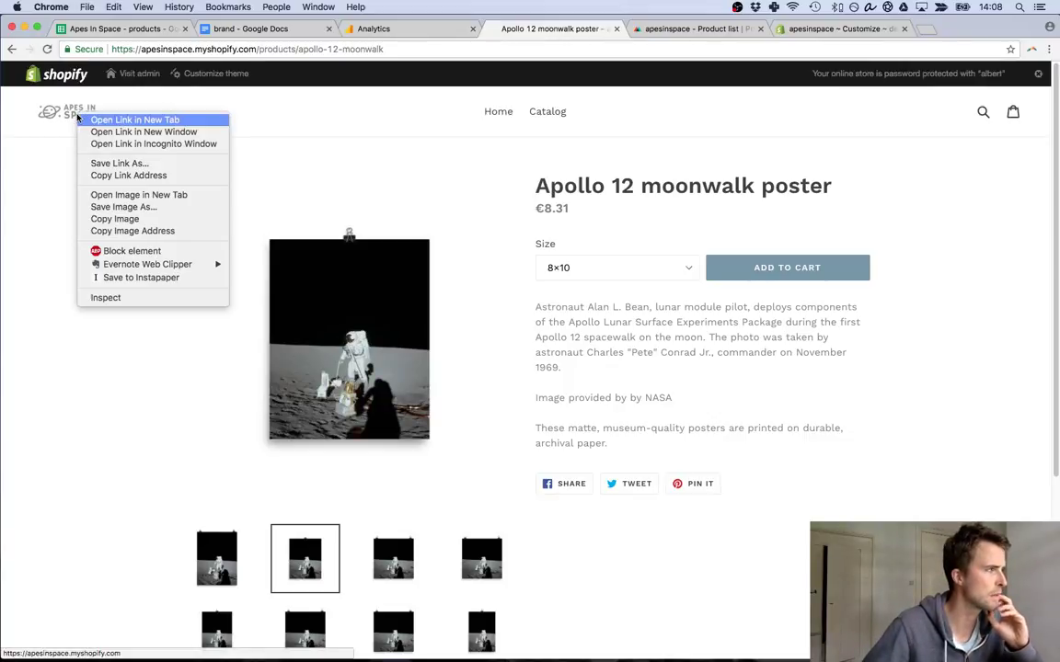
pyautogui.click(152, 297)
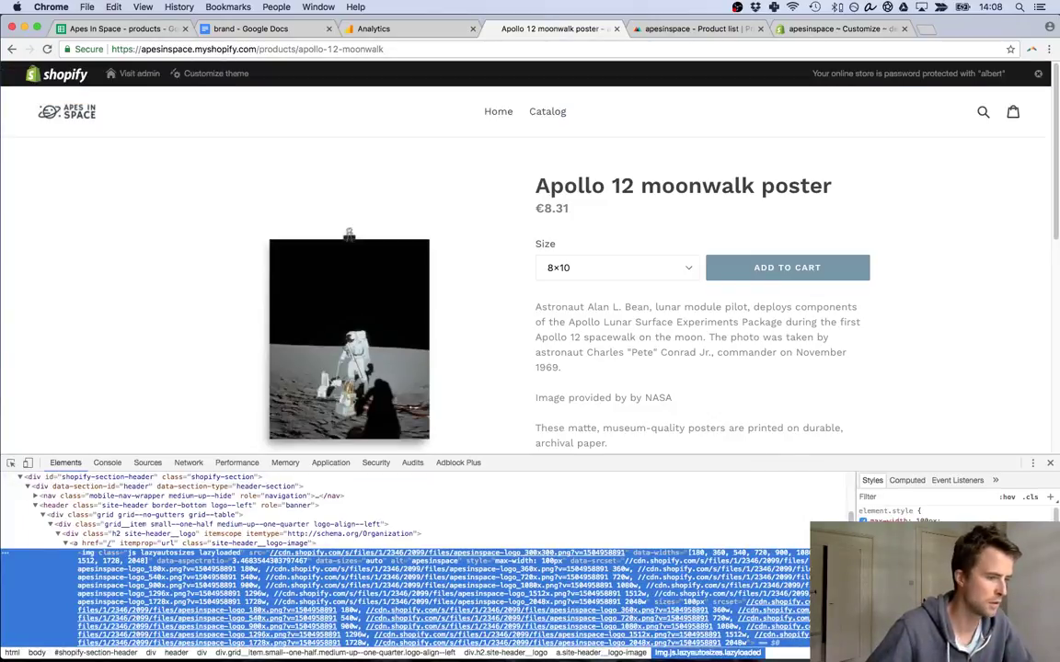
pyautogui.click(928, 522)
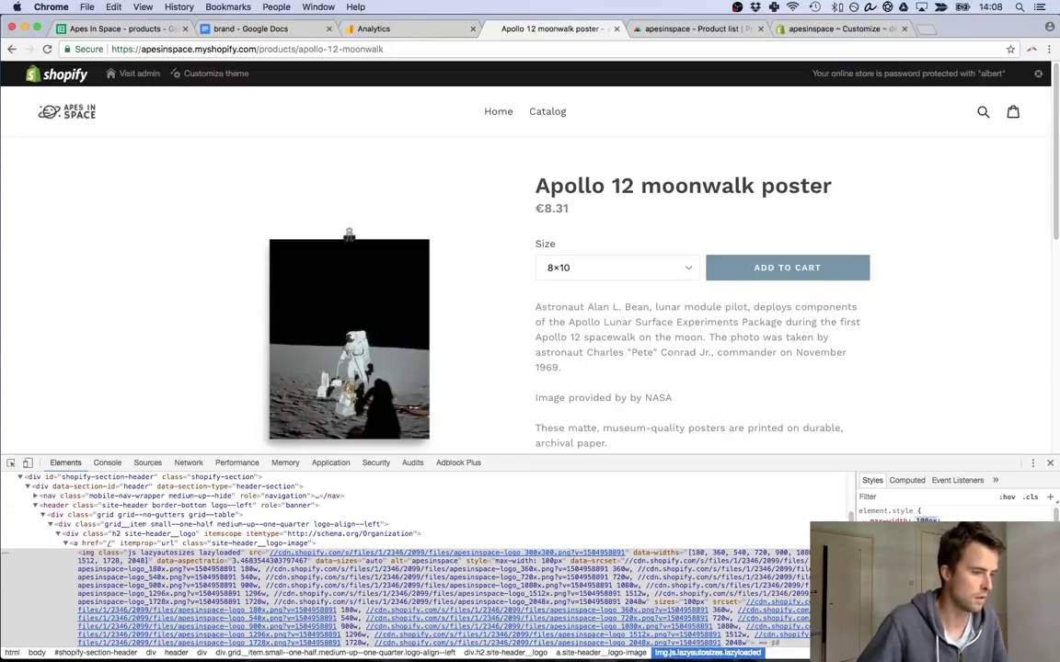
pyautogui.press('Up')
pyautogui.press('Up')
pyautogui.press('Up')
pyautogui.press('Up')
pyautogui.press('Up')
pyautogui.press('Up')
pyautogui.press('Up')
pyautogui.press('Up')
pyautogui.press('Up')
pyautogui.press('Up')
pyautogui.press('Up')
pyautogui.press('Up')
pyautogui.press('Up')
pyautogui.press('Up')
pyautogui.press('Up')
pyautogui.press('Up')
pyautogui.press('Up')
pyautogui.press('Up')
pyautogui.press('Up')
pyautogui.press('Up')
pyautogui.press('Up')
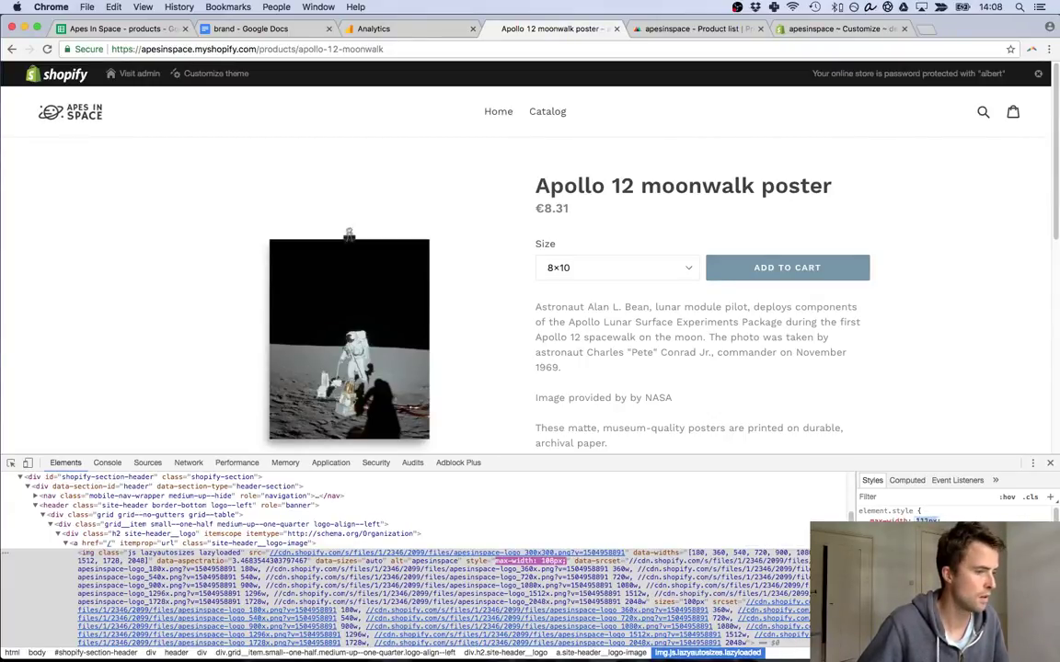
pyautogui.press('Up')
pyautogui.press('Up')
pyautogui.press('Up')
pyautogui.press('Up')
pyautogui.press('Up')
pyautogui.press('Up')
pyautogui.press('Up')
pyautogui.press('Up')
pyautogui.press('Up')
pyautogui.press('Up')
pyautogui.press('Up')
pyautogui.press('Up')
pyautogui.press('Up')
pyautogui.press('Up')
pyautogui.press('Up')
pyautogui.press('Up')
pyautogui.press('Up')
pyautogui.press('Up')
pyautogui.press('Up')
pyautogui.press('Up')
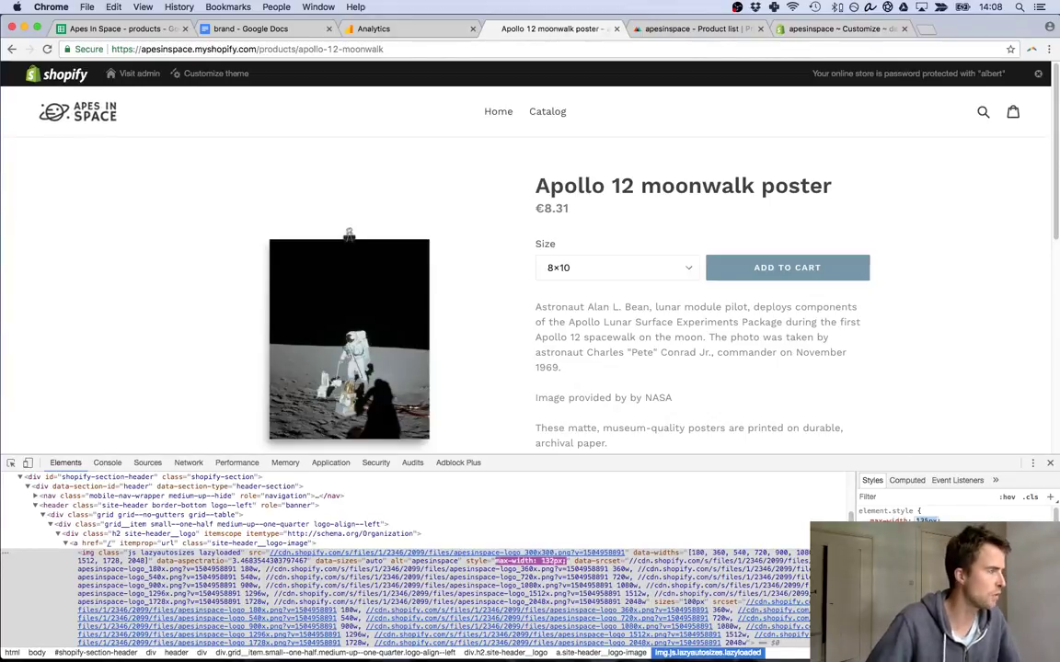
pyautogui.press('Up')
pyautogui.press('Up')
pyautogui.press('Up')
pyautogui.press('Up')
pyautogui.press('Up')
pyautogui.press('Up')
pyautogui.press('Up')
pyautogui.press('Up')
pyautogui.press('Up')
pyautogui.press('Up')
pyautogui.press('Up')
pyautogui.press('Up')
pyautogui.press('Up')
pyautogui.press('Up')
pyautogui.press('Up')
pyautogui.press('Up')
pyautogui.press('Up')
pyautogui.press('Up')
pyautogui.press('Up')
pyautogui.press('Up')
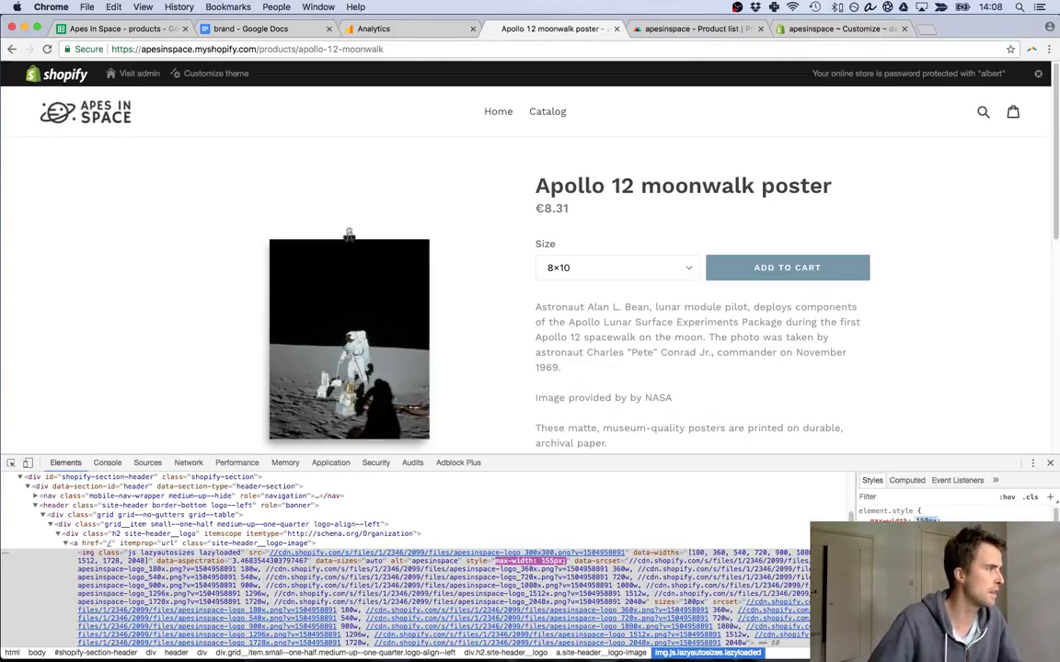
pyautogui.press('Up')
pyautogui.press('Up')
pyautogui.press('Up')
pyautogui.press('Up')
pyautogui.press('Up')
pyautogui.press('Up')
pyautogui.press('Up')
pyautogui.press('Up')
pyautogui.press('Up')
pyautogui.press('Up')
pyautogui.press('Up')
pyautogui.press('Up')
pyautogui.press('Up')
pyautogui.press('Up')
pyautogui.press('Up')
pyautogui.press('Up')
pyautogui.press('Up')
pyautogui.press('Up')
pyautogui.press('Up')
pyautogui.press('Up')
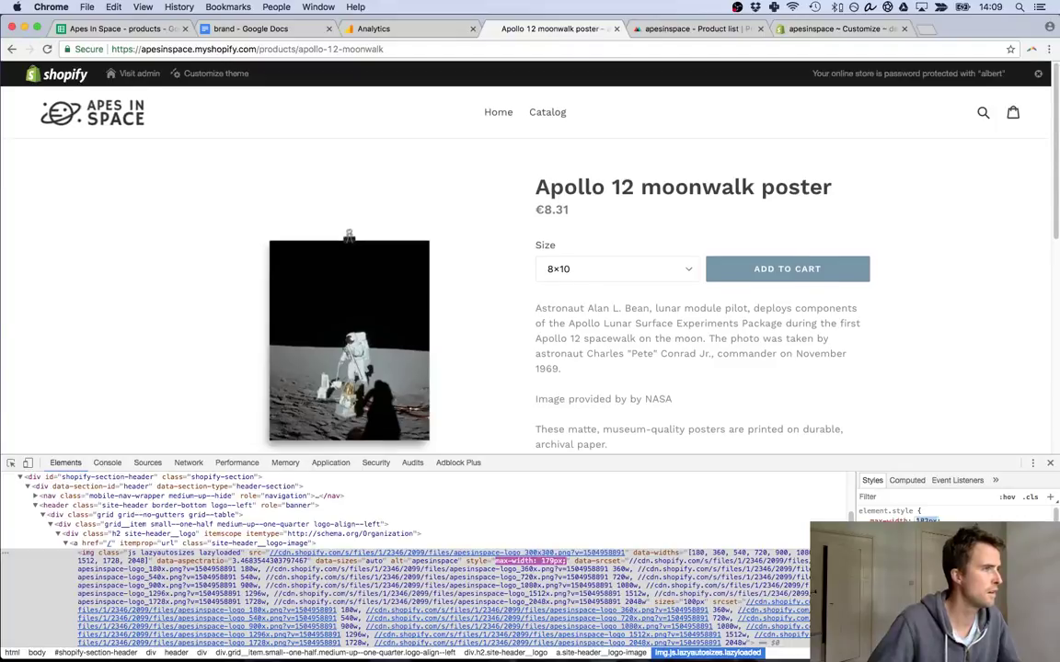
pyautogui.press('Up')
pyautogui.press('Up')
pyautogui.press('Up')
pyautogui.press('Up')
pyautogui.press('Up')
pyautogui.press('Up')
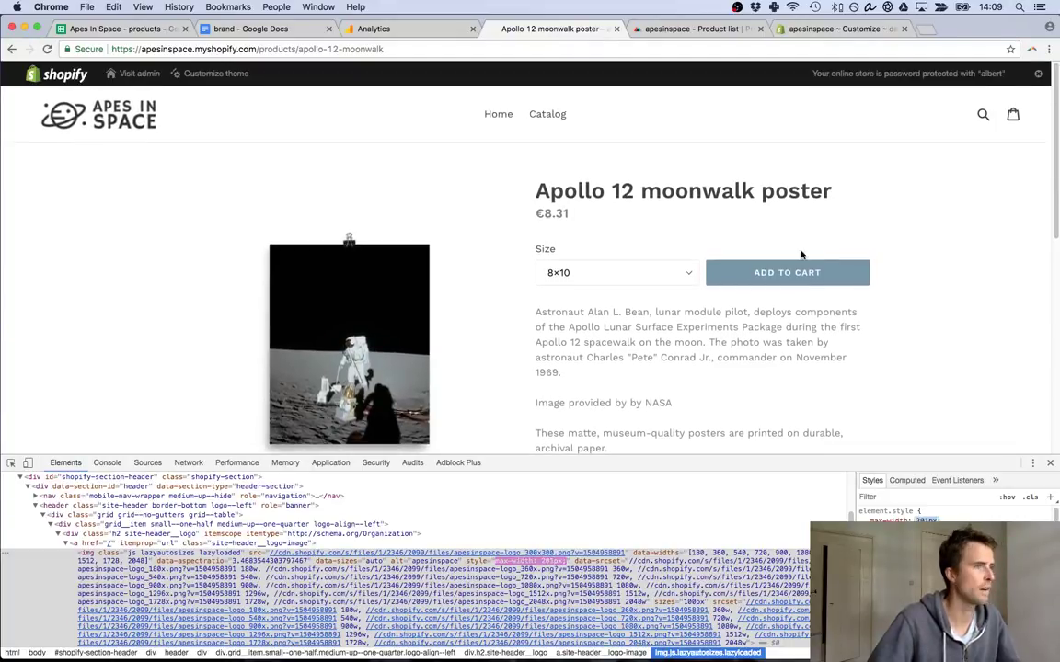
# Set the Header's custom logo width to 250 px and save the theme.
pyautogui.click(833, 28)
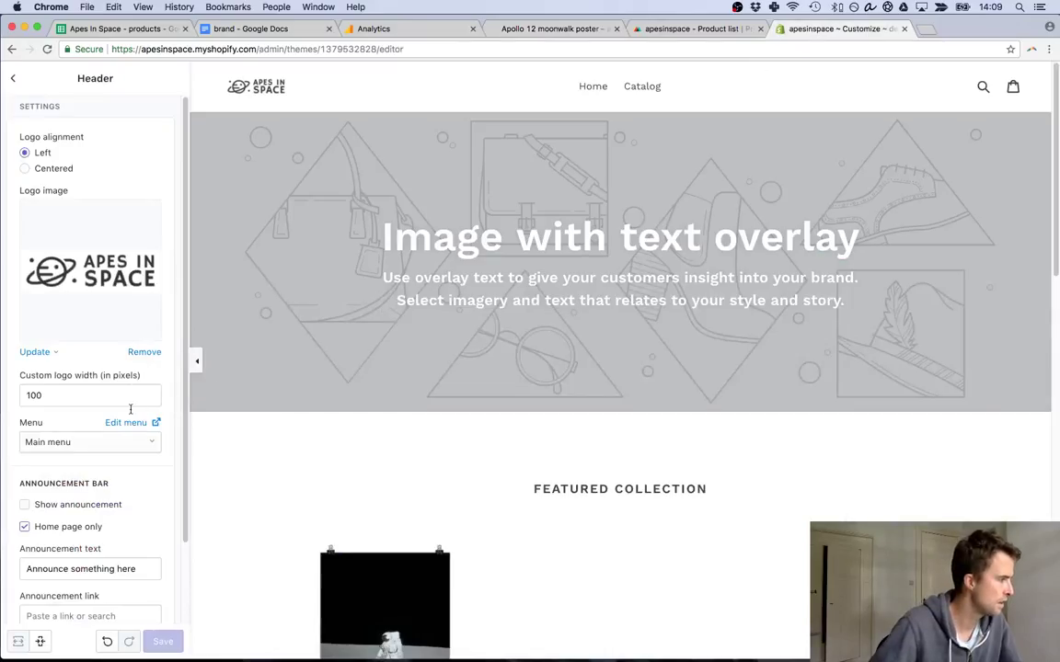
pyautogui.click(84, 396)
pyautogui.press('super+a')
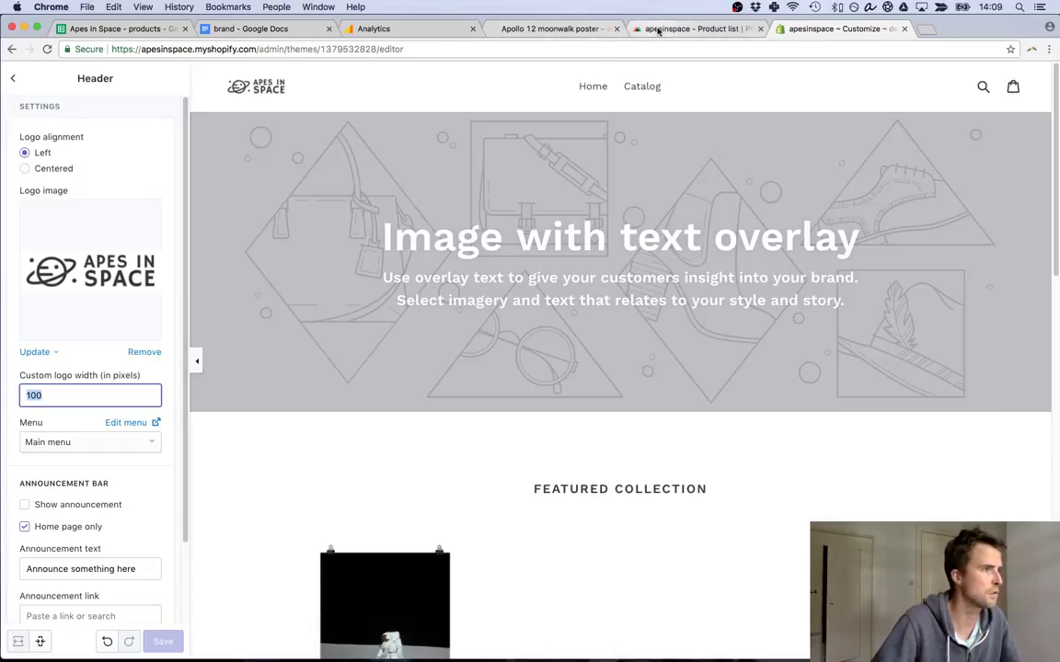
pyautogui.click(655, 28)
pyautogui.click(543, 29)
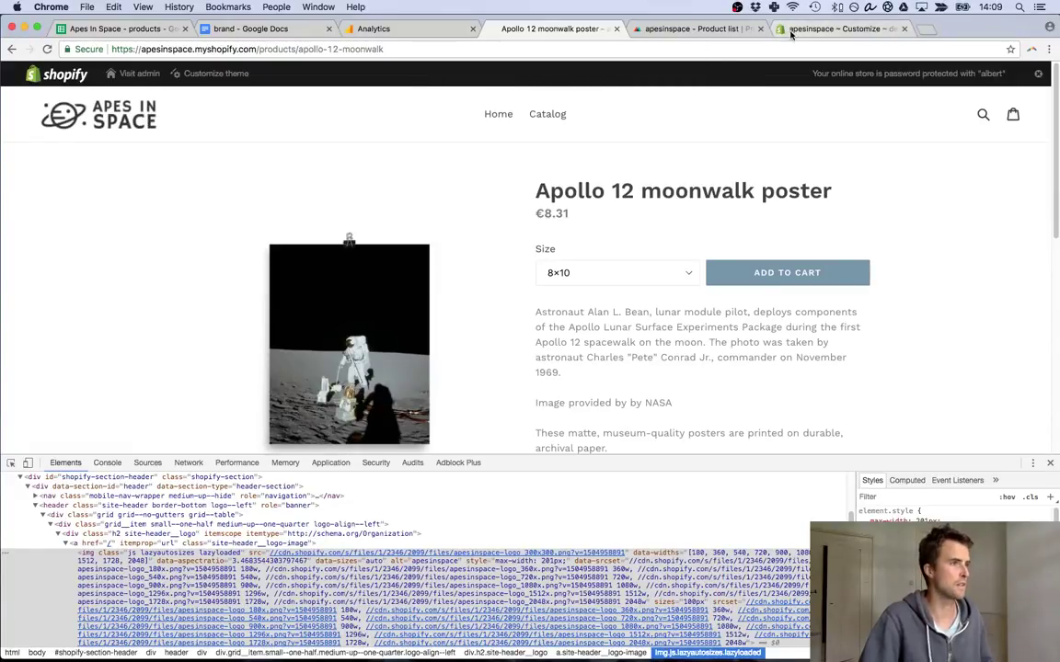
pyautogui.click(832, 29)
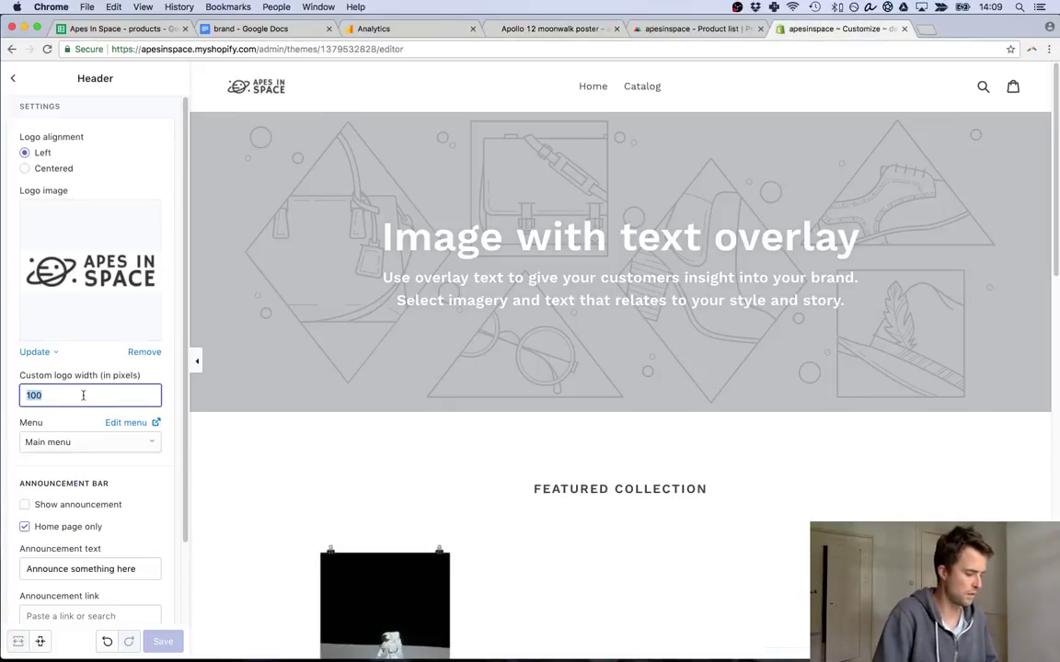
pyautogui.write('250')
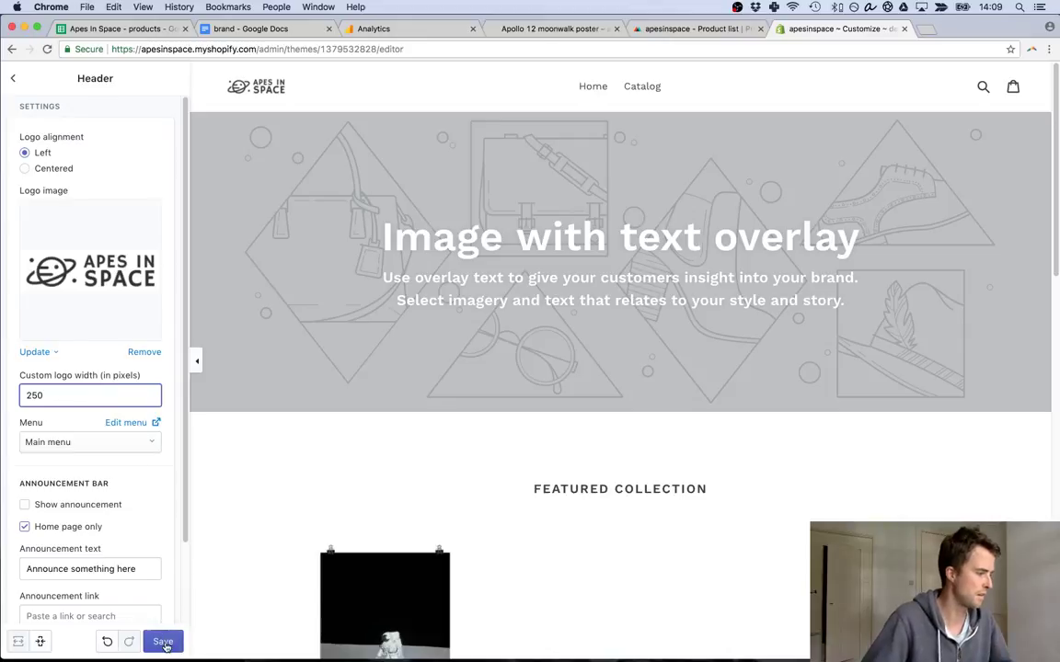
pyautogui.click(163, 642)
# Reload the Apollo 12 moonwalk poster page to see the larger logo.
pyautogui.click(677, 33)
pyautogui.click(566, 30)
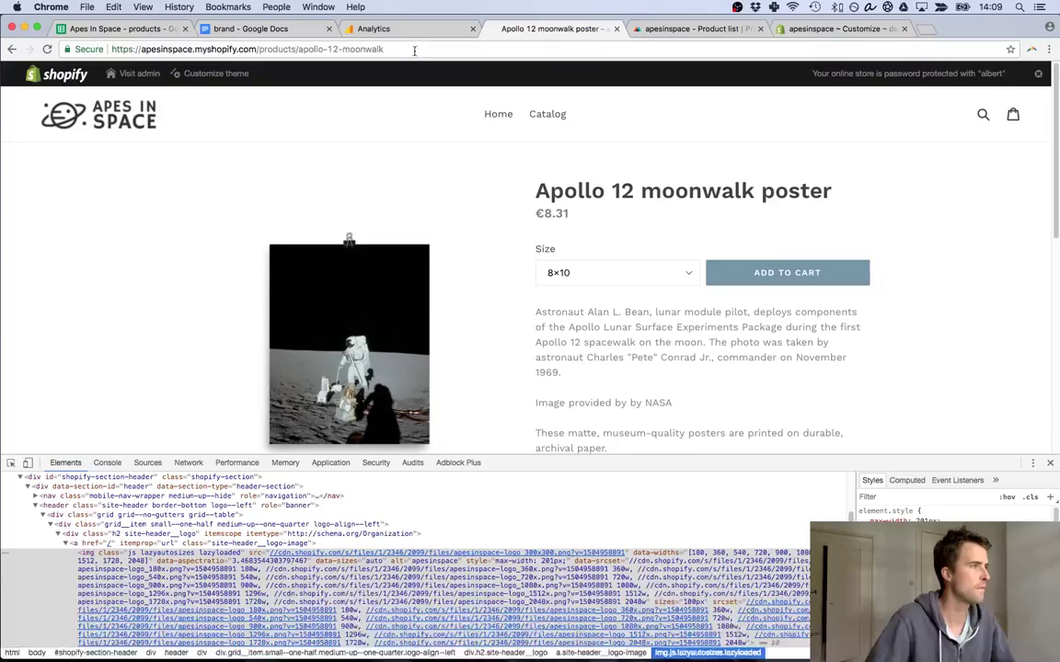
pyautogui.press('super+r')
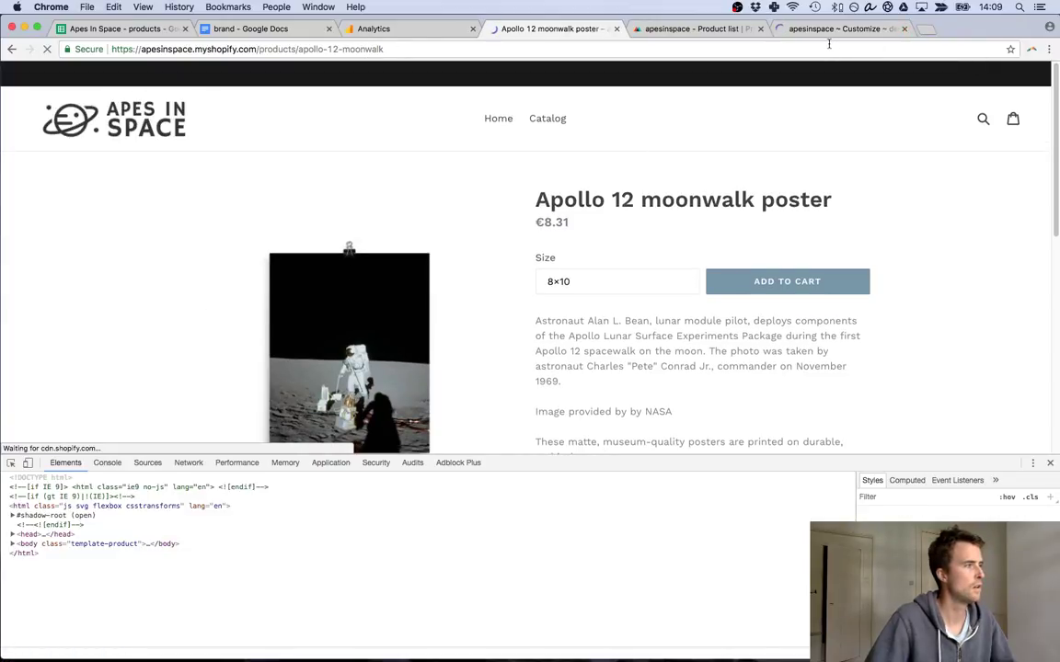
# Close developer tools, set the header Logo alignment to Centered, and save.
pyautogui.click(1050, 463)
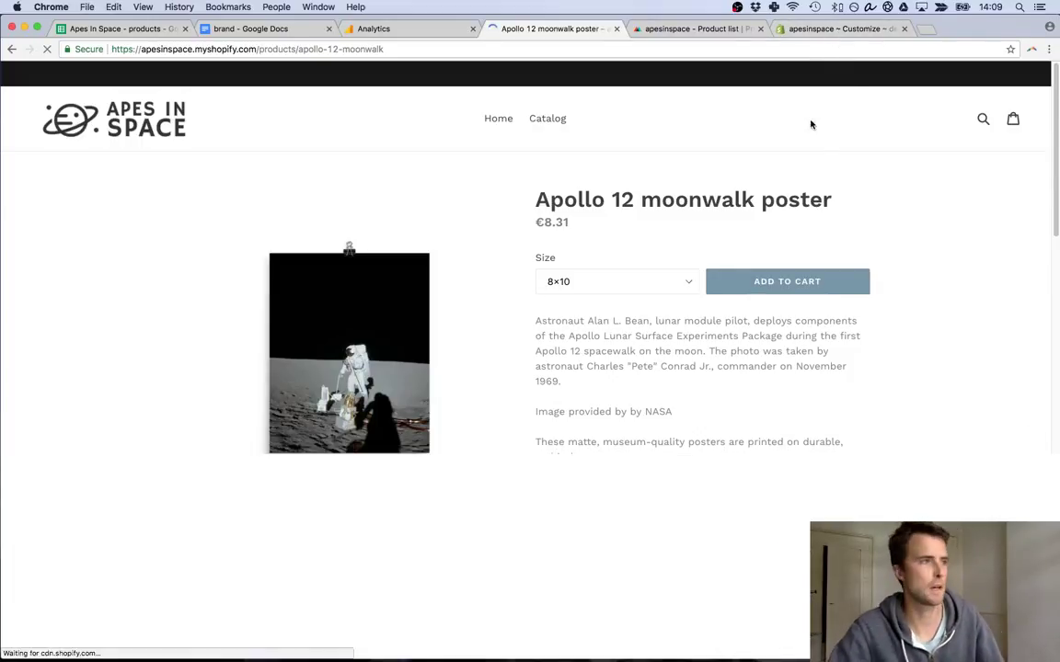
pyautogui.click(832, 28)
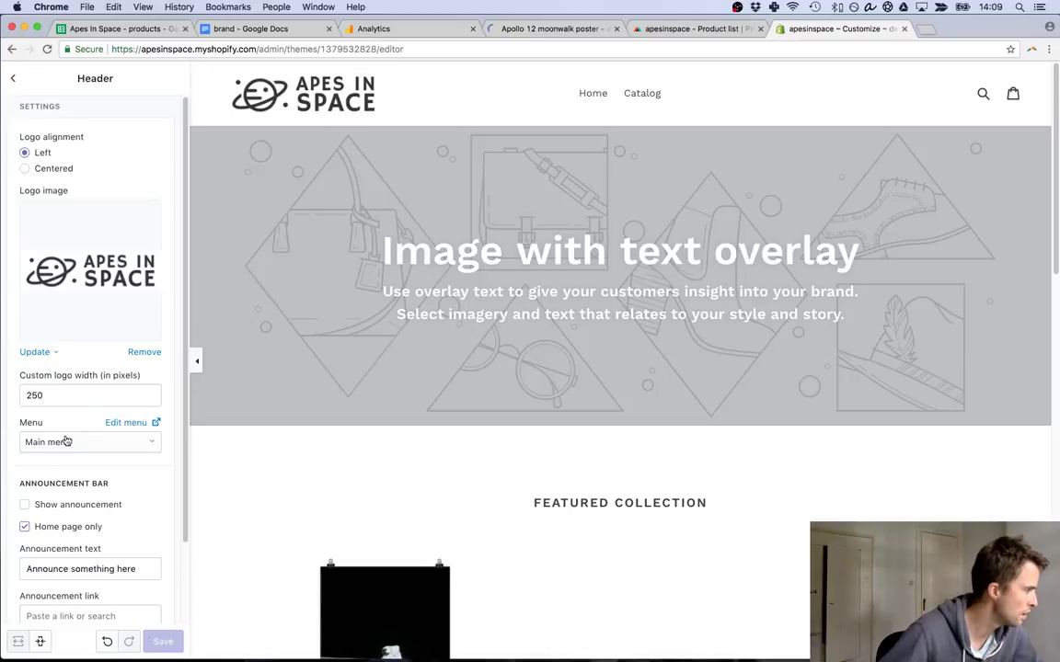
pyautogui.scroll(-3, 86, 451)
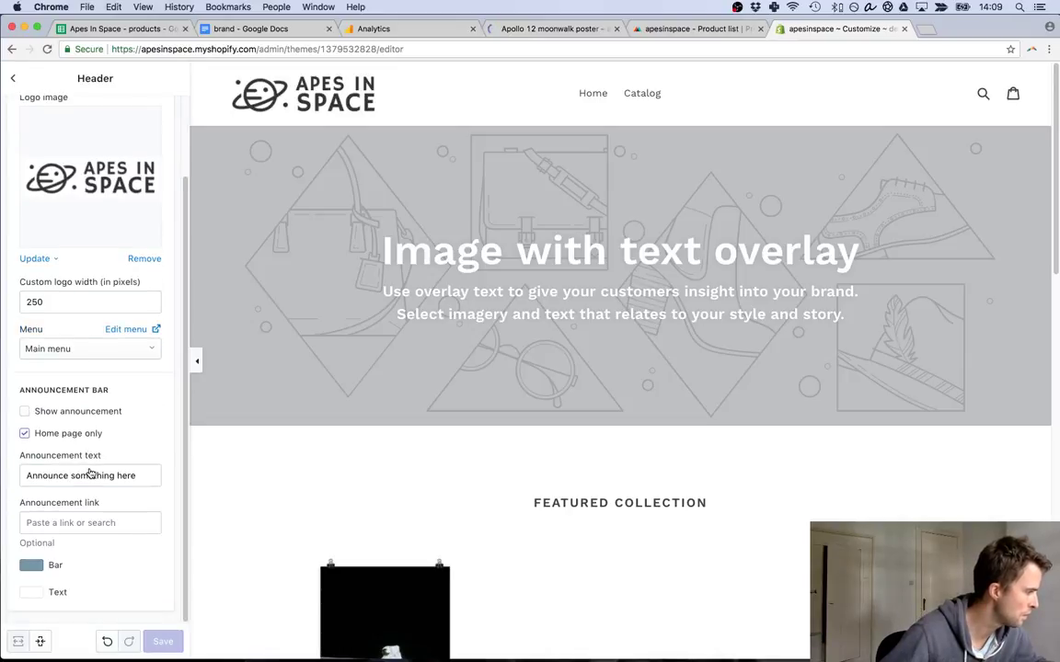
pyautogui.scroll(3, 98, 385)
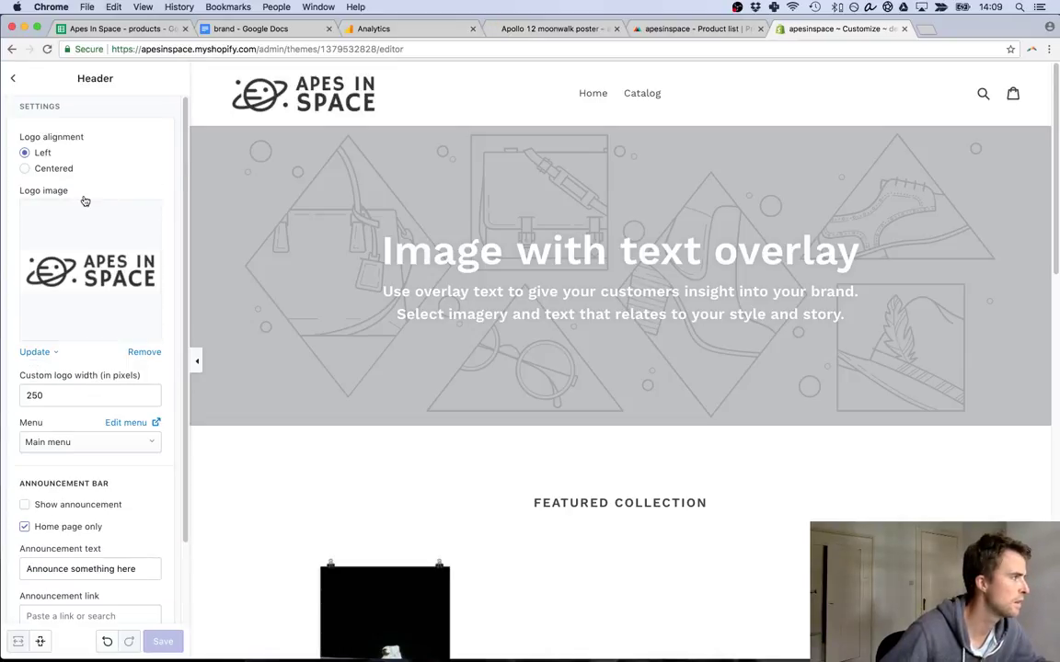
pyautogui.click(44, 169)
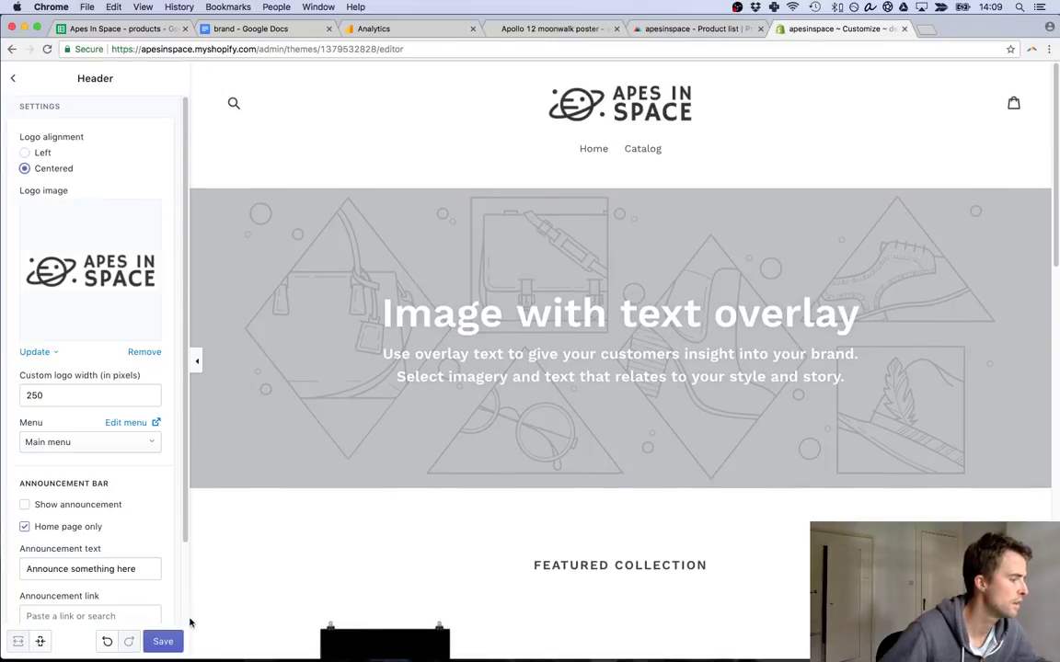
pyautogui.click(163, 641)
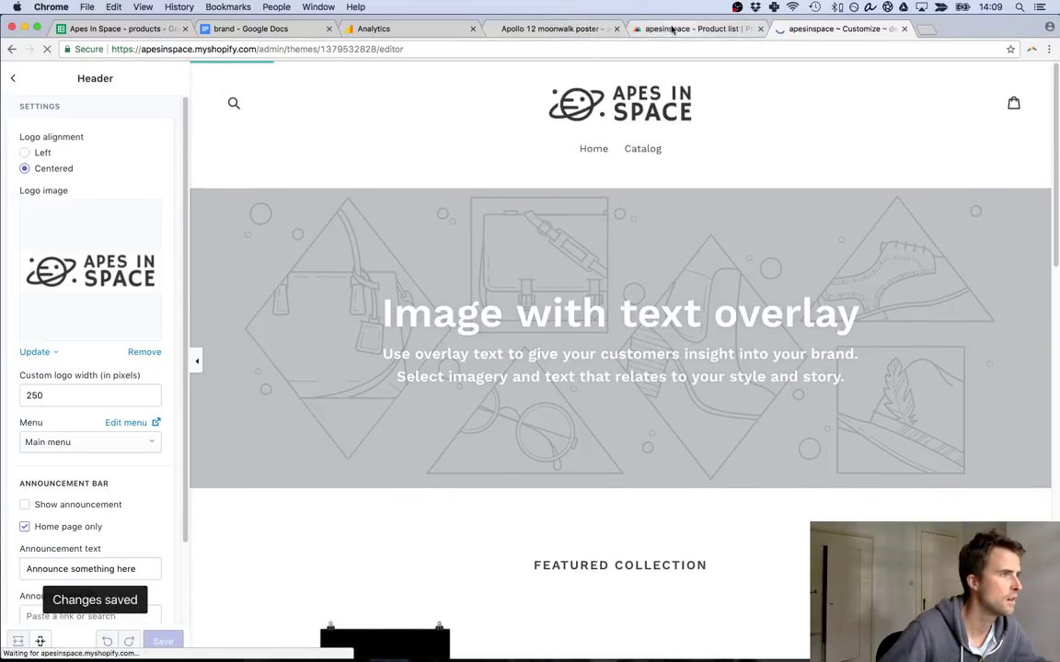
# Preview the centred logo on the product page, then switch Logo alignment back to Left and open Payments.
pyautogui.click(508, 29)
pyautogui.click(504, 51)
pyautogui.press('Return')
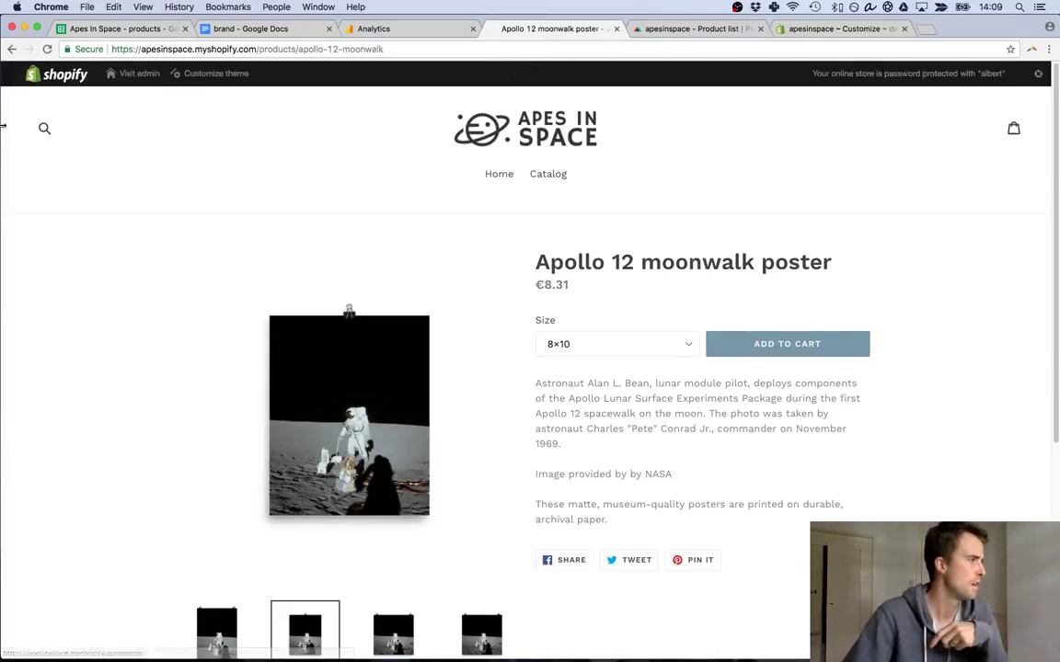
pyautogui.click(828, 29)
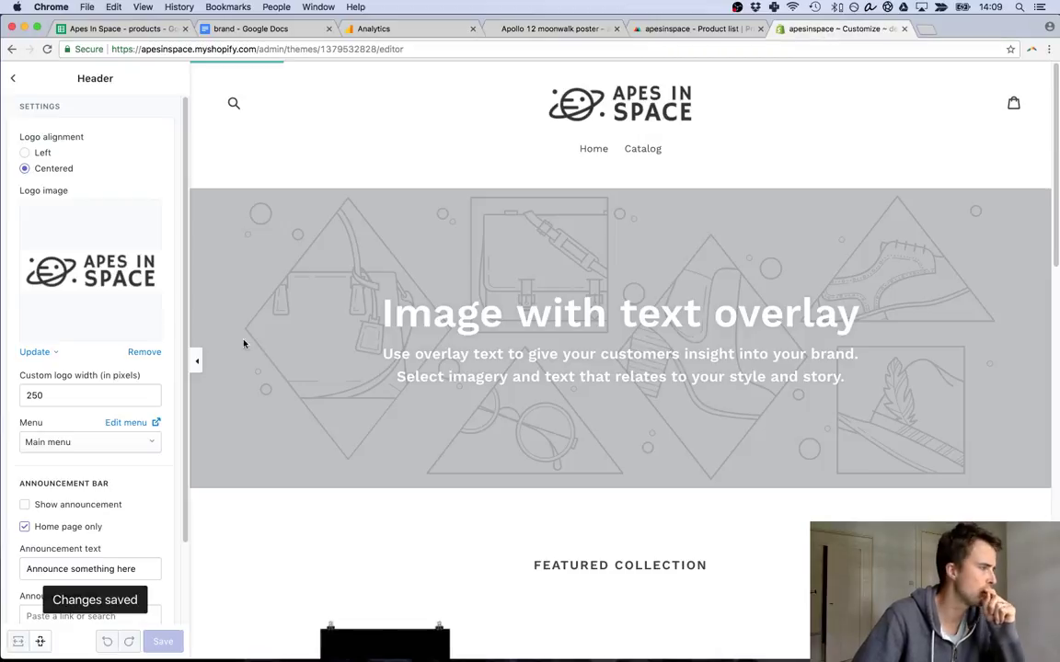
pyautogui.click(44, 154)
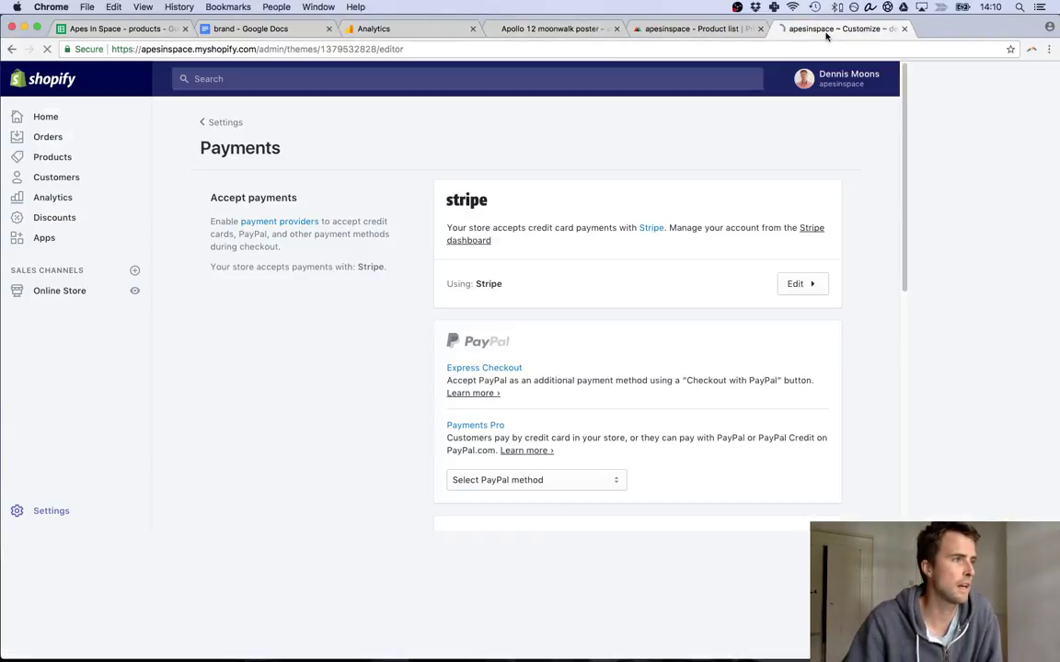
pyautogui.click(826, 34)
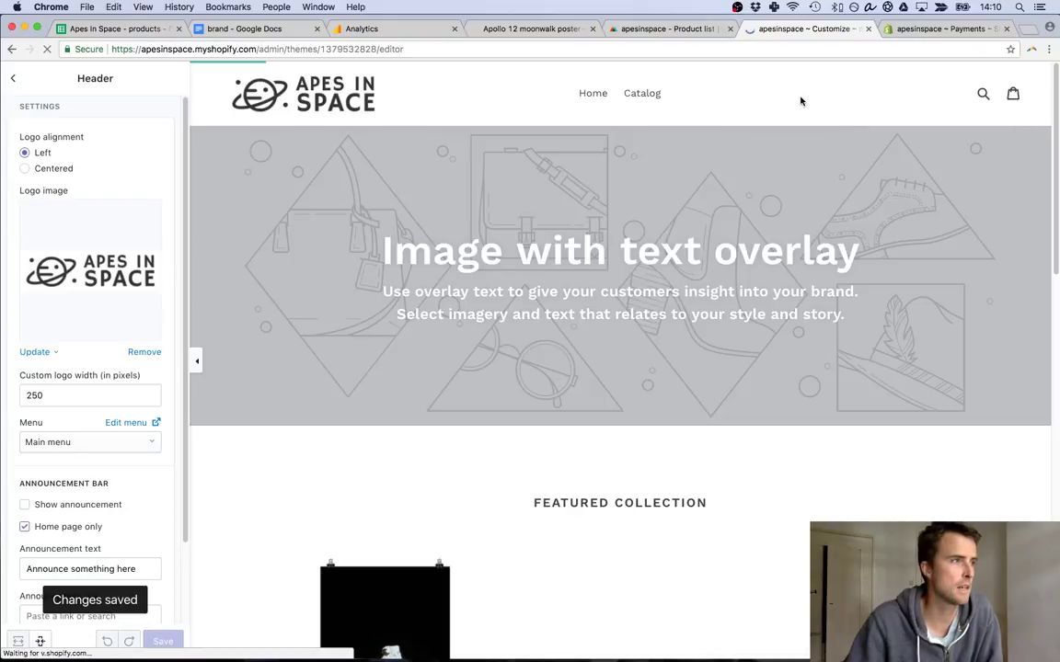
# Confirm Stripe is the payment provider and check taxes: prices include tax, Belgium at 21%.
pyautogui.click(909, 30)
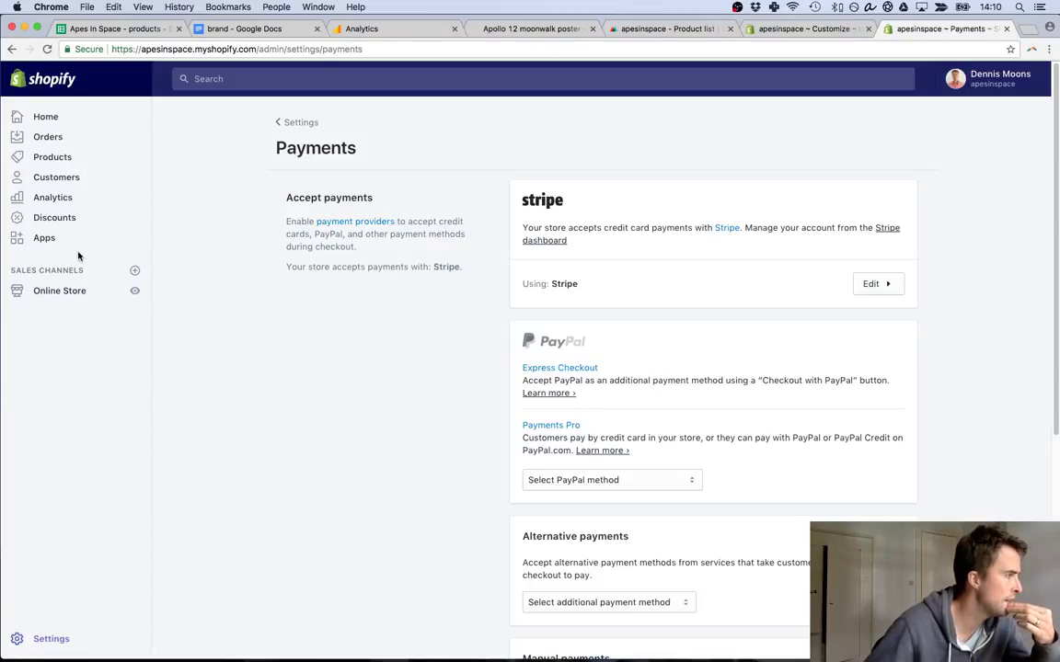
pyautogui.click(51, 642)
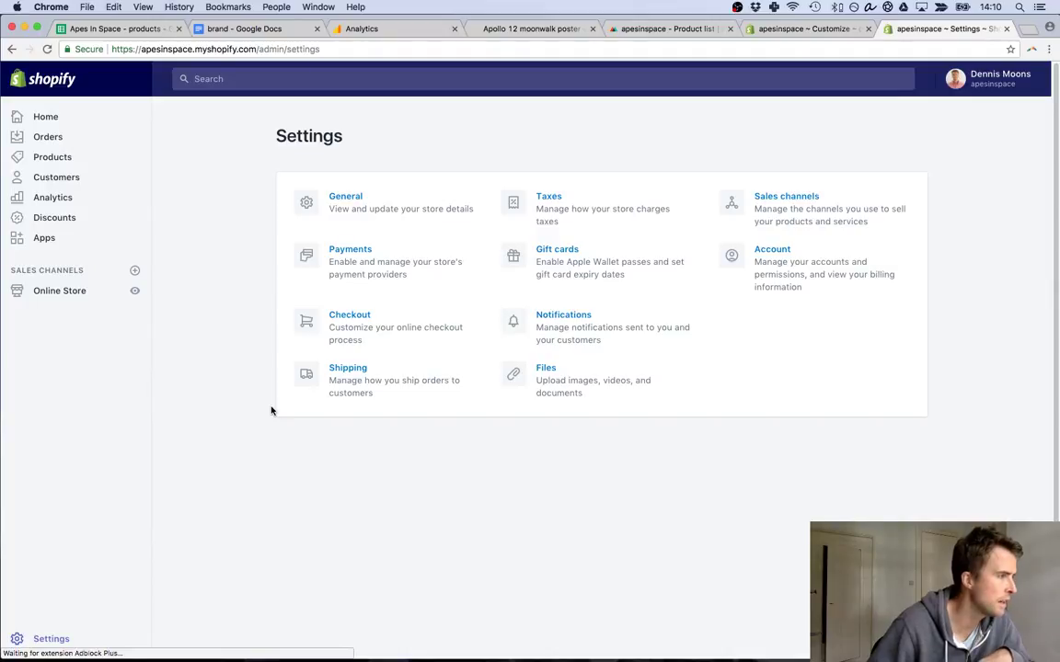
pyautogui.click(543, 200)
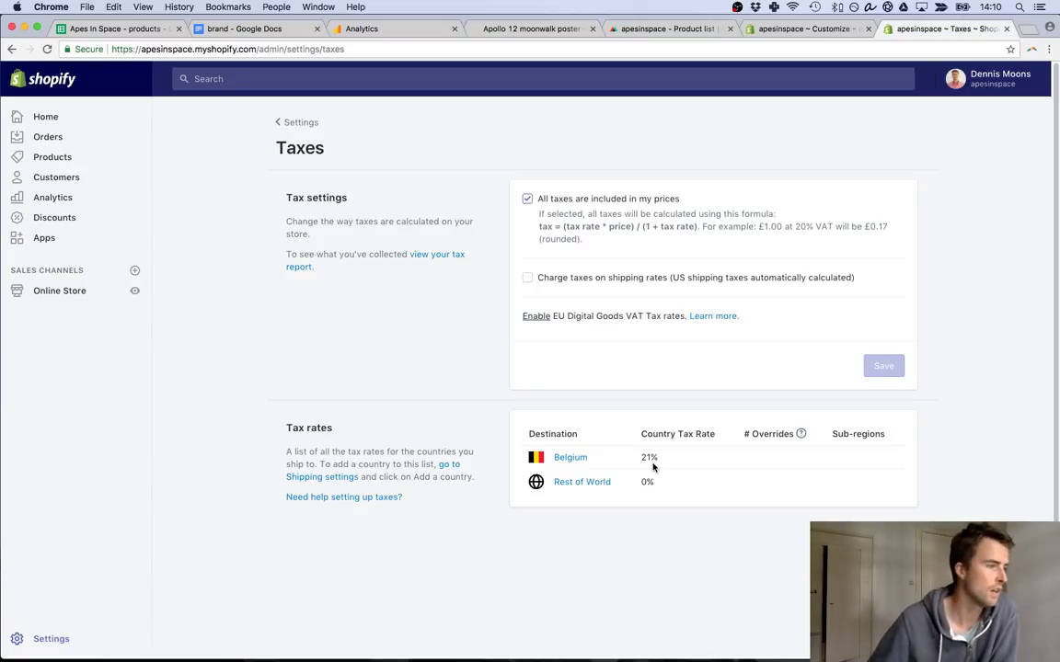
pyautogui.click(304, 122)
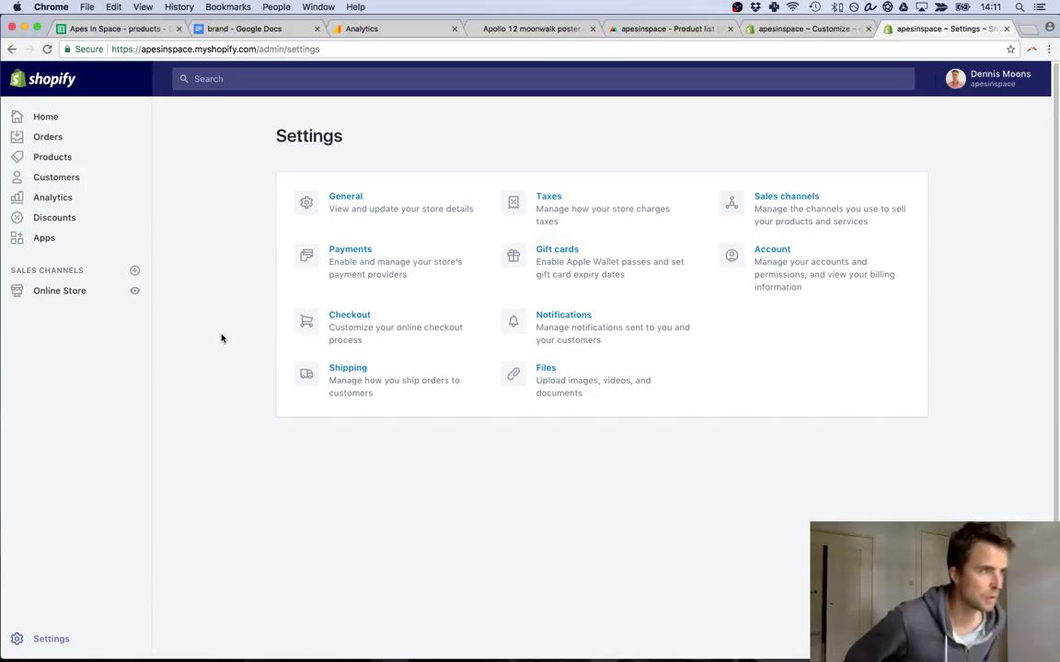
pyautogui.click(773, 32)
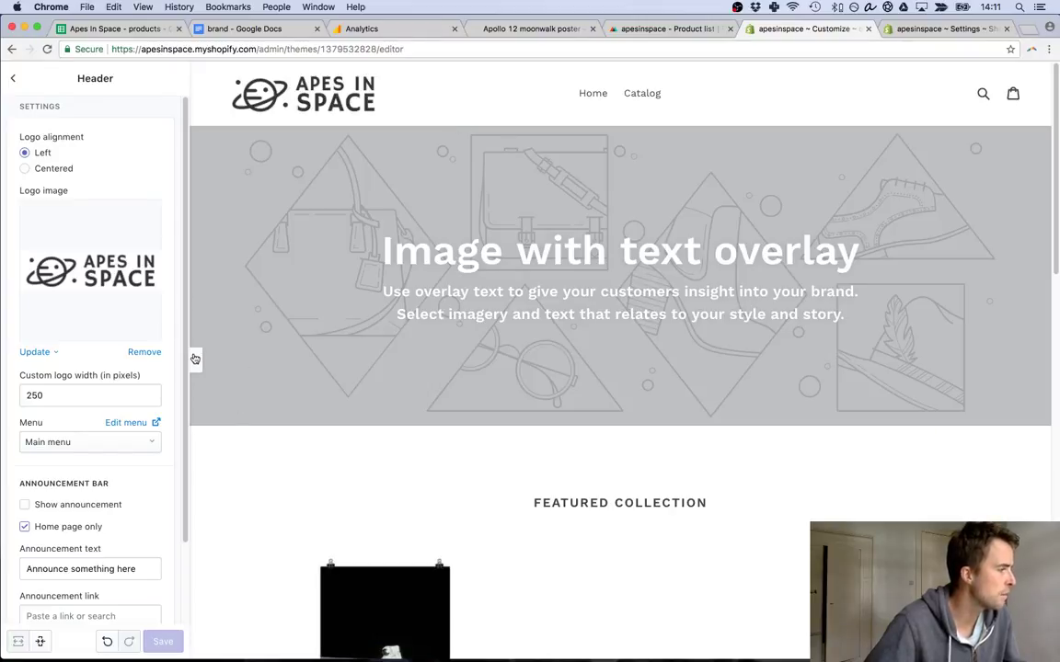
# Collapse the editor sidebar to scroll the full-width storefront preview, then bring up the 'Apes In Space - products' sheet.
pyautogui.click(197, 361)
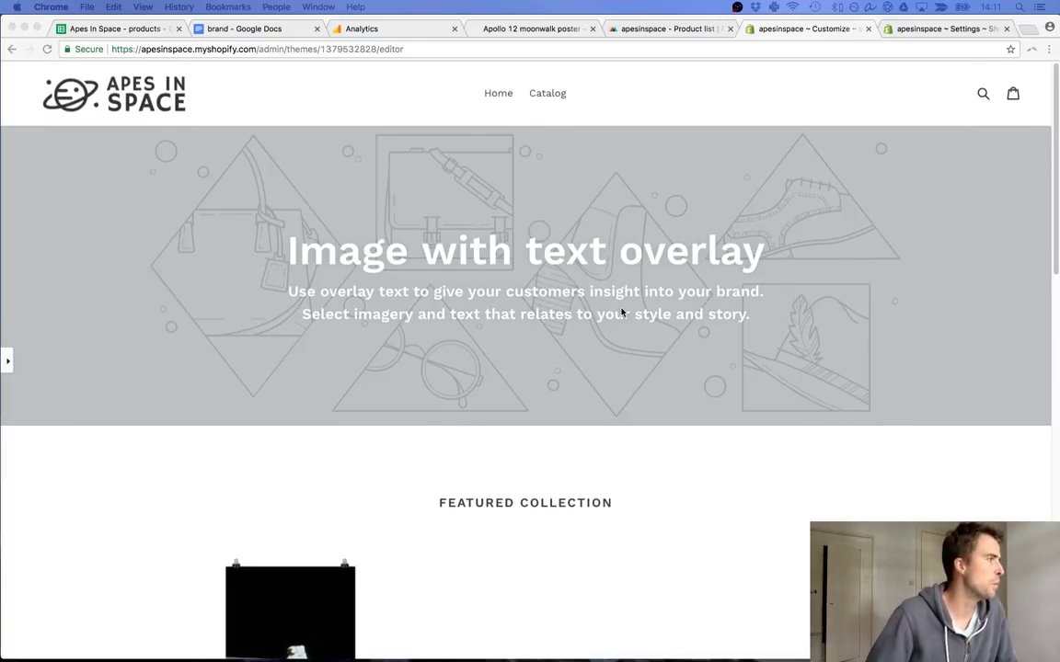
pyautogui.scroll(-2, 273, 420)
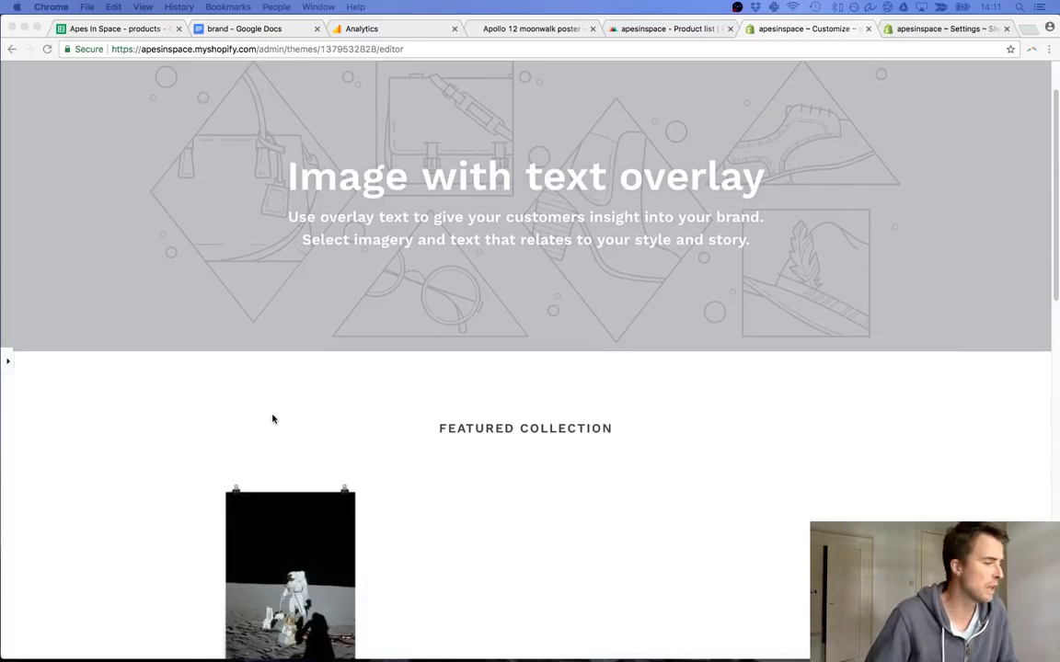
pyautogui.scroll(-3, 272, 419)
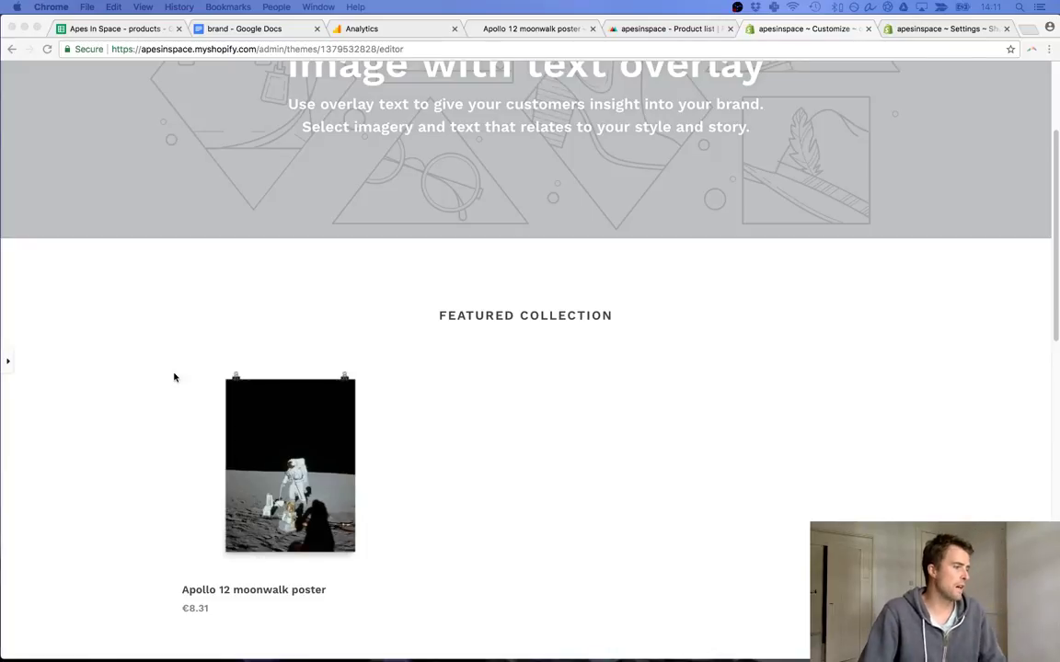
pyautogui.scroll(5, 565, 360)
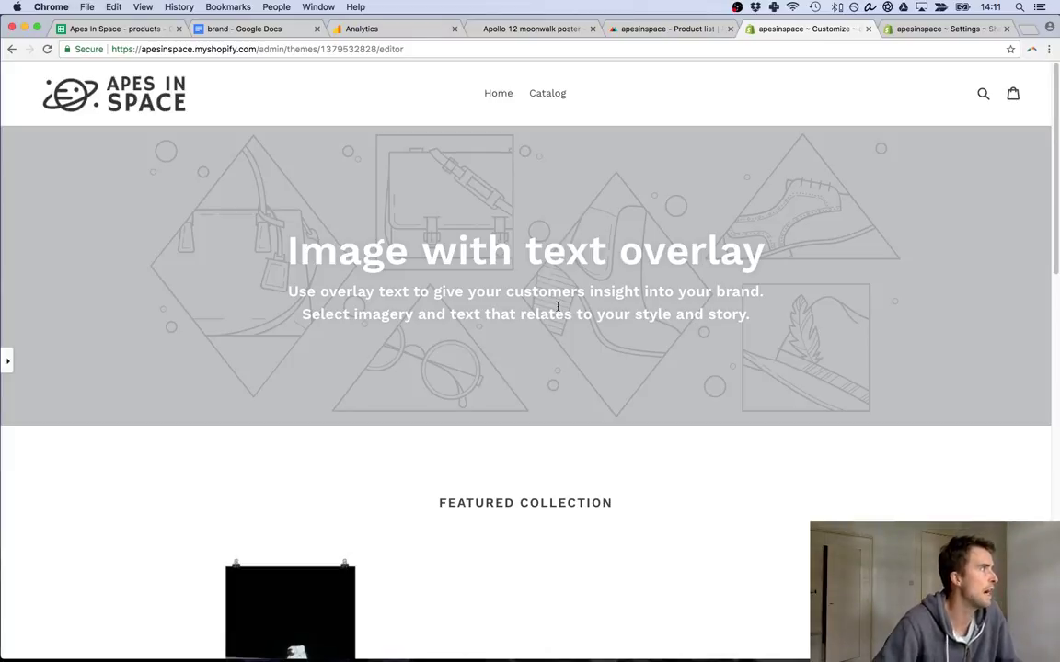
pyautogui.click(81, 29)
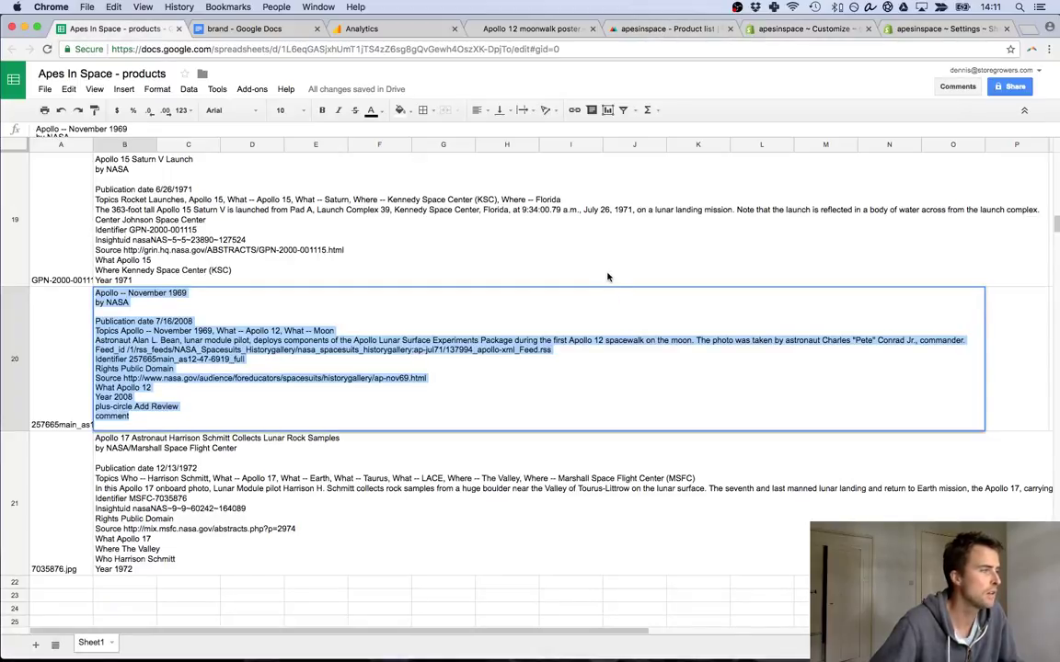
# Leave the 'Apes In Space - products' sheet and return to the apesinspace theme editor preview.
pyautogui.click(549, 237)
pyautogui.click(795, 28)
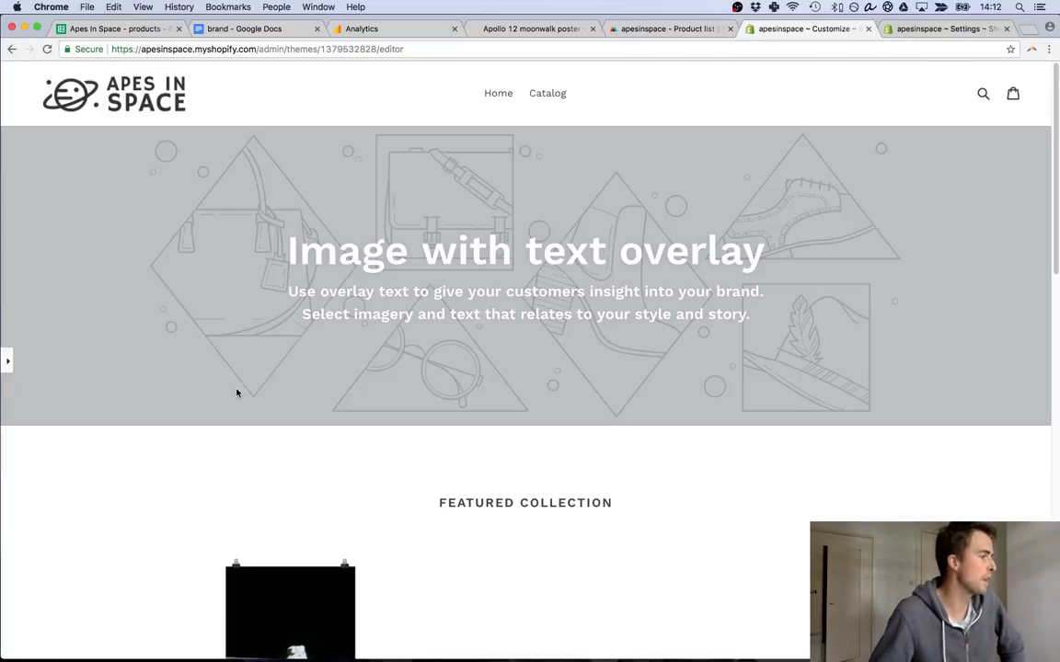
pyautogui.scroll(-5, 103, 450)
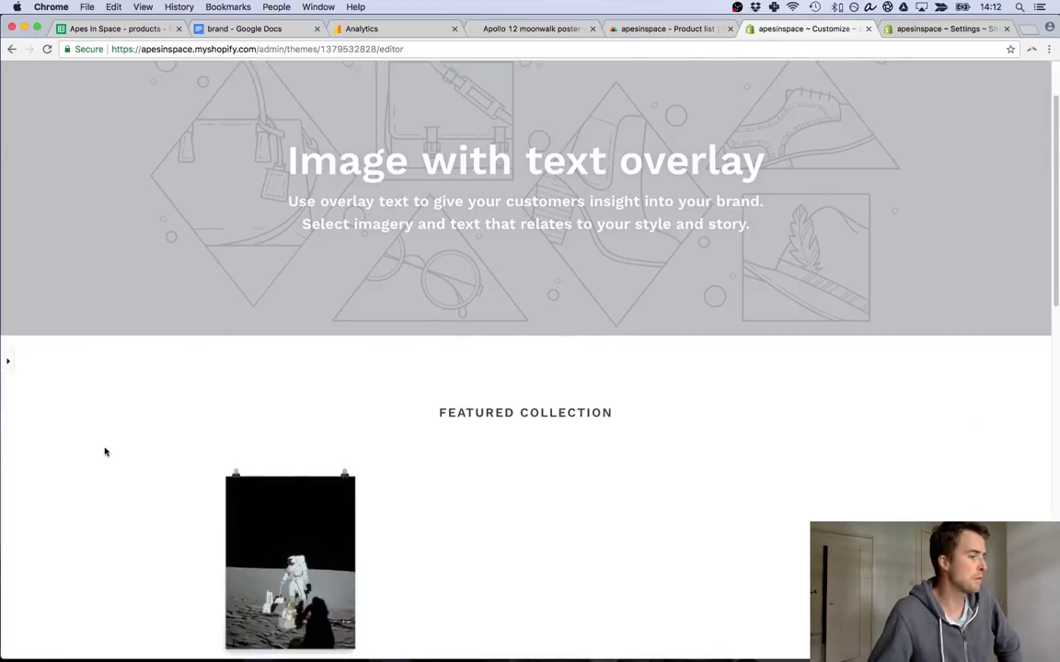
pyautogui.scroll(-3, 104, 432)
pyautogui.scroll(3, 90, 442)
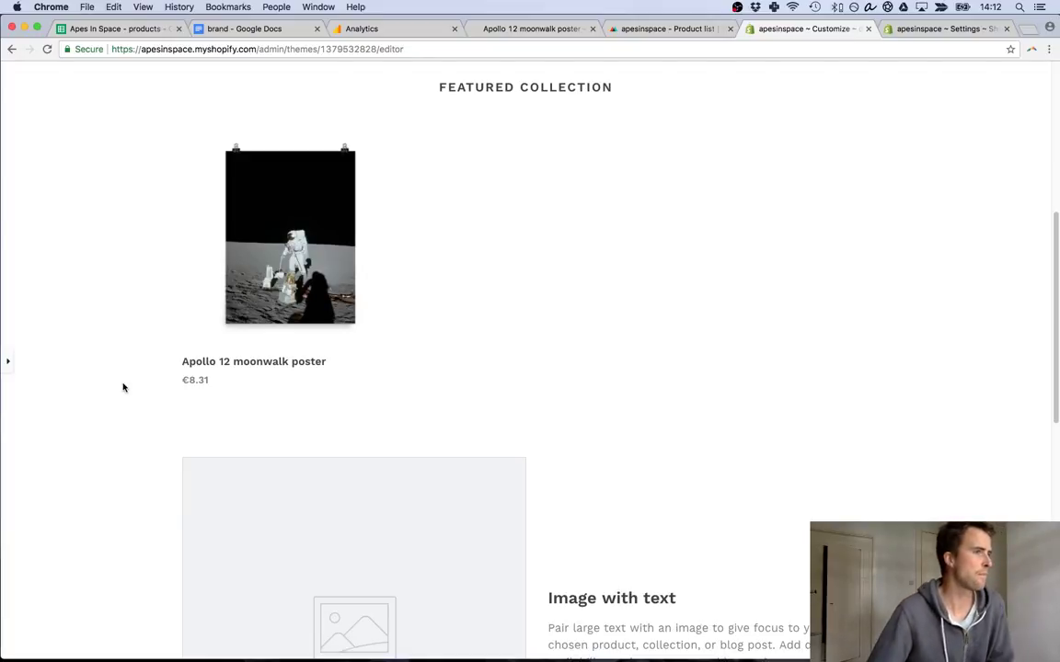
pyautogui.scroll(-7, 178, 421)
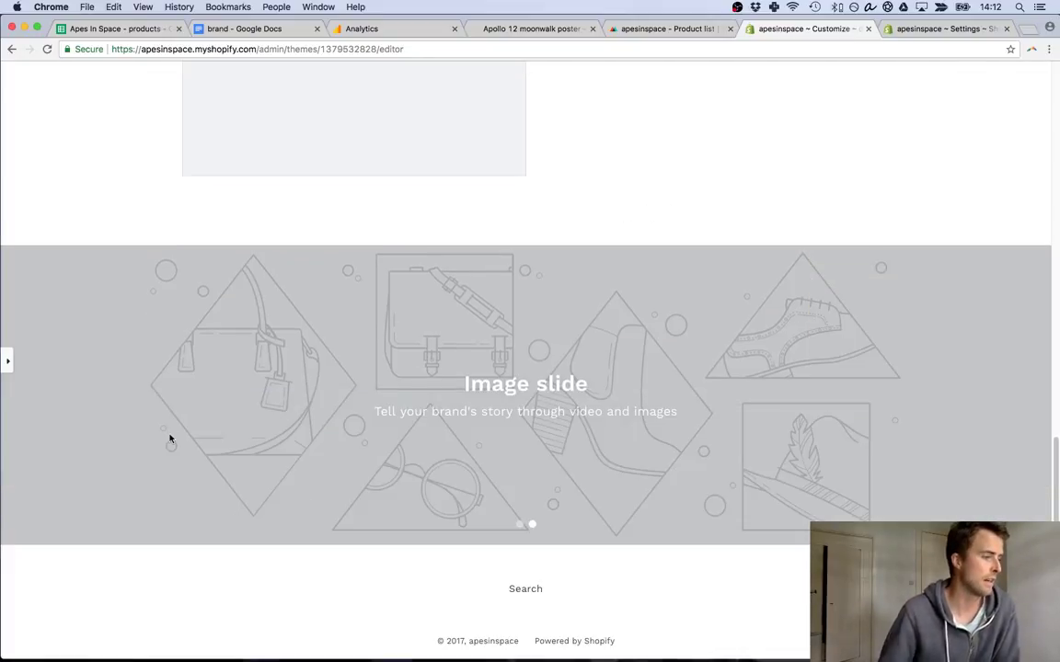